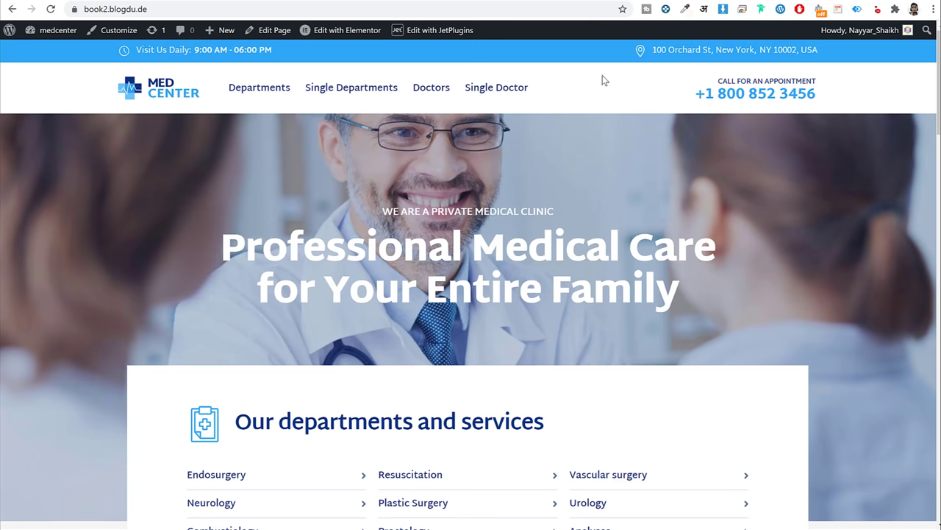
# Step: Scroll through the home page, highlighting the clinic tagline and the medical procedures heading
pyautogui.scroll(-2, 757, 177)
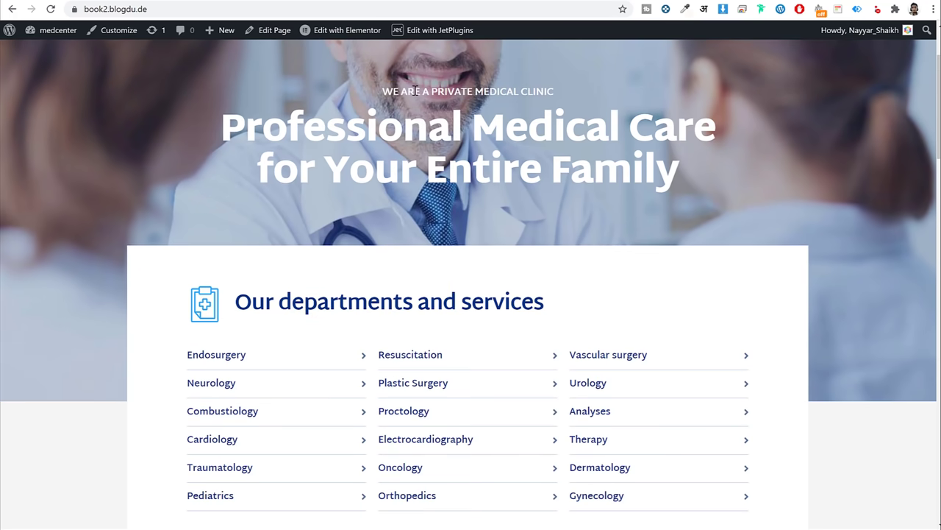
pyautogui.moveTo(375, 94); pyautogui.dragTo(780, 169)
pyautogui.click(417, 93)
pyautogui.scroll(-3, 659, 178)
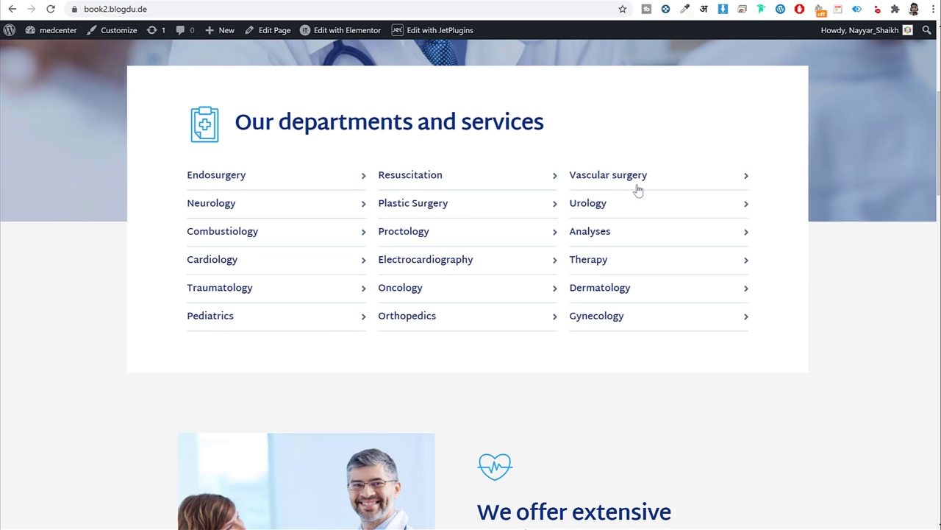
pyautogui.scroll(-5, 877, 273)
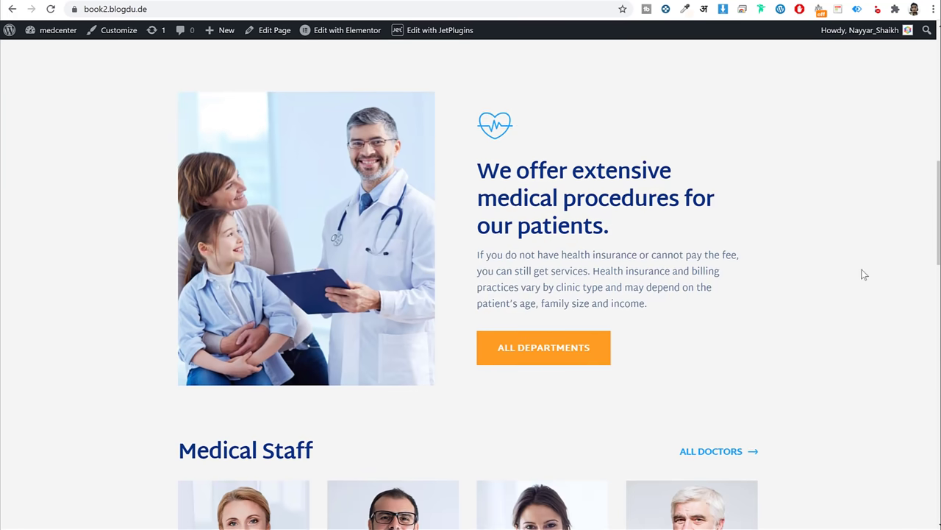
pyautogui.moveTo(461, 152); pyautogui.dragTo(635, 185)
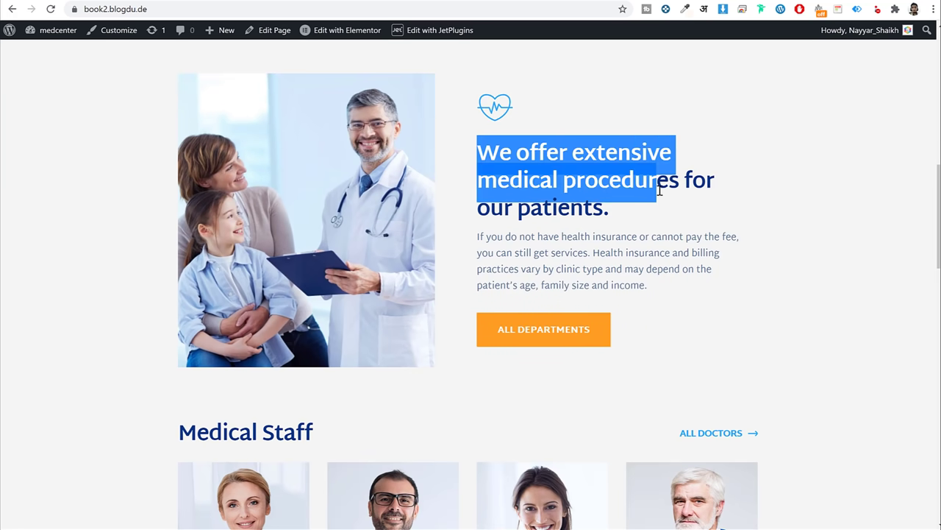
pyautogui.click(666, 192)
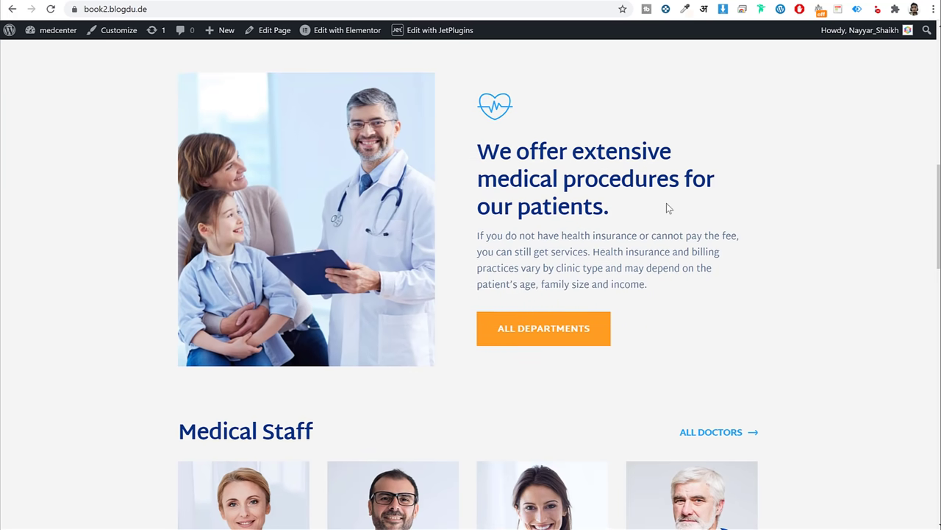
pyautogui.scroll(-1, 596, 235)
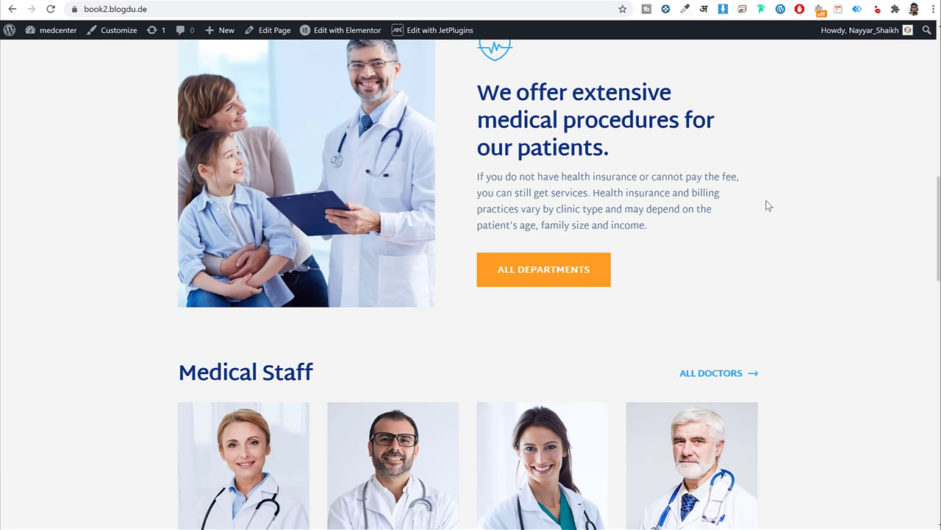
pyautogui.scroll(-4, 767, 231)
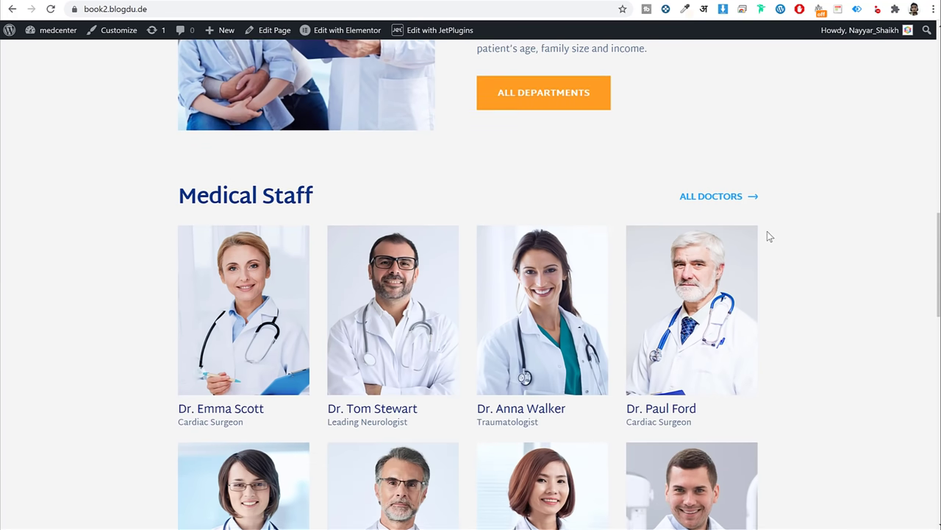
pyautogui.scroll(-4, 837, 197)
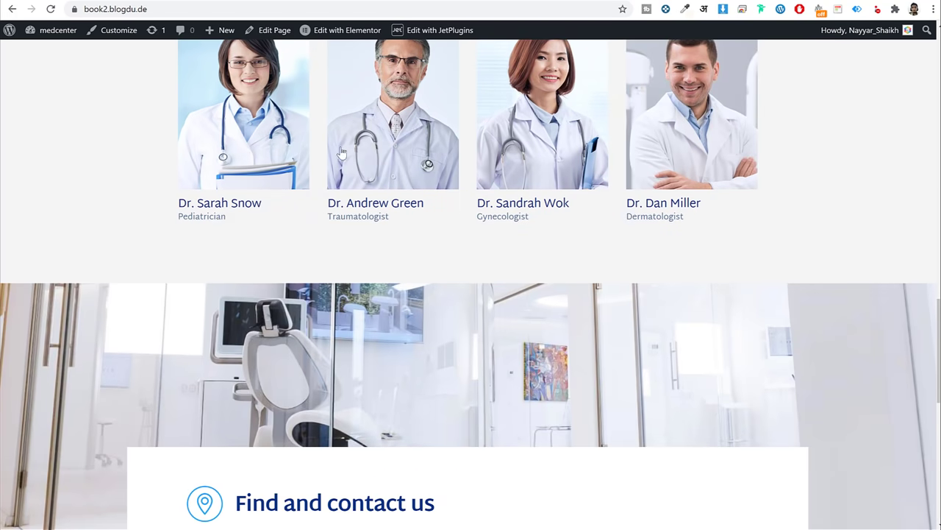
pyautogui.scroll(-3, 813, 205)
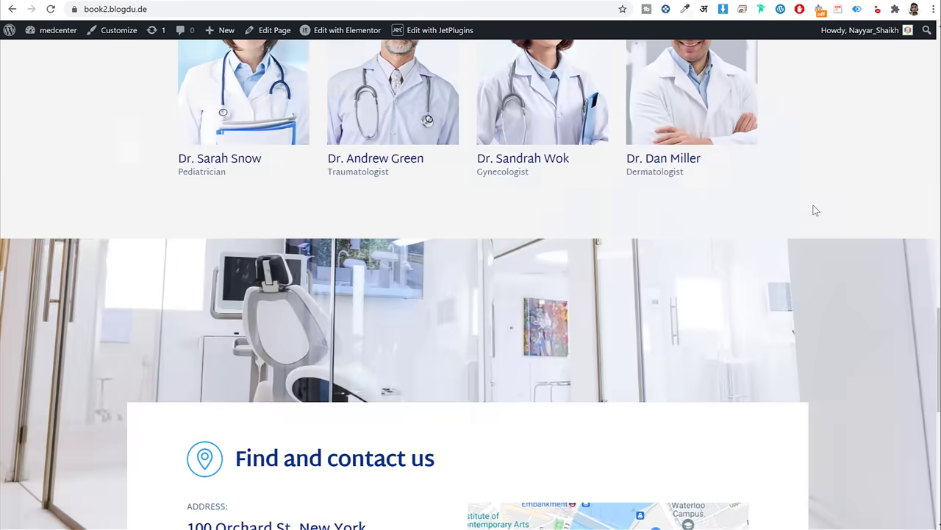
pyautogui.scroll(-2, 803, 217)
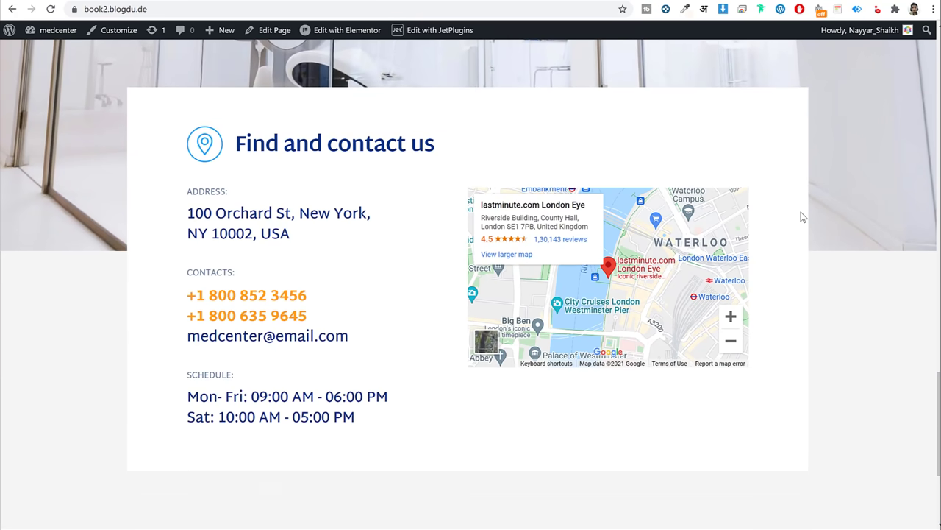
pyautogui.scroll(-3, 830, 305)
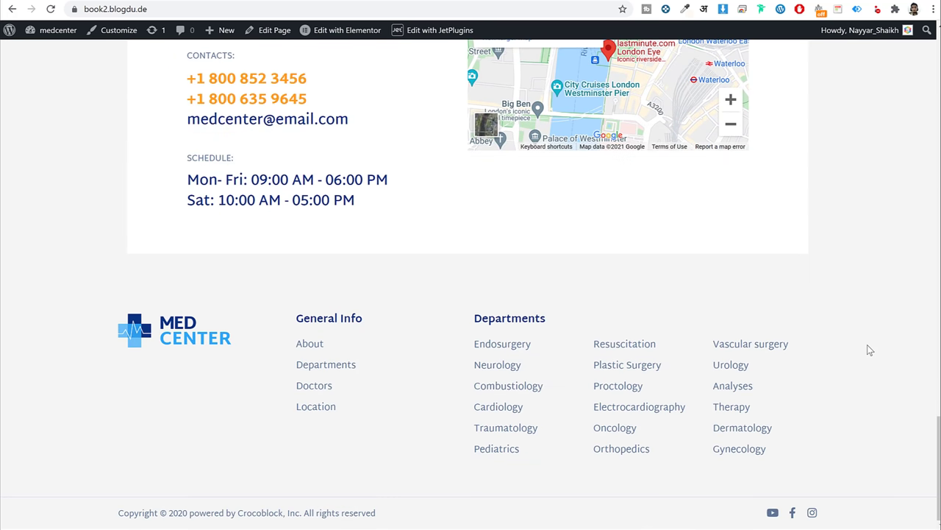
pyautogui.scroll(15, 869, 350)
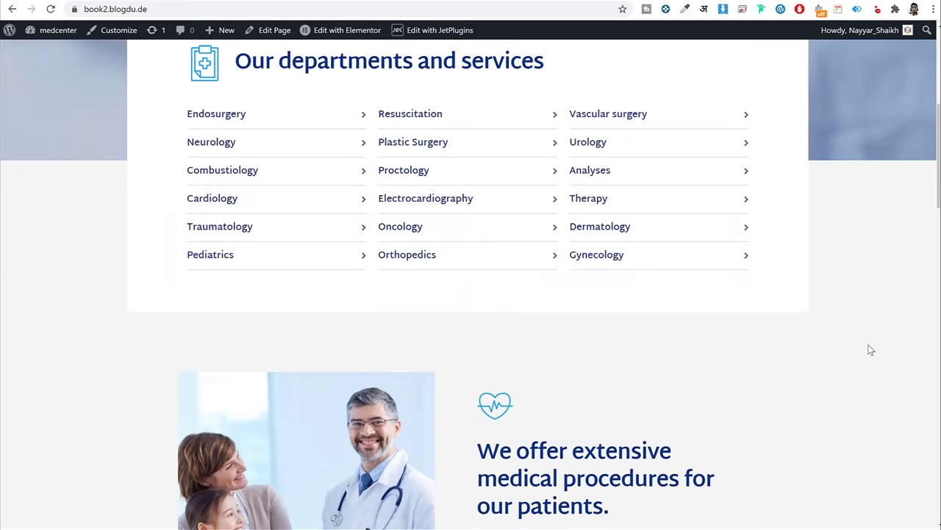
pyautogui.scroll(5, 870, 350)
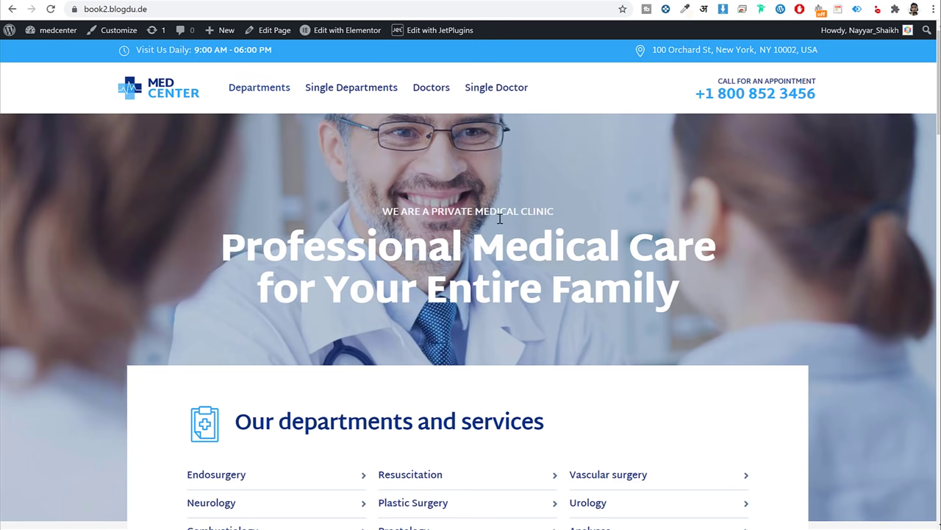
pyautogui.scroll(-2, 427, 273)
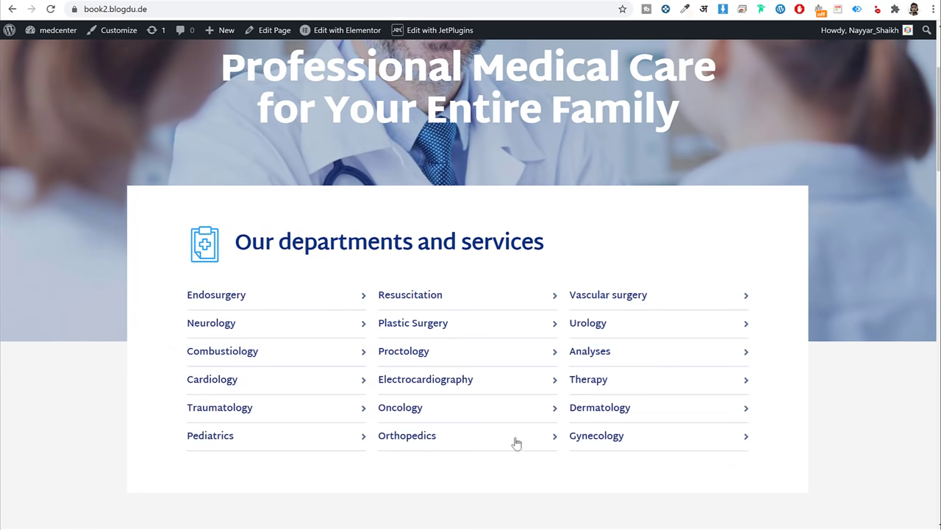
pyautogui.scroll(2, 509, 398)
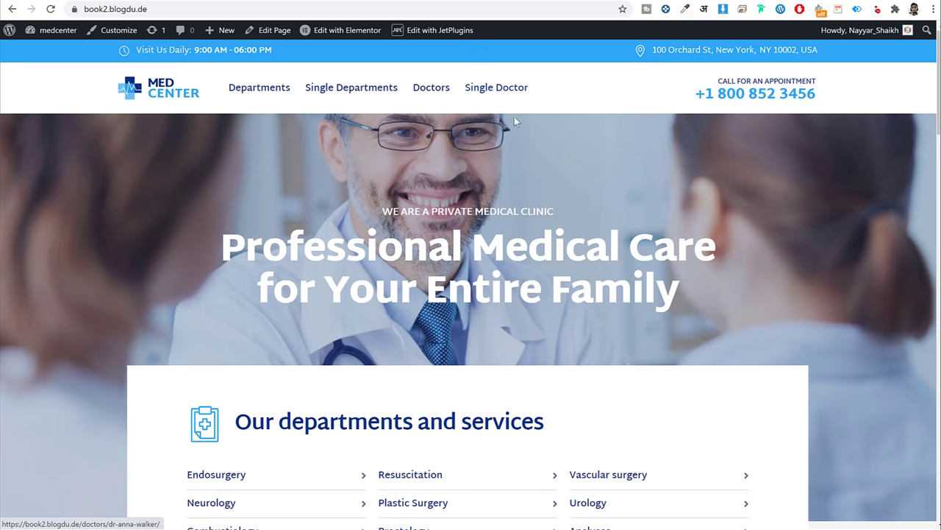
# Step: Go to Departments and browse the Our Services grid from Endosurgery to Gynecology
pyautogui.click(287, 97)
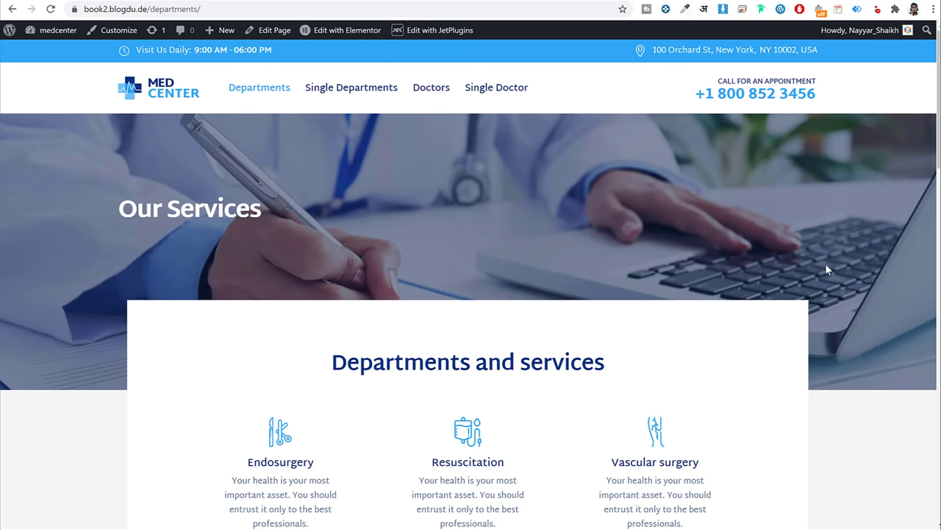
pyautogui.scroll(-3, 831, 271)
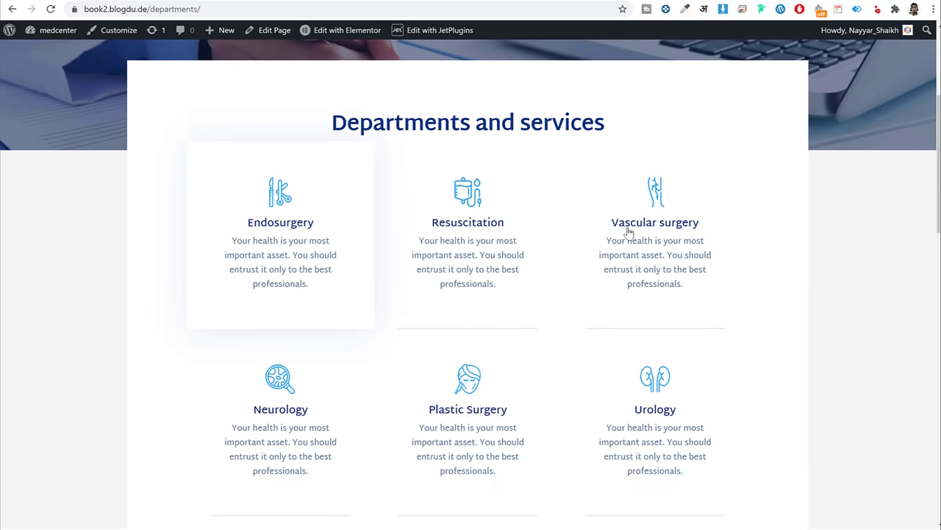
pyautogui.scroll(-13, 810, 273)
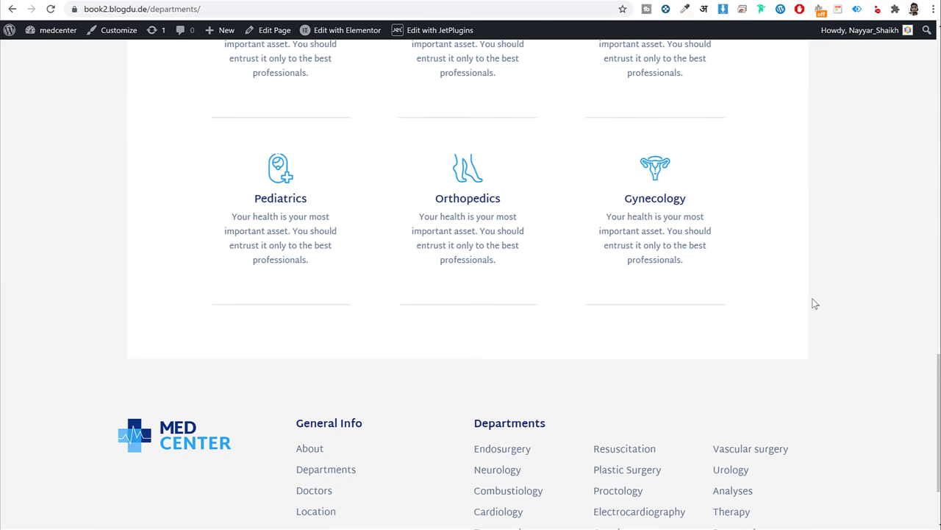
pyautogui.scroll(16, 815, 304)
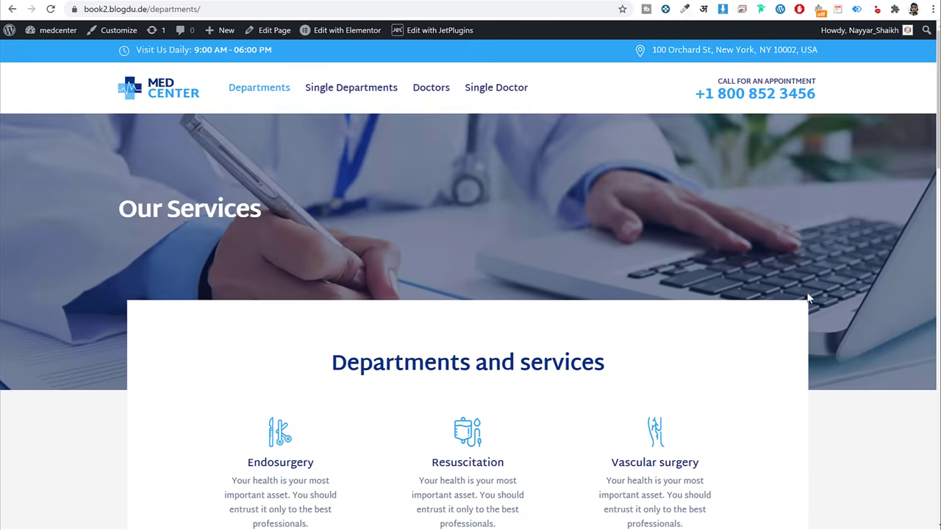
pyautogui.scroll(-2, 807, 296)
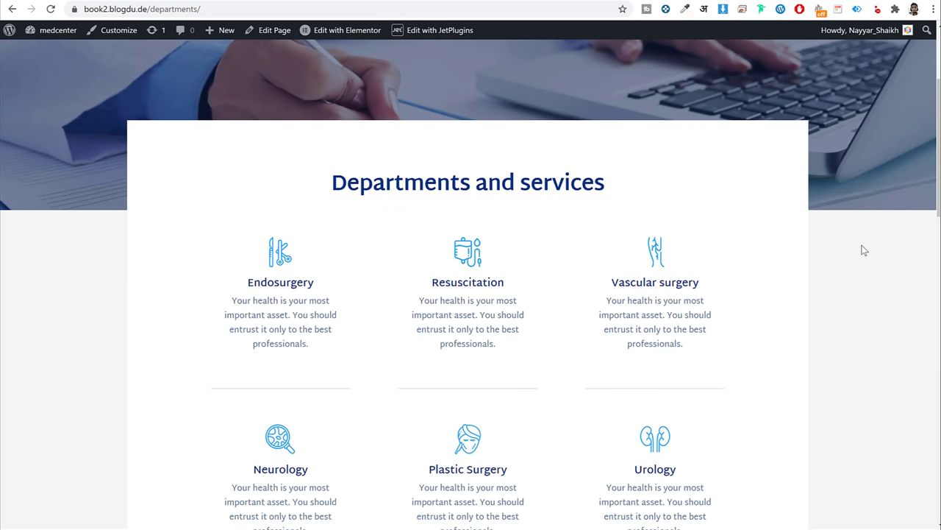
pyautogui.scroll(-12, 874, 286)
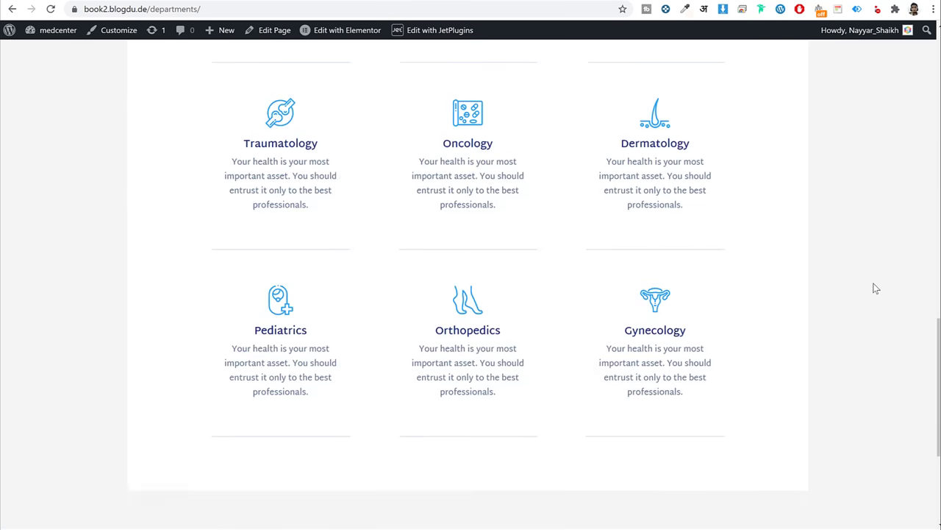
pyautogui.scroll(12, 873, 288)
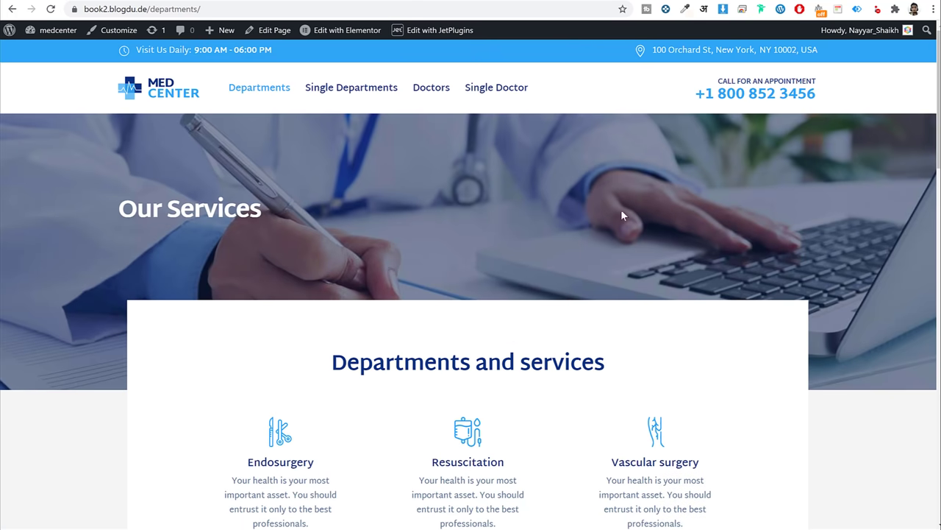
pyautogui.scroll(-5, 548, 257)
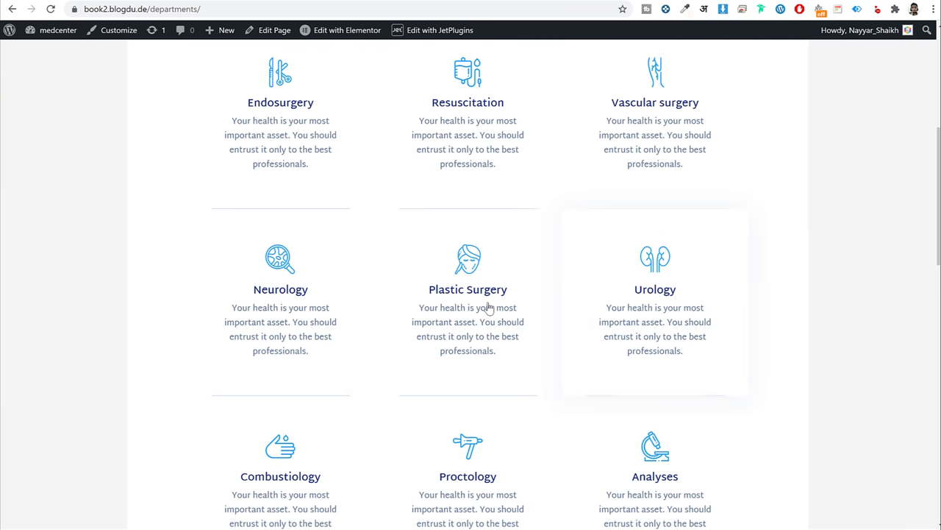
# Step: Open the Plastic Surgery department page and highlight its headings and introductory paragraphs
pyautogui.click(490, 289)
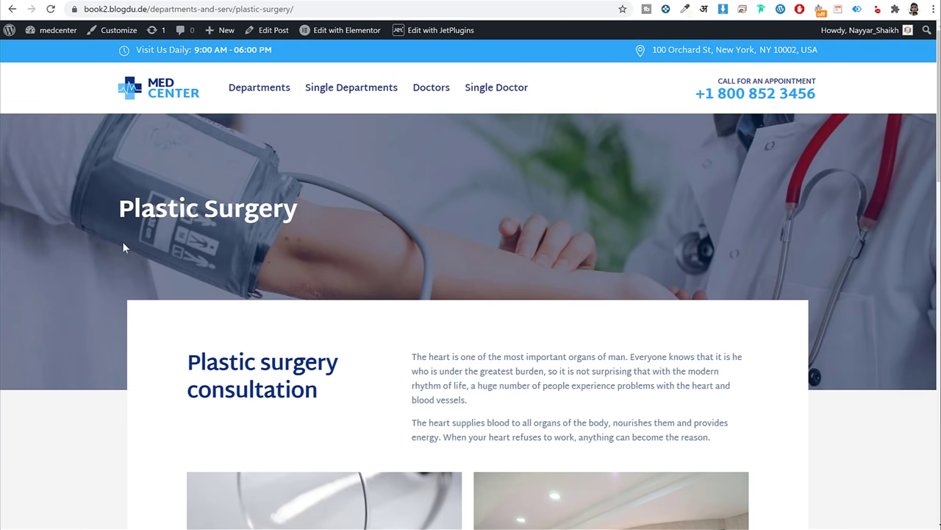
pyautogui.moveTo(99, 210); pyautogui.dragTo(304, 208)
pyautogui.click(305, 208)
pyautogui.scroll(-2, 454, 292)
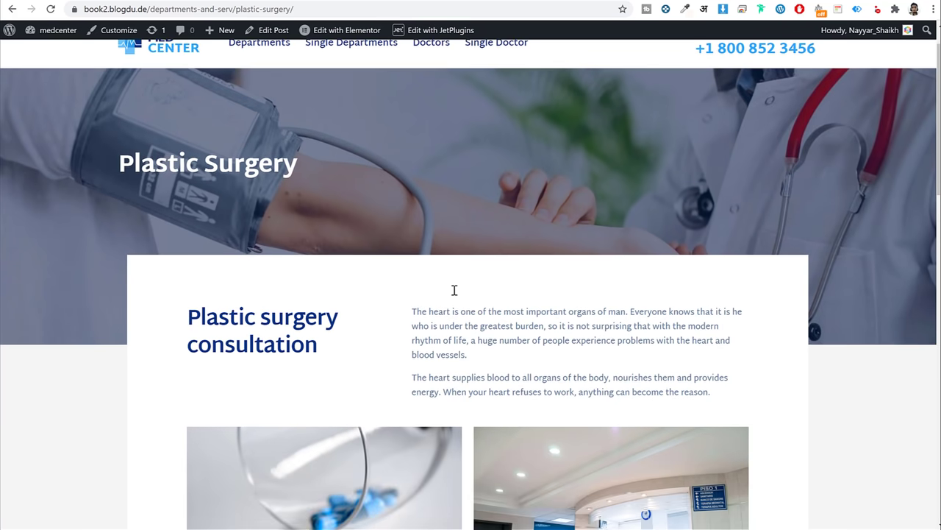
pyautogui.moveTo(188, 253); pyautogui.dragTo(322, 279)
pyautogui.click(344, 292)
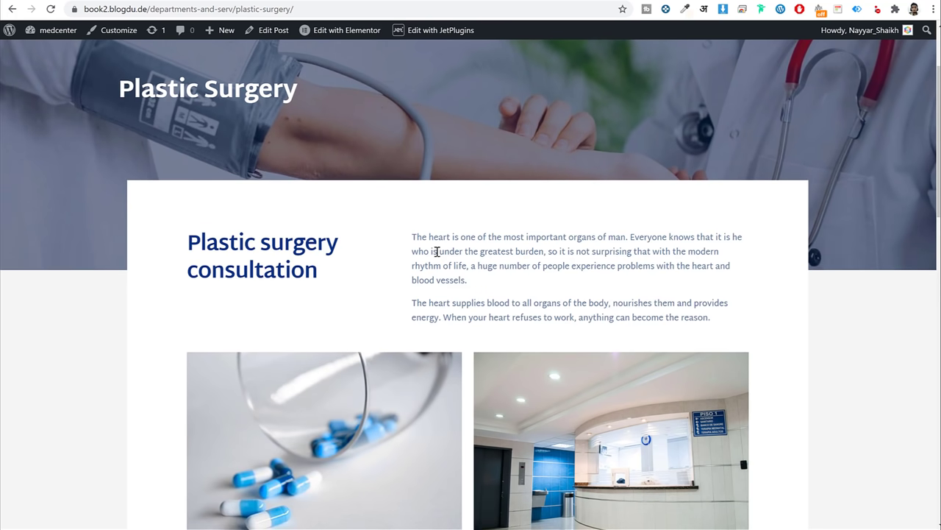
pyautogui.moveTo(434, 246); pyautogui.dragTo(743, 317)
pyautogui.click(743, 318)
# Step: Scroll further down the Plastic Surgery page, highlighting the image caption
pyautogui.scroll(-5, 728, 319)
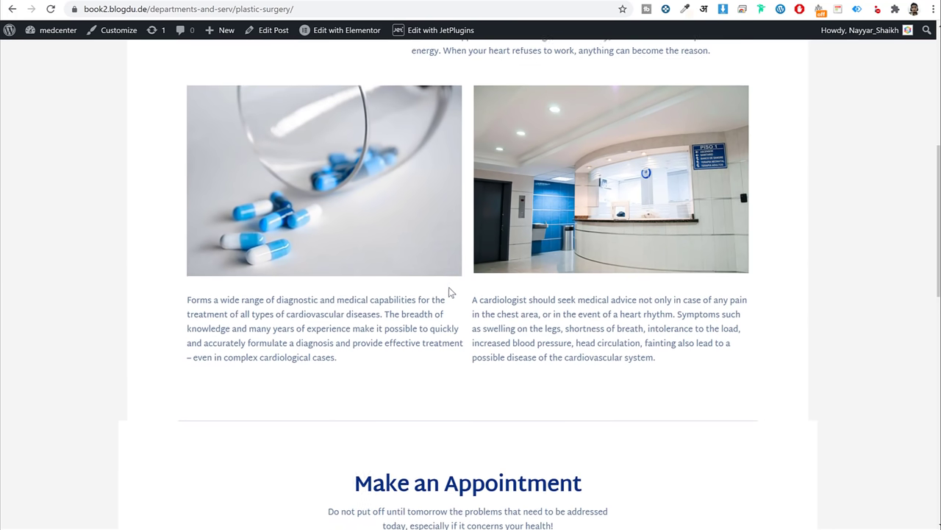
pyautogui.moveTo(187, 207); pyautogui.dragTo(495, 254)
pyautogui.click(495, 254)
pyautogui.scroll(-3, 792, 330)
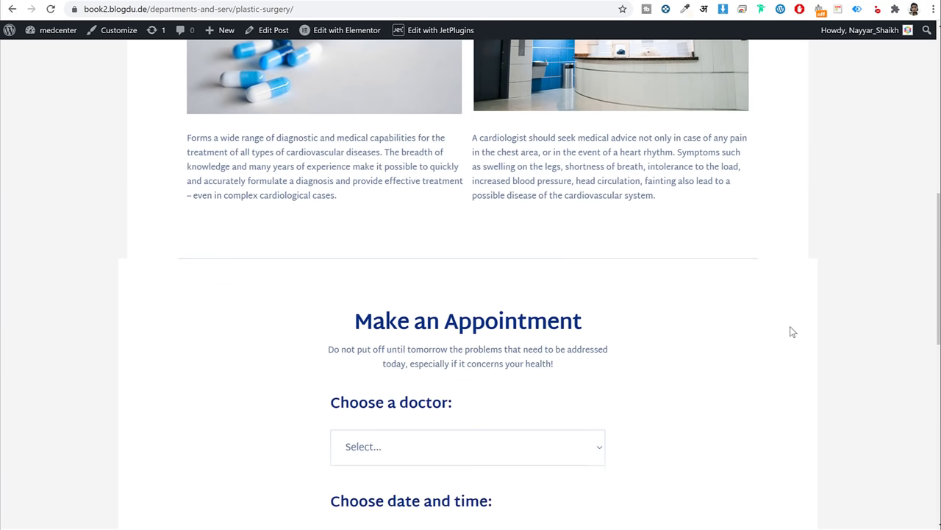
pyautogui.scroll(-2, 792, 332)
pyautogui.scroll(1, 792, 332)
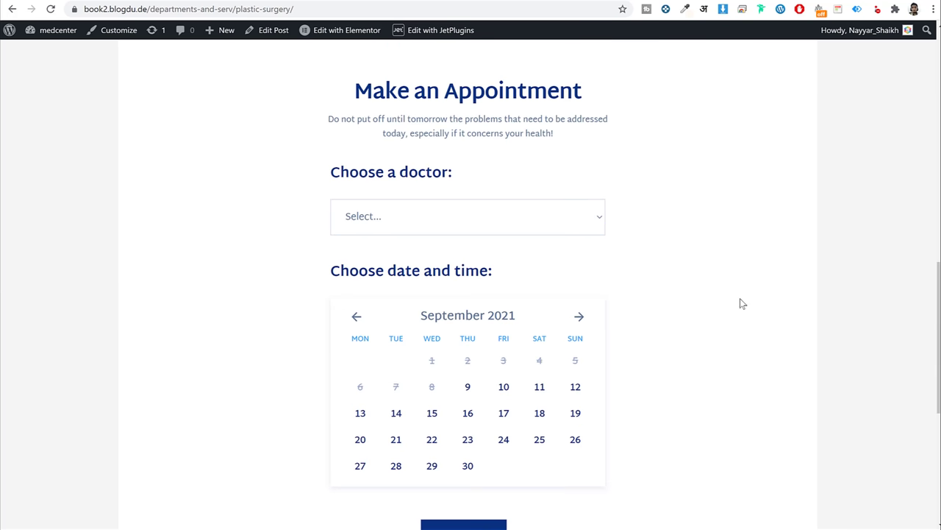
pyautogui.scroll(10, 695, 297)
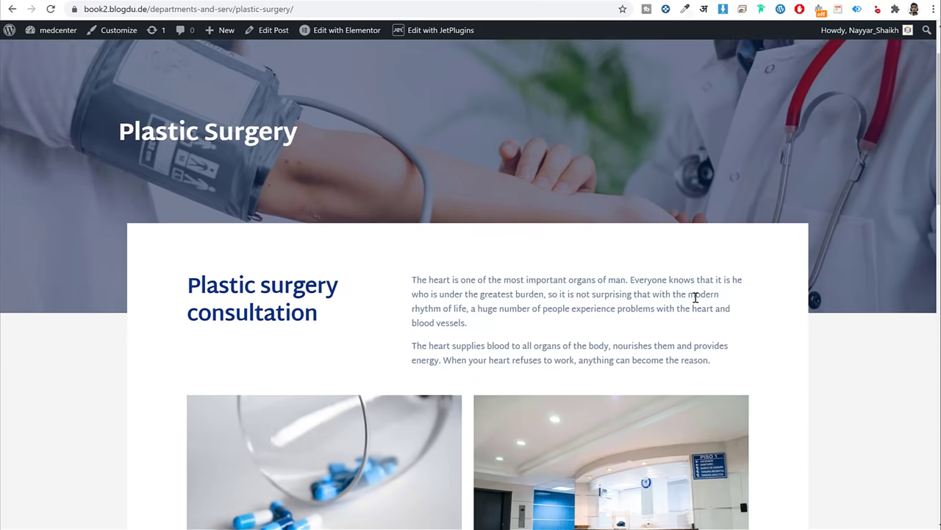
pyautogui.scroll(-10, 550, 352)
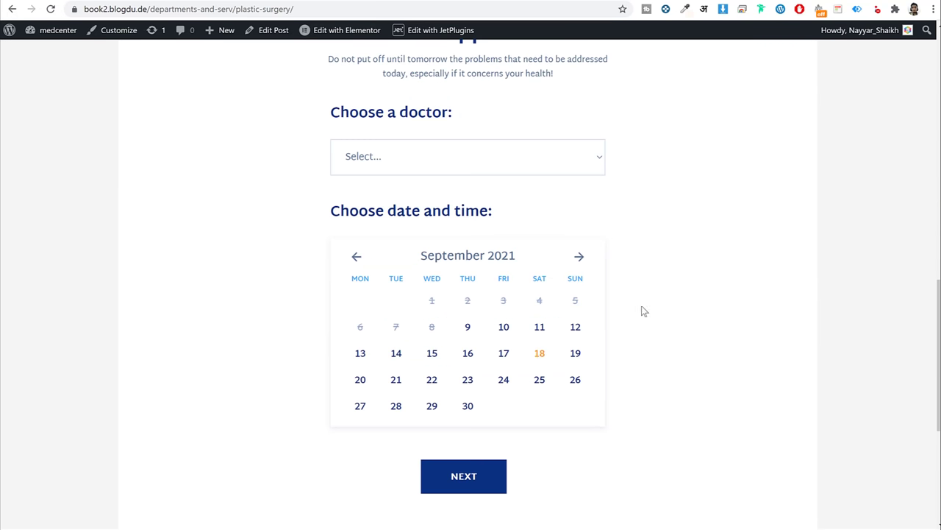
# Step: Choose the plastic surgeon, September 17 and the 12:30-13:00 slot, then continue
pyautogui.click(551, 168)
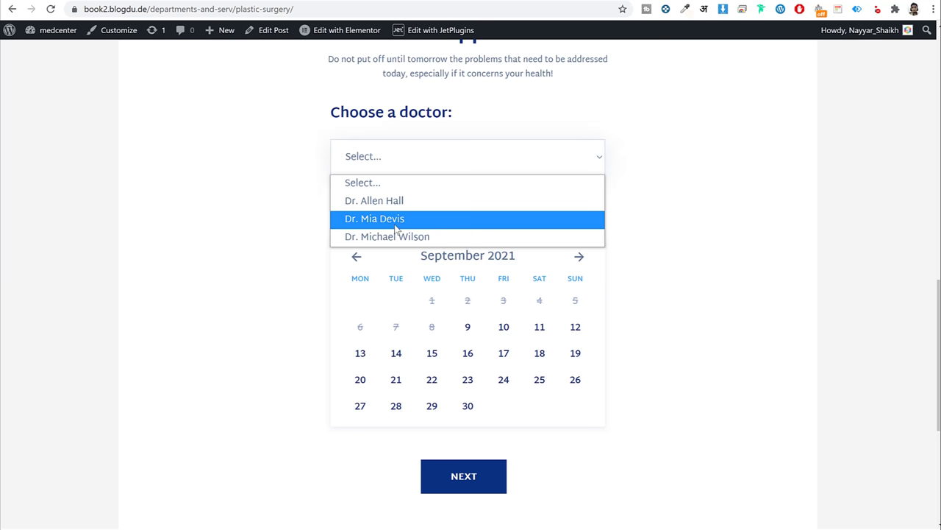
pyautogui.click(370, 203)
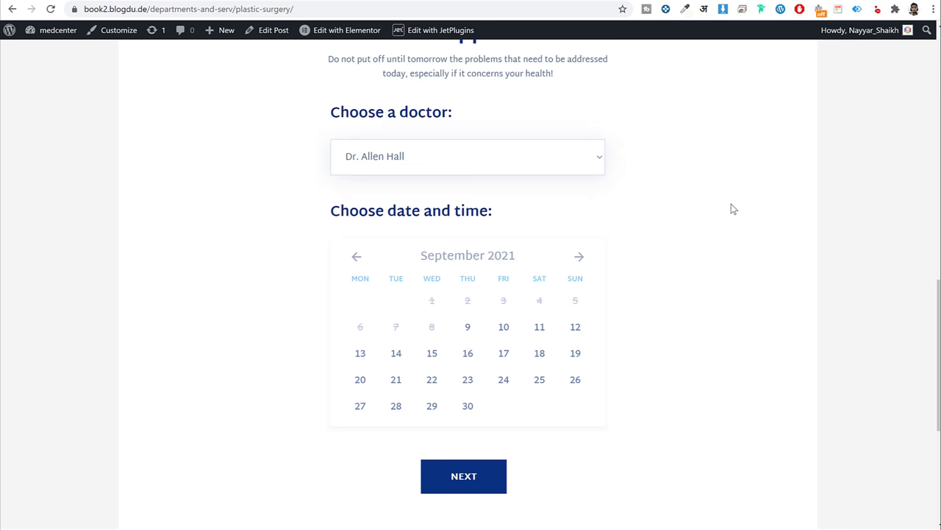
pyautogui.scroll(-1, 692, 258)
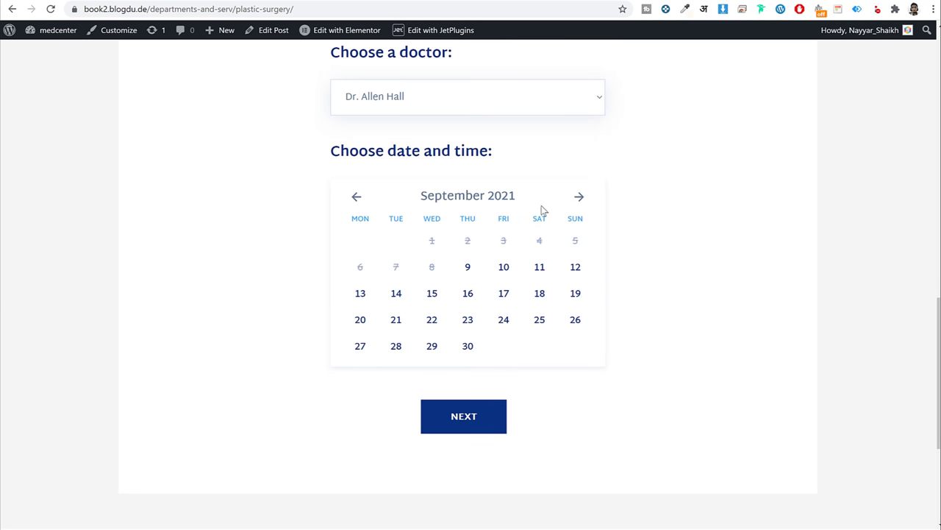
pyautogui.click(506, 295)
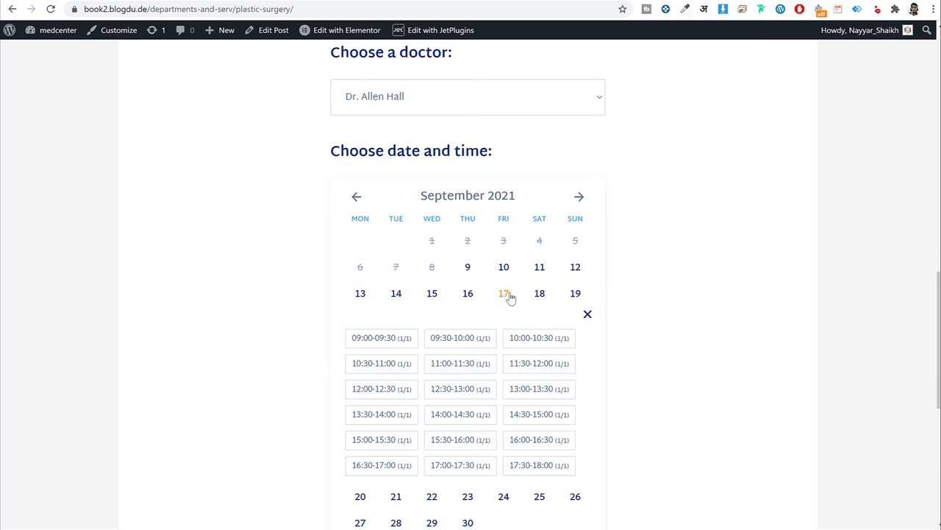
pyautogui.scroll(-2, 611, 309)
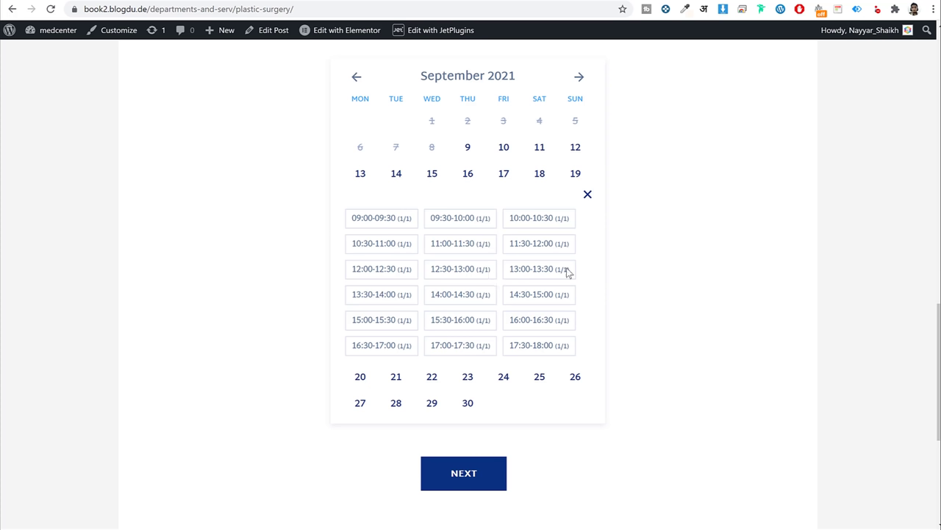
pyautogui.click(465, 278)
pyautogui.click(483, 463)
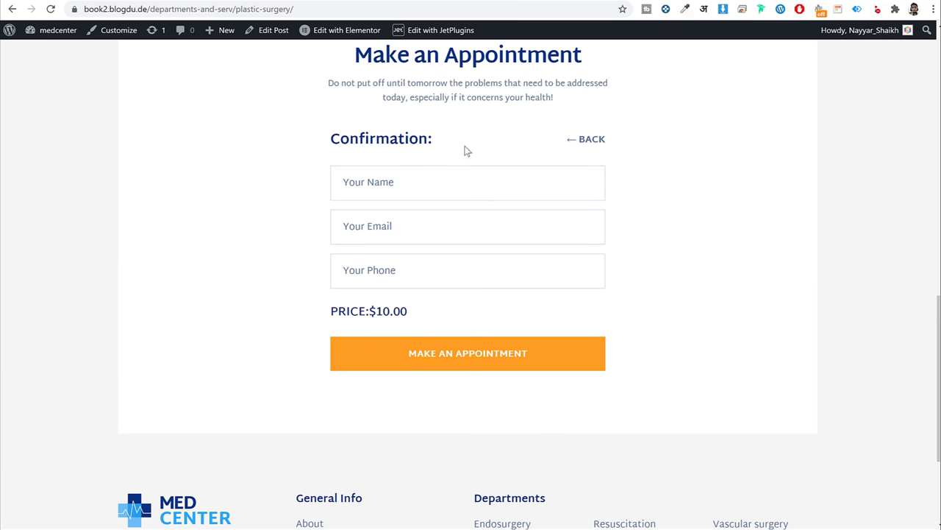
# Step: Enter the patient's name and submit the $10.00 Plastic Surgery appointment
pyautogui.click(425, 183)
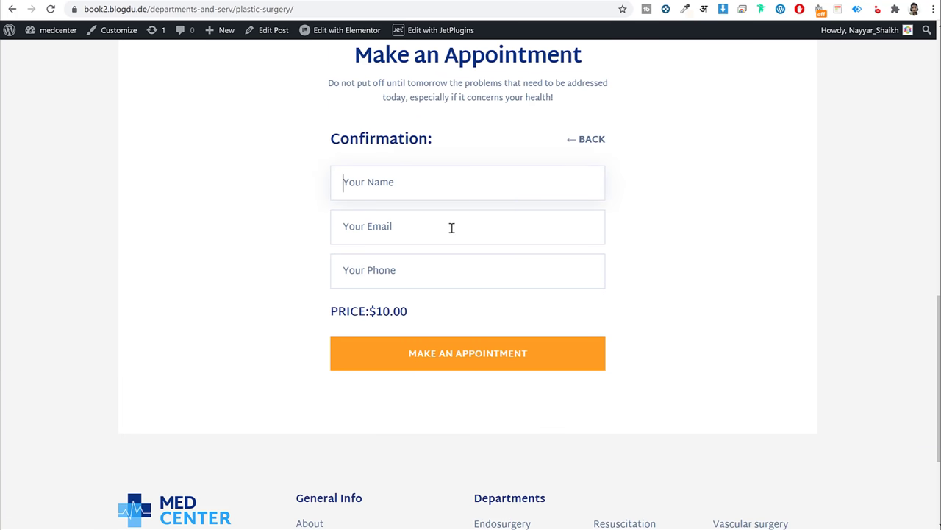
pyautogui.write('John Doe')
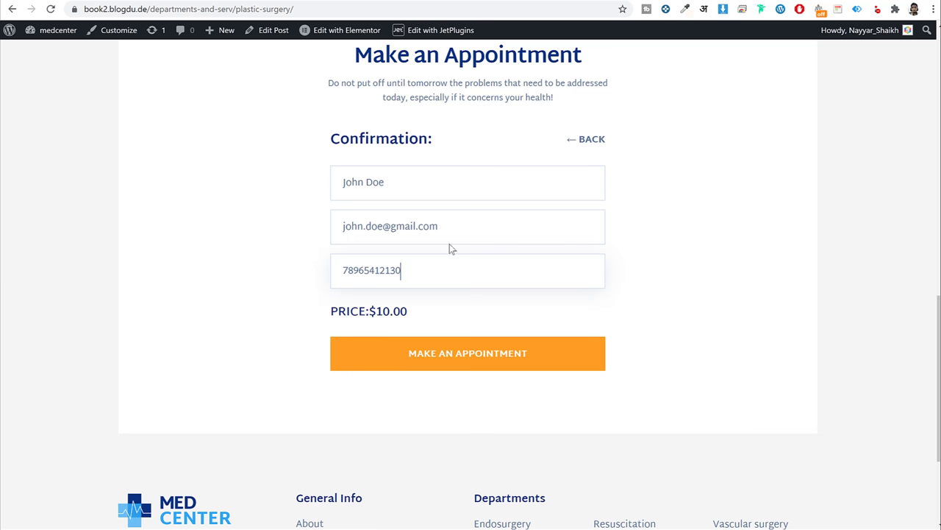
pyautogui.click(520, 357)
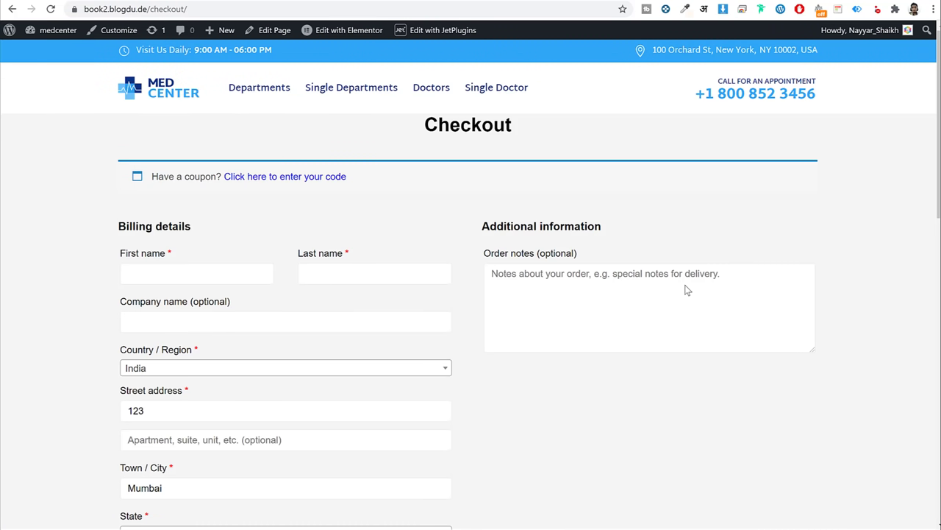
# Step: Select PayPal as the payment method on the Checkout page
pyautogui.scroll(-8, 578, 223)
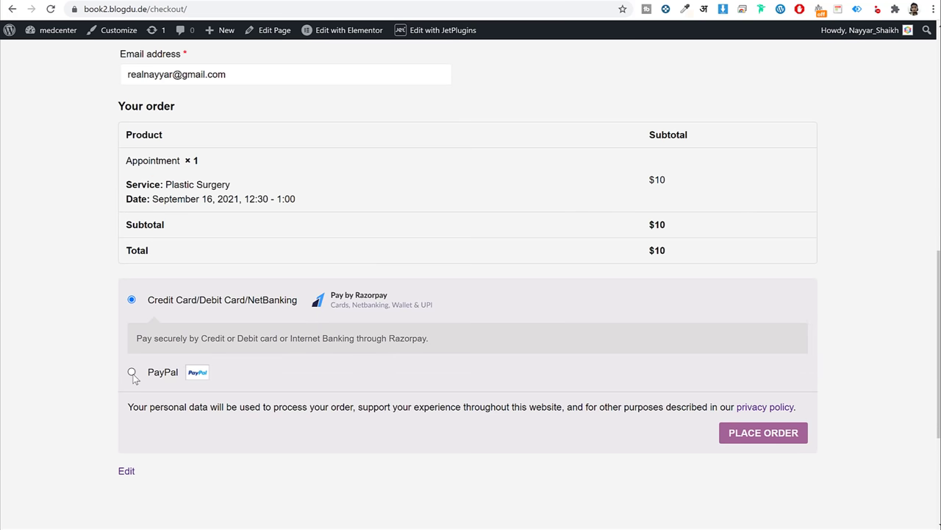
pyautogui.click(132, 373)
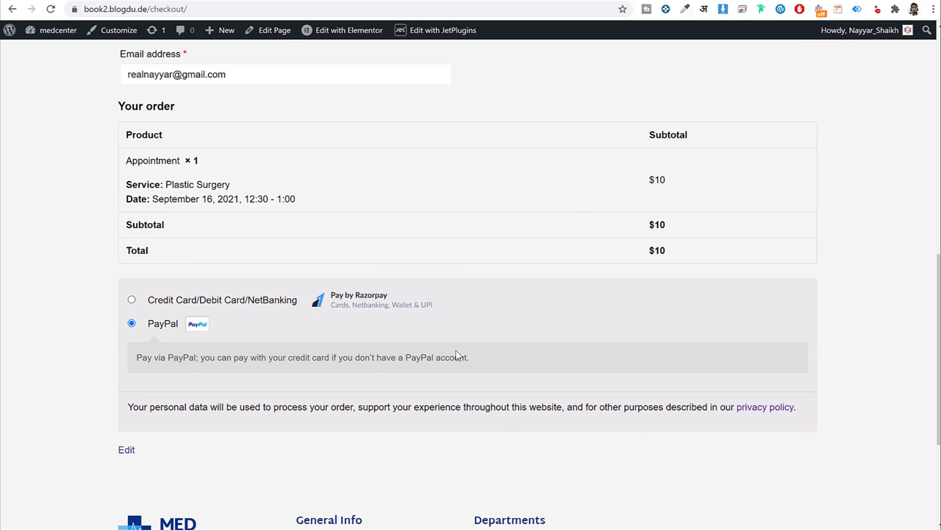
pyautogui.scroll(9, 456, 357)
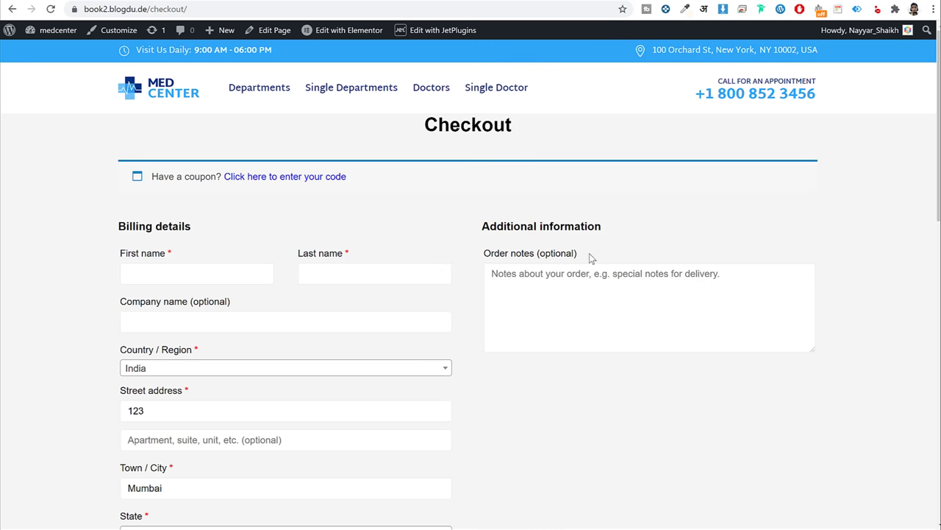
pyautogui.click(437, 92)
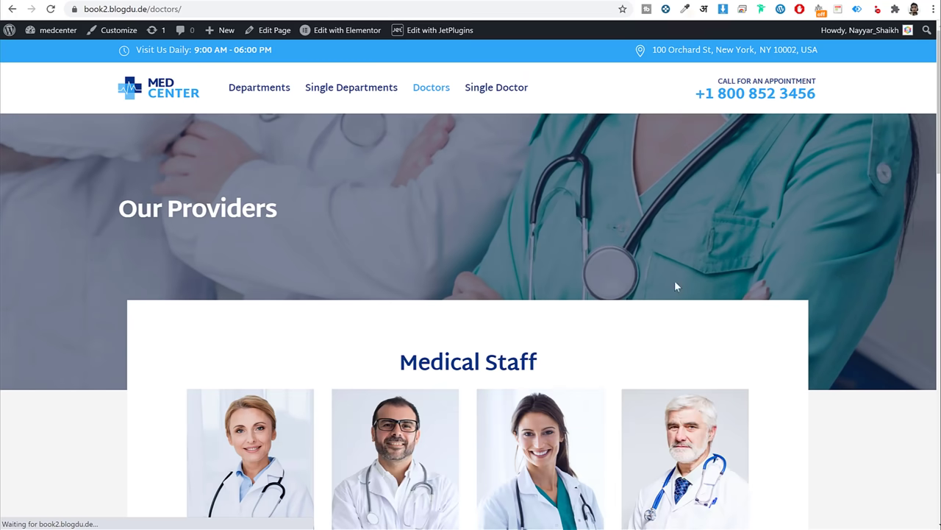
pyautogui.scroll(-7, 675, 280)
pyautogui.scroll(-5, 680, 305)
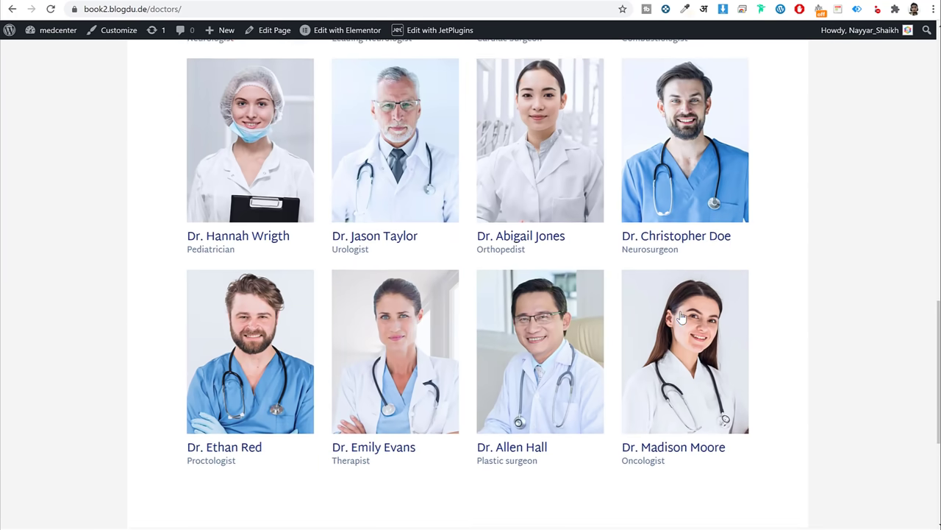
pyautogui.scroll(8, 622, 232)
pyautogui.scroll(2, 622, 231)
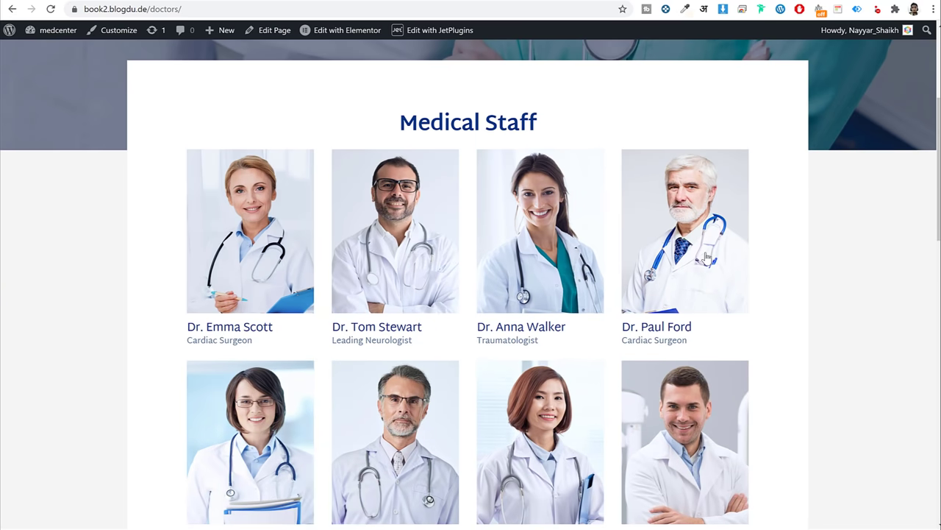
pyautogui.click(390, 223)
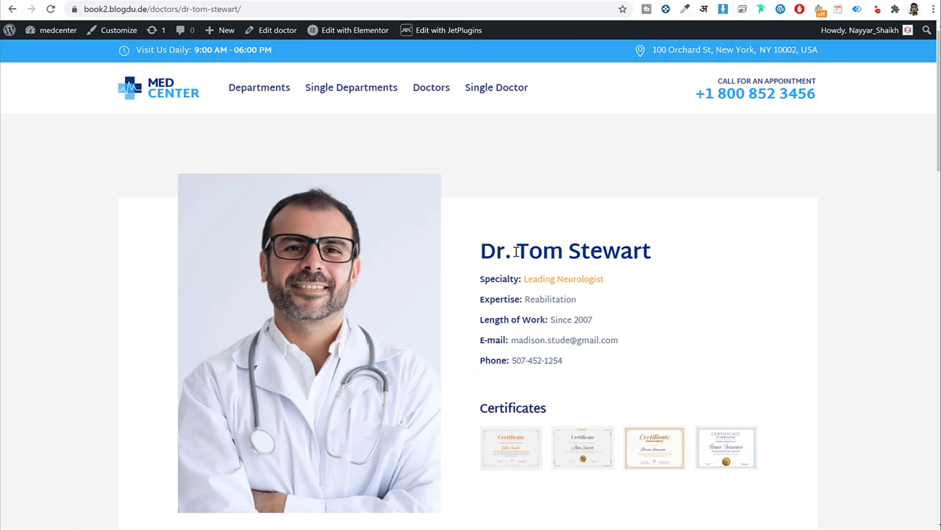
# Step: Tick Resuscitation under Choose service in the Leading Neurologist's appointment form
pyautogui.moveTo(486, 247); pyautogui.dragTo(733, 263)
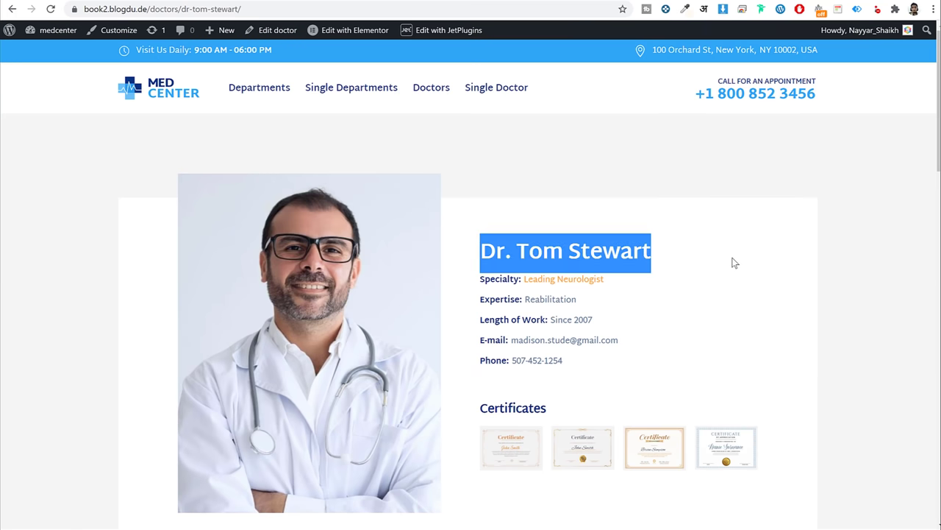
pyautogui.click(732, 263)
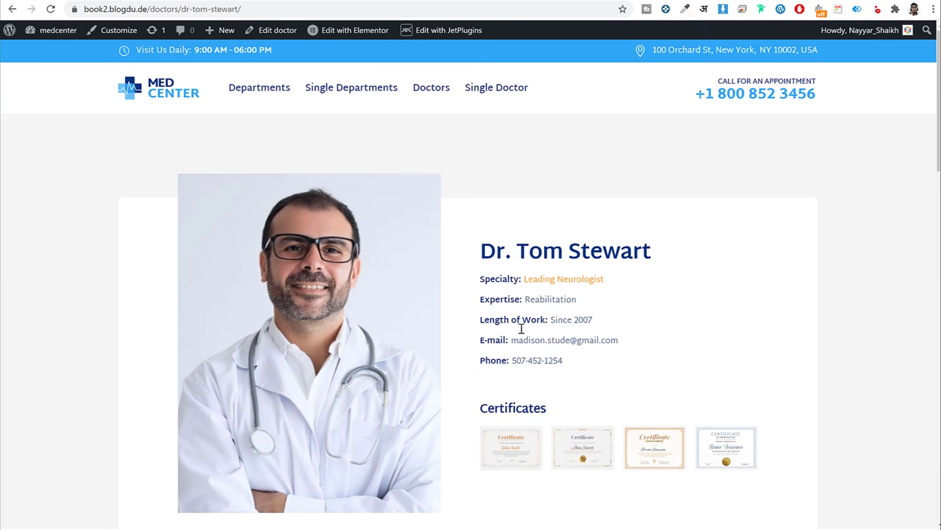
pyautogui.scroll(-6, 552, 360)
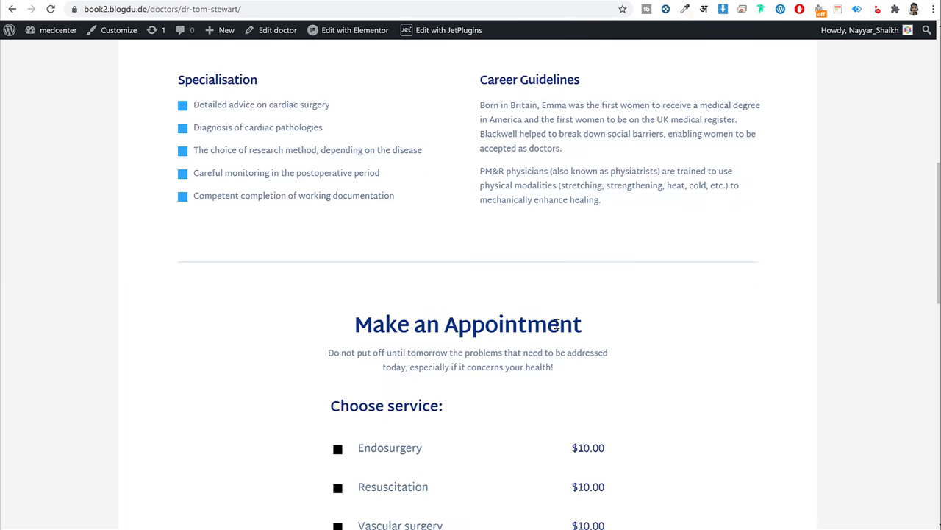
pyautogui.scroll(-5, 748, 277)
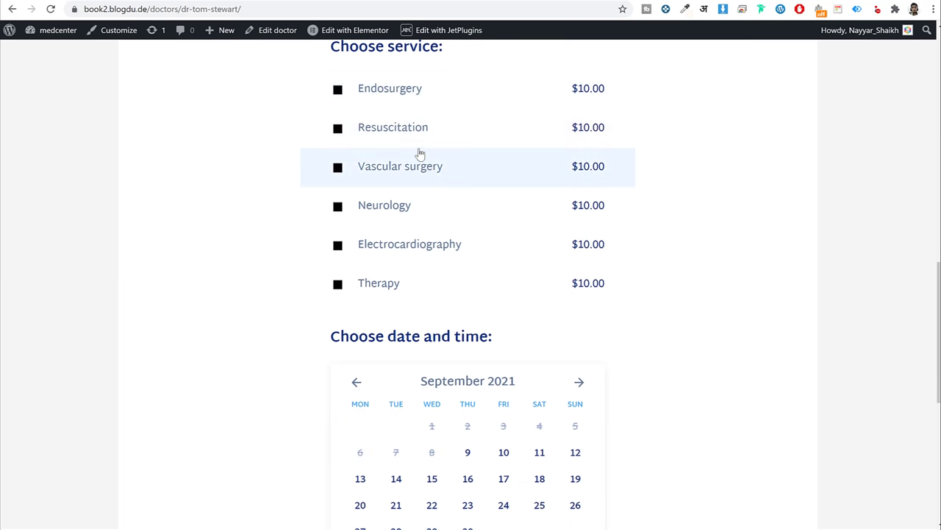
pyautogui.scroll(1, 463, 147)
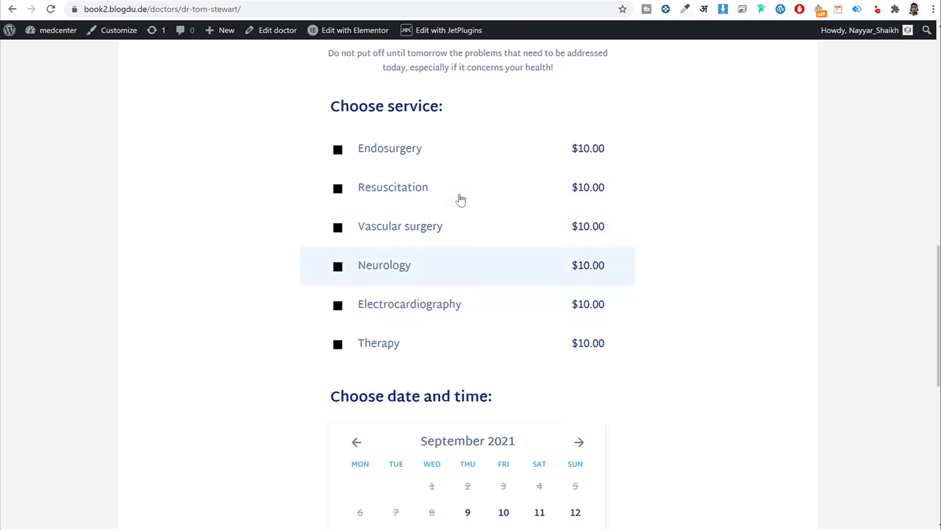
pyautogui.click(408, 189)
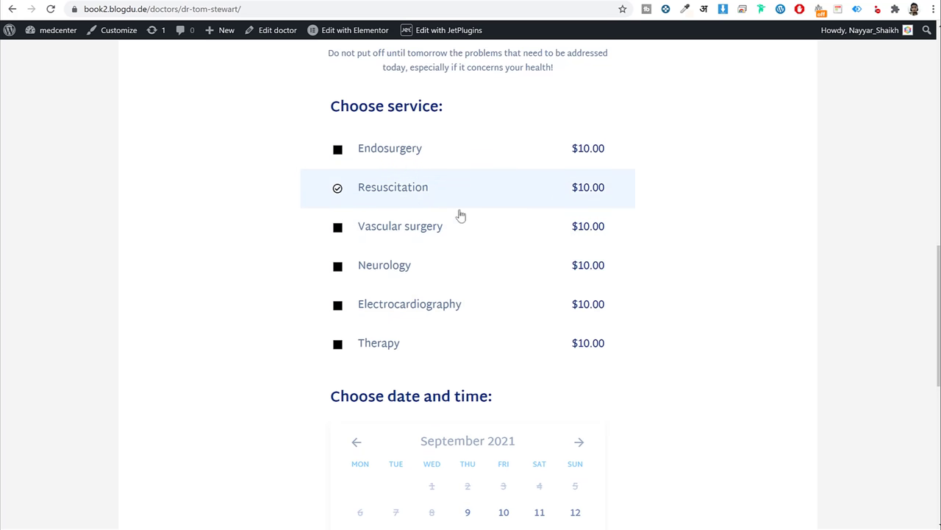
pyautogui.scroll(-2, 503, 346)
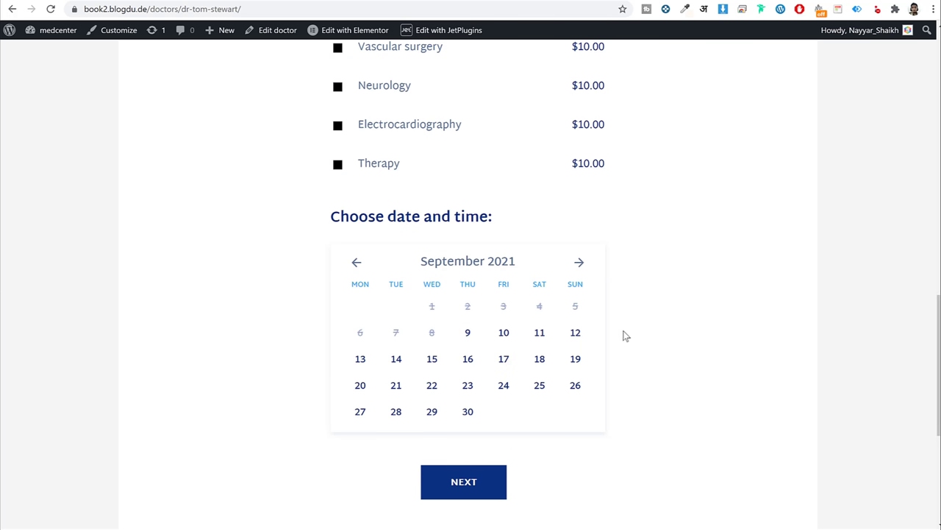
pyautogui.scroll(3, 633, 345)
pyautogui.scroll(10, 636, 349)
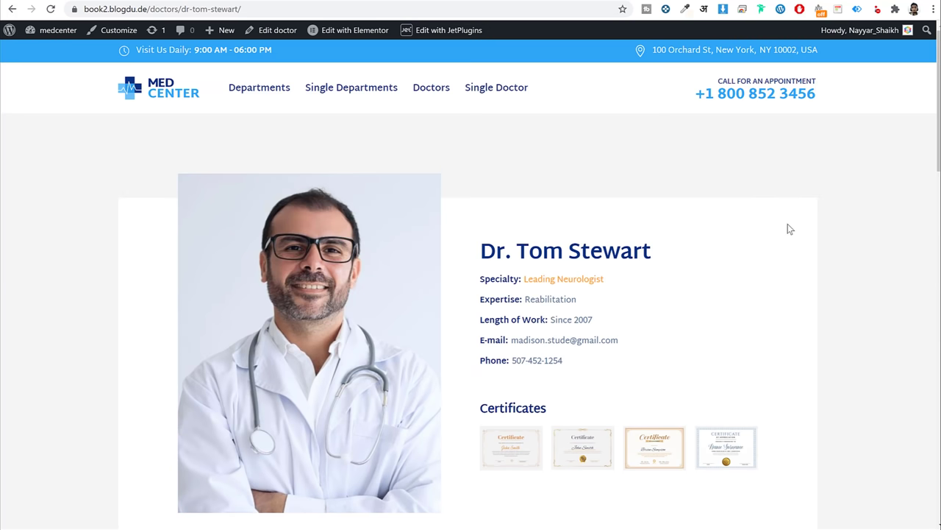
pyautogui.scroll(-4, 742, 380)
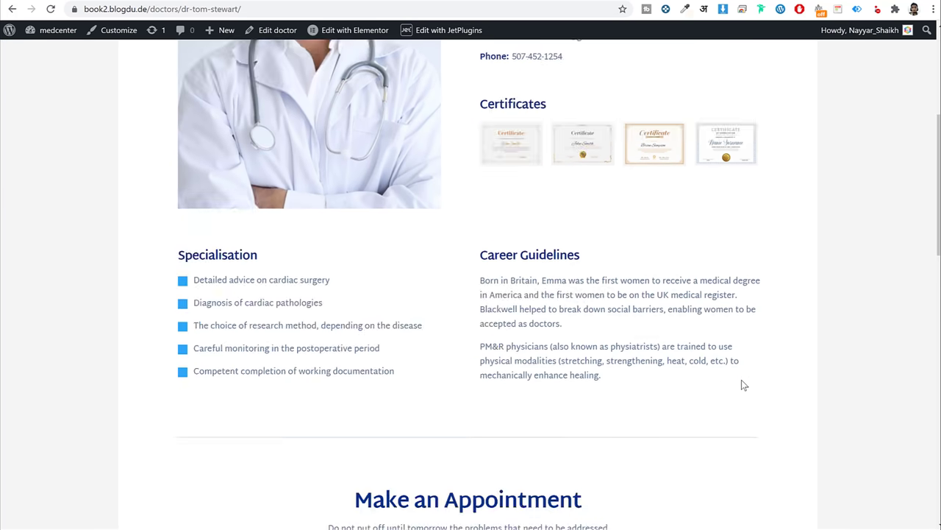
pyautogui.scroll(4, 741, 381)
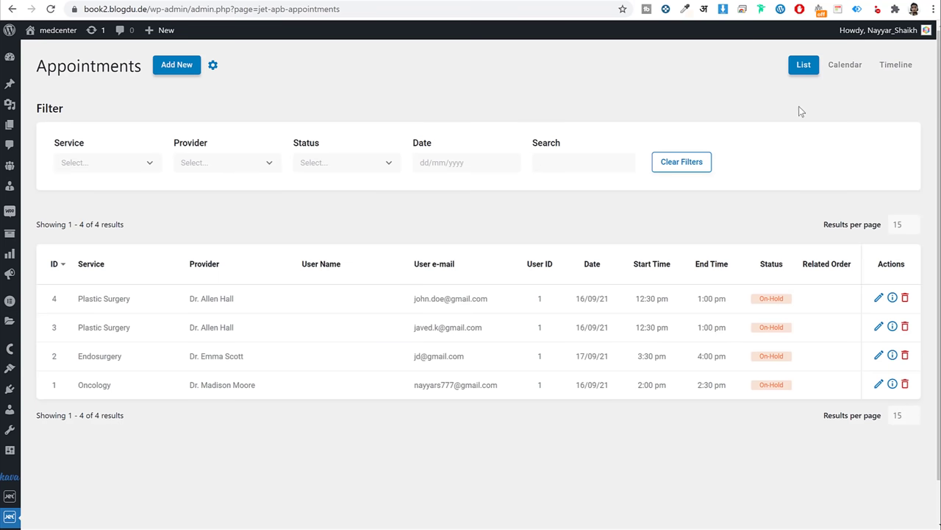
# Step: Highlight appointment 4's provider and booking e-mail, then open its Appointment Details
pyautogui.scroll(-1, 709, 282)
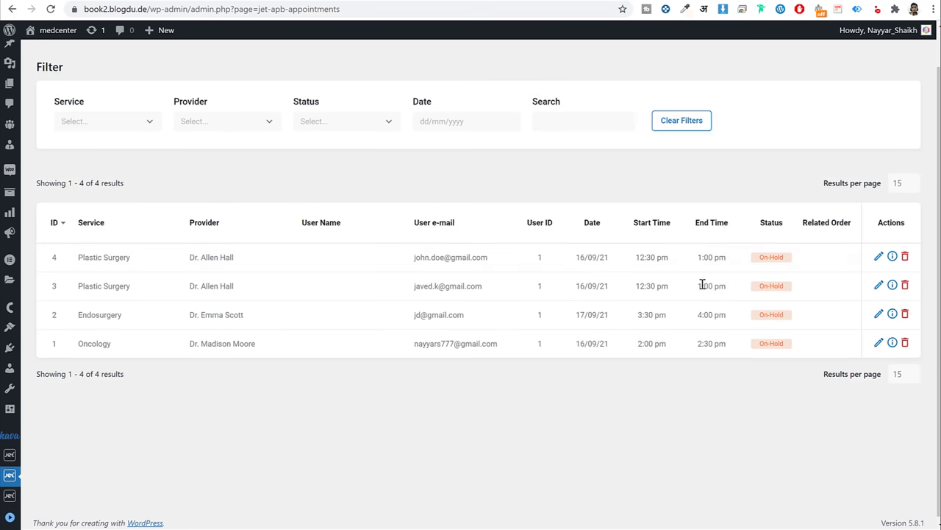
pyautogui.moveTo(131, 253); pyautogui.dragTo(78, 253)
pyautogui.moveTo(234, 253); pyautogui.dragTo(194, 257)
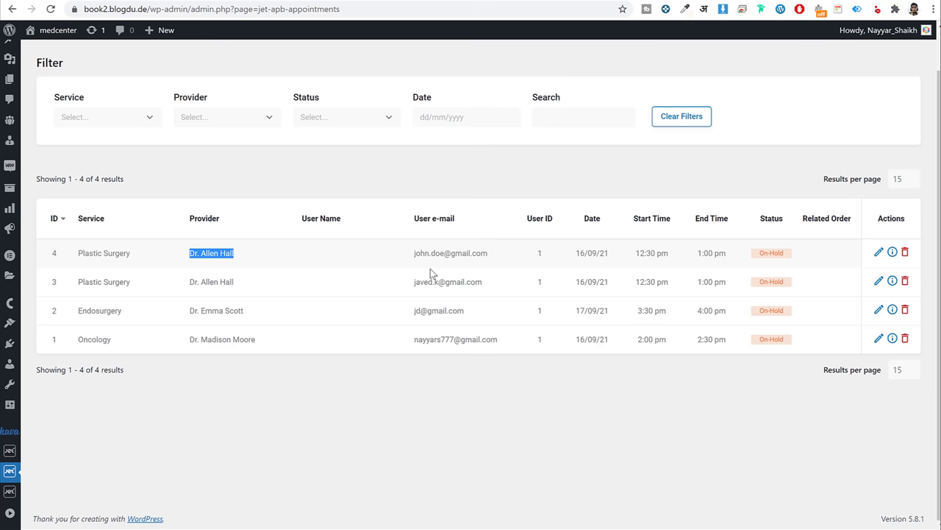
pyautogui.scroll(1, 503, 287)
pyautogui.moveTo(493, 301); pyautogui.dragTo(410, 304)
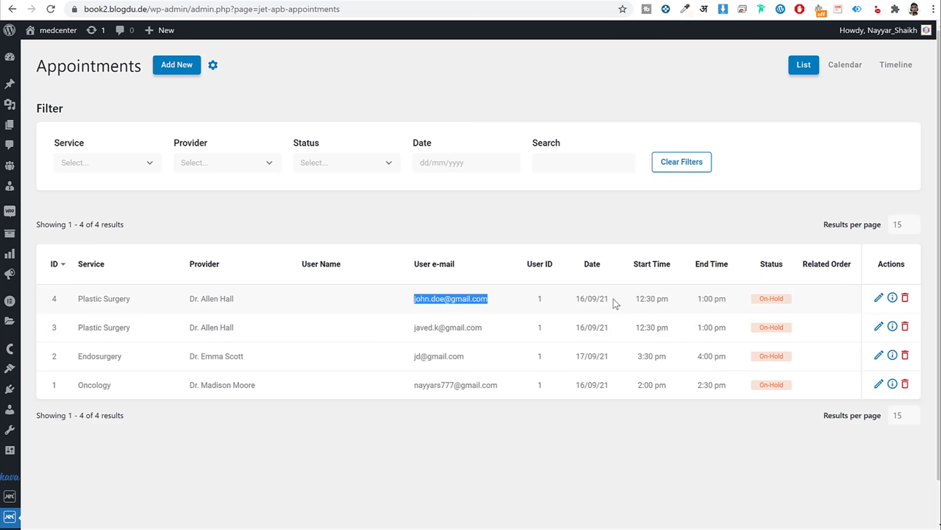
pyautogui.click(892, 299)
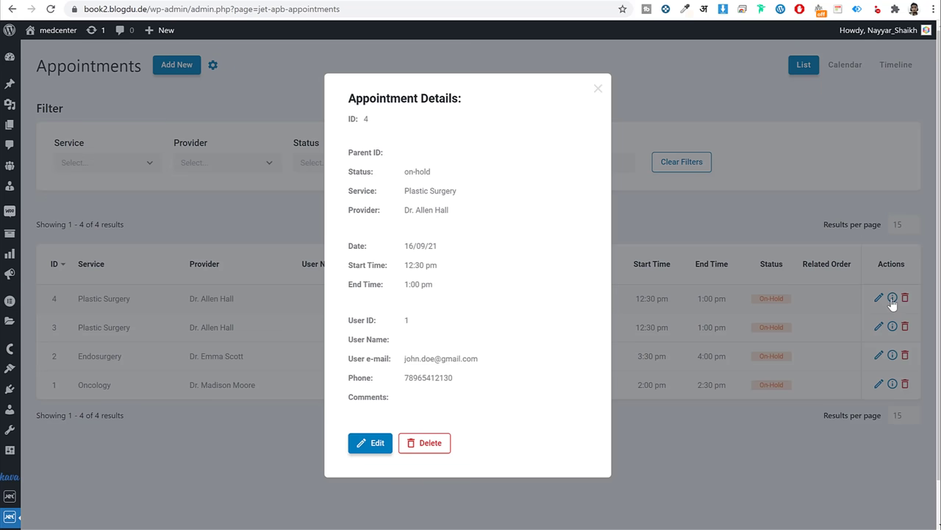
pyautogui.scroll(-2, 452, 259)
pyautogui.scroll(2, 472, 298)
# Step: Close the details, browse the September 2021 calendar, then switch to the 9/09/2021 timeline
pyautogui.click(599, 89)
pyautogui.click(845, 66)
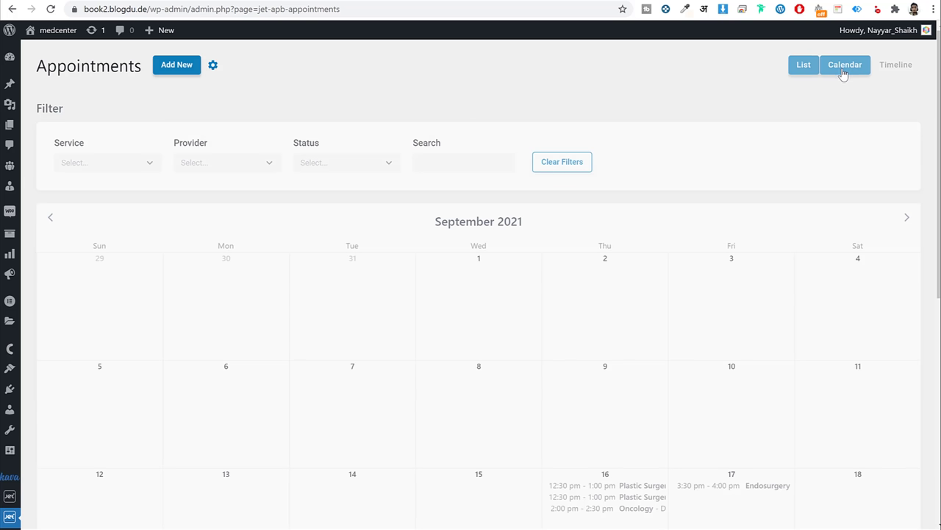
pyautogui.scroll(-3, 795, 169)
pyautogui.scroll(1, 760, 246)
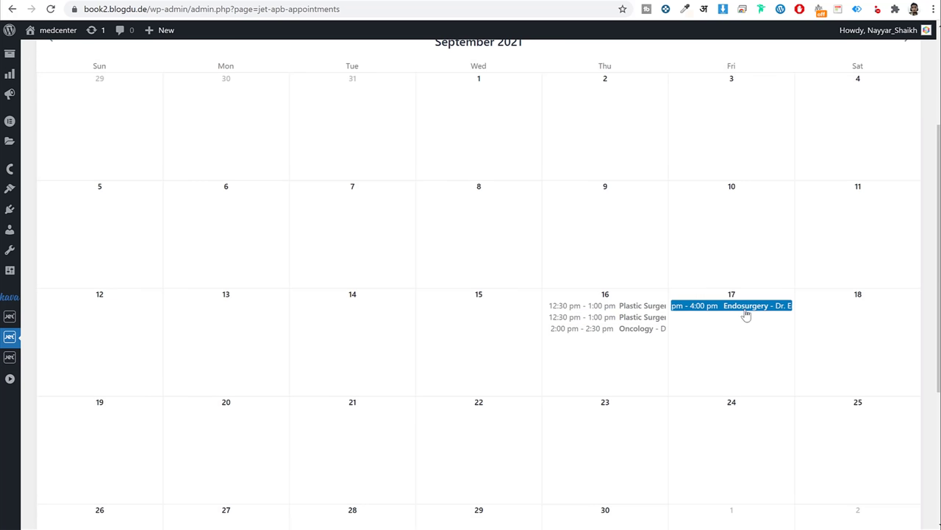
pyautogui.scroll(-3, 532, 326)
pyautogui.scroll(4, 721, 353)
pyautogui.scroll(2, 728, 316)
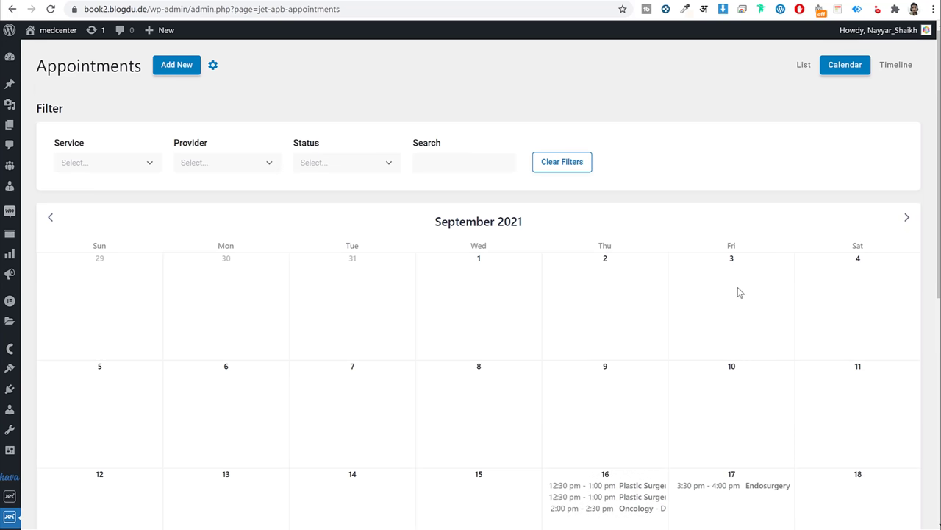
pyautogui.scroll(-3, 737, 290)
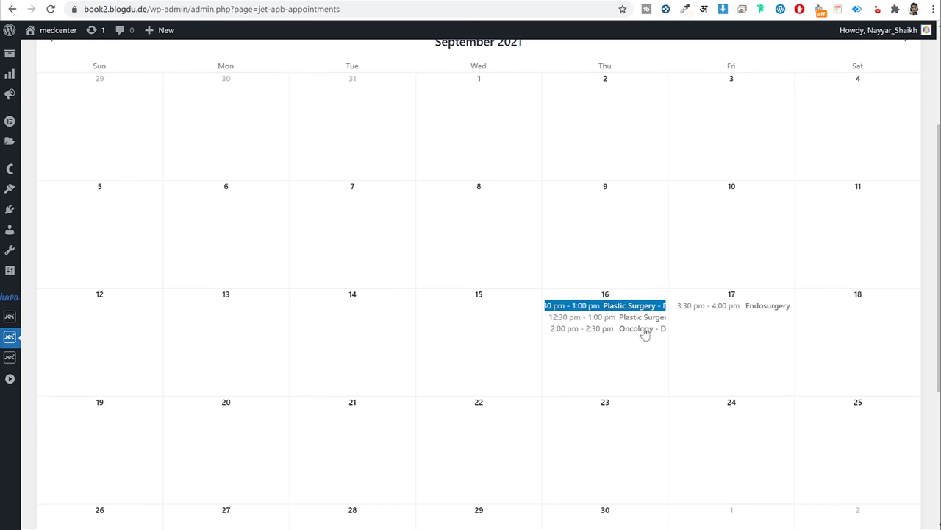
pyautogui.scroll(3, 662, 346)
pyautogui.click(897, 66)
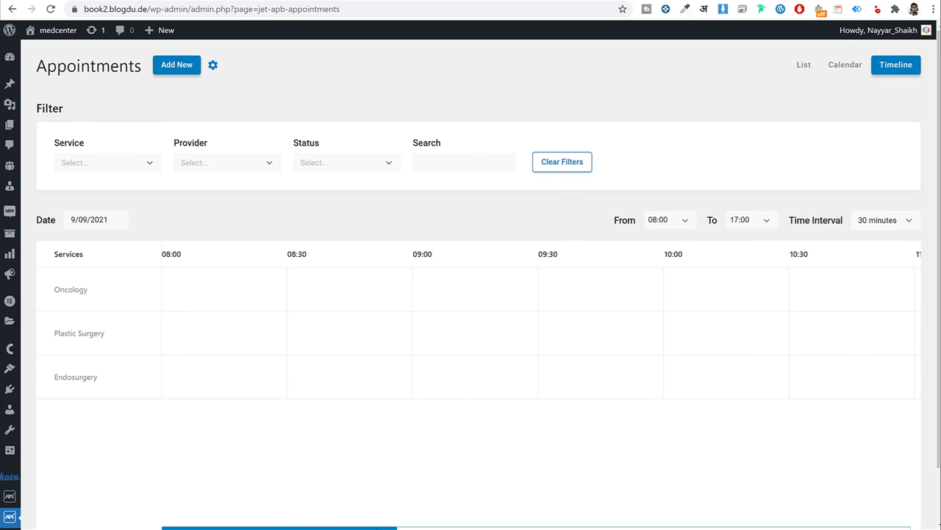
# Step: Scroll the timeline and expand the admin sidebar to show Posts, Doctors and Departments labels
pyautogui.moveTo(383, 527); pyautogui.dragTo(370, 505)
pyautogui.scroll(-2, 551, 339)
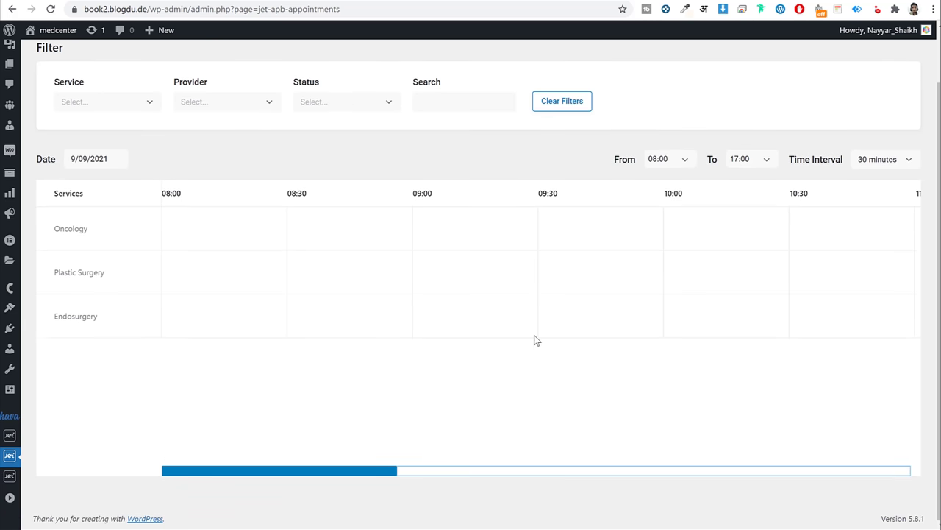
pyautogui.click(17, 500)
pyautogui.scroll(2, 515, 298)
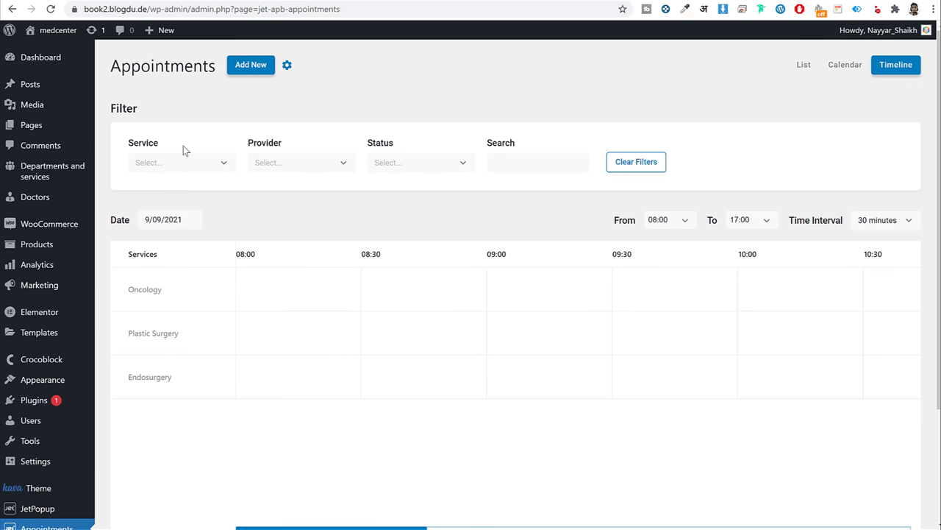
pyautogui.moveTo(33, 85)
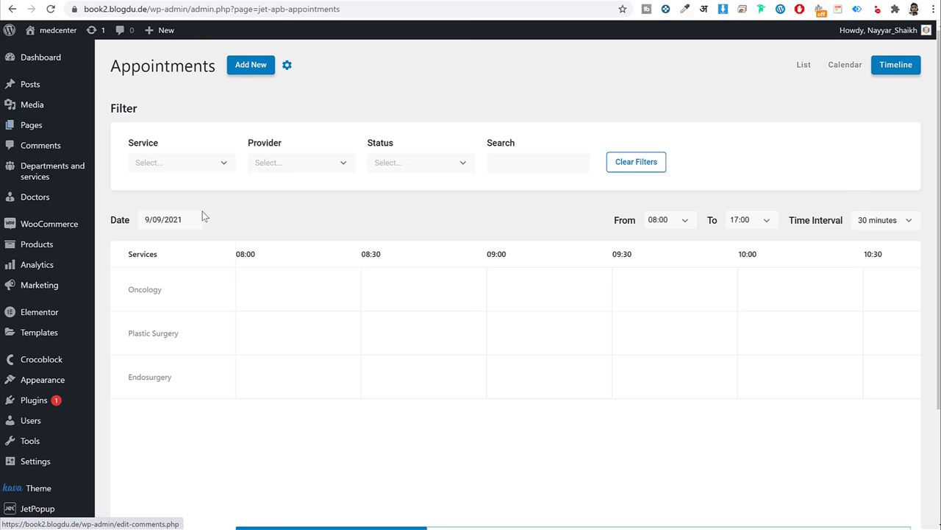
pyautogui.moveTo(37, 204)
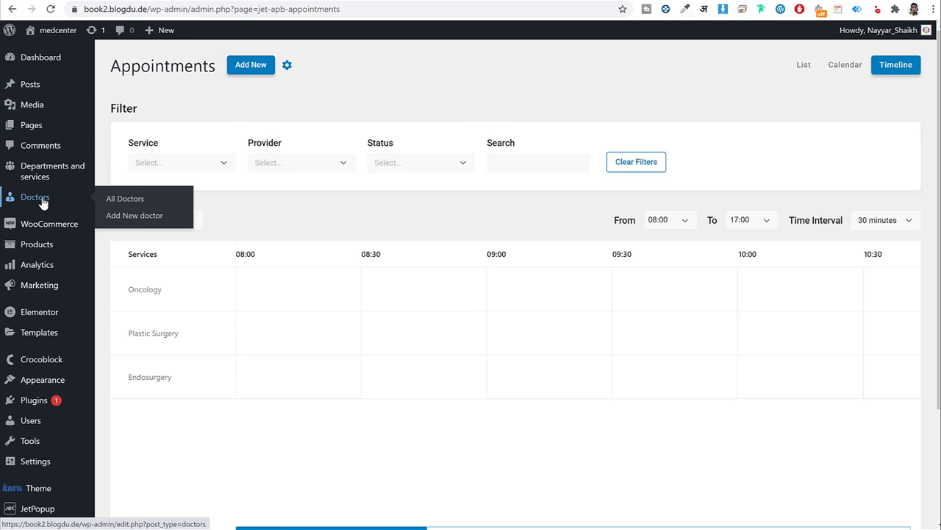
# Step: Add a new doctor and highlight its Price per provider slot and Specialty field labels
pyautogui.moveTo(32, 180)
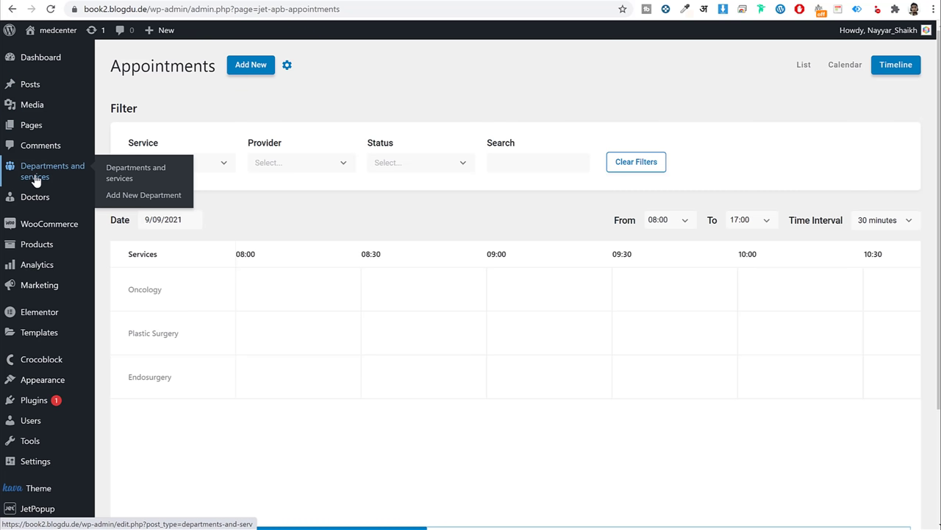
pyautogui.moveTo(77, 198)
pyautogui.click(129, 216)
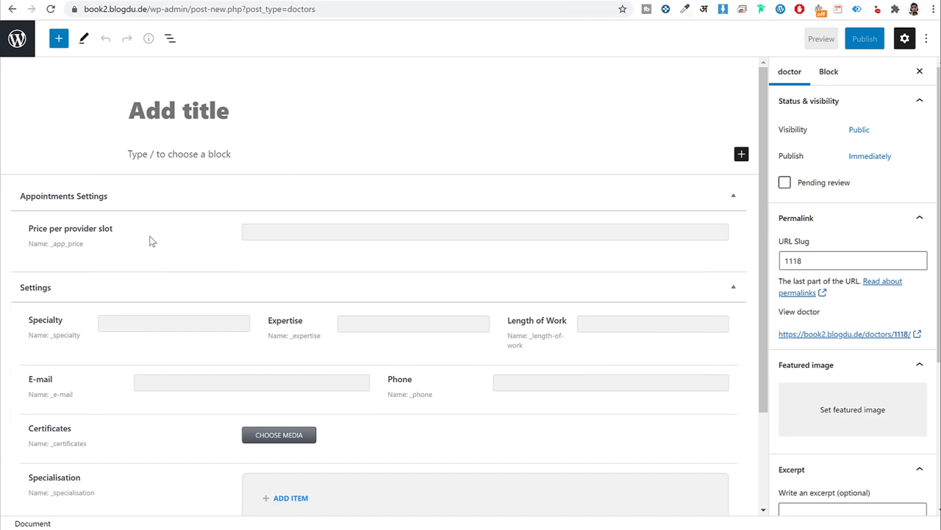
pyautogui.moveTo(117, 231); pyautogui.dragTo(70, 206)
pyautogui.scroll(-2, 130, 238)
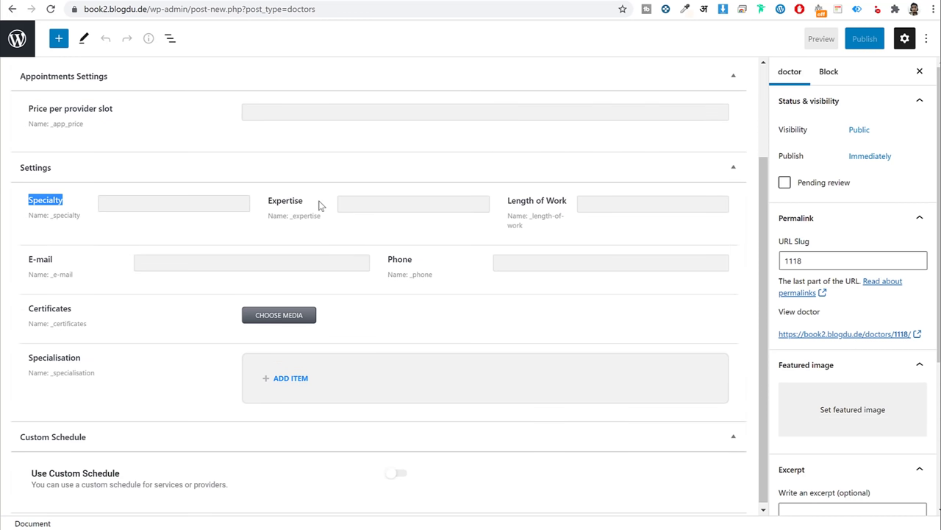
pyautogui.moveTo(295, 202); pyautogui.dragTo(518, 199)
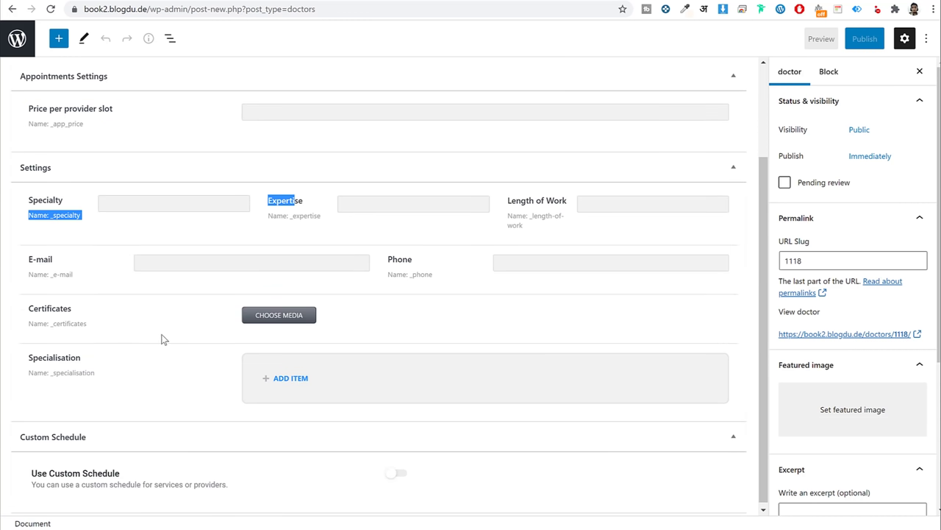
pyautogui.scroll(2, 456, 301)
pyautogui.scroll(-2, 497, 371)
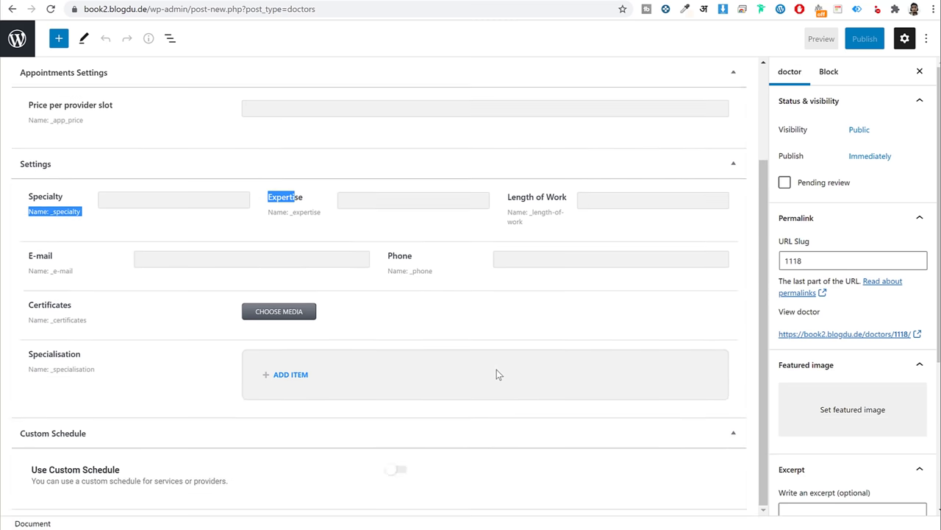
pyautogui.scroll(2, 496, 374)
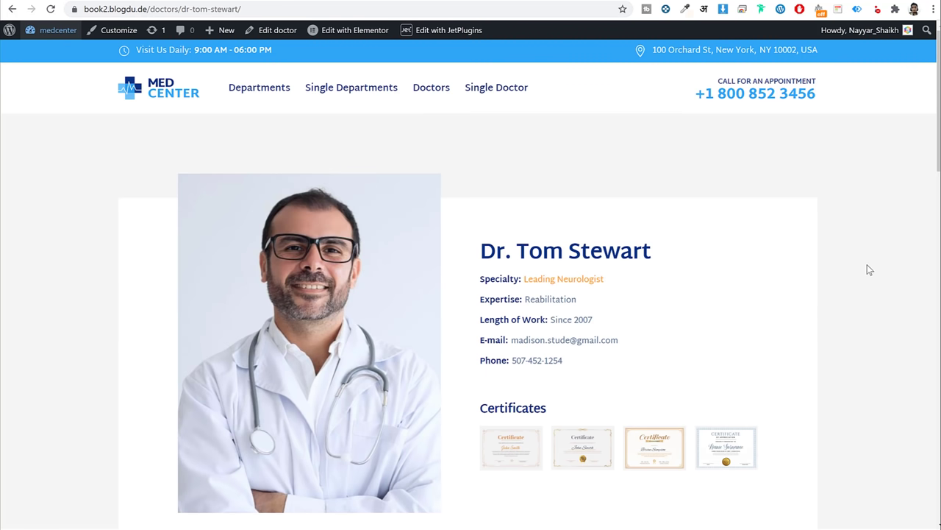
# Step: Scroll to the doctor's Make an Appointment form and highlight the Choose service: heading
pyautogui.scroll(-10, 862, 279)
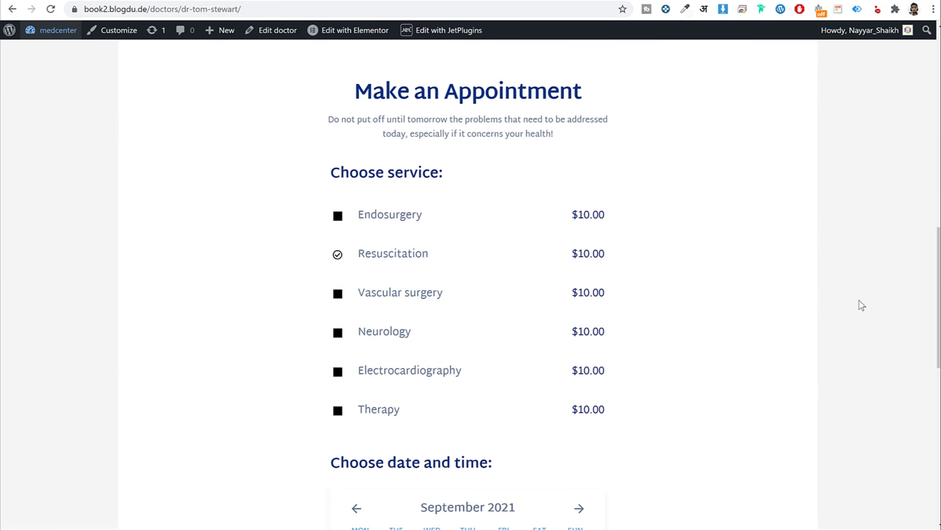
pyautogui.scroll(7, 859, 304)
pyautogui.scroll(-4, 807, 234)
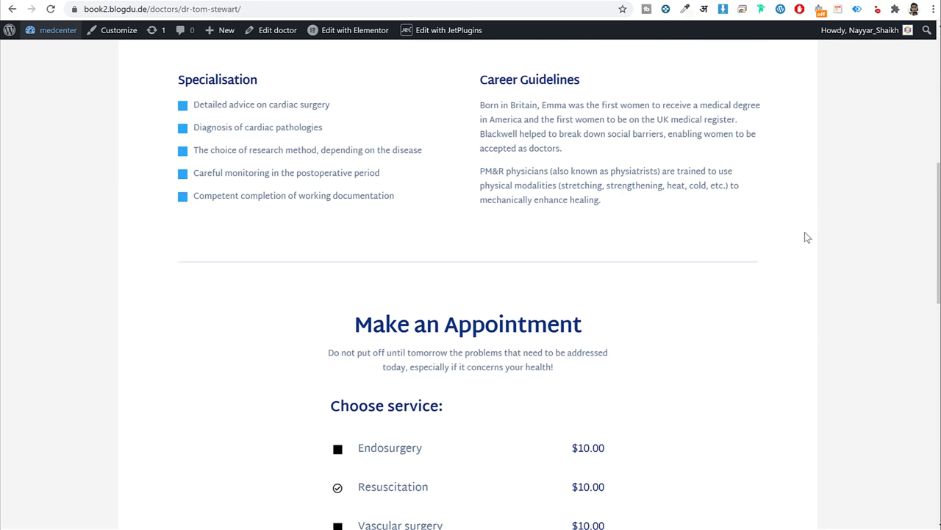
pyautogui.scroll(1, 824, 257)
pyautogui.scroll(-4, 830, 259)
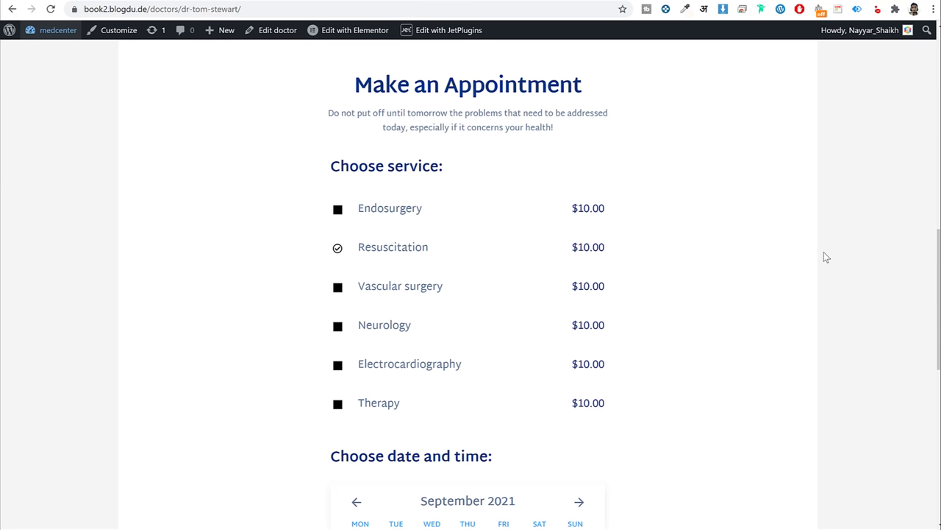
pyautogui.scroll(-3, 481, 267)
pyautogui.scroll(-2, 482, 270)
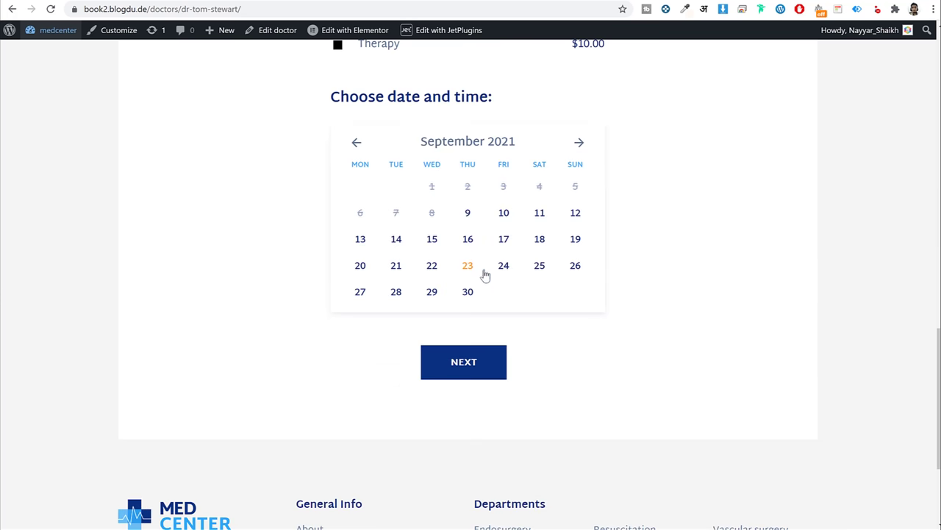
pyautogui.scroll(4, 485, 269)
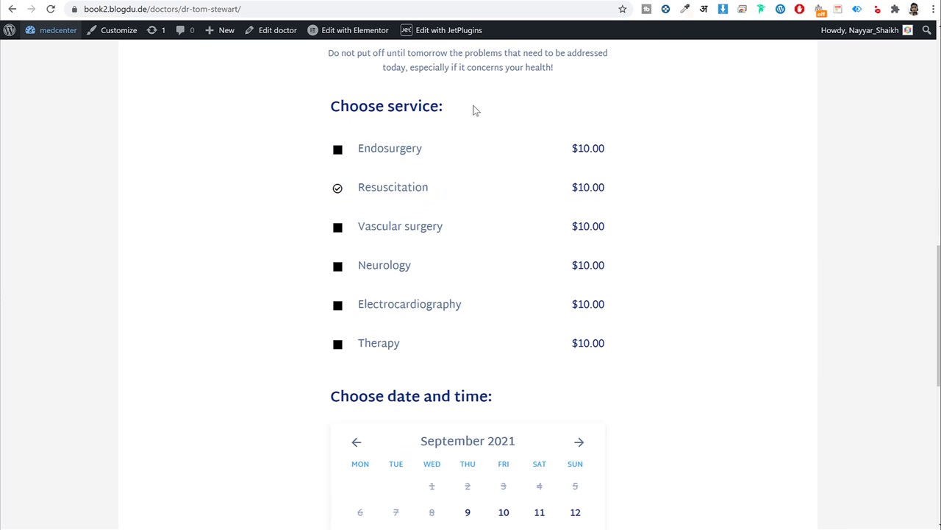
pyautogui.moveTo(476, 110); pyautogui.dragTo(326, 108)
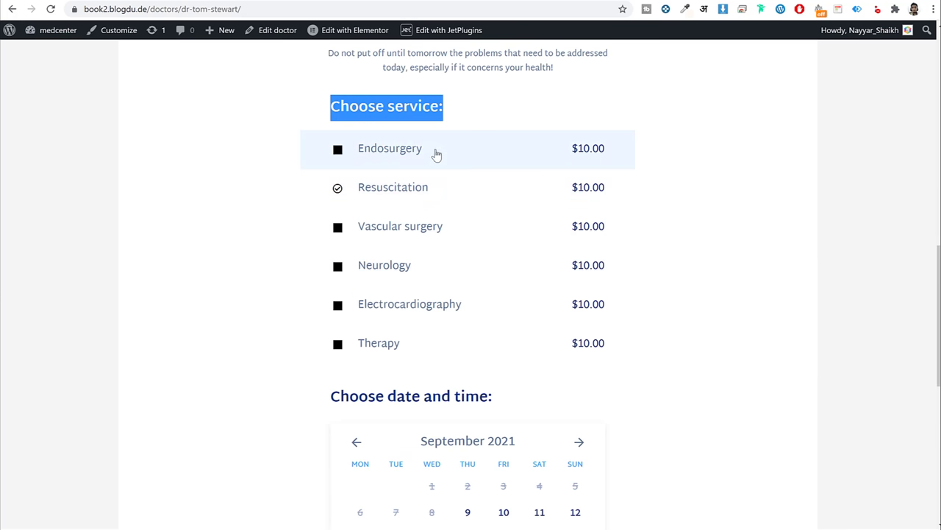
pyautogui.scroll(-3, 509, 248)
pyautogui.scroll(3, 492, 294)
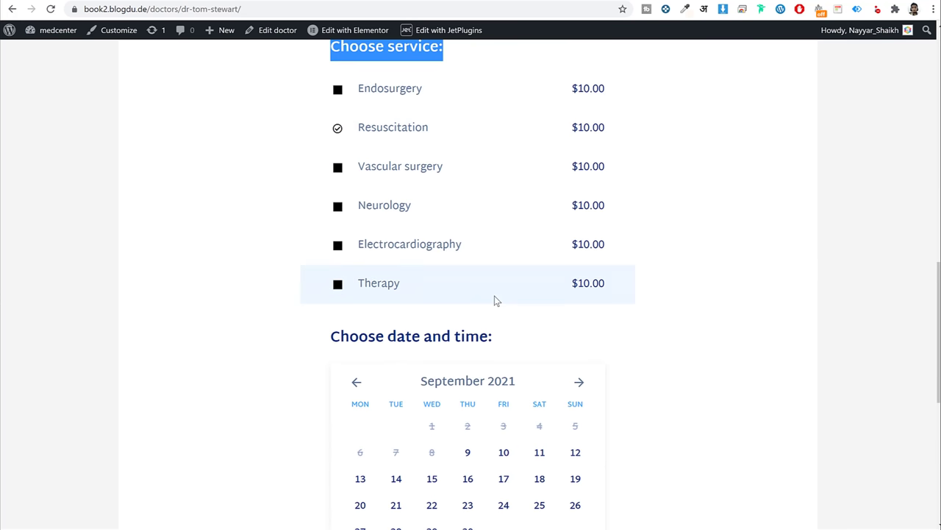
pyautogui.scroll(-3, 495, 300)
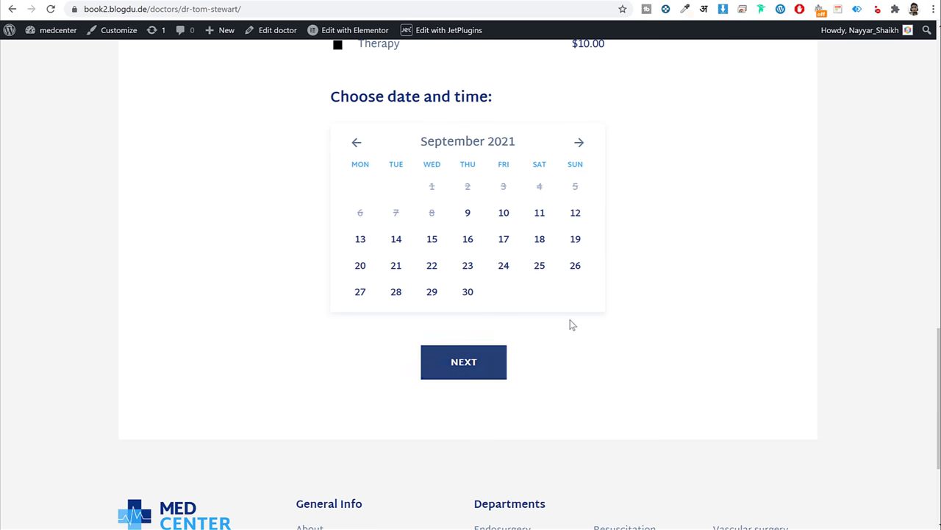
pyautogui.scroll(5, 647, 336)
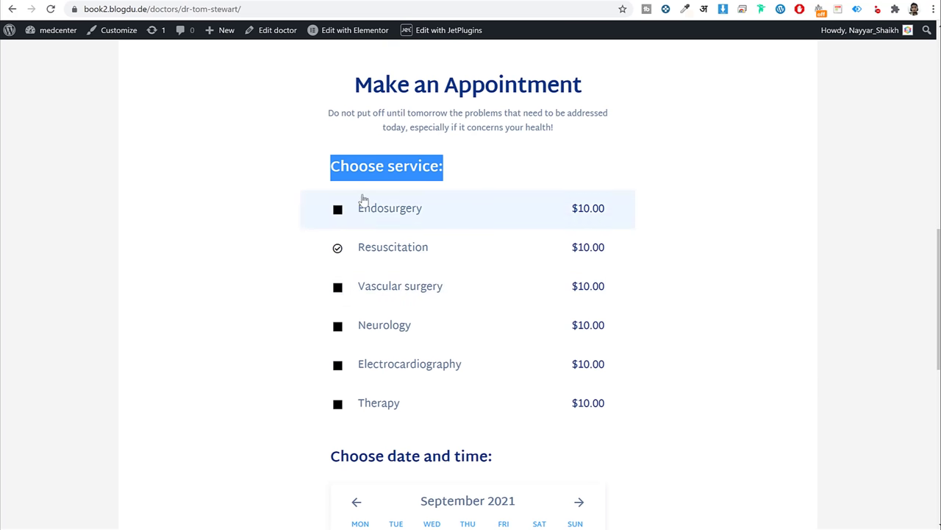
pyautogui.click(429, 175)
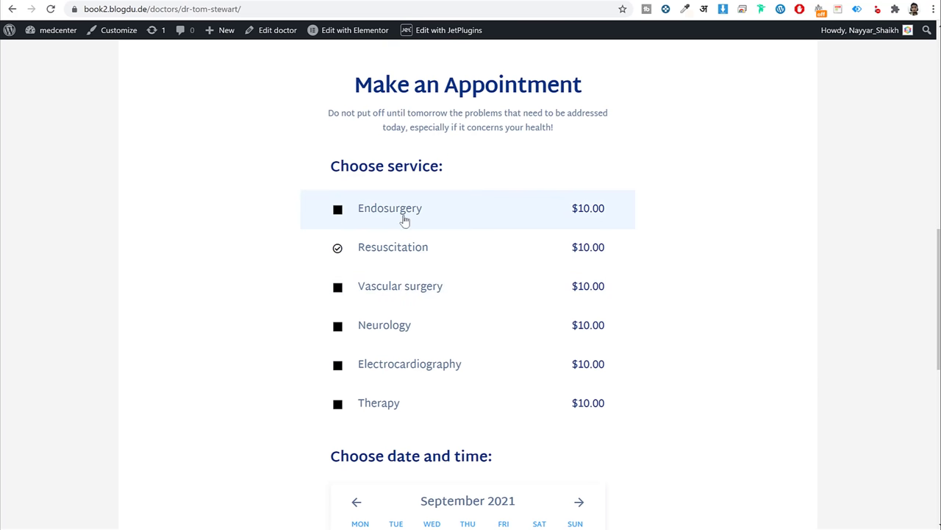
# Step: Look over the appointment date calendar, then return to the top of the profile
pyautogui.scroll(-3, 454, 265)
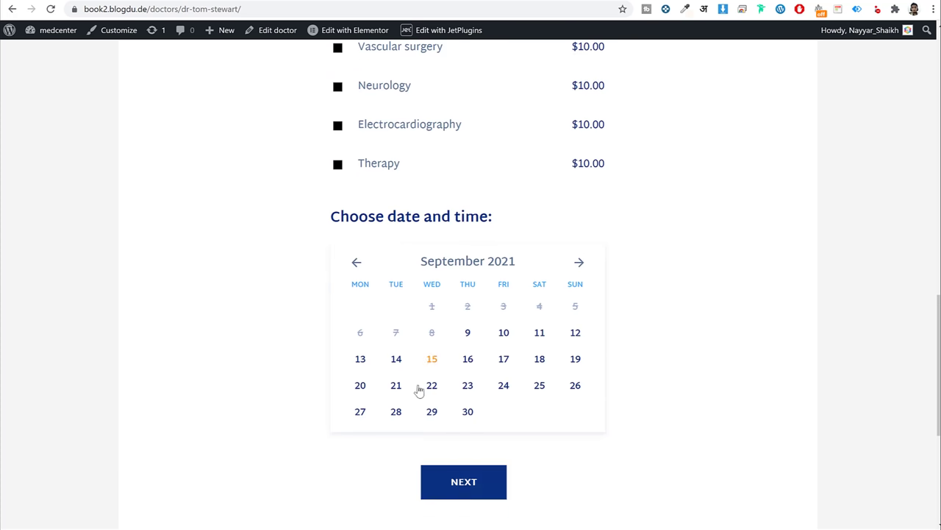
pyautogui.moveTo(350, 234); pyautogui.dragTo(502, 223)
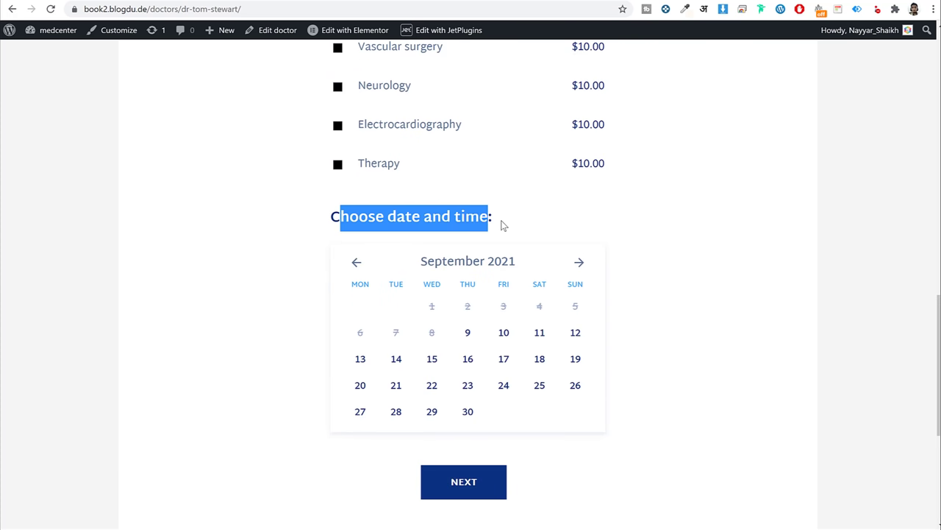
pyautogui.scroll(-2, 515, 294)
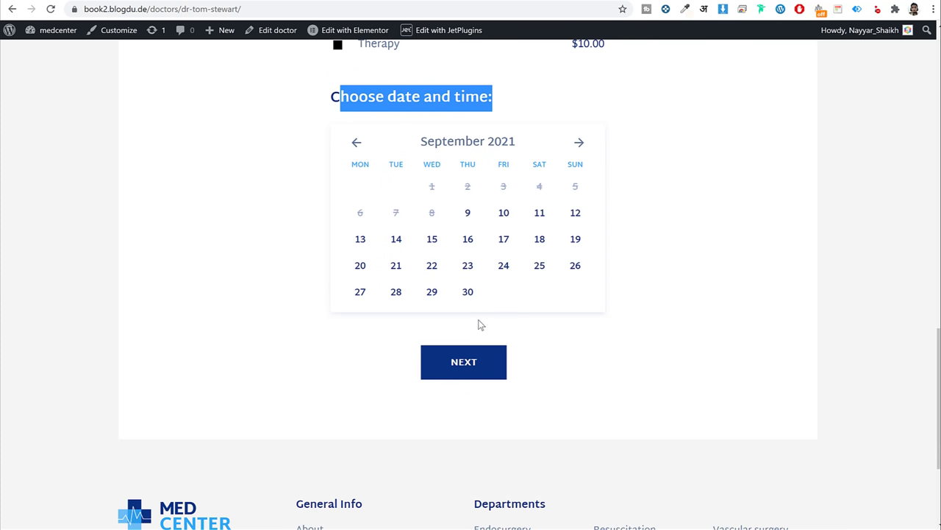
pyautogui.scroll(4, 514, 320)
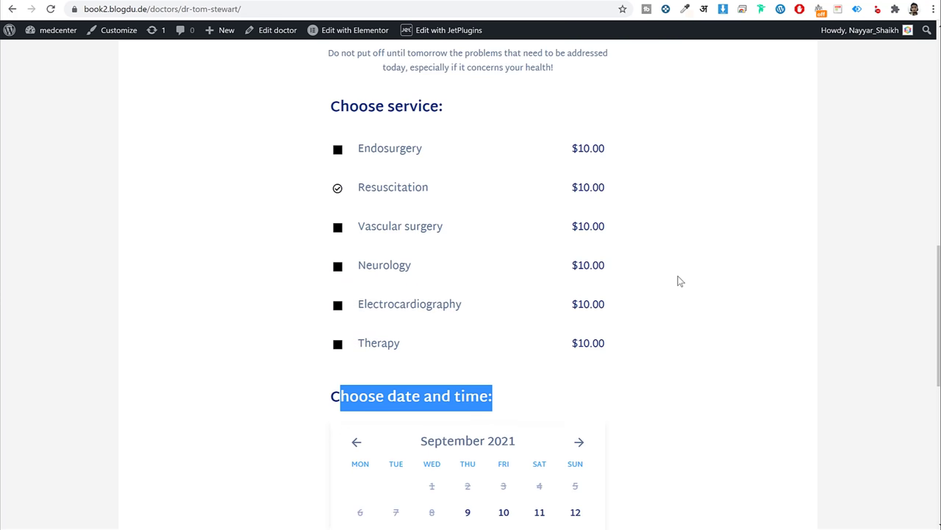
pyautogui.scroll(-3, 662, 282)
pyautogui.scroll(2, 658, 331)
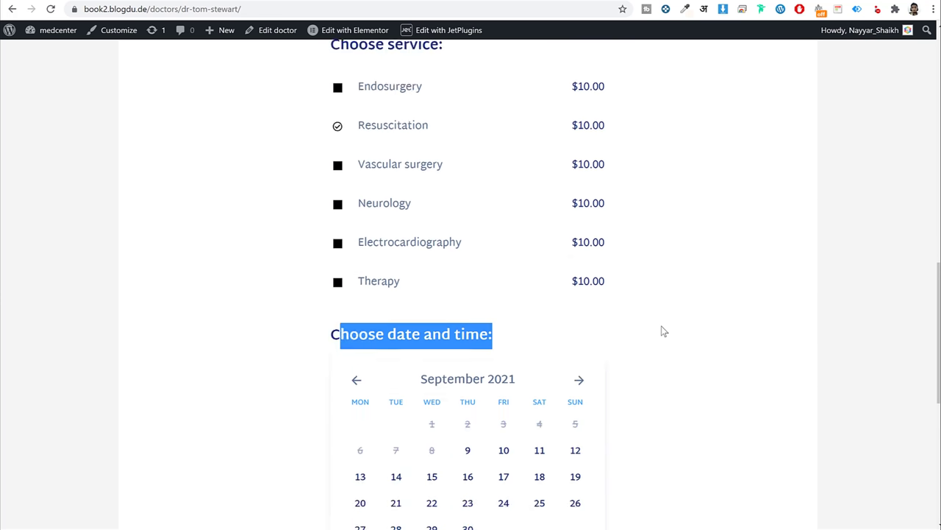
pyautogui.scroll(15, 661, 327)
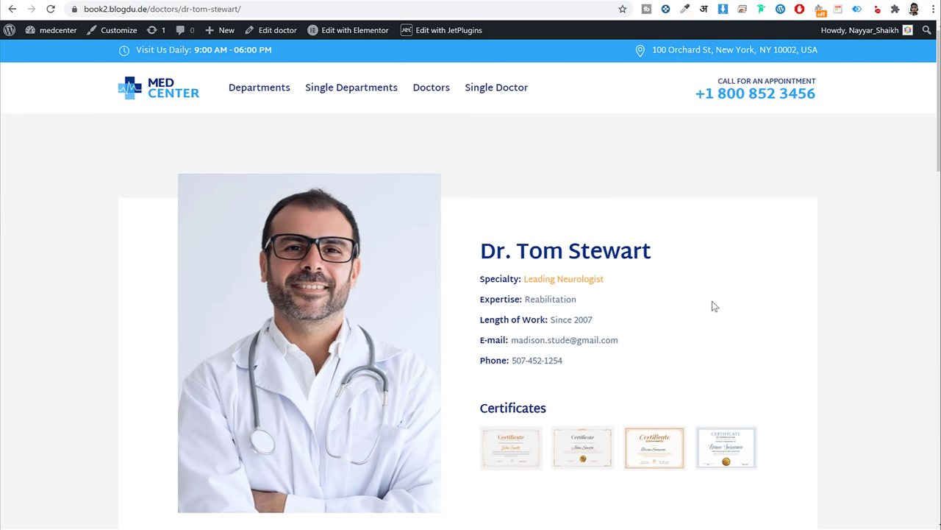
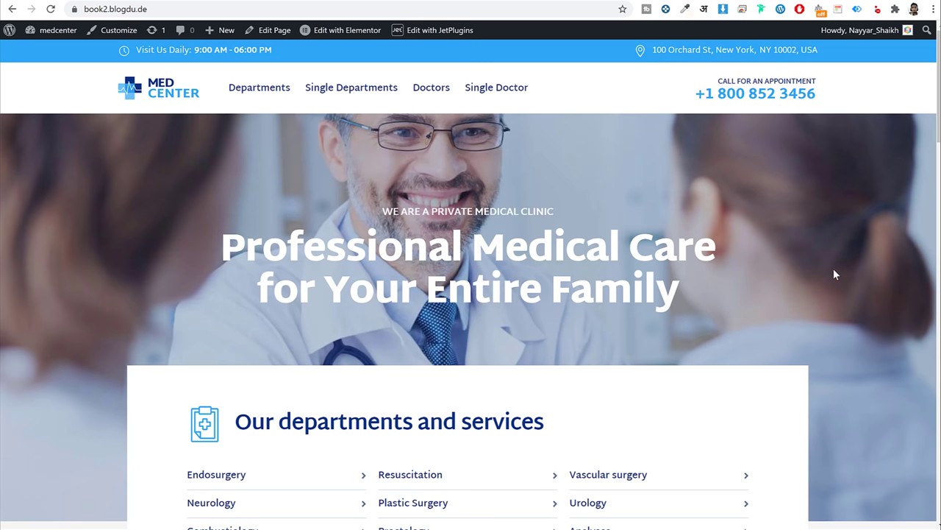
# Step: Scroll through the finished MedCenter demo homepage, return to its top, and open a new tab
pyautogui.scroll(-8, 833, 269)
pyautogui.scroll(-10, 836, 274)
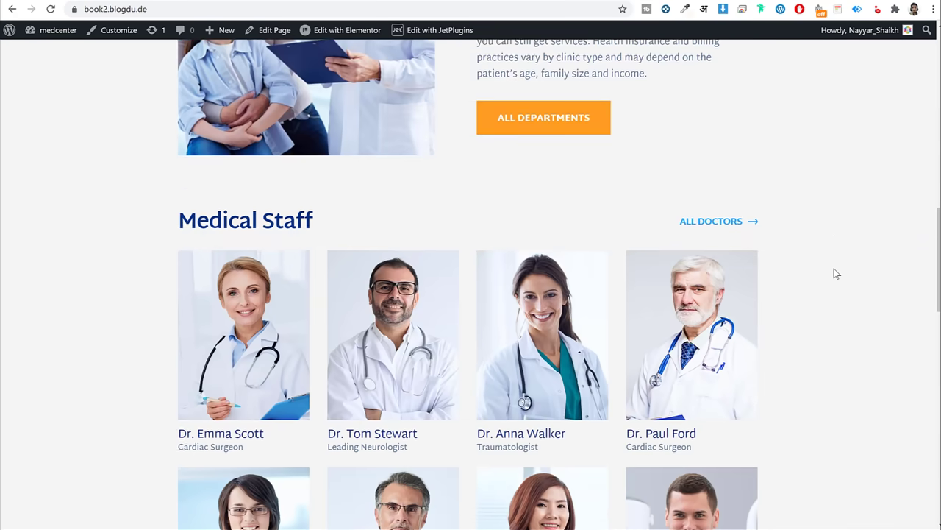
pyautogui.press('Home')
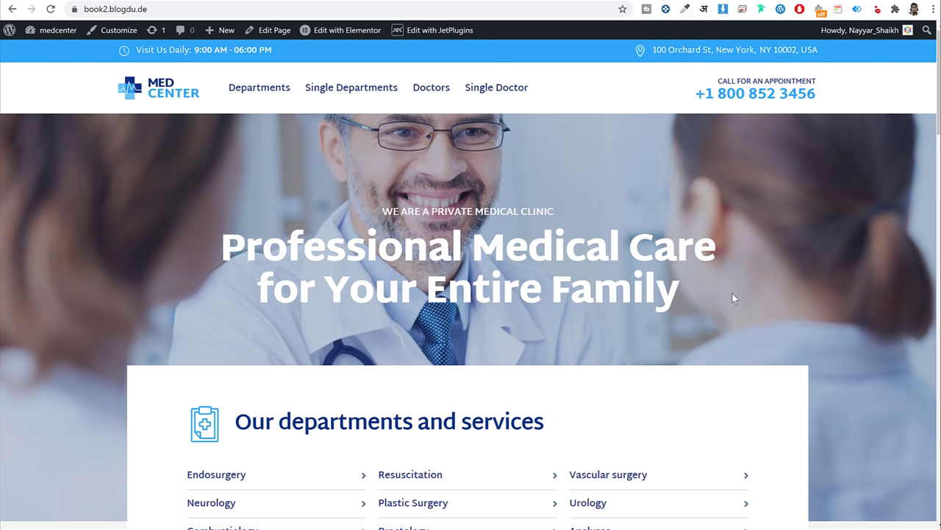
pyautogui.hotkey('ctrl', 't')
# Step: Load bloggdude.com/nh and compare NameHero's four cloud hosting plans, starting at $3.13/mo
pyautogui.write('bloggdude.com/nh')
pyautogui.press('Return')
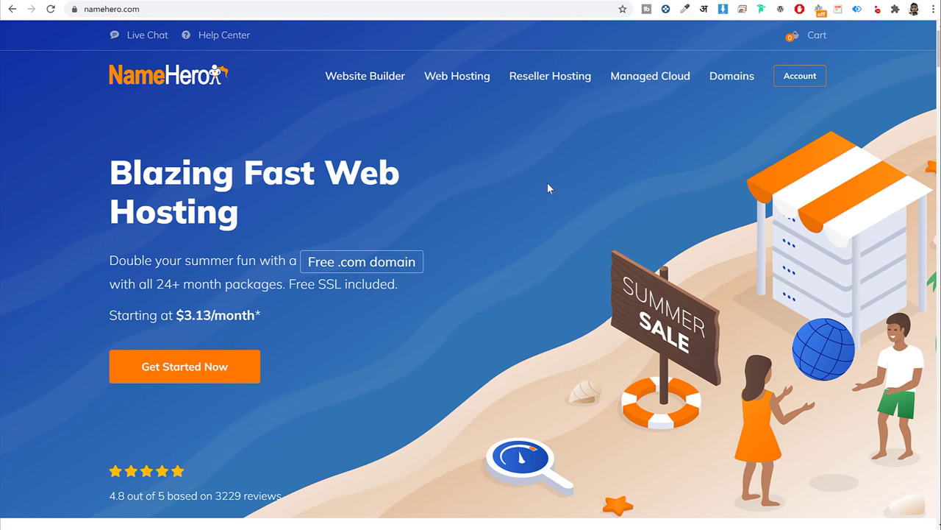
pyautogui.scroll(-9, 552, 188)
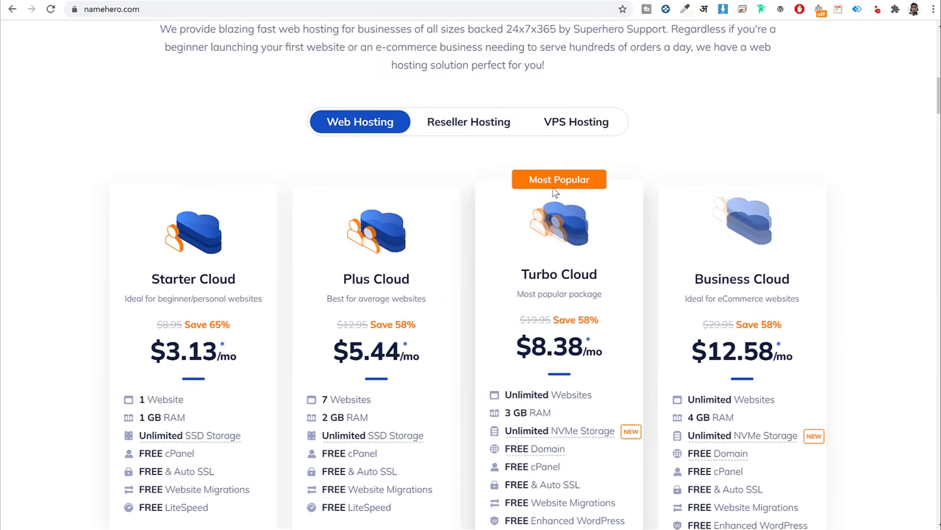
pyautogui.scroll(-2, 556, 193)
pyautogui.scroll(2, 696, 185)
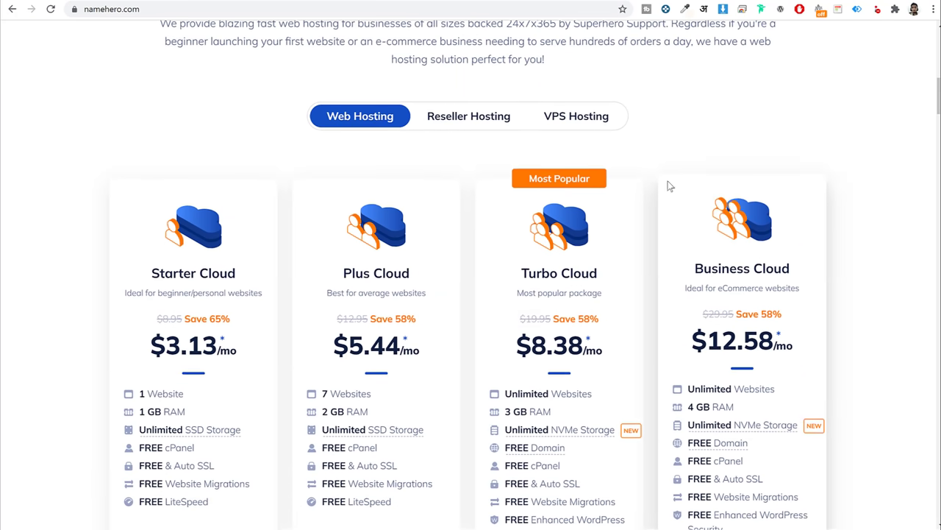
pyautogui.scroll(-3, 612, 184)
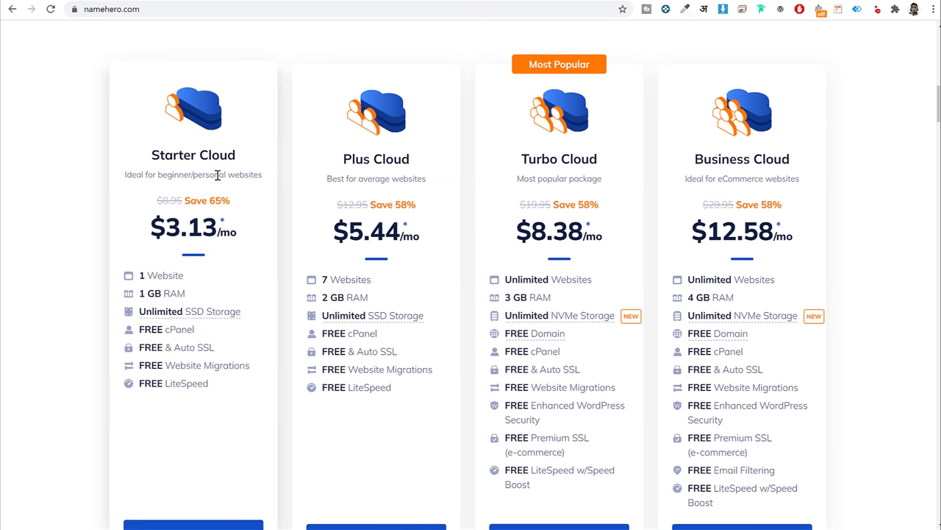
pyautogui.scroll(-1, 874, 169)
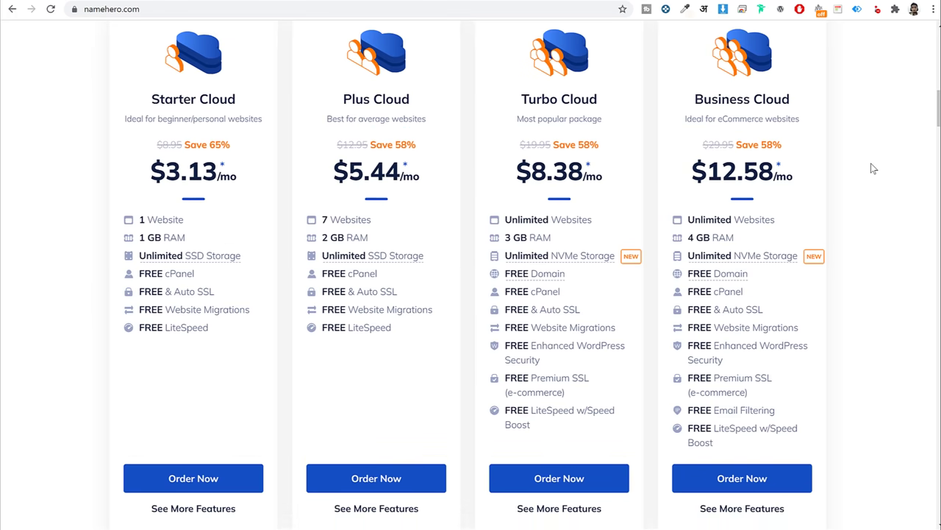
pyautogui.scroll(2, 874, 169)
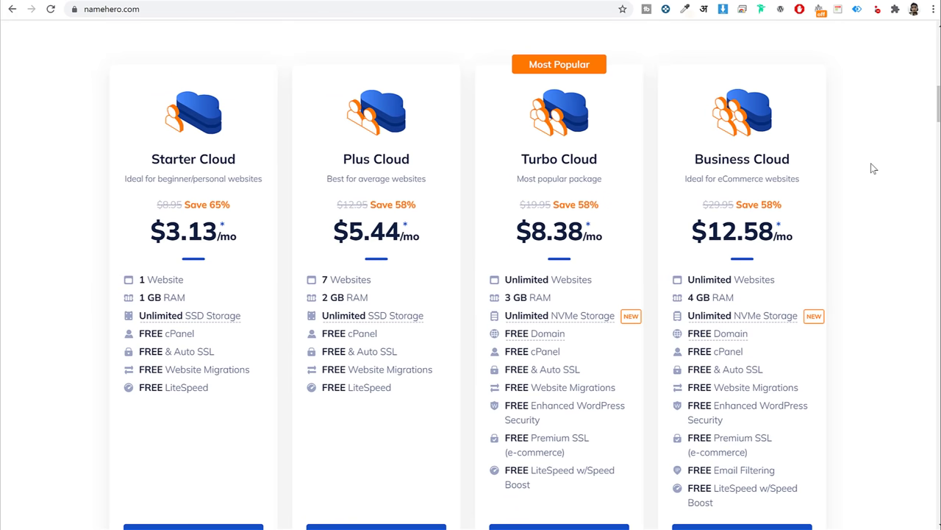
# Step: Open the BloggDude homepage in a new tab
pyautogui.click(307, 2)
pyautogui.write('bloggdude.com')
pyautogui.press('Return')
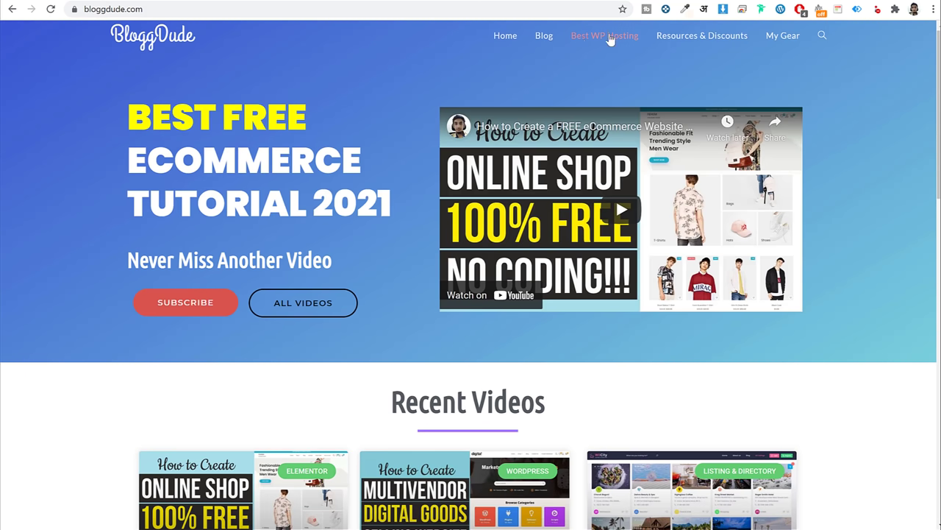
# Step: Open BloggDude's Best WP Hosting page and browse its Top 8 WordPress hosting list
pyautogui.click(608, 43)
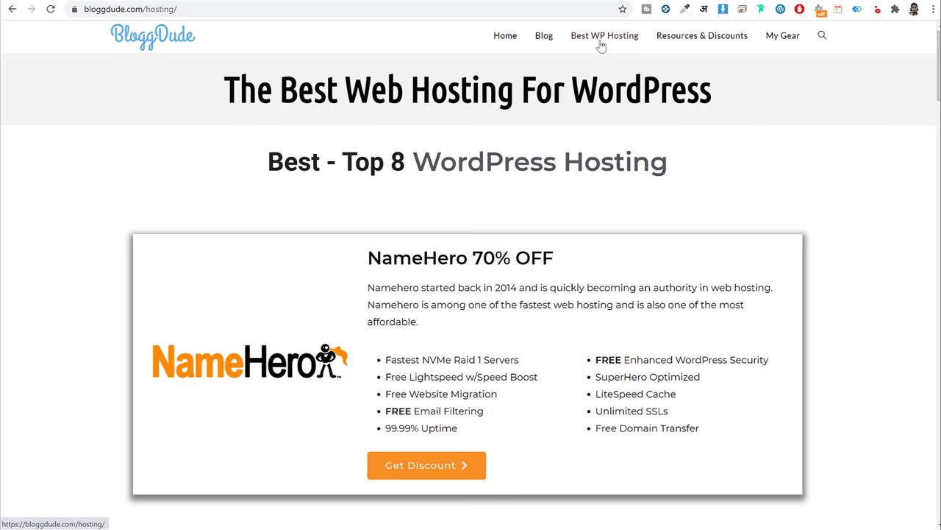
pyautogui.scroll(-17, 763, 213)
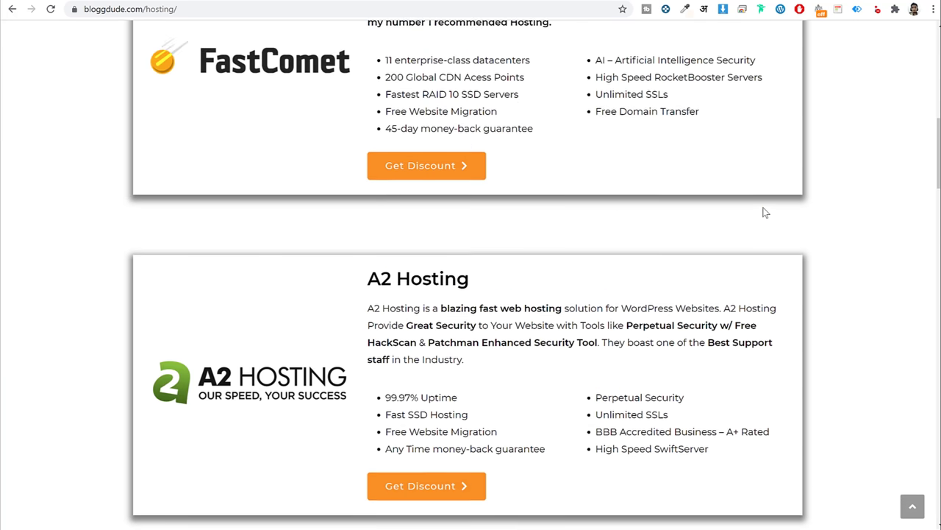
pyautogui.scroll(15, 760, 223)
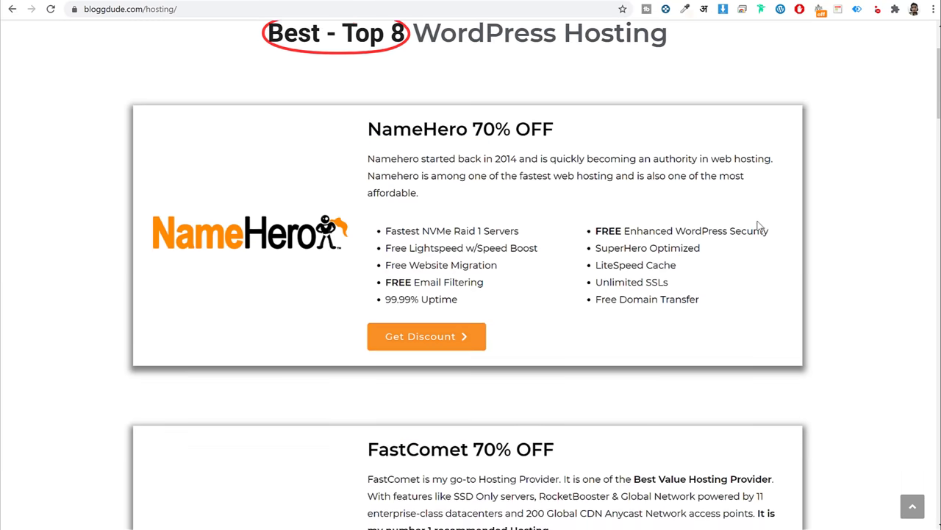
pyautogui.scroll(-7, 441, 220)
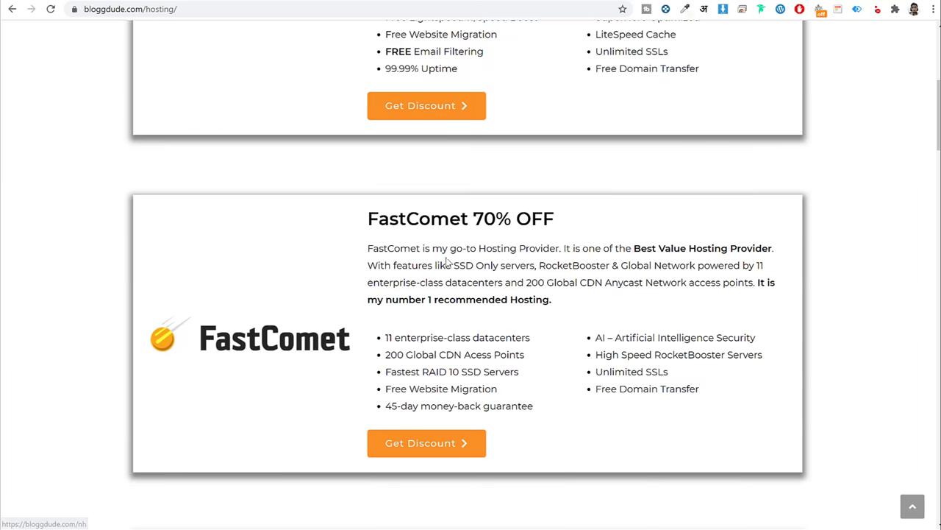
pyautogui.scroll(8, 394, 283)
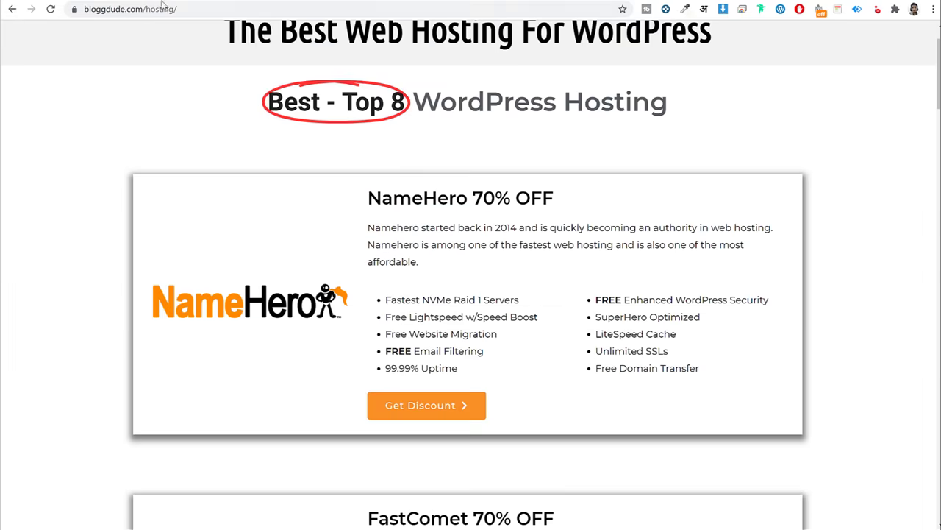
# Step: Follow the NameHero recommendation, revisit the list, then go forward to NameHero's pricing plans
pyautogui.click(356, 154)
pyautogui.scroll(-1, 397, 89)
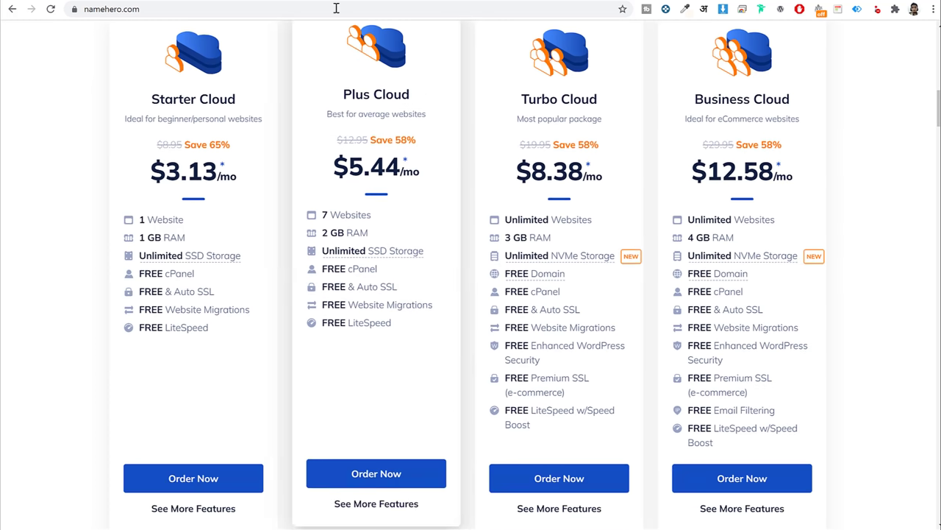
pyautogui.hotkey('alt', 'Left')
pyautogui.scroll(-2, 480, 255)
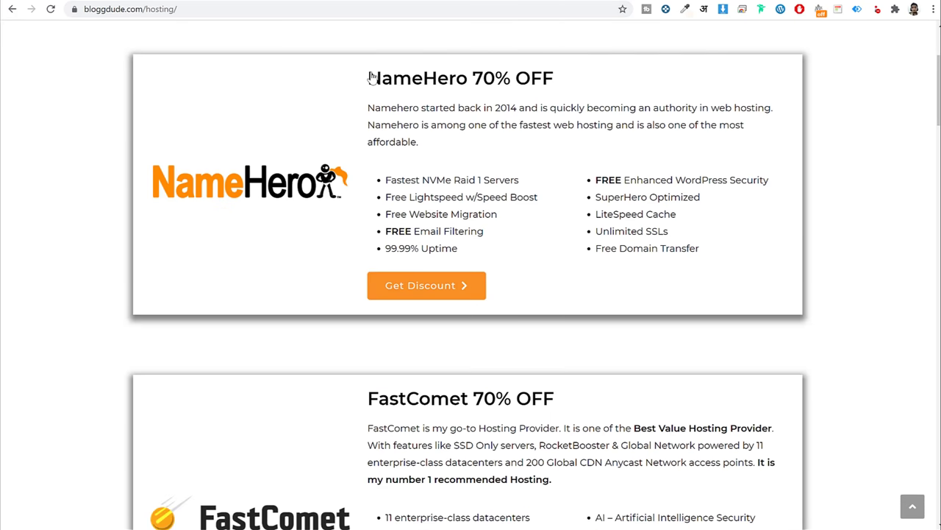
pyautogui.scroll(-1, 383, 81)
pyautogui.scroll(-3, 442, 302)
pyautogui.scroll(7, 483, 309)
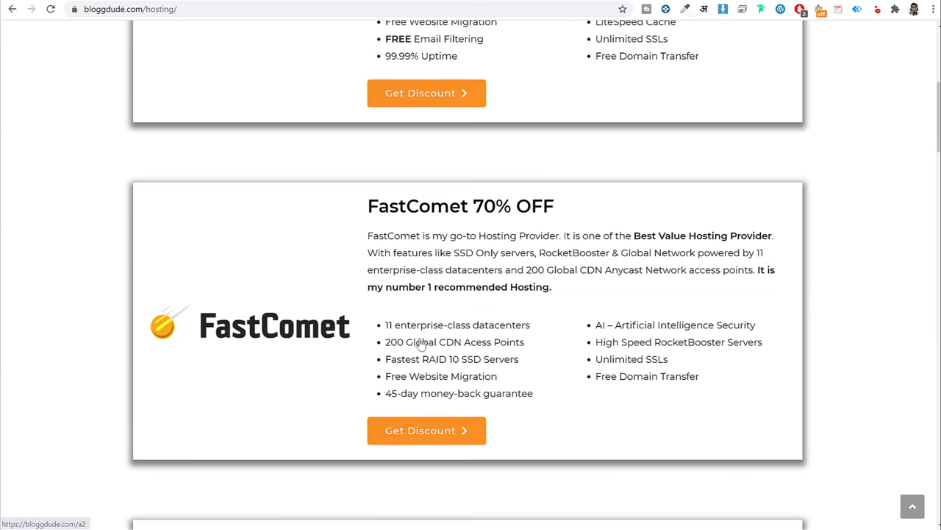
pyautogui.hotkey('alt', 'Right')
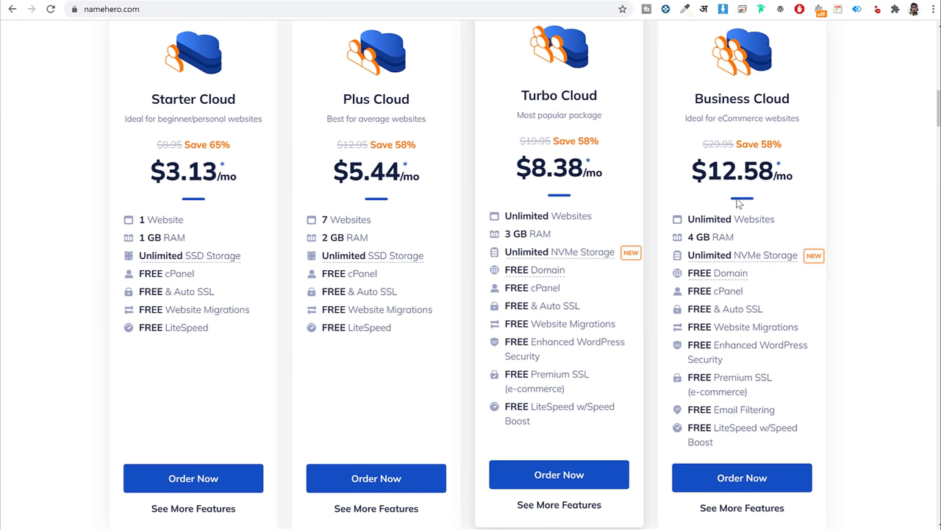
# Step: Review the Plus Cloud plan ($5.44/mo, 7 websites) and order it
pyautogui.moveTo(338, 95); pyautogui.dragTo(420, 106)
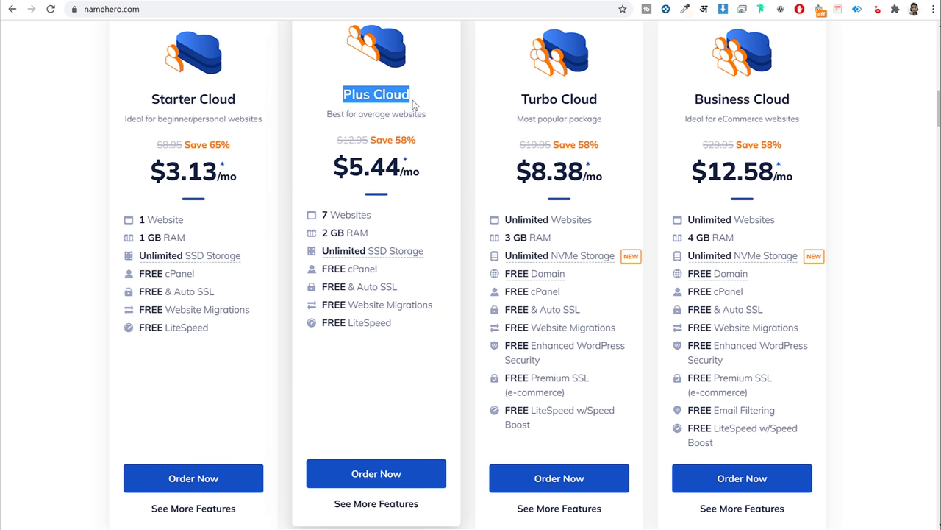
pyautogui.click(393, 224)
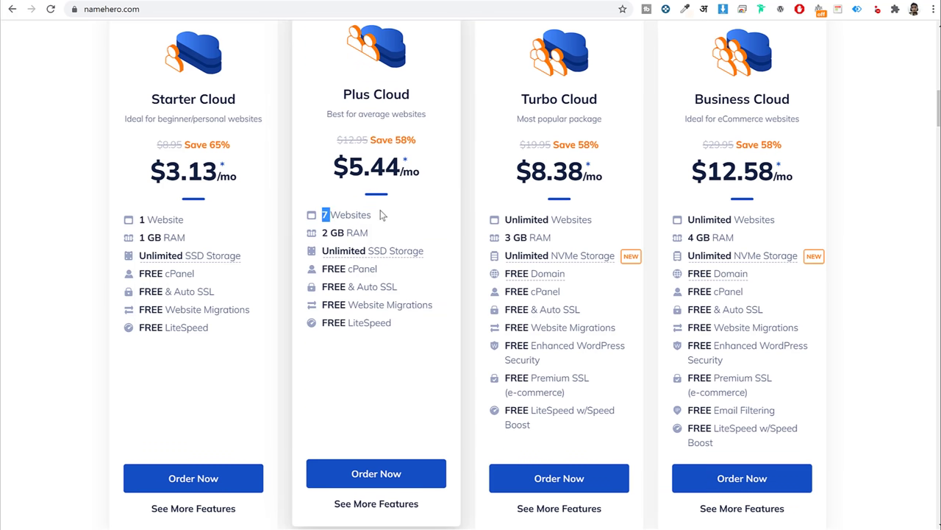
pyautogui.tripleClick(379, 235)
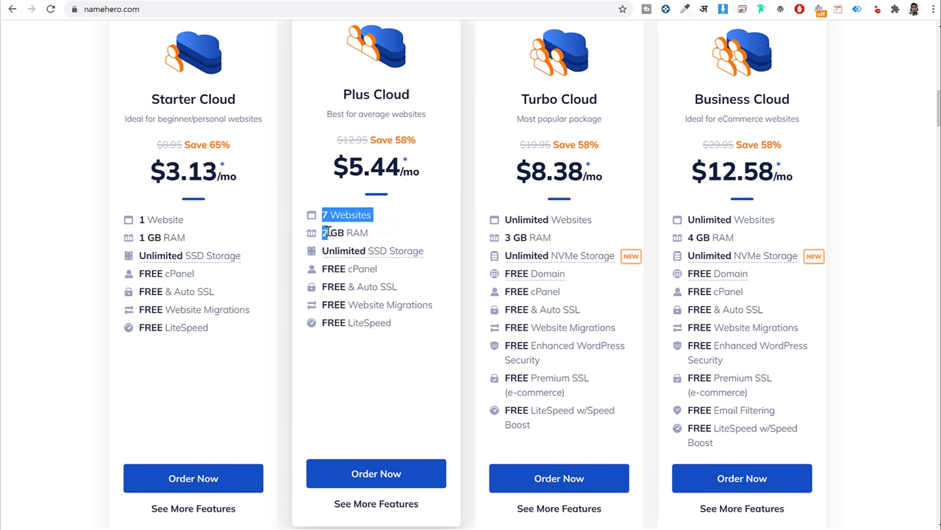
pyautogui.moveTo(416, 250)
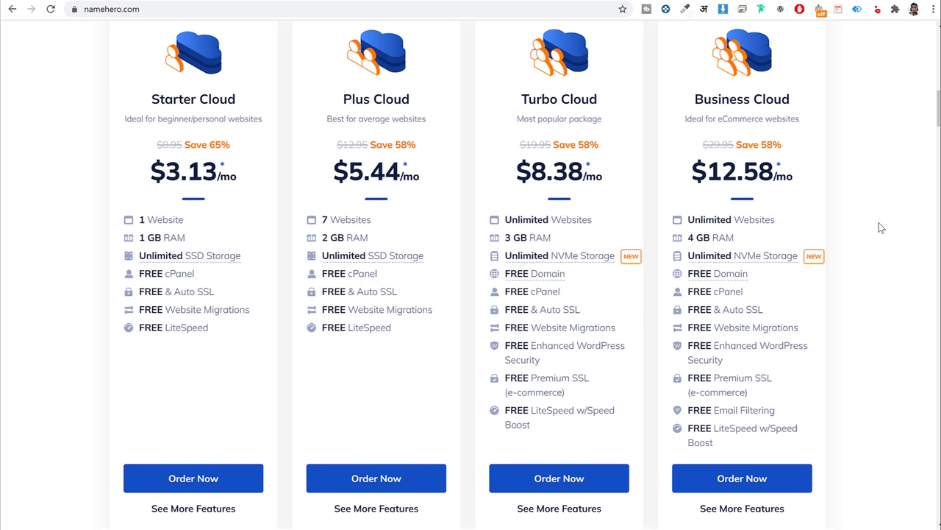
pyautogui.scroll(1, 878, 227)
pyautogui.moveTo(351, 160); pyautogui.dragTo(419, 157)
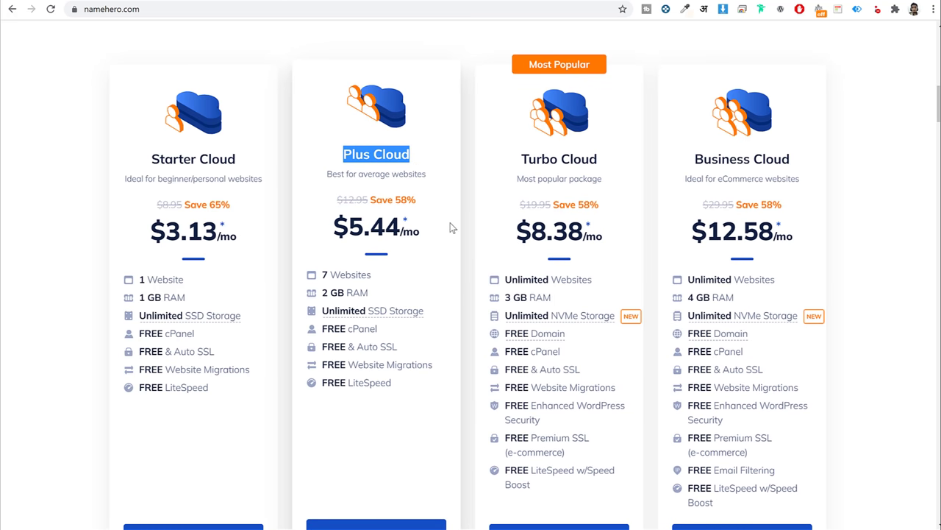
pyautogui.scroll(-1, 452, 228)
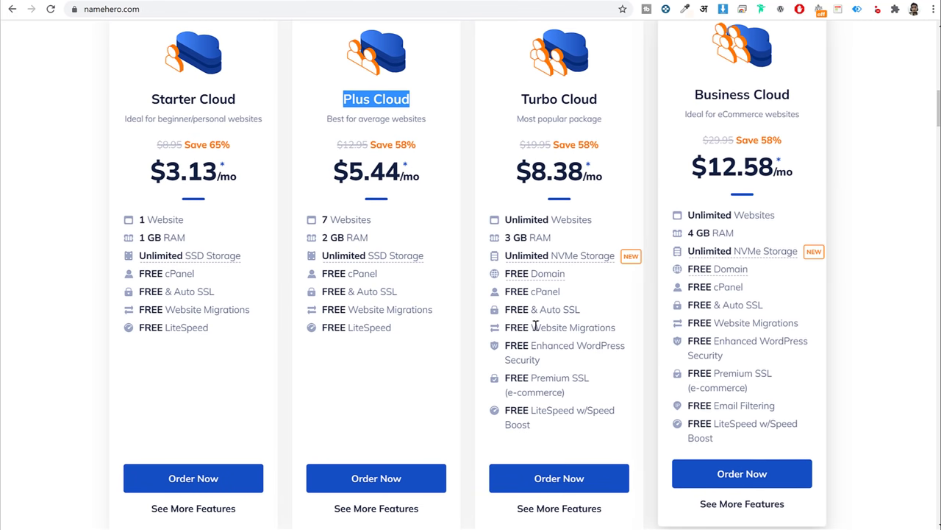
pyautogui.click(383, 475)
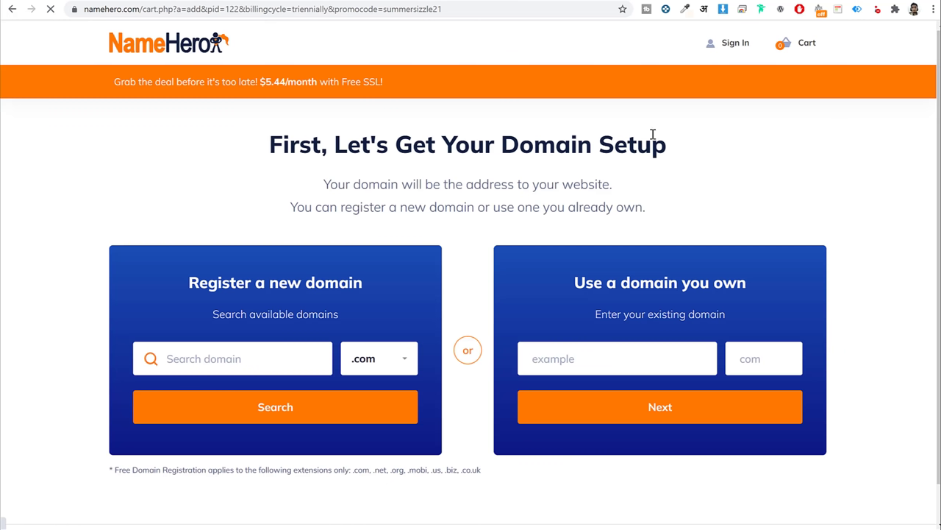
# Step: Enter the owner's-name domain in the new-domain search and keep the .com extension
pyautogui.scroll(-2, 830, 255)
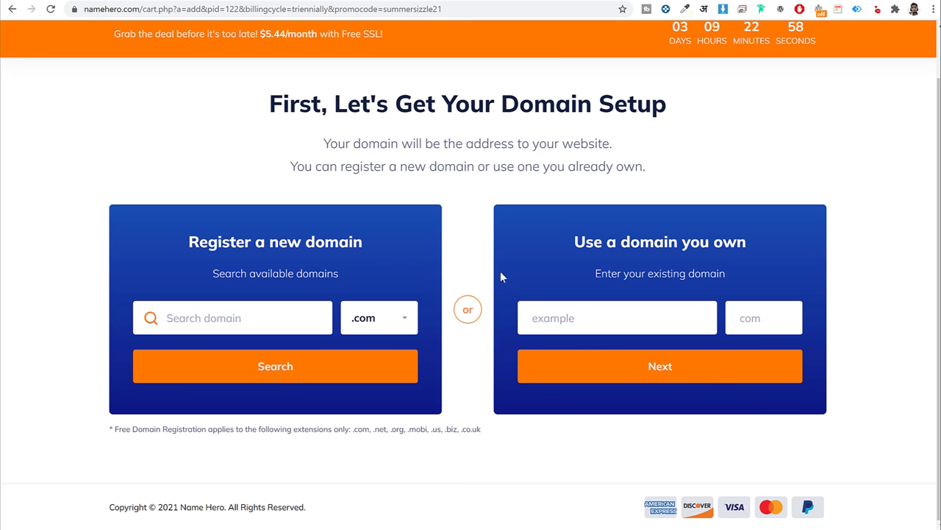
pyautogui.click(249, 316)
pyautogui.write('nayyarshaikh')
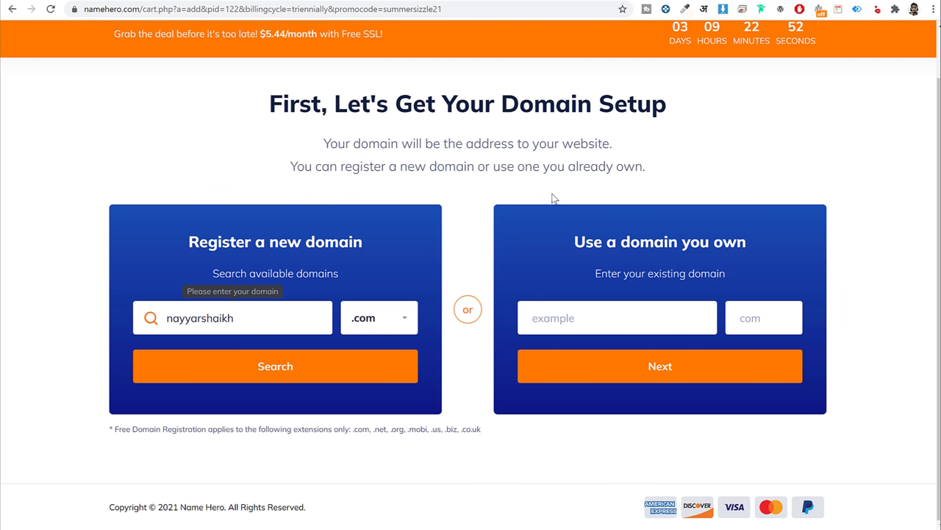
pyautogui.click(401, 318)
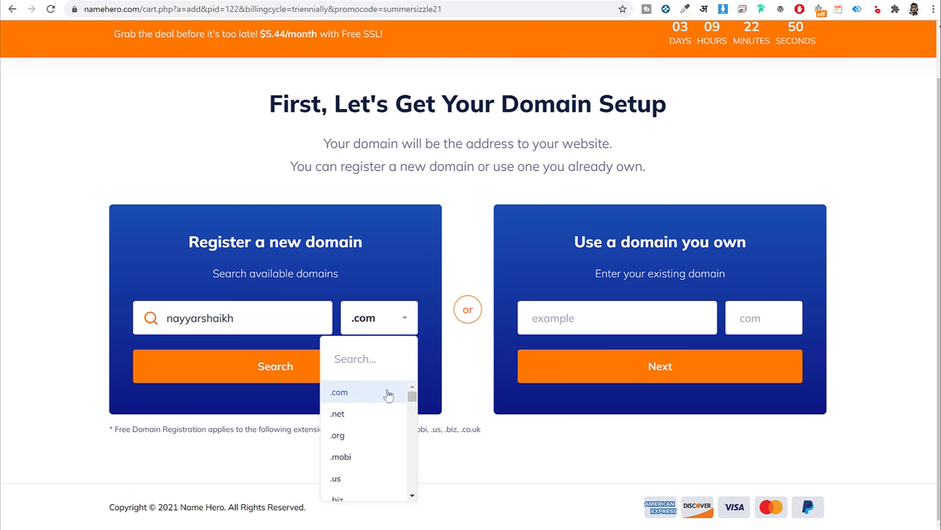
pyautogui.scroll(-5, 390, 412)
pyautogui.scroll(-15, 398, 422)
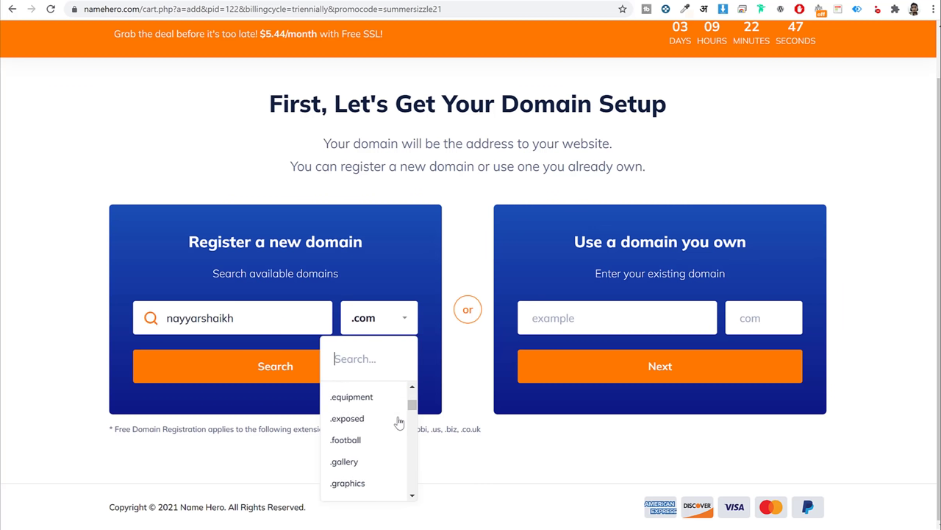
pyautogui.scroll(-15, 397, 422)
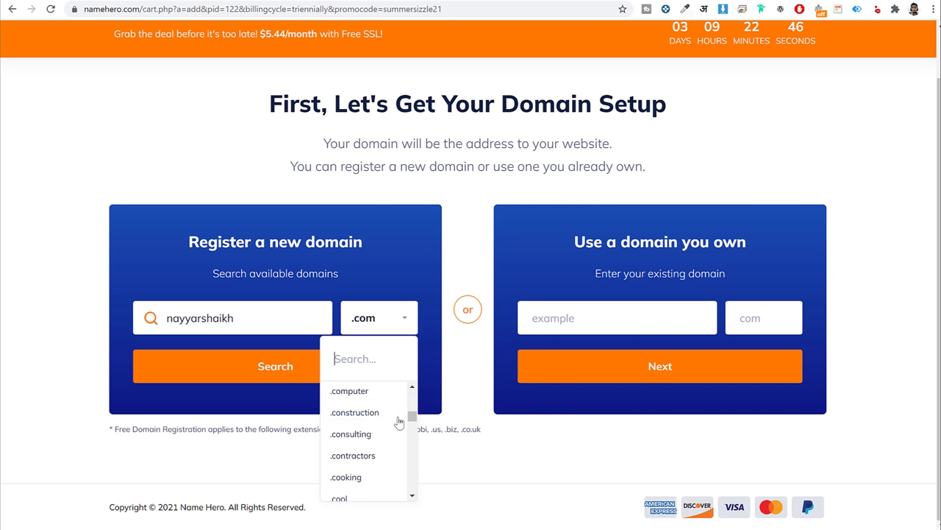
pyautogui.scroll(20, 398, 419)
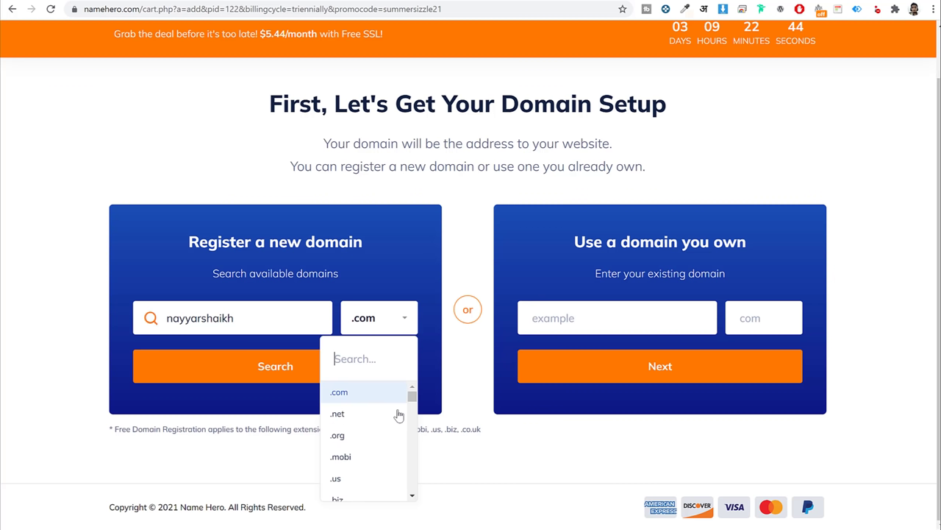
pyautogui.scroll(-2, 398, 415)
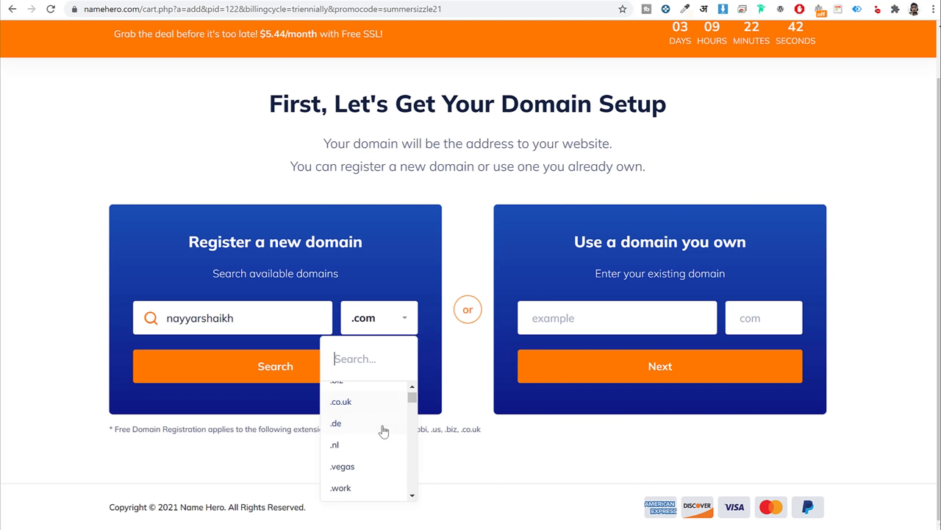
pyautogui.scroll(-4, 384, 453)
pyautogui.click(460, 394)
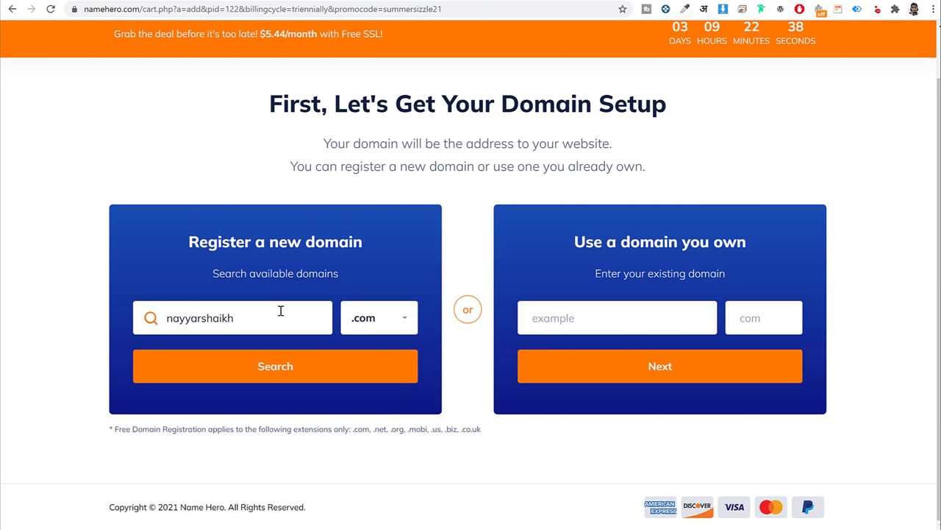
pyautogui.moveTo(279, 309); pyautogui.dragTo(136, 296)
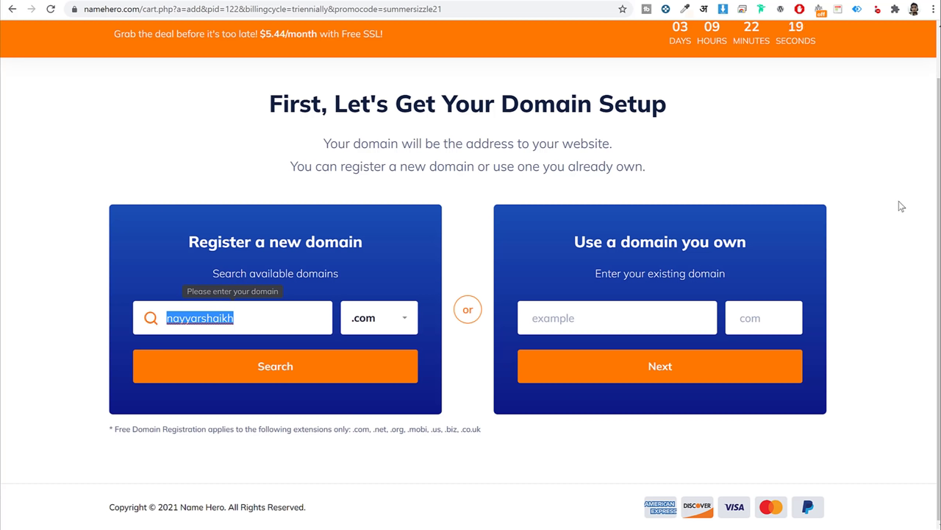
pyautogui.moveTo(570, 247); pyautogui.dragTo(768, 238)
# Step: Fill the 'Use a domain you own' fields with the name and 'com', then return to the search name
pyautogui.click(570, 324)
pyautogui.write('nayyarshaikh')
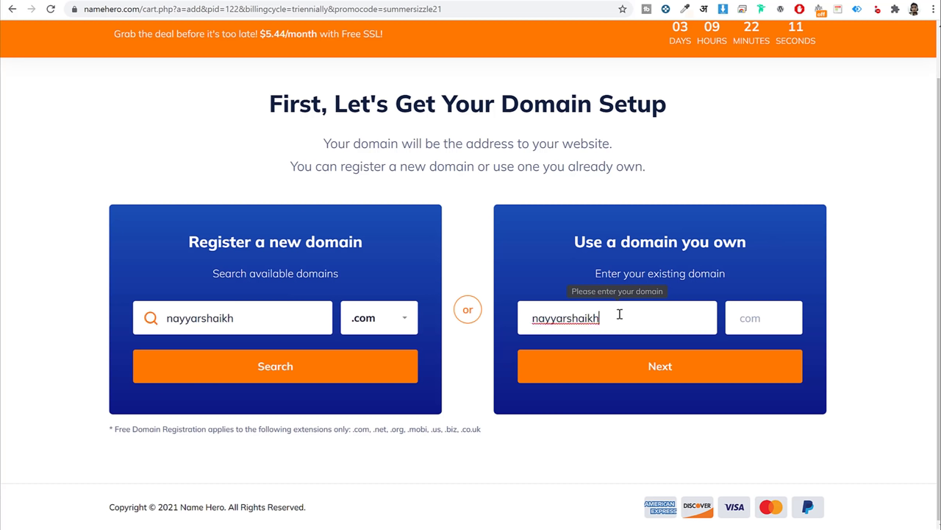
pyautogui.doubleClick(620, 315)
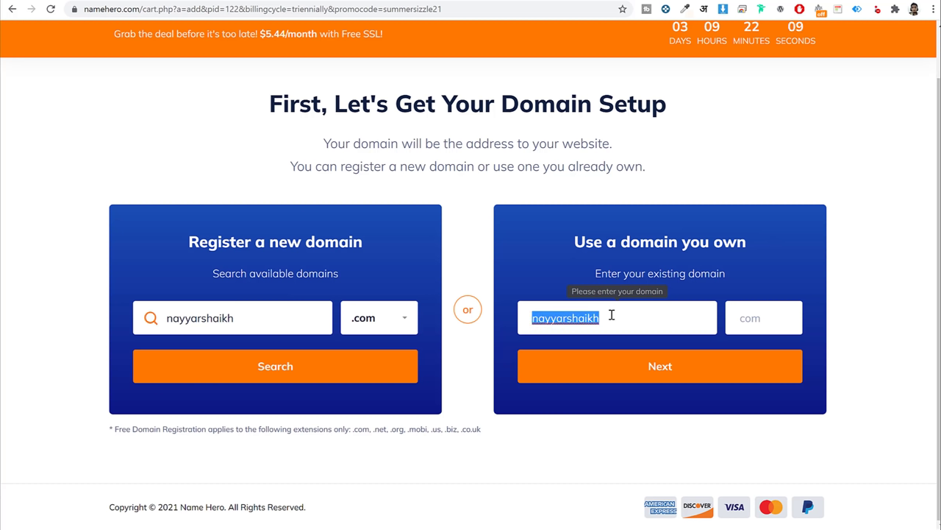
pyautogui.click(737, 319)
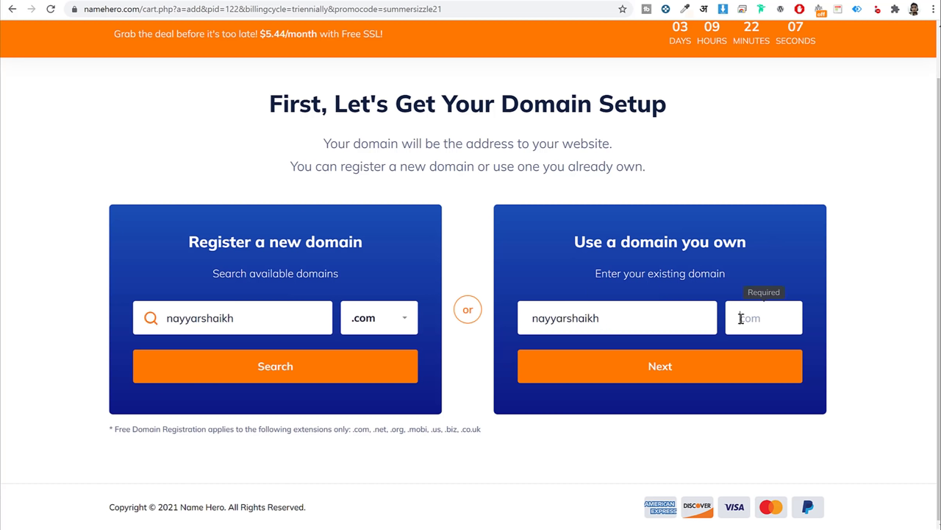
pyautogui.write('com')
pyautogui.doubleClick(284, 315)
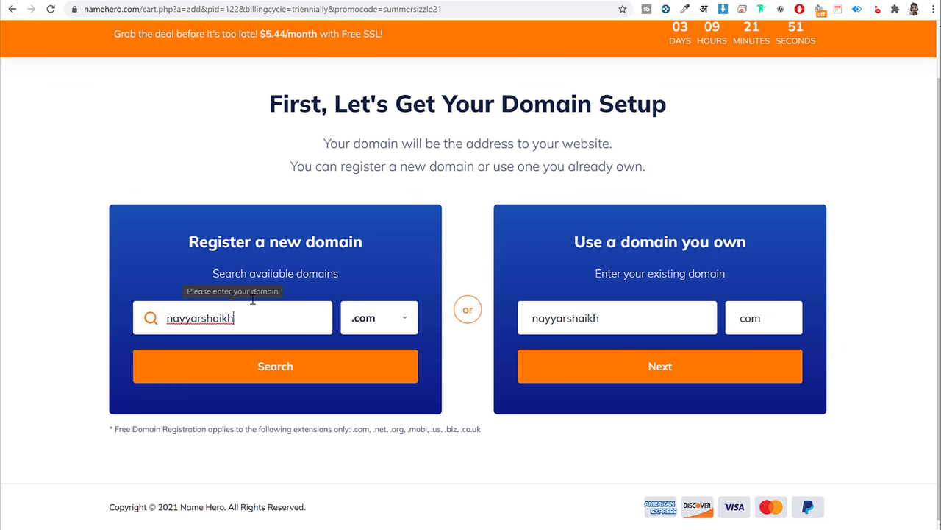
pyautogui.moveTo(189, 242); pyautogui.dragTo(306, 245)
pyautogui.moveTo(374, 247); pyautogui.dragTo(376, 242)
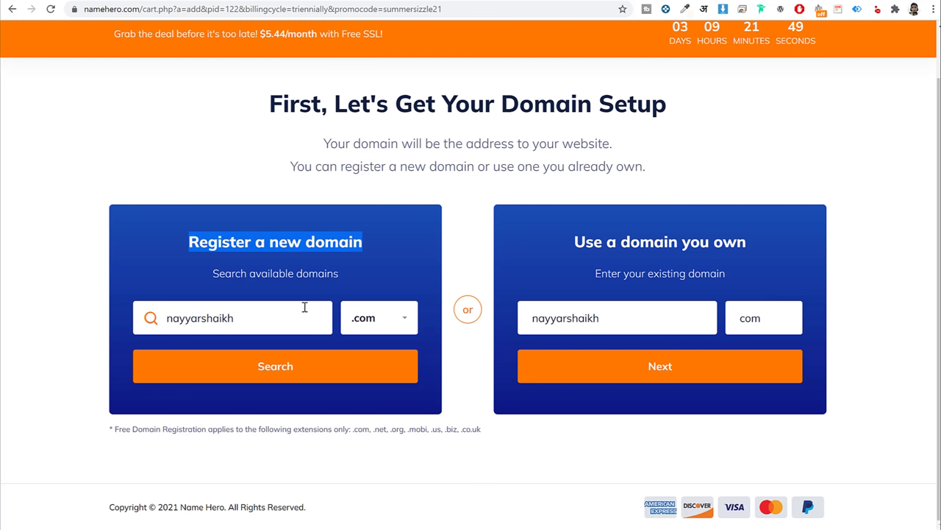
pyautogui.click(269, 321)
# Step: Append 's' to the search name, confirm the .com domain is available, and claim it free
pyautogui.write('s')
pyautogui.click(294, 363)
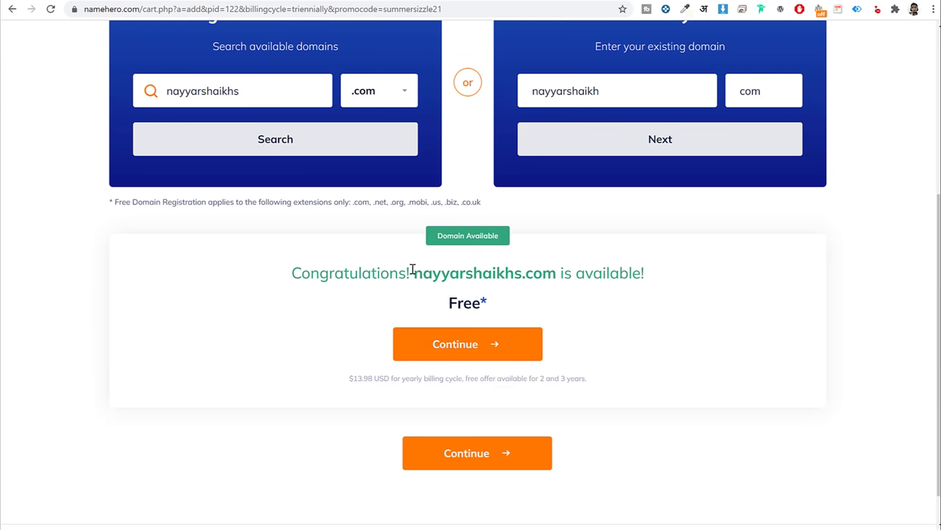
pyautogui.moveTo(412, 269); pyautogui.dragTo(632, 274)
pyautogui.click(491, 352)
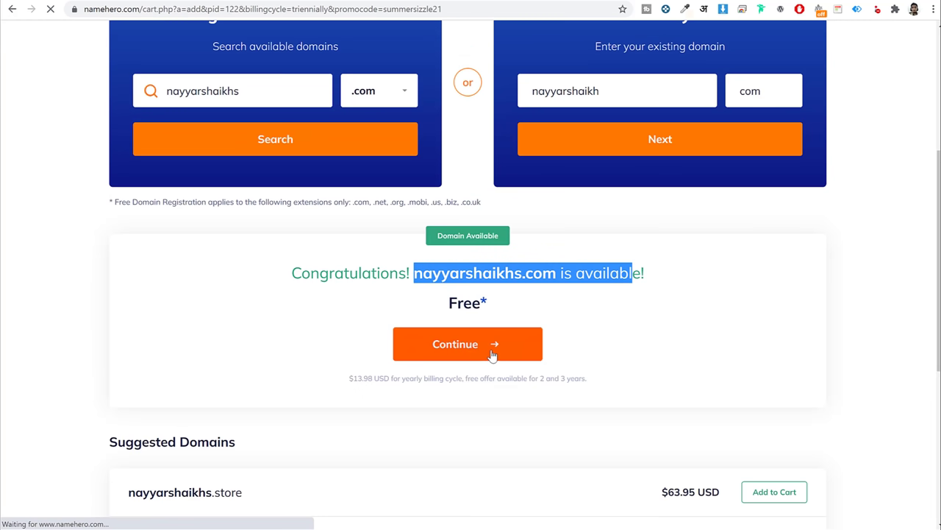
# Step: Set the billing cycle to 1 Year and continue past Domains Configuration to checkout
pyautogui.scroll(-2, 847, 315)
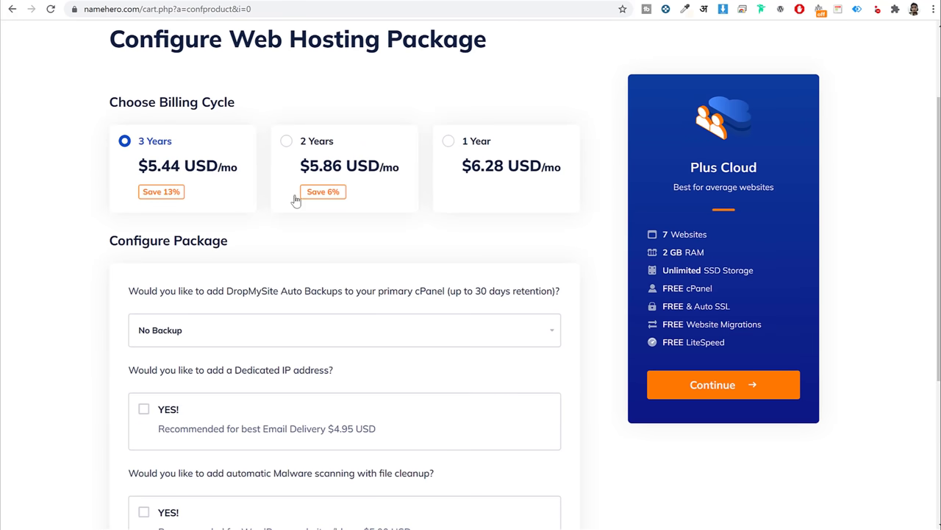
pyautogui.click(323, 152)
pyautogui.click(483, 170)
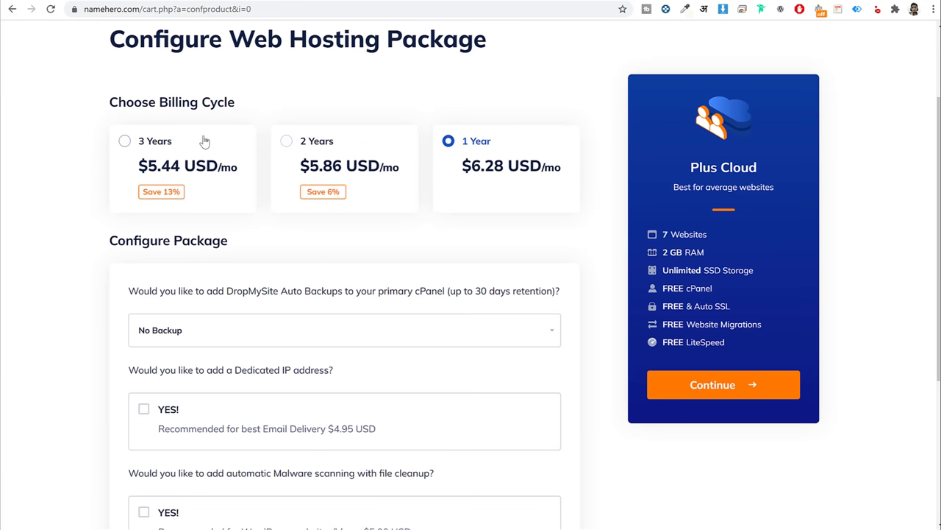
pyautogui.click(187, 143)
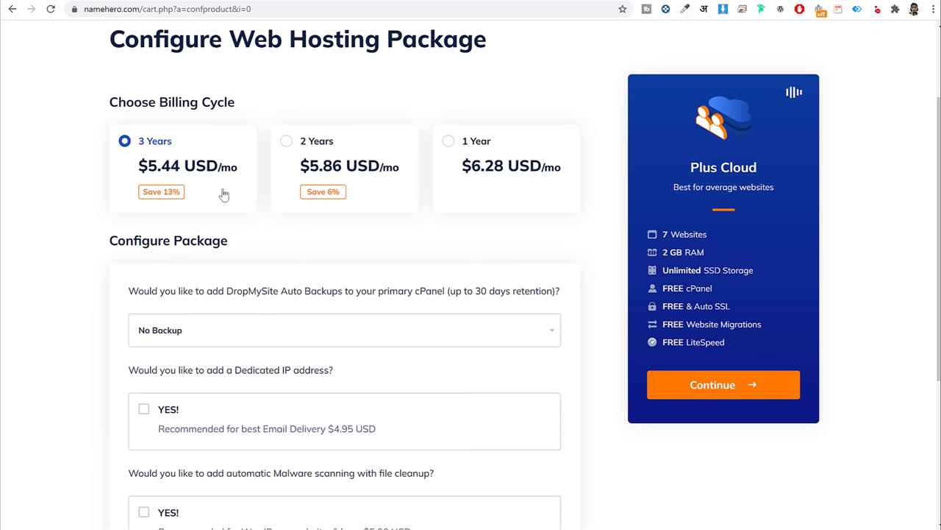
pyautogui.scroll(-2, 324, 280)
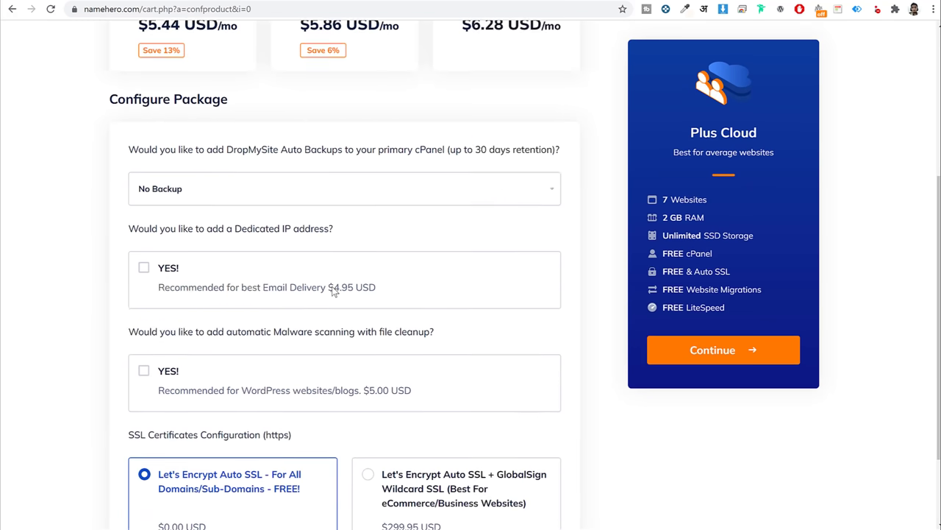
pyautogui.scroll(3, 332, 291)
pyautogui.click(465, 229)
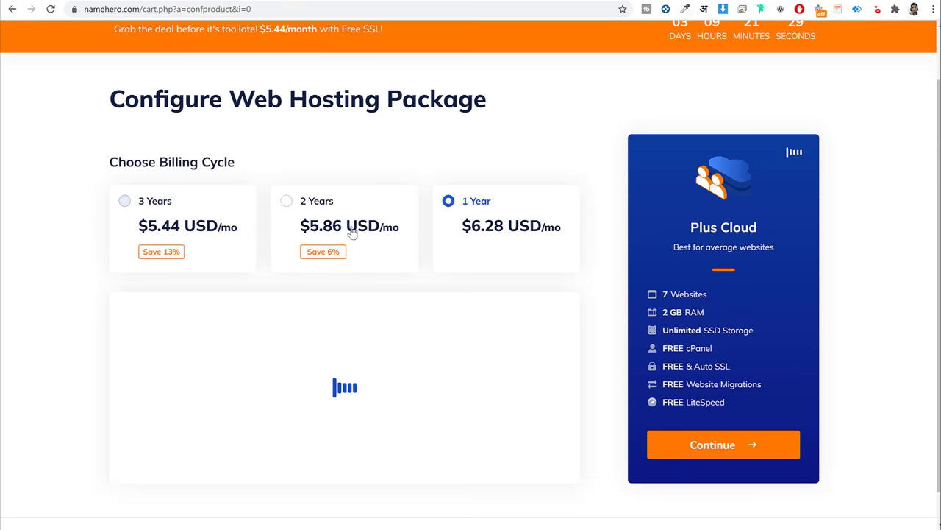
pyautogui.click(728, 456)
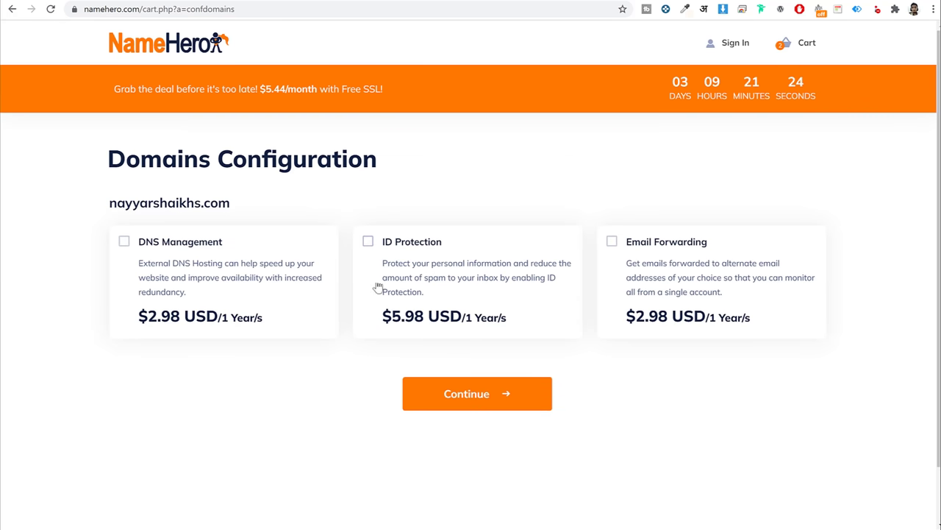
pyautogui.click(446, 406)
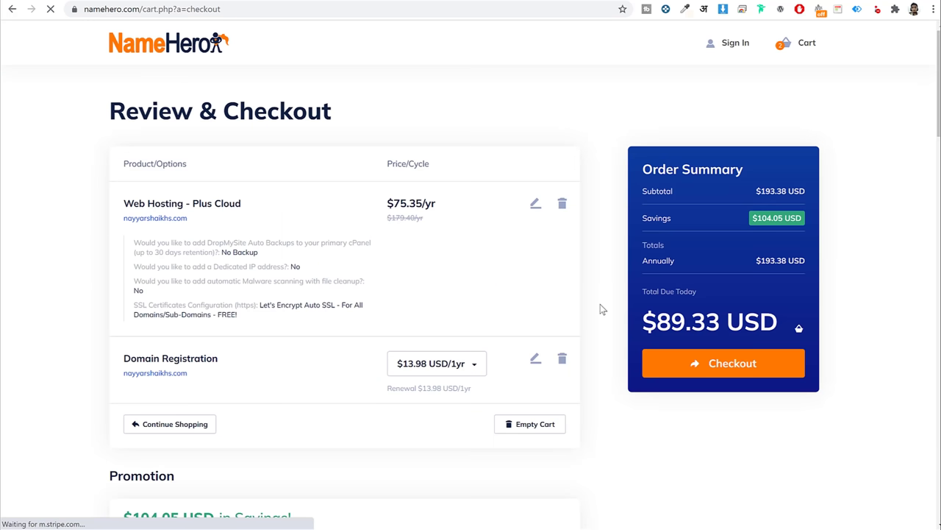
pyautogui.scroll(-5, 602, 308)
pyautogui.scroll(-3, 496, 331)
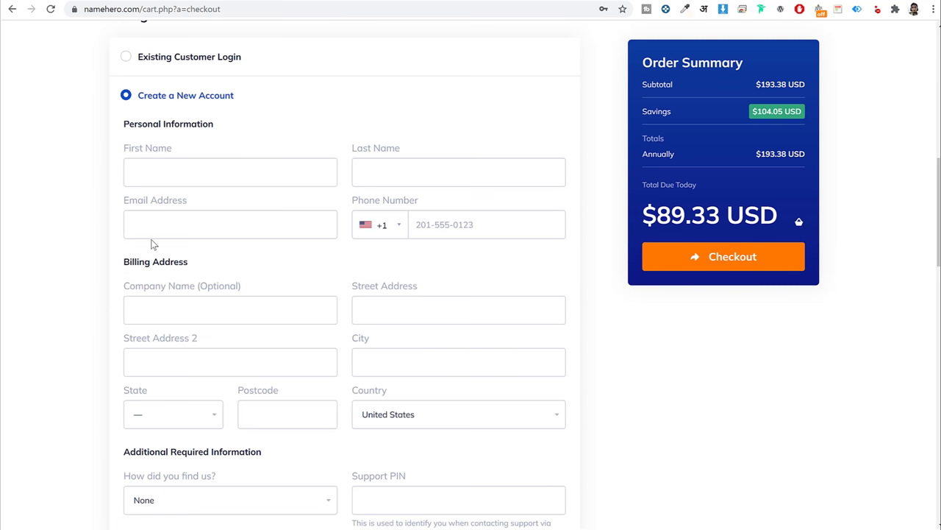
pyautogui.scroll(-2, 287, 209)
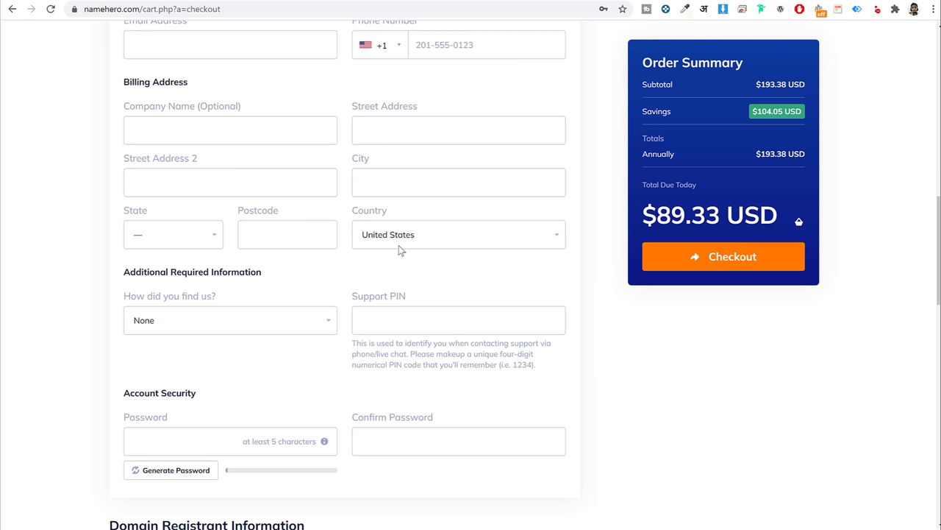
pyautogui.scroll(-2, 444, 267)
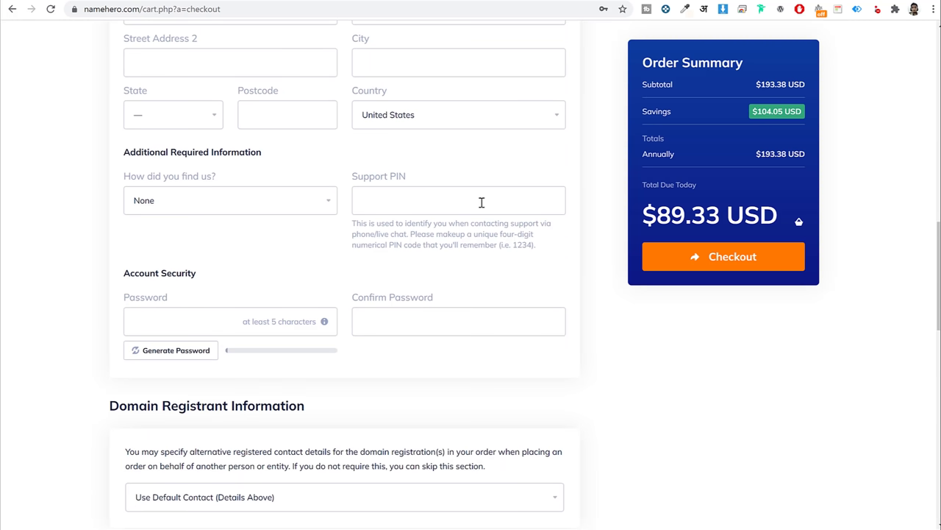
pyautogui.scroll(3, 584, 283)
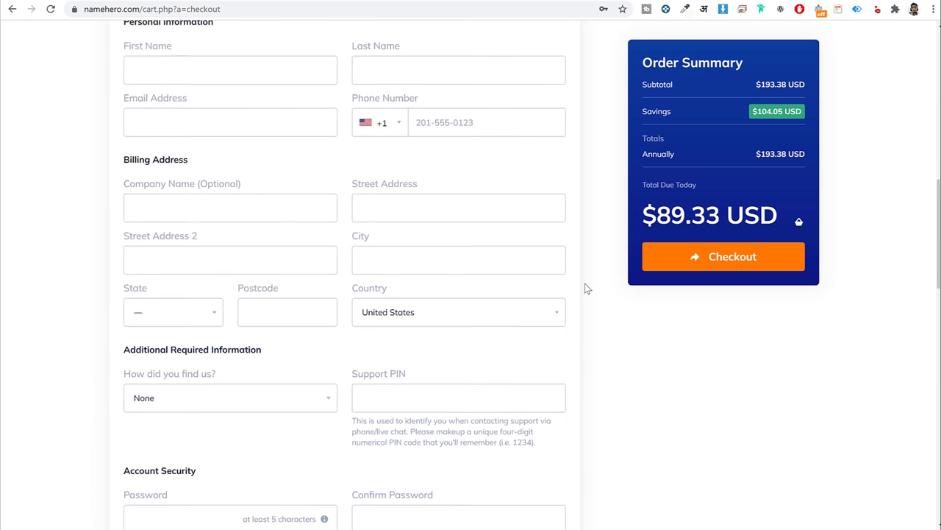
pyautogui.moveTo(184, 142); pyautogui.dragTo(103, 141)
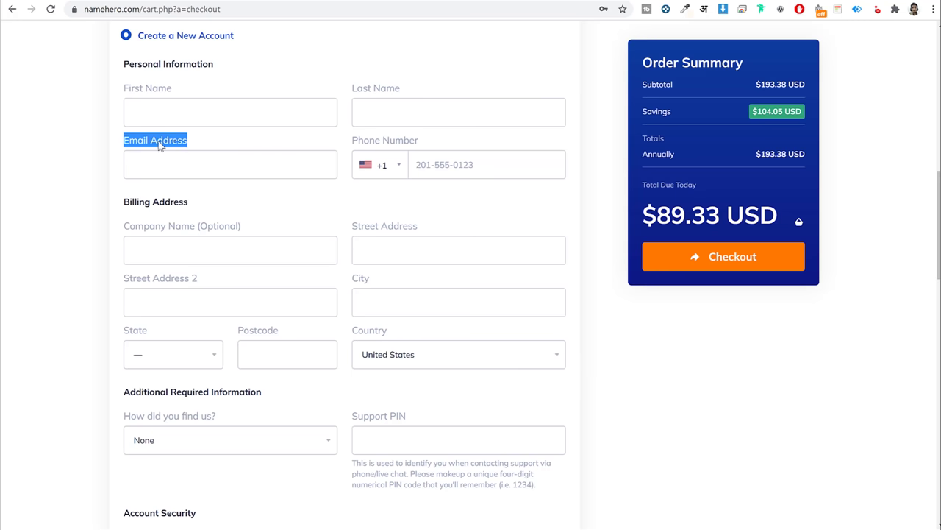
pyautogui.scroll(-3, 188, 171)
pyautogui.click(210, 378)
pyautogui.click(369, 333)
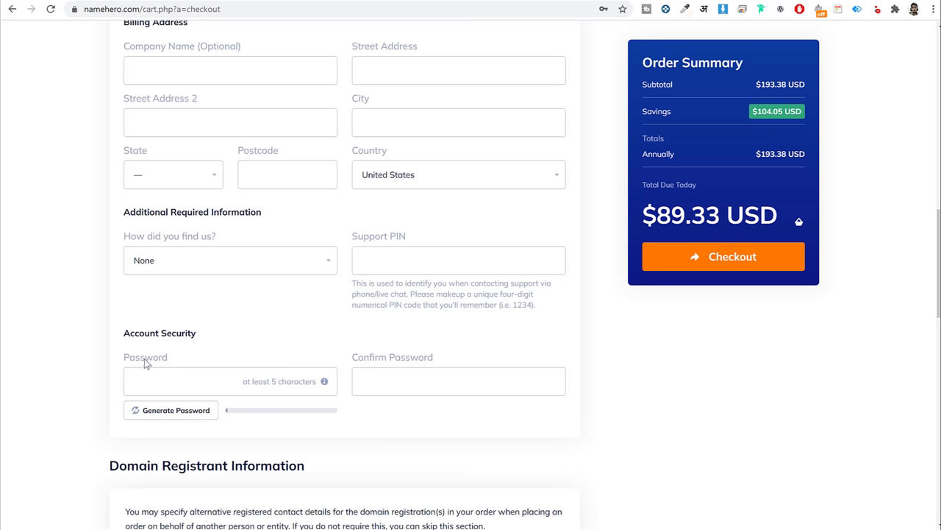
pyautogui.scroll(-6, 788, 417)
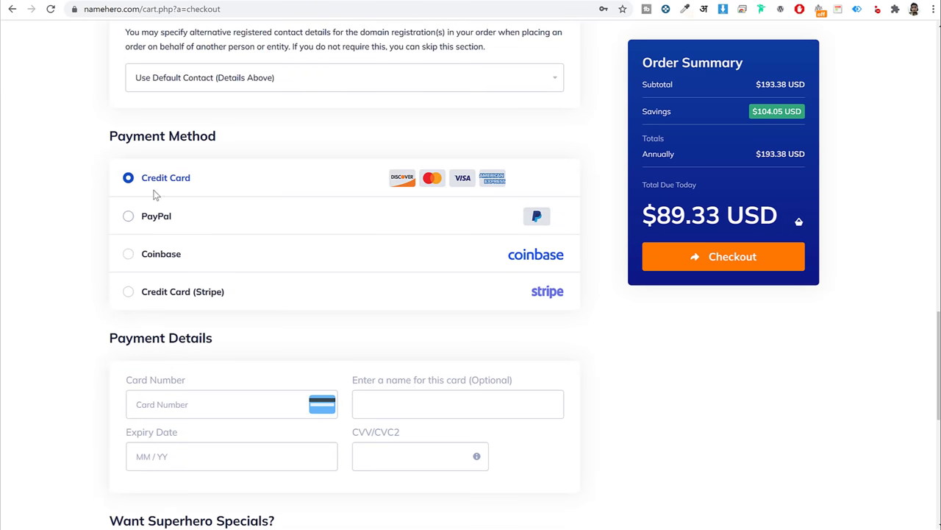
# Step: Compare the PayPal, Coinbase and Stripe payment options, then keep Credit Card
pyautogui.moveTo(193, 178); pyautogui.dragTo(145, 185)
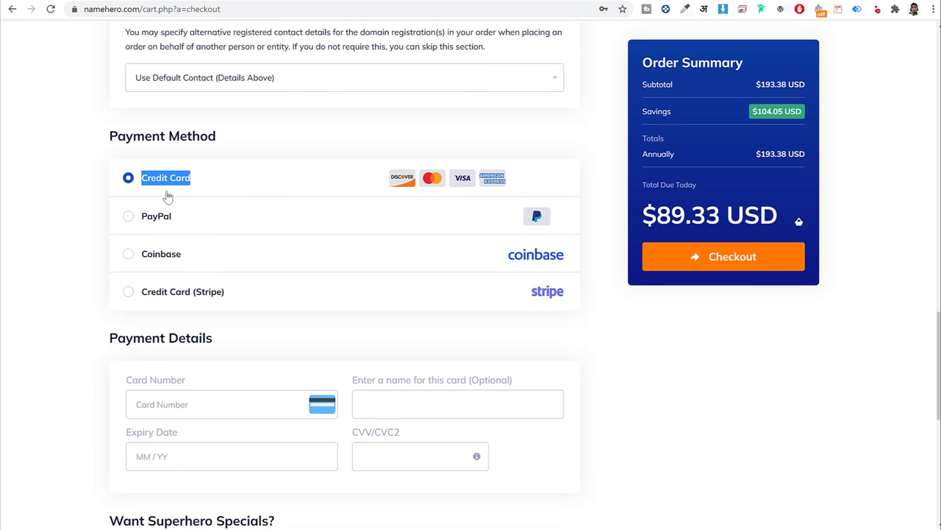
pyautogui.click(158, 217)
pyautogui.click(166, 257)
pyautogui.moveTo(193, 258); pyautogui.dragTo(136, 259)
pyautogui.click(199, 293)
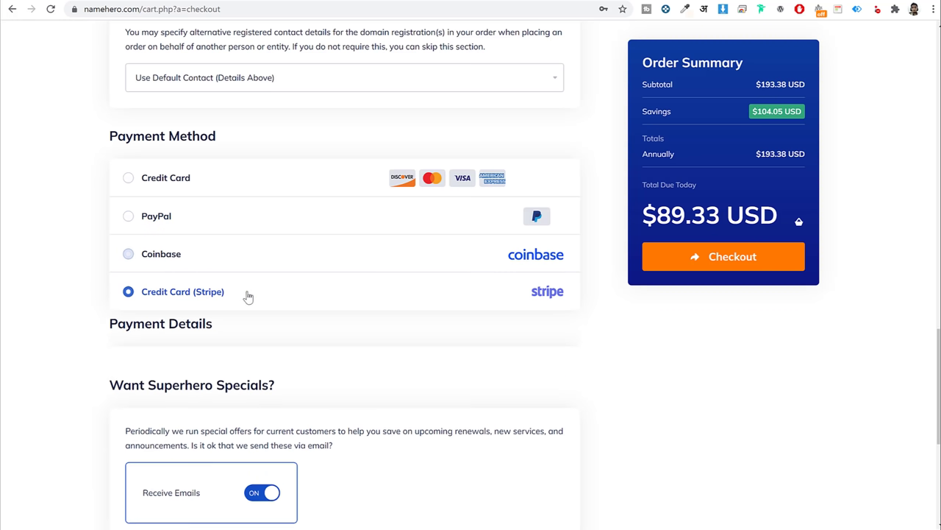
pyautogui.click(155, 180)
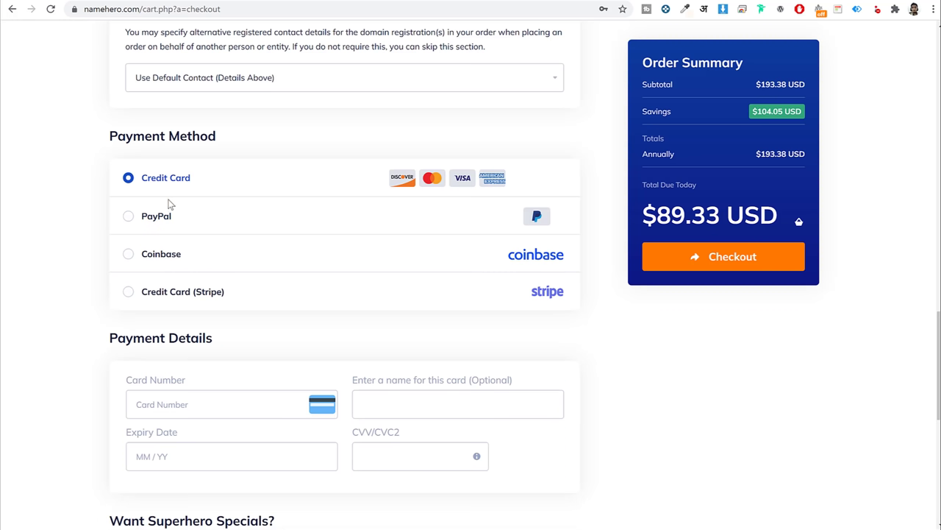
pyautogui.moveTo(190, 184); pyautogui.dragTo(137, 183)
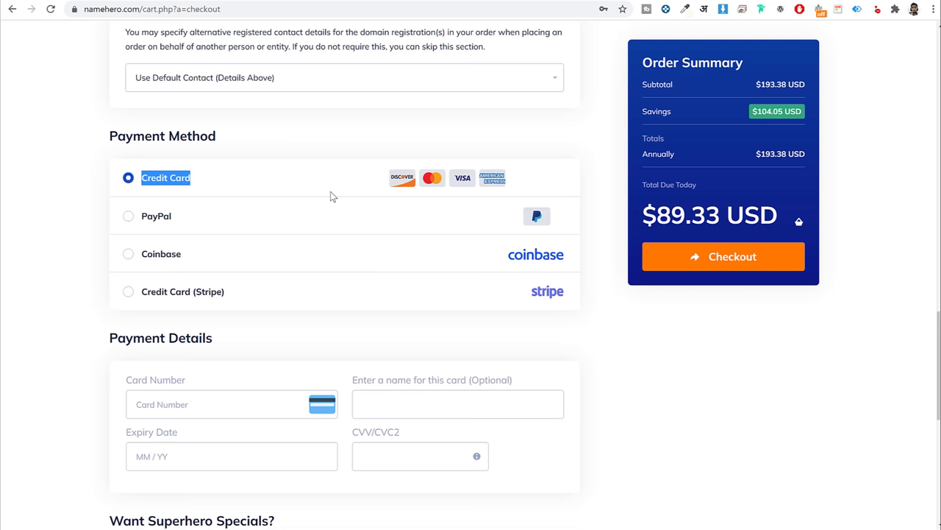
pyautogui.scroll(-2, 249, 193)
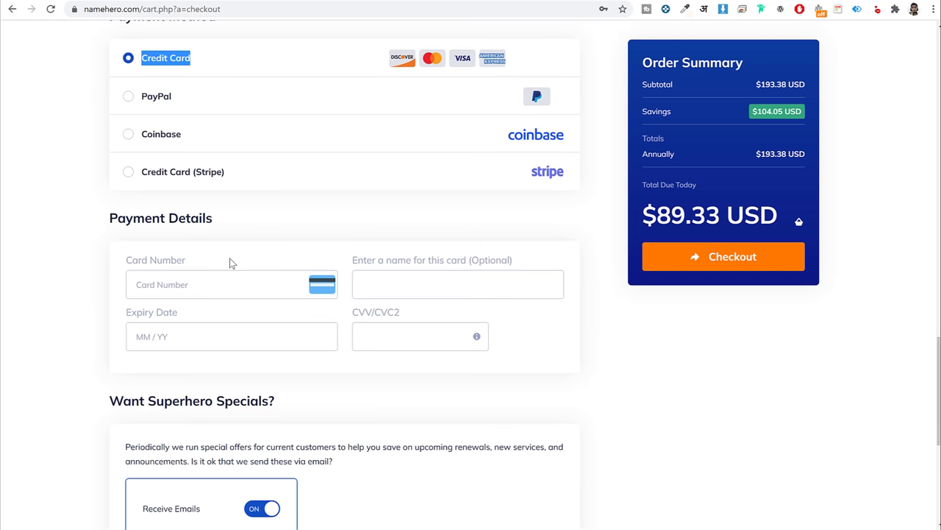
pyautogui.scroll(1, 229, 263)
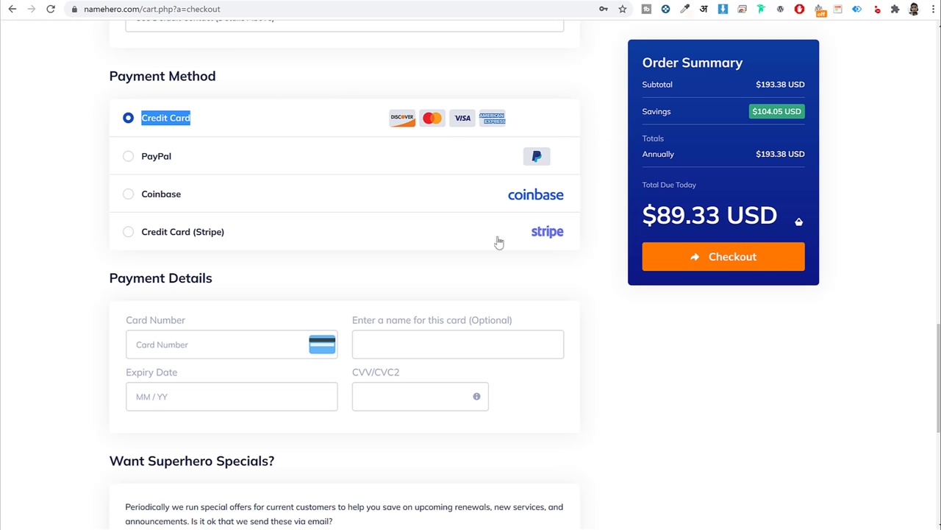
# Step: Agree to the Terms of Service and submit the $89.33 order
pyautogui.scroll(-5, 553, 377)
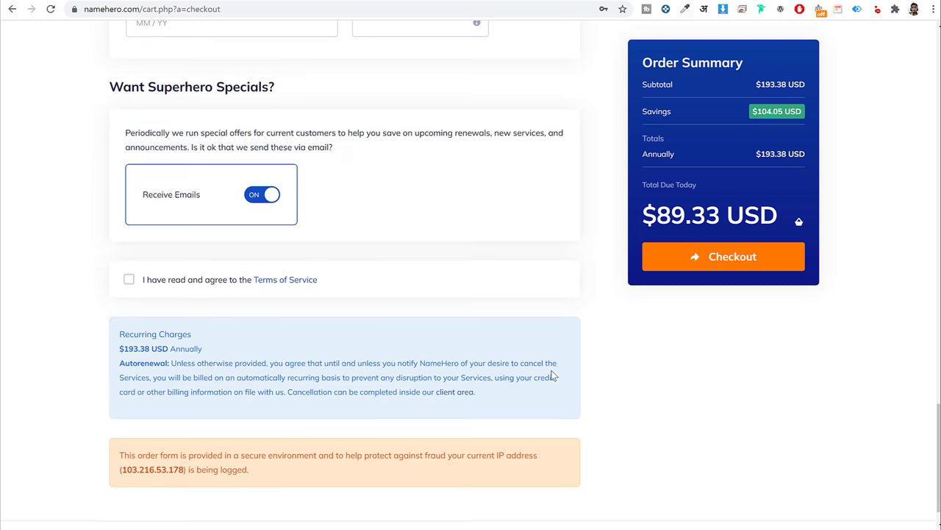
pyautogui.click(129, 241)
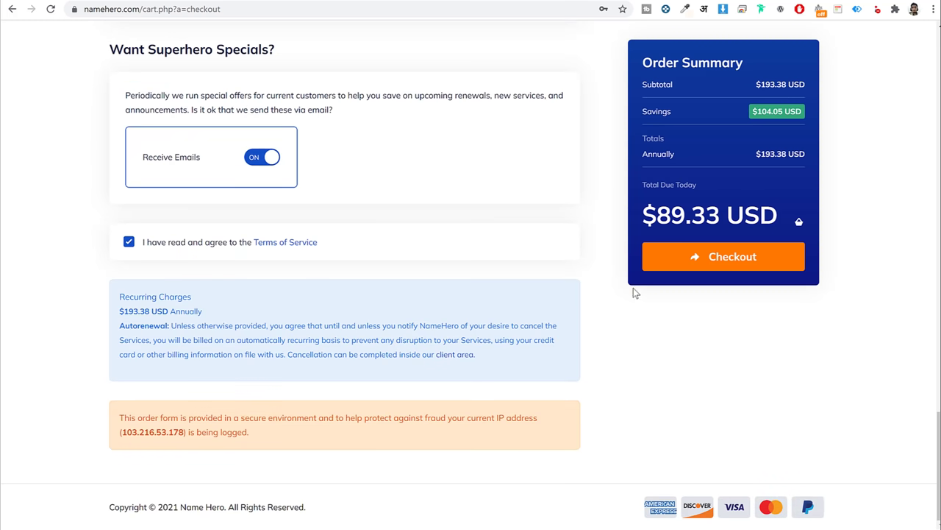
pyautogui.click(709, 261)
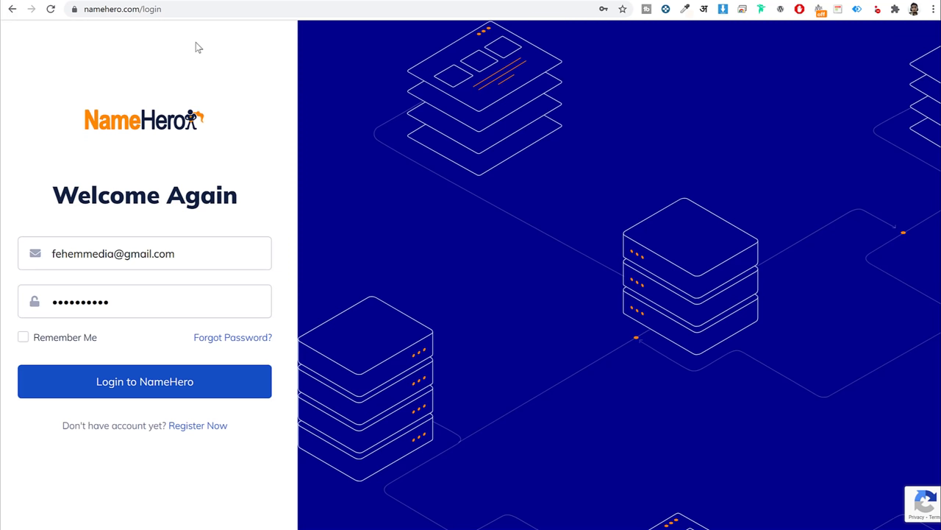
# Step: Log into NameHero and open the Web Hosting - Turbo Cloud service for blogdu.de under My Cloud
pyautogui.click(196, 10)
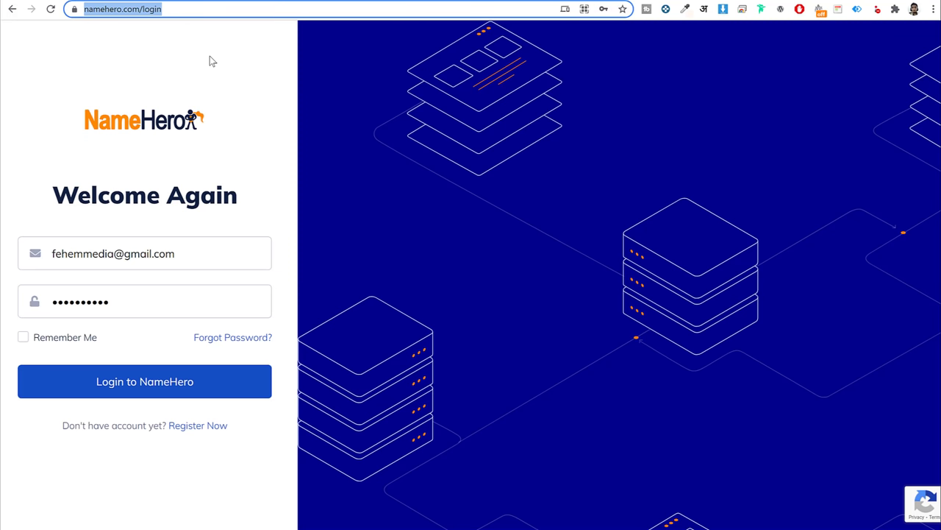
pyautogui.click(209, 56)
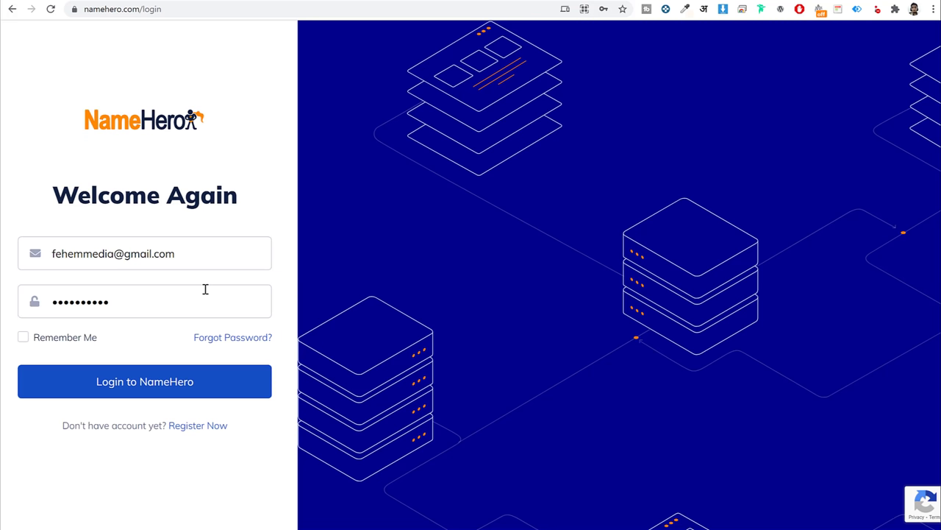
pyautogui.click(172, 389)
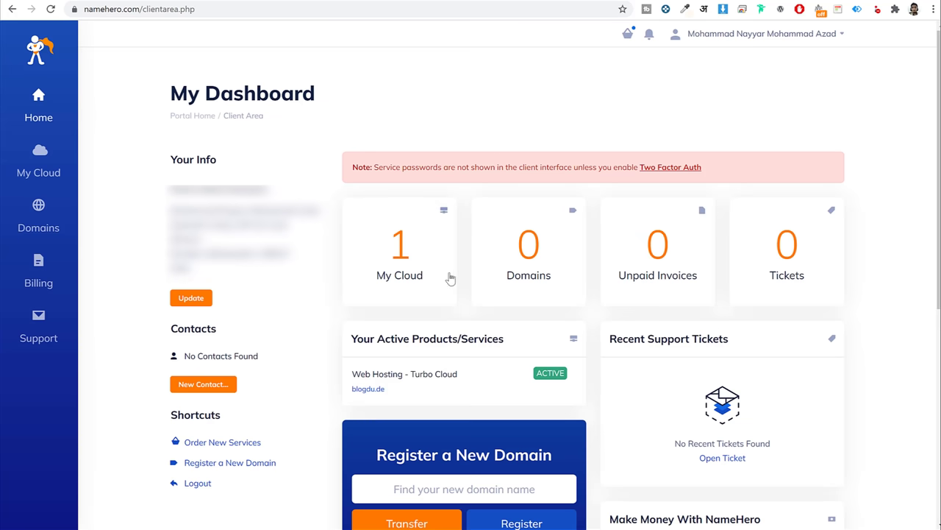
pyautogui.click(401, 261)
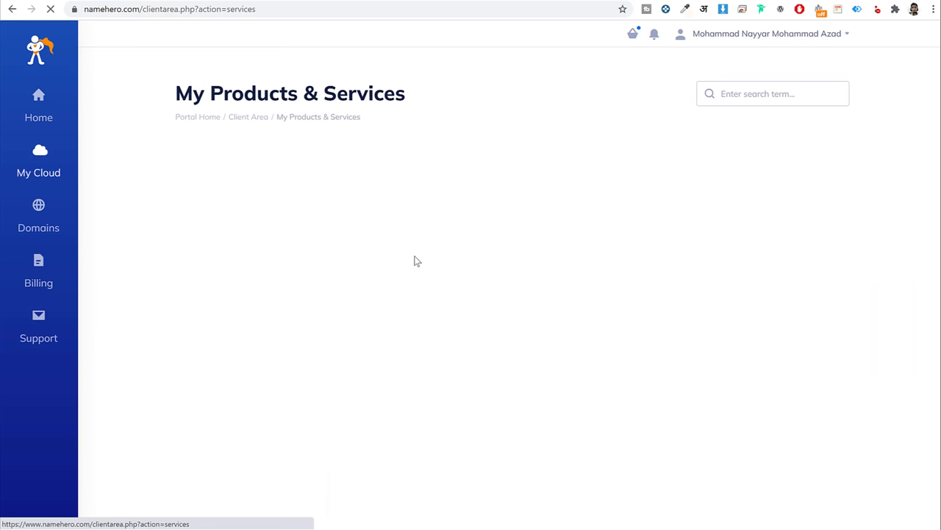
pyautogui.click(321, 231)
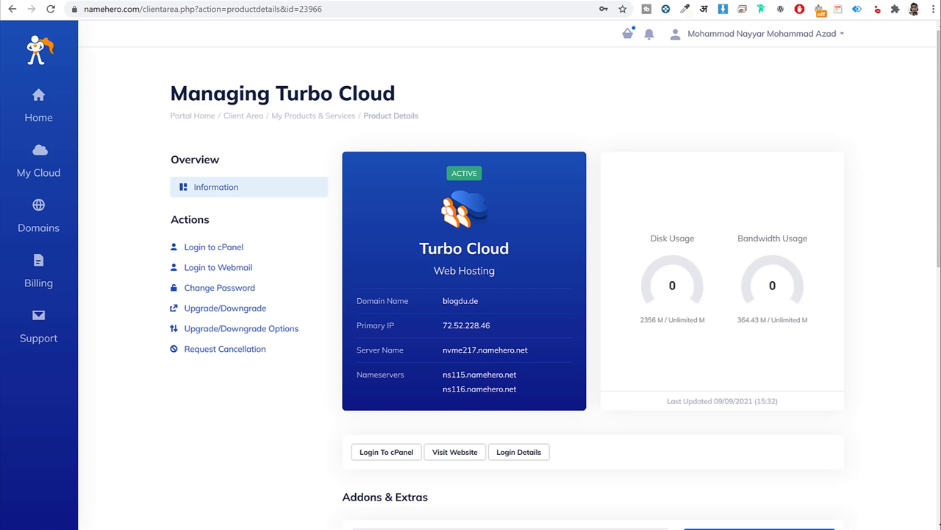
# Step: Go to godaddy.com in a new tab and open My Products from the account menu
pyautogui.hotkey('ctrl', 't')
pyautogui.write('goda')
pyautogui.press('Return')
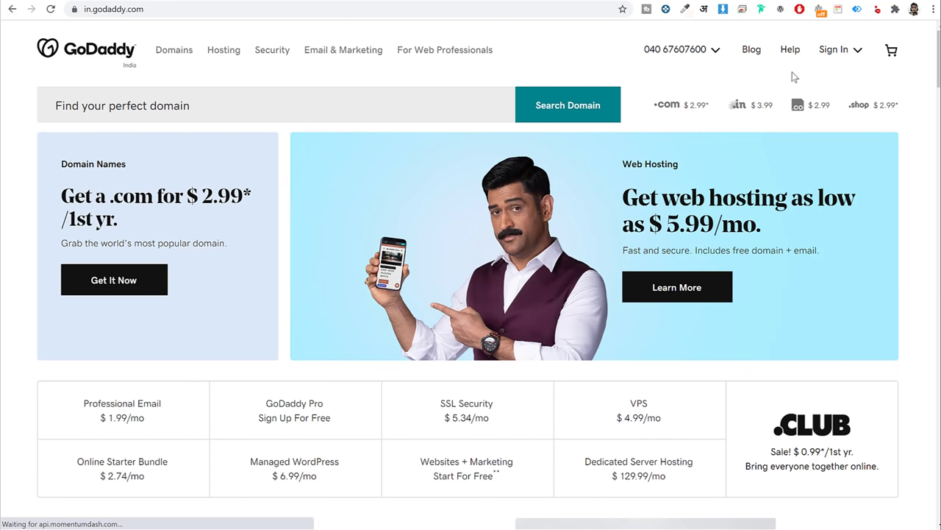
pyautogui.click(834, 50)
pyautogui.click(724, 171)
# Step: Find tritongifts.com in the product list and open its DNS management page
pyautogui.scroll(-6, 817, 193)
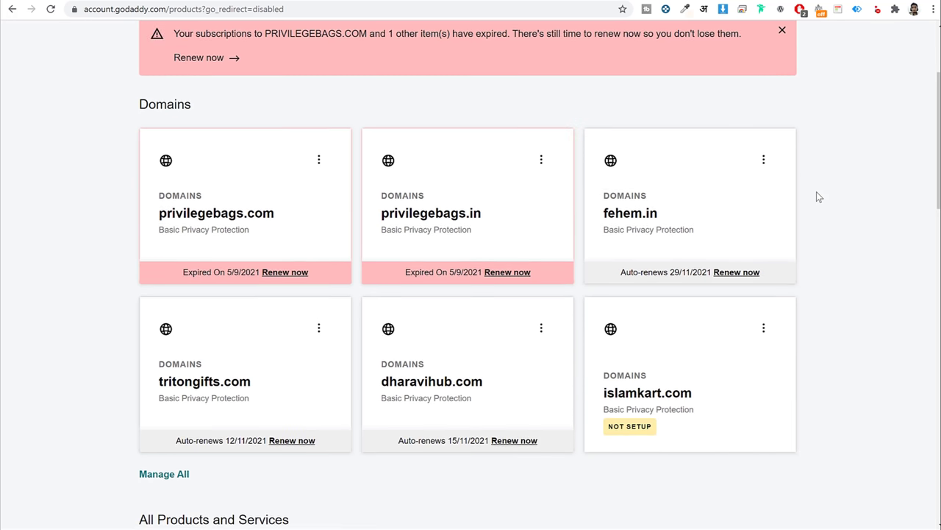
pyautogui.scroll(-8, 816, 193)
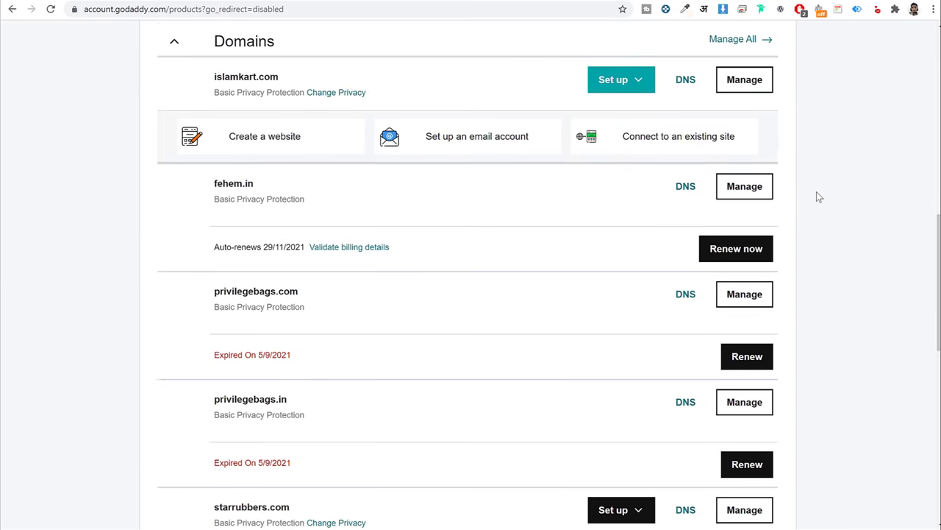
pyautogui.scroll(6, 818, 196)
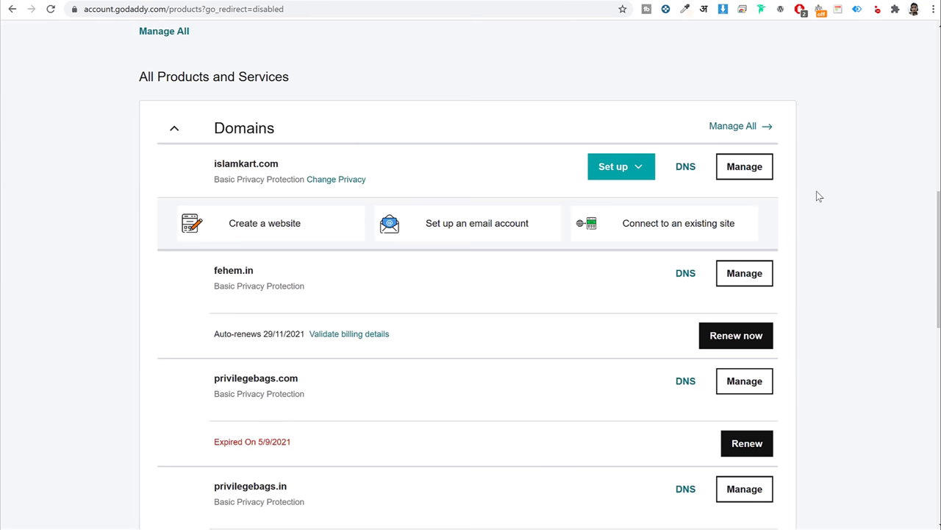
pyautogui.scroll(-2, 367, 283)
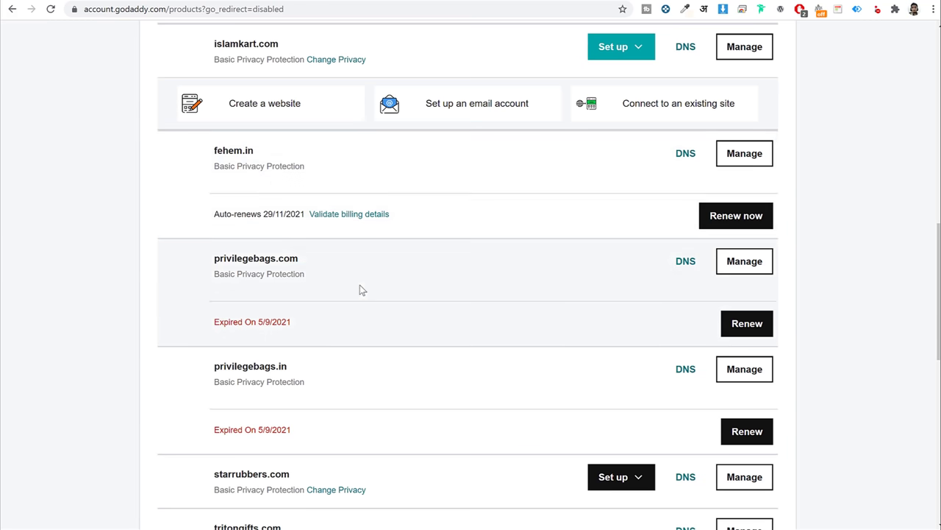
pyautogui.scroll(-3, 362, 248)
pyautogui.scroll(-2, 360, 253)
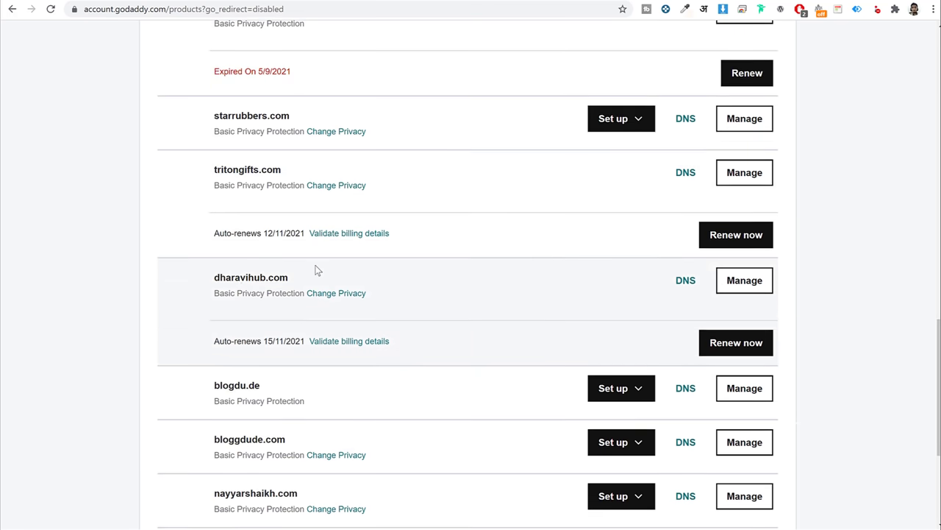
pyautogui.moveTo(299, 169); pyautogui.dragTo(203, 172)
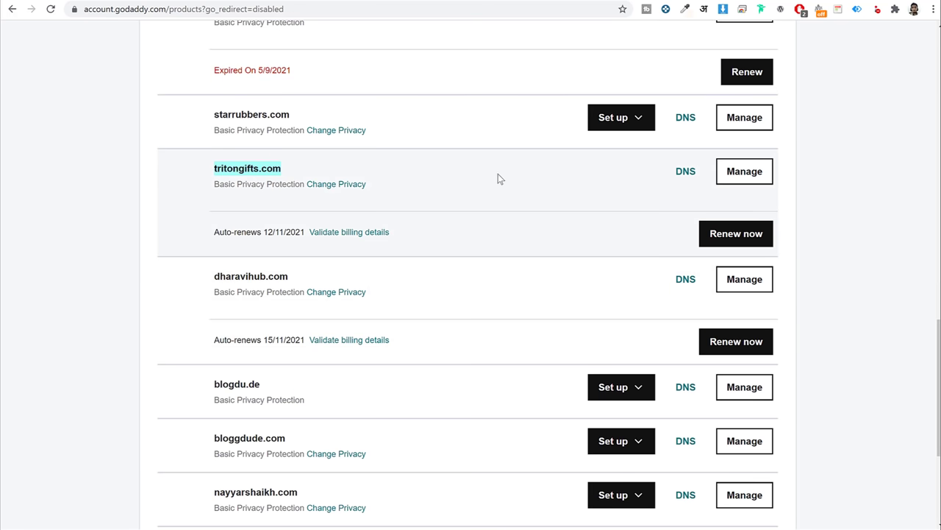
pyautogui.click(681, 176)
pyautogui.click(678, 178)
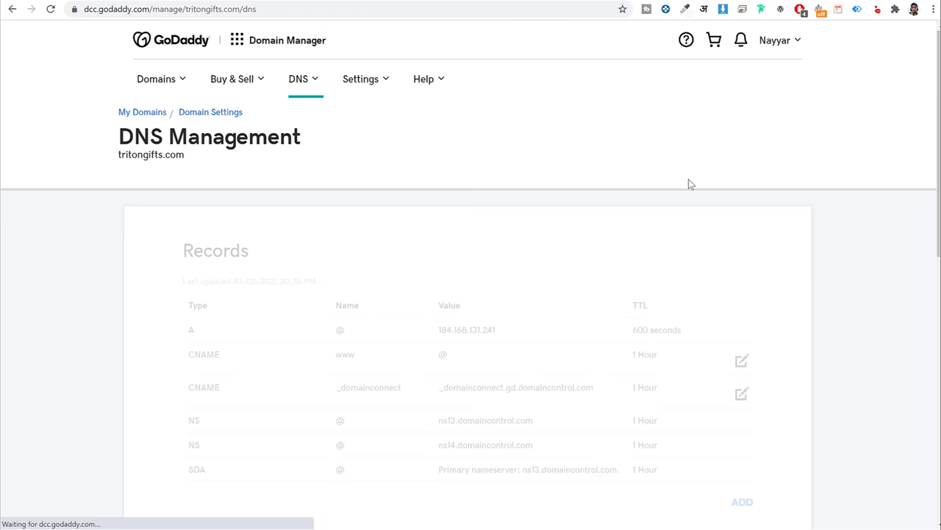
# Step: Change tritongifts.com's nameservers to the 'Enter my own nameservers (advanced)' option
pyautogui.scroll(-3, 829, 217)
pyautogui.scroll(-5, 827, 213)
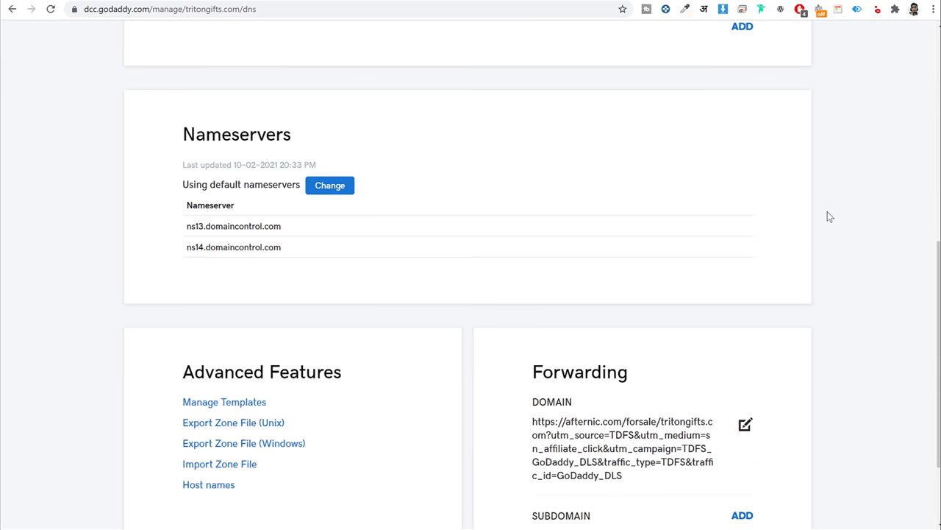
pyautogui.doubleClick(195, 134)
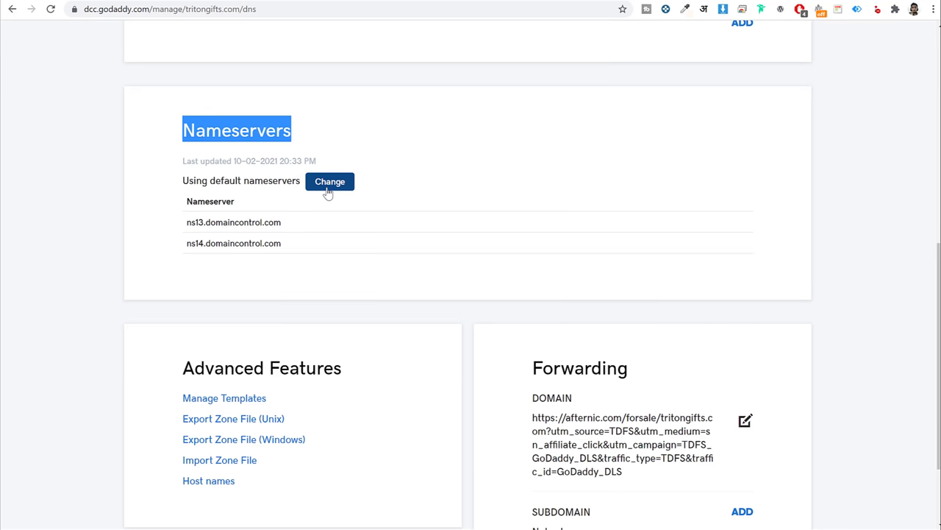
pyautogui.click(326, 189)
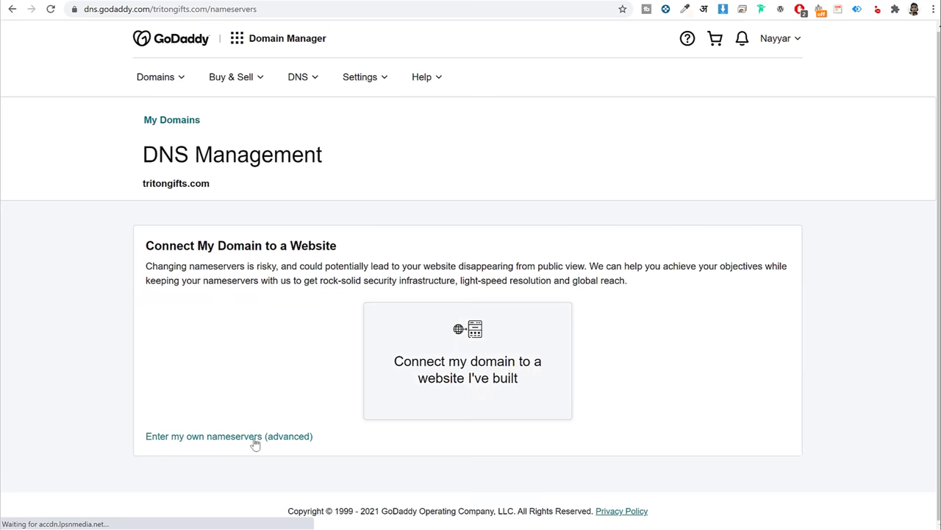
pyautogui.click(201, 440)
# Step: Set the nameservers to ns115.namehero.net and ns116.namehero.net, then log into NameHero's cPanel
pyautogui.click(283, 314)
pyautogui.click(261, 352)
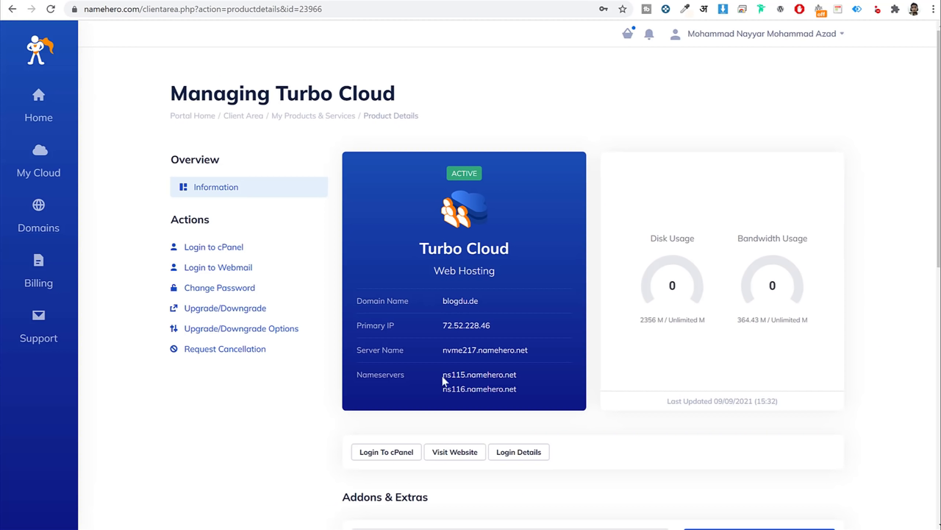
pyautogui.moveTo(442, 375); pyautogui.dragTo(528, 378)
pyautogui.hotkey('ctrl', 'c')
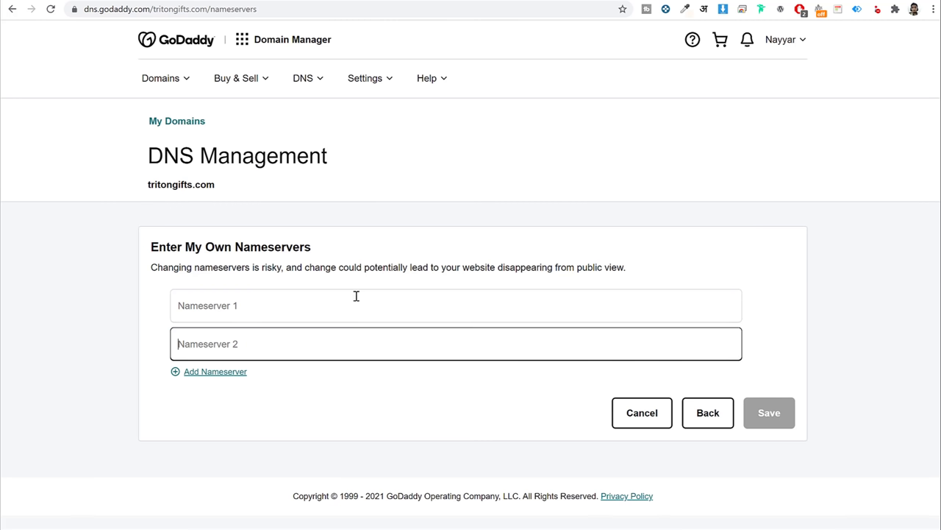
pyautogui.click(336, 311)
pyautogui.hotkey('ctrl', 'v')
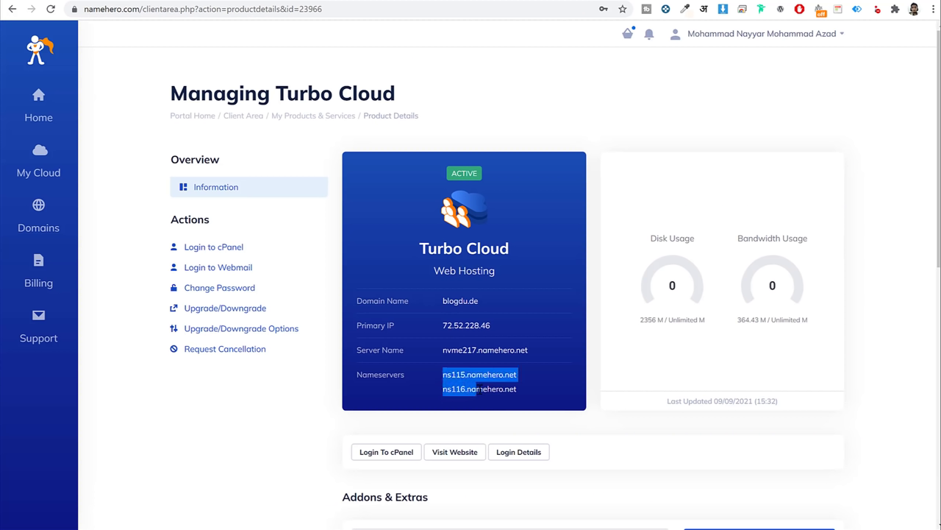
pyautogui.moveTo(442, 389); pyautogui.dragTo(519, 390)
pyautogui.hotkey('ctrl', 'c')
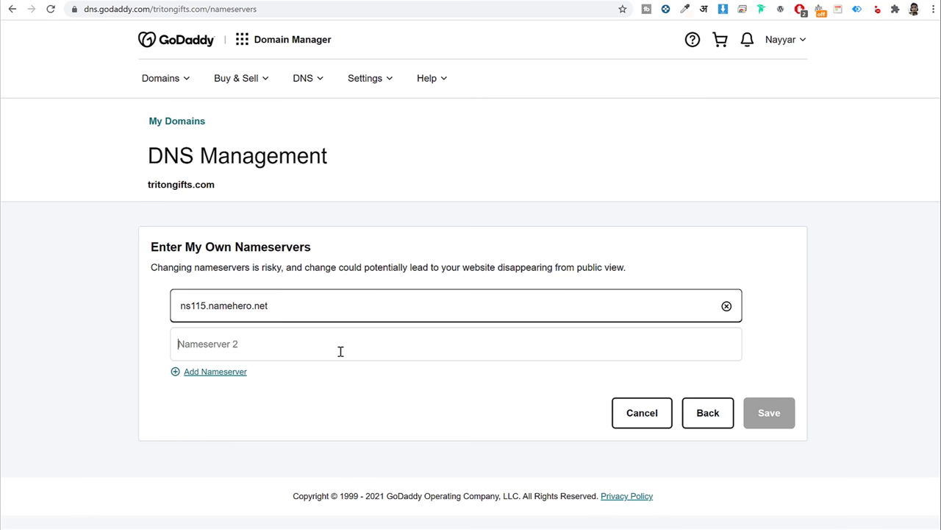
pyautogui.click(340, 351)
pyautogui.hotkey('ctrl', 'v')
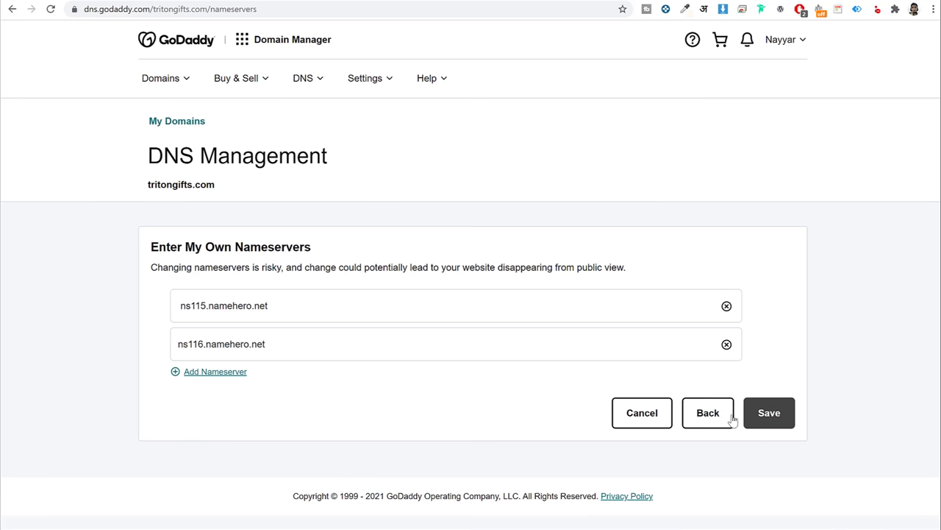
pyautogui.click(730, 418)
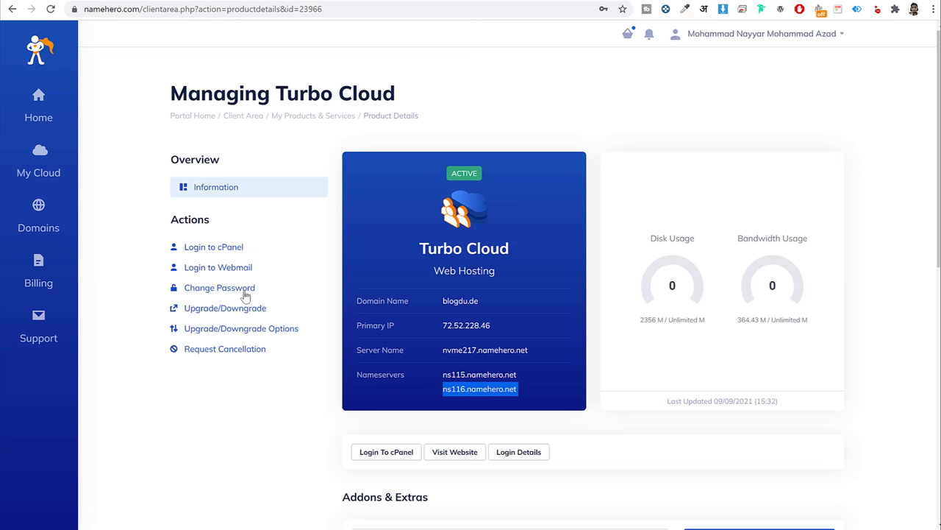
pyautogui.click(228, 248)
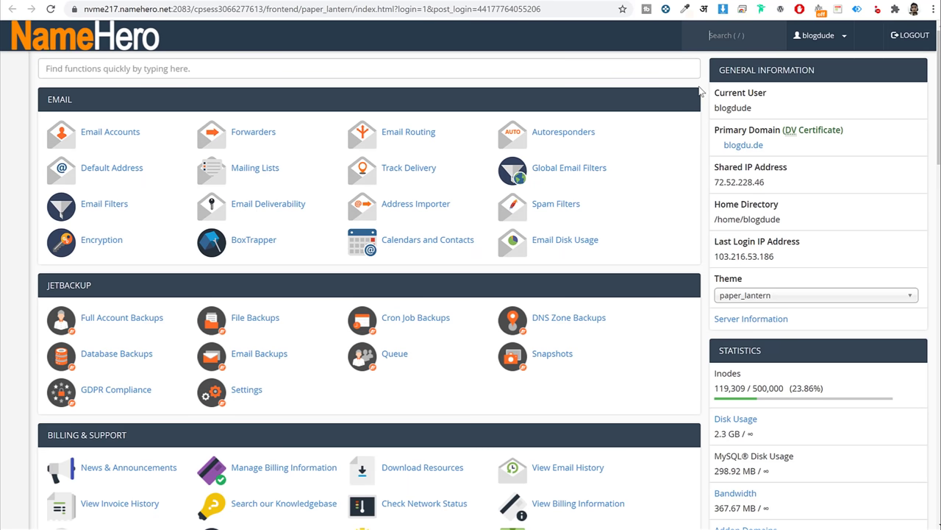
# Step: Search cPanel functions for 'php' and open Select PHP Version
pyautogui.click(591, 68)
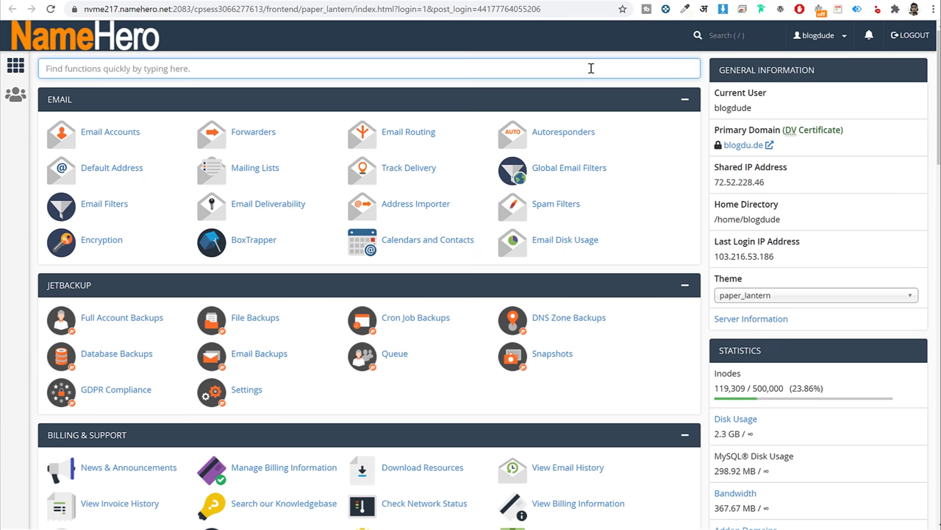
pyautogui.write('php')
pyautogui.doubleClick(41, 68)
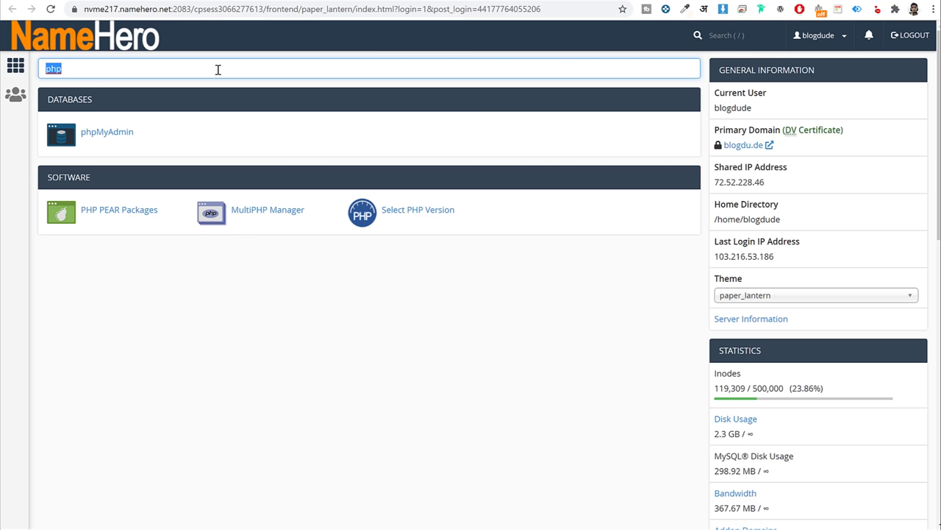
pyautogui.click(413, 218)
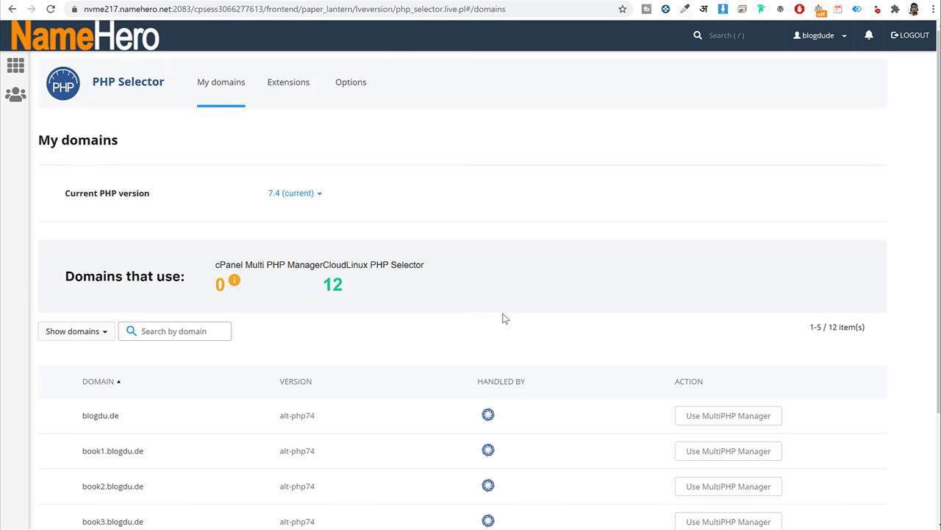
# Step: Check the available PHP versions list and keep 7.4 as the current version
pyautogui.moveTo(67, 193); pyautogui.dragTo(157, 195)
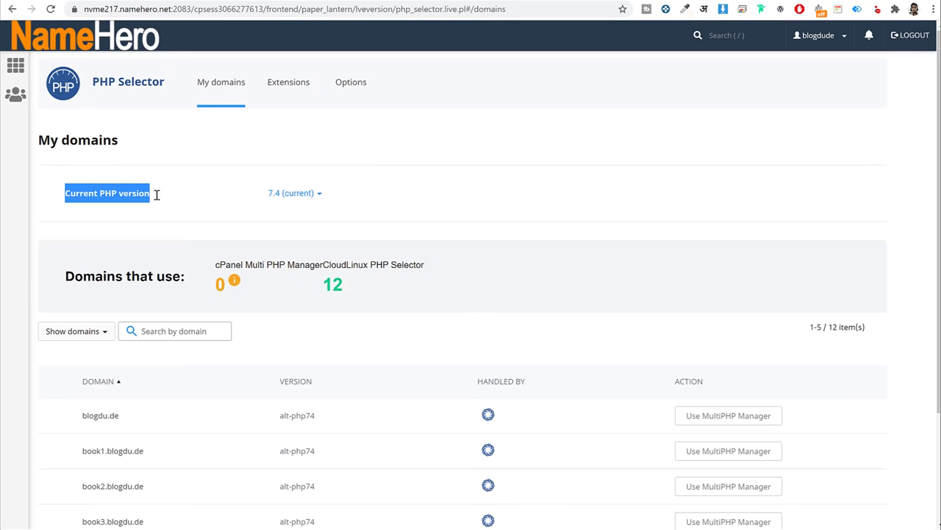
pyautogui.click(279, 195)
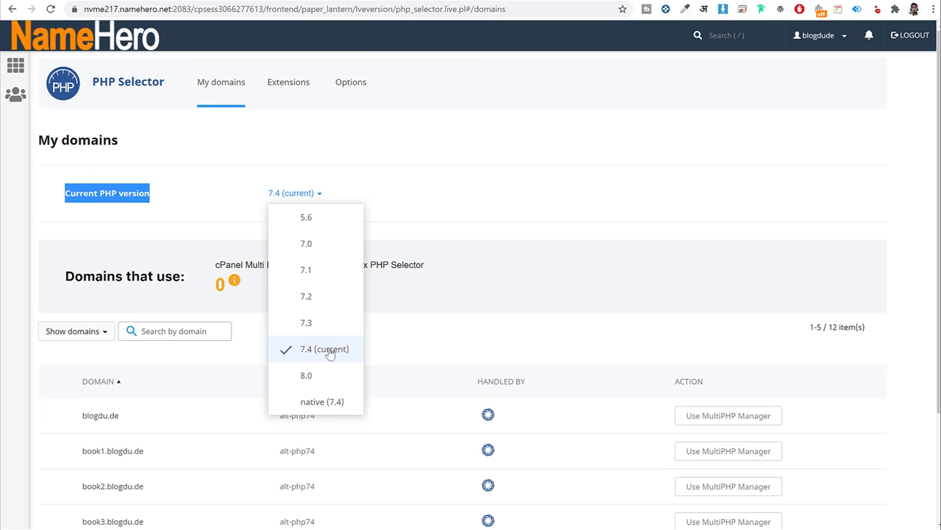
pyautogui.click(458, 231)
# Step: In PHP Options, review max_execution_time and max_input_time (600) and max_input_vars (4000)
pyautogui.click(361, 96)
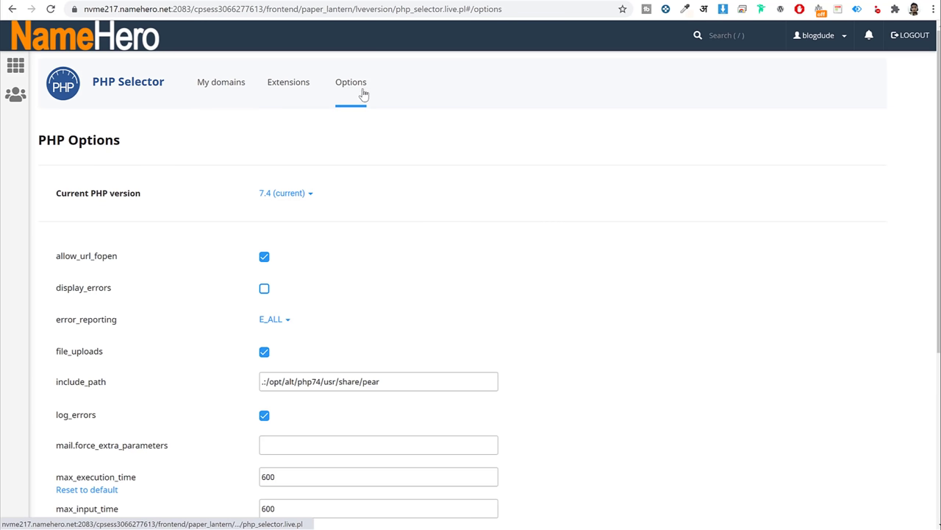
pyautogui.scroll(-4, 567, 252)
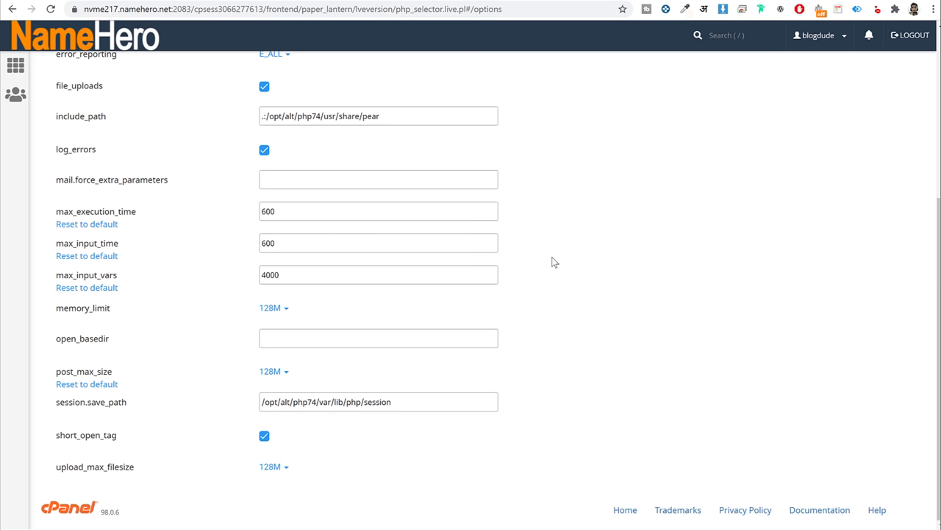
pyautogui.moveTo(63, 211); pyautogui.dragTo(164, 208)
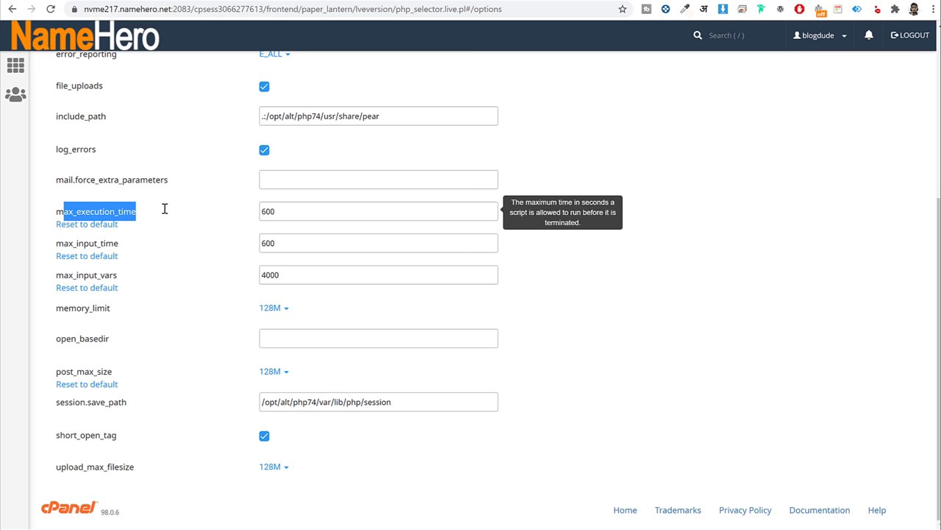
pyautogui.doubleClick(291, 212)
pyautogui.click(294, 212)
pyautogui.doubleClick(287, 212)
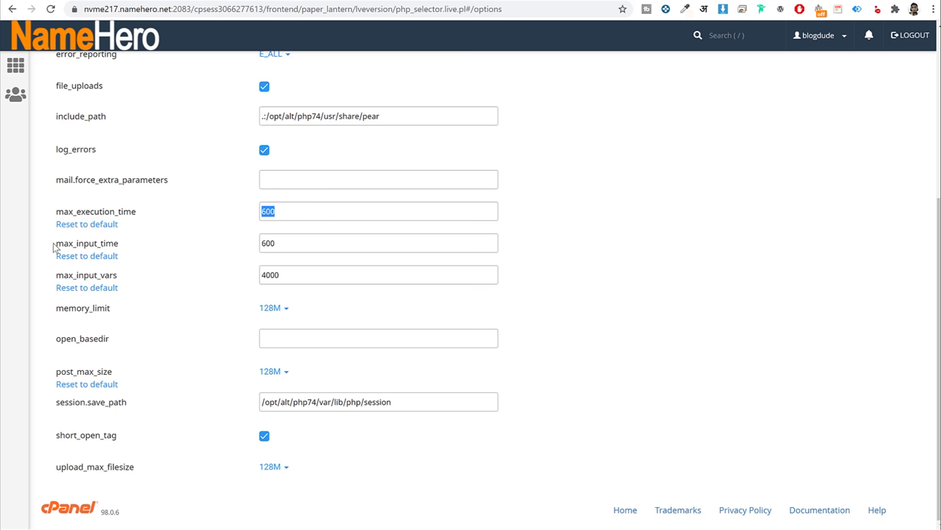
pyautogui.moveTo(53, 246); pyautogui.dragTo(139, 245)
pyautogui.doubleClick(272, 245)
pyautogui.moveTo(53, 276); pyautogui.dragTo(144, 277)
pyautogui.doubleClick(307, 279)
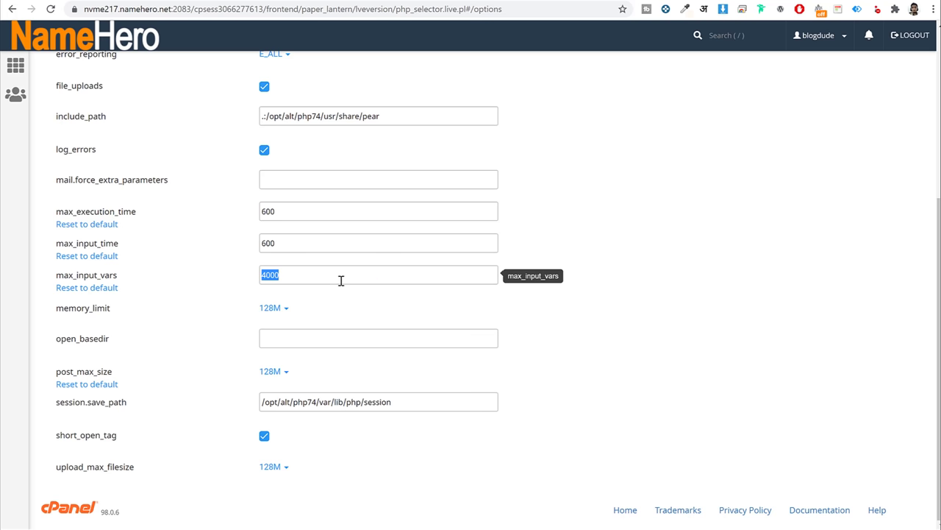
pyautogui.write('4')
pyautogui.click(573, 211)
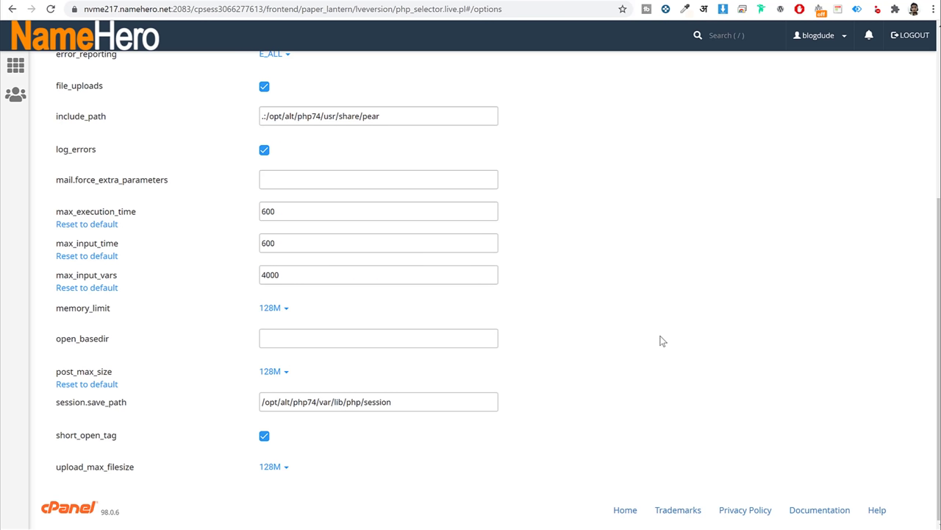
# Step: Check memory_limit, post_max_size and upload_max_filesize, keeping 128M, then return to cPanel home
pyautogui.moveTo(117, 309); pyautogui.dragTo(56, 309)
pyautogui.moveTo(113, 372); pyautogui.dragTo(56, 374)
pyautogui.moveTo(140, 468); pyautogui.dragTo(56, 468)
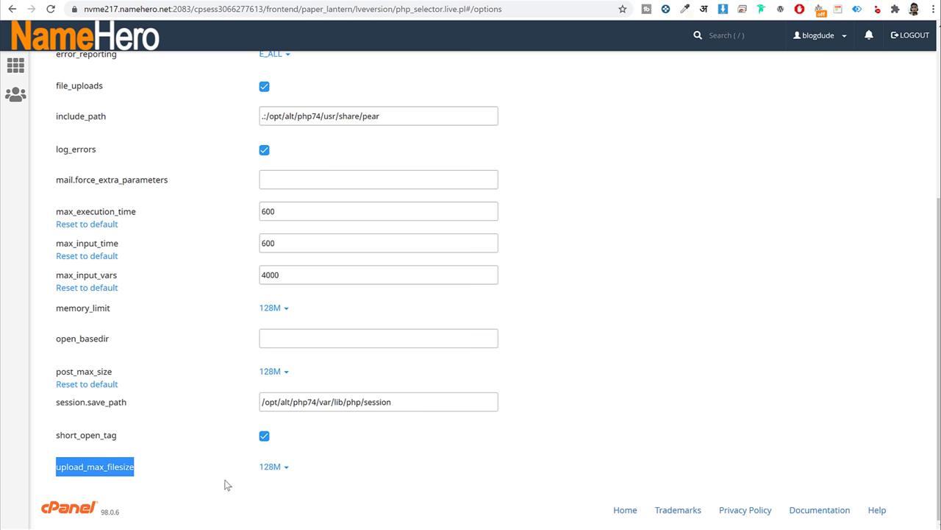
pyautogui.click(269, 472)
pyautogui.scroll(-3, 330, 465)
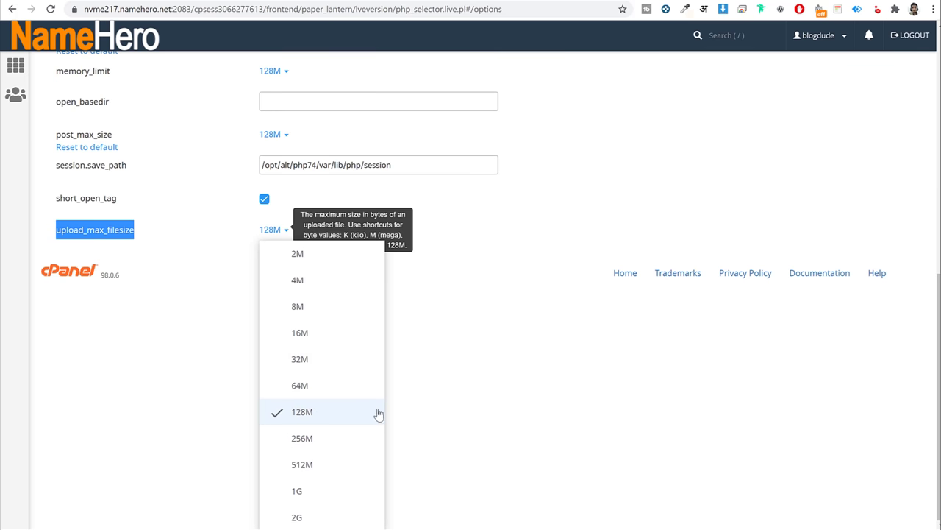
pyautogui.click(472, 407)
pyautogui.scroll(5, 471, 411)
pyautogui.scroll(-2, 639, 363)
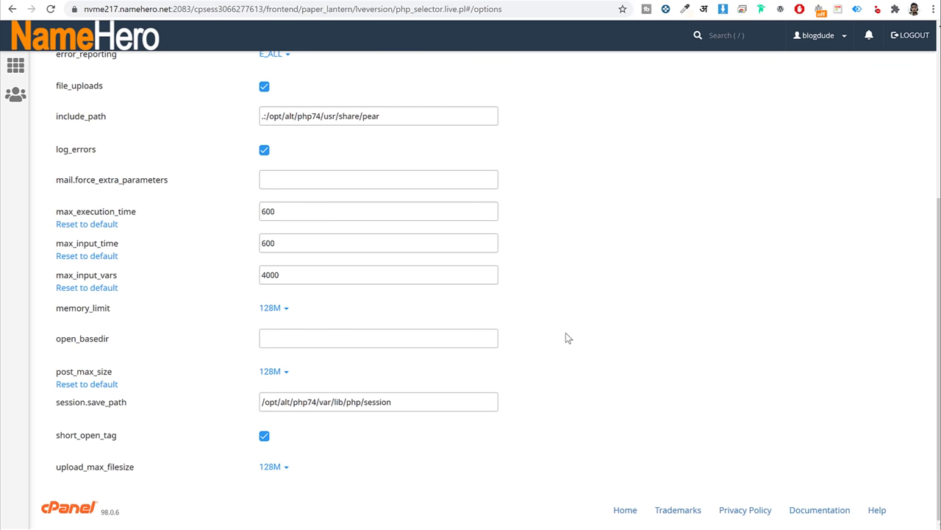
pyautogui.doubleClick(262, 211)
pyautogui.moveTo(281, 242); pyautogui.dragTo(231, 236)
pyautogui.moveTo(282, 274); pyautogui.dragTo(242, 269)
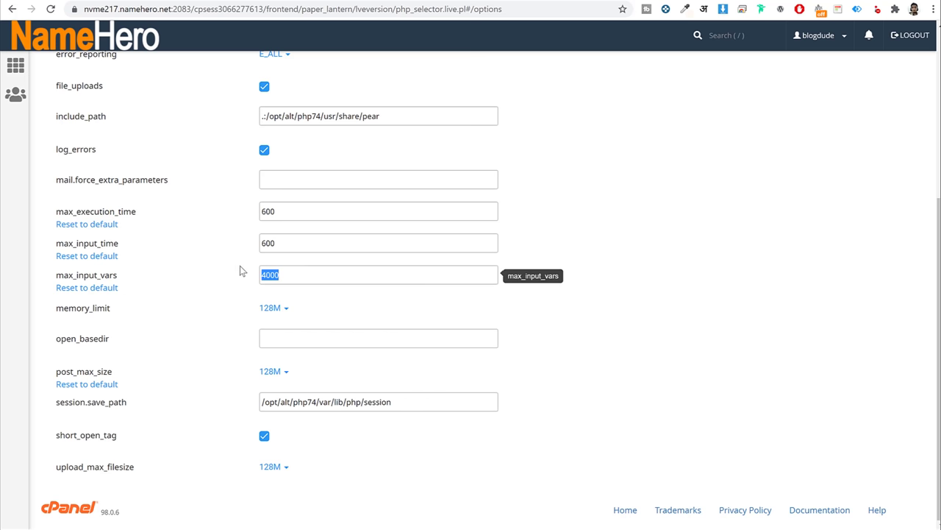
pyautogui.scroll(4, 613, 347)
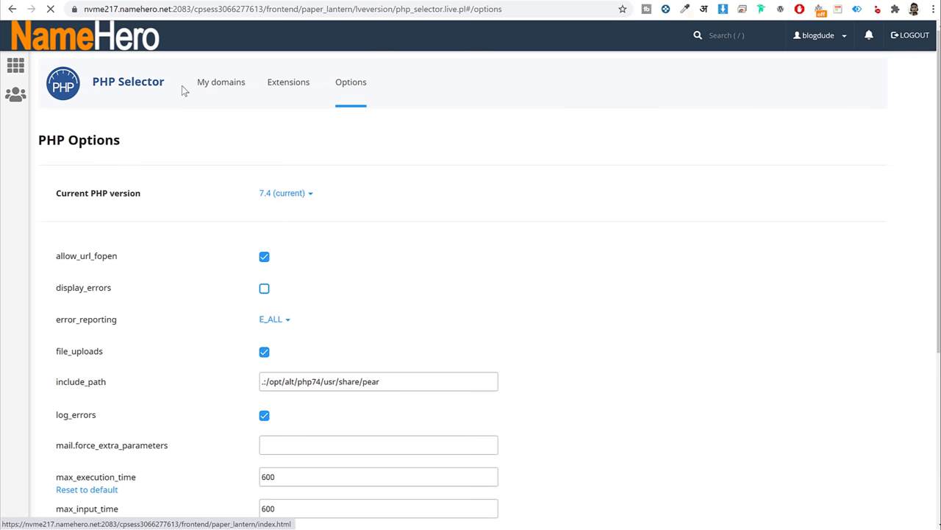
pyautogui.click(192, 82)
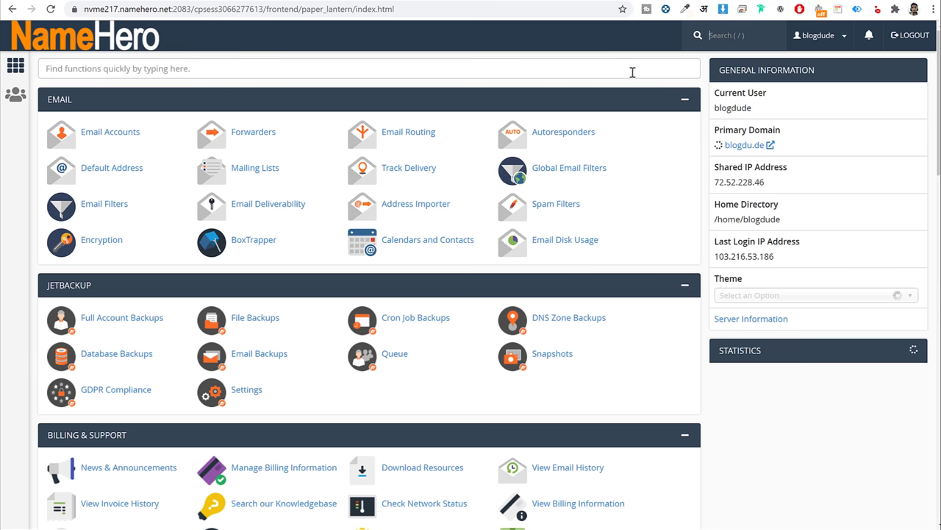
# Step: Find Softaculous with 'sof' and open the WordPress Install form
pyautogui.click(563, 68)
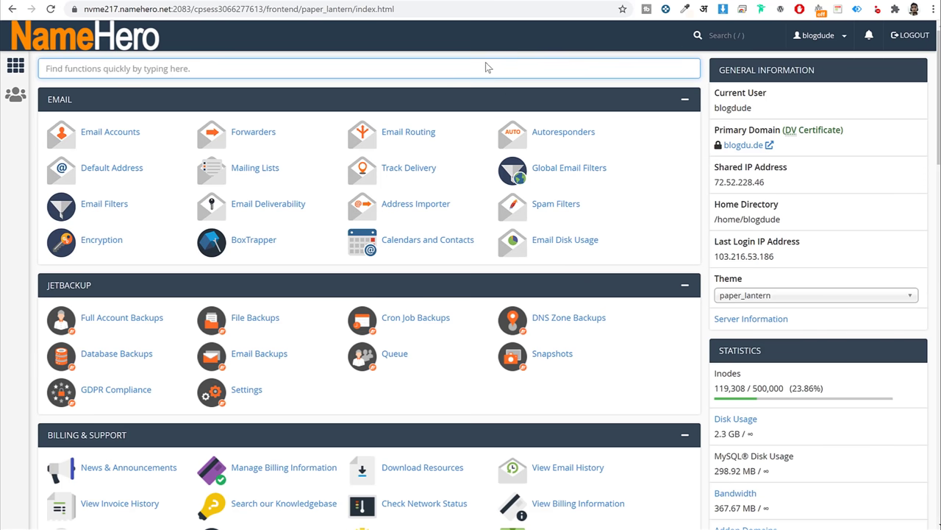
pyautogui.write('sof')
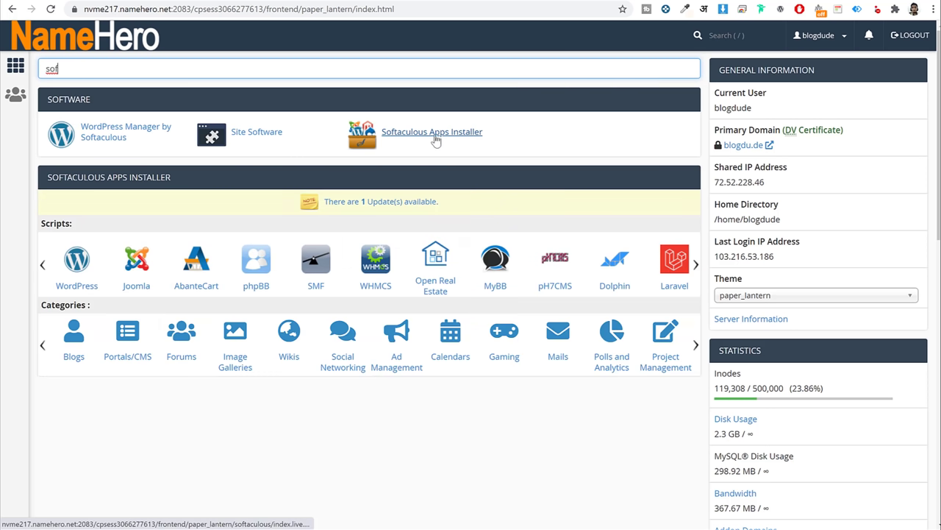
pyautogui.click(437, 139)
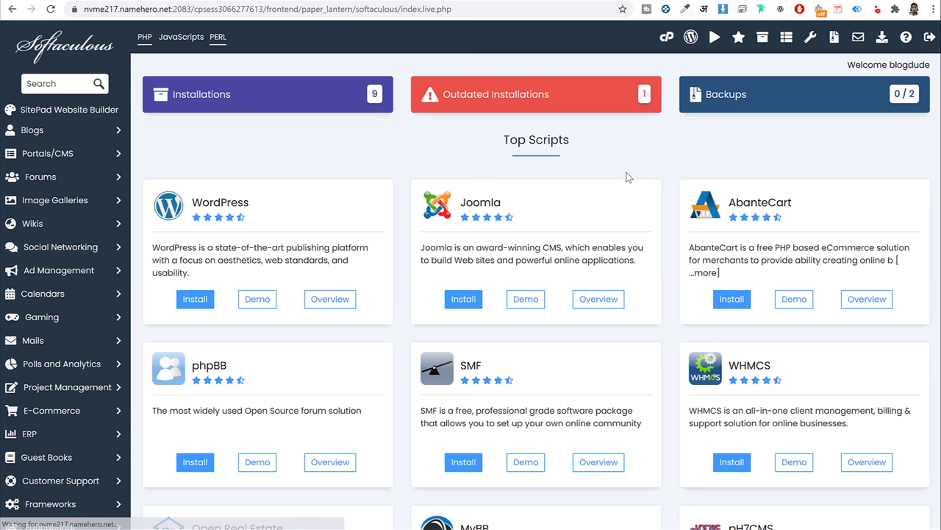
pyautogui.scroll(-2, 744, 255)
pyautogui.scroll(-8, 744, 255)
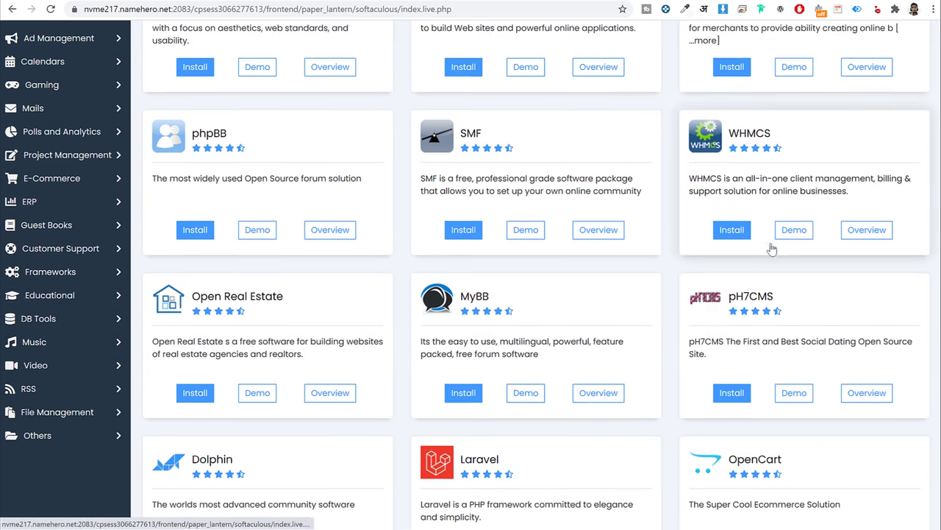
pyautogui.scroll(10, 782, 237)
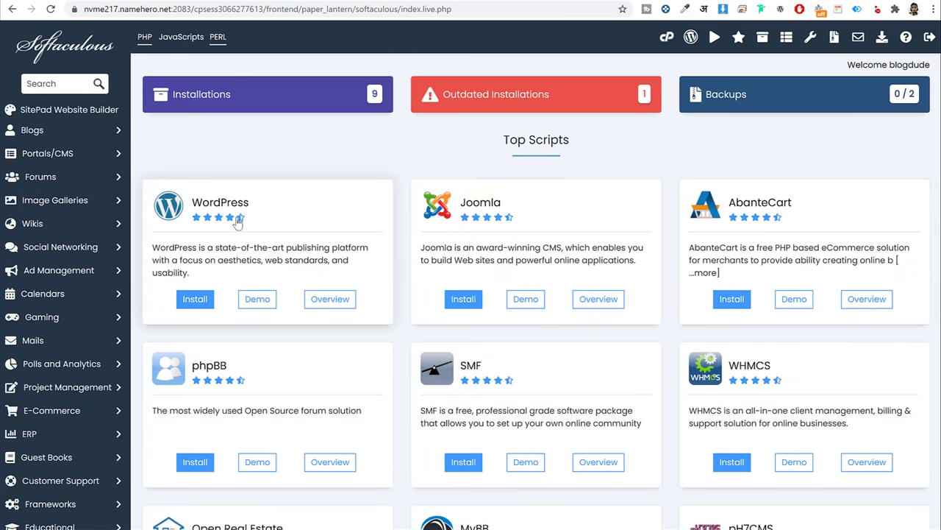
pyautogui.click(292, 213)
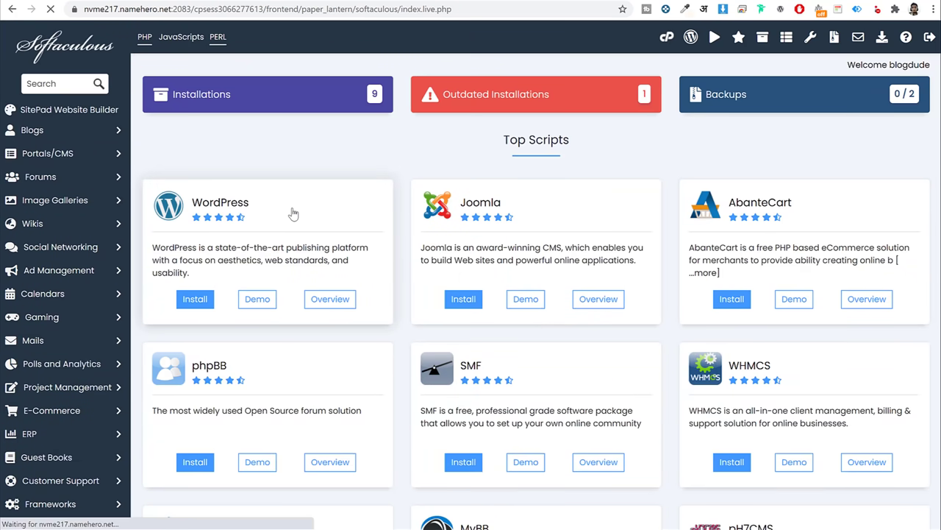
pyautogui.click(281, 468)
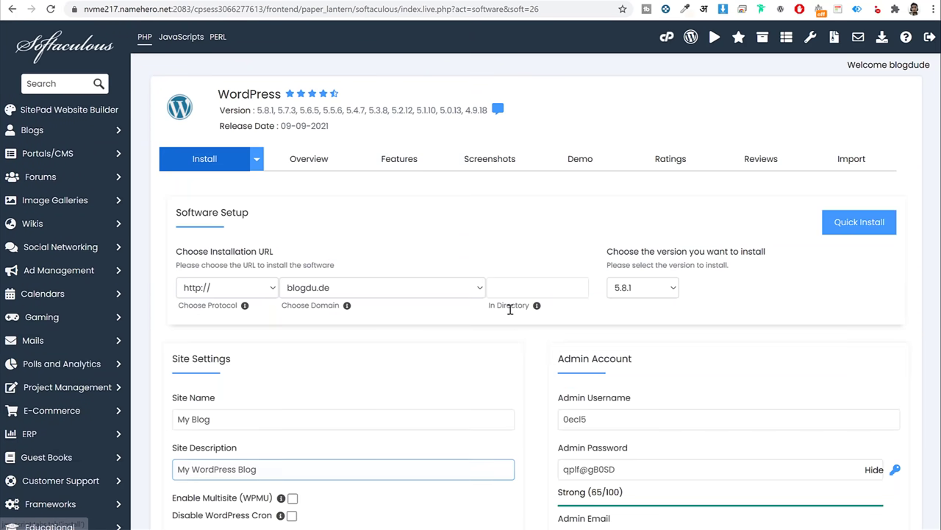
pyautogui.scroll(-2, 362, 156)
pyautogui.click(367, 169)
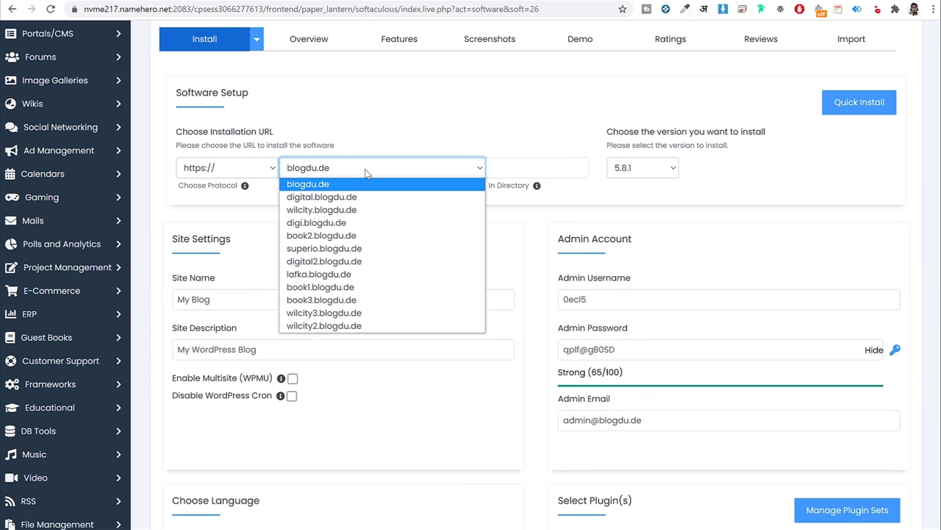
pyautogui.click(361, 300)
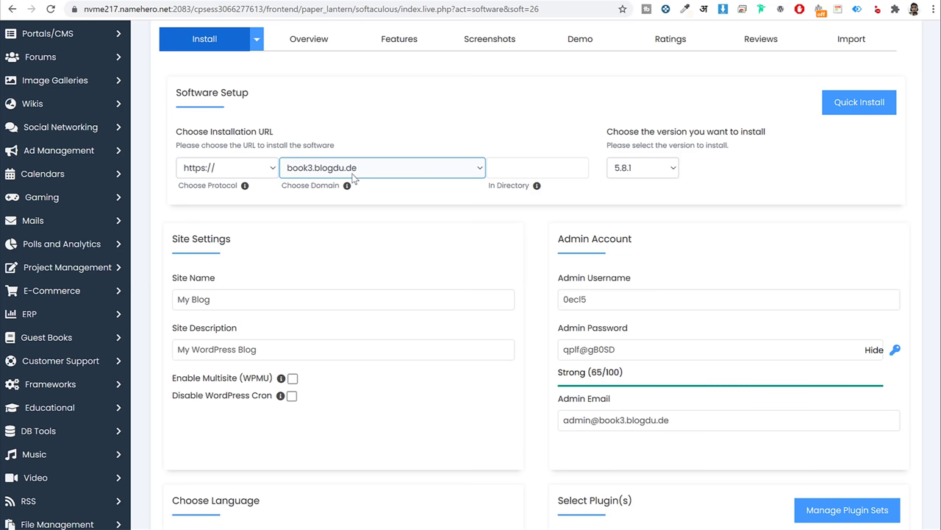
pyautogui.click(214, 169)
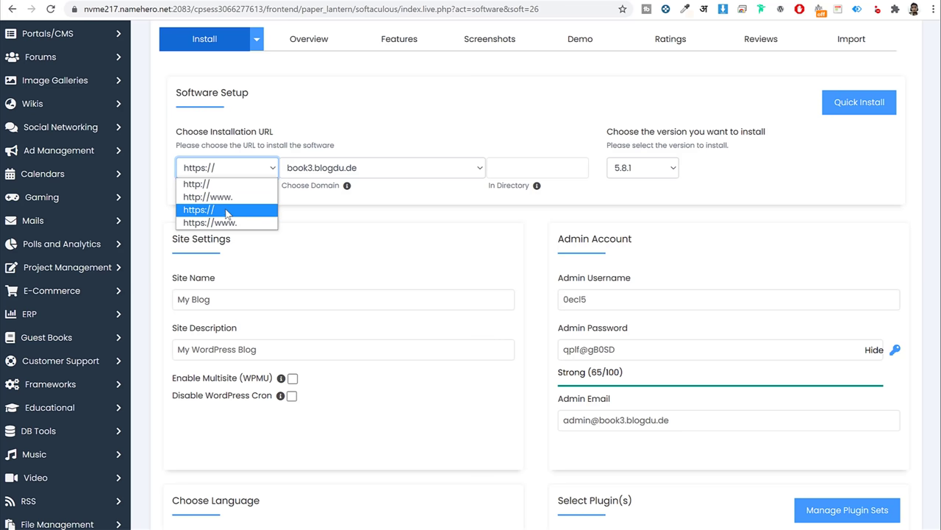
pyautogui.click(197, 211)
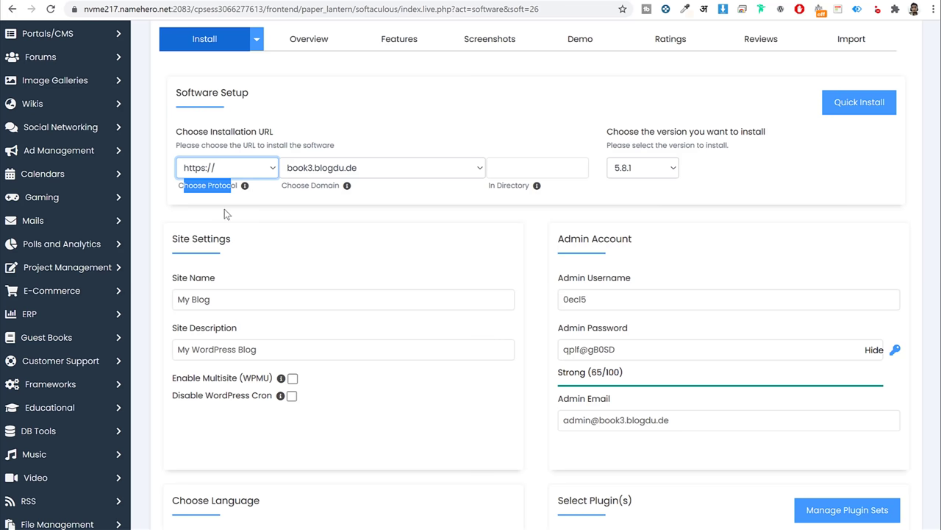
pyautogui.moveTo(488, 187)
pyautogui.mouseDown()
pyautogui.moveTo(535, 184)
pyautogui.moveTo(506, 190)
pyautogui.mouseUp()
pyautogui.click(506, 189)
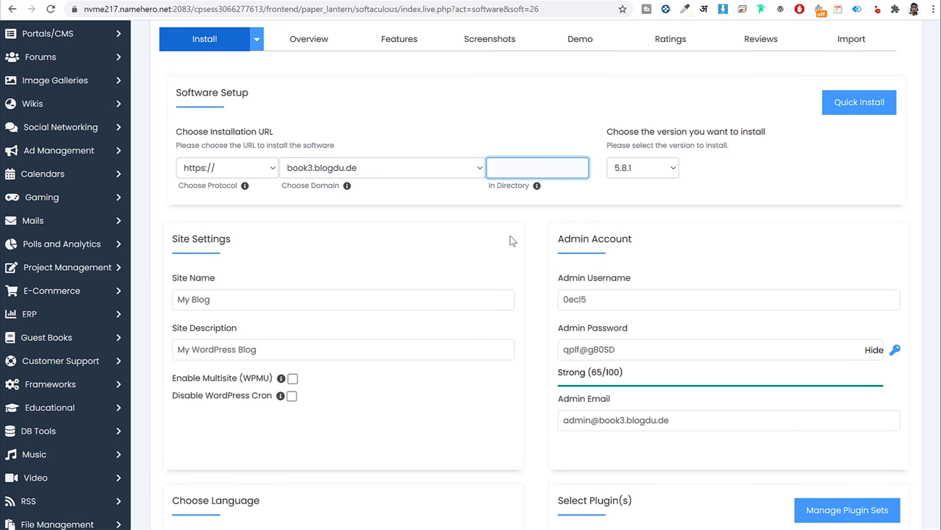
pyautogui.scroll(-3, 510, 238)
# Step: Name the site 'Jet' with the description 'Coctor Booking Website'
pyautogui.moveTo(246, 69); pyautogui.dragTo(166, 54)
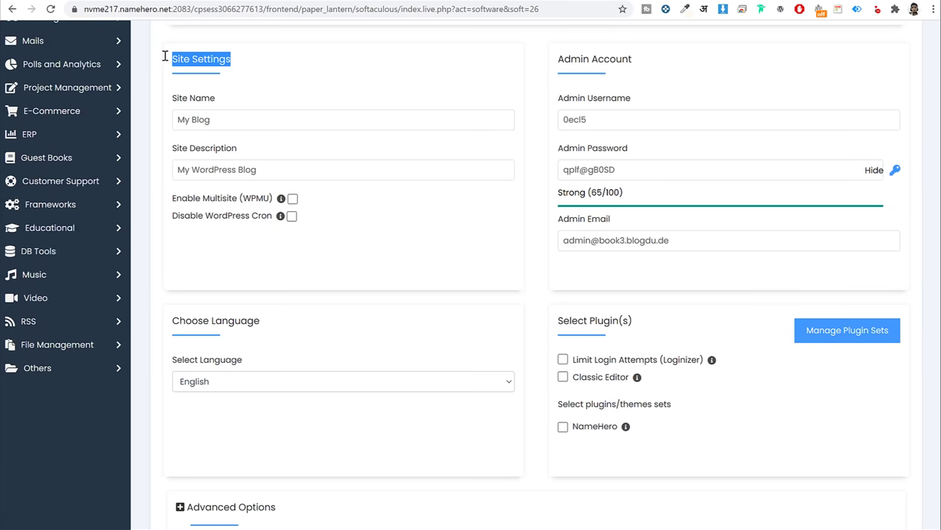
pyautogui.doubleClick(234, 126)
pyautogui.tripleClick(235, 125)
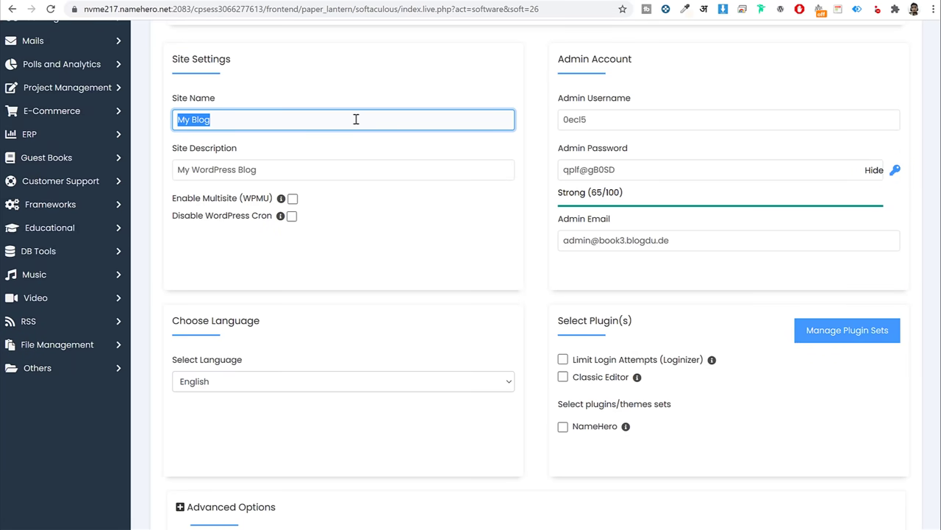
pyautogui.write('Jet')
pyautogui.press('Tab')
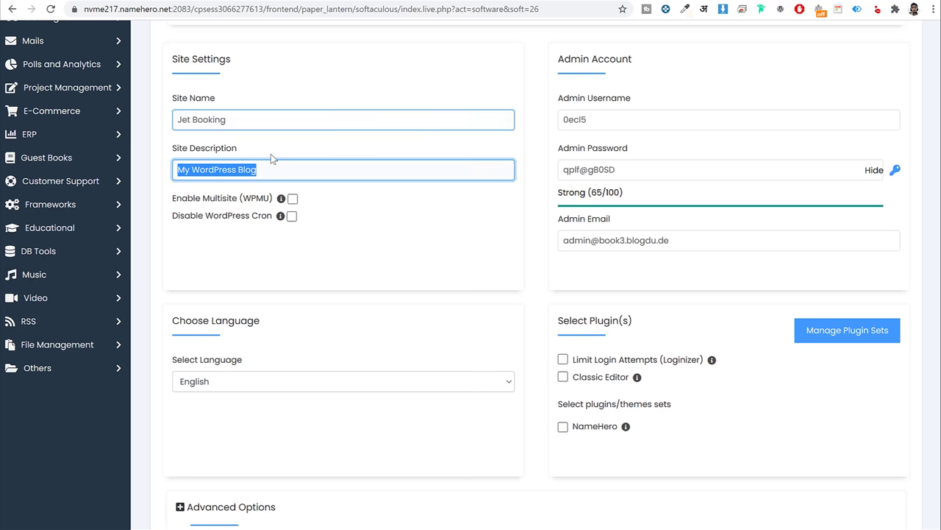
pyautogui.write('C')
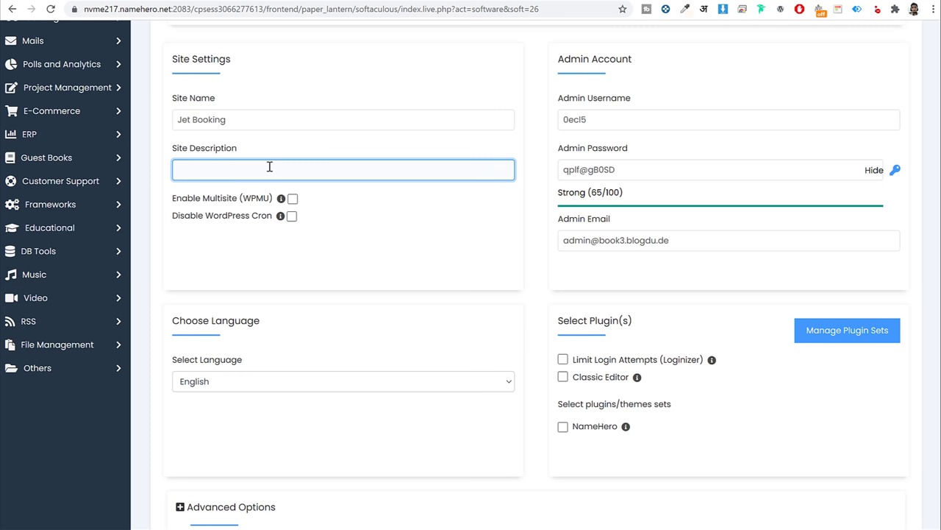
pyautogui.write('octor Booking Website')
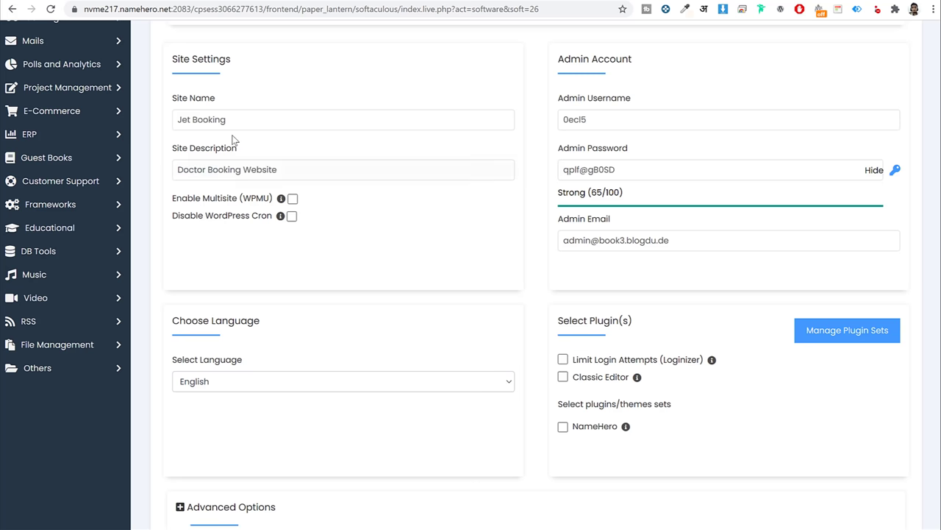
pyautogui.click(205, 153)
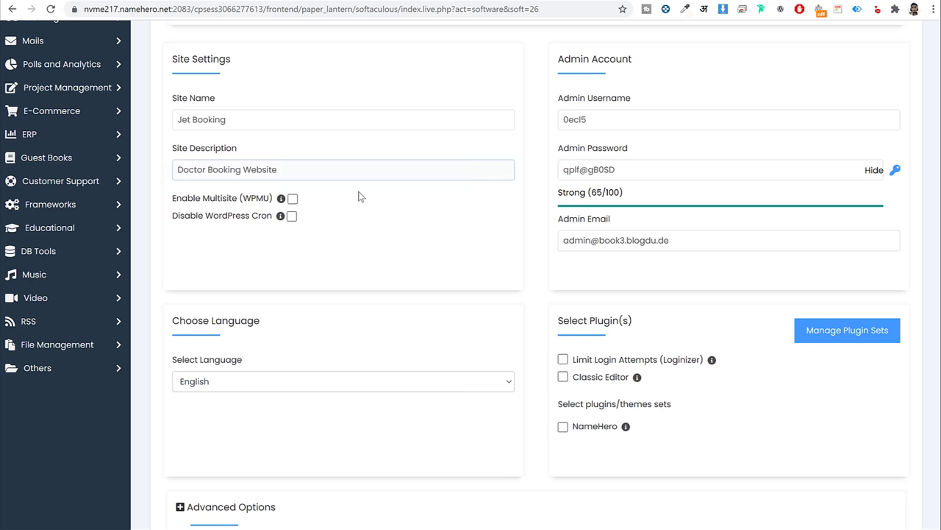
# Step: Set the admin username and replace the admin email with the owner's own address
pyautogui.moveTo(634, 59); pyautogui.dragTo(553, 65)
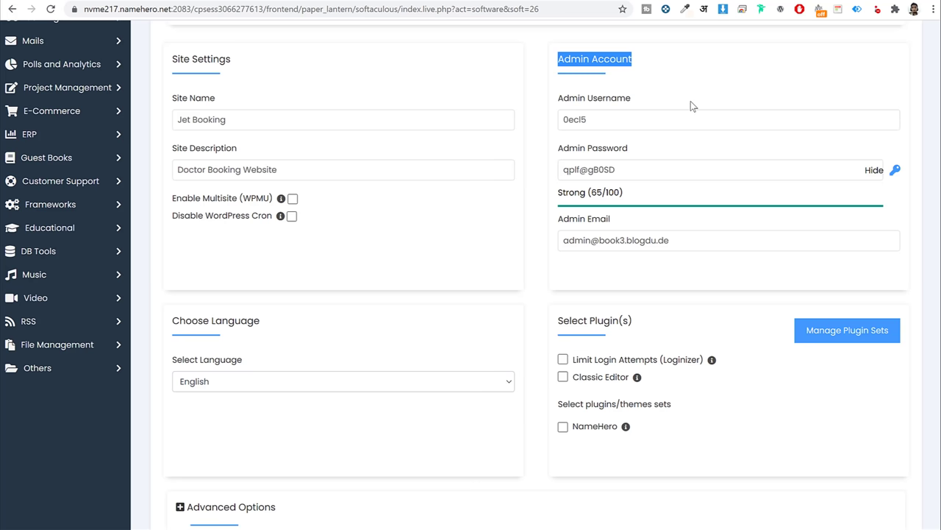
pyautogui.click(623, 120)
pyautogui.hotkey('ctrl', 'a')
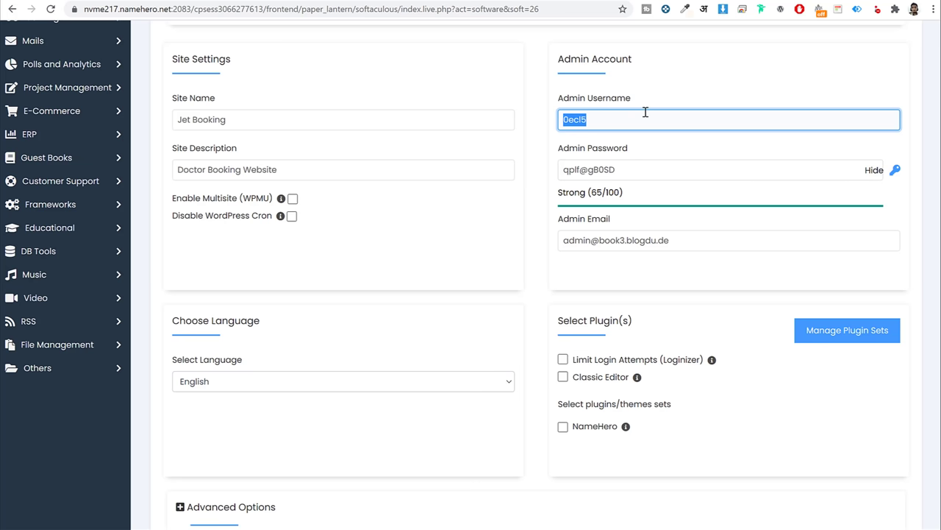
pyautogui.write('Nayyar_Shaikh')
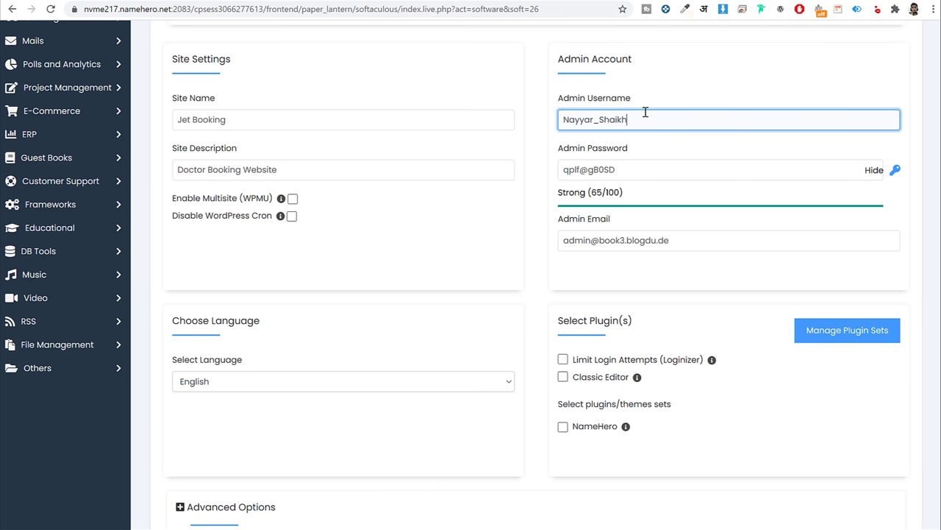
pyautogui.press('Tab')
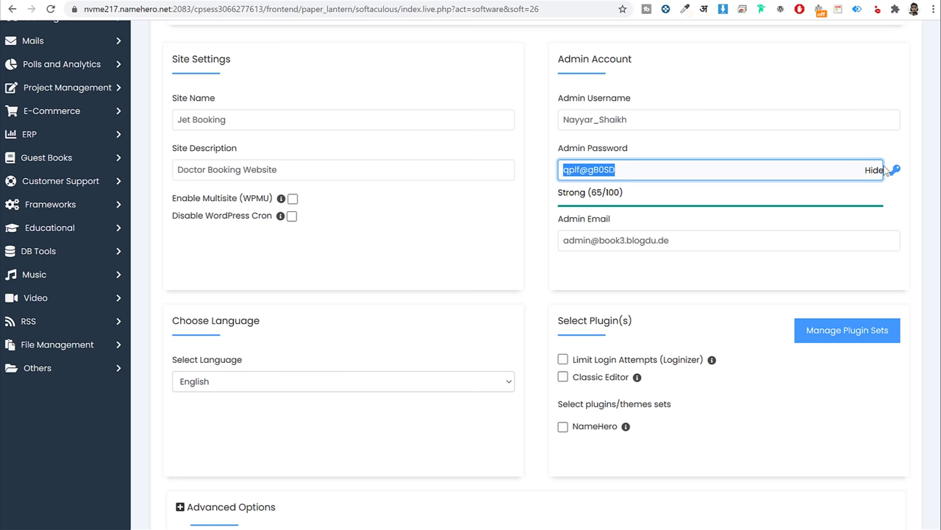
pyautogui.click(875, 169)
pyautogui.tripleClick(713, 244)
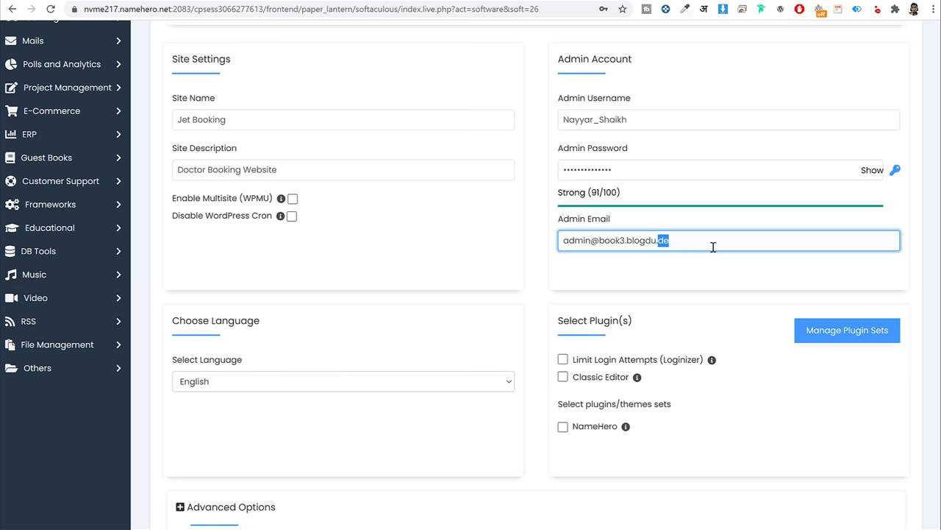
pyautogui.press('BackSpace')
pyautogui.scroll(-6, 704, 247)
pyautogui.scroll(-3, 703, 251)
pyautogui.click(553, 361)
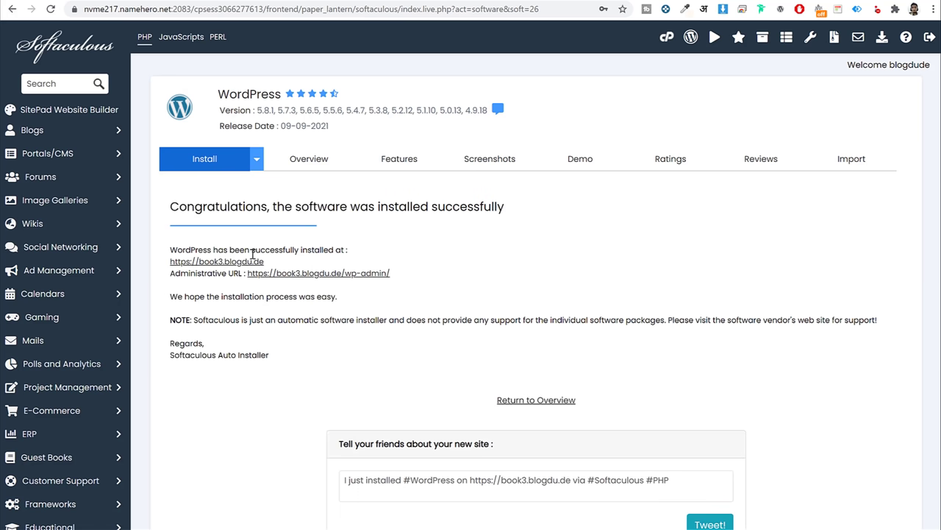
pyautogui.rightClick(234, 265)
pyautogui.click(279, 267)
pyautogui.click(459, 3)
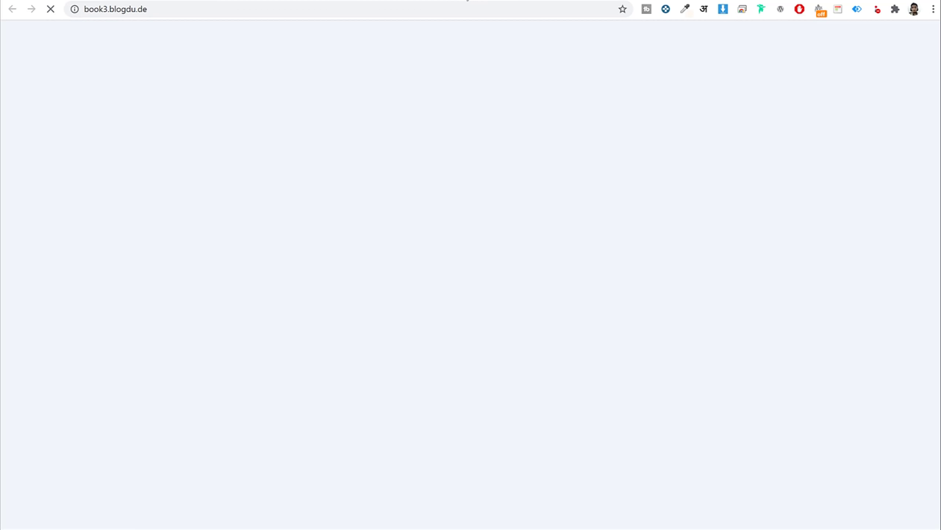
# Step: Look over the new site's front page, then open its Administrative URL
pyautogui.scroll(-3, 648, 224)
pyautogui.scroll(3, 647, 226)
pyautogui.hotkey('ctrl', 'shift', 'Tab')
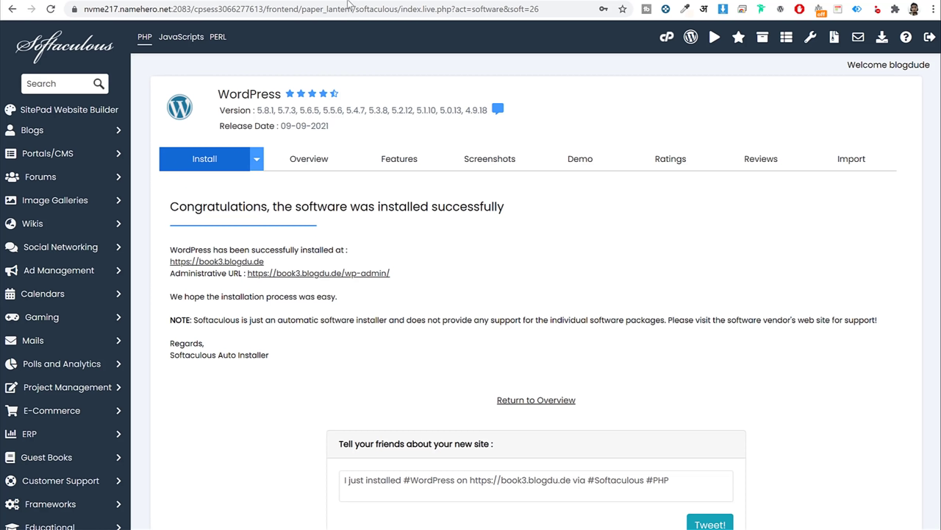
pyautogui.click(370, 274)
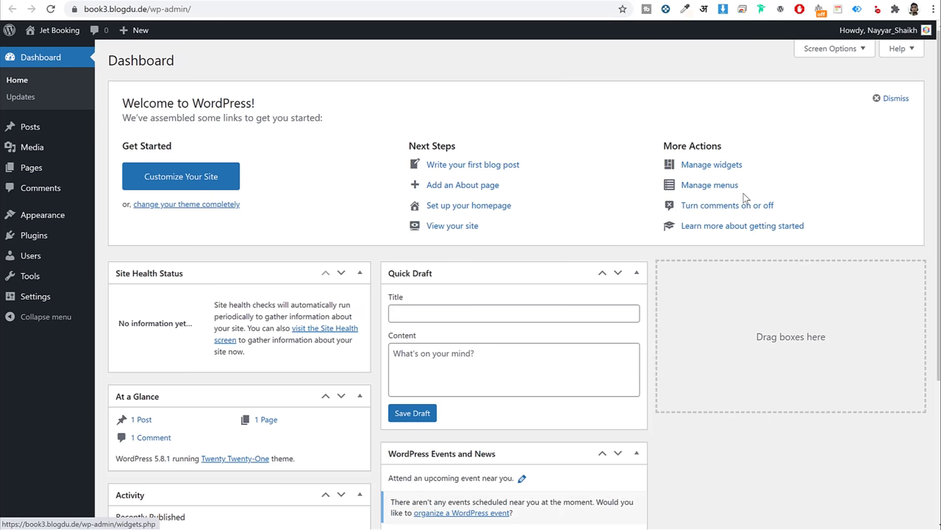
# Step: Inspect the /wp-admin/ address and scroll through the Jet dashboard's widgets
pyautogui.scroll(-3, 800, 331)
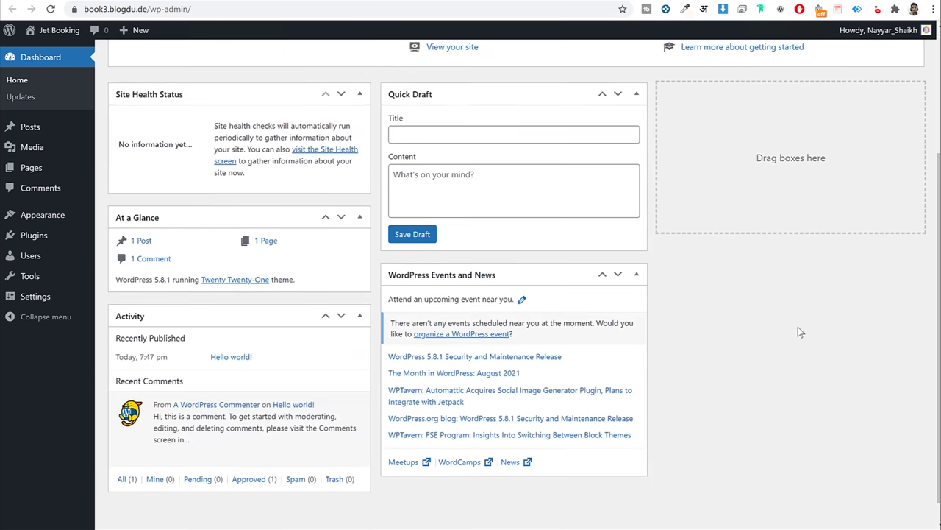
pyautogui.scroll(3, 798, 330)
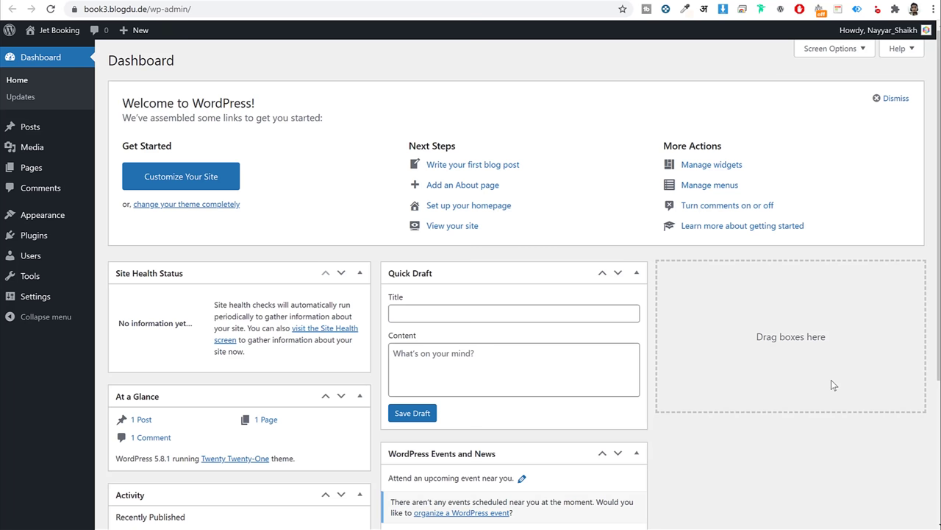
pyautogui.click(150, 9)
pyautogui.click(294, 9)
pyautogui.moveTo(294, 8); pyautogui.dragTo(175, 12)
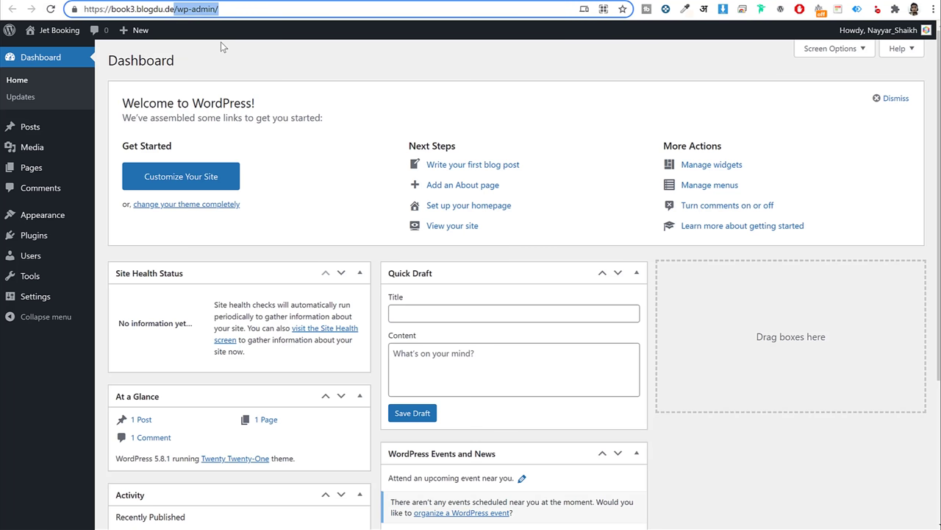
pyautogui.click(625, 91)
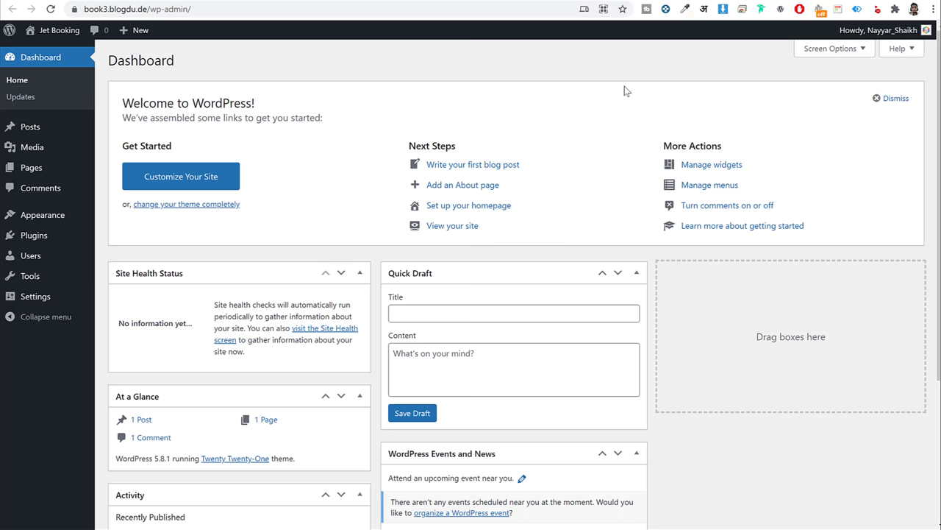
pyautogui.scroll(-3, 733, 242)
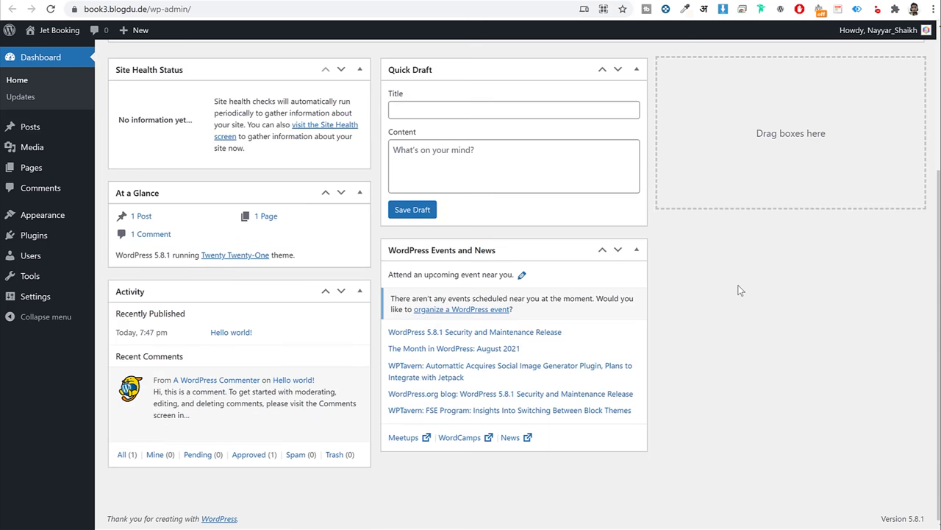
pyautogui.scroll(3, 733, 320)
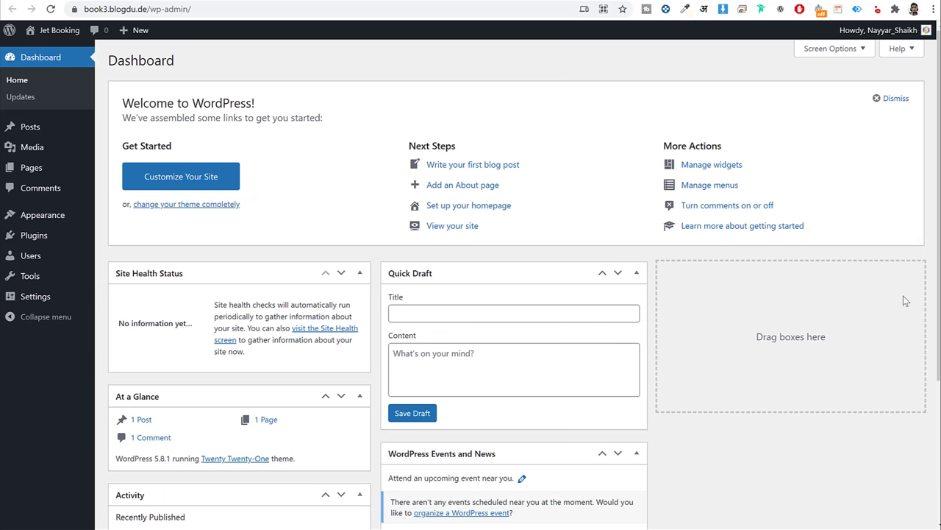
pyautogui.scroll(-3, 904, 298)
pyautogui.scroll(3, 747, 276)
pyautogui.scroll(-3, 569, 200)
pyautogui.scroll(3, 567, 199)
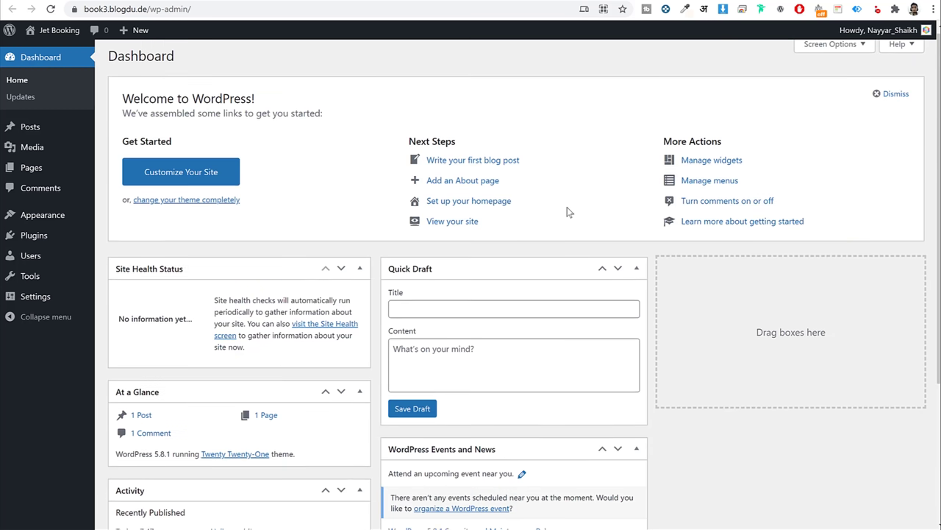
# Step: Uncheck all six dashboard boxes in Screen Options, from Site Health Status to Welcome, then open Posts
pyautogui.click(828, 49)
pyautogui.click(161, 102)
pyautogui.click(220, 102)
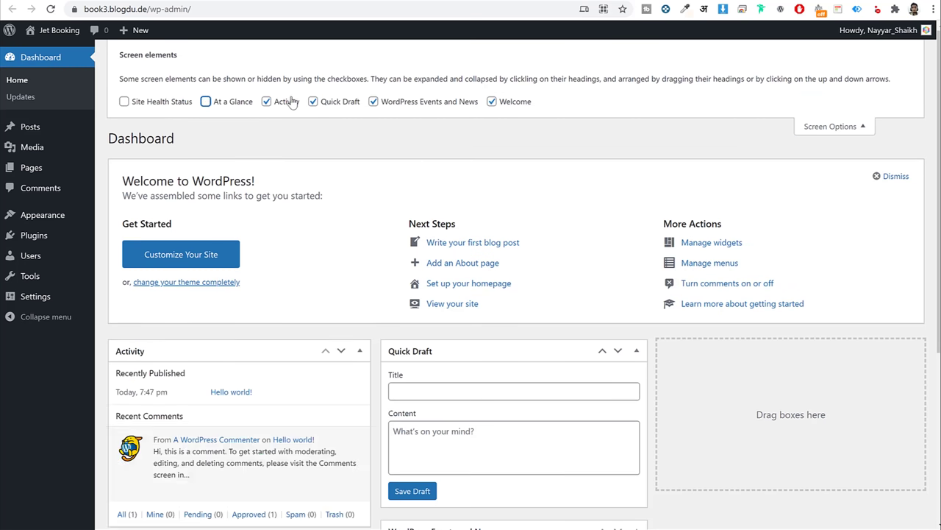
pyautogui.click(287, 101)
pyautogui.click(314, 102)
pyautogui.click(441, 102)
pyautogui.click(515, 101)
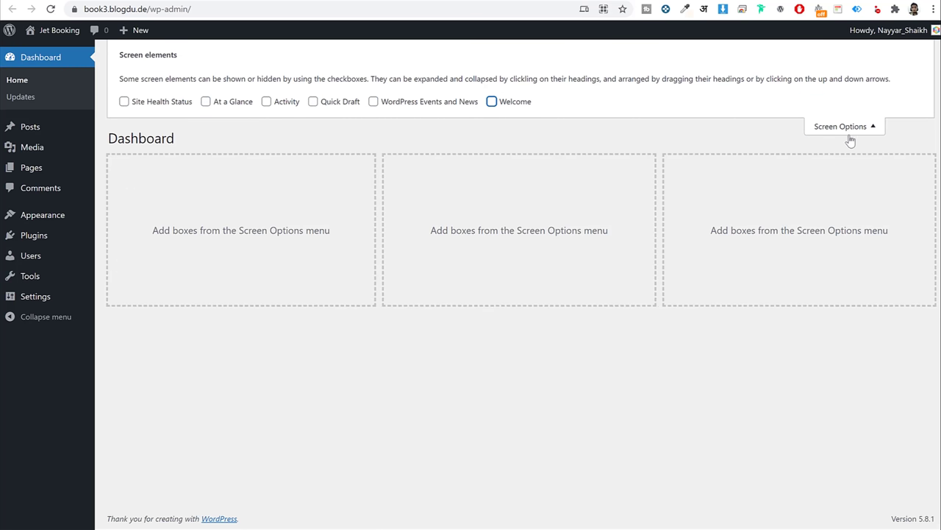
pyautogui.click(846, 131)
pyautogui.click(584, 149)
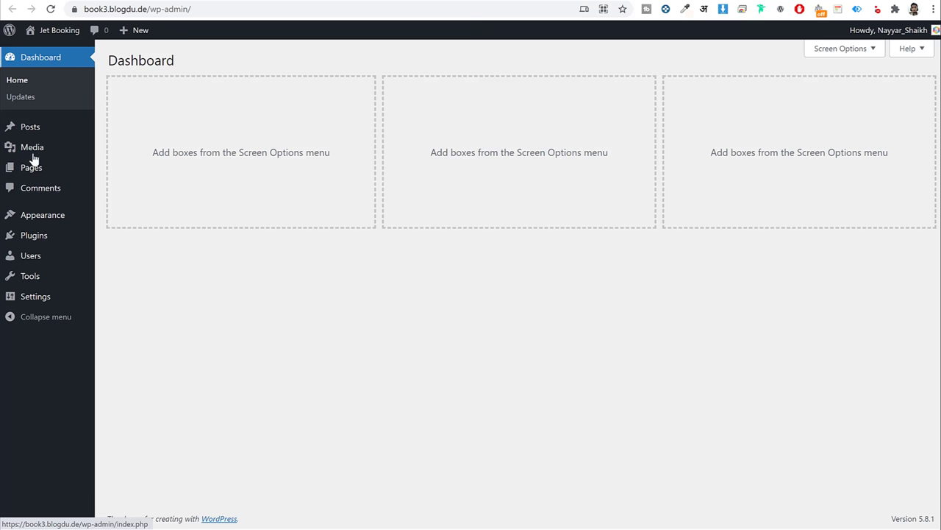
pyautogui.click(34, 129)
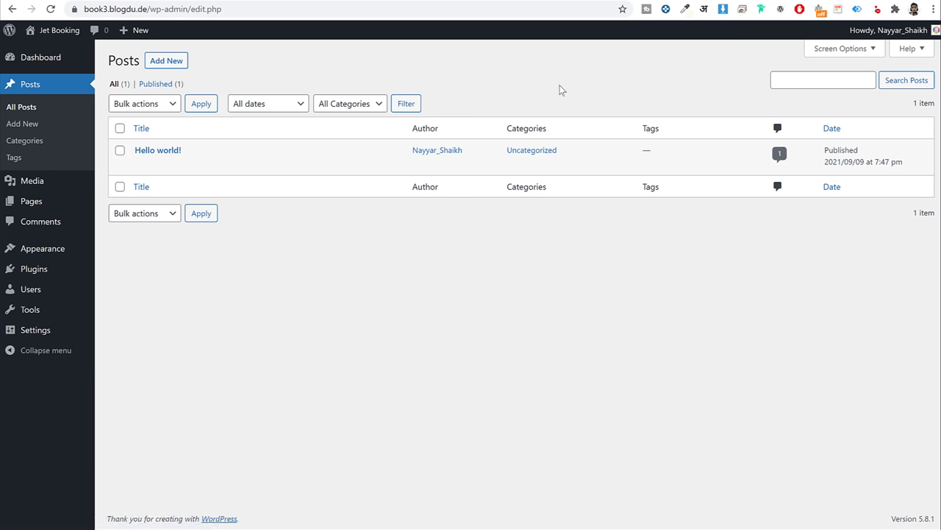
# Step: Open the Media Library and scroll through its still-empty contents
pyautogui.moveTo(187, 151)
pyautogui.click(52, 182)
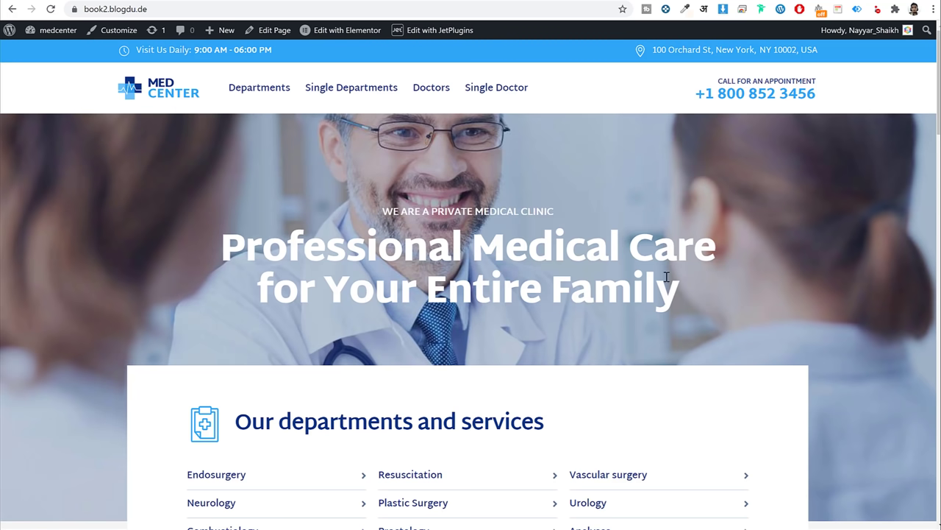
pyautogui.scroll(-8, 664, 307)
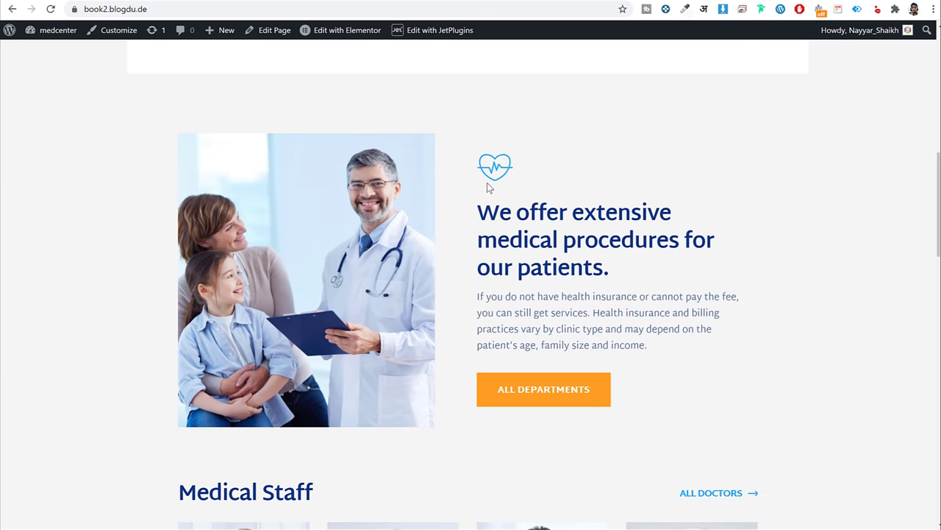
pyautogui.scroll(-15, 567, 272)
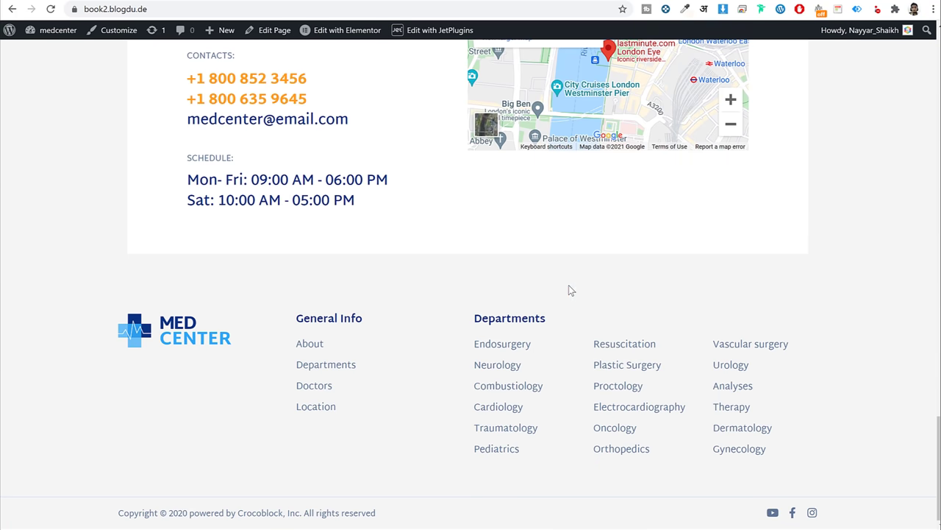
pyautogui.scroll(20, 569, 285)
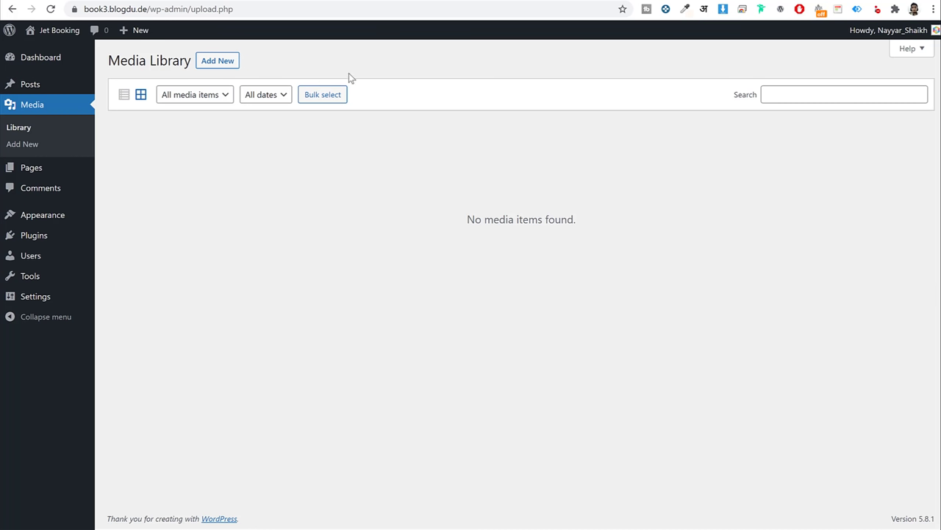
# Step: Look over the Pages and Comments lists, then view the three installed themes
pyautogui.click(50, 167)
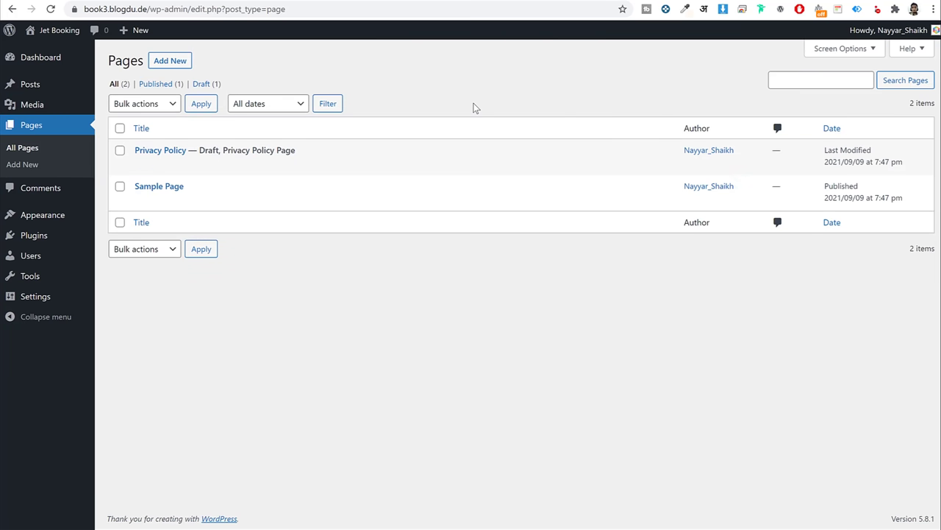
pyautogui.click(33, 197)
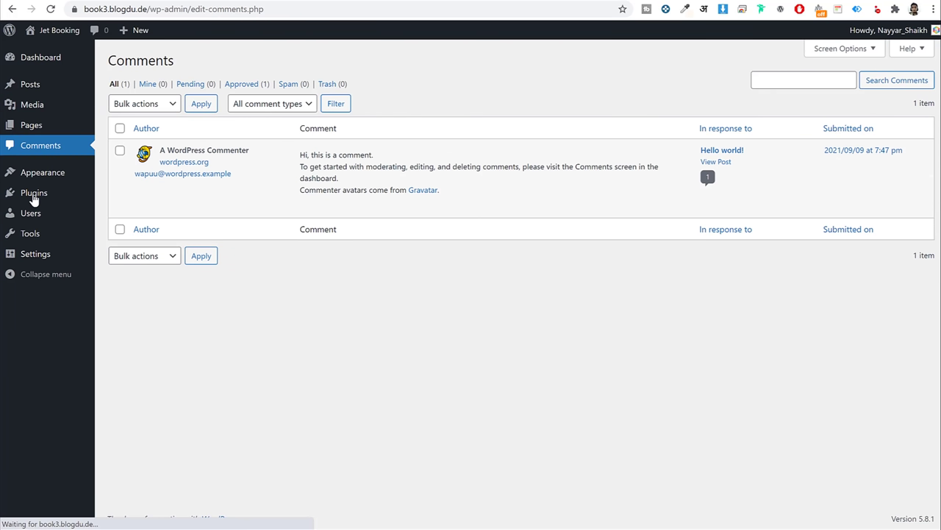
pyautogui.moveTo(463, 177)
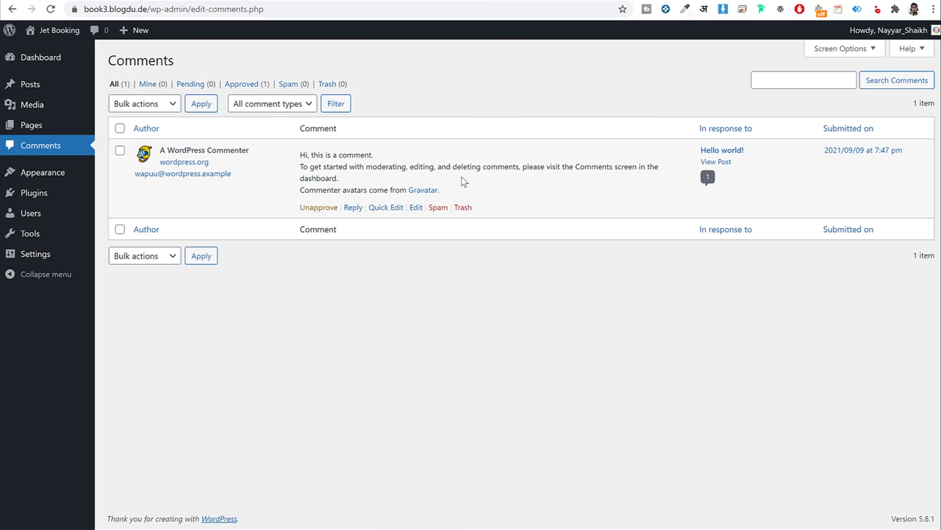
pyautogui.click(64, 179)
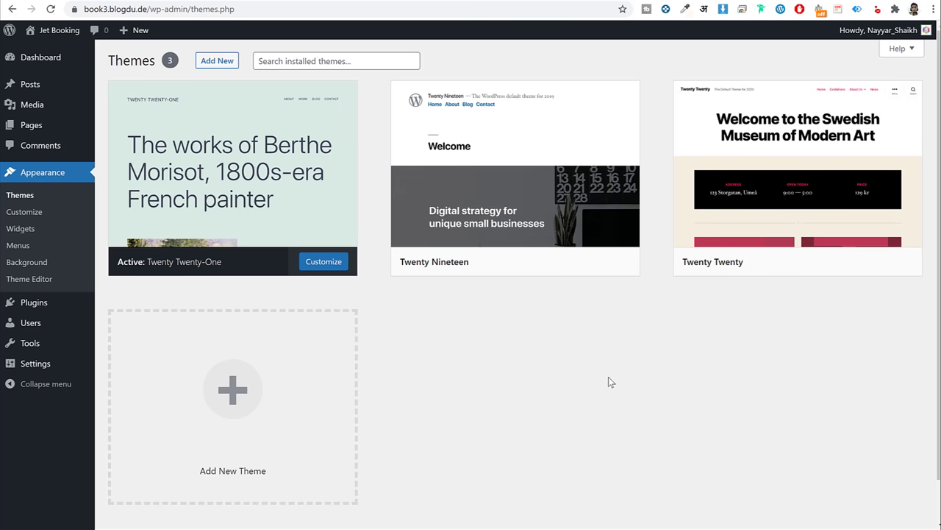
# Step: Preview the live front page, then activate Twenty Nineteen and reload the site
pyautogui.click(634, 2)
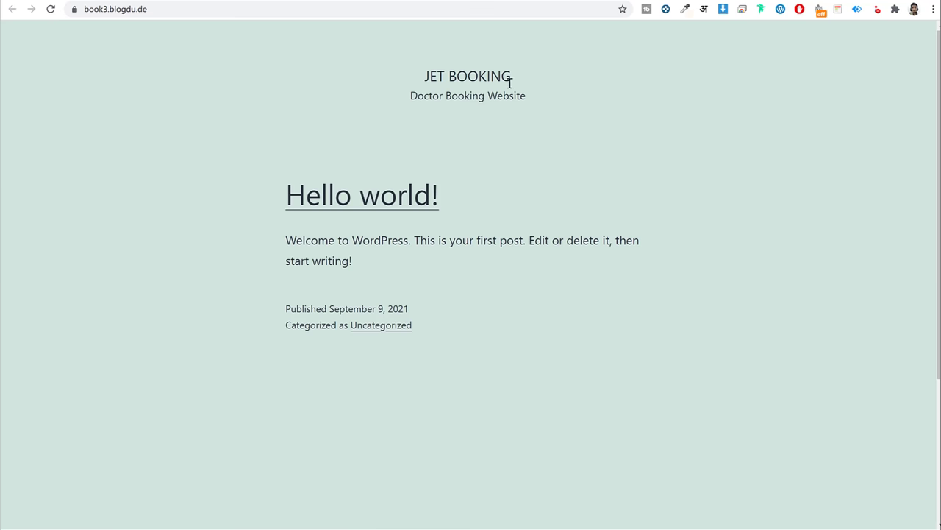
pyautogui.scroll(-1, 607, 297)
pyautogui.scroll(1, 608, 298)
pyautogui.click(442, 1)
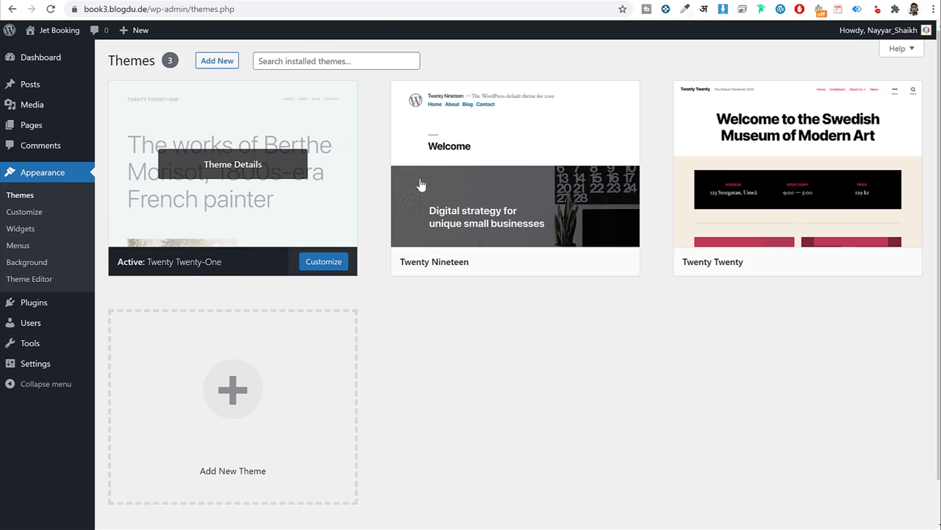
pyautogui.moveTo(492, 217)
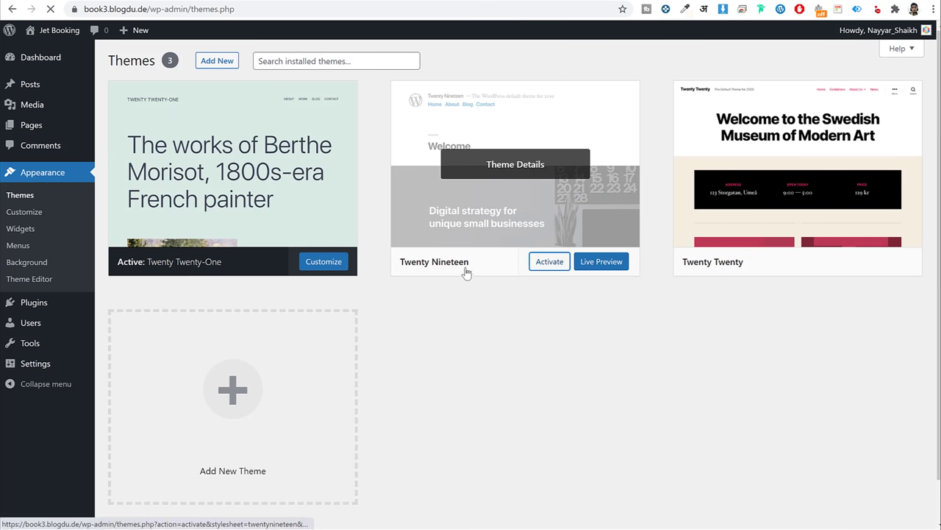
pyautogui.click(532, 266)
pyautogui.click(209, 96)
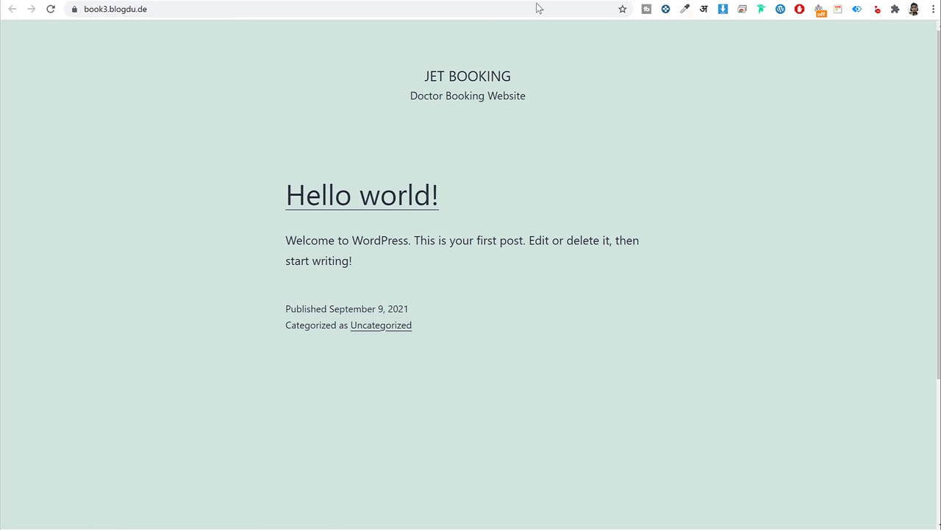
pyautogui.click(50, 10)
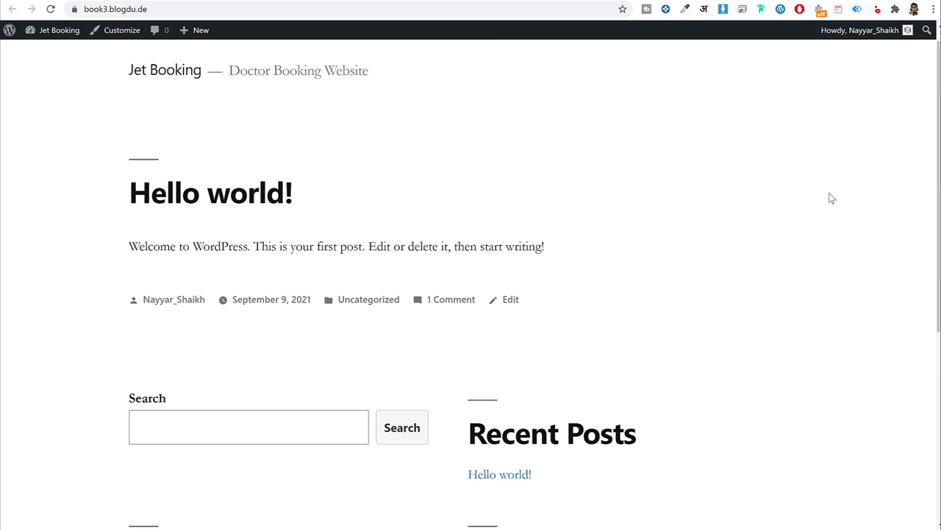
pyautogui.scroll(-4, 828, 210)
pyautogui.scroll(5, 792, 258)
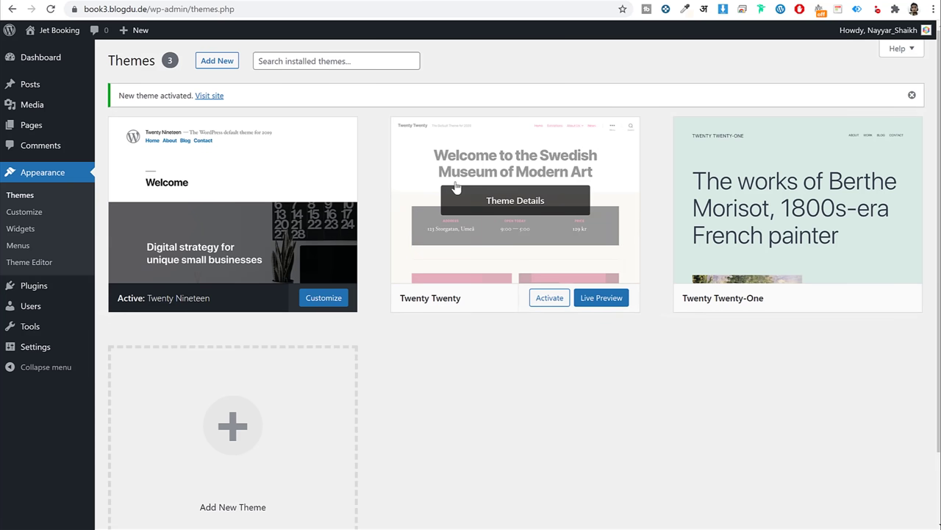
# Step: Delete the Twenty Twenty and Twenty Twenty-One themes, confirming each deletion
pyautogui.click(456, 187)
pyautogui.click(900, 500)
pyautogui.click(538, 99)
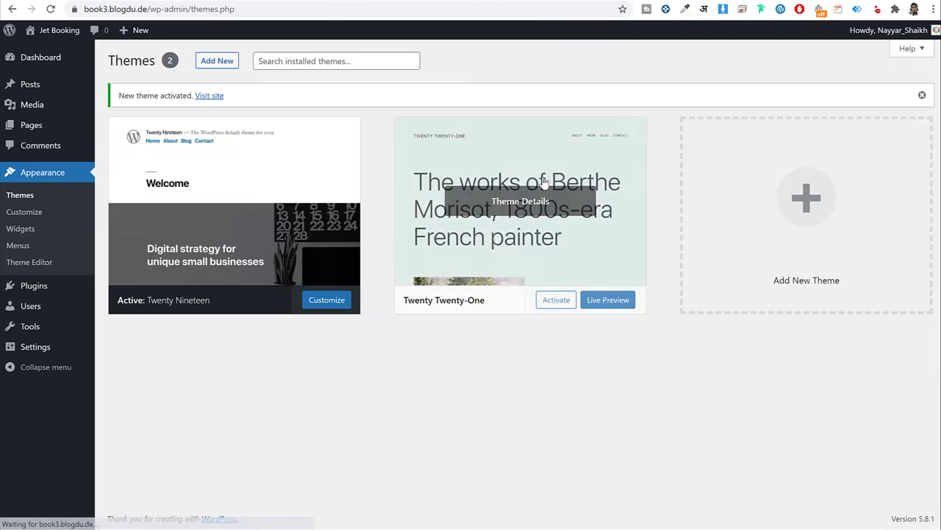
pyautogui.click(558, 181)
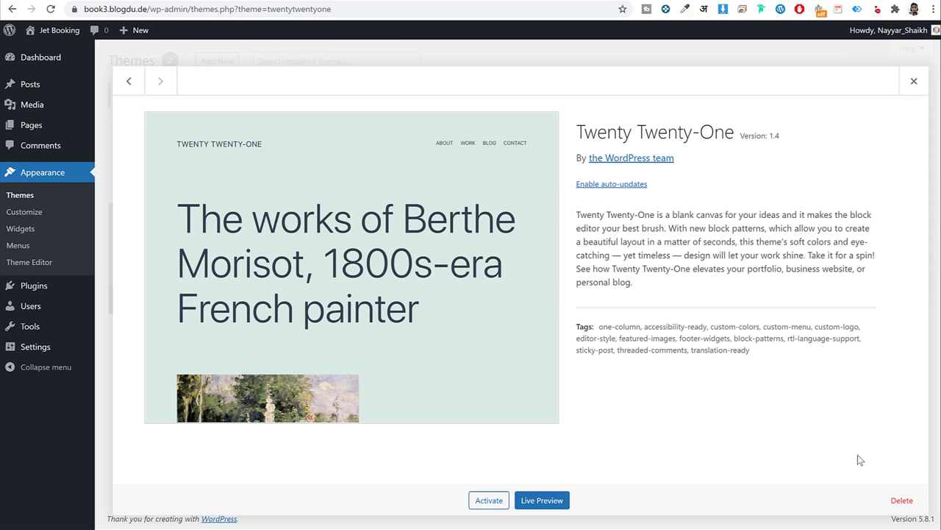
pyautogui.click(902, 500)
pyautogui.click(539, 98)
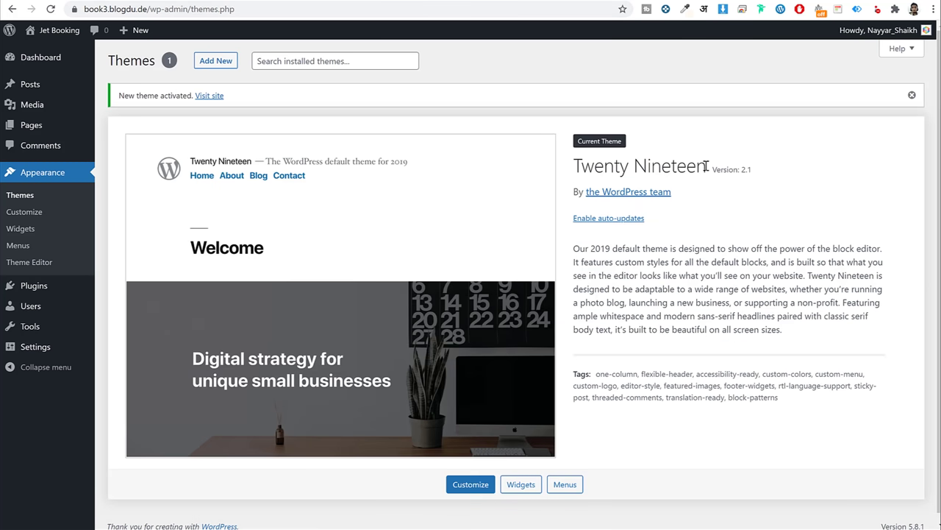
# Step: Go to the Installed Plugins page, leaving Twenty Nineteen as the only theme
pyautogui.moveTo(706, 167); pyautogui.dragTo(575, 165)
pyautogui.click(622, 165)
pyautogui.scroll(-1, 578, 254)
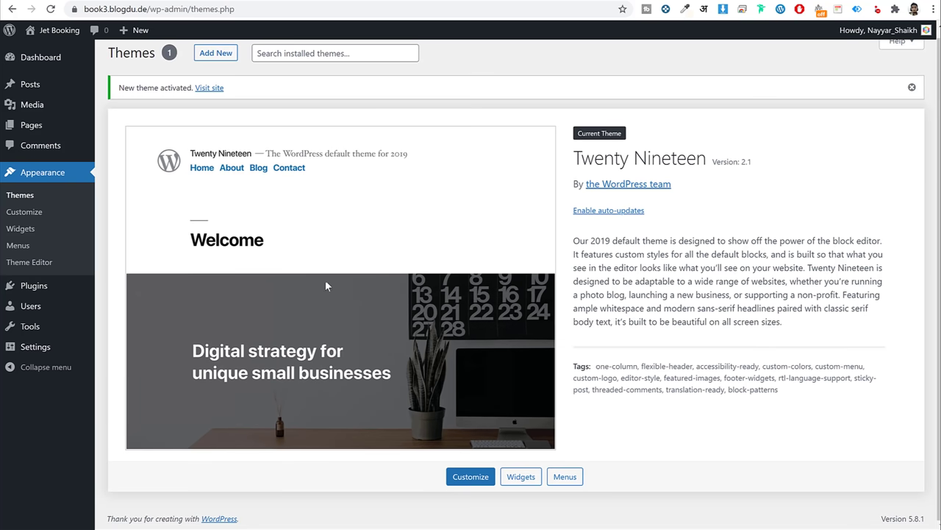
pyautogui.click(45, 292)
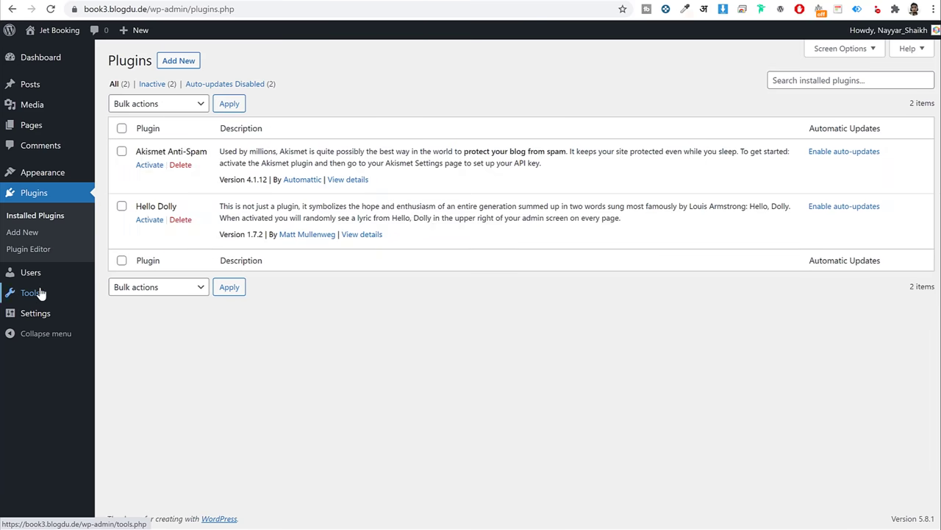
# Step: Delete Akismet Anti-Spam and then Hello Dolly, confirming each deletion
pyautogui.click(184, 165)
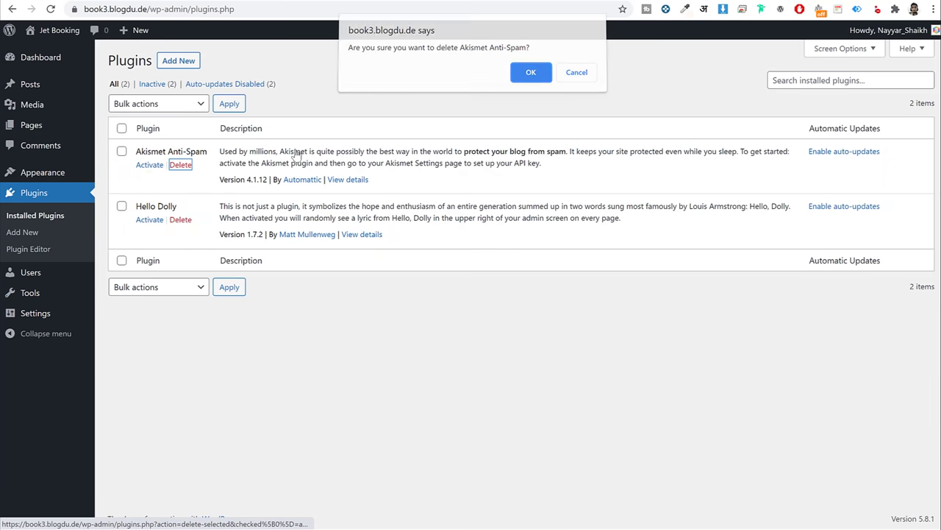
pyautogui.click(524, 75)
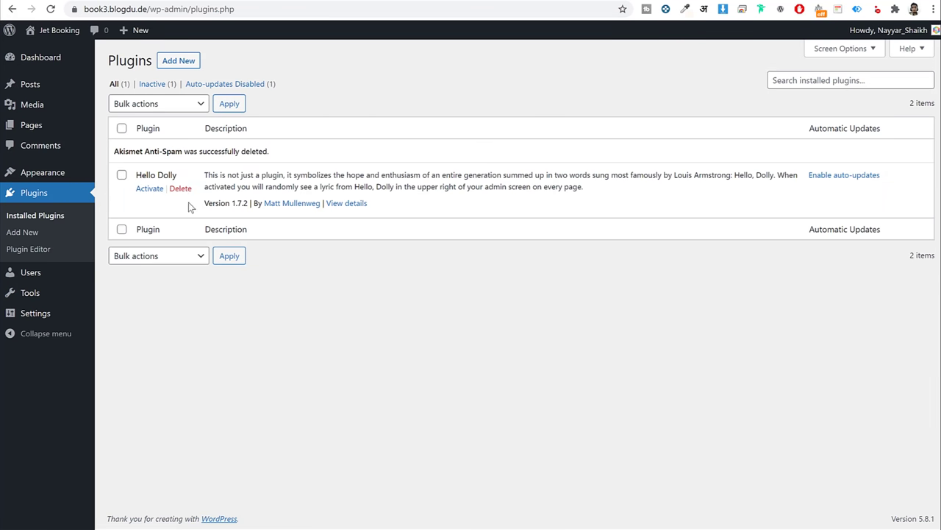
pyautogui.click(180, 189)
pyautogui.click(529, 78)
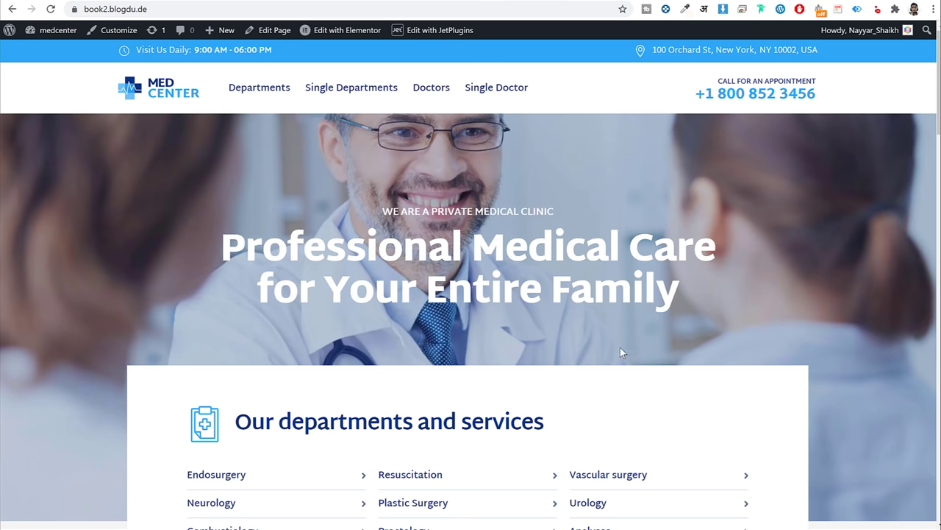
pyautogui.scroll(-15, 620, 353)
pyautogui.scroll(-4, 601, 365)
pyautogui.scroll(15, 647, 361)
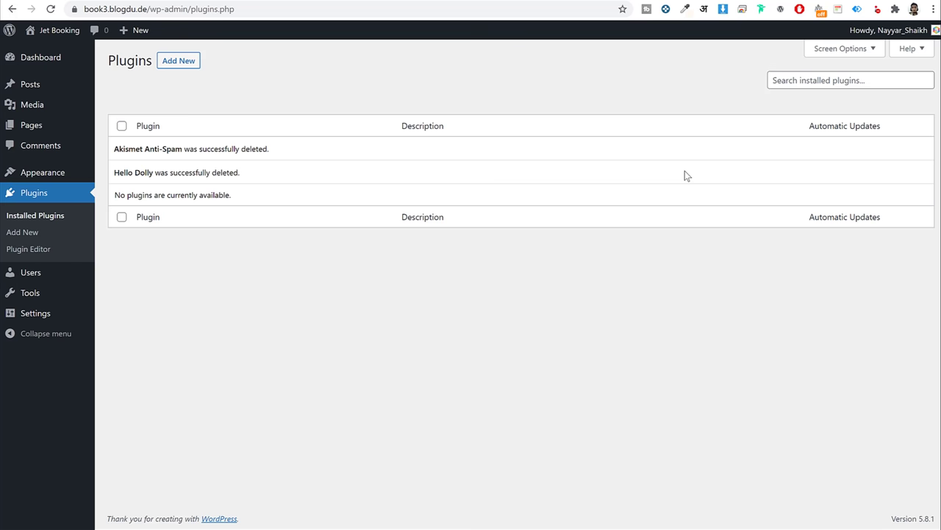
# Step: In General Settings for Jet Booking, enable 'Anyone can register'
pyautogui.click(35, 317)
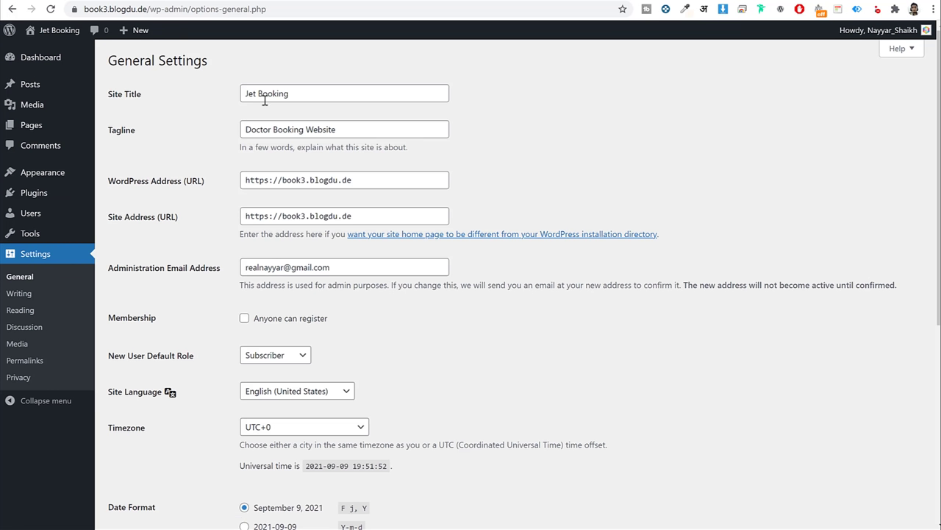
pyautogui.moveTo(304, 97); pyautogui.dragTo(210, 101)
pyautogui.moveTo(371, 131); pyautogui.dragTo(208, 131)
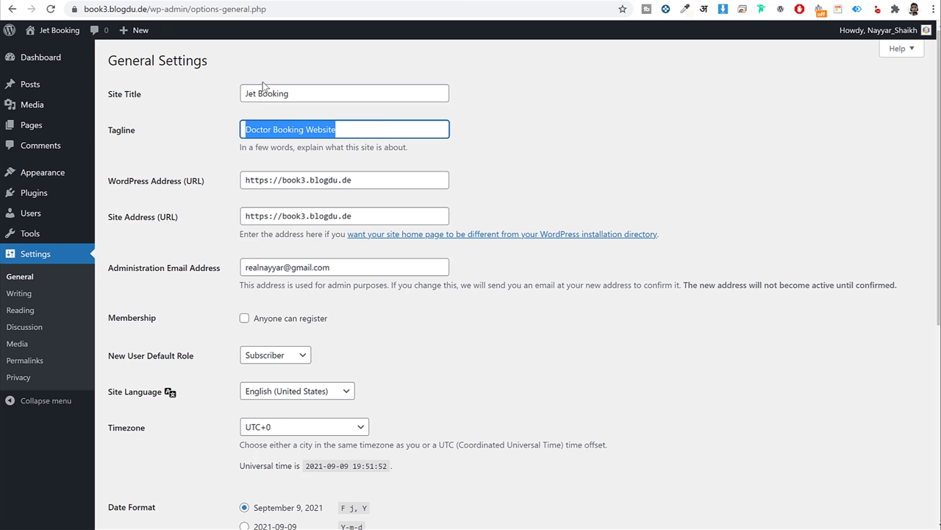
pyautogui.scroll(-2, 541, 171)
pyautogui.click(311, 143)
pyautogui.moveTo(157, 144); pyautogui.dragTo(252, 143)
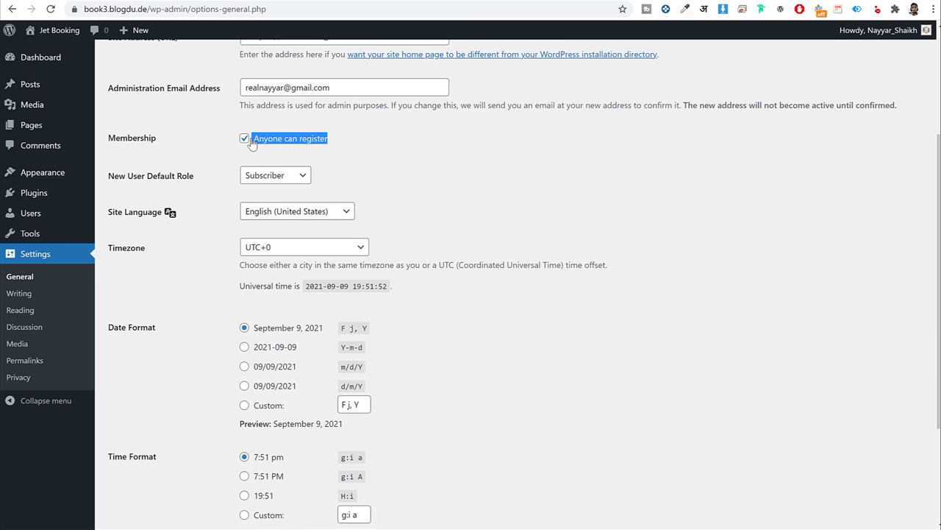
pyautogui.click(795, 185)
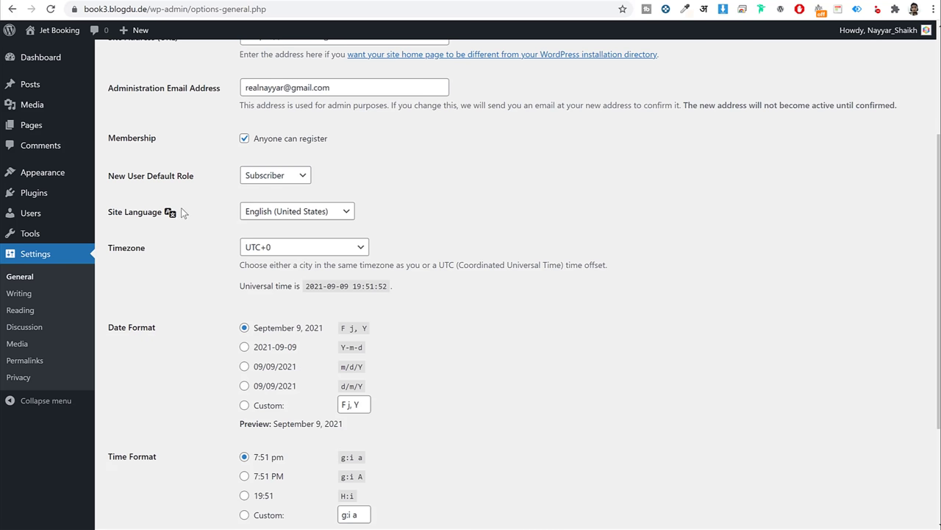
# Step: Set the timezone to Kolkata and save the general settings
pyautogui.scroll(-1, 200, 223)
pyautogui.scroll(-1, 200, 223)
pyautogui.click(271, 193)
pyautogui.write('kolkata')
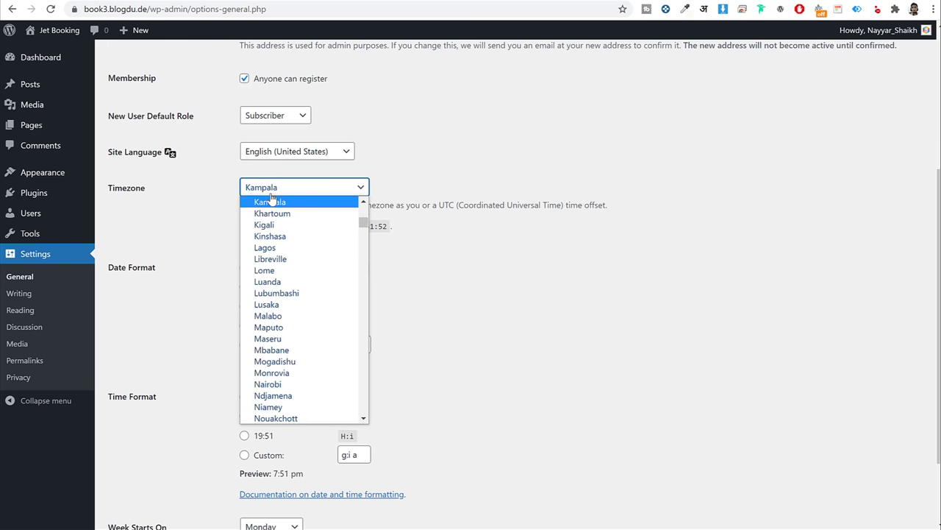
pyautogui.press('Return')
pyautogui.scroll(-3, 515, 331)
pyautogui.click(163, 472)
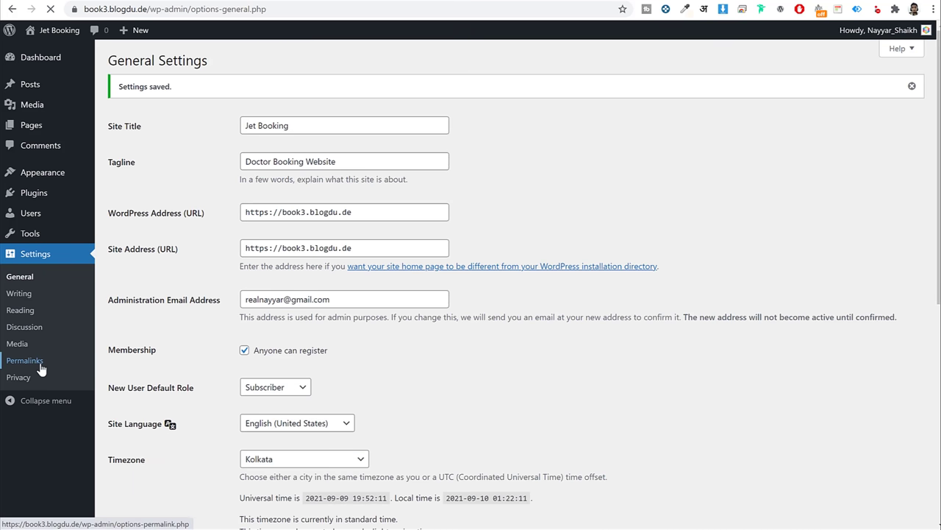
# Step: Switch permalinks from Day and name to Post name, save, and return to the Dashboard
pyautogui.moveTo(176, 189); pyautogui.dragTo(121, 192)
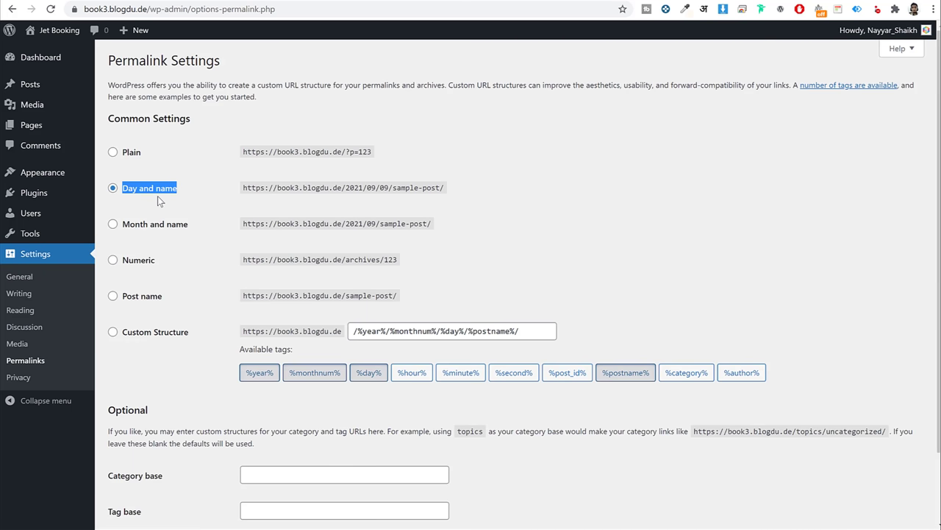
pyautogui.click(137, 296)
pyautogui.scroll(-1, 163, 418)
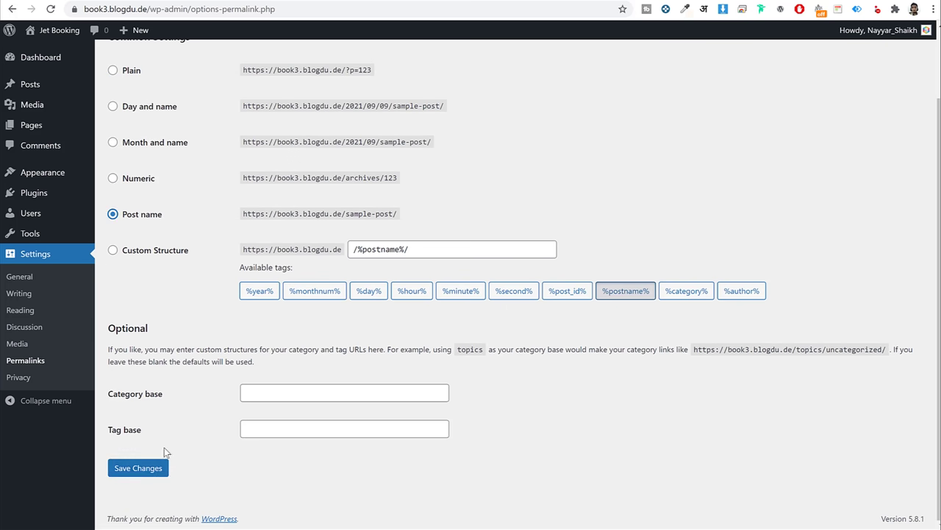
pyautogui.click(156, 475)
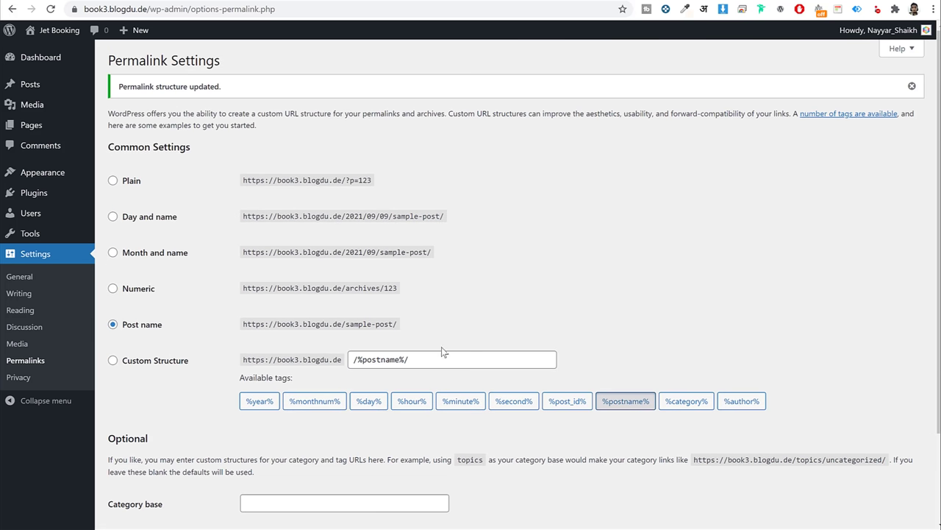
pyautogui.click(62, 61)
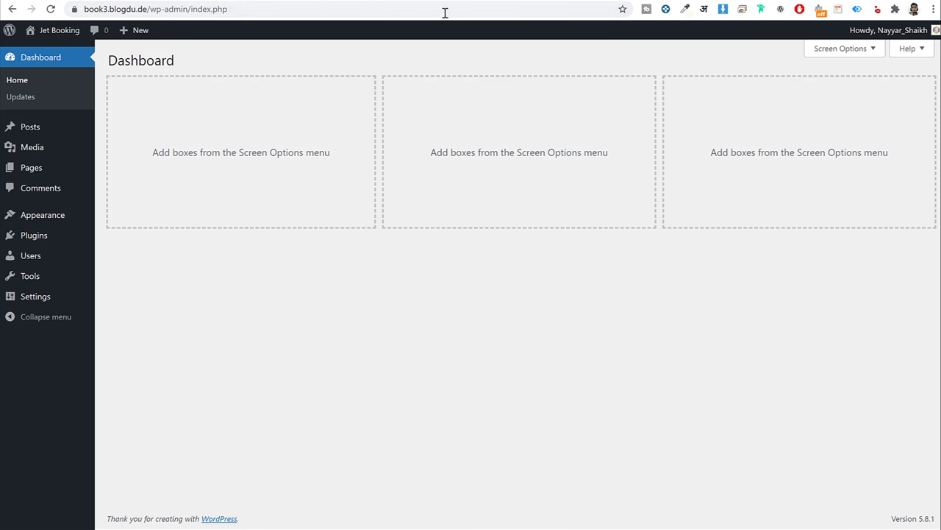
# Step: In a new tab, load bloggdude.com/cro to reach Crocoblock's Discover JetPlugins page
pyautogui.hotkey('ctrl', 't')
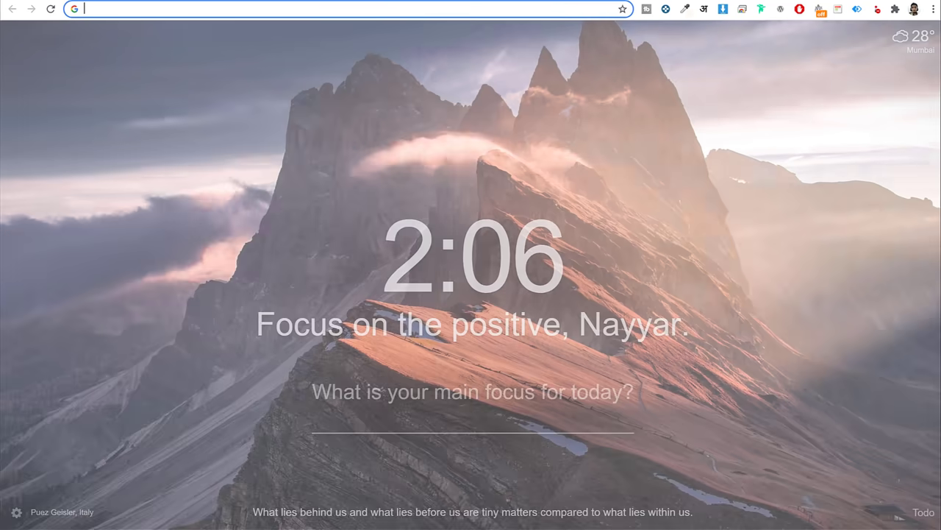
pyautogui.write('bloggdude.com')
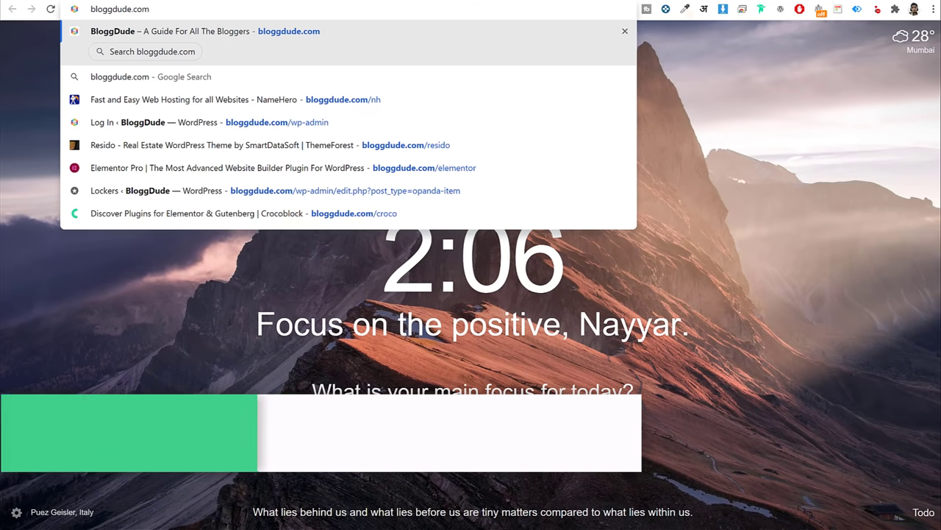
pyautogui.write('/cro')
pyautogui.press('Return')
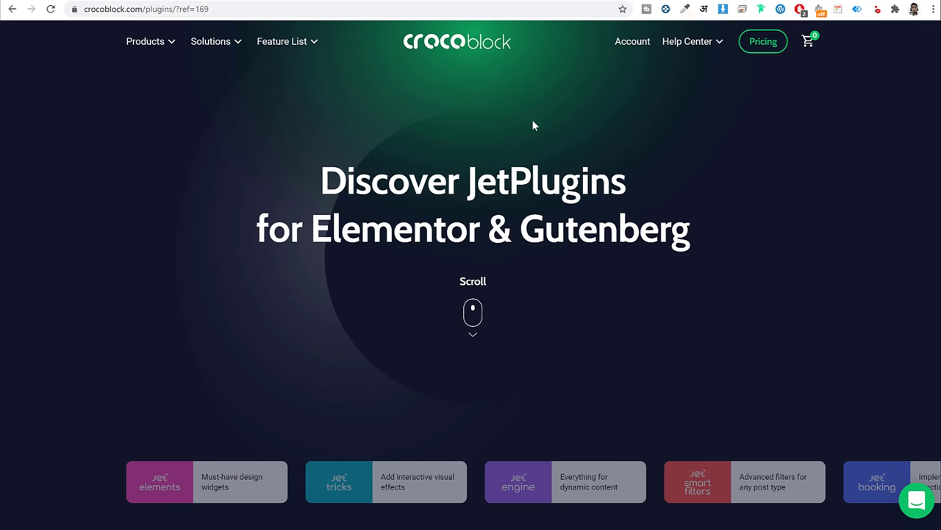
# Step: Scroll the JetPlugins showcase to JetAppointment and bring up the Products mega menu
pyautogui.scroll(-1, 276, 351)
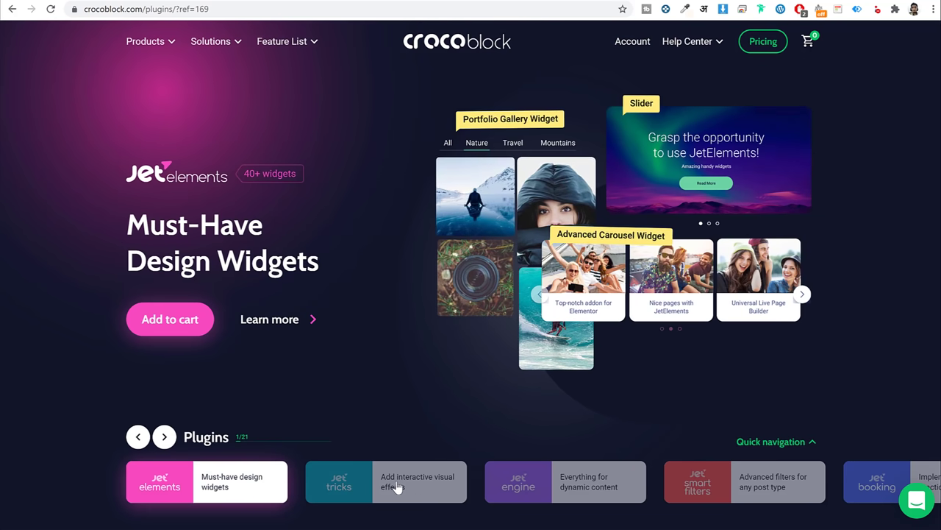
pyautogui.scroll(-4, 544, 498)
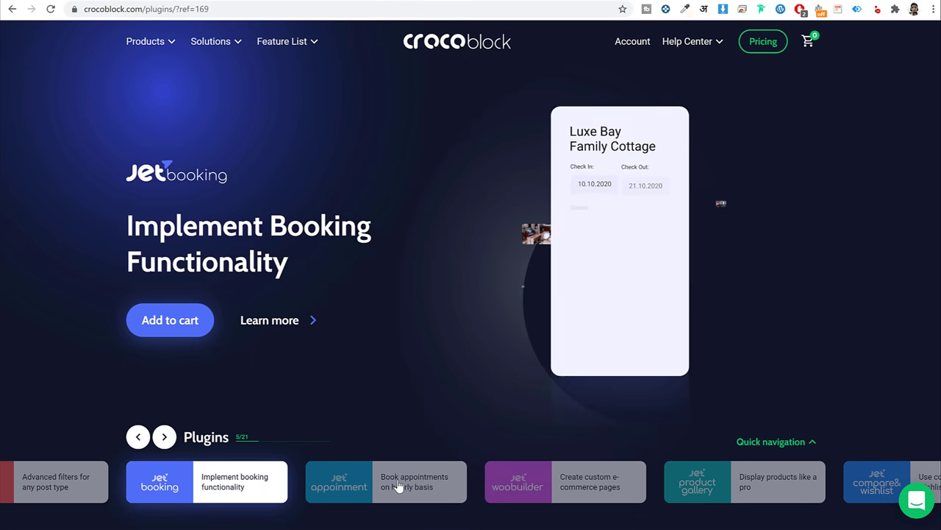
pyautogui.scroll(-1, 518, 486)
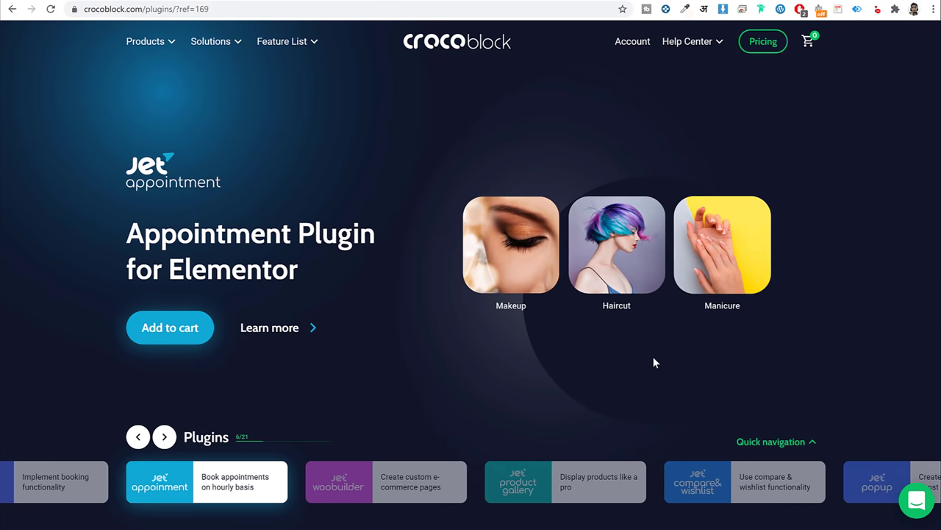
pyautogui.moveTo(165, 41)
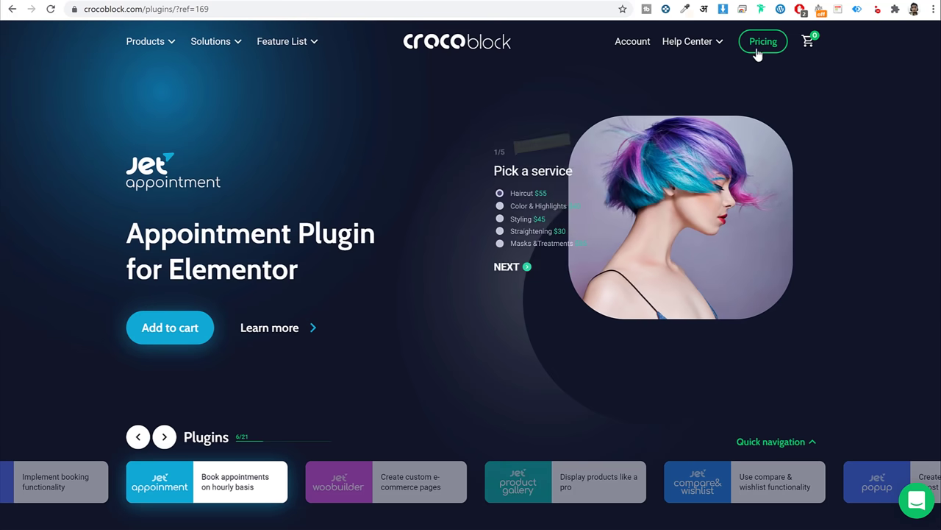
# Step: Open the Crocoblock subscription plans pricing page and look over the plans table
pyautogui.click(758, 51)
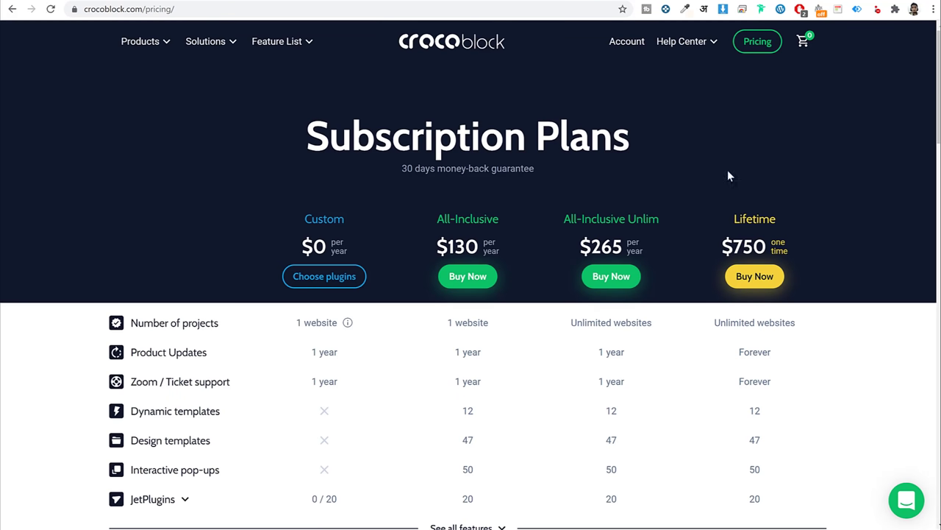
pyautogui.scroll(-2, 852, 172)
pyautogui.moveTo(438, 97); pyautogui.dragTo(505, 97)
pyautogui.click(508, 98)
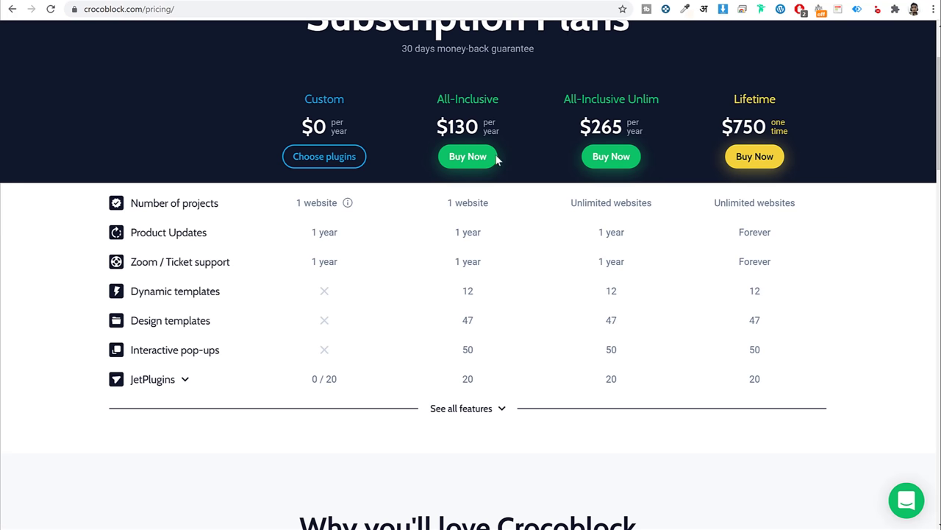
pyautogui.scroll(-1, 393, 320)
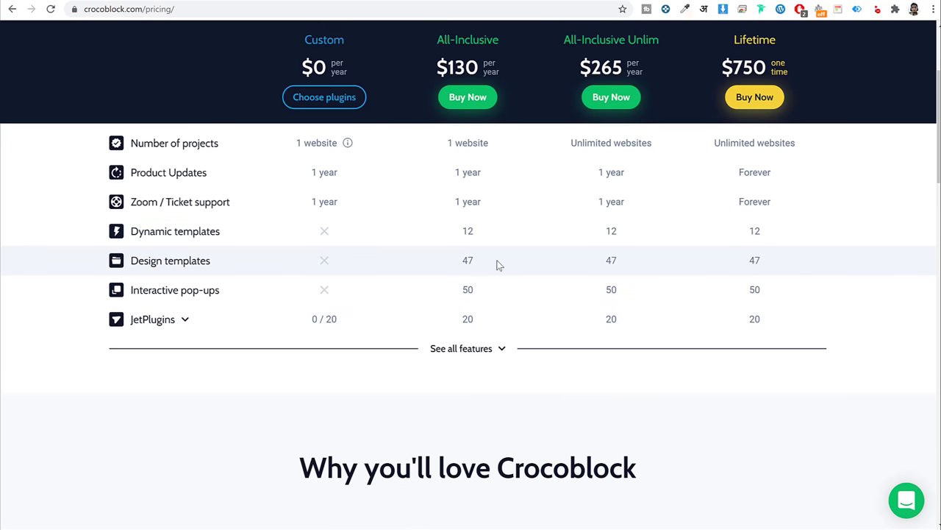
pyautogui.click(227, 269)
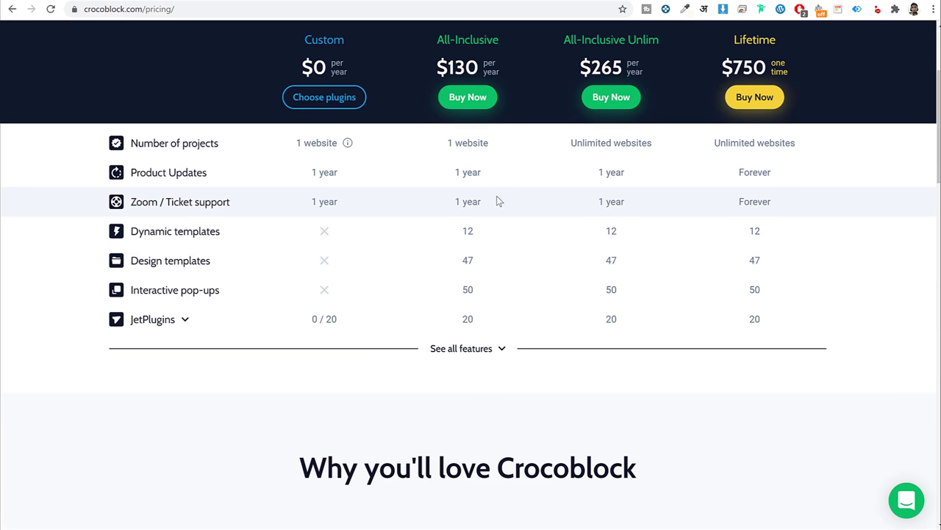
# Step: Expand the JetPlugins row and compare All-Inclusive $130 with All-Inclusive Unlim $265
pyautogui.click(184, 320)
pyautogui.scroll(-9, 256, 359)
pyautogui.scroll(7, 409, 299)
pyautogui.moveTo(139, 232)
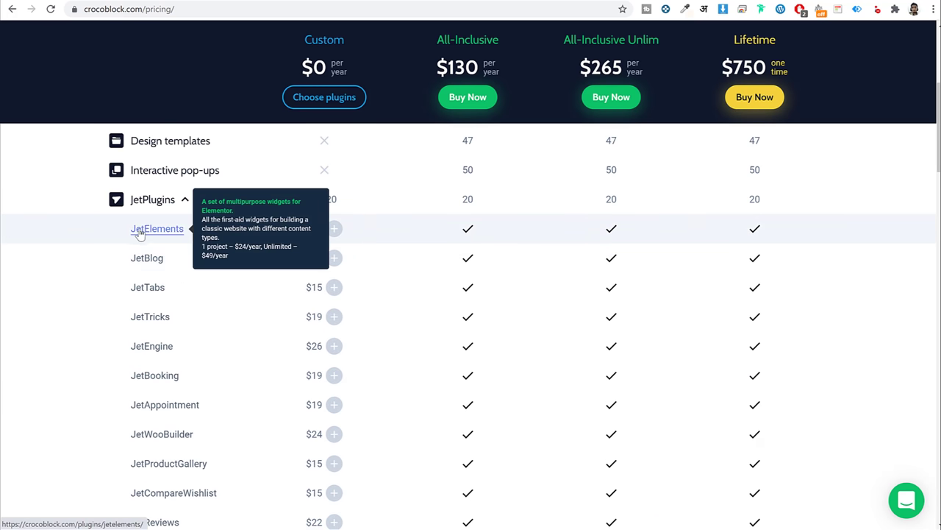
pyautogui.scroll(-9, 151, 311)
pyautogui.scroll(-4, 361, 389)
pyautogui.scroll(20, 378, 367)
pyautogui.moveTo(438, 219); pyautogui.dragTo(510, 222)
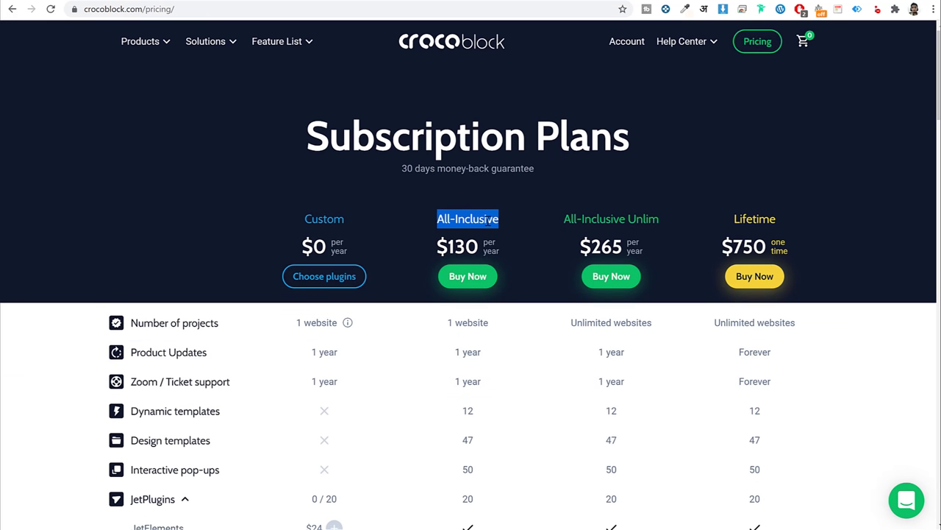
pyautogui.moveTo(480, 247); pyautogui.dragTo(436, 247)
pyautogui.moveTo(622, 247); pyautogui.dragTo(580, 247)
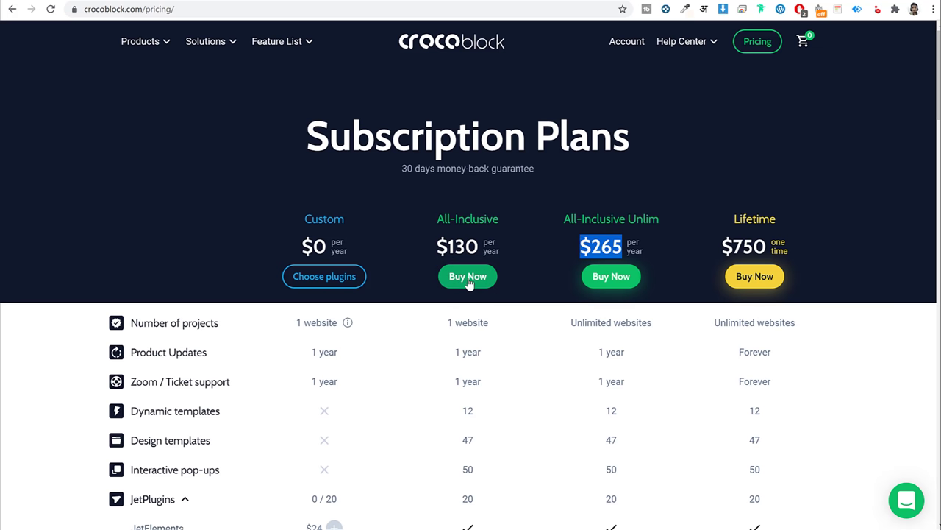
# Step: From the Crocoblock account downloads page, download the Kava 2.1.4 theme zip
pyautogui.click(630, 46)
pyautogui.scroll(-9, 439, 216)
pyautogui.scroll(-10, 438, 219)
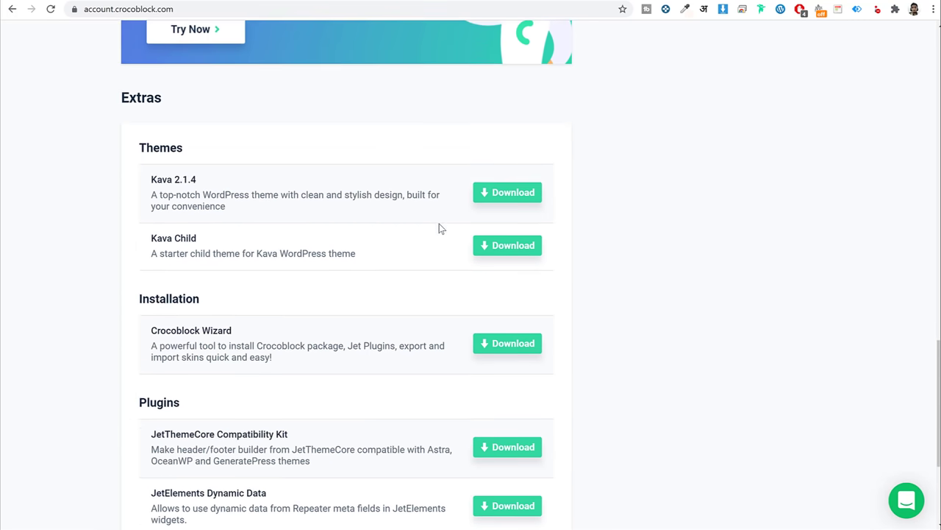
pyautogui.scroll(12, 434, 277)
pyautogui.scroll(8, 434, 279)
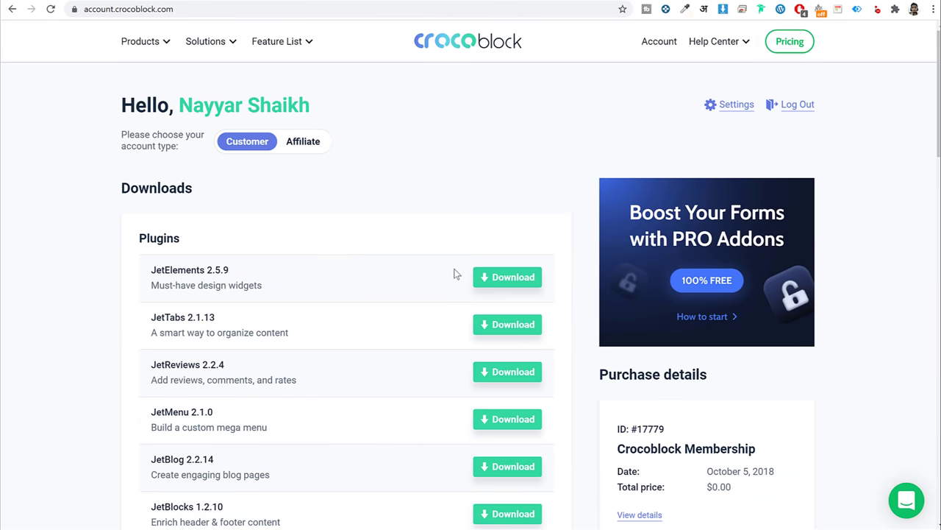
pyautogui.scroll(-11, 453, 272)
pyautogui.scroll(3, 453, 268)
pyautogui.scroll(-3, 515, 155)
pyautogui.scroll(-7, 629, 212)
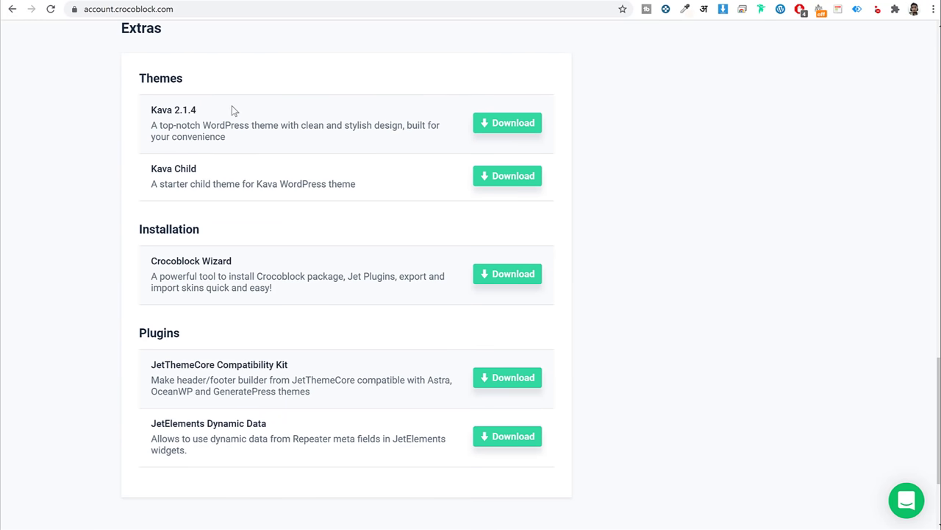
pyautogui.moveTo(197, 110); pyautogui.dragTo(149, 112)
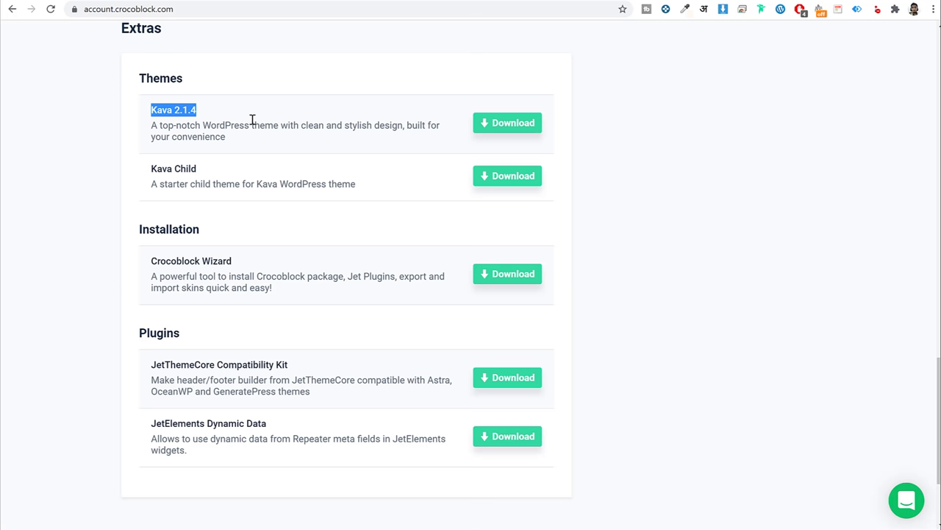
pyautogui.click(210, 121)
pyautogui.click(506, 130)
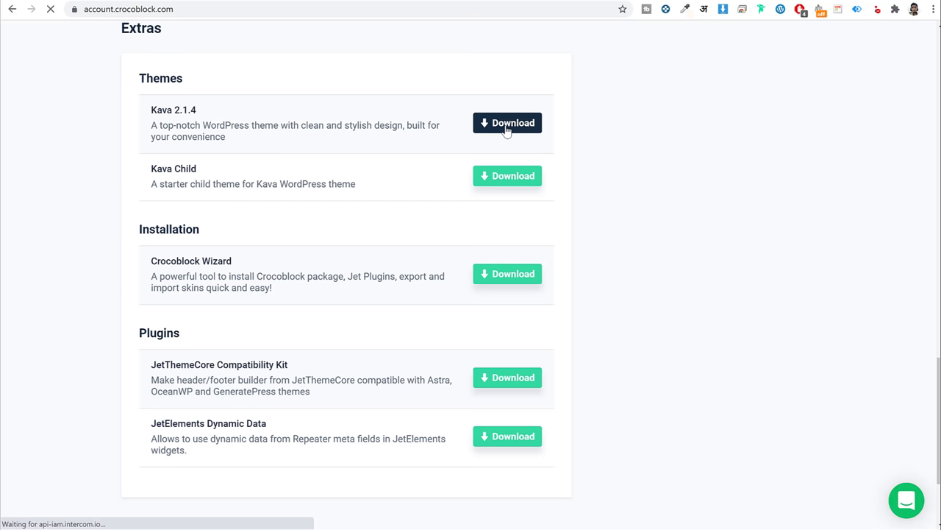
# Step: Download the Crocoblock Wizard zip and return to the book3 WordPress dashboard
pyautogui.scroll(-1, 337, 195)
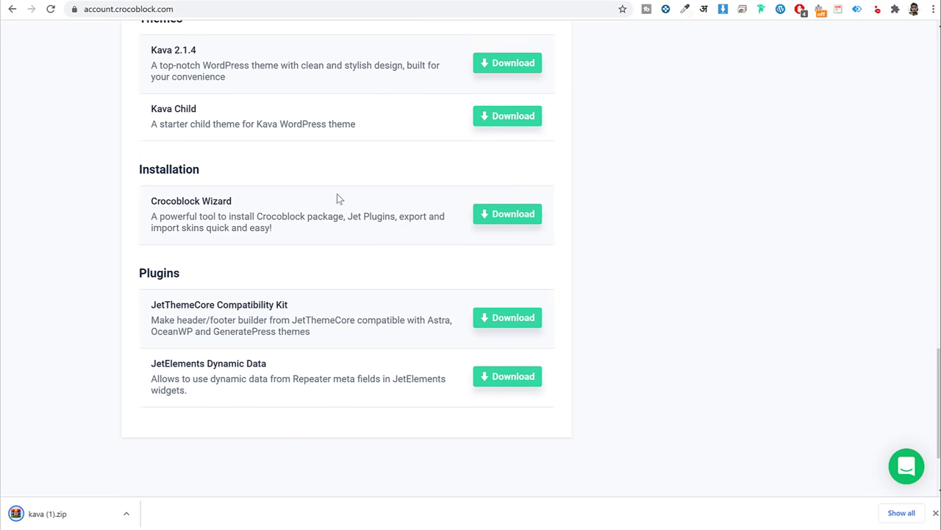
pyautogui.moveTo(232, 200); pyautogui.dragTo(146, 202)
pyautogui.click(494, 215)
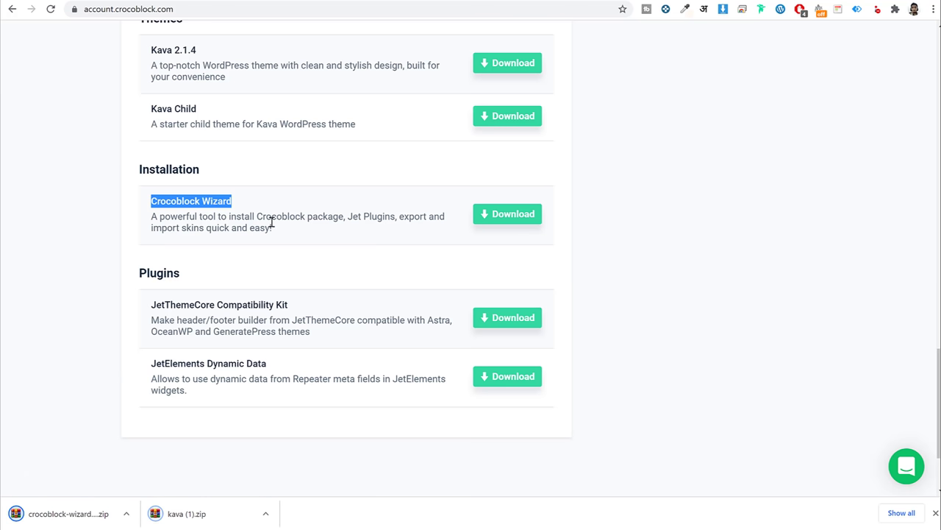
pyautogui.scroll(12, 275, 373)
pyautogui.scroll(2, 276, 199)
pyautogui.hotkey('ctrl', 'Tab')
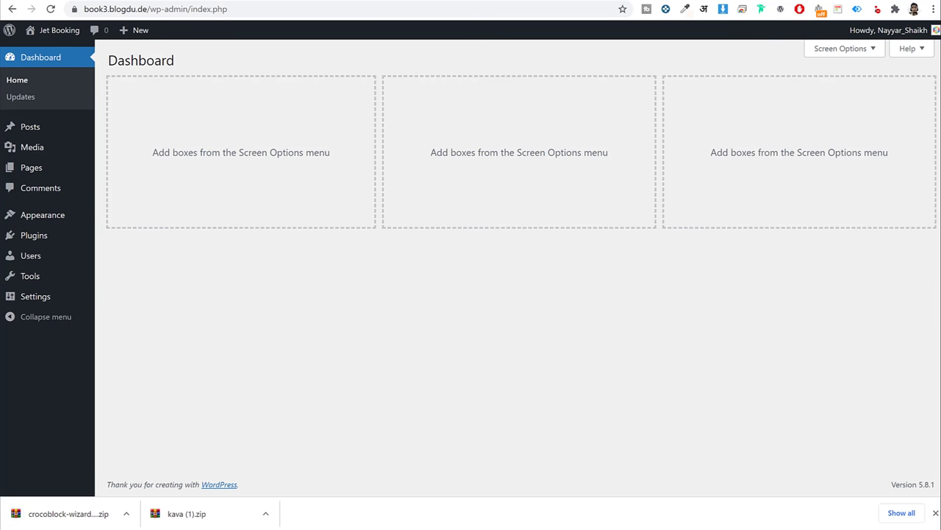
# Step: Upload kava (1).zip as a new theme, install it and activate Kava
pyautogui.click(64, 217)
pyautogui.click(215, 60)
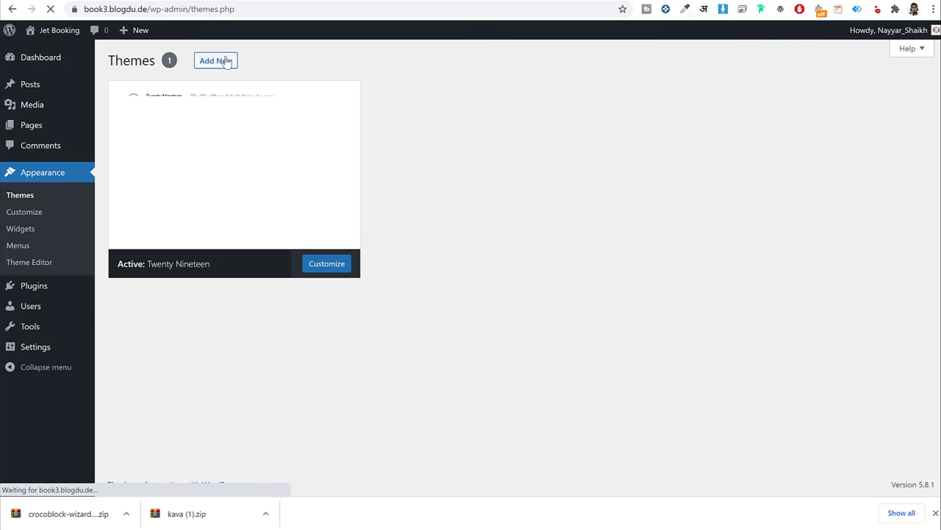
pyautogui.click(226, 62)
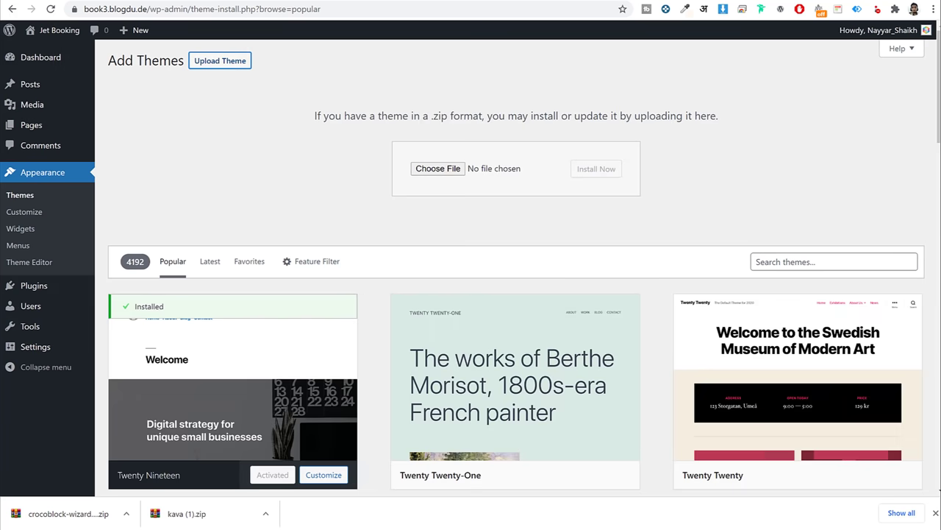
pyautogui.moveTo(206, 519); pyautogui.dragTo(452, 169)
pyautogui.click(602, 177)
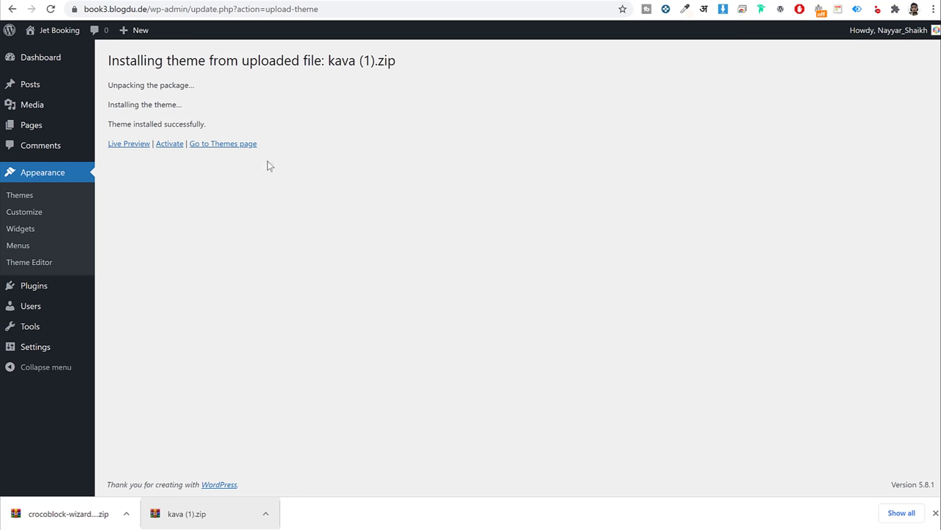
pyautogui.click(172, 146)
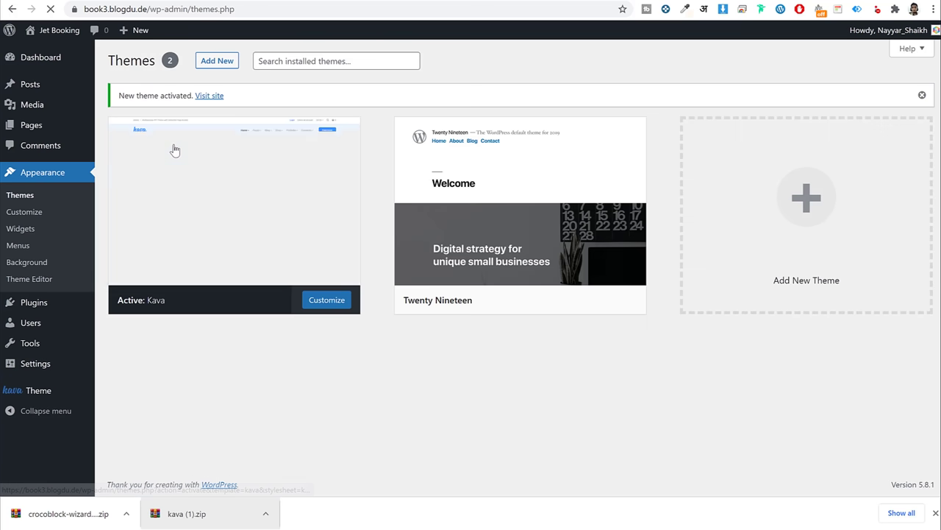
# Step: Delete the Twenty Nineteen theme and go to the Plugins list
pyautogui.click(513, 218)
pyautogui.click(905, 470)
pyautogui.click(530, 101)
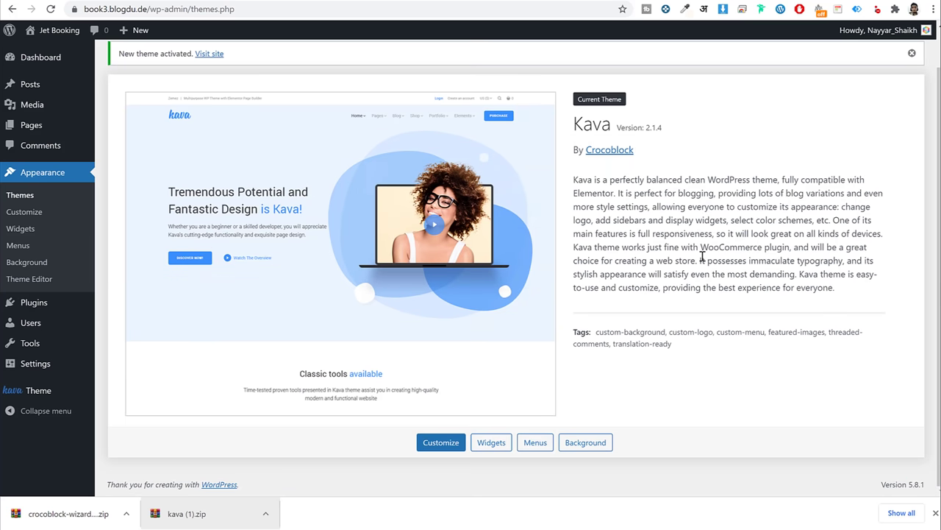
pyautogui.click(49, 305)
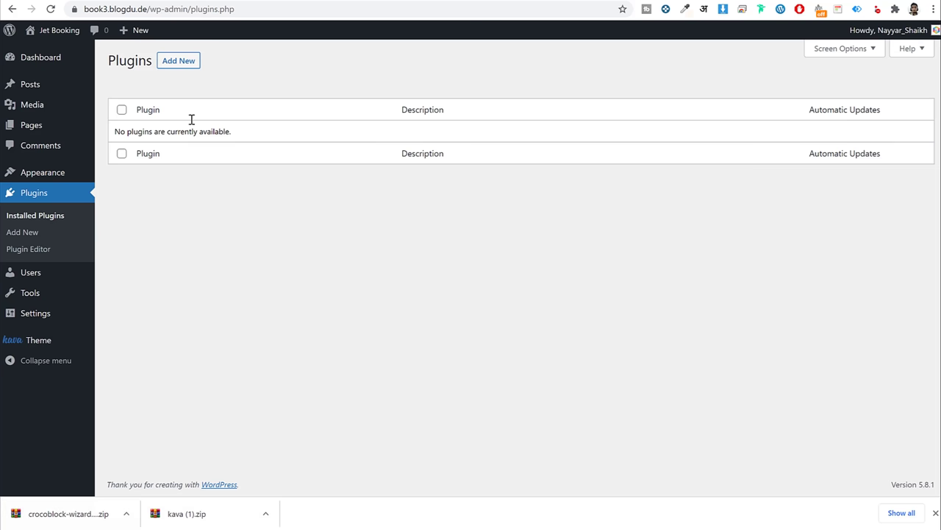
# Step: Upload crocoblock-wizard (1).zip as a new plugin, then install and activate it
pyautogui.click(187, 68)
pyautogui.click(226, 63)
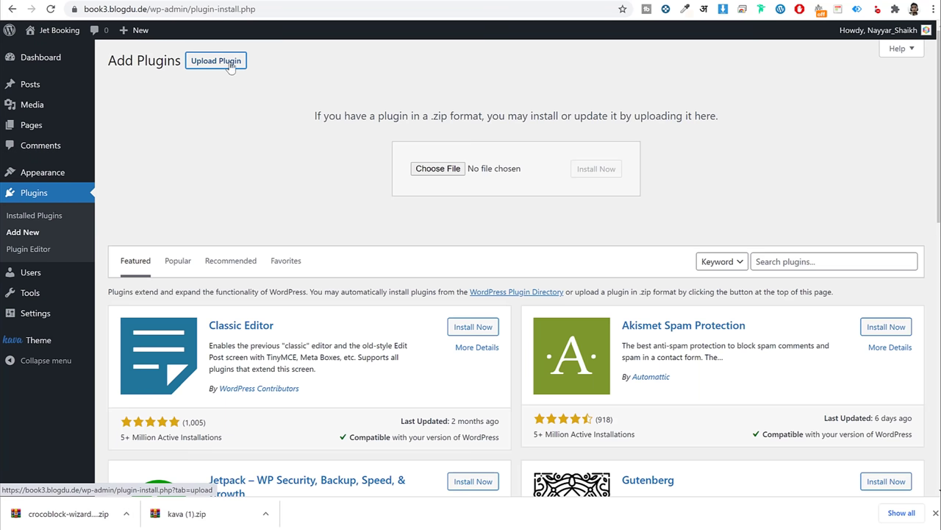
pyautogui.moveTo(70, 515); pyautogui.dragTo(439, 173)
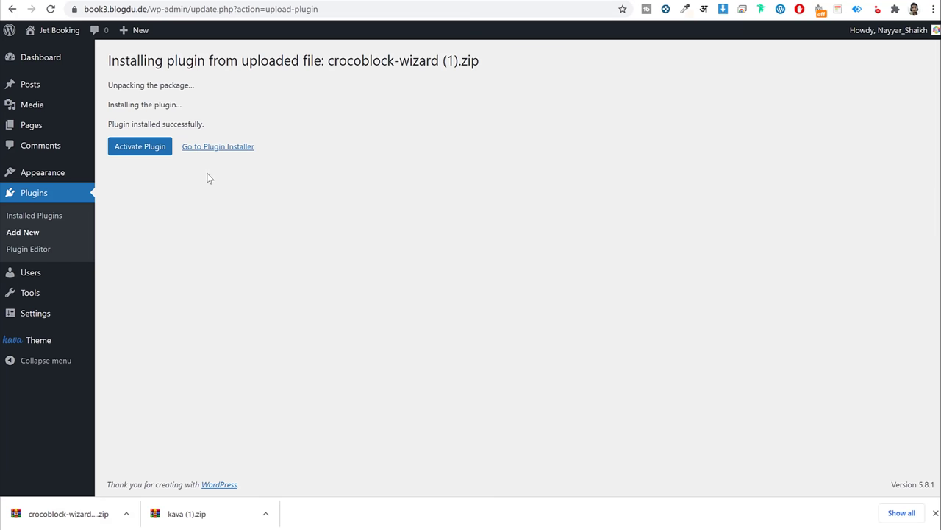
pyautogui.click(148, 145)
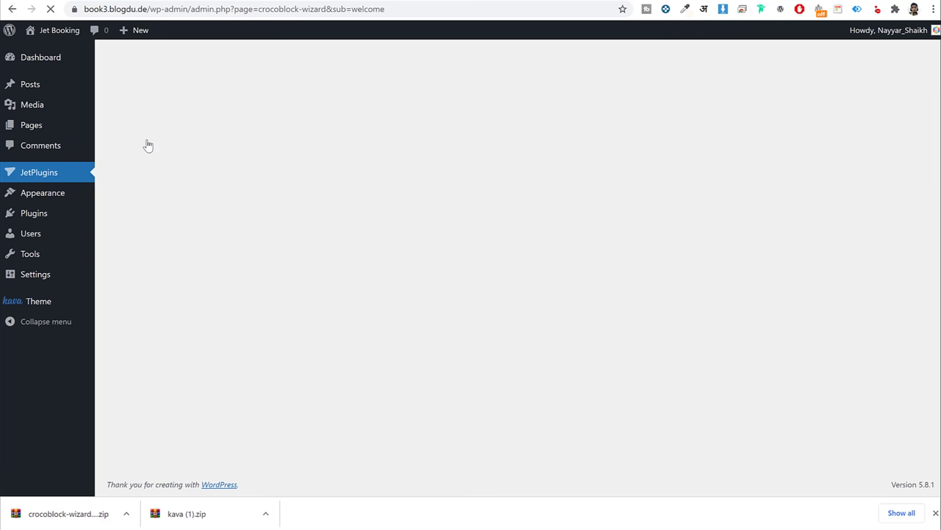
pyautogui.scroll(-1, 588, 318)
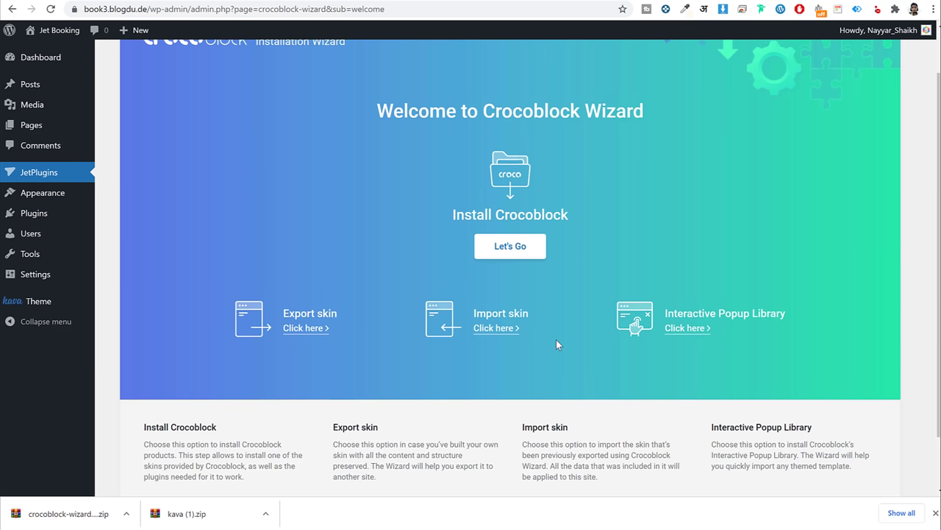
pyautogui.scroll(1, 331, 184)
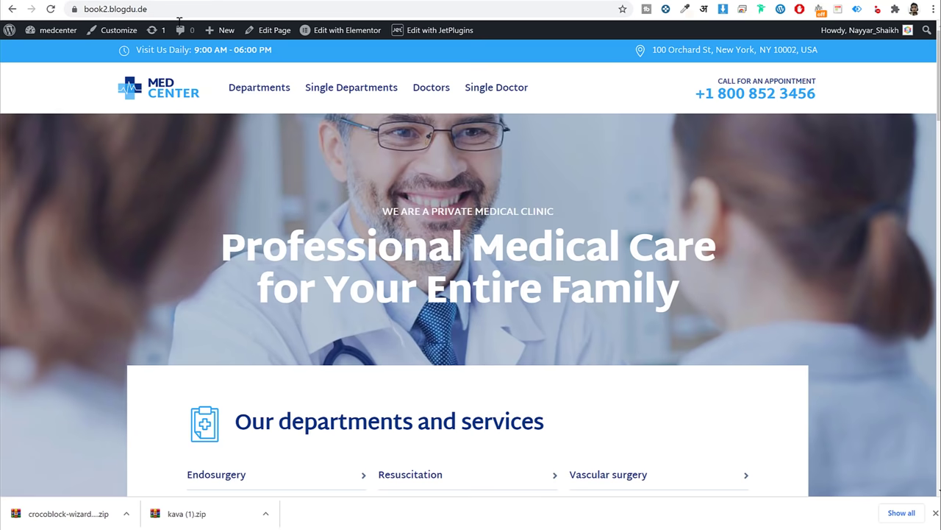
pyautogui.scroll(-2, 459, 302)
pyautogui.scroll(-10, 460, 302)
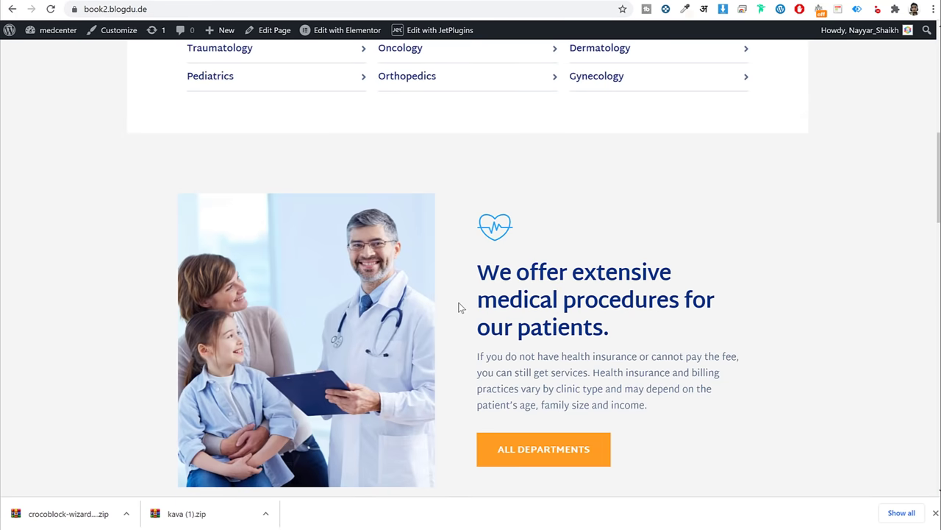
pyautogui.scroll(15, 459, 303)
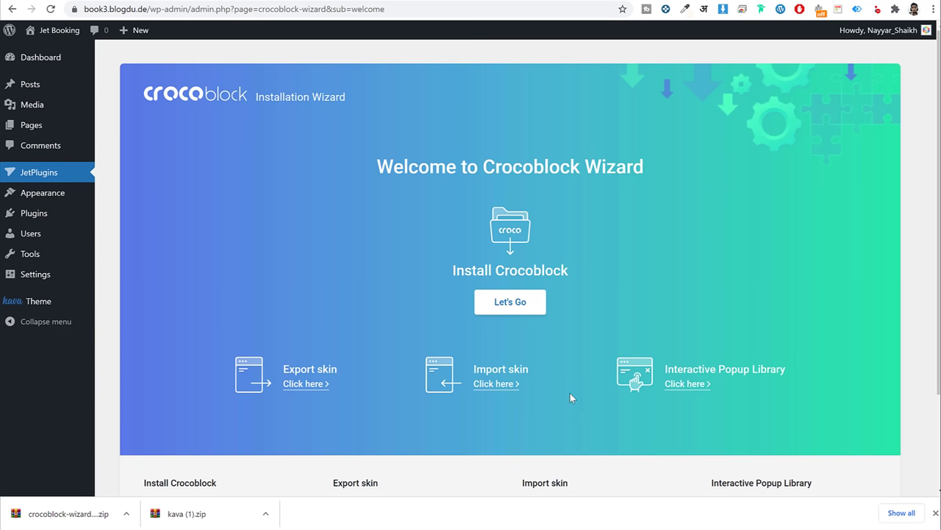
# Step: Start the Crocoblock wizard and register it with the membership licence key
pyautogui.click(521, 302)
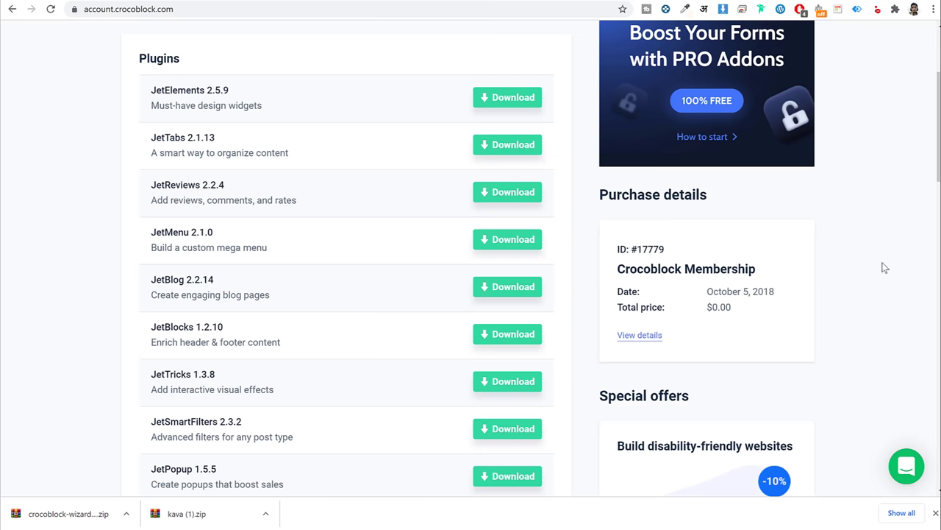
pyautogui.scroll(-2, 670, 358)
pyautogui.click(637, 214)
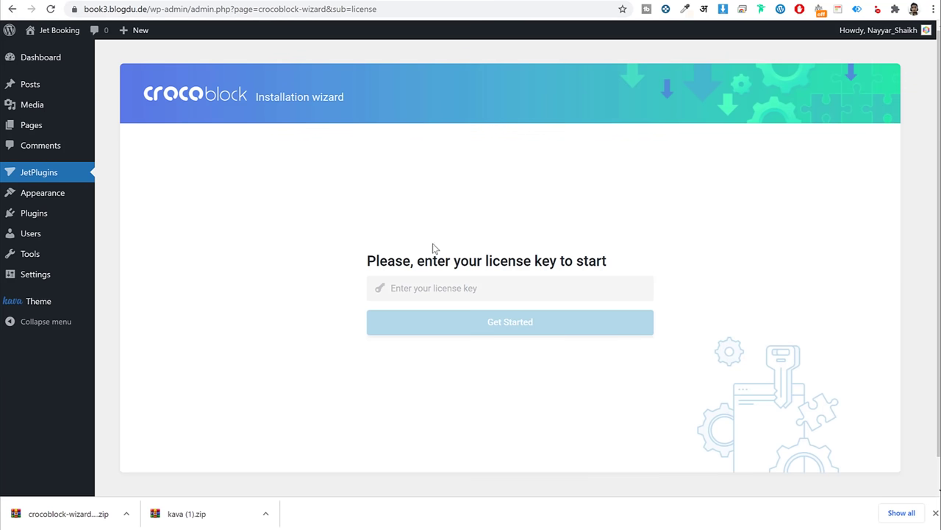
pyautogui.click(437, 287)
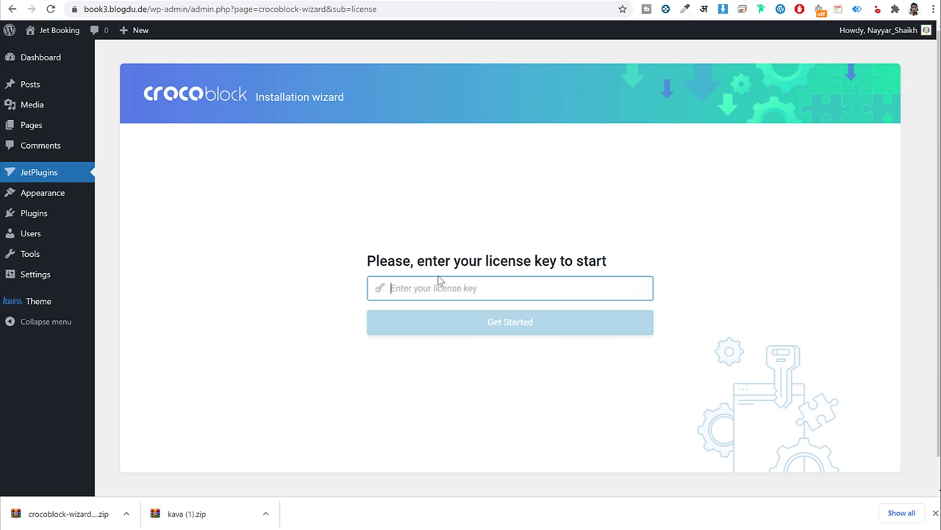
pyautogui.hotkey('ctrl', 'v')
pyautogui.click(502, 328)
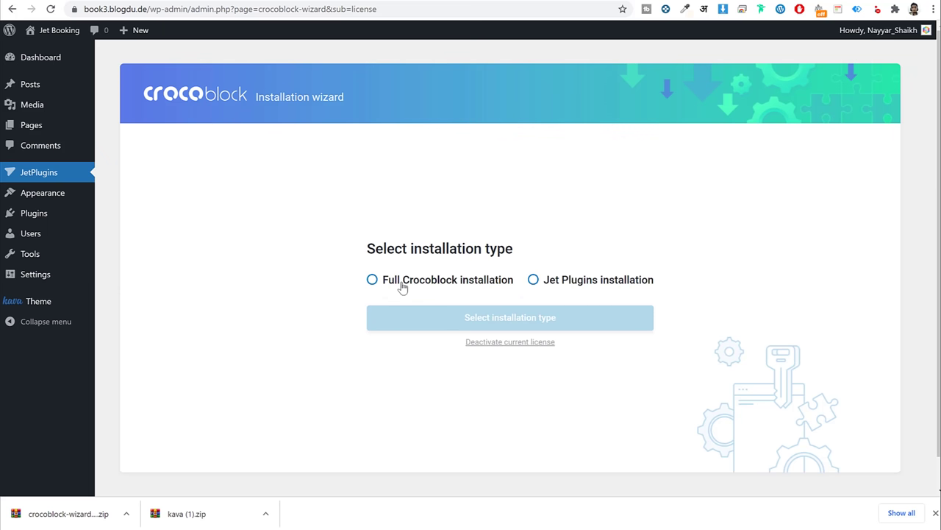
# Step: Choose Jet Plugins installation instead of full Crocoblock installation and proceed to install
pyautogui.click(402, 288)
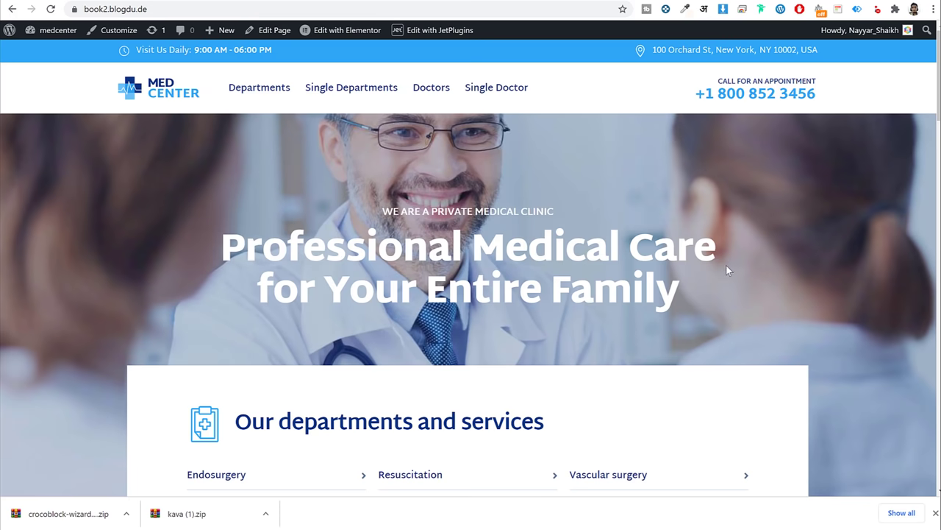
pyautogui.scroll(-4, 699, 372)
pyautogui.scroll(-10, 699, 372)
pyautogui.scroll(20, 513, 189)
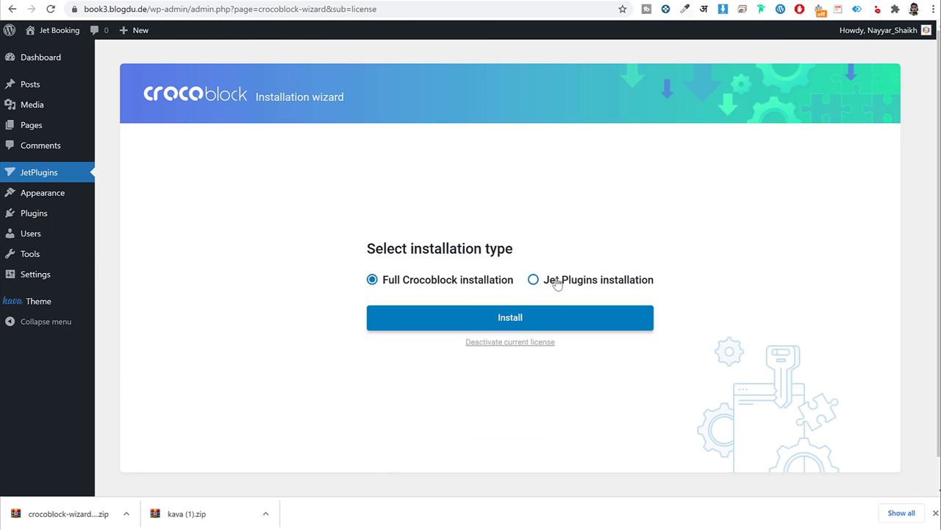
pyautogui.click(557, 283)
pyautogui.click(596, 328)
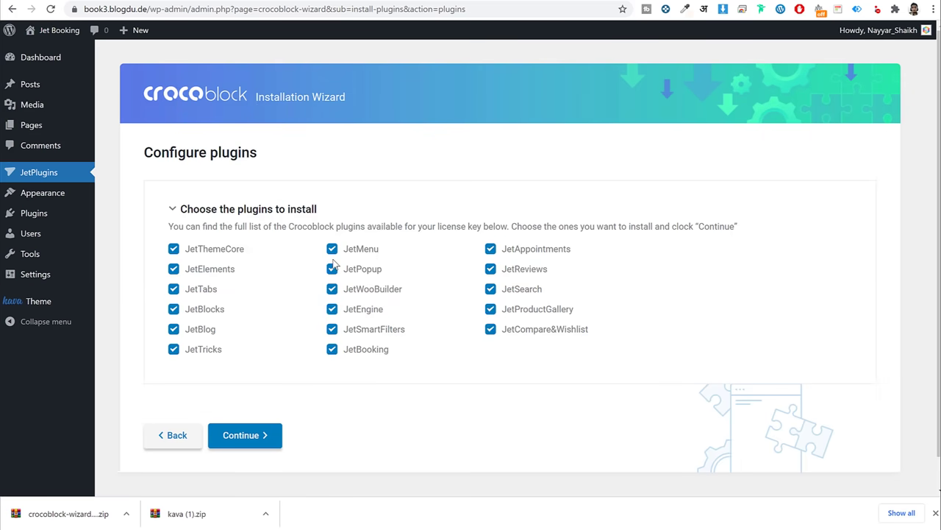
# Step: Uncheck JetTabs, JetBlog, JetMenu, JetPopup, JetWooBuilder, JetSmartFilters, JetBooking, JetReviews, JetSearch, JetProductGallery and JetCompare&Wishlist
pyautogui.moveTo(262, 250); pyautogui.dragTo(229, 250)
pyautogui.click(206, 290)
pyautogui.click(213, 330)
pyautogui.click(374, 253)
pyautogui.click(362, 271)
pyautogui.click(379, 290)
pyautogui.click(375, 335)
pyautogui.click(367, 355)
pyautogui.click(525, 272)
pyautogui.click(524, 292)
pyautogui.click(528, 312)
pyautogui.click(528, 331)
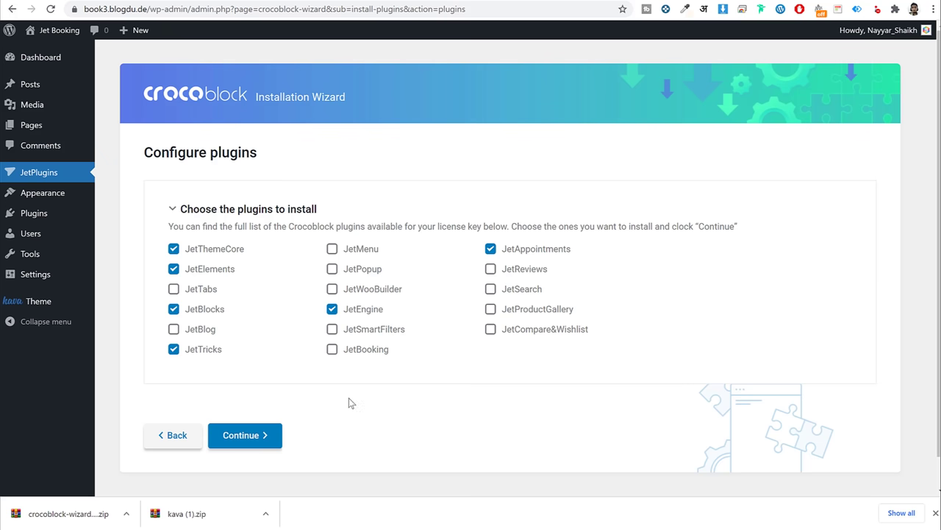
# Step: Finish installing the selected JetPlugins until the wizard reports all set, then go to Installed Plugins
pyautogui.click(261, 436)
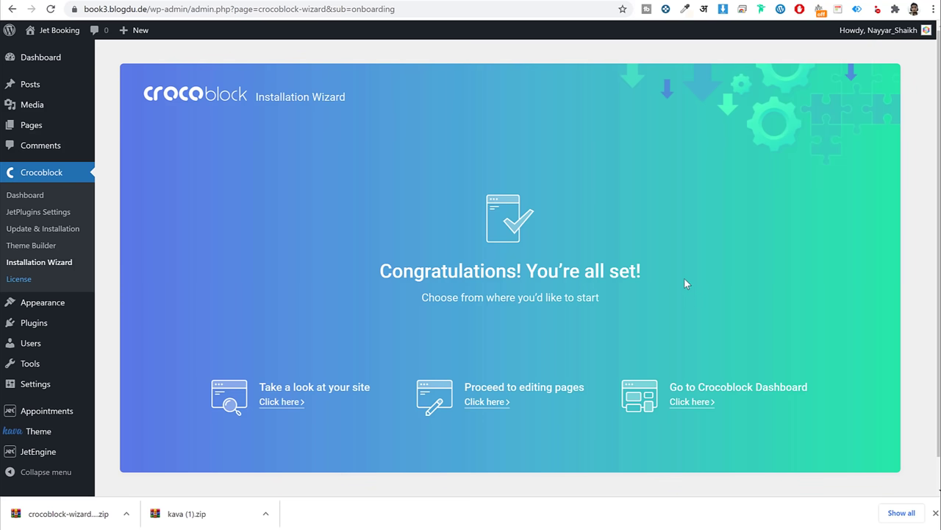
pyautogui.moveTo(379, 269); pyautogui.dragTo(677, 270)
pyautogui.click(662, 254)
pyautogui.scroll(-1, 666, 302)
pyautogui.moveTo(63, 324)
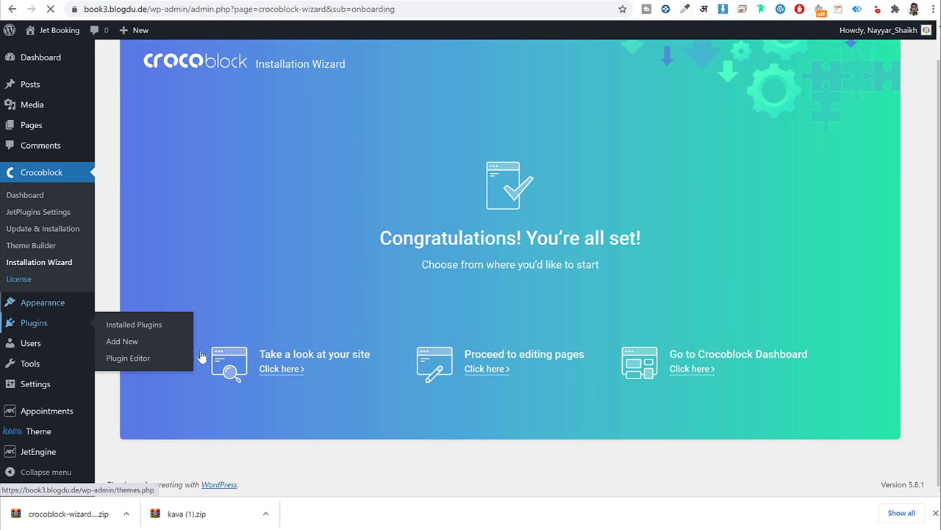
pyautogui.click(118, 324)
# Step: Install and activate Elementor, then run the Jet Elements and Jet Appointments Booking database updates
pyautogui.click(936, 513)
pyautogui.scroll(-4, 199, 310)
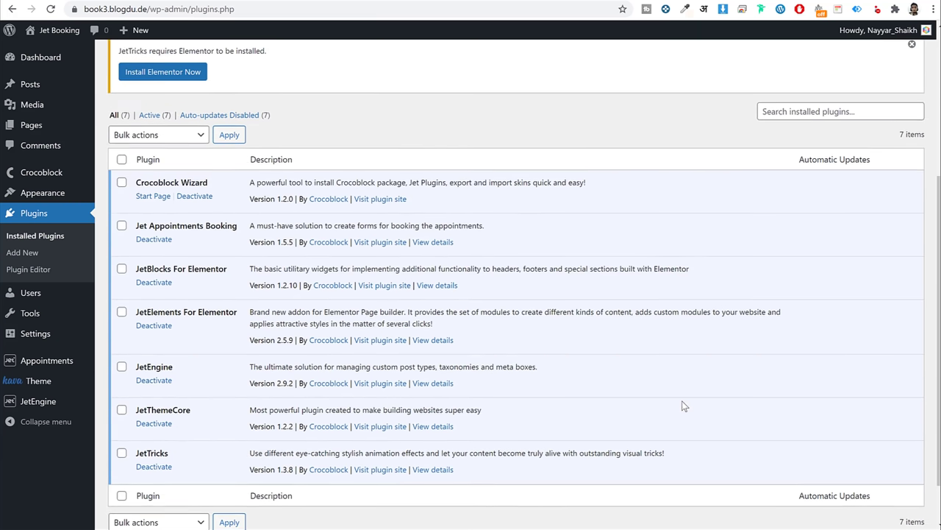
pyautogui.scroll(4, 201, 375)
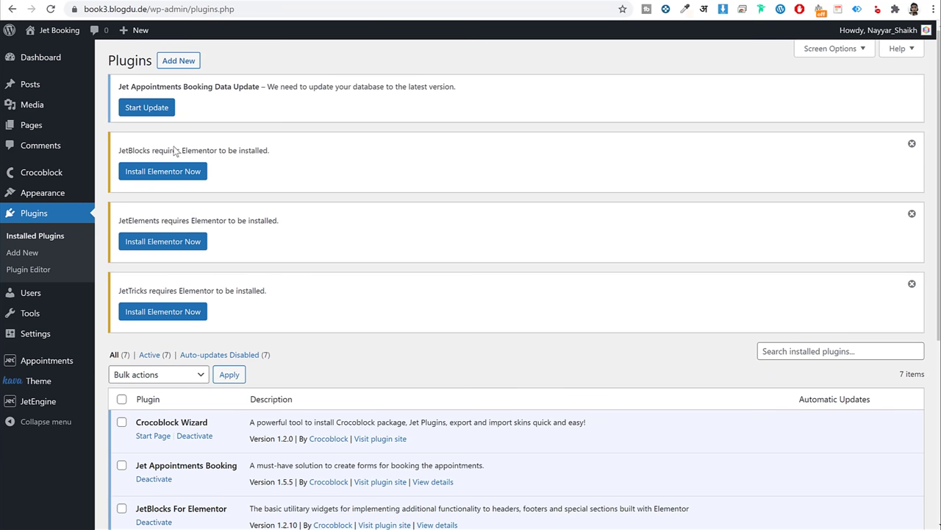
pyautogui.click(163, 177)
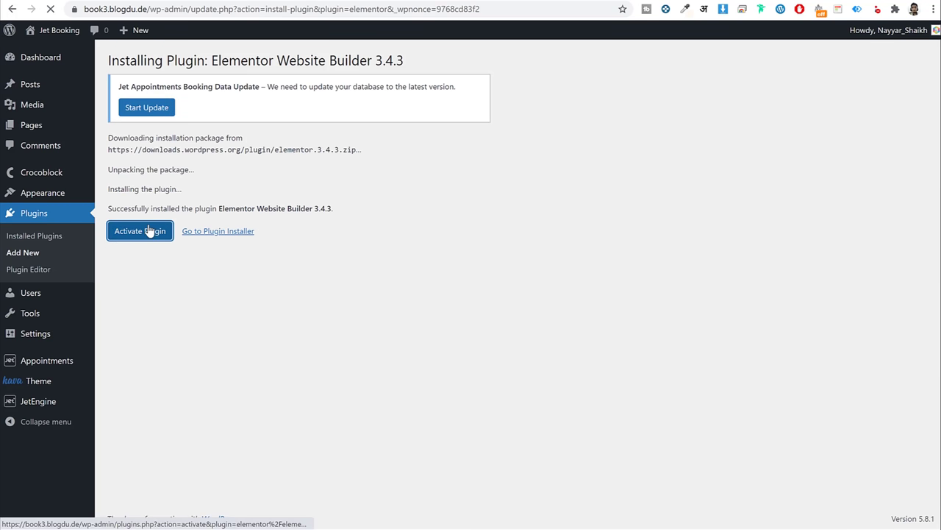
pyautogui.click(151, 231)
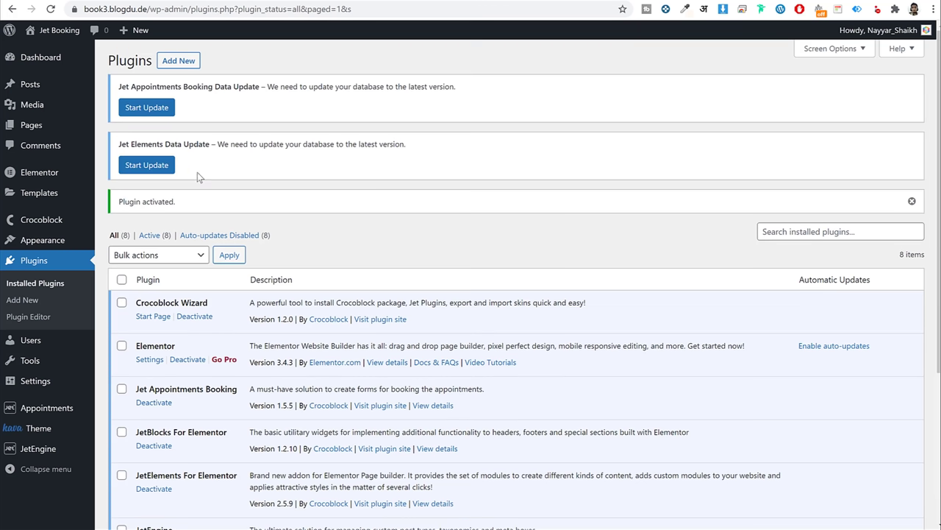
pyautogui.click(160, 168)
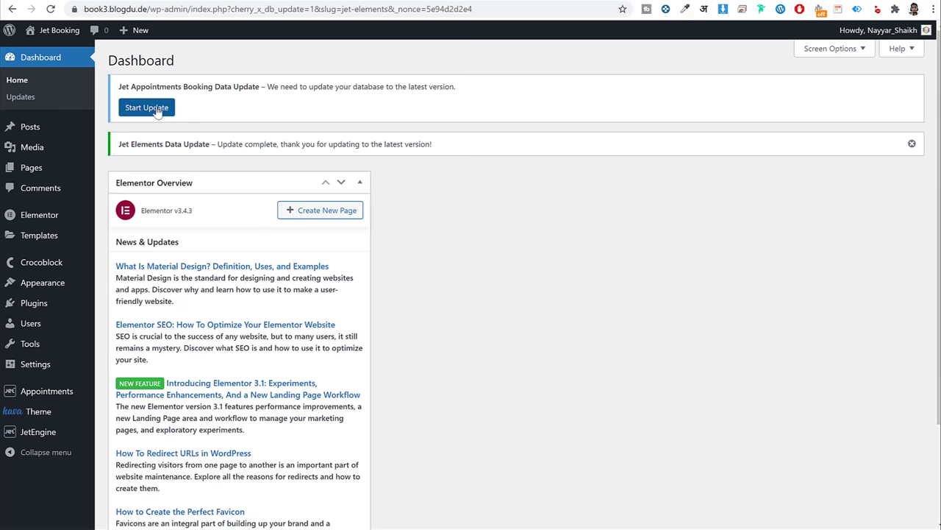
pyautogui.click(156, 108)
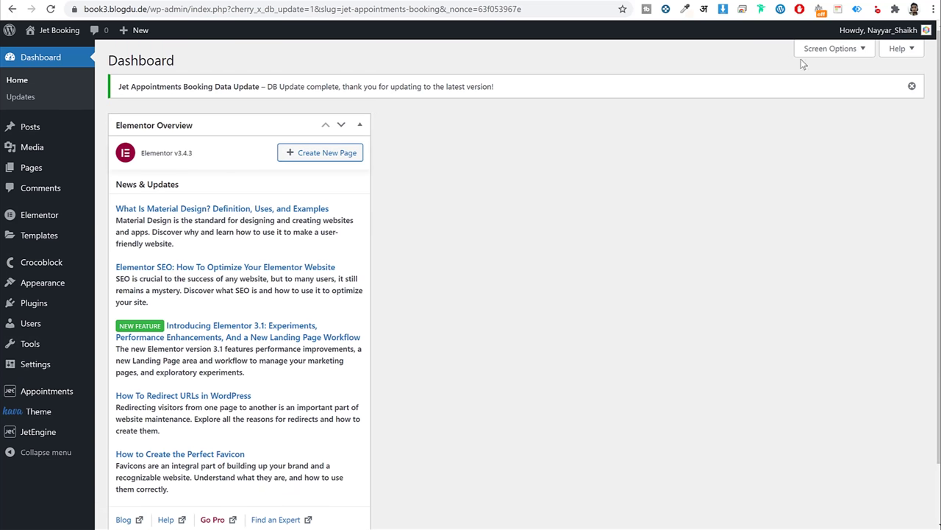
# Step: Hide the Elementor Overview box from the dashboard via Screen Options
pyautogui.click(820, 49)
pyautogui.click(170, 102)
pyautogui.click(845, 125)
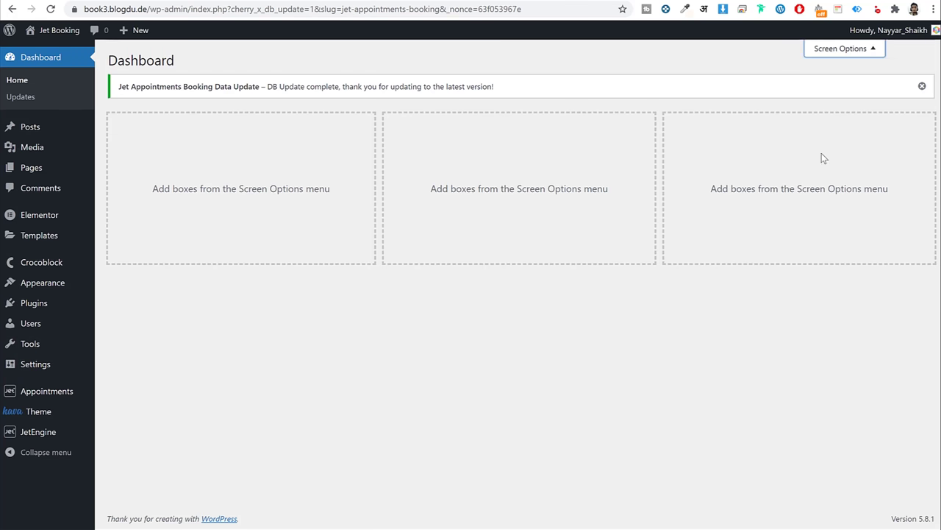
pyautogui.click(371, 2)
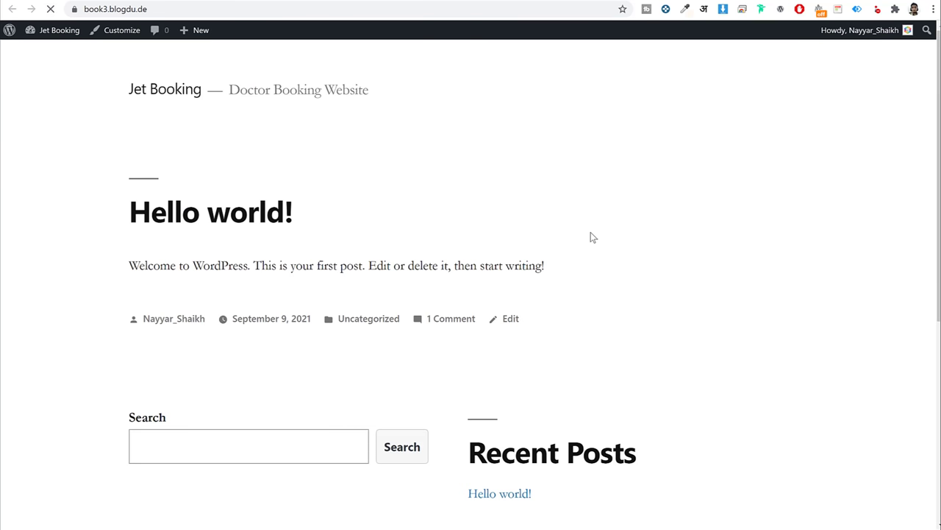
pyautogui.scroll(-1, 735, 309)
pyautogui.scroll(-2, 760, 330)
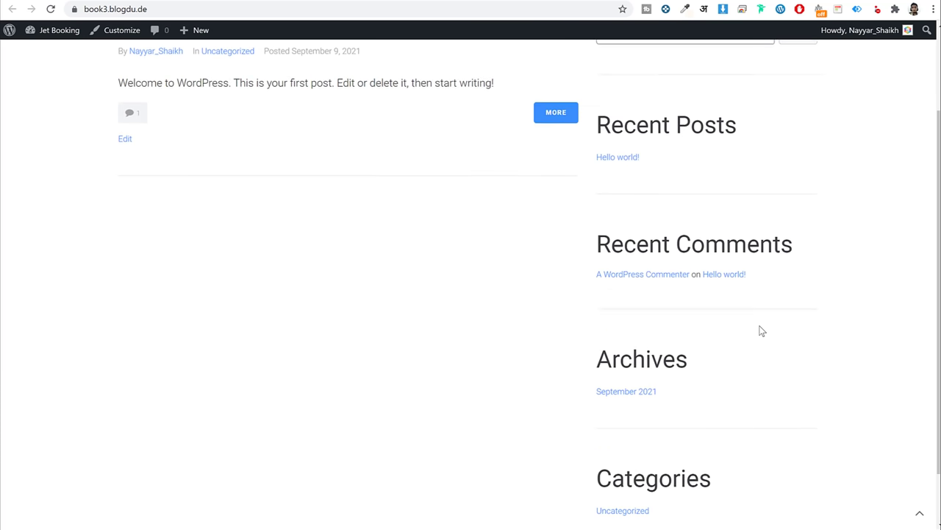
pyautogui.scroll(2, 298, 63)
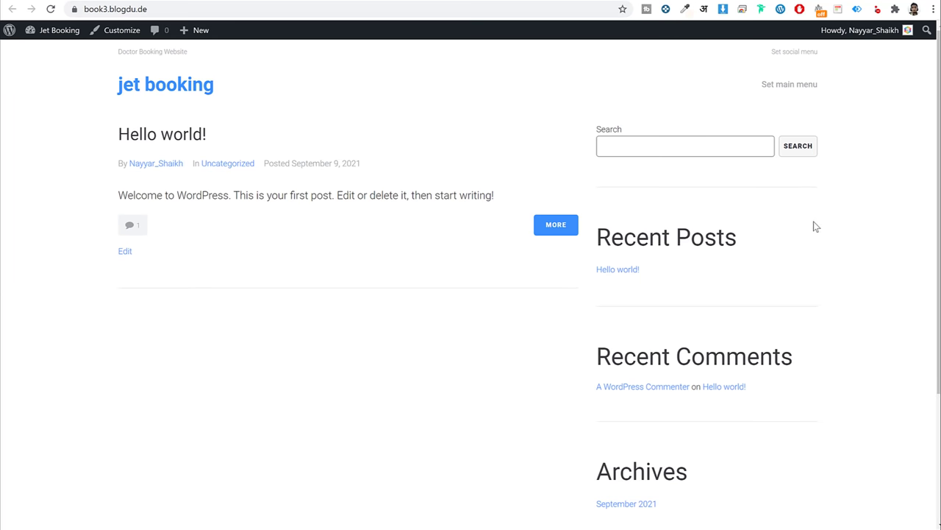
pyautogui.scroll(-2, 852, 229)
pyautogui.scroll(2, 846, 286)
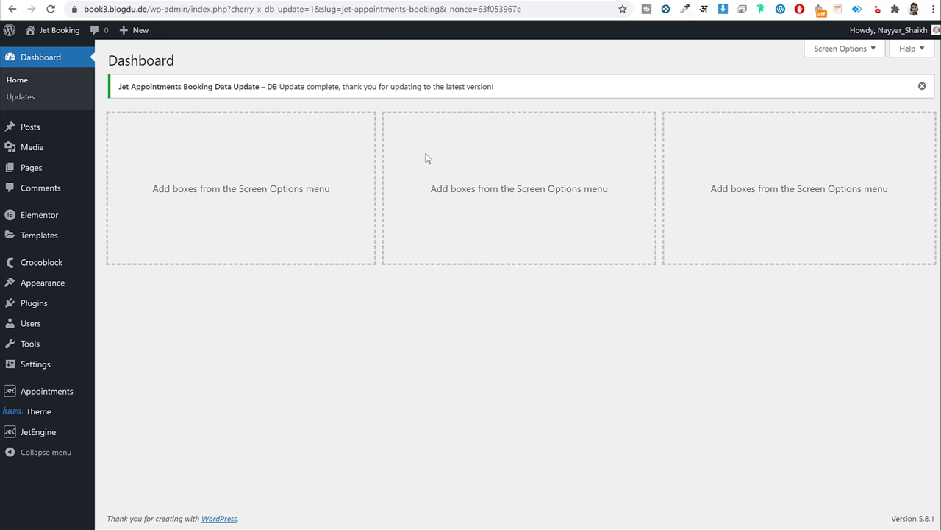
# Step: Start a new post from All Posts and show its post settings sidebar
pyautogui.moveTo(49, 128)
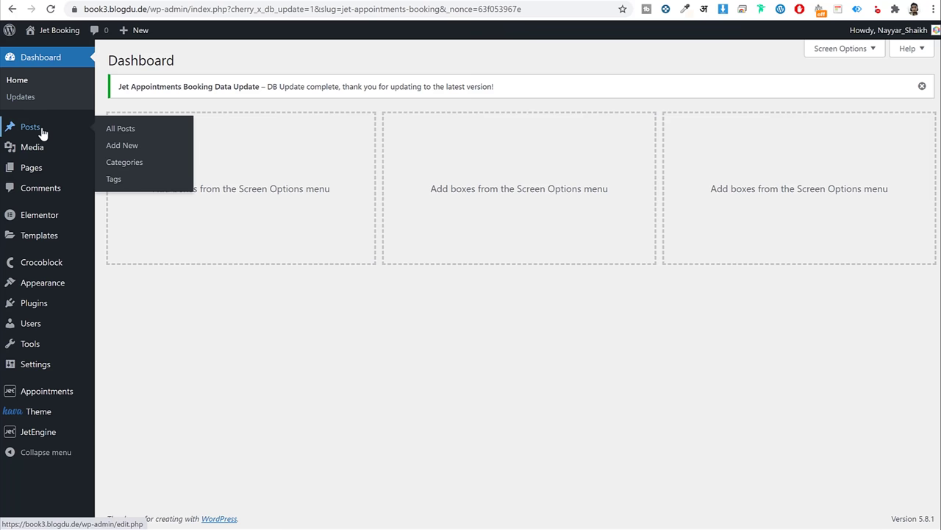
pyautogui.moveTo(43, 173)
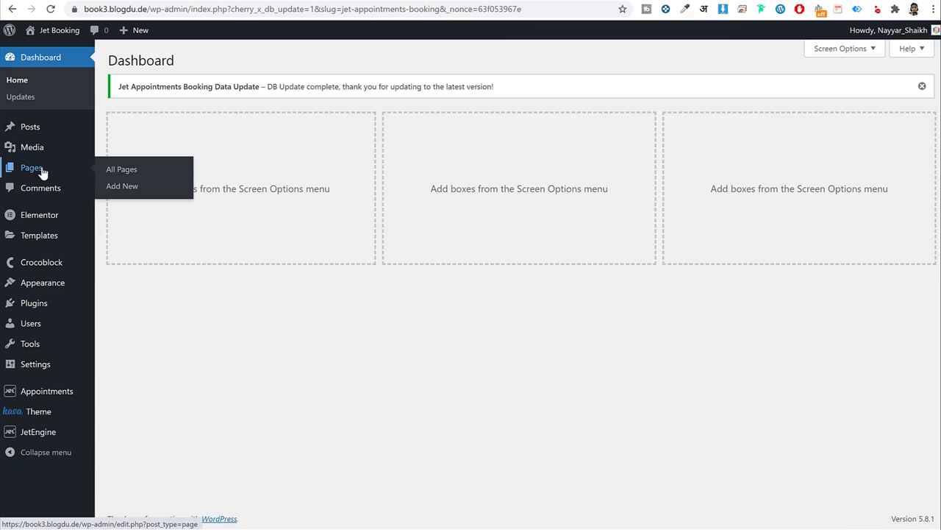
pyautogui.click(41, 131)
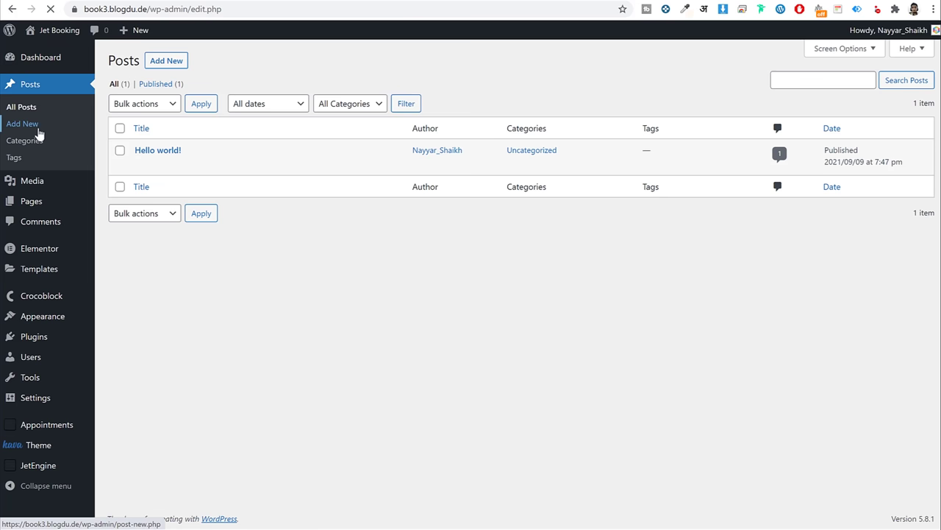
pyautogui.click(169, 63)
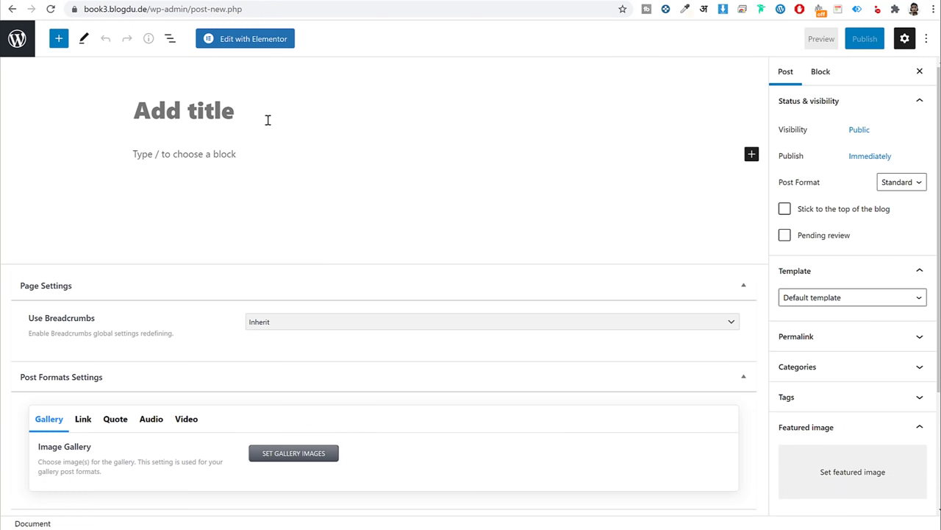
pyautogui.click(174, 154)
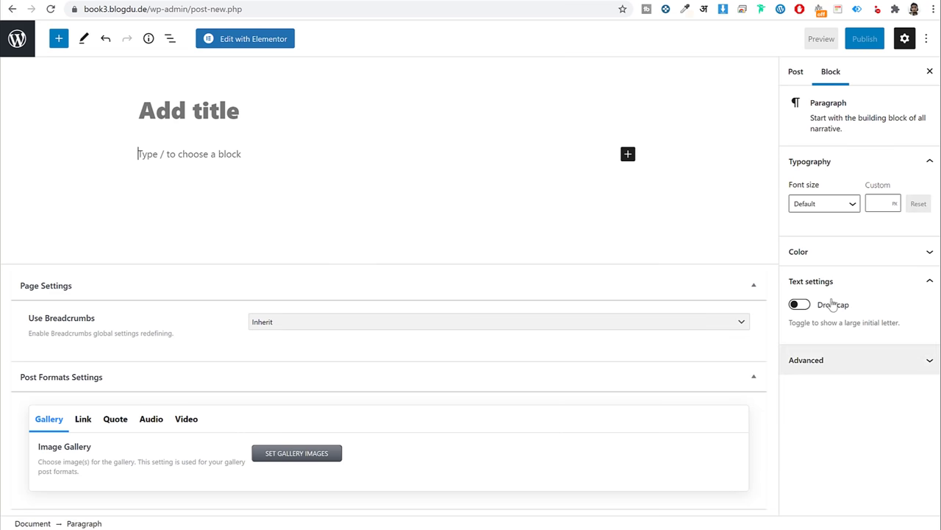
pyautogui.click(796, 71)
# Step: Leave the empty post without saving, returning to the admin Posts list
pyautogui.scroll(-3, 834, 389)
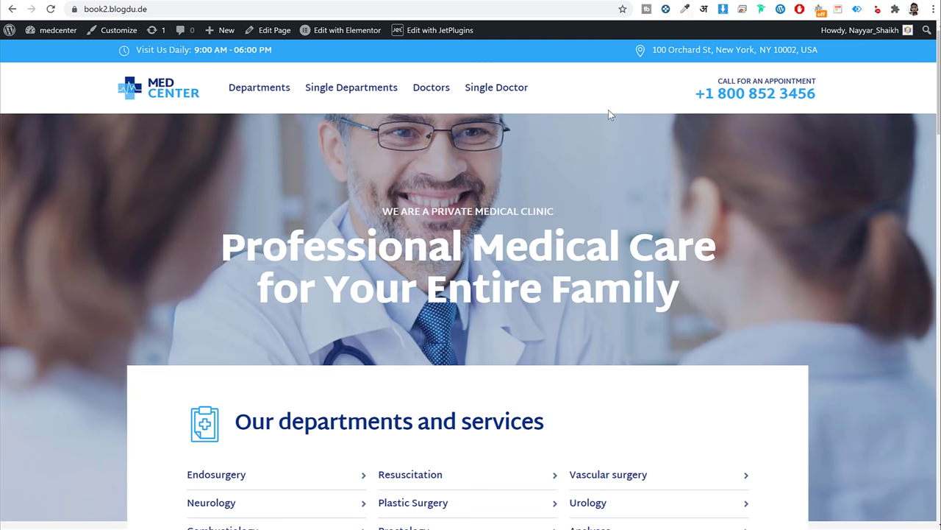
pyautogui.scroll(-7, 632, 242)
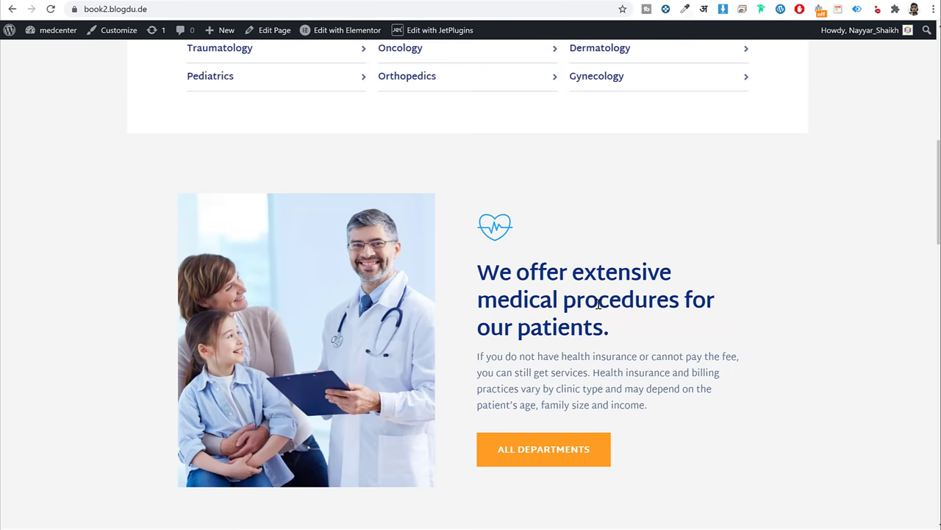
pyautogui.scroll(5, 598, 303)
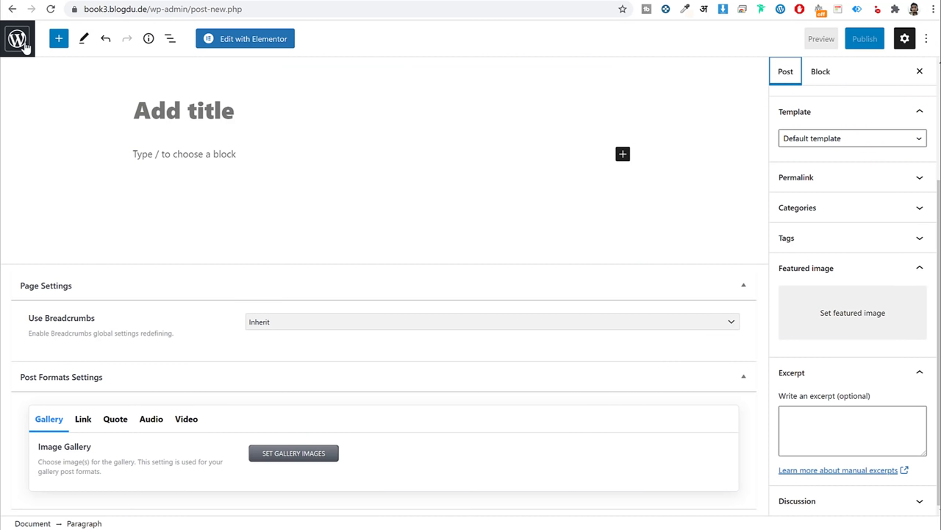
pyautogui.click(22, 42)
pyautogui.click(522, 70)
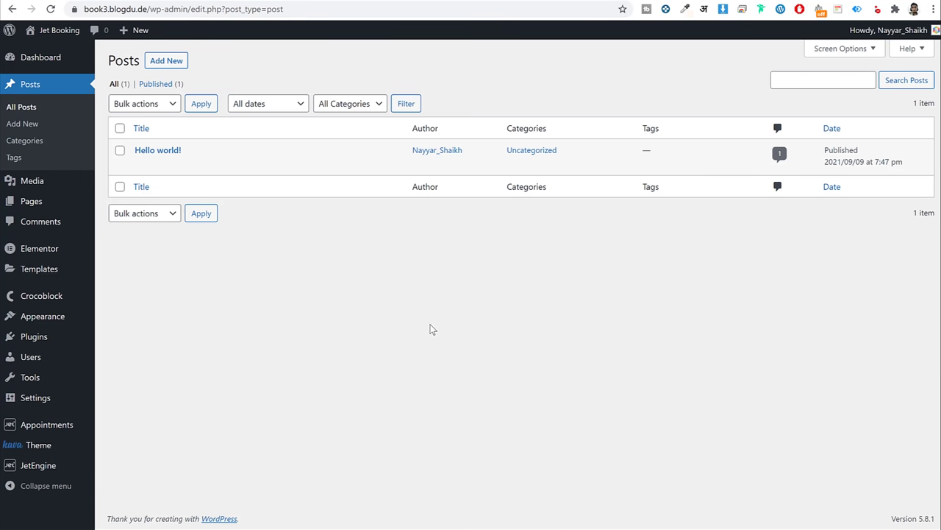
# Step: Add a JetEngine post type named 'Services' with slug 'services' and expand its Labels section
pyautogui.moveTo(51, 473)
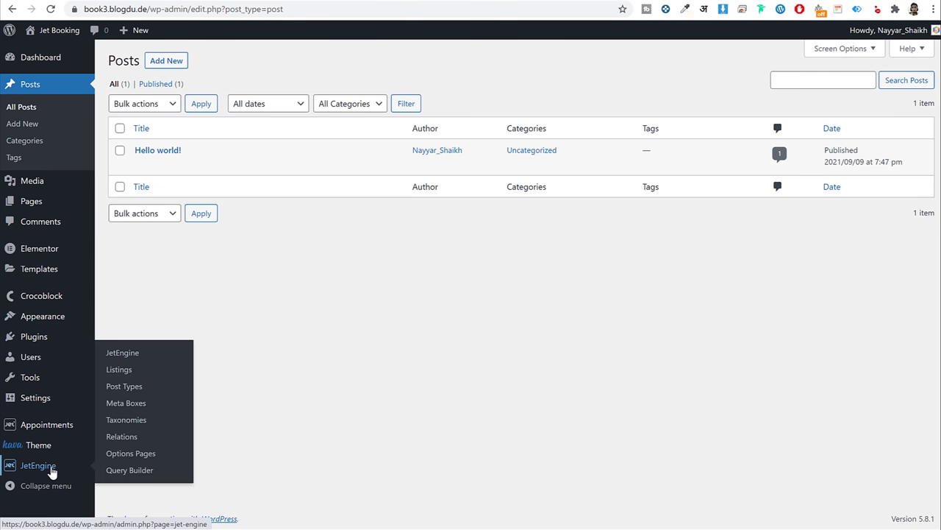
pyautogui.click(130, 394)
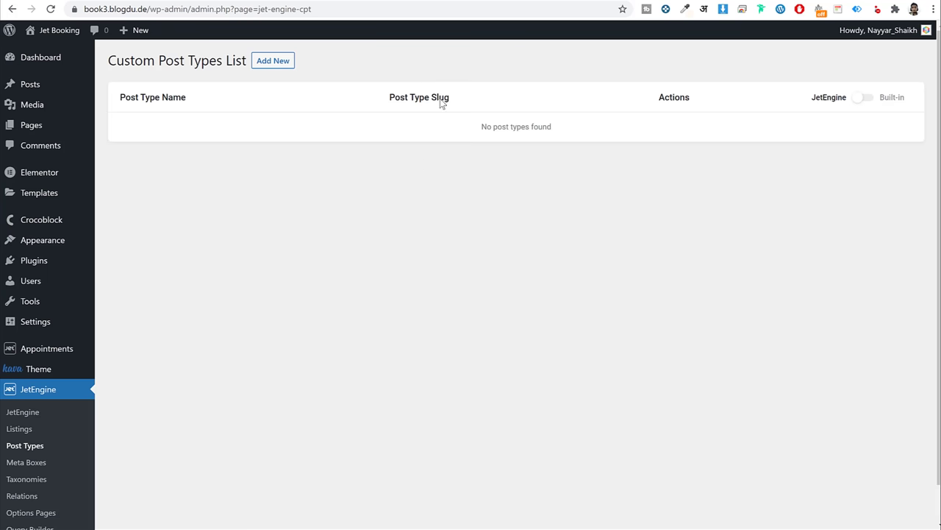
pyautogui.click(286, 65)
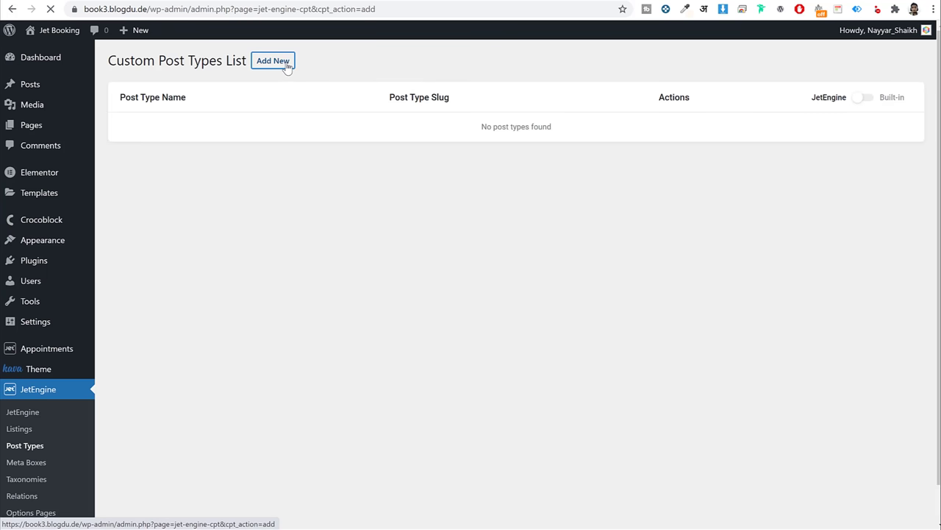
pyautogui.click(456, 142)
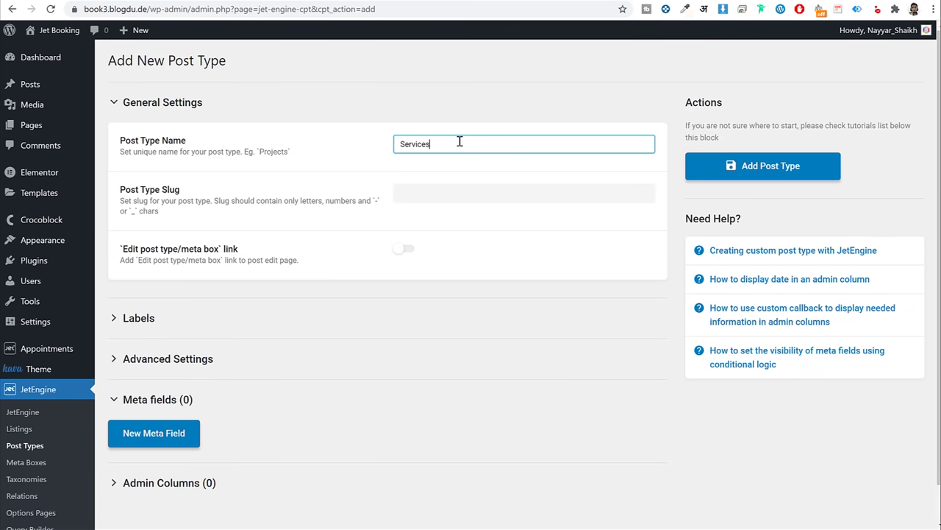
pyautogui.press('Tab')
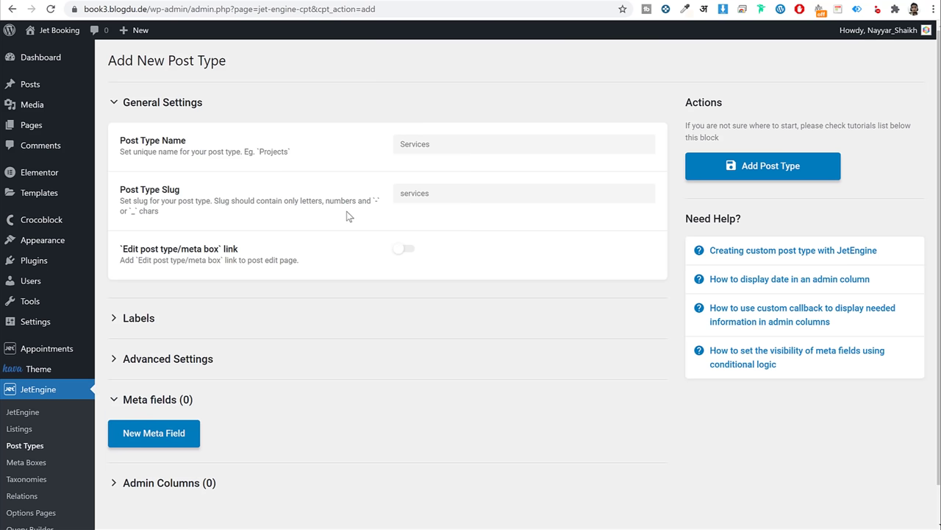
pyautogui.click(268, 319)
# Step: Copy 'Service' from the post type name into the Singular name label
pyautogui.scroll(-3, 307, 310)
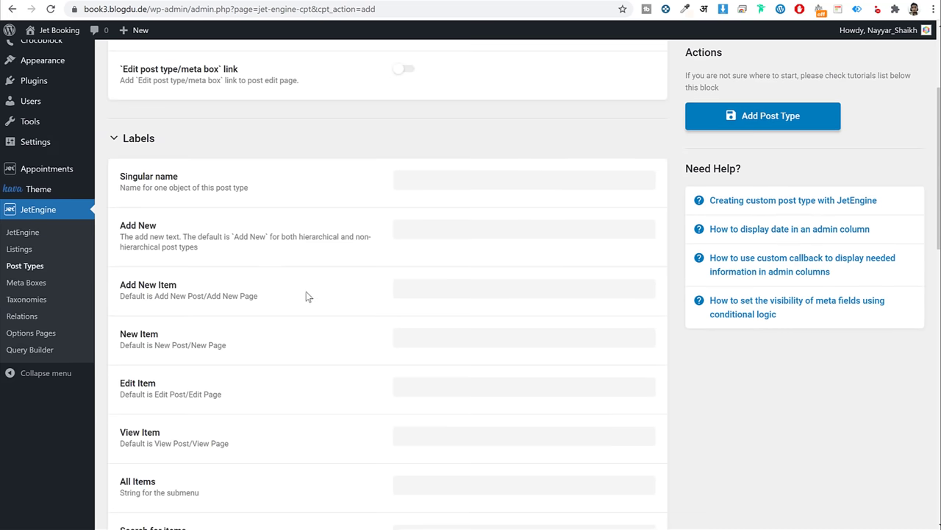
pyautogui.scroll(3, 307, 230)
pyautogui.moveTo(425, 145); pyautogui.dragTo(350, 145)
pyautogui.hotkey('ctrl', 'c')
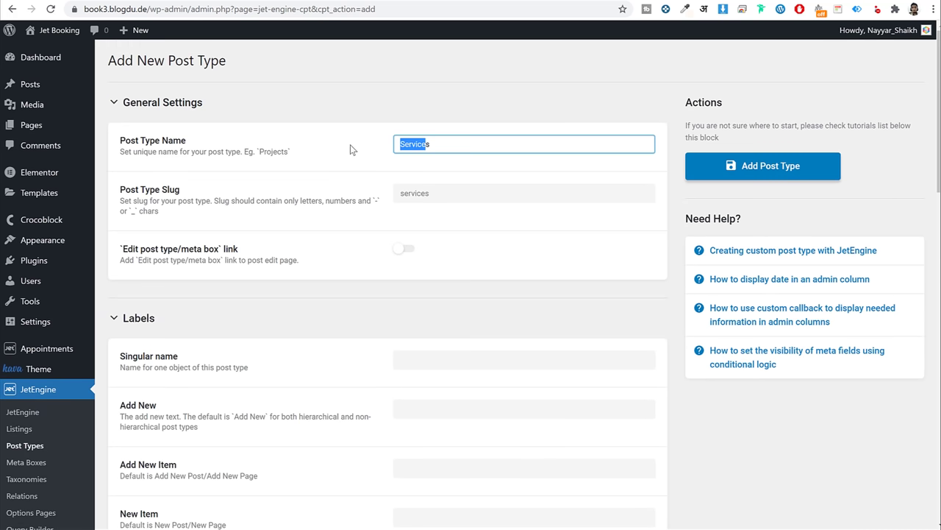
pyautogui.click(428, 357)
pyautogui.hotkey('ctrl', 'v')
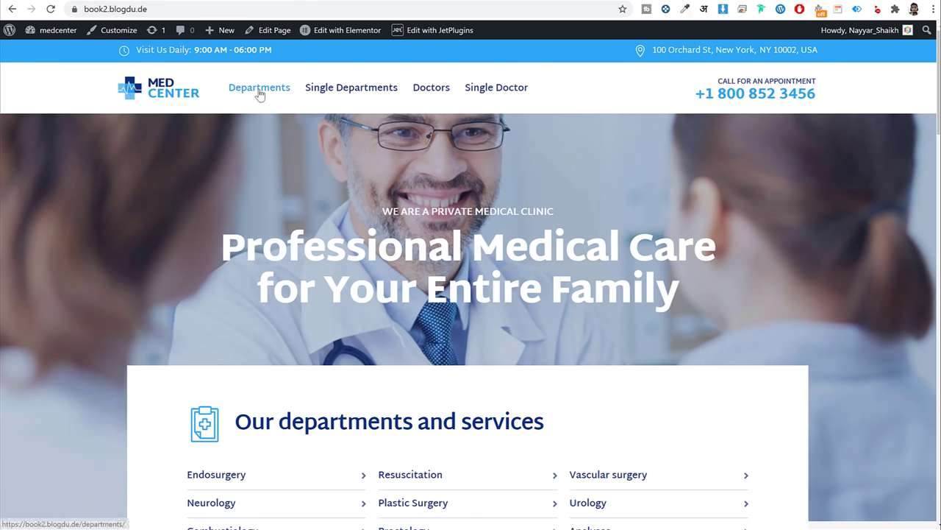
# Step: Tab through the label fields so 'All Services', 'New Service' and the rest auto-fill
pyautogui.click(248, 2)
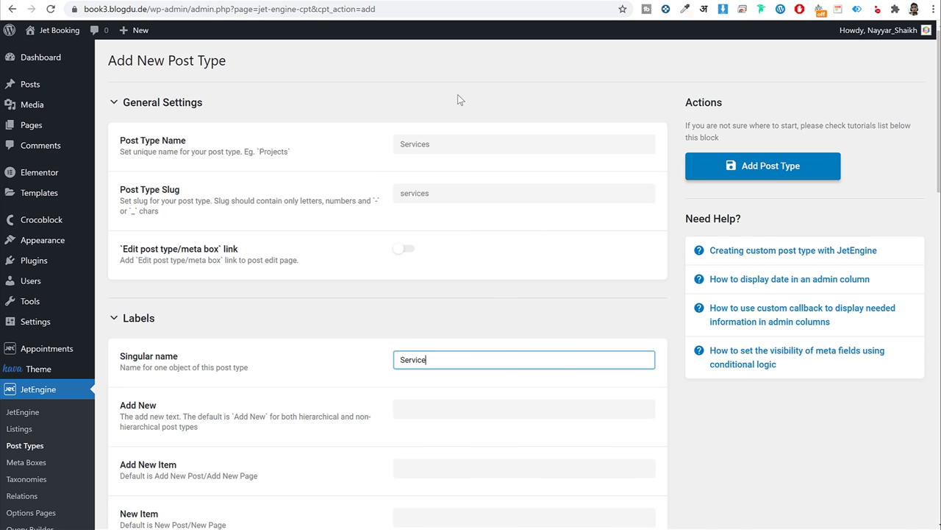
pyautogui.click(478, 325)
pyautogui.click(390, 333)
pyautogui.scroll(-2, 471, 339)
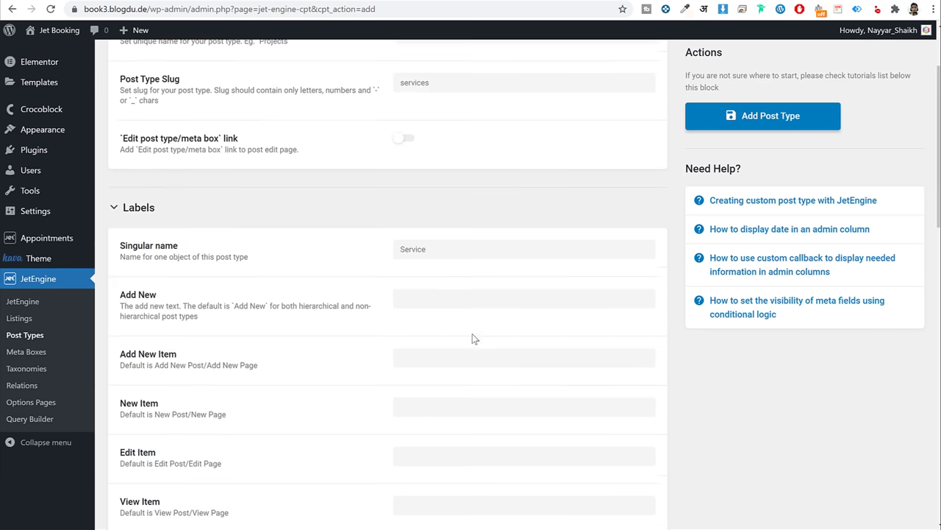
pyautogui.click(460, 239)
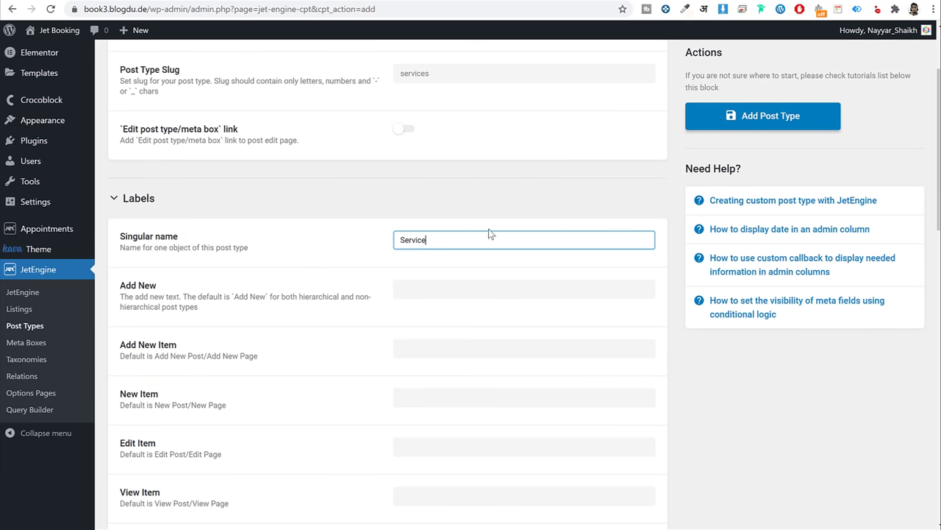
pyautogui.press('Tab')
pyautogui.press('Tab')
pyautogui.press('Tab')
pyautogui.press('Tab')
pyautogui.press('Tab')
pyautogui.press('Tab')
pyautogui.press('Tab')
pyautogui.press('Tab')
pyautogui.press('Tab')
pyautogui.press('Tab')
pyautogui.press('Tab')
pyautogui.press('Tab')
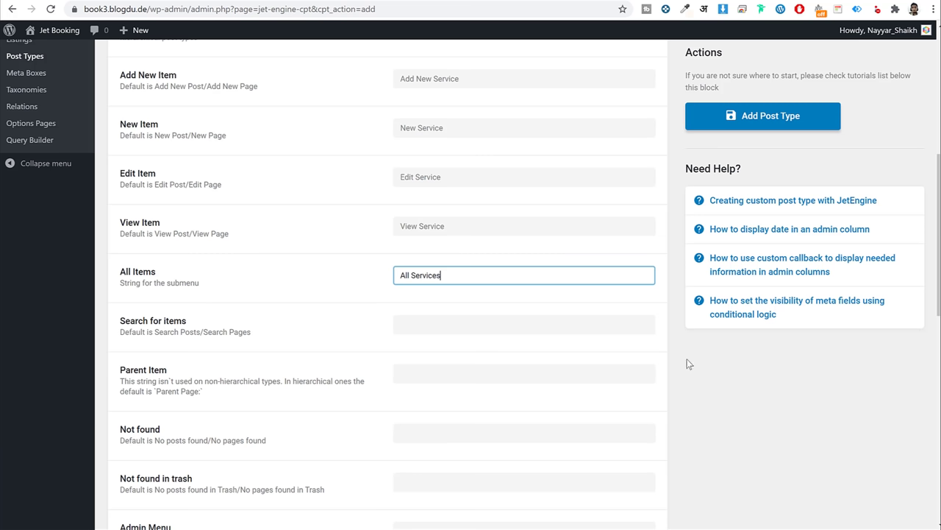
pyautogui.press('Tab')
pyautogui.press('Tab')
pyautogui.press('Tab')
pyautogui.press('Tab')
pyautogui.press('Tab')
pyautogui.press('Tab')
pyautogui.press('Tab')
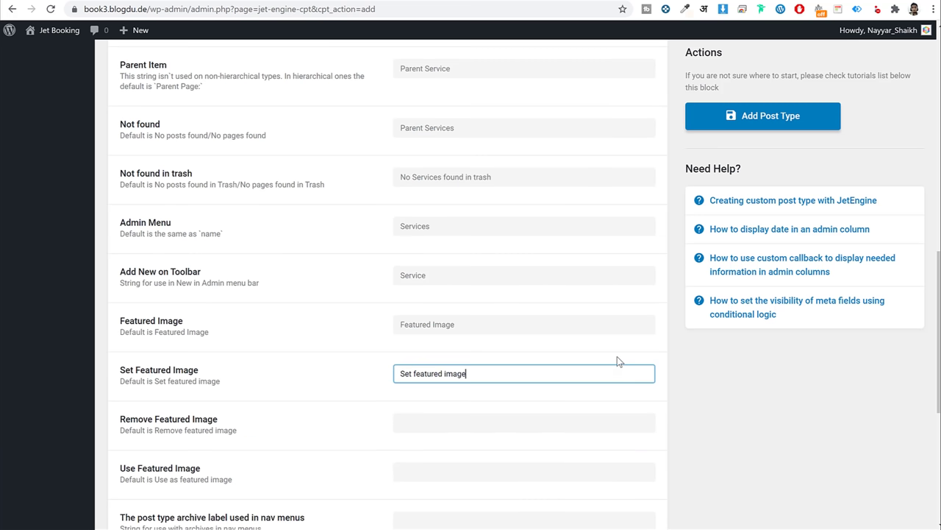
pyautogui.press('Tab')
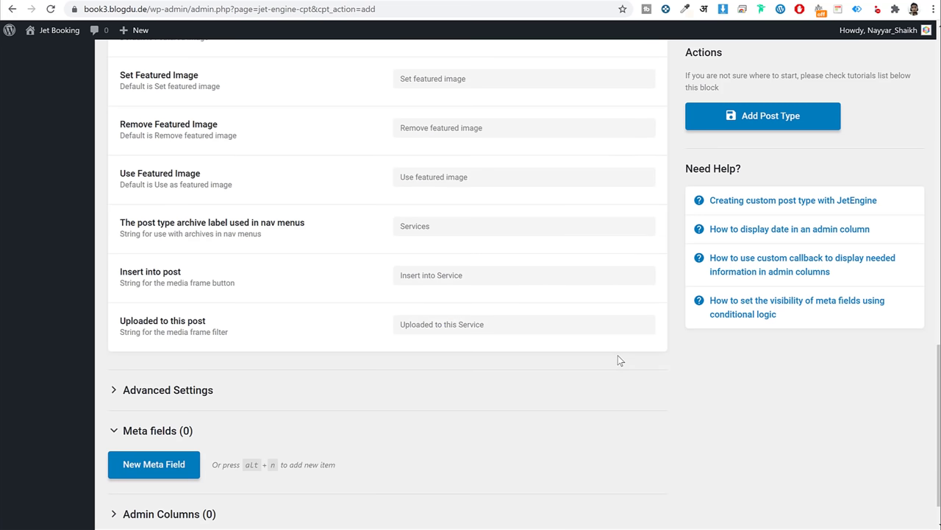
# Step: Expand Advanced Settings and copy the slug 'services' into the Rewrite Slug field
pyautogui.click(217, 403)
pyautogui.scroll(-1, 639, 307)
pyautogui.scroll(-7, 640, 307)
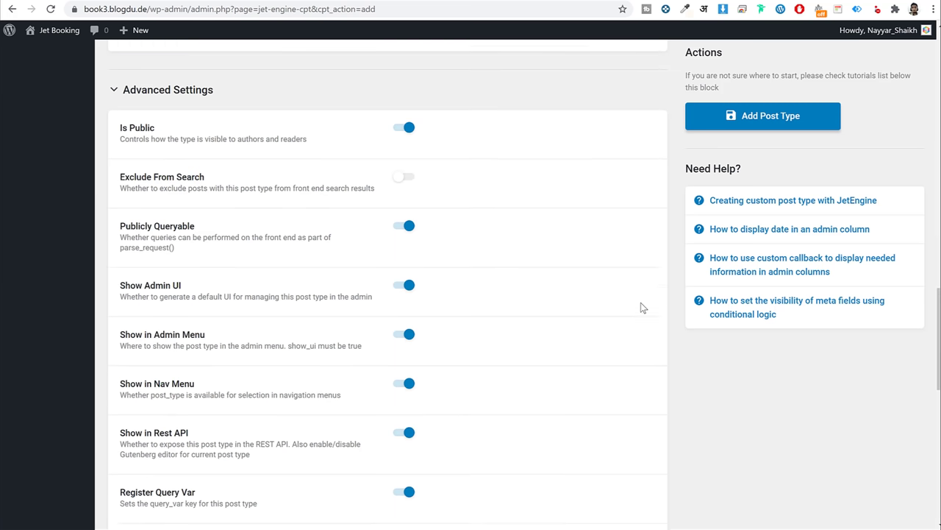
pyautogui.click(472, 265)
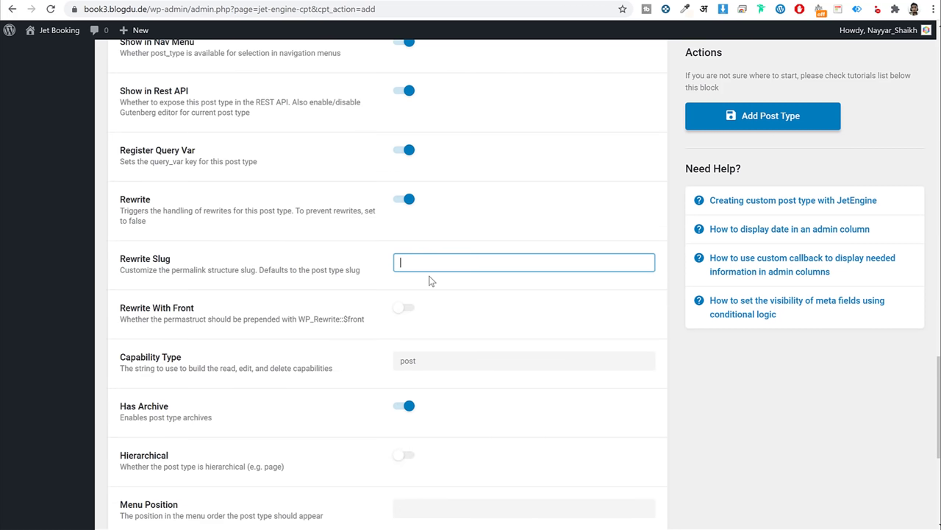
pyautogui.scroll(20, 454, 280)
pyautogui.click(459, 135)
pyautogui.doubleClick(458, 135)
pyautogui.hotkey('ctrl', 'c')
pyautogui.scroll(-20, 509, 352)
pyautogui.scroll(4, 512, 350)
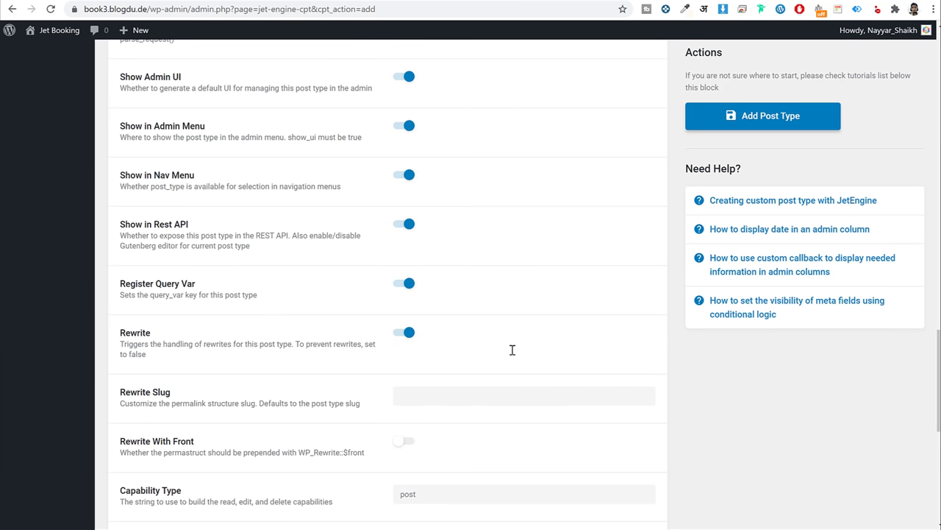
pyautogui.click(450, 395)
pyautogui.hotkey('ctrl', 'v')
# Step: Bring up the Menu Icon picker further down the post type form
pyautogui.scroll(-4, 749, 332)
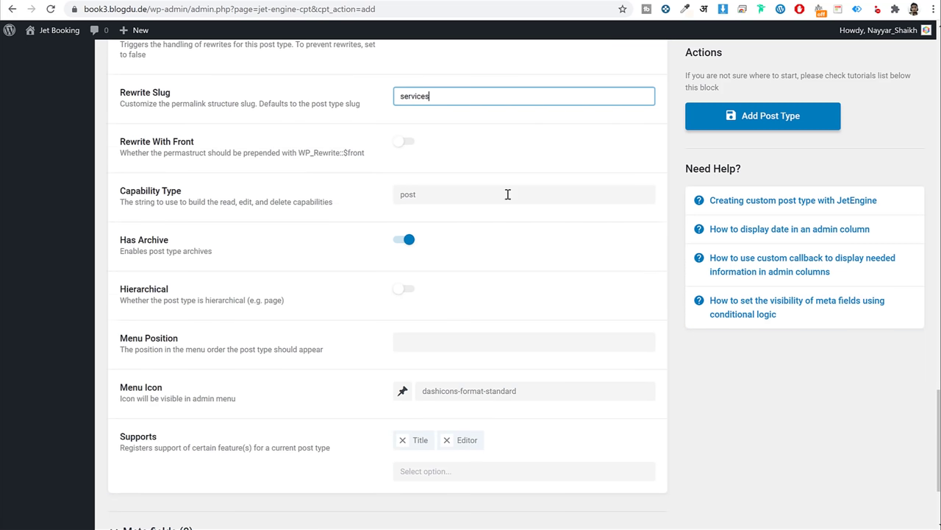
pyautogui.scroll(-2, 534, 207)
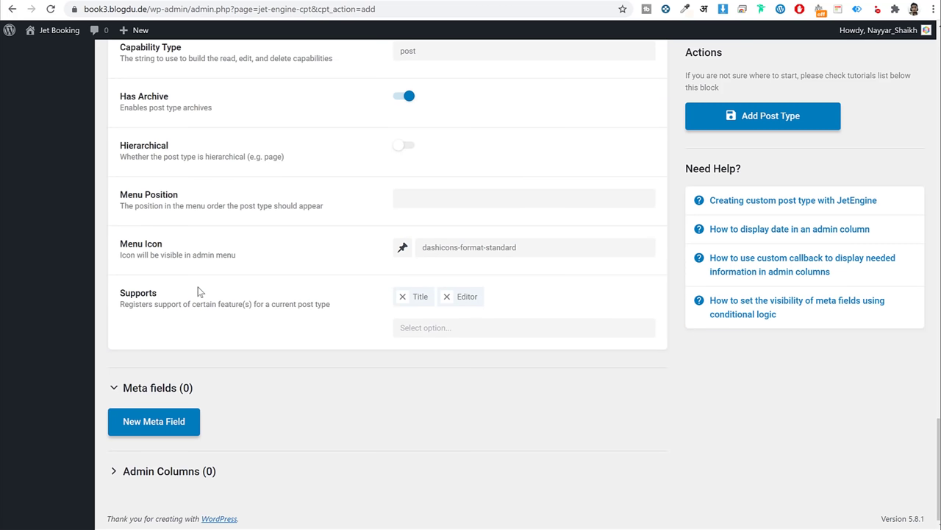
pyautogui.scroll(15, 198, 290)
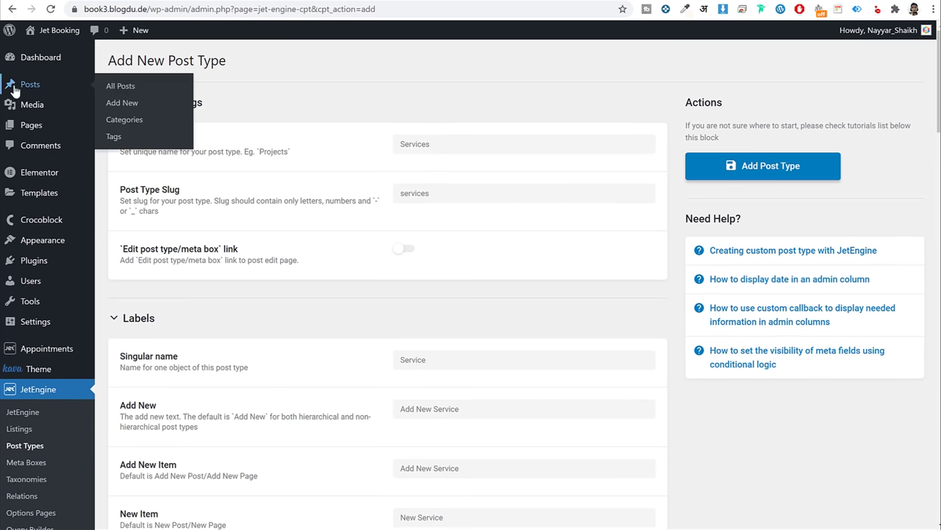
pyautogui.moveTo(11, 106)
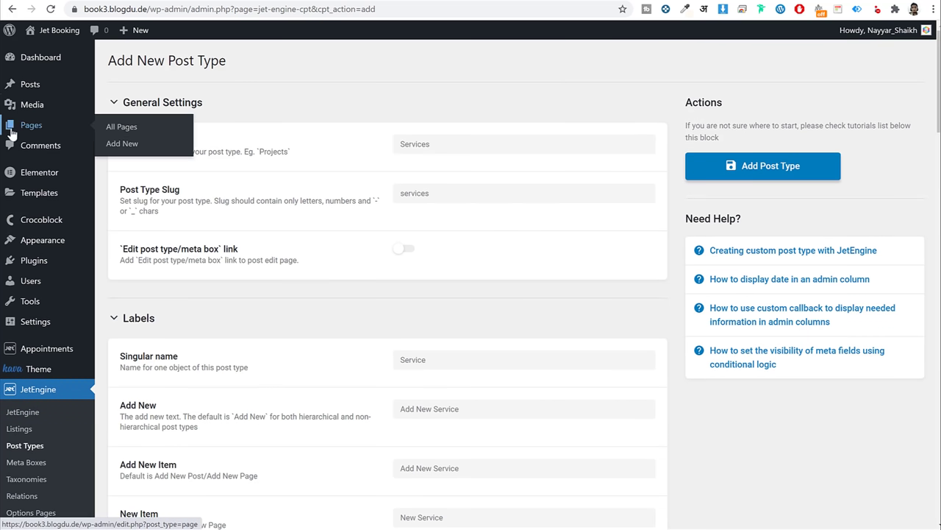
pyautogui.moveTo(7, 199)
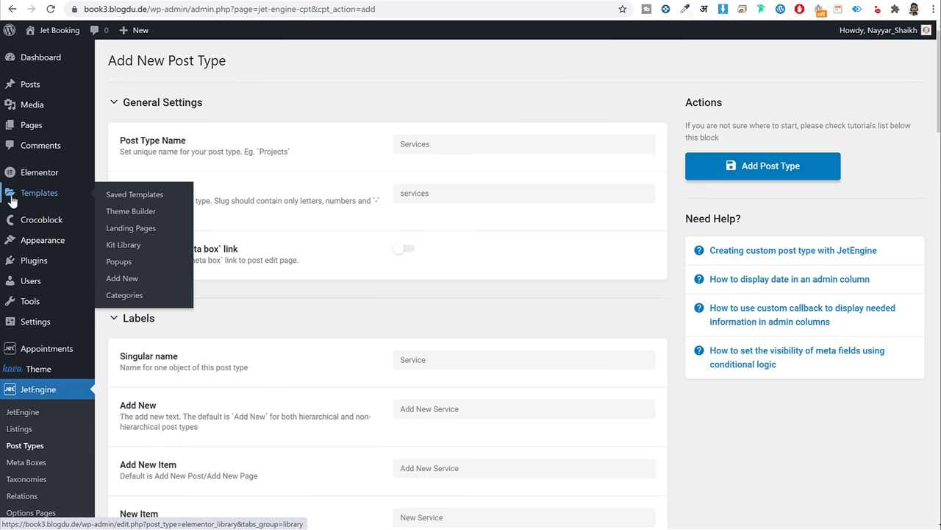
pyautogui.scroll(-12, 387, 287)
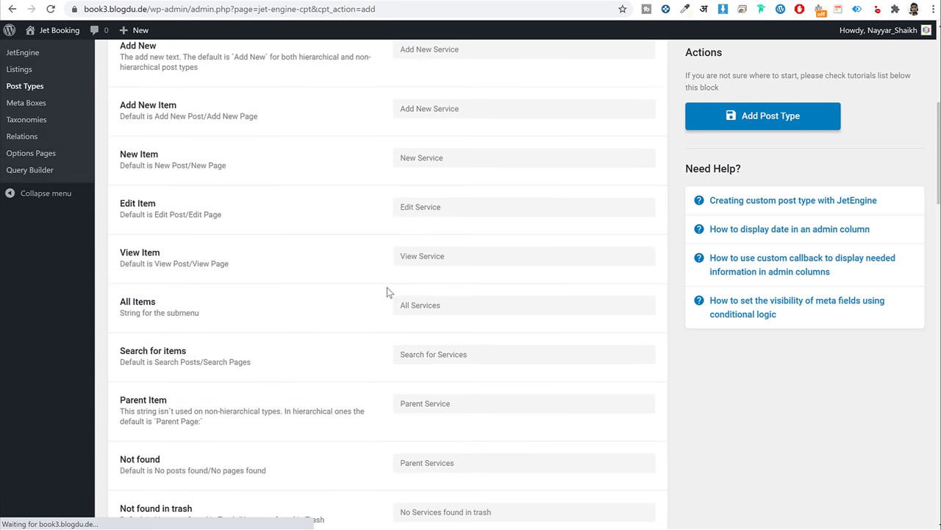
pyautogui.scroll(-13, 427, 286)
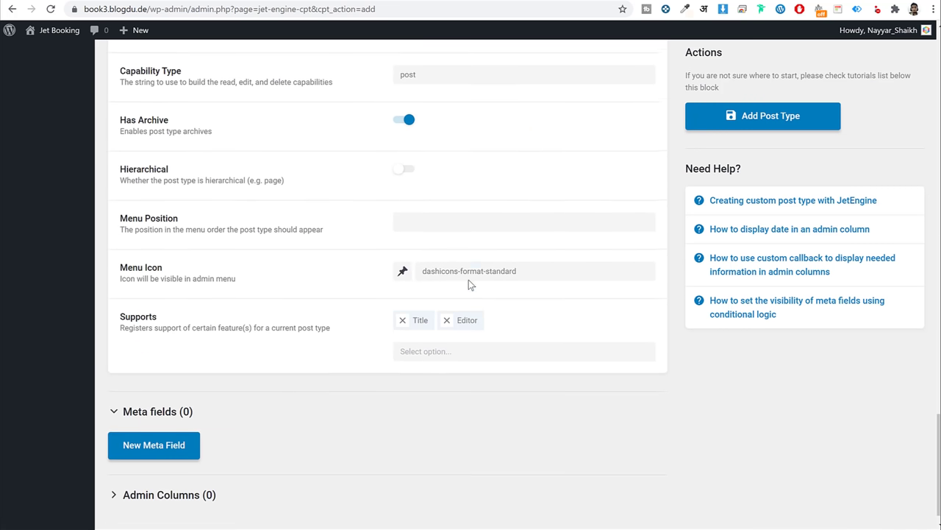
pyautogui.click(417, 245)
pyautogui.scroll(-3, 542, 309)
pyautogui.scroll(3, 566, 324)
pyautogui.scroll(-10, 576, 326)
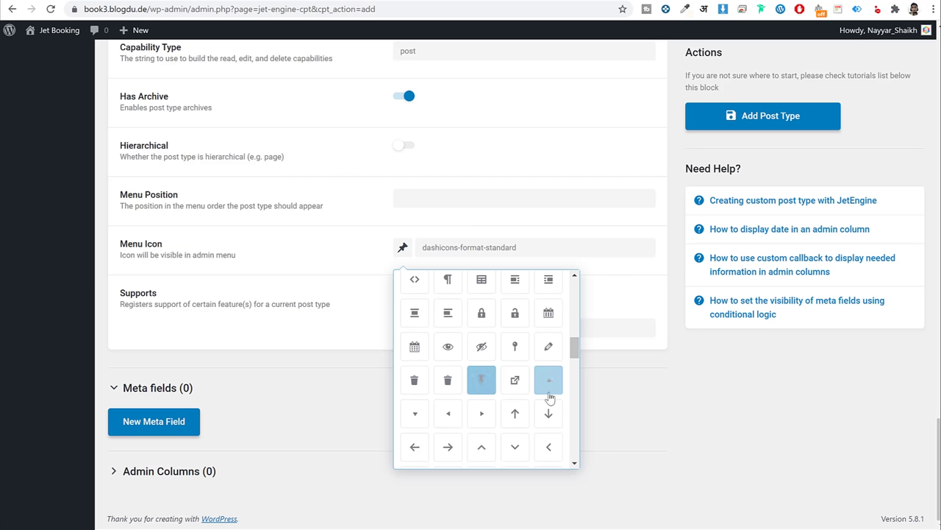
# Step: Choose dashicons-clipboard as the Services menu icon
pyautogui.scroll(-2, 553, 392)
pyautogui.scroll(-3, 559, 389)
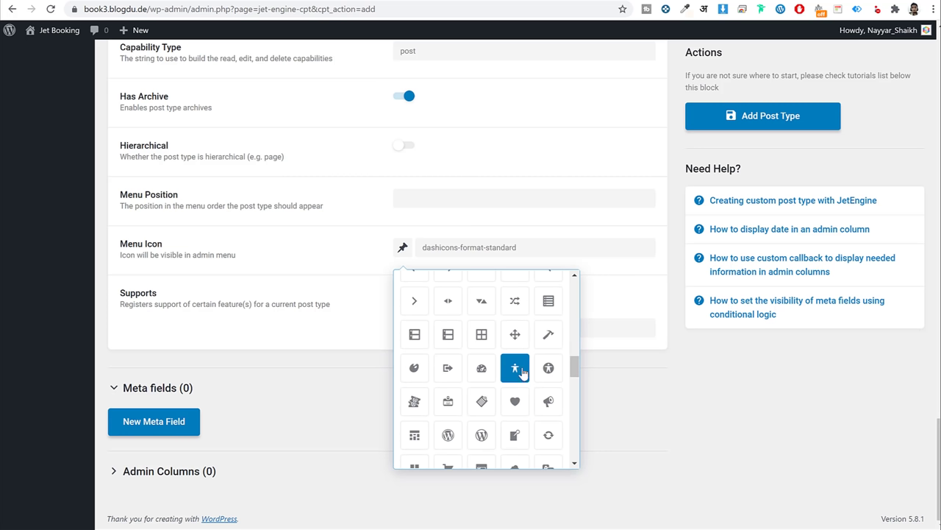
pyautogui.scroll(-2, 539, 379)
pyautogui.click(482, 341)
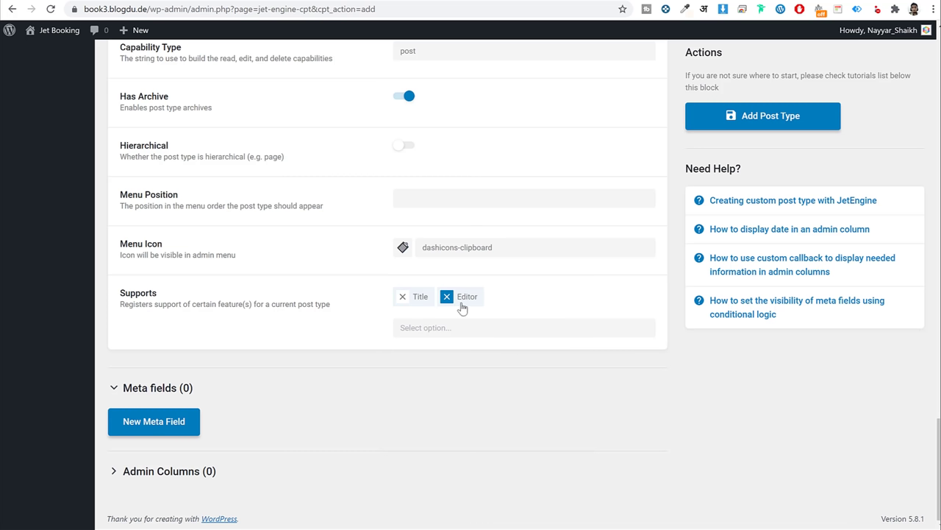
pyautogui.scroll(20, 80, 57)
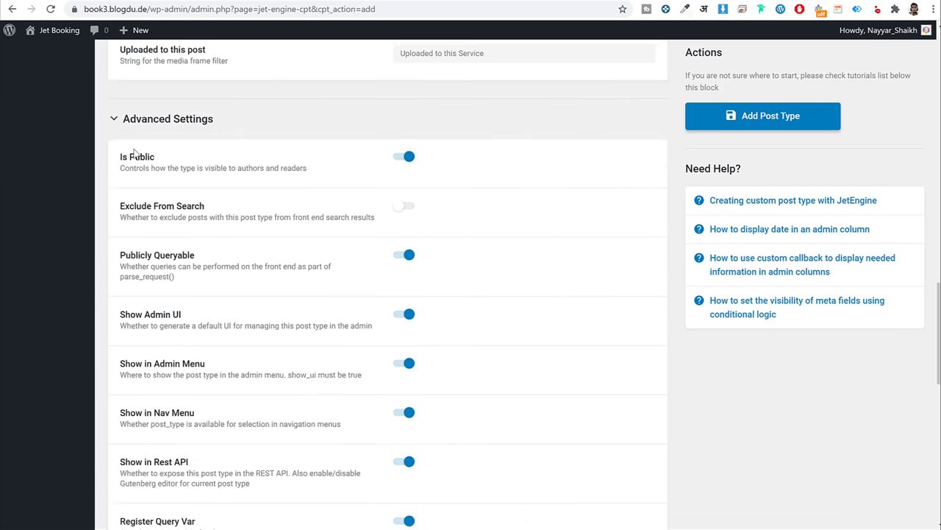
# Step: Start a blank new page in a separate tab and show its page settings
pyautogui.moveTo(48, 125)
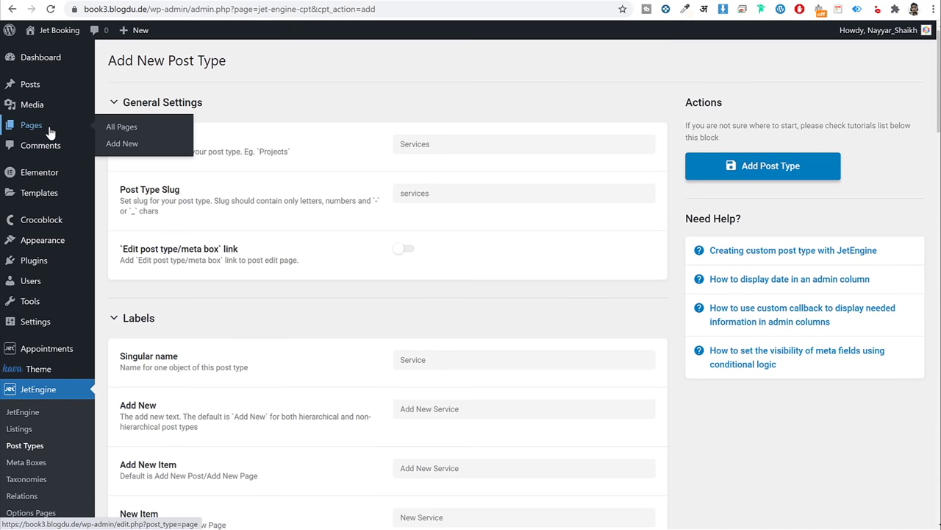
pyautogui.rightClick(121, 143)
pyautogui.click(155, 146)
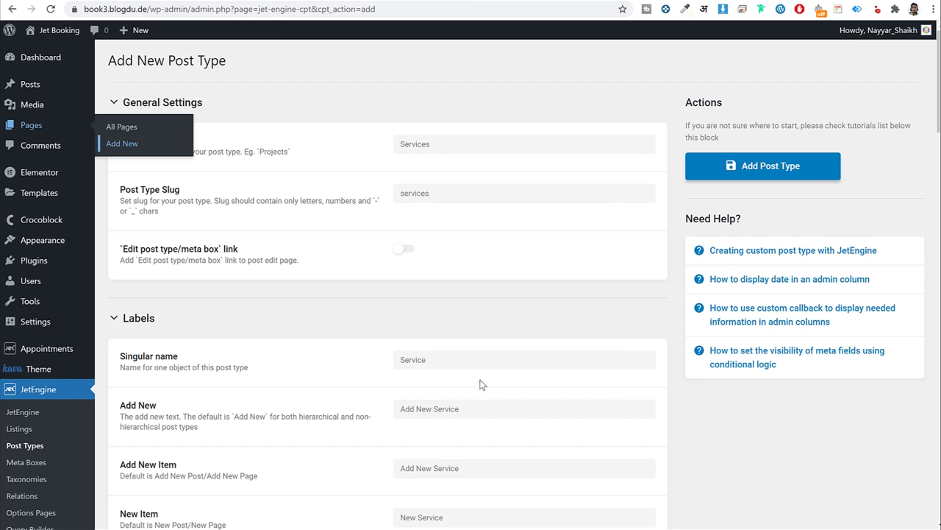
pyautogui.scroll(-15, 483, 374)
pyautogui.scroll(-15, 474, 402)
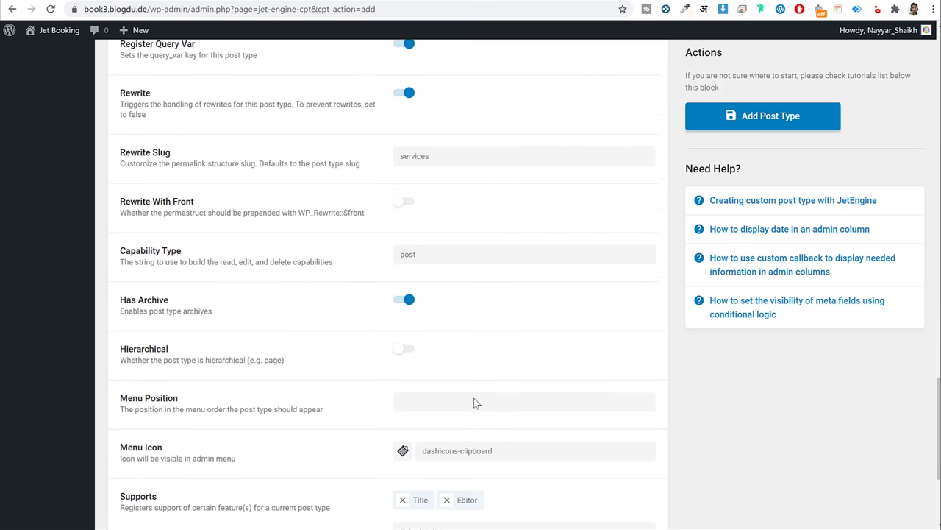
pyautogui.click(371, 2)
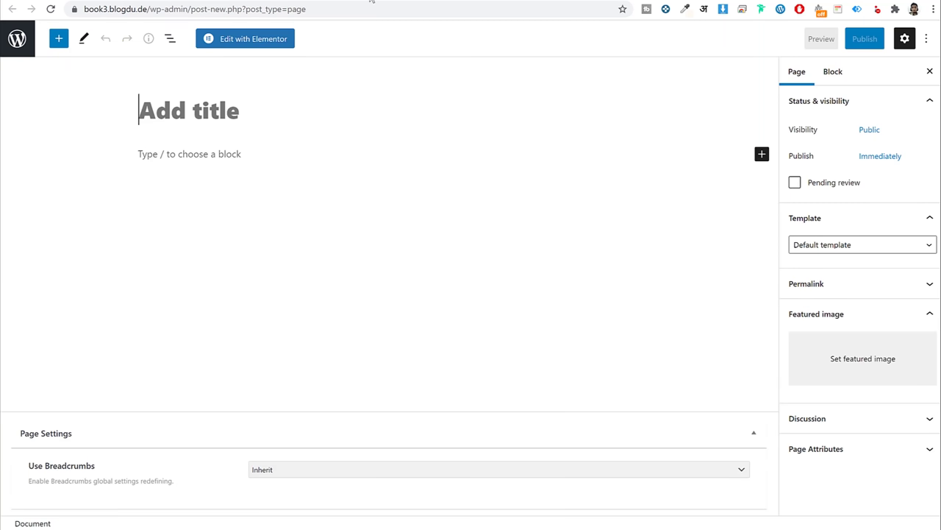
pyautogui.click(237, 158)
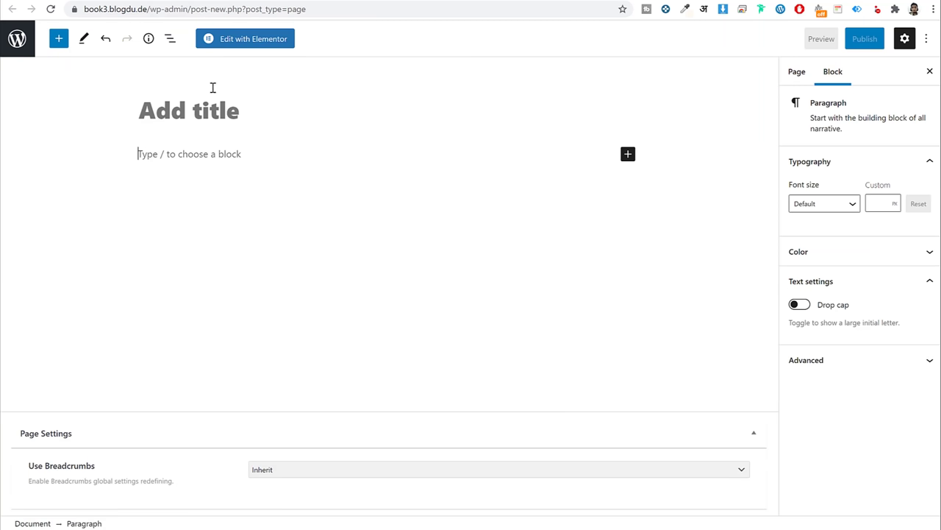
pyautogui.click(799, 76)
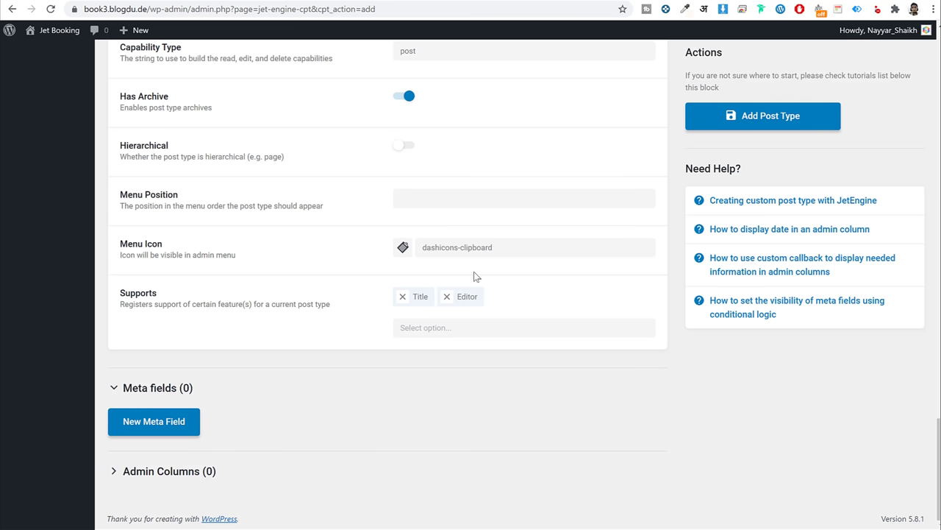
pyautogui.click(452, 328)
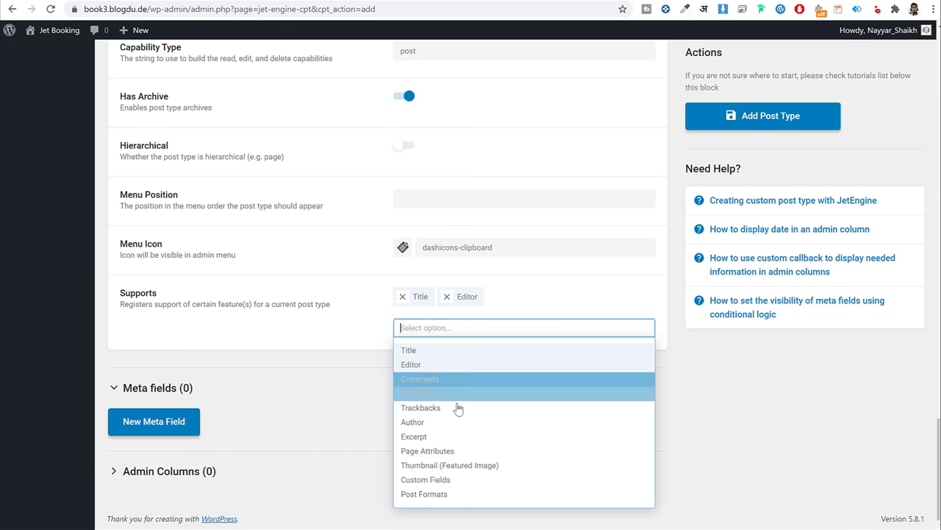
pyautogui.click(441, 437)
pyautogui.click(475, 328)
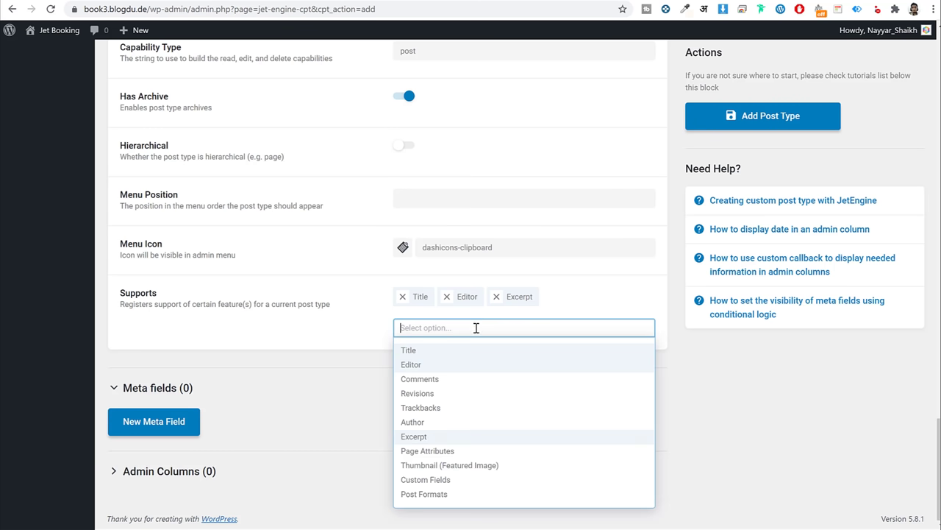
pyautogui.click(485, 466)
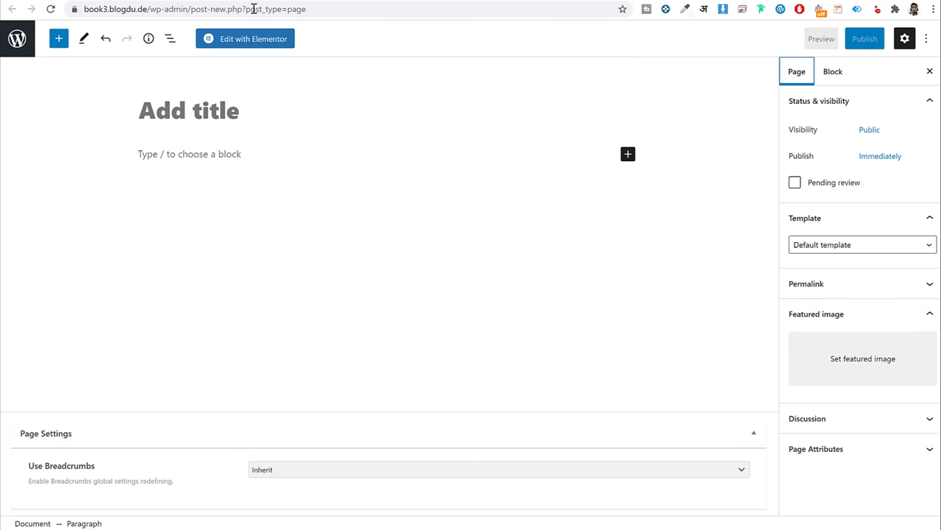
pyautogui.click(238, 2)
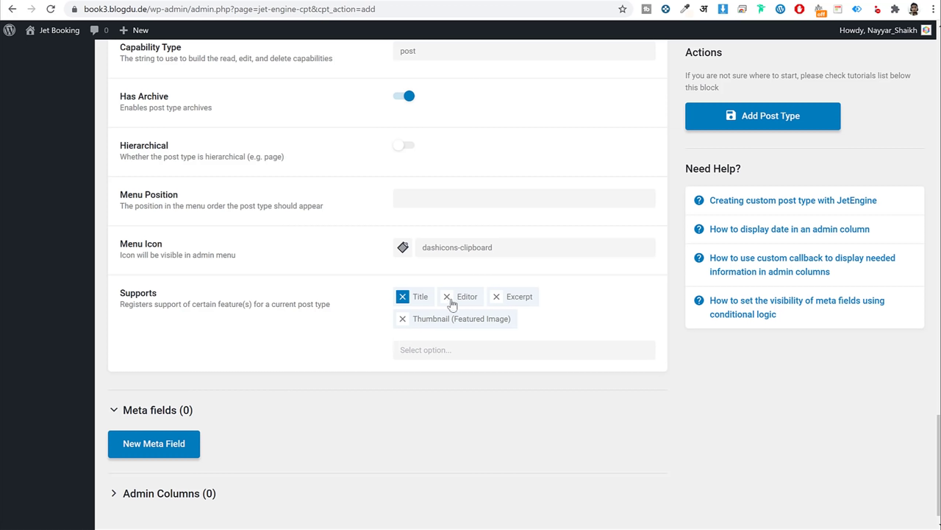
pyautogui.click(55, 31)
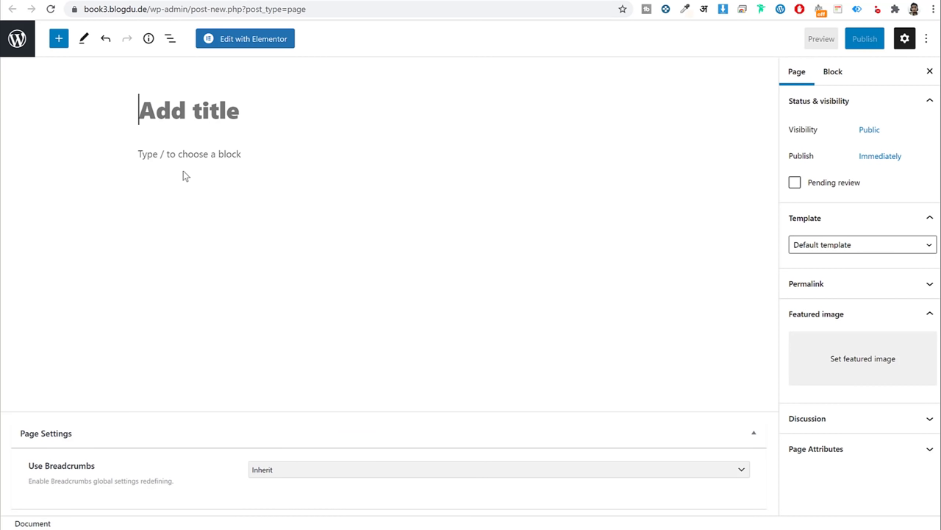
pyautogui.click(193, 218)
pyautogui.click(798, 71)
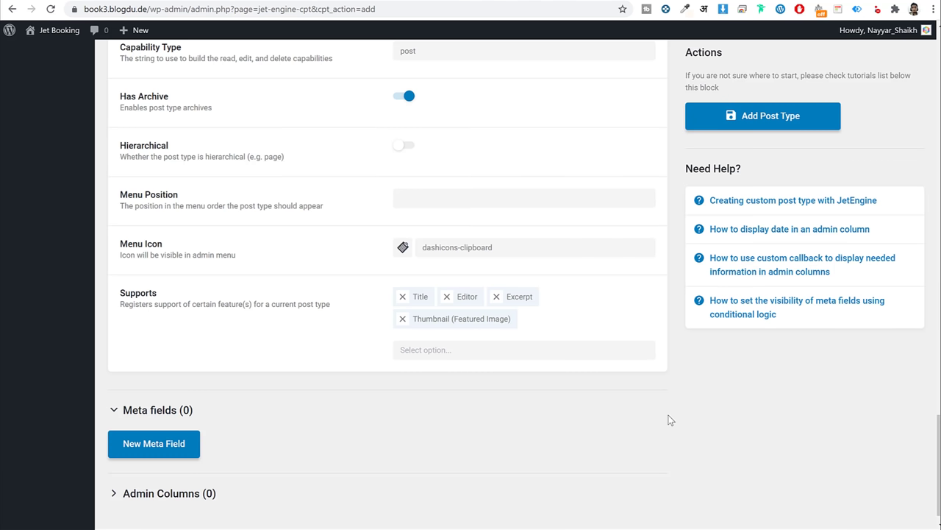
pyautogui.scroll(-1, 552, 414)
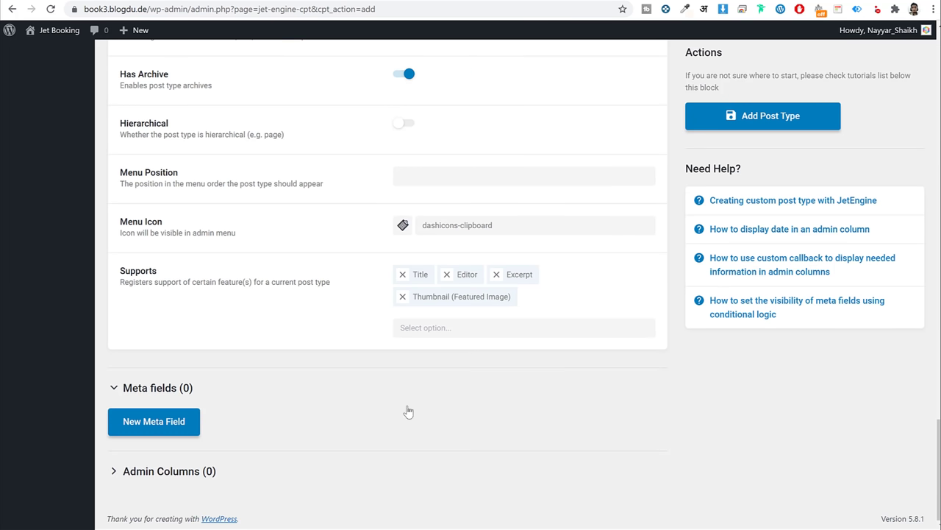
# Step: Add a first blank meta field to the new post type
pyautogui.click(167, 427)
pyautogui.scroll(-3, 370, 418)
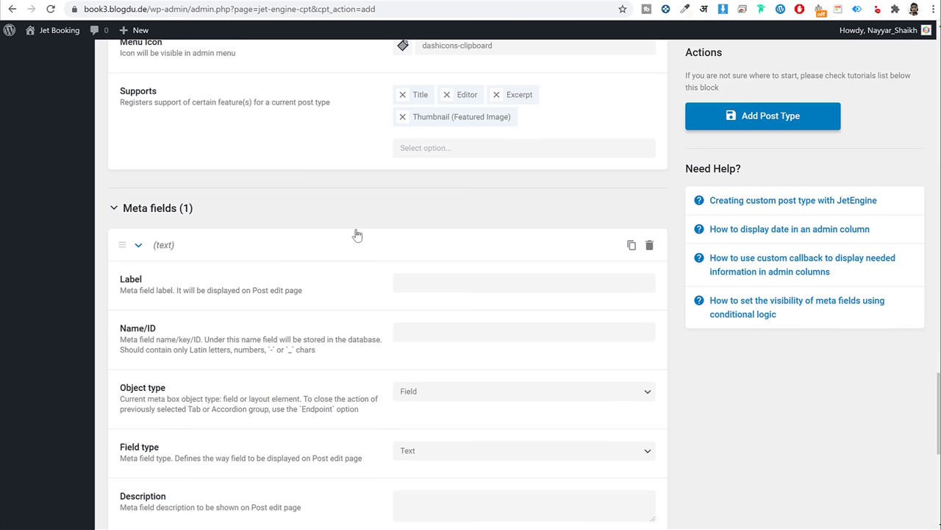
pyautogui.scroll(1, 437, 307)
pyautogui.scroll(-1, 437, 307)
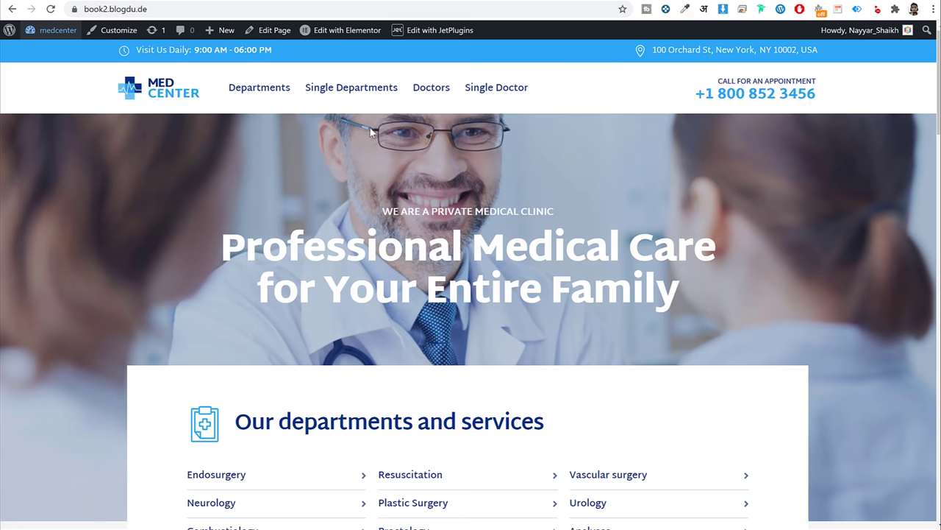
# Step: Review the MedCenter Single Departments page, highlighting the Resuscitation consultation heading and description
pyautogui.click(344, 87)
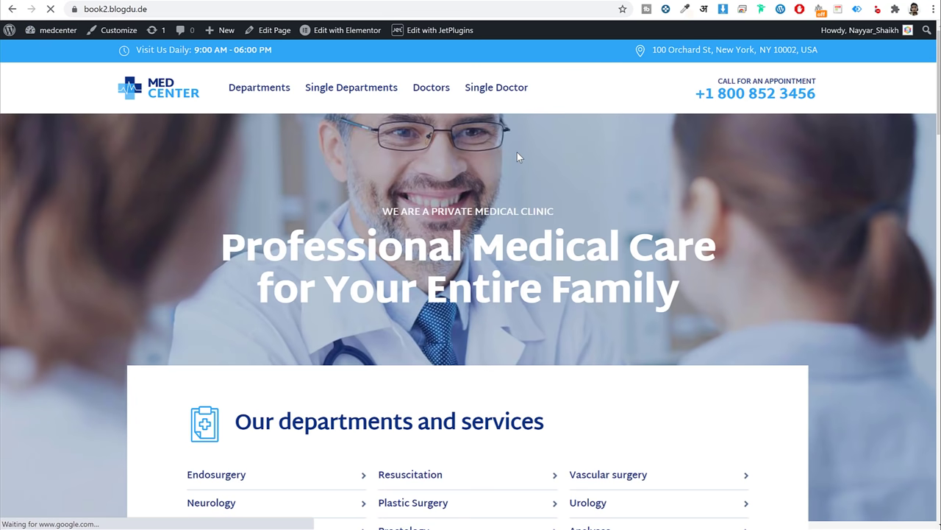
pyautogui.scroll(-3, 558, 199)
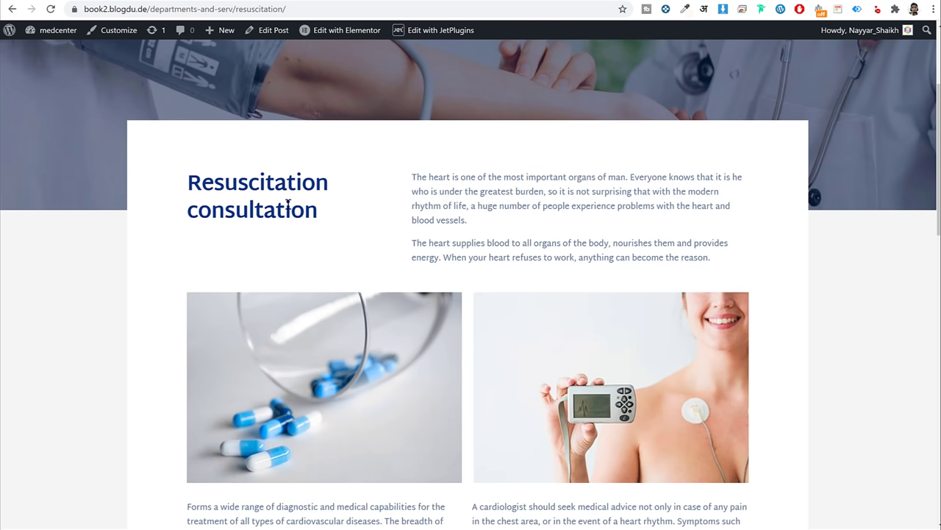
pyautogui.moveTo(182, 187); pyautogui.dragTo(338, 218)
pyautogui.click(326, 225)
pyautogui.click(207, 179)
pyautogui.click(339, 219)
pyautogui.moveTo(410, 179); pyautogui.dragTo(752, 270)
pyautogui.click(738, 263)
pyautogui.keyDown('shift'); pyautogui.click(533, 190); pyautogui.keyUp('shift')
pyautogui.scroll(-3, 532, 187)
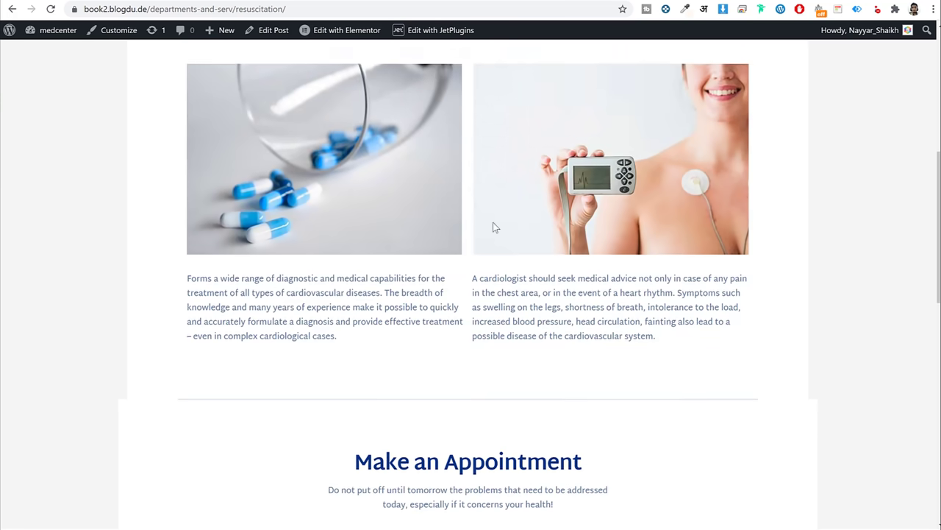
pyautogui.moveTo(233, 275); pyautogui.dragTo(603, 310)
pyautogui.click(594, 312)
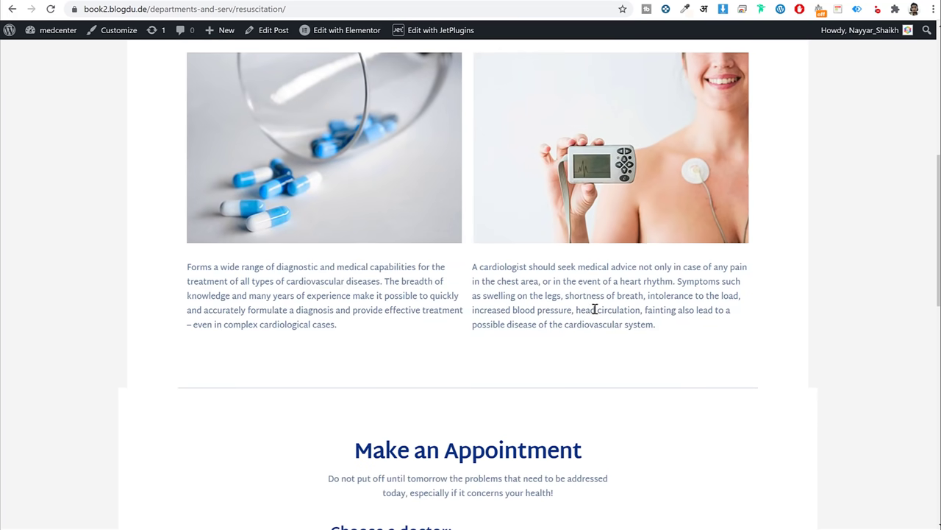
pyautogui.scroll(-2, 594, 310)
pyautogui.scroll(7, 596, 314)
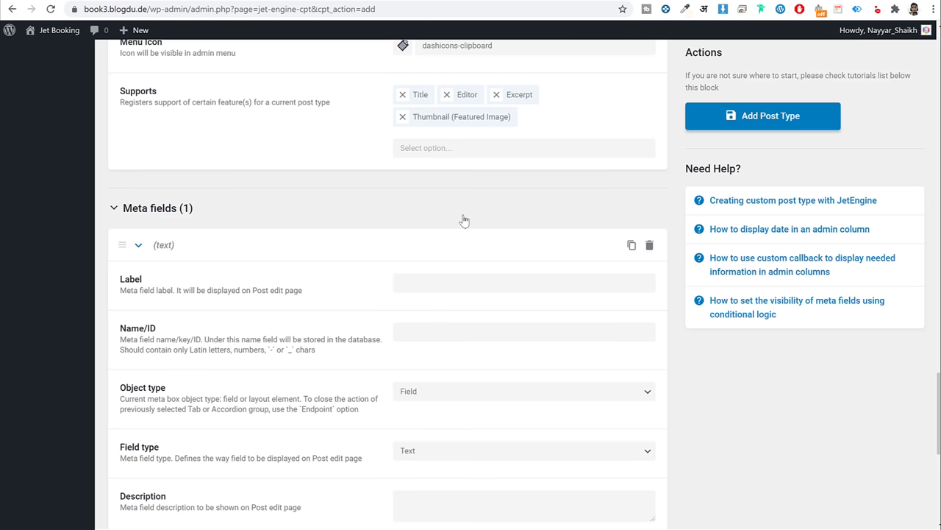
pyautogui.scroll(-2, 465, 221)
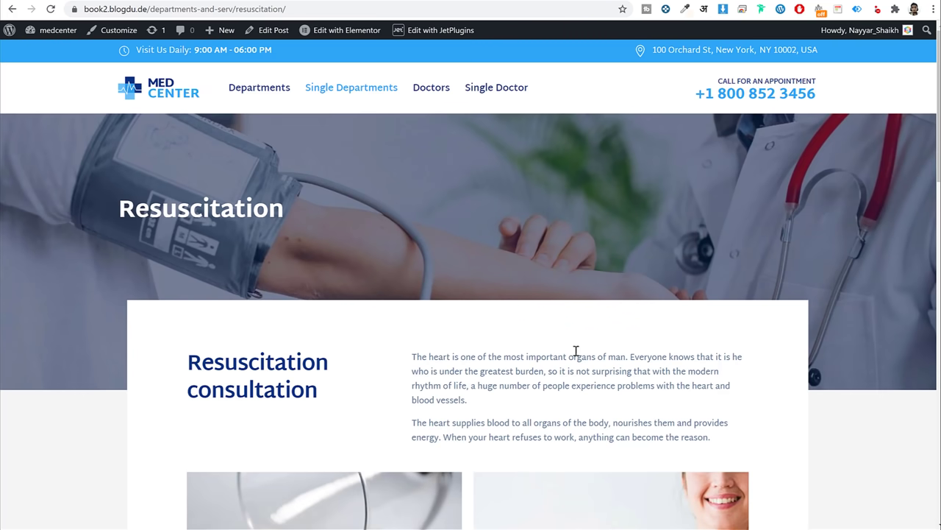
# Step: Browse the MedCenter Departments page, scrolling through the department cards
pyautogui.click(255, 91)
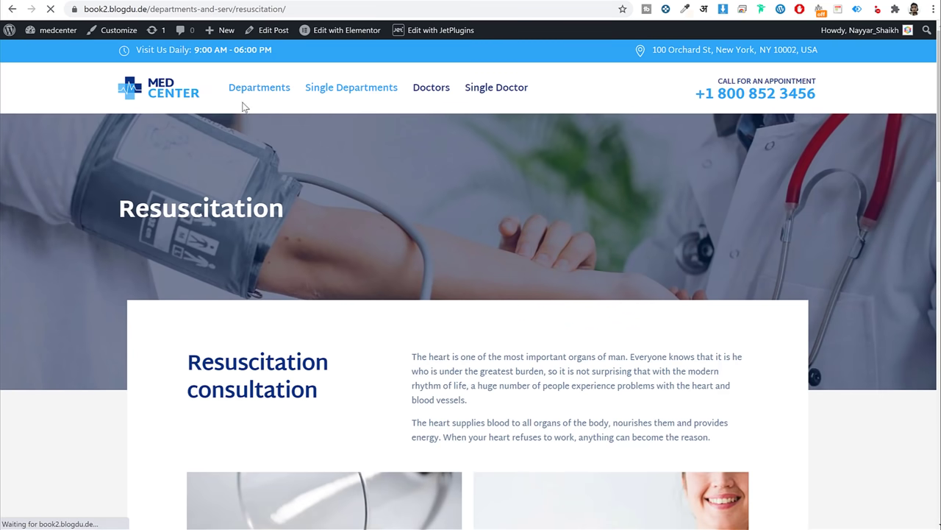
pyautogui.scroll(-3, 507, 205)
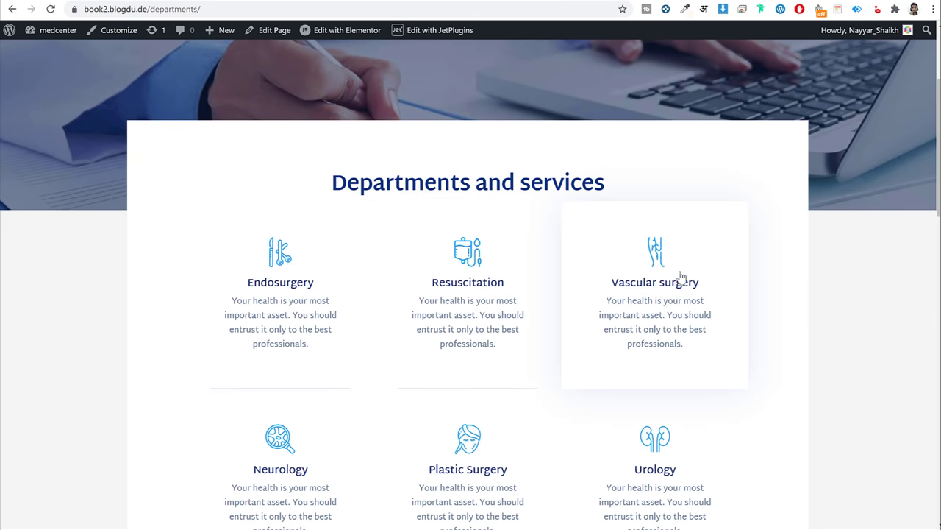
pyautogui.scroll(-3, 662, 261)
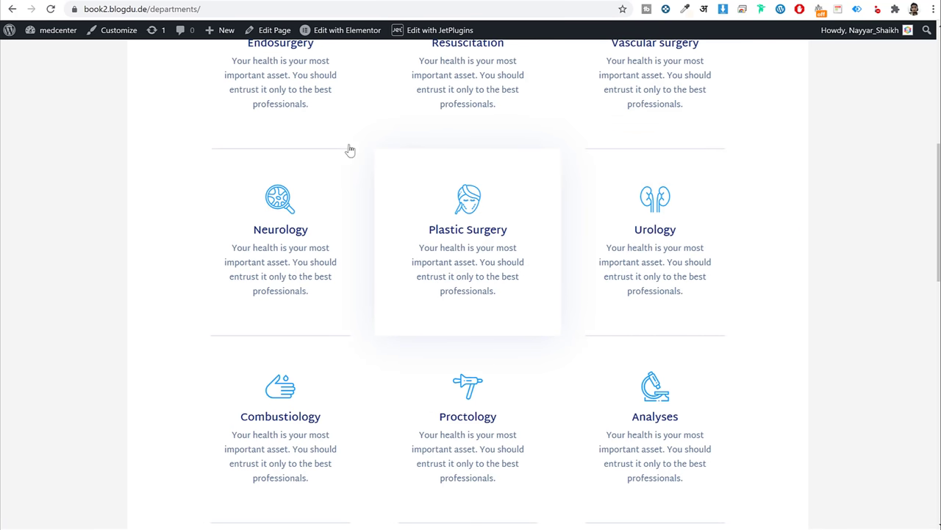
# Step: Label the meta field 'Icon' with name icon, type Media, and width 50%
pyautogui.click(265, 69)
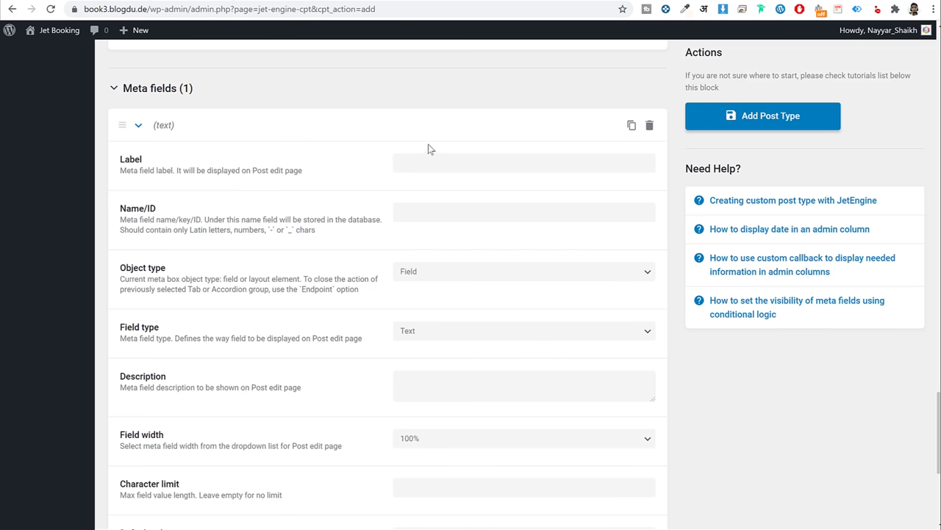
pyautogui.click(440, 167)
pyautogui.write('Icon')
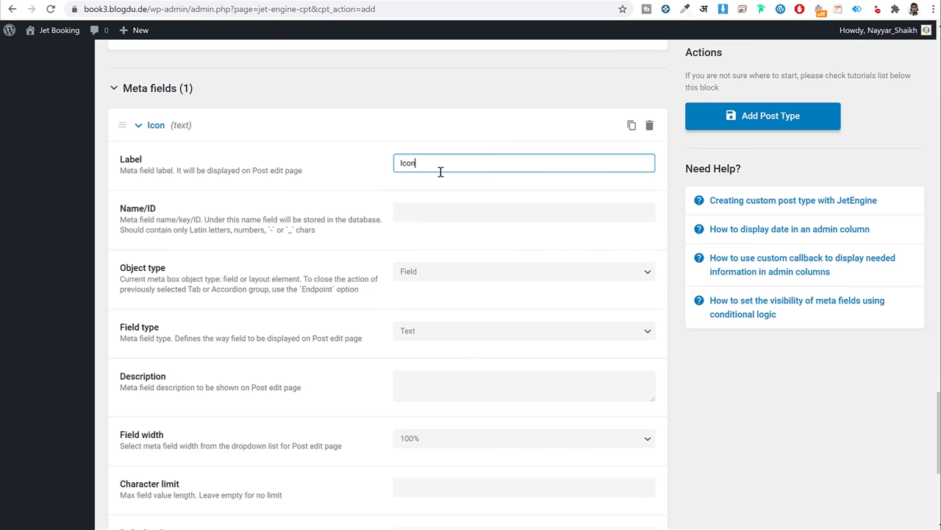
pyautogui.press('Tab')
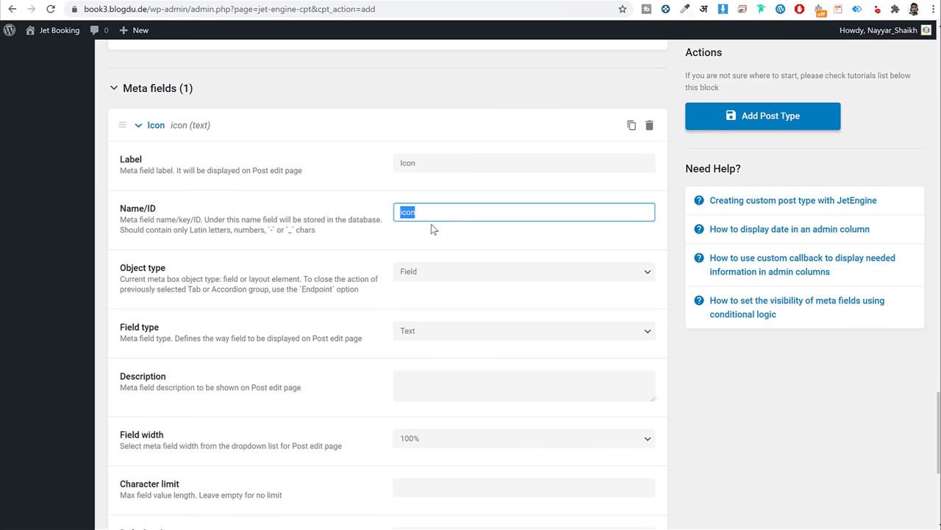
pyautogui.scroll(-2, 477, 243)
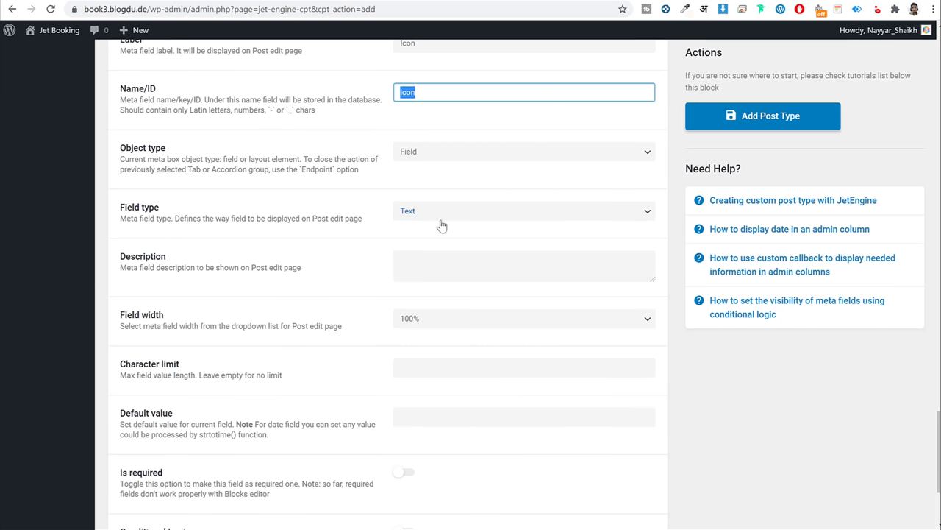
pyautogui.scroll(-1, 383, 232)
pyautogui.scroll(-2, 383, 233)
pyautogui.click(444, 93)
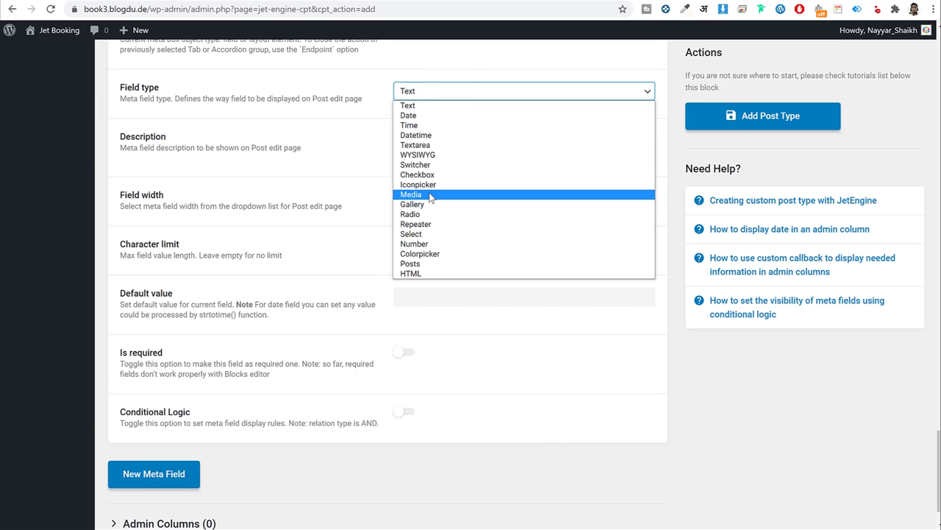
pyautogui.click(430, 196)
pyautogui.click(452, 317)
pyautogui.click(438, 359)
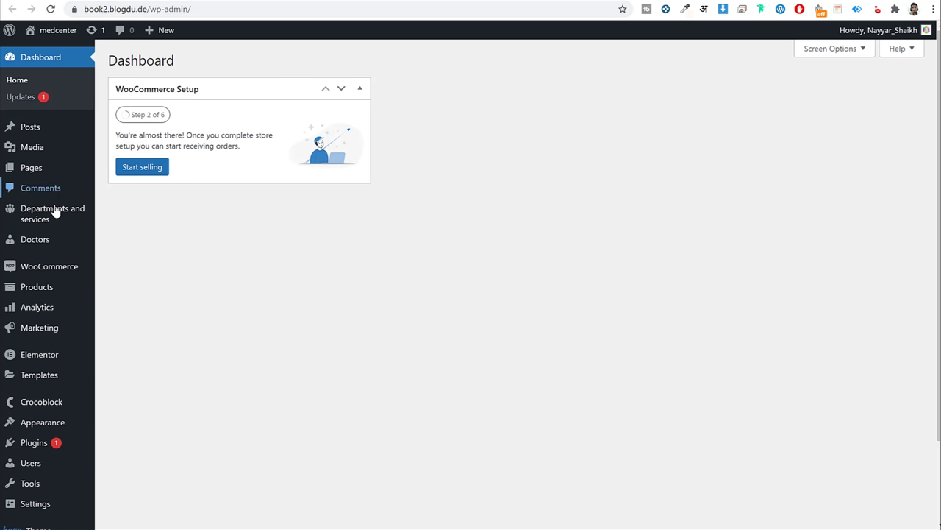
# Step: Open a new doctor post and look over its Specialty and E-mail fields
pyautogui.moveTo(54, 240)
pyautogui.click(122, 259)
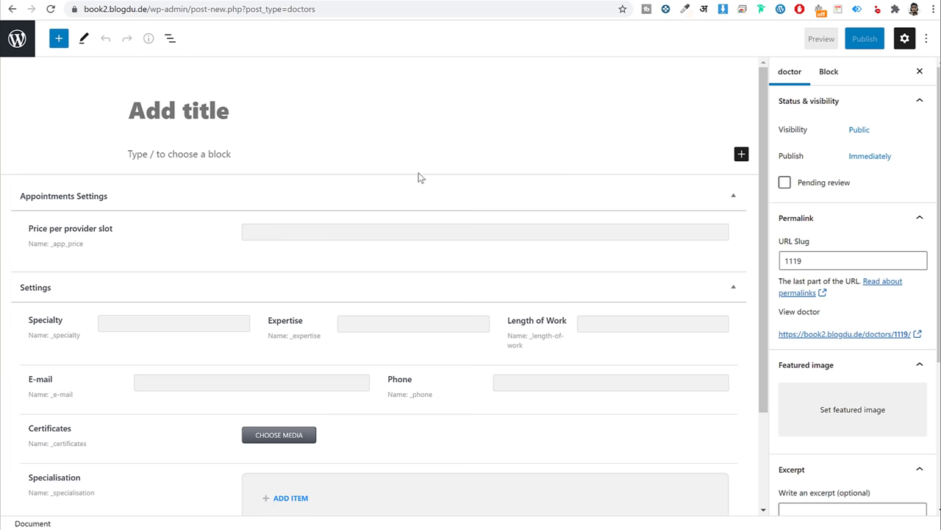
pyautogui.scroll(-2, 360, 229)
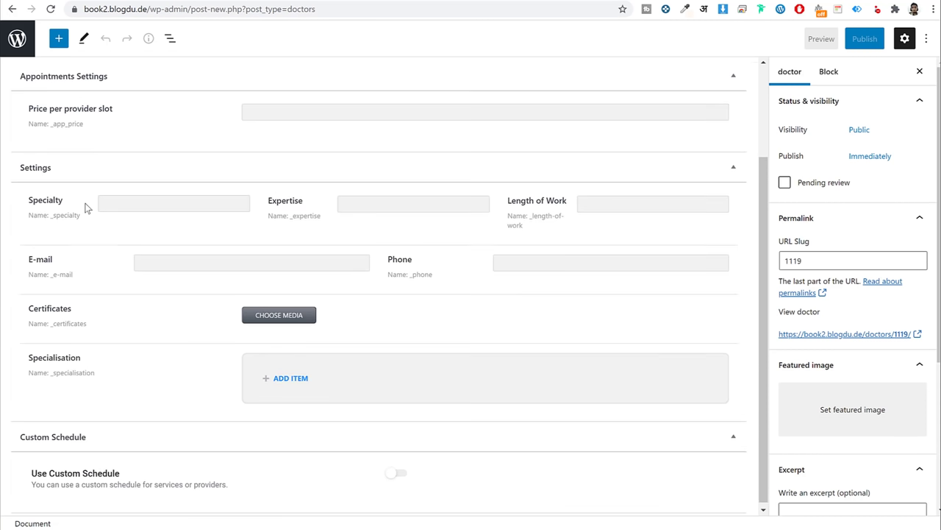
pyautogui.moveTo(66, 198); pyautogui.dragTo(20, 199)
pyautogui.moveTo(57, 263); pyautogui.dragTo(32, 260)
# Step: Start a new department post and review its Capacity, consultation and Icon field labels
pyautogui.hotkey('alt', 'Left')
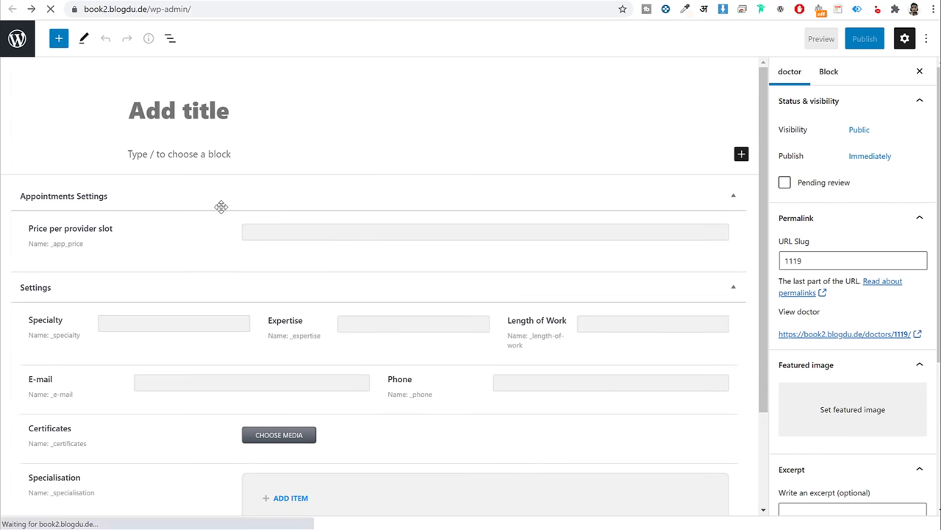
pyautogui.moveTo(57, 219)
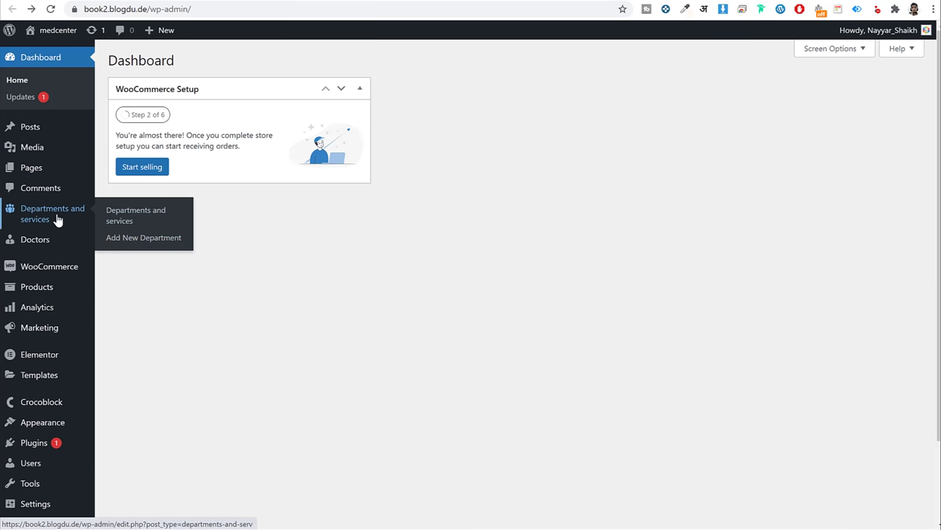
pyautogui.click(131, 241)
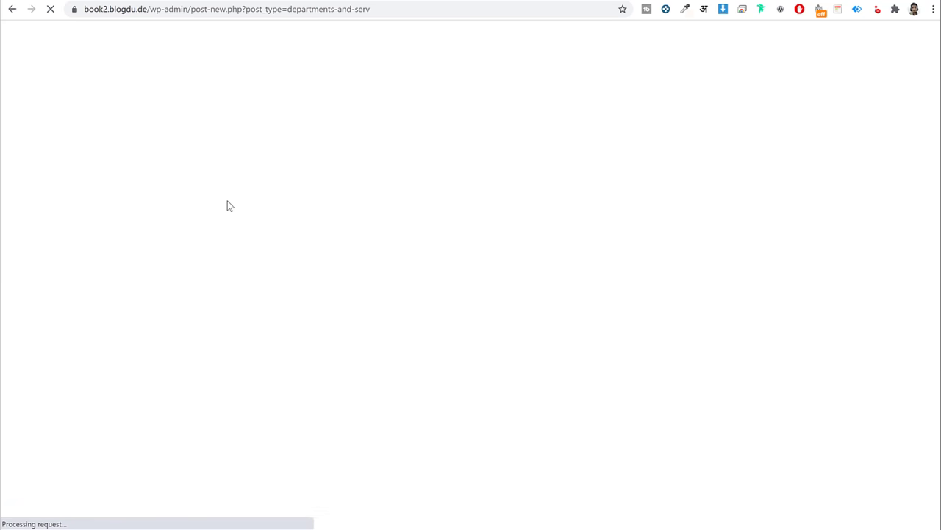
pyautogui.scroll(-2, 271, 177)
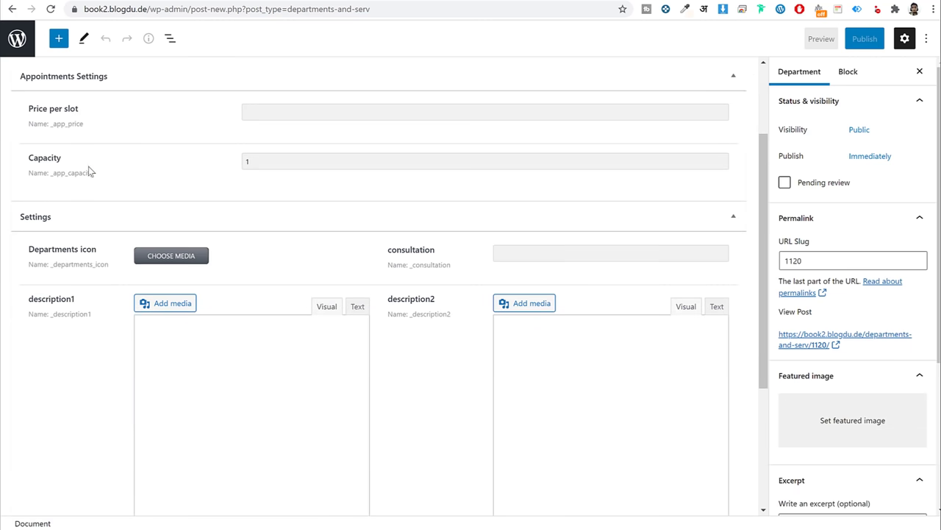
pyautogui.doubleClick(42, 161)
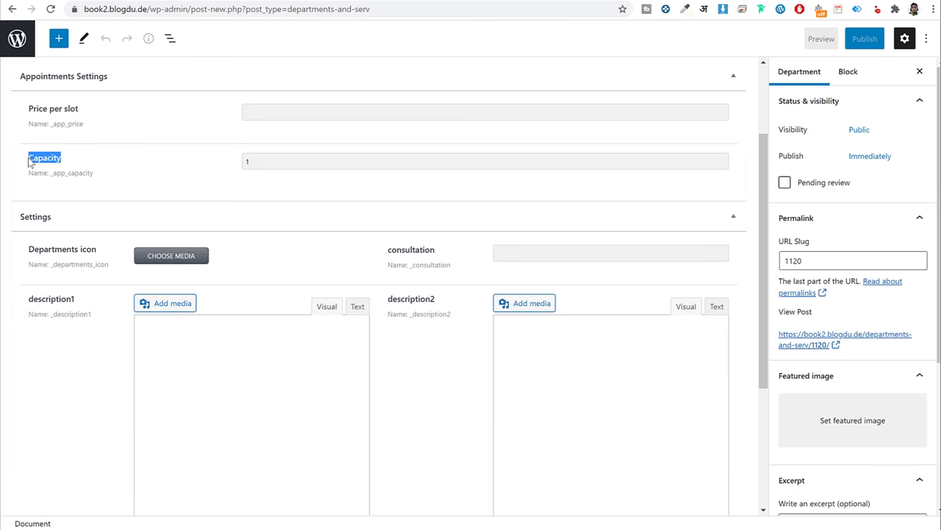
pyautogui.click(44, 249)
pyautogui.tripleClick(44, 249)
pyautogui.doubleClick(431, 251)
pyautogui.click(445, 247)
pyautogui.moveTo(106, 253); pyautogui.dragTo(28, 251)
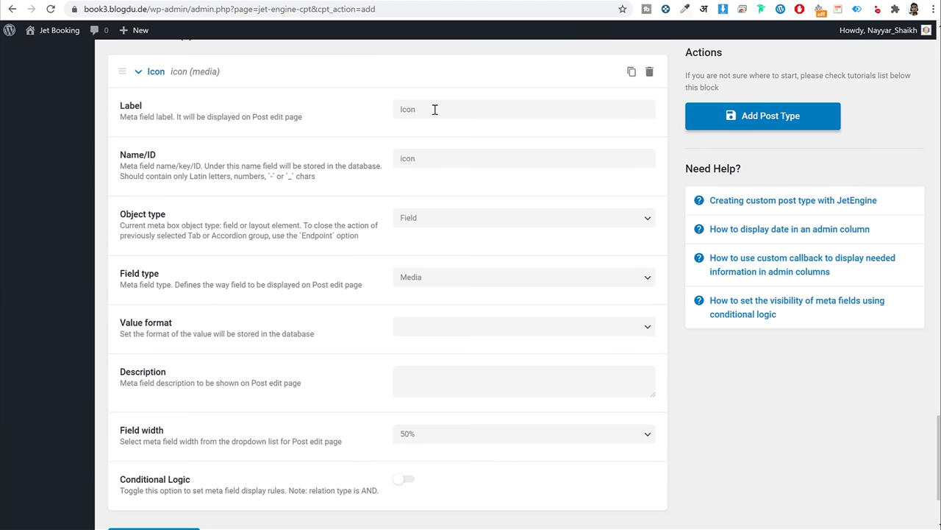
pyautogui.doubleClick(435, 110)
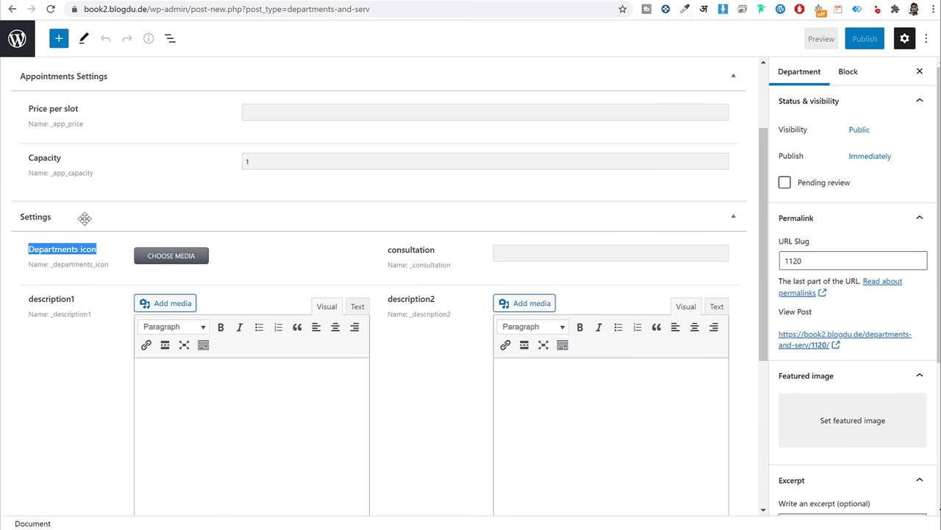
# Step: Collapse and re-expand the department's Settings panel and re-examine the Departments icon label and key
pyautogui.click(84, 216)
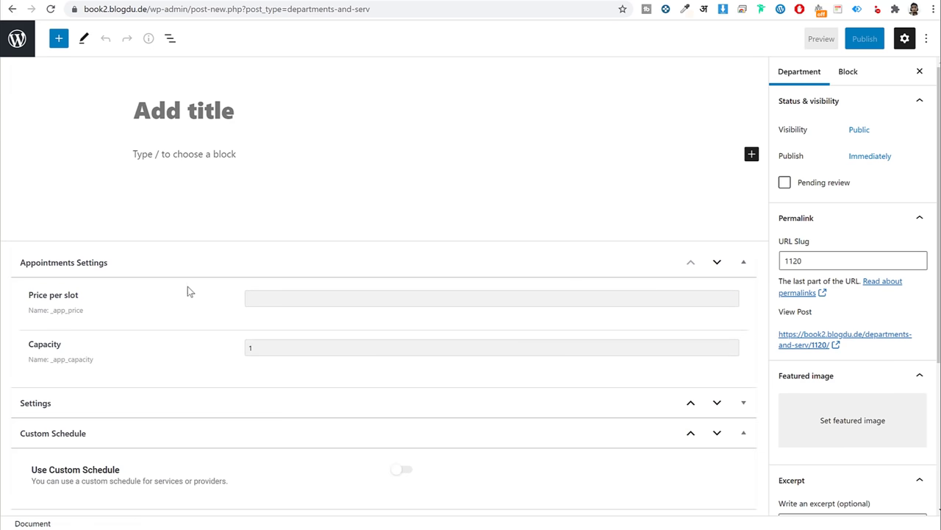
pyautogui.click(189, 402)
pyautogui.scroll(-4, 263, 361)
pyautogui.click(73, 244)
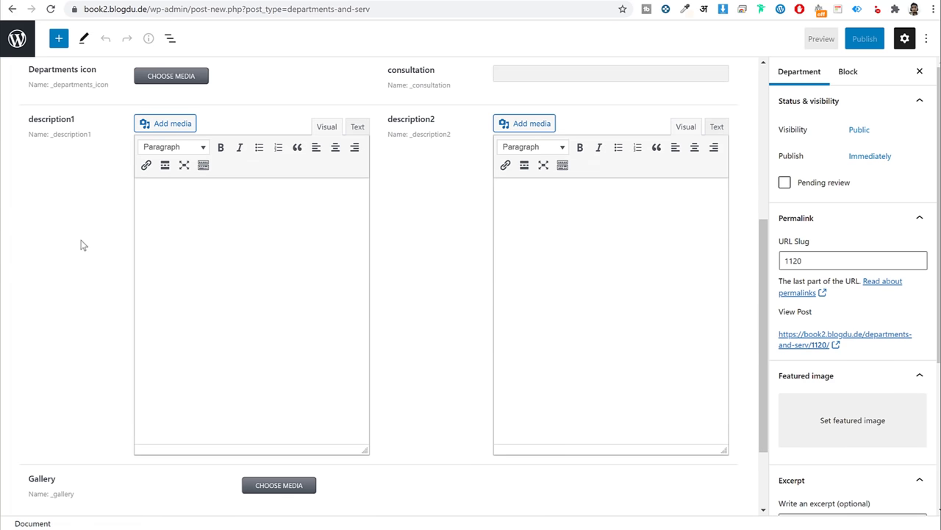
pyautogui.scroll(2, 97, 247)
pyautogui.moveTo(26, 189); pyautogui.dragTo(118, 206)
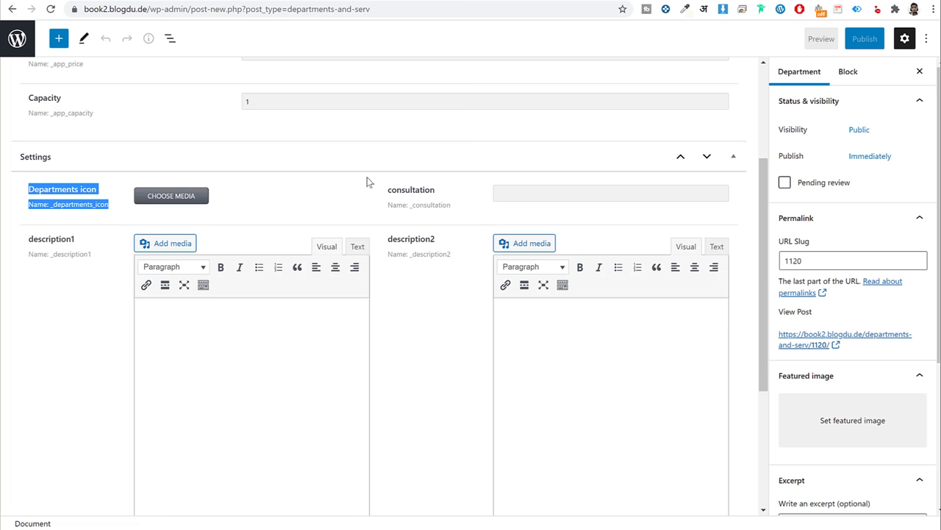
pyautogui.moveTo(25, 189); pyautogui.dragTo(111, 193)
pyautogui.moveTo(353, 193); pyautogui.dragTo(401, 191)
pyautogui.scroll(-2, 515, 184)
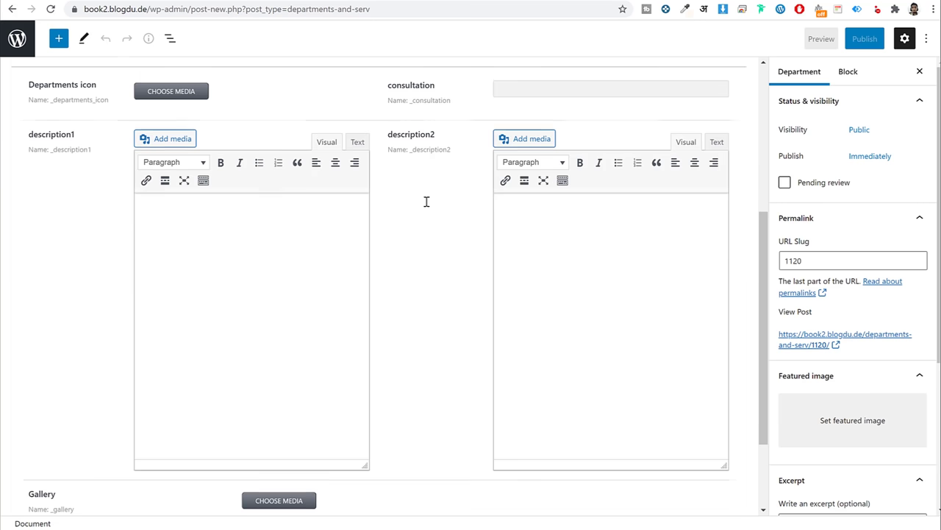
pyautogui.moveTo(86, 119); pyautogui.dragTo(24, 122)
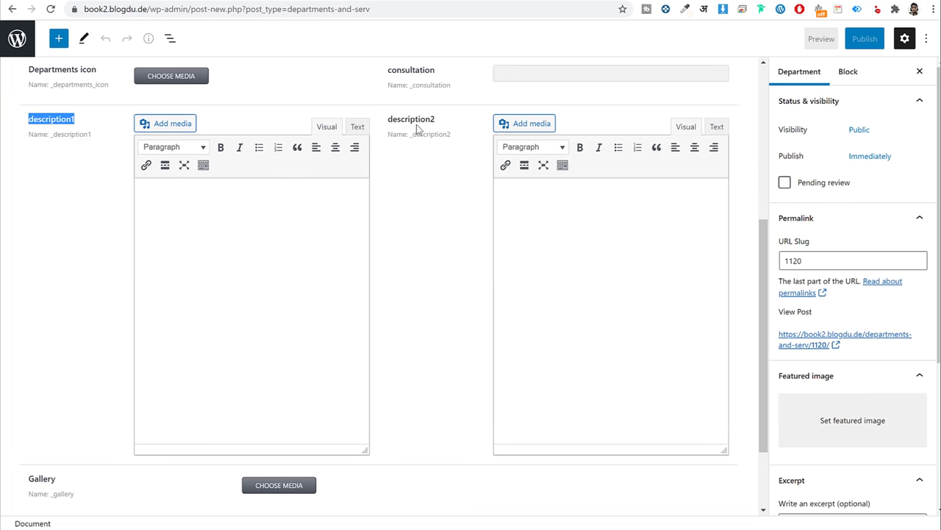
pyautogui.scroll(-2, 545, 209)
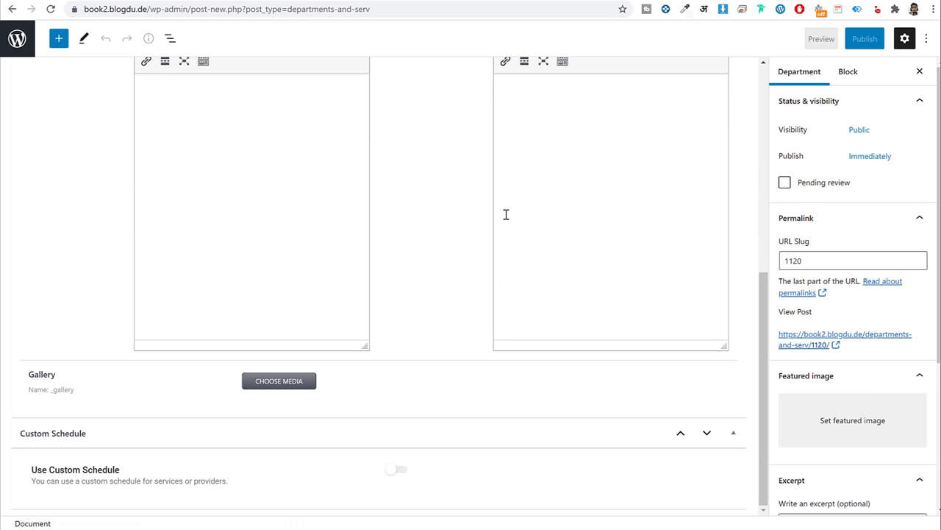
# Step: Return to a new doctor post and review the Specialty and Expertise labels and keys
pyautogui.hotkey('alt', 'Left')
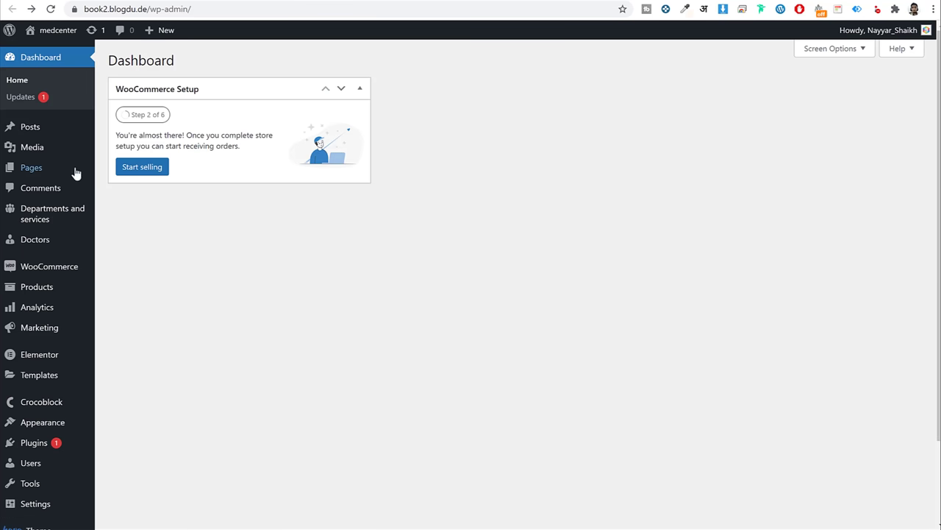
pyautogui.moveTo(69, 242)
pyautogui.click(159, 262)
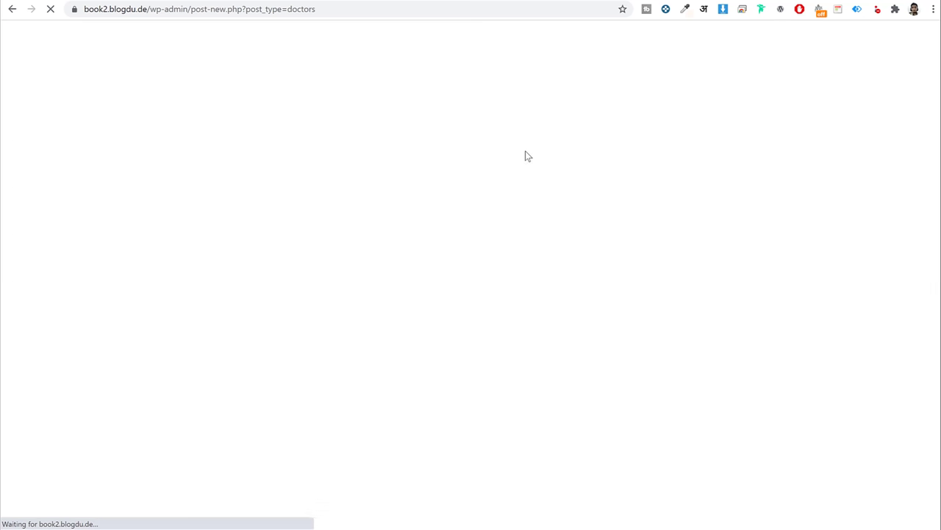
pyautogui.scroll(-3, 530, 151)
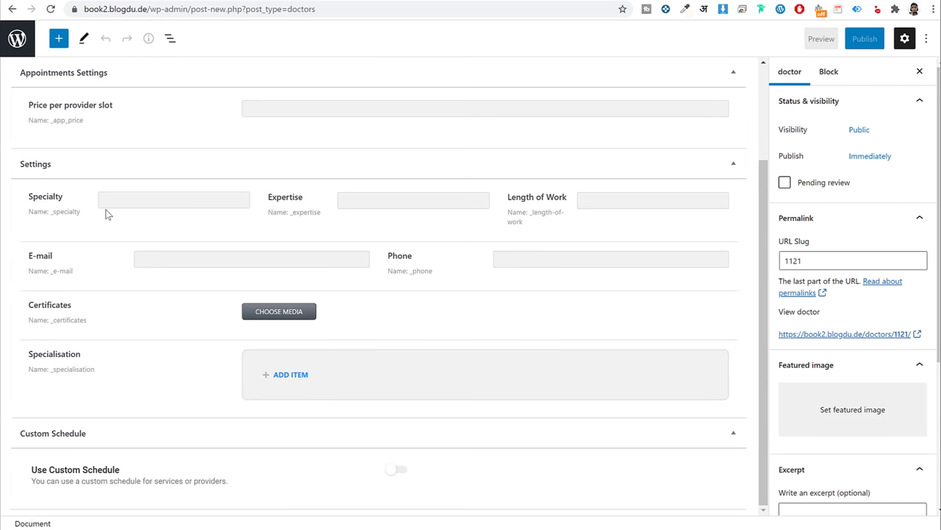
pyautogui.moveTo(54, 203); pyautogui.dragTo(77, 214)
pyautogui.click(77, 214)
pyautogui.moveTo(24, 190); pyautogui.dragTo(128, 202)
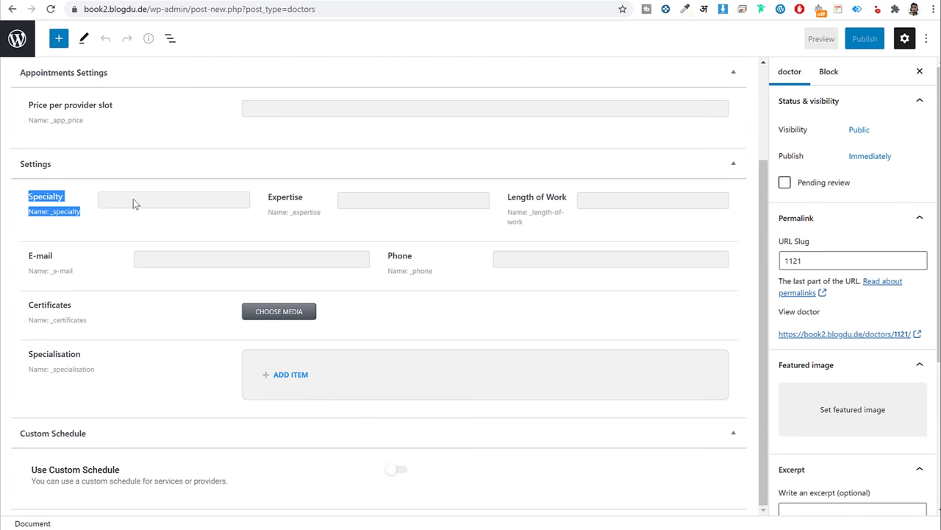
pyautogui.moveTo(269, 193); pyautogui.dragTo(355, 214)
pyautogui.click(528, 203)
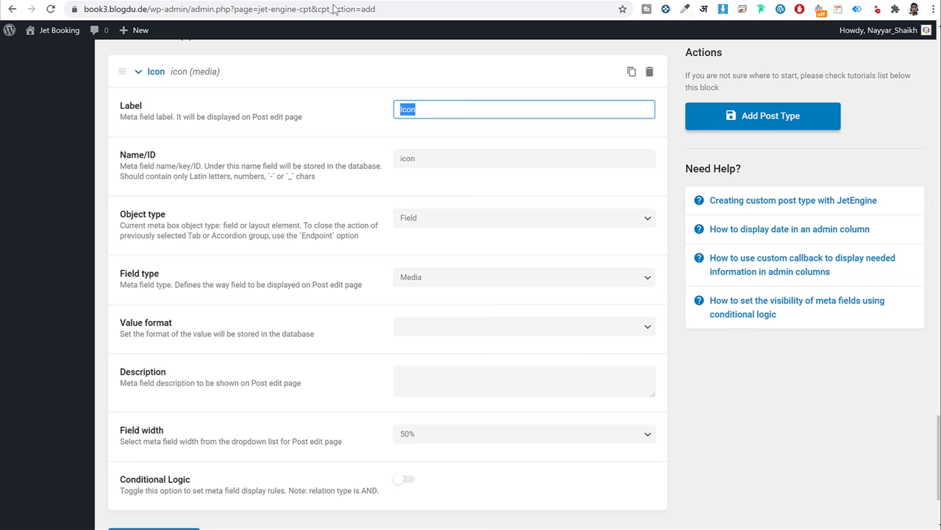
# Step: Collapse the Icon meta field's settings
pyautogui.scroll(-2, 593, 267)
pyautogui.scroll(2, 485, 301)
pyautogui.scroll(-2, 484, 302)
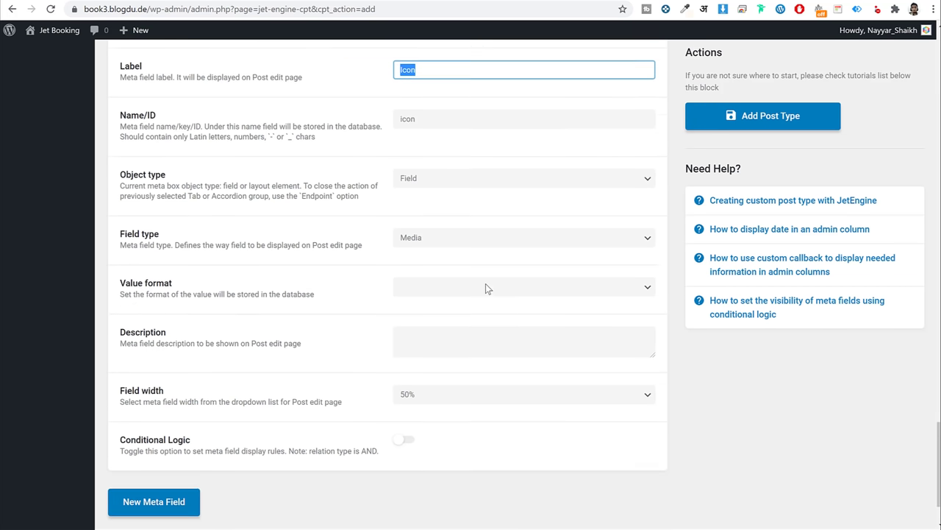
pyautogui.scroll(2, 475, 321)
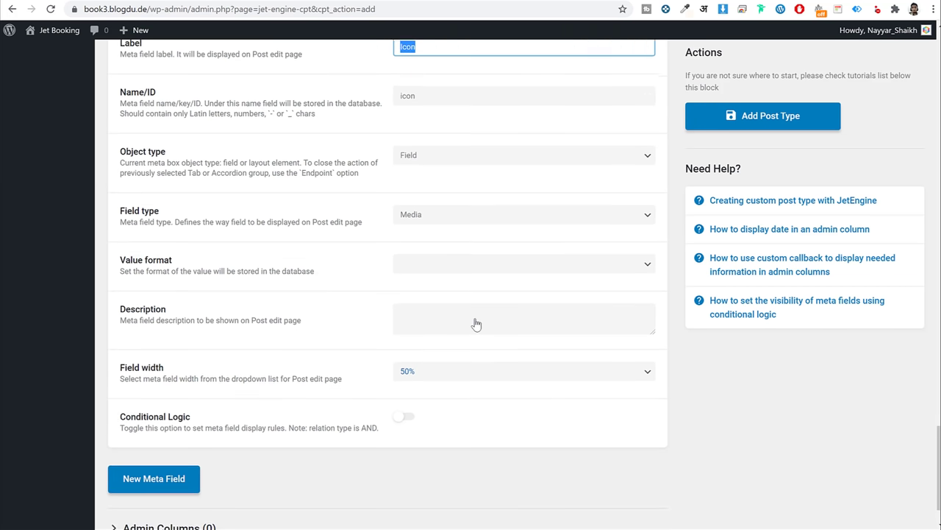
pyautogui.doubleClick(409, 109)
pyautogui.click(292, 68)
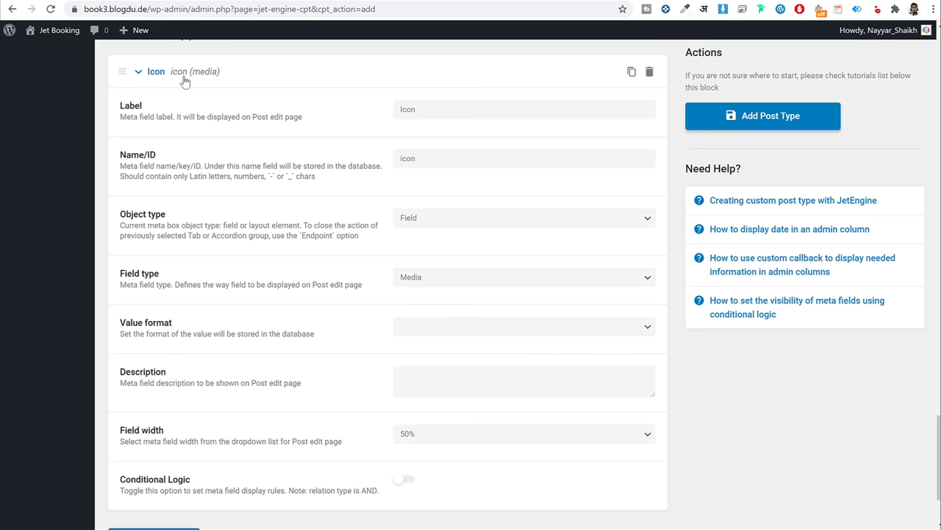
pyautogui.click(184, 74)
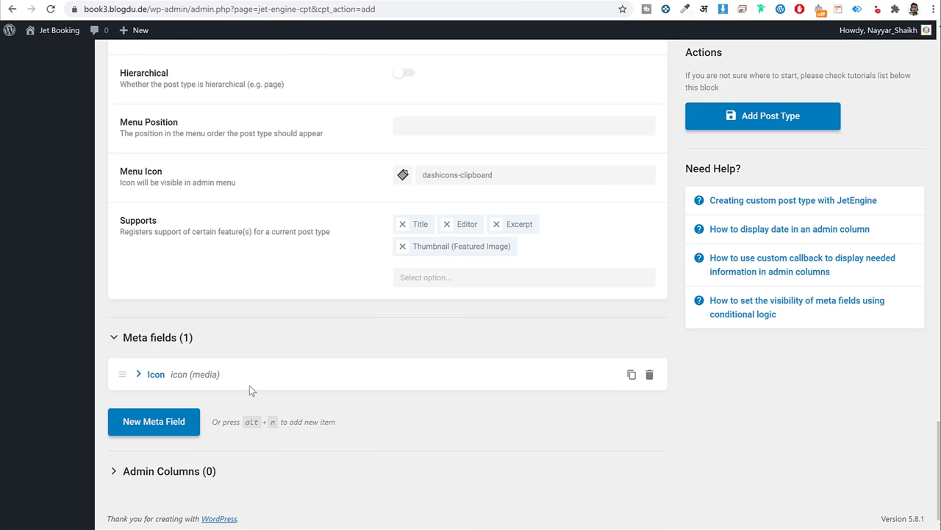
# Step: Add a new meta field labelled 'Consultation'
pyautogui.click(135, 430)
pyautogui.scroll(-3, 439, 294)
pyautogui.click(435, 226)
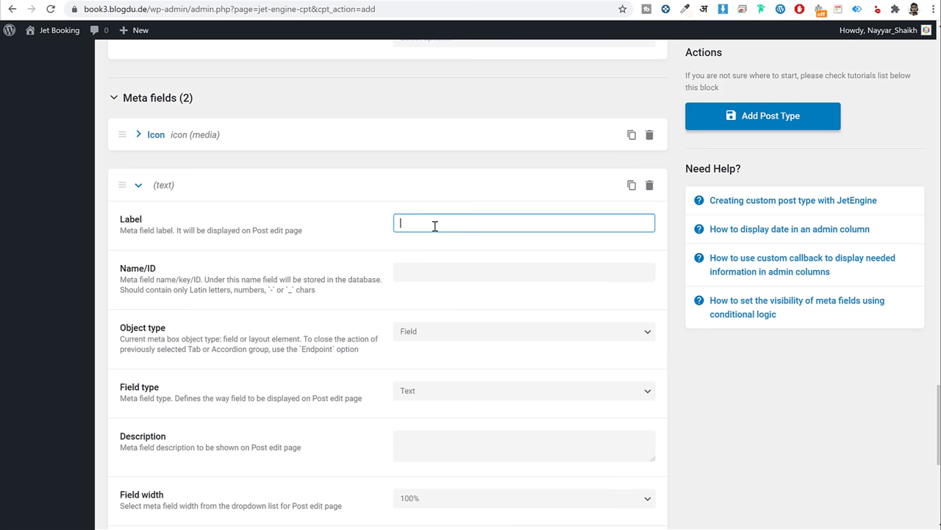
pyautogui.write('Consultation')
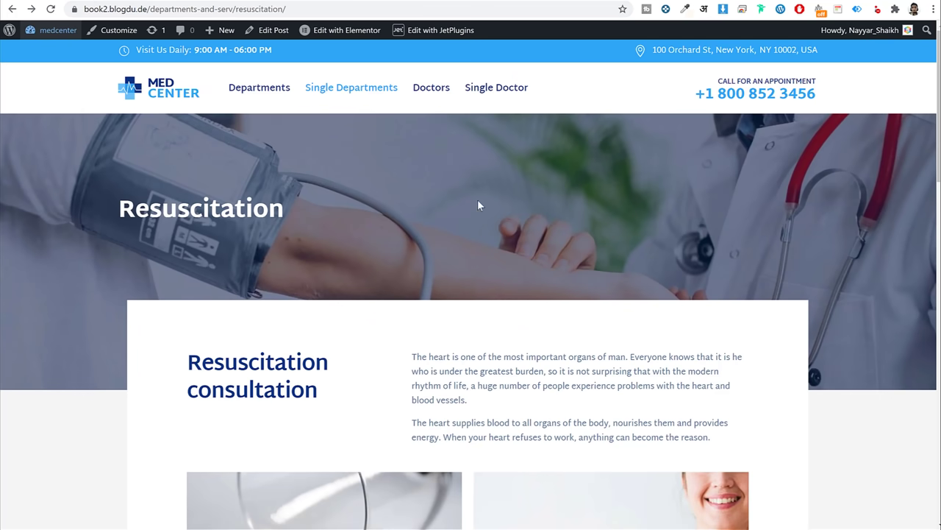
pyautogui.scroll(-2, 505, 234)
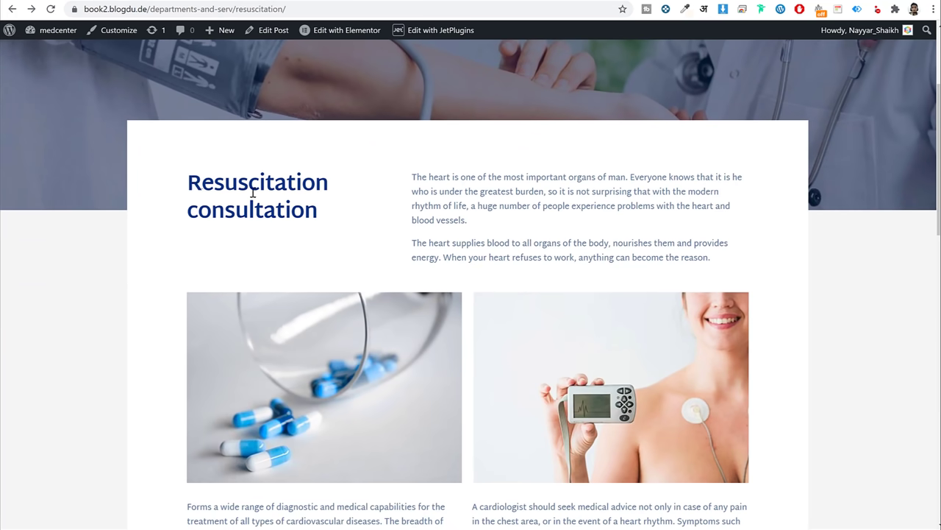
pyautogui.tripleClick(237, 184)
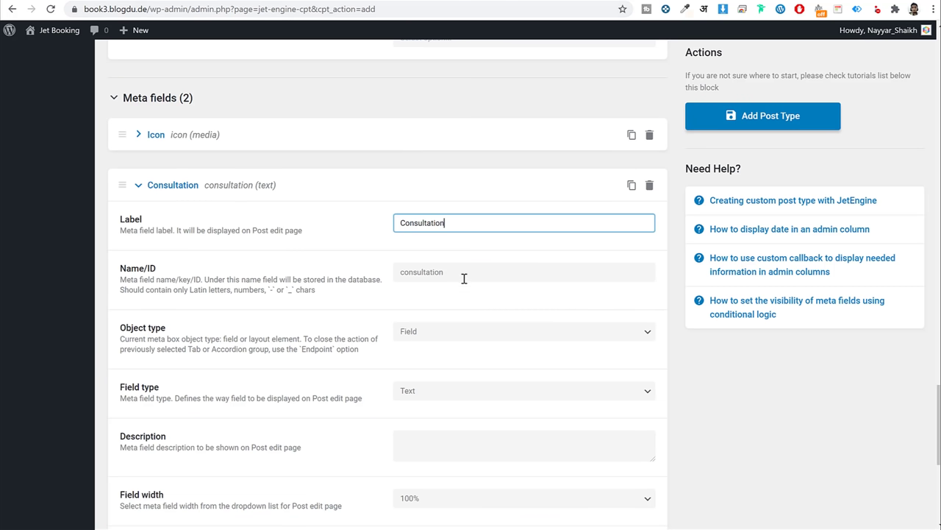
pyautogui.press('Tab')
pyautogui.press('Tab')
# Step: Set the Consultation field width to 50% and collapse it
pyautogui.scroll(-2, 471, 276)
pyautogui.scroll(-2, 486, 263)
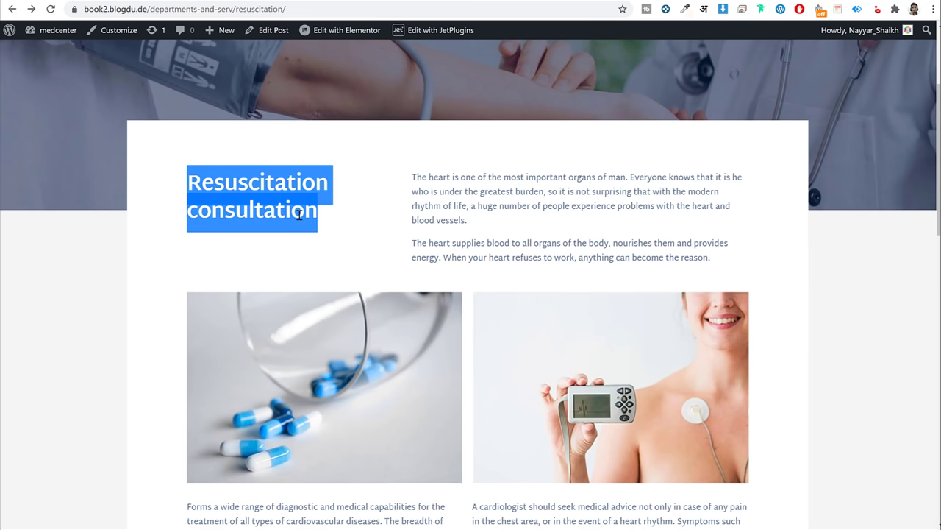
pyautogui.click(346, 231)
pyautogui.tripleClick(203, 172)
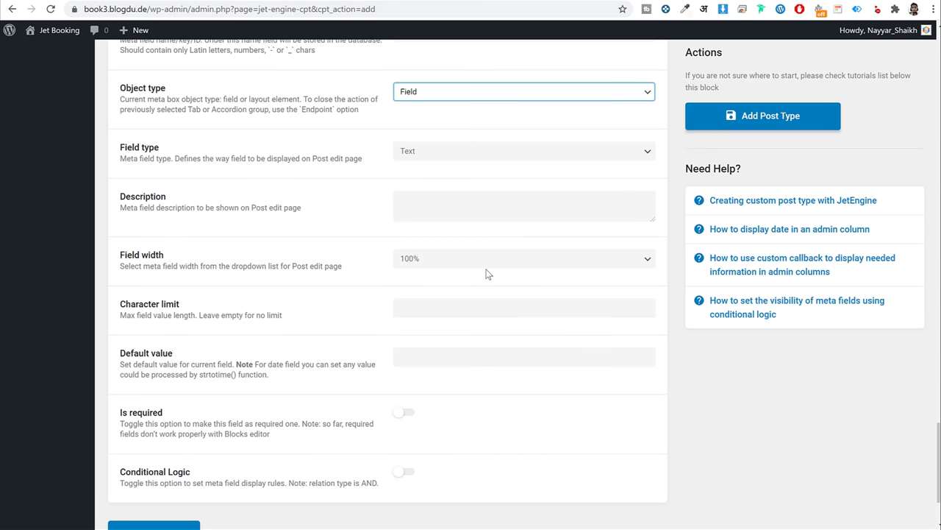
pyautogui.click(486, 261)
pyautogui.click(462, 300)
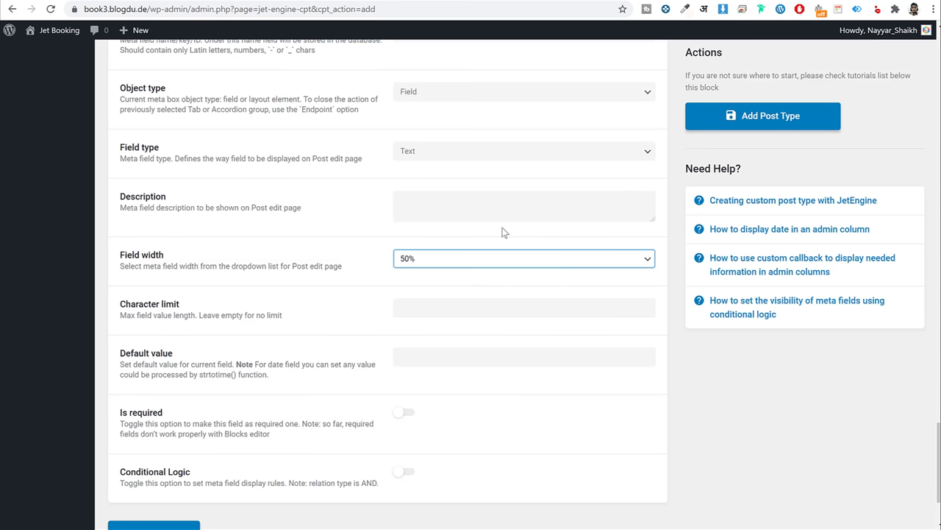
pyautogui.scroll(-2, 324, 409)
pyautogui.scroll(4, 324, 398)
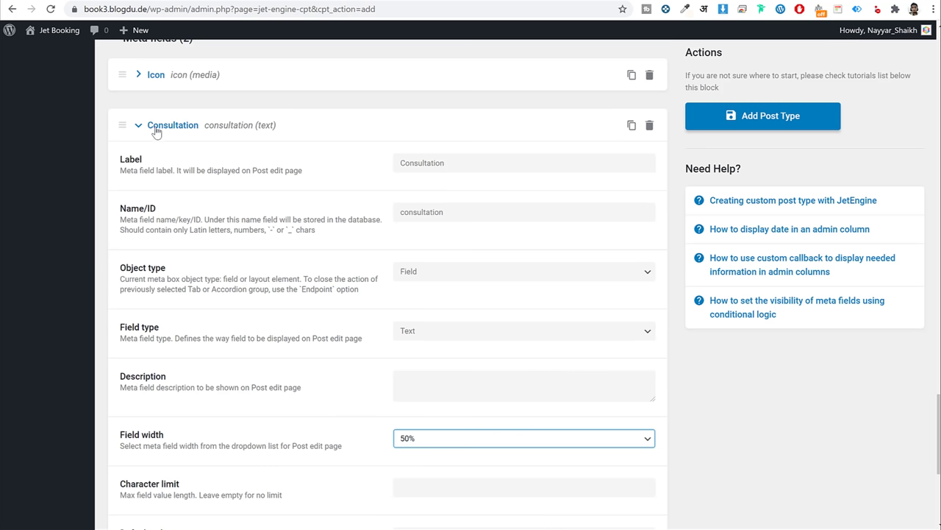
pyautogui.click(155, 128)
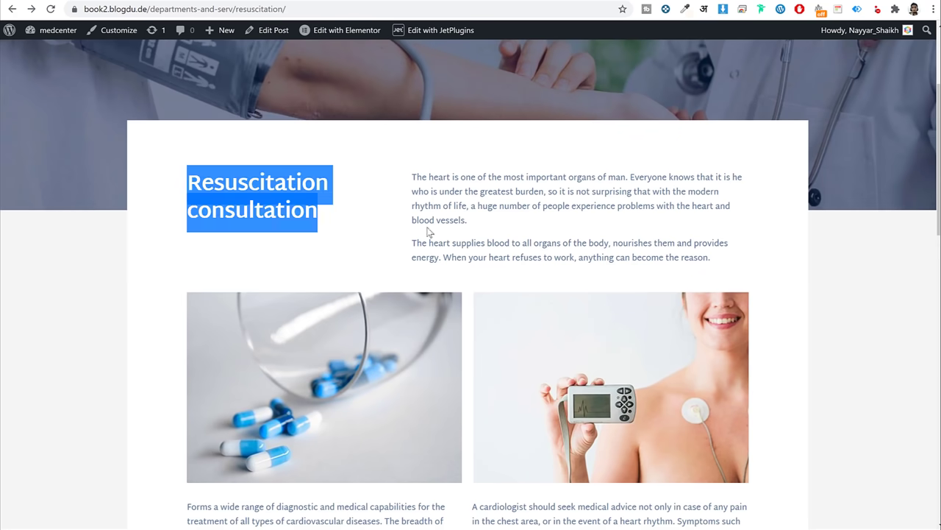
# Step: Read through the reference page's heading and description paragraphs
pyautogui.moveTo(411, 176); pyautogui.dragTo(725, 267)
pyautogui.click(723, 268)
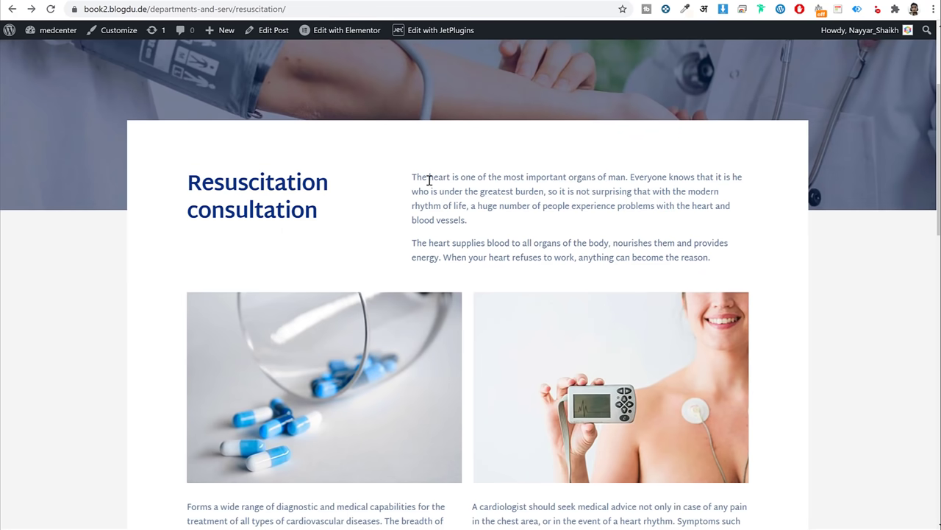
pyautogui.moveTo(413, 178); pyautogui.dragTo(491, 177)
pyautogui.click(718, 248)
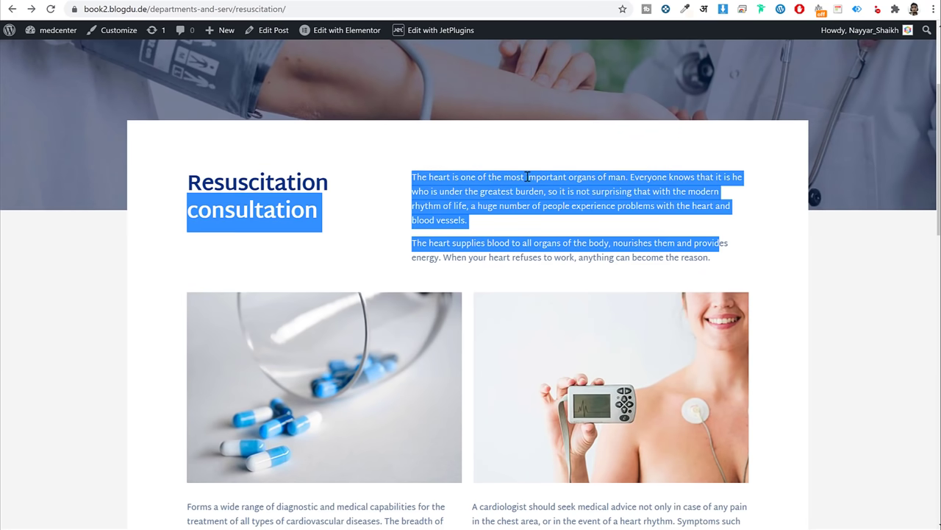
pyautogui.scroll(-3, 539, 213)
pyautogui.moveTo(185, 274); pyautogui.dragTo(656, 325)
pyautogui.click(382, 300)
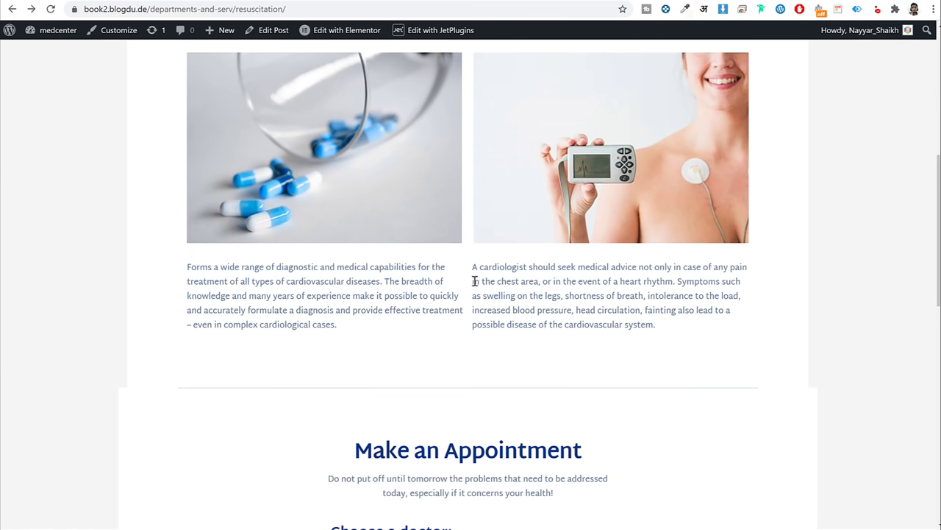
pyautogui.scroll(3, 501, 294)
pyautogui.moveTo(405, 180); pyautogui.dragTo(676, 250)
pyautogui.click(597, 240)
pyautogui.tripleClick(595, 253)
pyautogui.scroll(-3, 361, 353)
pyautogui.moveTo(212, 269); pyautogui.dragTo(641, 308)
pyautogui.click(641, 307)
# Step: Add a third meta field, 'Description1', with the WYSIWYG field type
pyautogui.click(219, 3)
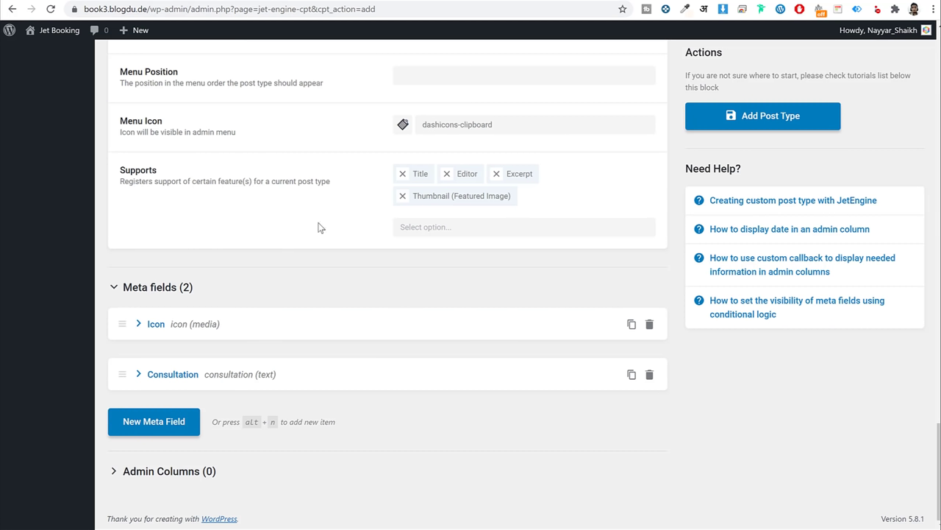
pyautogui.click(173, 425)
pyautogui.scroll(-1, 451, 368)
pyautogui.scroll(-2, 451, 368)
pyautogui.click(463, 216)
pyautogui.write('Desc')
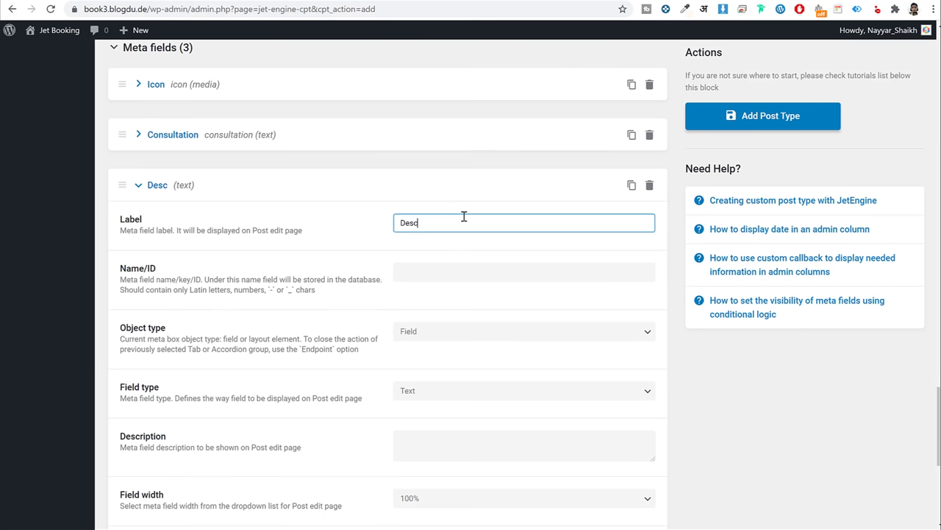
pyautogui.write('ription1')
pyautogui.press('Tab')
pyautogui.press('Tab')
pyautogui.scroll(-2, 145, 281)
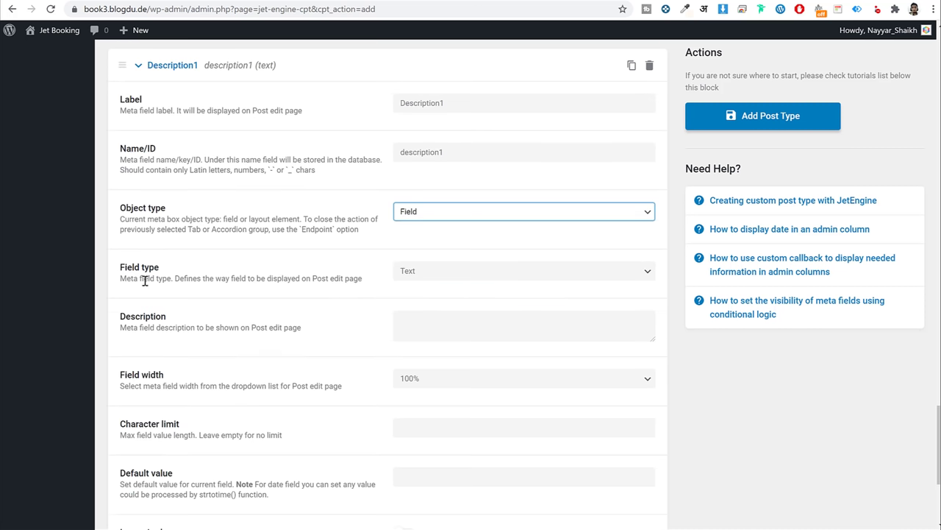
pyautogui.click(450, 274)
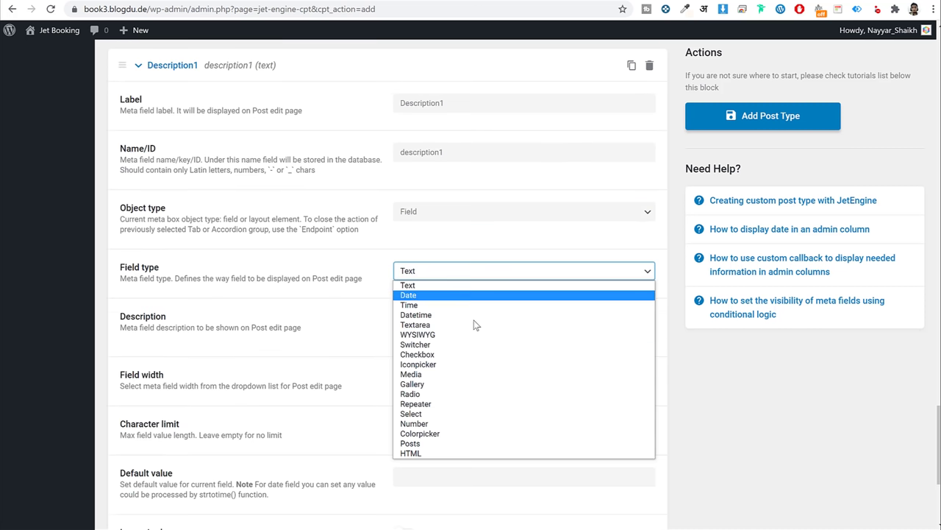
pyautogui.click(434, 335)
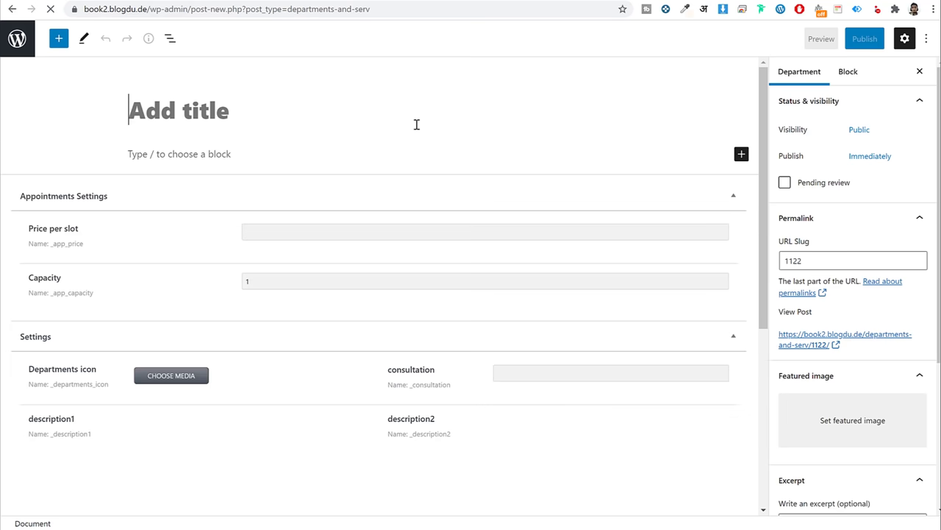
# Step: Check the consultation and description1 editors, then set Description1's width to 50%
pyautogui.scroll(-5, 390, 220)
pyautogui.click(534, 132)
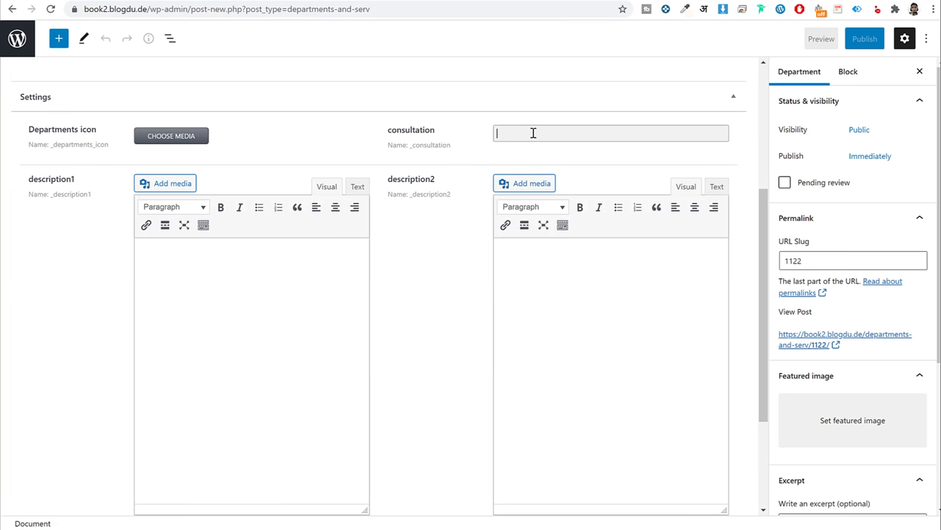
pyautogui.scroll(-1, 215, 199)
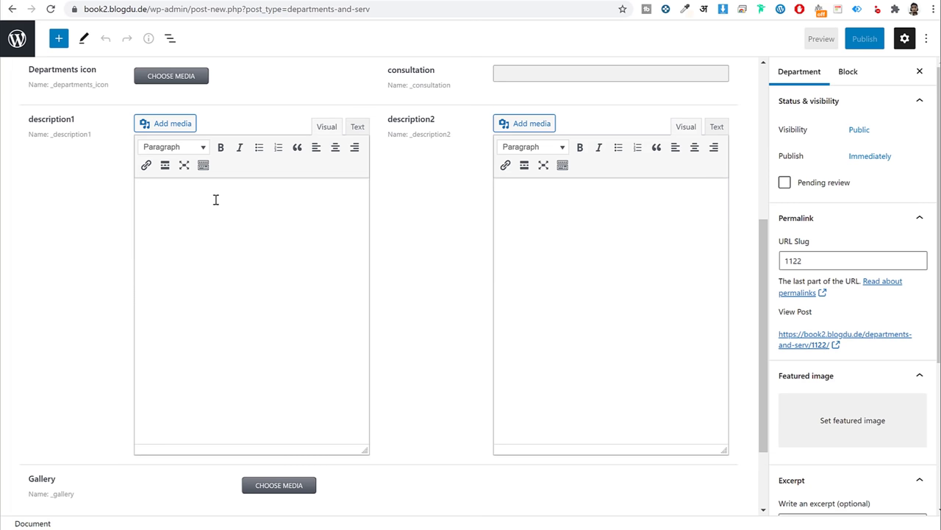
pyautogui.click(209, 228)
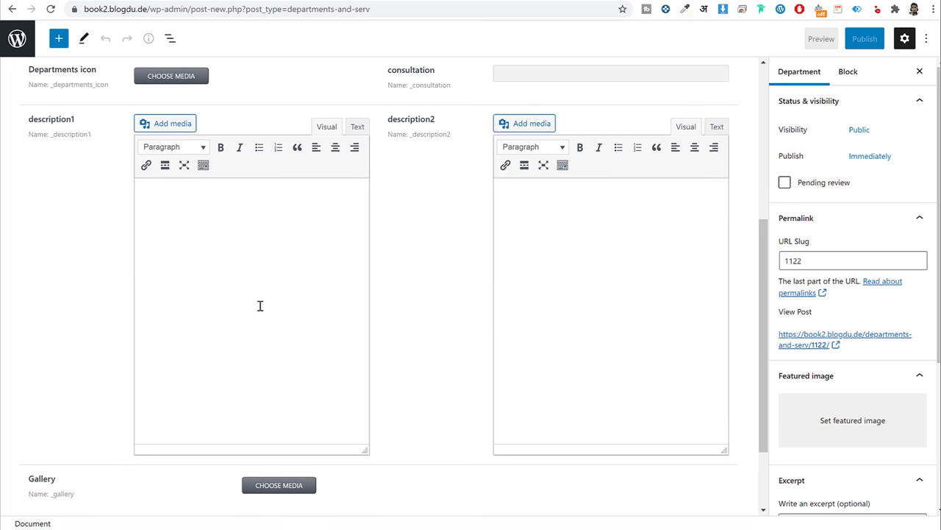
pyautogui.click(179, 150)
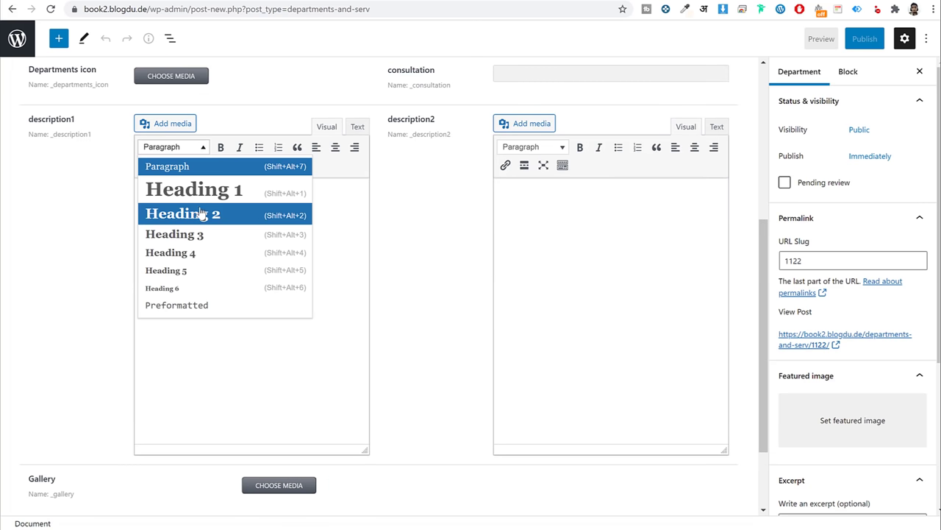
pyautogui.click(354, 212)
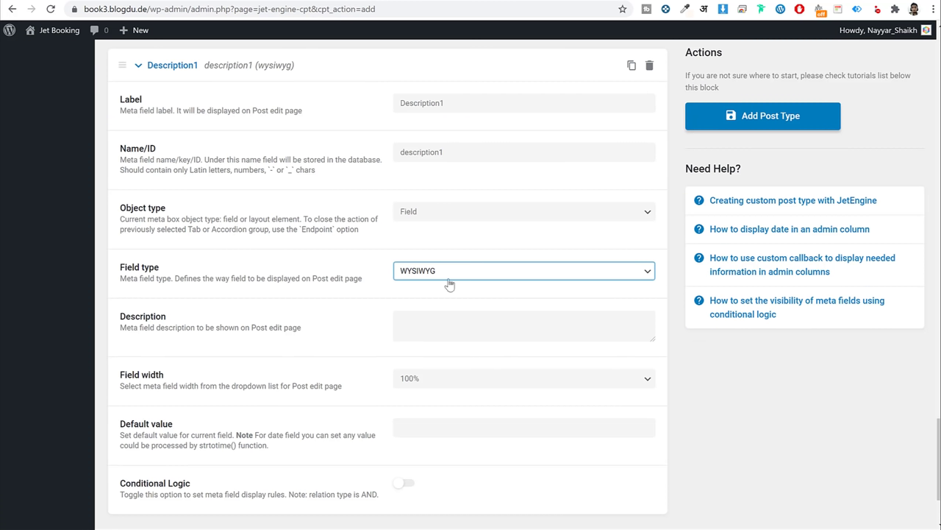
pyautogui.scroll(-1, 493, 283)
pyautogui.scroll(-2, 493, 284)
pyautogui.click(464, 261)
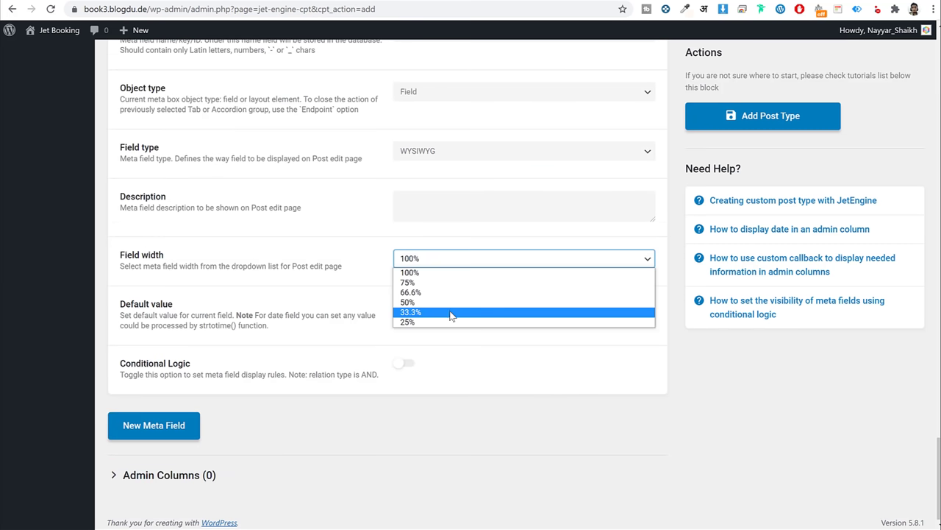
pyautogui.click(450, 303)
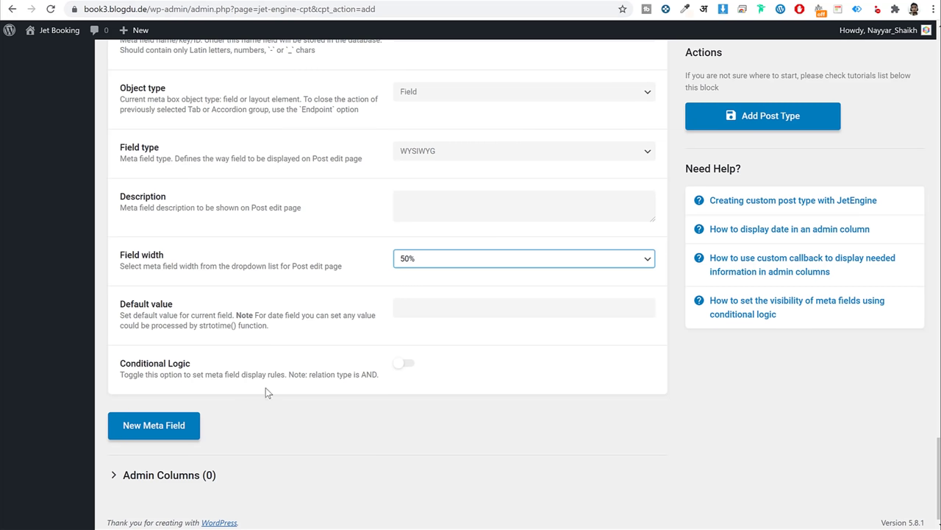
pyautogui.scroll(5, 255, 393)
pyautogui.doubleClick(460, 229)
pyautogui.hotkey('ctrl', 'c')
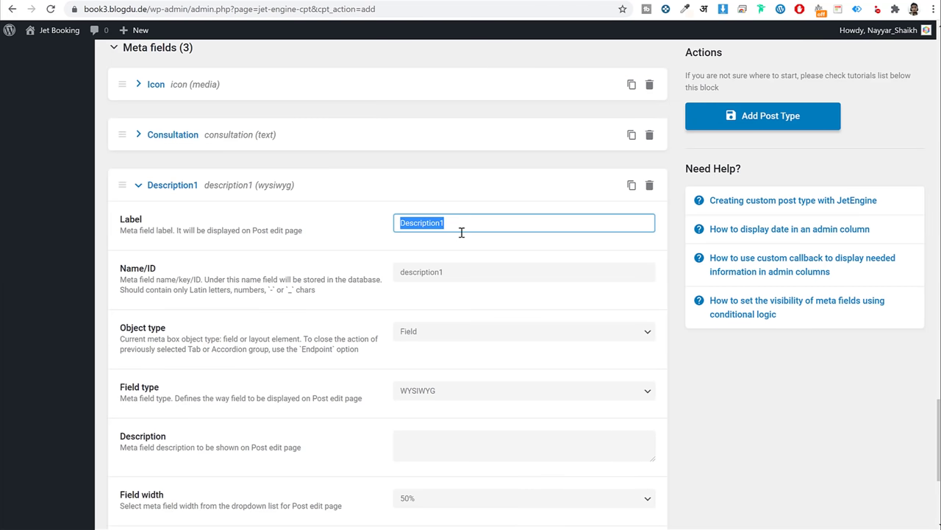
# Step: Collapse Description1 and add a new meta field labelled 'Description2'
pyautogui.click(173, 190)
pyautogui.click(174, 425)
pyautogui.click(437, 463)
pyautogui.hotkey('ctrl', 'v')
pyautogui.press('BackSpace')
pyautogui.write('2')
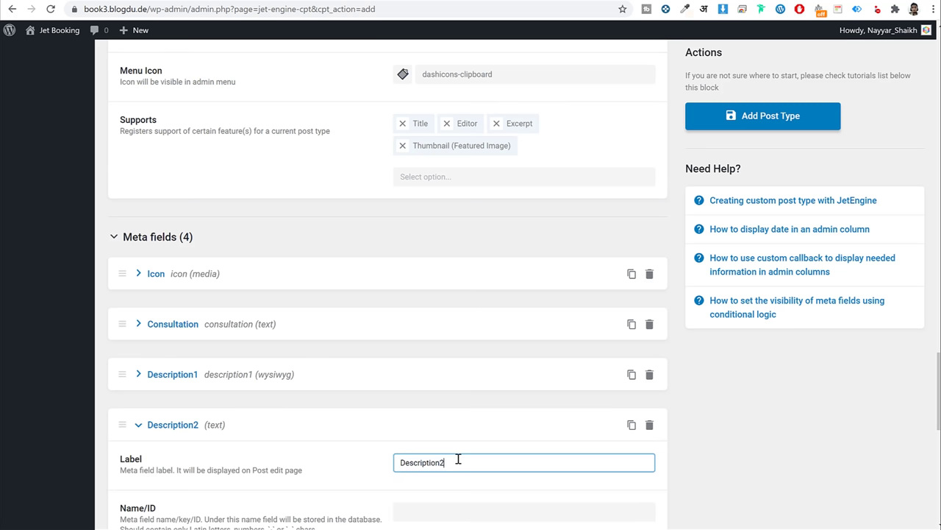
pyautogui.scroll(-4, 491, 437)
pyautogui.press('Tab')
# Step: Make Description2 a WYSIWYG field at 50% width and collapse it
pyautogui.scroll(-2, 504, 235)
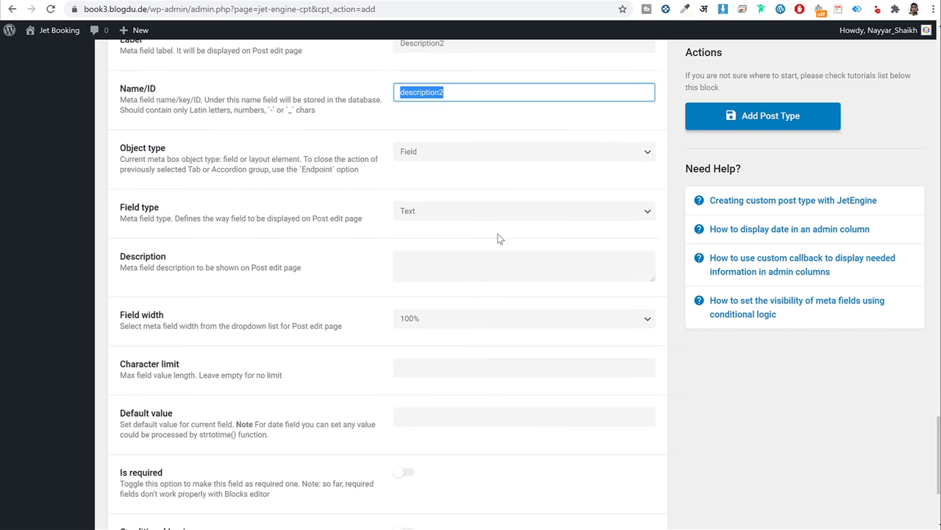
pyautogui.click(459, 210)
pyautogui.click(458, 276)
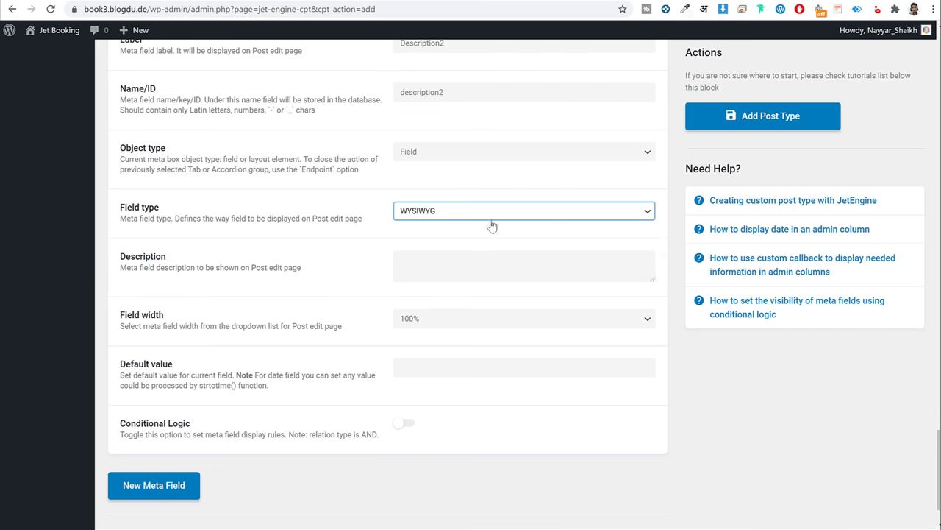
pyautogui.click(453, 316)
pyautogui.click(452, 359)
pyautogui.scroll(2, 450, 366)
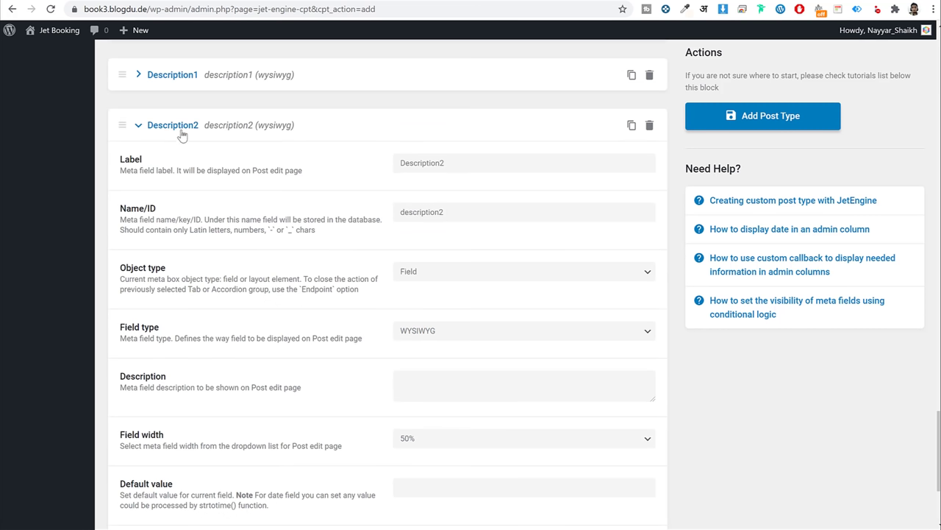
pyautogui.click(177, 131)
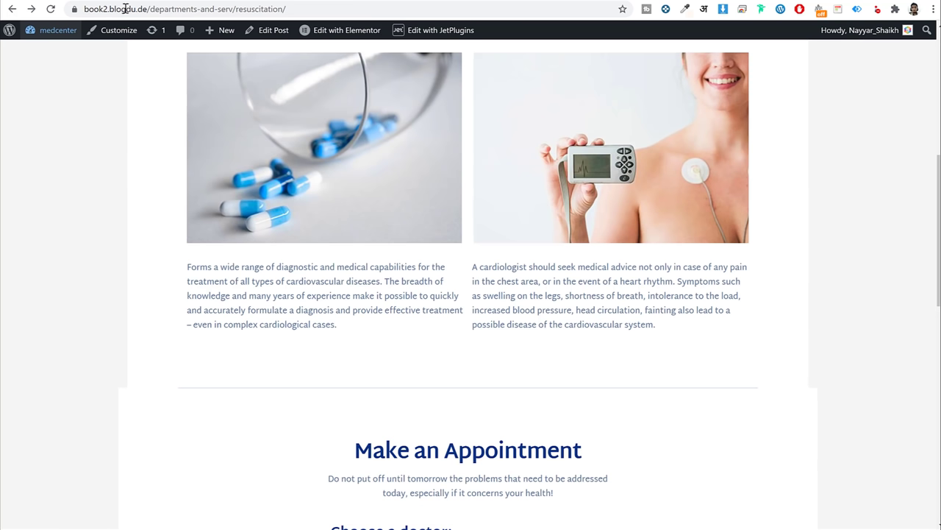
pyautogui.scroll(3, 462, 250)
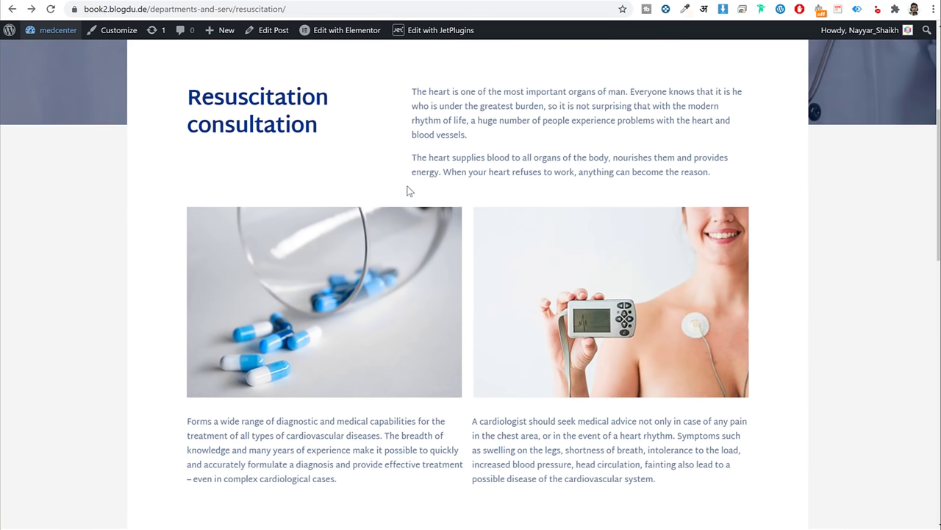
pyautogui.scroll(4, 409, 189)
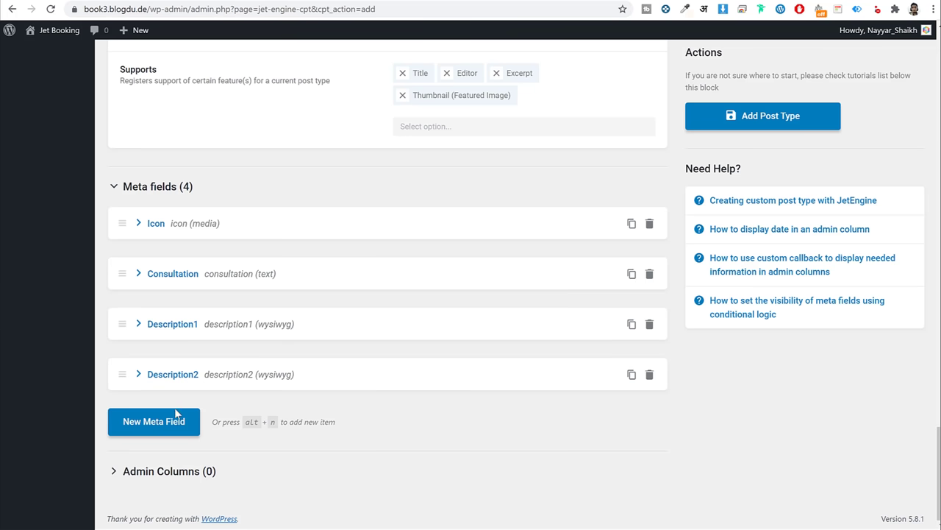
# Step: Add a fifth meta field 'Gallery' (name gallery) with the Gallery field type
pyautogui.click(176, 421)
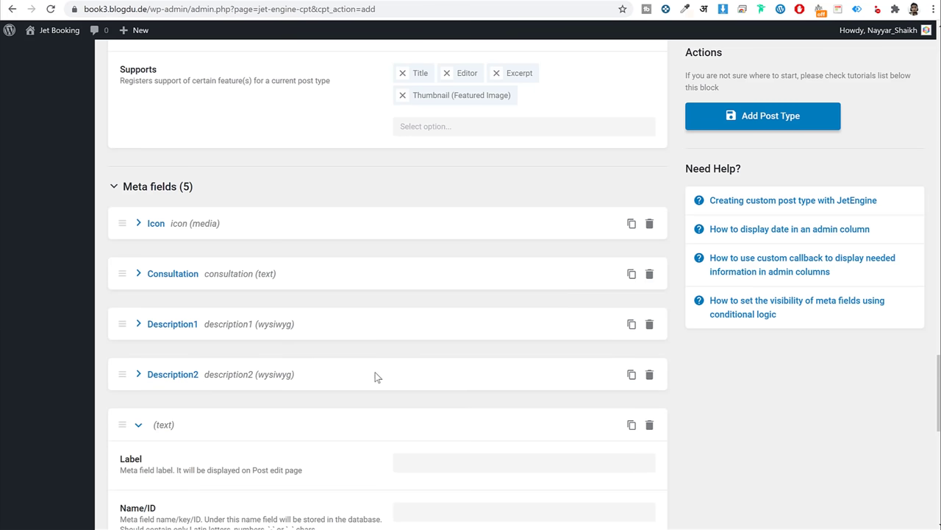
pyautogui.scroll(-3, 439, 348)
pyautogui.click(457, 224)
pyautogui.write('Gallery')
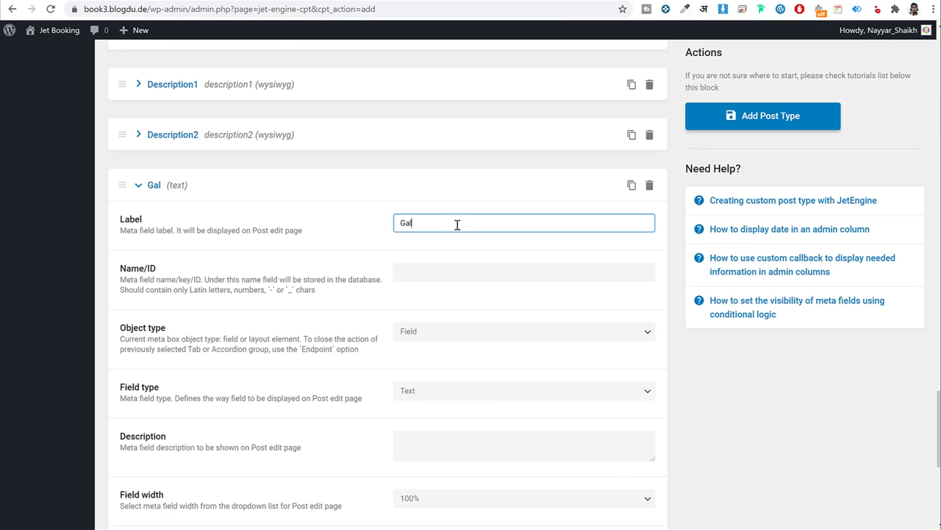
pyautogui.press('Tab')
pyautogui.press('Tab')
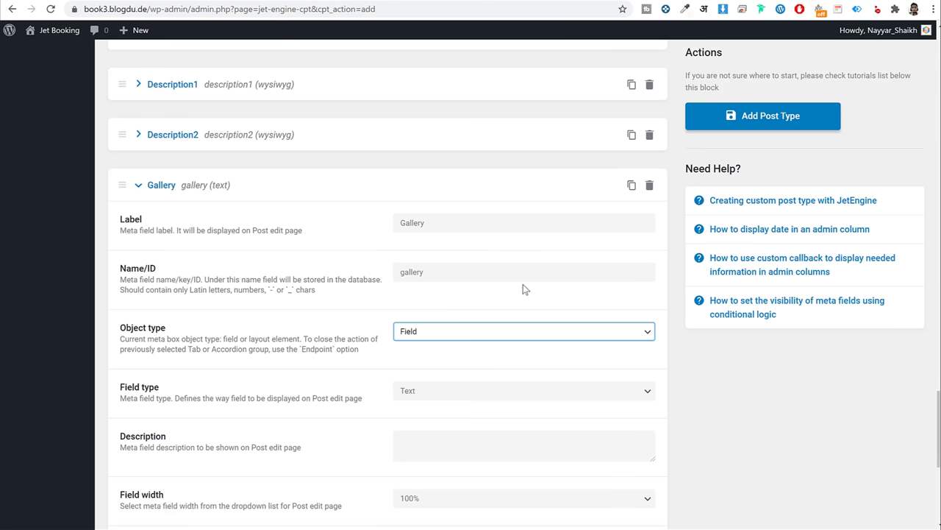
pyautogui.scroll(-3, 458, 256)
pyautogui.click(441, 213)
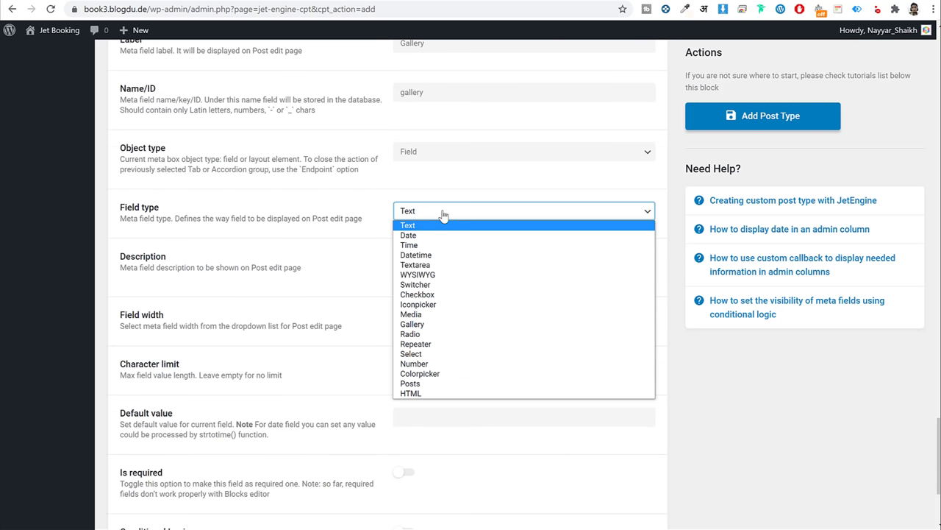
pyautogui.click(450, 329)
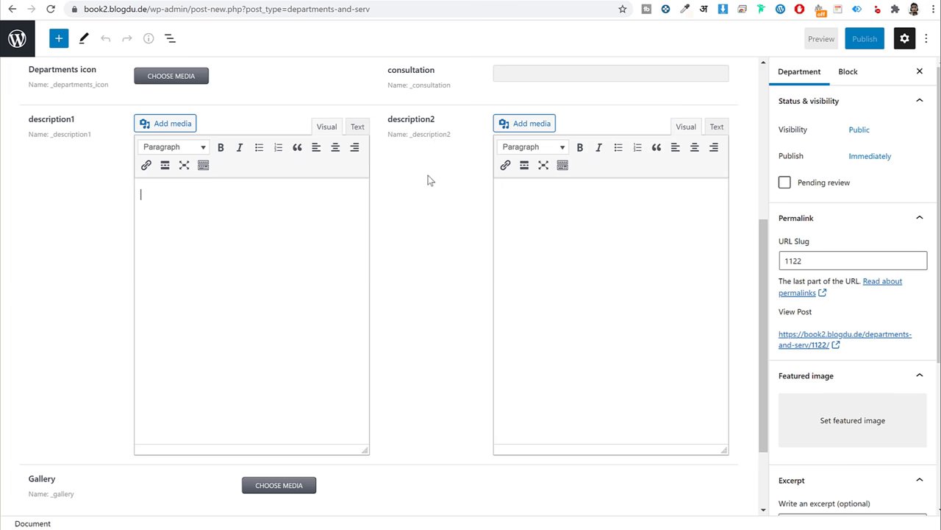
pyautogui.scroll(-2, 425, 183)
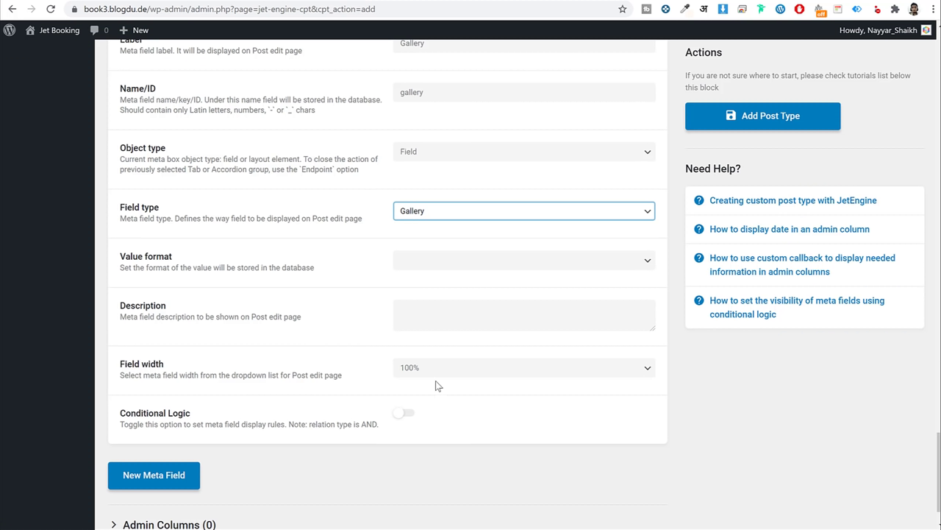
pyautogui.scroll(3, 329, 357)
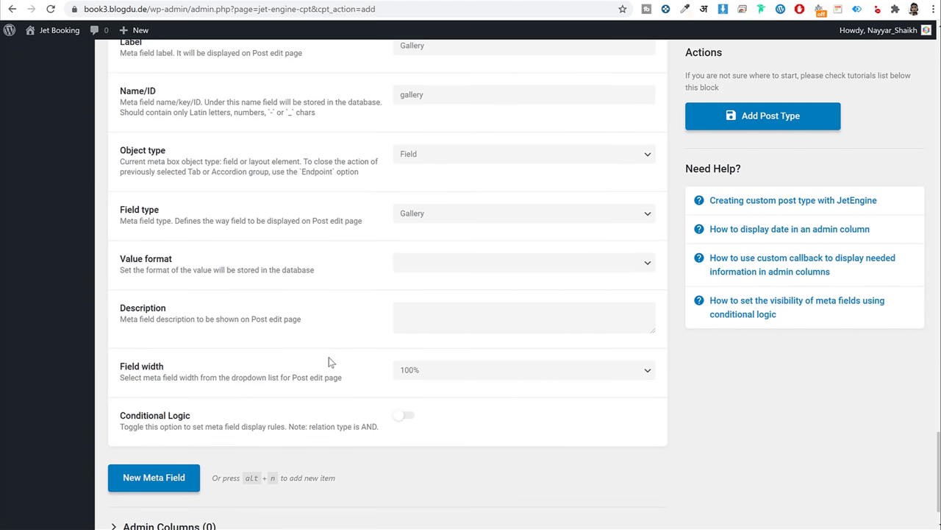
# Step: Collapse the Gallery field, save the Services post type, and reload its edit page
pyautogui.click(163, 254)
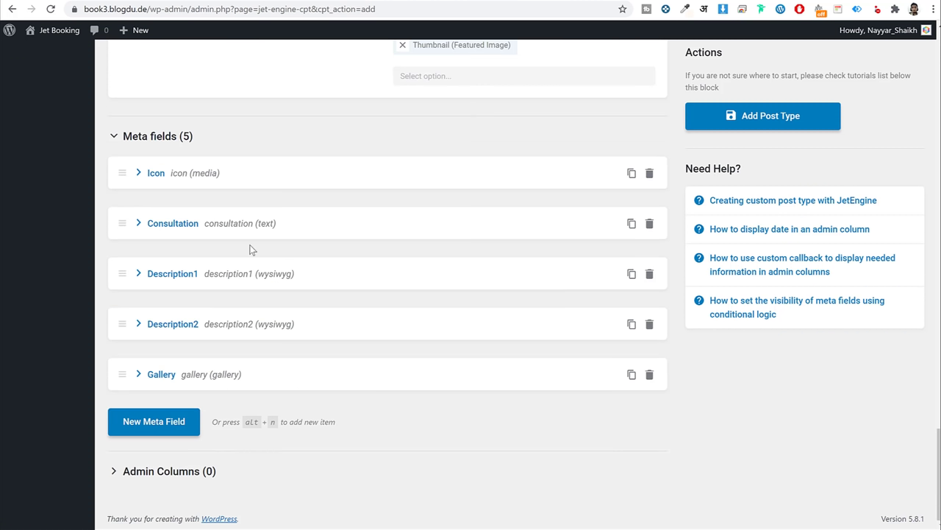
pyautogui.scroll(2, 446, 265)
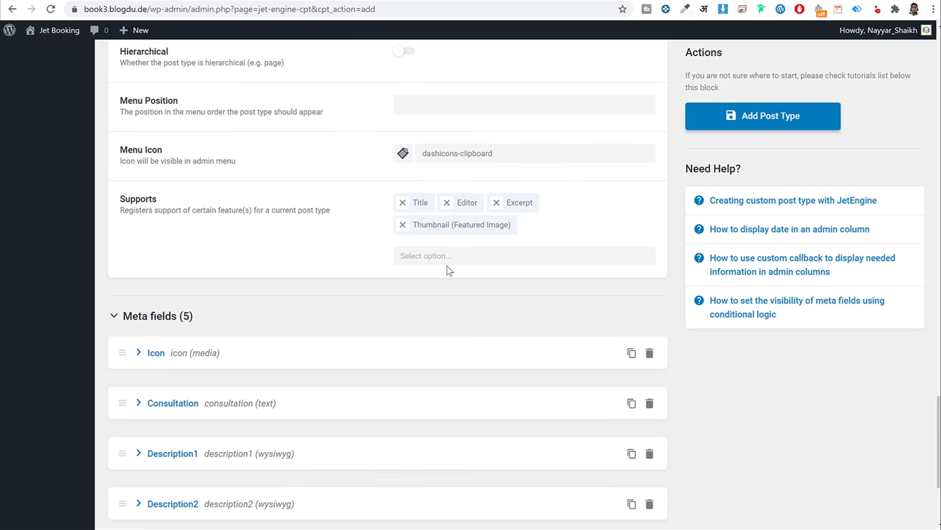
pyautogui.scroll(15, 559, 332)
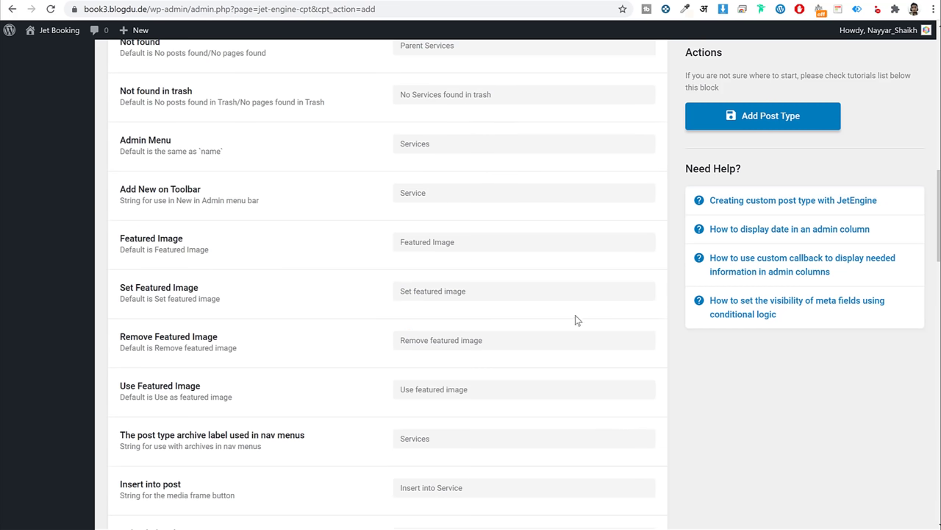
pyautogui.scroll(2, 761, 147)
pyautogui.click(777, 121)
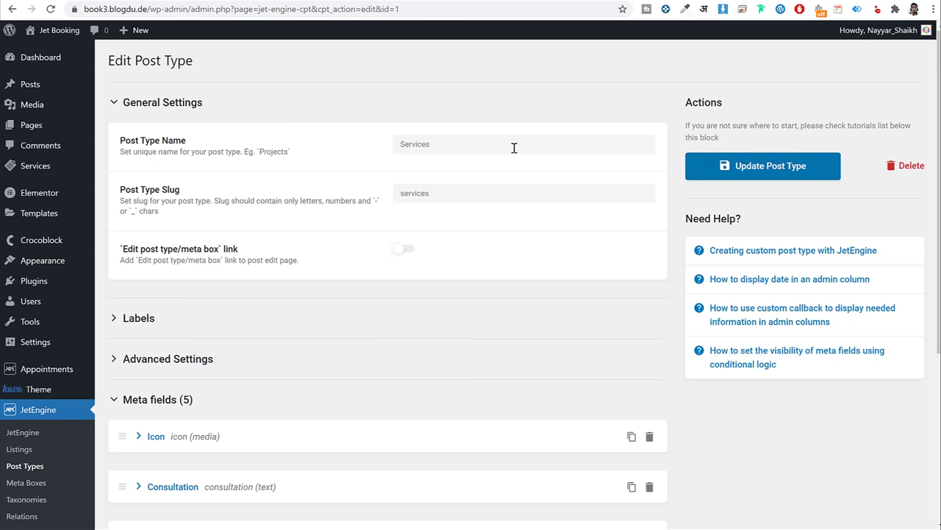
pyautogui.moveTo(41, 172)
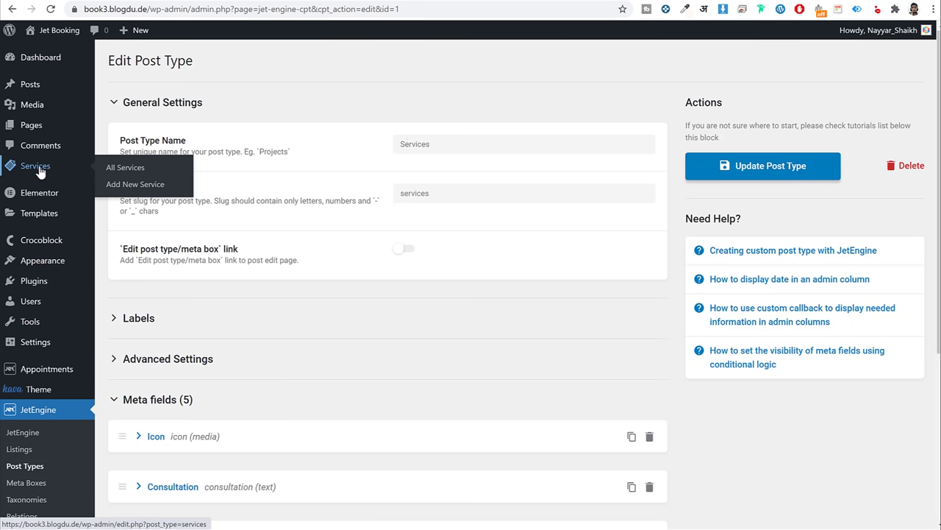
pyautogui.click(50, 9)
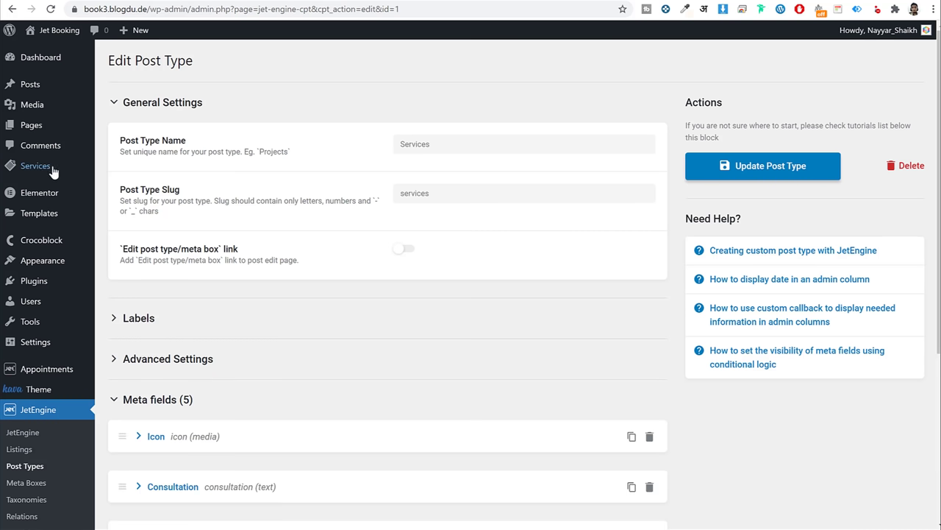
pyautogui.moveTo(38, 169)
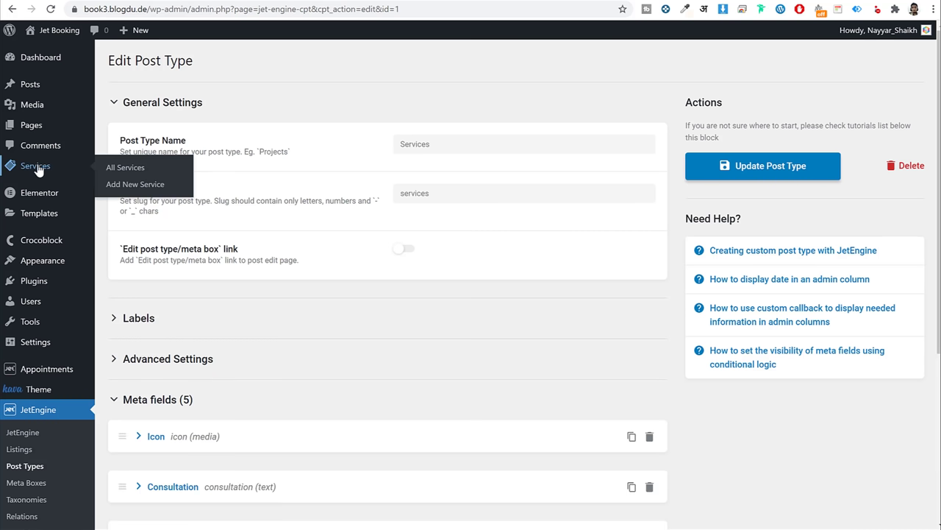
pyautogui.click(149, 187)
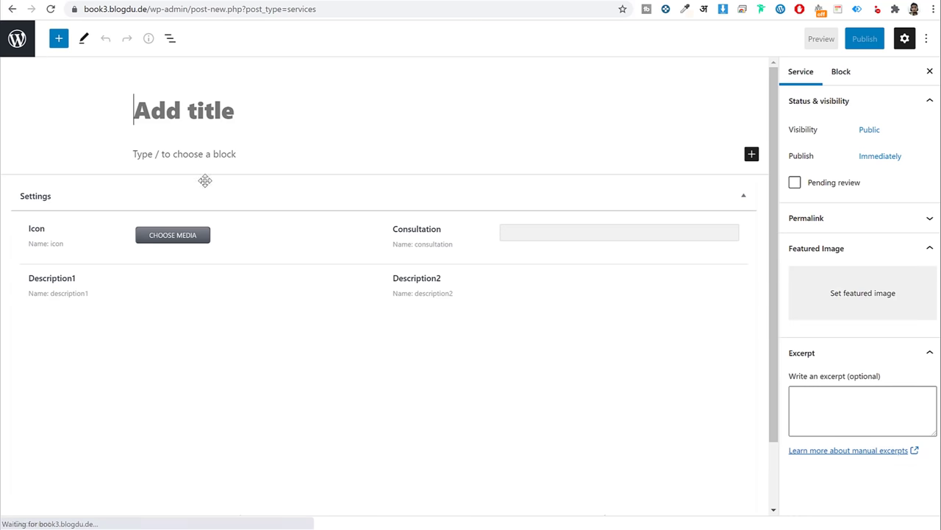
pyautogui.doubleClick(36, 231)
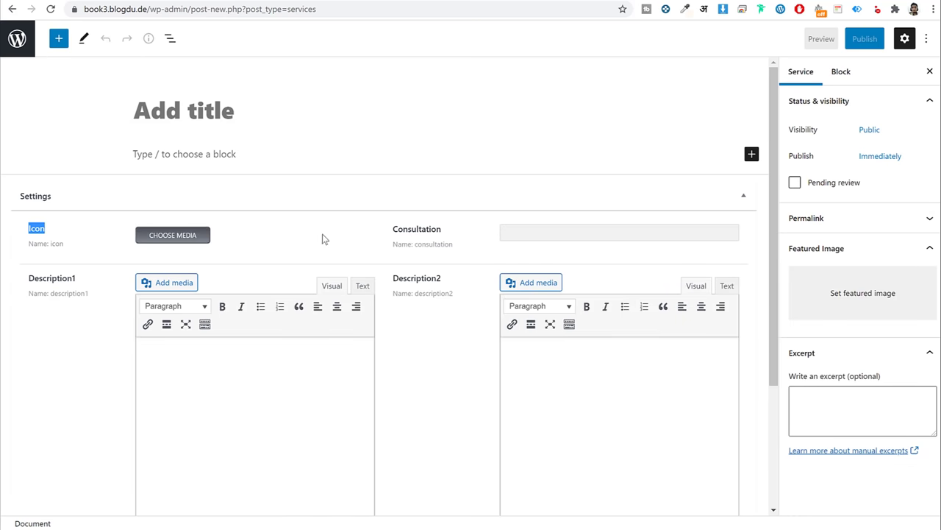
pyautogui.doubleClick(460, 230)
pyautogui.click(60, 273)
pyautogui.moveTo(432, 279); pyautogui.dragTo(446, 281)
pyautogui.click(463, 302)
pyautogui.scroll(-3, 463, 301)
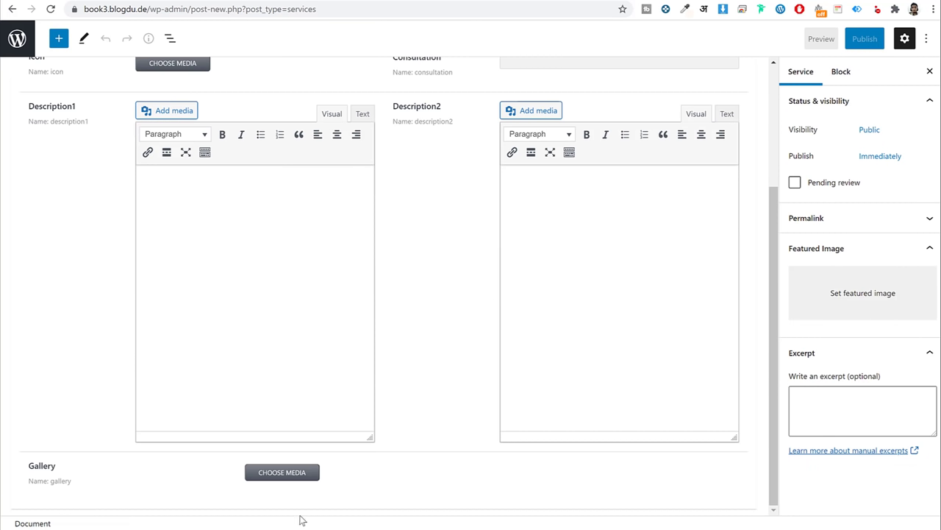
pyautogui.scroll(3, 504, 340)
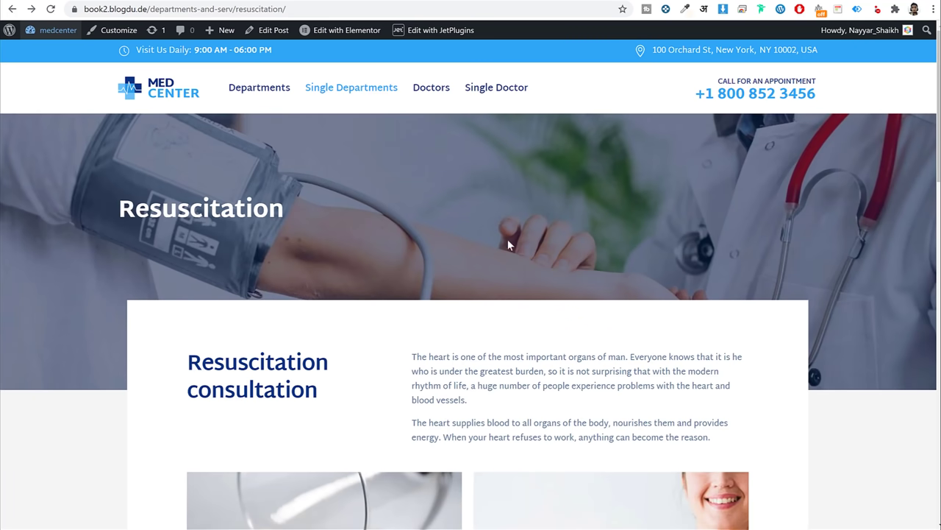
# Step: Scroll through the reference department page, then return to the Services Edit Post Type screen
pyautogui.scroll(-10, 544, 353)
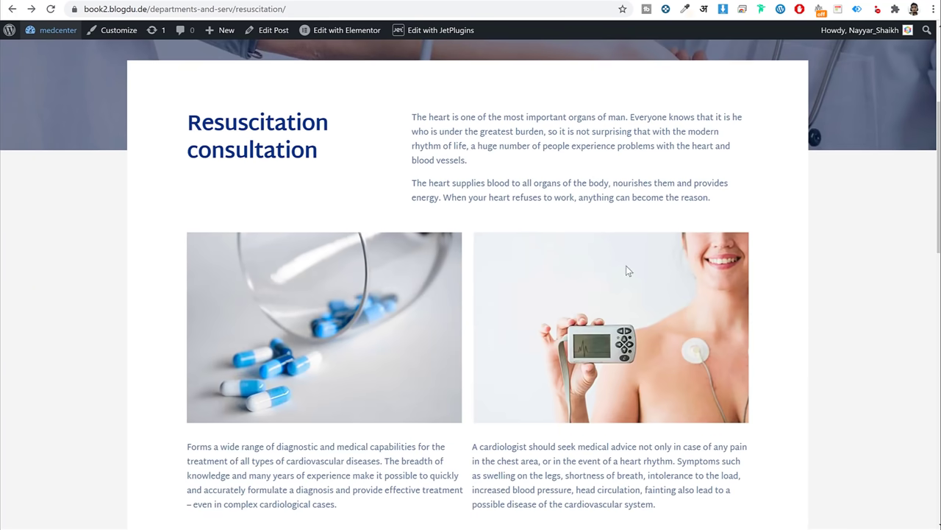
pyautogui.scroll(4, 540, 347)
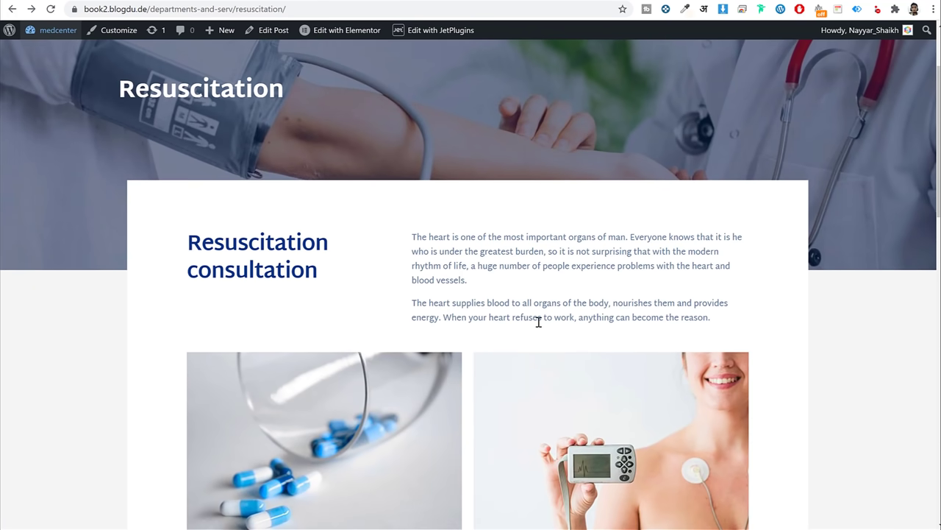
pyautogui.scroll(-7, 794, 291)
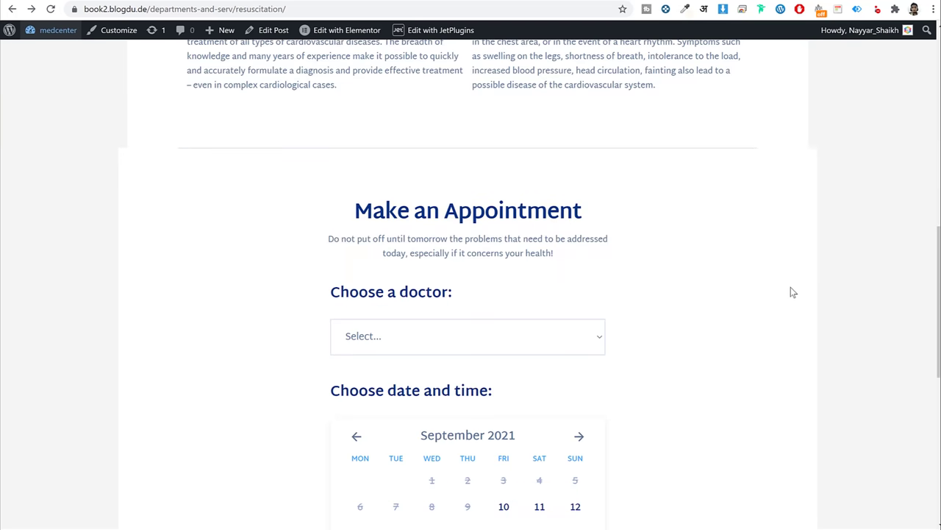
pyautogui.scroll(1, 789, 291)
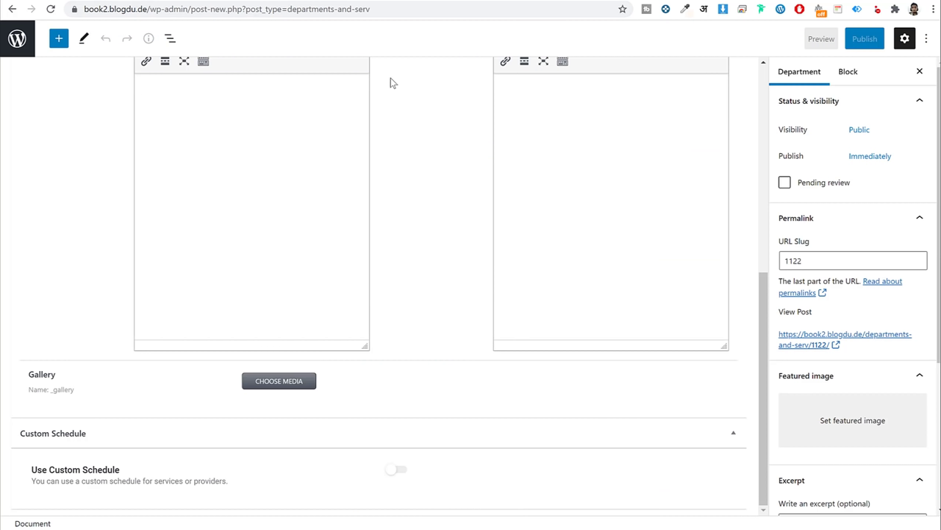
pyautogui.scroll(8, 444, 216)
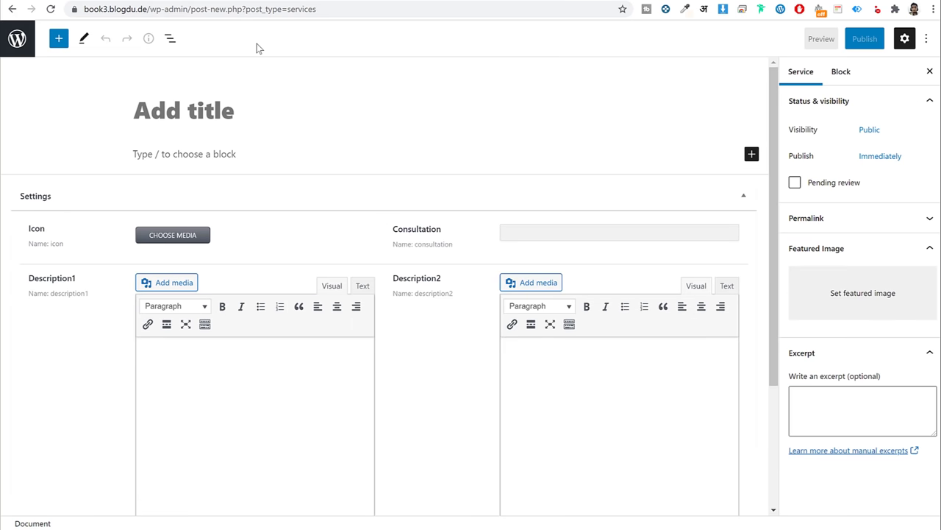
pyautogui.hotkey('alt', 'Left')
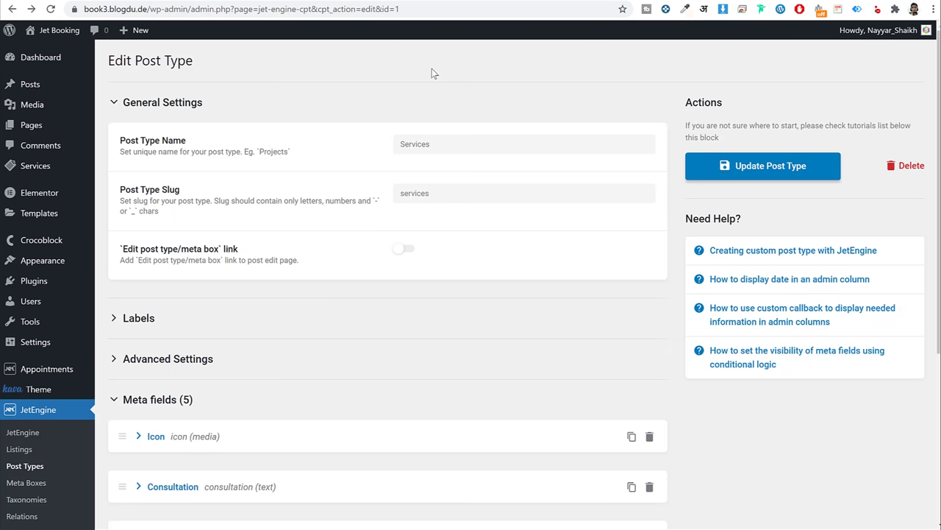
# Step: Create a new JetEngine post type named Doctors, with the slug auto-filled as doctors
pyautogui.scroll(-3, 432, 103)
pyautogui.click(33, 290)
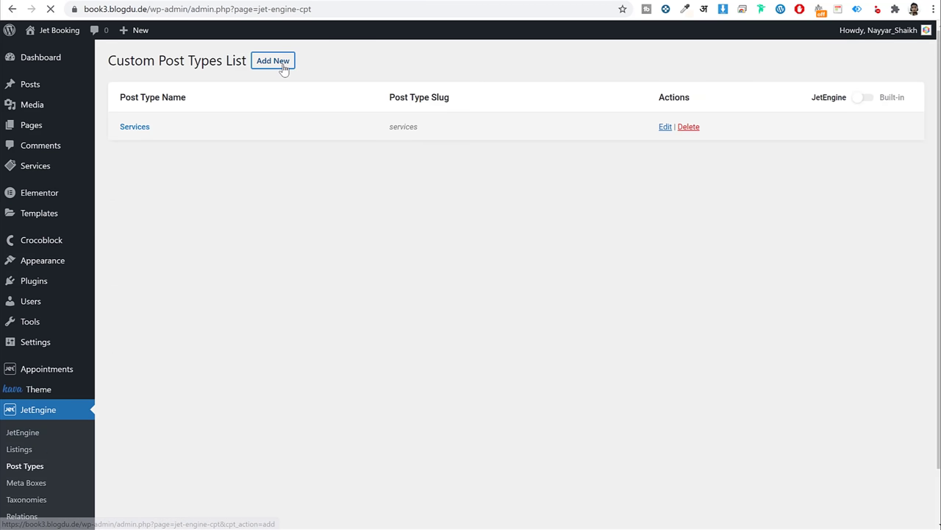
pyautogui.click(284, 65)
pyautogui.click(490, 147)
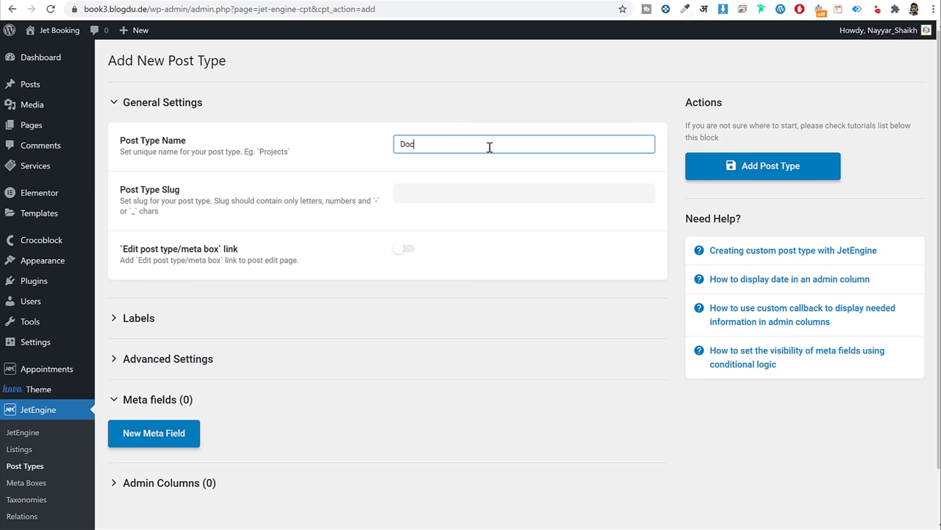
pyautogui.write('Doctors')
pyautogui.press('Tab')
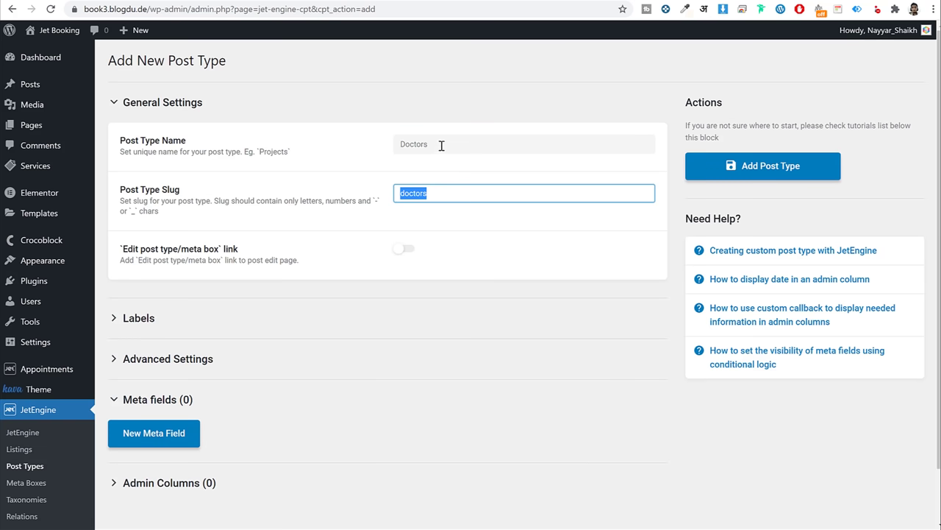
# Step: Set the singular label to Doctor and let the remaining labels auto-fill
pyautogui.doubleClick(430, 147)
pyautogui.scroll(-1, 189, 223)
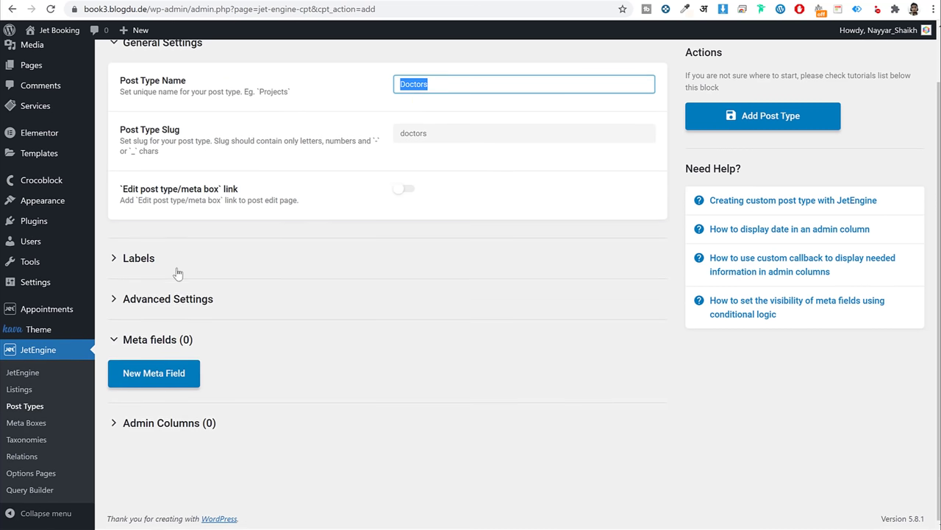
pyautogui.click(173, 262)
pyautogui.click(436, 296)
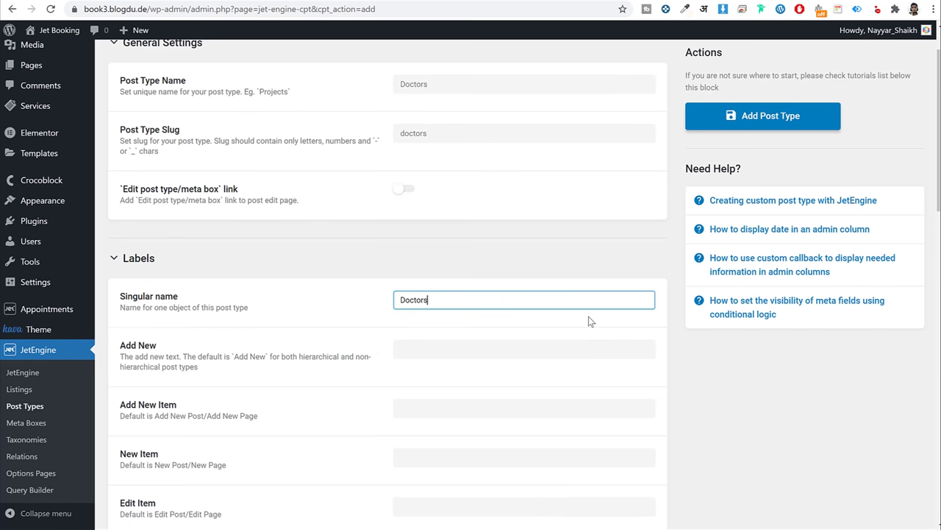
pyautogui.write('Doctor')
pyautogui.press('Tab')
pyautogui.press('Tab')
pyautogui.press('Tab')
pyautogui.press('Tab')
pyautogui.press('Tab')
pyautogui.press('Tab')
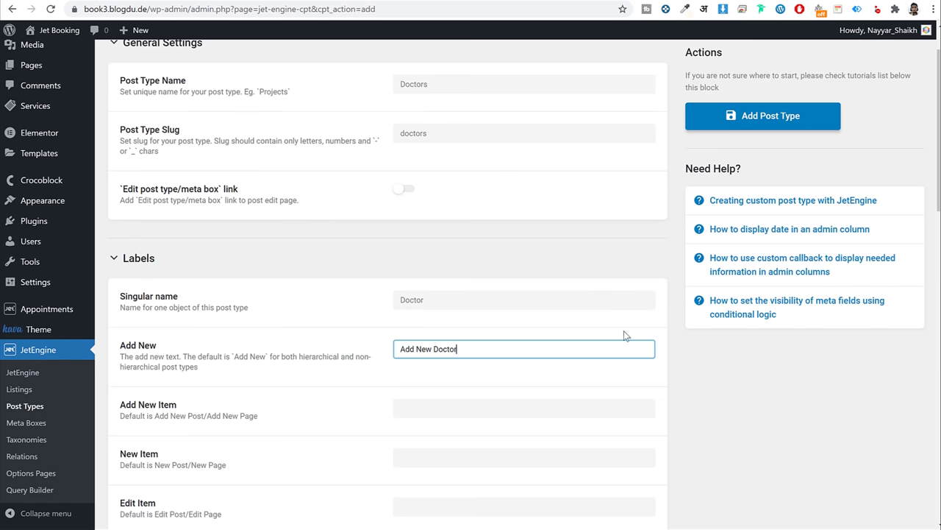
pyautogui.press('Tab')
pyautogui.press('Tab')
pyautogui.press('Tab')
pyautogui.press('Tab')
pyautogui.press('Tab')
pyautogui.press('Tab')
pyautogui.press('Tab')
pyautogui.press('Tab')
pyautogui.press('Tab')
pyautogui.press('Tab')
pyautogui.press('Tab')
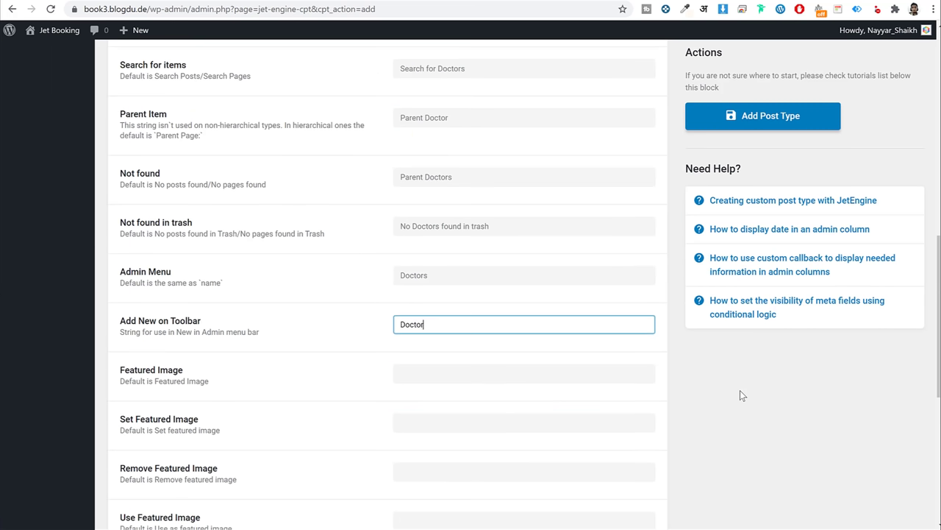
pyautogui.press('Tab')
pyautogui.press('Tab')
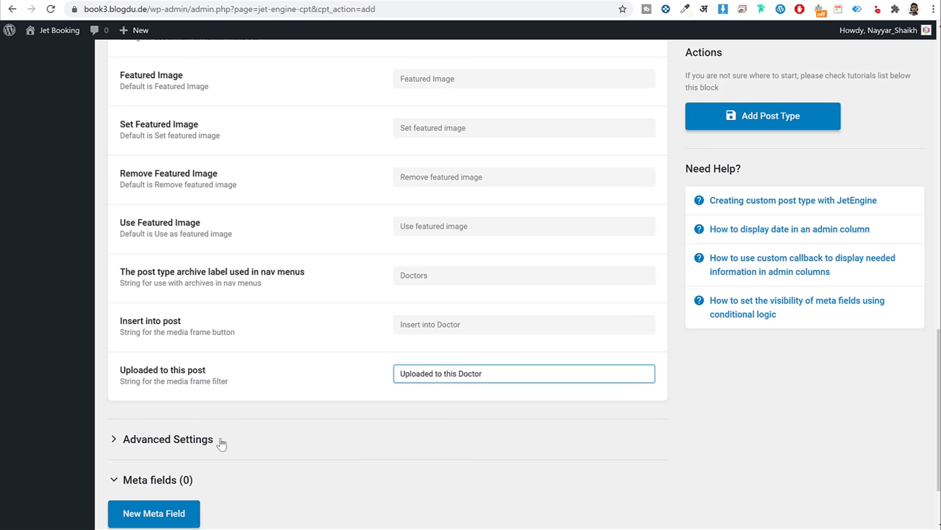
pyautogui.click(158, 432)
# Step: Set the Rewrite Slug in Advanced Settings to doctors
pyautogui.scroll(-3, 382, 426)
pyautogui.scroll(-1, 383, 427)
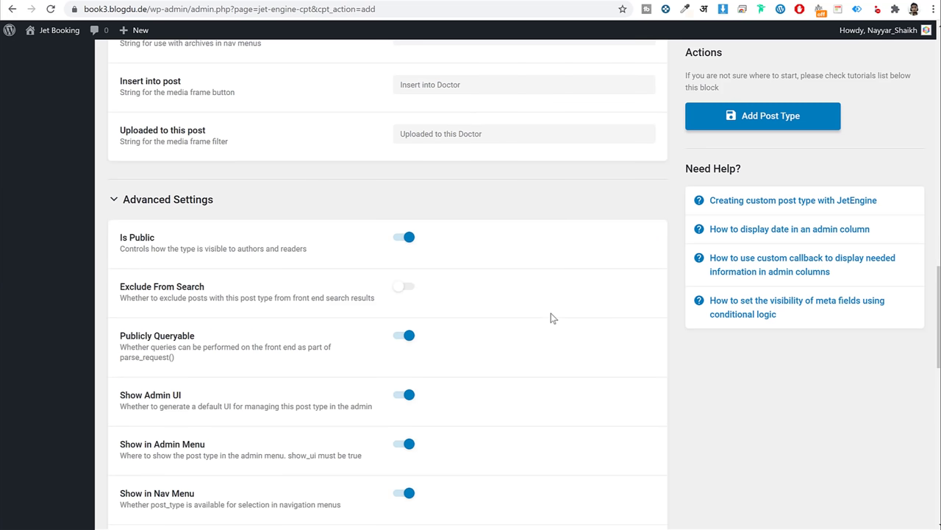
pyautogui.scroll(-6, 551, 317)
pyautogui.click(444, 234)
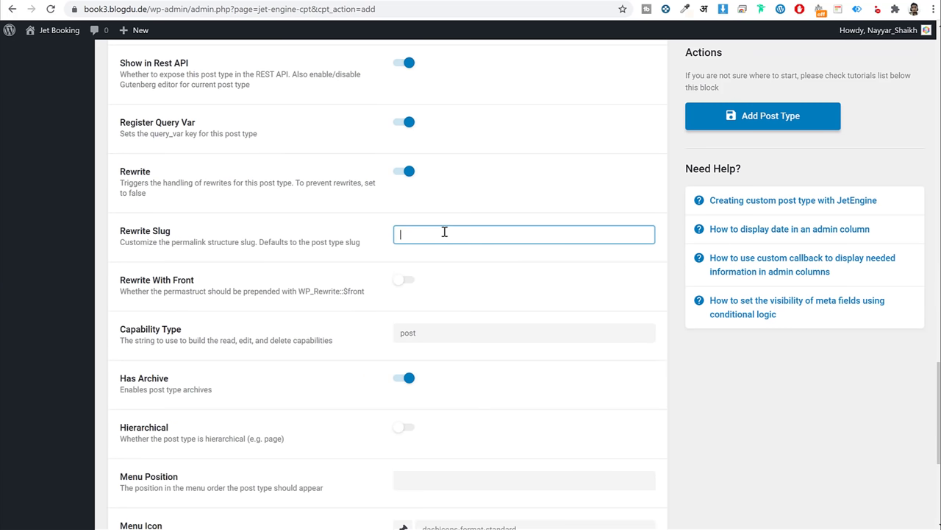
pyautogui.write('Doctorsd')
pyautogui.doubleClick(490, 243)
# Step: Choose dashicons-shield as the post type's menu icon
pyautogui.scroll(-3, 526, 303)
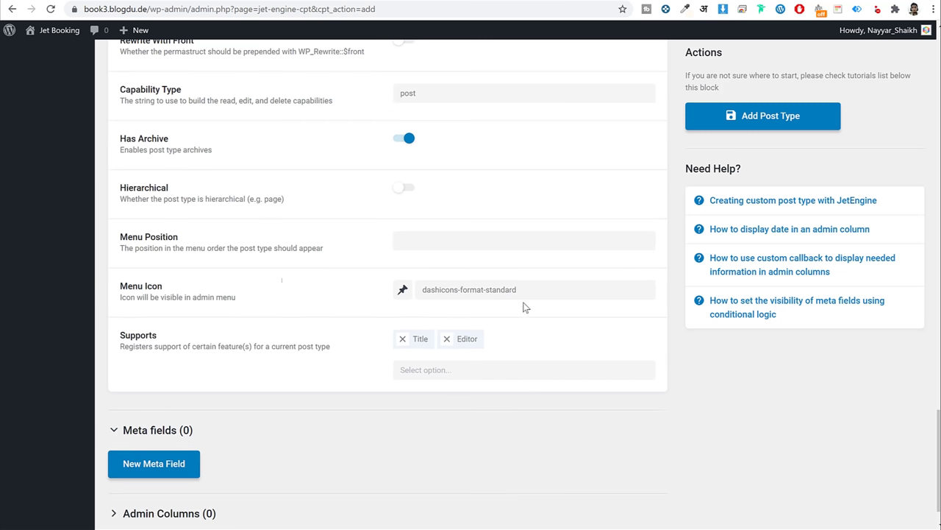
pyautogui.click(438, 292)
pyautogui.scroll(-3, 515, 390)
pyautogui.scroll(-10, 537, 394)
pyautogui.scroll(-2, 559, 410)
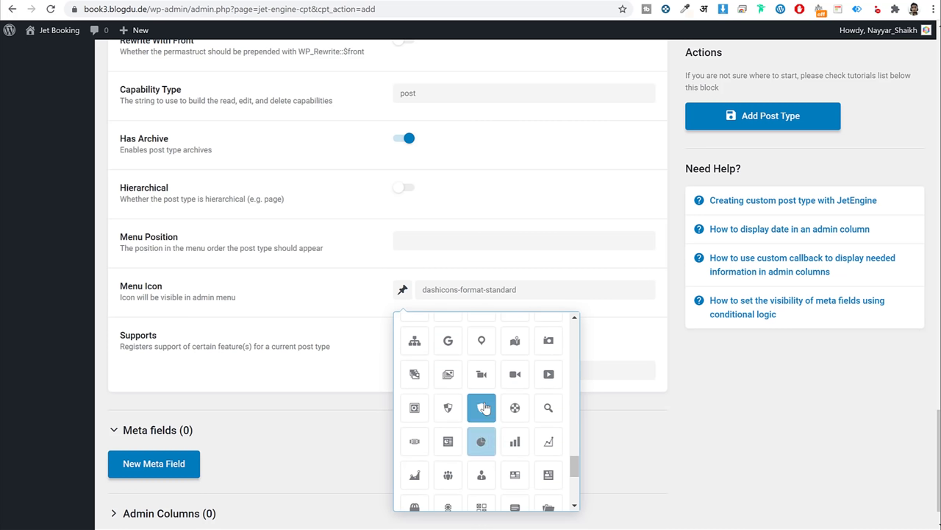
pyautogui.click(448, 409)
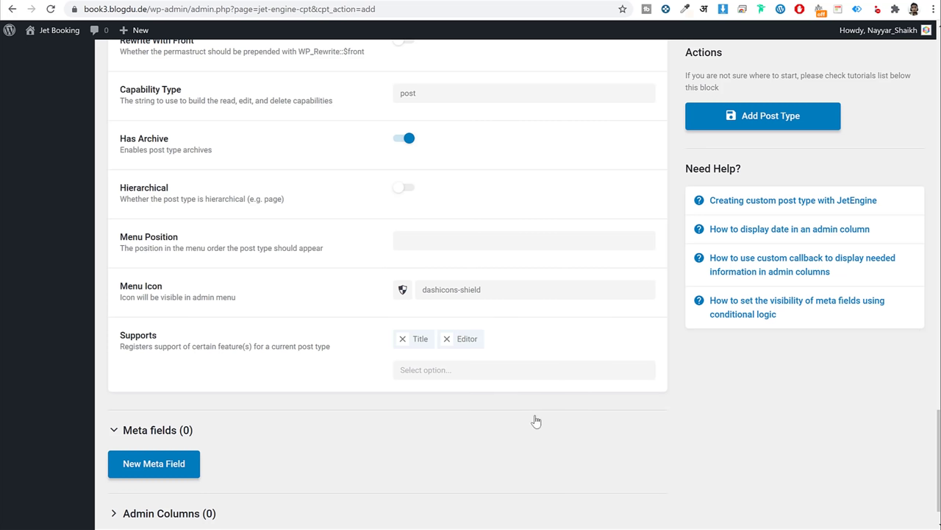
# Step: Add Excerpt and Thumbnail to Supports, and add a first blank meta field
pyautogui.click(506, 369)
pyautogui.scroll(-1, 611, 342)
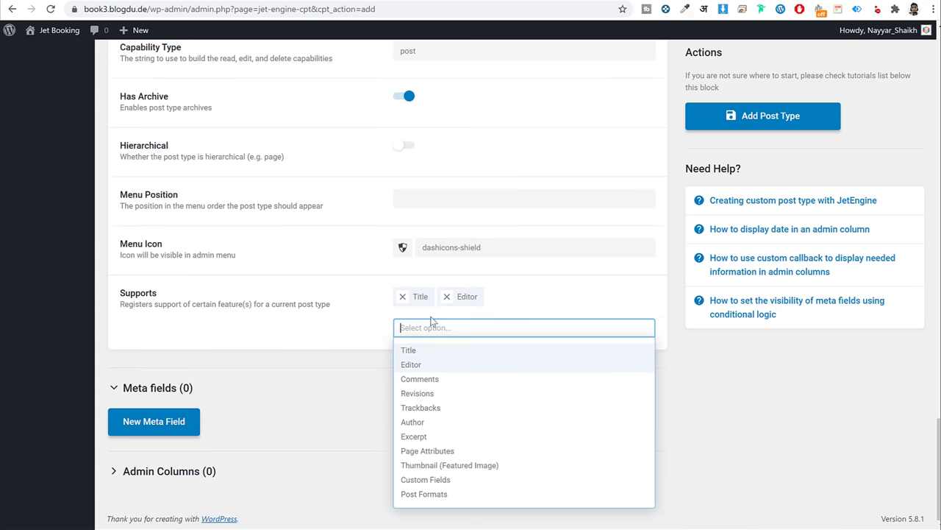
pyautogui.click(454, 436)
pyautogui.click(489, 331)
pyautogui.click(449, 465)
pyautogui.scroll(-1, 530, 420)
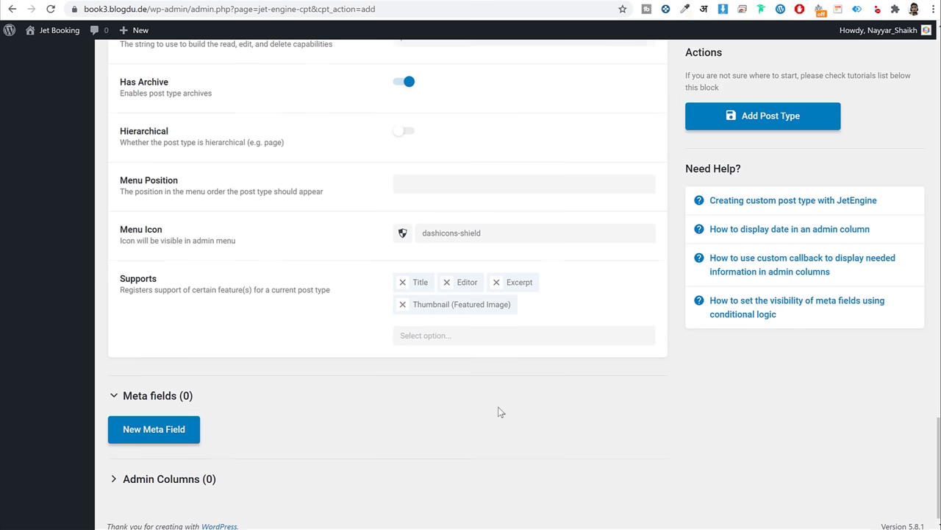
pyautogui.click(178, 428)
# Step: Open the Single Doctor example page and select its Specialty through Phone detail lines
pyautogui.scroll(-5, 441, 410)
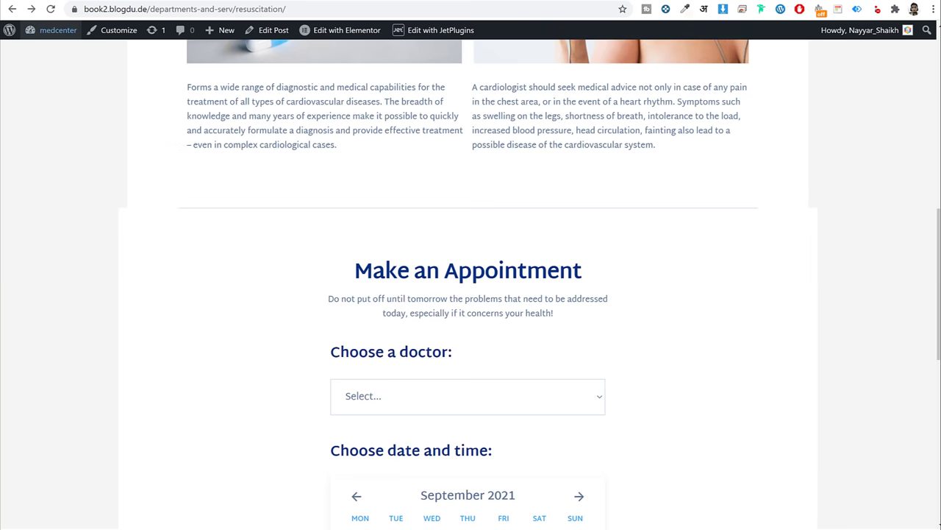
pyautogui.scroll(6, 539, 117)
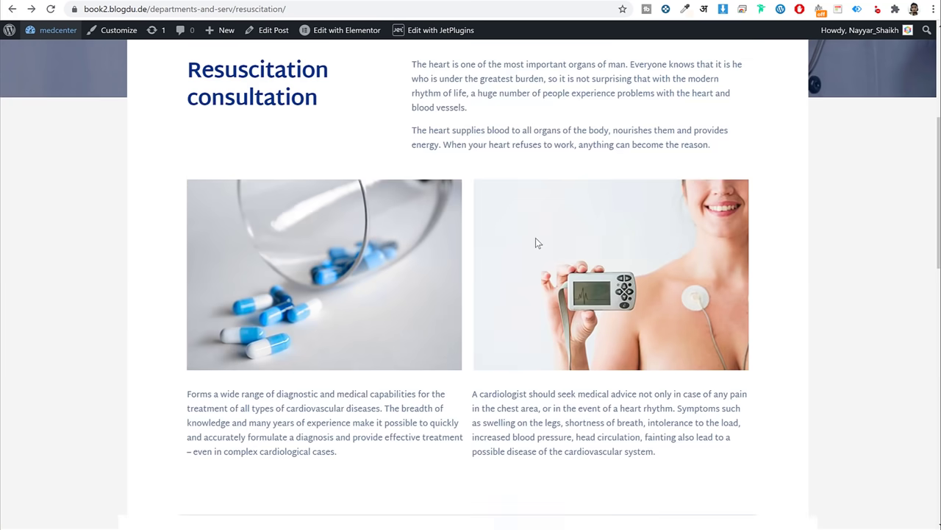
pyautogui.click(506, 89)
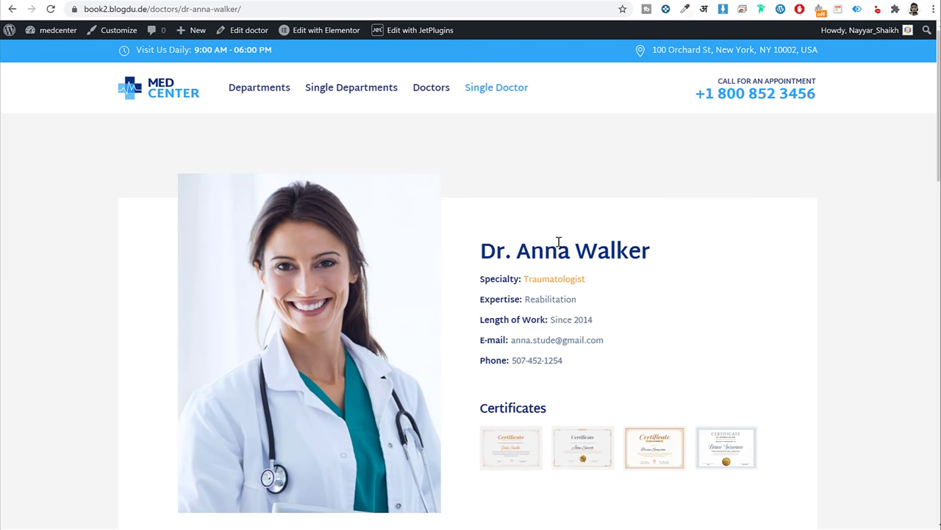
pyautogui.moveTo(479, 253); pyautogui.dragTo(668, 250)
pyautogui.click(482, 252)
pyautogui.click(556, 270)
pyautogui.moveTo(481, 282); pyautogui.dragTo(637, 361)
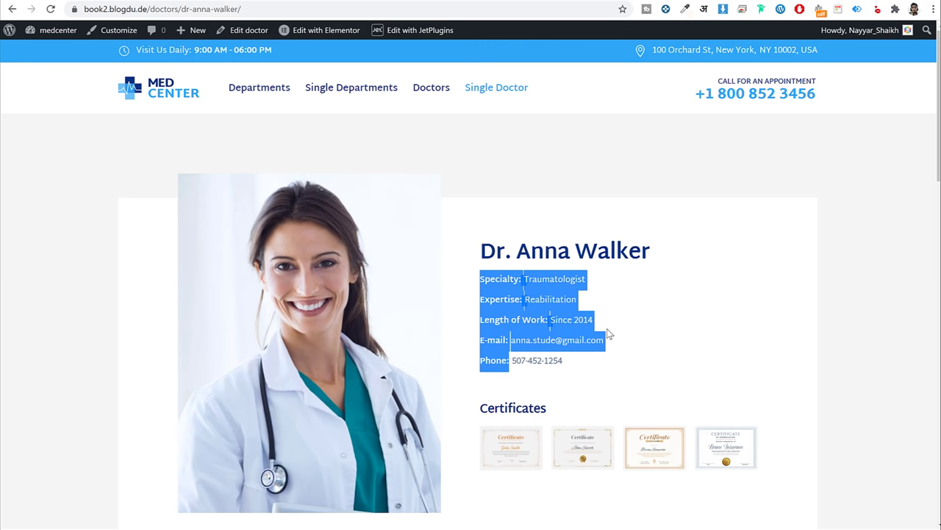
# Step: Return to the post type editor, then select the Specialty label on the profile
pyautogui.scroll(-3, 651, 324)
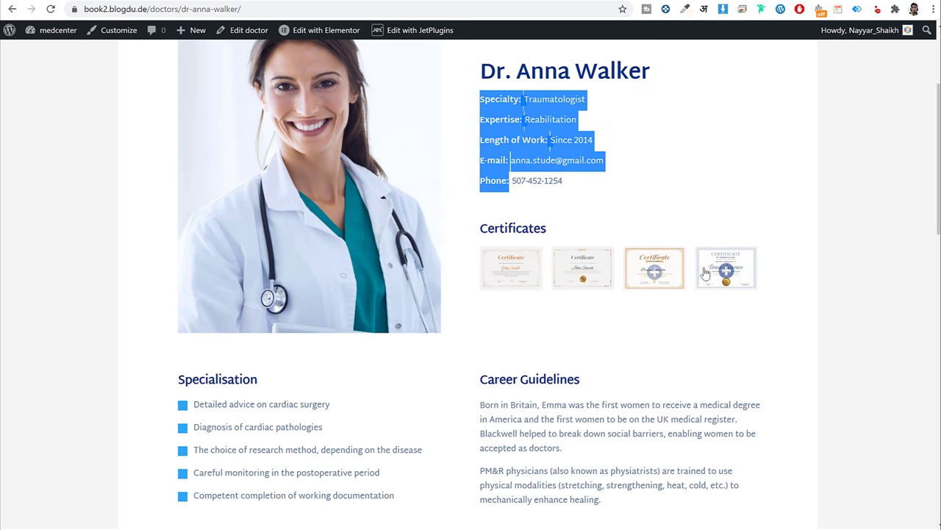
pyautogui.scroll(-2, 573, 271)
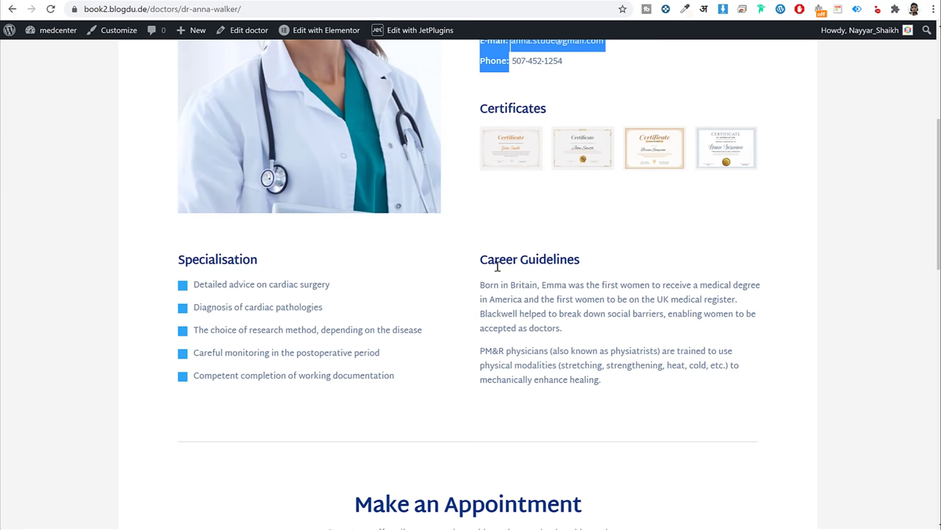
pyautogui.scroll(-3, 574, 302)
pyautogui.scroll(5, 581, 309)
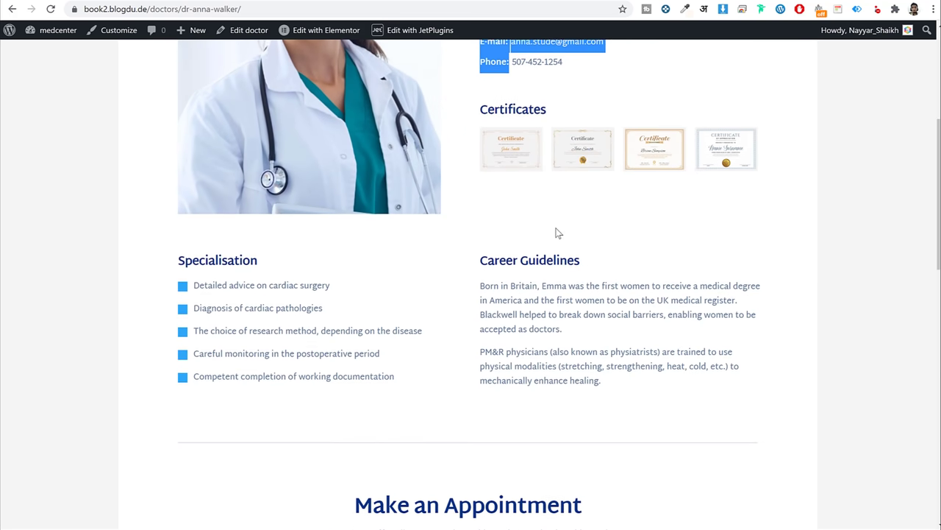
pyautogui.click(655, 180)
pyautogui.click(241, 2)
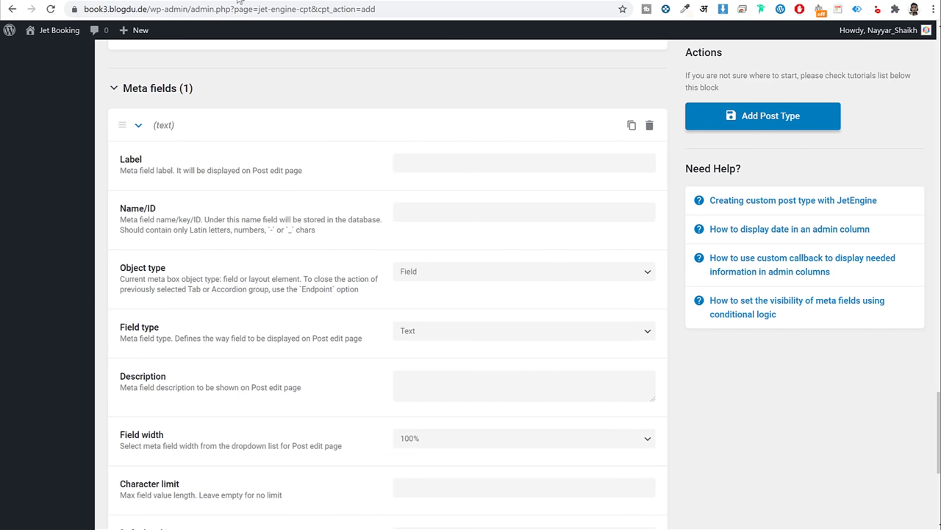
pyautogui.hotkey('ctrl', 'Tab')
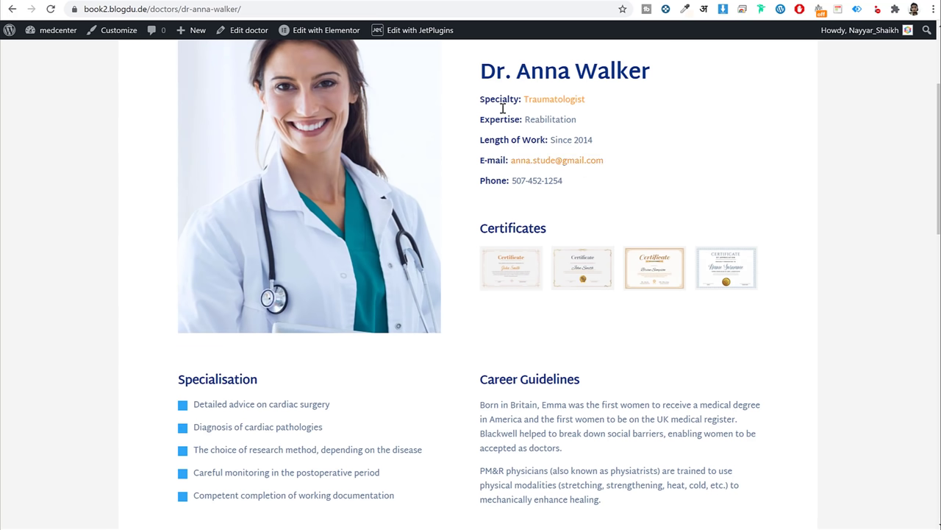
pyautogui.moveTo(477, 101); pyautogui.dragTo(517, 100)
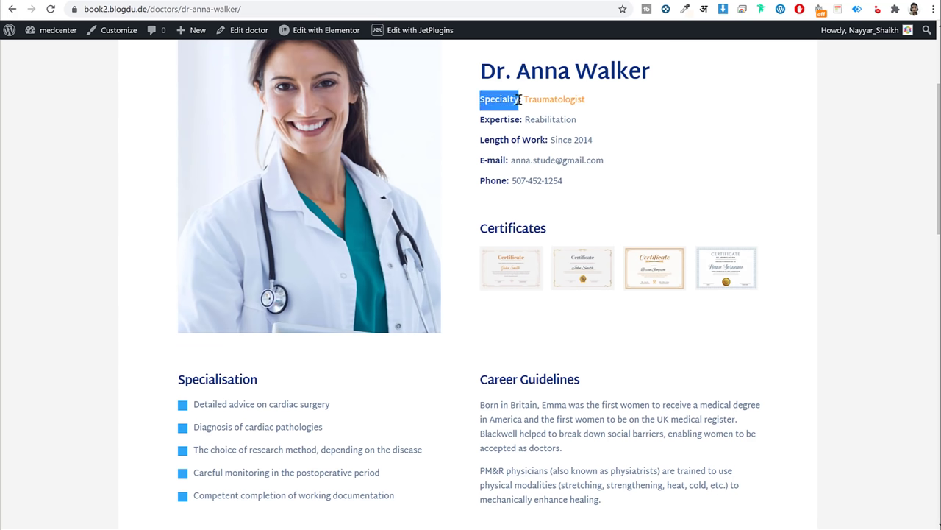
# Step: Label the first meta field Specialty with 33.3% field width, then collapse it
pyautogui.hotkey('ctrl', 'c')
pyautogui.hotkey('ctrl', 'Tab')
pyautogui.click(504, 158)
pyautogui.hotkey('ctrl', 'v')
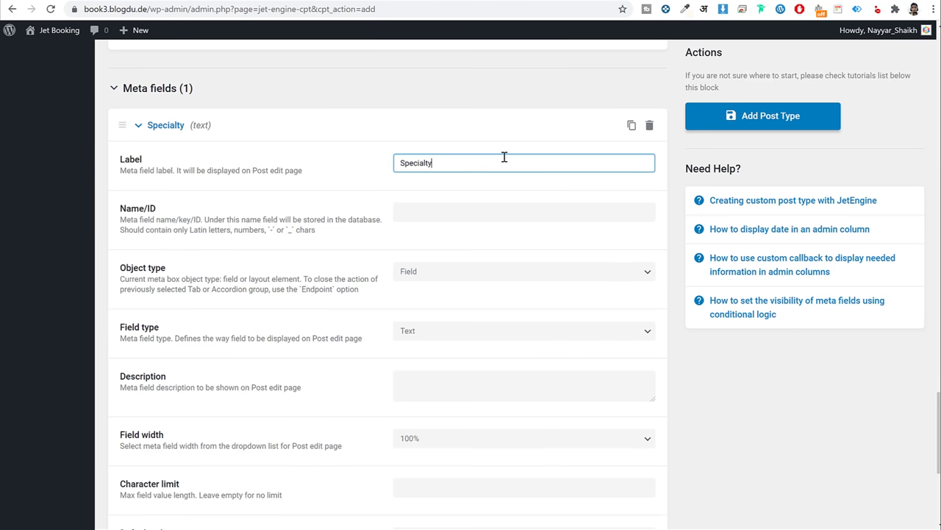
pyautogui.press('Tab')
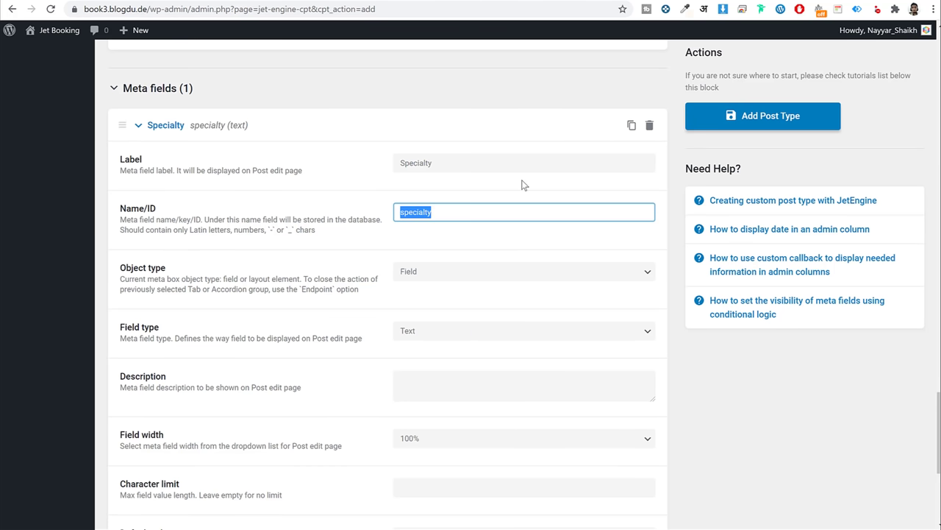
pyautogui.press('Tab')
pyautogui.press('Tab')
pyautogui.scroll(-1, 470, 309)
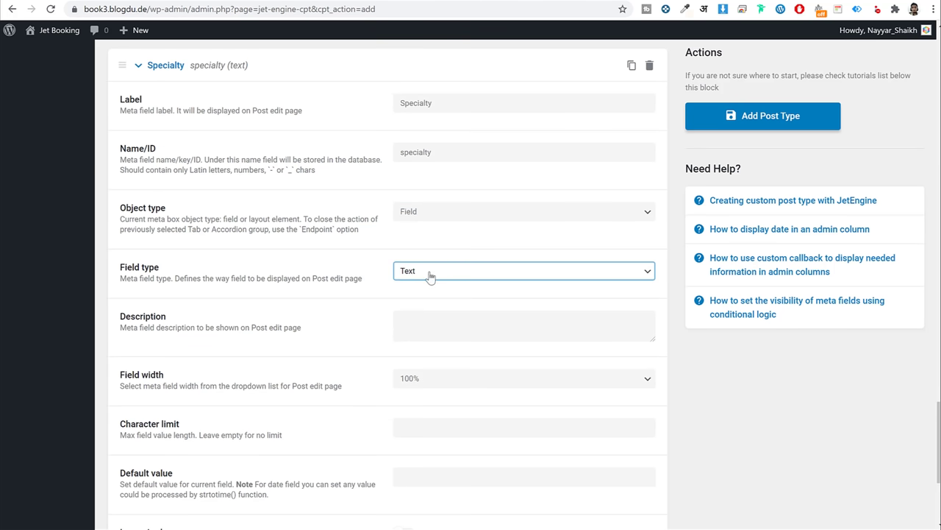
pyautogui.scroll(-2, 470, 280)
pyautogui.click(442, 265)
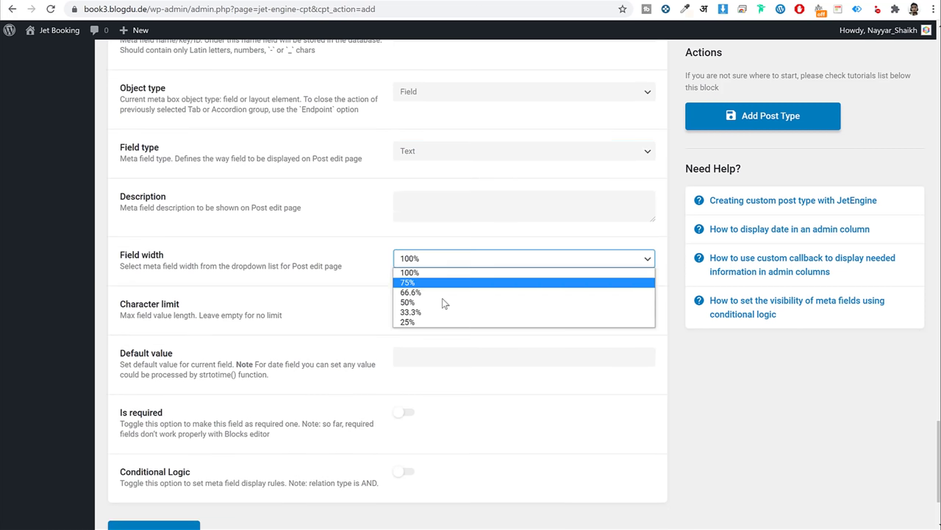
pyautogui.click(450, 312)
pyautogui.scroll(2, 505, 331)
pyautogui.click(156, 68)
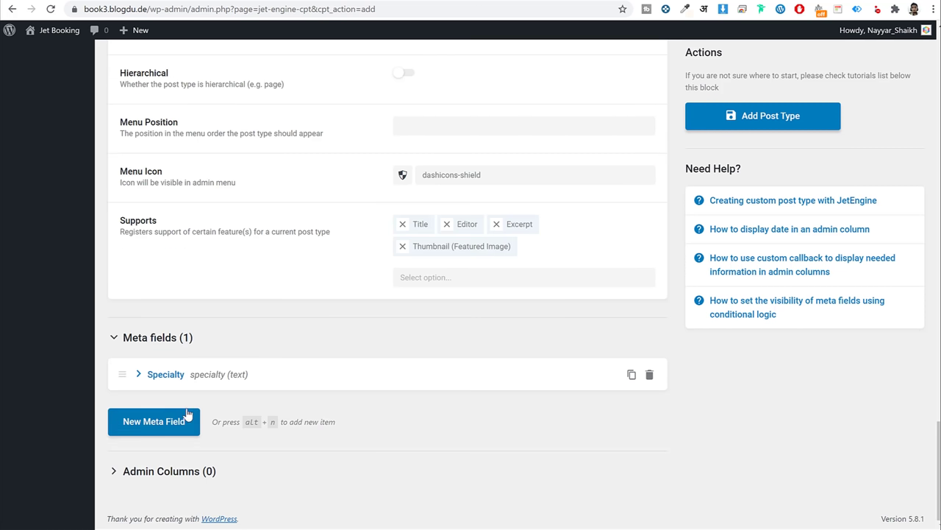
# Step: Add an Expertise meta field with 33.3% width, copying the label from the profile
pyautogui.click(190, 421)
pyautogui.scroll(-4, 350, 395)
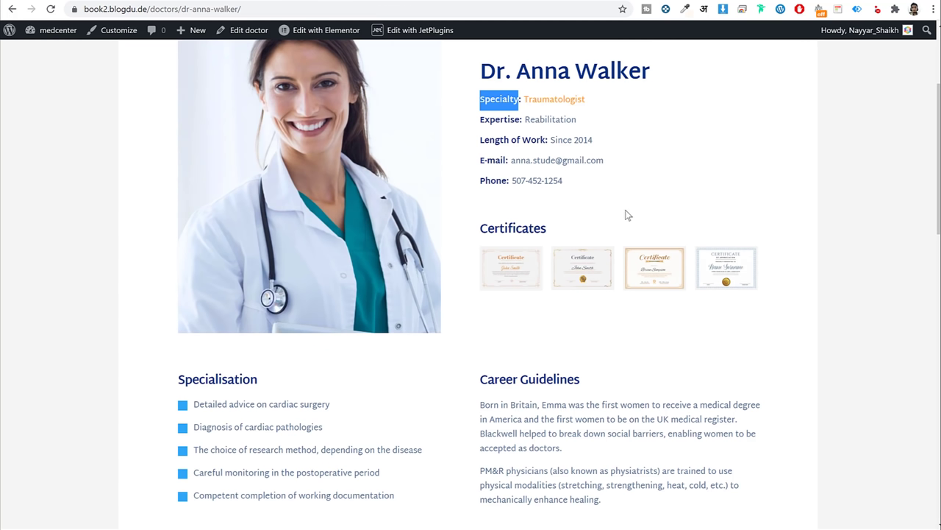
pyautogui.moveTo(482, 120); pyautogui.dragTo(521, 123)
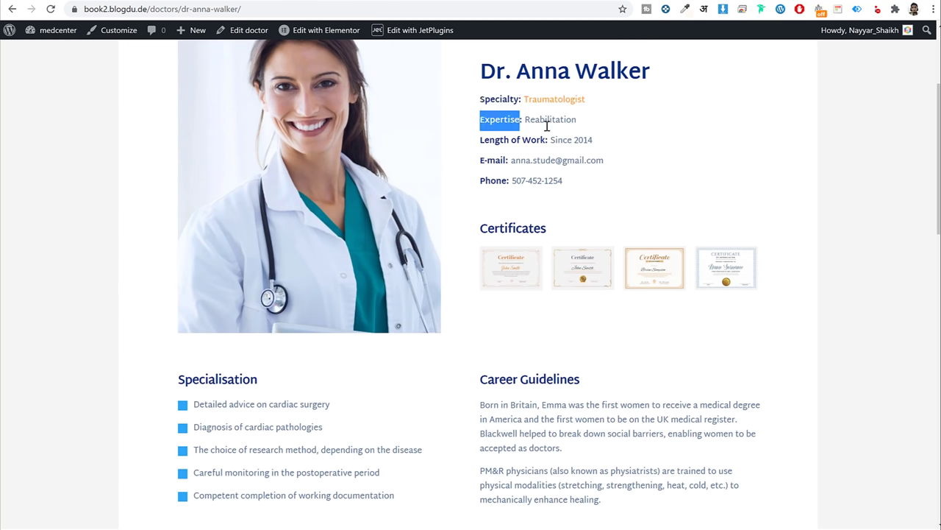
pyautogui.click(247, 3)
pyautogui.click(444, 219)
pyautogui.hotkey('ctrl', 'v')
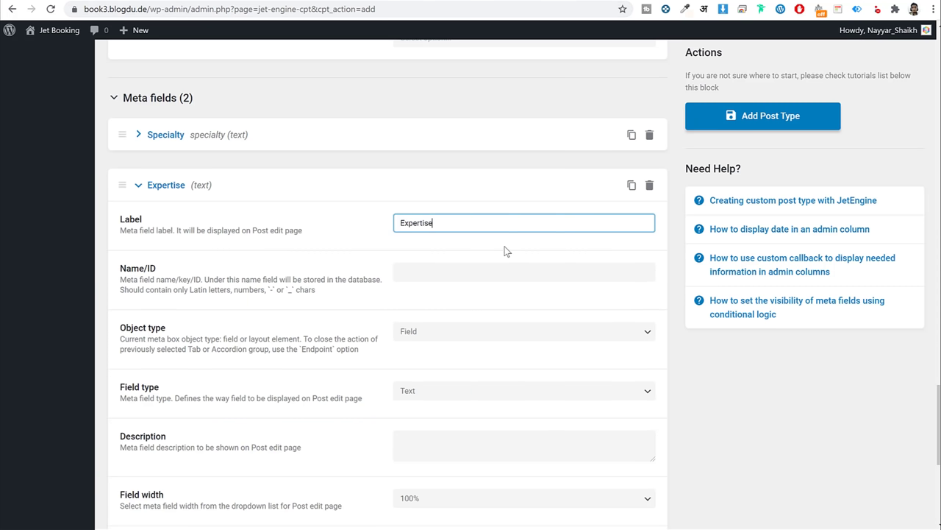
pyautogui.doubleClick(444, 215)
pyautogui.press('Tab')
pyautogui.press('Tab')
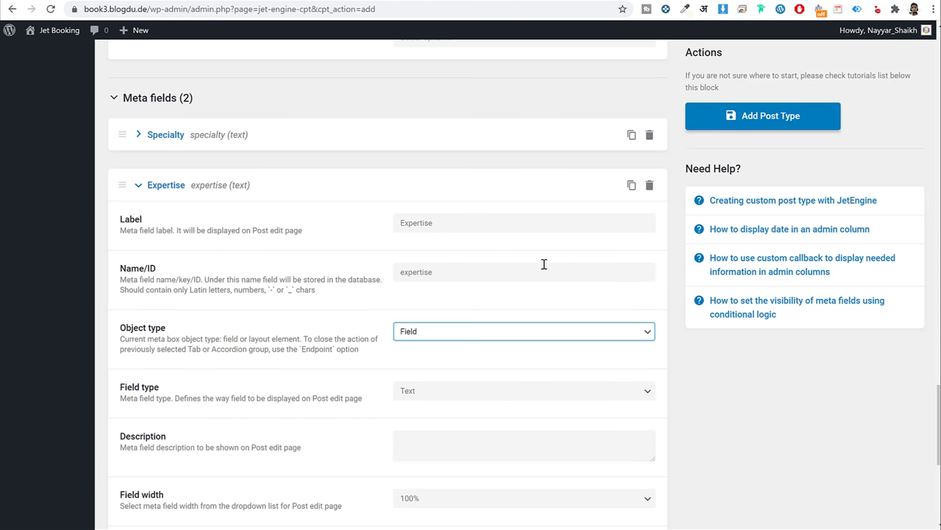
pyautogui.scroll(-3, 548, 276)
pyautogui.scroll(-2, 465, 213)
pyautogui.click(459, 196)
pyautogui.click(450, 250)
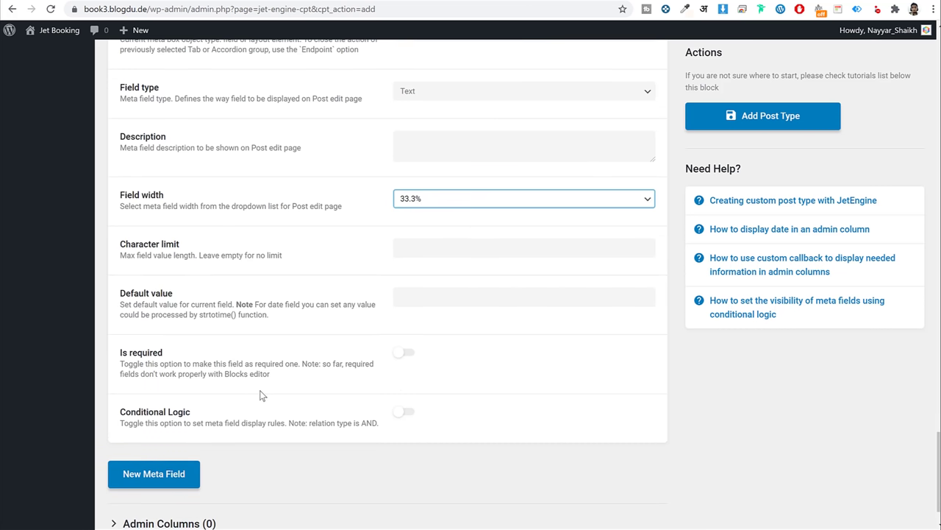
pyautogui.scroll(4, 194, 244)
pyautogui.click(164, 184)
# Step: Add a Length of Work meta field, name length-of-work, at 33.3% width
pyautogui.hotkey('ctrl', 'Tab')
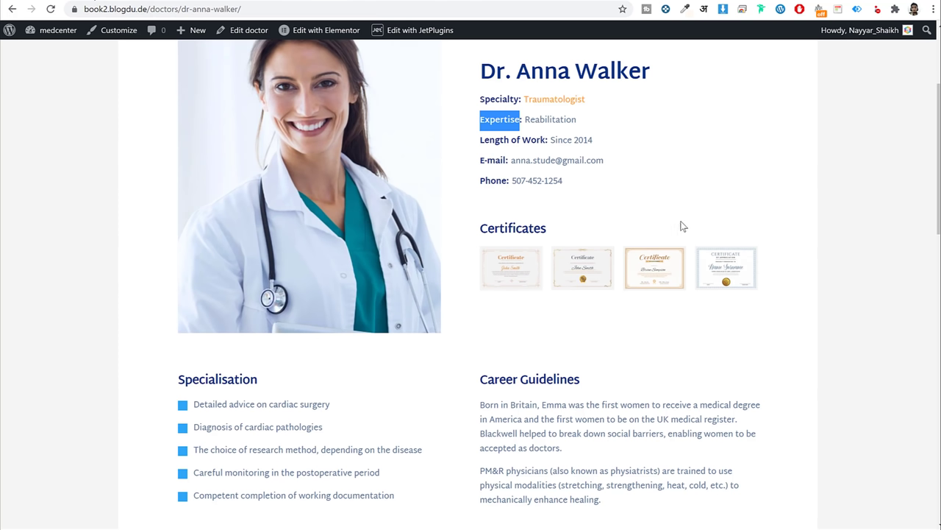
pyautogui.moveTo(482, 139); pyautogui.dragTo(547, 140)
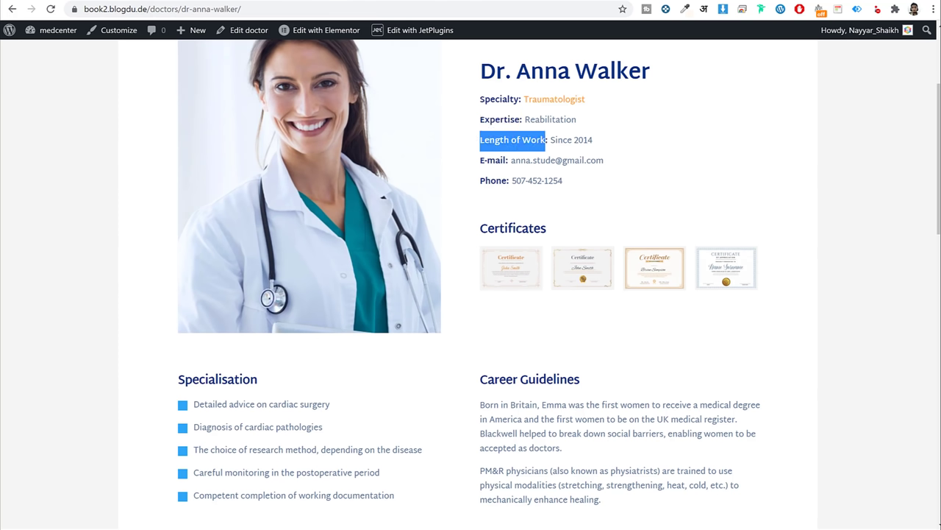
pyautogui.hotkey('ctrl', 'Tab')
pyautogui.click(156, 430)
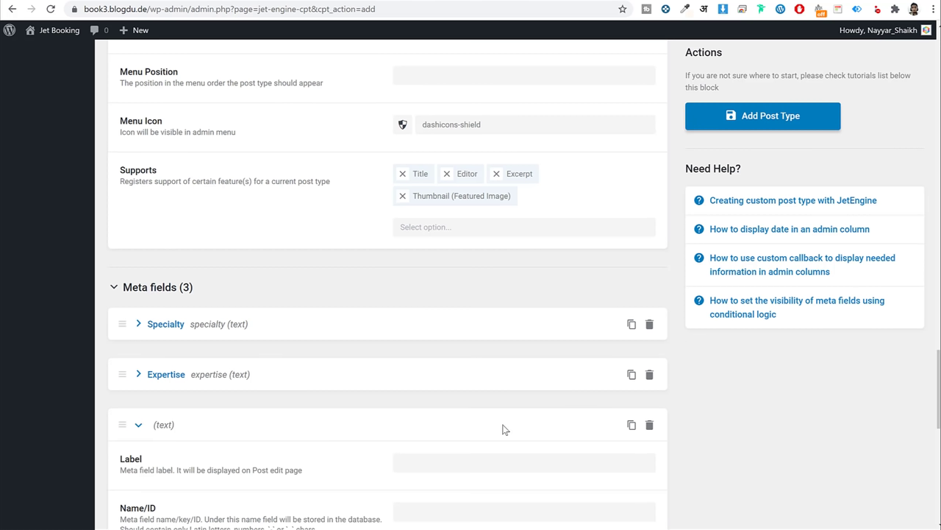
pyautogui.scroll(-3, 502, 430)
pyautogui.click(464, 226)
pyautogui.hotkey('ctrl', 'v')
pyautogui.hotkey('ctrl', 'shift', 'Left')
pyautogui.hotkey('ctrl', 'shift', 'Left')
pyautogui.hotkey('ctrl', 'shift', 'Left')
pyautogui.press('Tab')
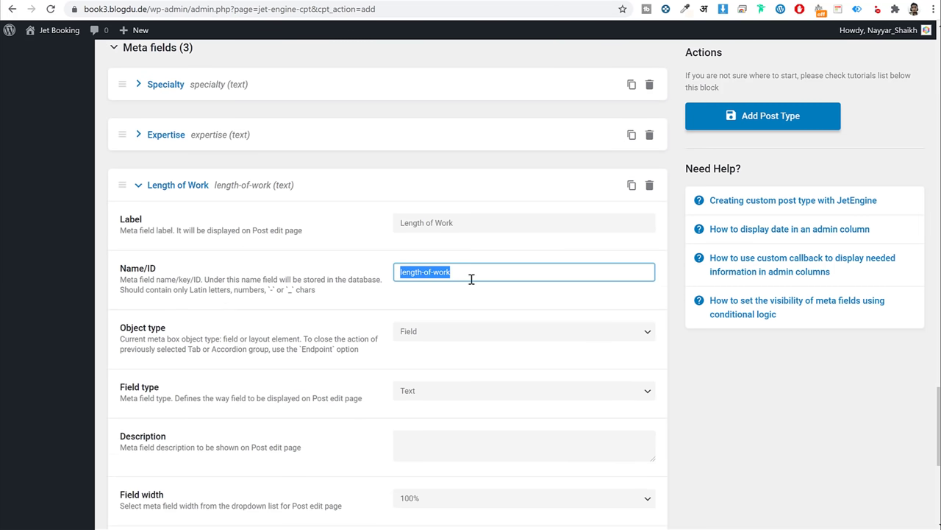
pyautogui.doubleClick(496, 272)
pyautogui.click(503, 272)
pyautogui.scroll(-4, 537, 309)
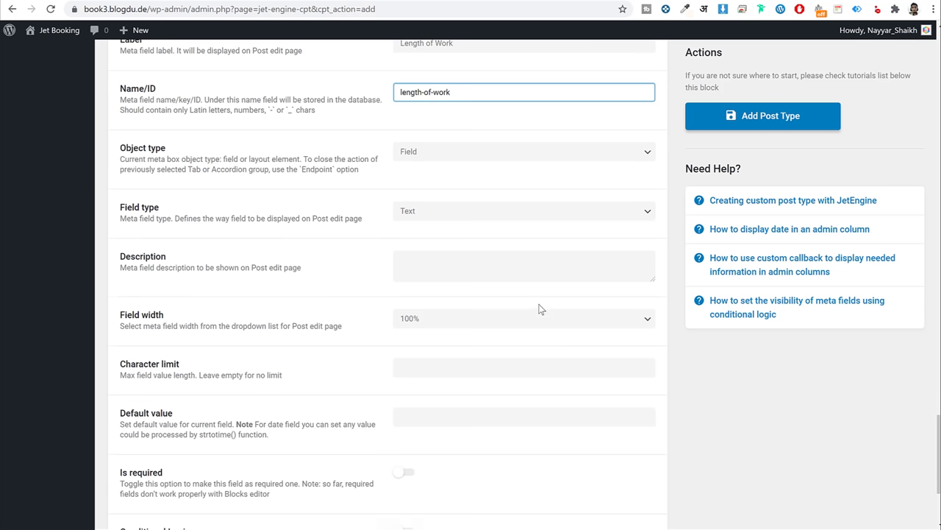
pyautogui.click(474, 197)
pyautogui.click(456, 253)
pyautogui.scroll(3, 459, 271)
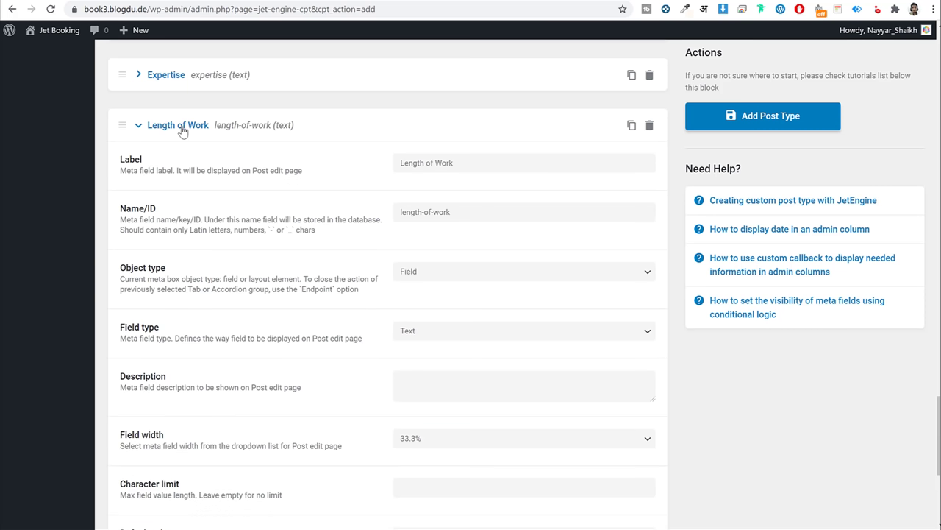
pyautogui.click(183, 125)
# Step: Add an E-mail meta field at 50% width, using the label from the profile
pyautogui.click(176, 426)
pyautogui.scroll(-3, 479, 390)
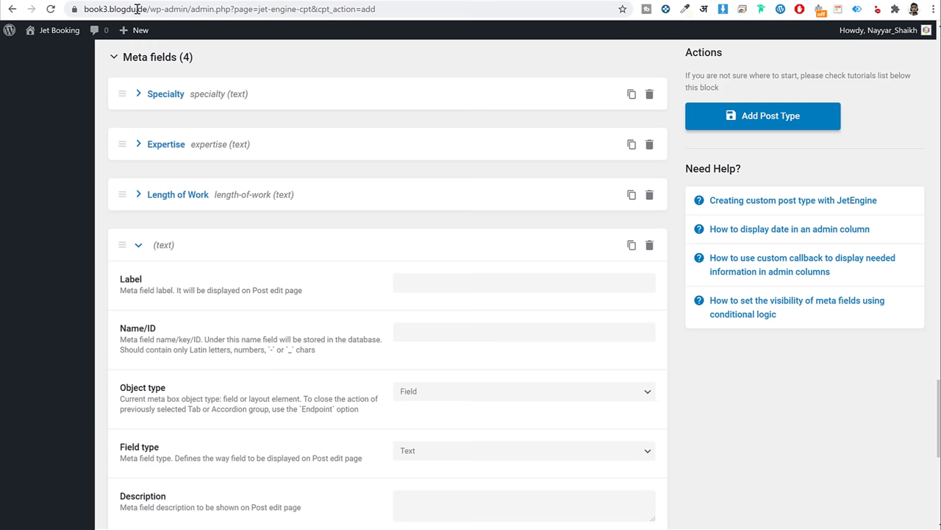
pyautogui.click(85, 2)
pyautogui.moveTo(481, 165); pyautogui.dragTo(505, 160)
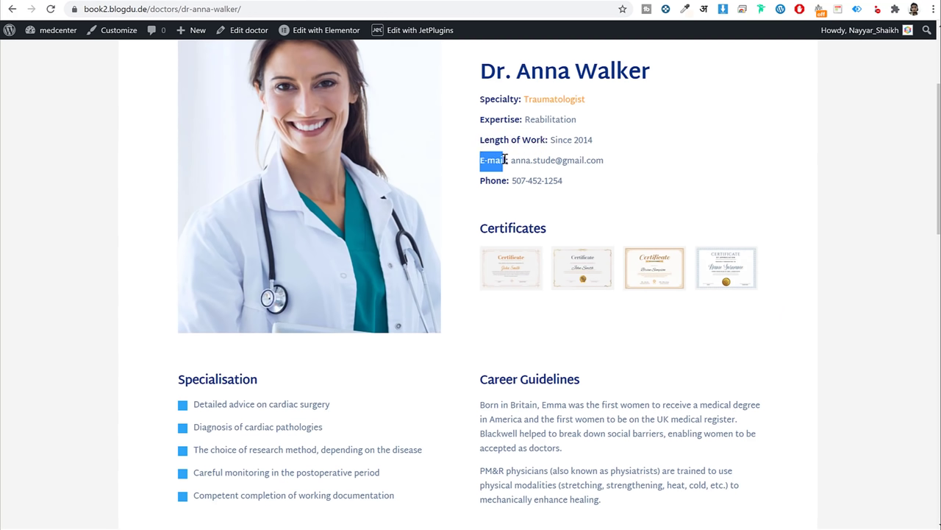
pyautogui.hotkey('ctrl', 'Tab')
pyautogui.click(461, 280)
pyautogui.hotkey('ctrl', 'v')
pyautogui.press('Tab')
pyautogui.scroll(-5, 456, 243)
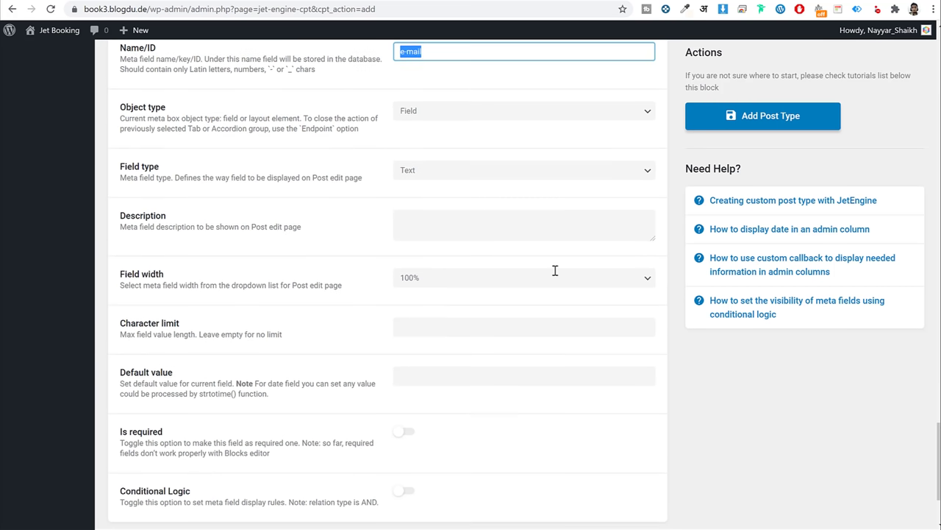
pyautogui.click(455, 206)
pyautogui.click(452, 242)
pyautogui.scroll(3, 455, 279)
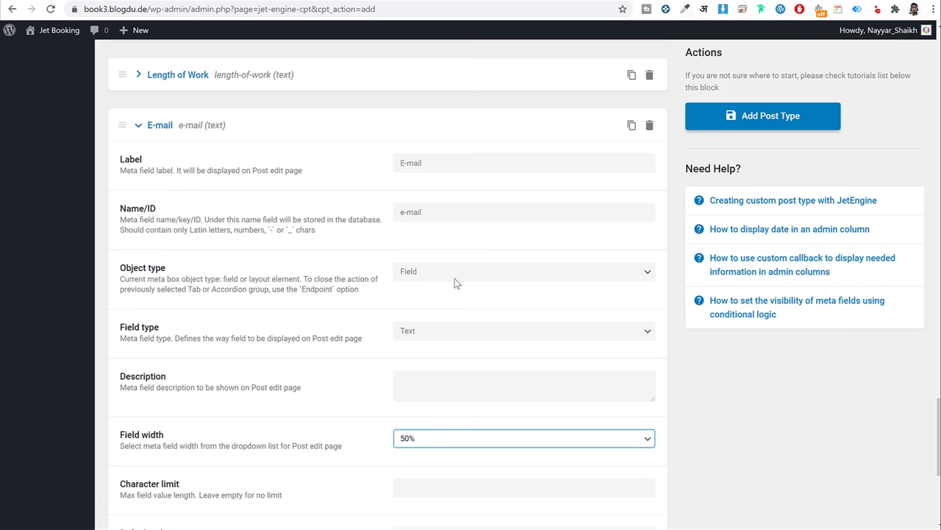
pyautogui.click(204, 124)
# Step: Add a Phone meta field at 50% width, using the label from the profile
pyautogui.click(184, 420)
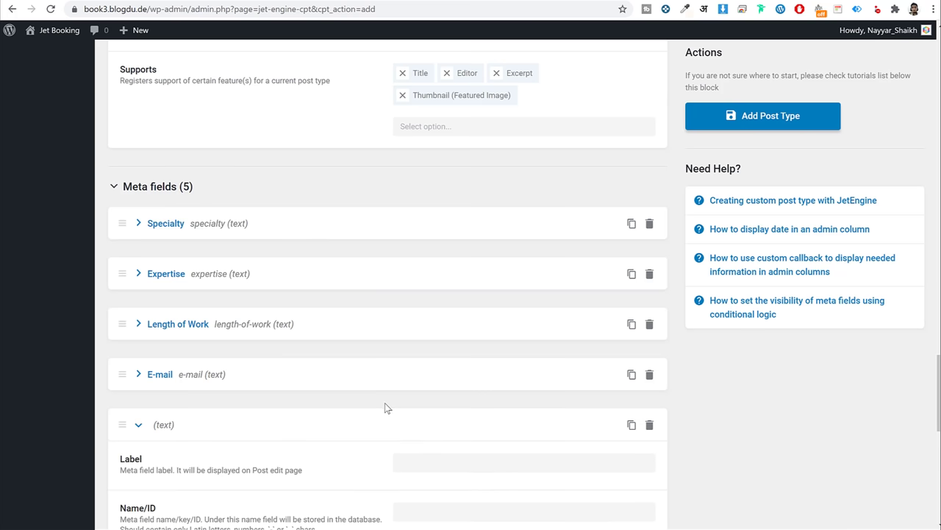
pyautogui.scroll(-3, 384, 405)
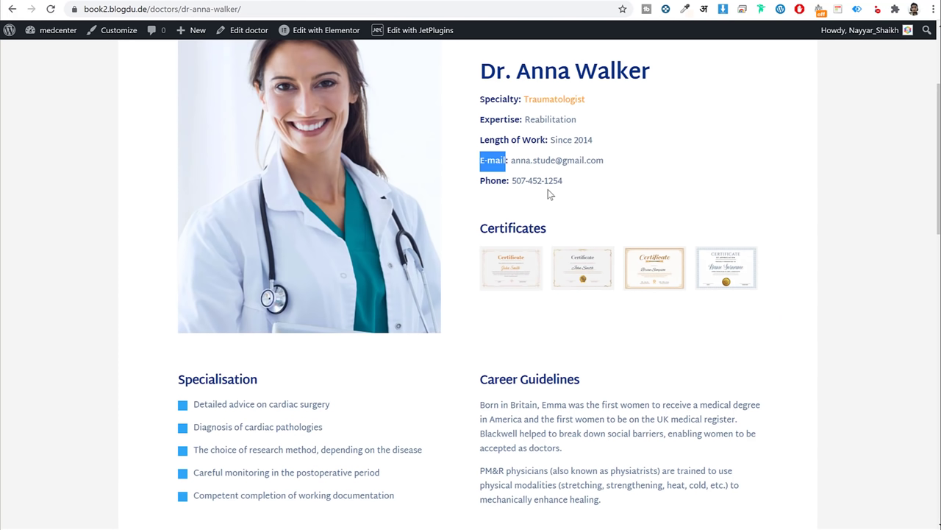
pyautogui.click(548, 181)
pyautogui.click(483, 200)
pyautogui.moveTo(481, 183); pyautogui.dragTo(500, 175)
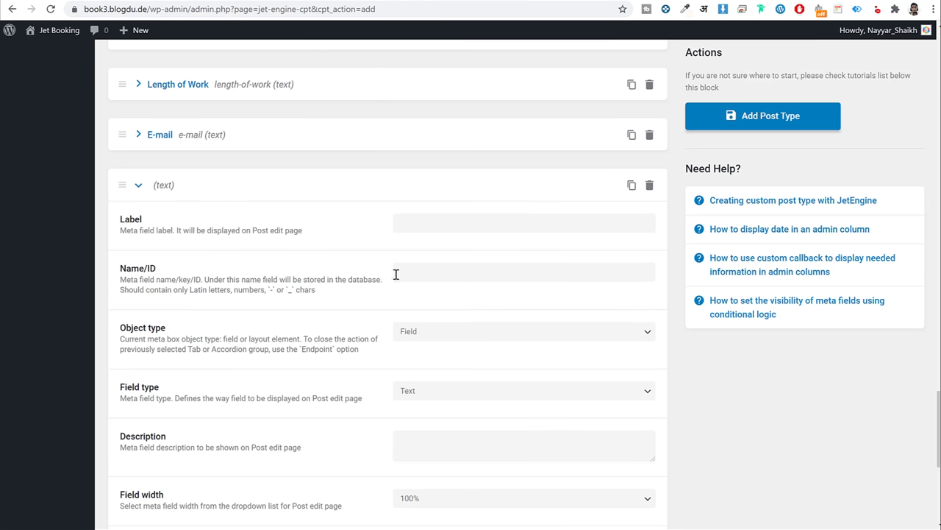
pyautogui.click(458, 224)
pyautogui.hotkey('ctrl', 'v')
pyautogui.click(479, 271)
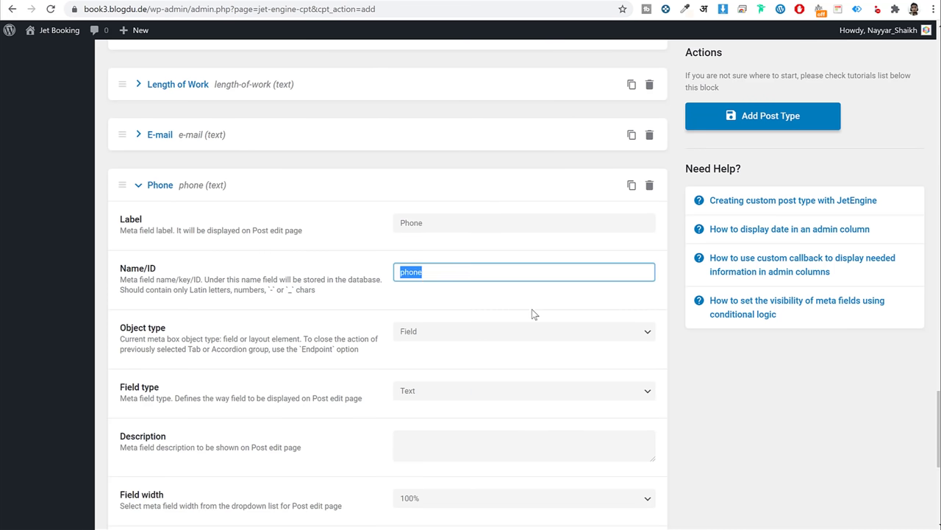
pyautogui.press('Tab')
pyautogui.scroll(-2, 534, 313)
pyautogui.click(456, 379)
pyautogui.click(461, 422)
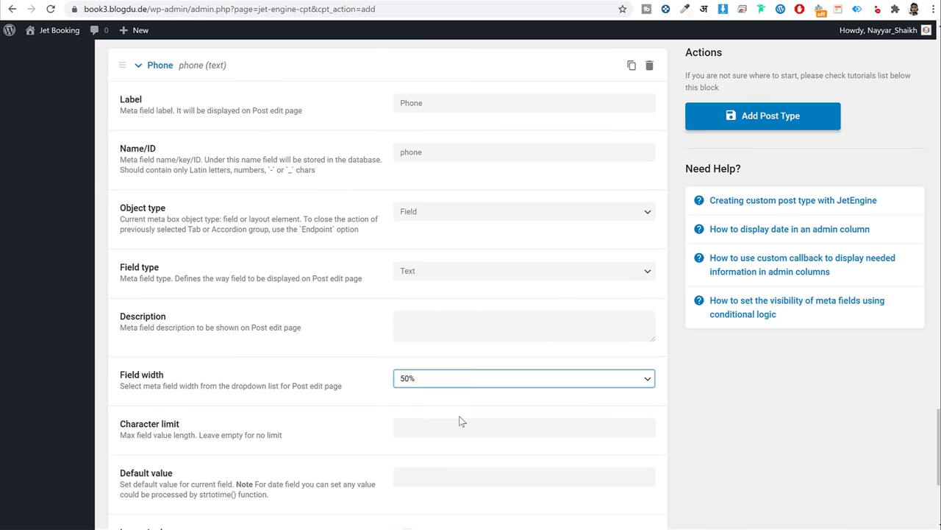
pyautogui.scroll(2, 461, 422)
pyautogui.click(157, 192)
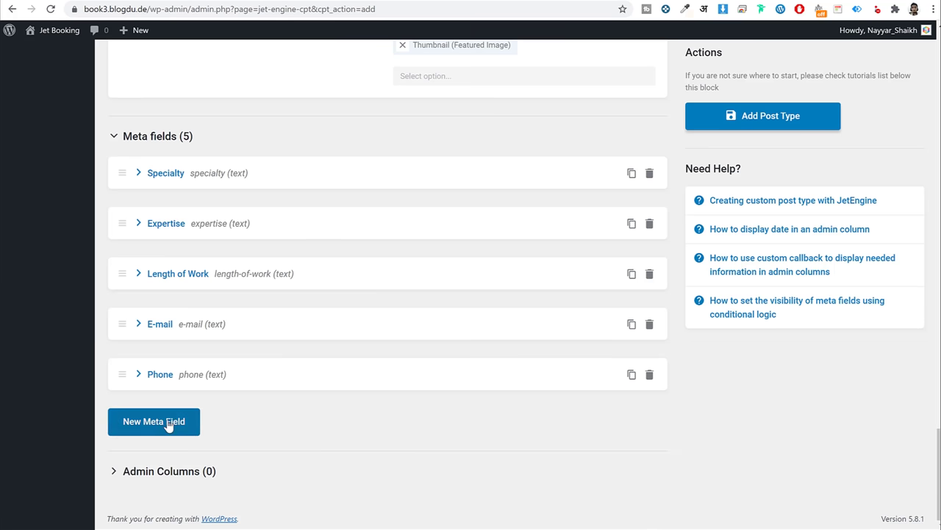
# Step: Add a sixth meta field labelled Certificates with field type Gallery
pyautogui.click(170, 422)
pyautogui.scroll(-3, 332, 203)
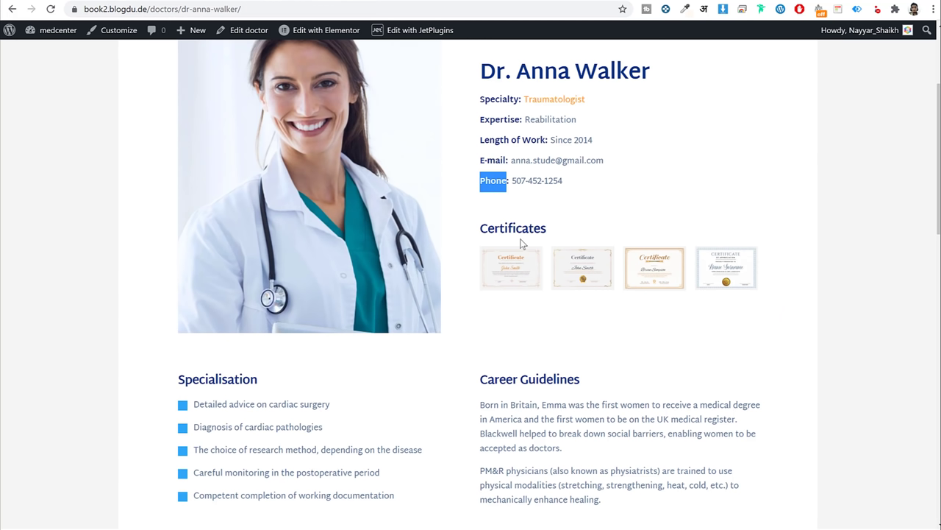
pyautogui.doubleClick(515, 230)
pyautogui.hotkey('ctrl', 'c')
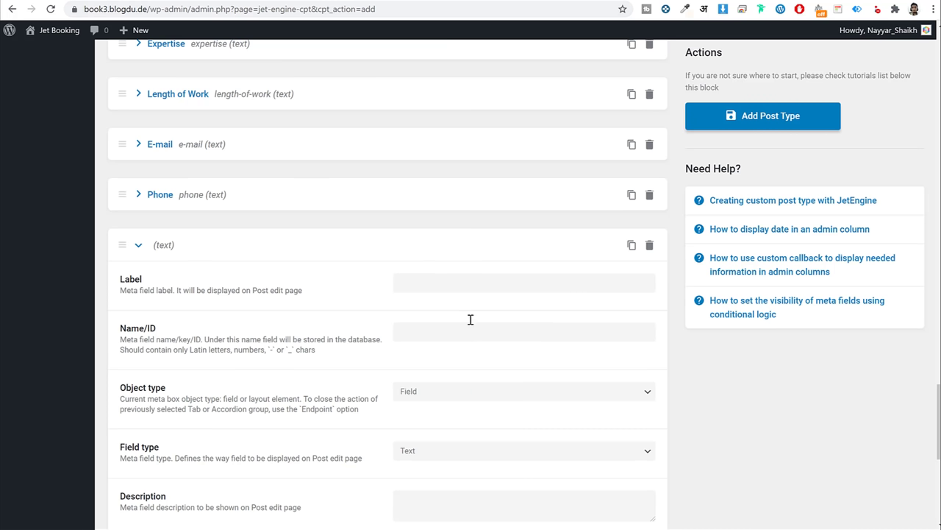
pyautogui.click(459, 283)
pyautogui.hotkey('ctrl', 'v')
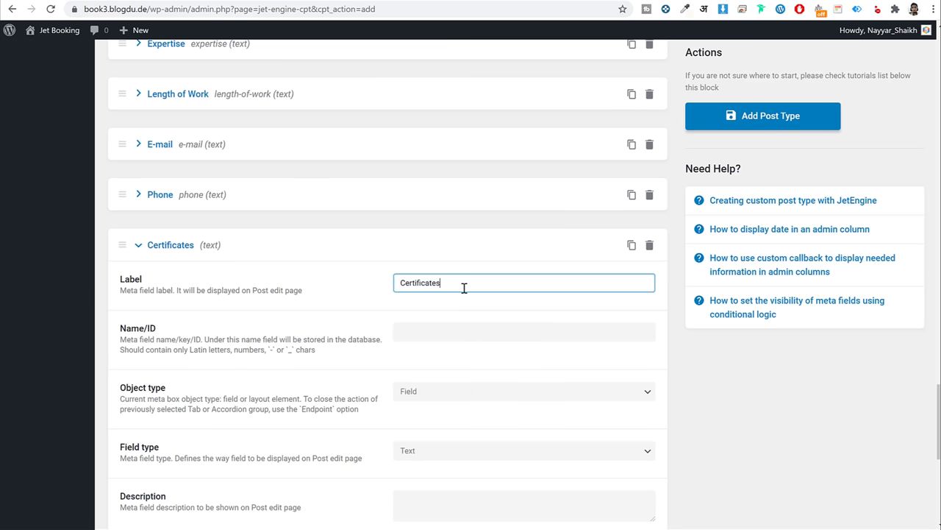
pyautogui.doubleClick(523, 331)
pyautogui.scroll(-3, 535, 347)
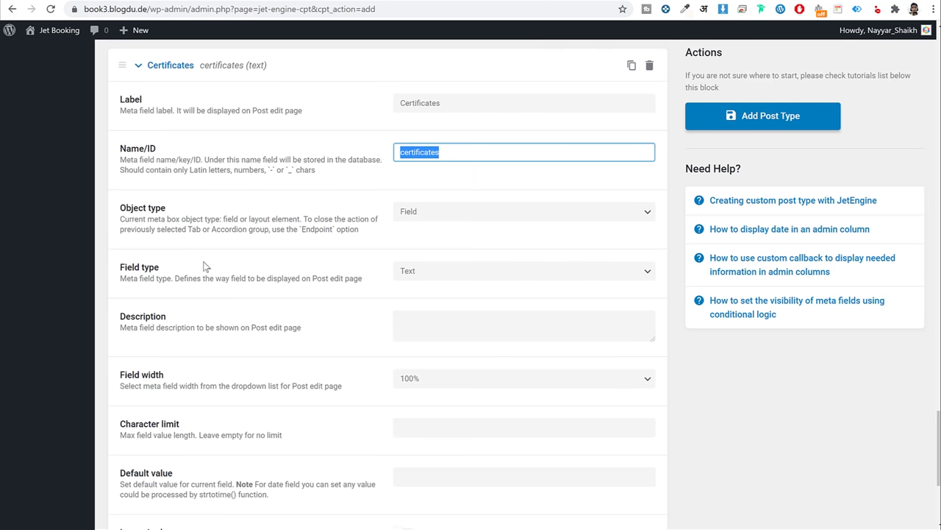
pyautogui.click(414, 273)
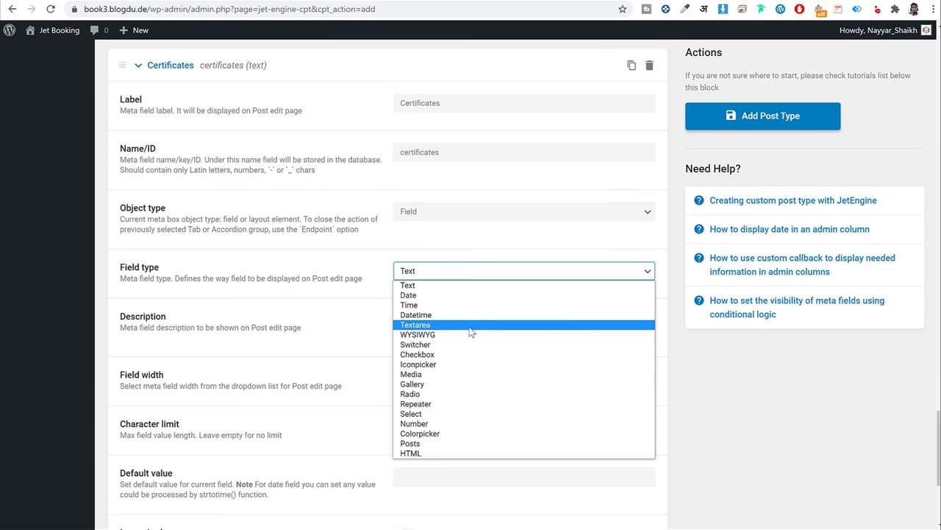
pyautogui.click(457, 384)
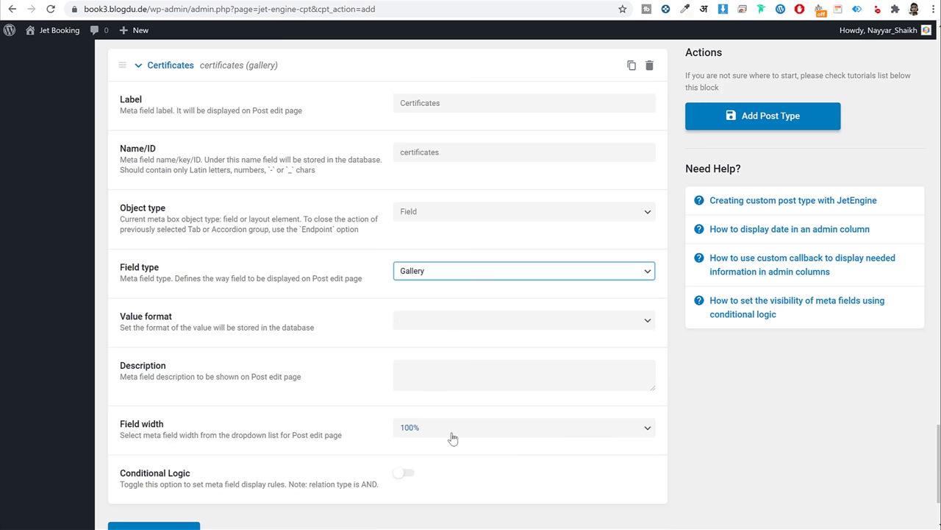
pyautogui.scroll(2, 431, 434)
pyautogui.click(174, 195)
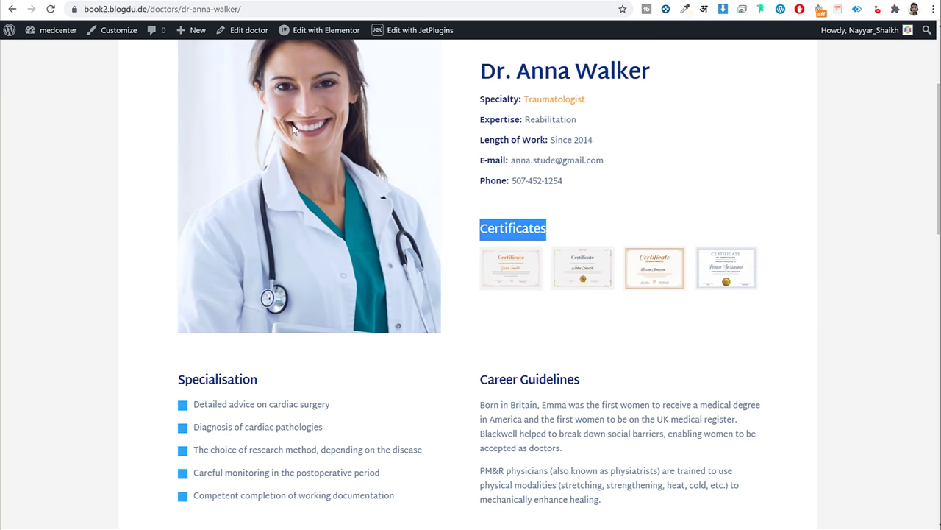
# Step: Select the Career Guidelines heading and paragraphs on the sample doctor page
pyautogui.scroll(-2, 456, 318)
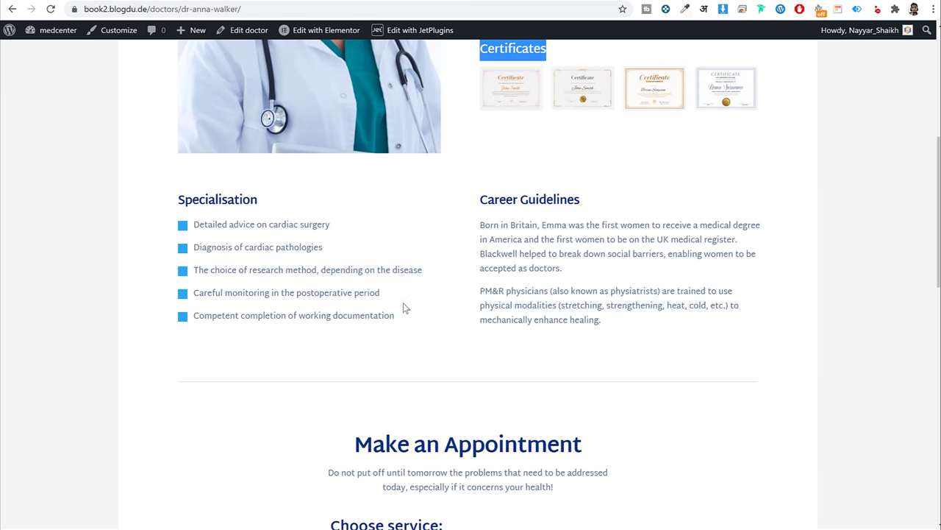
pyautogui.moveTo(274, 204); pyautogui.dragTo(180, 195)
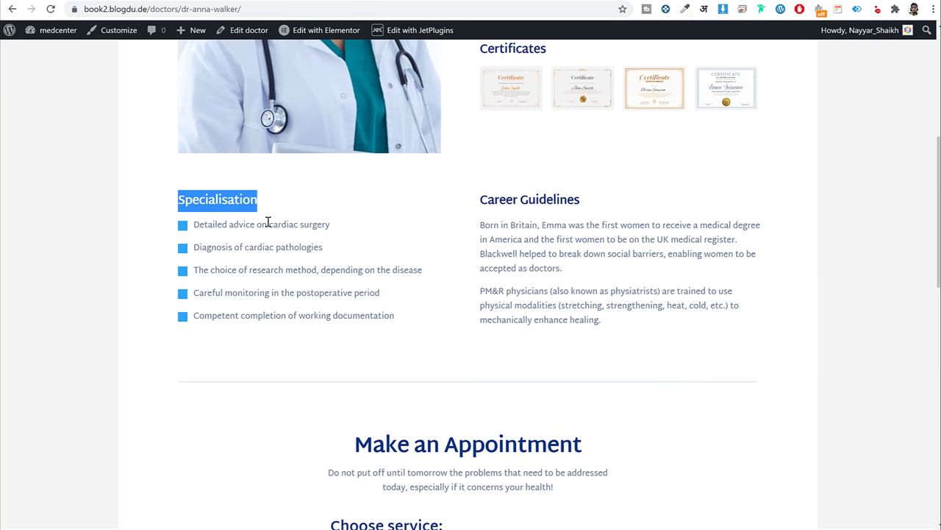
pyautogui.scroll(4, 387, 296)
pyautogui.scroll(-2, 622, 321)
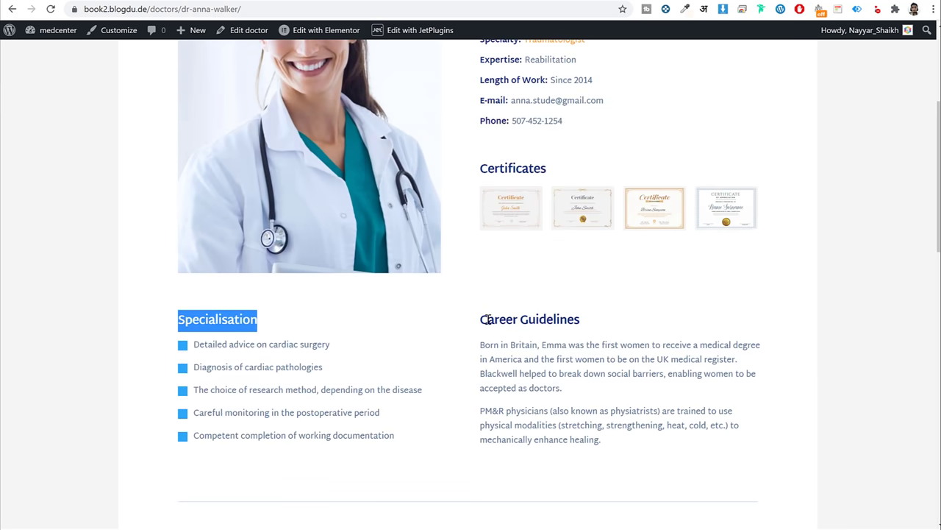
pyautogui.moveTo(481, 319); pyautogui.dragTo(601, 331)
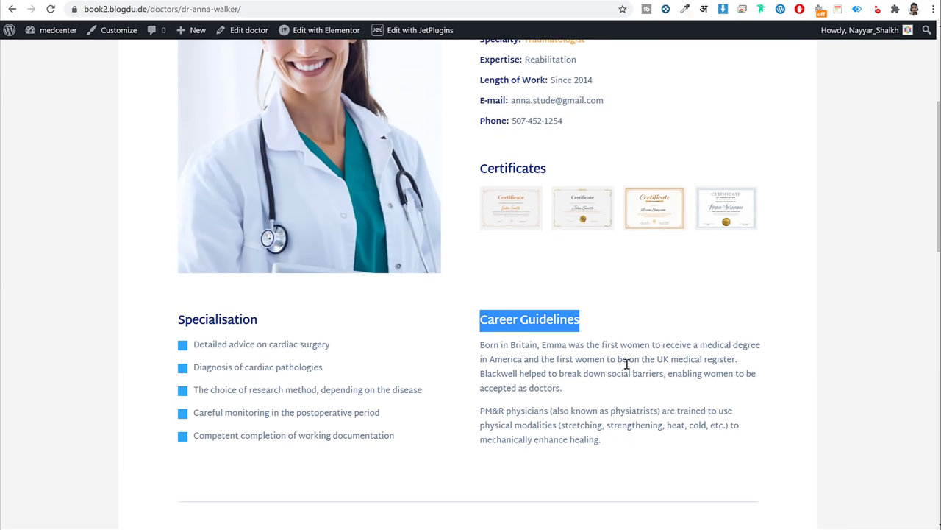
pyautogui.moveTo(480, 340); pyautogui.dragTo(631, 426)
pyautogui.click(634, 442)
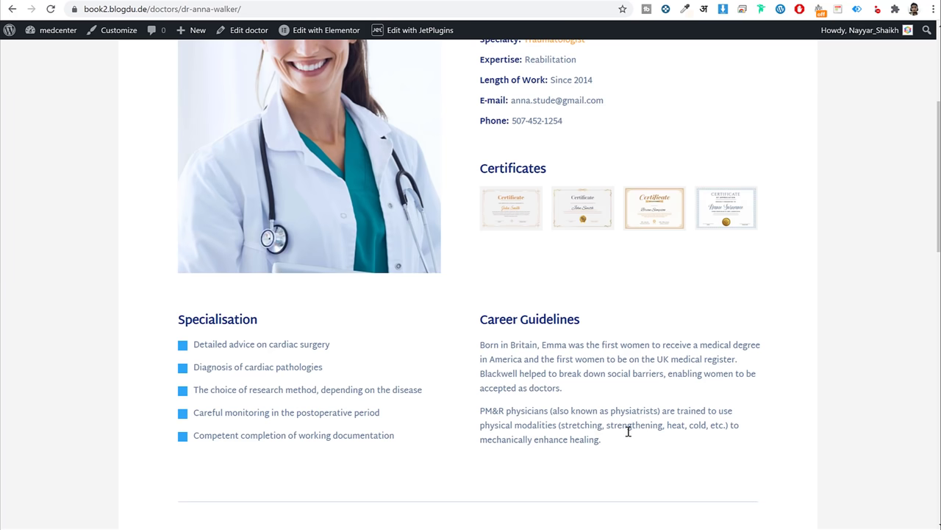
# Step: From the doctor page, open the jet booking dashboard and start a new post in the editor
pyautogui.scroll(3, 504, 267)
pyautogui.moveTo(481, 250); pyautogui.dragTo(664, 259)
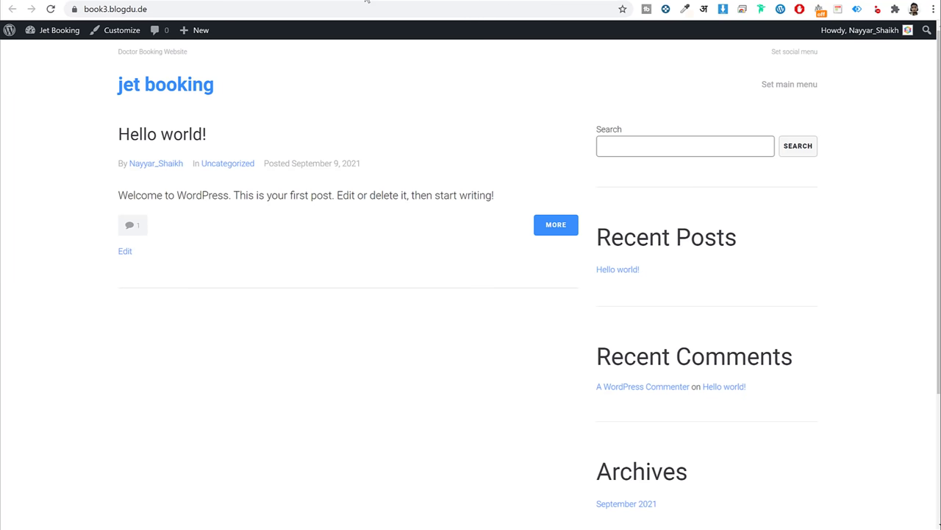
pyautogui.click(50, 39)
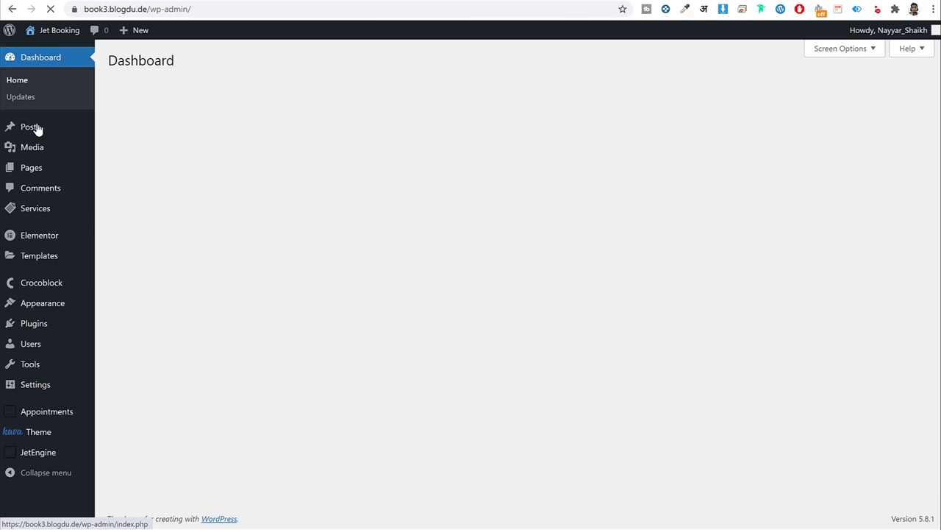
pyautogui.click(40, 131)
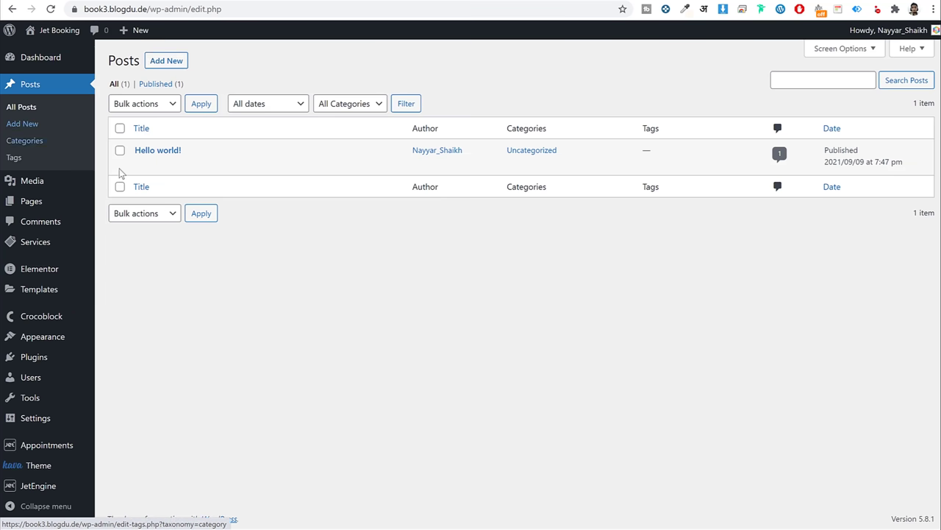
pyautogui.click(169, 63)
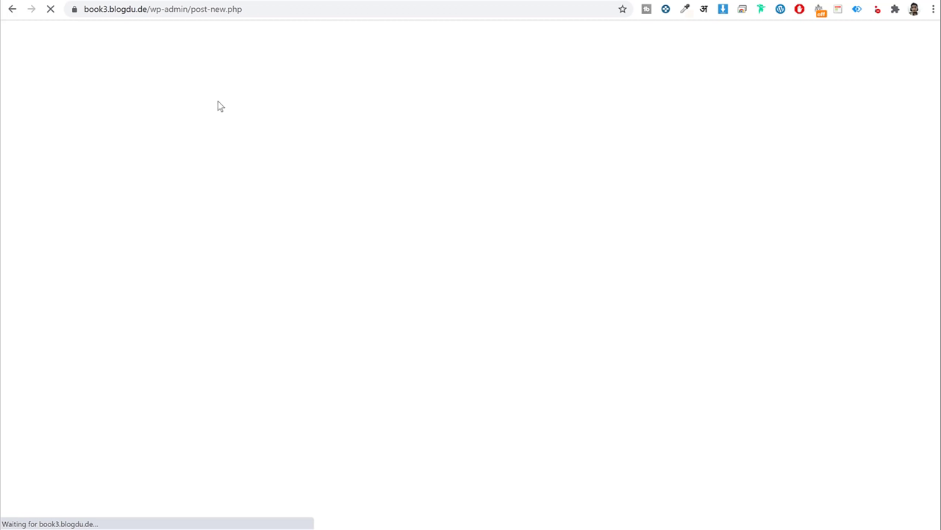
pyautogui.click(203, 159)
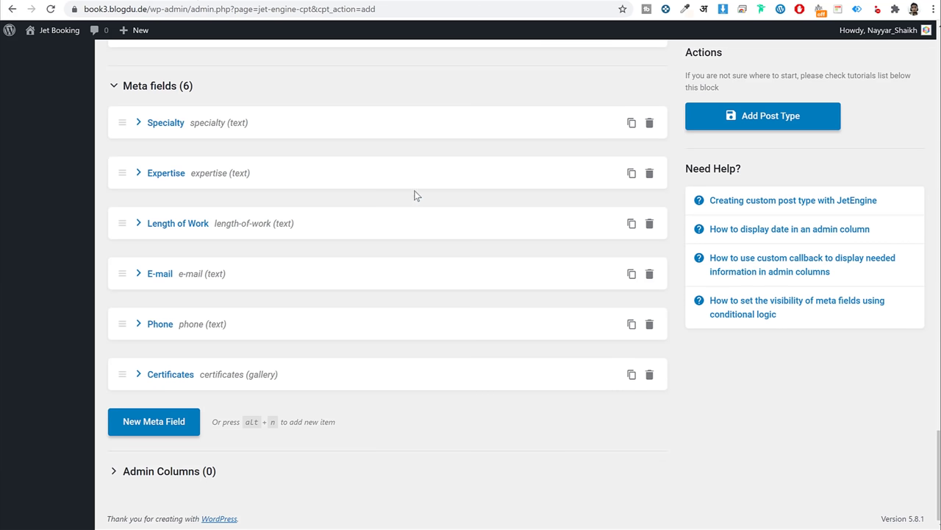
# Step: Check the new post's settings panel and the sample Career Guidelines text
pyautogui.scroll(5, 417, 195)
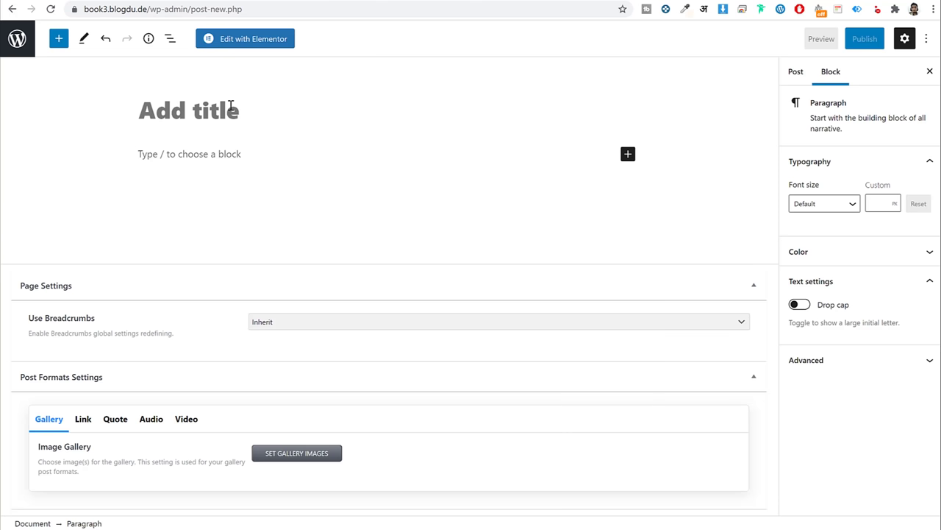
pyautogui.click(230, 106)
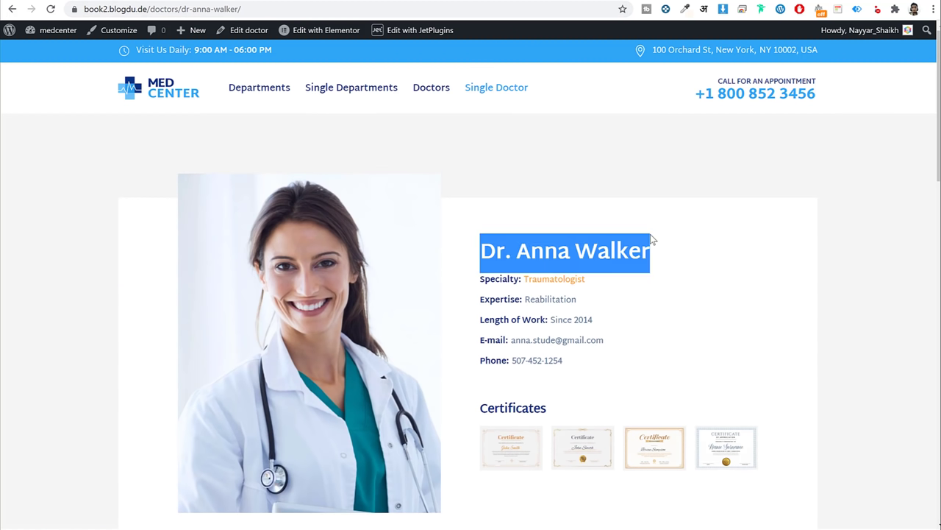
pyautogui.moveTo(652, 239); pyautogui.dragTo(478, 239)
pyautogui.scroll(-6, 487, 109)
pyautogui.moveTo(482, 109); pyautogui.dragTo(600, 200)
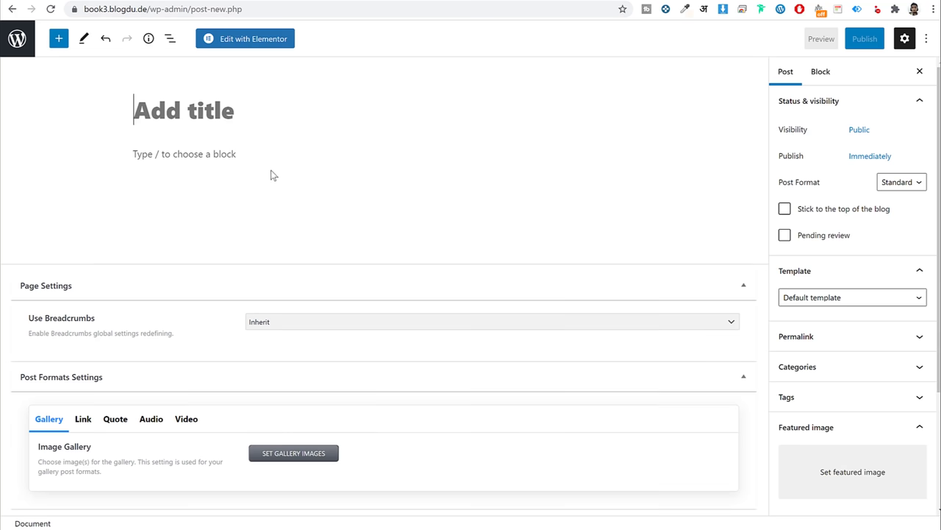
pyautogui.click(228, 158)
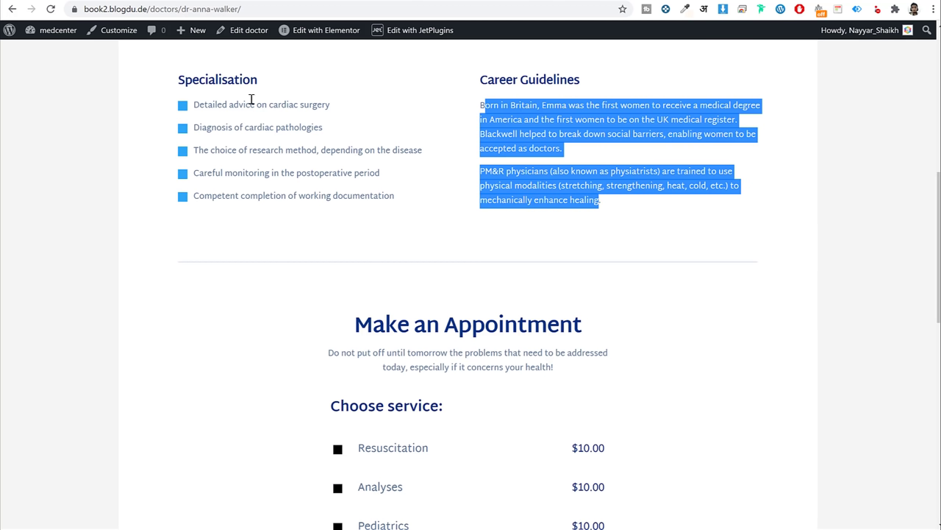
pyautogui.click(497, 141)
pyautogui.moveTo(479, 110)
pyautogui.mouseDown()
pyautogui.moveTo(637, 212)
pyautogui.moveTo(468, 128)
pyautogui.moveTo(492, 106)
pyautogui.mouseUp()
pyautogui.click(638, 211)
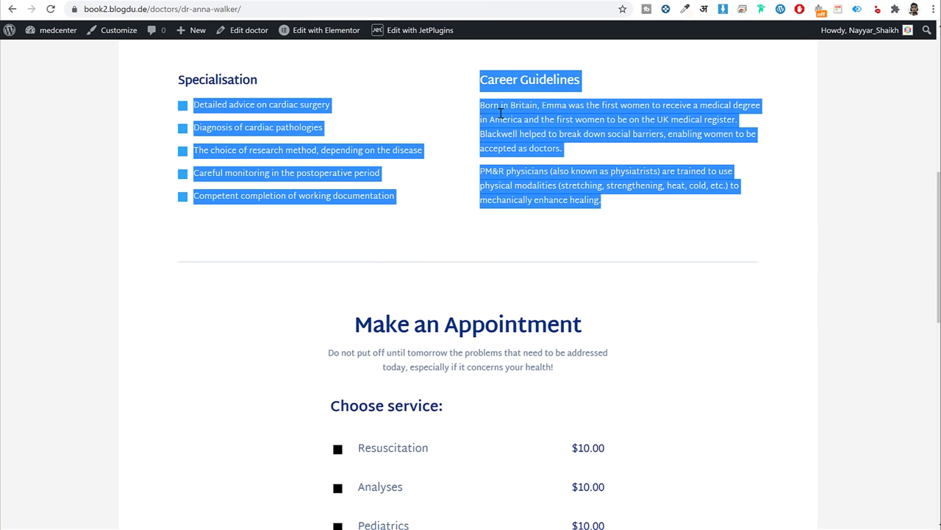
pyautogui.click(492, 105)
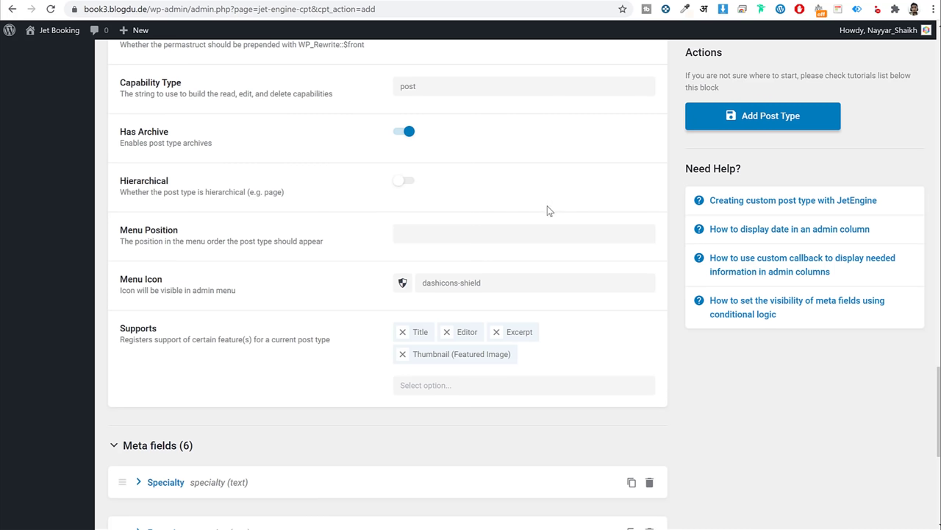
# Step: Add a new meta field labelled 'Specialisation', copied from the doctor page heading
pyautogui.scroll(-5, 547, 211)
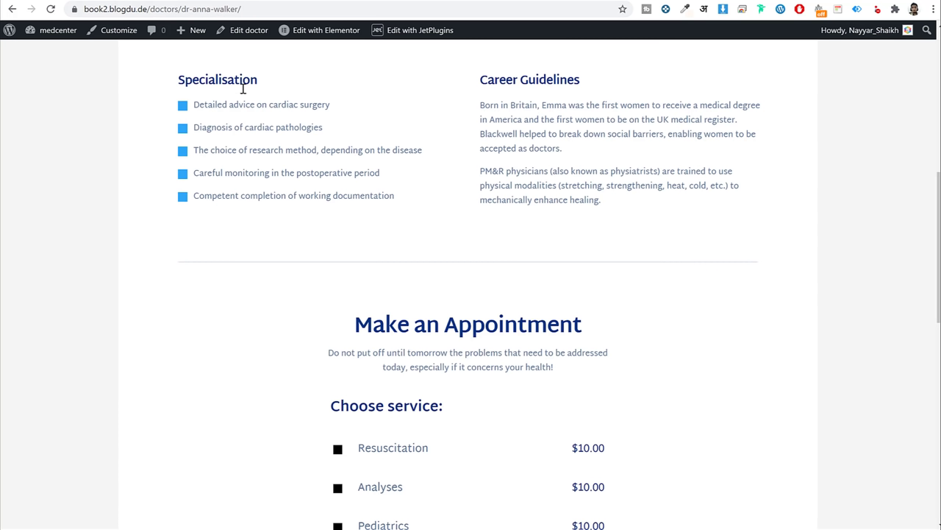
pyautogui.doubleClick(243, 89)
pyautogui.hotkey('ctrl', 'c')
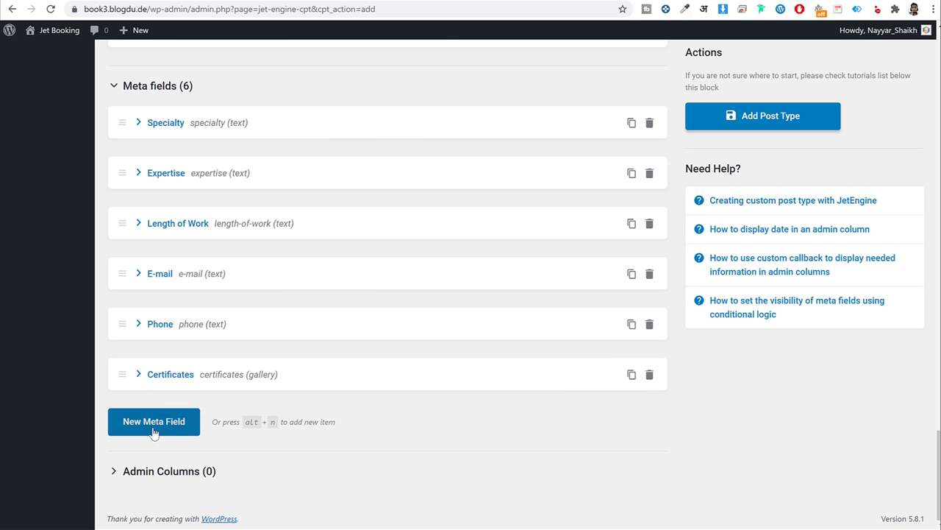
pyautogui.click(153, 422)
pyautogui.scroll(-3, 412, 346)
pyautogui.click(430, 285)
pyautogui.hotkey('ctrl', 'v')
pyautogui.hotkey('ctrl', 'a')
pyautogui.press('Tab')
# Step: Make Specialisation a Repeater field, then view the doctor page's Specialisation bullets
pyautogui.scroll(-3, 567, 332)
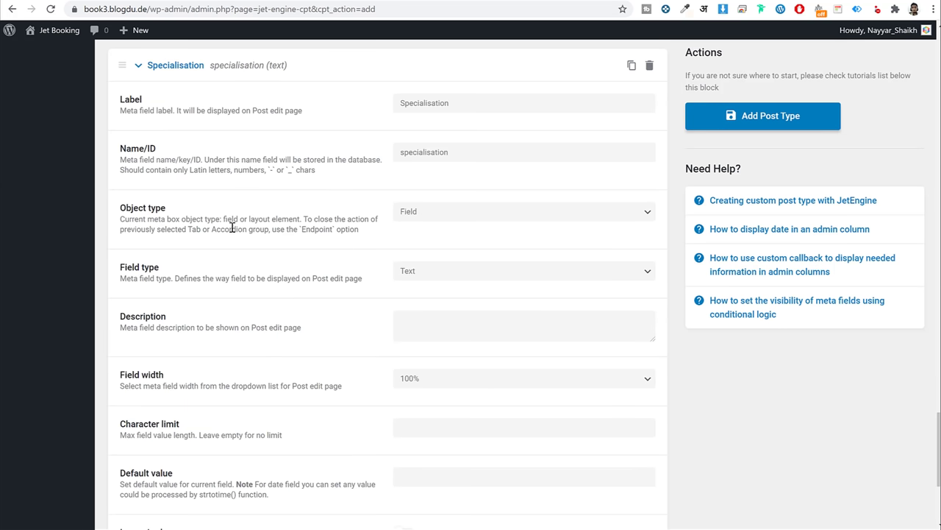
pyautogui.scroll(-1, 350, 215)
pyautogui.click(495, 223)
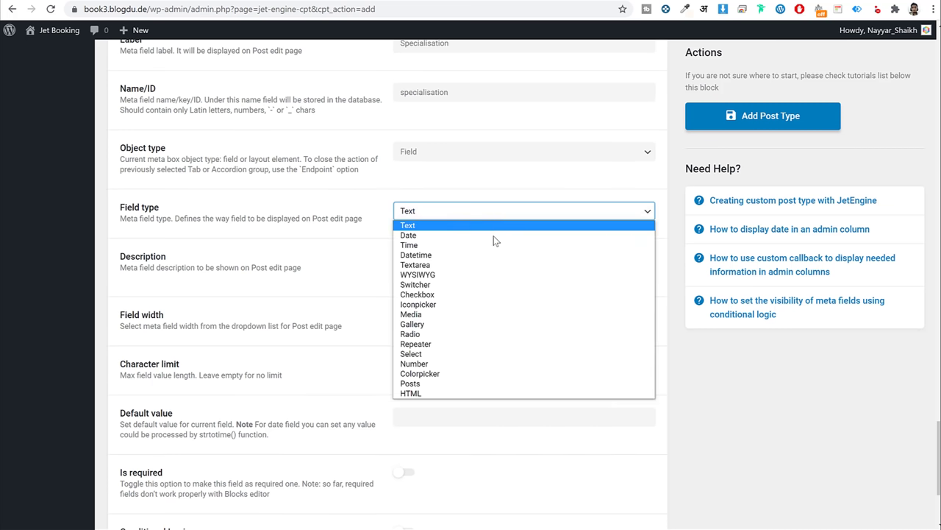
pyautogui.click(479, 343)
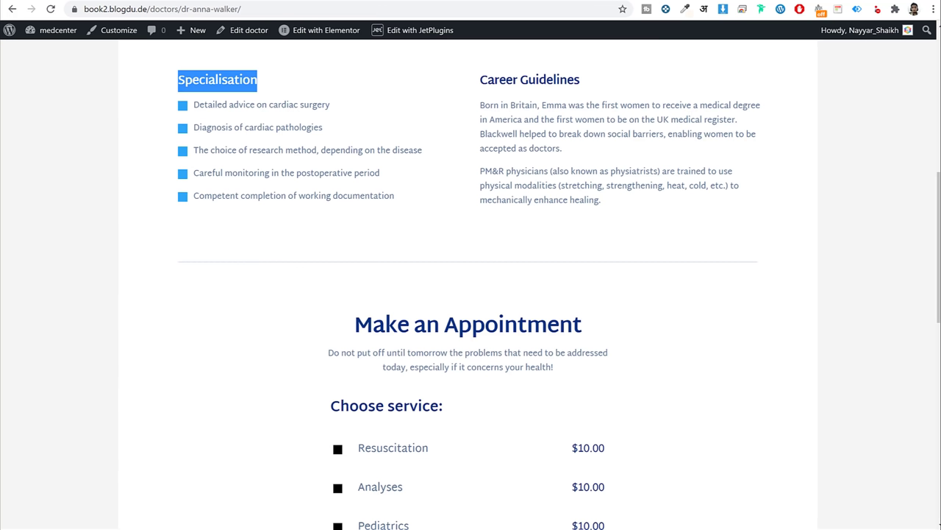
pyautogui.moveTo(192, 104); pyautogui.dragTo(318, 104)
pyautogui.click(335, 106)
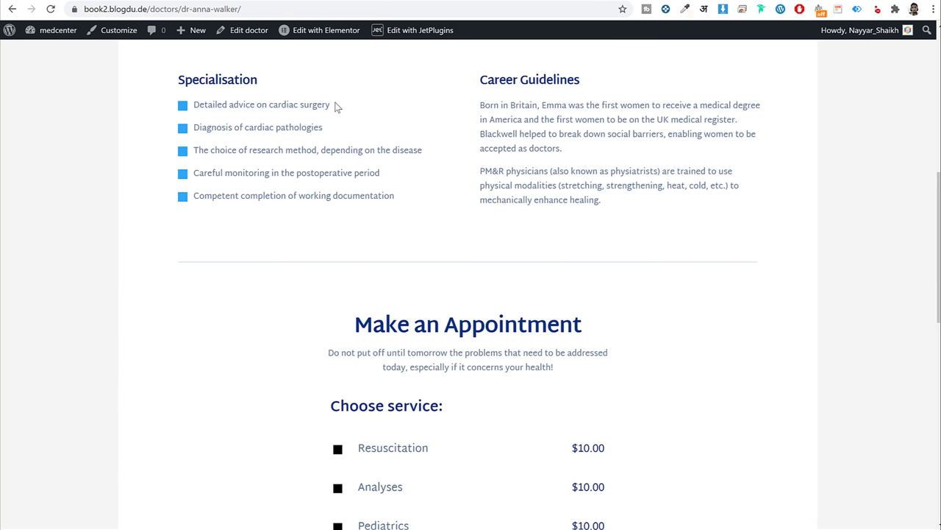
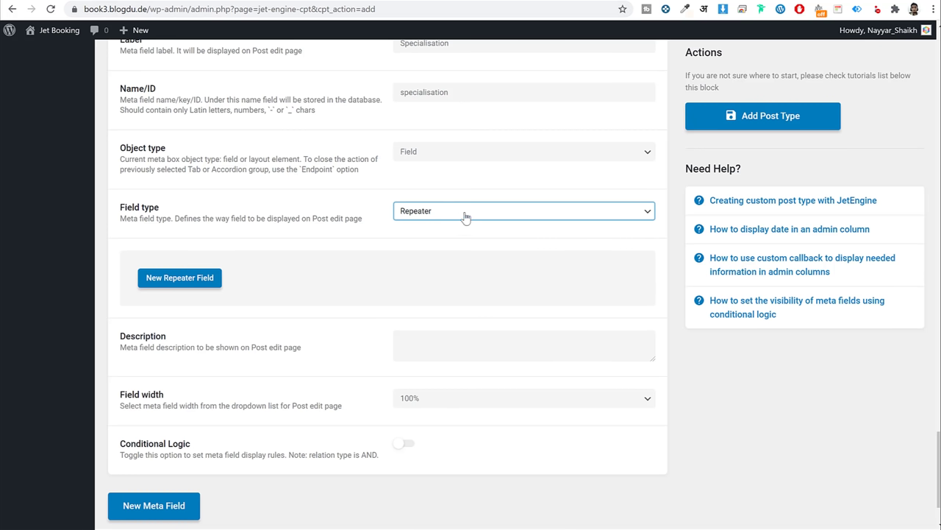
# Step: Add a sub-field labelled Qualification, named qualification, to the Specialisation repeater
pyautogui.click(182, 278)
pyautogui.click(430, 321)
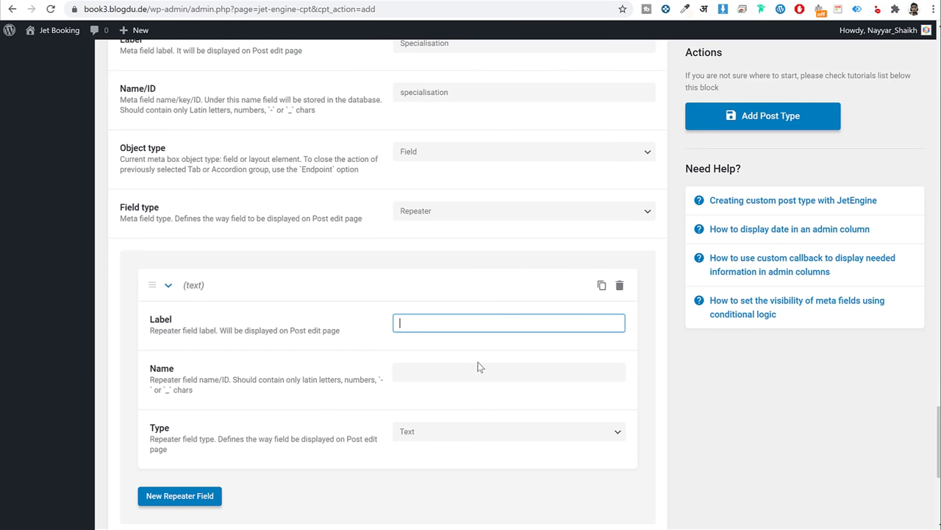
pyautogui.write('Qulaification')
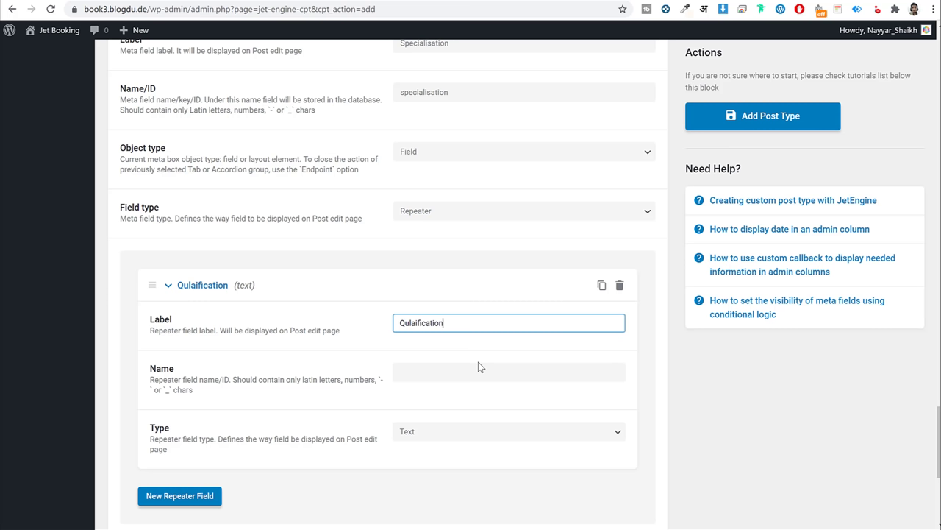
pyautogui.moveTo(404, 372); pyautogui.dragTo(398, 376)
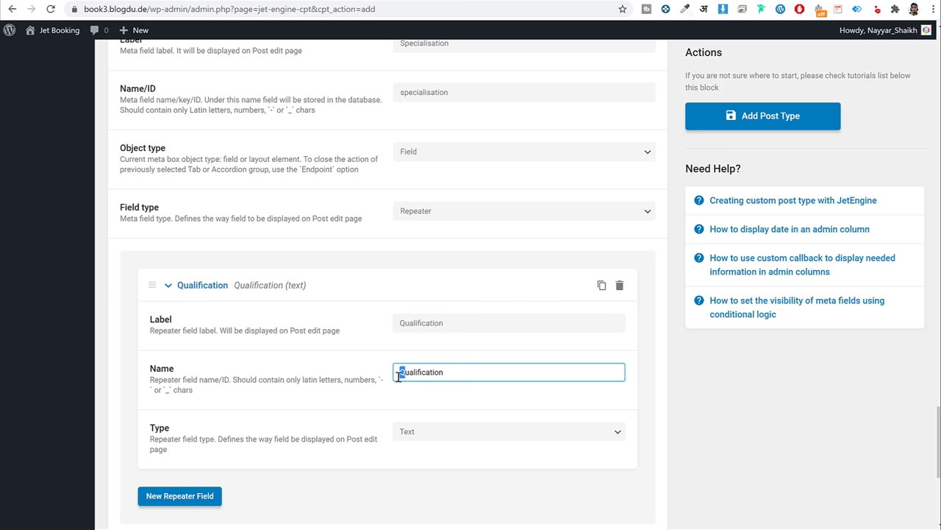
pyautogui.write('qualification')
pyautogui.hotkey('ctrl', 'a')
pyautogui.click(466, 400)
# Step: Collapse the Specialisation field and save the Doctors post type
pyautogui.scroll(-4, 441, 415)
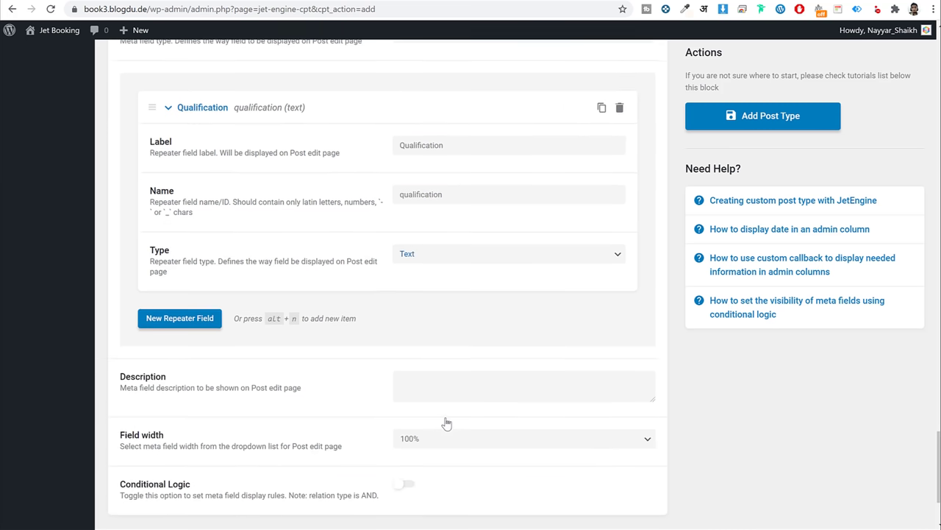
pyautogui.scroll(3, 450, 337)
pyautogui.scroll(4, 453, 336)
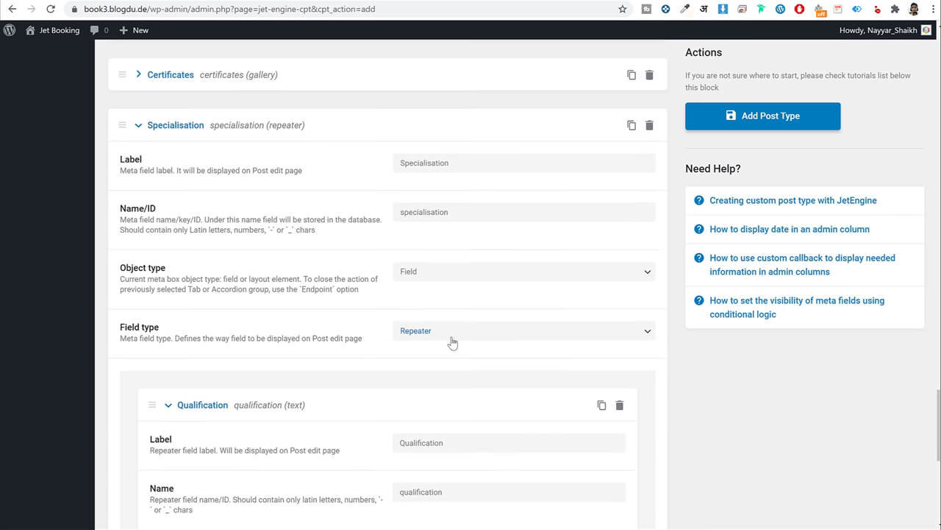
pyautogui.click(154, 248)
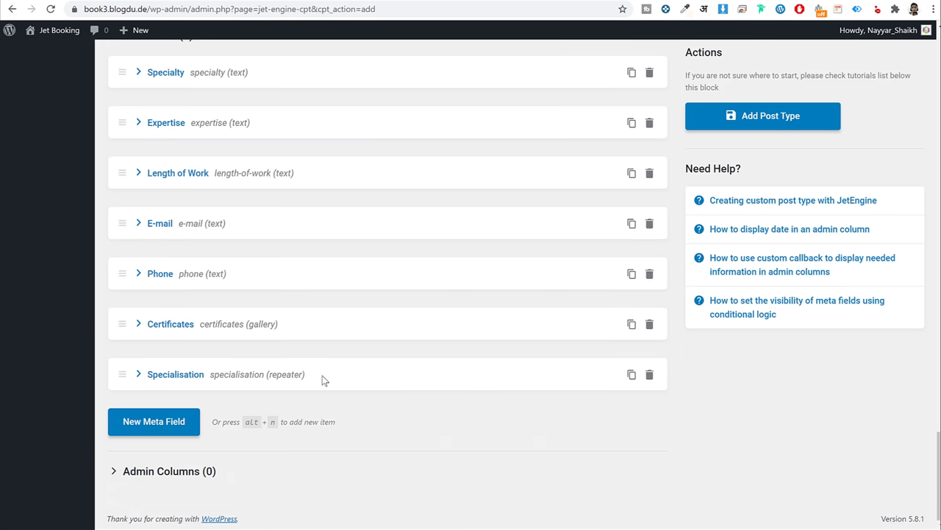
pyautogui.scroll(2, 323, 378)
pyautogui.click(786, 129)
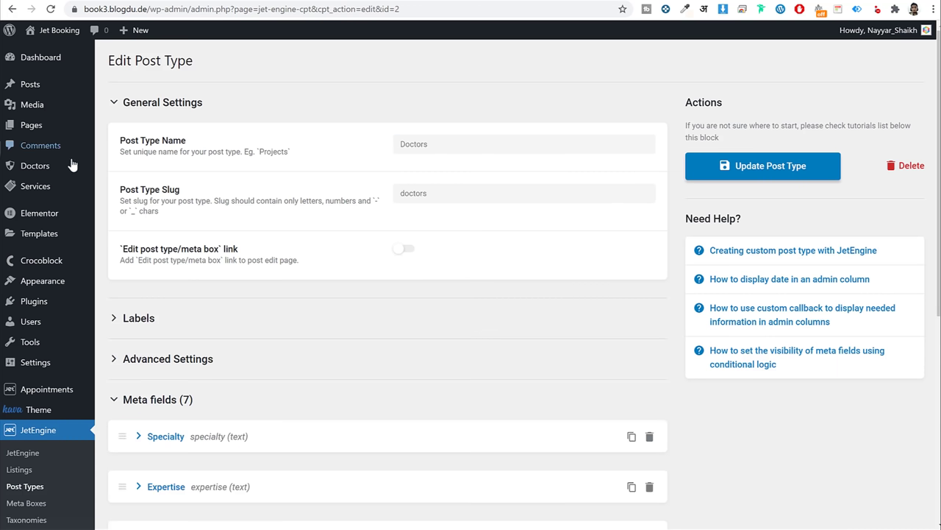
# Step: Start a new Doctor entry and show its settings in the sidebar
pyautogui.moveTo(32, 170)
pyautogui.click(127, 187)
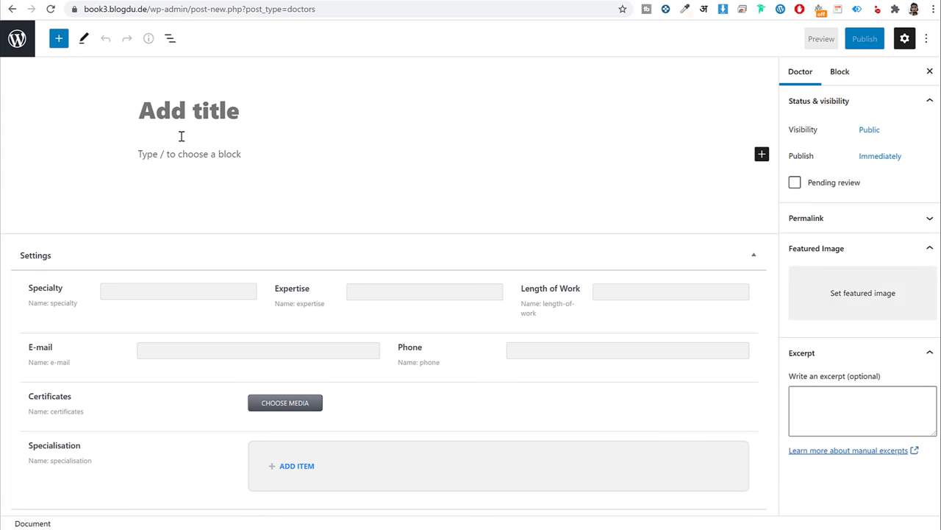
pyautogui.click(172, 154)
pyautogui.click(807, 72)
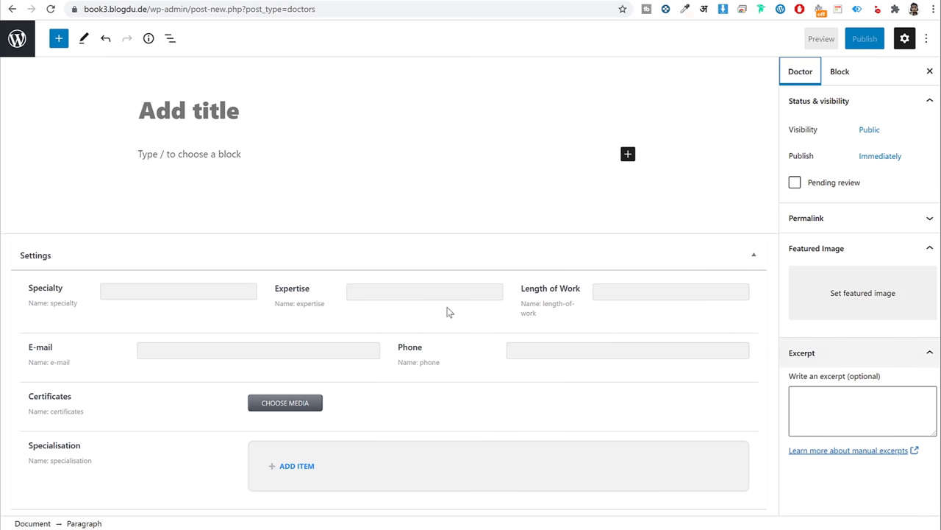
# Step: Review the Specialty, Expertise, E-mail and Certificates fields, then leave without saving
pyautogui.moveTo(30, 288); pyautogui.dragTo(66, 288)
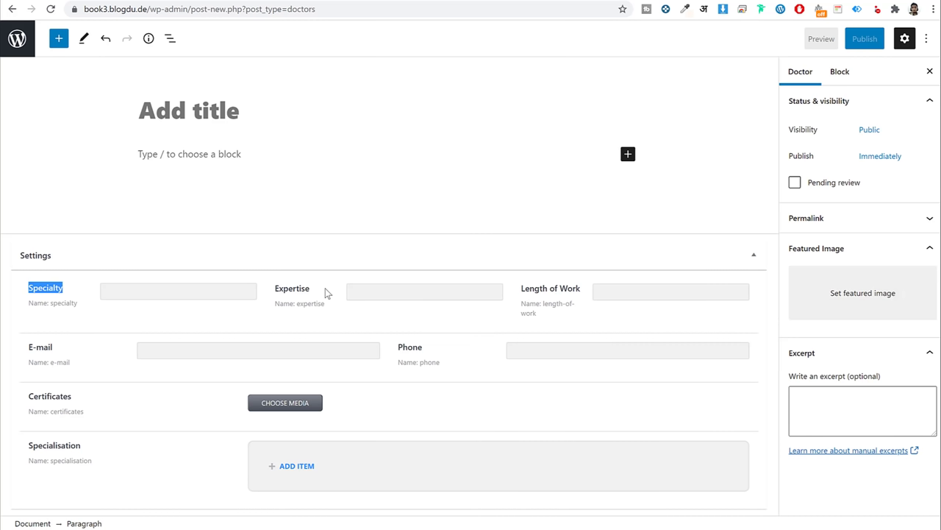
pyautogui.moveTo(311, 288); pyautogui.dragTo(275, 288)
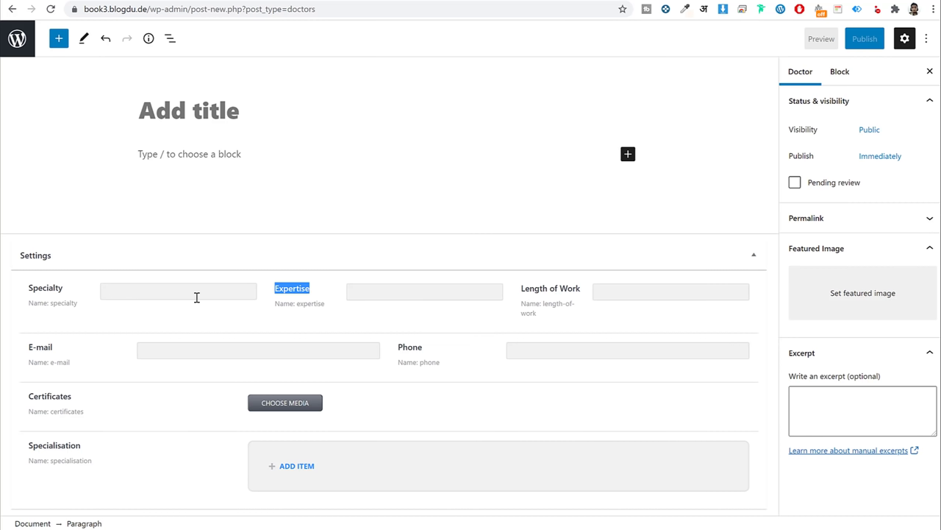
pyautogui.moveTo(61, 348); pyautogui.dragTo(29, 348)
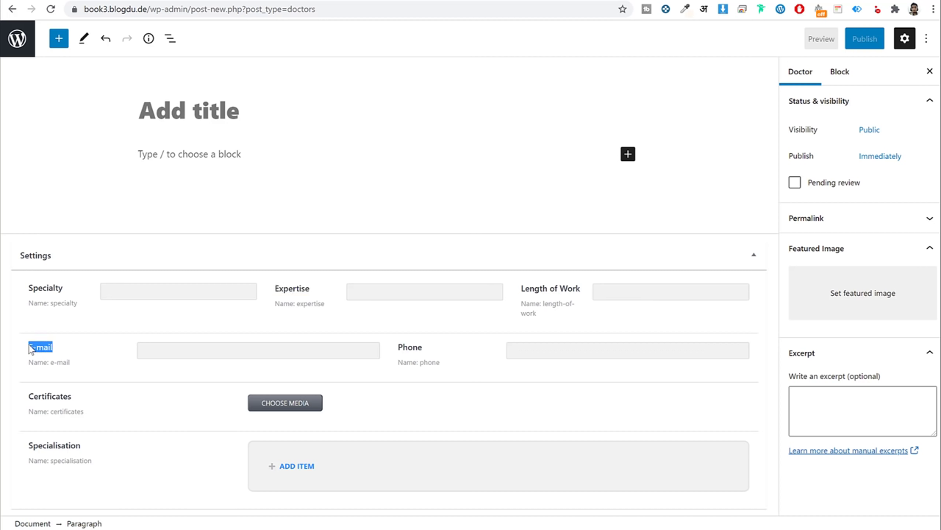
pyautogui.click(416, 359)
pyautogui.moveTo(72, 396); pyautogui.dragTo(27, 397)
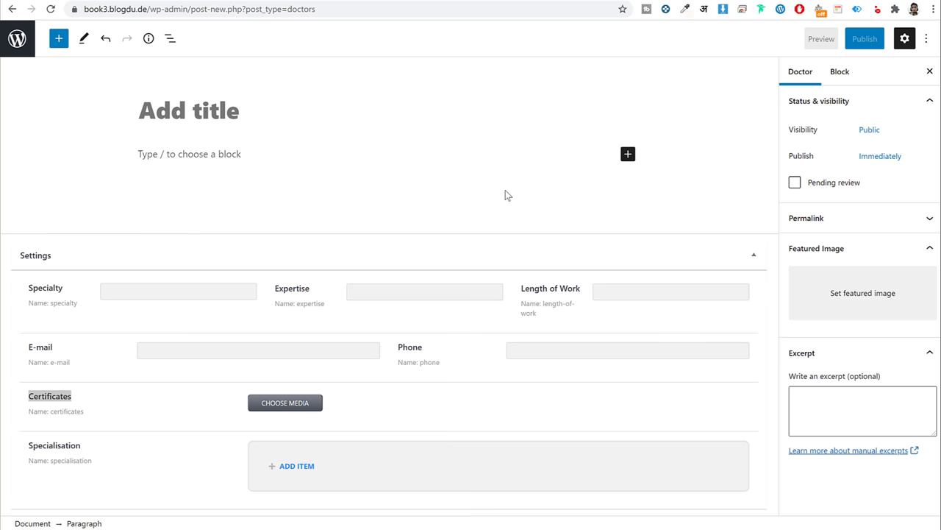
pyautogui.click(18, 42)
pyautogui.press('Return')
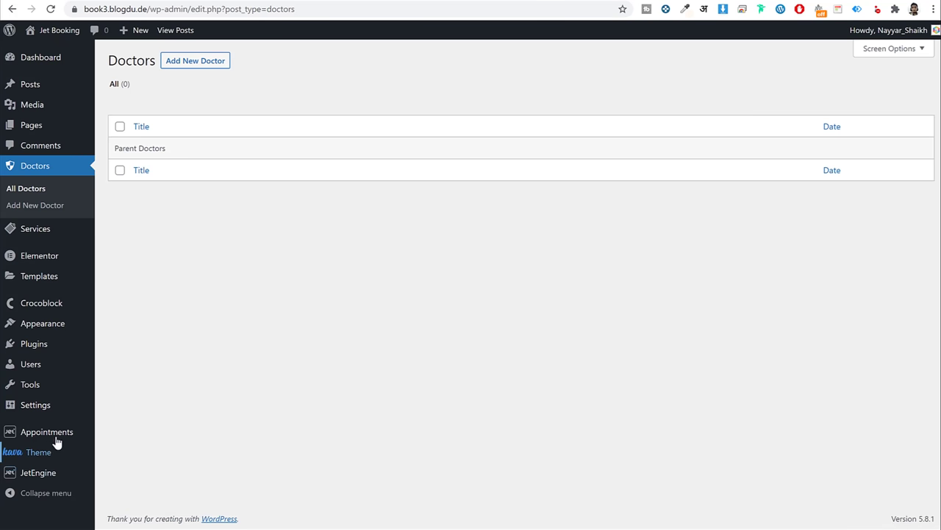
# Step: Open the Appointments setup wizard
pyautogui.moveTo(52, 437)
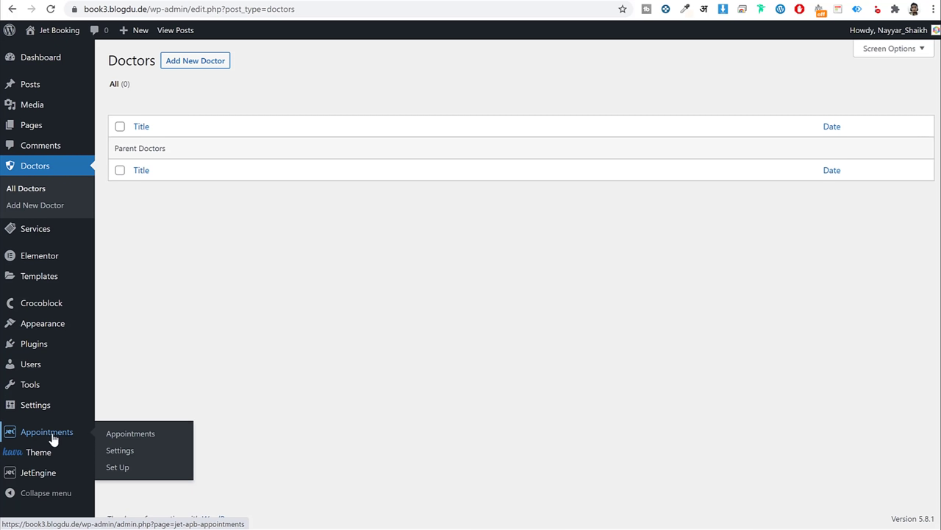
pyautogui.click(117, 470)
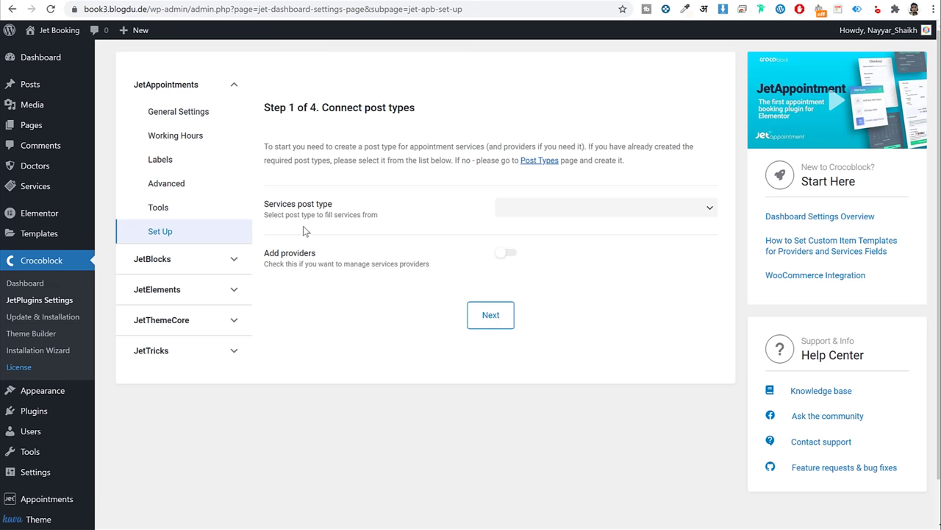
pyautogui.moveTo(265, 212); pyautogui.dragTo(341, 206)
pyautogui.click(346, 208)
# Step: Use Services as service post type, enable providers with Doctors, and continue to step 2
pyautogui.click(550, 207)
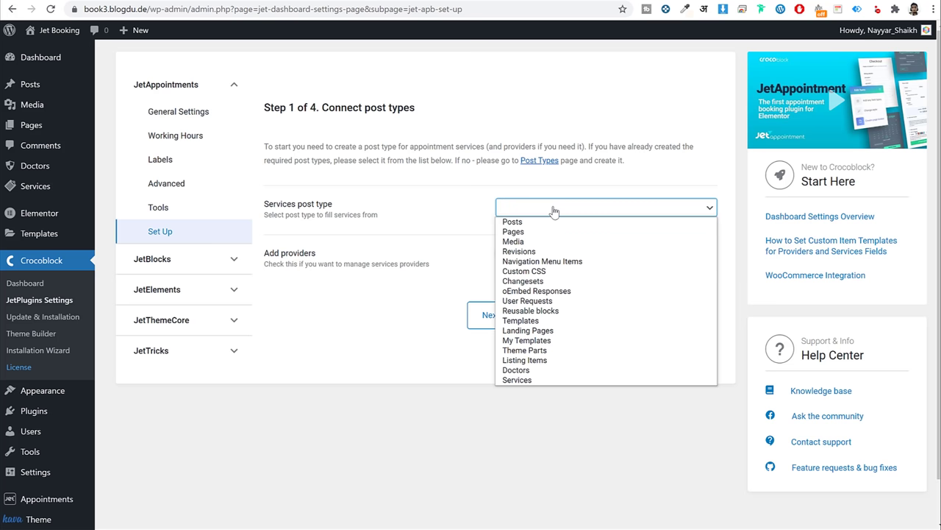
pyautogui.click(611, 379)
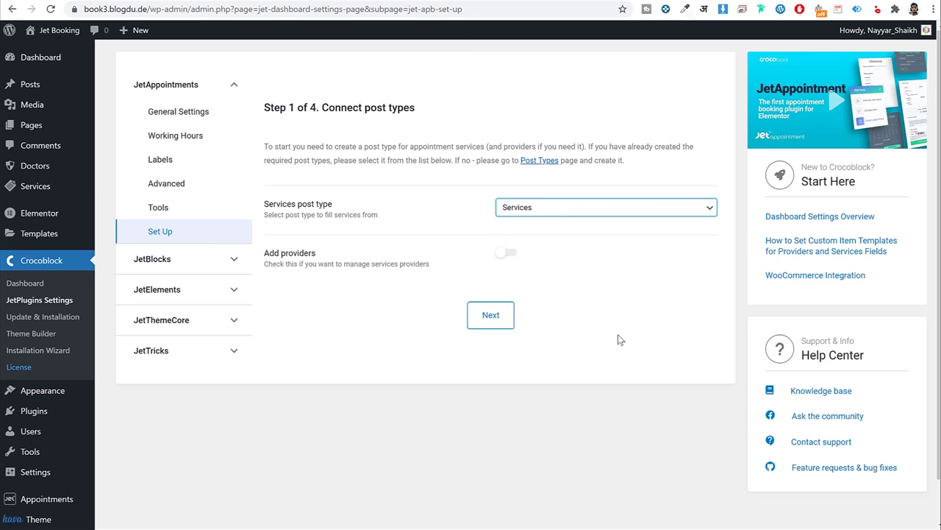
pyautogui.click(510, 253)
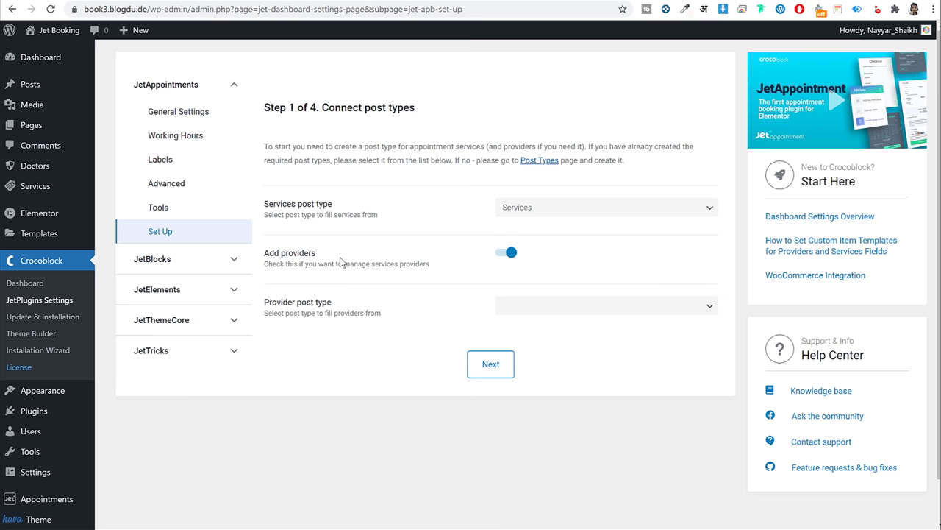
pyautogui.click(556, 320)
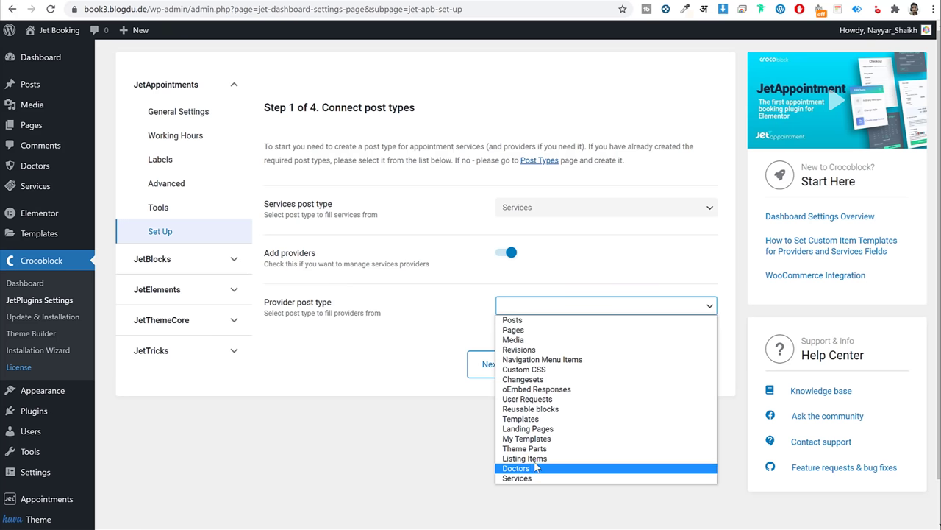
pyautogui.click(536, 469)
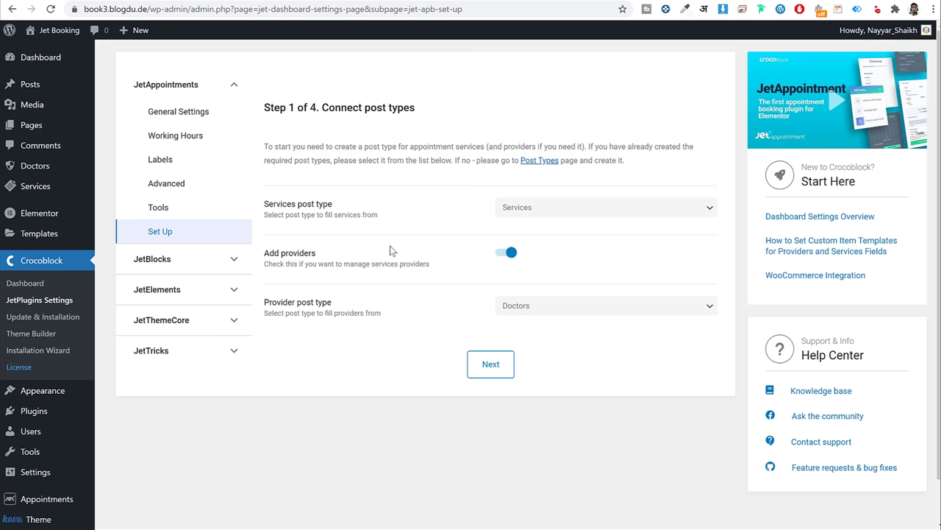
pyautogui.click(503, 368)
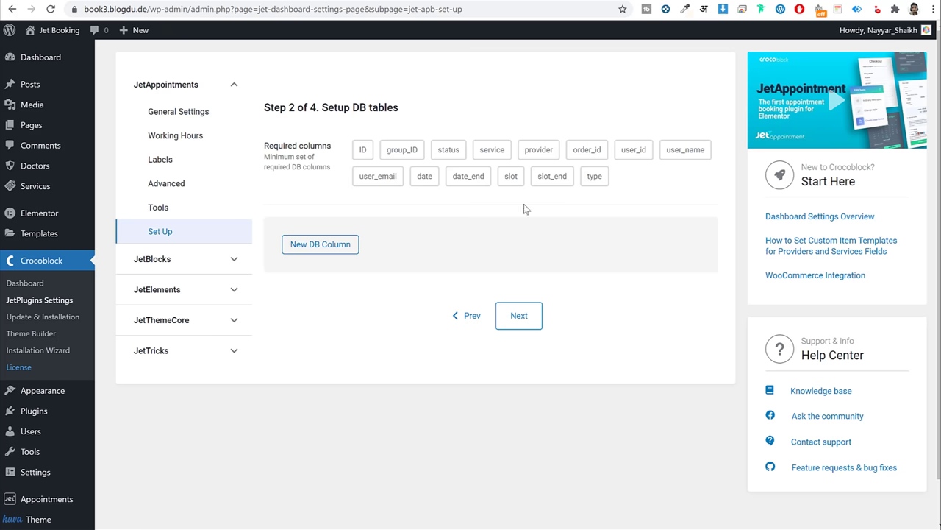
# Step: Add two extra appointment DB columns named phone and comments
pyautogui.click(346, 245)
pyautogui.click(578, 292)
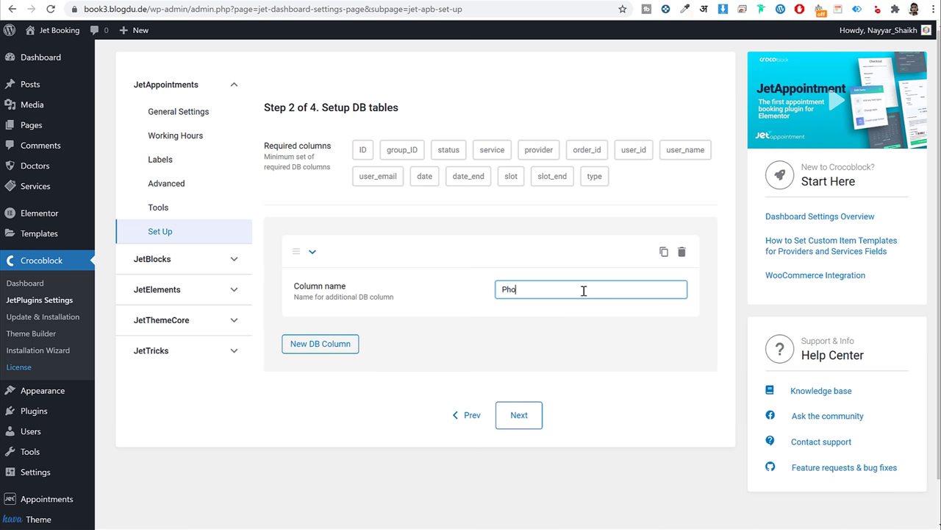
pyautogui.click(462, 343)
pyautogui.click(325, 352)
pyautogui.click(521, 390)
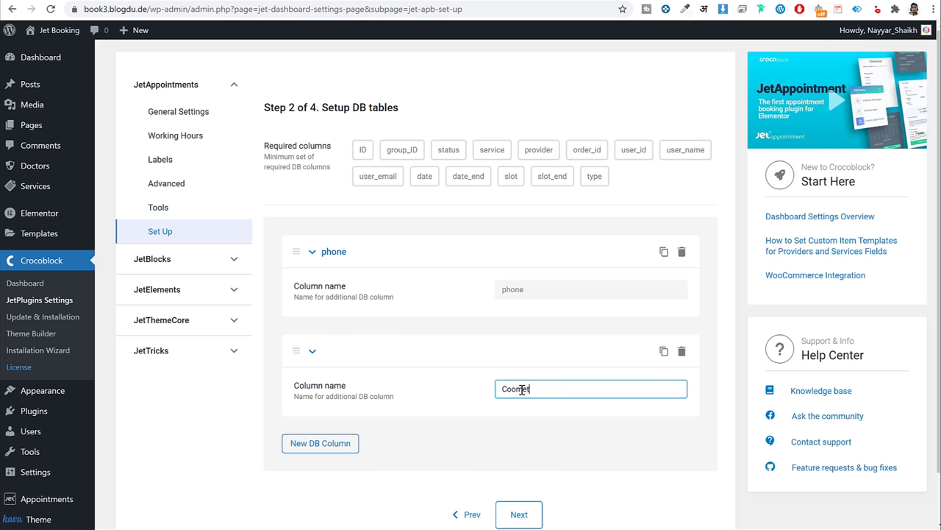
pyautogui.write('Comments')
pyautogui.click(526, 432)
pyautogui.scroll(-1, 529, 434)
pyautogui.click(528, 461)
pyautogui.scroll(1, 385, 236)
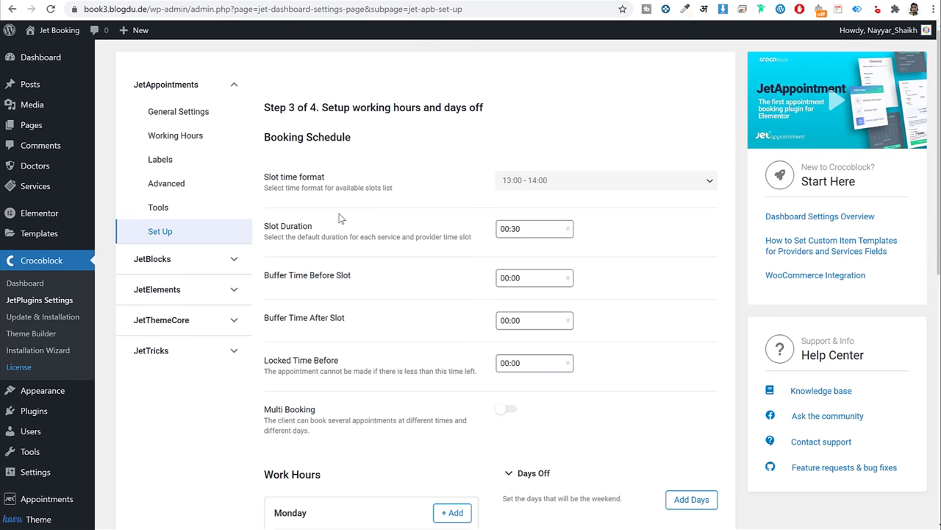
pyautogui.moveTo(278, 184); pyautogui.dragTo(353, 179)
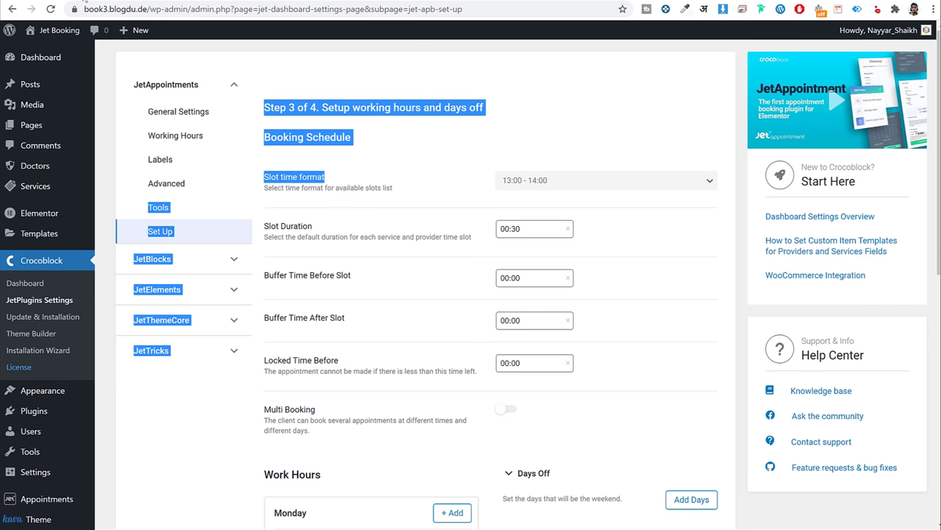
pyautogui.click(86, 4)
pyautogui.scroll(-4, 447, 250)
pyautogui.click(410, 302)
pyautogui.scroll(-3, 456, 298)
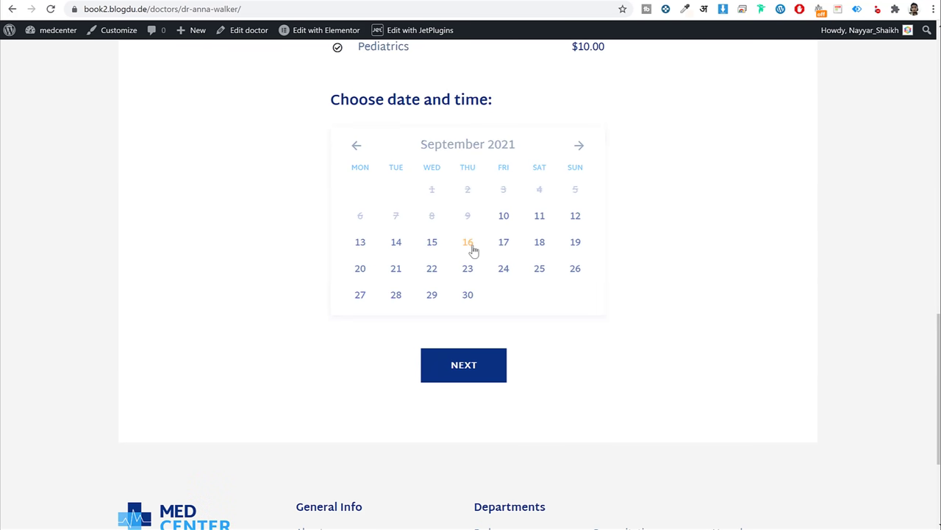
pyautogui.click(470, 249)
pyautogui.scroll(-1, 454, 234)
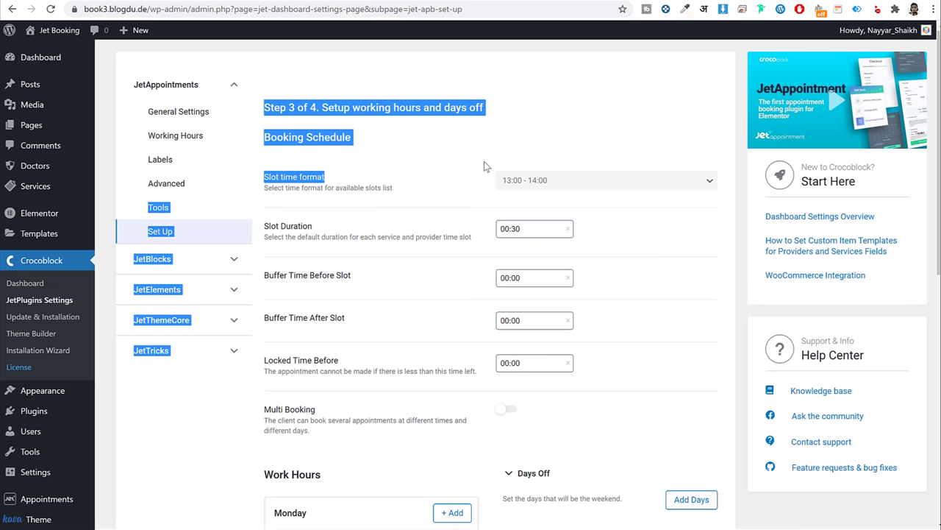
pyautogui.click(467, 183)
pyautogui.click(543, 181)
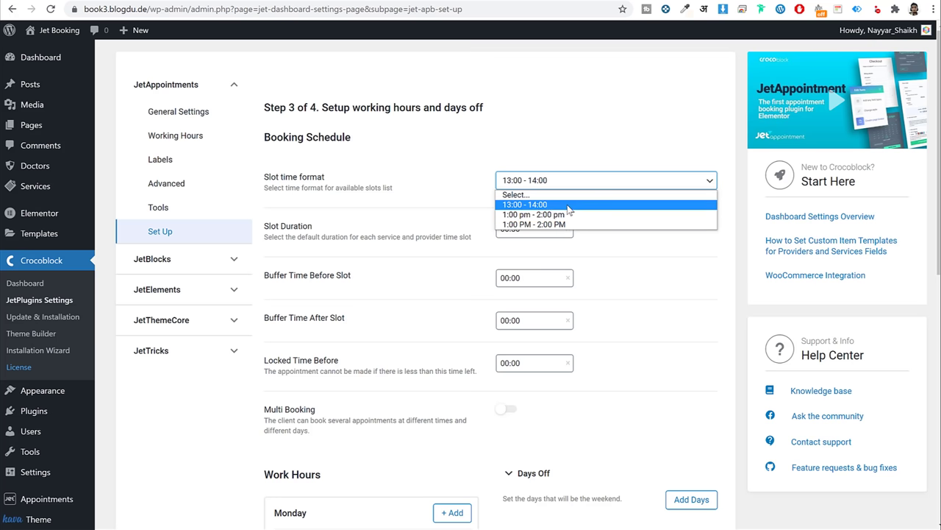
pyautogui.click(564, 205)
pyautogui.scroll(-1, 363, 210)
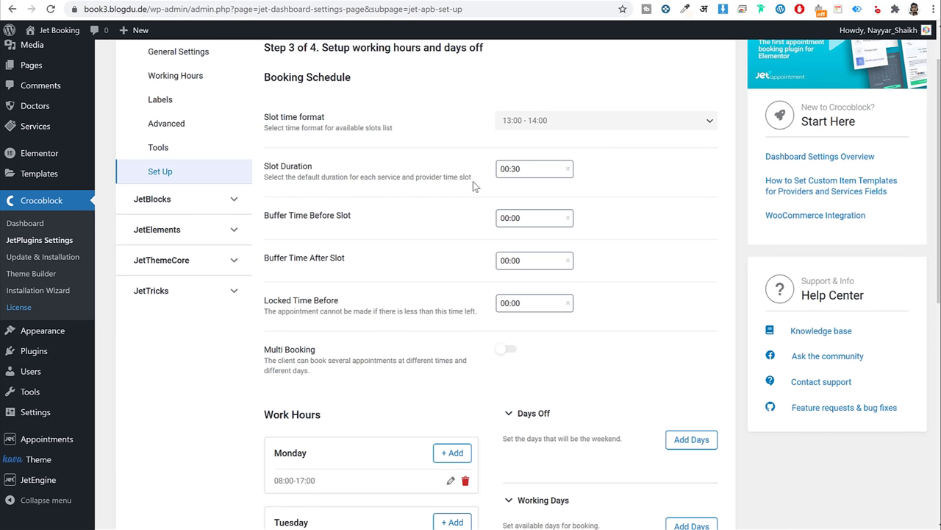
pyautogui.click(512, 171)
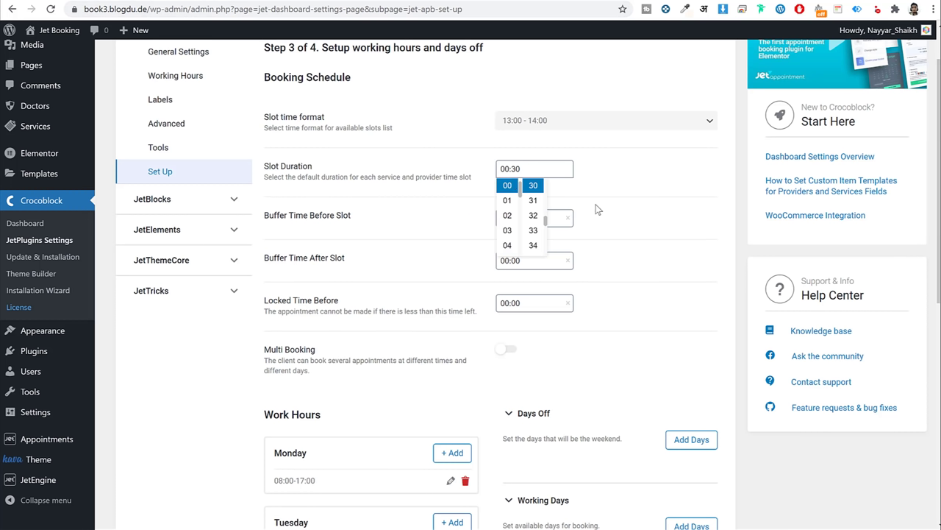
pyautogui.click(578, 208)
pyautogui.click(510, 169)
pyautogui.click(508, 200)
pyautogui.scroll(5, 533, 213)
pyautogui.click(534, 185)
pyautogui.click(719, 195)
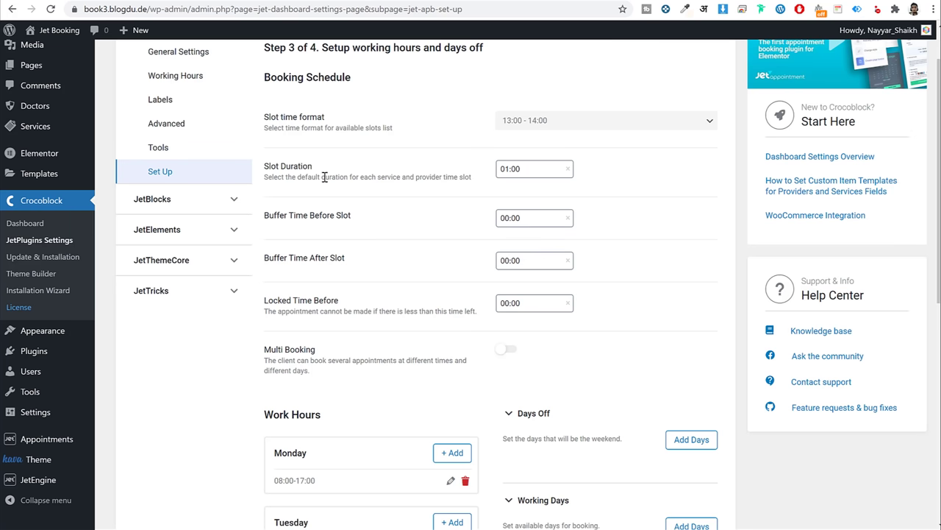
pyautogui.scroll(-1, 429, 221)
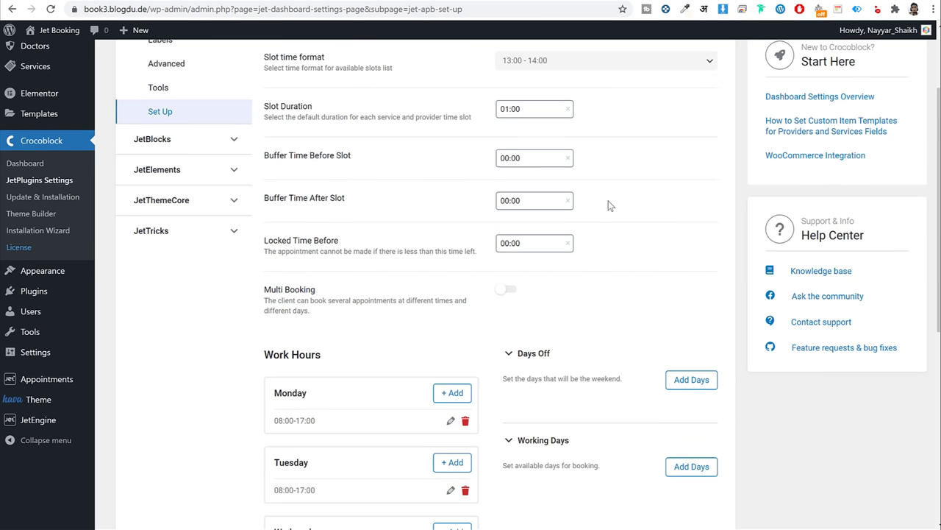
pyautogui.scroll(-1, 612, 197)
# Step: Switch on Multi Booking and change the maximum slot count from 5 to 3
pyautogui.click(508, 170)
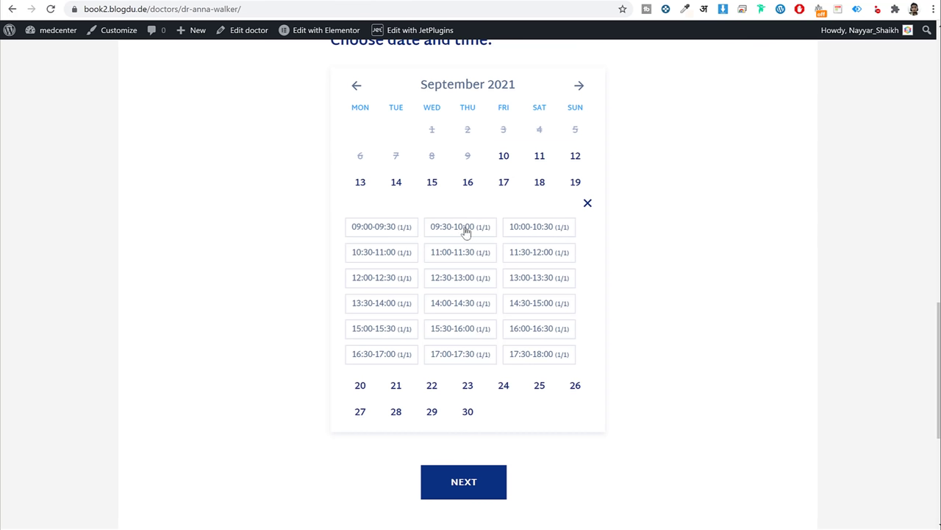
pyautogui.click(464, 234)
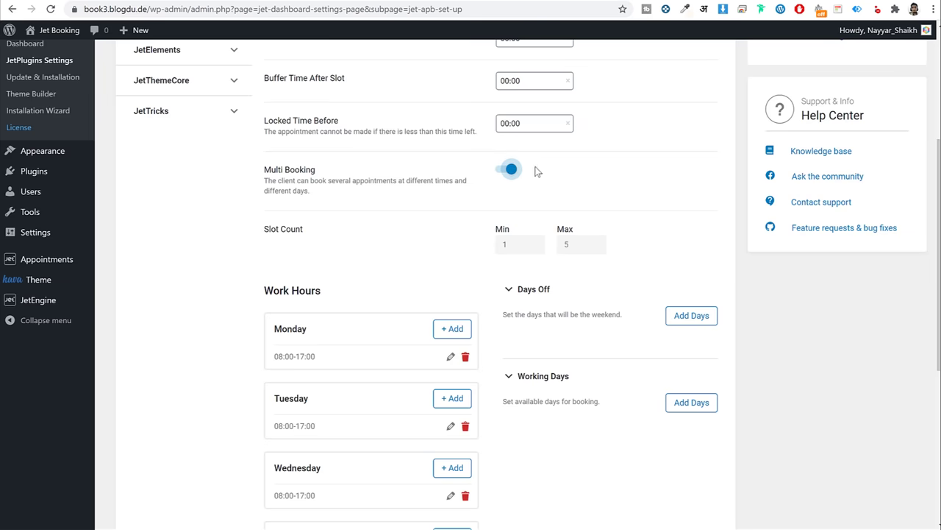
pyautogui.scroll(4, 557, 213)
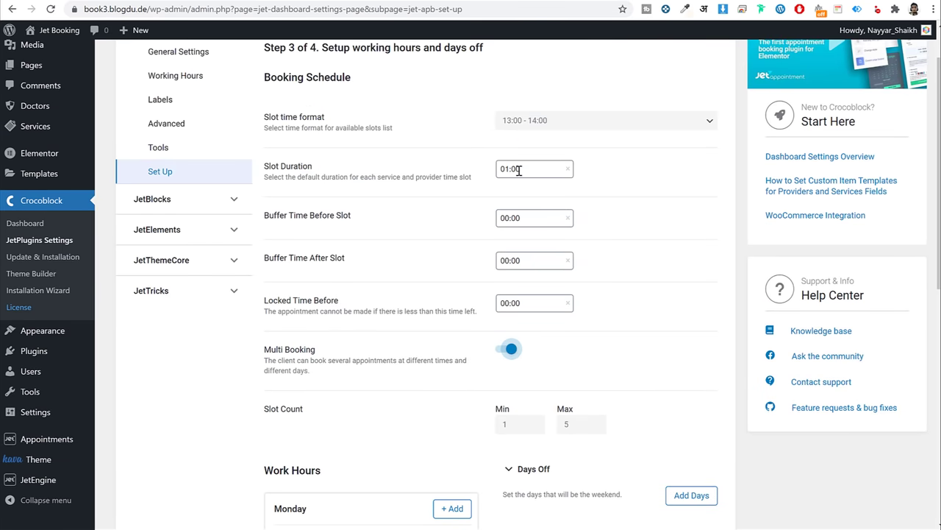
pyautogui.scroll(-3, 594, 247)
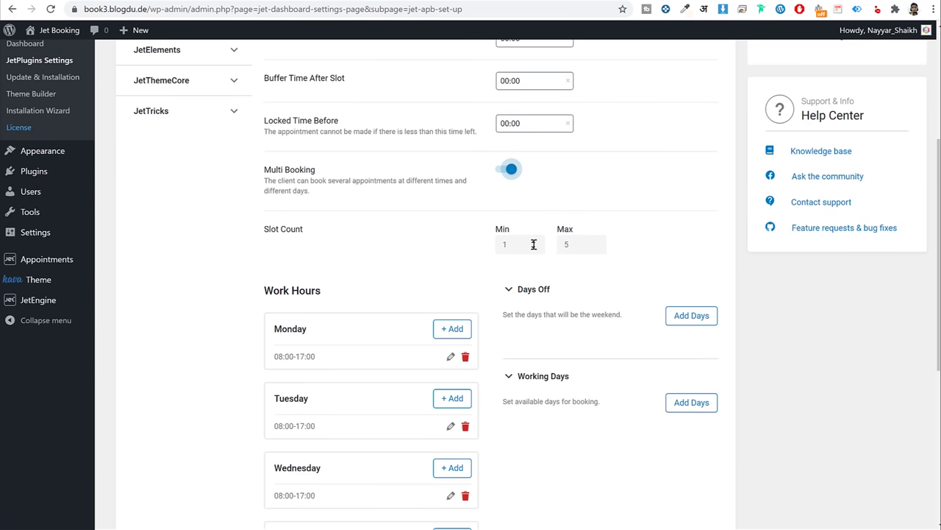
pyautogui.click(573, 245)
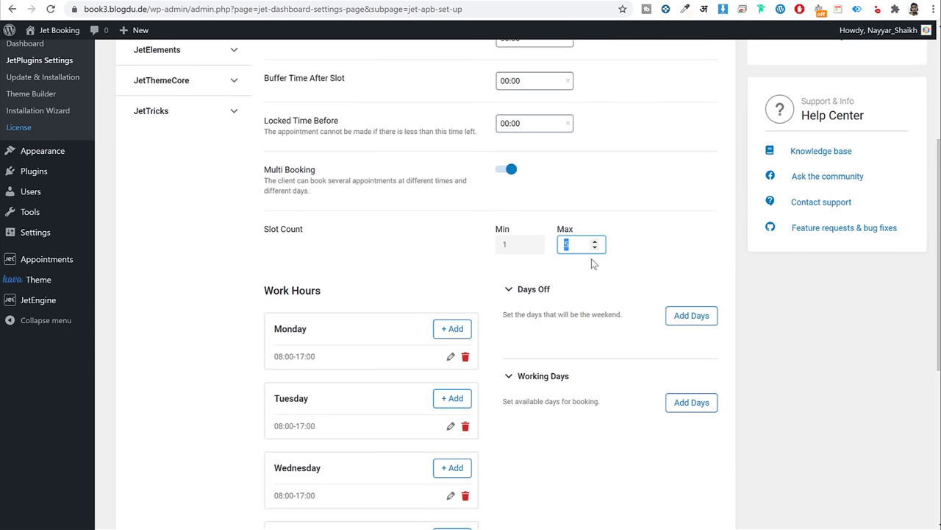
pyautogui.click(617, 272)
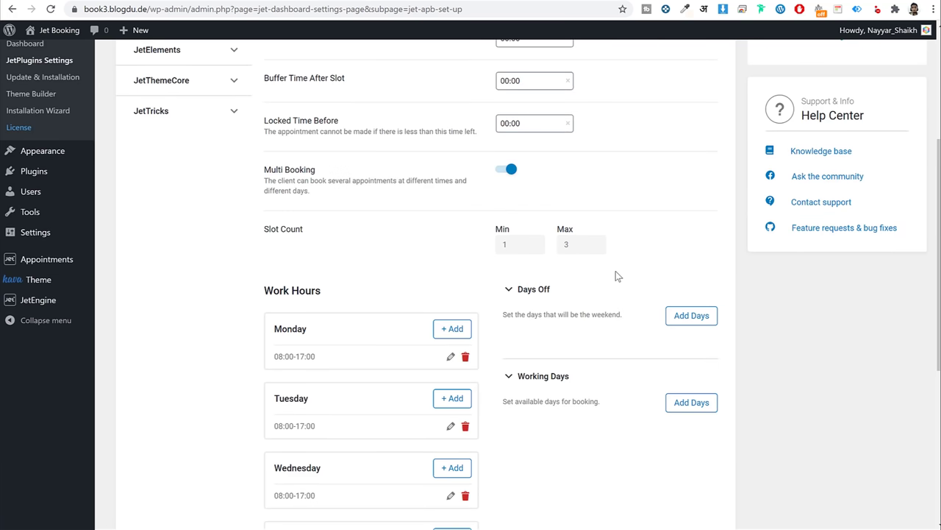
pyautogui.click(73, 1)
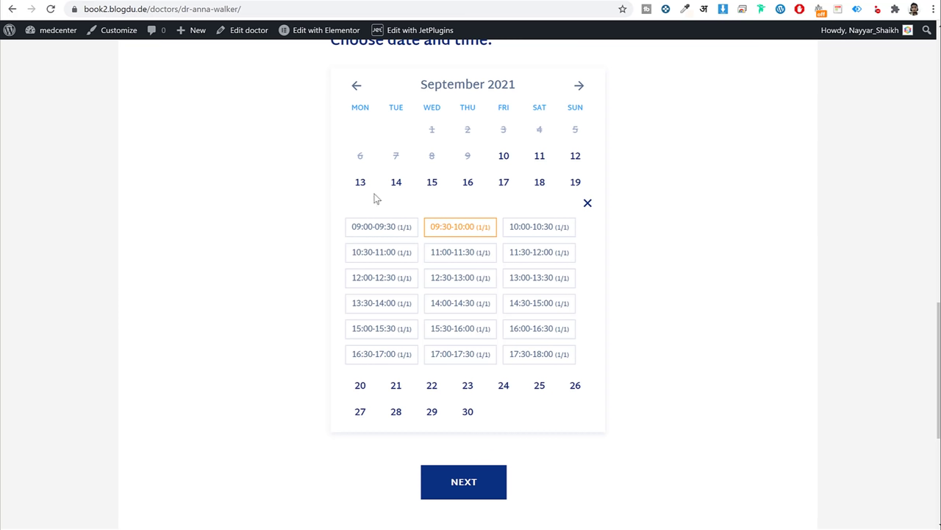
pyautogui.click(245, 2)
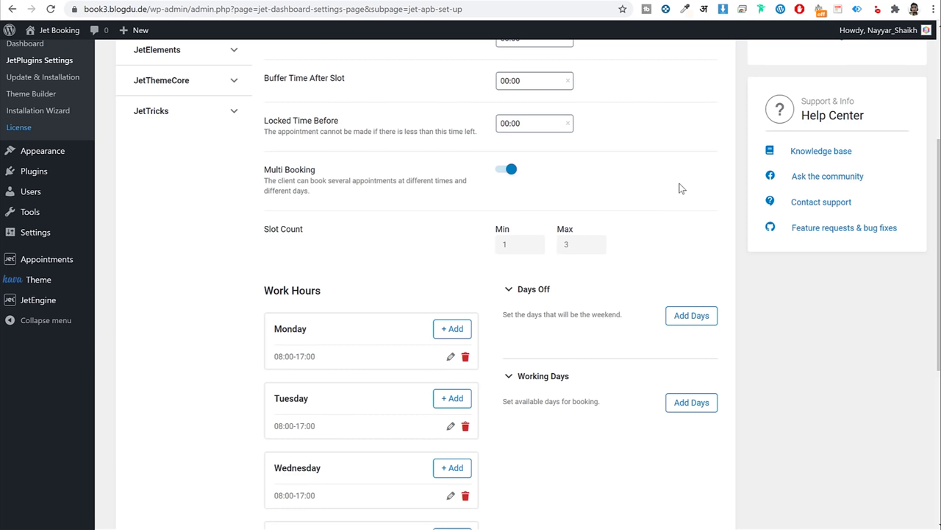
pyautogui.scroll(-2, 678, 239)
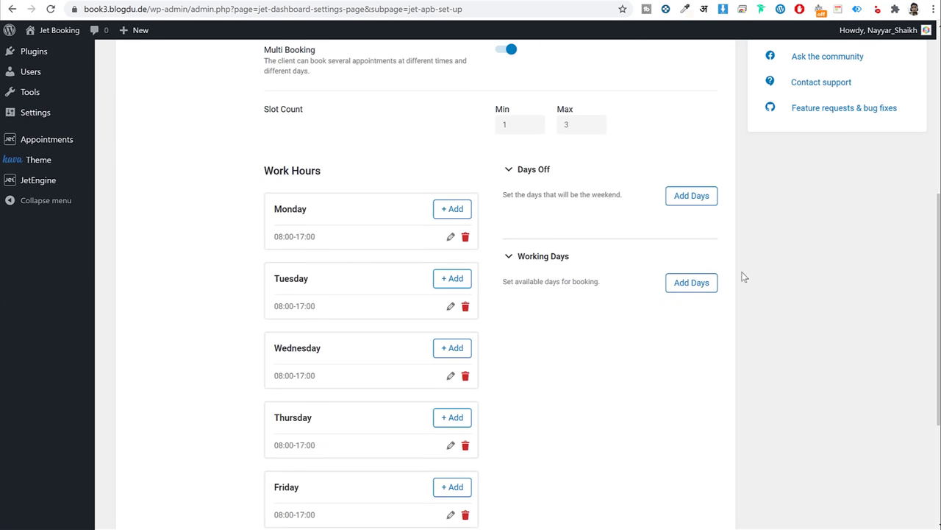
# Step: Set Monday's hours to start at 10 and end at 19, then save
pyautogui.scroll(-1, 361, 221)
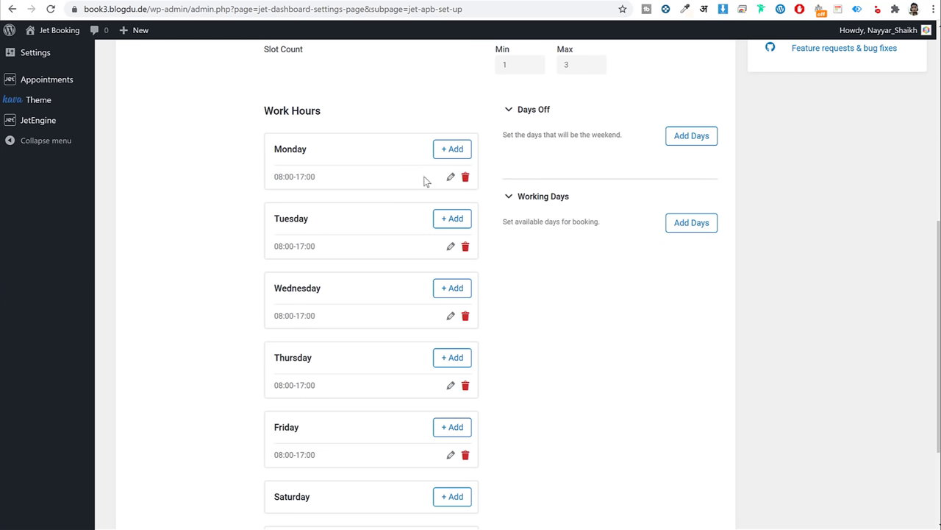
pyautogui.moveTo(293, 176); pyautogui.dragTo(263, 181)
pyautogui.moveTo(315, 177); pyautogui.dragTo(298, 181)
pyautogui.click(450, 178)
pyautogui.click(512, 251)
pyautogui.click(483, 298)
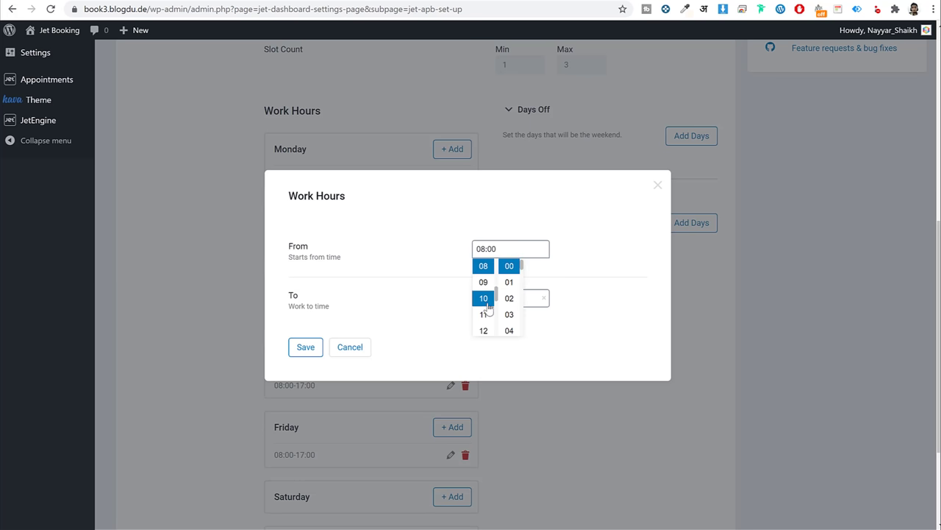
pyautogui.click(590, 281)
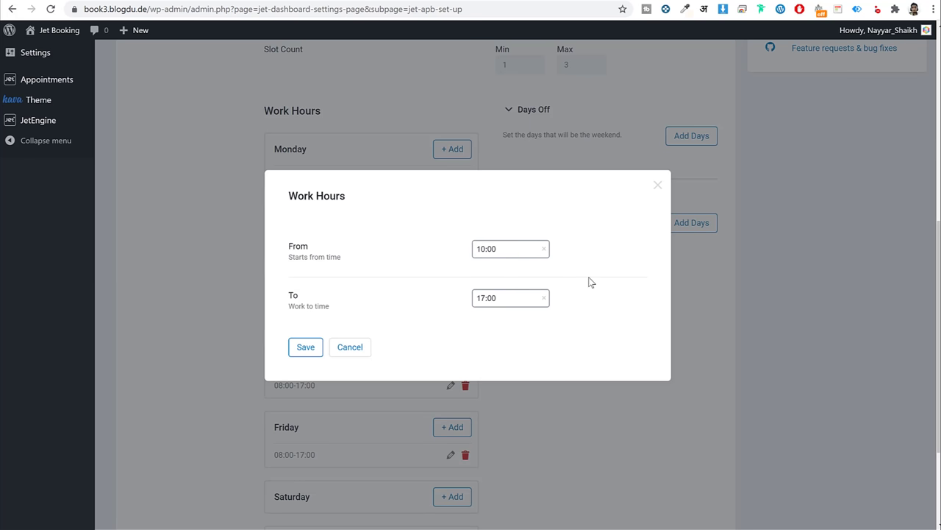
pyautogui.click(503, 299)
pyautogui.scroll(-2, 487, 360)
pyautogui.scroll(2, 487, 346)
pyautogui.click(484, 371)
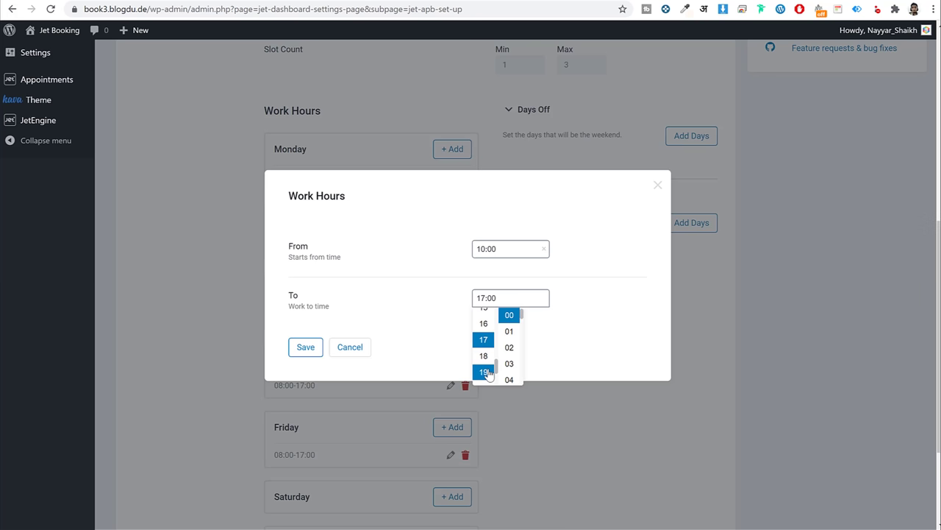
pyautogui.click(580, 345)
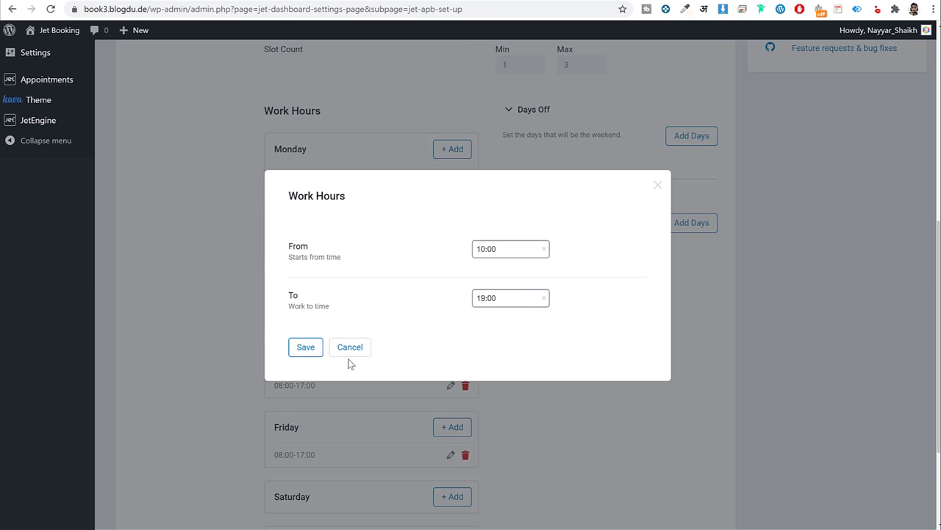
pyautogui.click(301, 350)
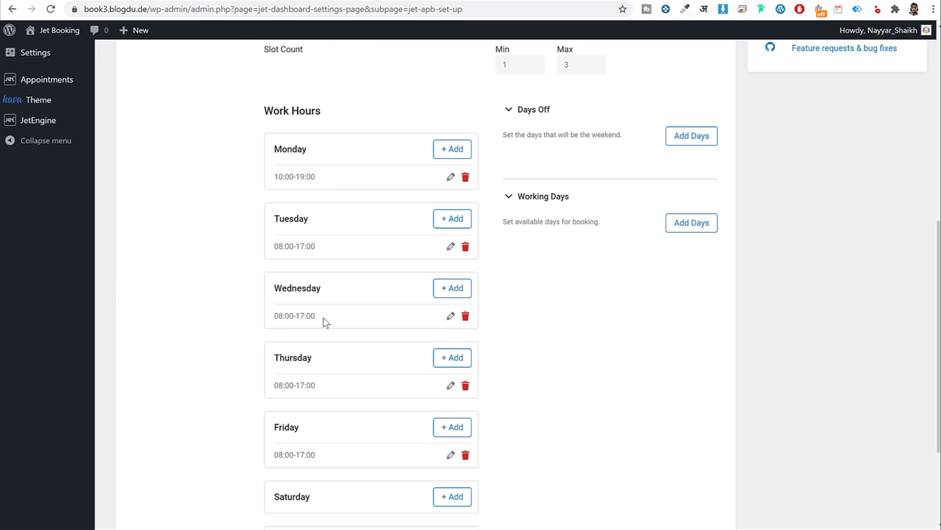
pyautogui.scroll(-3, 324, 315)
pyautogui.scroll(1, 351, 317)
pyautogui.scroll(-1, 351, 317)
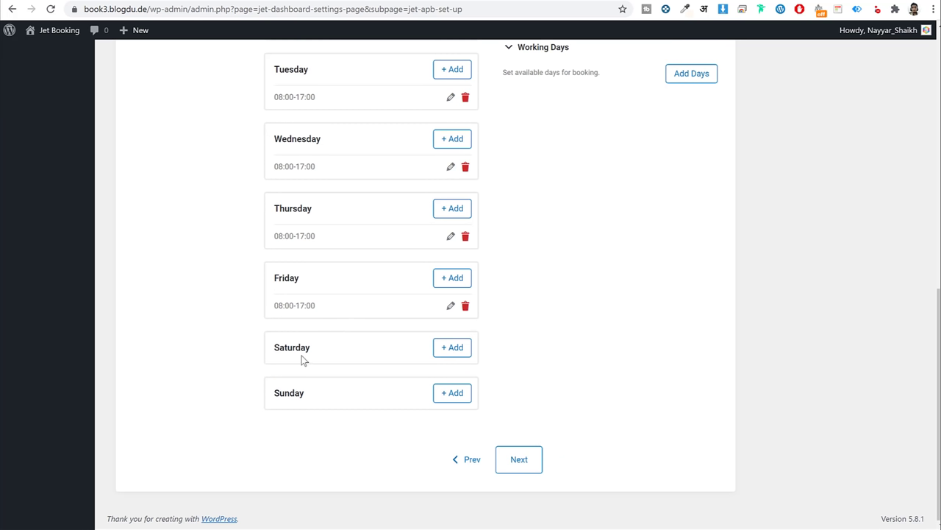
pyautogui.doubleClick(304, 352)
pyautogui.doubleClick(275, 397)
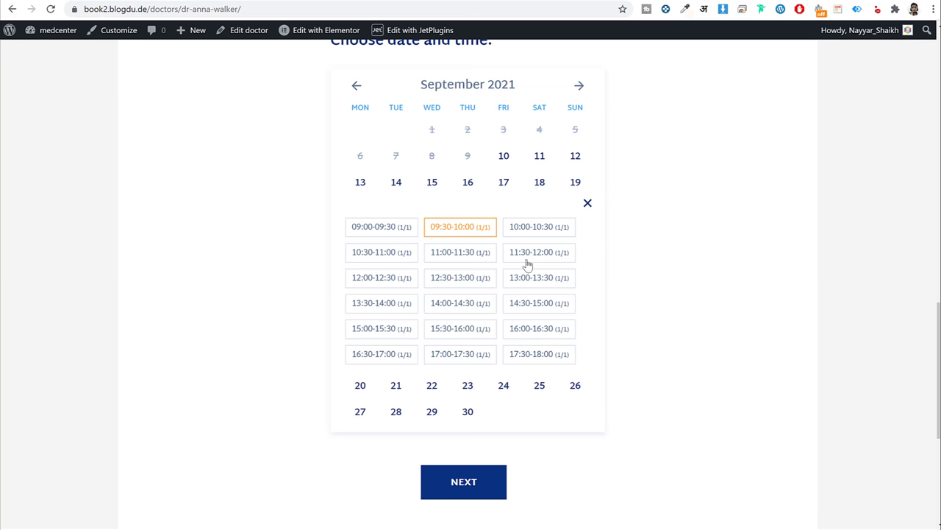
pyautogui.click(586, 203)
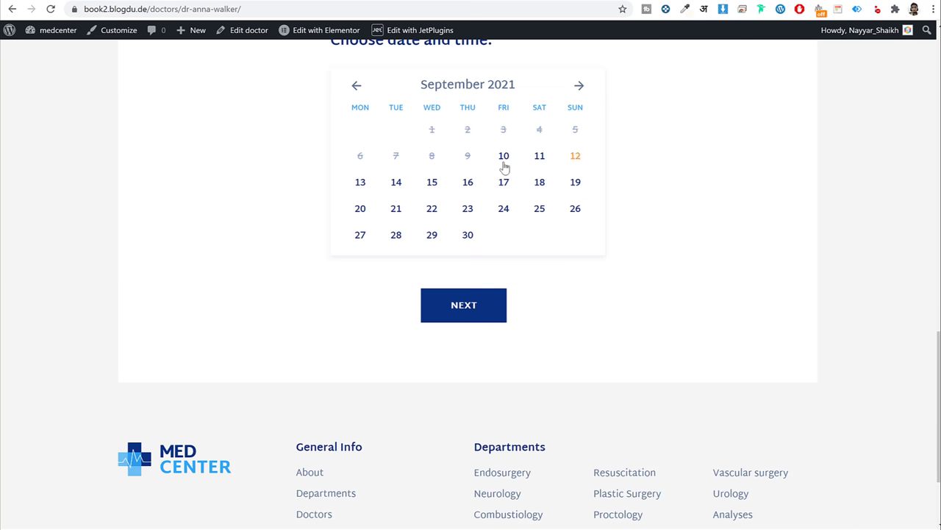
pyautogui.scroll(1, 564, 189)
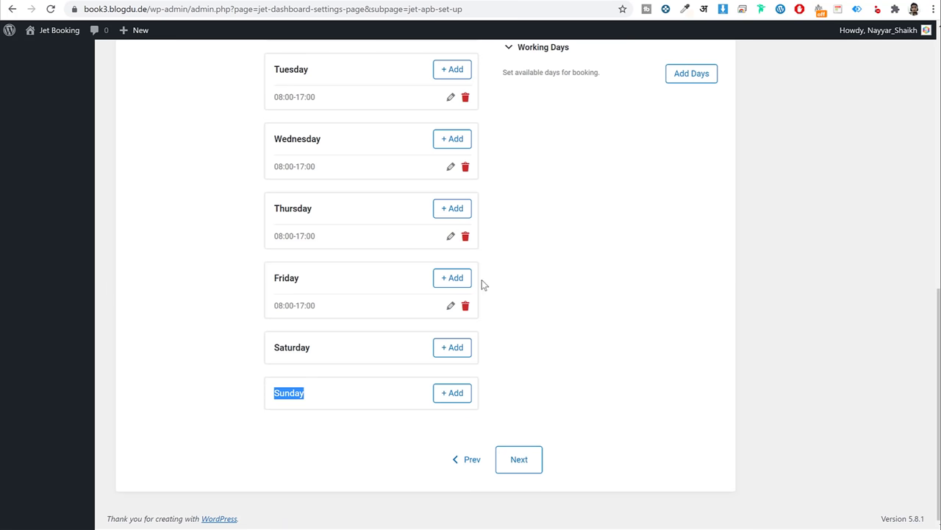
pyautogui.click(353, 345)
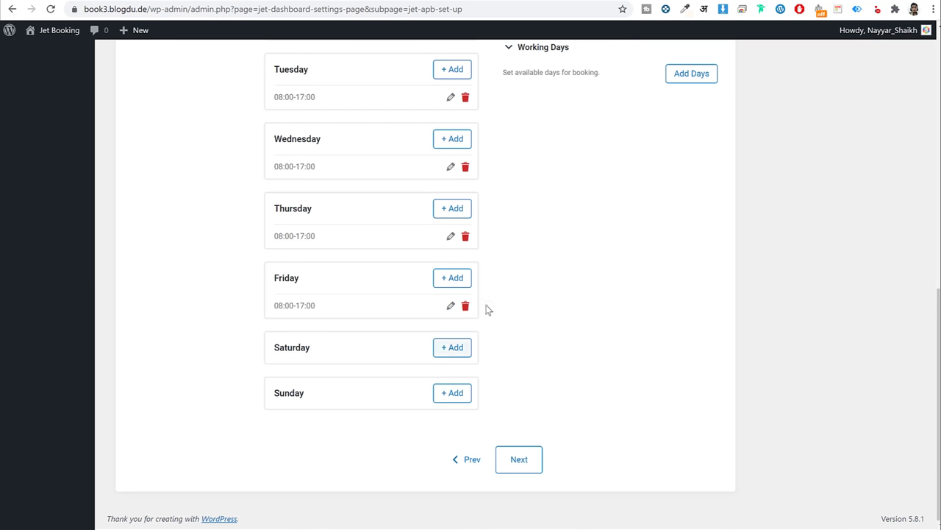
# Step: Add Saturday work hours from 08:00 to 15:00 and save them
pyautogui.click(462, 349)
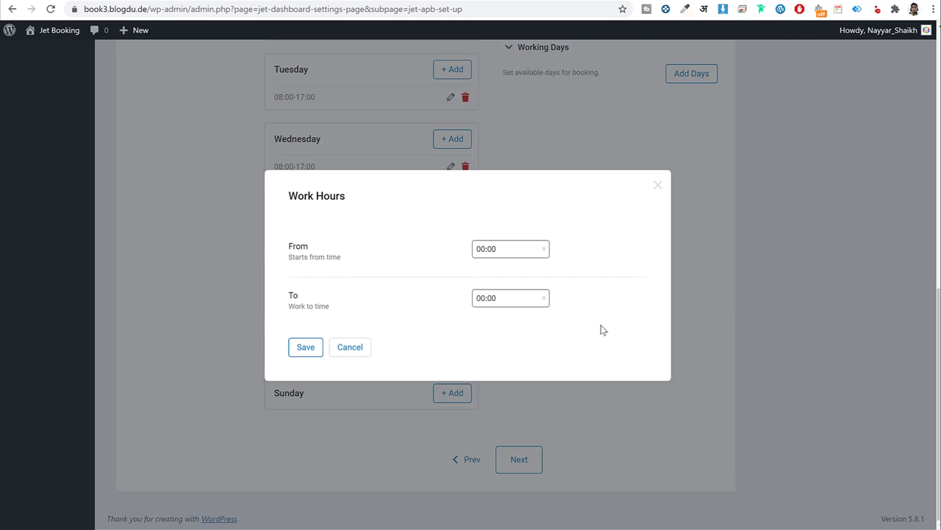
pyautogui.click(513, 250)
pyautogui.scroll(-5, 484, 300)
pyautogui.scroll(4, 484, 300)
pyautogui.click(483, 275)
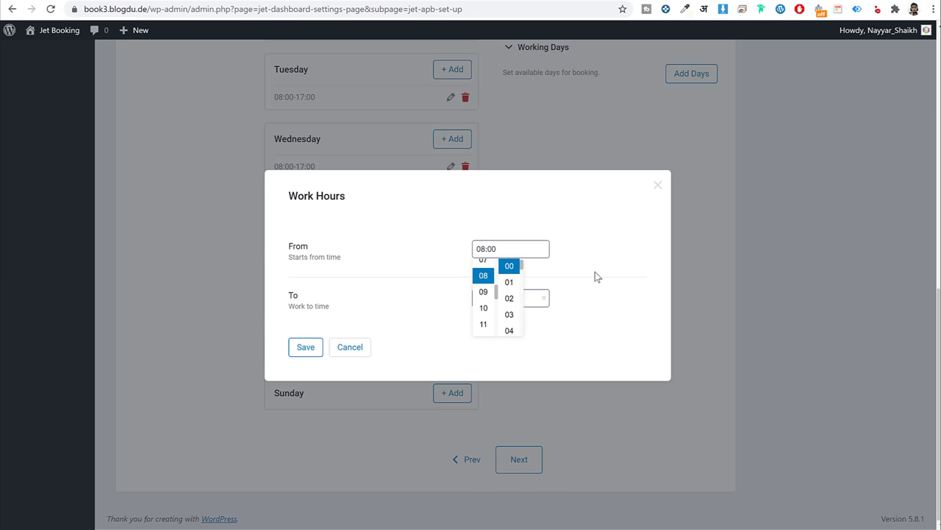
pyautogui.click(492, 297)
pyautogui.scroll(-6, 487, 346)
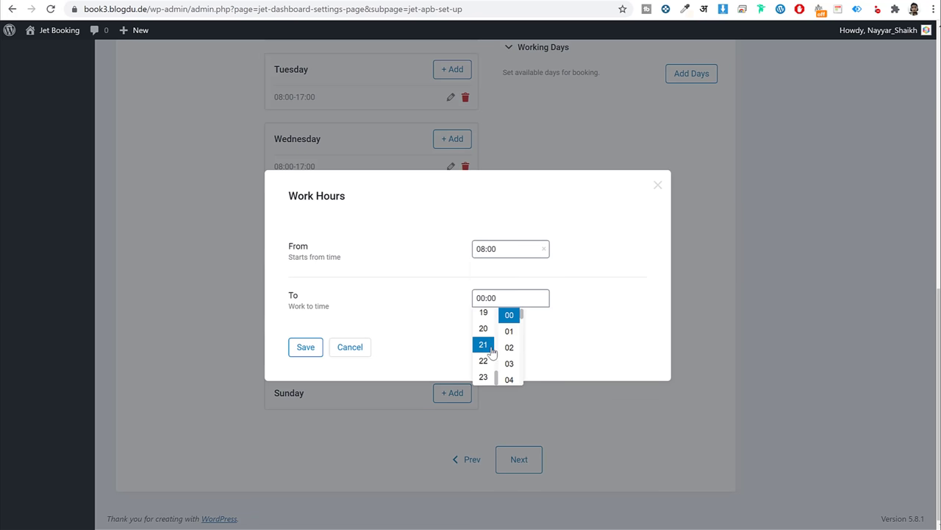
pyautogui.scroll(2, 489, 323)
pyautogui.click(491, 313)
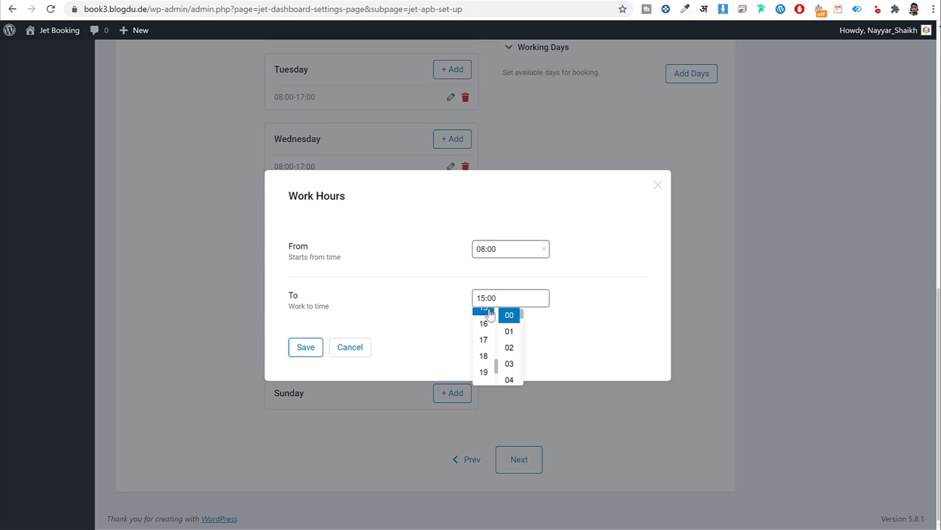
pyautogui.click(307, 352)
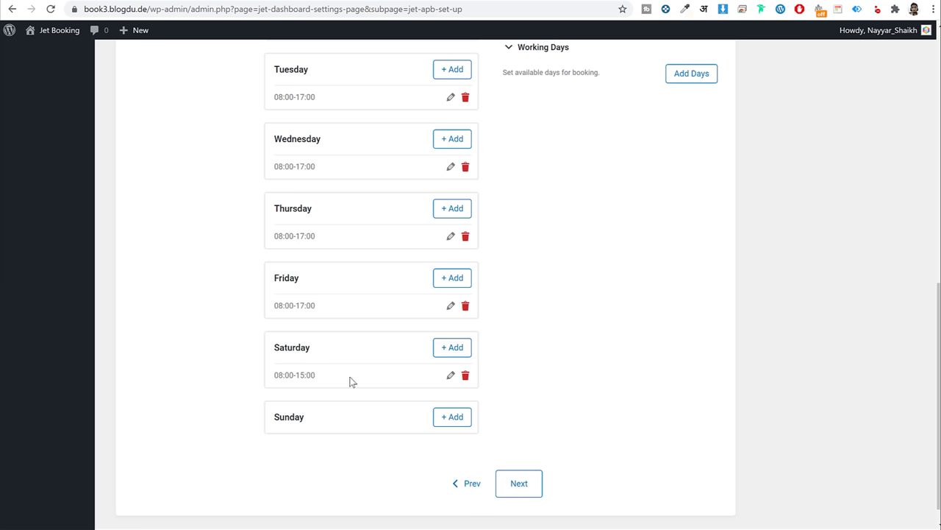
# Step: Review the updated weekly schedule, pointing out the Sunday row
pyautogui.moveTo(278, 377); pyautogui.dragTo(273, 384)
pyautogui.doubleClick(298, 417)
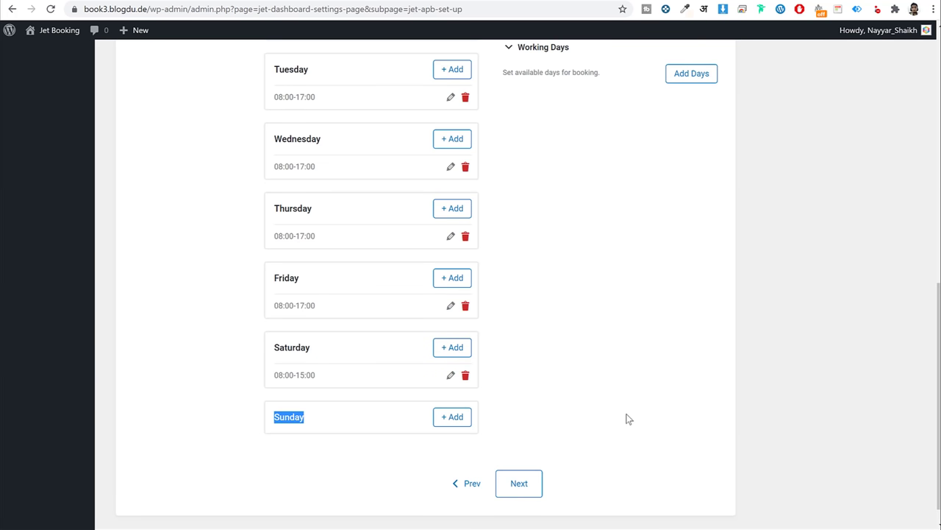
pyautogui.scroll(4, 625, 415)
pyautogui.scroll(-1, 625, 408)
pyautogui.moveTo(502, 227); pyautogui.dragTo(623, 230)
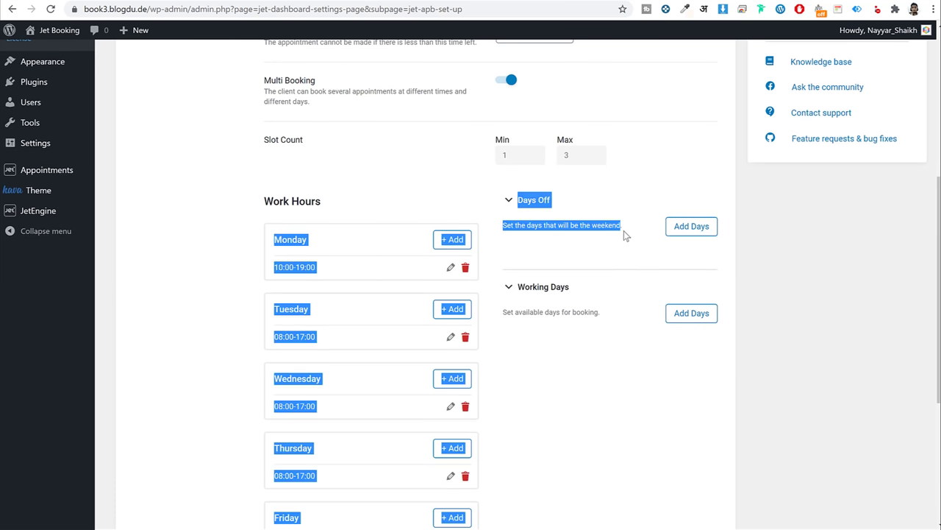
pyautogui.click(625, 234)
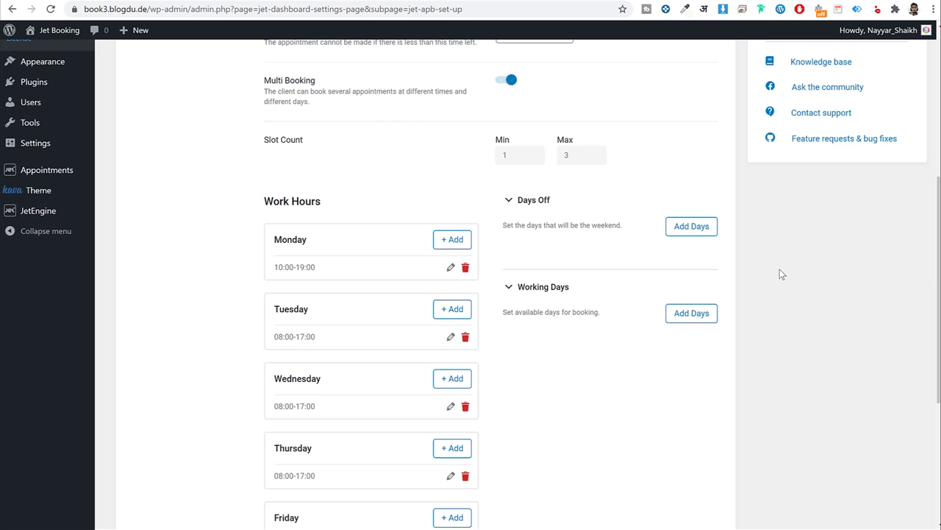
pyautogui.scroll(-5, 781, 267)
# Step: Move to Step 4, switch on WooCommerce Integration, and finish the setup wizard
pyautogui.click(535, 467)
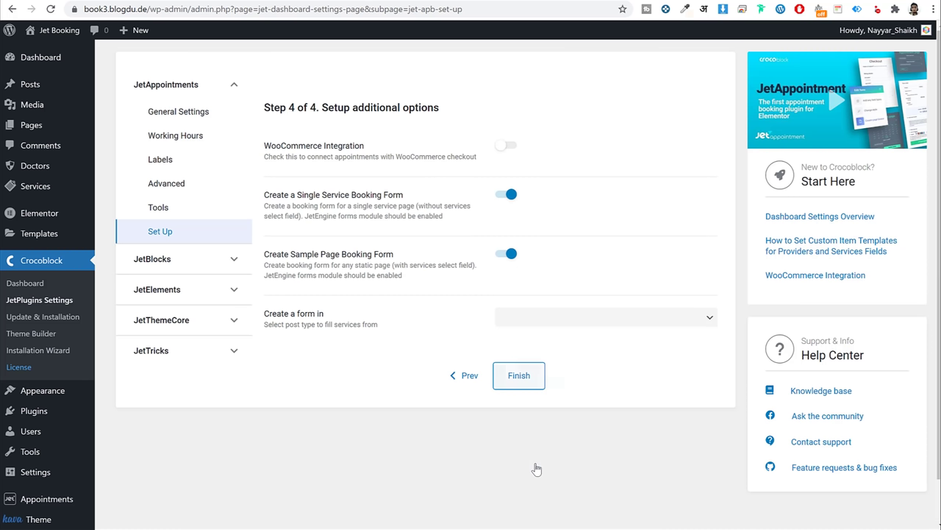
pyautogui.moveTo(371, 147); pyautogui.dragTo(261, 150)
pyautogui.click(445, 159)
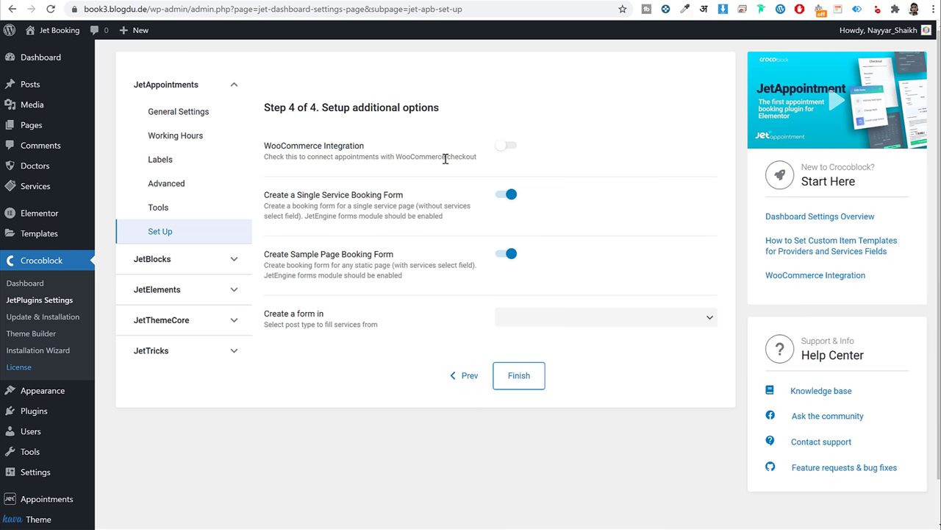
pyautogui.click(504, 148)
pyautogui.click(533, 386)
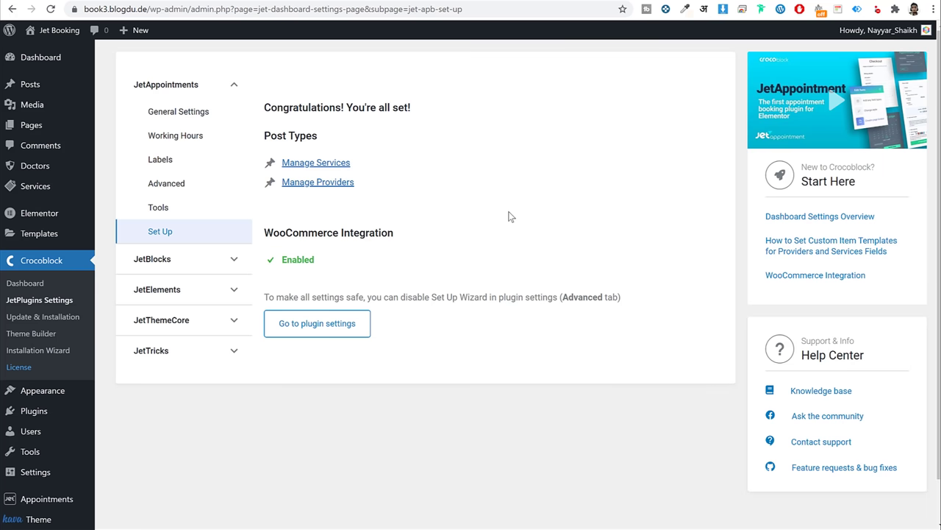
# Step: Start a new service and paste 'Plastic Surgery' from the demo Departments page as its title
pyautogui.click(45, 189)
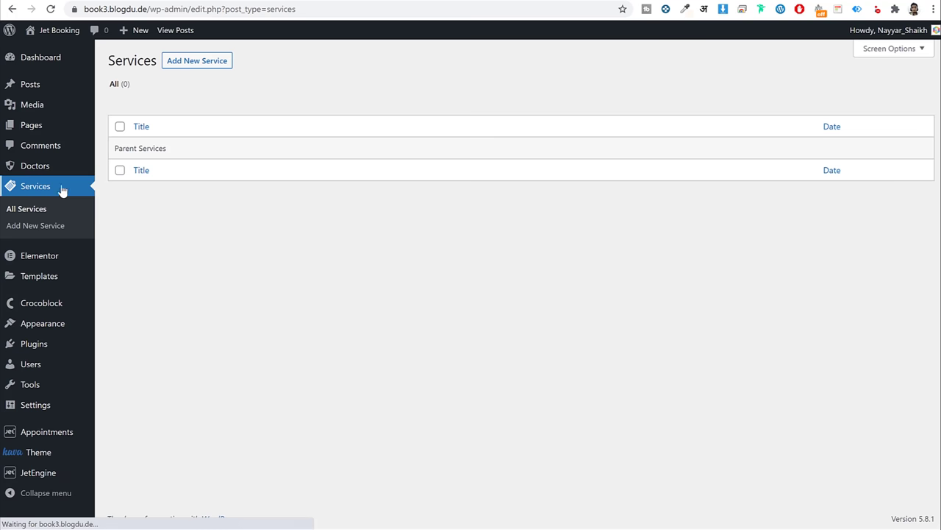
pyautogui.click(203, 61)
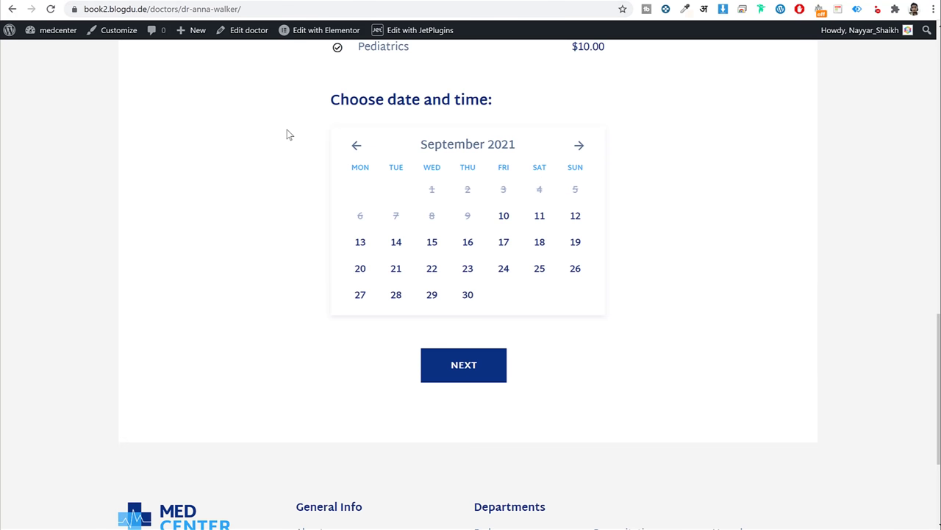
pyautogui.scroll(4, 288, 136)
pyautogui.scroll(10, 290, 136)
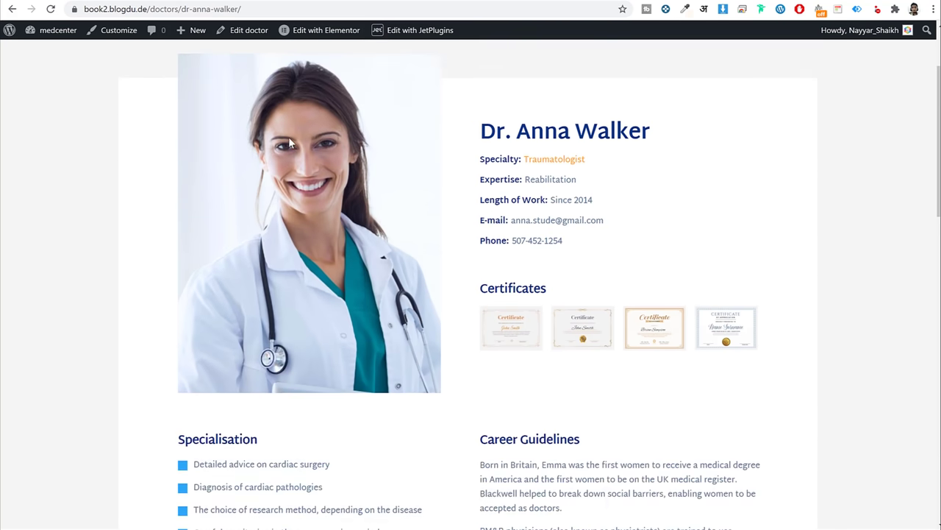
pyautogui.click(263, 90)
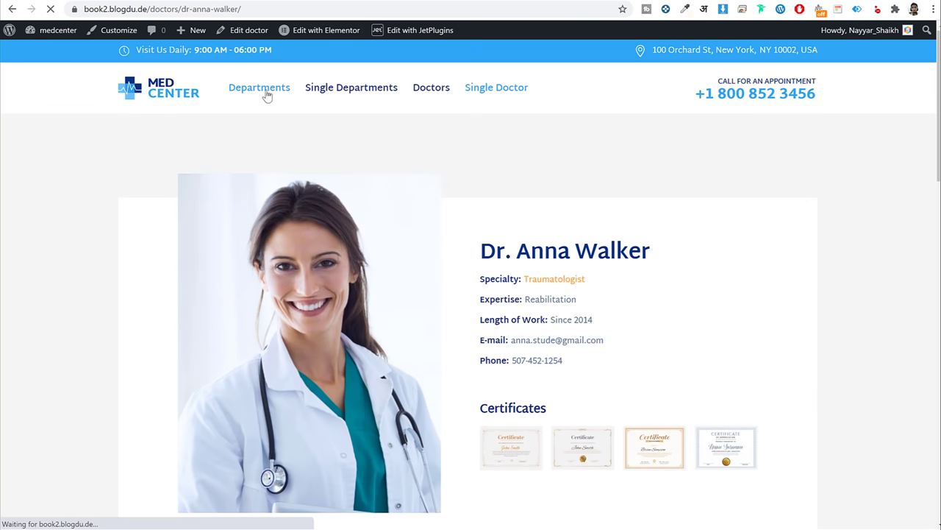
pyautogui.scroll(-4, 478, 180)
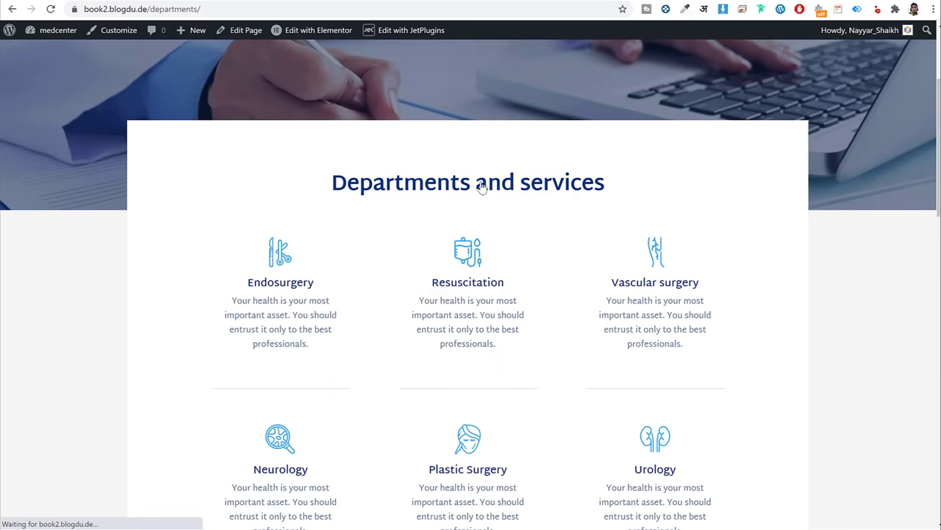
pyautogui.moveTo(517, 352); pyautogui.dragTo(415, 348)
pyautogui.hotkey('ctrl', 'c')
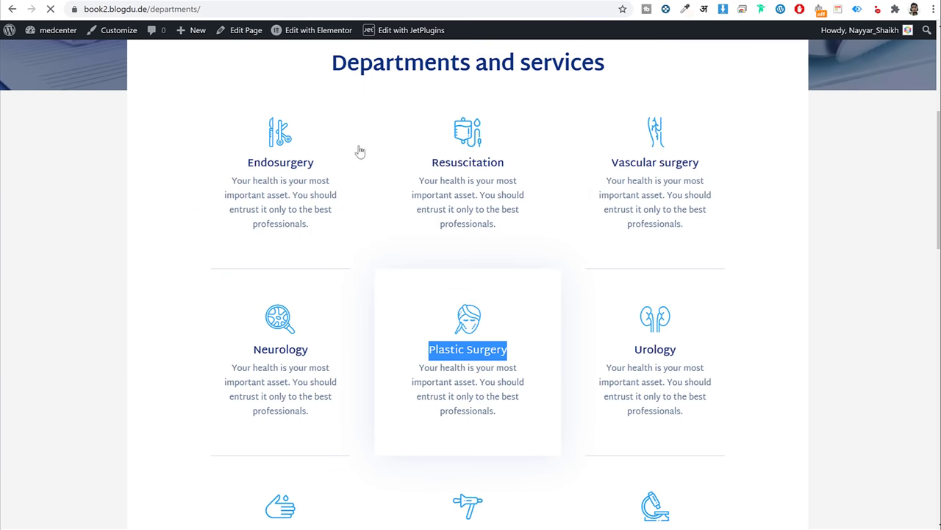
pyautogui.hotkey('ctrl', 'Tab')
pyautogui.click(250, 123)
pyautogui.hotkey('ctrl', 'v')
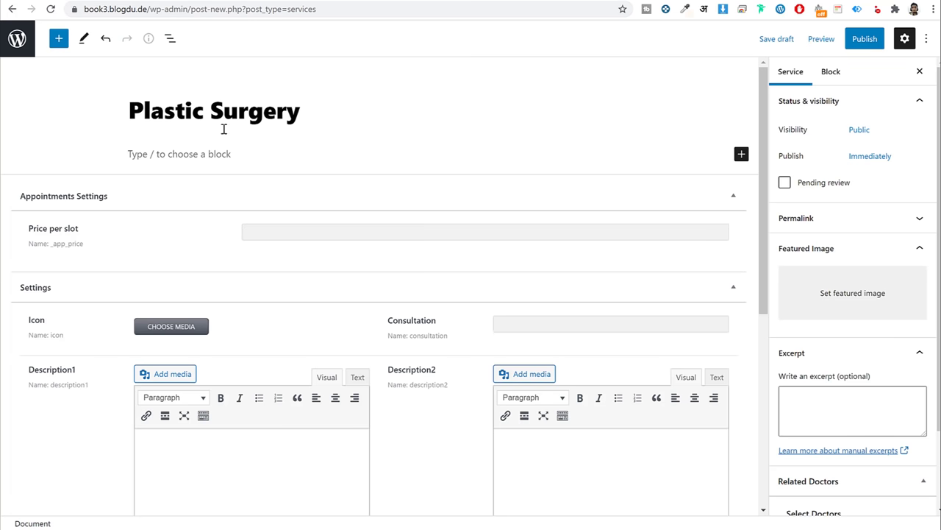
# Step: Paste the demo site's Plastic Surgery description into the service excerpt
pyautogui.hotkey('ctrl', 'shift', 'Tab')
pyautogui.scroll(-2, 306, 238)
pyautogui.hotkey('alt', 'Left')
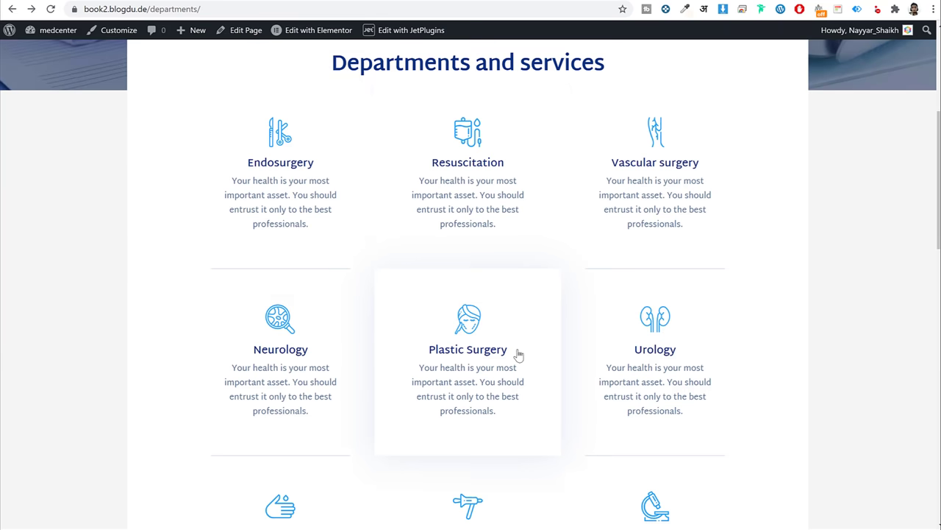
pyautogui.scroll(-1, 515, 353)
pyautogui.moveTo(515, 368); pyautogui.dragTo(417, 315)
pyautogui.hotkey('ctrl', 'c')
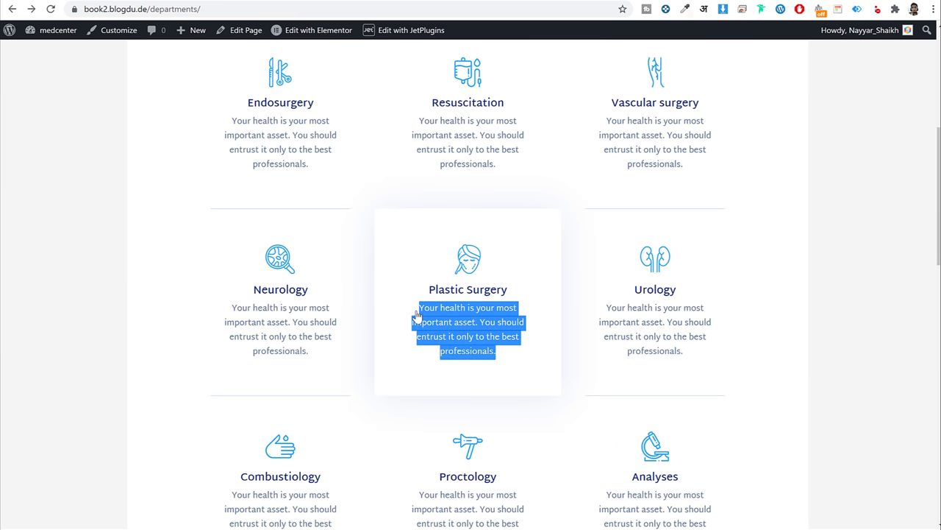
pyautogui.click(481, 376)
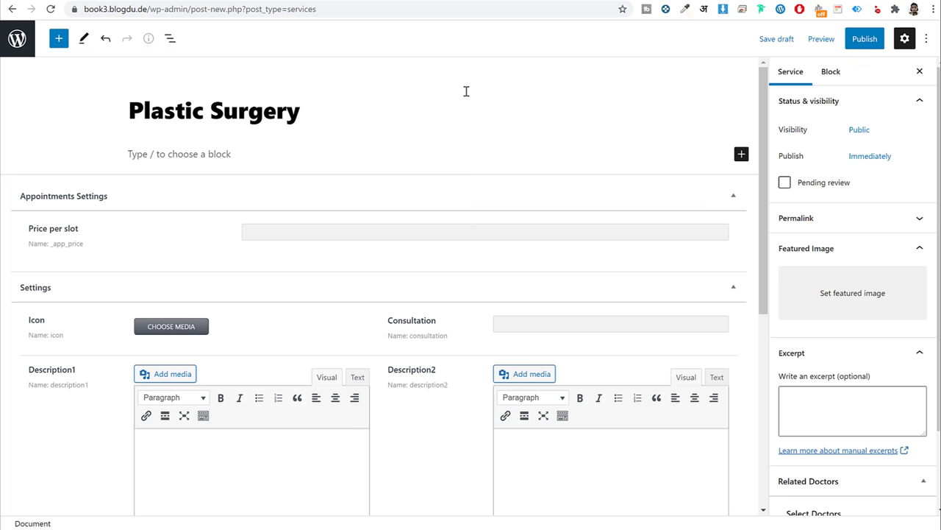
pyautogui.click(861, 399)
pyautogui.hotkey('ctrl', 'v')
pyautogui.moveTo(878, 416); pyautogui.dragTo(780, 394)
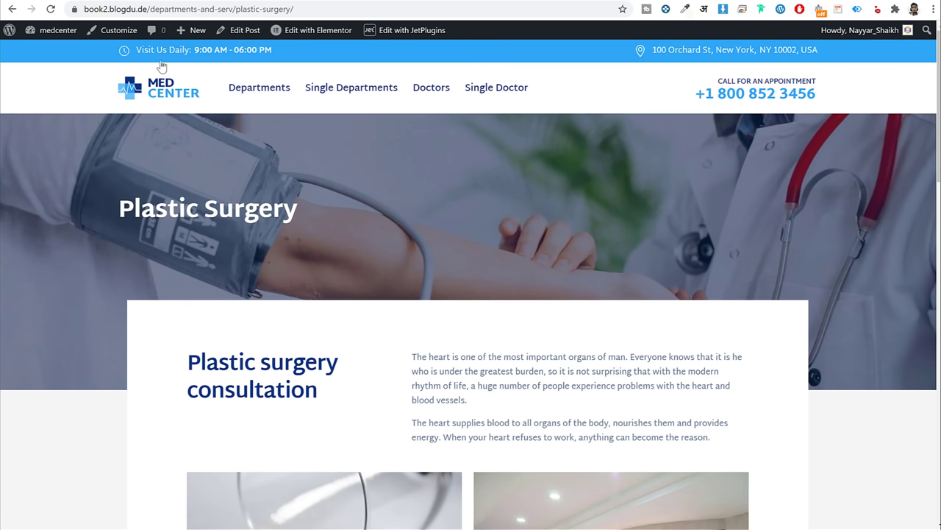
pyautogui.hotkey('alt', 'Left')
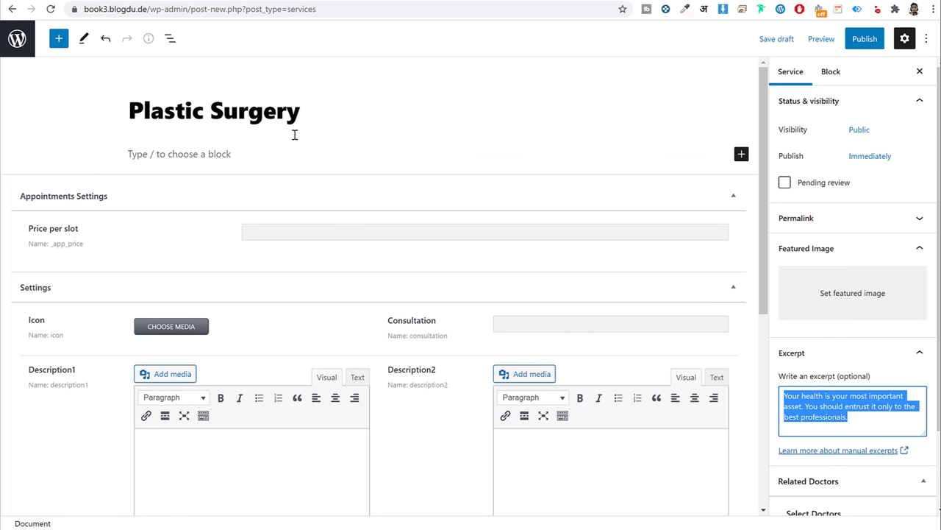
# Step: Check the service title and set the price per slot to 10
pyautogui.click(300, 110)
pyautogui.doubleClick(276, 110)
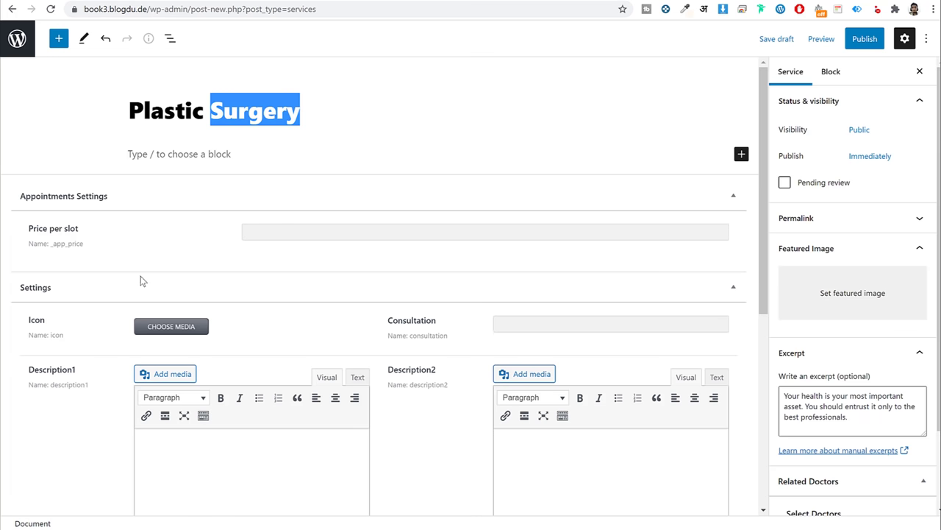
pyautogui.scroll(-2, 106, 258)
pyautogui.tripleClick(53, 110)
pyautogui.click(266, 110)
pyautogui.scroll(2, 408, 235)
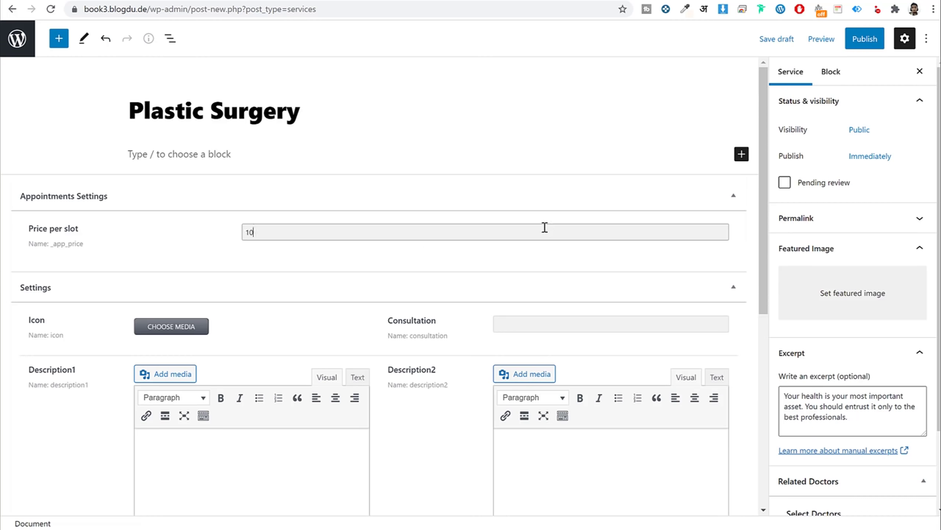
pyautogui.doubleClick(541, 236)
pyautogui.scroll(-1, 339, 265)
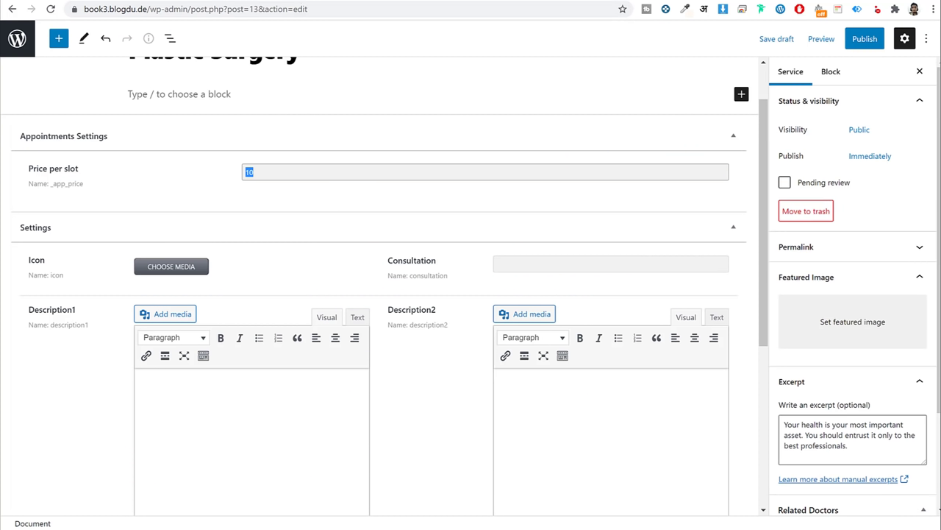
# Step: Load bloggdude.com in a new tab and open the digital downloadable products post
pyautogui.hotkey('ctrl', 't')
pyautogui.write('bloggdude.com')
pyautogui.press('Return')
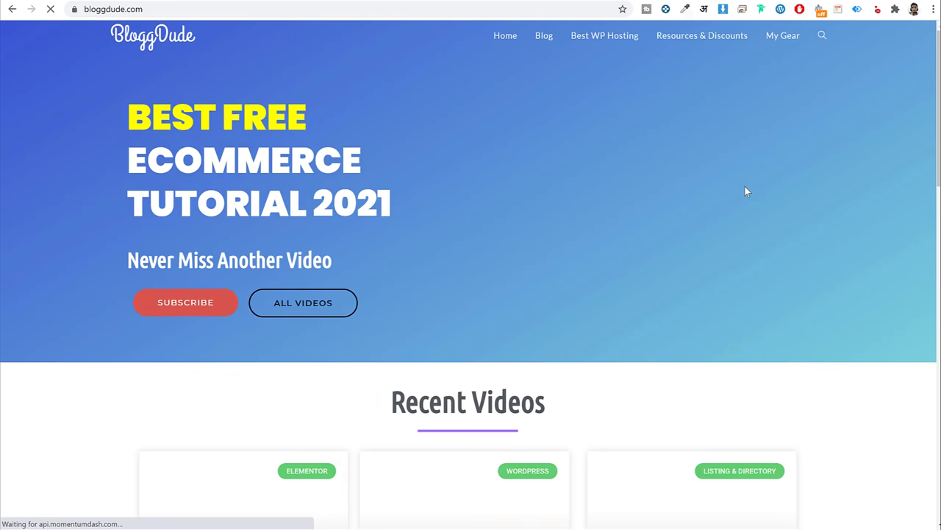
pyautogui.scroll(-5, 802, 250)
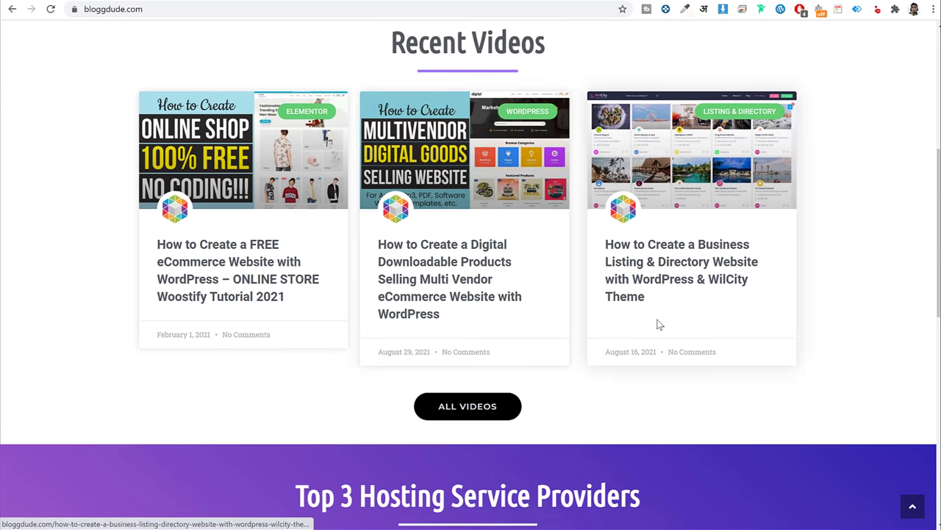
pyautogui.click(458, 278)
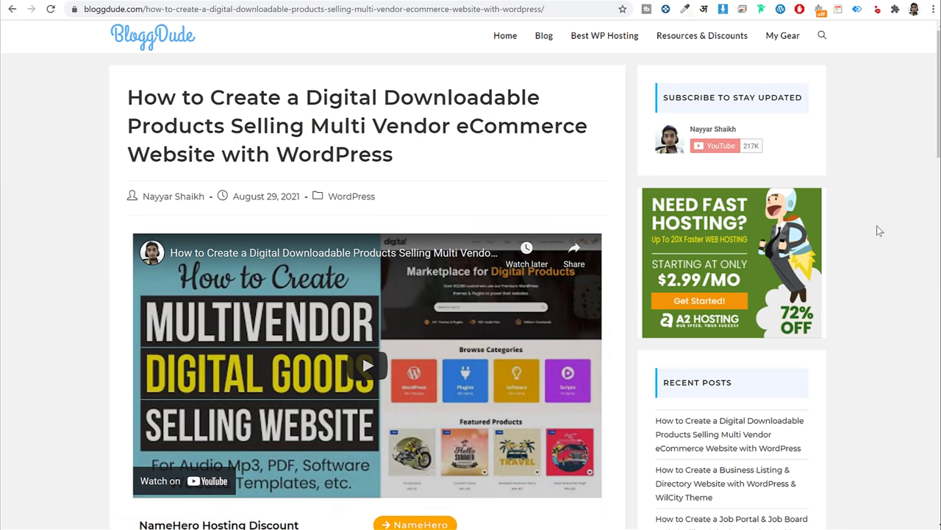
# Step: Find the Download Free Images line in the post and start its download
pyautogui.scroll(-5, 835, 243)
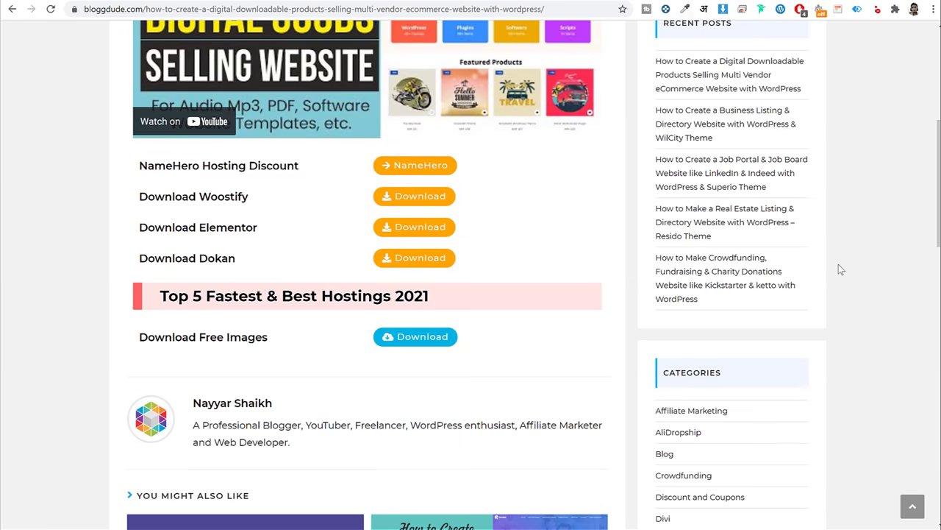
pyautogui.scroll(5, 840, 268)
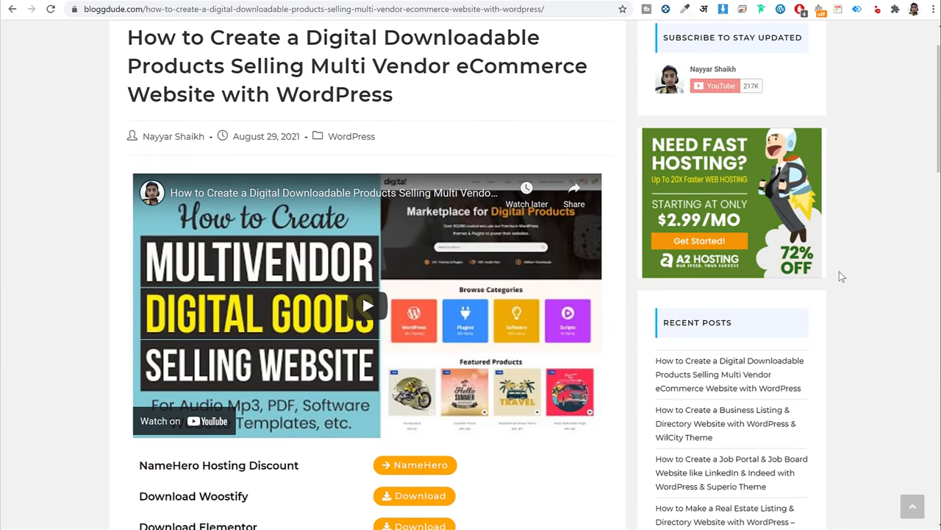
pyautogui.scroll(-4, 840, 272)
pyautogui.scroll(-1, 830, 275)
pyautogui.scroll(1, 515, 265)
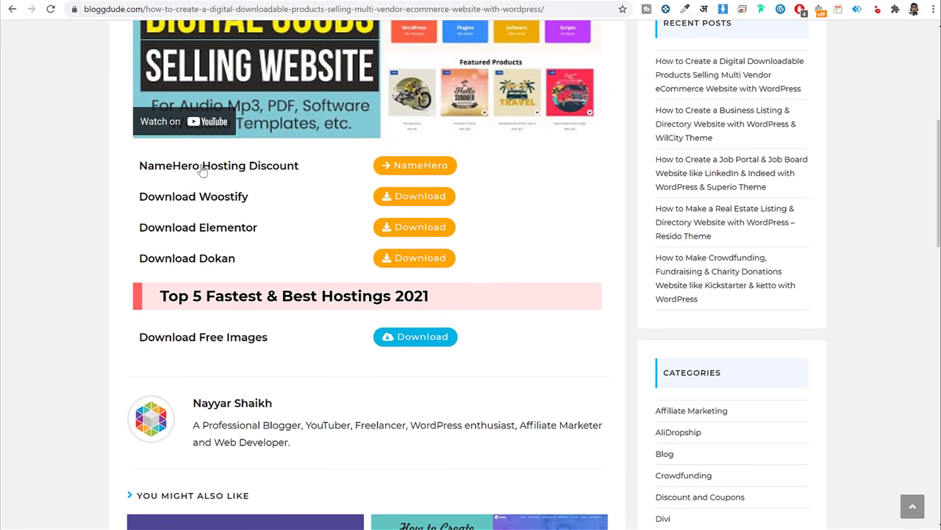
pyautogui.scroll(-1, 273, 292)
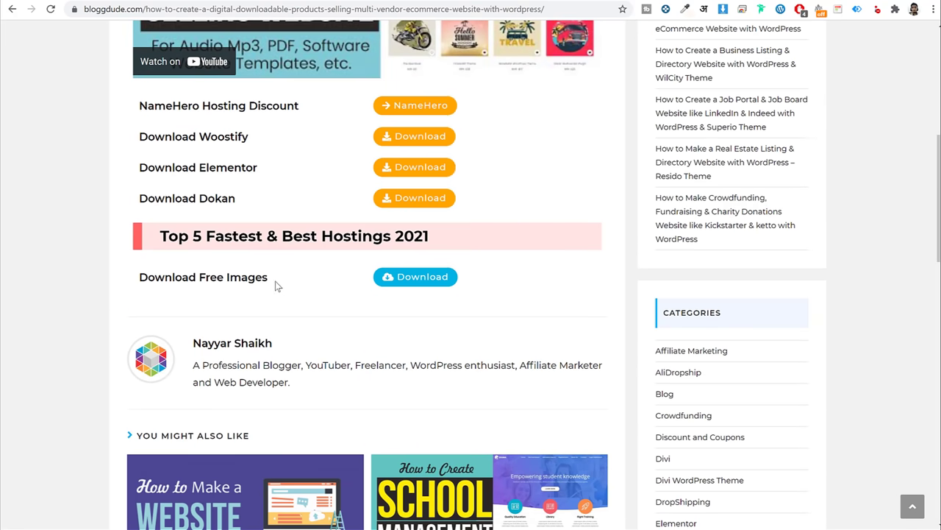
pyautogui.moveTo(269, 278); pyautogui.dragTo(137, 279)
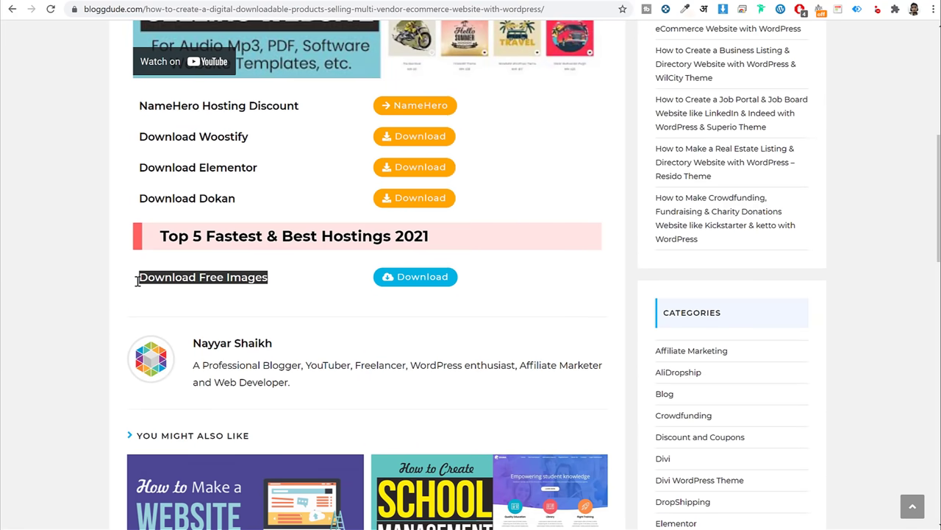
pyautogui.click(408, 285)
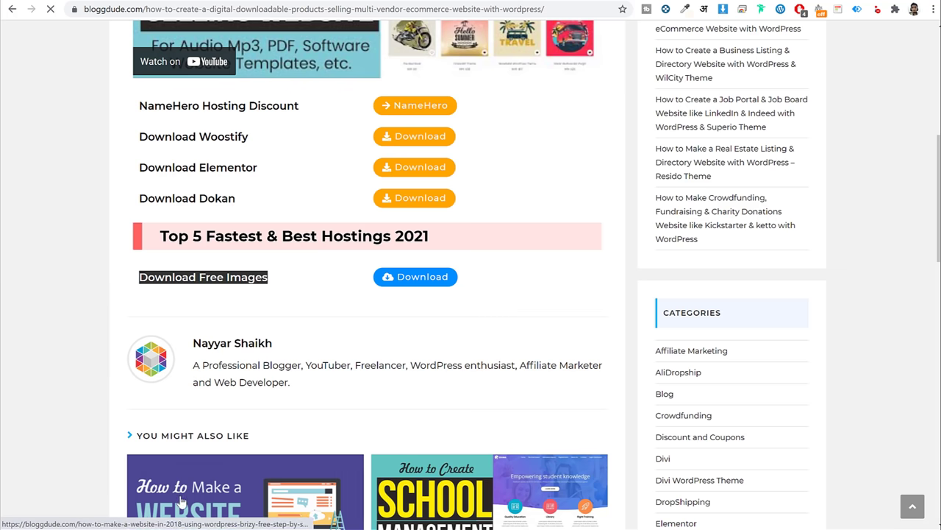
# Step: Cancel the running free images download and close the downloads list
pyautogui.click(126, 513)
pyautogui.click(136, 496)
pyautogui.click(934, 514)
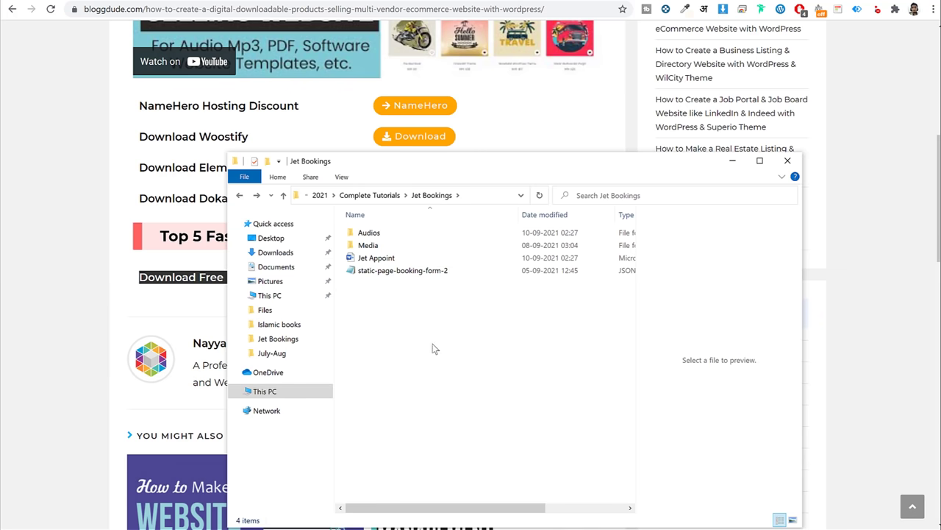
pyautogui.rightClick(374, 300)
pyautogui.click(366, 295)
# Step: Open the Media folder and preview the certificate1, dr20, bg_3, blog-1 and Rectangle-68 images
pyautogui.doubleClick(372, 249)
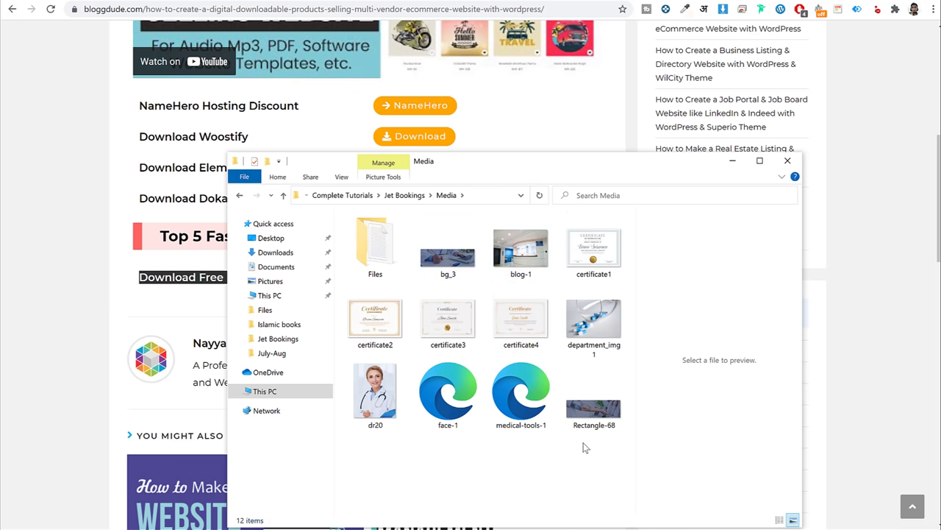
pyautogui.click(600, 254)
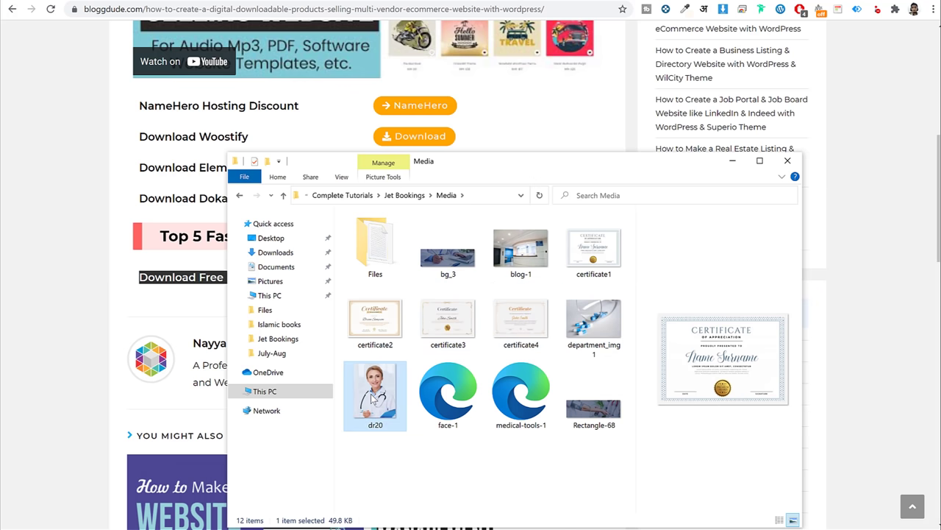
pyautogui.click(371, 393)
pyautogui.click(474, 263)
pyautogui.click(535, 271)
pyautogui.click(592, 404)
pyautogui.click(548, 468)
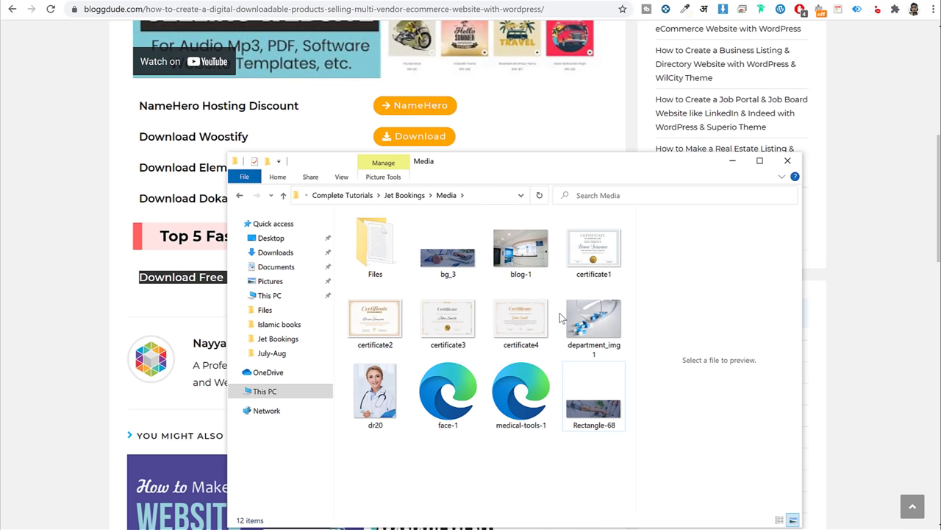
# Step: Check the Files subfolder, then select the face-1 and medical-tools-1 icon files
pyautogui.click(395, 261)
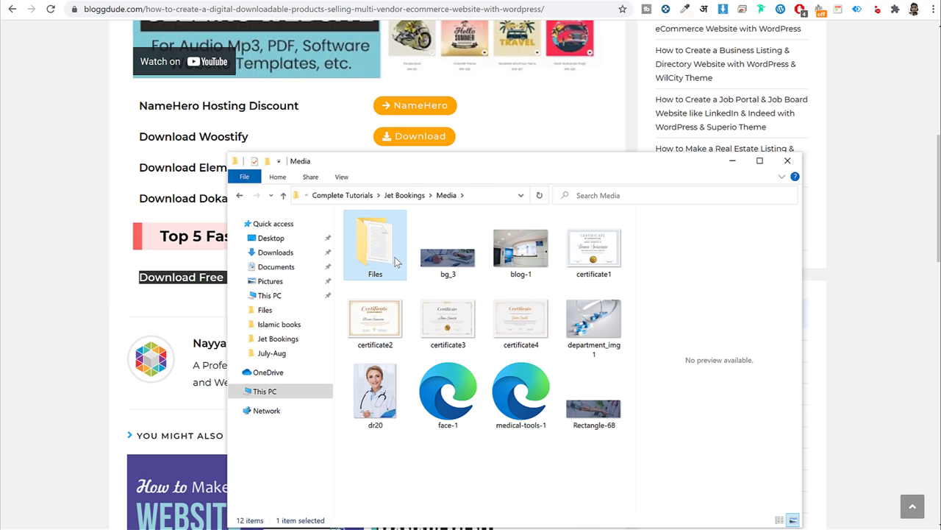
pyautogui.doubleClick(391, 254)
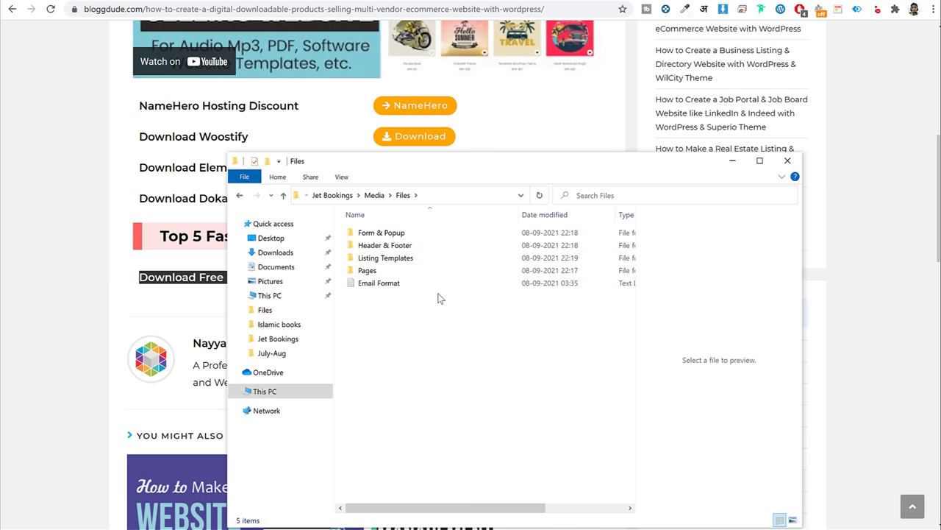
pyautogui.hotkey('alt', 'Left')
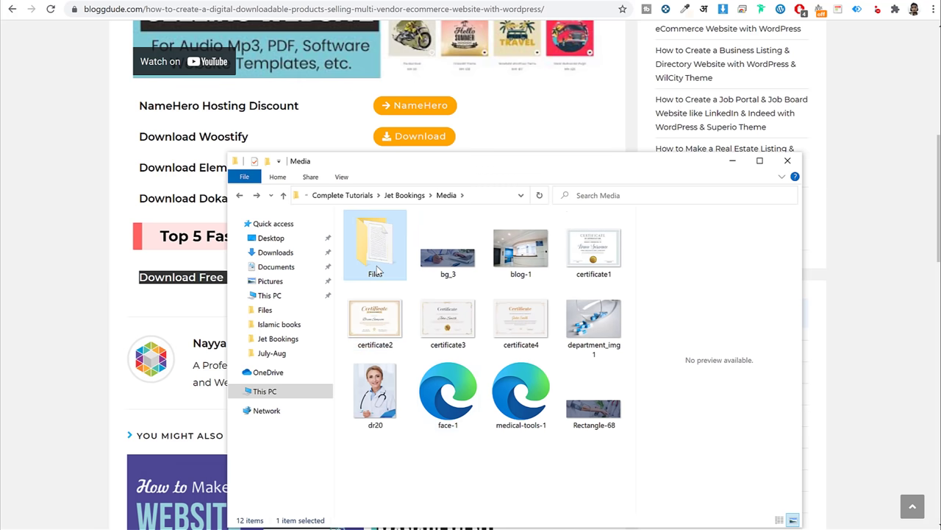
pyautogui.doubleClick(377, 270)
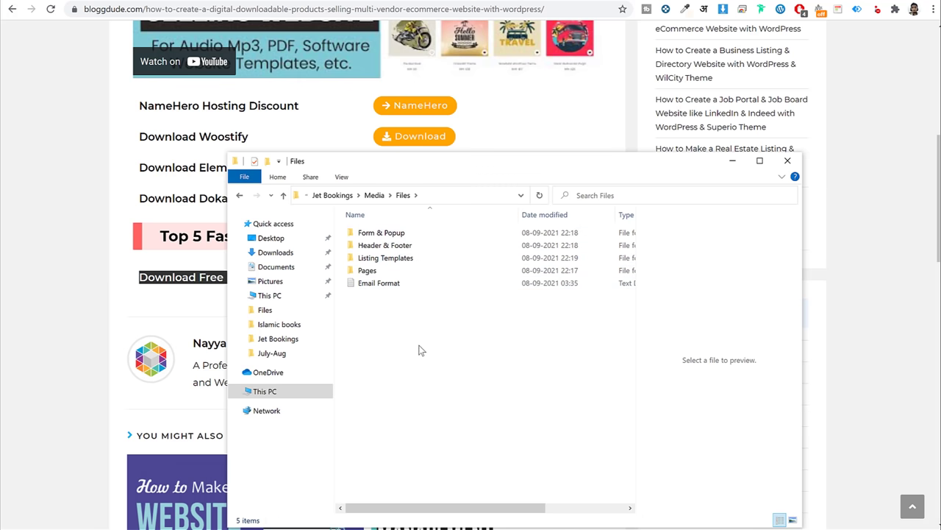
pyautogui.hotkey('alt', 'Left')
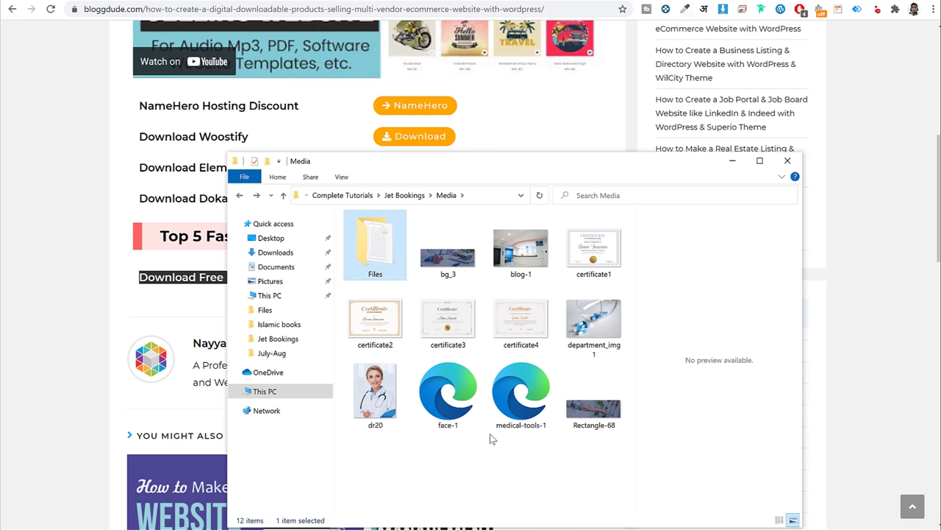
pyautogui.click(489, 461)
pyautogui.click(458, 421)
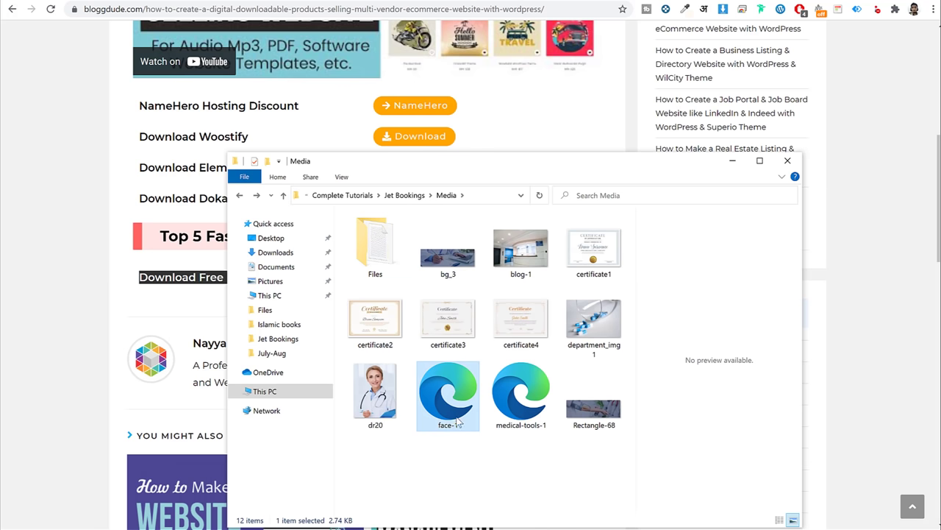
pyautogui.click(524, 406)
pyautogui.click(439, 425)
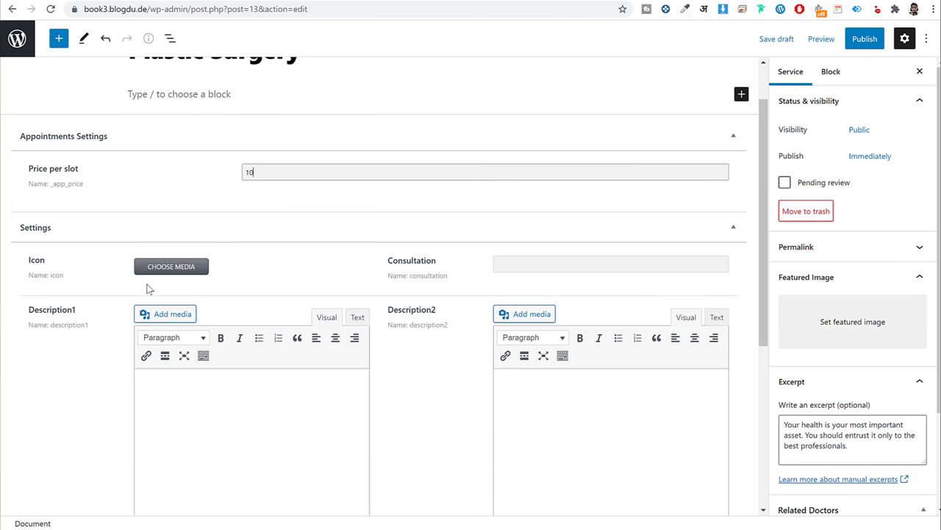
# Step: Upload every image in Jet Bookings > Media, excluding the Files folder, to the Media Library
pyautogui.click(177, 269)
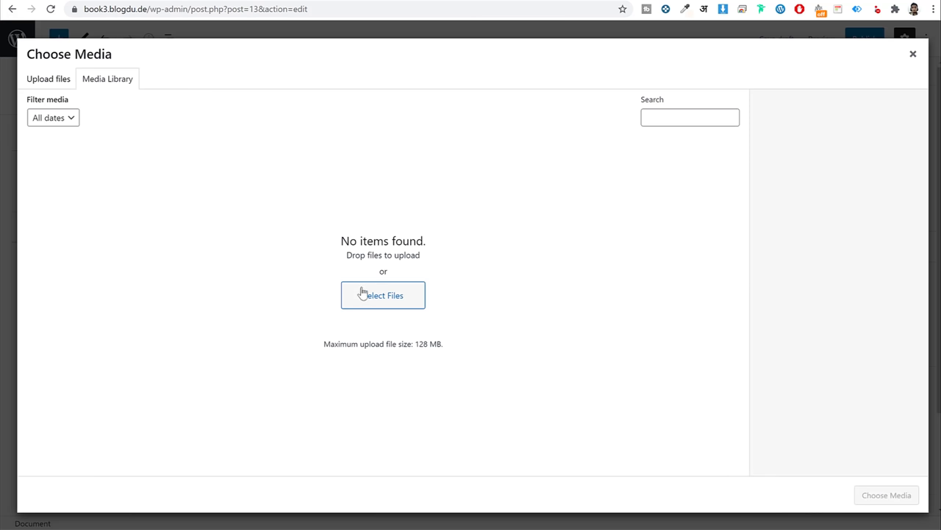
pyautogui.click(381, 288)
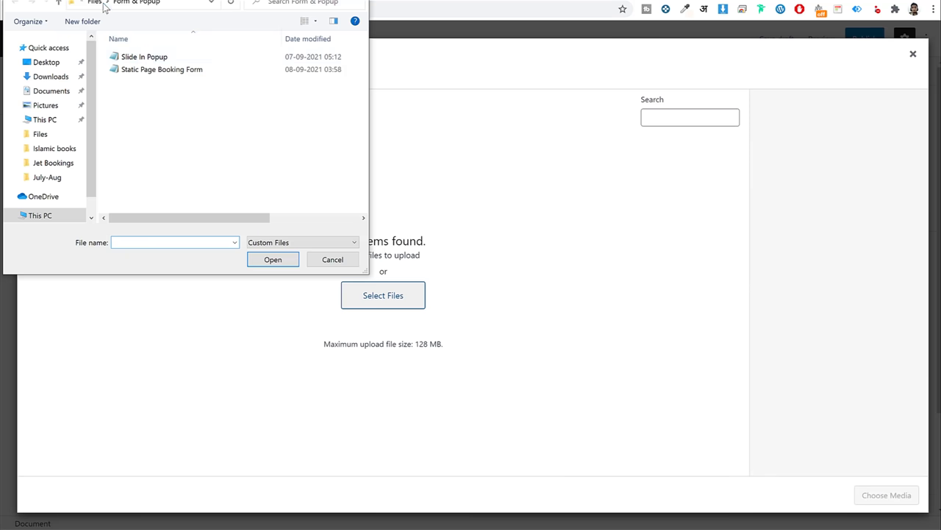
pyautogui.click(101, 4)
pyautogui.click(96, 4)
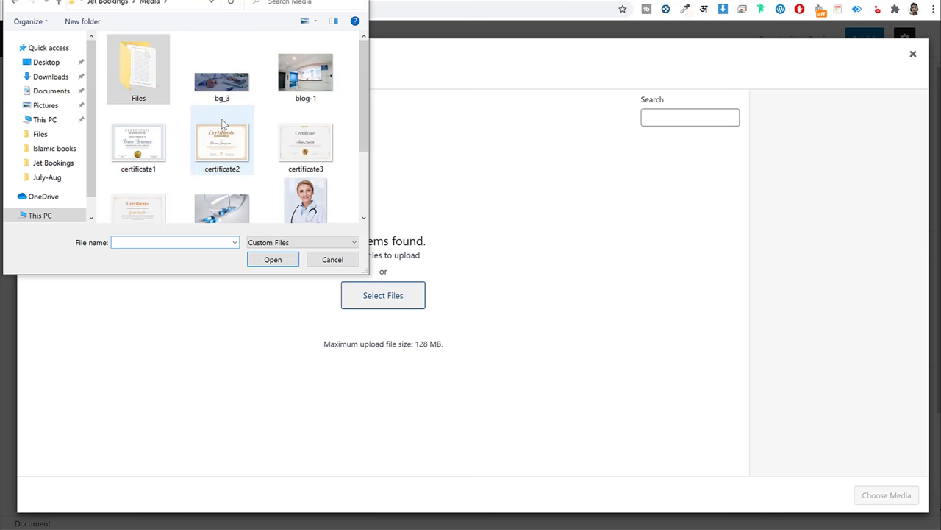
pyautogui.hotkey('ctrl', 'a')
pyautogui.keyDown('ctrl'); pyautogui.click(130, 71); pyautogui.keyUp('ctrl')
pyautogui.scroll(-2, 309, 170)
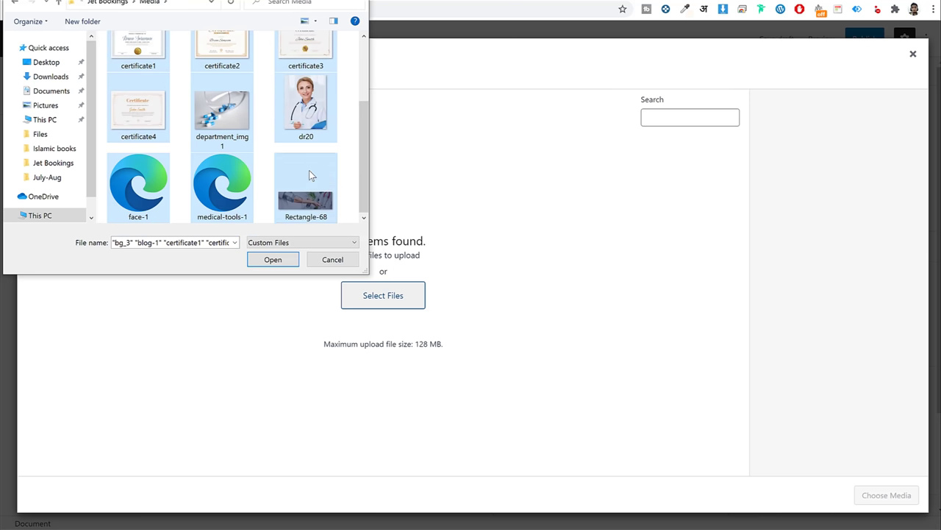
pyautogui.click(289, 260)
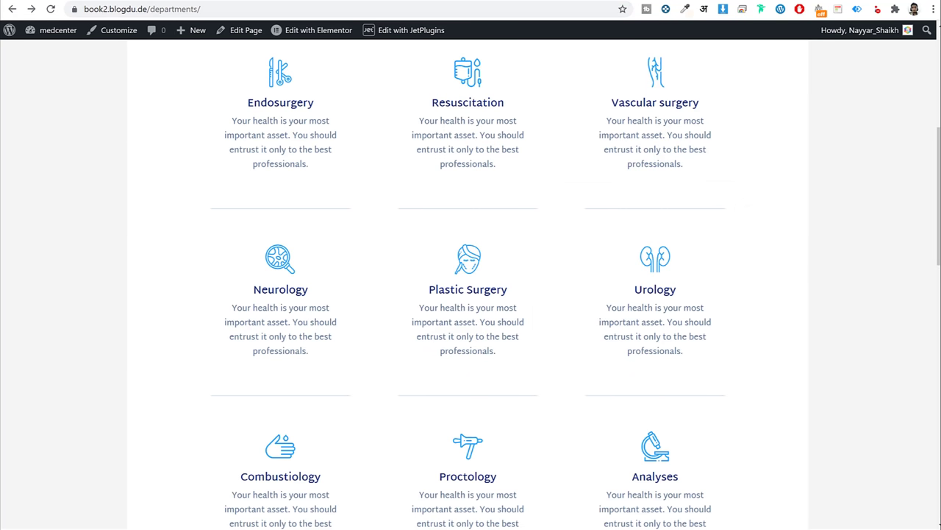
# Step: Go to icons8 in a new tab and search for 'scissor' icons
pyautogui.hotkey('ctrl', 't')
pyautogui.write('ico')
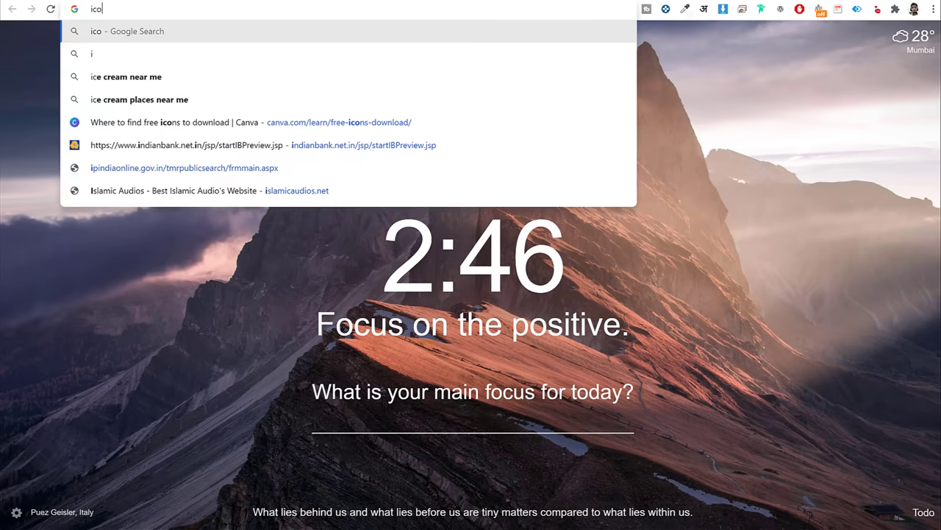
pyautogui.write('ns8')
pyautogui.press('Return')
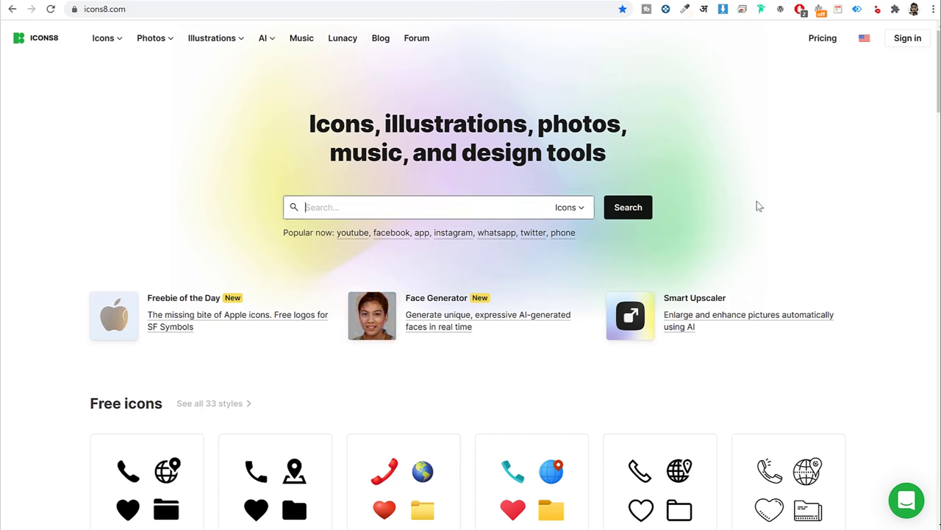
pyautogui.write('scissor')
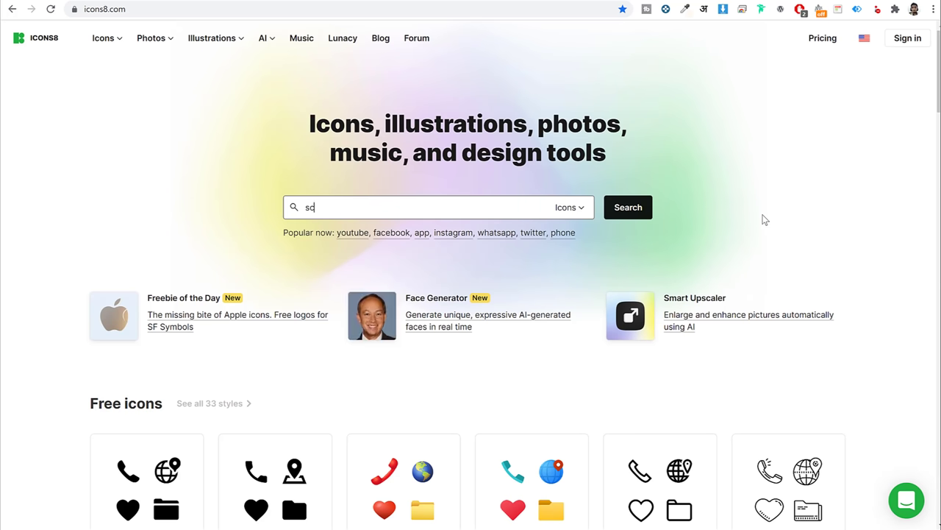
pyautogui.press('Return')
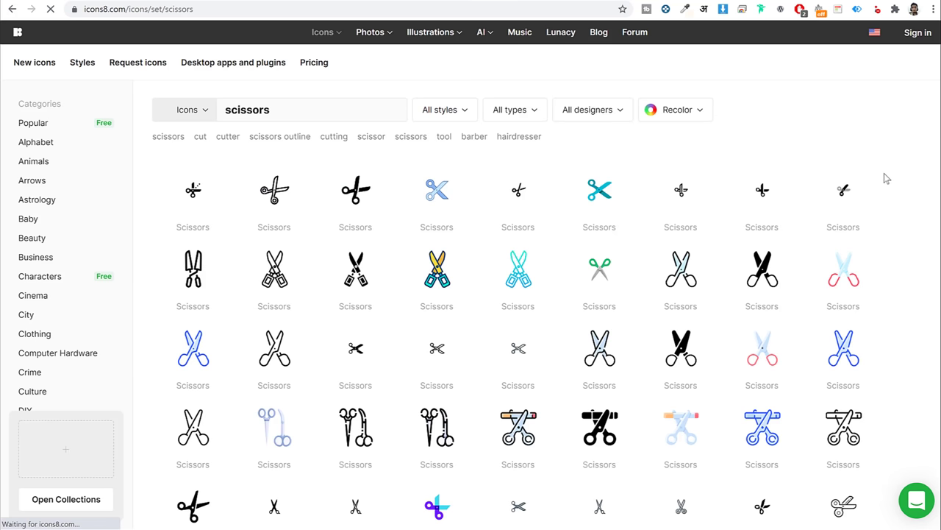
pyautogui.scroll(-8, 885, 174)
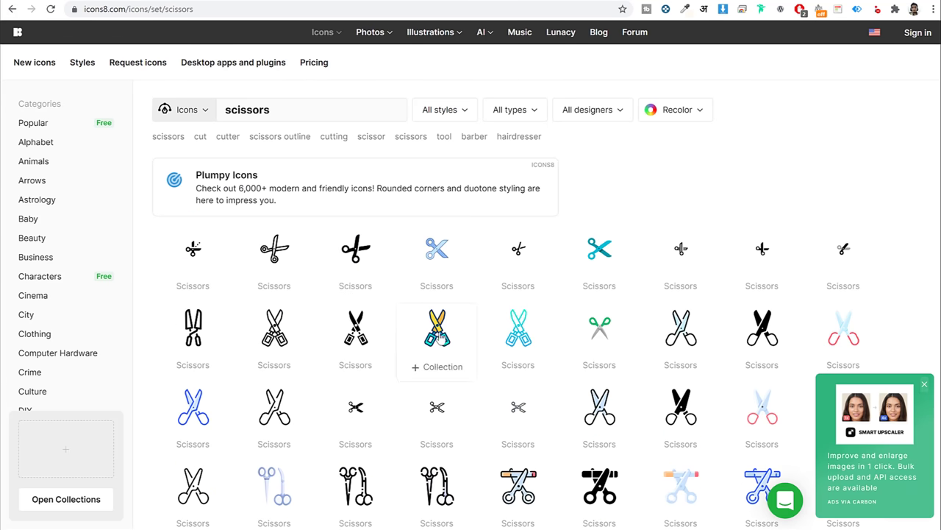
pyautogui.scroll(-2, 446, 246)
pyautogui.scroll(1, 453, 248)
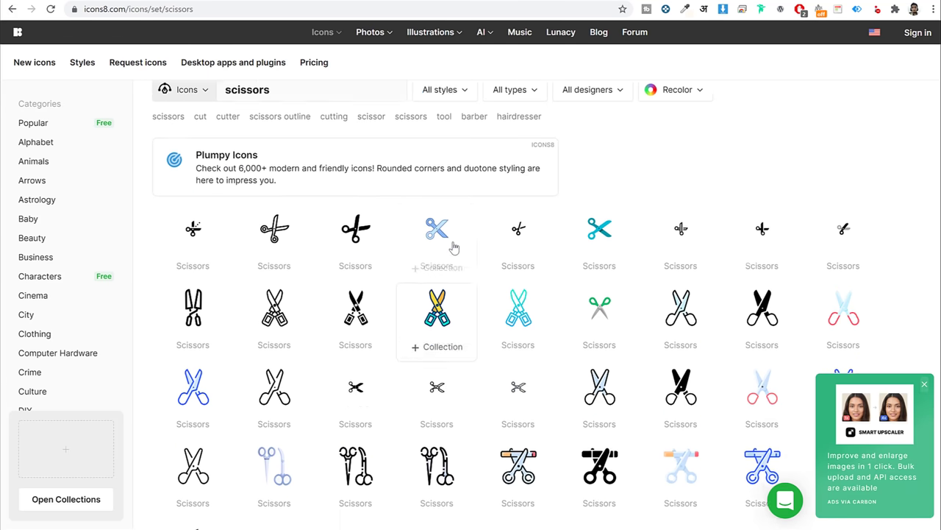
pyautogui.scroll(1, 456, 246)
pyautogui.scroll(-2, 458, 244)
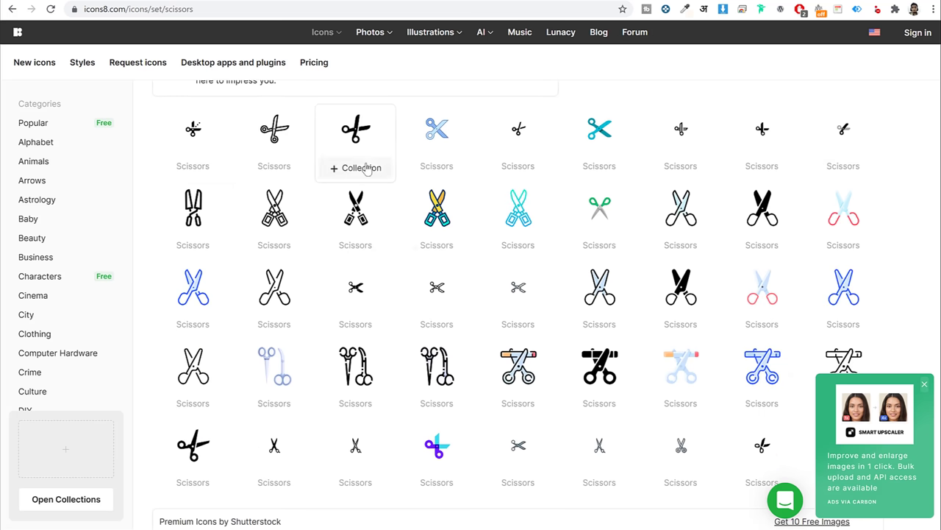
# Step: Recolour the second (iOS) scissors icon to cyan #31F2FF
pyautogui.click(285, 129)
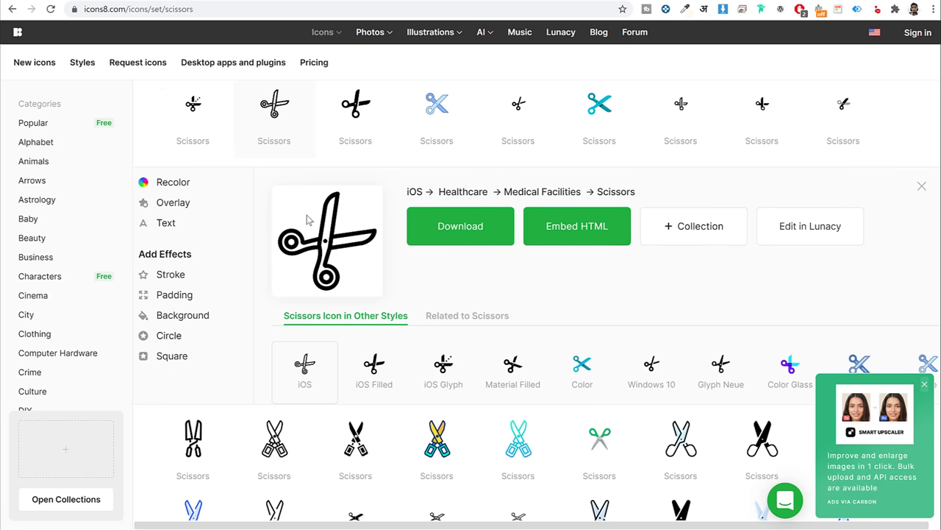
pyautogui.click(183, 185)
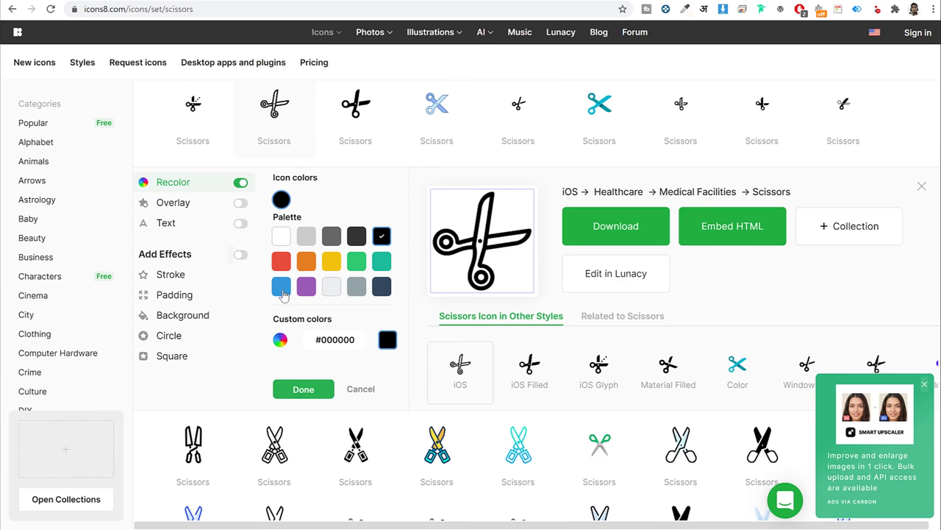
pyautogui.click(282, 288)
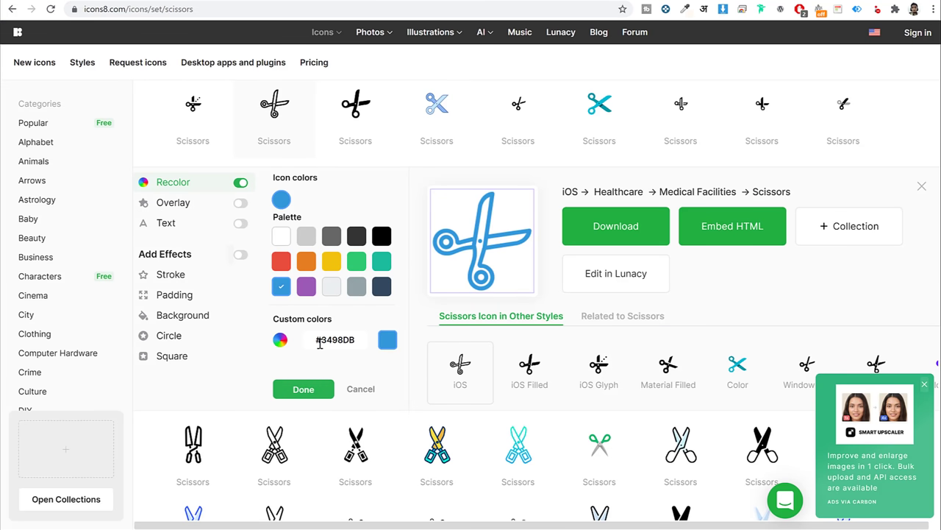
pyautogui.click(280, 340)
pyautogui.moveTo(347, 332)
pyautogui.mouseDown()
pyautogui.moveTo(328, 330)
pyautogui.moveTo(338, 333)
pyautogui.mouseUp()
pyautogui.moveTo(359, 240); pyautogui.dragTo(375, 225)
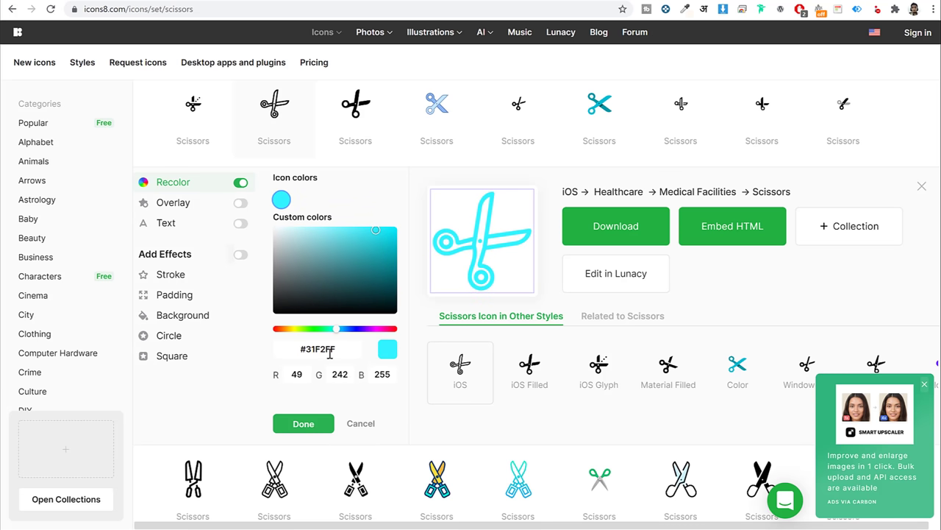
pyautogui.doubleClick(328, 349)
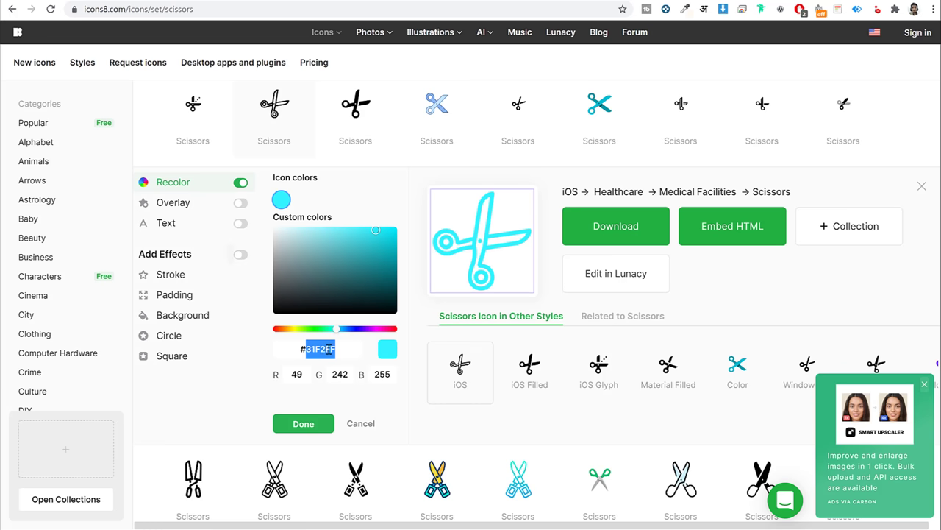
pyautogui.click(303, 424)
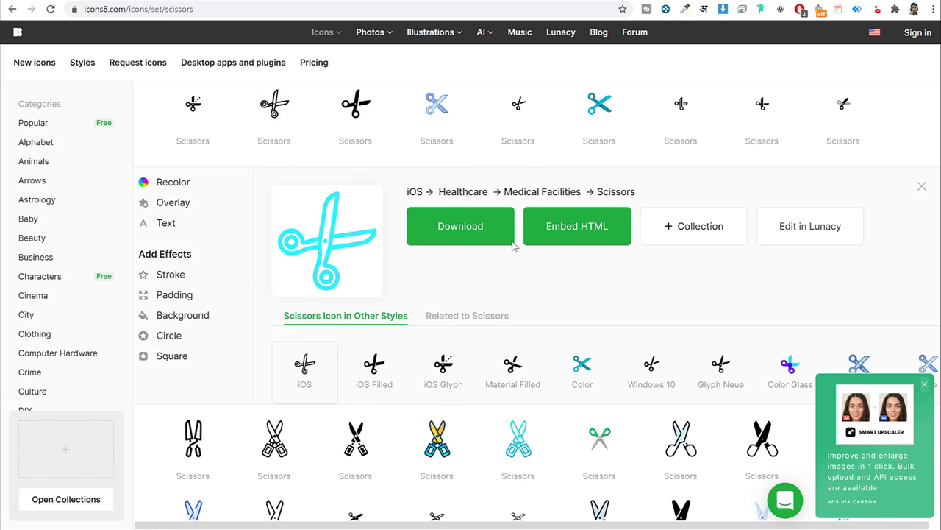
# Step: Download the recoloured scissors icon as a 100px PNG
pyautogui.click(480, 229)
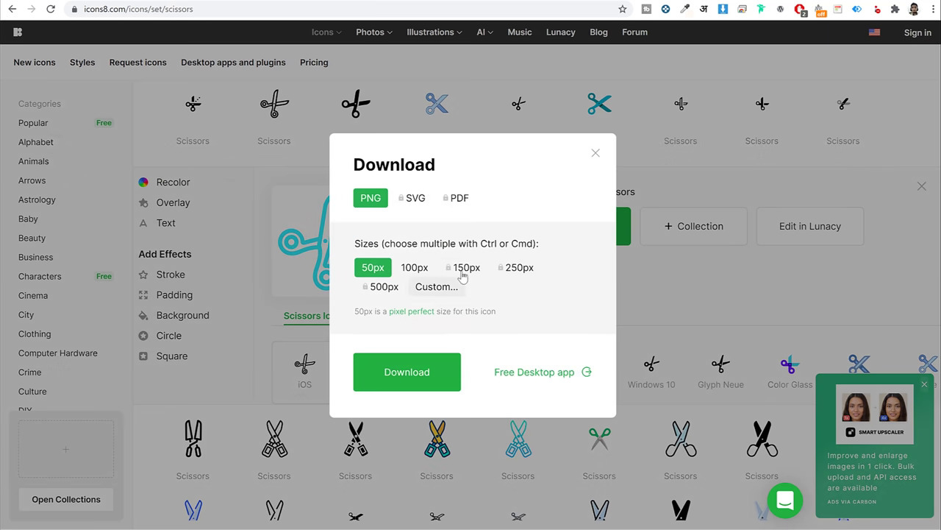
pyautogui.click(437, 287)
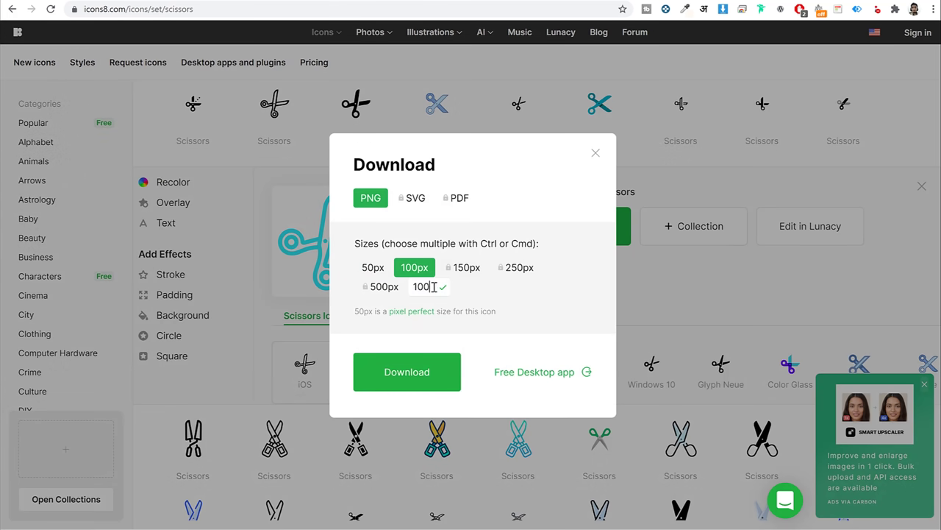
pyautogui.click(421, 273)
pyautogui.click(407, 371)
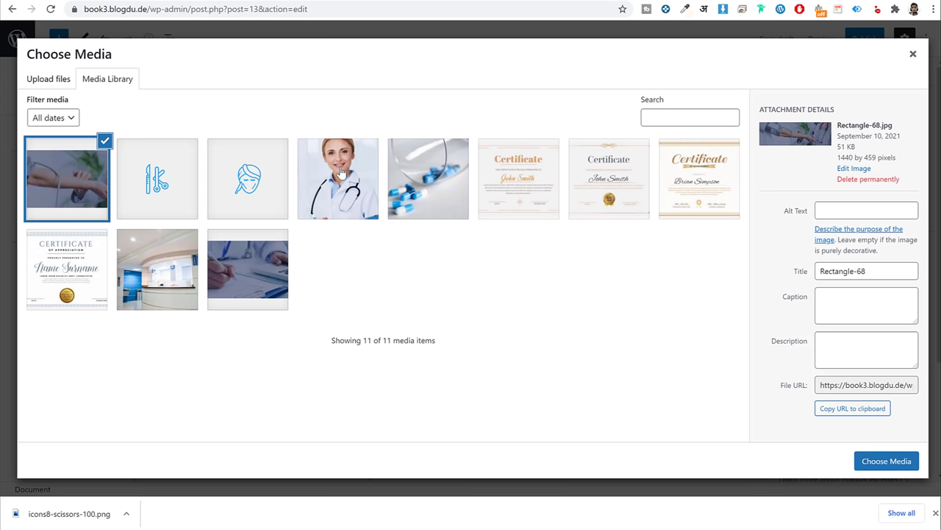
# Step: Set medical-tools-1 from the Media Library as the service icon
pyautogui.click(233, 204)
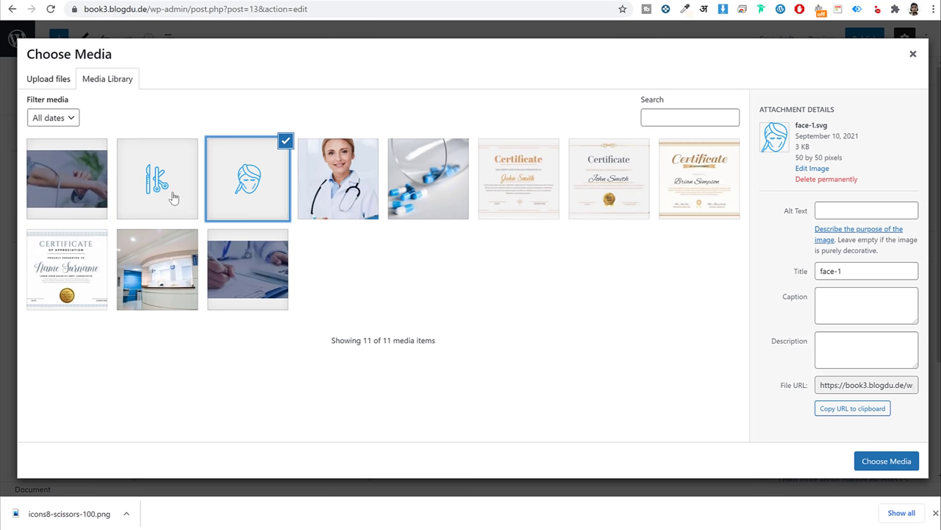
pyautogui.click(166, 200)
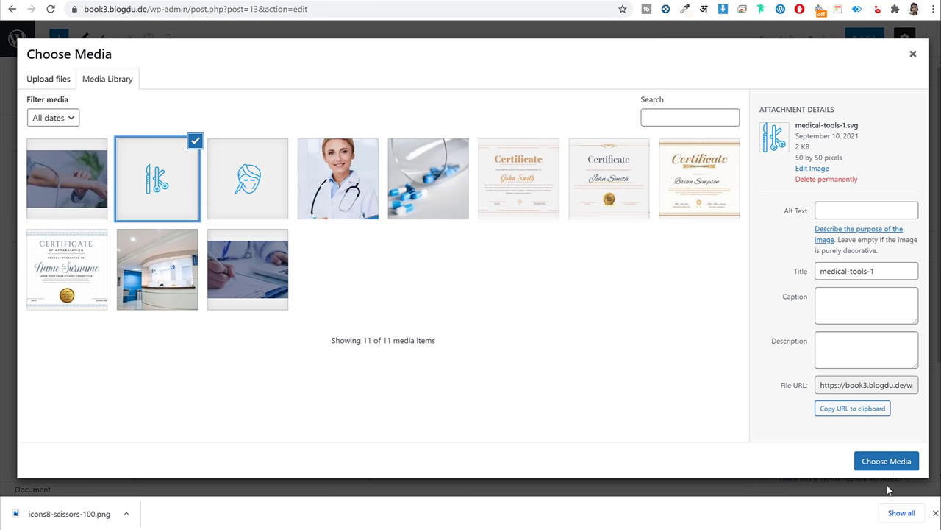
pyautogui.click(886, 461)
# Step: Fill Consultation with 'Plastic surgery consultation' copied from the department page heading
pyautogui.moveTo(174, 295)
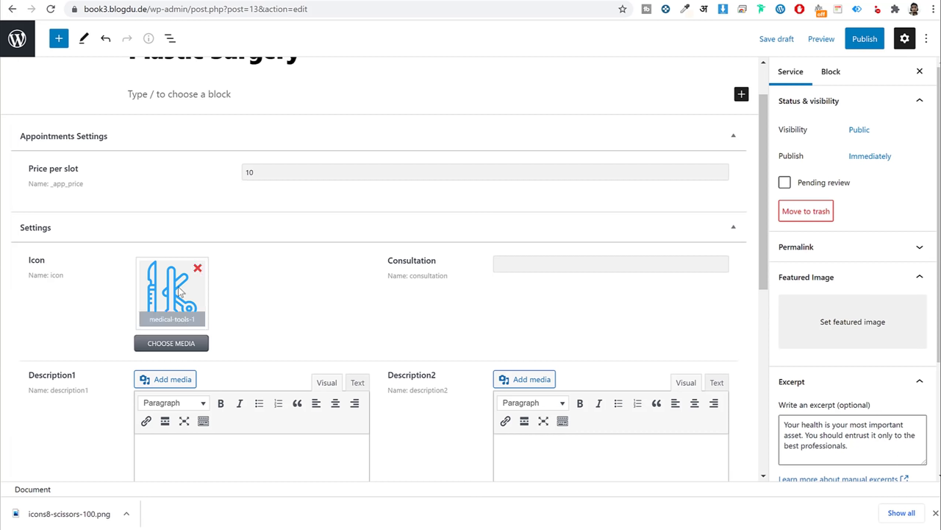
pyautogui.click(513, 262)
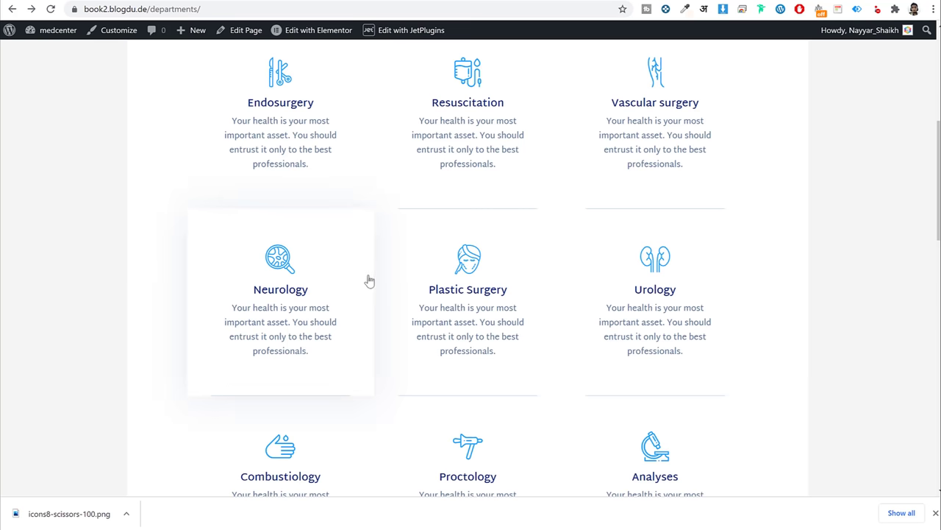
pyautogui.scroll(1, 368, 277)
pyautogui.click(479, 350)
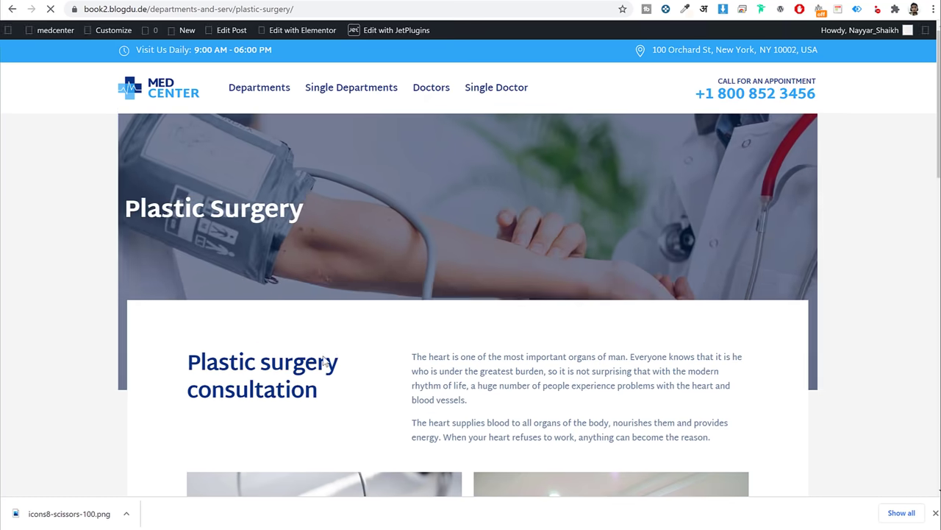
pyautogui.moveTo(318, 391); pyautogui.dragTo(187, 360)
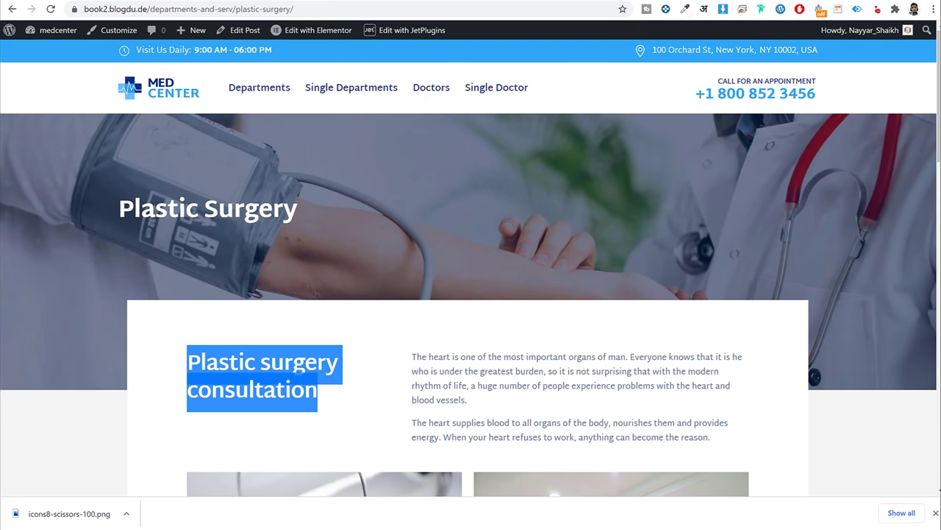
pyautogui.hotkey('ctrl', 'c')
pyautogui.hotkey('alt', 'Tab')
pyautogui.hotkey('ctrl', 'v')
# Step: Paste the reference page's first pair of description paragraphs into Description1
pyautogui.scroll(-4, 597, 291)
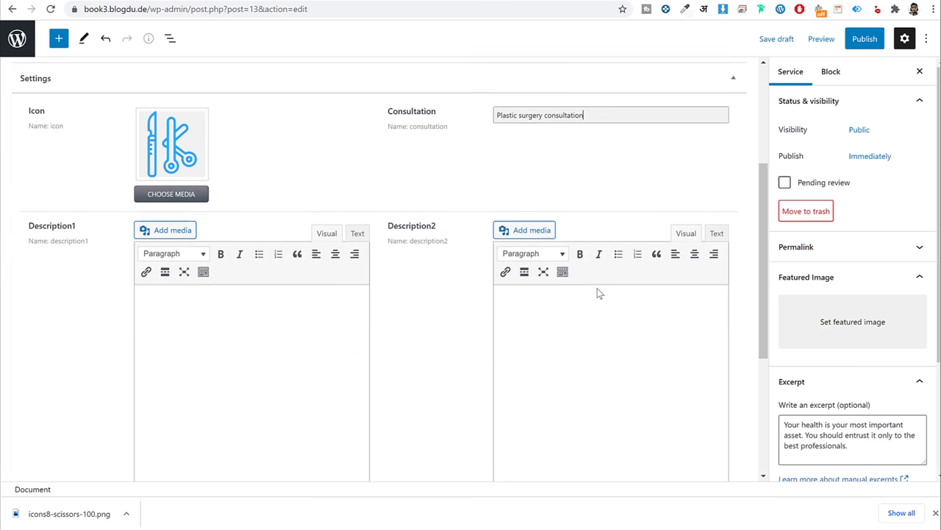
pyautogui.hotkey('alt', 'Tab')
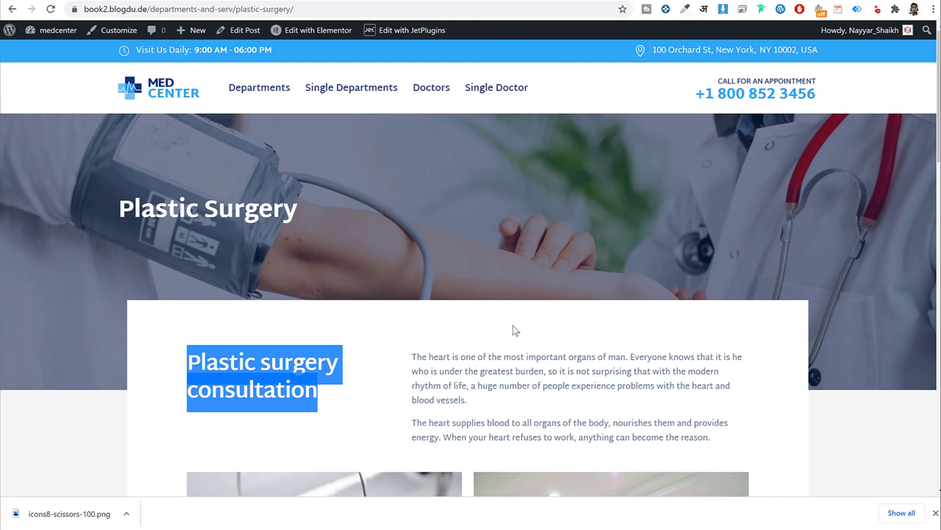
pyautogui.scroll(-3, 511, 337)
pyautogui.moveTo(412, 237); pyautogui.dragTo(463, 252)
pyautogui.moveTo(606, 287); pyautogui.dragTo(719, 320)
pyautogui.hotkey('ctrl', 'c')
pyautogui.hotkey('alt', 'Tab')
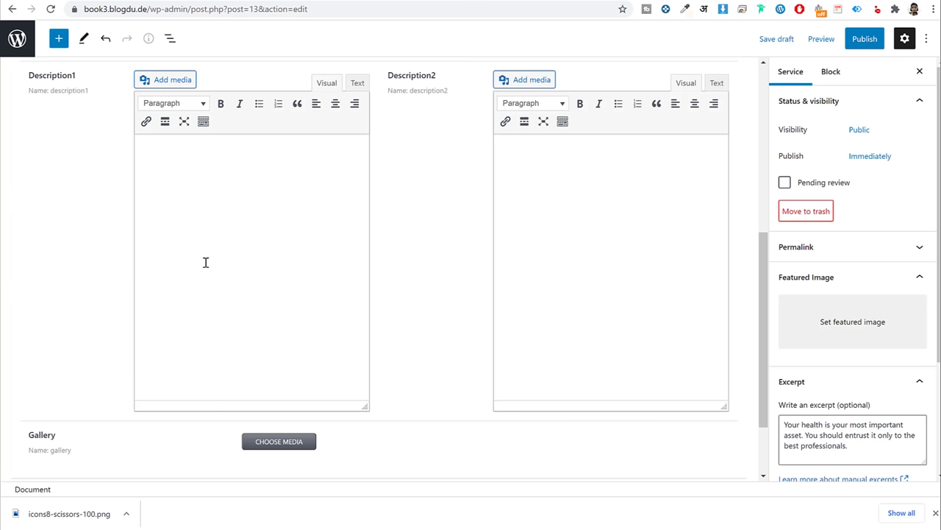
pyautogui.click(206, 263)
pyautogui.hotkey('ctrl', 'v')
# Step: Paste the two paragraphs below the photos into Description2
pyautogui.hotkey('alt', 'Tab')
pyautogui.scroll(-5, 307, 219)
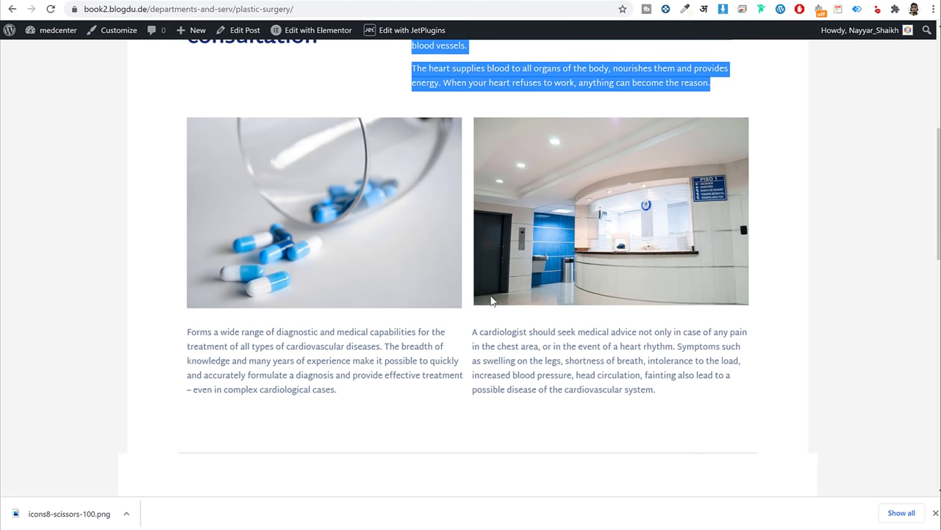
pyautogui.moveTo(188, 147); pyautogui.dragTo(686, 217)
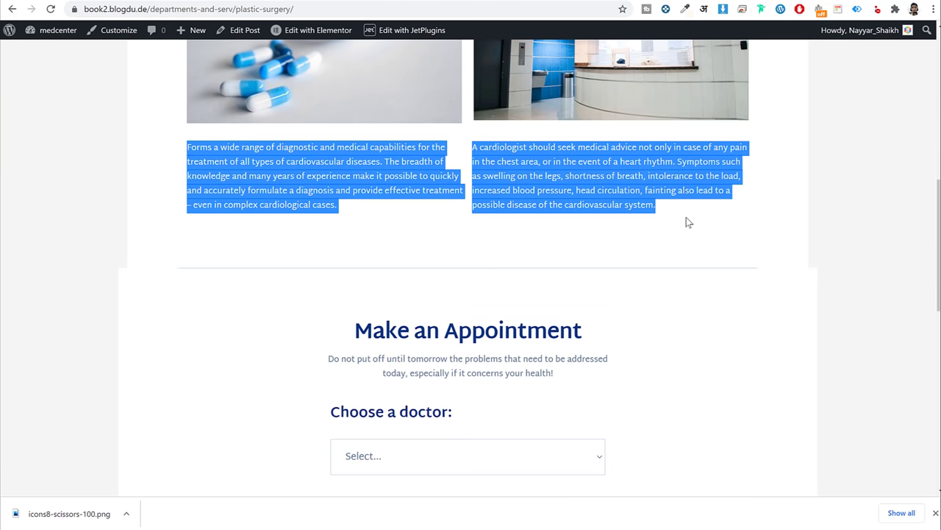
pyautogui.hotkey('ctrl', 'c')
pyautogui.hotkey('alt', 'Tab')
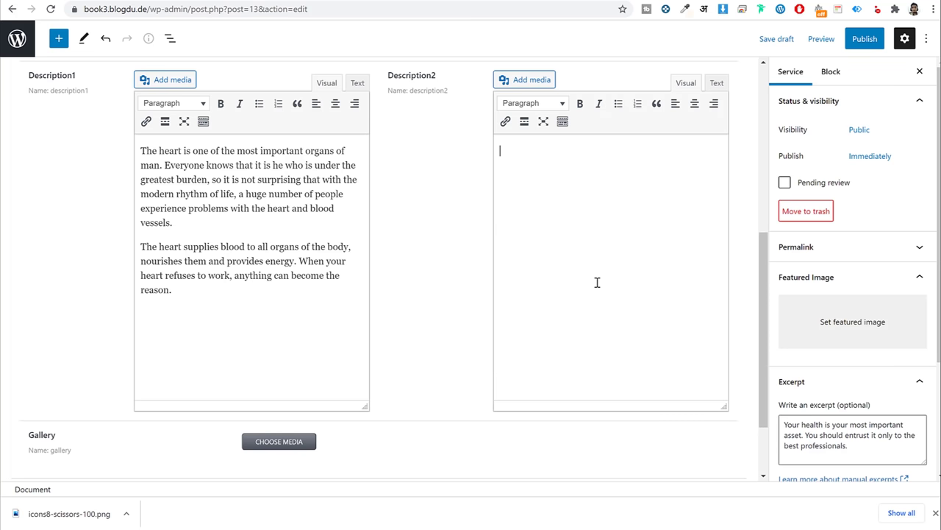
pyautogui.hotkey('ctrl', 'v')
pyautogui.scroll(-2, 607, 349)
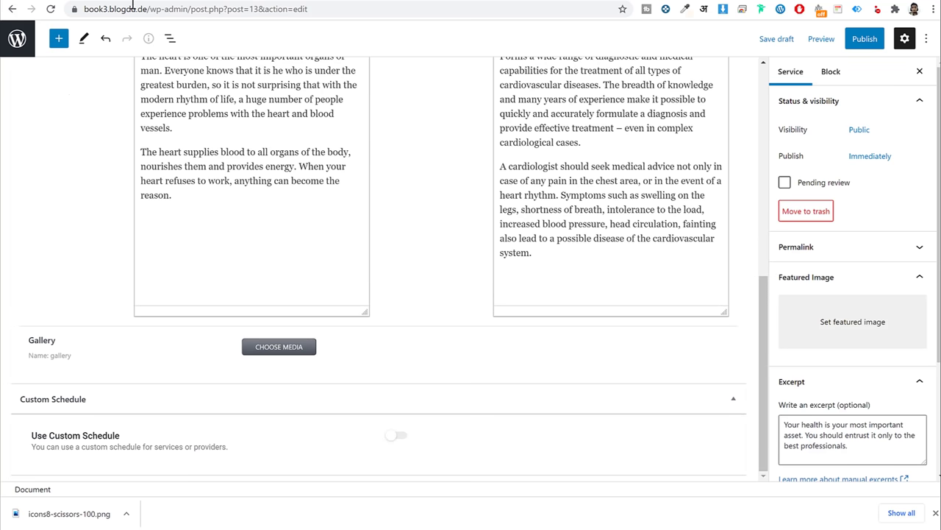
# Step: Open the media library for the Gallery field
pyautogui.hotkey('alt', 'Tab')
pyautogui.scroll(2, 454, 250)
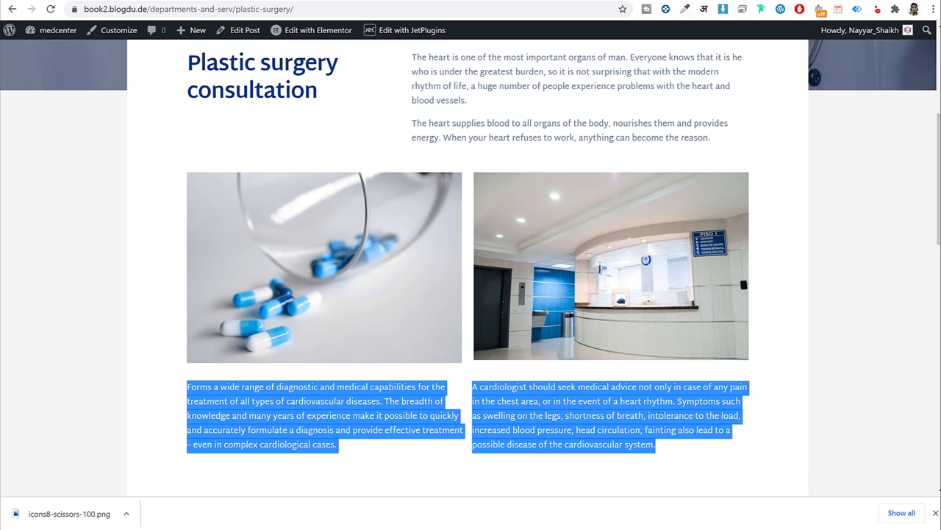
pyautogui.hotkey('alt', 'Tab')
pyautogui.click(290, 346)
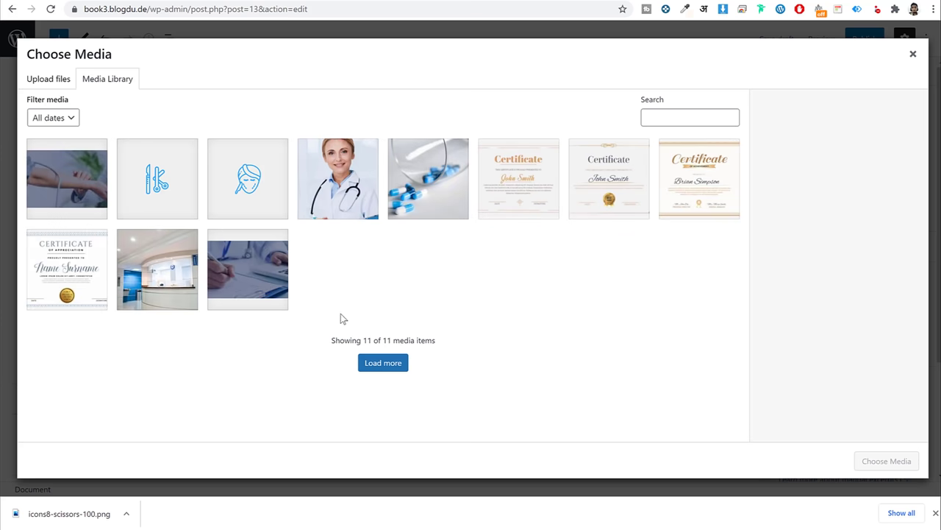
# Step: Select the lobby photo and the pills photo for the Gallery
pyautogui.click(177, 291)
pyautogui.click(84, 181)
pyautogui.click(84, 182)
pyautogui.click(401, 186)
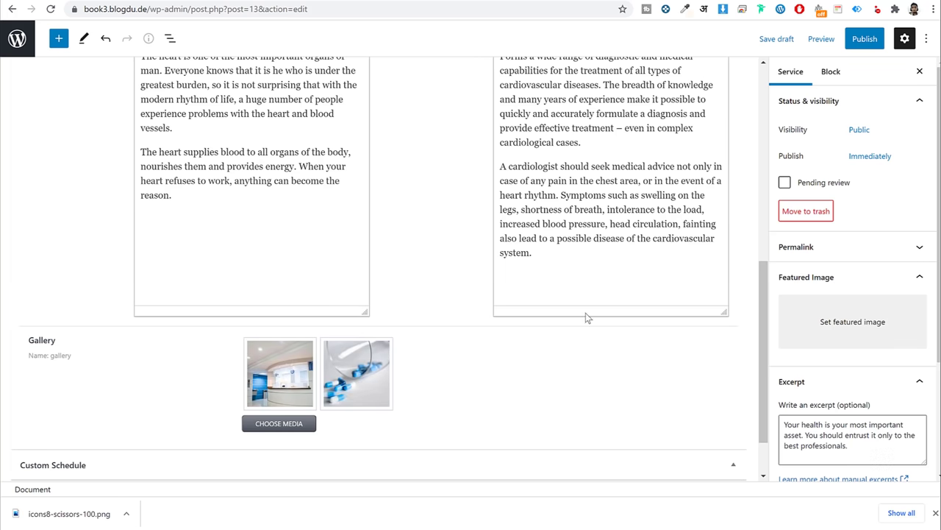
pyautogui.scroll(-2, 401, 359)
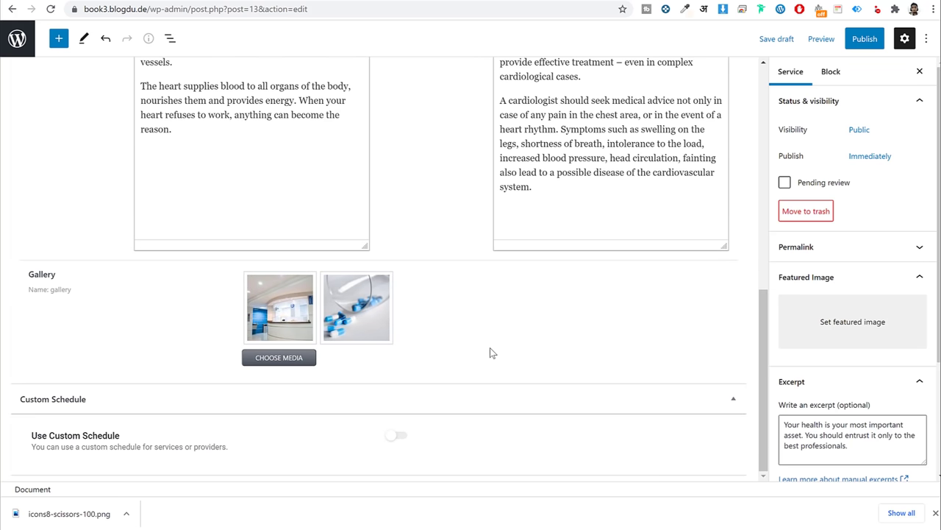
pyautogui.scroll(8, 492, 353)
pyautogui.scroll(-2, 827, 363)
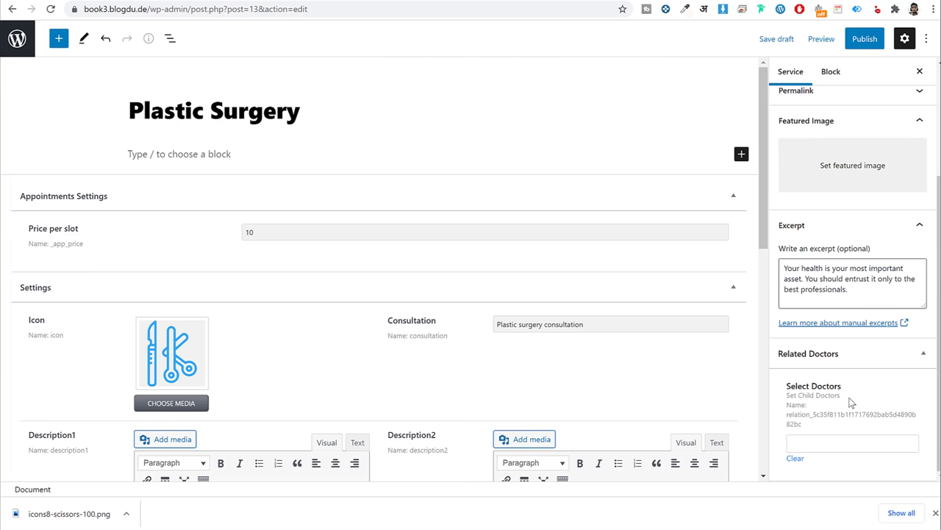
pyautogui.click(859, 444)
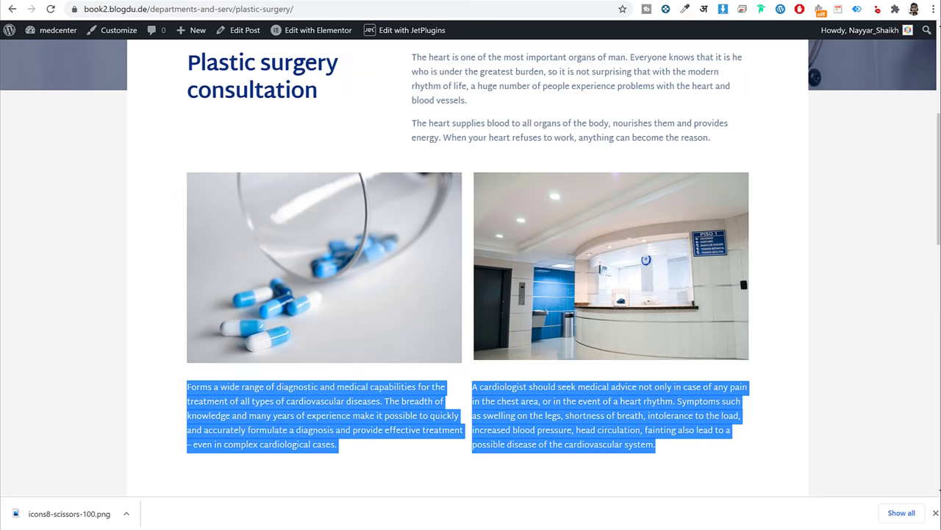
pyautogui.scroll(1, 356, 272)
pyautogui.scroll(3, 356, 272)
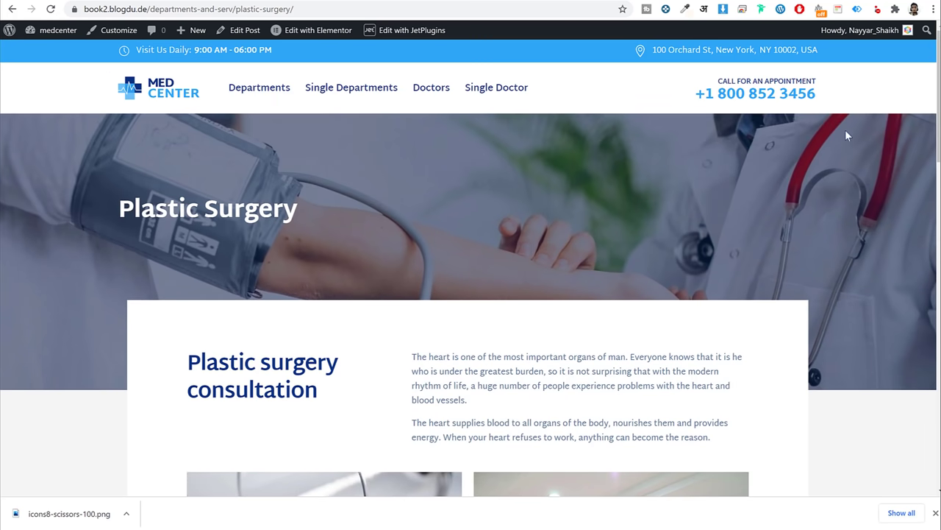
pyautogui.moveTo(125, 199); pyautogui.dragTo(315, 209)
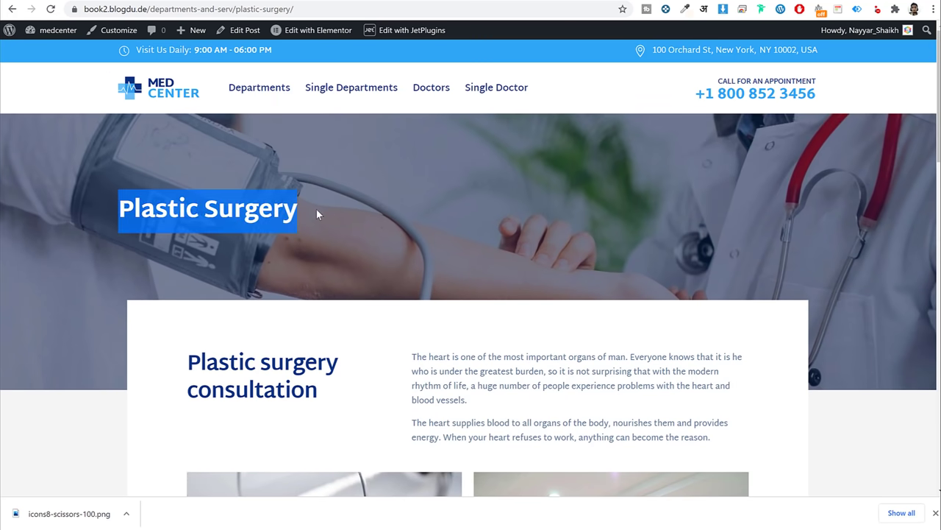
pyautogui.click(332, 208)
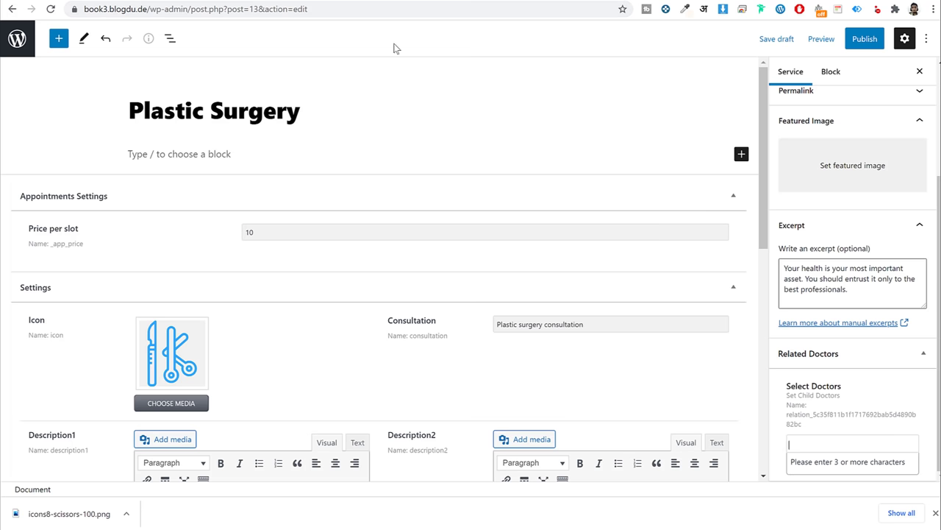
# Step: Set the blood-pressure photo Rectangle-68 as the featured image
pyautogui.click(830, 171)
pyautogui.click(92, 190)
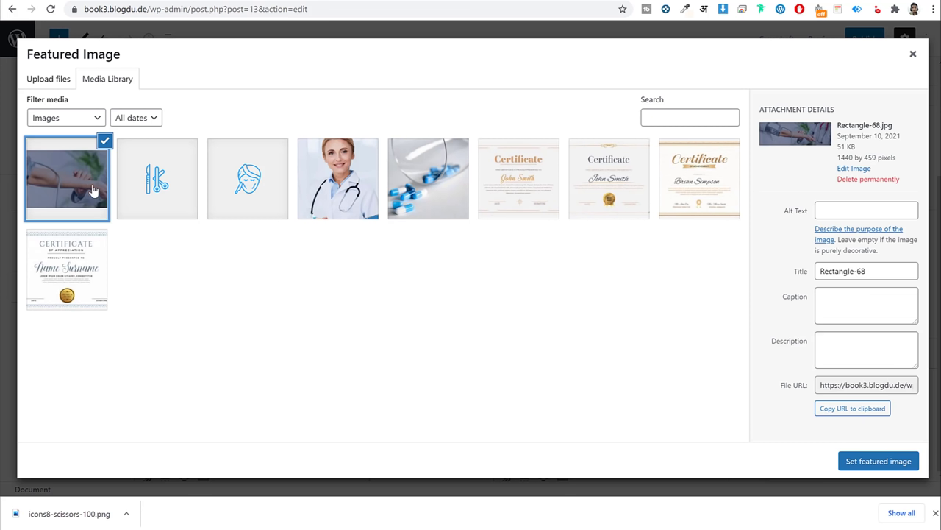
pyautogui.click(886, 462)
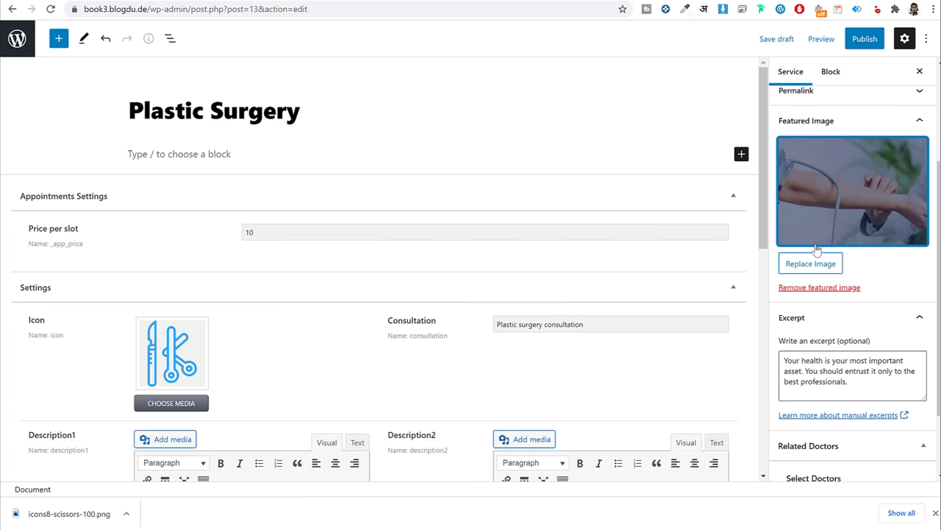
# Step: Publish the Plastic Surgery service and return to the Services list
pyautogui.scroll(2, 817, 250)
pyautogui.click(865, 38)
pyautogui.click(833, 42)
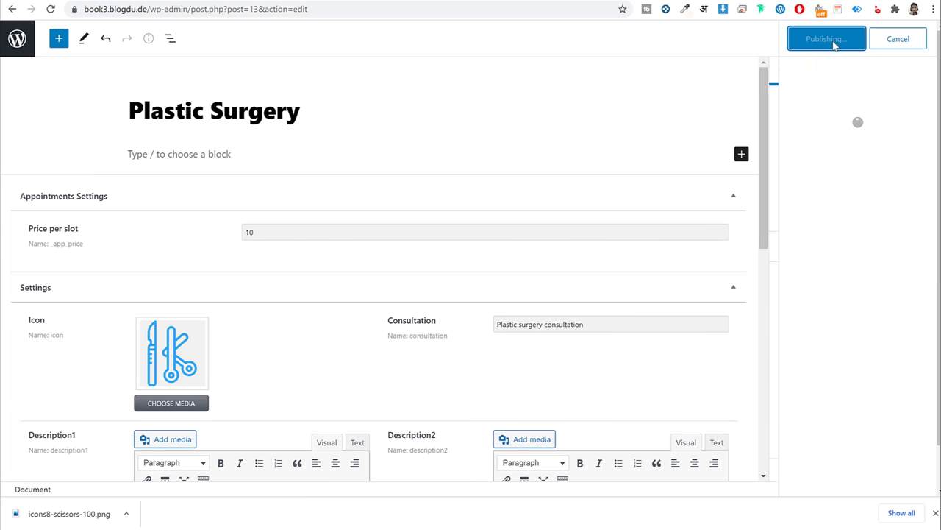
pyautogui.click(18, 39)
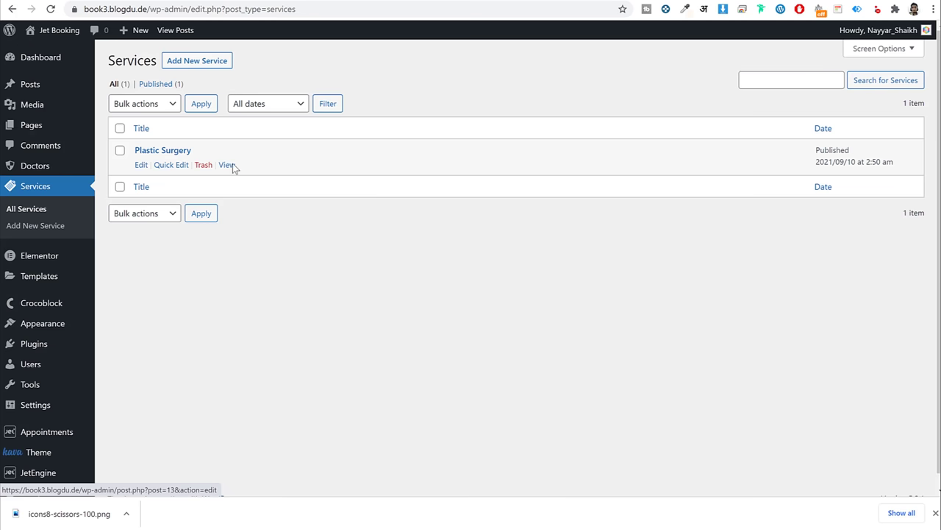
pyautogui.rightClick(226, 165)
pyautogui.click(231, 170)
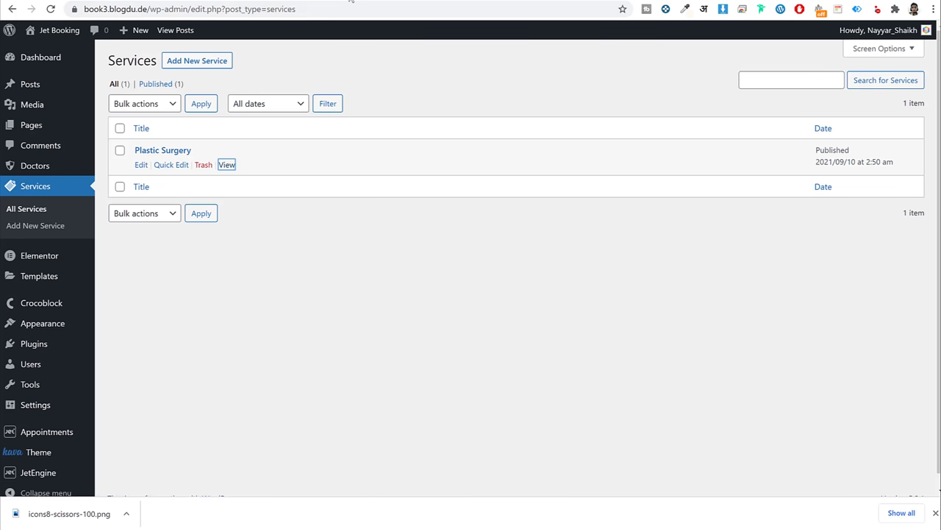
pyautogui.click(349, 3)
pyautogui.scroll(-3, 431, 217)
pyautogui.scroll(3, 414, 220)
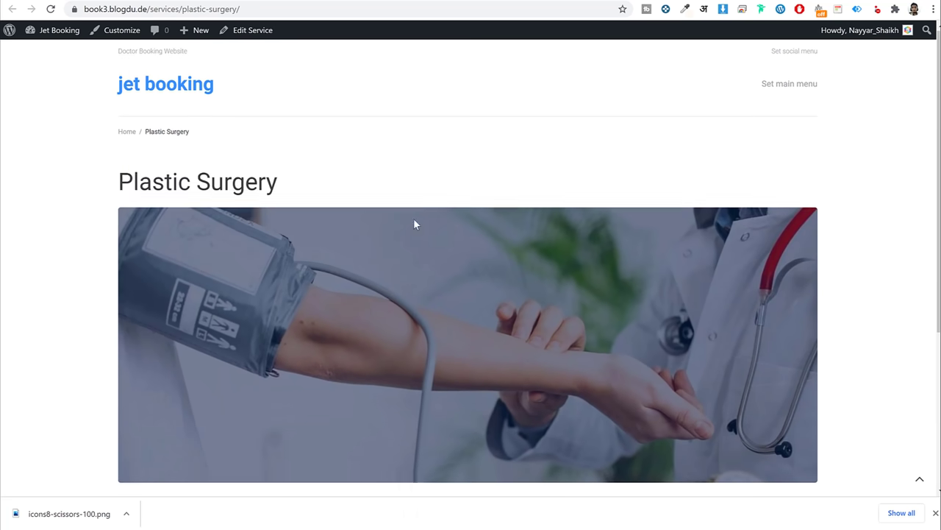
pyautogui.moveTo(120, 182); pyautogui.dragTo(375, 204)
pyautogui.click(375, 204)
pyautogui.scroll(-4, 543, 216)
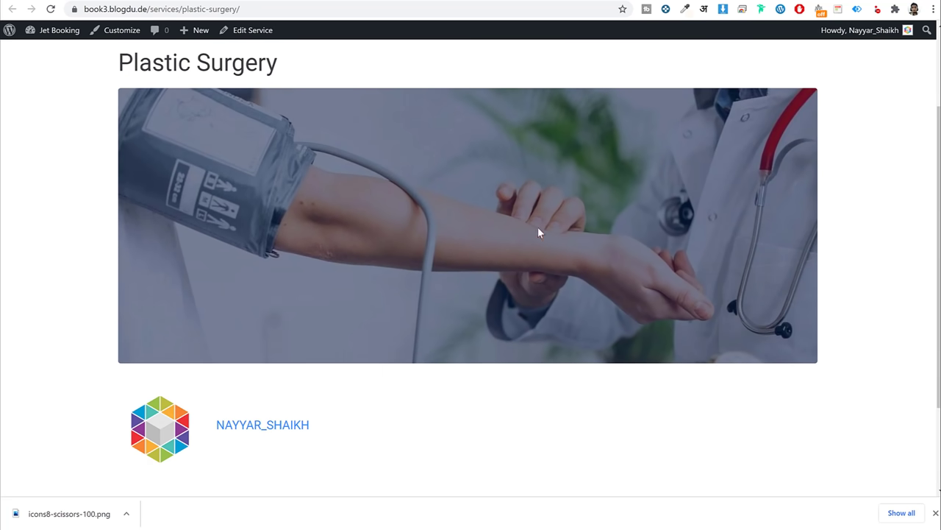
pyautogui.scroll(4, 511, 250)
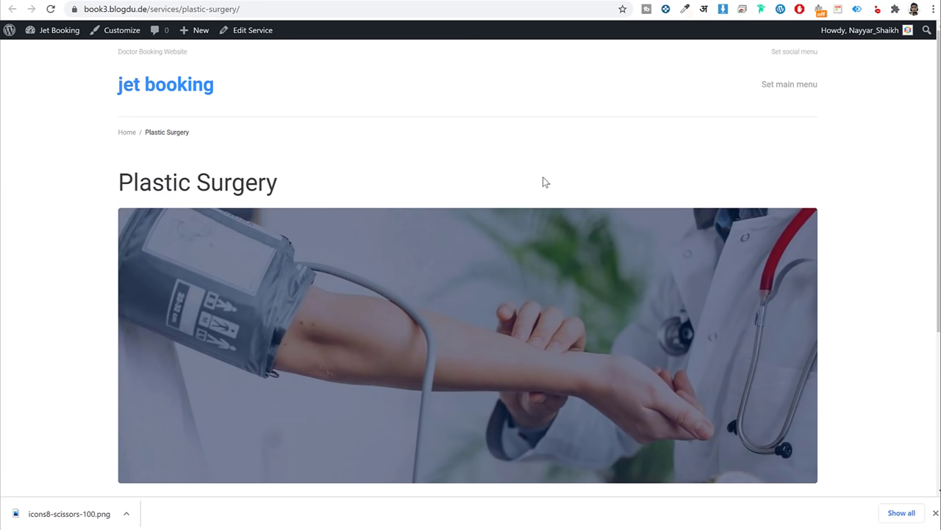
pyautogui.scroll(-4, 505, 185)
pyautogui.scroll(3, 433, 184)
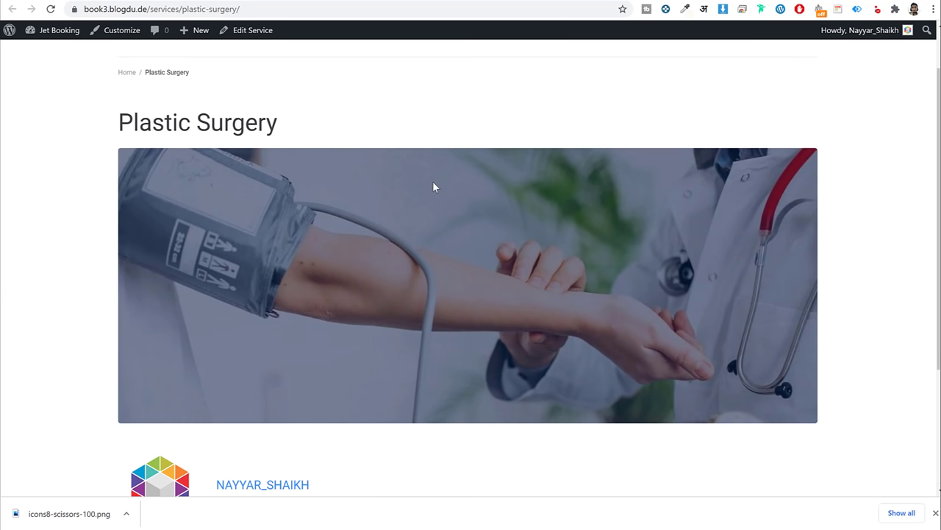
pyautogui.scroll(-3, 436, 213)
pyautogui.scroll(4, 227, 132)
pyautogui.doubleClick(136, 179)
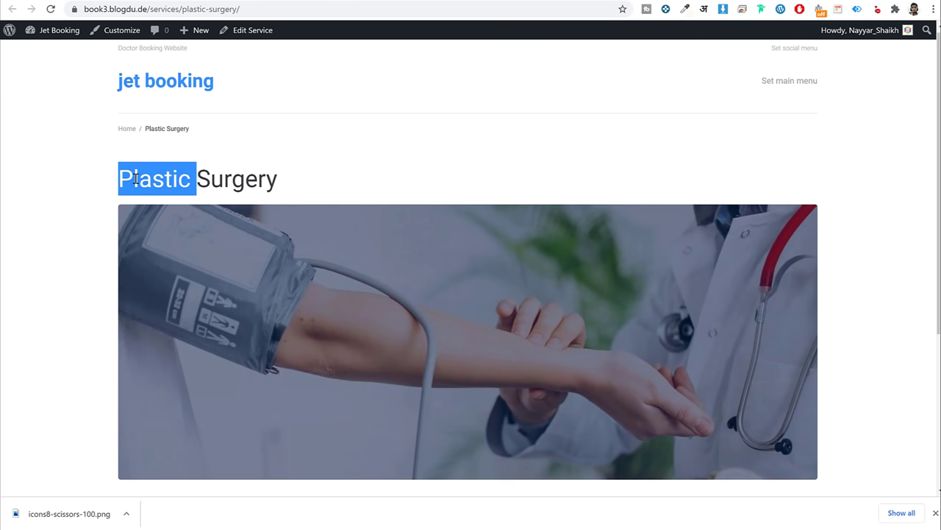
pyautogui.scroll(-4, 331, 300)
pyautogui.scroll(4, 419, 331)
pyautogui.hotkey('alt', 'Left')
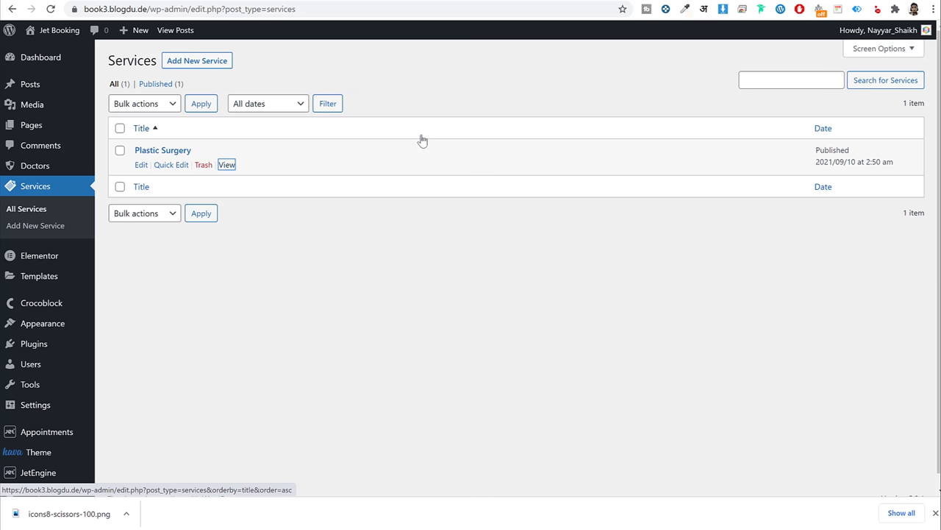
# Step: Start a new Doctor entry and paste the reference doctor's name as its title
pyautogui.click(36, 166)
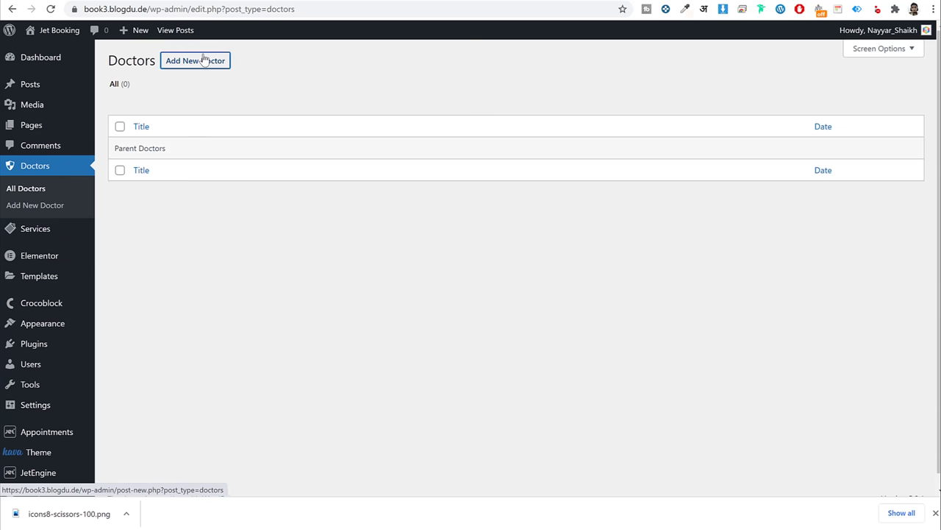
pyautogui.click(204, 60)
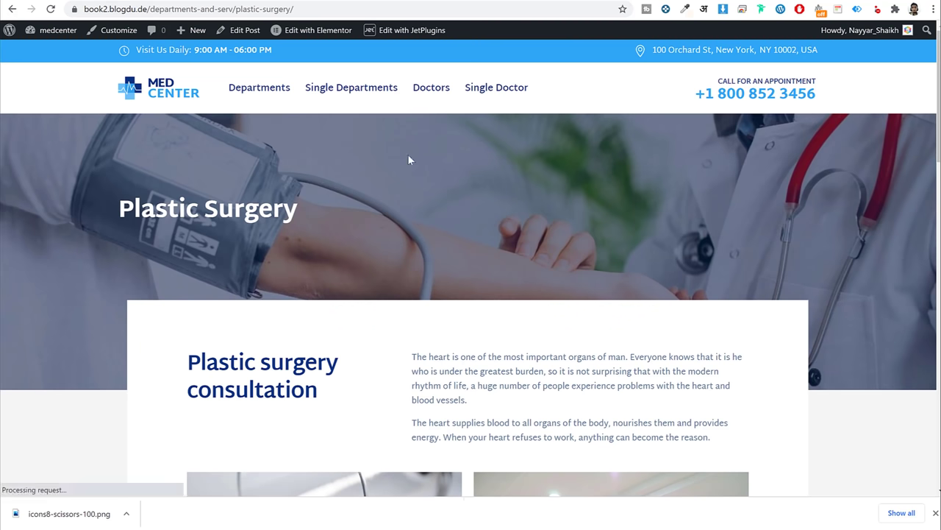
pyautogui.click(496, 88)
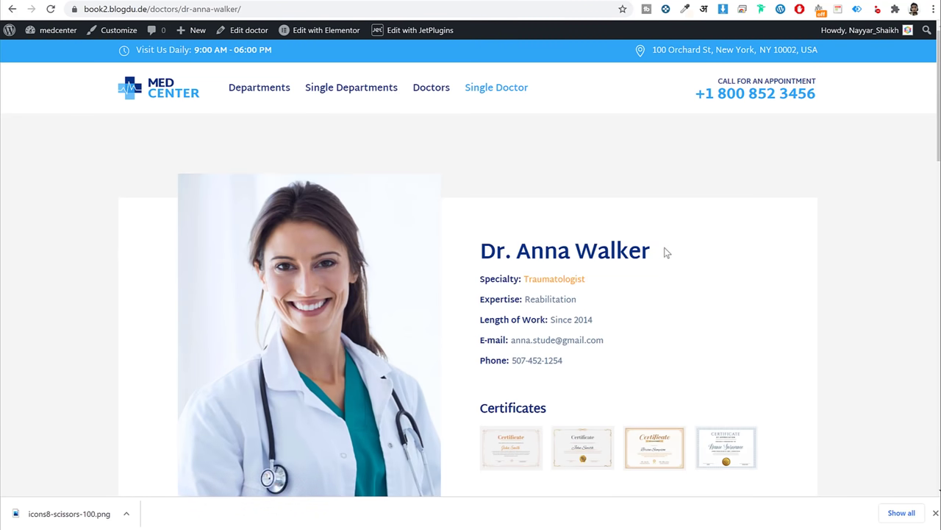
pyautogui.moveTo(666, 252); pyautogui.dragTo(481, 250)
pyautogui.hotkey('ctrl', 'c')
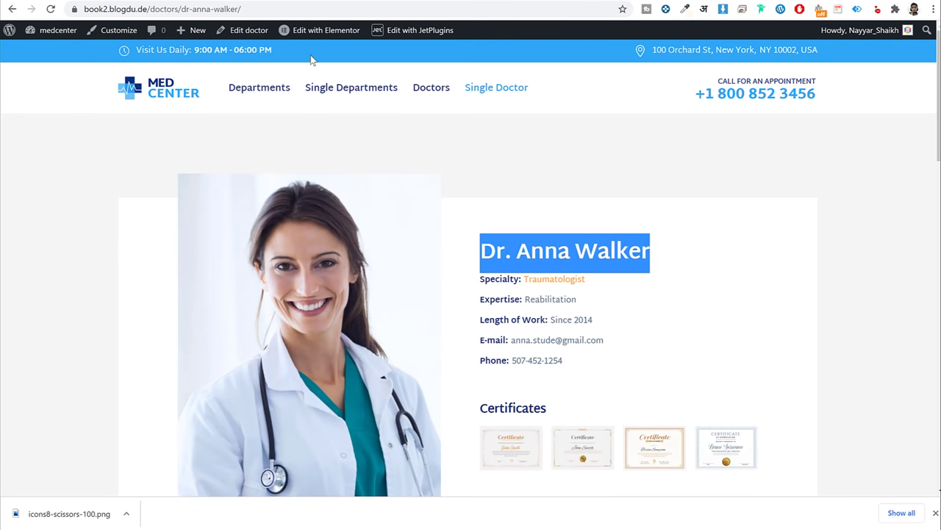
pyautogui.click(250, 2)
pyautogui.click(218, 115)
pyautogui.hotkey('ctrl', 'v')
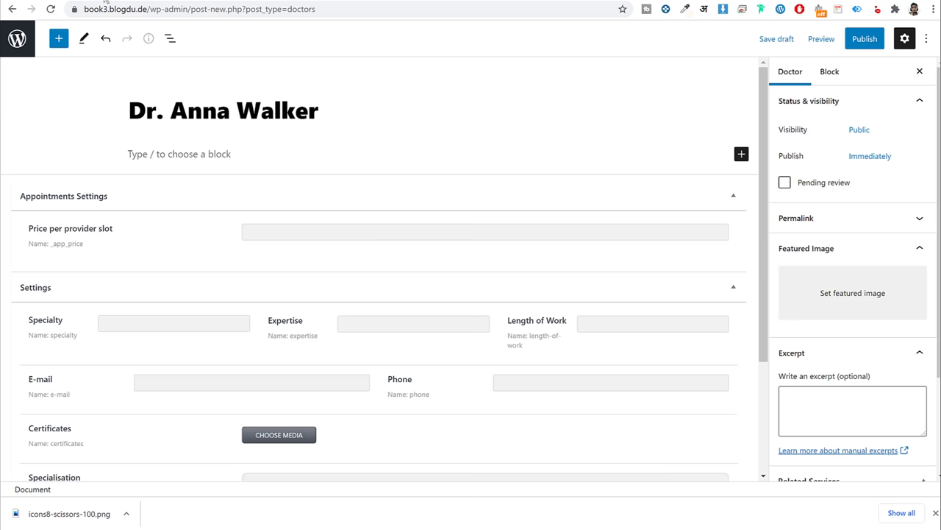
# Step: Copy the specialty Traumatologist from the reference profile into the Specialty field
pyautogui.click(142, 2)
pyautogui.moveTo(524, 279); pyautogui.dragTo(548, 279)
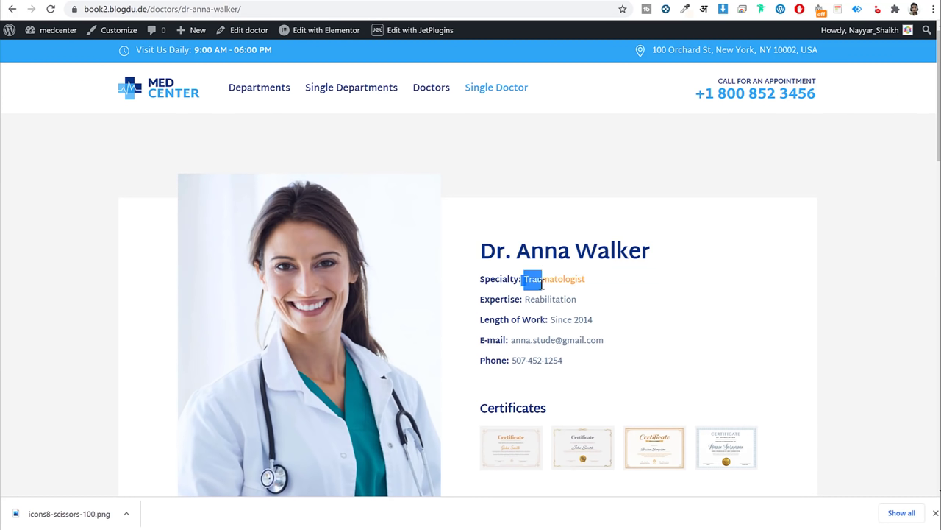
pyautogui.doubleClick(546, 280)
pyautogui.hotkey('ctrl', 'c')
pyautogui.click(250, 2)
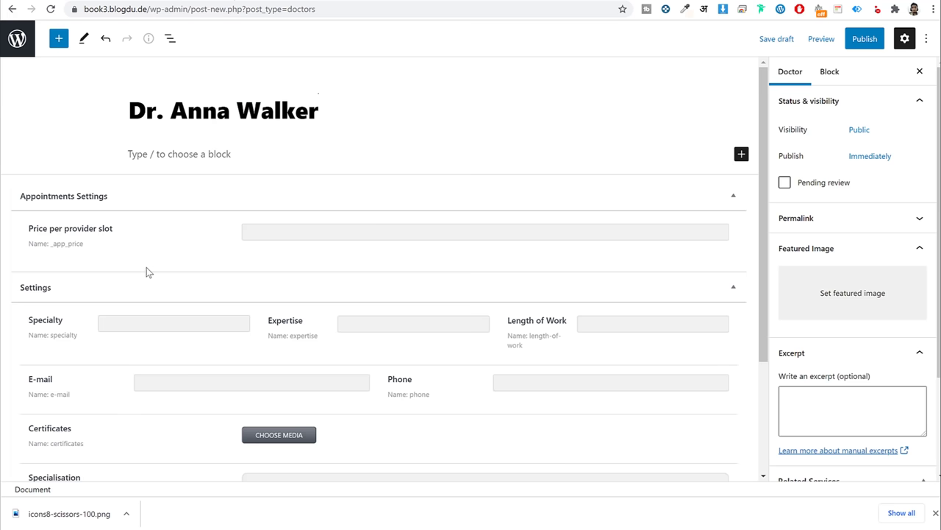
pyautogui.click(128, 328)
pyautogui.hotkey('ctrl', 'v')
pyautogui.scroll(-1, 376, 260)
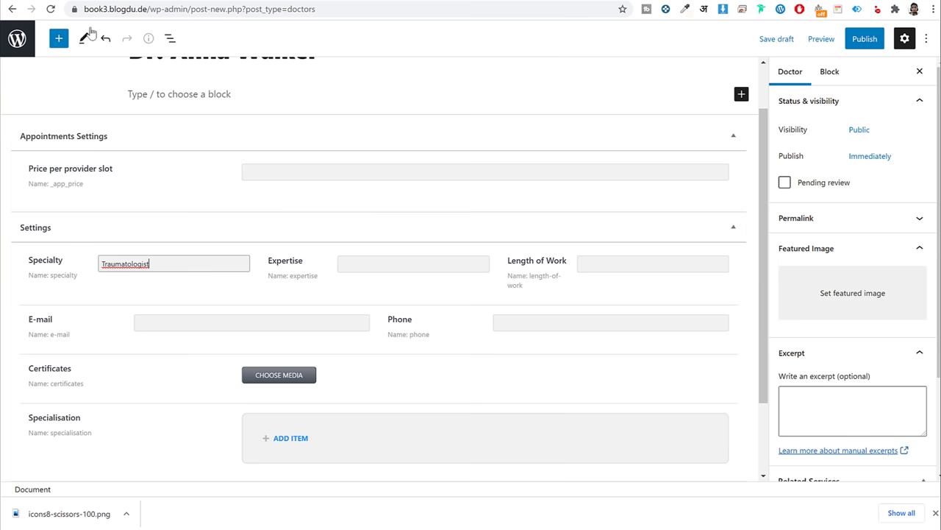
# Step: Fill Expertise with Reabilitation and change Specialty to Plastic Surgery Specialist
pyautogui.hotkey('ctrl', 'shift', 'Tab')
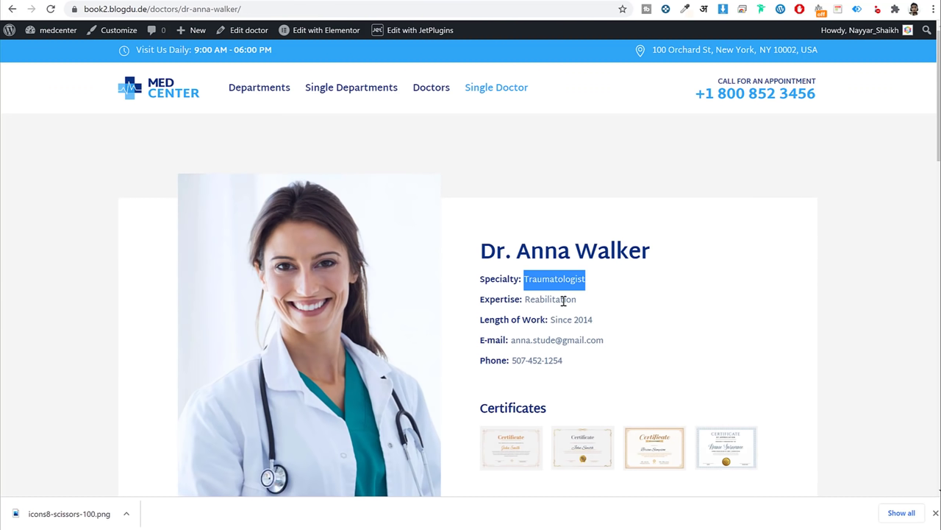
pyautogui.doubleClick(563, 300)
pyautogui.hotkey('ctrl', 'c')
pyautogui.hotkey('ctrl', 'Tab')
pyautogui.click(440, 258)
pyautogui.hotkey('ctrl', 'v')
pyautogui.doubleClick(154, 261)
pyautogui.write('P')
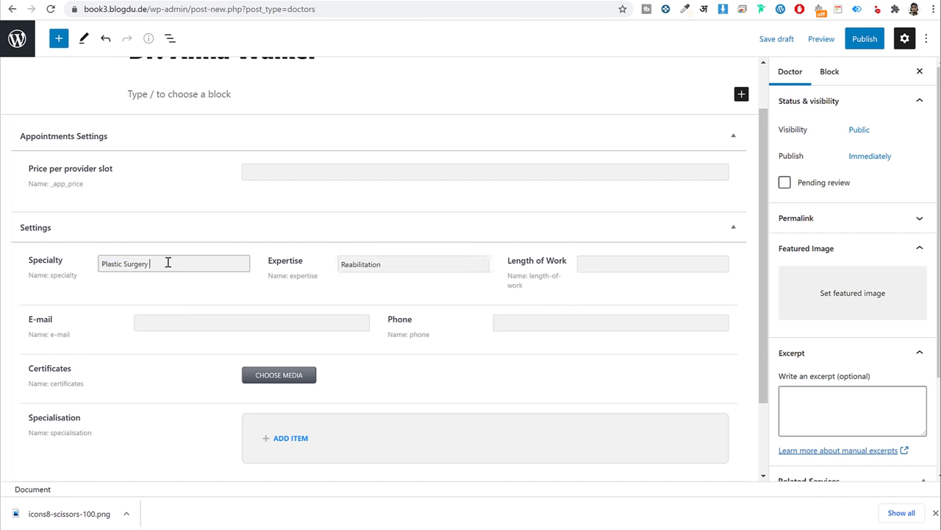
pyautogui.write('lastic Surgery Specialist')
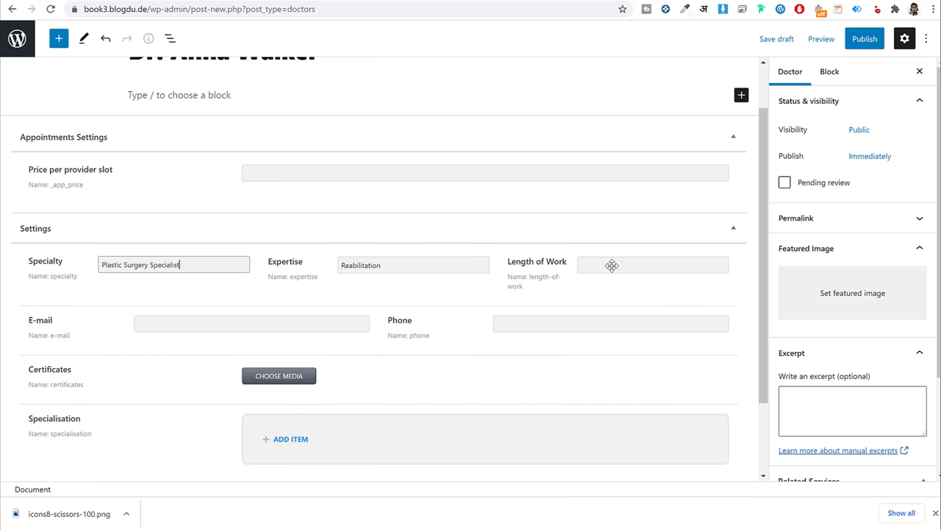
pyautogui.scroll(1, 614, 270)
pyautogui.scroll(-2, 668, 319)
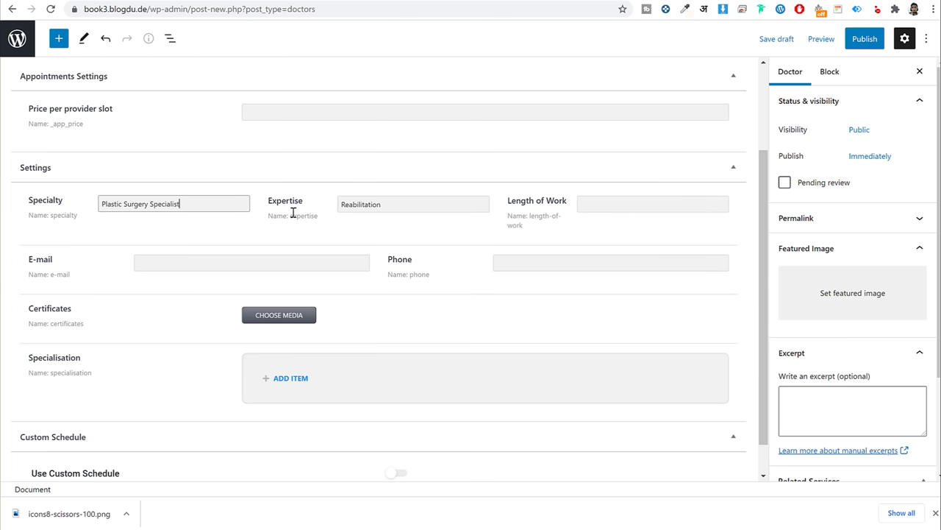
# Step: Copy Since 2014 from the reference profile into the Length of Work field
pyautogui.click(593, 213)
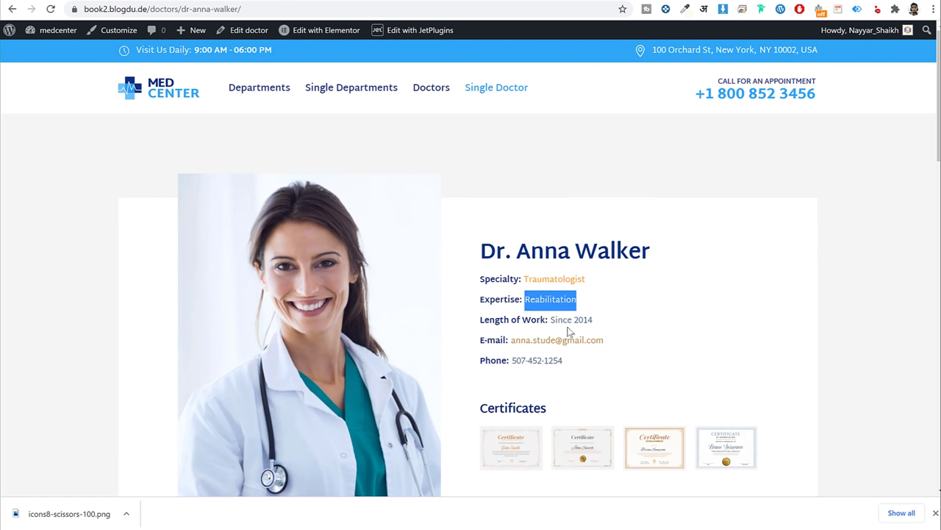
pyautogui.moveTo(551, 319); pyautogui.dragTo(593, 320)
pyautogui.hotkey('ctrl', 'c')
pyautogui.click(592, 319)
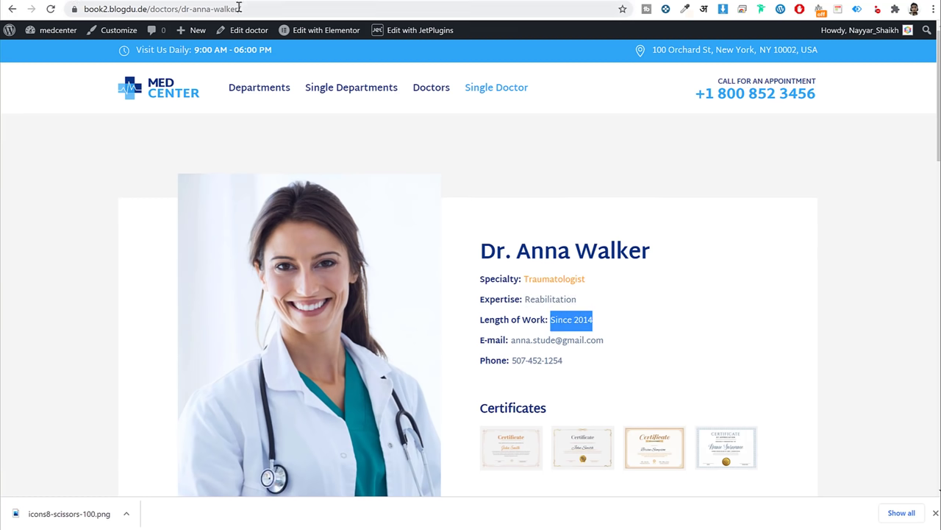
pyautogui.hotkey('alt', 'Tab')
pyautogui.click(585, 207)
pyautogui.hotkey('ctrl', 'v')
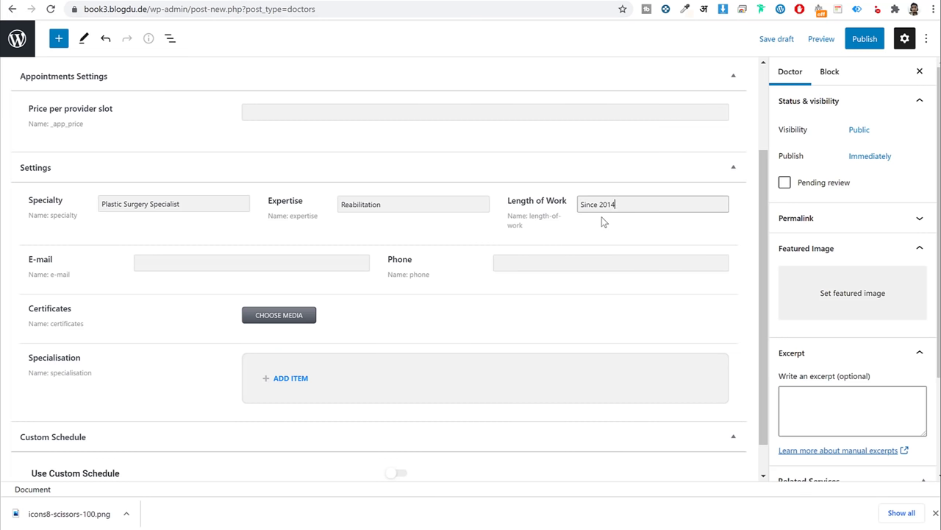
pyautogui.scroll(-1, 584, 240)
# Step: Copy the reference doctor's e-mail address into the E-mail field
pyautogui.hotkey('alt', 'Tab')
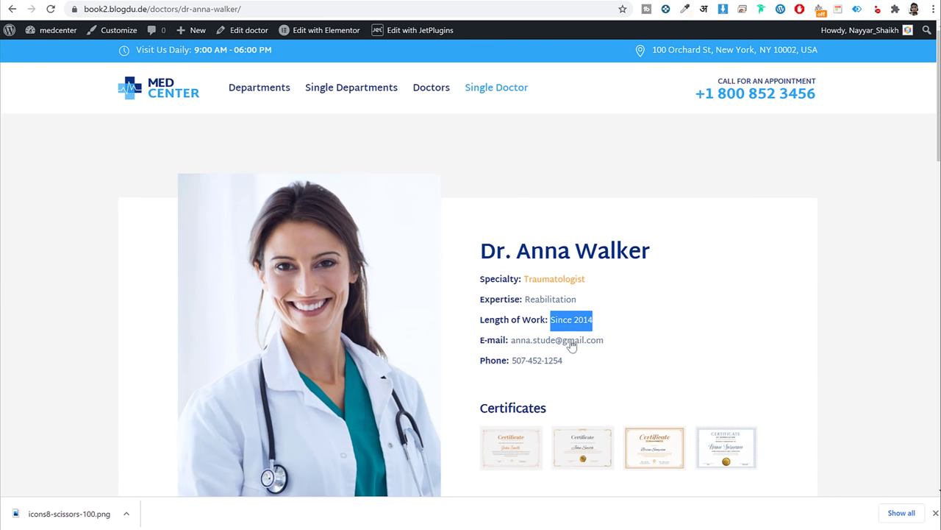
pyautogui.rightClick(569, 342)
pyautogui.click(631, 443)
pyautogui.hotkey('alt', 'Tab')
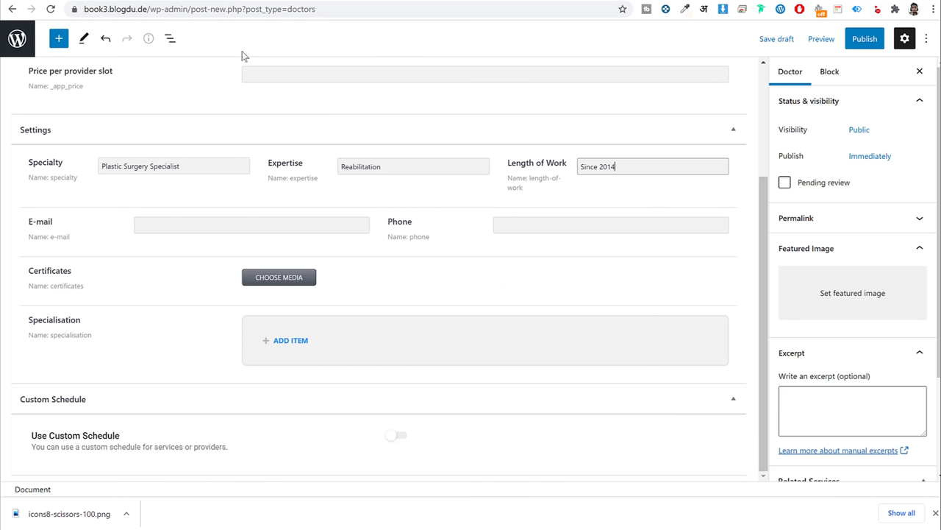
pyautogui.click(235, 227)
pyautogui.hotkey('ctrl', 'v')
# Step: Copy the reference doctor's phone number into the Phone field
pyautogui.hotkey('alt', 'Tab')
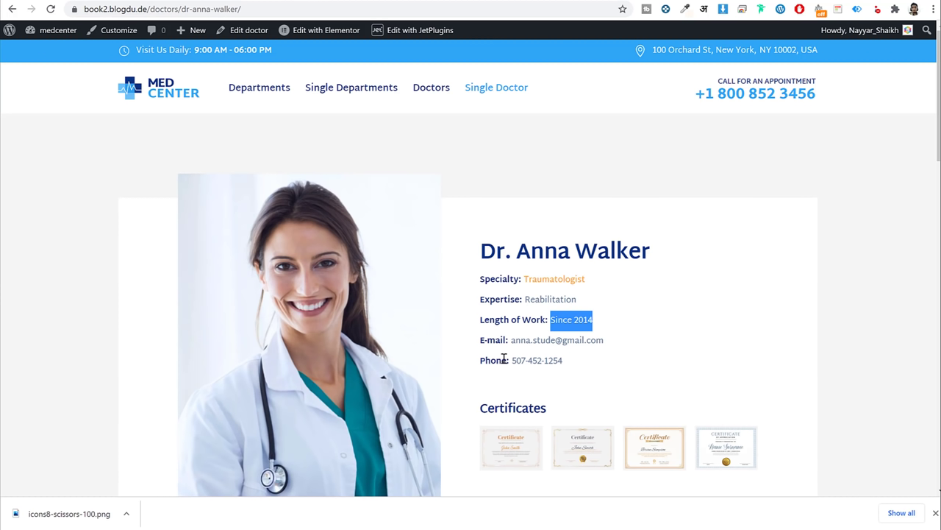
pyautogui.moveTo(567, 362); pyautogui.dragTo(513, 362)
pyautogui.hotkey('ctrl', 'c')
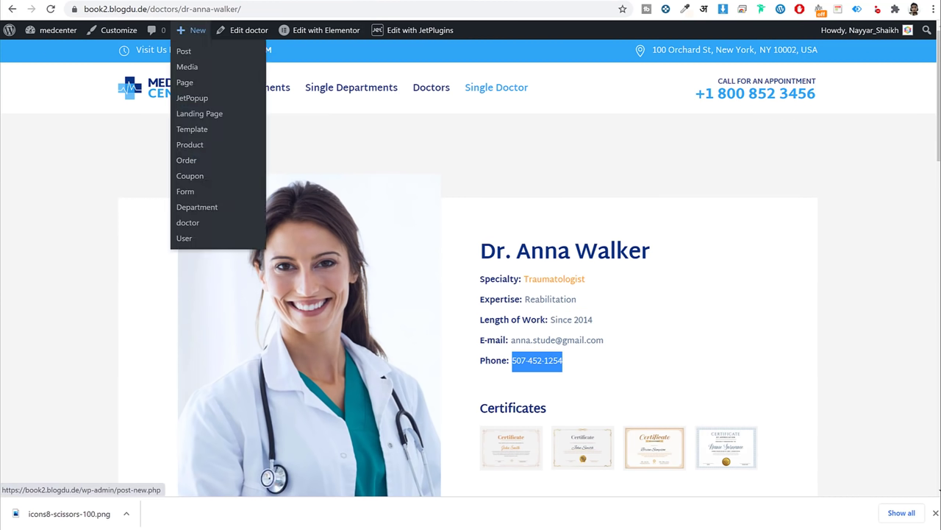
pyautogui.hotkey('alt', 'Tab')
pyautogui.click(543, 221)
pyautogui.hotkey('ctrl', 'v')
pyautogui.click(515, 277)
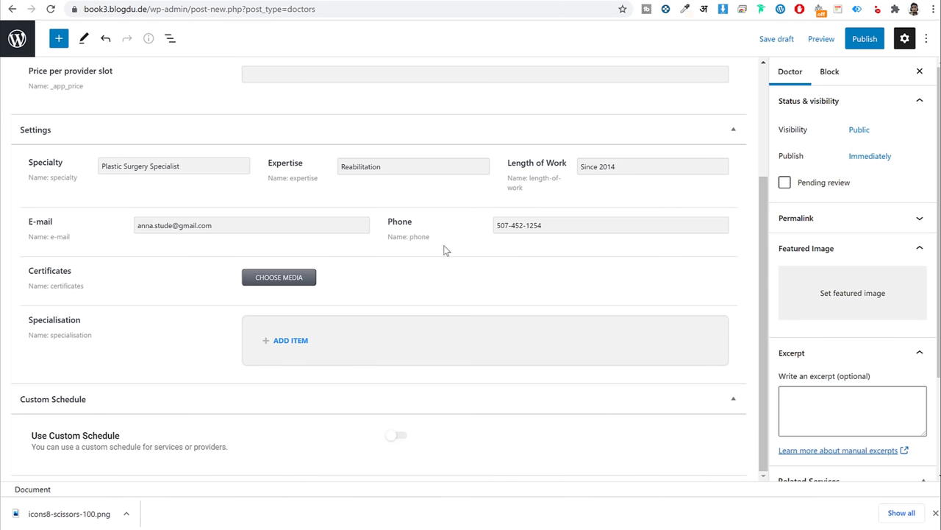
pyautogui.hotkey('alt', 'Tab')
pyautogui.scroll(-3, 438, 213)
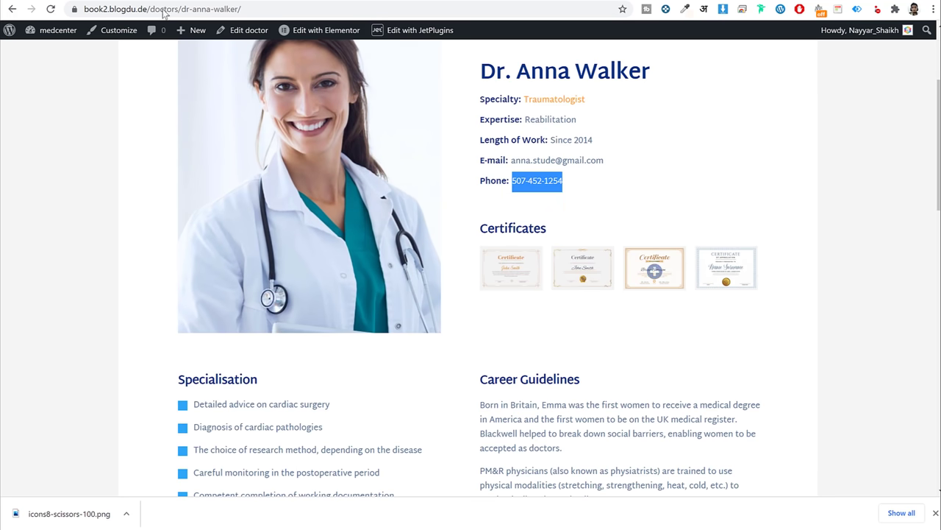
# Step: Attach four certificate images from the Media Library to the Certificates field
pyautogui.hotkey('alt', 'Tab')
pyautogui.click(280, 284)
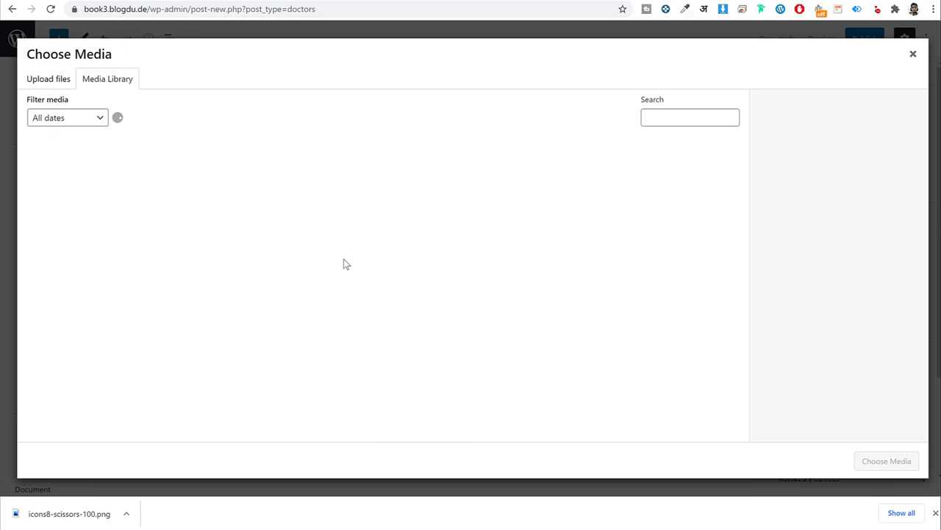
pyautogui.click(518, 179)
pyautogui.click(609, 178)
pyautogui.click(699, 179)
pyautogui.click(67, 269)
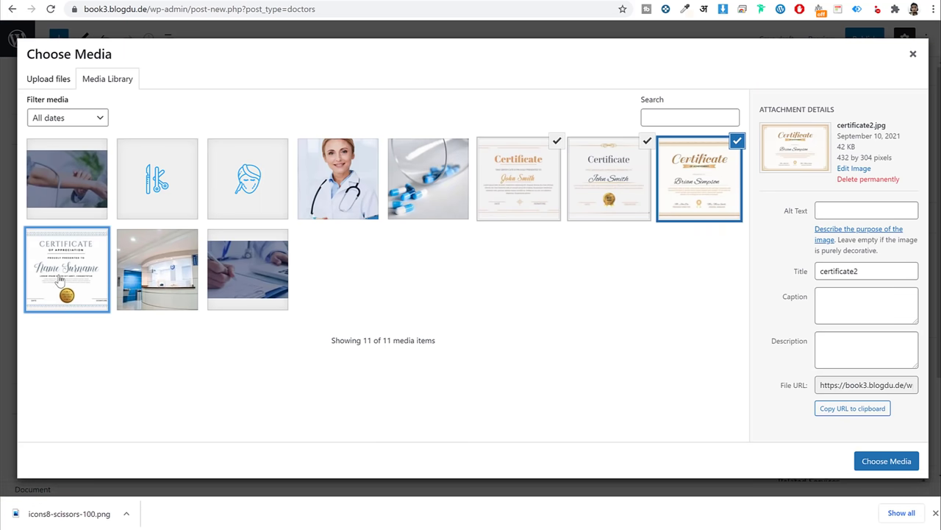
pyautogui.click(883, 463)
# Step: Select the line Detailed advice on cardiac surgery on the reference profile
pyautogui.scroll(-2, 623, 364)
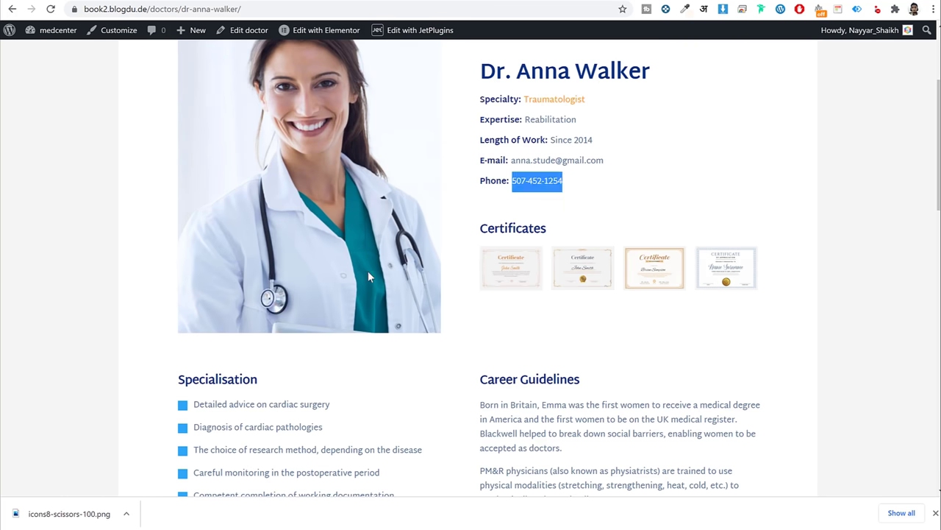
pyautogui.scroll(-3, 246, 247)
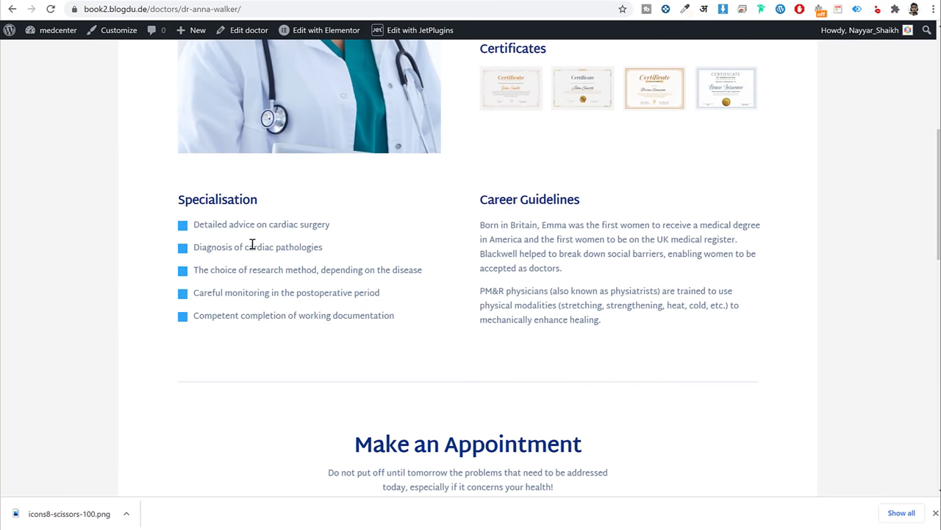
pyautogui.moveTo(265, 225); pyautogui.dragTo(195, 225)
pyautogui.tripleClick(315, 225)
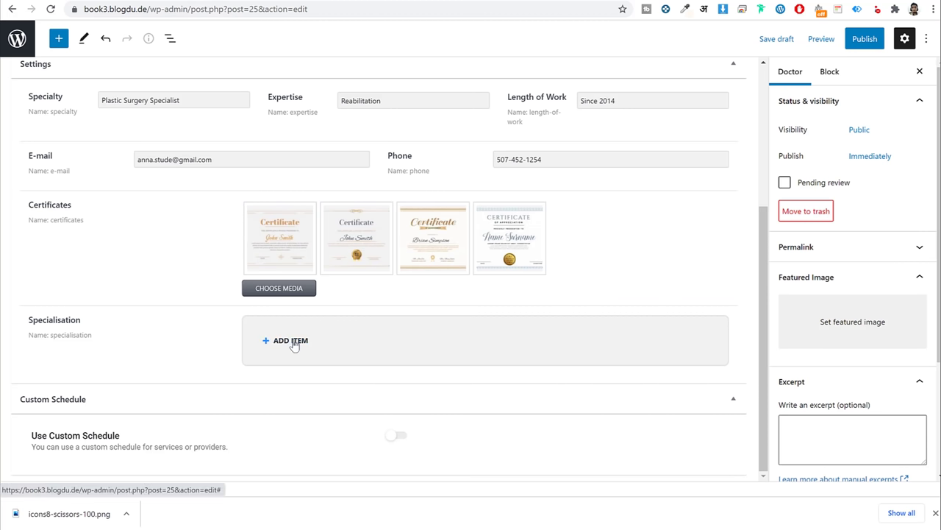
# Step: Add Qualification items Detailed advice on cardiac surgery and Diagnosis of cardiac pathologies
pyautogui.click(295, 342)
pyautogui.click(363, 394)
pyautogui.hotkey('ctrl', 'v')
pyautogui.scroll(-2, 363, 394)
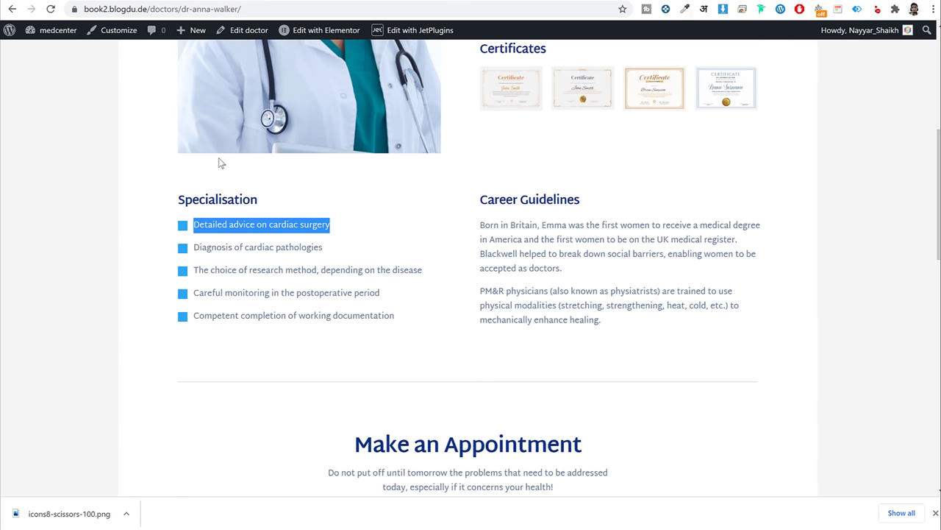
pyautogui.tripleClick(289, 250)
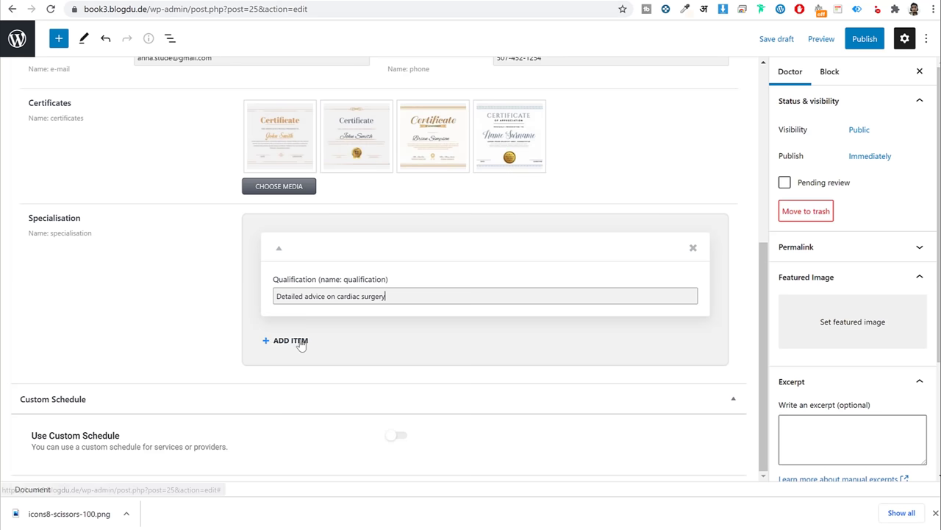
pyautogui.click(299, 342)
pyautogui.click(335, 395)
pyautogui.hotkey('ctrl', 'v')
# Step: Add the third qualification and Careful monitoring in the postoperative period as the fourth
pyautogui.scroll(-2, 361, 387)
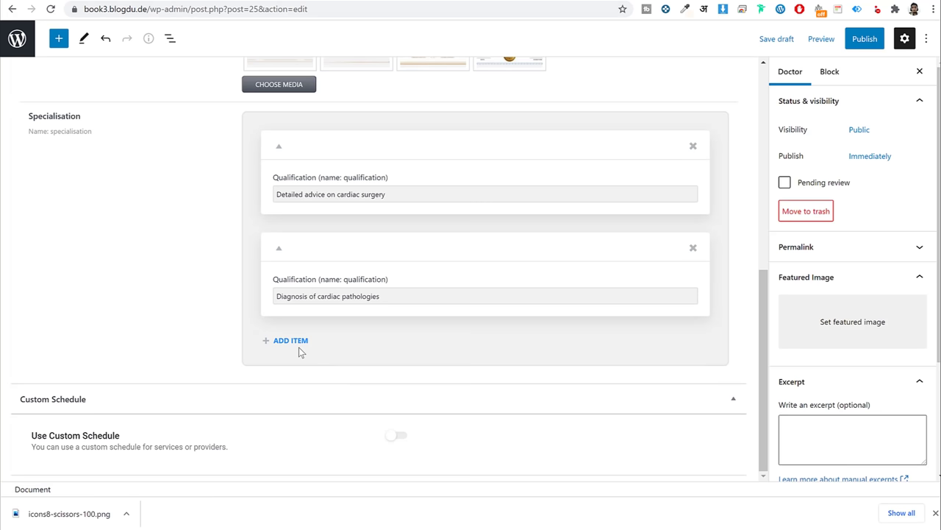
pyautogui.click(308, 337)
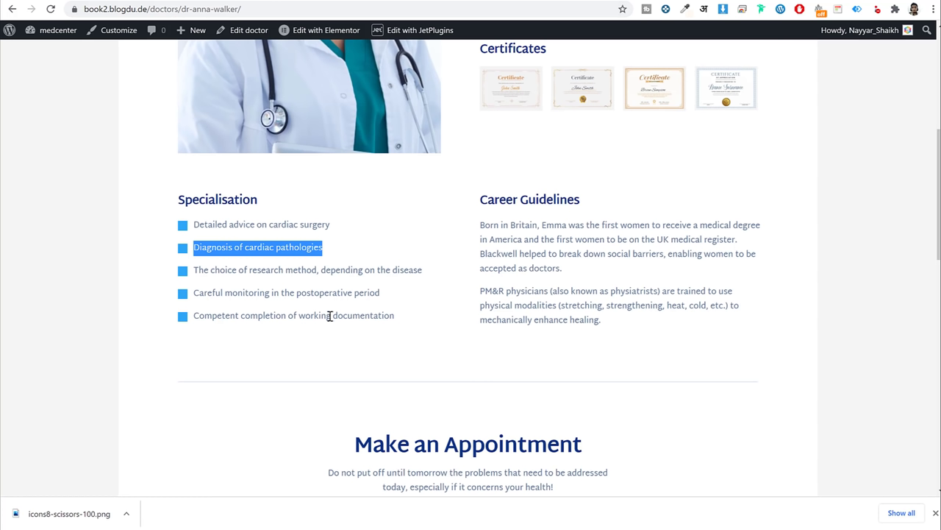
pyautogui.tripleClick(313, 266)
pyautogui.tripleClick(314, 269)
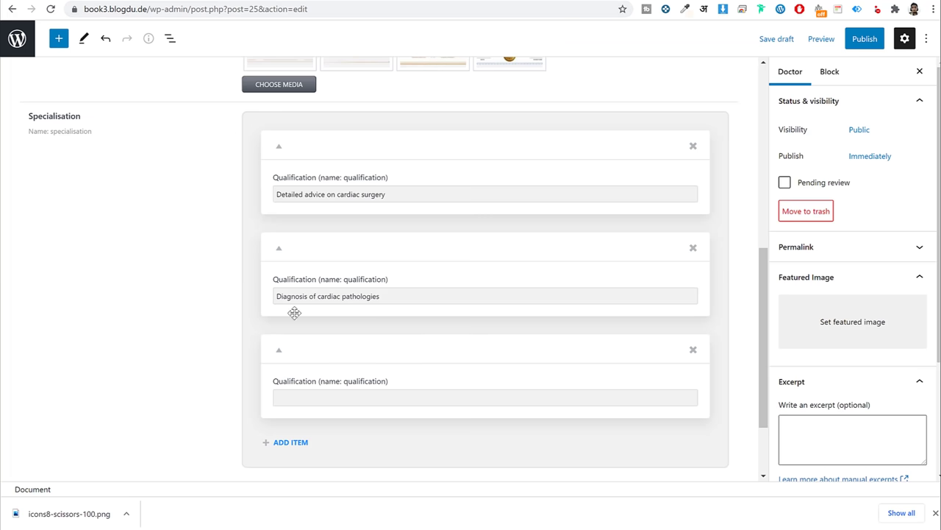
pyautogui.click(309, 400)
pyautogui.hotkey('ctrl', 'v')
pyautogui.click(291, 442)
pyautogui.scroll(-3, 360, 437)
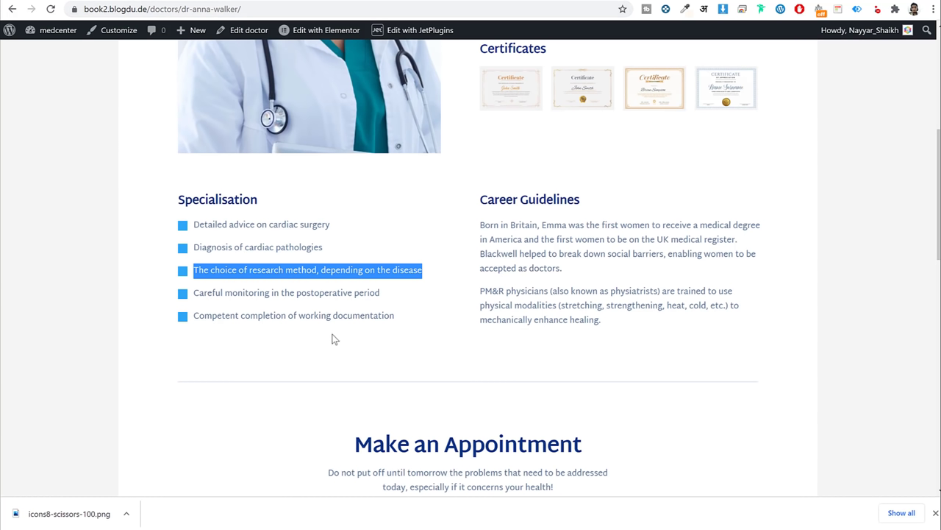
pyautogui.tripleClick(311, 292)
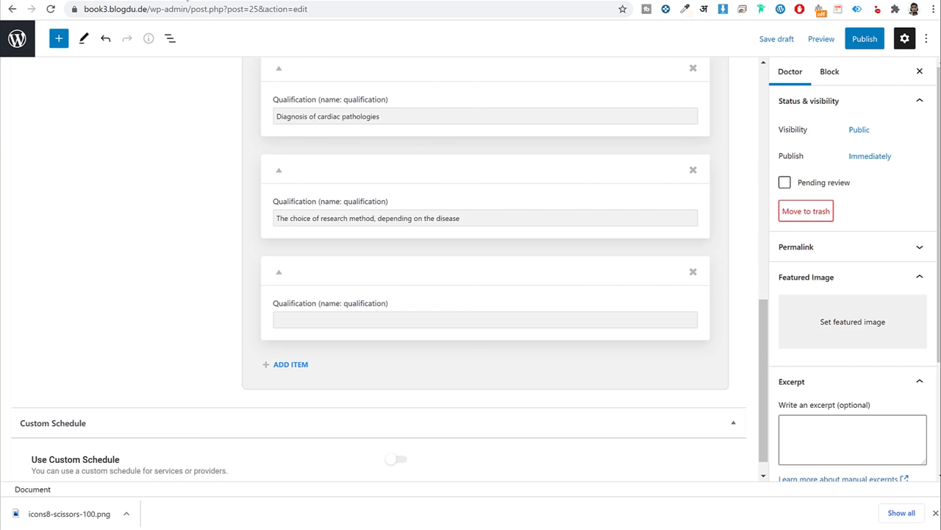
pyautogui.click(351, 328)
pyautogui.hotkey('ctrl', 'v')
# Step: Add the fifth qualification, Competent completion of working documentation
pyautogui.click(285, 365)
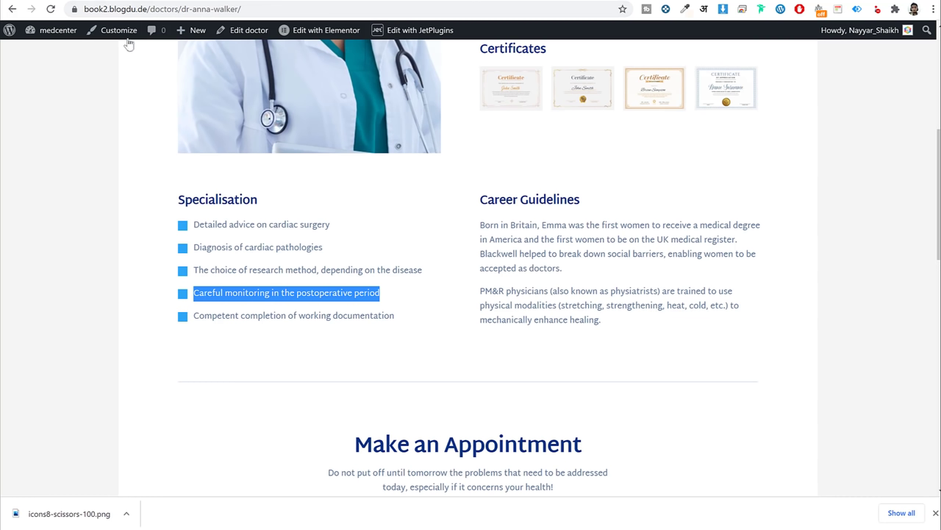
pyautogui.tripleClick(354, 317)
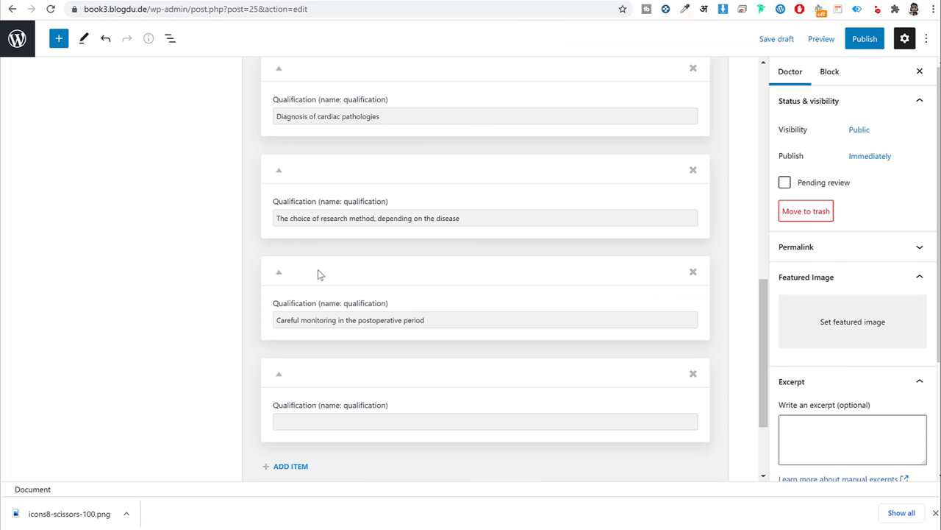
pyautogui.click(322, 418)
pyautogui.hotkey('ctrl', 'v')
pyautogui.scroll(-2, 395, 410)
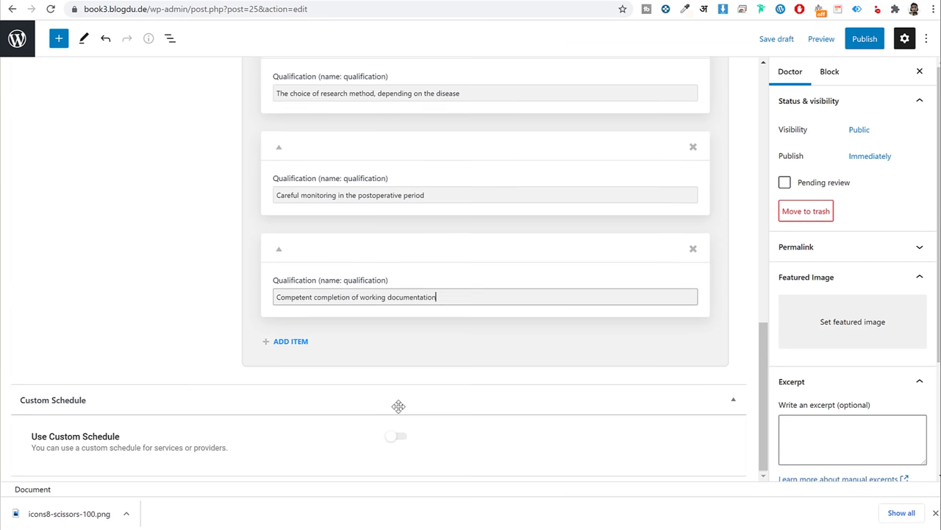
pyautogui.scroll(15, 398, 406)
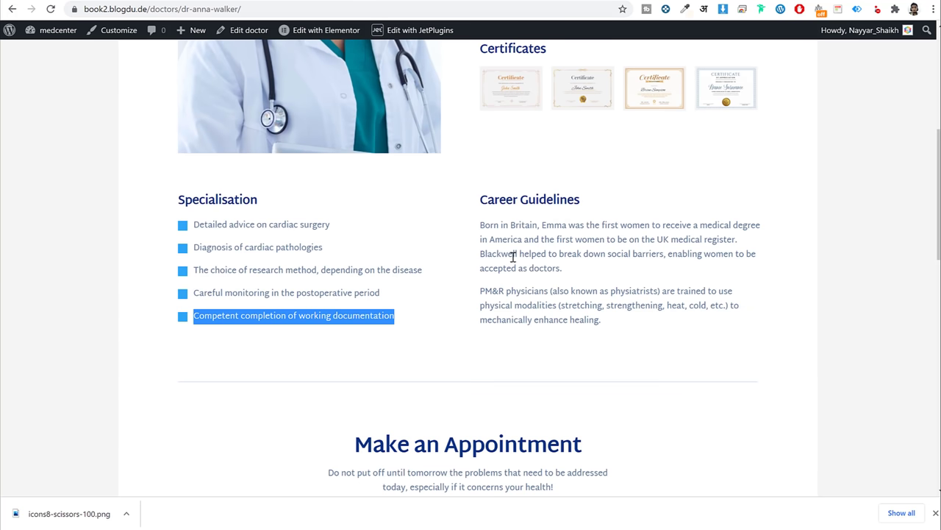
# Step: Paste the two Career Guidelines paragraphs into the doctor's body text
pyautogui.doubleClick(514, 256)
pyautogui.click(591, 309)
pyautogui.moveTo(610, 327)
pyautogui.mouseDown()
pyautogui.moveTo(539, 291)
pyautogui.moveTo(479, 228)
pyautogui.mouseUp()
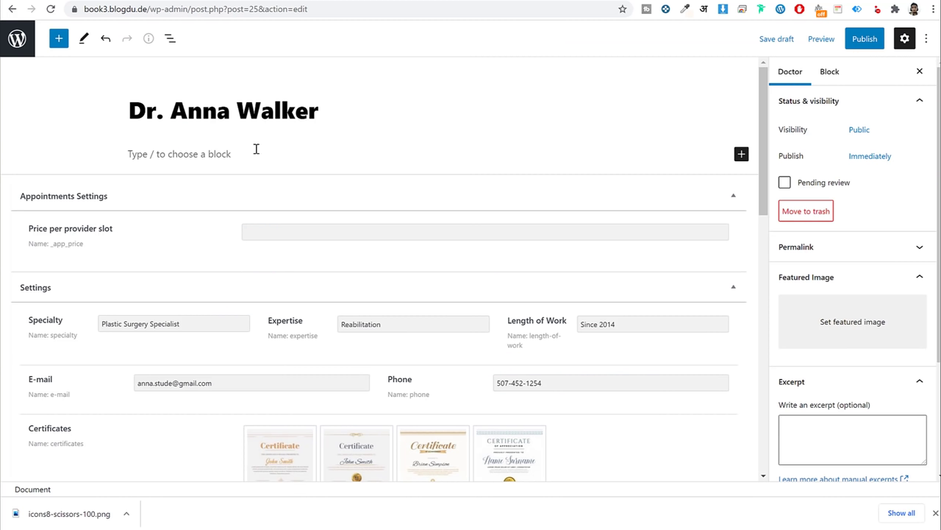
pyautogui.click(242, 155)
pyautogui.hotkey('ctrl', 'v')
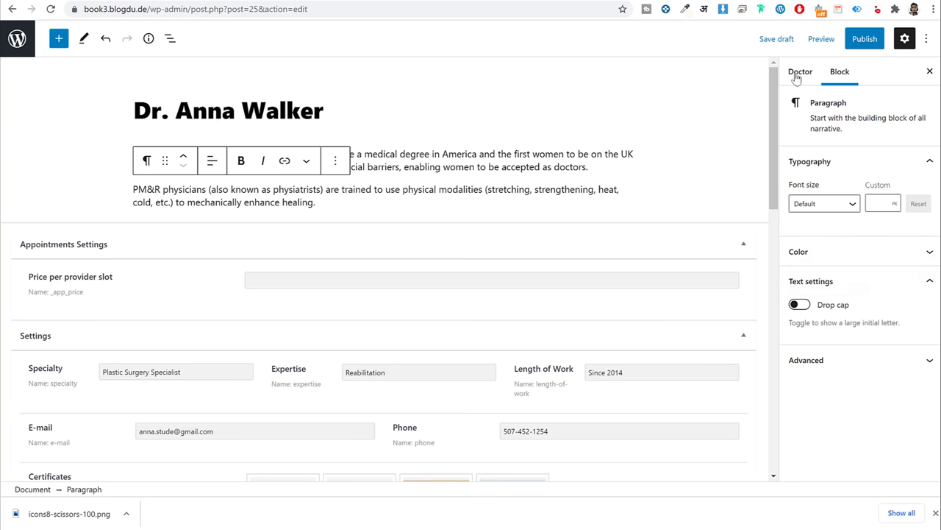
# Step: Set the price per provider slot to 25 and make the dr20 photo the featured image
pyautogui.click(798, 74)
pyautogui.scroll(-3, 853, 257)
pyautogui.click(338, 282)
pyautogui.write('25')
pyautogui.click(875, 197)
pyautogui.click(328, 200)
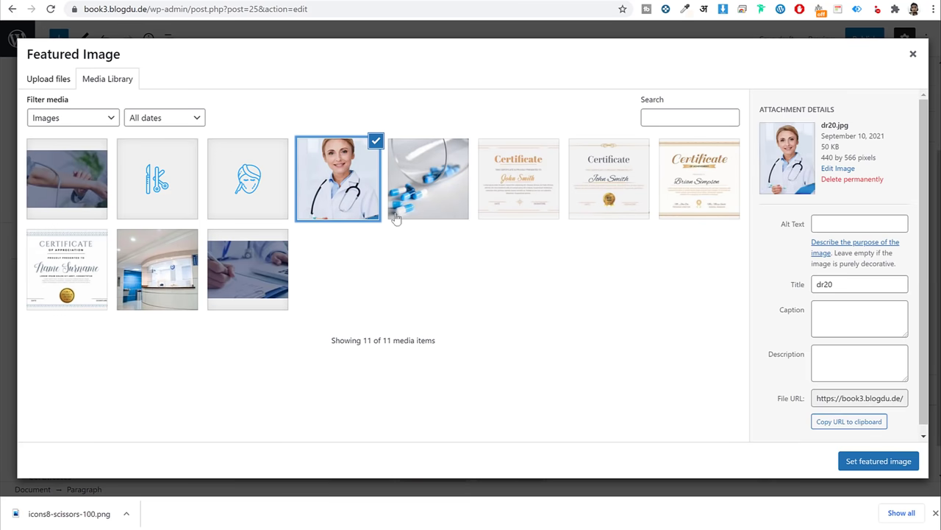
pyautogui.click(882, 463)
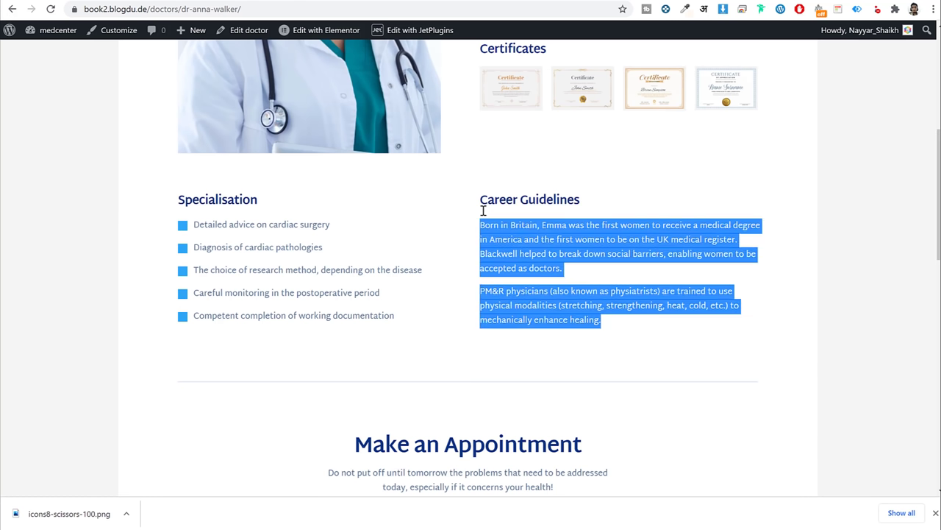
# Step: Copy Traumatologist from the live profile into the Excerpt box
pyautogui.scroll(5, 483, 211)
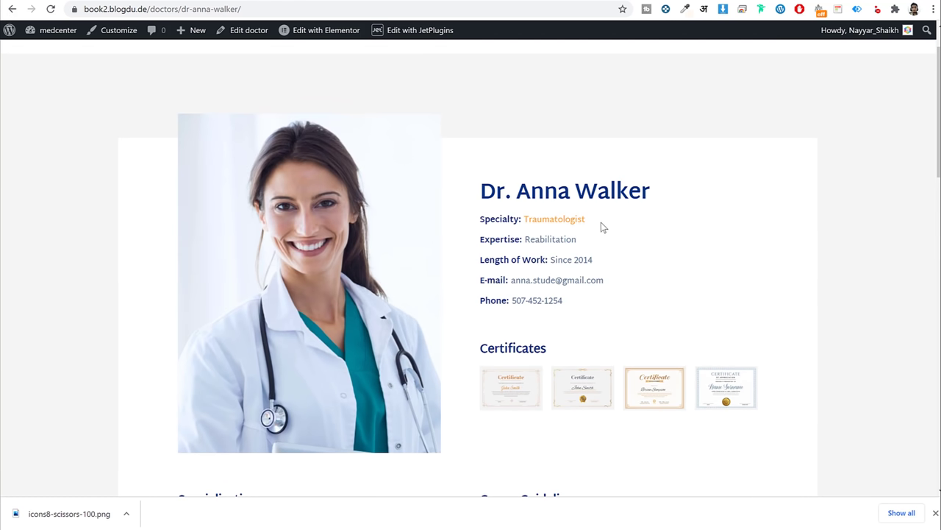
pyautogui.doubleClick(551, 218)
pyautogui.hotkey('ctrl', 'c')
pyautogui.click(221, 1)
pyautogui.click(817, 393)
pyautogui.hotkey('ctrl', 'v')
# Step: Search 'plas' under Related Services and link Plastic Surgery
pyautogui.scroll(-2, 855, 383)
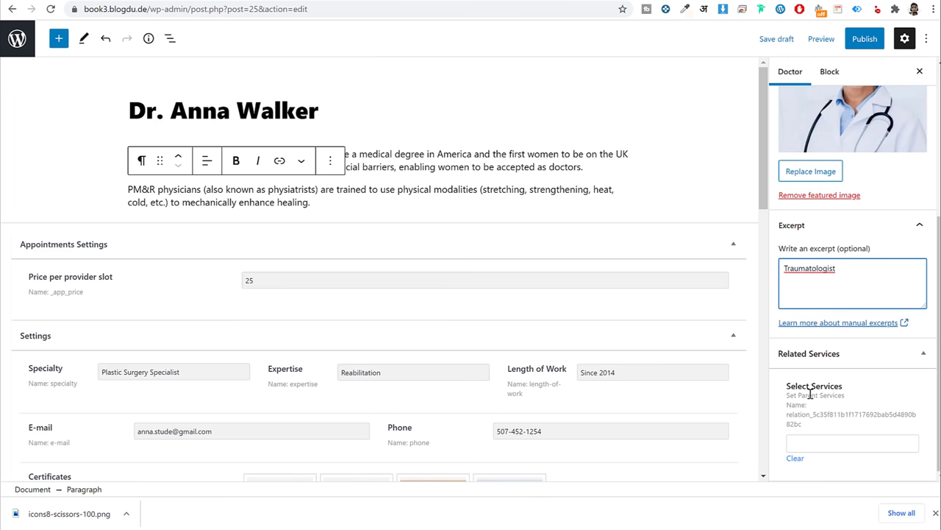
pyautogui.click(844, 441)
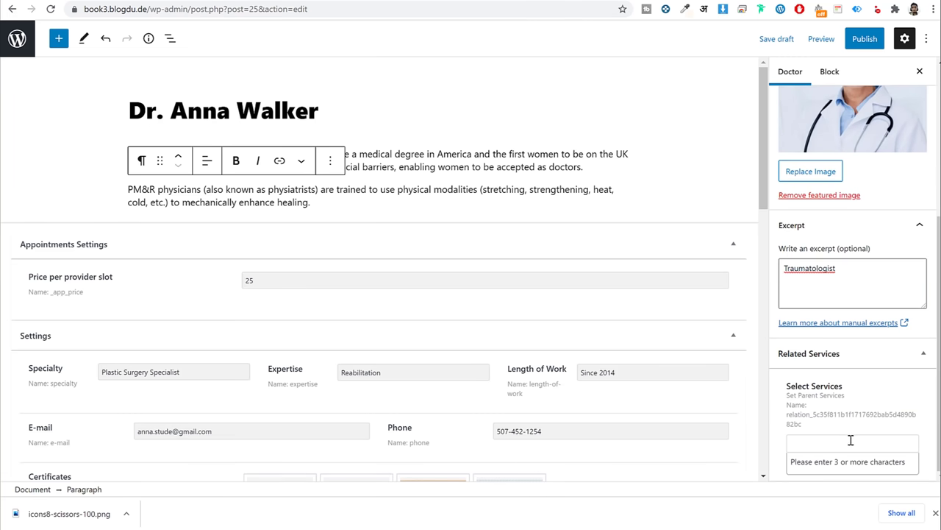
pyautogui.write('plas')
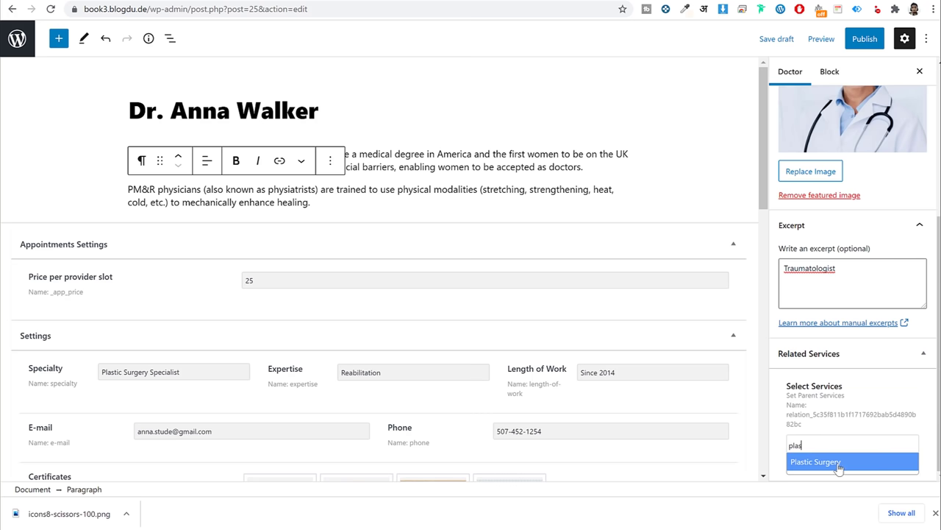
pyautogui.click(839, 463)
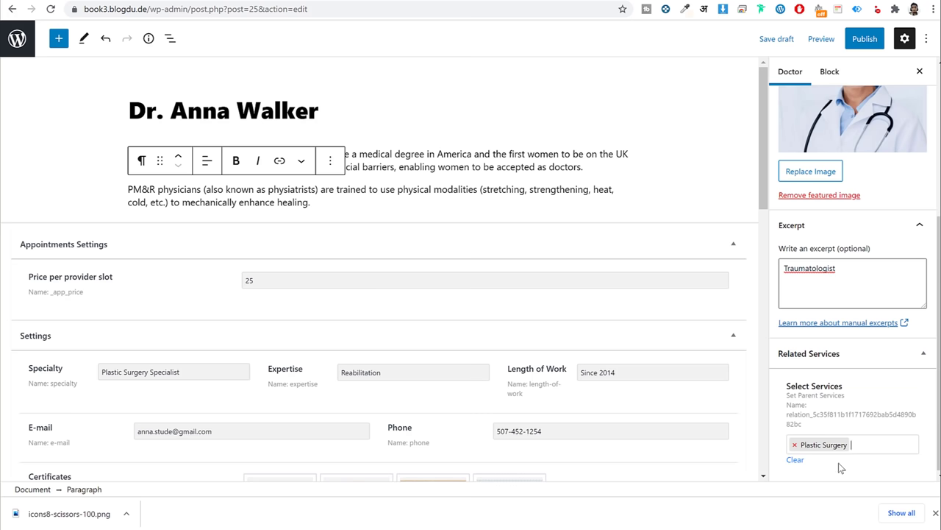
# Step: Publish the doctor profile and return to the Doctors list
pyautogui.click(863, 40)
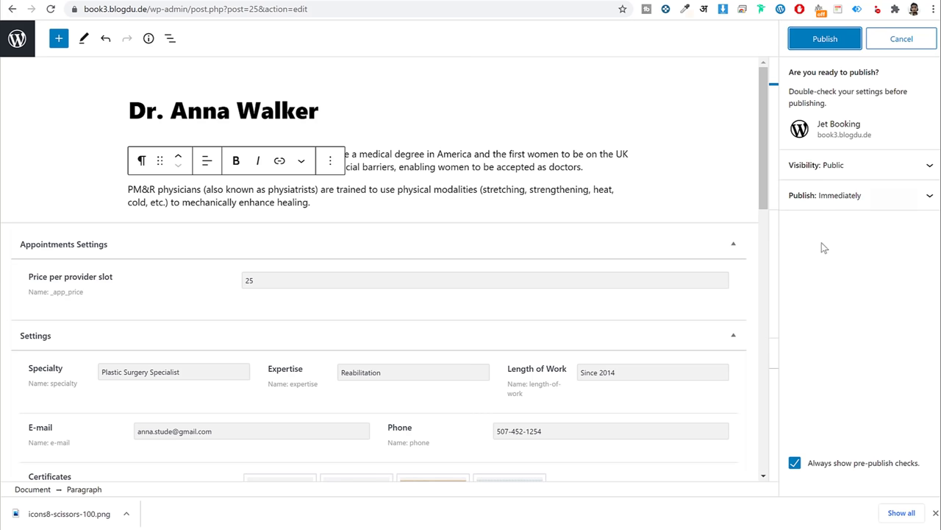
pyautogui.click(923, 47)
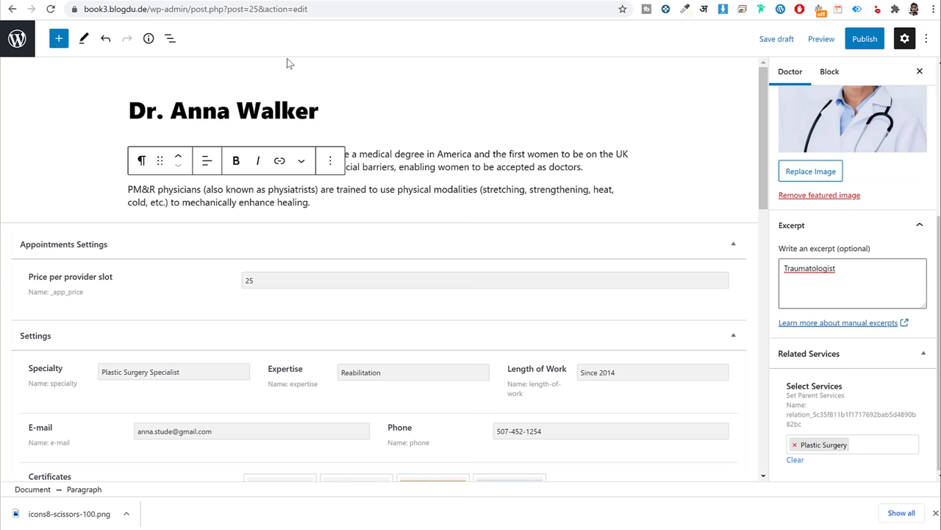
pyautogui.click(15, 46)
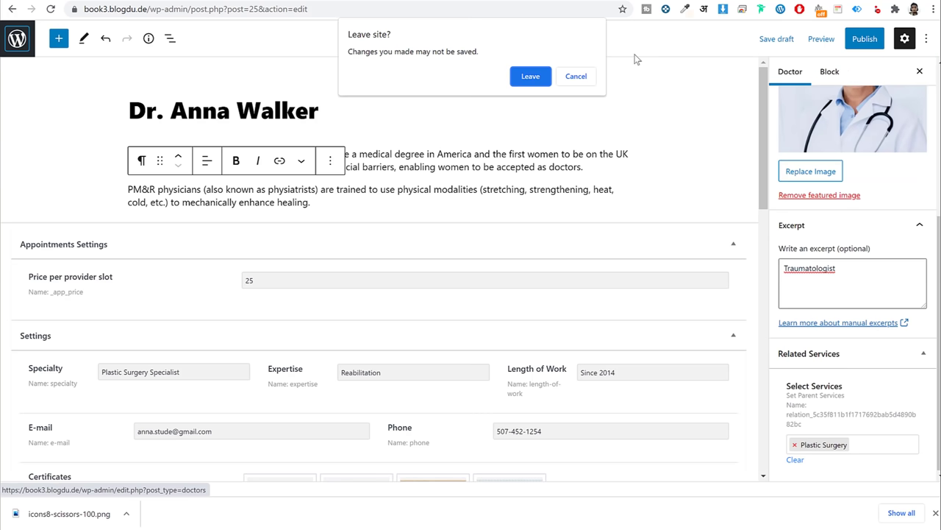
pyautogui.click(575, 76)
pyautogui.click(863, 39)
pyautogui.click(818, 41)
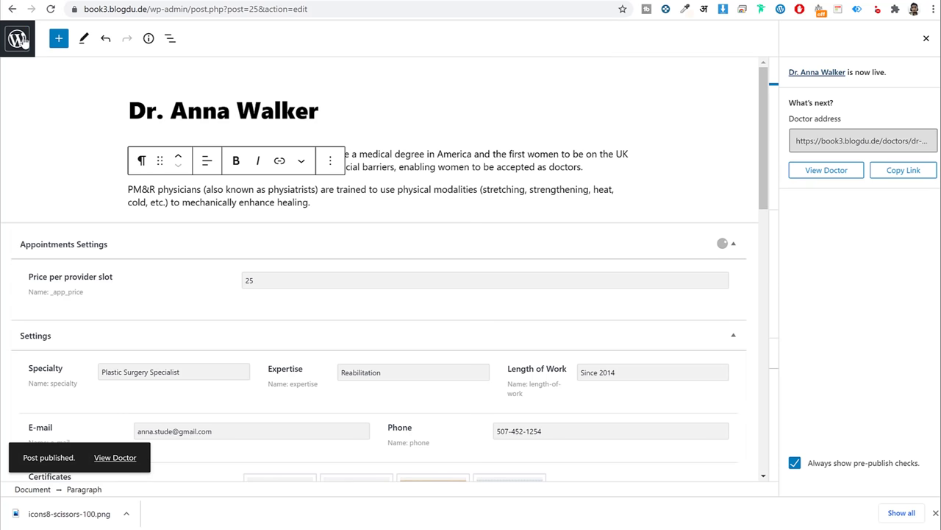
pyautogui.click(29, 38)
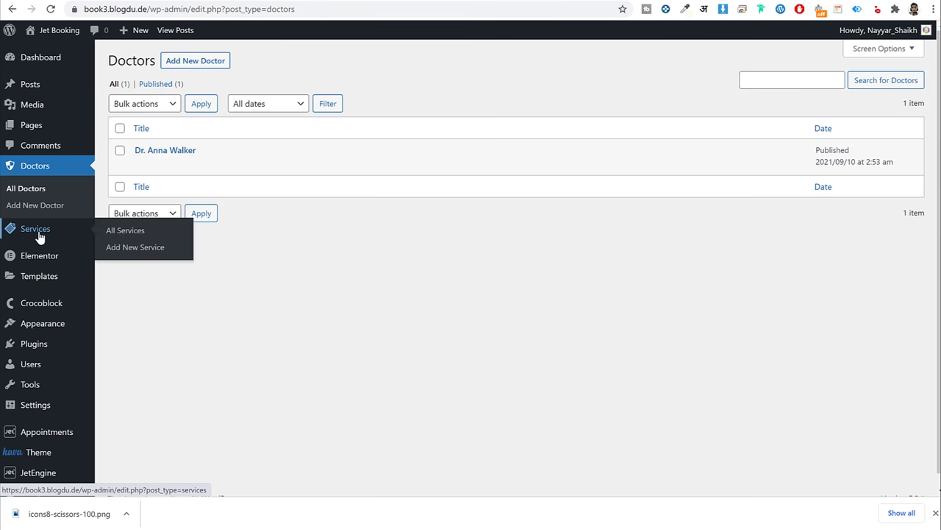
# Step: Open the Plastic Surgery service, confirm the new doctor under Related Doctors, and go back
pyautogui.click(39, 237)
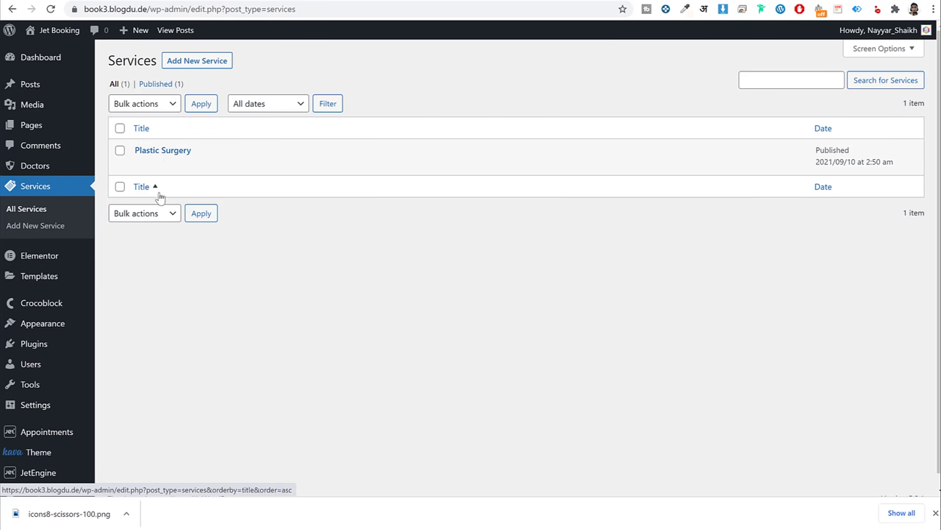
pyautogui.click(169, 152)
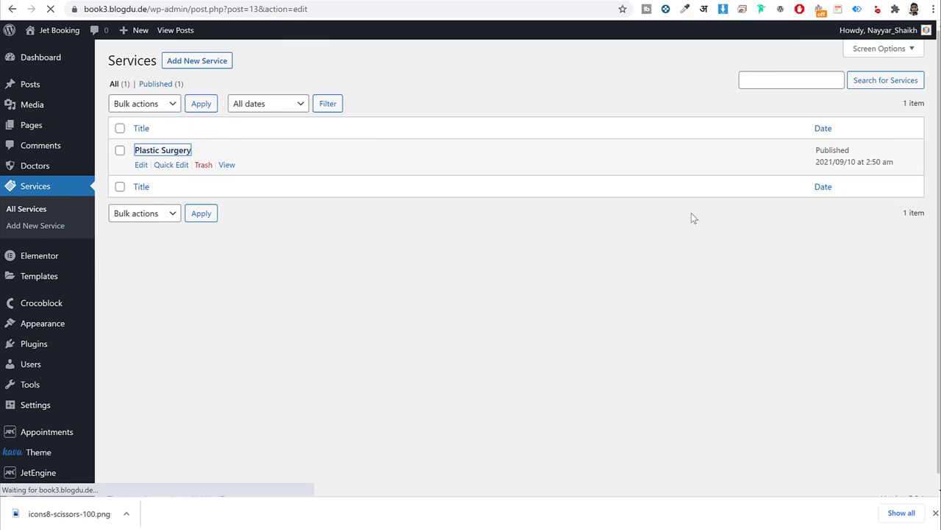
pyautogui.scroll(-2, 831, 221)
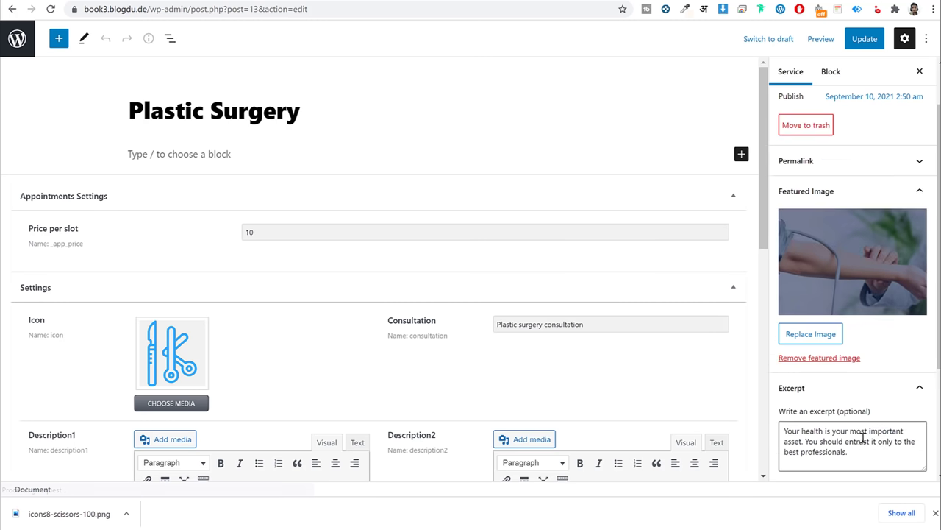
pyautogui.scroll(-2, 862, 440)
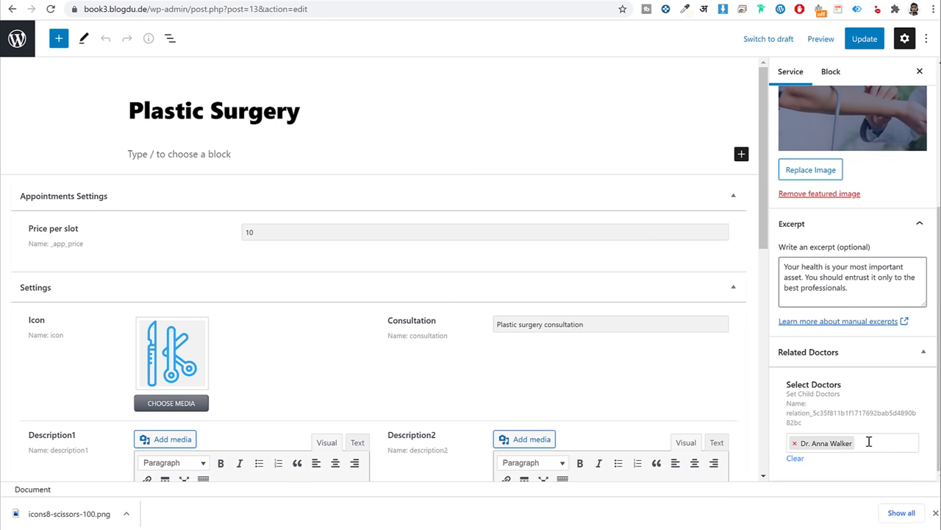
pyautogui.click(17, 39)
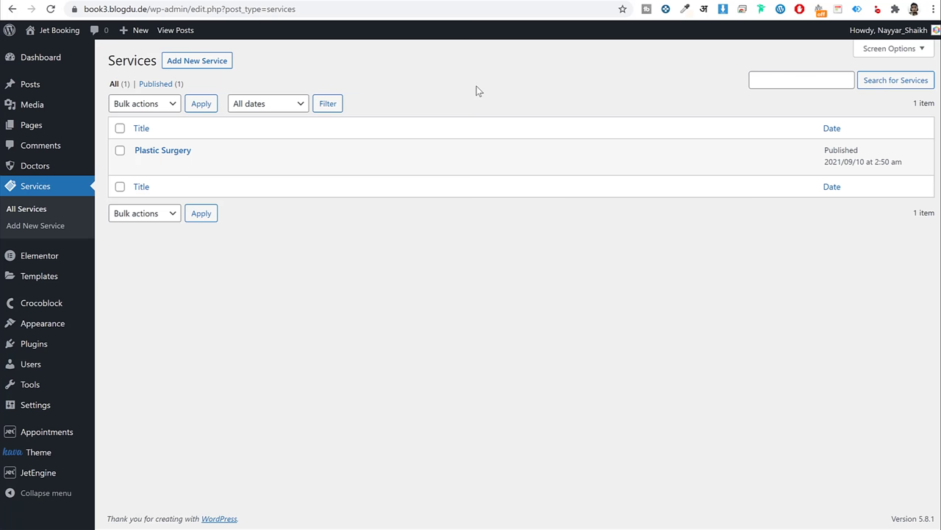
# Step: Search the plugin directory for 'woo', then install and activate WooCommerce
pyautogui.click(33, 347)
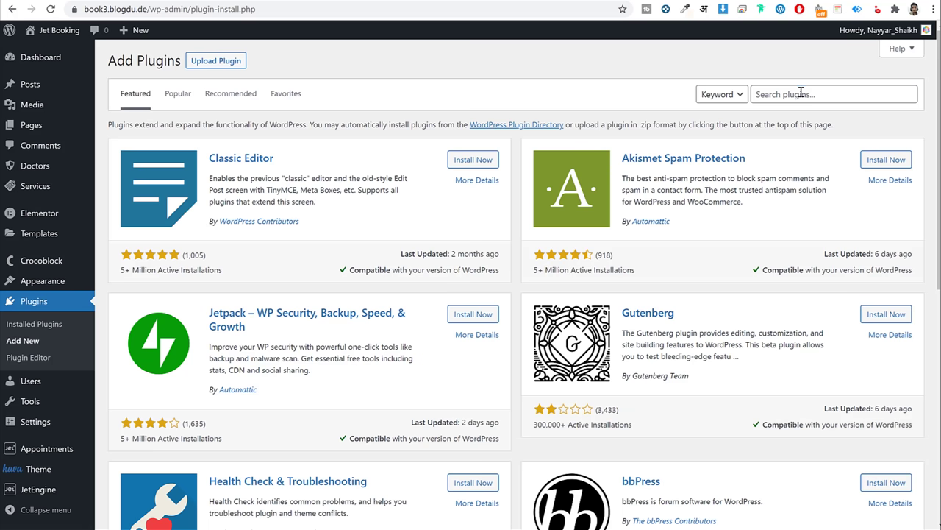
pyautogui.click(801, 92)
pyautogui.write('woo')
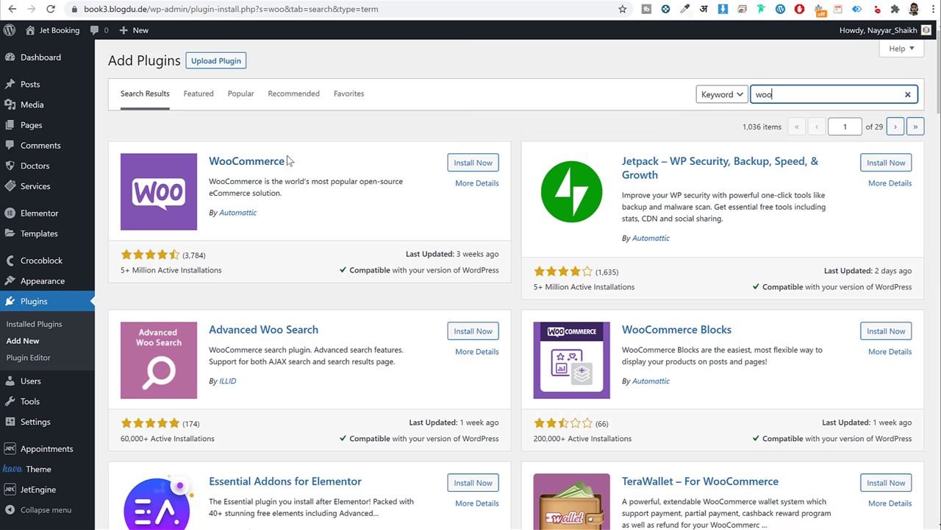
pyautogui.moveTo(288, 159); pyautogui.dragTo(208, 160)
pyautogui.tripleClick(263, 214)
pyautogui.click(471, 163)
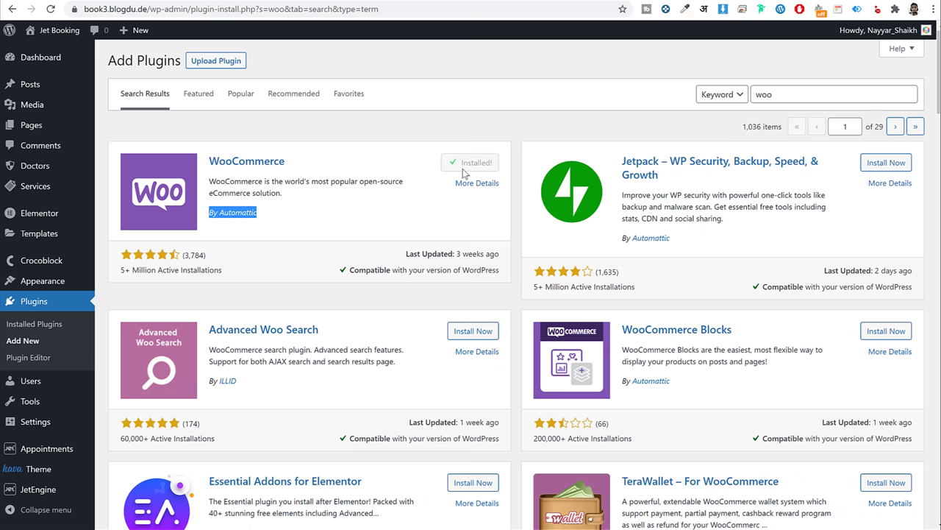
pyautogui.click(485, 166)
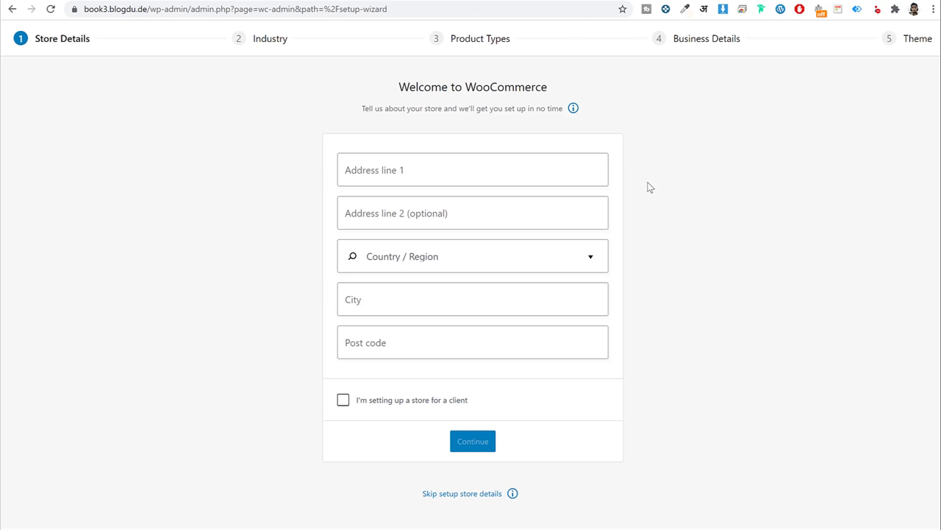
# Step: Enter the store address as Mumbai, India — Maharashtra, with a post code, and submit
pyautogui.click(490, 174)
pyautogui.write('Mumbai')
pyautogui.press('Tab')
pyautogui.press('Tab')
pyautogui.write('m,ah')
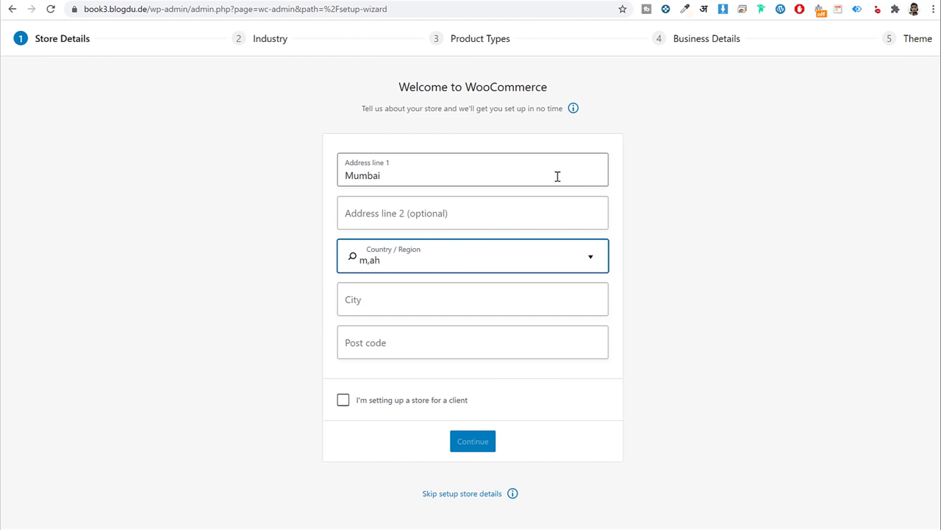
pyautogui.press('BackSpace')
pyautogui.press('BackSpace')
pyautogui.press('BackSpace')
pyautogui.write('ah')
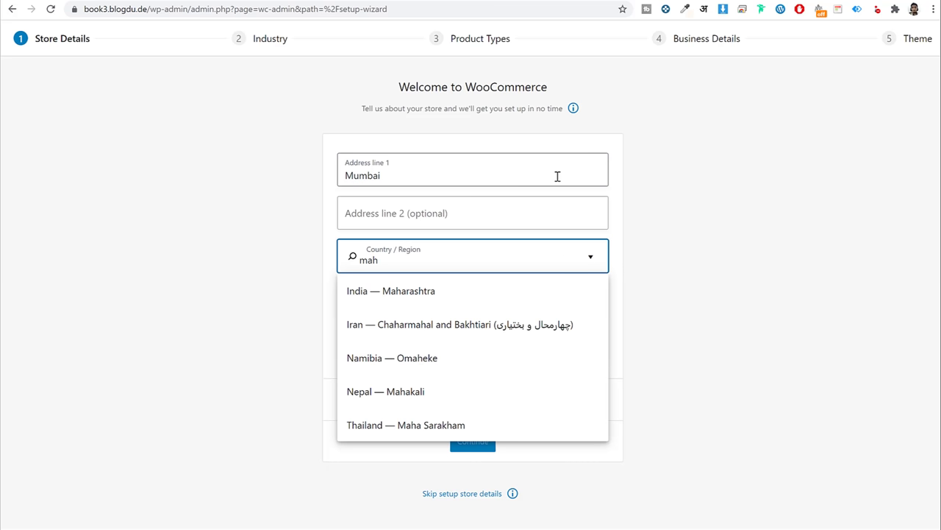
pyautogui.press('Return')
pyautogui.write('Mumbai')
pyautogui.press('Tab')
pyautogui.write('4')
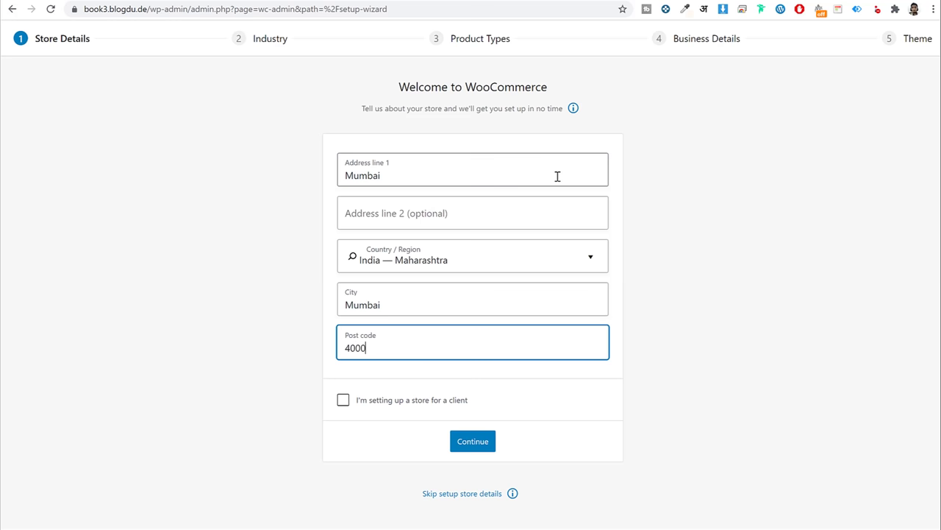
pyautogui.click(475, 439)
# Step: Decline usage tracking and choose Health and beauty as the store's industry
pyautogui.click(526, 304)
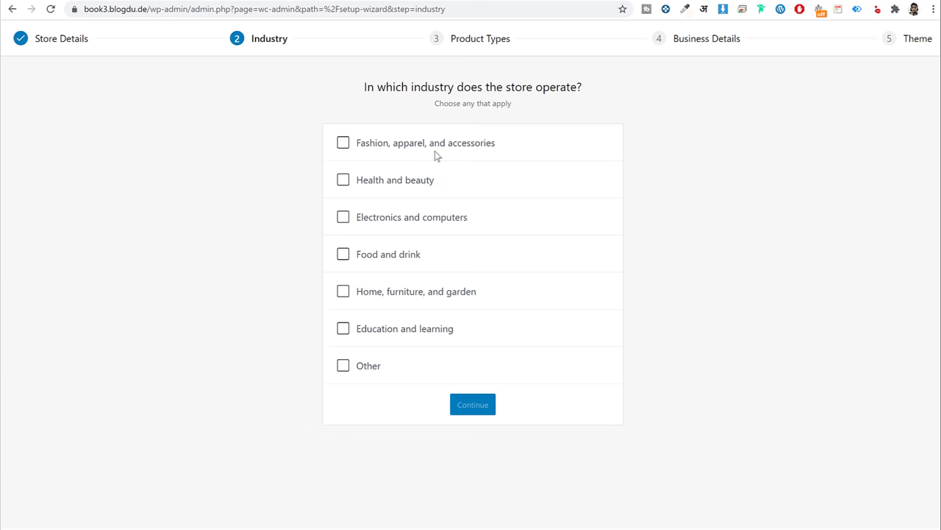
pyautogui.click(441, 148)
pyautogui.click(445, 151)
pyautogui.click(412, 183)
pyautogui.moveTo(414, 87); pyautogui.dragTo(578, 85)
pyautogui.click(470, 409)
# Step: Choose Downloads as the product type, plan 11 - 100 products, and answer No to selling elsewhere
pyautogui.click(383, 180)
pyautogui.click(490, 406)
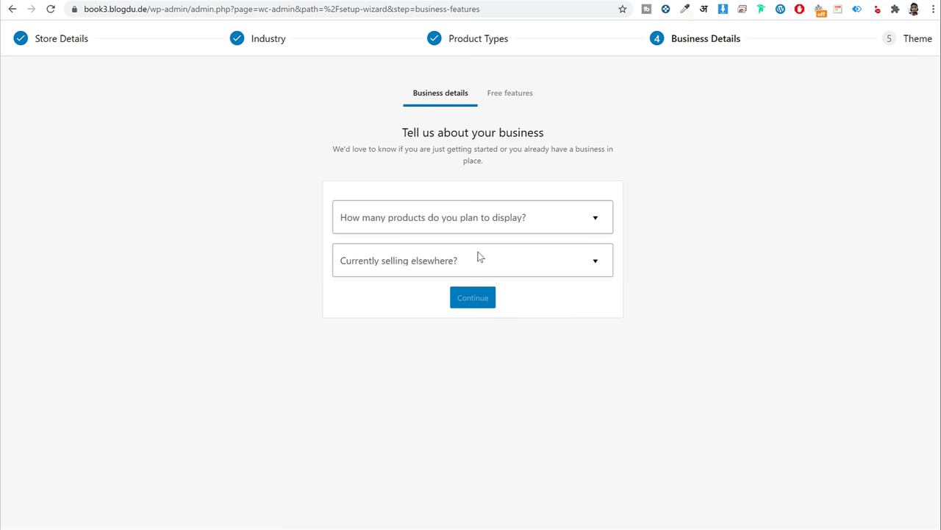
pyautogui.click(506, 213)
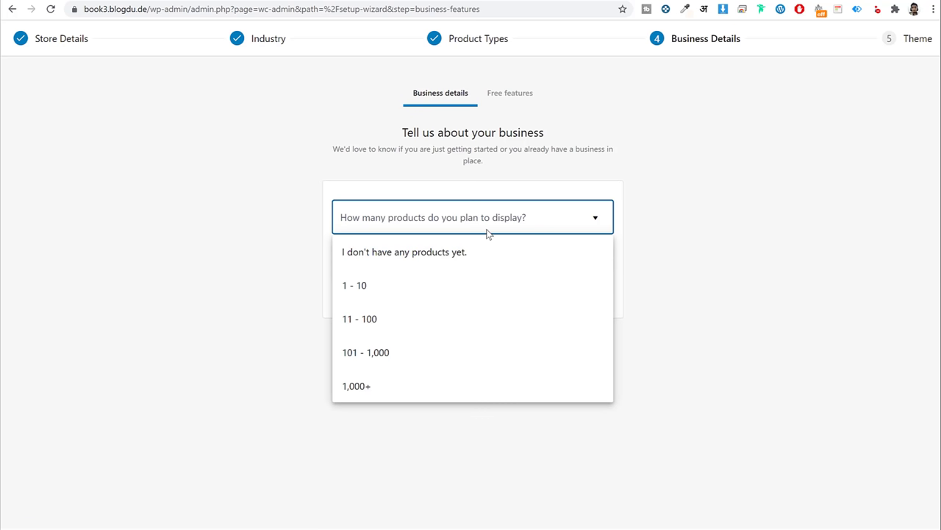
pyautogui.click(402, 335)
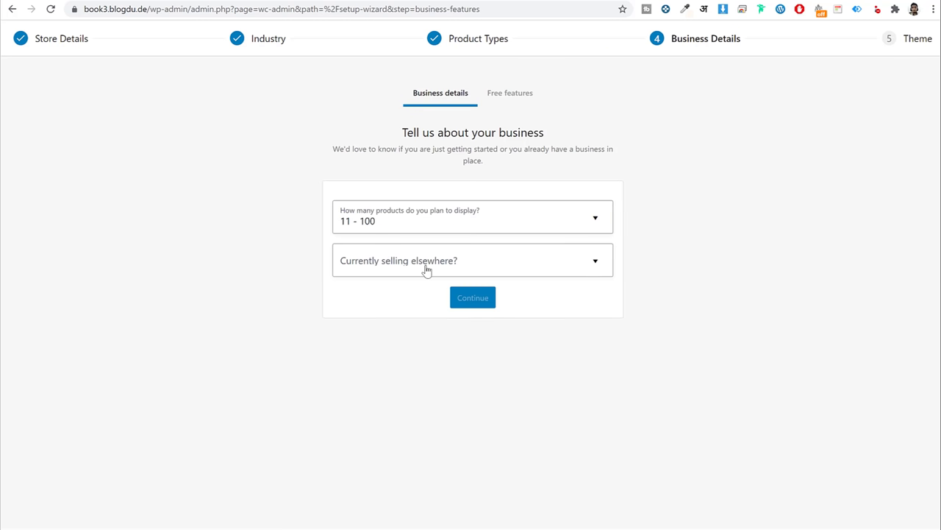
pyautogui.click(427, 266)
pyautogui.click(427, 298)
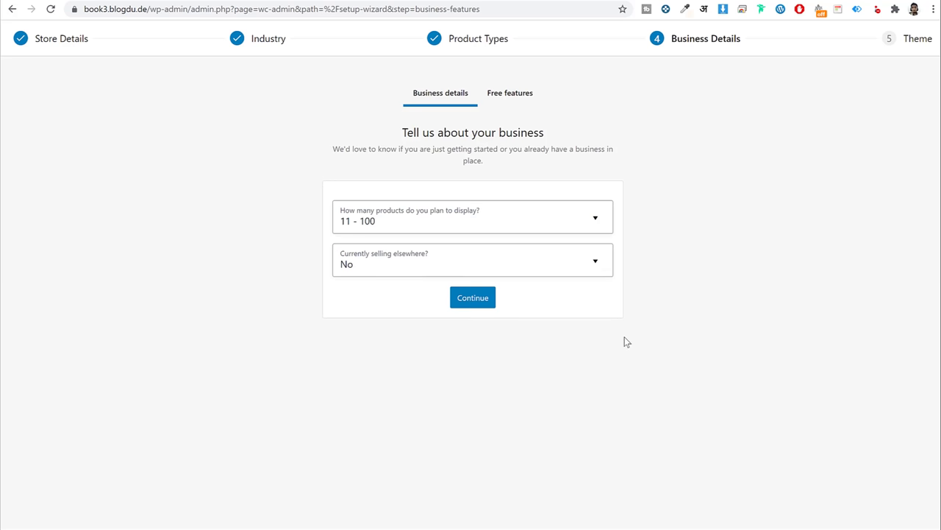
pyautogui.click(467, 298)
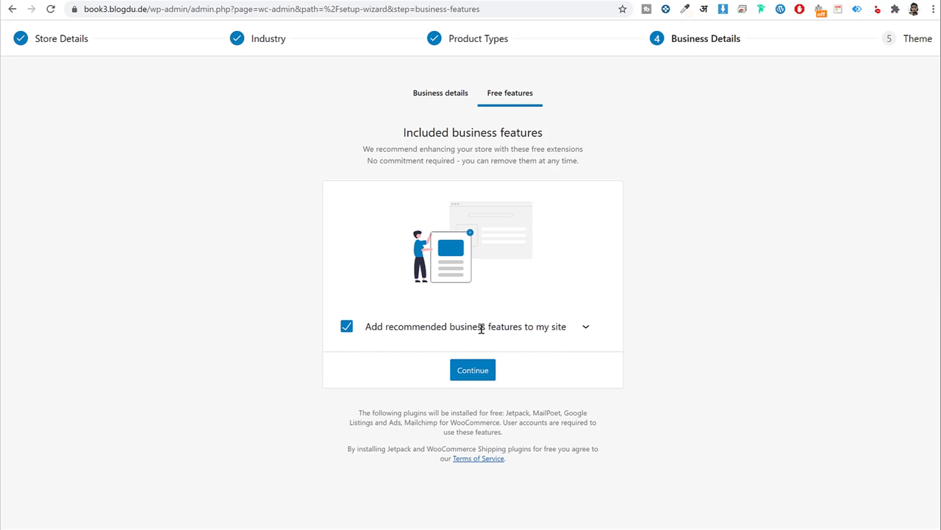
# Step: Skip the recommended free business features and keep the active Kava theme
pyautogui.click(586, 328)
pyautogui.scroll(-2, 660, 349)
pyautogui.scroll(-1, 661, 350)
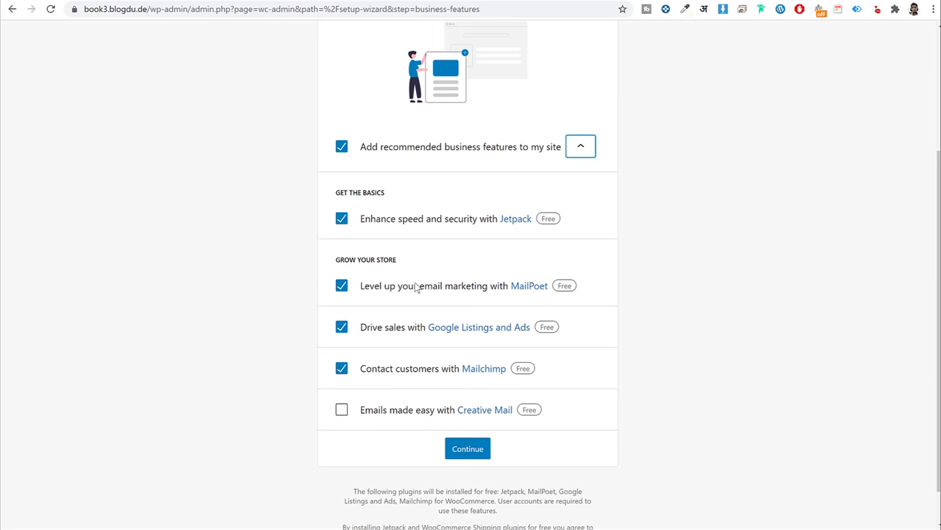
pyautogui.click(584, 149)
pyautogui.click(347, 326)
pyautogui.click(495, 372)
pyautogui.scroll(-6, 771, 321)
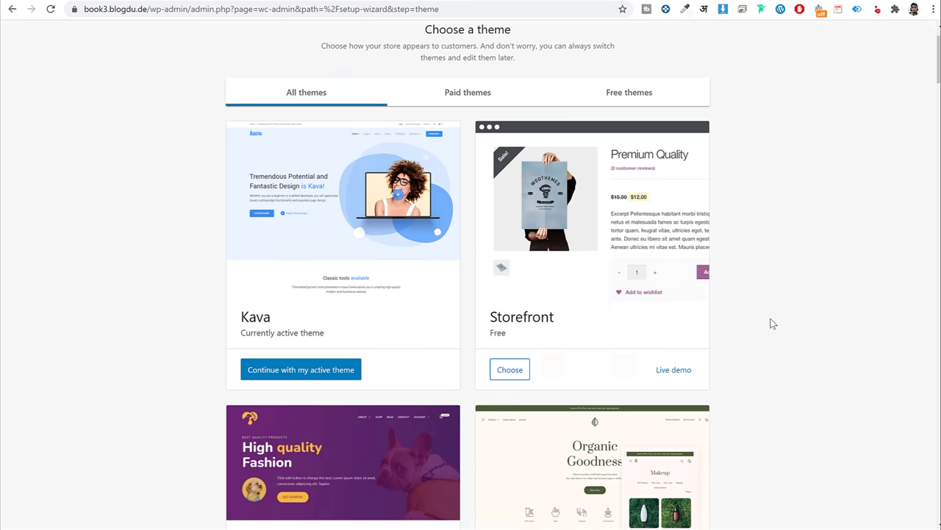
pyautogui.scroll(6, 770, 322)
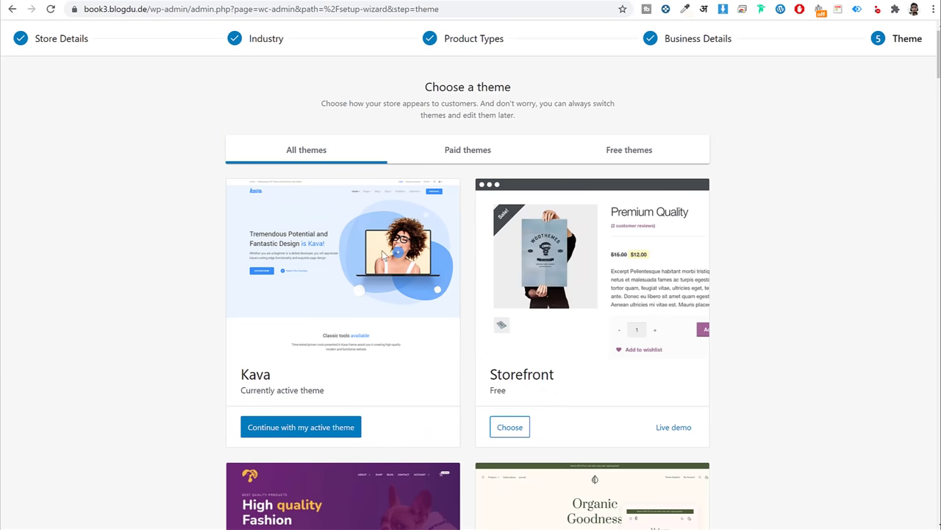
pyautogui.click(331, 436)
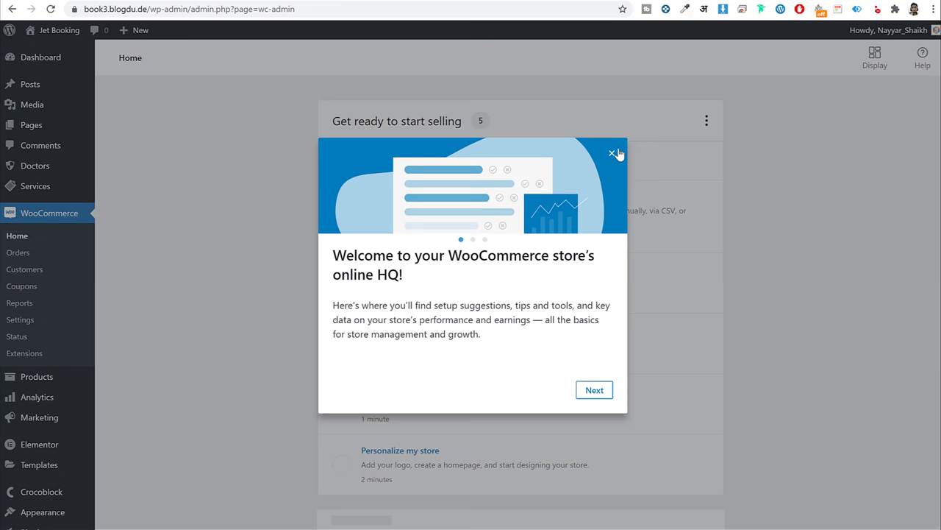
# Step: Dismiss the welcome message and go to WooCommerce Settings
pyautogui.click(618, 154)
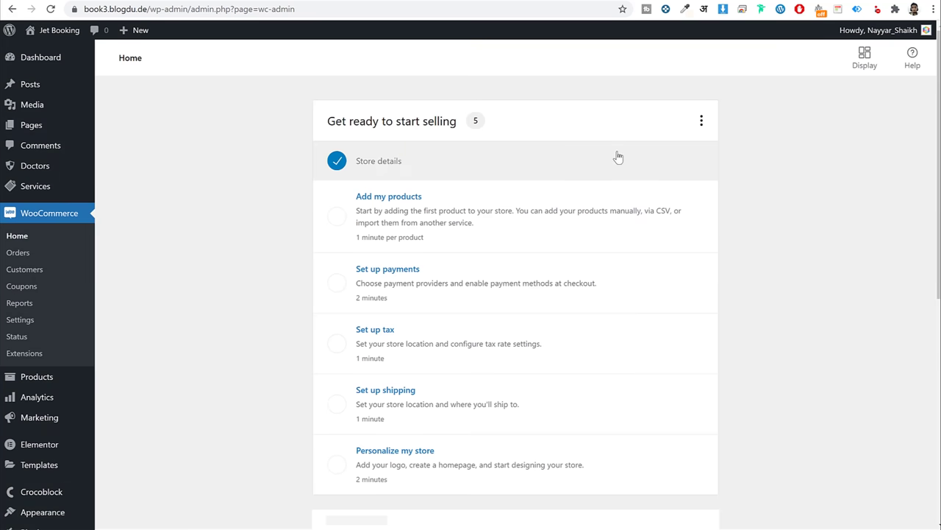
pyautogui.click(76, 133)
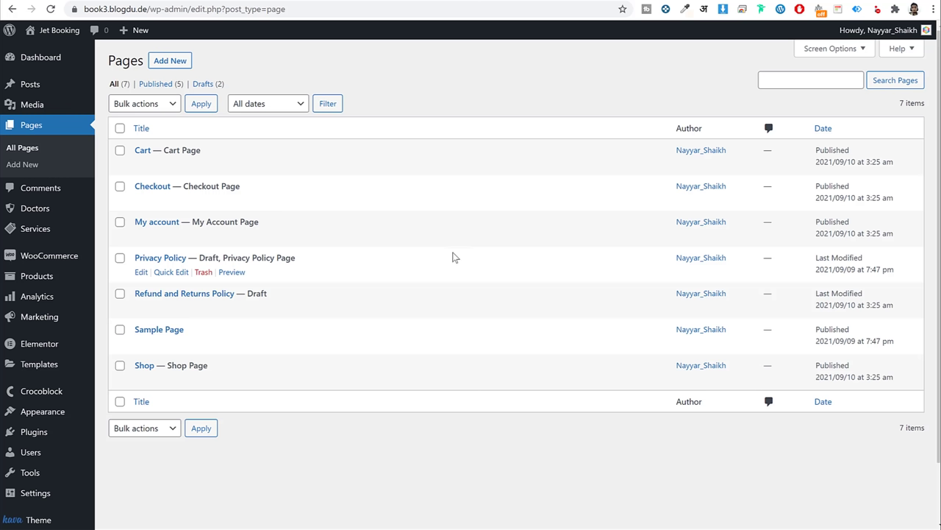
pyautogui.moveTo(46, 259)
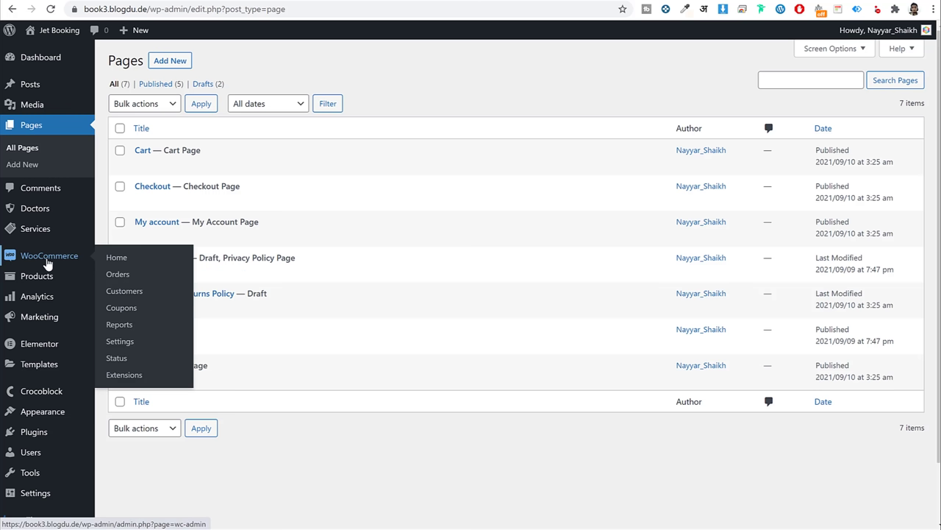
pyautogui.click(125, 343)
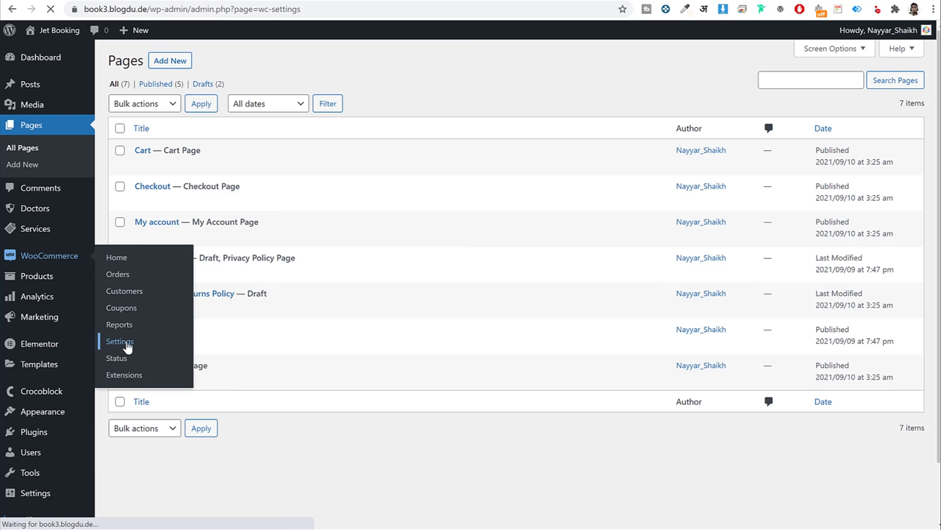
# Step: Search the currency list for 'ind', leave the currency as US dollar, and save
pyautogui.scroll(-6, 321, 262)
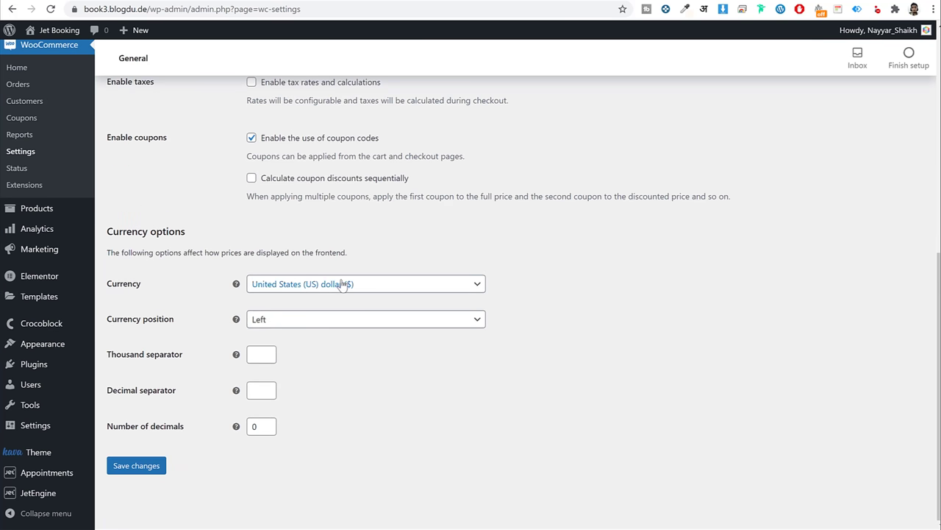
pyautogui.click(339, 284)
pyautogui.click(329, 302)
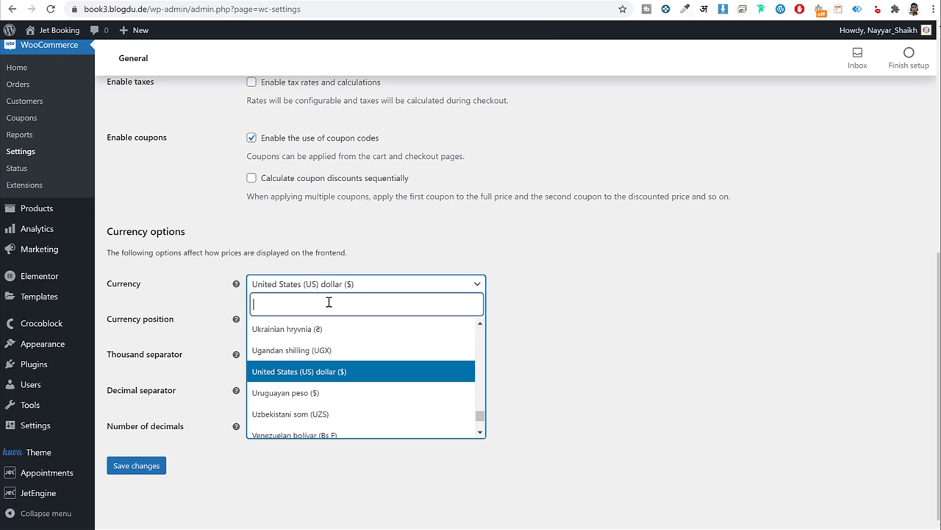
pyautogui.write('ind')
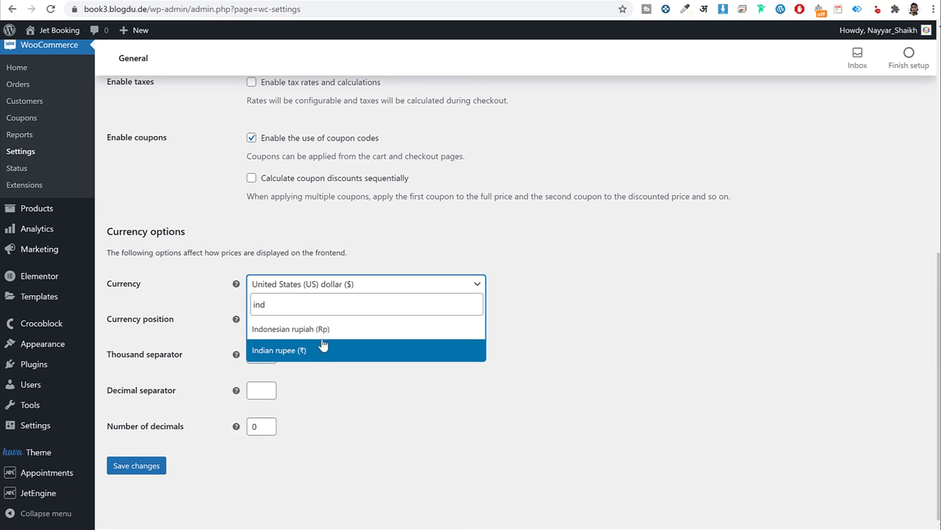
pyautogui.press('Down')
pyautogui.click(589, 304)
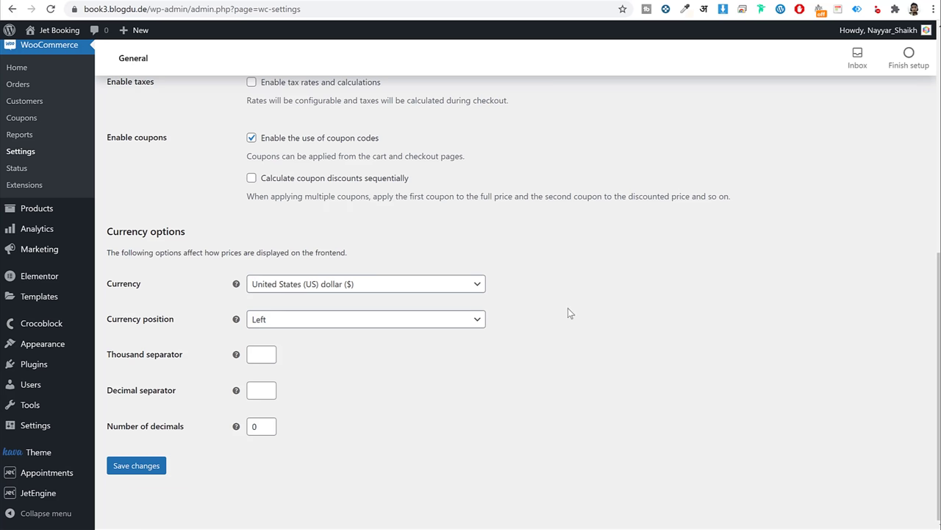
pyautogui.click(147, 466)
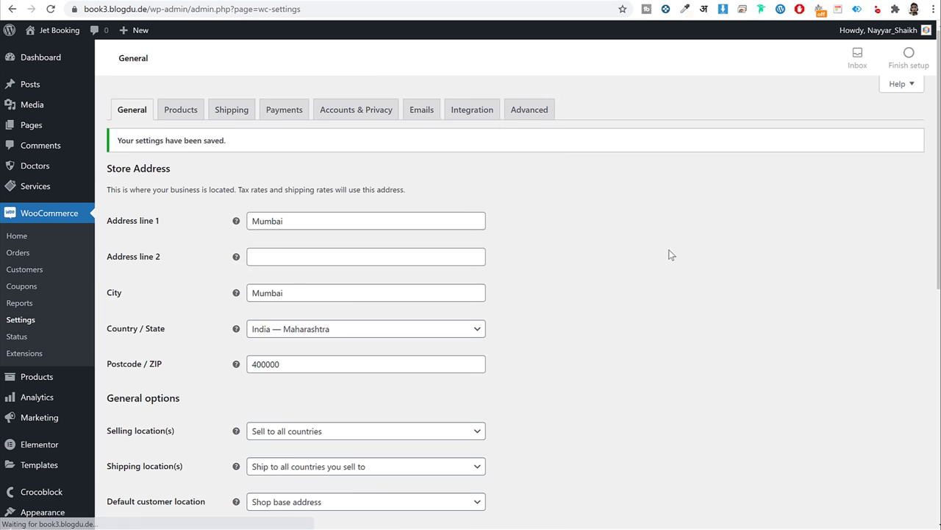
# Step: Enable tax rates and calculations and save the general settings
pyautogui.scroll(-6, 679, 263)
pyautogui.click(319, 120)
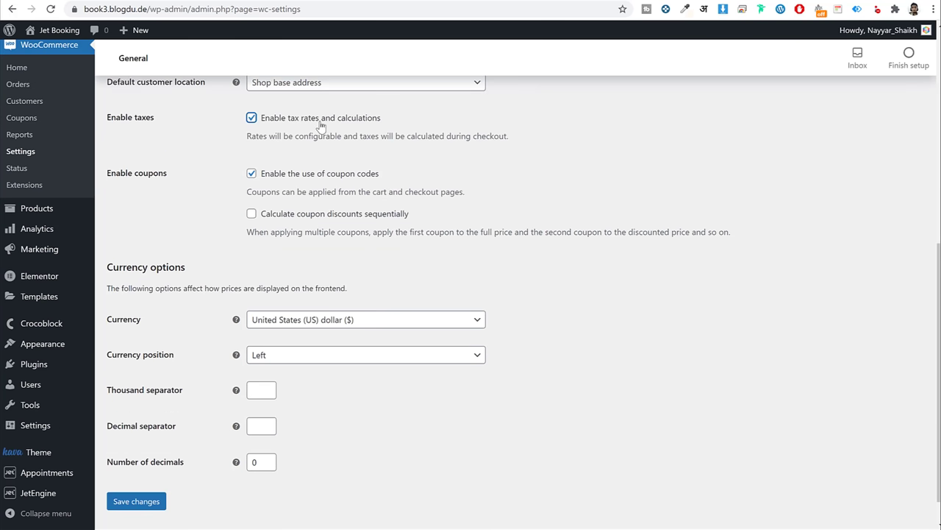
pyautogui.click(147, 506)
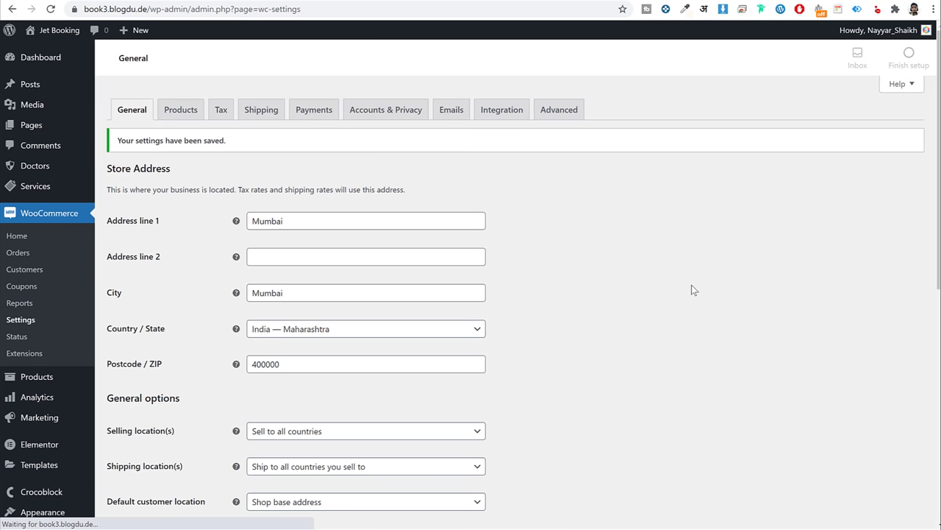
pyautogui.click(220, 110)
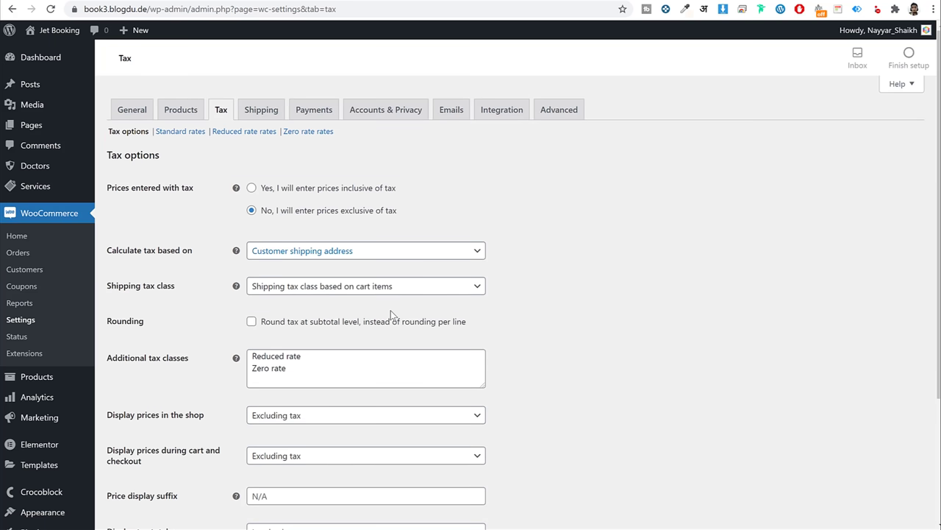
# Step: Add 'GST 10' to the additional tax classes and save
pyautogui.scroll(-2, 449, 304)
pyautogui.scroll(-1, 449, 304)
pyautogui.moveTo(484, 218); pyautogui.dragTo(486, 261)
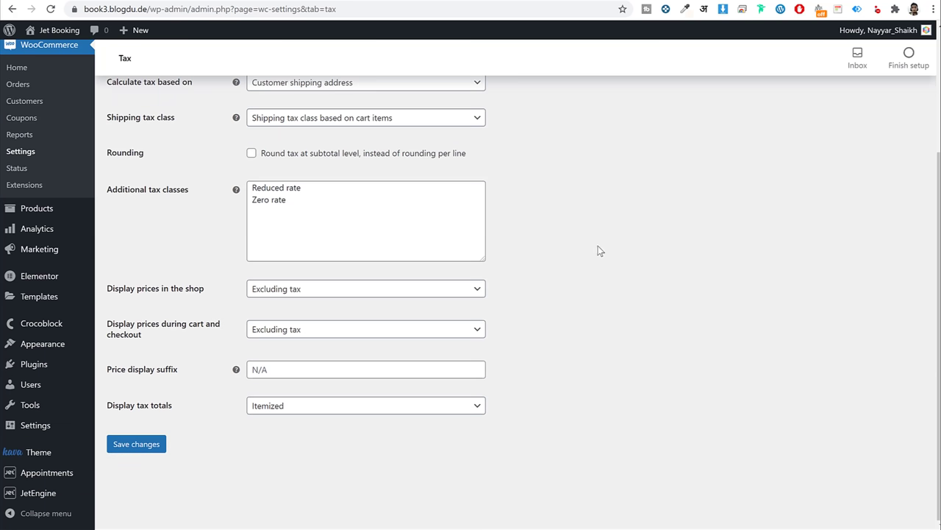
pyautogui.click(328, 213)
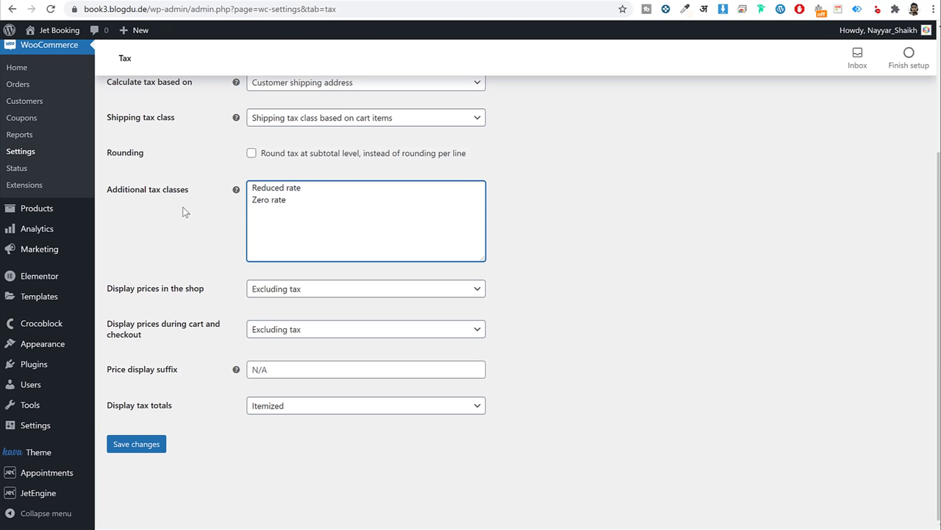
pyautogui.moveTo(187, 198); pyautogui.dragTo(210, 204)
pyautogui.click(272, 218)
pyautogui.click(132, 445)
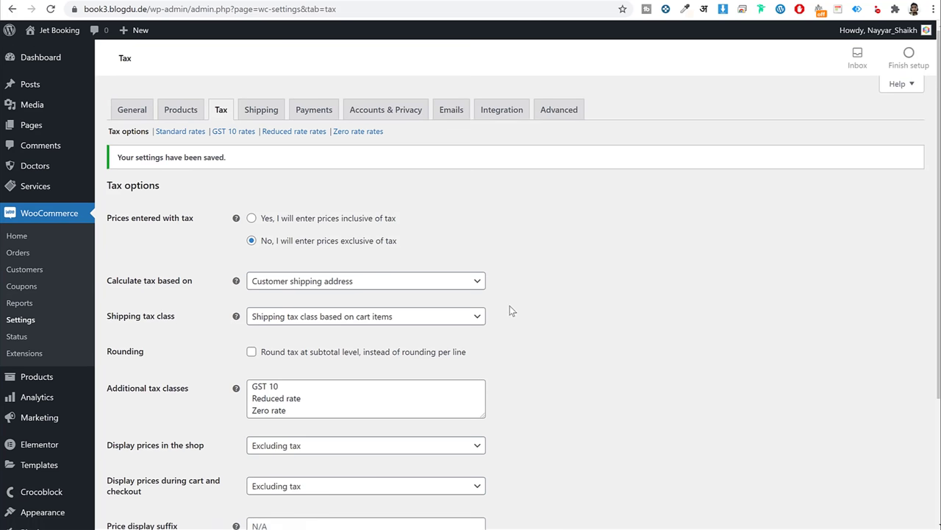
# Step: Insert a GST 10 rate for country IN at 10%, not applied to shipping, and save
pyautogui.moveTo(280, 386); pyautogui.dragTo(247, 388)
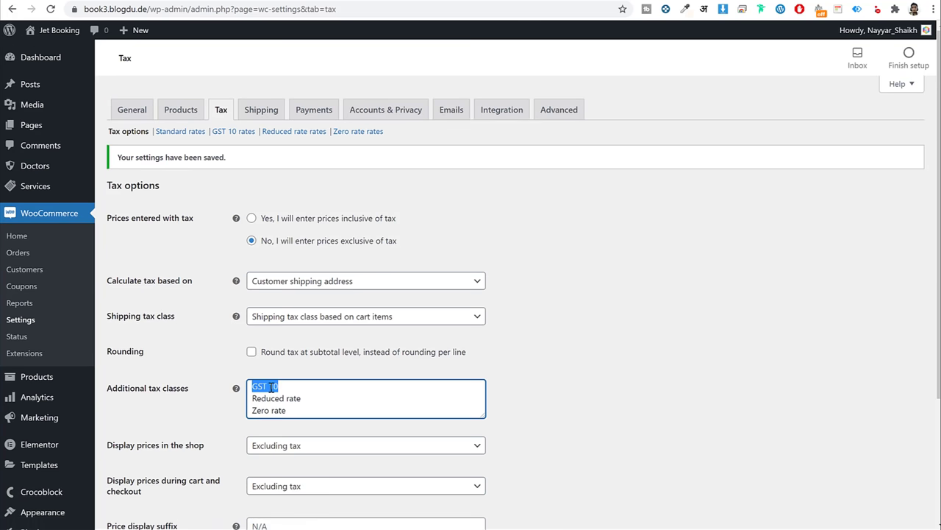
pyautogui.moveTo(213, 131); pyautogui.dragTo(252, 134)
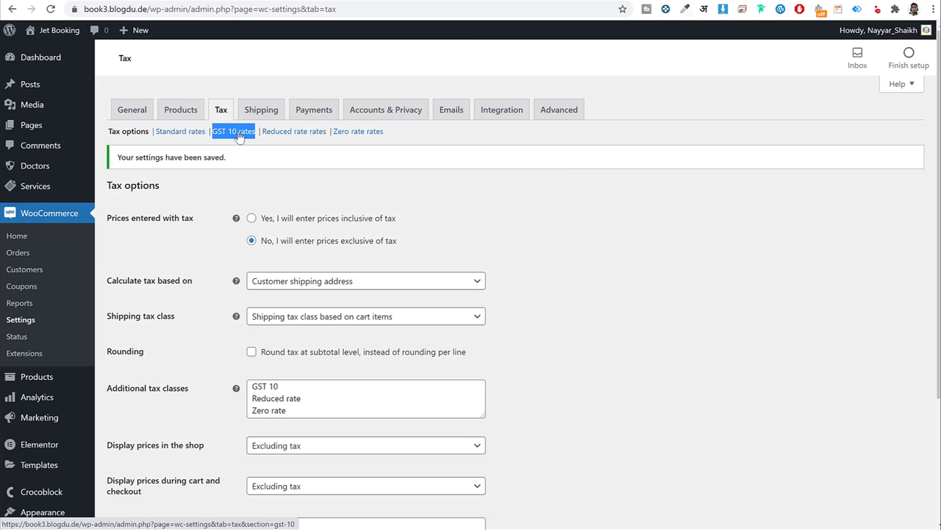
pyautogui.click(237, 140)
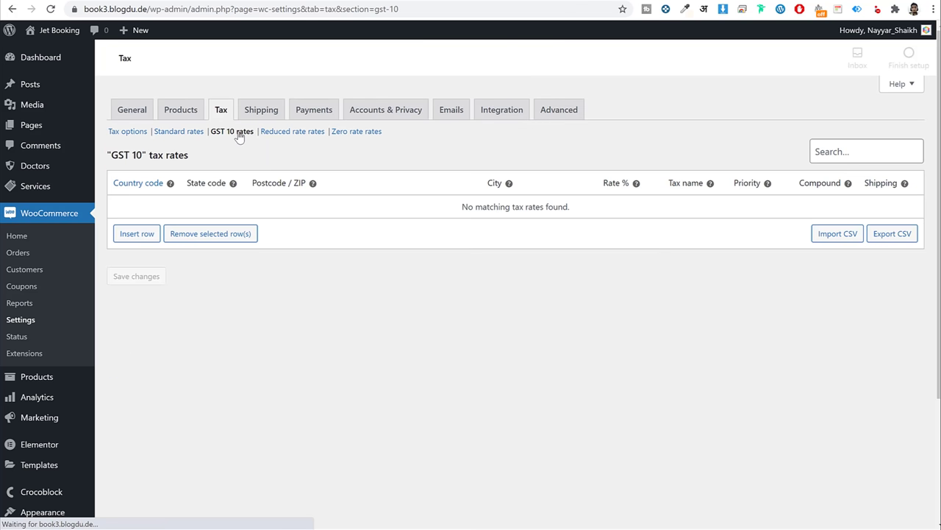
pyautogui.click(137, 233)
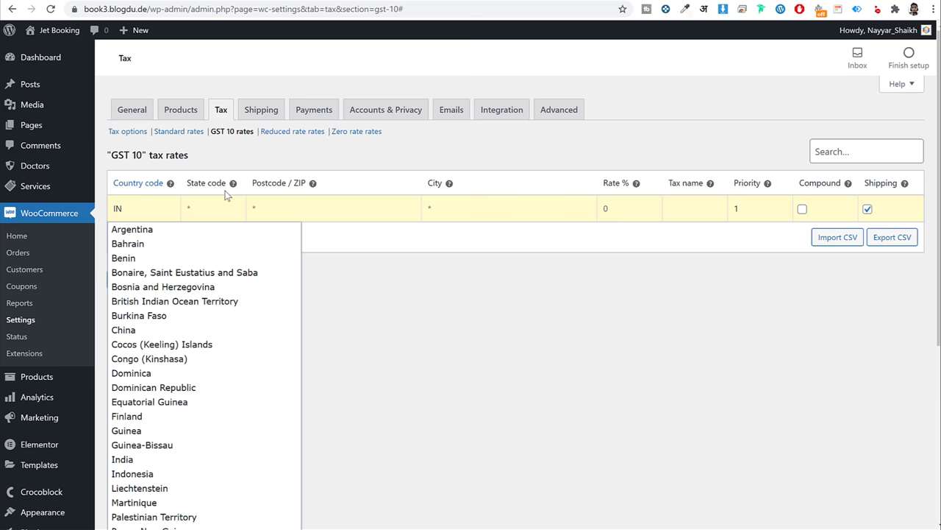
pyautogui.click(411, 200)
pyautogui.click(597, 205)
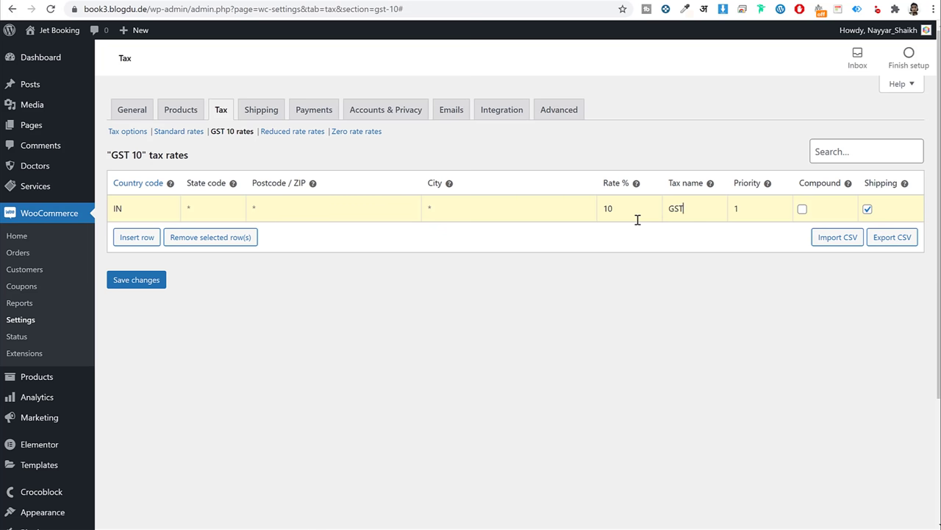
pyautogui.click(869, 210)
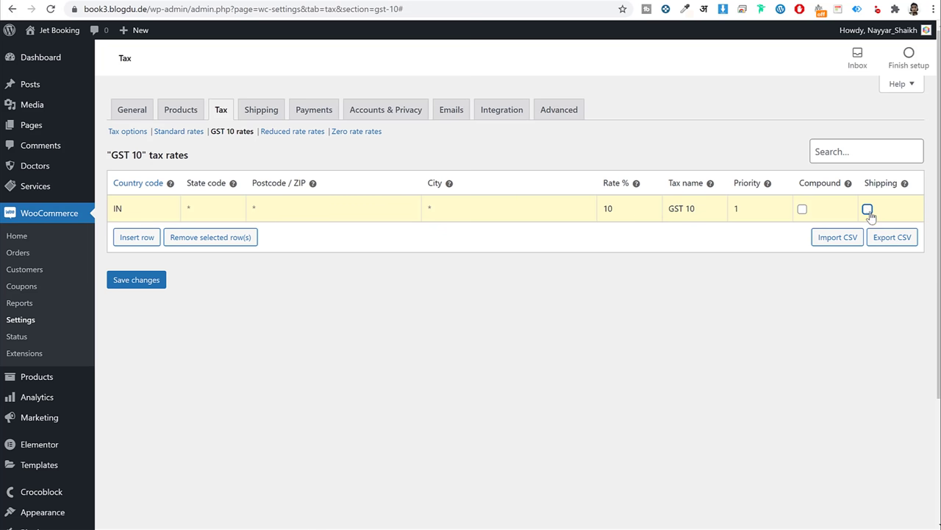
pyautogui.click(153, 287)
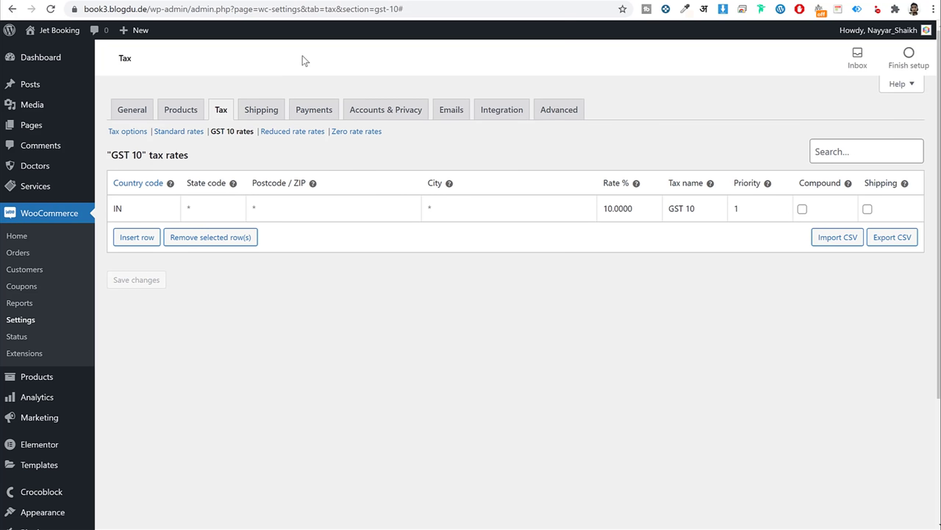
# Step: Enable Cash on delivery in the Payments settings and save
pyautogui.click(313, 110)
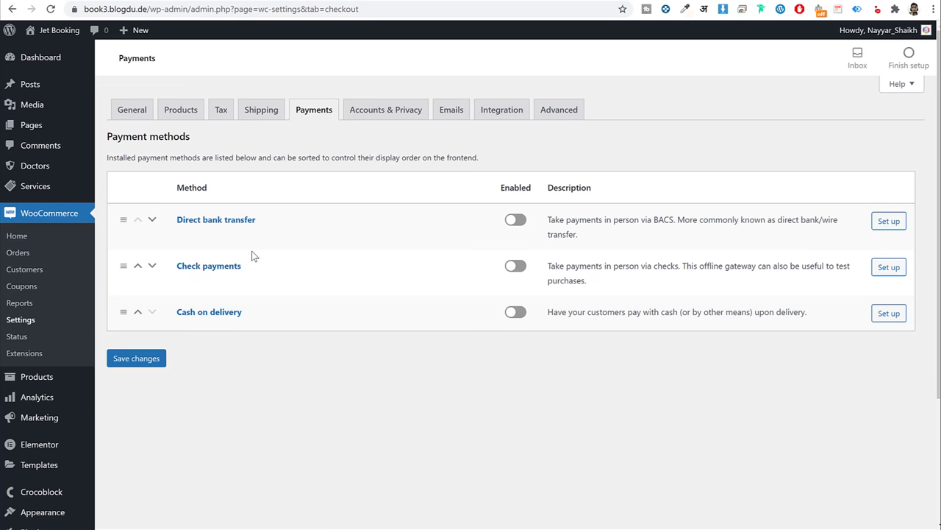
pyautogui.click(515, 313)
pyautogui.click(151, 367)
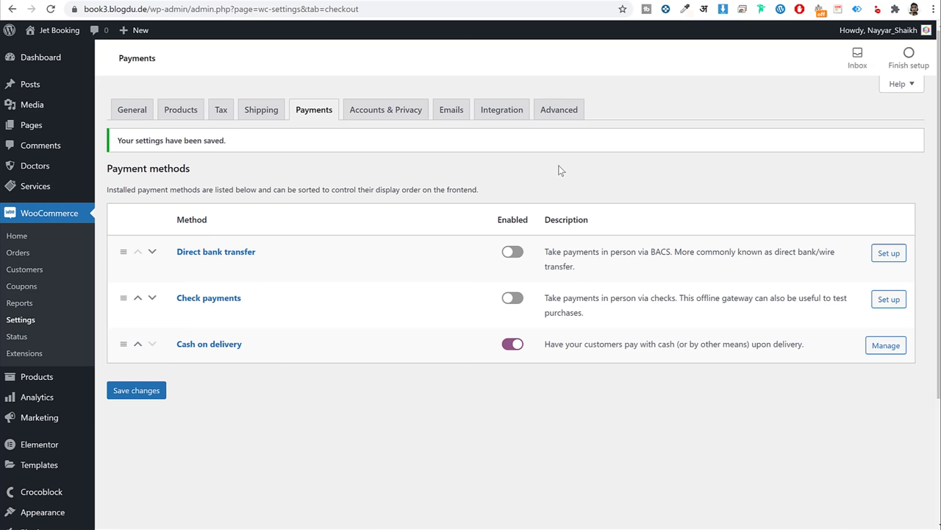
# Step: Go to the Plugins list and then the Add New plugins page
pyautogui.scroll(-3, 544, 197)
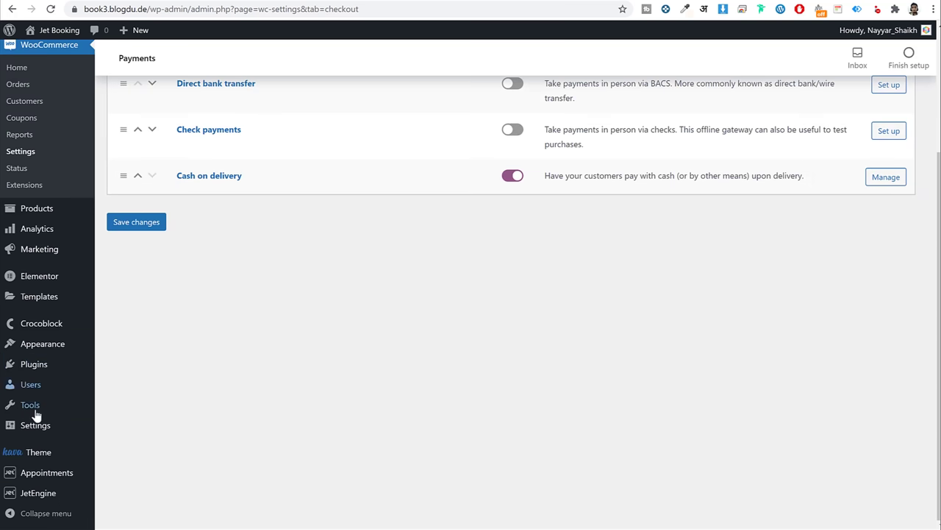
pyautogui.rightClick(37, 364)
pyautogui.click(48, 376)
pyautogui.scroll(3, 359, 337)
pyautogui.scroll(-3, 69, 441)
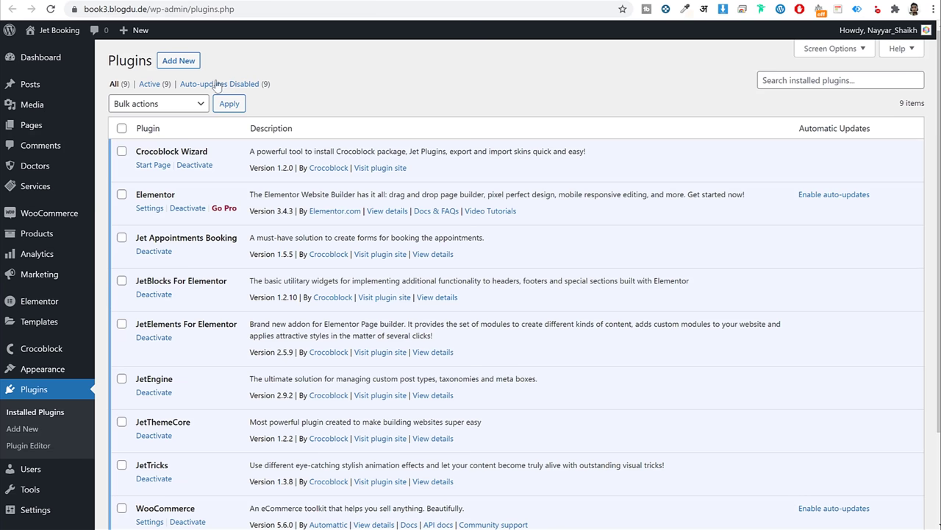
pyautogui.click(188, 65)
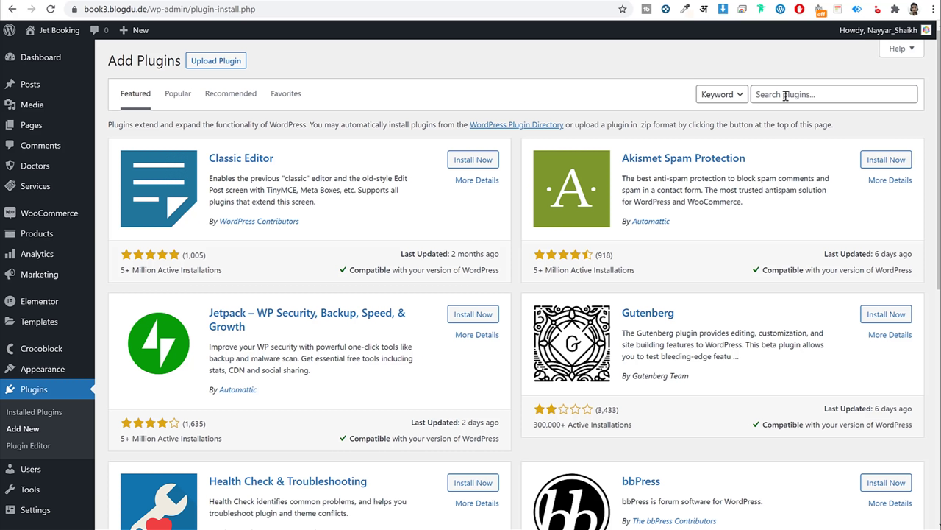
# Step: Install the WooCommerce PayPal Checkout and WooCommerce Stripe Payment Gateway plugins
pyautogui.click(786, 95)
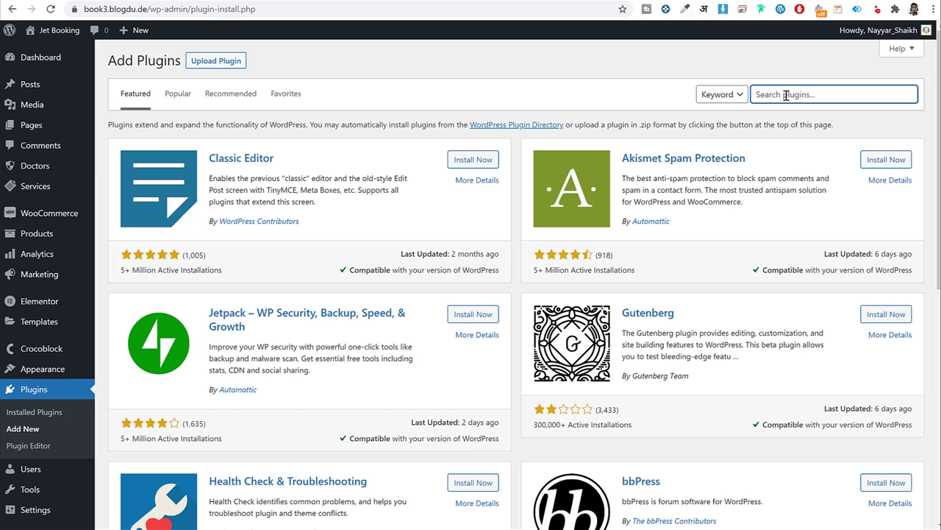
pyautogui.write('paypal')
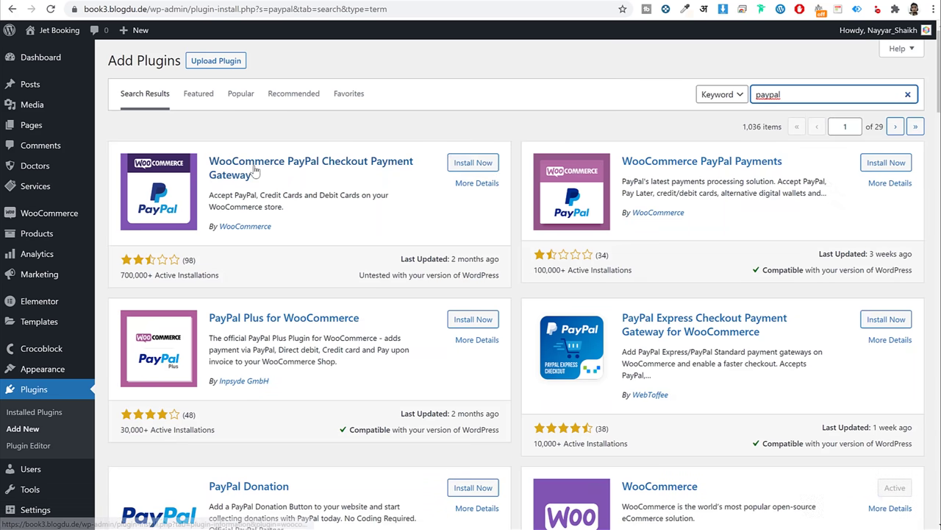
pyautogui.click(485, 163)
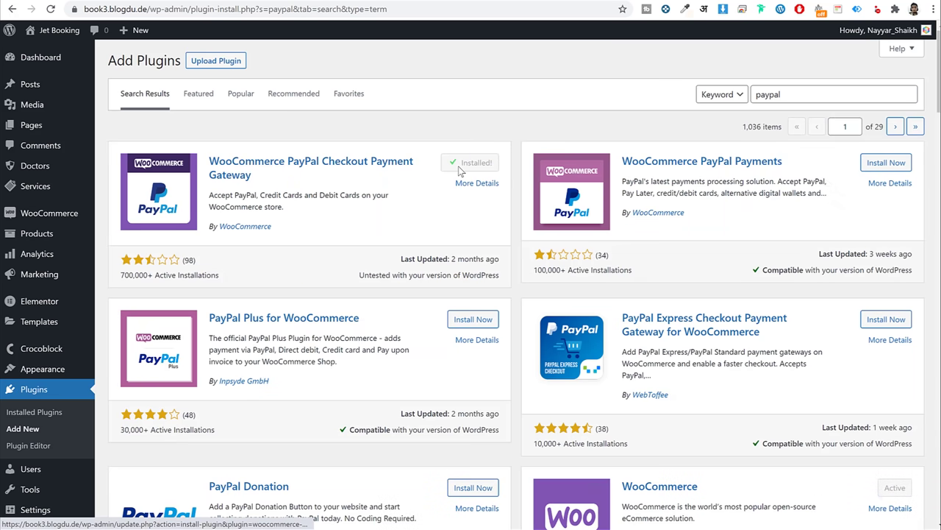
pyautogui.doubleClick(809, 96)
pyautogui.write('stripe')
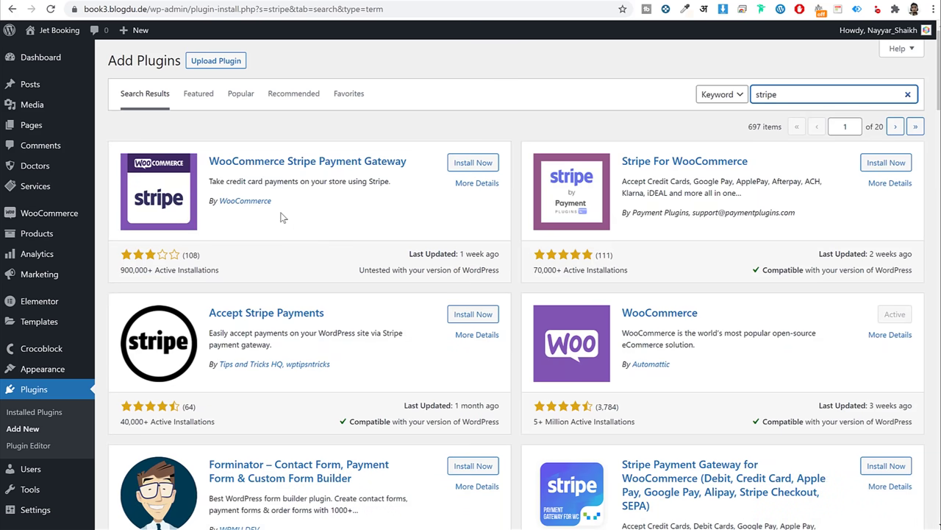
pyautogui.moveTo(210, 160); pyautogui.dragTo(402, 165)
pyautogui.moveTo(272, 201); pyautogui.dragTo(220, 202)
pyautogui.click(473, 162)
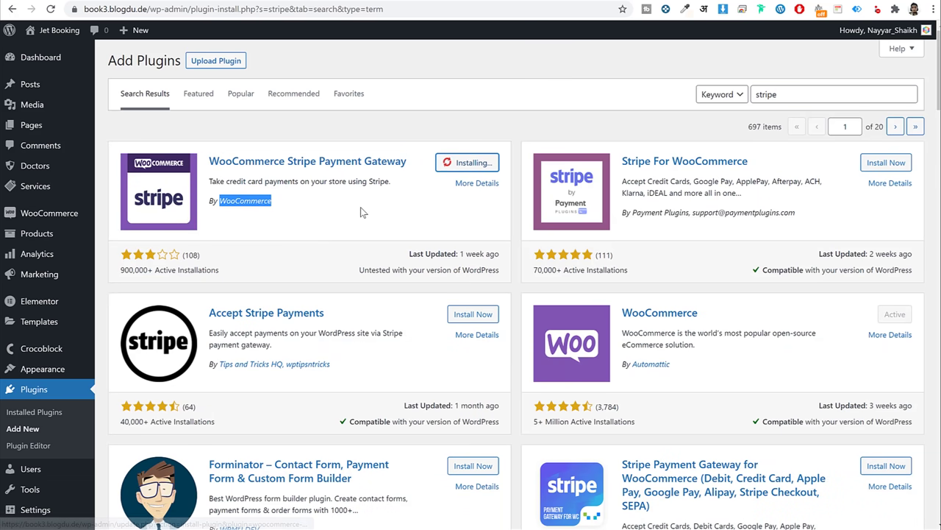
# Step: Search for razorpay and install the Razorpay for WooCommerce plugin
pyautogui.doubleClick(800, 97)
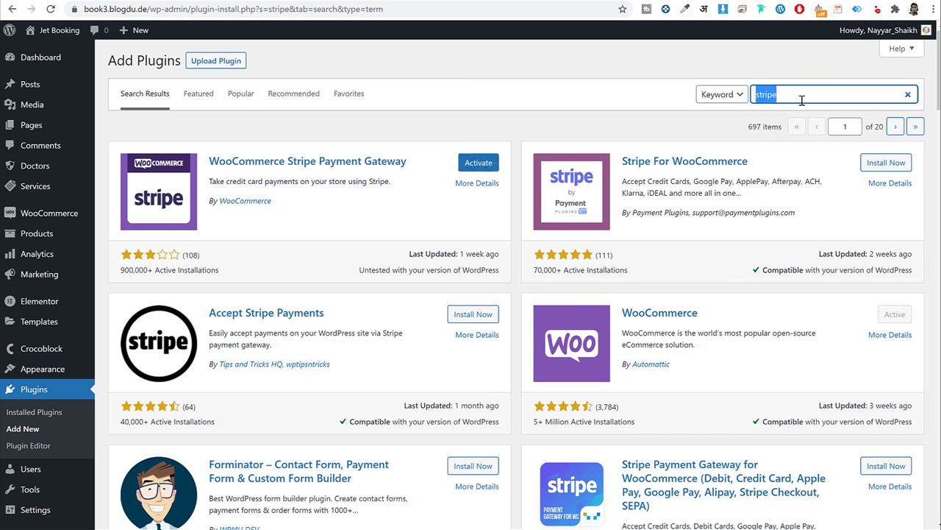
pyautogui.write('razorpay')
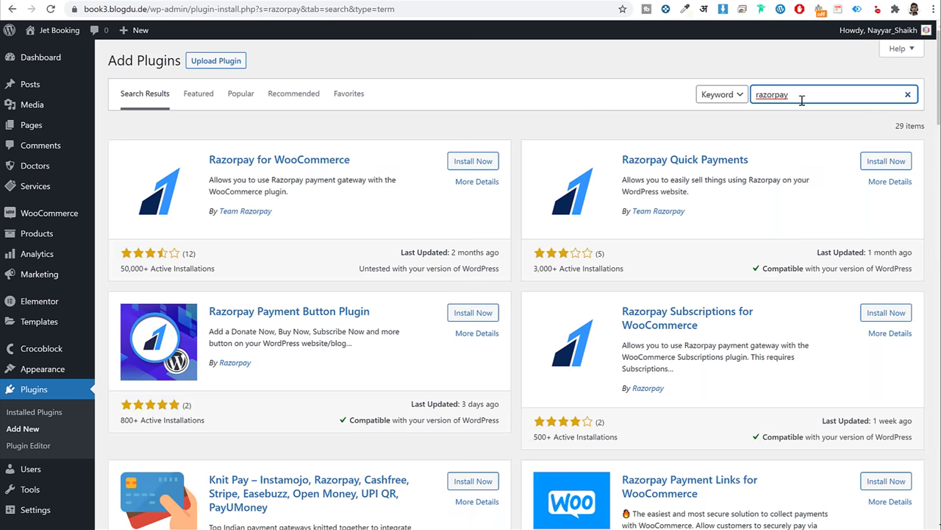
pyautogui.moveTo(362, 162); pyautogui.dragTo(207, 163)
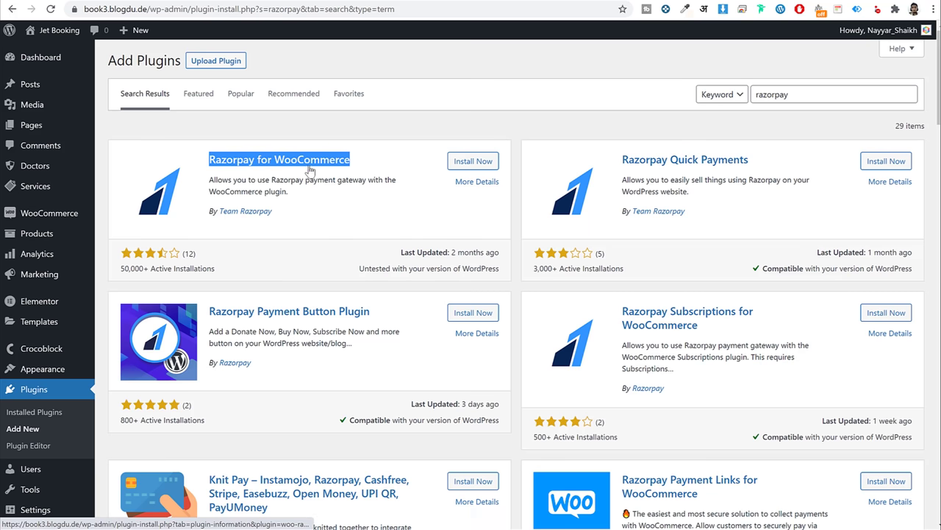
pyautogui.click(473, 161)
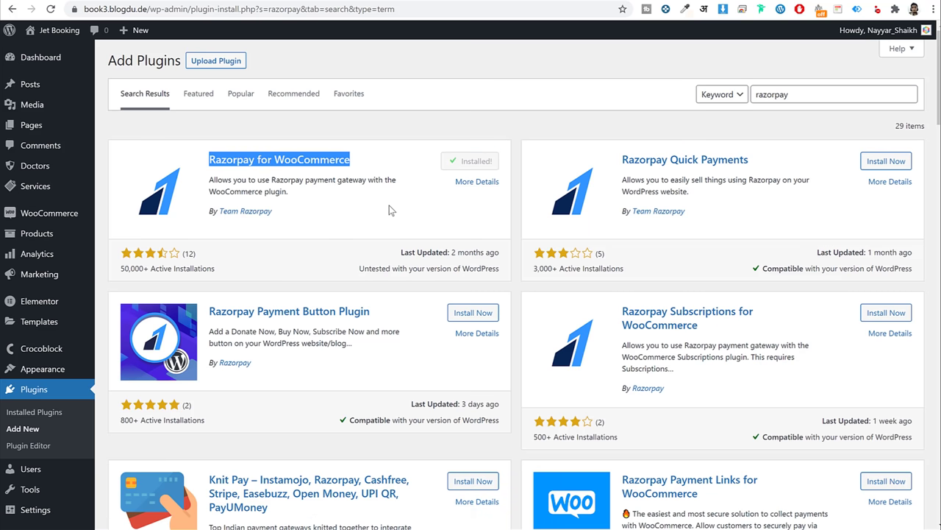
pyautogui.scroll(-1, 430, 237)
pyautogui.scroll(-3, 430, 237)
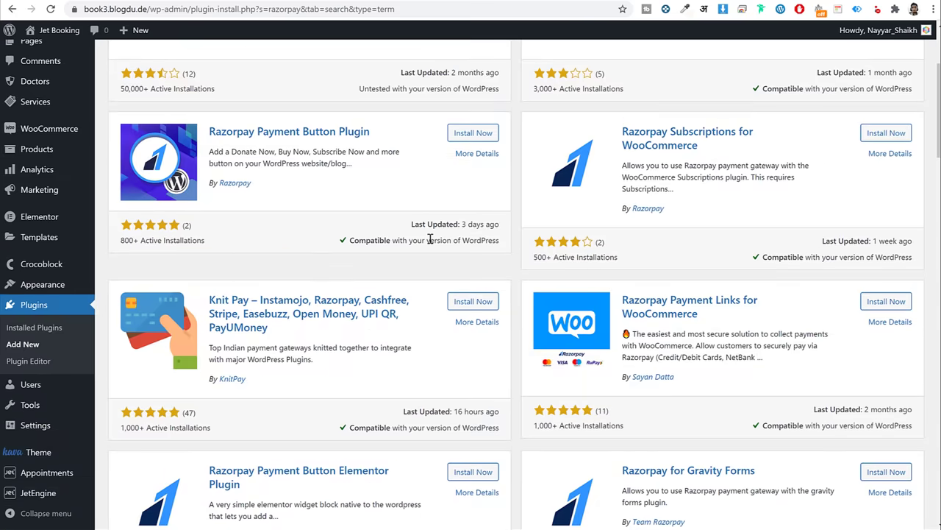
pyautogui.scroll(3, 431, 239)
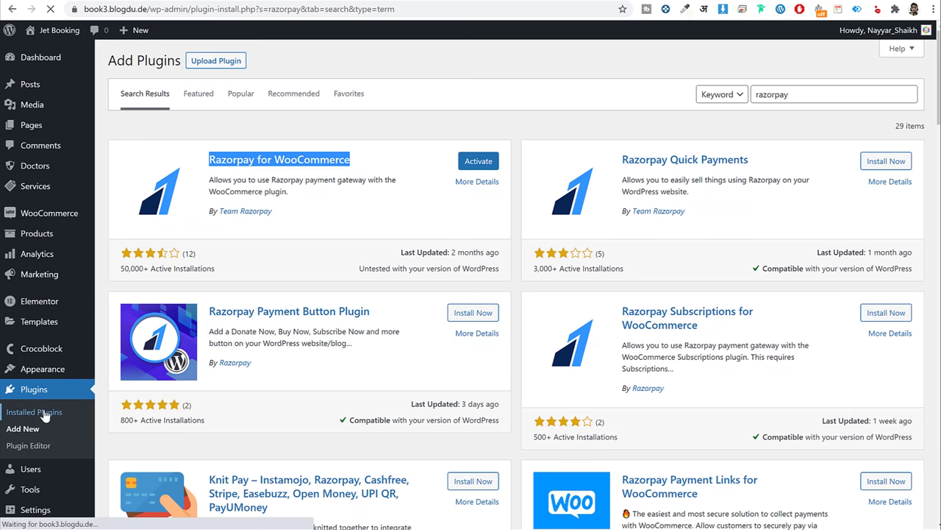
# Step: Bulk-activate the Razorpay, PayPal Checkout and Stripe gateway plugins from Installed Plugins
pyautogui.click(51, 414)
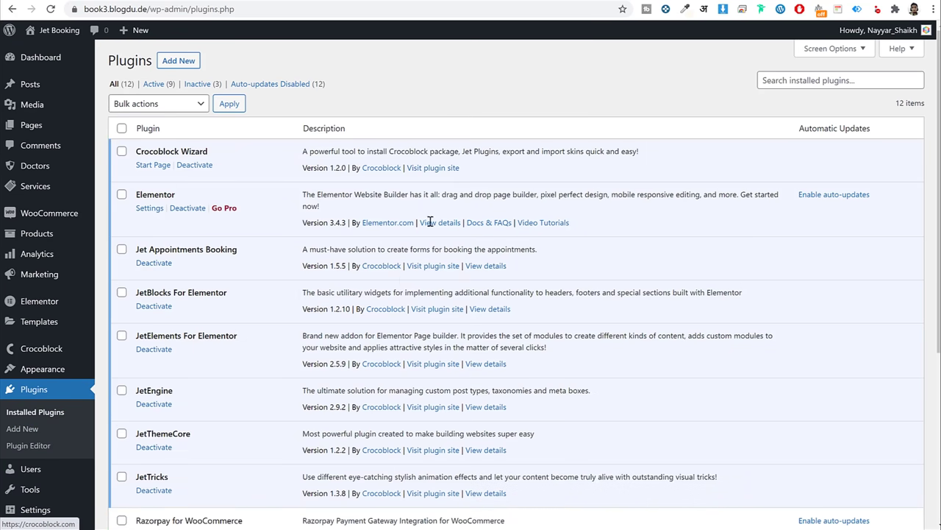
pyautogui.scroll(-3, 260, 343)
pyautogui.click(122, 281)
pyautogui.click(122, 367)
pyautogui.click(122, 423)
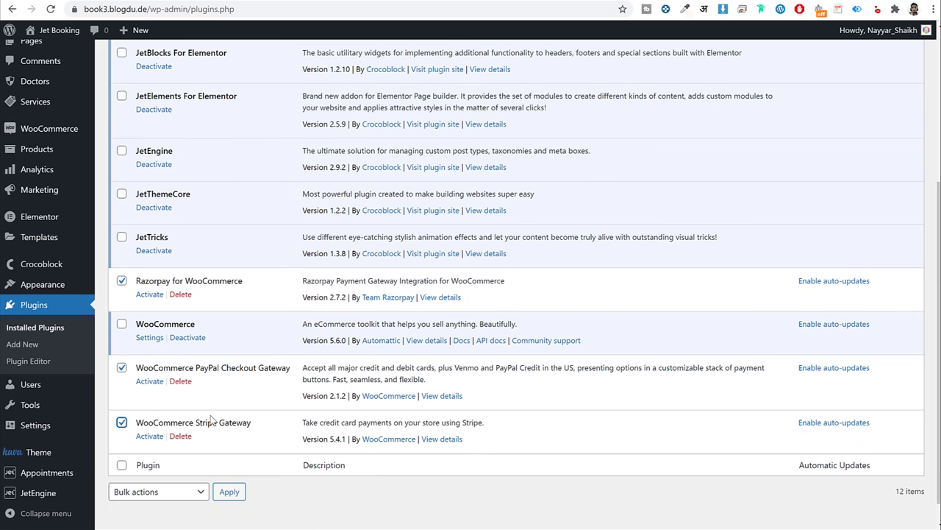
pyautogui.scroll(-1, 211, 418)
pyautogui.click(166, 466)
pyautogui.click(157, 494)
pyautogui.click(233, 470)
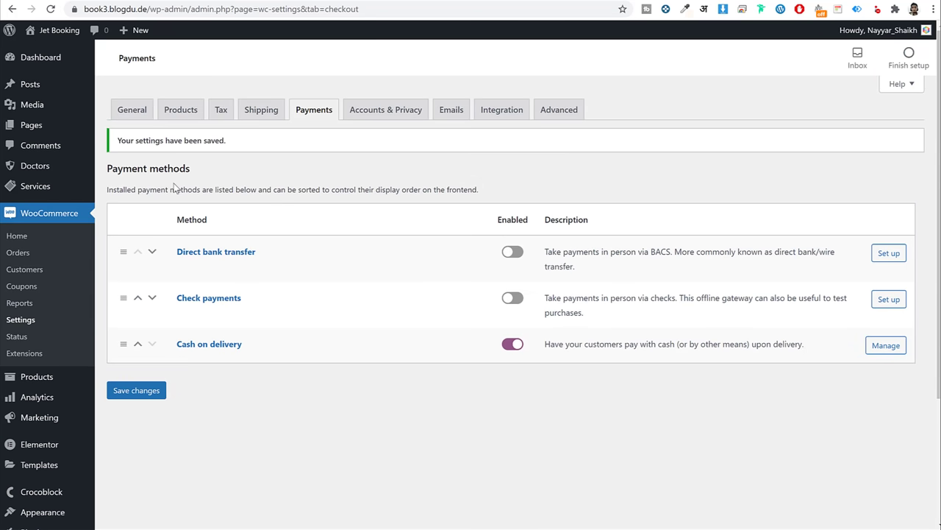
# Step: Reload the Payments settings and switch on Stripe – Credit Card
pyautogui.click(51, 10)
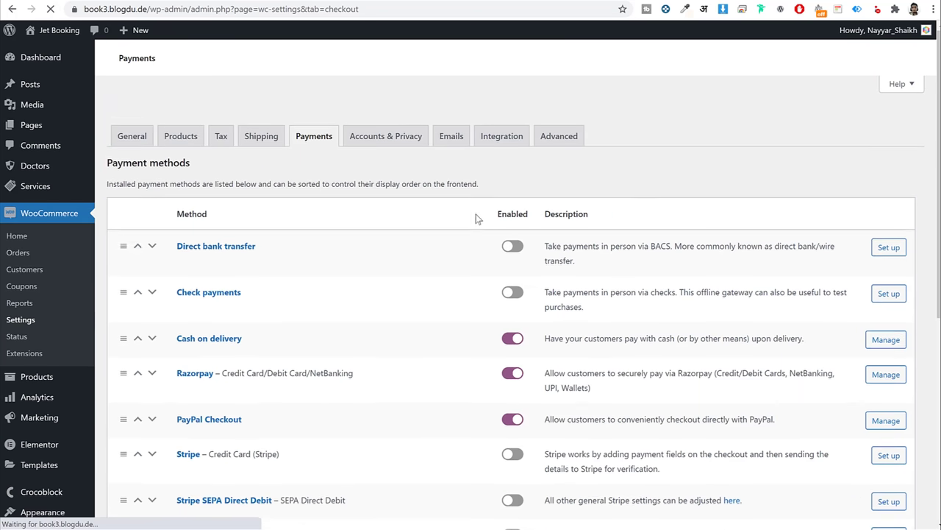
pyautogui.scroll(-4, 486, 235)
pyautogui.click(513, 188)
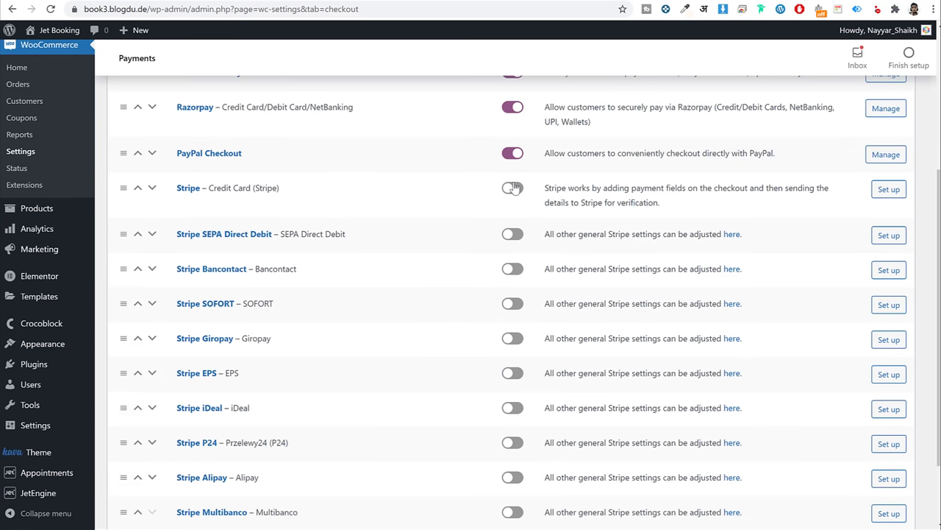
pyautogui.moveTo(251, 154); pyautogui.dragTo(171, 153)
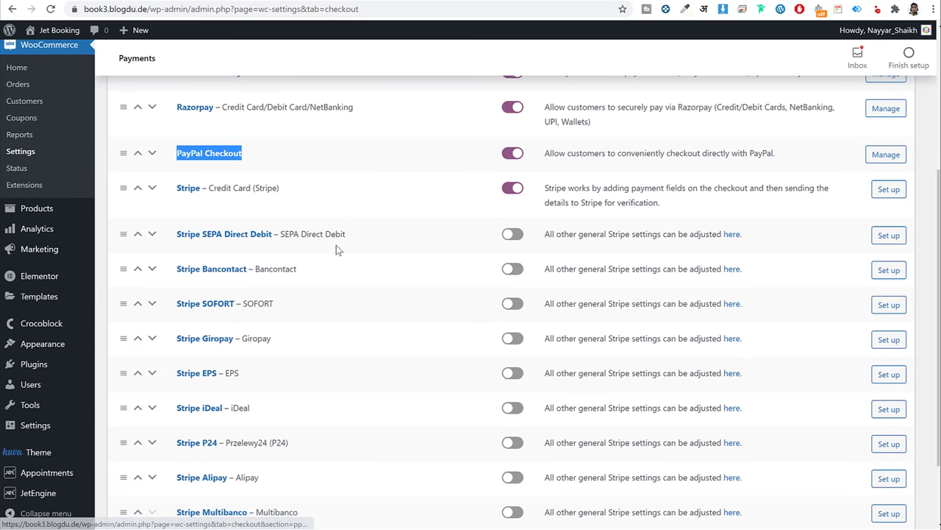
pyautogui.scroll(-2, 441, 294)
pyautogui.scroll(4, 438, 303)
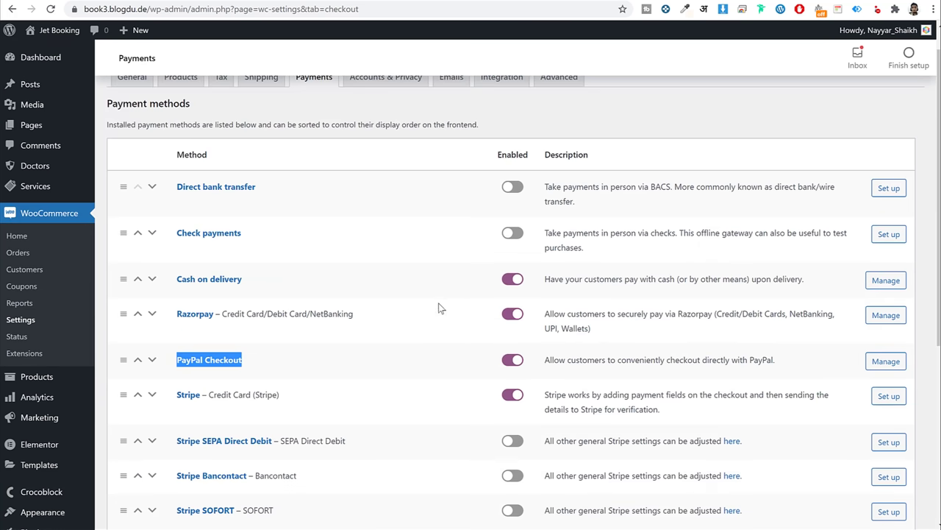
pyautogui.scroll(-3, 452, 298)
pyautogui.scroll(3, 345, 292)
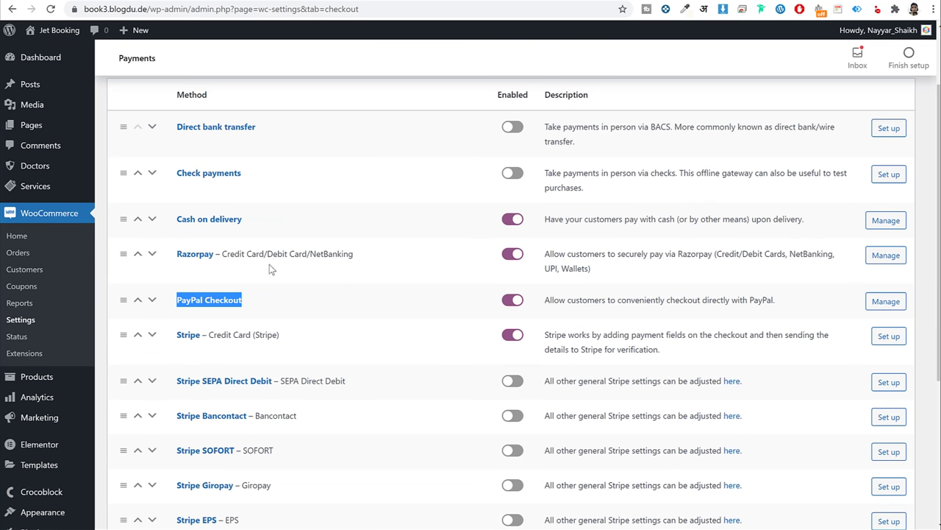
# Step: Save the payment method changes and open the PayPal Checkout settings
pyautogui.moveTo(227, 257); pyautogui.dragTo(166, 257)
pyautogui.scroll(-3, 338, 287)
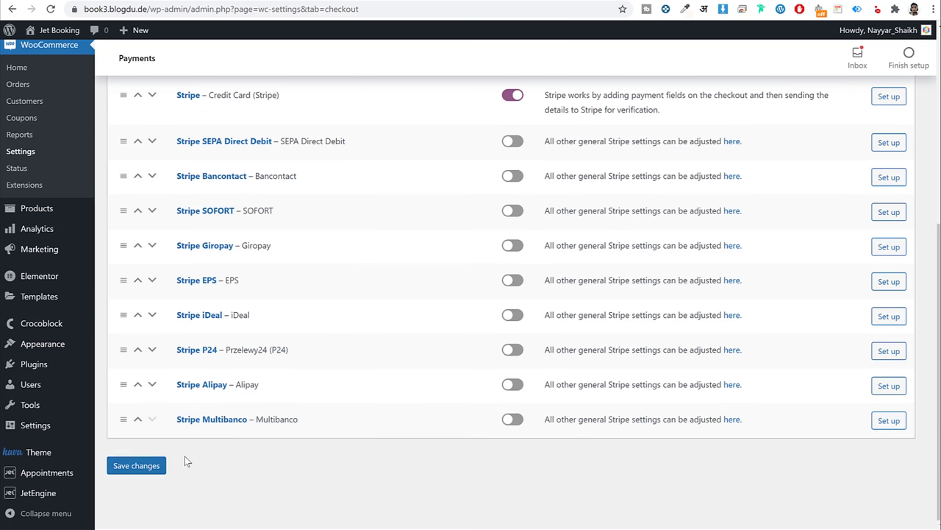
pyautogui.click(134, 465)
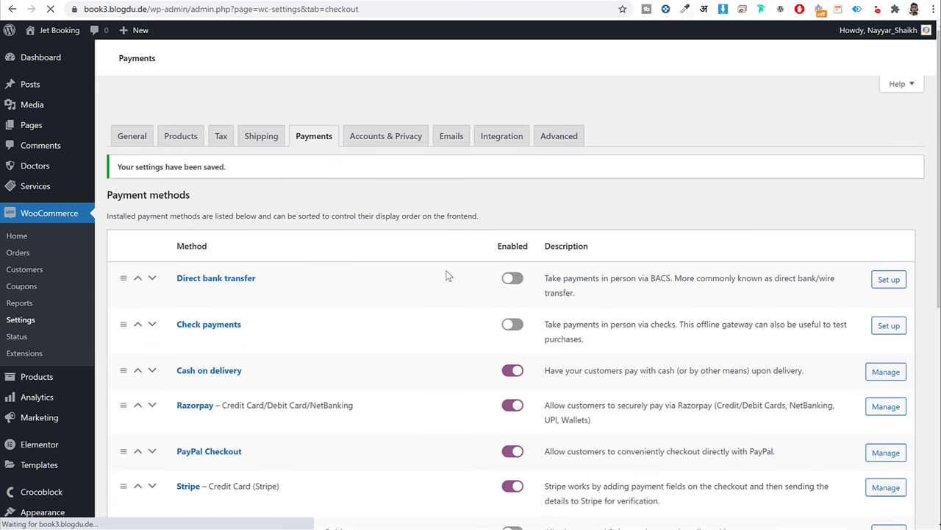
pyautogui.scroll(-3, 527, 291)
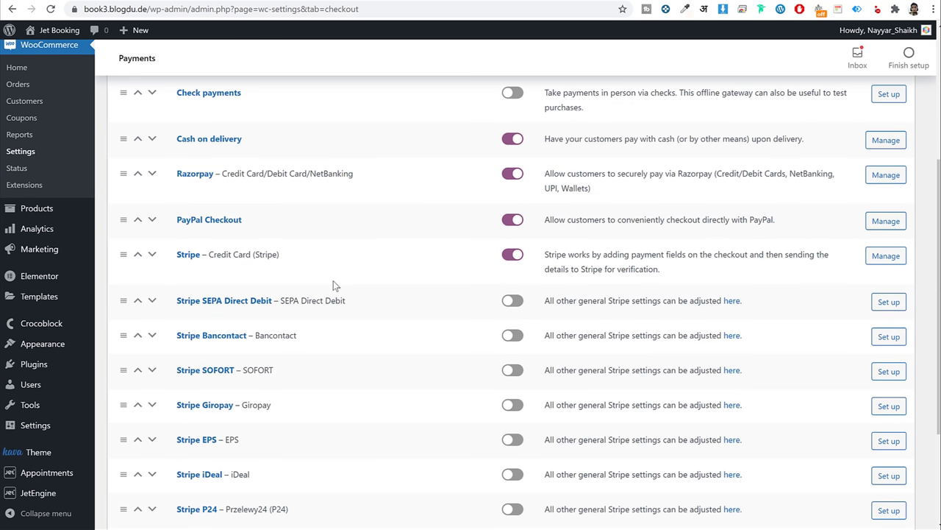
pyautogui.click(212, 222)
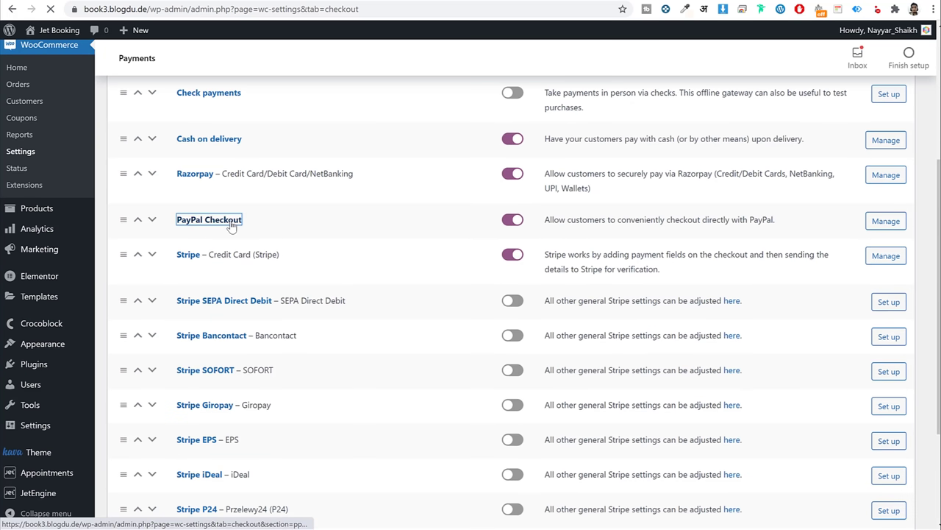
# Step: Review the PayPal Checkout API credentials fields
pyautogui.scroll(-3, 695, 211)
pyautogui.scroll(3, 696, 211)
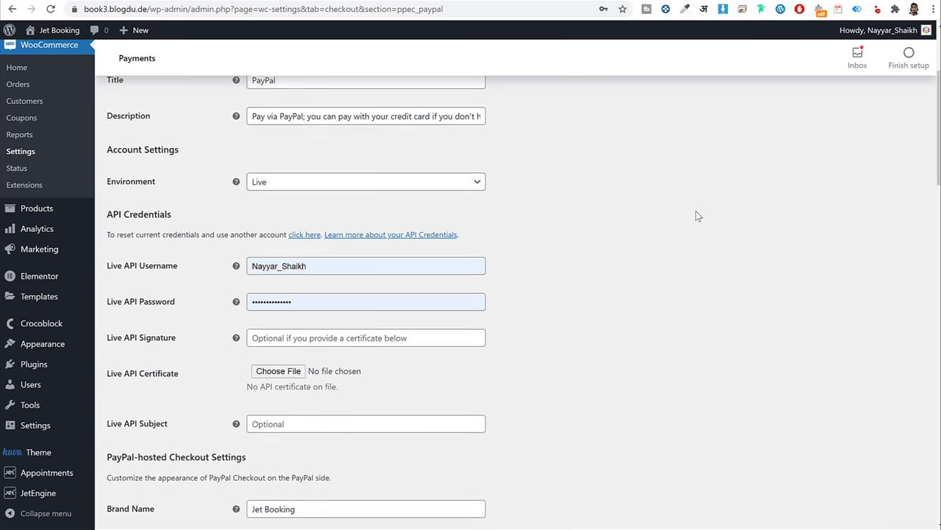
pyautogui.scroll(-3, 697, 210)
pyautogui.scroll(-1, 696, 210)
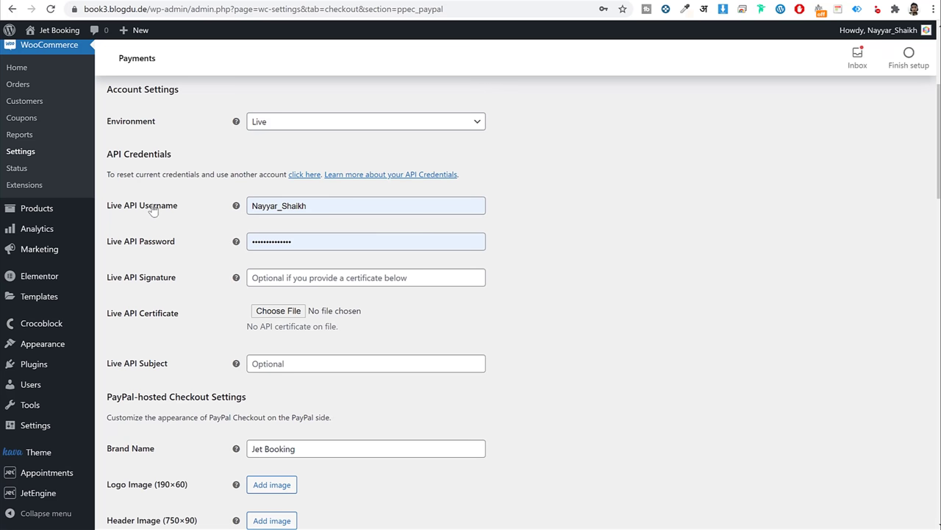
pyautogui.moveTo(180, 207); pyautogui.dragTo(123, 209)
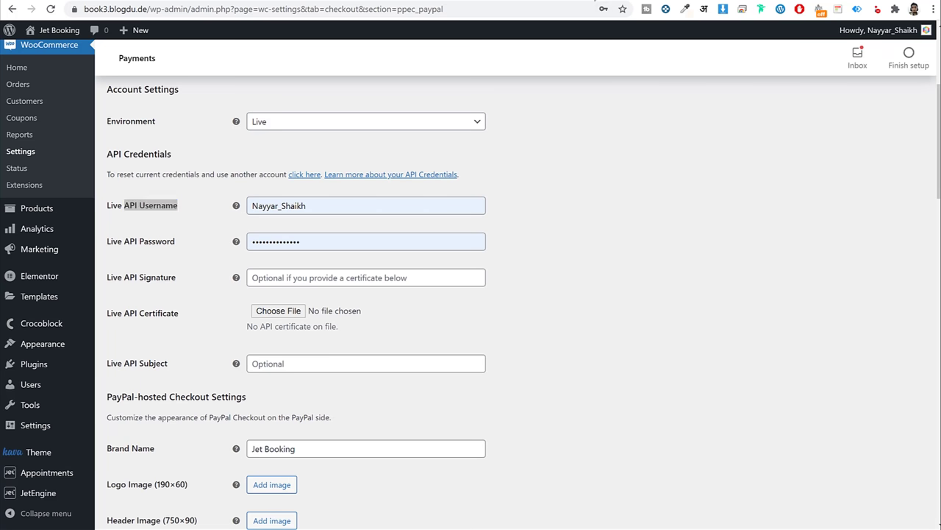
# Step: Load paypal.com in a new browser tab
pyautogui.hotkey('ctrl', 't')
pyautogui.write('paypal.com')
pyautogui.press('Return')
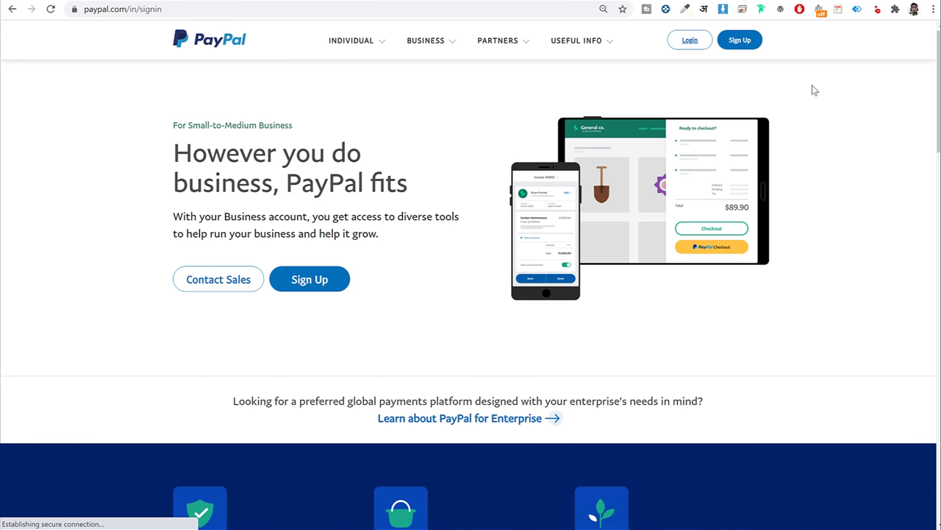
# Step: Sign in to the PayPal account with the saved login
pyautogui.doubleClick(512, 162)
pyautogui.click(434, 335)
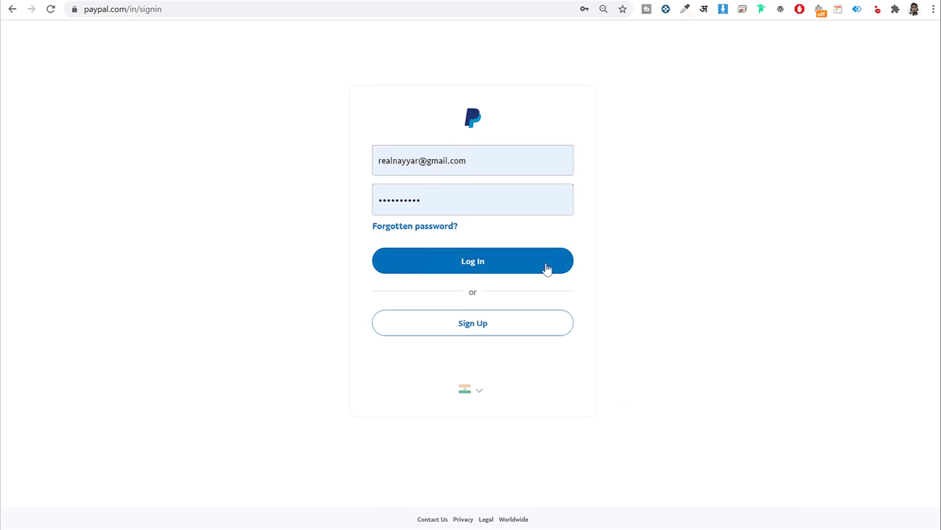
pyautogui.click(548, 269)
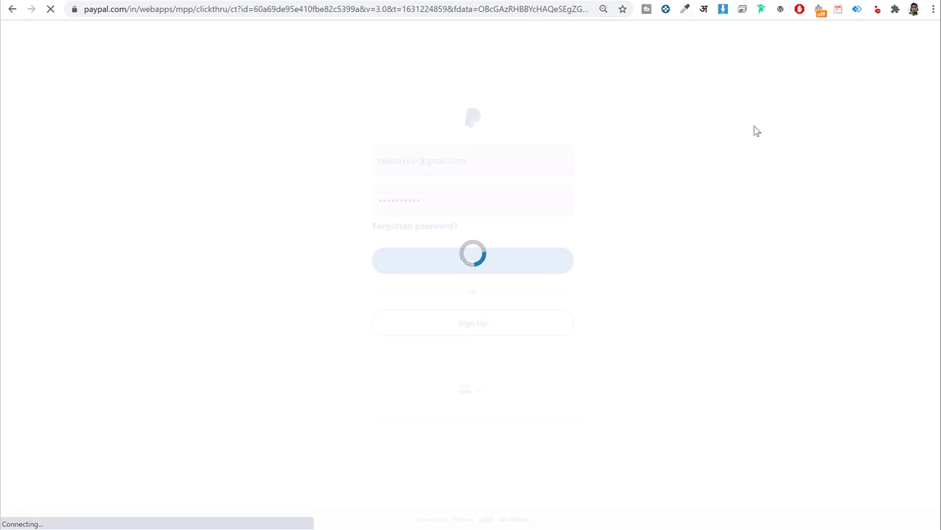
pyautogui.click(654, 315)
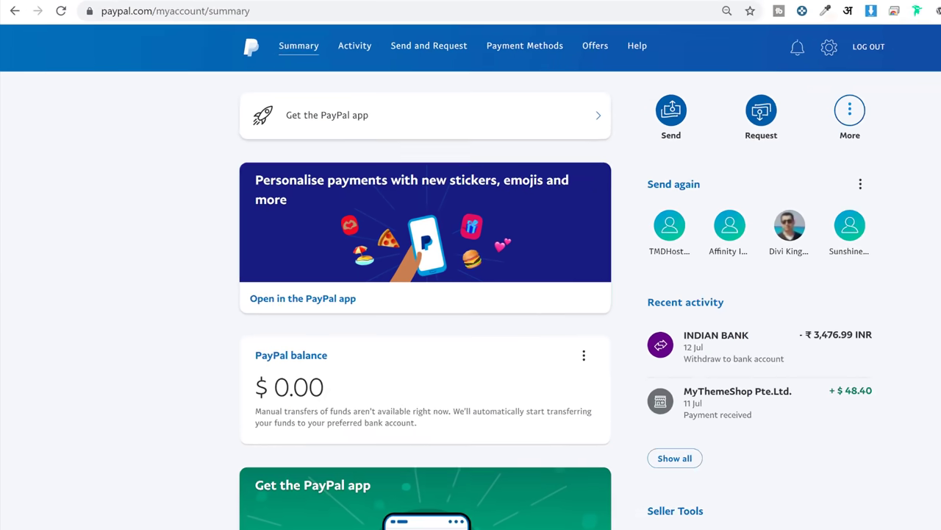
# Step: Go to PayPal's /businessmanage/credentials/apiAccess page via the address bar
pyautogui.moveTo(278, 9); pyautogui.dragTo(214, 42)
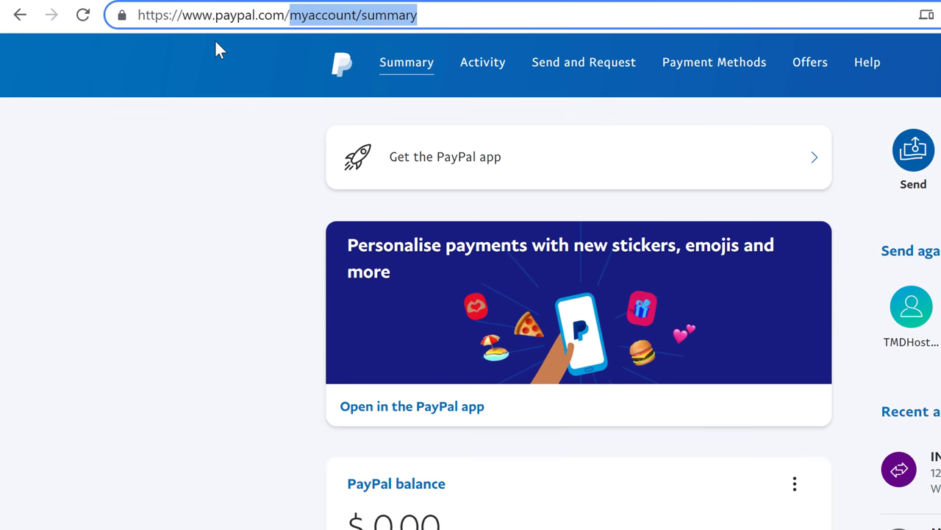
pyautogui.press('BackSpace')
pyautogui.press('Down')
pyautogui.press('Down')
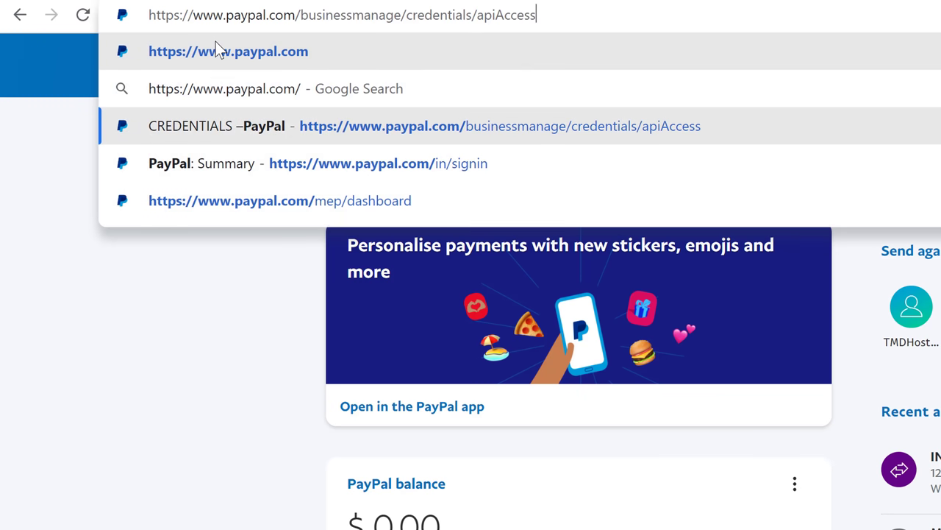
pyautogui.moveTo(297, 10); pyautogui.dragTo(642, 5)
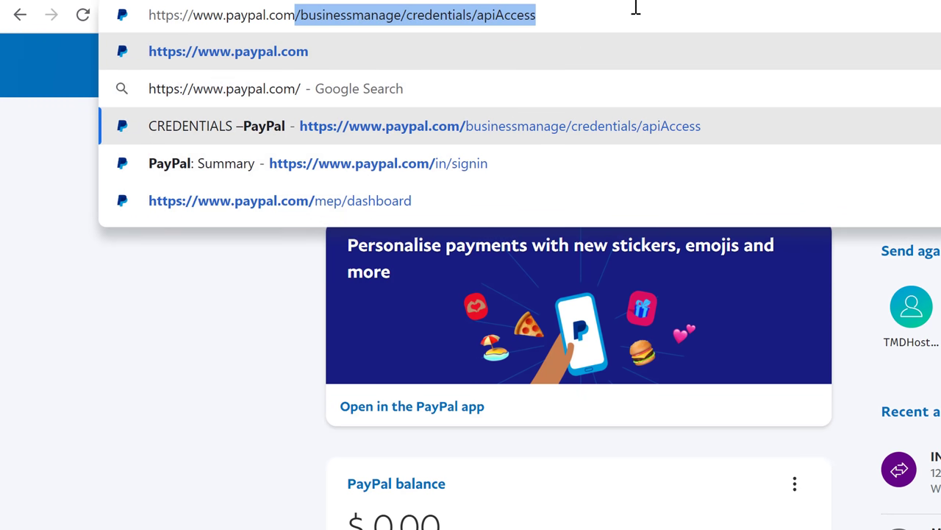
pyautogui.doubleClick(590, 17)
pyautogui.click(616, 17)
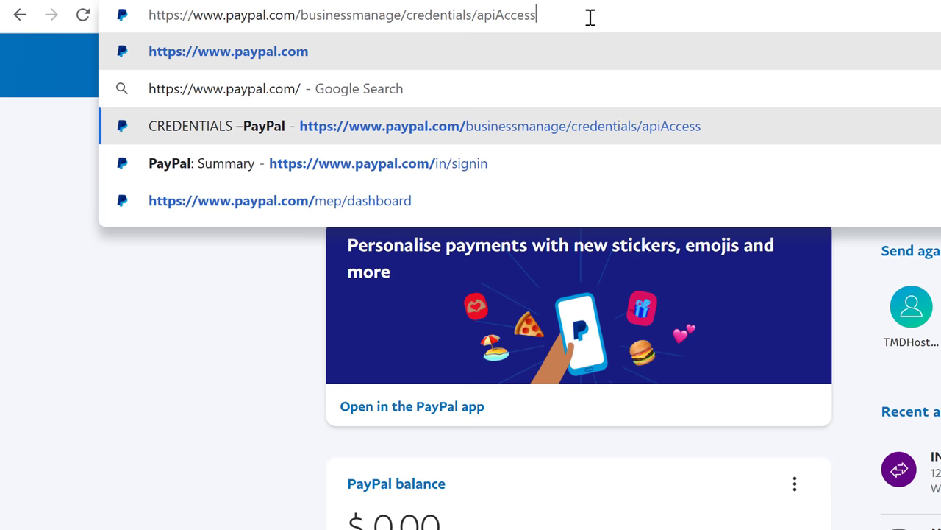
pyautogui.moveTo(500, 14); pyautogui.dragTo(554, 15)
pyautogui.click(554, 15)
pyautogui.press('Return')
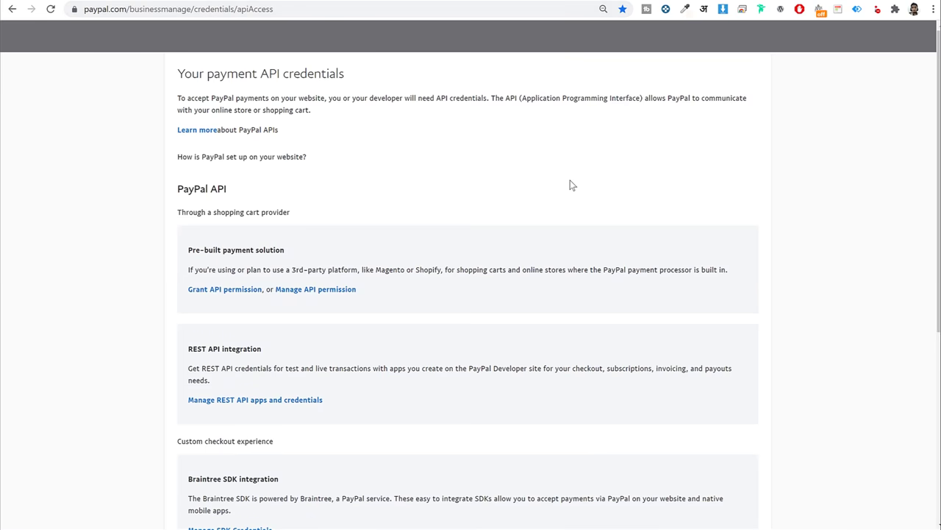
# Step: Open Manage API credentials under NVP/SOAP API integration
pyautogui.scroll(-3, 570, 185)
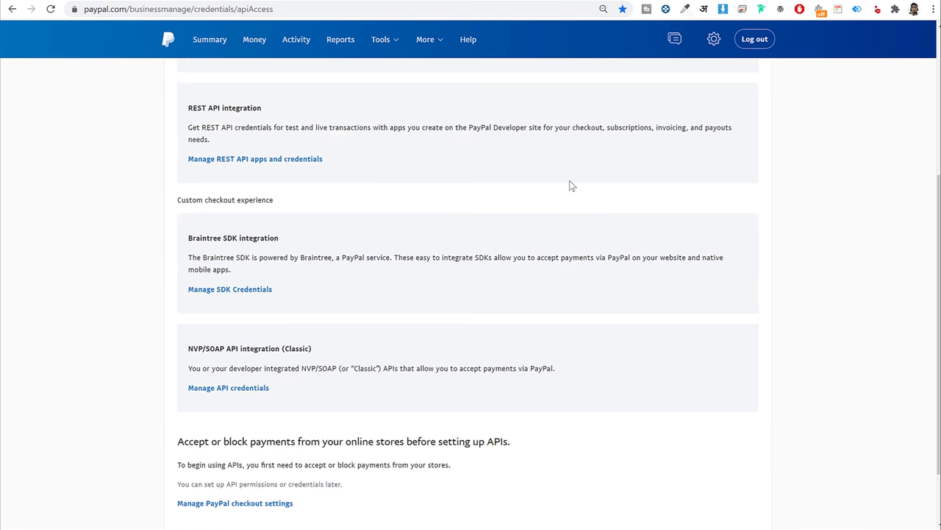
pyautogui.moveTo(312, 260); pyautogui.dragTo(179, 260)
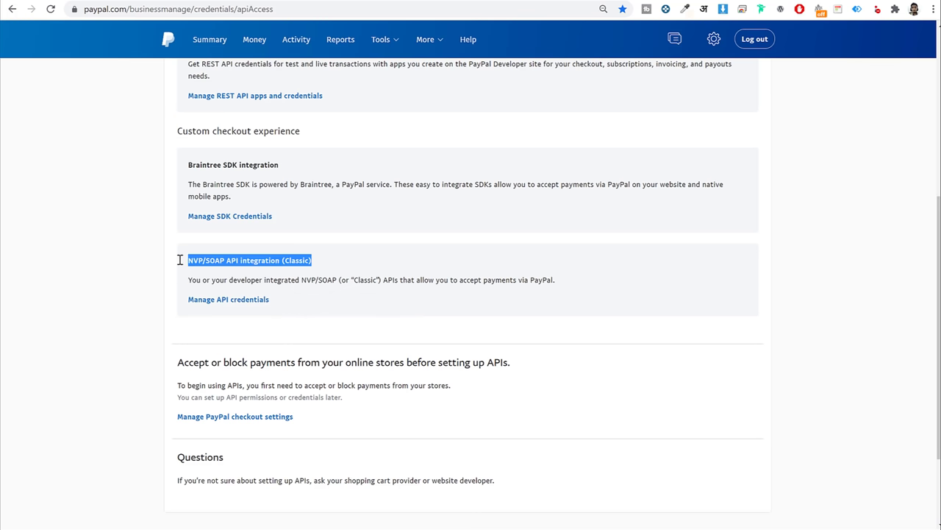
pyautogui.click(231, 259)
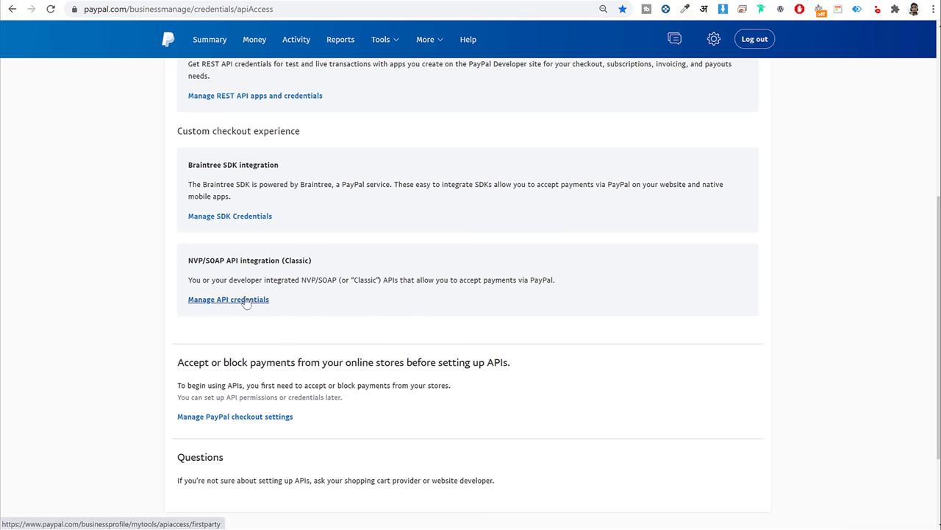
pyautogui.click(232, 300)
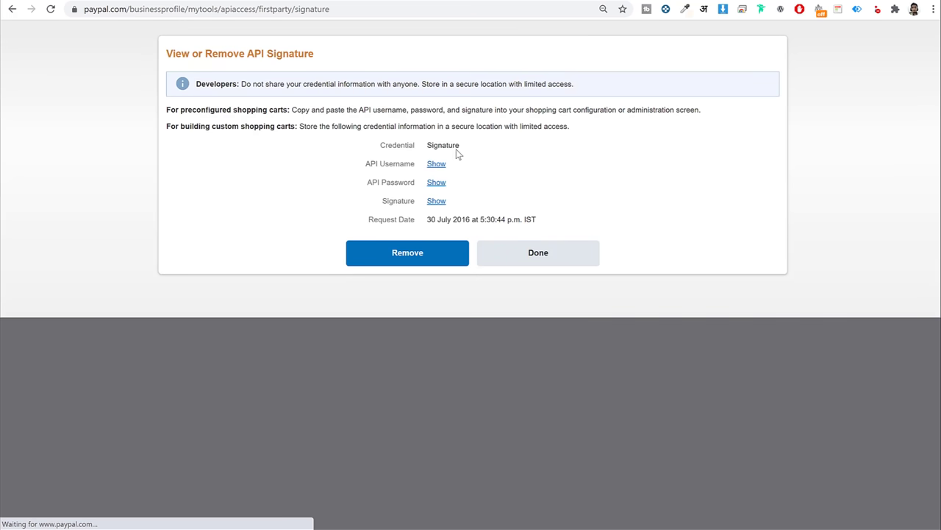
# Step: Copy the PayPal API username into WooCommerce's Live API Username field
pyautogui.click(436, 199)
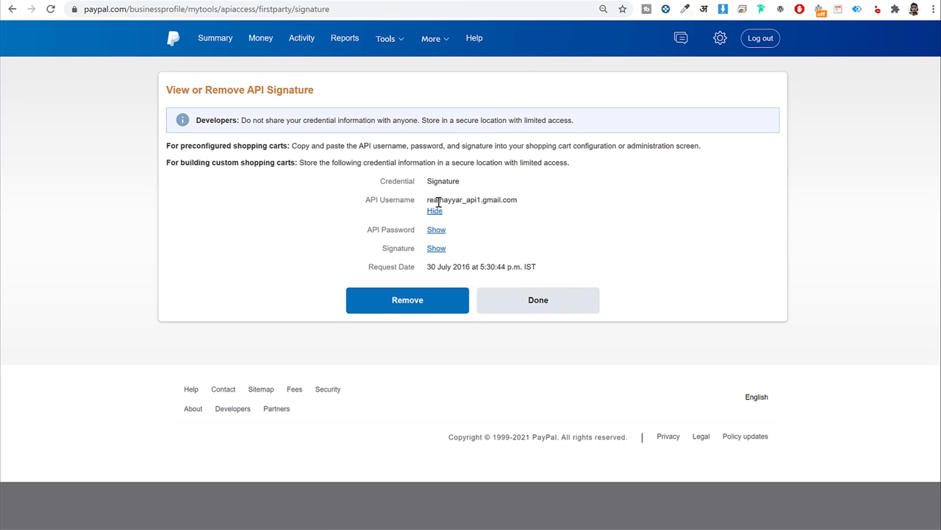
pyautogui.tripleClick(447, 199)
pyautogui.hotkey('ctrl', 'c')
pyautogui.click(435, 211)
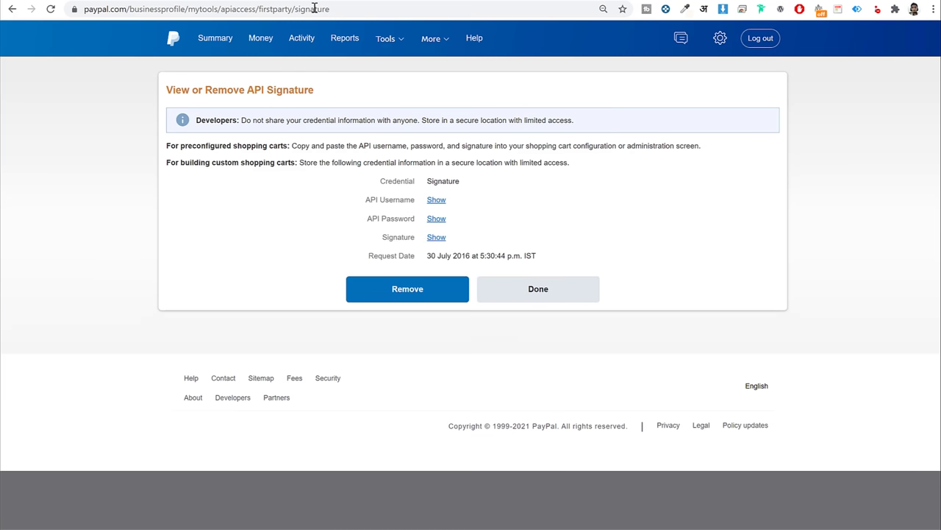
pyautogui.click(449, 3)
pyautogui.tripleClick(321, 198)
pyautogui.click(346, 216)
pyautogui.tripleClick(348, 208)
pyautogui.hotkey('ctrl', 'v')
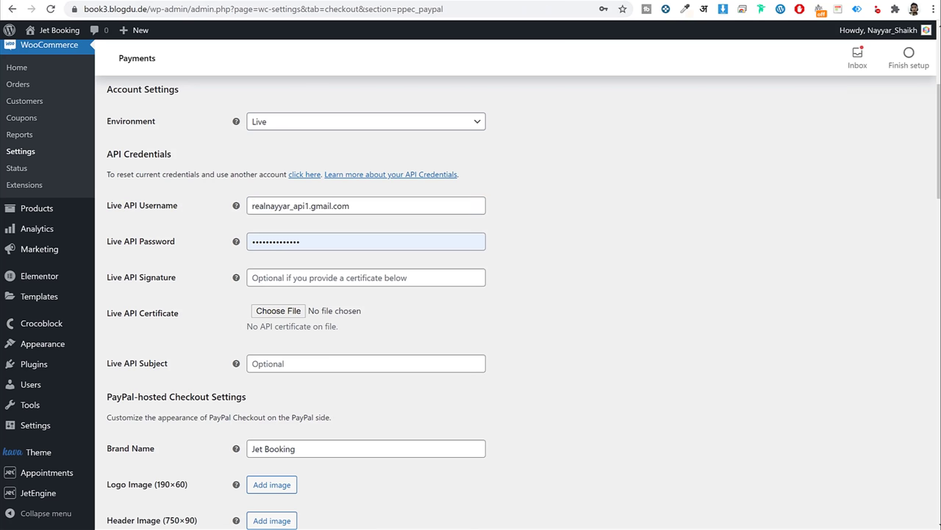
# Step: Carry the API password and signature over from PayPal's signature page to WooCommerce
pyautogui.click(450, 3)
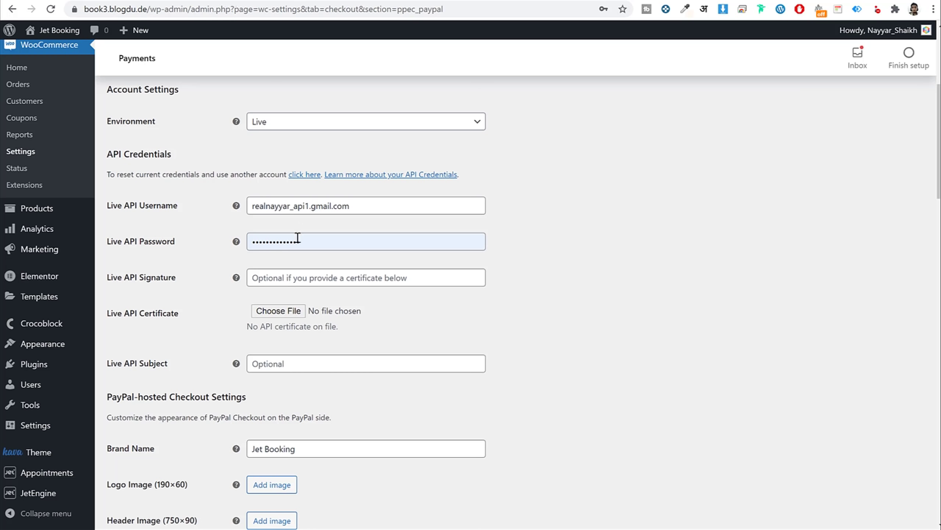
pyautogui.click(449, 3)
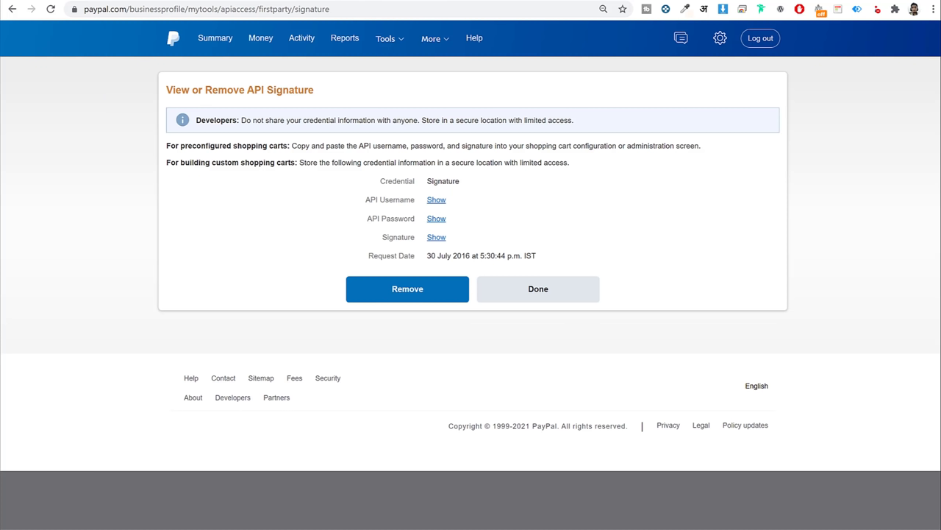
pyautogui.click(286, 1)
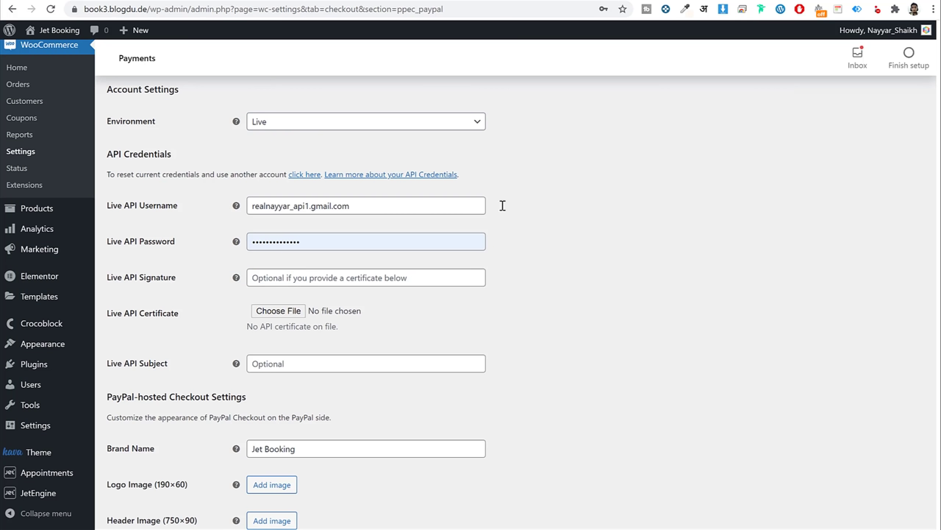
pyautogui.click(706, 1)
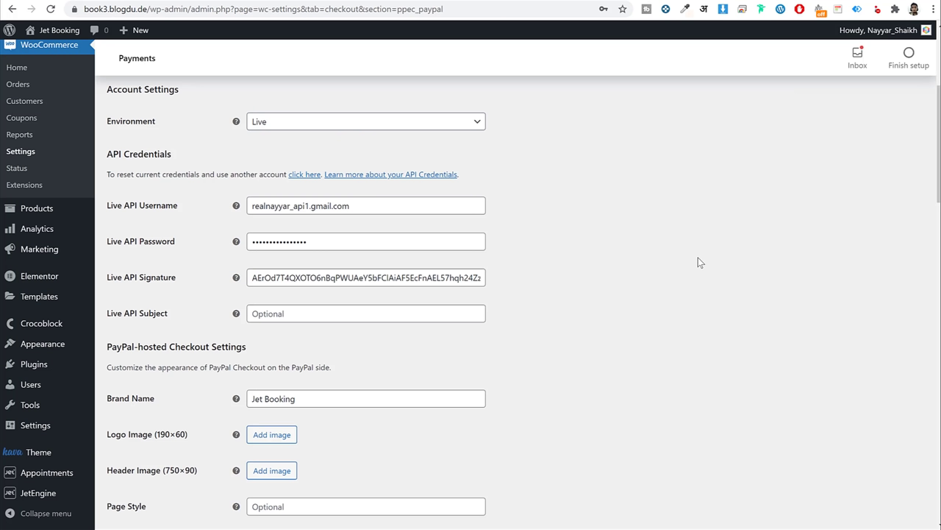
# Step: Save the PayPal Checkout settings and return to the payment methods list
pyautogui.scroll(-1, 698, 257)
pyautogui.scroll(-20, 698, 262)
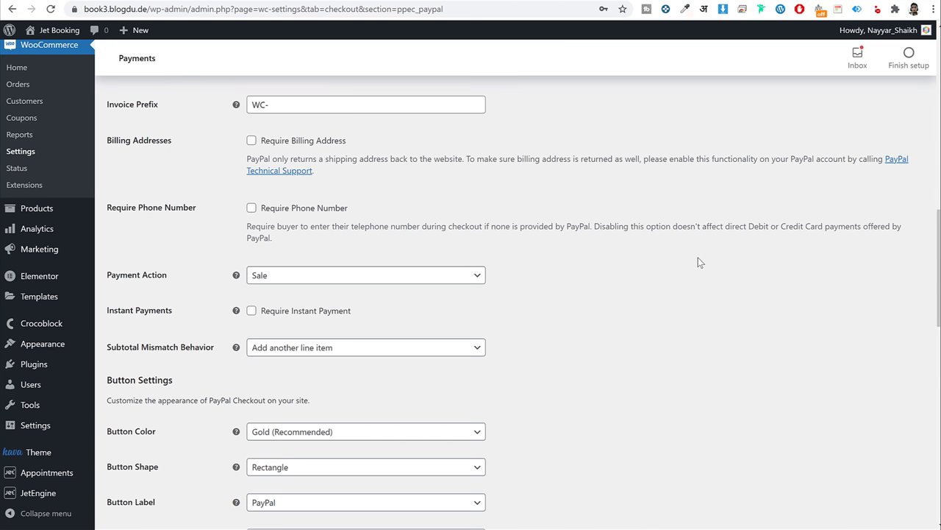
pyautogui.scroll(-4, 162, 487)
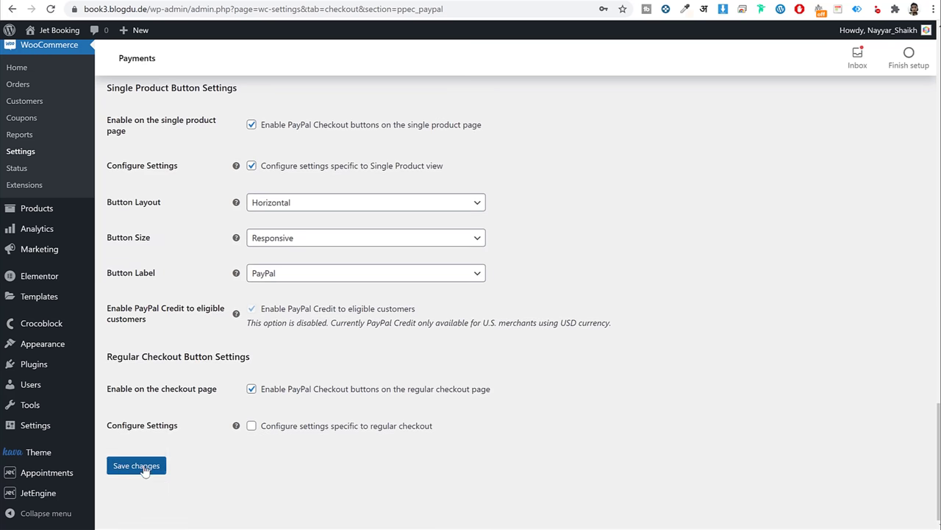
pyautogui.click(141, 465)
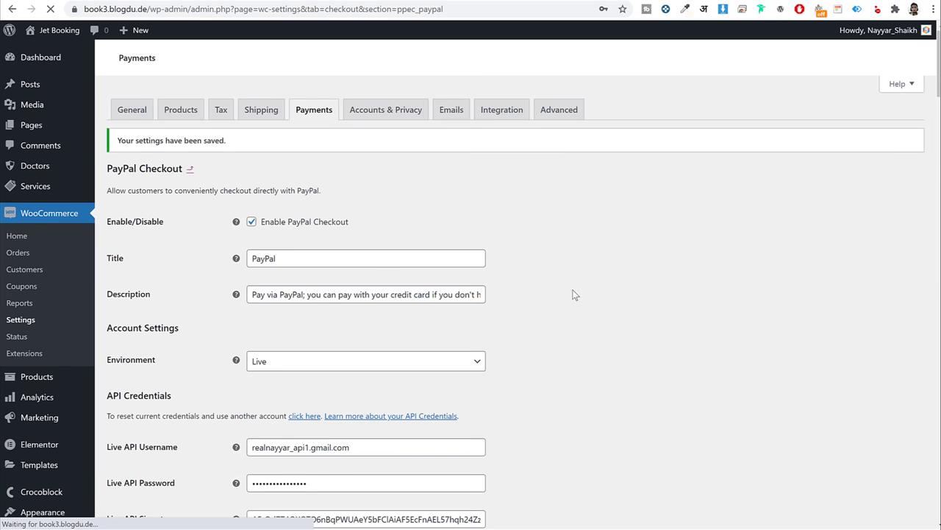
pyautogui.click(317, 124)
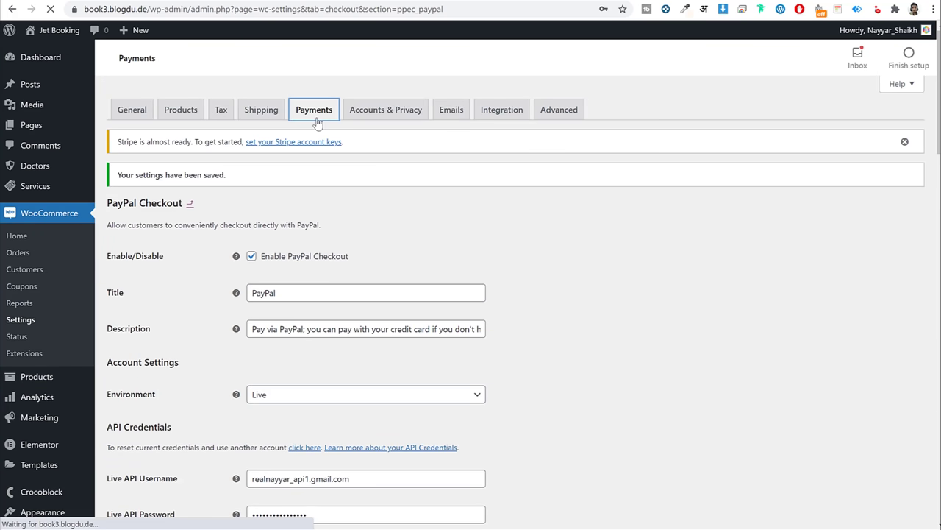
pyautogui.scroll(-3, 490, 256)
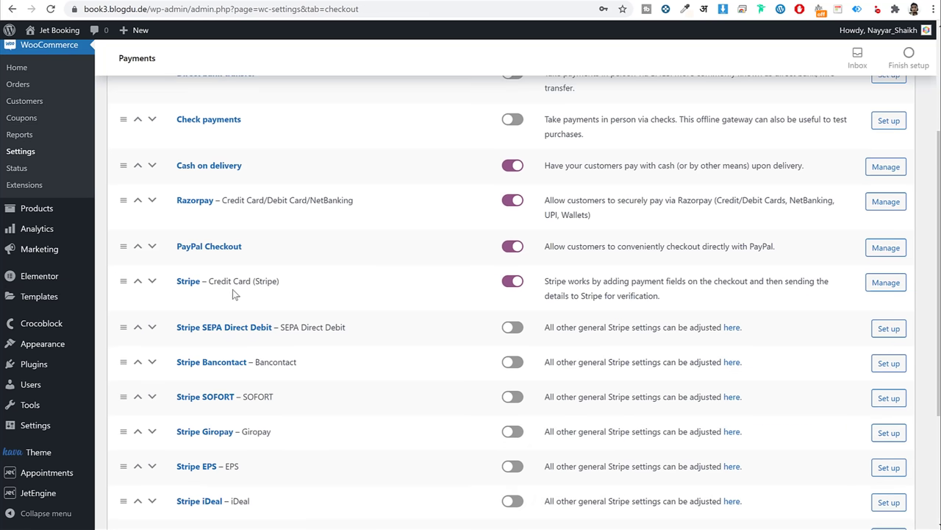
# Step: Open WooCommerce's Stripe settings and load dashboard.stripe.com in another tab
pyautogui.click(188, 282)
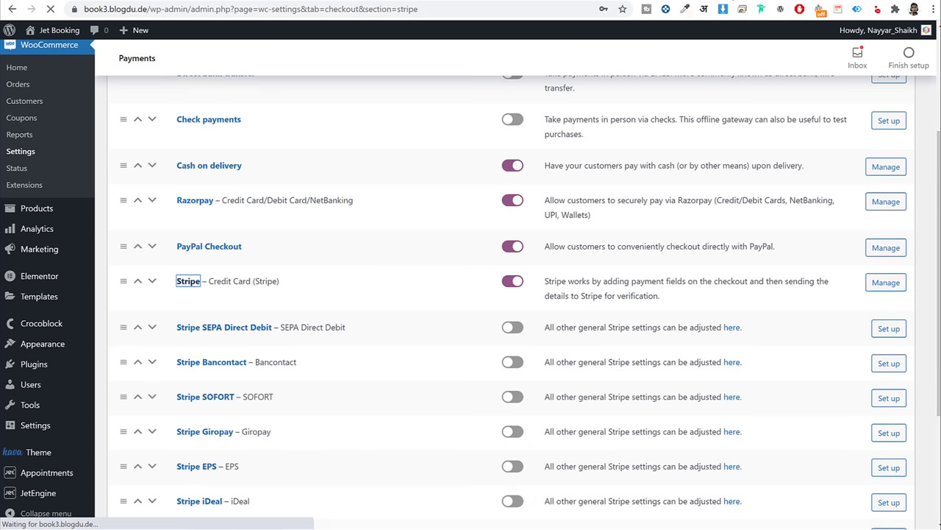
pyautogui.write('das')
pyautogui.press('Return')
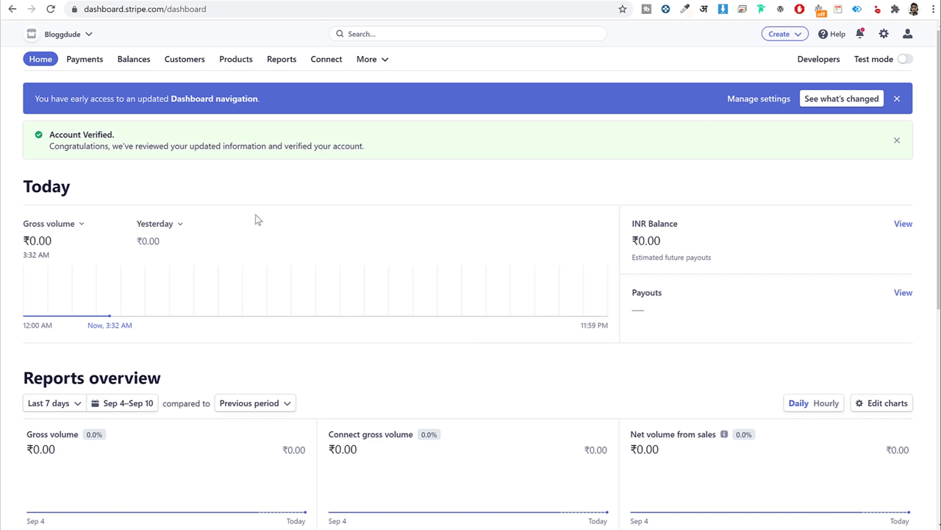
# Step: Copy the live publishable key from Stripe's Developers > API keys page
pyautogui.click(817, 60)
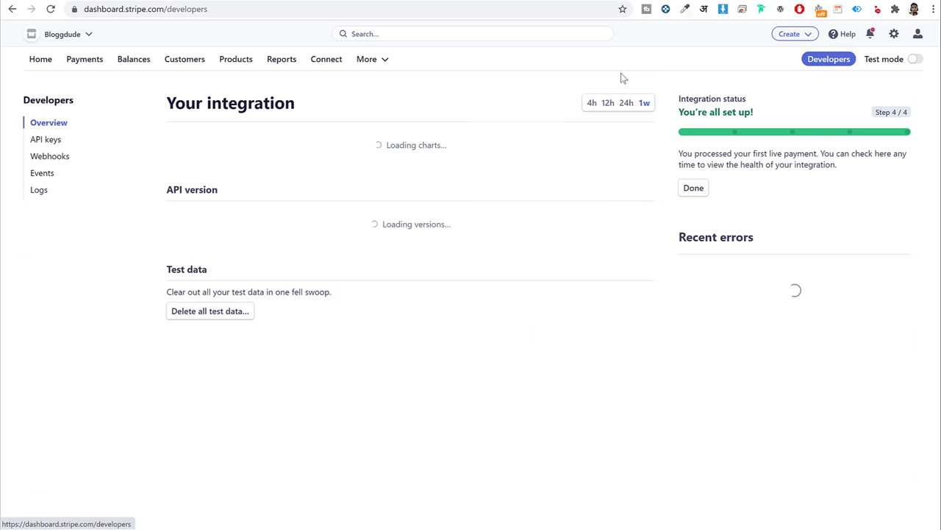
pyautogui.click(52, 143)
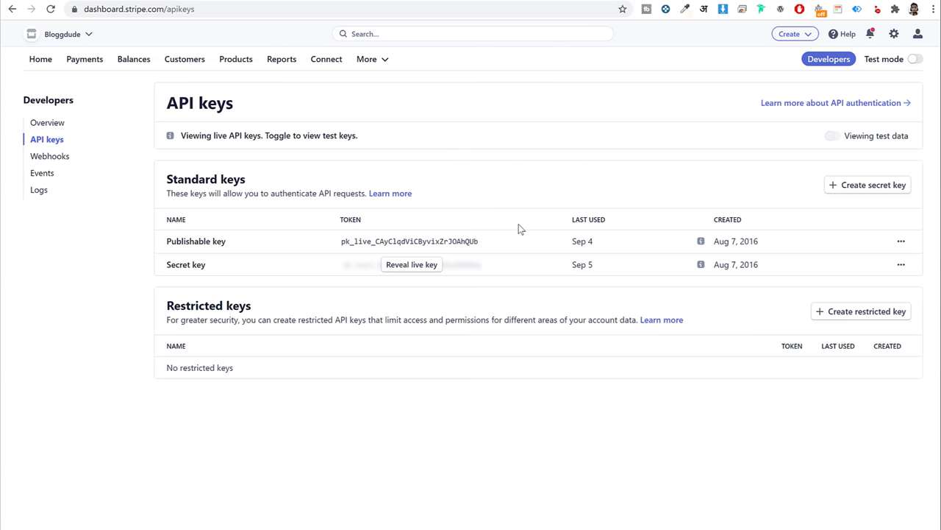
pyautogui.click(415, 242)
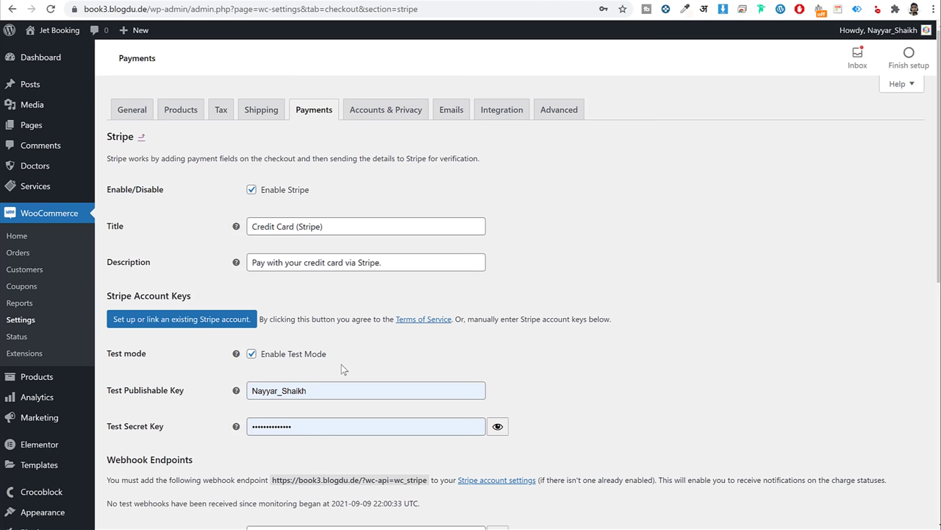
# Step: Turn off Enable Test Mode and paste the key into Live Publishable Key
pyautogui.scroll(-2, 341, 364)
pyautogui.click(301, 179)
pyautogui.click(309, 210)
pyautogui.hotkey('ctrl', 'v')
pyautogui.click(563, 194)
pyautogui.moveTo(187, 221); pyautogui.dragTo(103, 218)
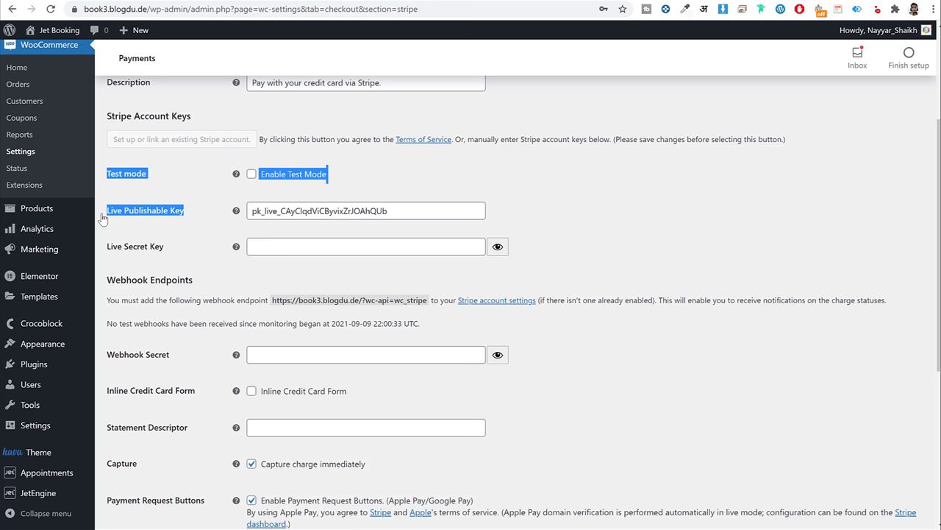
# Step: Paste the Stripe live secret key into the Live Secret Key field, test mode off
pyautogui.click(252, 176)
pyautogui.click(161, 215)
pyautogui.click(298, 180)
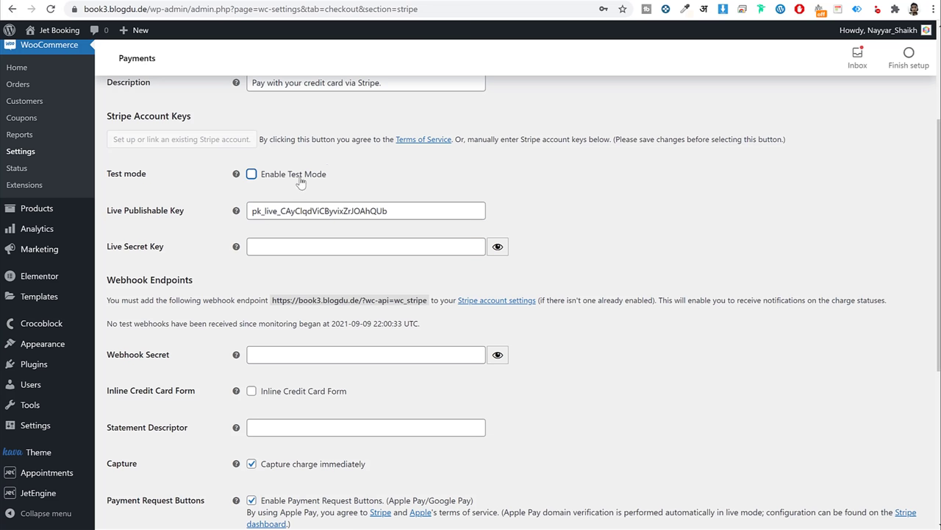
pyautogui.hotkey('ctrl', 'Tab')
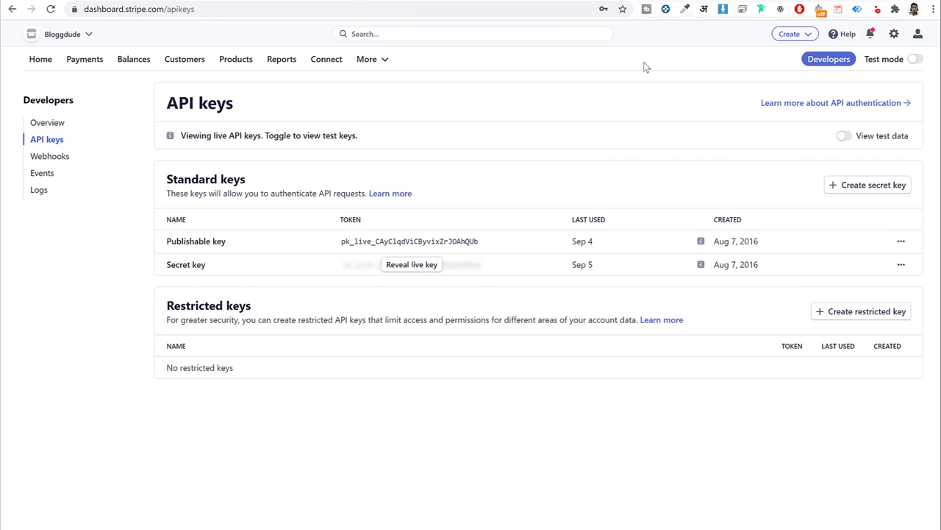
pyautogui.hotkey('ctrl', 'shift', 'Tab')
pyautogui.click(352, 240)
pyautogui.hotkey('ctrl', 'v')
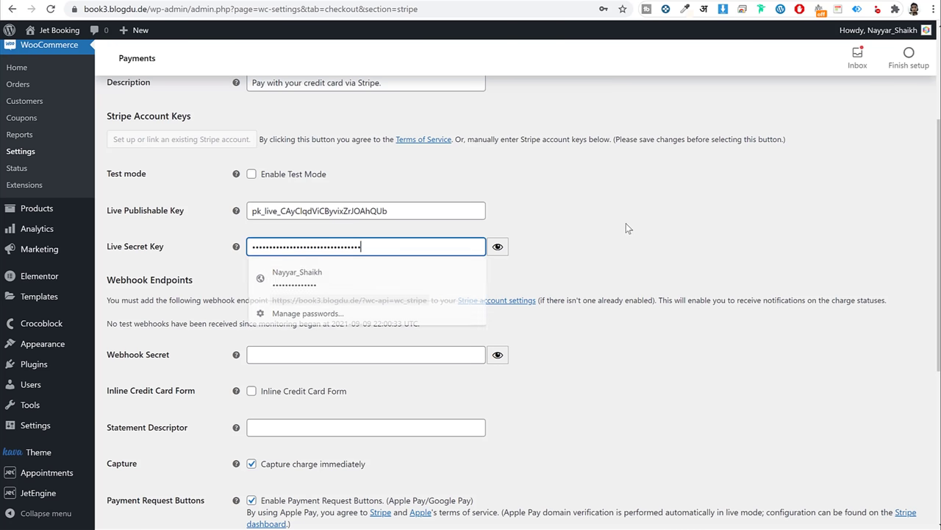
# Step: Save the Stripe settings and move on to the Razorpay payment settings
pyautogui.scroll(-1, 618, 331)
pyautogui.scroll(-3, 616, 351)
pyautogui.click(151, 471)
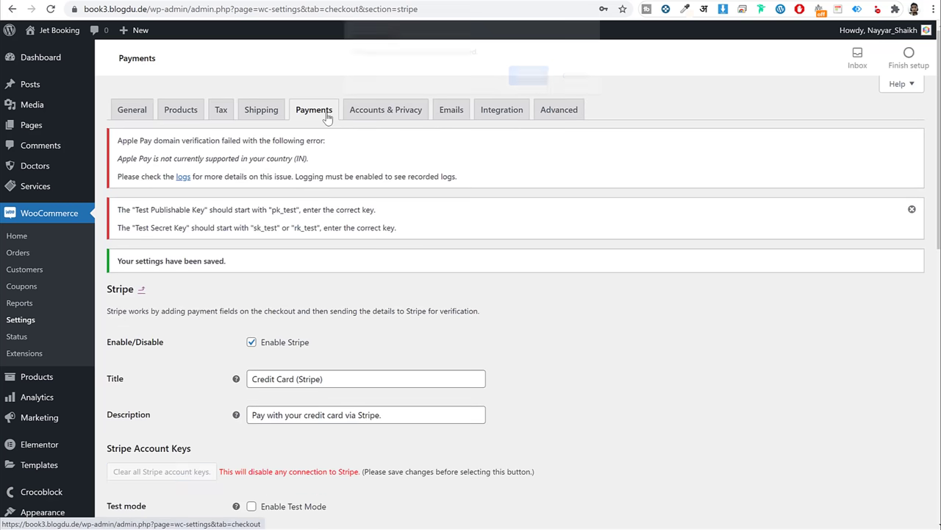
pyautogui.click(535, 78)
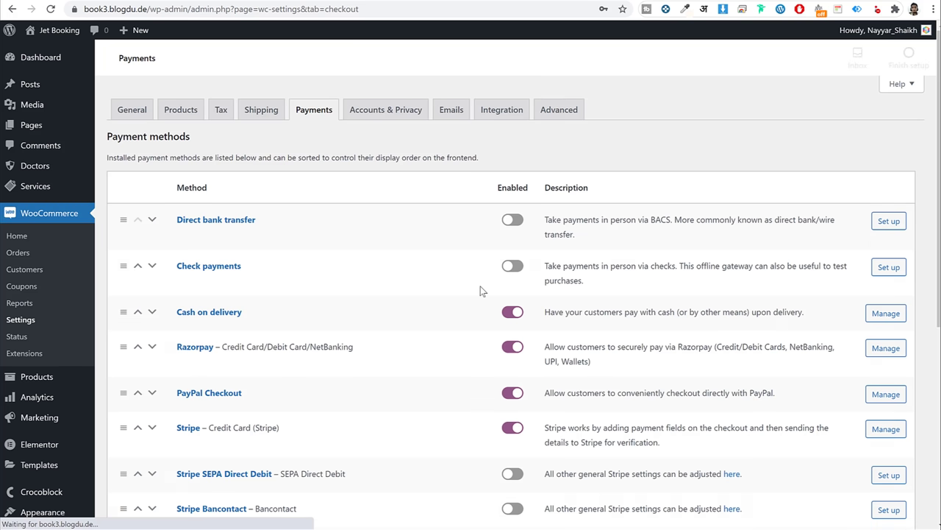
pyautogui.scroll(-2, 472, 299)
pyautogui.click(200, 169)
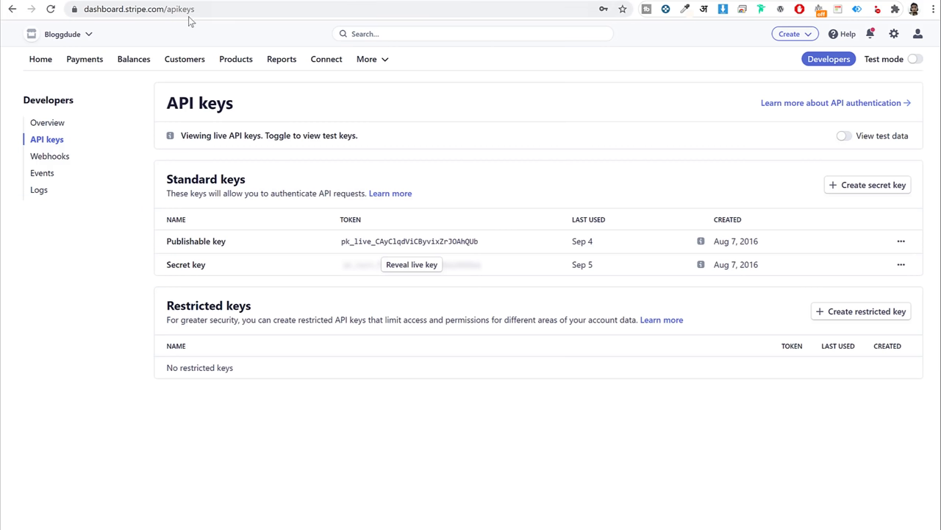
# Step: Log in to the Razorpay dashboard and open Settings > API Keys
pyautogui.click(215, 10)
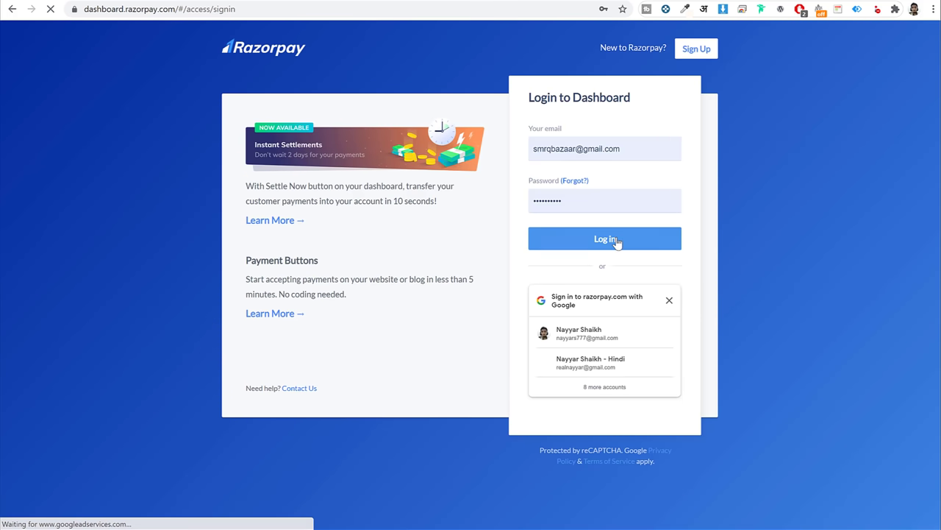
pyautogui.click(616, 240)
pyautogui.scroll(-1, 90, 220)
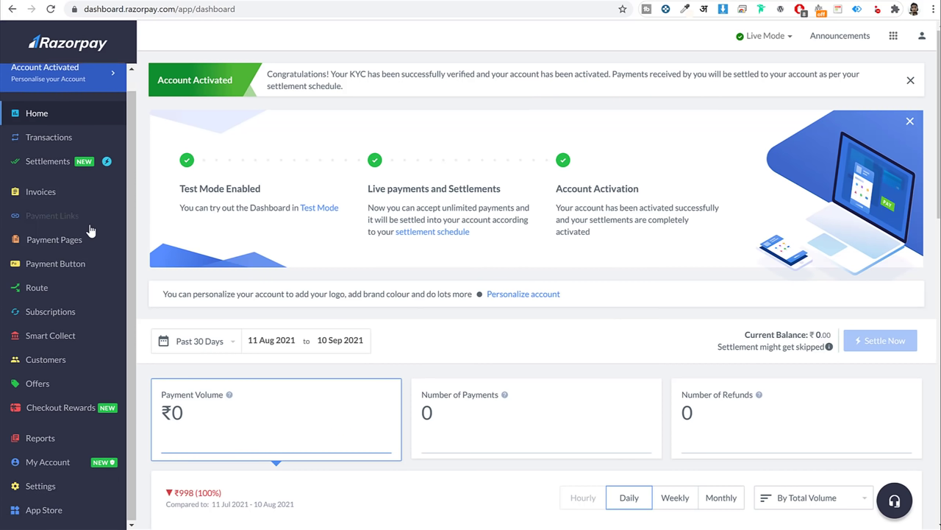
pyautogui.click(56, 492)
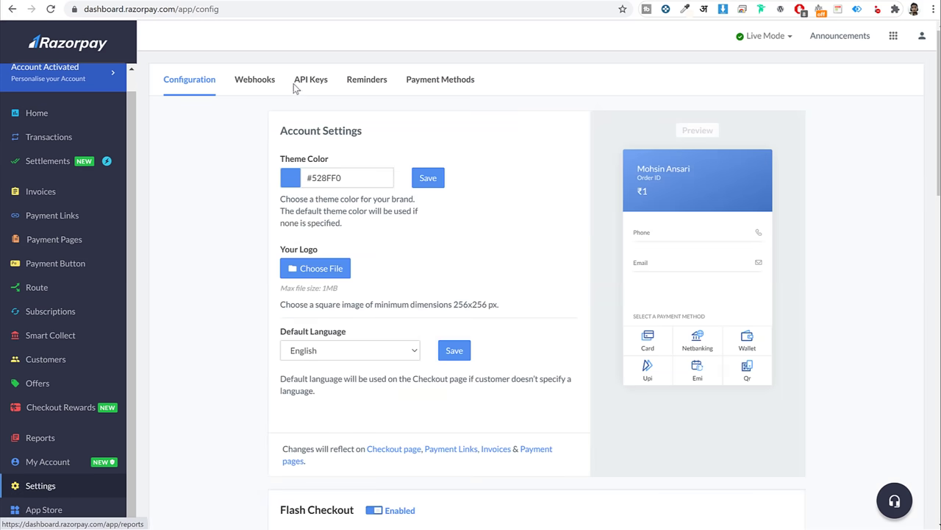
pyautogui.click(301, 79)
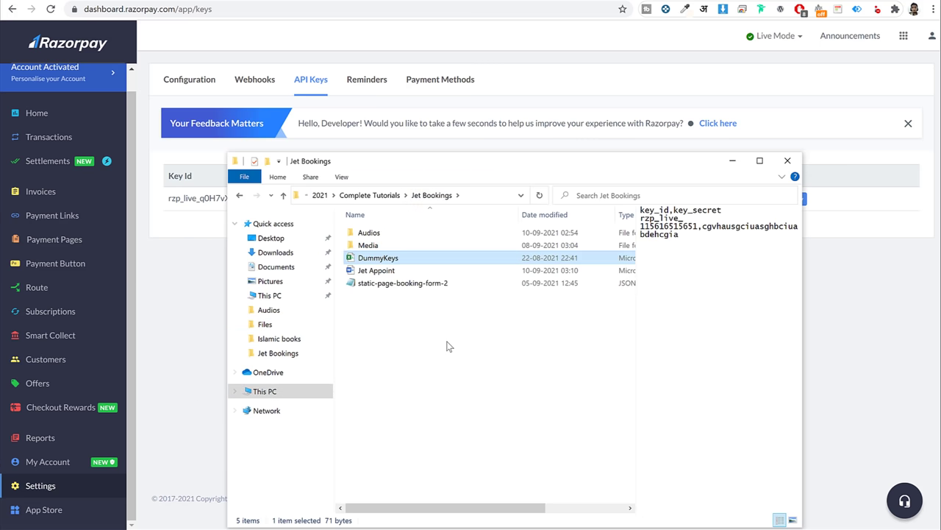
# Step: Open the DummyKeys file in Excel
pyautogui.click(414, 337)
pyautogui.click(392, 262)
pyautogui.doubleClick(390, 260)
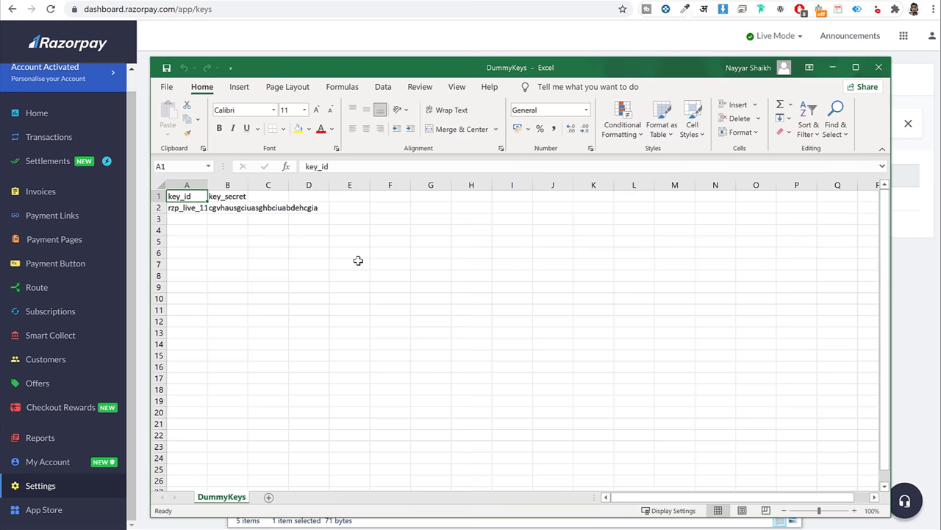
# Step: Inspect the key_id in A2 and key_secret in B2, then minimize Excel
pyautogui.doubleClick(190, 209)
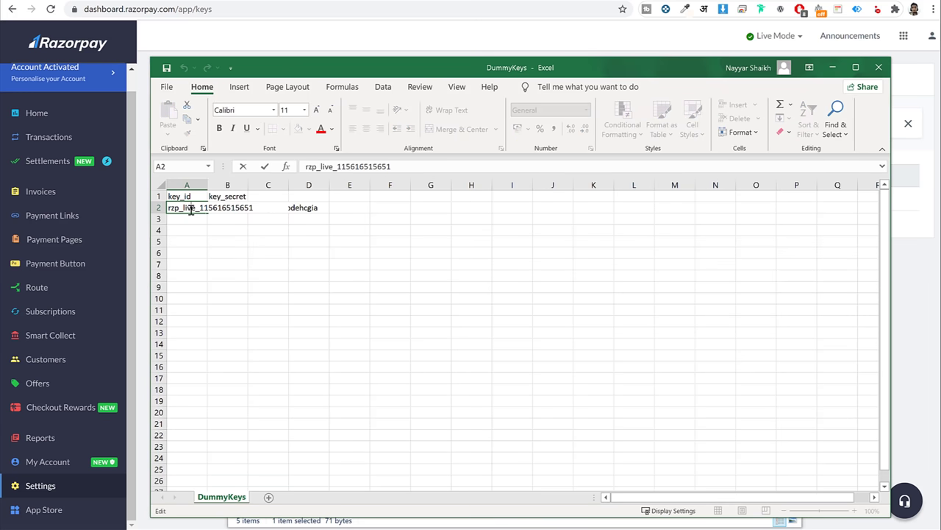
pyautogui.click(309, 208)
pyautogui.doubleClick(258, 208)
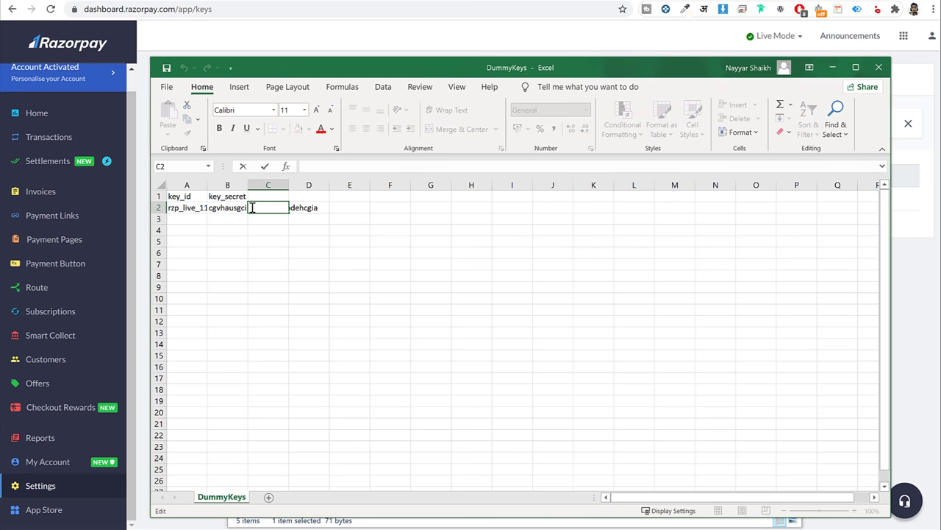
pyautogui.click(213, 208)
pyautogui.doubleClick(214, 208)
pyautogui.click(270, 211)
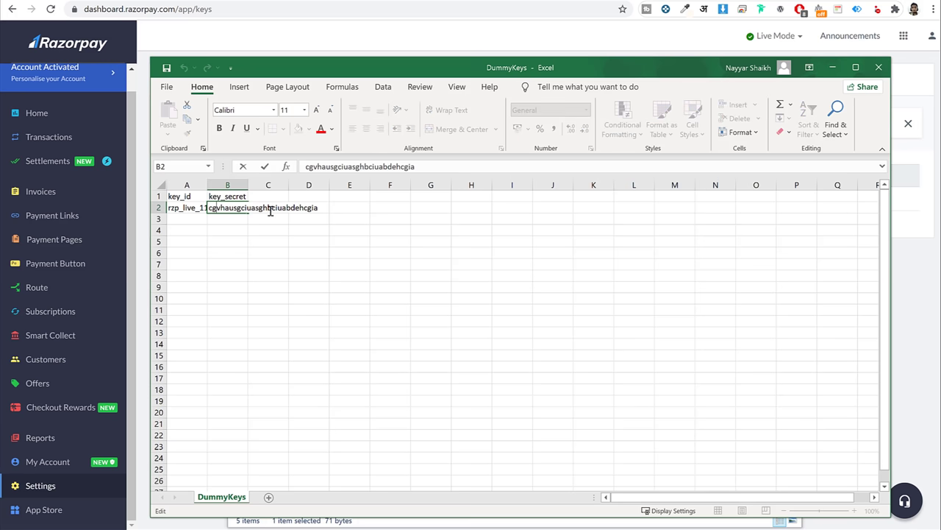
pyautogui.doubleClick(184, 208)
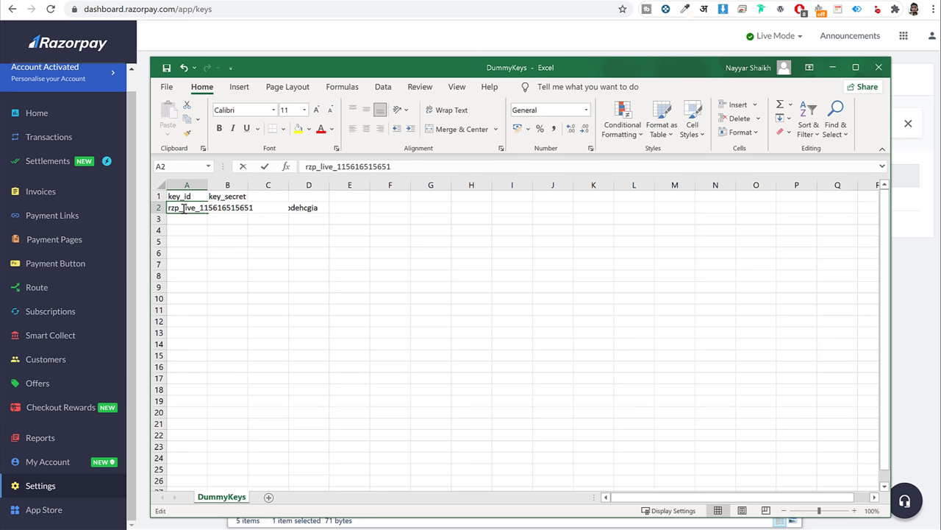
pyautogui.click(833, 69)
# Step: Save the Razorpay gateway settings with Key ID and Key Secret left empty, then return to Payments
pyautogui.click(176, 266)
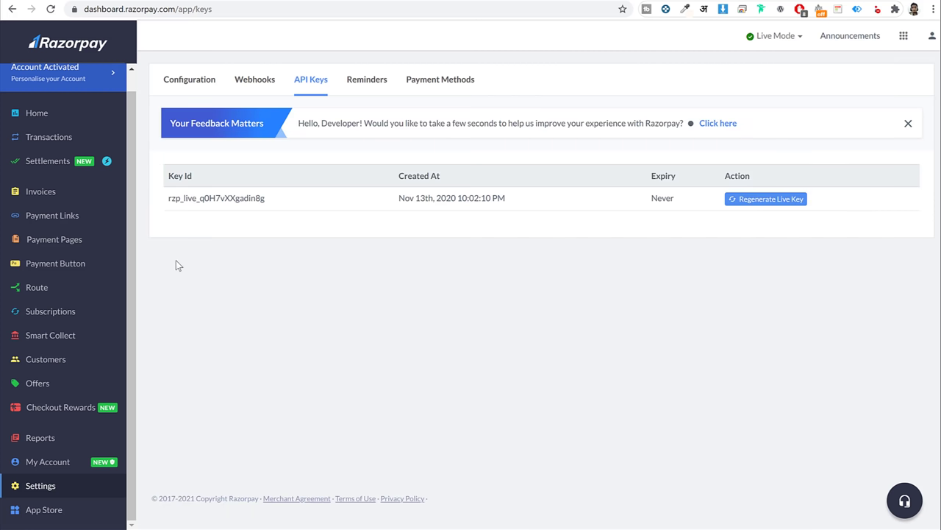
pyautogui.hotkey('alt', 'Tab')
pyautogui.scroll(-5, 281, 273)
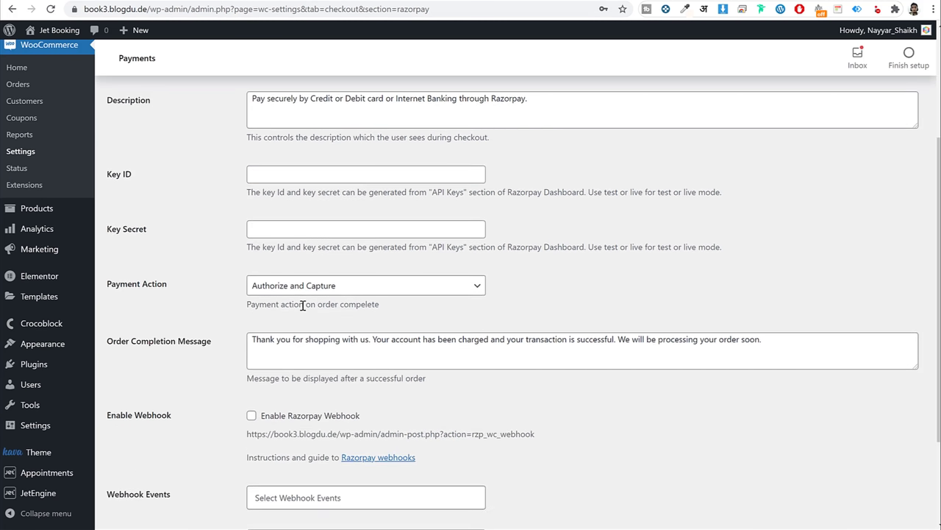
pyautogui.scroll(3, 305, 306)
pyautogui.click(284, 277)
pyautogui.click(287, 346)
pyautogui.scroll(-3, 385, 388)
pyautogui.click(155, 466)
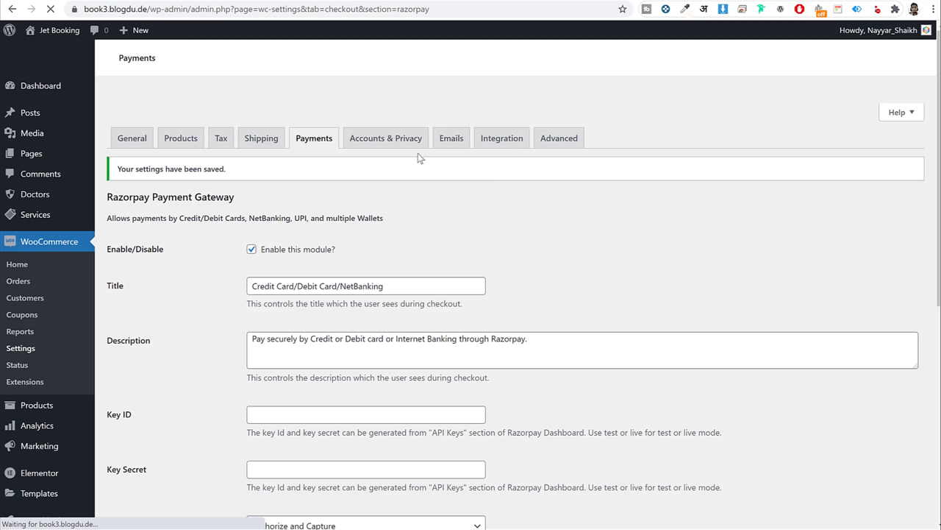
pyautogui.click(313, 111)
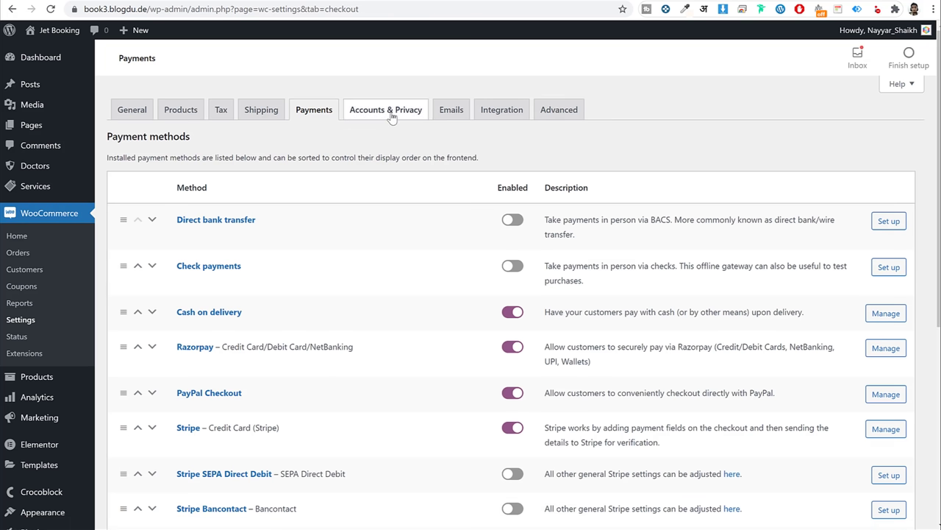
# Step: In Accounts & Privacy, allow login at checkout and account creation at checkout and on My account
pyautogui.scroll(-4, 405, 255)
pyautogui.scroll(4, 399, 272)
pyautogui.click(409, 118)
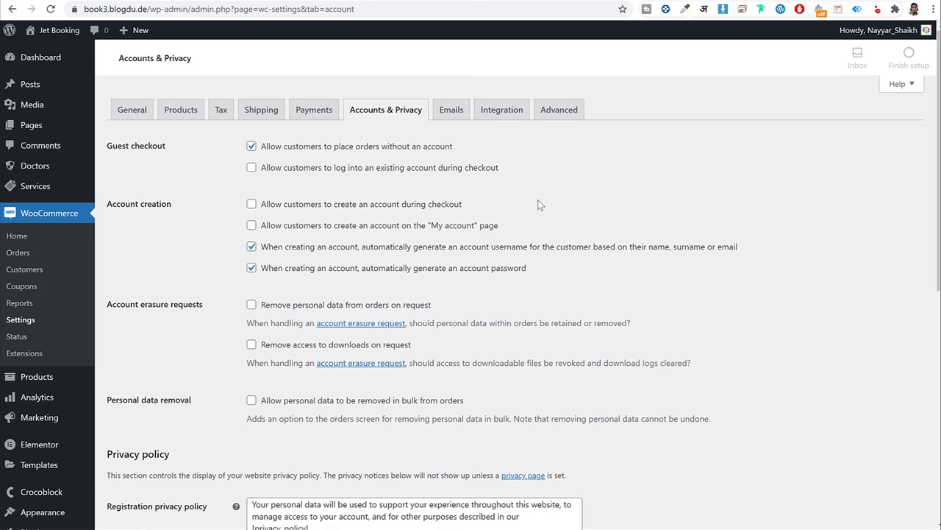
pyautogui.scroll(-1, 304, 120)
pyautogui.click(274, 114)
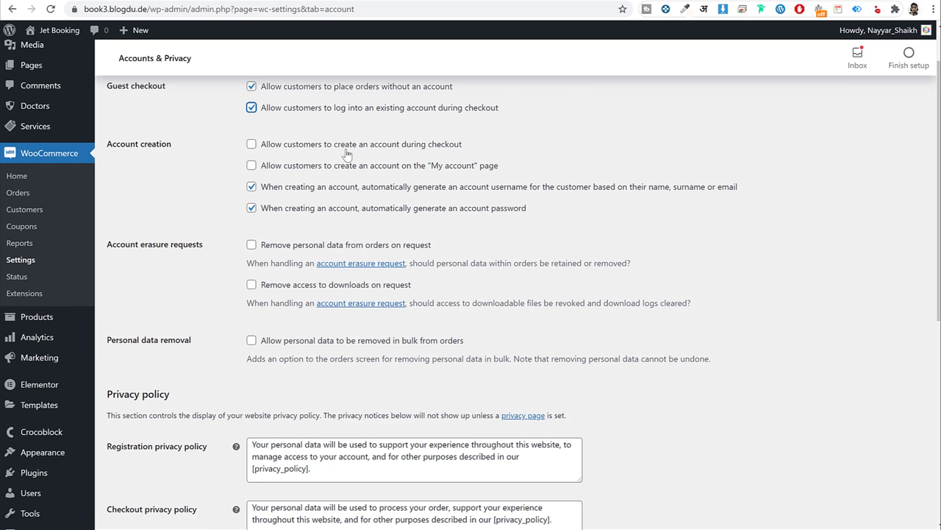
pyautogui.moveTo(298, 145); pyautogui.dragTo(446, 148)
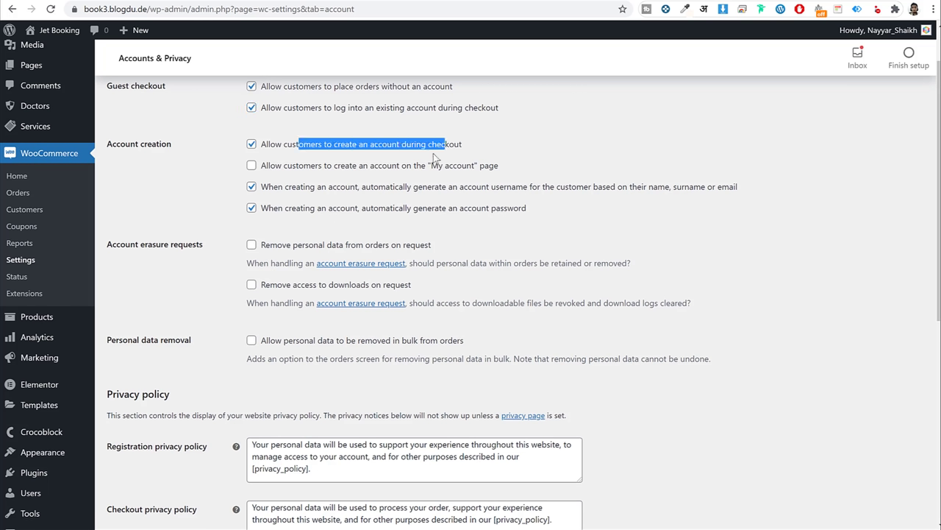
pyautogui.click(281, 167)
pyautogui.moveTo(370, 169); pyautogui.dragTo(506, 170)
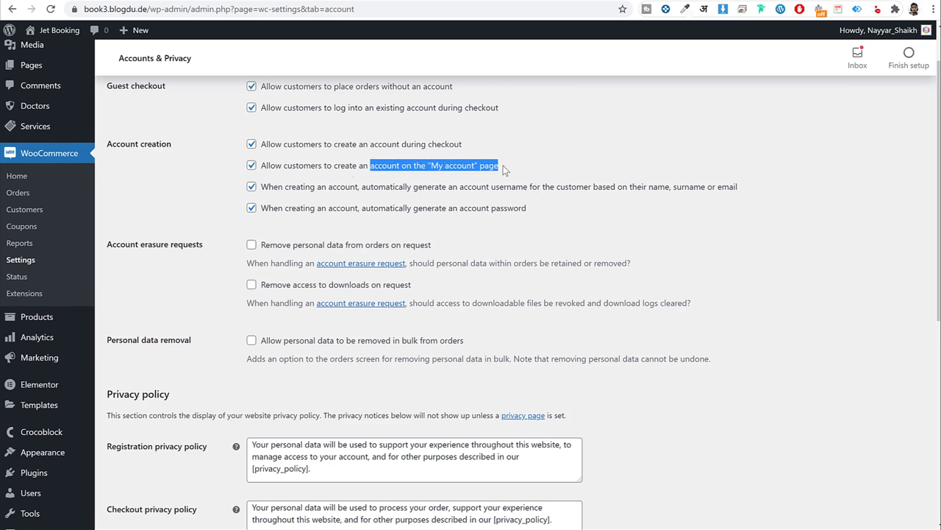
# Step: Untick automatic username and password generation and save the account settings
pyautogui.click(287, 187)
pyautogui.click(287, 208)
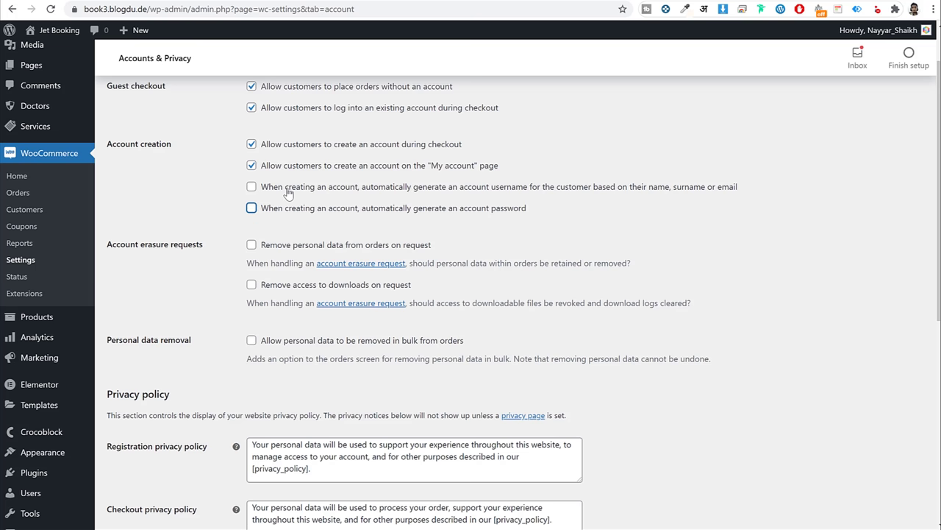
pyautogui.moveTo(366, 187); pyautogui.dragTo(454, 193)
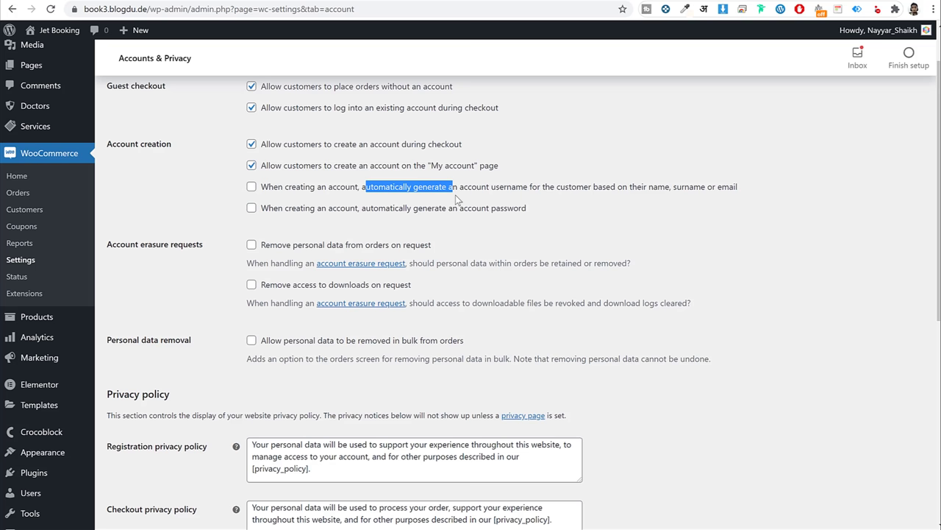
pyautogui.scroll(-4, 339, 247)
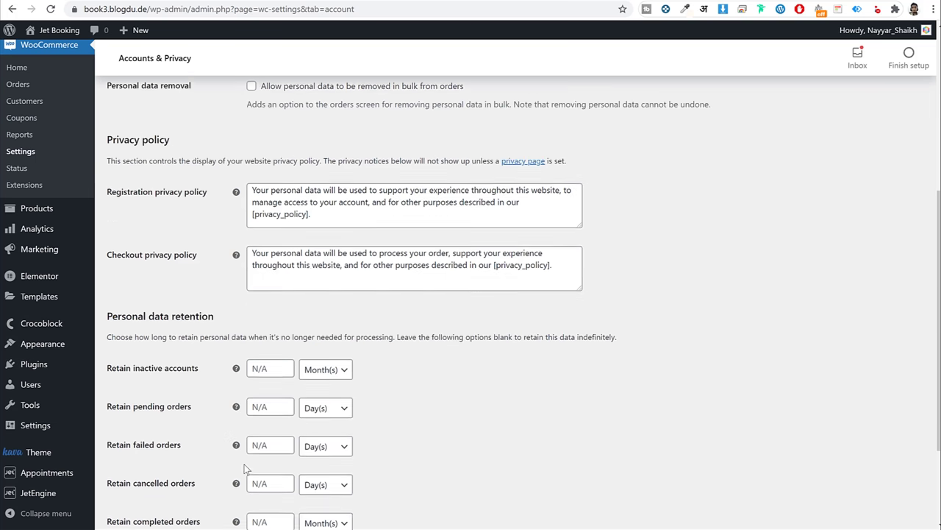
pyautogui.scroll(-2, 246, 468)
pyautogui.click(167, 470)
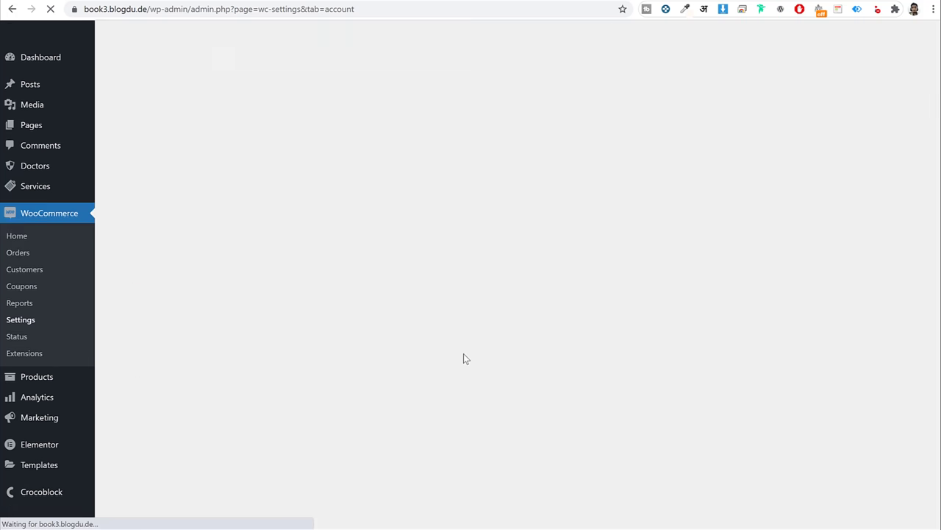
# Step: Choose My account (ID: 30) as the My account page in Advanced page setup and save
pyautogui.click(559, 109)
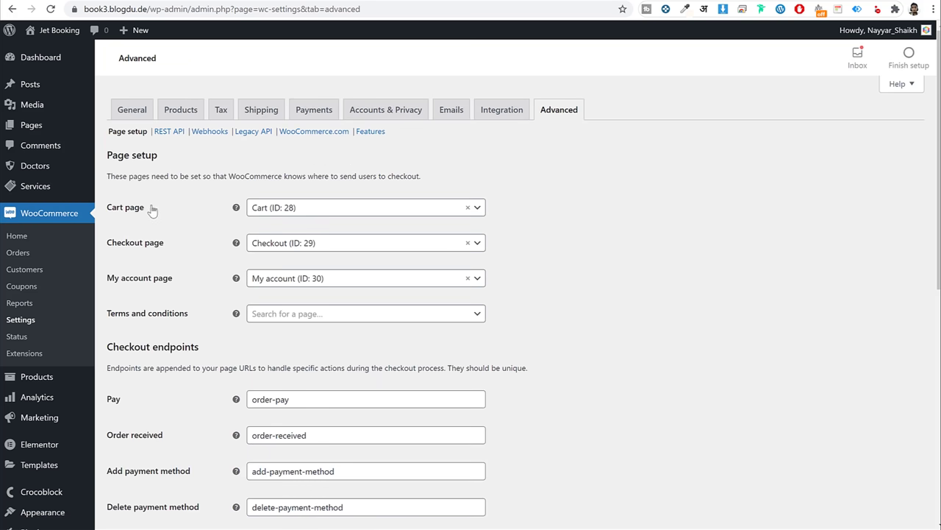
pyautogui.moveTo(157, 208); pyautogui.dragTo(104, 213)
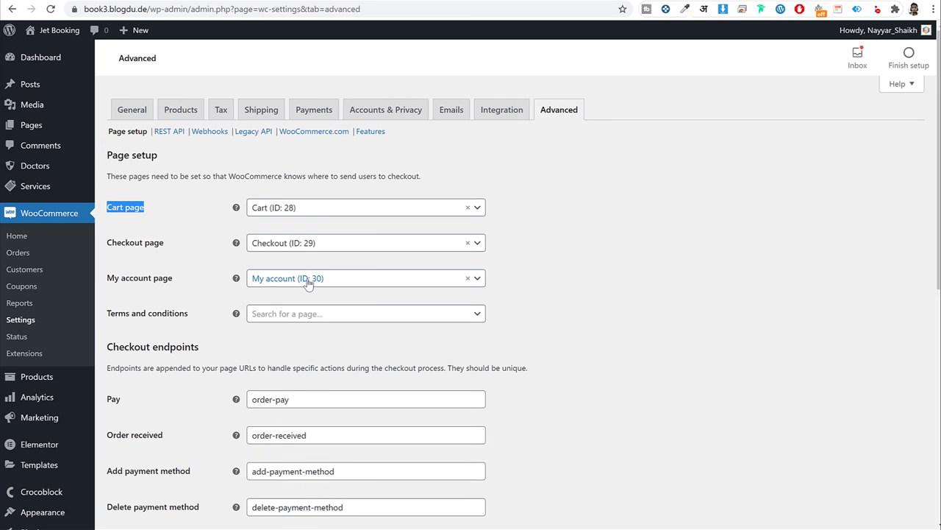
pyautogui.click(306, 282)
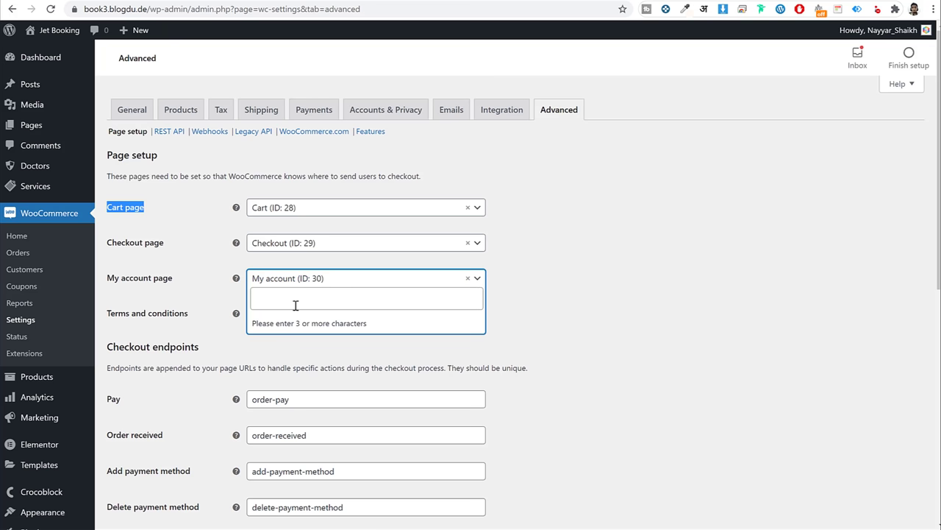
pyautogui.click(294, 307)
pyautogui.write('my a')
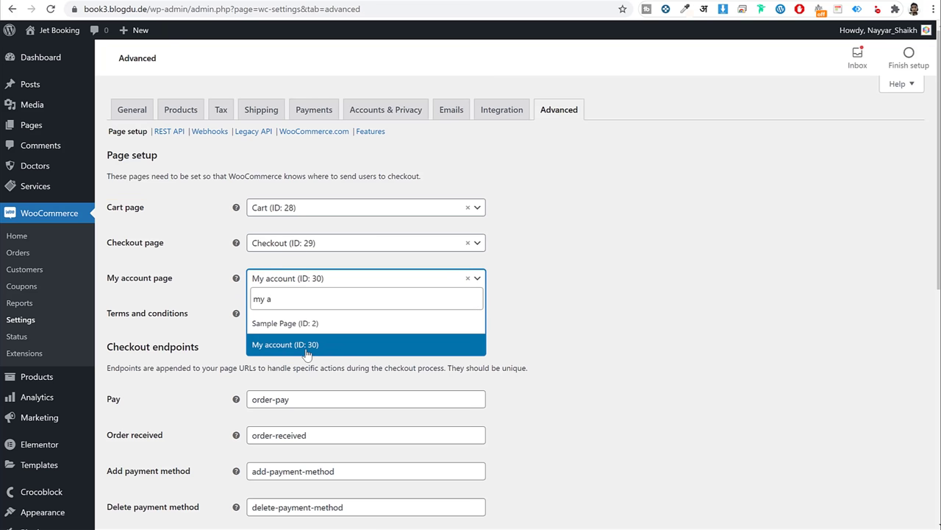
pyautogui.click(307, 354)
pyautogui.scroll(-6, 572, 368)
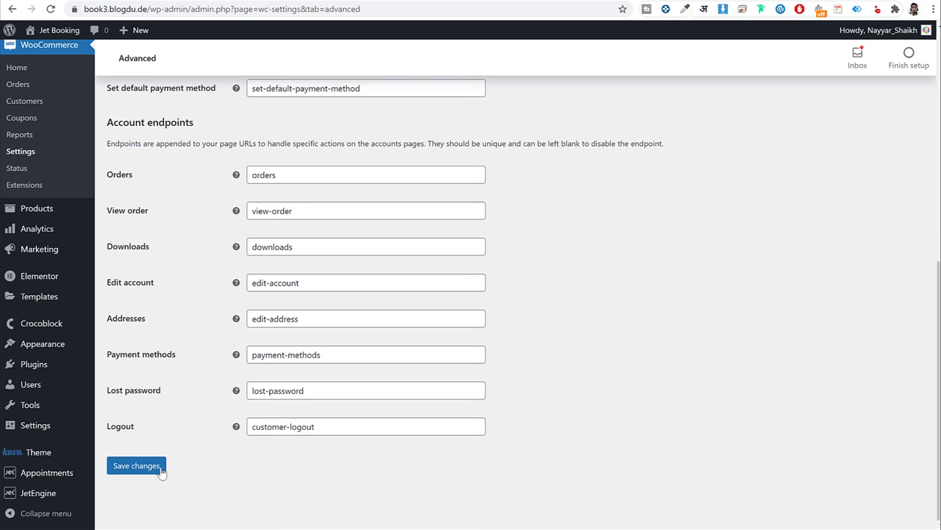
pyautogui.click(135, 475)
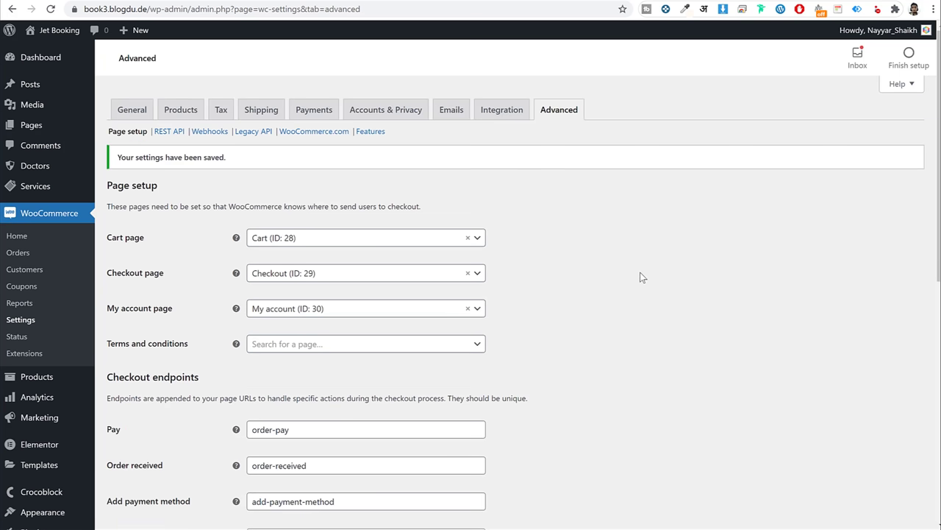
pyautogui.click(76, 63)
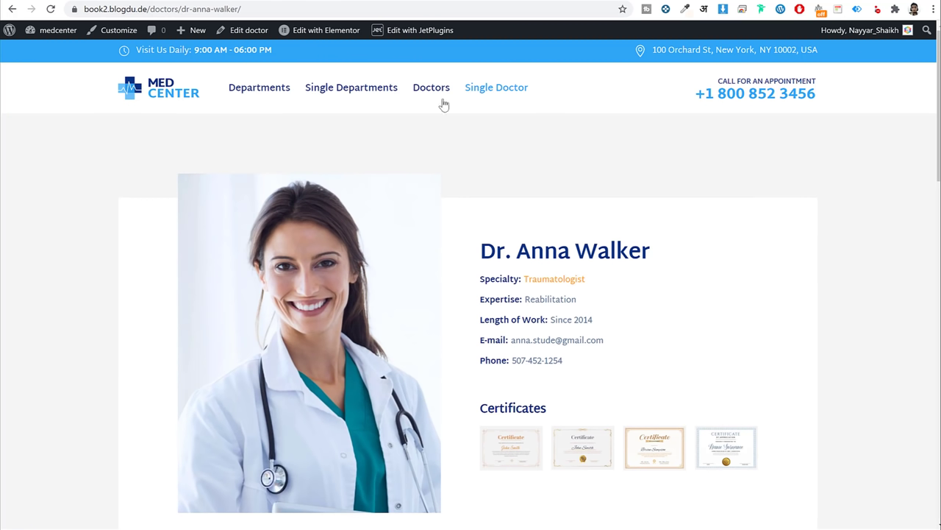
# Step: Read through the doctor's profile text on the MedCenter doctor page
pyautogui.scroll(-2, 836, 214)
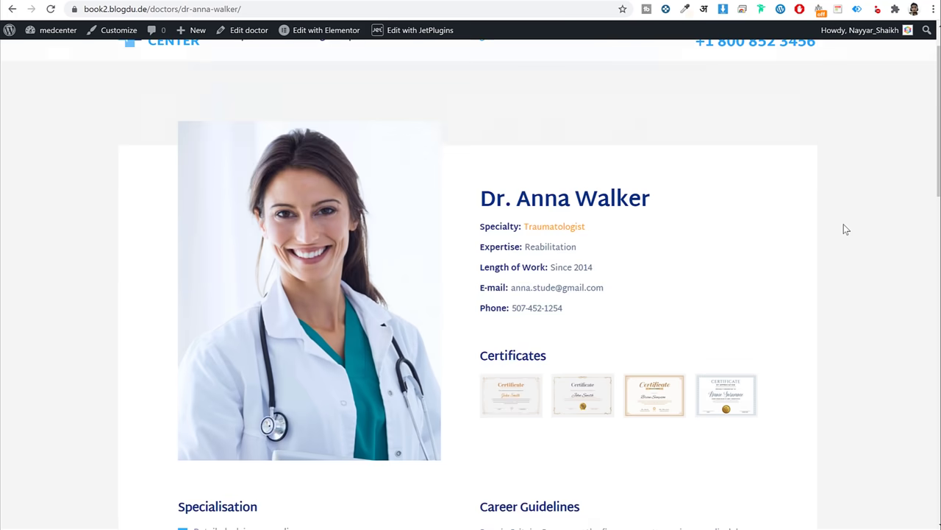
pyautogui.scroll(-1, 495, 133)
pyautogui.moveTo(473, 99); pyautogui.dragTo(563, 470)
pyautogui.click(549, 127)
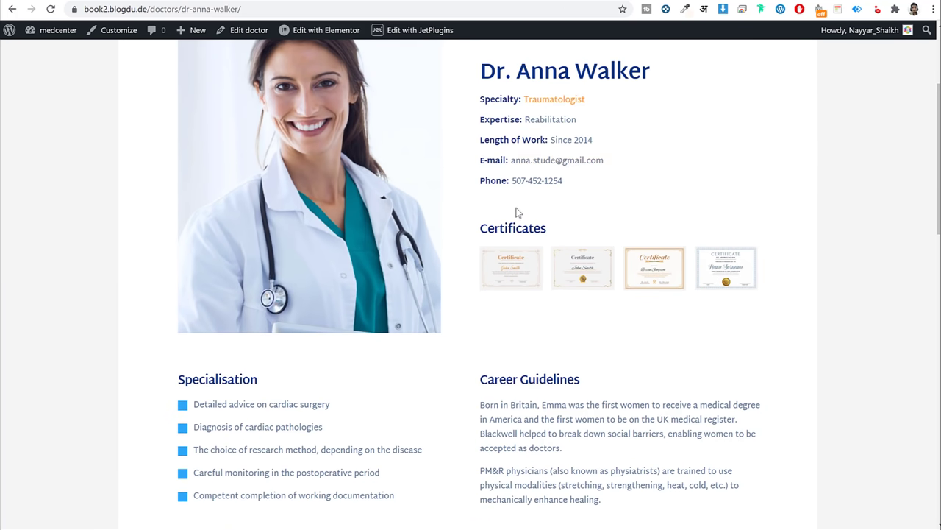
pyautogui.scroll(-2, 692, 253)
pyautogui.scroll(2, 692, 253)
pyautogui.hotkey('ctrl', 'a')
pyautogui.click(596, 478)
# Step: Review the Make an Appointment form ($10.00 services, September 2021 calendar), then go to the Resuscitation page
pyautogui.scroll(-8, 590, 481)
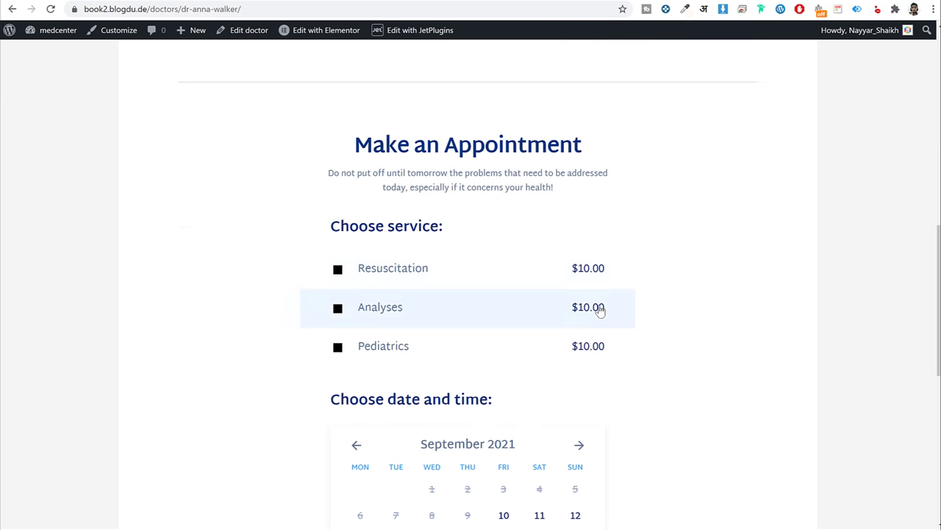
pyautogui.scroll(-5, 601, 309)
pyautogui.scroll(4, 608, 328)
pyautogui.scroll(1, 609, 331)
pyautogui.scroll(15, 655, 323)
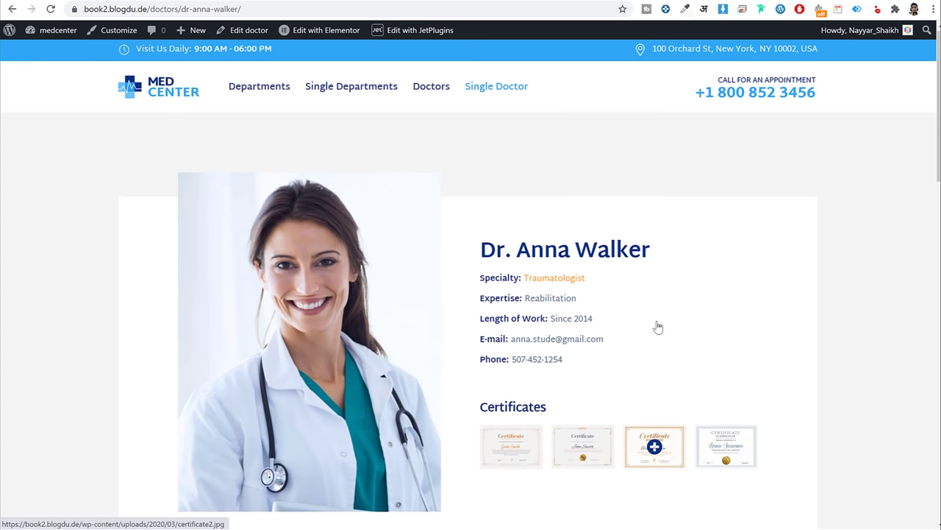
pyautogui.scroll(-10, 546, 293)
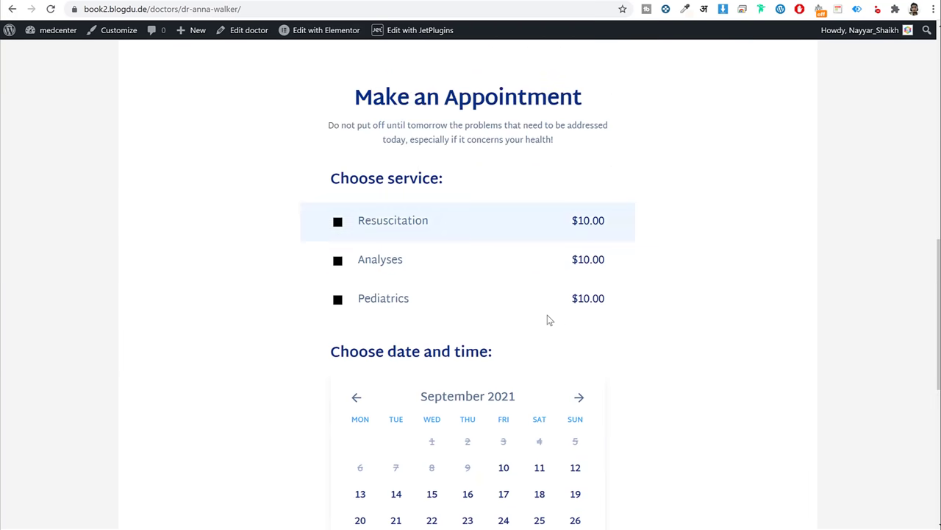
pyautogui.scroll(1, 662, 261)
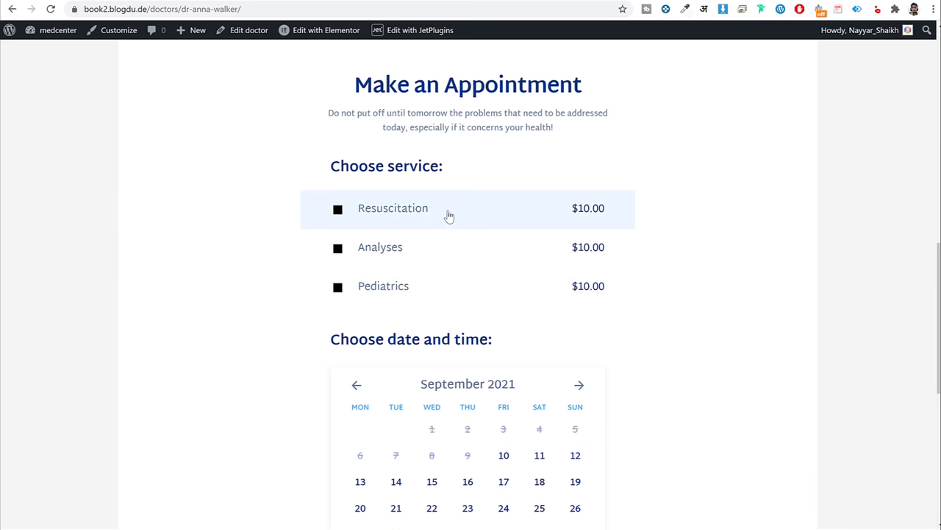
pyautogui.scroll(4, 668, 288)
pyautogui.scroll(-6, 667, 292)
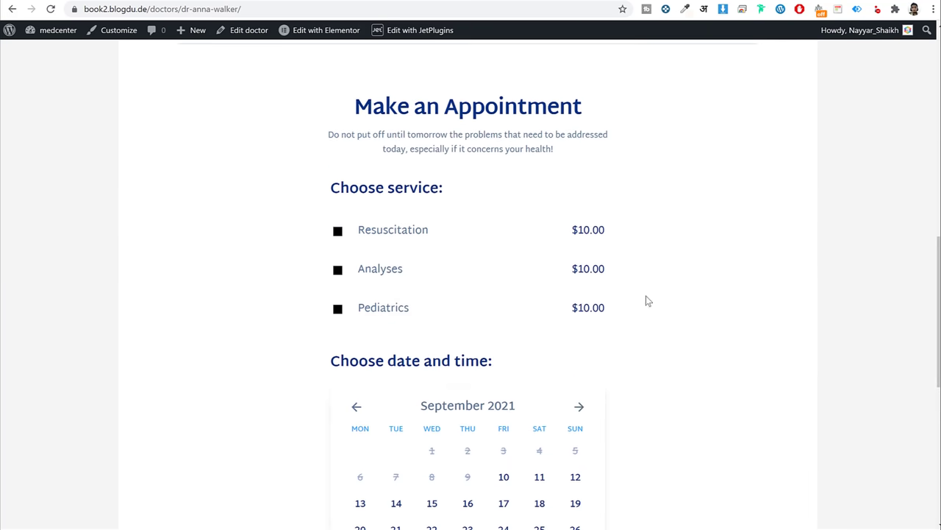
pyautogui.scroll(15, 751, 299)
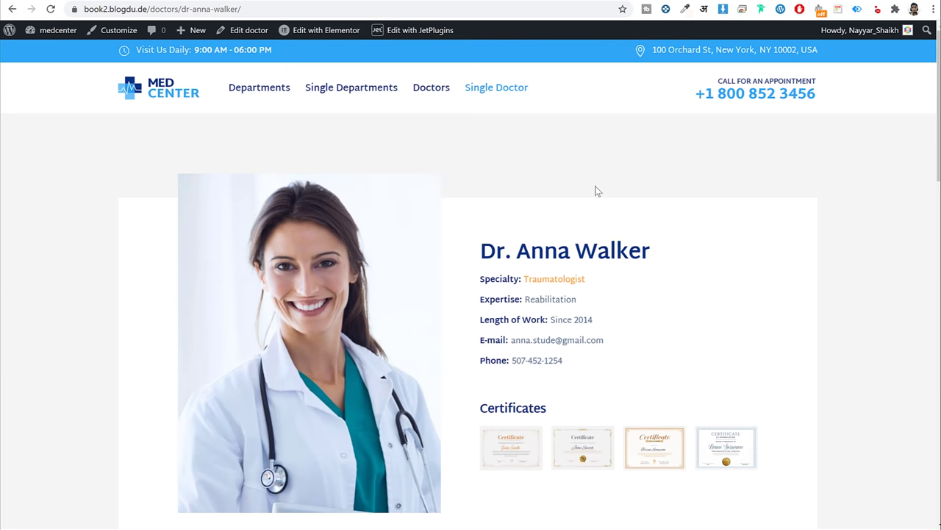
pyautogui.click(372, 94)
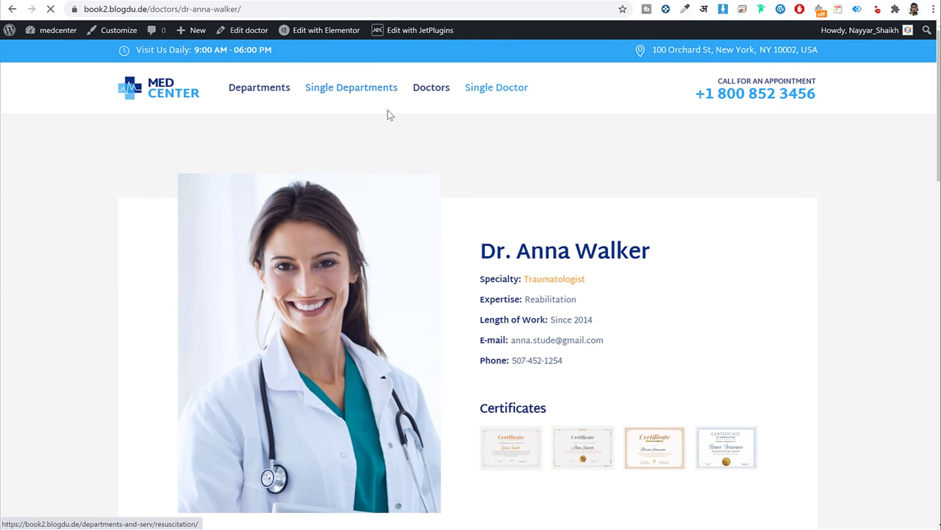
# Step: Scroll the Resuscitation page and view its doctor list without choosing anyone
pyautogui.scroll(-12, 752, 246)
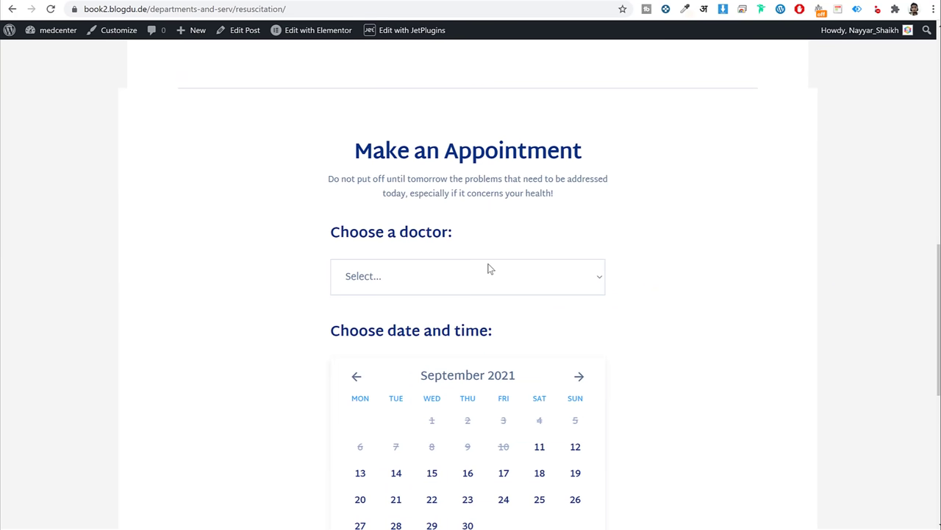
pyautogui.click(488, 269)
pyautogui.click(713, 299)
pyautogui.scroll(-2, 451, 328)
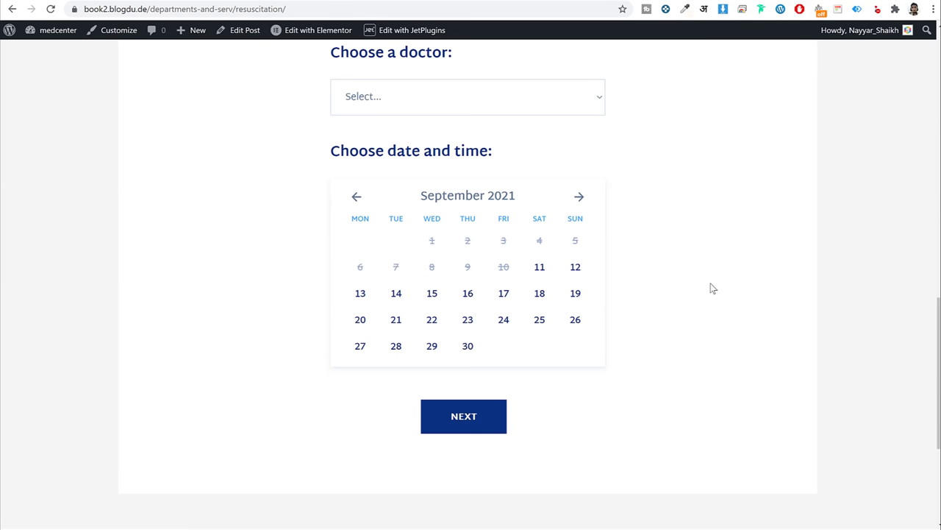
pyautogui.scroll(15, 696, 308)
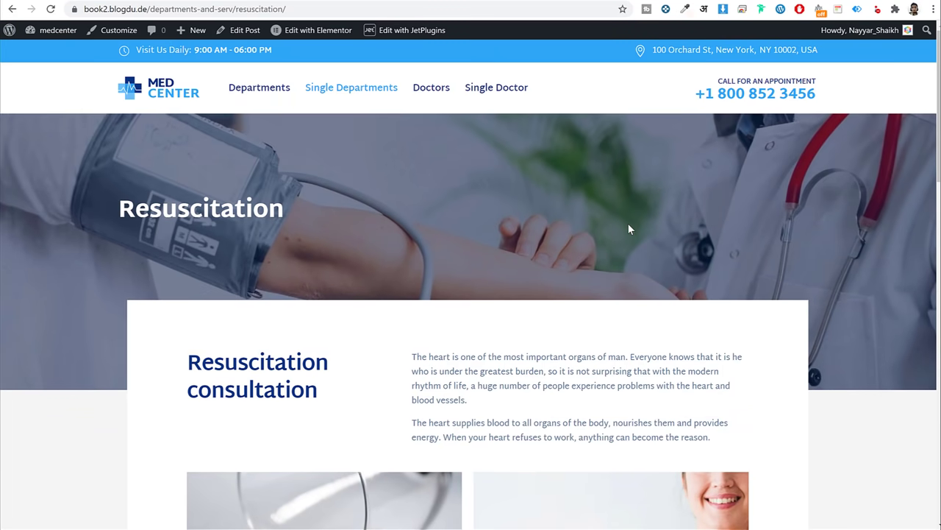
pyautogui.scroll(-8, 629, 225)
pyautogui.scroll(8, 631, 225)
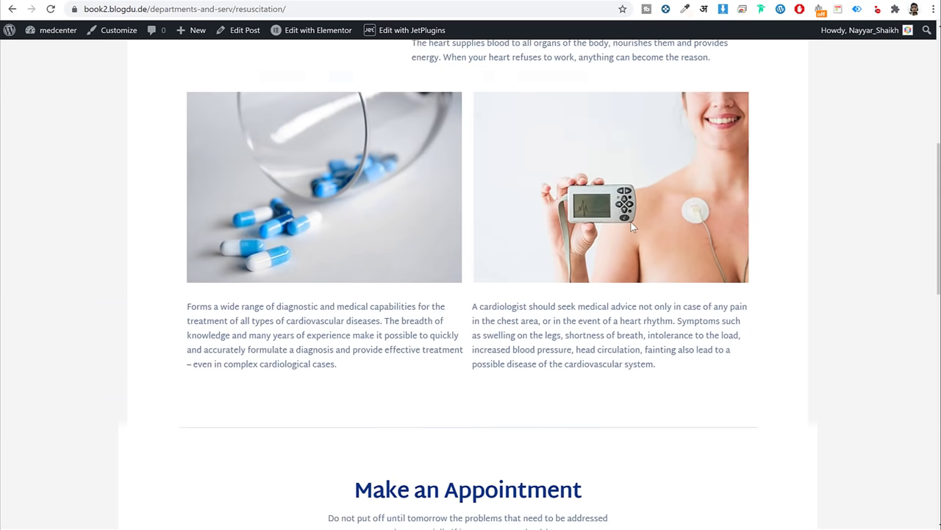
pyautogui.scroll(-2, 556, 165)
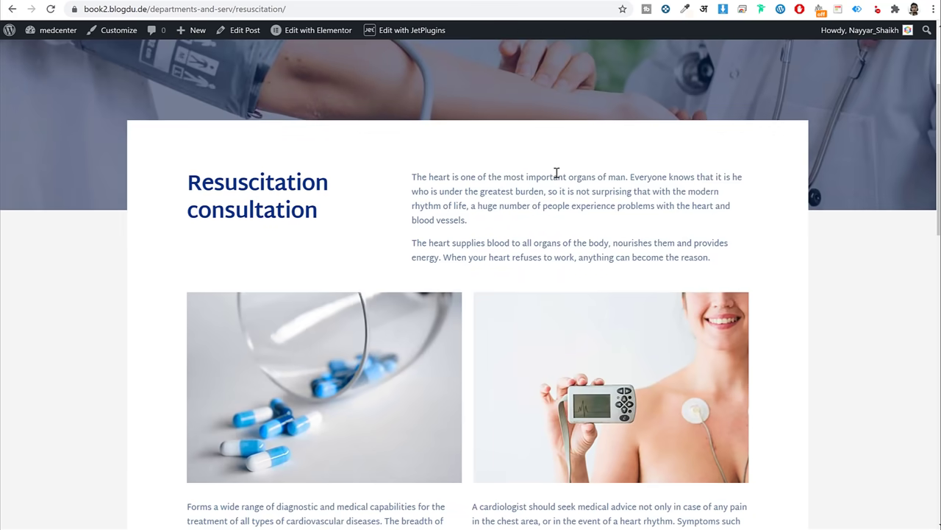
pyautogui.click(403, 193)
pyautogui.scroll(-3, 633, 210)
pyautogui.scroll(5, 426, 311)
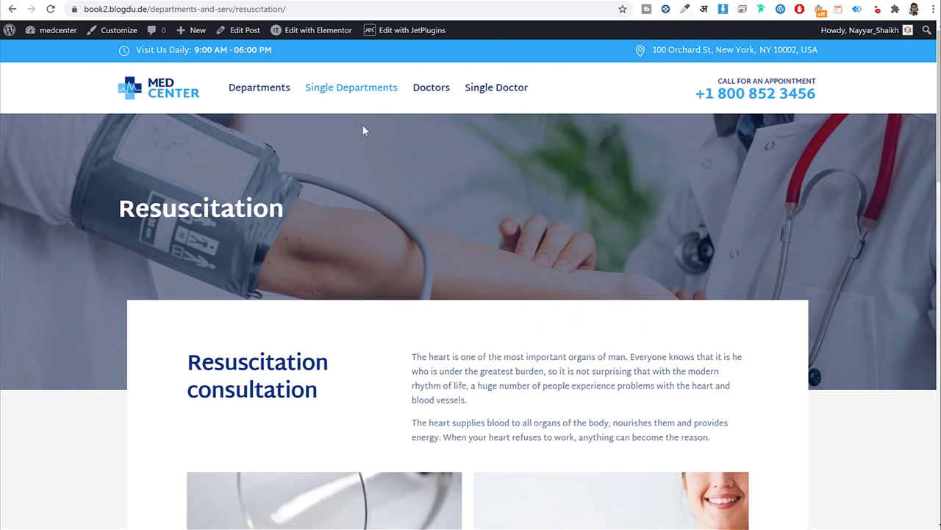
pyautogui.scroll(-10, 471, 136)
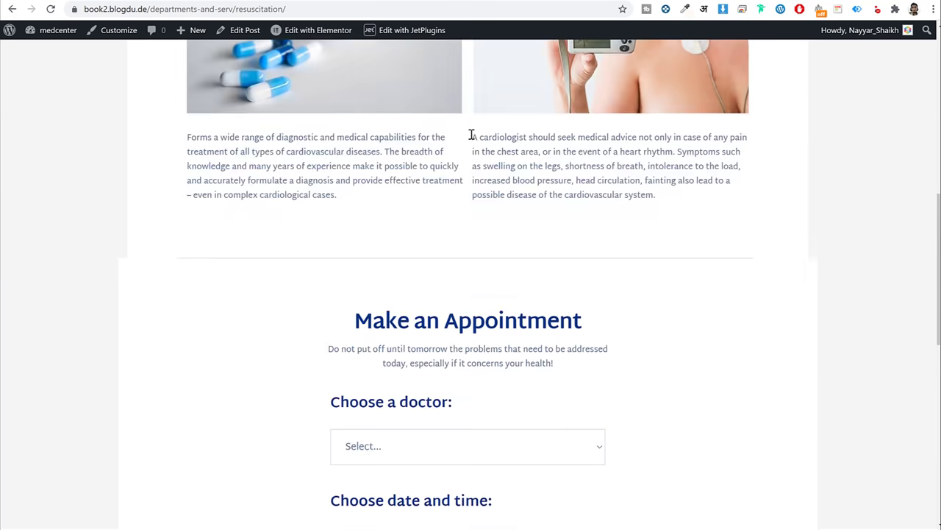
pyautogui.scroll(-1, 472, 136)
pyautogui.scroll(1, 484, 125)
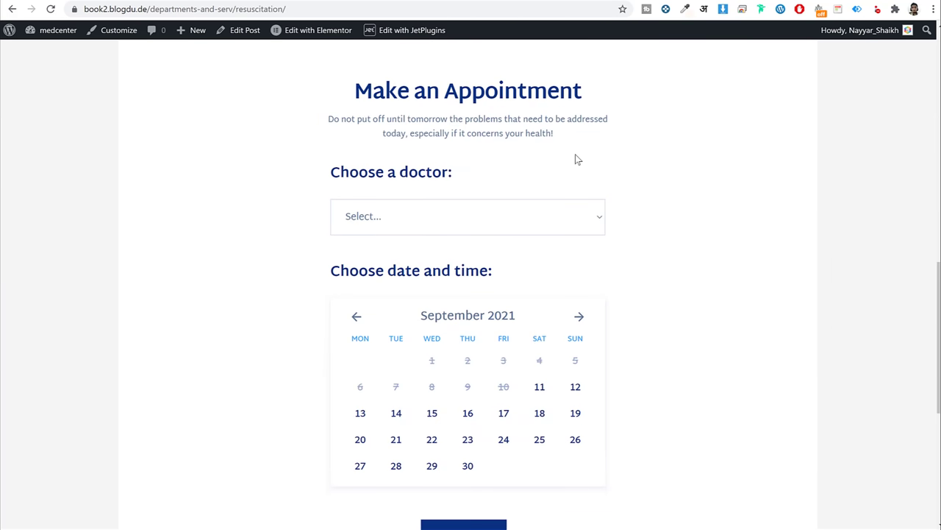
pyautogui.scroll(-2, 578, 159)
# Step: Inspect the Choose a doctor dropdown and the date and time section of the booking form
pyautogui.moveTo(335, 53); pyautogui.dragTo(478, 57)
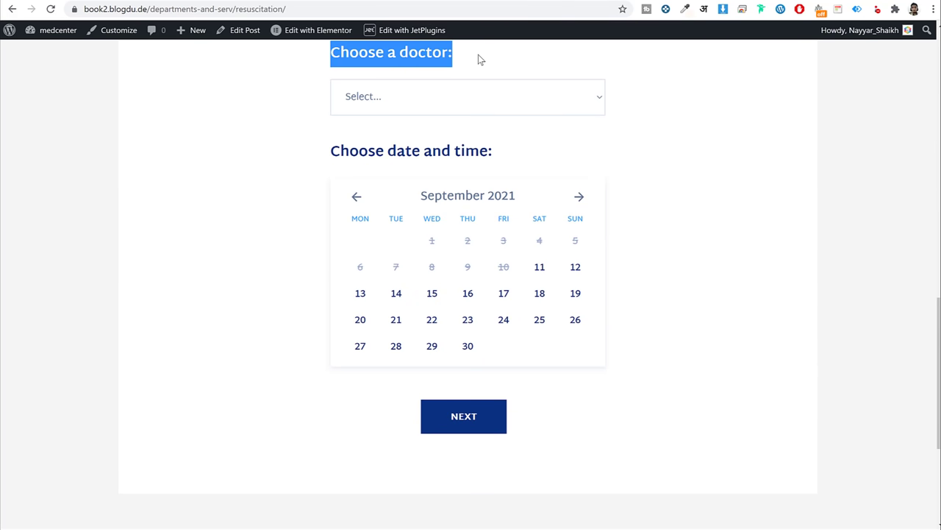
pyautogui.click(478, 57)
pyautogui.click(417, 103)
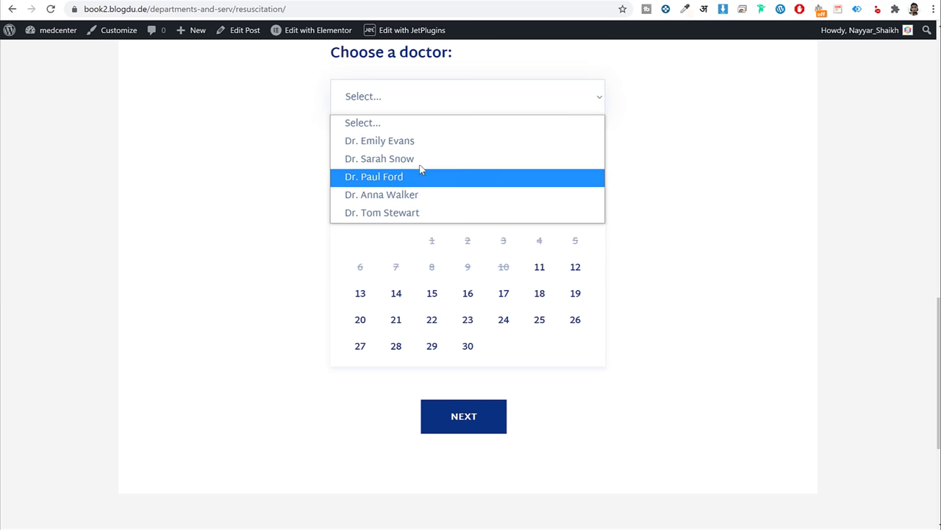
pyautogui.click(229, 175)
pyautogui.moveTo(321, 157); pyautogui.dragTo(479, 153)
pyautogui.click(479, 153)
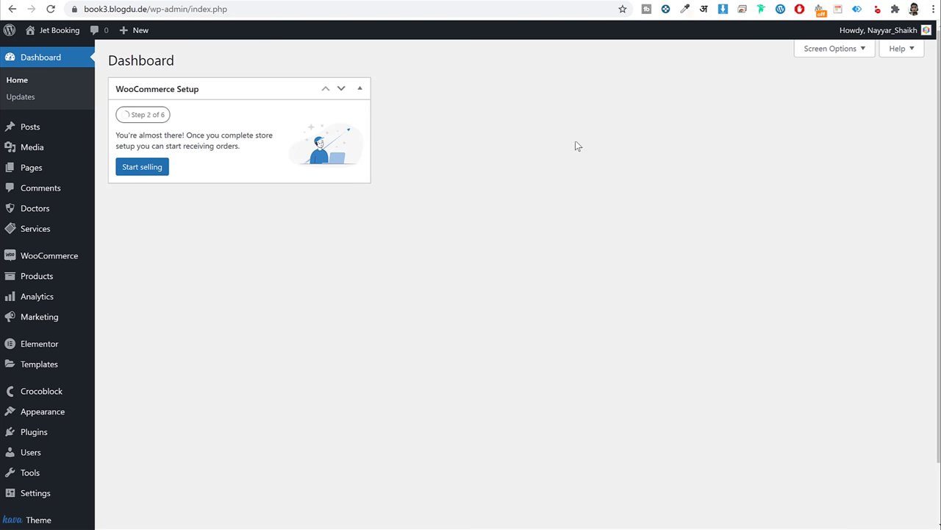
# Step: Reload the Jet Booking site's admin dashboard
pyautogui.scroll(-2, 574, 147)
pyautogui.moveTo(37, 499)
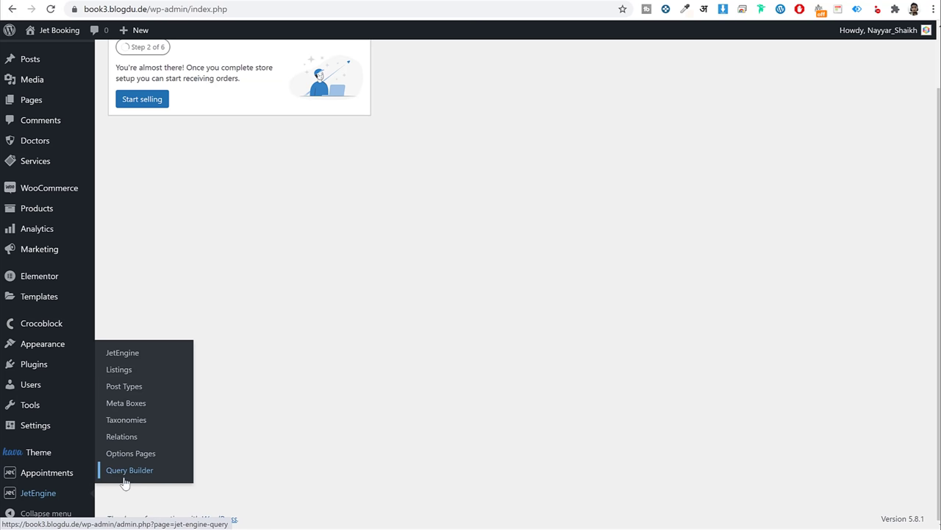
pyautogui.moveTo(47, 472)
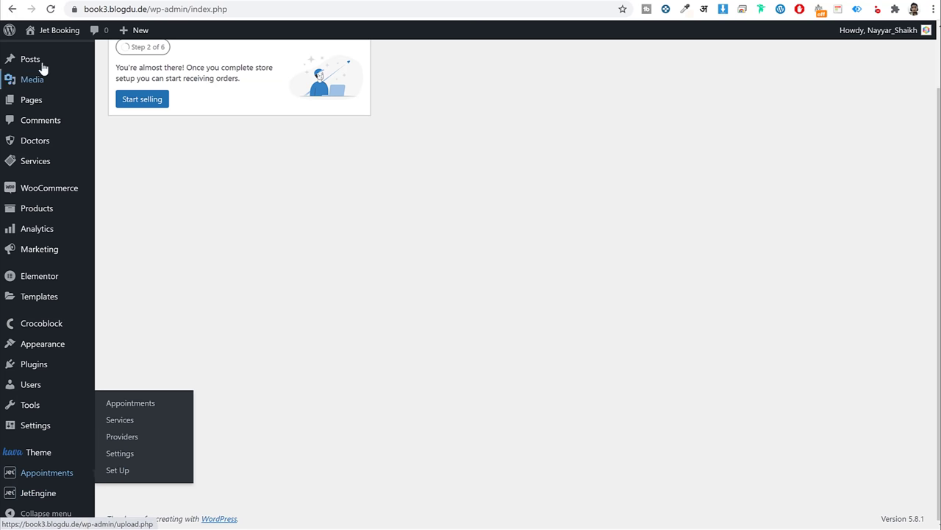
pyautogui.click(52, 9)
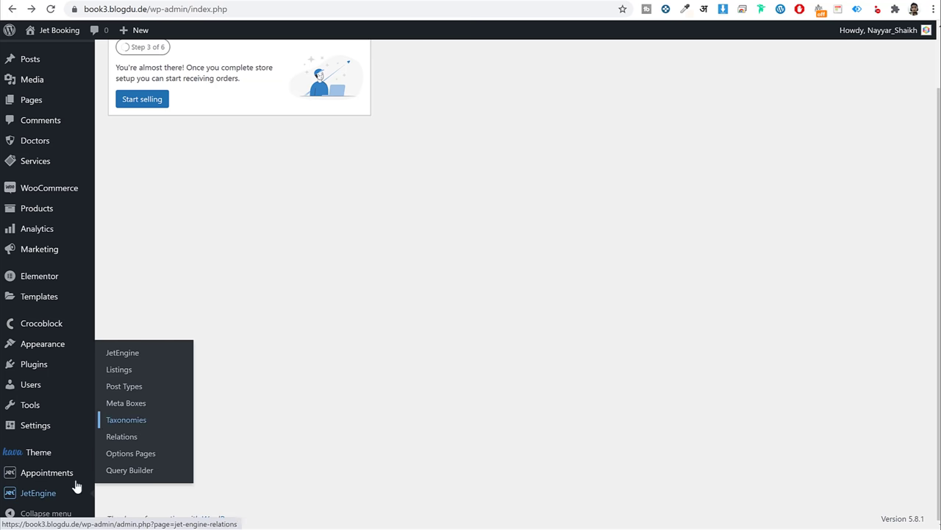
# Step: Turn on JetEngine's Grid Gallery, Calendar, Forms and Dynamic Visibility modules and save
pyautogui.click(37, 500)
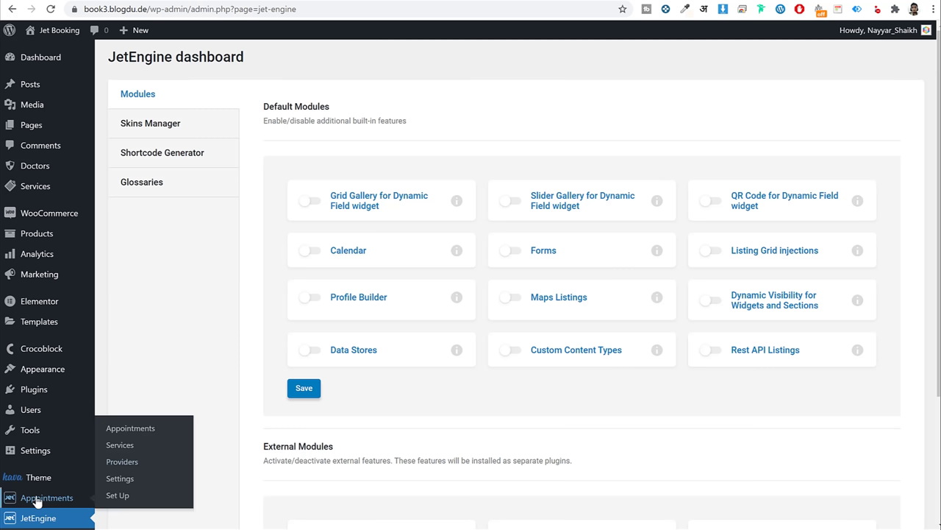
pyautogui.click(312, 202)
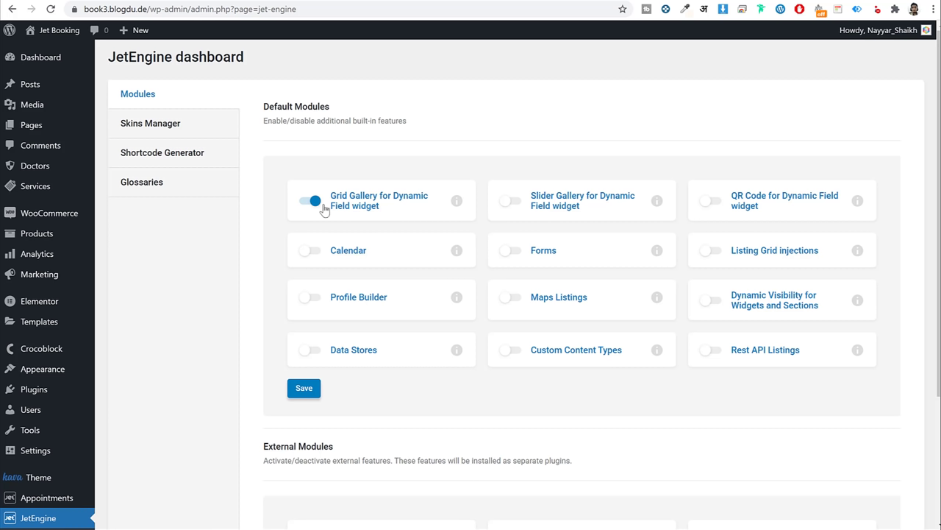
pyautogui.click(310, 251)
pyautogui.click(507, 251)
pyautogui.click(712, 301)
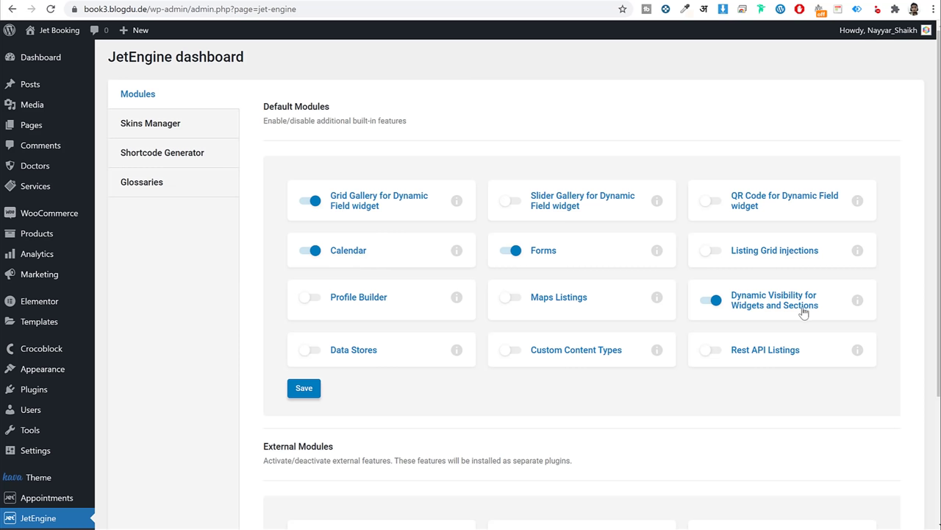
pyautogui.click(306, 392)
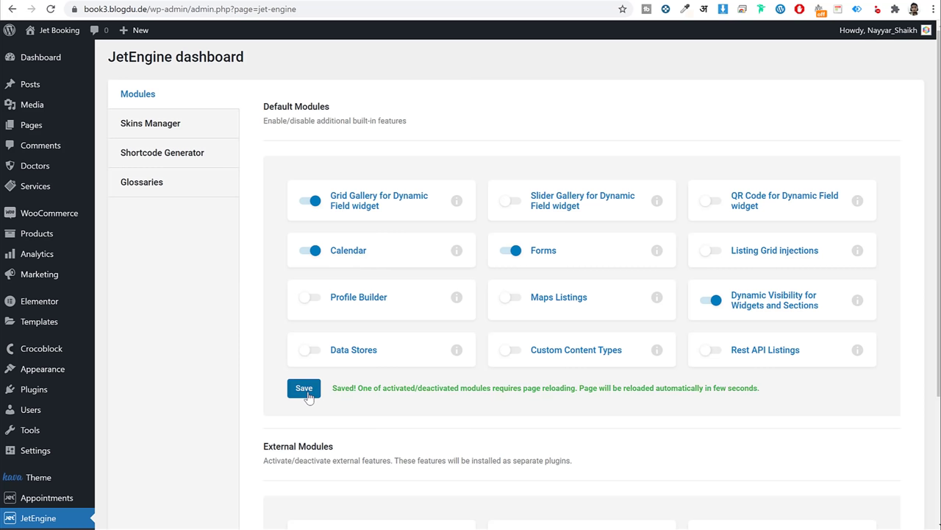
pyautogui.scroll(-3, 380, 275)
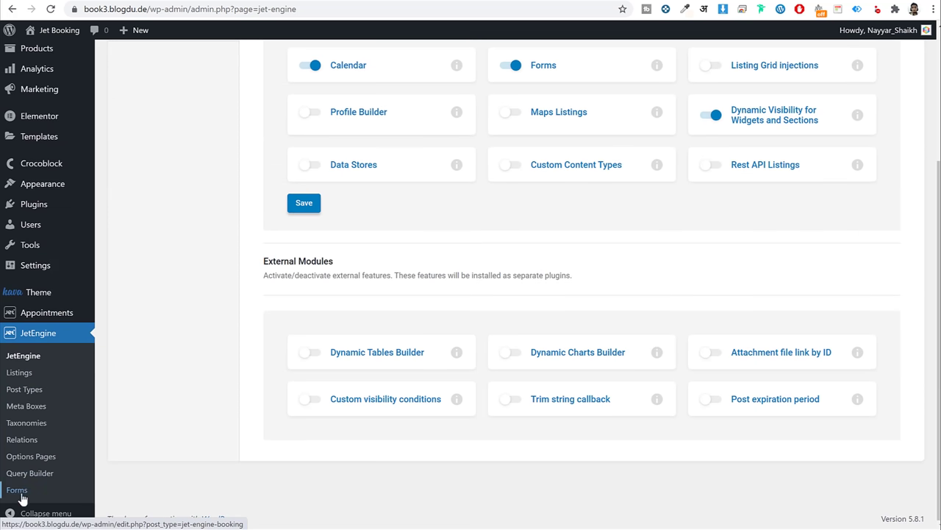
pyautogui.scroll(3, 24, 498)
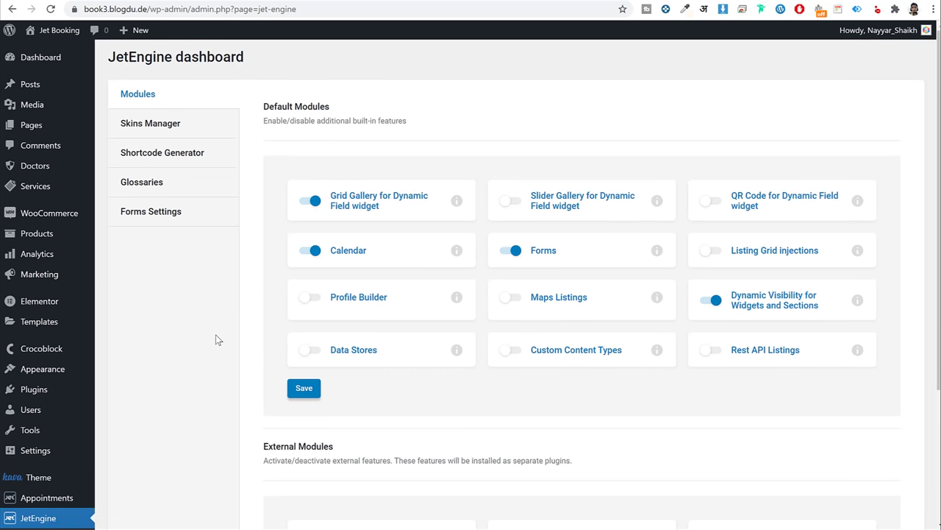
# Step: Look over the WooCommerce Products list
pyautogui.click(50, 237)
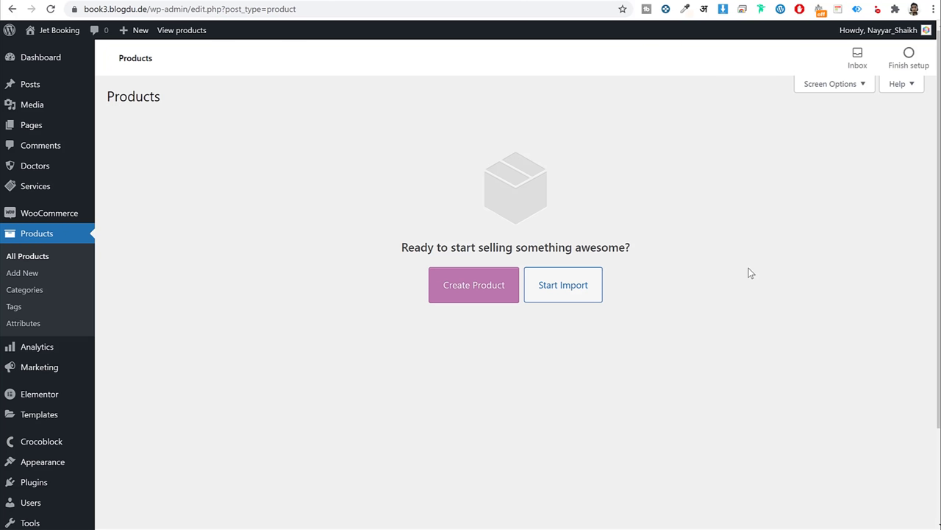
pyautogui.scroll(-3, 670, 370)
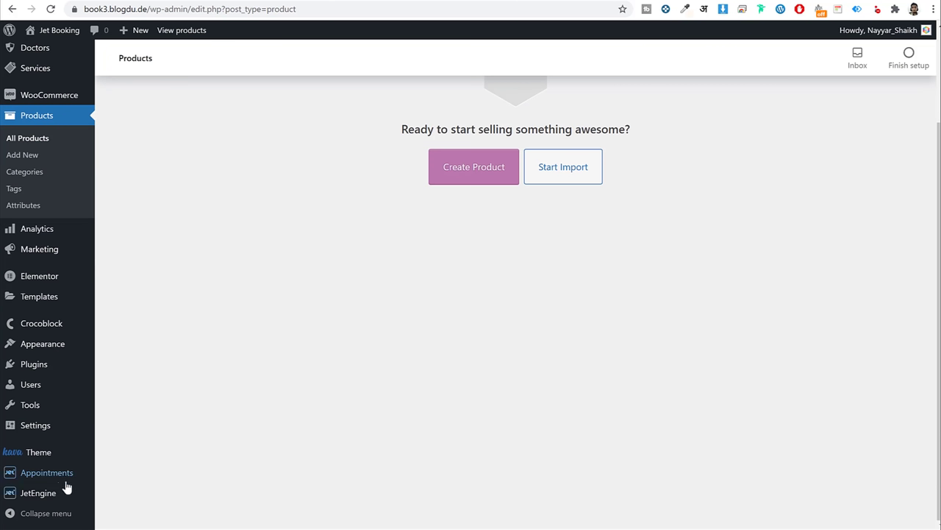
pyautogui.moveTo(60, 478)
# Step: Switch on WooCommerce Integration in JetAppointments General Settings, then return to Products
pyautogui.click(128, 456)
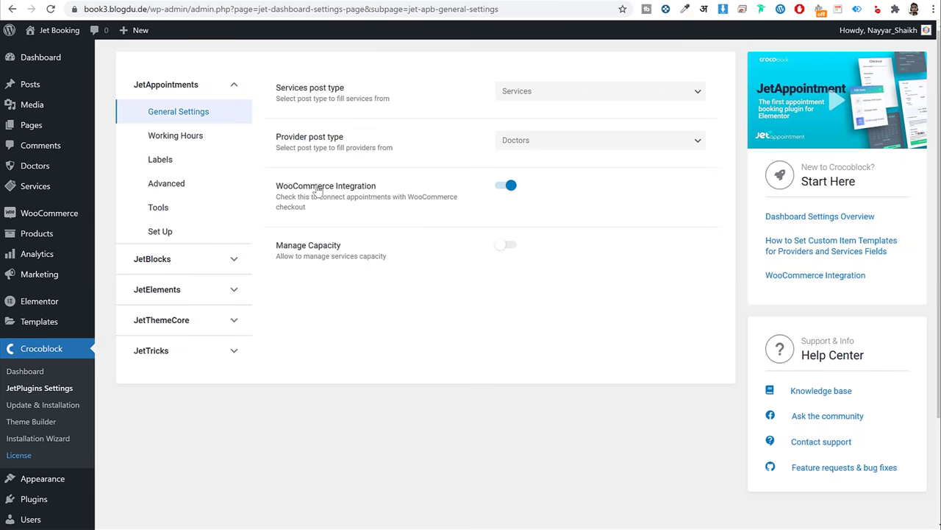
pyautogui.click(508, 188)
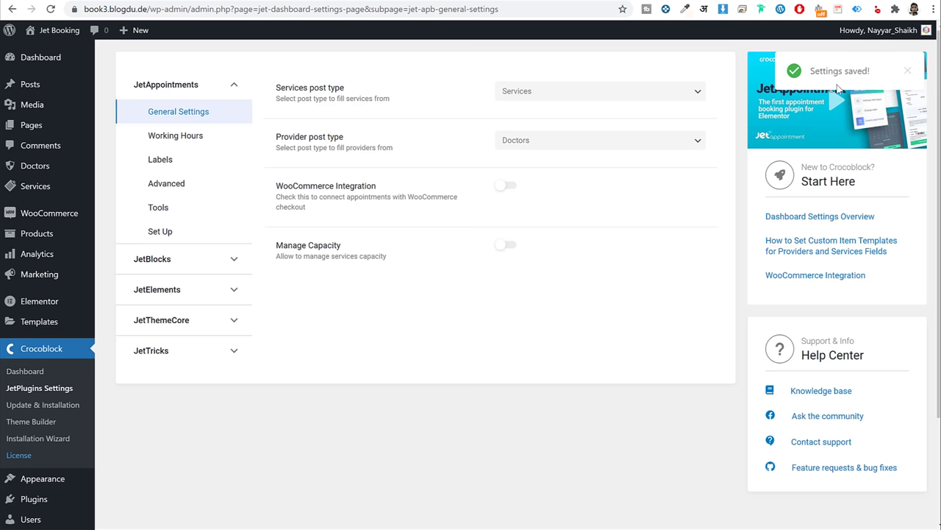
pyautogui.moveTo(808, 76); pyautogui.dragTo(888, 79)
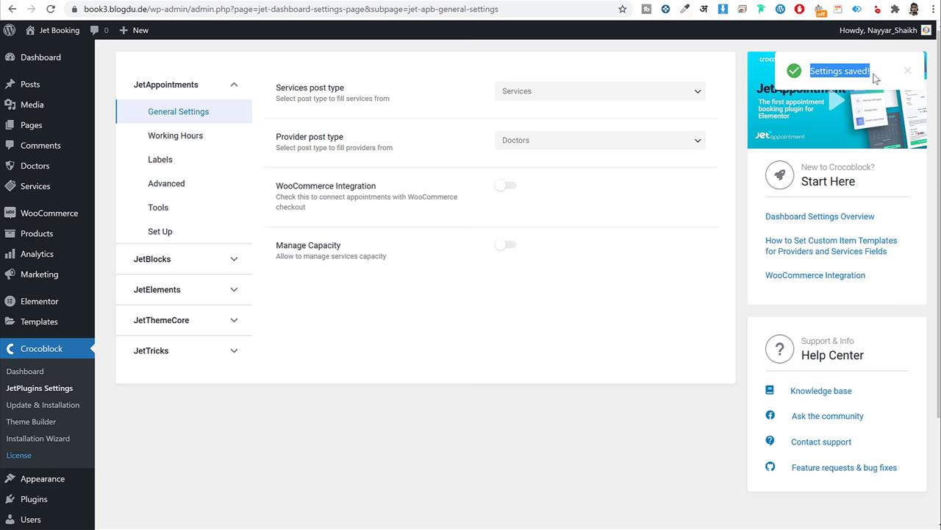
pyautogui.click(646, 215)
pyautogui.click(506, 185)
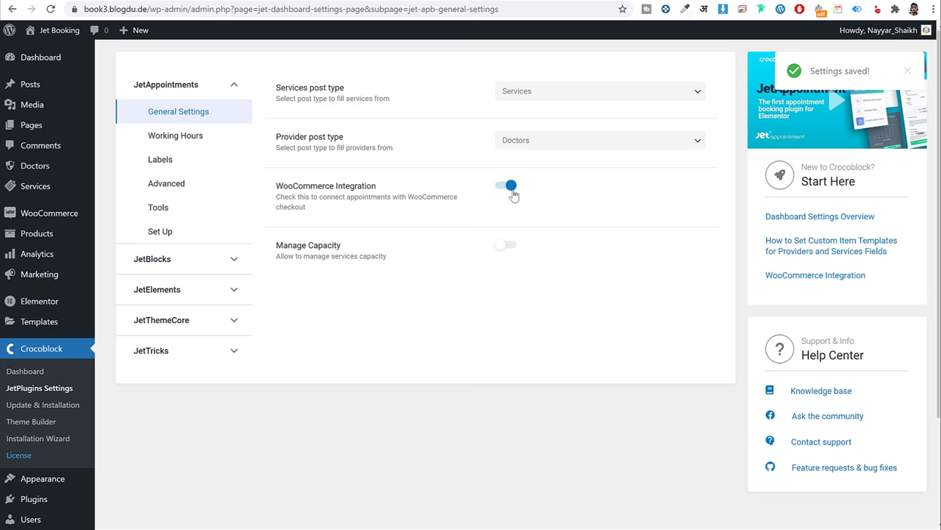
pyautogui.moveTo(881, 121); pyautogui.dragTo(813, 122)
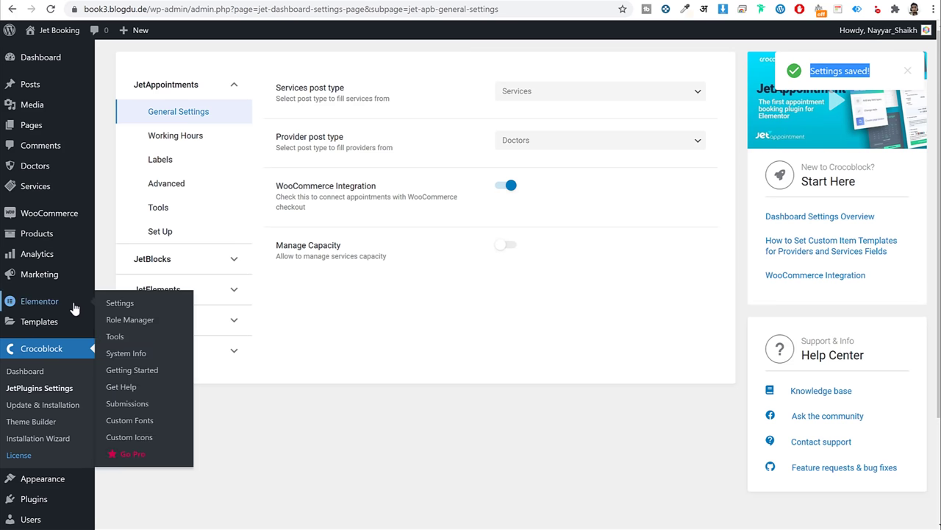
pyautogui.scroll(-2, 73, 412)
pyautogui.scroll(2, 70, 399)
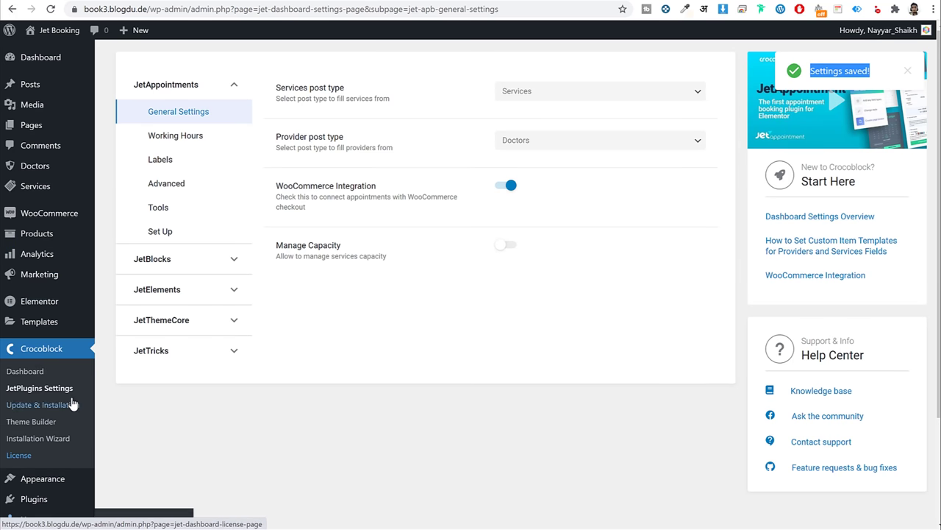
pyautogui.click(38, 233)
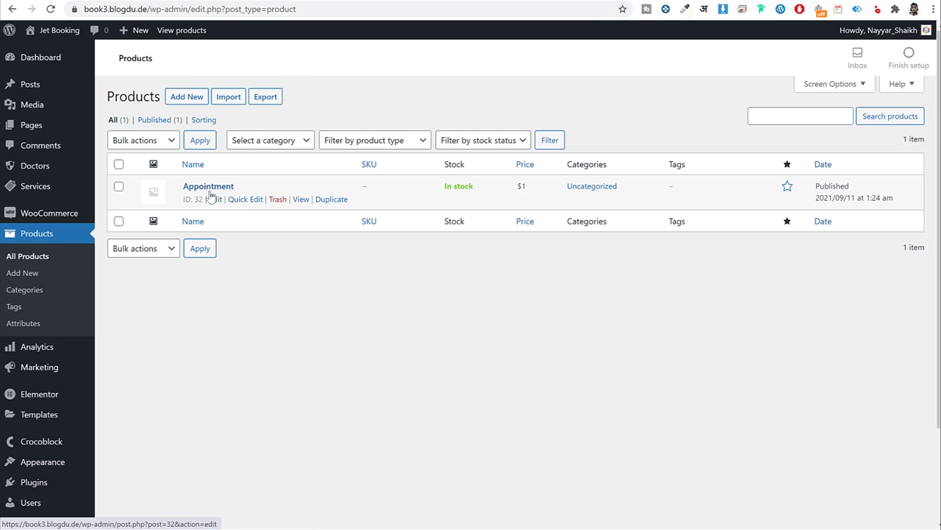
# Step: Note the single $1 Appointment product in the Products list
pyautogui.moveTo(237, 187); pyautogui.dragTo(180, 187)
pyautogui.click(348, 303)
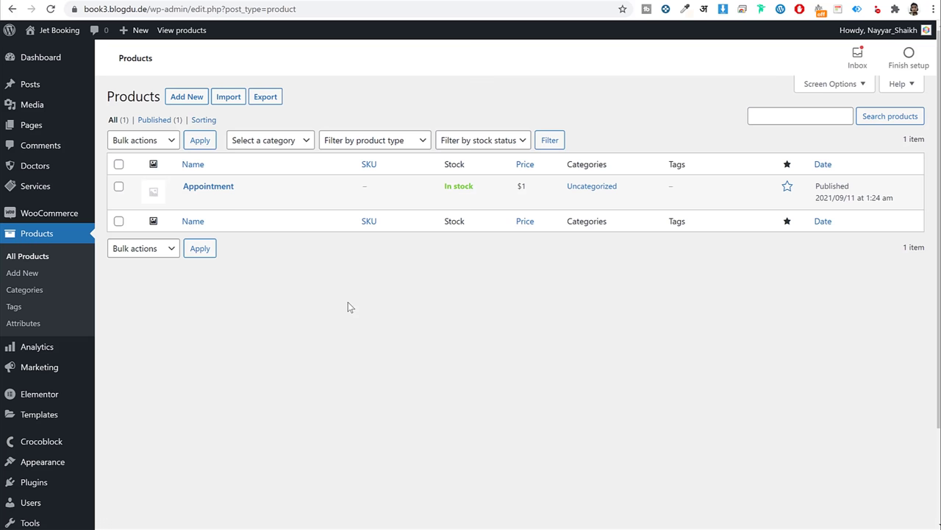
pyautogui.scroll(-2, 419, 321)
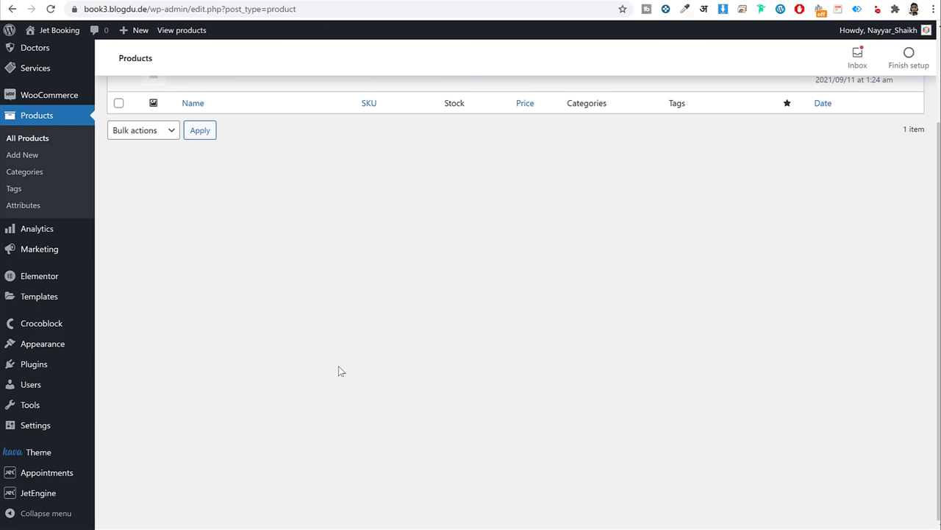
# Step: Confirm the JetEngine Forms list has no forms, then launch the Appointments Set Up wizard
pyautogui.moveTo(38, 499)
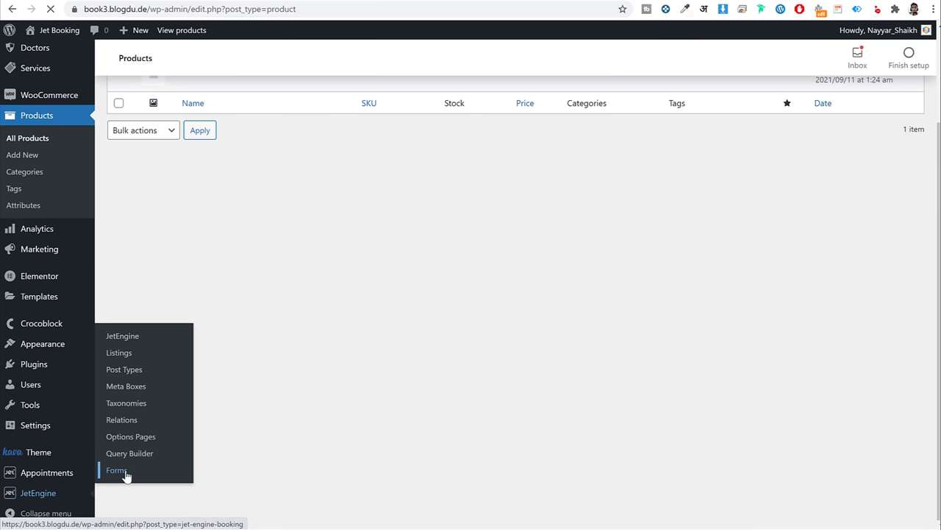
pyautogui.click(135, 473)
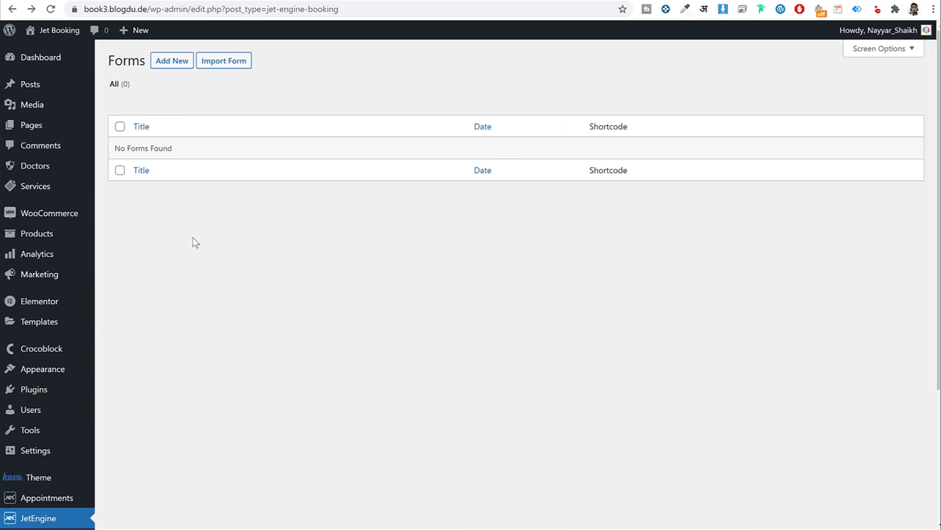
pyautogui.scroll(-3, 242, 304)
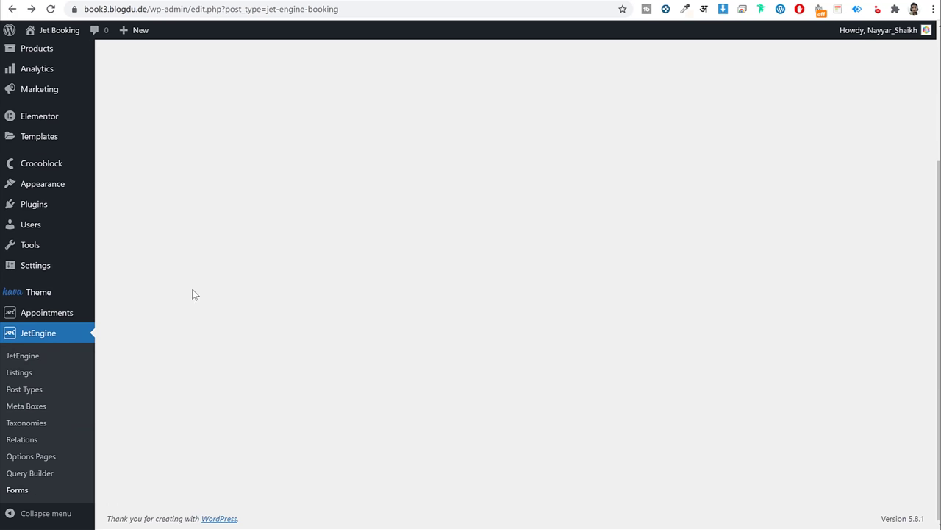
pyautogui.scroll(3, 269, 303)
pyautogui.scroll(-3, 268, 277)
pyautogui.moveTo(59, 319)
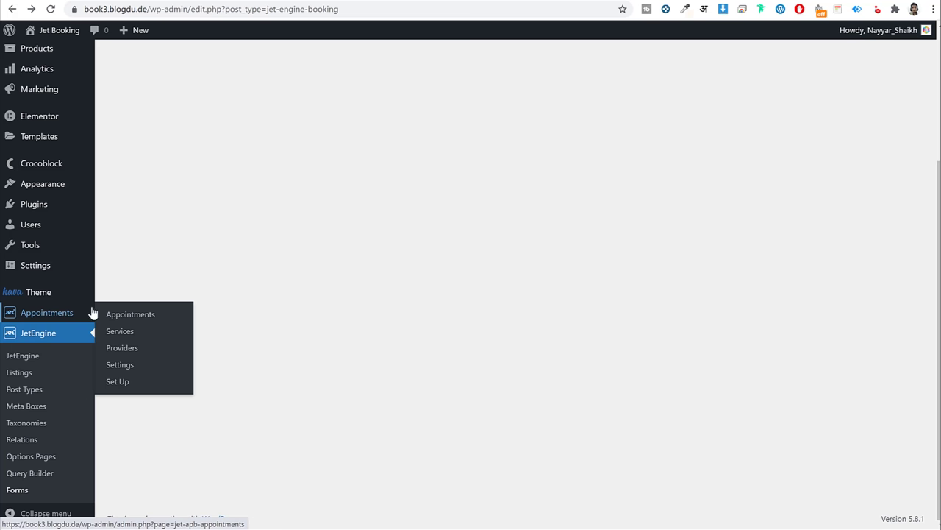
pyautogui.click(137, 388)
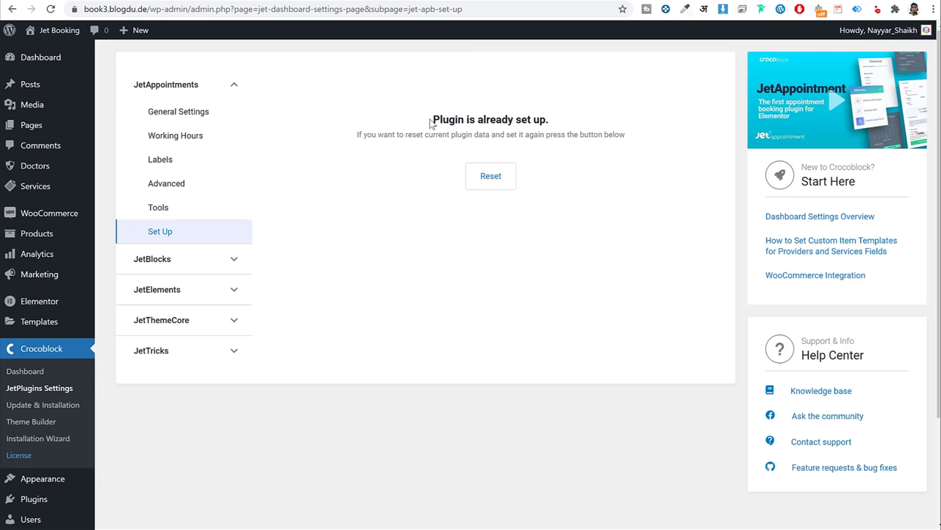
# Step: Reset the existing appointments setup, confirming removal of previous setup and bookings
pyautogui.moveTo(431, 124); pyautogui.dragTo(552, 116)
pyautogui.click(553, 116)
pyautogui.click(491, 176)
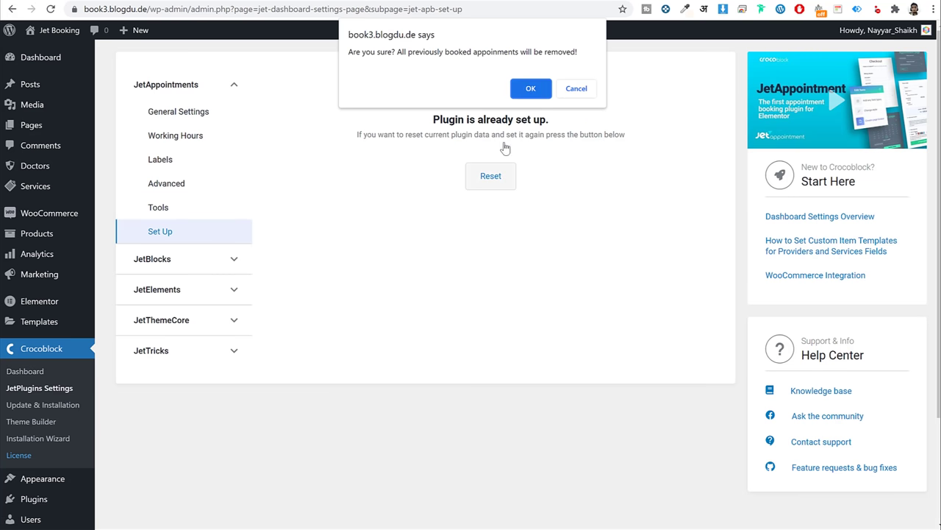
pyautogui.click(527, 96)
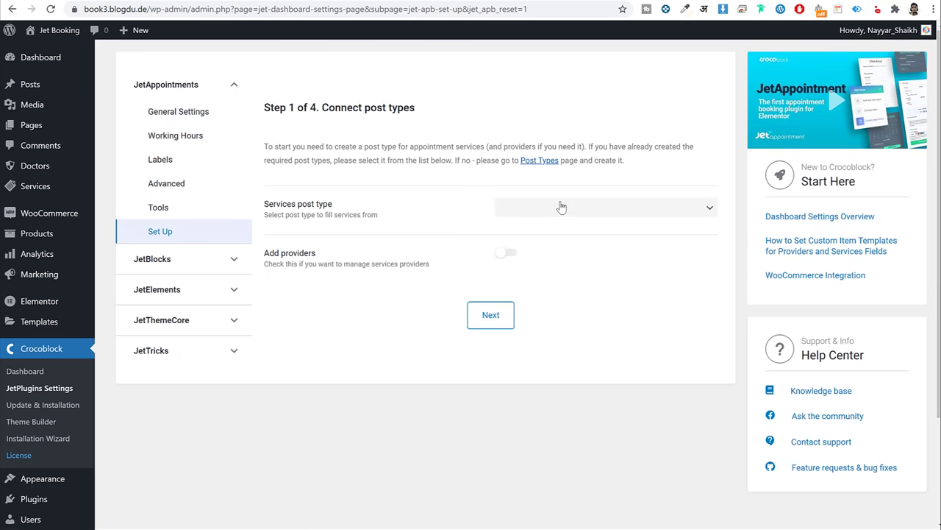
# Step: Use Services as the services post type with providers enabled as Doctors
pyautogui.click(561, 207)
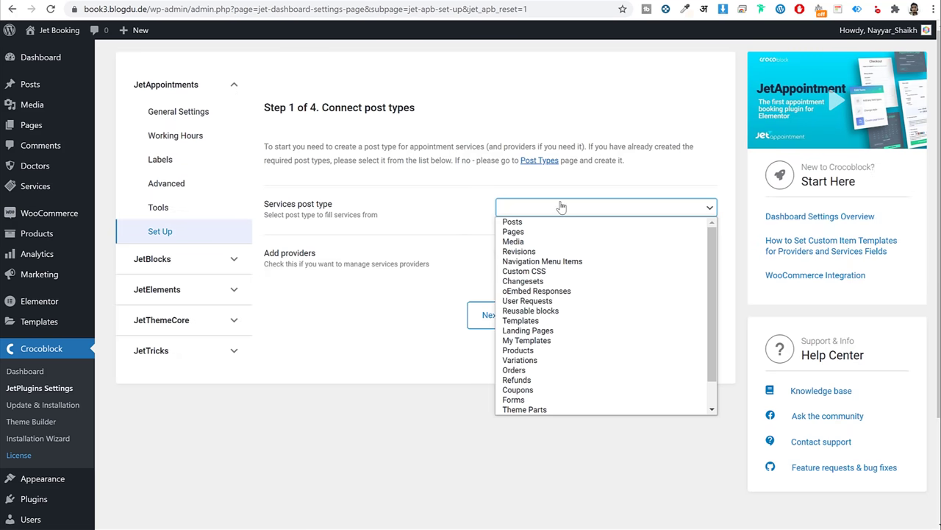
pyautogui.scroll(-1, 551, 401)
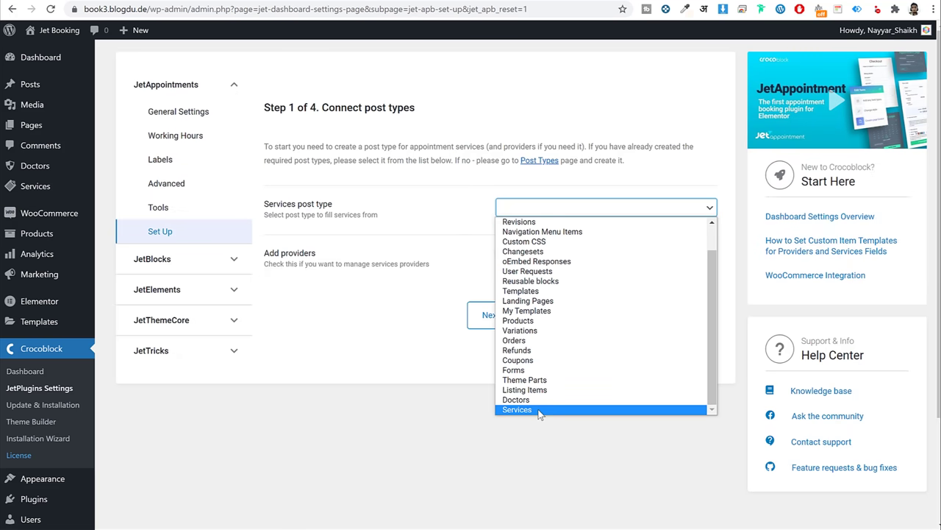
pyautogui.click(541, 410)
pyautogui.click(514, 255)
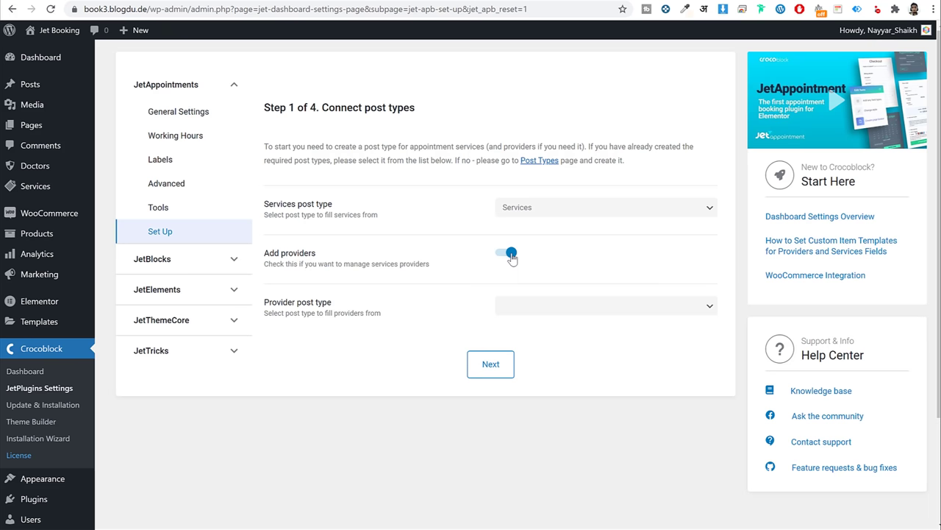
pyautogui.click(520, 317)
pyautogui.scroll(-1, 578, 448)
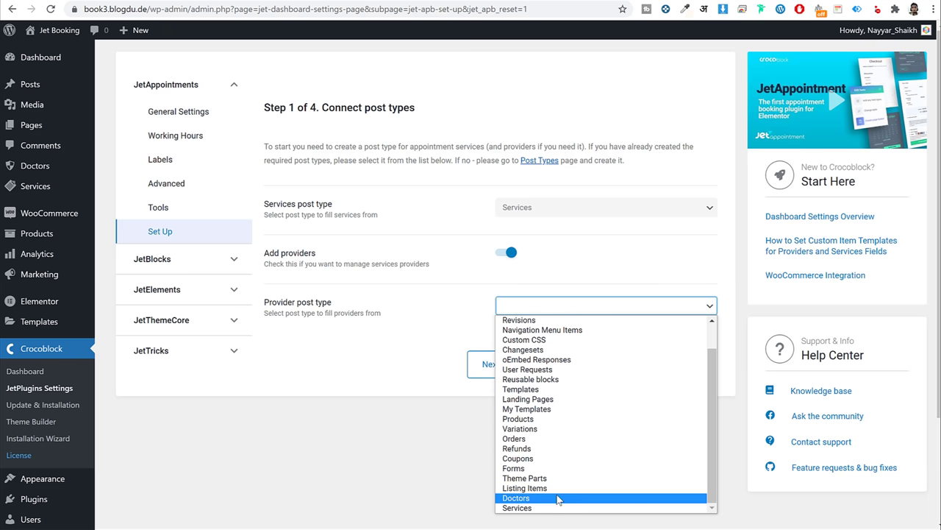
pyautogui.click(533, 498)
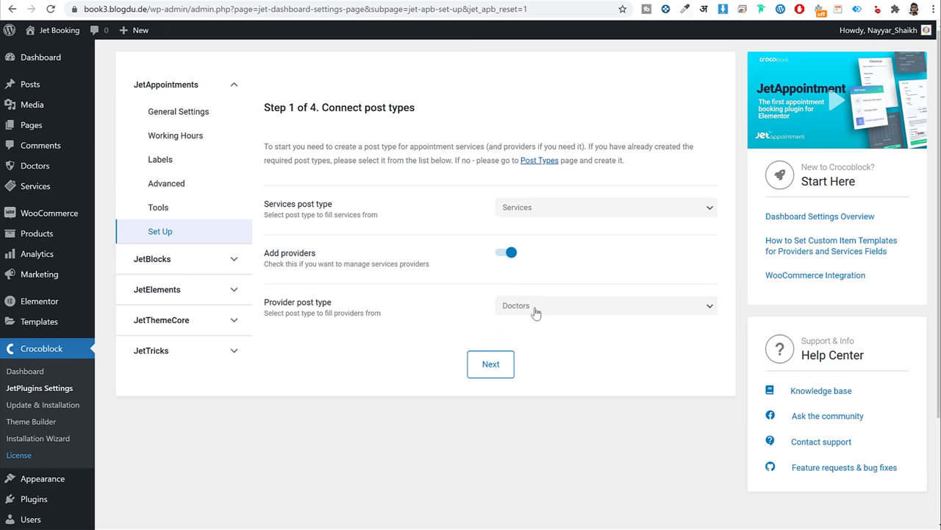
pyautogui.click(500, 375)
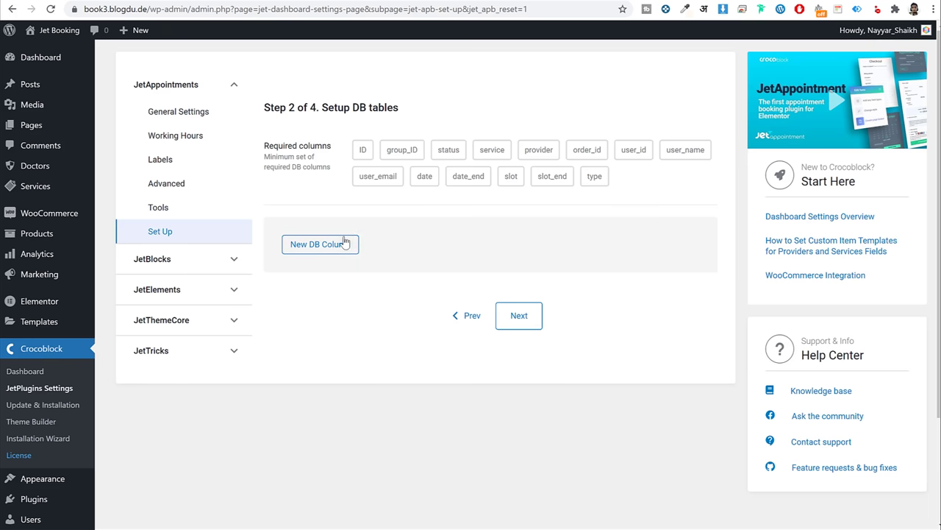
# Step: Add phone and Comments database columns and advance past the work-hours step
pyautogui.click(344, 243)
pyautogui.click(565, 291)
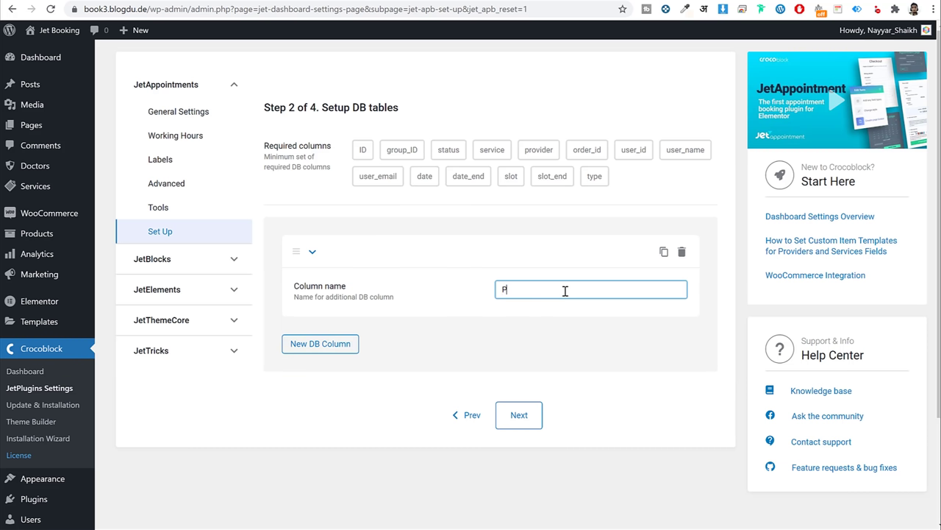
pyautogui.click(302, 343)
pyautogui.click(532, 388)
pyautogui.write('Comments')
pyautogui.scroll(-2, 526, 416)
pyautogui.click(526, 416)
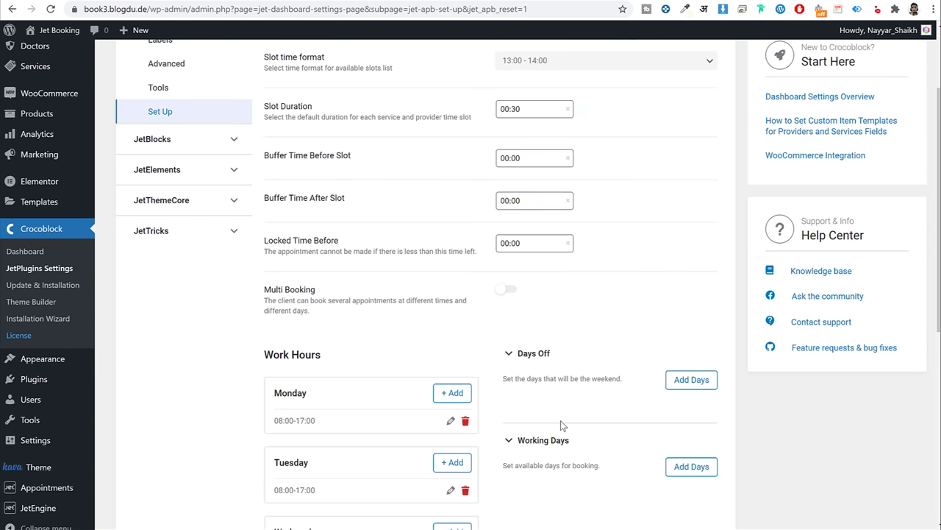
pyautogui.scroll(2, 536, 256)
pyautogui.scroll(-8, 553, 355)
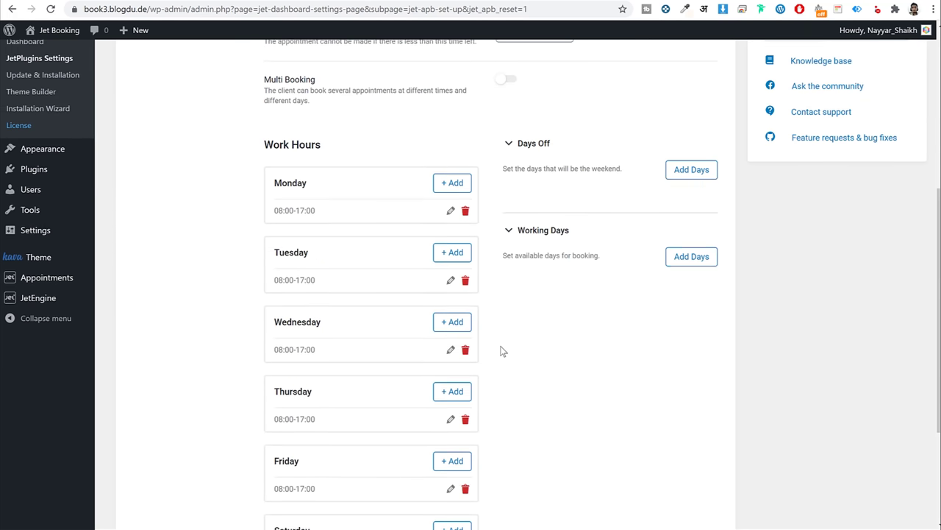
pyautogui.click(520, 492)
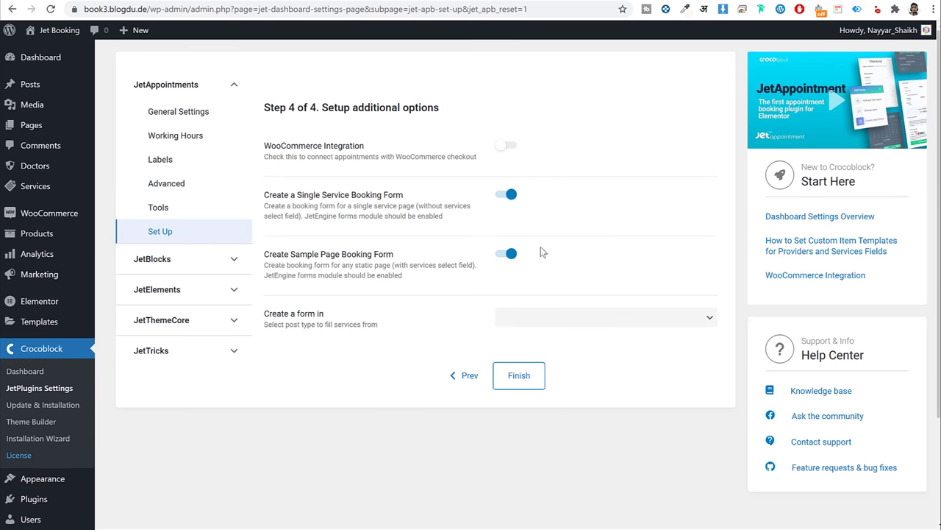
# Step: Create the booking forms with JetEngine Forms, enable WooCommerce Integration, and finish the wizard
pyautogui.moveTo(332, 316); pyautogui.dragTo(273, 321)
pyautogui.click(336, 324)
pyautogui.click(580, 321)
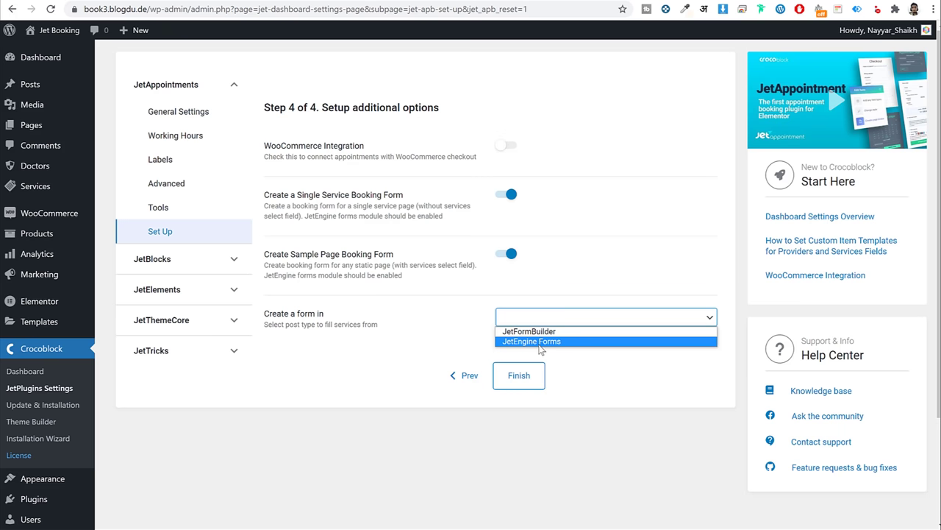
pyautogui.click(553, 343)
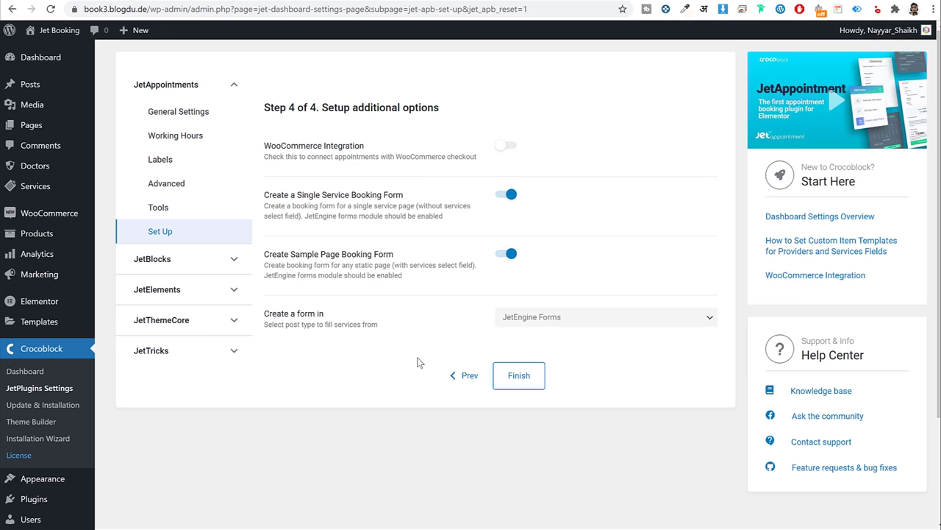
pyautogui.scroll(-3, 147, 487)
pyautogui.moveTo(53, 504)
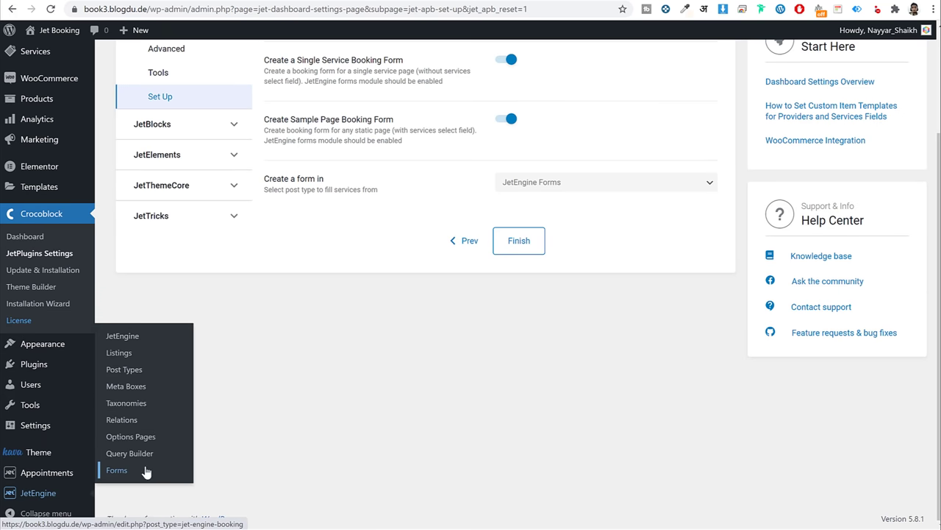
pyautogui.scroll(3, 311, 466)
pyautogui.click(507, 146)
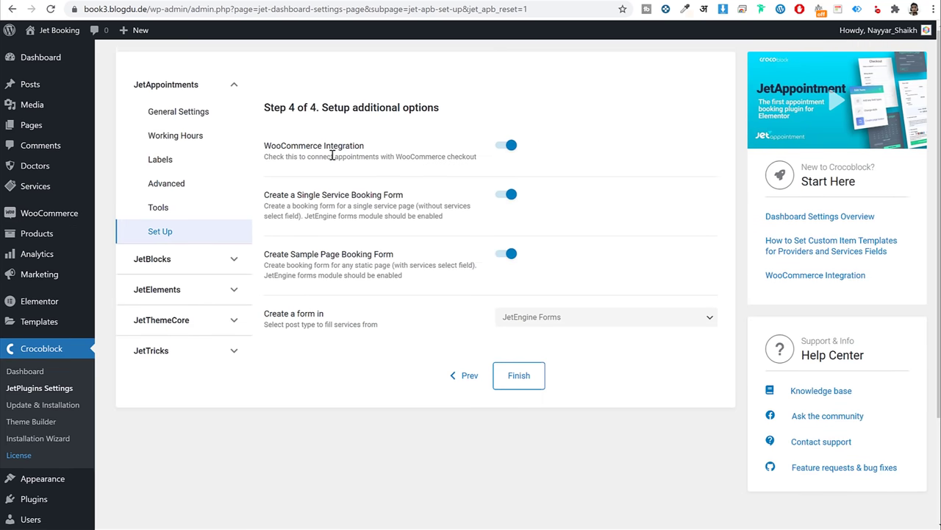
pyautogui.click(534, 377)
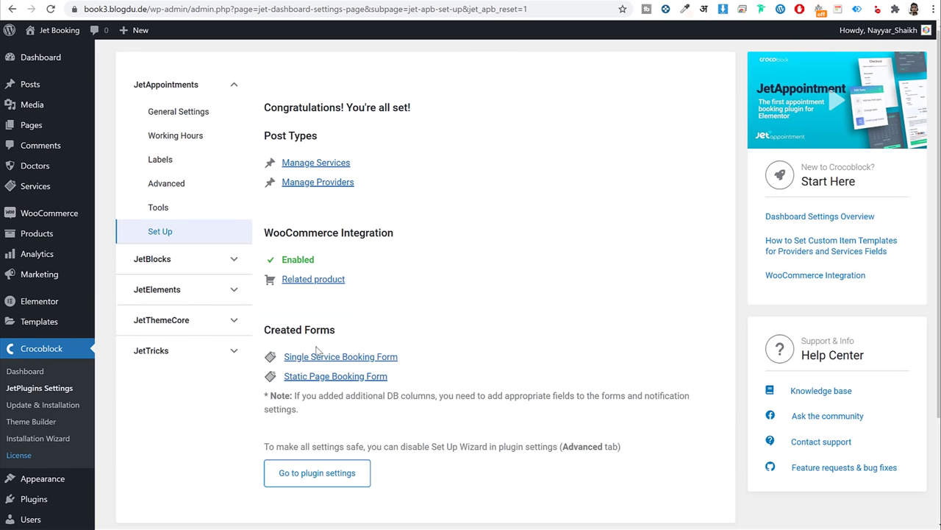
# Step: Open JetEngine's Forms list, where Single Service Booking Form (ID 34) and Static Page Booking Form (ID 35) appear
pyautogui.moveTo(271, 330); pyautogui.dragTo(283, 359)
pyautogui.moveTo(390, 378); pyautogui.dragTo(282, 377)
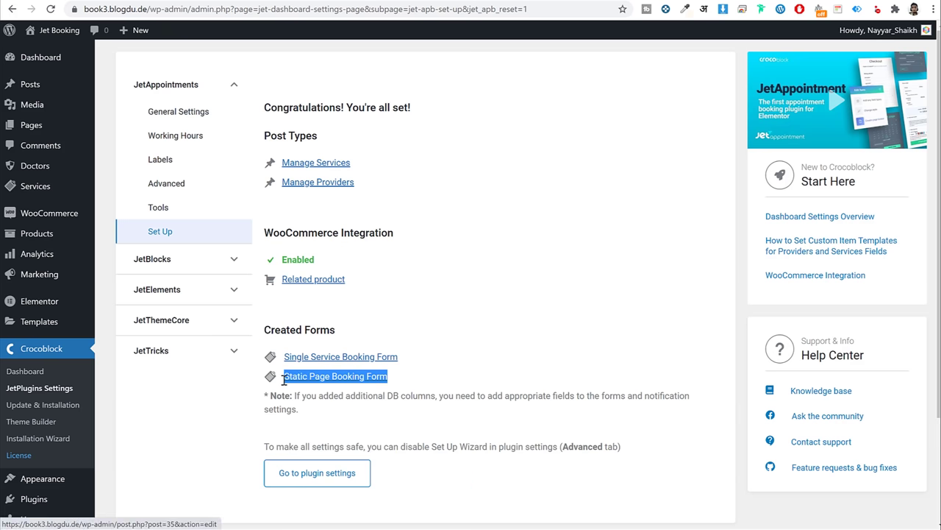
pyautogui.scroll(-2, 322, 380)
pyautogui.moveTo(51, 497)
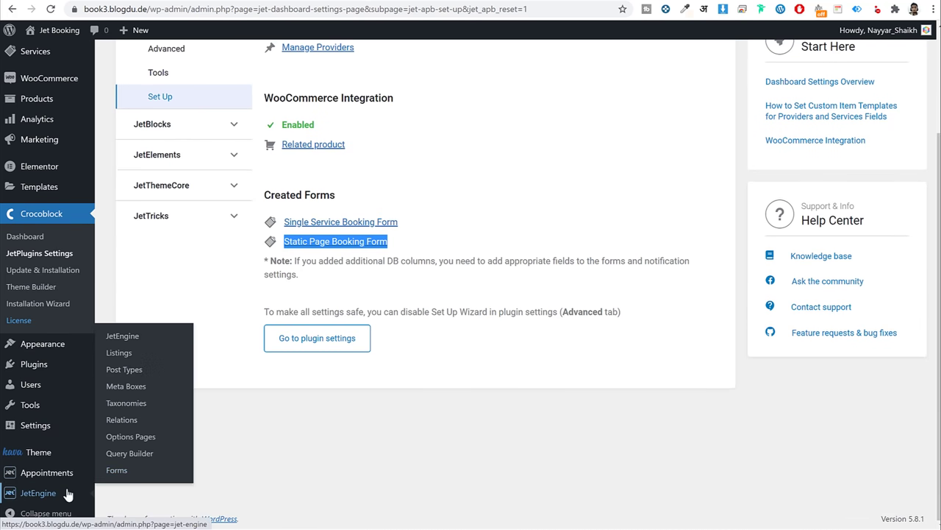
pyautogui.click(115, 472)
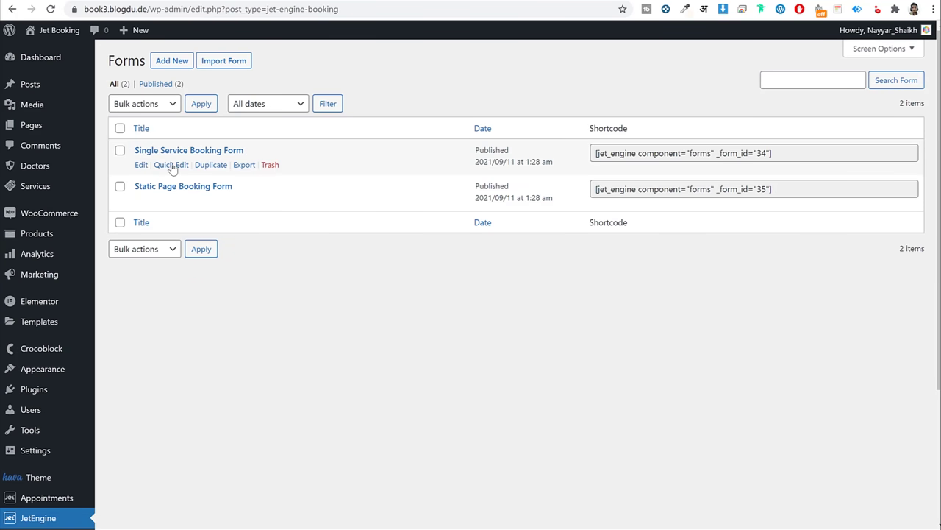
# Step: Edit the Single Service Booking Form, checking the live page's 'Choose a doctor' heading for reference
pyautogui.click(140, 165)
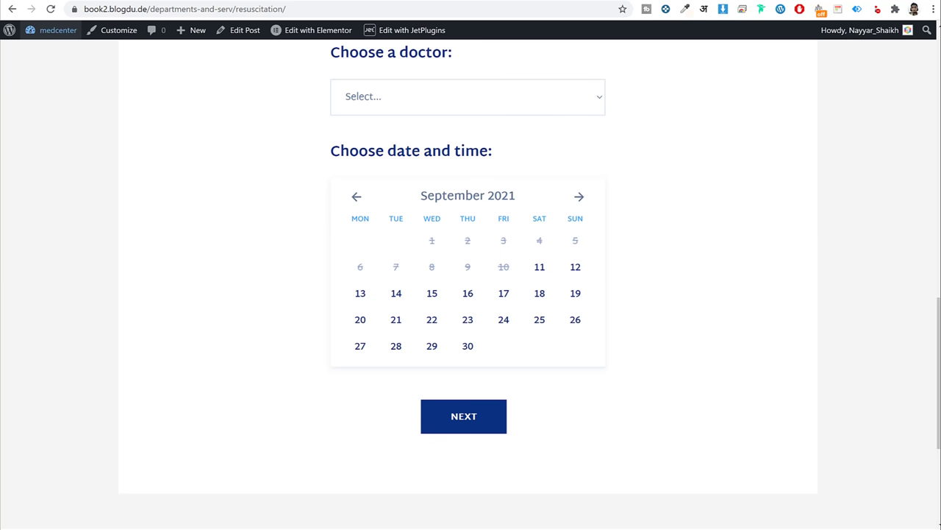
pyautogui.scroll(2, 569, 229)
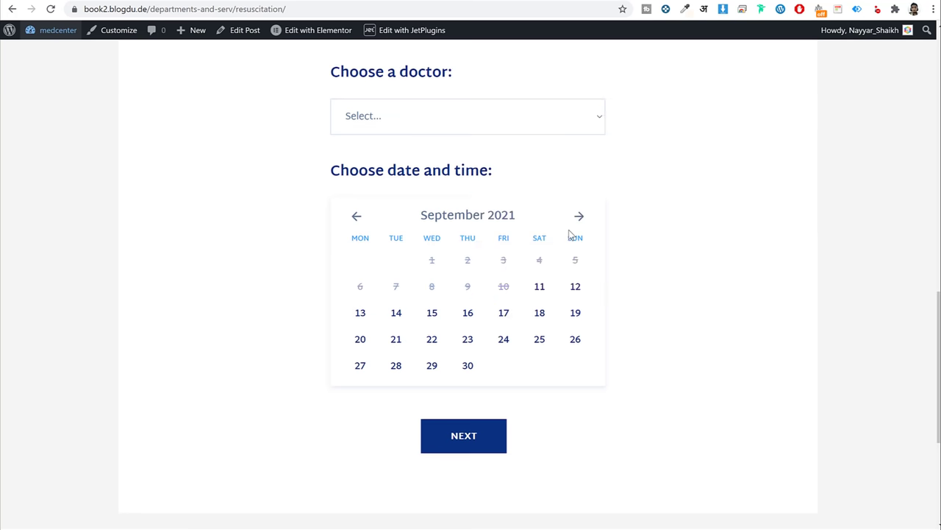
pyautogui.scroll(-1, 568, 229)
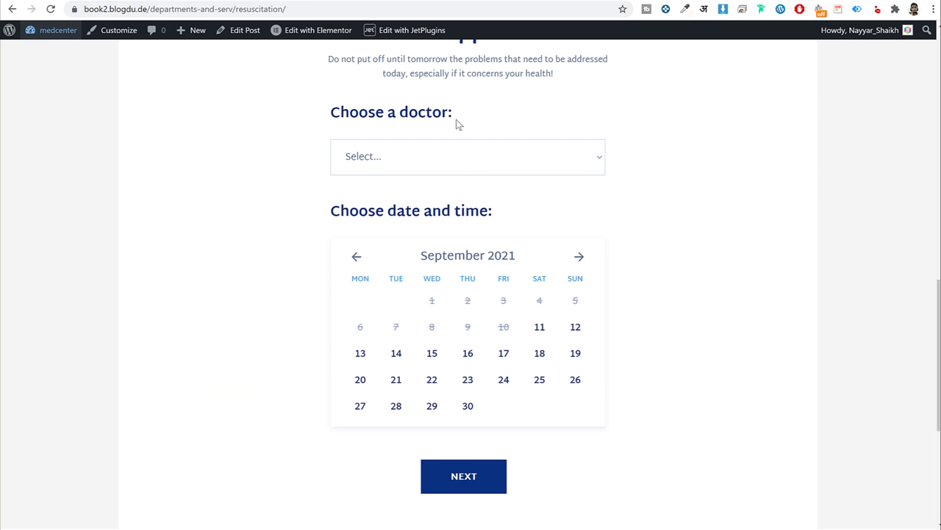
pyautogui.moveTo(331, 112); pyautogui.dragTo(450, 109)
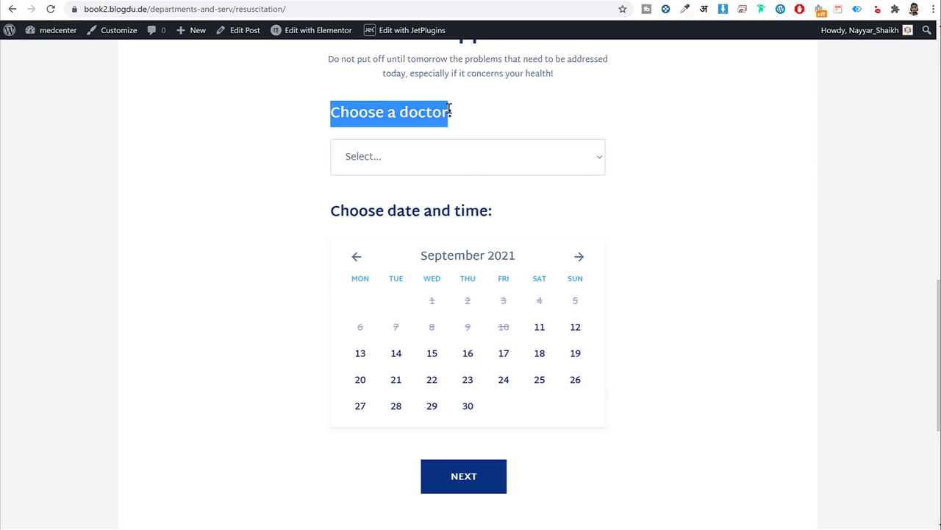
pyautogui.click(219, 3)
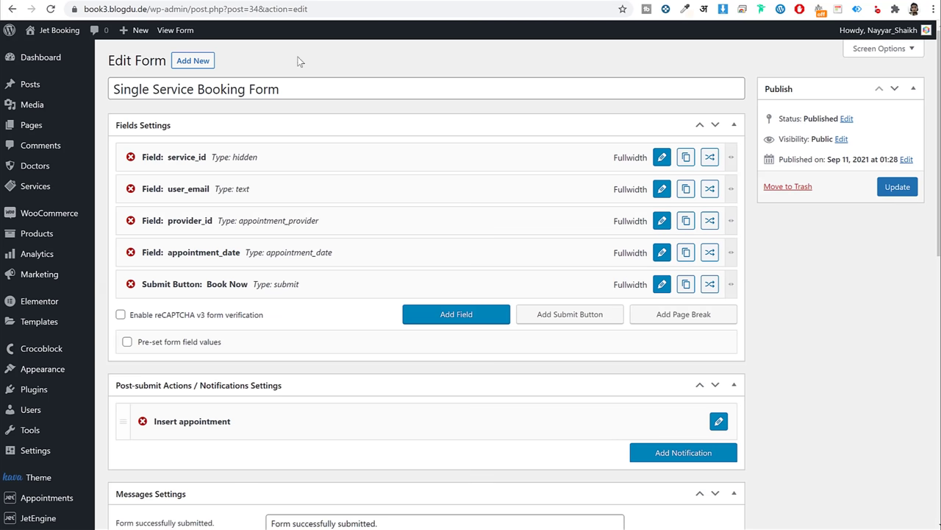
# Step: Add a 'Choose a doctor' Heading field and move it up under service_id
pyautogui.click(461, 319)
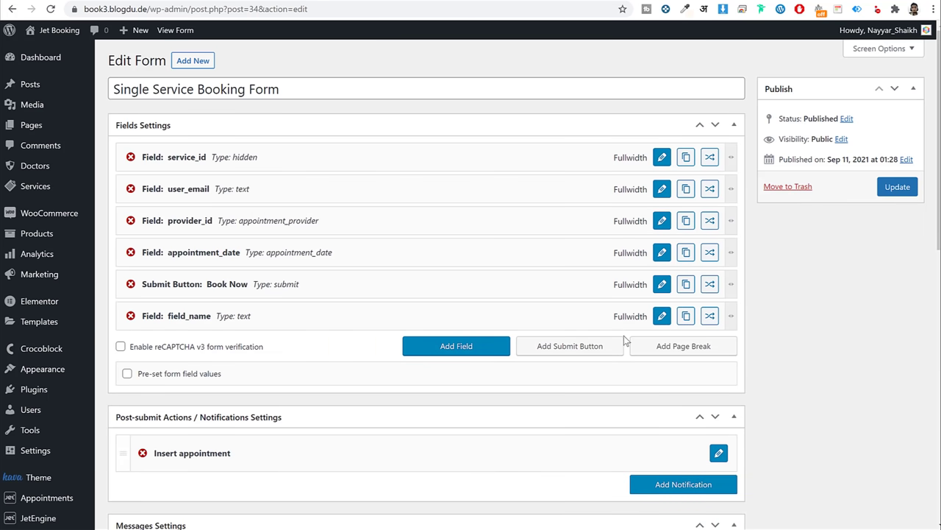
pyautogui.click(662, 316)
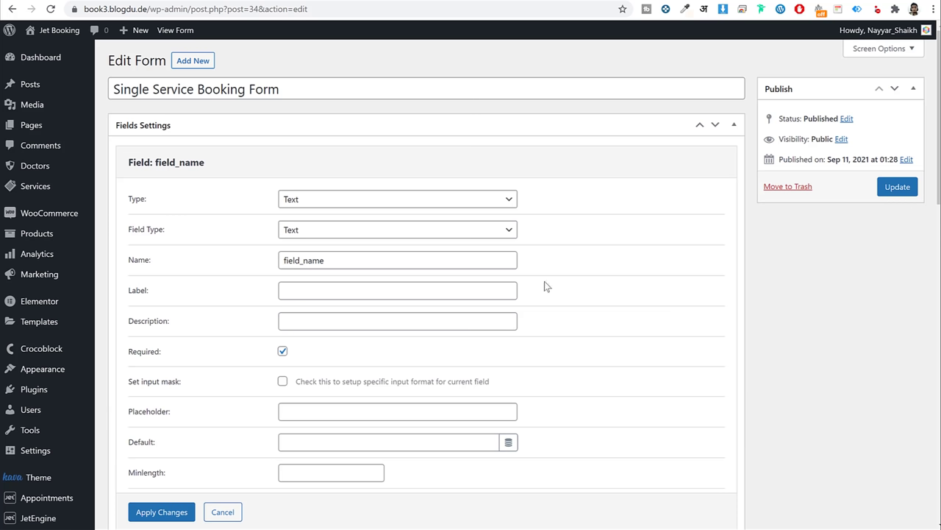
pyautogui.click(335, 206)
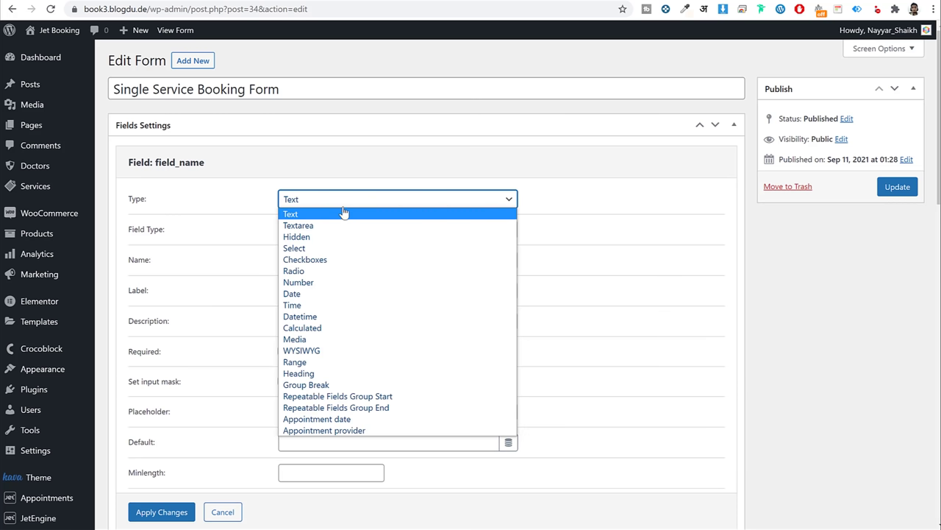
pyautogui.click(349, 373)
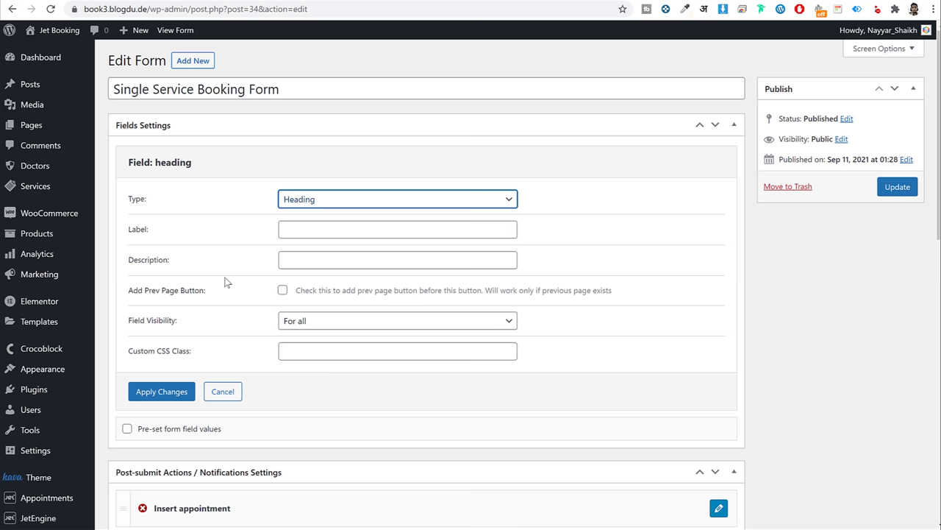
pyautogui.click(323, 228)
pyautogui.write('Choose a doctor')
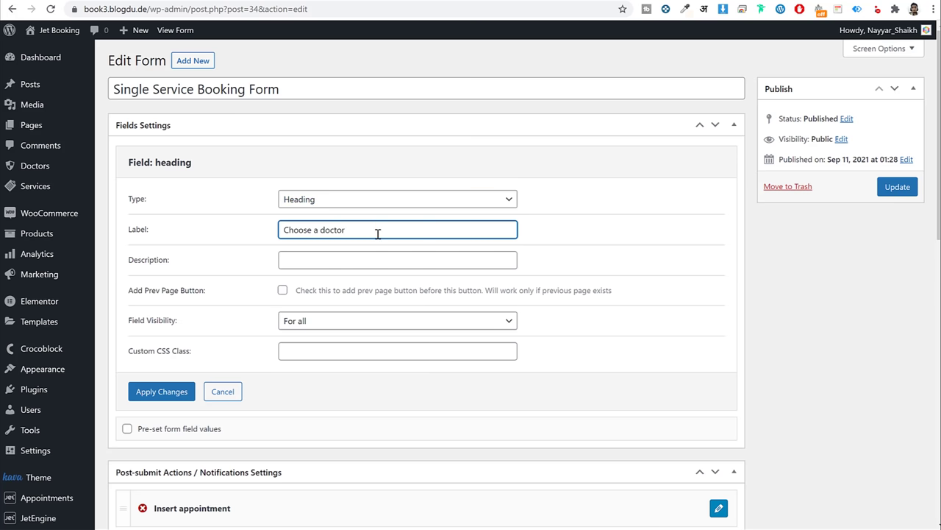
pyautogui.click(178, 398)
pyautogui.moveTo(247, 324); pyautogui.dragTo(221, 181)
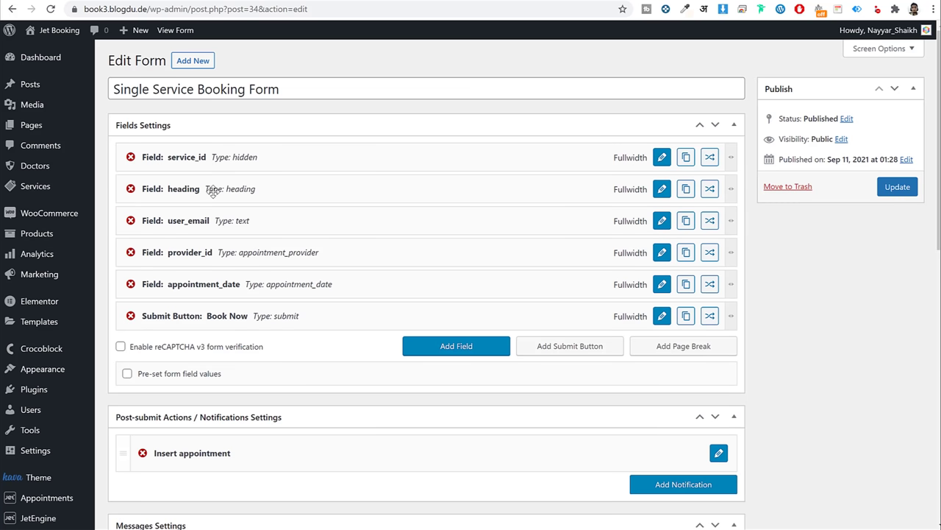
# Step: Check the doctor choices on the live page, then move provider_id above user_email
pyautogui.click(101, 3)
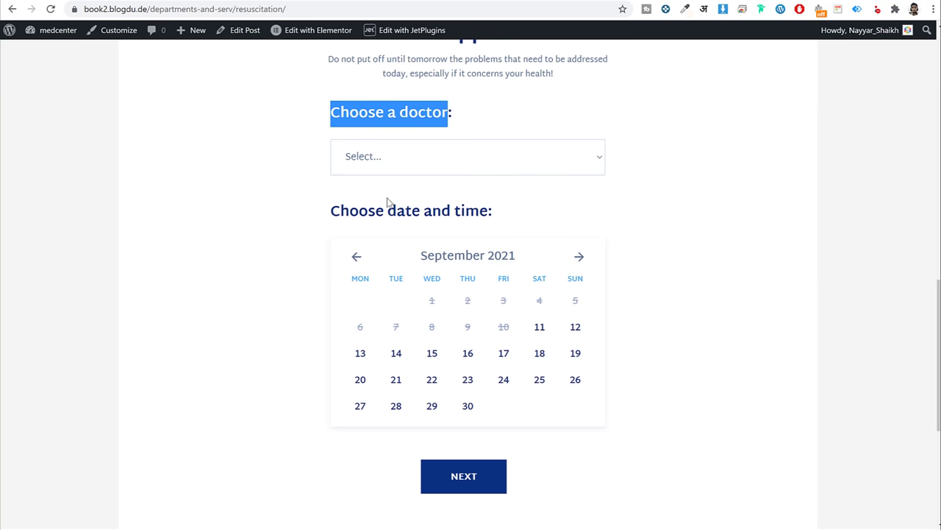
pyautogui.click(378, 162)
pyautogui.click(259, 174)
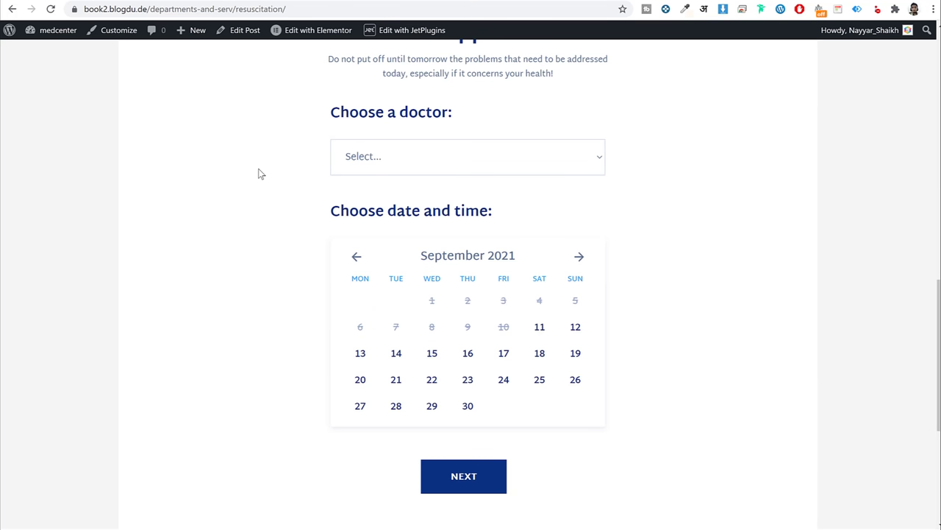
pyautogui.click(397, 169)
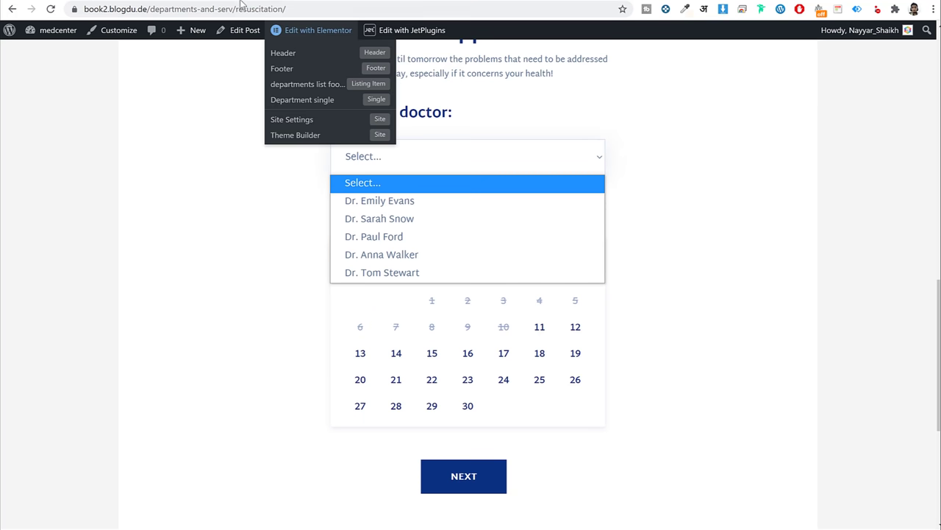
pyautogui.click(243, 3)
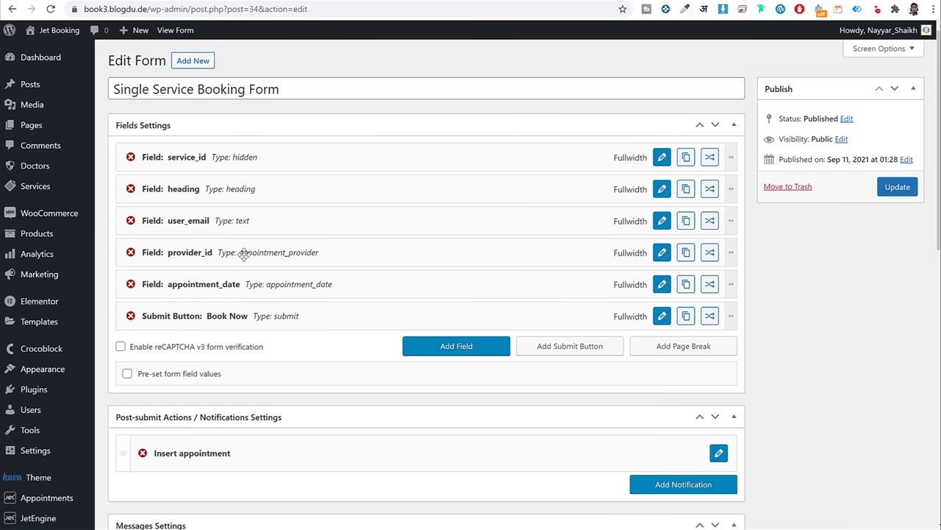
pyautogui.moveTo(242, 252); pyautogui.dragTo(249, 218)
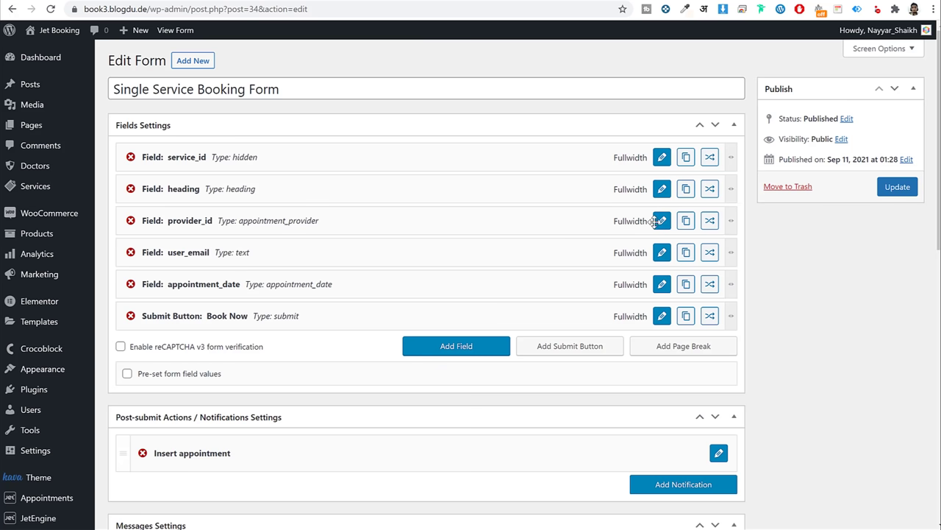
# Step: Remove the 'Select provider' label from the provider_id field and save it
pyautogui.click(662, 223)
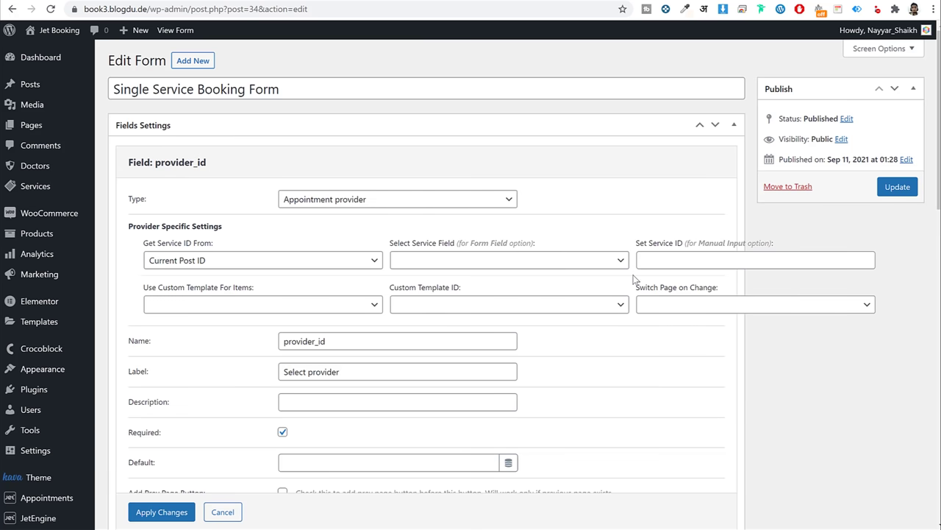
pyautogui.scroll(-3, 634, 271)
pyautogui.scroll(1, 637, 294)
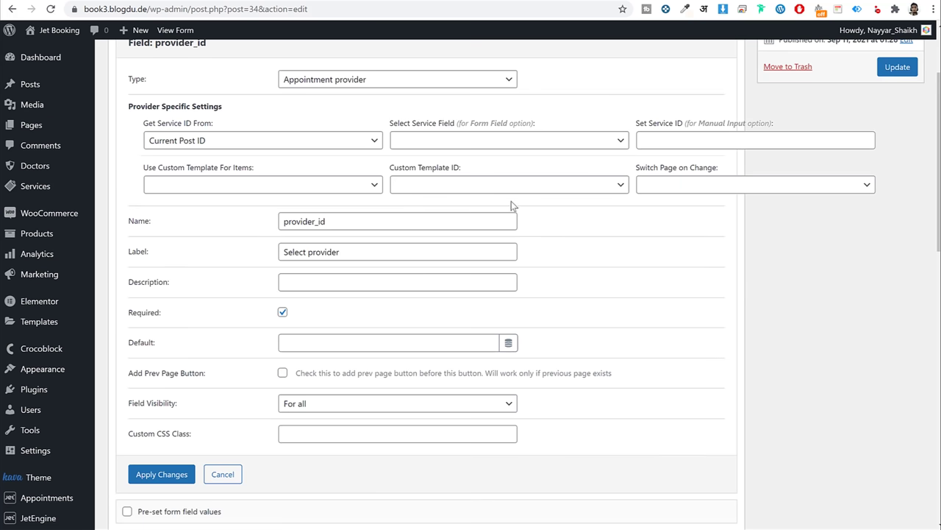
pyautogui.tripleClick(345, 249)
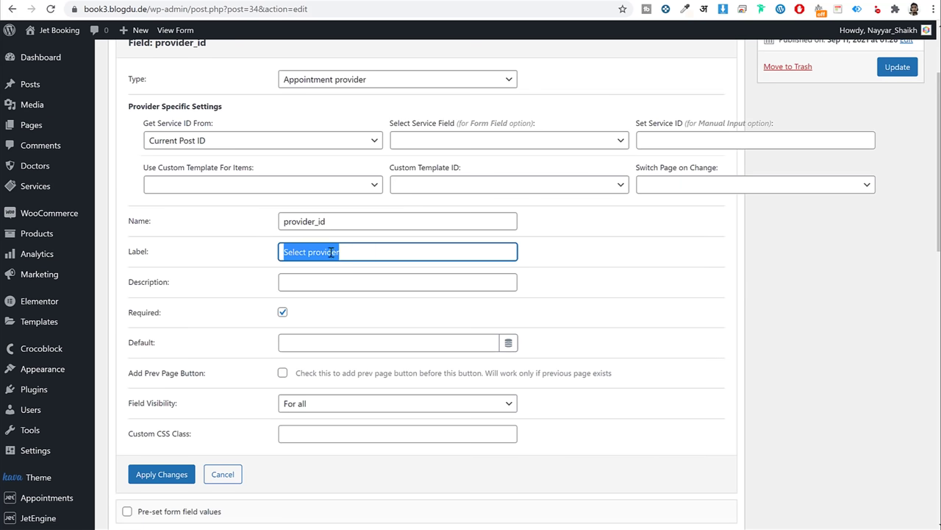
pyautogui.press('BackSpace')
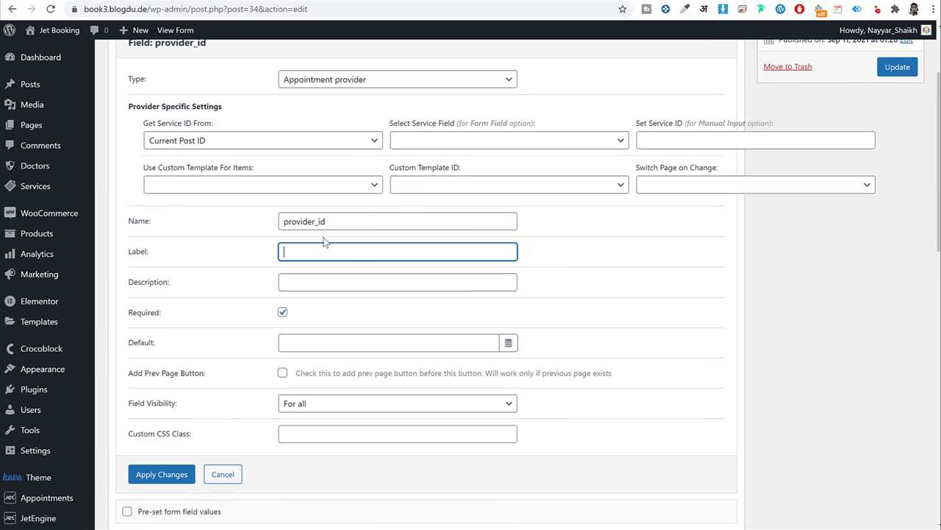
pyautogui.hotkey('ctrl', 'Tab')
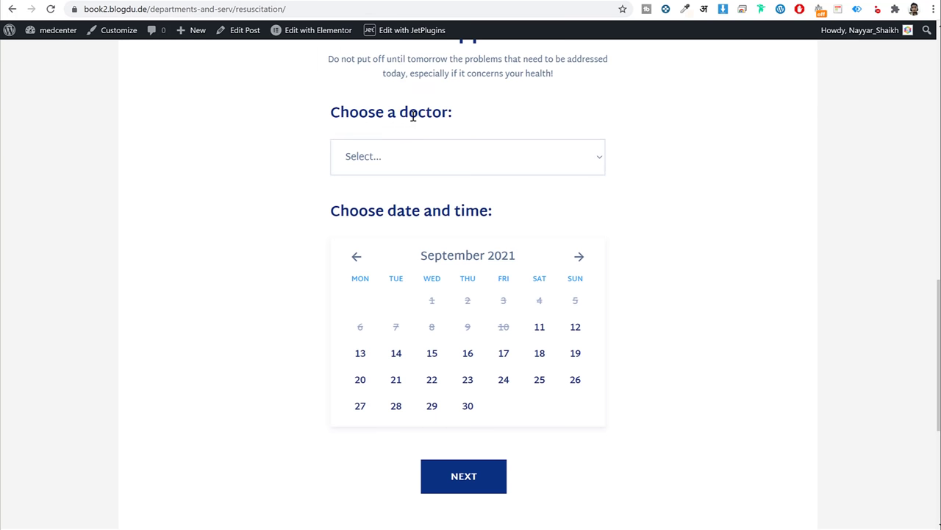
pyautogui.moveTo(453, 111); pyautogui.dragTo(317, 122)
pyautogui.hotkey('ctrl', 'shift', 'Tab')
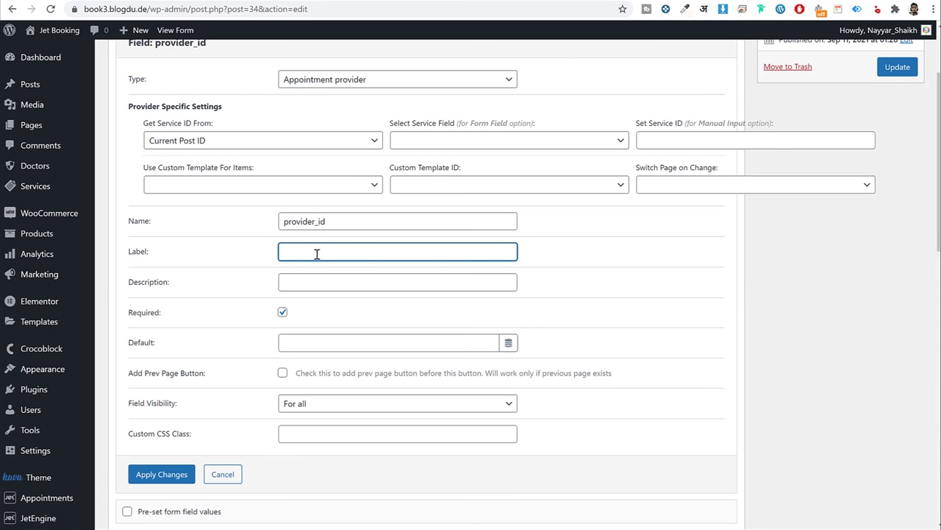
pyautogui.hotkey('ctrl', 'z')
pyautogui.hotkey('ctrl', 'Tab')
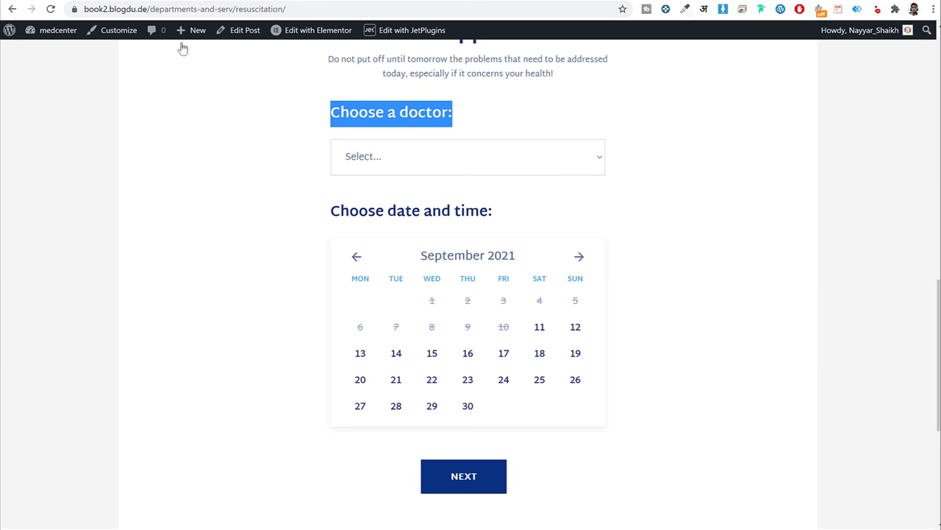
pyautogui.hotkey('ctrl', 'shift', 'Tab')
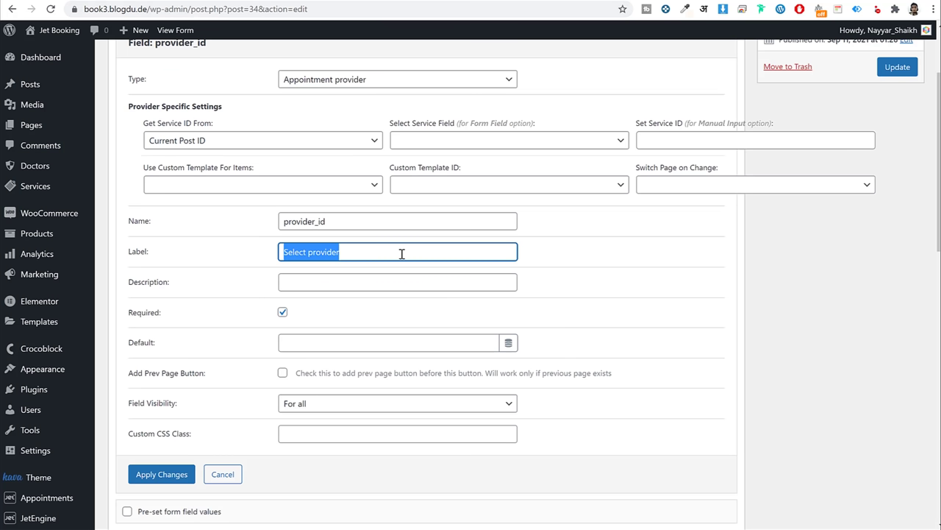
pyautogui.press('BackSpace')
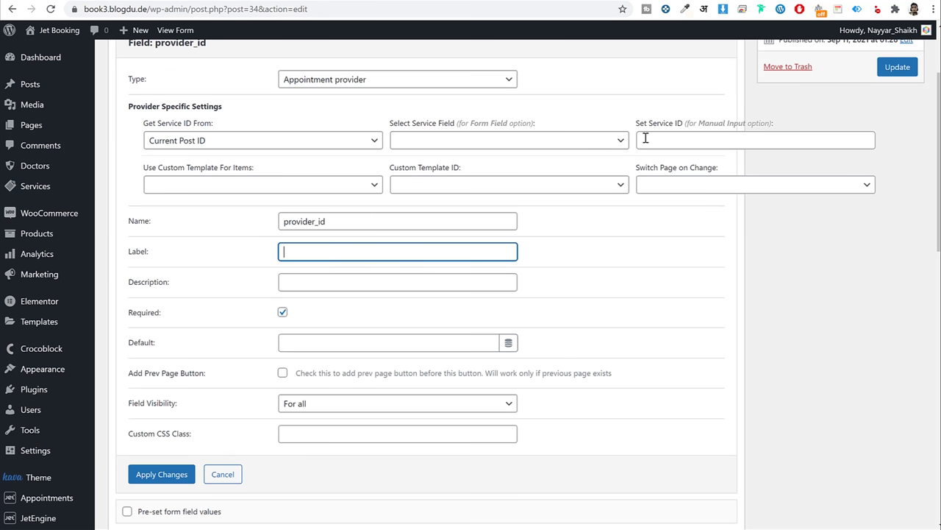
pyautogui.click(183, 475)
pyautogui.scroll(5, 332, 439)
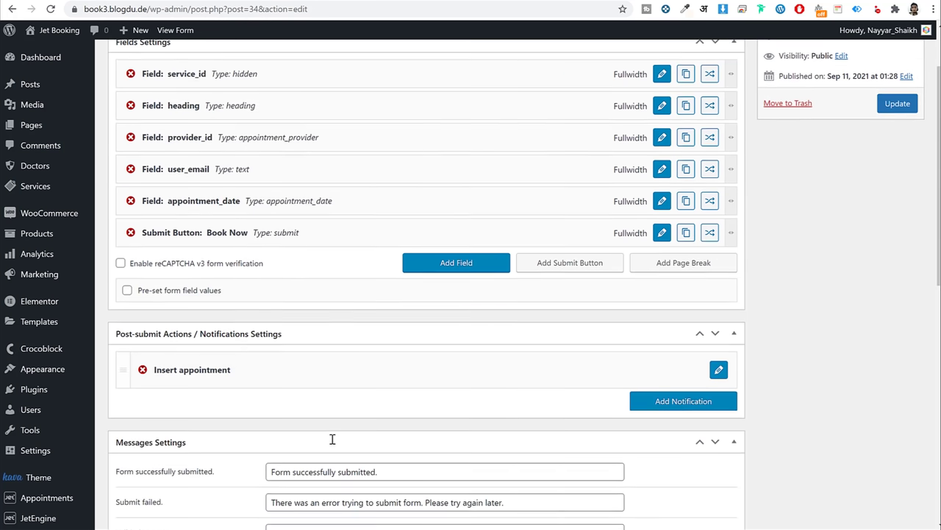
# Step: Check the live page's 'Choose date and time' heading and add a new blank field
pyautogui.click(81, 1)
pyautogui.moveTo(324, 213); pyautogui.dragTo(489, 213)
pyautogui.hotkey('ctrl', 'c')
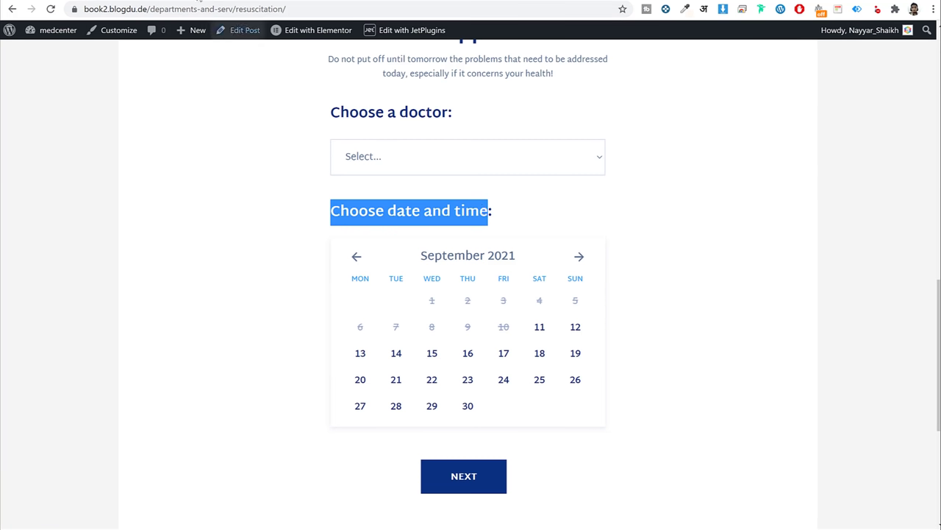
pyautogui.click(204, 2)
pyautogui.click(482, 352)
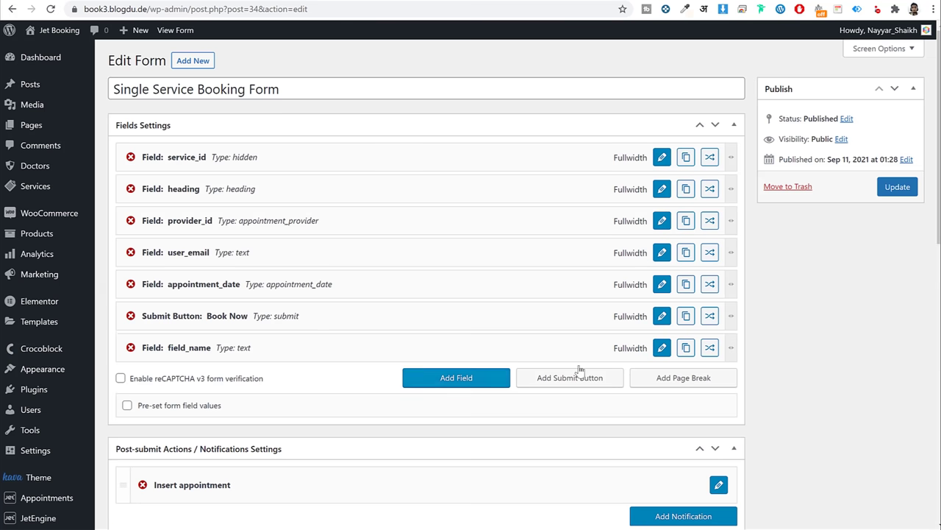
# Step: Make the new field a 'Choose date and time' heading after provider_id, with appointment_date above user_email
pyautogui.click(660, 352)
pyautogui.click(359, 201)
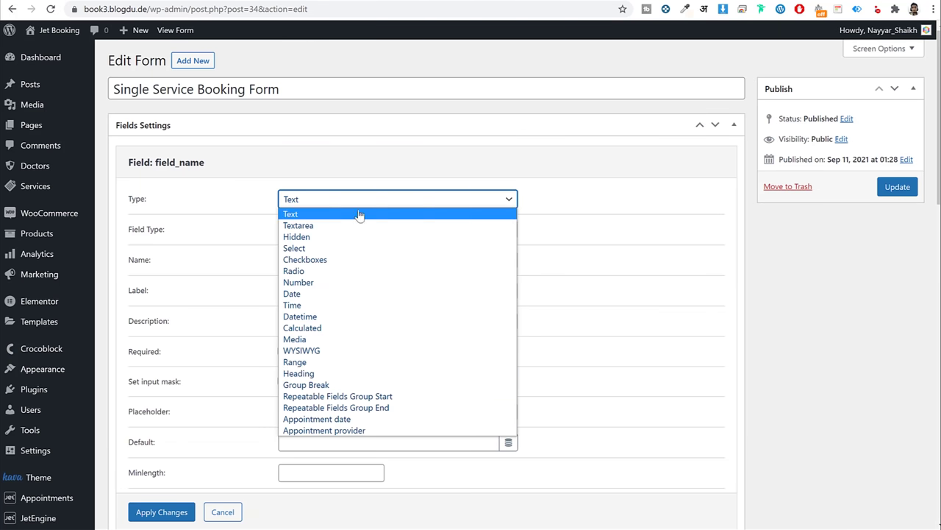
pyautogui.click(371, 374)
pyautogui.click(330, 231)
pyautogui.hotkey('ctrl', 'v')
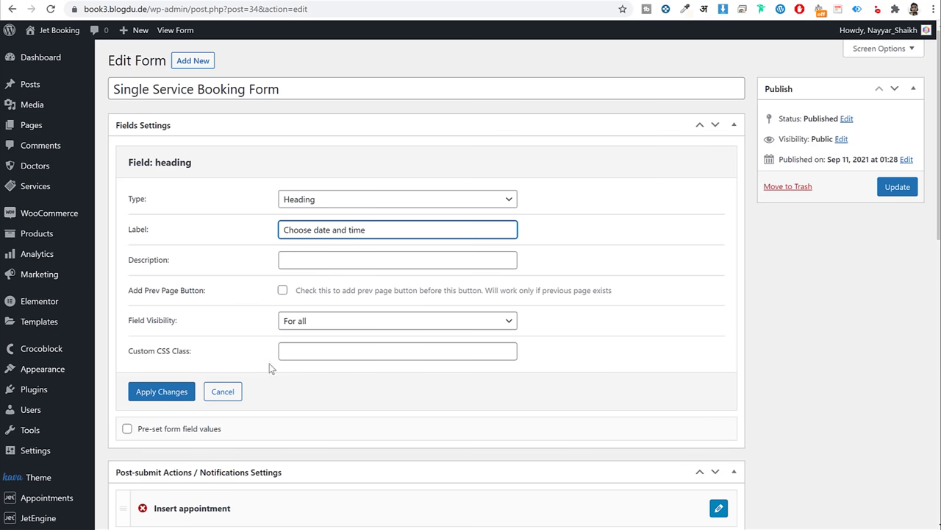
pyautogui.click(162, 390)
pyautogui.moveTo(228, 347); pyautogui.dragTo(252, 248)
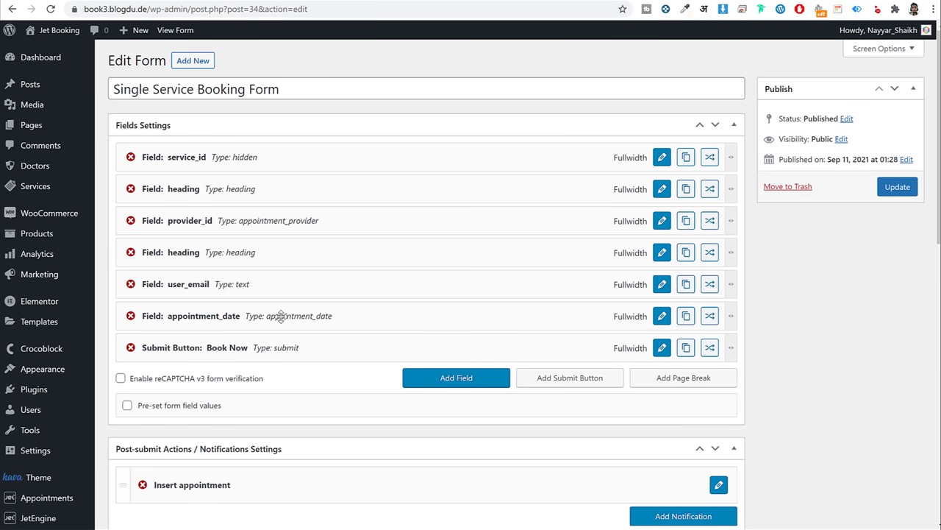
pyautogui.moveTo(281, 315); pyautogui.dragTo(252, 269)
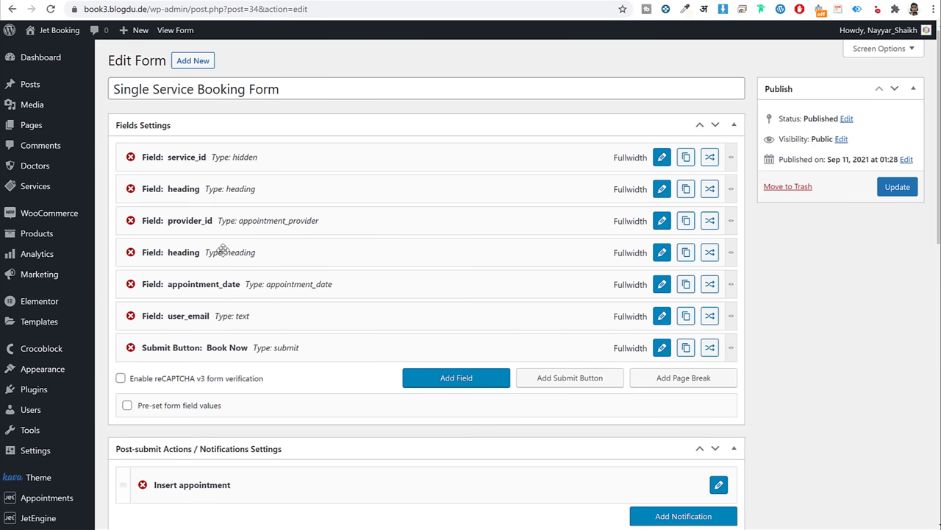
pyautogui.click(662, 283)
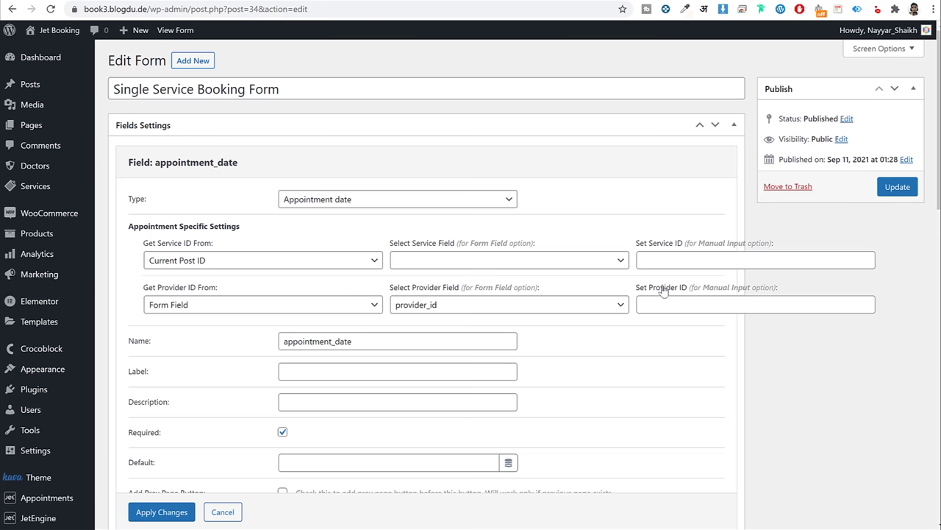
pyautogui.scroll(-2, 598, 371)
pyautogui.scroll(1, 573, 371)
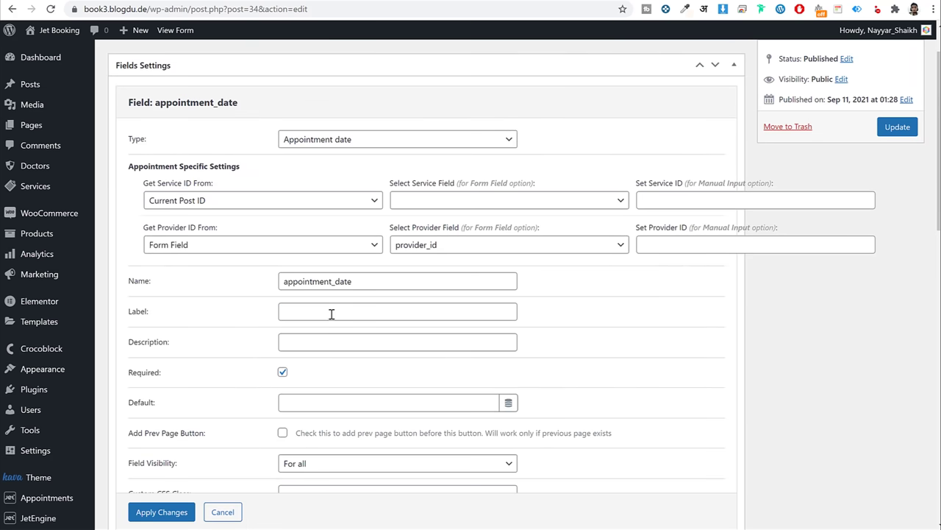
pyautogui.scroll(-1, 374, 312)
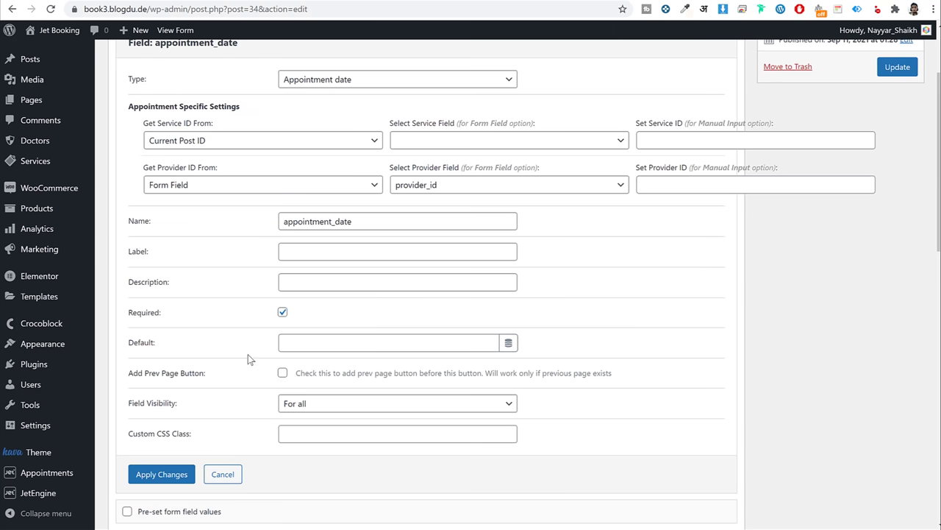
pyautogui.click(222, 474)
pyautogui.scroll(2, 360, 253)
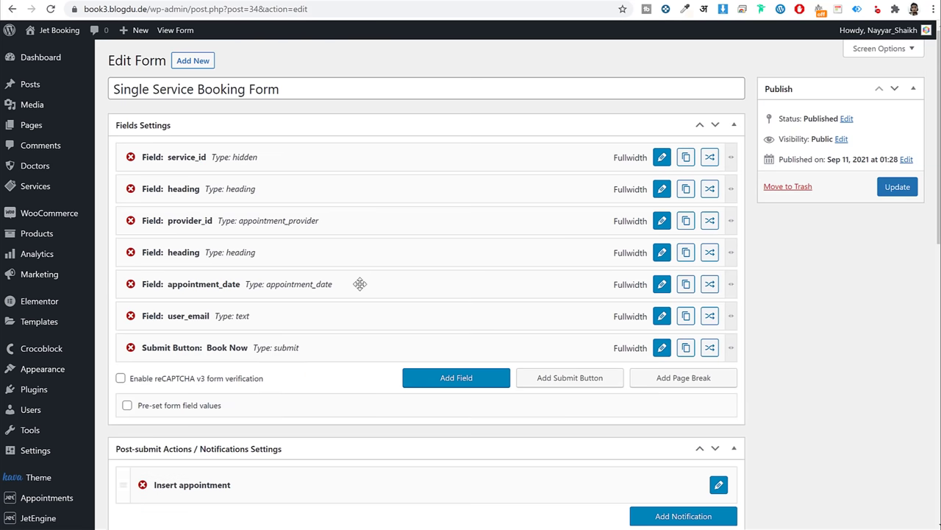
pyautogui.hotkey('ctrl', 'Tab')
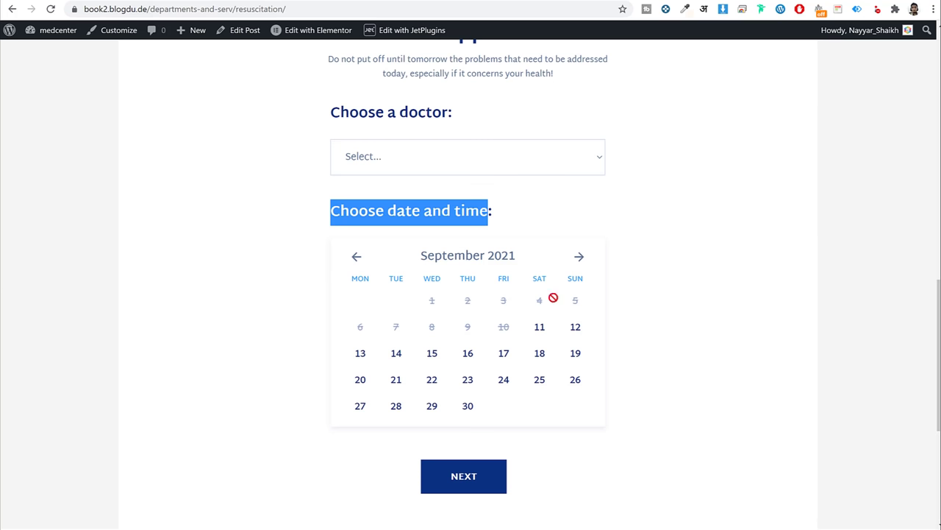
pyautogui.scroll(-1, 473, 462)
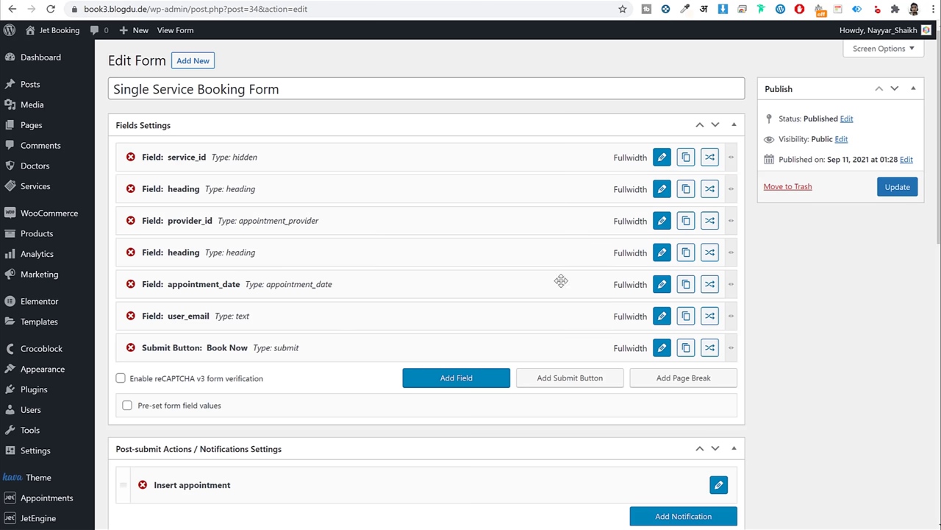
# Step: Add a page break and place it between appointment_date and user_email
pyautogui.click(676, 382)
pyautogui.moveTo(290, 380); pyautogui.dragTo(283, 313)
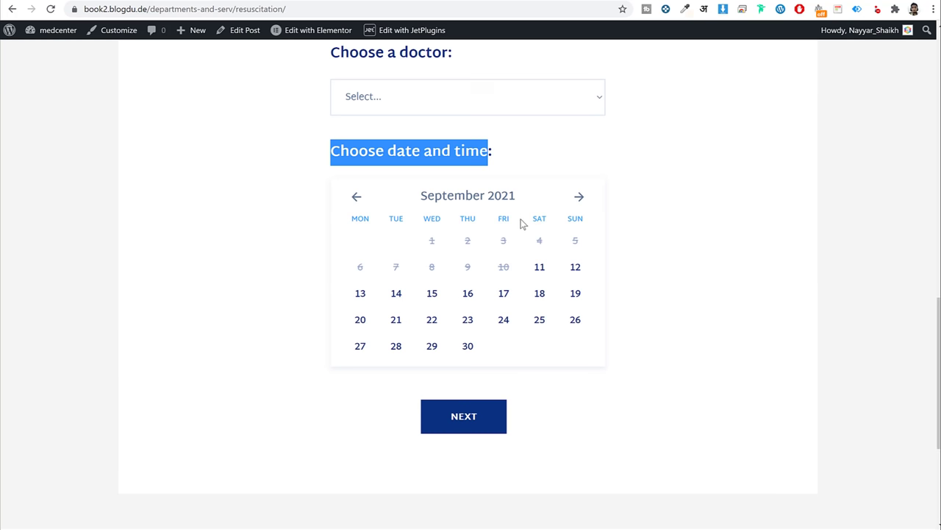
pyautogui.scroll(2, 490, 195)
# Step: Test the live form: choose a doctor, the 16th, 12:30-13:00, then reach the Confirmation step
pyautogui.click(442, 227)
pyautogui.click(379, 278)
pyautogui.moveTo(331, 270); pyautogui.dragTo(508, 267)
pyautogui.scroll(-2, 598, 300)
pyautogui.click(467, 294)
pyautogui.scroll(-2, 633, 292)
pyautogui.click(490, 271)
pyautogui.click(460, 473)
pyautogui.scroll(3, 574, 419)
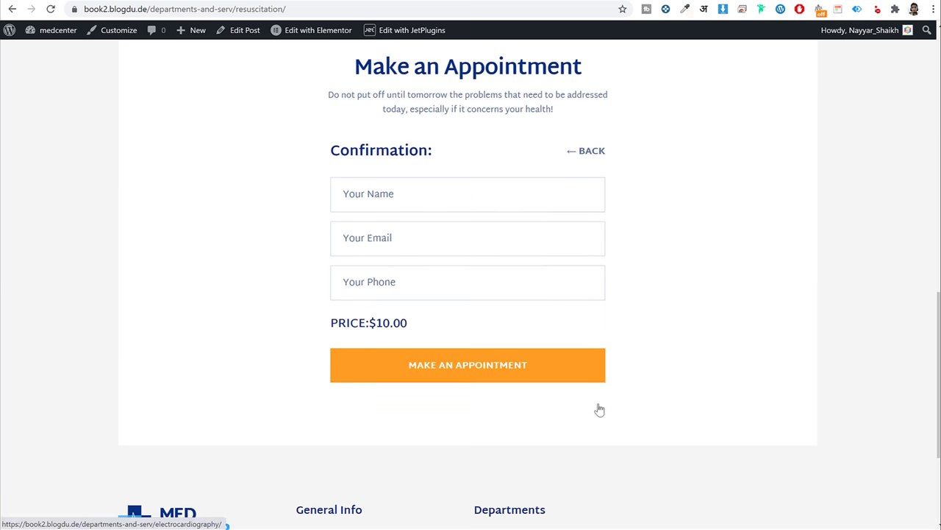
pyautogui.scroll(1, 599, 409)
pyautogui.moveTo(321, 199); pyautogui.dragTo(429, 193)
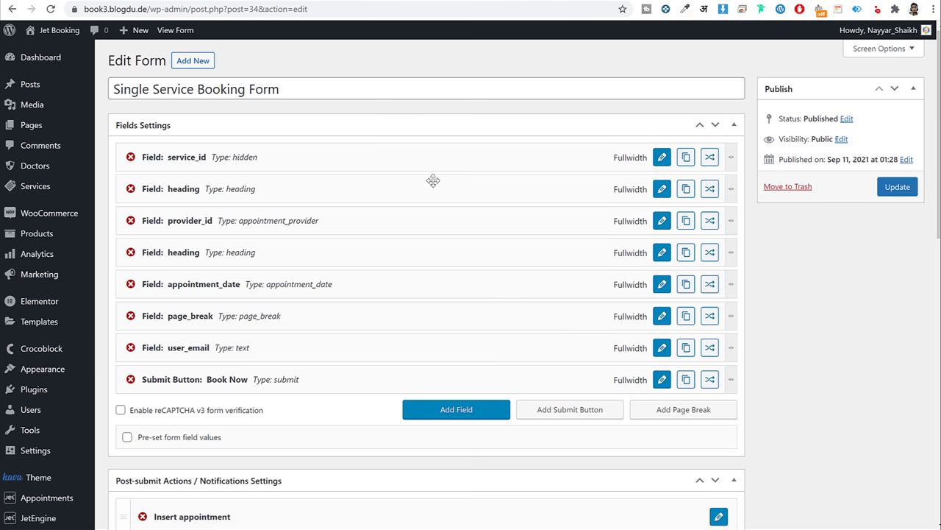
# Step: Add a 'Confirmation' Heading field with a previous-page button enabled
pyautogui.click(460, 415)
pyautogui.scroll(-3, 584, 321)
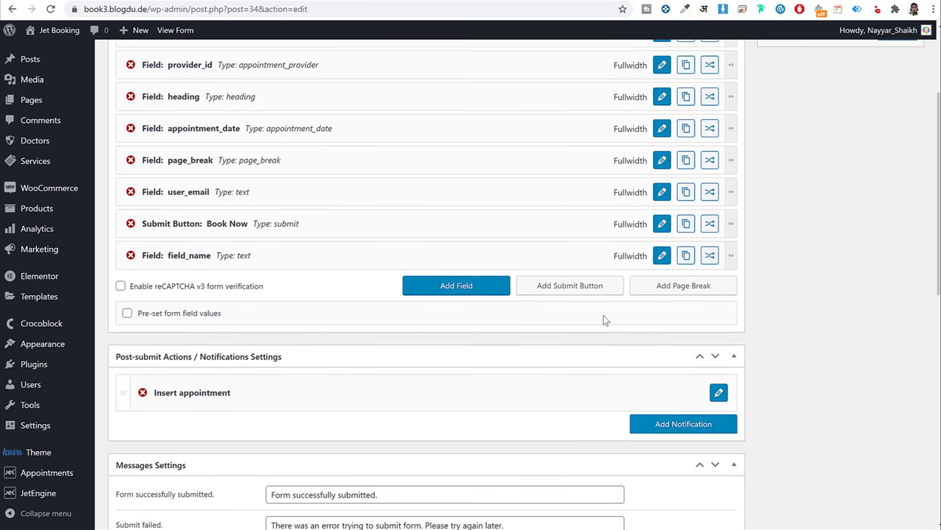
pyautogui.click(663, 232)
pyautogui.scroll(1, 464, 255)
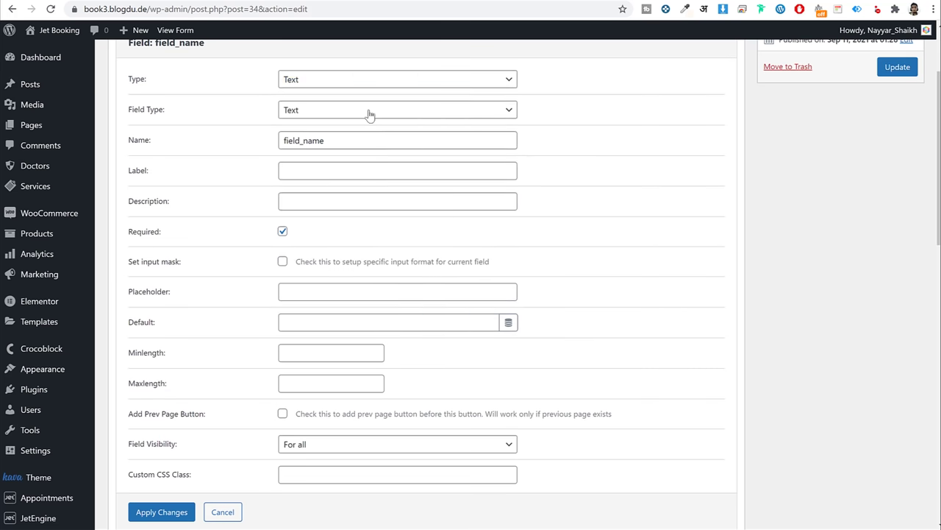
pyautogui.click(355, 80)
pyautogui.click(343, 252)
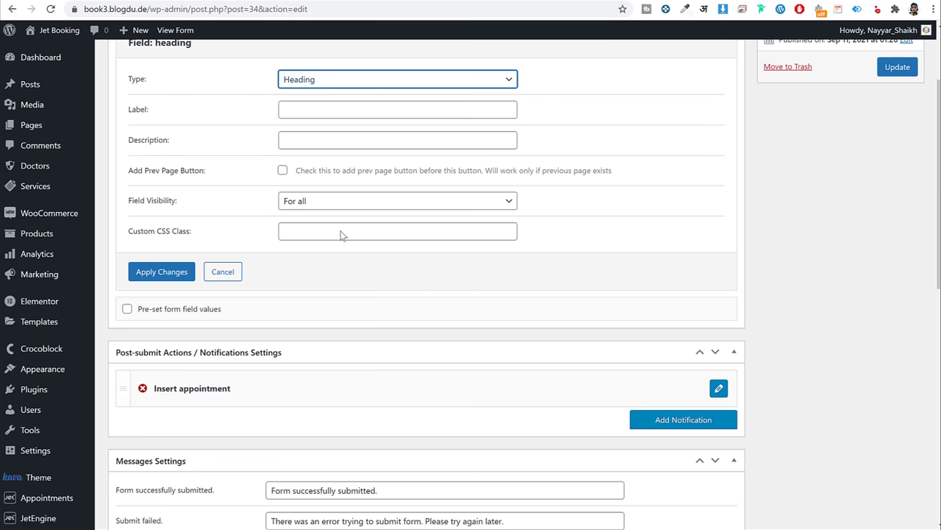
pyautogui.click(332, 111)
pyautogui.write('Confirmation')
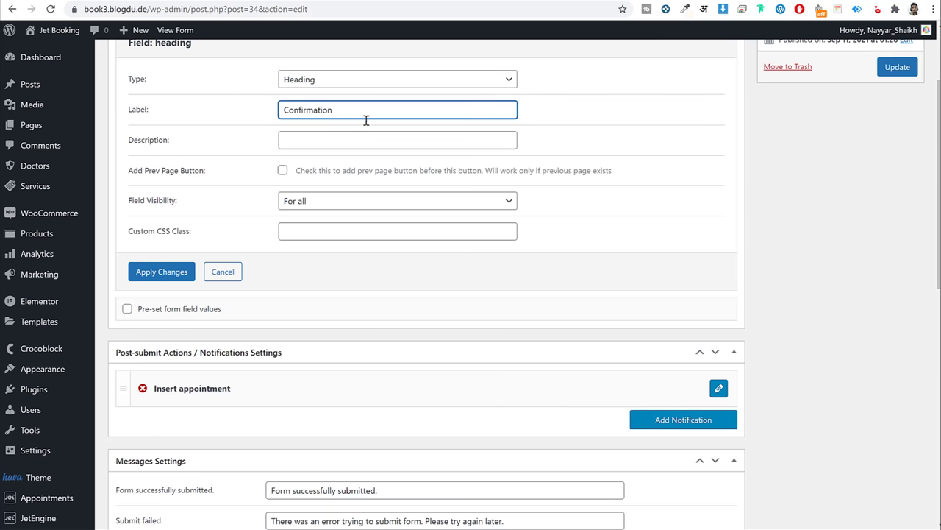
pyautogui.click(282, 170)
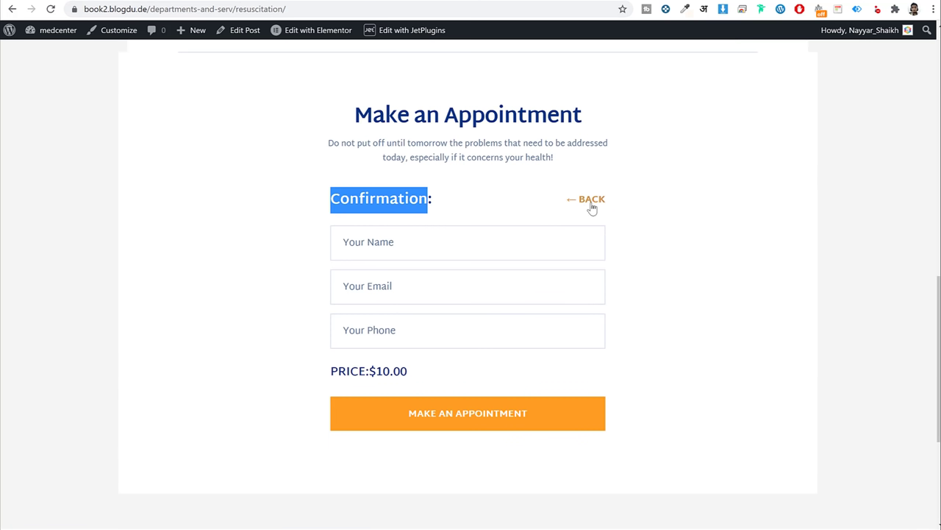
# Step: Set the previous-page button label to '&larr; Back' and save the heading
pyautogui.click(542, 188)
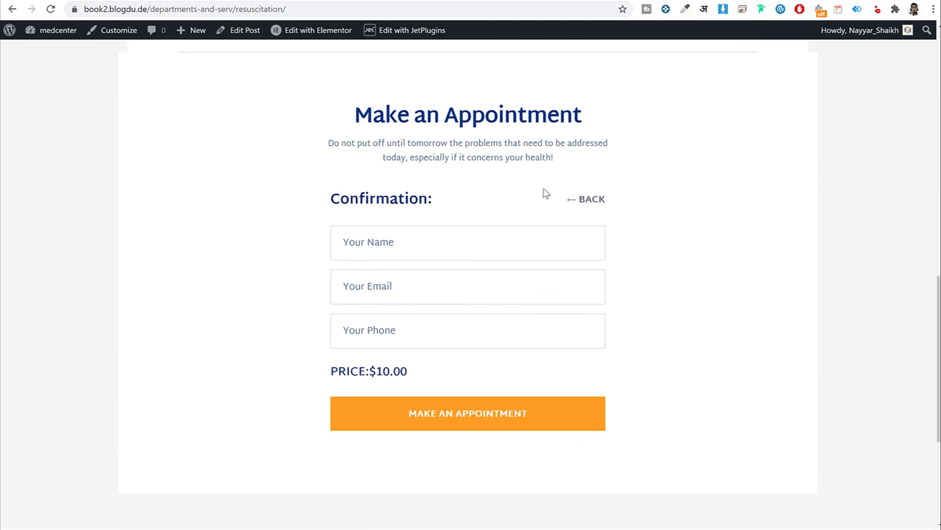
pyautogui.click(593, 201)
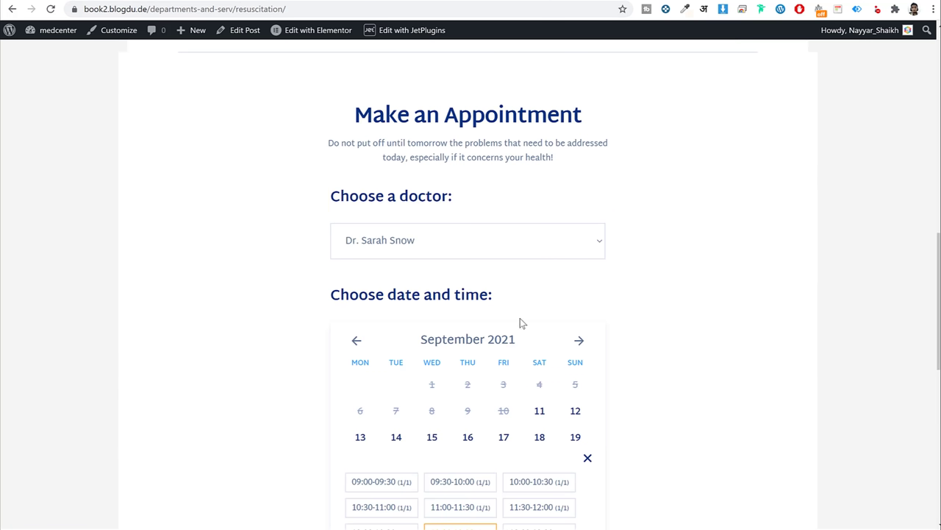
pyautogui.scroll(-4, 433, 306)
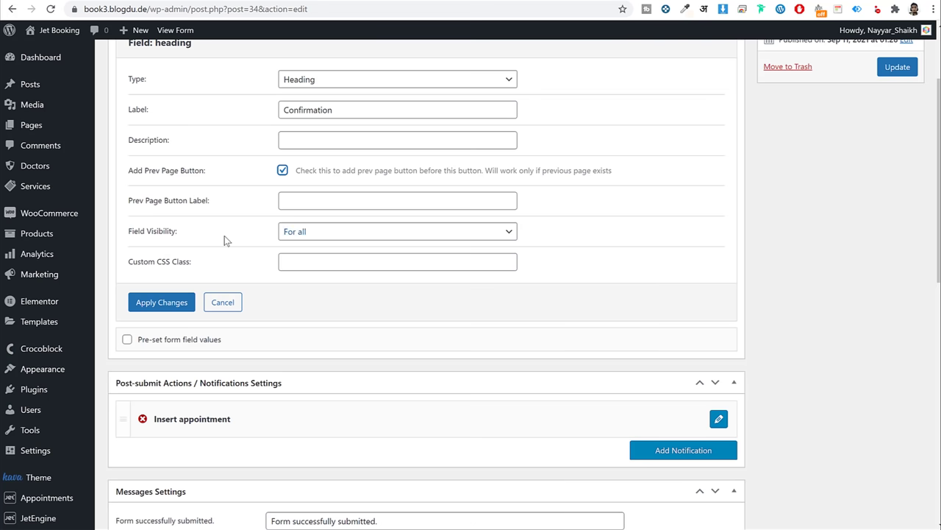
pyautogui.click(343, 200)
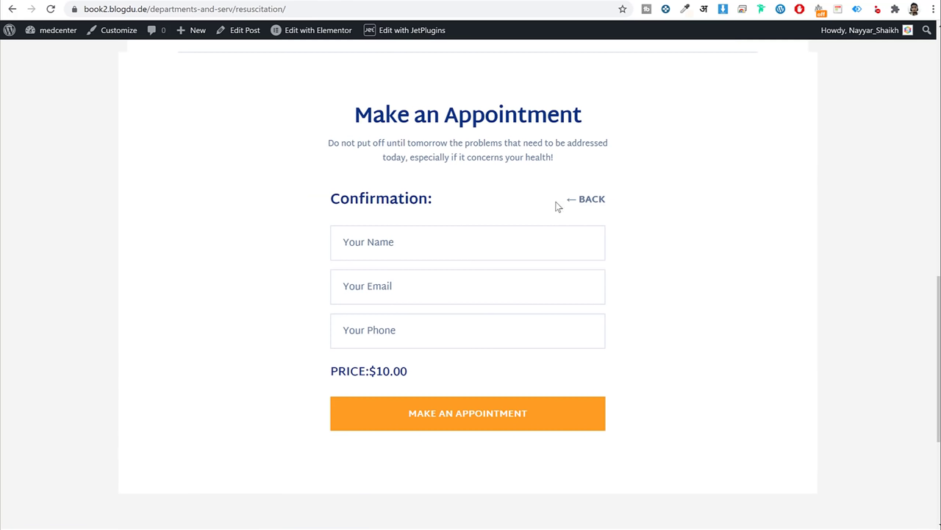
pyautogui.moveTo(565, 206); pyautogui.dragTo(574, 207)
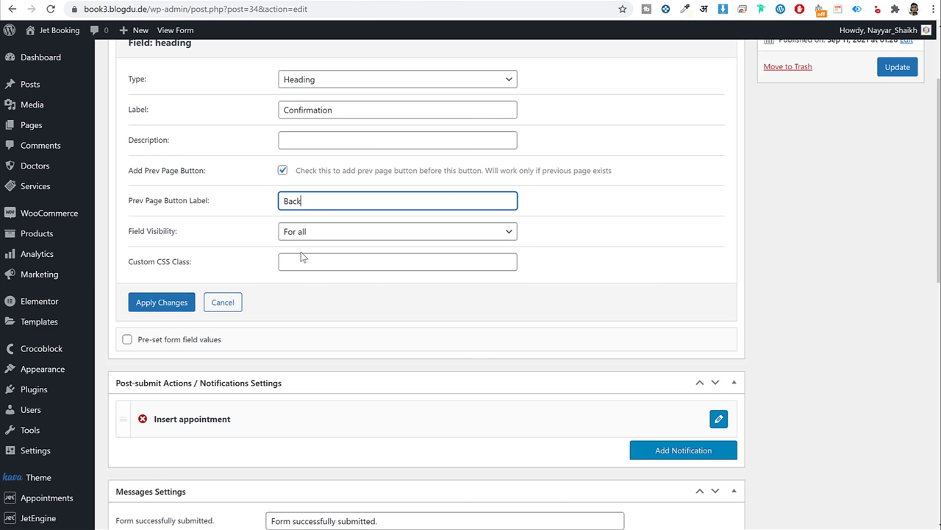
pyautogui.doubleClick(332, 202)
pyautogui.write('&larr; Back')
pyautogui.moveTo(304, 201); pyautogui.dragTo(270, 211)
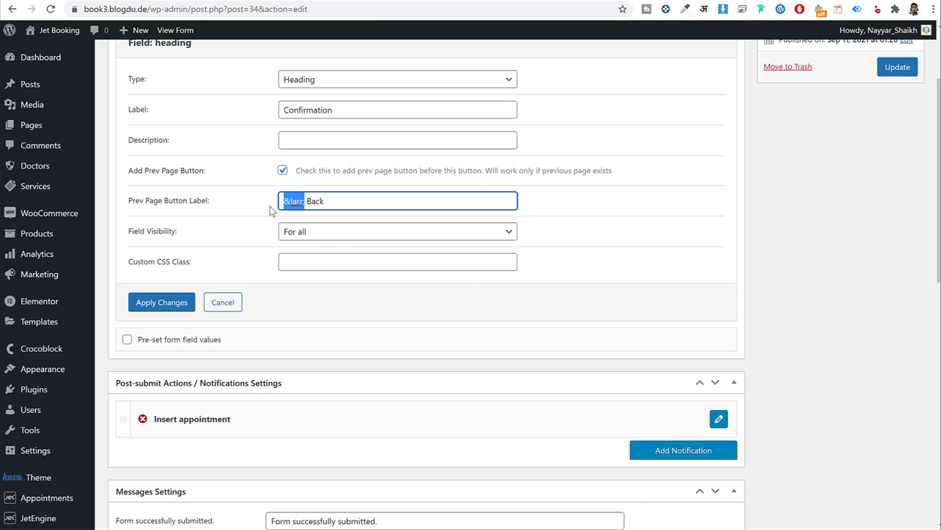
pyautogui.click(291, 205)
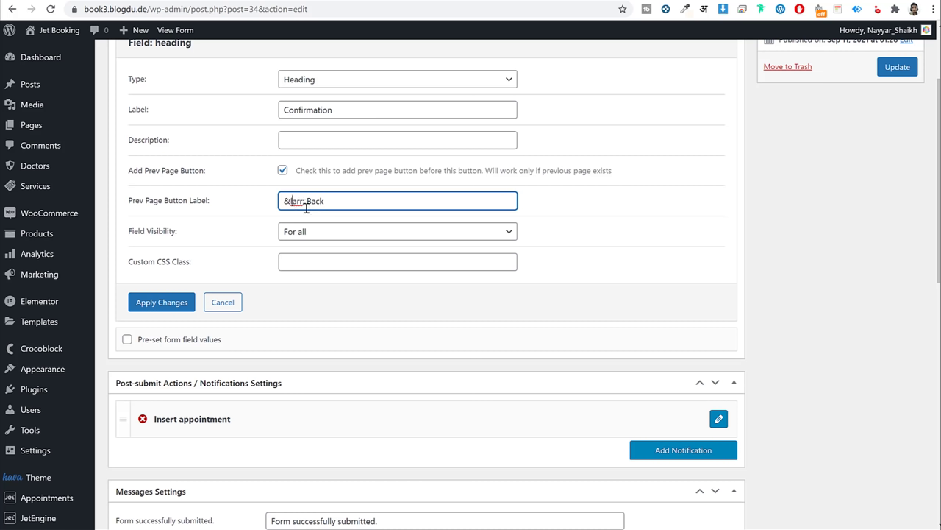
pyautogui.moveTo(328, 201); pyautogui.dragTo(309, 201)
pyautogui.click(169, 302)
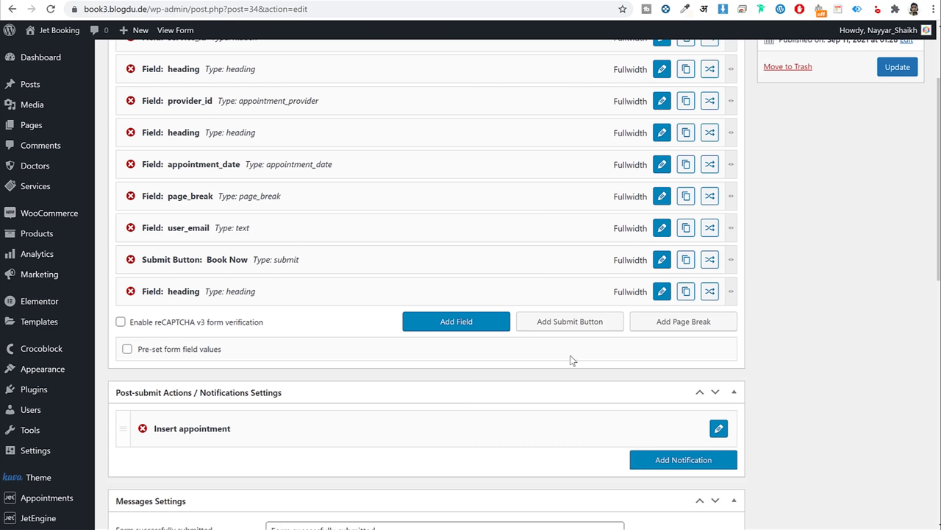
# Step: Add a text field named user_name with placeholder 'Your Name', matching the reference form
pyautogui.click(462, 324)
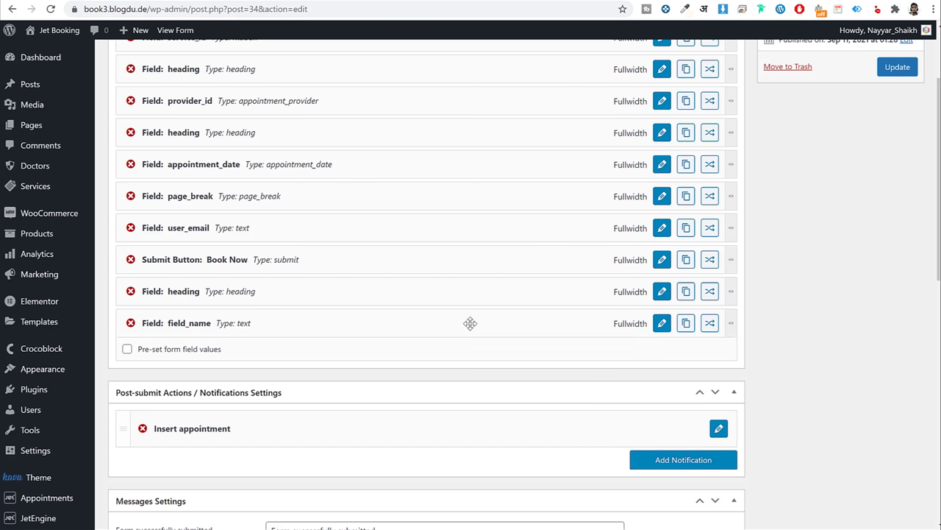
pyautogui.scroll(-2, 664, 336)
pyautogui.click(664, 204)
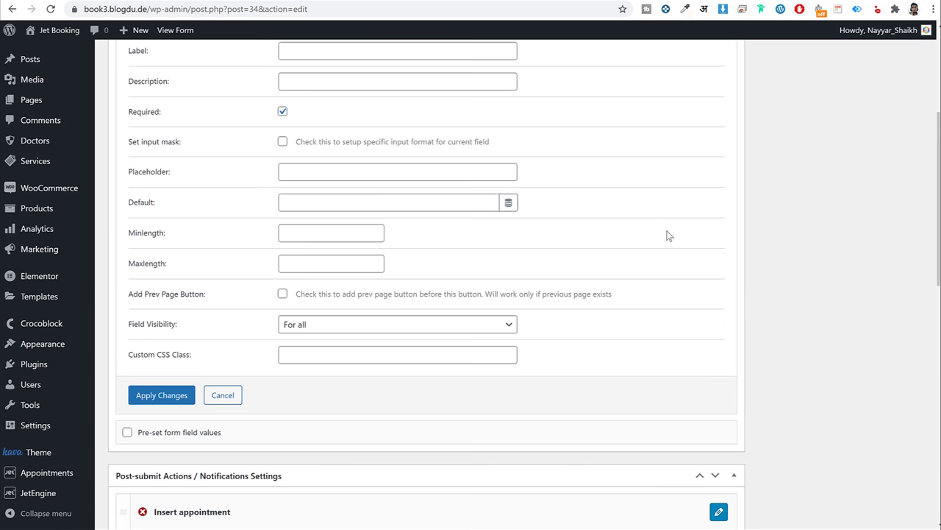
pyautogui.scroll(2, 667, 232)
pyautogui.doubleClick(359, 135)
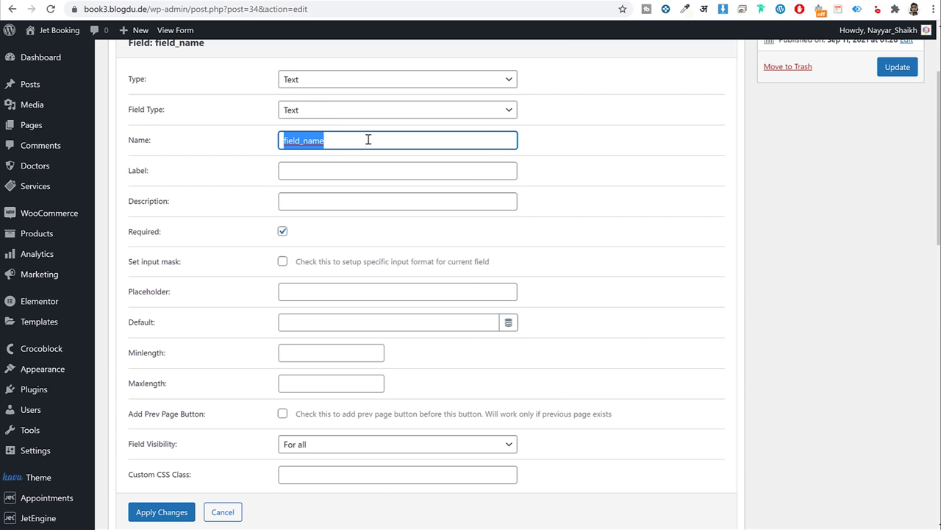
pyautogui.write('user_name')
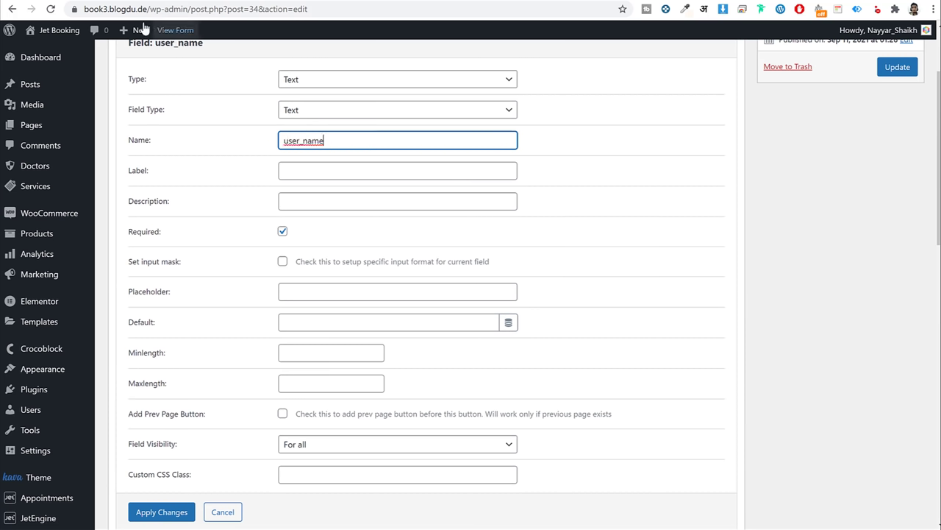
pyautogui.click(119, 2)
pyautogui.click(401, 242)
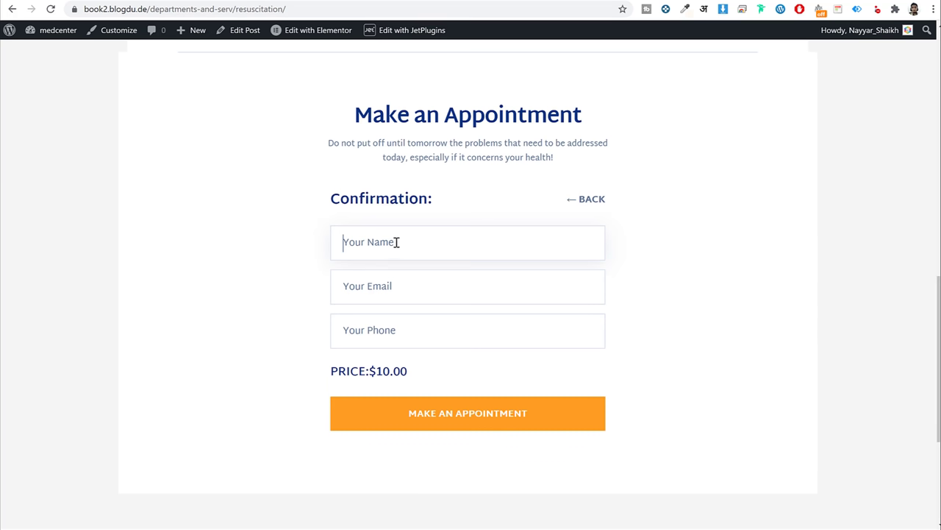
pyautogui.click(208, 6)
pyautogui.click(376, 293)
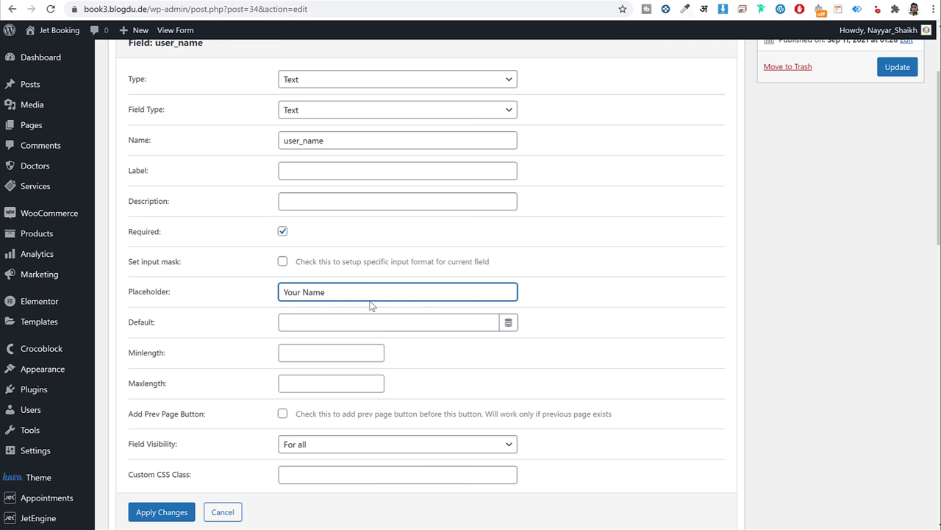
pyautogui.click(140, 512)
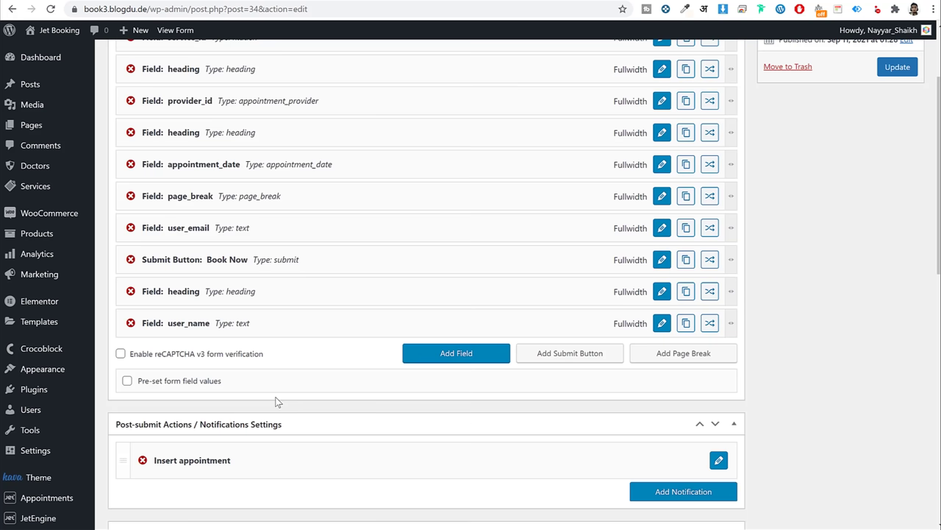
pyautogui.scroll(1, 276, 401)
# Step: Move user_name above user_email, and give user_email no label and placeholder 'Your Email'
pyautogui.moveTo(273, 382); pyautogui.dragTo(290, 284)
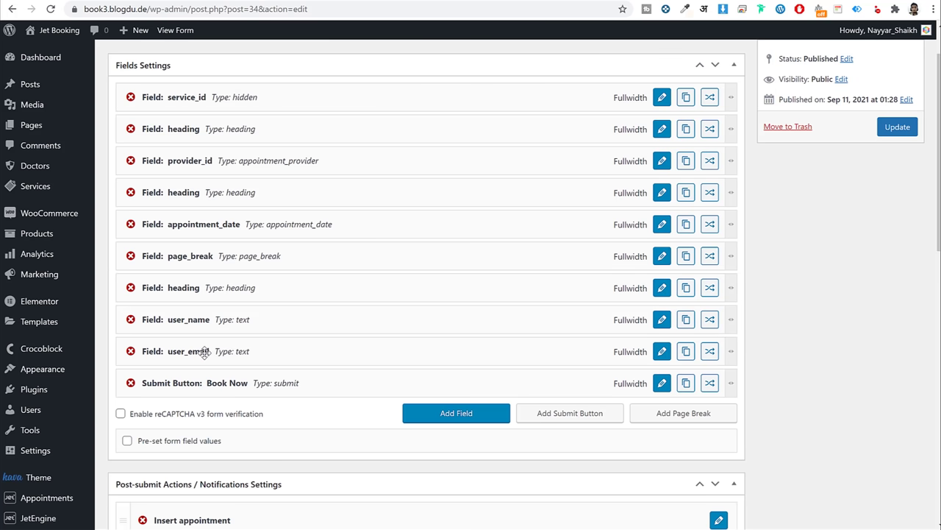
pyautogui.click(663, 353)
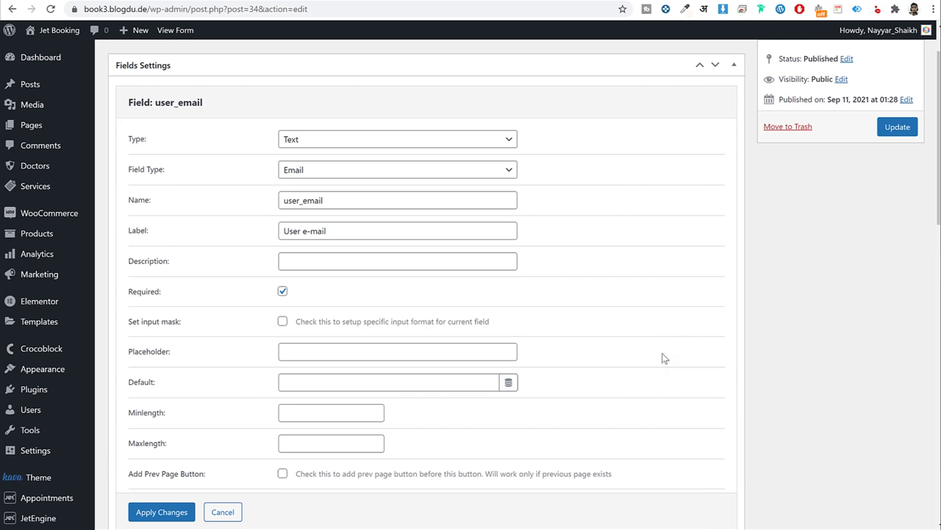
pyautogui.tripleClick(352, 233)
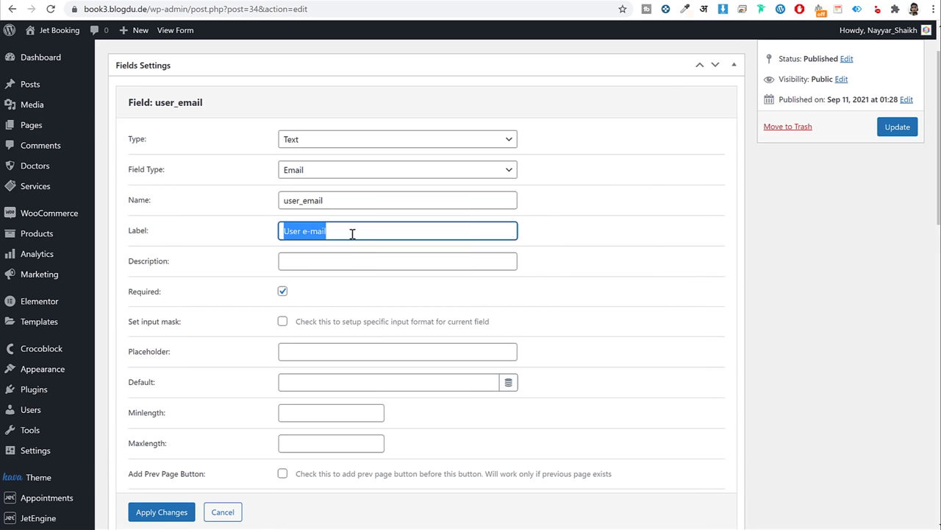
pyautogui.press('BackSpace')
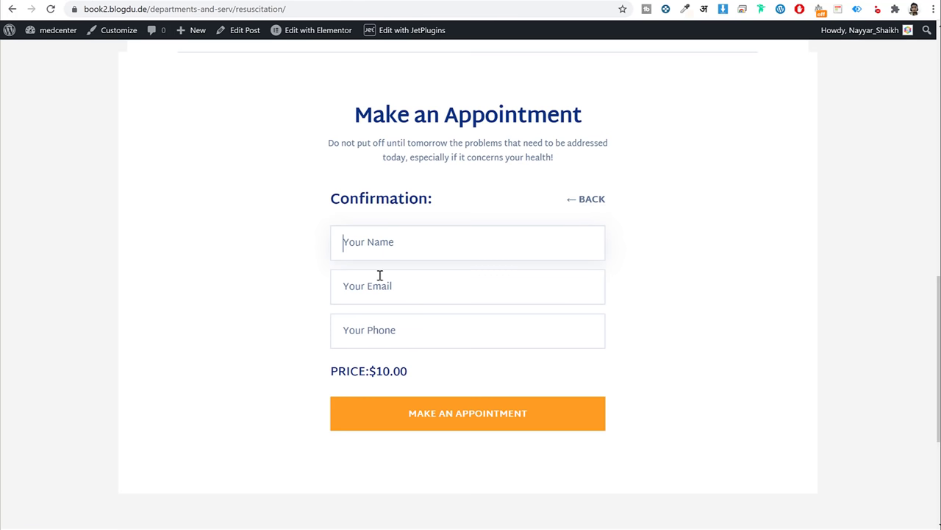
pyautogui.click(403, 285)
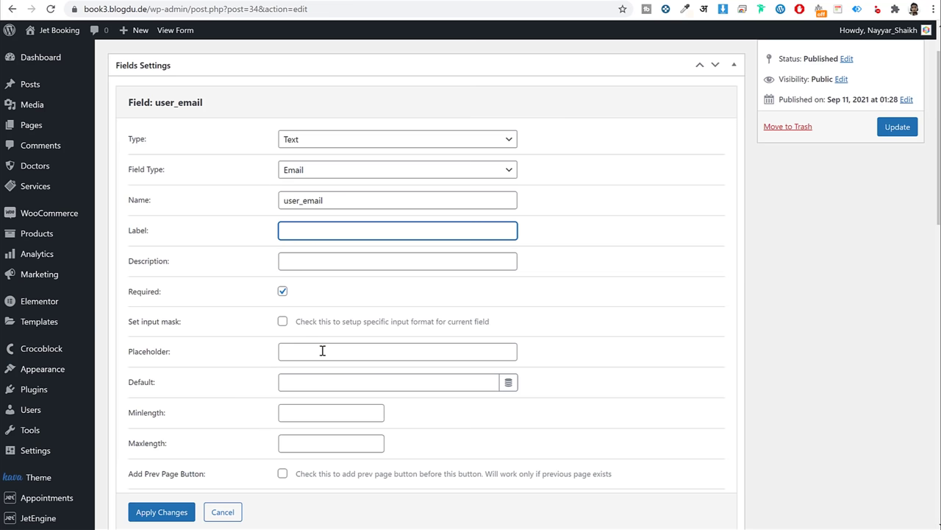
pyautogui.click(323, 351)
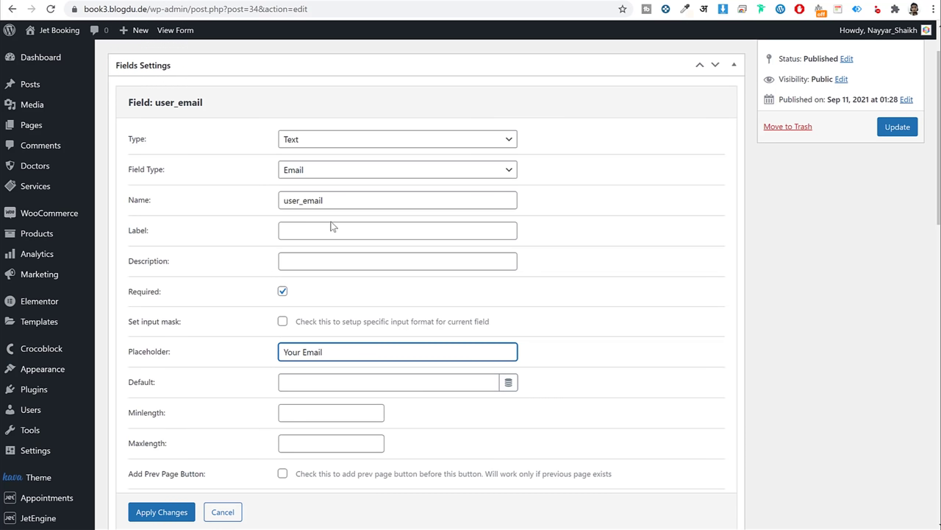
pyautogui.click(174, 512)
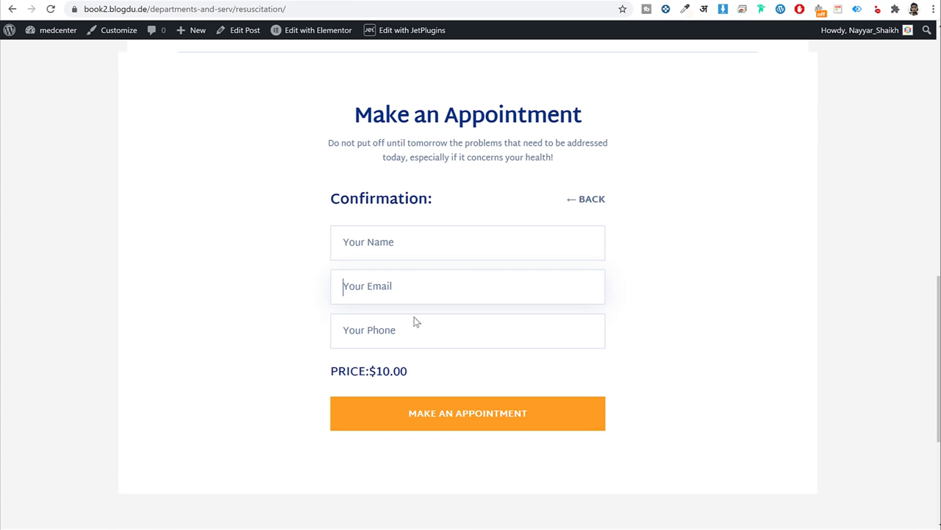
# Step: Add a Tel field named user_phone with placeholder 'Your Phone', as on the reference form
pyautogui.click(423, 330)
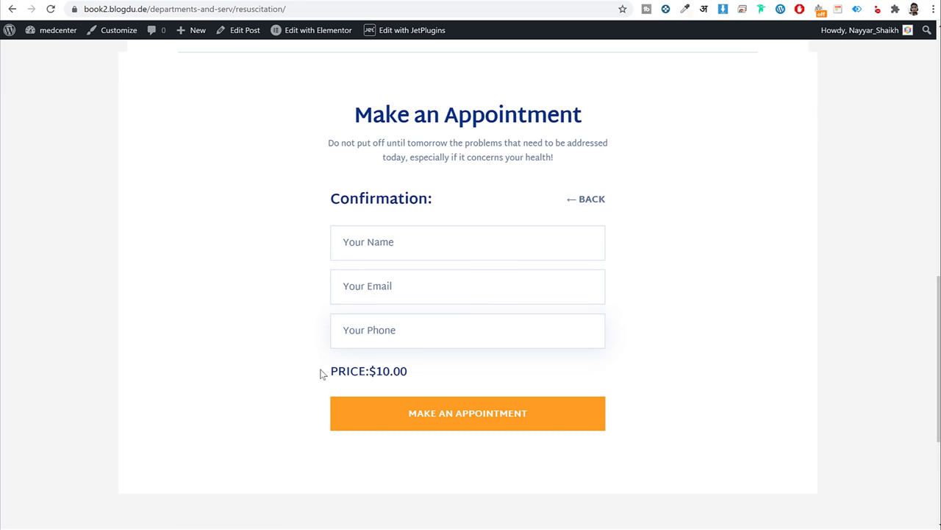
pyautogui.moveTo(337, 372); pyautogui.dragTo(376, 372)
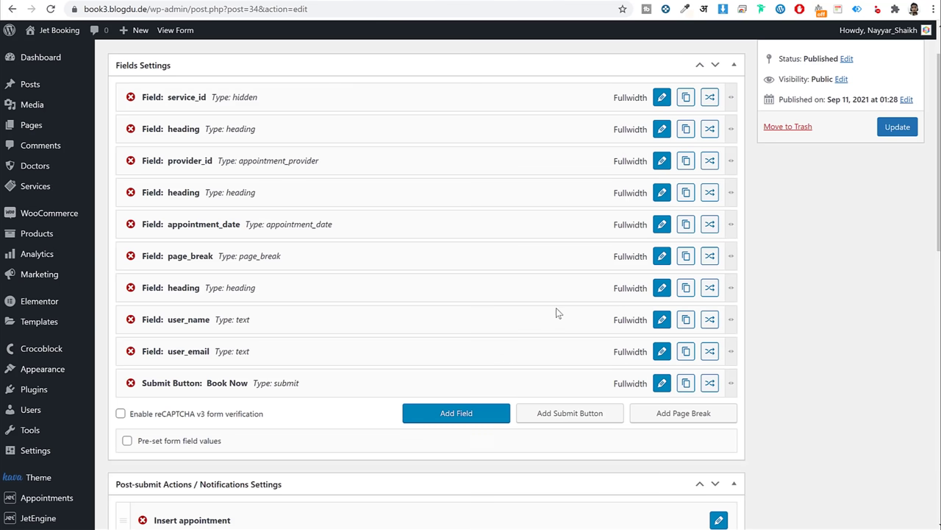
pyautogui.scroll(-3, 515, 316)
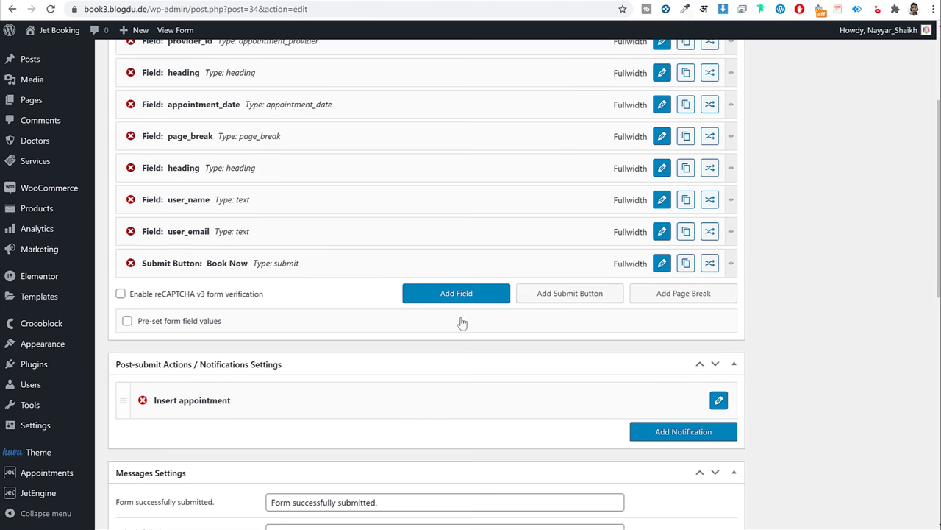
pyautogui.click(462, 294)
pyautogui.click(664, 298)
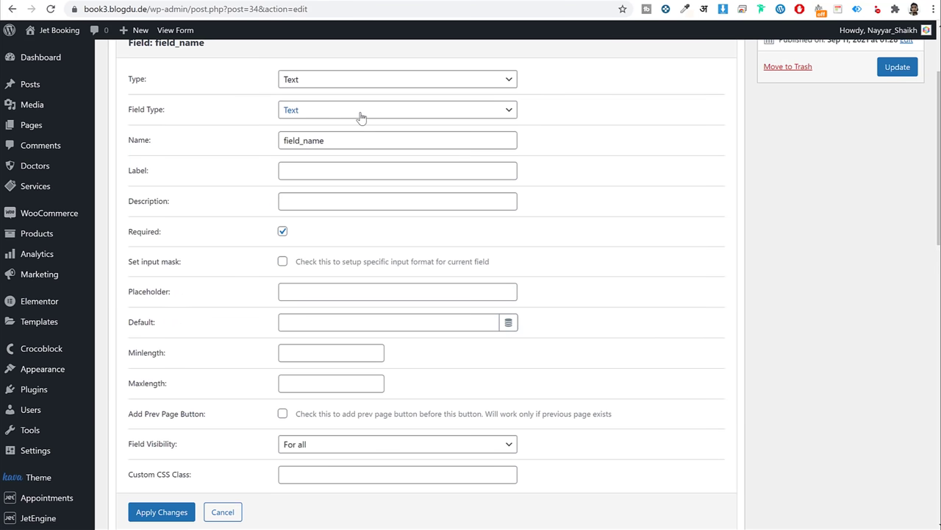
pyautogui.click(358, 115)
pyautogui.click(324, 159)
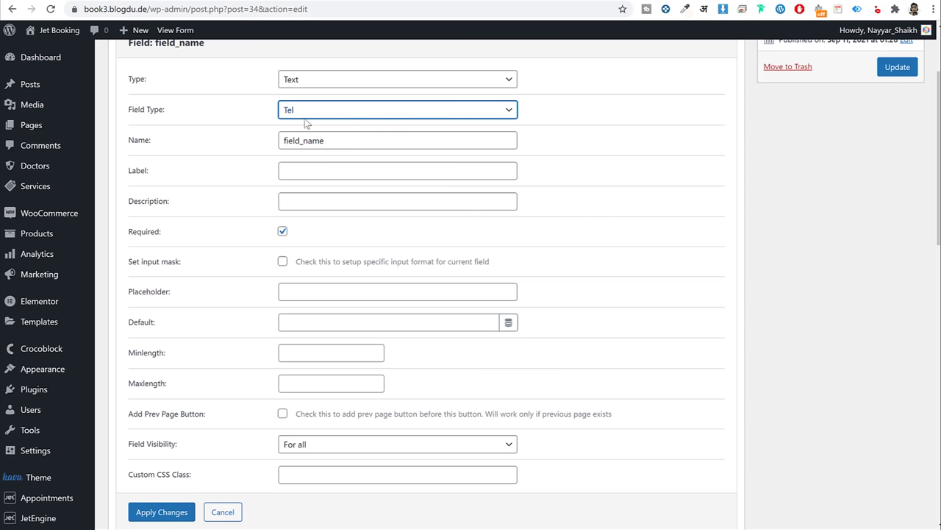
pyautogui.doubleClick(372, 139)
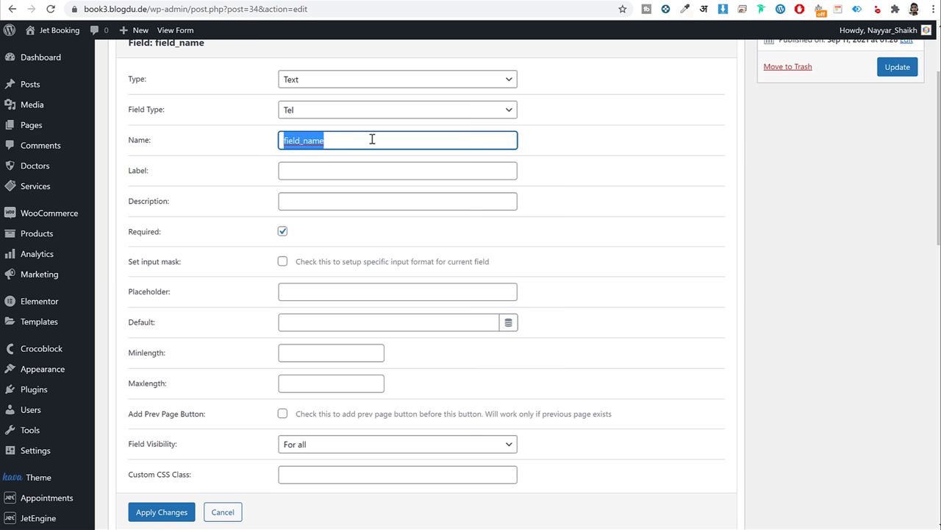
pyautogui.write('user_phone')
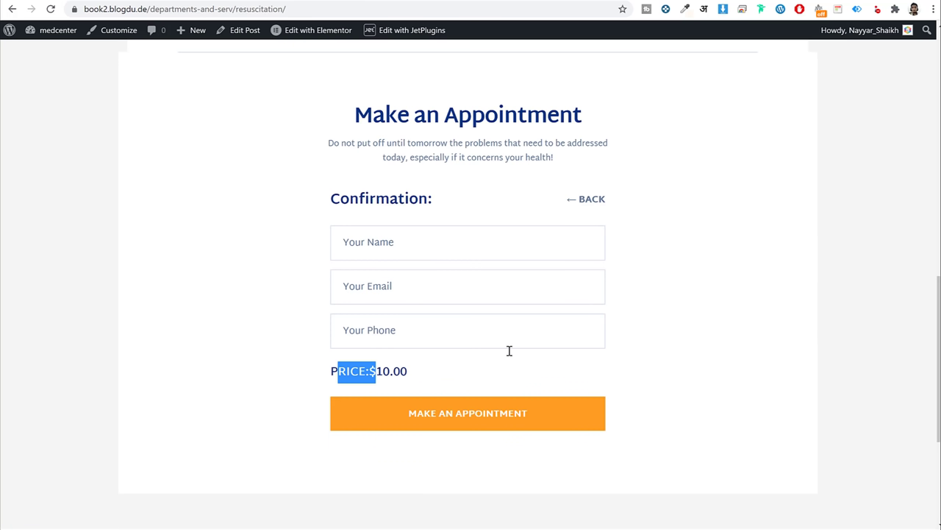
pyautogui.click(397, 329)
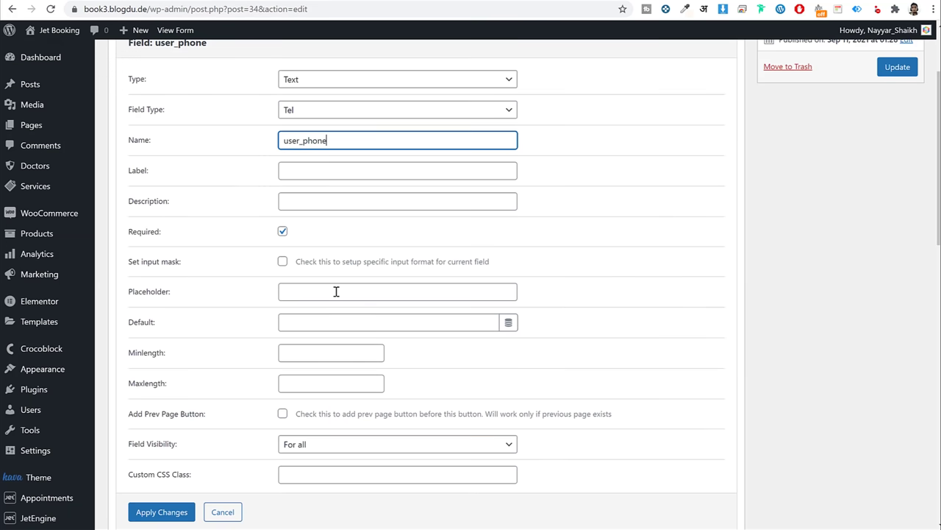
pyautogui.click(336, 291)
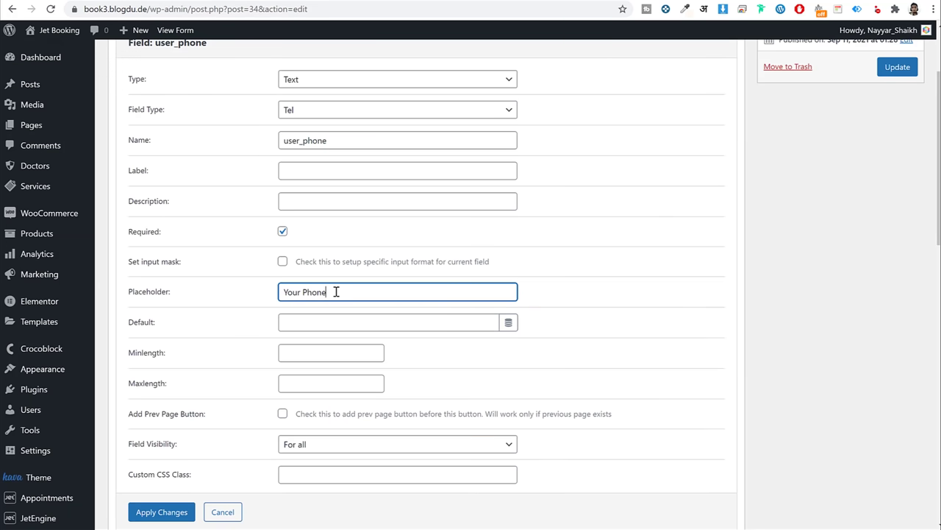
pyautogui.write('Your Phone')
pyautogui.click(177, 511)
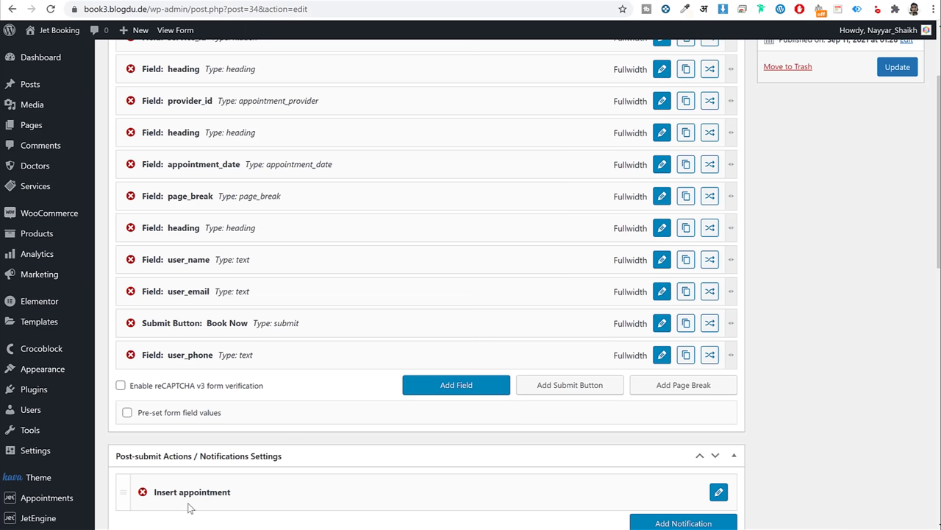
# Step: Move user_phone above the Book Now button and check the reference form's PRICE label
pyautogui.moveTo(266, 358); pyautogui.dragTo(267, 320)
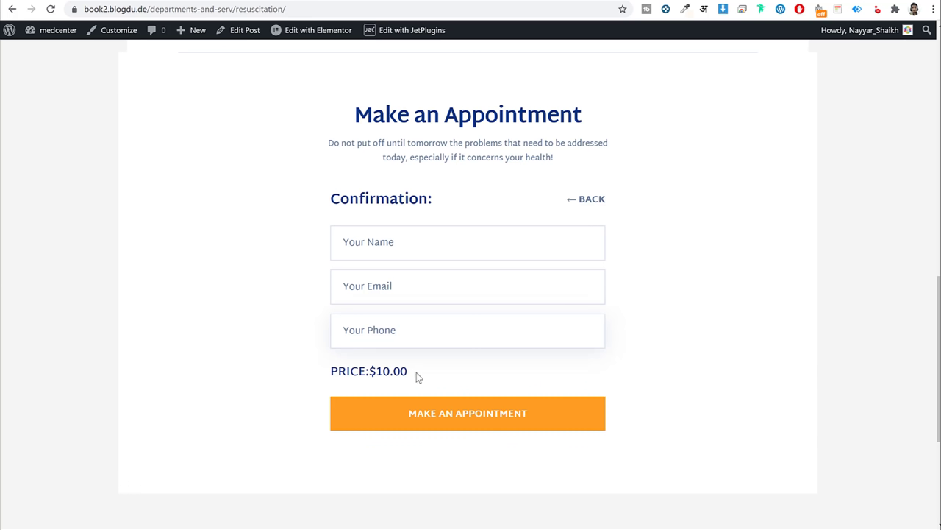
pyautogui.moveTo(376, 371); pyautogui.dragTo(330, 369)
pyautogui.click(472, 357)
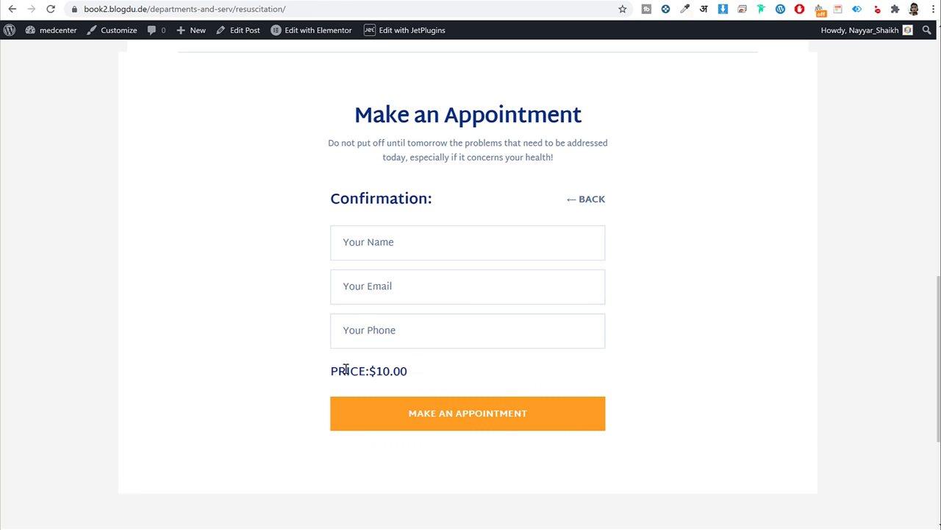
# Step: Add a new Calculated field to the form and name it _total
pyautogui.moveTo(376, 371); pyautogui.dragTo(389, 372)
pyautogui.click(184, 1)
pyautogui.click(475, 390)
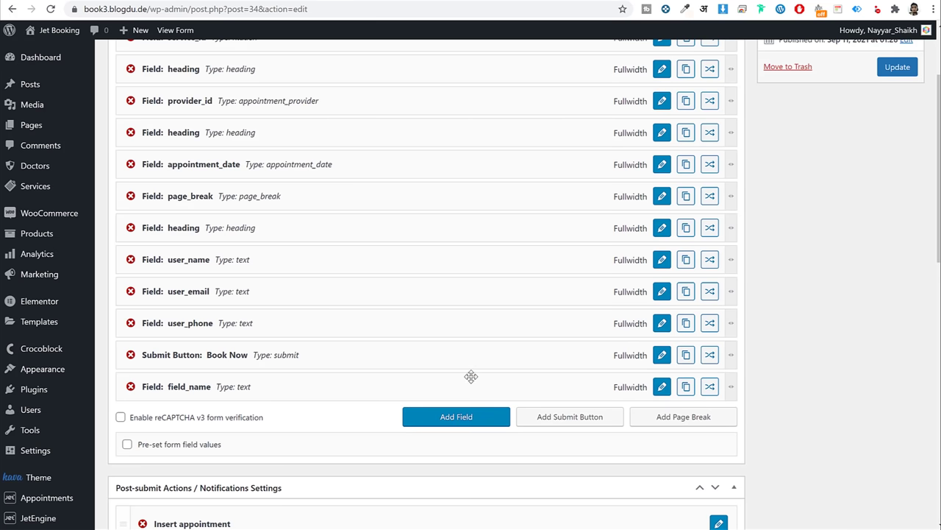
pyautogui.click(660, 388)
pyautogui.click(390, 80)
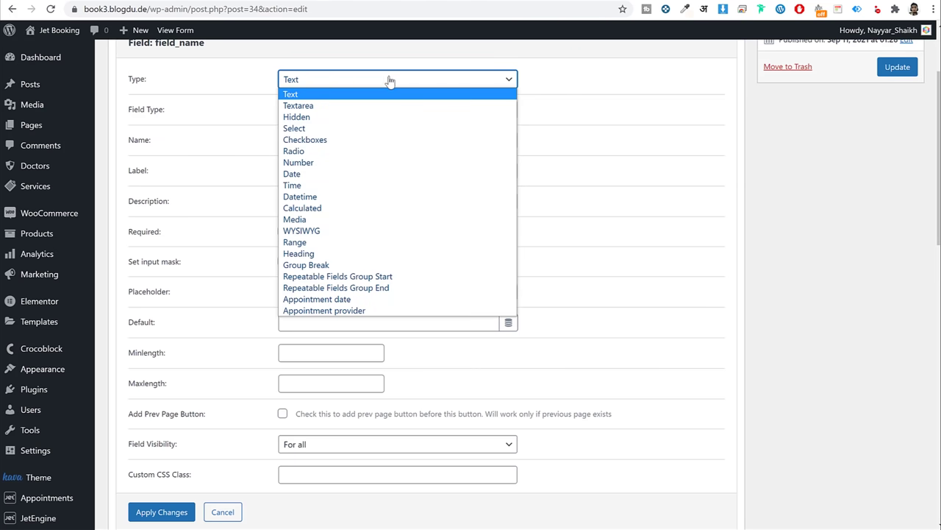
pyautogui.write('cal')
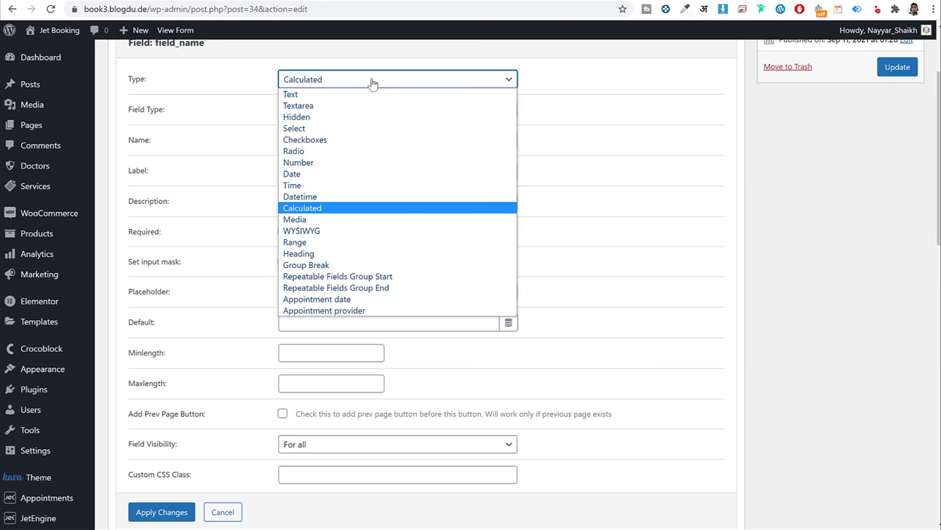
pyautogui.press('Return')
pyautogui.doubleClick(345, 110)
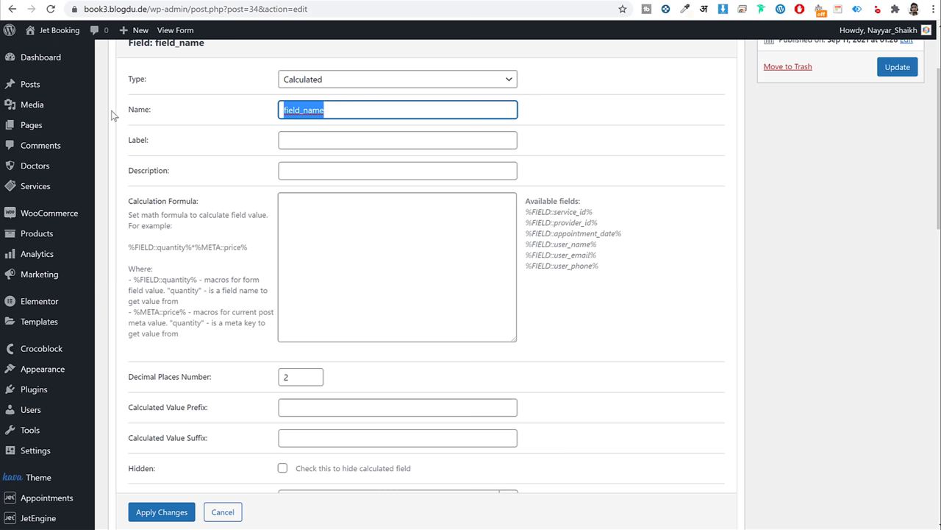
pyautogui.write('_+')
pyautogui.write('total')
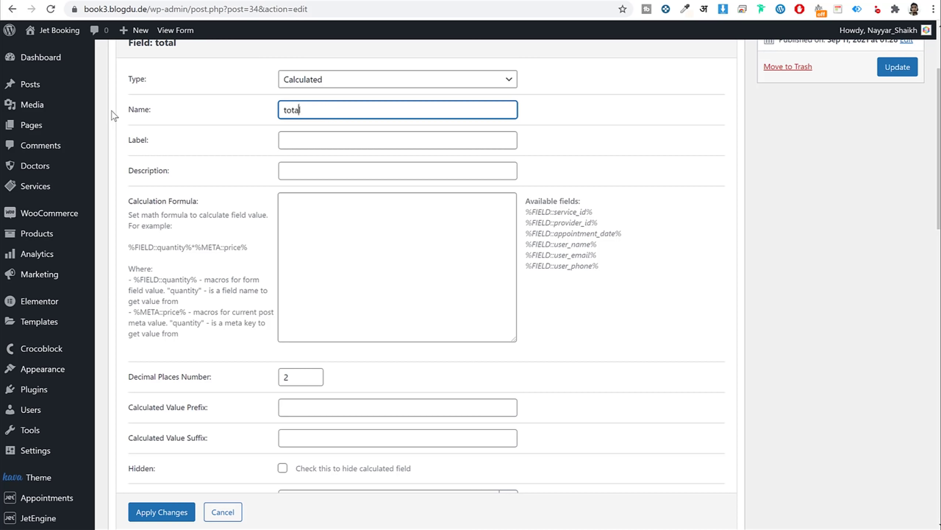
pyautogui.write('_')
pyautogui.hotkey('ctrl', 'a')
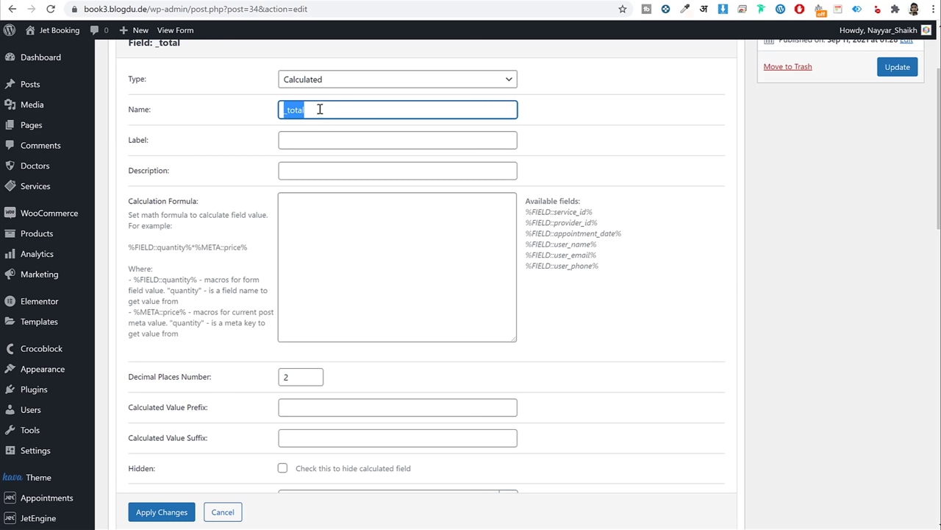
# Step: Set the calculated value prefix to PRICE:$, copied from the reference form
pyautogui.scroll(2, 441, 284)
pyautogui.scroll(-3, 389, 210)
pyautogui.click(390, 202)
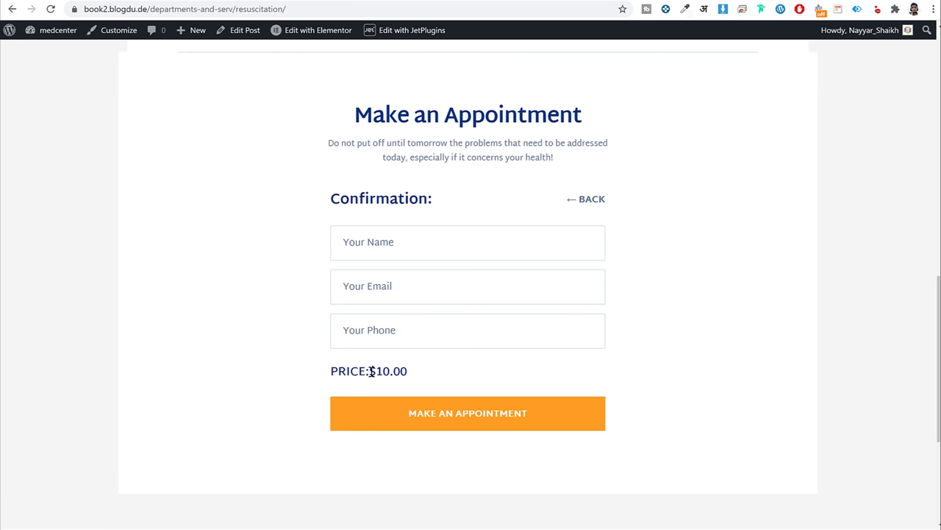
pyautogui.moveTo(369, 371); pyautogui.dragTo(330, 372)
pyautogui.hotkey('ctrl', 'c')
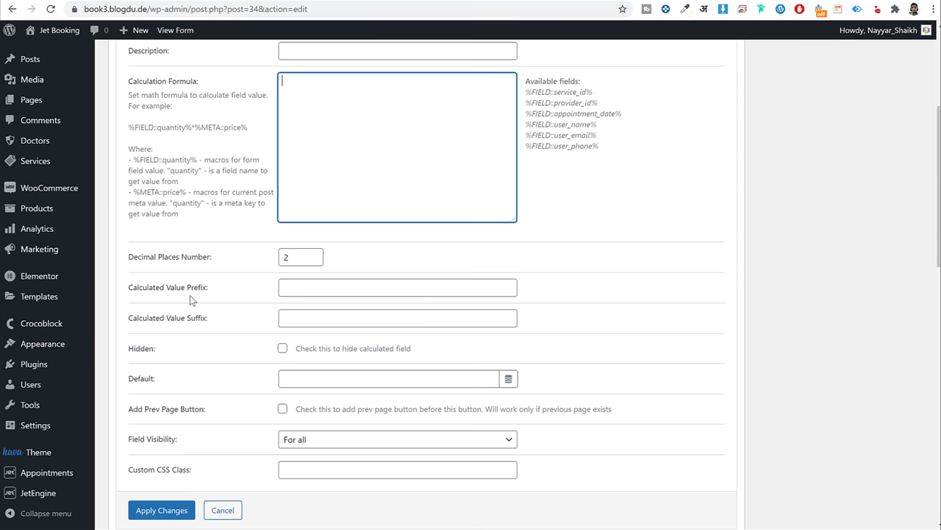
pyautogui.click(302, 289)
pyautogui.hotkey('ctrl', 'v')
pyautogui.moveTo(313, 287); pyautogui.dragTo(291, 287)
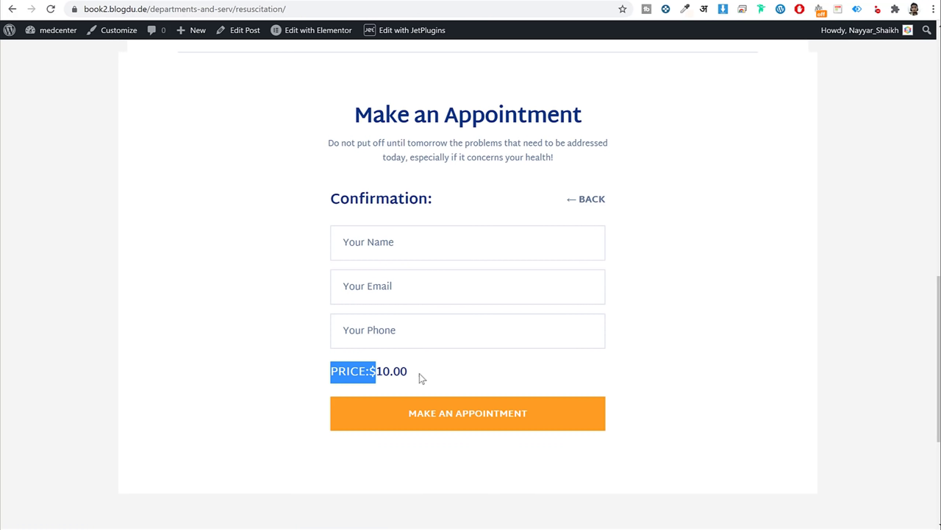
pyautogui.click(418, 373)
# Step: Paste the %META:: macro from the help text into the Calculation Formula box
pyautogui.moveTo(376, 373); pyautogui.dragTo(406, 376)
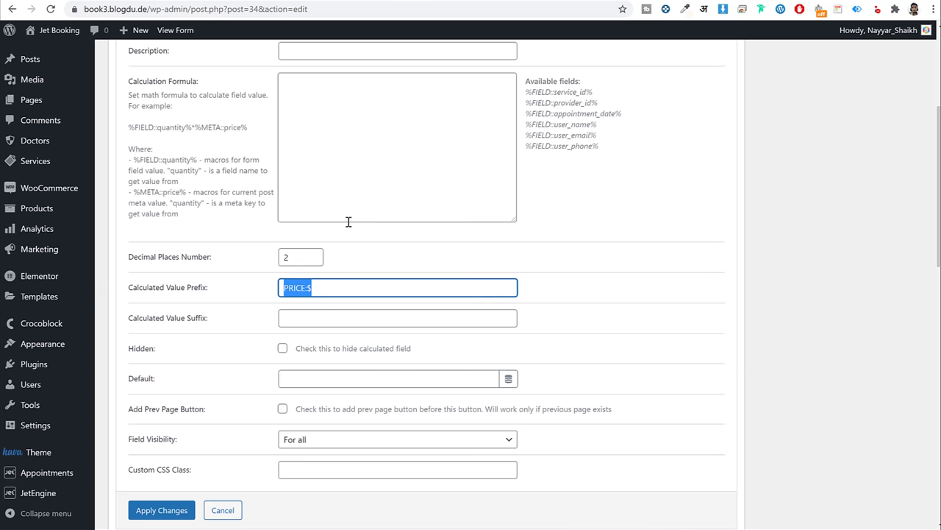
pyautogui.scroll(2, 348, 222)
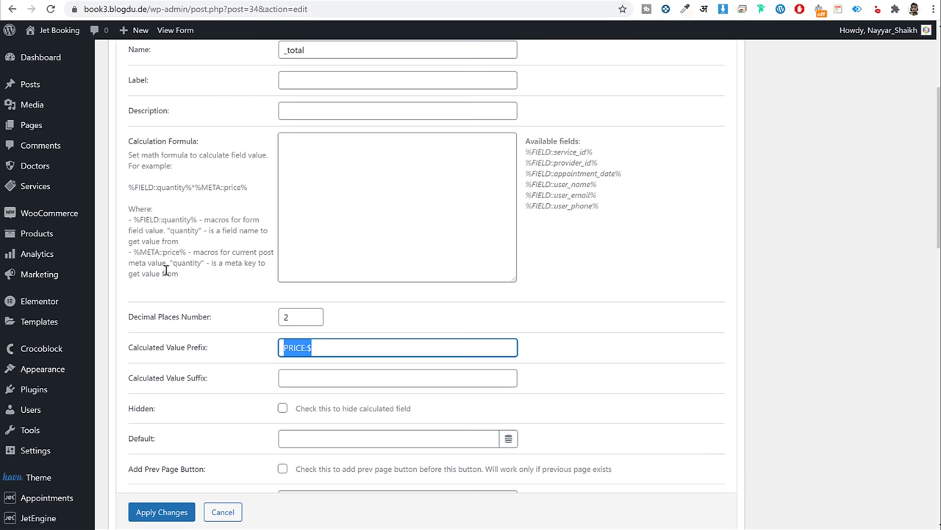
pyautogui.moveTo(162, 253); pyautogui.dragTo(135, 252)
pyautogui.hotkey('ctrl', 'c')
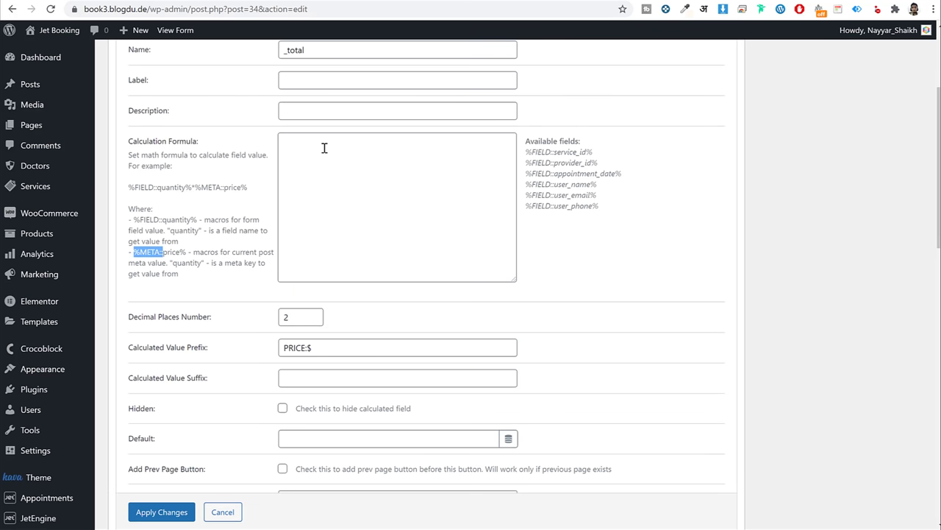
pyautogui.click(324, 148)
pyautogui.hotkey('ctrl', 'v')
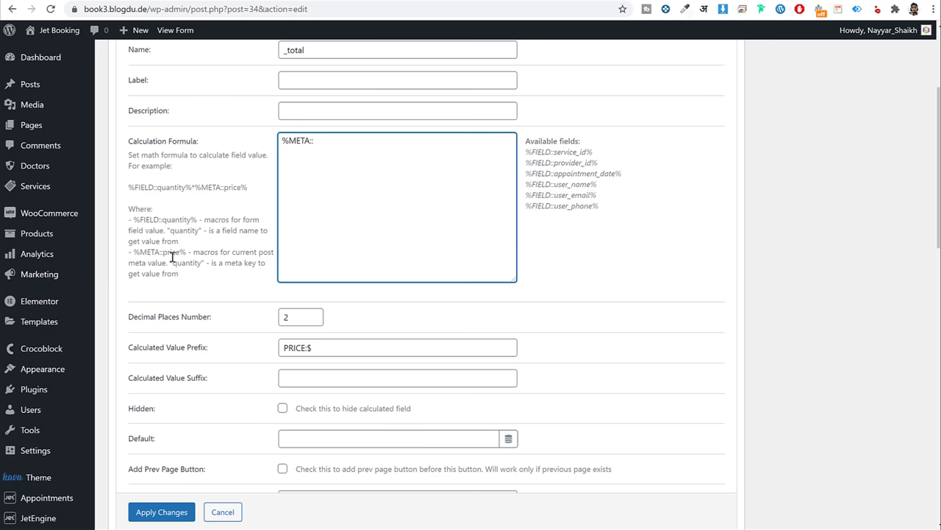
pyautogui.moveTo(163, 253); pyautogui.dragTo(185, 254)
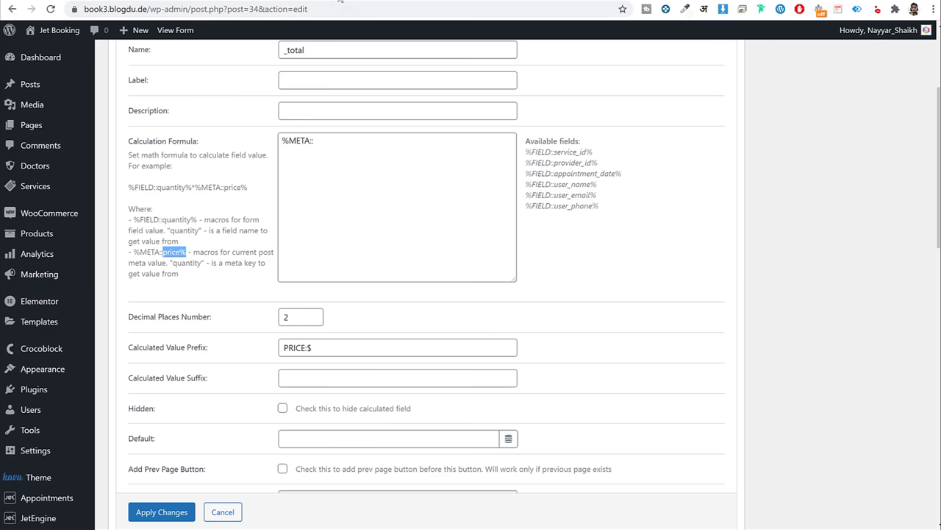
pyautogui.hotkey('ctrl', 'Tab')
pyautogui.click(64, 35)
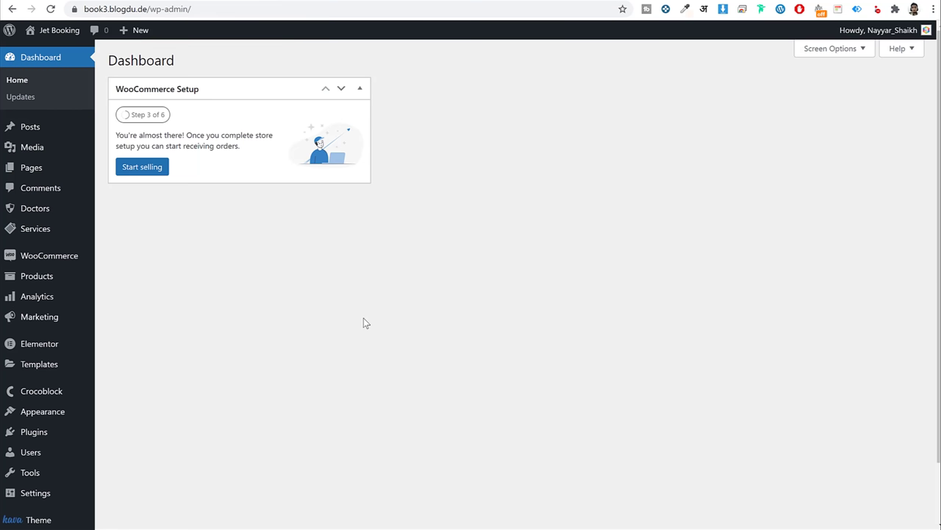
# Step: Copy _app_price from the Plastic Surgery service into the formula, making %META::_app_price%*1
pyautogui.moveTo(52, 235)
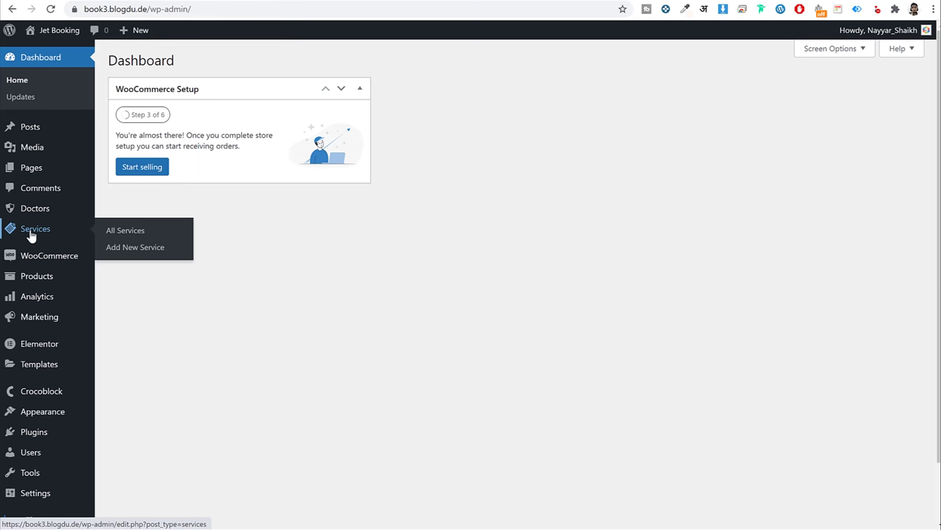
pyautogui.click(124, 234)
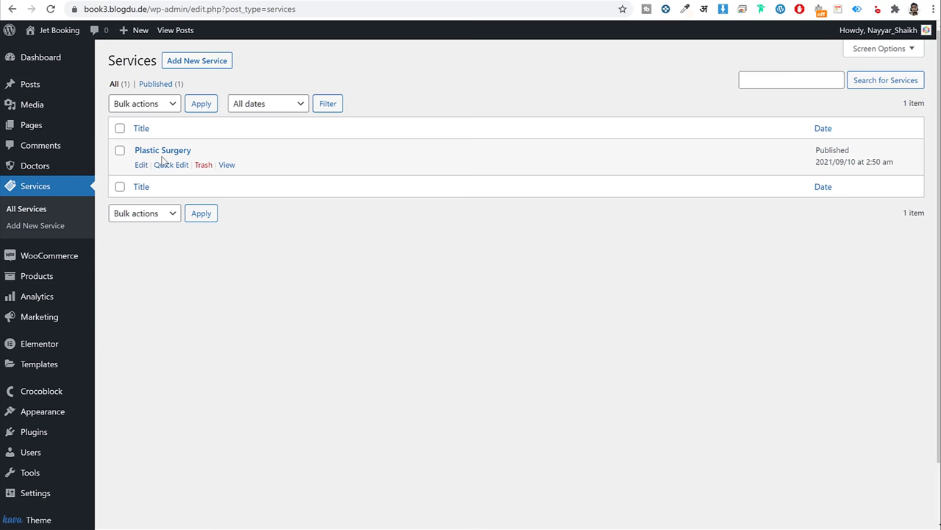
pyautogui.click(142, 165)
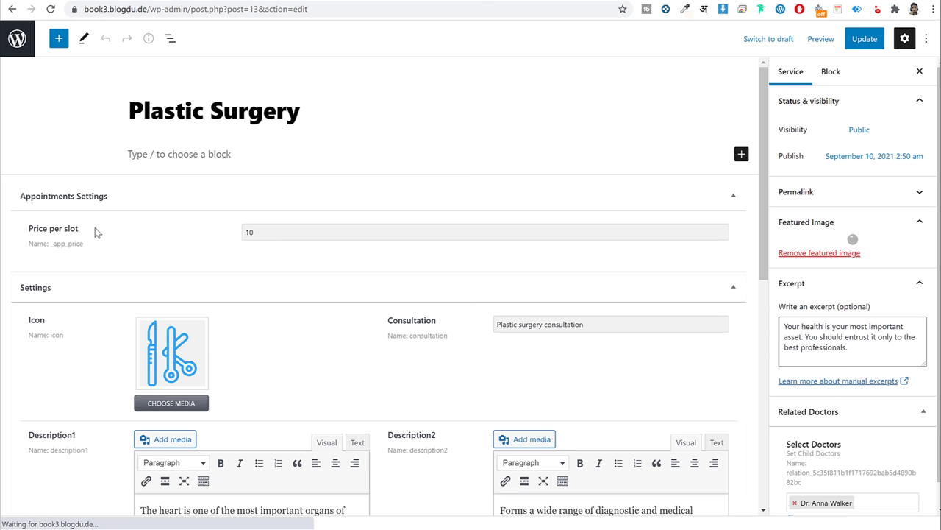
pyautogui.moveTo(86, 244); pyautogui.dragTo(53, 248)
pyautogui.hotkey('ctrl', 'c')
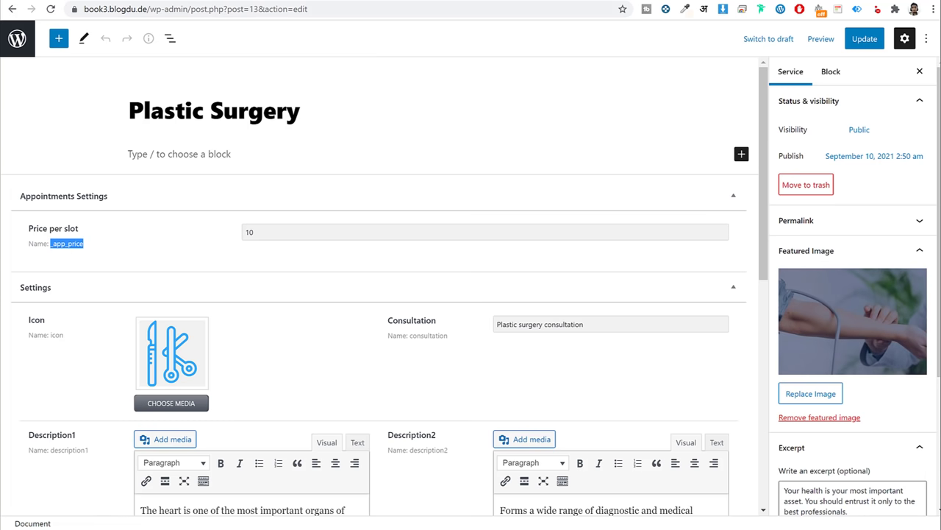
pyautogui.hotkey('ctrl', 'Tab')
pyautogui.click(345, 147)
pyautogui.hotkey('ctrl', 'v')
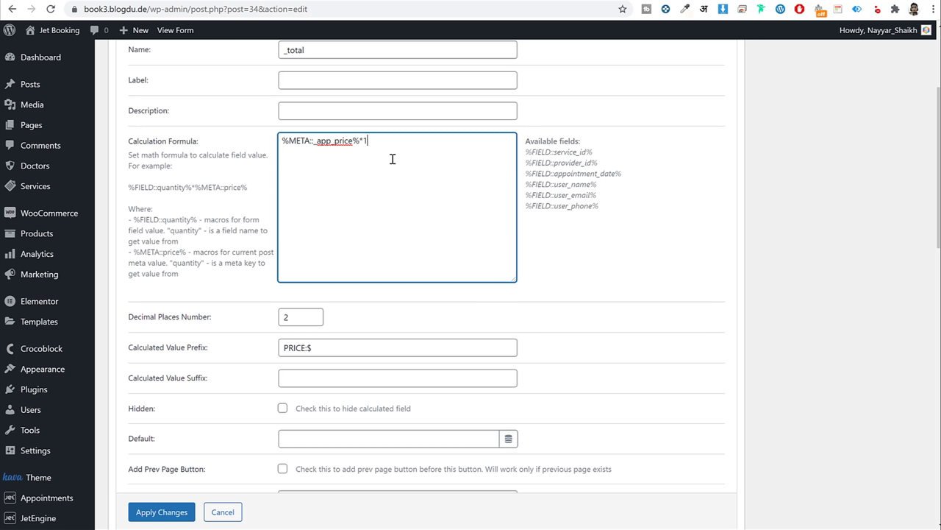
# Step: Apply the _total formula and move the _total field above the submit button
pyautogui.moveTo(368, 140); pyautogui.dragTo(268, 141)
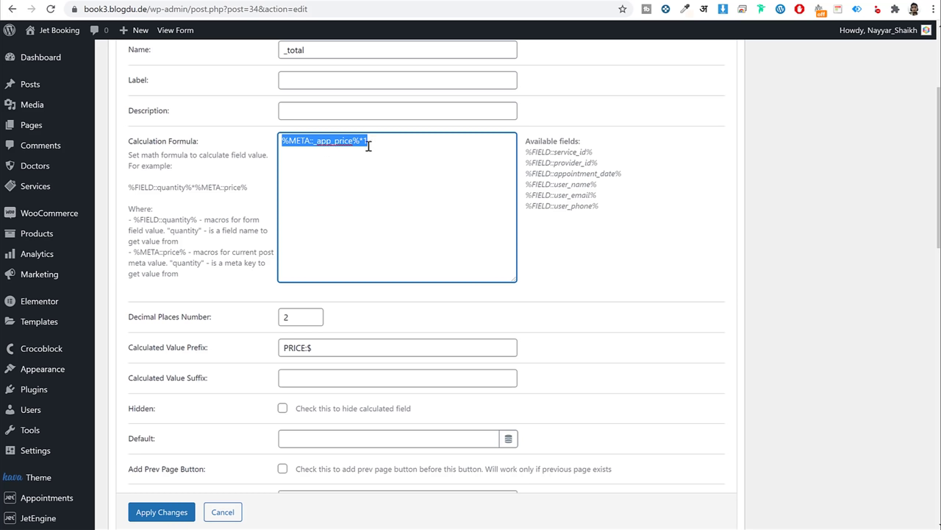
pyautogui.click(401, 144)
pyautogui.hotkey('ctrl', 'a')
pyautogui.scroll(-1, 186, 498)
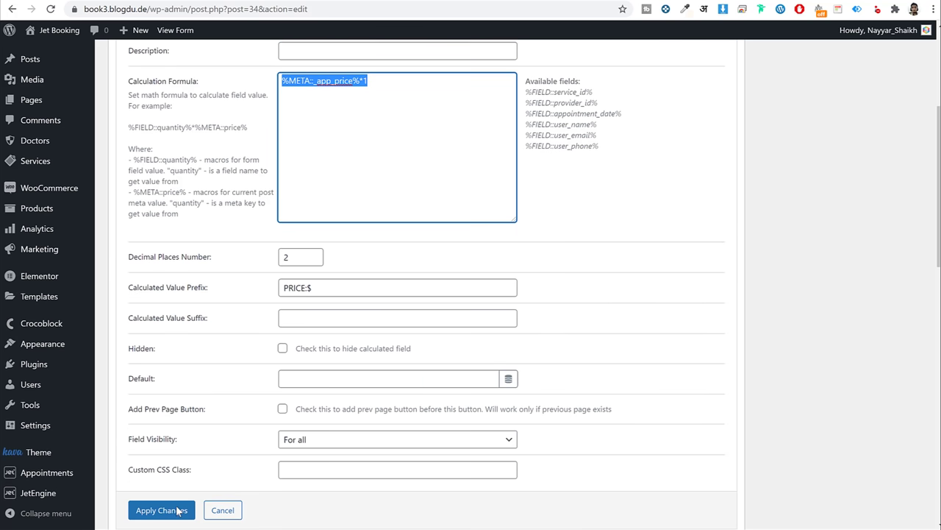
pyautogui.click(178, 507)
pyautogui.moveTo(275, 267); pyautogui.dragTo(278, 242)
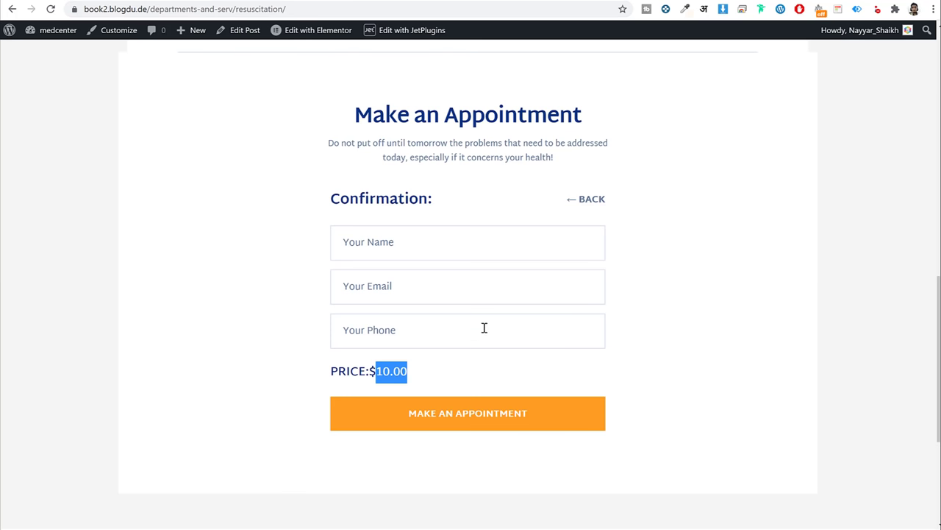
# Step: Change the submit button label from Book Now to 'Make an Appointment' and apply it
pyautogui.scroll(-2, 484, 327)
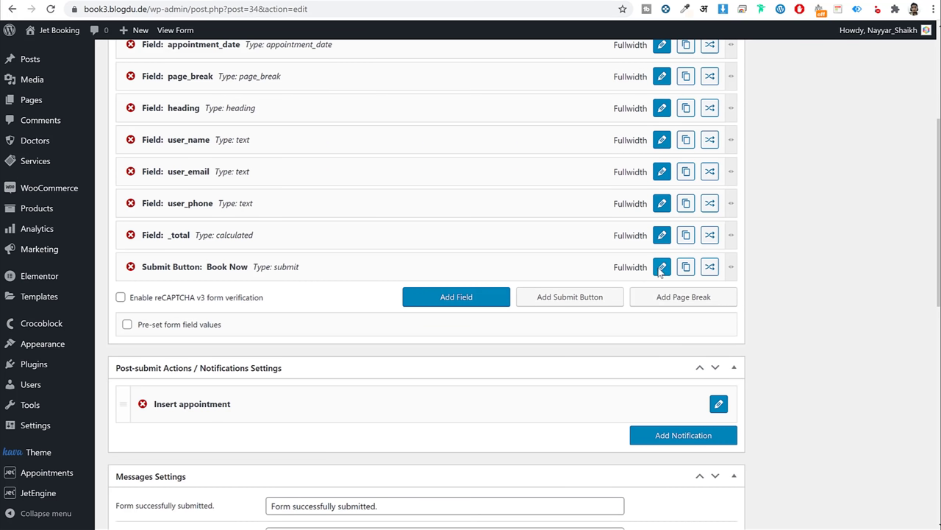
pyautogui.click(663, 267)
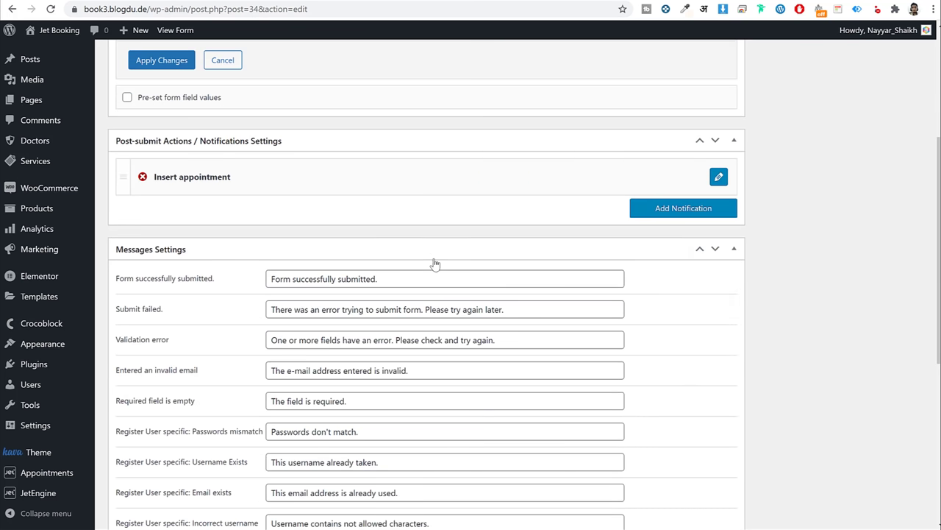
pyautogui.scroll(3, 434, 263)
pyautogui.click(370, 203)
pyautogui.hotkey('ctrl', 'shift', 'Left')
pyautogui.hotkey('ctrl', 'shift', 'Left')
pyautogui.write('Make ')
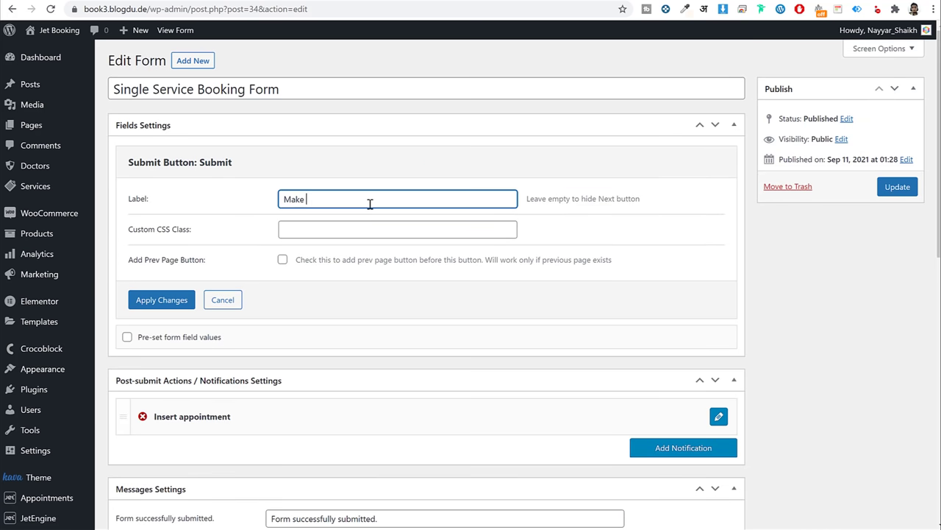
pyautogui.write('an Aappo')
pyautogui.press('BackSpace')
pyautogui.press('BackSpace')
pyautogui.press('BackSpace')
pyautogui.press('BackSpace')
pyautogui.write('ppointment')
pyautogui.click(159, 300)
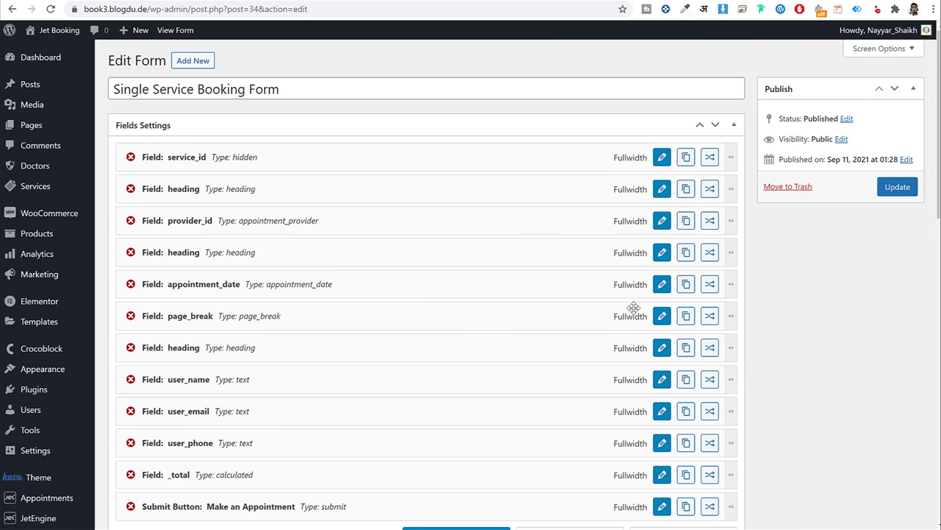
pyautogui.scroll(-5, 626, 299)
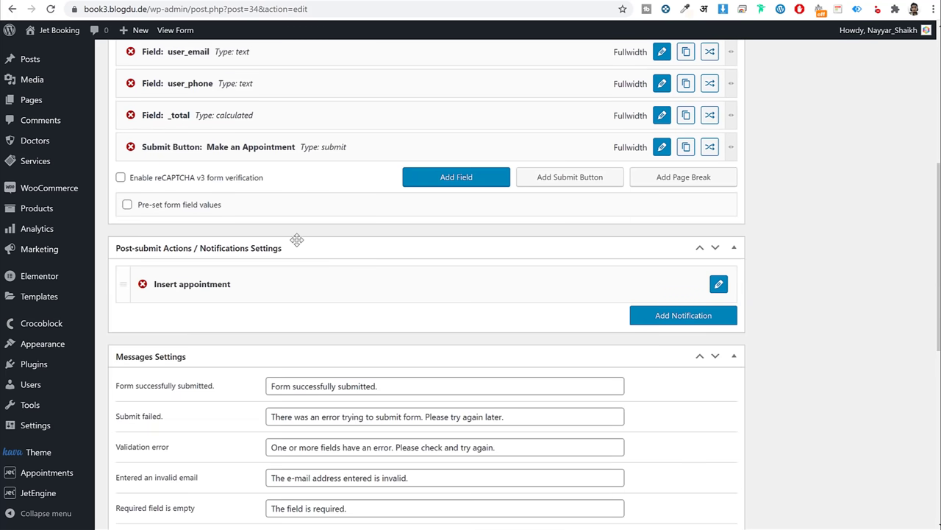
pyautogui.scroll(-1, 445, 206)
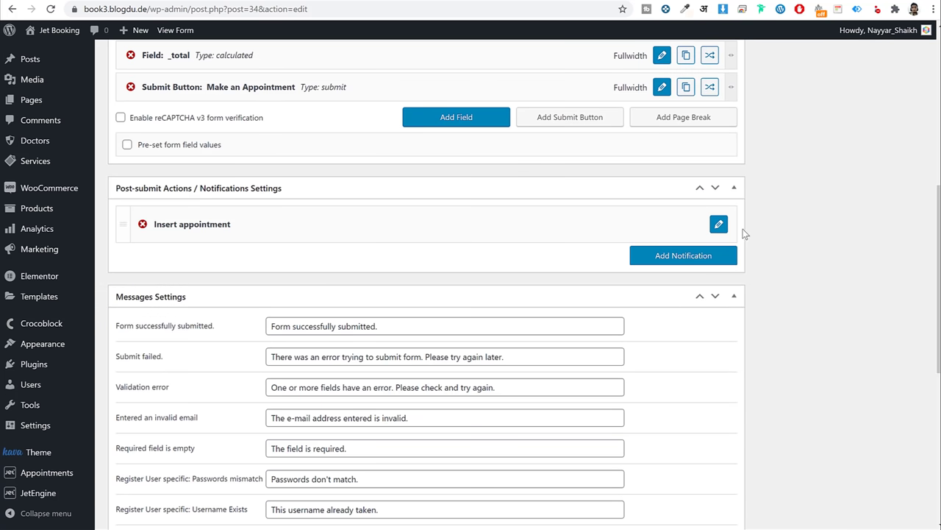
# Step: In the Insert appointment action, map the phone field to user_phone and collapse the panel
pyautogui.click(719, 224)
pyautogui.scroll(-2, 760, 235)
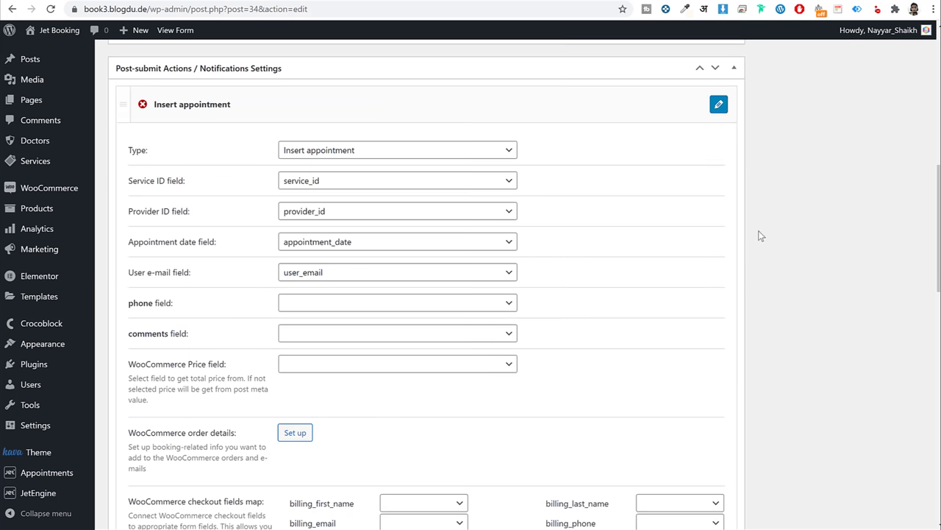
pyautogui.moveTo(167, 278); pyautogui.dragTo(242, 283)
pyautogui.click(241, 283)
pyautogui.click(321, 306)
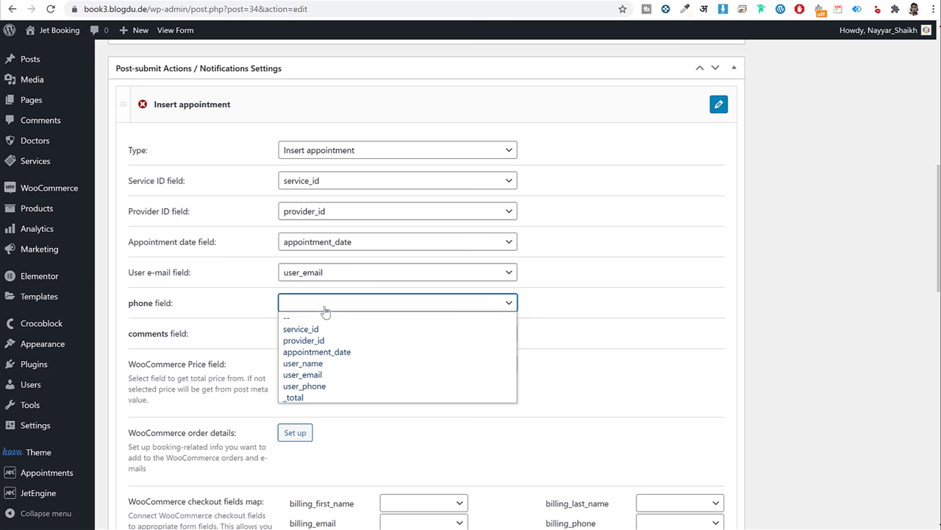
pyautogui.click(357, 386)
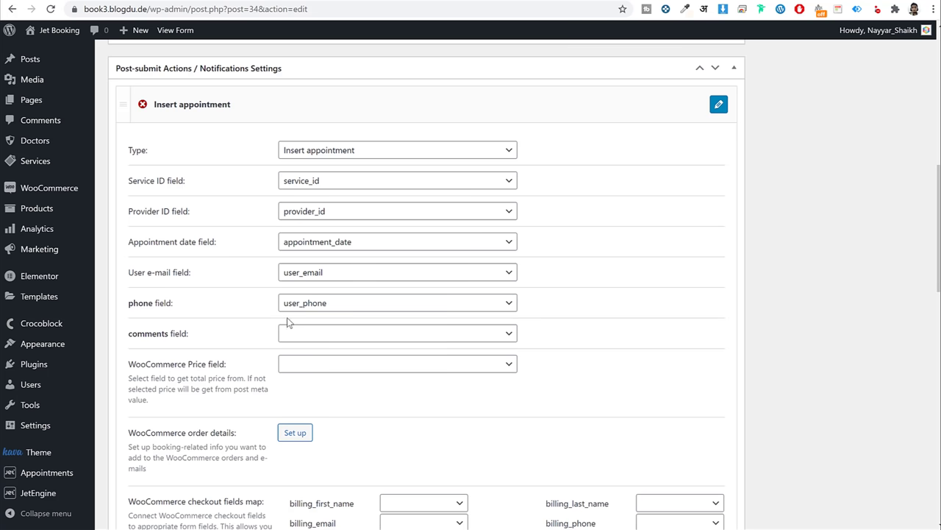
pyautogui.moveTo(129, 183); pyautogui.dragTo(169, 186)
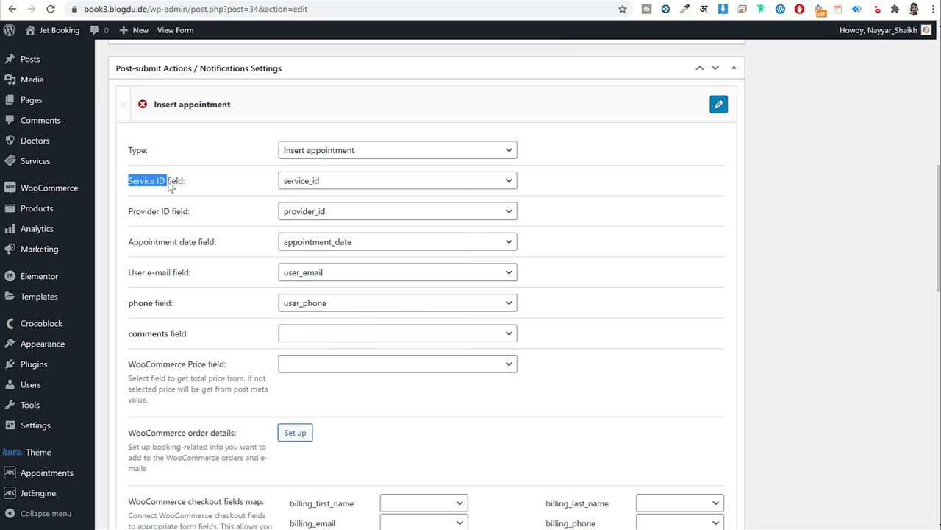
pyautogui.moveTo(130, 213); pyautogui.dragTo(326, 218)
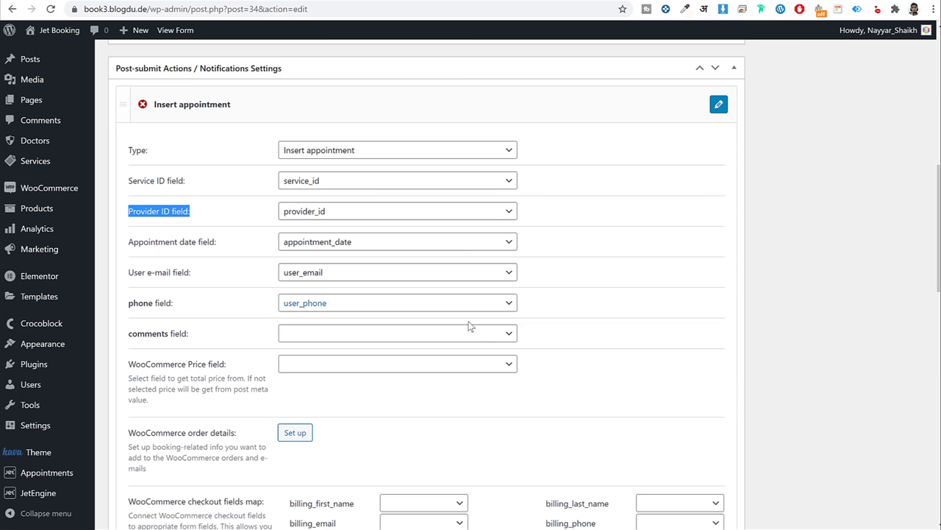
pyautogui.scroll(-5, 706, 135)
pyautogui.click(168, 383)
pyautogui.scroll(5, 412, 379)
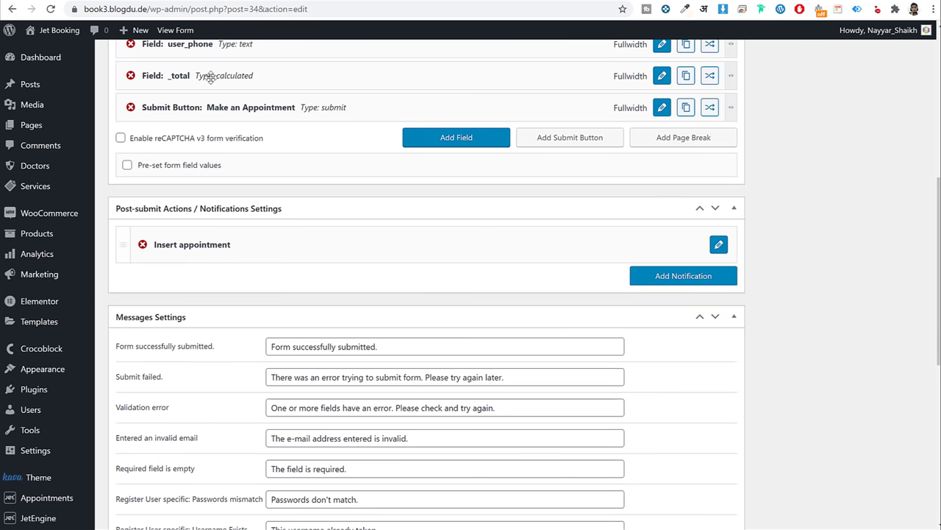
# Step: Add a new notification after Insert appointment and keep Send Email as its type
pyautogui.click(708, 280)
pyautogui.moveTo(154, 284); pyautogui.dragTo(188, 285)
pyautogui.click(717, 287)
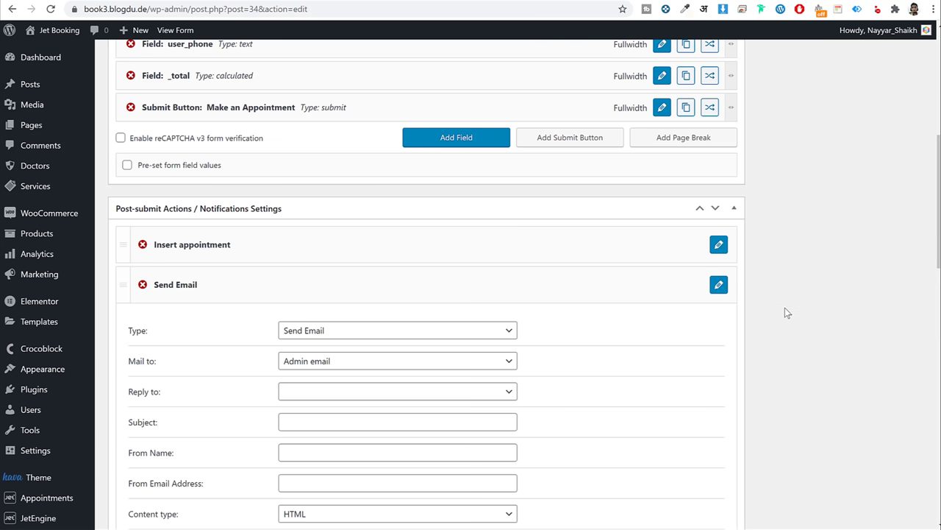
pyautogui.scroll(-2, 784, 311)
pyautogui.click(377, 214)
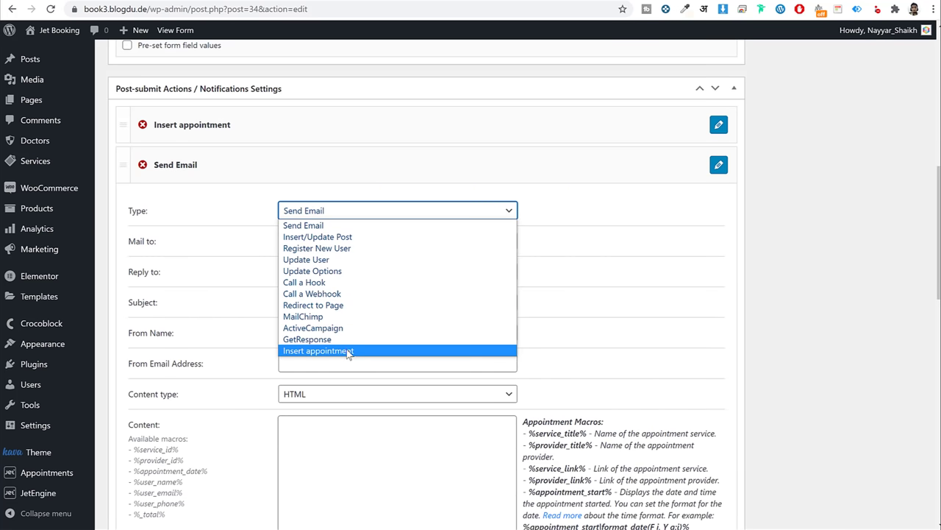
pyautogui.click(350, 228)
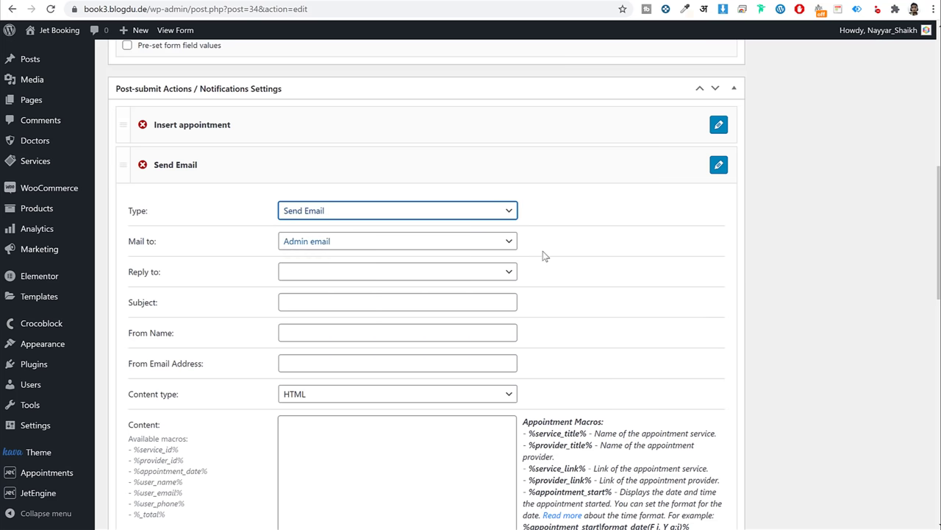
# Step: Set the email's Mail to option to 'Email from submitted form field', then view the reference form's fields
pyautogui.scroll(3, 424, 301)
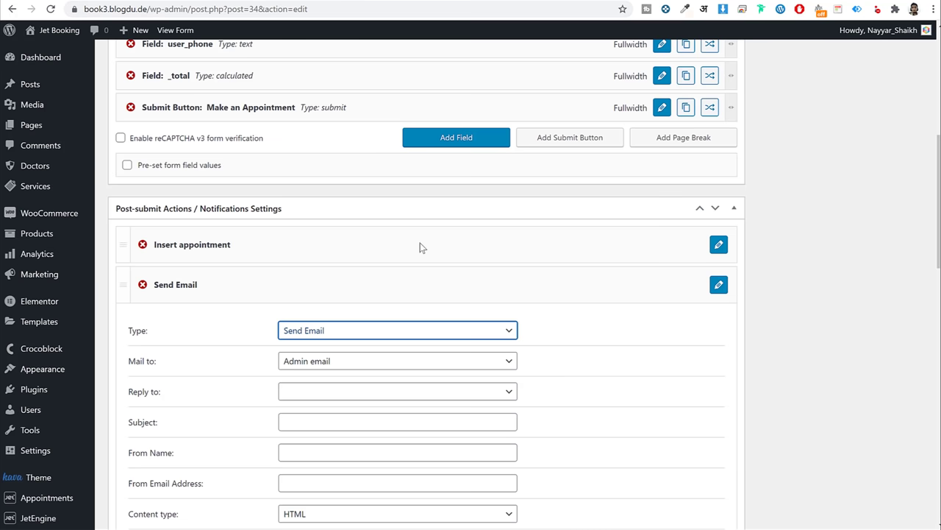
pyautogui.scroll(-2, 211, 221)
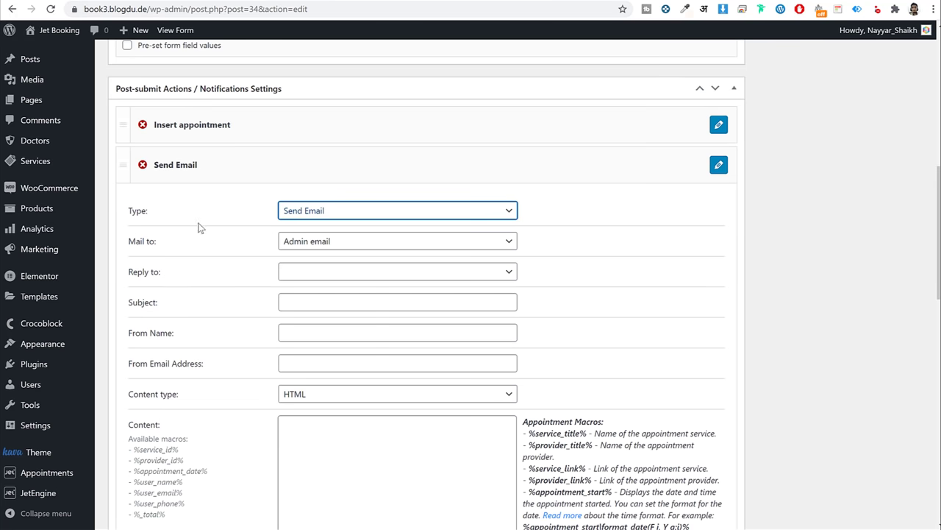
pyautogui.click(312, 244)
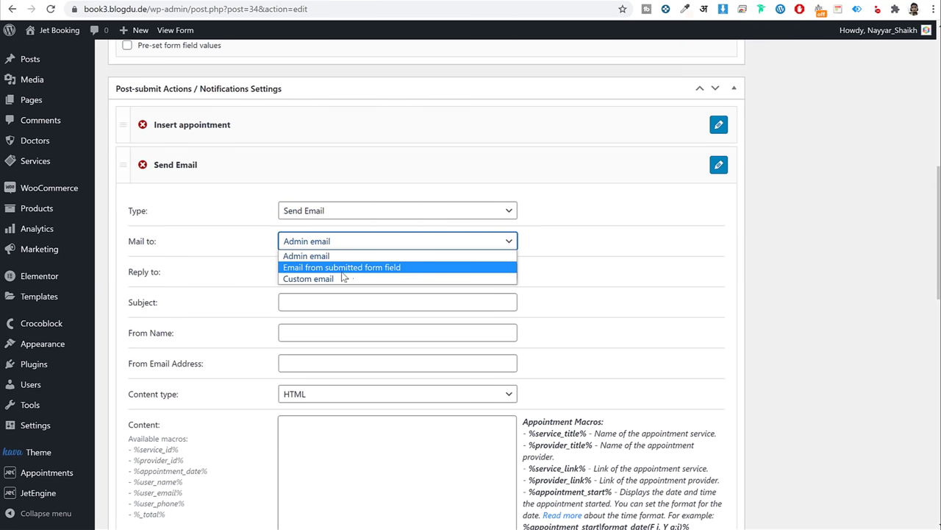
pyautogui.click(361, 268)
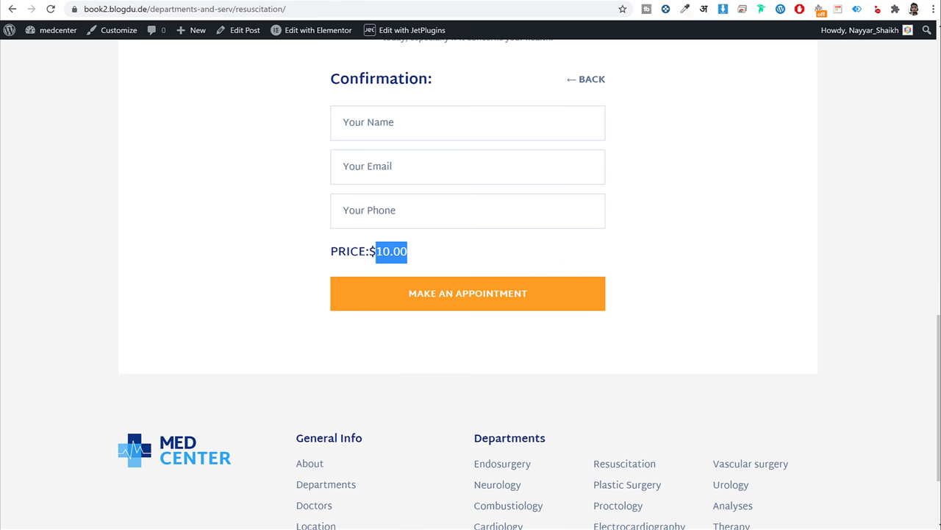
pyautogui.click(696, 243)
pyautogui.scroll(1, 767, 250)
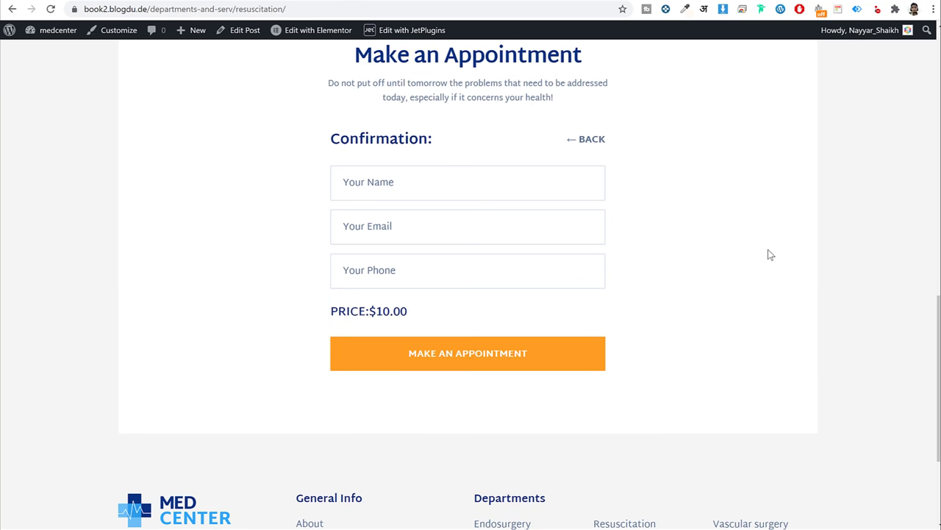
pyautogui.click(441, 181)
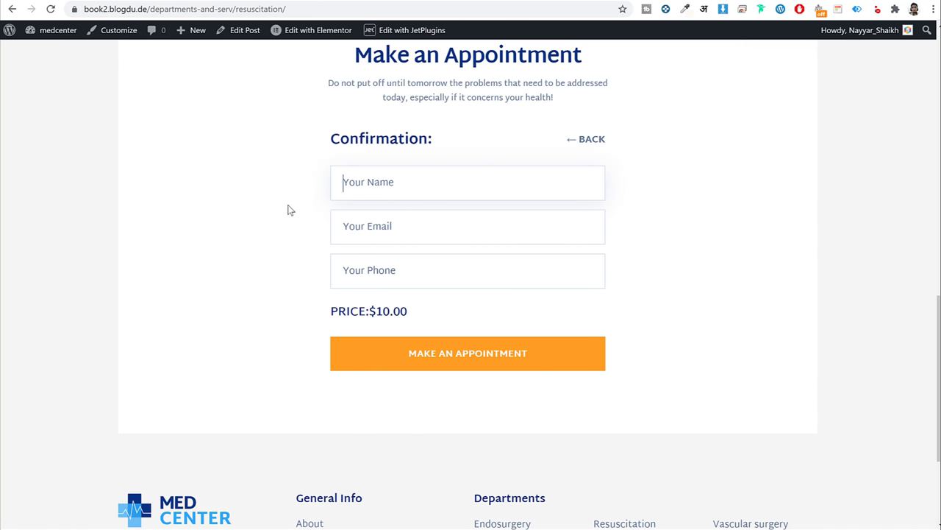
# Step: Set the Send Email notification's recipient to the user_email form field
pyautogui.click(401, 233)
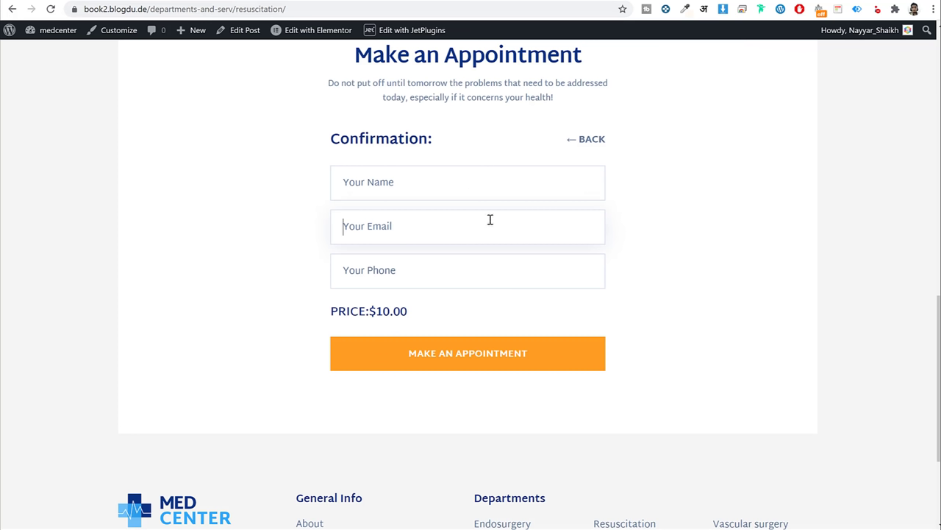
pyautogui.click(226, 1)
pyautogui.scroll(-1, 370, 252)
pyautogui.click(298, 212)
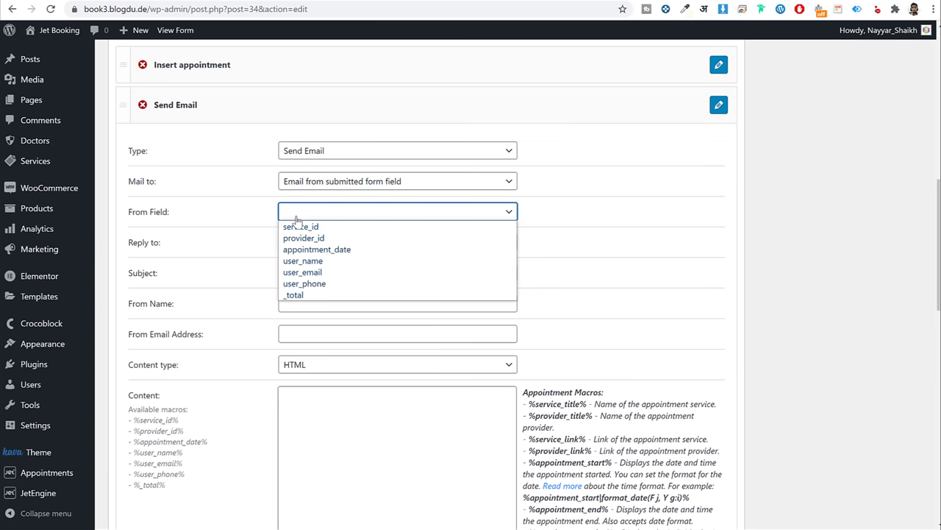
pyautogui.click(344, 272)
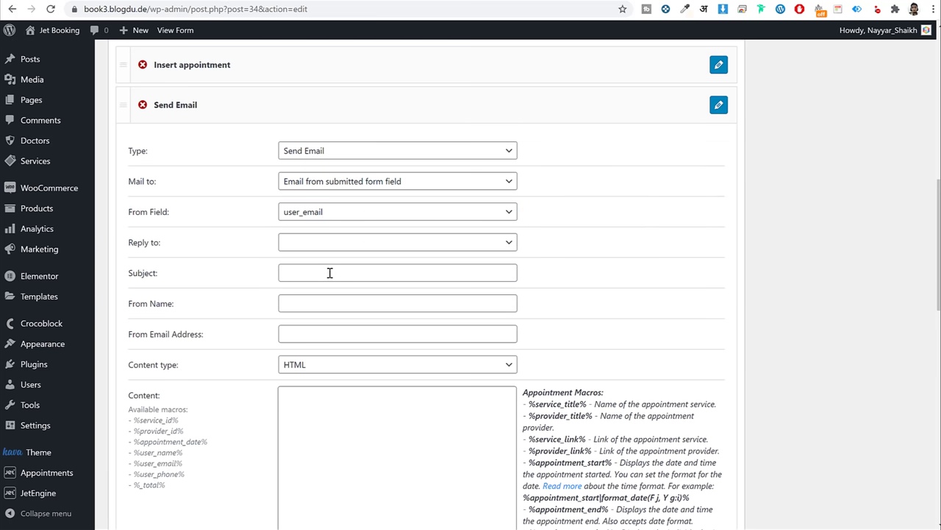
# Step: Enter Jet Booking as the From Name and fill in the sender e-mail address
pyautogui.click(328, 272)
pyautogui.click(331, 307)
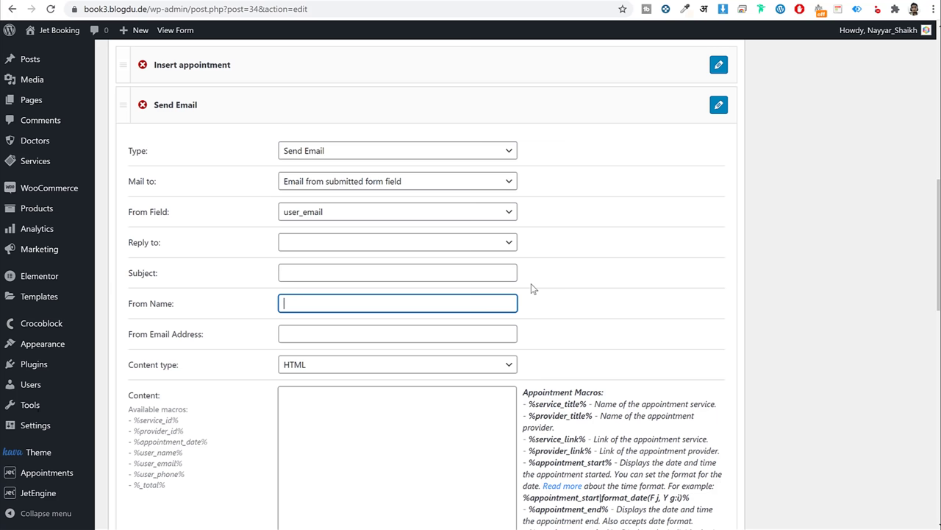
pyautogui.write('Jey')
pyautogui.press('Tab')
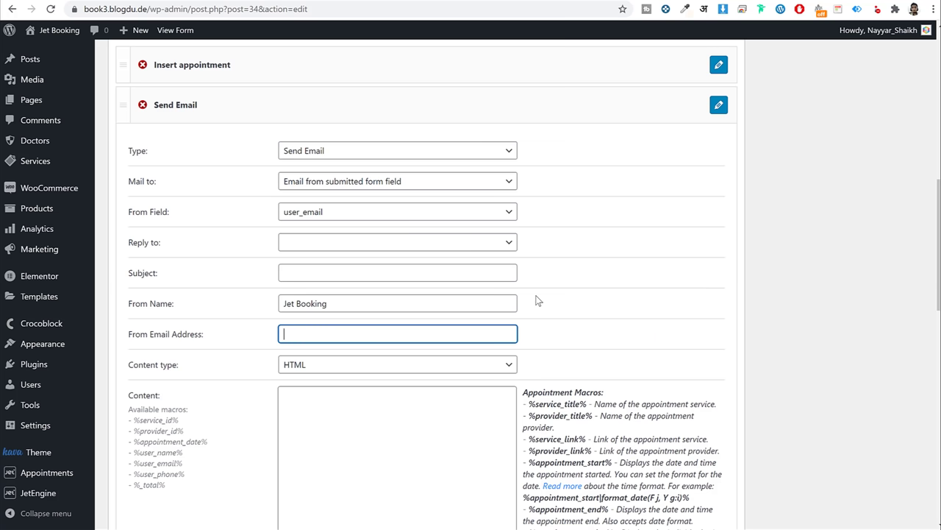
pyautogui.scroll(-3, 537, 307)
# Step: Start the email body with 'Hi %user_name%,' and a 'Here are the details:' line
pyautogui.click(352, 254)
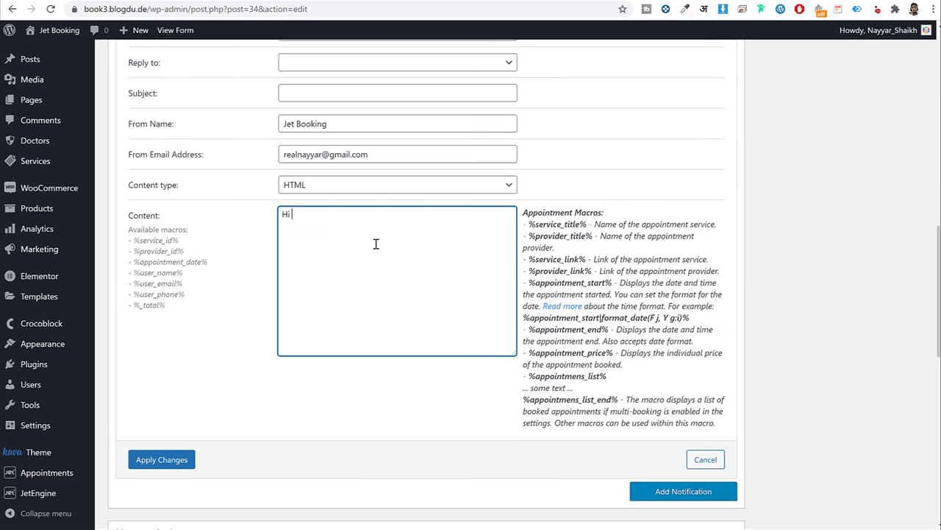
pyautogui.moveTo(181, 271); pyautogui.dragTo(137, 278)
pyautogui.hotkey('ctrl', 'c')
pyautogui.click(313, 217)
pyautogui.hotkey('ctrl', 'v')
pyautogui.write(',')
pyautogui.press('Return')
pyautogui.press('Return')
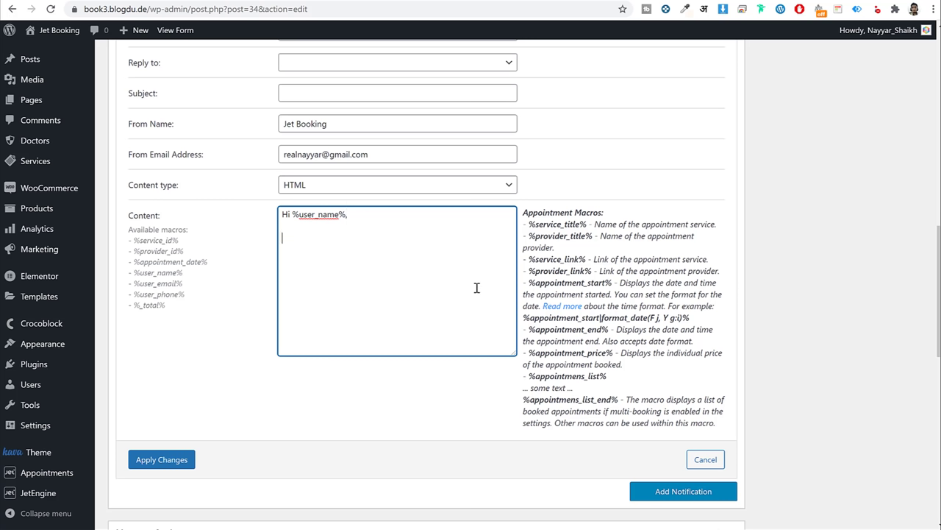
pyautogui.write('You have suce..... Here are the details:')
# Step: Add Service: %service_title% and Doctor: %provider_title% lines to the email body
pyautogui.press('Return')
pyautogui.press('Return')
pyautogui.write('Service:')
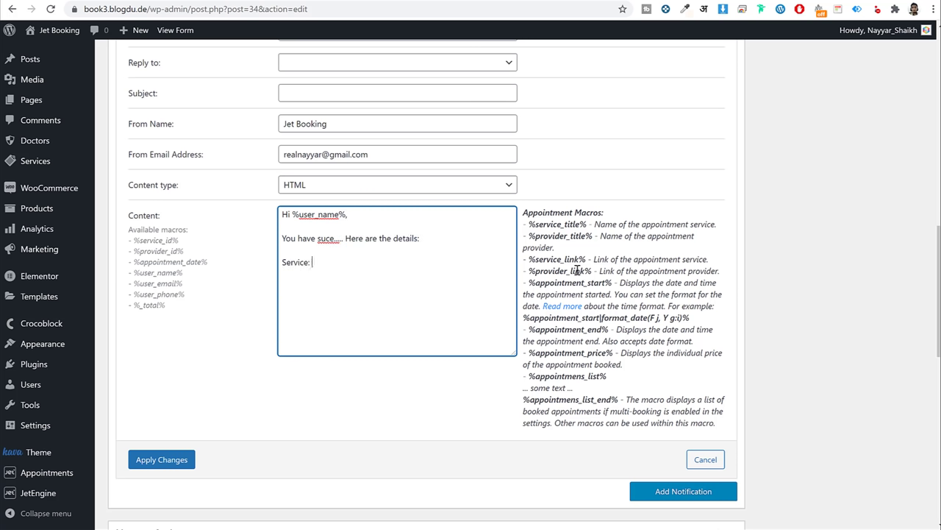
pyautogui.moveTo(529, 224); pyautogui.dragTo(587, 225)
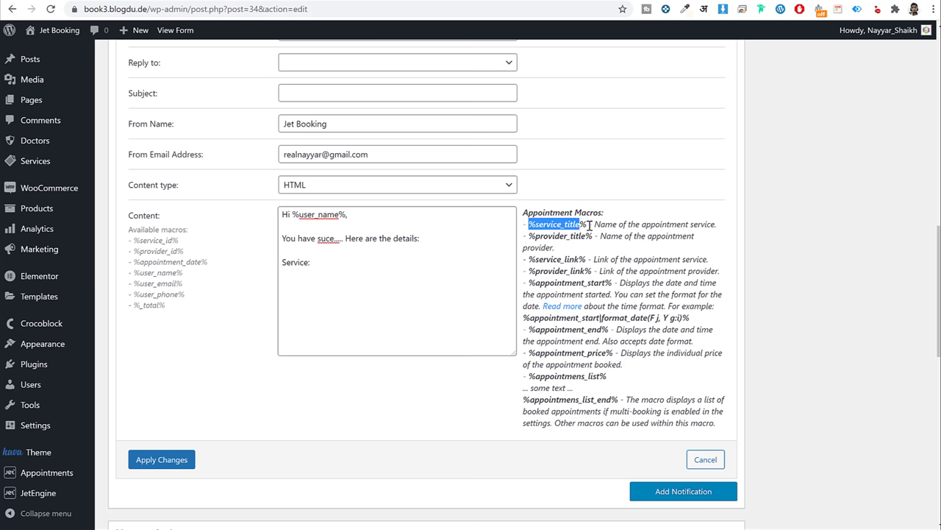
pyautogui.click(358, 268)
pyautogui.hotkey('ctrl', 'v')
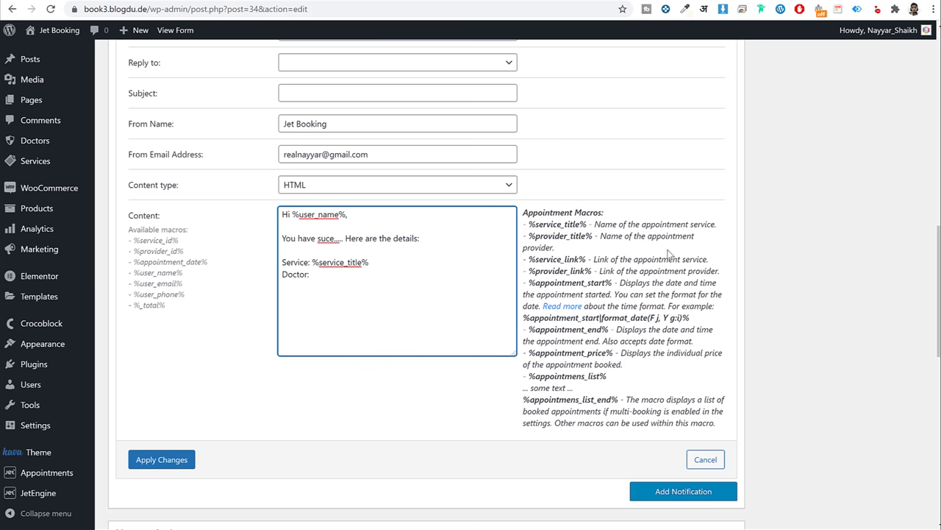
pyautogui.moveTo(593, 235); pyautogui.dragTo(528, 235)
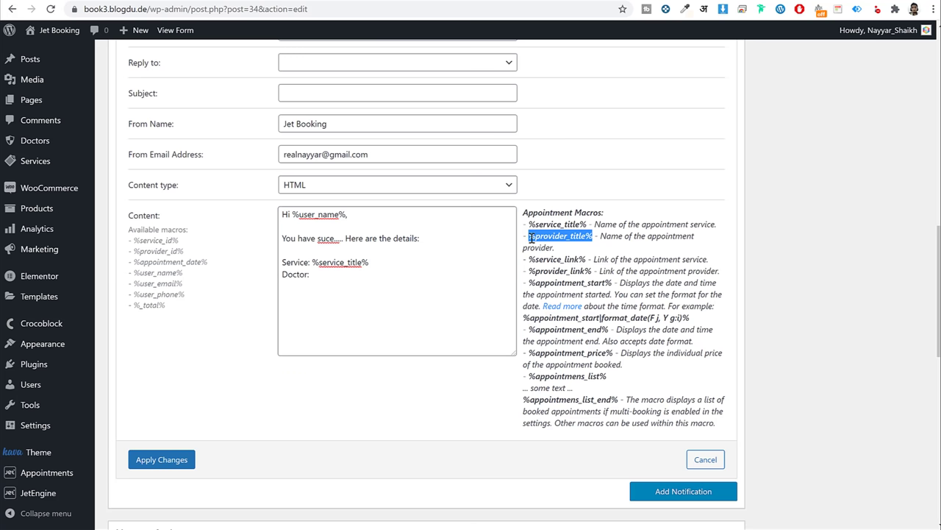
pyautogui.click(370, 272)
pyautogui.hotkey('ctrl', 'v')
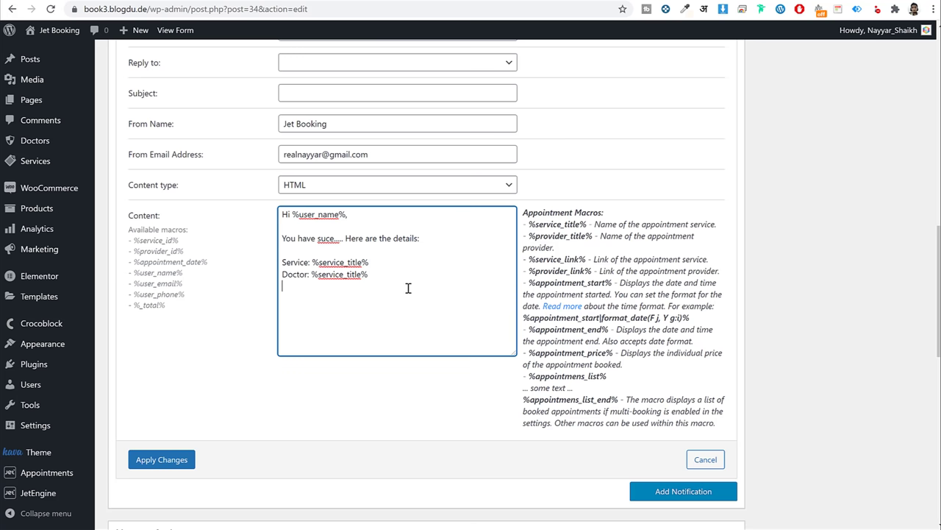
# Step: Add Appoint Starts and Ends lines with the start-time and %appointment_end% macros
pyautogui.moveTo(524, 317); pyautogui.dragTo(616, 331)
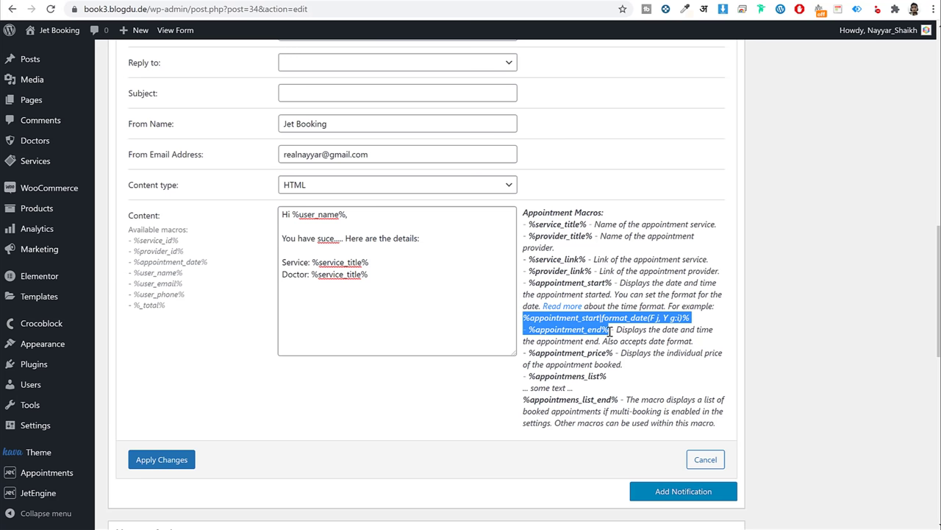
pyautogui.moveTo(610, 331); pyautogui.dragTo(694, 322)
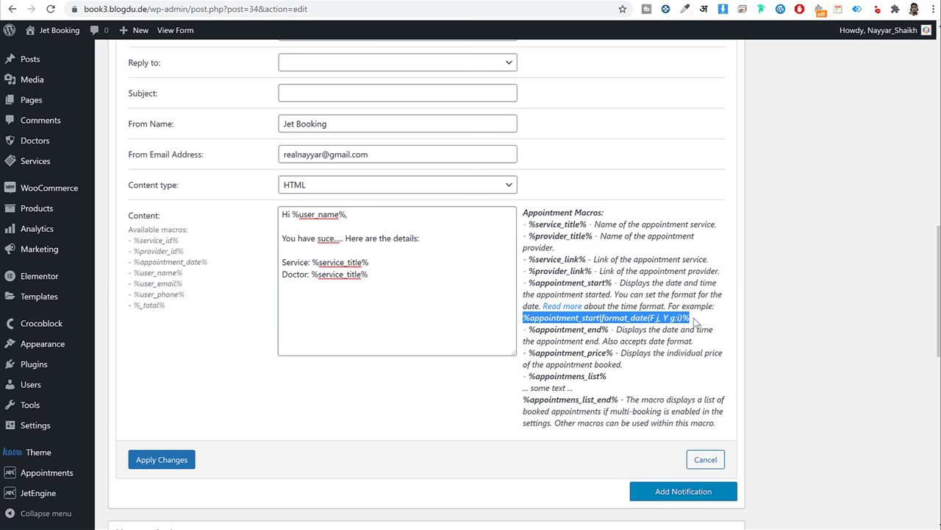
pyautogui.click(312, 290)
pyautogui.write('Appoint Starts:')
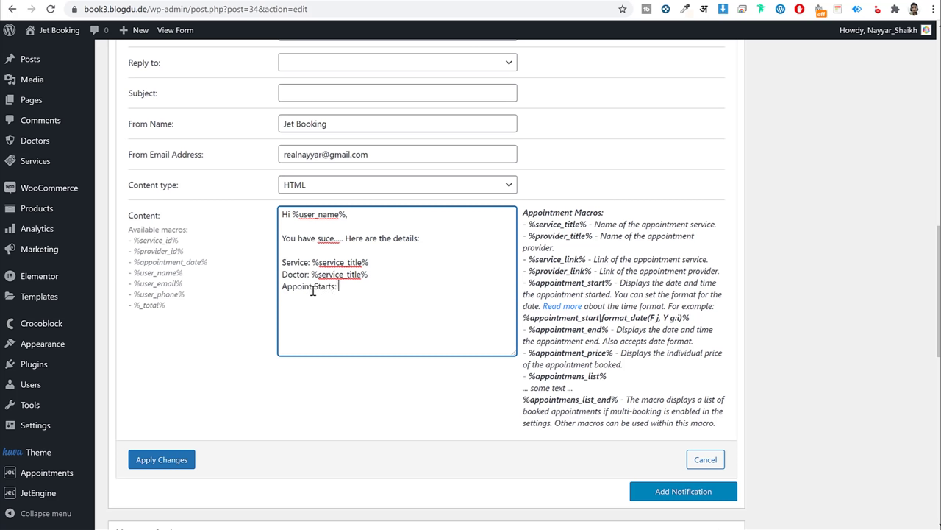
pyautogui.hotkey('ctrl', 'v')
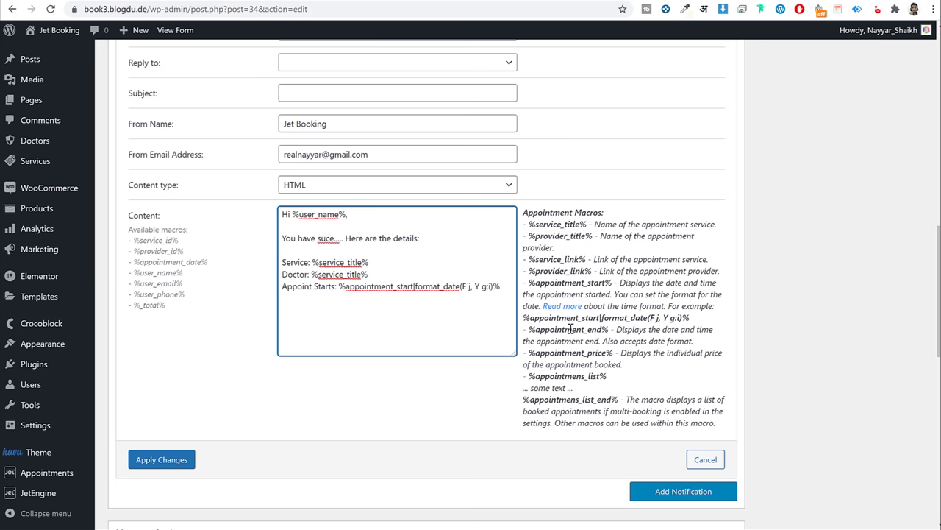
pyautogui.moveTo(526, 329); pyautogui.dragTo(609, 332)
pyautogui.click(320, 303)
pyautogui.press('Return')
pyautogui.write('Ends:')
pyautogui.hotkey('ctrl', 'v')
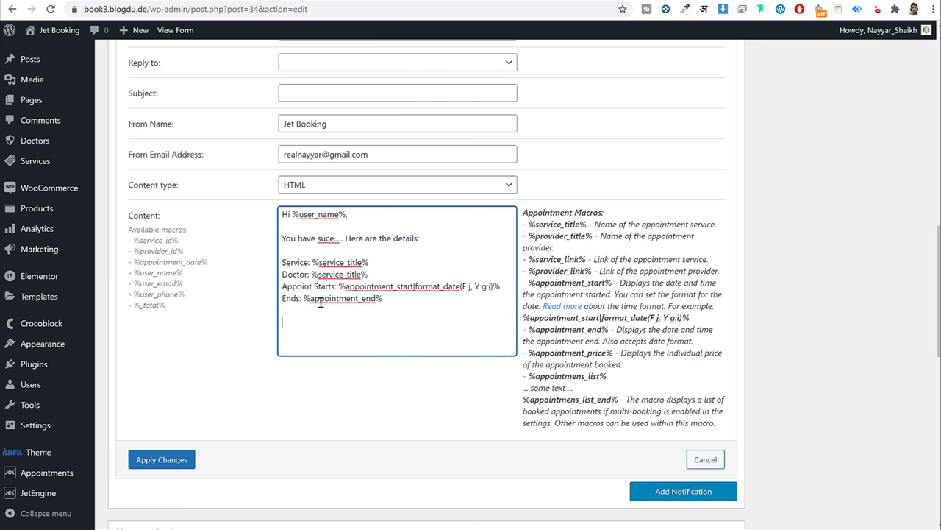
# Step: Close the email body with a 'Thank You' line
pyautogui.press('Return')
pyautogui.press('Return')
pyautogui.write('Thamk')
pyautogui.write(' Yop')
pyautogui.scroll(-3, 628, 410)
pyautogui.scroll(3, 324, 347)
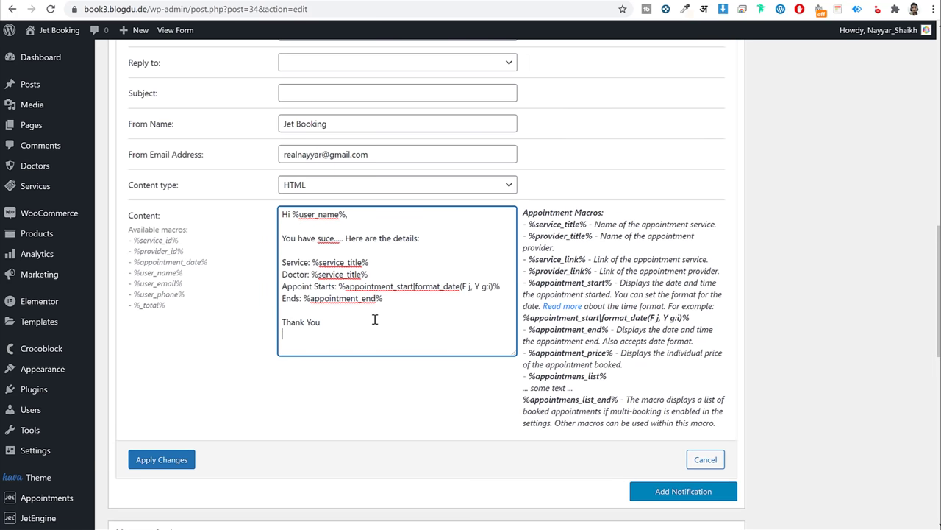
pyautogui.scroll(4, 375, 318)
pyautogui.scroll(-3, 374, 318)
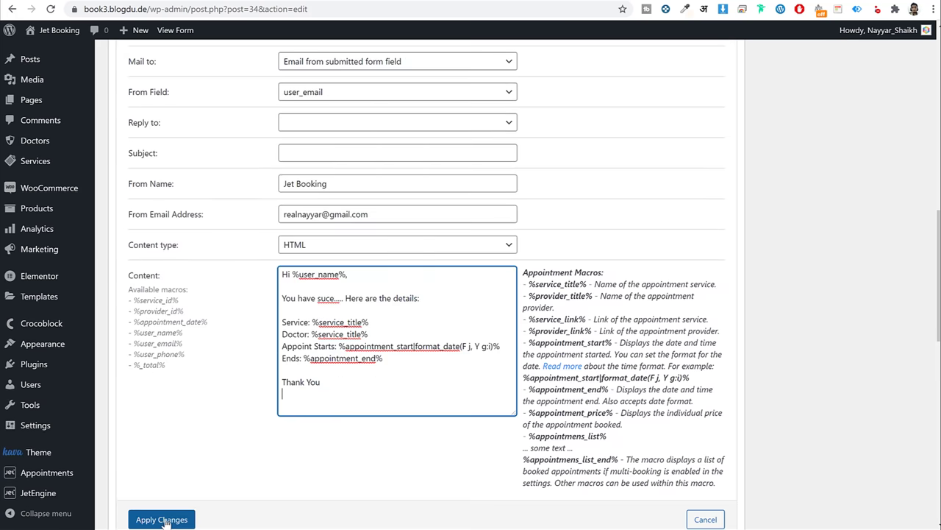
# Step: Apply the email notification changes and update the booking form
pyautogui.click(162, 517)
pyautogui.scroll(10, 386, 389)
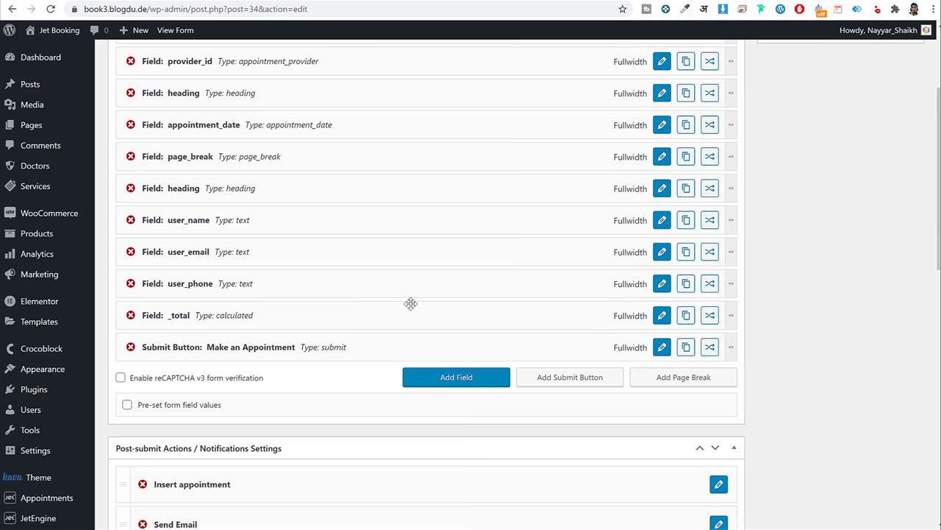
pyautogui.scroll(3, 479, 331)
pyautogui.scroll(1, 479, 333)
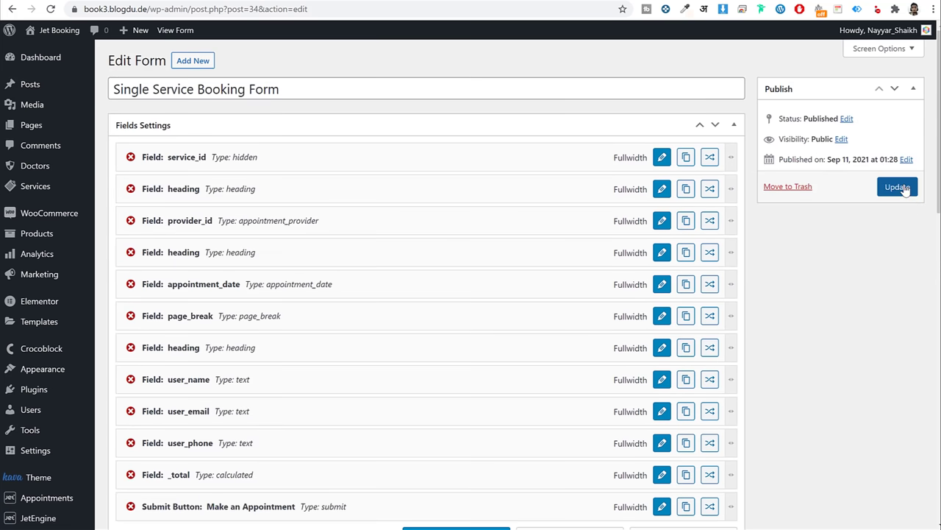
pyautogui.click(903, 188)
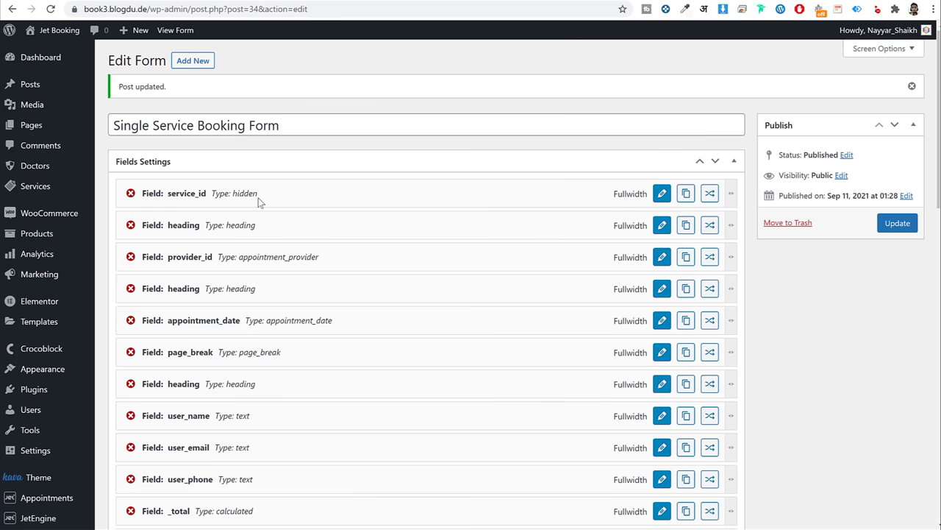
# Step: Go to the JetEngine Forms list and check the single doctor page on the site
pyautogui.scroll(-6, 259, 221)
pyautogui.moveTo(74, 494)
pyautogui.click(117, 495)
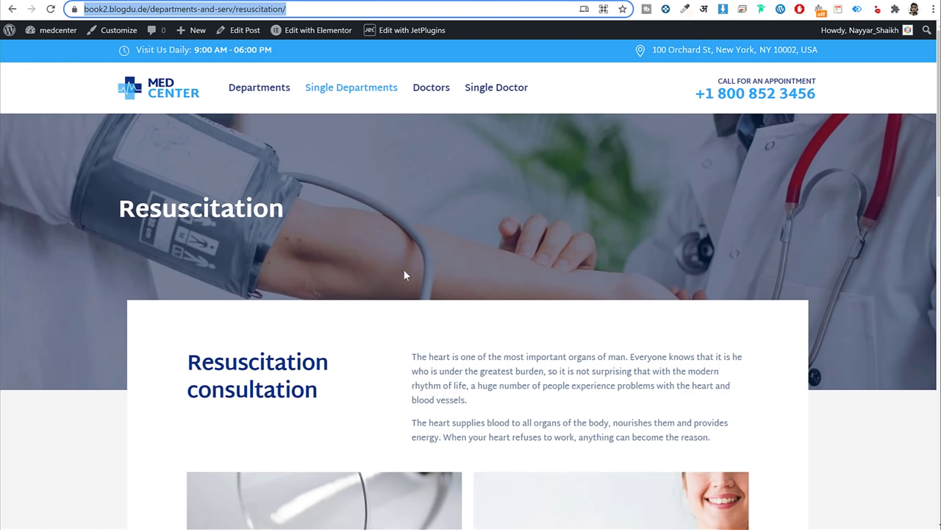
pyautogui.scroll(-20, 441, 353)
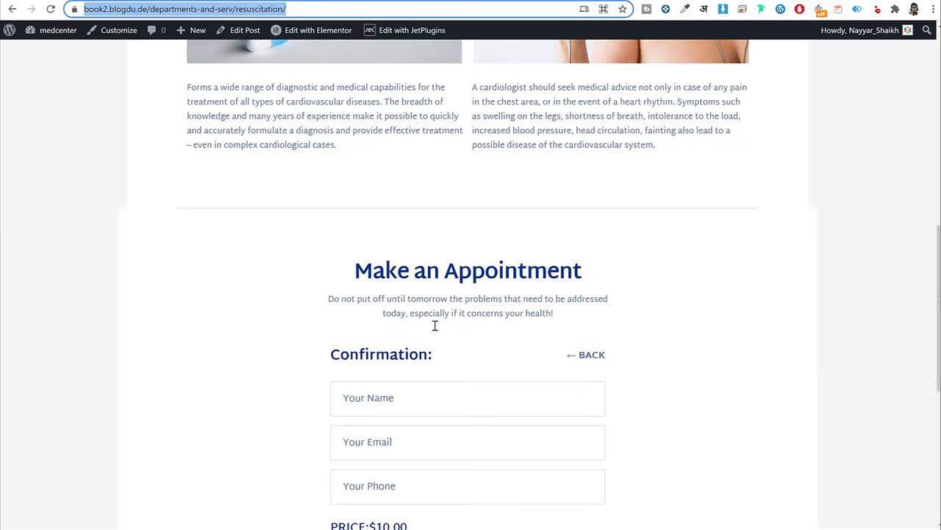
pyautogui.scroll(20, 445, 360)
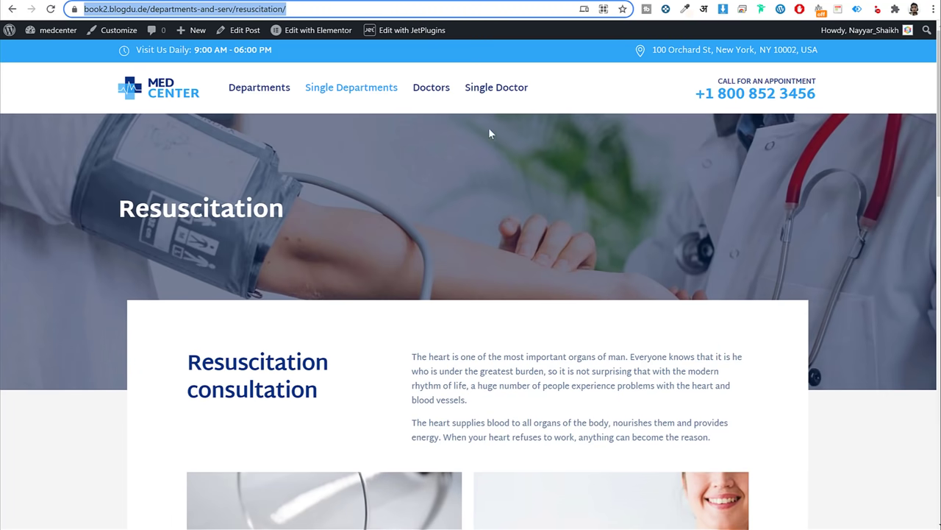
pyautogui.click(495, 91)
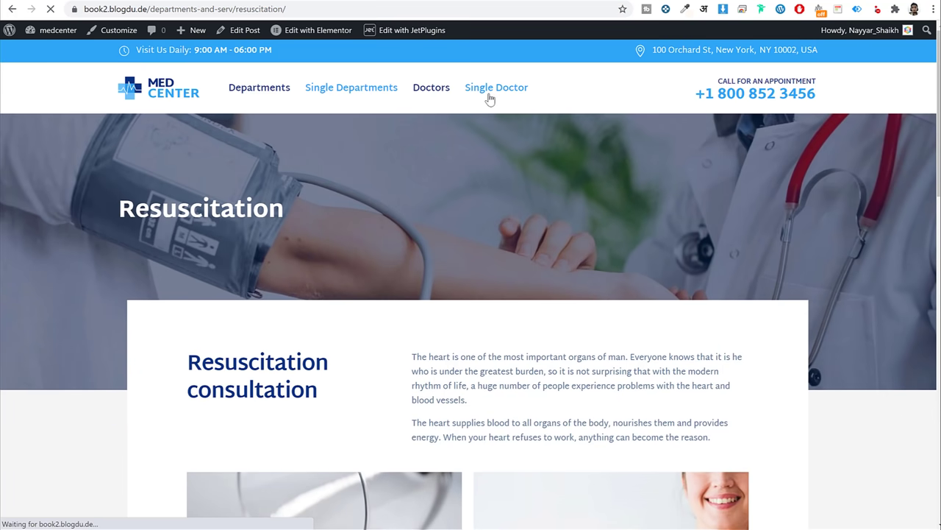
pyautogui.scroll(-5, 562, 287)
pyautogui.scroll(-5, 563, 287)
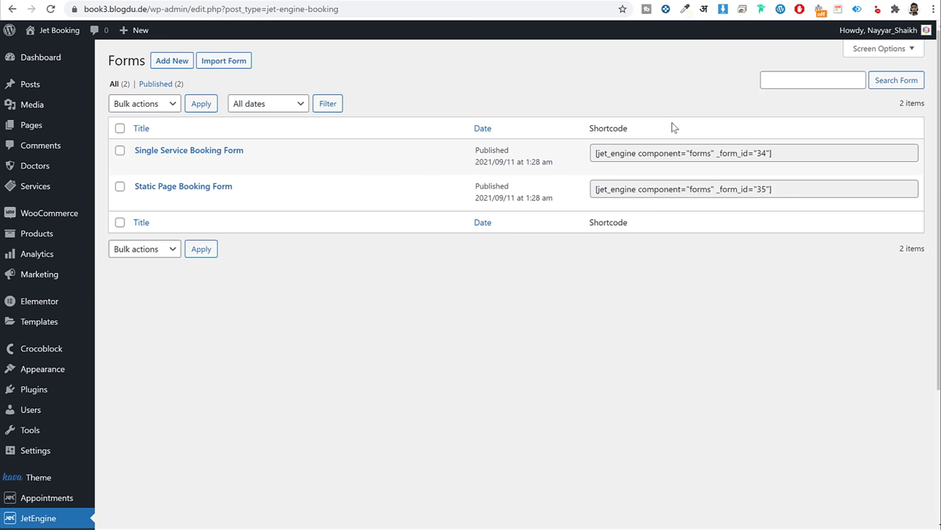
pyautogui.moveTo(147, 152)
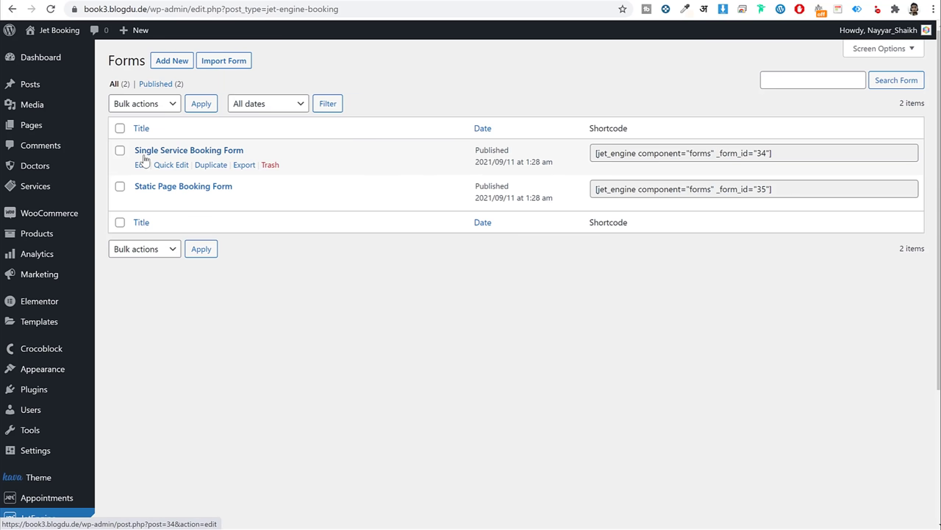
# Step: Duplicate the Single Service Booking Form and open the copy for editing
pyautogui.click(214, 168)
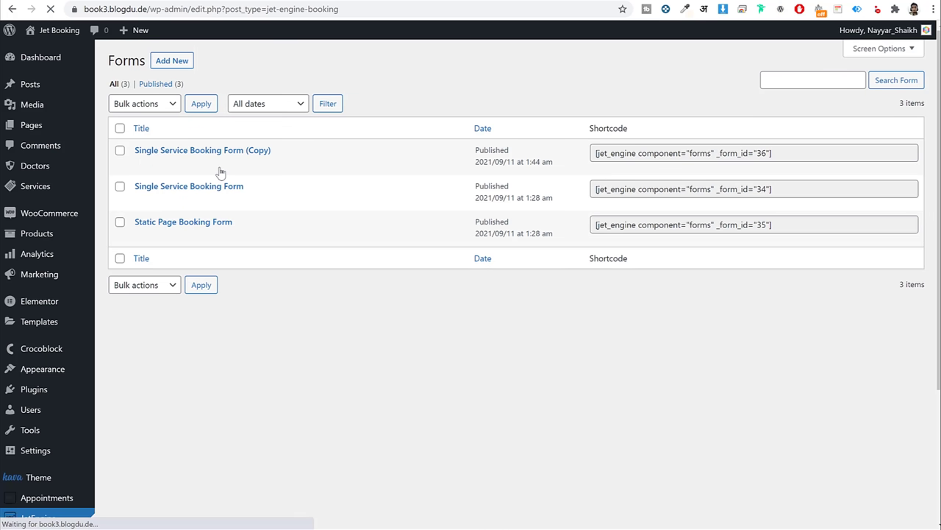
pyautogui.moveTo(269, 156); pyautogui.dragTo(246, 160)
pyautogui.click(140, 164)
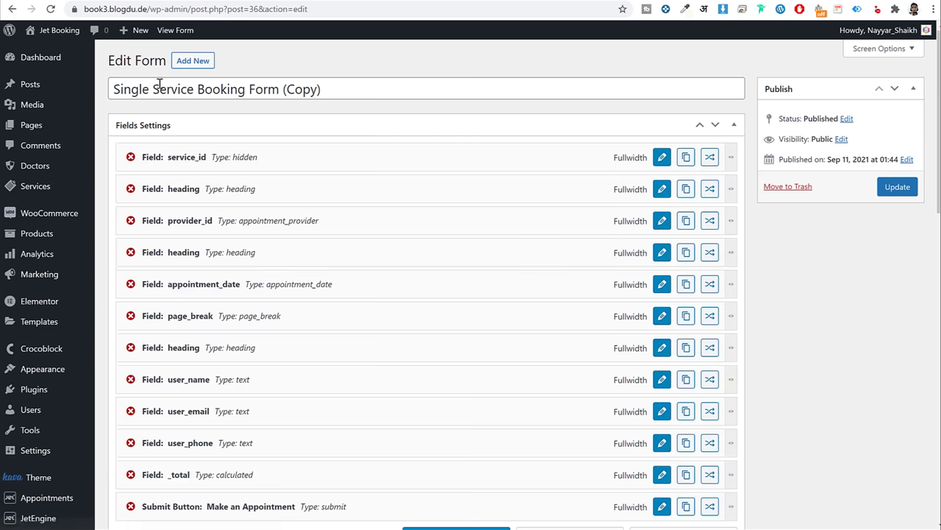
# Step: Rename the copy to 'Single Doctor Booking Form' and update it
pyautogui.click(152, 89)
pyautogui.doubleClick(173, 89)
pyautogui.write('Doctor')
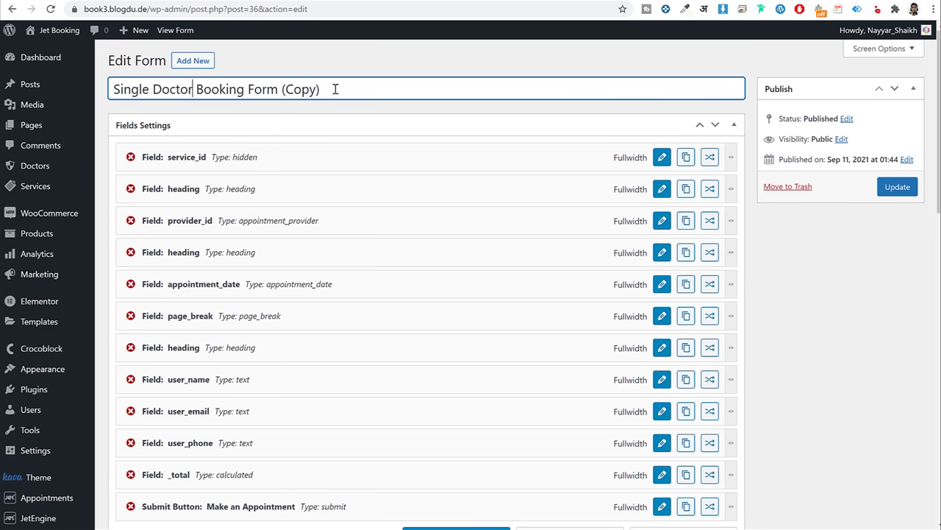
pyautogui.moveTo(334, 88); pyautogui.dragTo(278, 99)
pyautogui.press('BackSpace')
pyautogui.click(907, 191)
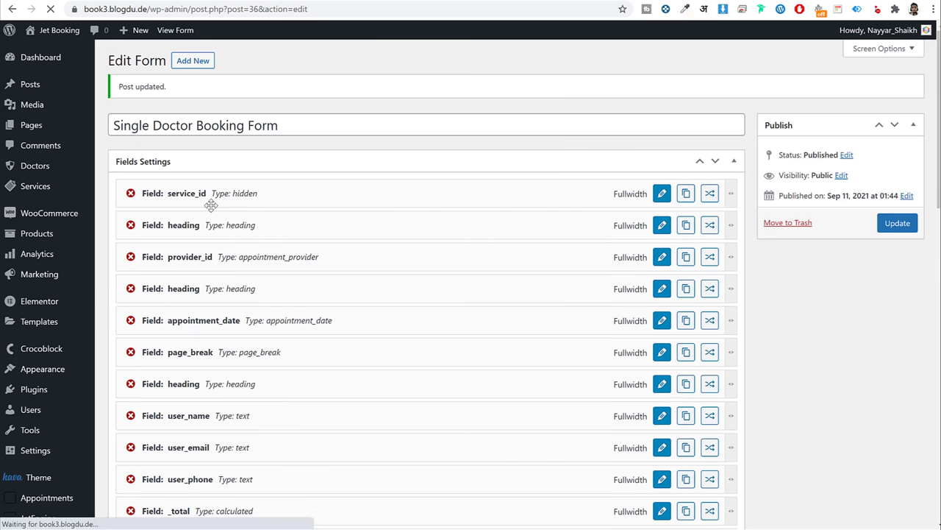
pyautogui.scroll(-2, 211, 129)
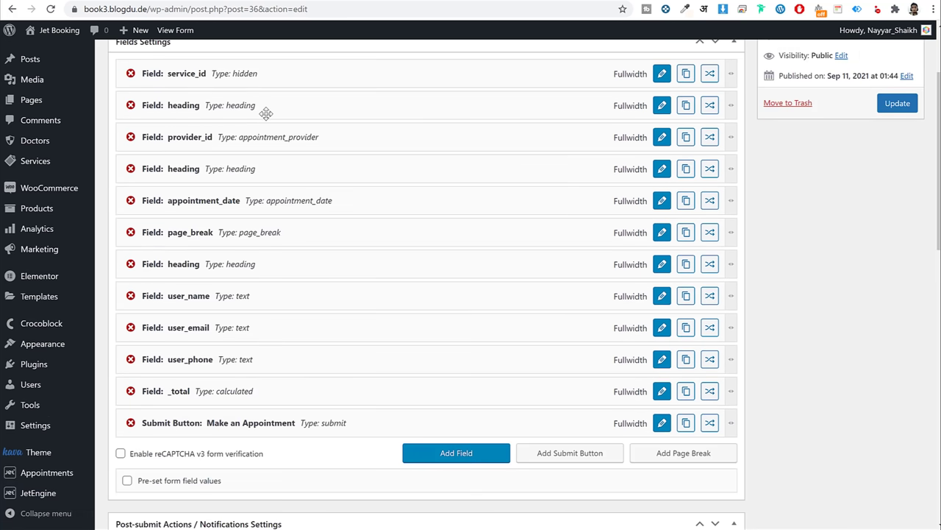
pyautogui.scroll(2, 263, 108)
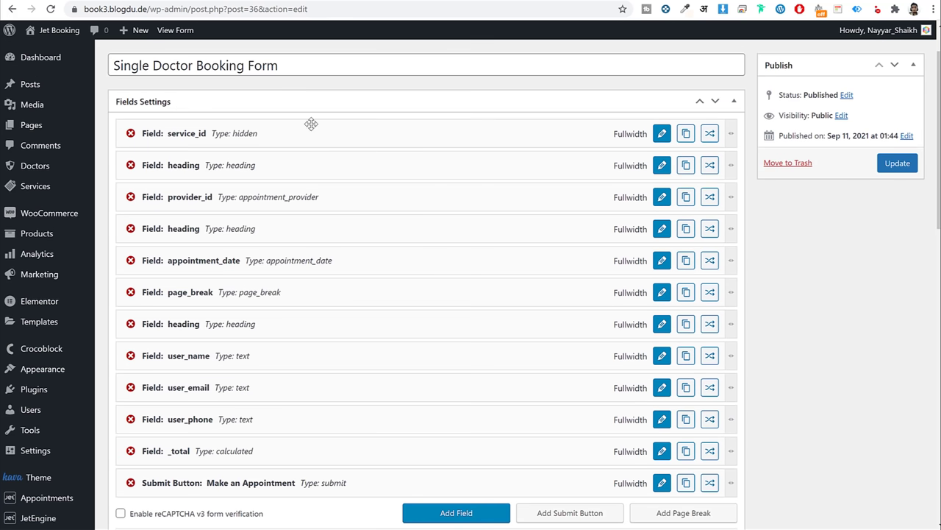
# Step: Rename the hidden service_id field to doctor_id
pyautogui.click(662, 134)
pyautogui.moveTo(309, 206); pyautogui.dragTo(166, 204)
pyautogui.write('doctor_id')
pyautogui.hotkey('ctrl', 'a')
pyautogui.click(156, 399)
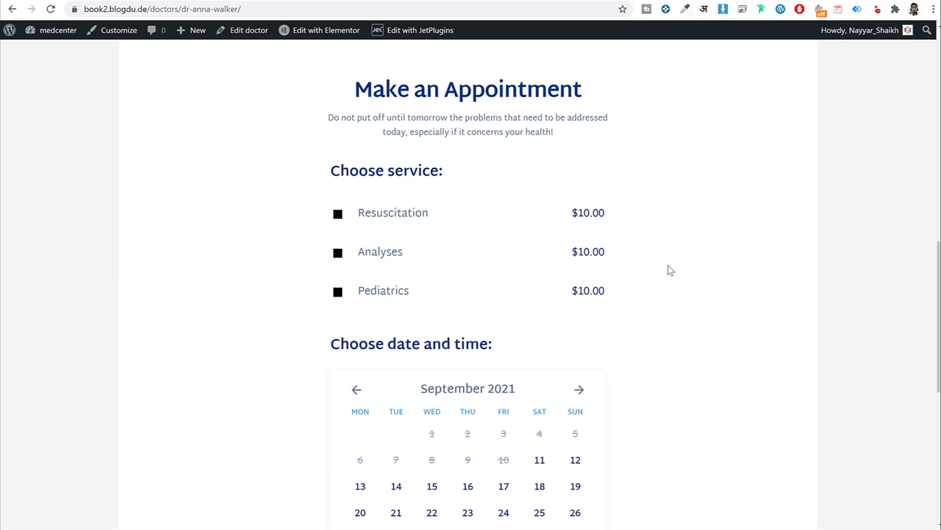
# Step: Replace the first heading's label 'Choose a doctor' with 'Choose service'
pyautogui.scroll(4, 667, 267)
pyautogui.scroll(-4, 667, 267)
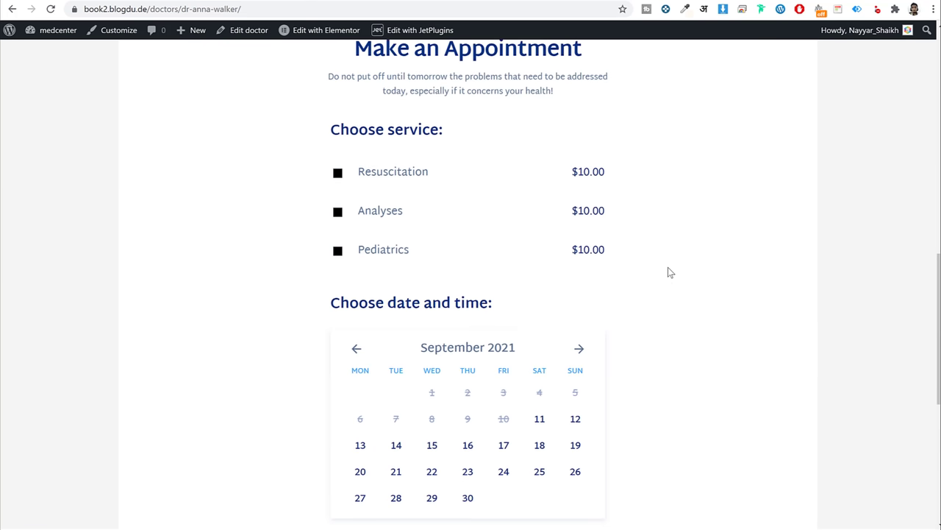
pyautogui.scroll(-1, 669, 268)
pyautogui.moveTo(332, 104); pyautogui.dragTo(440, 106)
pyautogui.hotkey('ctrl', 'c')
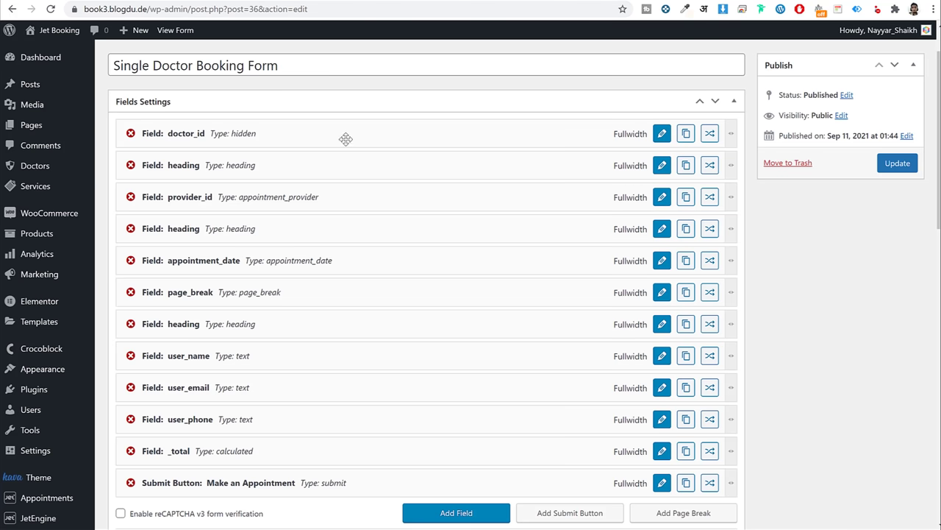
pyautogui.click(662, 168)
pyautogui.moveTo(353, 210); pyautogui.dragTo(189, 221)
pyautogui.hotkey('ctrl', 'v')
pyautogui.click(160, 369)
# Step: Change the provider_id field's type to Radio
pyautogui.click(662, 198)
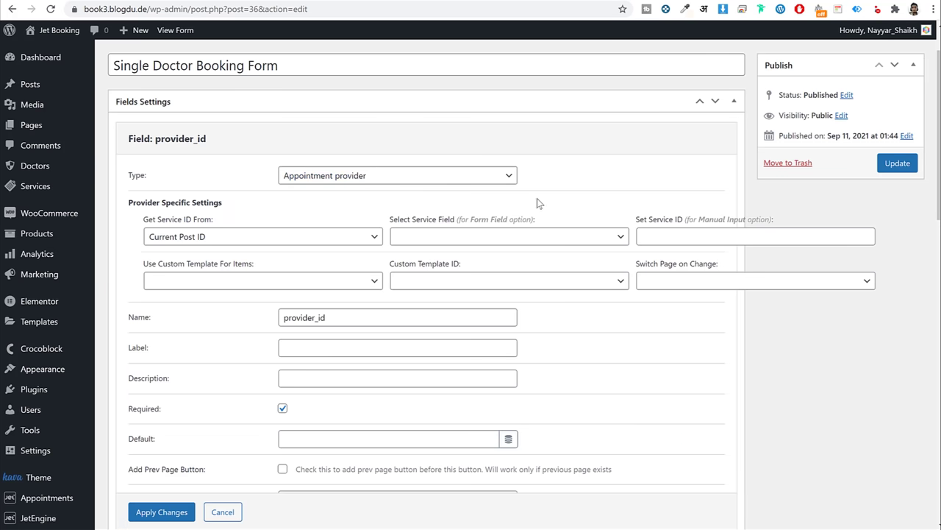
pyautogui.click(358, 178)
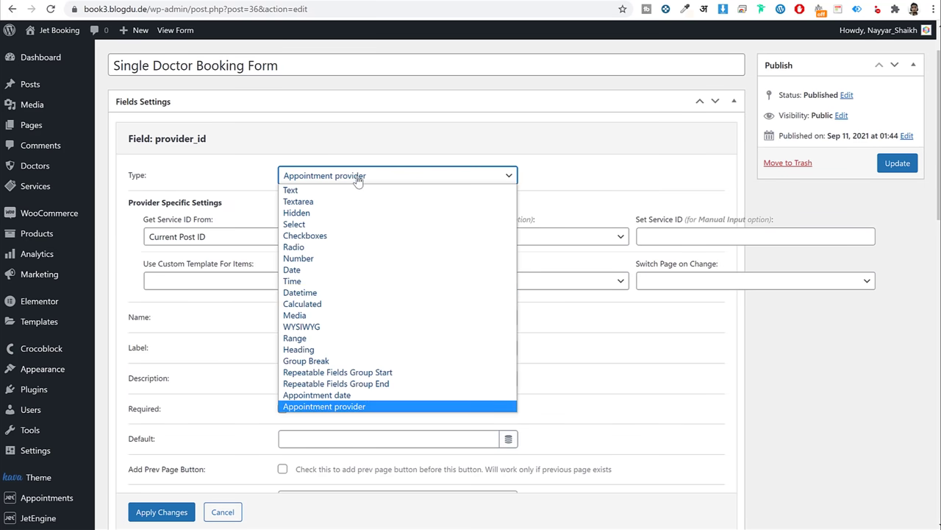
pyautogui.click(327, 248)
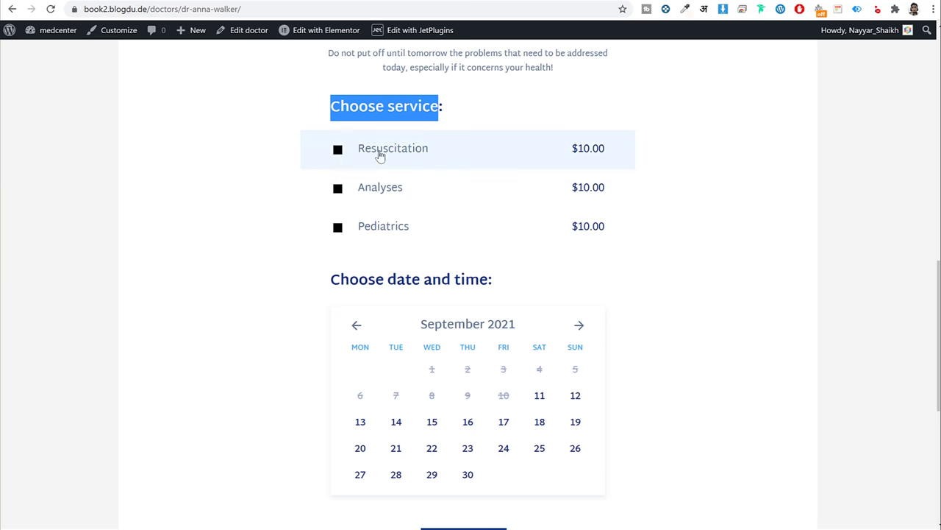
pyautogui.click(378, 149)
pyautogui.click(377, 163)
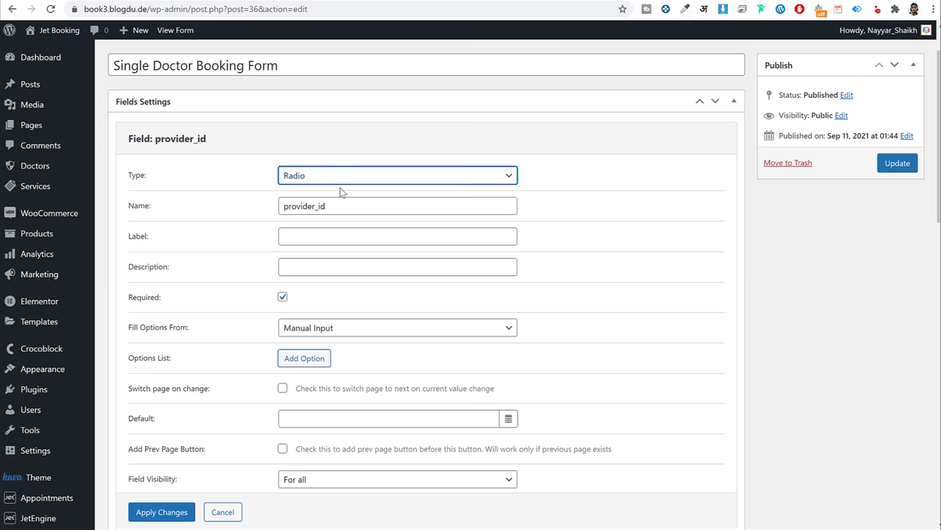
# Step: Name the radio field services and fill its options from Services posts
pyautogui.moveTo(328, 206); pyautogui.dragTo(280, 209)
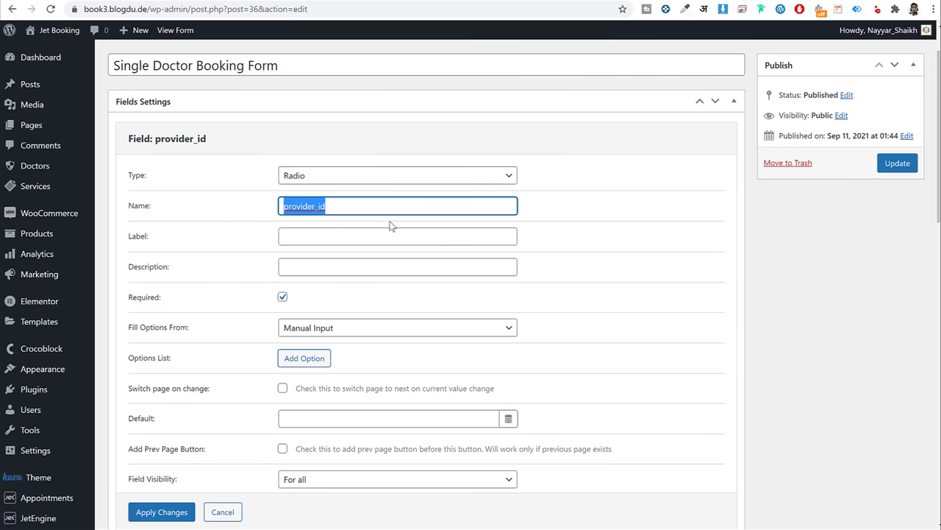
pyautogui.write('services')
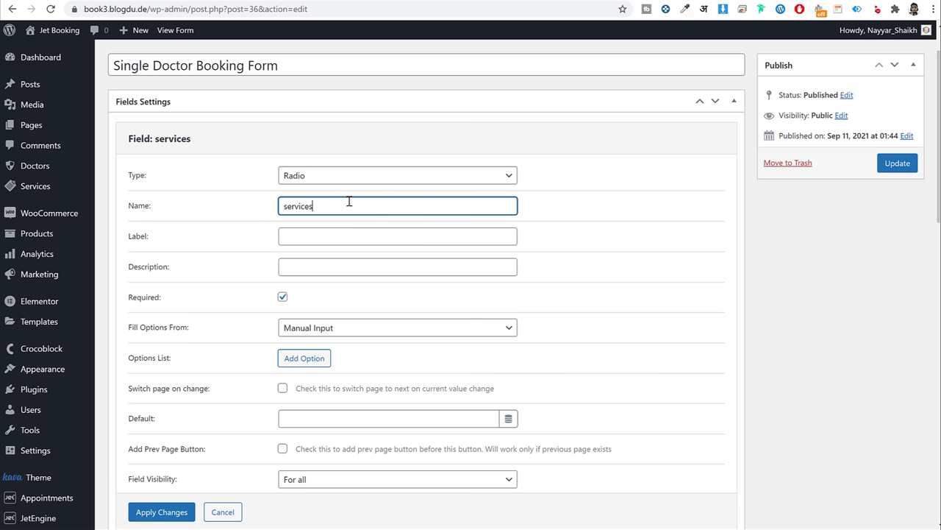
pyautogui.scroll(-3, 610, 250)
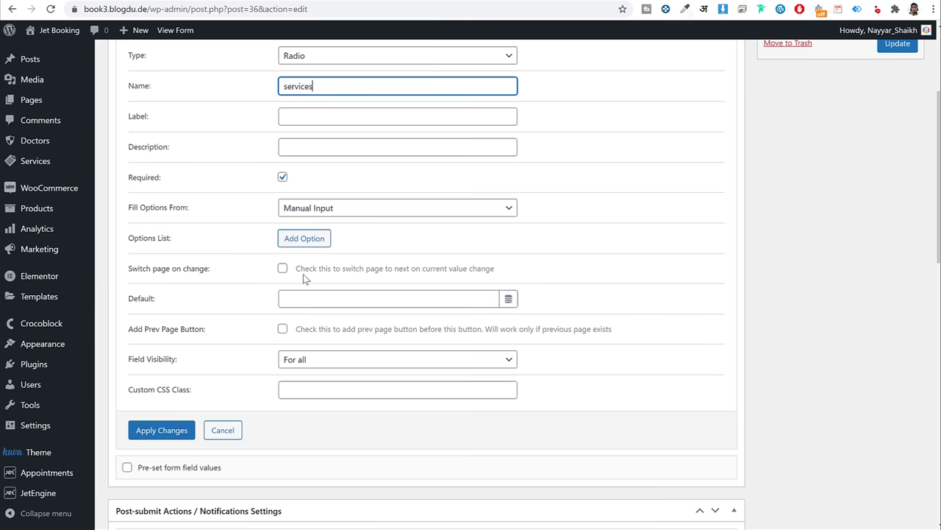
pyautogui.click(373, 211)
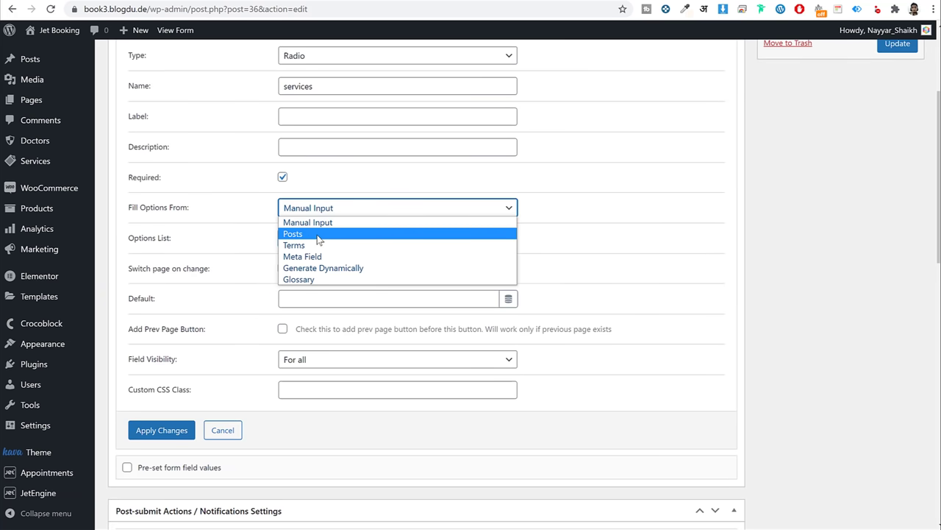
pyautogui.click(318, 234)
pyautogui.click(309, 240)
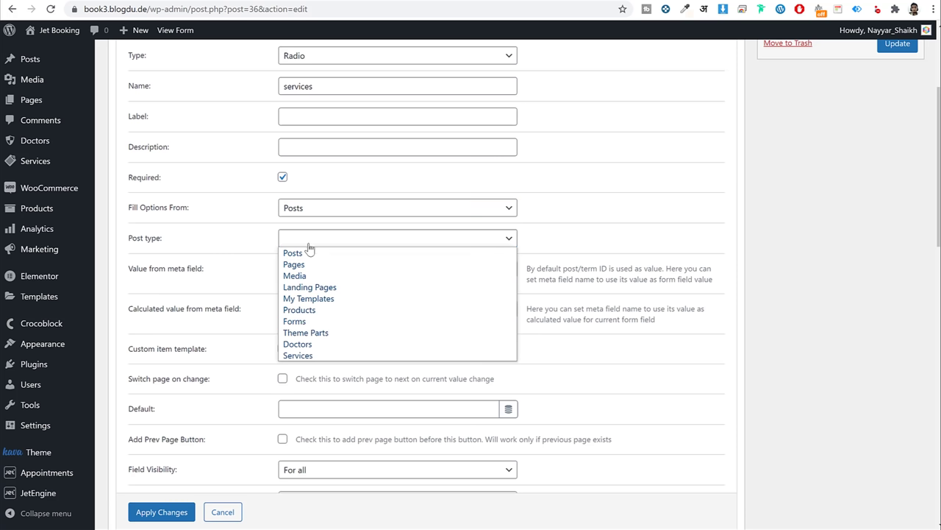
pyautogui.click(327, 356)
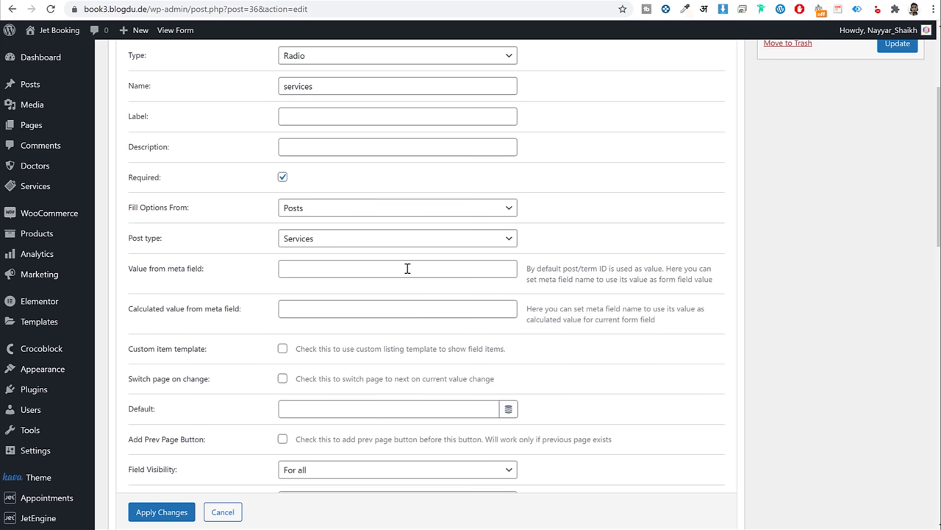
pyautogui.click(166, 512)
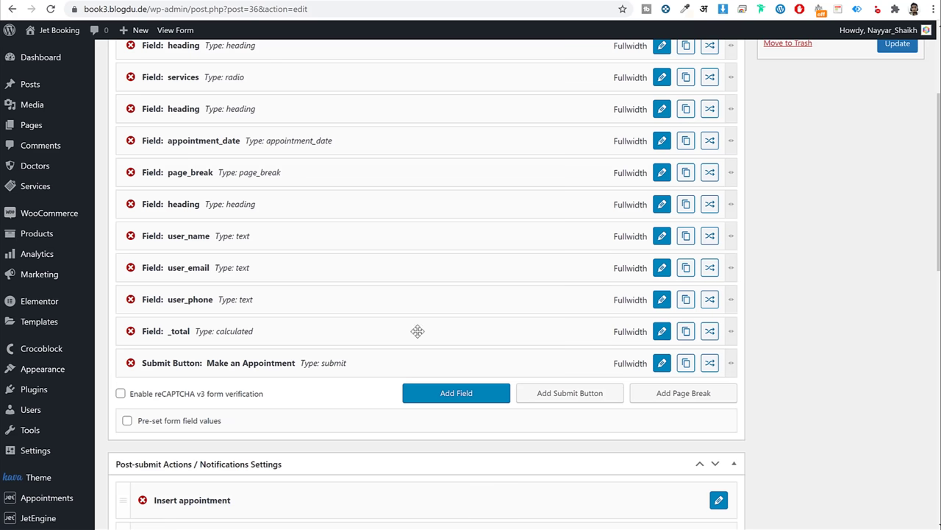
pyautogui.scroll(2, 423, 287)
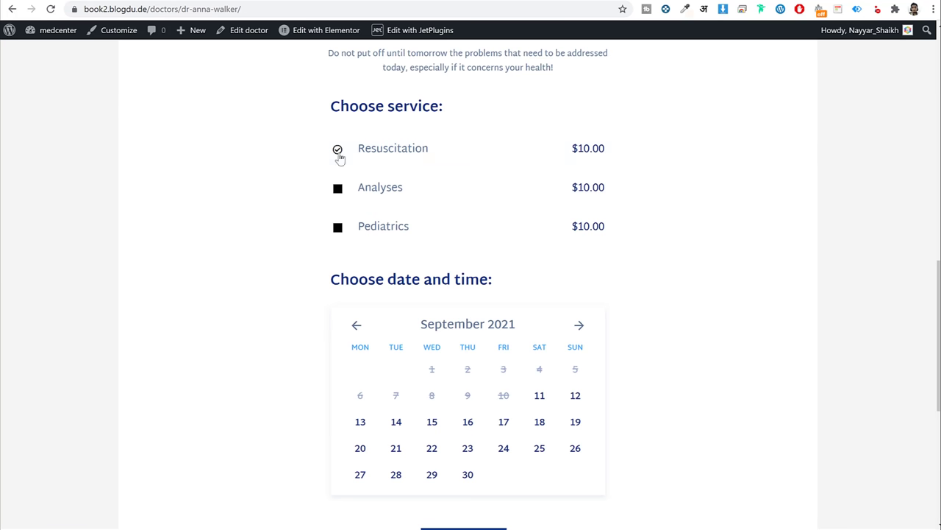
pyautogui.scroll(-1, 401, 273)
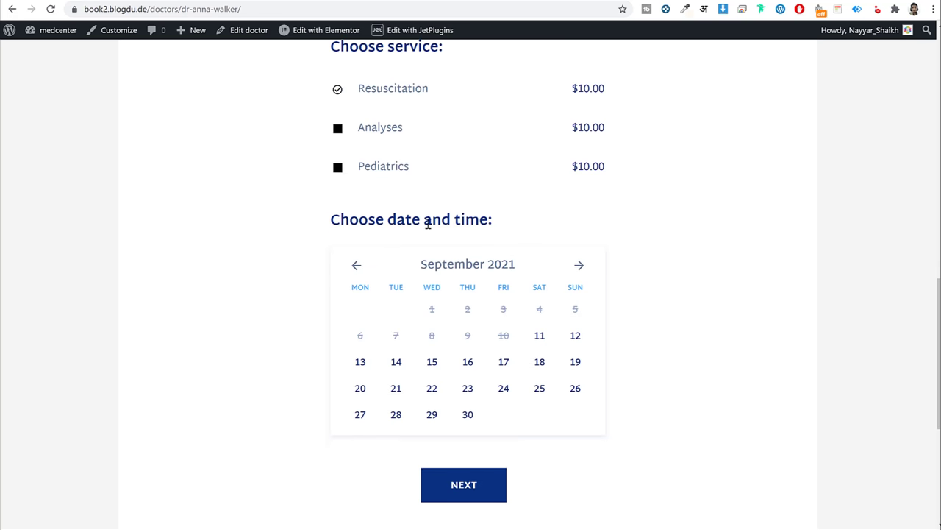
pyautogui.scroll(-1, 488, 312)
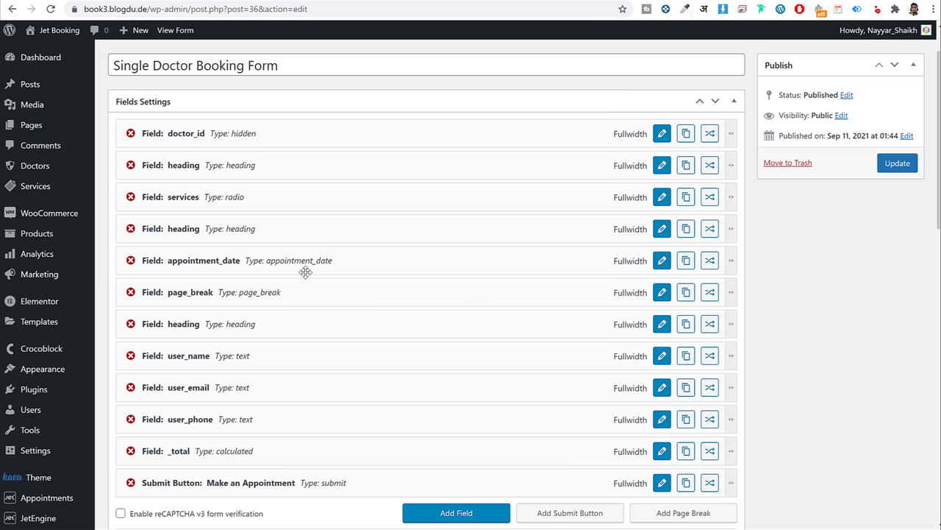
pyautogui.scroll(-1, 221, 218)
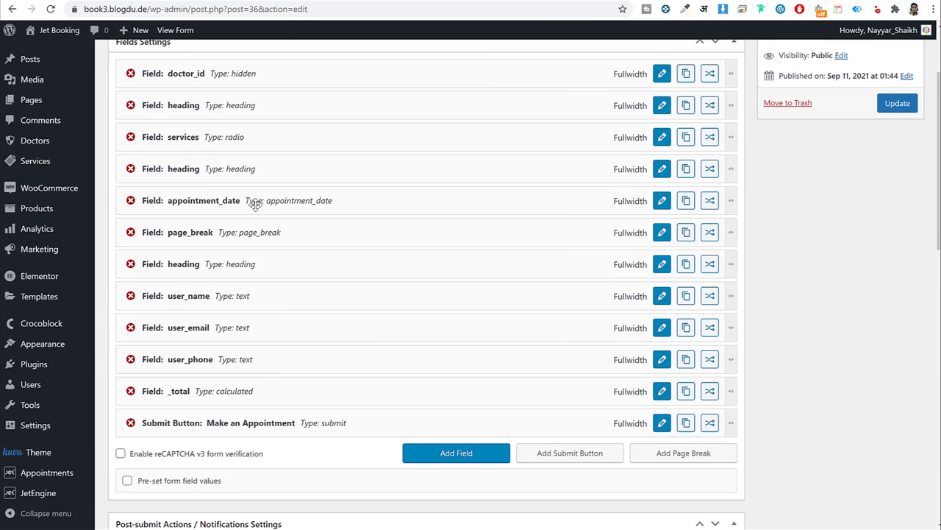
# Step: Set appointment_date's service ID from the services form field and provider ID from Current Post ID
pyautogui.click(662, 201)
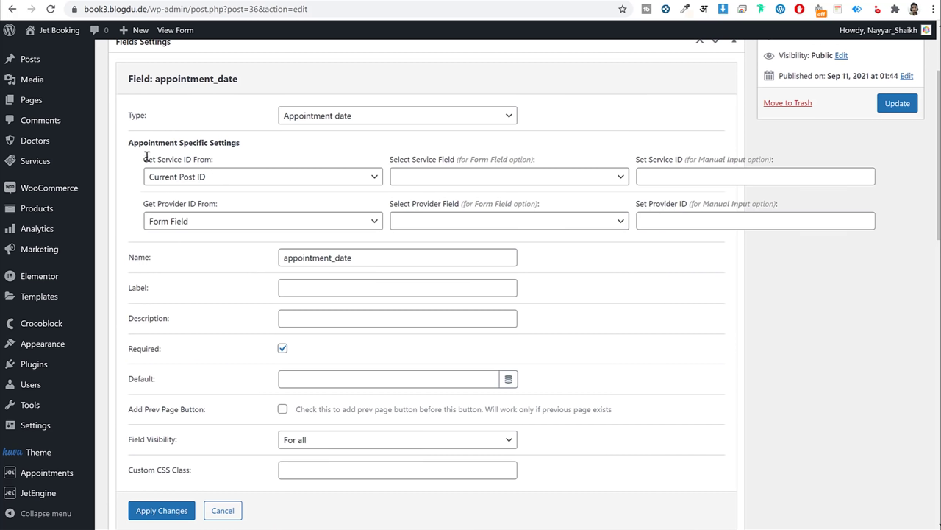
pyautogui.moveTo(146, 160); pyautogui.dragTo(225, 161)
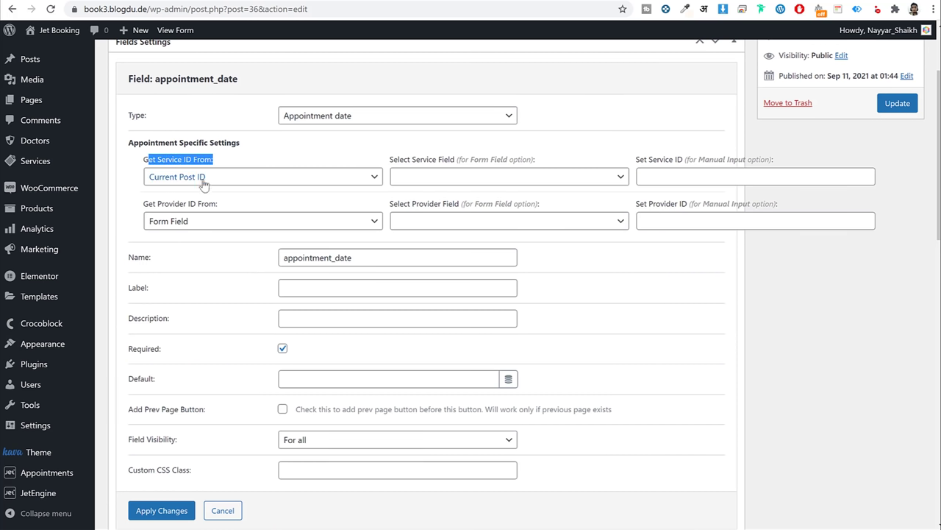
pyautogui.moveTo(150, 203); pyautogui.dragTo(218, 205)
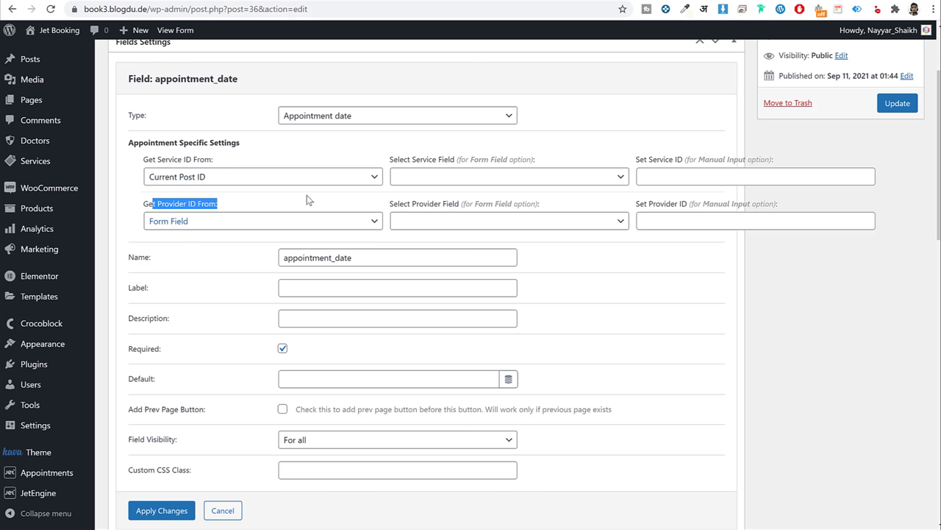
pyautogui.click(216, 161)
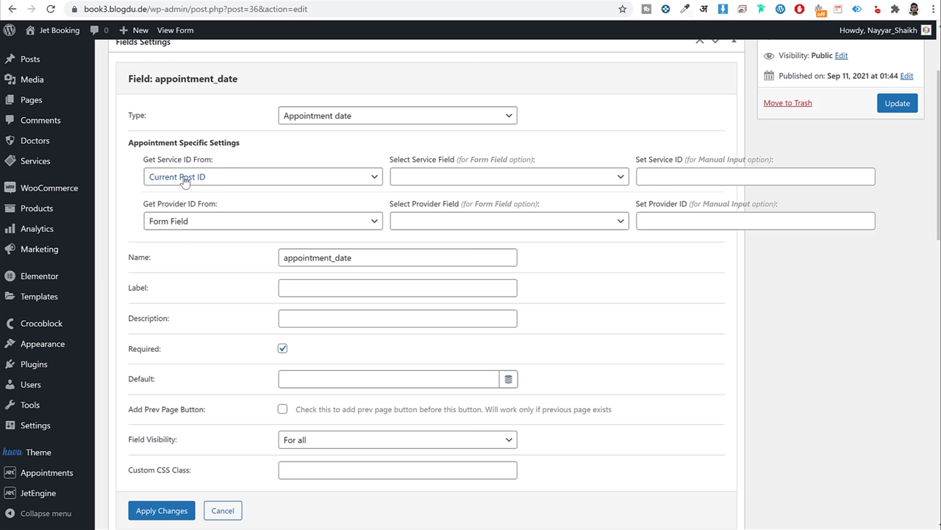
pyautogui.click(188, 180)
pyautogui.click(194, 214)
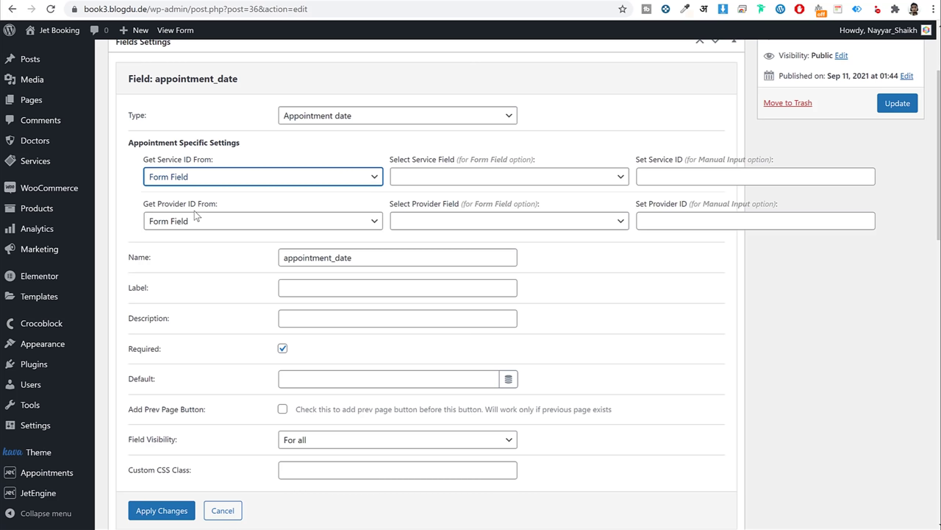
pyautogui.click(200, 222)
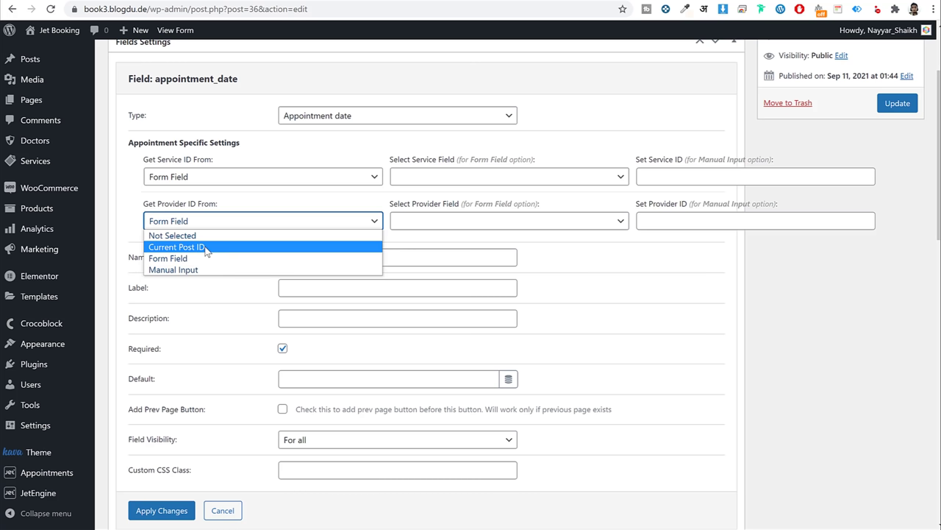
pyautogui.click(206, 248)
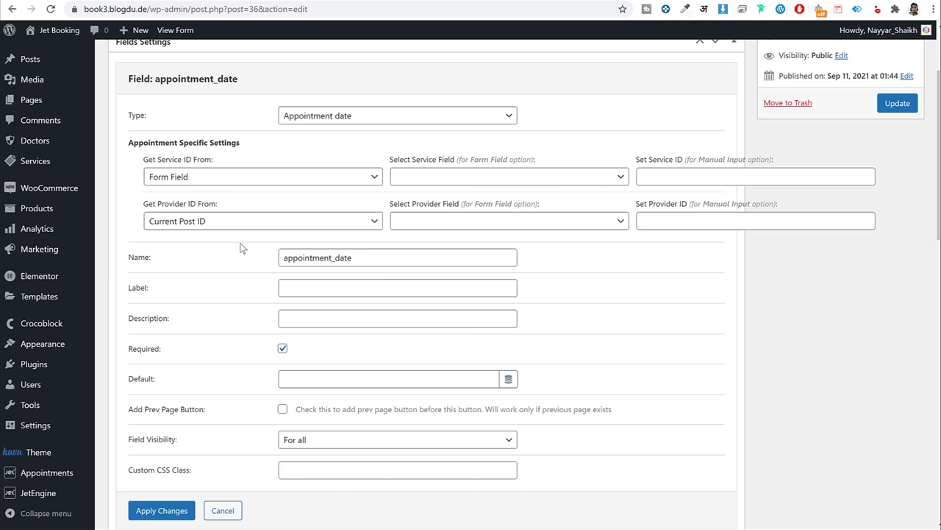
pyautogui.click(468, 181)
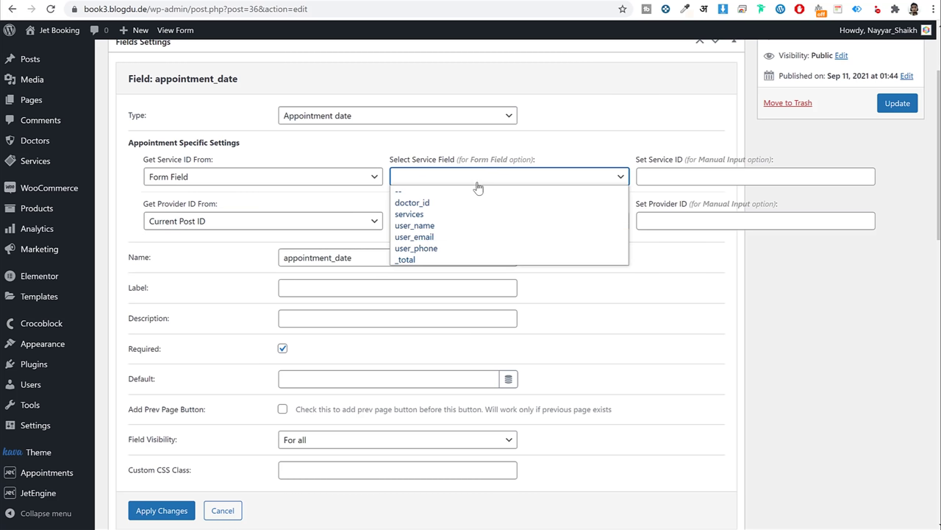
pyautogui.click(467, 212)
pyautogui.click(468, 201)
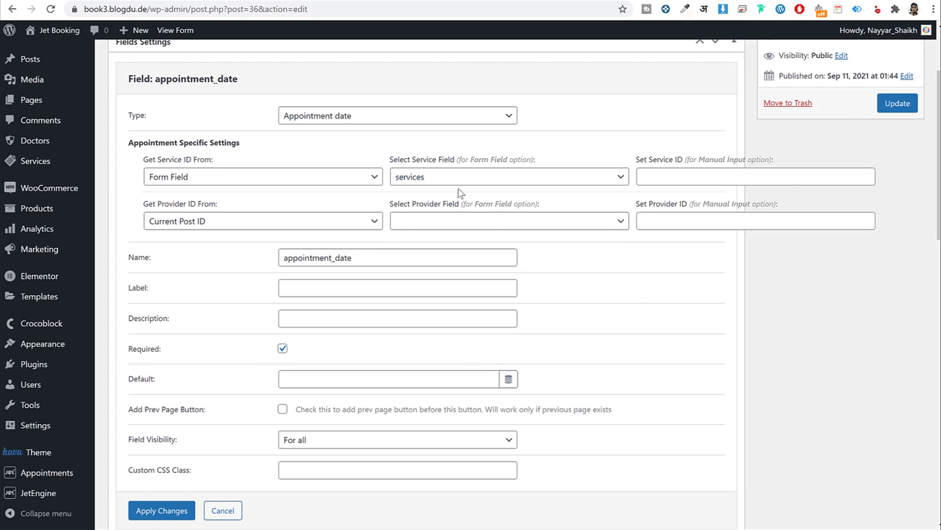
pyautogui.click(151, 511)
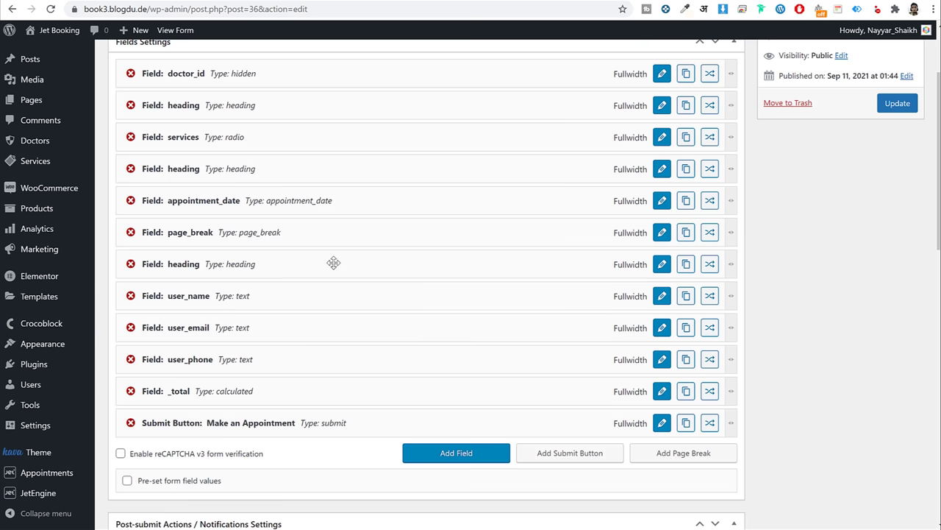
# Step: In Insert appointment, set Service ID field to services and Provider ID field to doctor_id
pyautogui.scroll(-1, 332, 262)
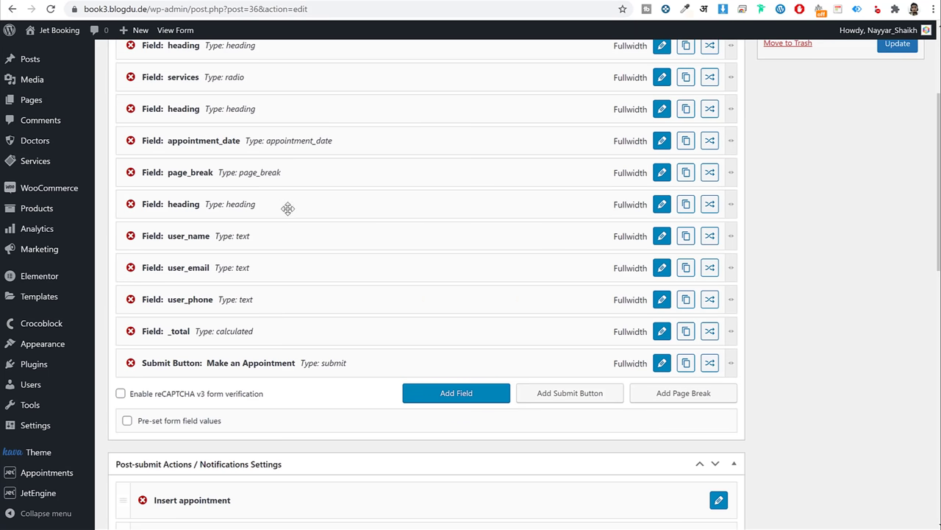
pyautogui.scroll(-1, 286, 261)
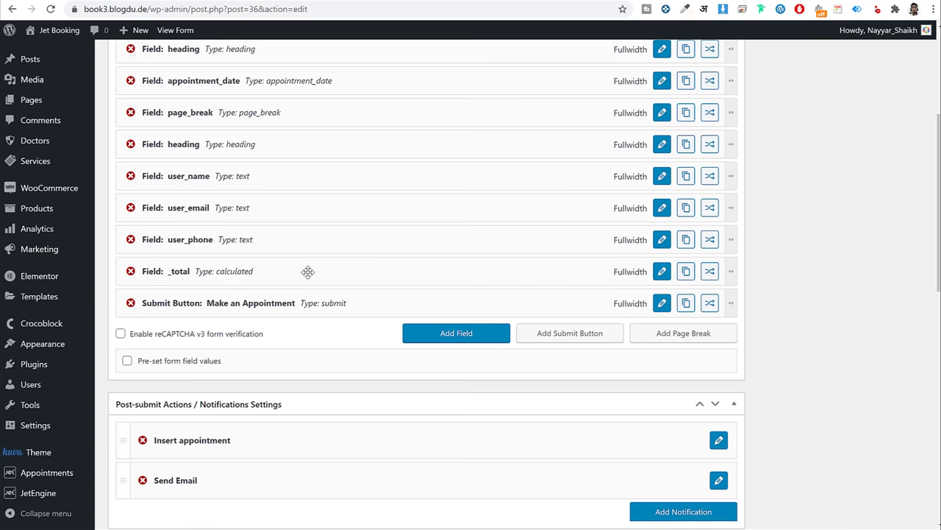
pyautogui.scroll(-1, 484, 305)
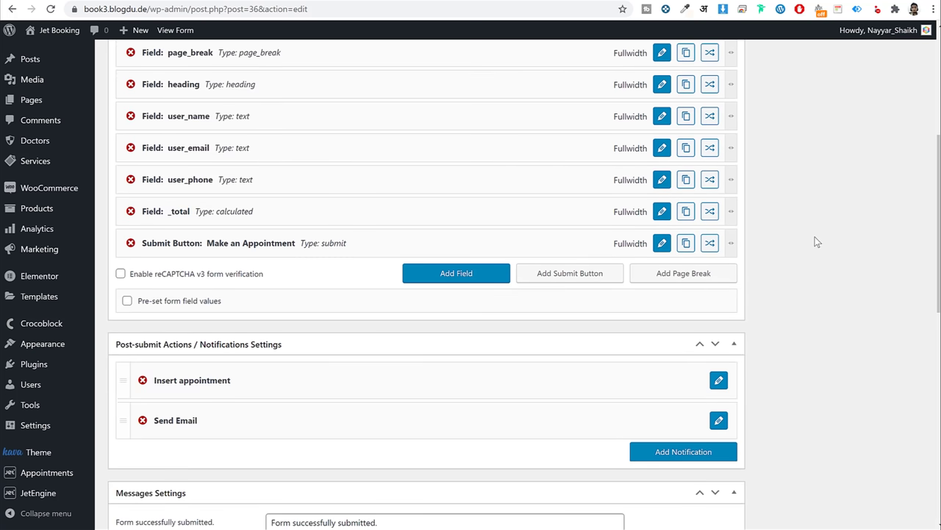
pyautogui.scroll(-2, 582, 279)
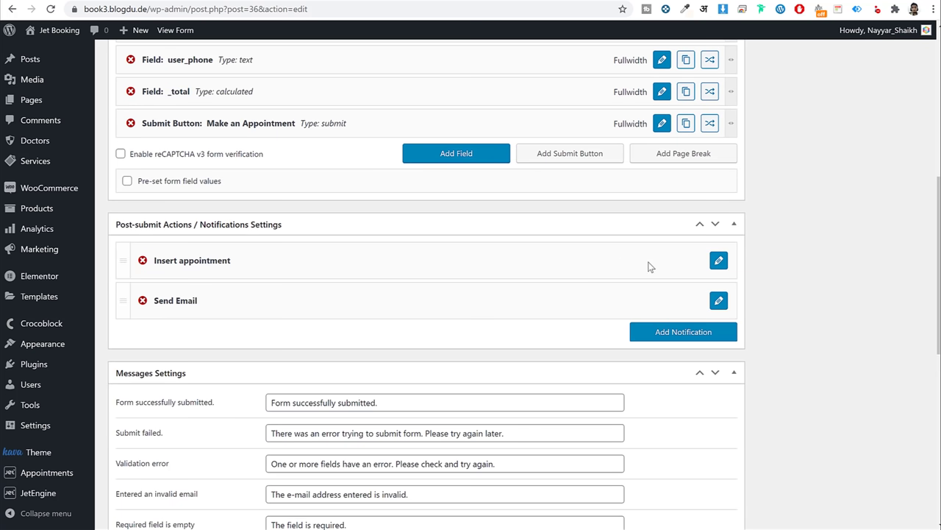
pyautogui.scroll(-1, 647, 266)
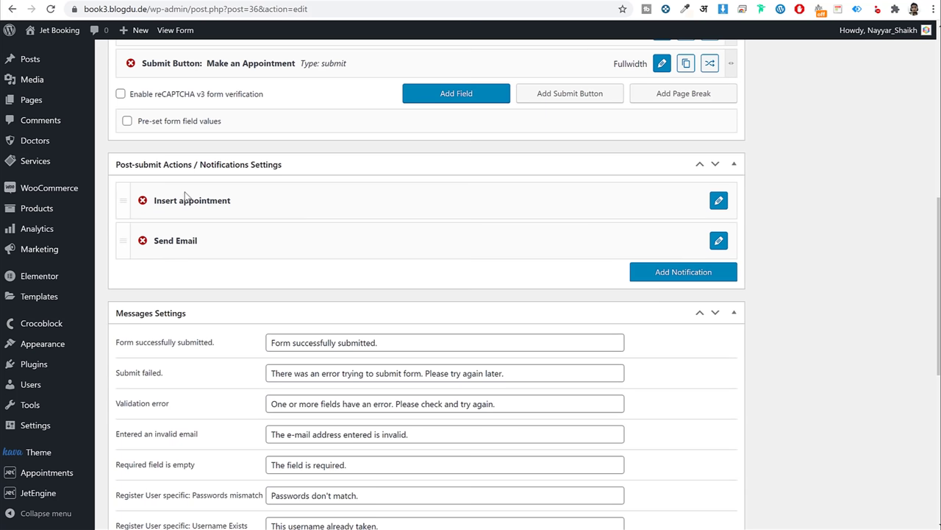
pyautogui.click(718, 201)
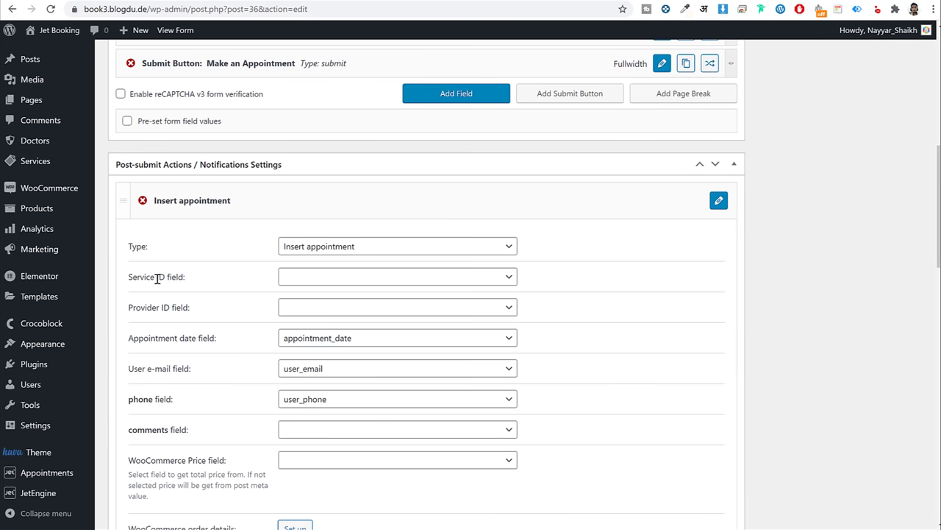
pyautogui.moveTo(133, 280); pyautogui.dragTo(194, 278)
pyautogui.click(330, 284)
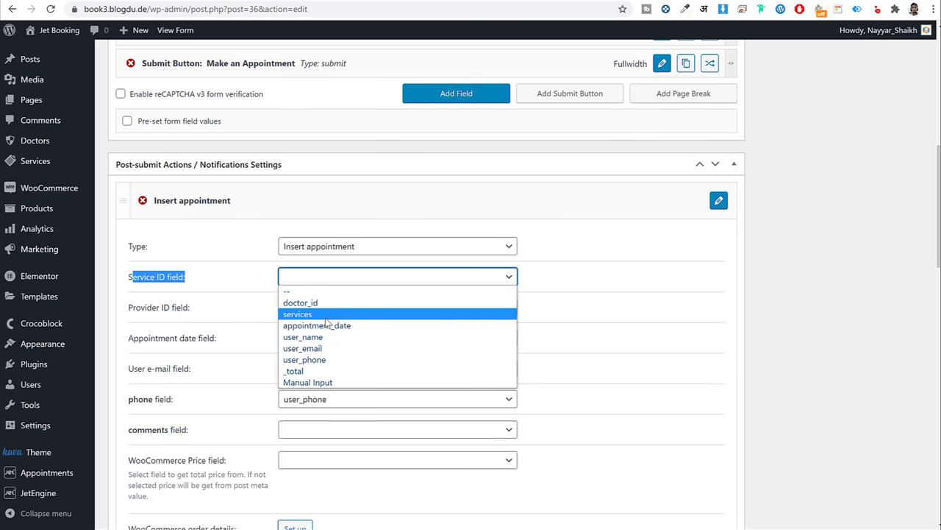
pyautogui.click(321, 317)
pyautogui.click(318, 308)
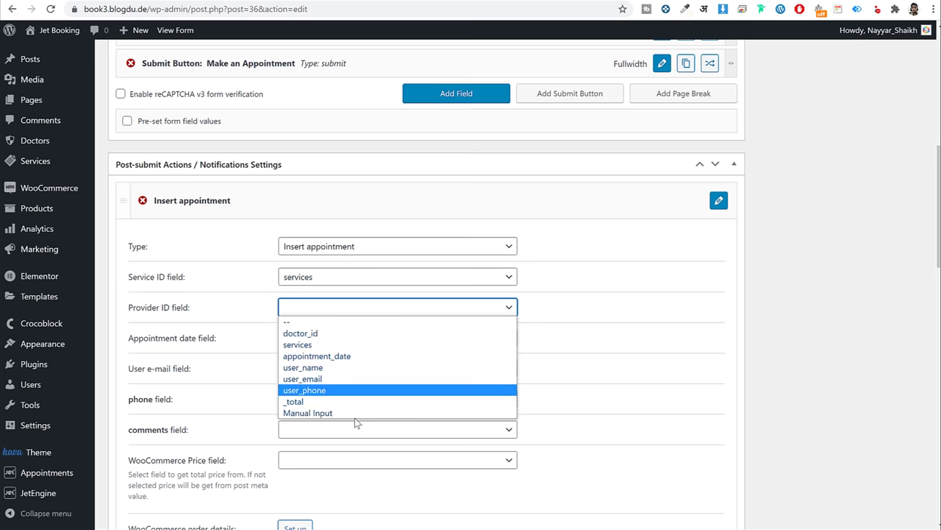
pyautogui.click(346, 334)
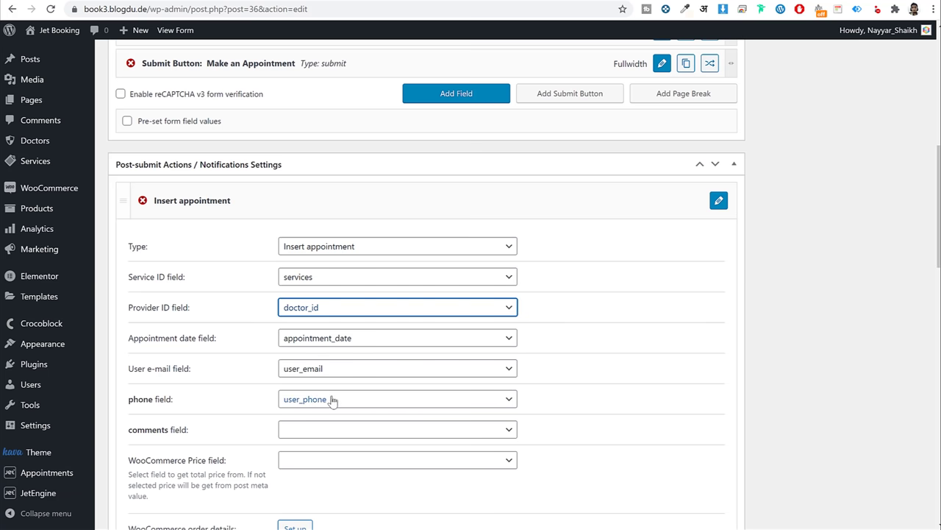
pyautogui.scroll(-6, 576, 358)
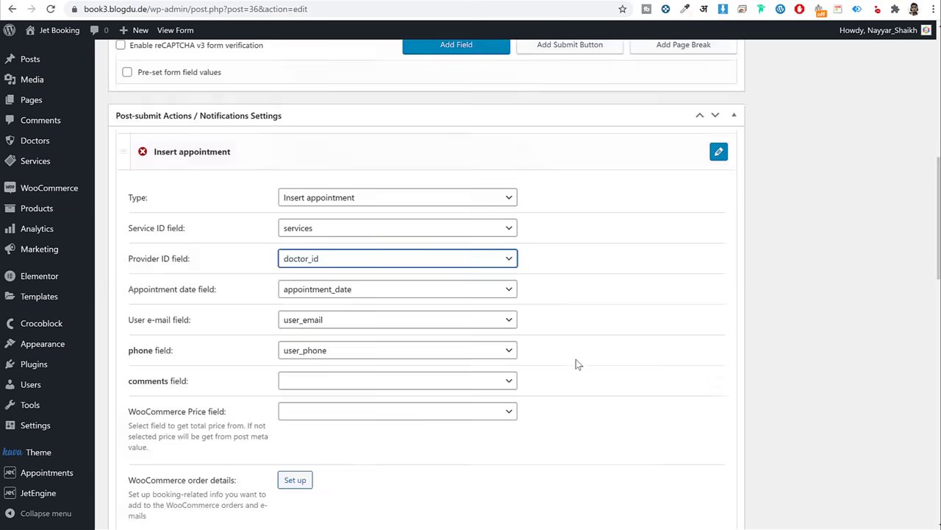
pyautogui.click(165, 358)
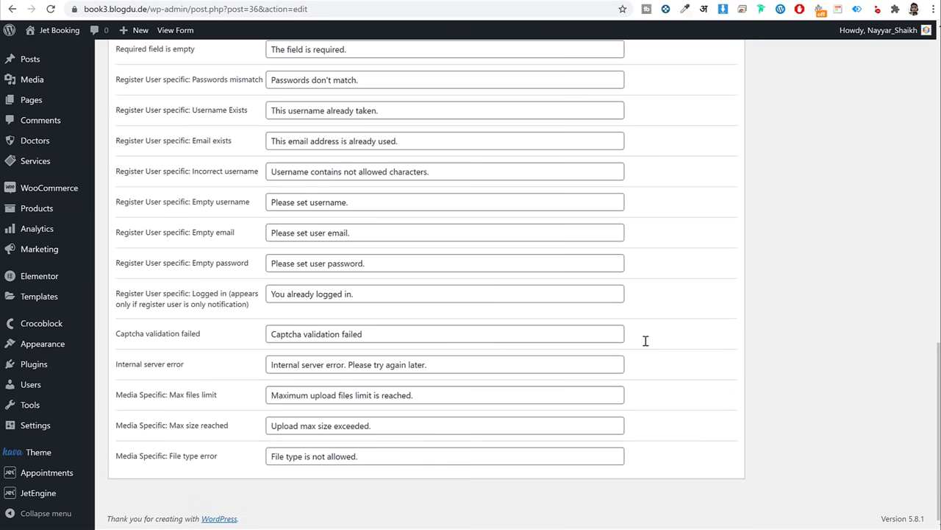
pyautogui.scroll(12, 616, 336)
pyautogui.scroll(3, 686, 362)
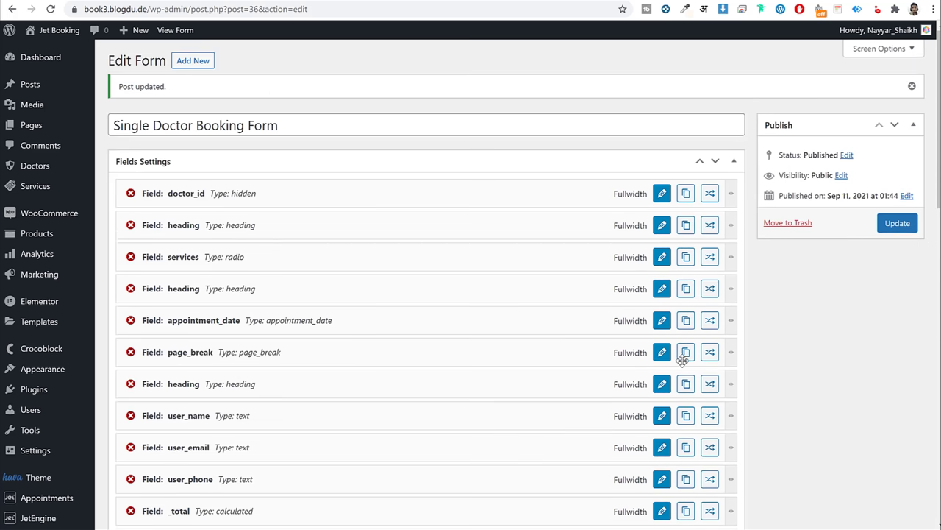
# Step: Update the Single Doctor Booking Form, then trash the Static Page Booking Form from the Forms list
pyautogui.click(901, 224)
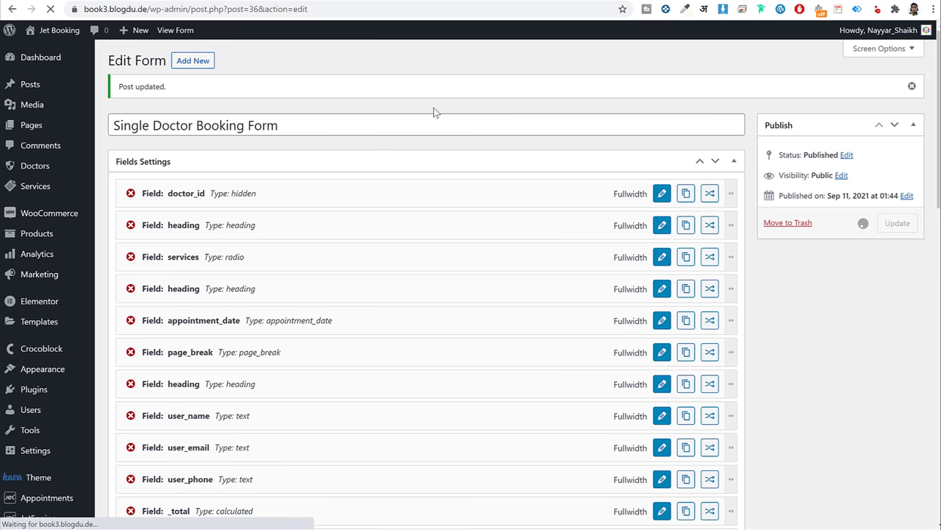
pyautogui.scroll(-3, 311, 194)
pyautogui.moveTo(76, 494)
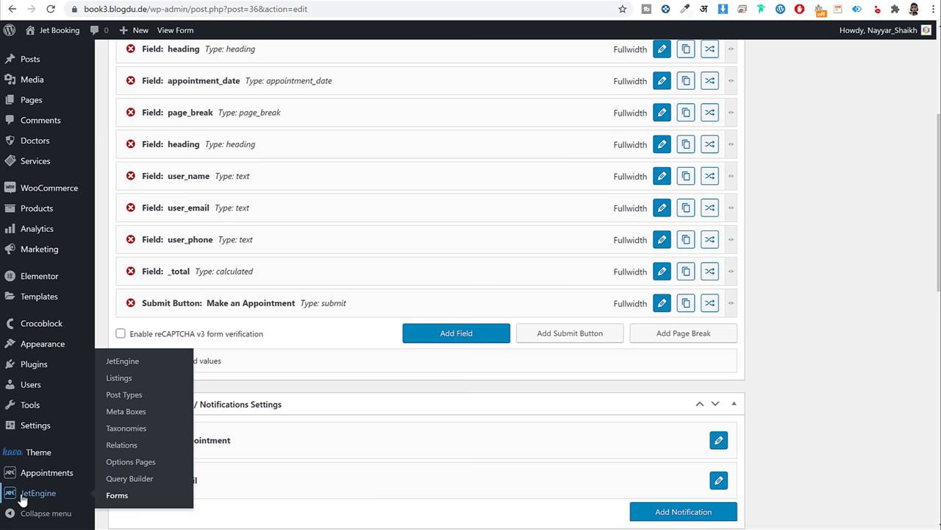
pyautogui.click(118, 496)
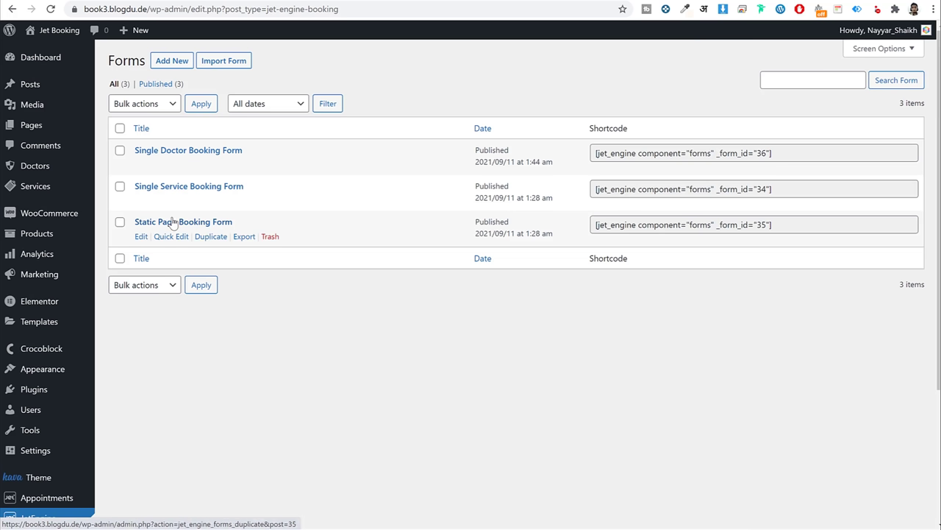
pyautogui.click(270, 236)
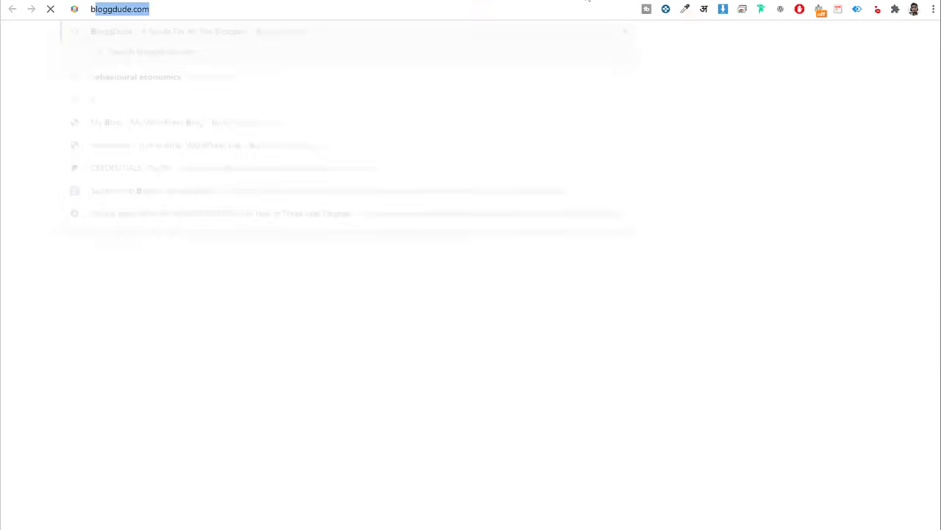
# Step: Open the BloggDude multivendor digital goods article, find Download Free Images, then show the Jet Bookings folder
pyautogui.press('Return')
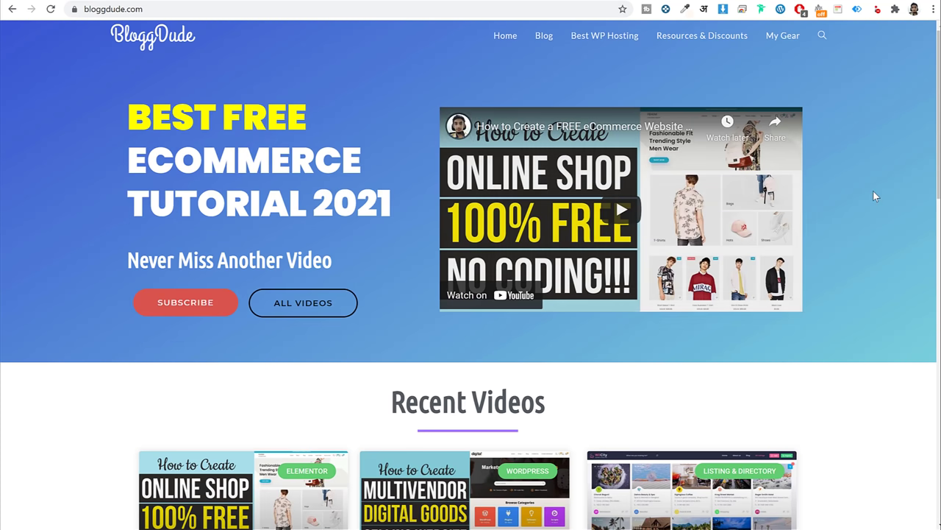
pyautogui.scroll(-5, 875, 199)
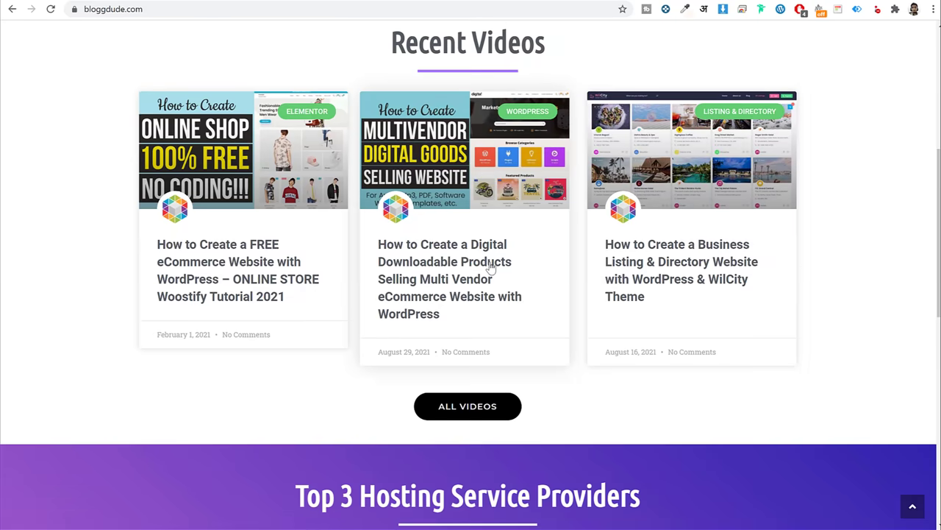
pyautogui.click(442, 218)
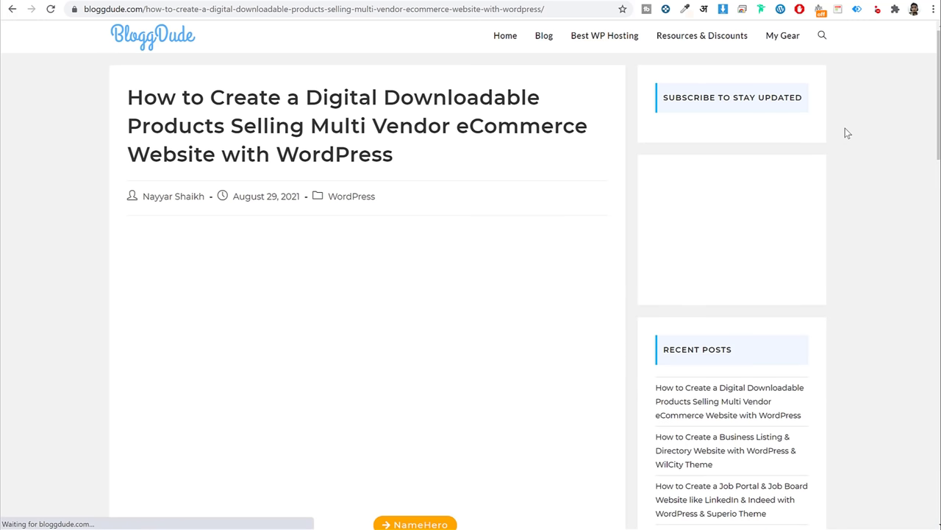
pyautogui.scroll(-2, 845, 128)
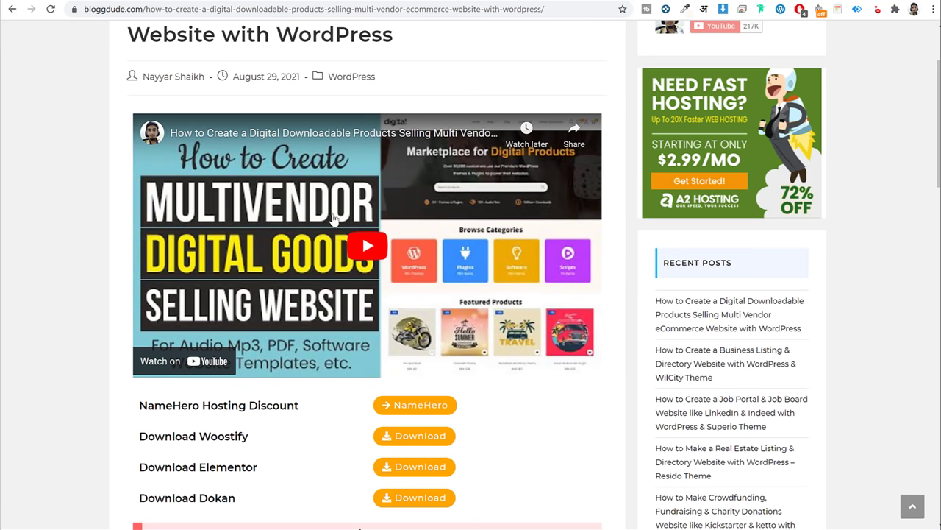
pyautogui.scroll(-4, 441, 243)
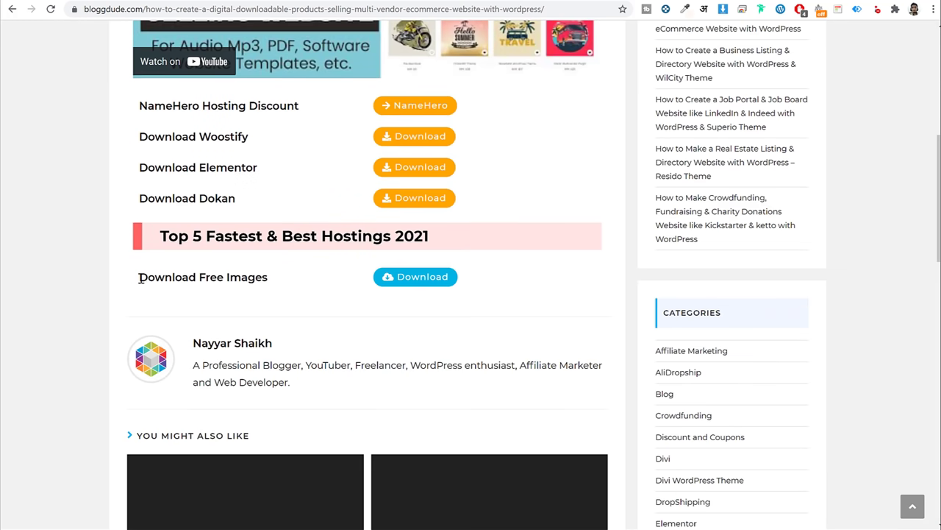
pyautogui.moveTo(139, 278); pyautogui.dragTo(262, 280)
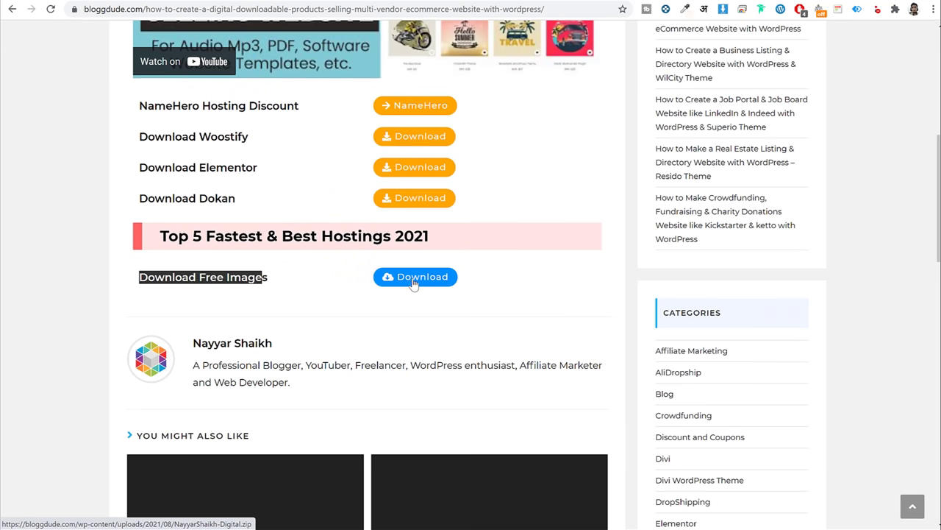
pyautogui.hotkey('alt', 'Tab')
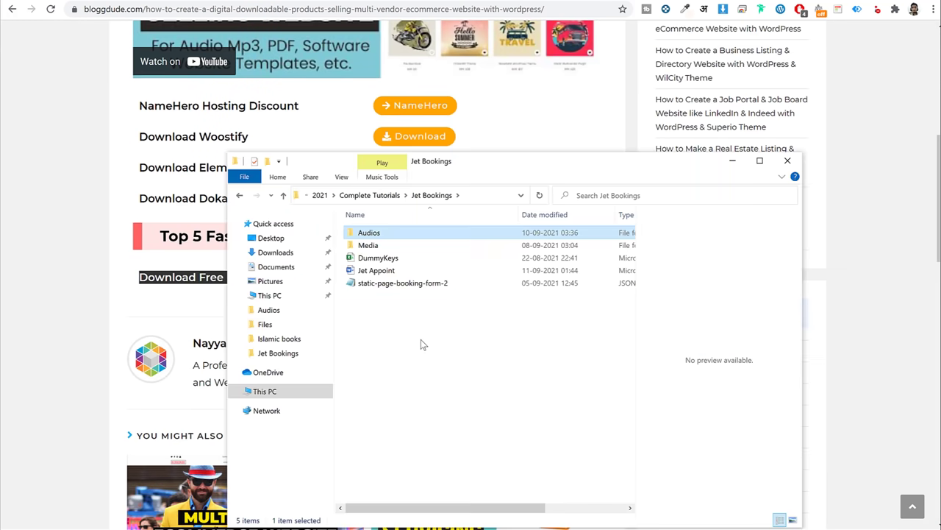
# Step: Browse to Media > Files > Form & Popup and select the Static Page Booking Form JSON file
pyautogui.doubleClick(394, 250)
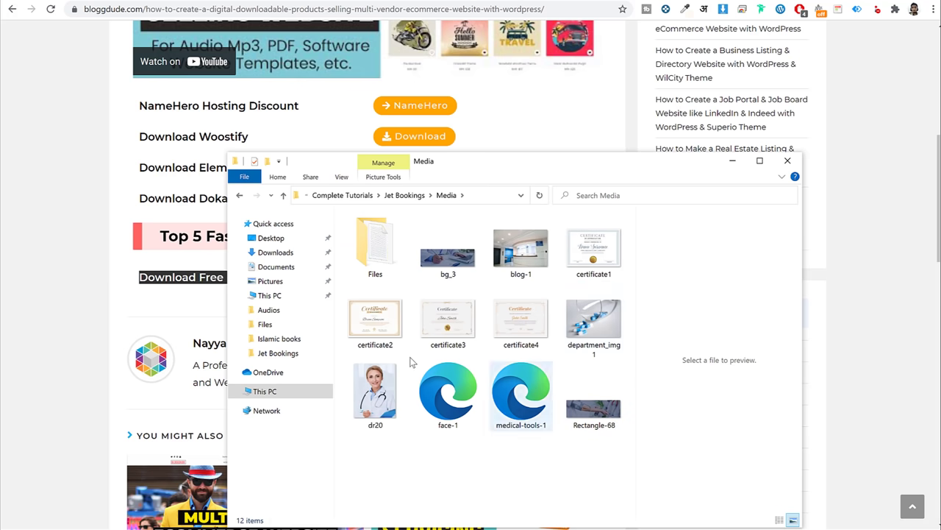
pyautogui.doubleClick(373, 246)
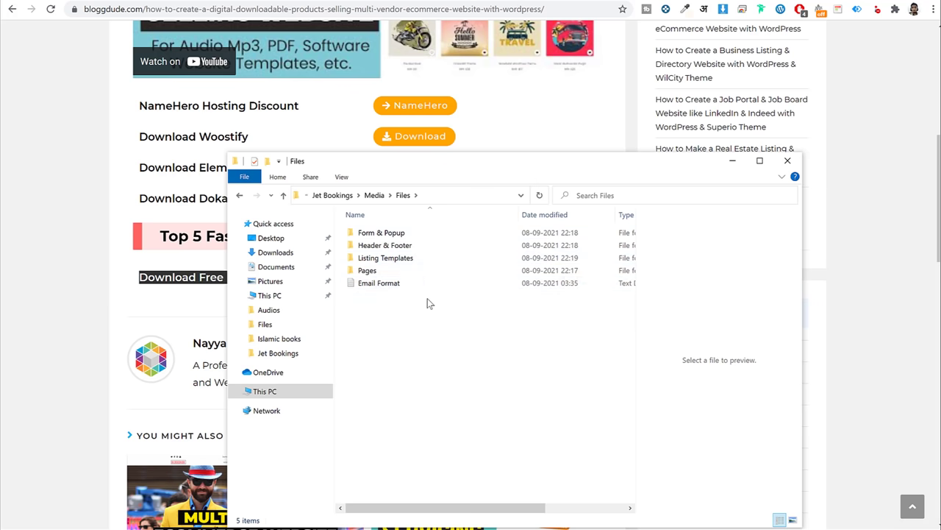
pyautogui.doubleClick(396, 236)
pyautogui.click(403, 250)
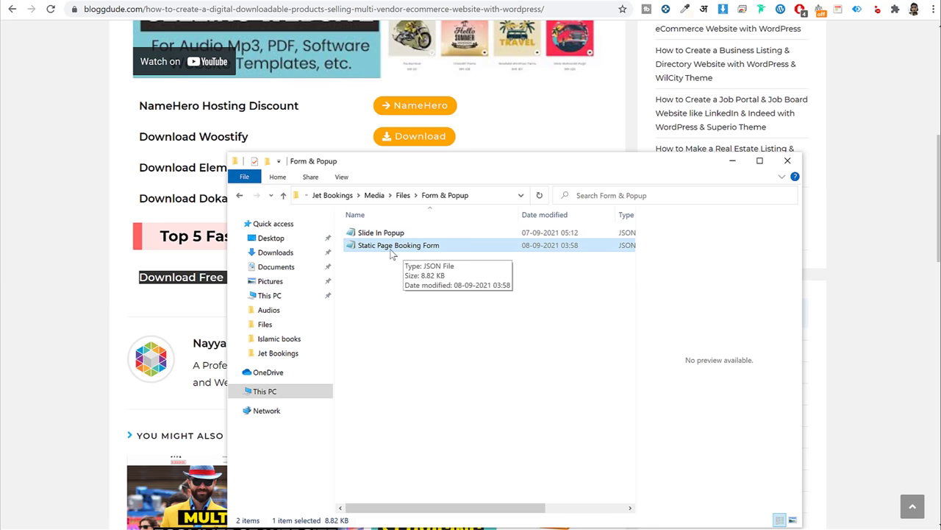
# Step: Import Static Page Booking Form.json from Files > Form & Popup into the WordPress forms
pyautogui.click(237, 2)
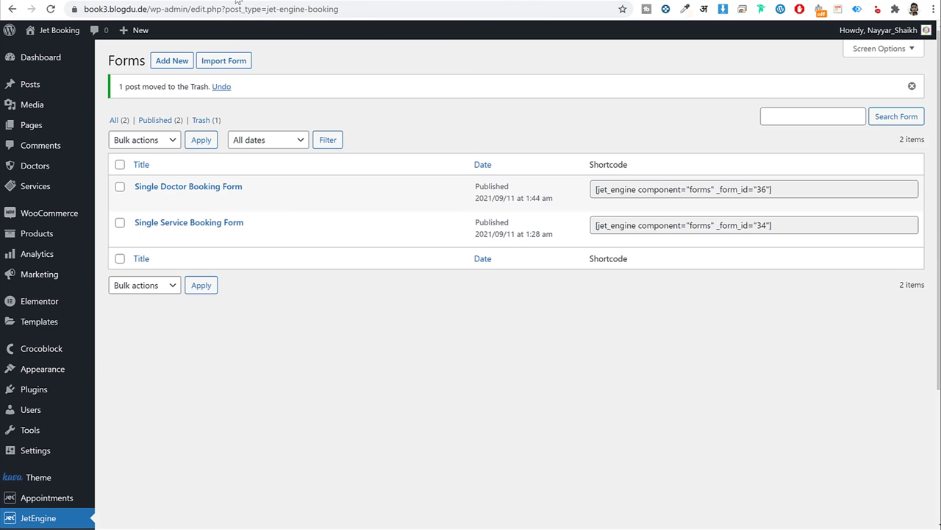
pyautogui.click(224, 61)
pyautogui.click(302, 63)
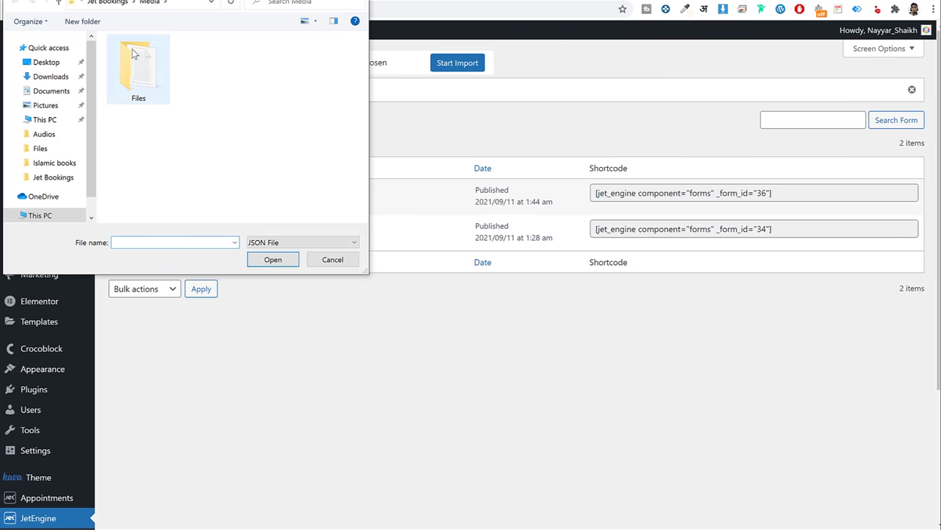
pyautogui.doubleClick(135, 51)
pyautogui.doubleClick(134, 56)
pyautogui.click(154, 71)
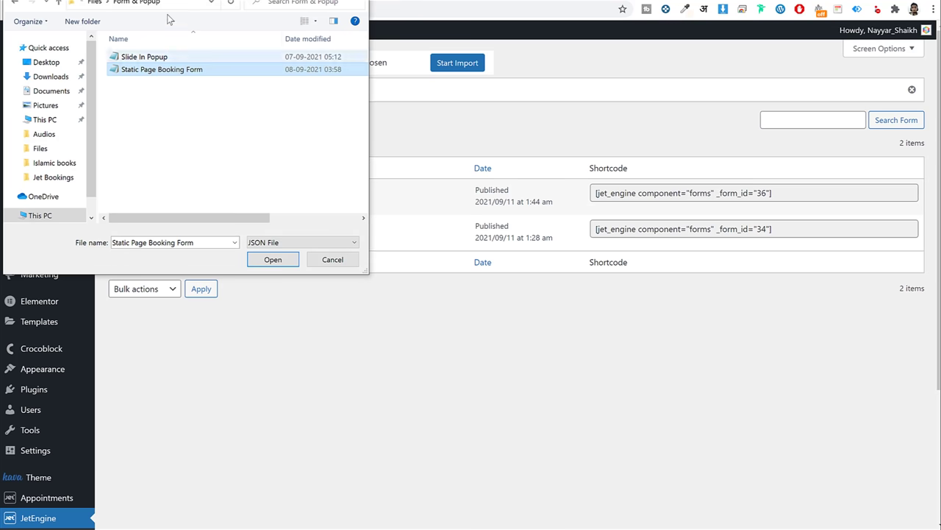
pyautogui.click(272, 260)
pyautogui.click(470, 68)
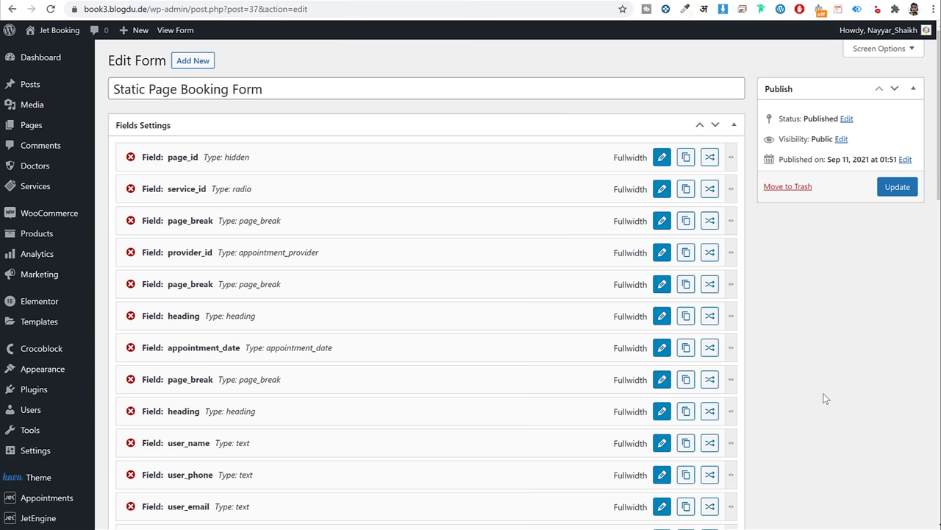
pyautogui.scroll(-4, 822, 372)
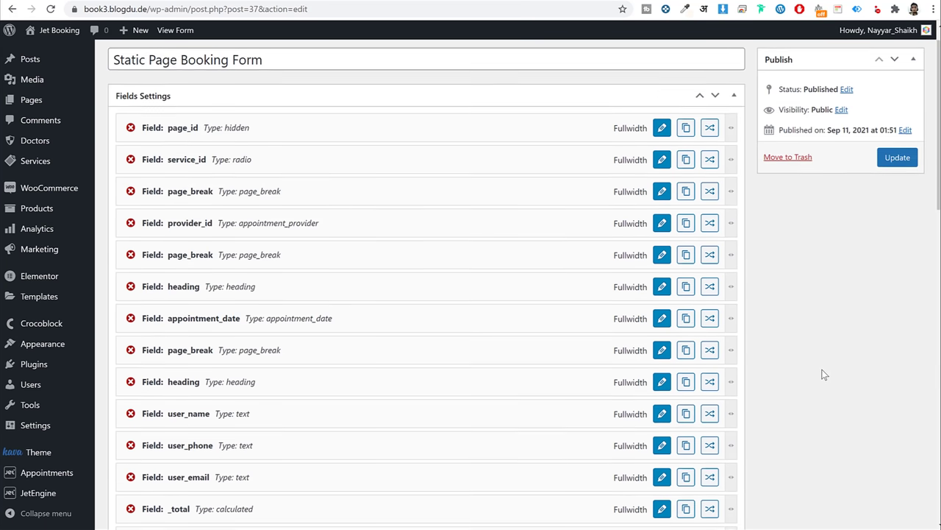
pyautogui.scroll(4, 820, 364)
pyautogui.scroll(-3, 823, 355)
pyautogui.scroll(3, 823, 355)
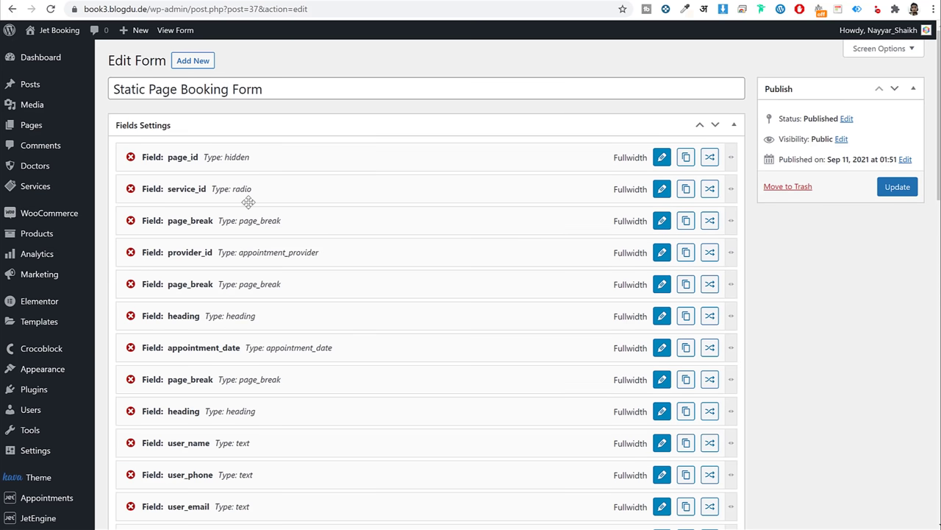
# Step: Make the service_id field fill its options from Services posts and apply the change
pyautogui.click(662, 189)
pyautogui.scroll(-2, 263, 310)
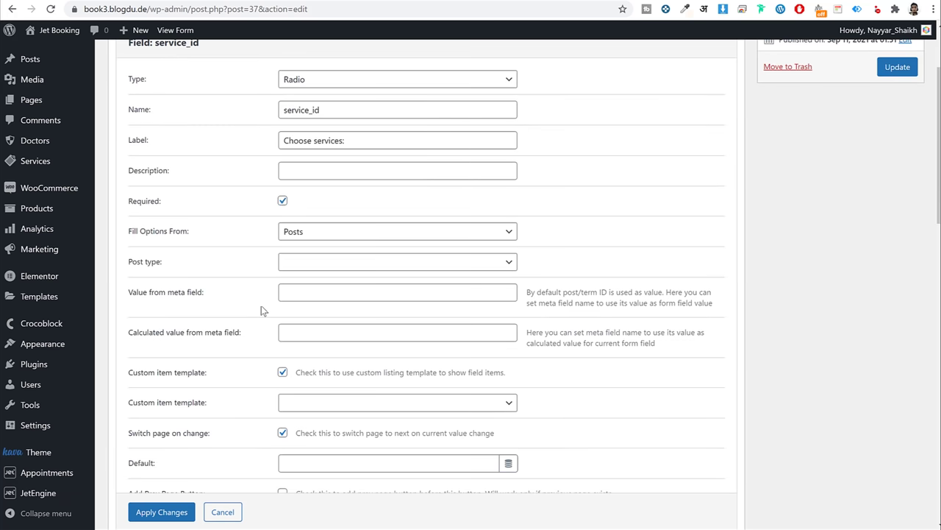
pyautogui.click(299, 265)
pyautogui.click(340, 380)
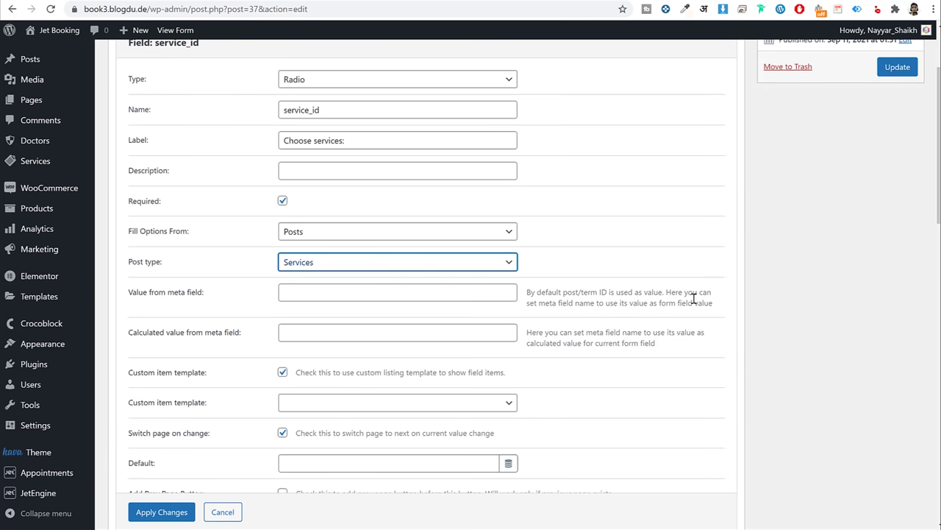
pyautogui.scroll(-2, 695, 294)
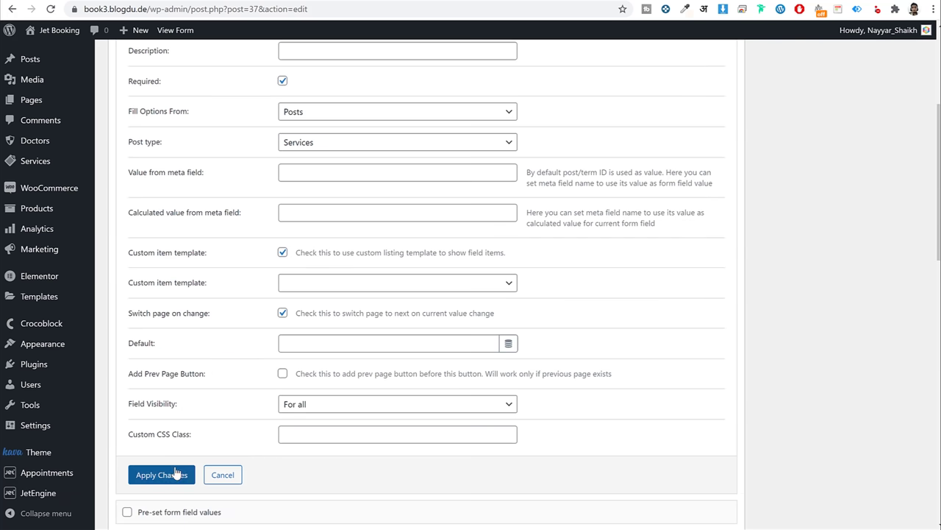
pyautogui.click(170, 474)
# Step: Review the provider_id field settings and apply changes
pyautogui.scroll(10, 317, 412)
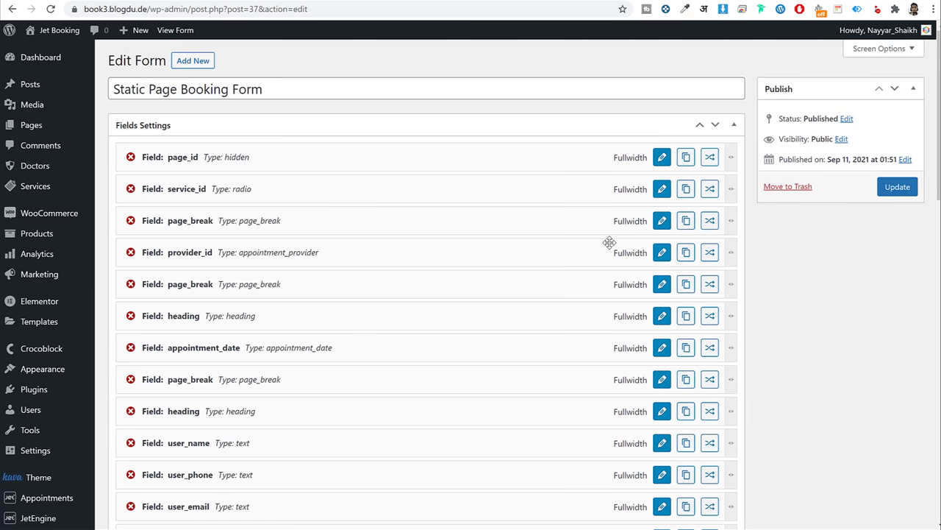
pyautogui.click(662, 256)
pyautogui.scroll(-1, 692, 339)
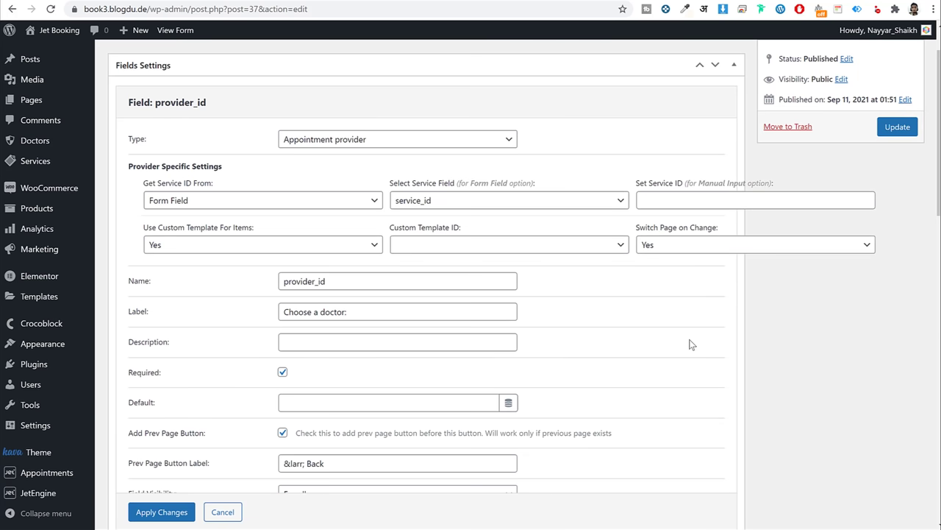
pyautogui.scroll(-2, 691, 343)
pyautogui.scroll(3, 690, 344)
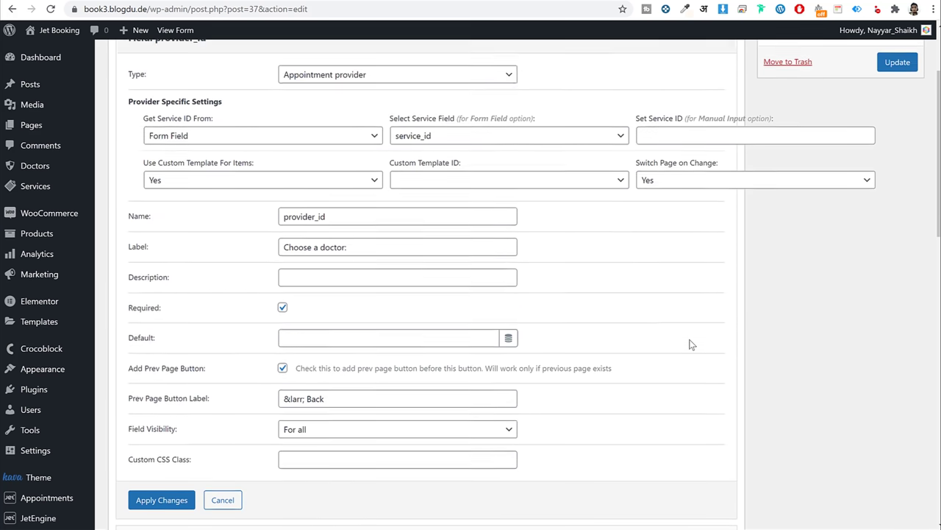
pyautogui.click(141, 512)
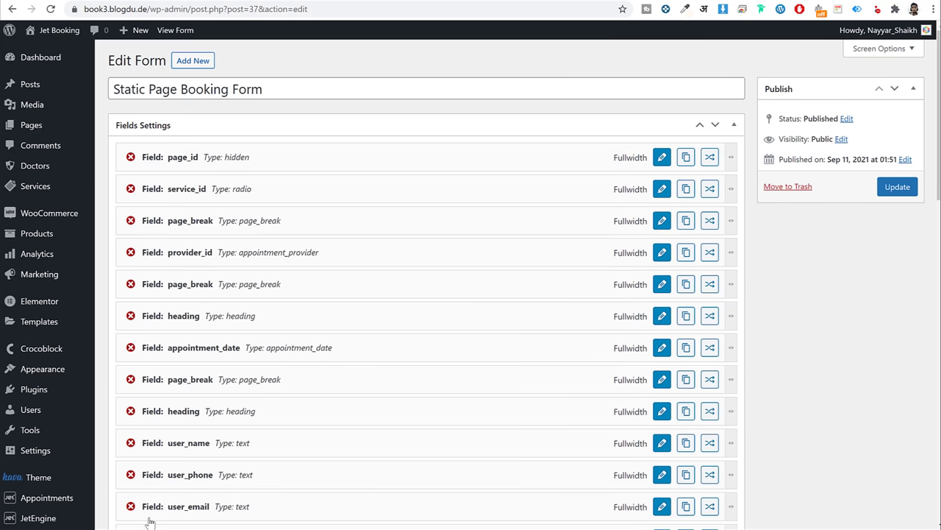
# Step: Update the Static Page Booking Form to save it
pyautogui.scroll(-6, 792, 315)
pyautogui.scroll(-3, 793, 316)
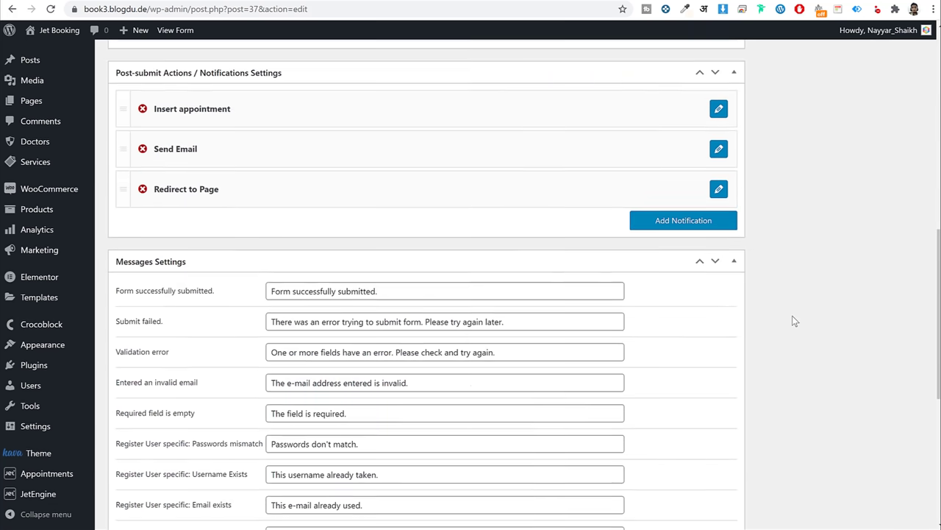
pyautogui.scroll(10, 792, 316)
pyautogui.click(898, 186)
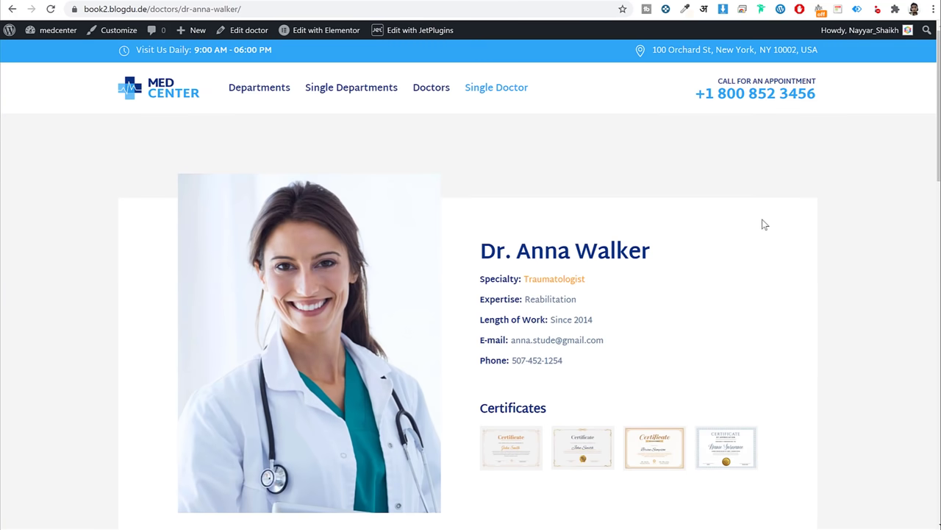
# Step: Scroll through the doctor profile, then go to the Departments page from the menu
pyautogui.scroll(-3, 503, 133)
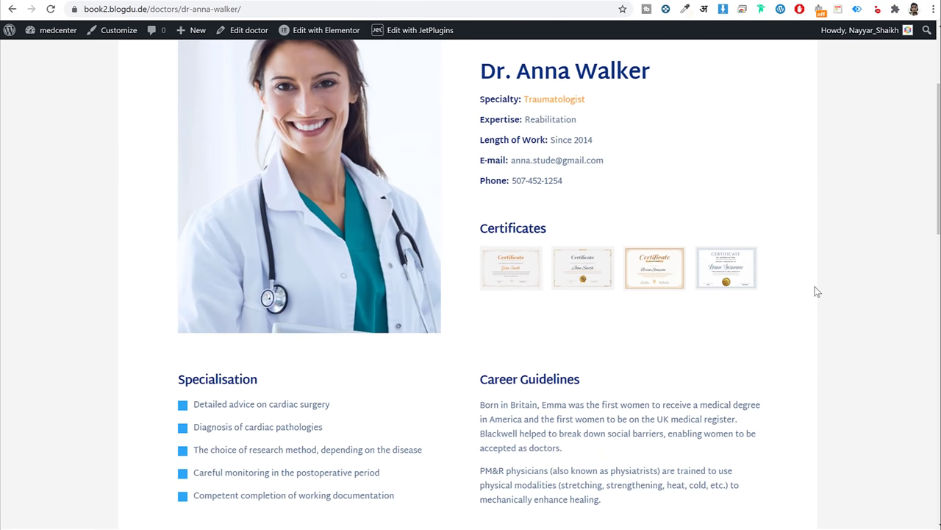
pyautogui.scroll(-6, 816, 290)
pyautogui.scroll(-7, 507, 434)
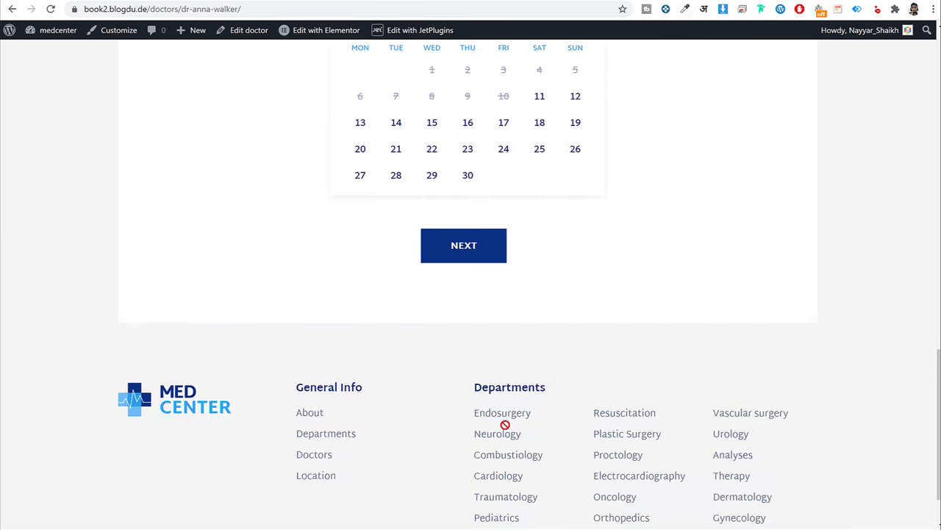
pyautogui.scroll(16, 517, 455)
pyautogui.scroll(2, 520, 422)
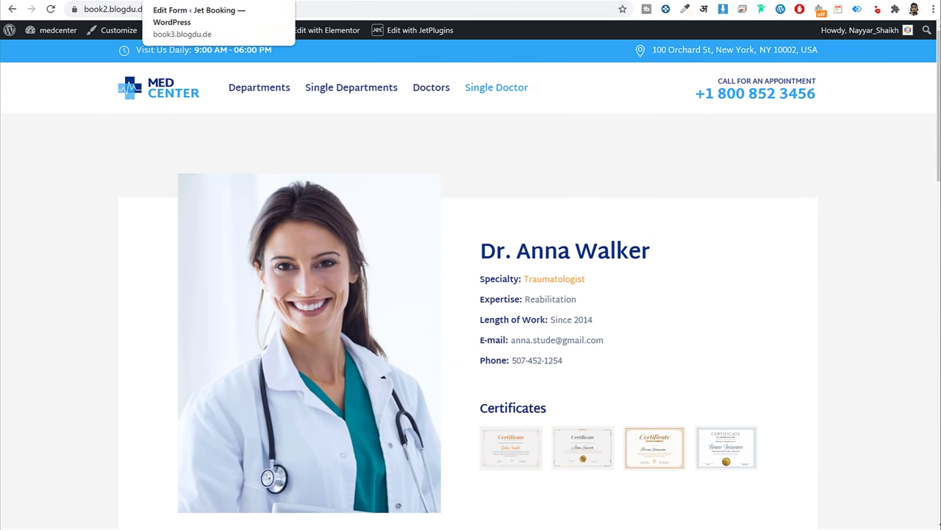
pyautogui.click(266, 93)
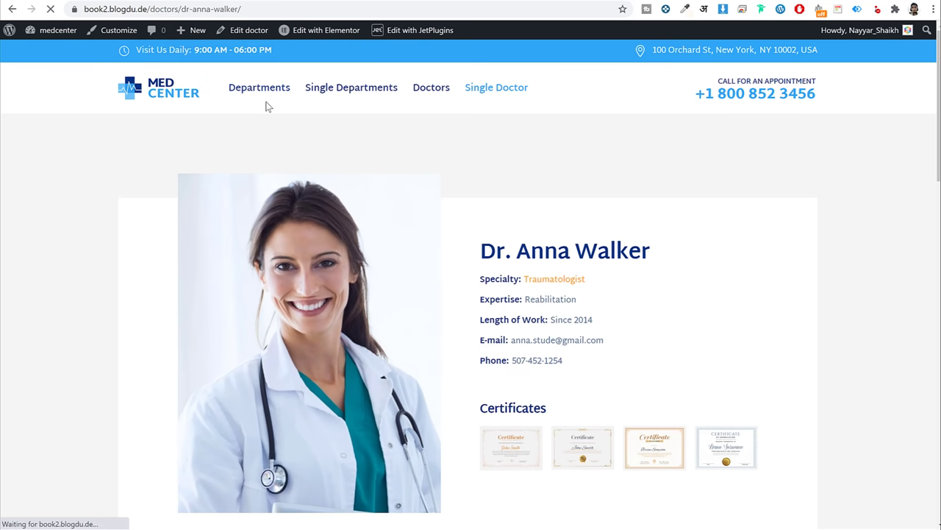
# Step: Browse the Departments page and its Our Services banner, then return to Departments
pyautogui.scroll(-4, 637, 290)
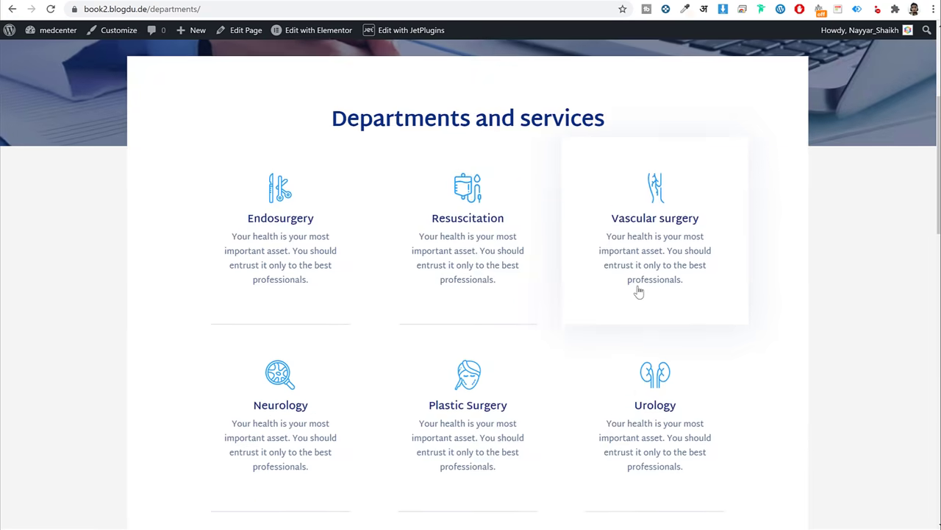
pyautogui.scroll(-5, 638, 291)
pyautogui.scroll(7, 630, 326)
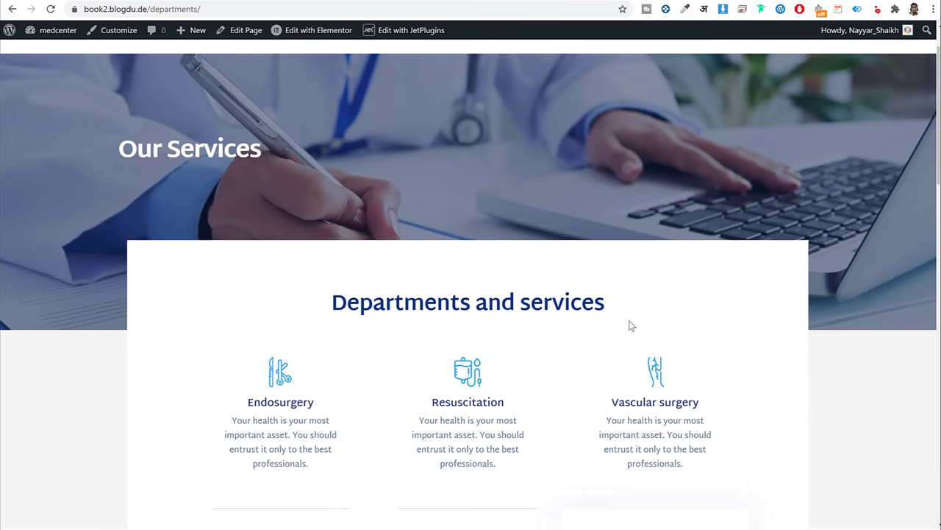
pyautogui.scroll(-3, 629, 326)
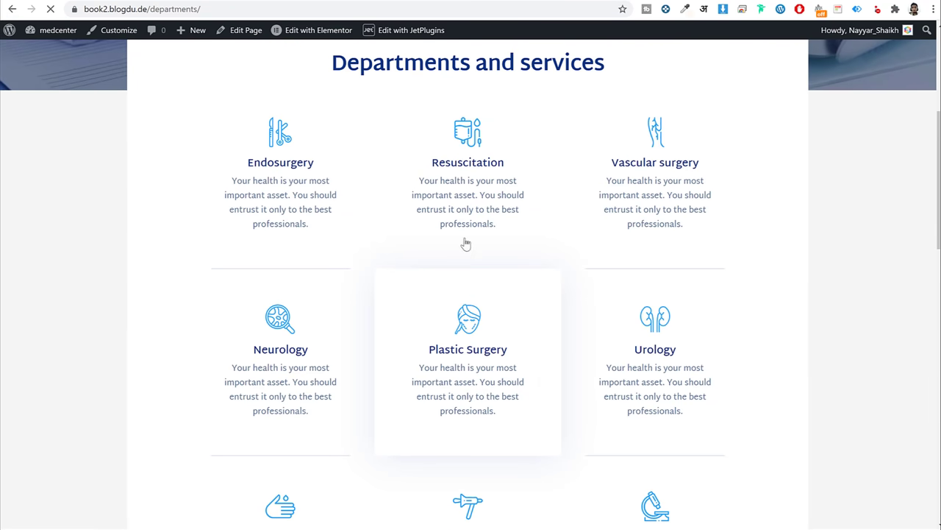
pyautogui.scroll(-8, 574, 270)
pyautogui.scroll(-4, 574, 271)
pyautogui.scroll(13, 569, 281)
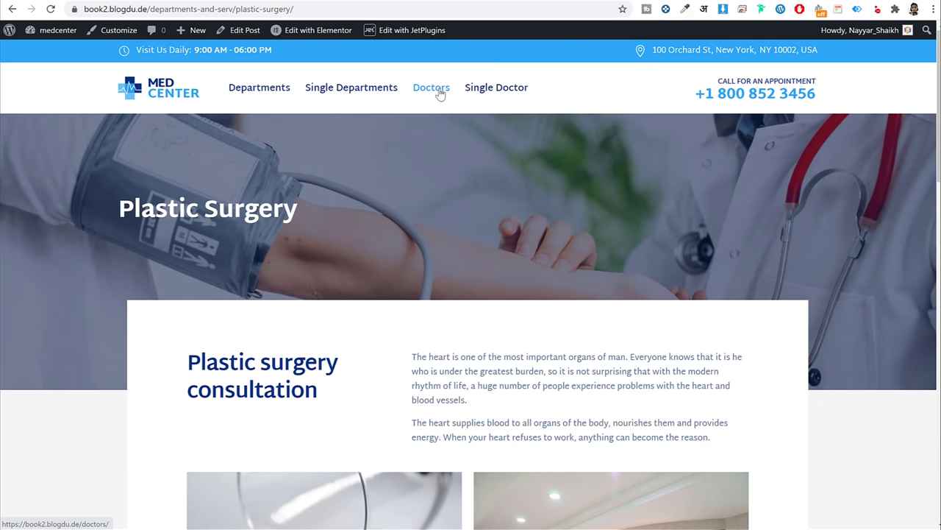
pyautogui.click(273, 94)
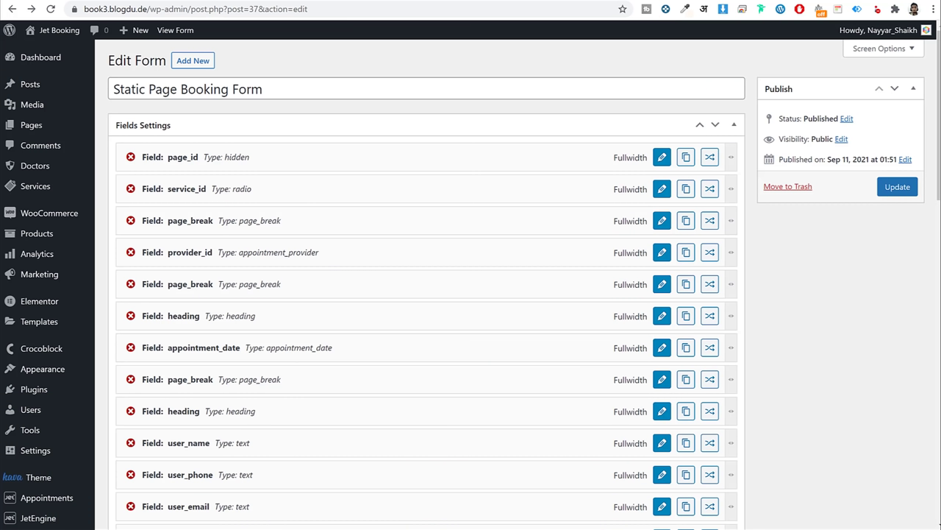
# Step: Create a new page titled 'All Services'
pyautogui.click(36, 126)
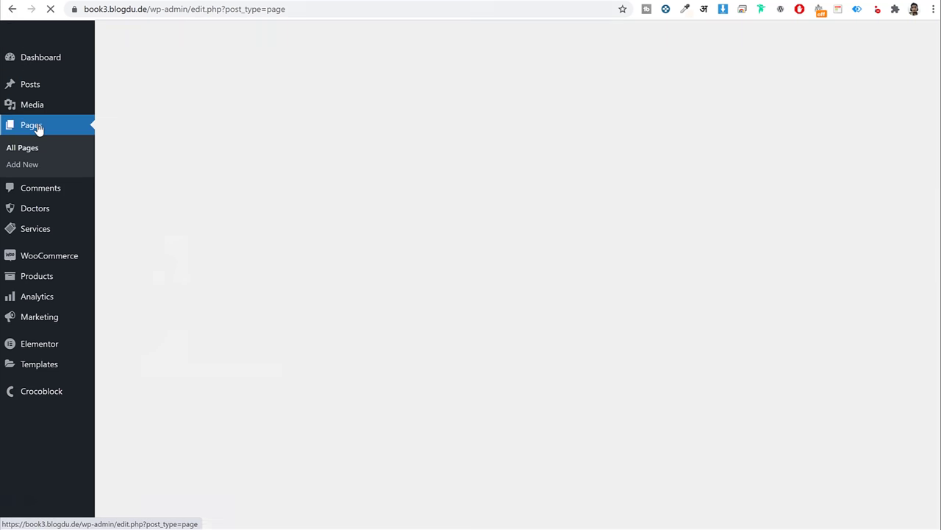
pyautogui.click(181, 61)
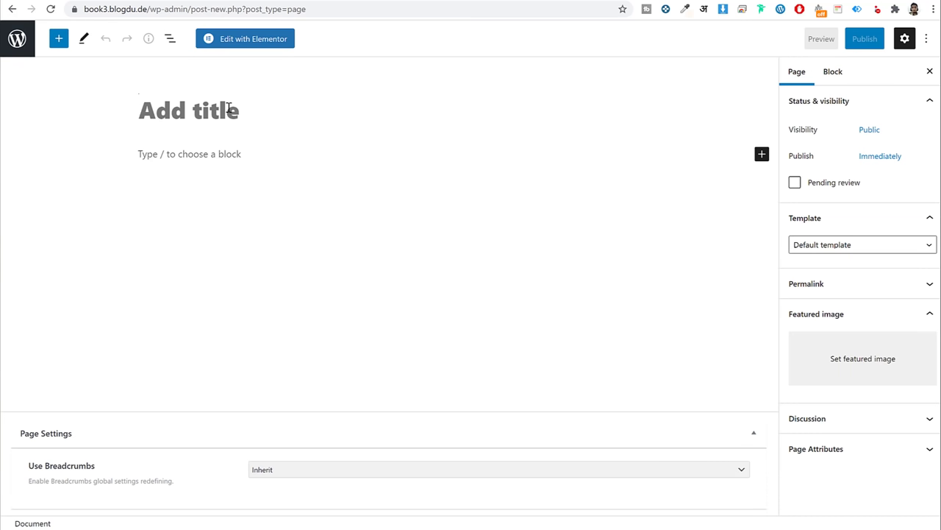
pyautogui.write('Serv')
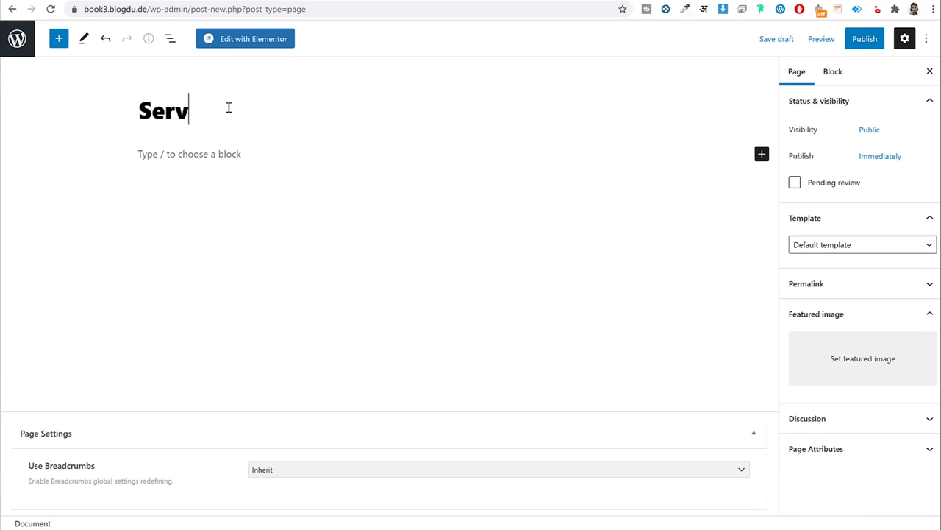
pyautogui.write('ices')
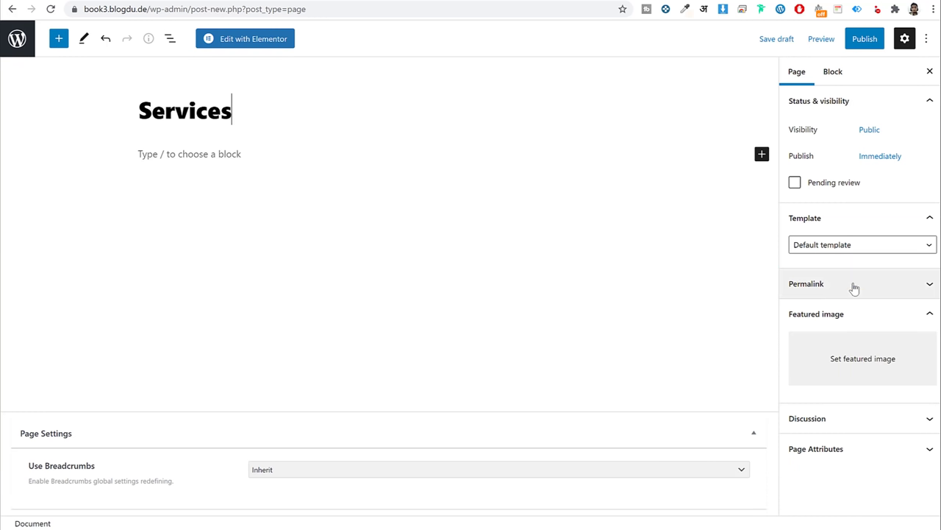
pyautogui.click(840, 297)
pyautogui.doubleClick(845, 330)
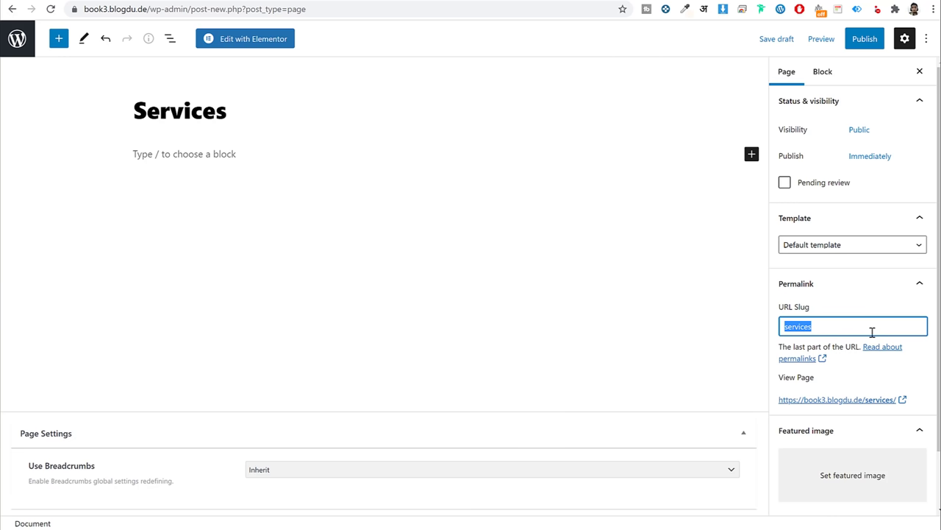
pyautogui.click(134, 108)
pyautogui.write('All')
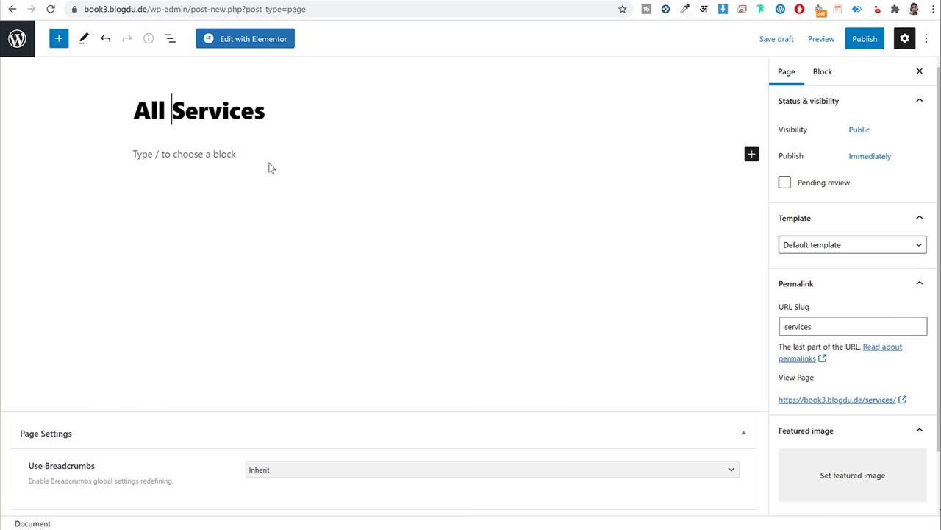
# Step: Set the page's URL slug to all-services
pyautogui.click(315, 167)
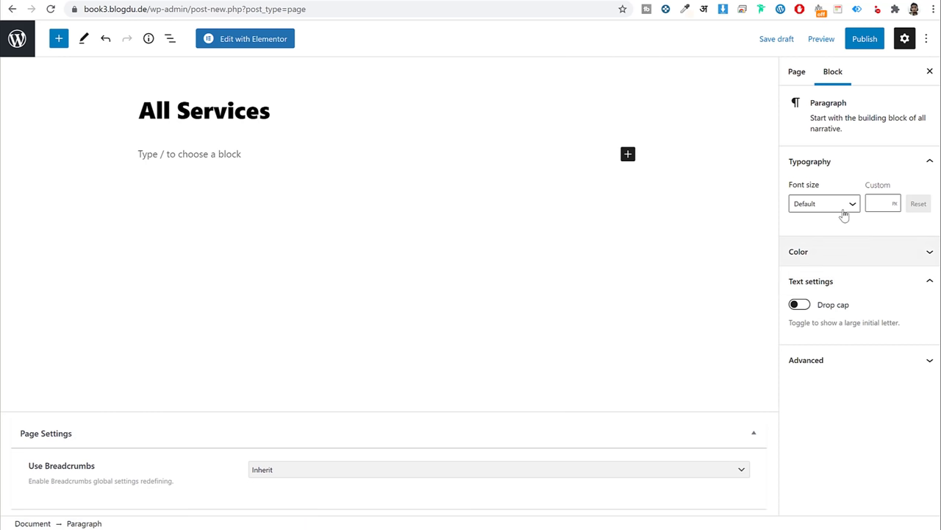
pyautogui.click(802, 74)
pyautogui.click(782, 328)
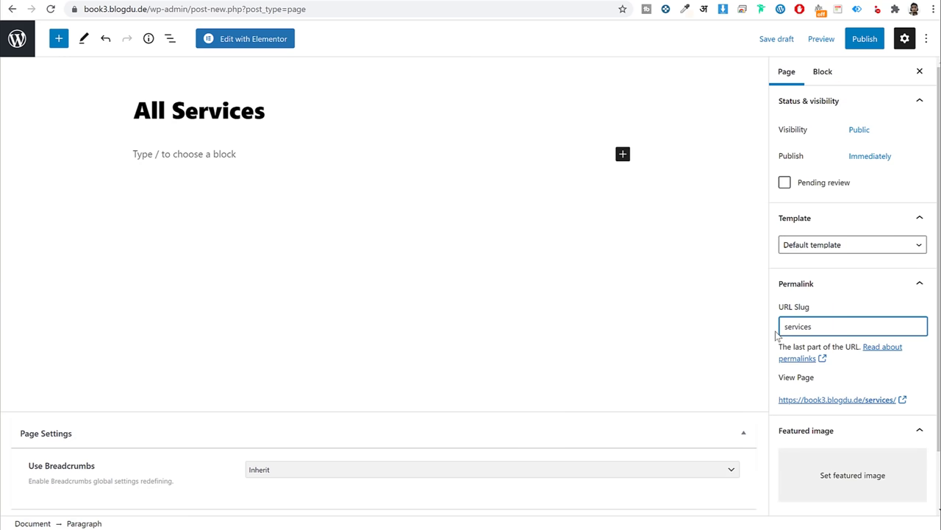
pyautogui.doubleClick(792, 326)
pyautogui.press('Home')
pyautogui.write('all-')
pyautogui.doubleClick(821, 328)
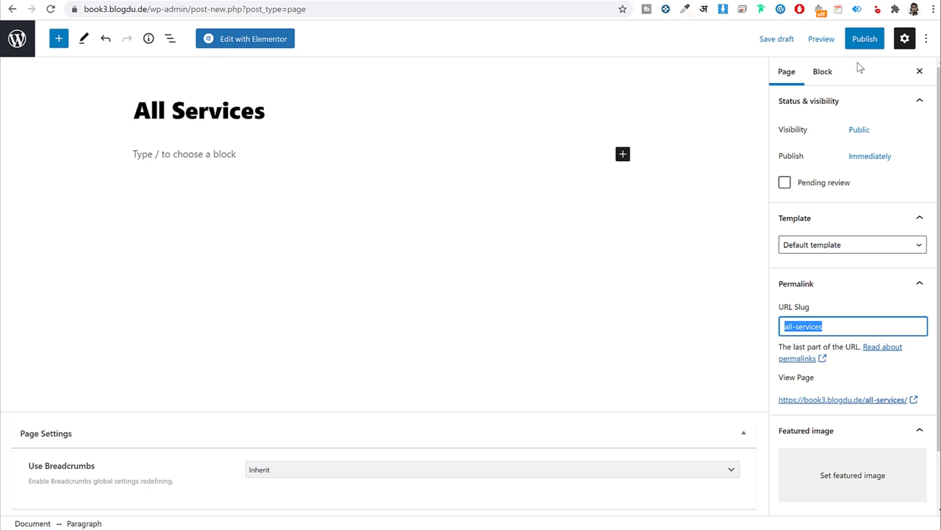
# Step: Apply the Full Width Content Layout template and disable breadcrumbs
pyautogui.click(841, 250)
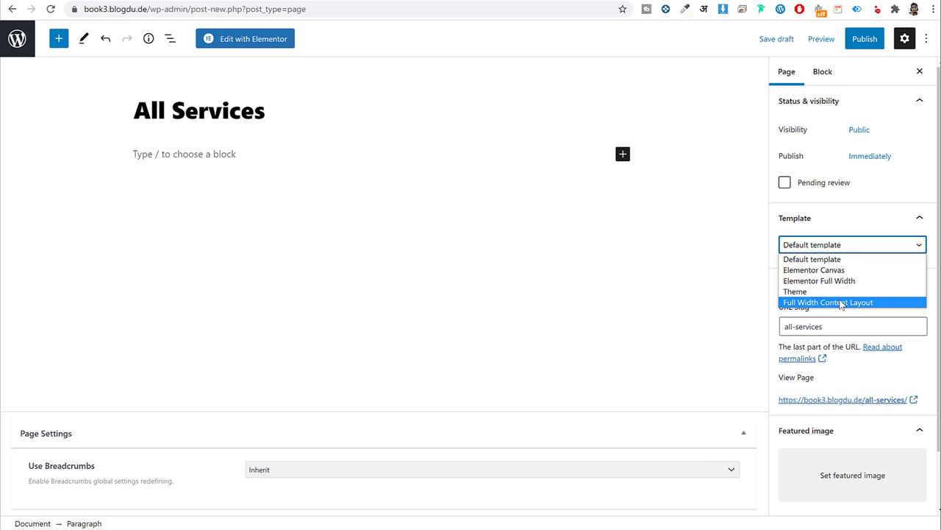
pyautogui.click(843, 302)
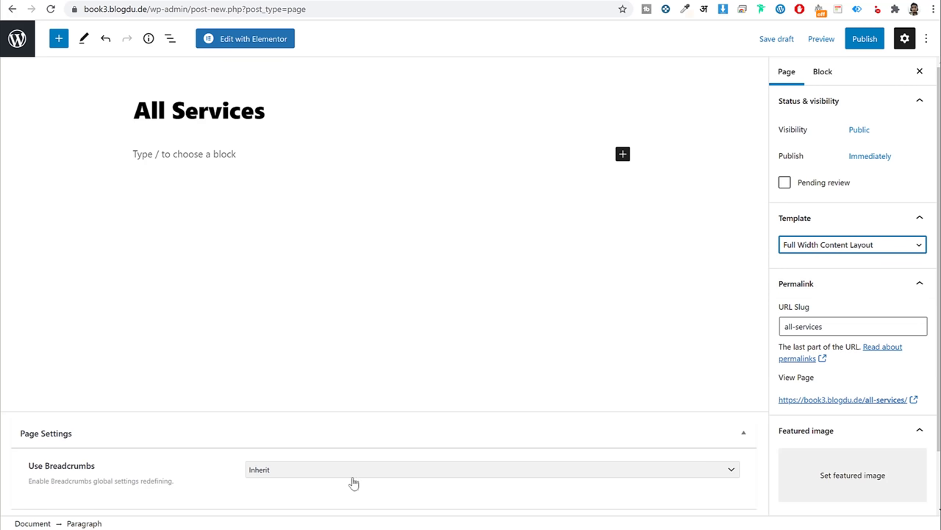
pyautogui.moveTo(95, 467); pyautogui.dragTo(28, 467)
pyautogui.click(299, 481)
pyautogui.click(287, 505)
pyautogui.click(54, 476)
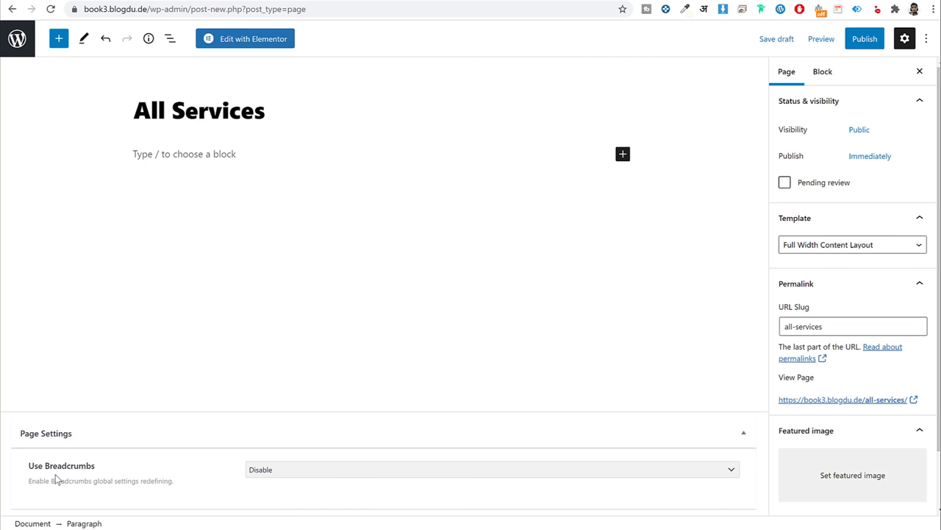
# Step: Publish the All Services page and launch it in Elementor
pyautogui.click(870, 39)
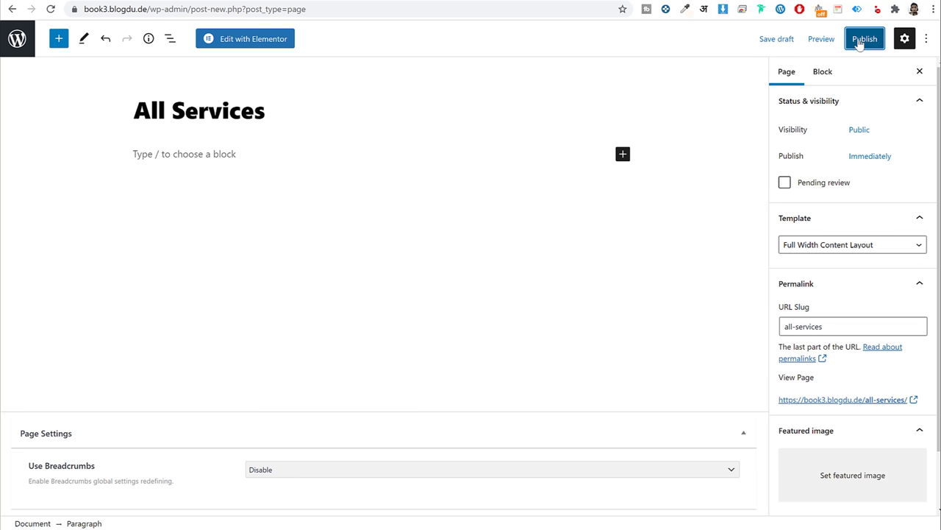
pyautogui.click(842, 41)
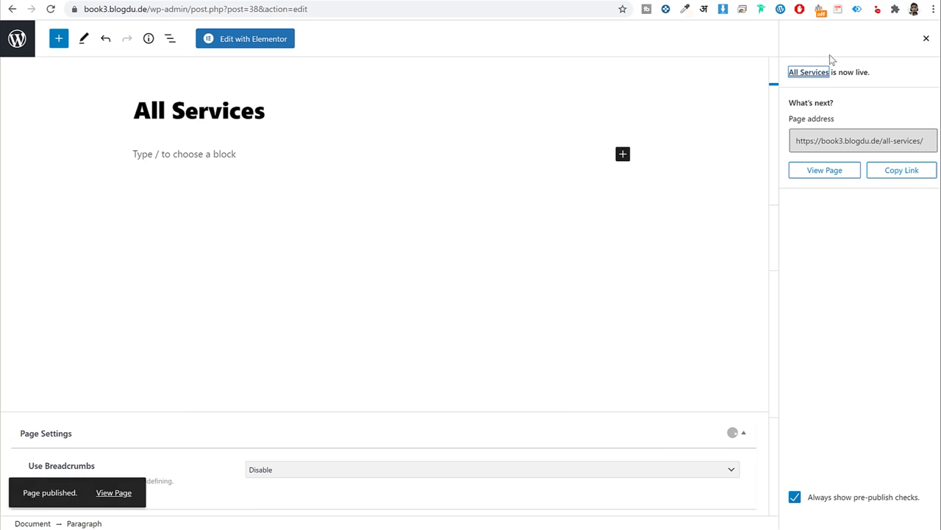
pyautogui.click(259, 41)
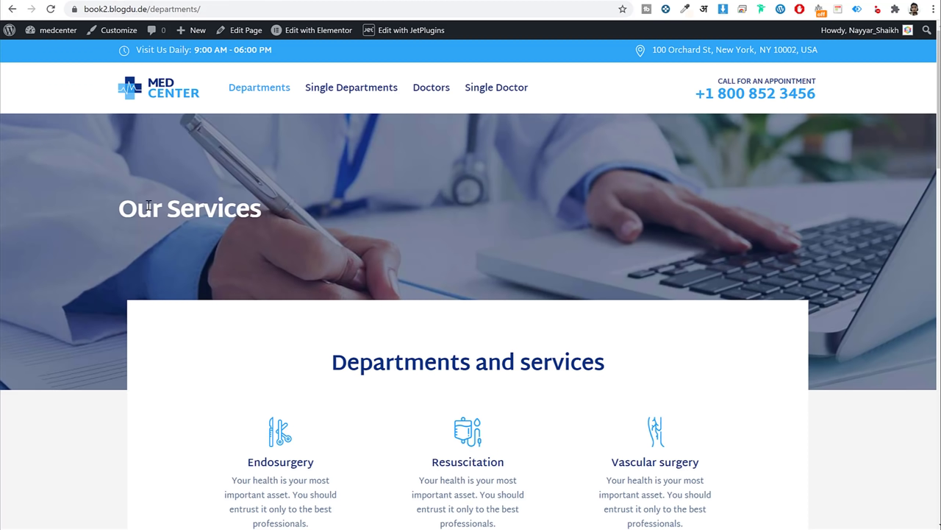
pyautogui.moveTo(148, 205); pyautogui.dragTo(305, 213)
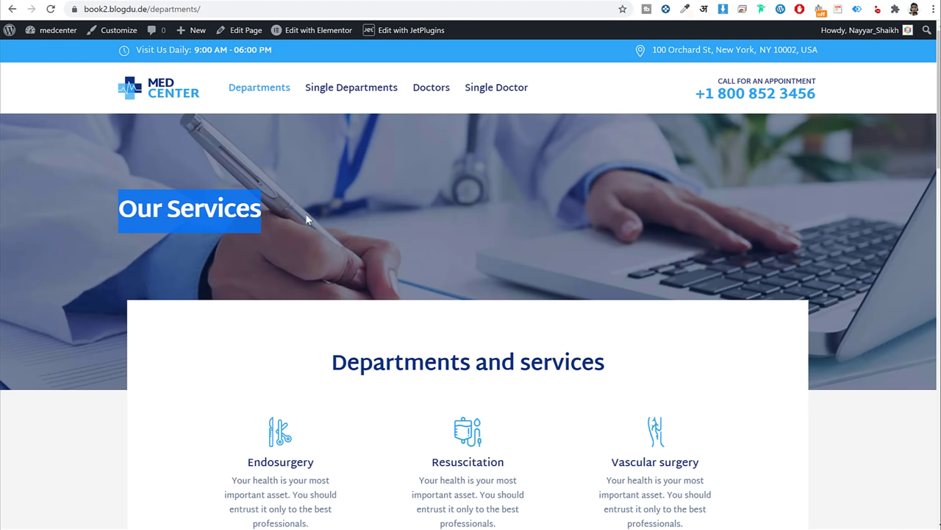
pyautogui.rightClick(161, 213)
pyautogui.click(311, 152)
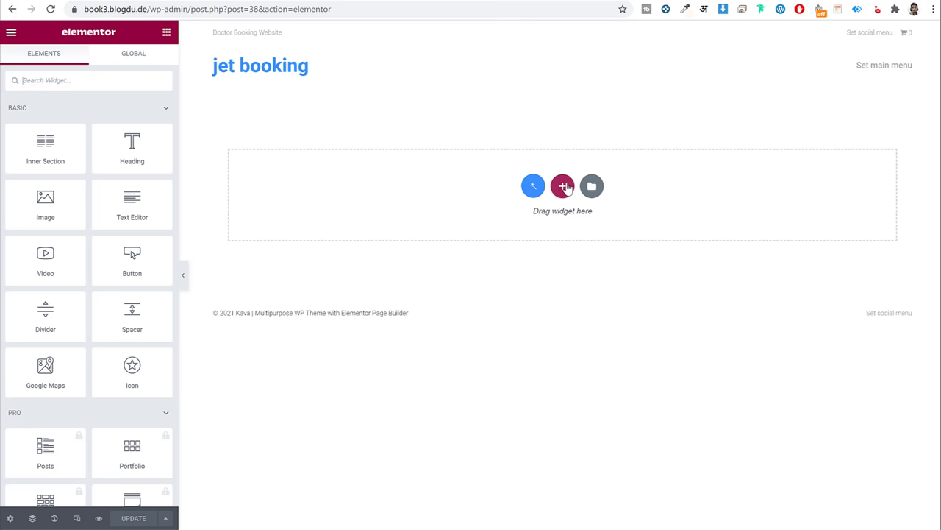
pyautogui.click(561, 186)
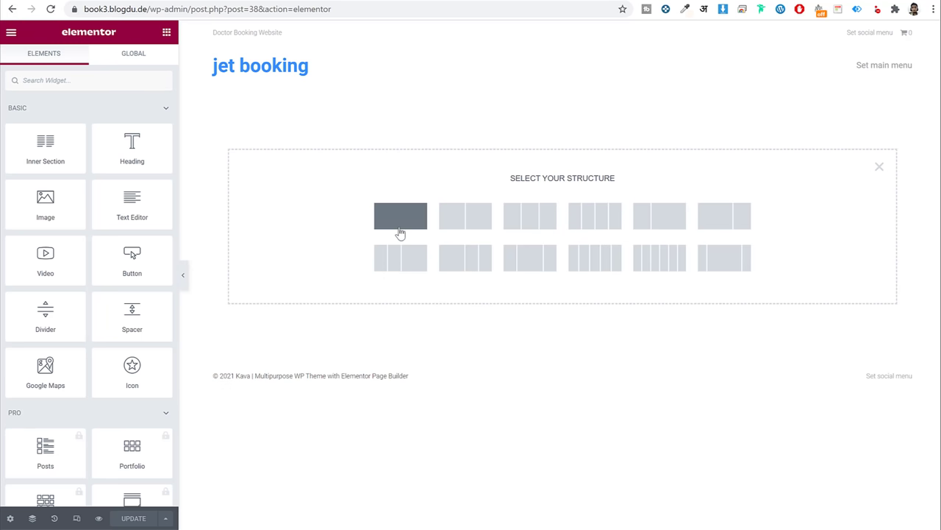
pyautogui.click(880, 168)
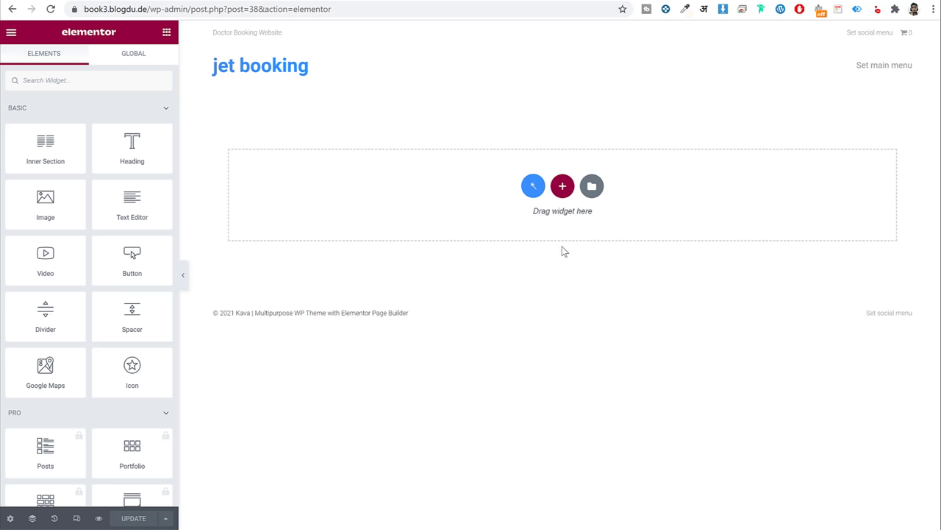
pyautogui.scroll(-13, 126, 264)
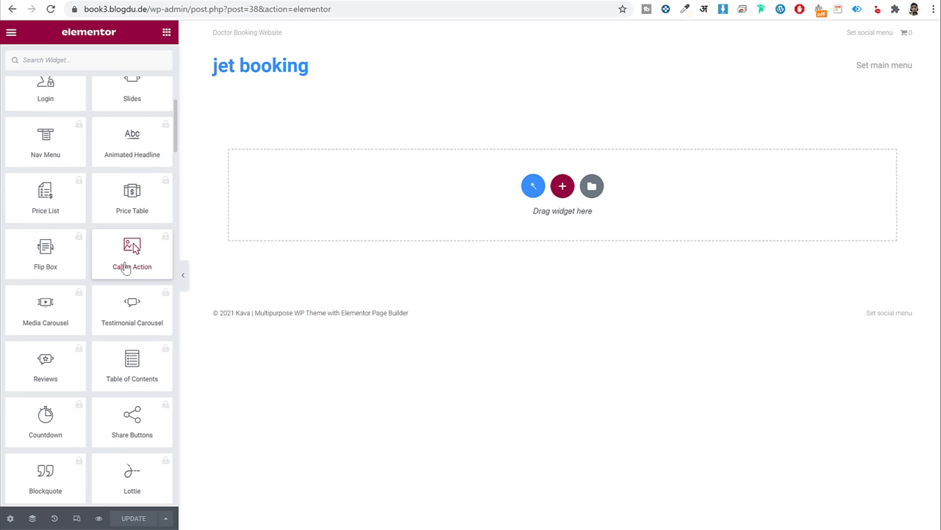
pyautogui.scroll(15, 127, 272)
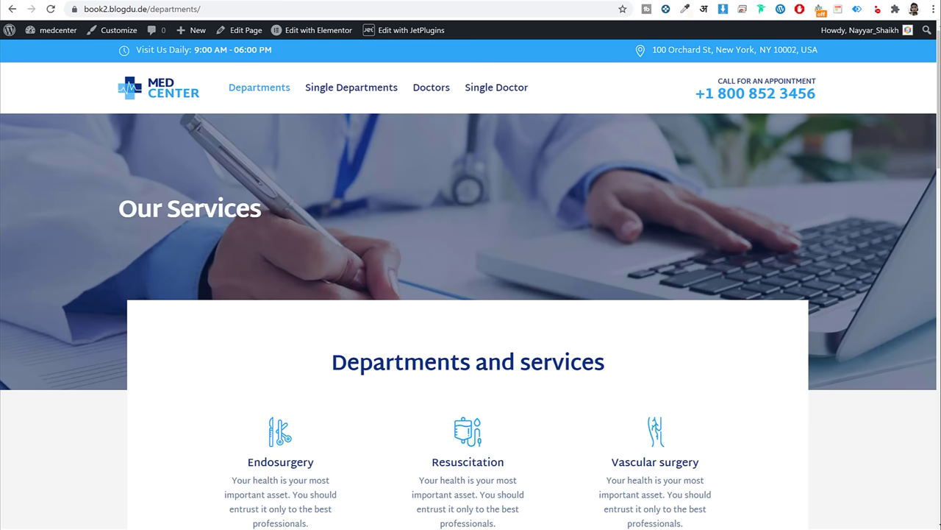
pyautogui.scroll(-8, 495, 372)
pyautogui.scroll(5, 496, 376)
pyautogui.scroll(4, 496, 376)
pyautogui.scroll(-3, 763, 317)
pyautogui.scroll(3, 762, 335)
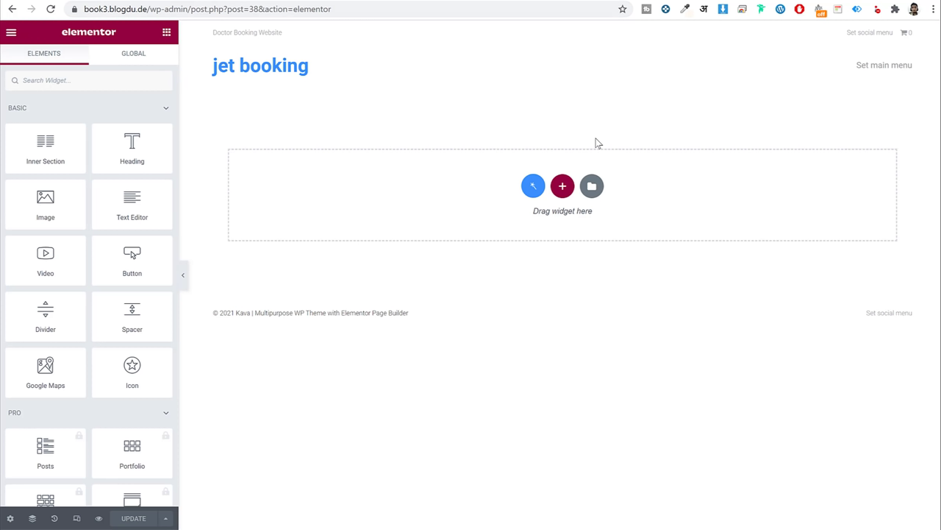
pyautogui.scroll(-12, 117, 298)
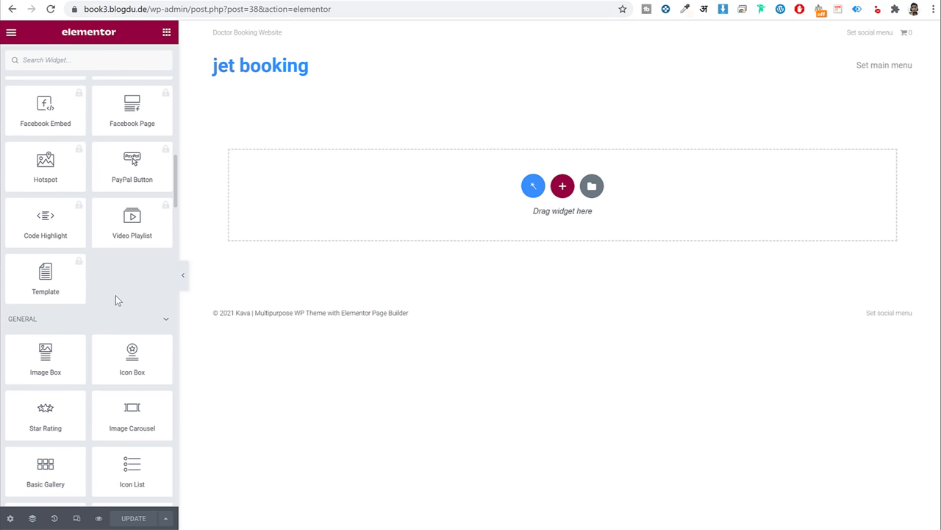
pyautogui.scroll(12, 115, 298)
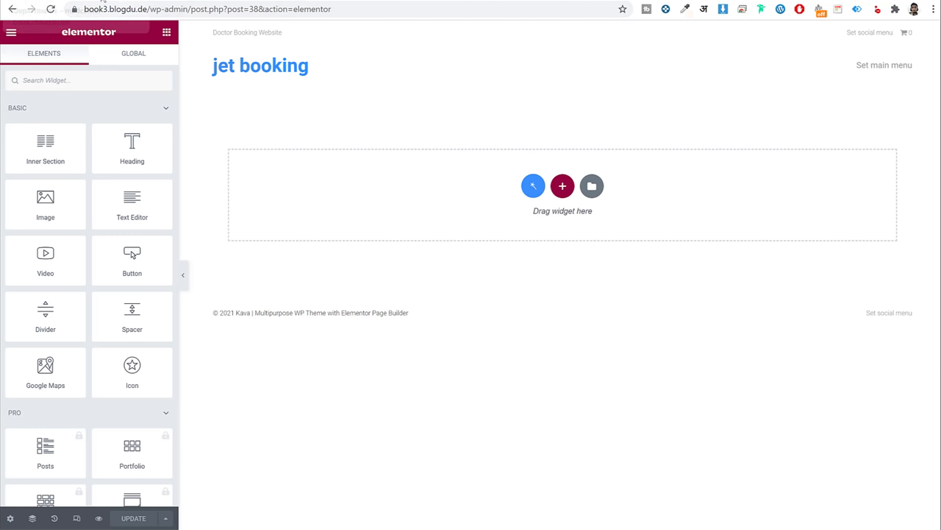
pyautogui.click(104, 3)
pyautogui.moveTo(153, 212); pyautogui.dragTo(300, 214)
pyautogui.click(300, 214)
pyautogui.scroll(-4, 493, 305)
pyautogui.moveTo(500, 172); pyautogui.dragTo(643, 420)
pyautogui.scroll(-7, 813, 366)
pyautogui.scroll(10, 801, 370)
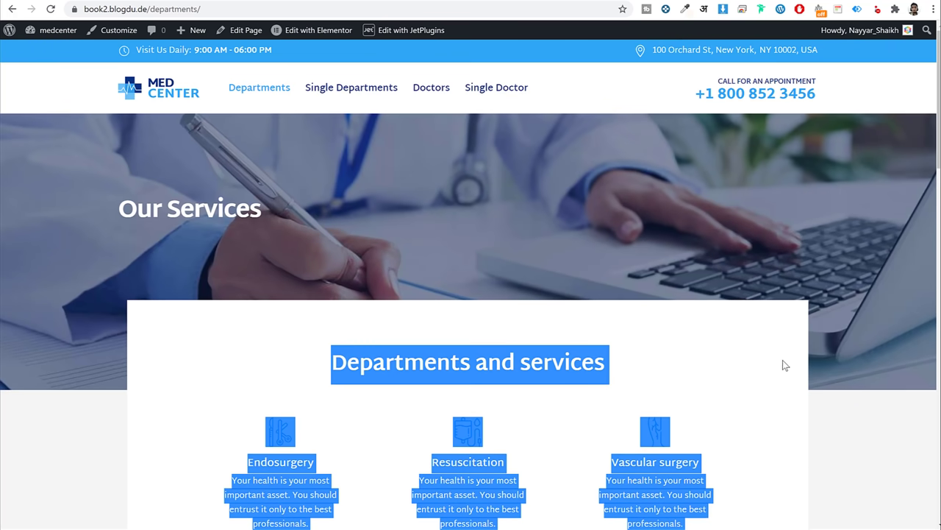
pyautogui.click(165, 126)
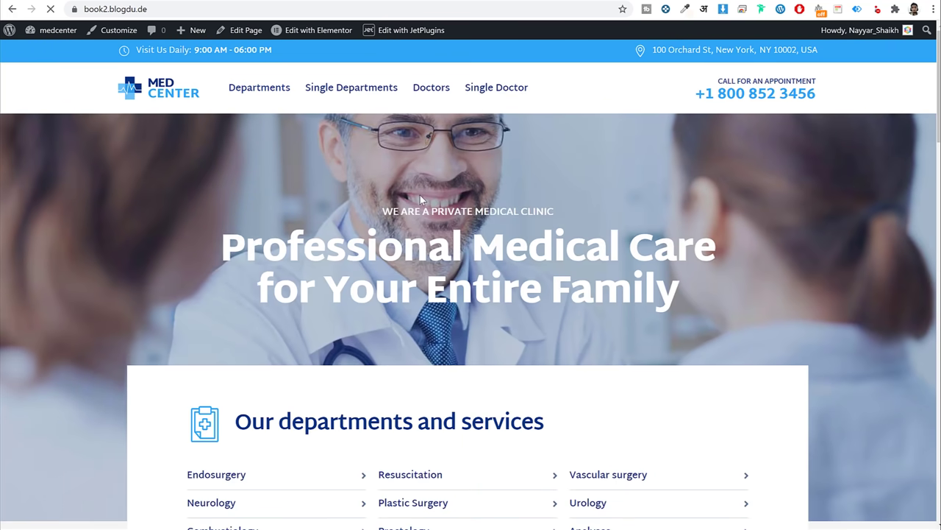
pyautogui.moveTo(204, 213); pyautogui.dragTo(711, 306)
pyautogui.scroll(-5, 709, 305)
pyautogui.scroll(1, 615, 294)
pyautogui.moveTo(250, 181); pyautogui.dragTo(767, 278)
pyautogui.scroll(-3, 853, 289)
pyautogui.scroll(-2, 854, 289)
pyautogui.moveTo(478, 213); pyautogui.dragTo(631, 326)
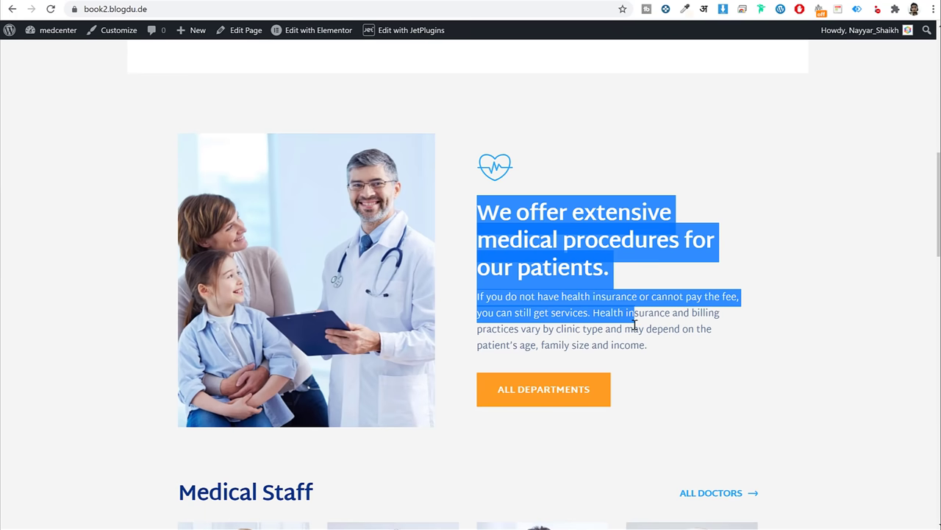
pyautogui.scroll(-4, 631, 326)
pyautogui.scroll(-10, 234, 256)
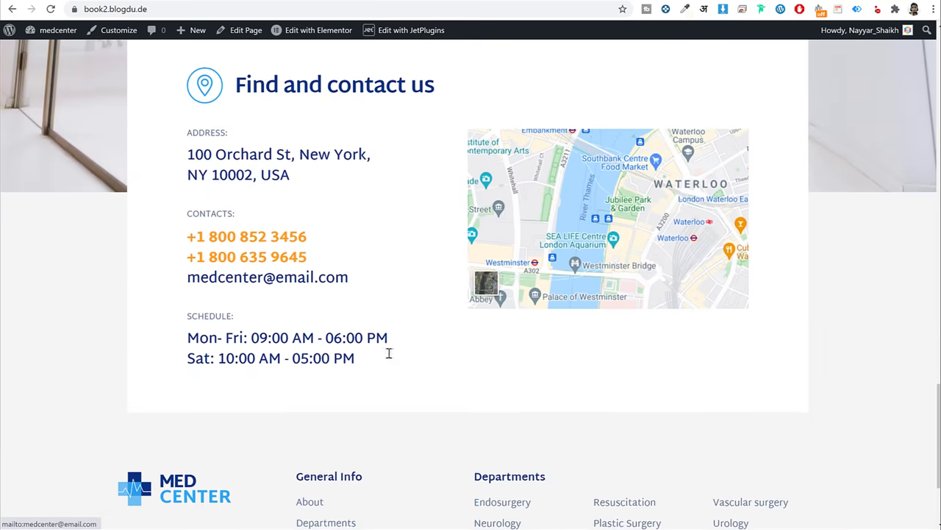
pyautogui.scroll(20, 388, 354)
pyautogui.click(401, 303)
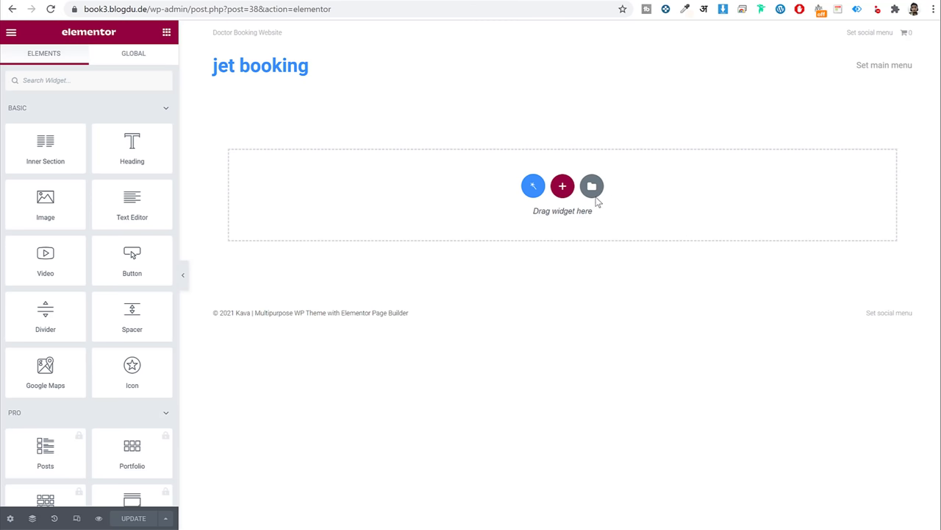
# Step: Add a three-column section at the top of the page
pyautogui.click(563, 186)
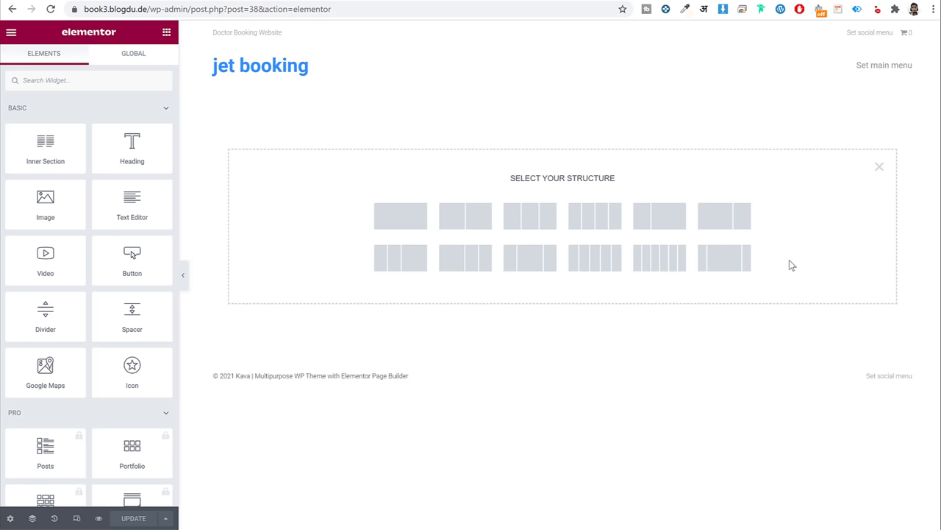
pyautogui.click(530, 221)
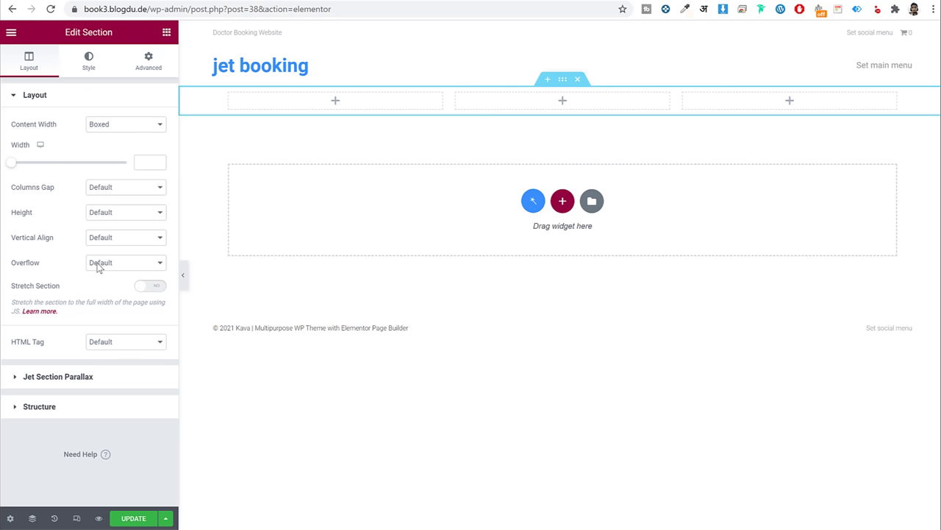
pyautogui.moveTo(66, 30); pyautogui.dragTo(112, 37)
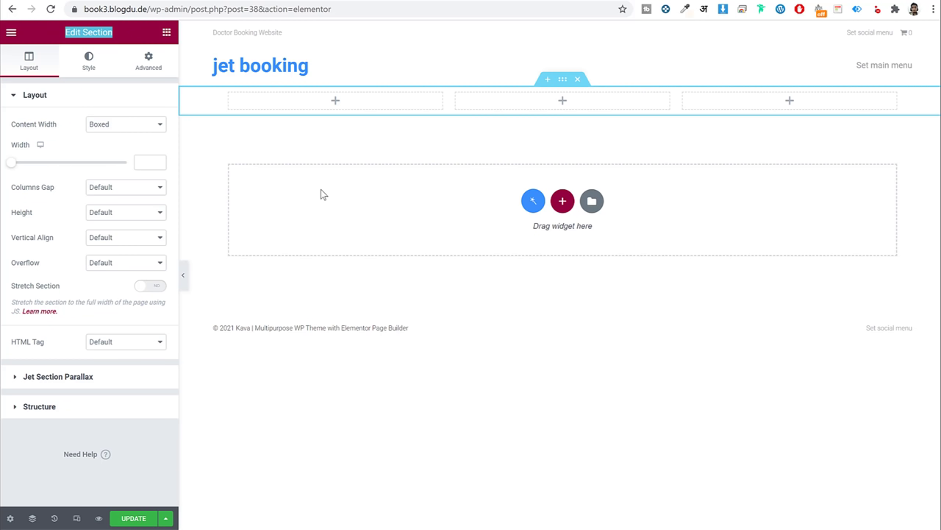
# Step: Drop a Button widget into the first column
pyautogui.click(166, 37)
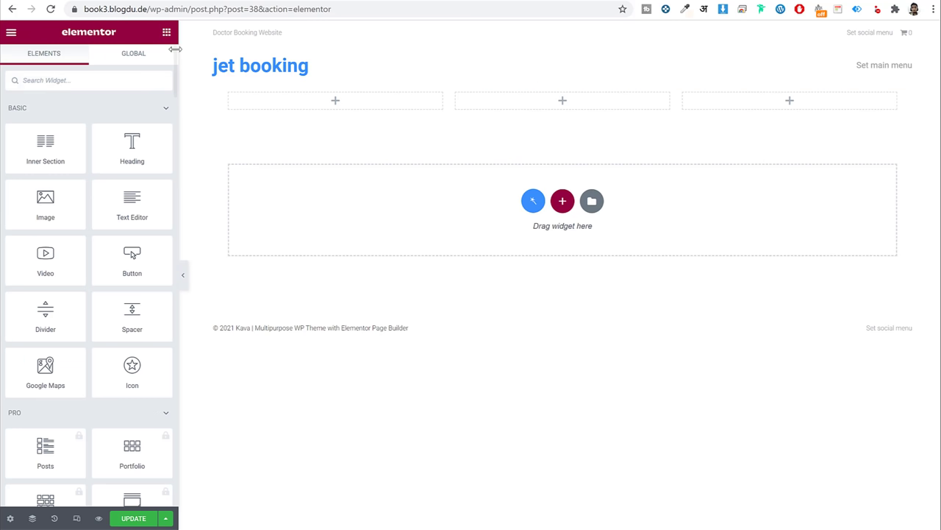
pyautogui.scroll(-5, 129, 279)
pyautogui.scroll(5, 128, 294)
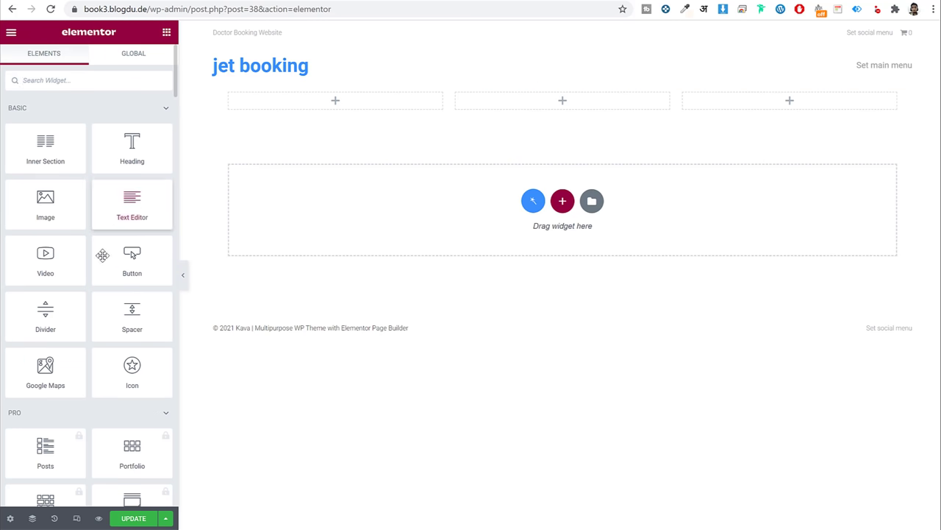
pyautogui.moveTo(120, 272); pyautogui.dragTo(310, 106)
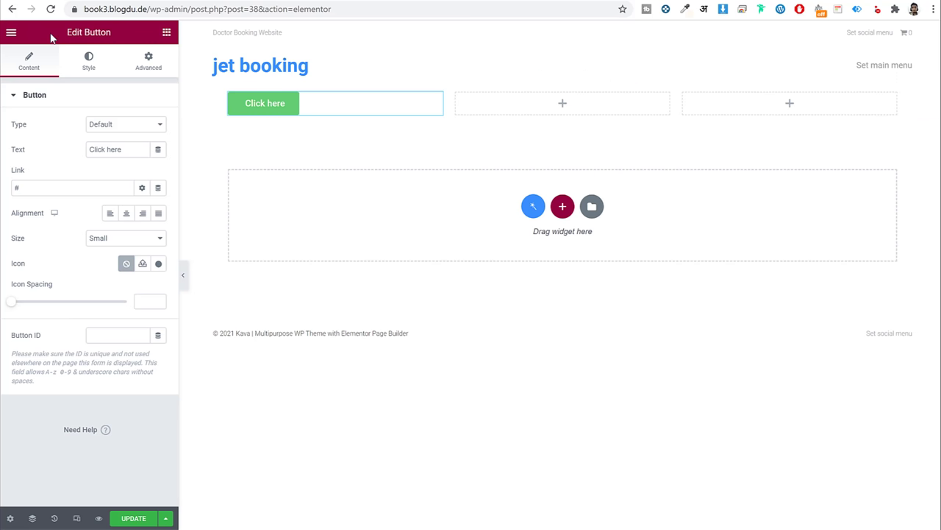
# Step: Change the button label from 'Click here' to 'Typhe Here'
pyautogui.moveTo(89, 33); pyautogui.dragTo(122, 33)
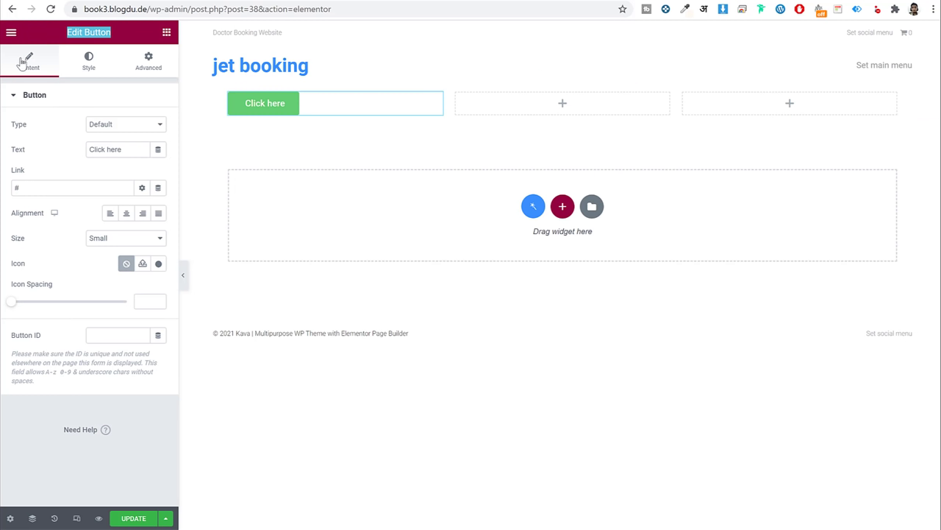
pyautogui.click(88, 66)
pyautogui.click(148, 67)
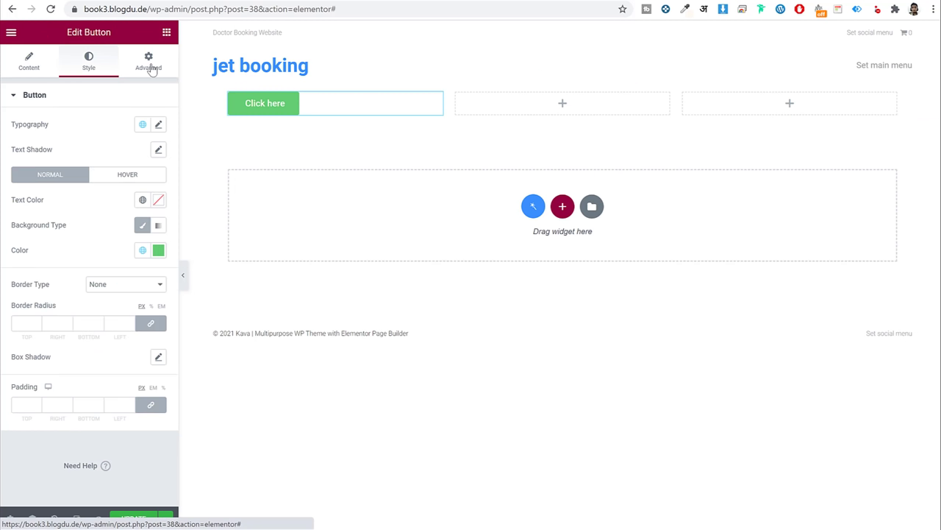
pyautogui.click(29, 63)
pyautogui.moveTo(87, 150); pyautogui.dragTo(110, 157)
pyautogui.click(126, 150)
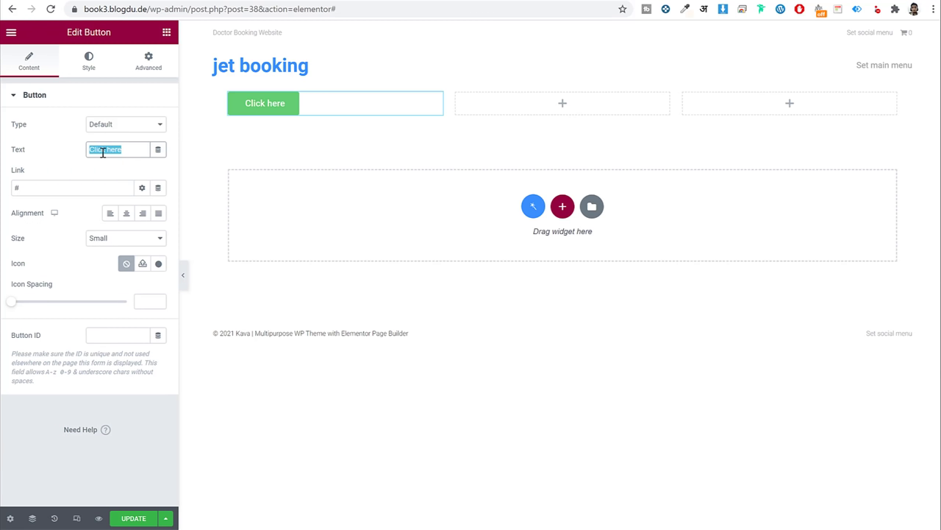
pyautogui.write('Typhe Here')
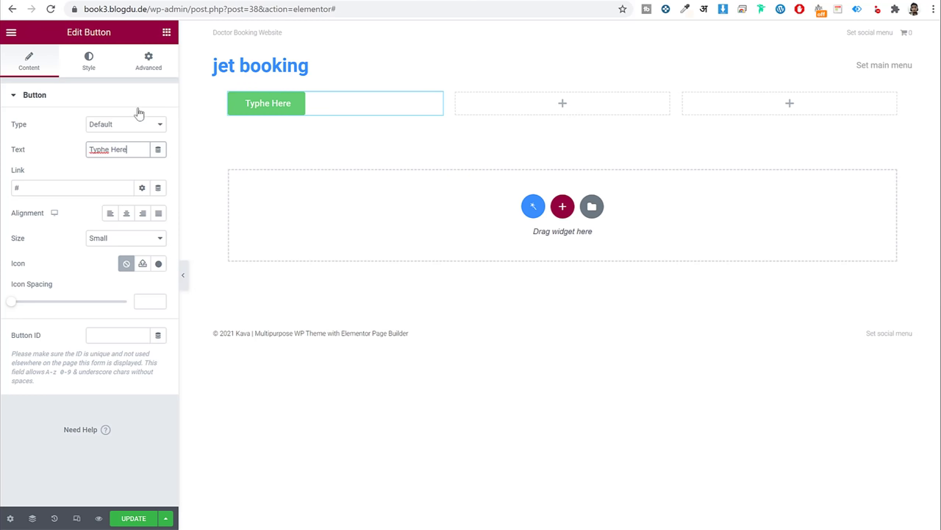
# Step: Change the button background colour from green to pink
pyautogui.click(88, 62)
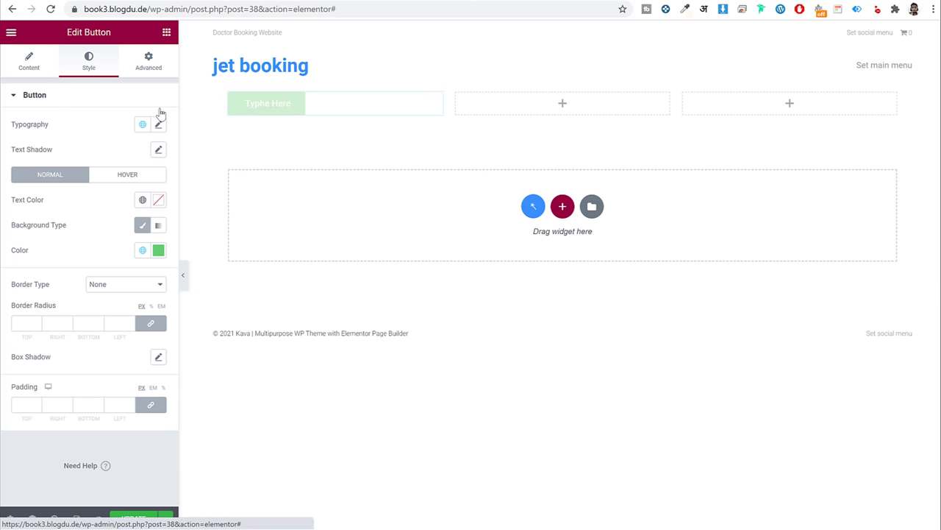
pyautogui.click(157, 253)
pyautogui.moveTo(97, 404); pyautogui.dragTo(131, 404)
pyautogui.click(88, 292)
pyautogui.click(82, 282)
pyautogui.click(100, 234)
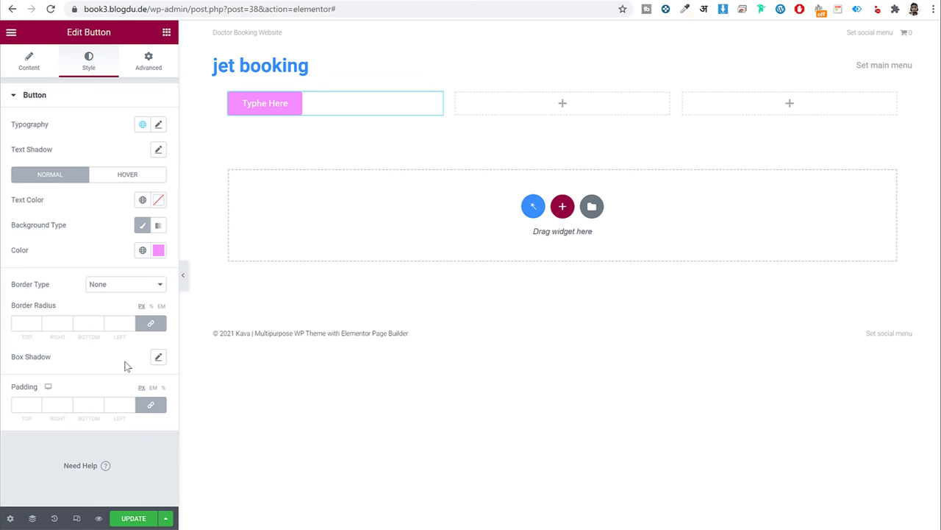
# Step: Give the button a soft box shadow and review its Advanced settings
pyautogui.click(158, 357)
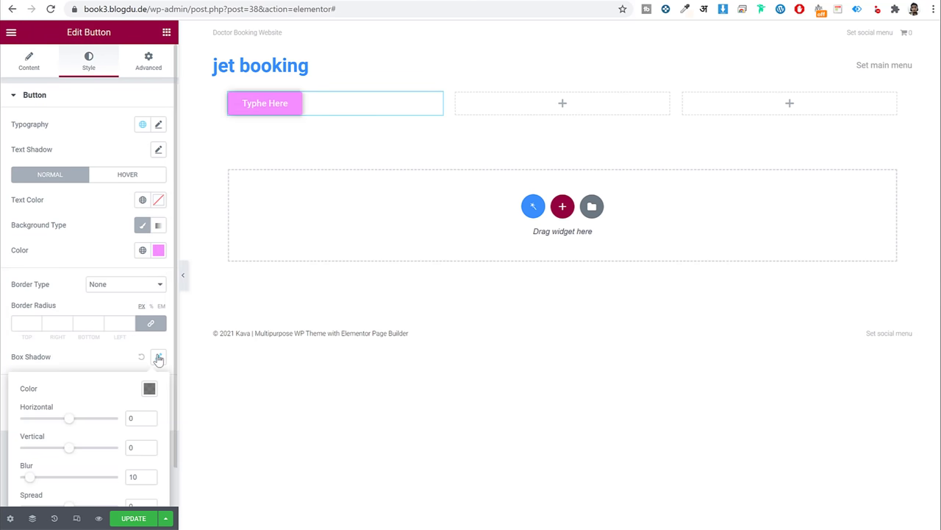
pyautogui.click(182, 281)
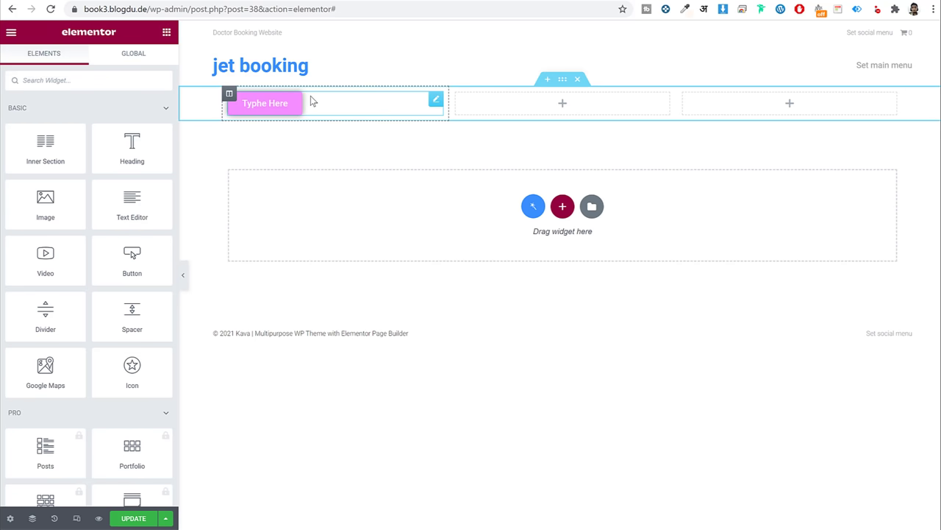
pyautogui.click(296, 105)
pyautogui.click(160, 59)
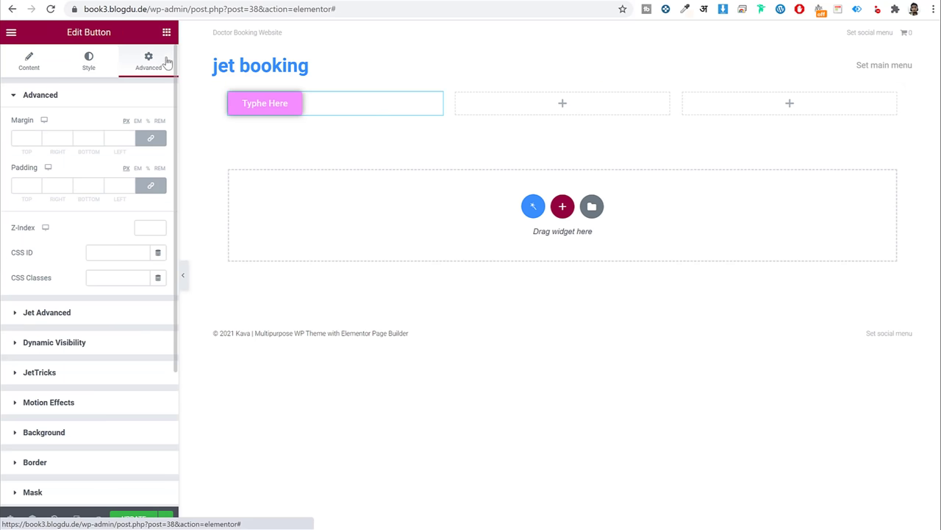
pyautogui.scroll(-2, 123, 287)
pyautogui.scroll(2, 110, 269)
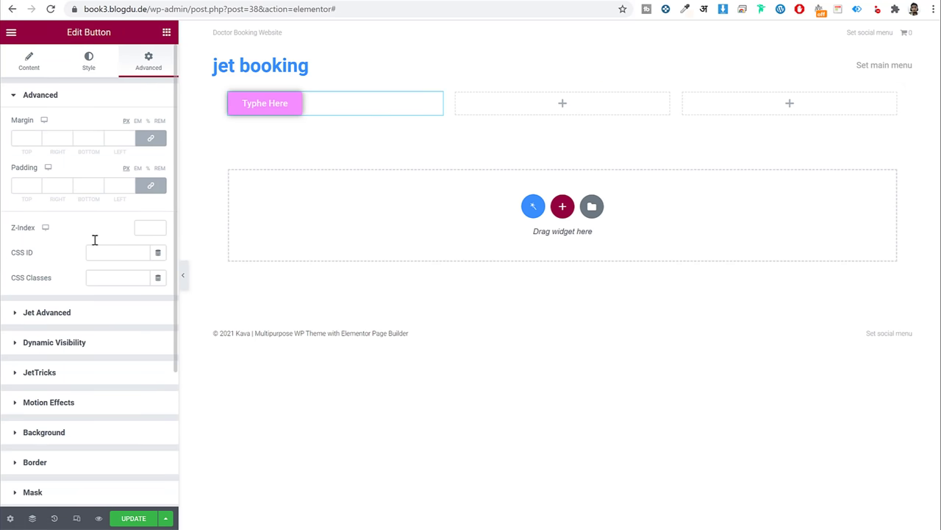
pyautogui.scroll(-3, 78, 257)
pyautogui.scroll(3, 92, 272)
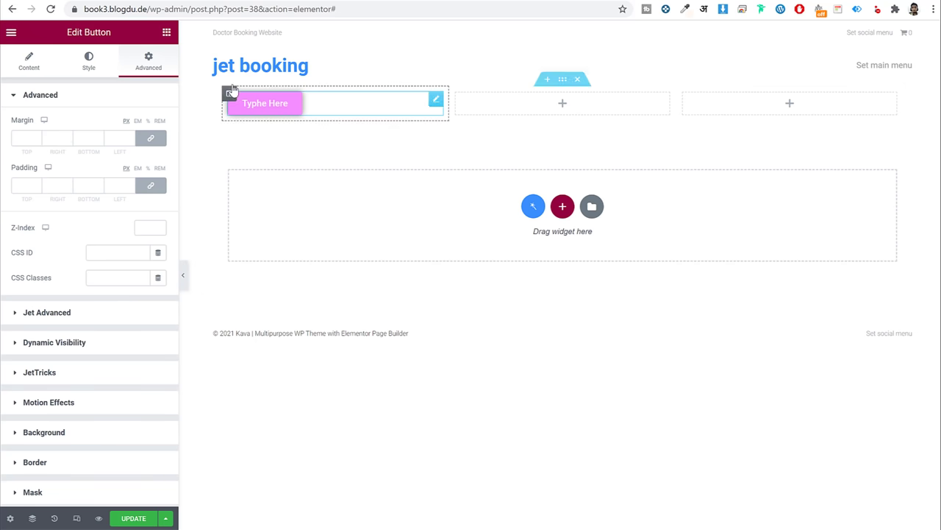
pyautogui.click(167, 35)
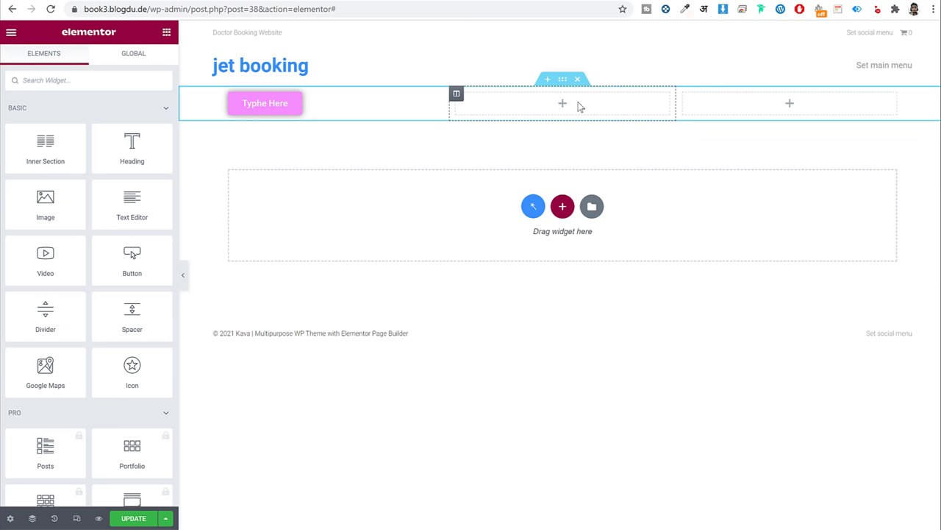
# Step: Place a star Icon widget in the middle column
pyautogui.moveTo(129, 372); pyautogui.dragTo(533, 109)
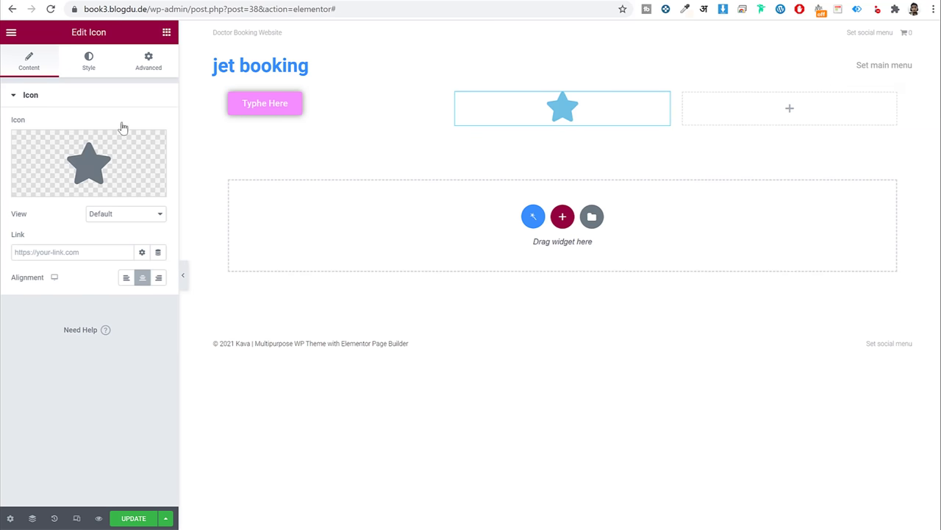
pyautogui.moveTo(72, 32); pyautogui.dragTo(111, 31)
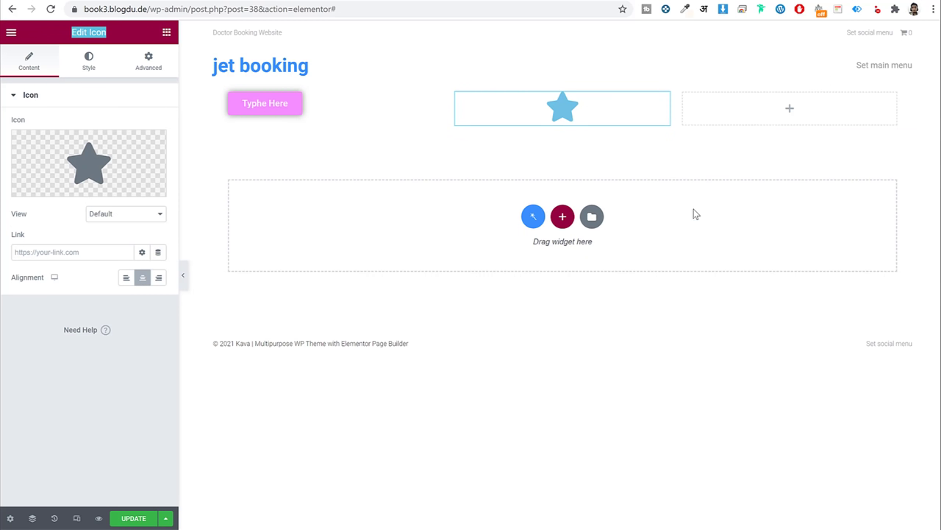
pyautogui.click(266, 103)
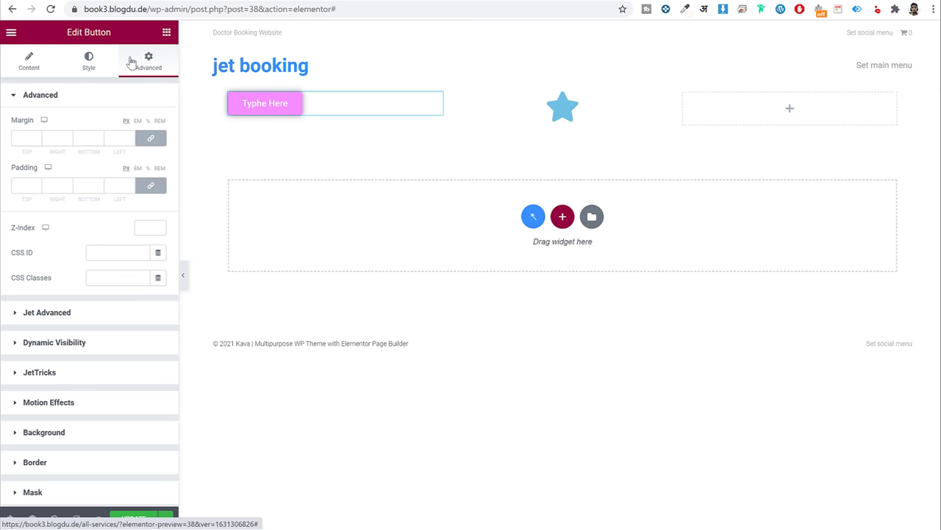
pyautogui.moveTo(66, 33); pyautogui.dragTo(126, 33)
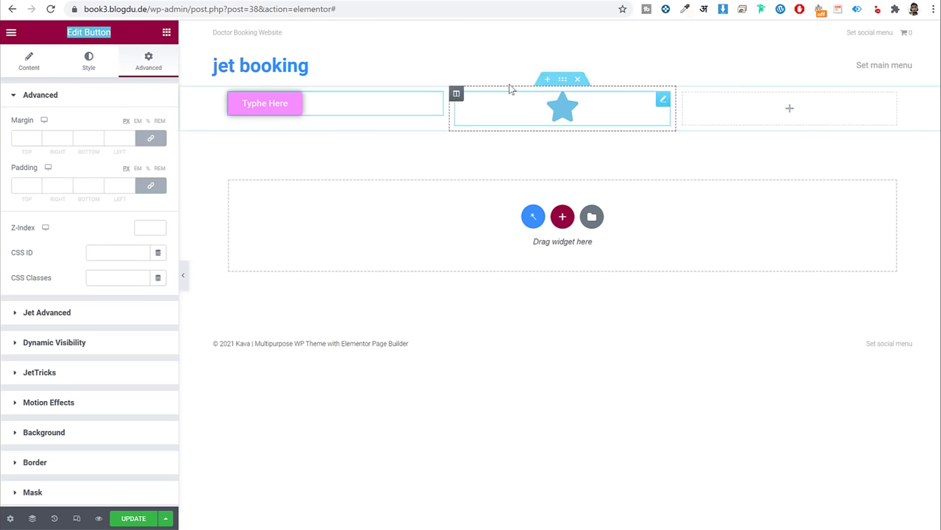
# Step: Swap the star icon for the half star from the icon library
pyautogui.click(539, 110)
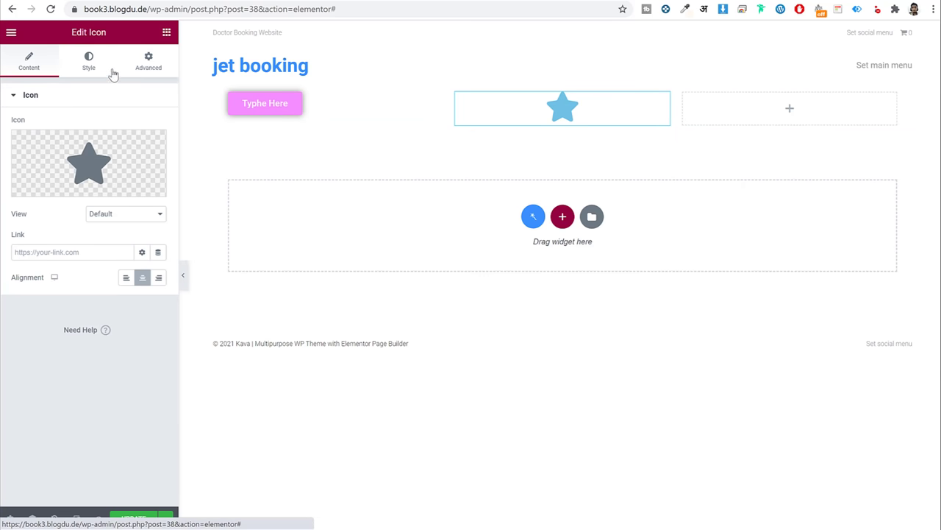
pyautogui.click(156, 66)
pyautogui.click(21, 65)
pyautogui.click(50, 187)
pyautogui.click(487, 242)
pyautogui.click(435, 225)
pyautogui.click(765, 506)
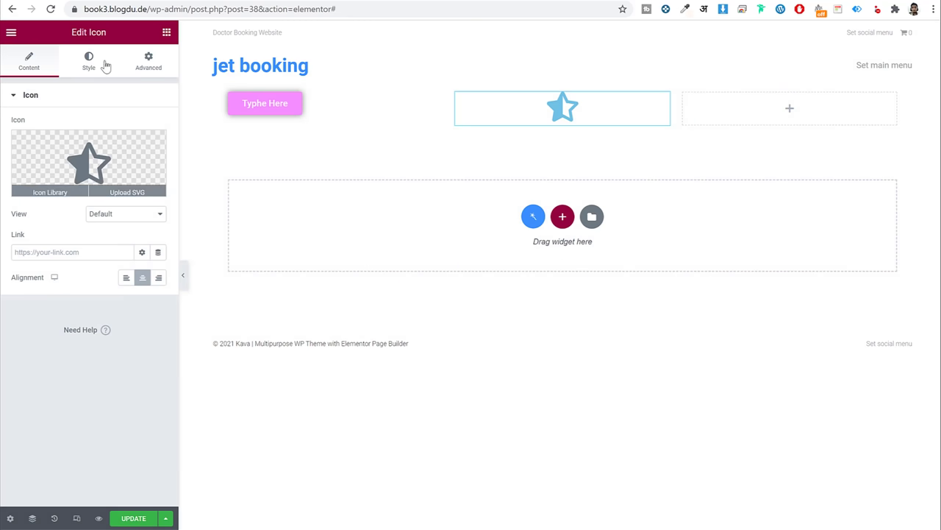
# Step: Make the half star pink at size 188, then delete its section
pyautogui.click(110, 72)
pyautogui.click(159, 149)
pyautogui.click(63, 196)
pyautogui.moveTo(116, 303); pyautogui.dragTo(158, 304)
pyautogui.click(114, 153)
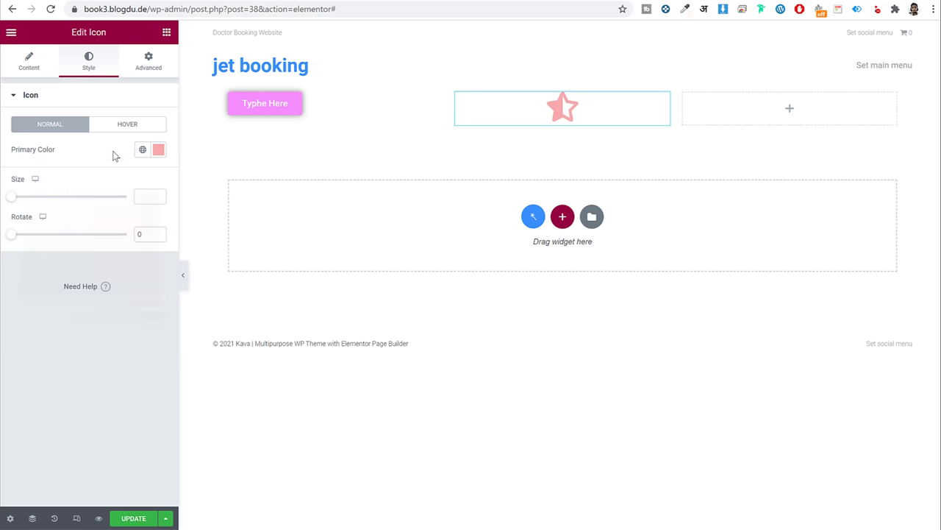
pyautogui.moveTo(16, 201); pyautogui.dragTo(87, 210)
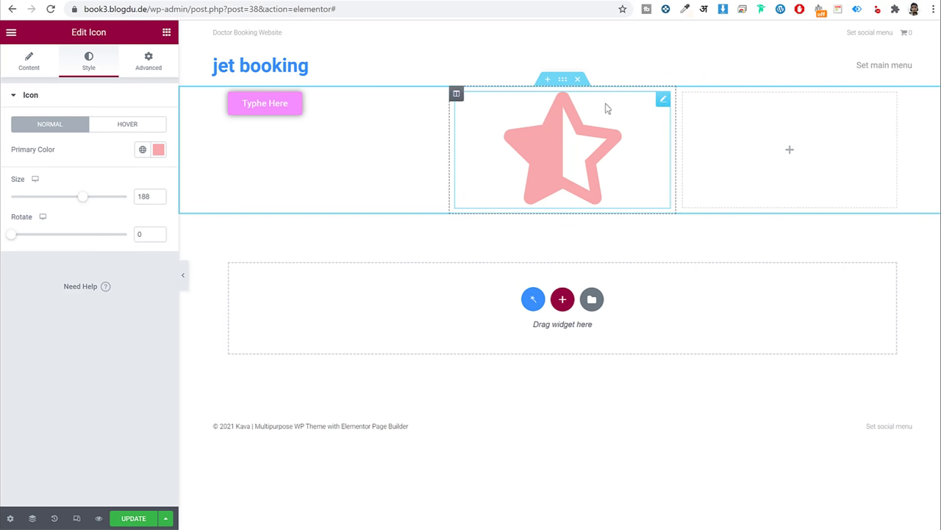
pyautogui.click(578, 79)
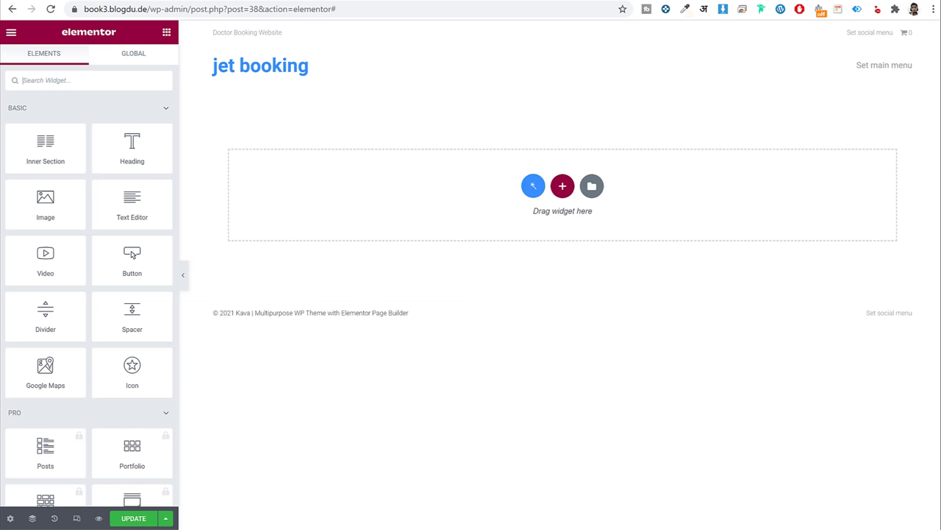
# Step: Add a single-column section with a Heading widget reading 'Our Services'
pyautogui.click(562, 186)
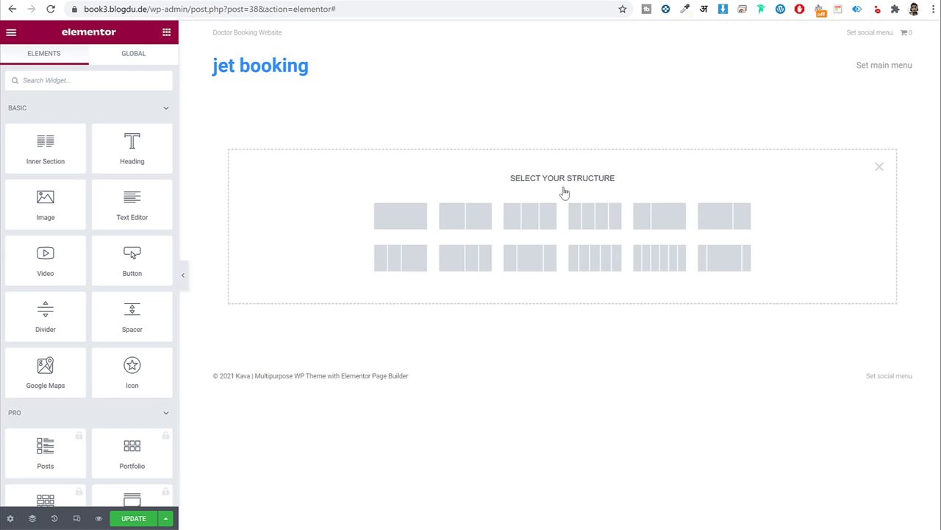
pyautogui.click(401, 227)
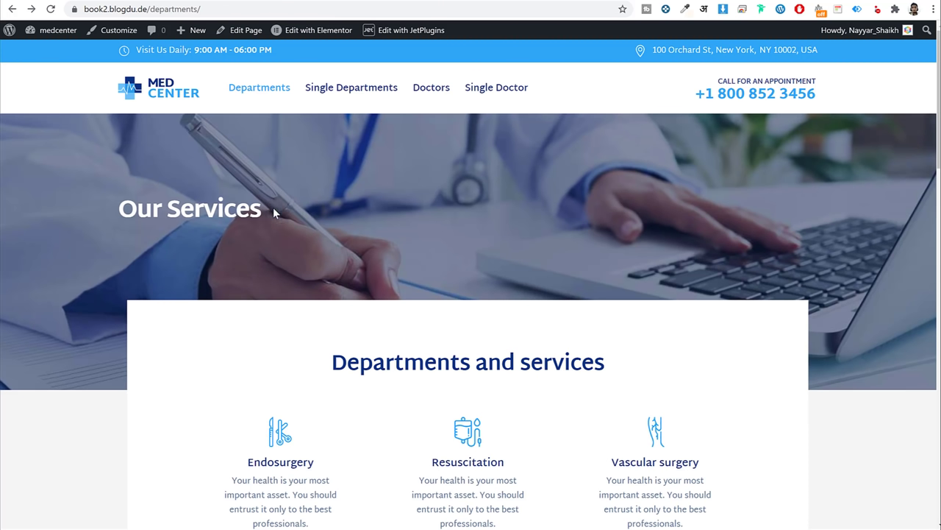
pyautogui.moveTo(273, 212); pyautogui.dragTo(116, 212)
pyautogui.hotkey('ctrl', 'c')
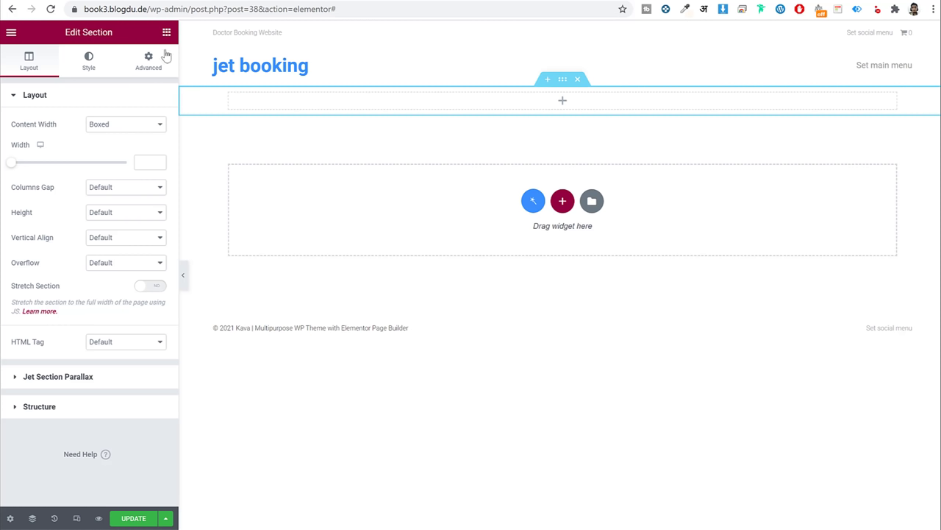
pyautogui.click(165, 33)
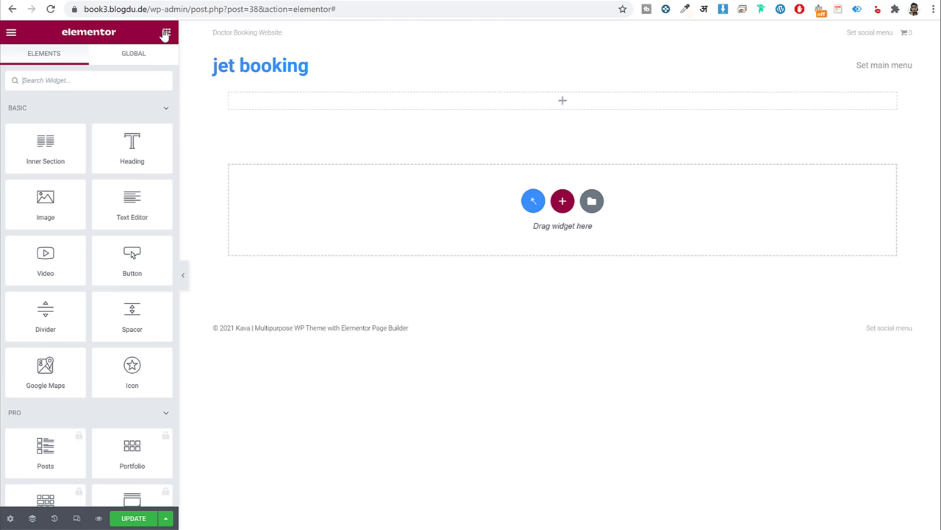
pyautogui.moveTo(133, 151); pyautogui.dragTo(433, 99)
pyautogui.tripleClick(81, 164)
pyautogui.hotkey('ctrl', 'v')
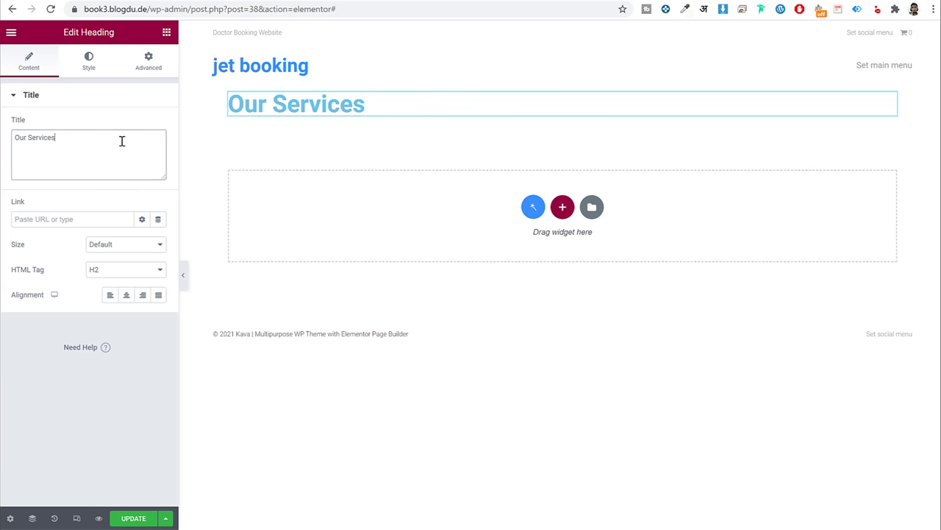
pyautogui.click(90, 64)
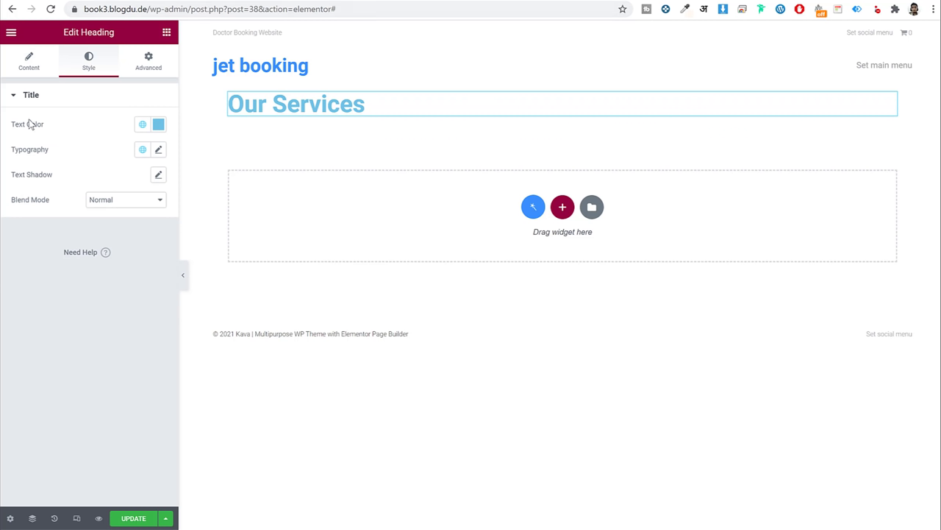
# Step: Compare with the Departments page, try white heading colour then reset it, and open Typography
pyautogui.click(95, 3)
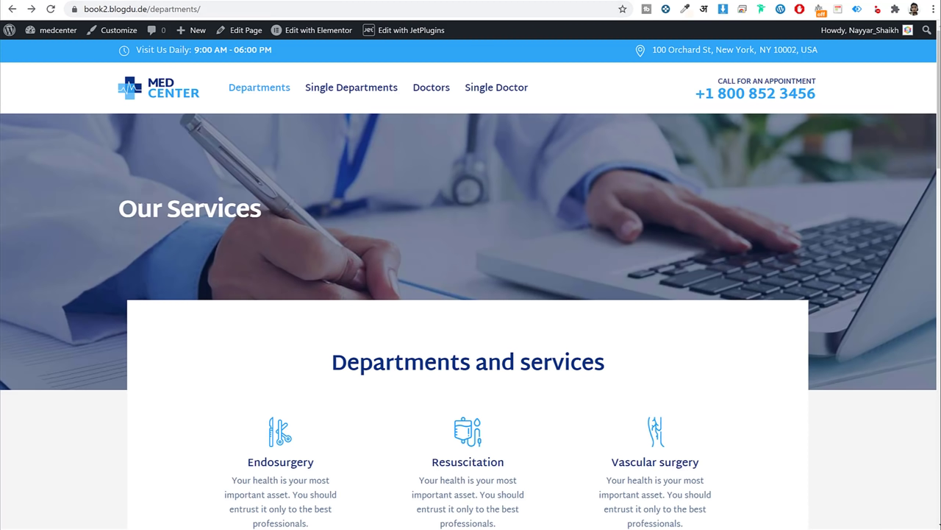
pyautogui.hotkey('ctrl', 'Tab')
pyautogui.click(157, 123)
pyautogui.click(22, 169)
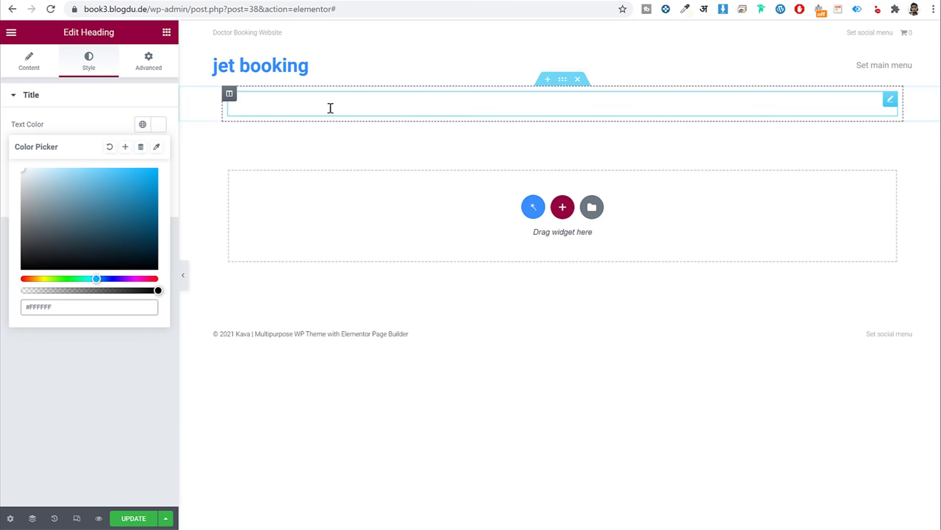
pyautogui.click(110, 147)
pyautogui.click(158, 125)
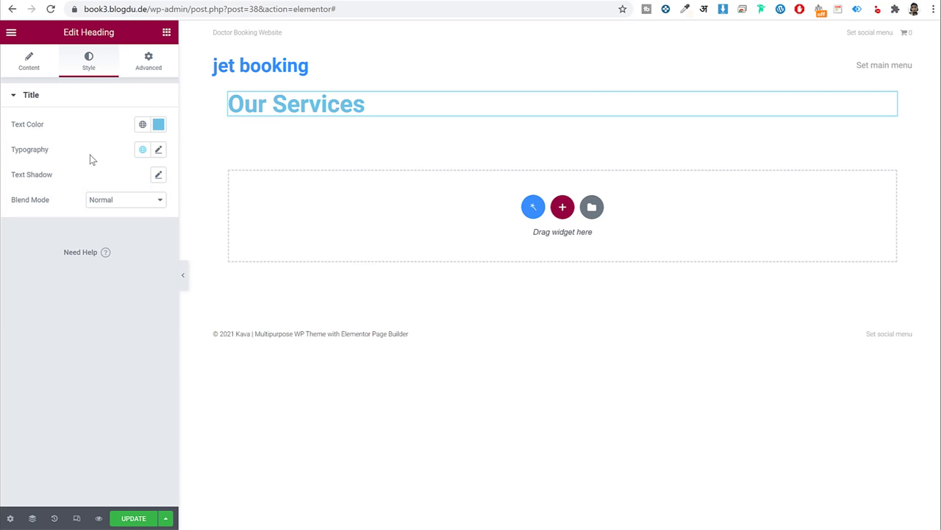
pyautogui.click(159, 150)
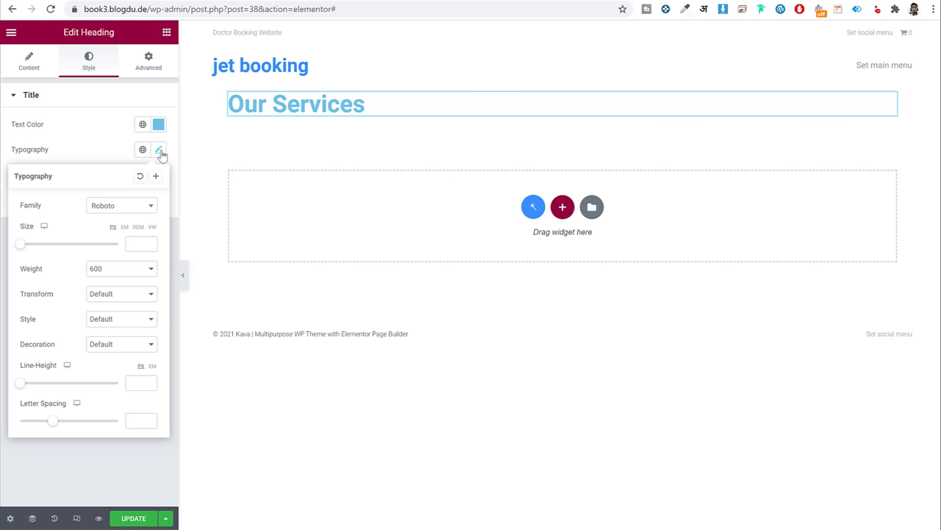
# Step: Set the Our Services heading font to Martel Sans at size 40
pyautogui.click(121, 212)
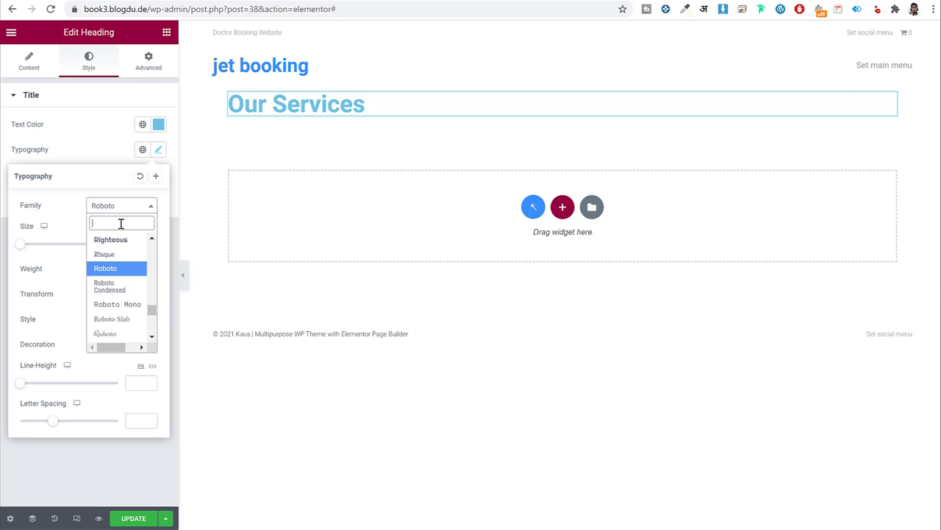
pyautogui.write('marte')
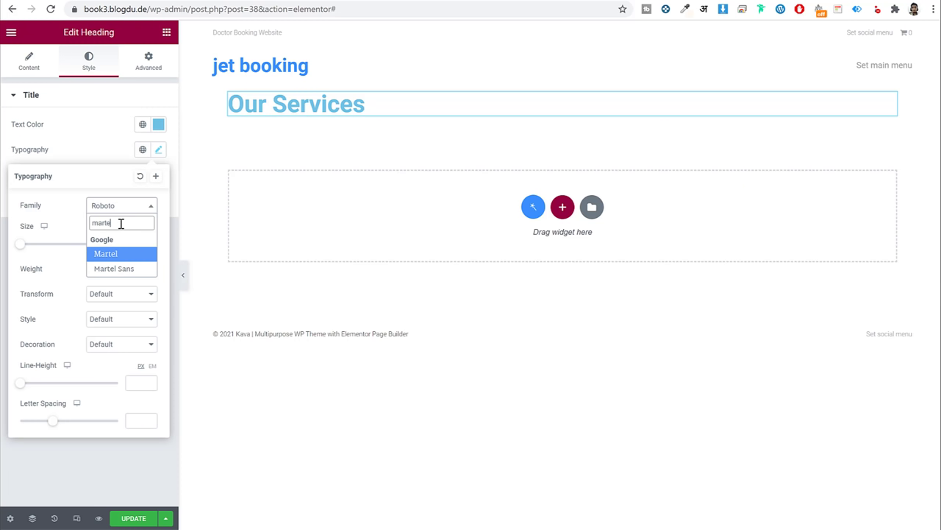
pyautogui.click(113, 277)
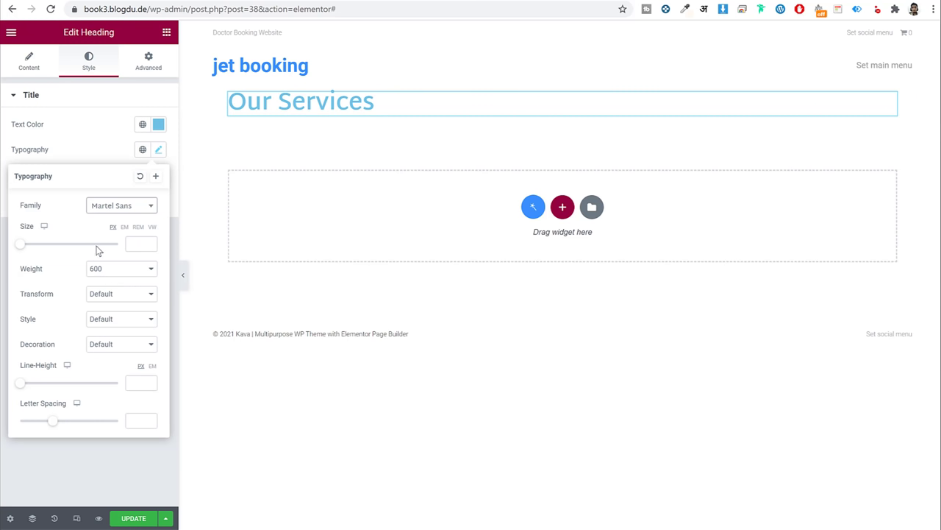
pyautogui.moveTo(21, 246); pyautogui.dragTo(49, 252)
pyautogui.moveTo(134, 245); pyautogui.dragTo(101, 249)
pyautogui.write('40')
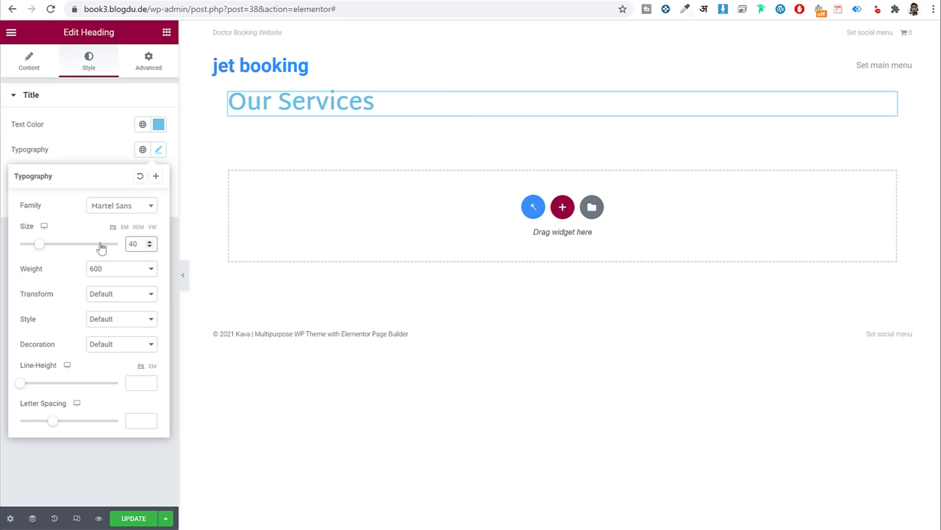
# Step: Give the heading font weight 800 and line height 46
pyautogui.click(106, 268)
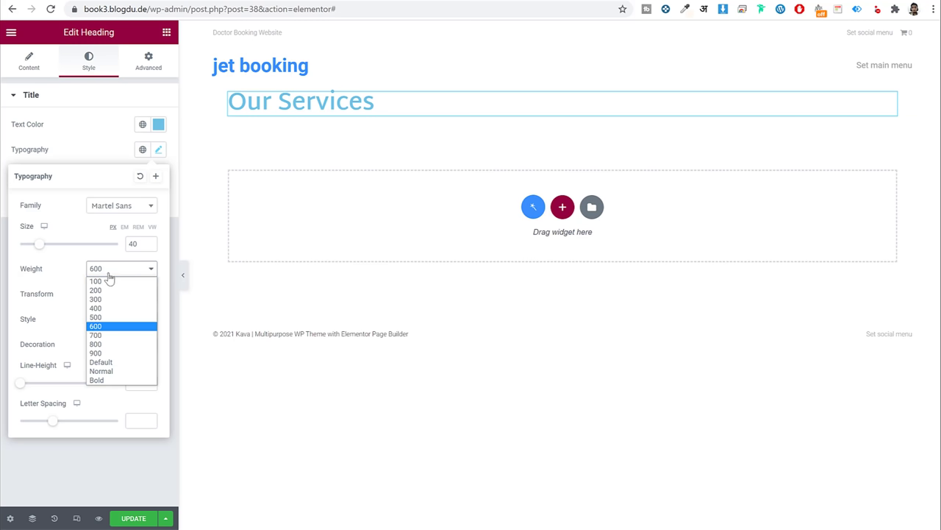
pyautogui.click(110, 282)
pyautogui.click(133, 270)
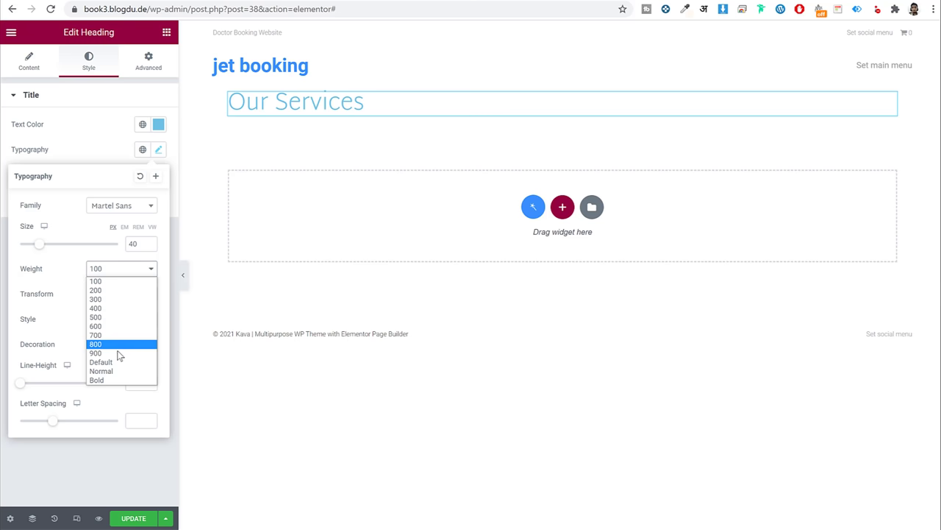
pyautogui.click(109, 351)
pyautogui.click(138, 271)
pyautogui.click(128, 329)
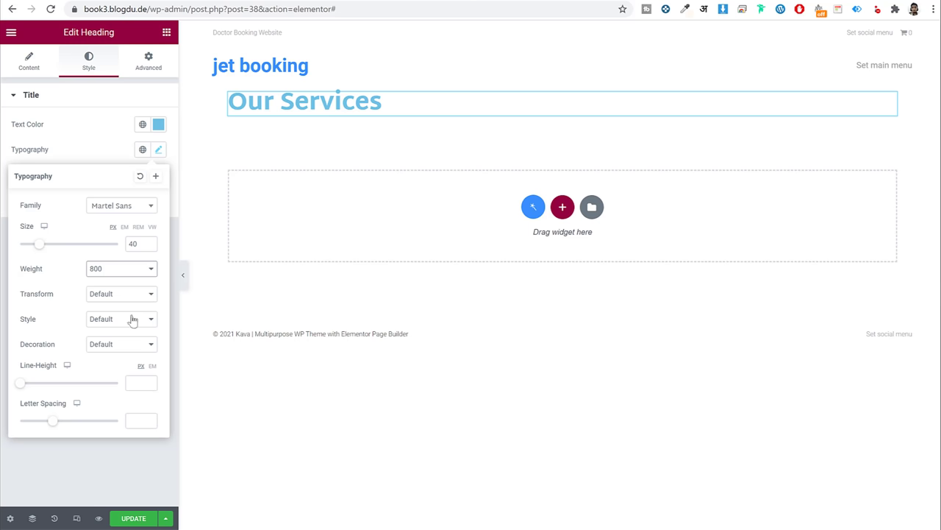
pyautogui.click(141, 382)
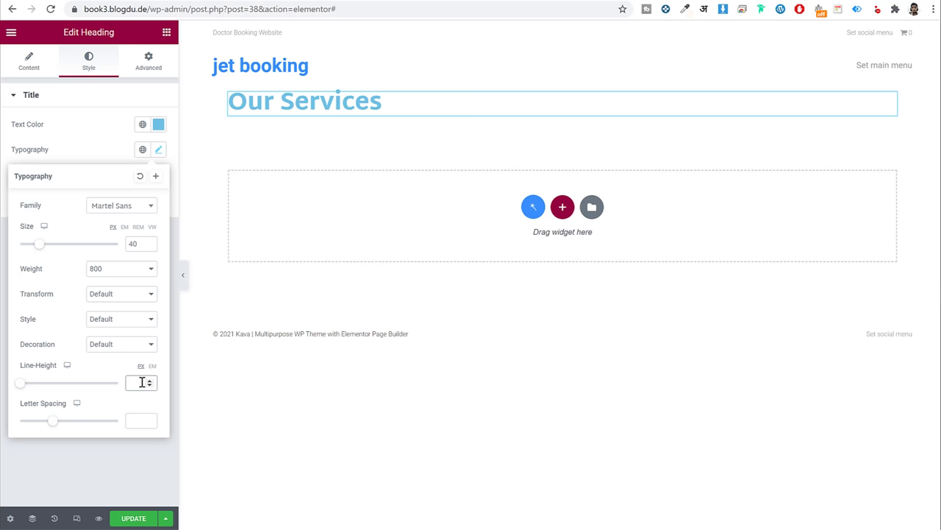
pyautogui.write('46')
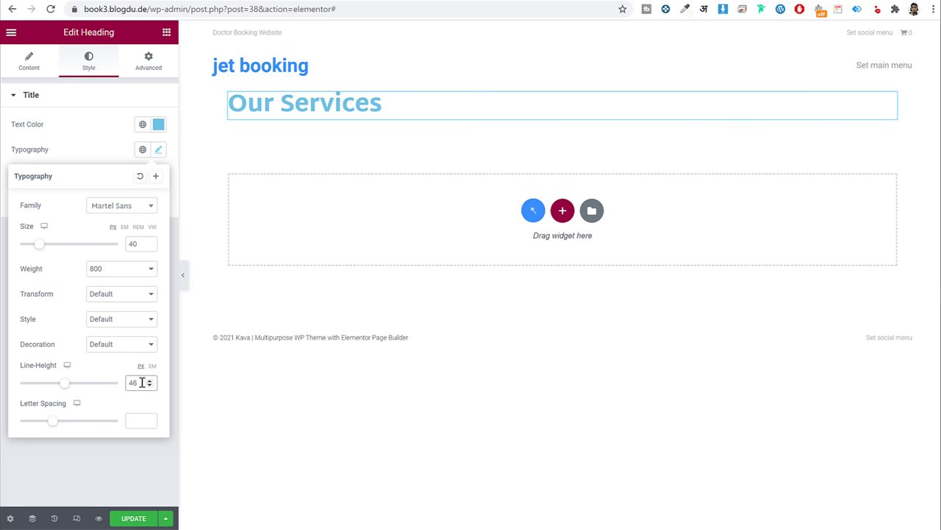
# Step: Set the heading letter spacing to -1.6 and close the typography settings
pyautogui.click(141, 421)
pyautogui.moveTo(50, 425); pyautogui.dragTo(11, 427)
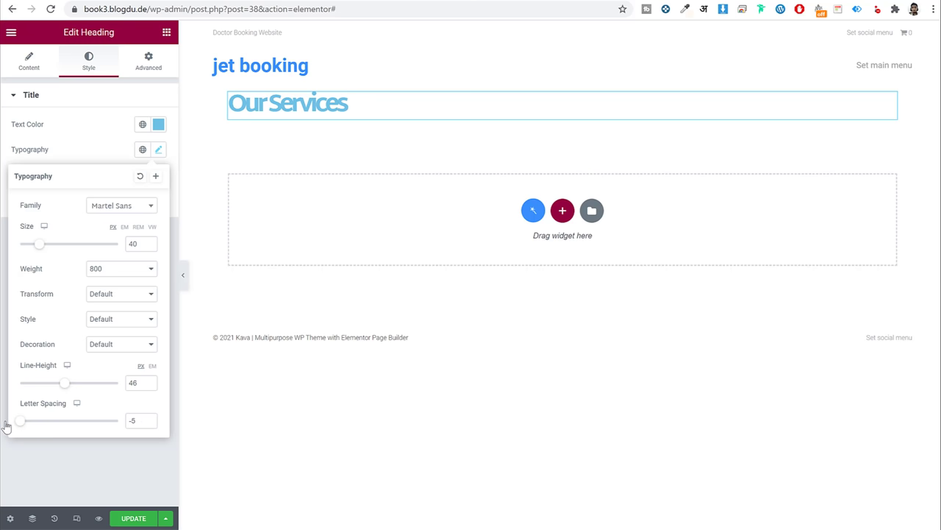
pyautogui.click(6, 426)
pyautogui.click(158, 150)
pyautogui.moveTo(134, 425); pyautogui.dragTo(109, 425)
pyautogui.moveTo(30, 422)
pyautogui.mouseDown()
pyautogui.moveTo(116, 422)
pyautogui.moveTo(42, 431)
pyautogui.moveTo(26, 423)
pyautogui.mouseUp()
pyautogui.moveTo(141, 423); pyautogui.dragTo(123, 425)
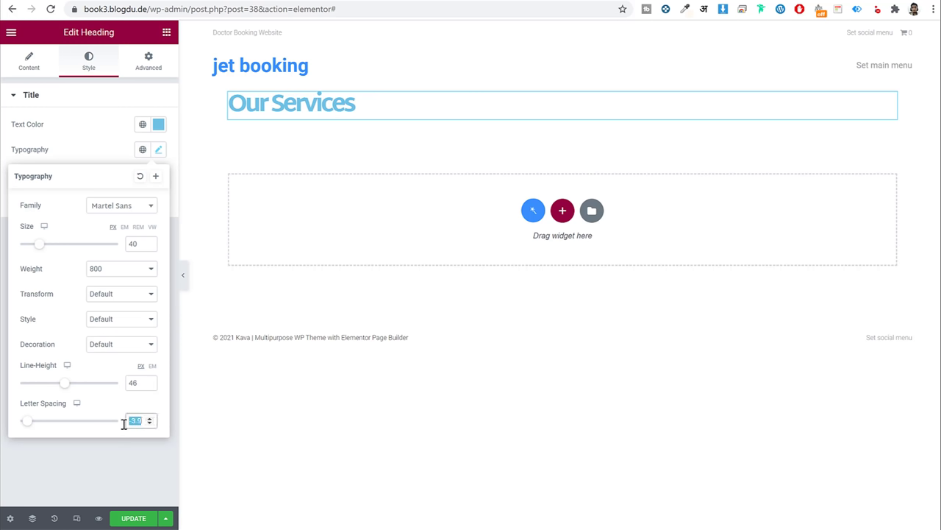
pyautogui.write('-1.6')
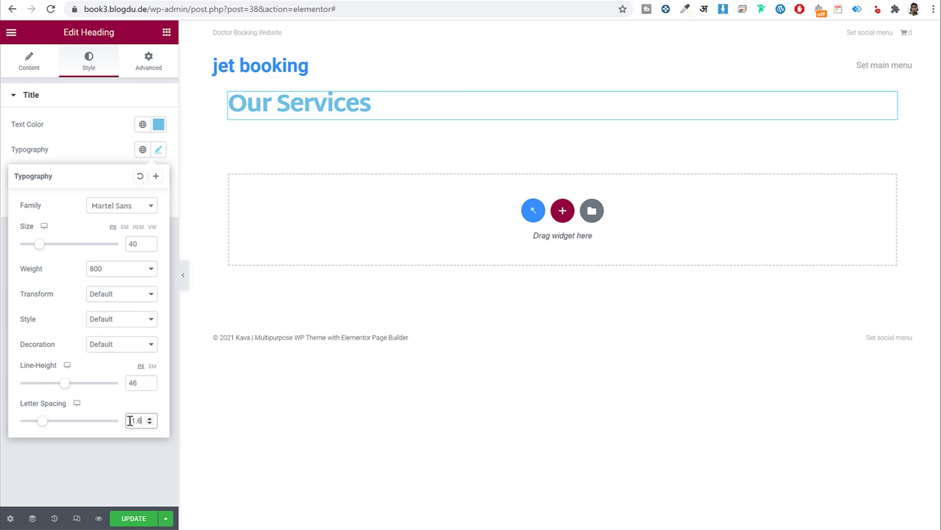
pyautogui.click(158, 150)
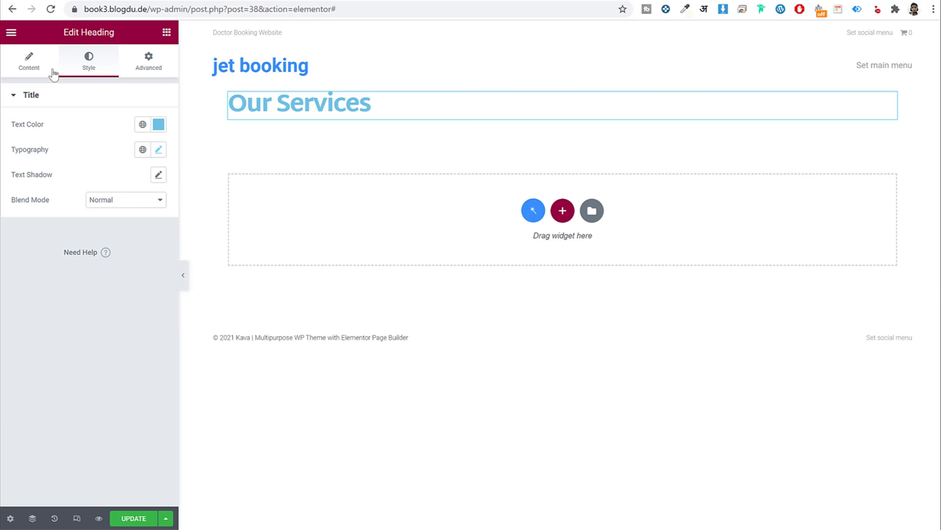
# Step: Compare with the reference page's Our Services title, then return to the Elementor editor
pyautogui.hotkey('ctrl', 'Tab')
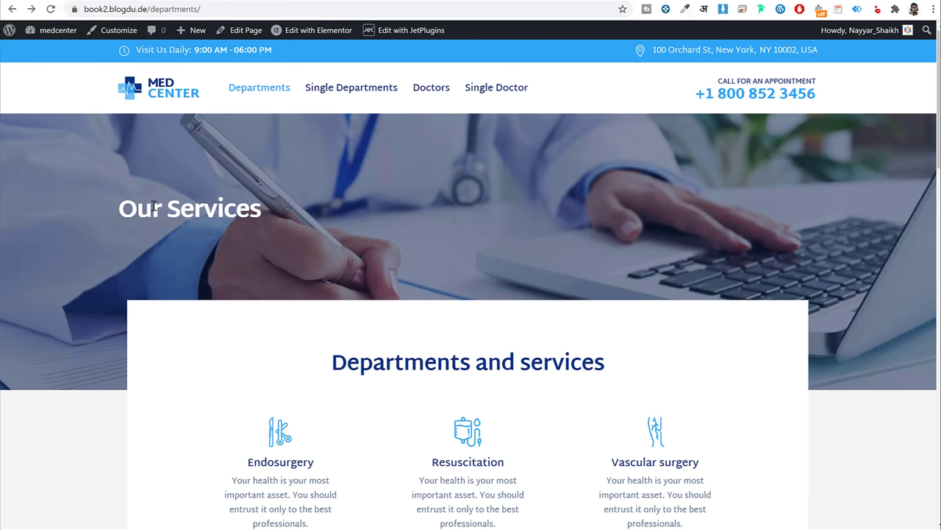
pyautogui.hotkey('ctrl', 'Tab')
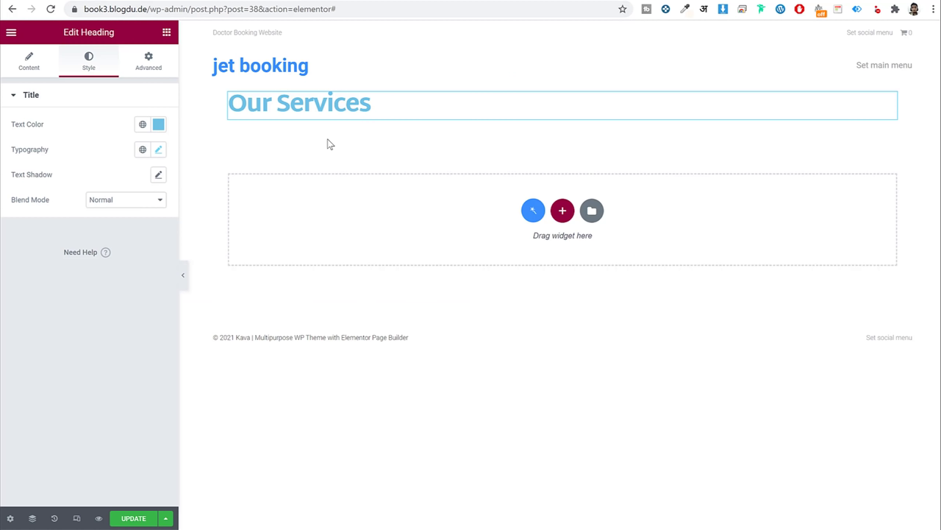
pyautogui.hotkey('ctrl', 'Tab')
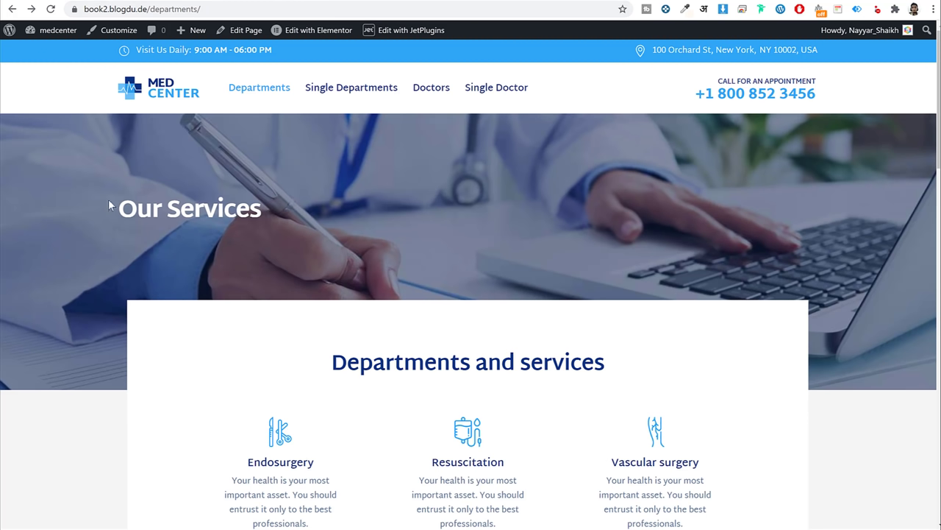
pyautogui.moveTo(111, 200); pyautogui.dragTo(299, 208)
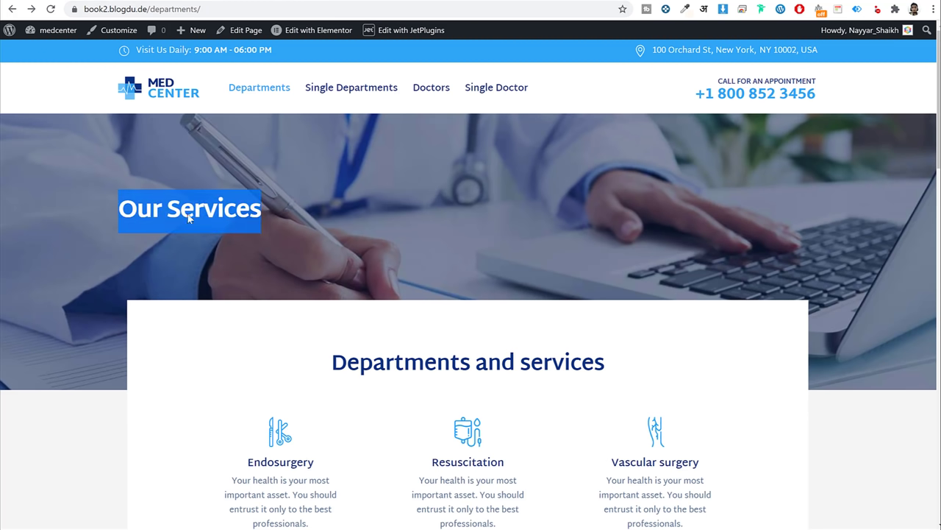
pyautogui.hotkey('ctrl', 'Tab')
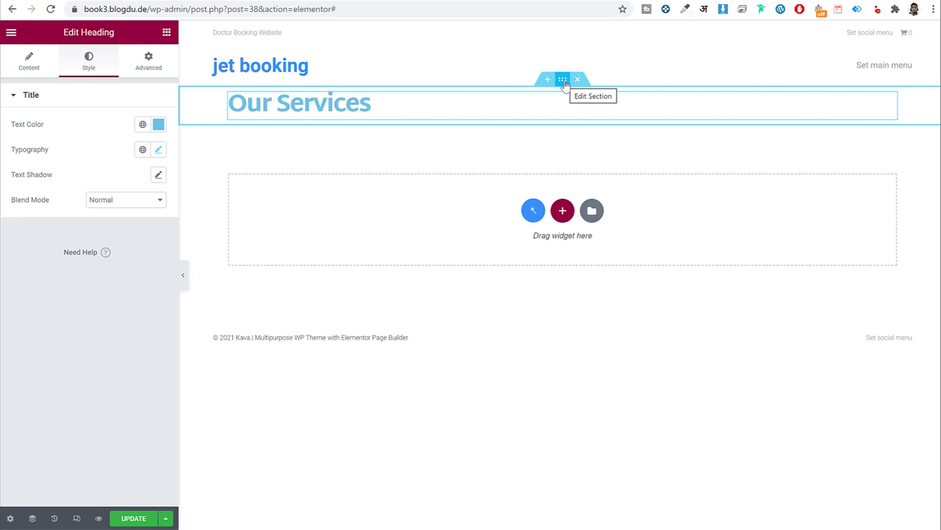
# Step: Stretch the Our Services section to the full page width
pyautogui.click(563, 79)
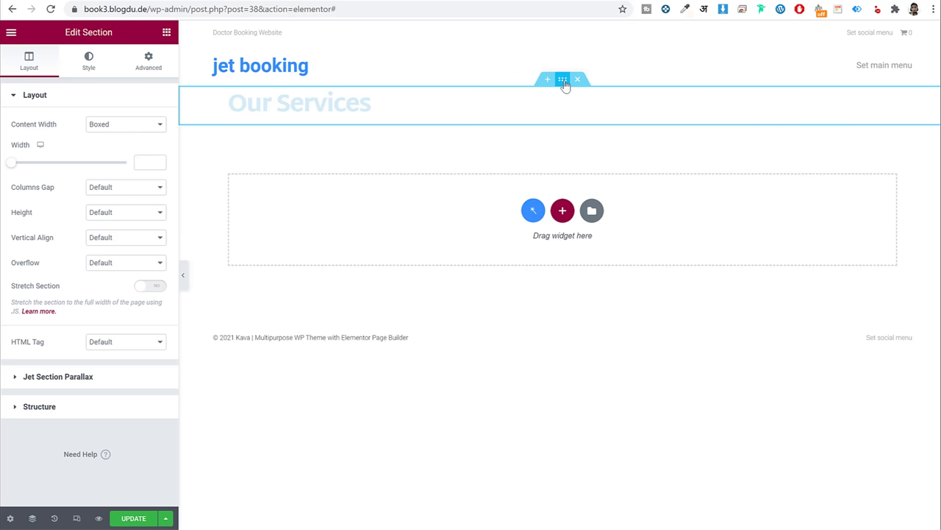
pyautogui.click(86, 66)
pyautogui.click(45, 65)
pyautogui.moveTo(66, 286); pyautogui.dragTo(10, 288)
pyautogui.click(158, 287)
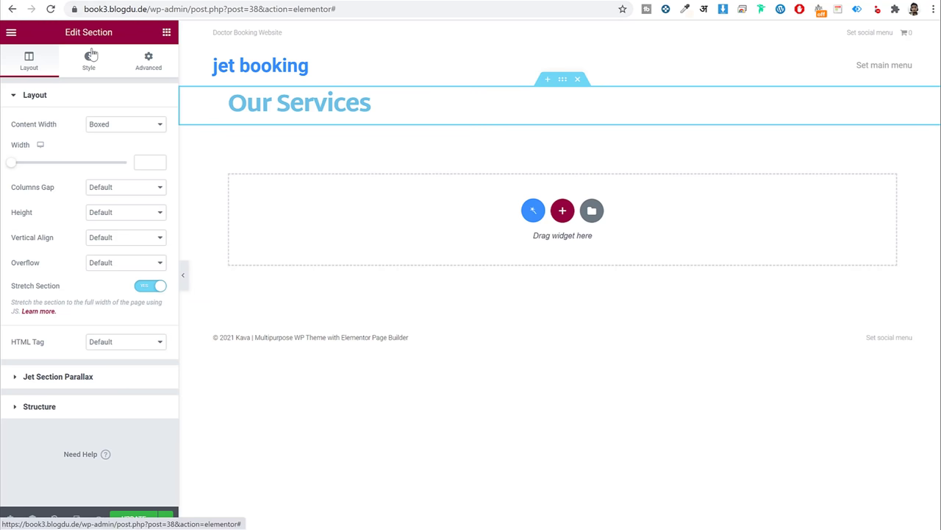
# Step: Give the section the bg_3 classic background image, sized Cover and positioned Center Center
pyautogui.click(94, 56)
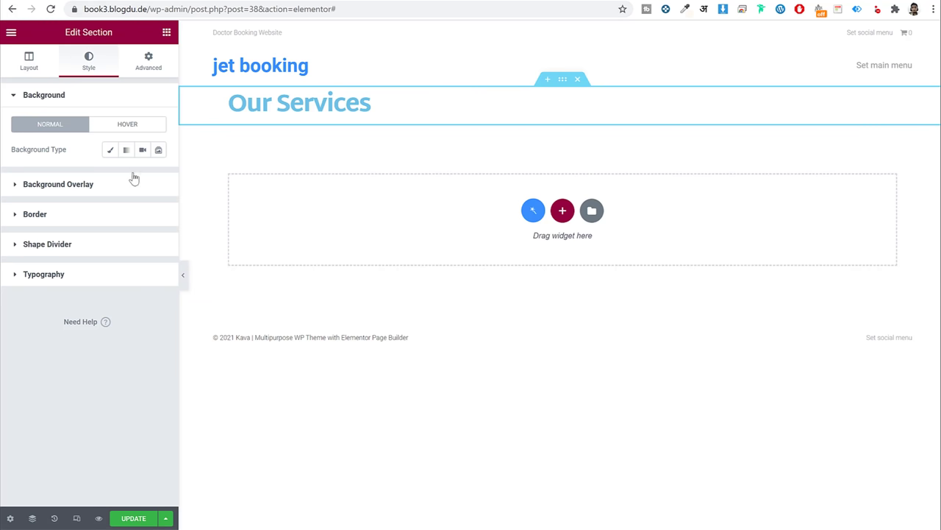
pyautogui.click(109, 150)
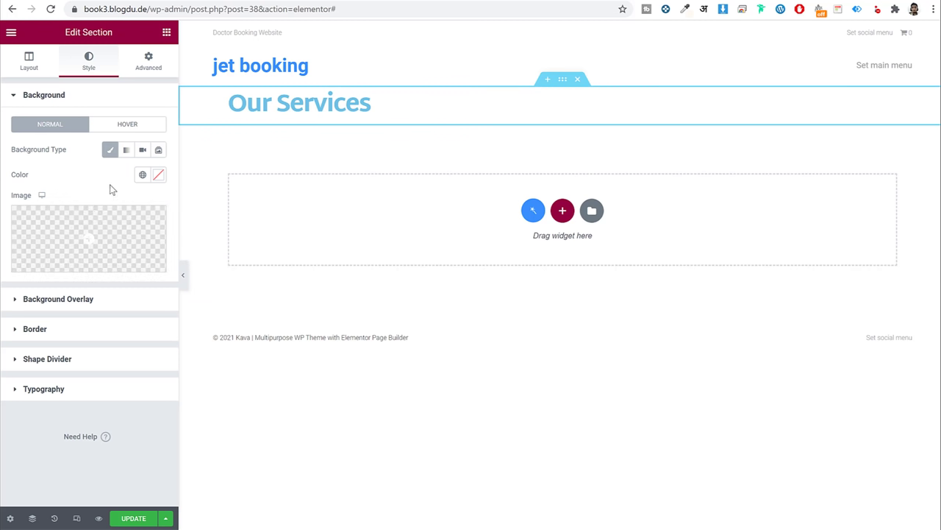
pyautogui.click(111, 229)
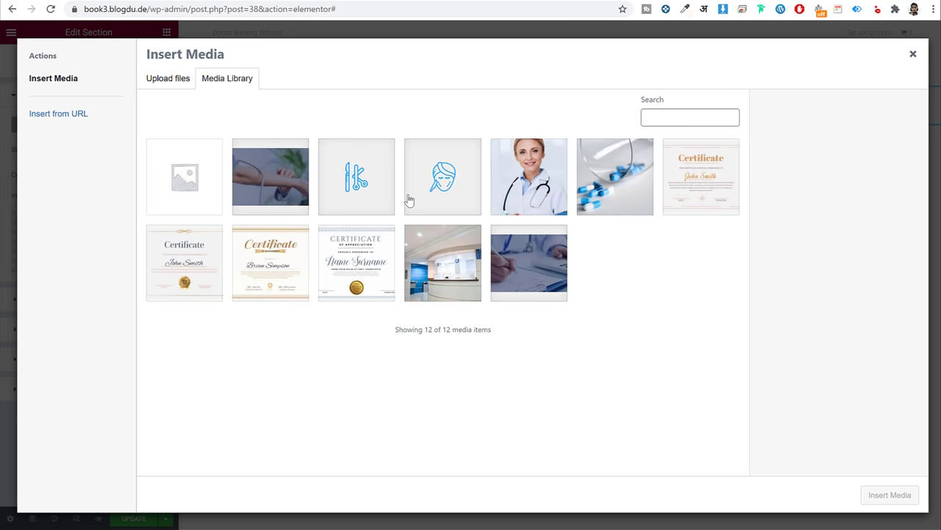
pyautogui.click(563, 256)
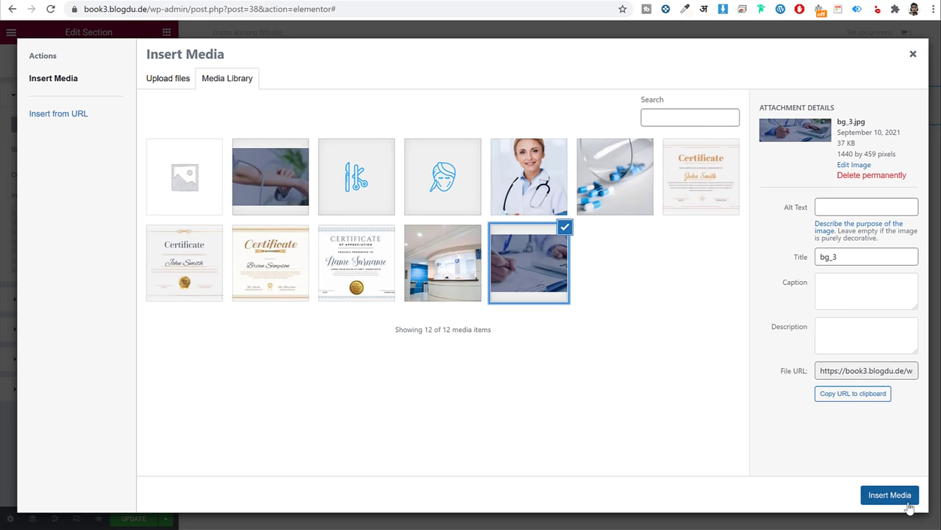
pyautogui.click(889, 495)
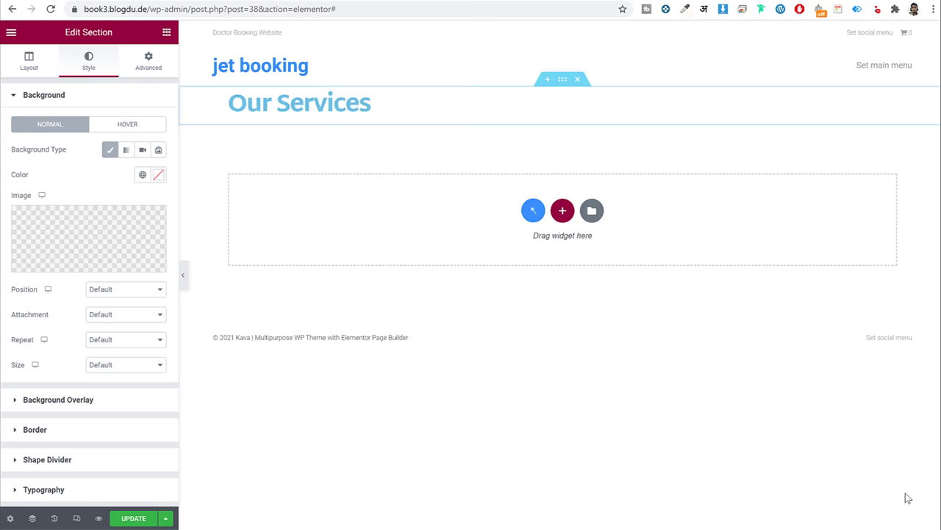
pyautogui.click(135, 367)
pyautogui.click(130, 391)
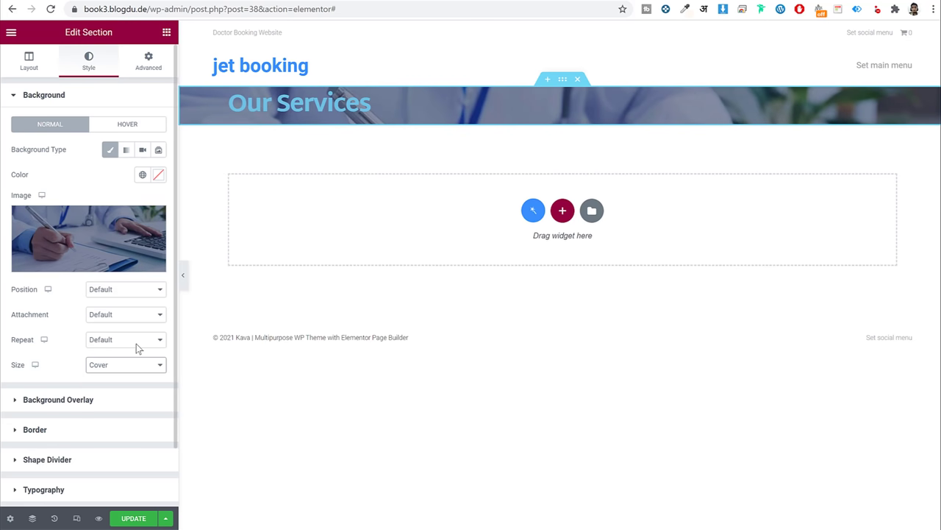
pyautogui.click(123, 291)
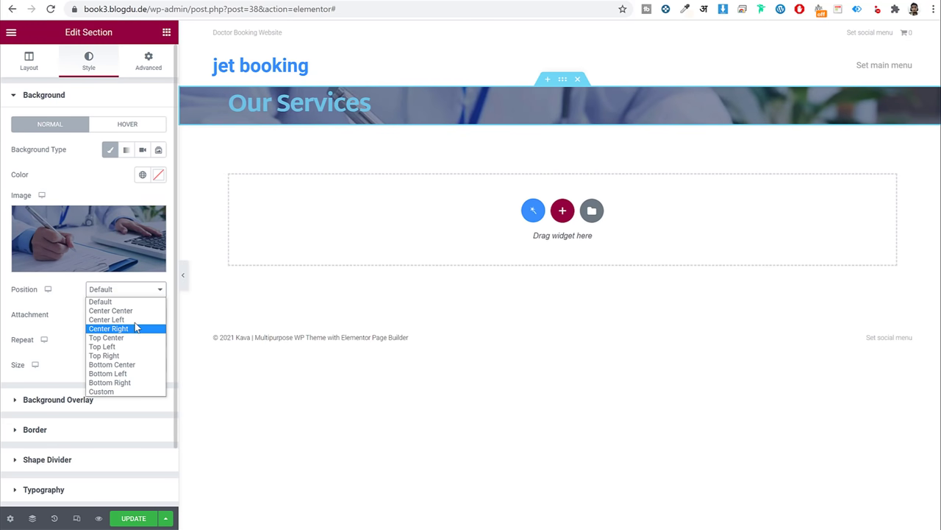
pyautogui.click(138, 311)
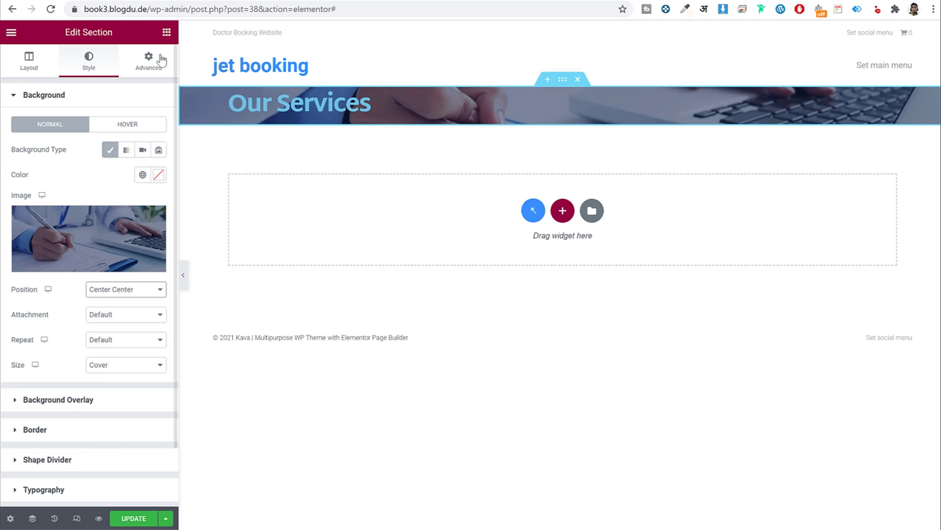
# Step: Unlink the section padding and set top to 130 px and bottom to 265 px
pyautogui.click(148, 61)
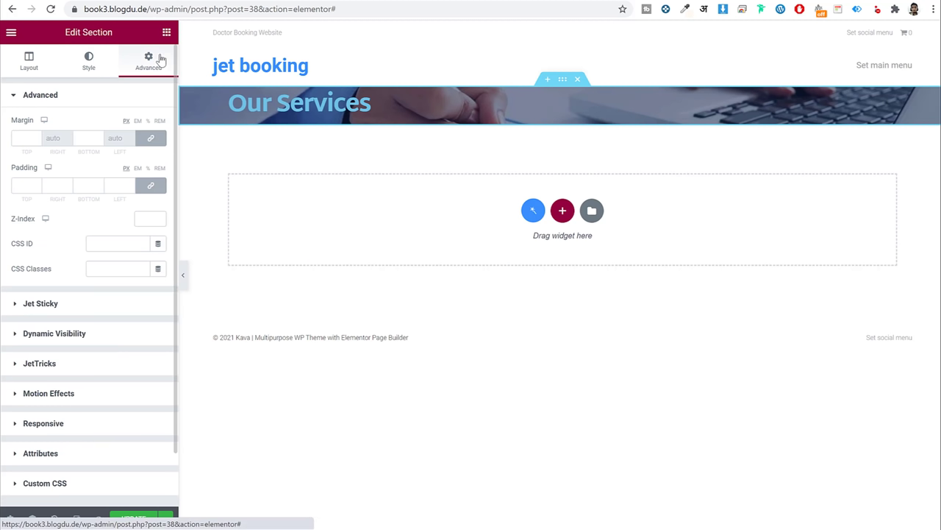
pyautogui.click(151, 184)
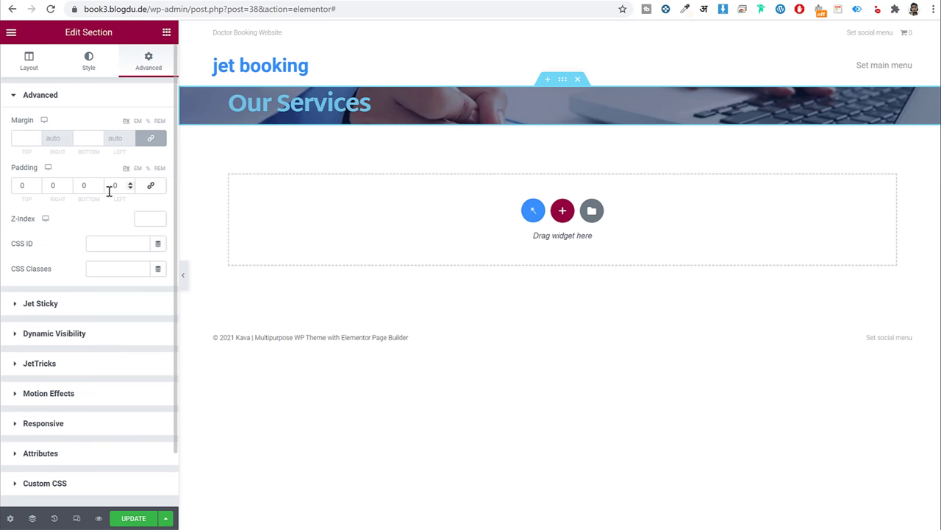
pyautogui.click(149, 185)
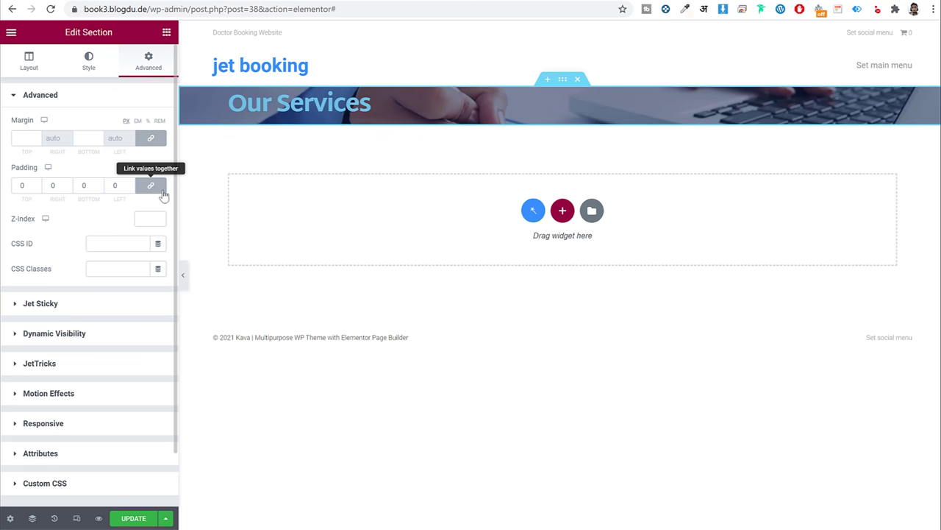
pyautogui.doubleClick(24, 185)
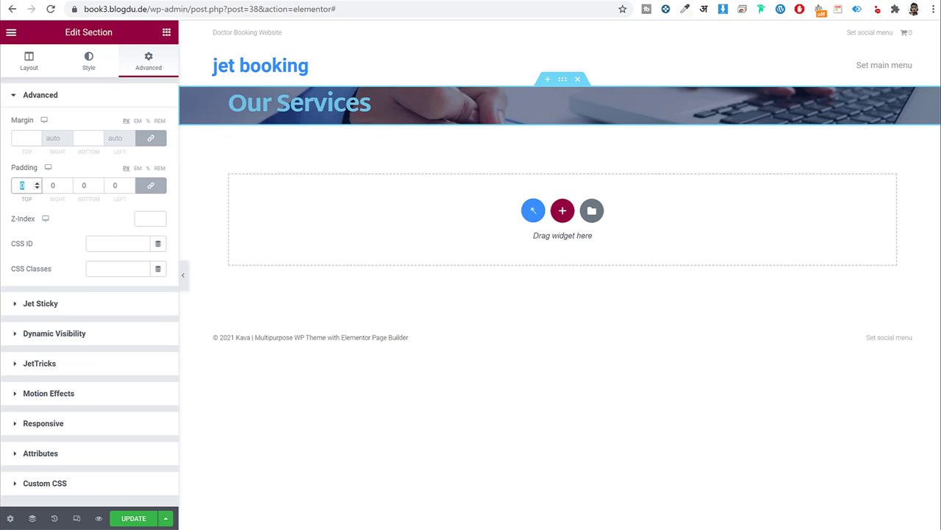
pyautogui.write('100')
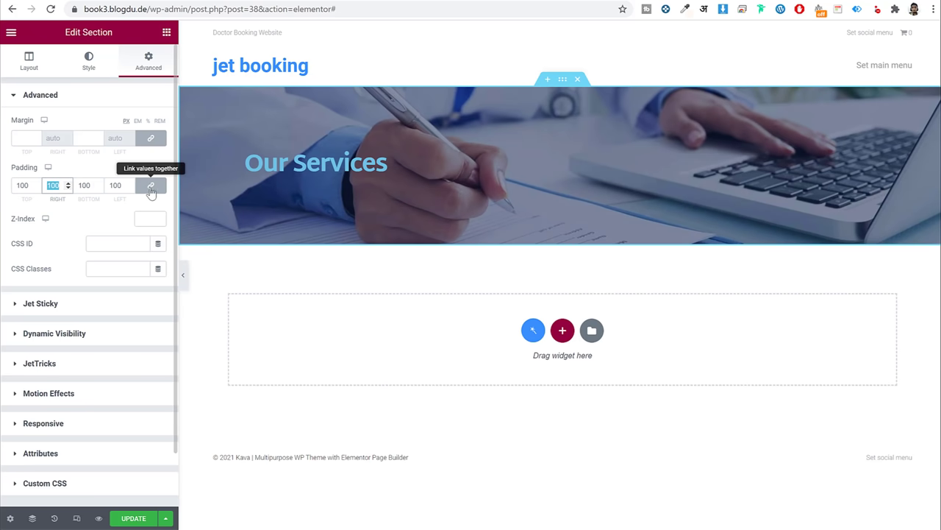
pyautogui.write('0')
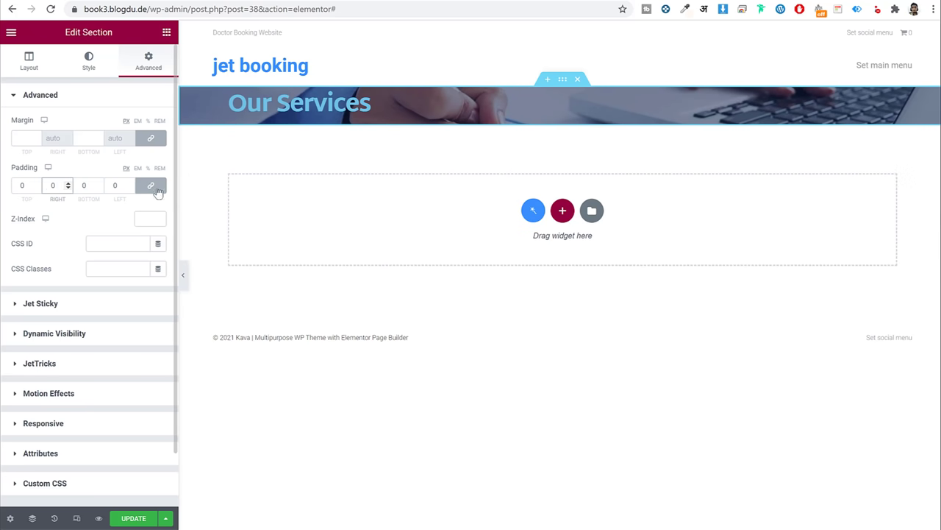
pyautogui.click(151, 187)
pyautogui.doubleClick(24, 185)
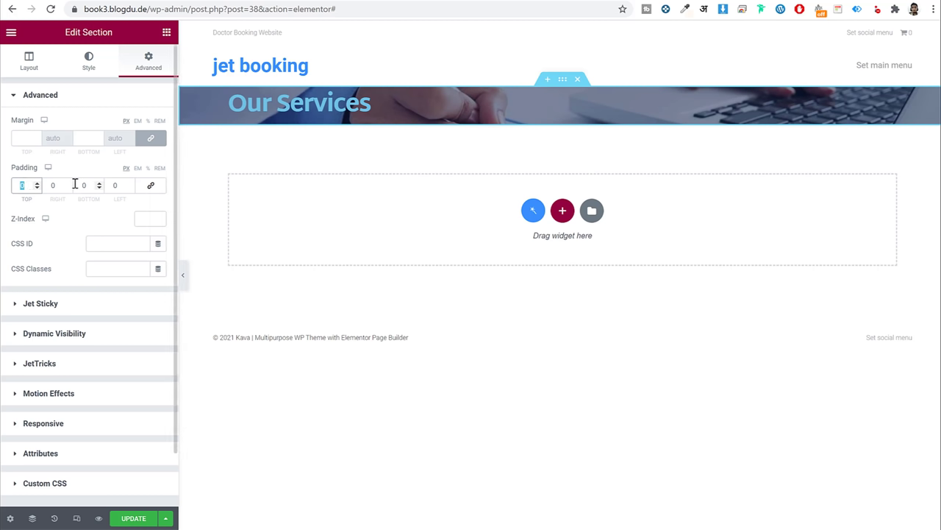
pyautogui.write('130')
pyautogui.press('Tab')
pyautogui.press('Tab')
pyautogui.write('265')
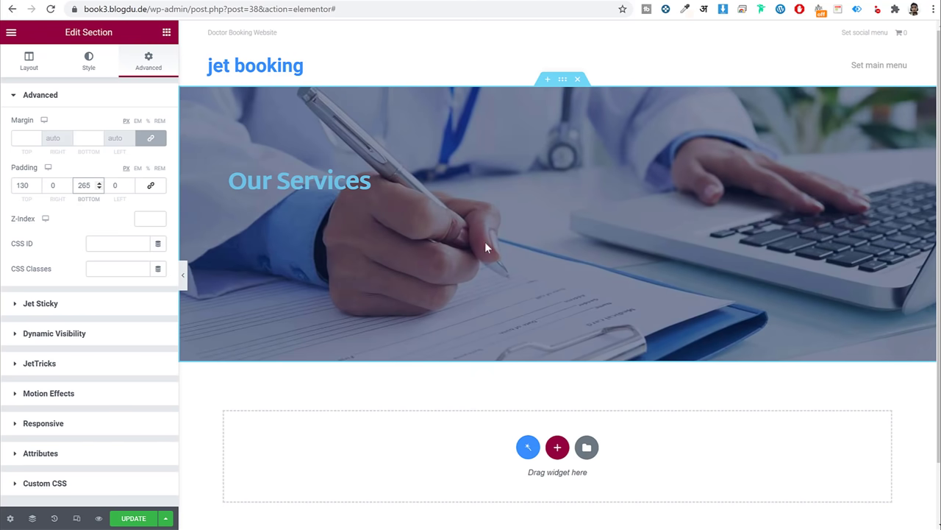
pyautogui.click(317, 190)
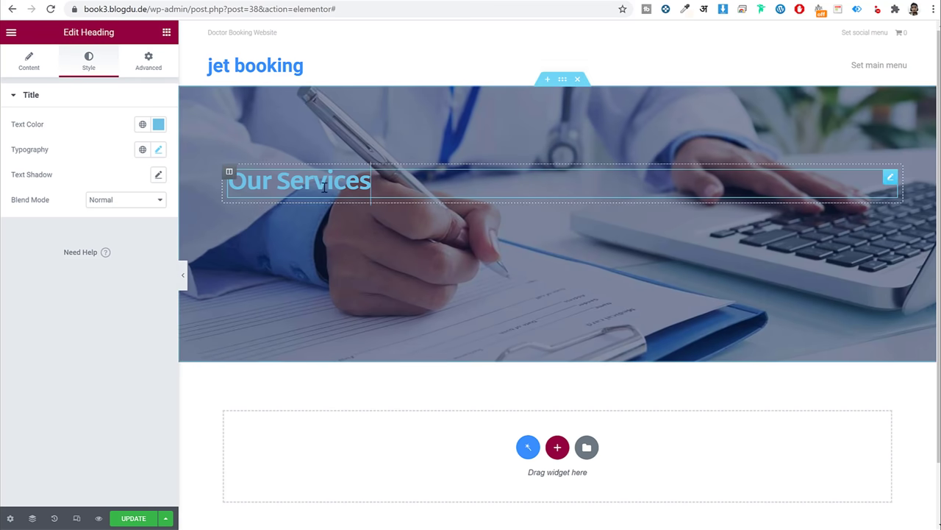
# Step: Clear the Our Services heading's custom colour so it stays white, checking the reference page
pyautogui.click(158, 123)
pyautogui.click(109, 147)
pyautogui.click(105, 125)
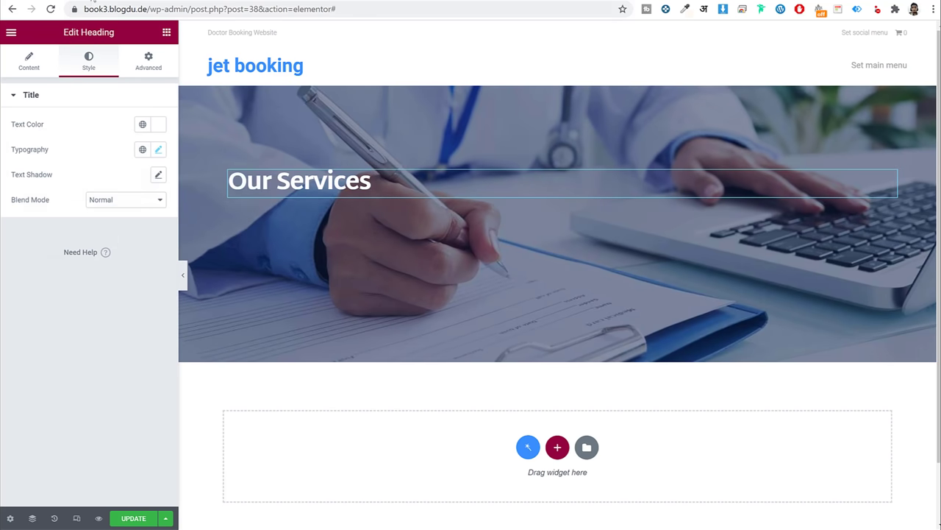
pyautogui.click(91, 1)
pyautogui.scroll(-5, 635, 278)
pyautogui.scroll(3, 514, 255)
pyautogui.hotkey('ctrl', 'Tab')
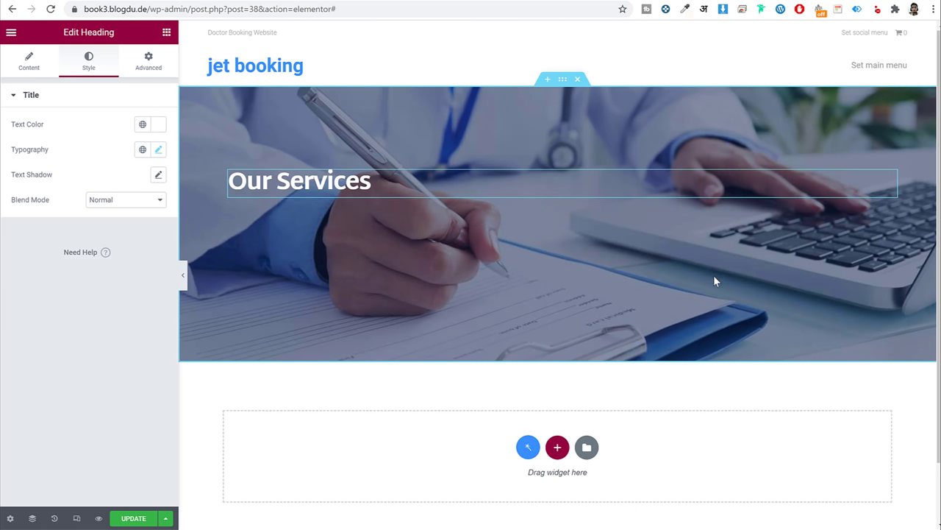
pyautogui.scroll(-1, 714, 273)
# Step: Add a single-column section with a centred 'Departments and services' heading copied from the reference
pyautogui.click(567, 381)
pyautogui.scroll(-1, 441, 344)
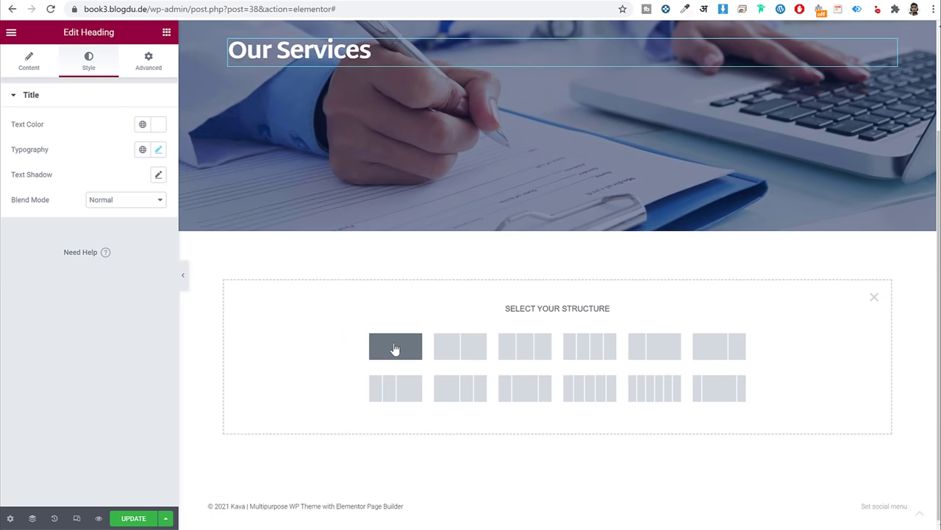
pyautogui.click(393, 349)
pyautogui.hotkey('ctrl', 'Tab')
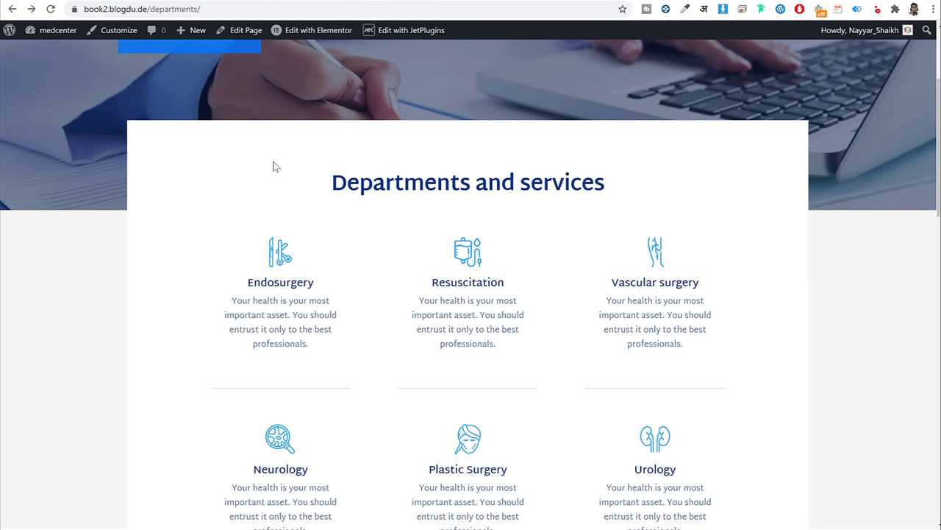
pyautogui.tripleClick(387, 170)
pyautogui.hotkey('ctrl', 'c')
pyautogui.hotkey('ctrl', 'Tab')
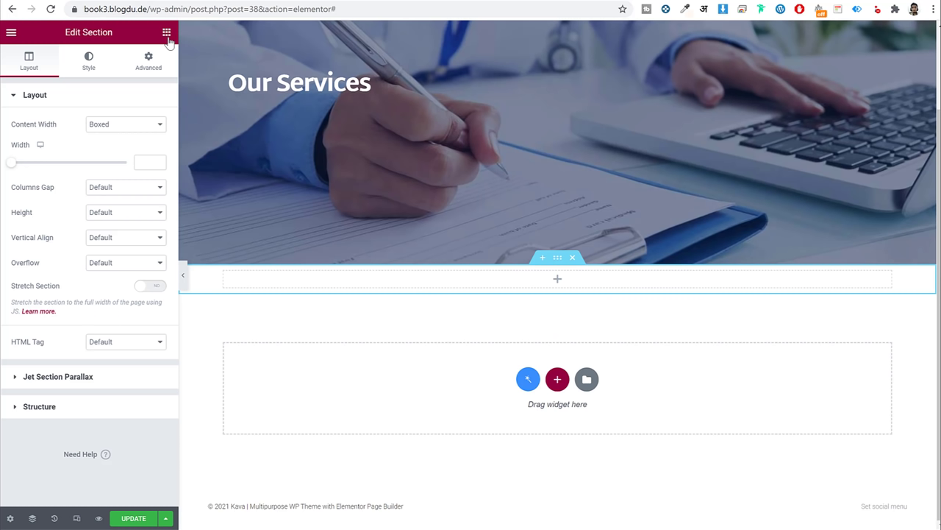
pyautogui.click(166, 32)
pyautogui.moveTo(126, 147); pyautogui.dragTo(424, 284)
pyautogui.click(126, 164)
pyautogui.hotkey('ctrl', 'a')
pyautogui.hotkey('ctrl', 'v')
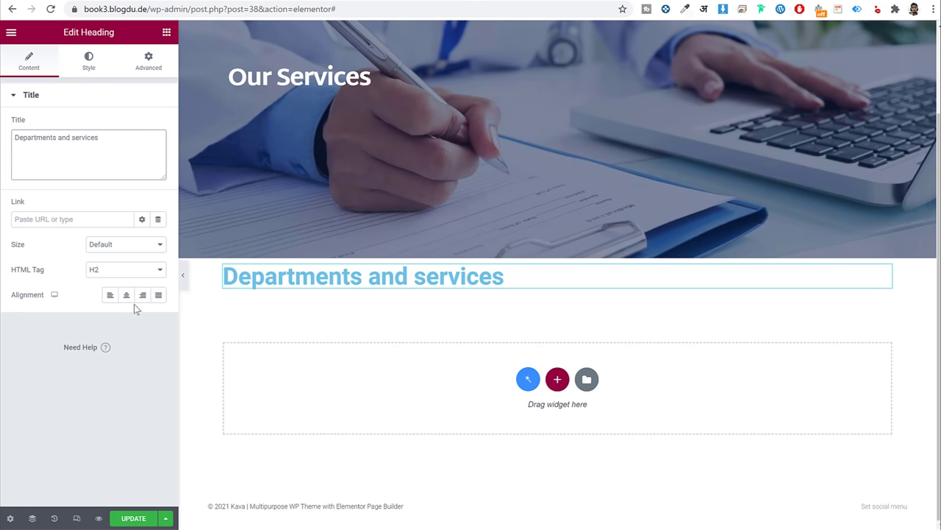
pyautogui.click(127, 294)
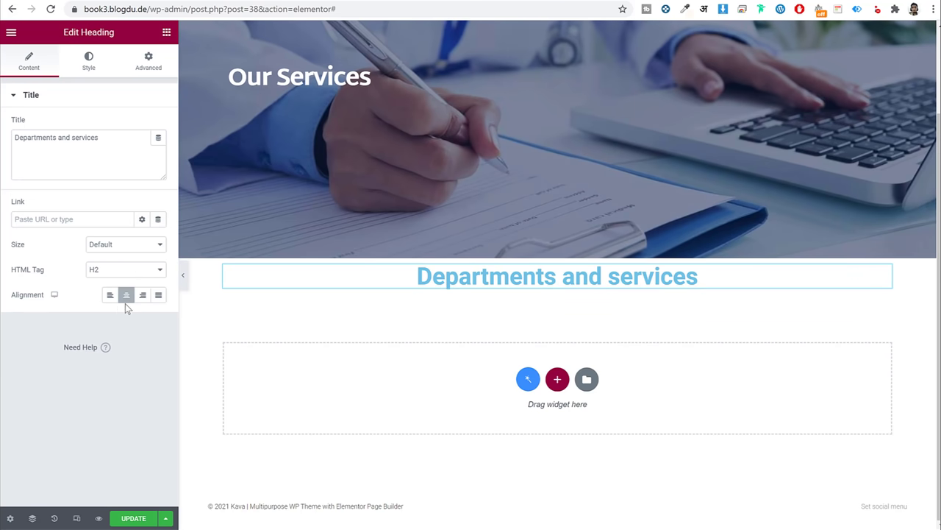
# Step: Sample and copy the reference heading's dark blue colour #0A3380 with ColorZilla
pyautogui.hotkey('ctrl', 'Tab')
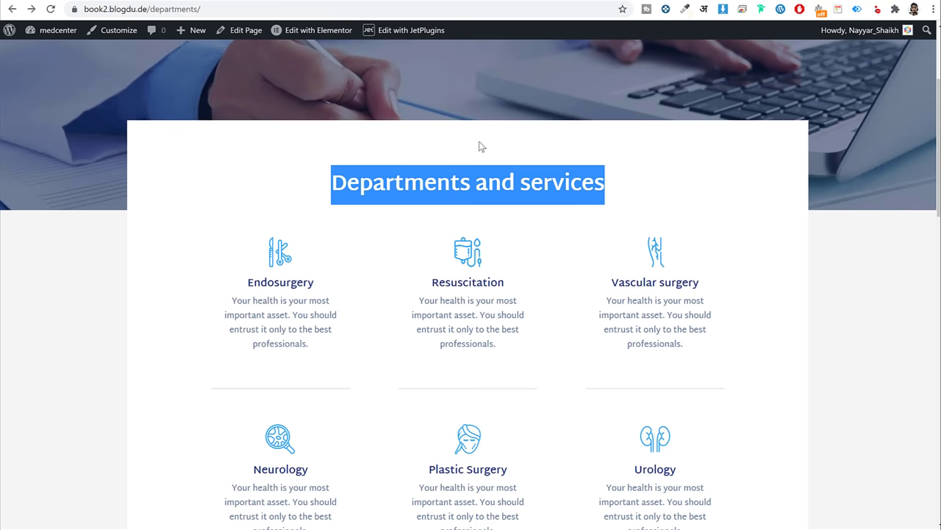
pyautogui.click(487, 185)
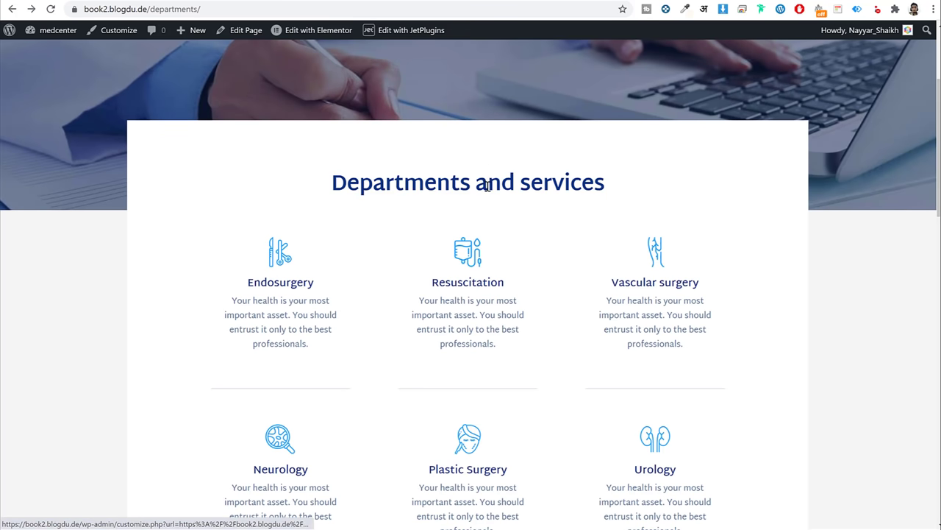
pyautogui.click(685, 9)
pyautogui.scroll(1, 471, 212)
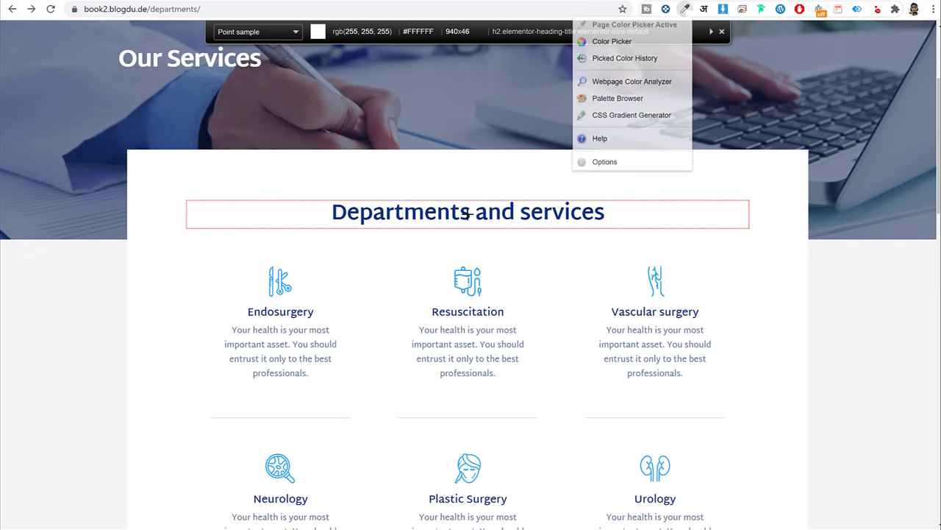
pyautogui.click(467, 214)
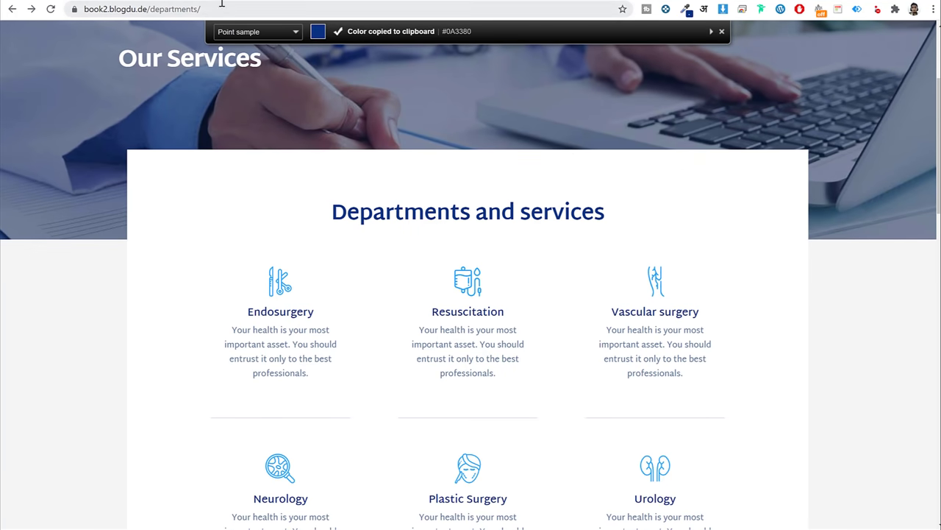
pyautogui.press('Escape')
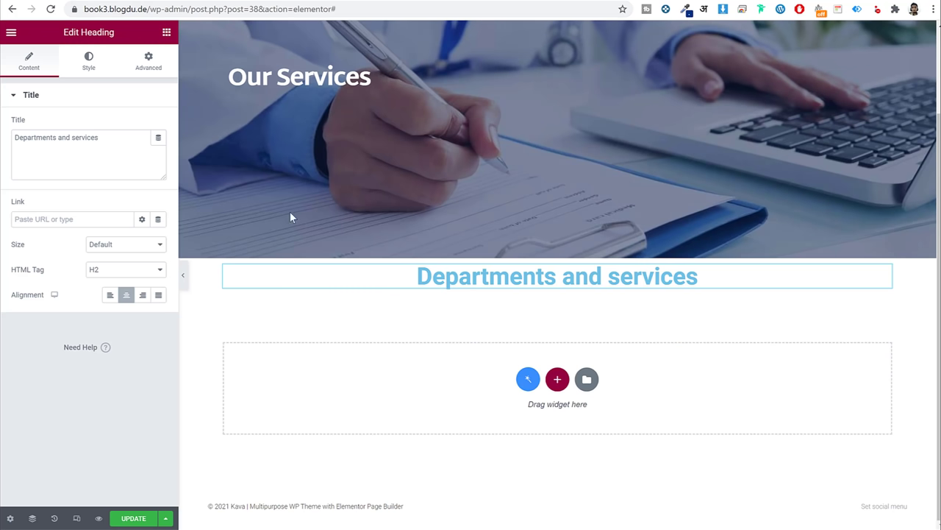
# Step: Colour the heading #0A3380 and save it as a global colour named 'Dark Blue'
pyautogui.click(92, 64)
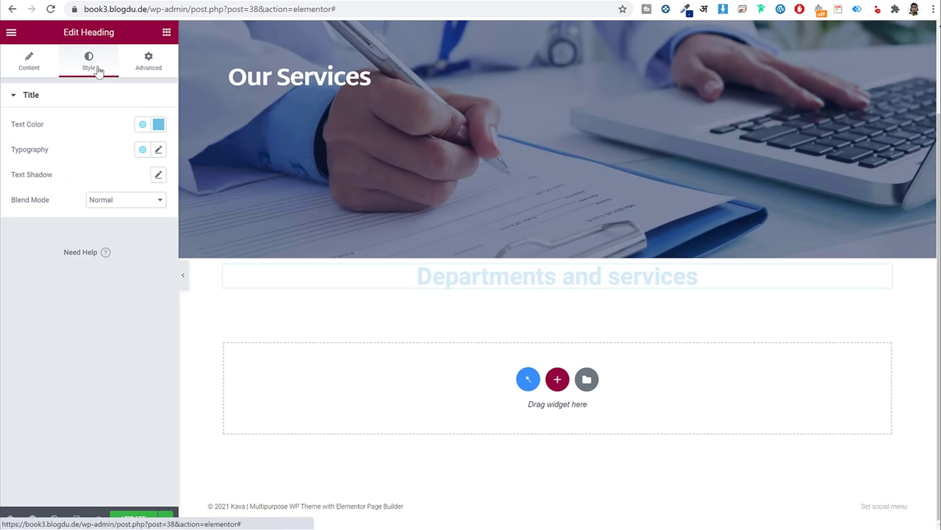
pyautogui.click(159, 124)
pyautogui.tripleClick(94, 305)
pyautogui.hotkey('ctrl', 'v')
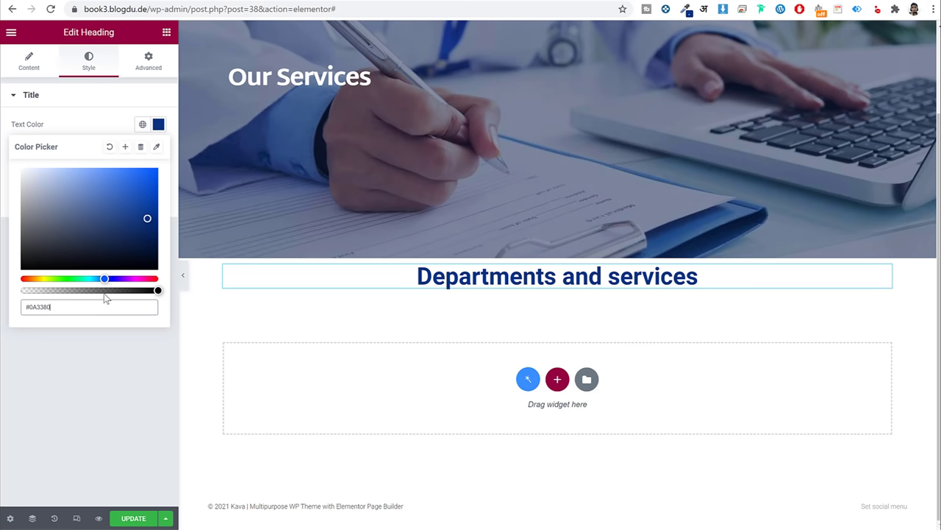
pyautogui.click(126, 148)
pyautogui.tripleClick(462, 277)
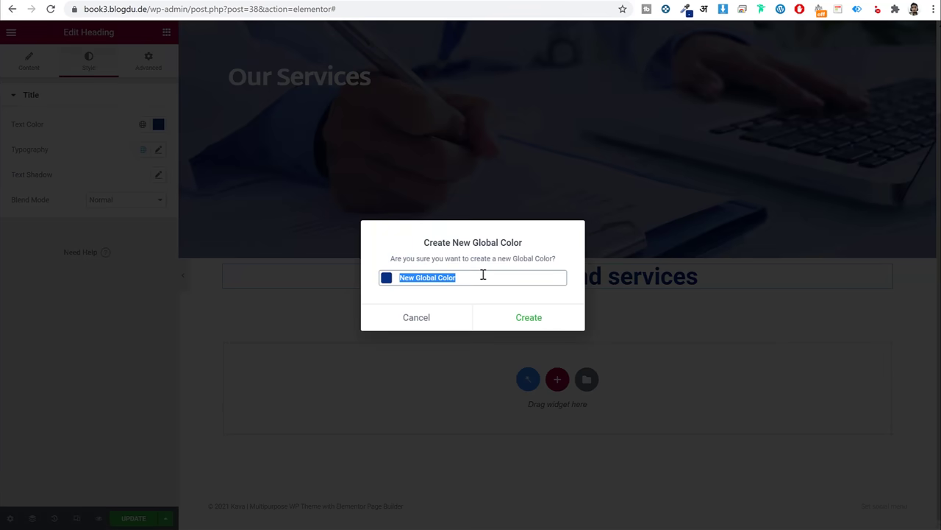
pyautogui.write('Dark')
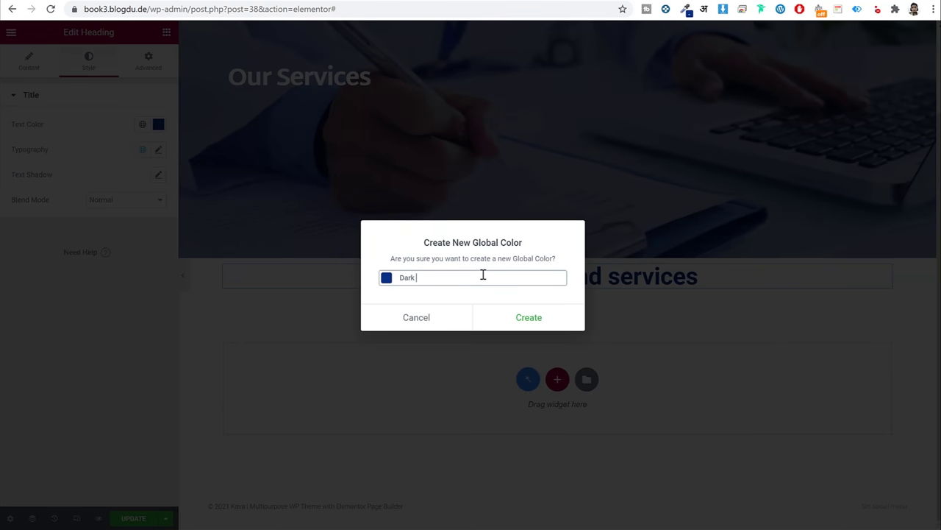
pyautogui.write(' Blue')
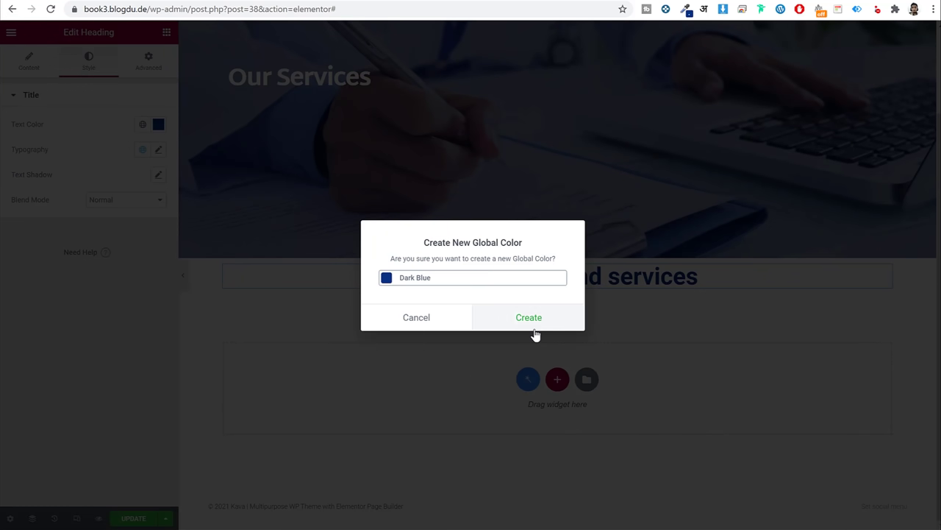
pyautogui.click(534, 331)
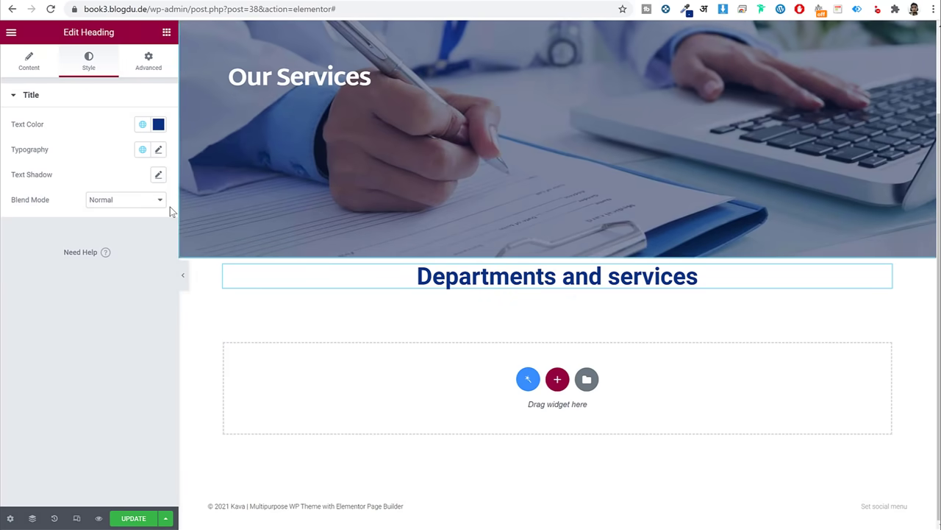
# Step: Link the heading's text colour to the Dark Blue global colour
pyautogui.click(158, 124)
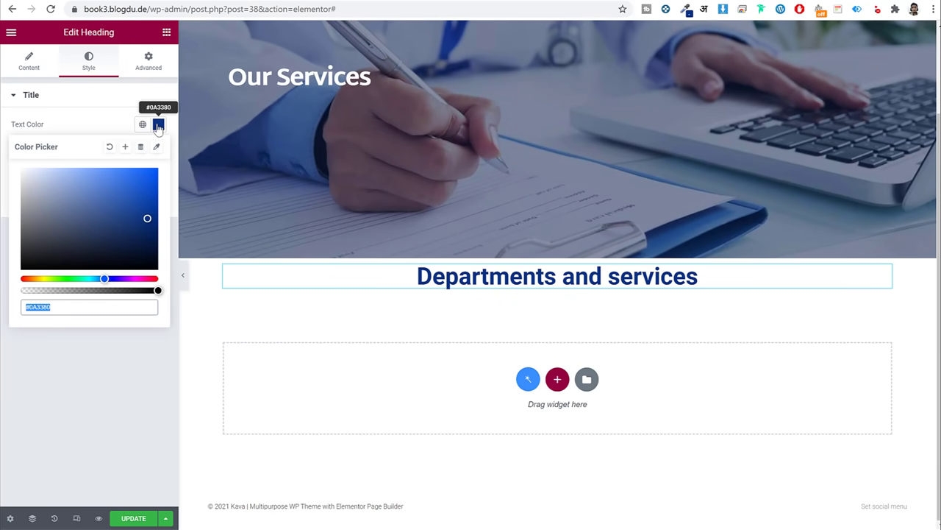
pyautogui.click(110, 95)
pyautogui.click(122, 95)
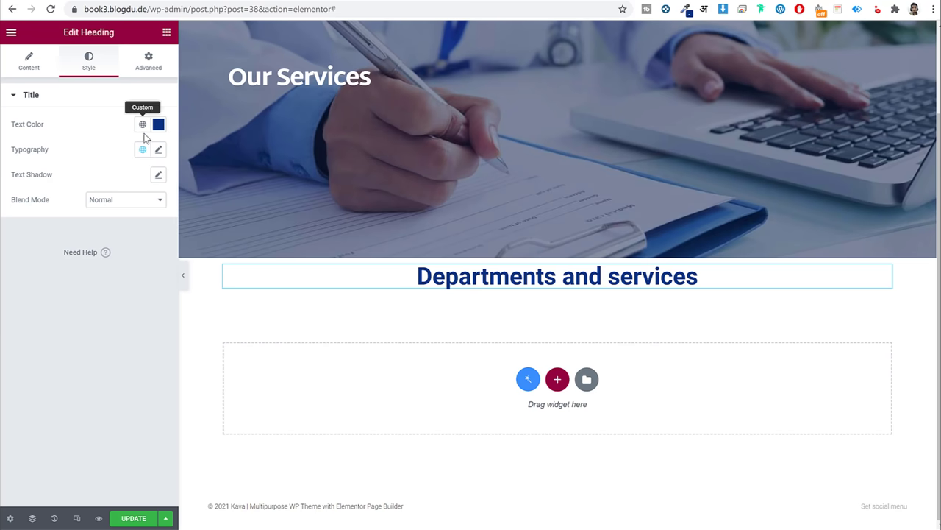
pyautogui.click(142, 127)
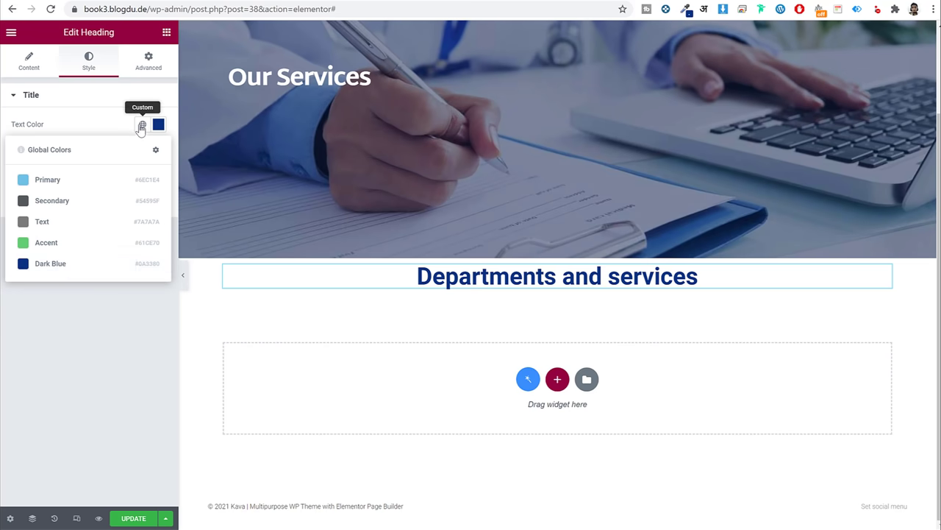
pyautogui.click(76, 269)
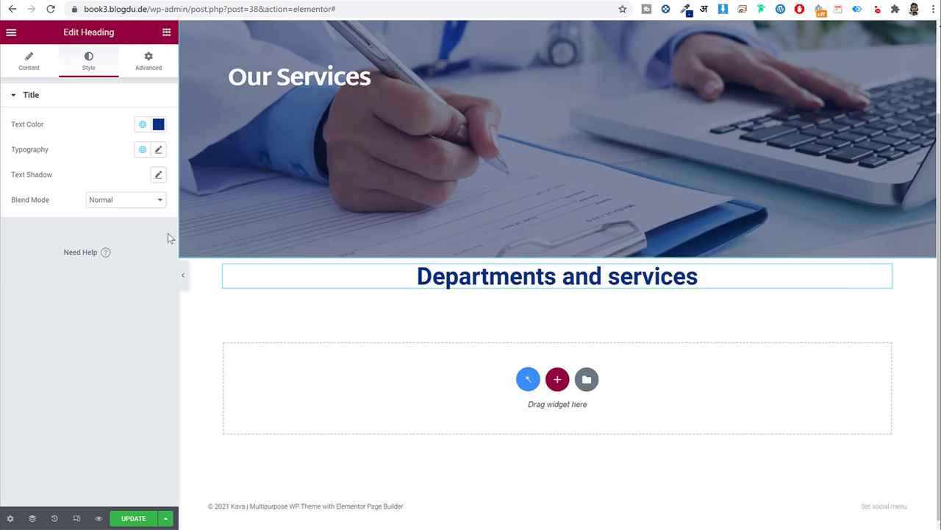
# Step: Set the heading font to Martel Sans and save it as a global font named 'Martel Sans'
pyautogui.click(159, 150)
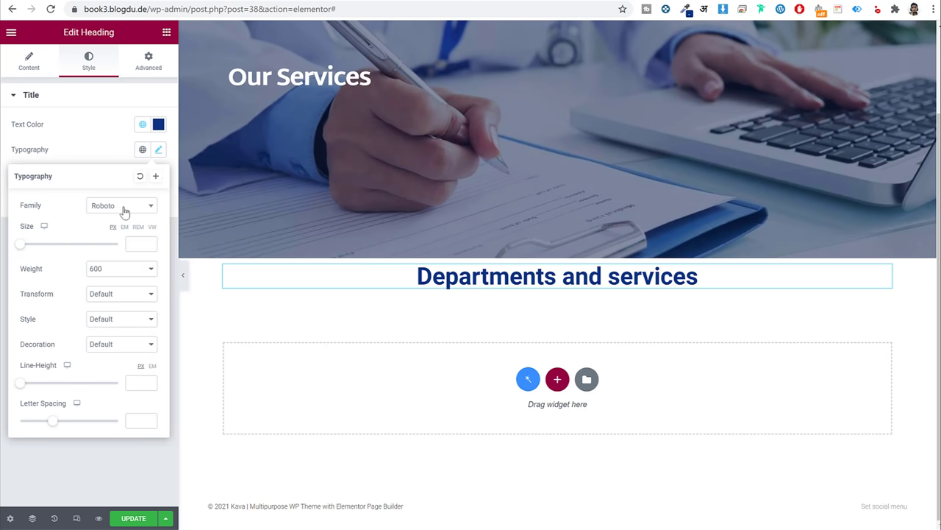
pyautogui.click(116, 210)
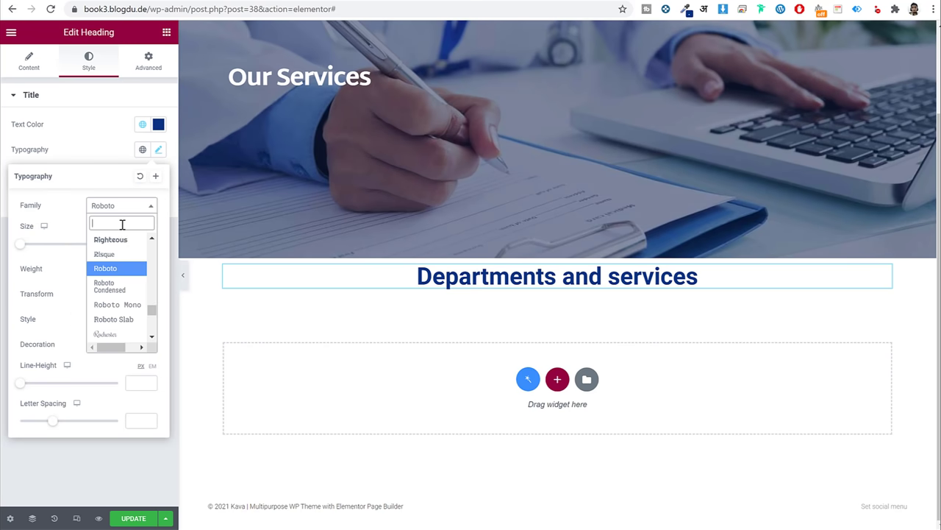
pyautogui.write('marte')
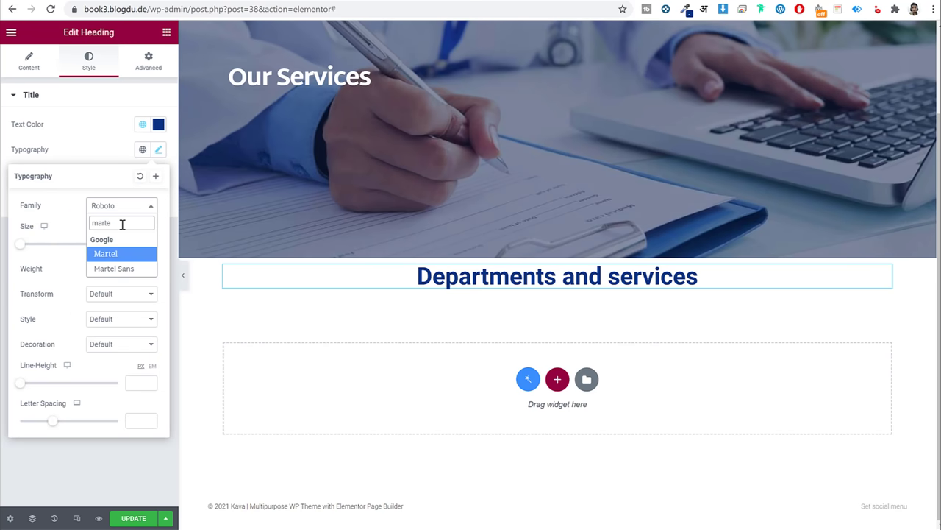
pyautogui.press('Down')
pyautogui.press('Return')
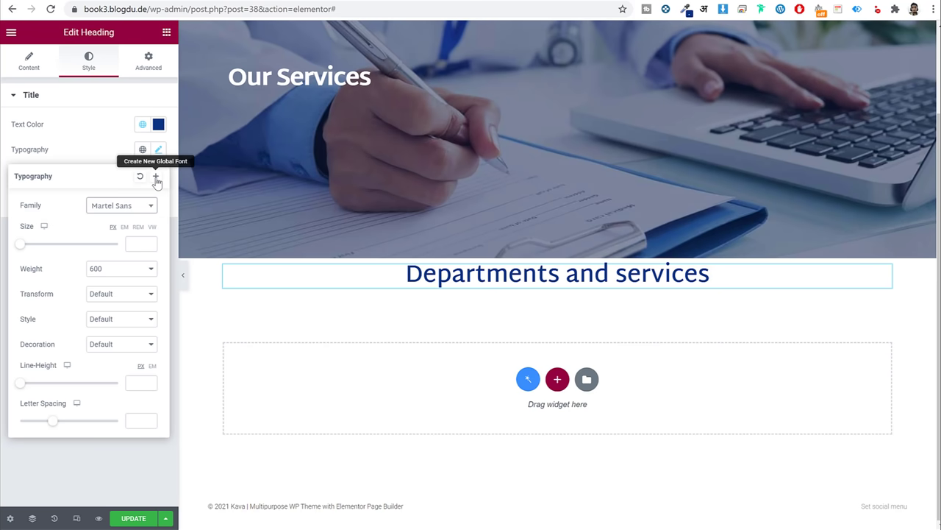
pyautogui.click(121, 269)
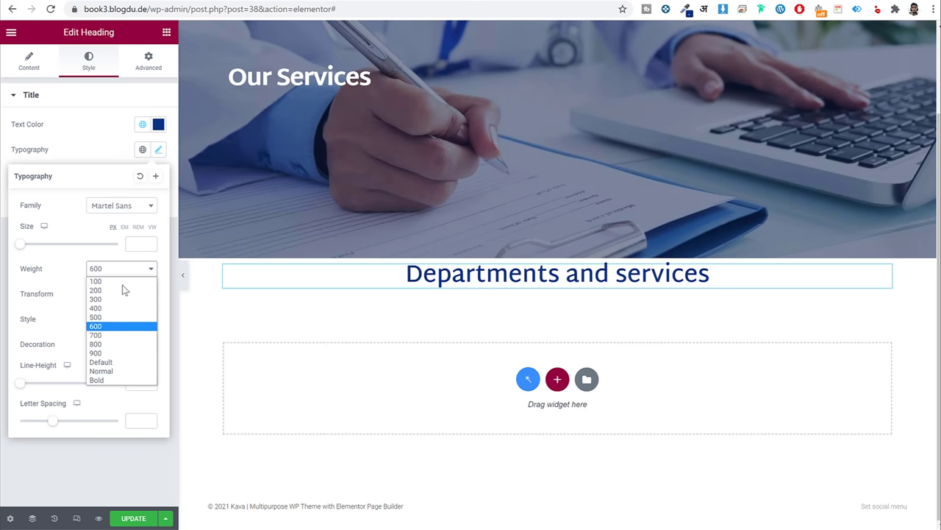
pyautogui.click(110, 361)
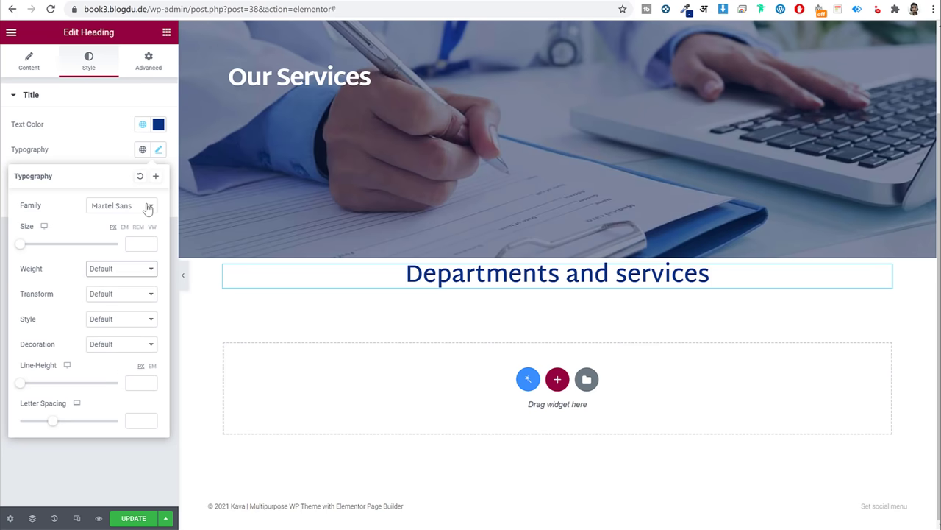
pyautogui.click(157, 178)
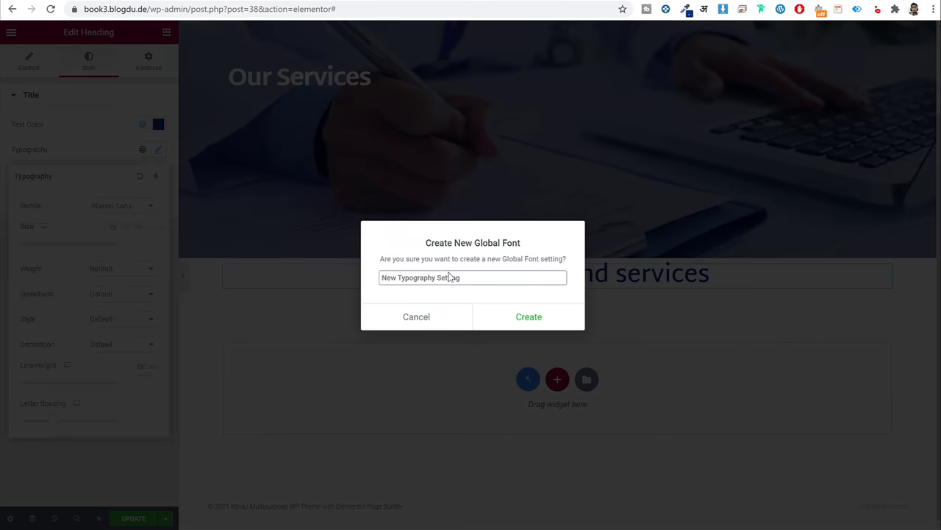
pyautogui.tripleClick(494, 280)
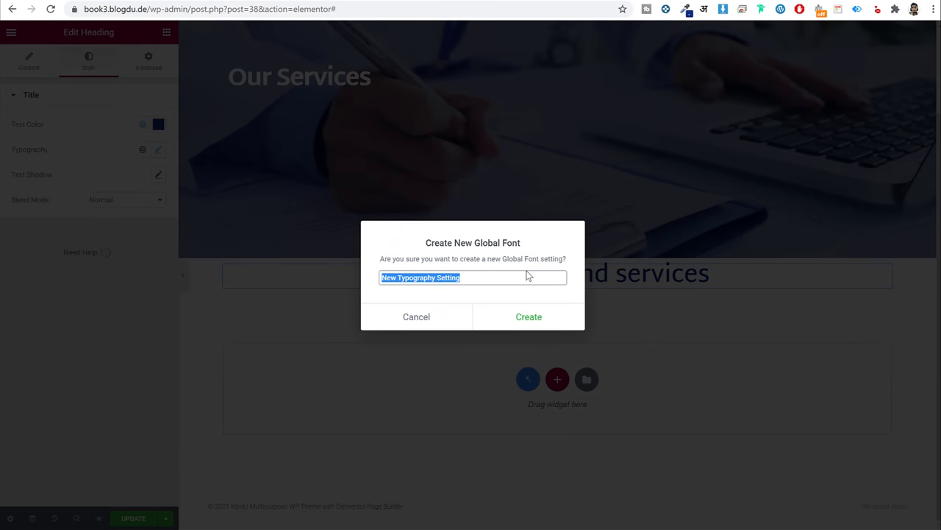
pyautogui.write('Martel Sans')
pyautogui.click(529, 317)
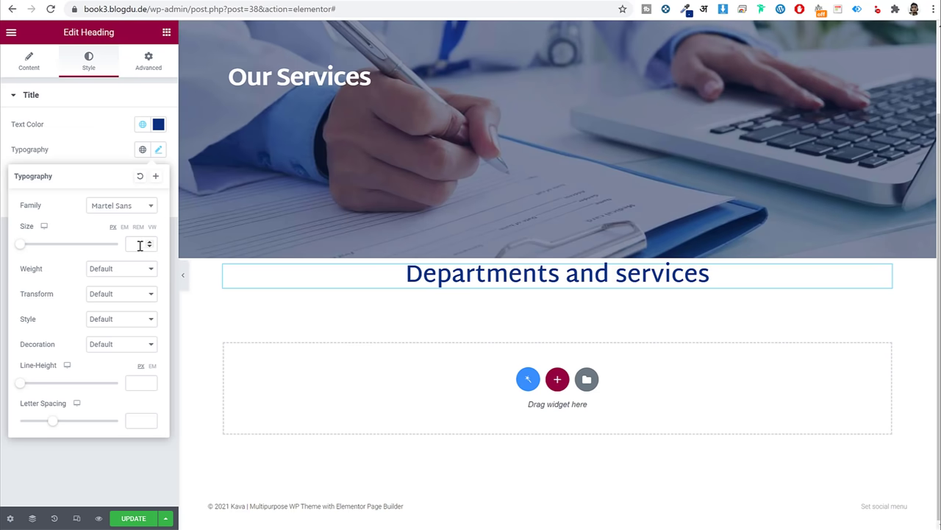
# Step: Give the heading size 36, weight 700, line height 46 and letter spacing -0.6
pyautogui.click(140, 247)
pyautogui.write('36')
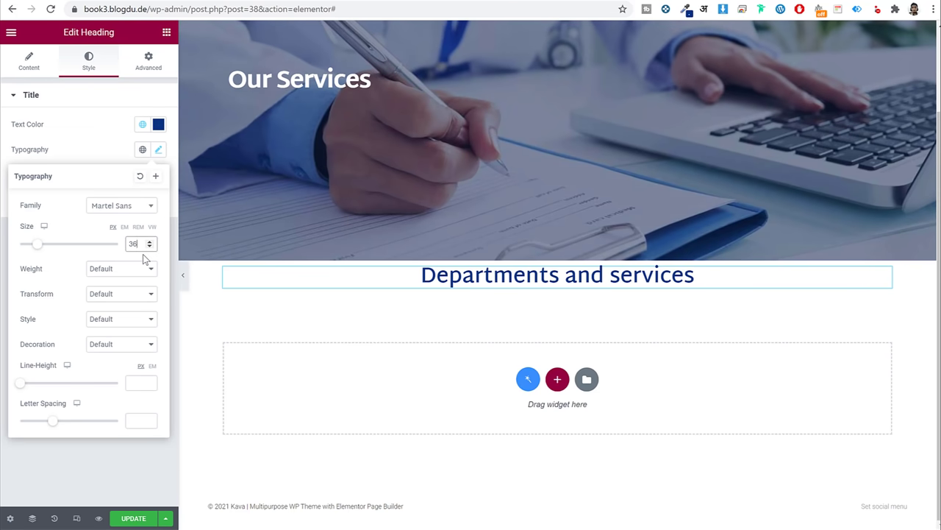
pyautogui.click(131, 269)
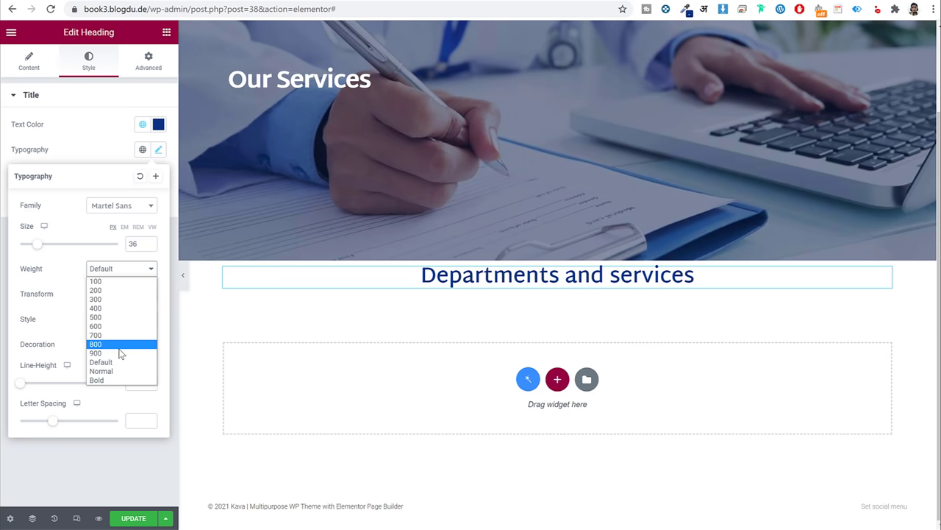
pyautogui.click(119, 336)
pyautogui.click(140, 380)
pyautogui.write('46')
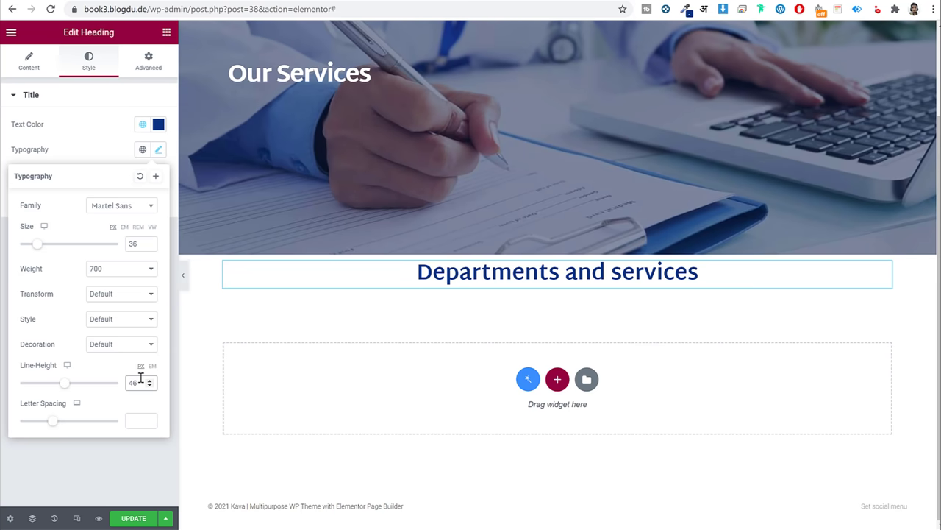
pyautogui.doubleClick(138, 384)
pyautogui.click(136, 425)
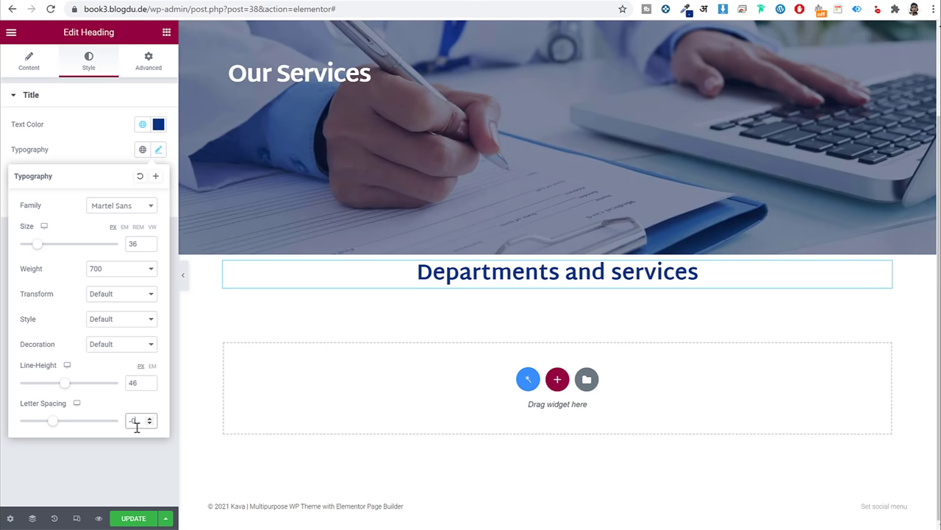
pyautogui.write('.6')
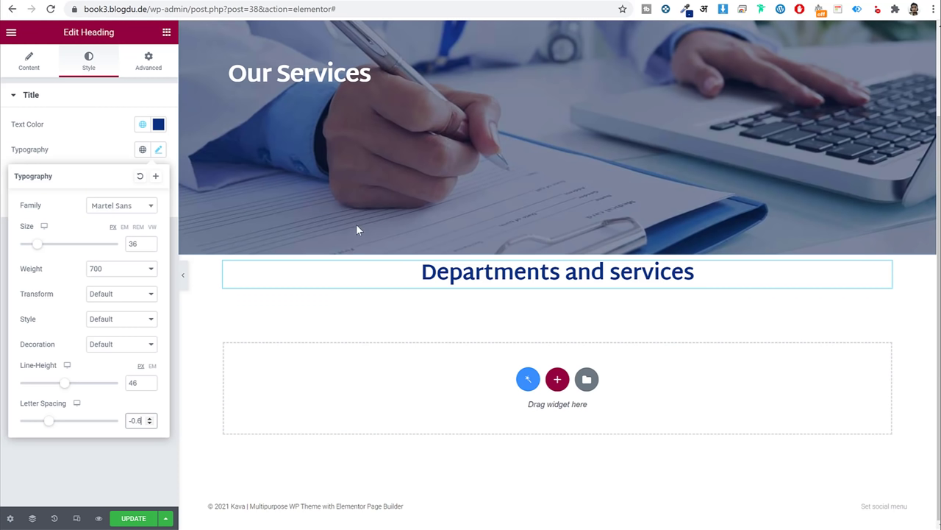
# Step: Place a two-column Inner Section widget beneath the Departments and services heading
pyautogui.click(166, 33)
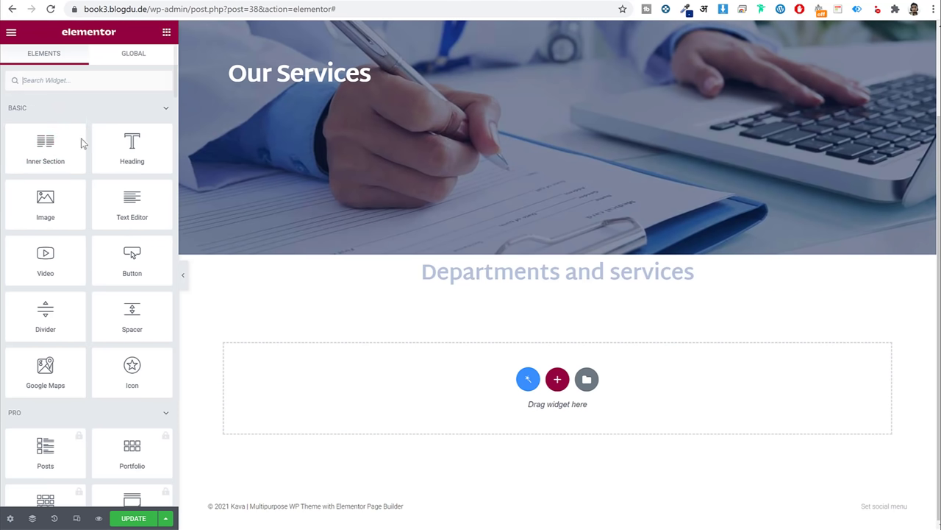
pyautogui.moveTo(46, 151); pyautogui.dragTo(462, 286)
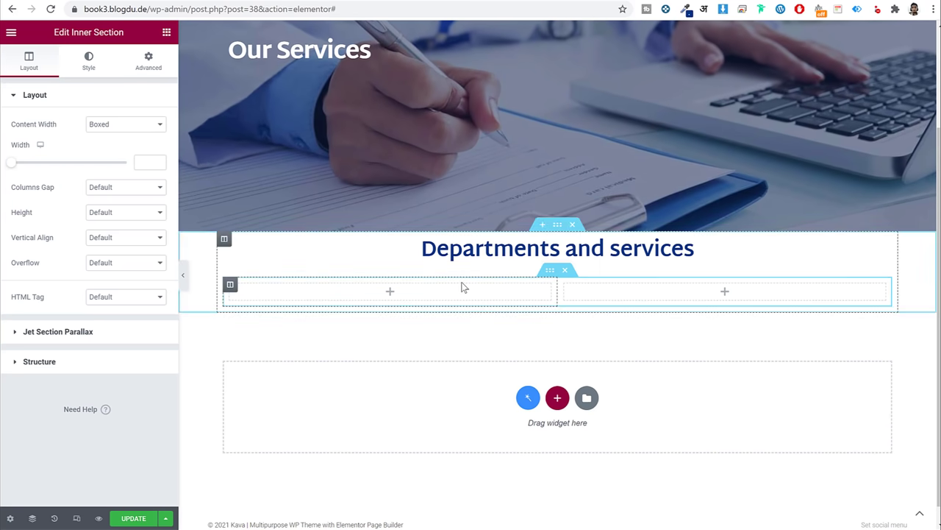
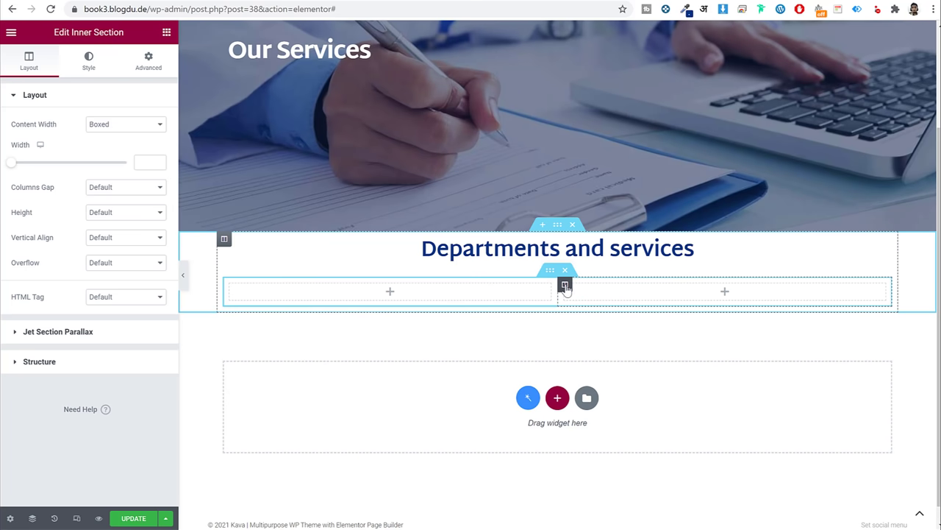
# Step: Delete the inner section's right column and move the 'Departments and services' heading into the remaining column
pyautogui.rightClick(565, 285)
pyautogui.click(627, 461)
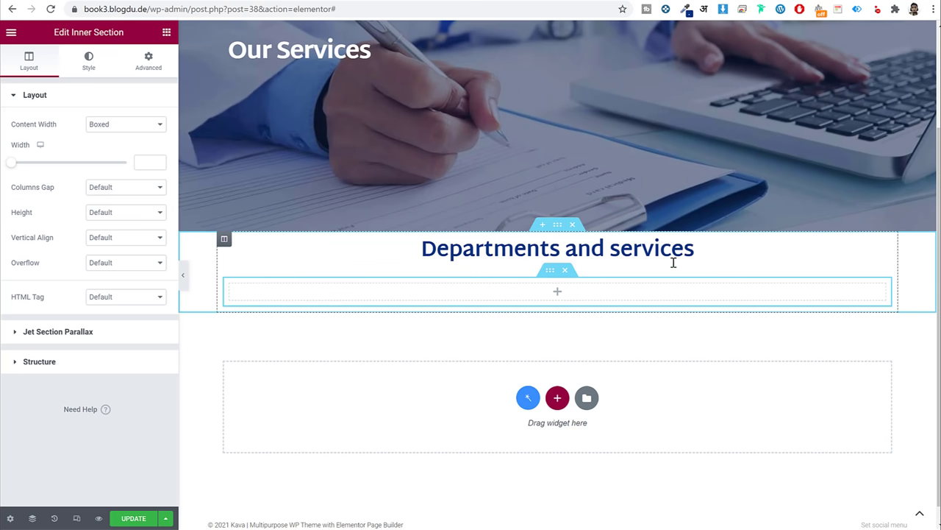
pyautogui.moveTo(885, 246); pyautogui.dragTo(687, 272)
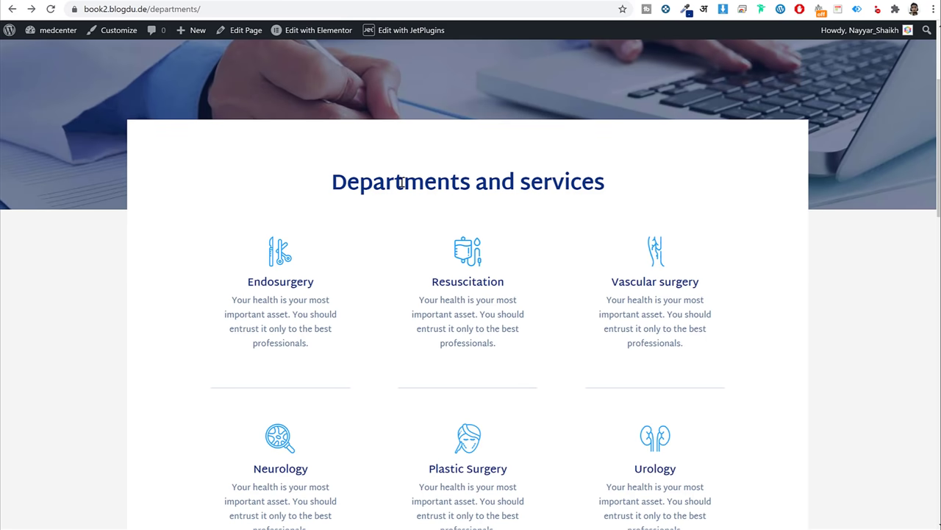
pyautogui.tripleClick(404, 183)
# Step: Scroll through the reference Departments page to study its department cards
pyautogui.click(584, 259)
pyautogui.scroll(-2, 365, 98)
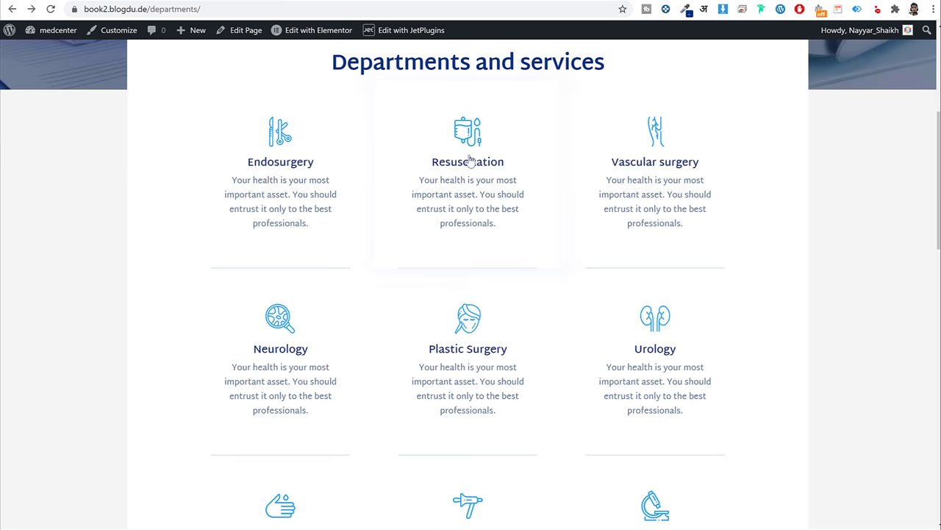
pyautogui.scroll(-1, 540, 237)
pyautogui.scroll(3, 541, 270)
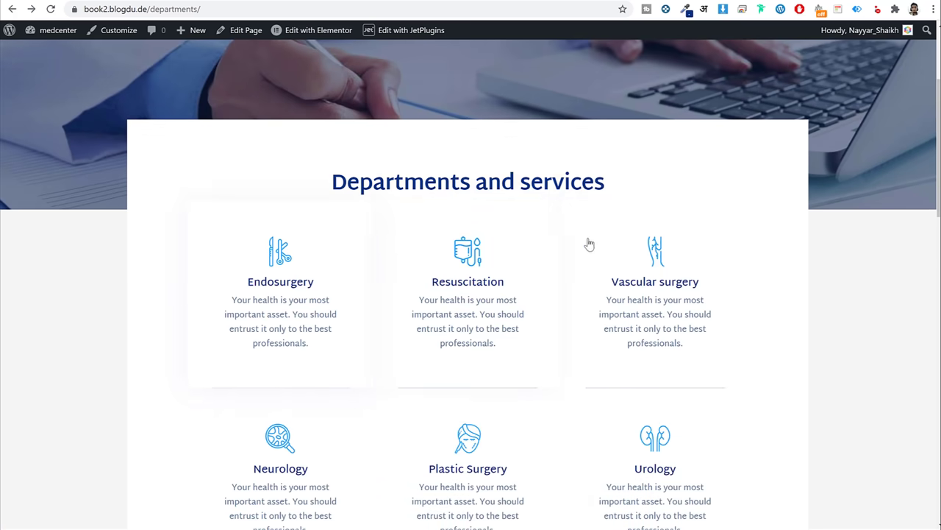
pyautogui.scroll(-1, 746, 259)
pyautogui.scroll(-1, 537, 194)
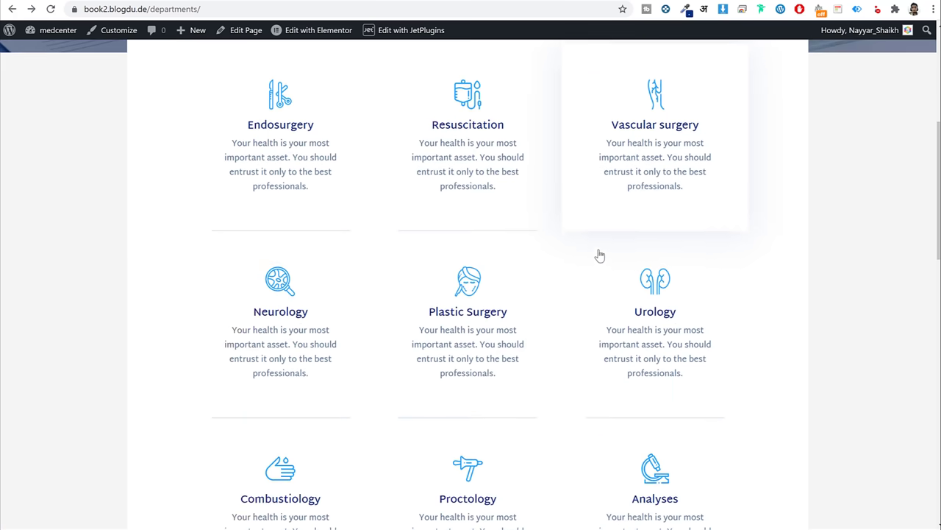
pyautogui.scroll(2, 420, 132)
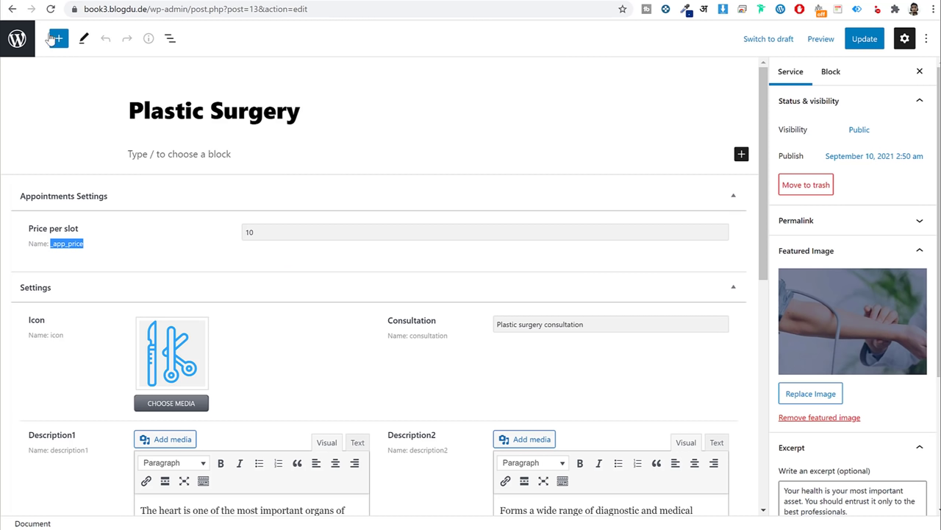
# Step: Go to JetEngine Listings and start adding a new listing item
pyautogui.click(17, 39)
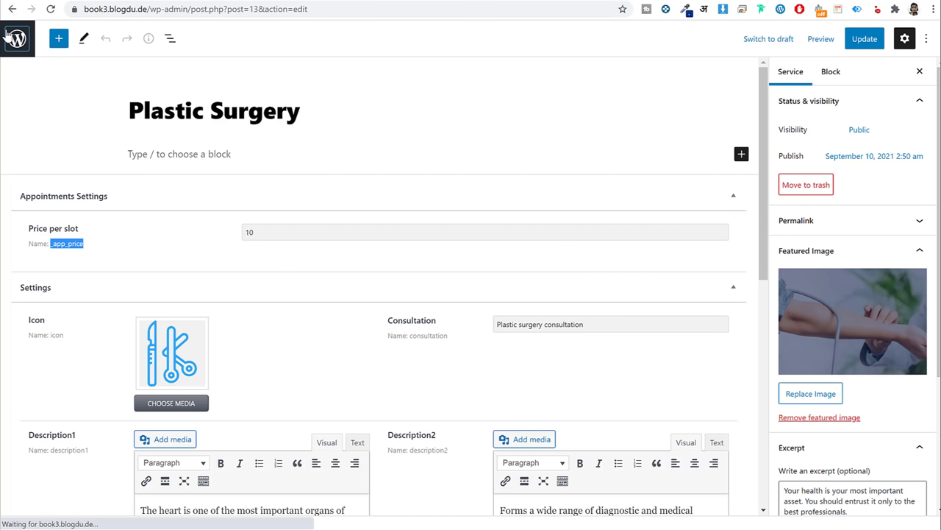
pyautogui.scroll(-2, 231, 317)
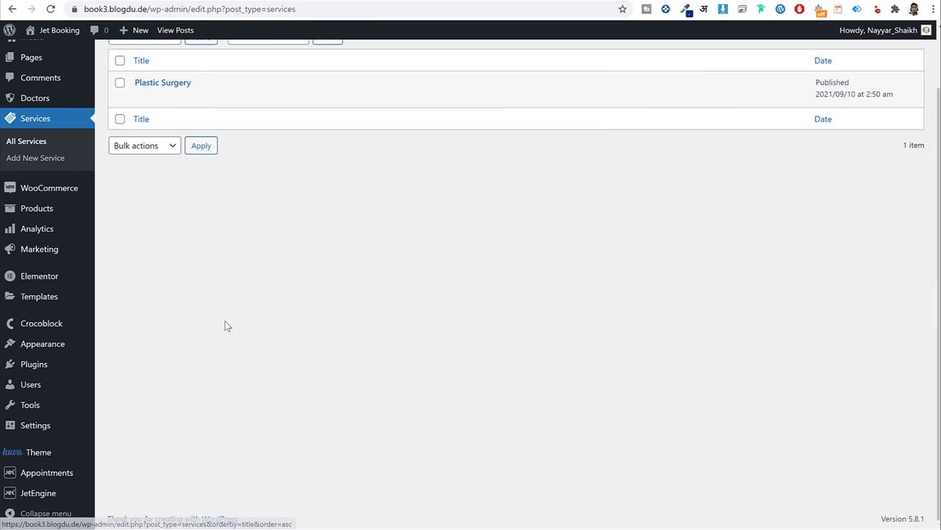
pyautogui.moveTo(85, 481)
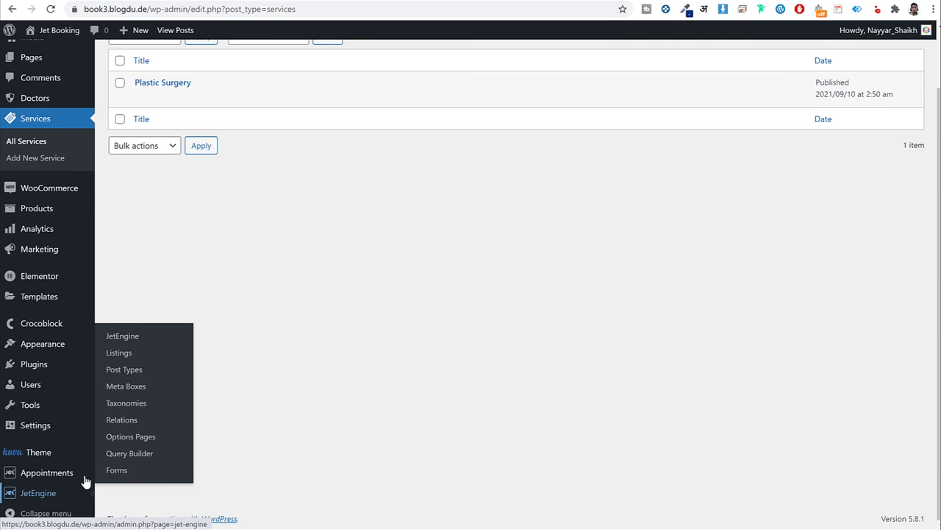
pyautogui.click(131, 357)
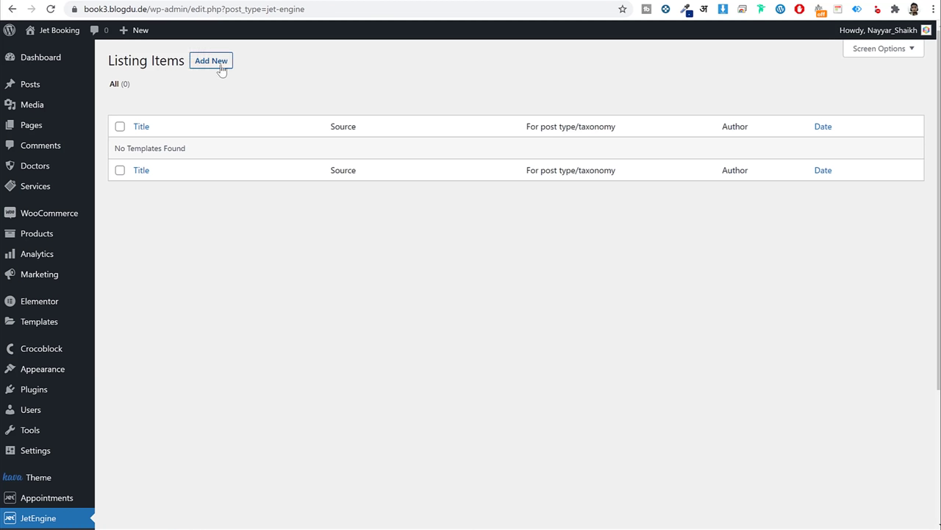
pyautogui.click(220, 65)
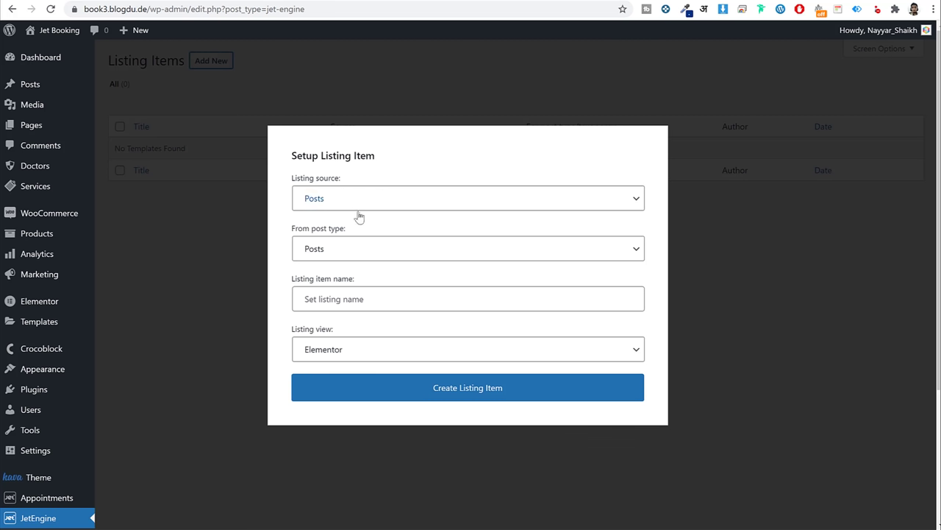
# Step: Base the listing on Services posts, name it 'Single Listing Grid', and create it
pyautogui.moveTo(309, 231); pyautogui.dragTo(343, 231)
pyautogui.click(363, 253)
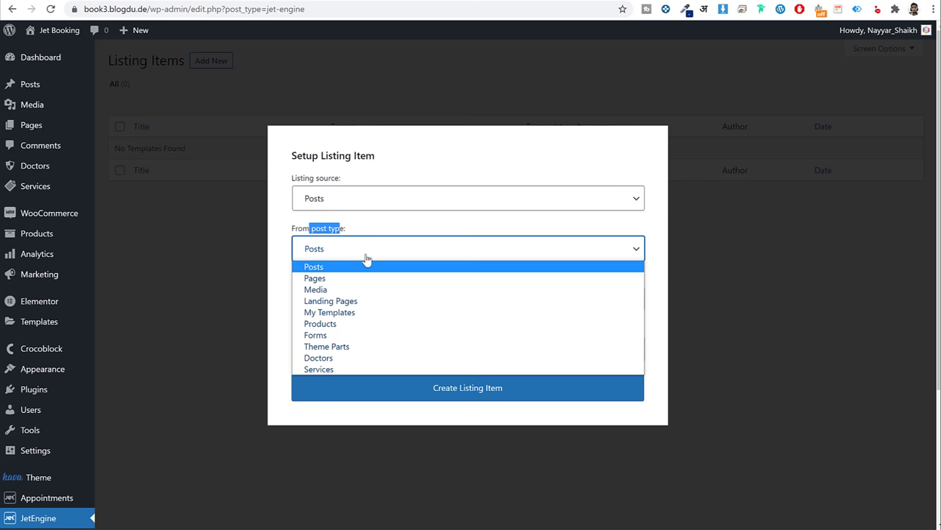
pyautogui.click(332, 370)
pyautogui.click(358, 298)
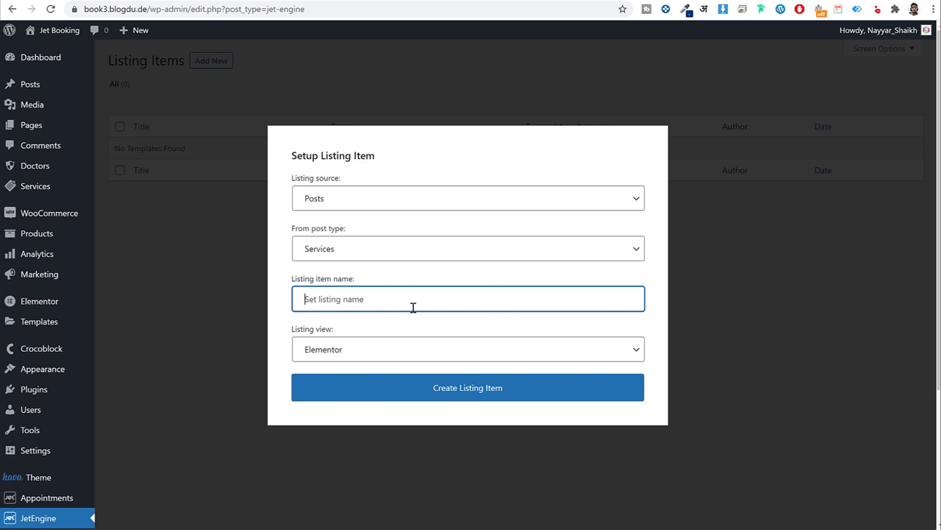
pyautogui.write('Siog;le')
pyautogui.press('BackSpace')
pyautogui.press('BackSpace')
pyautogui.press('BackSpace')
pyautogui.write('le Listing Grid')
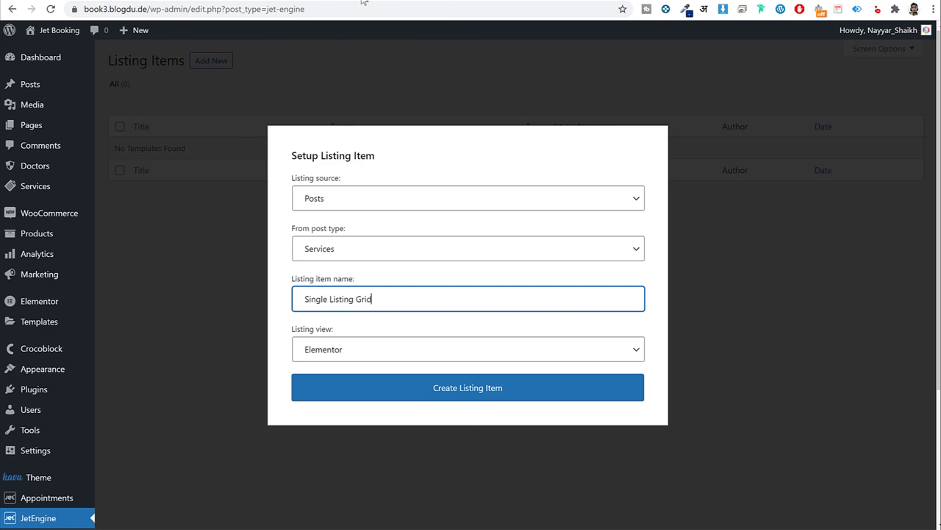
pyautogui.click(481, 398)
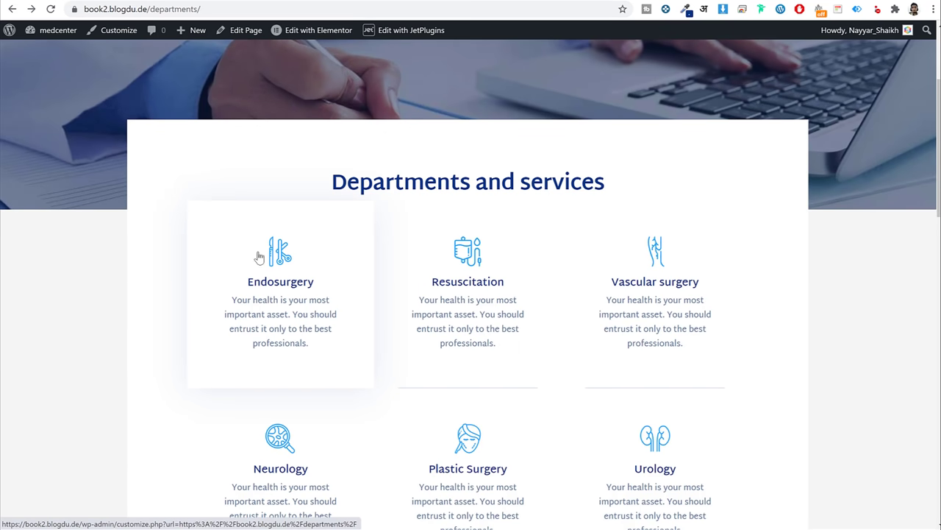
# Step: Add a new one-column section to the listing template
pyautogui.scroll(-3, 269, 314)
pyautogui.scroll(-3, 657, 360)
pyautogui.scroll(5, 364, 34)
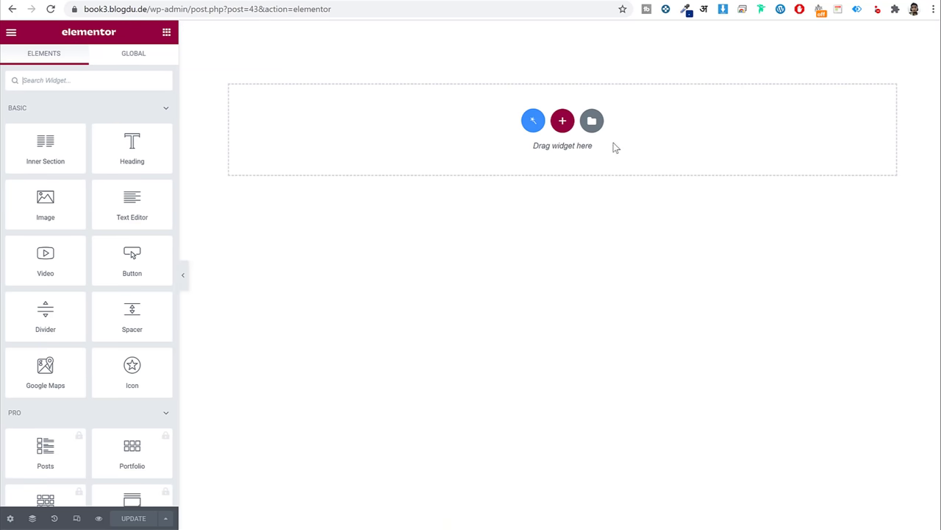
pyautogui.click(562, 121)
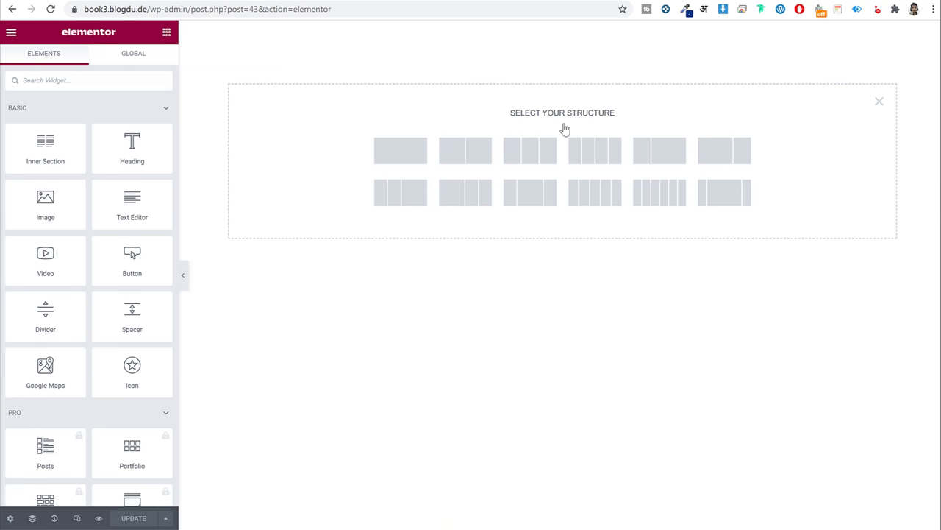
pyautogui.click(407, 164)
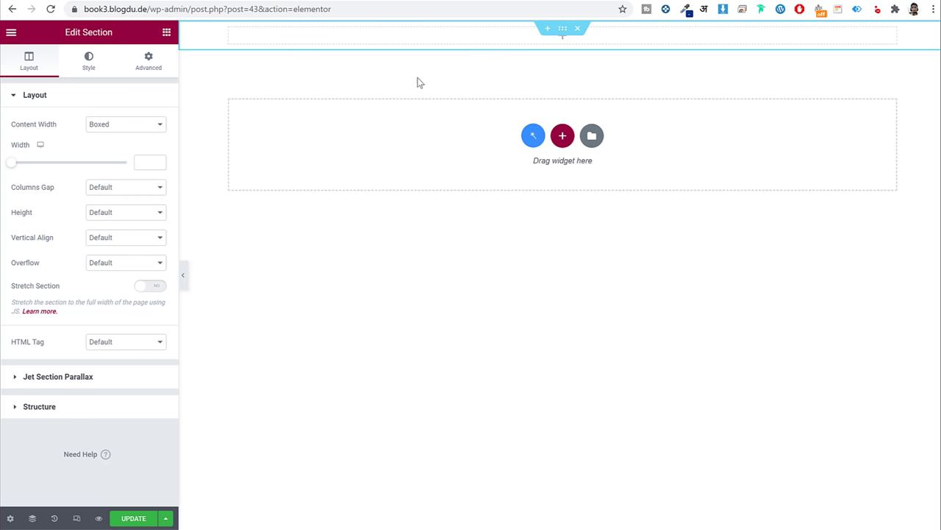
# Step: Place a Dynamic Image widget showing the service Icon, centre-aligned
pyautogui.click(167, 33)
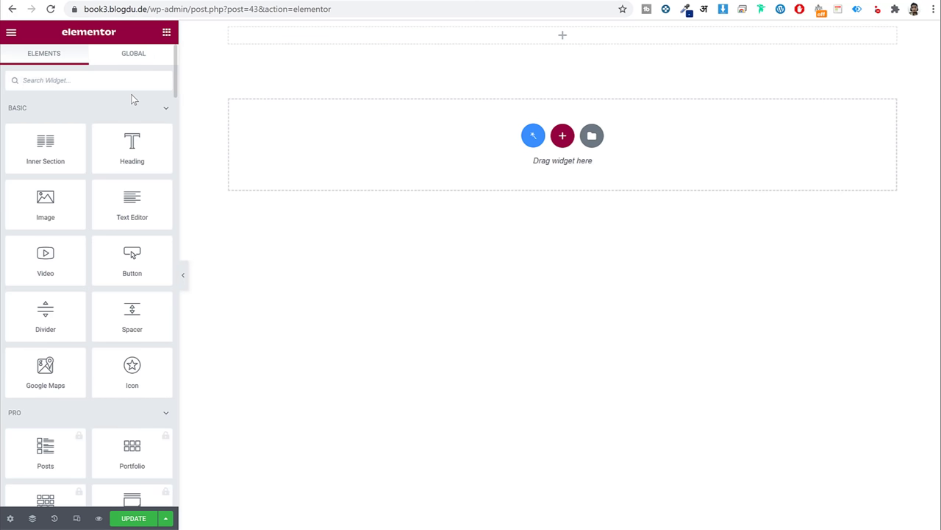
pyautogui.write('imag')
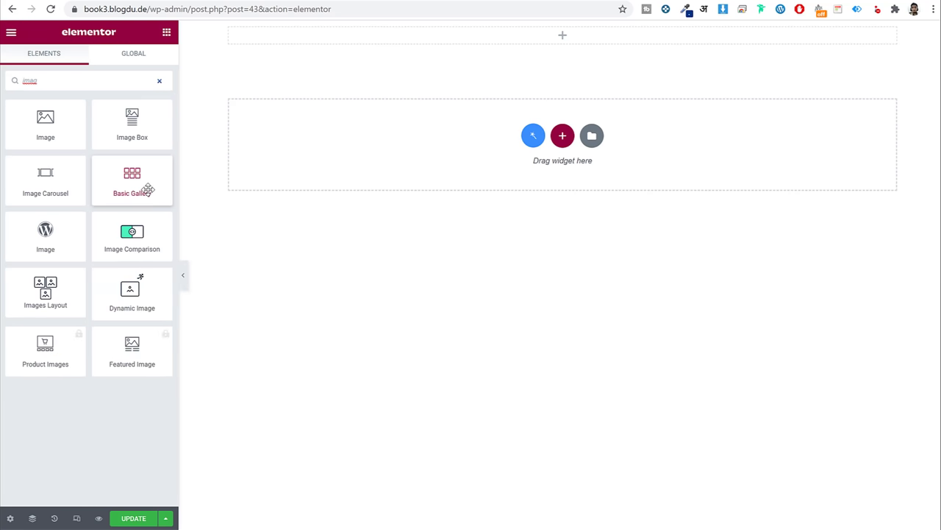
pyautogui.moveTo(130, 290); pyautogui.dragTo(516, 36)
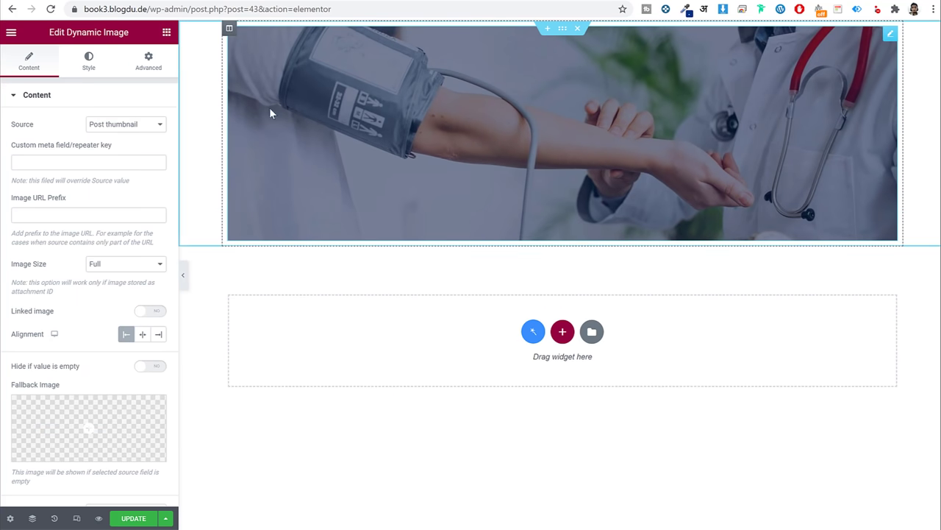
pyautogui.click(131, 126)
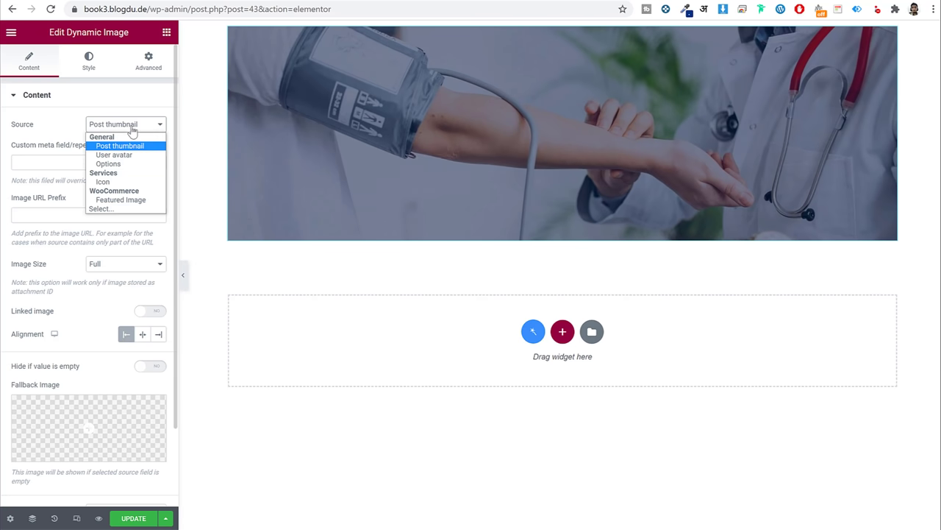
pyautogui.click(103, 182)
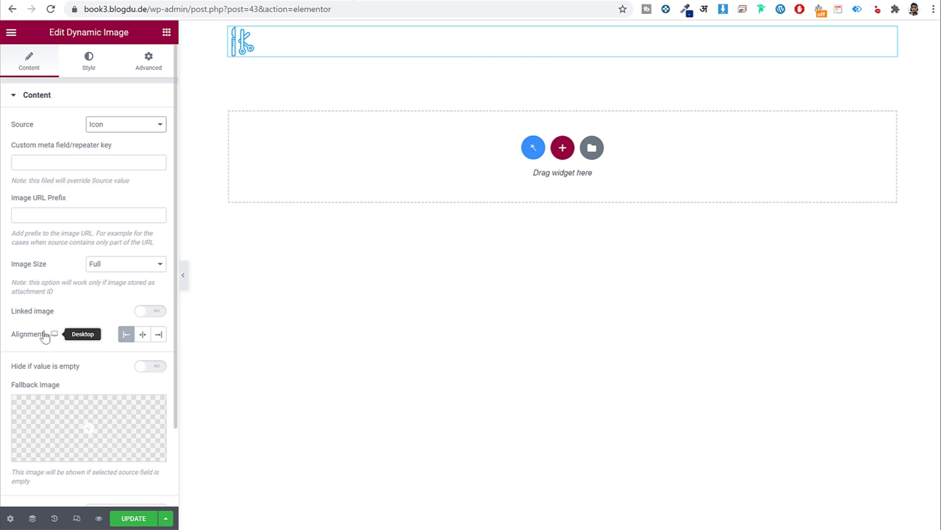
pyautogui.click(143, 335)
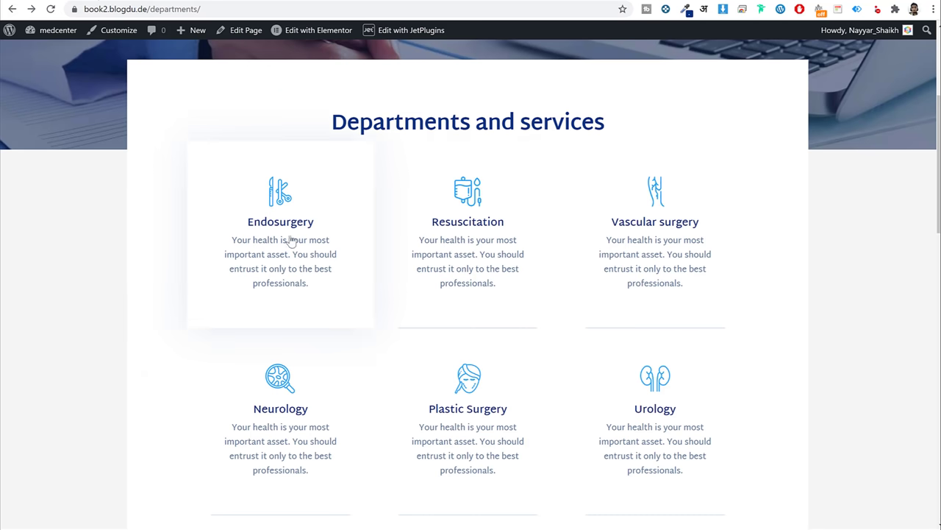
# Step: Place a Dynamic Field widget below the icon, showing the 'Plastic Surgery' post title
pyautogui.moveTo(242, 220); pyautogui.dragTo(321, 227)
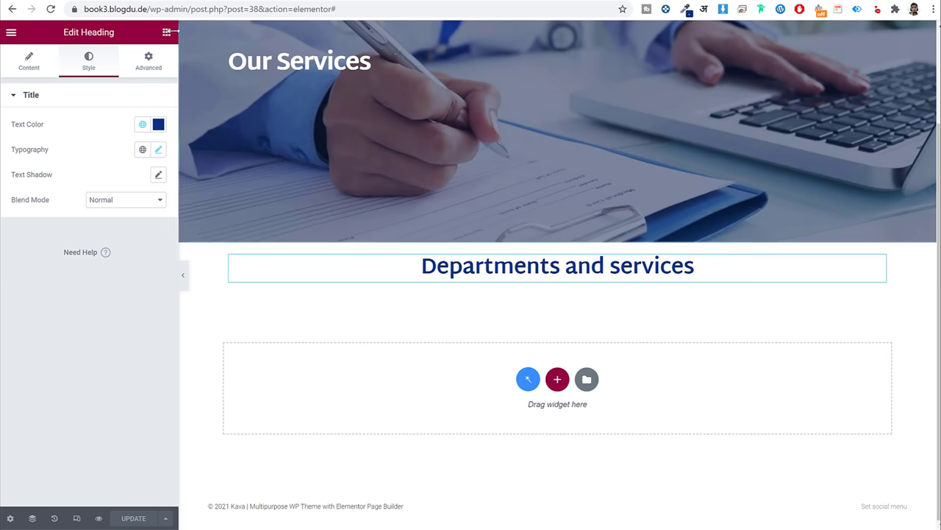
pyautogui.click(167, 34)
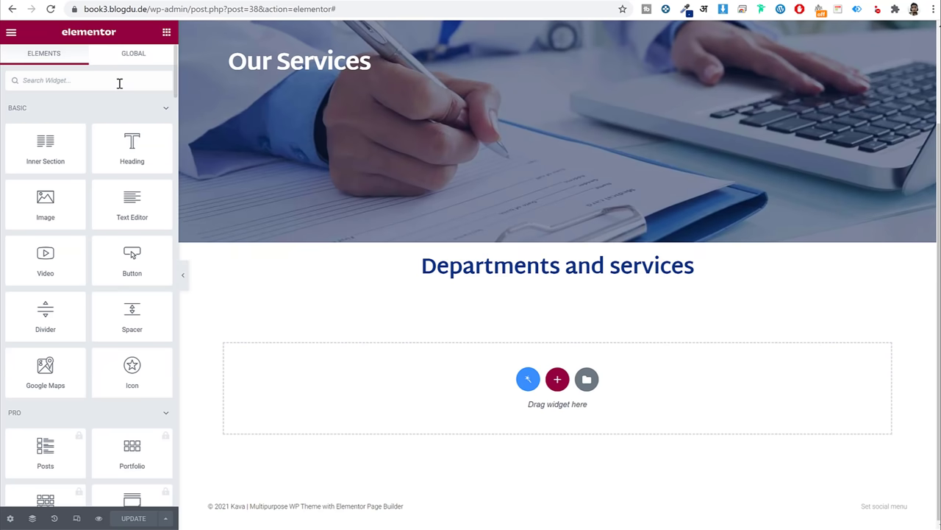
pyautogui.write('fiel')
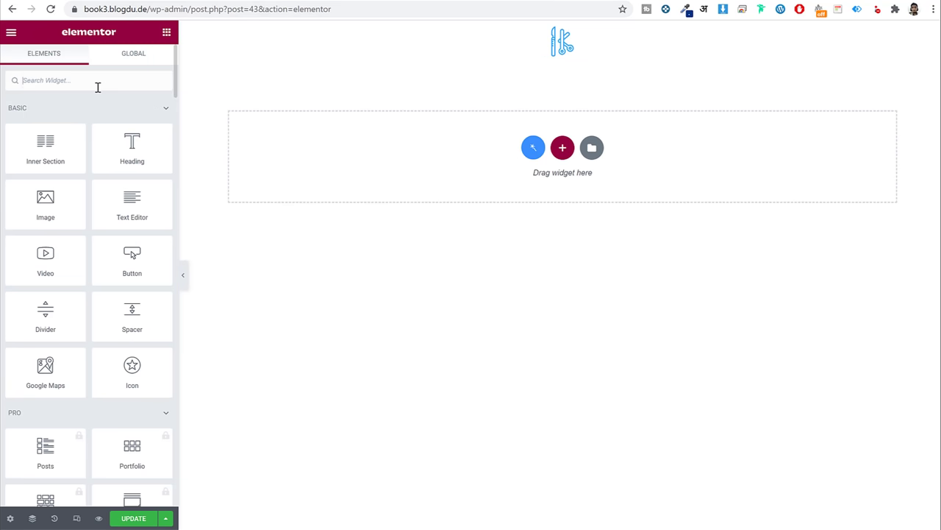
pyautogui.write('file')
pyautogui.press('BackSpace')
pyautogui.press('BackSpace')
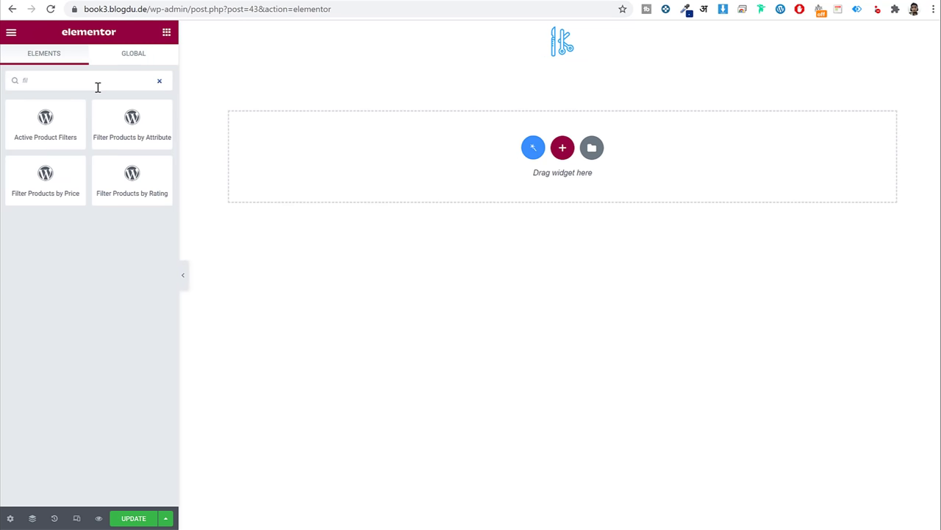
pyautogui.write('el')
pyautogui.moveTo(131, 121); pyautogui.dragTo(574, 57)
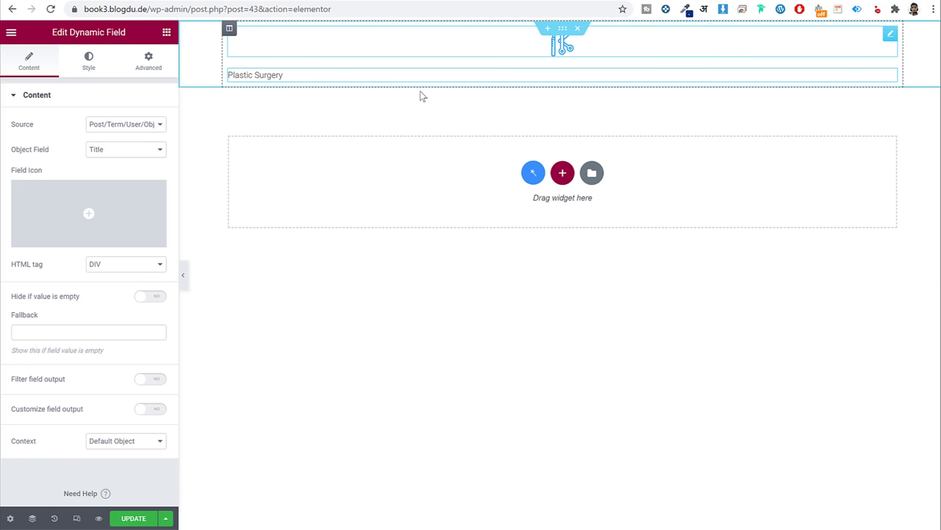
# Step: Make the whole listing item link to the service permalink and save the template
pyautogui.click(10, 518)
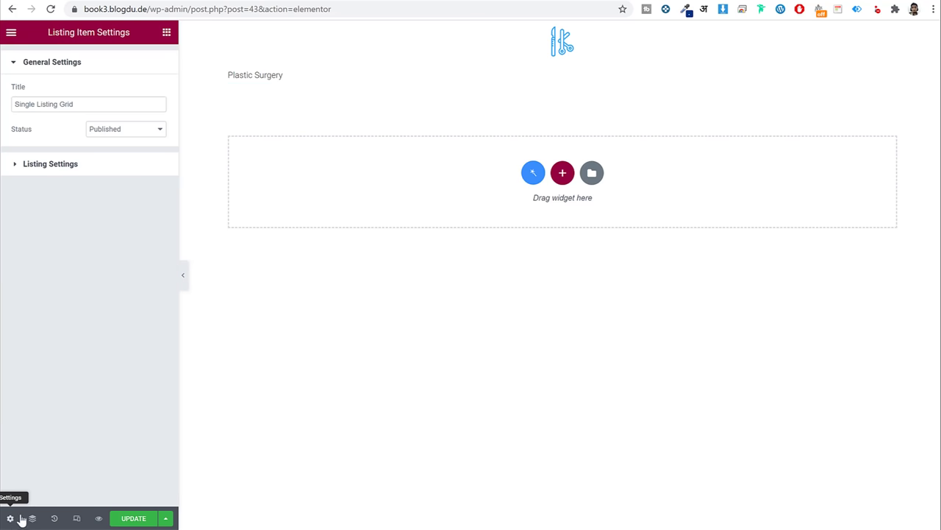
pyautogui.click(74, 165)
pyautogui.moveTo(62, 169); pyautogui.dragTo(27, 184)
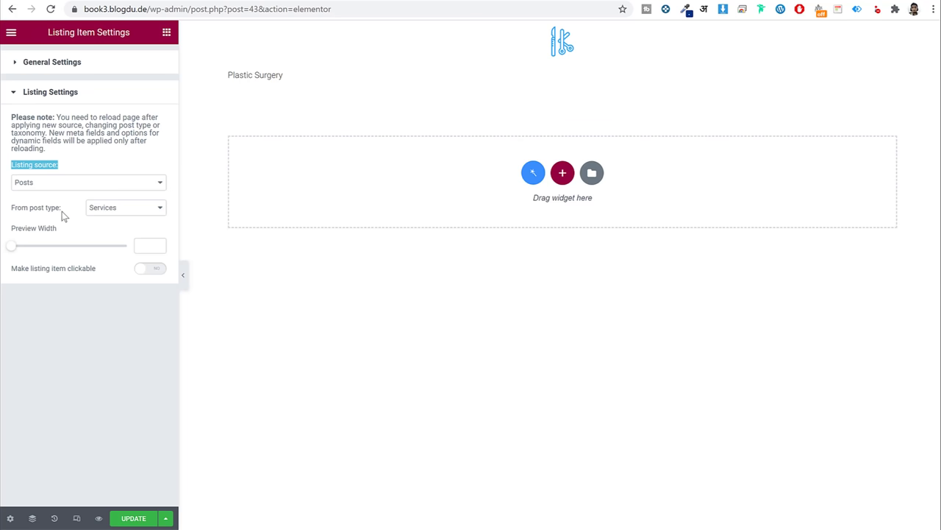
pyautogui.click(142, 274)
pyautogui.moveTo(20, 273); pyautogui.dragTo(95, 274)
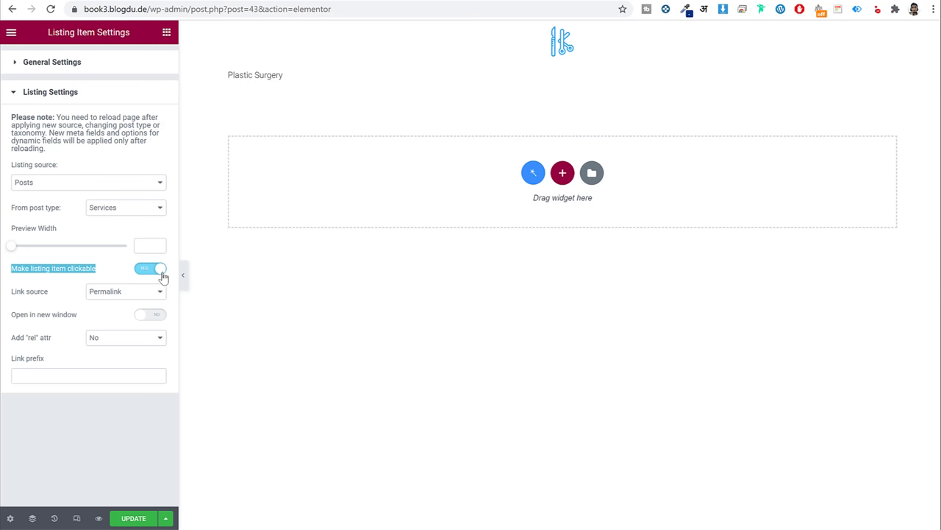
pyautogui.click(136, 517)
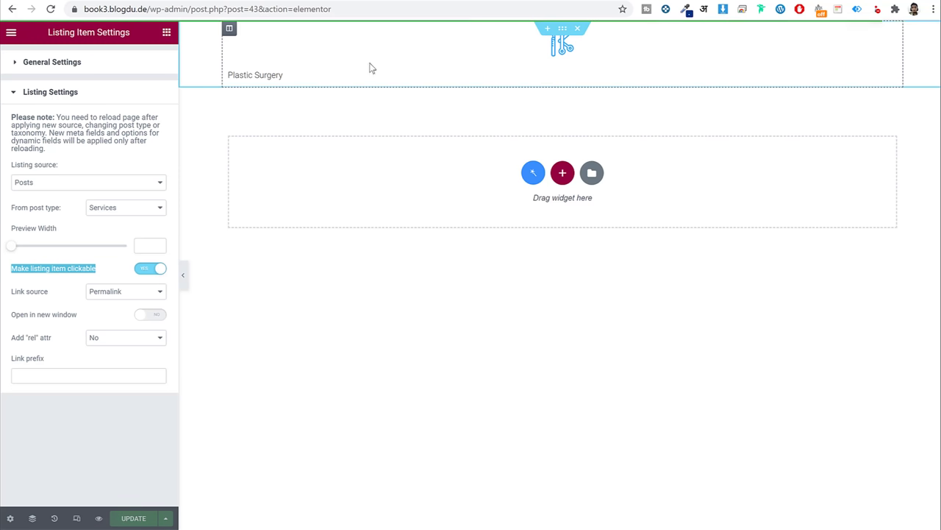
pyautogui.click(285, 81)
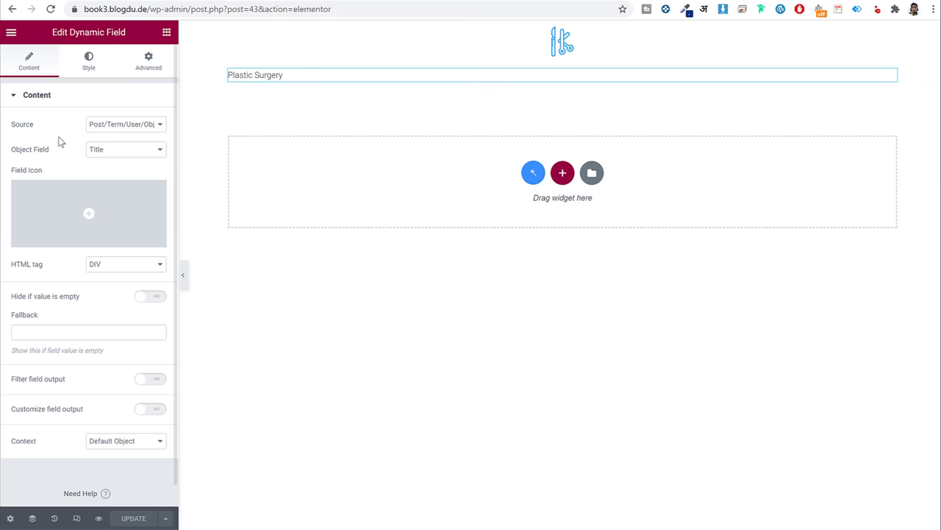
# Step: Keep Title as the displayed object field and centre-align the Plastic Surgery title
pyautogui.doubleClick(22, 126)
pyautogui.moveTo(52, 151); pyautogui.dragTo(12, 156)
pyautogui.click(125, 154)
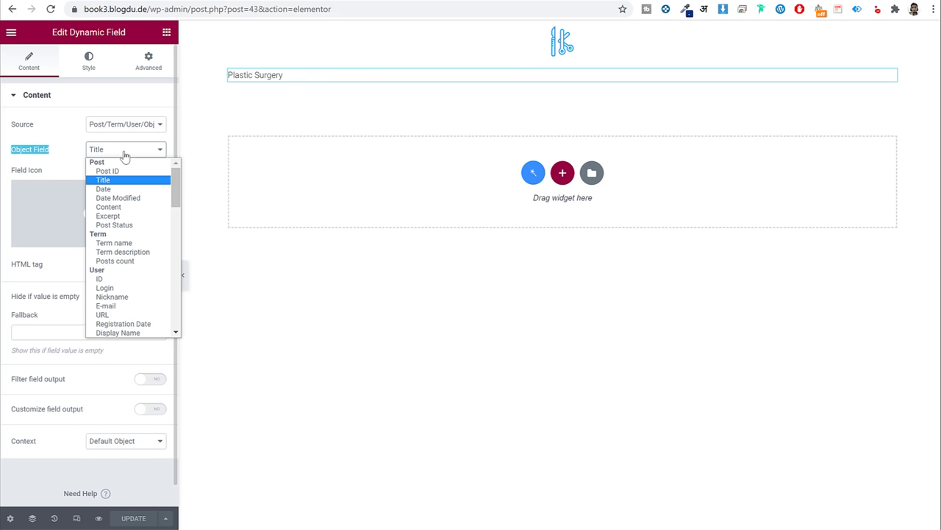
pyautogui.click(115, 183)
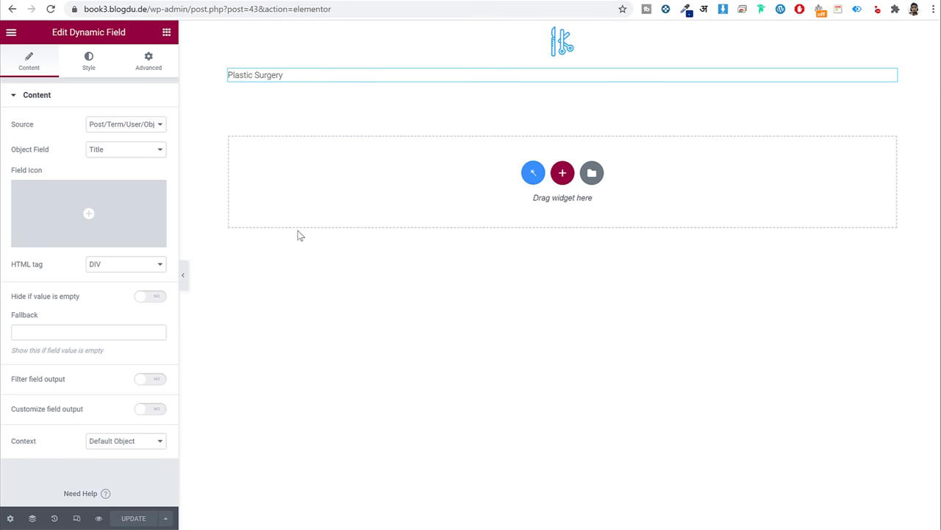
pyautogui.click(89, 64)
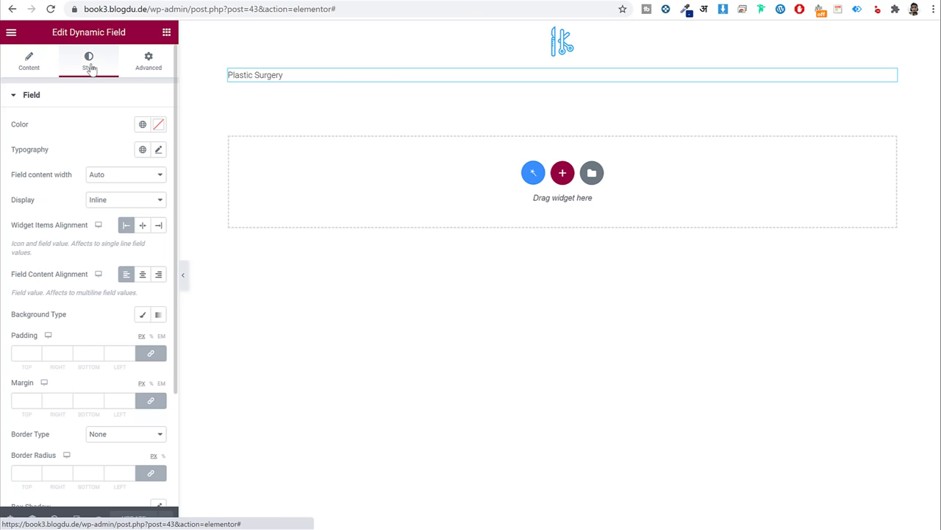
pyautogui.moveTo(31, 228); pyautogui.dragTo(132, 234)
pyautogui.click(145, 227)
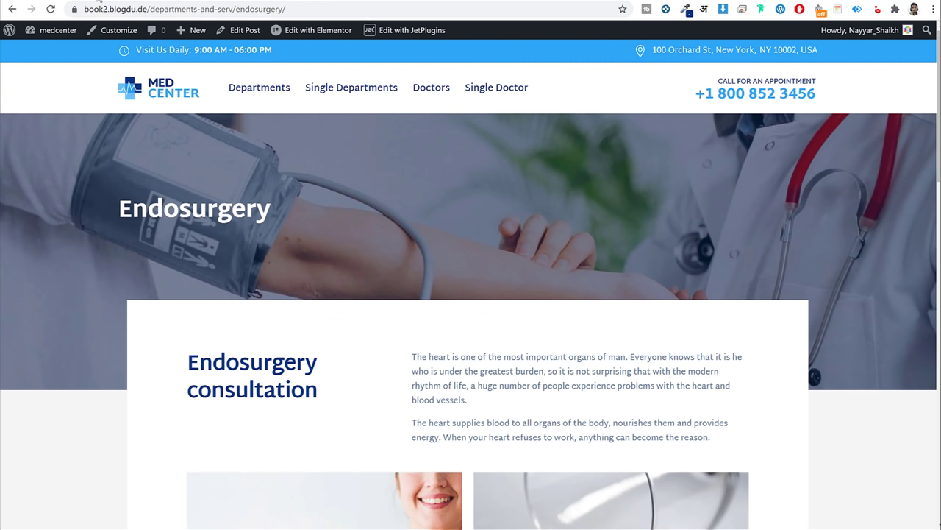
pyautogui.hotkey('alt', 'Left')
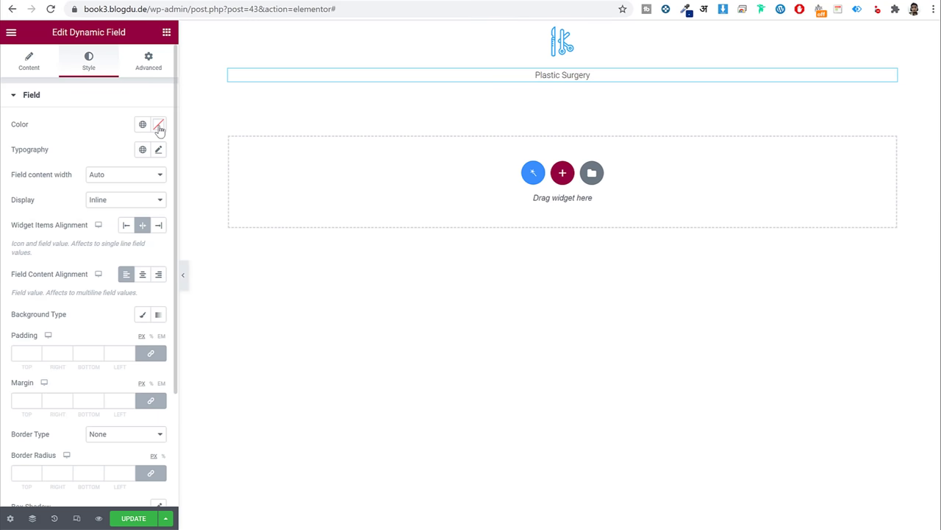
# Step: Colour the title Dark Blue and apply the global Martel Sans font
pyautogui.click(142, 125)
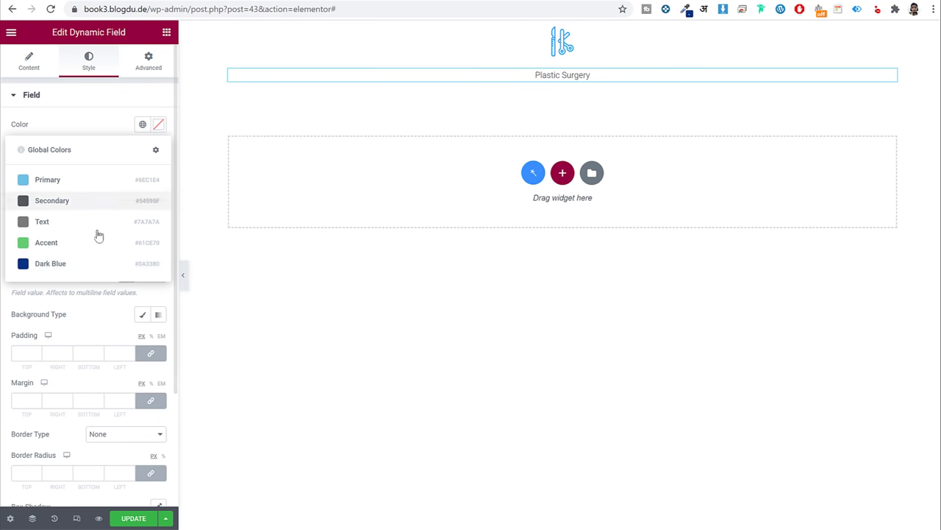
pyautogui.click(84, 264)
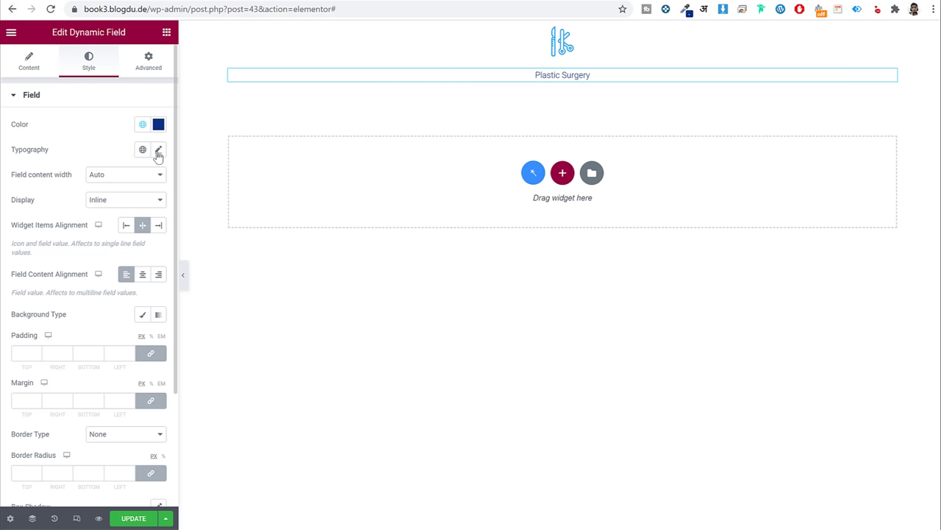
pyautogui.click(143, 151)
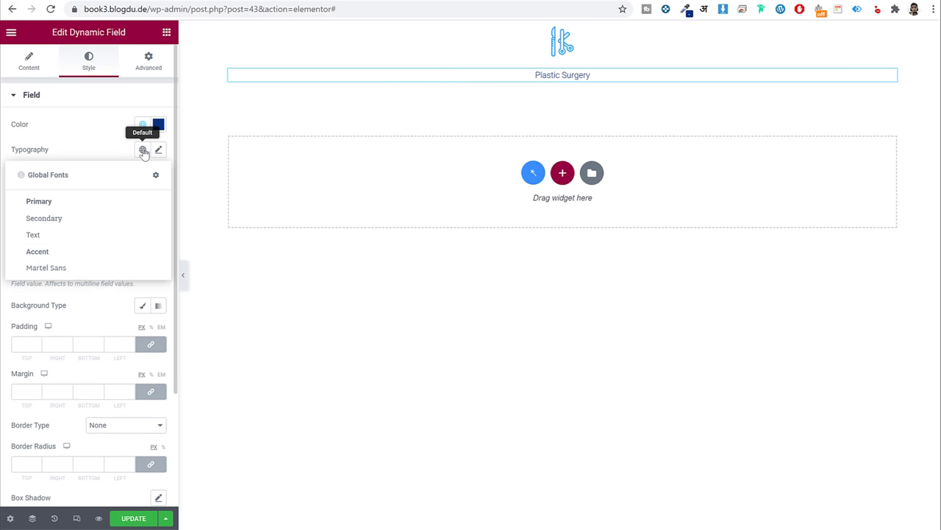
pyautogui.click(58, 270)
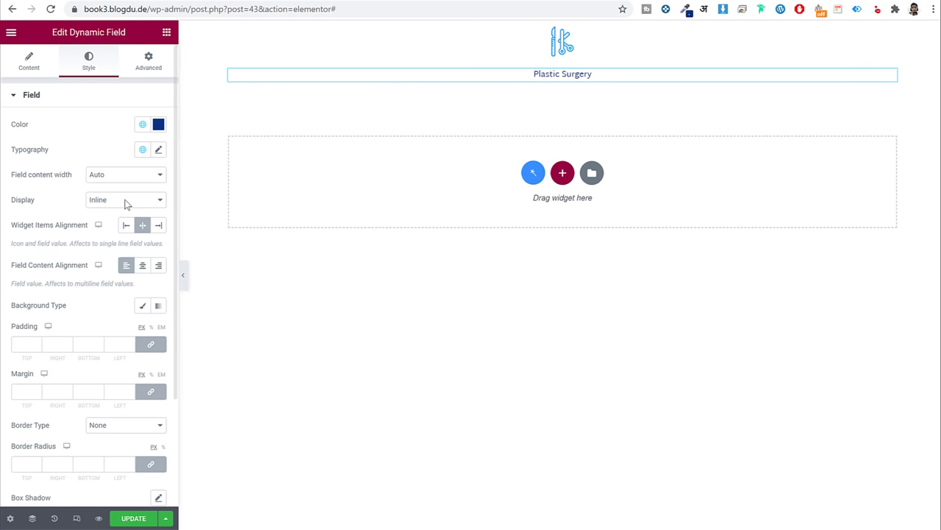
# Step: Set the title's font size to 18, weight 600 and line height 30 px
pyautogui.click(159, 150)
pyautogui.click(146, 241)
pyautogui.write('1')
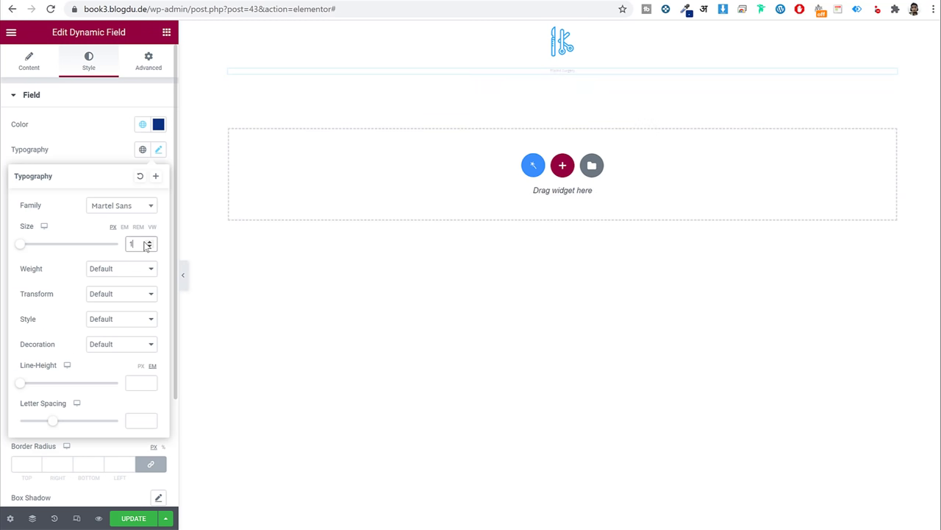
pyautogui.write('8')
pyautogui.click(137, 270)
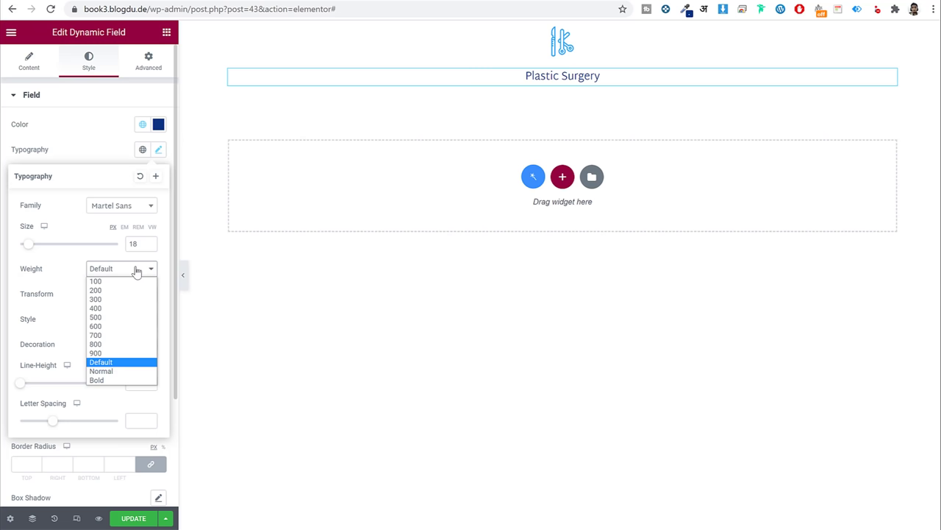
pyautogui.click(127, 325)
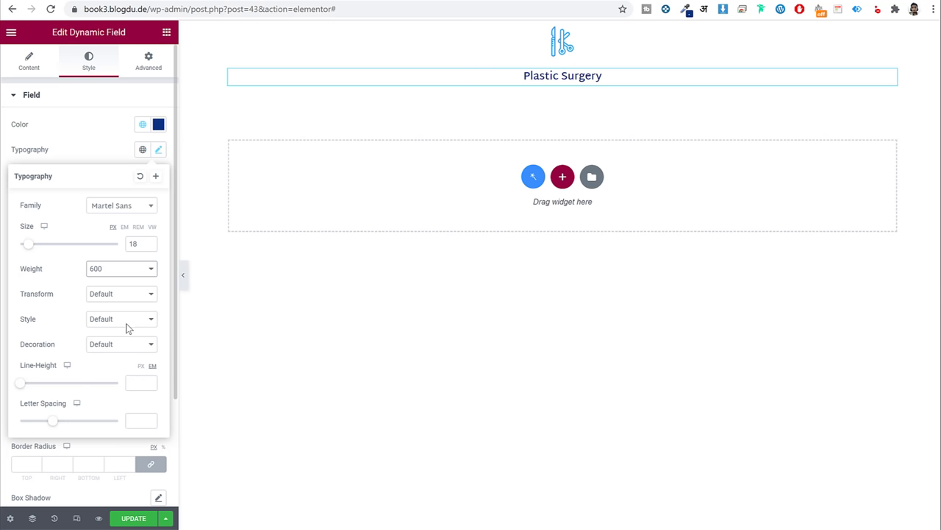
pyautogui.click(135, 388)
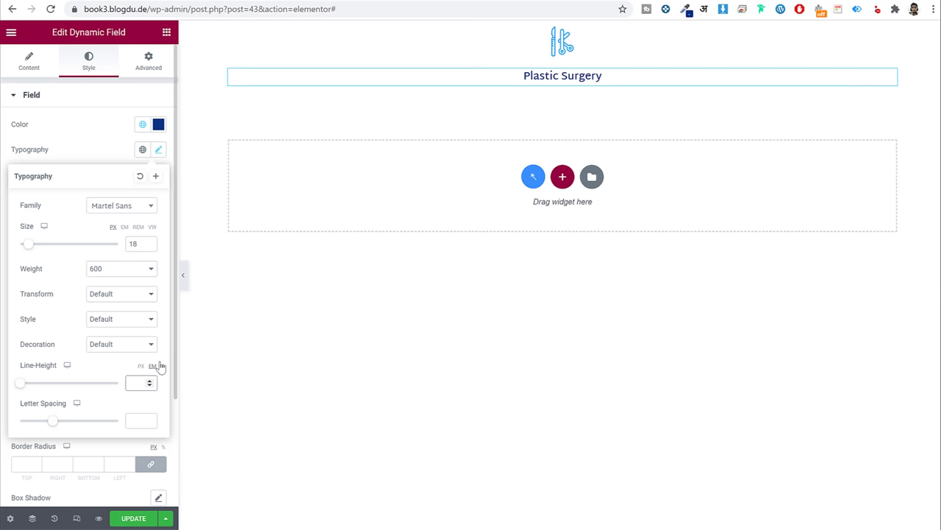
pyautogui.write('30')
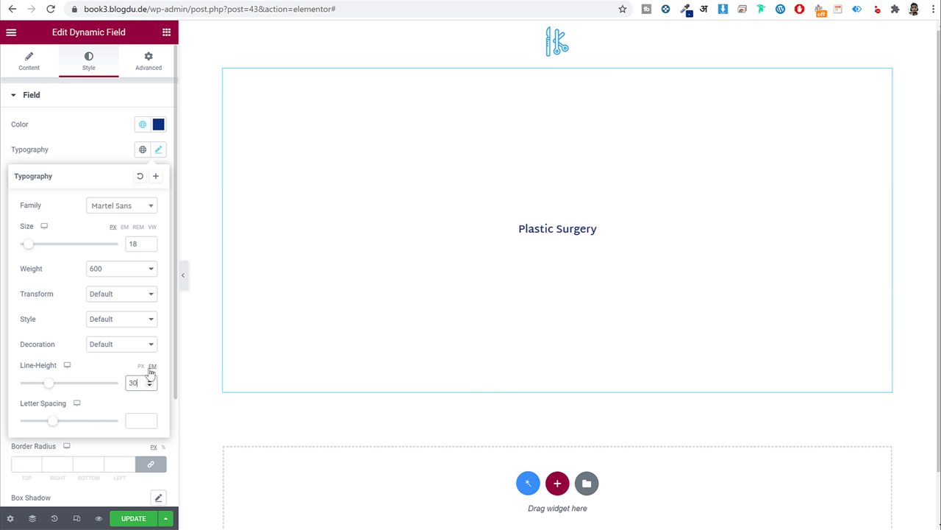
pyautogui.click(141, 367)
pyautogui.click(141, 368)
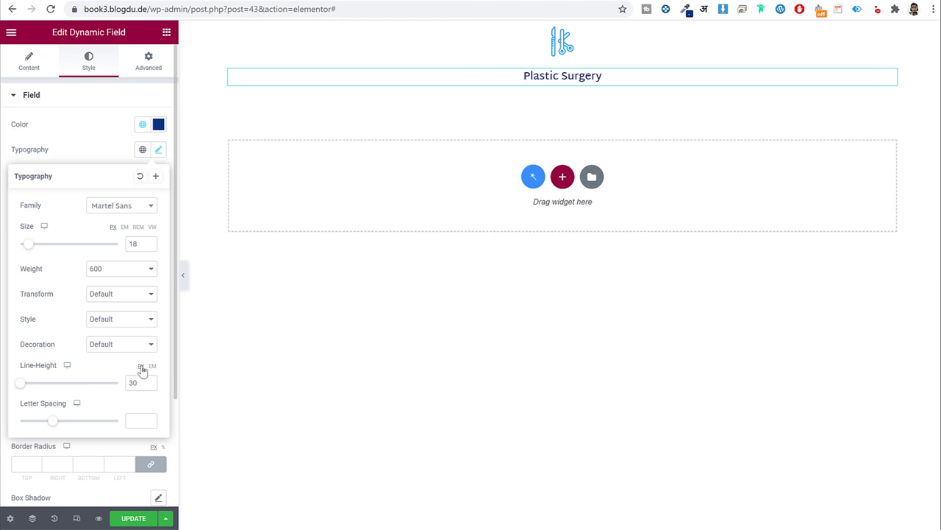
pyautogui.click(161, 155)
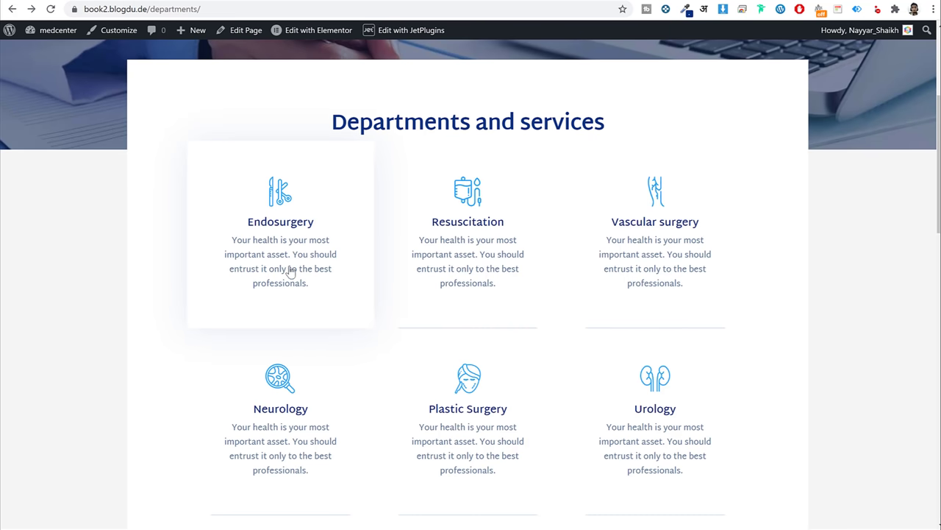
pyautogui.rightClick(280, 245)
pyautogui.click(294, 254)
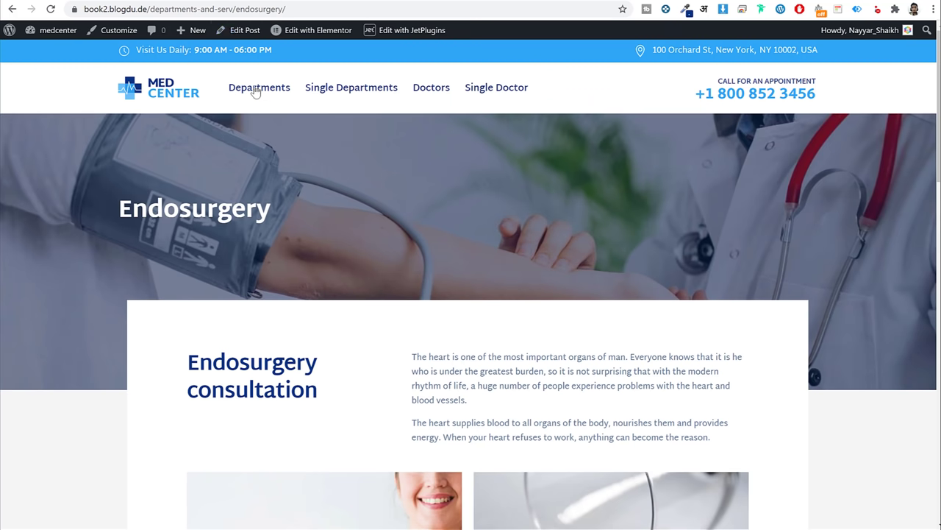
pyautogui.click(245, 32)
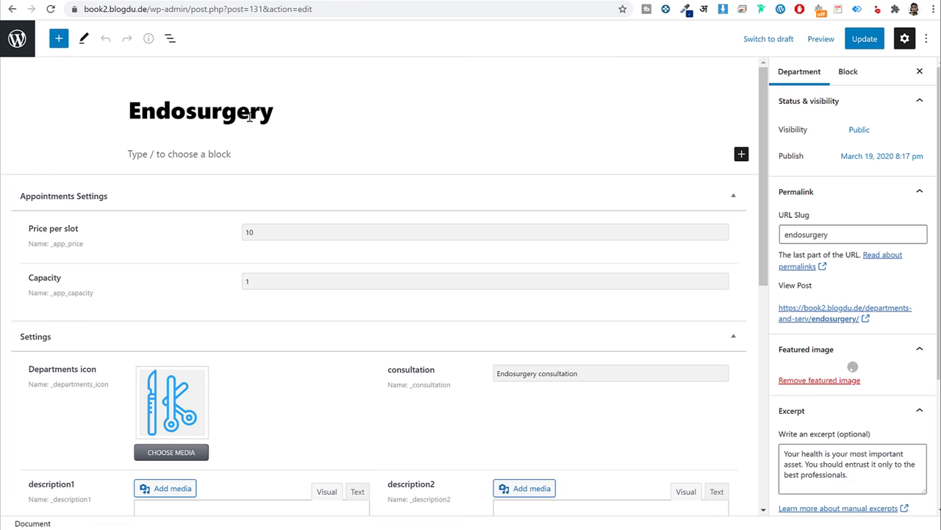
pyautogui.doubleClick(239, 112)
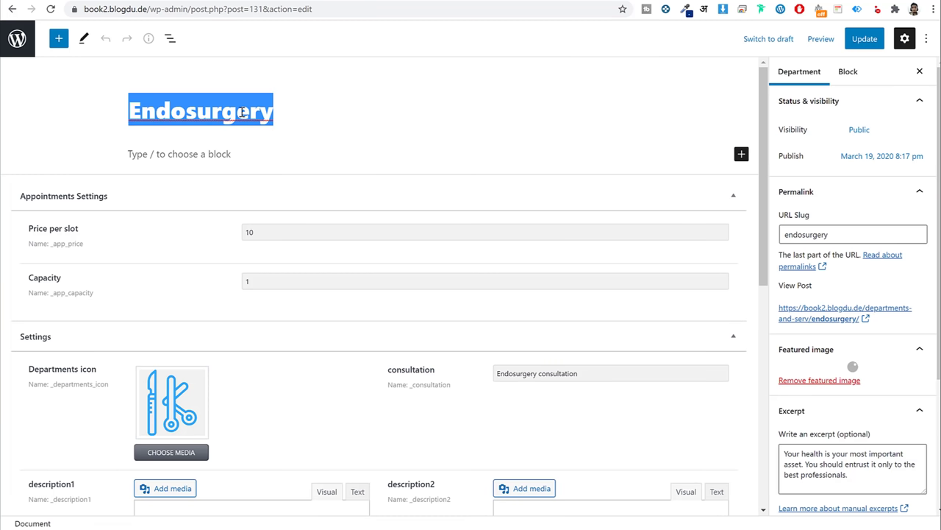
pyautogui.scroll(-3, 263, 189)
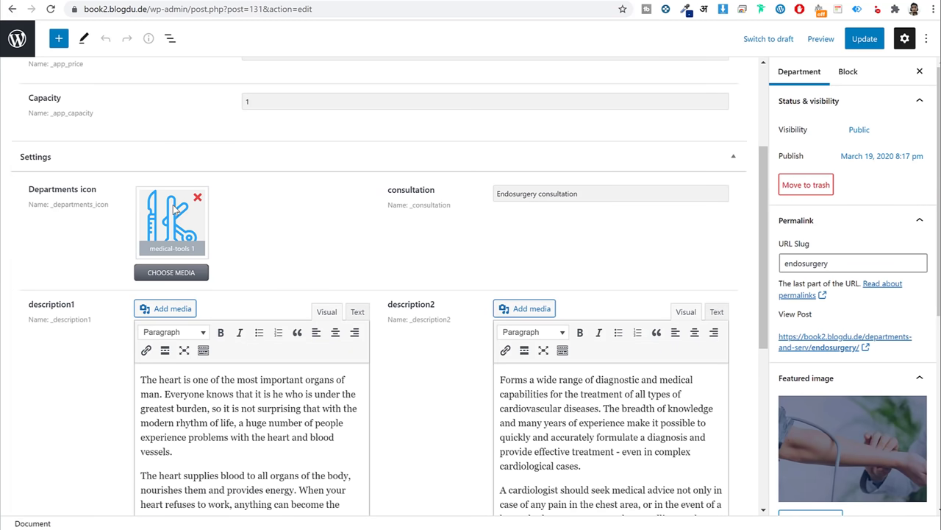
pyautogui.scroll(-5, 814, 262)
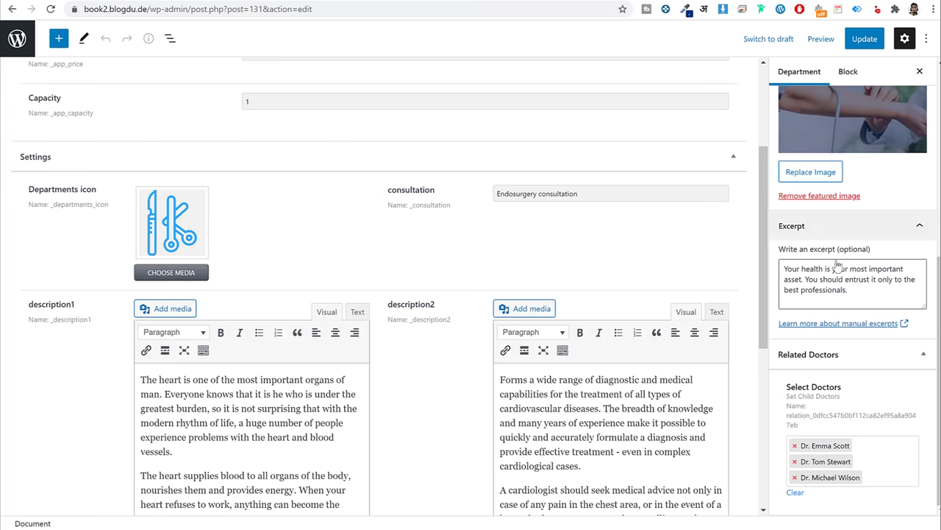
pyautogui.tripleClick(817, 279)
pyautogui.click(767, 245)
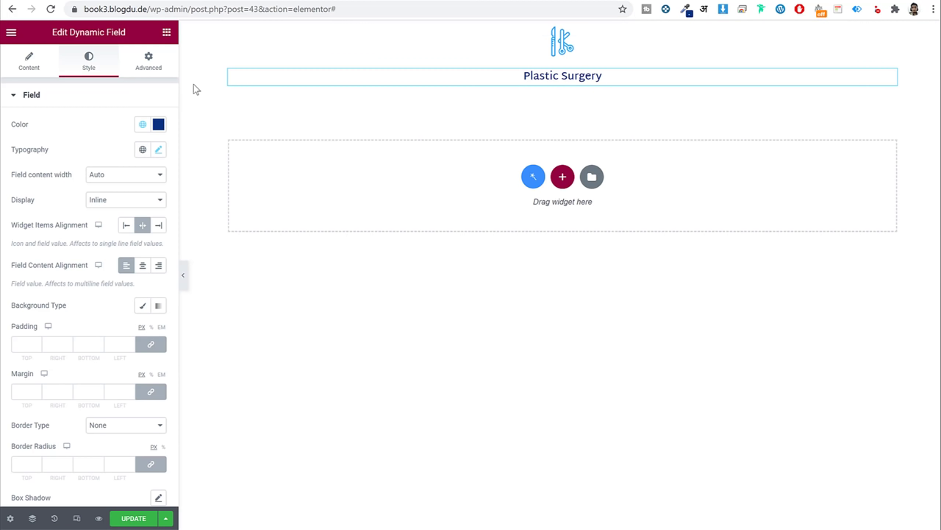
# Step: Add a Dynamic Field below the Plastic Surgery title showing the post Excerpt
pyautogui.click(166, 32)
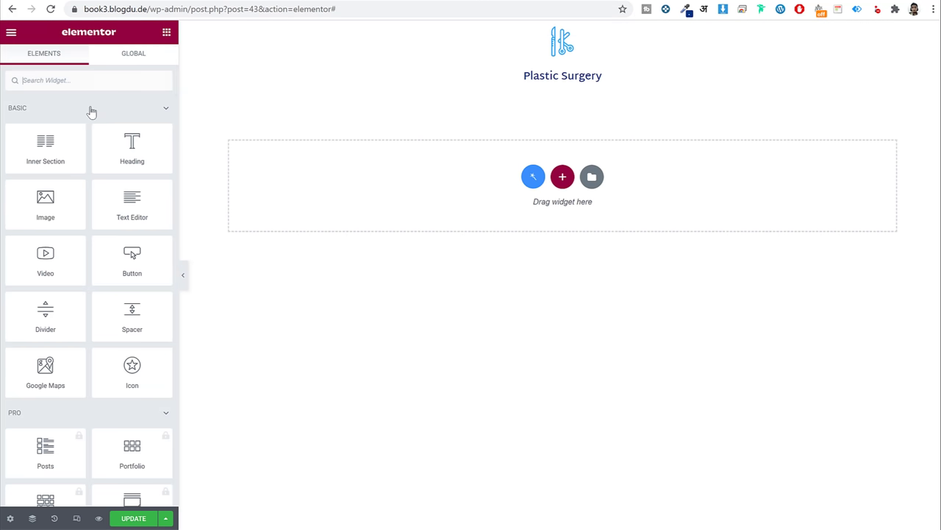
pyautogui.click(103, 86)
pyautogui.write('file')
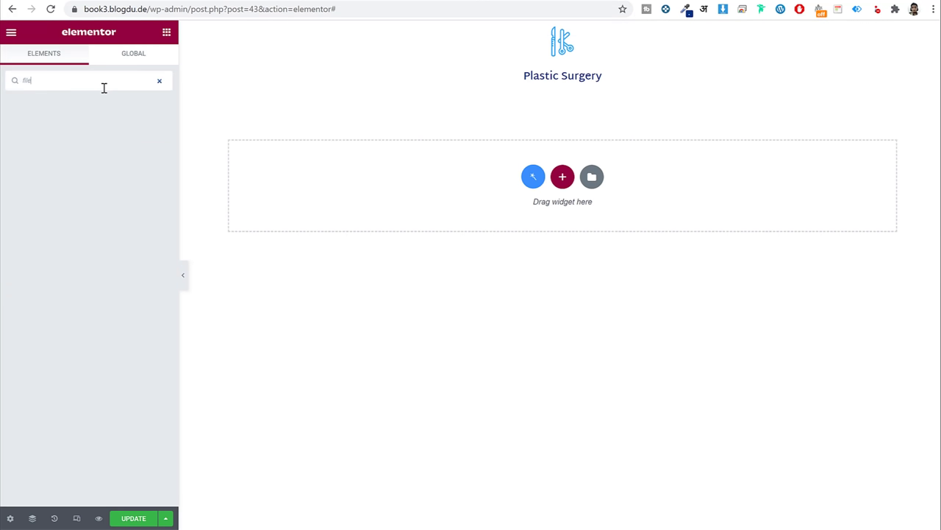
pyautogui.press('BackSpace')
pyautogui.press('BackSpace')
pyautogui.write('el')
pyautogui.moveTo(114, 114); pyautogui.dragTo(578, 92)
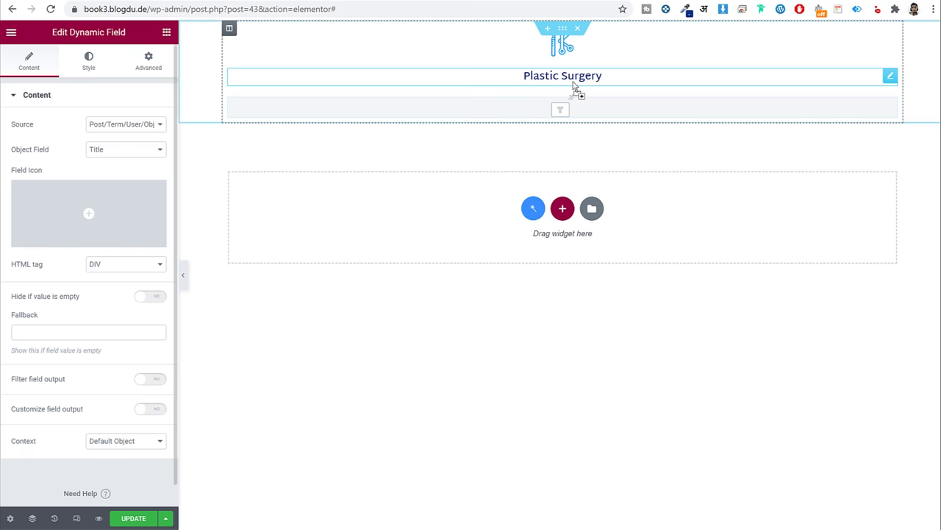
pyautogui.click(123, 156)
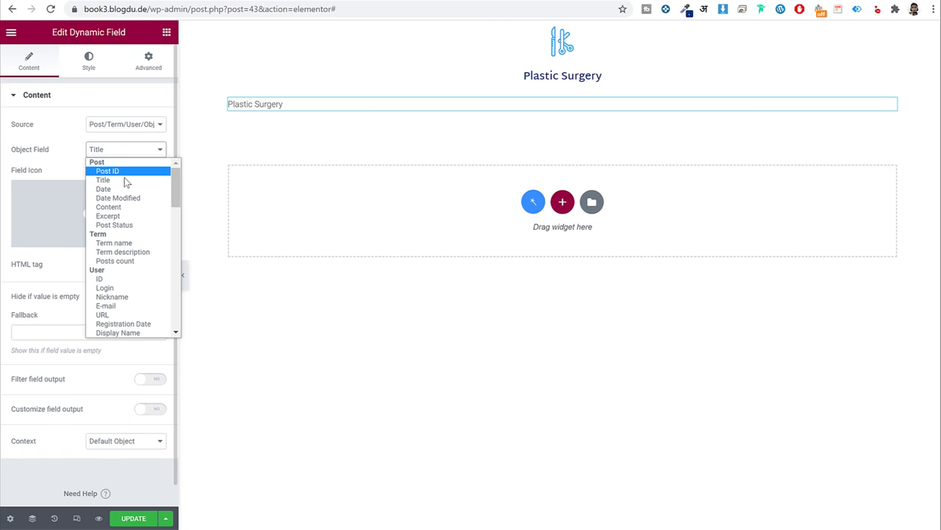
pyautogui.click(127, 217)
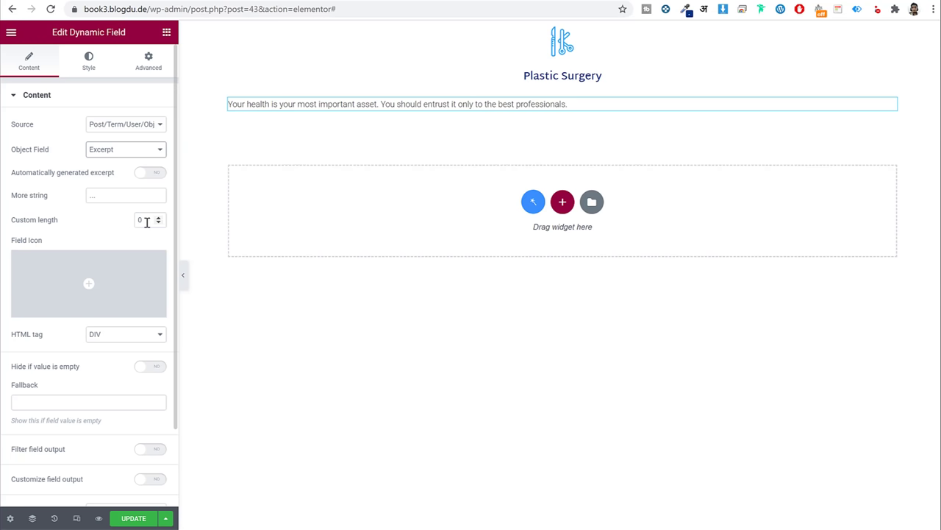
# Step: Display the excerpt as multiline text, then return to the reference Departments page
pyautogui.click(94, 69)
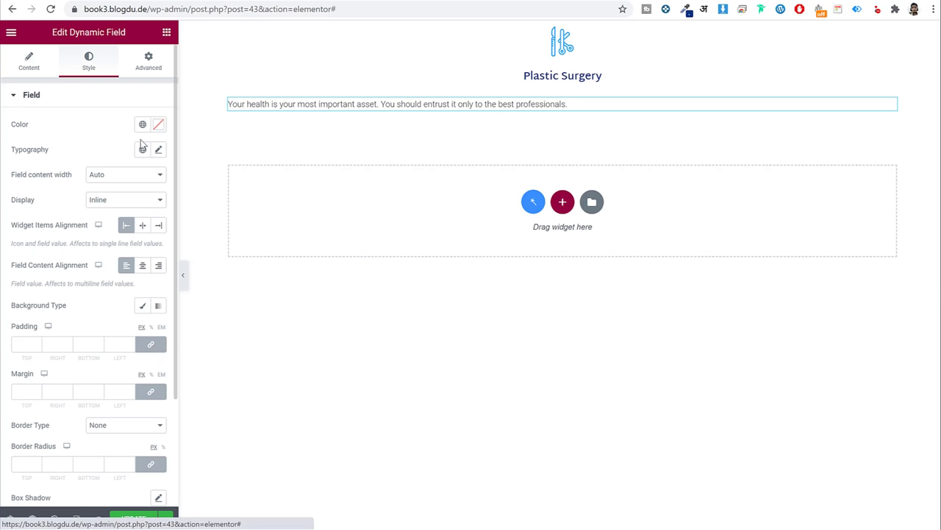
pyautogui.click(122, 206)
pyautogui.click(121, 221)
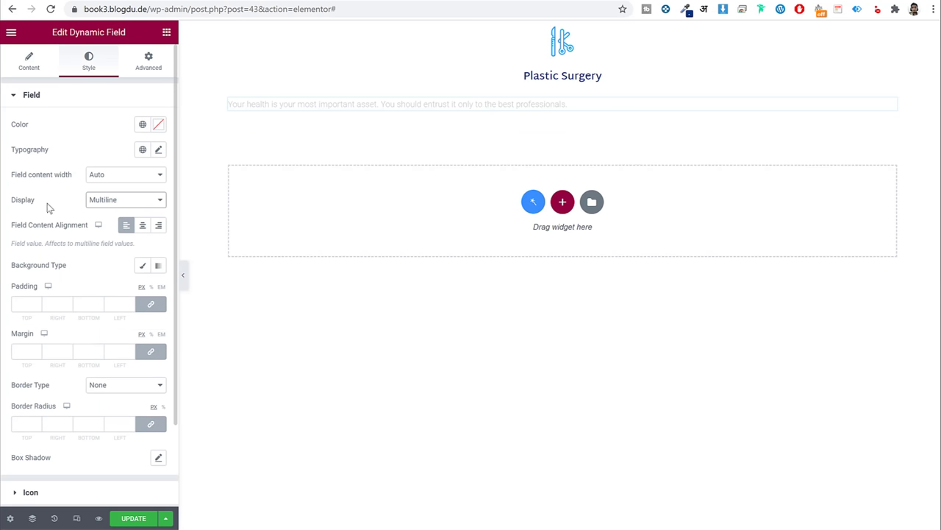
pyautogui.hotkey('ctrl', 'Tab')
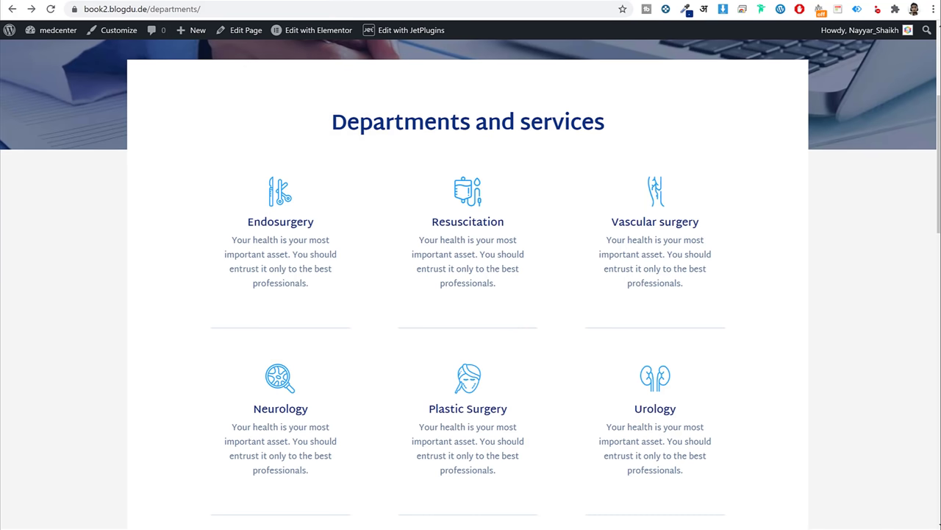
# Step: Inspect the Resuscitation description and copy its #607795 colour value from the DevTools Styles pane
pyautogui.hotkey('ctrl', 'Tab')
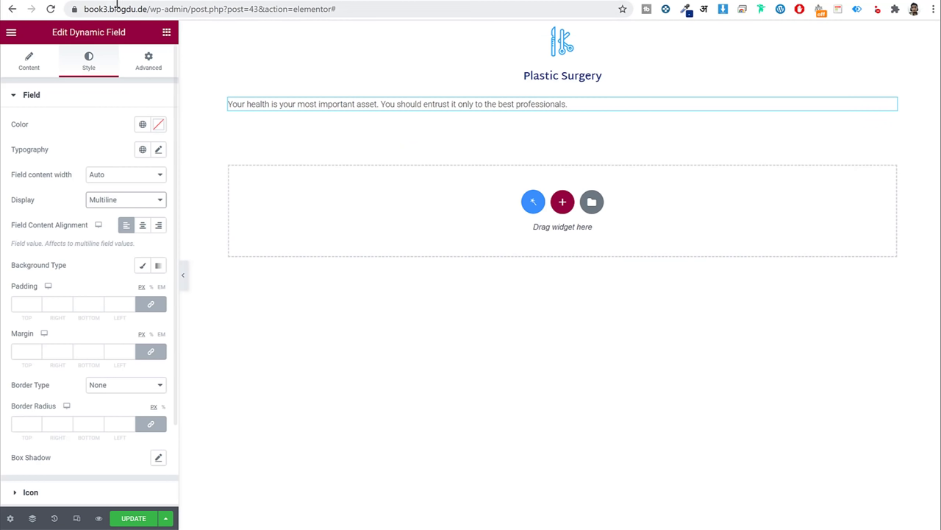
pyautogui.hotkey('ctrl', 'Tab')
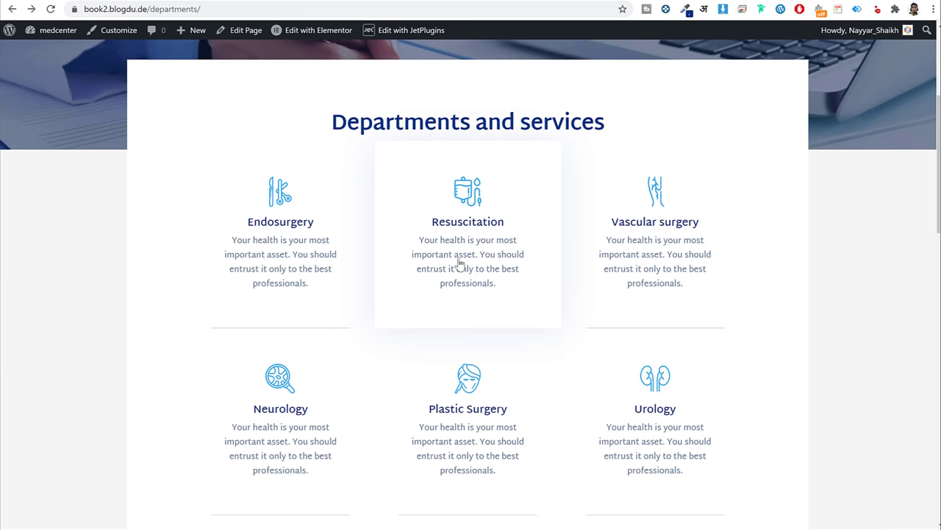
pyautogui.rightClick(463, 264)
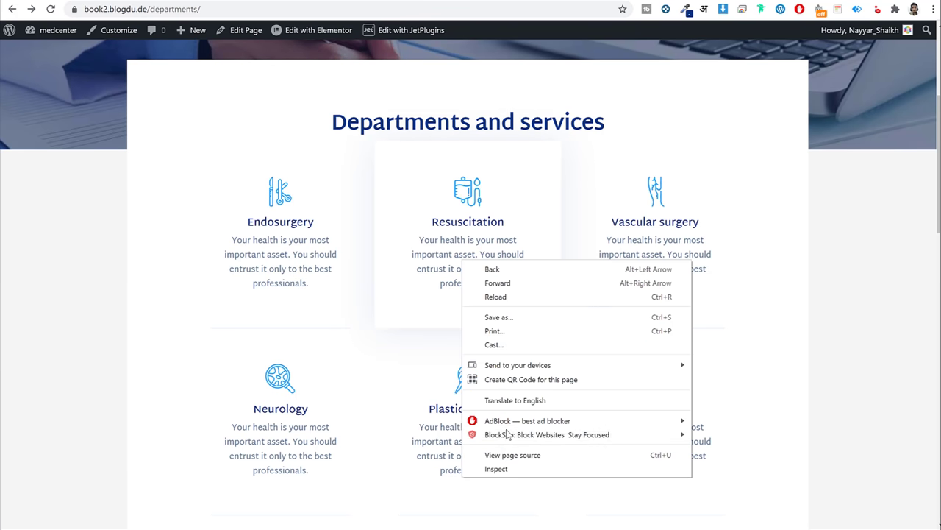
pyautogui.click(509, 471)
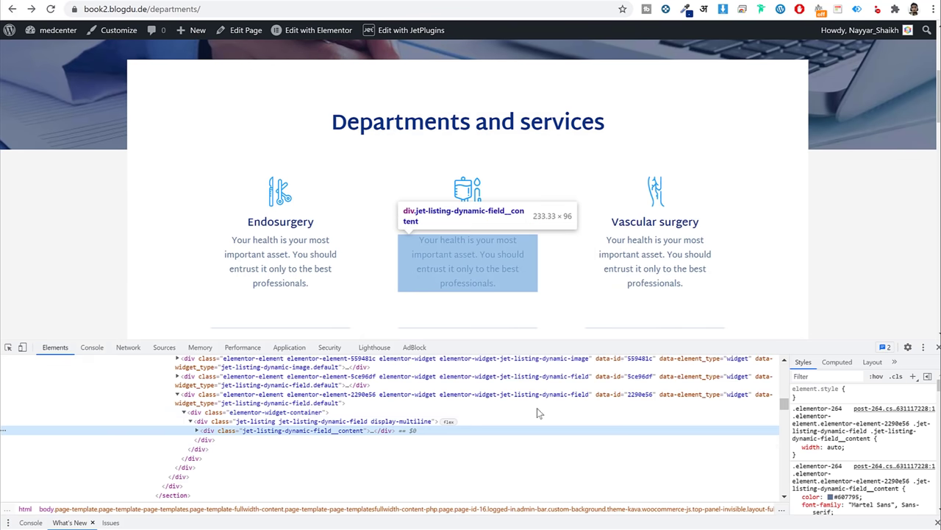
pyautogui.scroll(-2, 870, 446)
pyautogui.click(851, 439)
pyautogui.hotkey('ctrl', 'c')
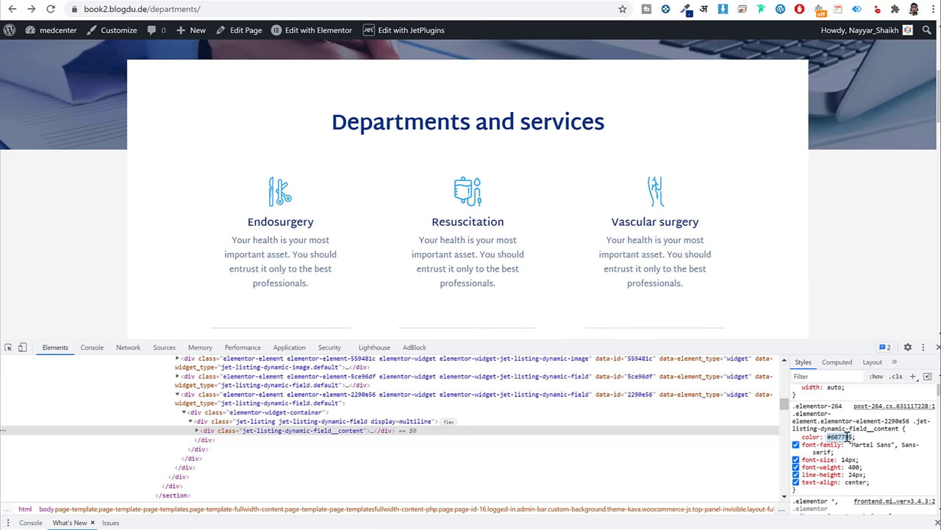
pyautogui.rightClick(847, 437)
pyautogui.click(824, 326)
pyautogui.press('F12')
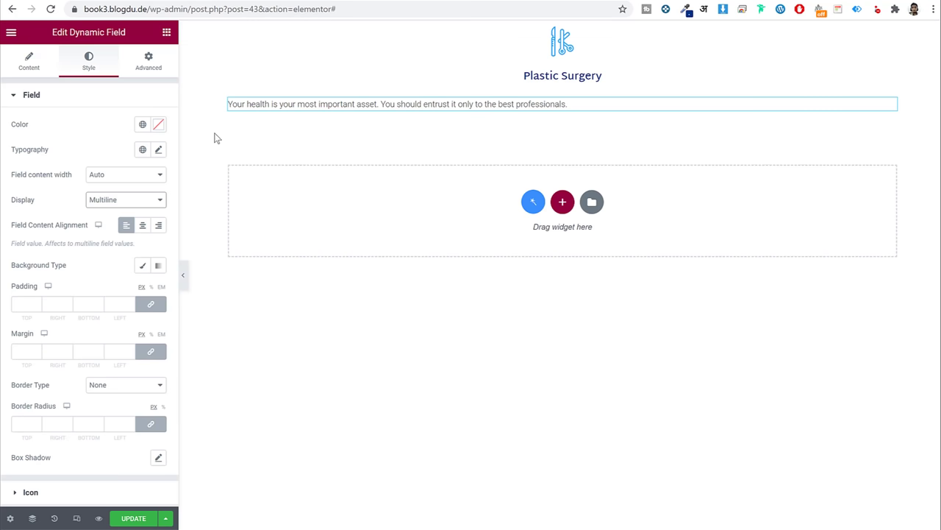
# Step: Paste #607795 as the description colour and save it as a new global colour
pyautogui.click(159, 125)
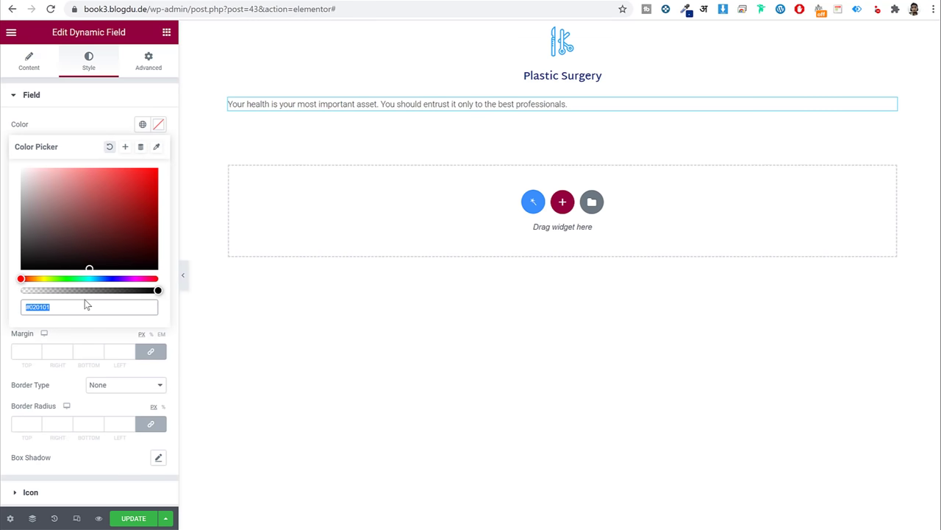
pyautogui.hotkey('ctrl', 'v')
pyautogui.click(125, 147)
pyautogui.tripleClick(464, 277)
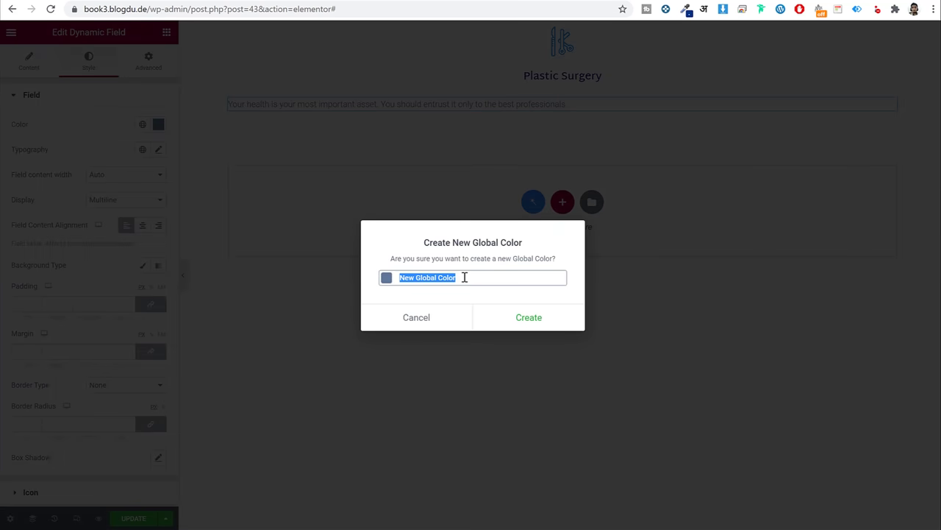
pyautogui.write('Light Blue')
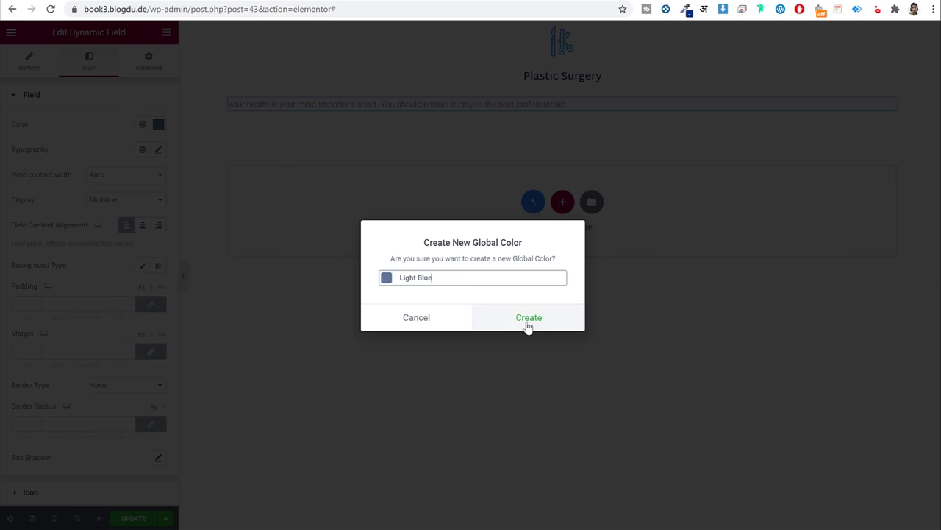
pyautogui.click(527, 323)
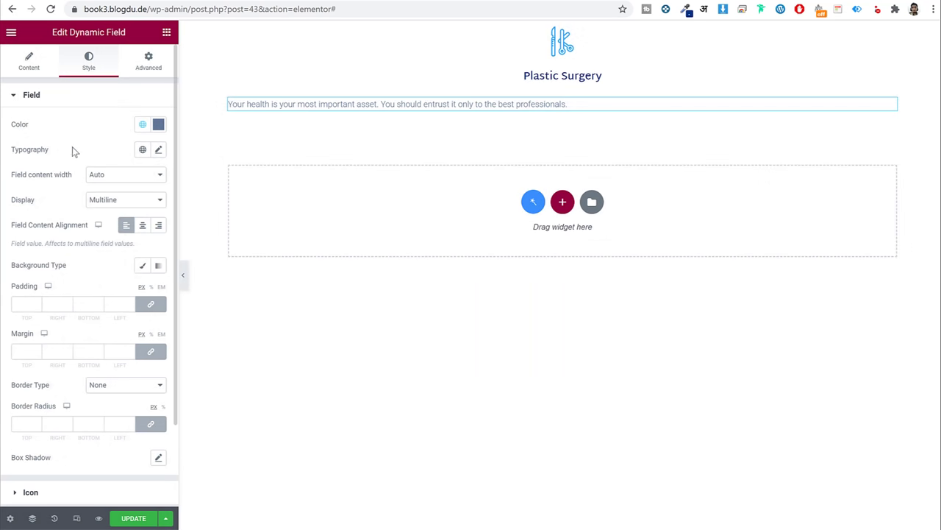
# Step: Apply the global Martel Sans font to the description and save the template
pyautogui.click(143, 149)
pyautogui.click(58, 269)
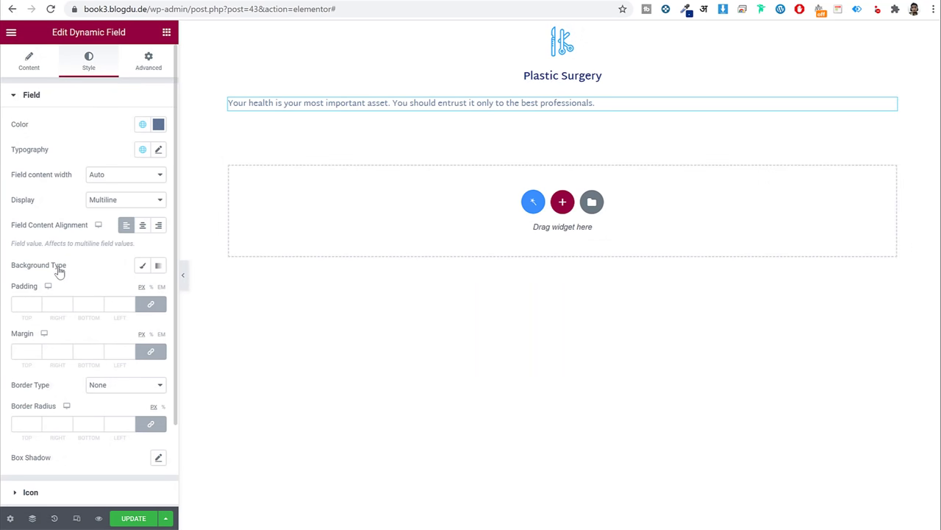
pyautogui.click(158, 150)
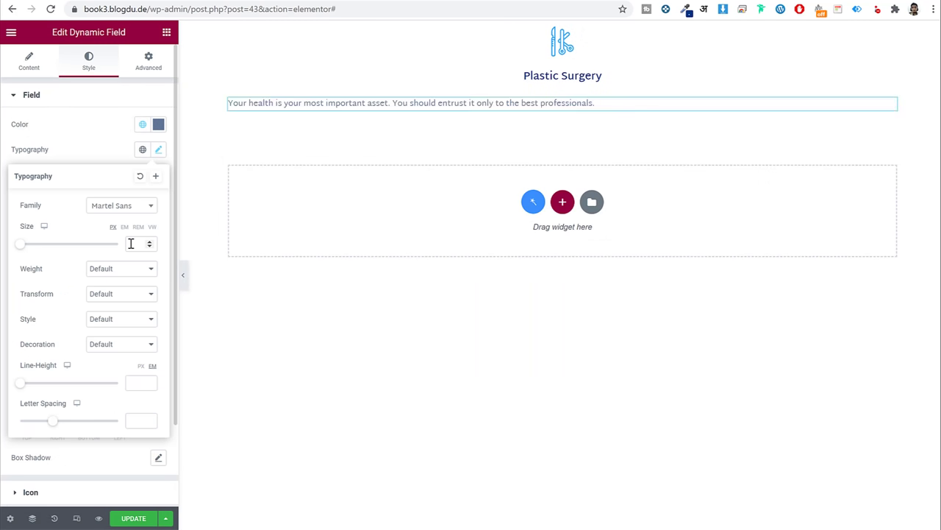
pyautogui.click(156, 153)
pyautogui.click(142, 519)
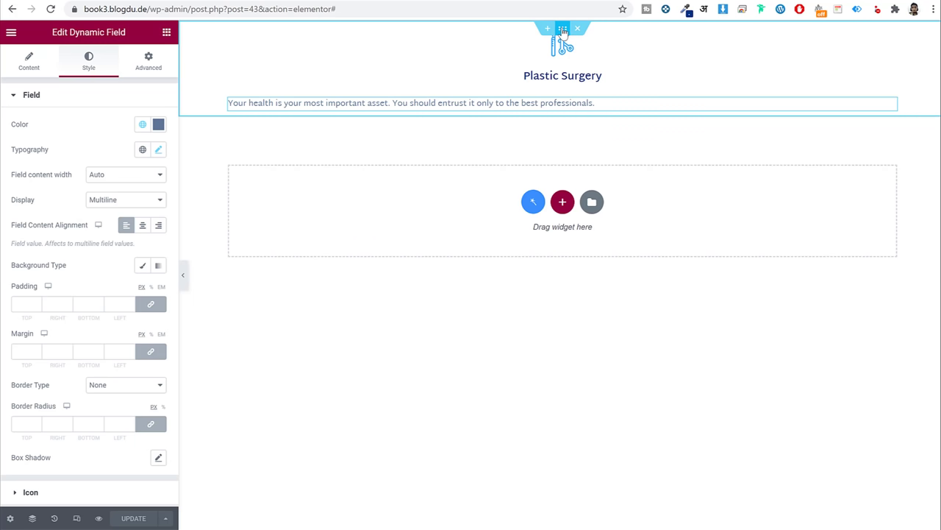
# Step: Give the service section unlinked padding of 60 px top, 40 px left/right, 0 bottom
pyautogui.click(563, 29)
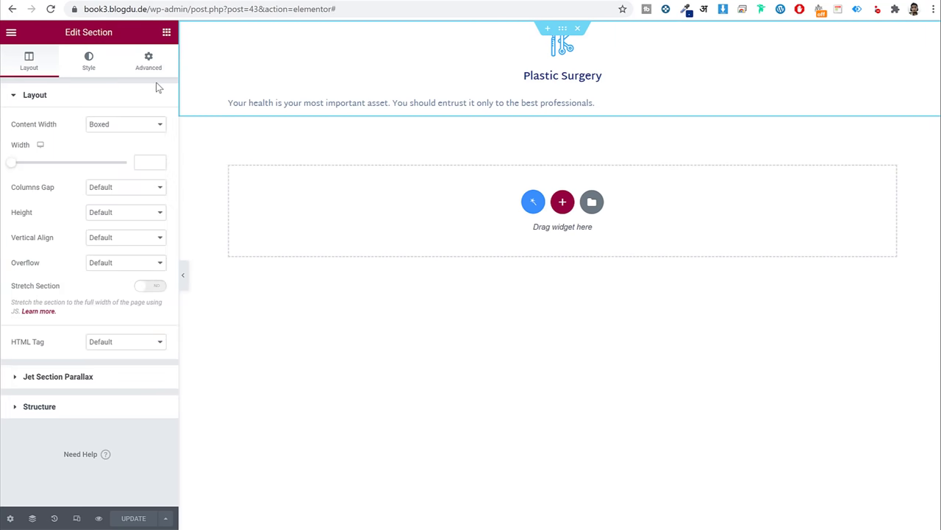
pyautogui.click(148, 72)
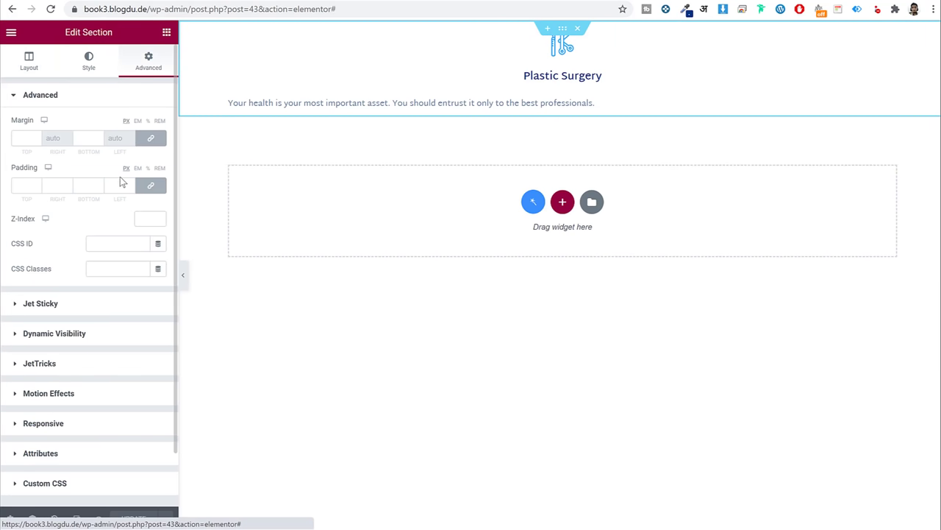
pyautogui.click(158, 188)
pyautogui.doubleClick(23, 184)
pyautogui.write('60')
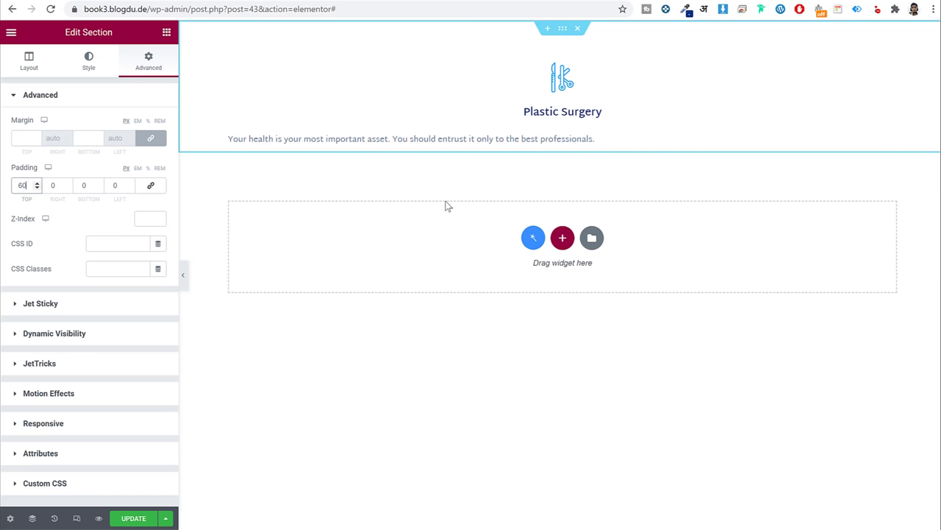
pyautogui.press('Tab')
pyautogui.write('40')
pyautogui.press('Tab')
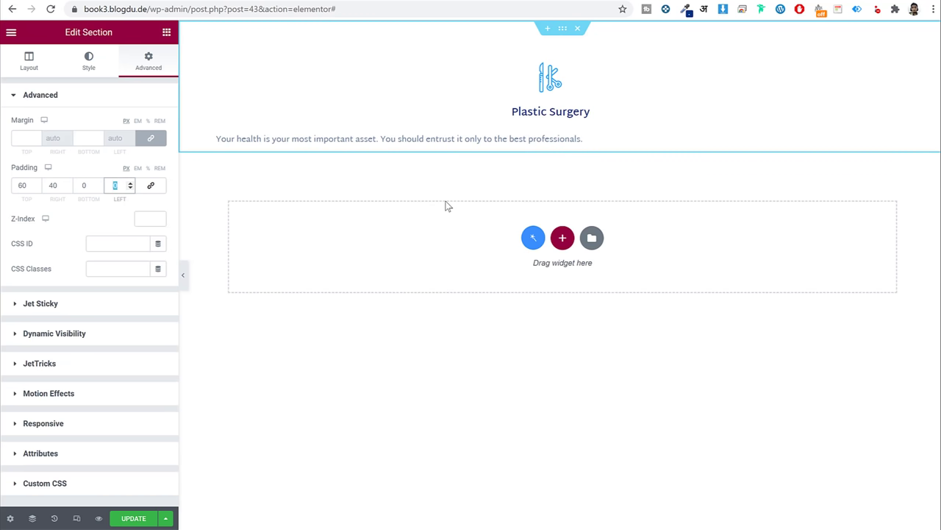
pyautogui.press('Tab')
pyautogui.write('40')
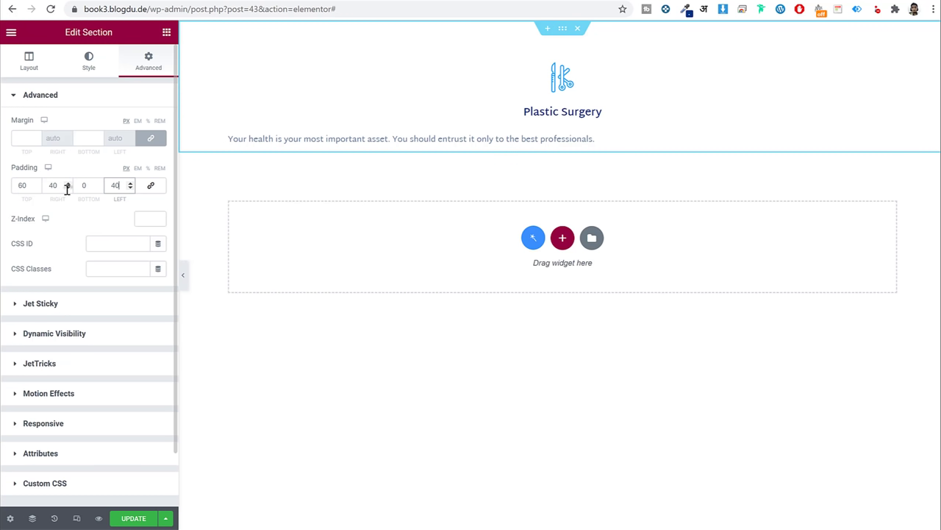
pyautogui.click(20, 186)
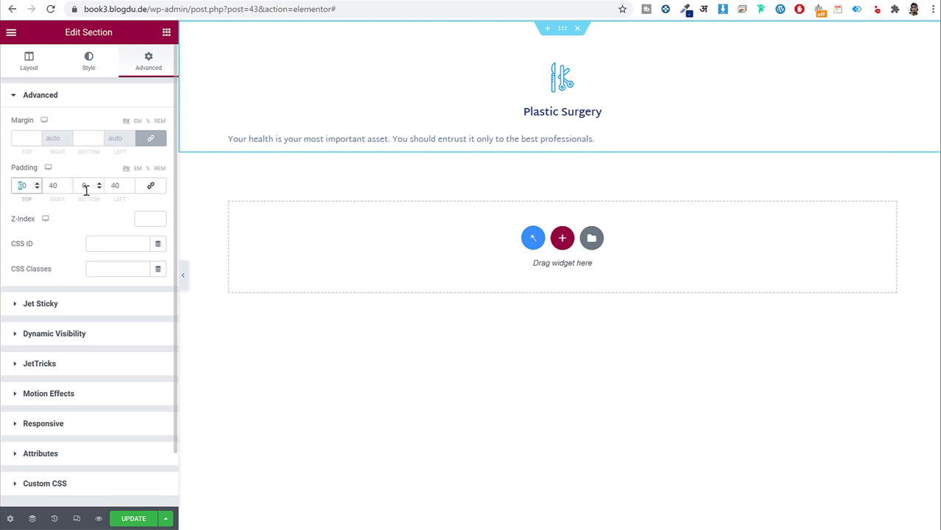
pyautogui.click(104, 2)
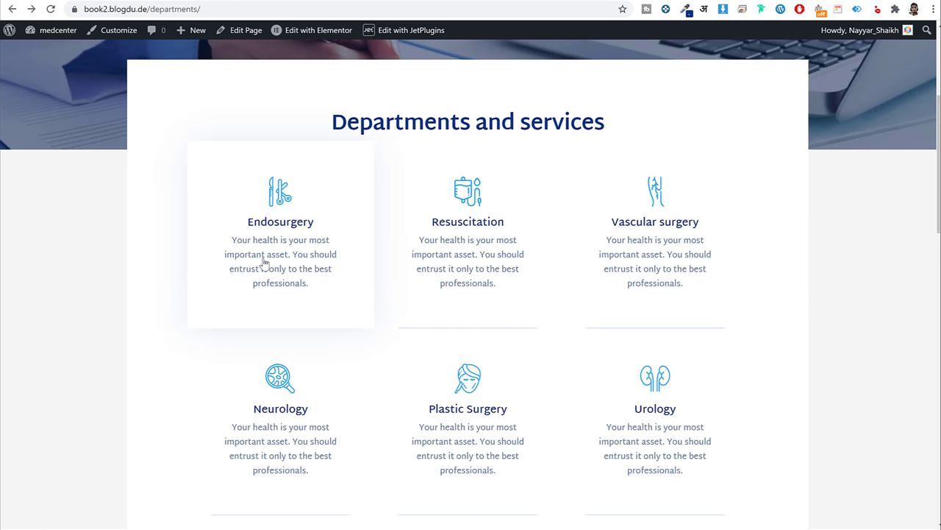
# Step: Open the section's Border style settings in the Hover state
pyautogui.scroll(-1, 414, 242)
pyautogui.scroll(1, 147, 297)
pyautogui.moveTo(334, 30)
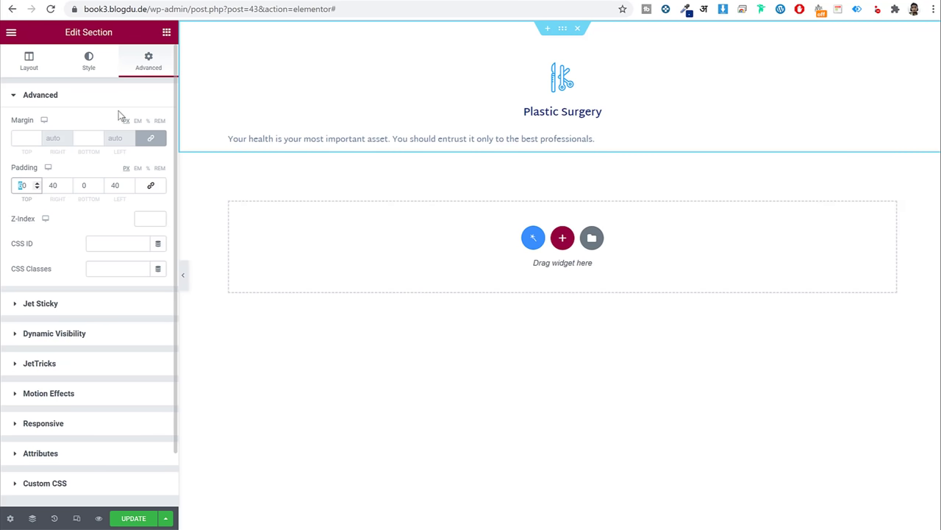
pyautogui.click(92, 63)
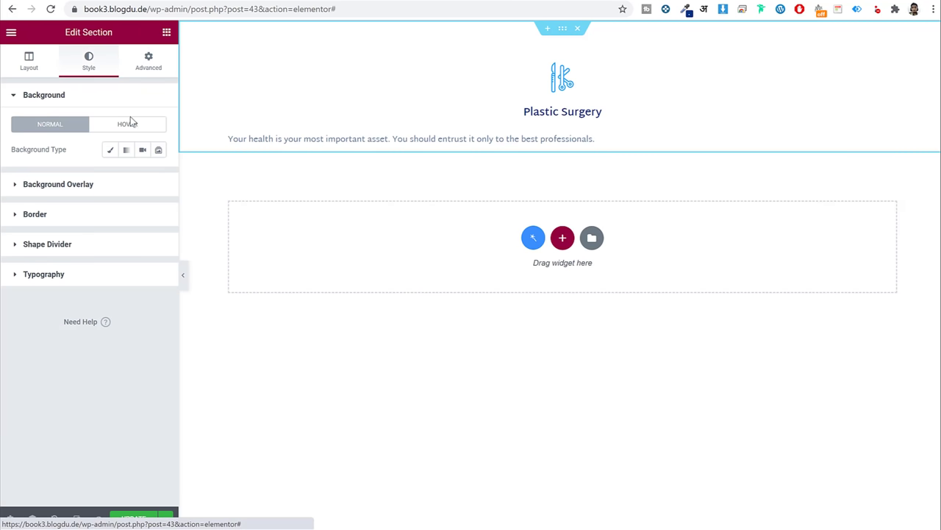
pyautogui.click(82, 216)
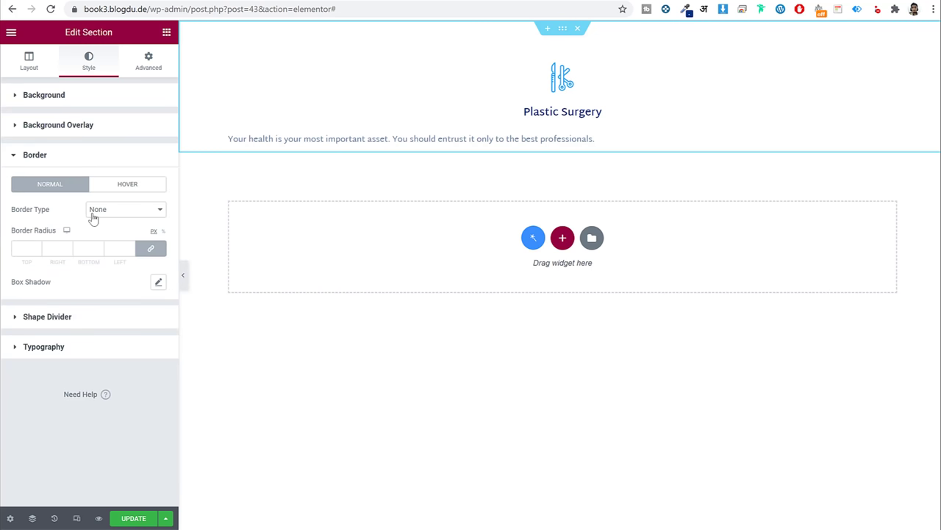
pyautogui.moveTo(52, 286); pyautogui.dragTo(8, 289)
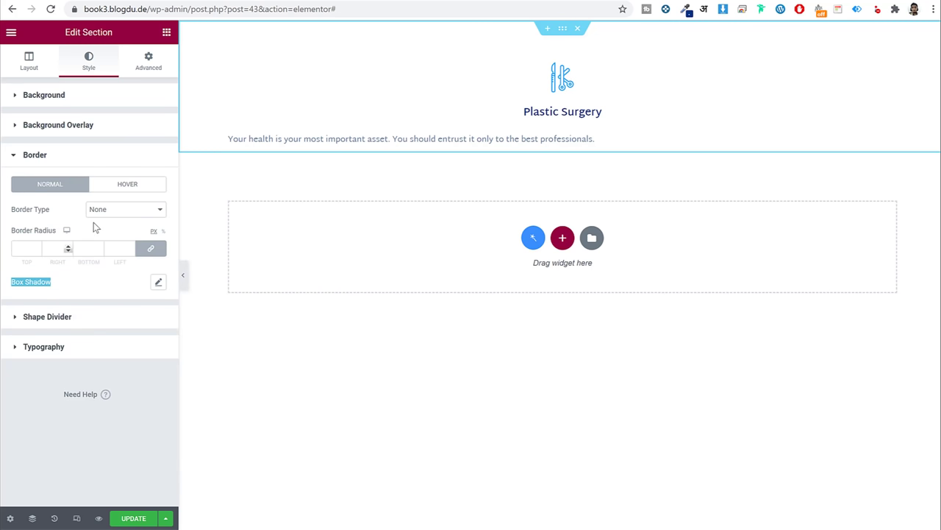
pyautogui.click(140, 184)
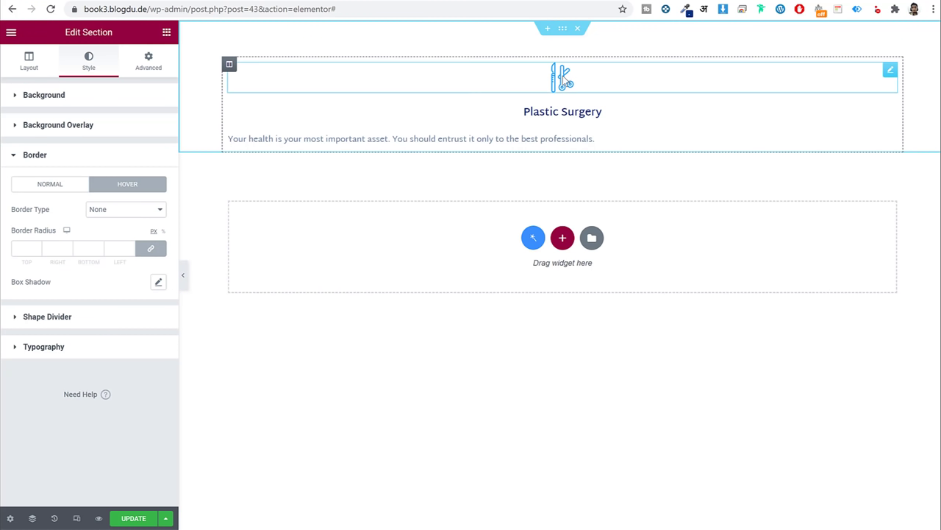
# Step: Set the hover box shadow colour to light blue rgba(175, 204, 255, 0.5) and preview it
pyautogui.click(158, 283)
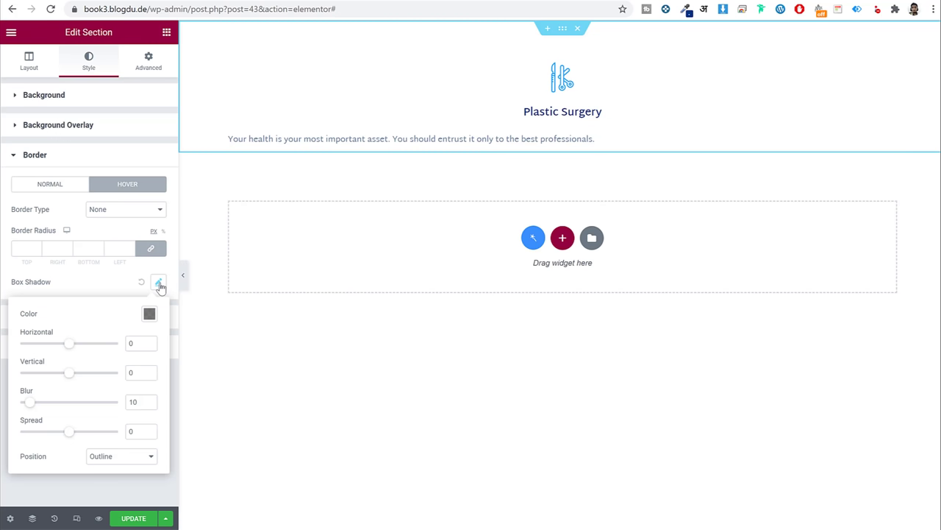
pyautogui.click(150, 313)
pyautogui.moveTo(141, 468); pyautogui.dragTo(170, 468)
pyautogui.click(131, 359)
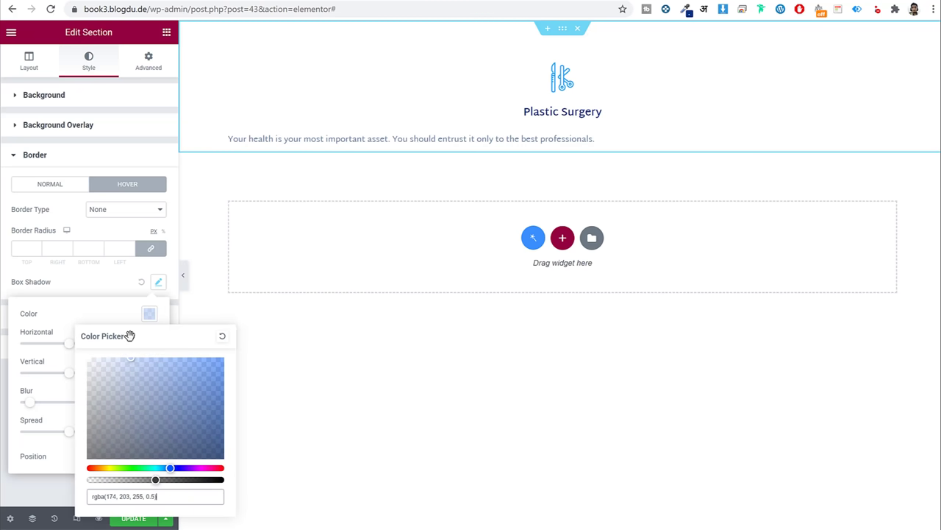
pyautogui.click(183, 275)
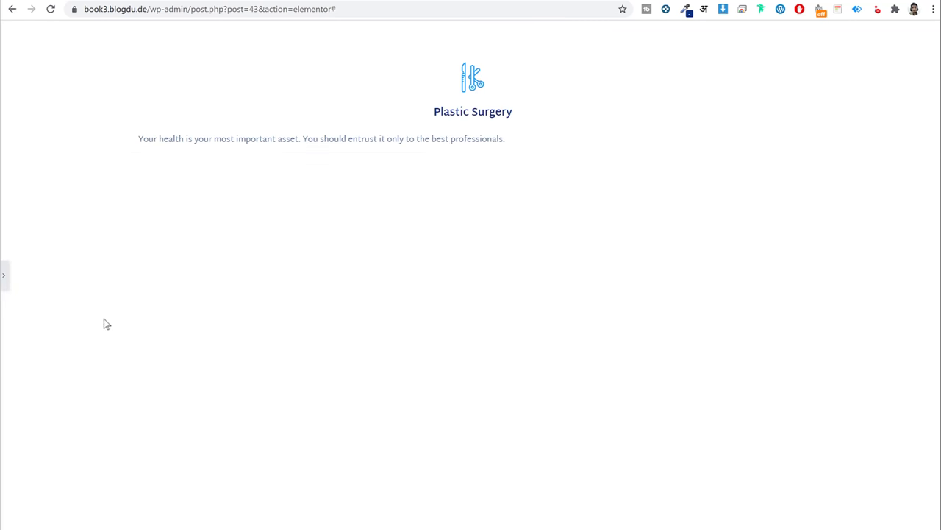
pyautogui.click(6, 287)
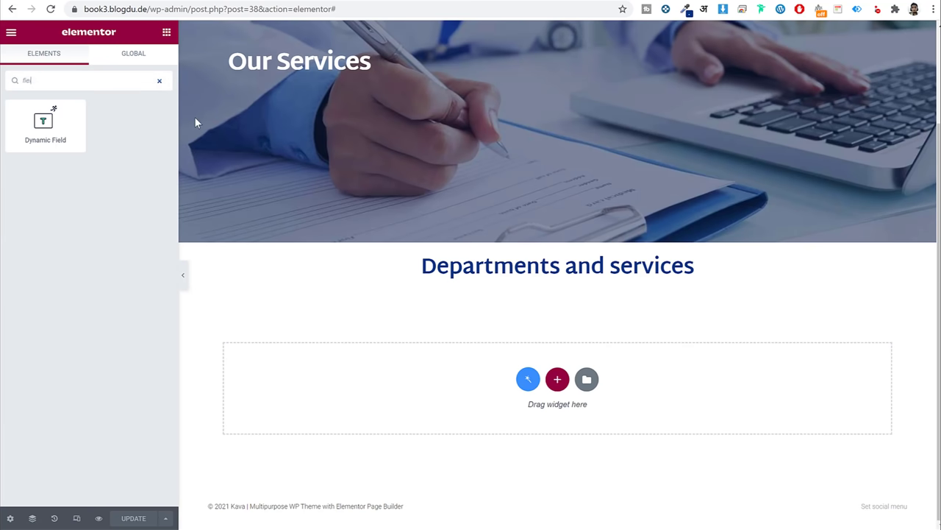
# Step: Search for 'grid' and place a Listing Grid below the 'Departments and services' heading
pyautogui.click(159, 81)
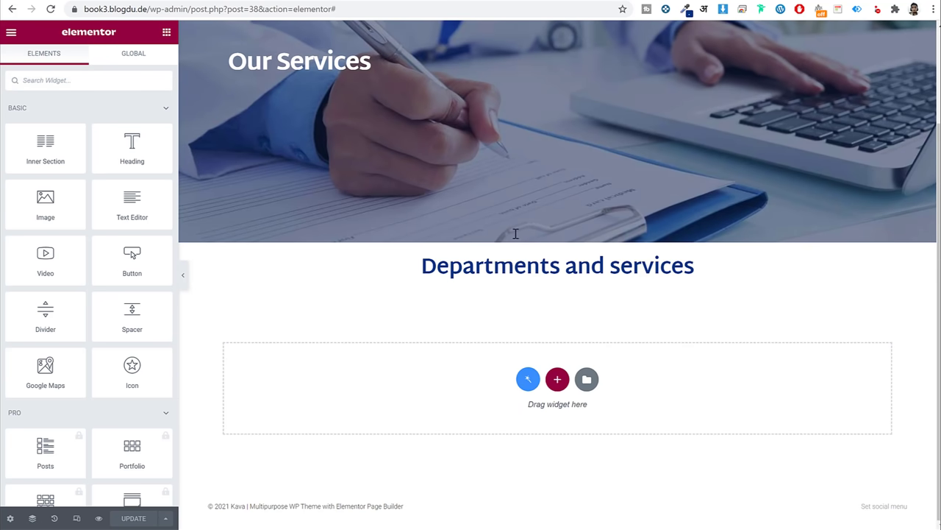
pyautogui.click(50, 9)
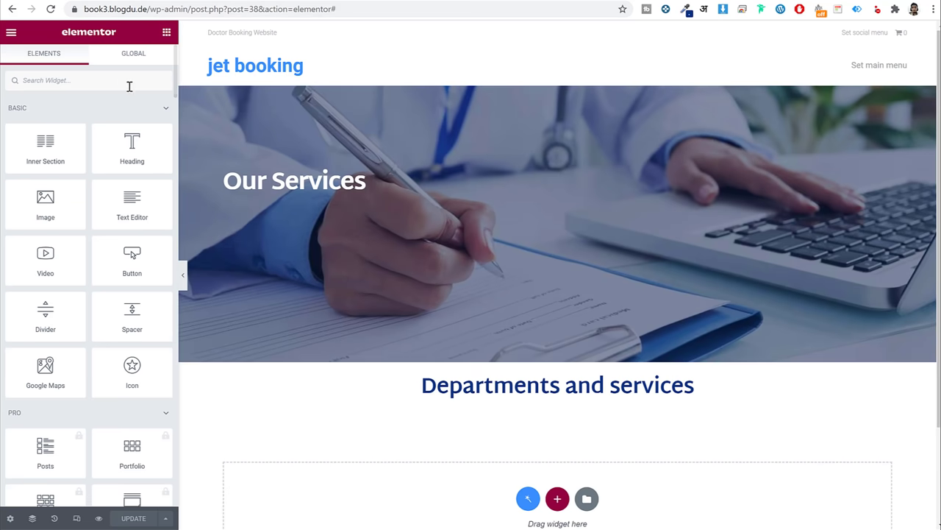
pyautogui.write('gri')
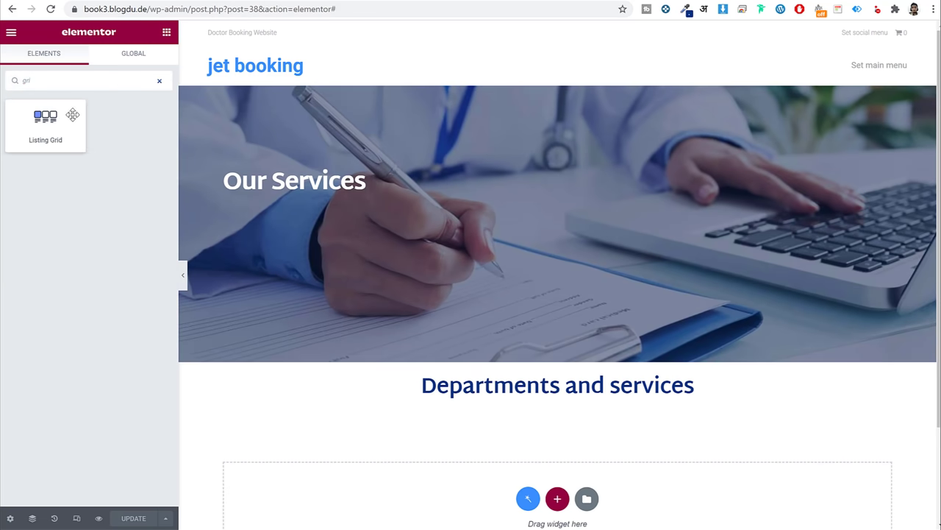
pyautogui.moveTo(48, 129); pyautogui.dragTo(568, 397)
pyautogui.scroll(-2, 723, 291)
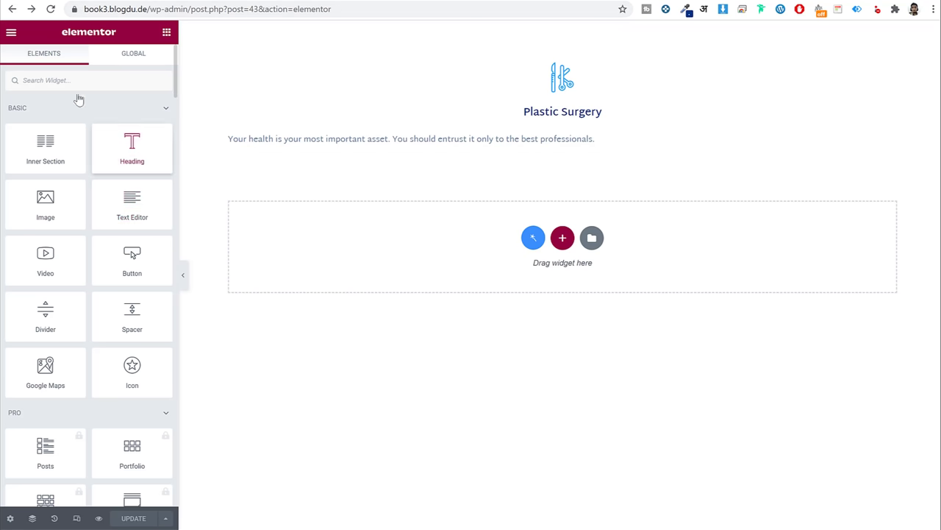
# Step: Exit to the dashboard, then go back to the services page editor
pyautogui.click(11, 32)
pyautogui.click(86, 246)
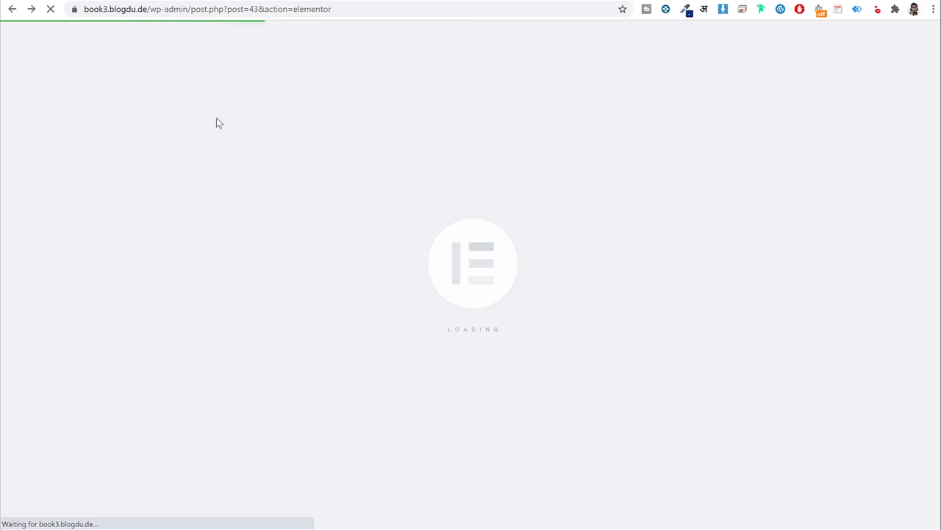
pyautogui.click(12, 9)
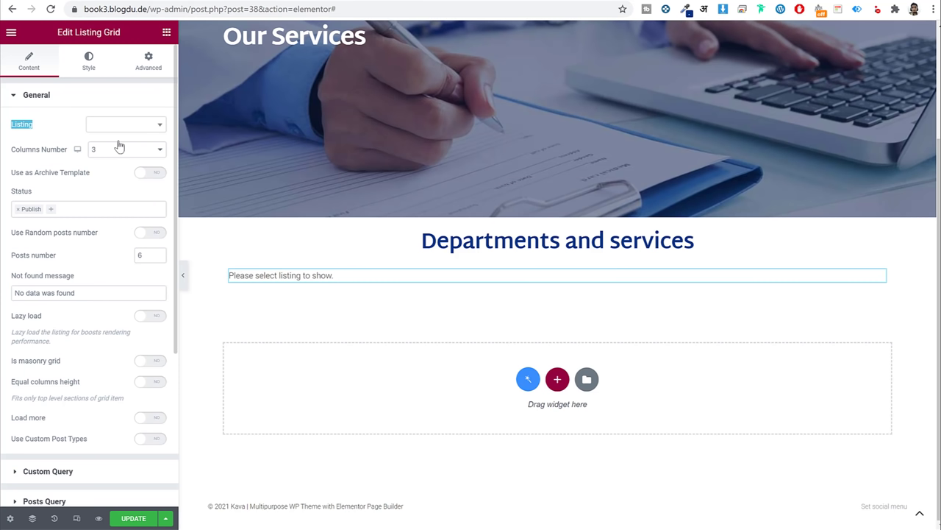
# Step: Choose Single Listing Grid as the grid's listing and open that listing item template
pyautogui.click(123, 128)
pyautogui.write('sing')
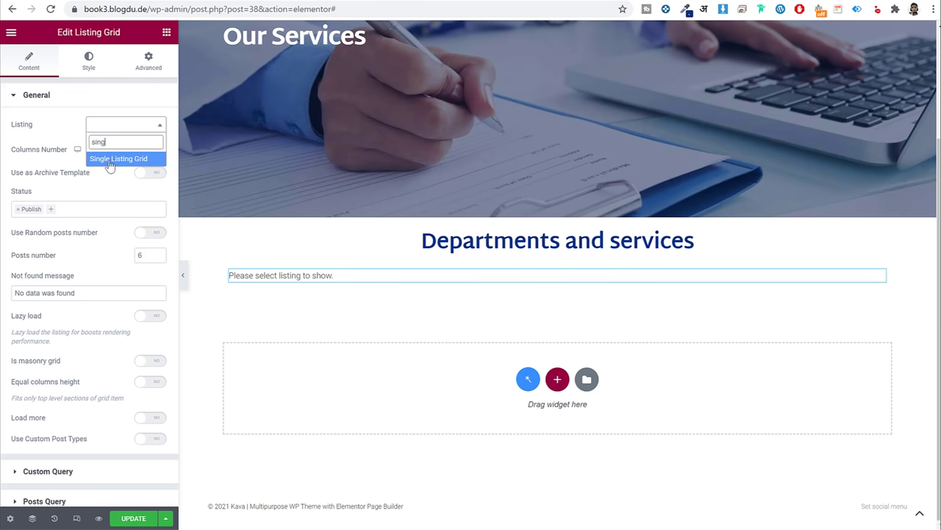
pyautogui.click(103, 160)
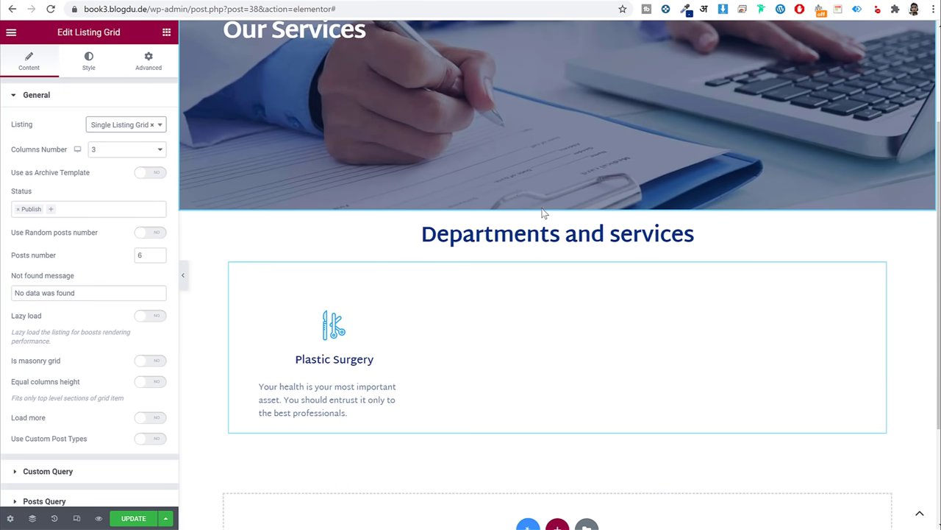
pyautogui.scroll(-2, 392, 273)
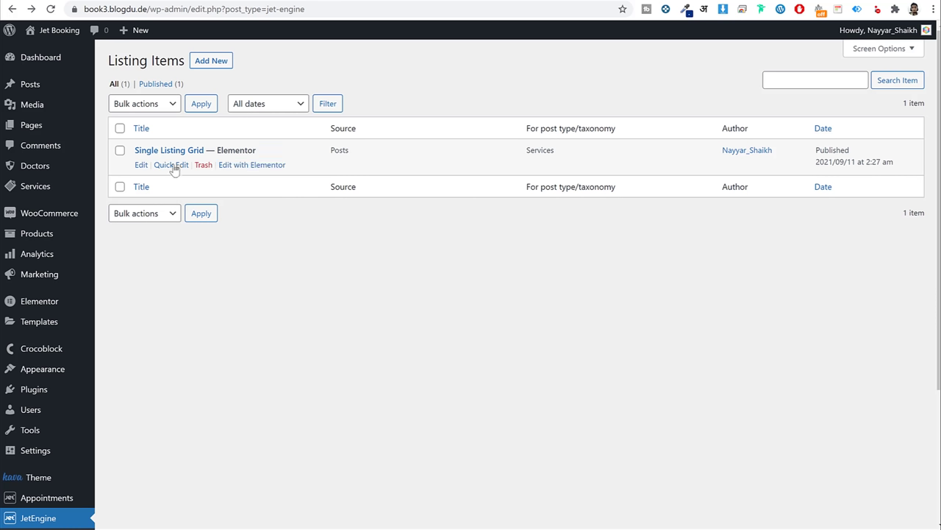
pyautogui.click(272, 165)
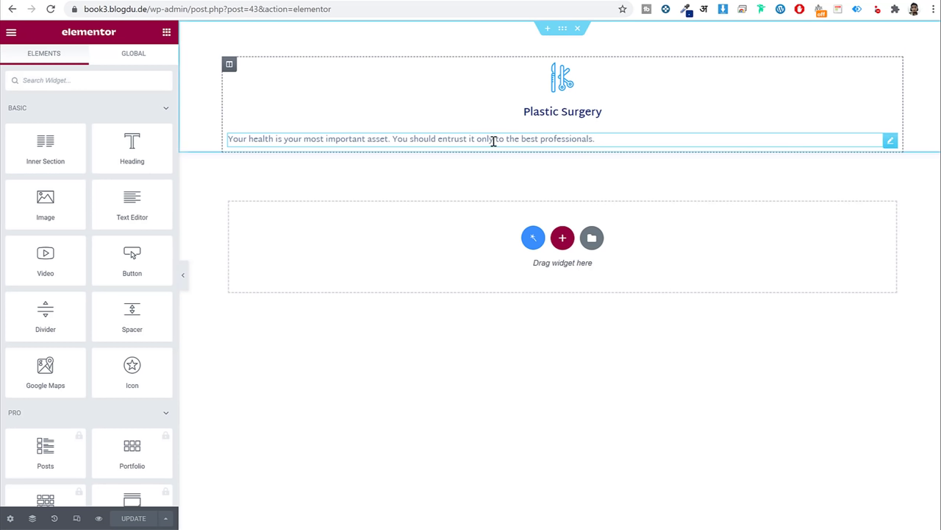
# Step: Set the excerpt field's content alignment to Center, update the template, and reload the services page
pyautogui.click(496, 140)
pyautogui.scroll(-2, 100, 233)
pyautogui.scroll(2, 113, 271)
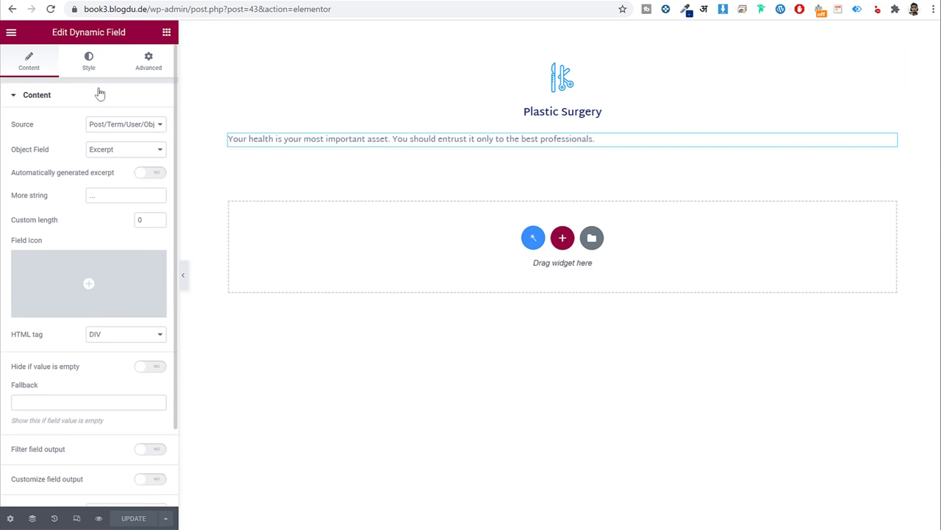
pyautogui.click(90, 67)
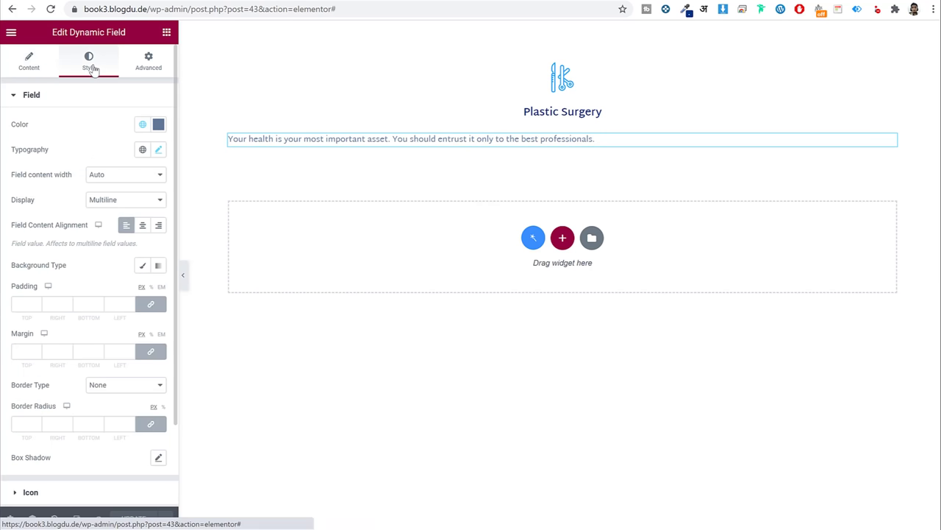
pyautogui.click(144, 227)
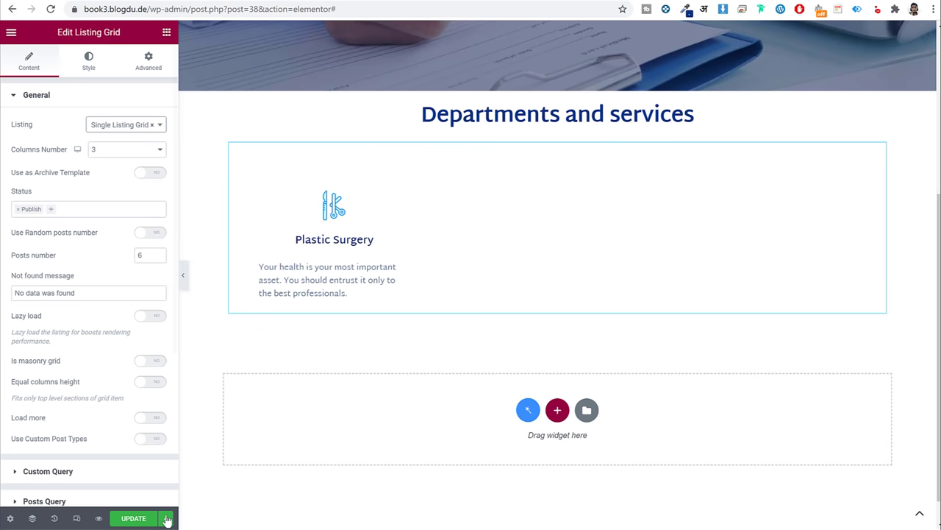
pyautogui.click(143, 523)
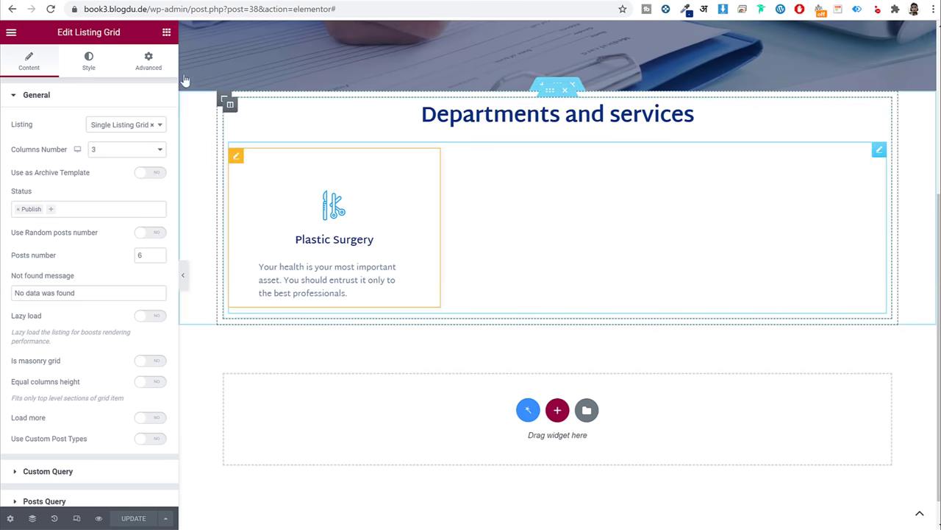
pyautogui.click(51, 11)
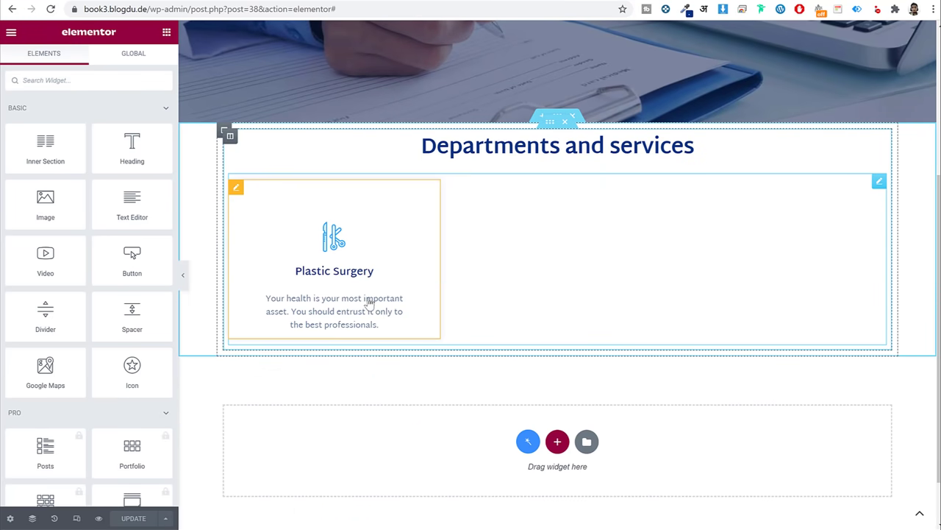
pyautogui.click(388, 250)
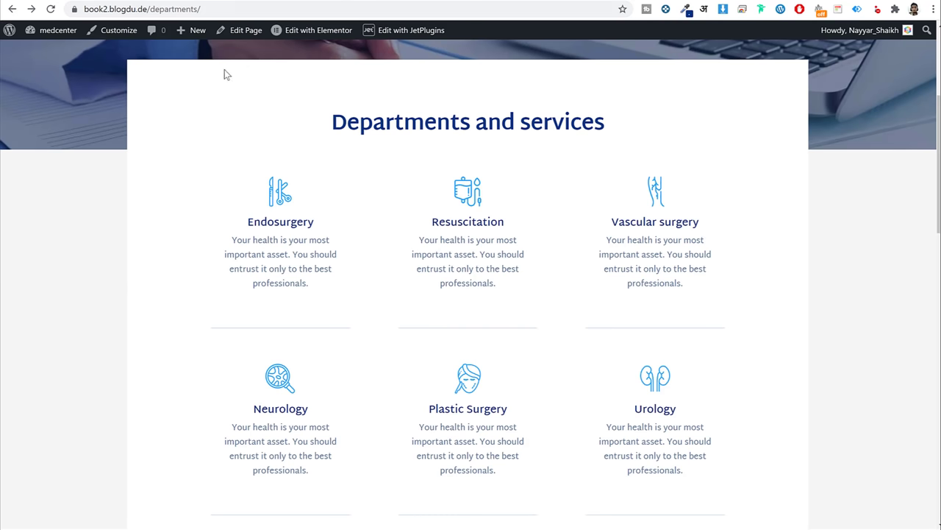
pyautogui.scroll(3, 227, 280)
pyautogui.scroll(-2, 243, 308)
pyautogui.scroll(3, 304, 437)
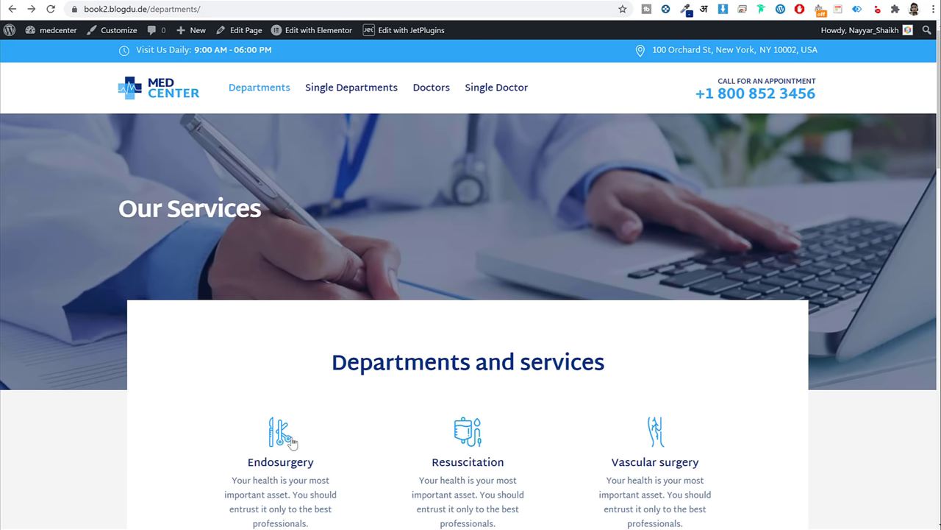
pyautogui.scroll(-3, 532, 210)
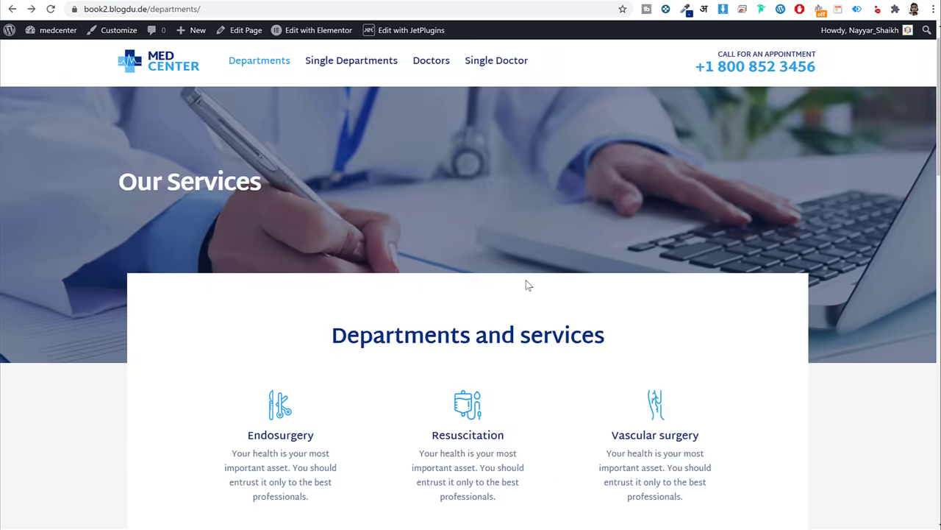
pyautogui.moveTo(331, 182); pyautogui.dragTo(594, 184)
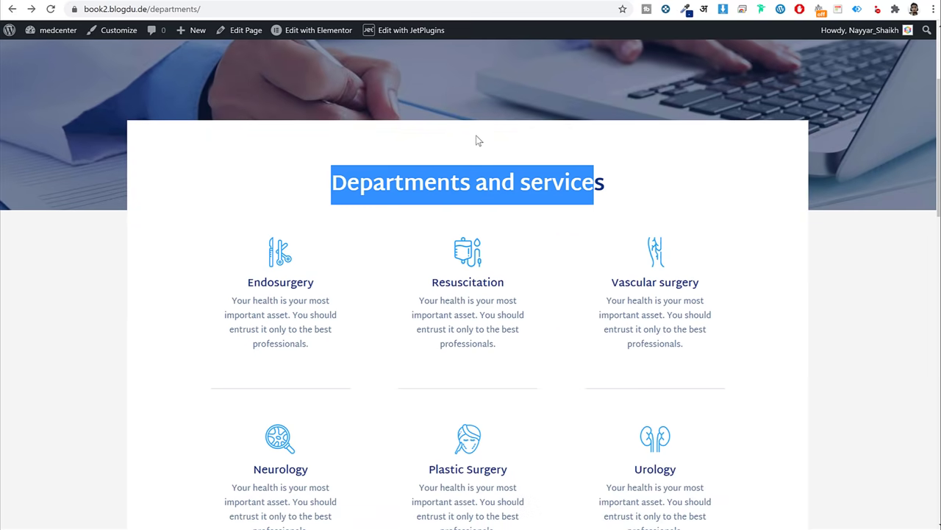
pyautogui.scroll(-13, 495, 275)
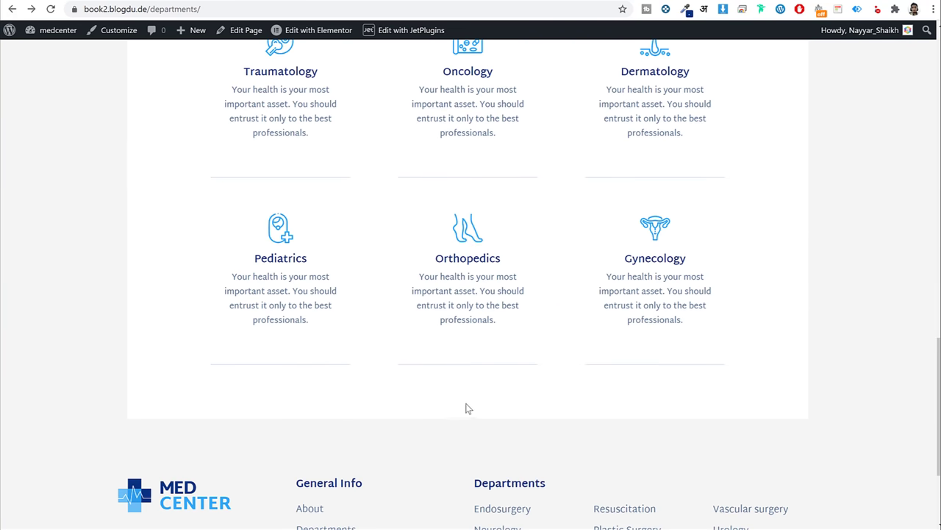
pyautogui.scroll(14, 257, 381)
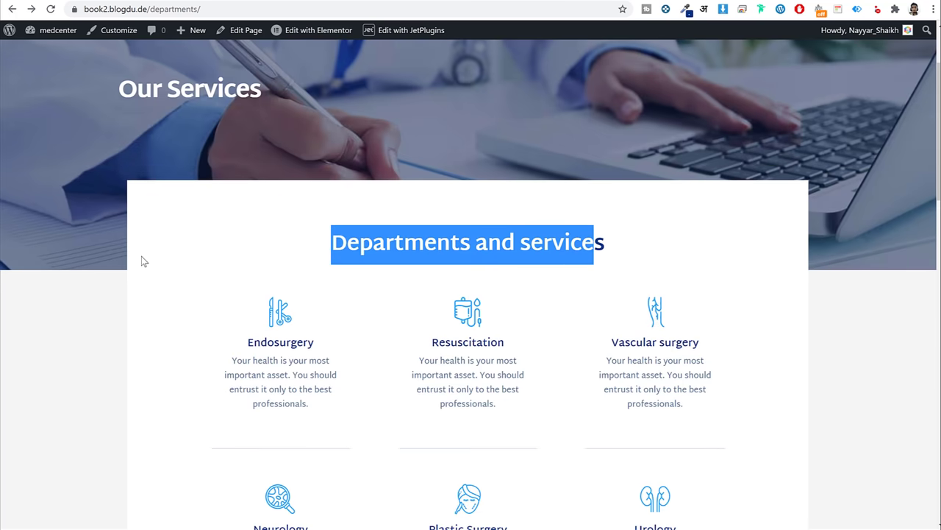
pyautogui.scroll(2, 515, 292)
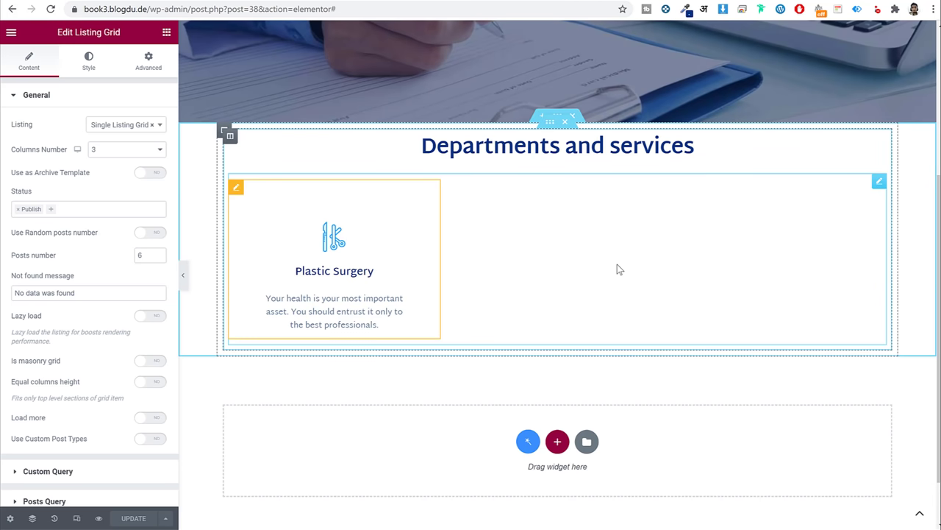
# Step: Give the page body a Classic background colour of f5f5f5
pyautogui.click(10, 518)
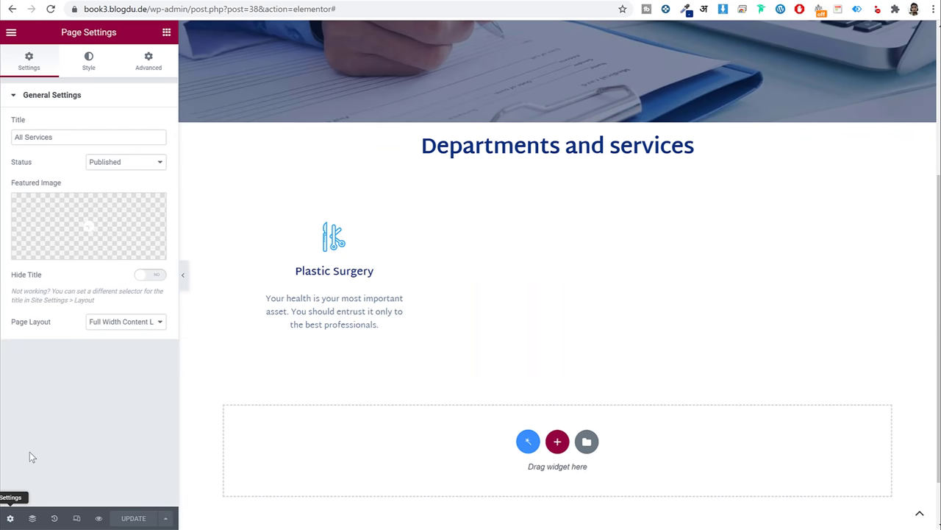
pyautogui.click(94, 62)
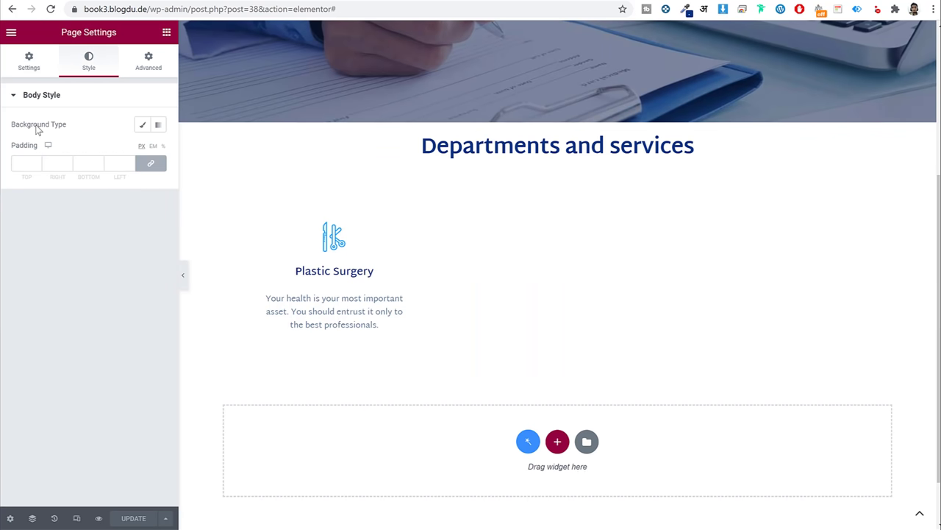
pyautogui.click(138, 128)
pyautogui.click(159, 149)
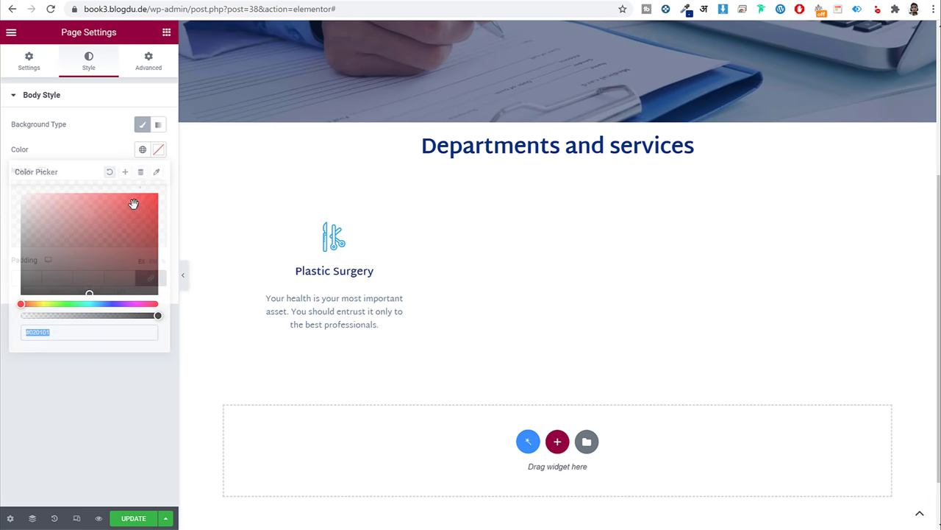
pyautogui.write('f5f5f5')
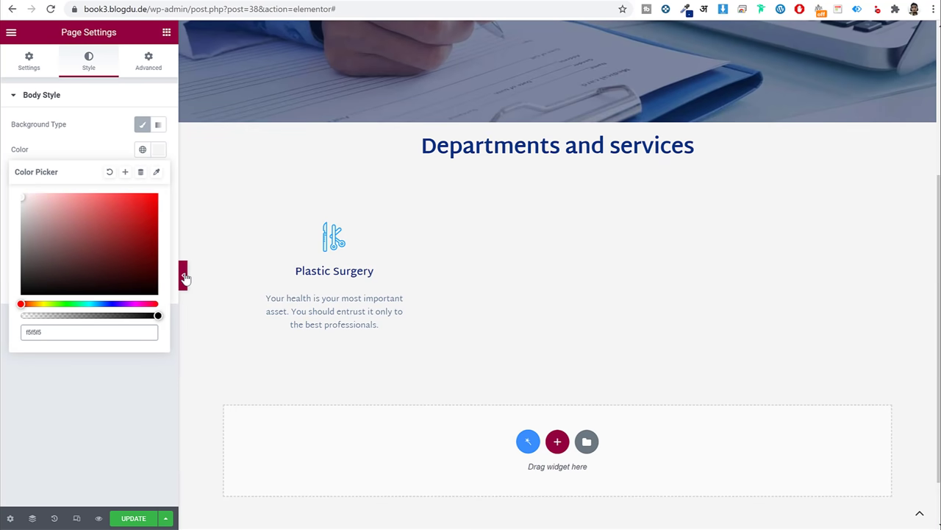
pyautogui.click(183, 275)
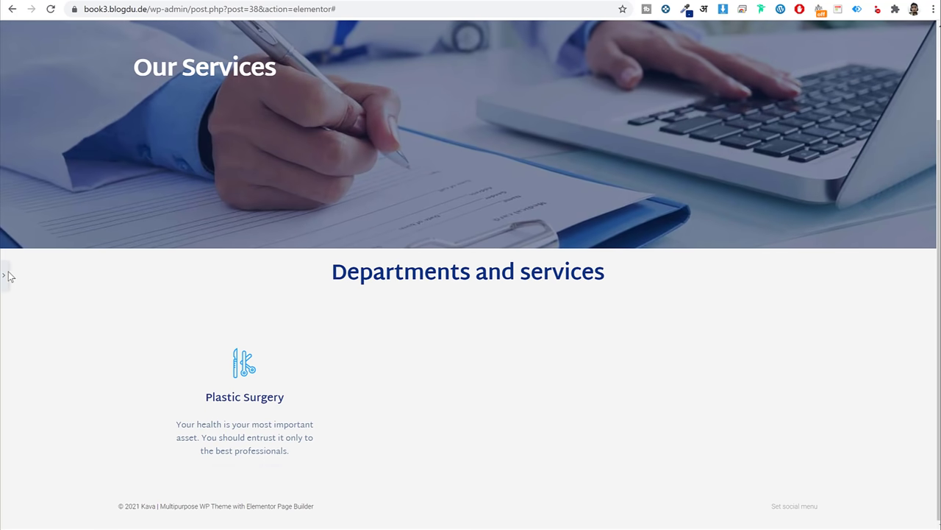
pyautogui.click(8, 275)
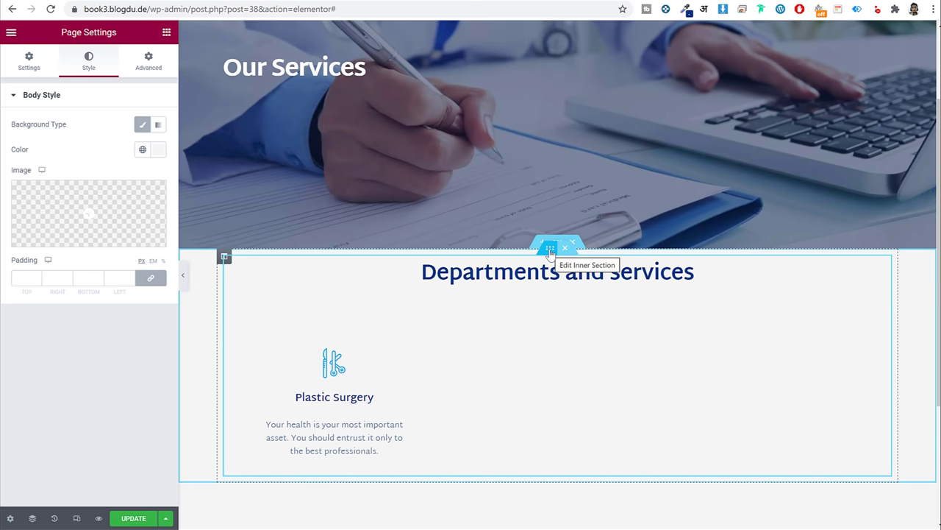
# Step: Give the inner services section a Classic white #FFFFFF background
pyautogui.click(549, 250)
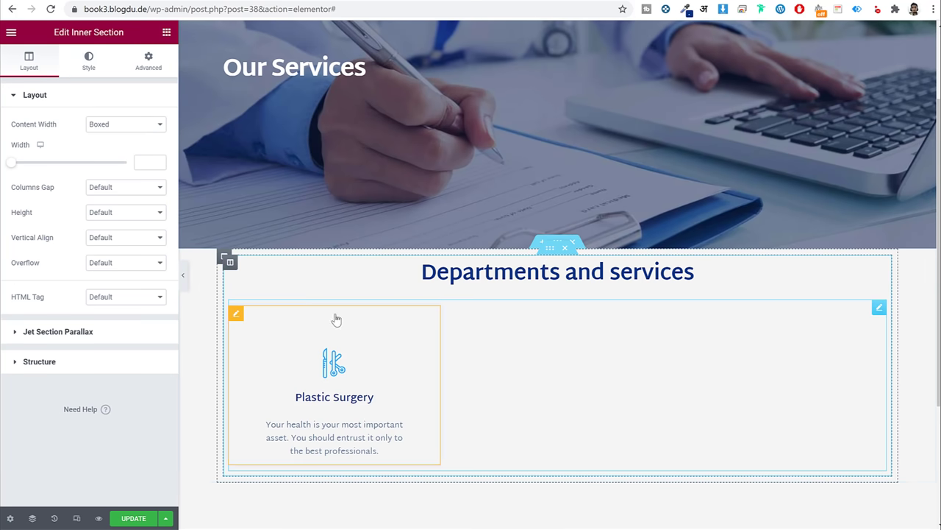
pyautogui.click(88, 66)
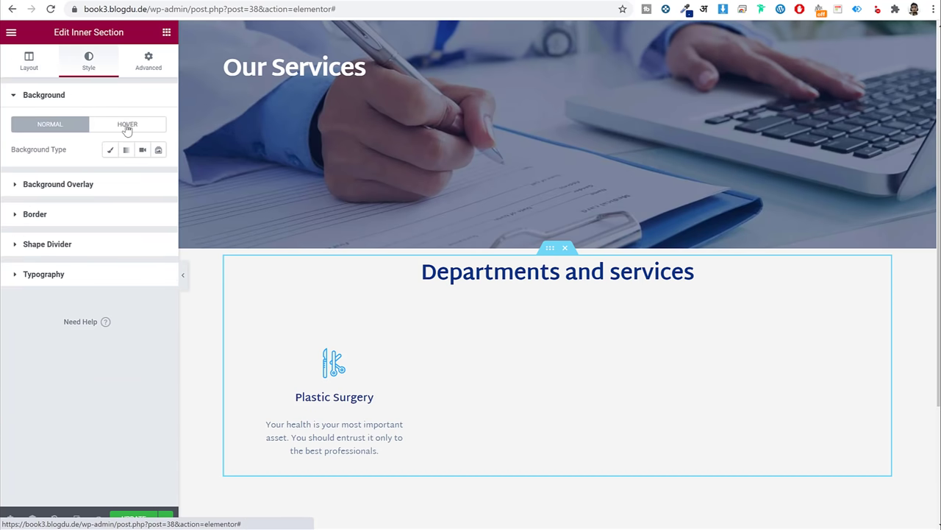
pyautogui.click(108, 150)
pyautogui.click(158, 175)
pyautogui.write('#FFFFFF')
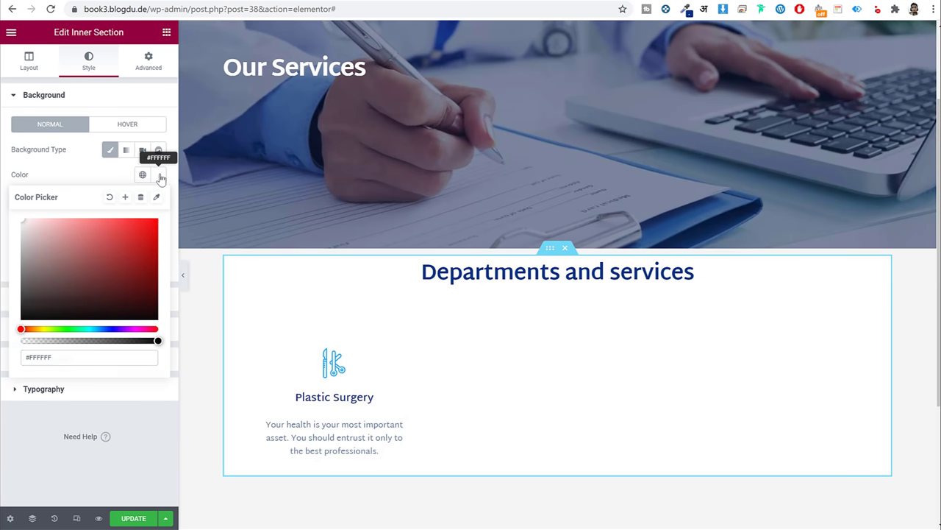
pyautogui.click(183, 275)
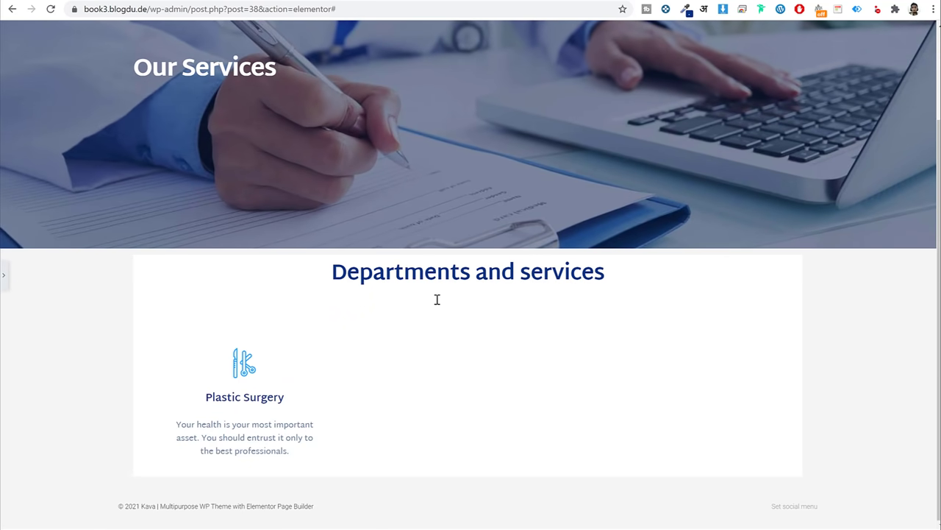
pyautogui.click(6, 278)
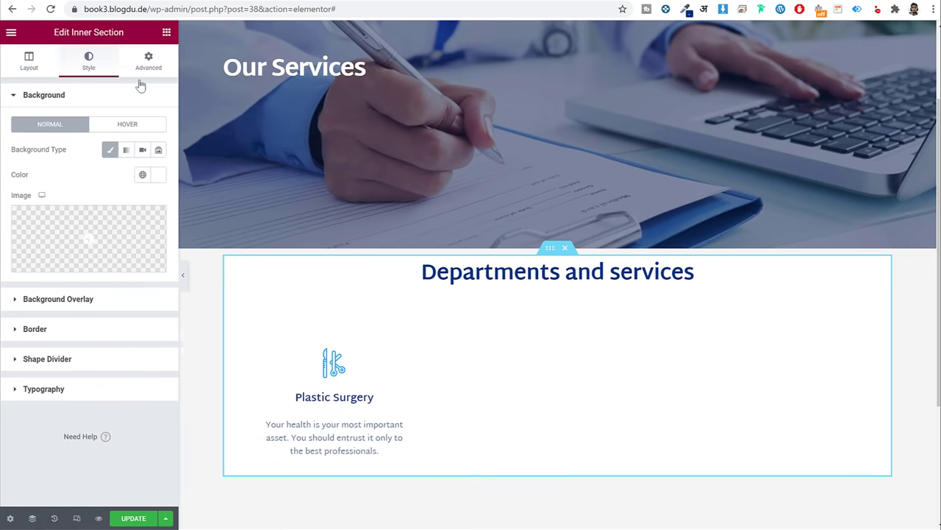
# Step: Set the inner section's padding to 80 top, 100 right, 90 bottom, 100 left px
pyautogui.click(148, 59)
pyautogui.click(150, 185)
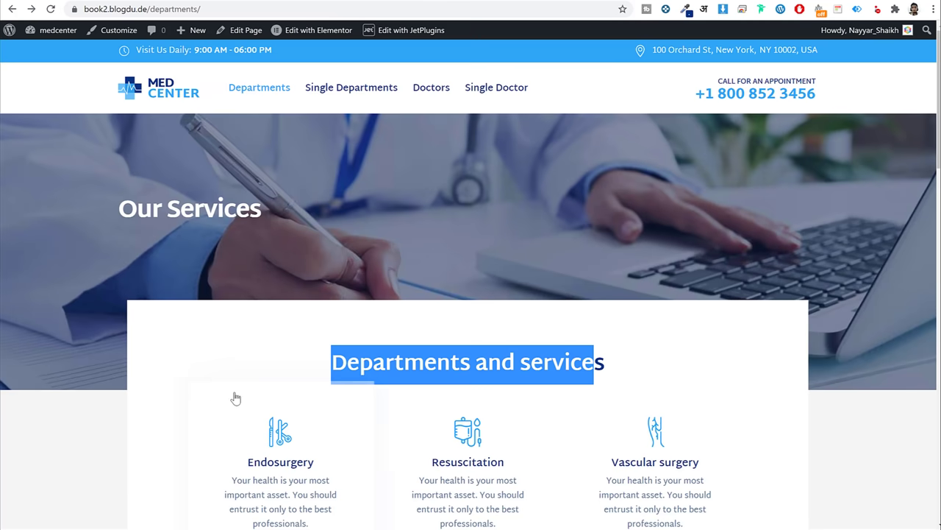
pyautogui.scroll(-3, 231, 395)
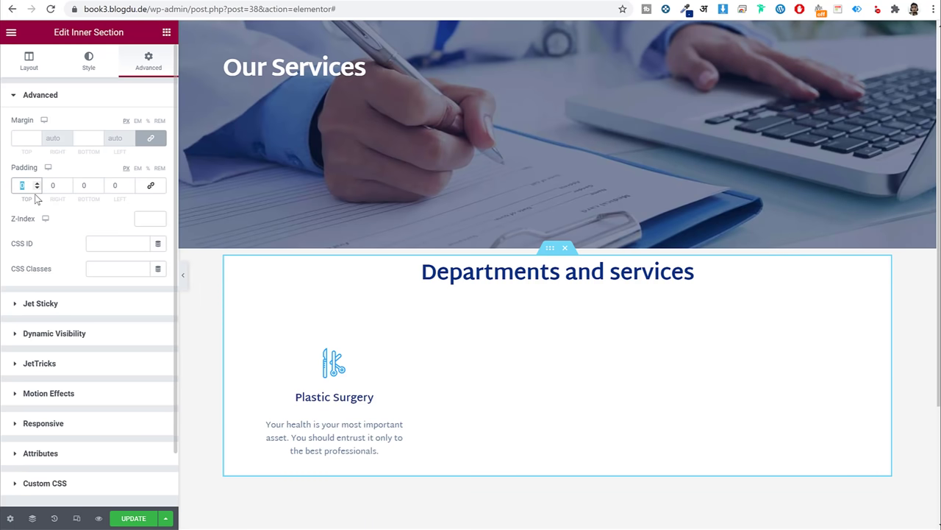
pyautogui.write('80')
pyautogui.press('Tab')
pyautogui.write('100')
pyautogui.press('Tab')
pyautogui.write('90')
pyautogui.press('Tab')
pyautogui.write('100')
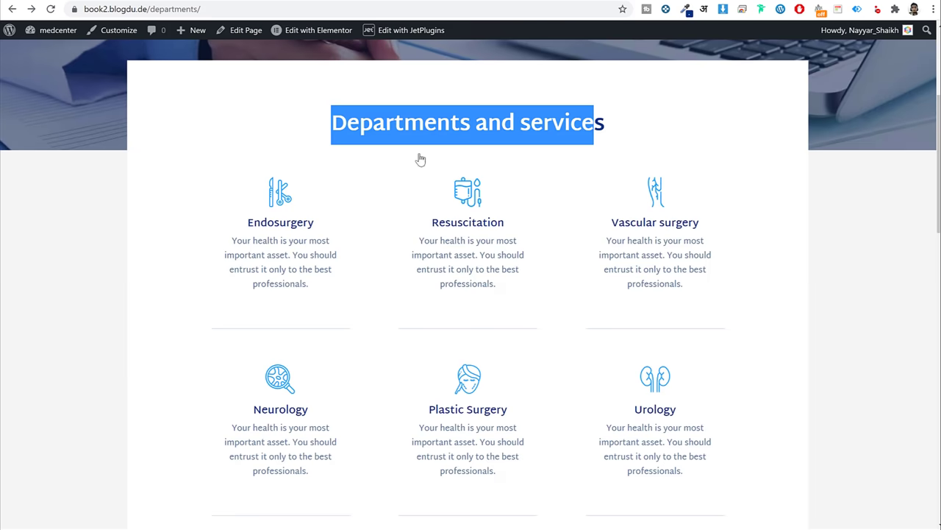
pyautogui.scroll(4, 420, 158)
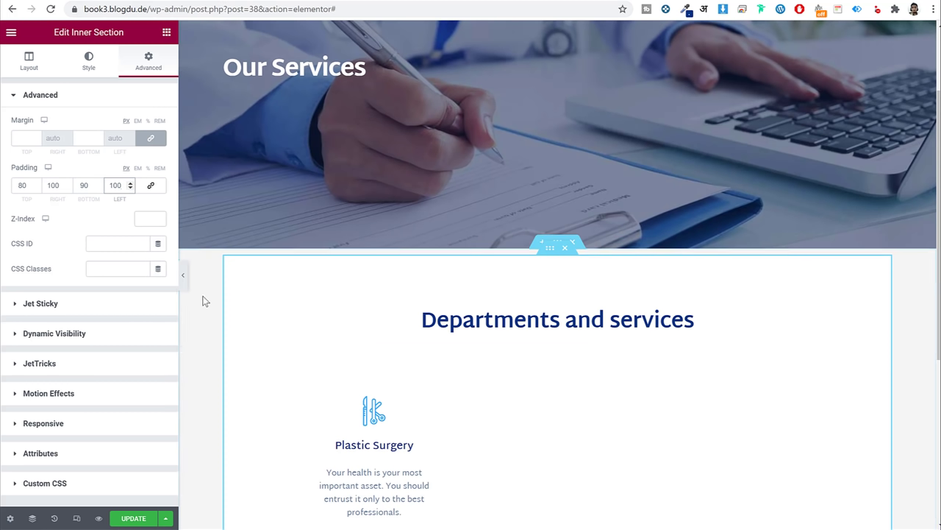
pyautogui.click(183, 278)
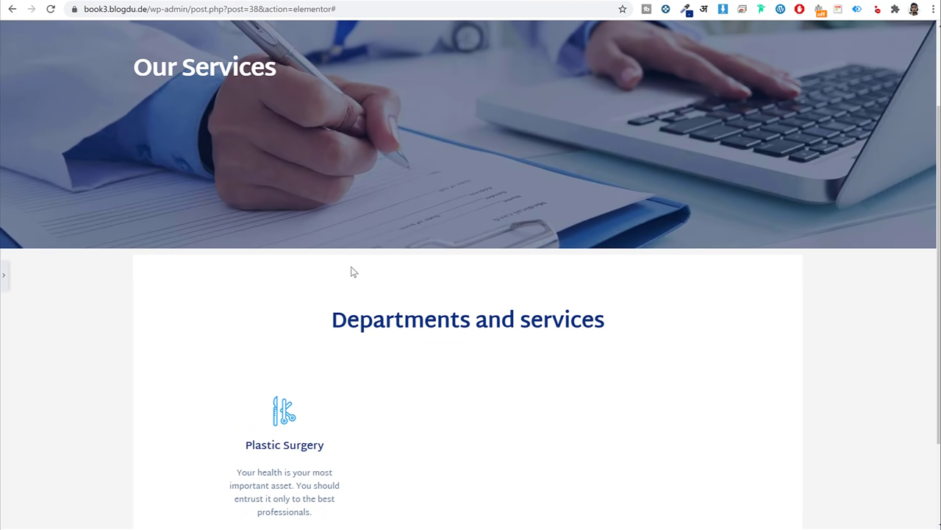
pyautogui.scroll(3, 185, 265)
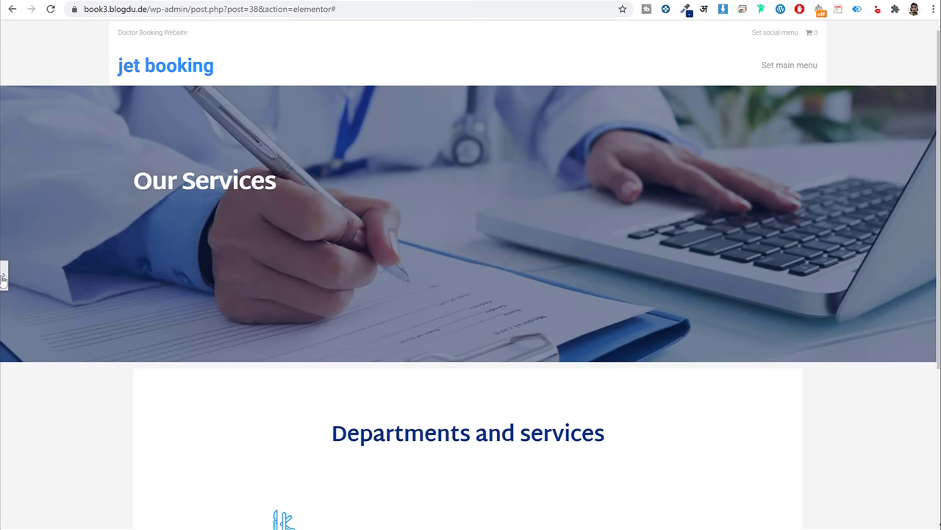
pyautogui.click(3, 277)
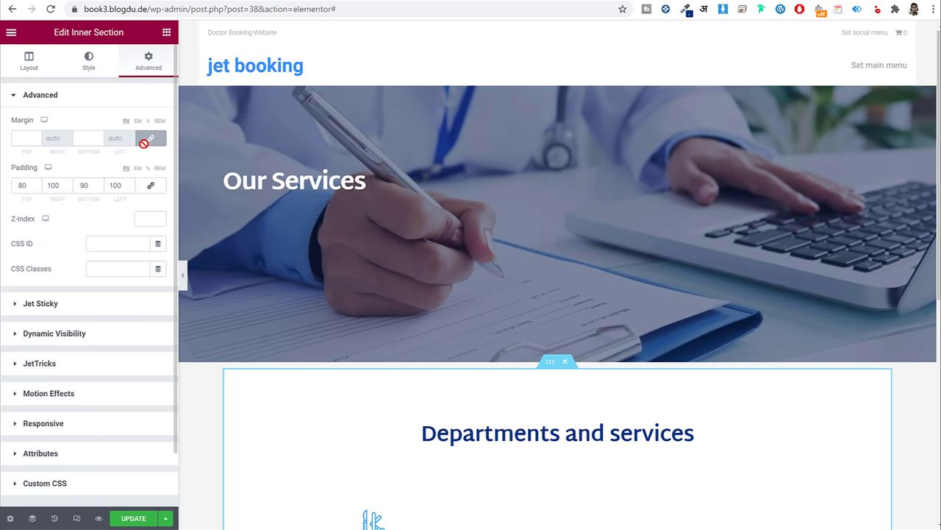
# Step: Set the inner section's top margin to -150 px and save the page
pyautogui.click(150, 139)
pyautogui.click(22, 138)
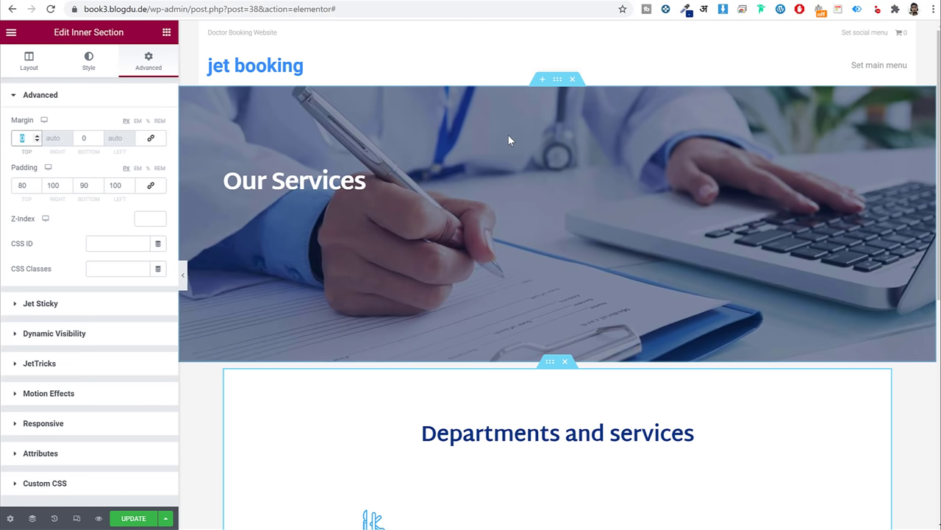
pyautogui.write('150')
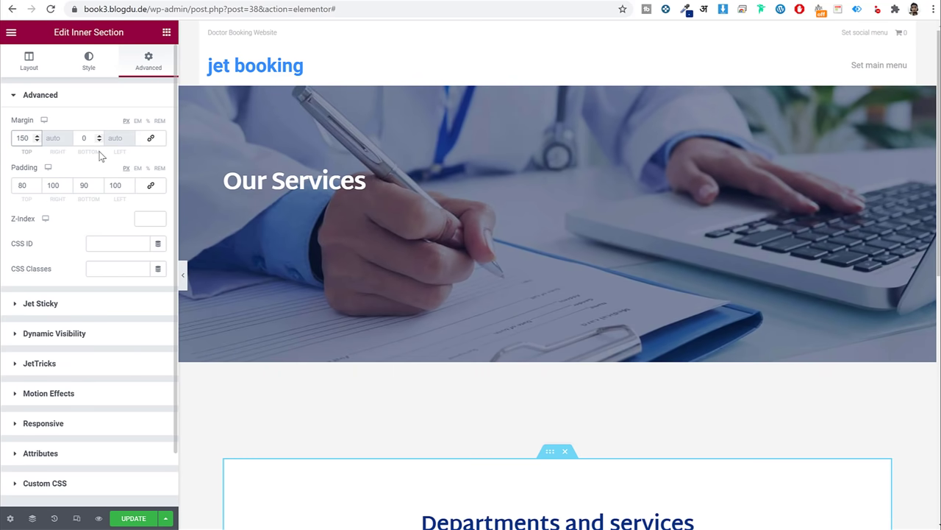
pyautogui.write('-')
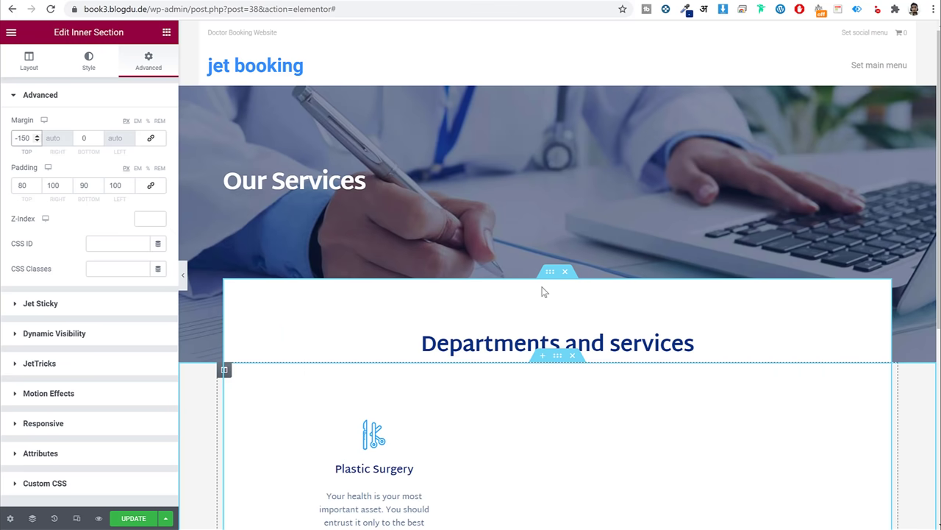
pyautogui.click(136, 518)
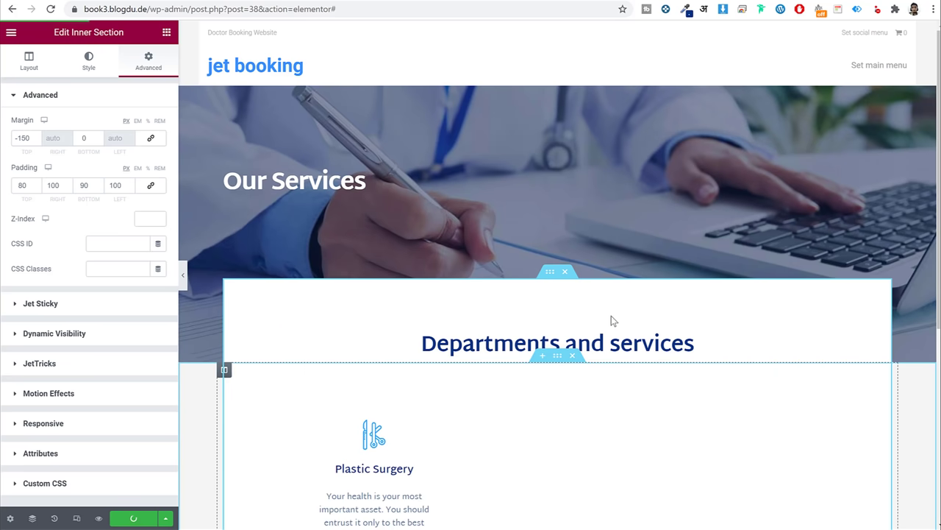
pyautogui.scroll(-2, 623, 349)
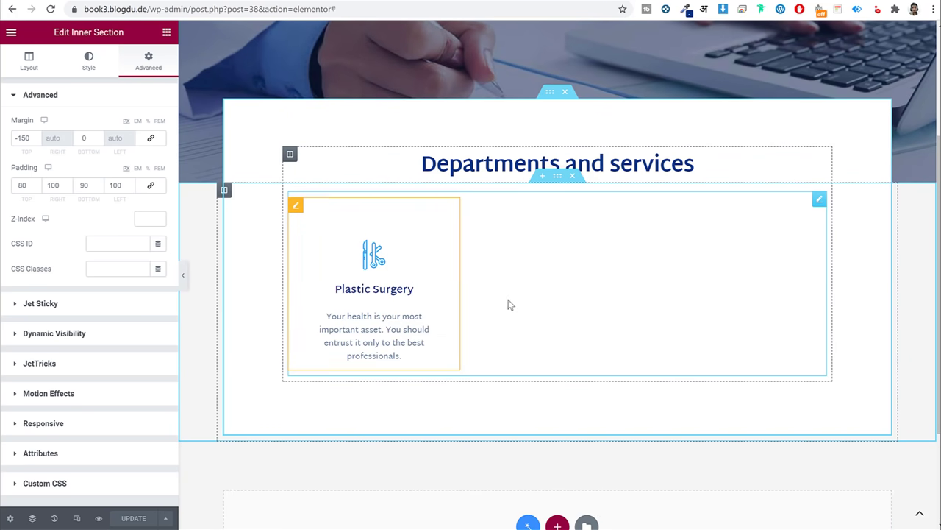
pyautogui.scroll(2, 511, 305)
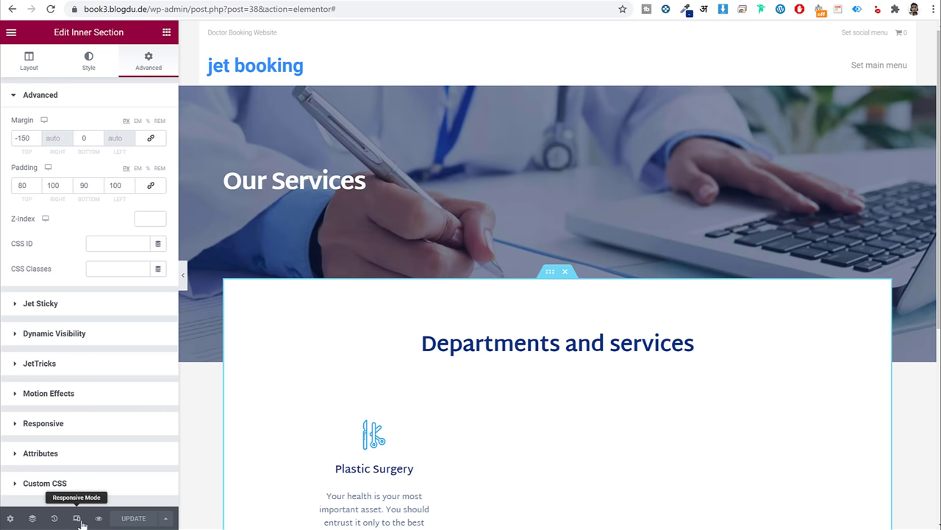
# Step: Switch the editor preview to Mobile width and scroll through the page
pyautogui.click(76, 519)
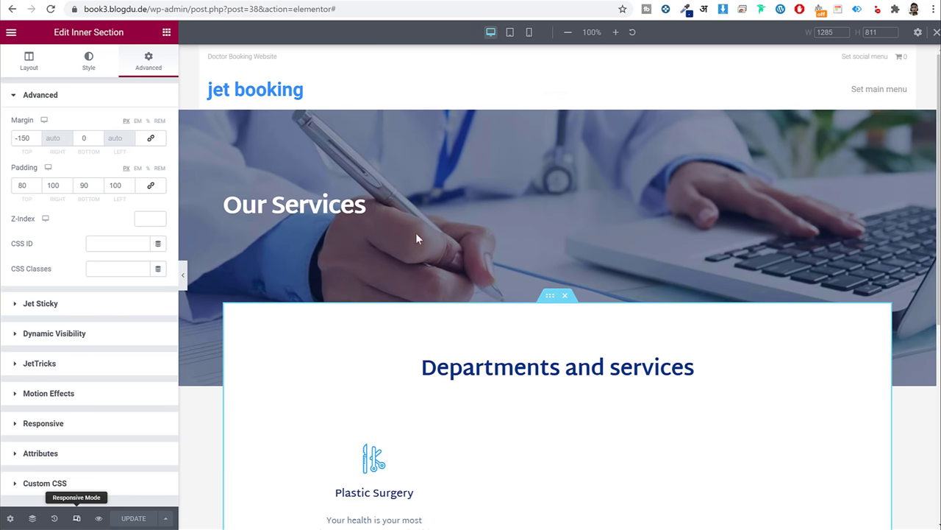
pyautogui.click(529, 33)
pyautogui.scroll(-10, 600, 294)
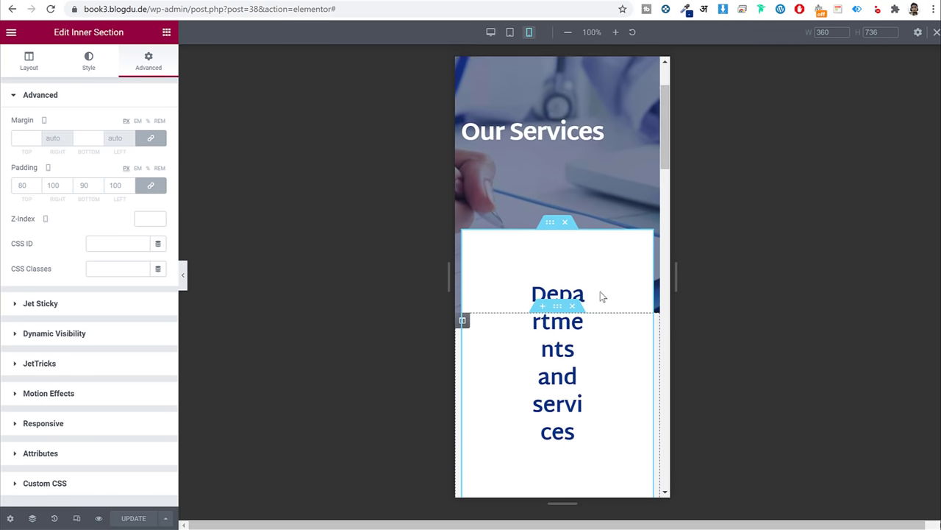
pyautogui.scroll(-10, 600, 299)
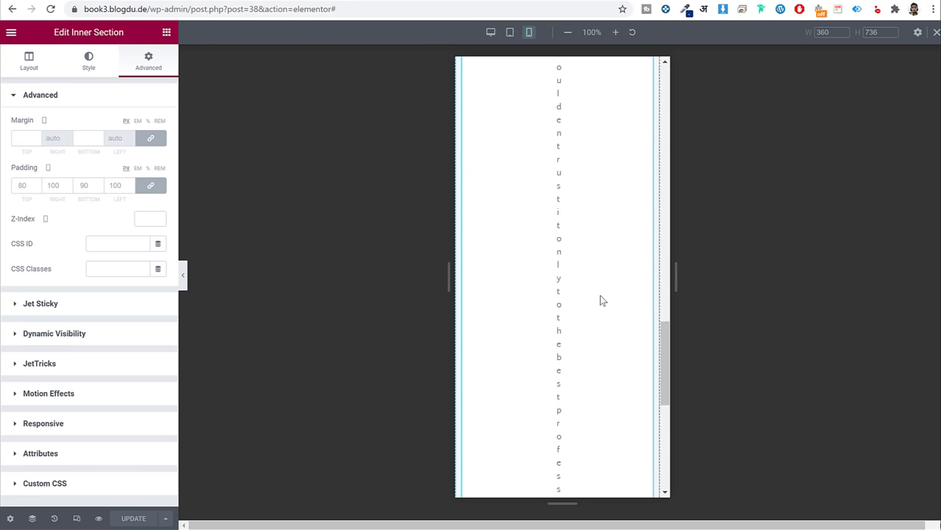
pyautogui.scroll(20, 602, 305)
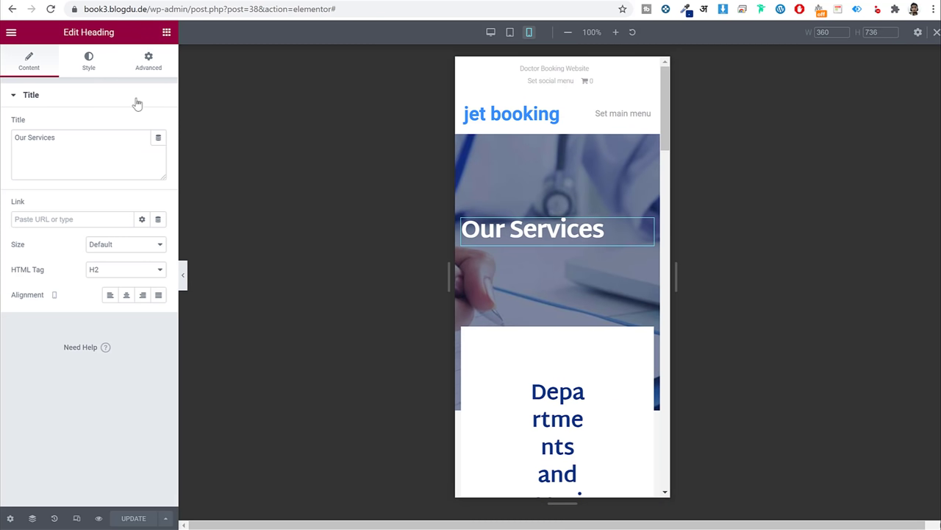
# Step: Set the Our Services heading's mobile alignment to Center
pyautogui.click(88, 67)
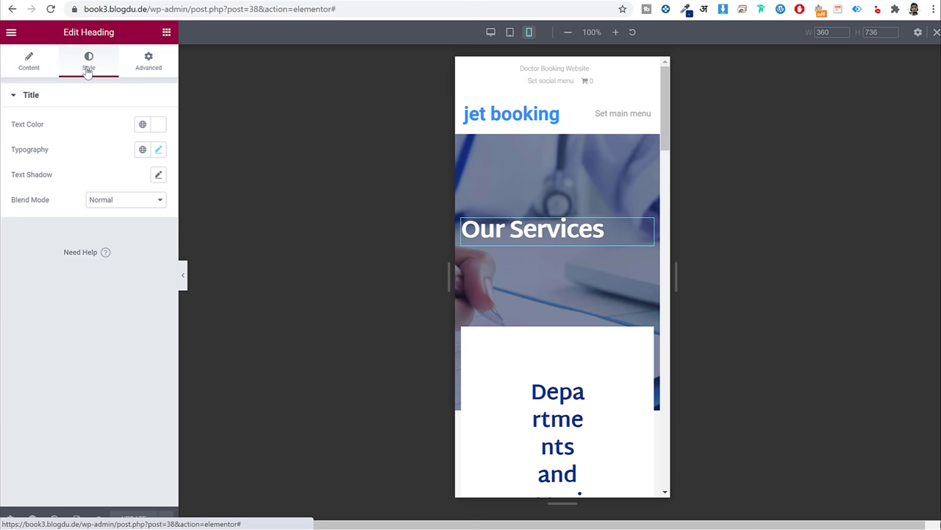
pyautogui.click(29, 62)
pyautogui.moveTo(13, 300); pyautogui.dragTo(46, 302)
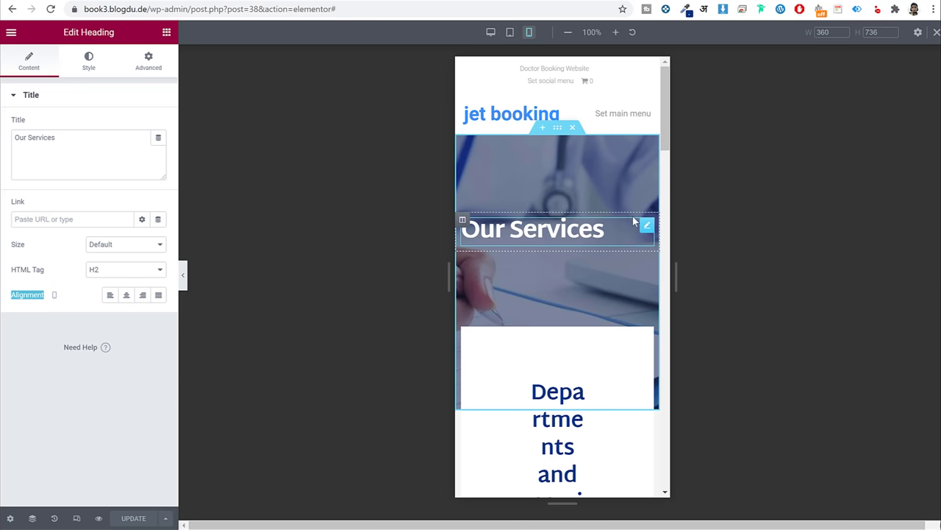
pyautogui.click(126, 294)
pyautogui.scroll(-3, 634, 228)
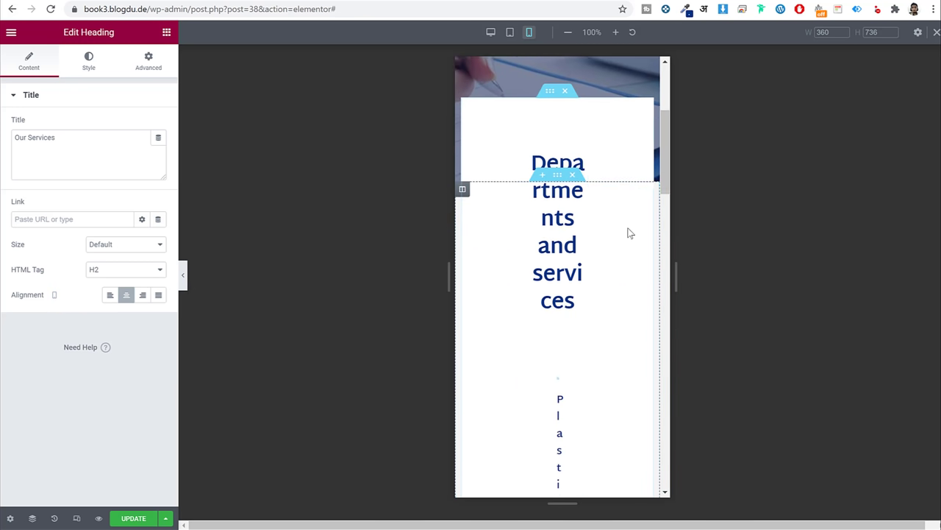
# Step: Select the inner white section and bring up its Advanced spacing settings
pyautogui.click(563, 218)
pyautogui.scroll(1, 581, 220)
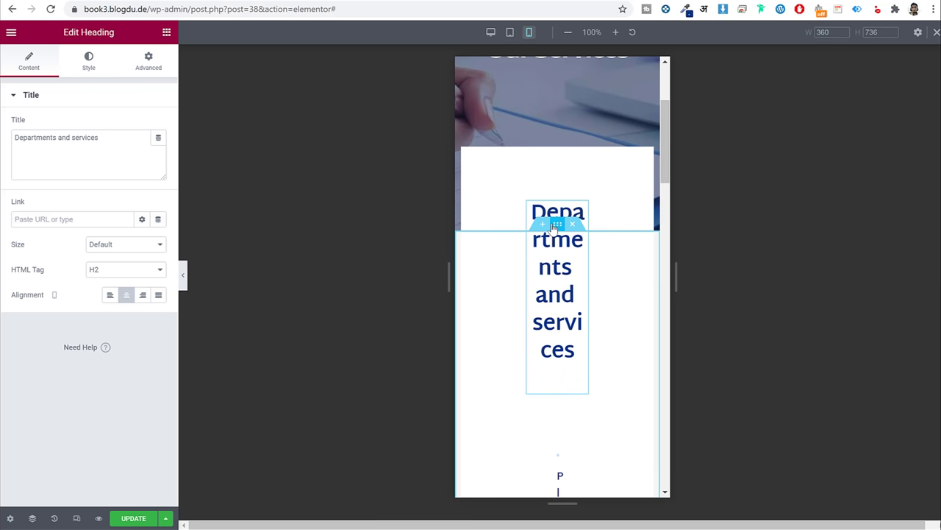
pyautogui.click(556, 225)
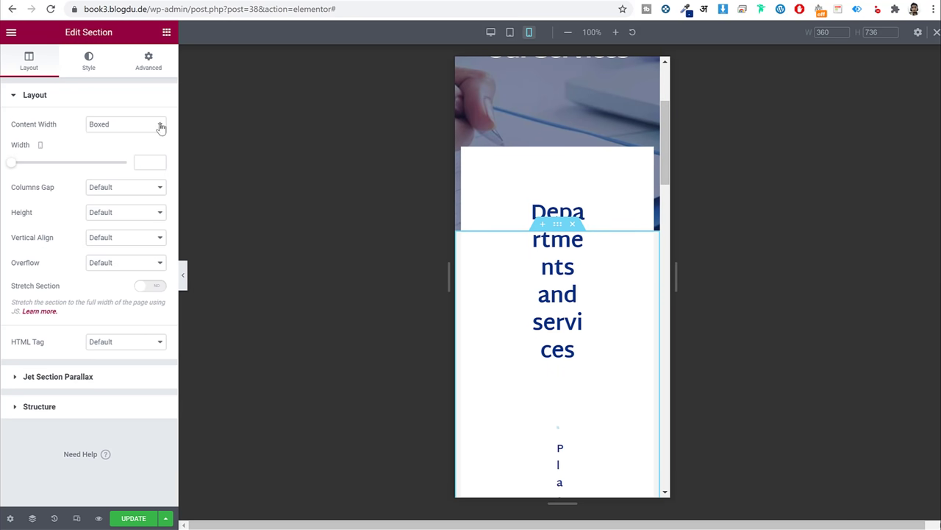
pyautogui.click(148, 70)
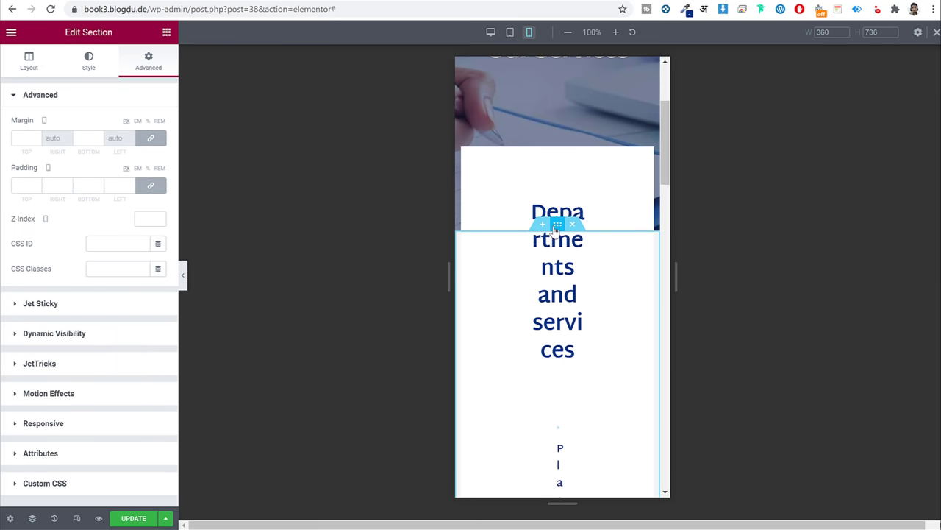
pyautogui.click(553, 144)
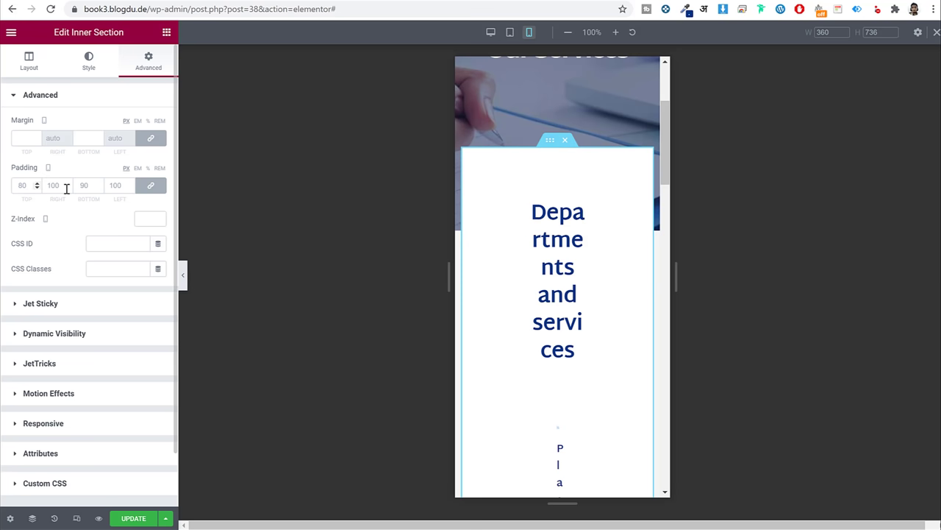
# Step: Set the inner section's mobile top padding to 0
pyautogui.click(18, 186)
pyautogui.write('0')
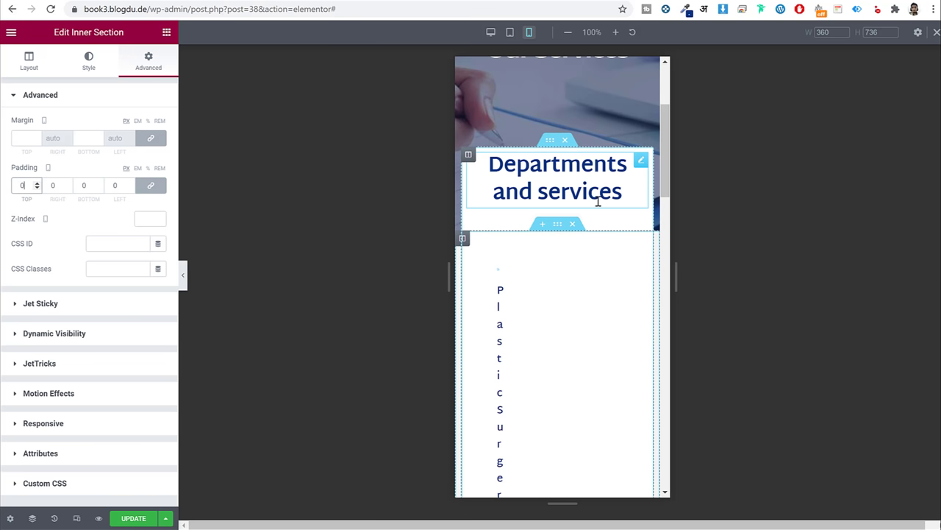
pyautogui.scroll(3, 625, 236)
pyautogui.scroll(-5, 640, 223)
# Step: Make the services listing grid show one column on mobile, leaving archive template use off
pyautogui.click(511, 263)
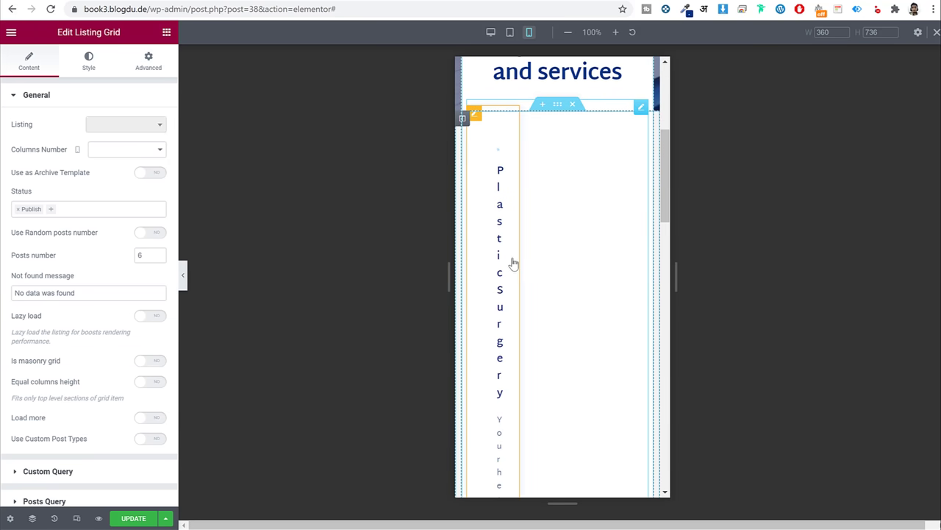
pyautogui.moveTo(16, 154); pyautogui.dragTo(66, 151)
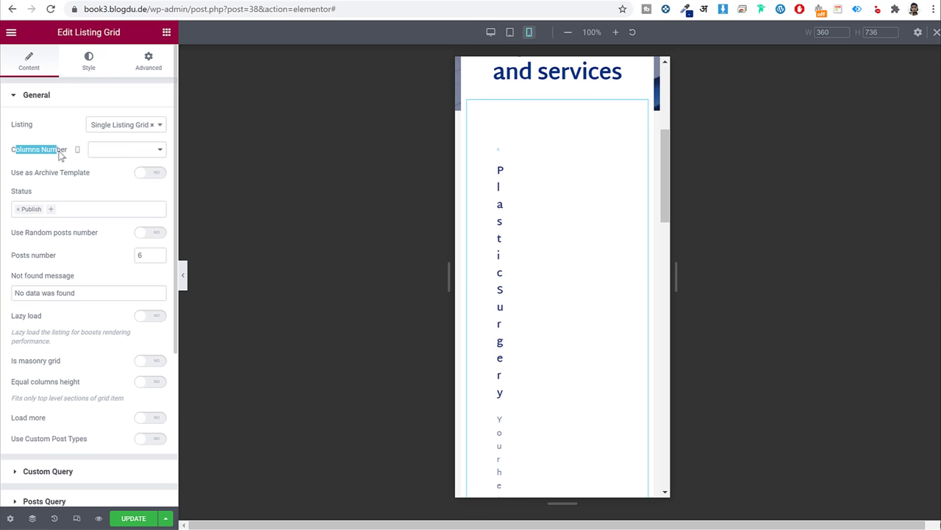
pyautogui.click(110, 151)
pyautogui.click(113, 163)
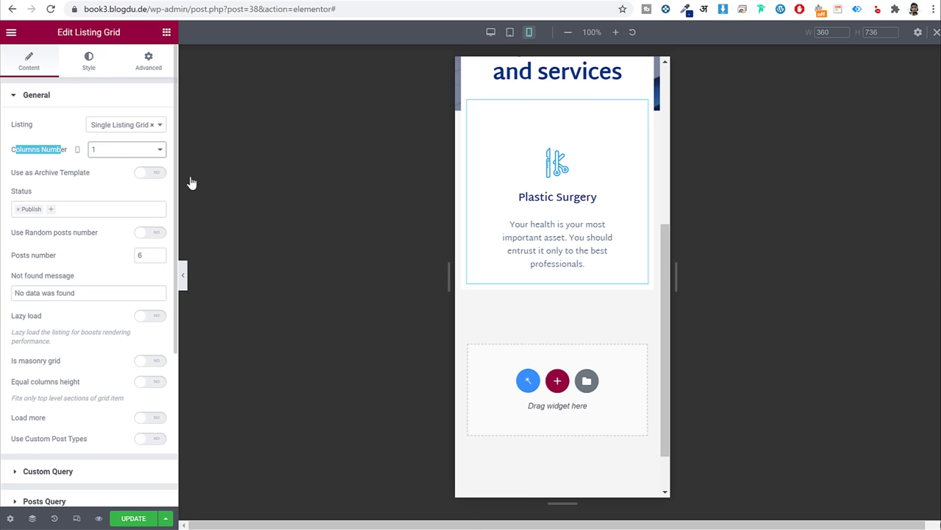
pyautogui.scroll(3, 595, 219)
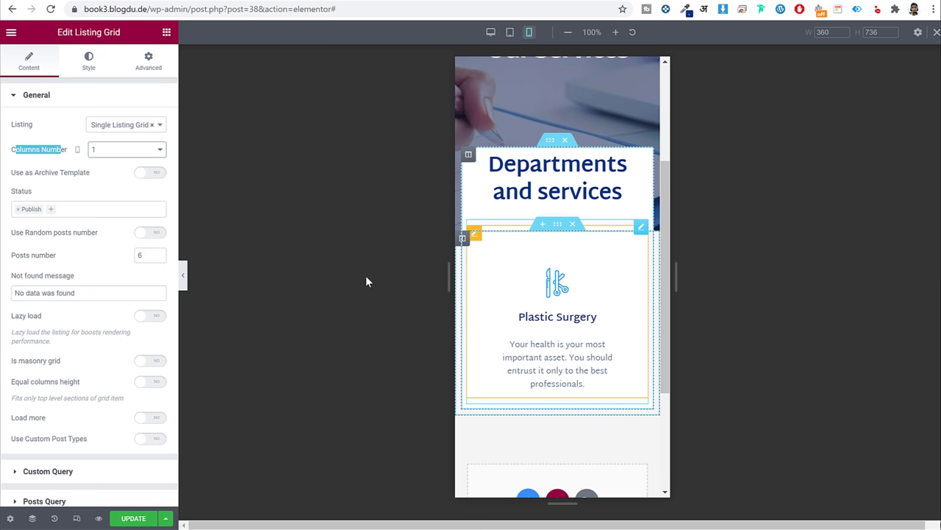
pyautogui.click(85, 173)
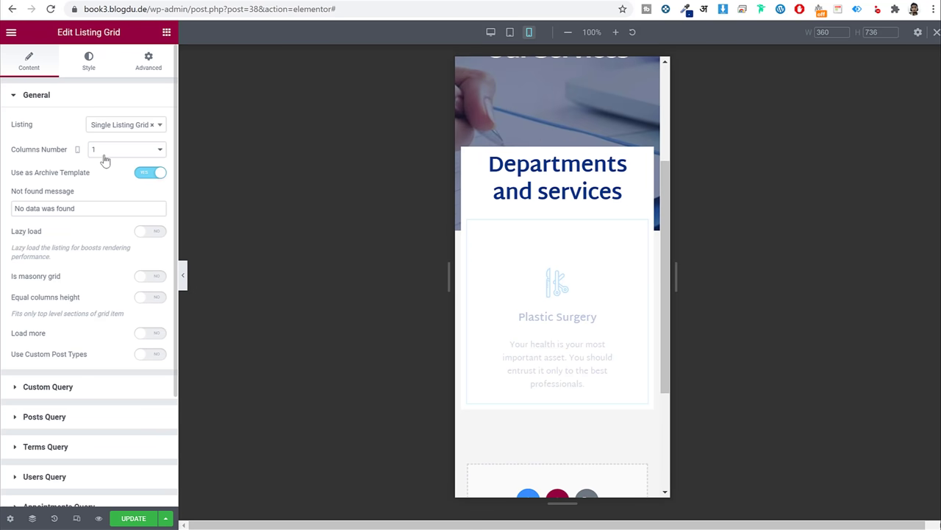
pyautogui.click(152, 174)
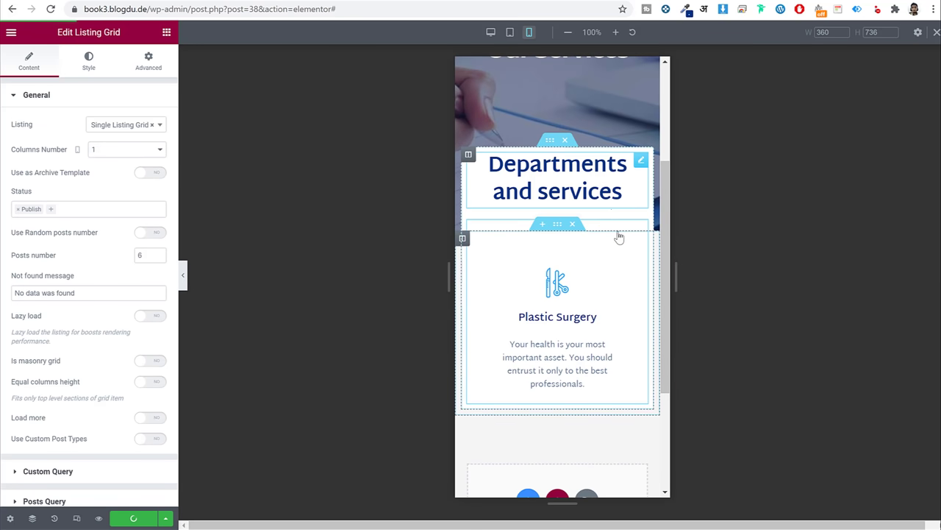
pyautogui.scroll(2, 637, 244)
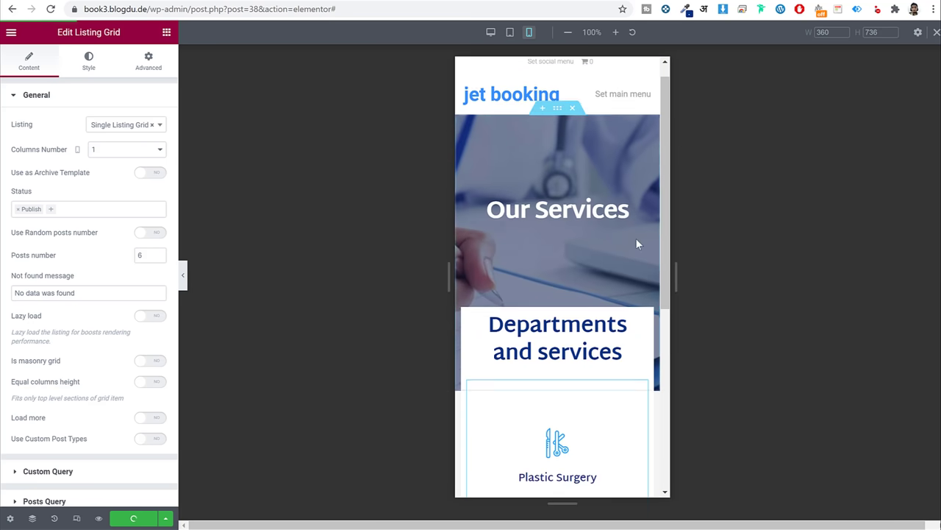
# Step: Recheck the services listing in mobile preview, then return to desktop width
pyautogui.click(77, 518)
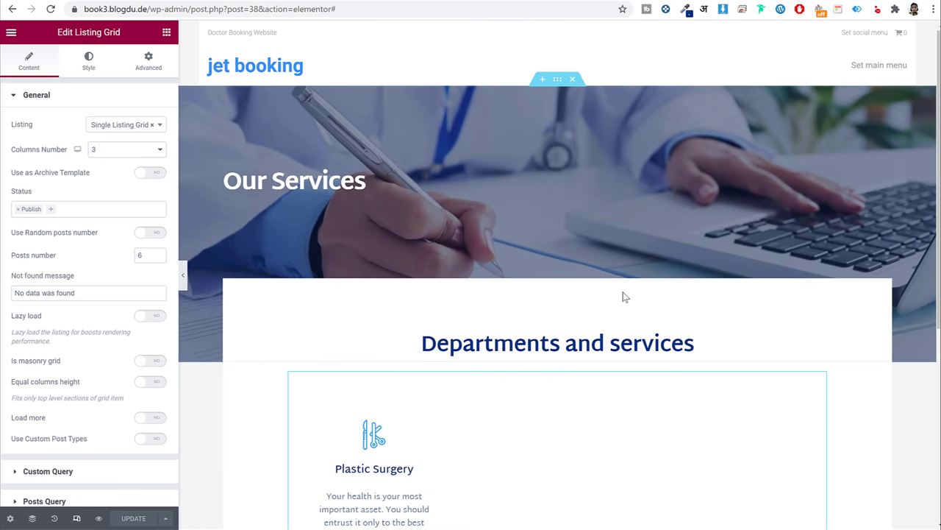
pyautogui.scroll(-3, 606, 278)
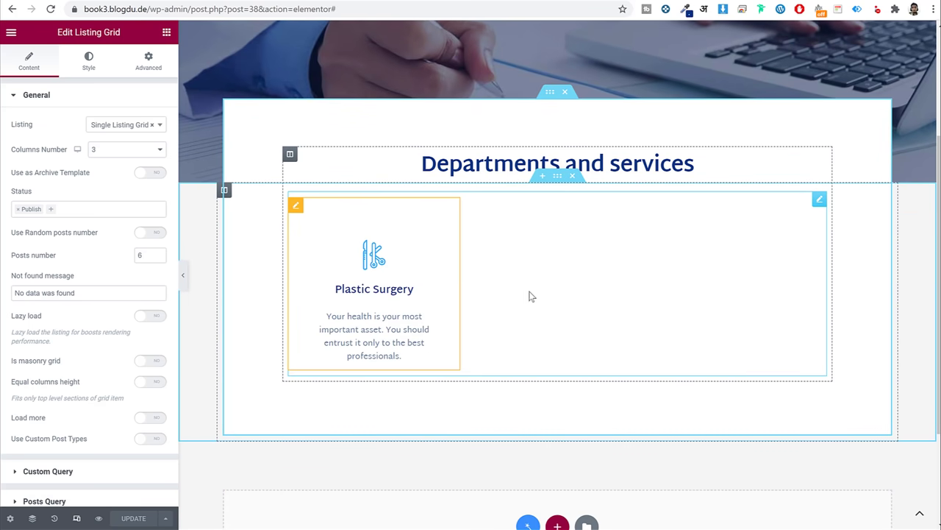
pyautogui.click(77, 518)
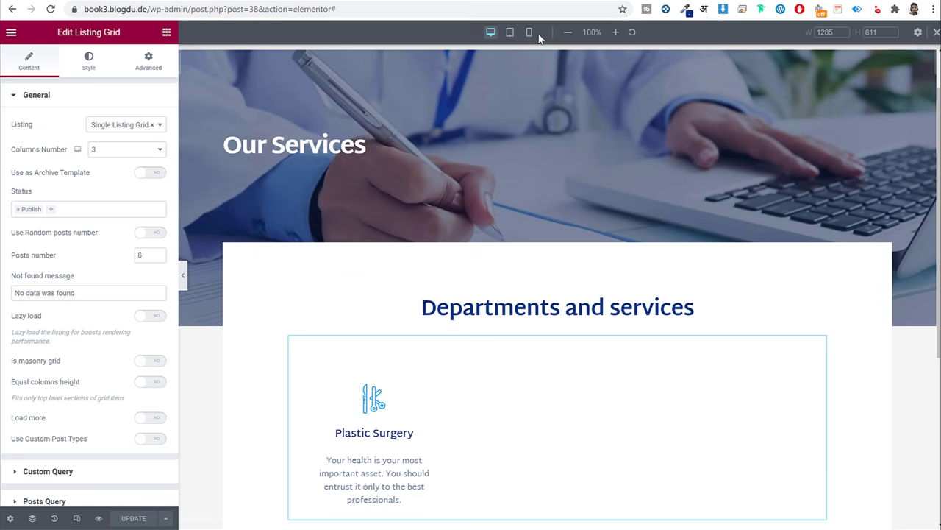
pyautogui.click(529, 31)
pyautogui.scroll(-3, 575, 399)
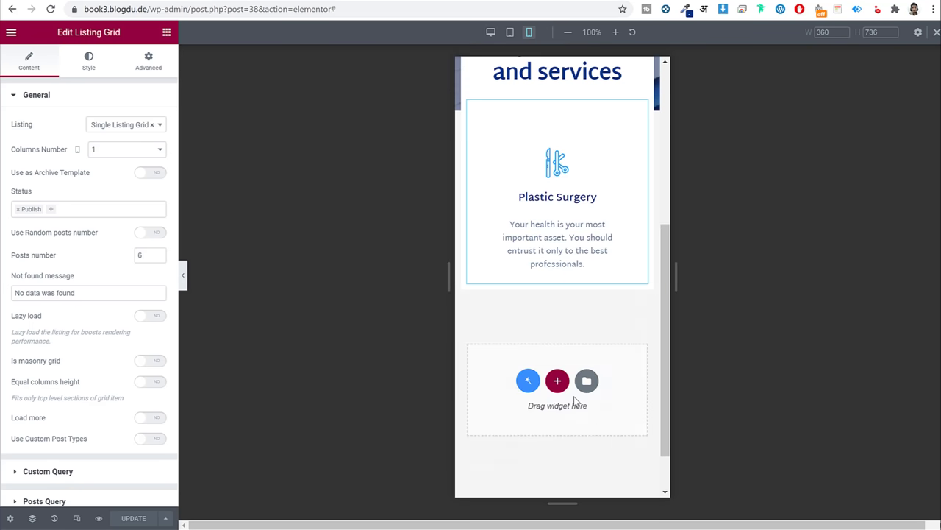
pyautogui.scroll(5, 576, 400)
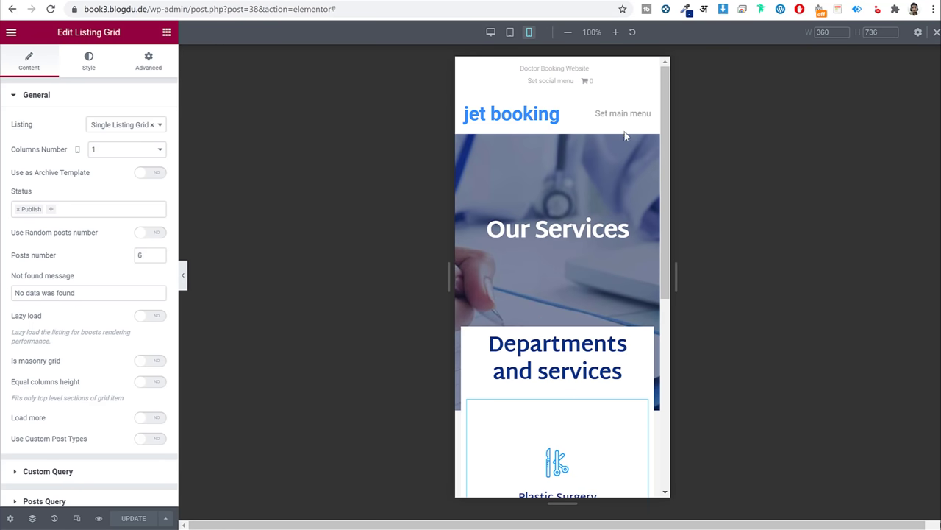
pyautogui.click(76, 518)
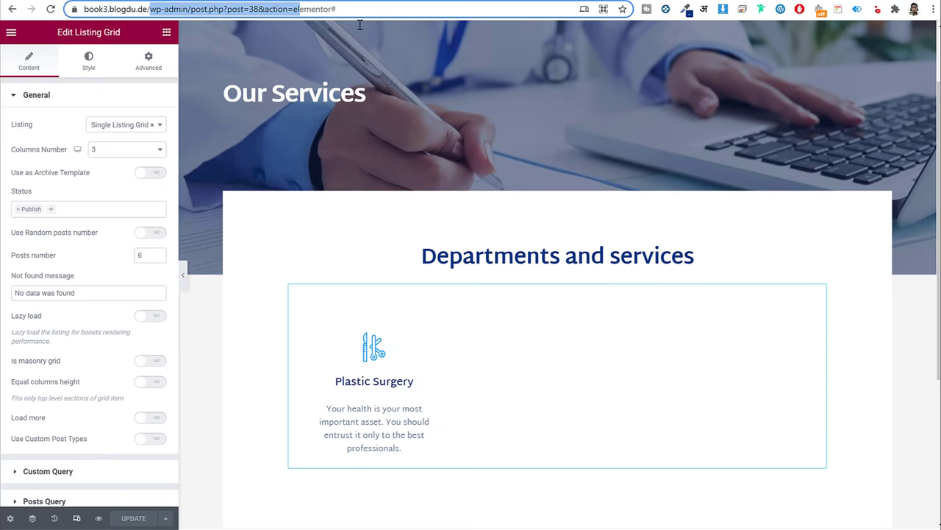
pyautogui.click(11, 32)
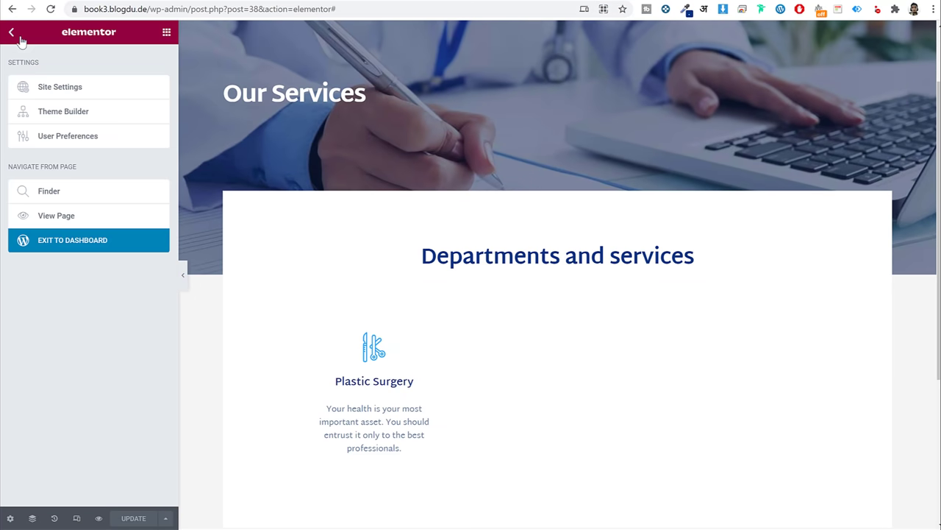
# Step: Exit to the dashboard and view the published All Services page from Pages
pyautogui.click(79, 245)
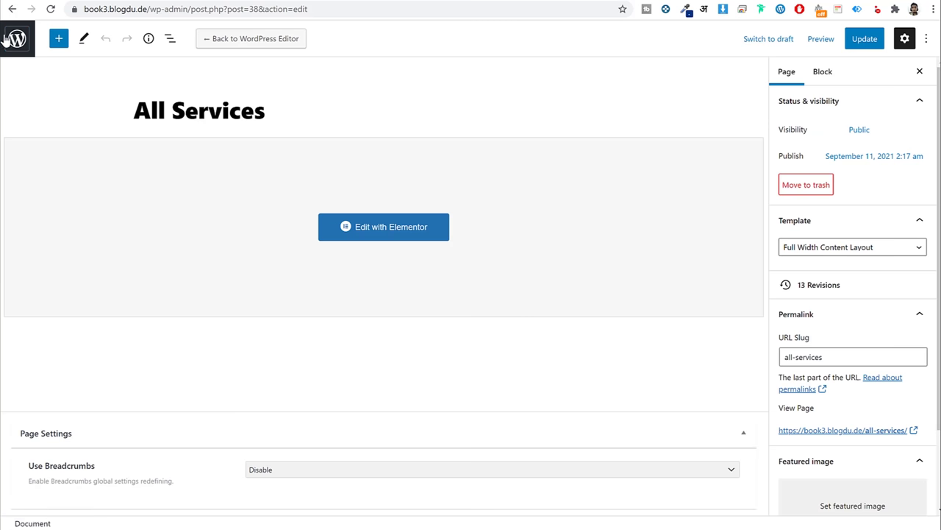
pyautogui.click(15, 39)
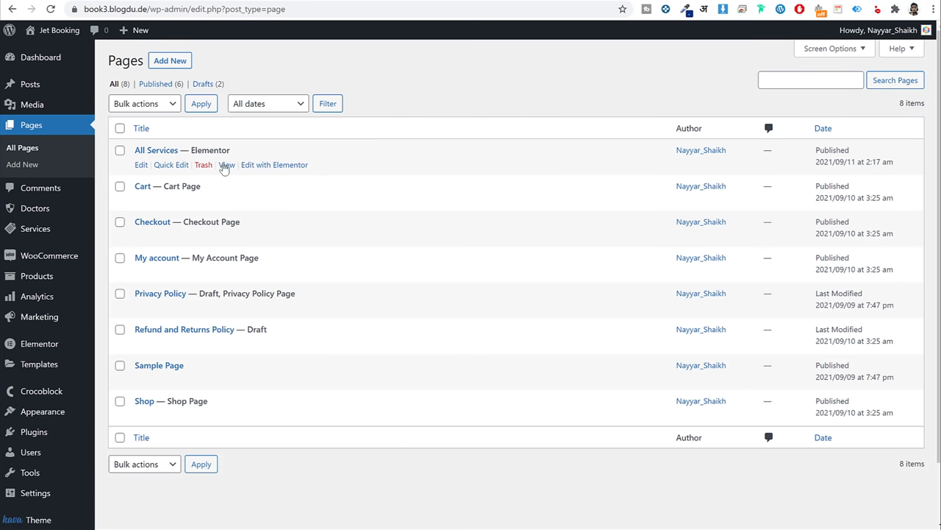
pyautogui.rightClick(225, 165)
pyautogui.click(236, 173)
pyautogui.scroll(-2, 741, 160)
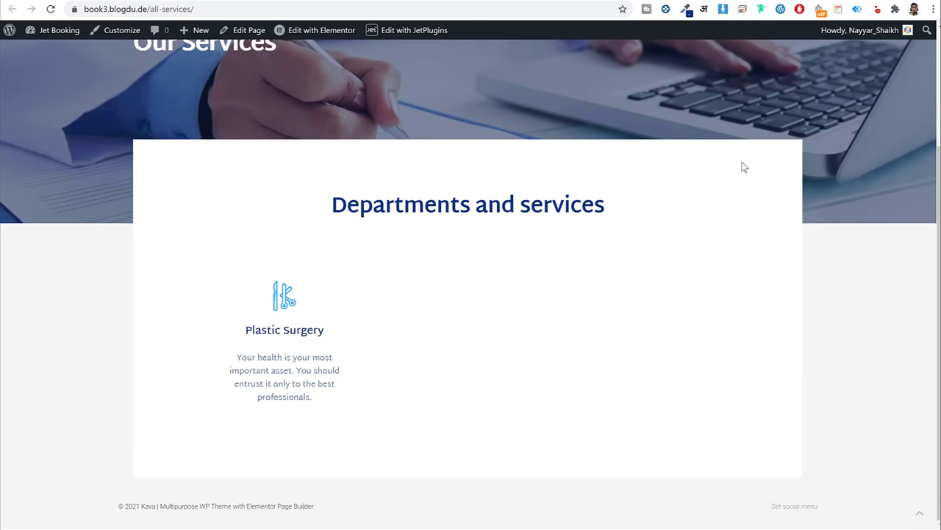
# Step: Open the Plastic Surgery service page from its card, go back, and open it again
pyautogui.click(269, 335)
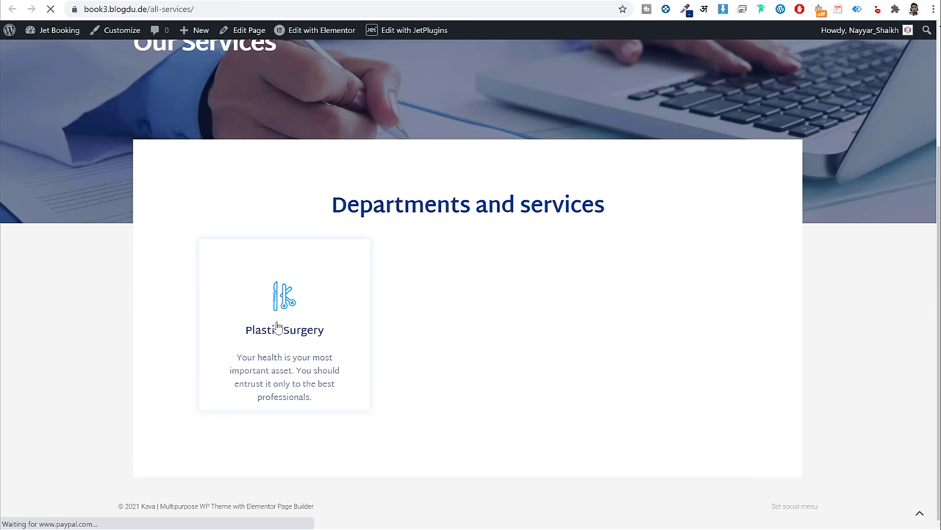
pyautogui.scroll(-3, 611, 228)
pyautogui.scroll(3, 611, 245)
pyautogui.hotkey('alt', 'Left')
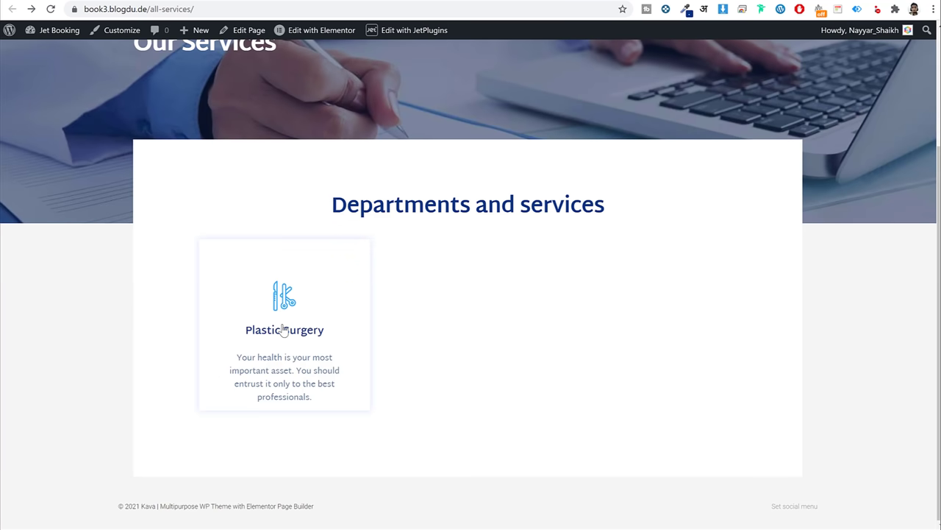
pyautogui.click(282, 331)
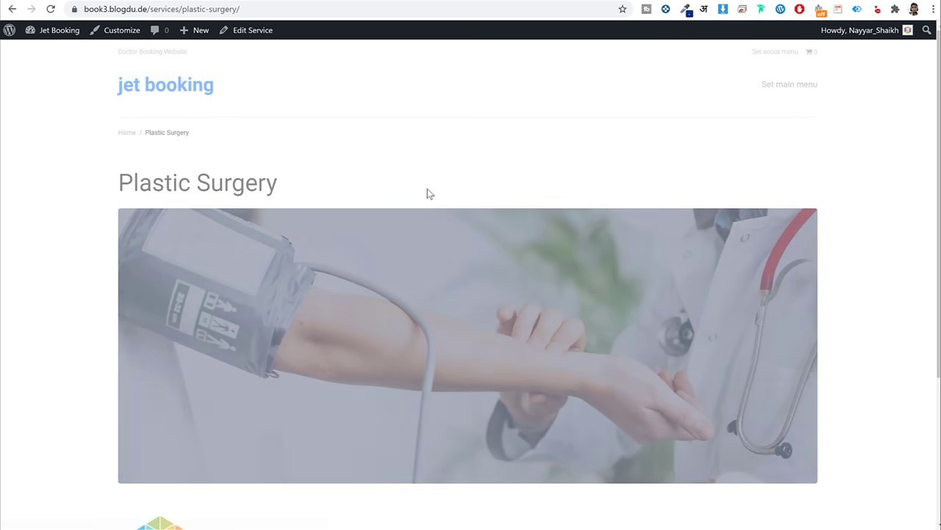
# Step: Scroll through the reference site's Departments page to review its layout
pyautogui.scroll(-3, 509, 250)
pyautogui.scroll(3, 893, 313)
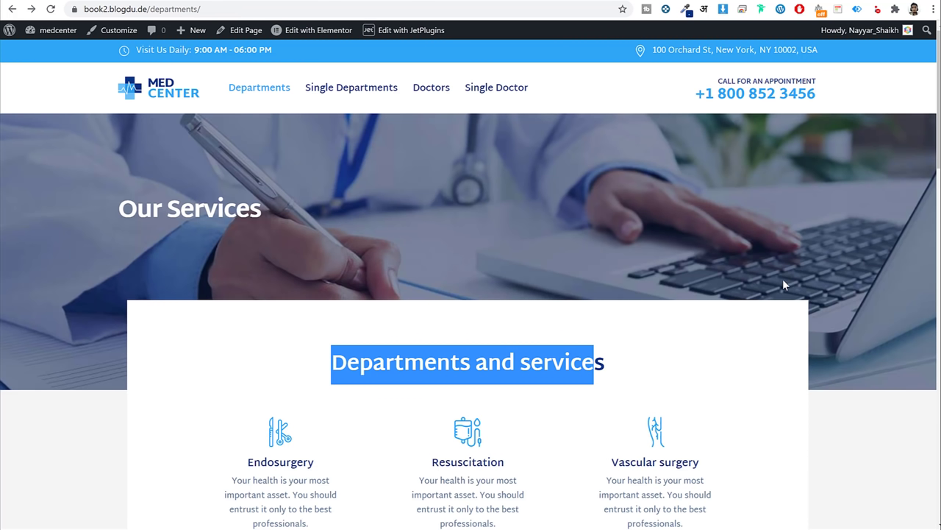
pyautogui.click(768, 285)
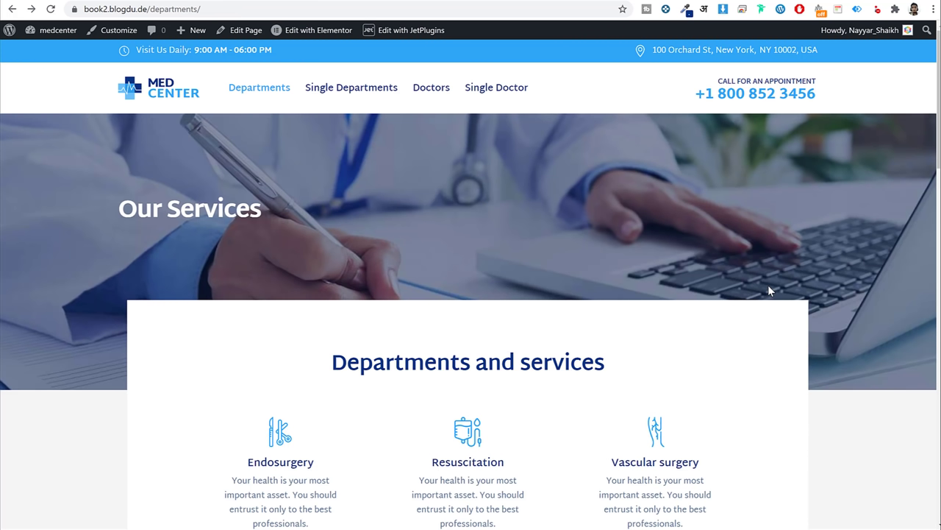
pyautogui.scroll(-5, 769, 288)
pyautogui.scroll(5, 770, 290)
pyautogui.scroll(-4, 770, 287)
# Step: Open the Endosurgery department page and scroll through its content
pyautogui.click(289, 279)
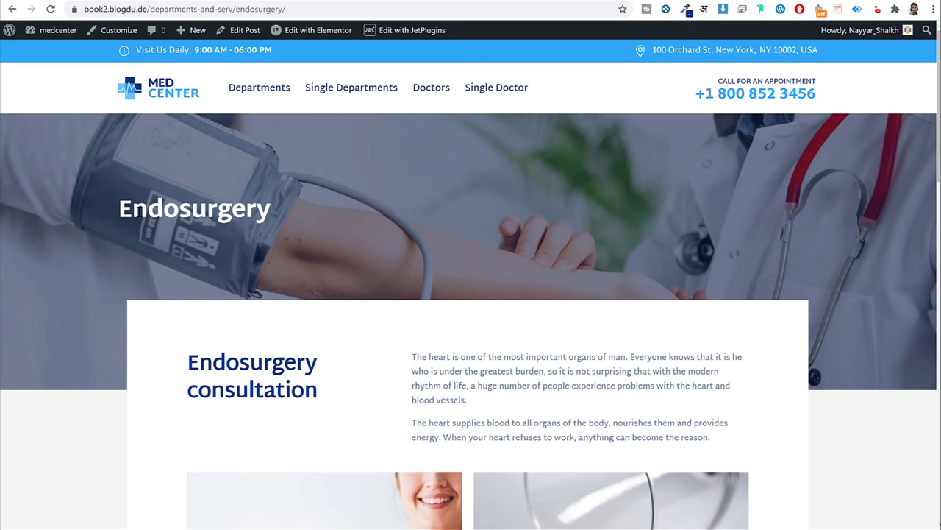
pyautogui.doubleClick(188, 212)
pyautogui.click(310, 218)
pyautogui.scroll(-2, 219, 346)
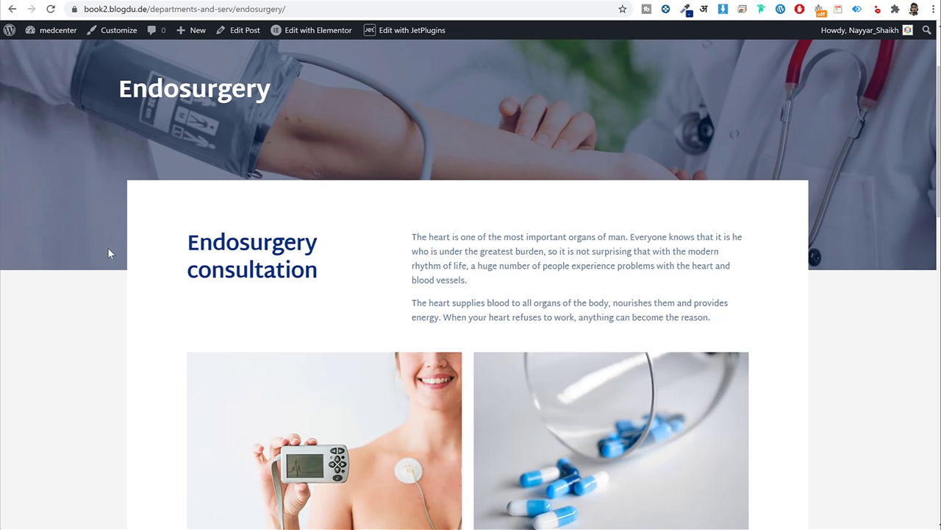
pyautogui.scroll(-6, 259, 281)
pyautogui.scroll(8, 269, 311)
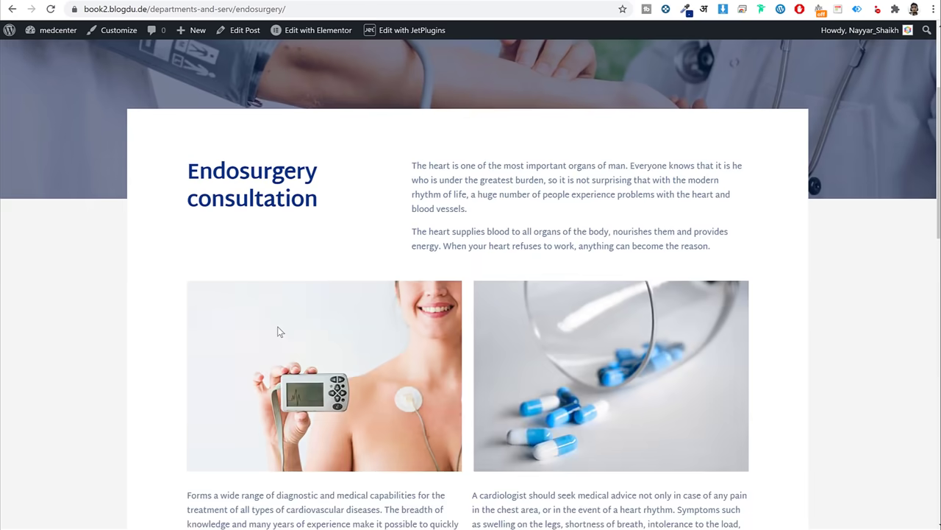
# Step: Return to Departments, scroll the departments grid, then go to the admin Pages list
pyautogui.hotkey('alt', 'Left')
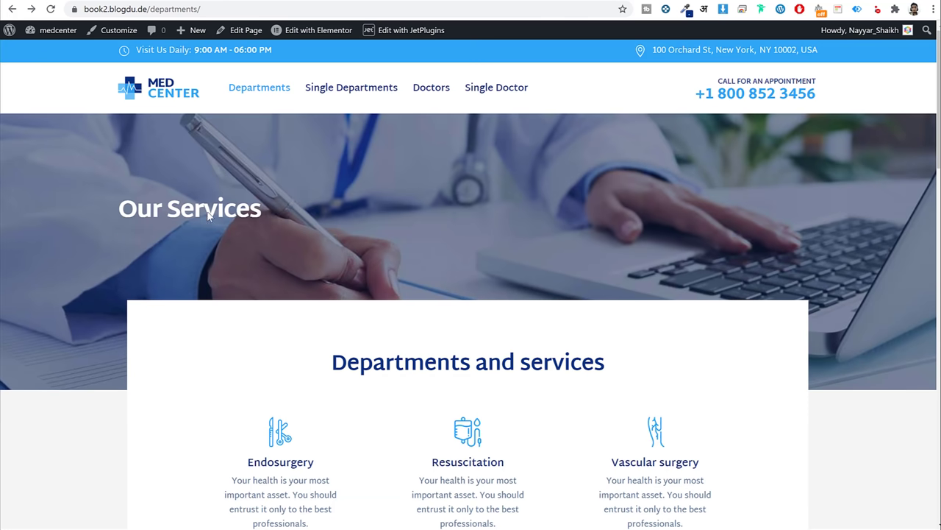
pyautogui.tripleClick(208, 213)
pyautogui.click(270, 214)
pyautogui.scroll(-3, 874, 253)
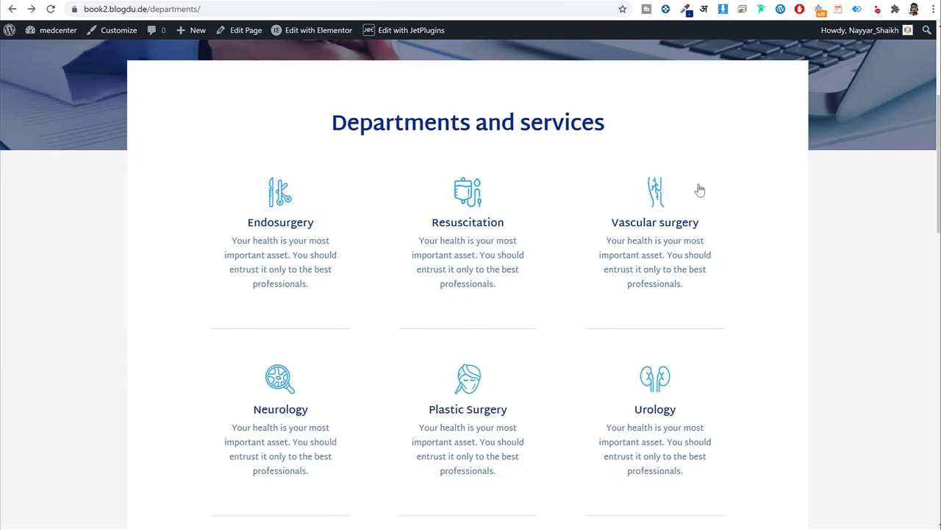
pyautogui.scroll(3, 704, 142)
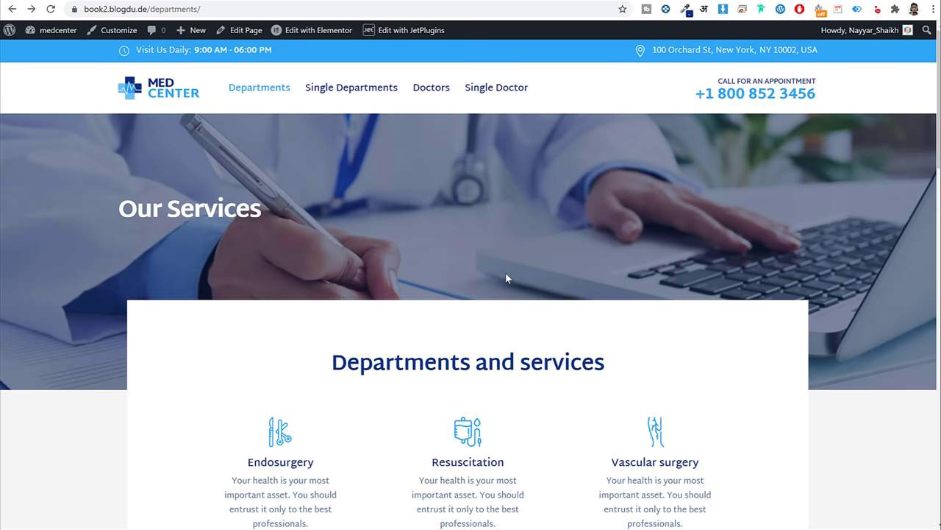
pyautogui.scroll(-3, 507, 324)
pyautogui.scroll(3, 507, 323)
pyautogui.scroll(-2, 456, 325)
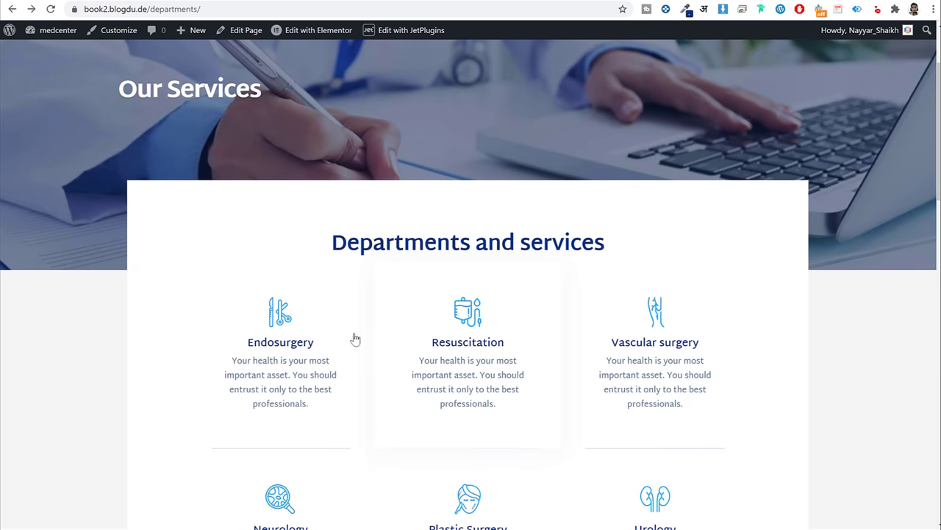
pyautogui.scroll(-3, 470, 331)
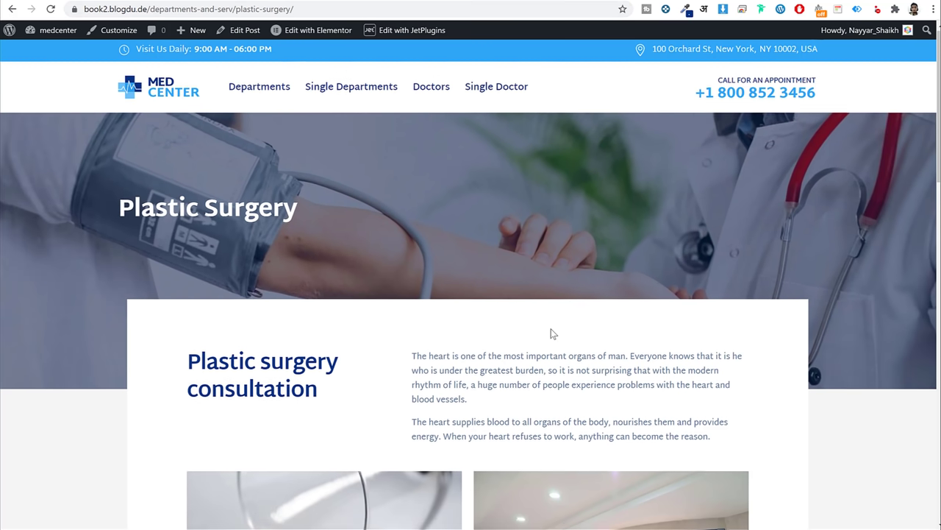
pyautogui.scroll(-2, 551, 332)
pyautogui.scroll(3, 551, 328)
pyautogui.click(211, 1)
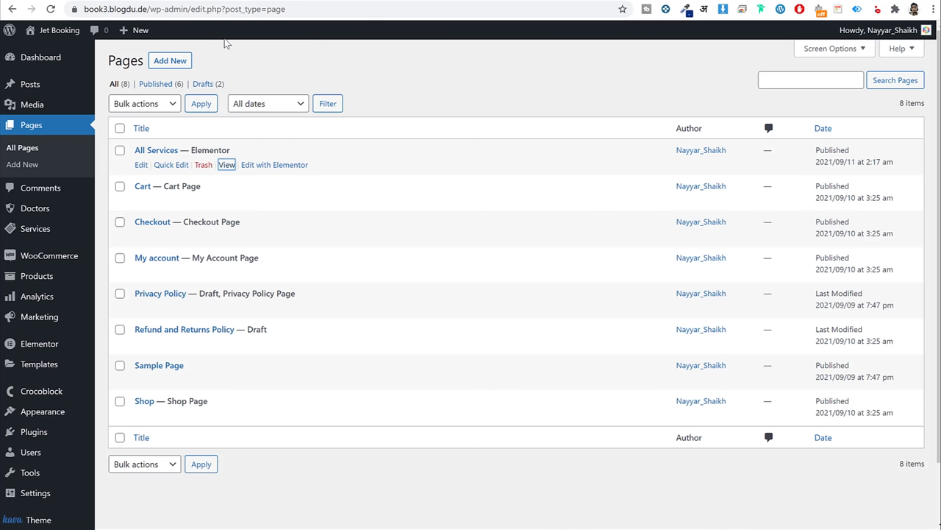
# Step: Open All Services in Elementor and save it as the 'Services Archive' template
pyautogui.click(287, 166)
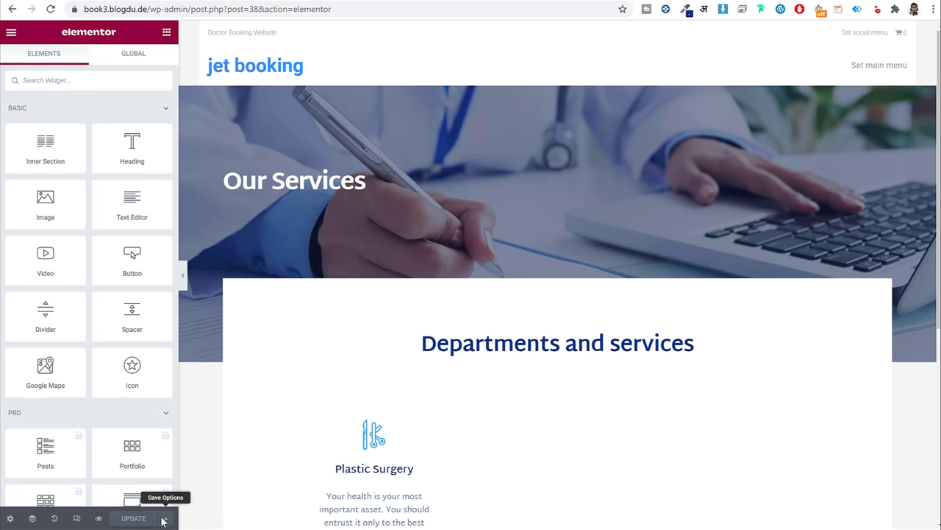
pyautogui.click(165, 518)
pyautogui.click(59, 488)
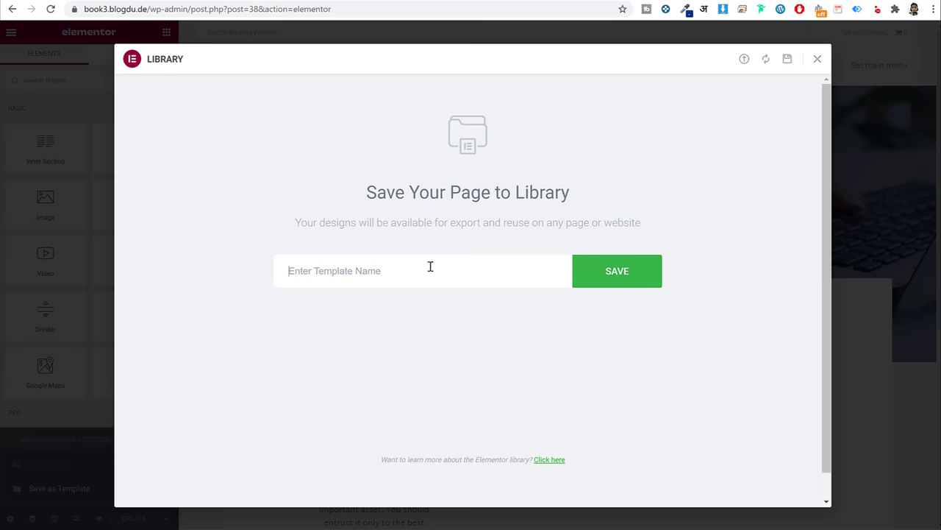
pyautogui.write('Services Archive')
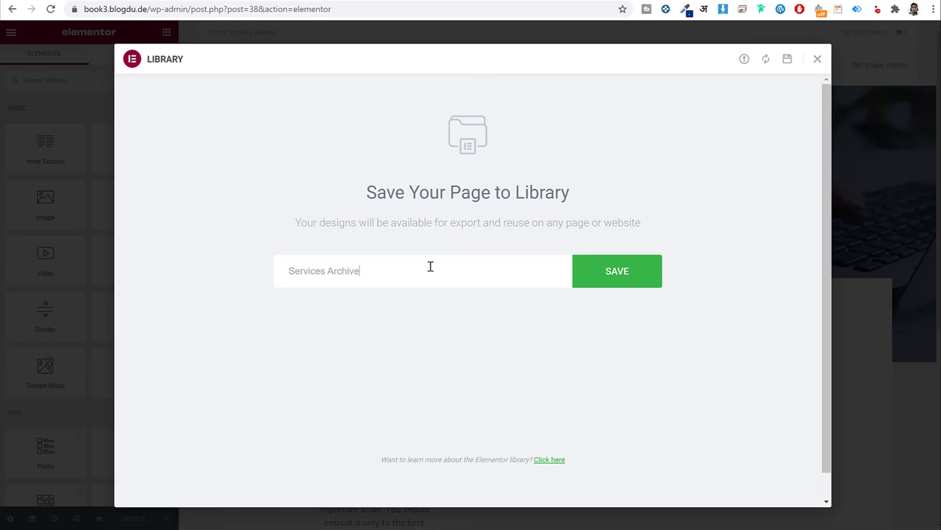
pyautogui.click(637, 282)
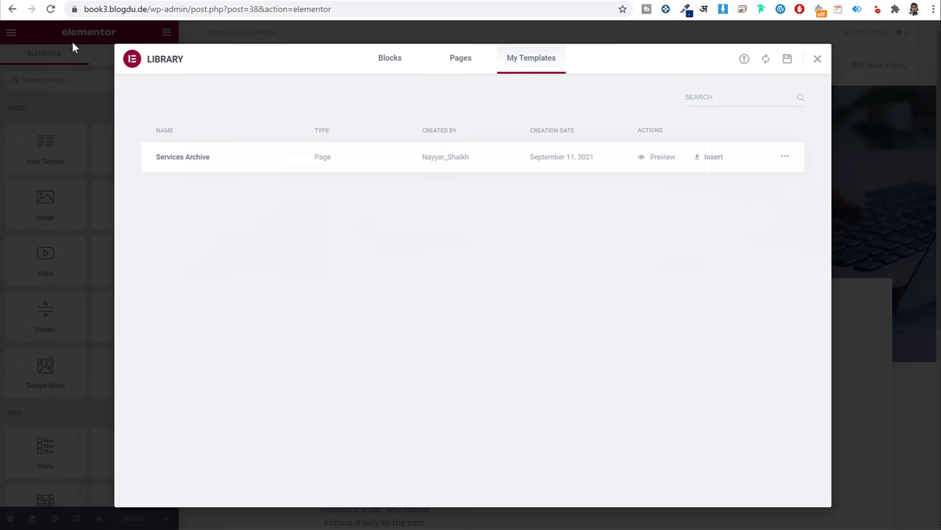
# Step: Close the template library and exit the editor to the WordPress dashboard
pyautogui.click(25, 42)
pyautogui.click(11, 32)
pyautogui.click(58, 243)
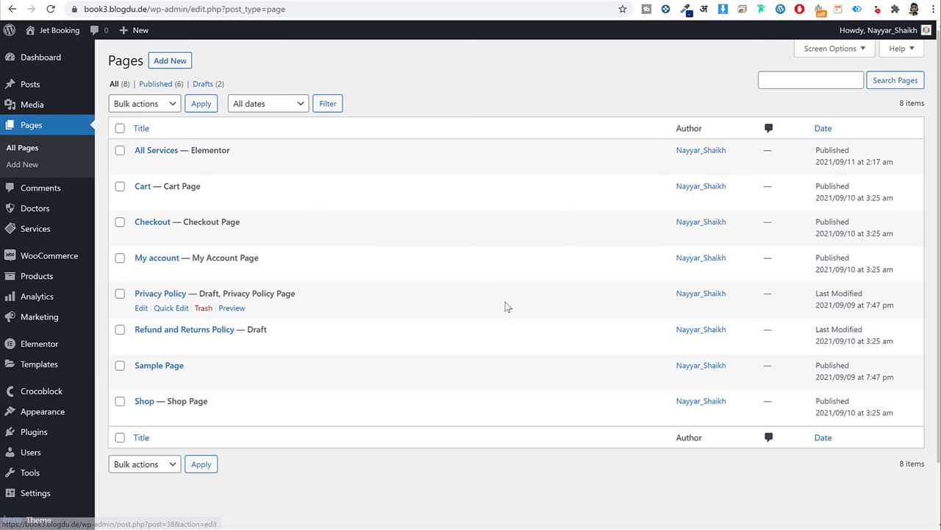
# Step: Open the Crocoblock Theme Builder list filtered to Single templates
pyautogui.scroll(-2, 576, 338)
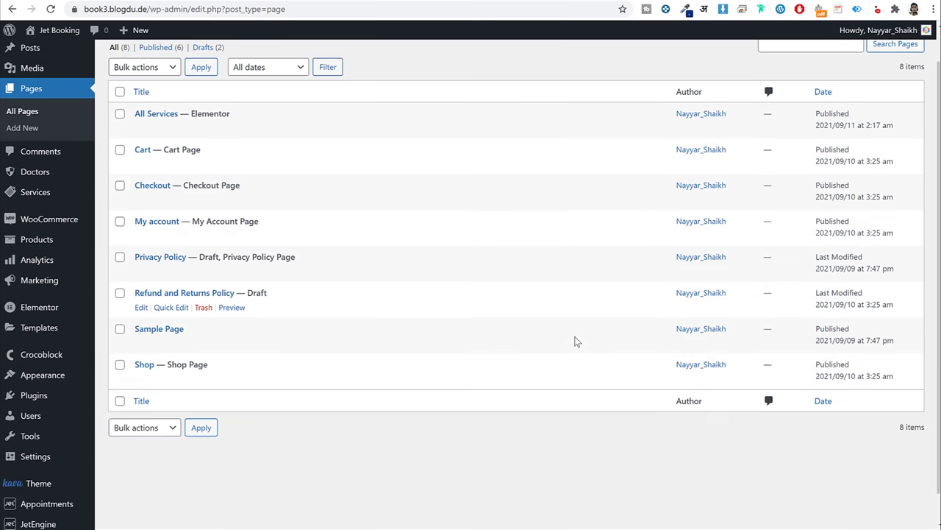
pyautogui.moveTo(45, 324)
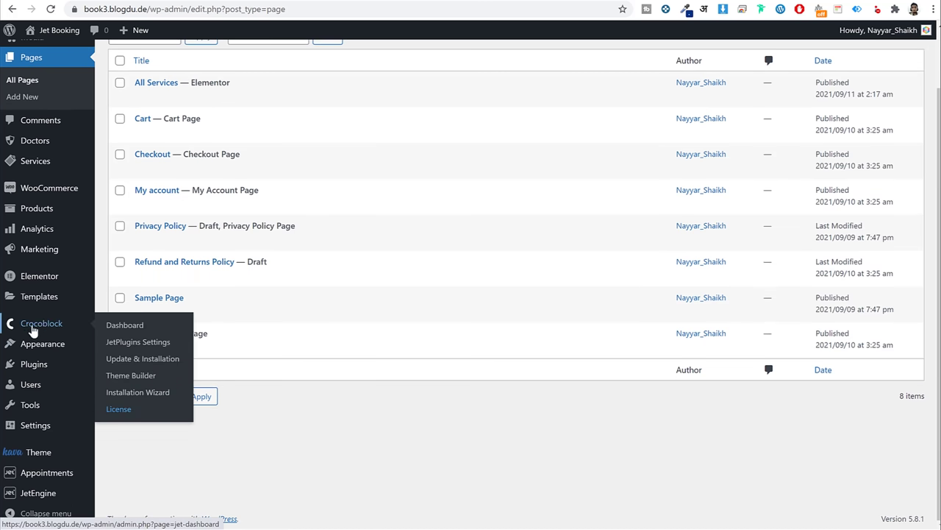
pyautogui.click(133, 377)
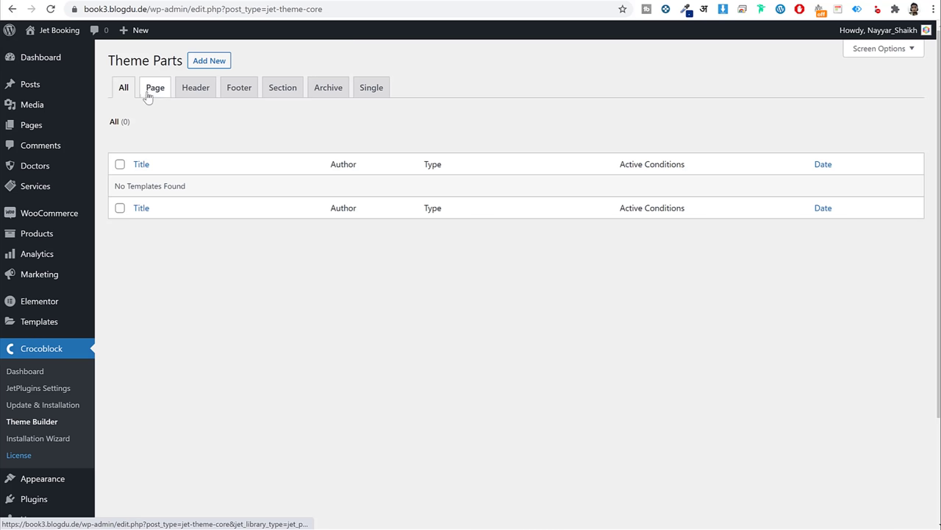
pyautogui.click(370, 92)
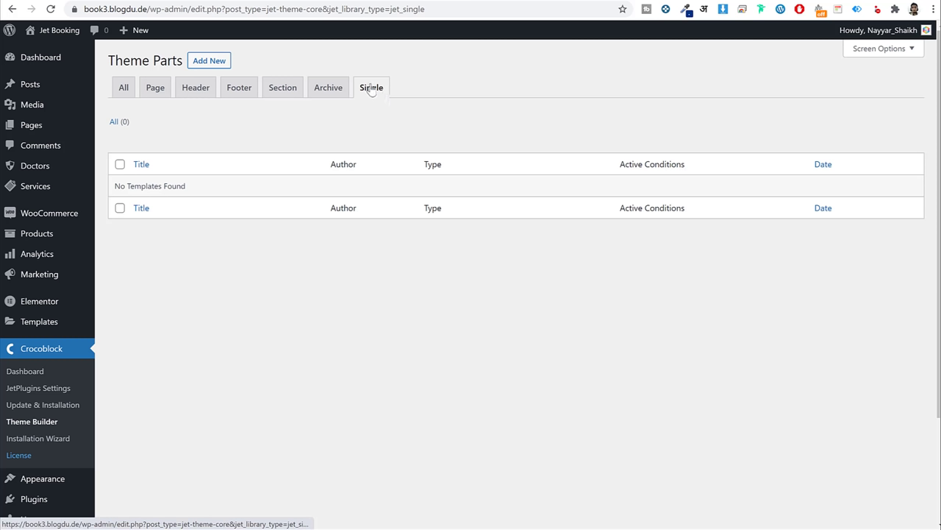
# Step: Create a new Single theme template named 'Single Service Design'
pyautogui.click(206, 63)
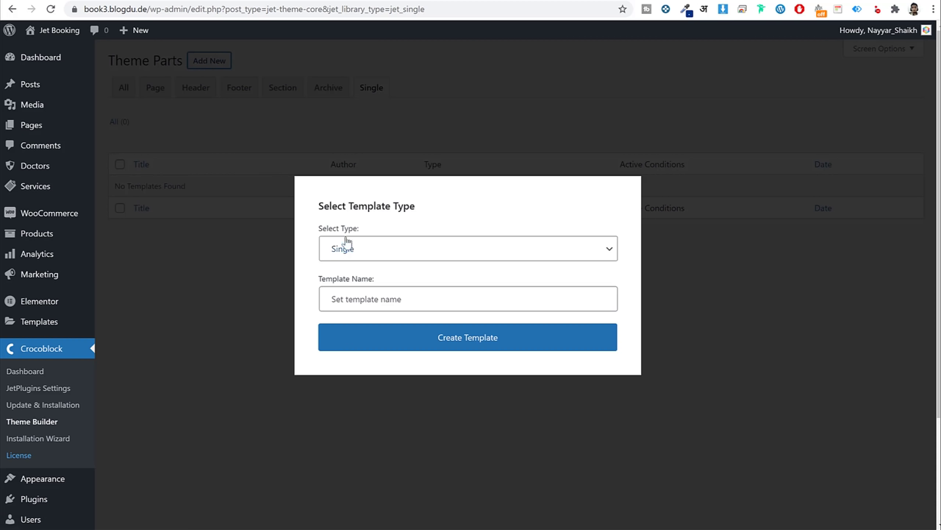
pyautogui.moveTo(364, 229); pyautogui.dragTo(320, 232)
pyautogui.click(547, 298)
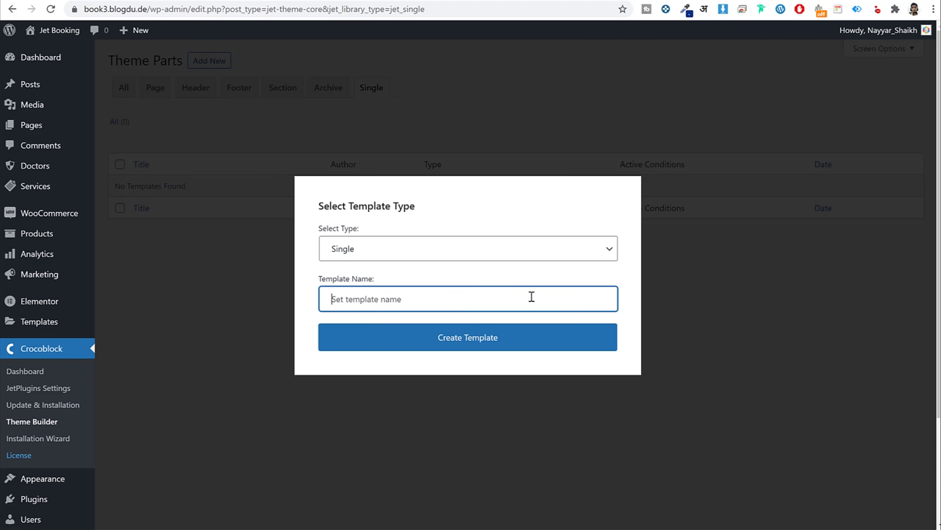
pyautogui.write('Single Service Design')
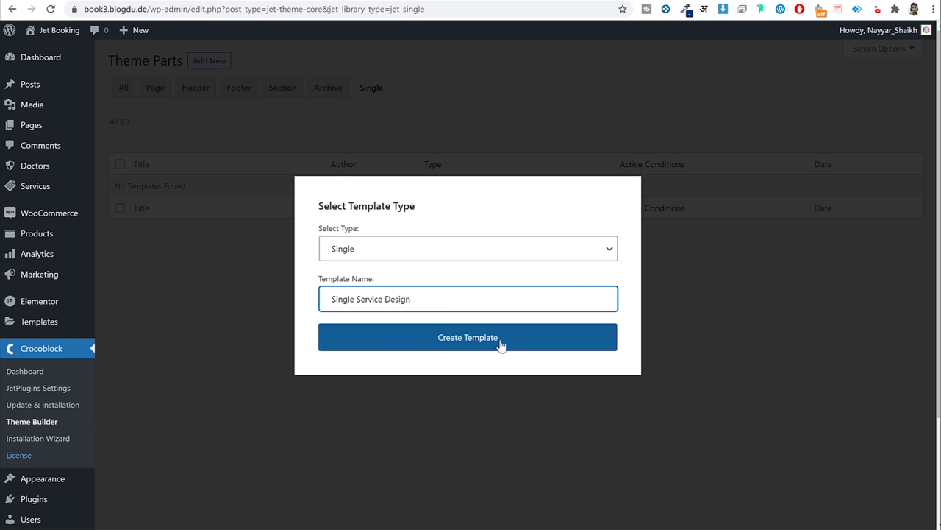
pyautogui.click(498, 348)
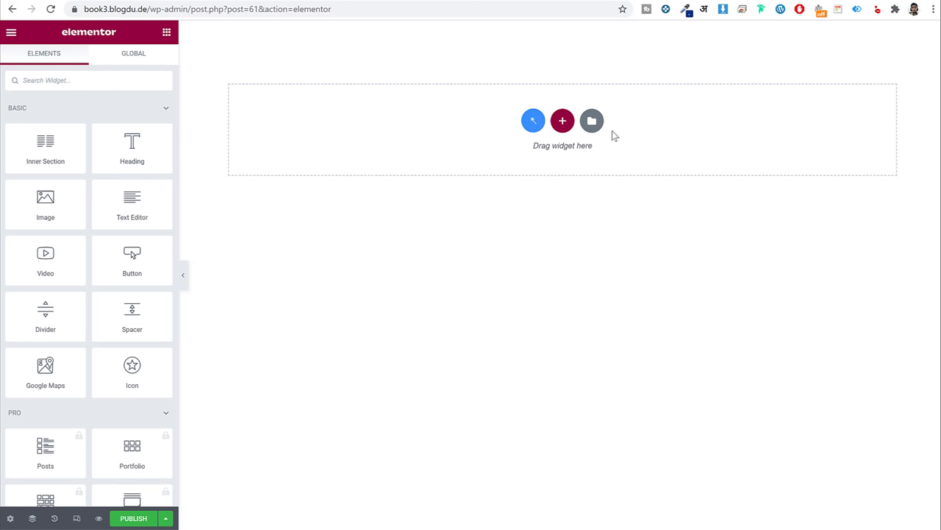
# Step: Insert the 'Services Archive' template from My Templates, importing its document settings
pyautogui.click(593, 122)
pyautogui.click(541, 64)
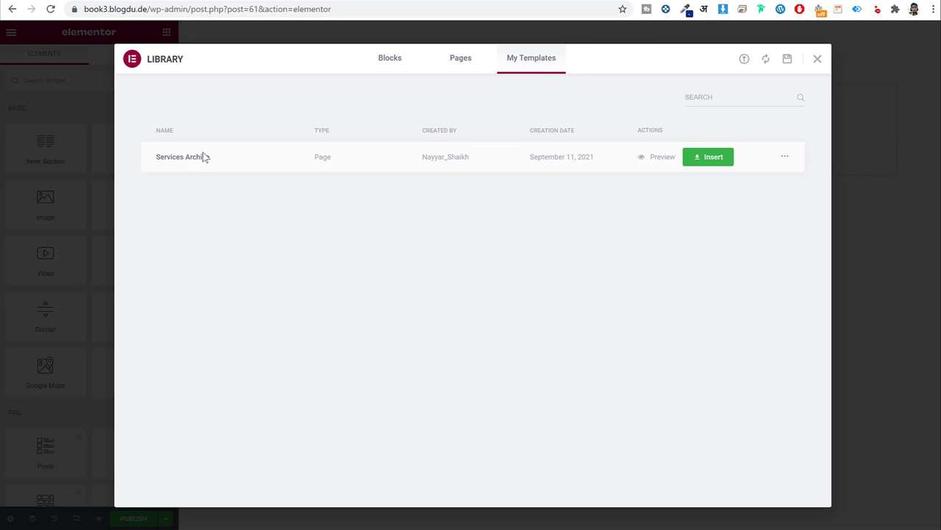
pyautogui.click(697, 161)
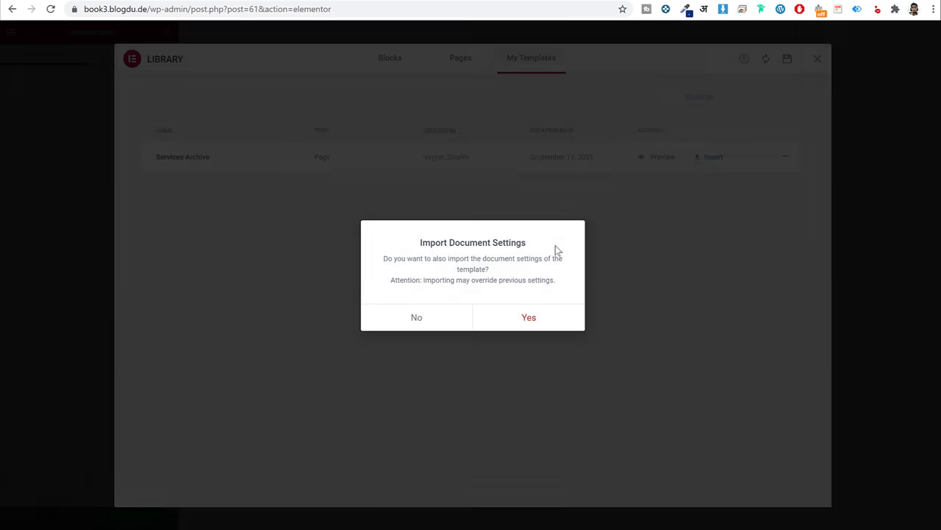
pyautogui.click(506, 320)
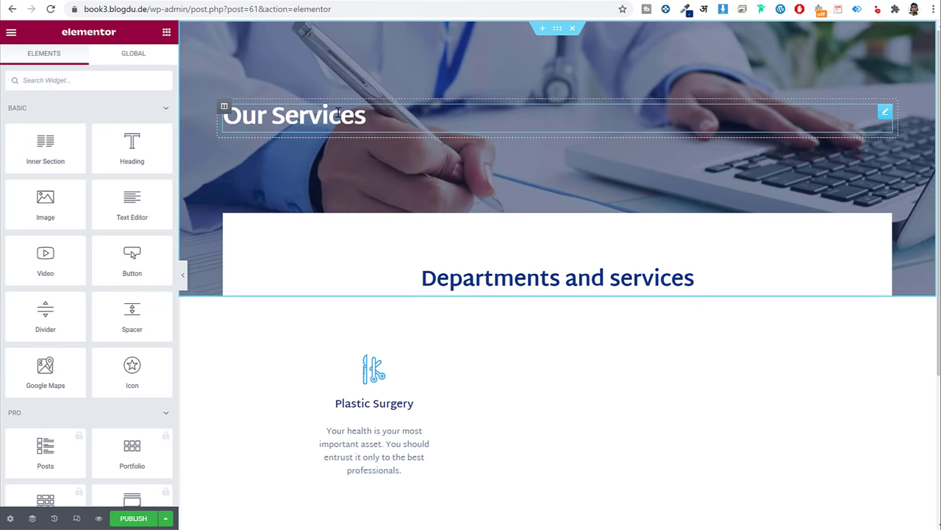
pyautogui.click(338, 112)
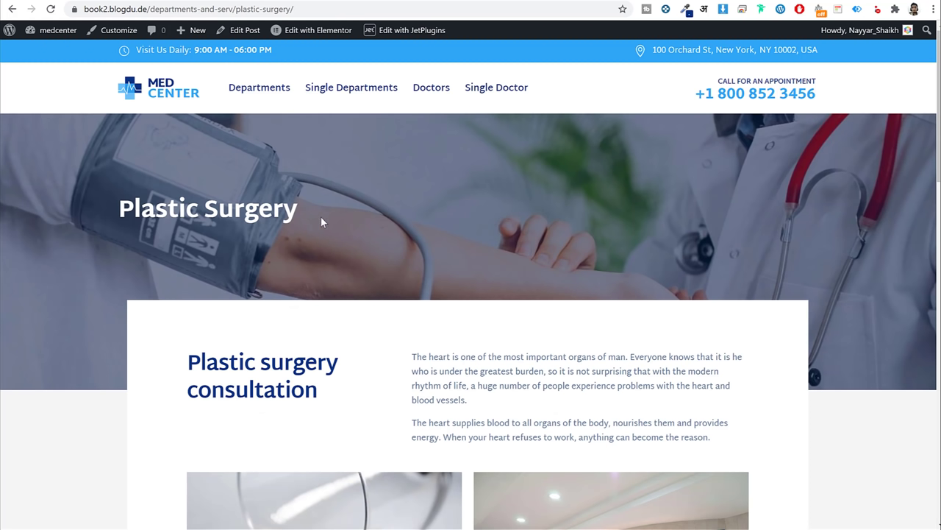
# Step: Inspect the Plastic Surgery hero heading, open its post for editing, then go back
pyautogui.moveTo(320, 216); pyautogui.dragTo(107, 189)
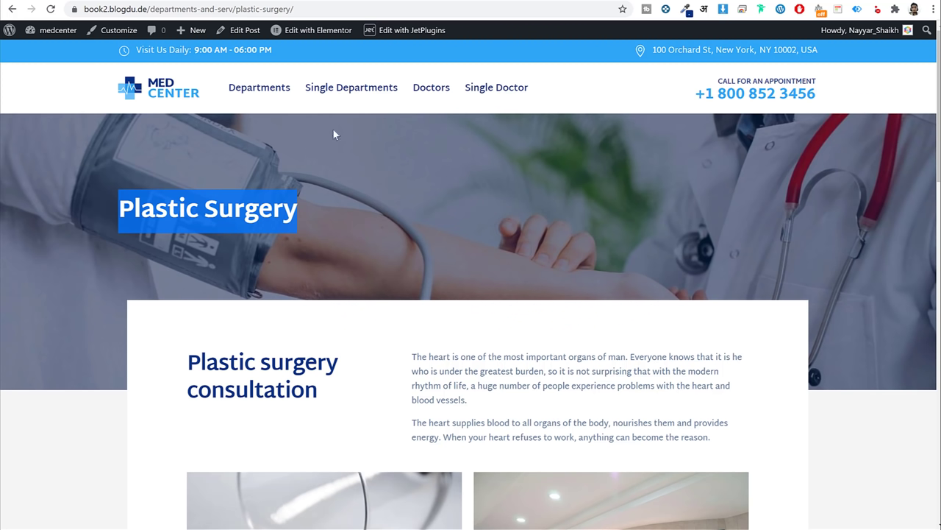
pyautogui.moveTo(294, 218); pyautogui.dragTo(120, 216)
pyautogui.click(786, 136)
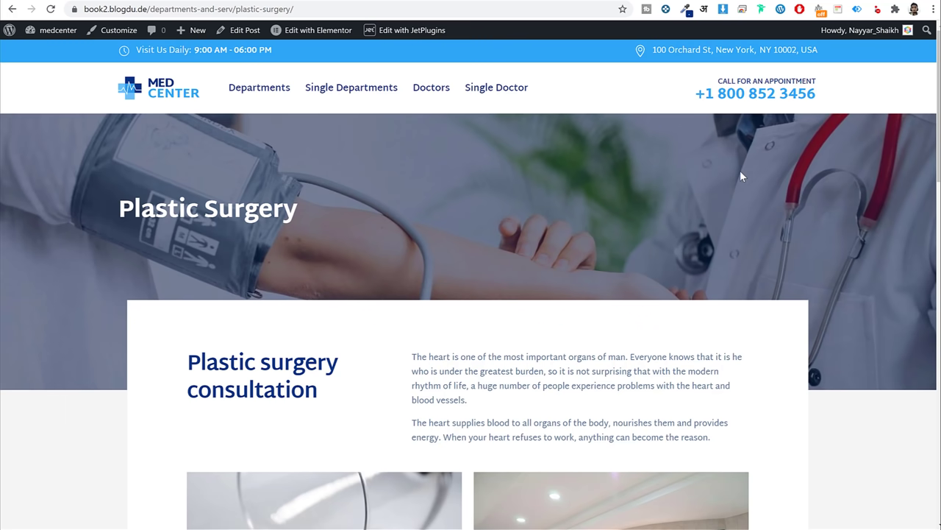
pyautogui.click(239, 30)
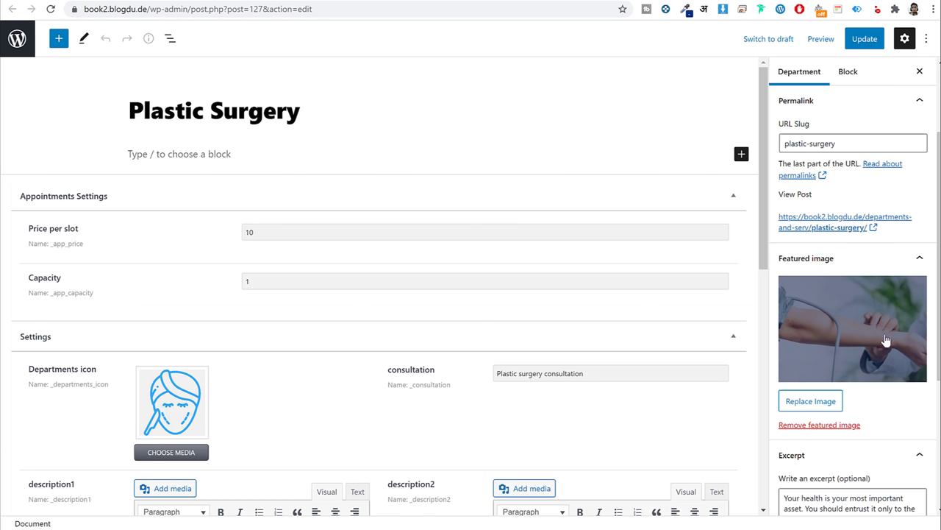
pyautogui.hotkey('alt', 'Left')
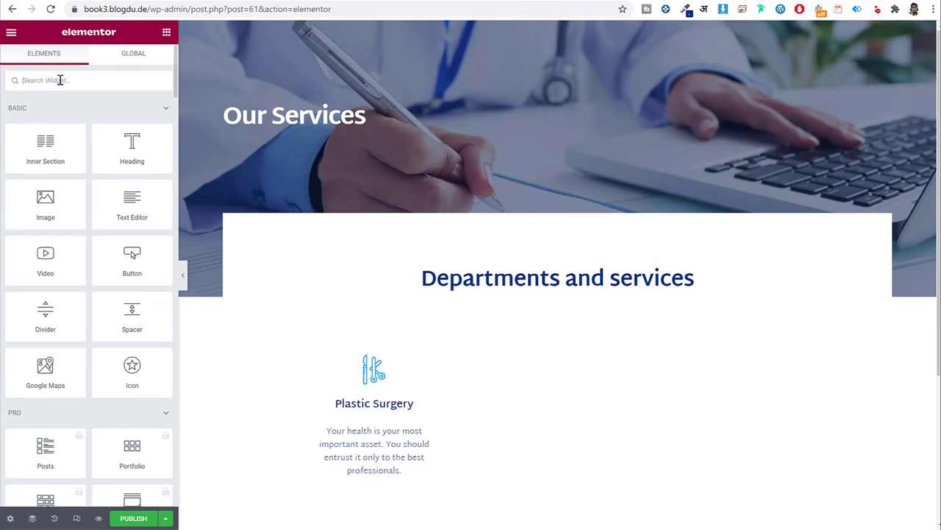
# Step: Add a Dynamic Field under Our Services and set the condition to Singular Services posts
pyautogui.write('fiel')
pyautogui.moveTo(44, 123); pyautogui.dragTo(350, 134)
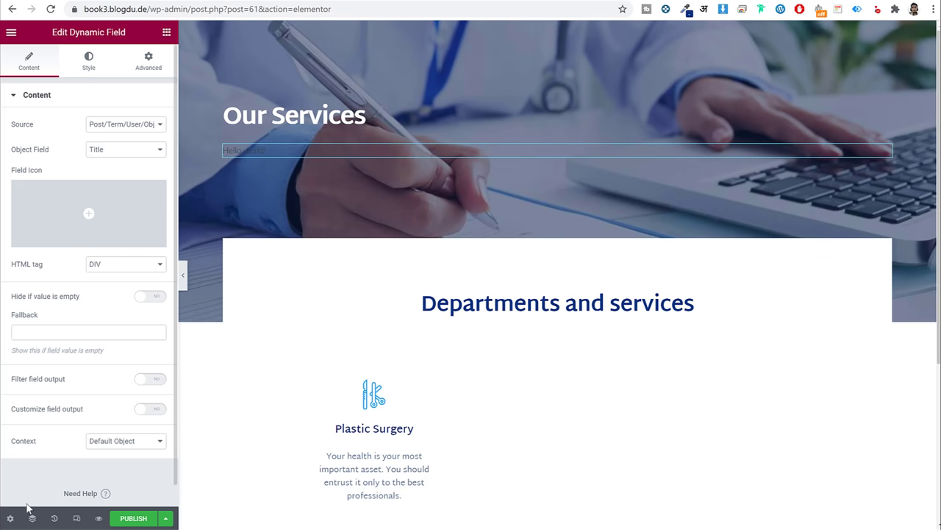
pyautogui.click(11, 518)
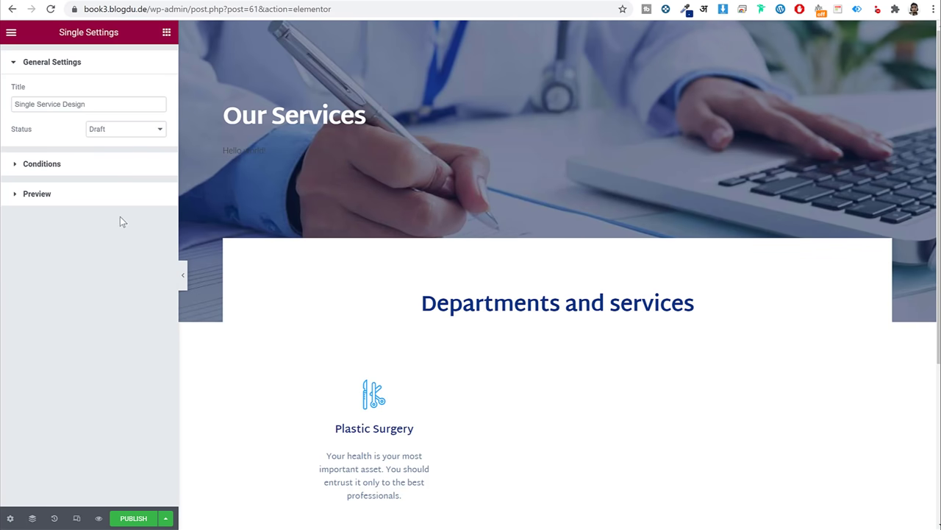
pyautogui.click(62, 169)
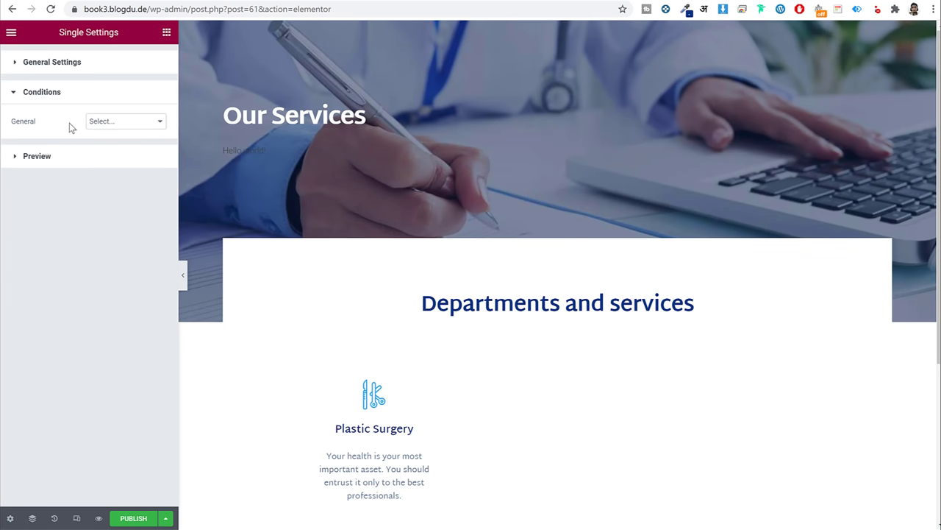
pyautogui.click(129, 124)
pyautogui.click(130, 144)
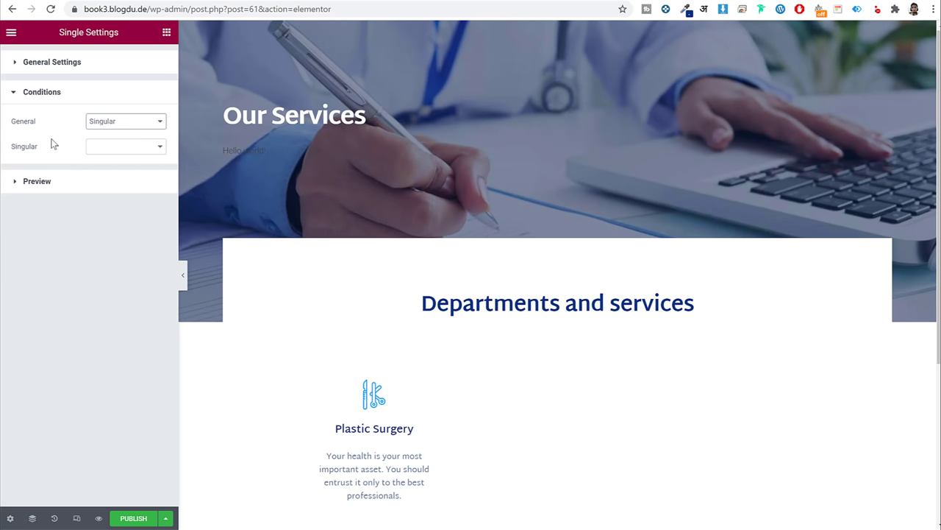
pyautogui.click(95, 147)
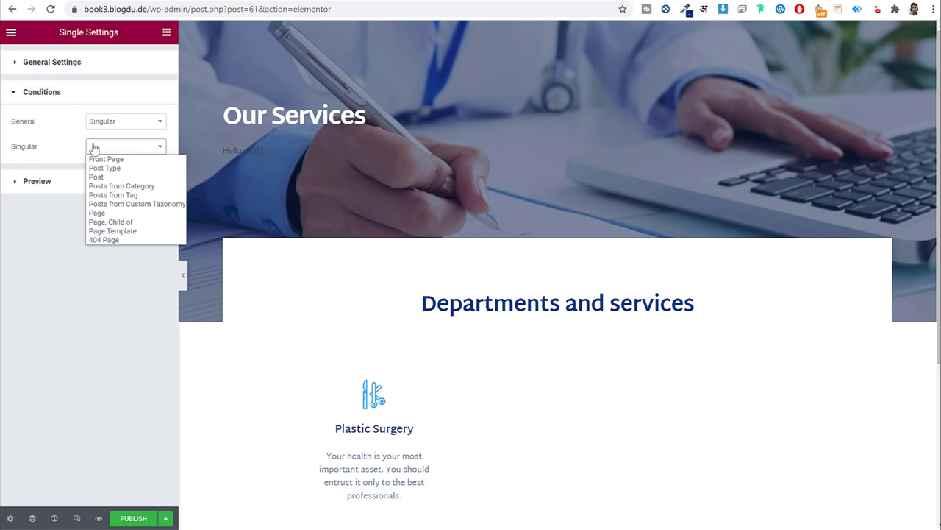
pyautogui.click(124, 169)
pyautogui.click(100, 184)
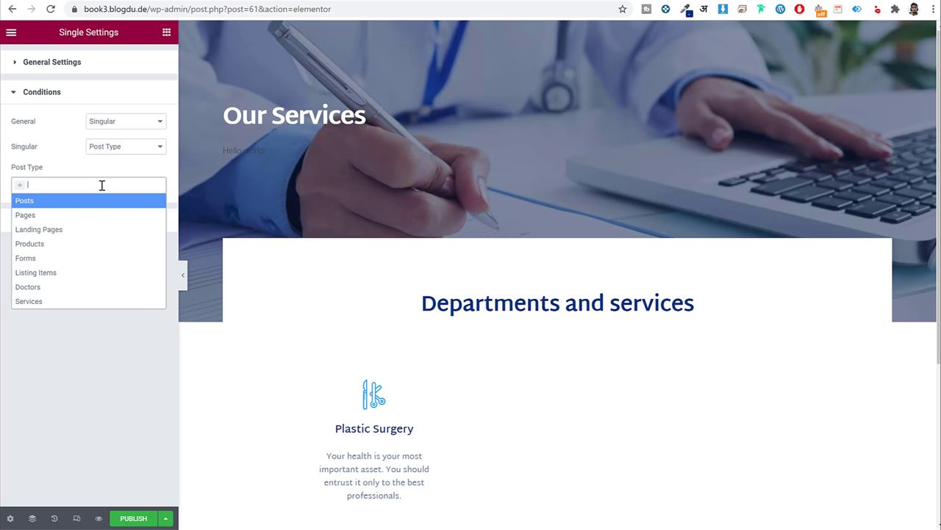
pyautogui.click(65, 304)
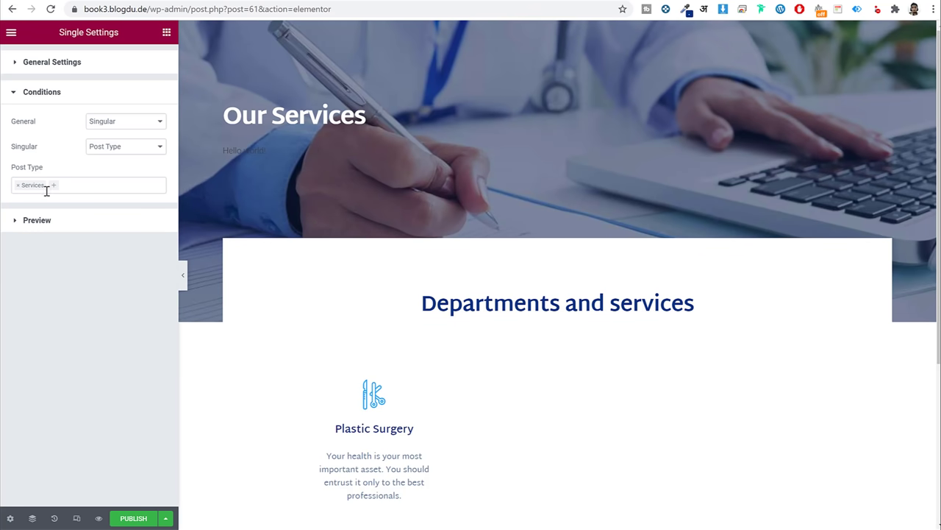
# Step: Publish the template and reload the editor
pyautogui.click(133, 519)
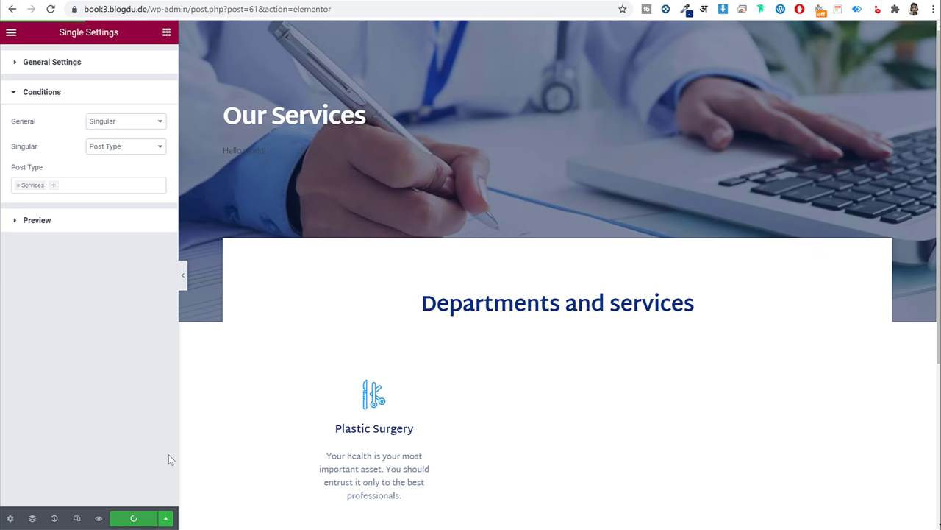
pyautogui.click(258, 150)
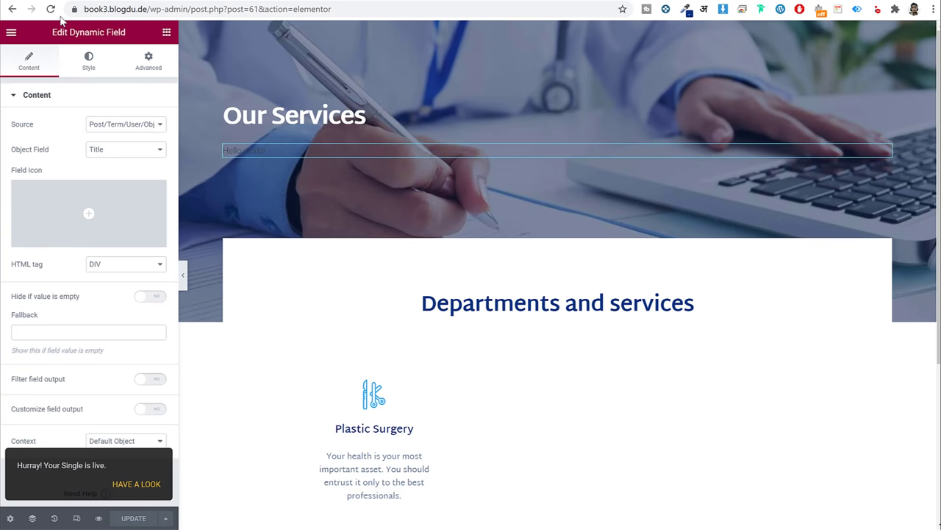
pyautogui.click(51, 10)
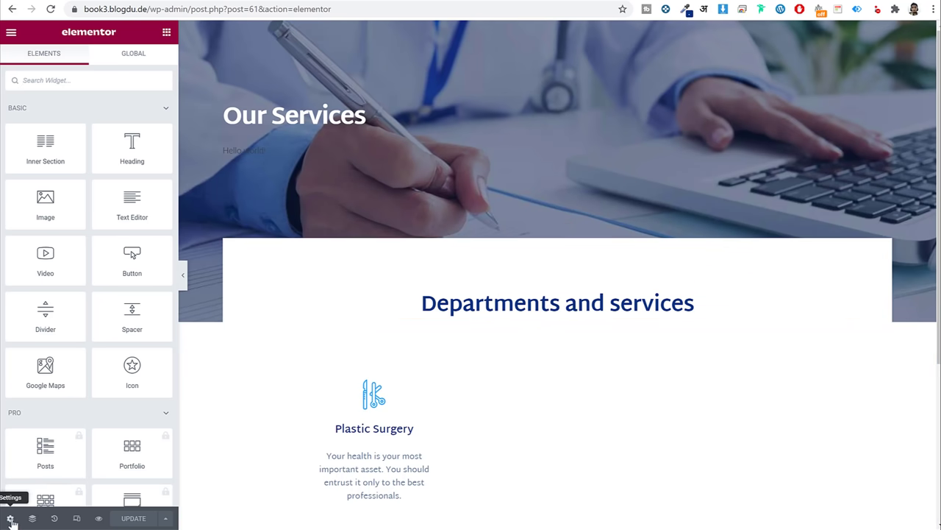
# Step: Set the preview to the Services post 'Plastic Surgery', update, and reload the editor
pyautogui.click(9, 519)
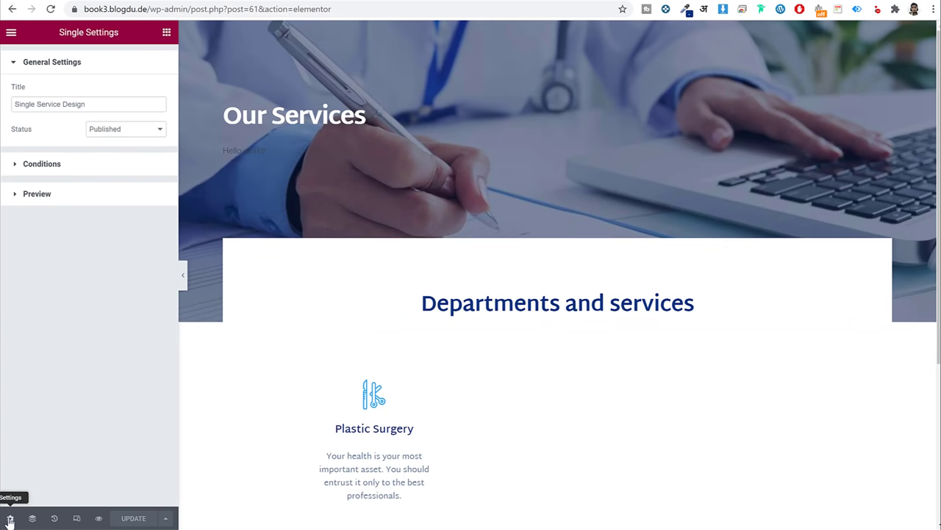
pyautogui.click(66, 195)
pyautogui.click(64, 203)
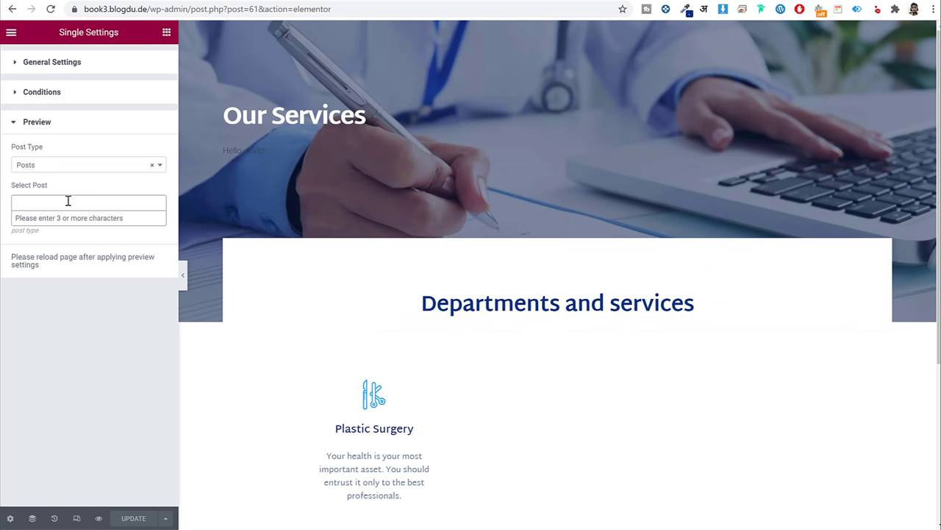
pyautogui.click(67, 170)
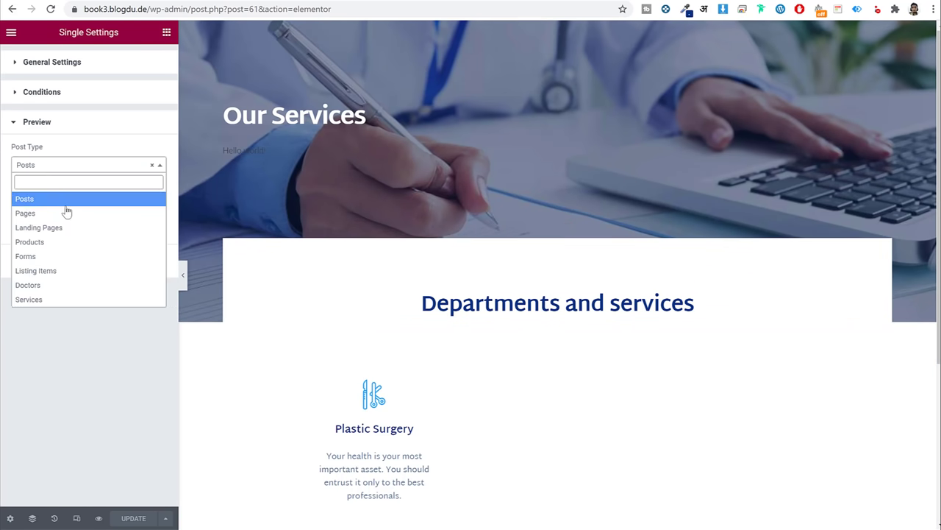
pyautogui.click(57, 299)
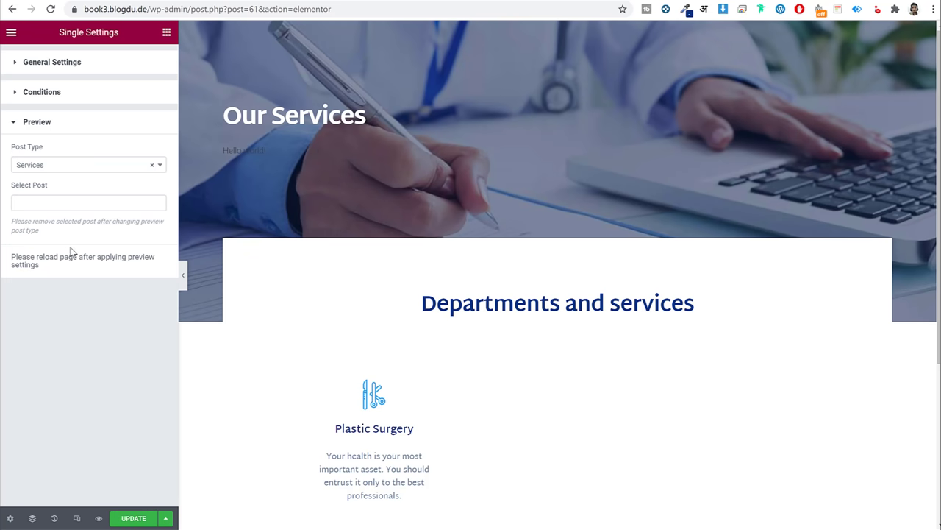
pyautogui.click(89, 205)
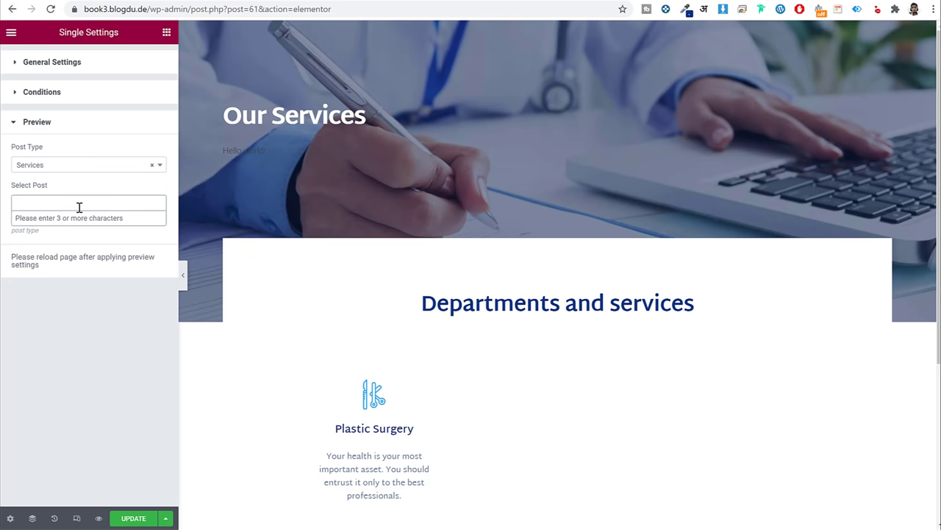
pyautogui.write('pla')
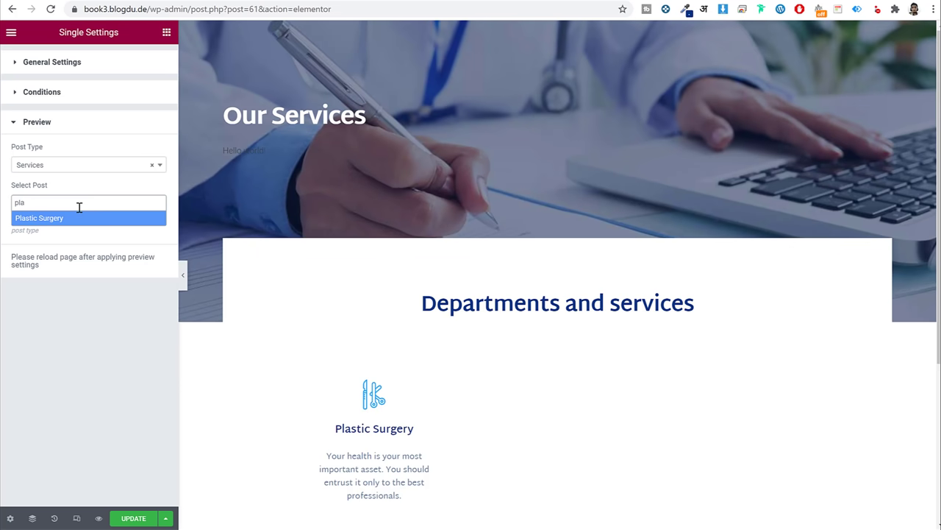
pyautogui.click(79, 218)
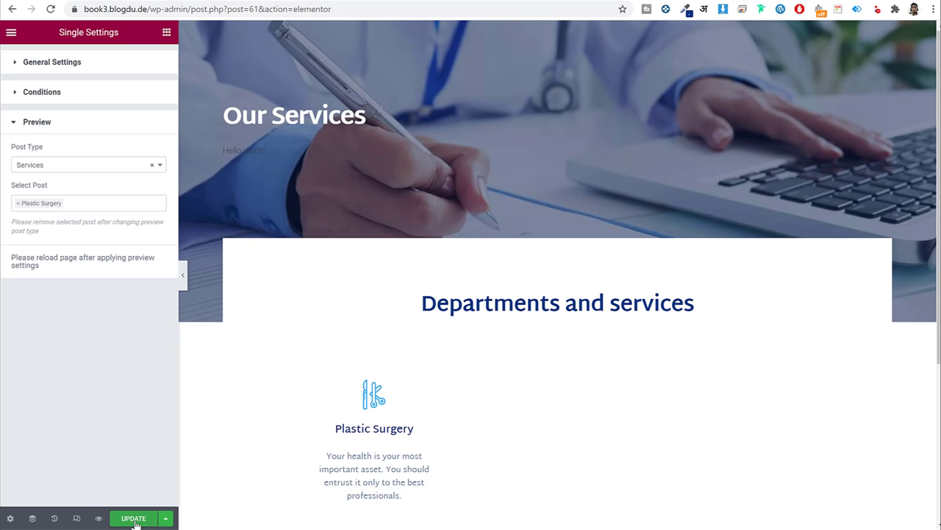
pyautogui.click(134, 518)
pyautogui.click(50, 9)
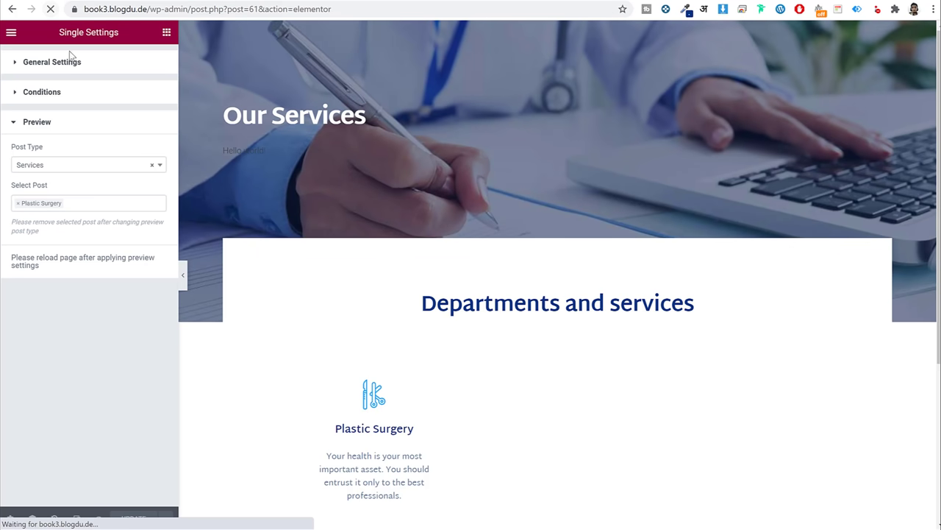
pyautogui.click(273, 150)
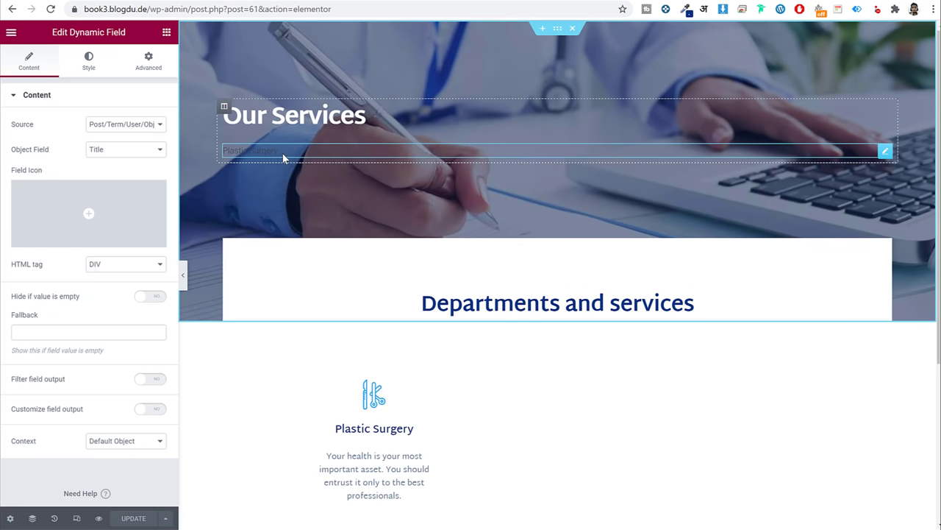
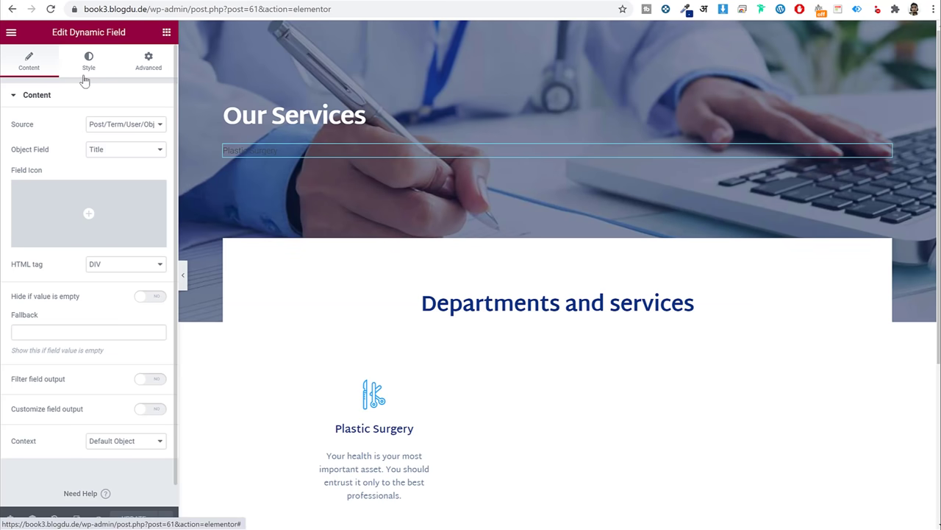
# Step: Color the Plastic Surgery title #ffffff and apply the Martel Sans global font
pyautogui.click(88, 61)
pyautogui.click(157, 124)
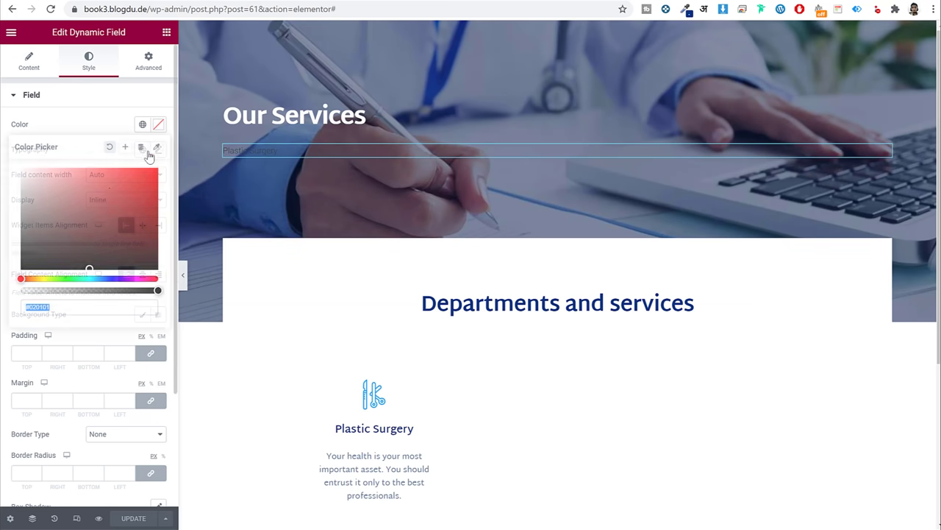
pyautogui.write('#ffffff')
pyautogui.press('Return')
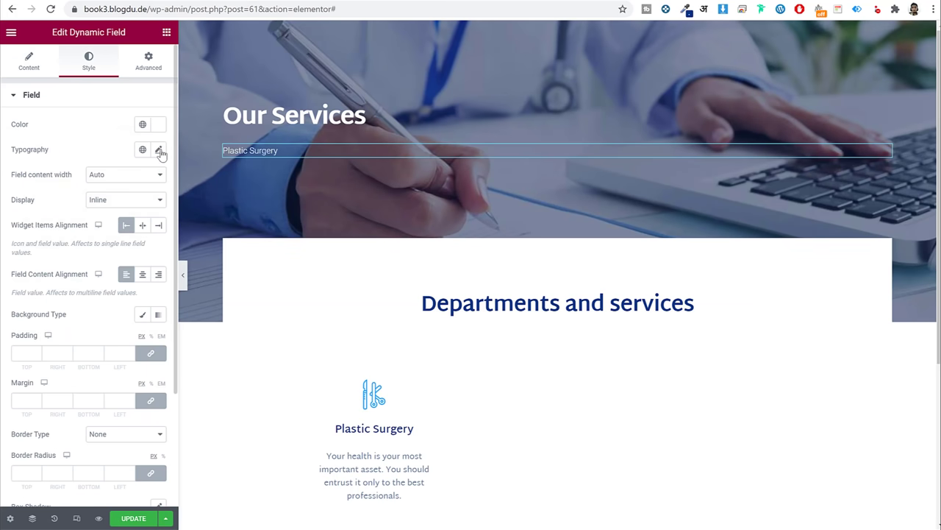
pyautogui.click(159, 150)
pyautogui.click(142, 150)
pyautogui.click(95, 266)
# Step: Enlarge the title to weight 700 with -0.6 letter spacing, and delete the Our Services heading
pyautogui.click(164, 151)
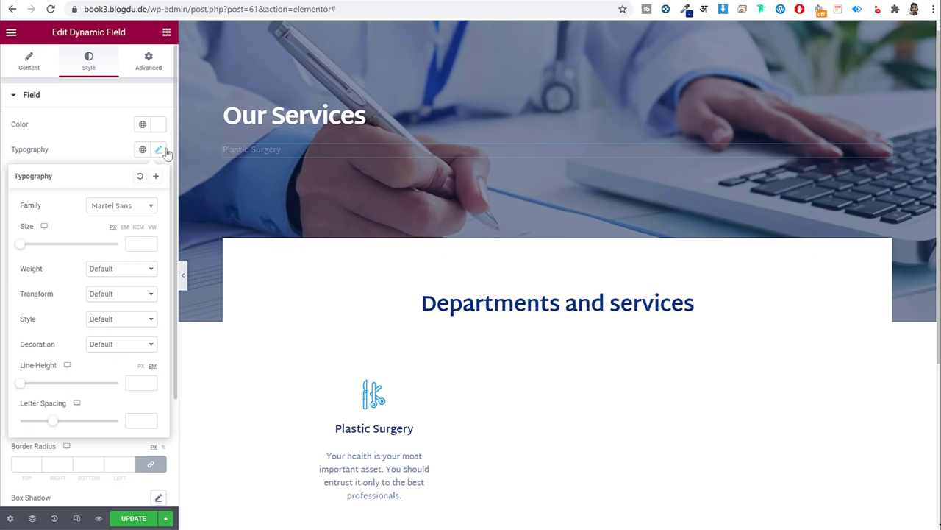
pyautogui.click(135, 242)
pyautogui.write('30')
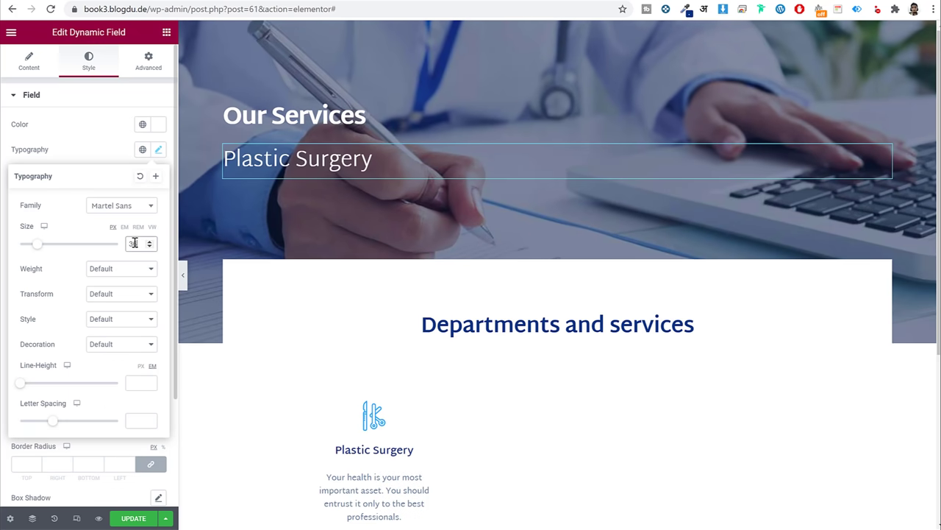
pyautogui.click(123, 270)
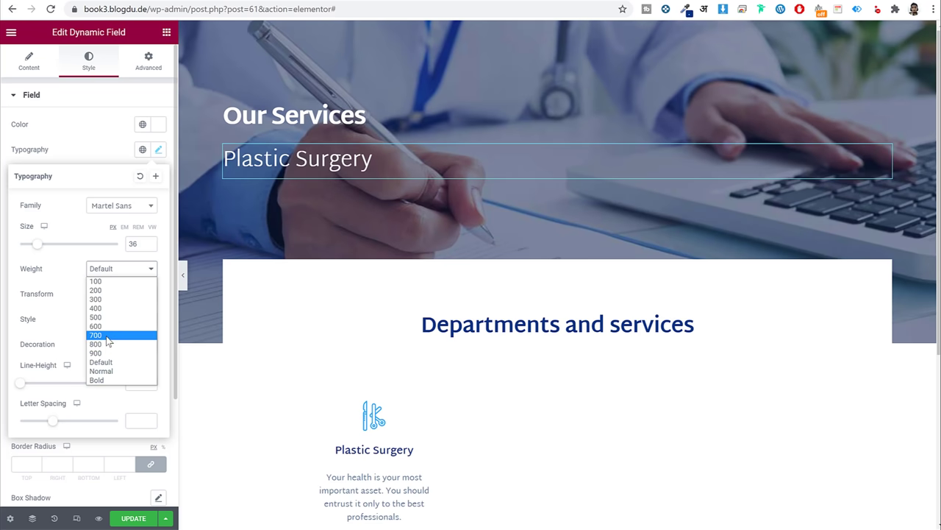
pyautogui.click(107, 336)
pyautogui.click(134, 420)
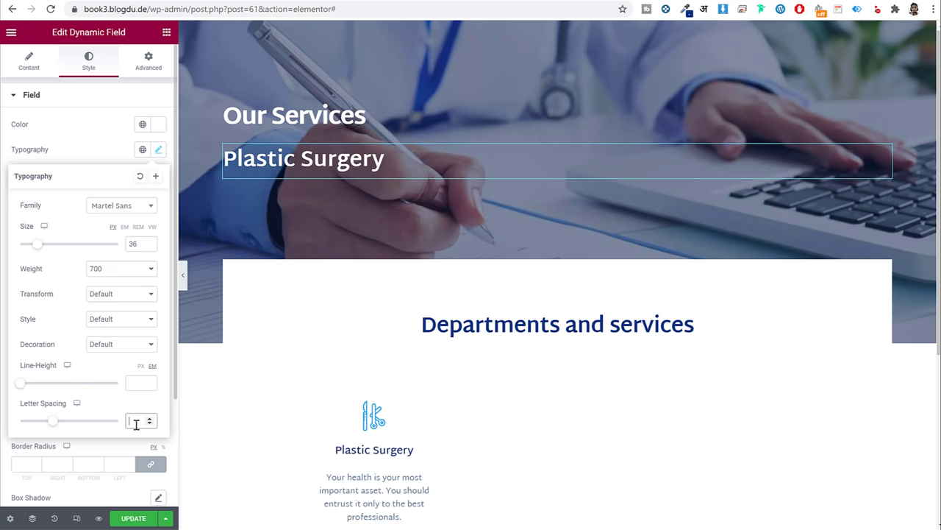
pyautogui.write('-0.6')
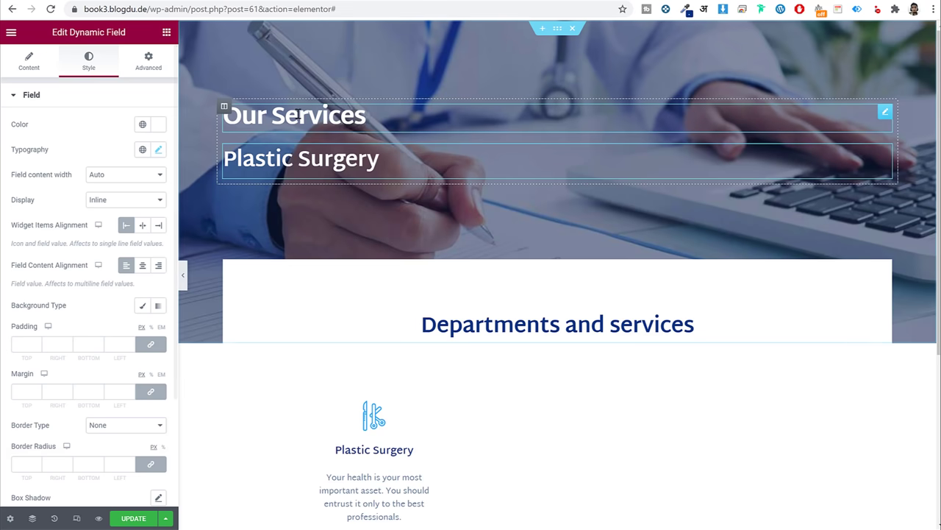
pyautogui.rightClick(298, 115)
pyautogui.click(326, 287)
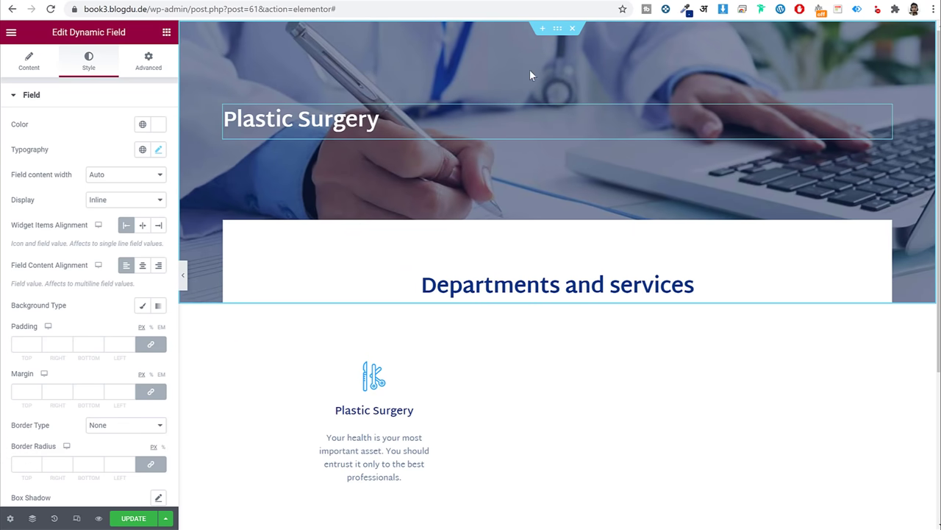
# Step: Replace the header section's fixed background photo with a dynamic Custom Image using the Post thumbnail field
pyautogui.click(556, 32)
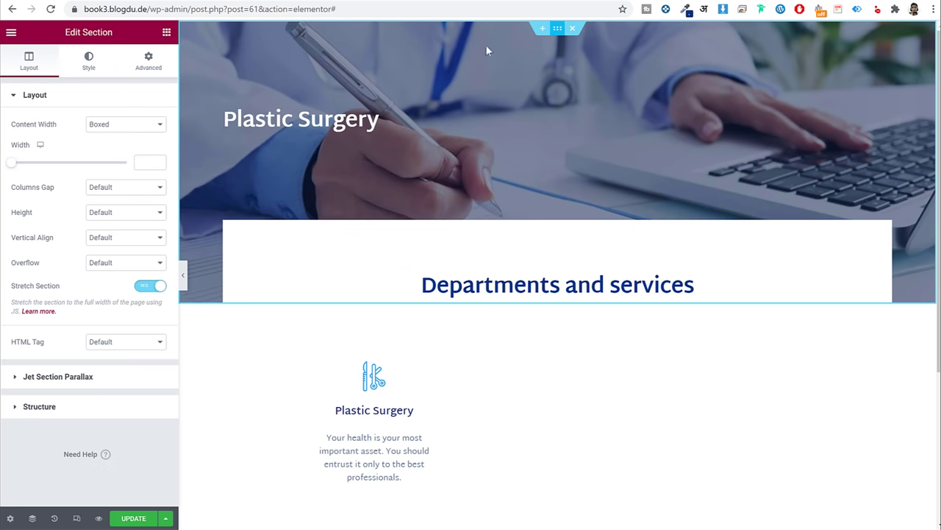
pyautogui.click(95, 62)
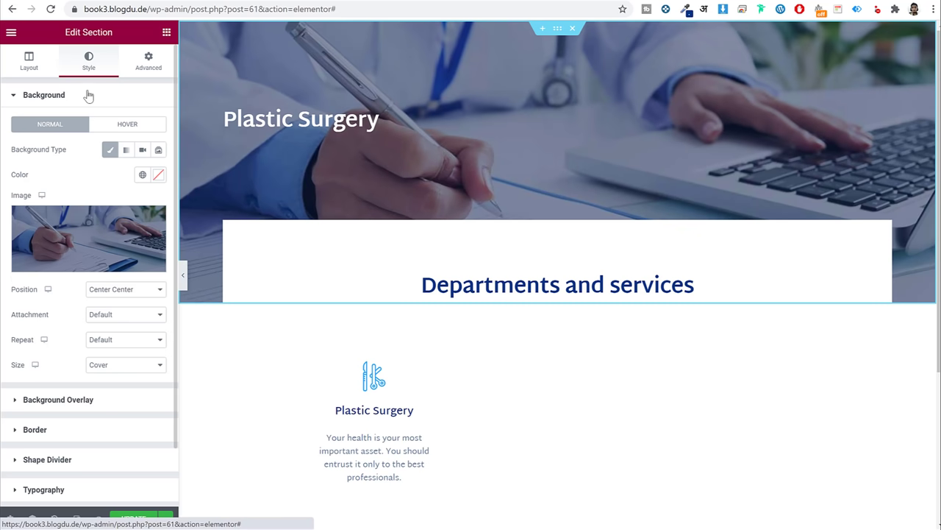
pyautogui.click(155, 219)
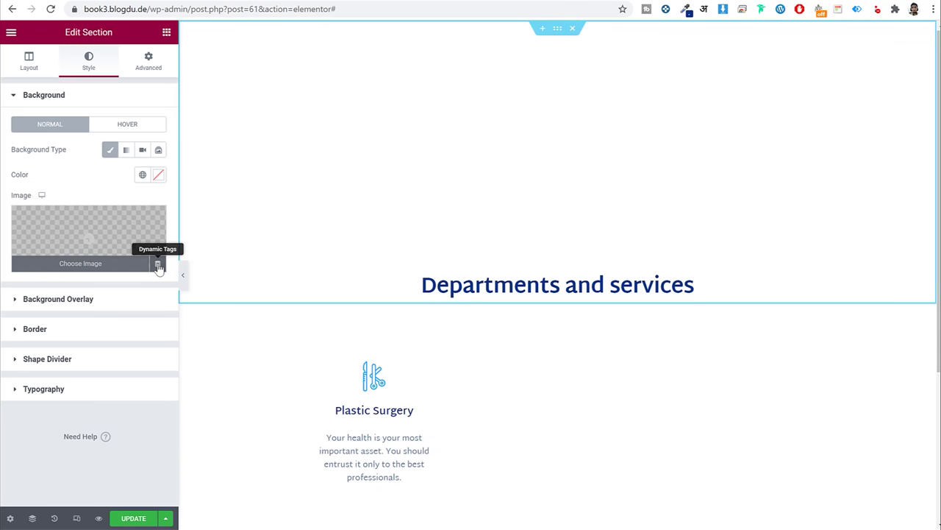
pyautogui.click(157, 266)
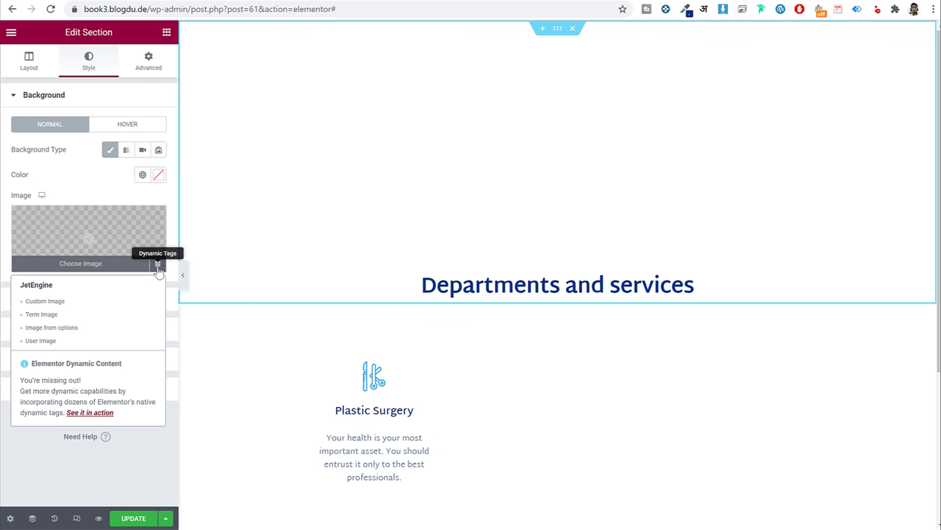
pyautogui.click(67, 301)
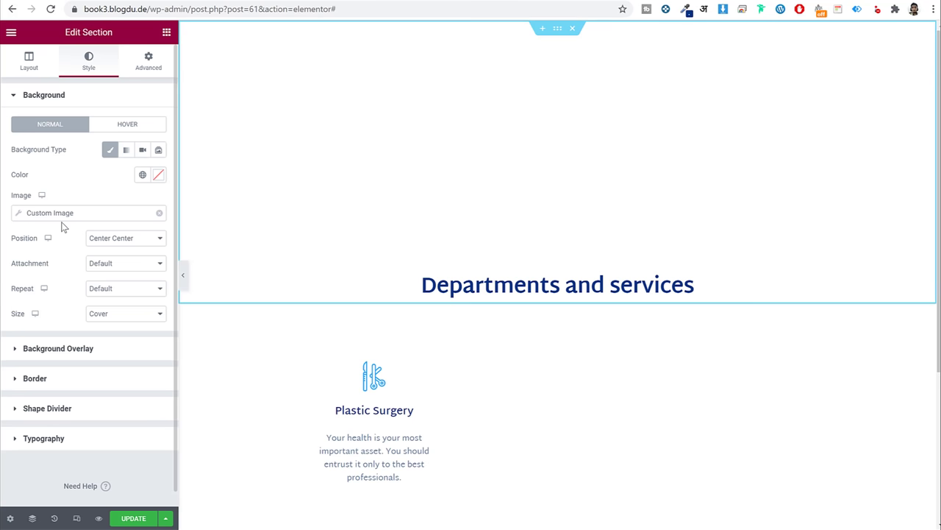
pyautogui.click(45, 214)
pyautogui.click(103, 266)
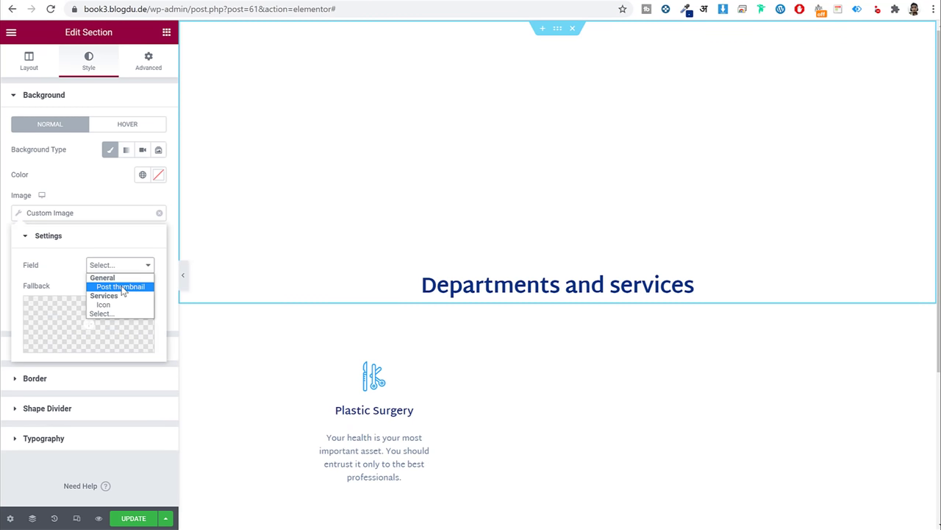
pyautogui.click(122, 287)
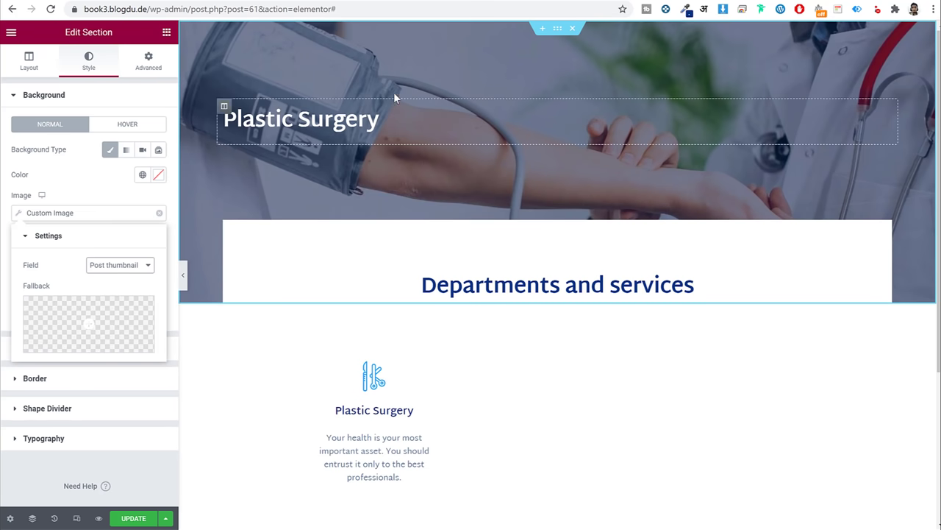
pyautogui.click(147, 451)
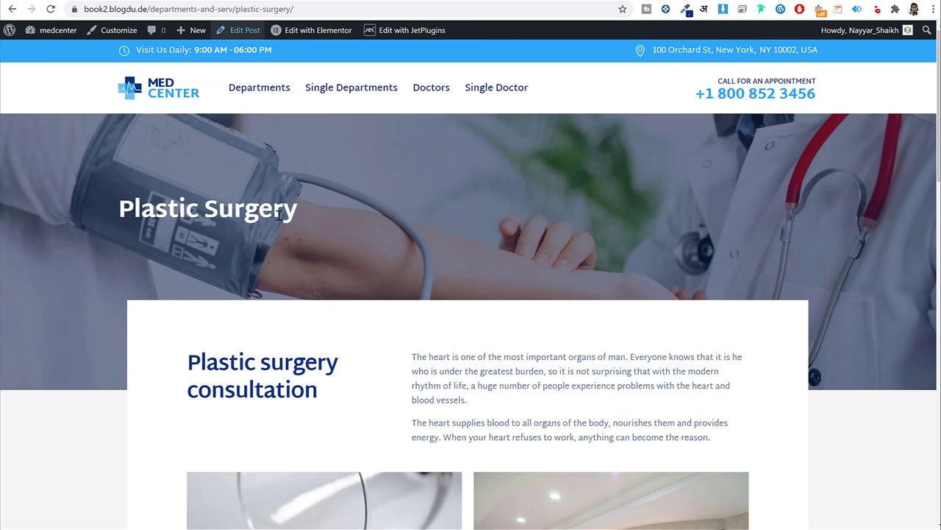
# Step: Delete the Departments and services heading and the services listing grid from the template
pyautogui.scroll(-3, 646, 323)
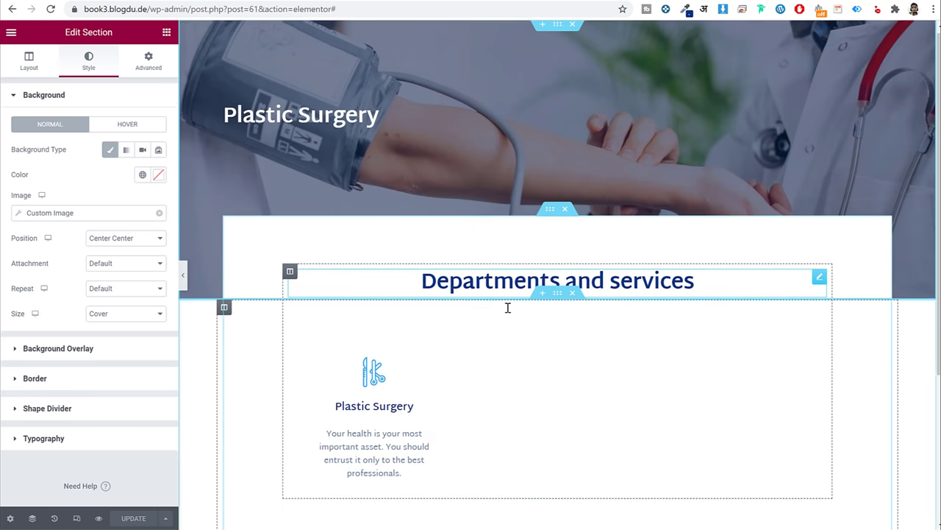
pyautogui.scroll(-2, 507, 307)
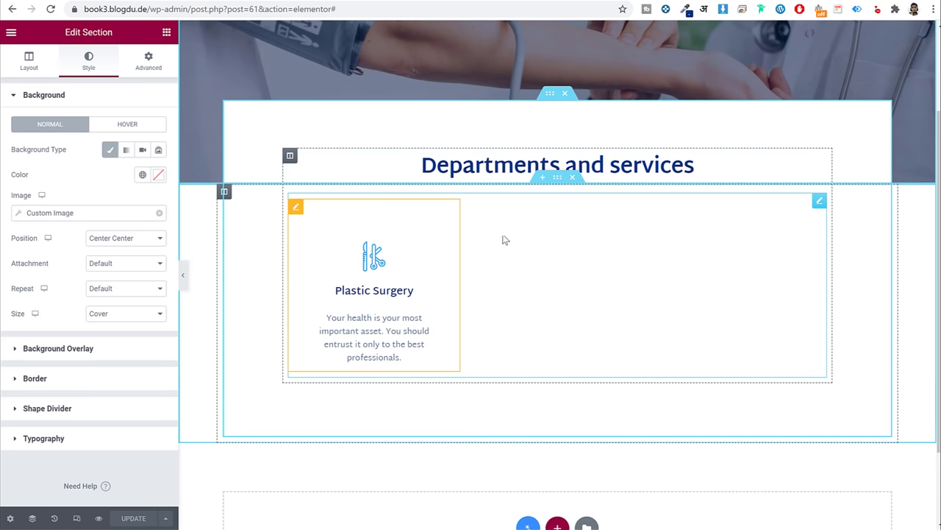
pyautogui.rightClick(605, 163)
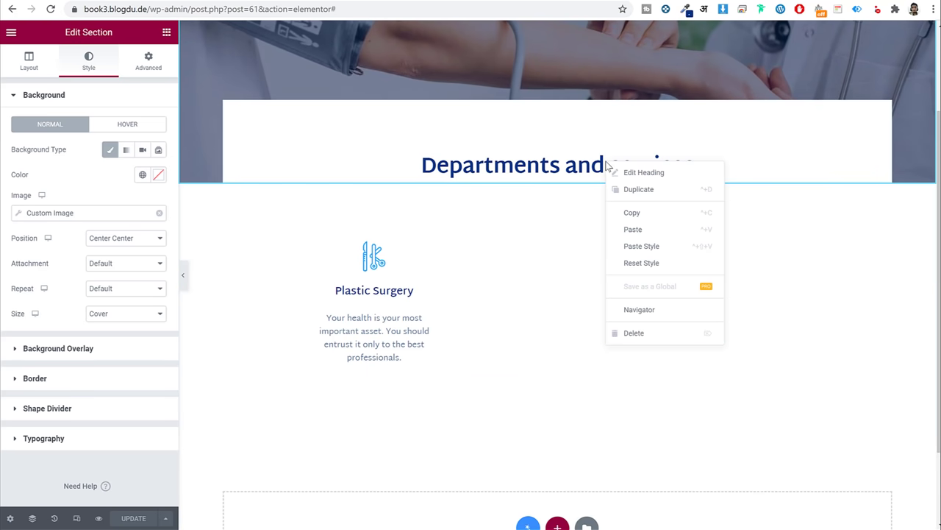
pyautogui.click(645, 332)
pyautogui.rightClick(412, 233)
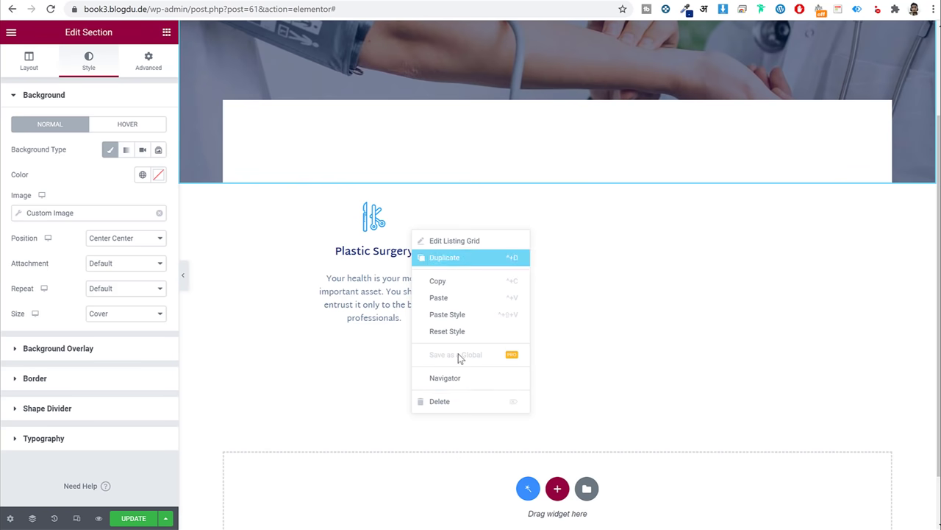
pyautogui.click(450, 401)
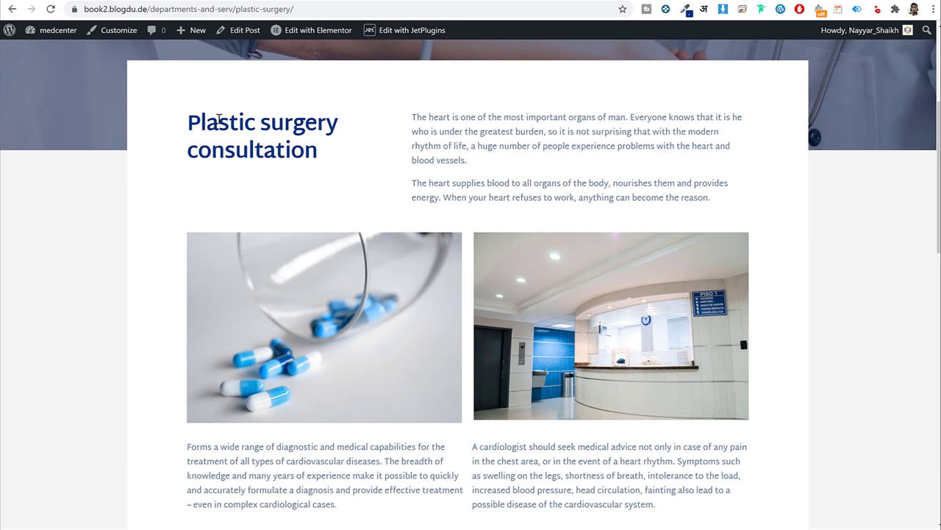
pyautogui.moveTo(187, 117); pyautogui.dragTo(340, 165)
pyautogui.click(337, 168)
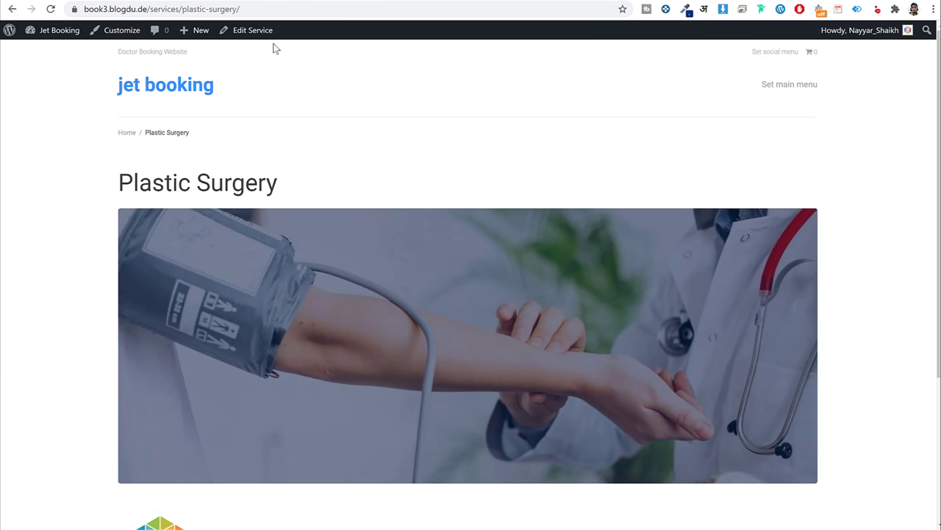
# Step: Open the Plastic Surgery service's edit screen and check the Consultation field label
pyautogui.click(268, 33)
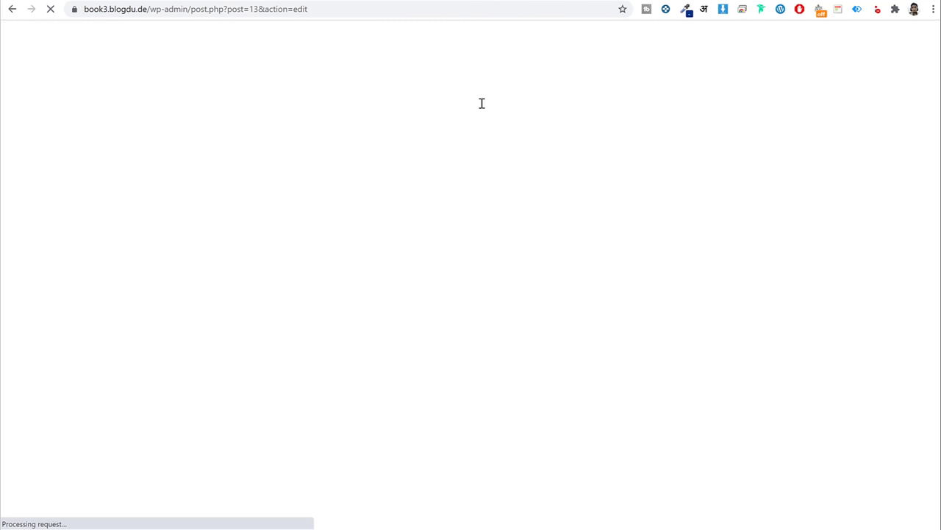
pyautogui.scroll(-3, 569, 195)
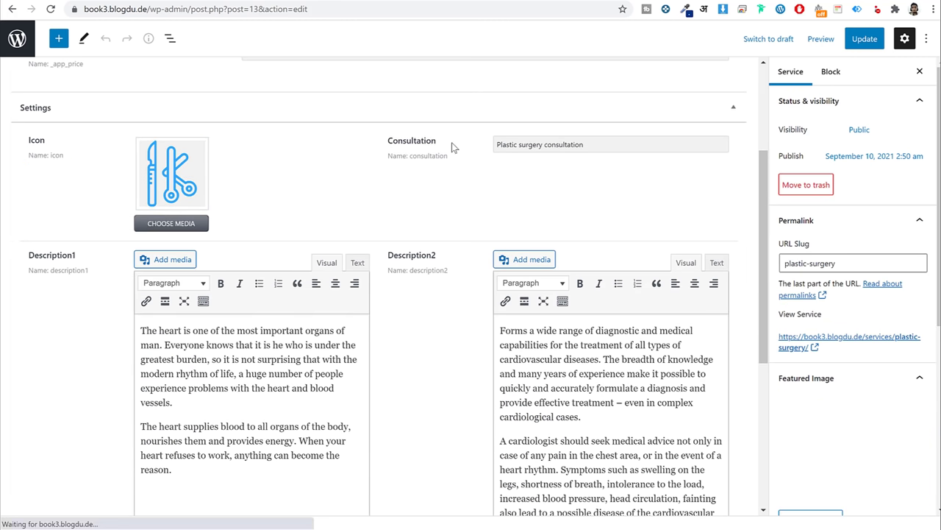
pyautogui.moveTo(455, 145); pyautogui.dragTo(378, 143)
pyautogui.click(423, 166)
pyautogui.moveTo(440, 141); pyautogui.dragTo(388, 140)
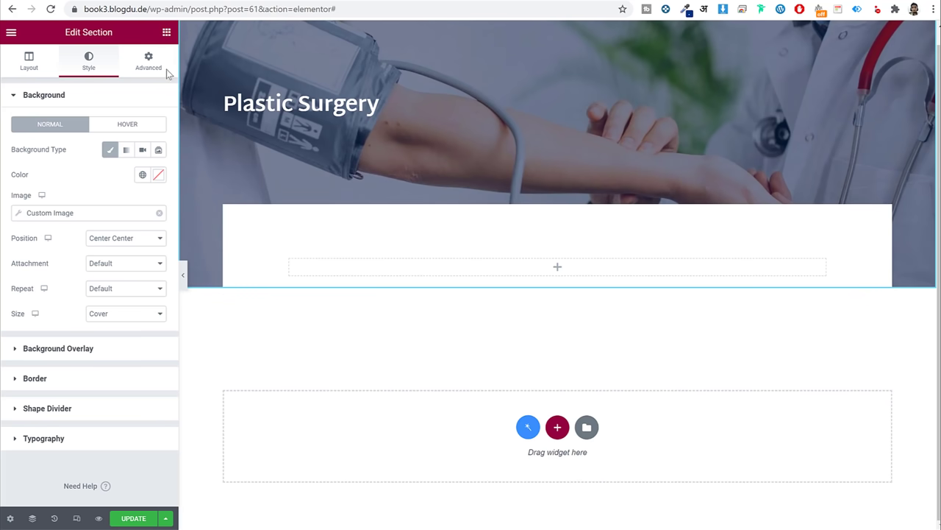
# Step: Place a Dynamic Field widget in the empty content area below the hero
pyautogui.click(167, 32)
pyautogui.write('fi')
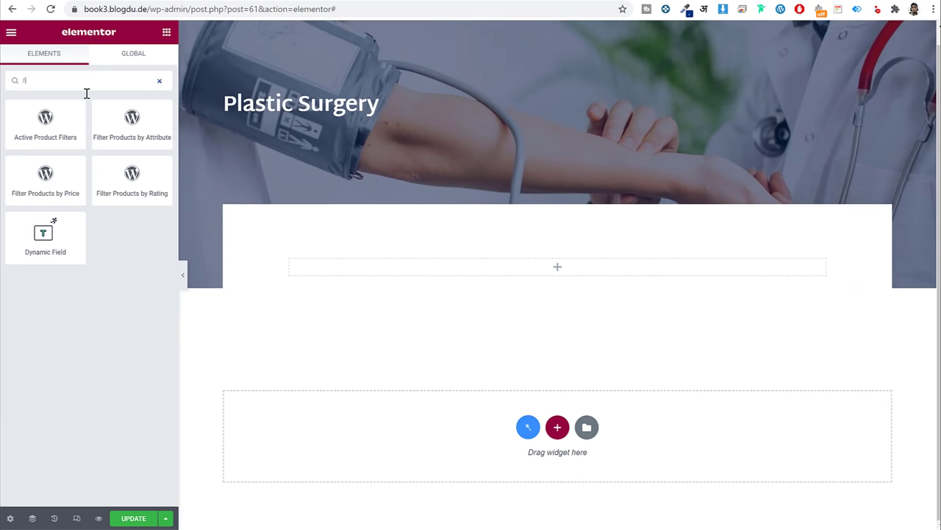
pyautogui.write('e')
pyautogui.moveTo(45, 134); pyautogui.dragTo(425, 273)
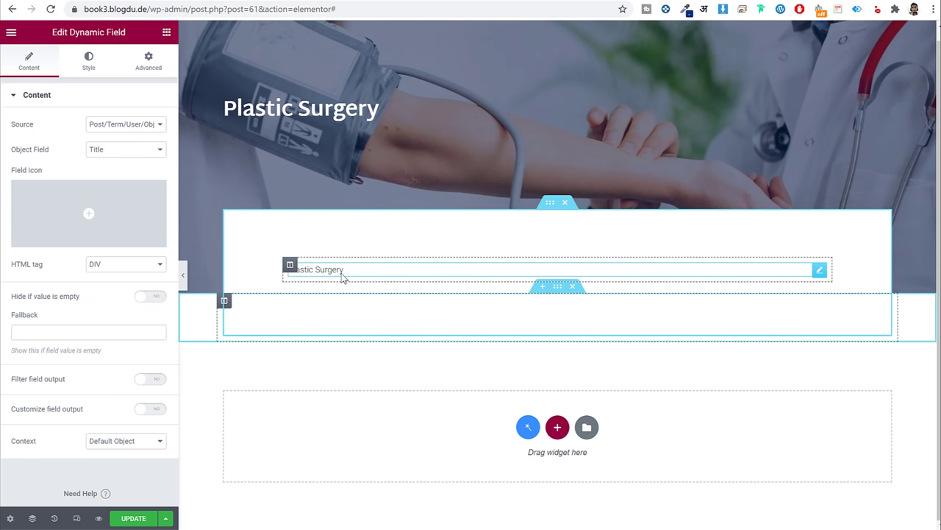
pyautogui.click(139, 151)
pyautogui.scroll(-3, 158, 306)
pyautogui.scroll(3, 159, 307)
# Step: Set the field's source to Meta Data and meta field to Consultation, showing 'Plastic surgery consultation'
pyautogui.click(120, 125)
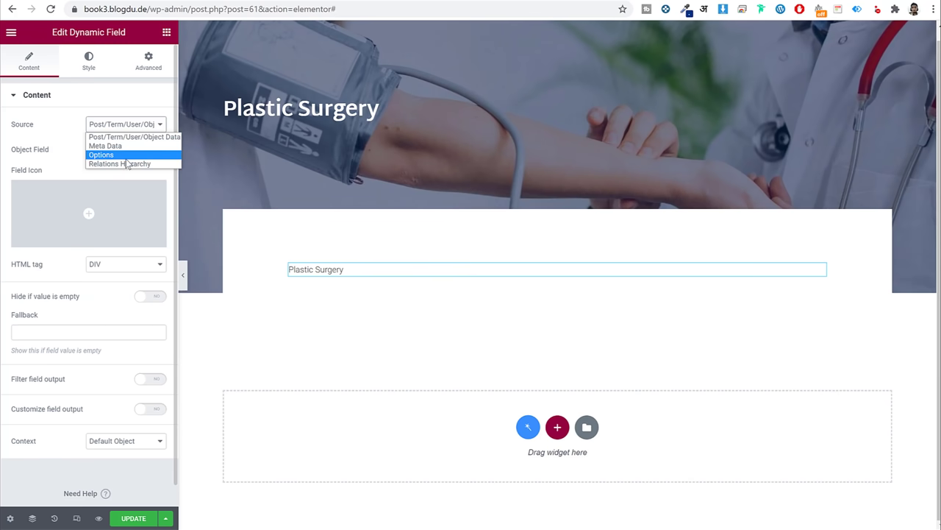
pyautogui.click(126, 148)
pyautogui.click(123, 150)
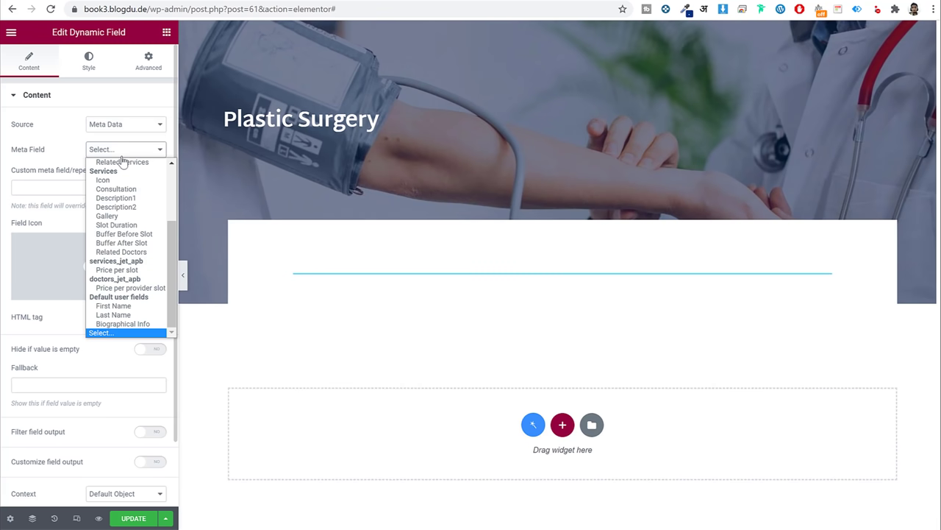
pyautogui.scroll(5, 118, 248)
pyautogui.scroll(-3, 117, 248)
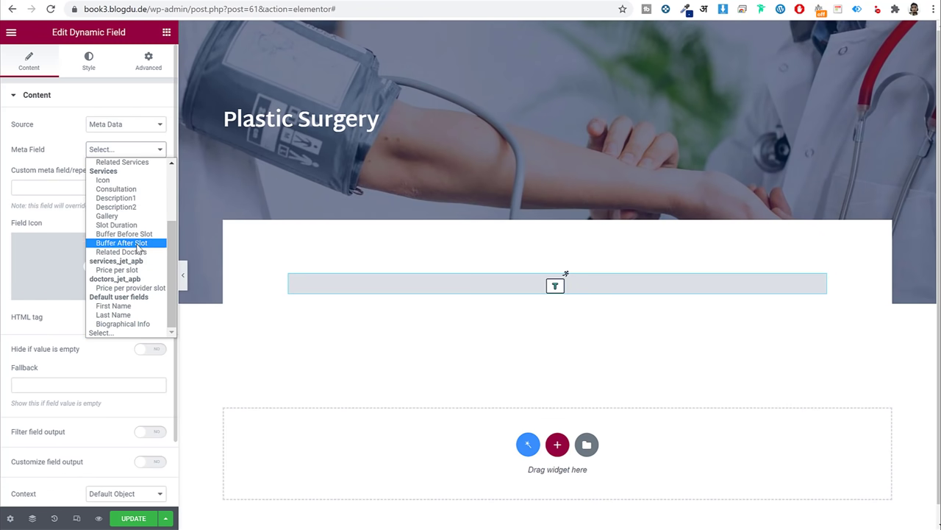
pyautogui.click(116, 189)
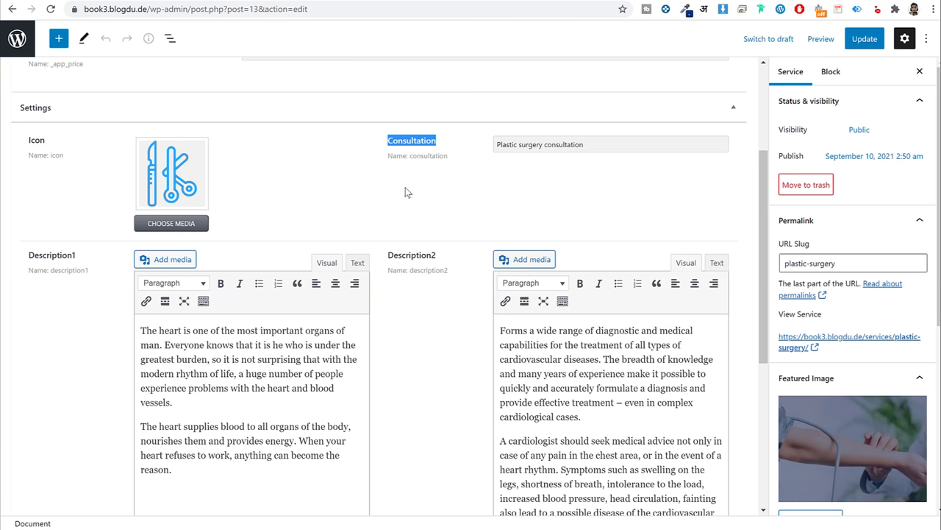
pyautogui.moveTo(584, 144); pyautogui.dragTo(497, 144)
pyautogui.doubleClick(563, 144)
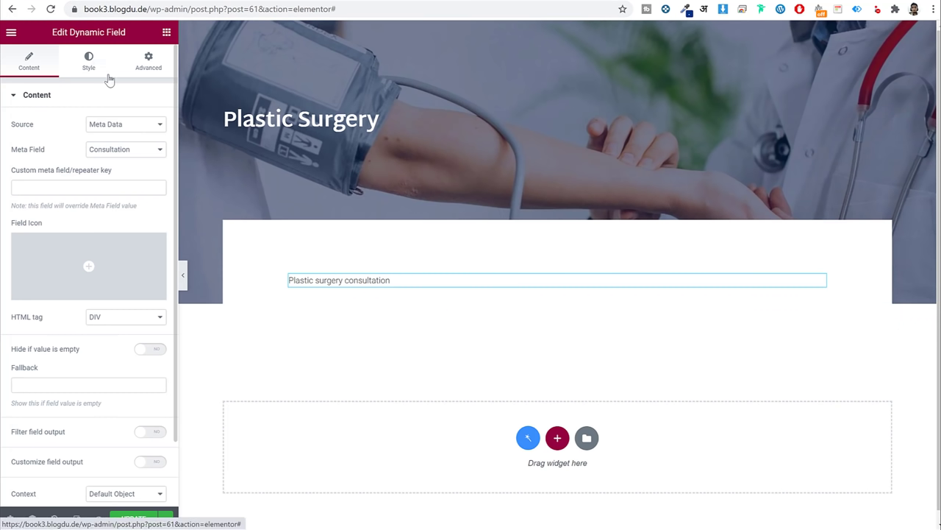
pyautogui.click(91, 65)
# Step: Make the consultation text Dark Blue in Martel Sans, size 36, weight 700
pyautogui.click(142, 124)
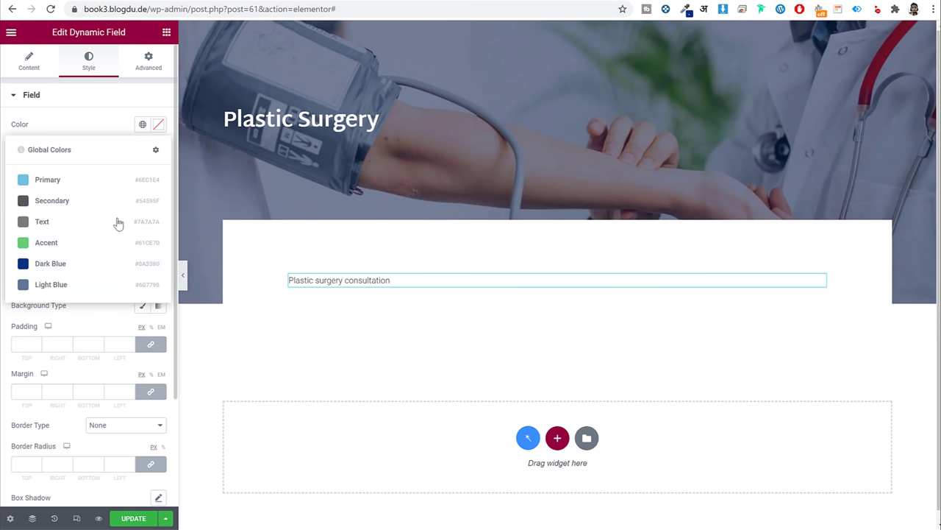
pyautogui.click(105, 262)
pyautogui.click(143, 150)
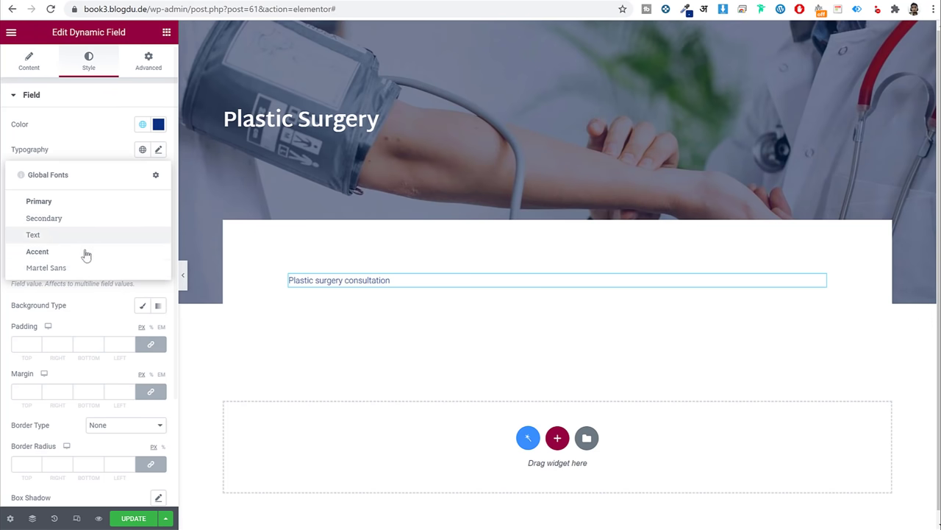
pyautogui.click(78, 270)
pyautogui.click(159, 150)
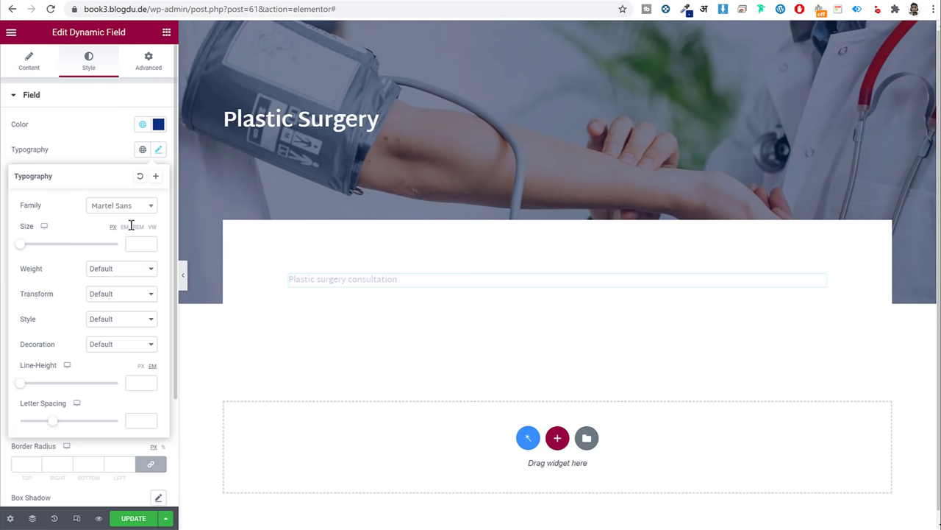
pyautogui.write('36')
pyautogui.click(126, 269)
pyautogui.click(118, 335)
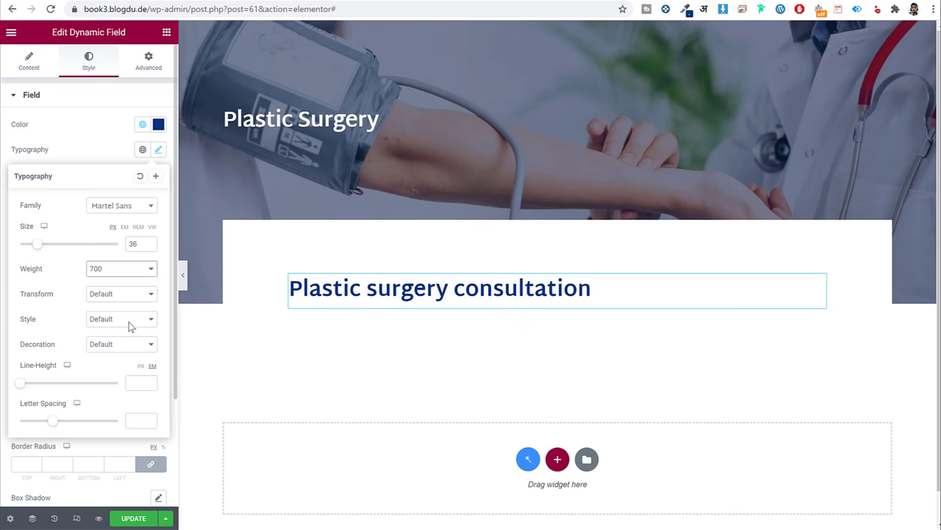
pyautogui.click(117, 137)
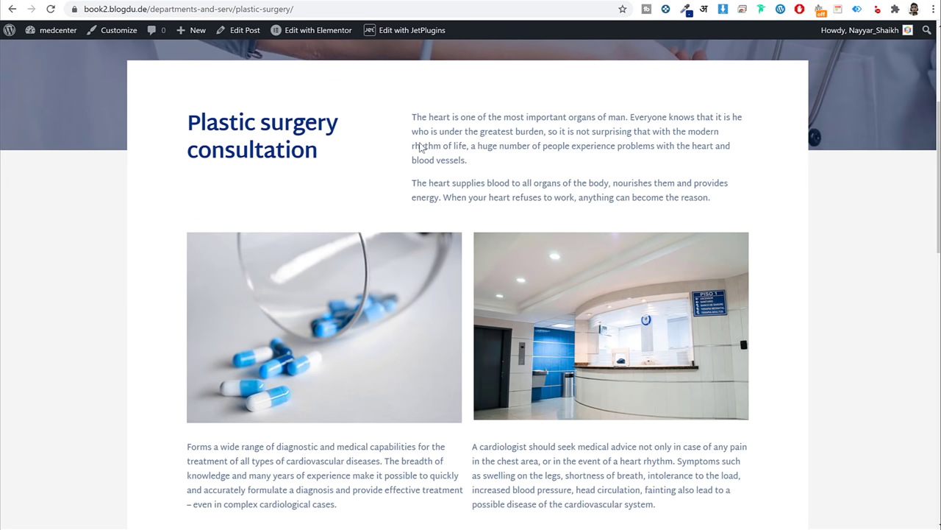
# Step: Set the consultation heading's width to Custom with a value of 40
pyautogui.moveTo(183, 118); pyautogui.dragTo(331, 160)
pyautogui.click(332, 160)
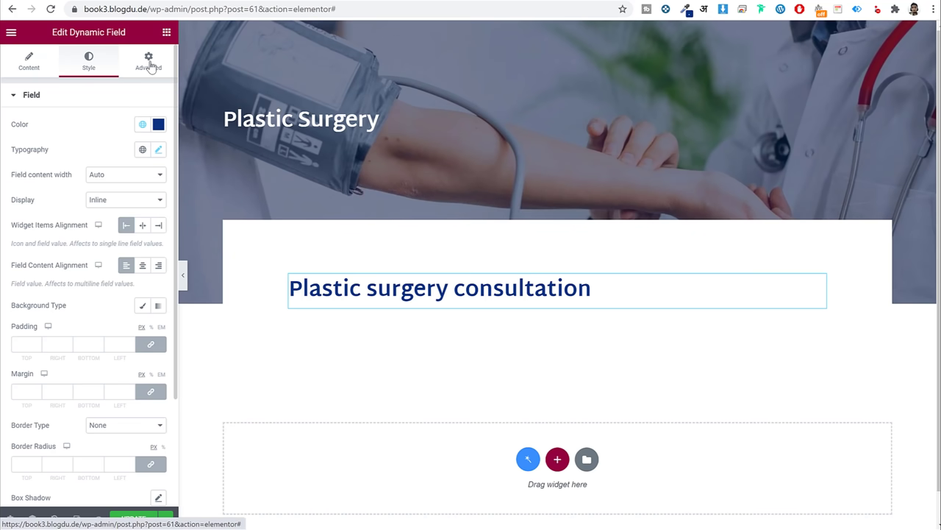
pyautogui.click(150, 65)
pyautogui.scroll(-3, 116, 337)
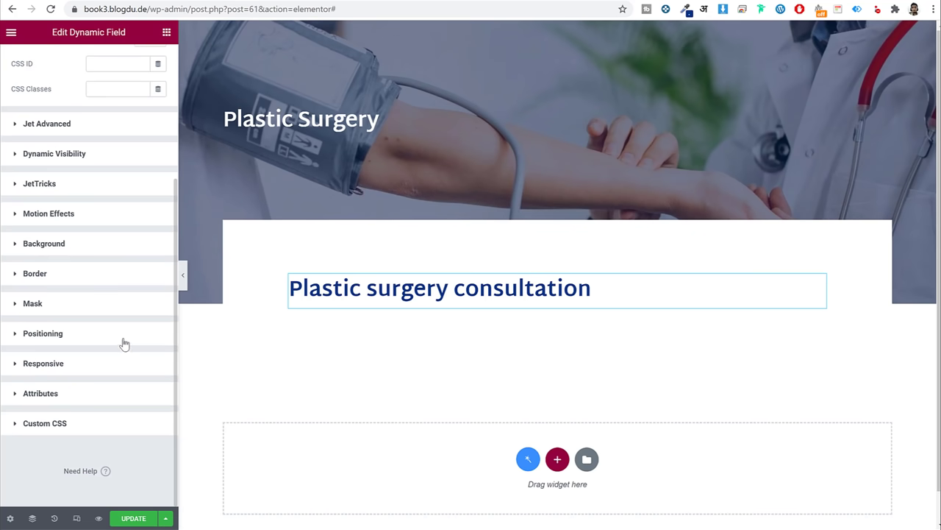
pyautogui.click(86, 336)
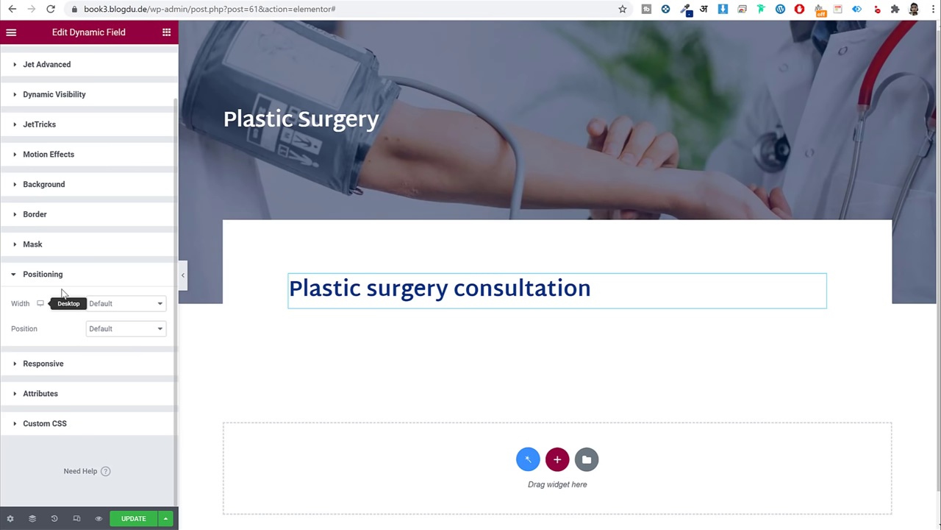
pyautogui.click(138, 304)
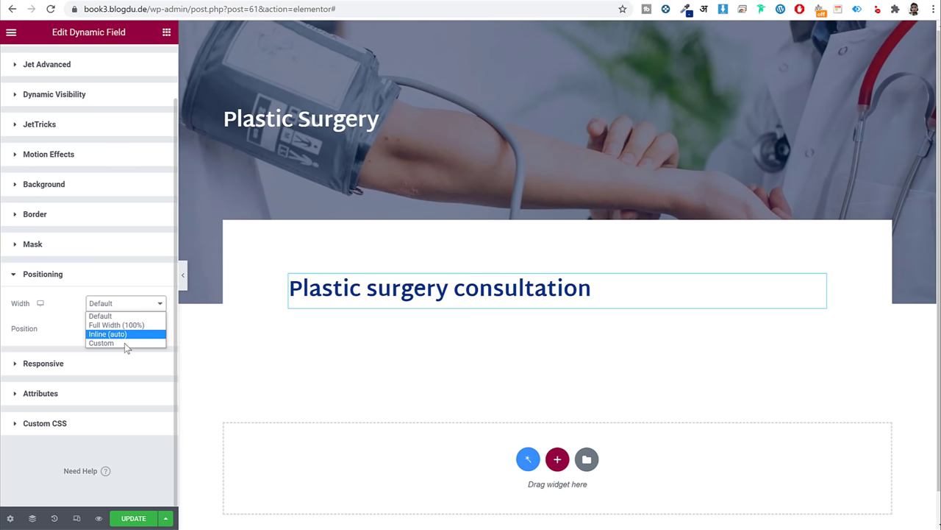
pyautogui.click(103, 343)
pyautogui.moveTo(17, 325); pyautogui.dragTo(60, 331)
pyautogui.click(144, 327)
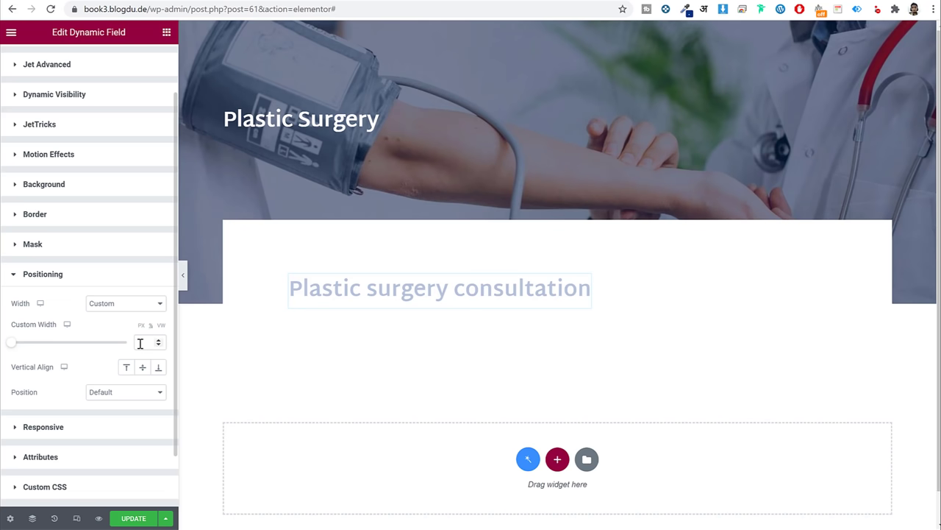
pyautogui.click(140, 341)
pyautogui.write('40')
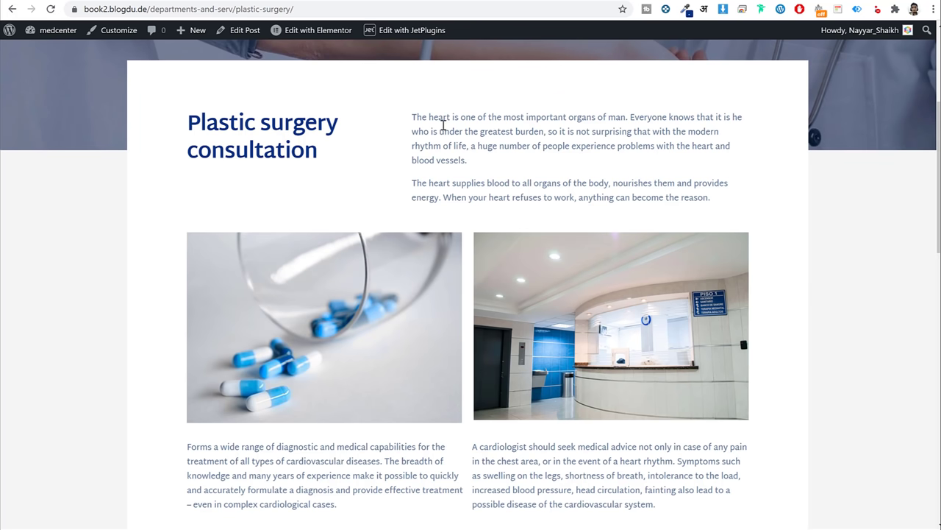
pyautogui.moveTo(411, 114); pyautogui.dragTo(704, 197)
pyautogui.tripleClick(704, 197)
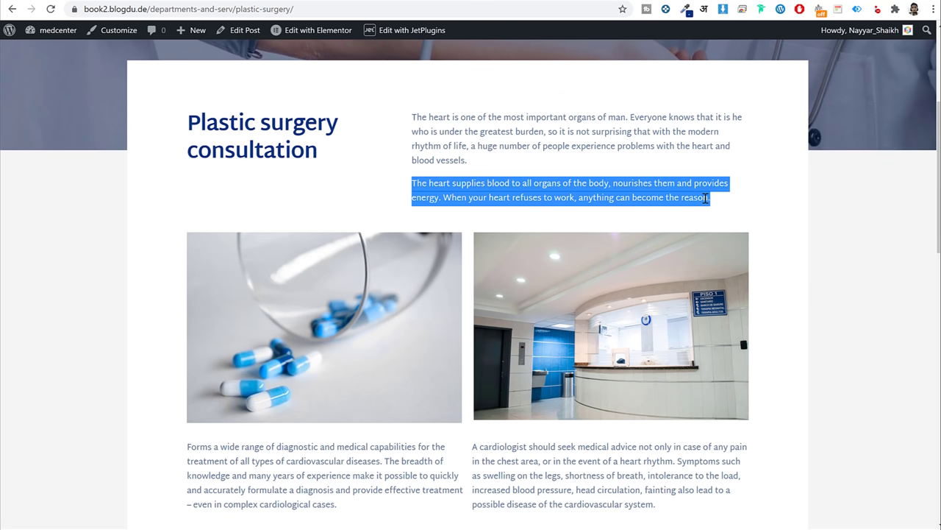
# Step: Add a Dynamic Field below the heading showing the Description1 meta field
pyautogui.click(411, 122)
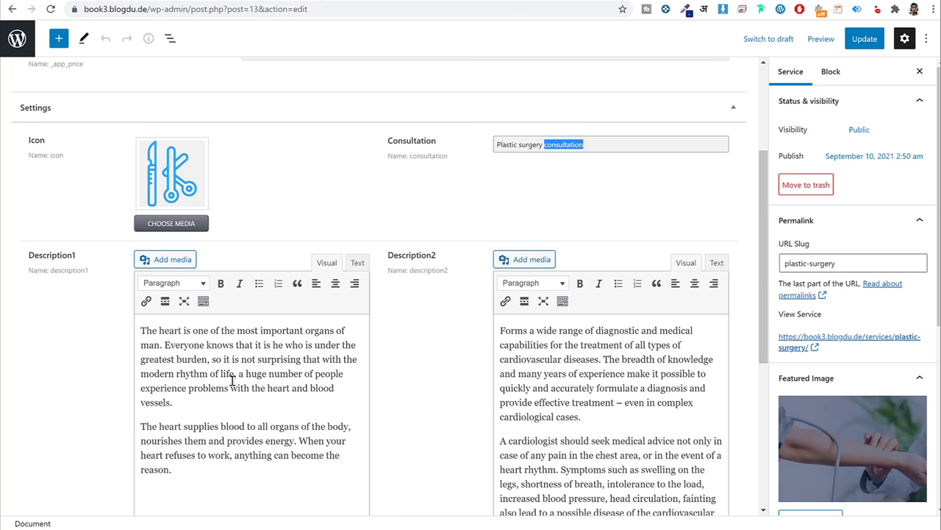
pyautogui.tripleClick(233, 380)
pyautogui.click(226, 462)
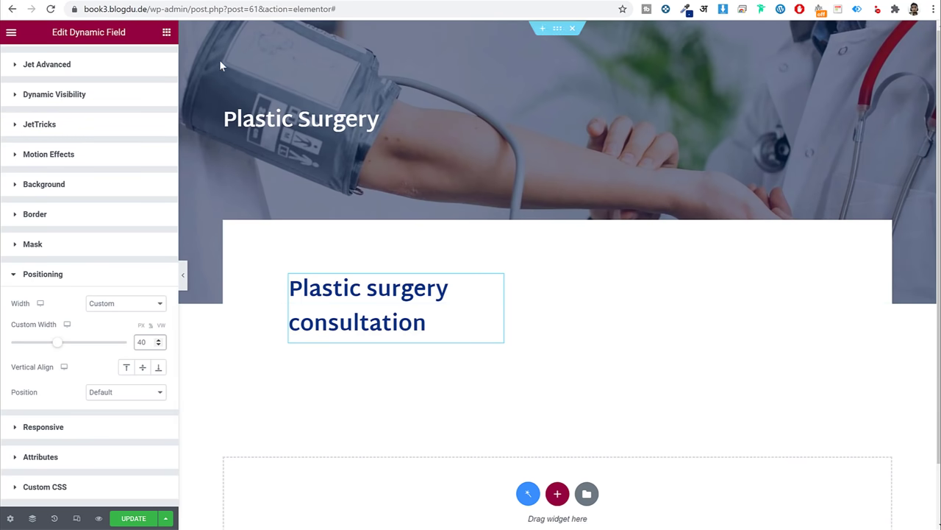
pyautogui.click(167, 31)
pyautogui.click(115, 89)
pyautogui.write('fiel')
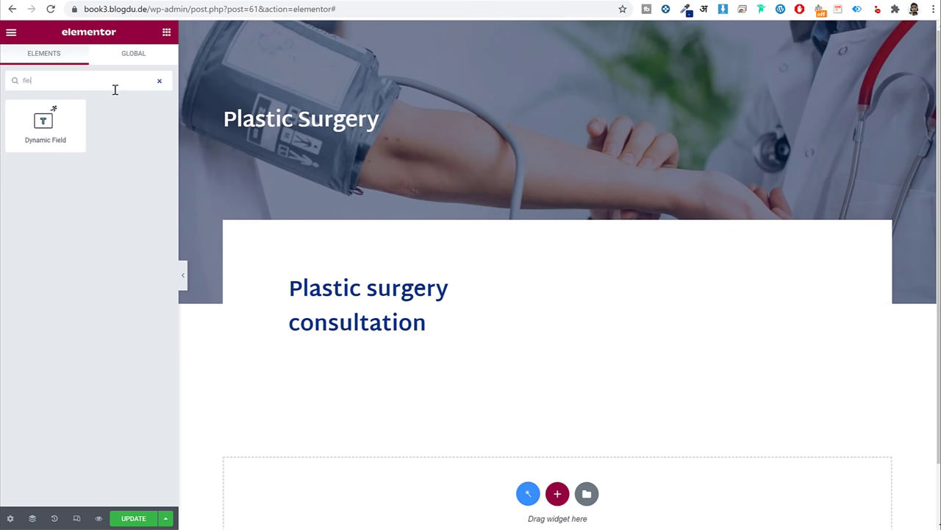
pyautogui.moveTo(45, 121); pyautogui.dragTo(498, 334)
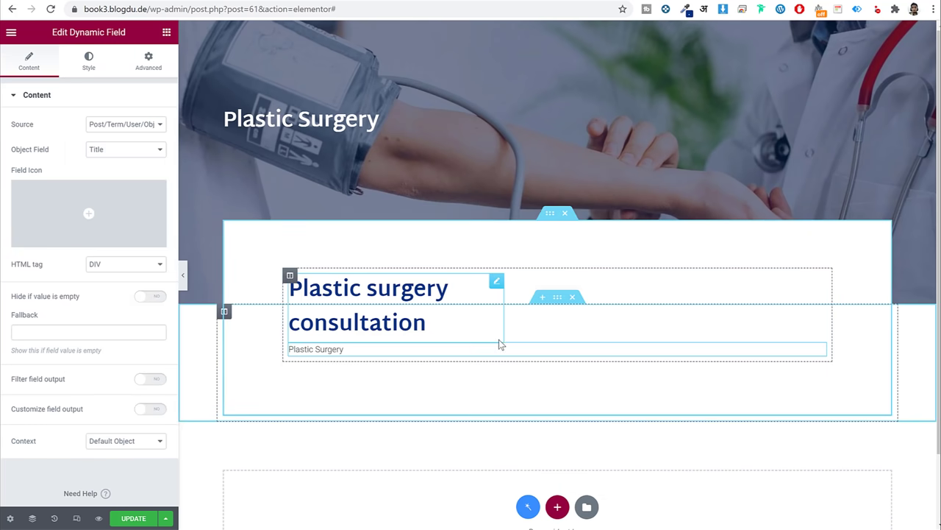
pyautogui.click(127, 125)
pyautogui.click(124, 146)
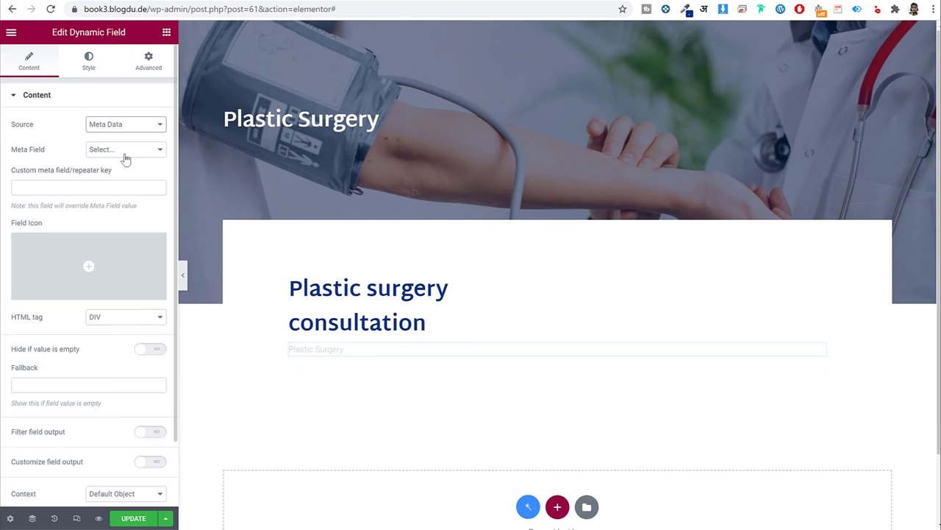
pyautogui.click(125, 150)
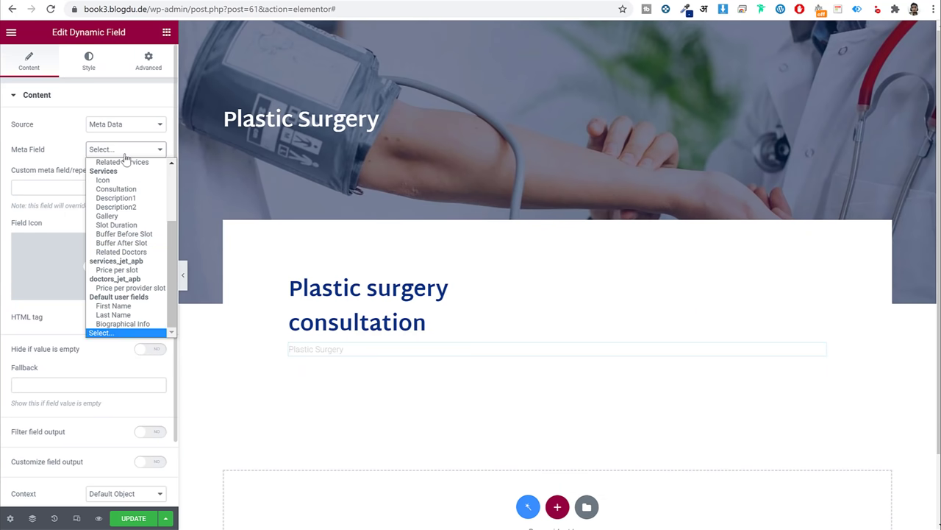
pyautogui.click(142, 200)
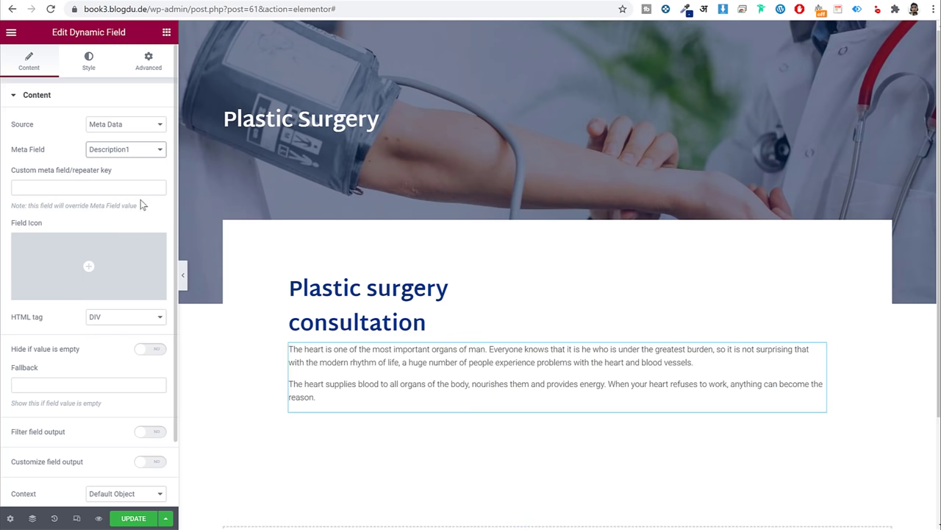
# Step: Give the description field a custom width of 60
pyautogui.click(143, 65)
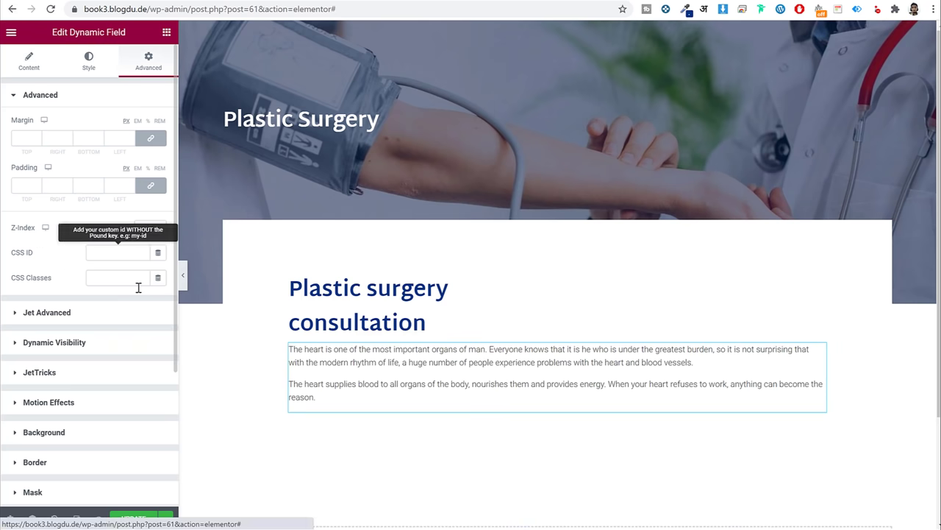
pyautogui.scroll(-3, 88, 380)
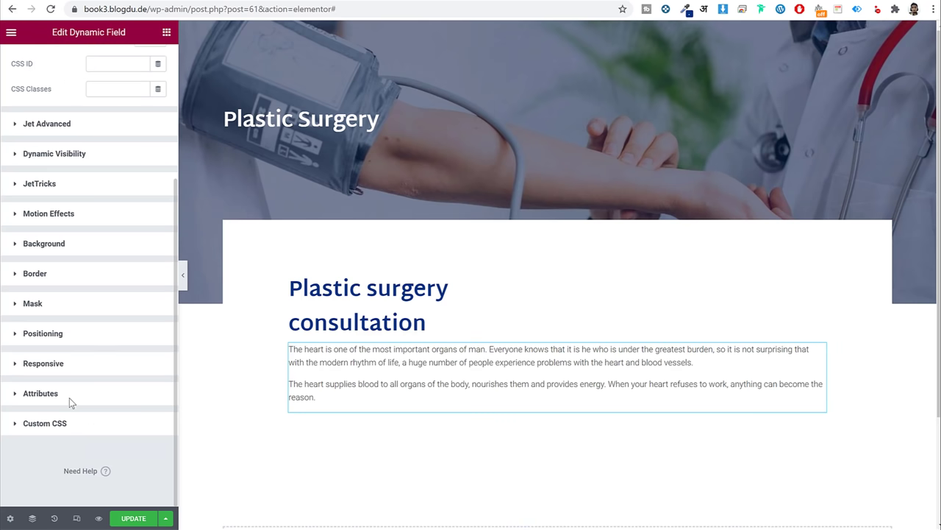
pyautogui.click(84, 332)
pyautogui.click(136, 363)
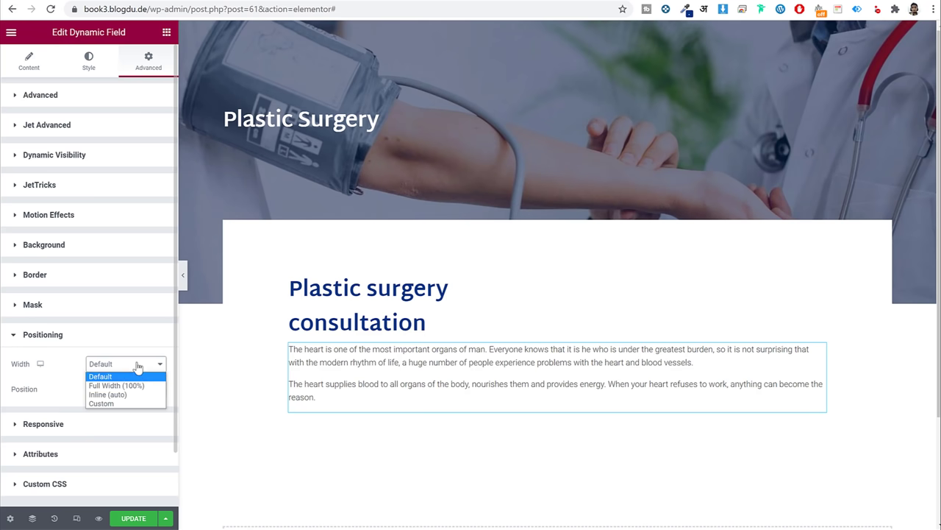
pyautogui.click(132, 405)
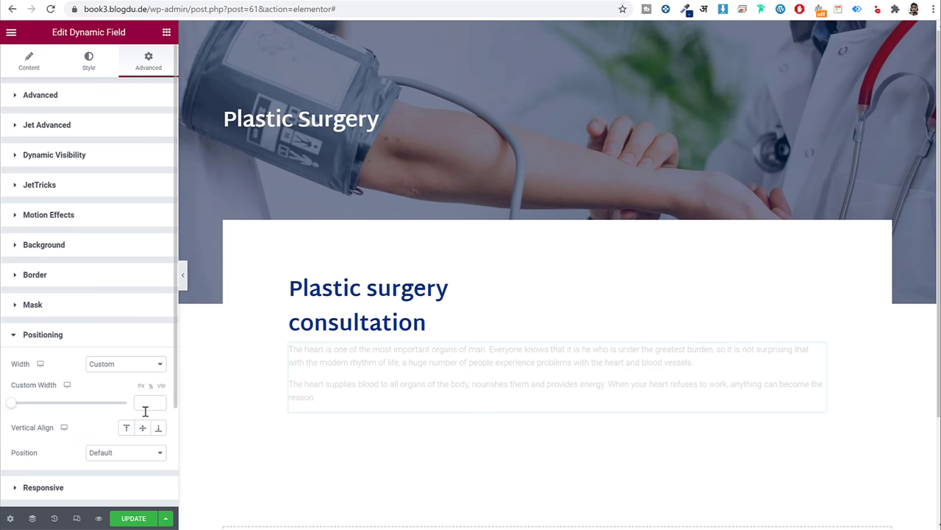
pyautogui.write('60')
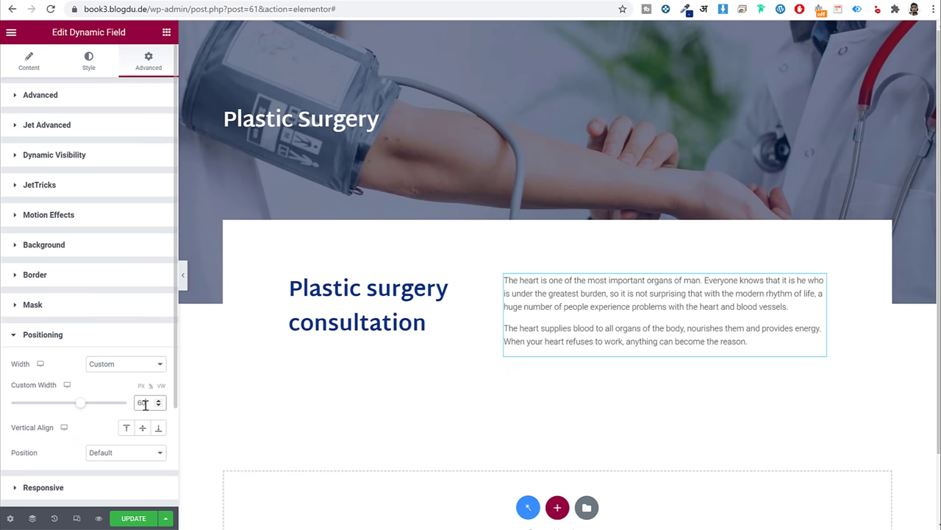
# Step: Color the description text Light Blue and apply a global font
pyautogui.click(99, 65)
pyautogui.click(143, 125)
pyautogui.click(101, 284)
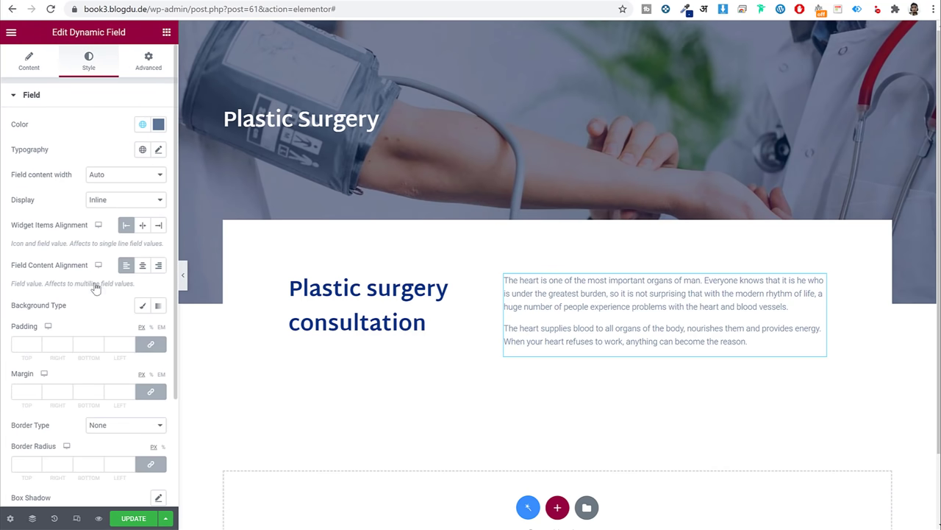
pyautogui.click(144, 149)
pyautogui.click(67, 270)
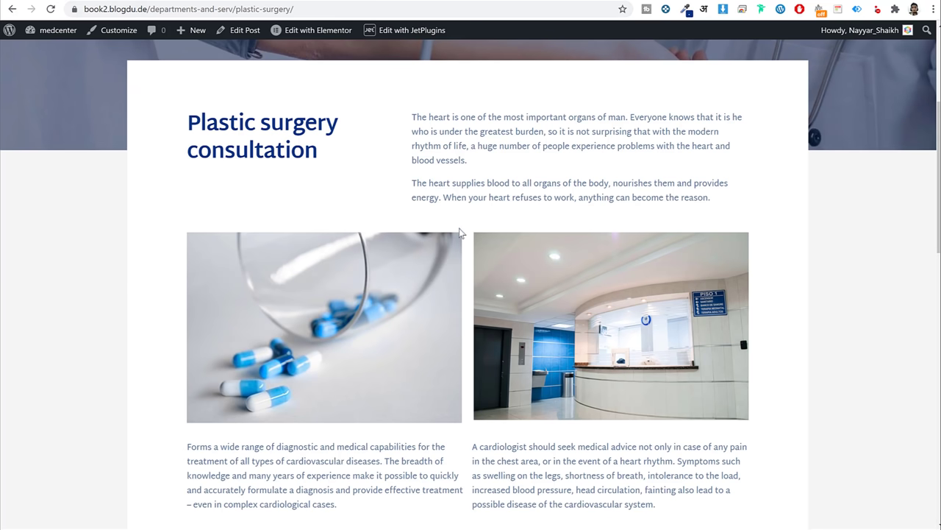
pyautogui.scroll(-1, 406, 276)
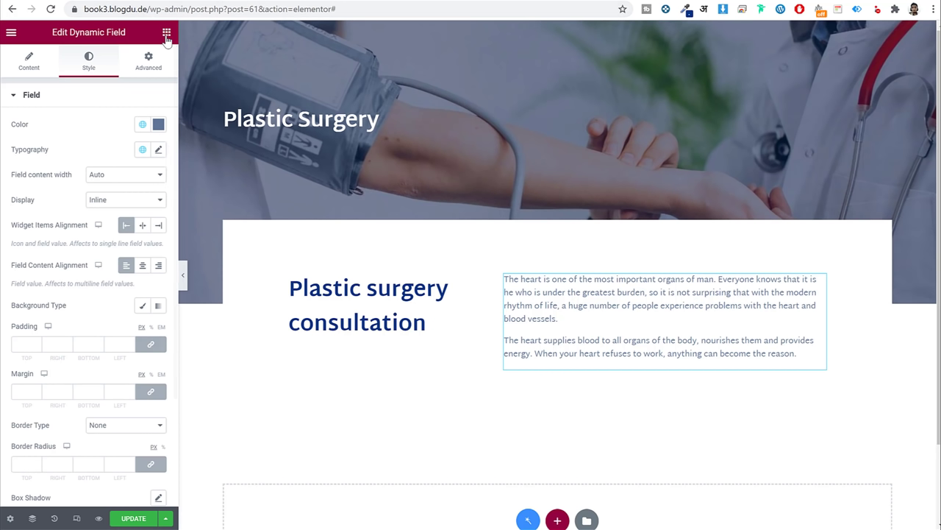
# Step: Add a Dynamic Field below the service text showing the Gallery meta field
pyautogui.click(166, 33)
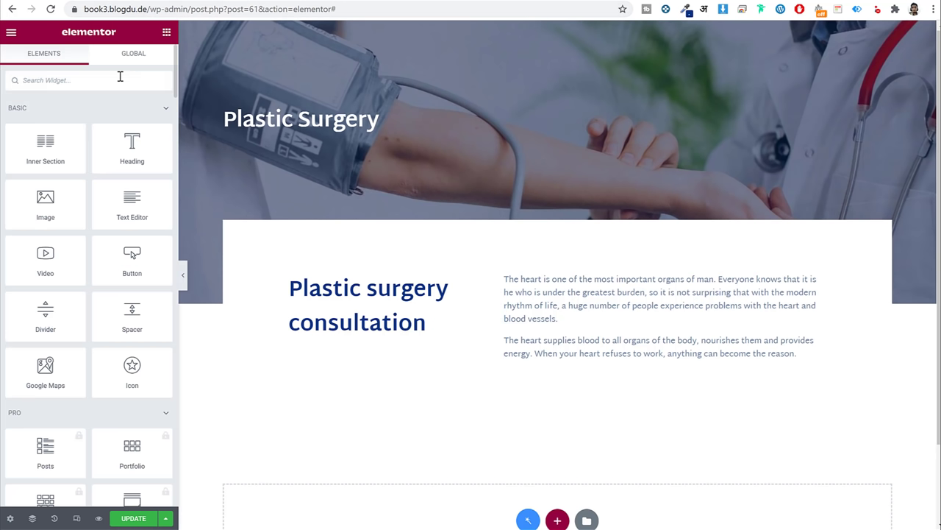
pyautogui.click(120, 76)
pyautogui.write('fie')
pyautogui.moveTo(43, 121); pyautogui.dragTo(558, 331)
pyautogui.click(135, 124)
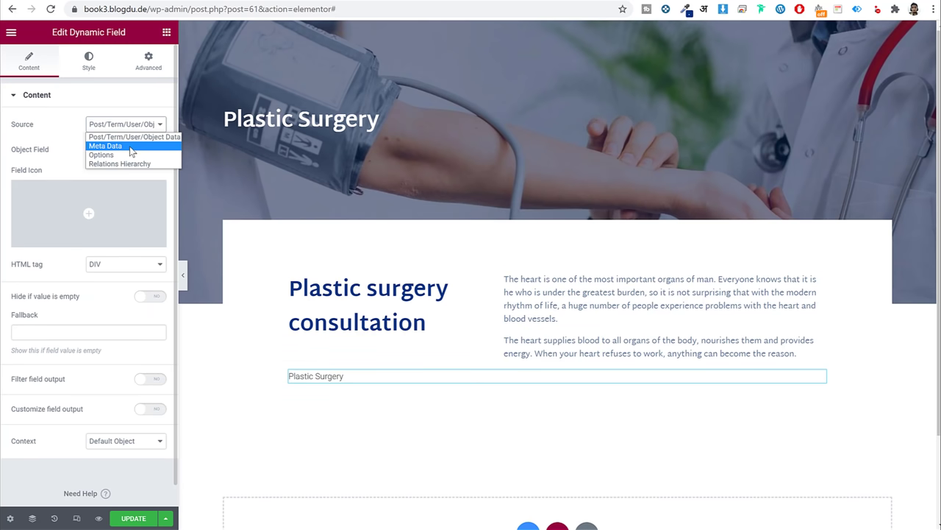
pyautogui.click(132, 147)
pyautogui.click(132, 150)
pyautogui.scroll(3, 135, 217)
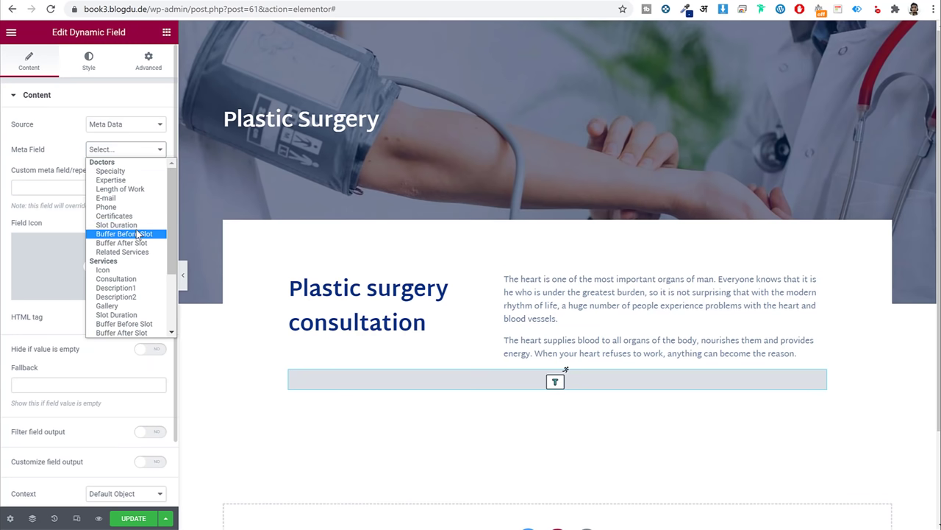
pyautogui.scroll(-3, 145, 258)
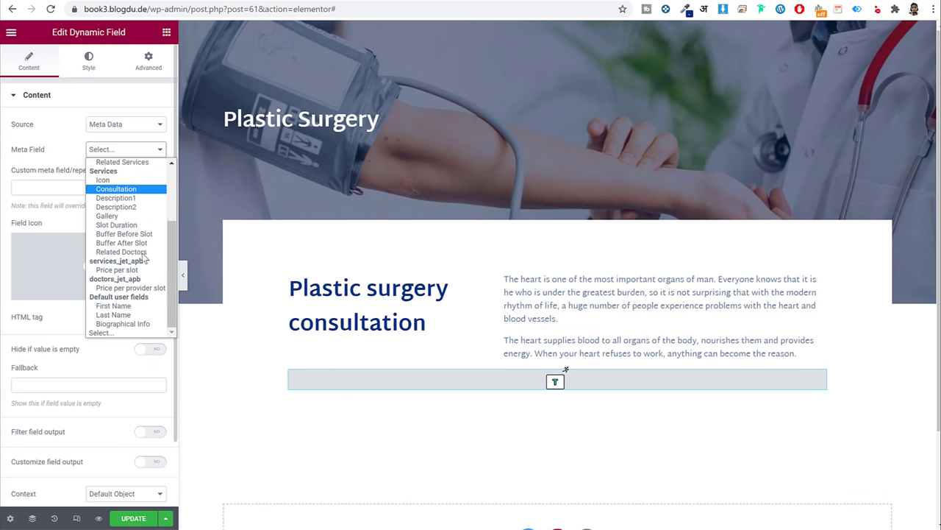
pyautogui.click(130, 217)
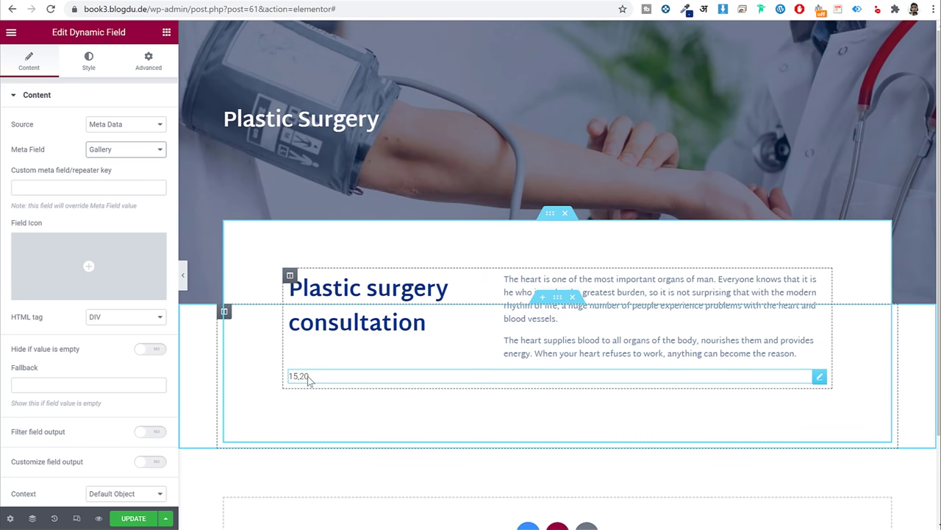
# Step: Enable Filter field output with the Images gallery grid callback
pyautogui.scroll(-2, 89, 331)
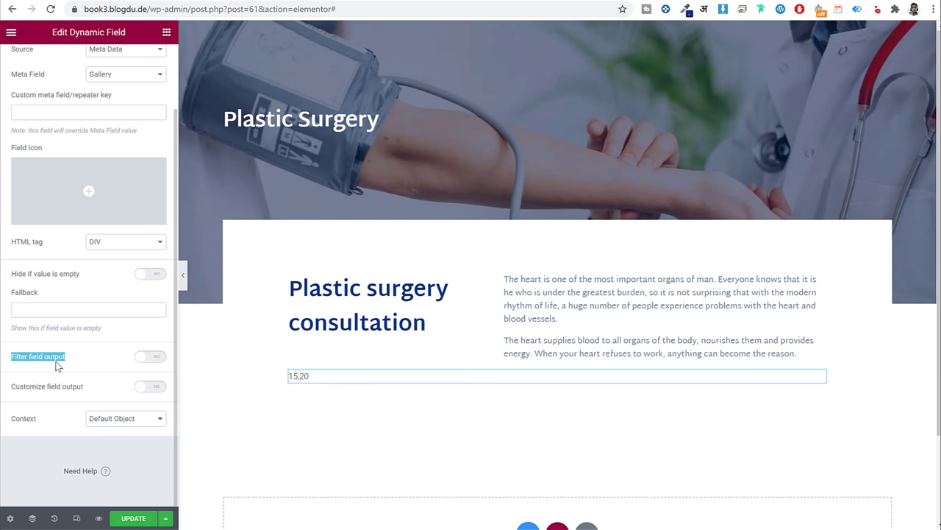
pyautogui.click(153, 358)
pyautogui.click(129, 379)
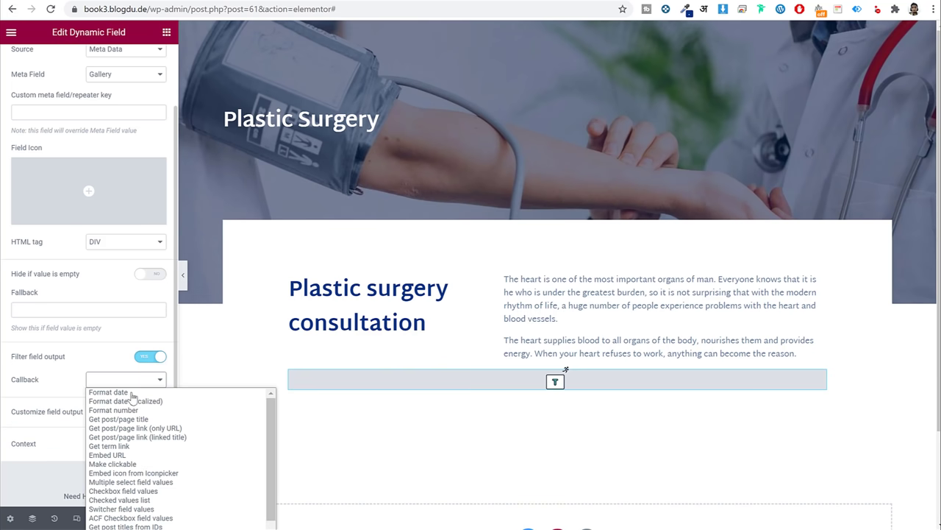
pyautogui.scroll(-3, 148, 478)
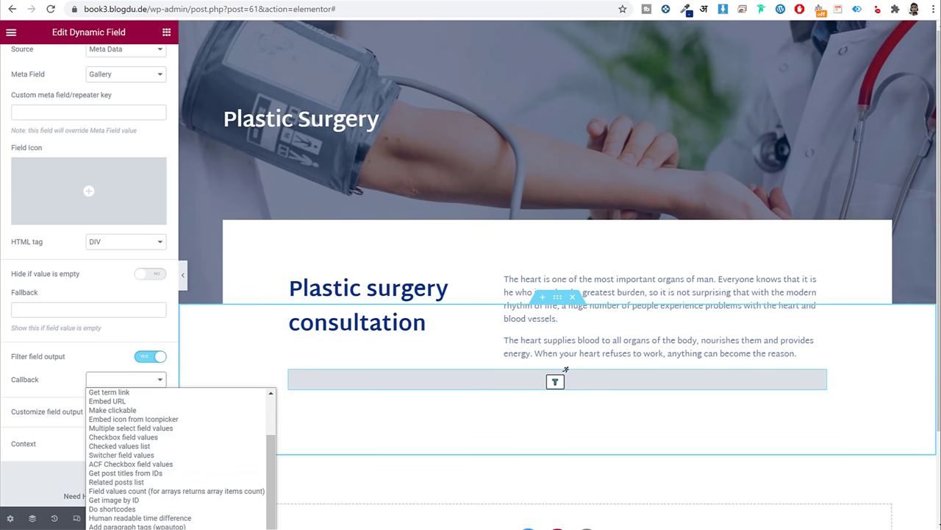
pyautogui.click(237, 331)
pyautogui.hotkey('ctrl', '-')
pyautogui.hotkey('ctrl', '-')
pyautogui.hotkey('ctrl', '-')
pyautogui.hotkey('ctrl', '-')
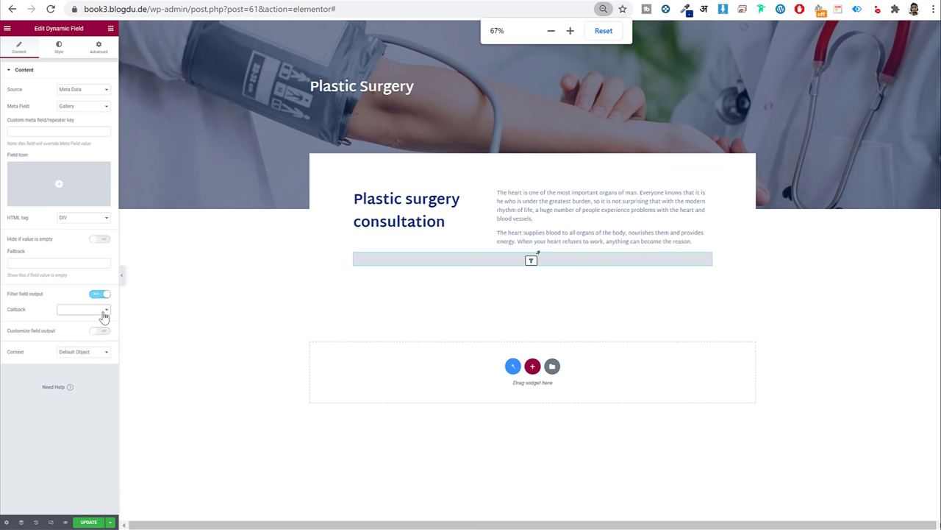
pyautogui.click(104, 316)
pyautogui.scroll(-2, 103, 431)
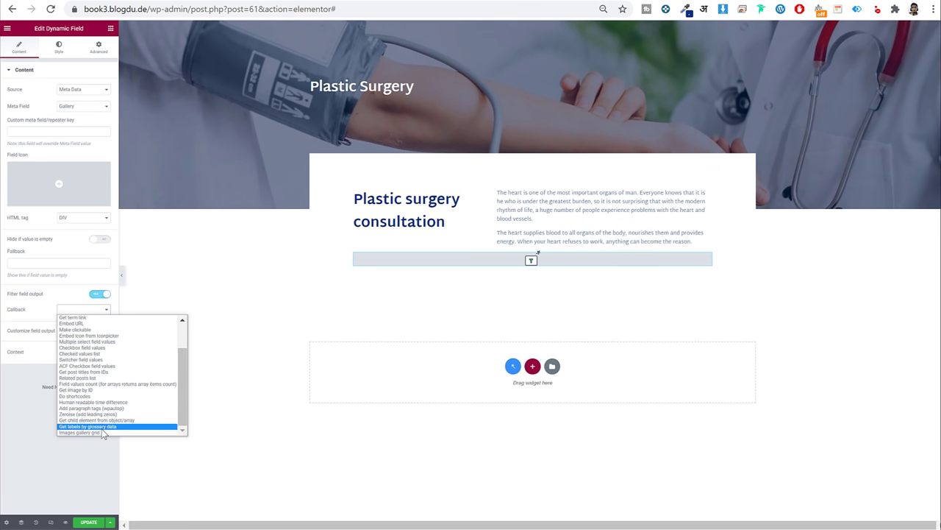
pyautogui.hotkey('ctrl', '+')
pyautogui.click(104, 347)
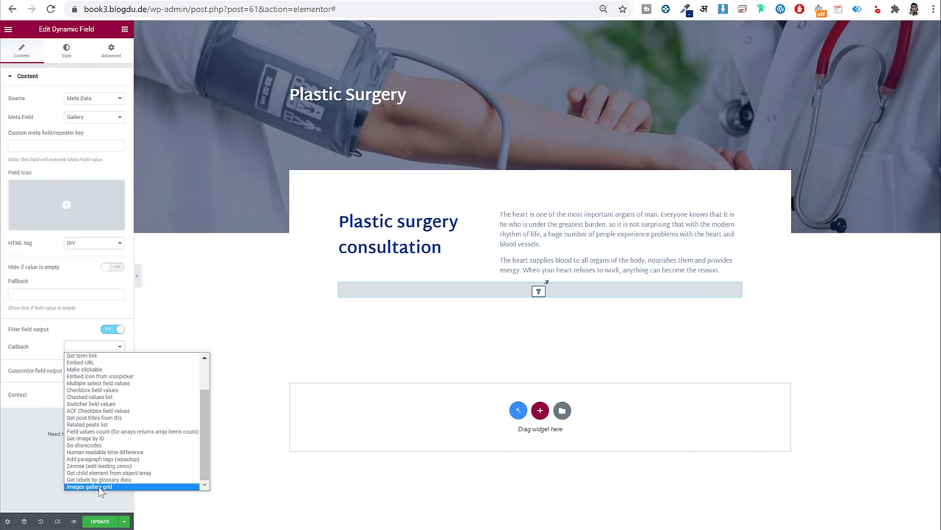
pyautogui.click(105, 487)
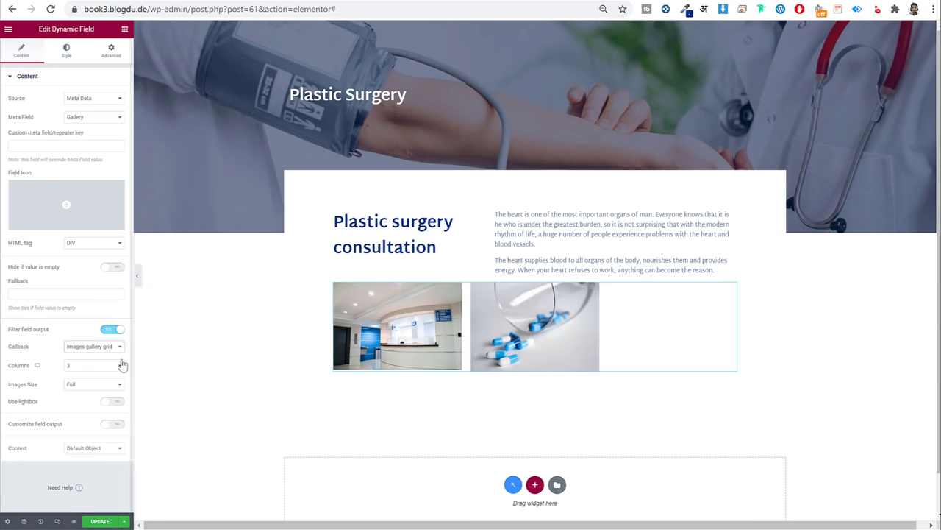
pyautogui.hotkey('ctrl', '+')
pyautogui.hotkey('ctrl', '+')
pyautogui.hotkey('ctrl', '+')
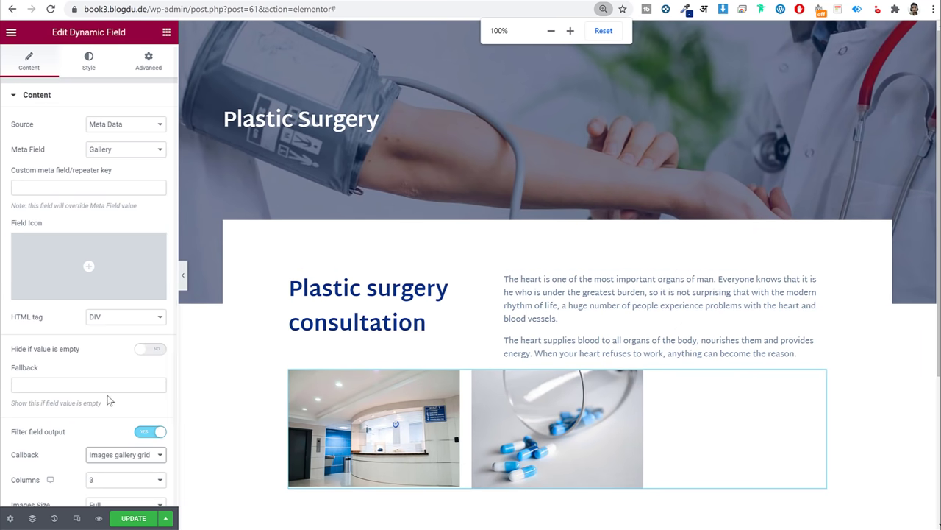
# Step: Set the gallery to 2 columns and update the template
pyautogui.scroll(-3, 110, 392)
pyautogui.click(122, 307)
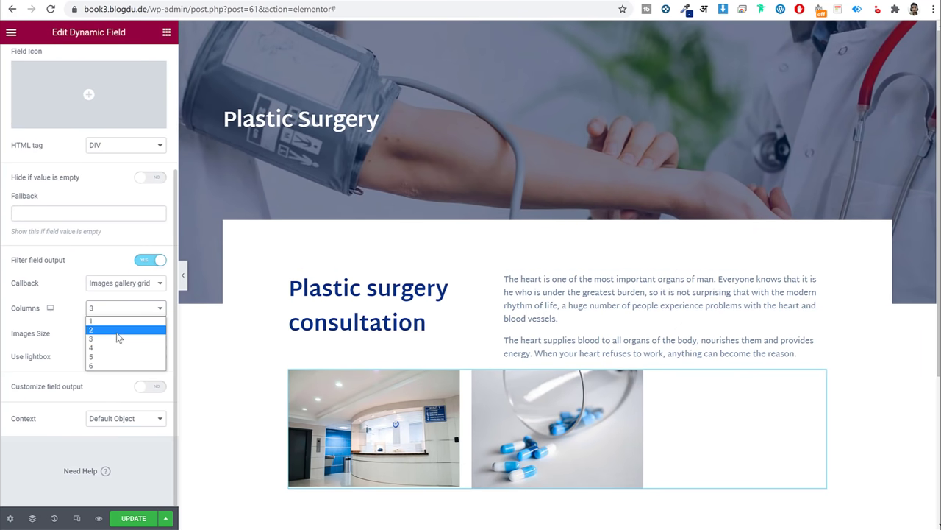
pyautogui.click(116, 330)
pyautogui.scroll(-3, 567, 403)
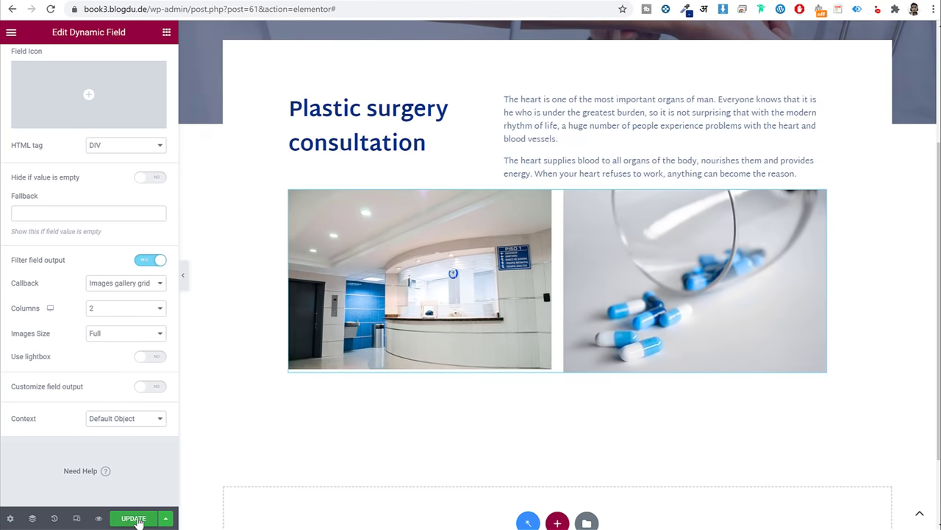
pyautogui.click(141, 284)
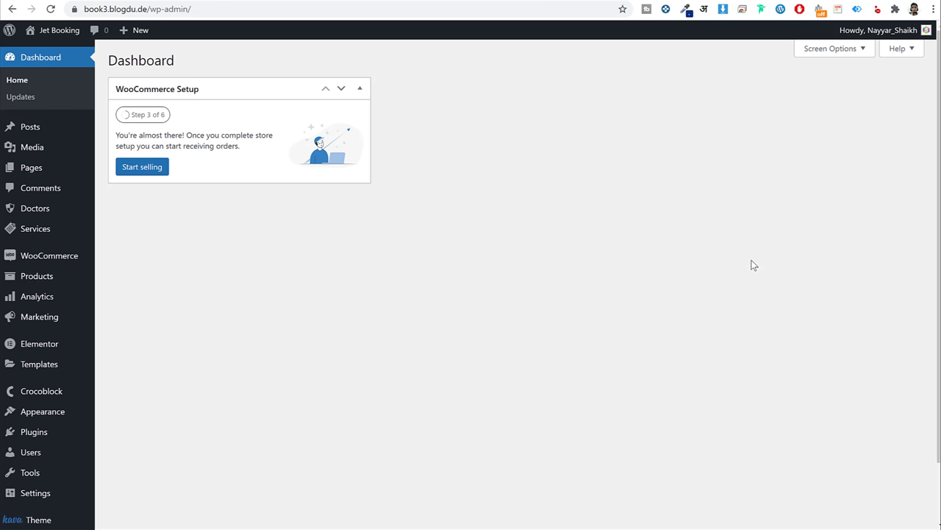
pyautogui.scroll(-1, 752, 263)
pyautogui.moveTo(35, 500)
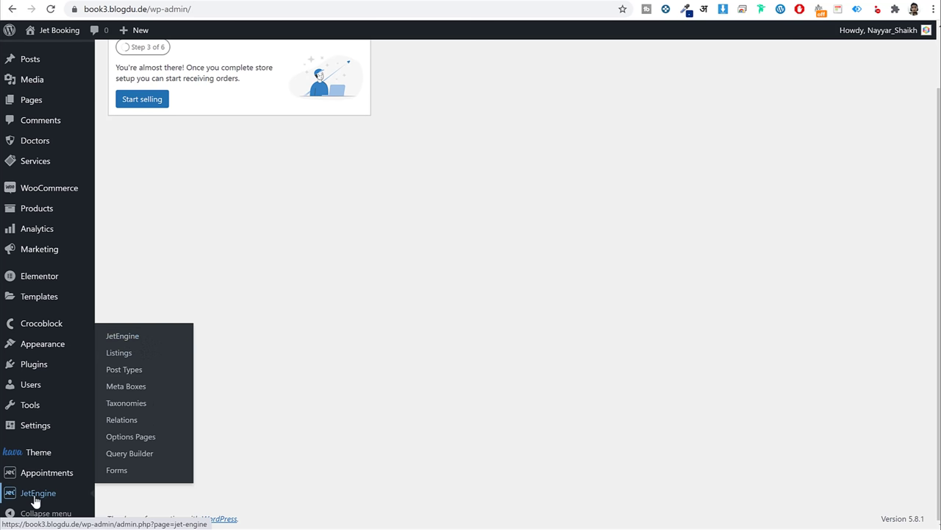
pyautogui.click(136, 339)
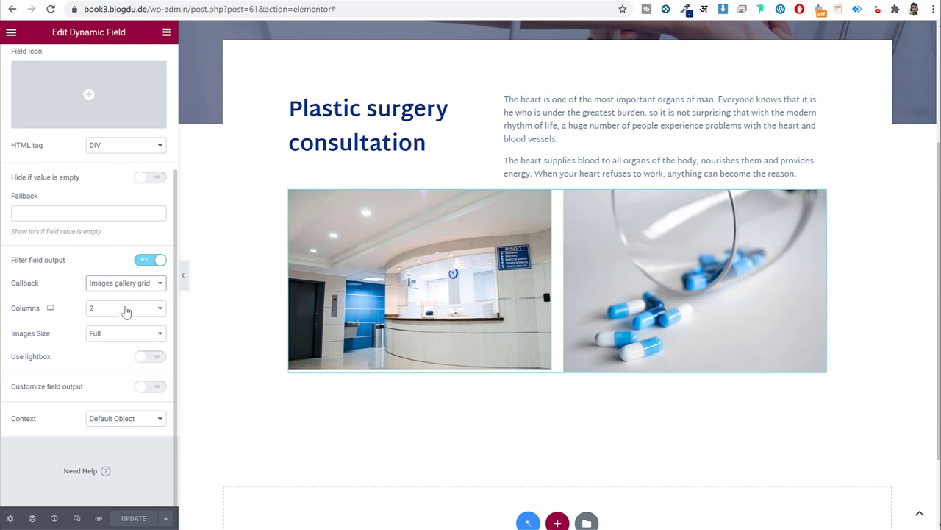
# Step: Review the previous field's settings and undo an accidental move of the second description paragraph
pyautogui.click(123, 284)
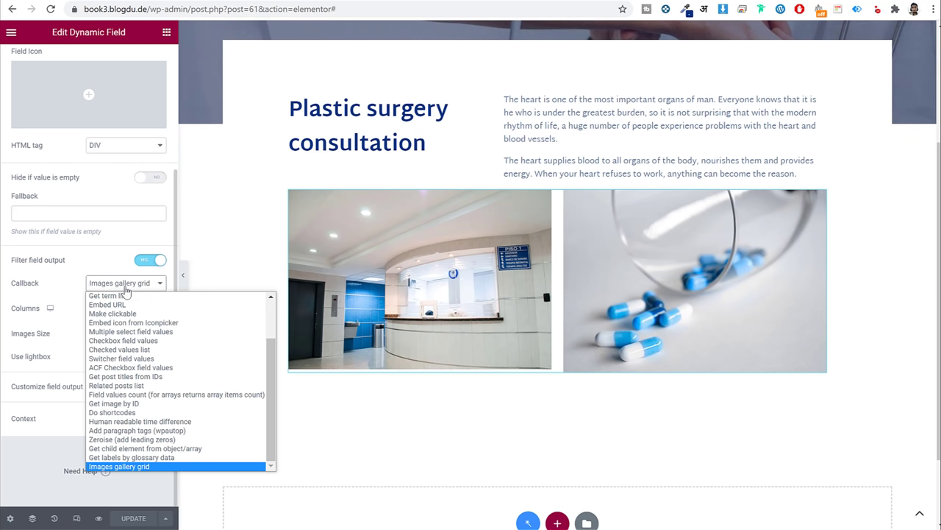
pyautogui.click(145, 493)
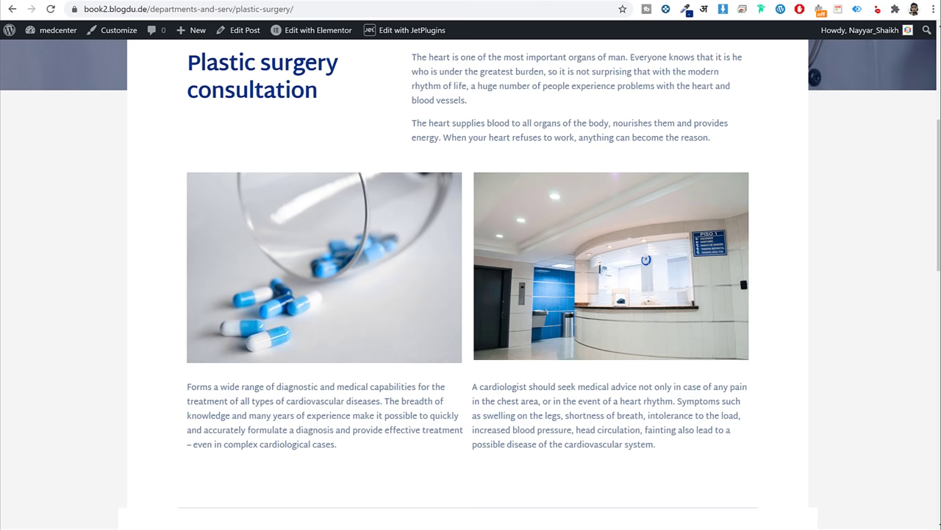
pyautogui.scroll(-1, 519, 358)
pyautogui.scroll(-1, 520, 358)
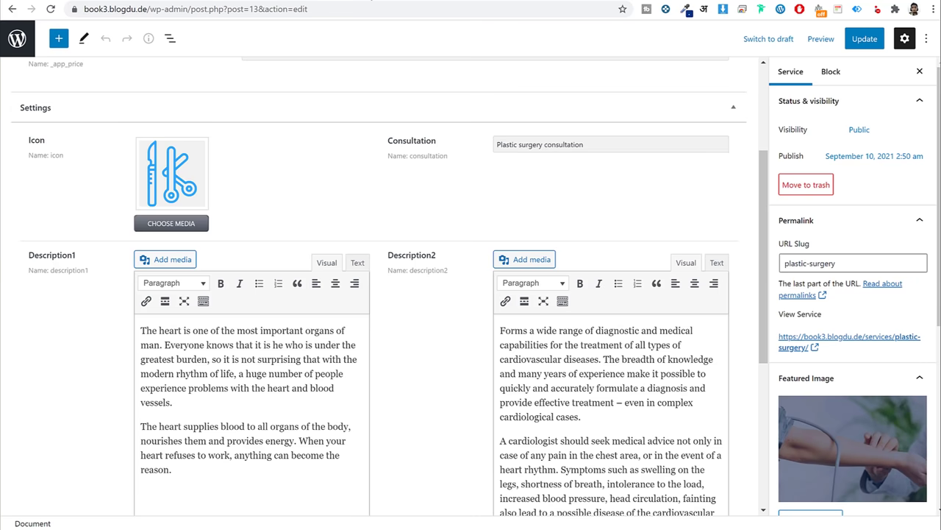
pyautogui.scroll(-3, 572, 343)
pyautogui.tripleClick(586, 357)
pyautogui.moveTo(587, 357); pyautogui.dragTo(553, 285)
pyautogui.hotkey('ctrl', 'z')
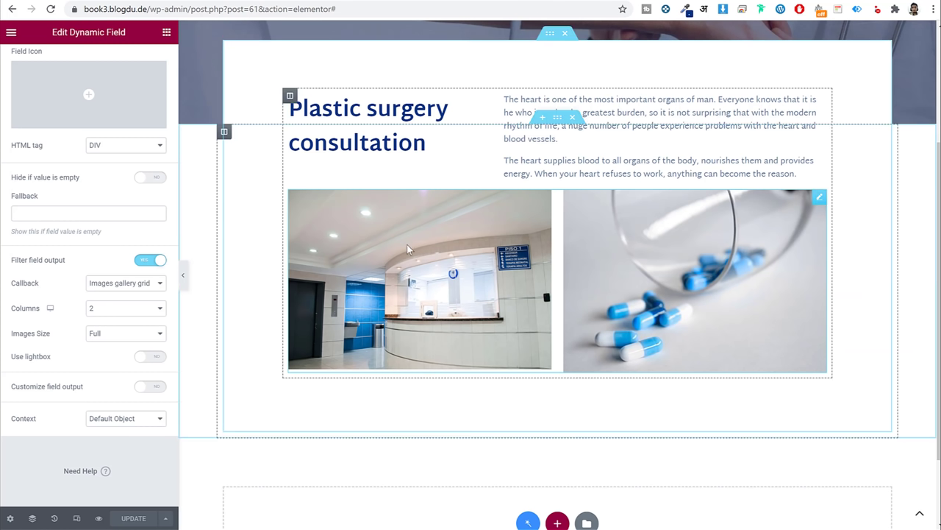
# Step: Place a Dynamic Field widget below the gallery showing the service's Description2 meta field
pyautogui.click(168, 32)
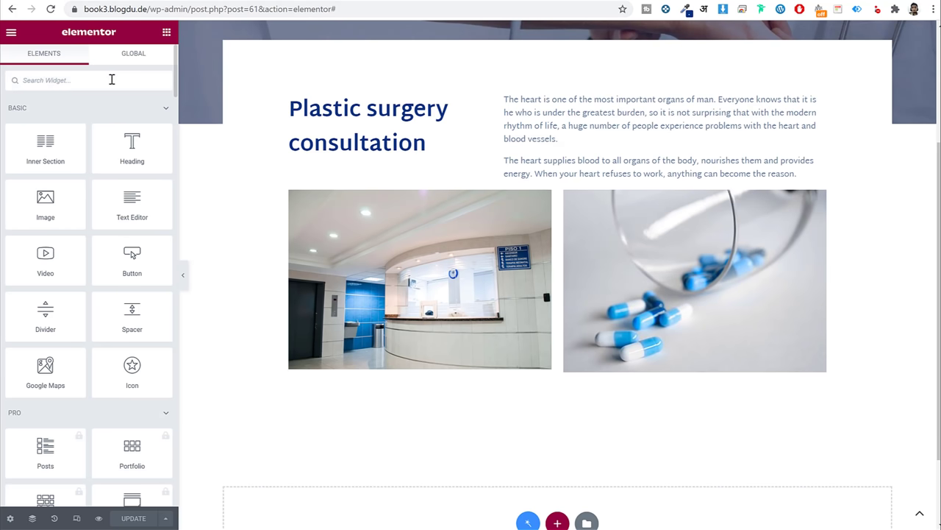
pyautogui.write('dyn')
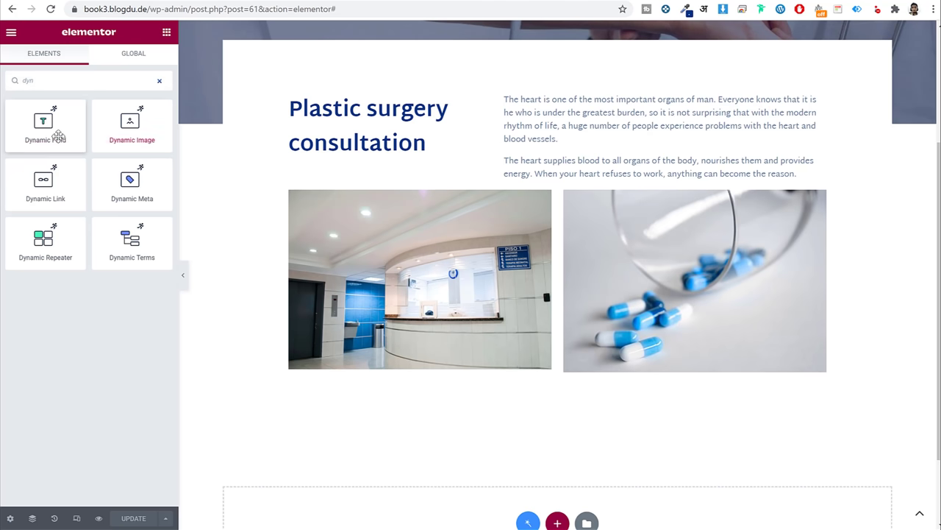
pyautogui.moveTo(55, 132); pyautogui.dragTo(461, 375)
pyautogui.click(124, 124)
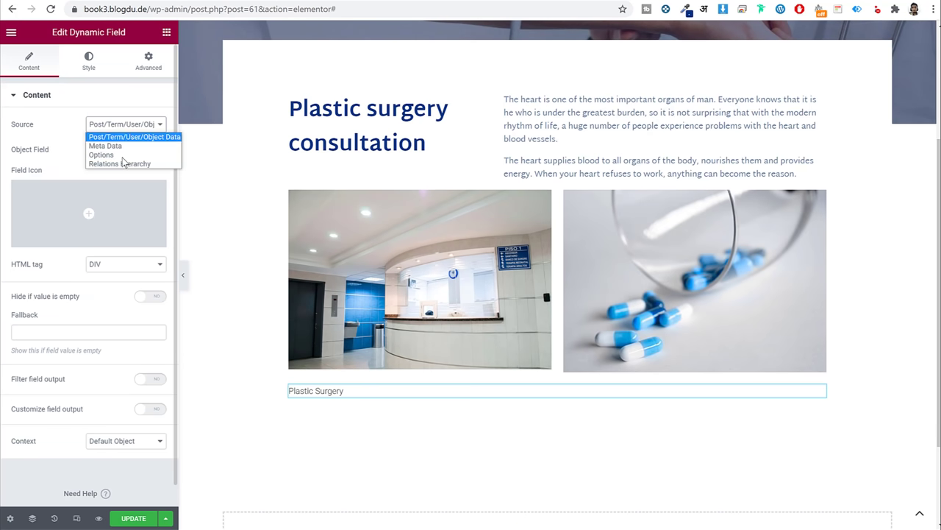
pyautogui.click(105, 145)
pyautogui.click(122, 150)
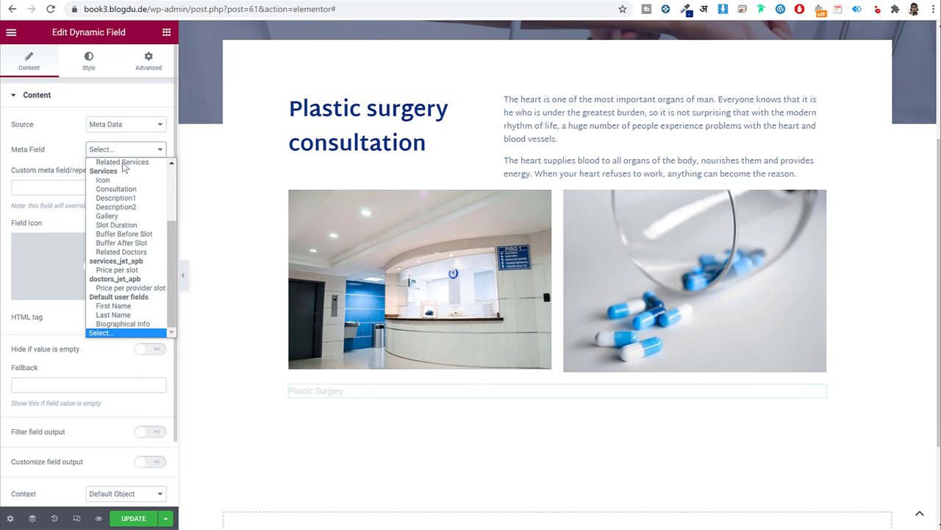
pyautogui.click(139, 224)
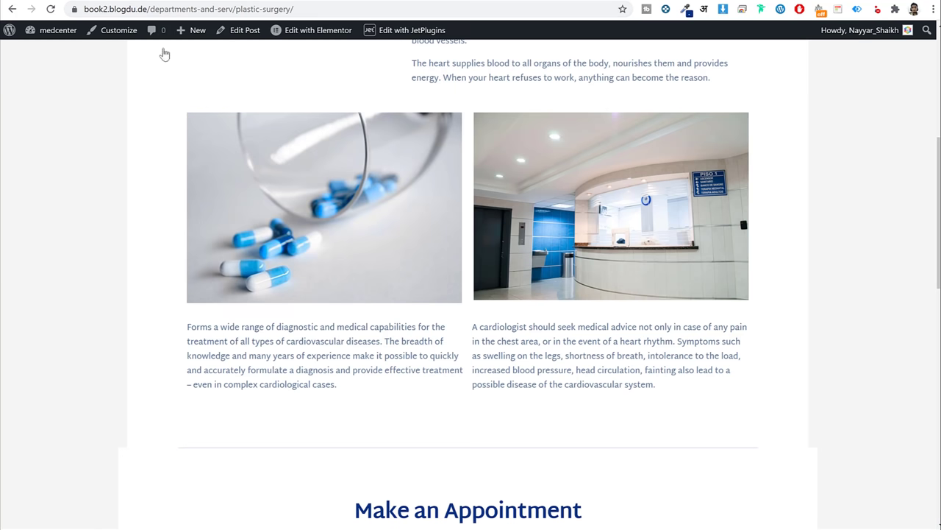
# Step: Inspect the resulting description paragraphs, then delete that text widget
pyautogui.moveTo(213, 326); pyautogui.dragTo(355, 375)
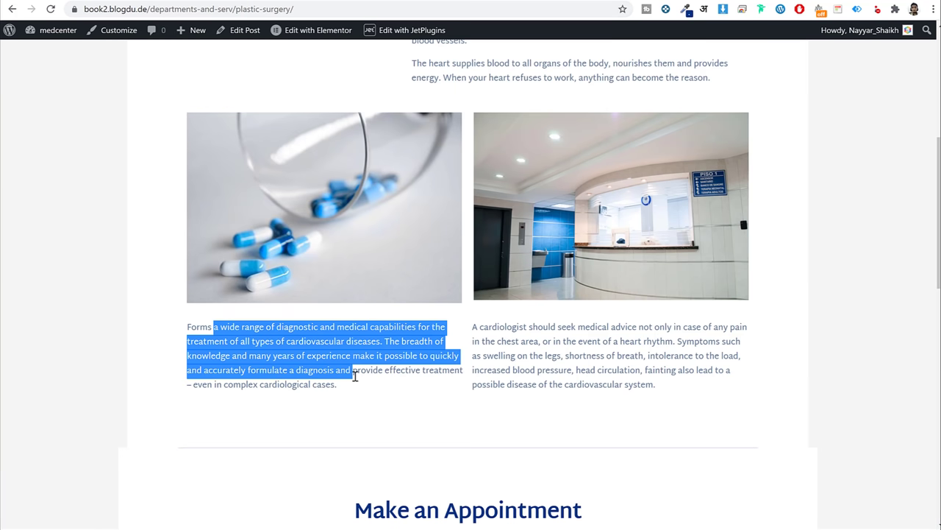
pyautogui.moveTo(479, 331); pyautogui.dragTo(647, 384)
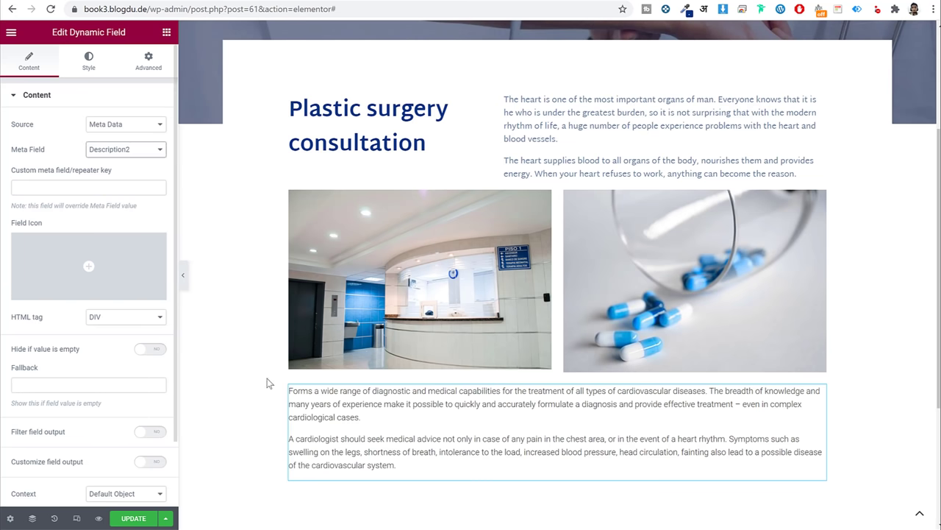
pyautogui.rightClick(405, 347)
pyautogui.click(430, 515)
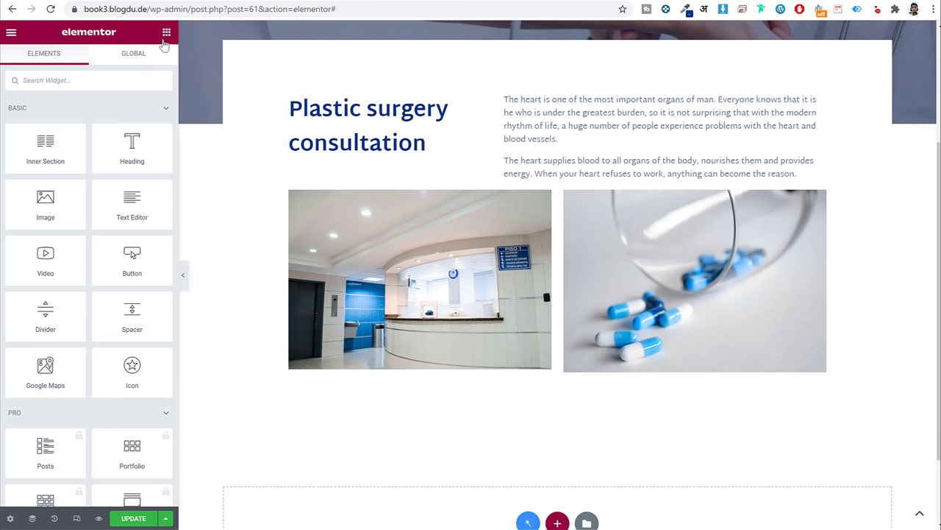
# Step: Add a Text Editor below the gallery whose dynamic tag is Custom Field > Description2
pyautogui.scroll(-1, 367, 371)
pyautogui.moveTo(132, 204); pyautogui.dragTo(528, 317)
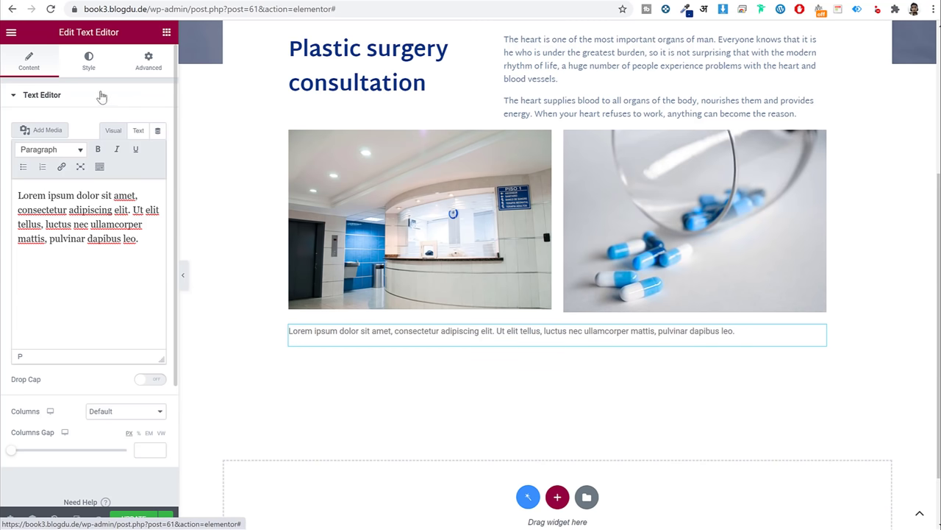
pyautogui.click(158, 132)
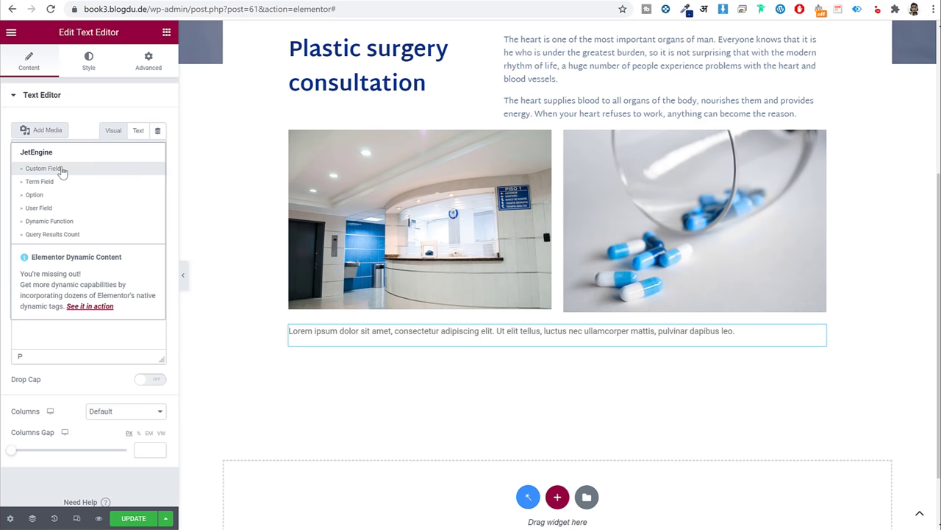
pyautogui.click(62, 169)
pyautogui.click(107, 184)
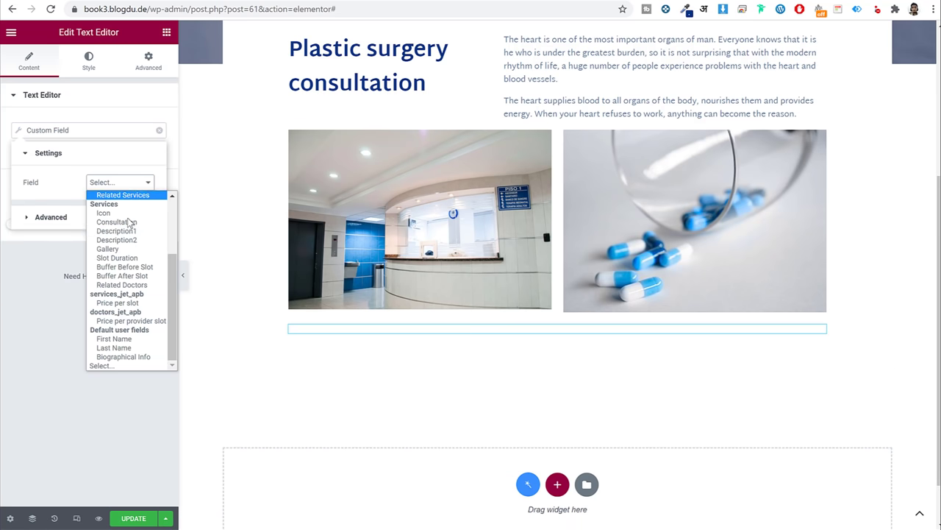
pyautogui.click(137, 241)
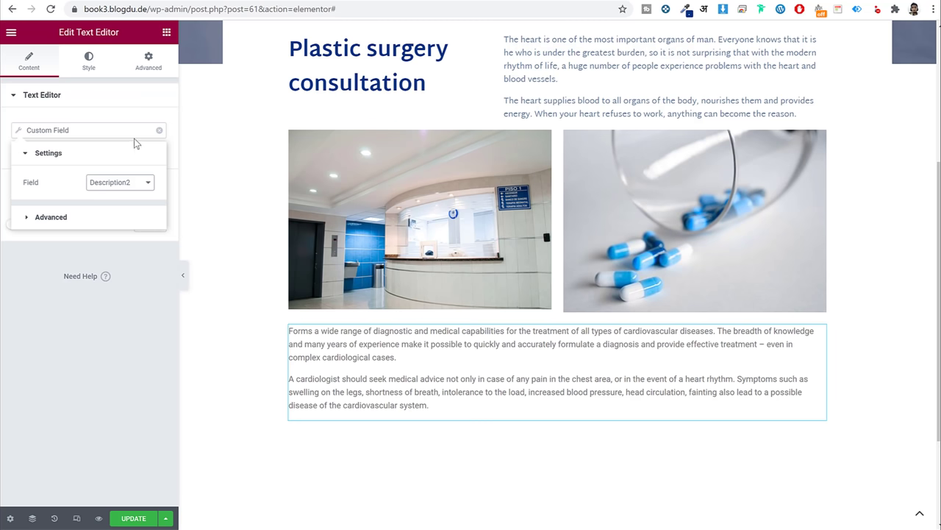
pyautogui.click(128, 111)
# Step: Set the description text block to 2 columns
pyautogui.click(118, 103)
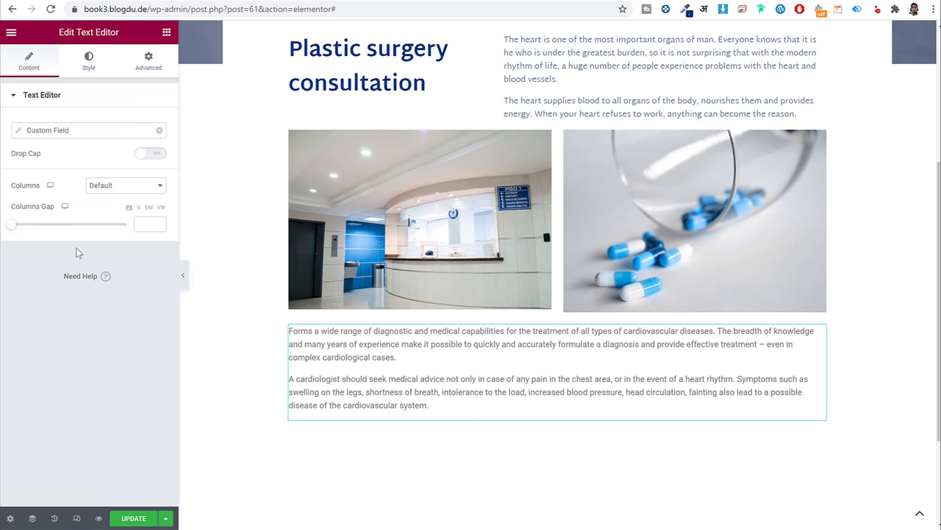
pyautogui.click(103, 187)
pyautogui.click(112, 208)
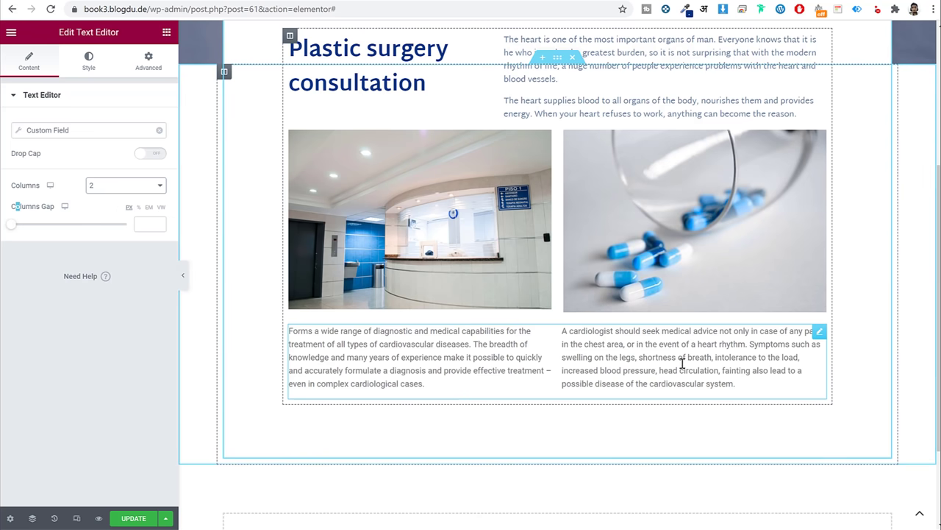
# Step: Style the description text with global colour Light Blue and global typography Martel Sans
pyautogui.click(89, 59)
pyautogui.click(141, 153)
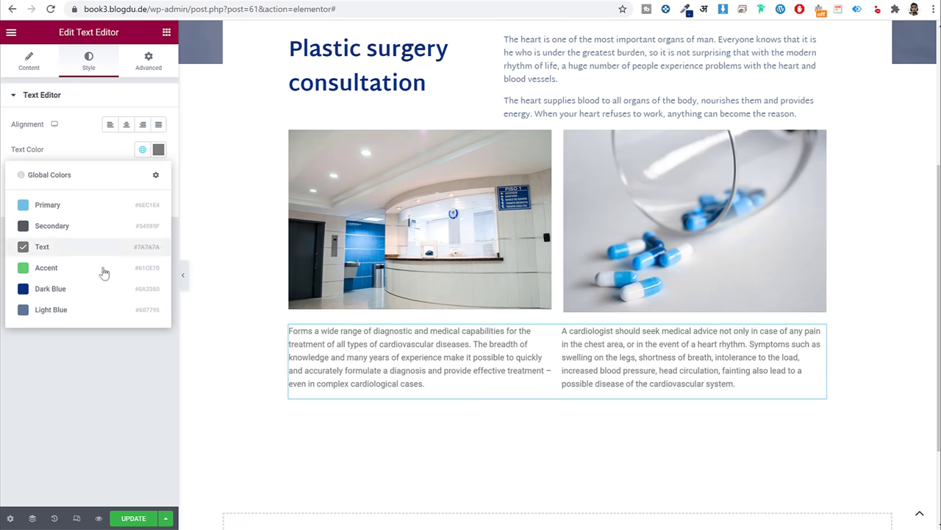
pyautogui.click(80, 310)
pyautogui.click(143, 175)
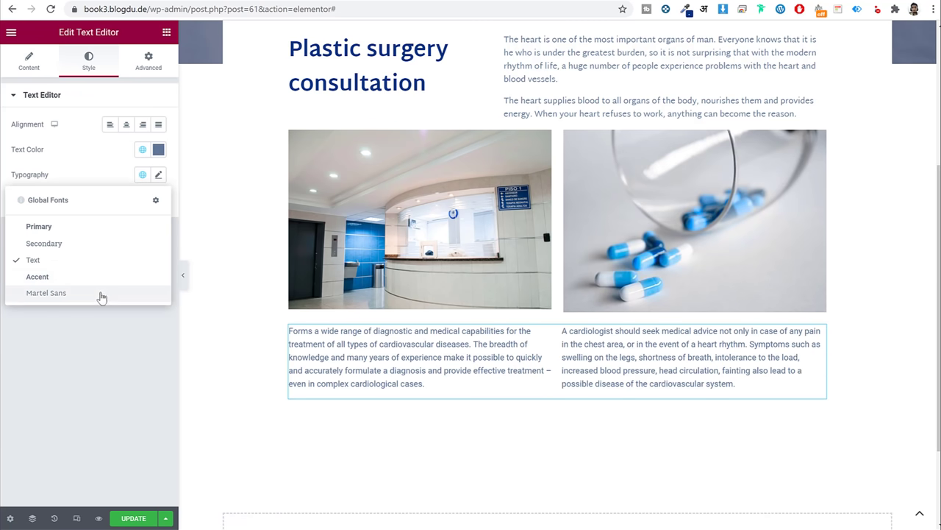
pyautogui.click(98, 294)
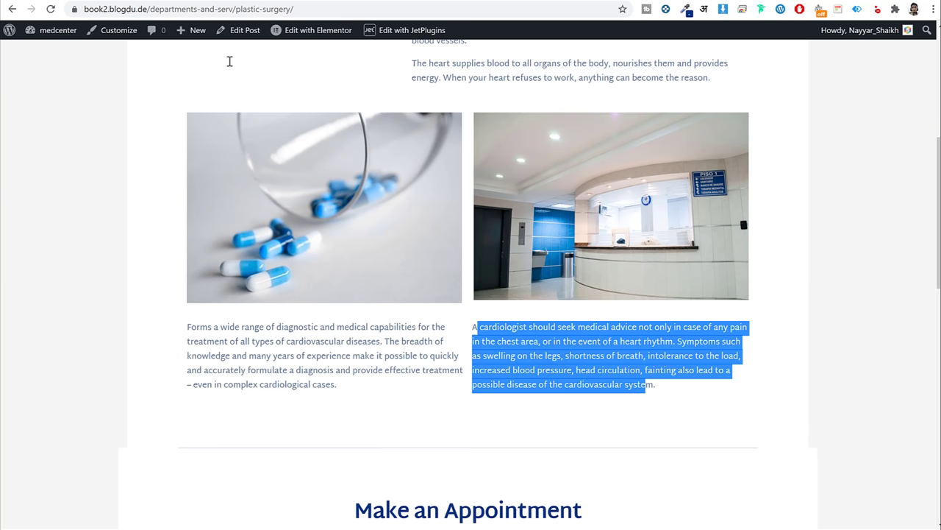
pyautogui.scroll(-1, 640, 378)
pyautogui.scroll(-3, 510, 197)
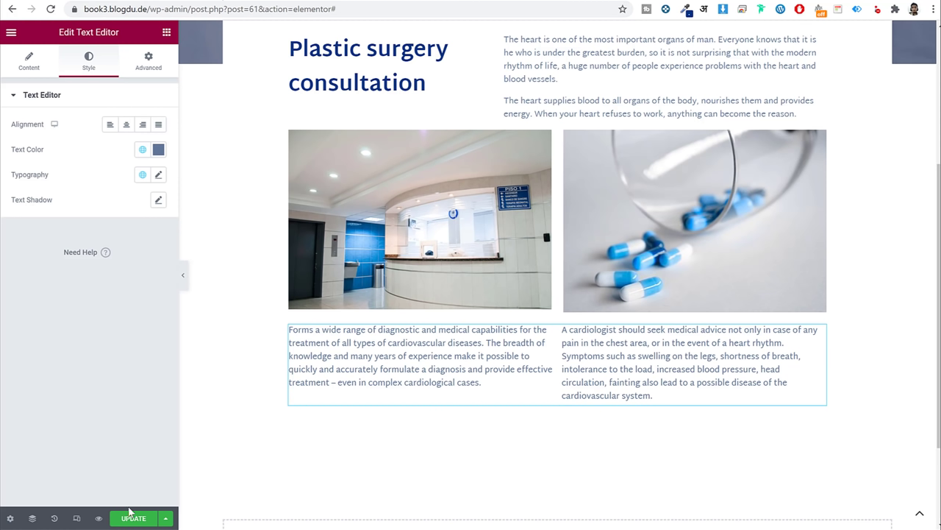
pyautogui.scroll(3, 400, 244)
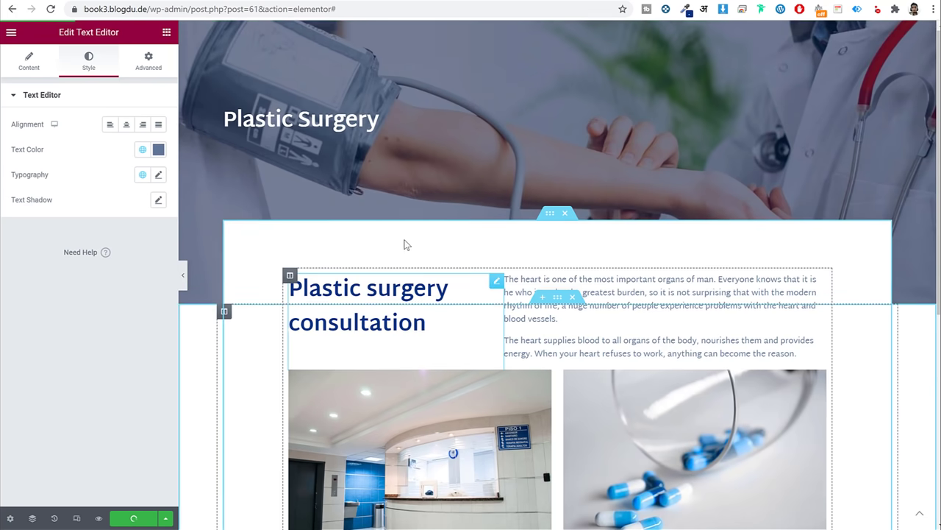
# Step: Add a one-column section at the bottom containing an Inner Section reduced to a single column
pyautogui.click(11, 517)
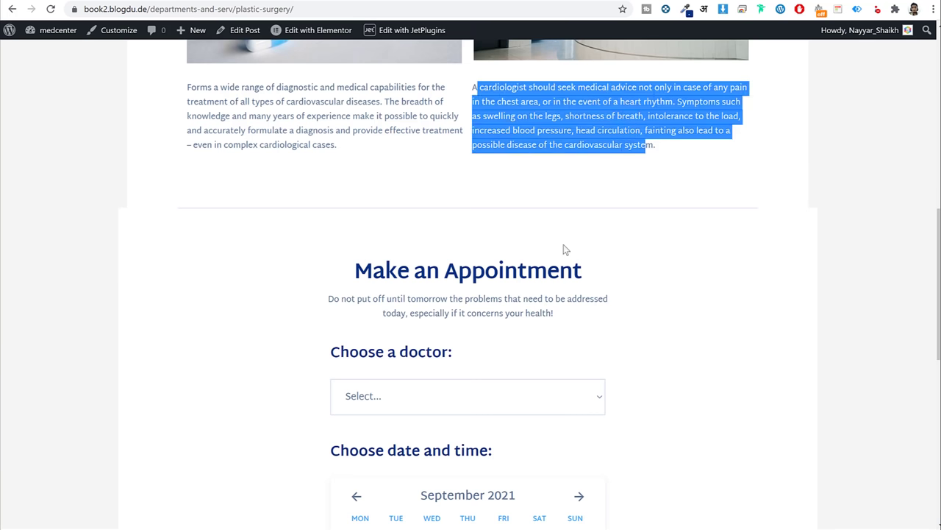
pyautogui.scroll(-3, 382, 165)
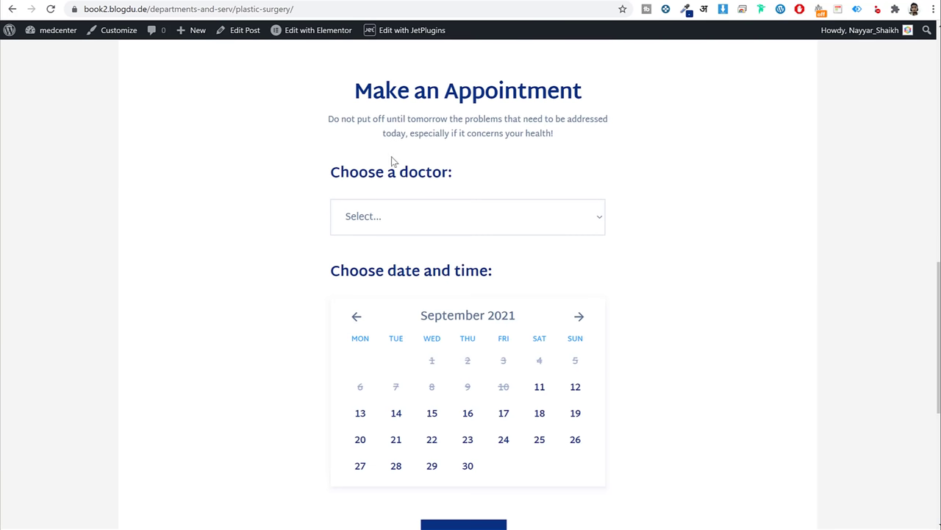
pyautogui.scroll(-1, 581, 301)
pyautogui.scroll(4, 559, 304)
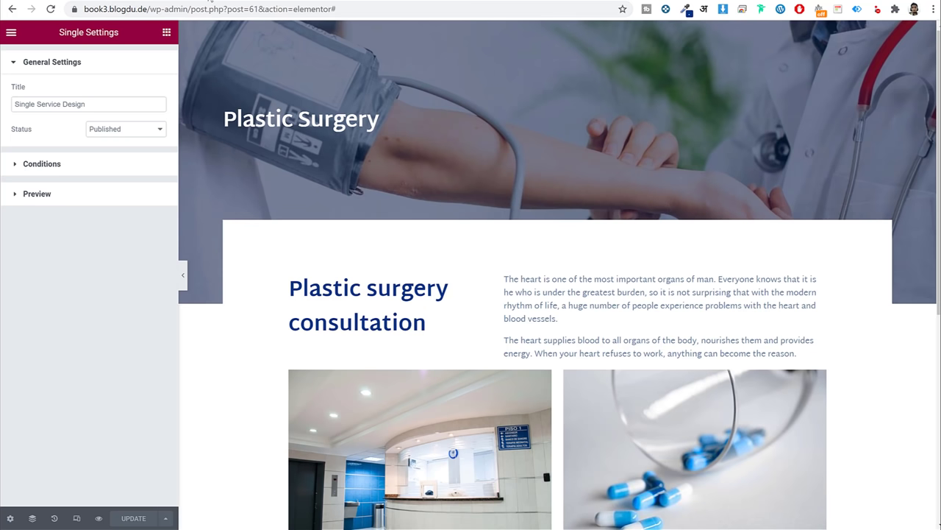
pyautogui.scroll(-5, 645, 288)
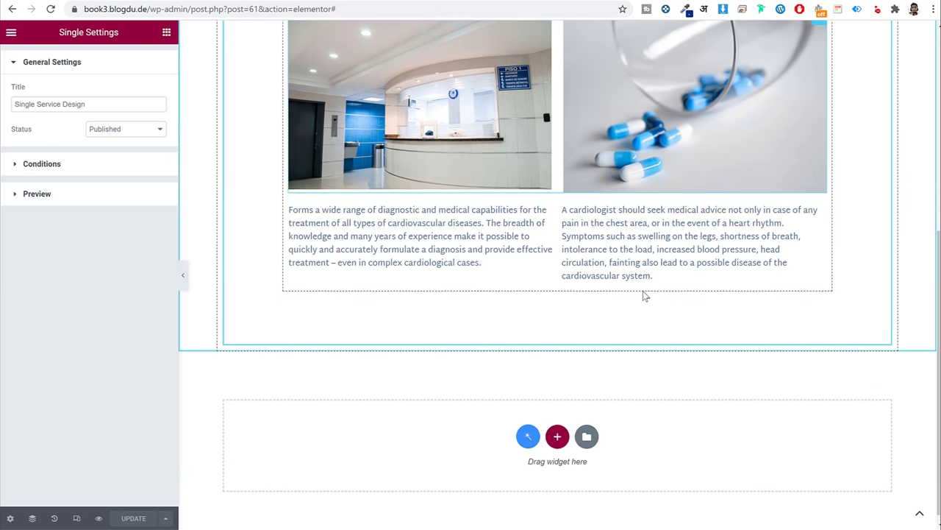
pyautogui.click(563, 436)
pyautogui.click(395, 456)
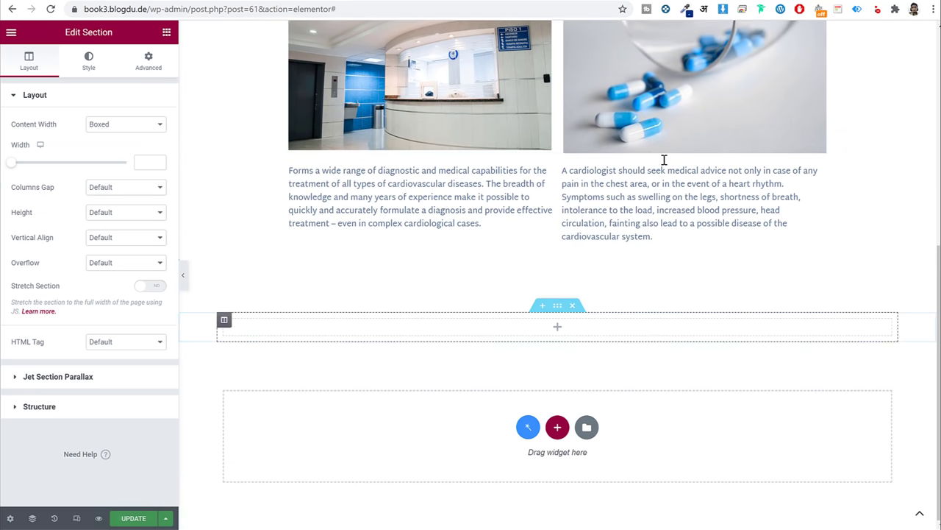
pyautogui.click(167, 32)
pyautogui.moveTo(29, 157); pyautogui.dragTo(499, 341)
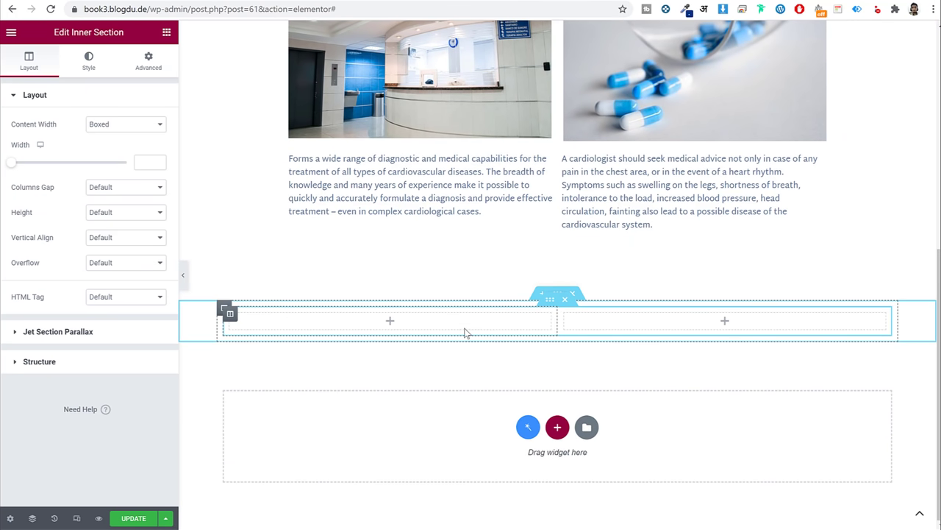
pyautogui.rightClick(557, 320)
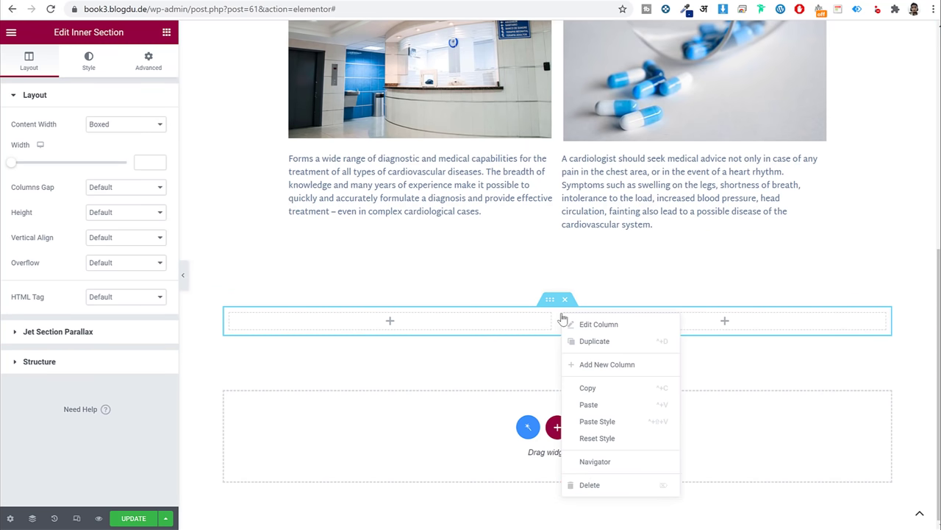
pyautogui.click(622, 484)
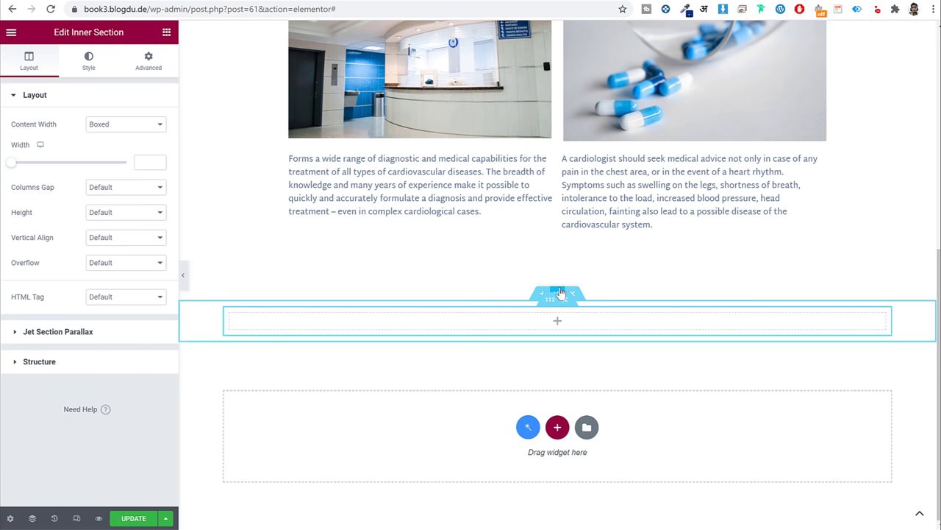
# Step: Set the outer section width to 1170 and the inner section width to 500, then view the live page
pyautogui.click(559, 294)
pyautogui.click(143, 161)
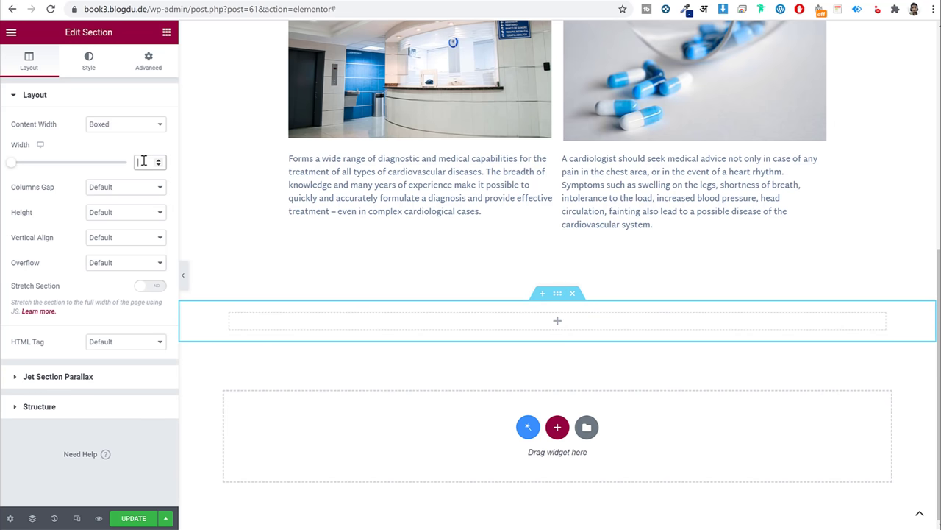
pyautogui.write('1170')
pyautogui.click(550, 301)
pyautogui.write('500')
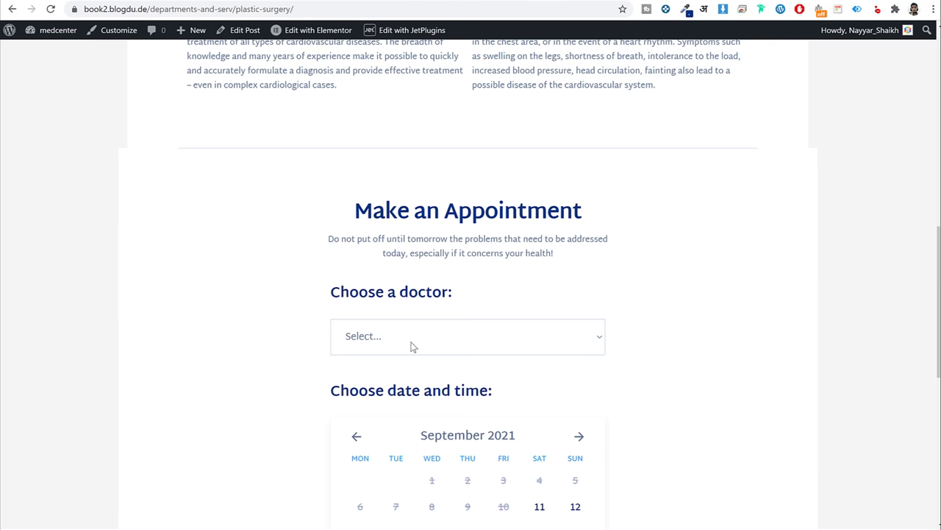
pyautogui.scroll(-3, 412, 345)
pyautogui.scroll(1, 403, 311)
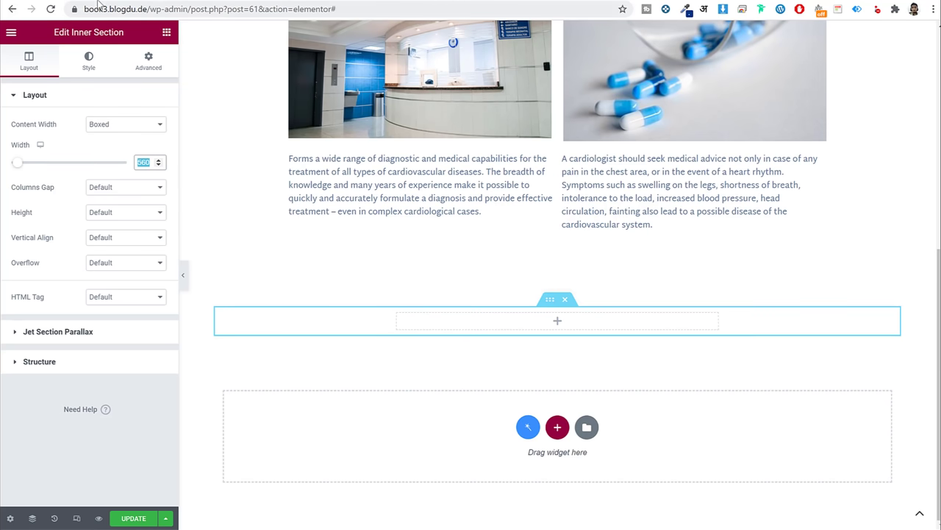
pyautogui.click(107, 2)
# Step: Add a centred 'Make an Appointment' heading, copied from the live page, into the inner section
pyautogui.tripleClick(411, 92)
pyautogui.hotkey('ctrl', 'c')
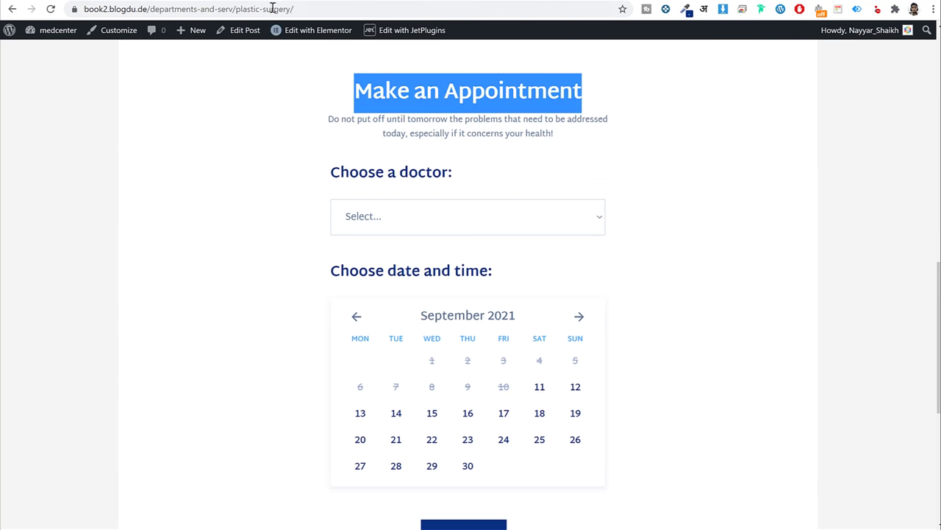
pyautogui.click(280, 3)
pyautogui.click(166, 32)
pyautogui.moveTo(133, 148); pyautogui.dragTo(490, 316)
pyautogui.hotkey('ctrl', 'a')
pyautogui.hotkey('ctrl', 'v')
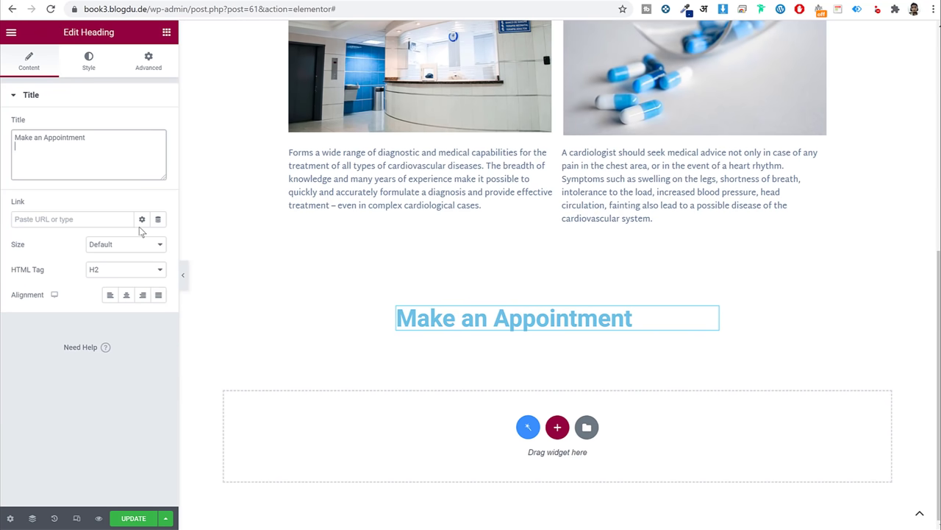
pyautogui.click(126, 294)
# Step: Style the heading global Dark Blue, Martel Sans, font weight 700
pyautogui.click(89, 67)
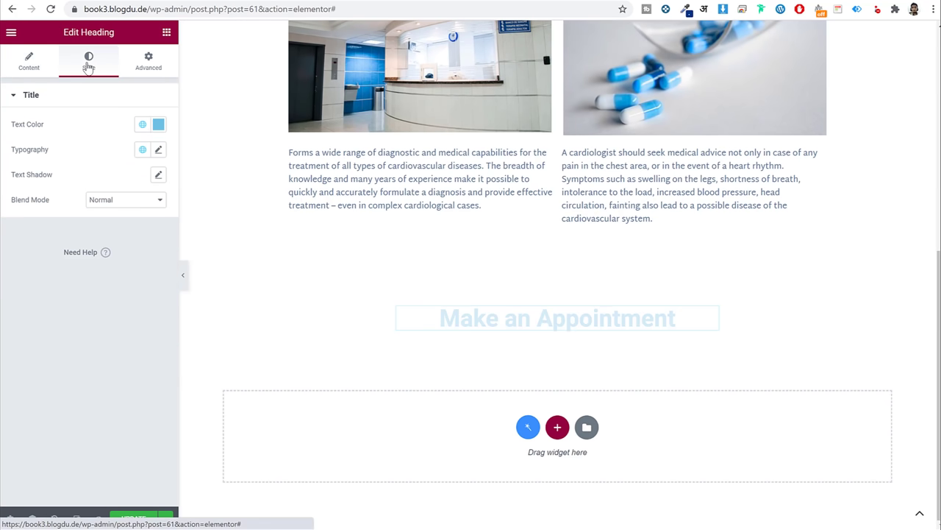
pyautogui.click(143, 127)
pyautogui.click(86, 266)
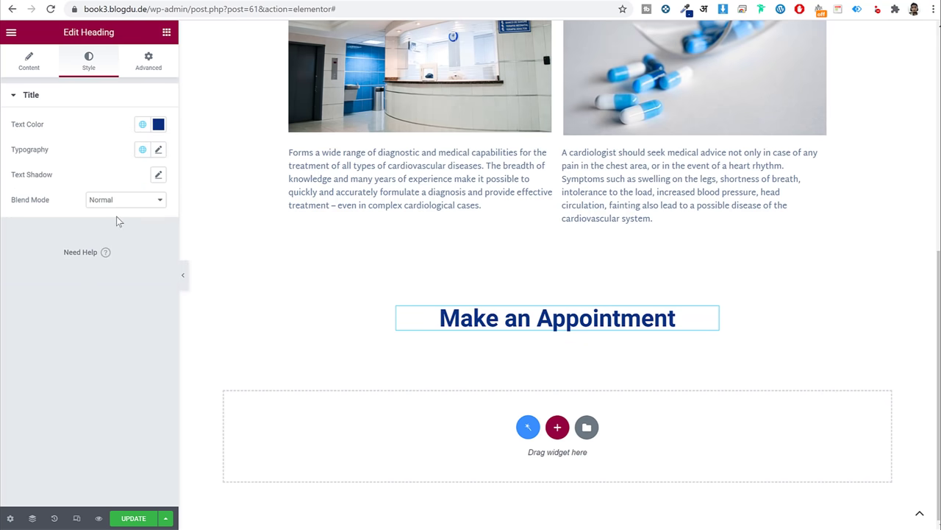
pyautogui.click(143, 150)
pyautogui.click(88, 270)
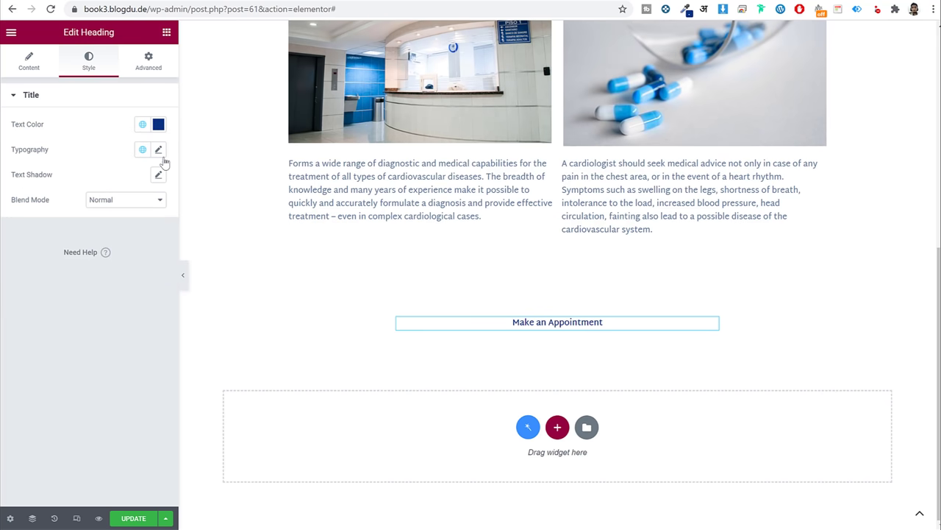
pyautogui.click(159, 150)
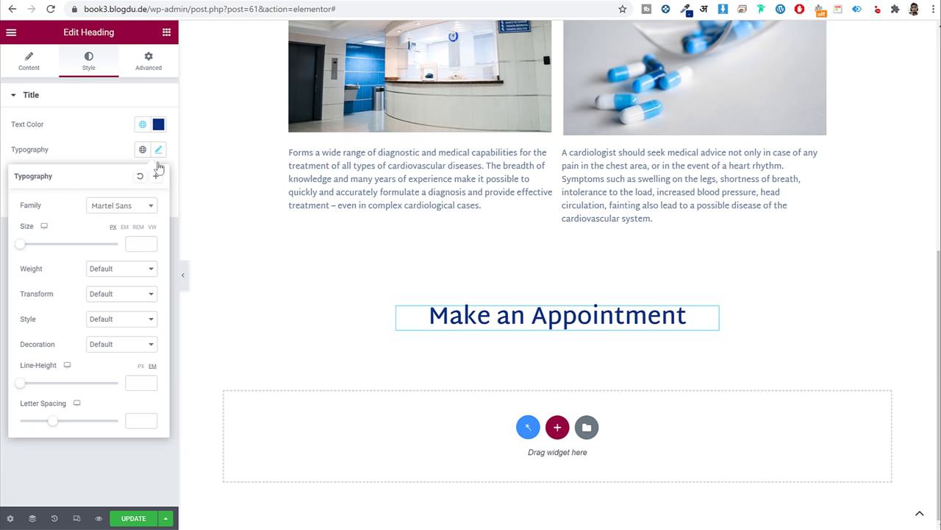
pyautogui.click(123, 277)
pyautogui.click(110, 326)
pyautogui.click(128, 271)
pyautogui.click(110, 333)
pyautogui.click(106, 84)
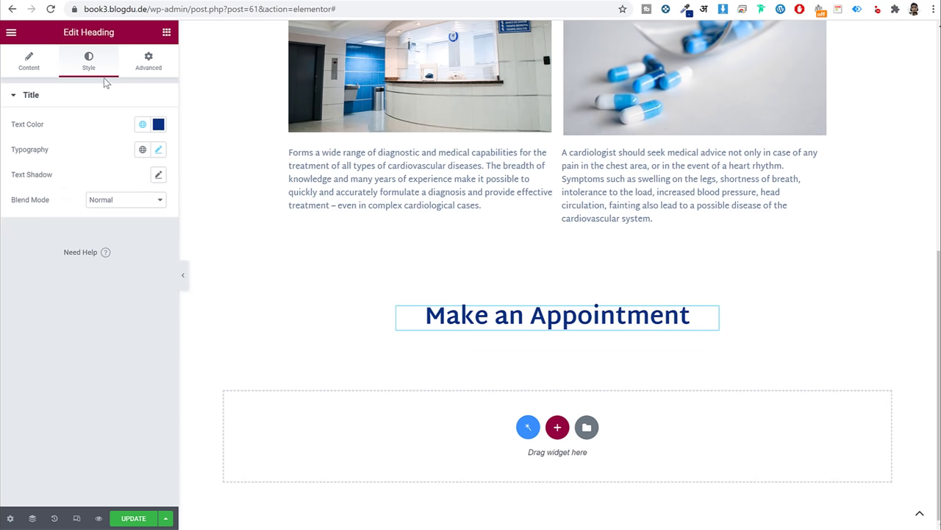
# Step: Add a text block under the heading containing the intro paragraph copied from the live page
pyautogui.click(87, 4)
pyautogui.tripleClick(373, 125)
pyautogui.hotkey('ctrl', 'c')
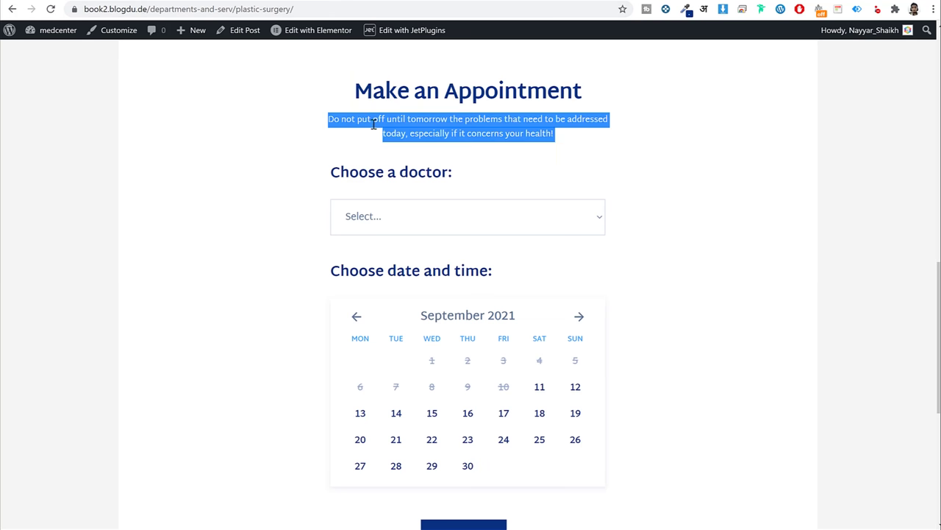
pyautogui.click(222, 4)
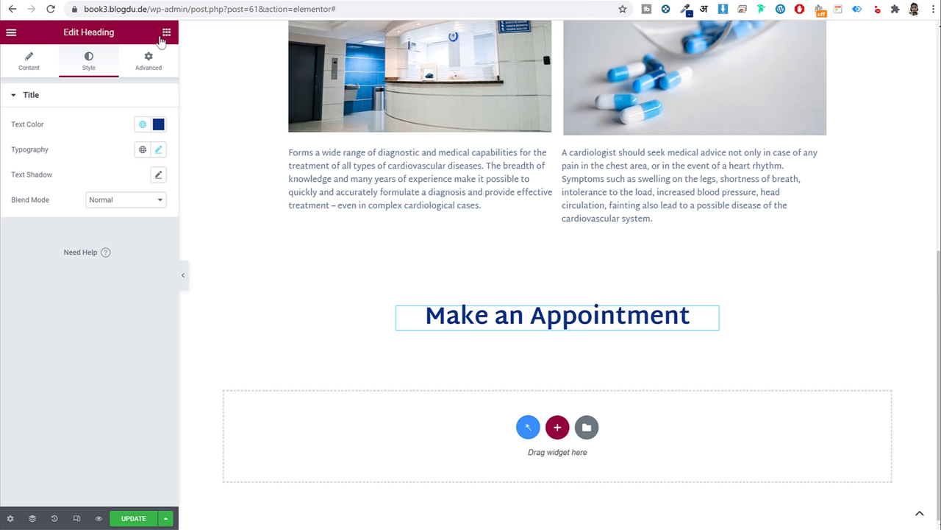
pyautogui.click(162, 35)
pyautogui.moveTo(132, 203); pyautogui.dragTo(526, 322)
pyautogui.click(145, 242)
pyautogui.hotkey('ctrl', 'a')
pyautogui.hotkey('ctrl', 'v')
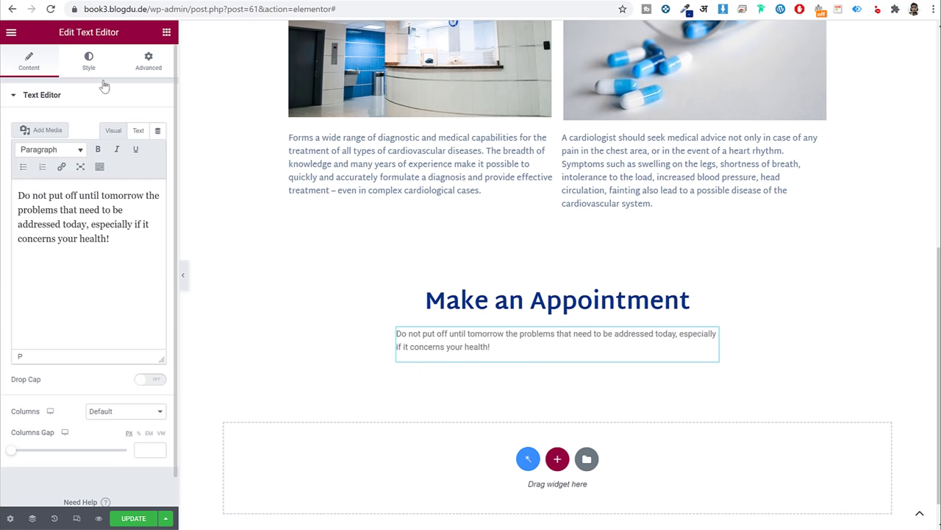
# Step: Centre the intro text, colour it global Light Blue, and apply the last global font
pyautogui.click(101, 67)
pyautogui.click(126, 124)
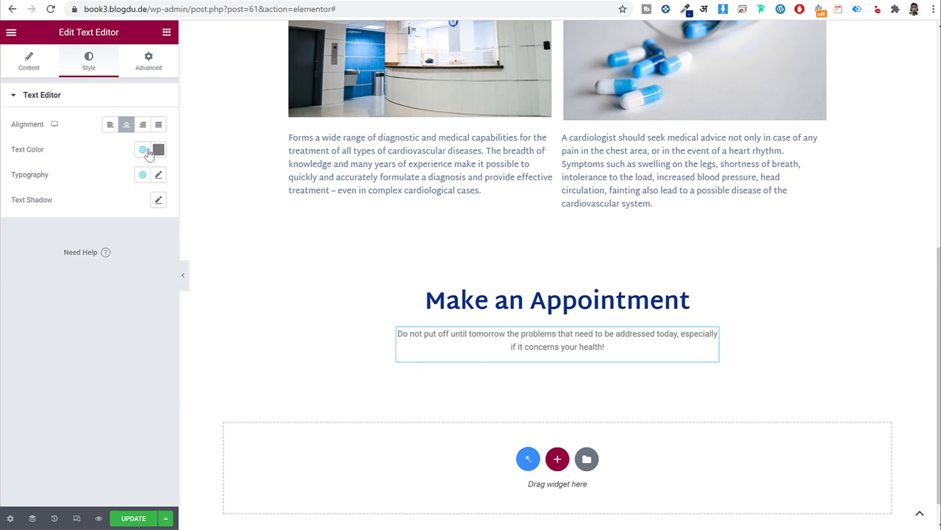
pyautogui.click(145, 150)
pyautogui.click(73, 316)
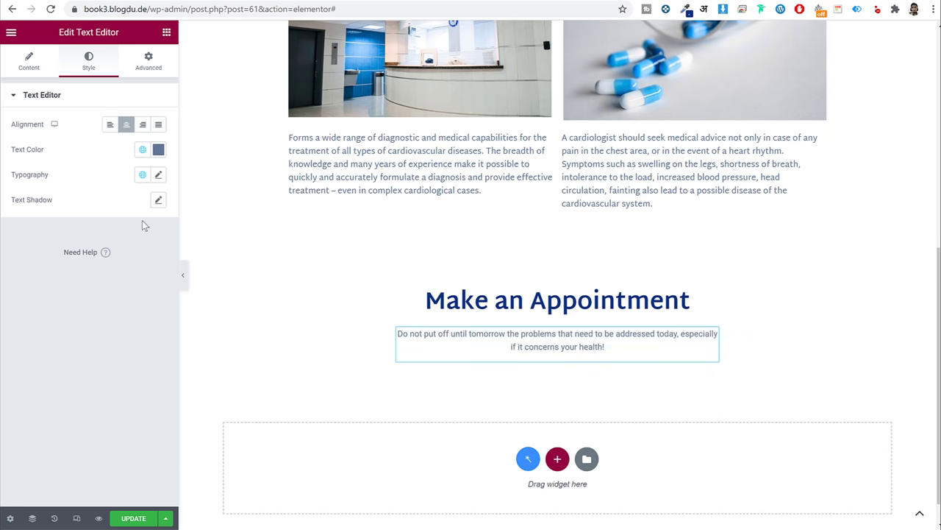
pyautogui.click(144, 174)
pyautogui.click(81, 292)
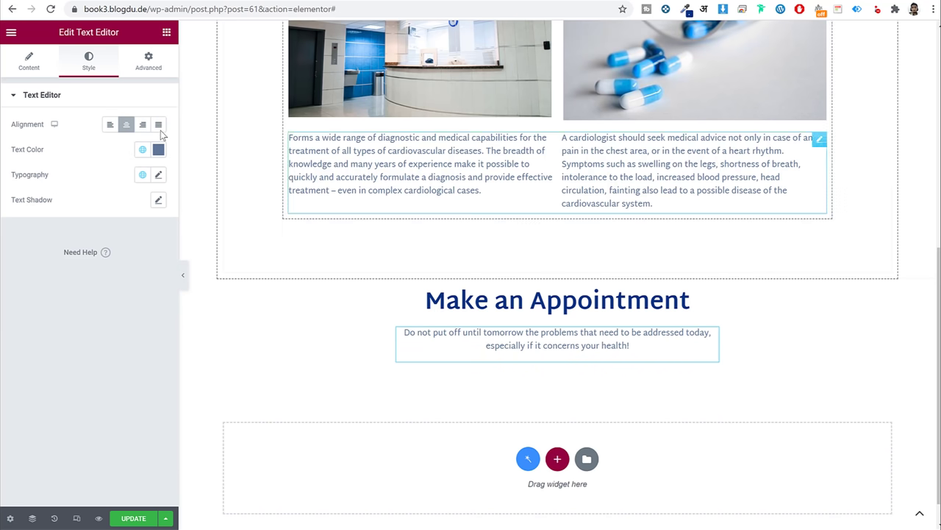
pyautogui.click(98, 1)
pyautogui.scroll(-1, 567, 281)
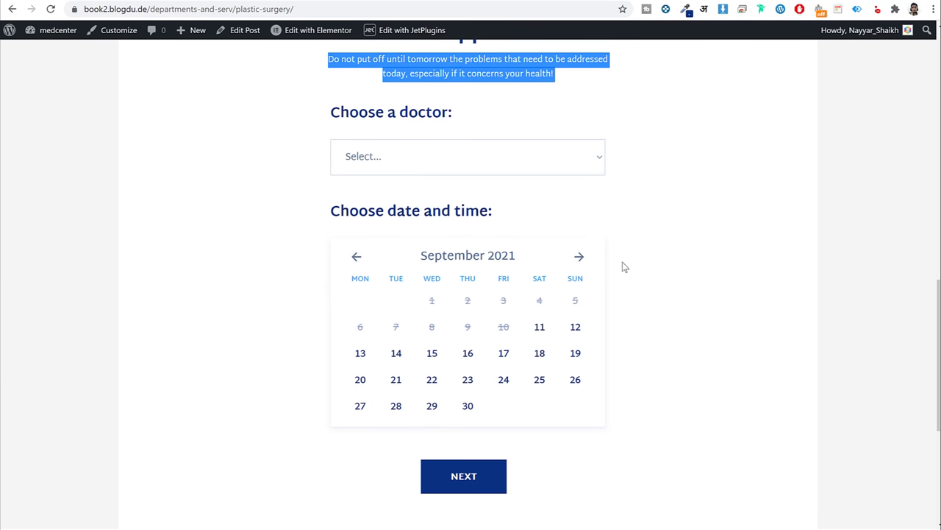
# Step: Add a Form widget below the appointment intro text
pyautogui.click(243, 1)
pyautogui.click(166, 33)
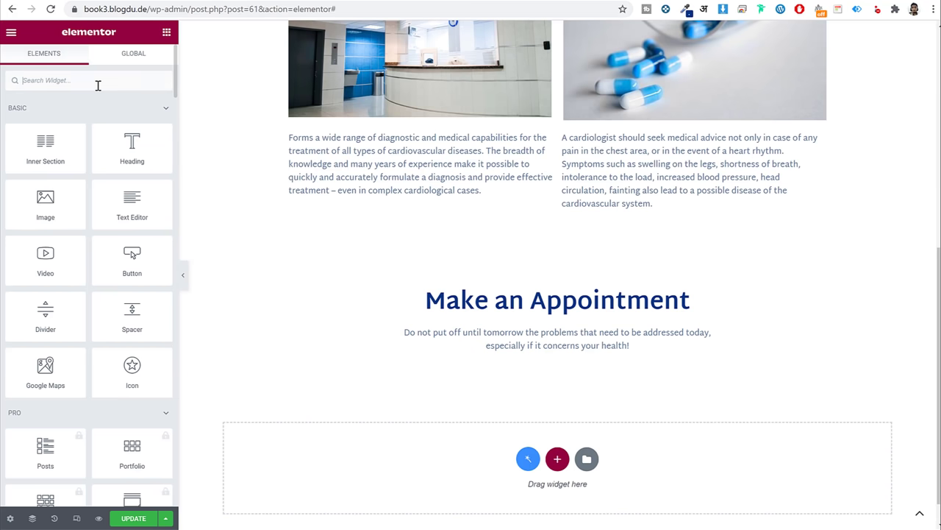
pyautogui.write('for')
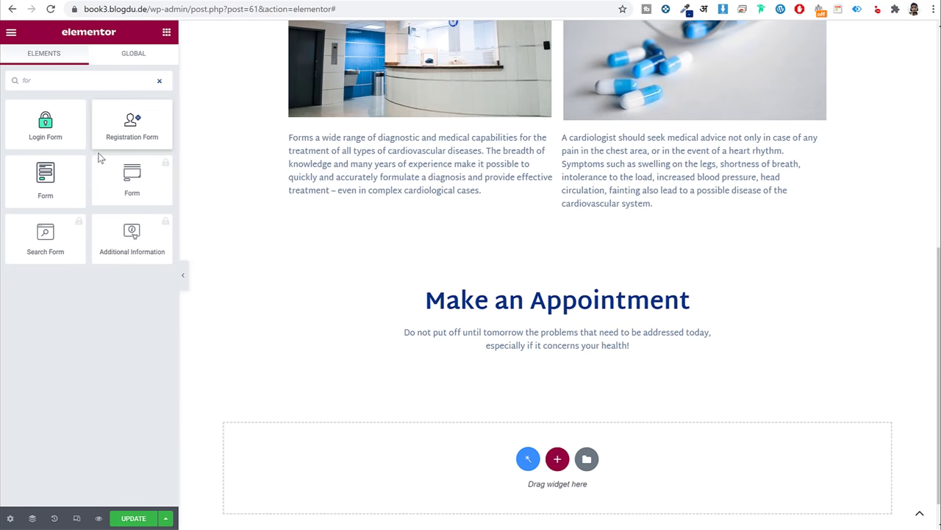
pyautogui.moveTo(48, 173); pyautogui.dragTo(689, 341)
pyautogui.scroll(-1, 809, 309)
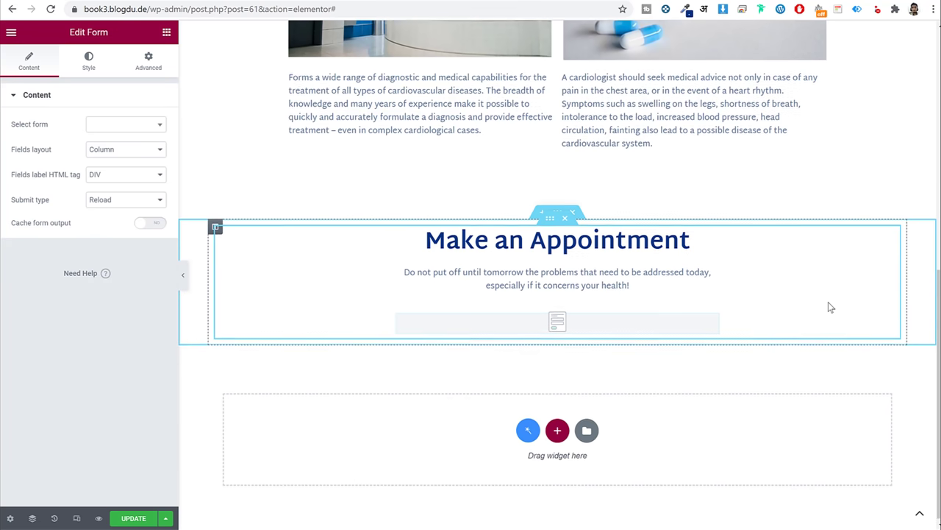
pyautogui.moveTo(43, 128); pyautogui.dragTo(17, 129)
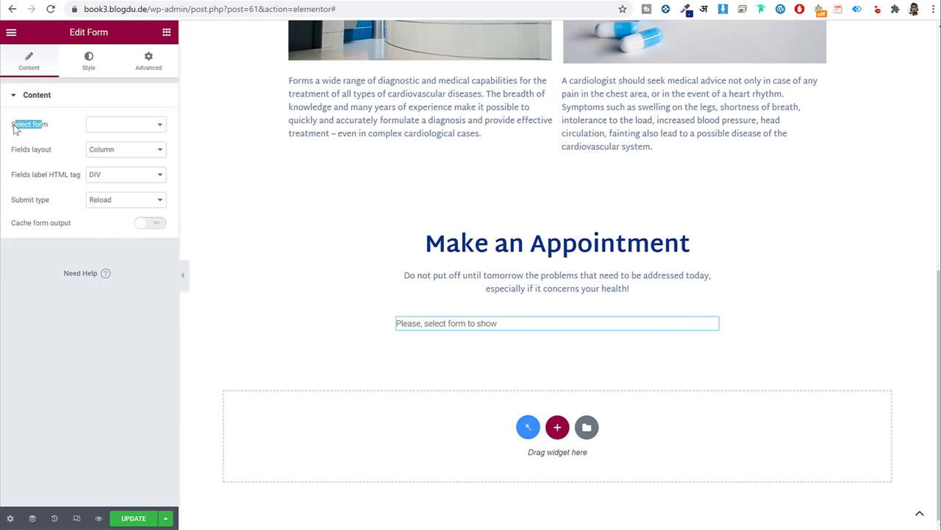
pyautogui.scroll(8, 596, 239)
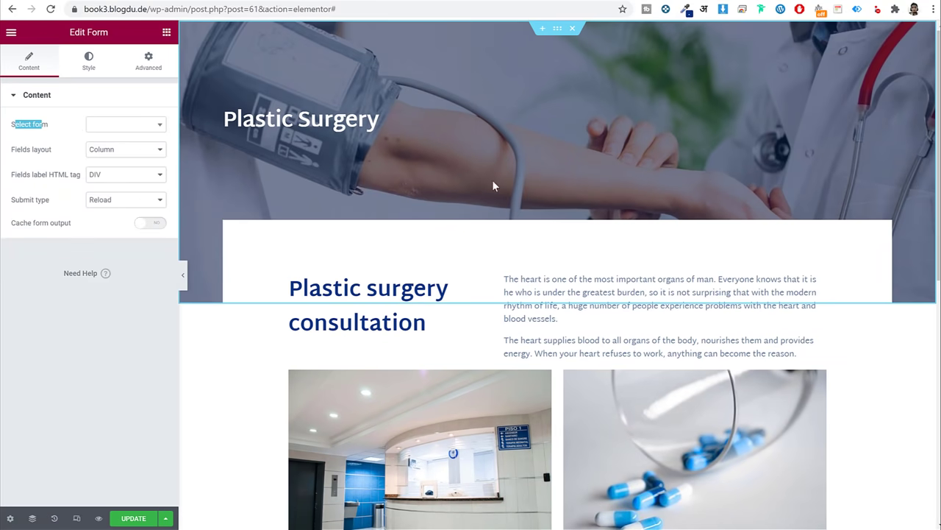
pyautogui.scroll(-4, 457, 164)
pyautogui.scroll(-4, 513, 208)
# Step: Select the Single Service Booking Form and set its submit type to AJAX
pyautogui.click(130, 125)
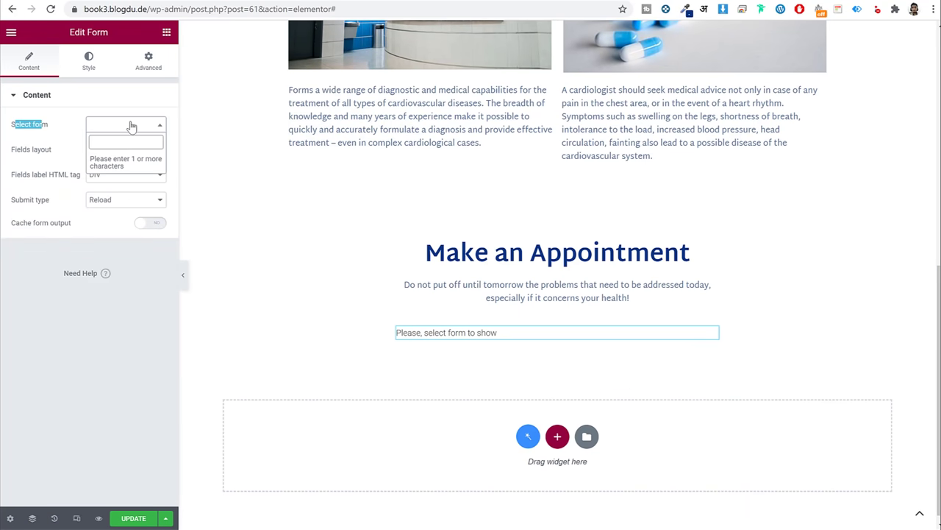
pyautogui.write('sin')
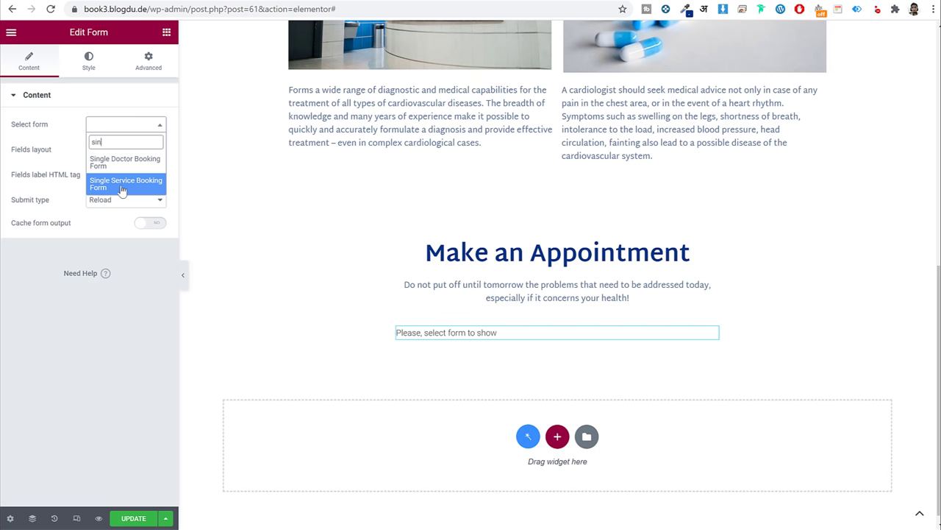
pyautogui.click(123, 191)
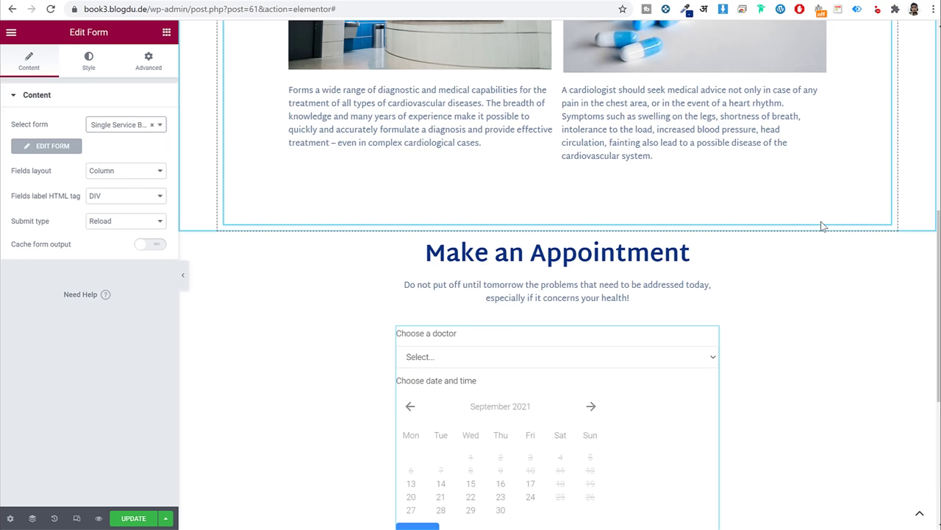
pyautogui.scroll(-2, 822, 226)
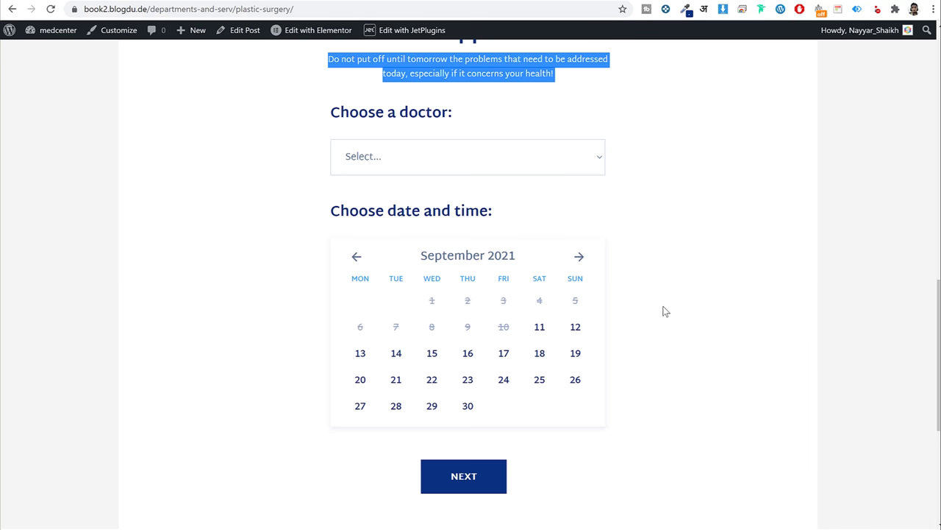
pyautogui.click(666, 311)
pyautogui.scroll(1, 731, 289)
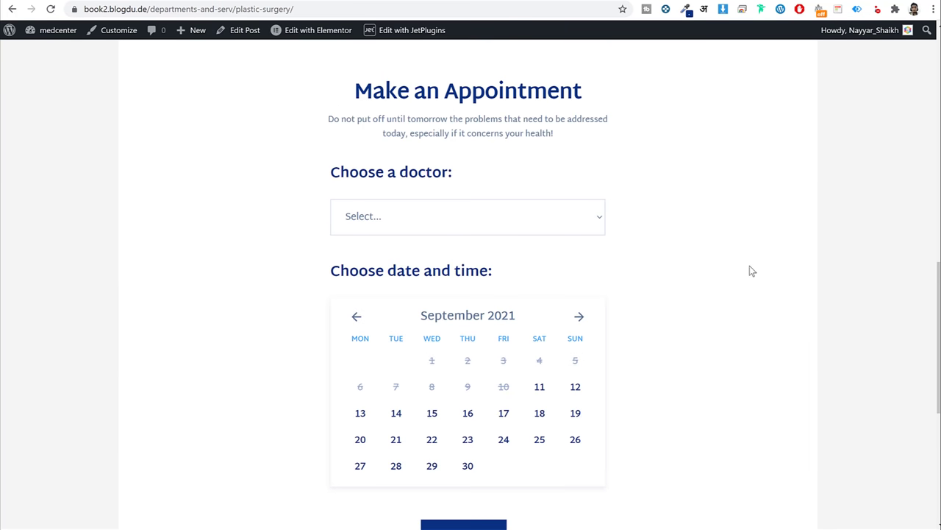
pyautogui.scroll(-1, 749, 269)
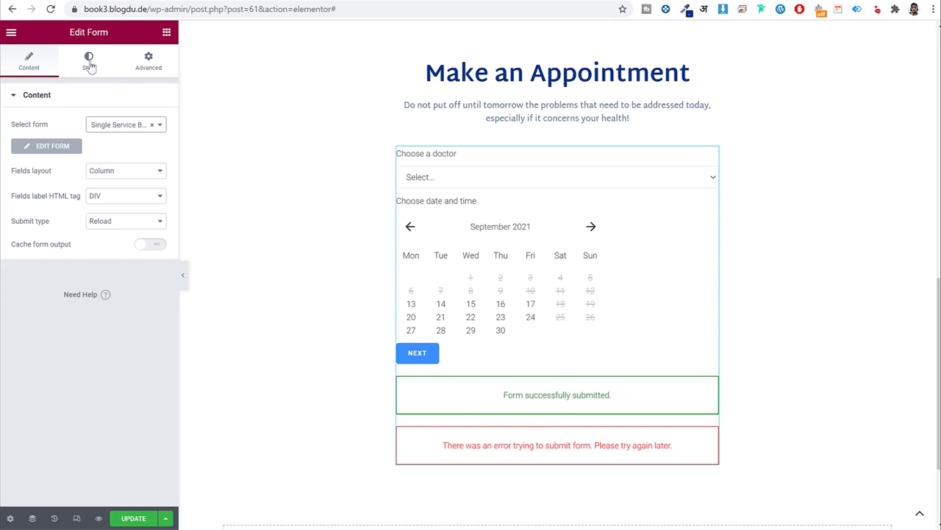
pyautogui.click(105, 224)
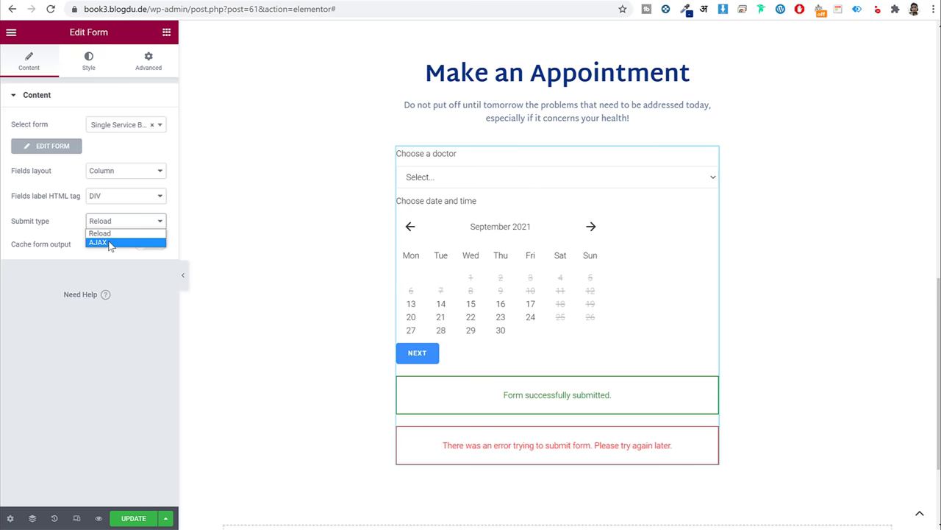
pyautogui.click(110, 244)
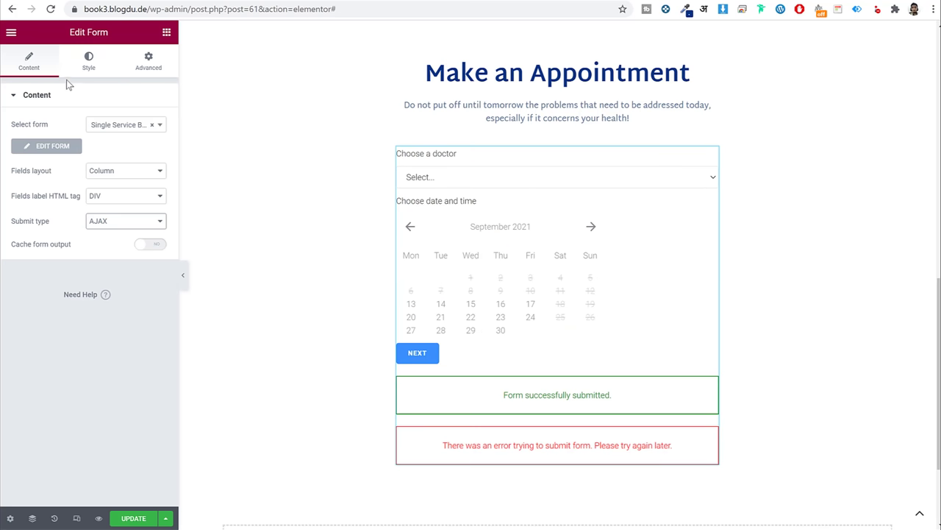
# Step: In the form's Heading style settings, colour the labels global Dark Blue
pyautogui.click(90, 61)
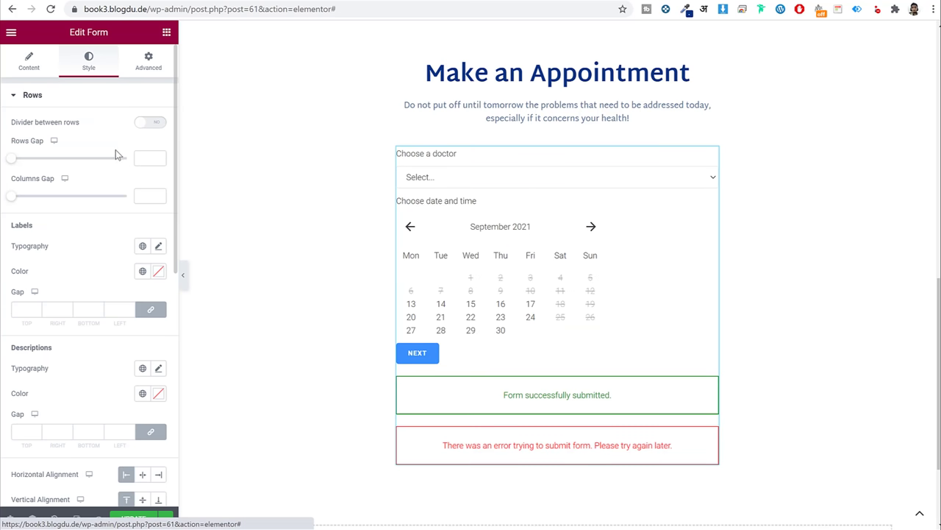
pyautogui.click(87, 95)
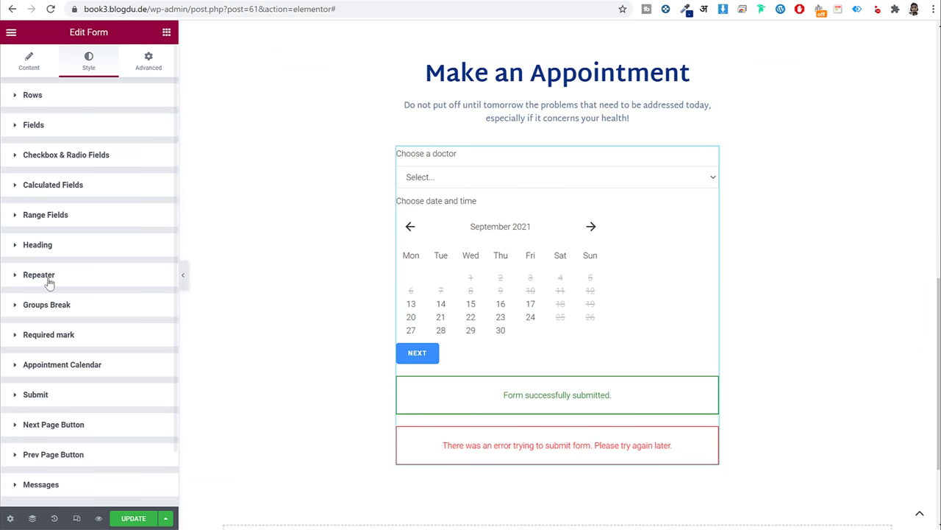
pyautogui.click(63, 250)
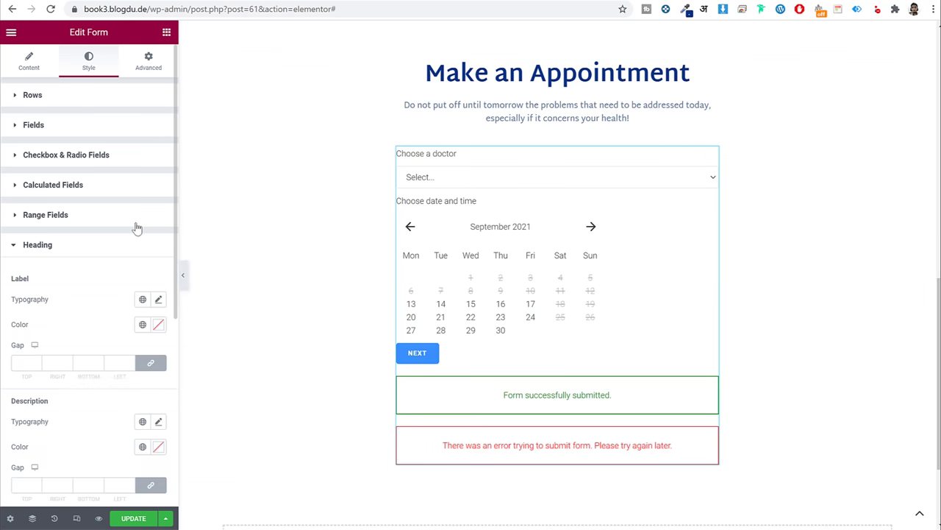
pyautogui.scroll(-3, 141, 225)
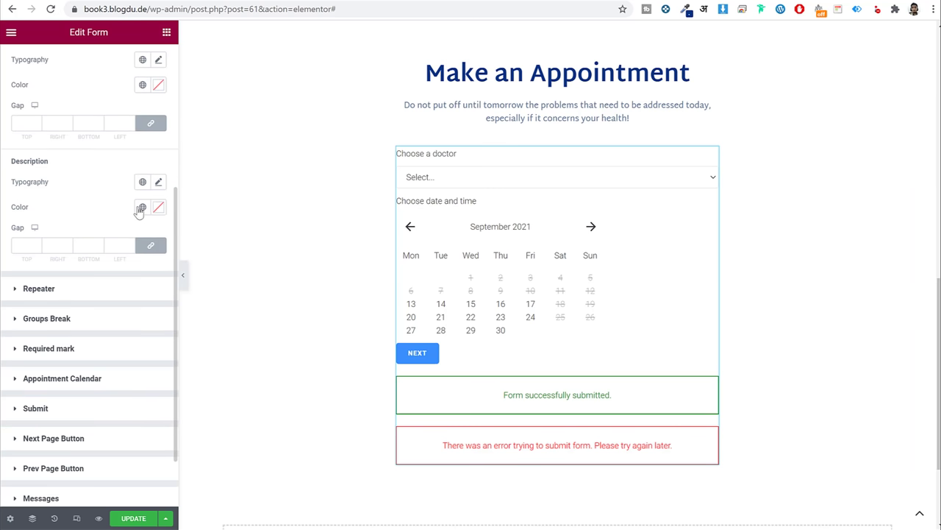
pyautogui.click(141, 209)
pyautogui.scroll(3, 111, 211)
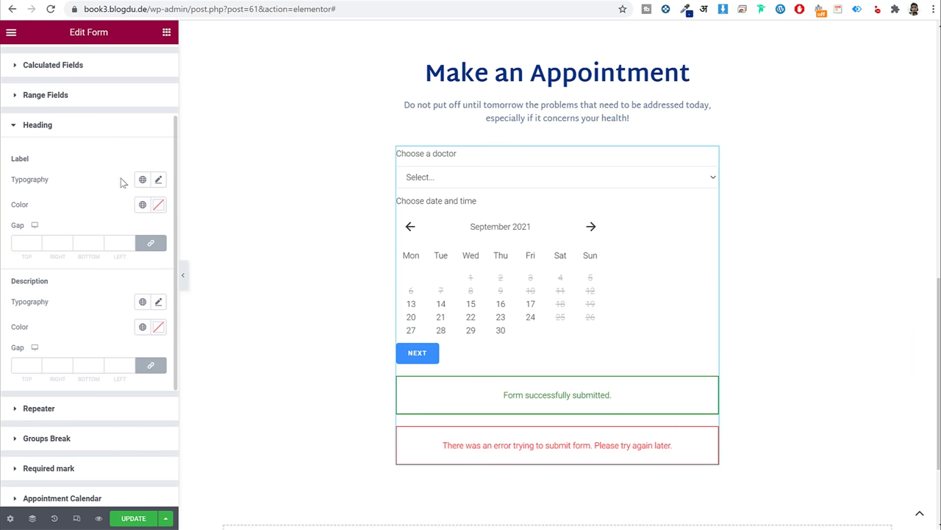
pyautogui.click(146, 209)
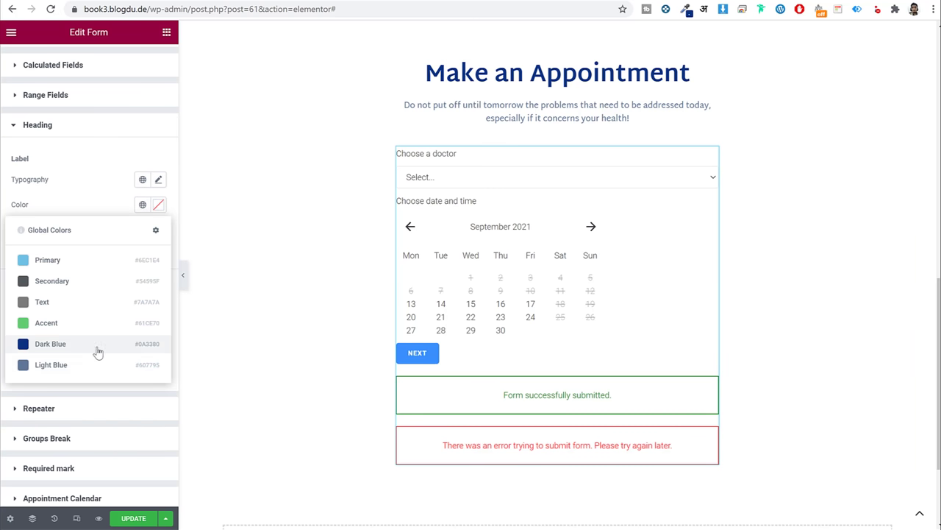
pyautogui.click(97, 345)
# Step: Set the label typography to Martel Sans, size 24, weight 700
pyautogui.click(142, 181)
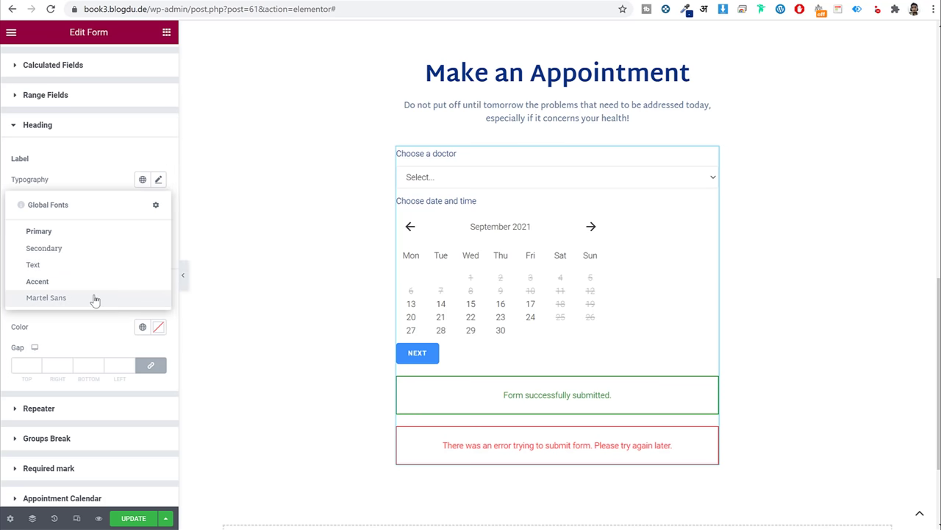
pyautogui.click(92, 298)
pyautogui.click(158, 181)
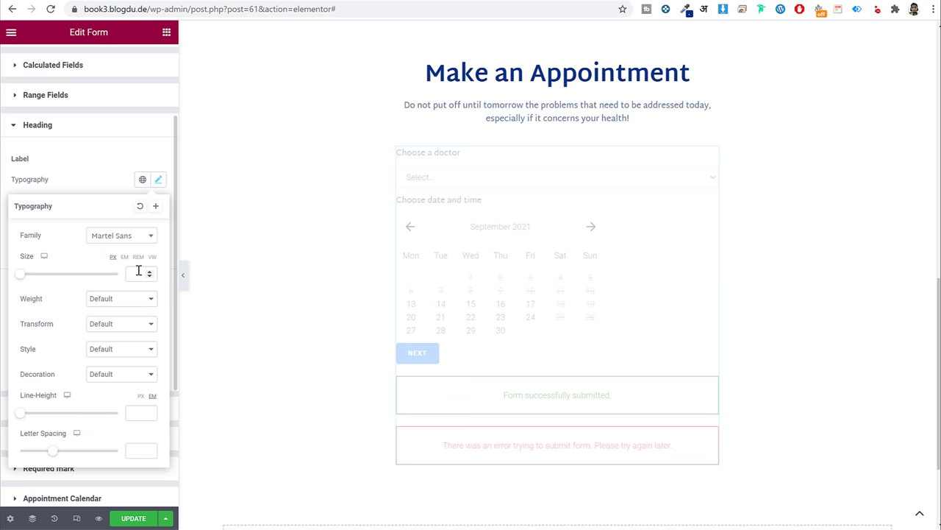
pyautogui.write('24')
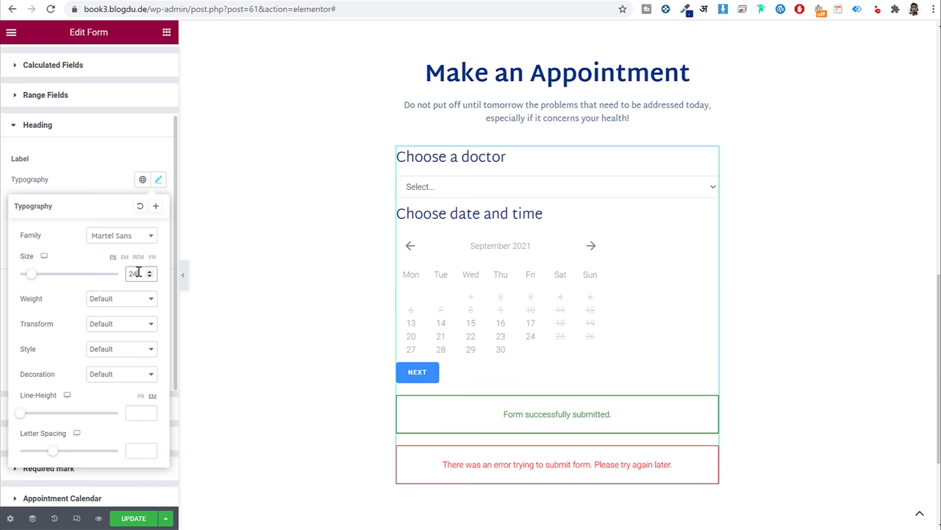
pyautogui.click(122, 299)
pyautogui.click(110, 365)
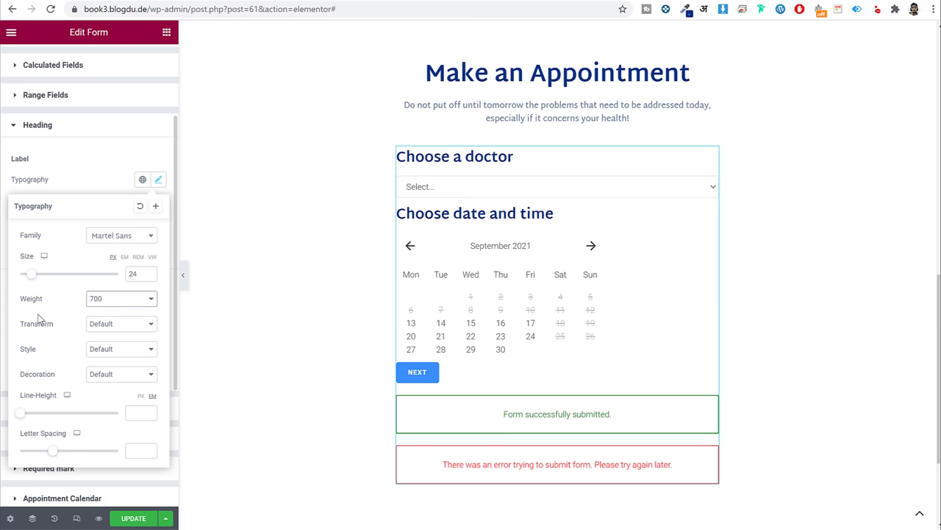
pyautogui.click(53, 167)
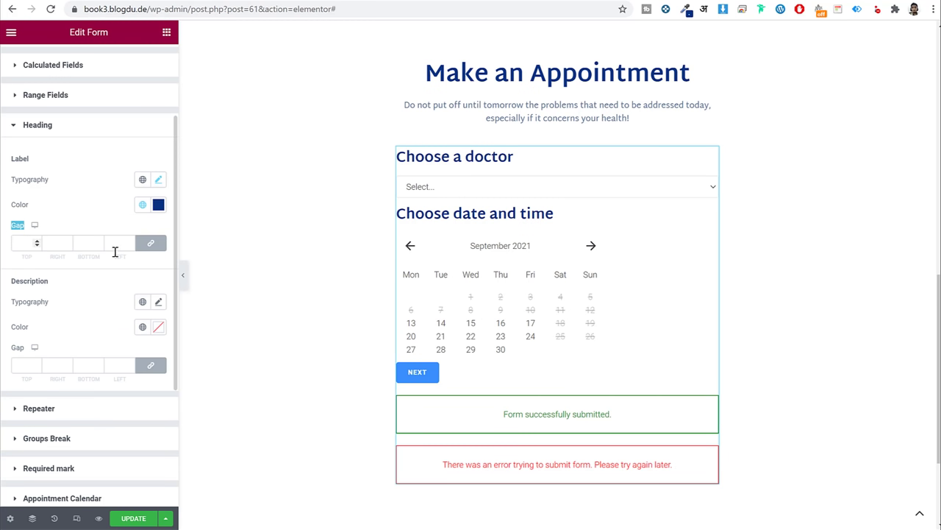
# Step: Unlink the label gap and set Top 30, Bottom 10, Left 50
pyautogui.click(150, 246)
pyautogui.moveTo(26, 243); pyautogui.dragTo(3, 245)
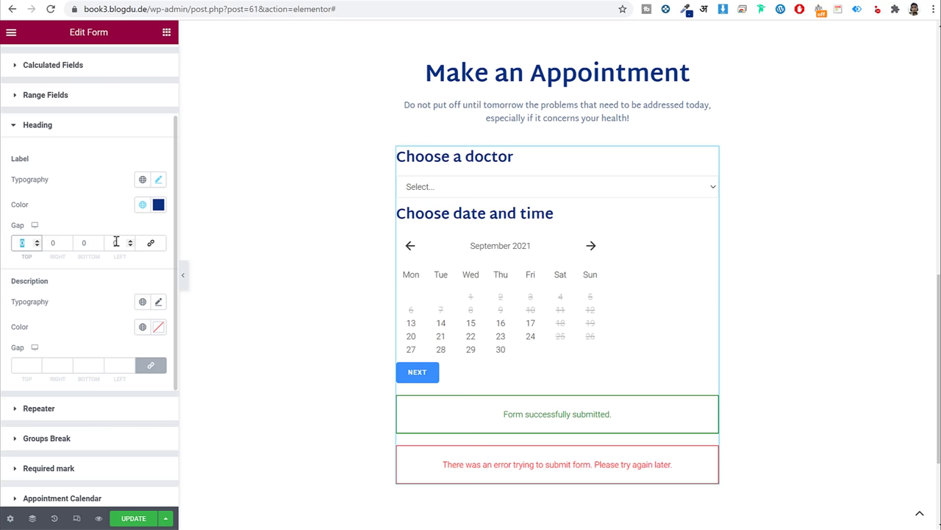
pyautogui.write('30')
pyautogui.press('Tab')
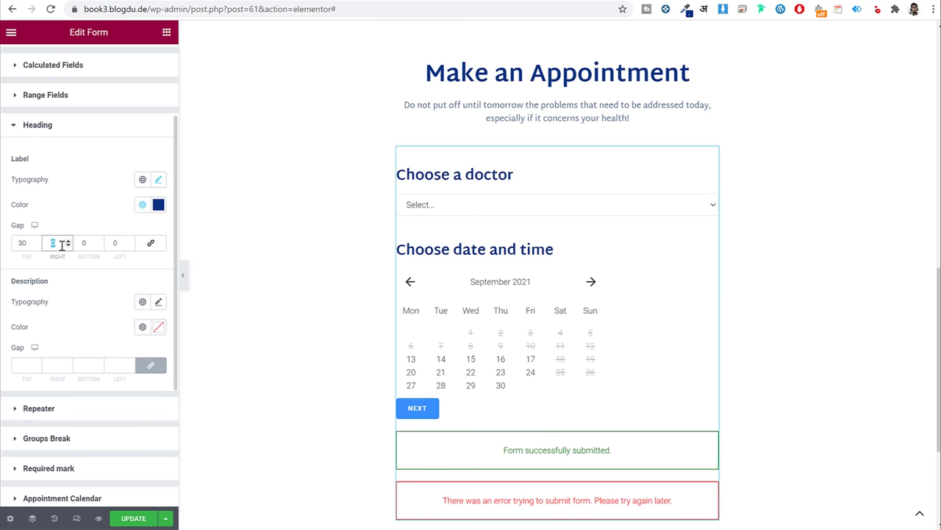
pyautogui.press('Tab')
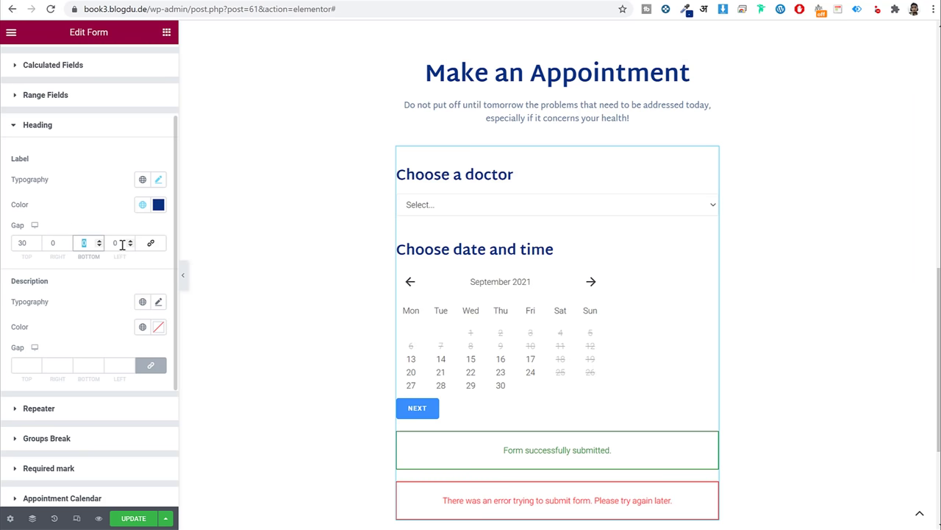
pyautogui.write('10')
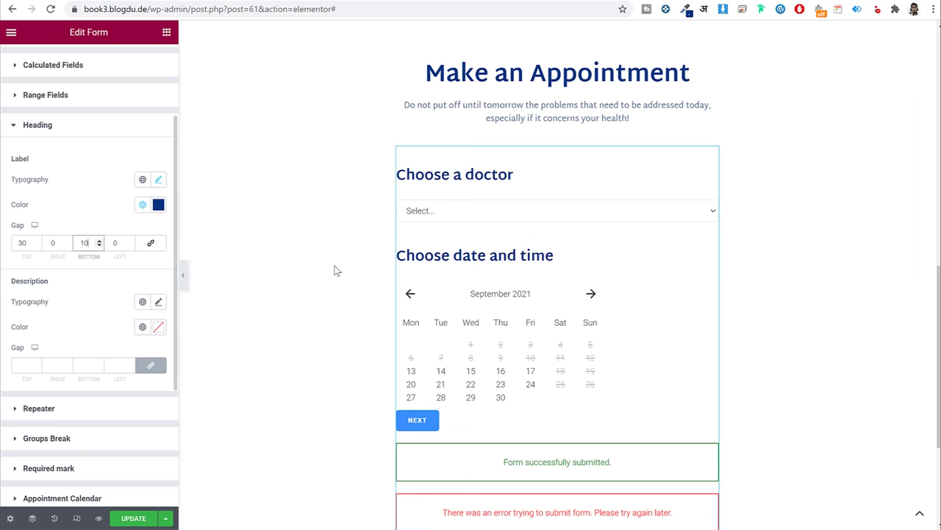
pyautogui.press('Tab')
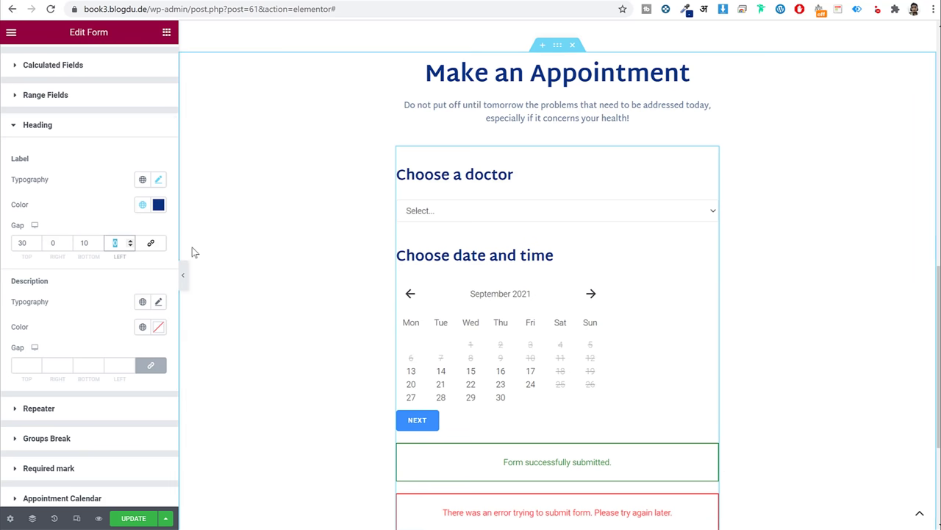
pyautogui.write('50')
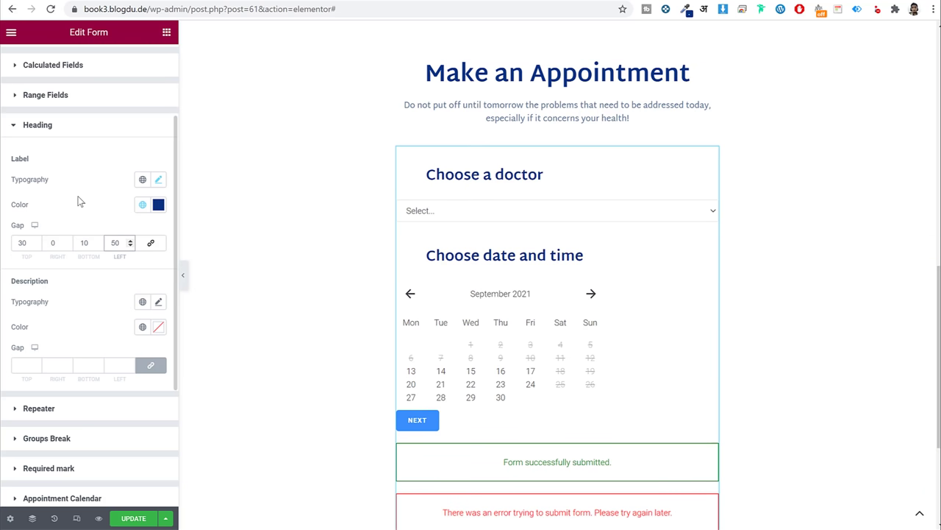
pyautogui.click(81, 125)
pyautogui.click(437, 211)
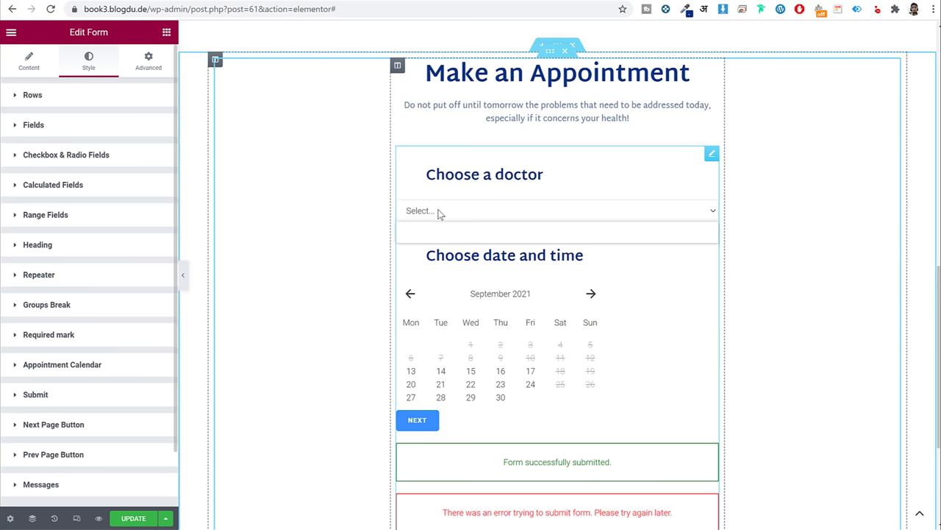
# Step: Apply the global font and a global text colour to the form fields
pyautogui.click(69, 128)
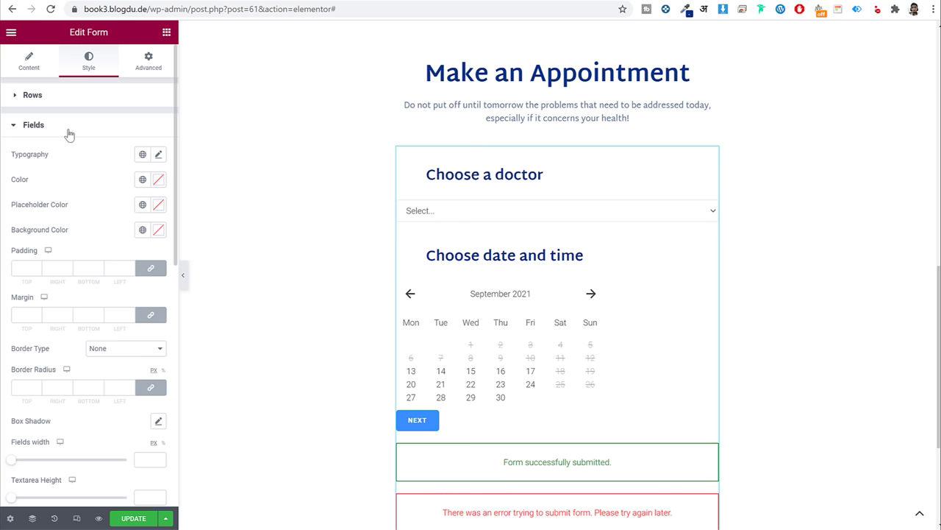
pyautogui.click(142, 154)
pyautogui.click(70, 273)
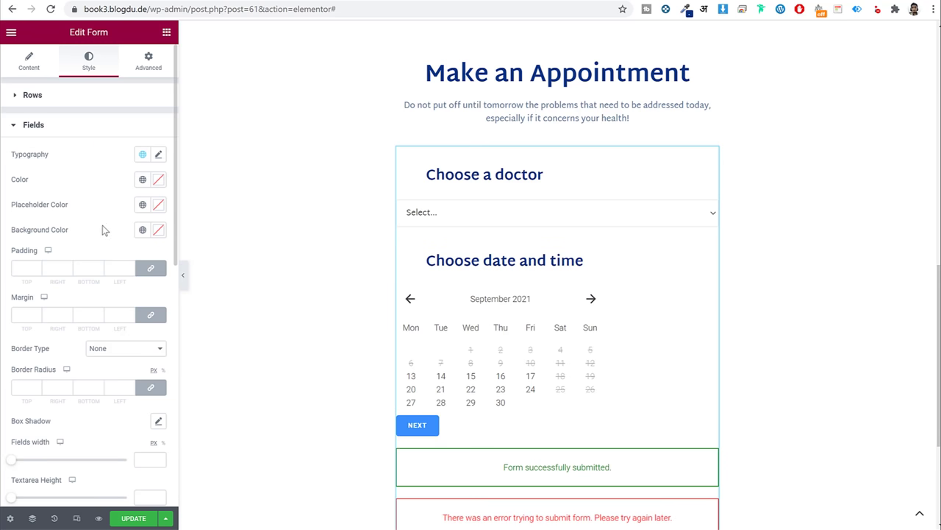
pyautogui.click(143, 180)
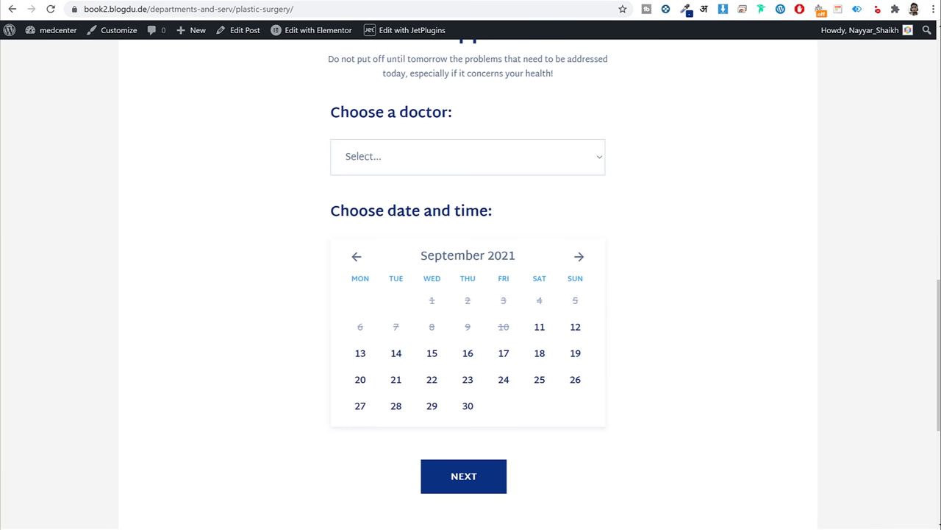
pyautogui.click(214, 11)
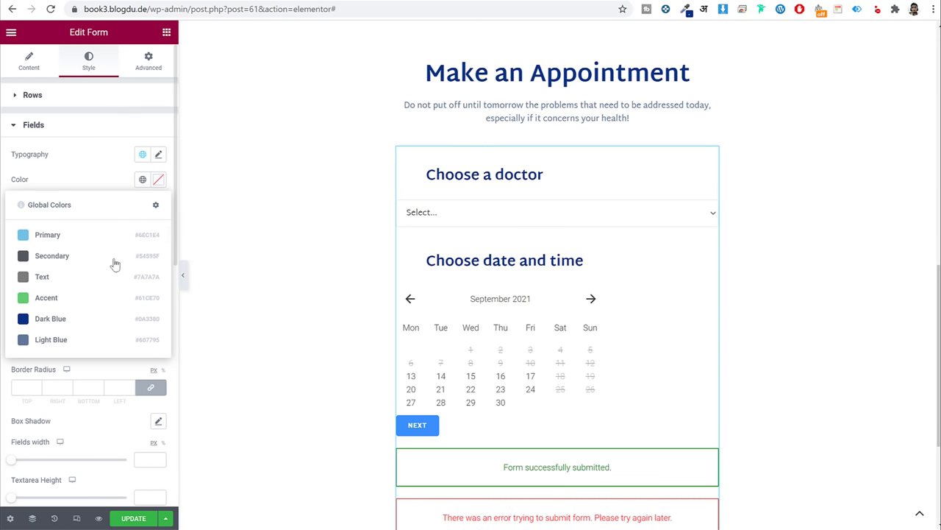
pyautogui.click(78, 343)
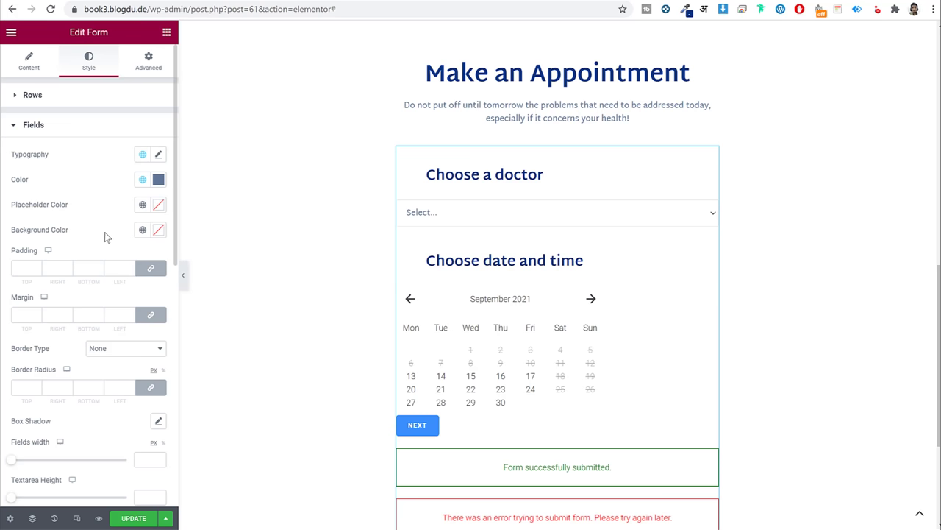
# Step: Set the field padding to 14 top, 10 right, 13 bottom and 20 left
pyautogui.scroll(-2, 118, 240)
pyautogui.click(152, 149)
pyautogui.click(22, 148)
pyautogui.write('14')
pyautogui.press('Tab')
pyautogui.write('1')
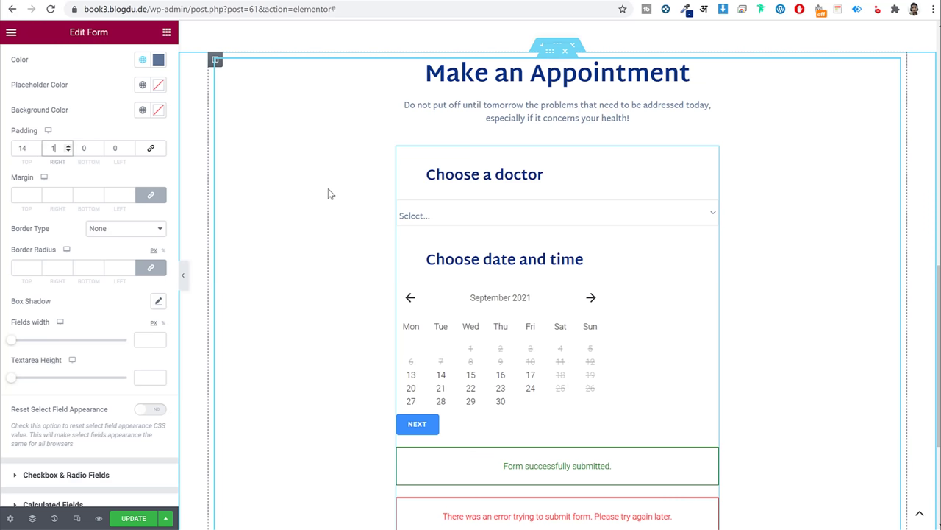
pyautogui.write('0')
pyautogui.press('Tab')
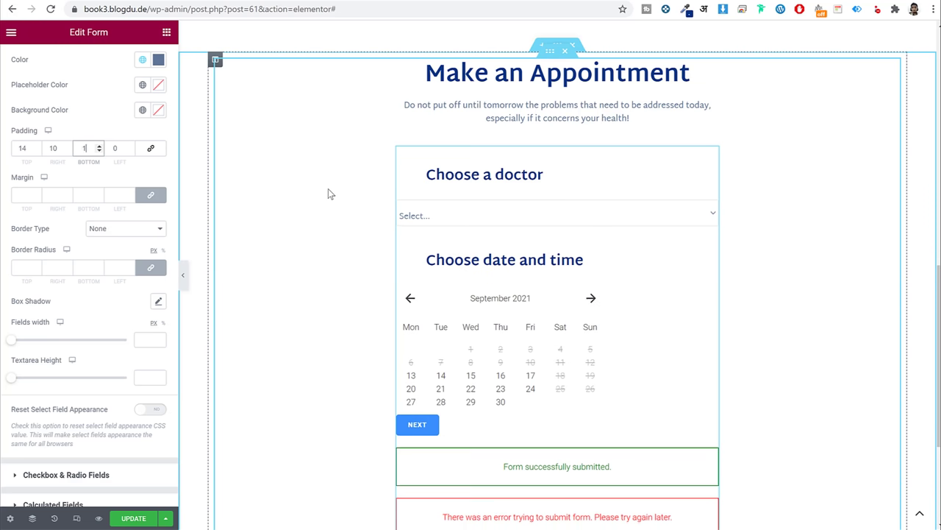
pyautogui.write('13')
pyautogui.press('Tab')
pyautogui.write('20')
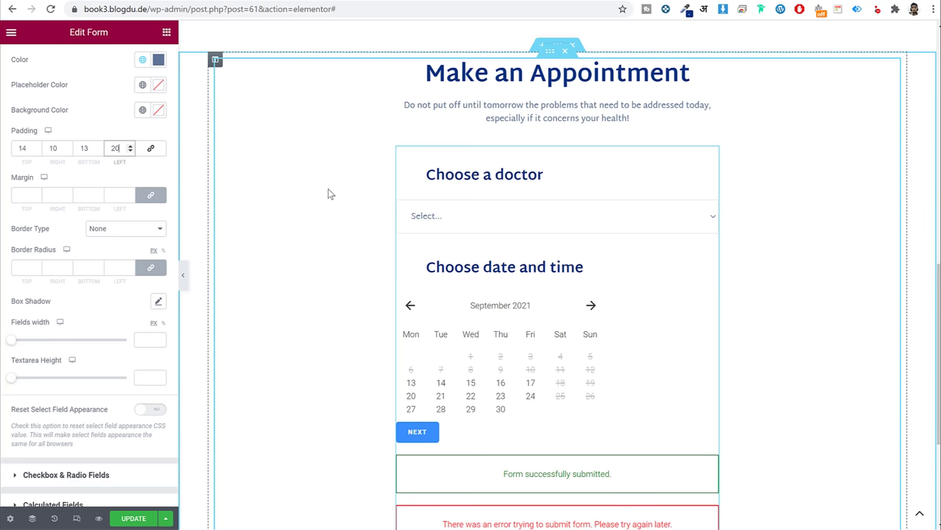
# Step: Set the field margins to 5 top and bottom, 50 left and right
pyautogui.click(151, 195)
pyautogui.doubleClick(111, 194)
pyautogui.write('50')
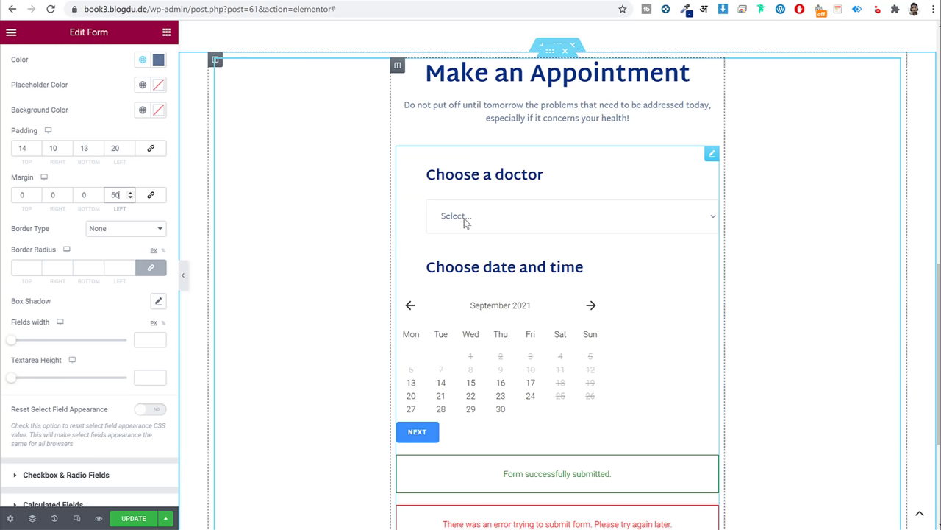
pyautogui.doubleClick(53, 195)
pyautogui.write('50')
pyautogui.doubleClick(30, 195)
pyautogui.write('5')
pyautogui.doubleClick(85, 195)
pyautogui.write('5')
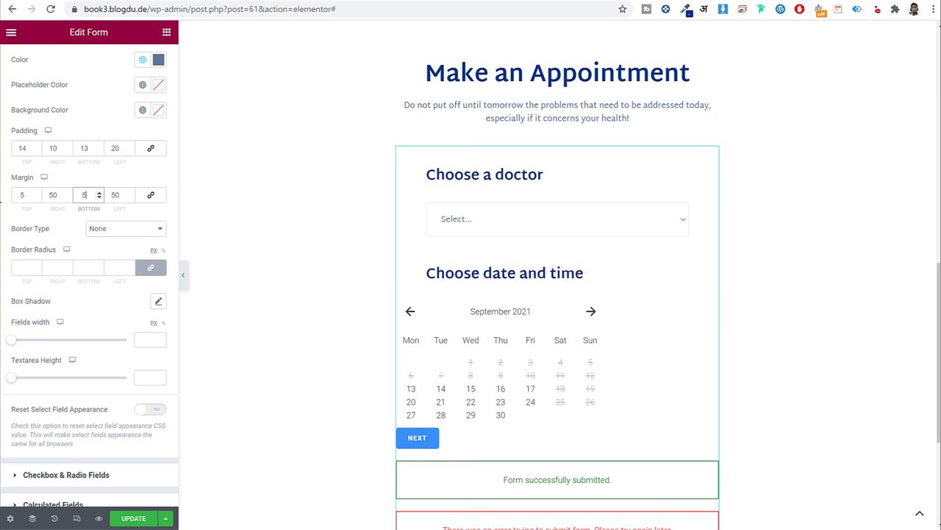
# Step: Set the field border radius to 0 for square corners
pyautogui.click(26, 268)
pyautogui.write('50')
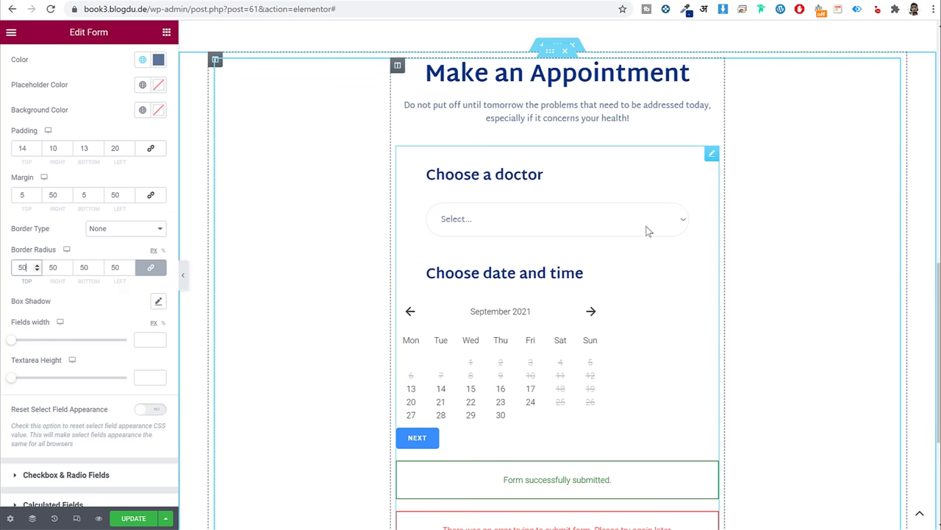
pyautogui.moveTo(33, 267); pyautogui.dragTo(19, 267)
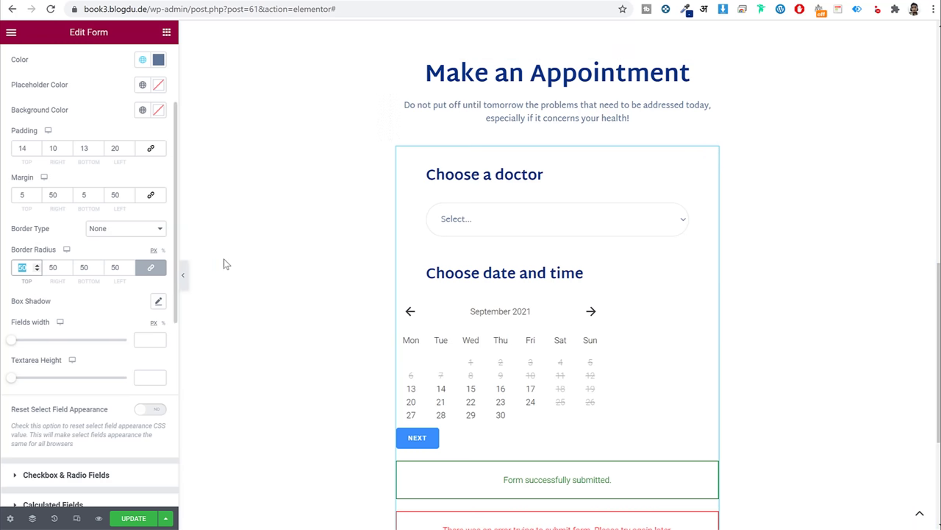
pyautogui.write('0')
pyautogui.scroll(3, 81, 158)
# Step: Set the appointment calendar width to 460
pyautogui.click(64, 128)
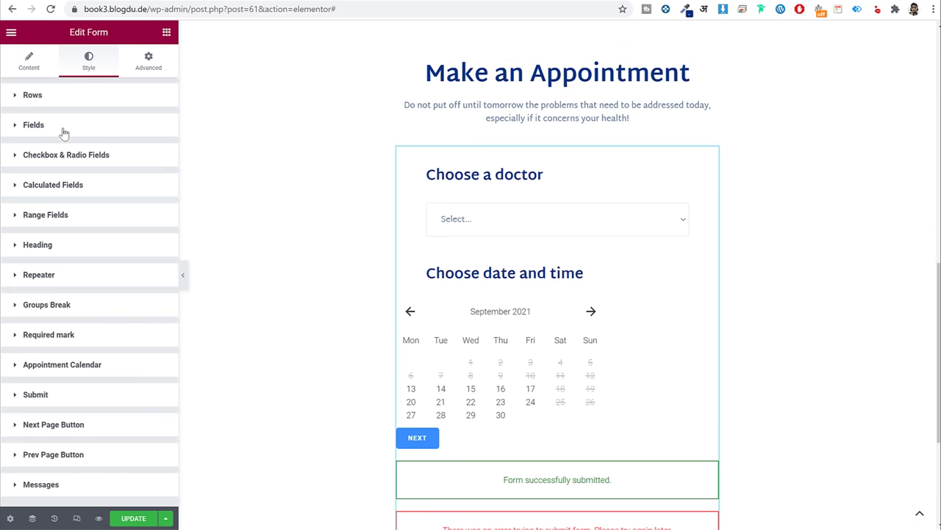
pyautogui.scroll(-2, 495, 382)
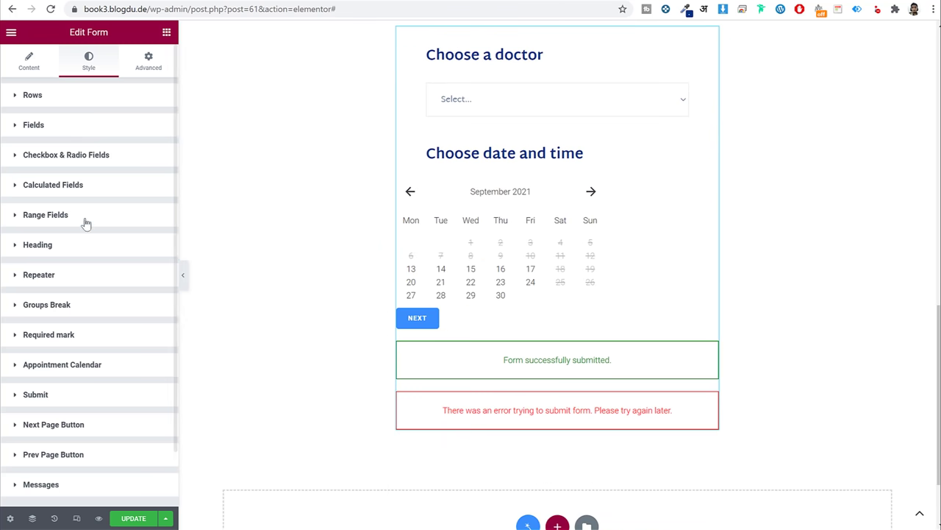
pyautogui.scroll(-2, 125, 355)
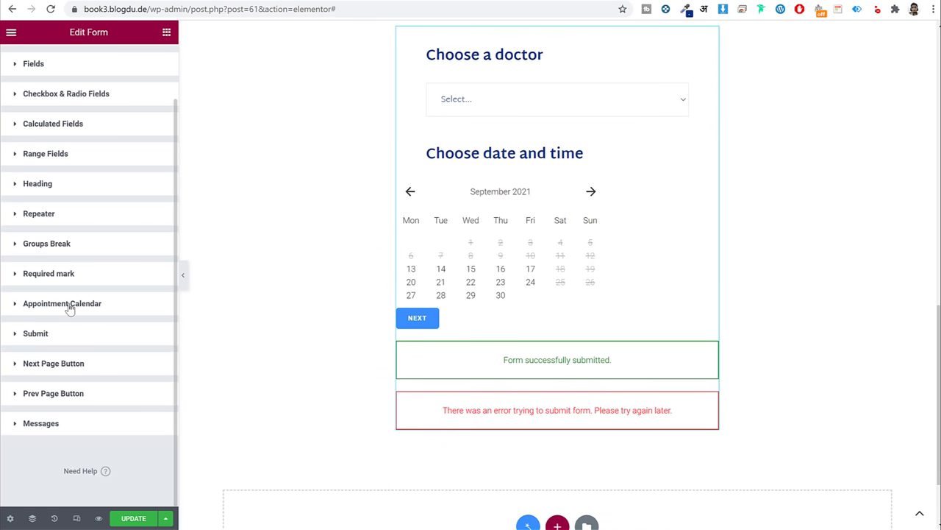
pyautogui.click(92, 305)
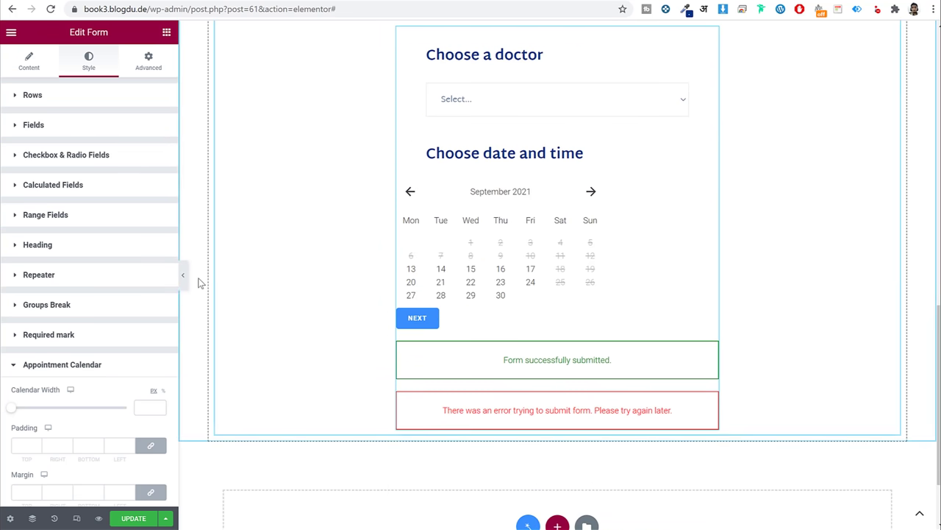
pyautogui.scroll(-5, 133, 257)
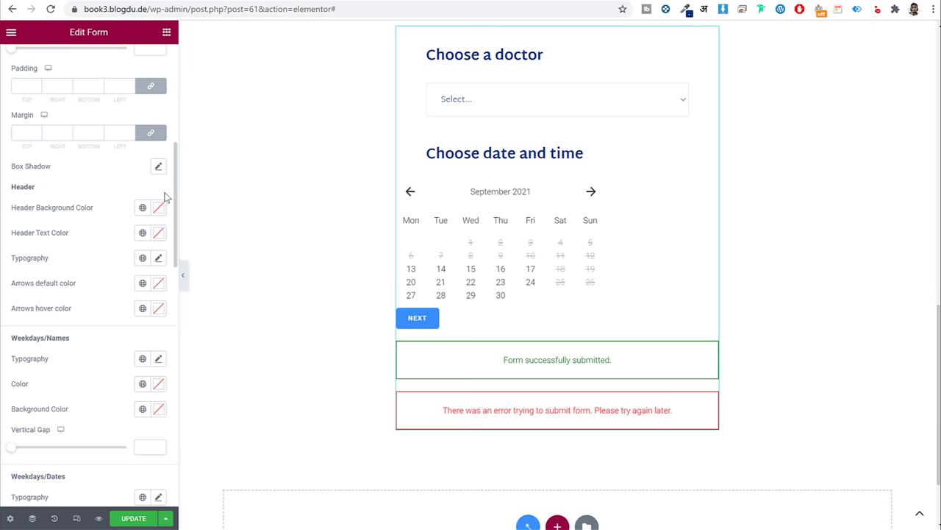
pyautogui.scroll(3, 159, 194)
pyautogui.click(148, 167)
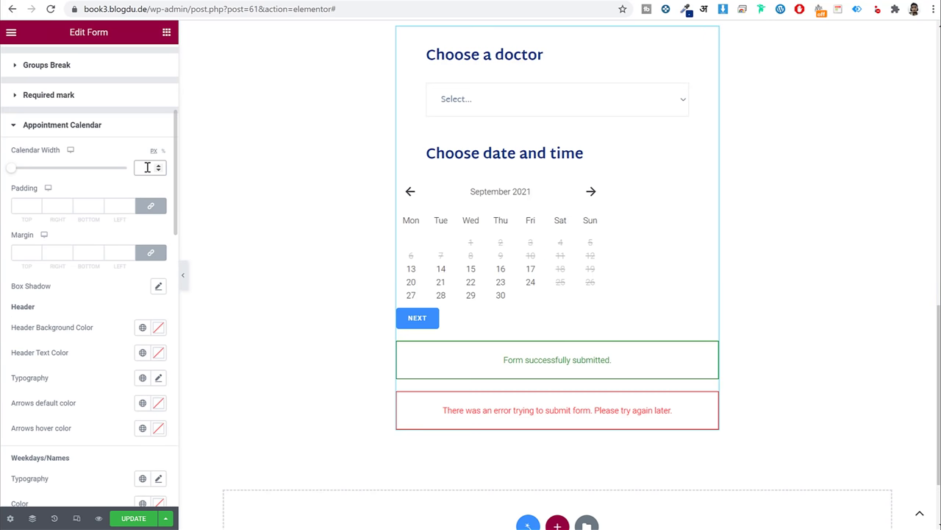
pyautogui.write('460')
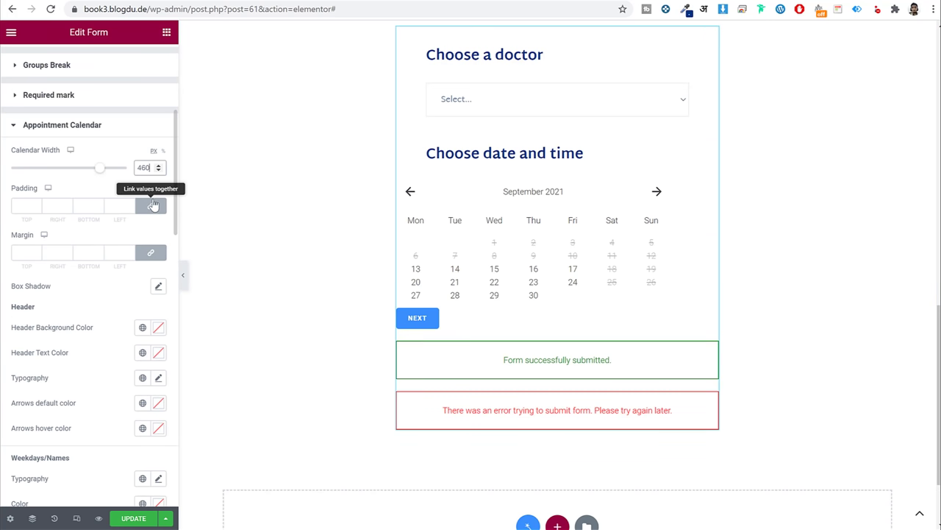
# Step: Set the calendar padding to 10 top, 20 right, 10 bottom, 20 left
pyautogui.click(31, 212)
pyautogui.write('10')
pyautogui.press('Tab')
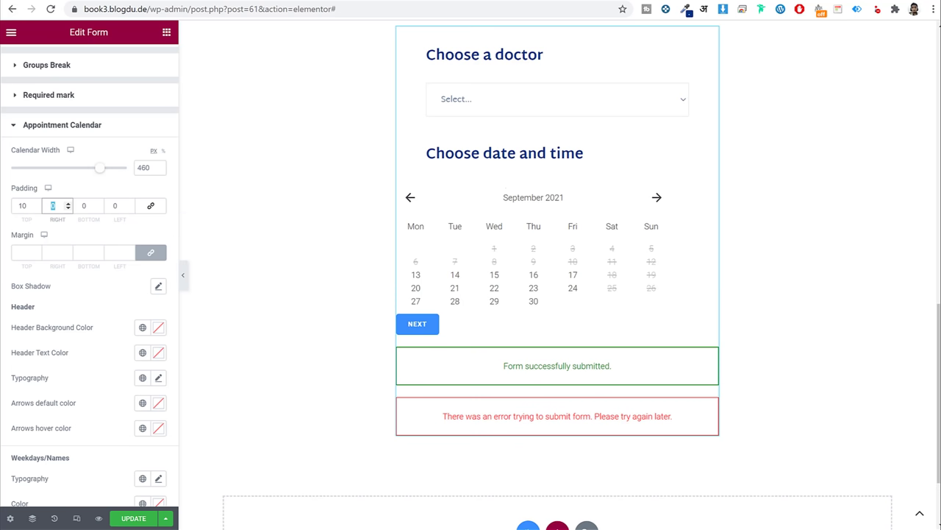
pyautogui.write('20')
pyautogui.press('Tab')
pyautogui.write('10')
pyautogui.press('Tab')
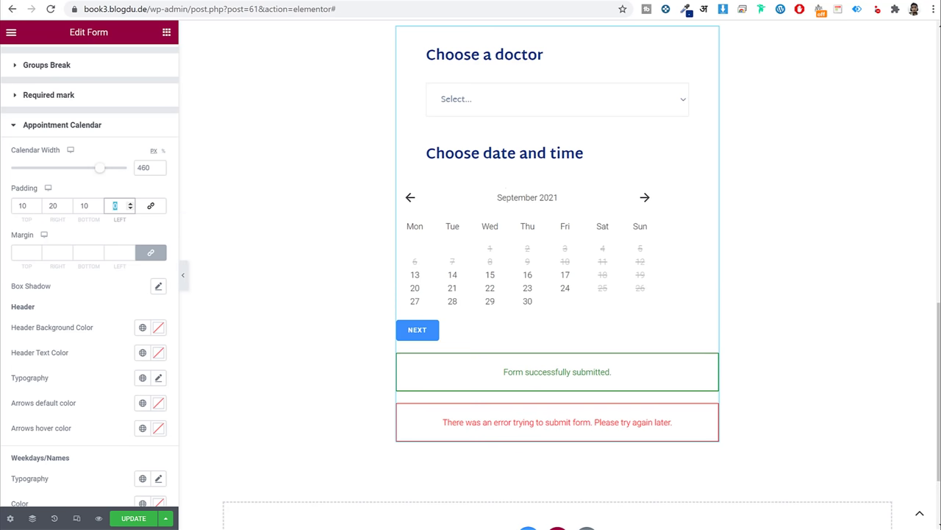
pyautogui.write('20')
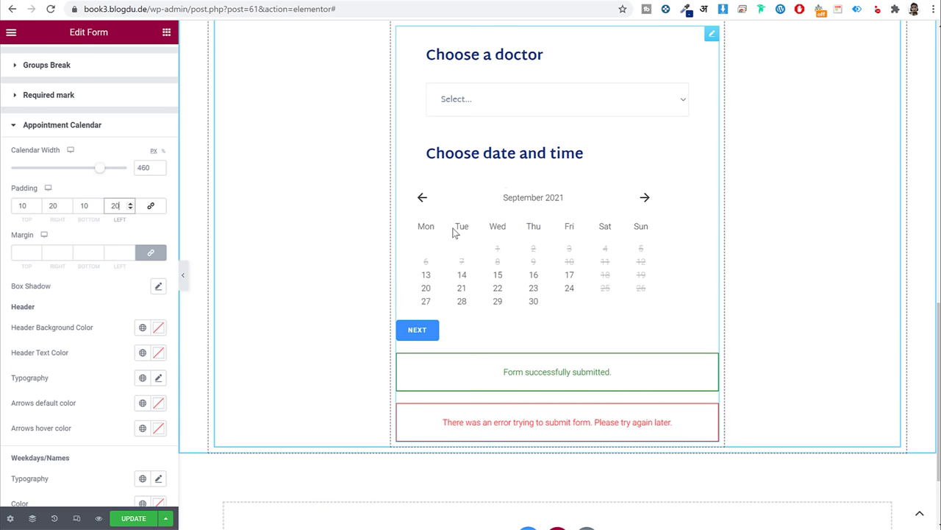
# Step: Set the calendar margins to 5 top and bottom, 50 left and right
pyautogui.click(151, 252)
pyautogui.click(22, 253)
pyautogui.write('5')
pyautogui.press('Tab')
pyautogui.write('50')
pyautogui.press('Tab')
pyautogui.write('5')
pyautogui.press('Tab')
pyautogui.write('50')
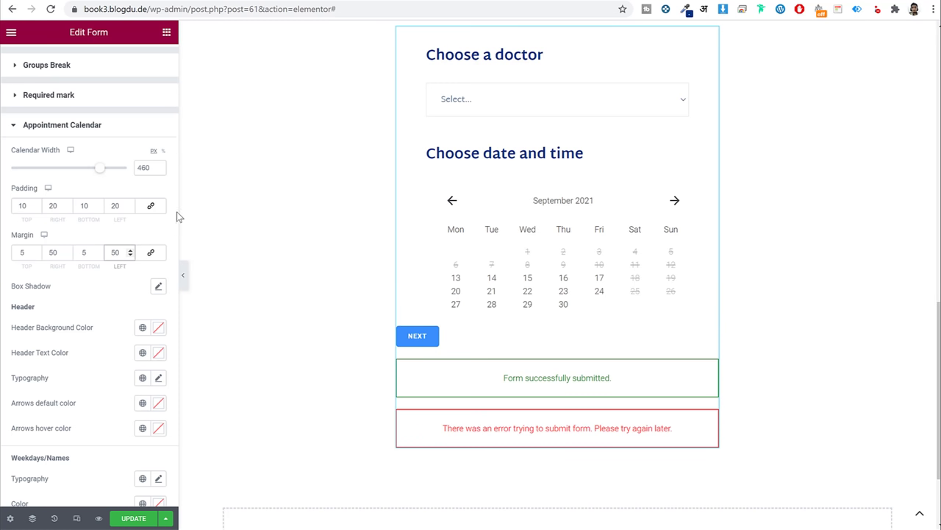
# Step: Clear the calendar header's background colour, removing the Dark Blue fill
pyautogui.scroll(-3, 129, 213)
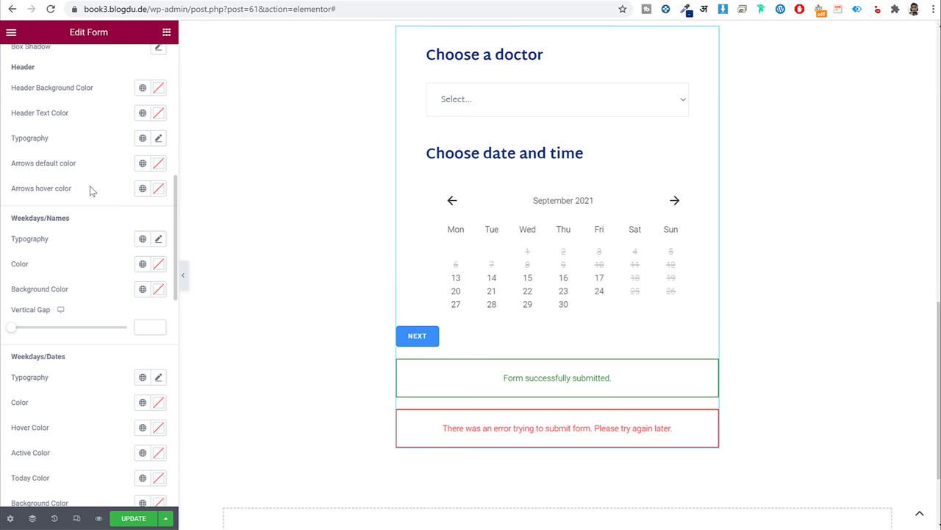
pyautogui.scroll(2, 96, 194)
pyautogui.moveTo(46, 188); pyautogui.dragTo(10, 188)
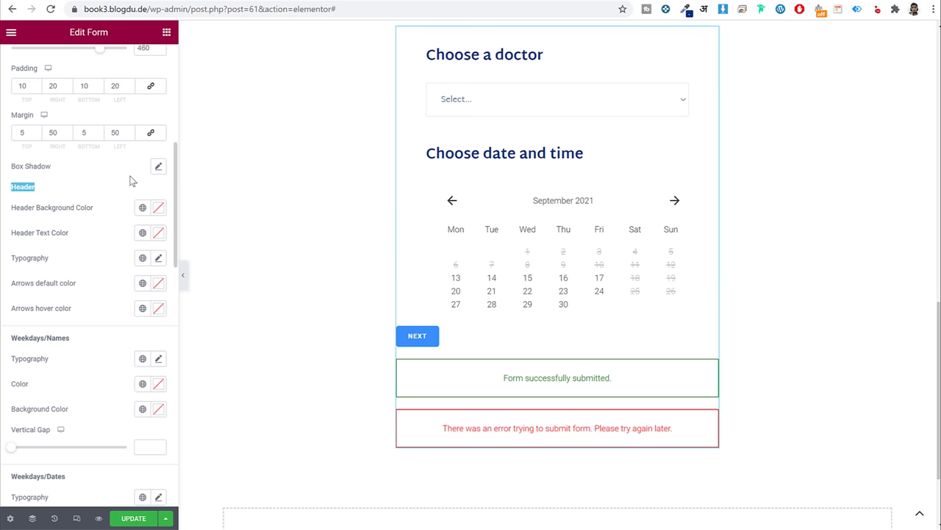
pyautogui.click(143, 207)
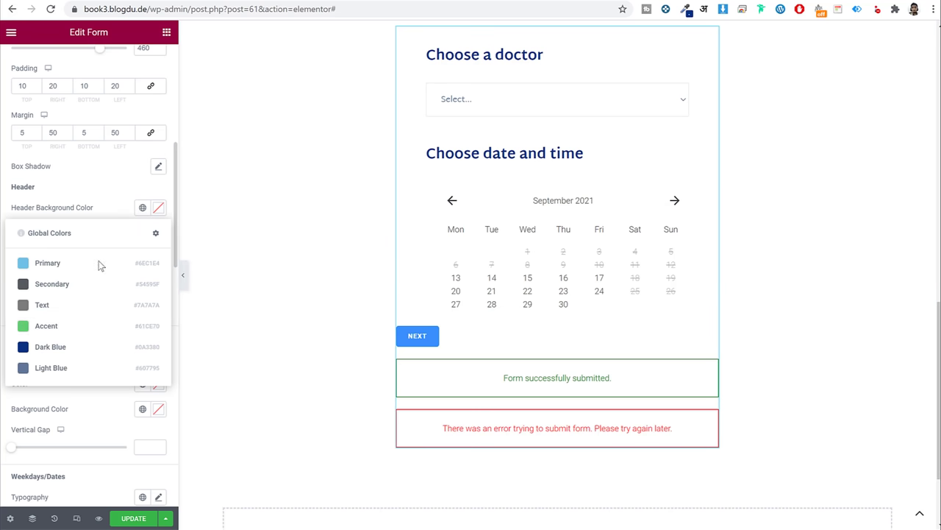
pyautogui.click(73, 347)
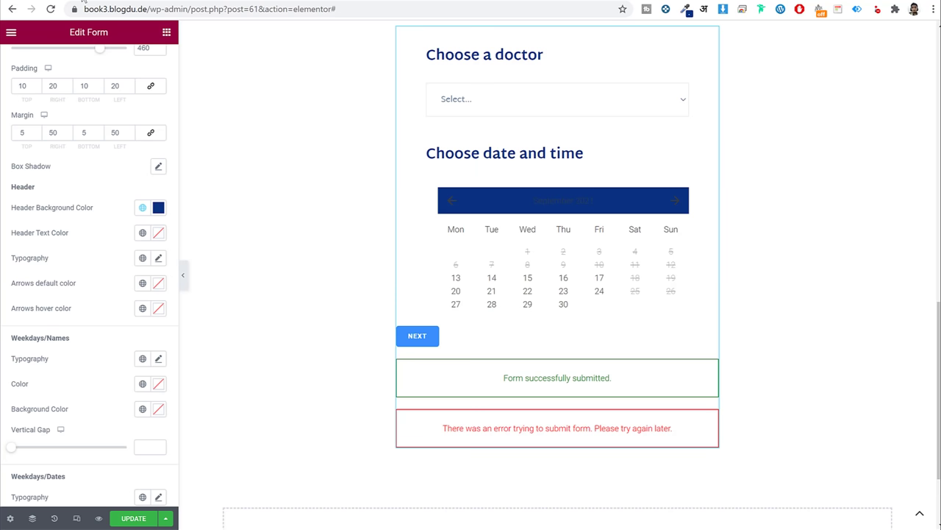
pyautogui.click(142, 208)
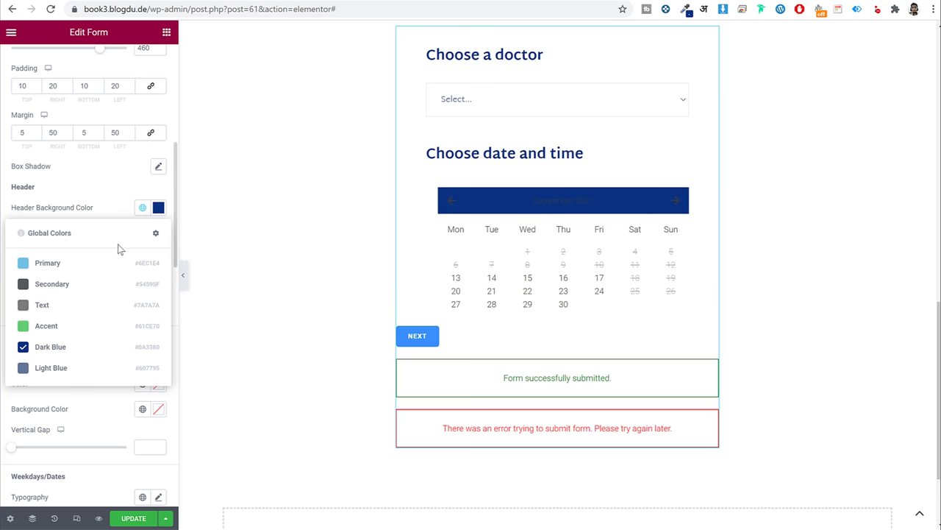
pyautogui.click(158, 207)
pyautogui.click(109, 231)
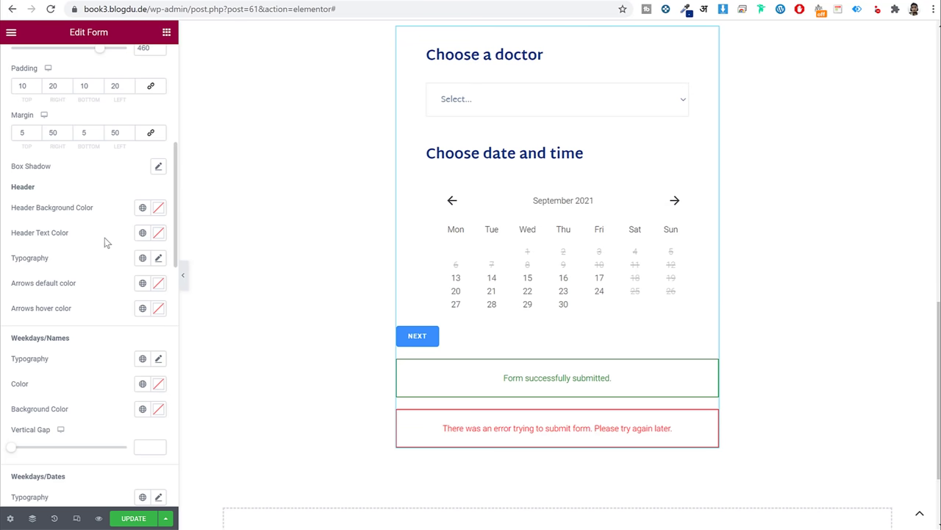
# Step: Make the month title Light Blue in the global font, 20 px, weight 600
pyautogui.click(142, 232)
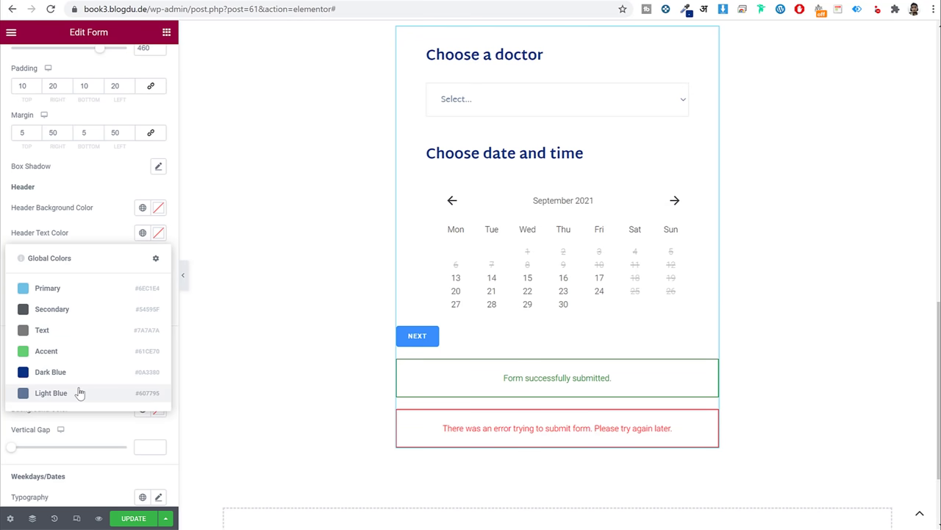
pyautogui.click(51, 393)
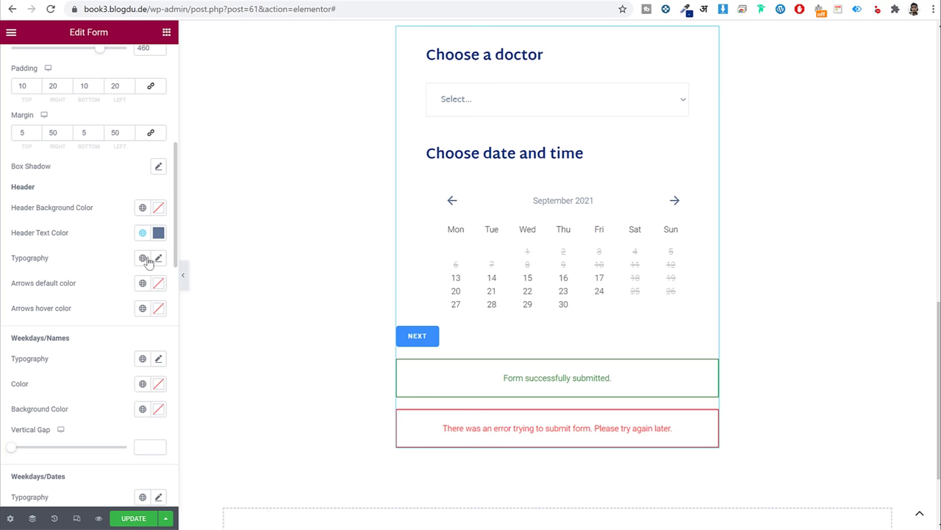
pyautogui.click(143, 258)
pyautogui.click(103, 380)
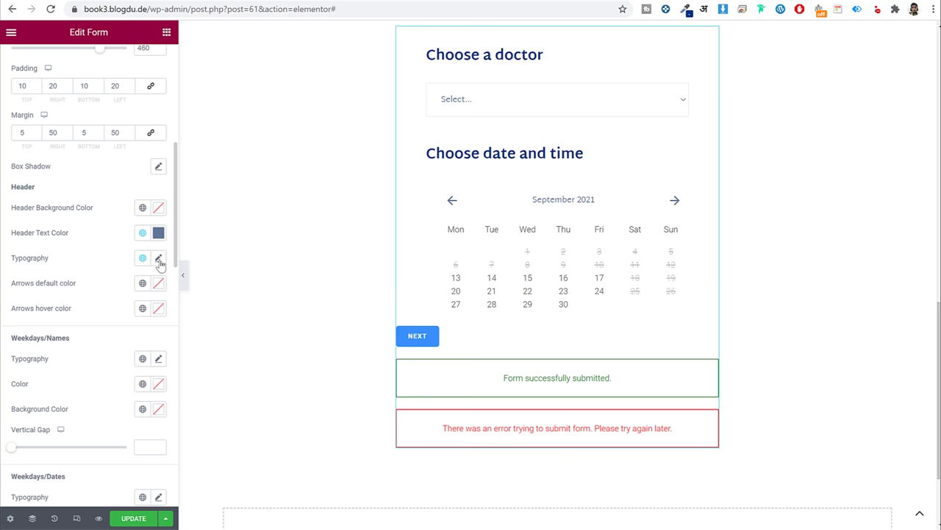
pyautogui.click(158, 258)
pyautogui.click(134, 353)
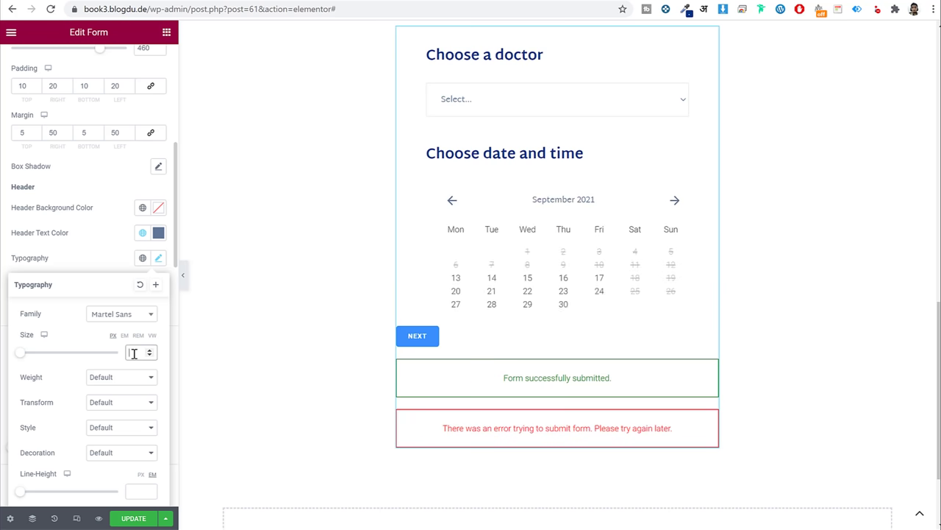
pyautogui.write('20')
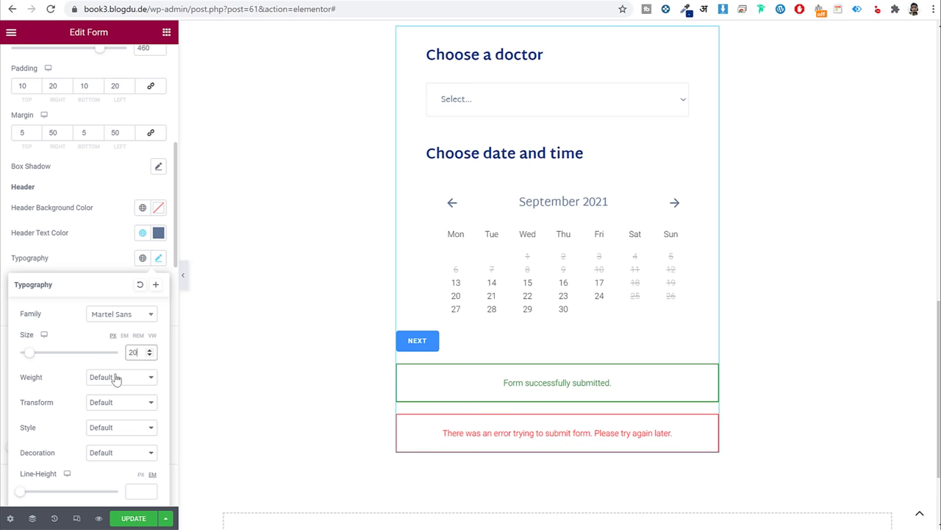
pyautogui.click(117, 376)
pyautogui.click(103, 434)
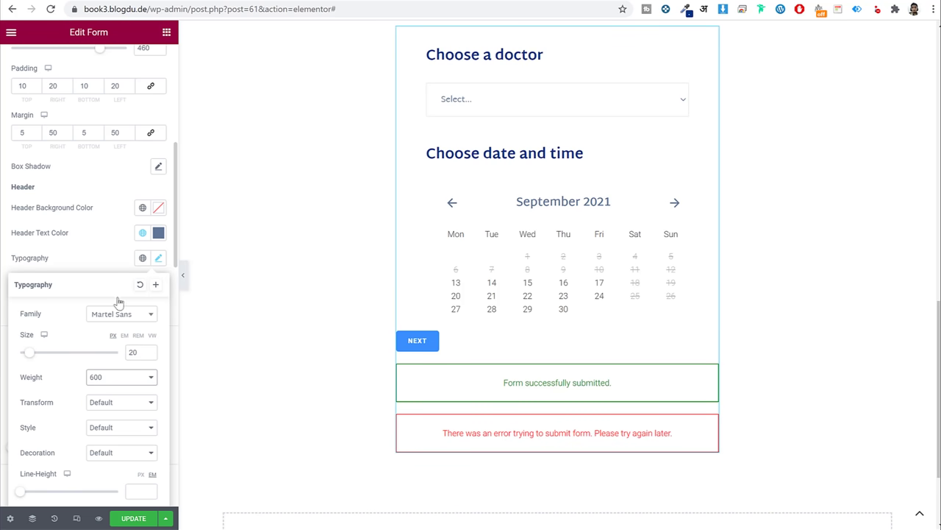
pyautogui.click(112, 256)
pyautogui.scroll(-6, 112, 269)
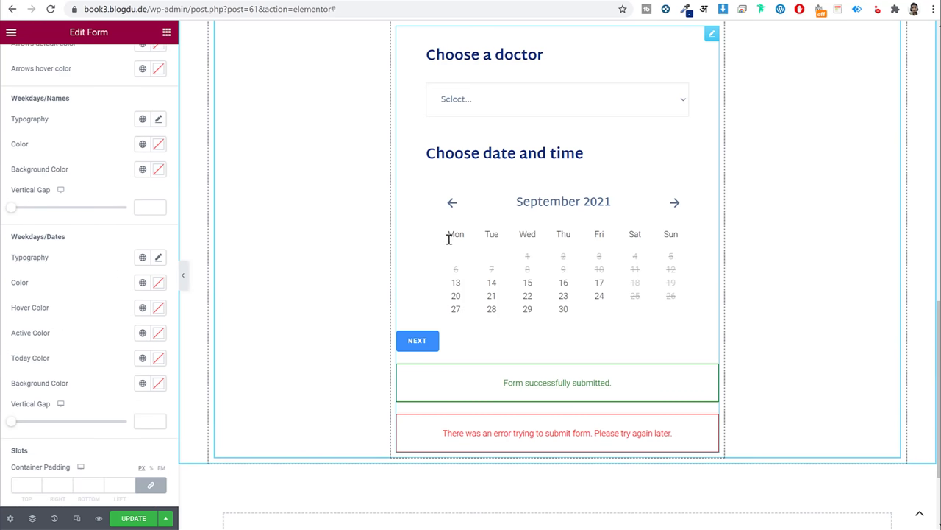
# Step: Give the weekday names the Martel Sans global font in uppercase
pyautogui.click(143, 118)
pyautogui.click(105, 237)
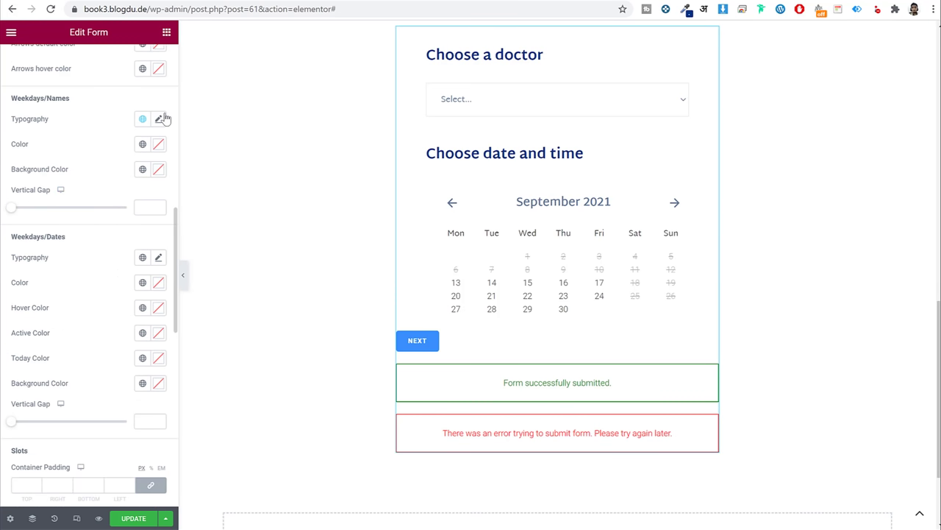
pyautogui.click(158, 118)
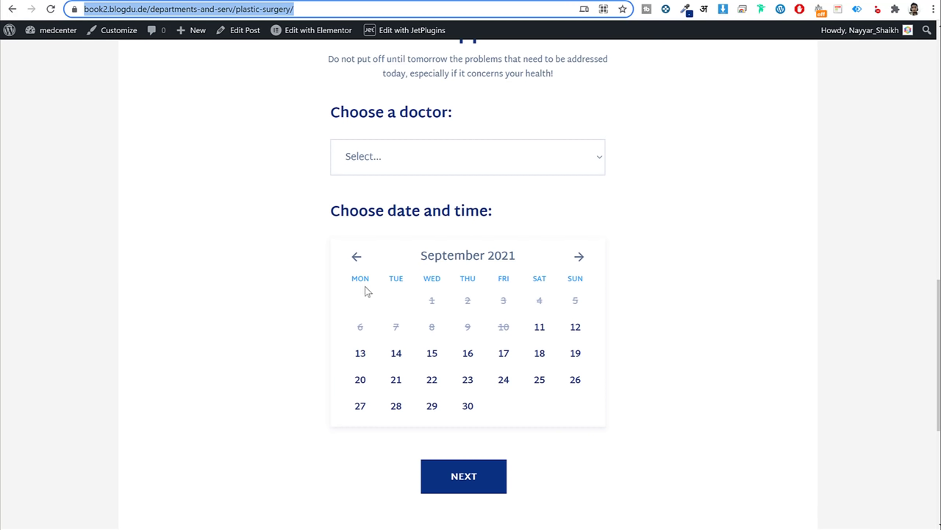
pyautogui.doubleClick(365, 280)
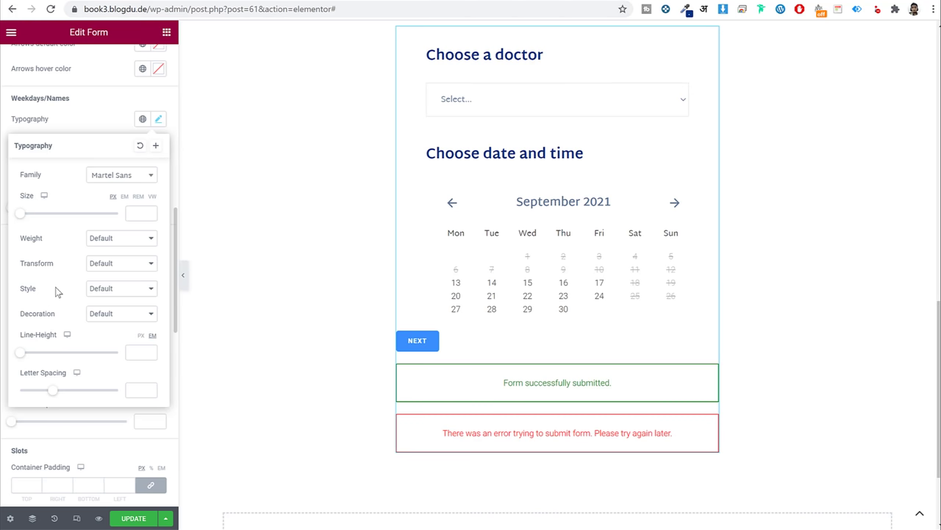
pyautogui.click(101, 268)
pyautogui.click(123, 286)
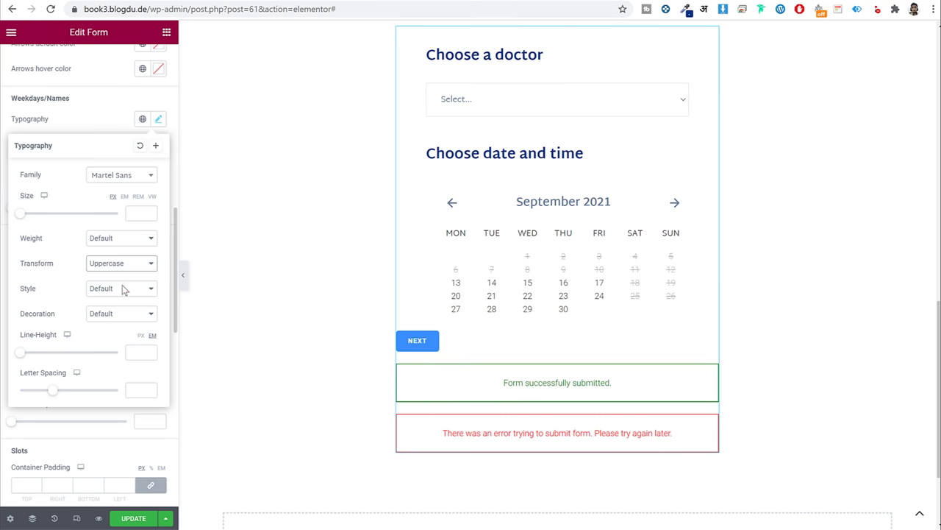
# Step: Size the weekday names 12 px, weight 600, with a 16 px line height
pyautogui.click(142, 213)
pyautogui.write('12')
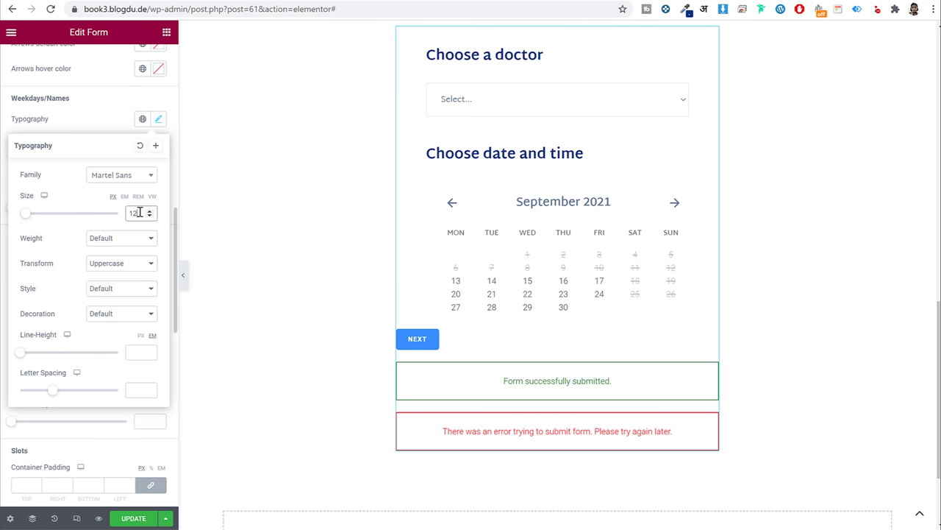
pyautogui.click(131, 238)
pyautogui.click(117, 294)
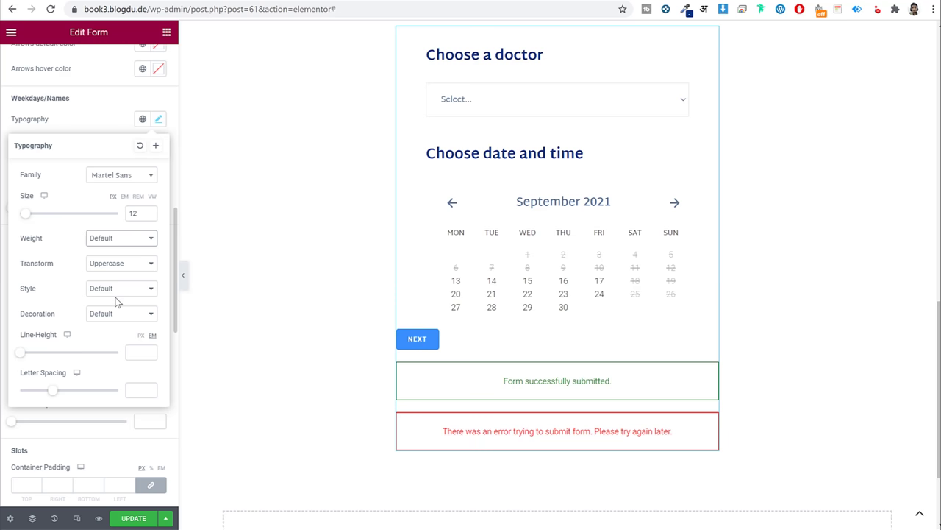
pyautogui.click(140, 338)
pyautogui.click(129, 351)
pyautogui.write('16')
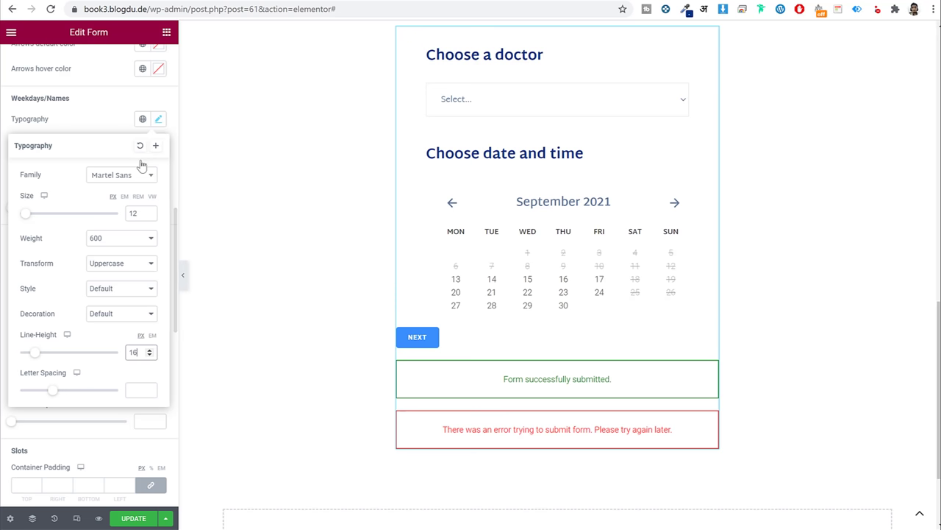
pyautogui.click(157, 121)
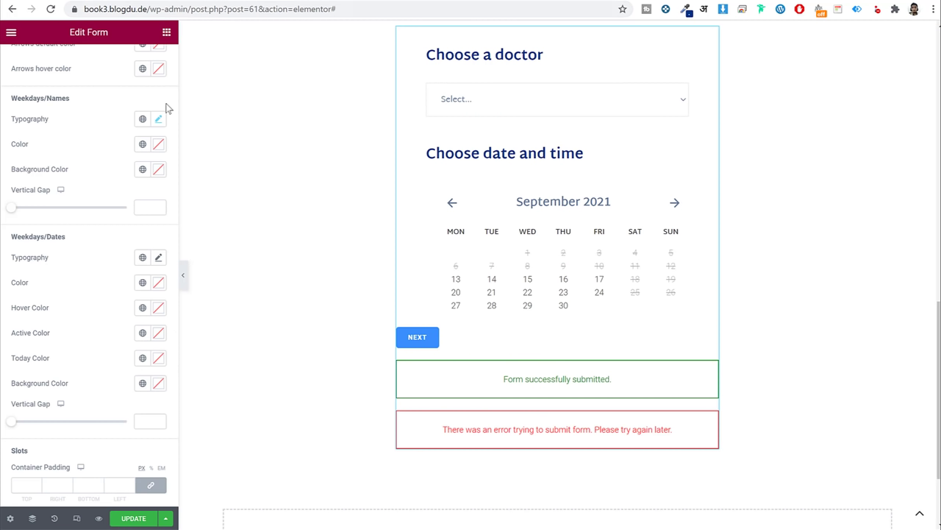
# Step: Colour the weekday names Dark Blue with a vertical gap of 15
pyautogui.click(142, 147)
pyautogui.click(89, 283)
pyautogui.click(150, 210)
pyautogui.write('15')
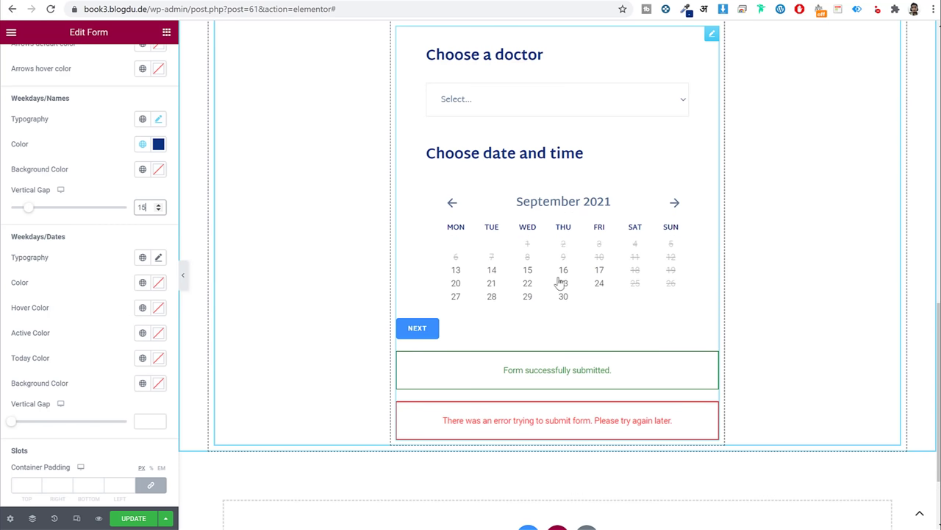
pyautogui.scroll(-4, 58, 269)
pyautogui.scroll(2, 58, 267)
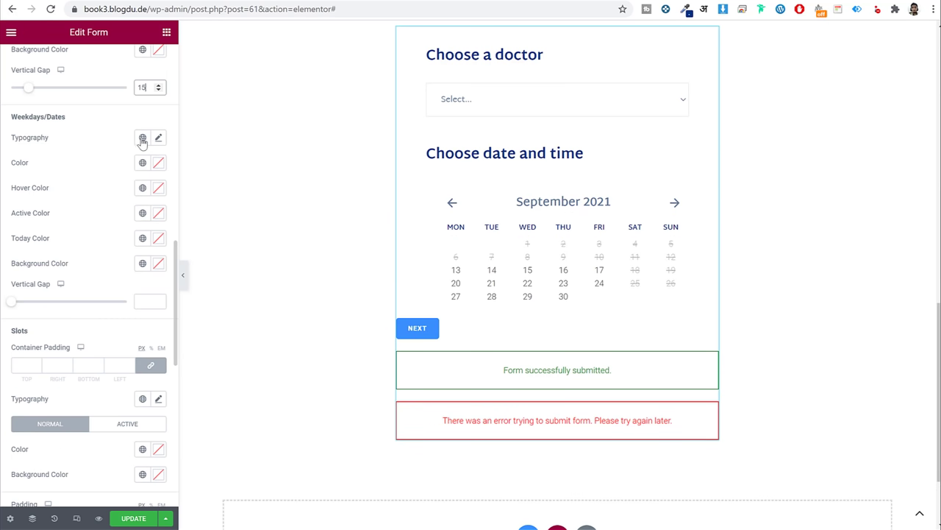
# Step: Give the calendar dates Martel Sans, 16 px, weight 600, 24 px line height
pyautogui.click(143, 138)
pyautogui.click(84, 262)
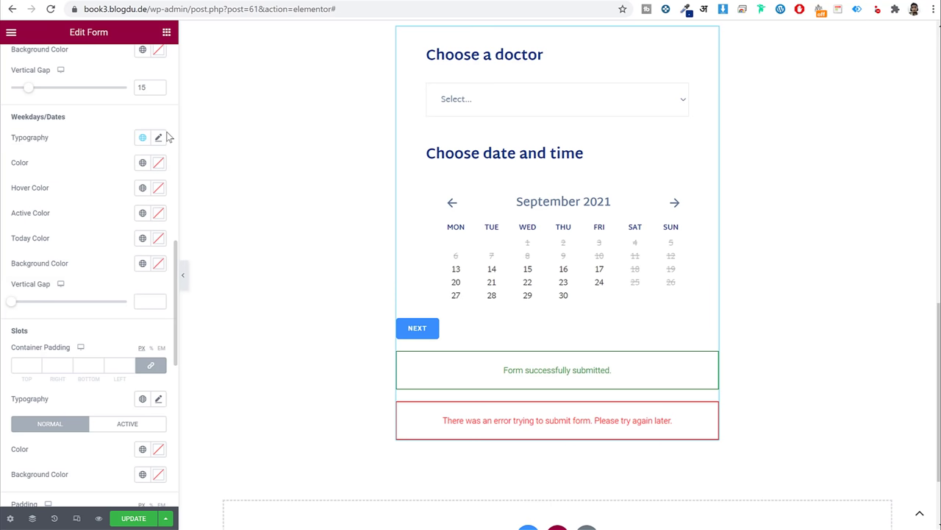
pyautogui.click(158, 140)
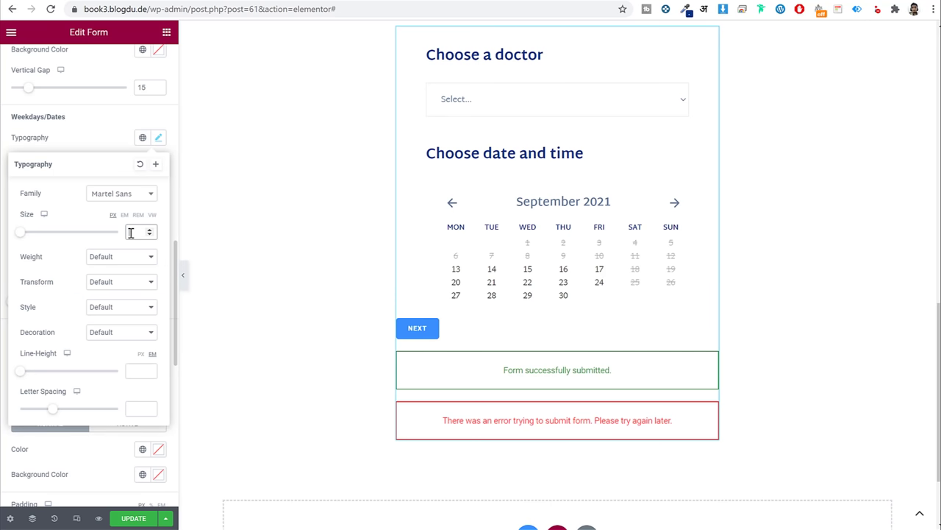
pyautogui.write('18')
pyautogui.click(125, 264)
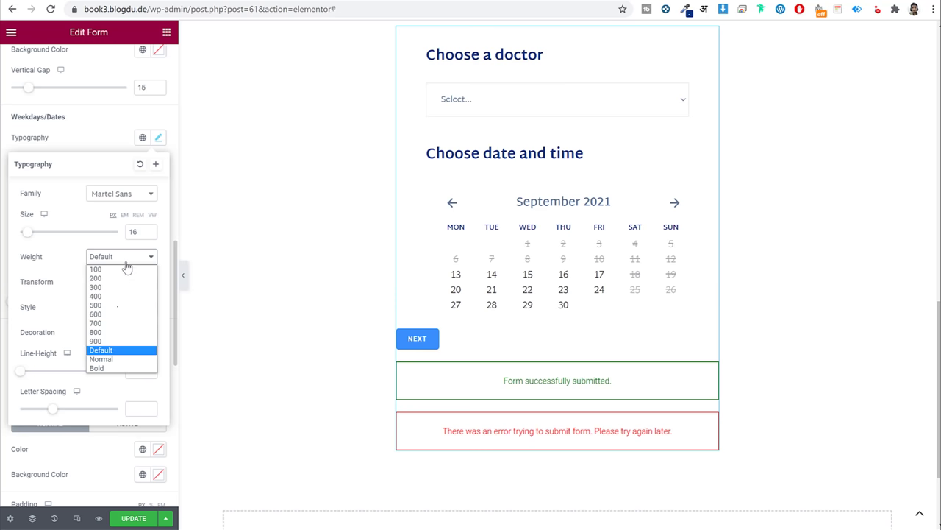
pyautogui.click(117, 315)
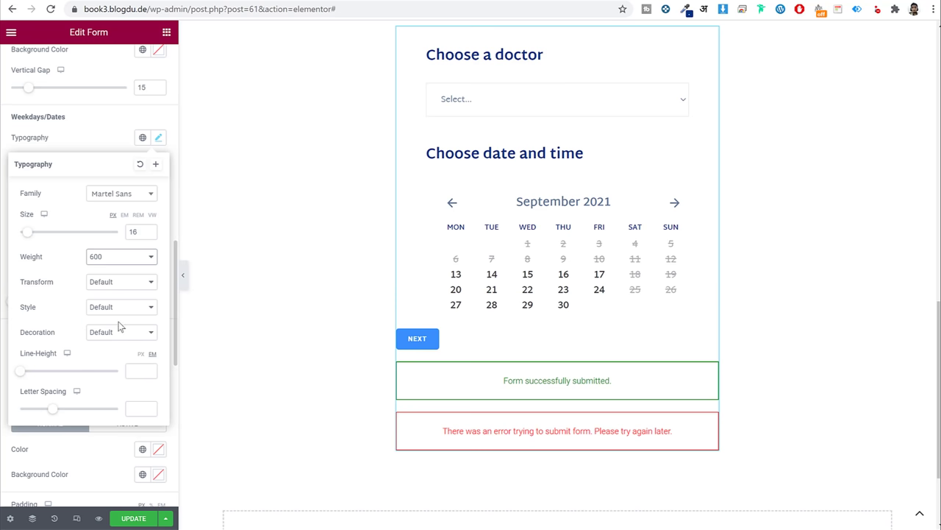
pyautogui.click(139, 370)
pyautogui.write('24')
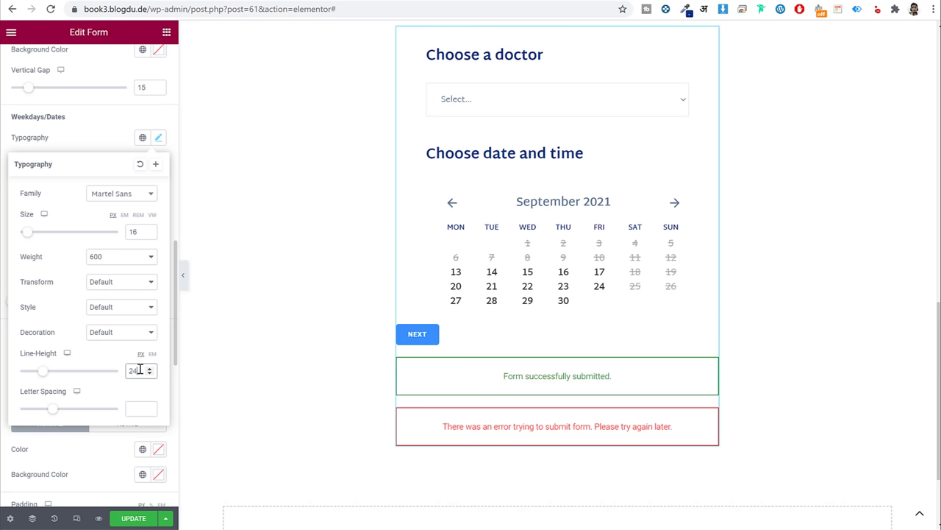
pyautogui.click(160, 140)
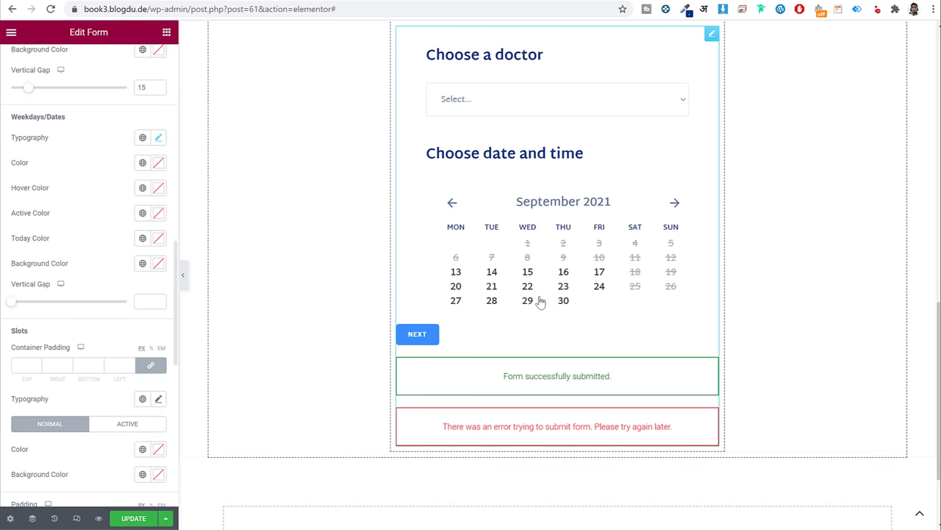
# Step: Set the vertical gap between date rows to 20
pyautogui.click(140, 300)
pyautogui.write('20')
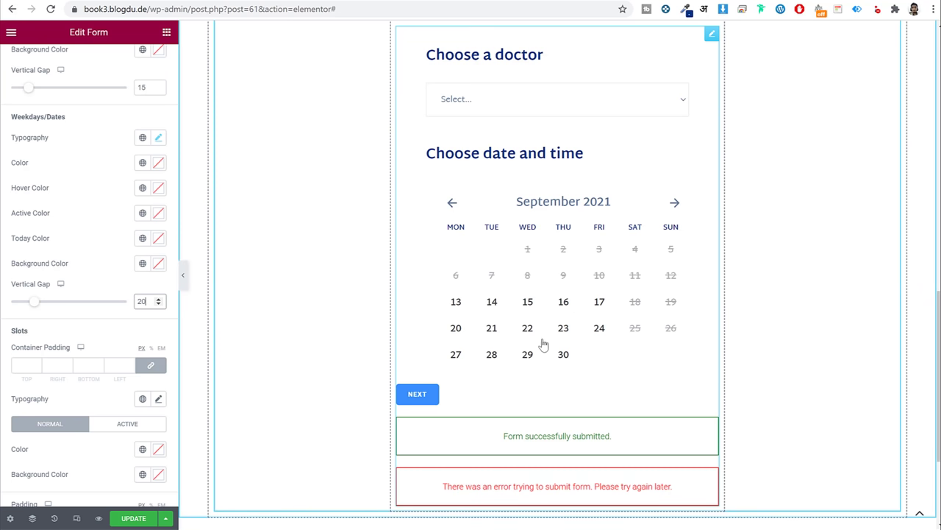
pyautogui.scroll(-3, 113, 326)
pyautogui.scroll(-2, 604, 268)
# Step: Preview the time slots by choosing a doctor and the 16th in the form
pyautogui.scroll(2, 630, 267)
pyautogui.click(519, 111)
pyautogui.click(511, 138)
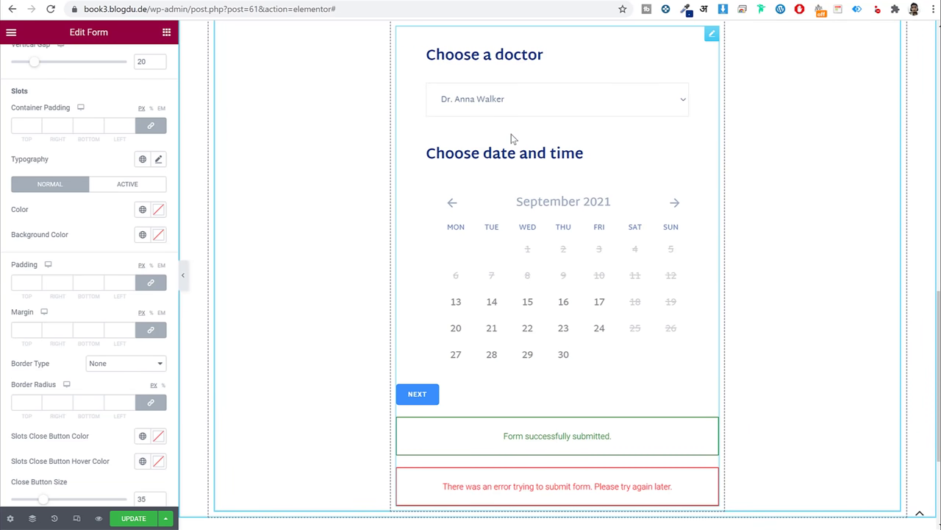
pyautogui.scroll(-1, 626, 284)
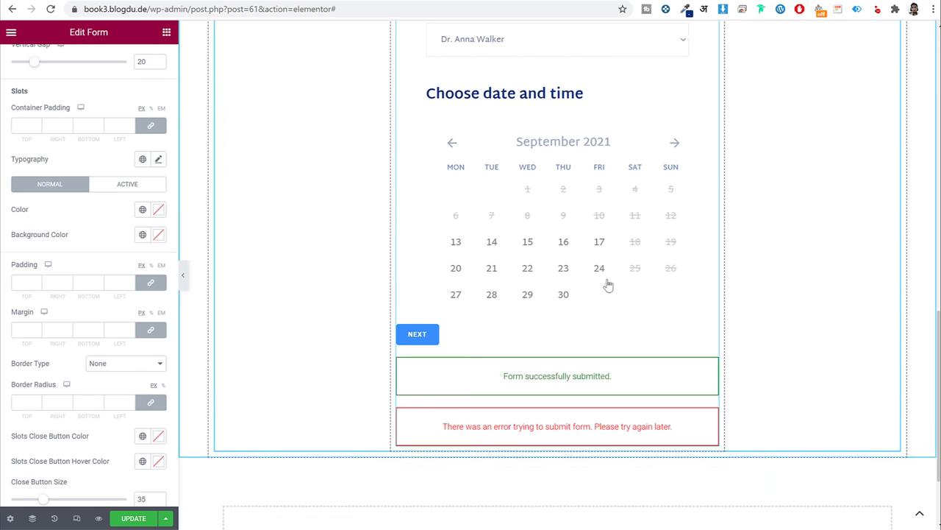
pyautogui.click(563, 242)
pyautogui.scroll(1, 622, 196)
pyautogui.scroll(-2, 652, 357)
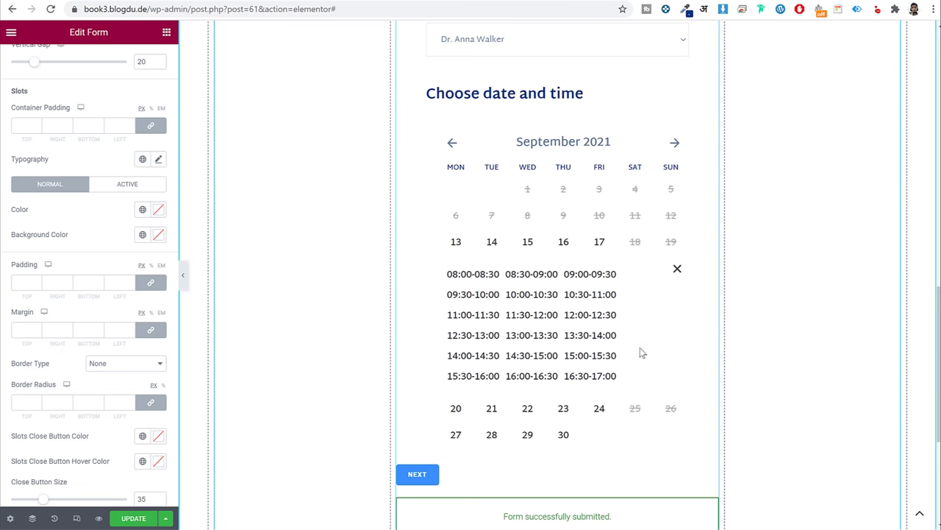
# Step: Pad the slot container 30 top and 10 bottom, and apply Martel Sans to the slots
pyautogui.click(151, 128)
pyautogui.click(25, 125)
pyautogui.write('0')
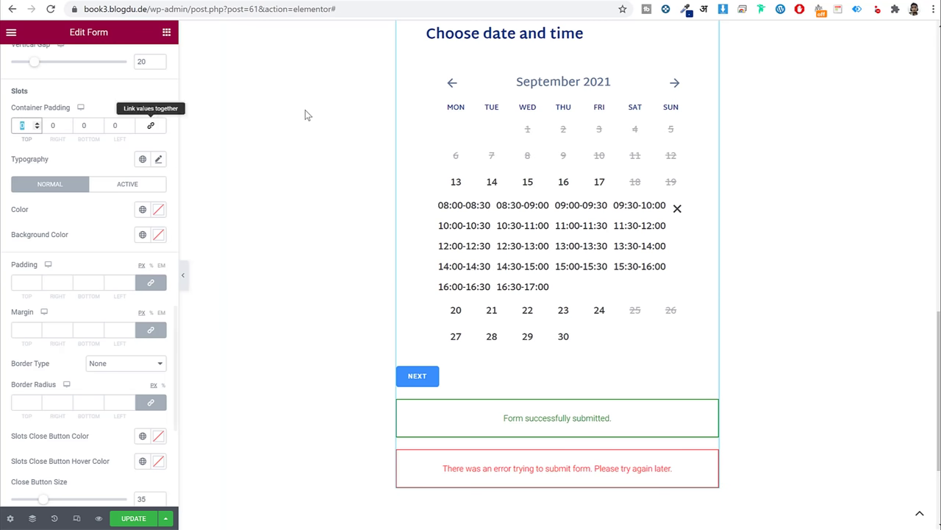
pyautogui.write('30')
pyautogui.press('Tab')
pyautogui.press('Tab')
pyautogui.write('10')
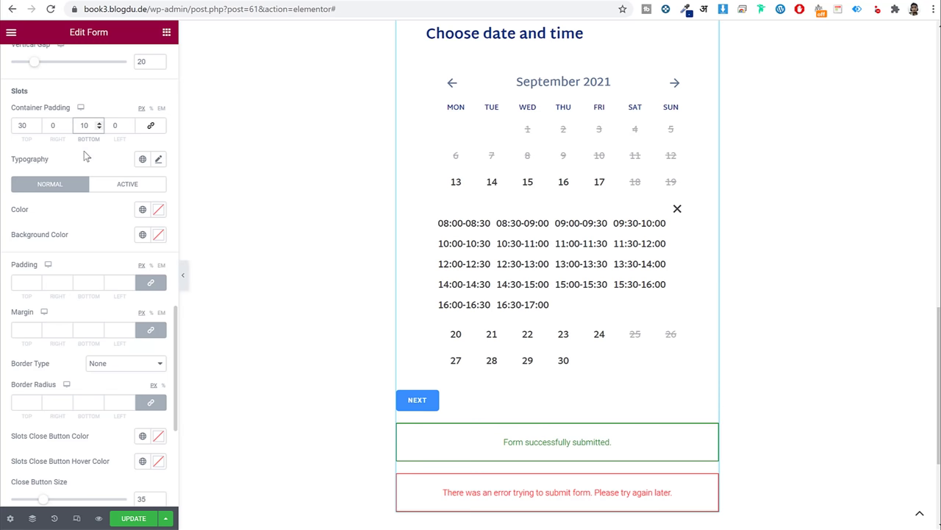
pyautogui.click(143, 159)
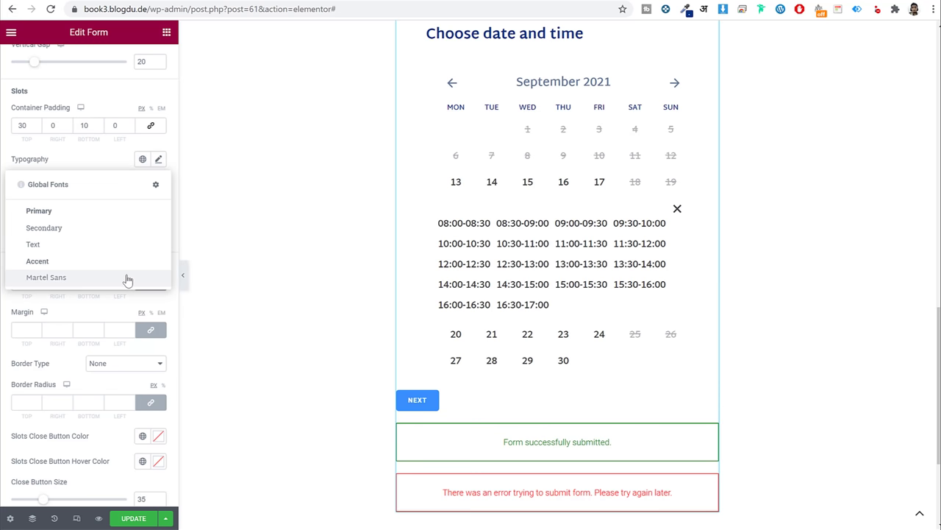
pyautogui.click(128, 278)
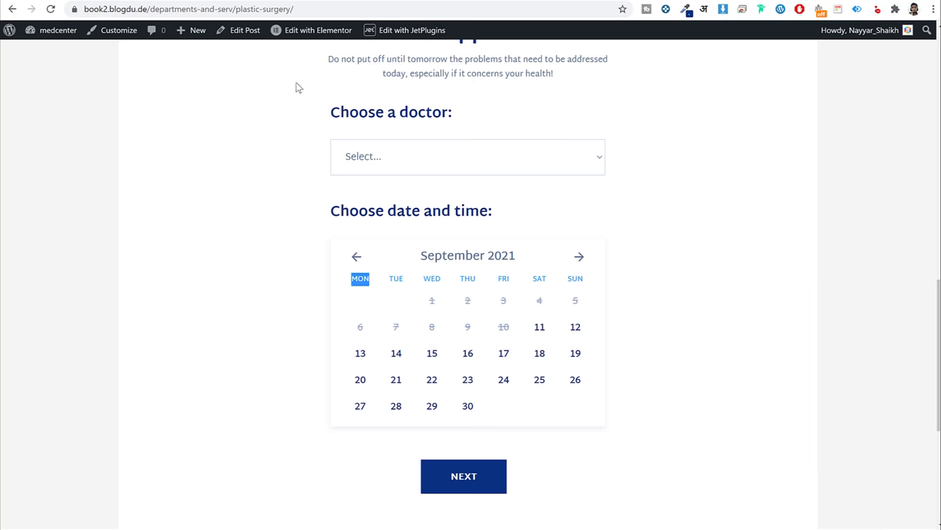
# Step: On the live form, pick a doctor, then select a date in the September 2021 calendar
pyautogui.click(492, 158)
pyautogui.click(452, 199)
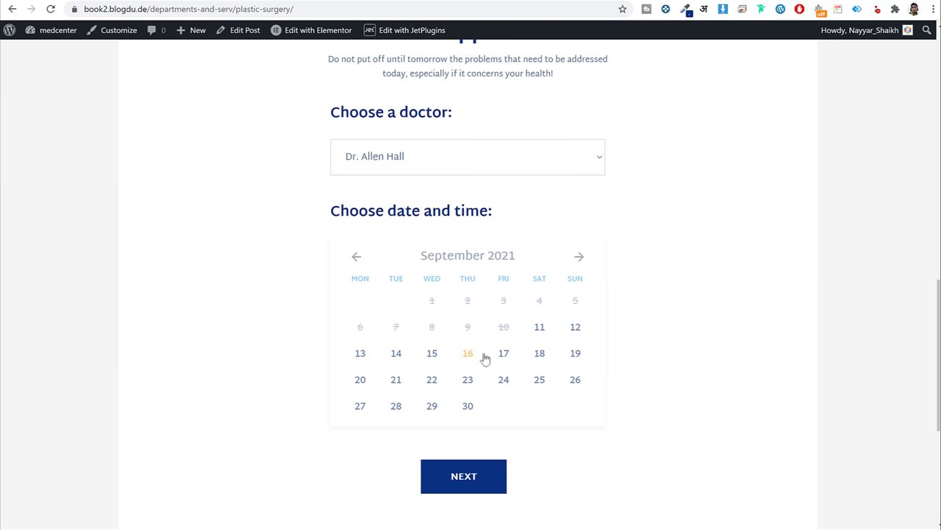
pyautogui.scroll(-2, 706, 290)
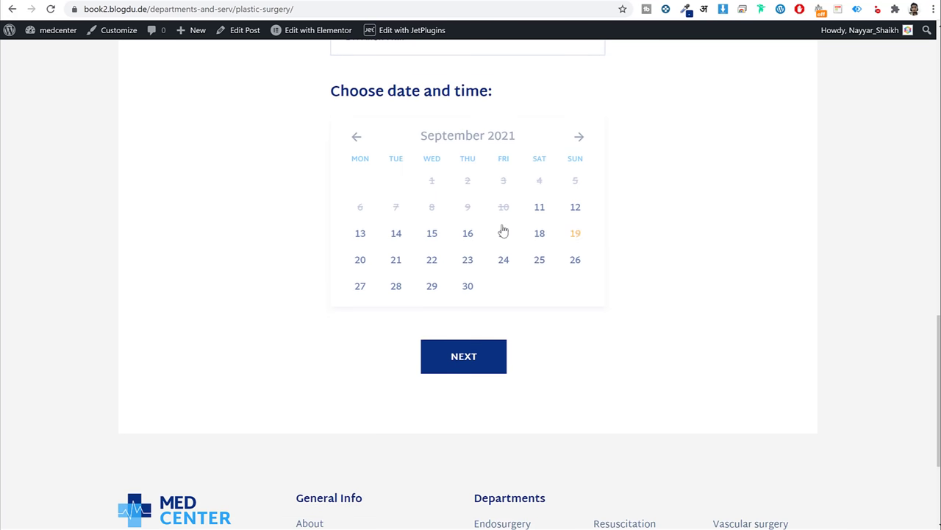
pyautogui.click(469, 233)
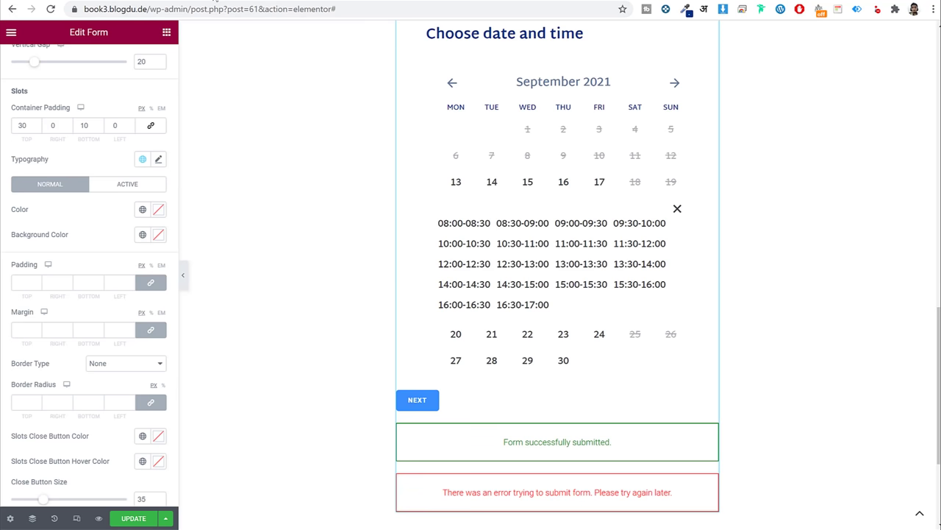
# Step: Give the time slots unlinked padding of 6, 10, 4, 10 and a 5 px margin
pyautogui.scroll(-1, 603, 221)
pyautogui.click(151, 282)
pyautogui.click(22, 282)
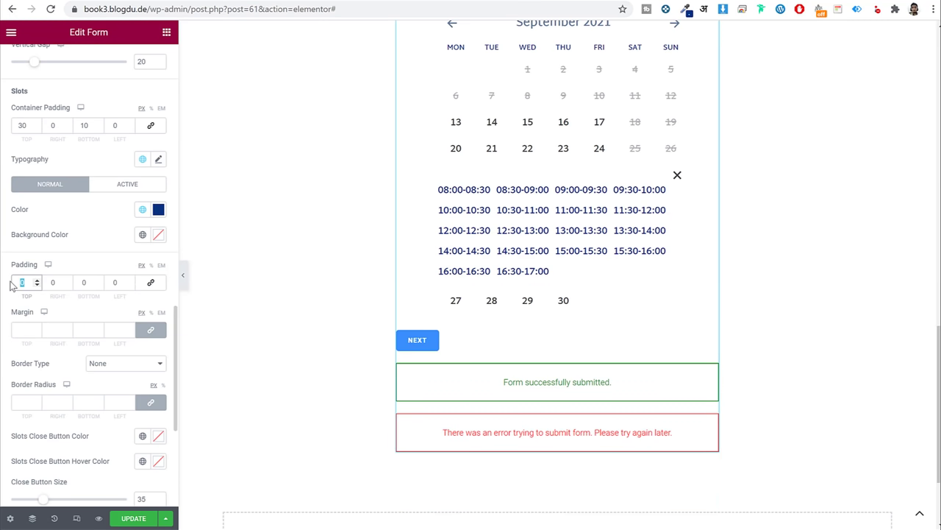
pyautogui.write('6')
pyautogui.press('Tab')
pyautogui.write('10')
pyautogui.press('Tab')
pyautogui.write('4')
pyautogui.press('Tab')
pyautogui.write('10')
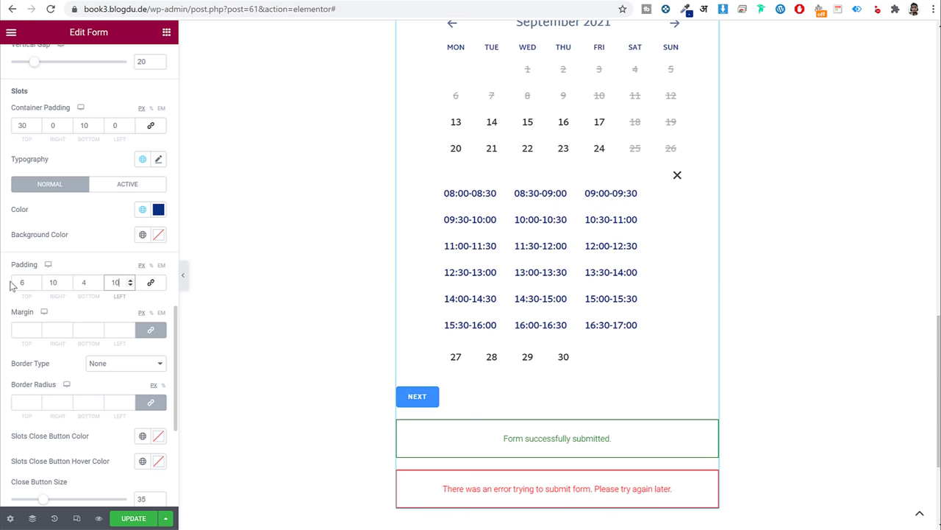
pyautogui.click(22, 331)
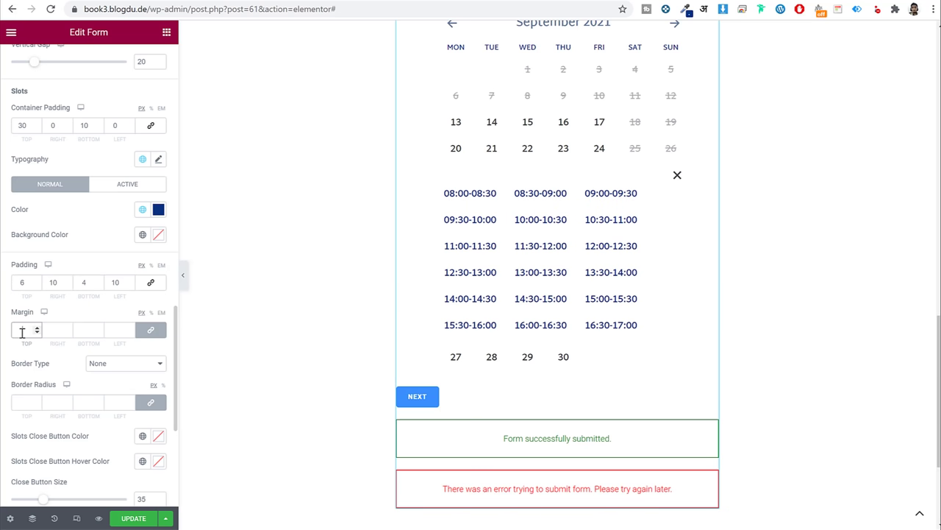
pyautogui.write('5')
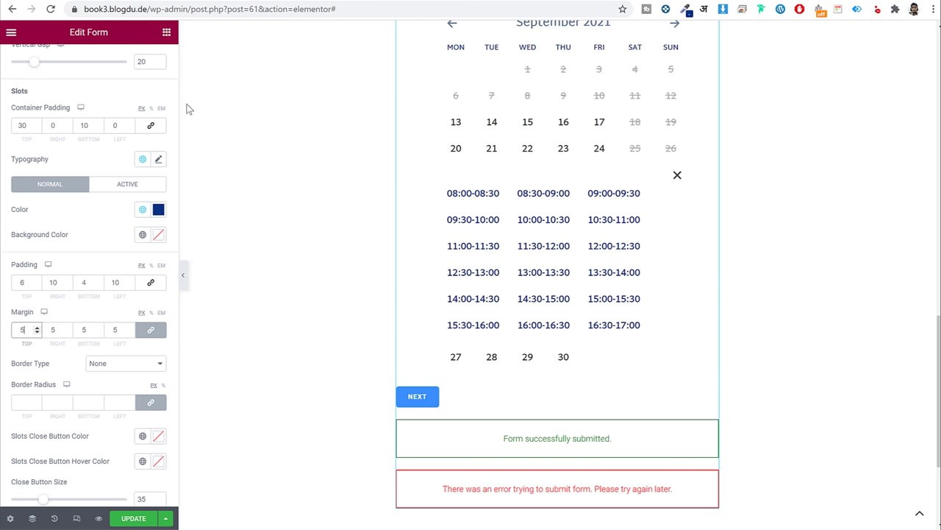
# Step: Give the time slots a solid 1 px border
pyautogui.scroll(-2, 122, 362)
pyautogui.scroll(-2, 121, 362)
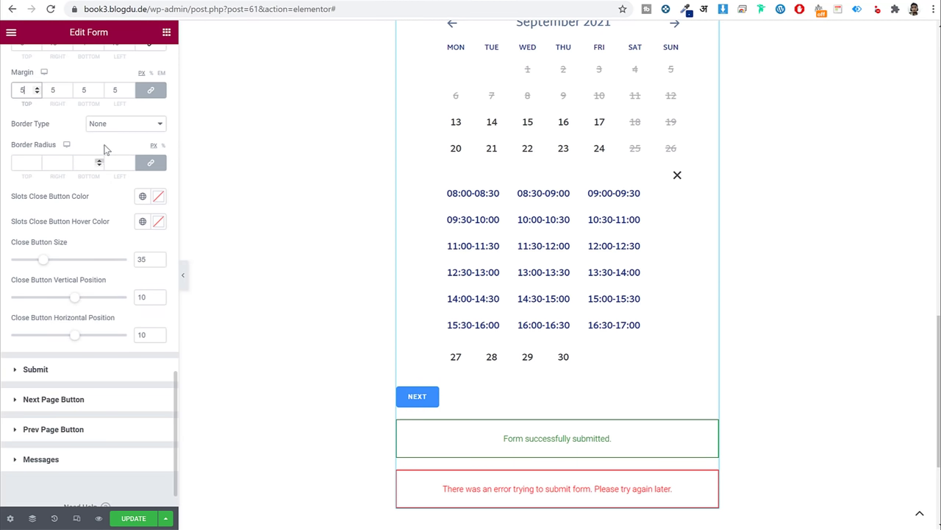
pyautogui.click(110, 124)
pyautogui.click(113, 145)
pyautogui.click(20, 164)
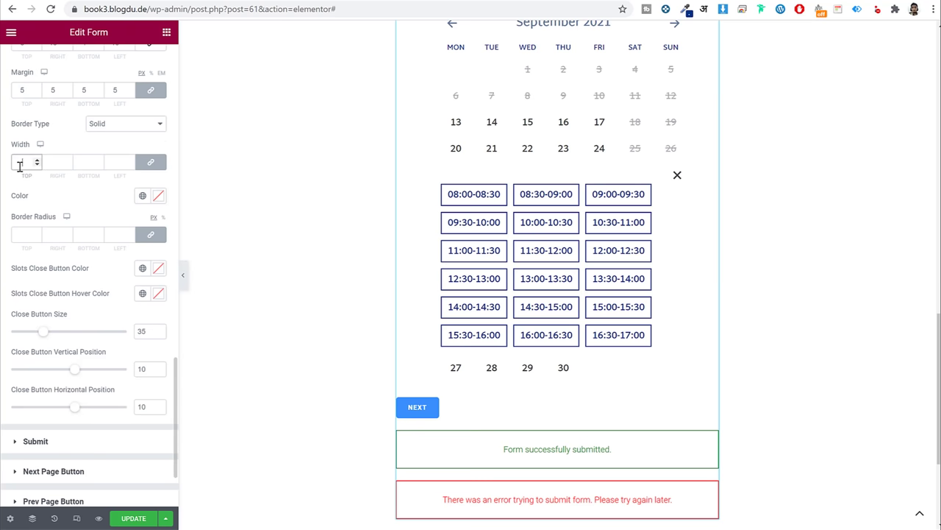
pyautogui.write('1')
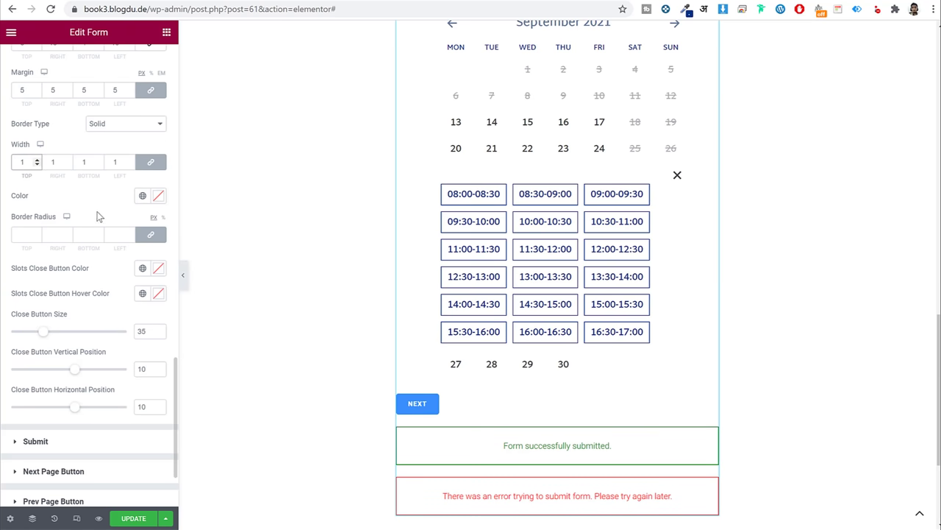
pyautogui.scroll(-1, 608, 246)
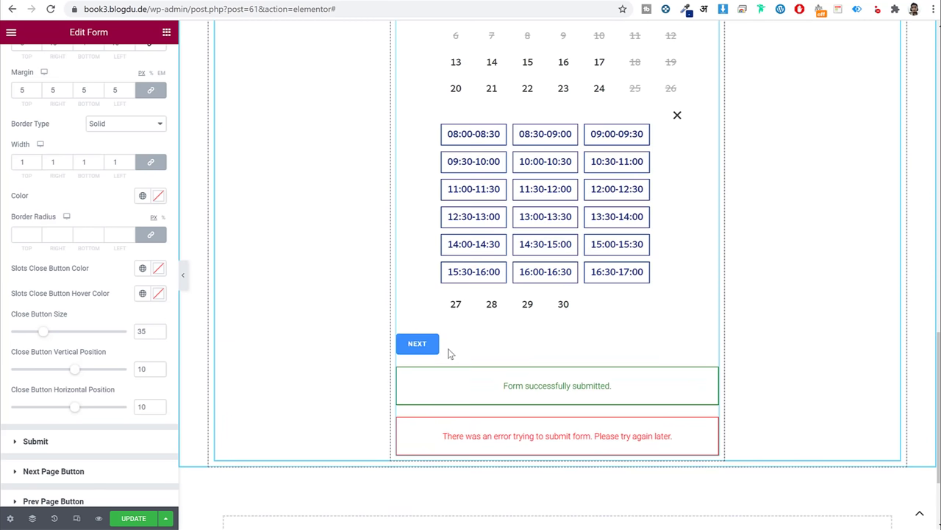
pyautogui.scroll(-2, 72, 380)
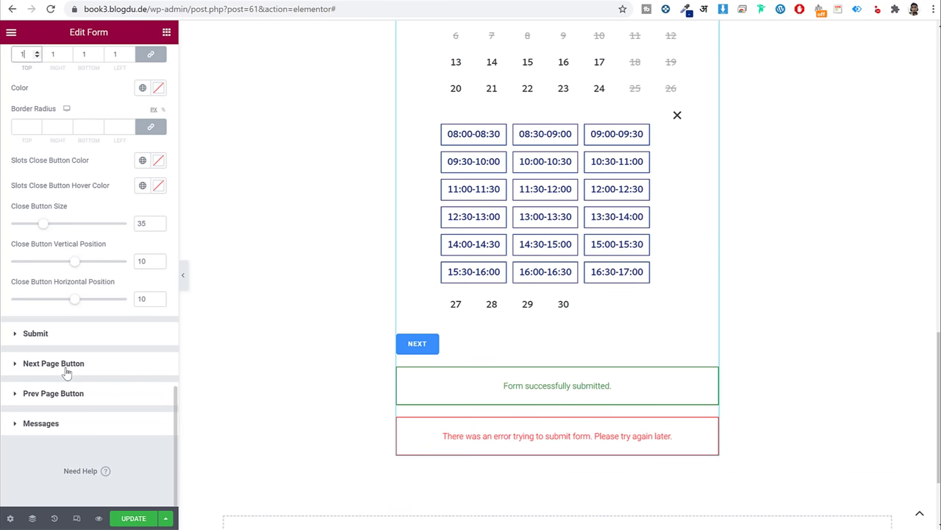
# Step: Make the Next Page Button background the global Dark Blue colour
pyautogui.click(73, 362)
pyautogui.scroll(-1, 296, 277)
pyautogui.scroll(-5, 133, 319)
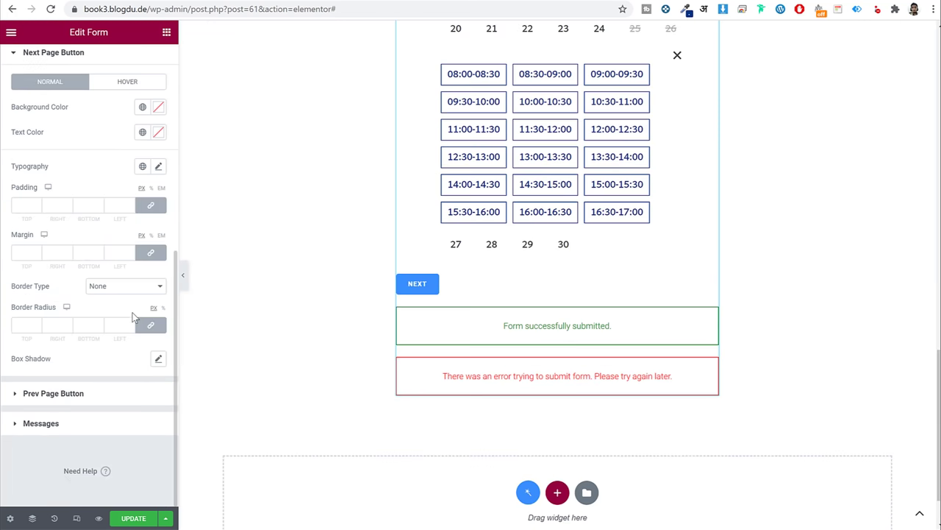
pyautogui.scroll(2, 132, 319)
pyautogui.click(142, 228)
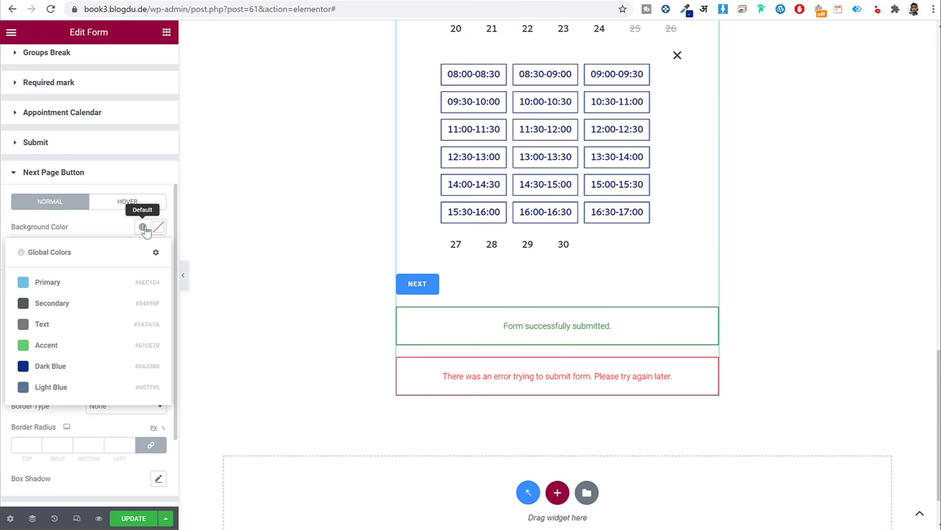
pyautogui.click(68, 365)
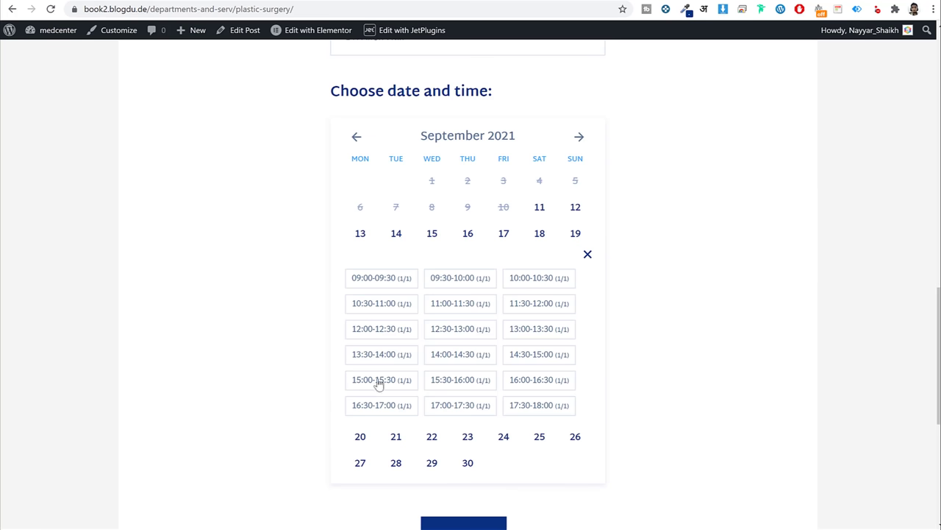
pyautogui.scroll(-4, 416, 419)
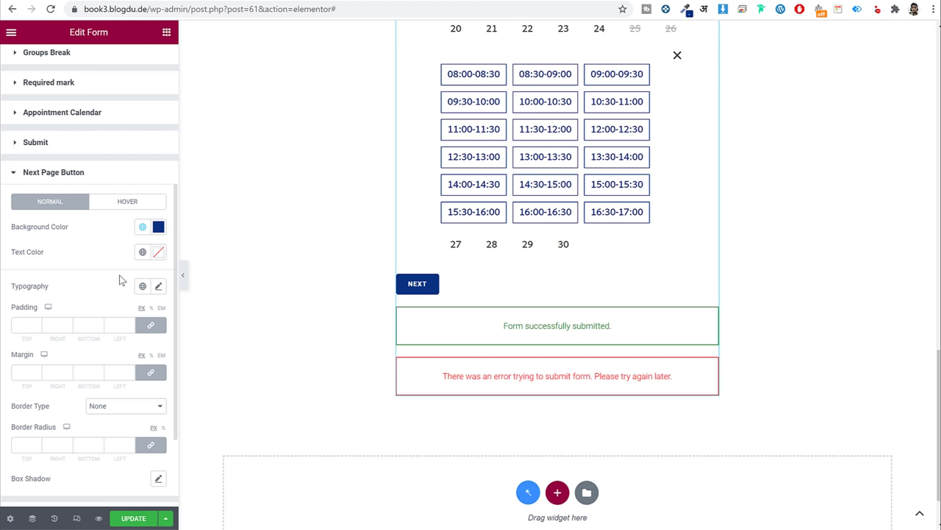
pyautogui.click(143, 252)
pyautogui.click(110, 239)
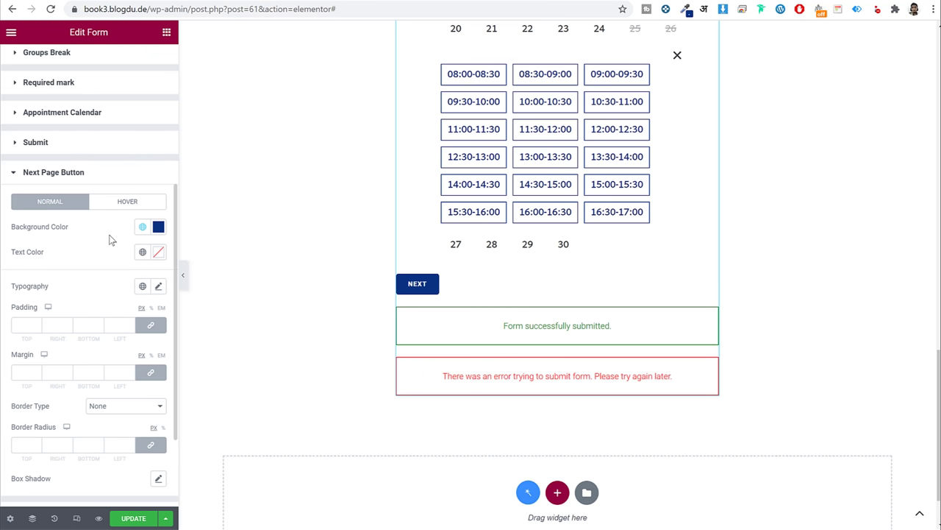
# Step: Set the button typography to Martel Sans, size 16, weight 700, line height 24
pyautogui.scroll(-2, 110, 245)
pyautogui.click(143, 166)
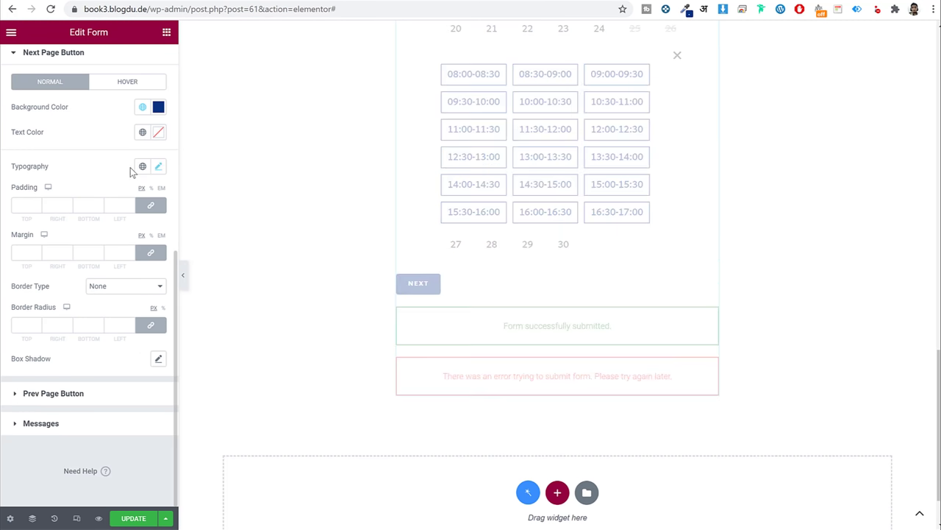
pyautogui.click(90, 283)
pyautogui.click(158, 166)
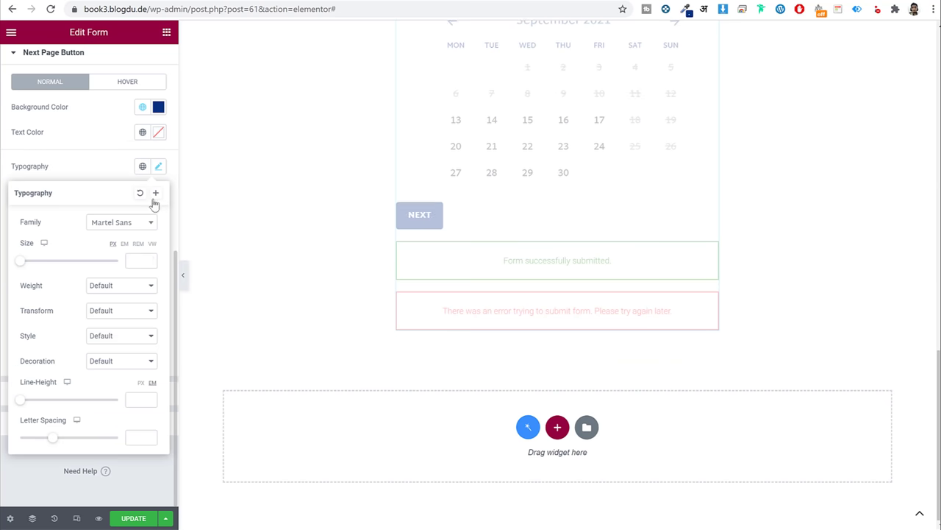
pyautogui.click(141, 261)
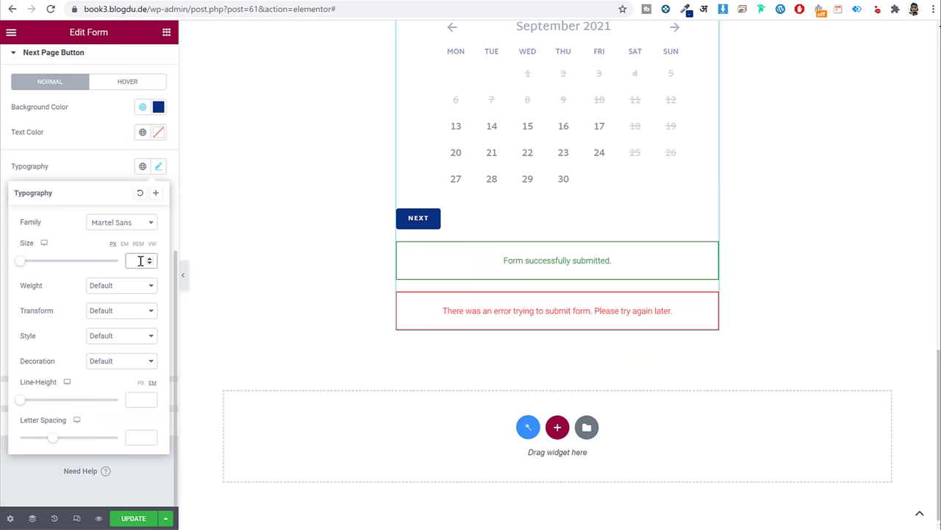
pyautogui.write('16')
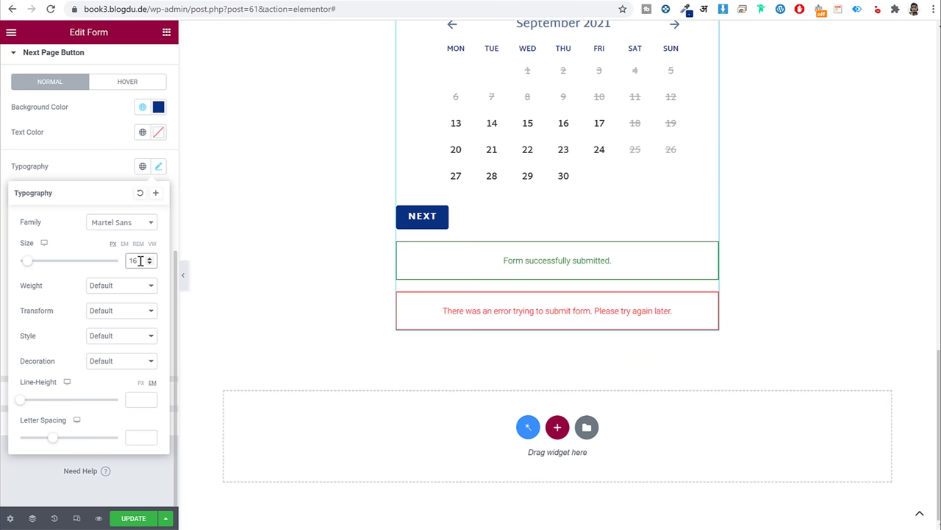
pyautogui.click(126, 285)
pyautogui.click(109, 351)
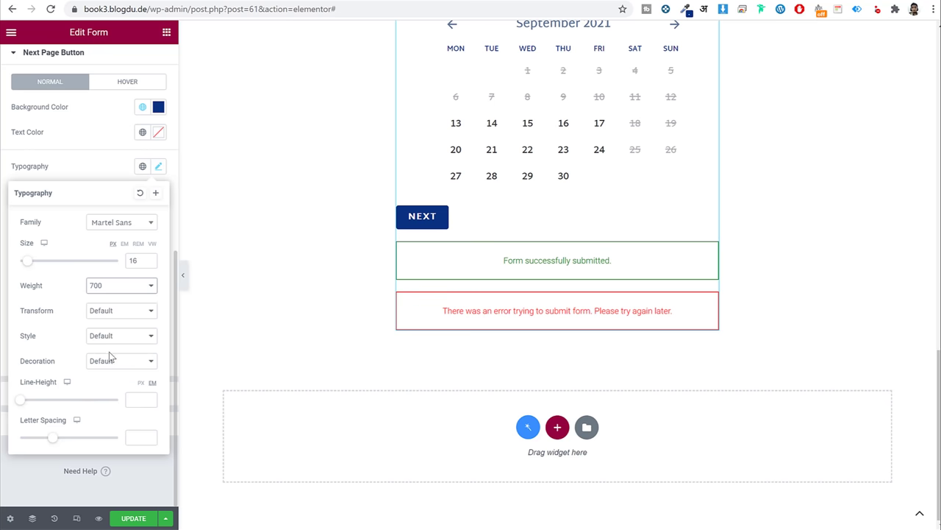
pyautogui.click(138, 401)
pyautogui.write('24')
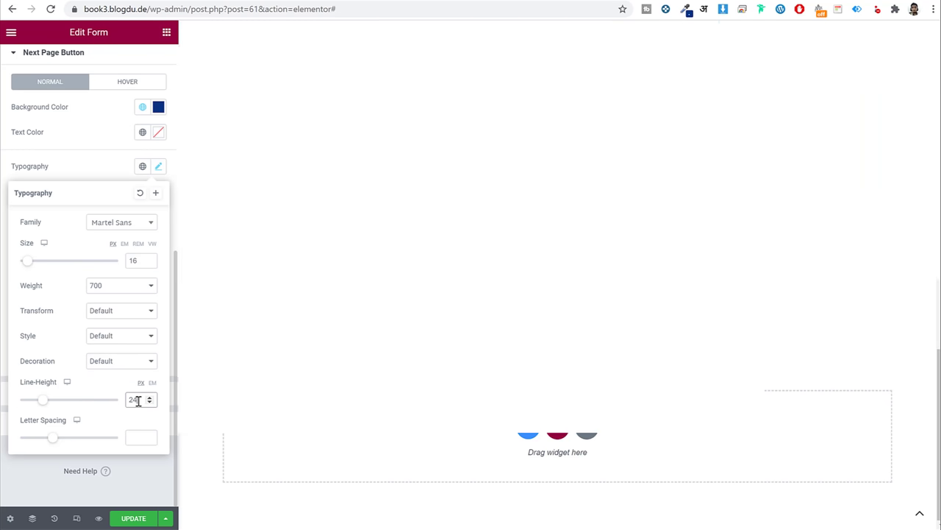
pyautogui.click(156, 169)
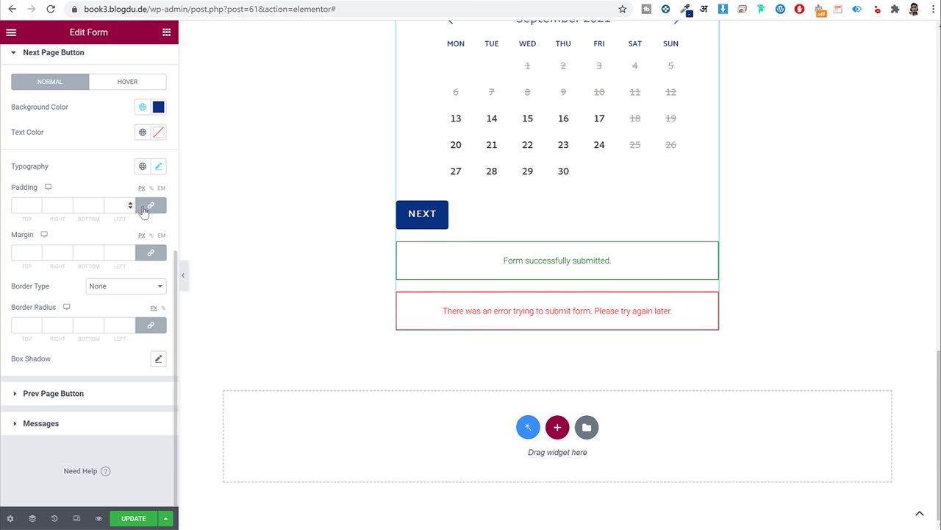
# Step: Give the NEXT button unlinked padding of 18, 50, 18, 50
pyautogui.click(145, 209)
pyautogui.moveTo(23, 206); pyautogui.dragTo(6, 205)
pyautogui.write('18')
pyautogui.press('Tab')
pyautogui.write('50')
pyautogui.press('Tab')
pyautogui.write('18')
pyautogui.press('Tab')
pyautogui.write('50')
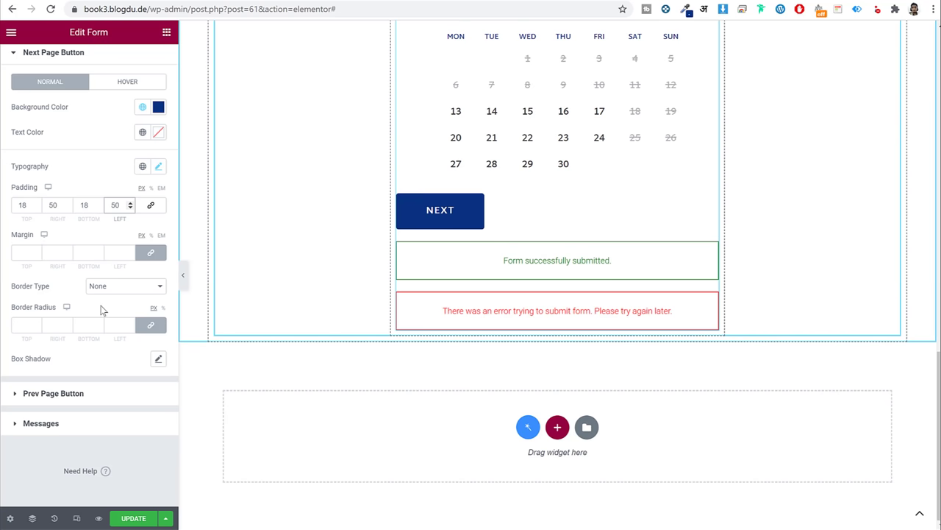
# Step: Set the NEXT button's margin to 20 top and 50 left
pyautogui.click(23, 320)
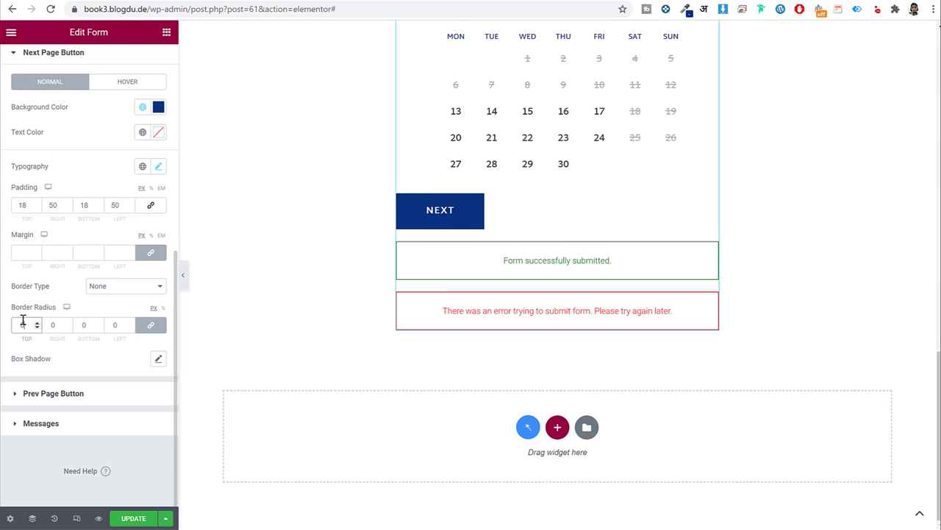
pyautogui.click(151, 252)
pyautogui.moveTo(118, 253); pyautogui.dragTo(101, 255)
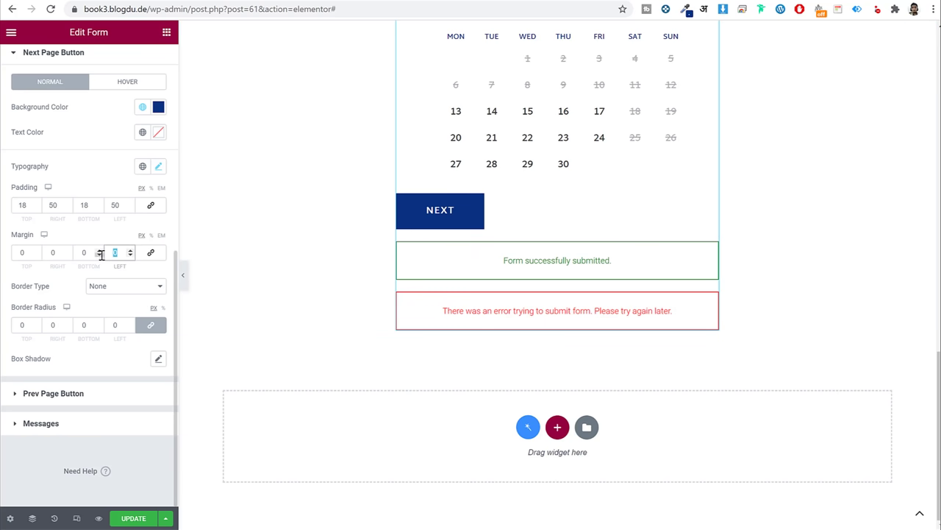
pyautogui.write('50')
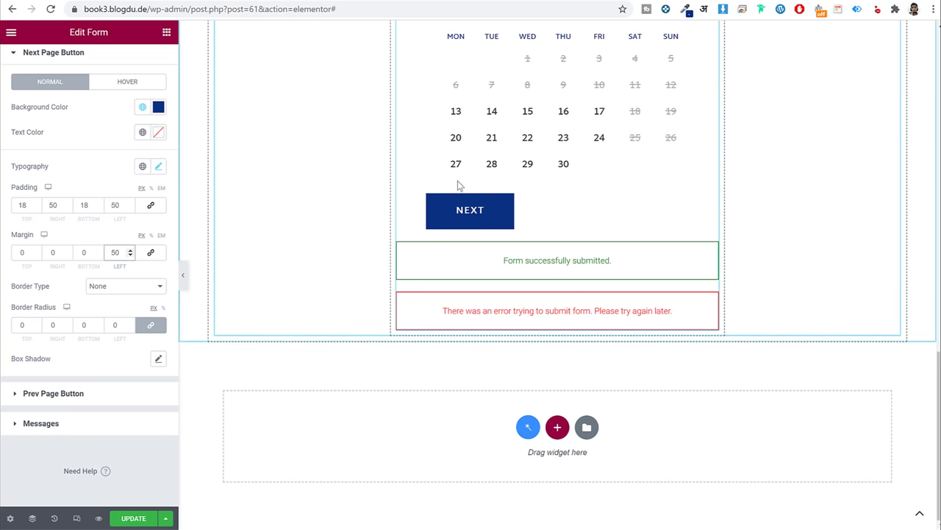
pyautogui.scroll(1, 485, 186)
pyautogui.scroll(1, 485, 186)
pyautogui.scroll(-1, 471, 319)
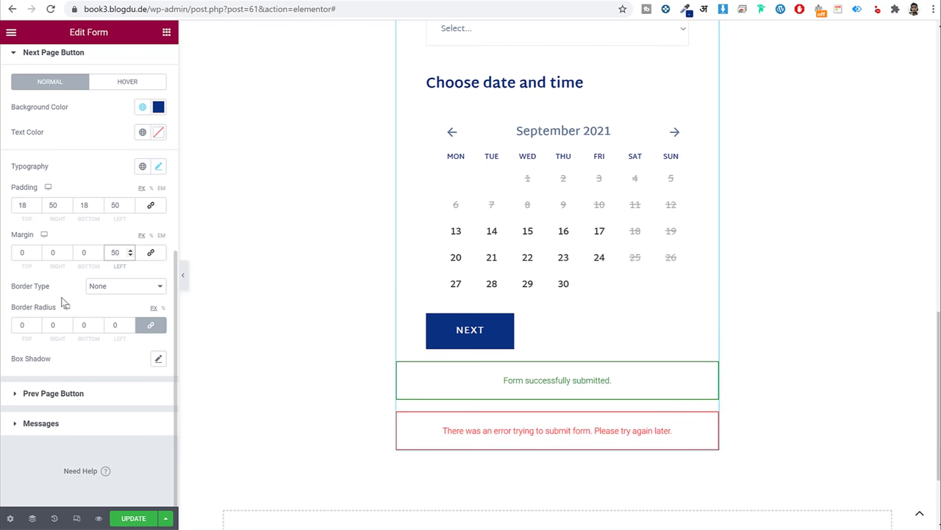
pyautogui.click(21, 253)
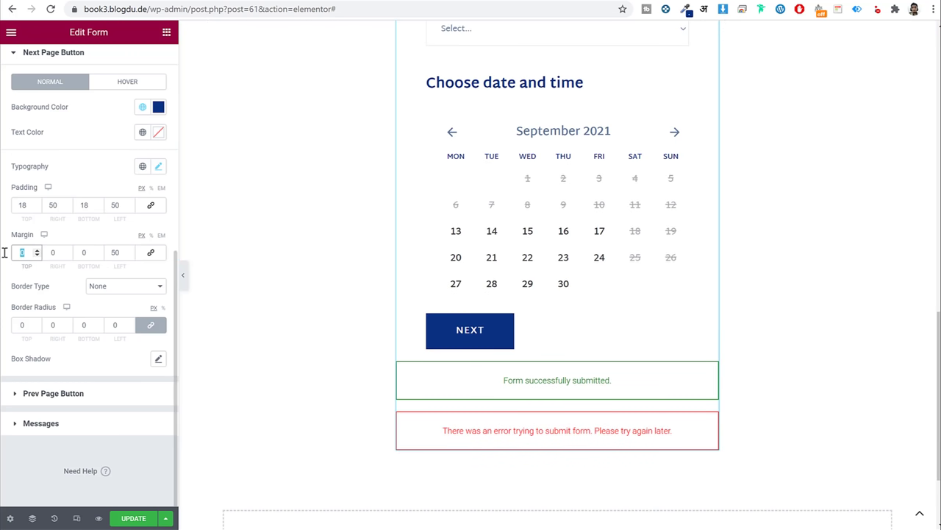
pyautogui.write('20')
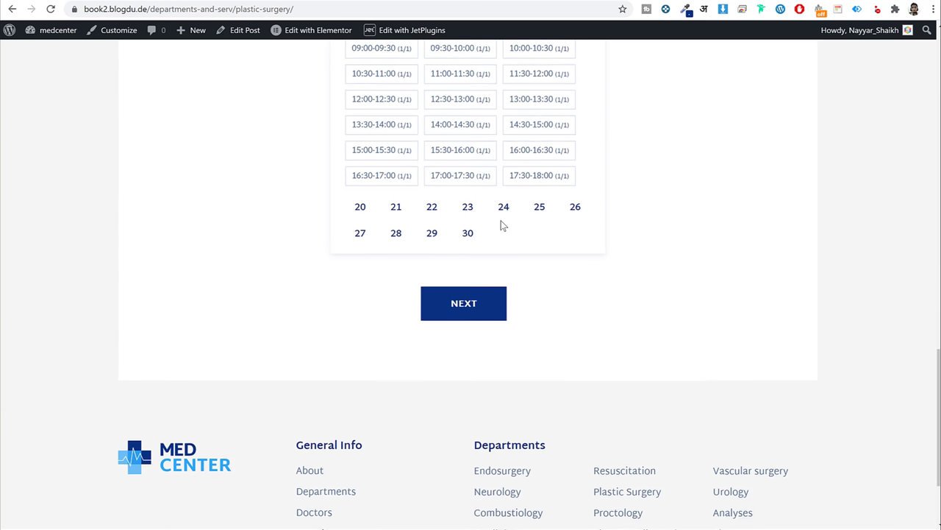
pyautogui.scroll(3, 389, 164)
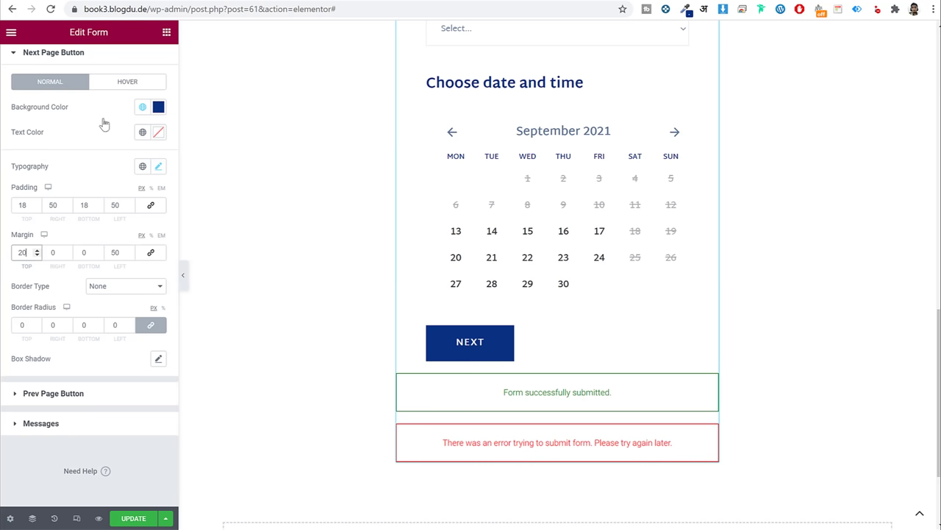
pyautogui.scroll(5, 63, 260)
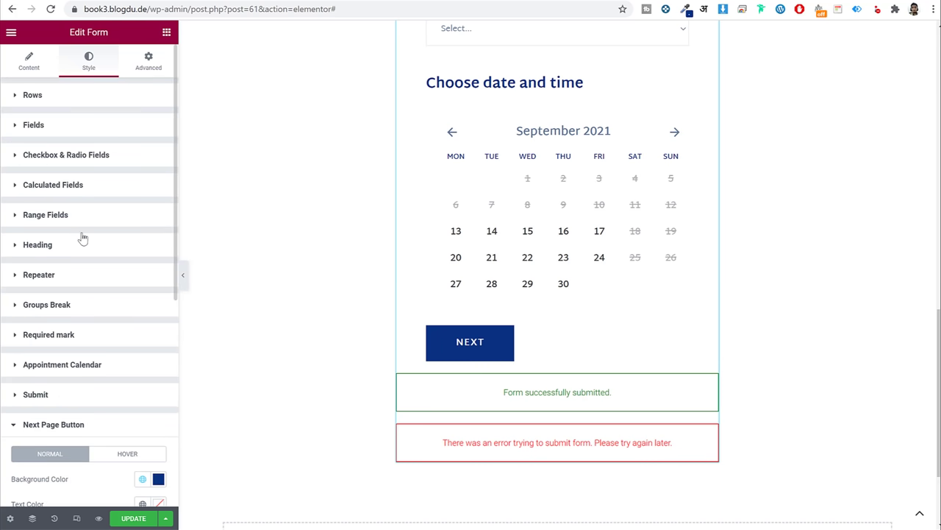
# Step: Add a semi-transparent violet-blue box shadow to the appointment calendar and update the page
pyautogui.click(90, 365)
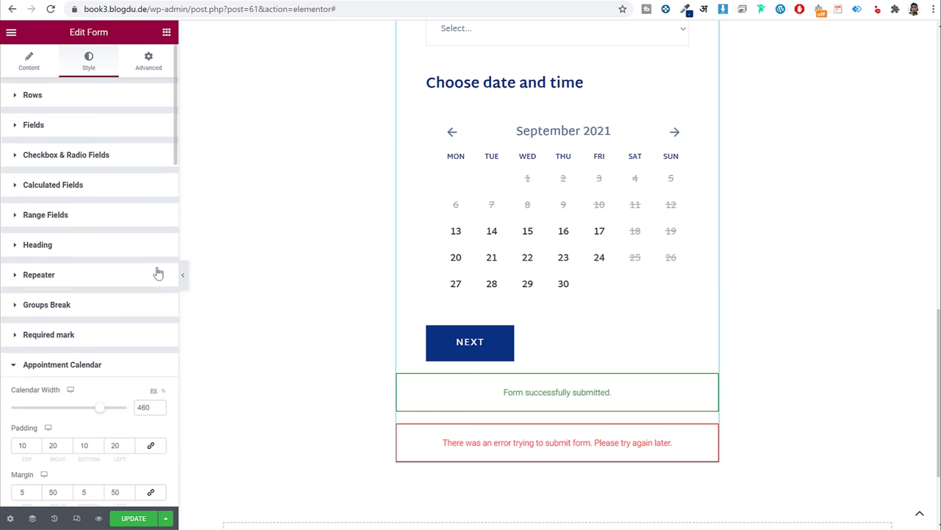
pyautogui.scroll(-5, 158, 273)
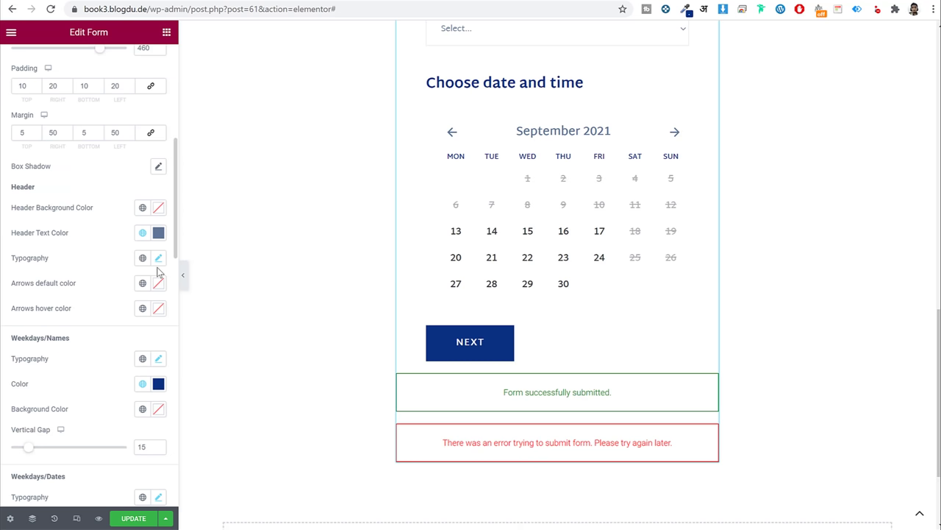
pyautogui.click(156, 167)
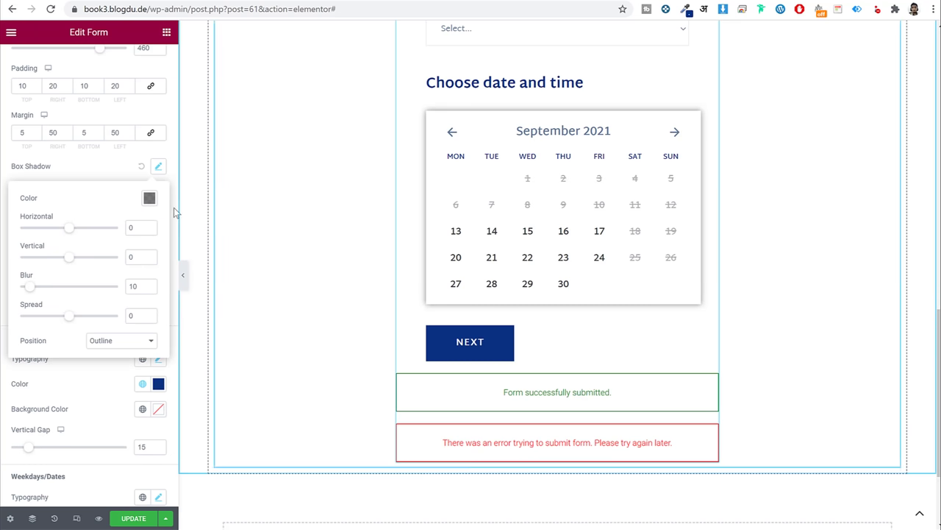
pyautogui.click(149, 198)
pyautogui.click(162, 351)
pyautogui.moveTo(151, 254); pyautogui.dragTo(172, 221)
pyautogui.moveTo(165, 352); pyautogui.dragTo(172, 352)
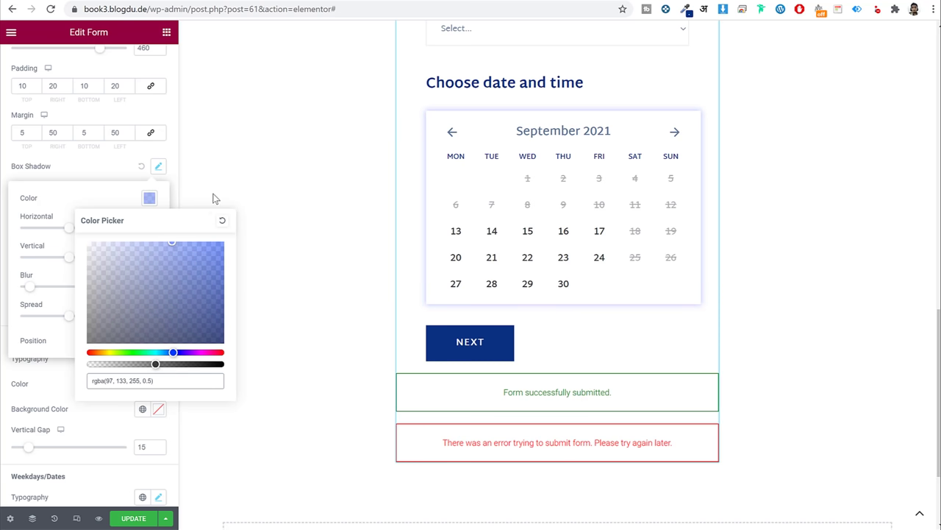
pyautogui.click(129, 518)
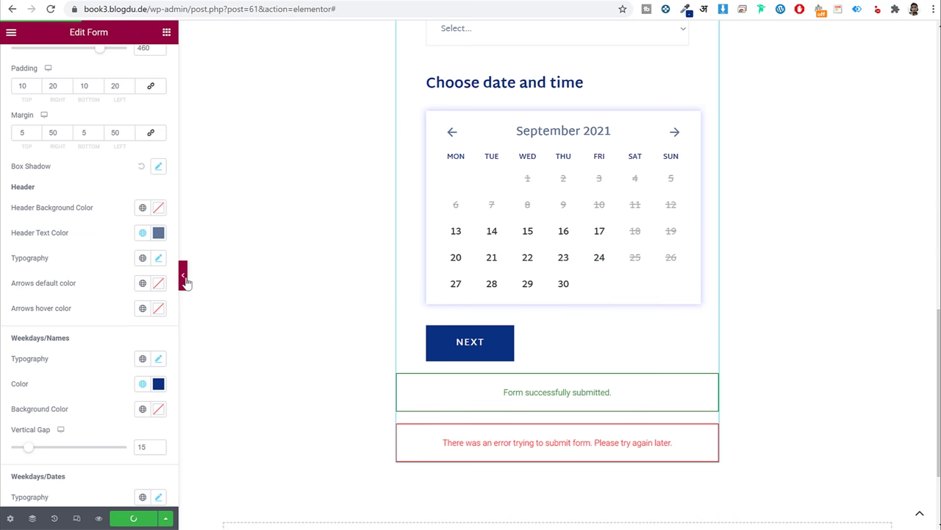
pyautogui.scroll(1, 186, 282)
# Step: Preview the booking form full-width with the editing panel collapsed, then restore the panel
pyautogui.click(184, 278)
pyautogui.scroll(2, 728, 250)
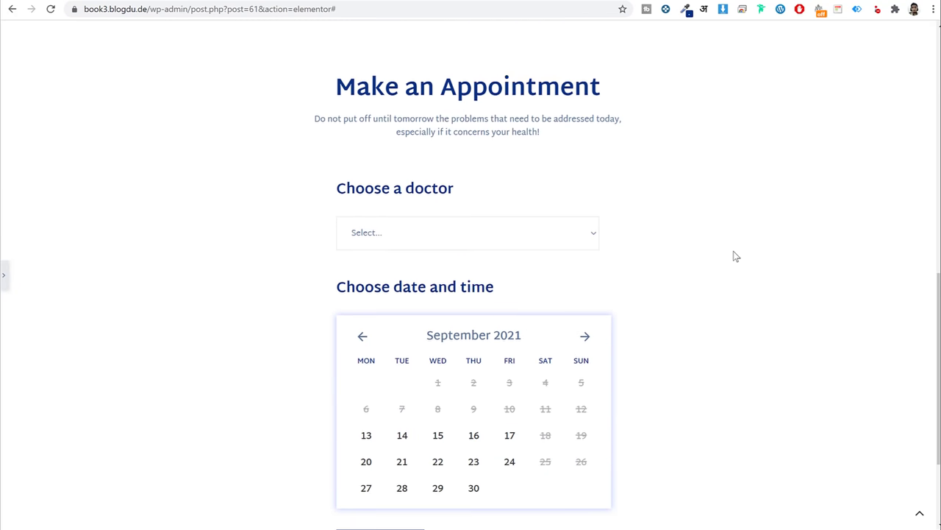
pyautogui.scroll(-1, 733, 256)
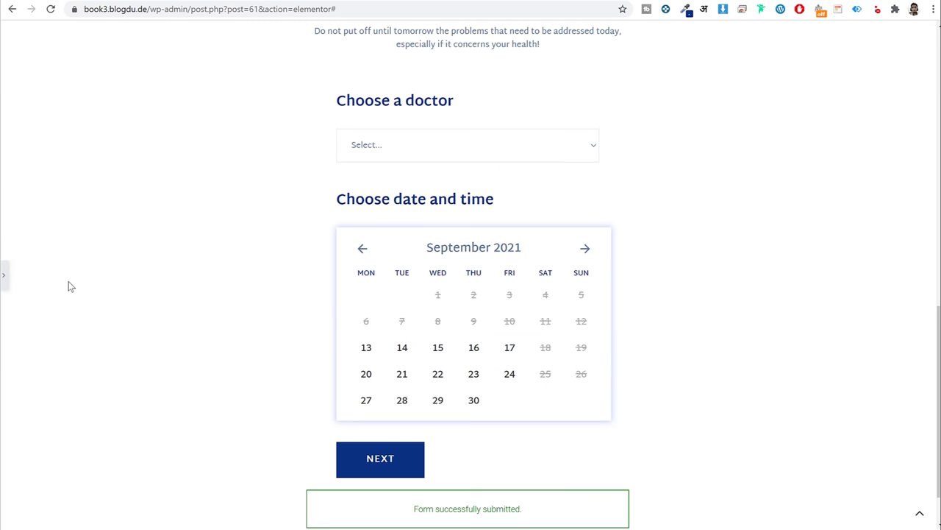
pyautogui.click(4, 278)
# Step: On the reference form, pick the 11:00-11:30 slot and advance to the confirmation step
pyautogui.click(577, 150)
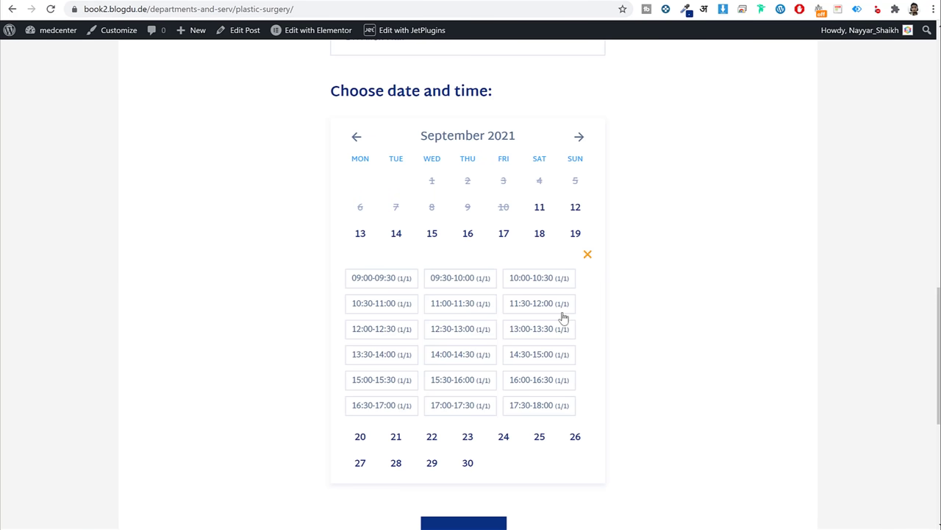
pyautogui.click(477, 317)
pyautogui.scroll(-3, 515, 410)
pyautogui.click(473, 364)
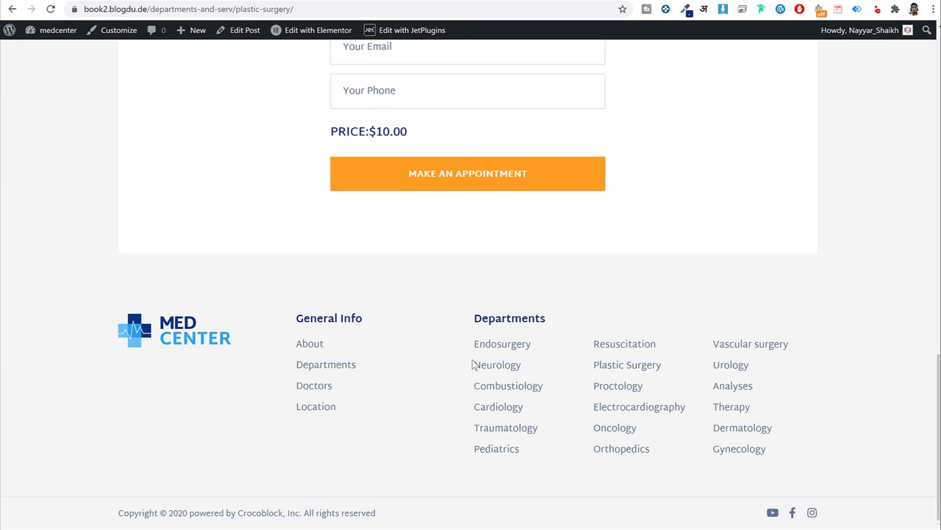
pyautogui.scroll(1, 515, 294)
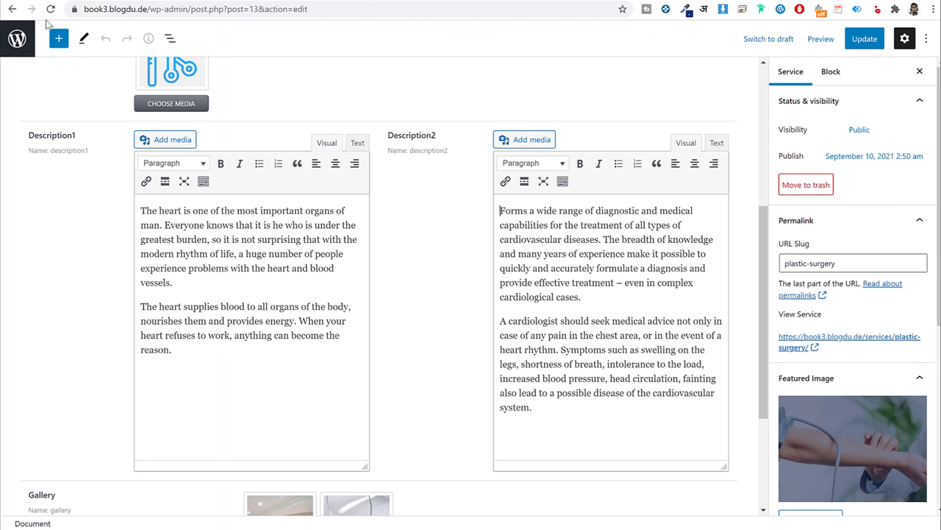
# Step: Go to the all-services page and open the Plastic Surgery service
pyautogui.moveTo(152, 10); pyautogui.dragTo(672, 91)
pyautogui.write('all-')
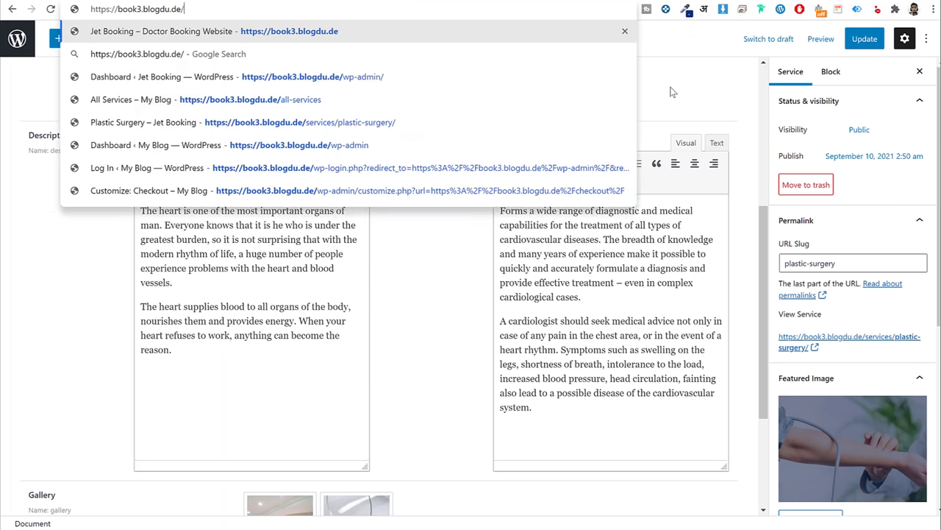
pyautogui.write('s')
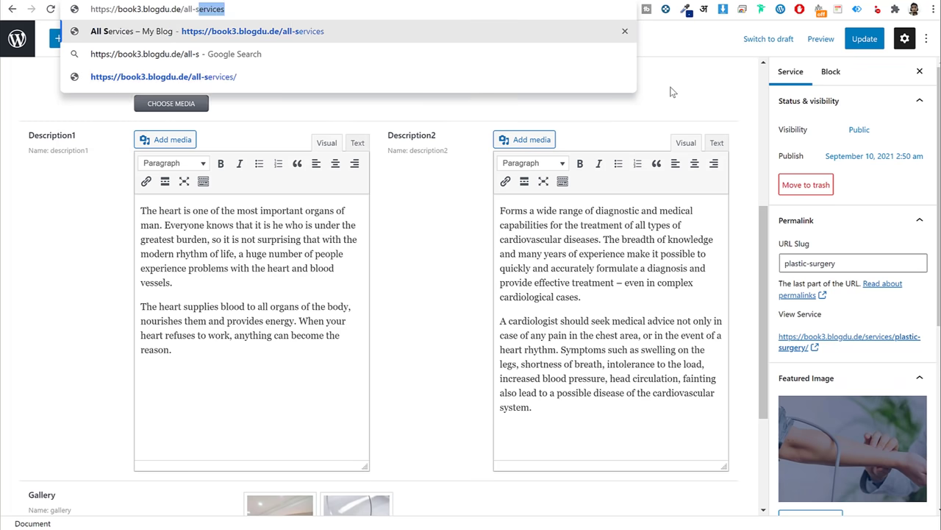
pyautogui.press('Return')
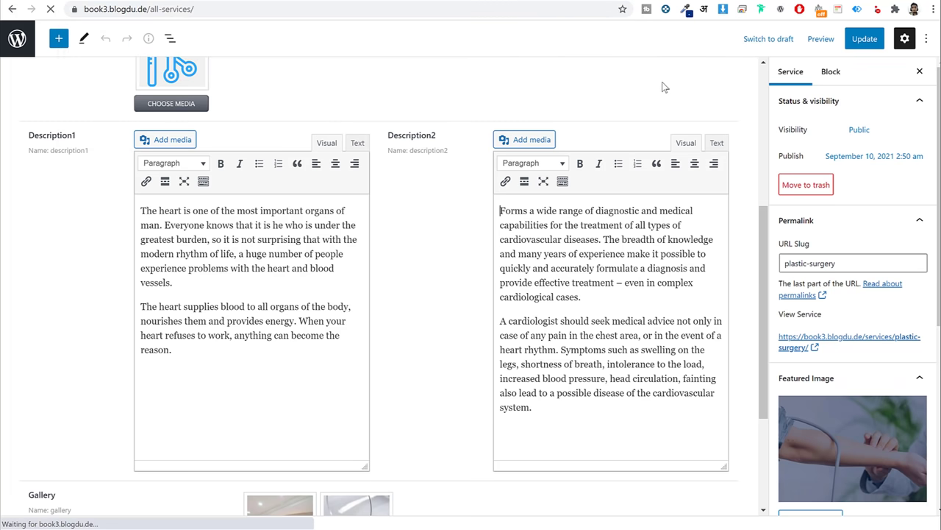
pyautogui.scroll(-2, 709, 205)
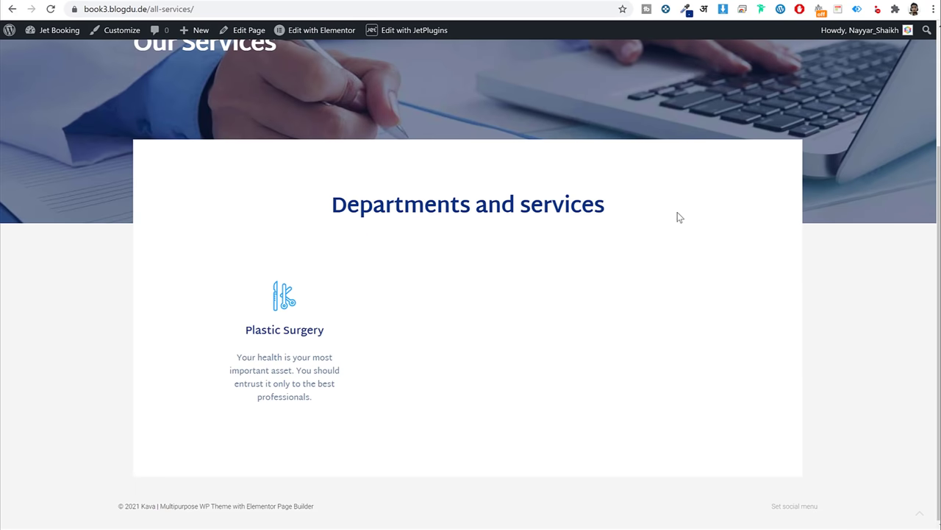
pyautogui.click(283, 341)
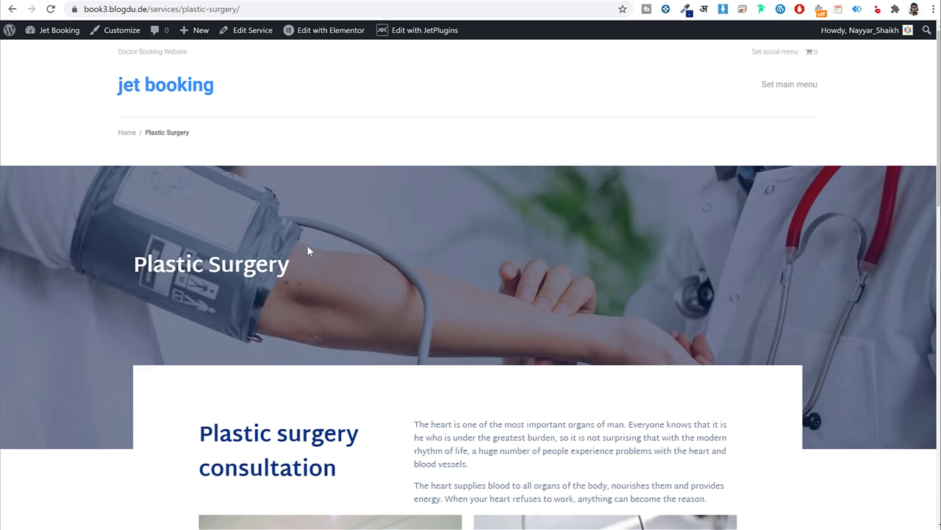
# Step: In the appointment form, choose the only doctor and September 16 to show time slots
pyautogui.scroll(-2, 310, 212)
pyautogui.moveTo(139, 145); pyautogui.dragTo(380, 155)
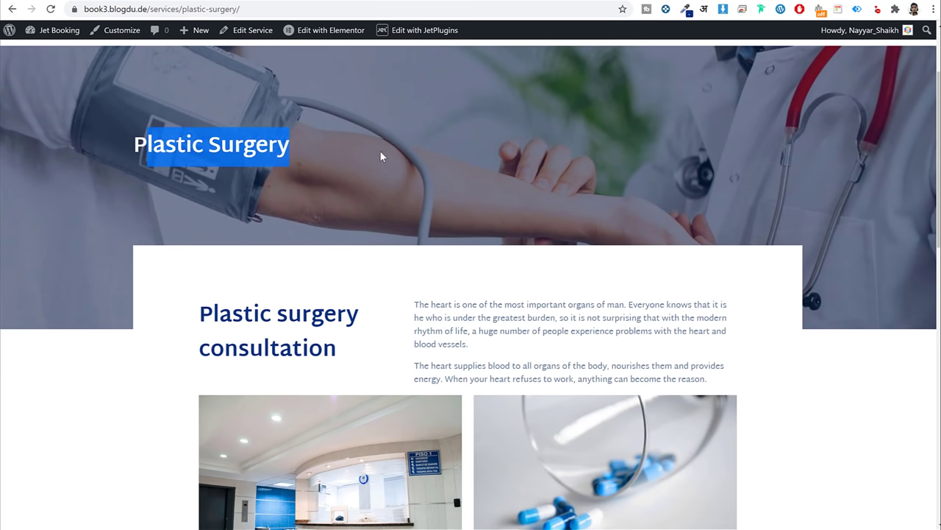
pyautogui.click(380, 156)
pyautogui.scroll(-3, 481, 223)
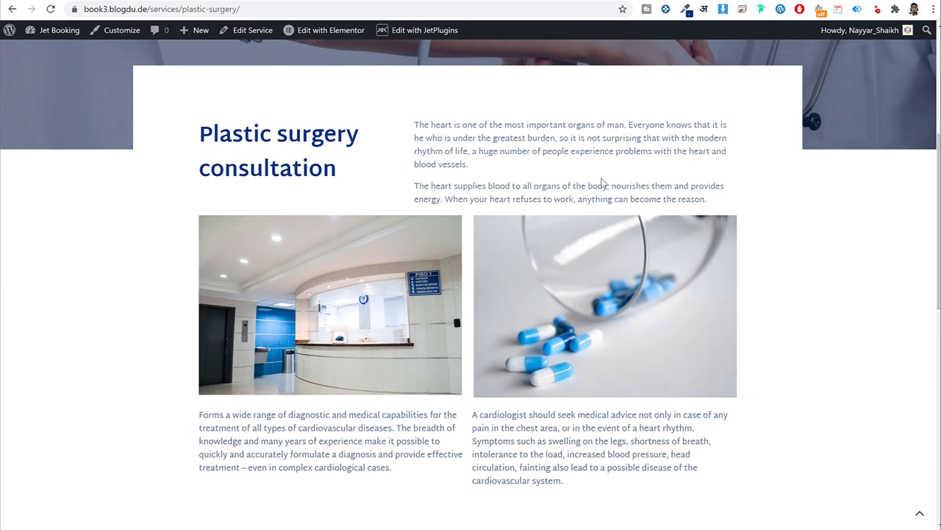
pyautogui.scroll(-6, 602, 182)
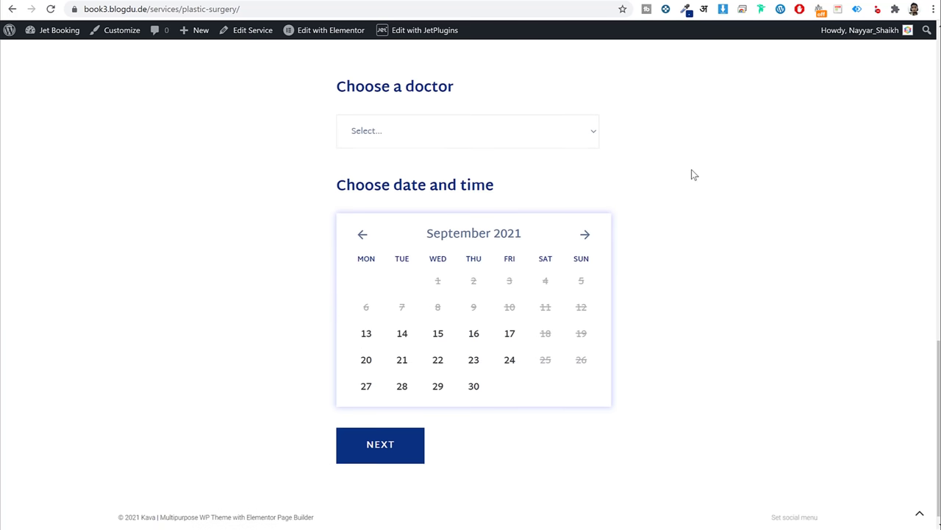
pyautogui.click(433, 122)
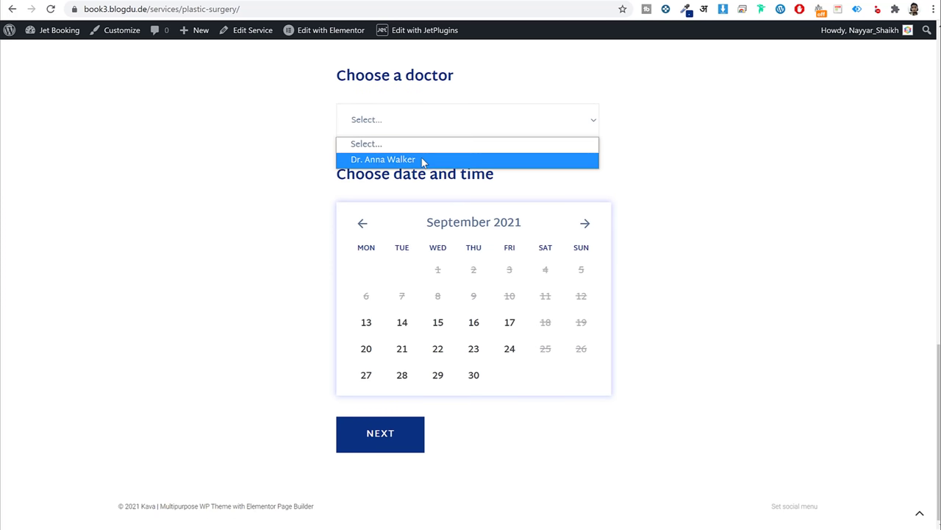
pyautogui.click(422, 157)
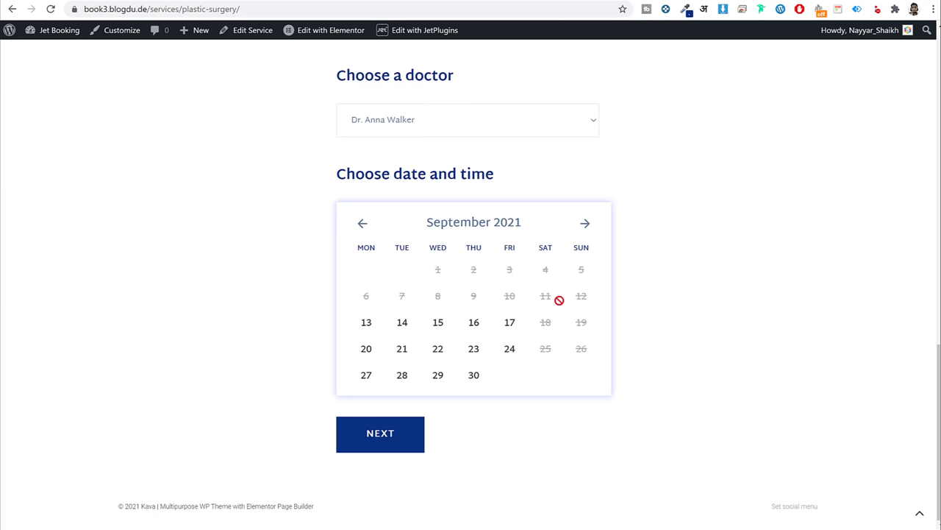
pyautogui.click(474, 323)
pyautogui.scroll(-3, 756, 254)
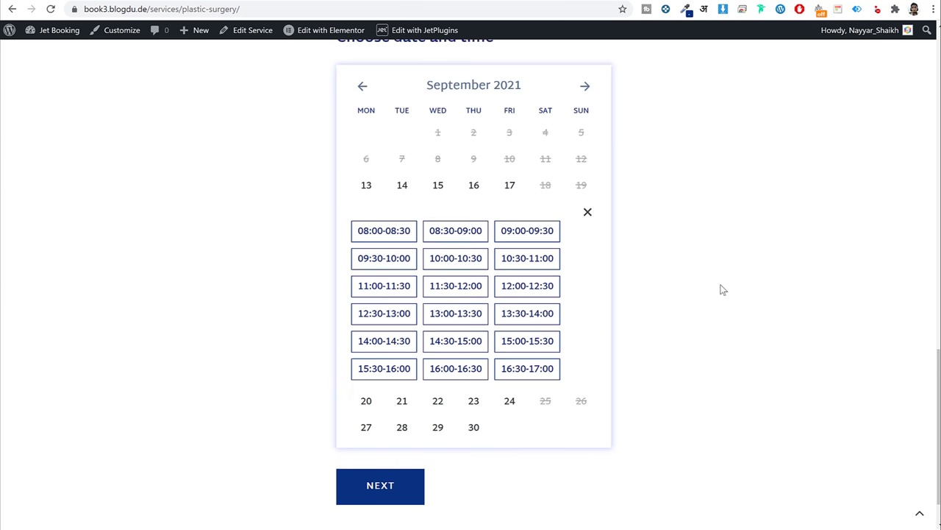
pyautogui.scroll(-1, 452, 255)
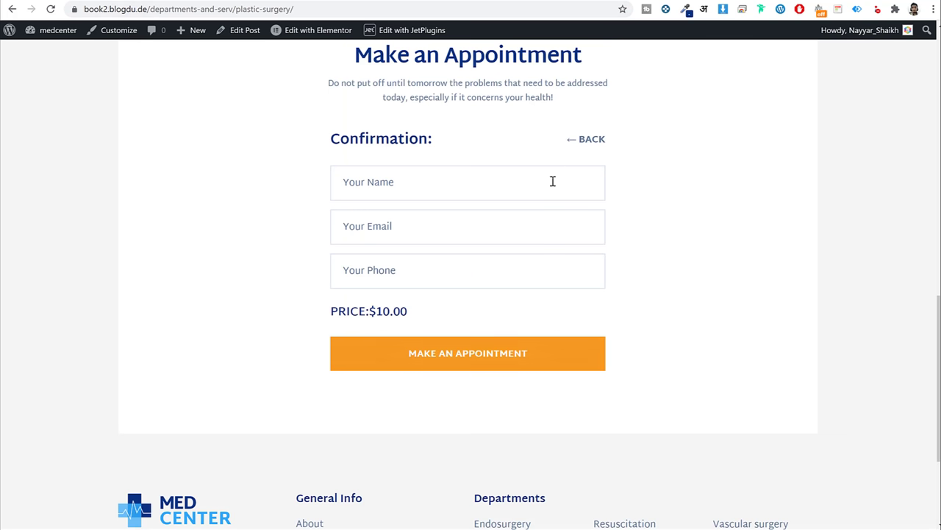
# Step: Return to the date step and pick the 12:30-13:00 and 14:00-14:30 slots
pyautogui.click(569, 145)
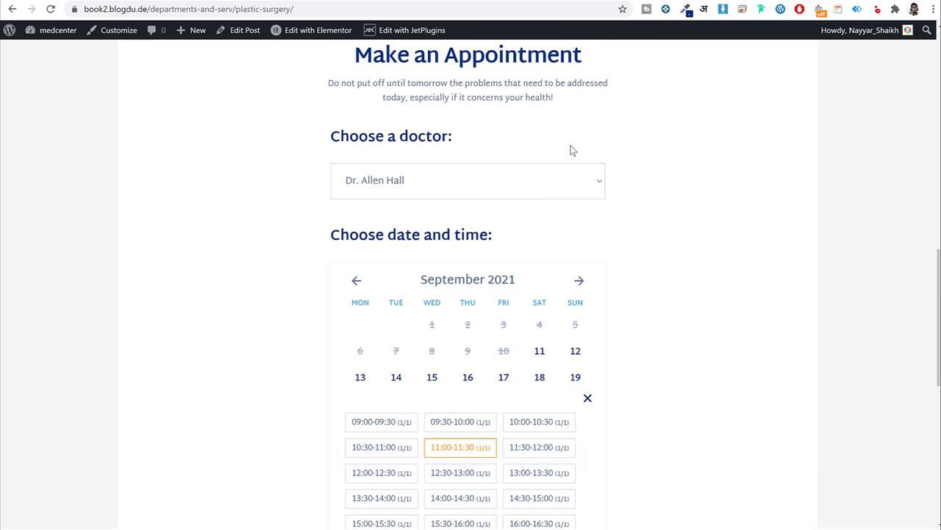
pyautogui.scroll(-3, 481, 322)
pyautogui.click(461, 297)
pyautogui.click(462, 323)
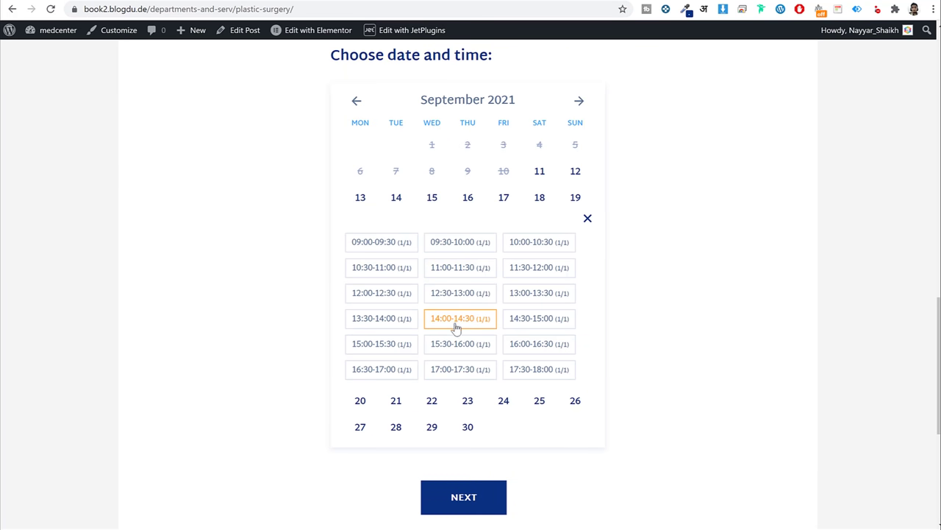
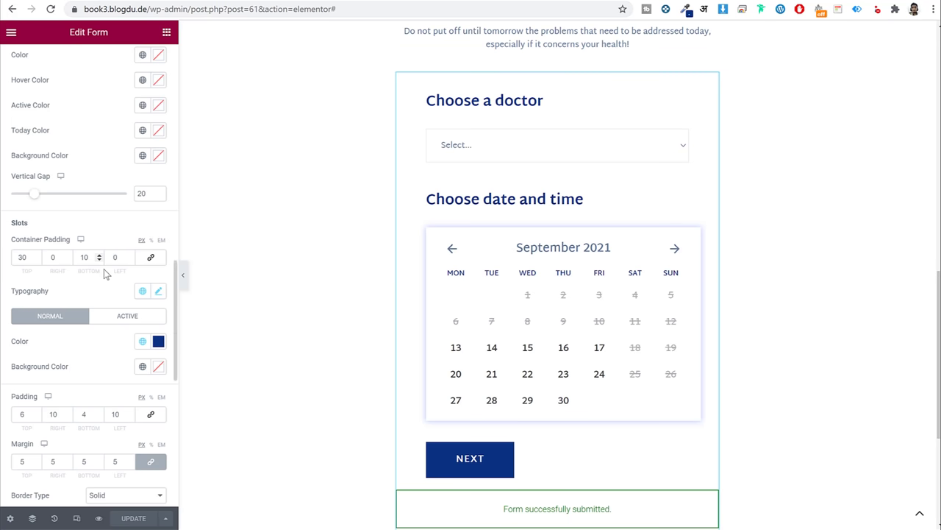
# Step: Set the active time slot's text colour to orange #FF8B39
pyautogui.scroll(5, 103, 268)
pyautogui.scroll(5, 107, 268)
pyautogui.scroll(-10, 111, 269)
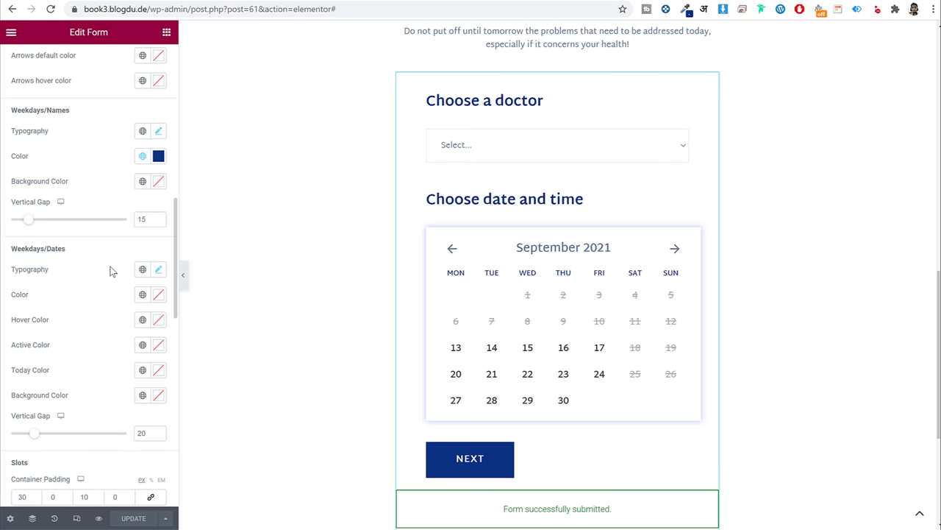
pyautogui.scroll(-3, 121, 247)
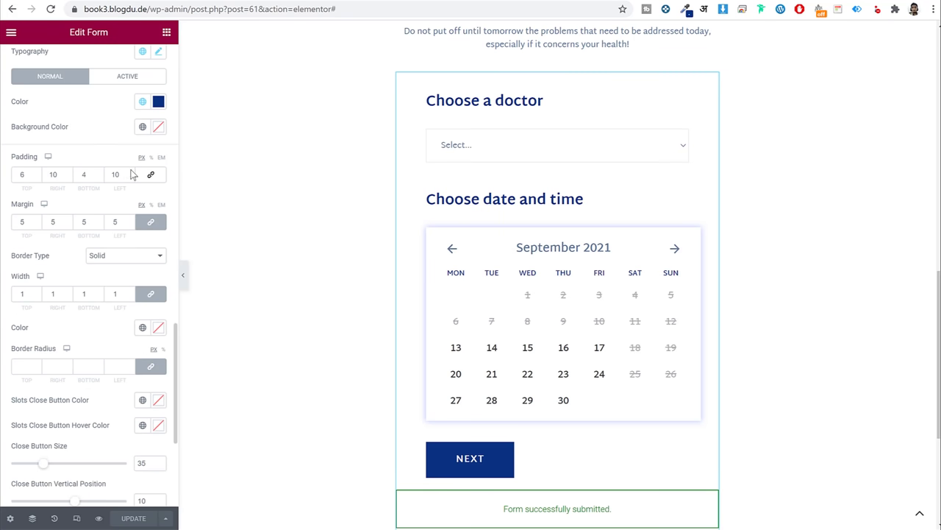
pyautogui.click(125, 78)
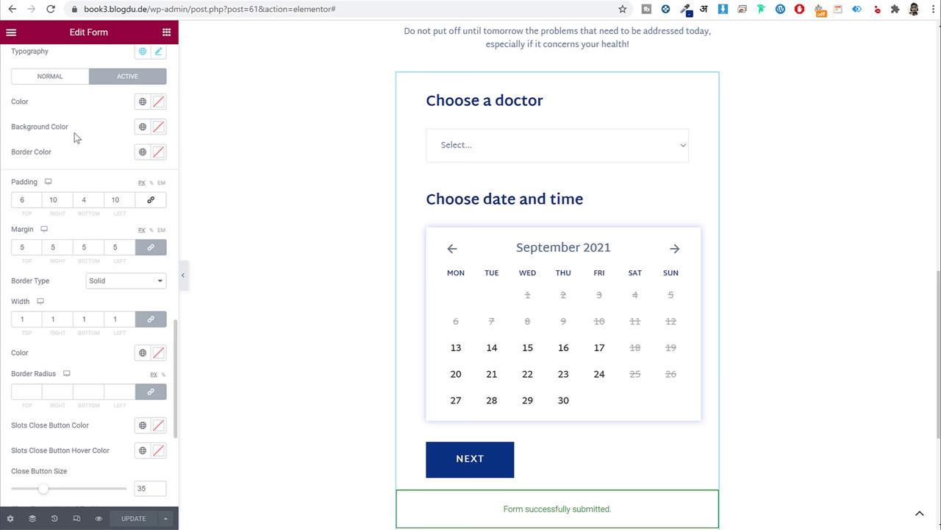
pyautogui.click(158, 104)
pyautogui.moveTo(30, 256); pyautogui.dragTo(30, 256)
pyautogui.moveTo(74, 199); pyautogui.dragTo(127, 122)
pyautogui.click(71, 281)
# Step: Save #FF8B39 as a new global colour named 'orange'
pyautogui.click(125, 125)
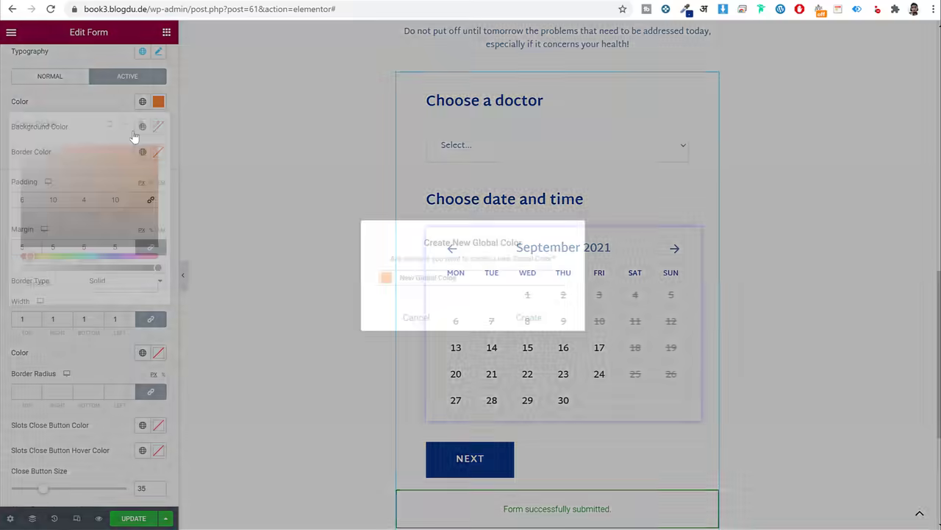
pyautogui.tripleClick(441, 275)
pyautogui.write('o')
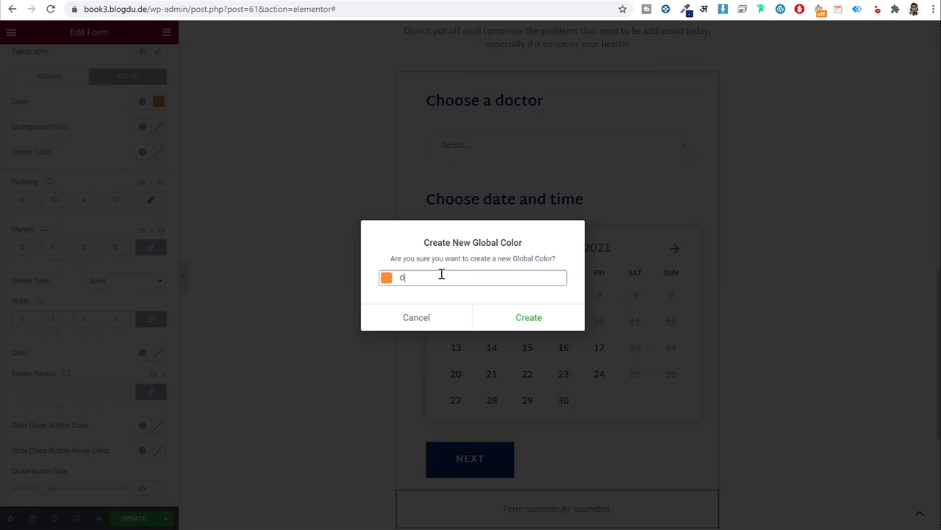
pyautogui.write('range')
pyautogui.click(496, 318)
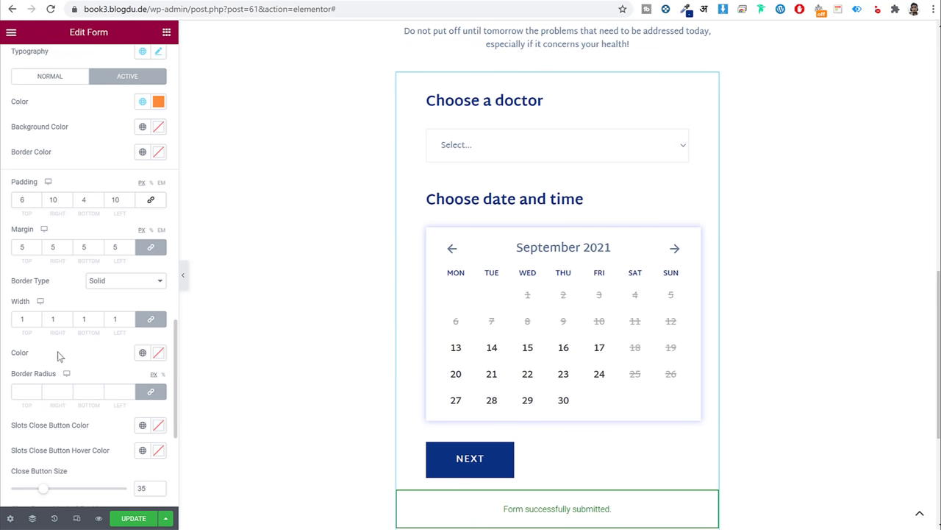
# Step: Apply the Orange global colour to the slot borders and update the page
pyautogui.scroll(-2, 114, 345)
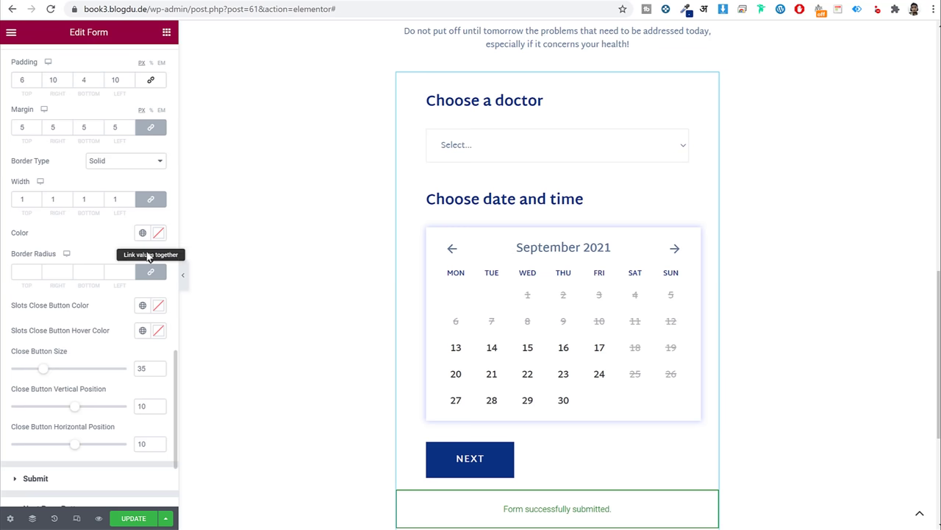
pyautogui.click(143, 233)
pyautogui.click(44, 415)
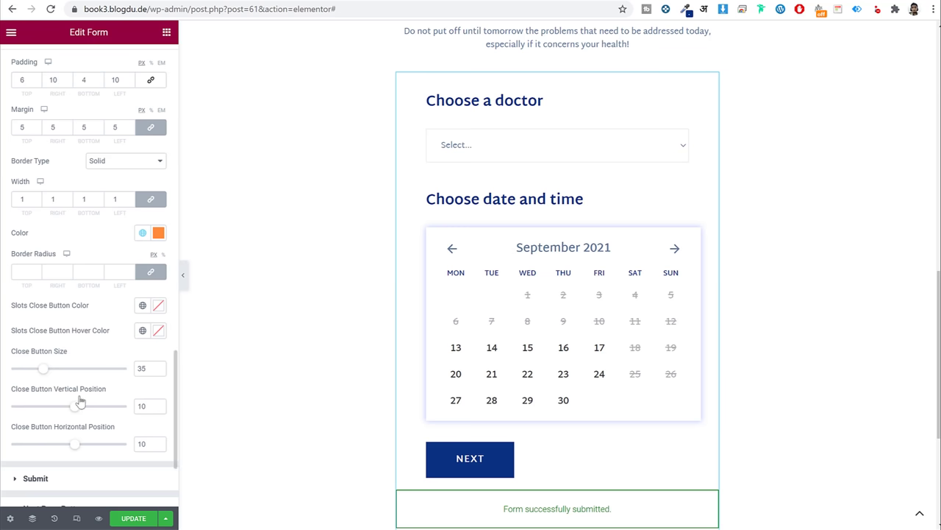
pyautogui.click(127, 518)
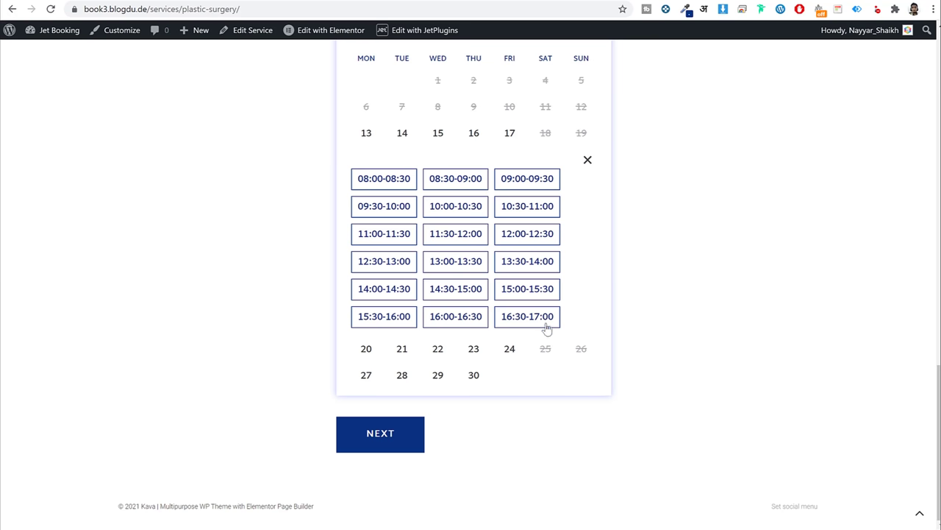
# Step: Reload the booking page, choose a doctor, and scroll down to the orange-outlined time slots
pyautogui.click(50, 9)
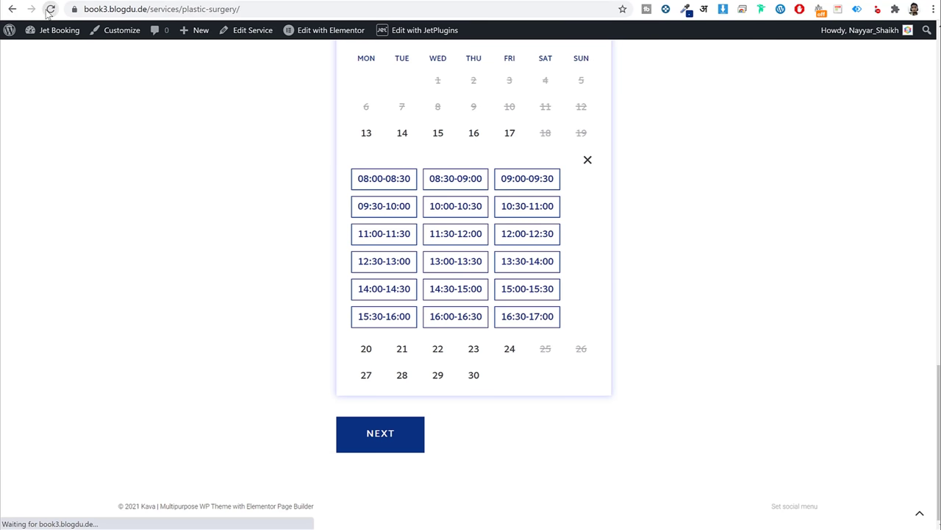
pyautogui.click(509, 134)
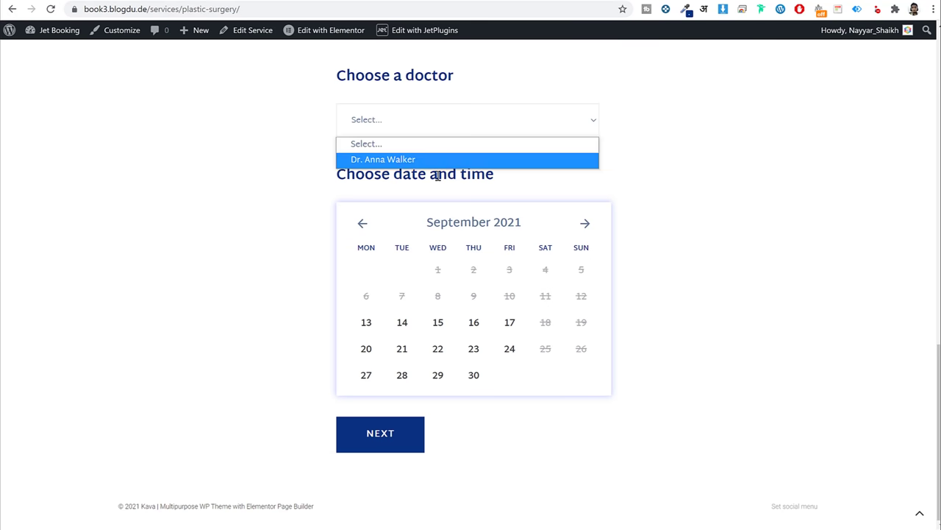
pyautogui.click(437, 159)
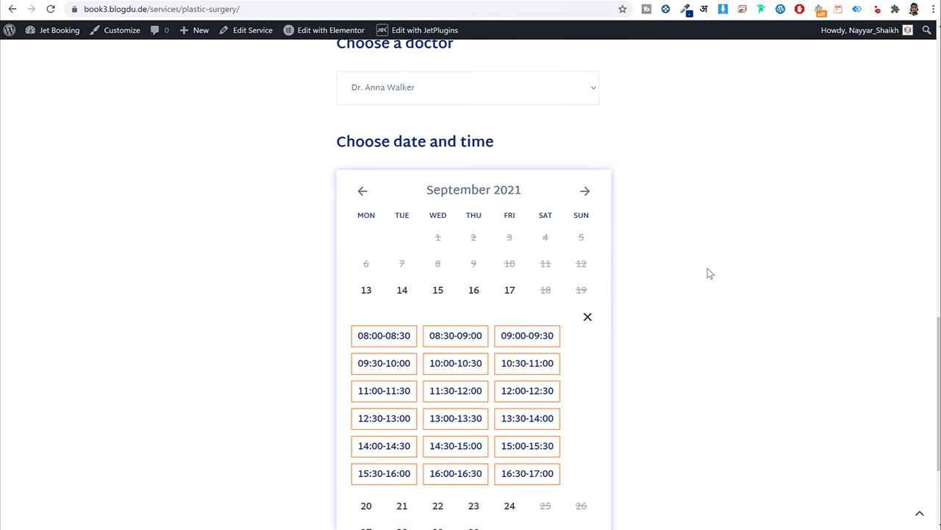
pyautogui.scroll(-2, 500, 302)
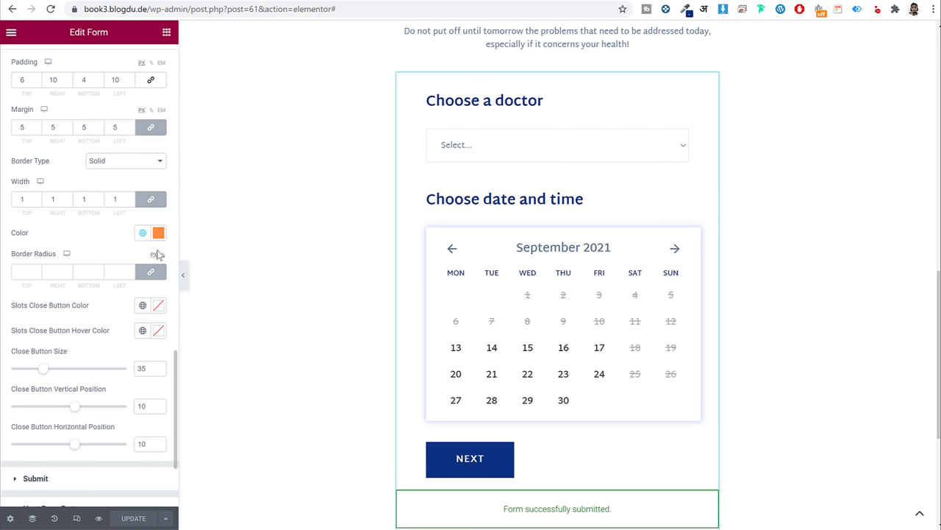
# Step: Compare the Normal and Active slot colour settings
pyautogui.scroll(3, 114, 241)
pyautogui.click(62, 207)
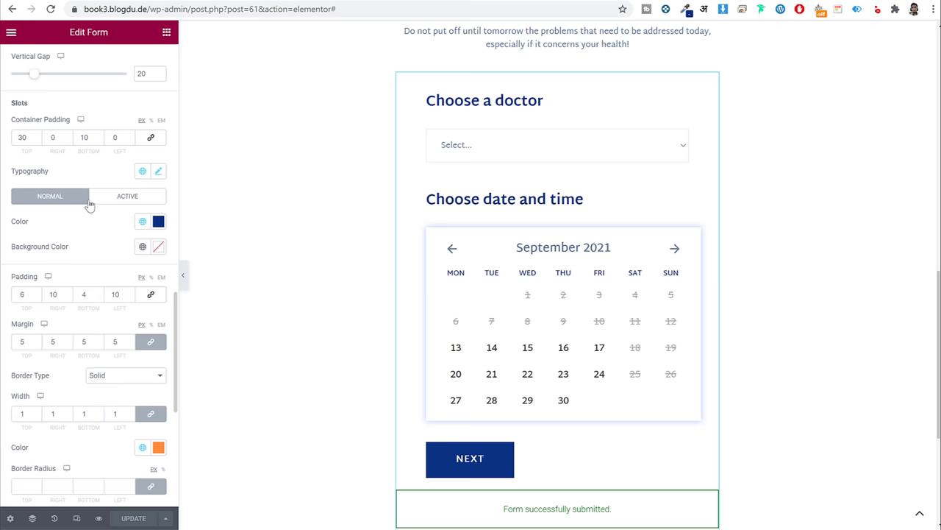
pyautogui.click(137, 206)
pyautogui.click(53, 202)
pyautogui.click(128, 198)
# Step: Clear the slot border colour so only the active slot text stays orange
pyautogui.scroll(-3, 146, 215)
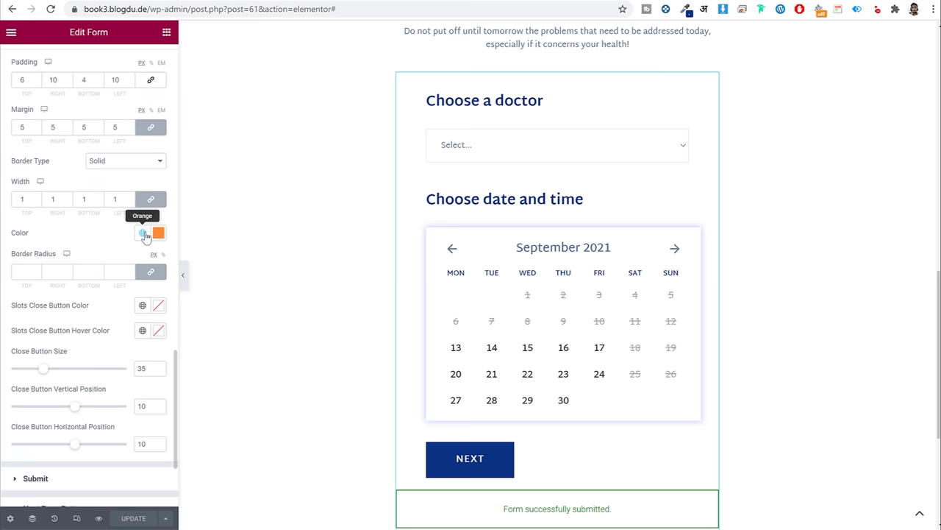
pyautogui.click(143, 233)
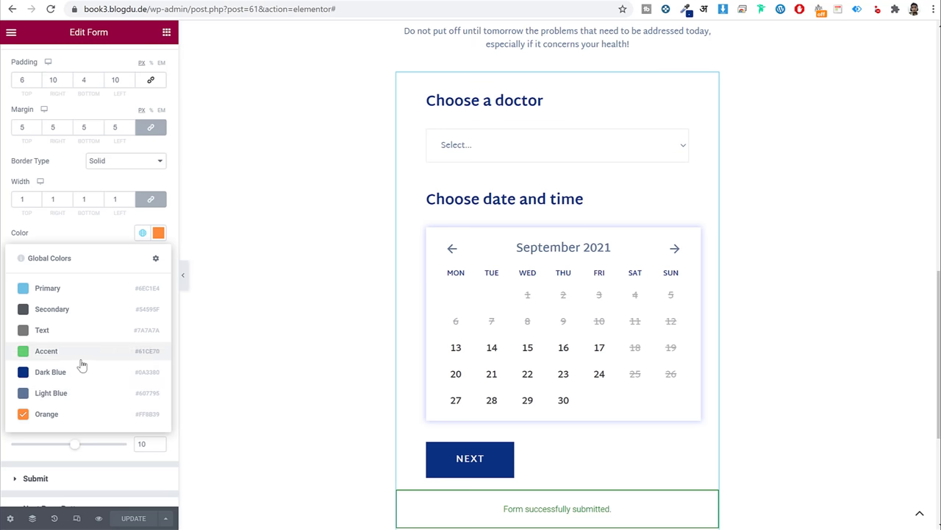
pyautogui.click(158, 232)
pyautogui.click(109, 261)
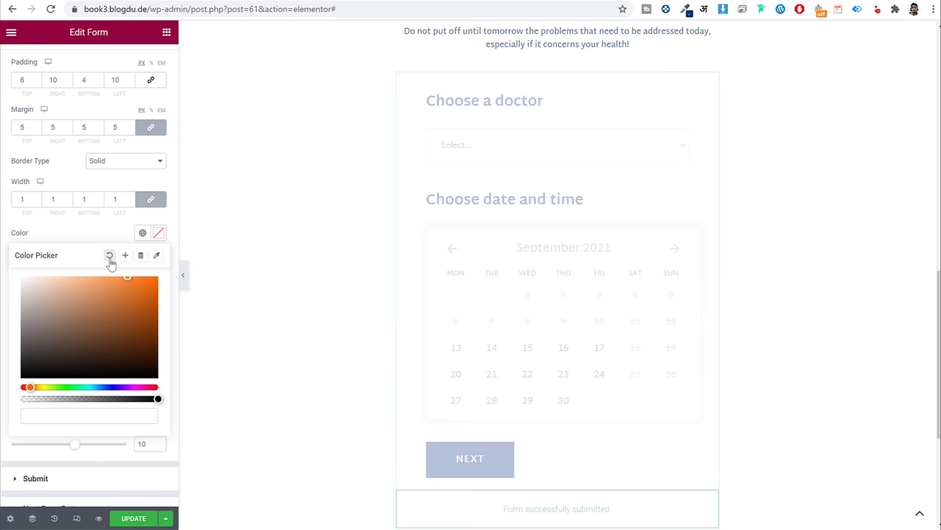
pyautogui.moveTo(14, 232); pyautogui.dragTo(39, 248)
pyautogui.click(48, 234)
pyautogui.scroll(3, 44, 248)
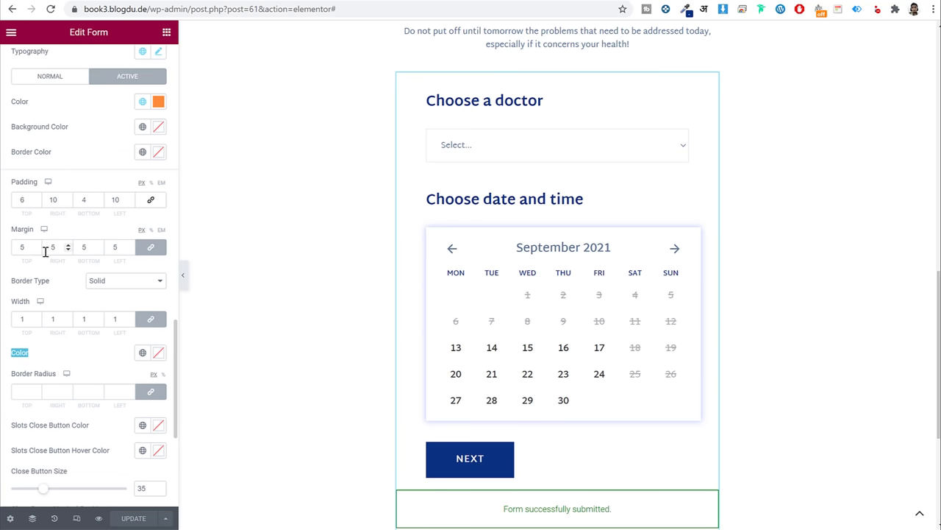
pyautogui.click(60, 81)
pyautogui.click(150, 83)
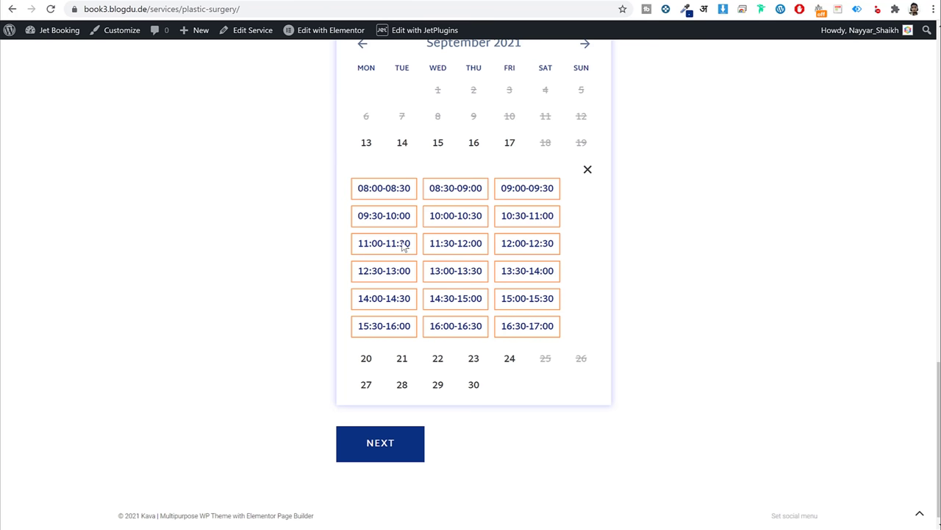
# Step: Reload, choose a doctor, and book the 11:30-12:00 slot on the 16th through to Confirmation
pyautogui.click(50, 11)
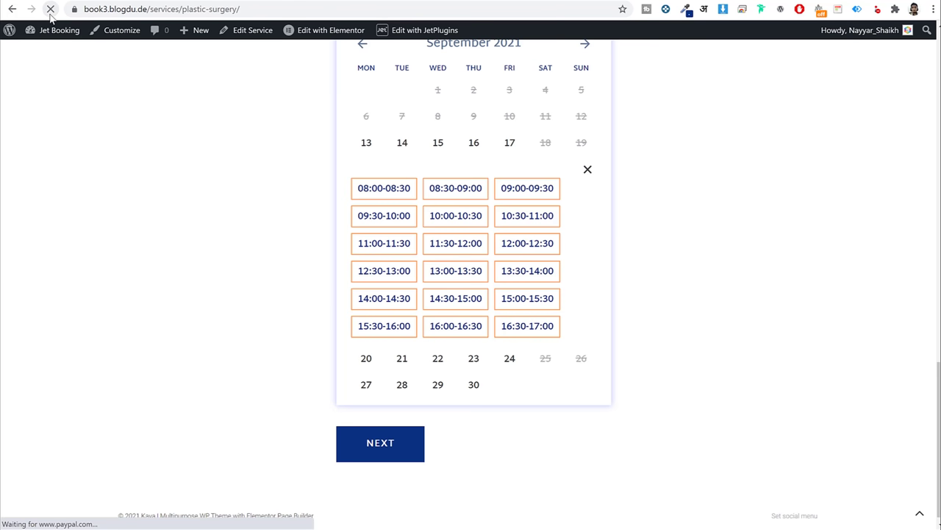
pyautogui.click(416, 124)
pyautogui.click(407, 159)
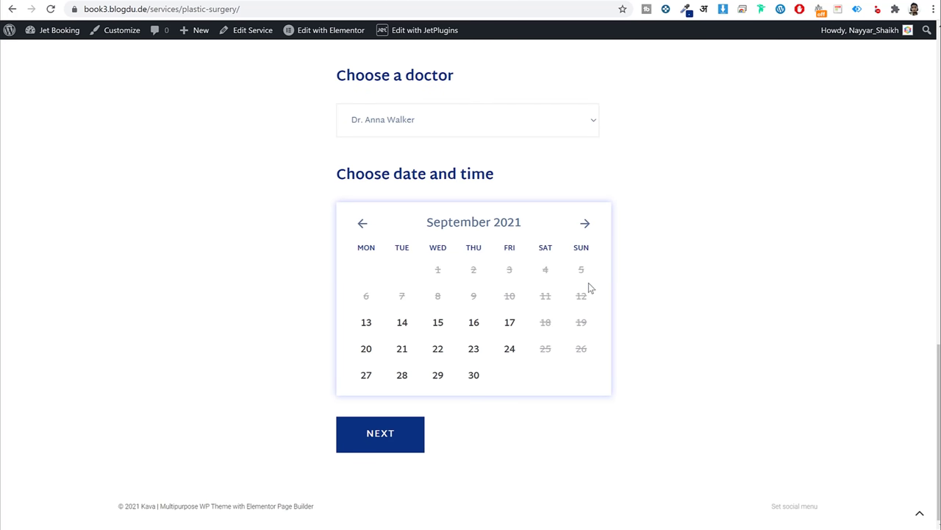
pyautogui.click(475, 323)
pyautogui.scroll(-2, 795, 269)
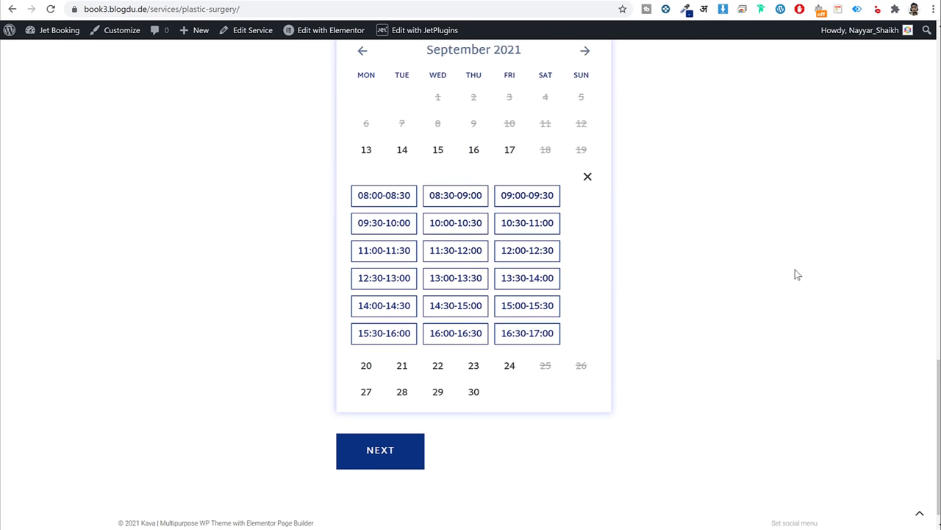
pyautogui.click(445, 246)
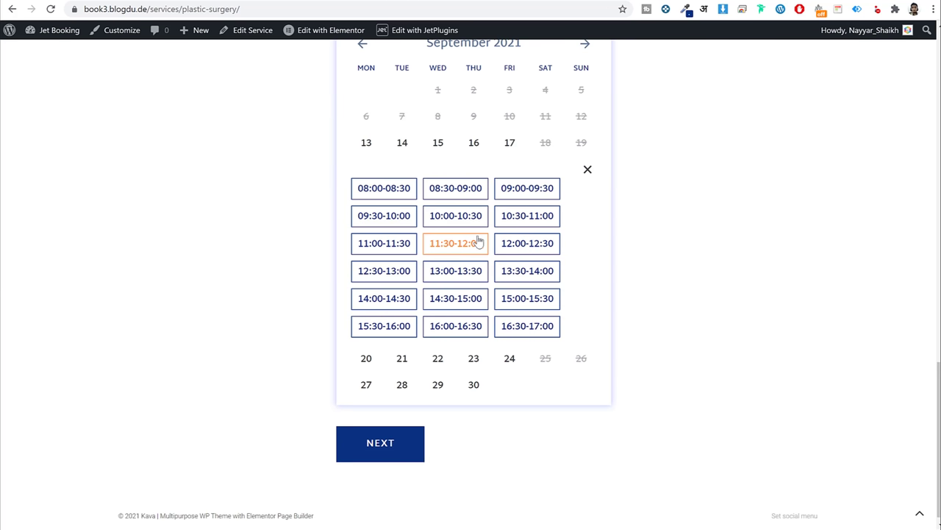
pyautogui.click(385, 442)
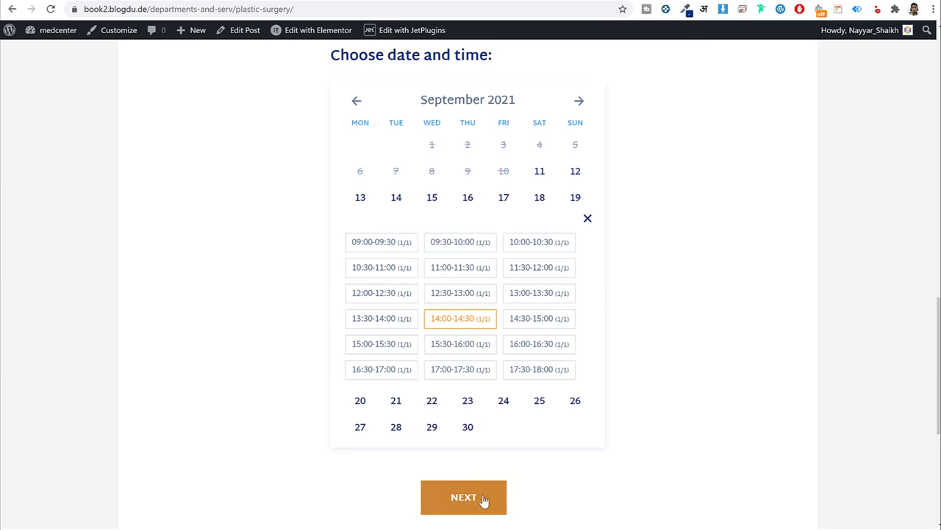
# Step: Compare the Confirmation heading and PRICE label with the reference site's form
pyautogui.click(483, 500)
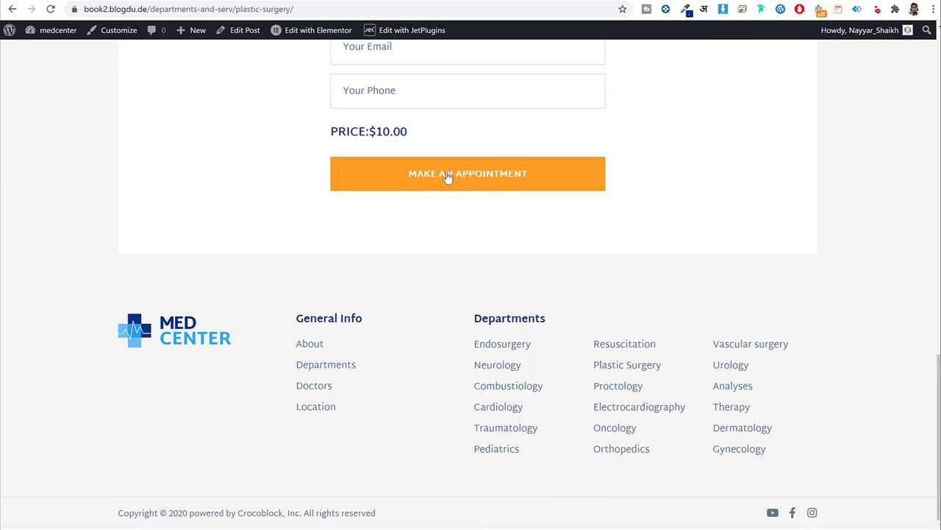
pyautogui.moveTo(324, 138); pyautogui.dragTo(452, 139)
pyautogui.click(453, 151)
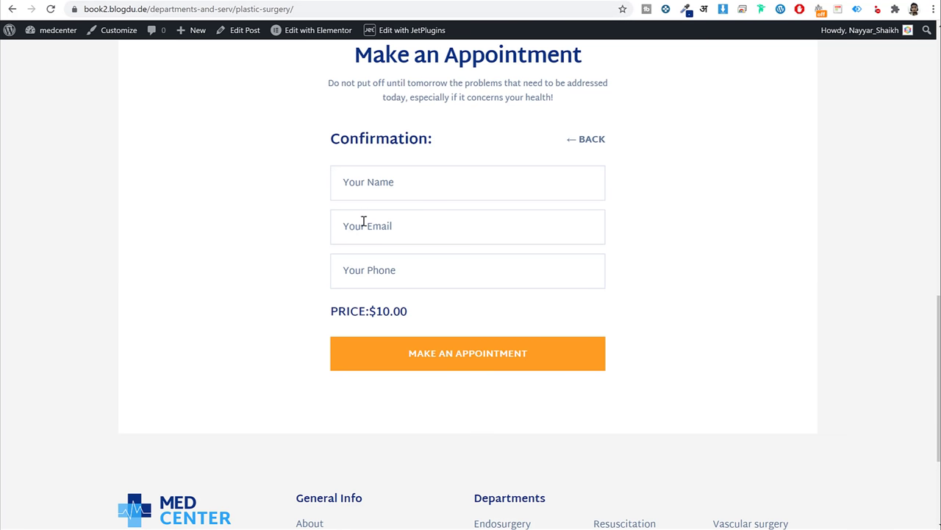
pyautogui.moveTo(374, 312); pyautogui.dragTo(330, 312)
pyautogui.click(373, 0)
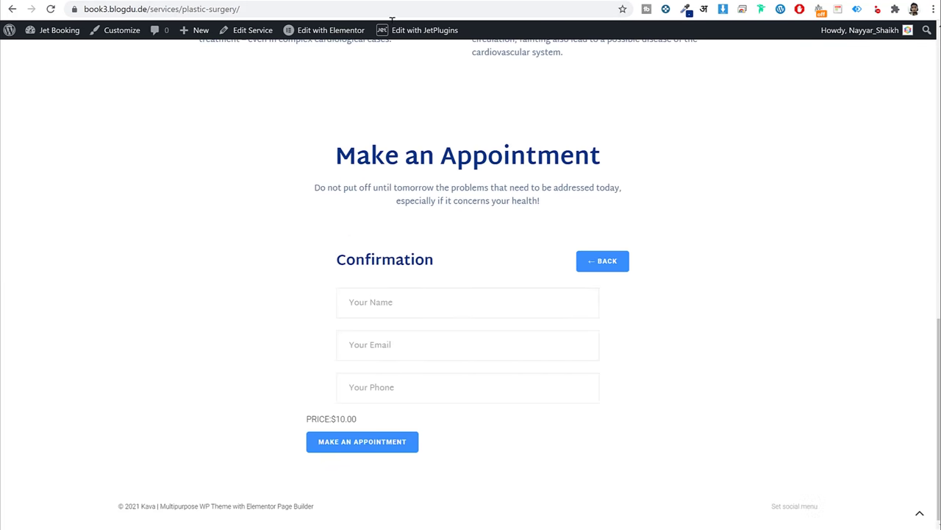
pyautogui.moveTo(334, 420); pyautogui.dragTo(307, 418)
pyautogui.click(346, 462)
pyautogui.click(369, 447)
# Step: Reload the live booking page and check the PRICE label
pyautogui.click(272, 0)
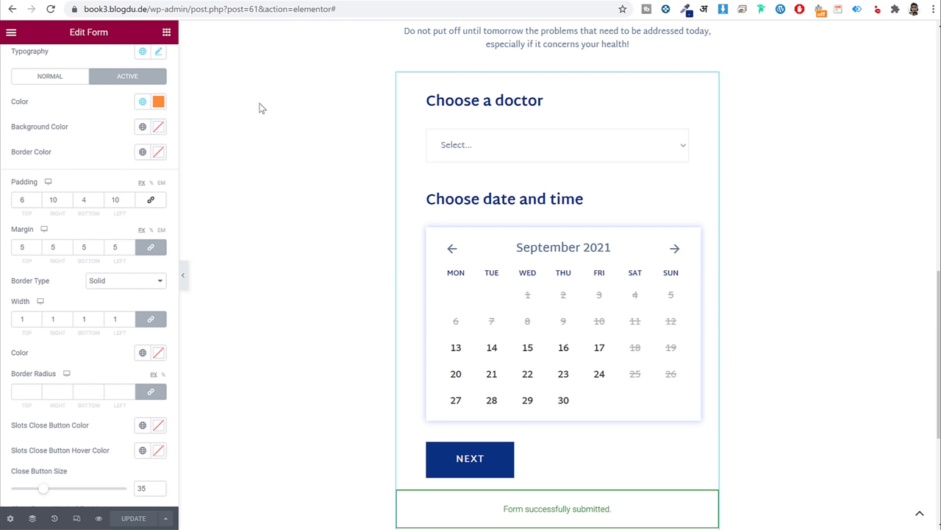
pyautogui.scroll(2, 88, 221)
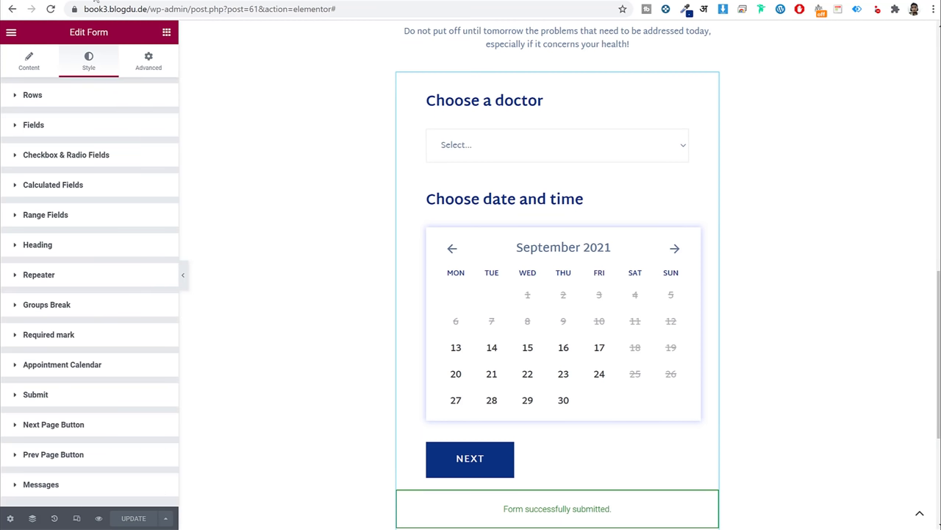
pyautogui.click(73, 0)
pyautogui.press('F5')
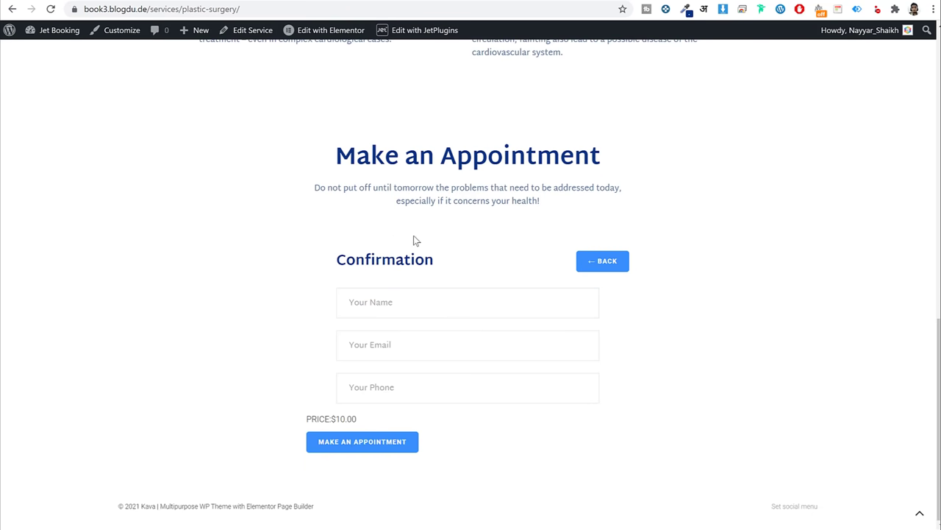
pyautogui.moveTo(337, 419); pyautogui.dragTo(358, 429)
pyautogui.click(308, 421)
pyautogui.click(243, 1)
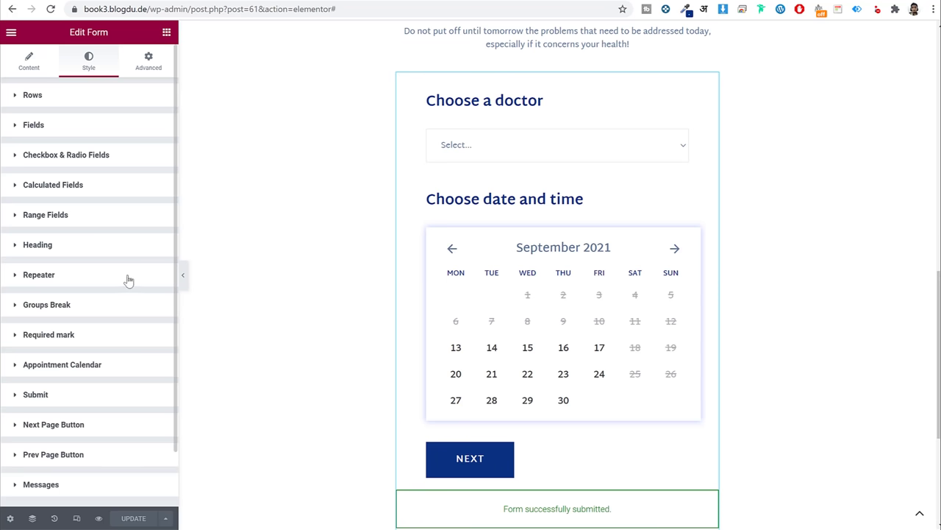
# Step: Apply the Martel Sans global font to the calculated price text
pyautogui.click(78, 188)
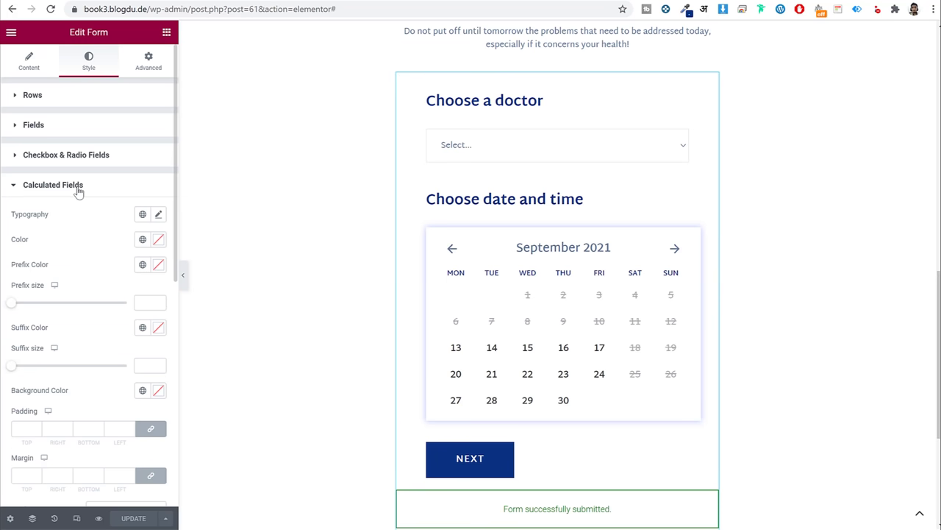
pyautogui.scroll(-2, 55, 225)
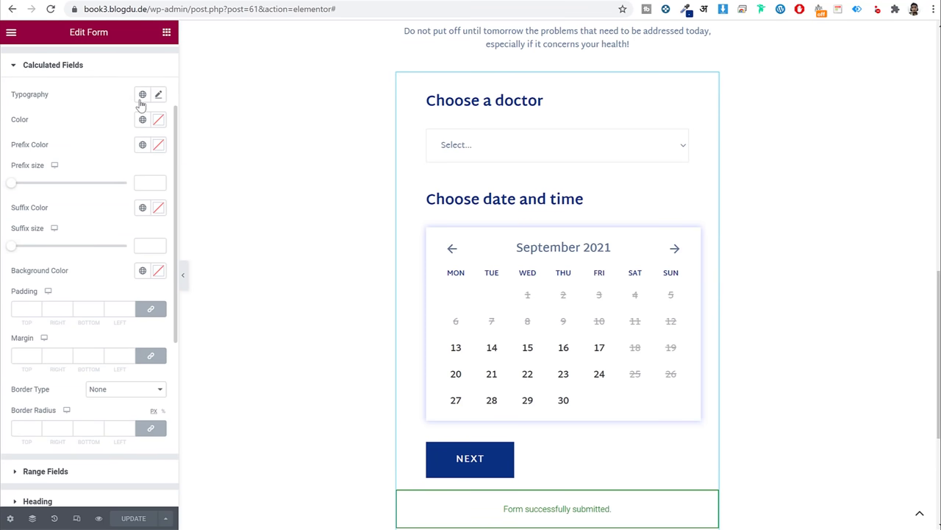
pyautogui.click(142, 96)
pyautogui.click(95, 216)
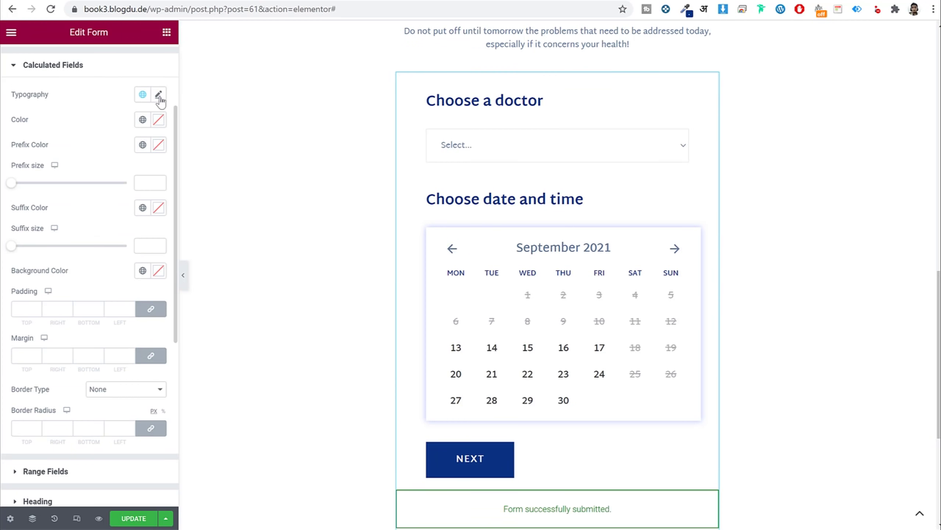
# Step: Set the price typography to size 20, weight 600 and 20 px line height
pyautogui.click(158, 95)
pyautogui.click(142, 188)
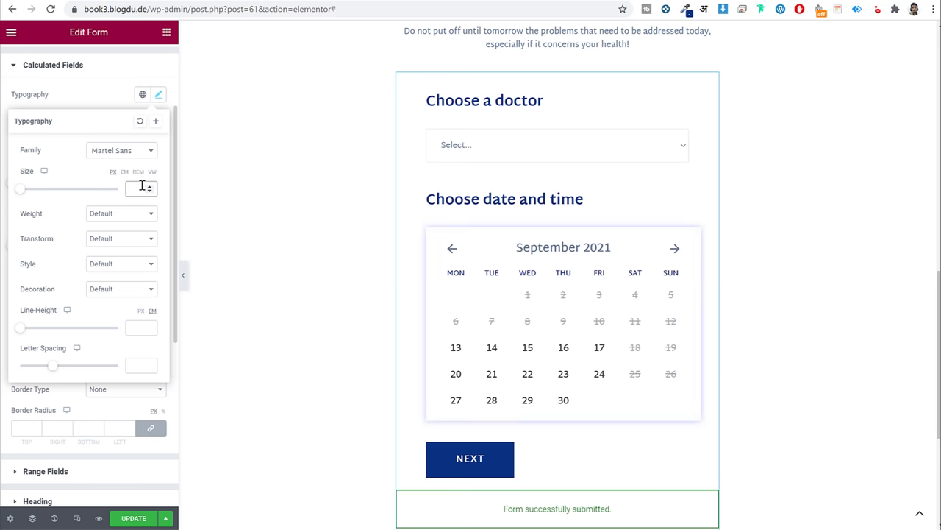
pyautogui.write('20')
pyautogui.click(123, 214)
pyautogui.click(123, 273)
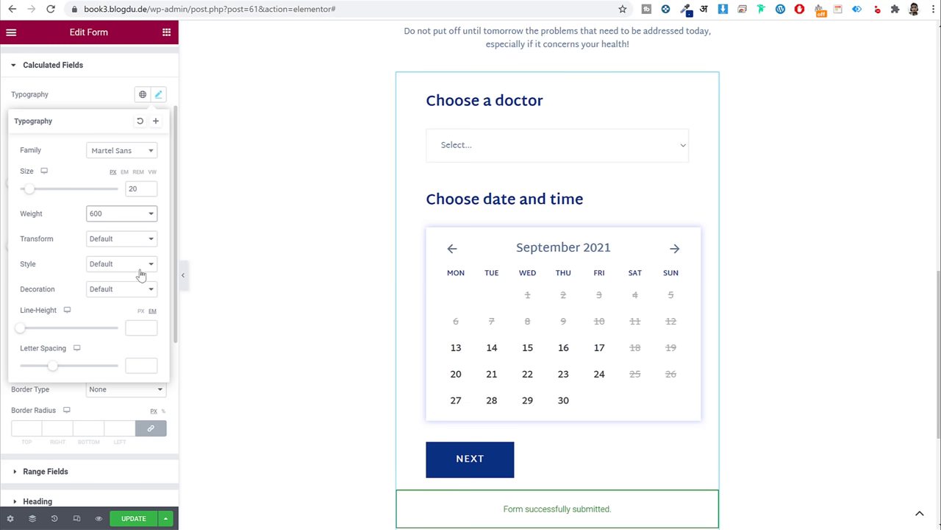
pyautogui.click(140, 326)
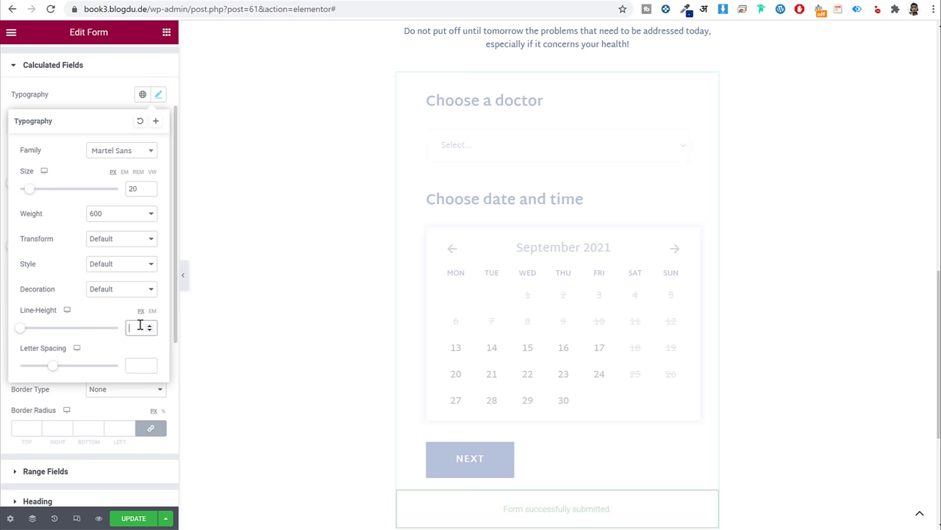
pyautogui.write('20')
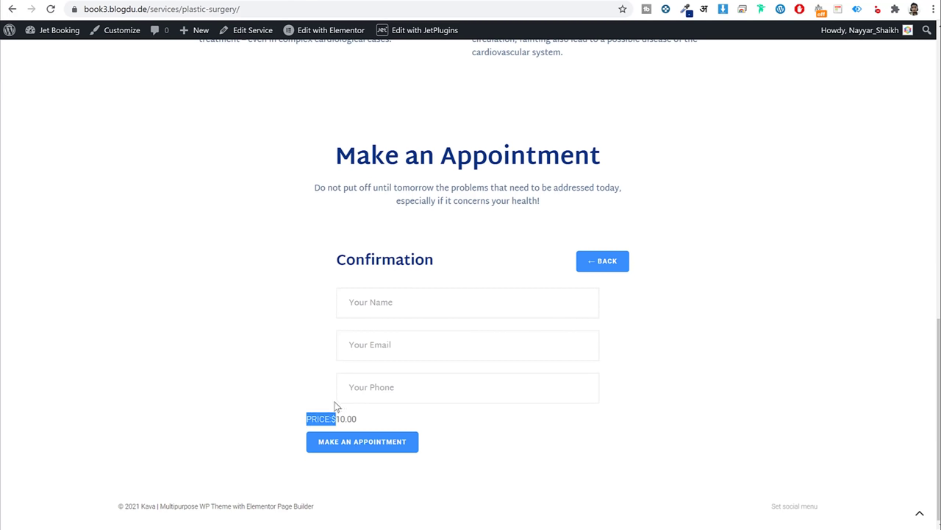
pyautogui.click(310, 397)
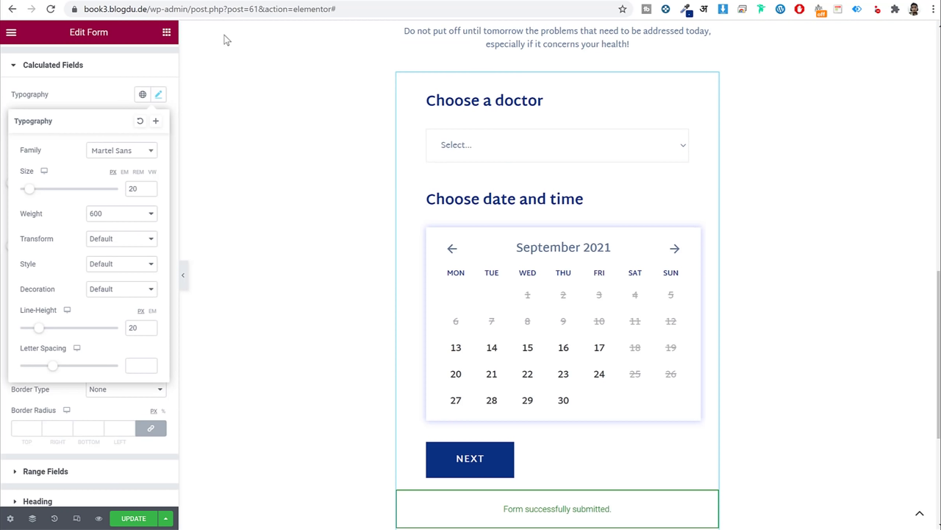
pyautogui.click(160, 94)
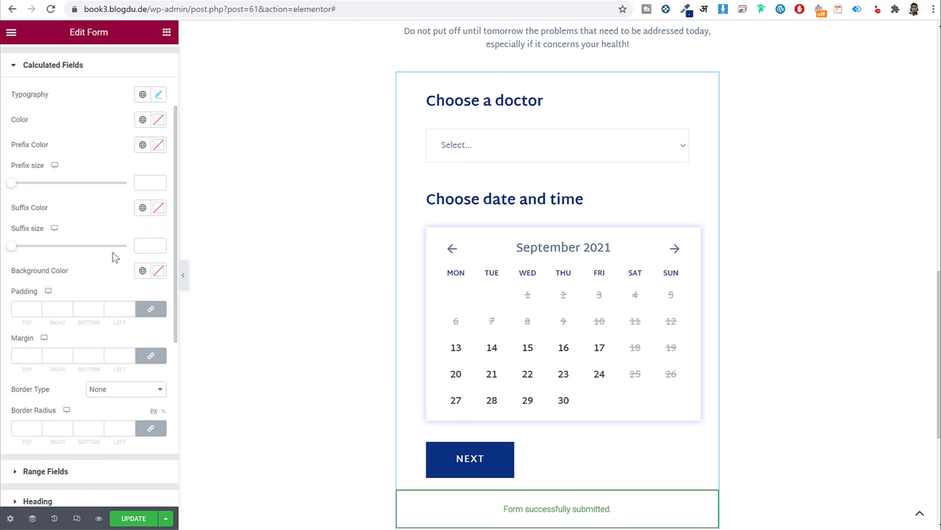
# Step: Unlink the calculated price margins and enter 20 for the top margin
pyautogui.click(150, 356)
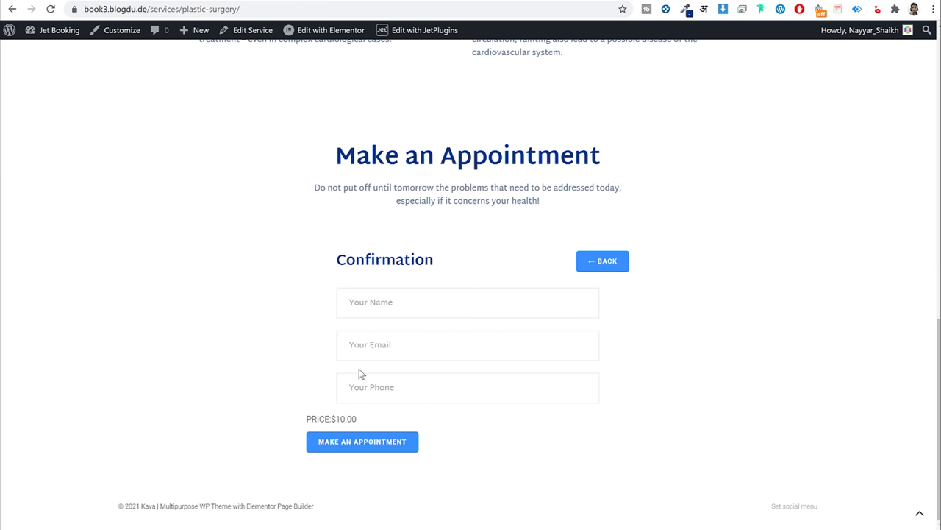
pyautogui.moveTo(337, 420); pyautogui.dragTo(306, 419)
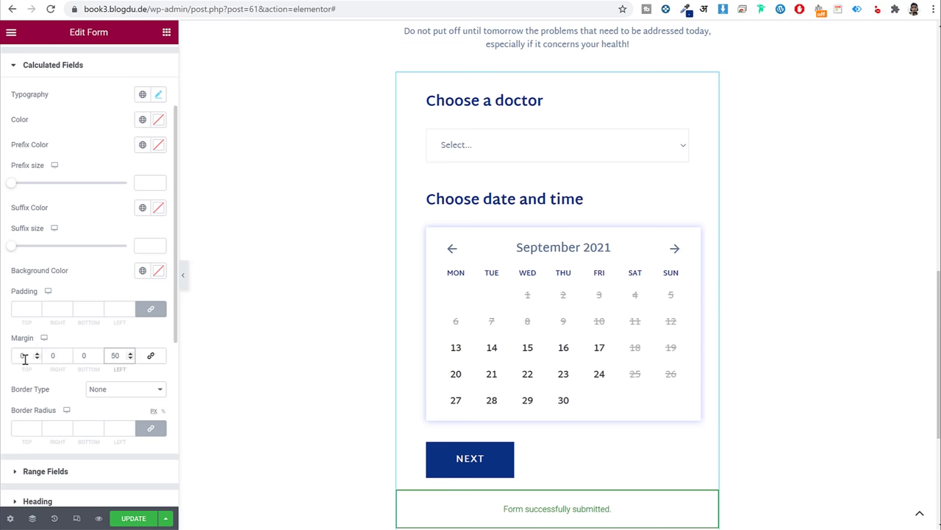
pyautogui.moveTo(25, 356); pyautogui.dragTo(12, 357)
pyautogui.write('20')
pyautogui.press('Tab')
pyautogui.press('Tab')
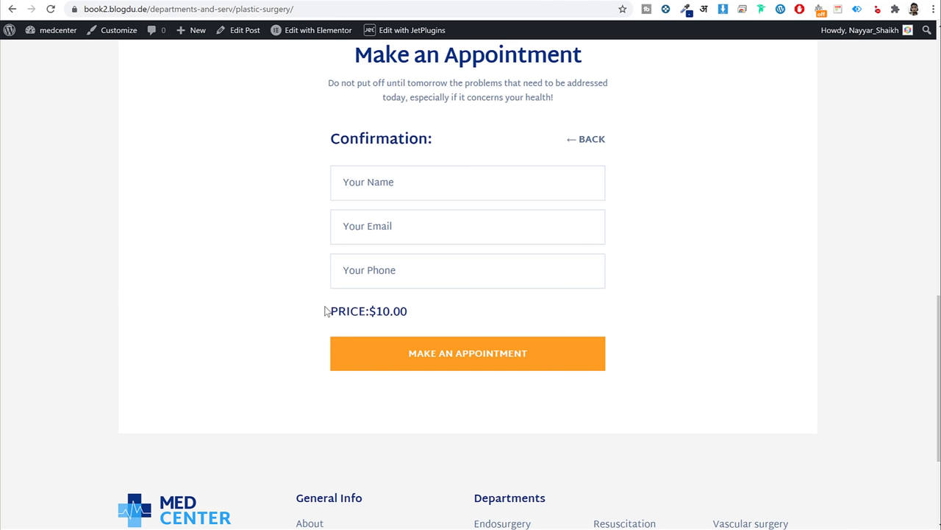
# Step: Colour the calculated price text with the Dark Blue global colour and collapse its settings
pyautogui.moveTo(324, 311); pyautogui.dragTo(375, 311)
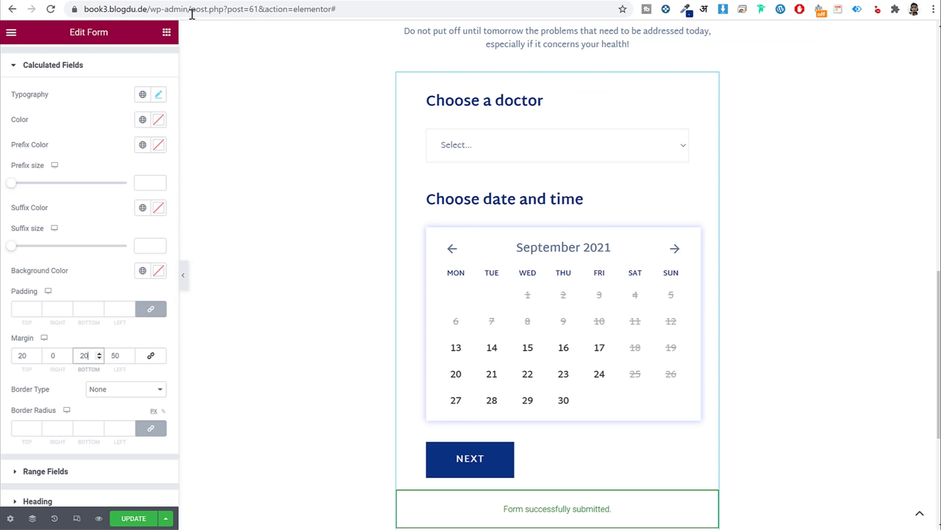
pyautogui.click(141, 120)
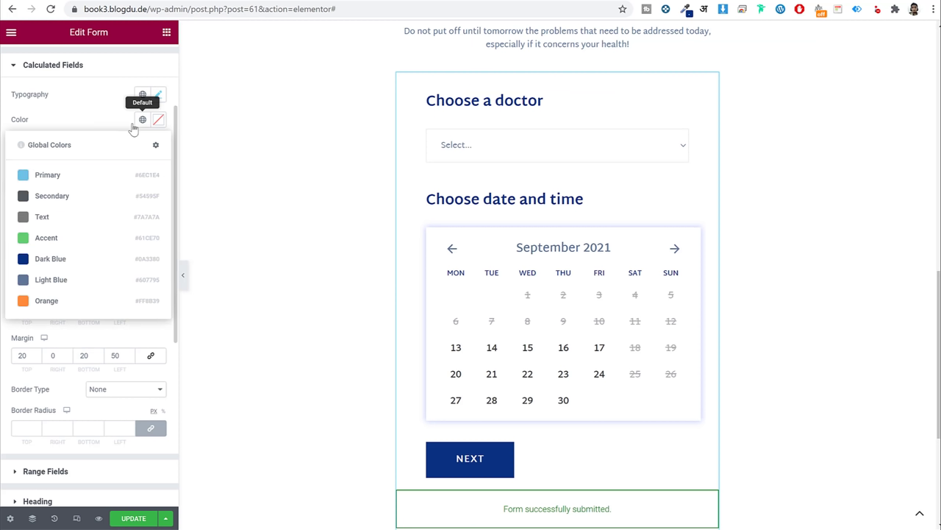
pyautogui.click(91, 258)
pyautogui.scroll(3, 115, 225)
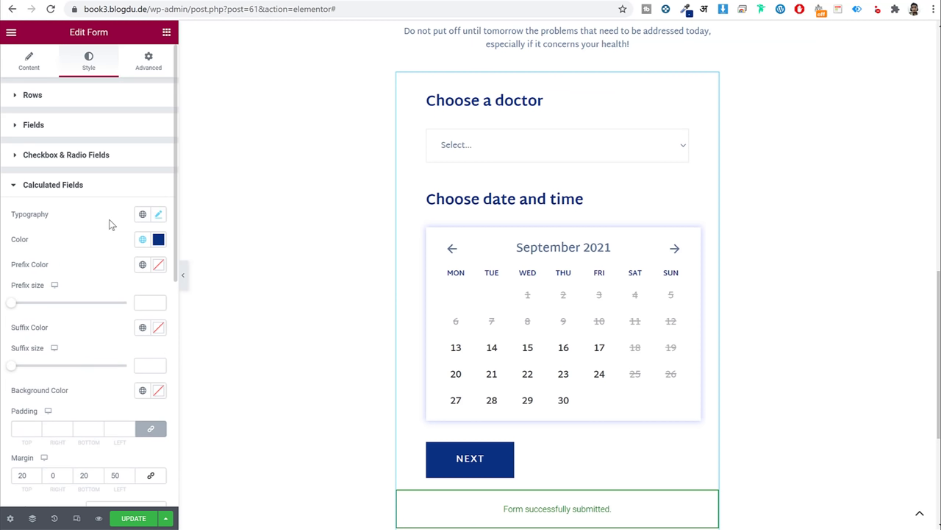
pyautogui.click(86, 190)
pyautogui.scroll(-1, 349, 218)
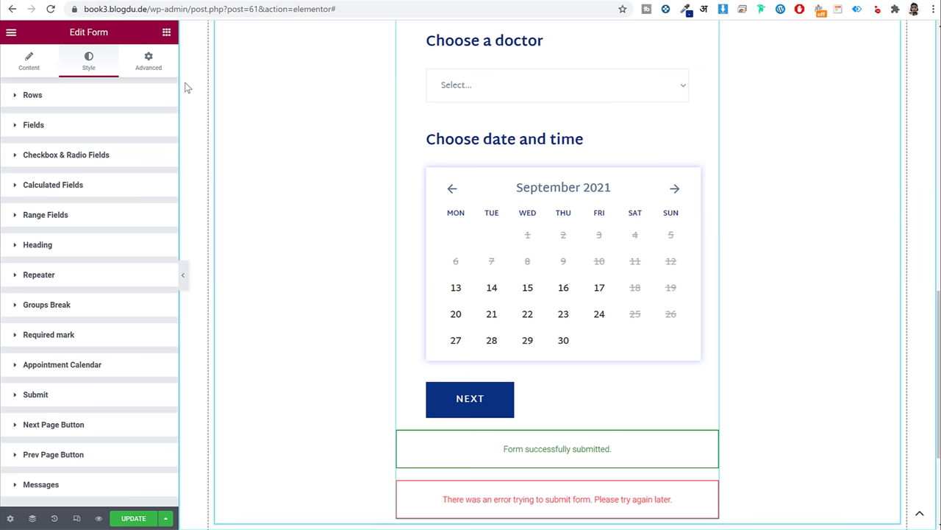
pyautogui.scroll(-1, 108, 288)
# Step: Give the submit button a Dark Blue background and the Martel Sans global font
pyautogui.click(65, 337)
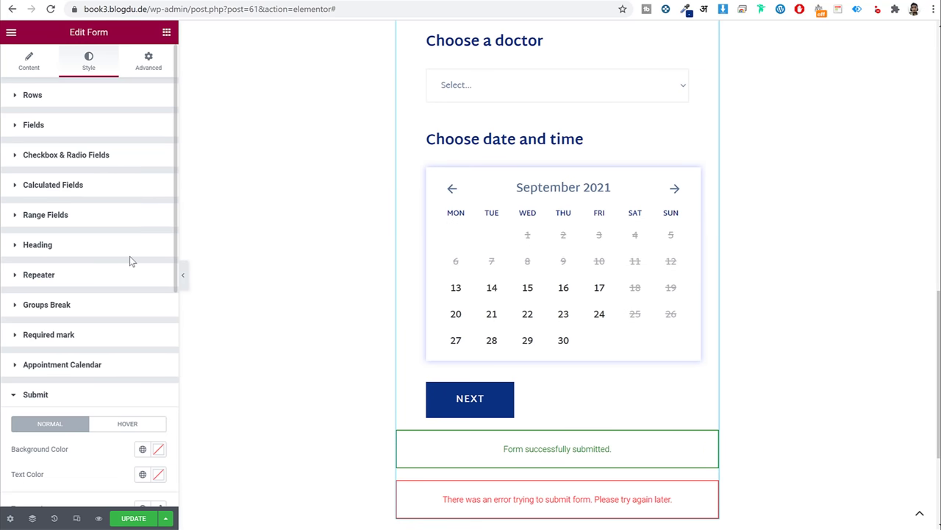
pyautogui.scroll(-5, 129, 267)
pyautogui.click(142, 89)
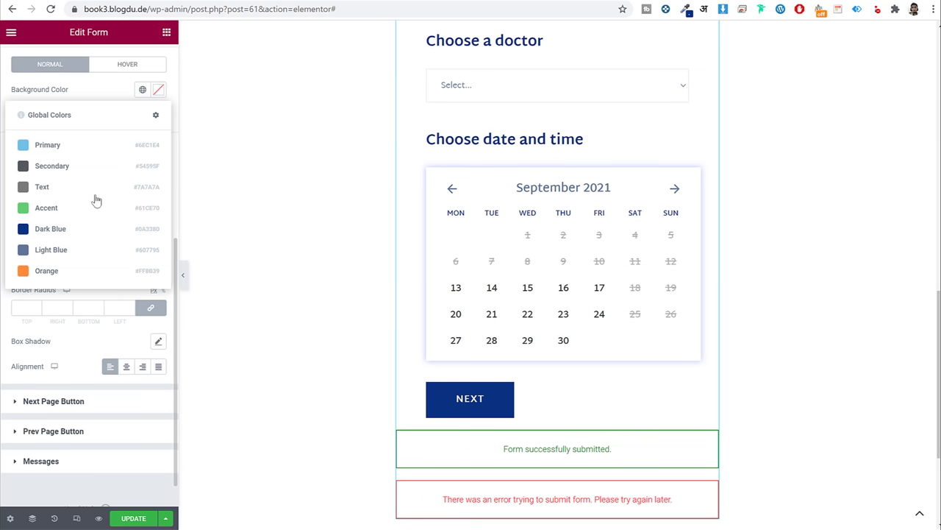
pyautogui.click(86, 227)
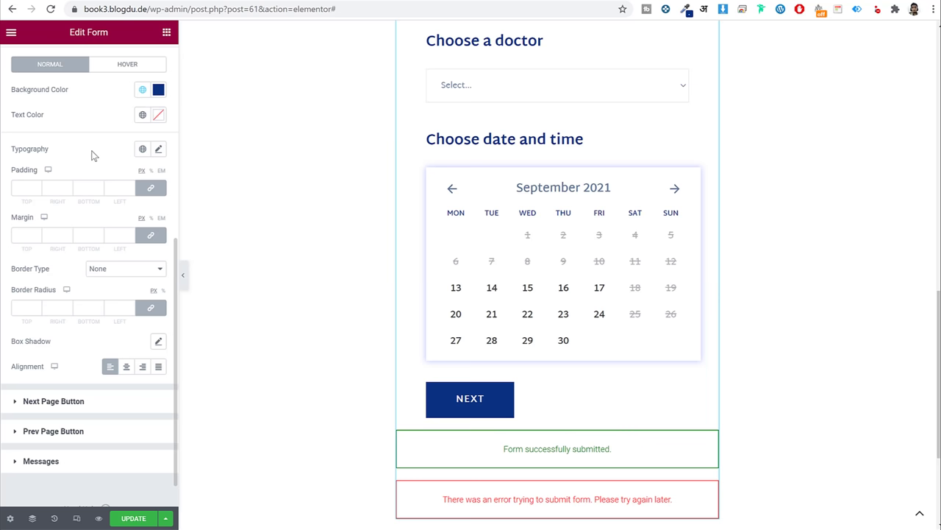
pyautogui.click(143, 149)
pyautogui.click(158, 148)
pyautogui.click(135, 244)
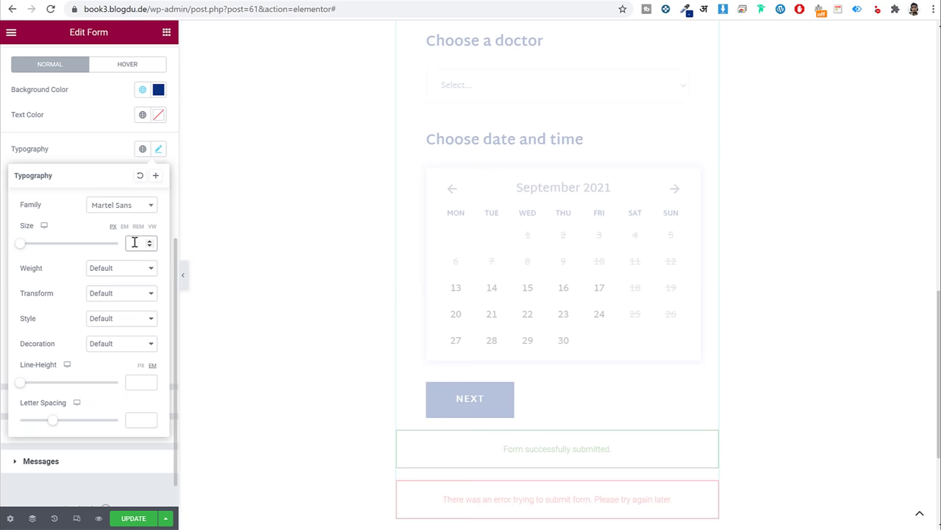
pyautogui.click(103, 149)
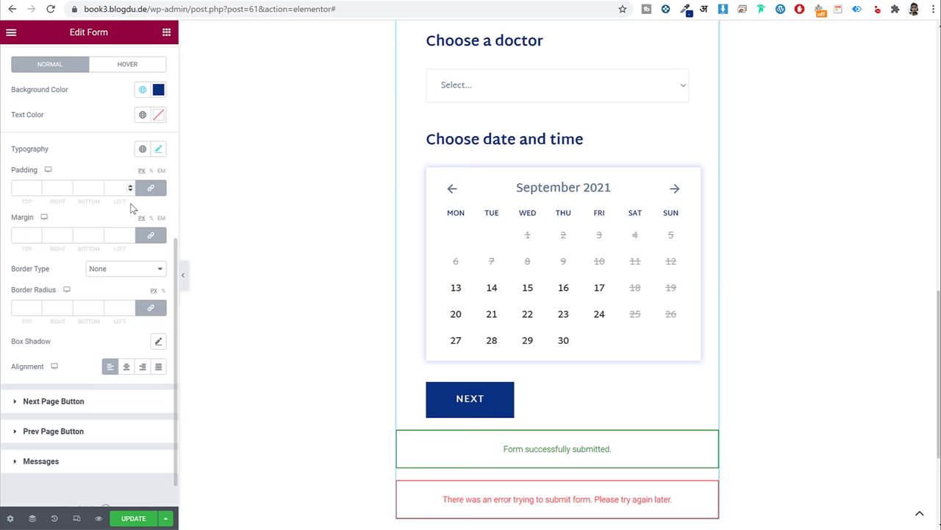
# Step: Set the submit button padding to 18 top, 50 right, 18 bottom, 50 left
pyautogui.click(145, 189)
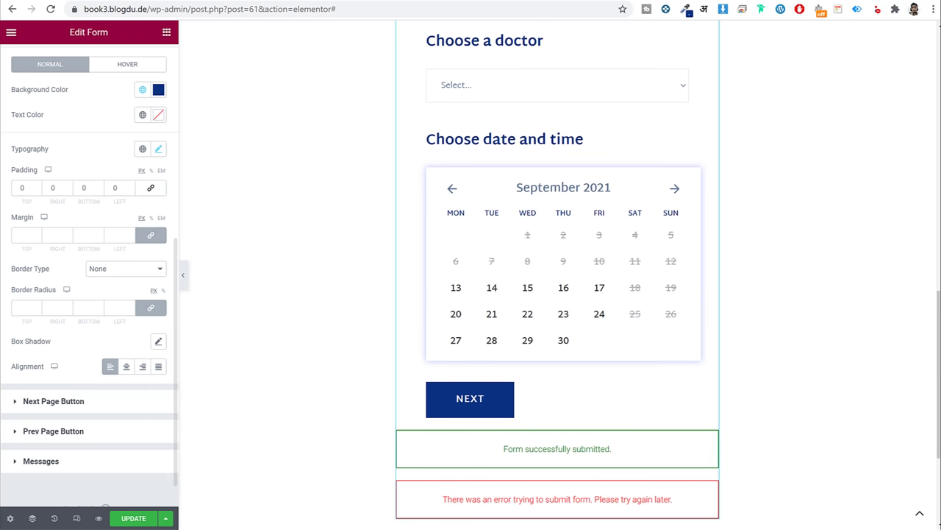
pyautogui.doubleClick(22, 189)
pyautogui.write('18')
pyautogui.press('Tab')
pyautogui.press('Tab')
pyautogui.hotkey('shift', 'Tab')
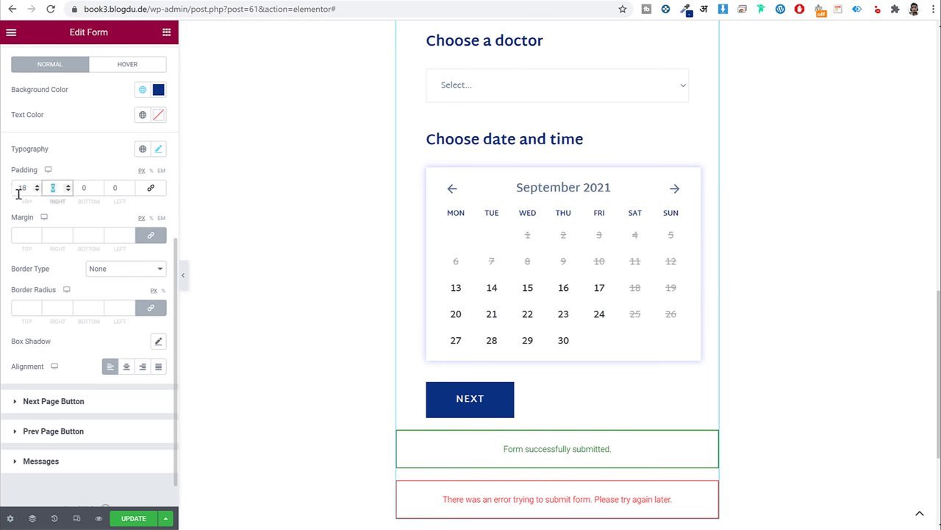
pyautogui.write('50')
pyautogui.press('Tab')
pyautogui.write('18')
pyautogui.press('Tab')
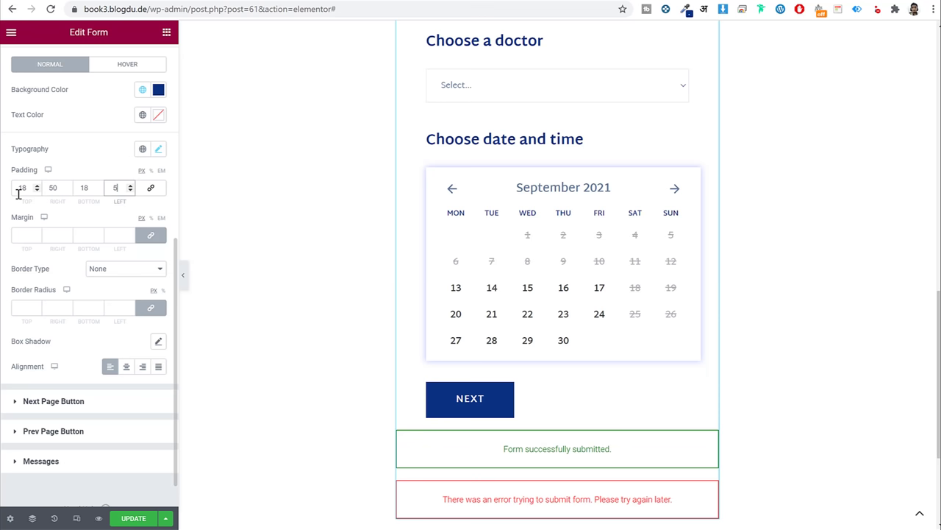
# Step: Set the submit button margins to 0, 0, 0 and 50 left
pyautogui.click(119, 235)
pyautogui.write('0')
pyautogui.hotkey('ctrl', 'a')
pyautogui.write('5')
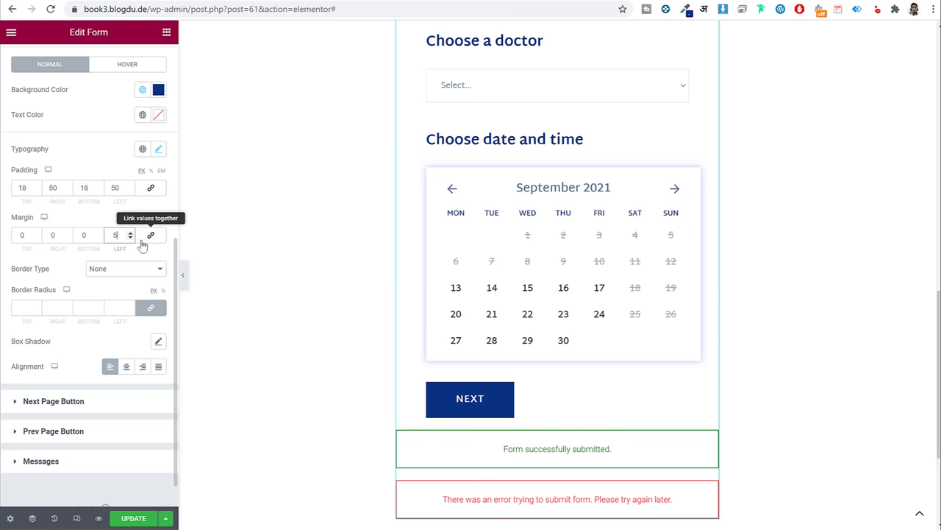
pyautogui.write('0')
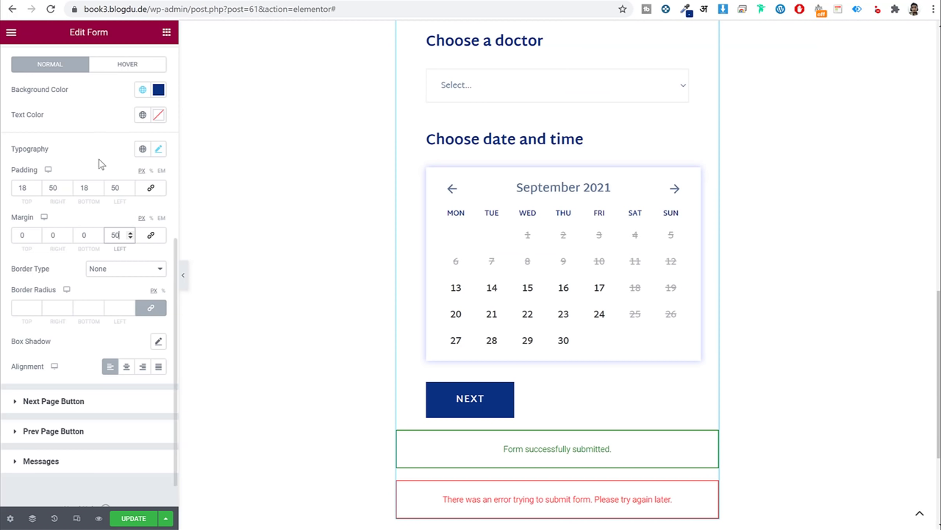
# Step: Make the submit button background Orange with a Dark Blue hover background
pyautogui.scroll(2, 99, 159)
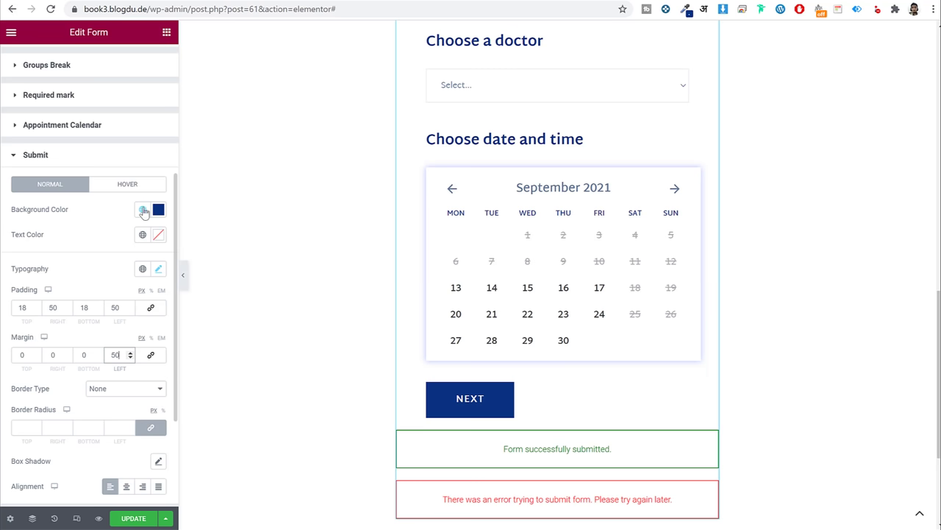
pyautogui.click(143, 209)
pyautogui.click(79, 389)
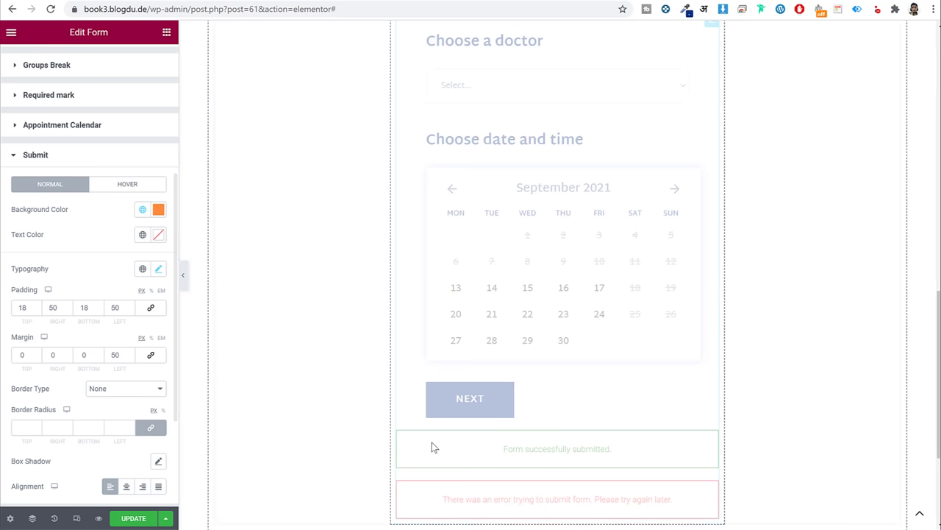
pyautogui.click(137, 185)
pyautogui.click(143, 209)
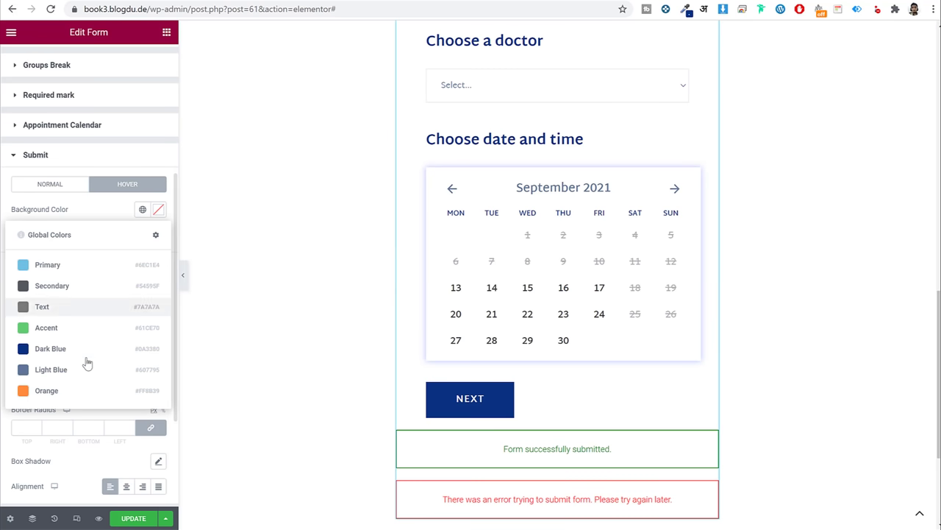
pyautogui.click(85, 354)
pyautogui.click(53, 186)
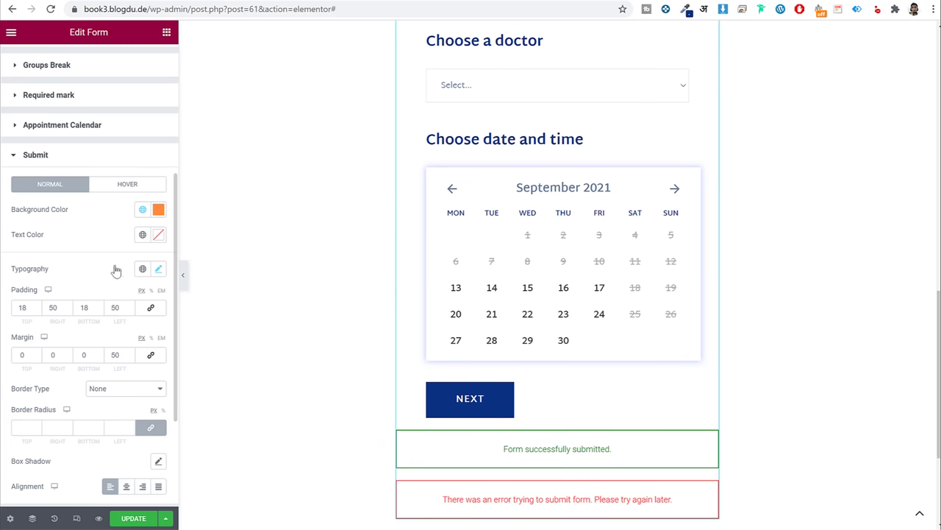
# Step: Set the button's border radius to 0, save, and reload the live service page
pyautogui.scroll(-3, 118, 279)
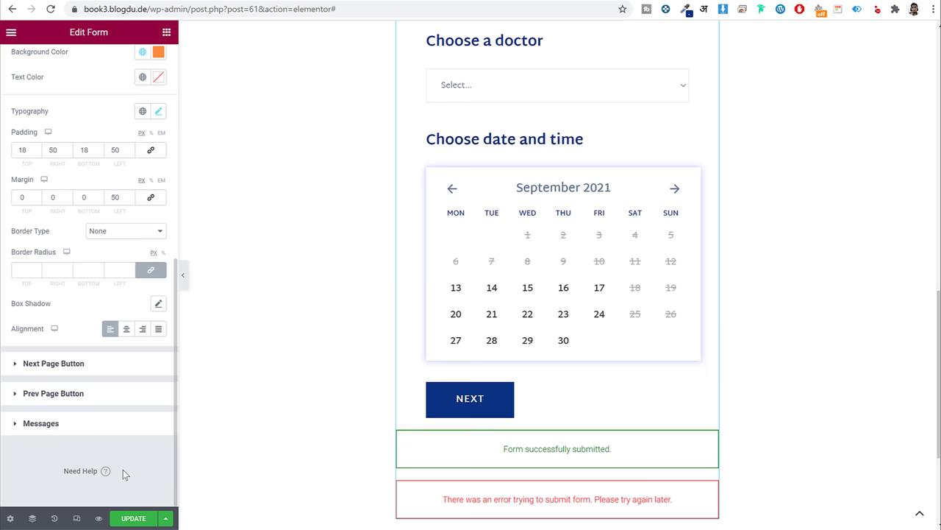
pyautogui.click(23, 266)
pyautogui.write('0')
pyautogui.scroll(2, 158, 501)
pyautogui.click(131, 519)
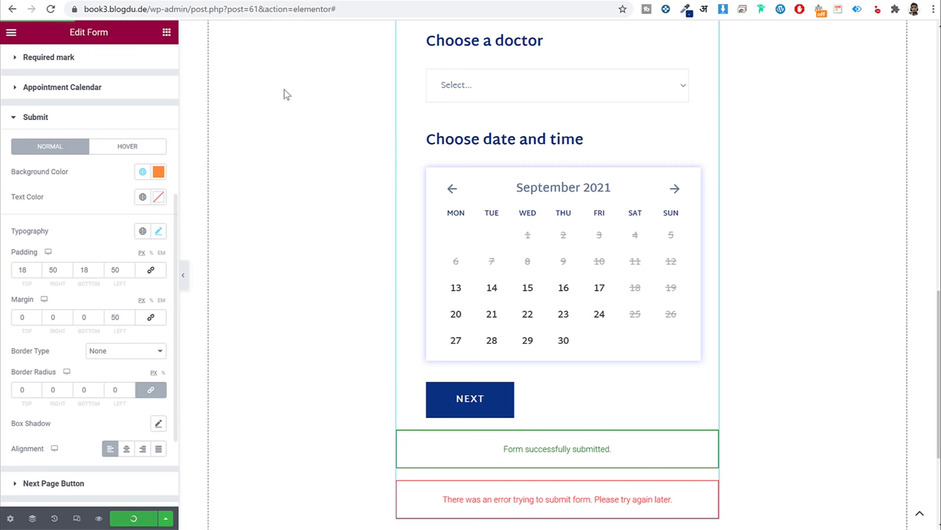
pyautogui.hotkey('ctrl', 'Tab')
pyautogui.click(360, 13)
pyautogui.press('Return')
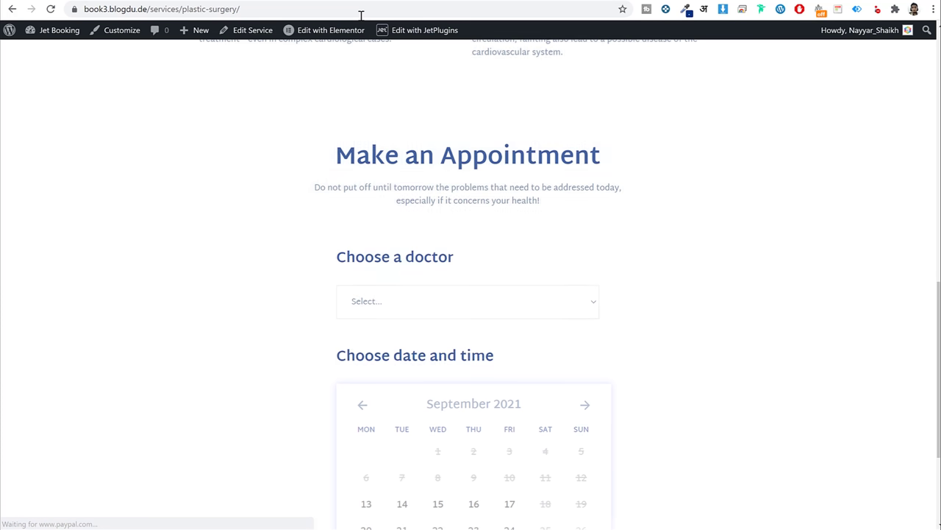
# Step: Test-book the 11:30-12:00 slot on 16 September, then edit the page in Elementor
pyautogui.scroll(-3, 704, 278)
pyautogui.click(567, 130)
pyautogui.click(491, 129)
pyautogui.click(491, 129)
pyautogui.click(464, 162)
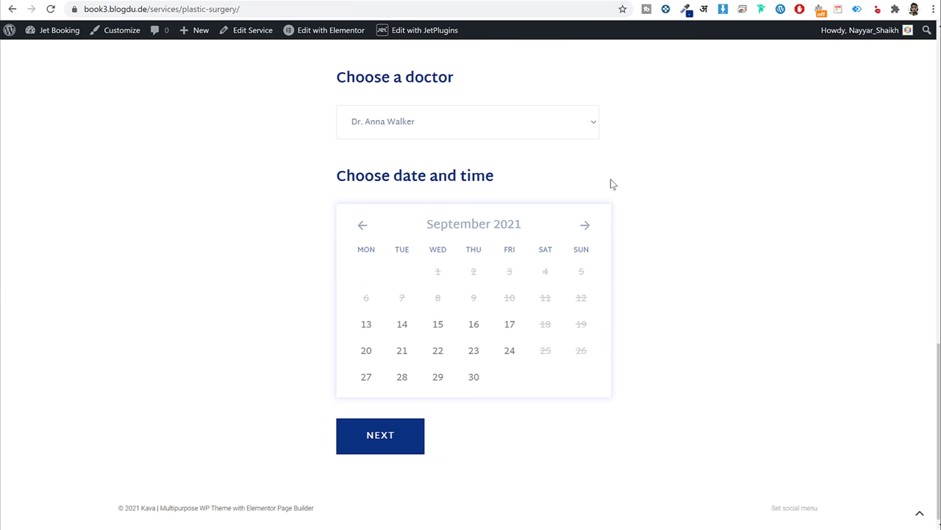
pyautogui.click(478, 328)
pyautogui.scroll(-2, 630, 326)
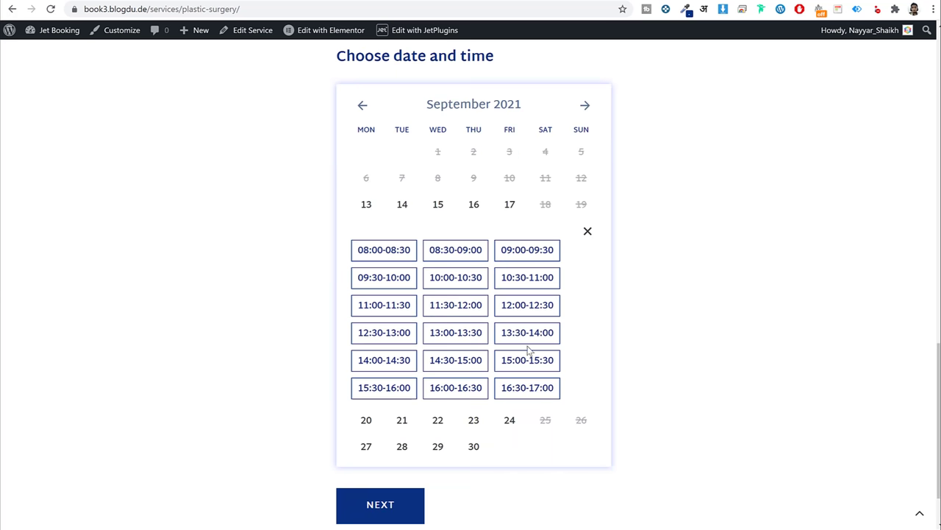
pyautogui.click(445, 305)
pyautogui.scroll(-1, 389, 442)
pyautogui.click(388, 443)
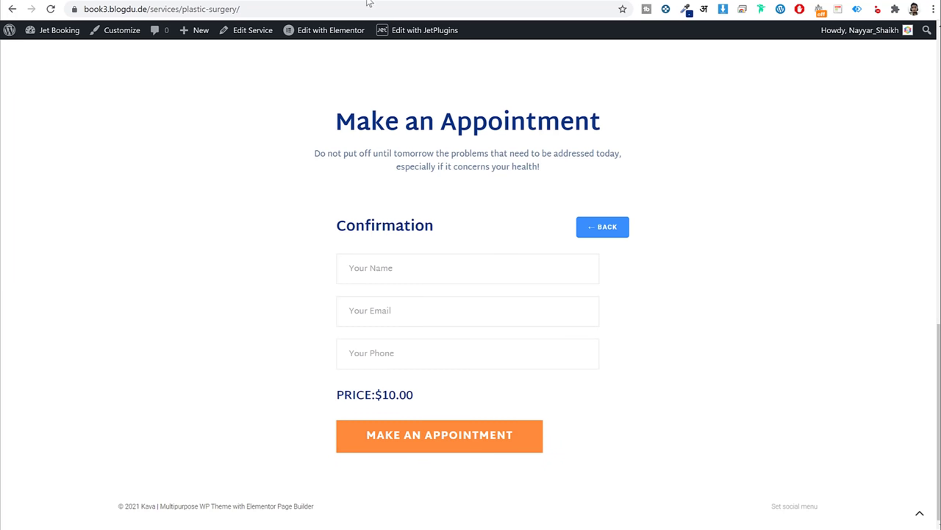
pyautogui.click(330, 30)
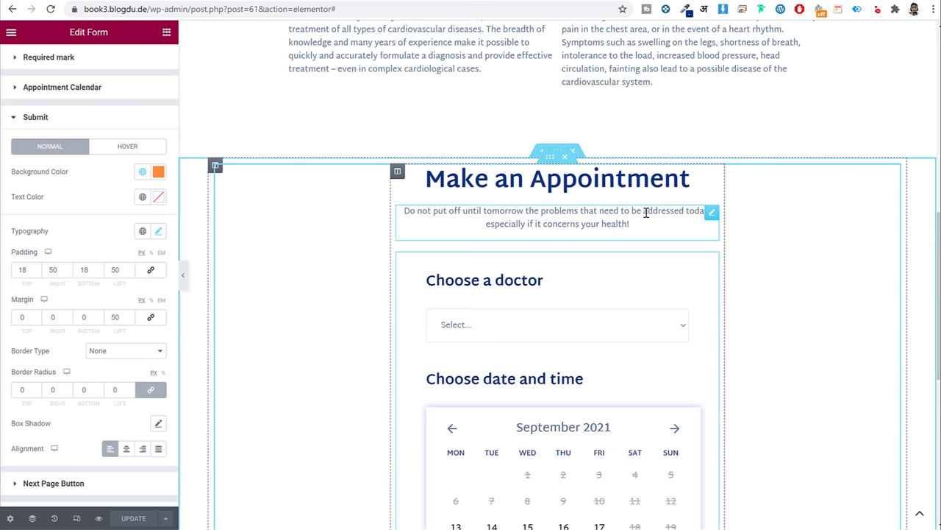
# Step: Pad the Make an Appointment section 90 px top and bottom, then update the page
pyautogui.click(550, 159)
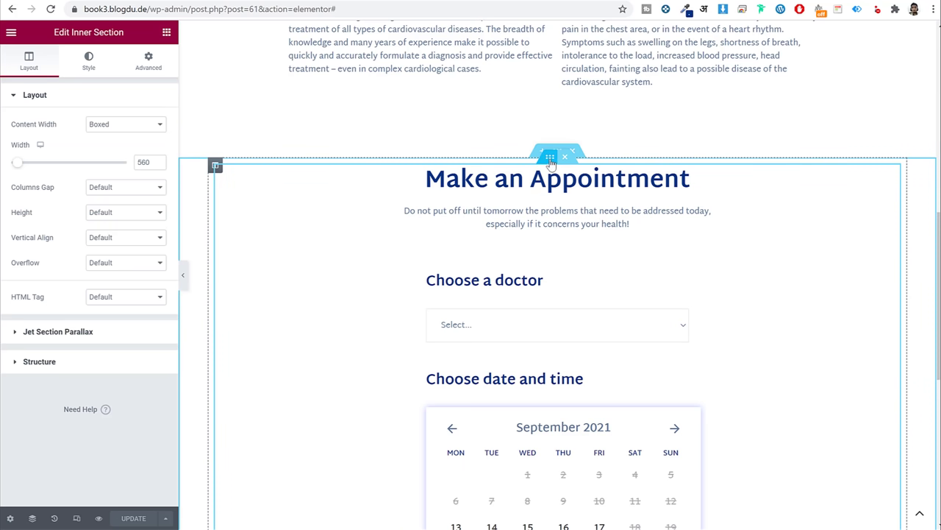
pyautogui.scroll(-3, 498, 258)
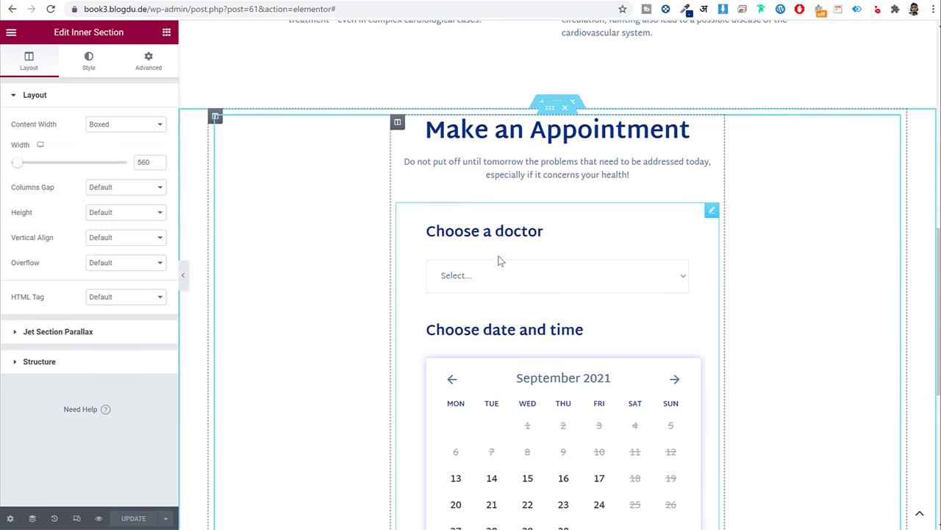
pyautogui.scroll(-1, 498, 258)
pyautogui.scroll(7, 499, 274)
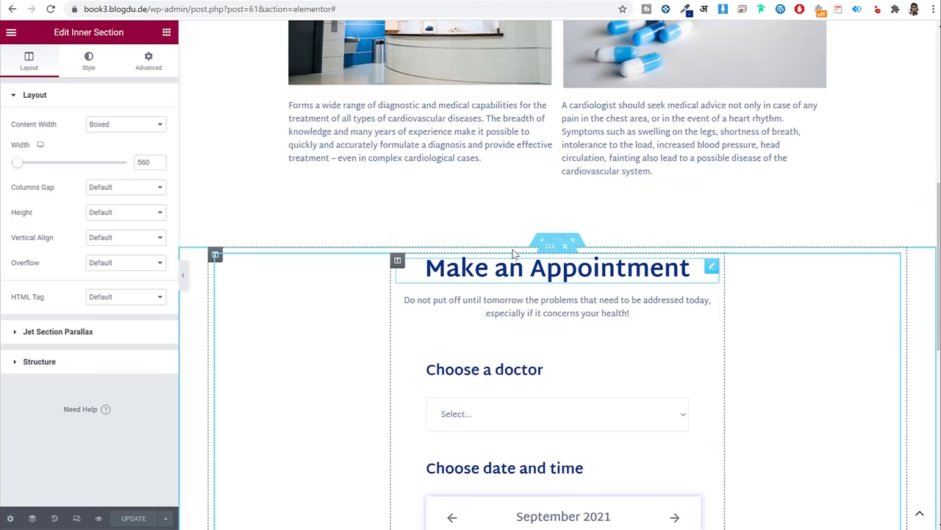
pyautogui.click(557, 274)
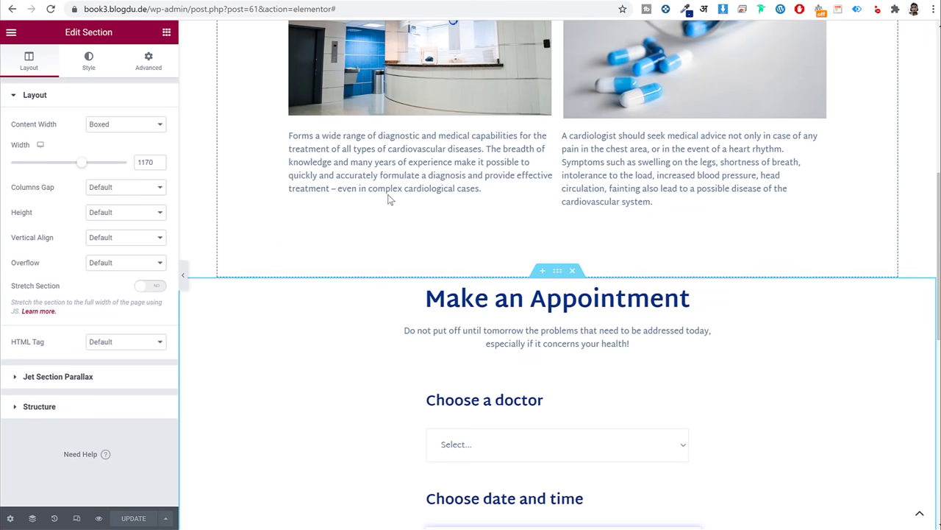
pyautogui.click(148, 61)
pyautogui.click(19, 185)
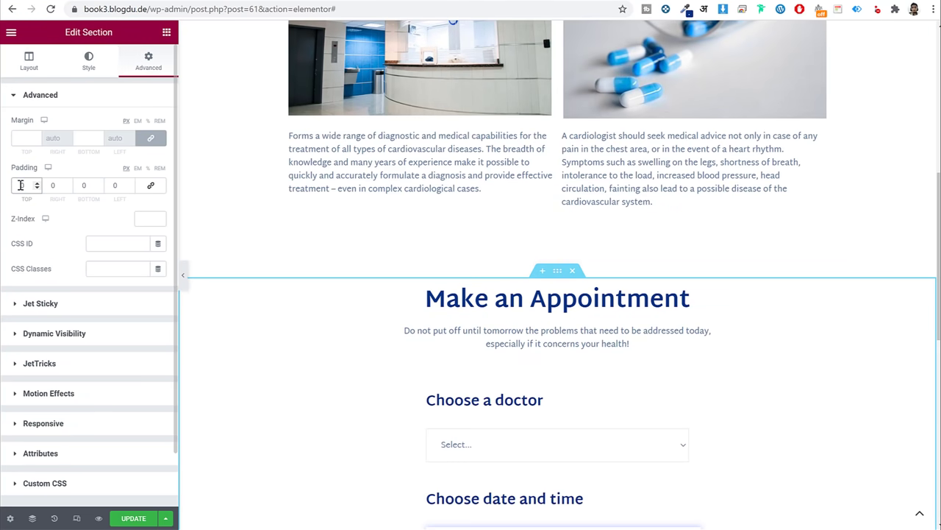
pyautogui.write('90')
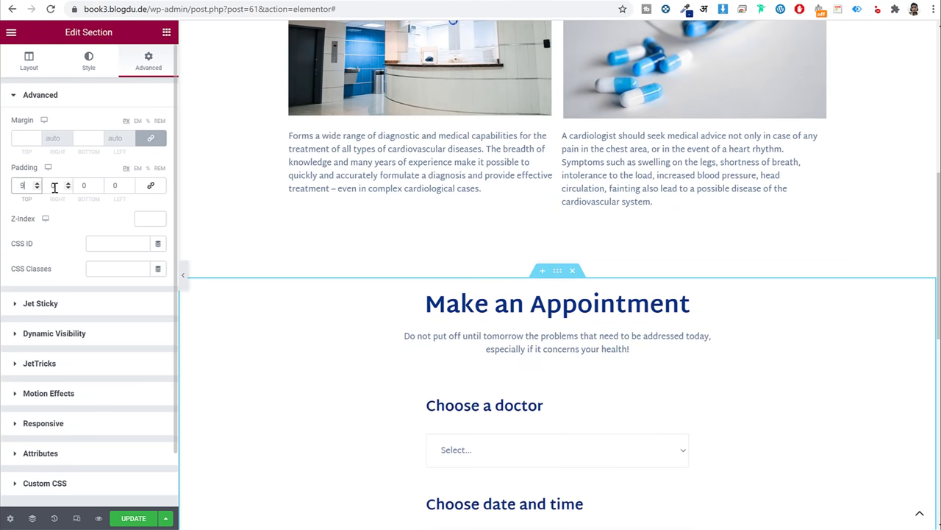
pyautogui.press('Tab')
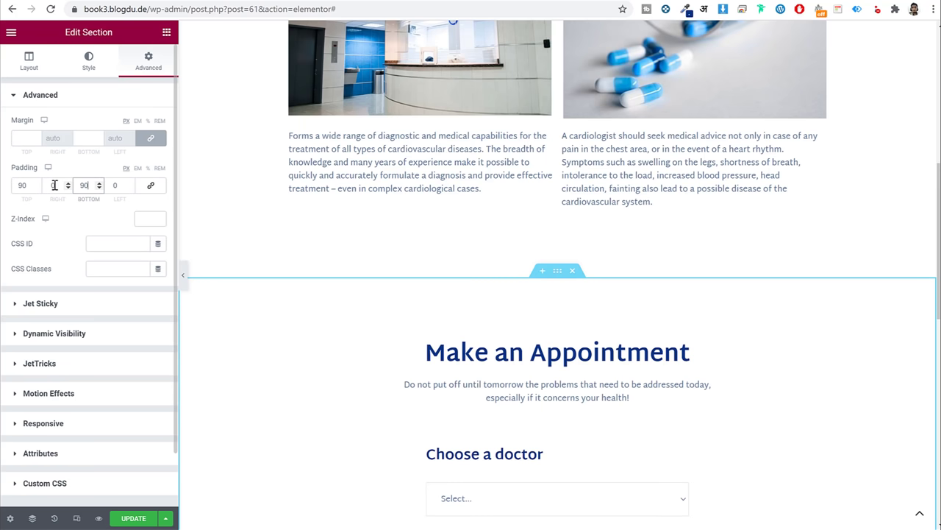
pyautogui.write('90')
pyautogui.click(142, 517)
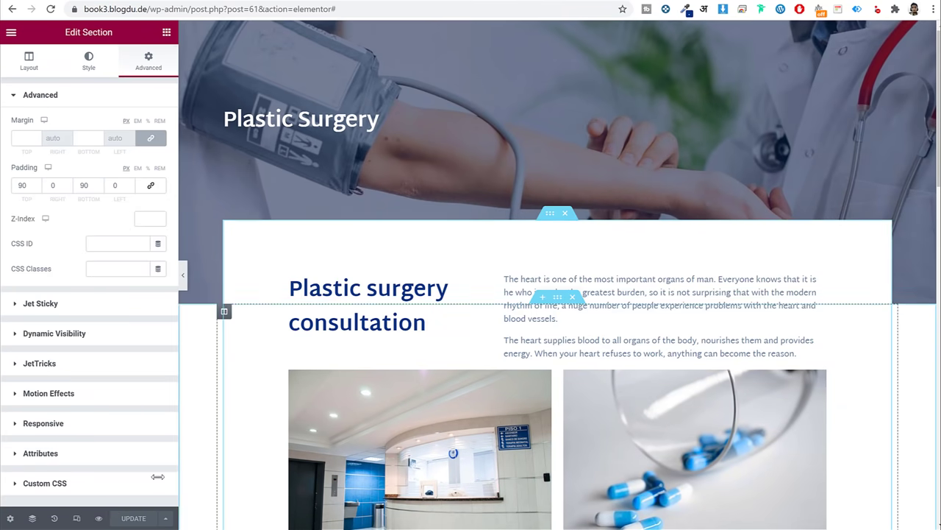
# Step: Switch the Elementor preview to Mobile responsive mode
pyautogui.click(75, 518)
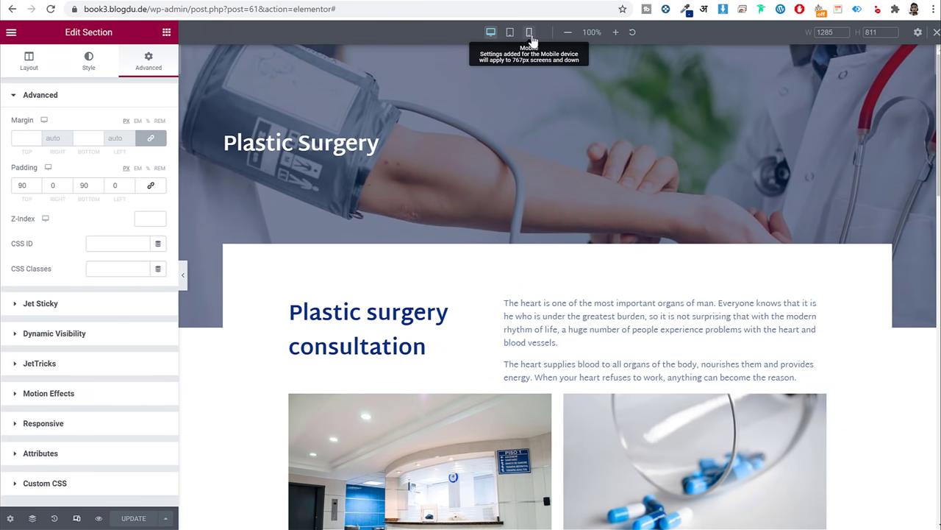
pyautogui.click(530, 33)
pyautogui.scroll(-15, 603, 174)
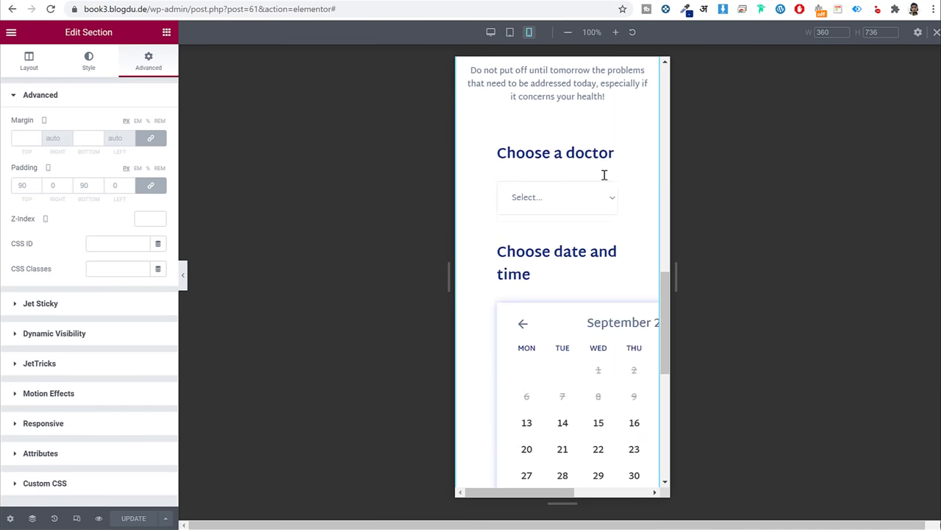
pyautogui.scroll(15, 603, 175)
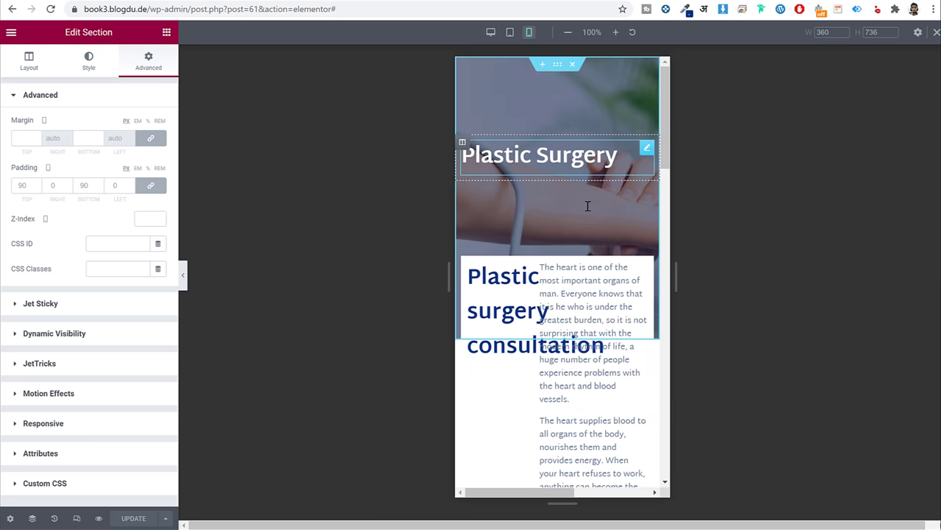
# Step: Center the Plastic Surgery title's widget items alignment for mobile
pyautogui.click(622, 159)
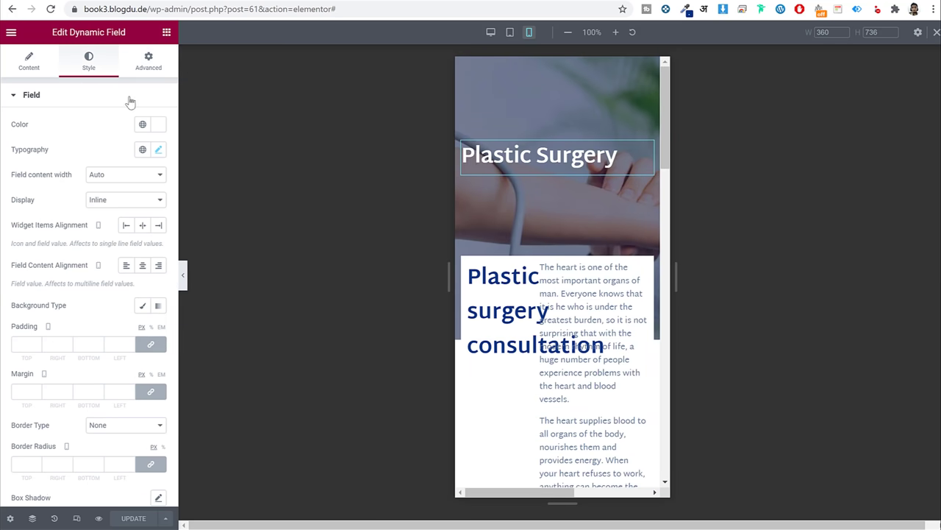
pyautogui.click(139, 228)
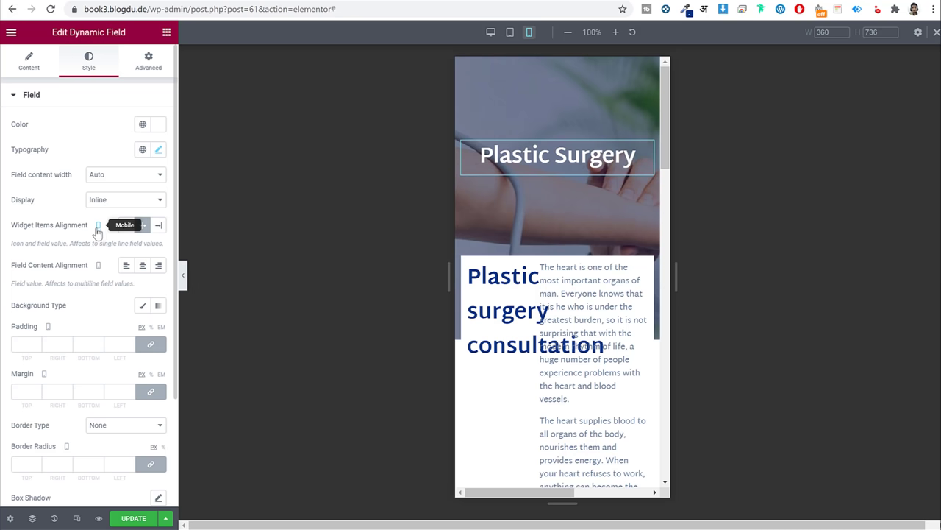
pyautogui.scroll(-2, 541, 229)
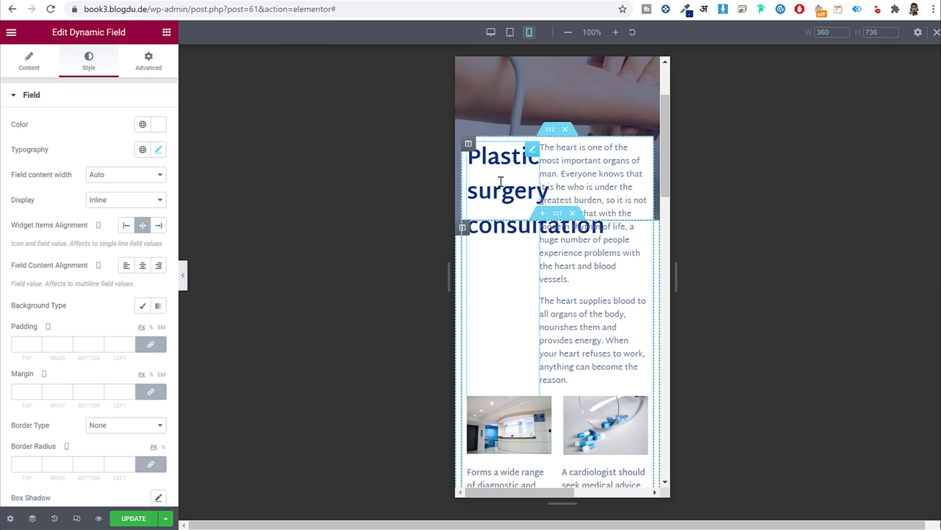
pyautogui.click(147, 62)
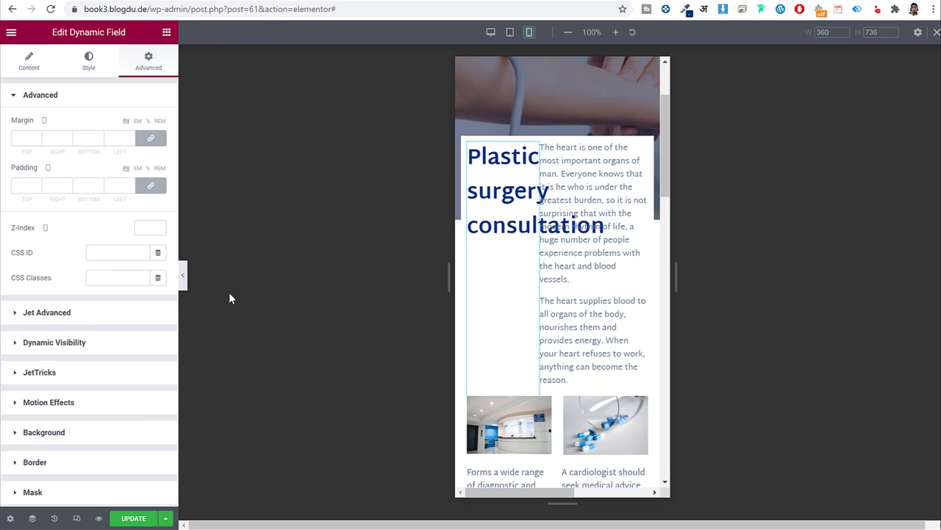
# Step: Set the Plastic surgery consultation heading's positioning width to Full Width (100%)
pyautogui.scroll(-2, 59, 345)
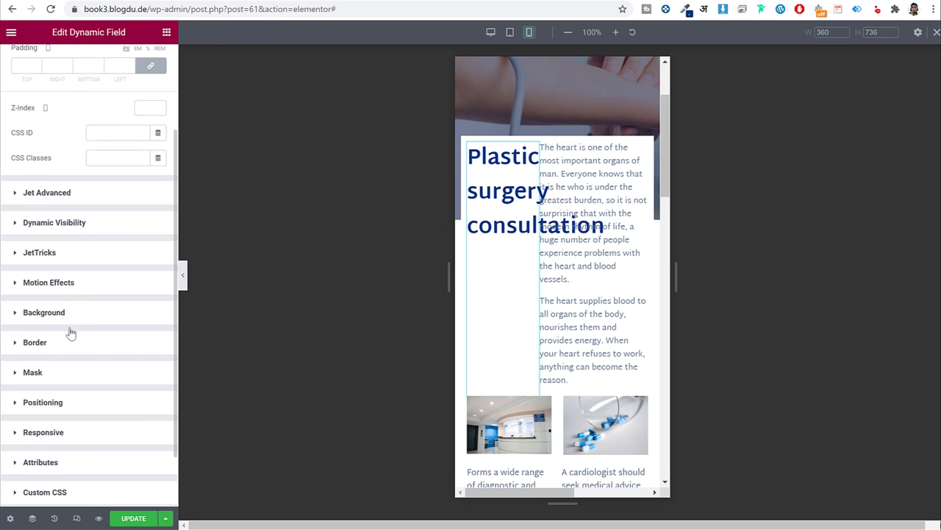
pyautogui.click(66, 403)
pyautogui.scroll(-1, 88, 338)
pyautogui.click(109, 283)
pyautogui.click(124, 300)
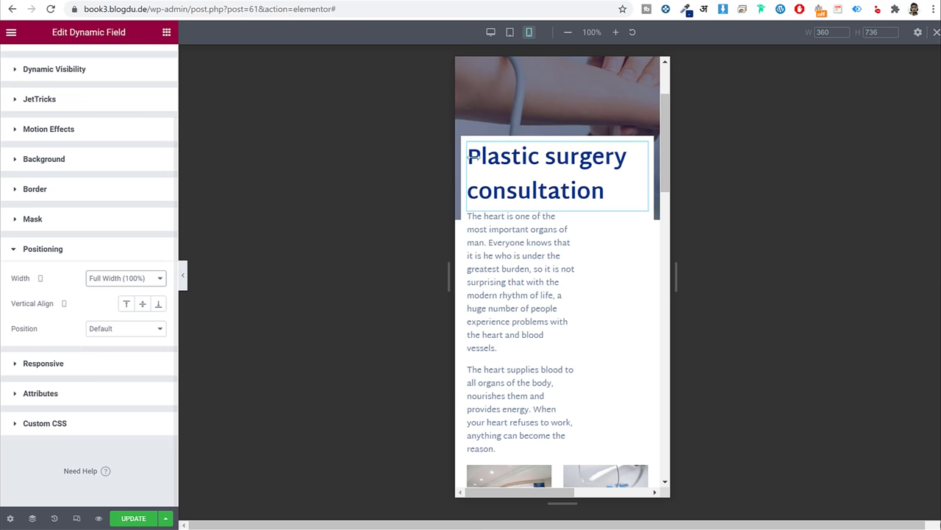
# Step: Set the paragraph below the heading to Full Width (100%) as well
pyautogui.click(524, 226)
pyautogui.click(149, 65)
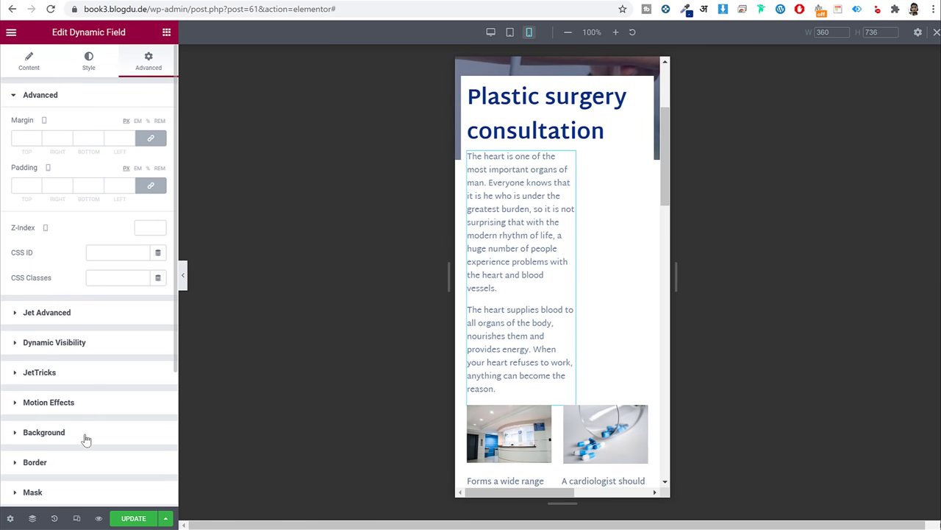
pyautogui.scroll(-3, 111, 424)
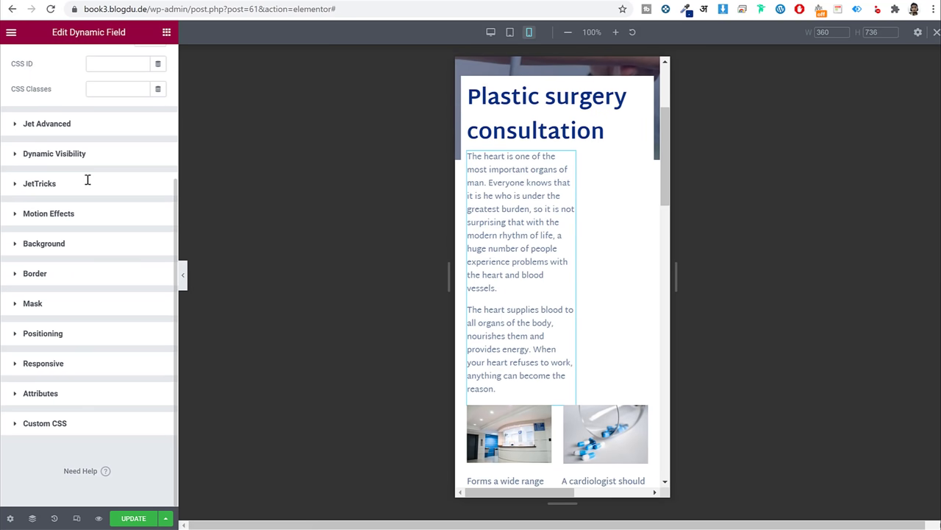
pyautogui.scroll(3, 86, 181)
pyautogui.scroll(-3, 114, 291)
pyautogui.click(84, 335)
pyautogui.scroll(-2, 134, 298)
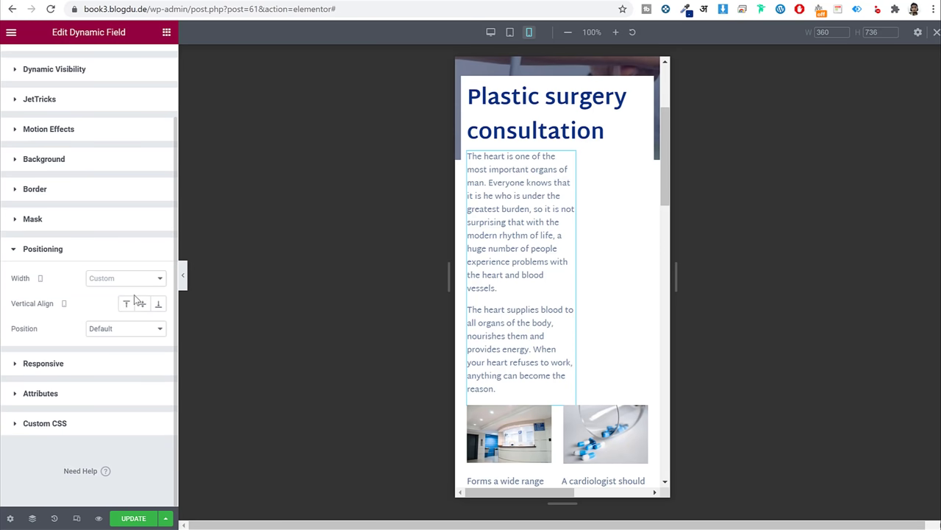
pyautogui.click(119, 284)
pyautogui.click(122, 298)
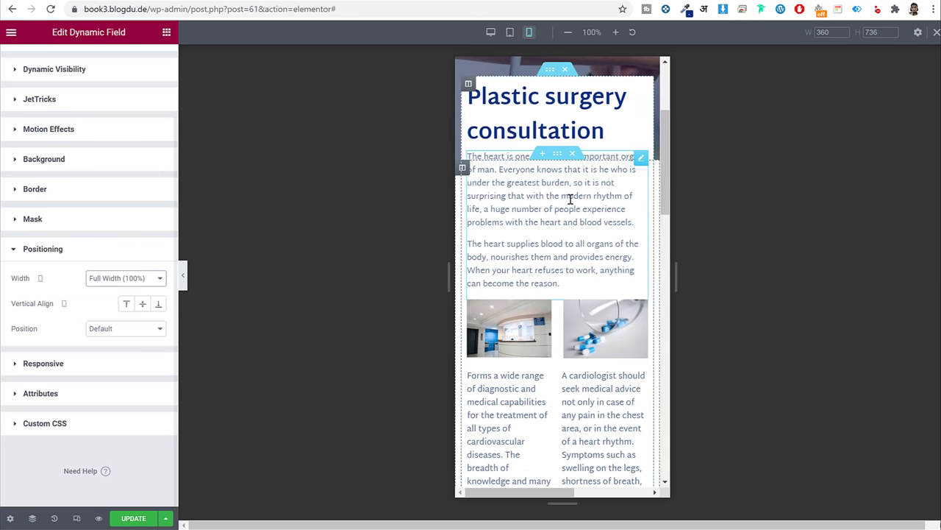
pyautogui.scroll(-1, 638, 213)
pyautogui.scroll(-2, 638, 209)
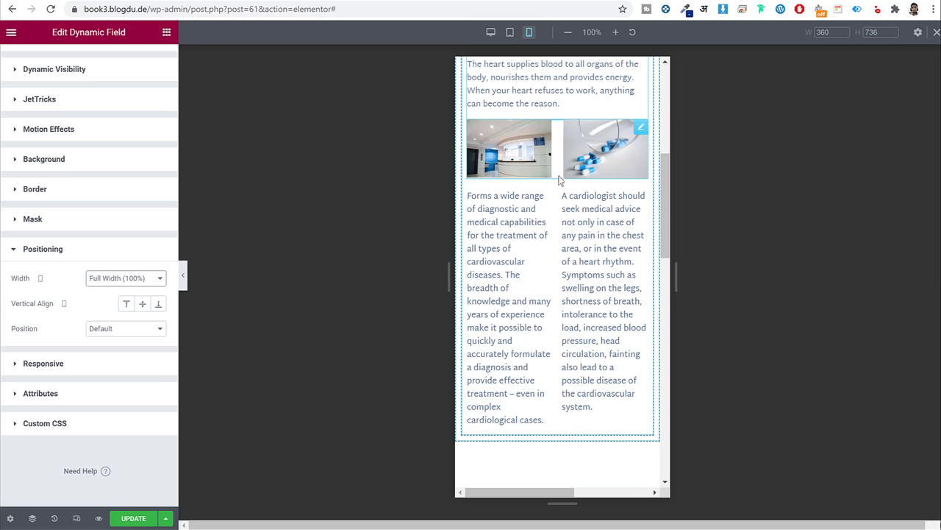
pyautogui.click(639, 205)
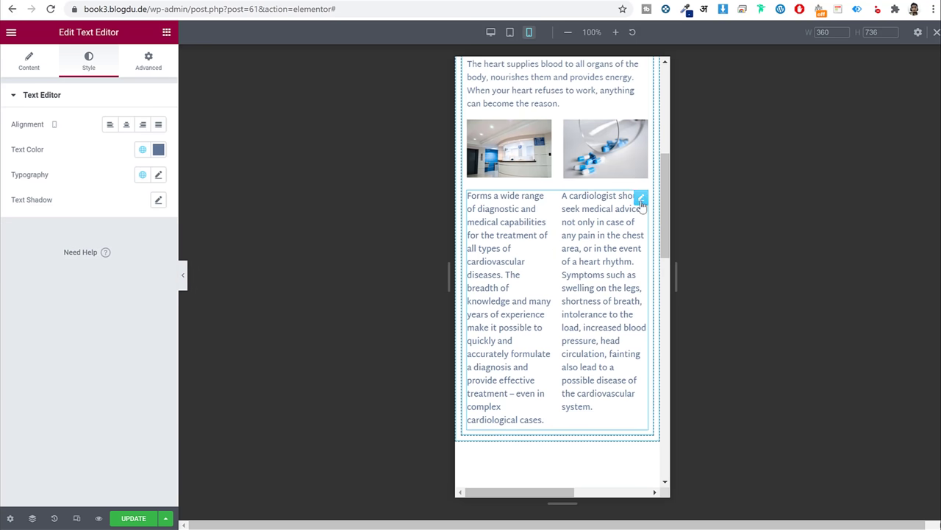
# Step: Reflow the two-column text block into 1 column on mobile
pyautogui.click(32, 74)
pyautogui.click(107, 187)
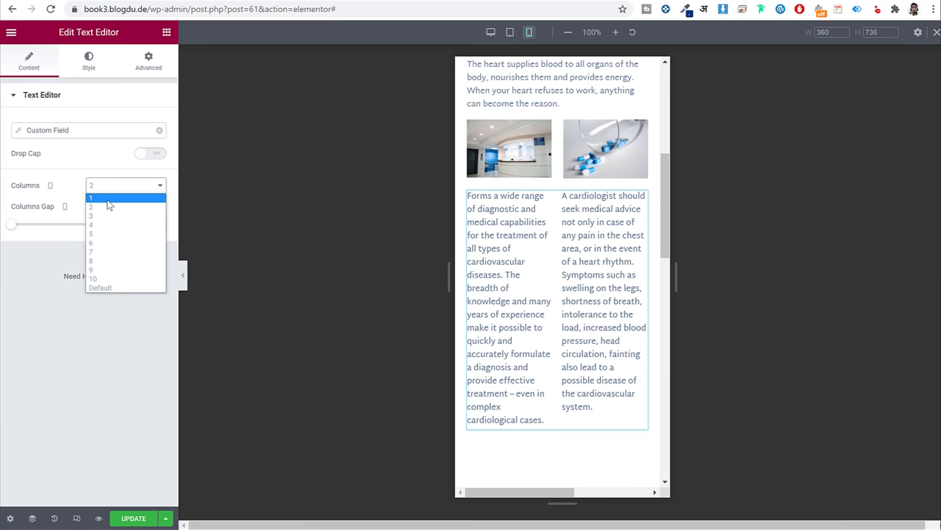
pyautogui.click(103, 198)
pyautogui.scroll(3, 598, 269)
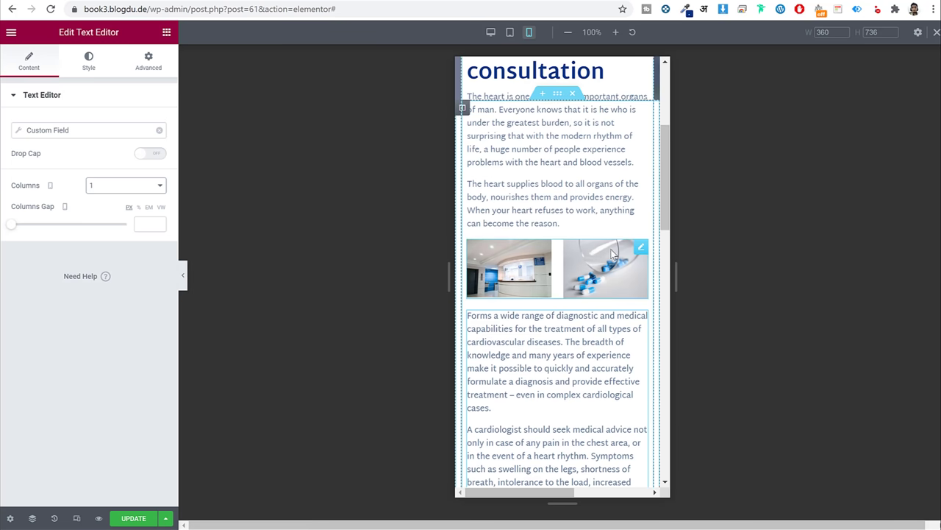
# Step: Set the image gallery to 1 column on mobile
pyautogui.click(640, 248)
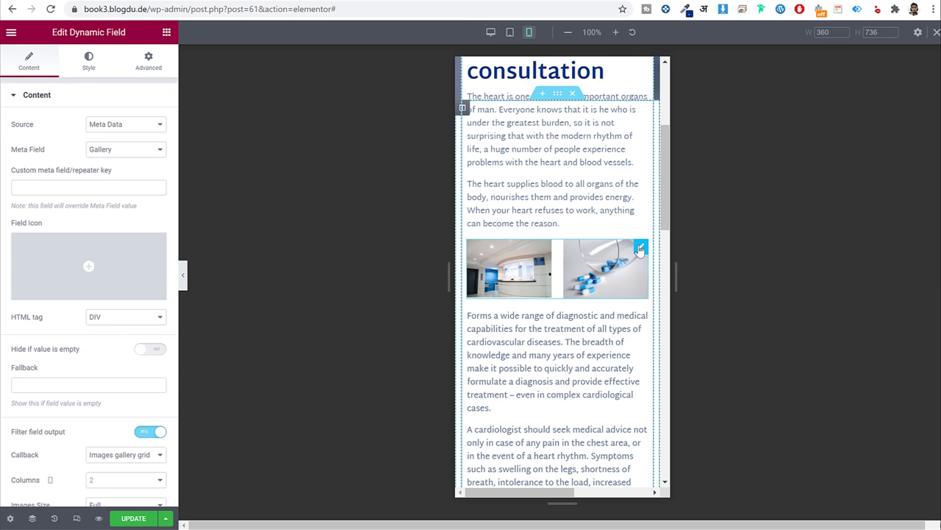
pyautogui.scroll(-3, 96, 215)
pyautogui.click(109, 318)
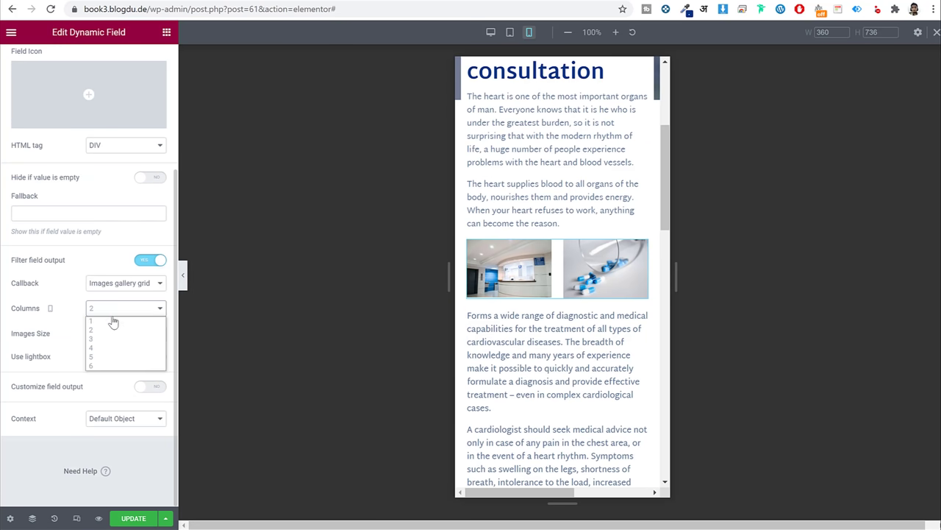
pyautogui.click(111, 322)
pyautogui.scroll(-5, 591, 260)
pyautogui.scroll(-4, 593, 260)
pyautogui.scroll(5, 592, 261)
pyautogui.scroll(-6, 595, 258)
pyautogui.scroll(-6, 596, 264)
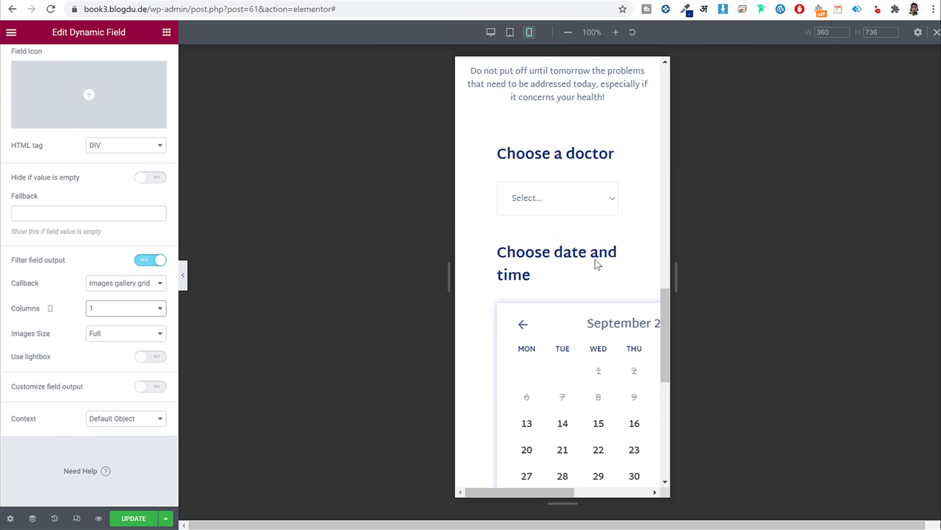
pyautogui.scroll(1, 597, 189)
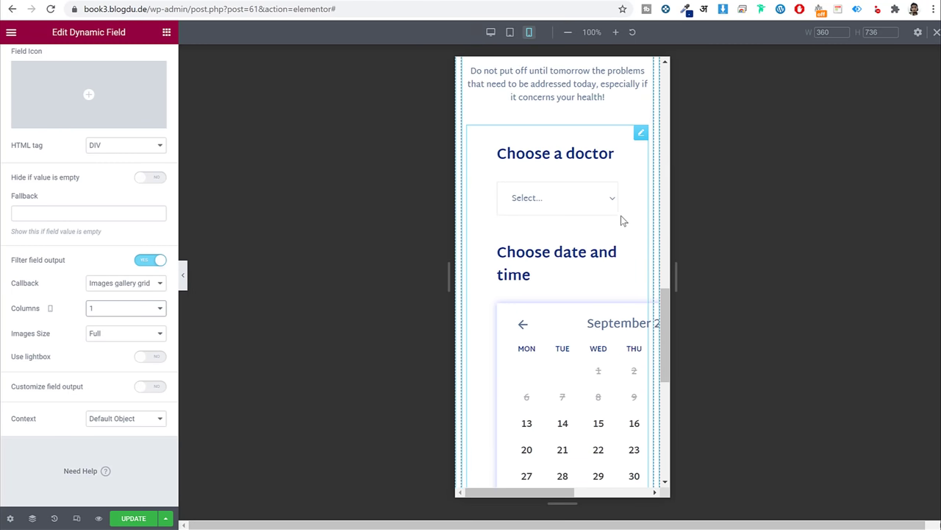
pyautogui.click(640, 135)
# Step: Set the form's Heading Gap and Fields Margin to 0
pyautogui.click(54, 99)
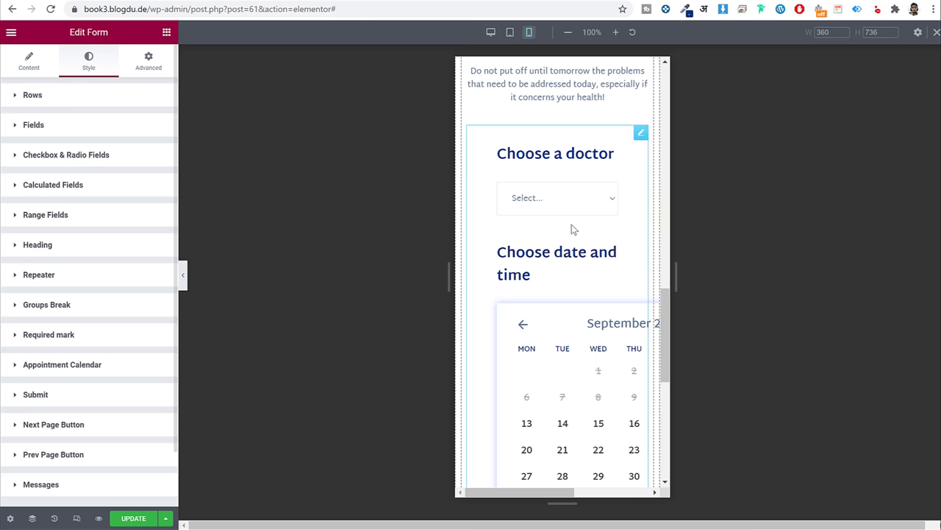
pyautogui.click(83, 247)
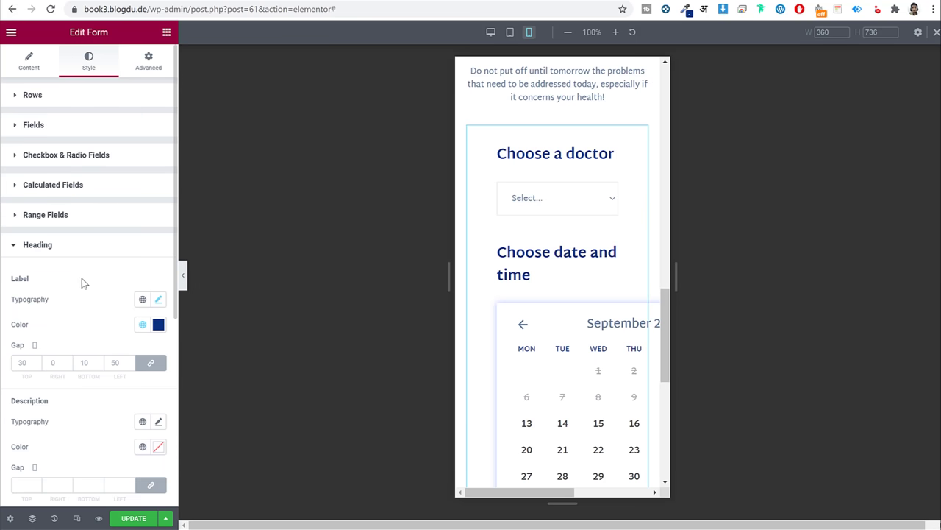
pyautogui.scroll(-4, 79, 334)
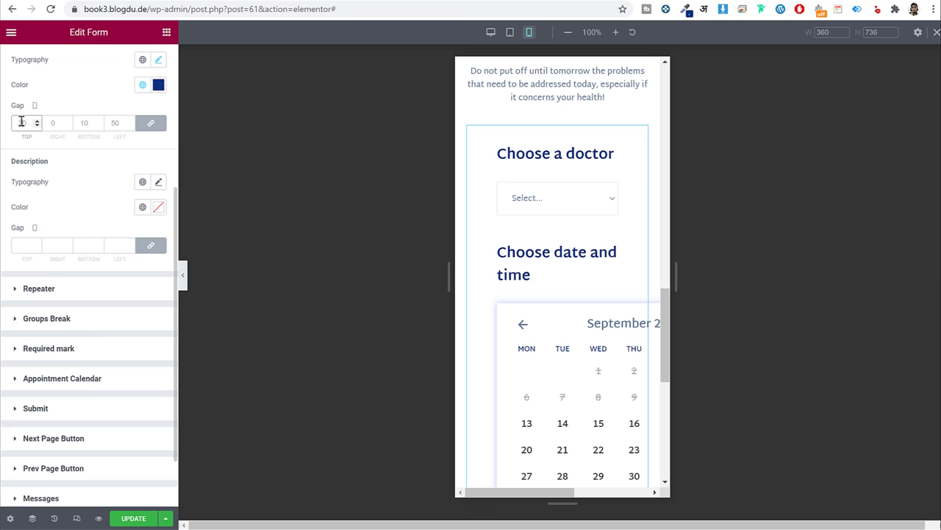
pyautogui.write('0')
pyautogui.scroll(4, 110, 199)
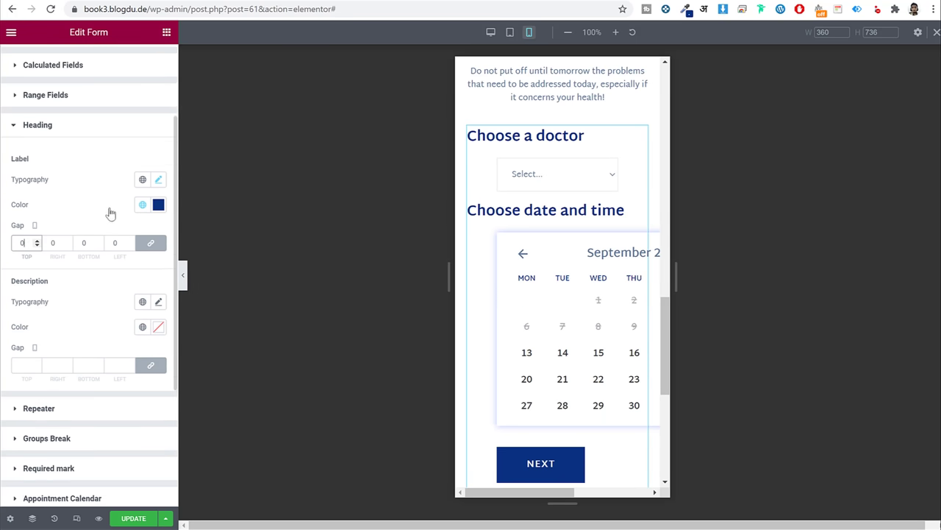
pyautogui.click(84, 128)
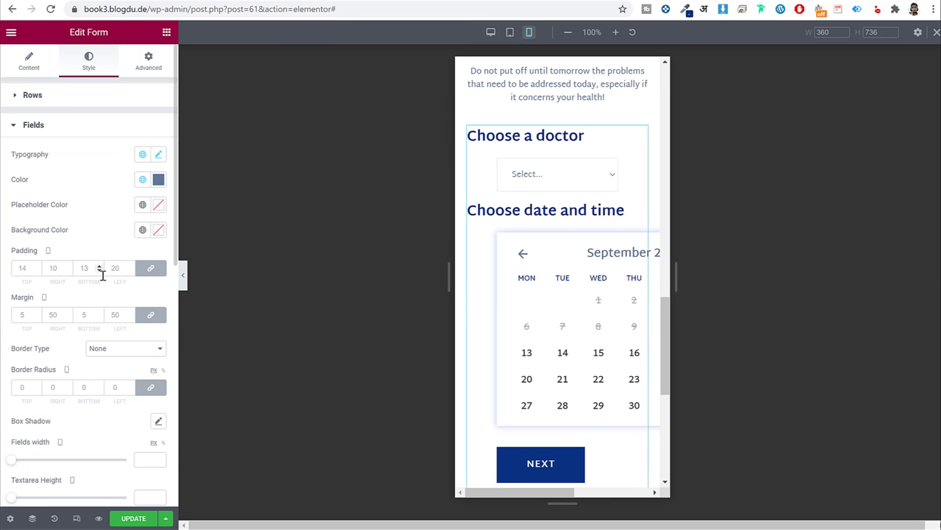
pyautogui.scroll(-2, 102, 275)
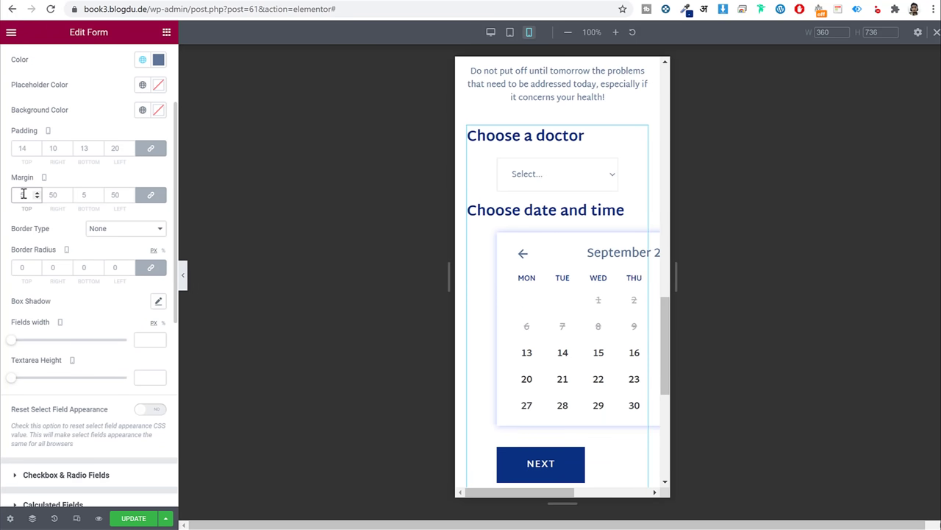
pyautogui.click(23, 193)
pyautogui.write('0')
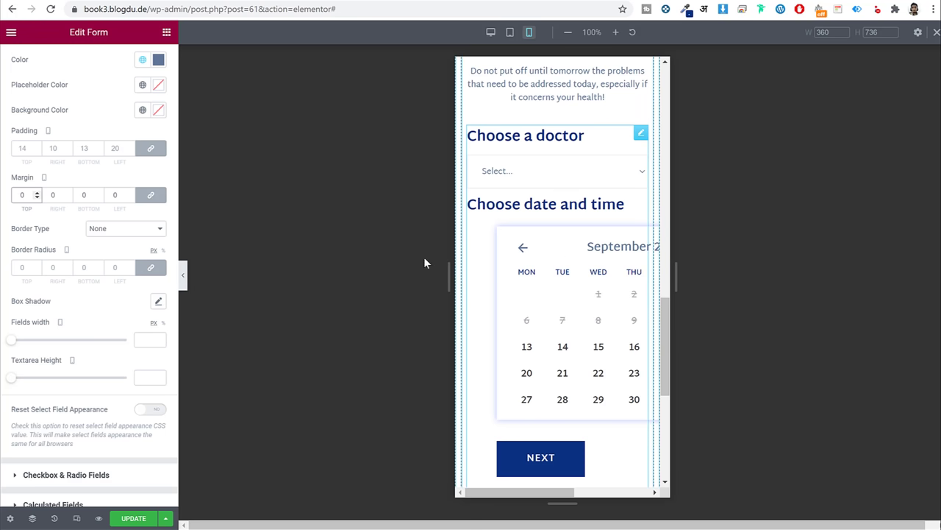
pyautogui.scroll(2, 77, 280)
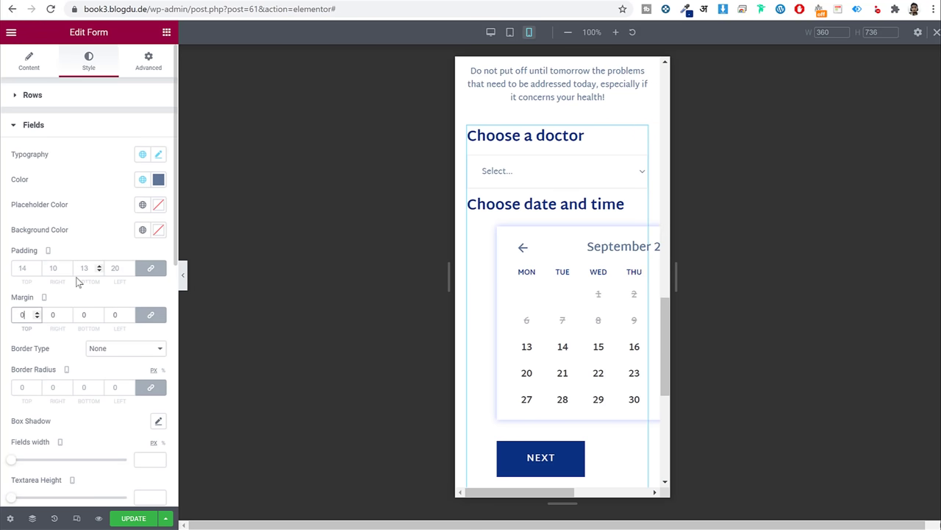
pyautogui.click(68, 129)
# Step: Give the appointment calendar 100% width and 0 margin
pyautogui.scroll(-1, 70, 294)
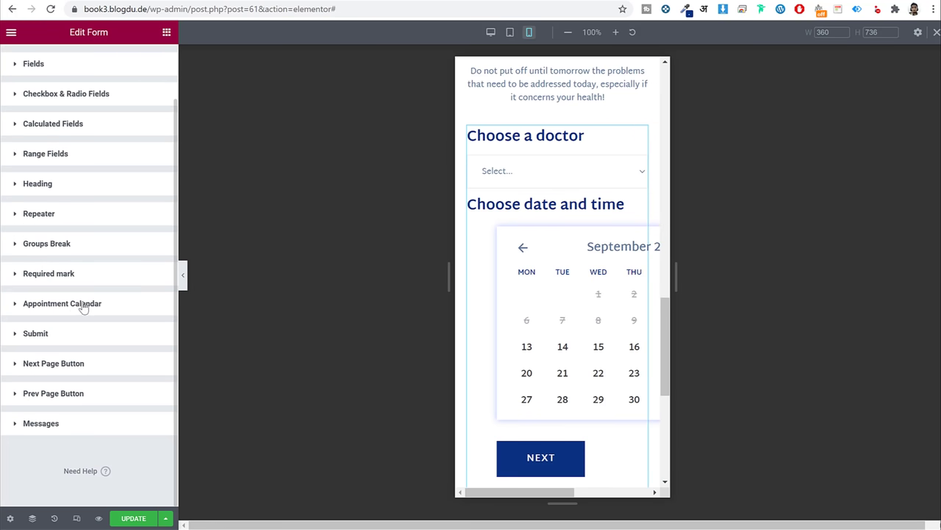
pyautogui.click(116, 301)
pyautogui.scroll(-6, 151, 236)
pyautogui.scroll(2, 151, 207)
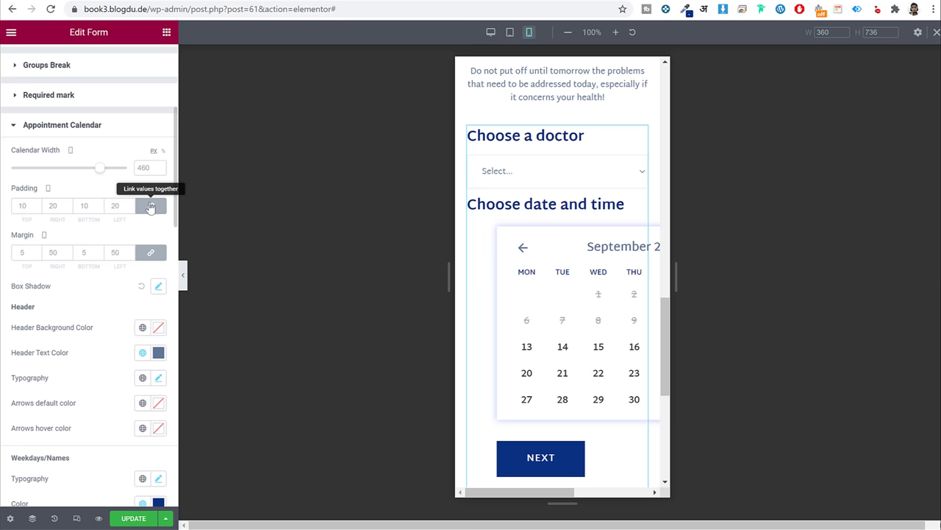
pyautogui.click(150, 171)
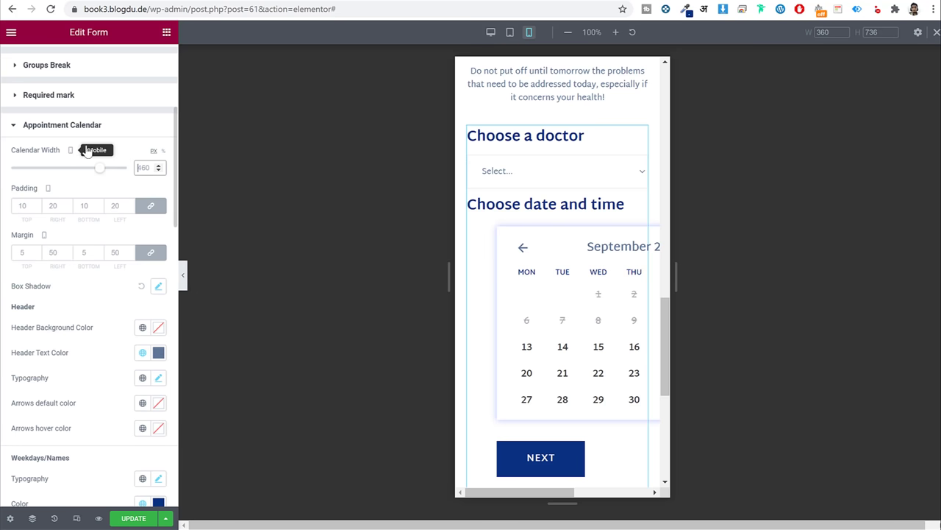
pyautogui.press('Delete')
pyautogui.write('4')
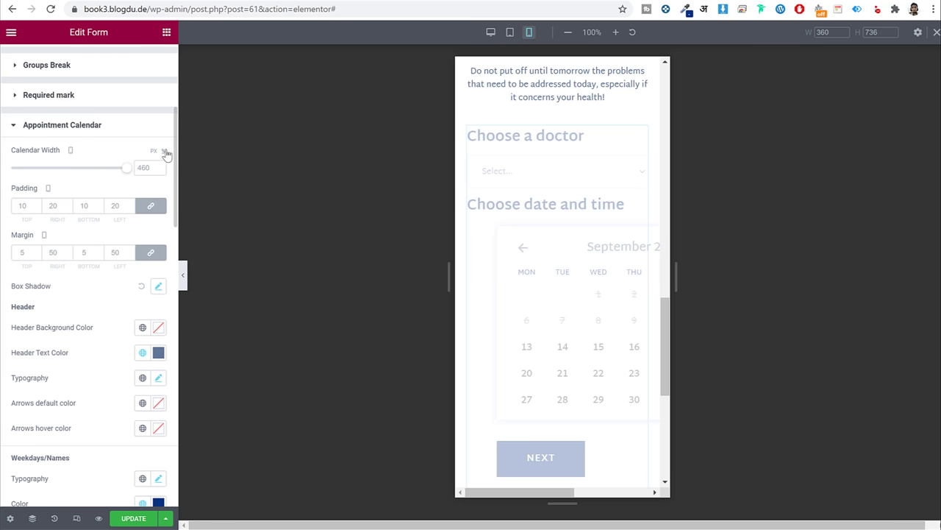
pyautogui.doubleClick(150, 166)
pyautogui.write('1')
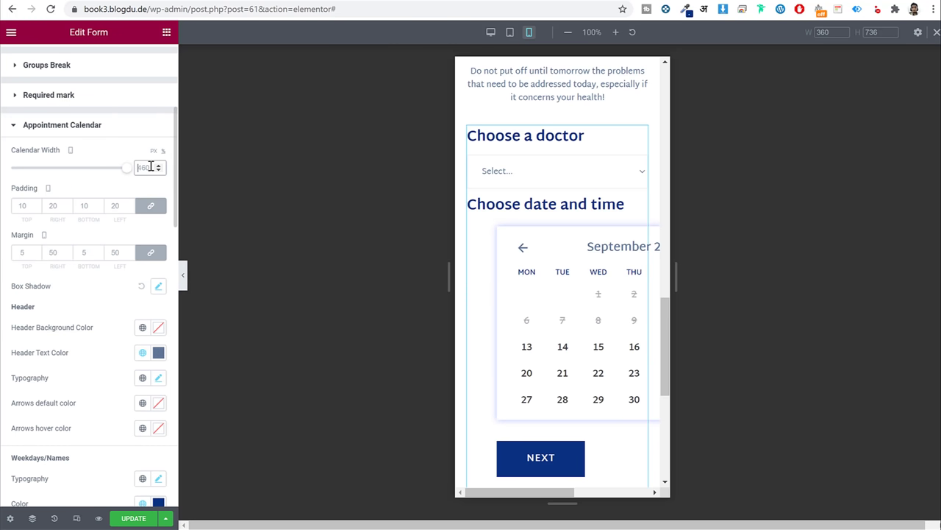
pyautogui.write('00')
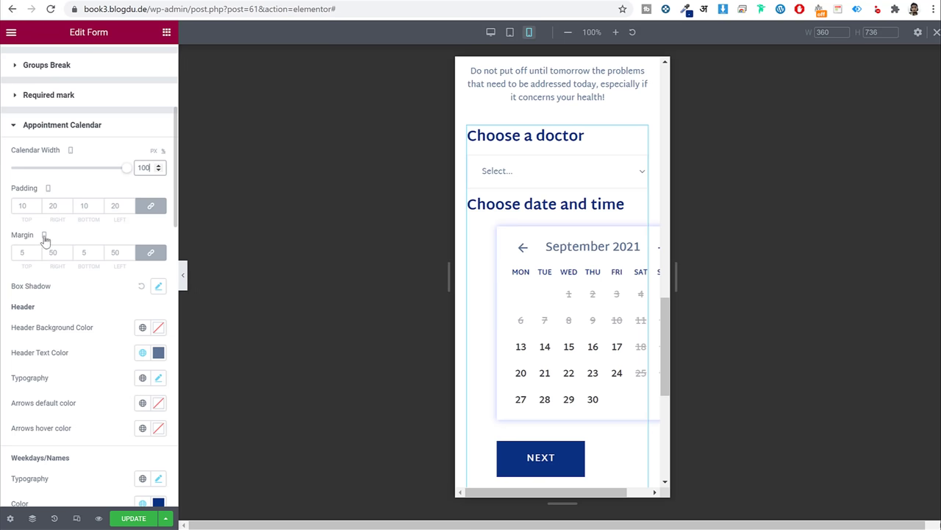
pyautogui.click(25, 255)
pyautogui.write('0')
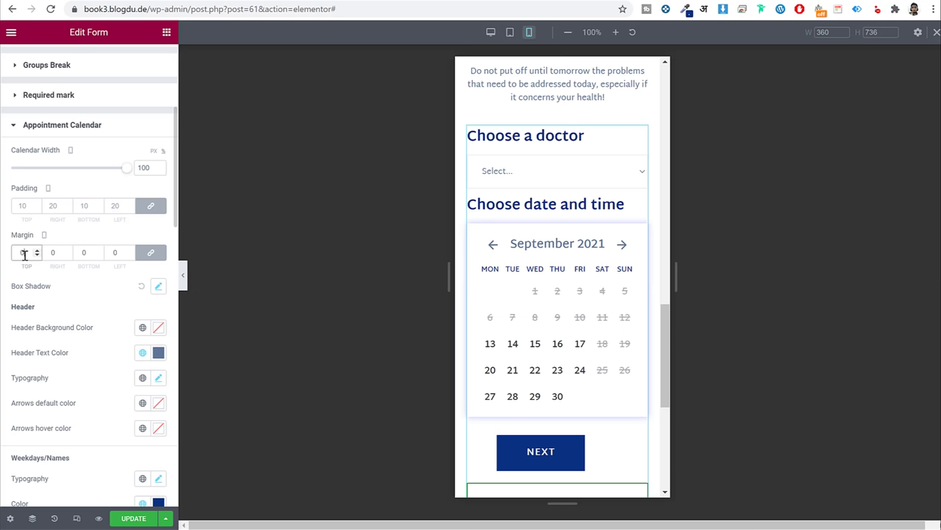
pyautogui.scroll(-2, 640, 367)
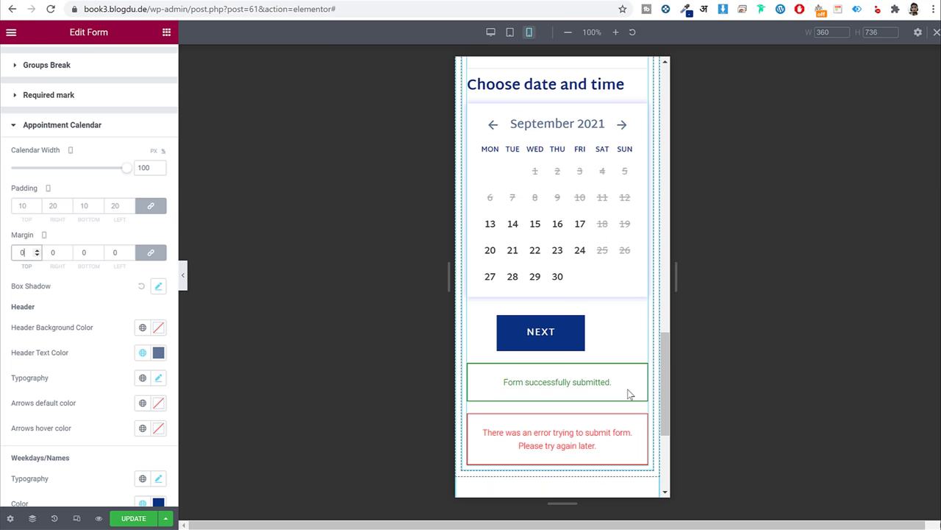
pyautogui.click(63, 130)
# Step: Set the Next Page button's margin to 0 on all sides
pyautogui.scroll(-1, 57, 368)
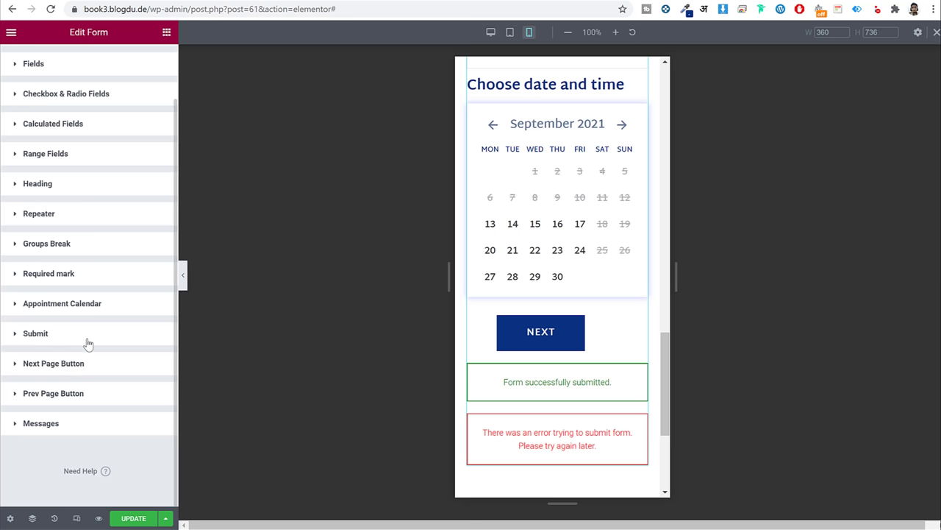
pyautogui.click(81, 369)
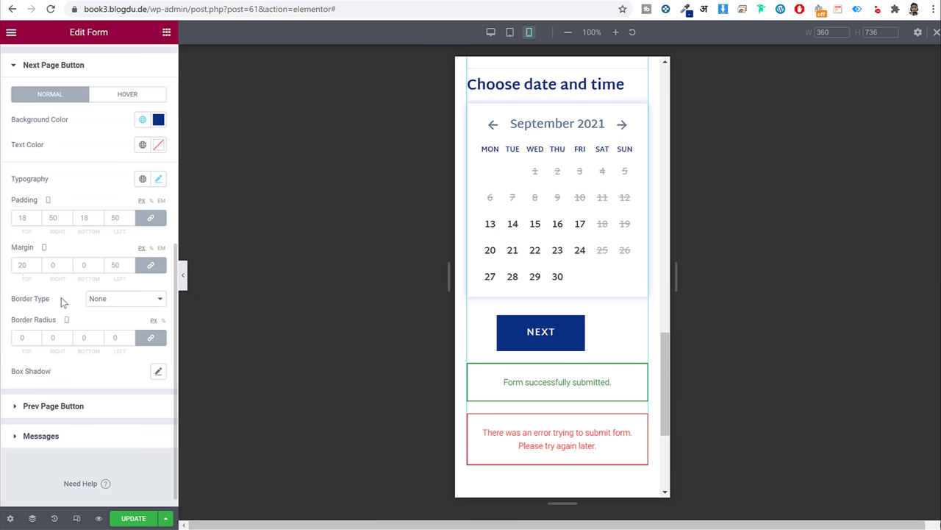
pyautogui.click(22, 267)
pyautogui.write('0')
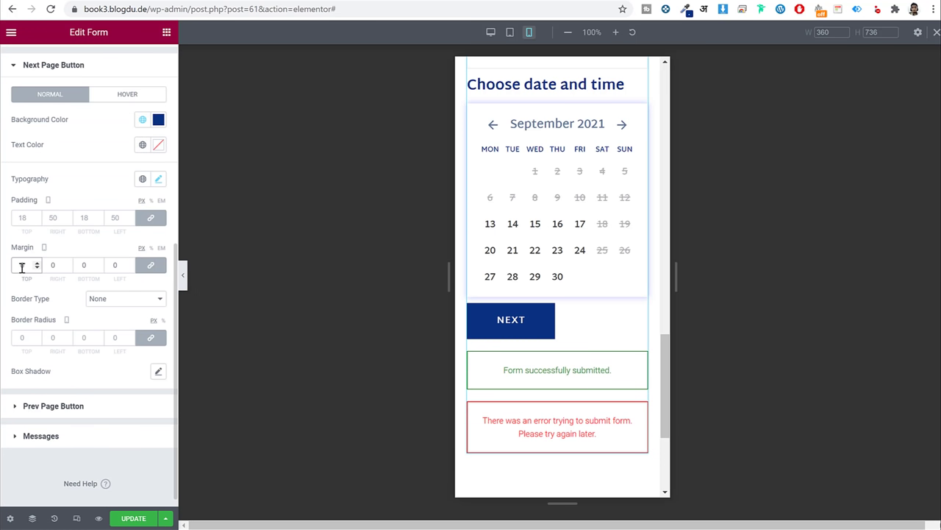
pyautogui.scroll(10, 613, 297)
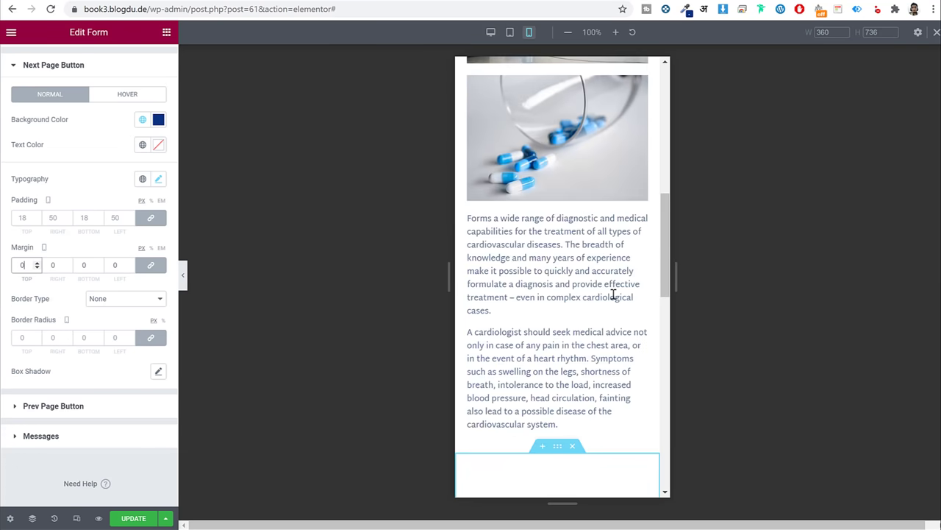
pyautogui.scroll(3, 615, 298)
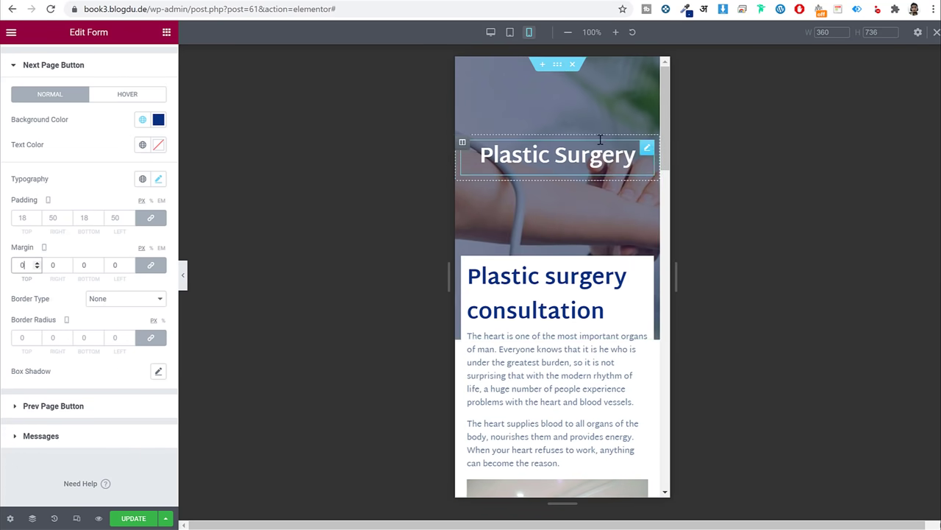
pyautogui.click(558, 65)
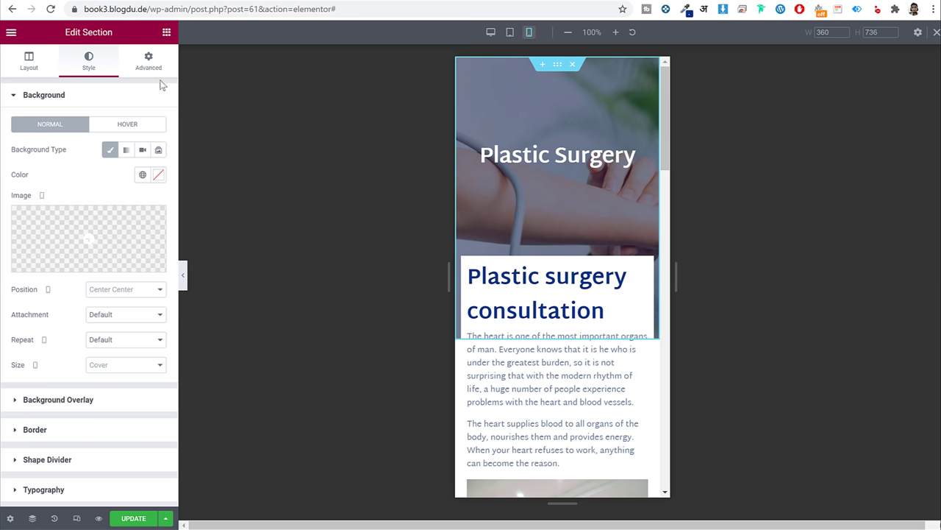
pyautogui.click(150, 60)
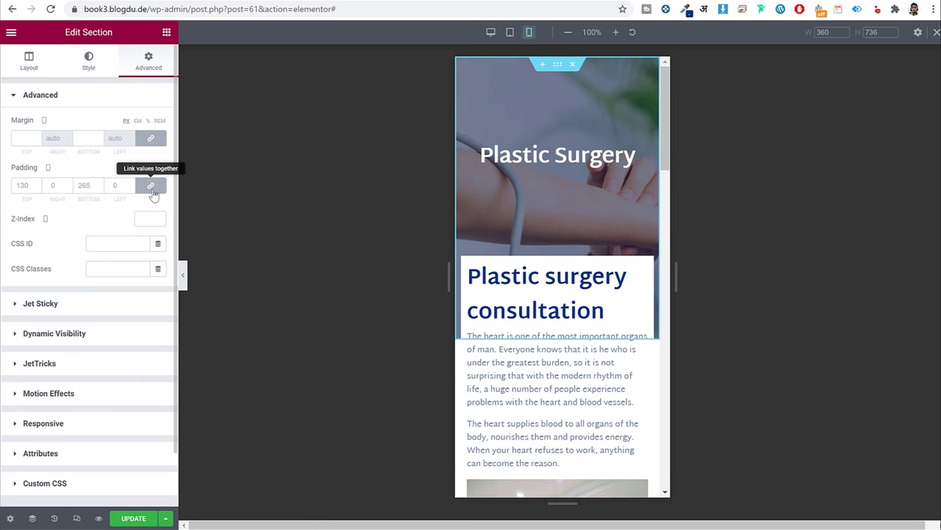
pyautogui.click(151, 185)
pyautogui.doubleClick(11, 186)
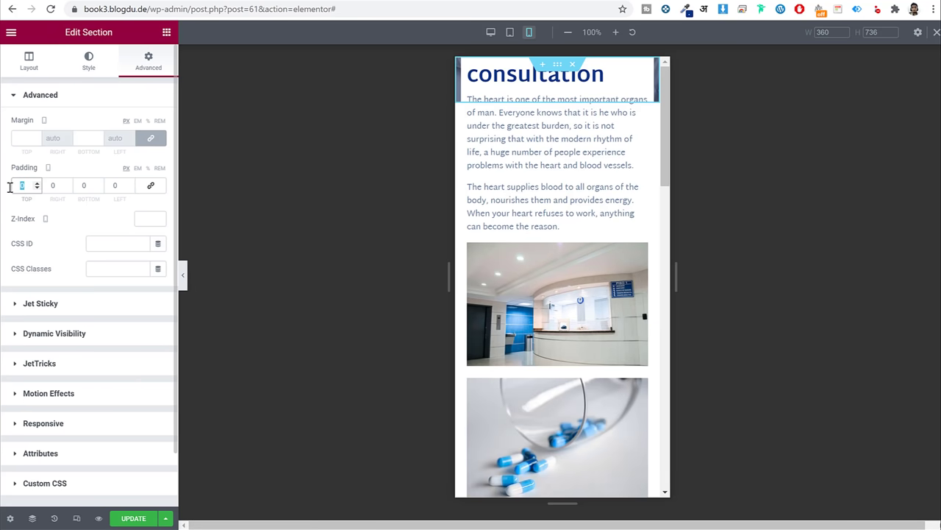
pyautogui.write('75')
pyautogui.press('Tab')
pyautogui.press('Tab')
pyautogui.write('1000')
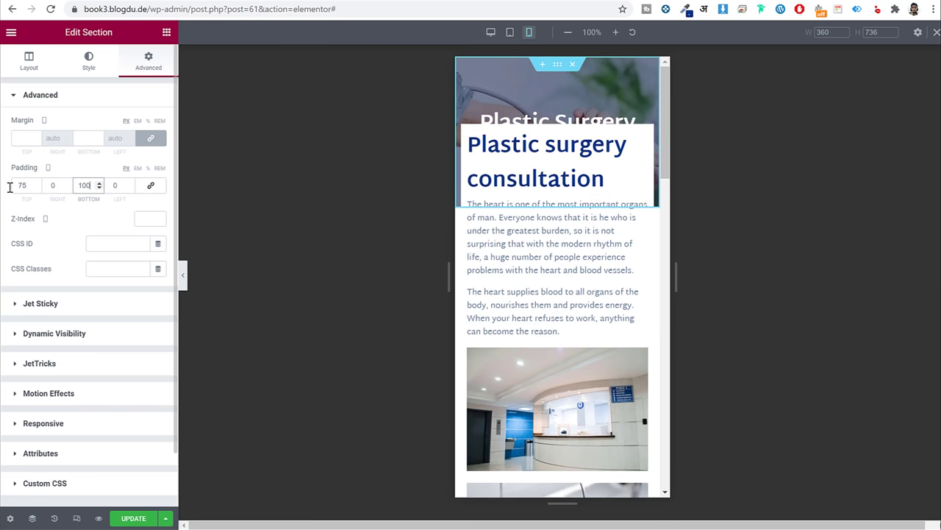
pyautogui.write('1')
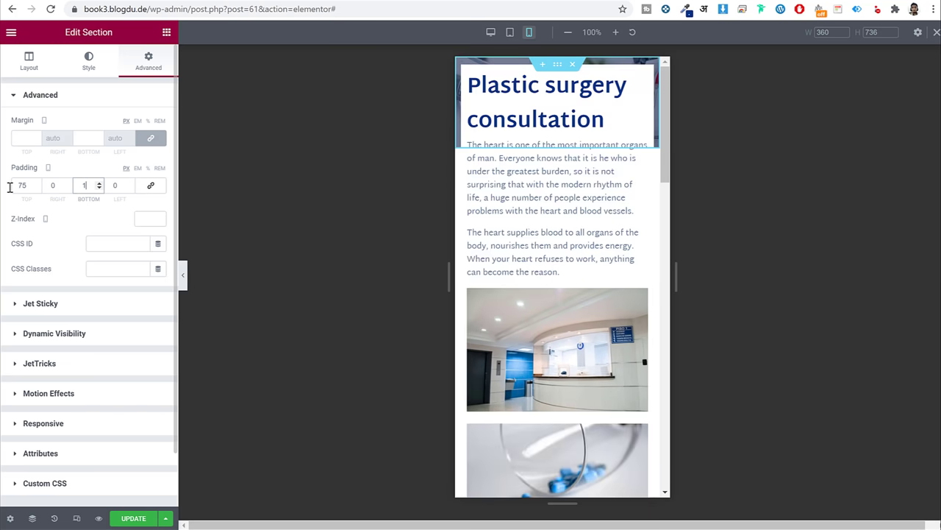
pyautogui.write('25150')
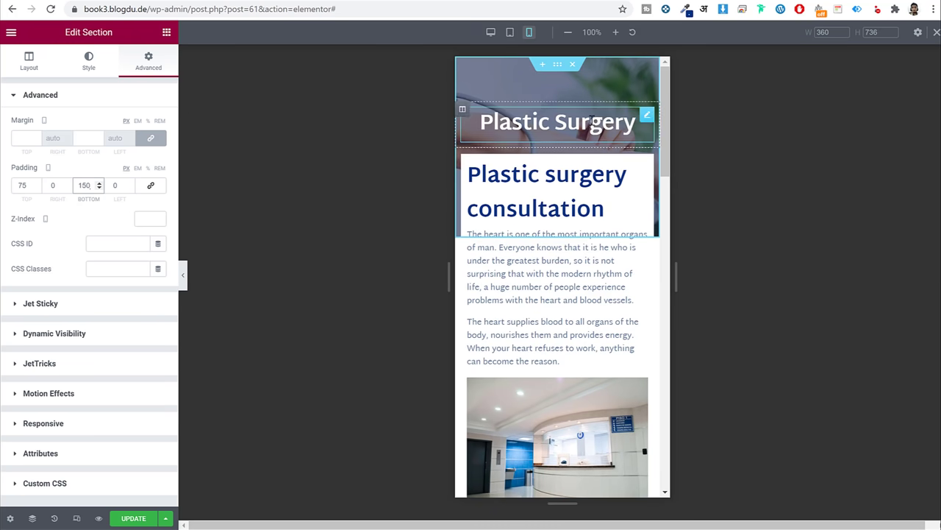
pyautogui.doubleClick(28, 186)
pyautogui.write('50')
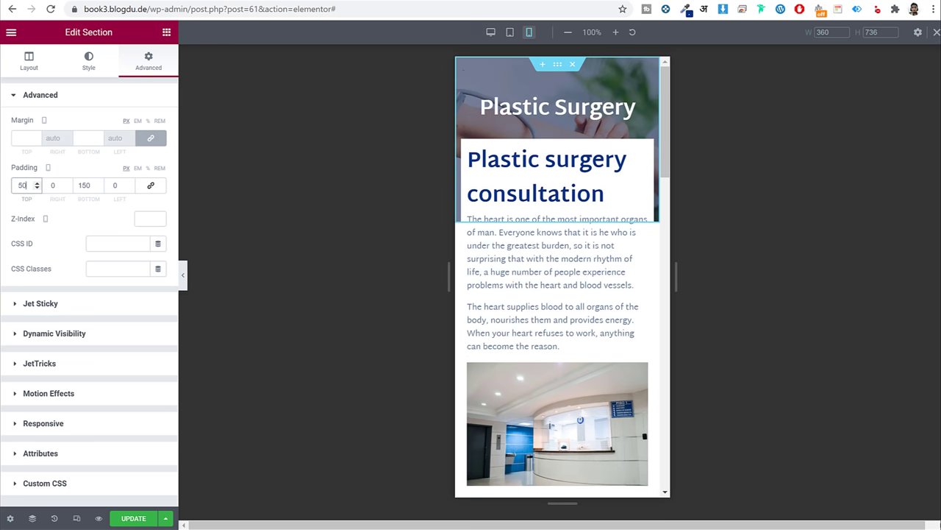
pyautogui.click(84, 185)
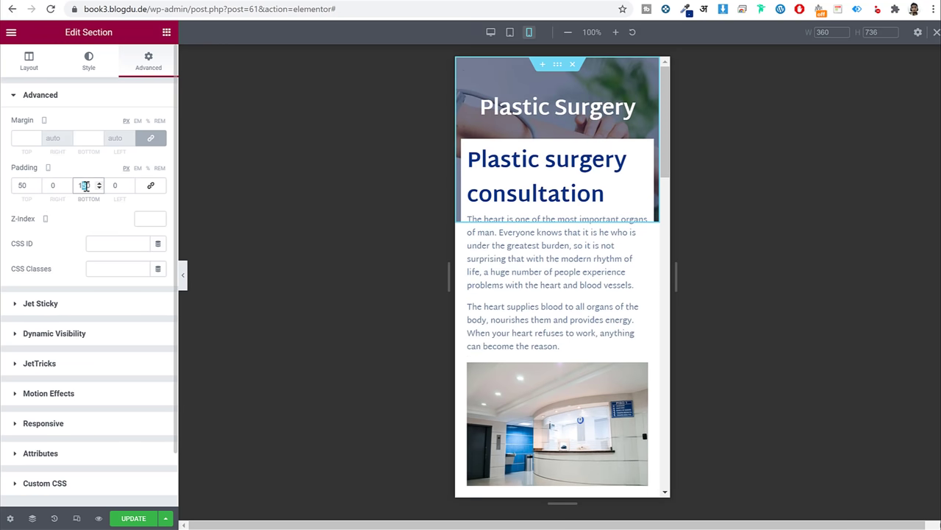
pyautogui.doubleClick(84, 185)
pyautogui.write('170')
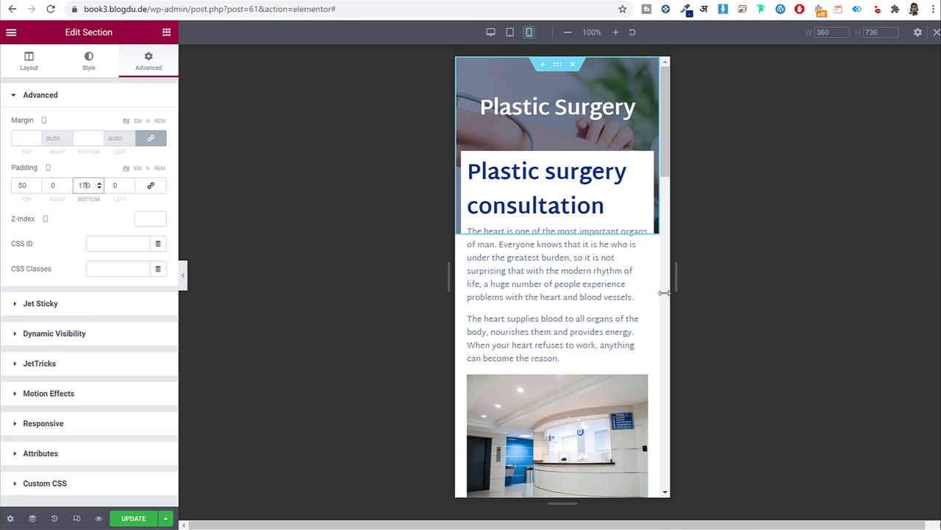
pyautogui.click(132, 518)
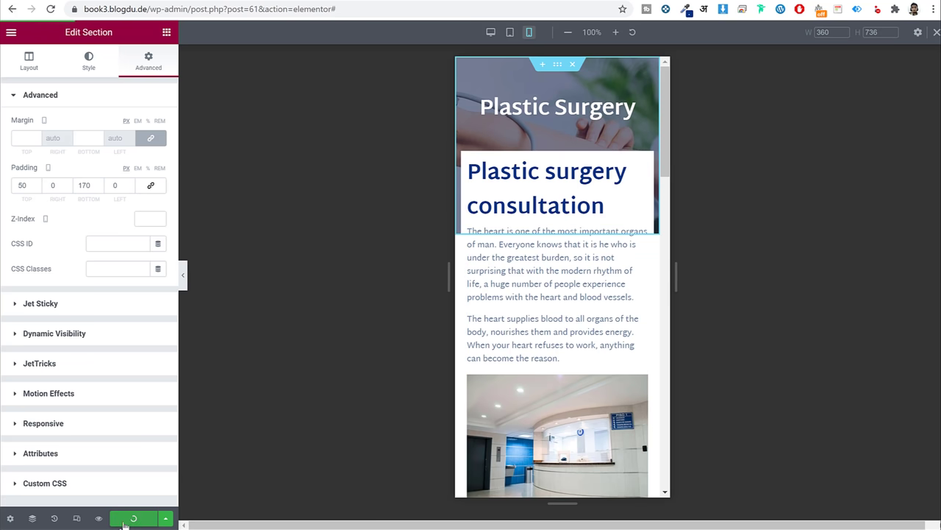
pyautogui.click(78, 518)
pyautogui.scroll(-10, 878, 260)
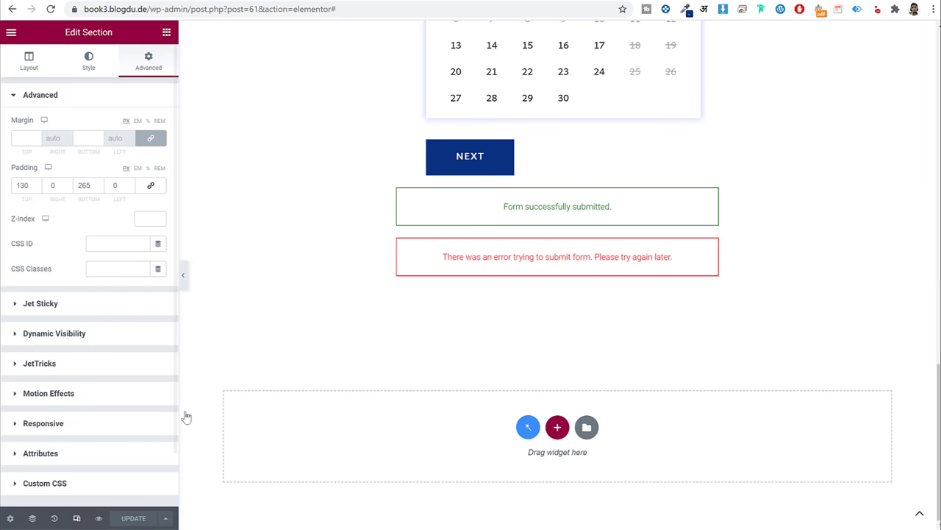
# Step: Exit Elementor to the dashboard and start a new Service post
pyautogui.click(10, 34)
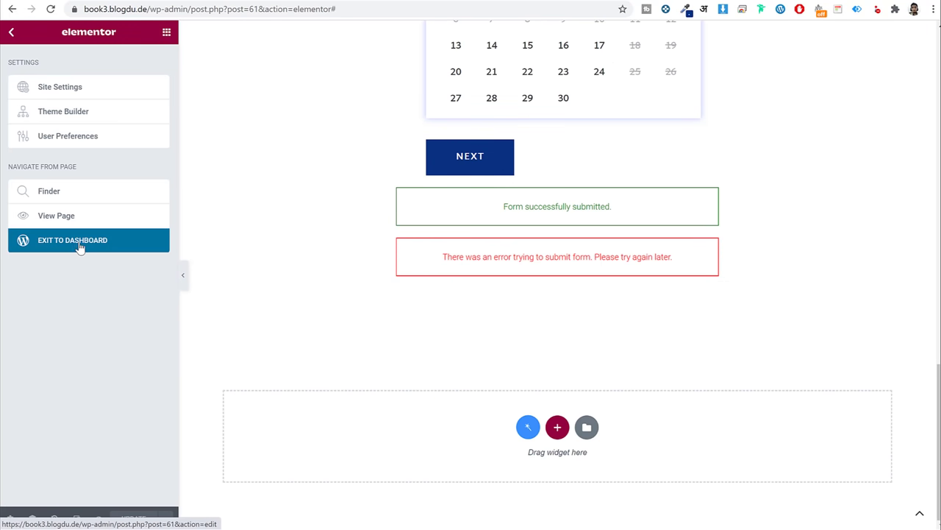
pyautogui.click(96, 242)
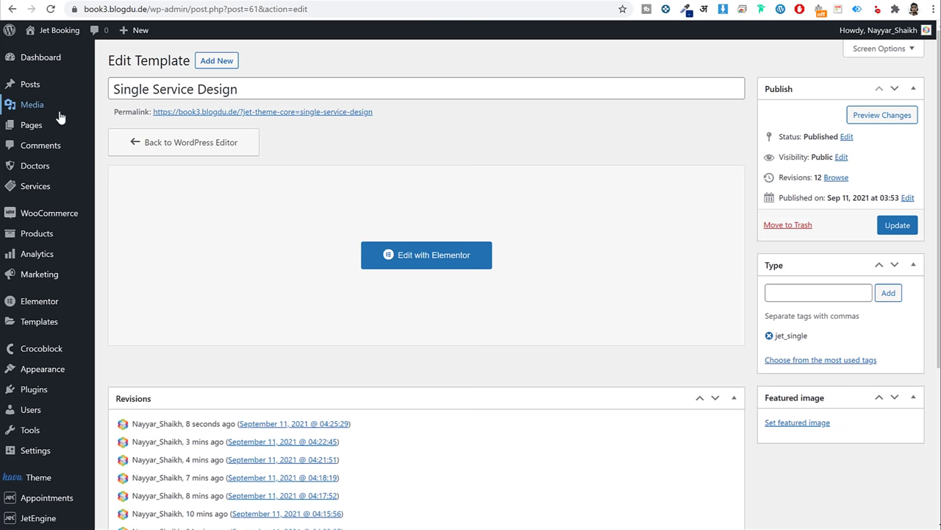
pyautogui.moveTo(60, 197)
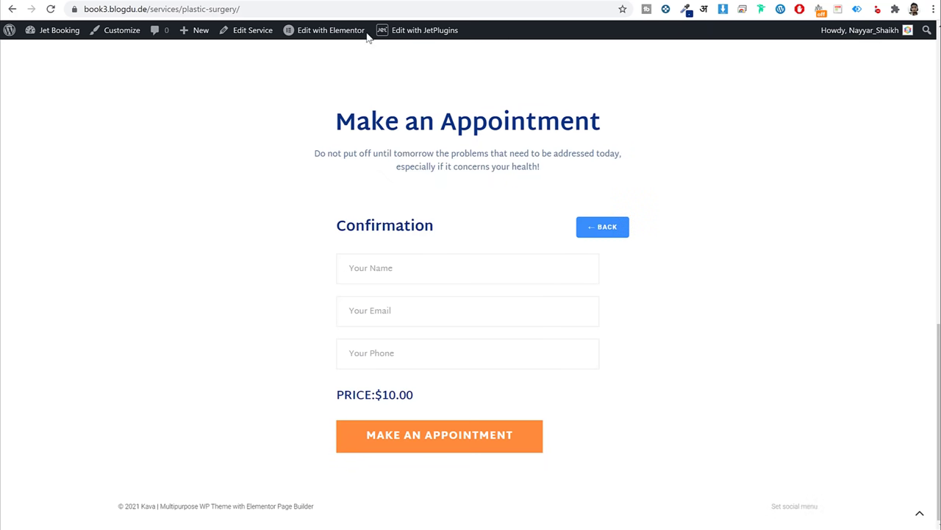
pyautogui.scroll(15, 416, 149)
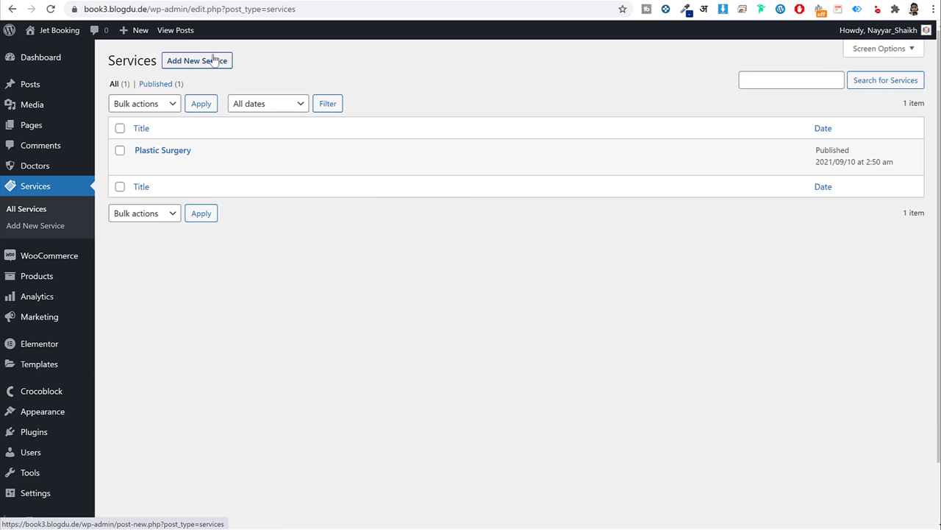
pyautogui.click(208, 68)
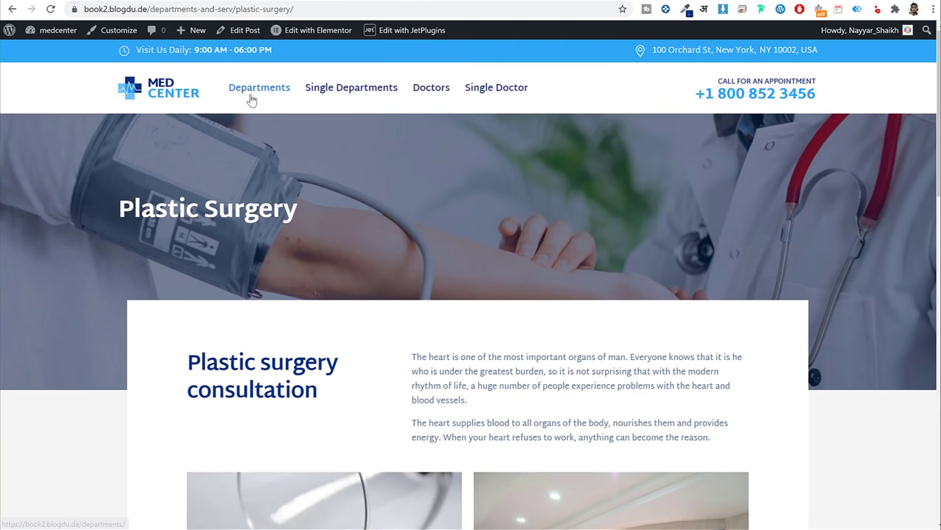
# Step: Copy 'Neurology' from the reference departments page into the service title
pyautogui.click(250, 96)
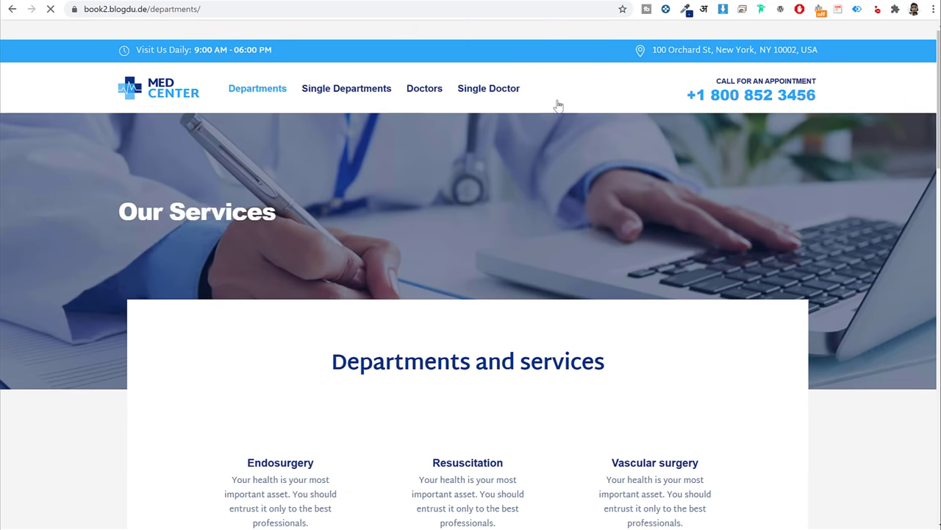
pyautogui.scroll(-2, 591, 173)
pyautogui.scroll(-4, 591, 173)
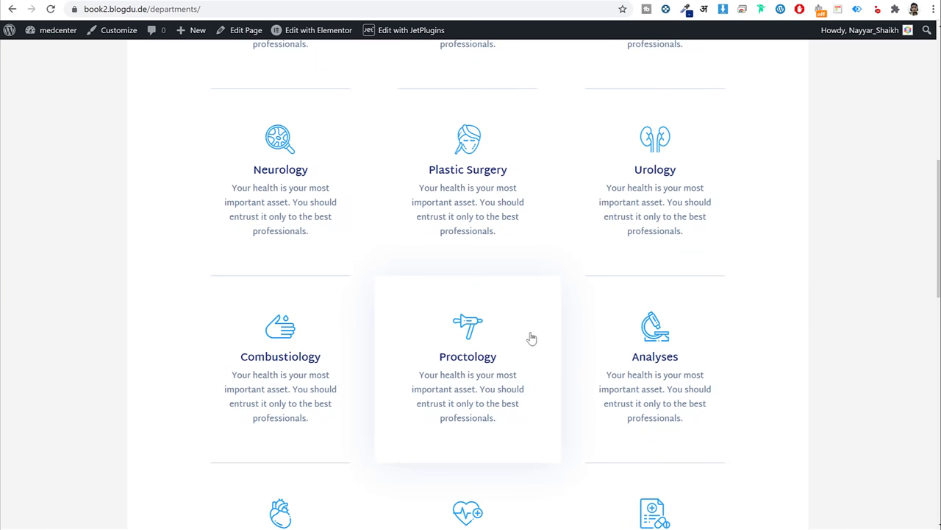
pyautogui.scroll(2, 416, 321)
pyautogui.moveTo(310, 287); pyautogui.dragTo(252, 287)
pyautogui.hotkey('ctrl', 'c')
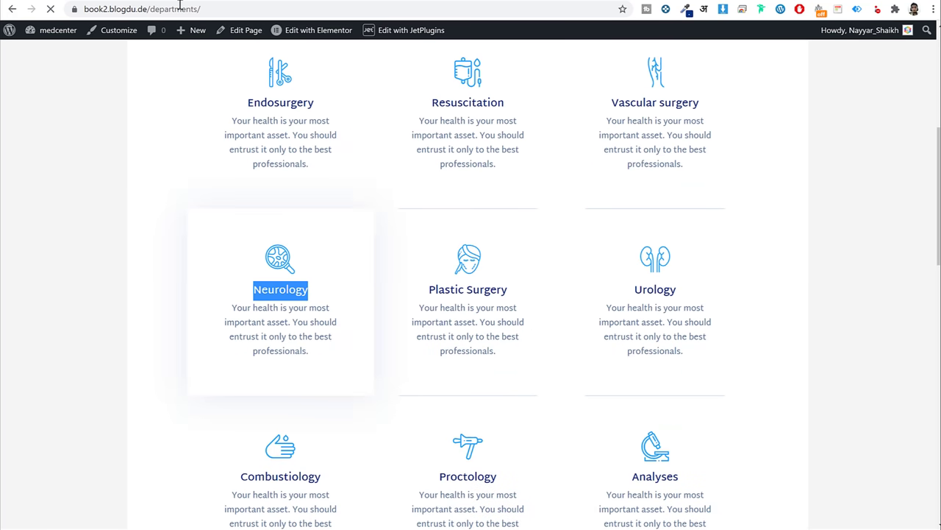
pyautogui.hotkey('ctrl', 'Tab')
pyautogui.hotkey('ctrl', 'v')
# Step: Copy both Neurology paragraphs from the reference page for Description1
pyautogui.click(89, 2)
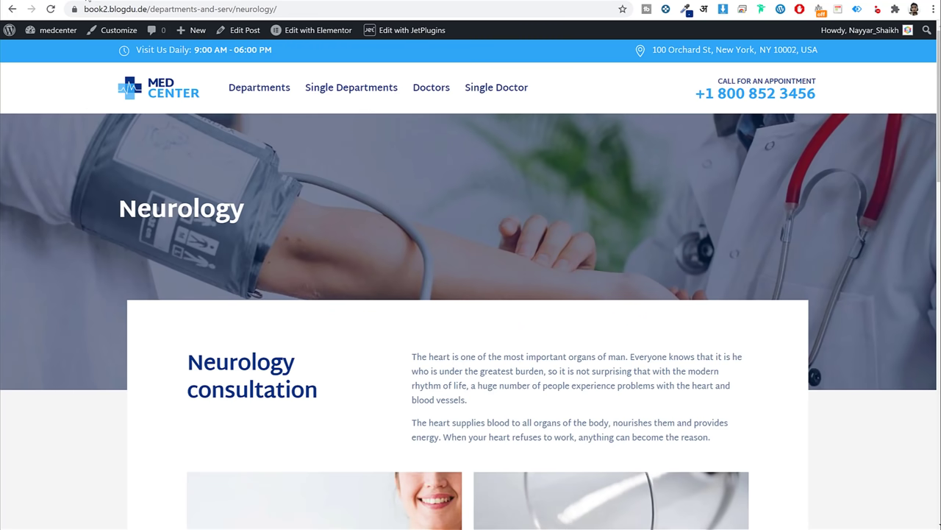
pyautogui.scroll(-3, 472, 272)
pyautogui.moveTo(412, 180)
pyautogui.mouseDown()
pyautogui.moveTo(641, 254)
pyautogui.moveTo(726, 265)
pyautogui.moveTo(495, 213)
pyautogui.moveTo(421, 177)
pyautogui.mouseUp()
pyautogui.tripleClick(420, 177)
pyautogui.click(410, 177)
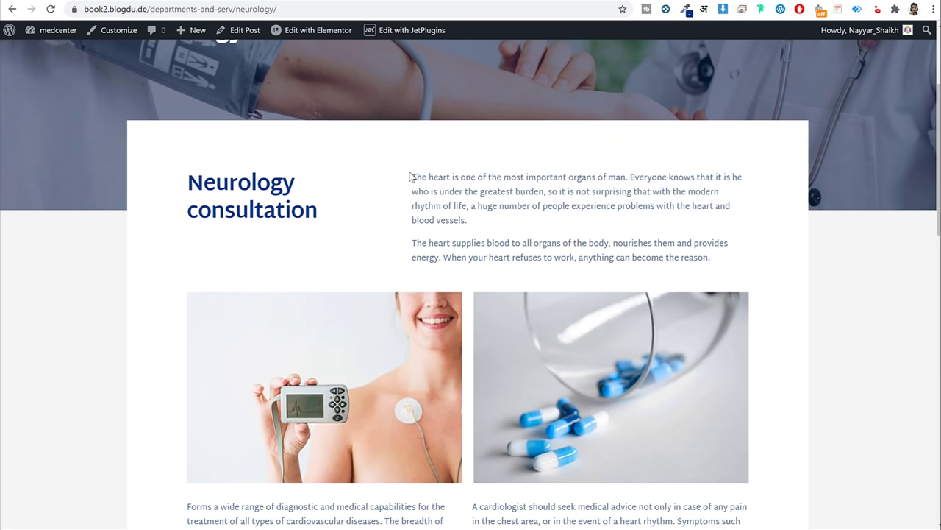
pyautogui.keyDown('shift'); pyautogui.click(714, 269); pyautogui.keyUp('shift')
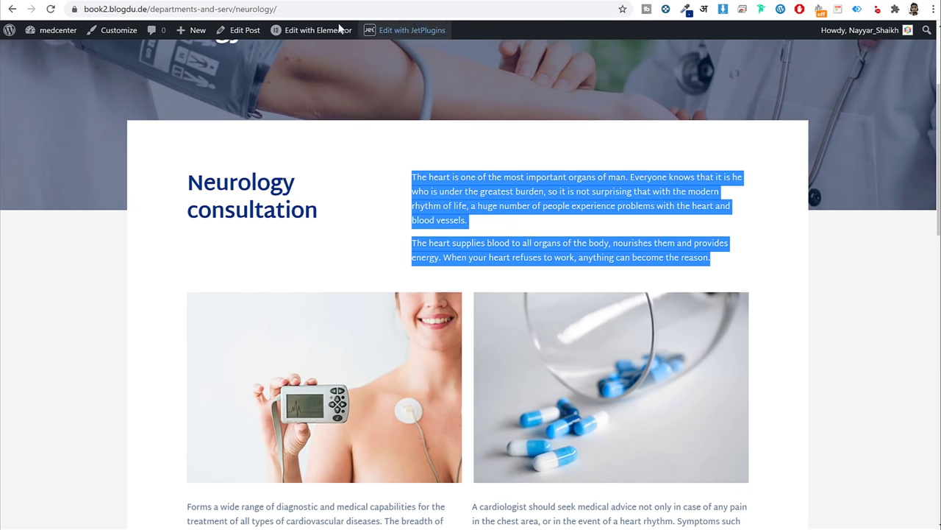
pyautogui.hotkey('ctrl', 'c')
pyautogui.hotkey('ctrl', 'Tab')
pyautogui.scroll(-3, 304, 189)
pyautogui.click(223, 326)
# Step: Paste the paragraphs into Description1 and the lower two paragraphs into Description2
pyautogui.hotkey('ctrl', 'v')
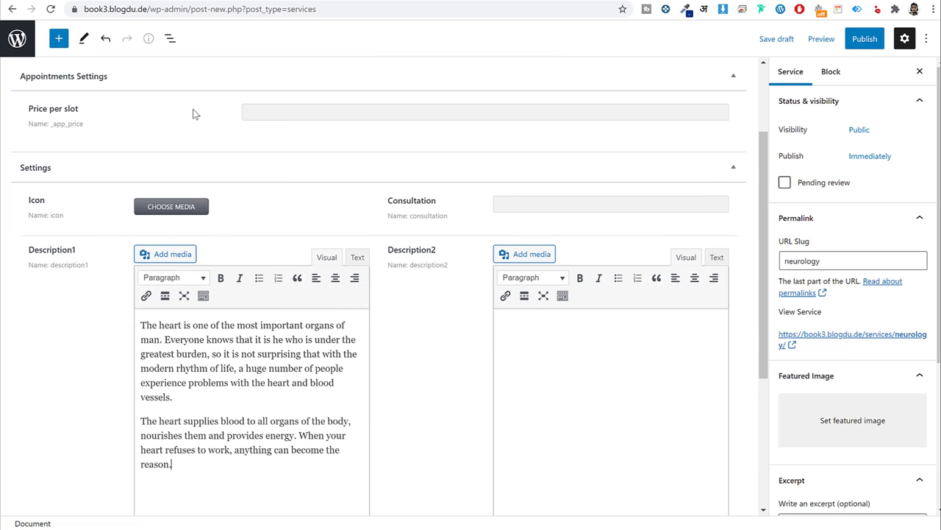
pyautogui.hotkey('ctrl', 'shift', 'Tab')
pyautogui.scroll(-4, 417, 315)
pyautogui.moveTo(177, 214); pyautogui.dragTo(672, 264)
pyautogui.hotkey('ctrl', 'c')
pyautogui.hotkey('ctrl', 'Tab')
pyautogui.click(563, 355)
pyautogui.hotkey('ctrl', 'v')
pyautogui.click(358, 258)
pyautogui.click(327, 257)
# Step: Fill the Consultation field with 'Neurology consultation' copied from the reference page
pyautogui.click(527, 206)
pyautogui.hotkey('ctrl', 'Tab')
pyautogui.scroll(3, 371, 199)
pyautogui.moveTo(323, 153); pyautogui.dragTo(165, 91)
pyautogui.hotkey('ctrl', 'c')
pyautogui.hotkey('ctrl', 'Tab')
pyautogui.hotkey('ctrl', 'v')
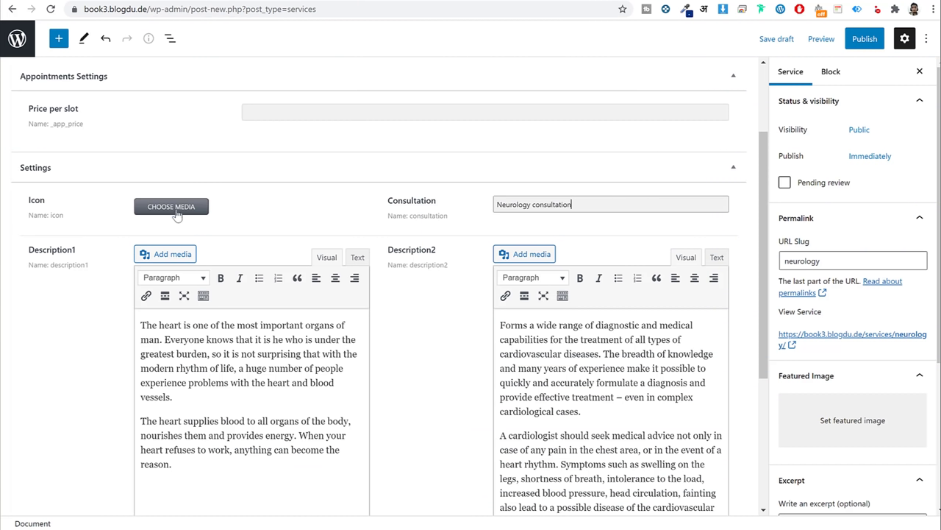
# Step: Choose the reception photo as the service's Icon image
pyautogui.click(190, 211)
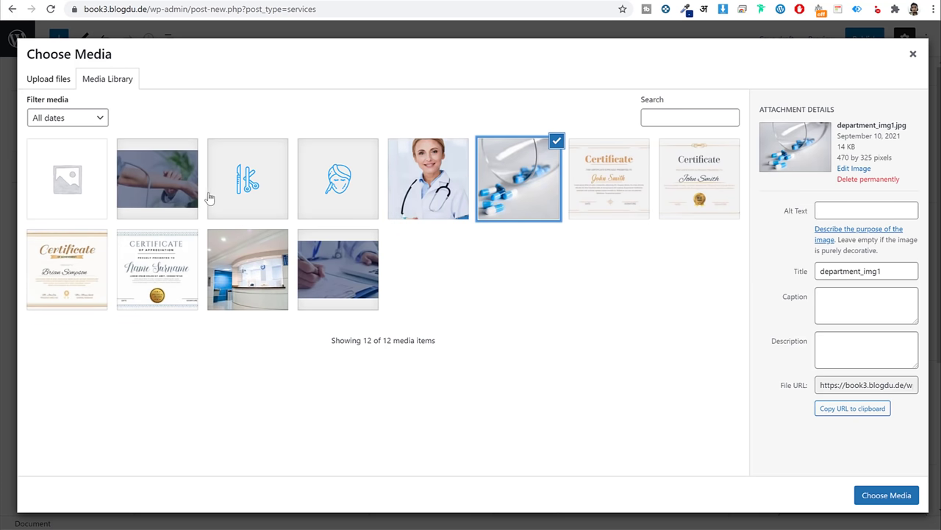
pyautogui.click(264, 277)
pyautogui.click(886, 495)
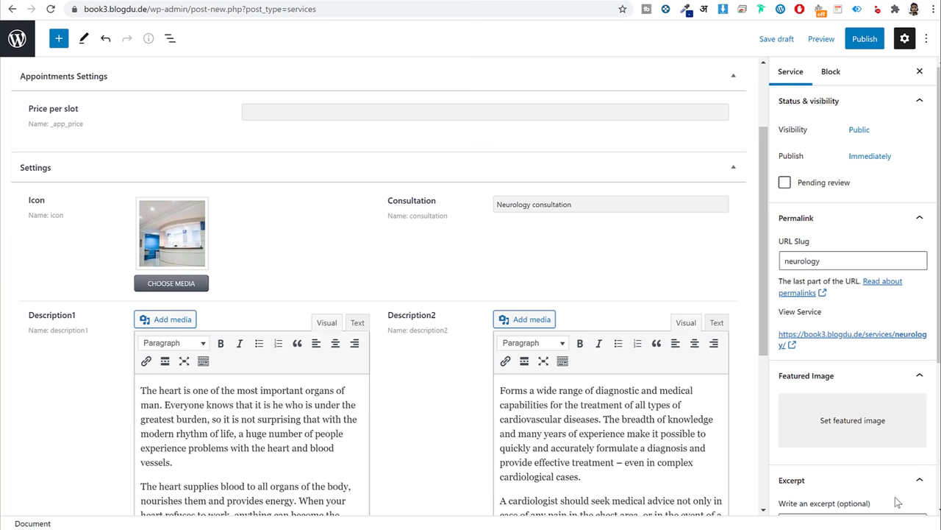
pyautogui.scroll(2, 460, 295)
# Step: Enter a price per slot of 15 and set bg_3 as the featured image
pyautogui.click(356, 234)
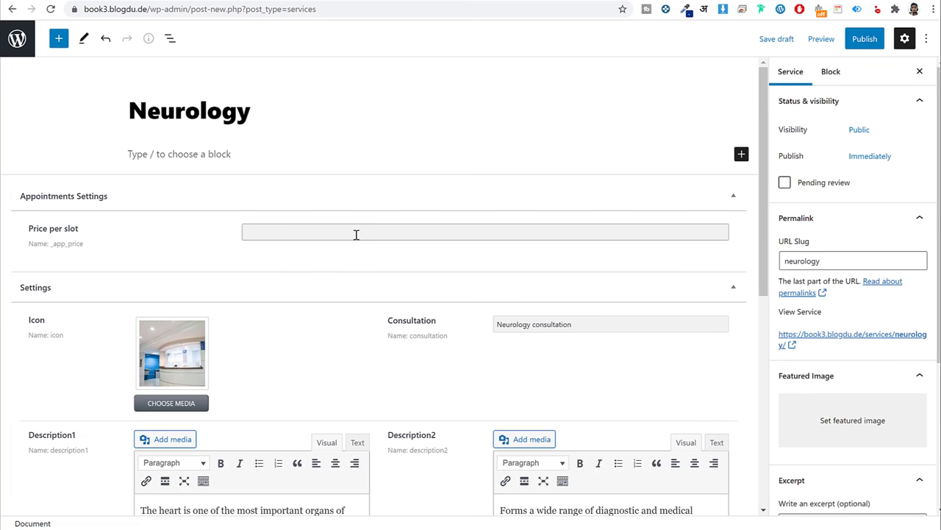
pyautogui.scroll(-3, 895, 374)
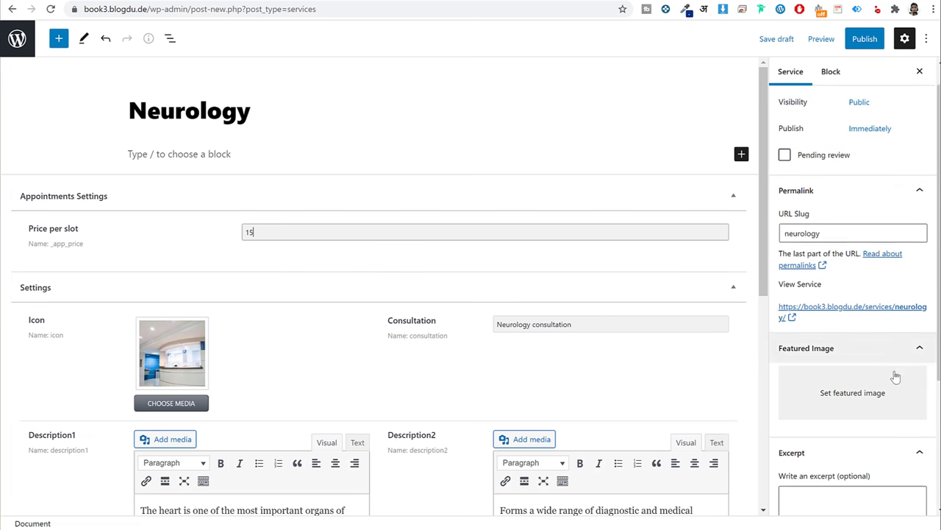
pyautogui.click(857, 277)
pyautogui.click(151, 187)
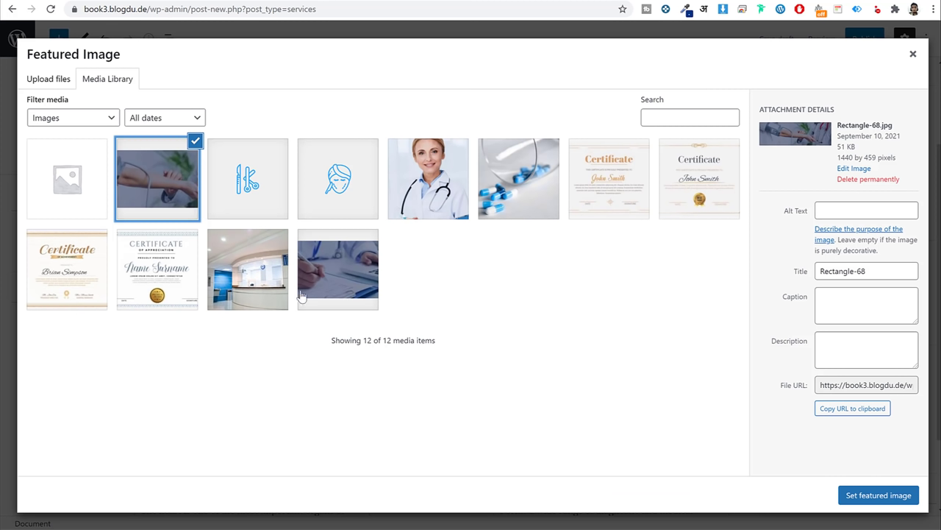
pyautogui.click(302, 292)
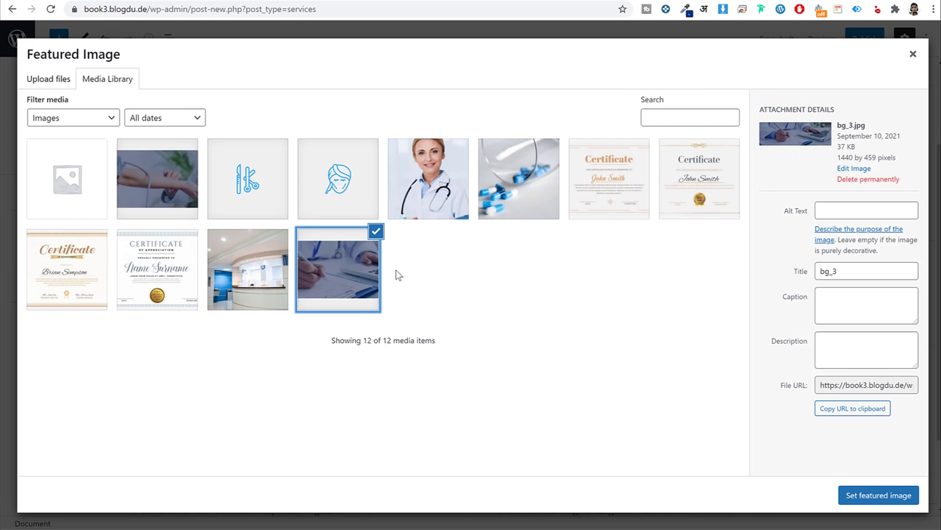
pyautogui.click(872, 497)
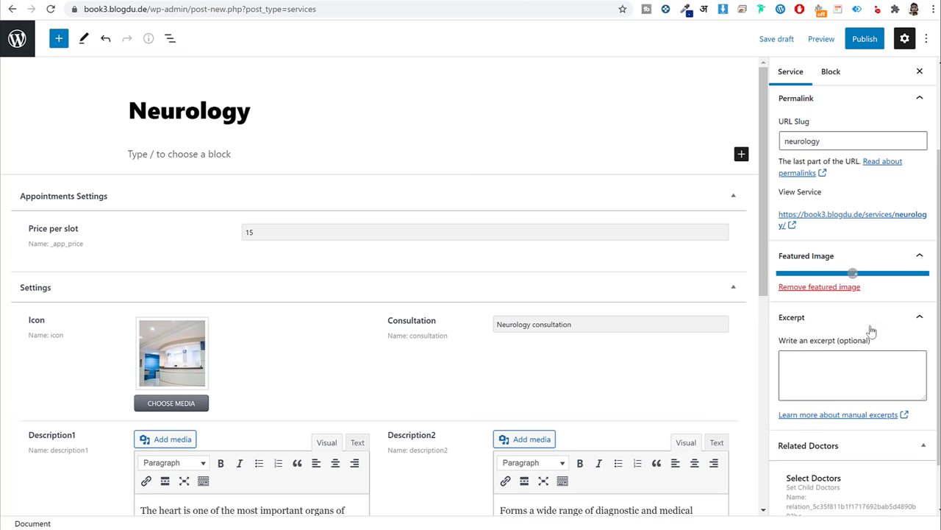
# Step: Copy the Neurology card's short description from the departments page into the excerpt
pyautogui.scroll(-2, 861, 353)
pyautogui.click(851, 391)
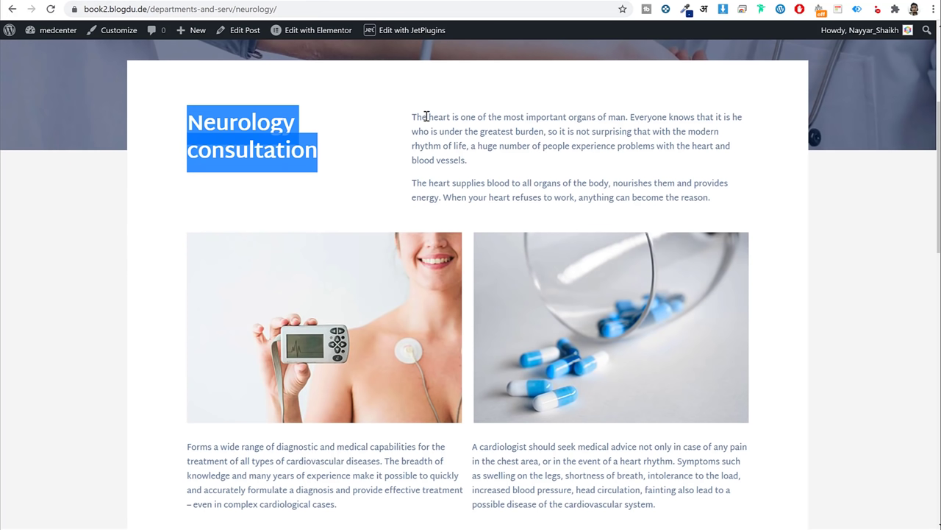
pyautogui.moveTo(417, 116); pyautogui.dragTo(497, 144)
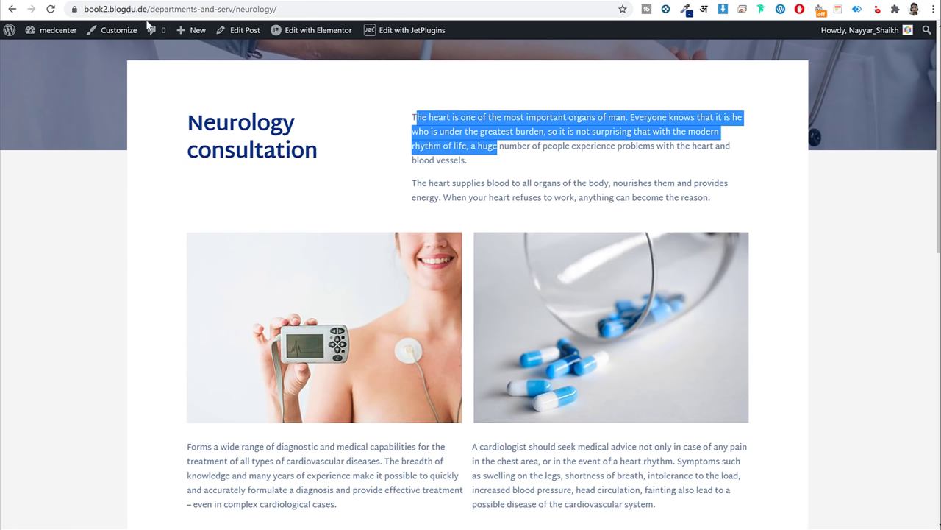
pyautogui.hotkey('alt', 'Left')
pyautogui.moveTo(309, 352); pyautogui.dragTo(229, 309)
pyautogui.hotkey('alt', 'Right')
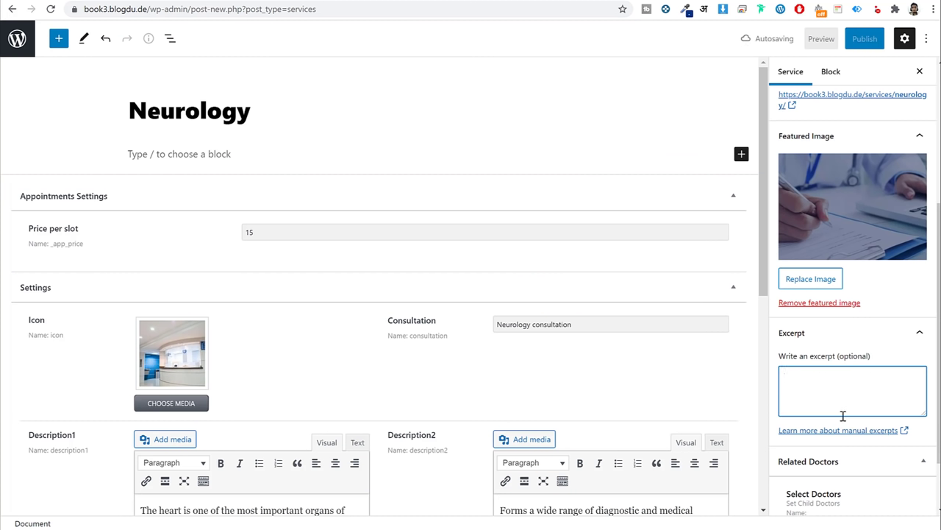
pyautogui.hotkey('ctrl', 'v')
# Step: Search Select Doctors and link a doctor to the Neurology service
pyautogui.scroll(-1, 853, 397)
pyautogui.click(846, 477)
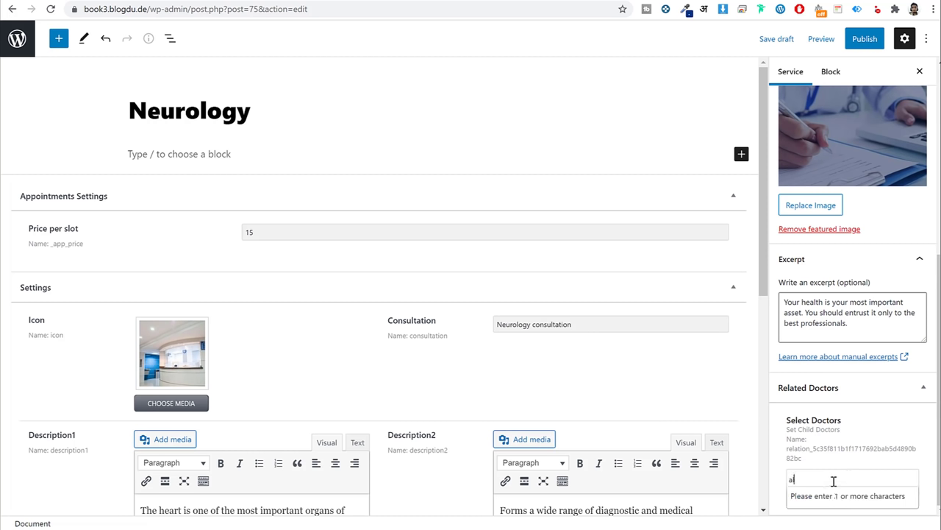
pyautogui.write('all')
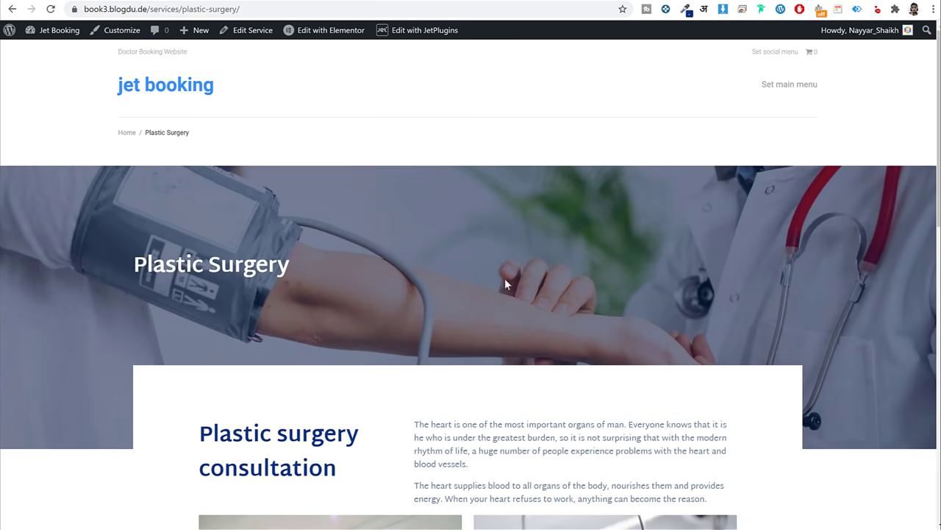
pyautogui.scroll(-10, 504, 278)
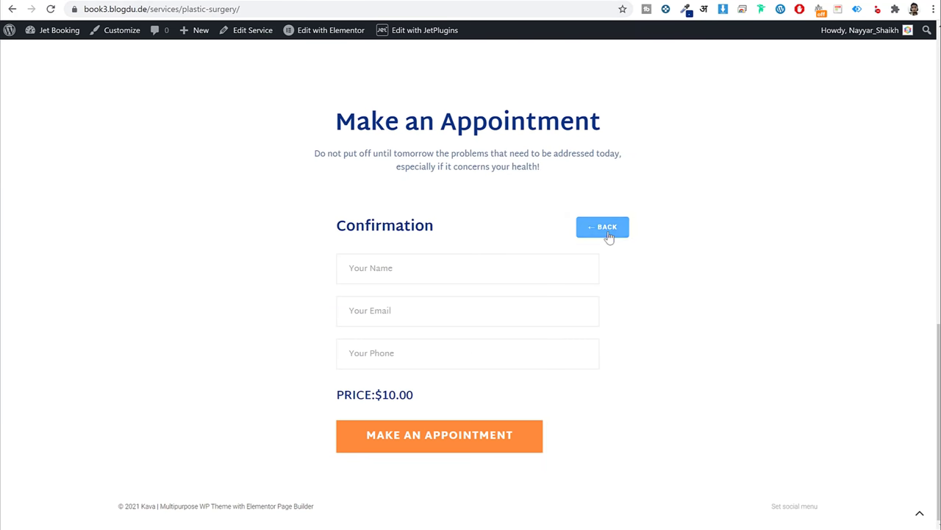
pyautogui.click(606, 233)
pyautogui.click(475, 280)
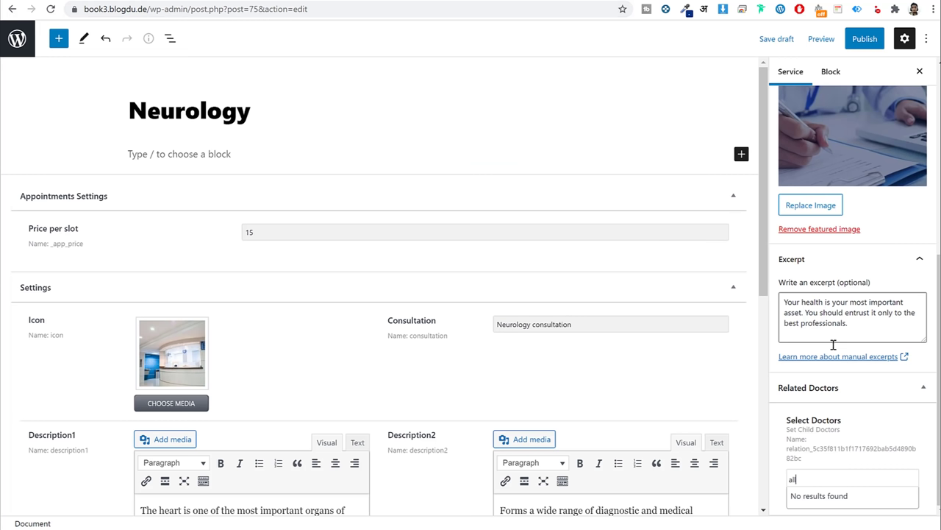
pyautogui.write('anna')
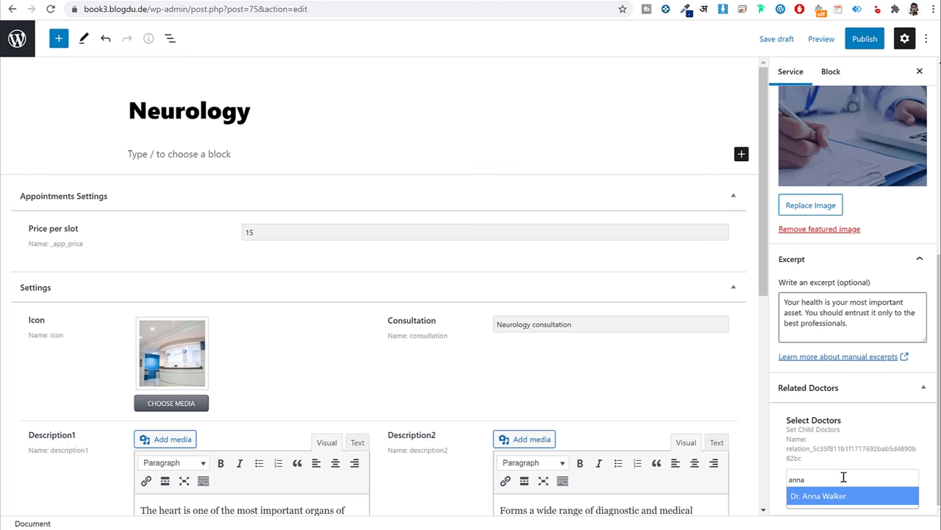
pyautogui.click(835, 501)
# Step: Publish the Neurology service
pyautogui.scroll(10, 845, 434)
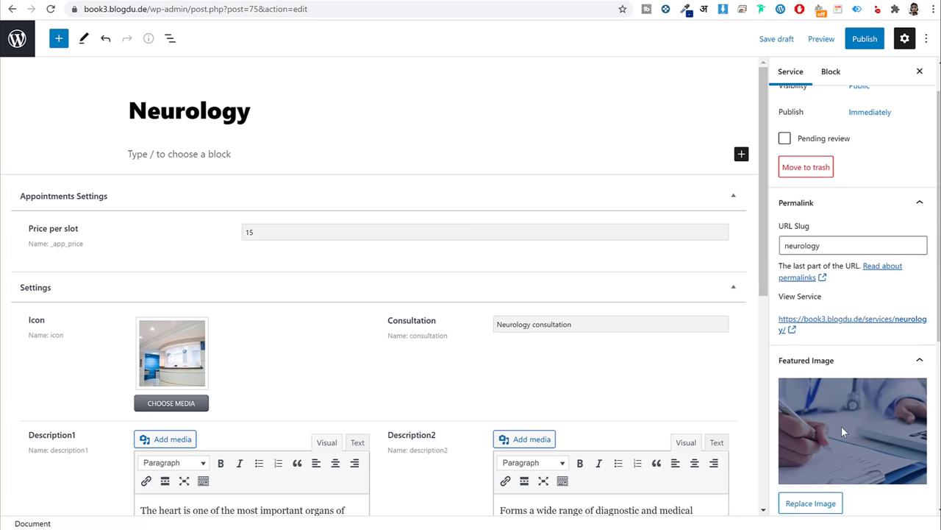
pyautogui.click(866, 37)
pyautogui.click(850, 39)
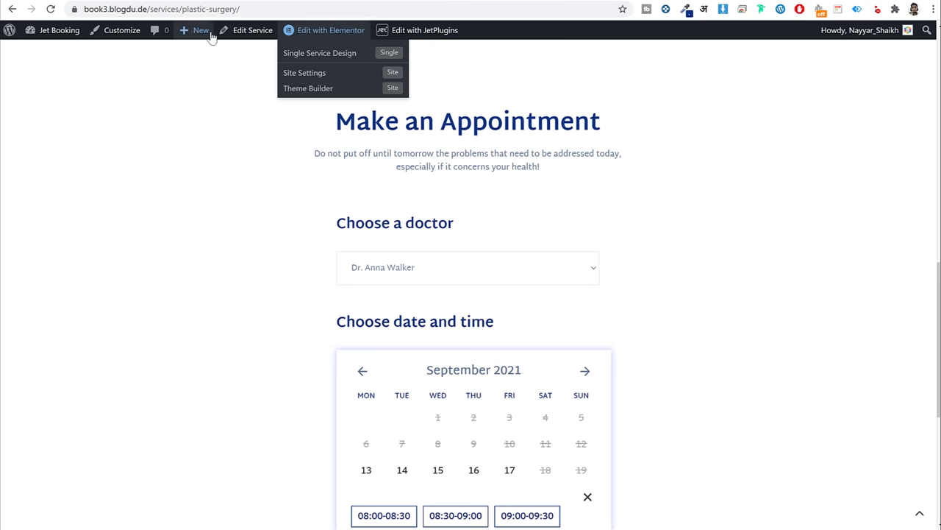
# Step: Load the live site's All Services page in the other tab
pyautogui.scroll(10, 300, 189)
pyautogui.scroll(2, 301, 190)
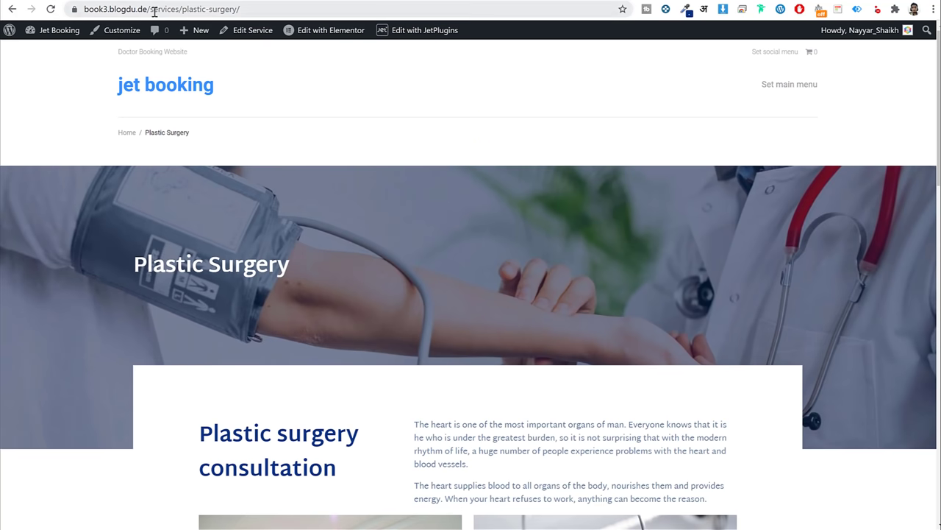
pyautogui.moveTo(155, 9); pyautogui.dragTo(400, 4)
pyautogui.write('all')
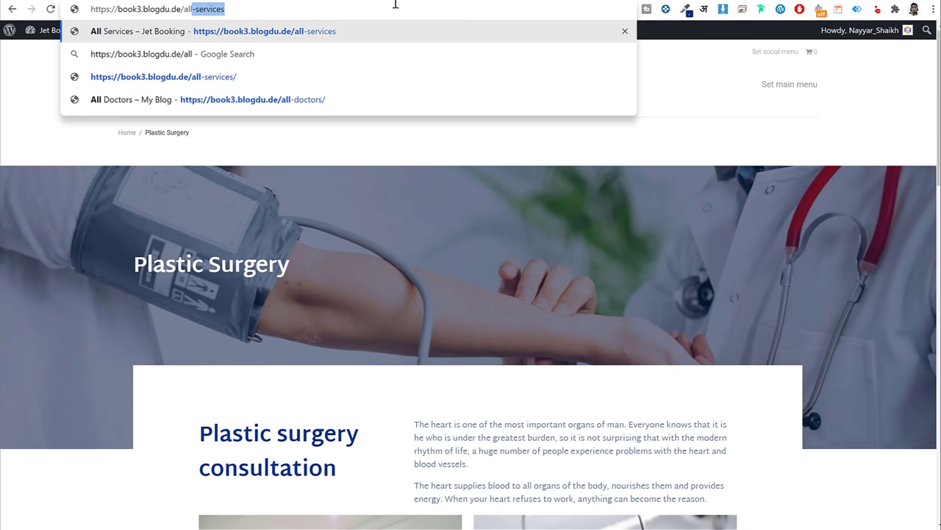
pyautogui.press('Return')
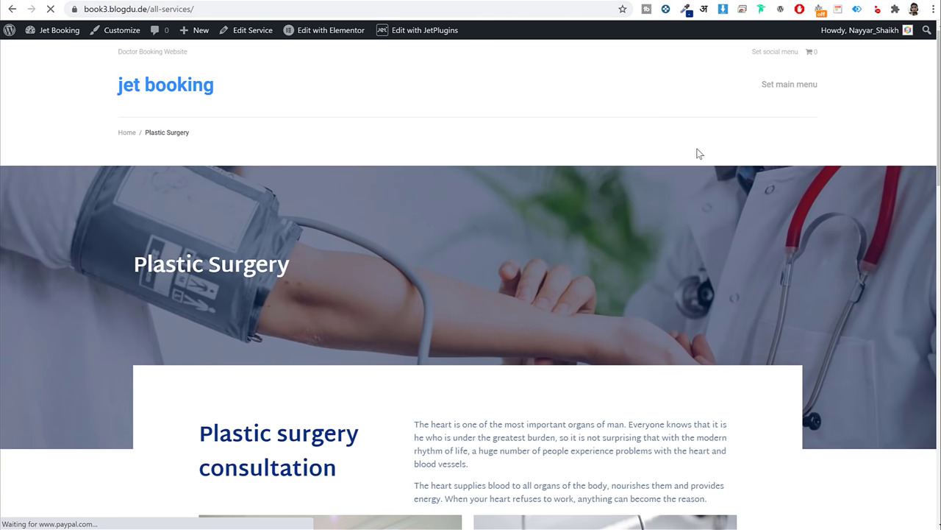
pyautogui.scroll(-3, 698, 256)
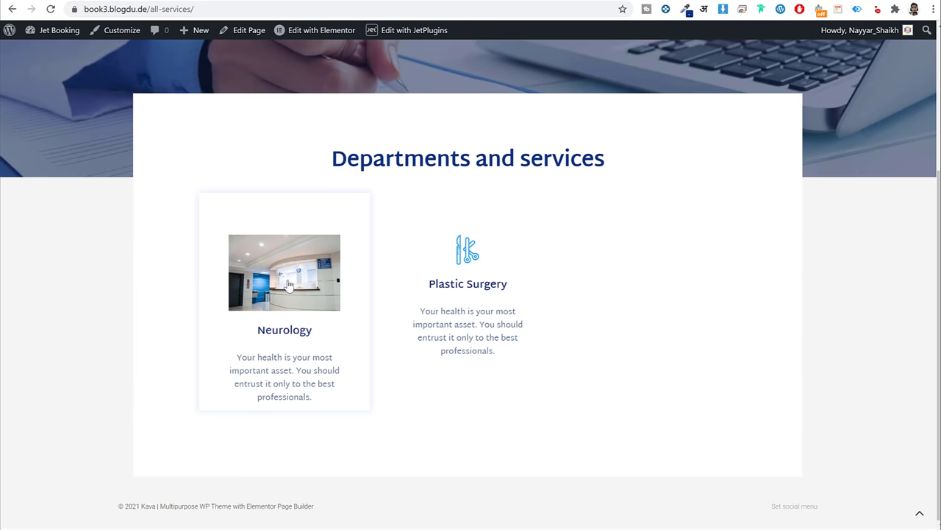
# Step: Set the Neurology service icon to the medical tools image
pyautogui.hotkey('ctrl', 'Tab')
pyautogui.click(182, 401)
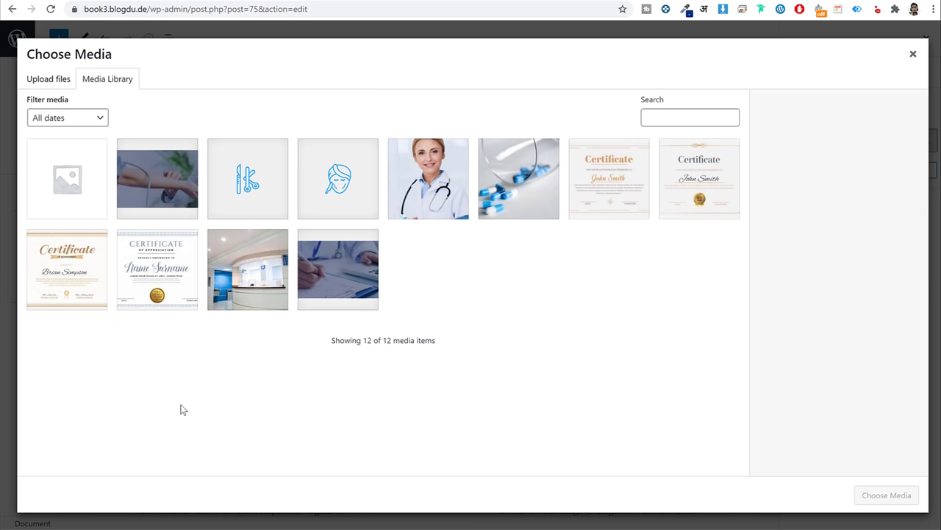
pyautogui.click(340, 180)
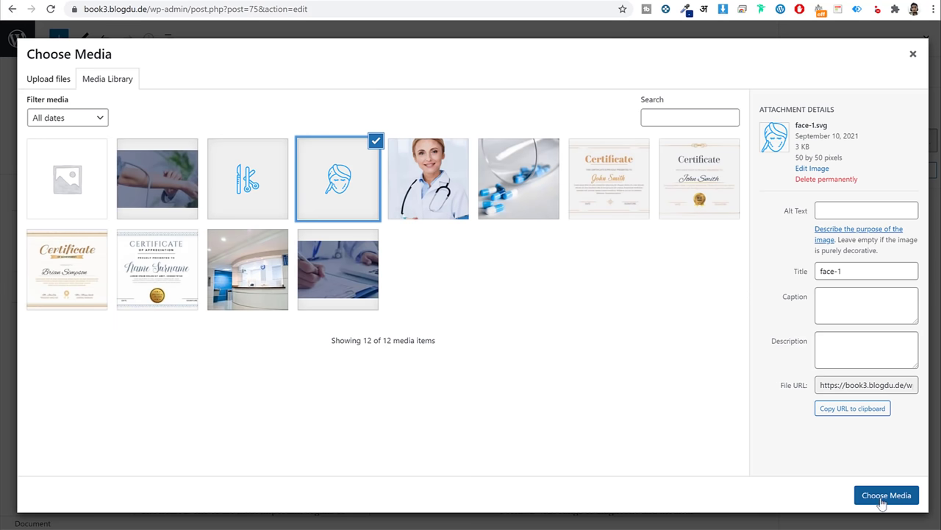
pyautogui.click(266, 185)
pyautogui.click(880, 495)
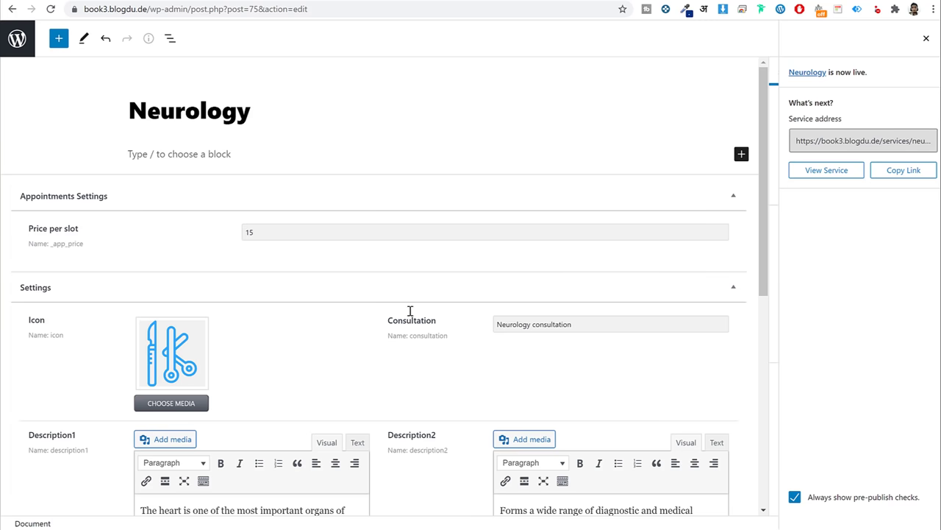
# Step: Fill the gallery with the pills and reception photos
pyautogui.scroll(-5, 398, 308)
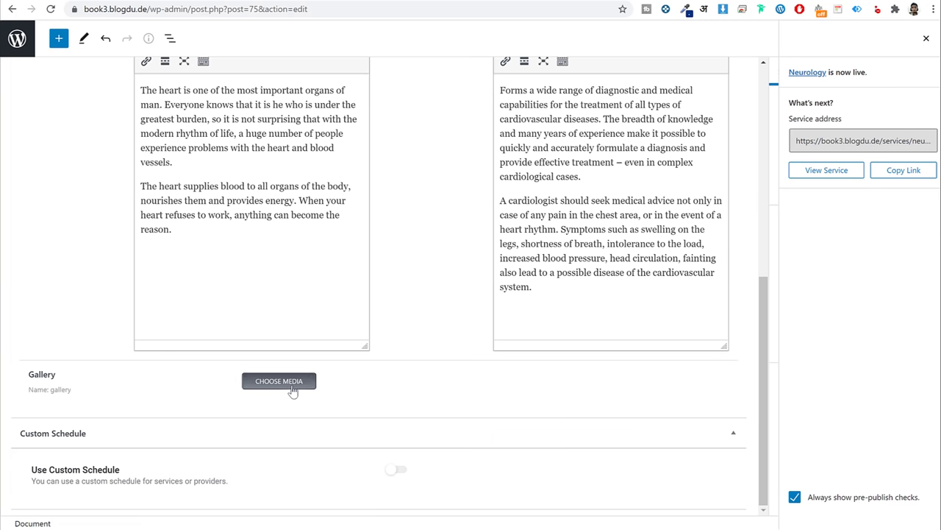
pyautogui.click(292, 391)
pyautogui.click(509, 192)
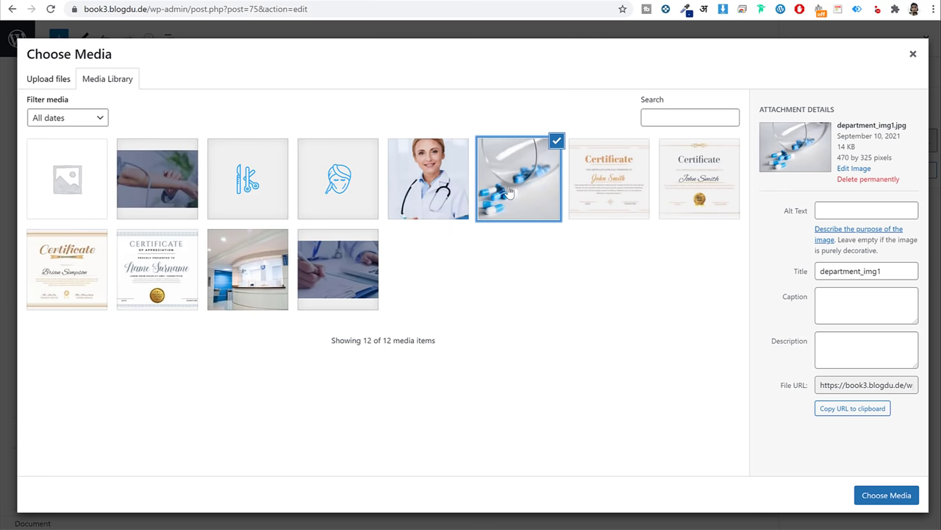
pyautogui.click(254, 294)
pyautogui.click(875, 497)
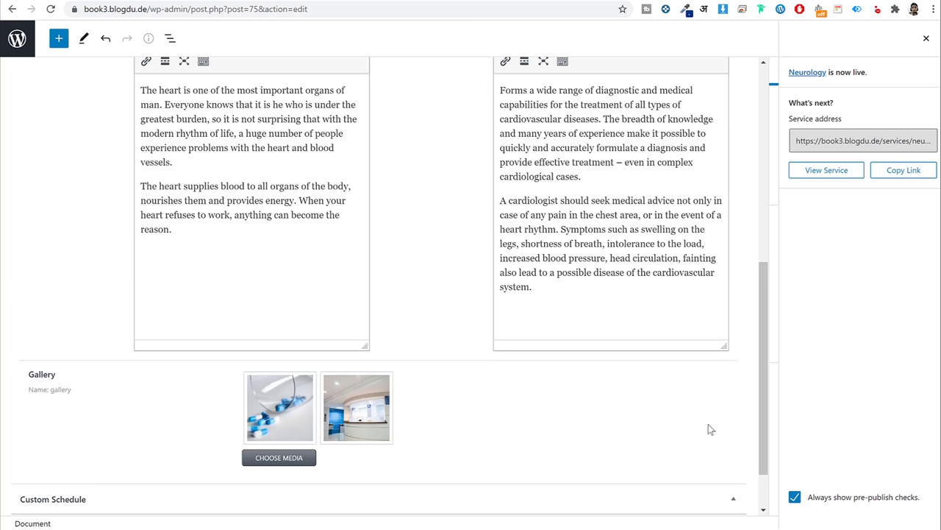
# Step: Update the Neurology service and reload the All Services page
pyautogui.scroll(5, 736, 295)
pyautogui.click(926, 38)
pyautogui.click(864, 45)
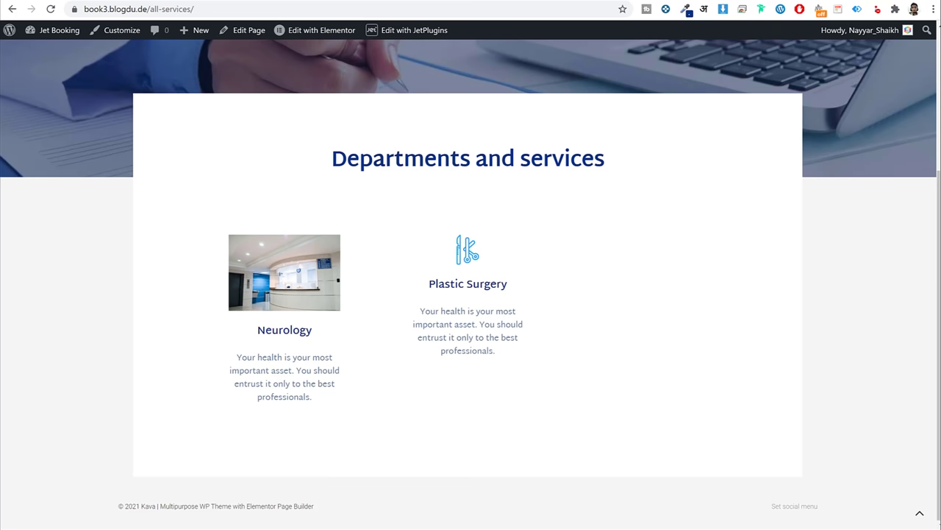
pyautogui.click(363, 8)
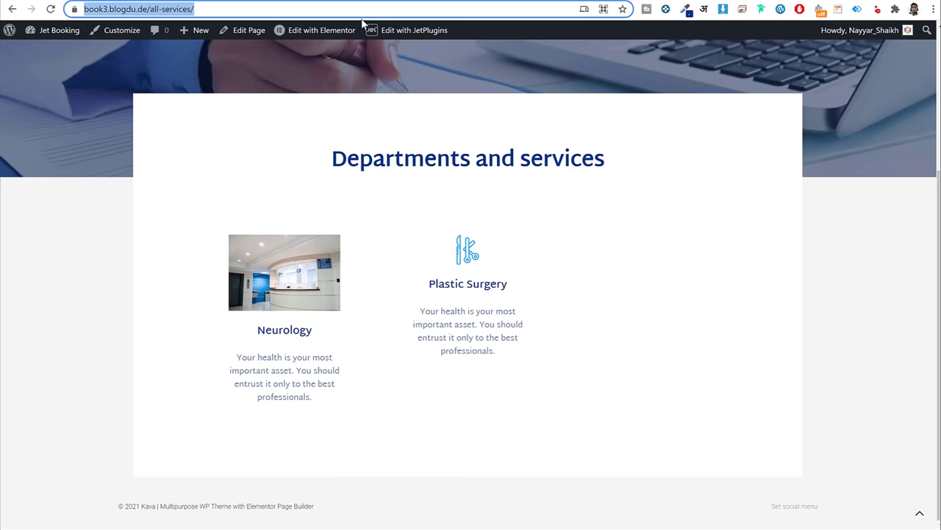
pyautogui.press('Return')
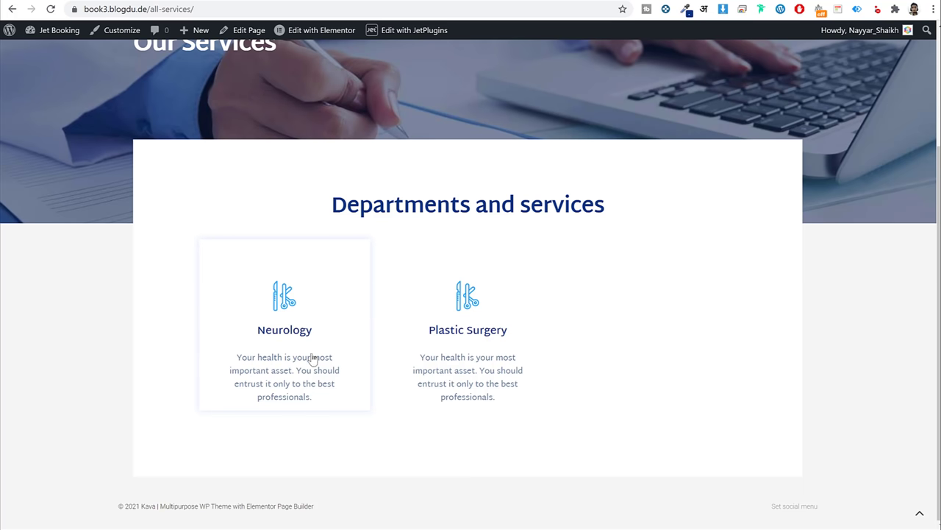
# Step: Open the Neurology page, scroll past the gallery, and check the booking form's doctor dropdown
pyautogui.click(305, 339)
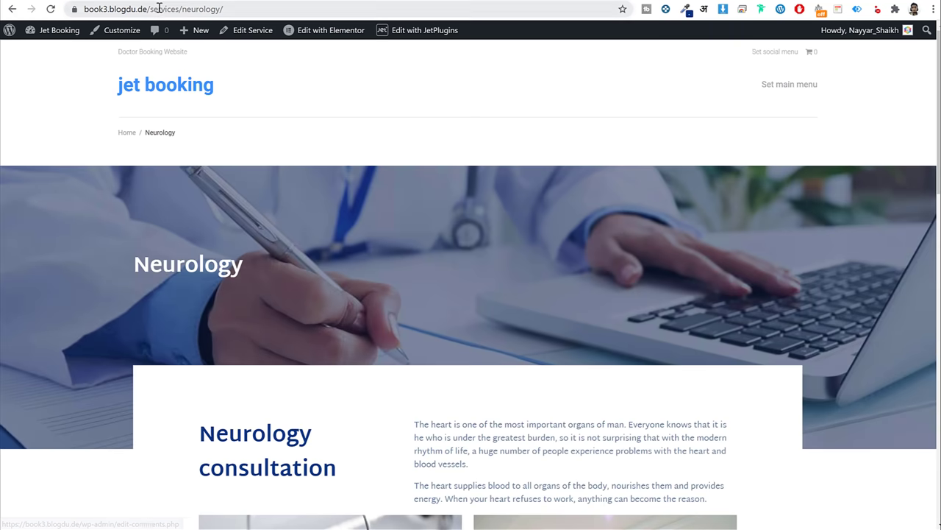
pyautogui.moveTo(150, 9); pyautogui.dragTo(271, 8)
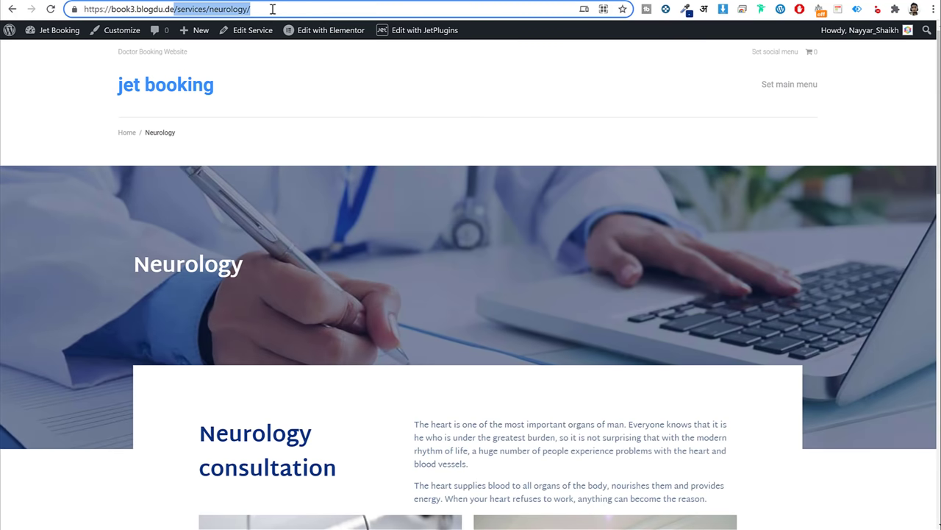
pyautogui.scroll(-3, 531, 258)
pyautogui.moveTo(266, 97); pyautogui.dragTo(124, 85)
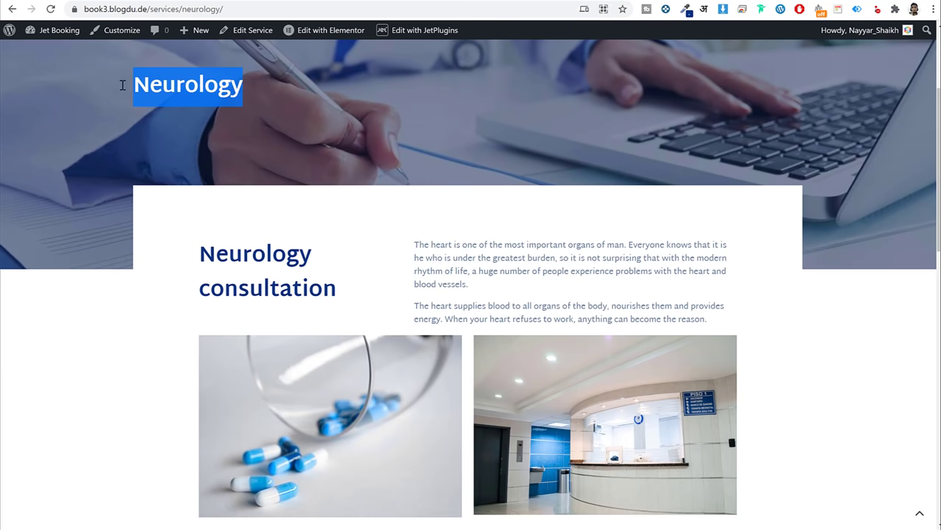
pyautogui.scroll(-1, 328, 232)
pyautogui.moveTo(202, 184); pyautogui.dragTo(336, 234)
pyautogui.click(452, 200)
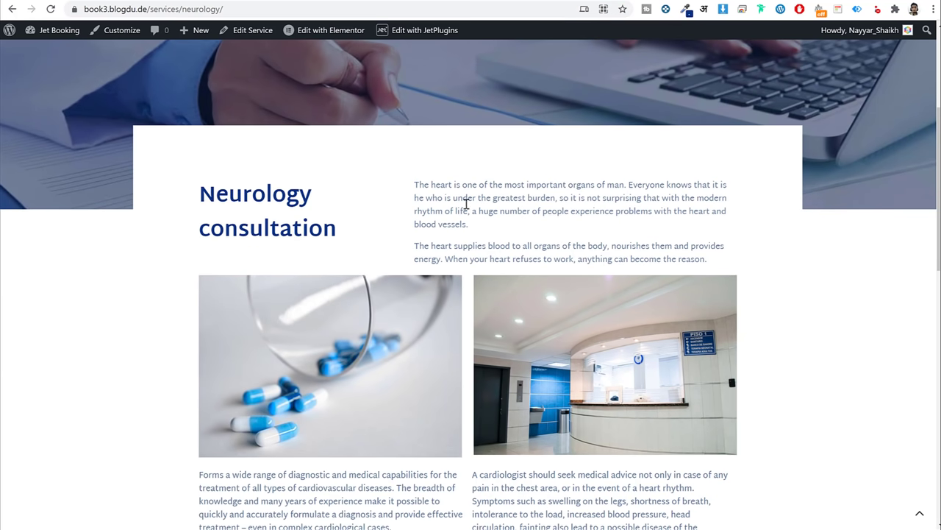
pyautogui.scroll(-3, 356, 237)
pyautogui.scroll(-3, 593, 292)
pyautogui.scroll(-3, 586, 288)
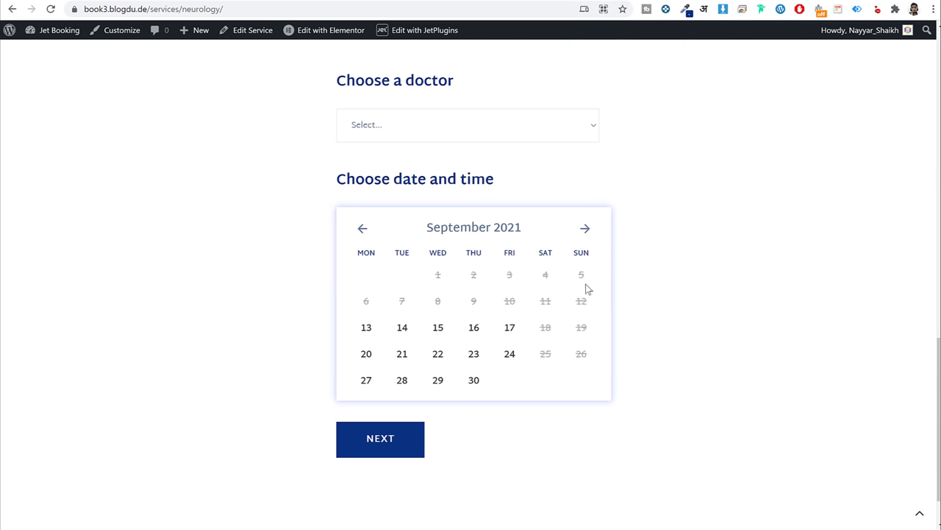
pyautogui.click(474, 135)
pyautogui.click(844, 213)
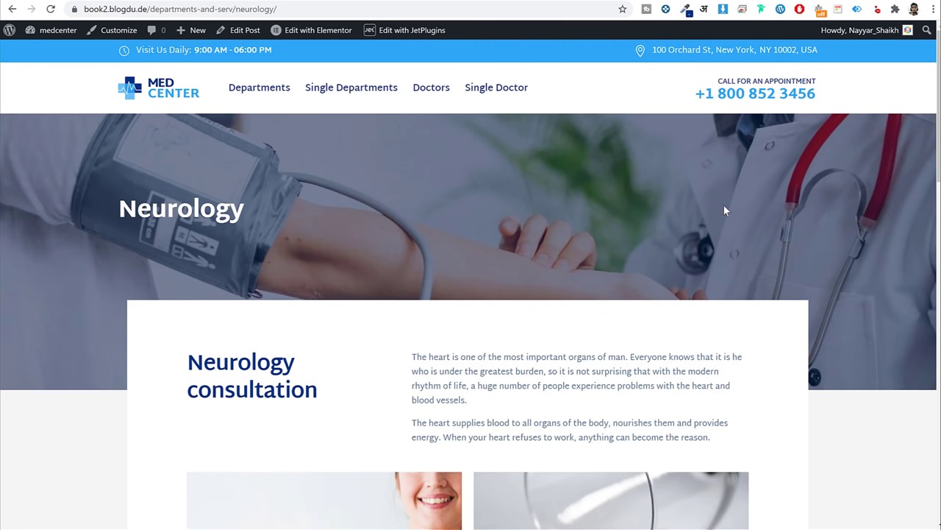
# Step: Browse the demo site's Doctors grid and open a single doctor's profile
pyautogui.scroll(-10, 696, 228)
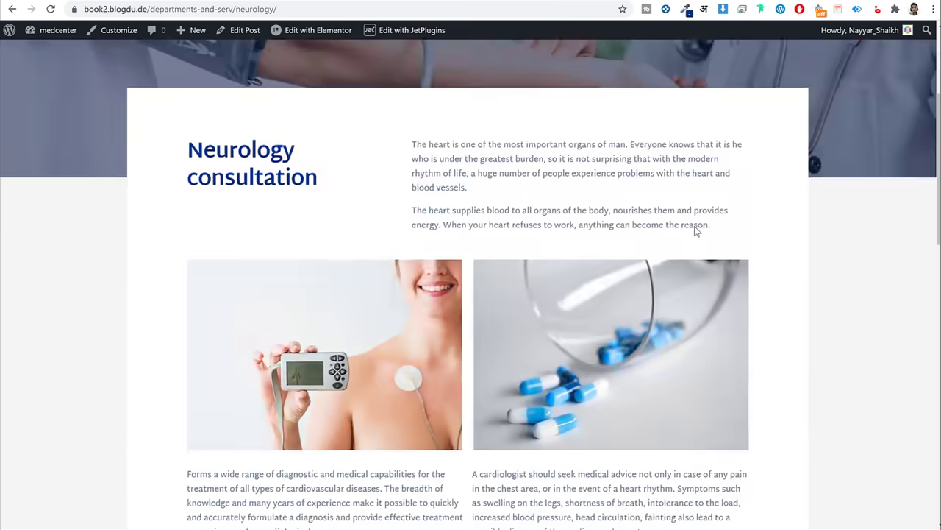
pyautogui.scroll(10, 696, 227)
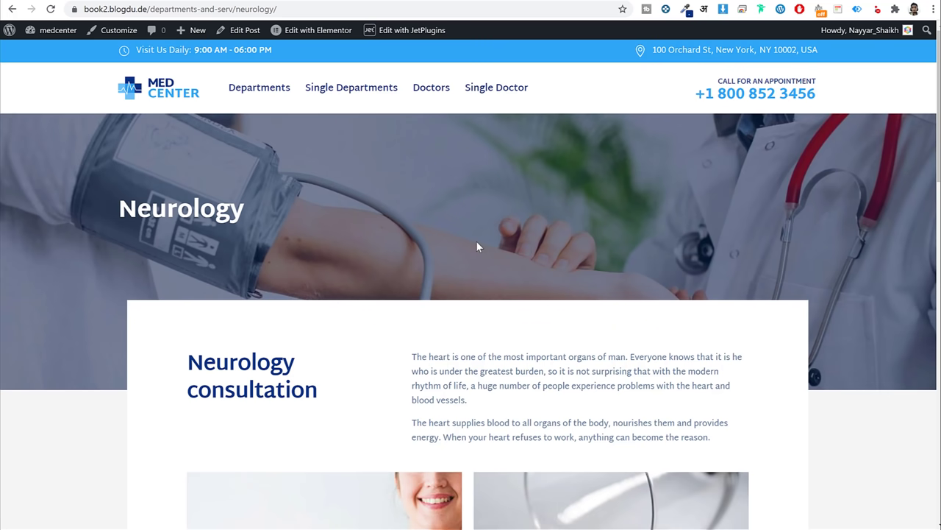
pyautogui.click(433, 97)
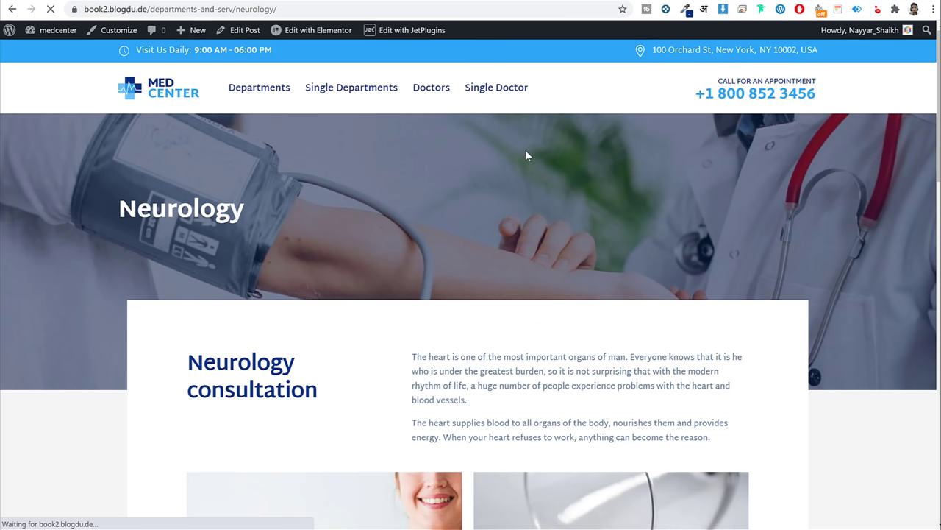
pyautogui.scroll(-6, 601, 239)
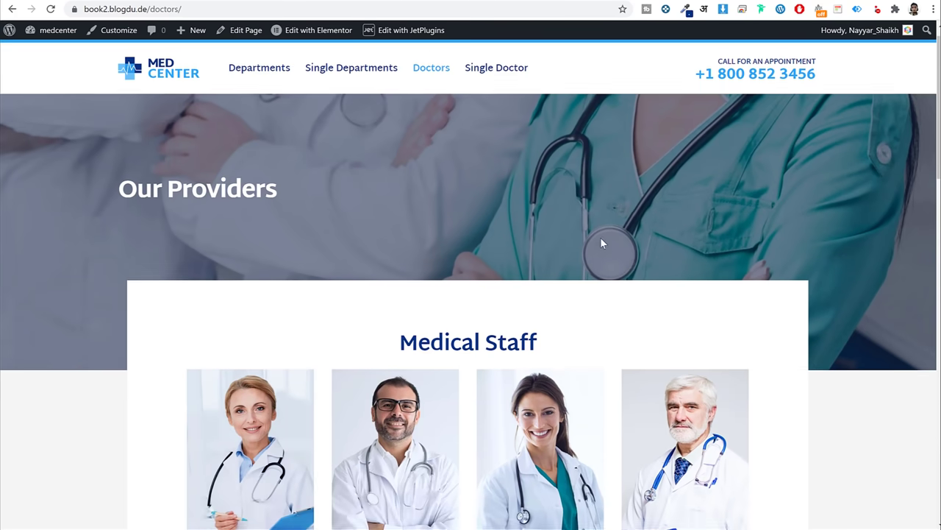
pyautogui.scroll(-4, 600, 237)
pyautogui.click(545, 250)
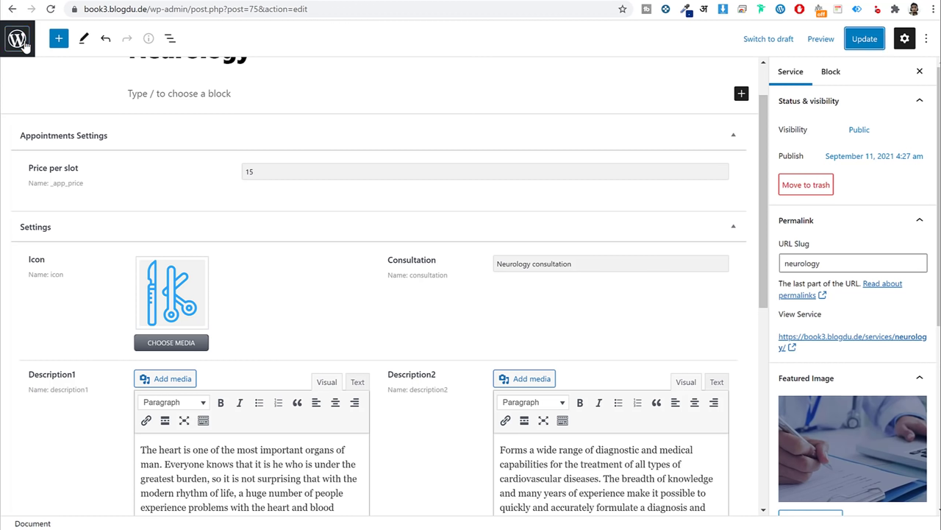
# Step: Go to the admin dashboard, then reopen the demo site's Doctors page
pyautogui.click(20, 41)
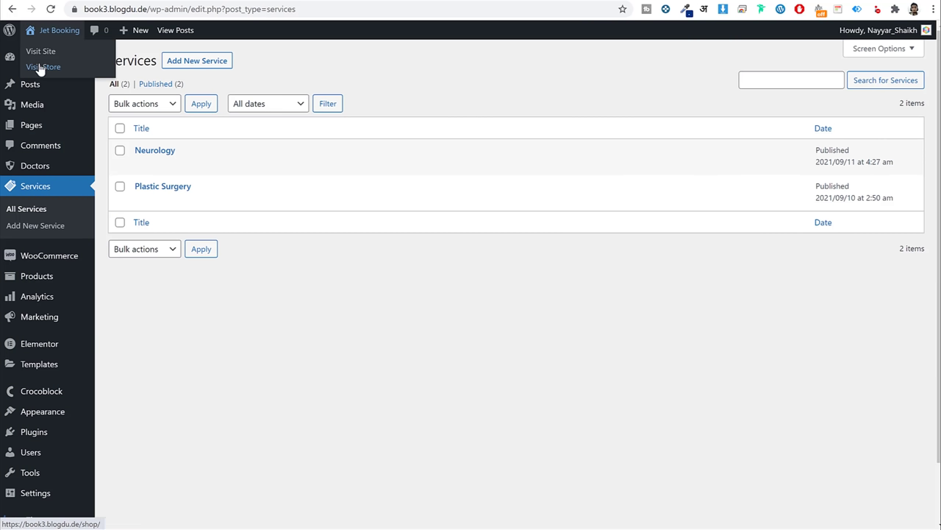
pyautogui.click(29, 66)
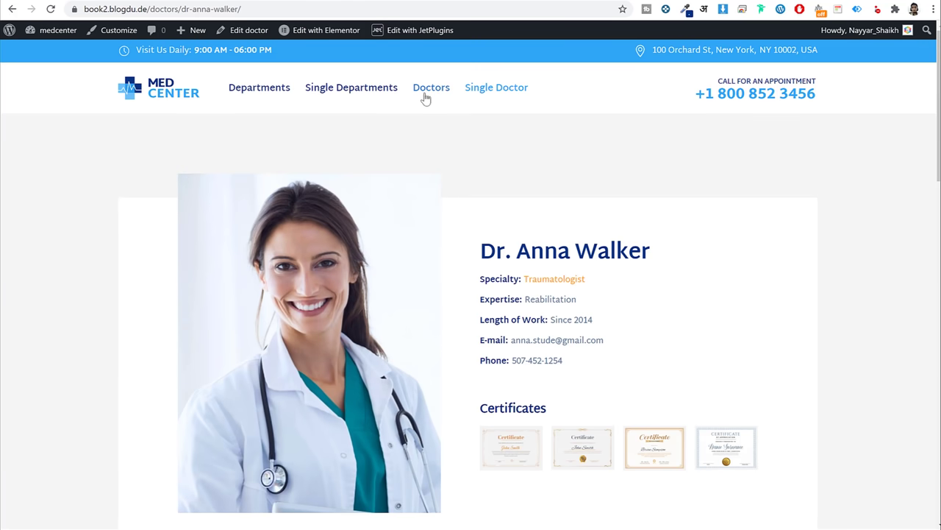
pyautogui.click(425, 96)
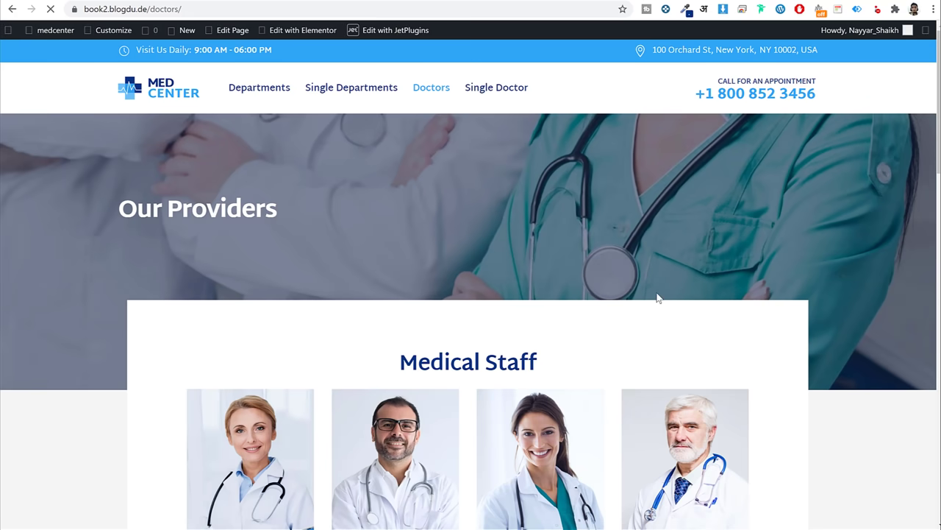
pyautogui.scroll(-6, 612, 238)
pyautogui.scroll(3, 684, 340)
pyautogui.scroll(3, 683, 339)
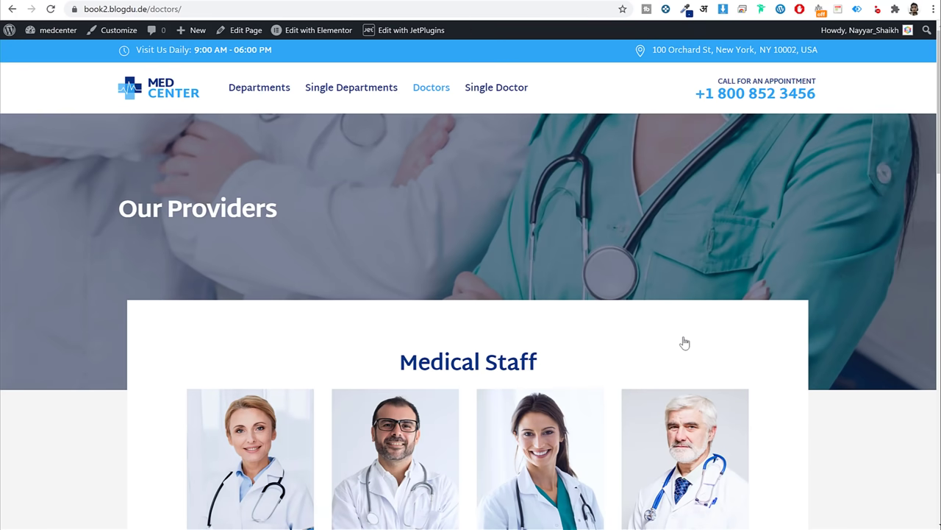
# Step: View the demo Departments page, then return to the Medical Staff doctor grid
pyautogui.rightClick(269, 99)
pyautogui.click(295, 105)
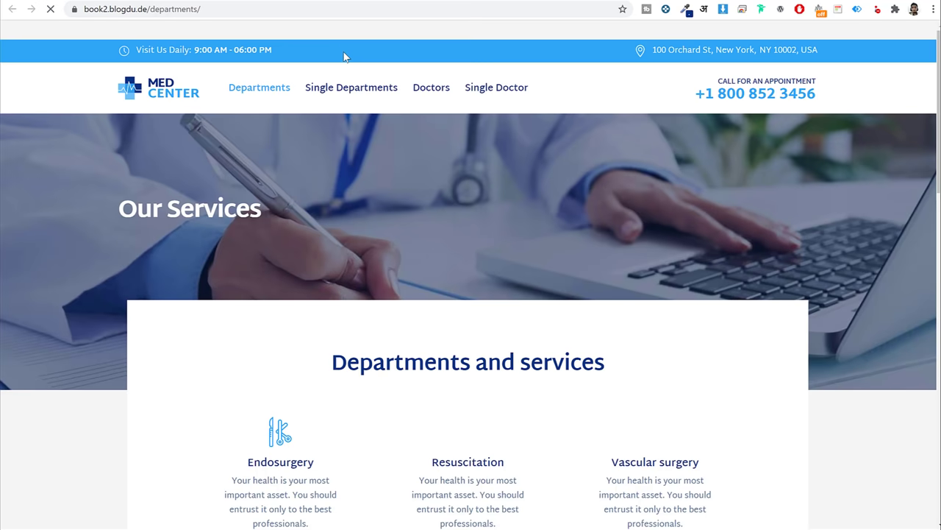
pyautogui.scroll(-3, 231, 239)
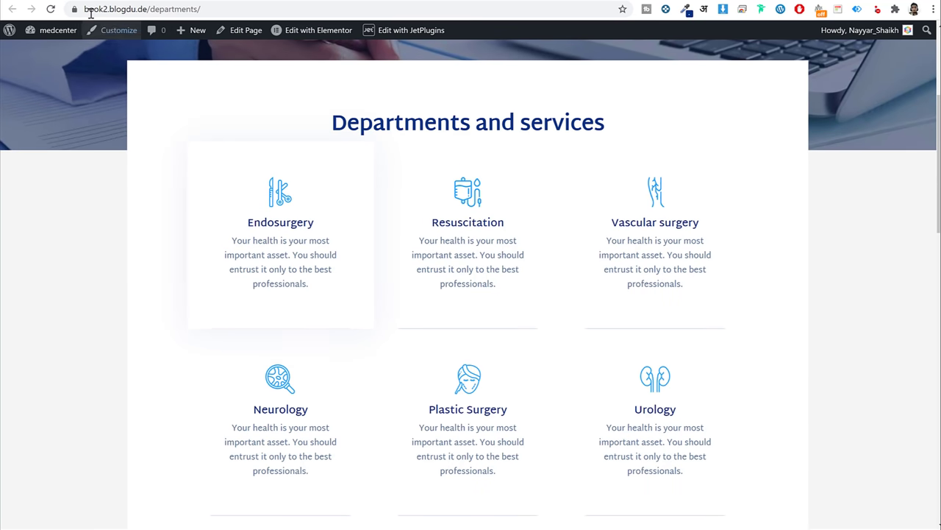
pyautogui.hotkey('alt', 'Left')
pyautogui.scroll(-3, 457, 336)
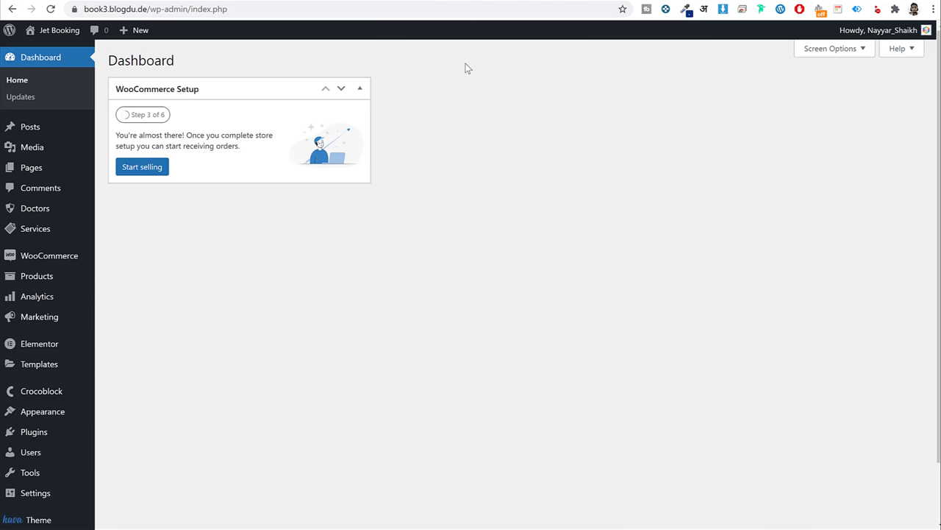
pyautogui.scroll(-2, 510, 239)
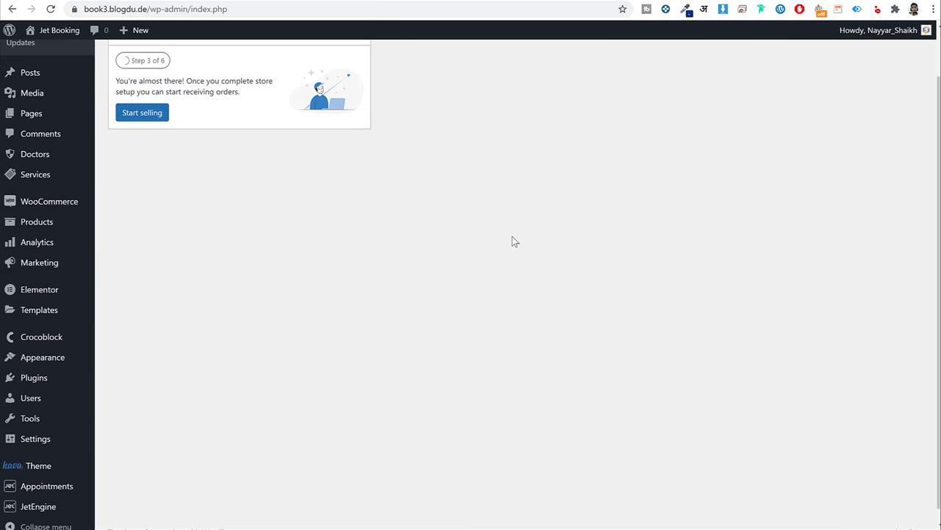
# Step: Open JetEngine Listing Items and look at Single Listing Grid in Elementor
pyautogui.moveTo(52, 503)
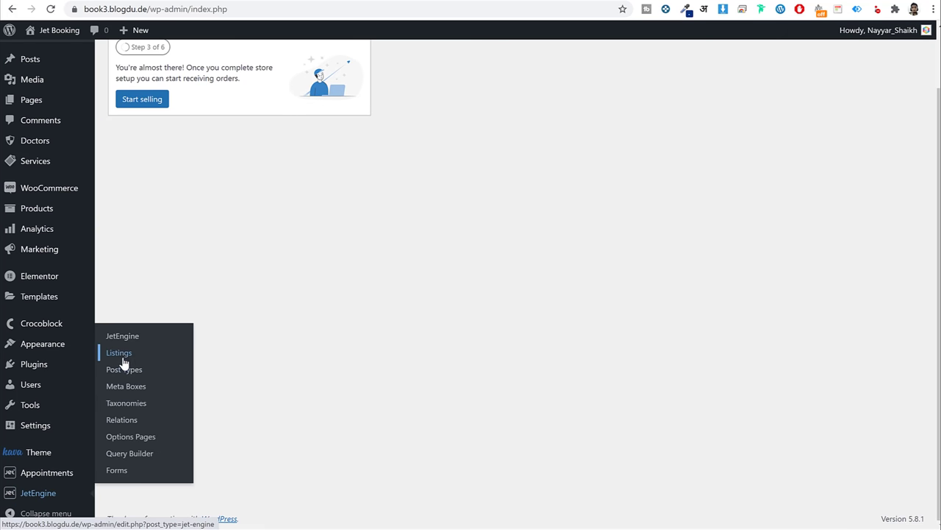
pyautogui.click(120, 353)
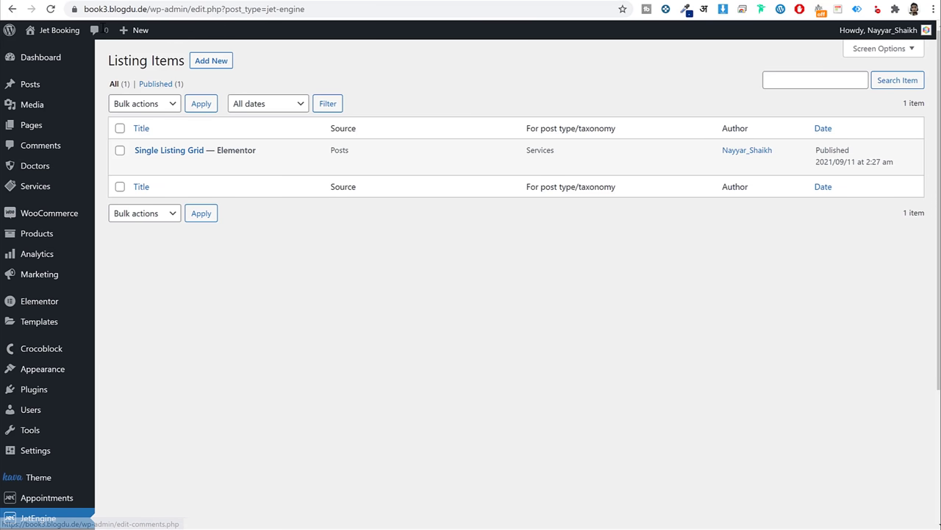
pyautogui.rightClick(264, 165)
pyautogui.press('Escape')
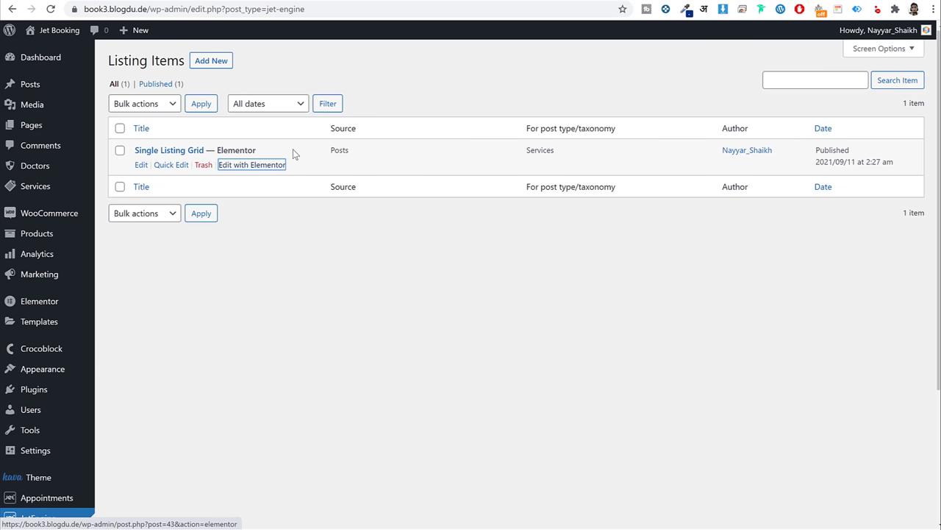
pyautogui.press('Return')
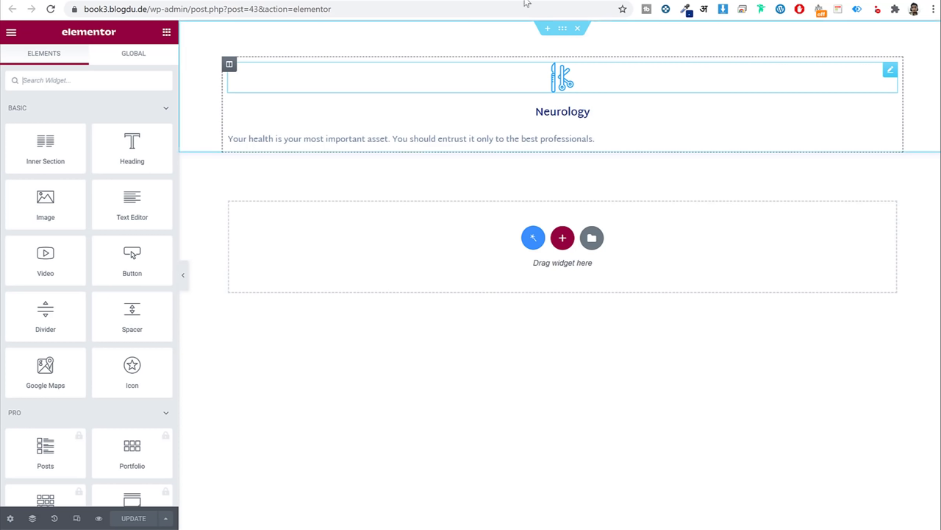
pyautogui.hotkey('alt', 'Left')
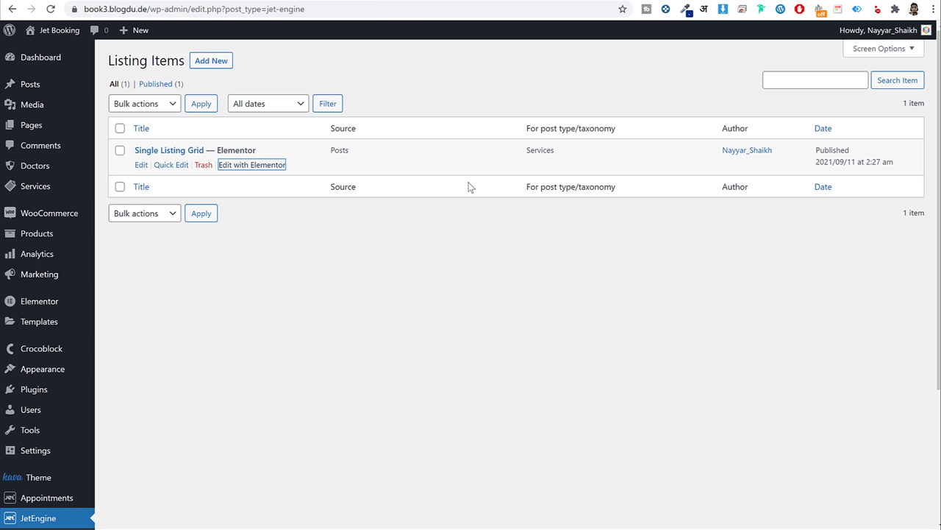
# Step: Add a new listing item for the Doctors post type named Single Doctor Grid Design
pyautogui.click(210, 61)
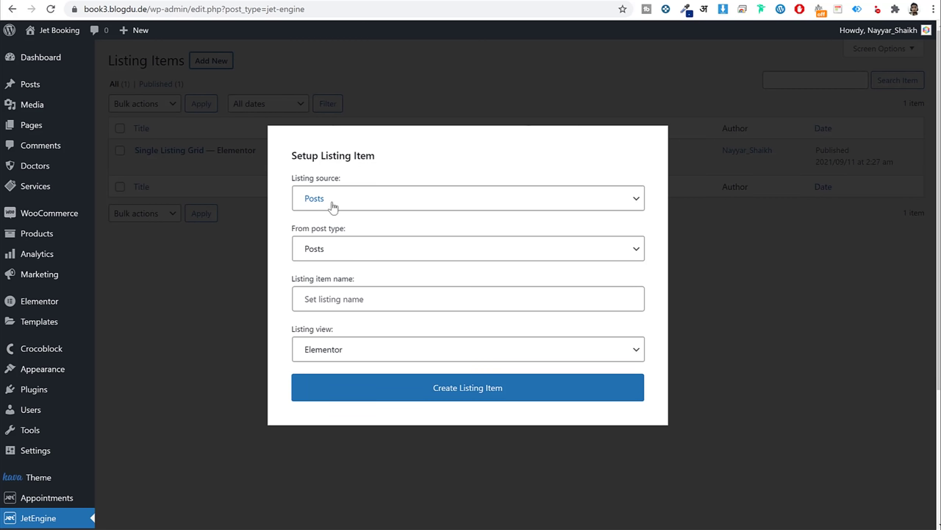
pyautogui.click(334, 248)
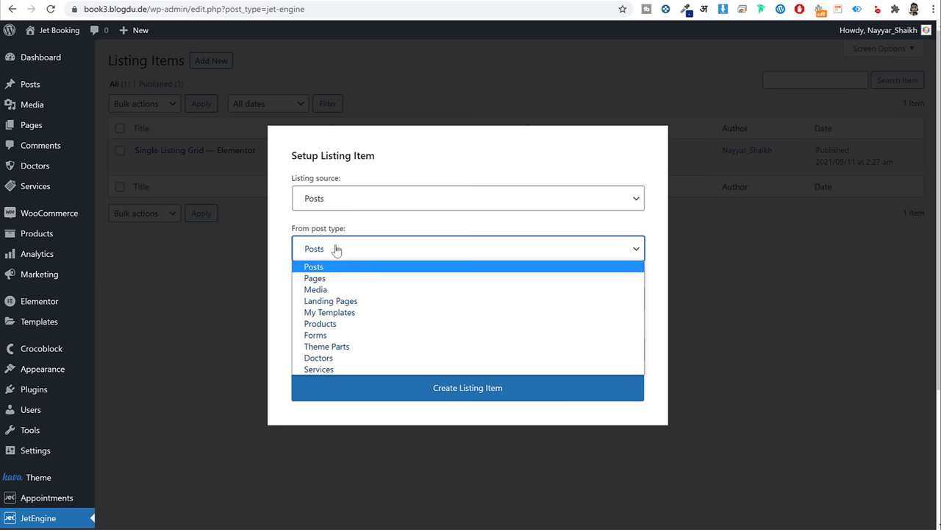
pyautogui.click(358, 364)
pyautogui.click(359, 364)
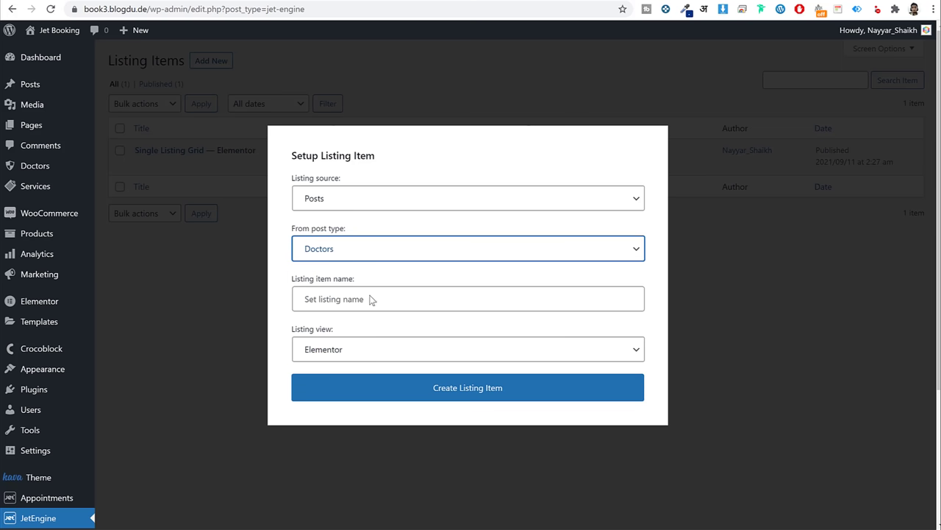
pyautogui.click(373, 300)
pyautogui.write('Single Doctor Grid Design')
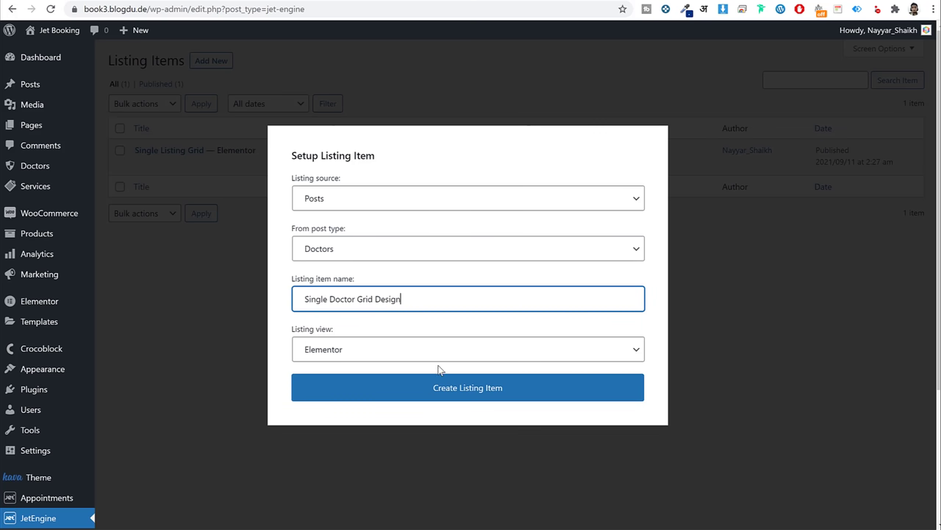
# Step: Create the listing item and start a template import from Elementor's My Templates
pyautogui.click(476, 395)
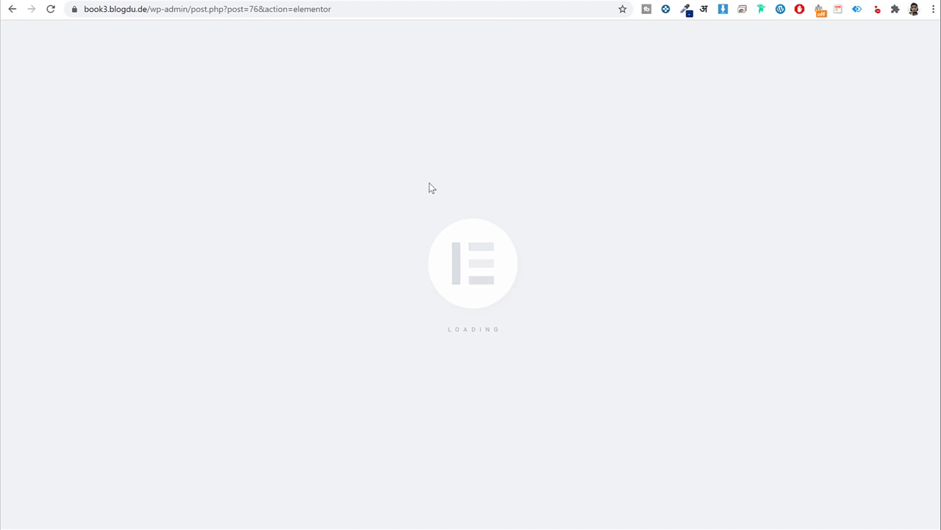
pyautogui.click(592, 121)
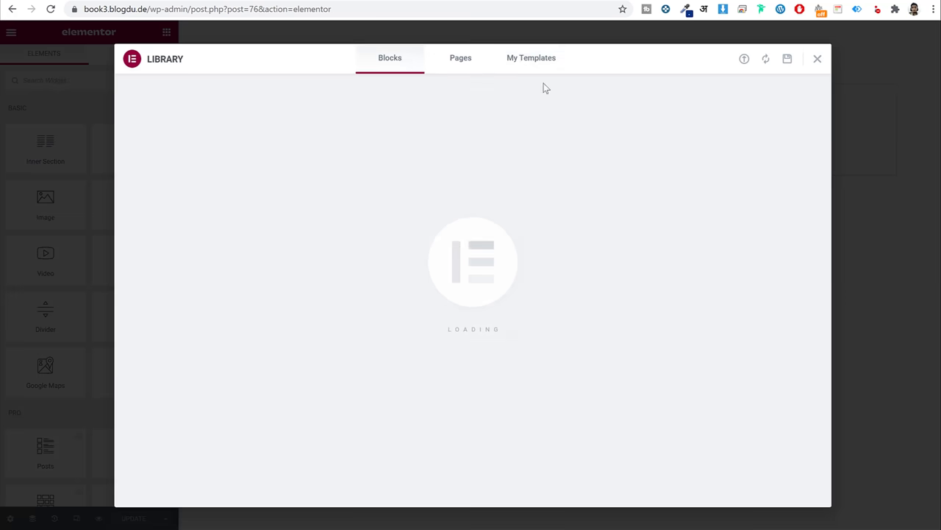
pyautogui.click(522, 58)
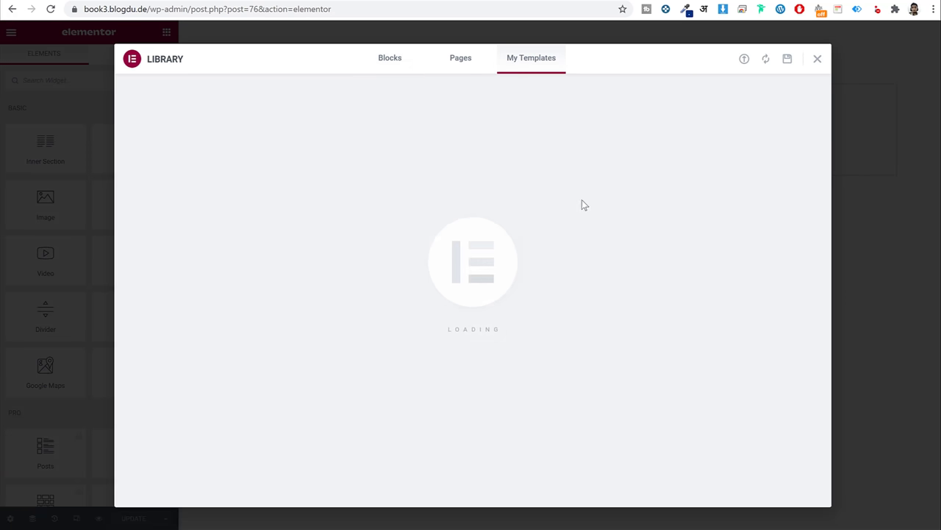
pyautogui.click(744, 59)
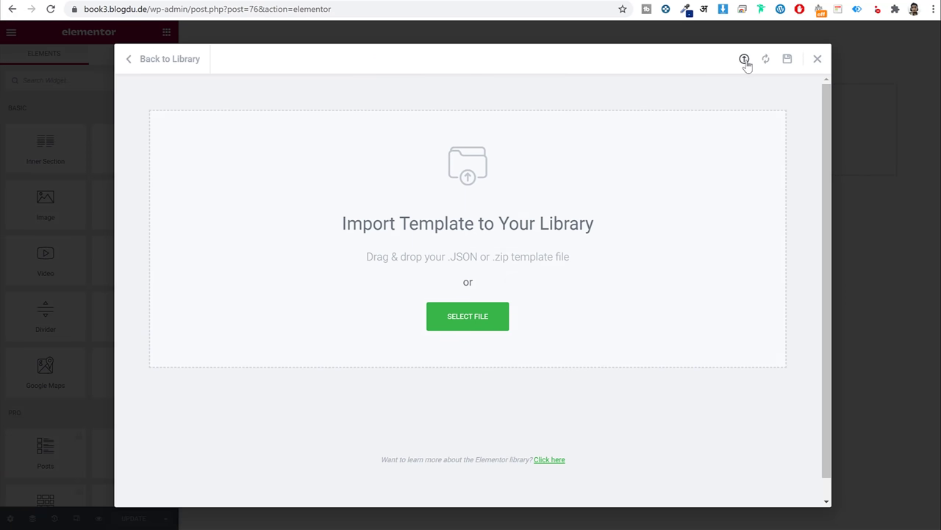
pyautogui.click(491, 314)
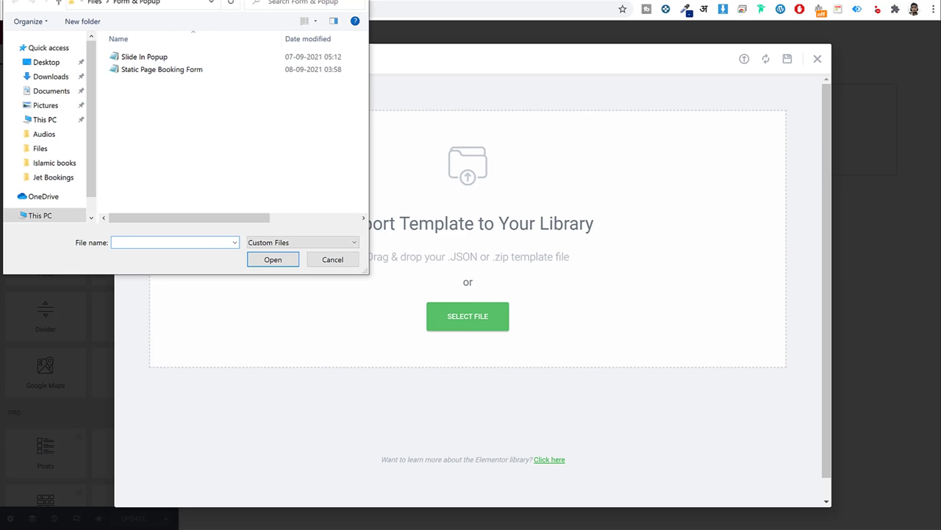
# Step: Choose the Single Doc List file in Listing Templates, renaming it Single Doc Grid
pyautogui.moveTo(297, 6); pyautogui.dragTo(400, 21)
pyautogui.click(237, 38)
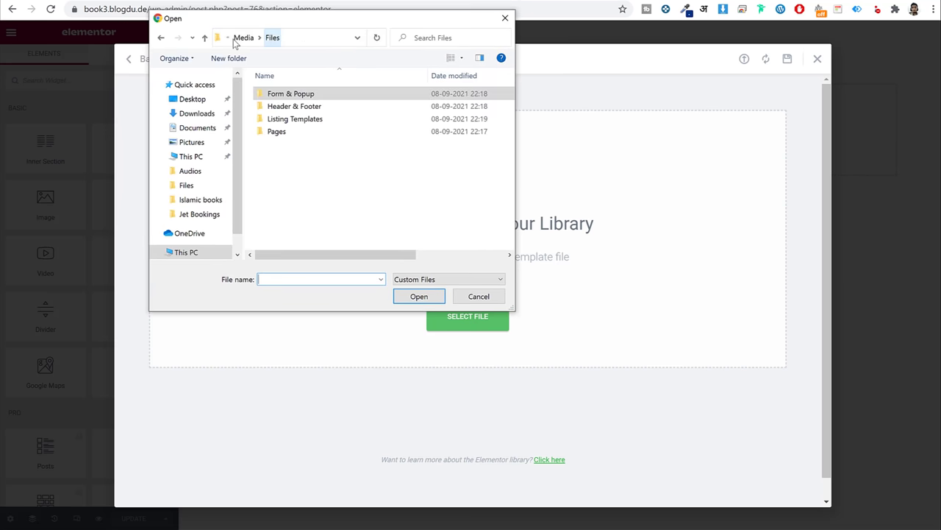
pyautogui.doubleClick(303, 120)
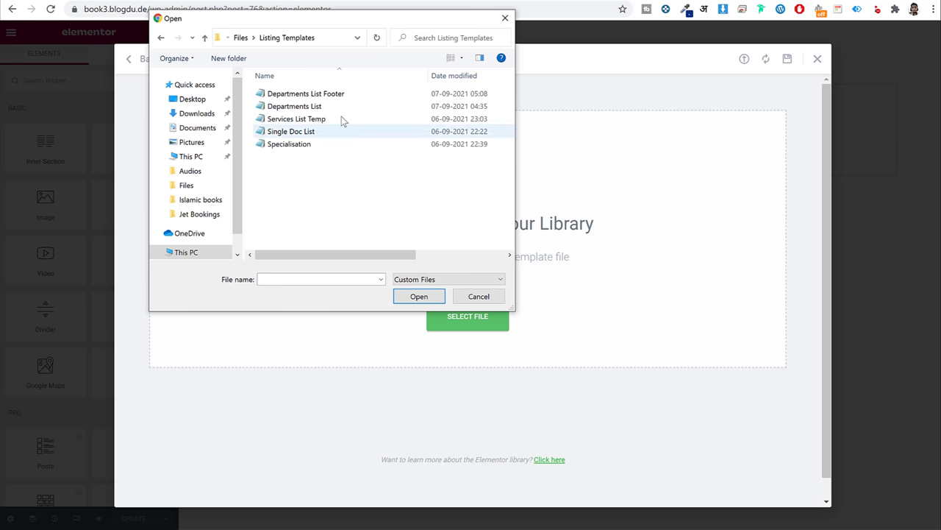
pyautogui.click(309, 132)
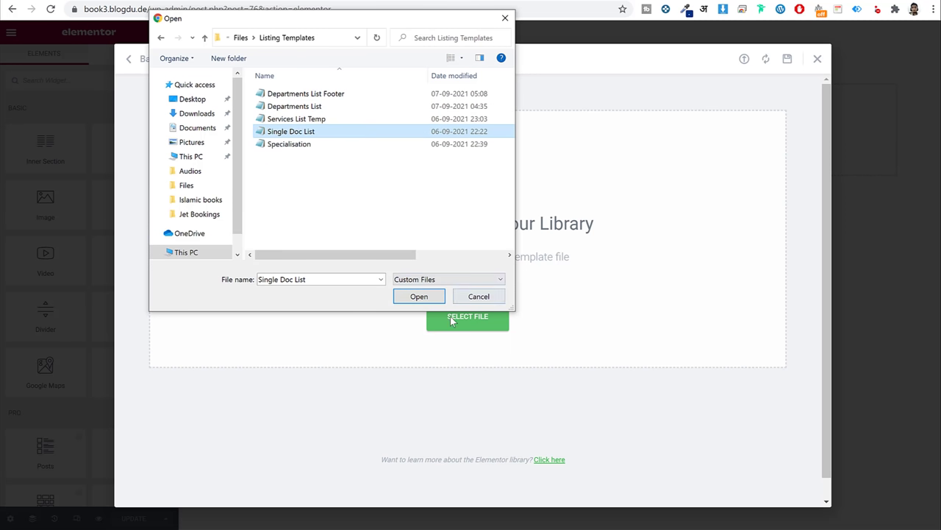
pyautogui.click(324, 133)
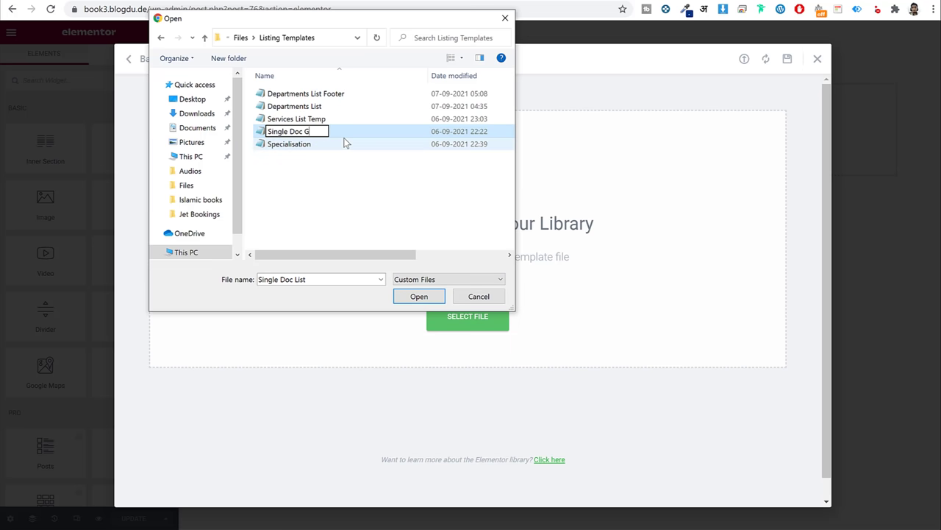
pyautogui.write('Grid')
pyautogui.press('Return')
# Step: Import the file and insert Single Doc List with its document settings
pyautogui.click(419, 296)
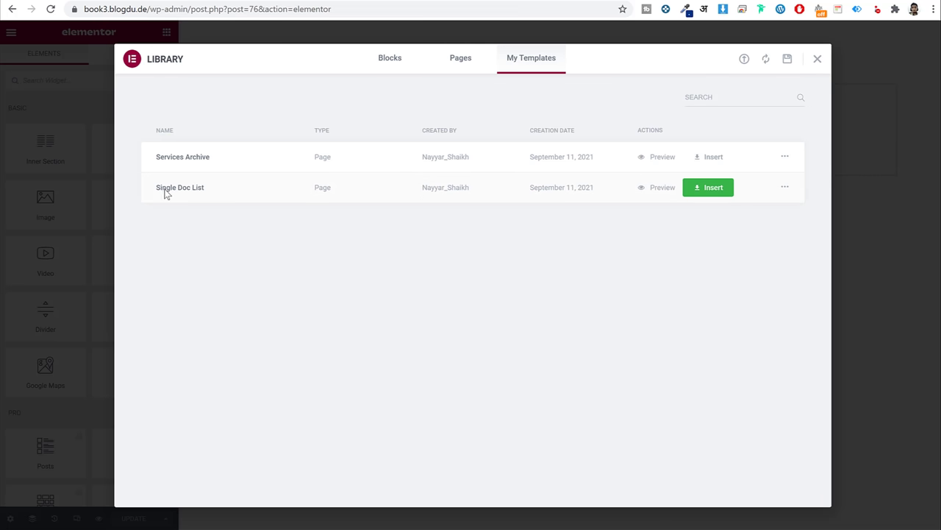
pyautogui.click(707, 188)
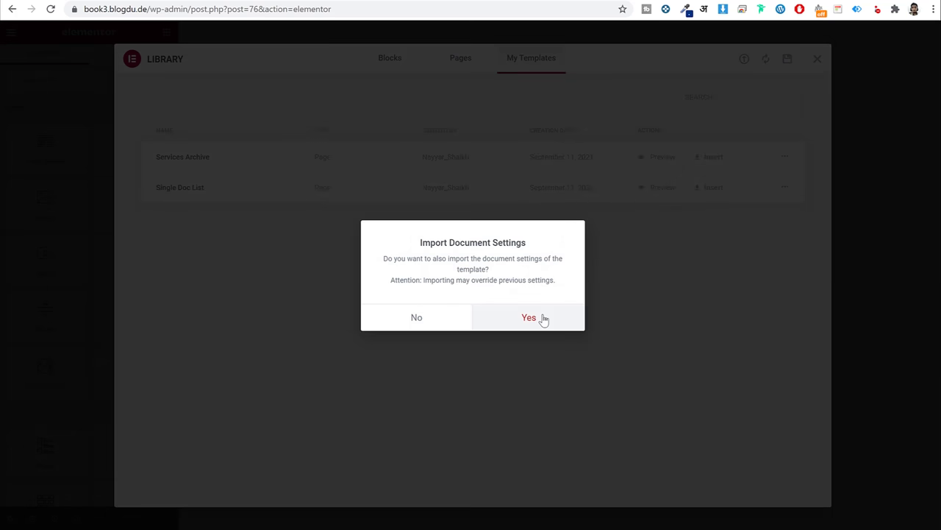
pyautogui.click(542, 319)
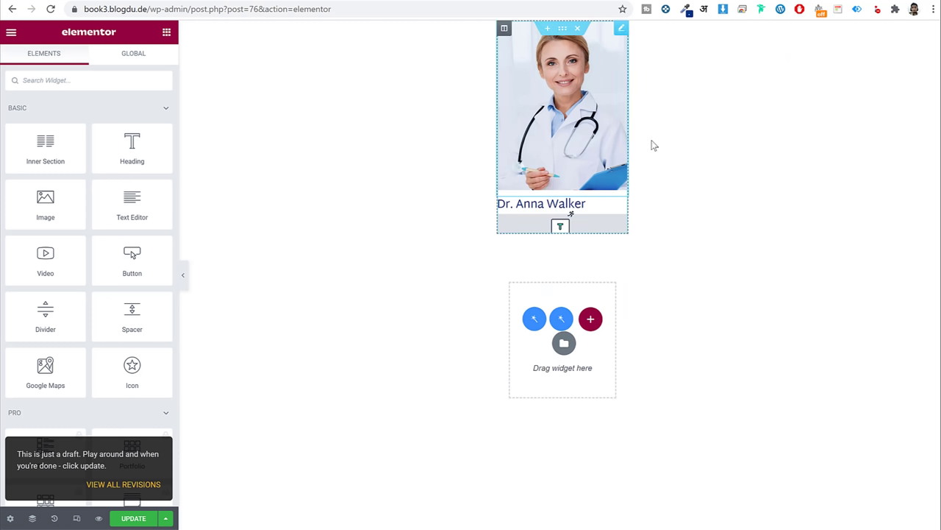
# Step: Set the Dynamic Field under the doctor's name to the Specialty meta field
pyautogui.click(561, 226)
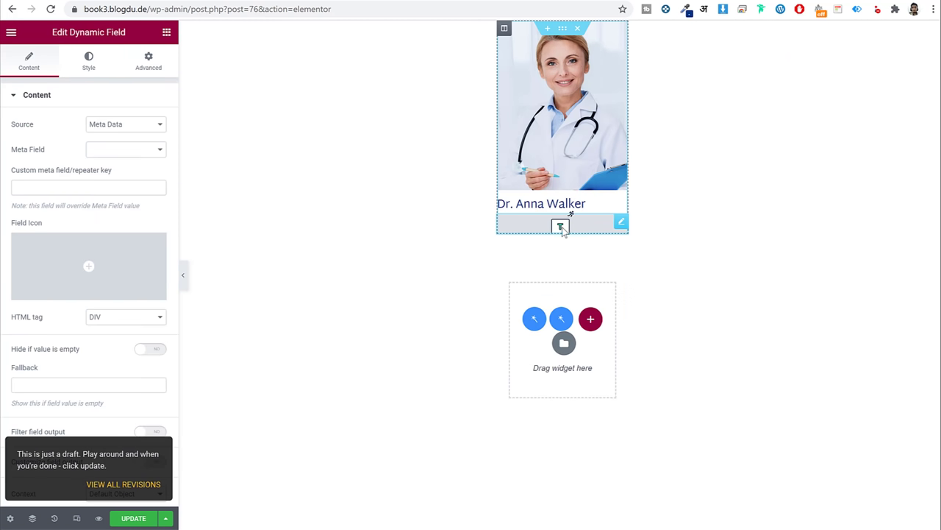
pyautogui.click(128, 150)
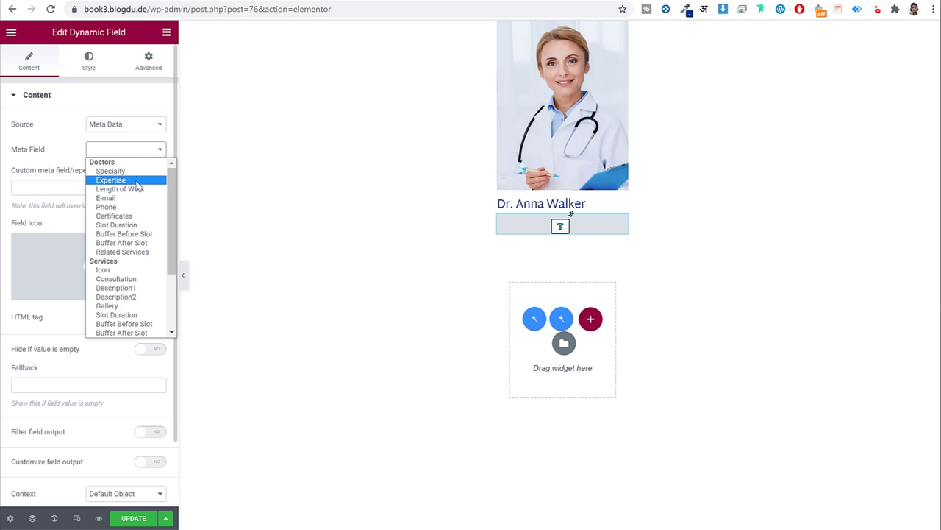
pyautogui.click(133, 173)
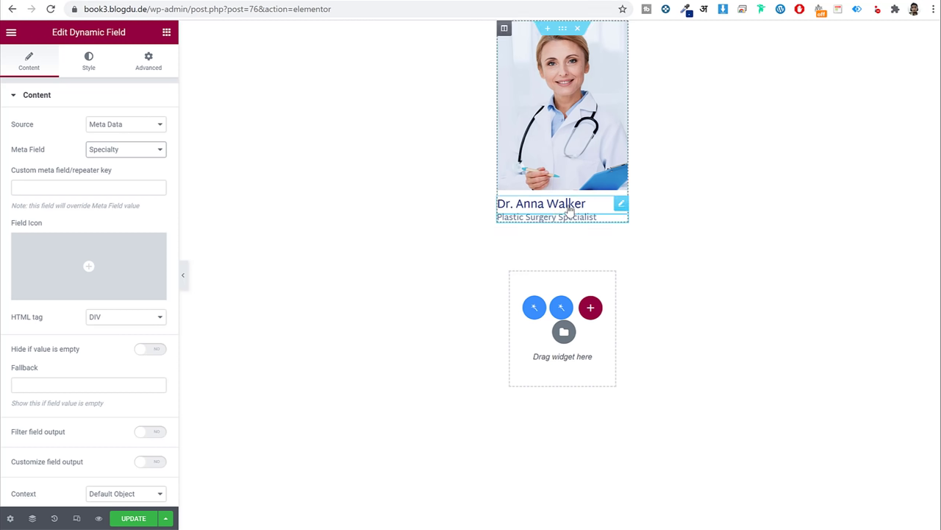
pyautogui.click(363, 385)
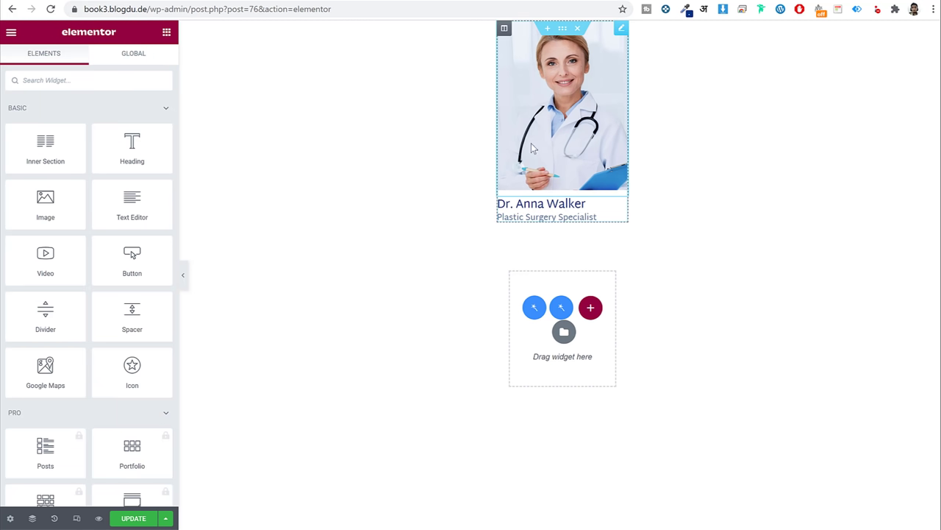
# Step: Confirm the listing's post type is Doctors and save the listing item
pyautogui.click(11, 520)
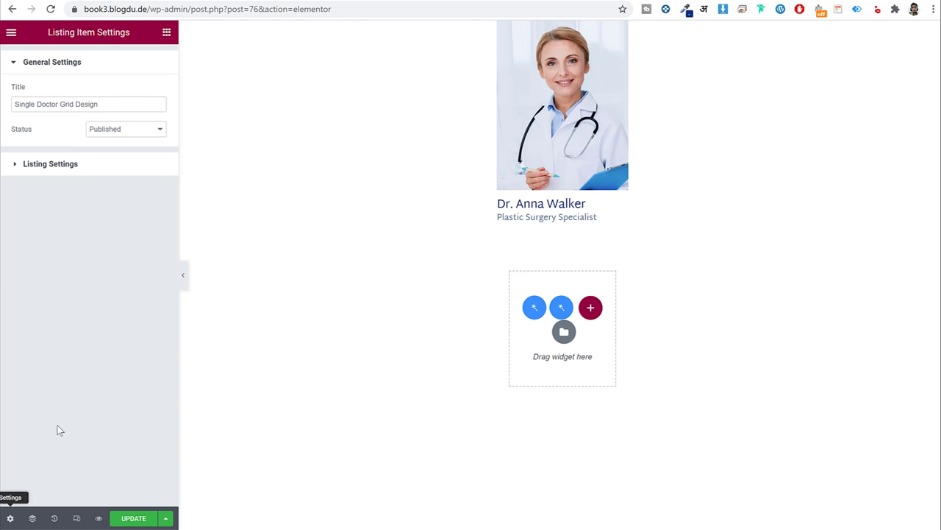
pyautogui.click(74, 164)
pyautogui.moveTo(62, 218); pyautogui.dragTo(4, 213)
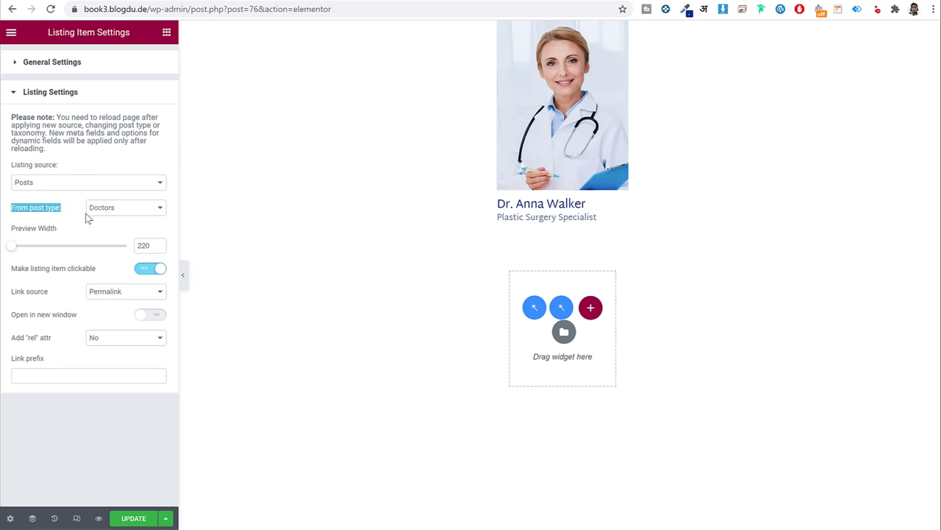
pyautogui.click(133, 518)
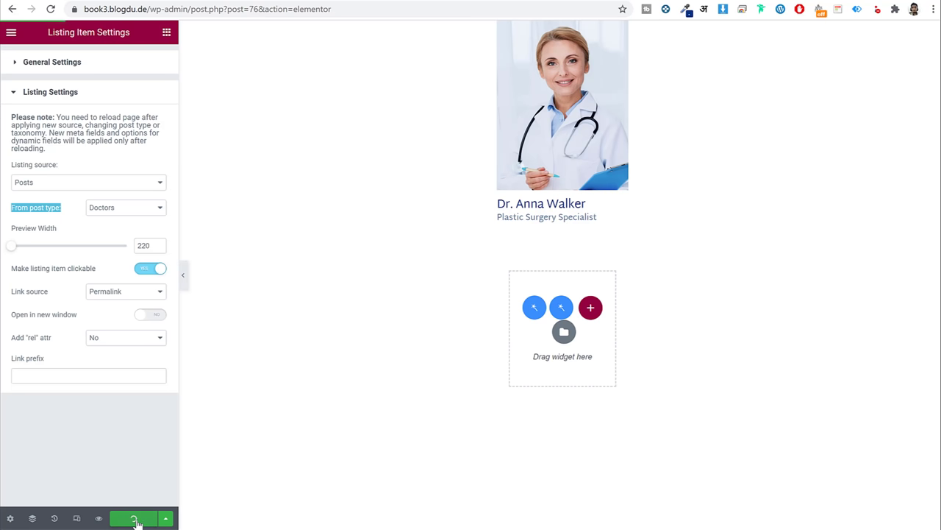
# Step: Review the settings of the photo, name and specialty widgets
pyautogui.click(565, 85)
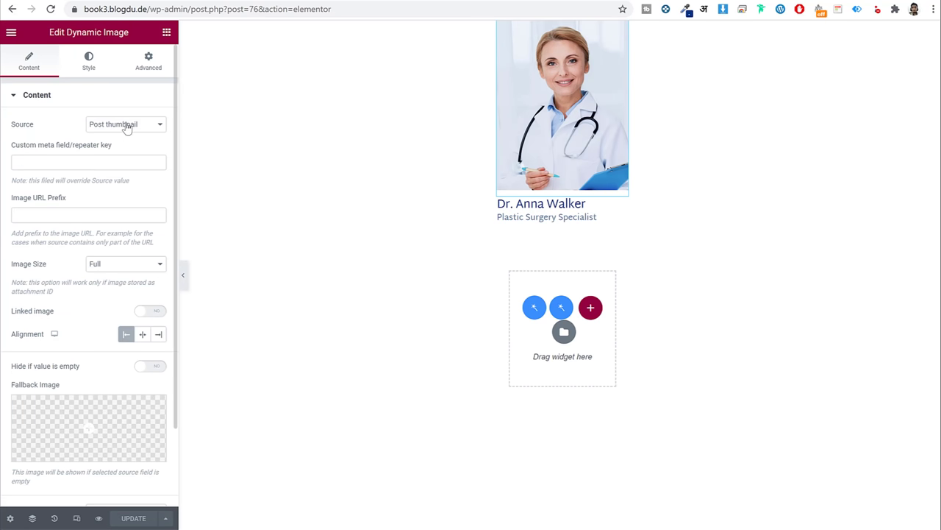
pyautogui.click(522, 204)
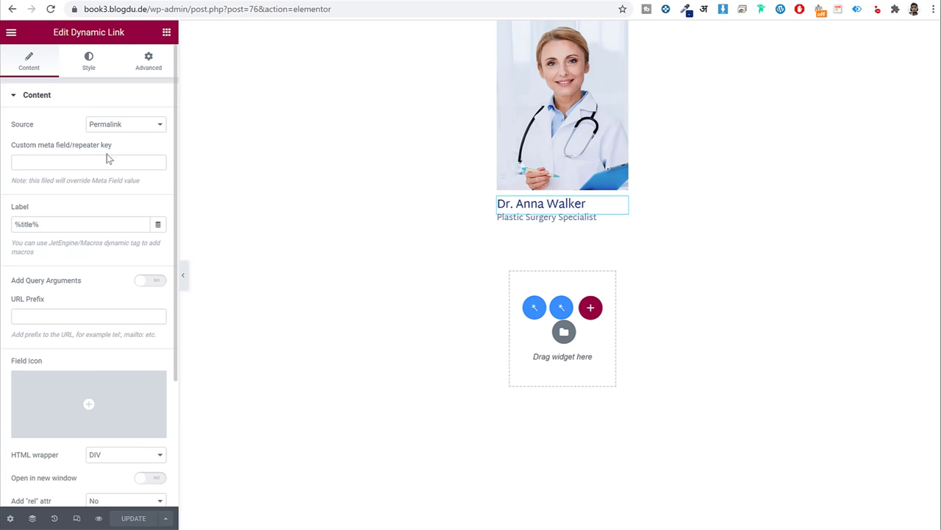
pyautogui.moveTo(51, 227); pyautogui.dragTo(22, 229)
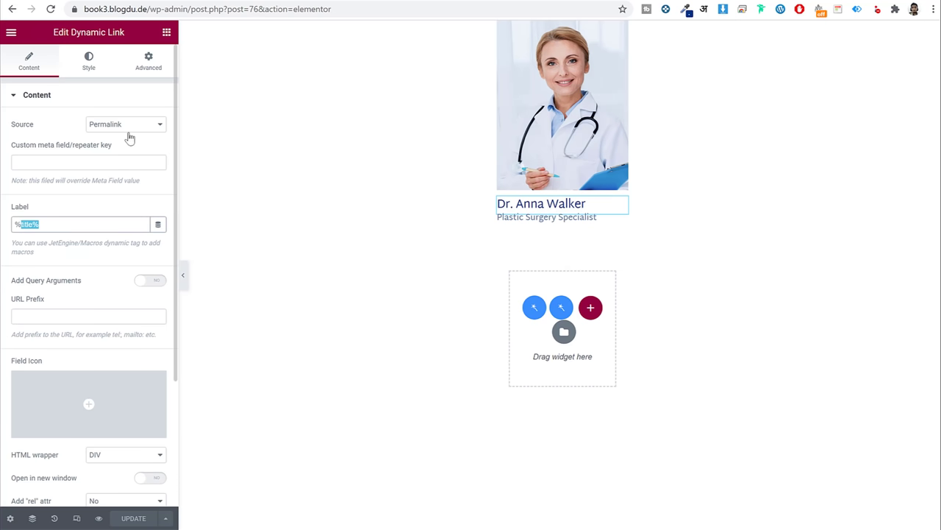
pyautogui.click(550, 220)
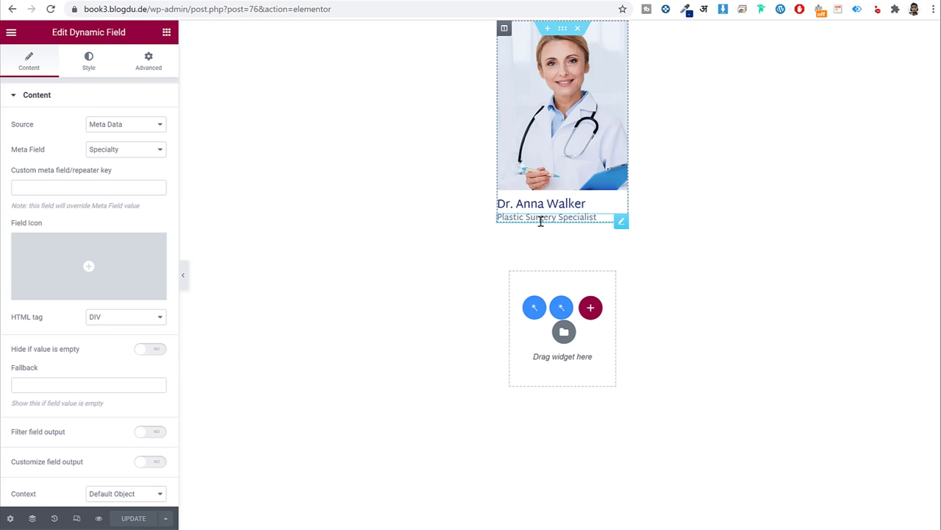
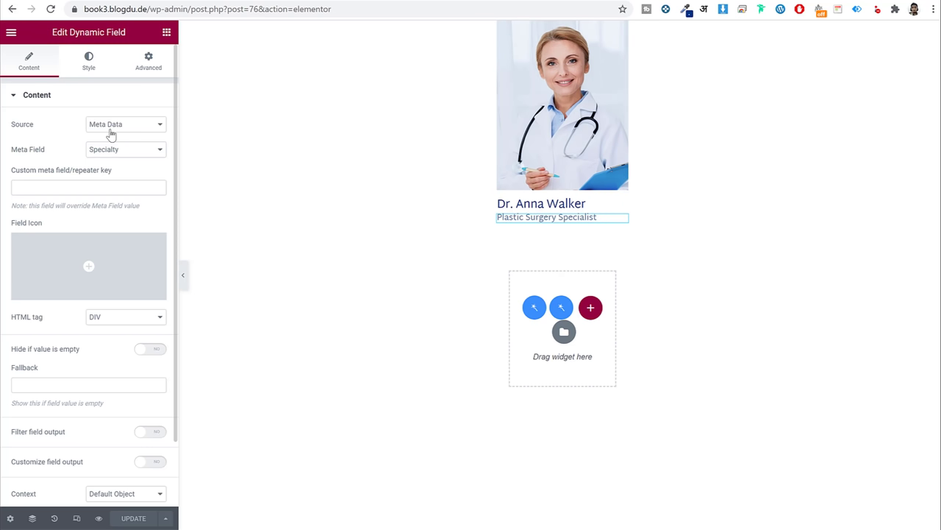
# Step: Keep Specialty as the Meta Field and exit Elementor to the listing's WordPress edit screen
pyautogui.click(103, 153)
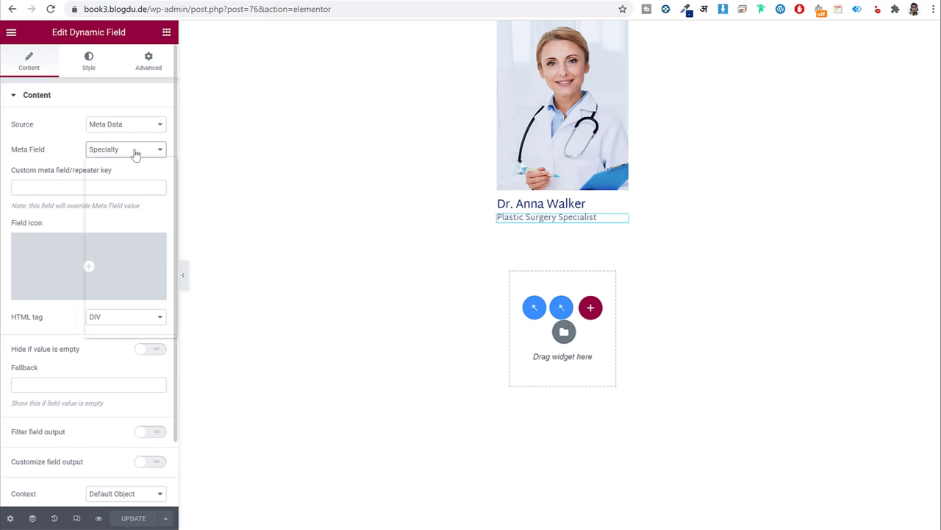
pyautogui.click(49, 160)
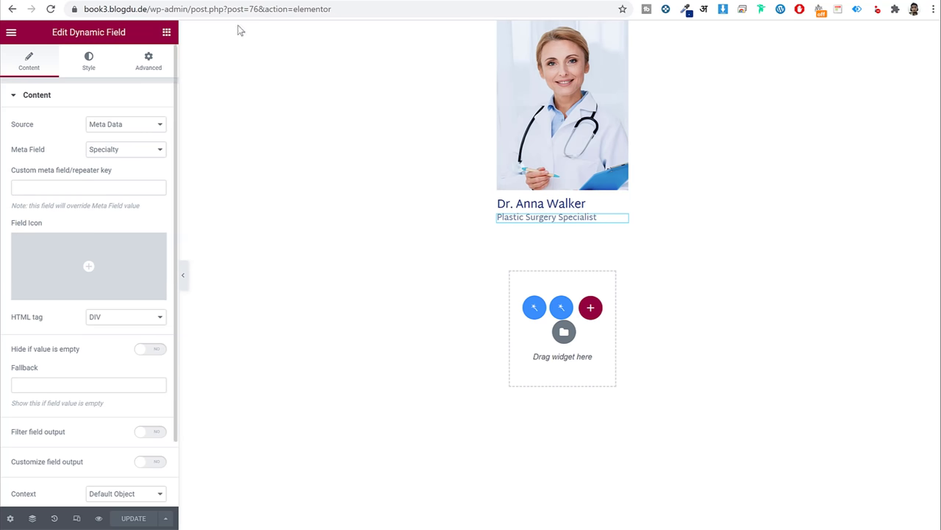
pyautogui.click(11, 31)
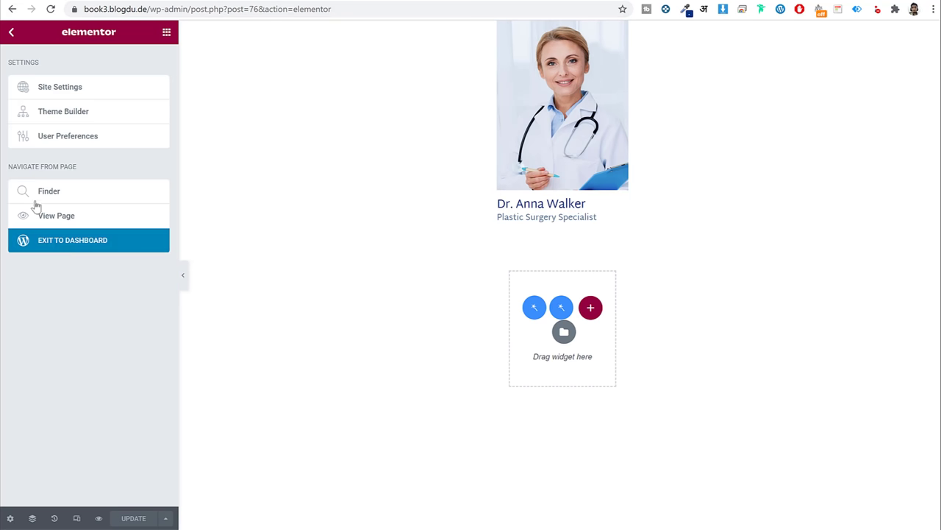
pyautogui.click(42, 236)
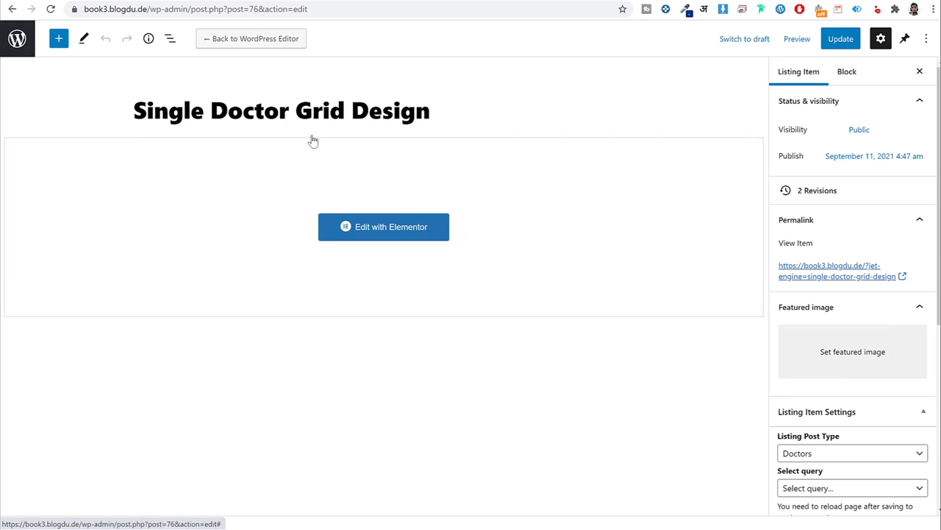
# Step: Start a new WordPress page titled 'All Doctors'
pyautogui.click(17, 40)
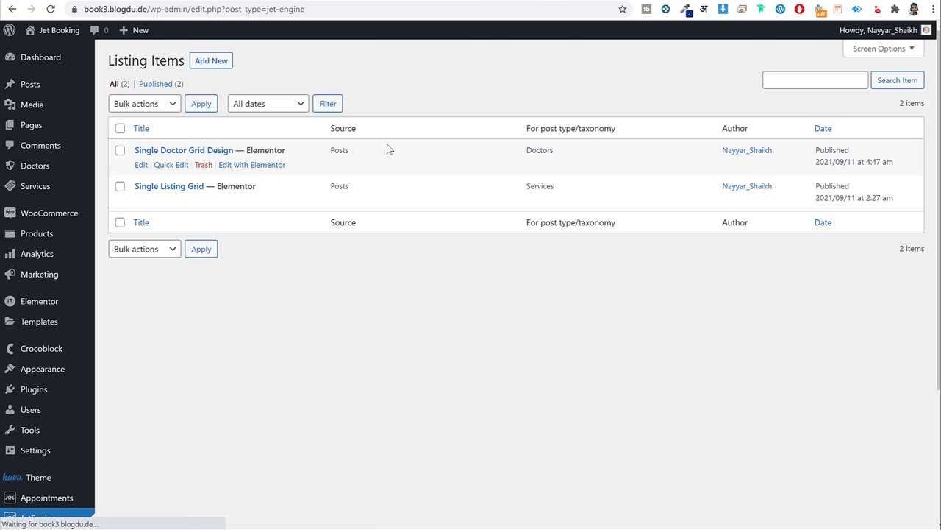
pyautogui.click(50, 126)
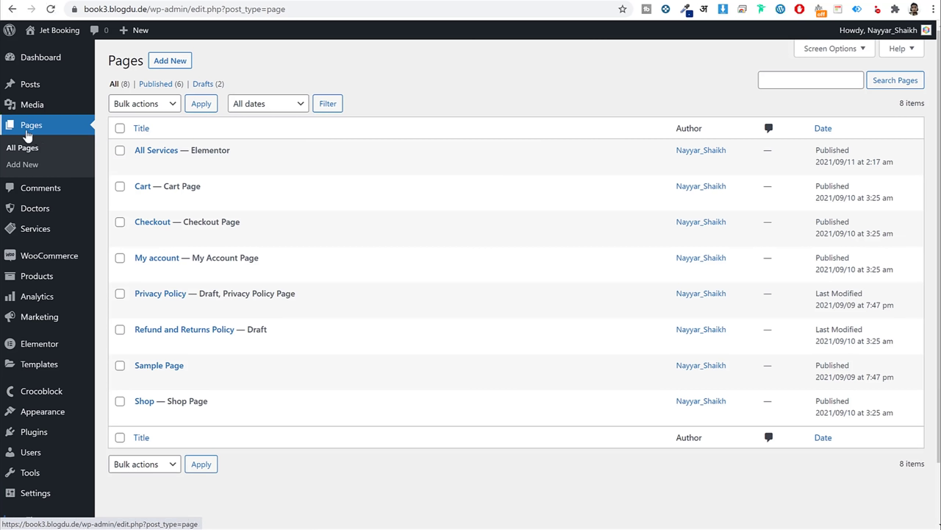
pyautogui.moveTo(169, 153)
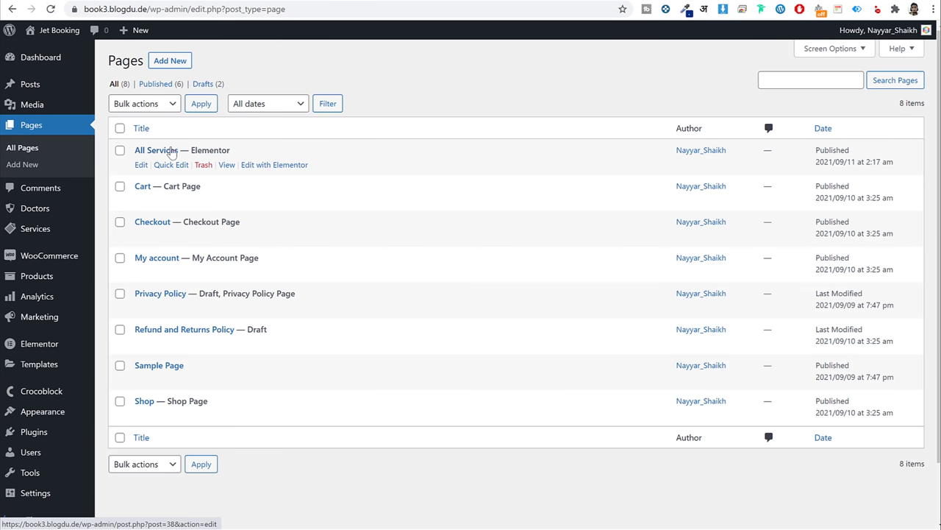
pyautogui.click(181, 62)
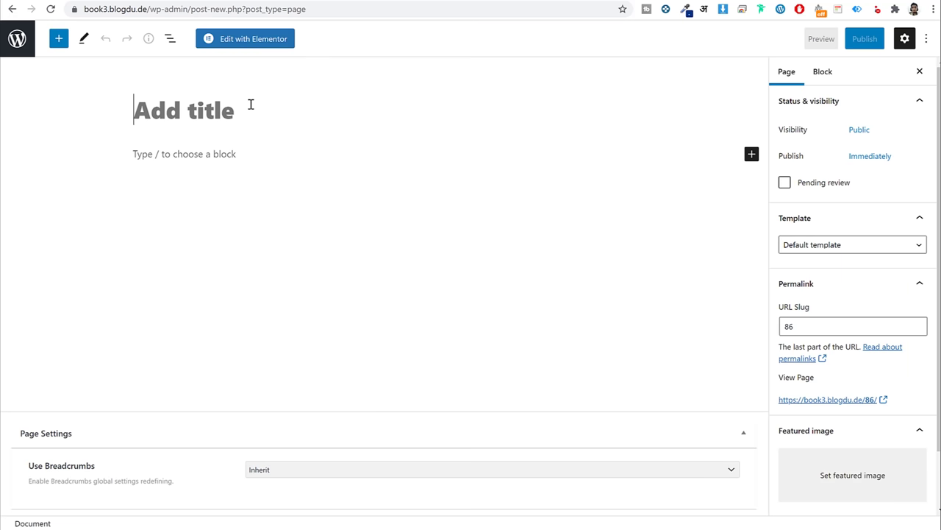
pyautogui.write('All dc')
pyautogui.press('BackSpace')
pyautogui.press('BackSpace')
pyautogui.write('Docto')
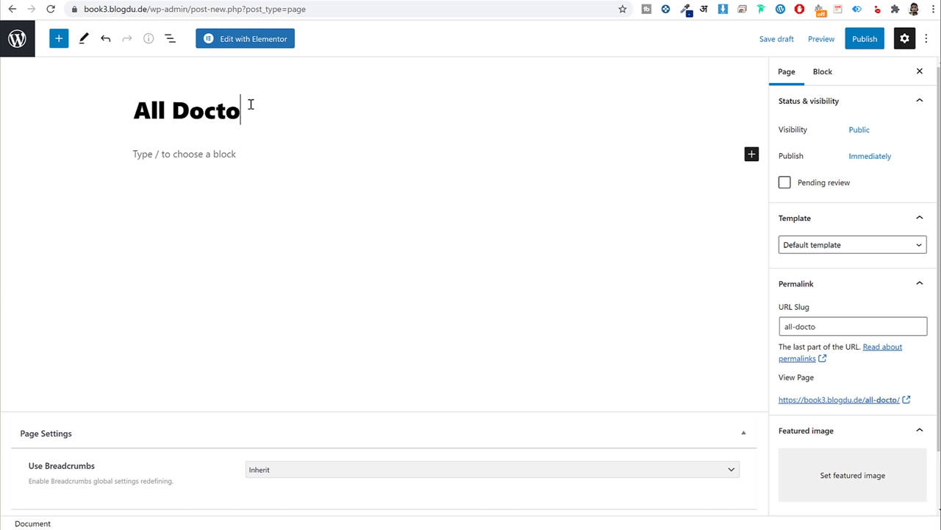
pyautogui.write('rs')
# Step: Give the page Full Width Content Layout with breadcrumbs disabled, publish it, and edit with Elementor
pyautogui.click(837, 246)
pyautogui.click(851, 302)
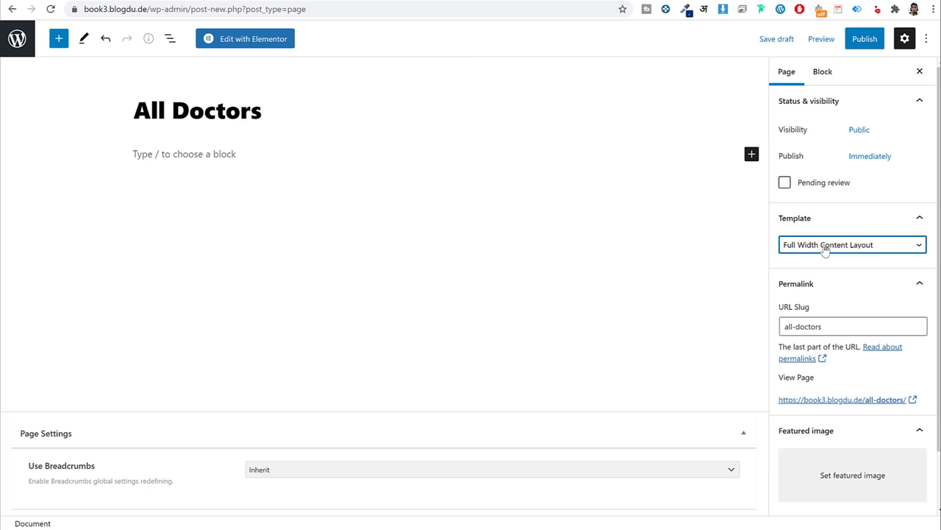
pyautogui.click(434, 469)
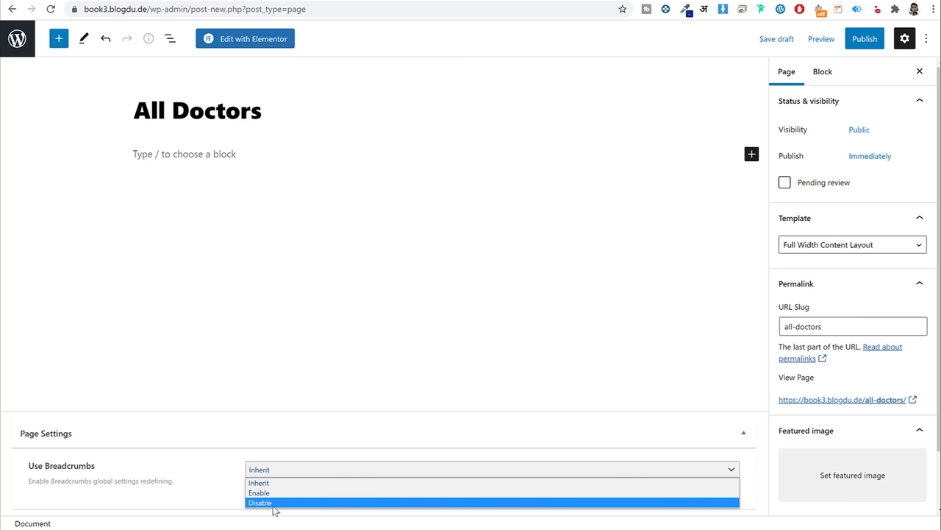
pyautogui.click(275, 504)
pyautogui.click(865, 39)
pyautogui.click(843, 40)
pyautogui.click(264, 41)
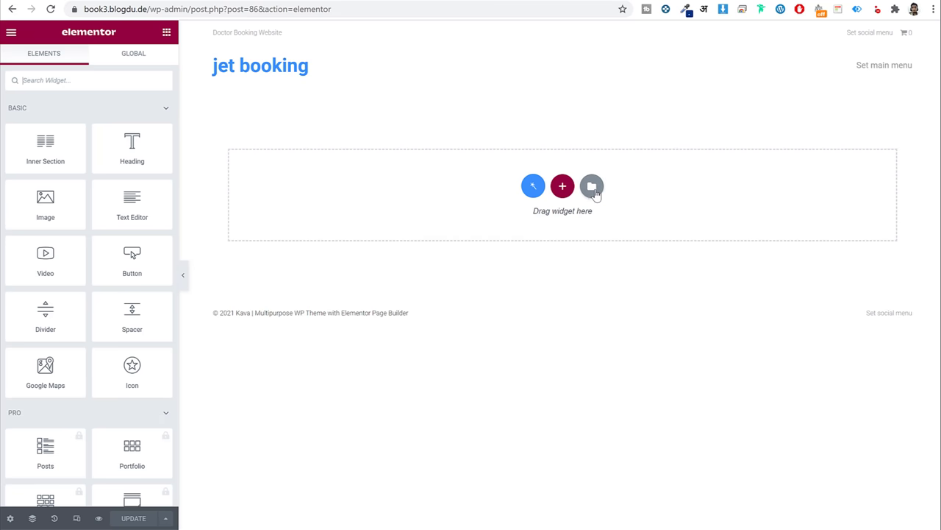
# Step: Reach the Import option under My Templates in the Elementor template library
pyautogui.click(593, 186)
pyautogui.click(534, 63)
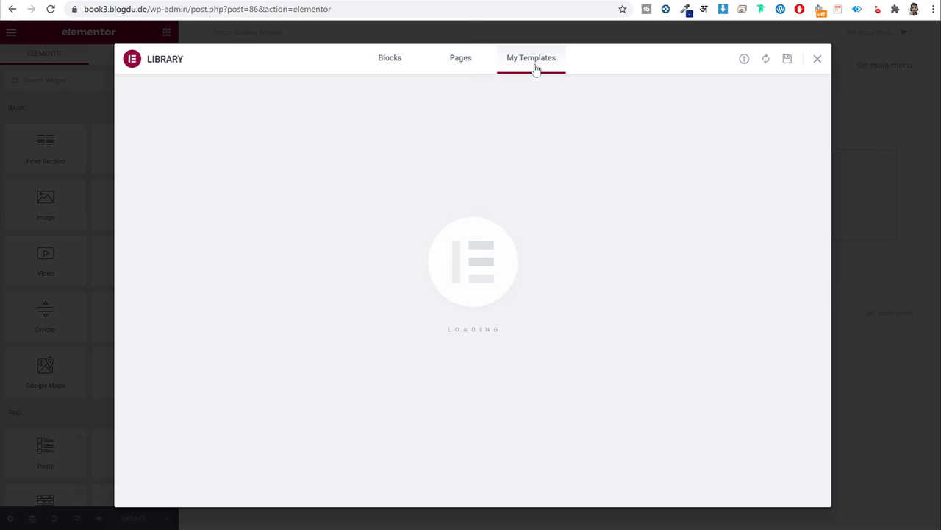
pyautogui.click(744, 59)
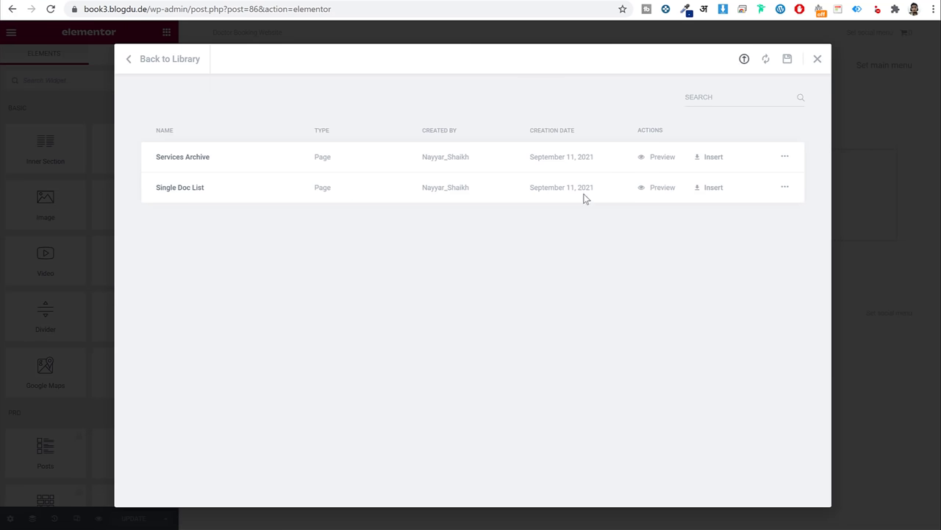
pyautogui.click(817, 59)
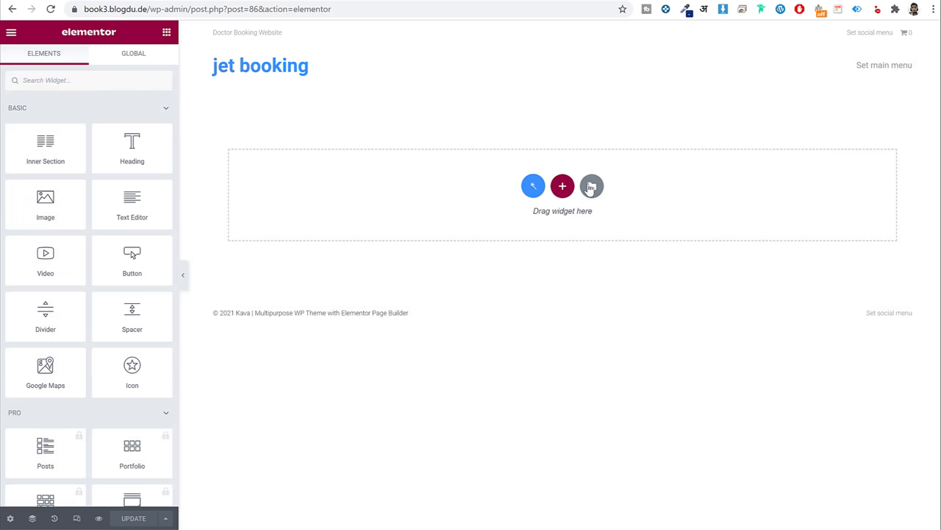
pyautogui.click(593, 186)
pyautogui.click(745, 60)
# Step: Import the Pages/Doctors Archive template file and insert it into the page
pyautogui.click(478, 315)
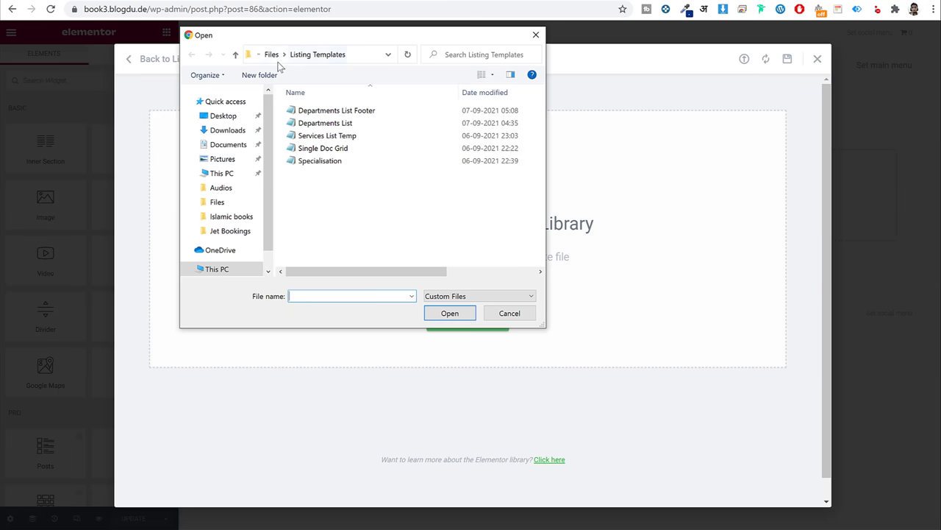
pyautogui.click(270, 54)
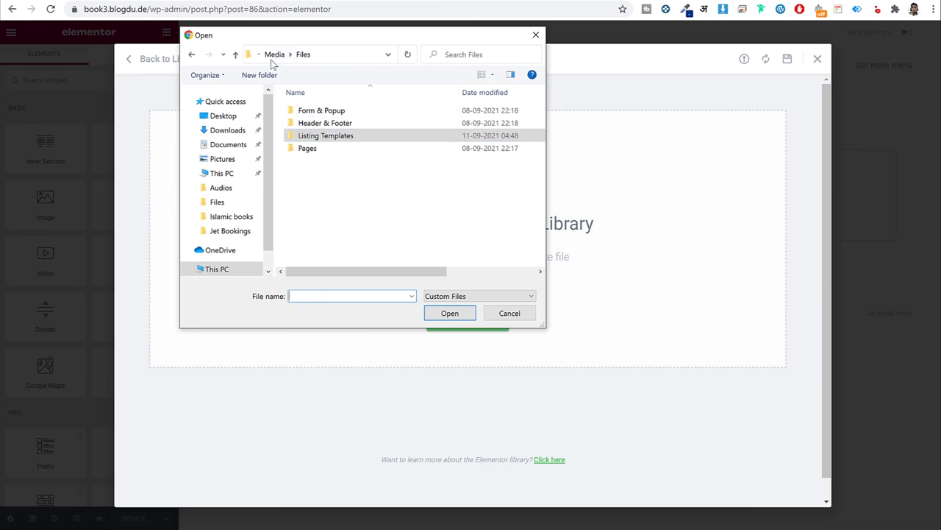
pyautogui.doubleClick(317, 151)
pyautogui.click(348, 111)
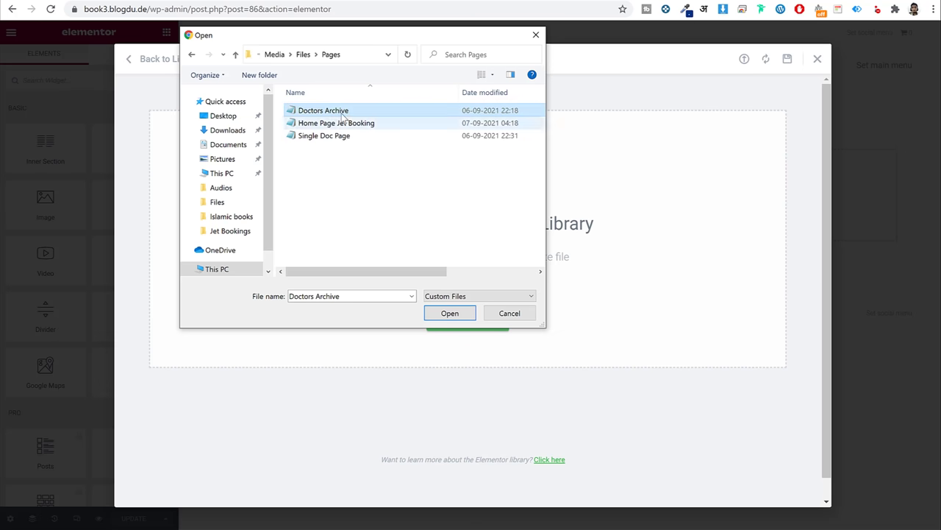
pyautogui.click(447, 313)
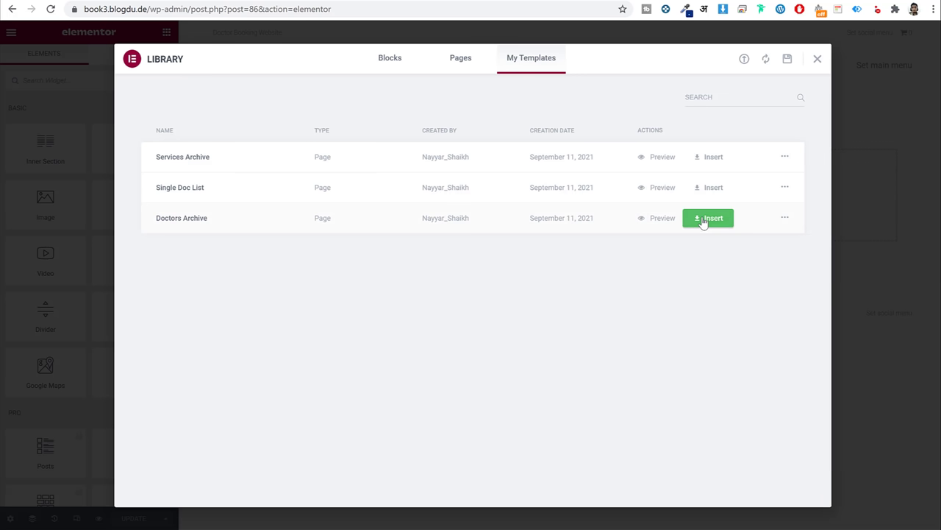
pyautogui.click(704, 219)
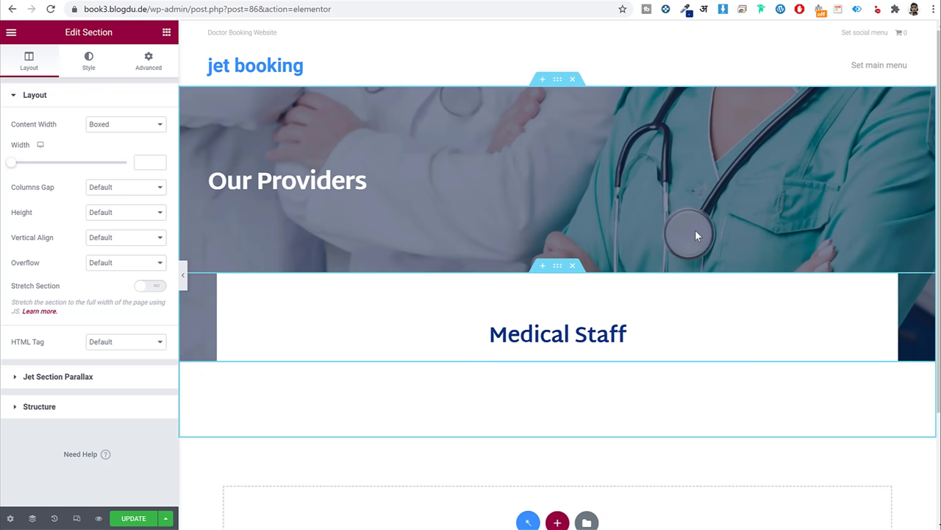
# Step: Change the banner heading text from 'Our Providers' to 'Our Doctors'
pyautogui.scroll(-1, 695, 235)
pyautogui.click(364, 121)
pyautogui.moveTo(90, 139); pyautogui.dragTo(24, 148)
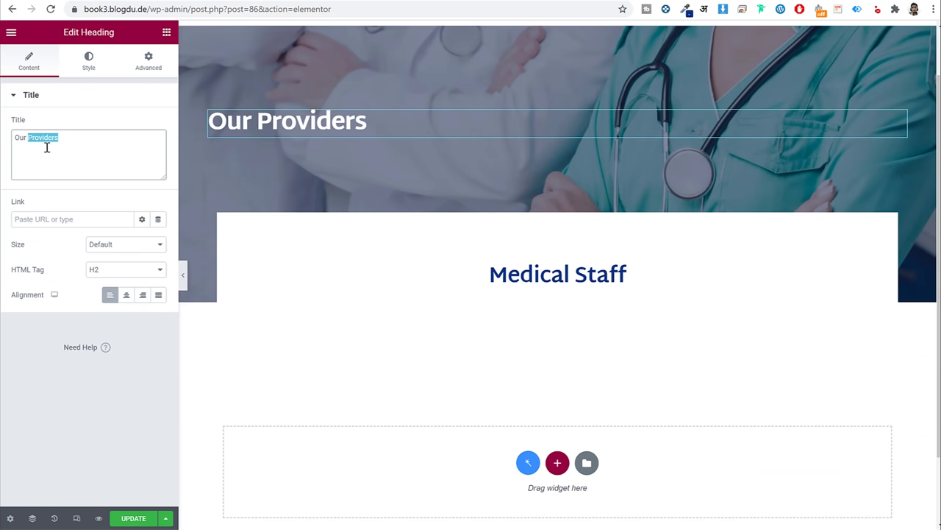
pyautogui.write('Doctor')
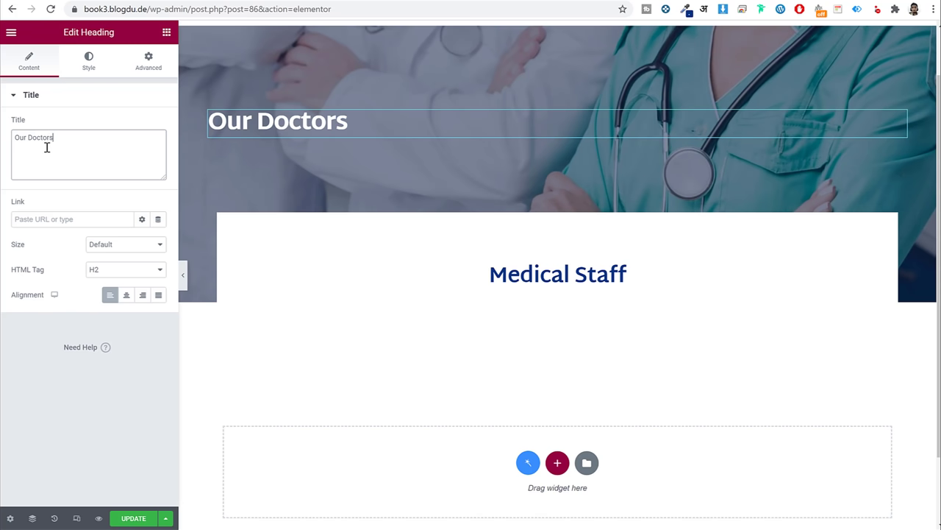
pyautogui.write('s')
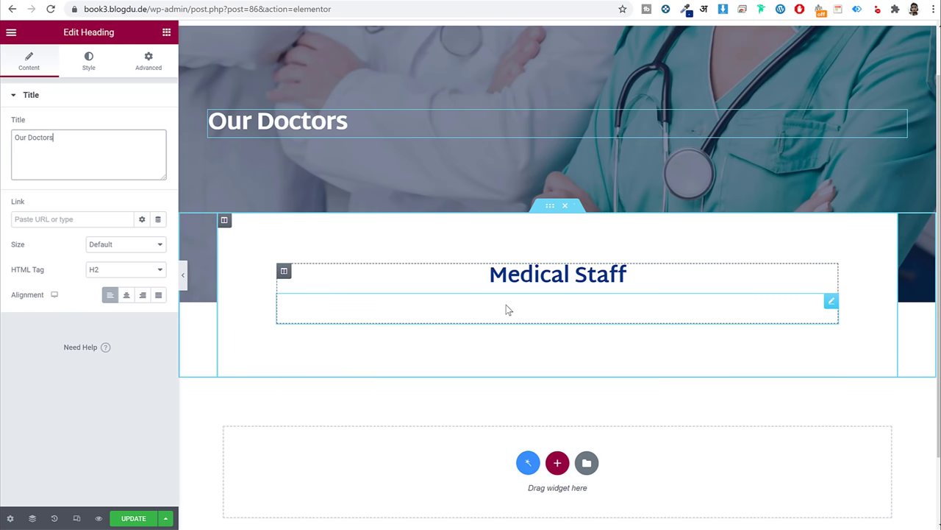
pyautogui.click(506, 306)
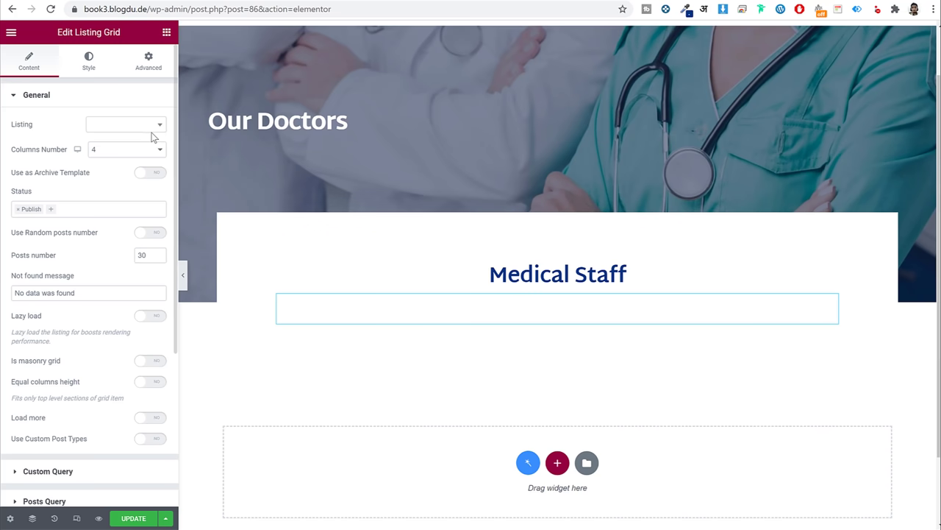
# Step: Set the Medical Staff Listing Grid to the Single Doctor Grid Design listing and update the page
pyautogui.click(115, 127)
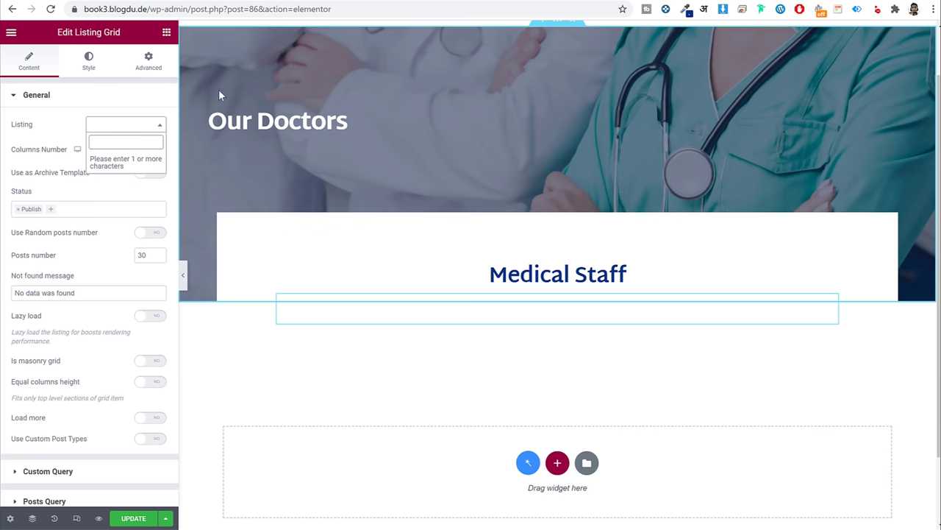
pyautogui.click(515, 0)
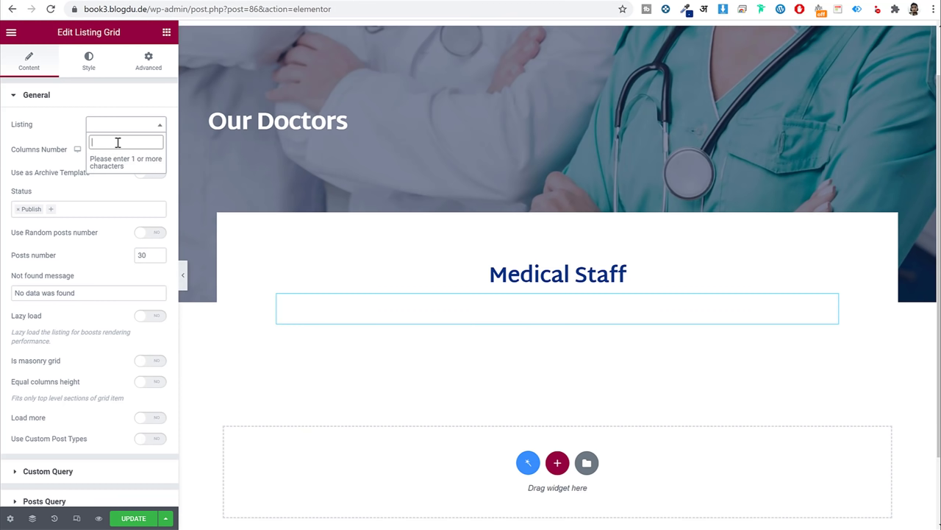
pyautogui.write('sing')
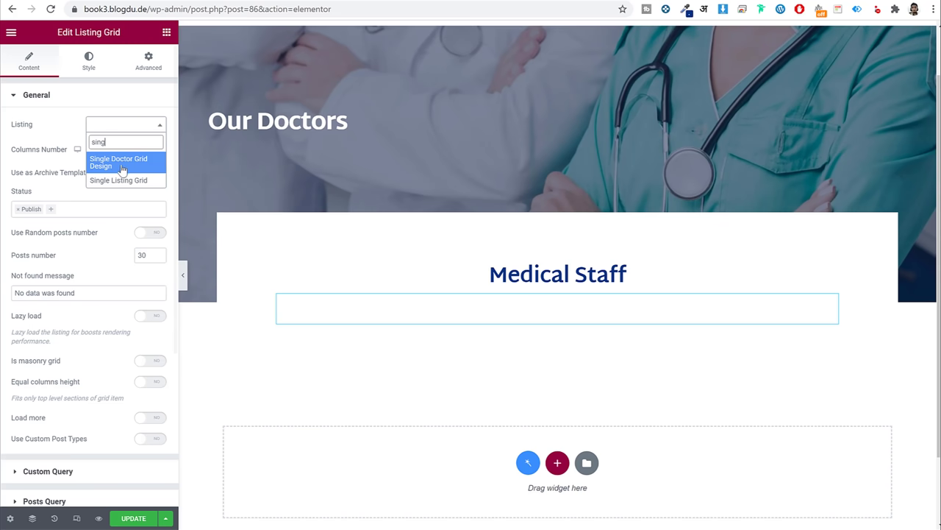
pyautogui.click(123, 168)
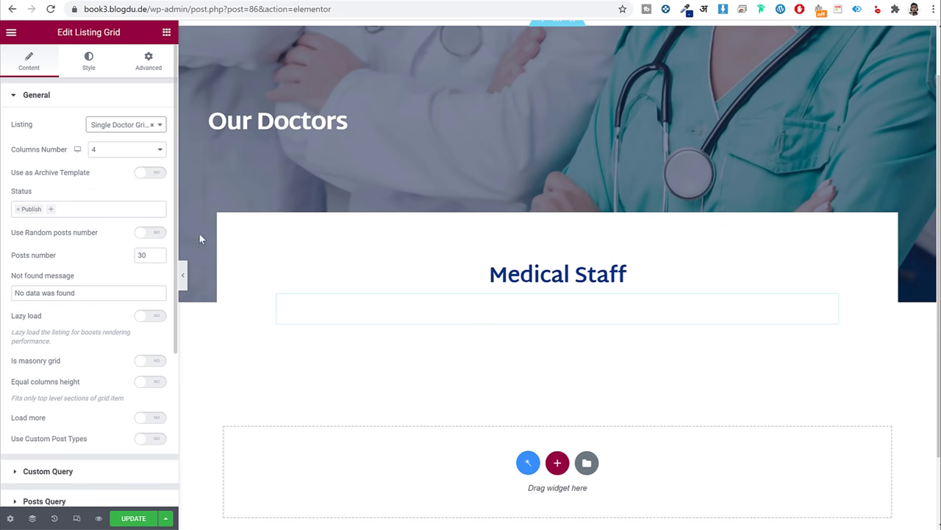
pyautogui.scroll(-3, 268, 278)
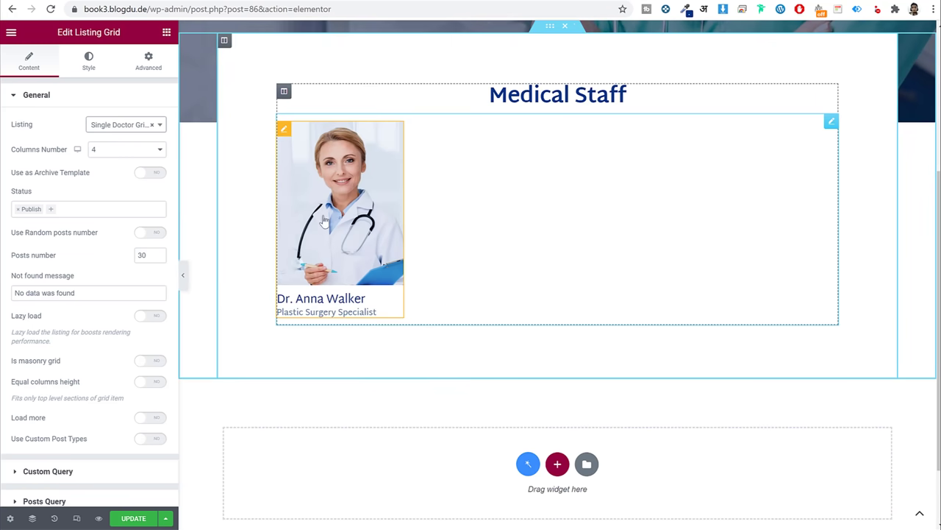
pyautogui.click(133, 518)
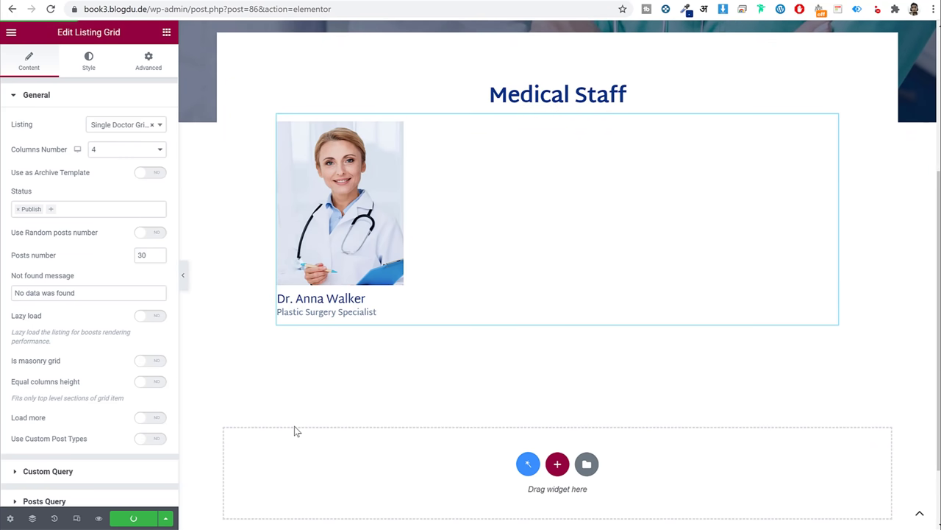
# Step: Exit Elementor and load the live all-doctors page from the address bar
pyautogui.click(11, 34)
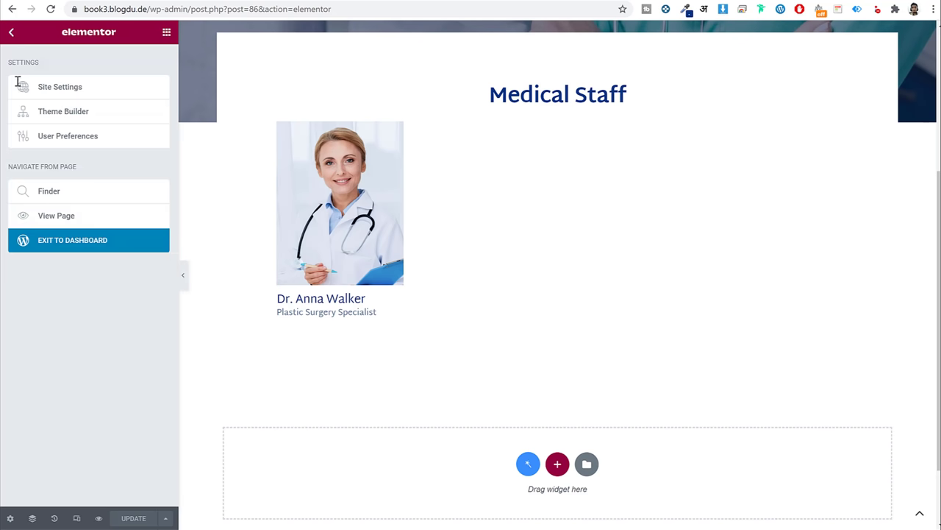
pyautogui.click(44, 245)
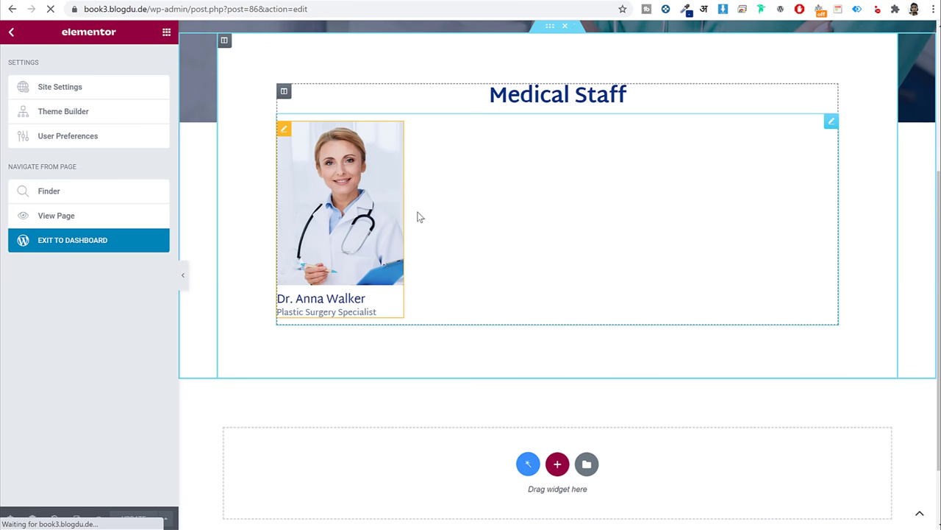
pyautogui.moveTo(166, 8); pyautogui.dragTo(376, 19)
pyautogui.write('a')
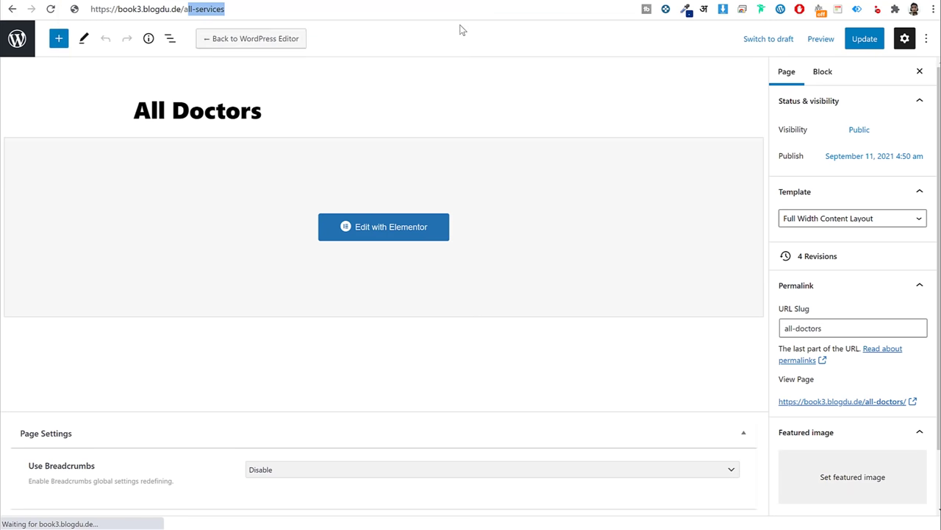
pyautogui.write('ll-doct')
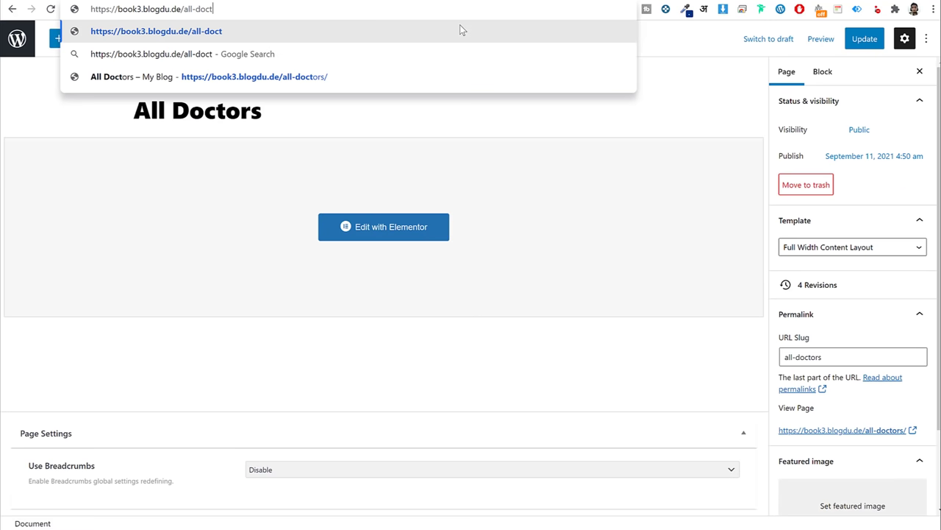
pyautogui.press('Down')
pyautogui.press('Down')
pyautogui.press('Return')
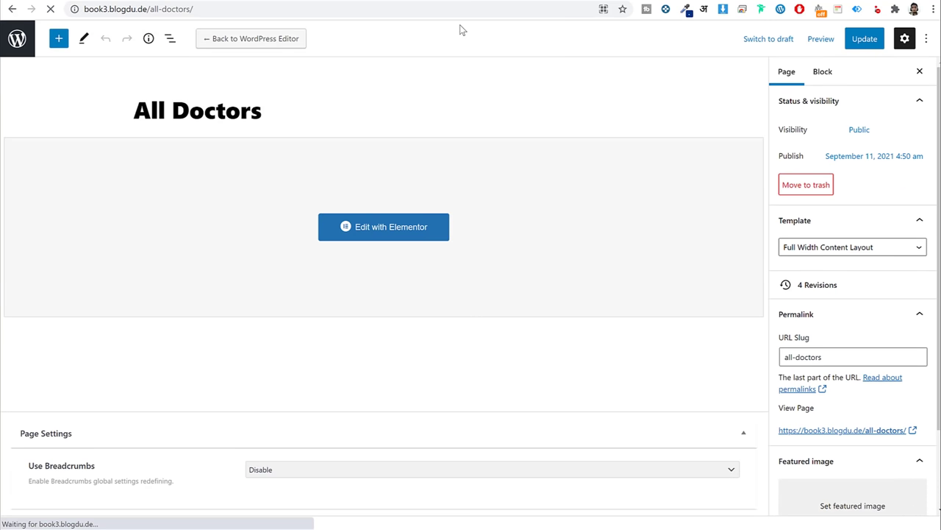
# Step: View a doctor's profile page from the grid, then return to All Doctors
pyautogui.scroll(-2, 359, 292)
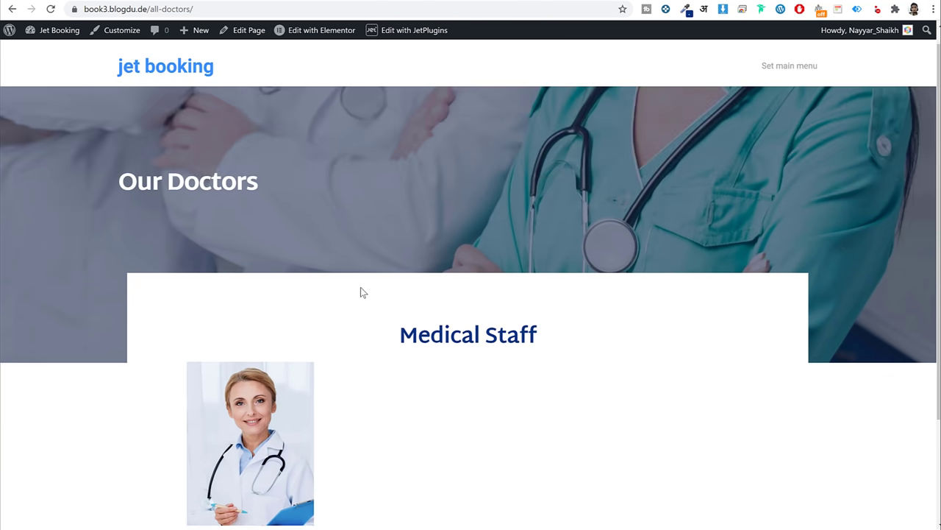
pyautogui.click(263, 307)
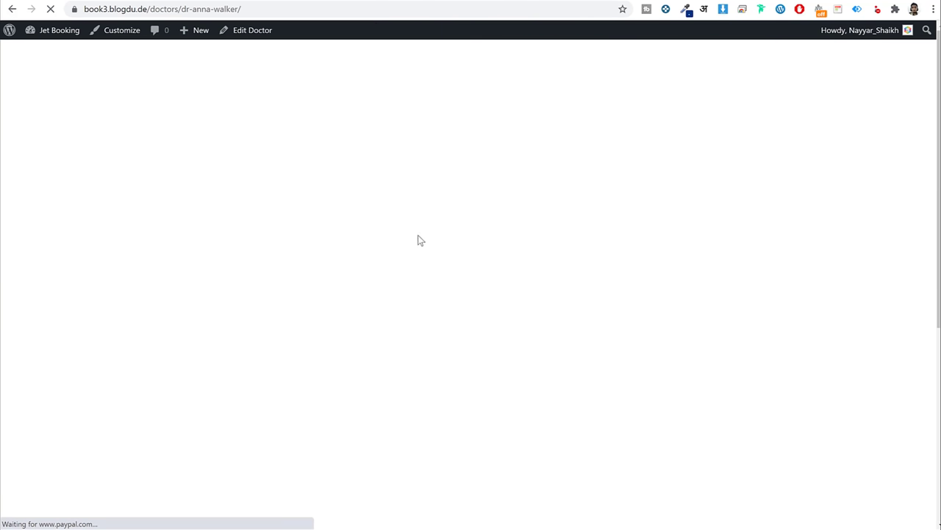
pyautogui.scroll(-5, 450, 294)
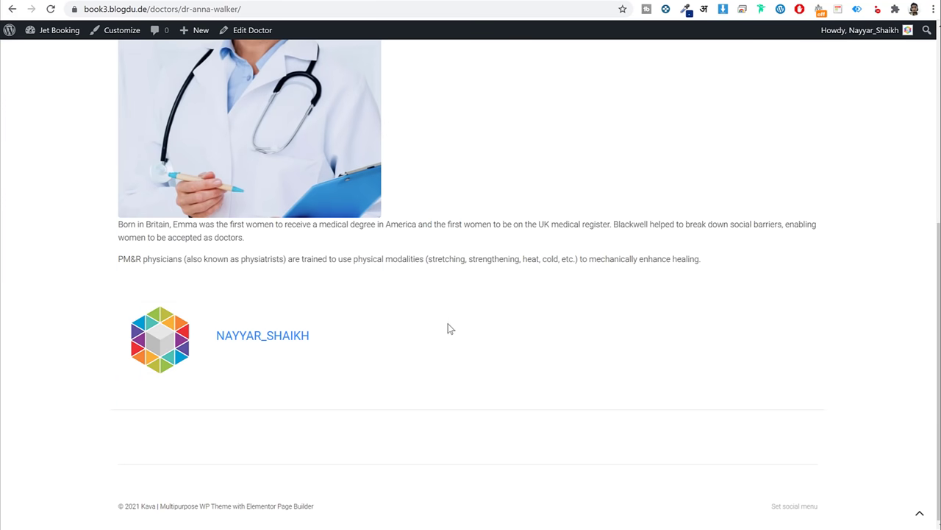
pyautogui.scroll(5, 469, 315)
pyautogui.hotkey('alt', 'Left')
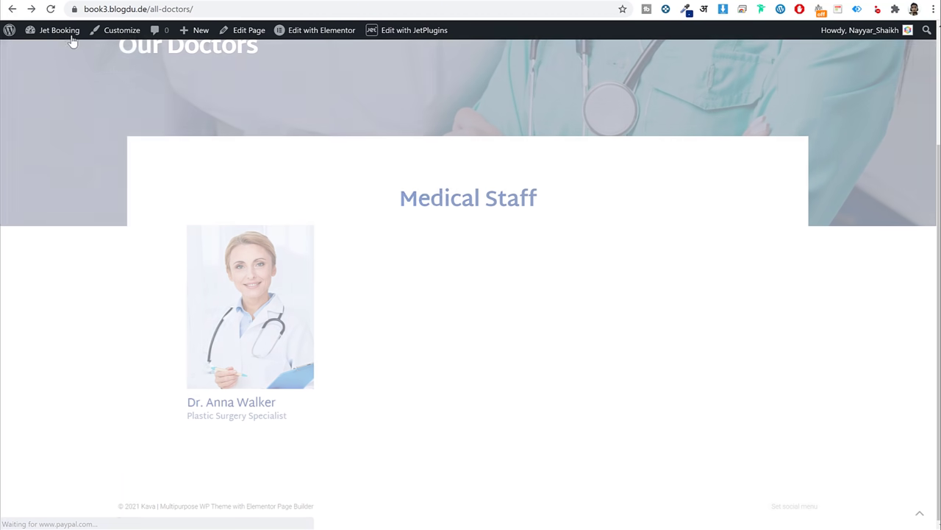
# Step: Open the Crocoblock Theme Builder filtered to Single templates
pyautogui.click(61, 33)
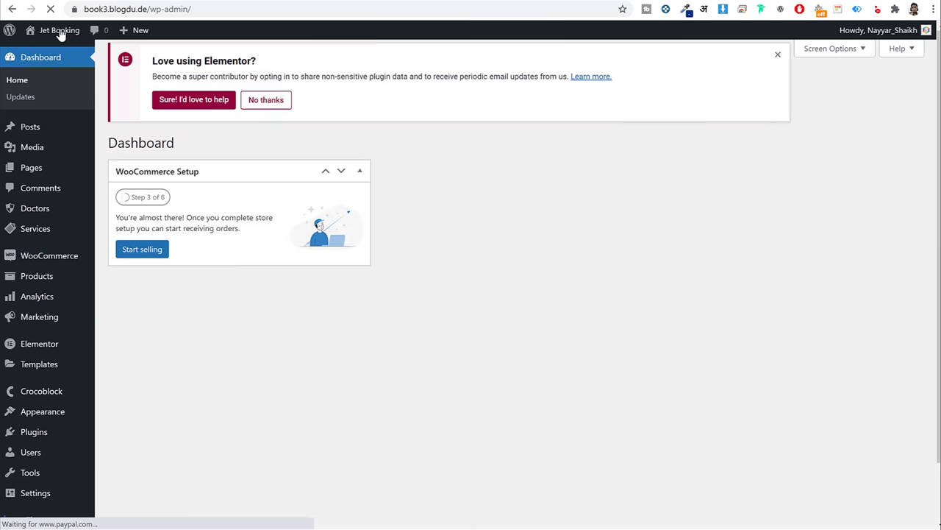
pyautogui.scroll(-1, 475, 265)
pyautogui.moveTo(48, 333)
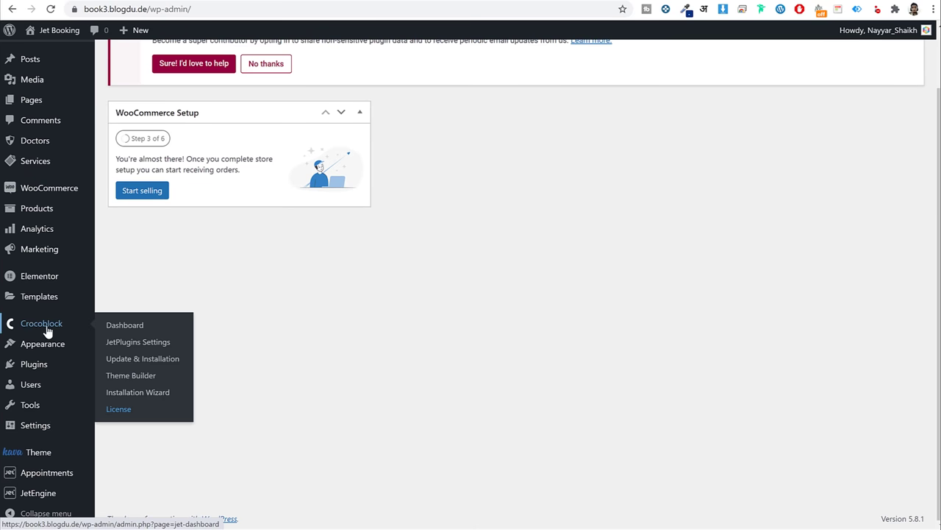
pyautogui.click(129, 376)
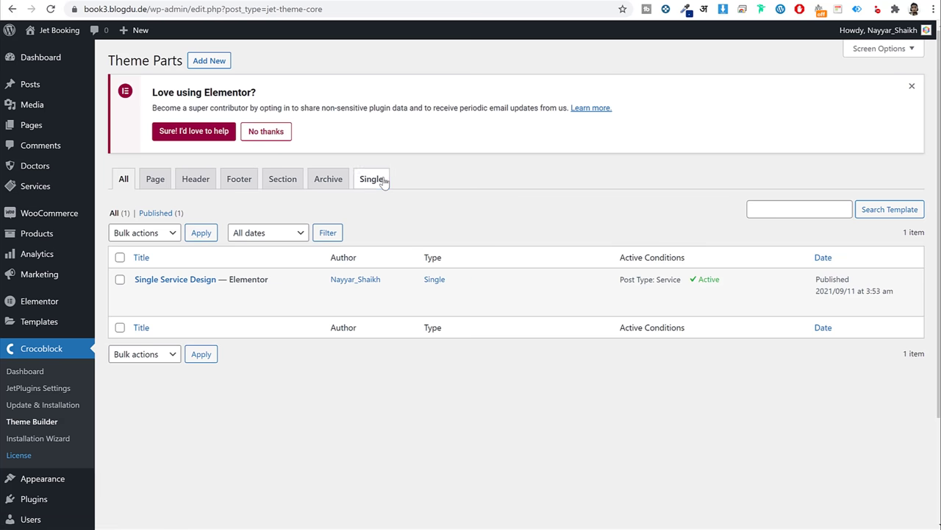
pyautogui.click(383, 181)
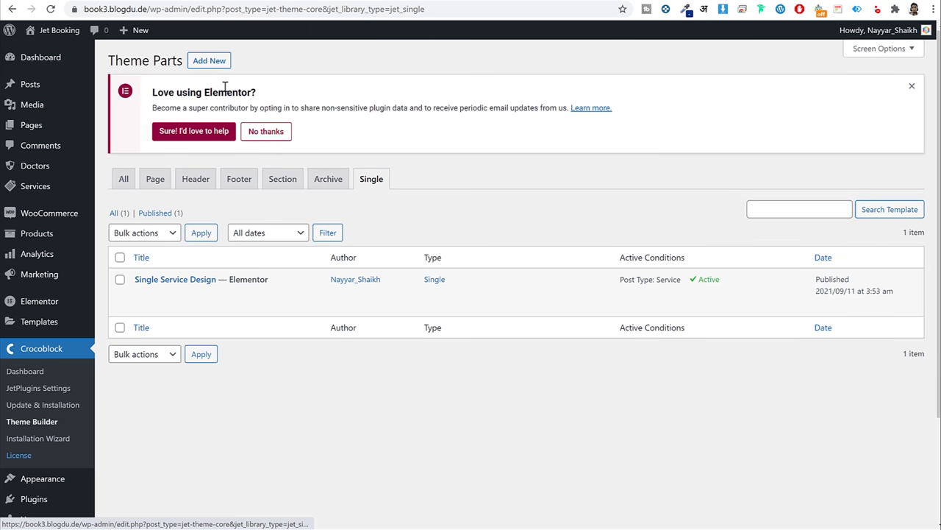
# Step: Create a new Single template named 'Single Doctor Design'
pyautogui.click(210, 60)
pyautogui.click(386, 298)
pyautogui.write('Single Doctor Design')
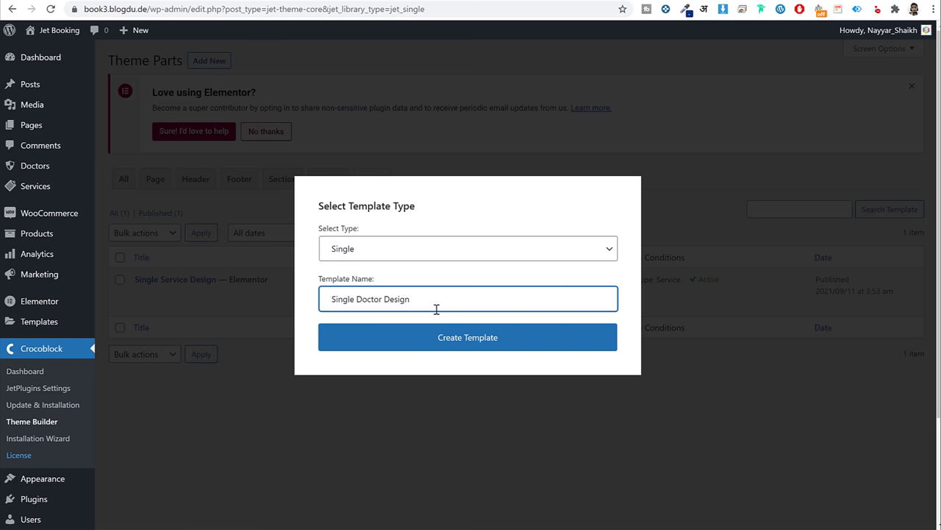
pyautogui.click(474, 342)
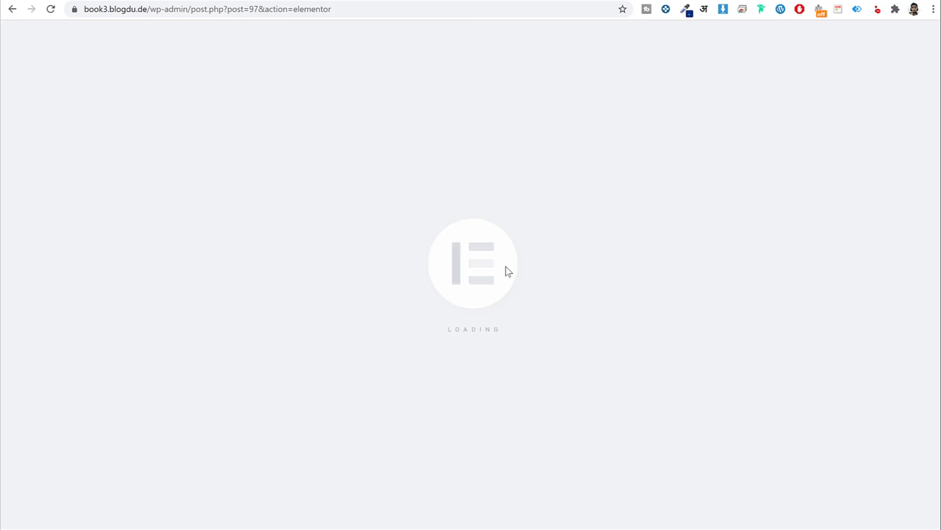
# Step: Import the Single Doc Page file and insert the Single Doctor Page template with its document settings
pyautogui.click(590, 119)
pyautogui.click(524, 63)
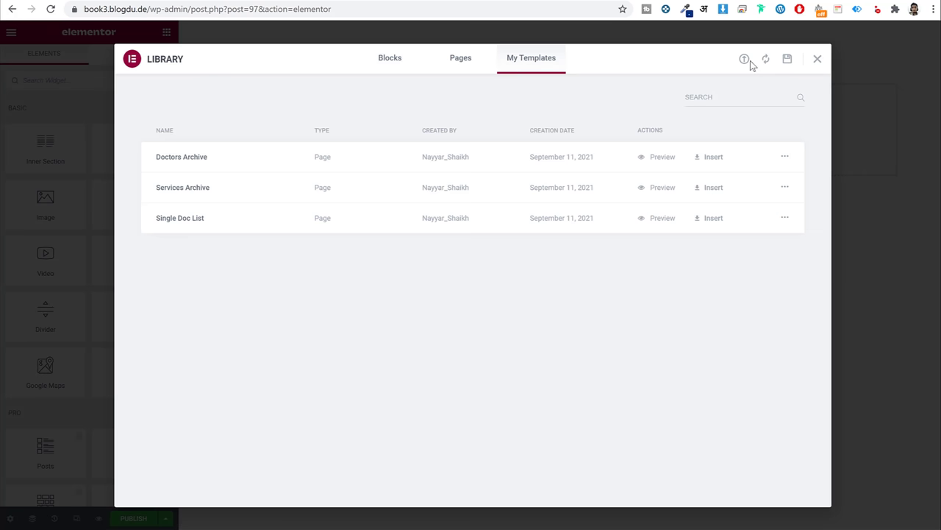
pyautogui.click(745, 60)
pyautogui.click(450, 326)
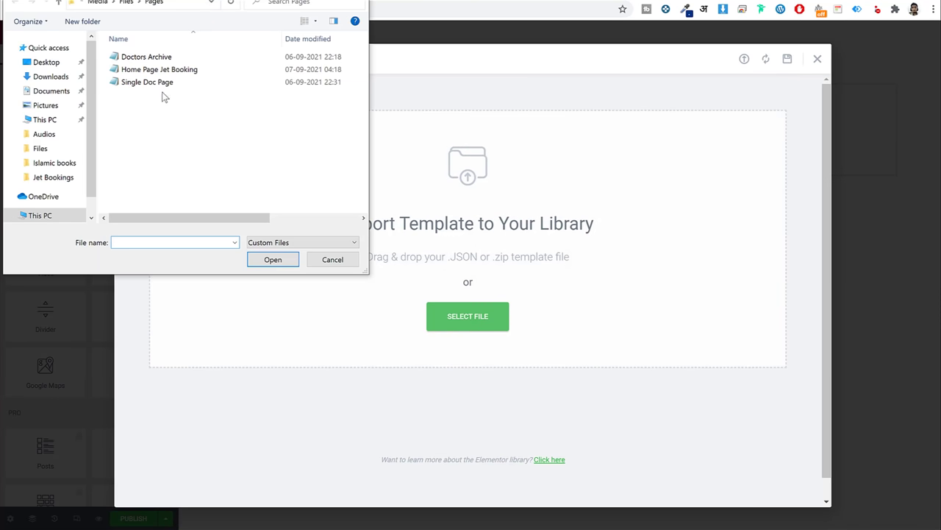
pyautogui.click(126, 82)
pyautogui.click(274, 259)
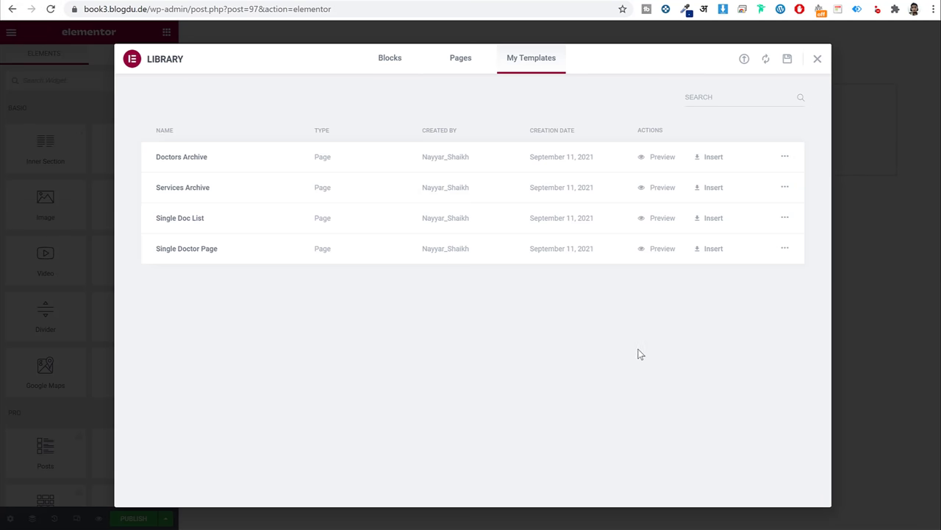
pyautogui.click(718, 251)
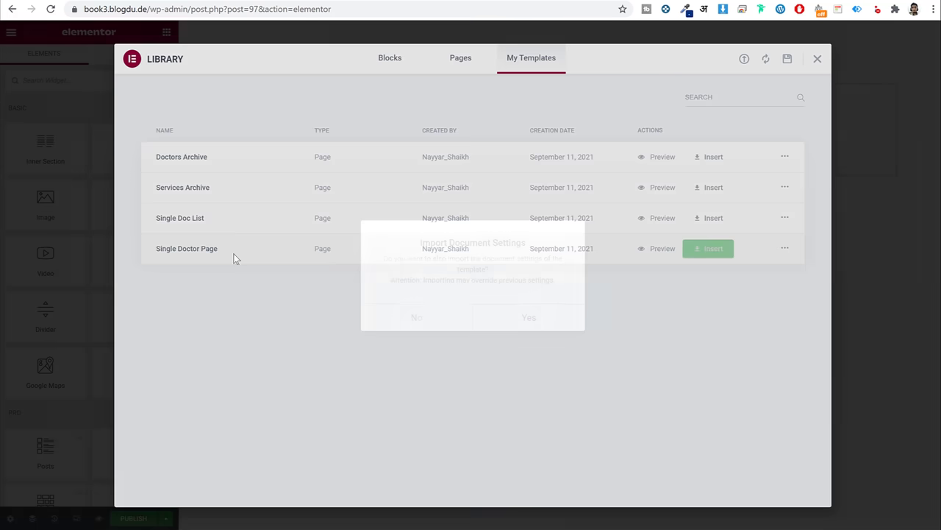
pyautogui.click(518, 326)
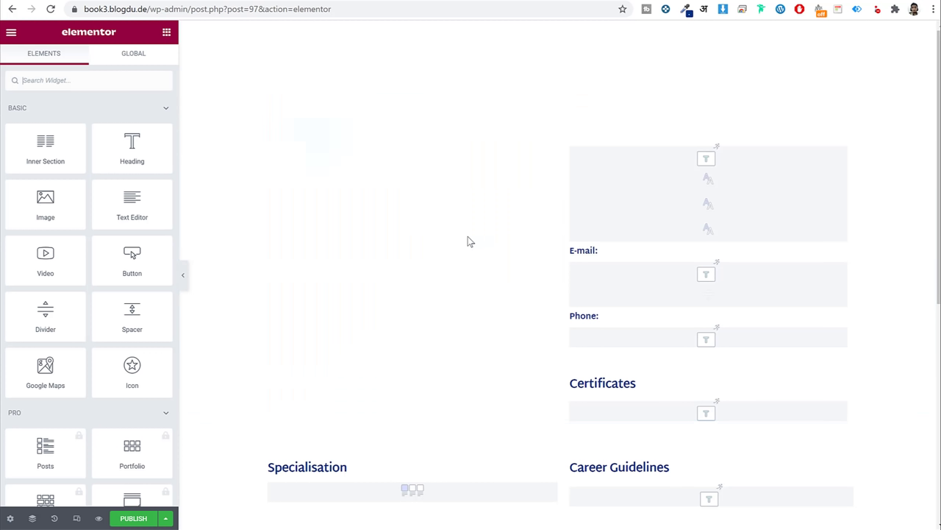
# Step: Link the Specialty, Expertise and Length of Work headlines to their matching custom fields
pyautogui.scroll(-4, 765, 210)
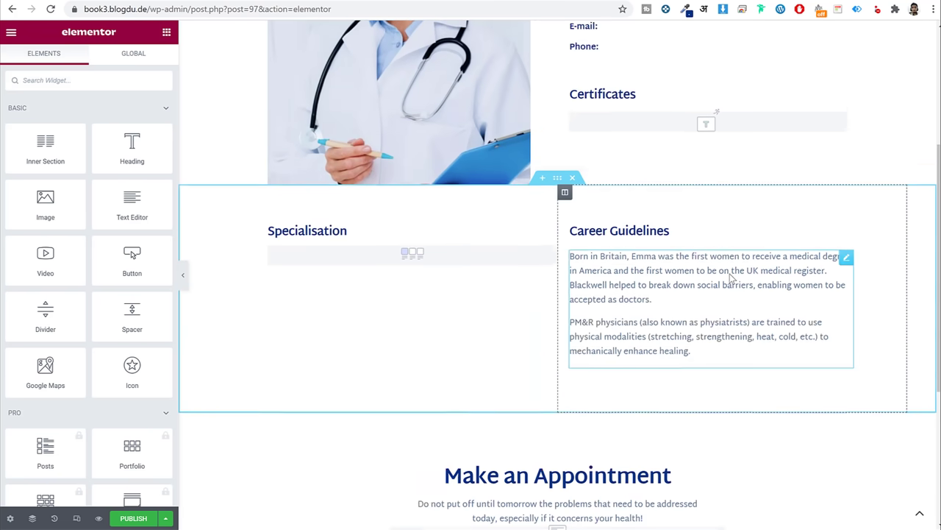
pyautogui.scroll(3, 731, 273)
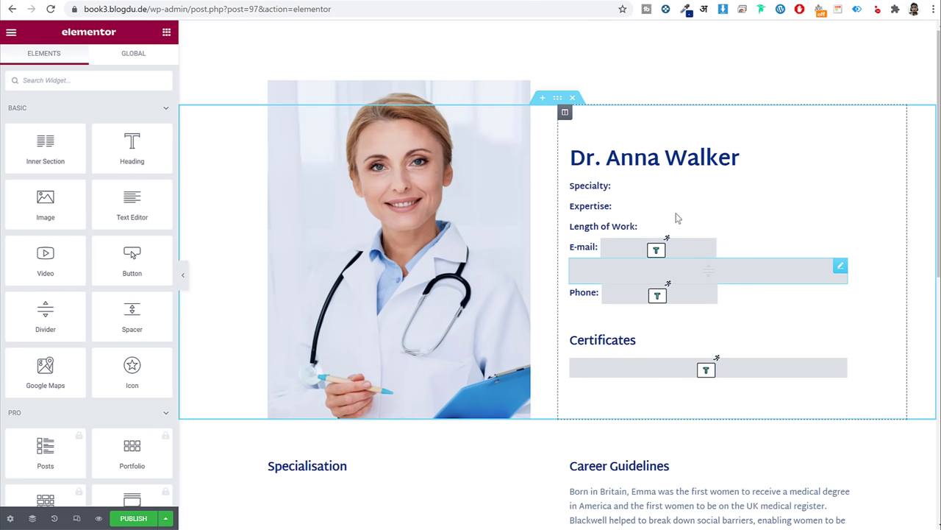
pyautogui.click(638, 190)
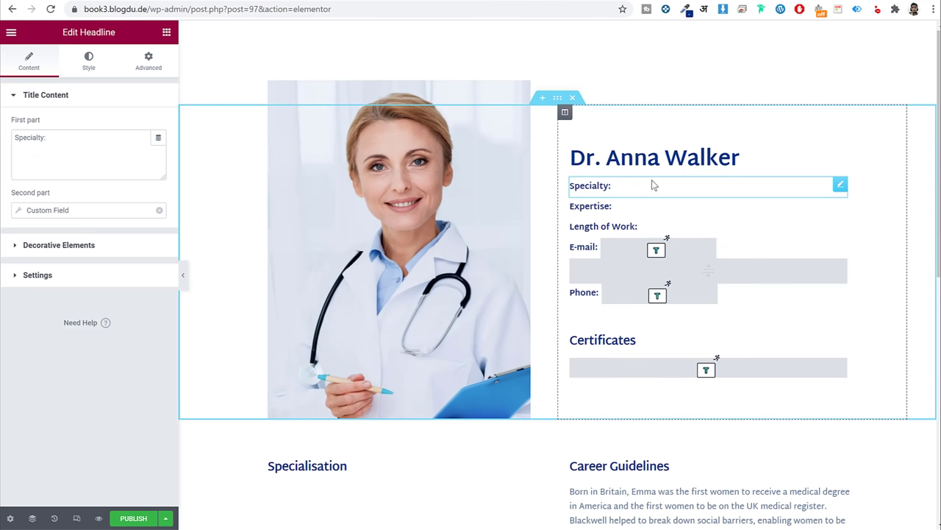
pyautogui.click(26, 212)
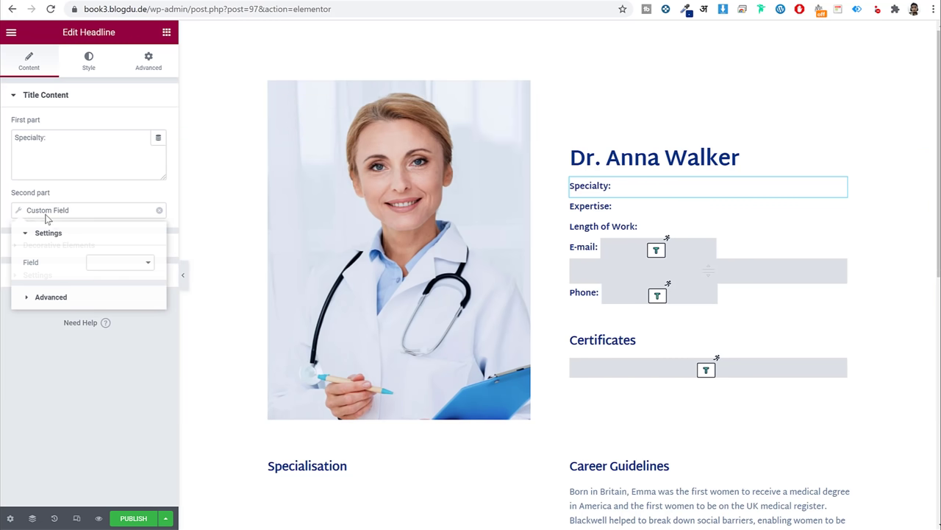
pyautogui.click(103, 263)
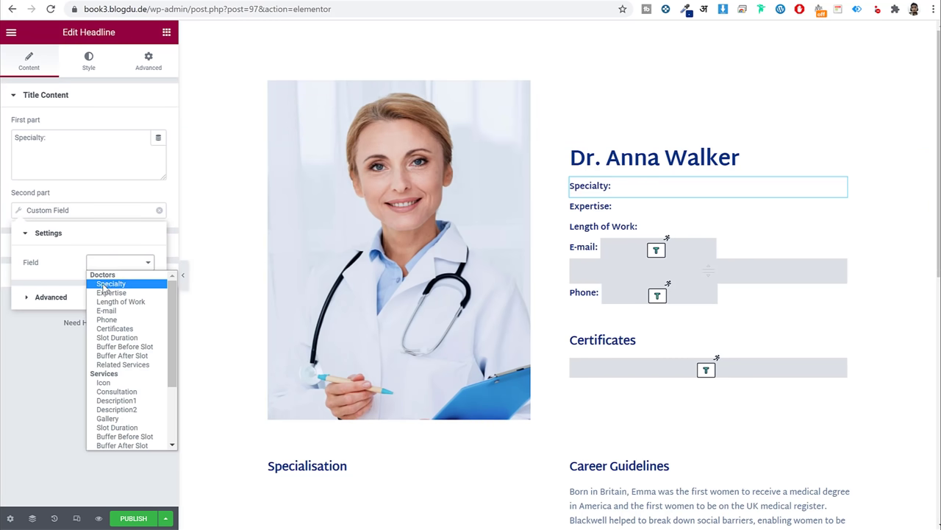
pyautogui.click(122, 285)
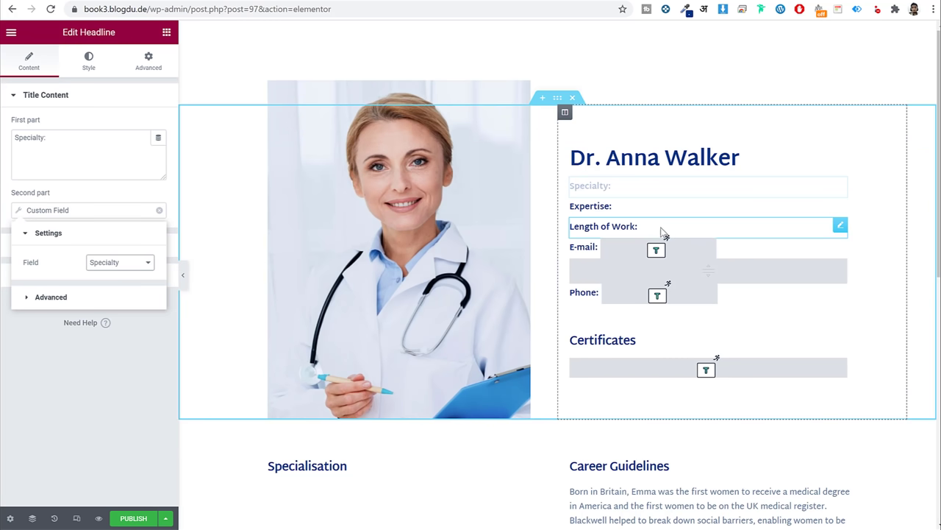
pyautogui.click(639, 209)
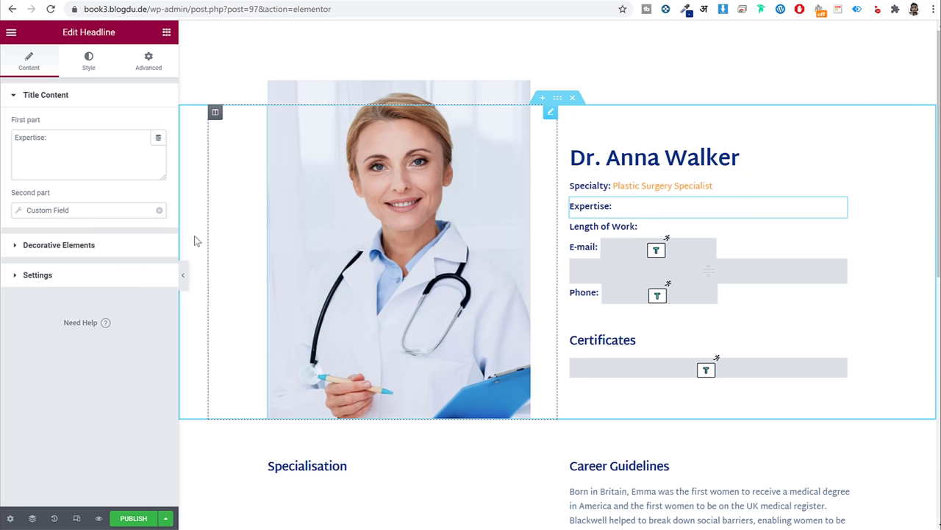
pyautogui.click(37, 212)
pyautogui.click(106, 262)
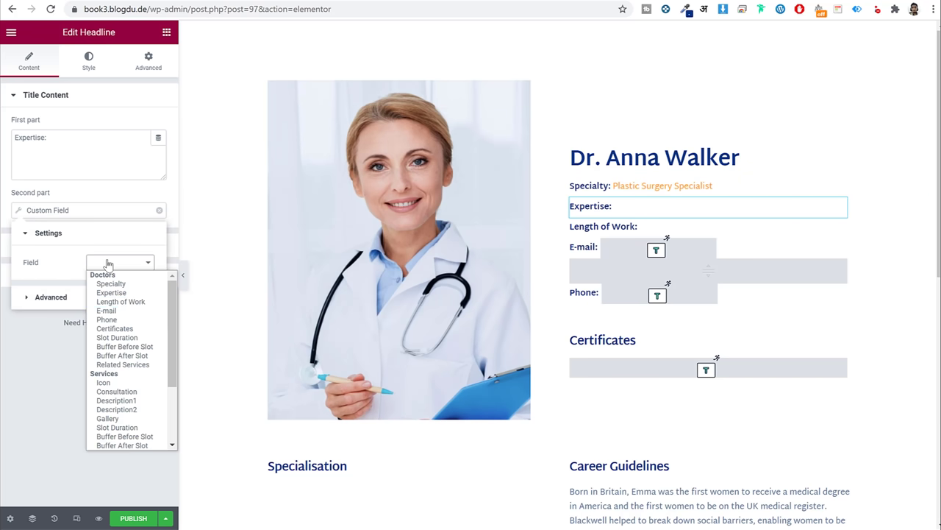
pyautogui.click(110, 293)
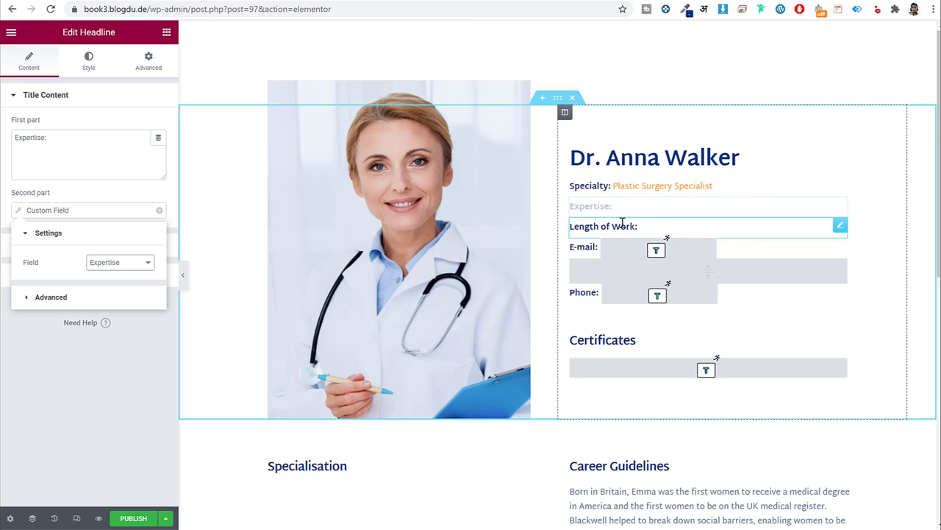
pyautogui.click(659, 228)
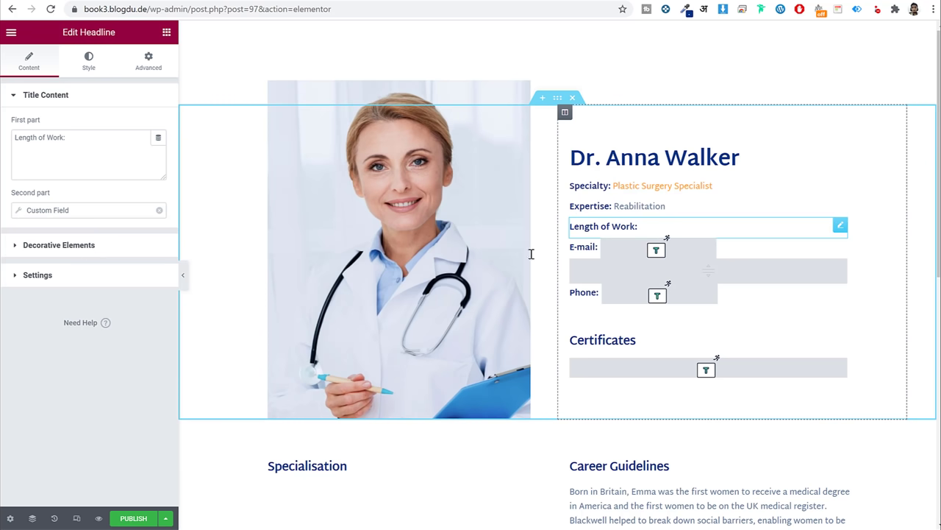
pyautogui.click(107, 262)
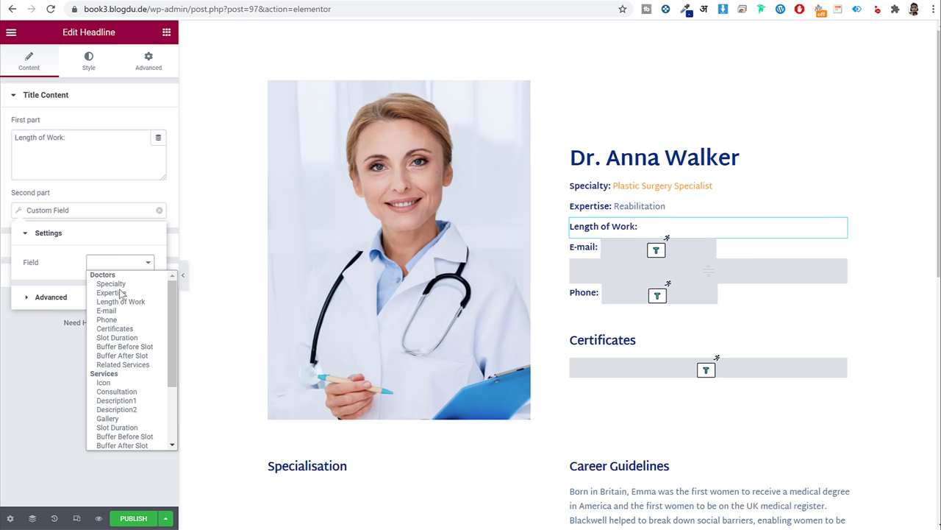
pyautogui.click(137, 305)
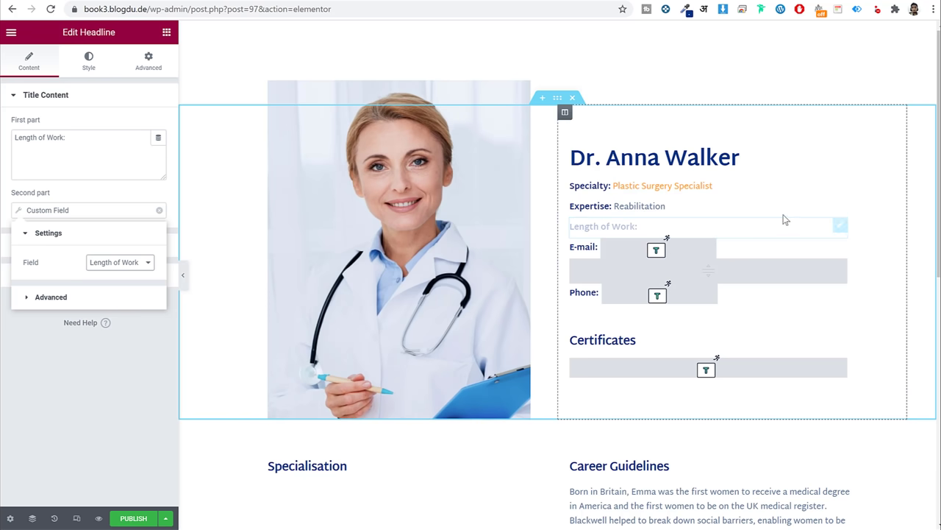
pyautogui.click(657, 252)
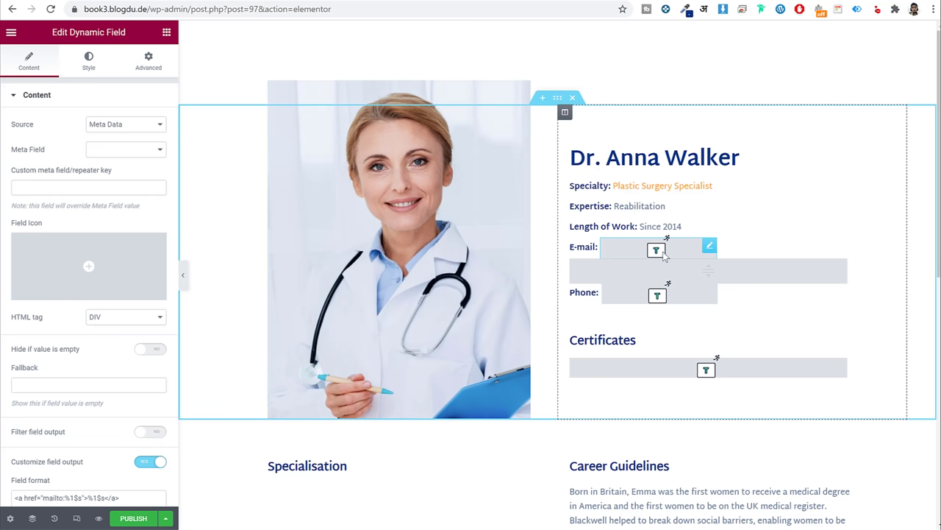
# Step: Point the E-mail and Phone Dynamic Fields at the E-mail and Phone meta fields
pyautogui.click(121, 151)
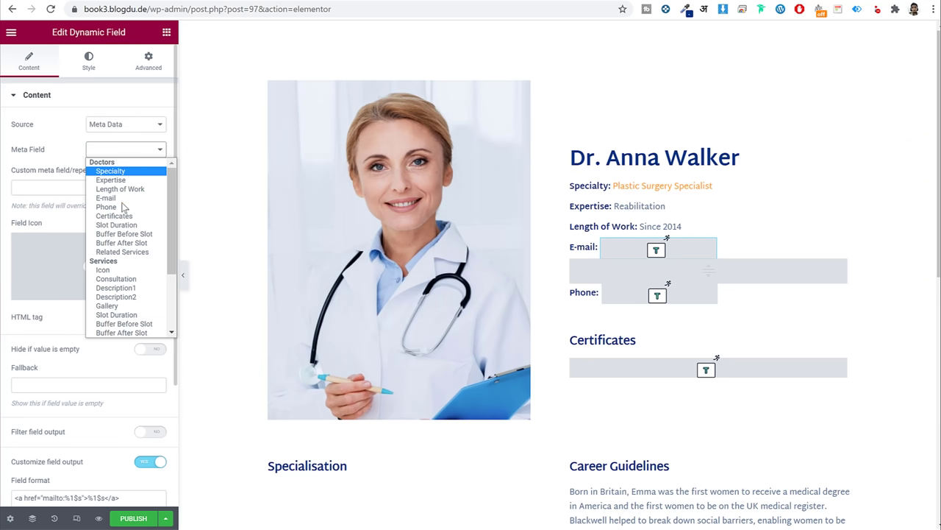
pyautogui.click(125, 197)
pyautogui.scroll(-1, 772, 209)
pyautogui.click(684, 241)
pyautogui.click(122, 129)
pyautogui.click(75, 137)
pyautogui.click(125, 155)
pyautogui.click(129, 207)
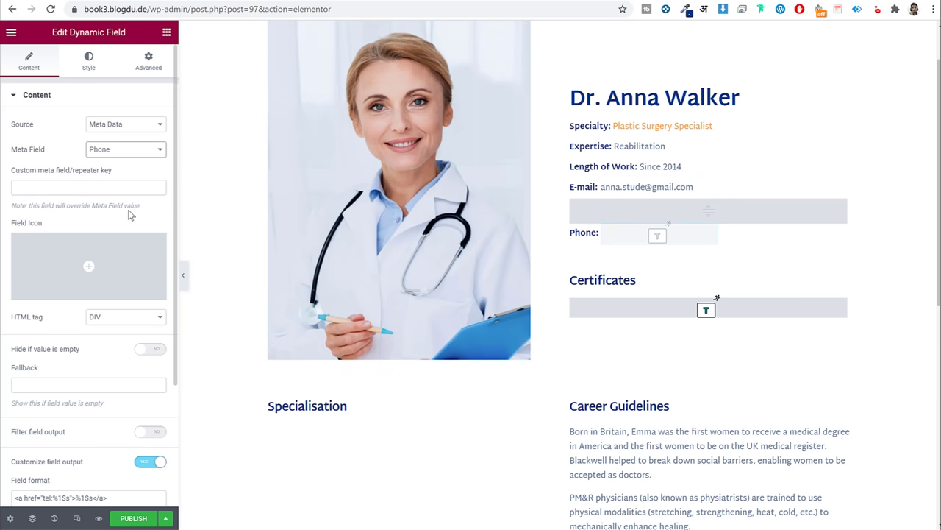
# Step: Fill the Certificates gallery from the Certificates meta field
pyautogui.scroll(-1, 760, 257)
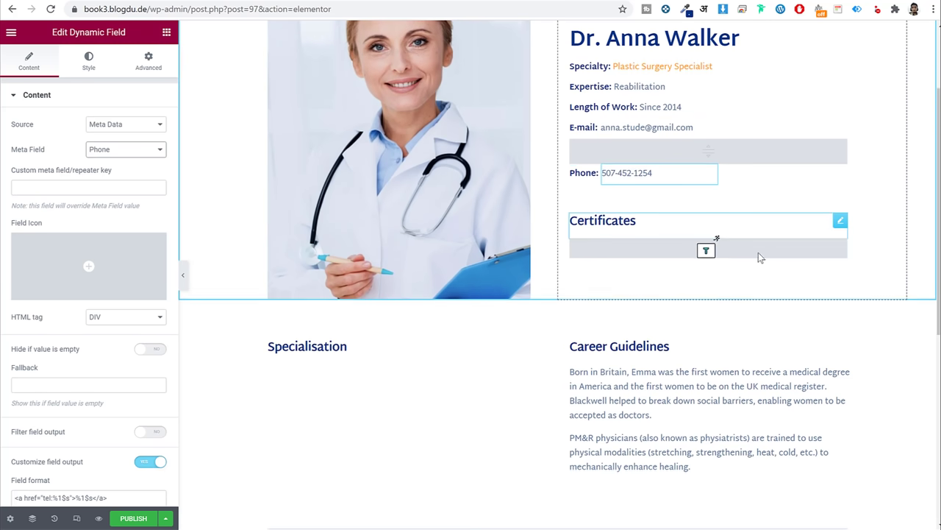
pyautogui.click(705, 252)
pyautogui.click(116, 149)
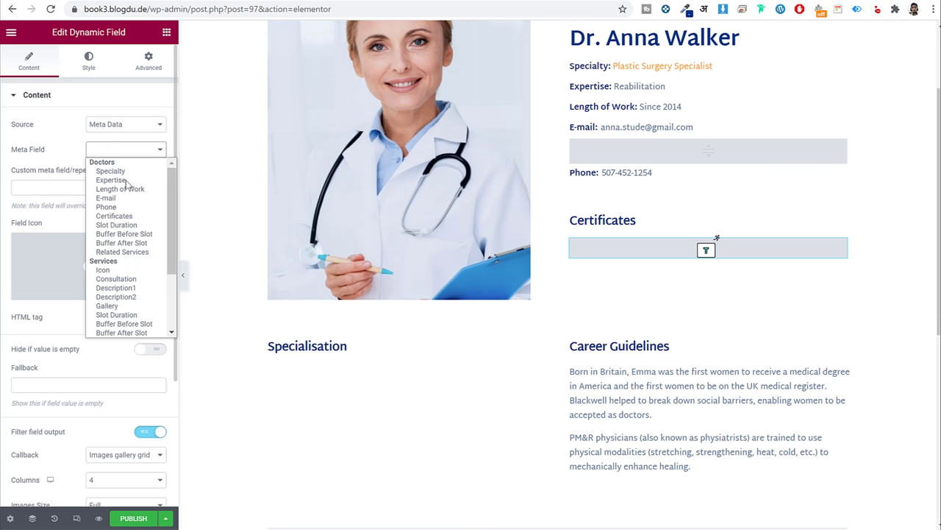
pyautogui.click(132, 211)
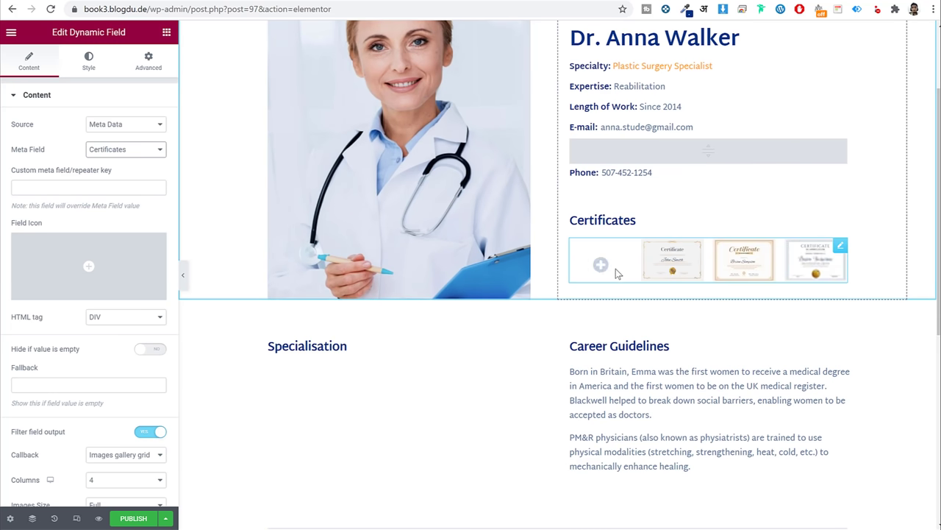
pyautogui.scroll(-3, 797, 288)
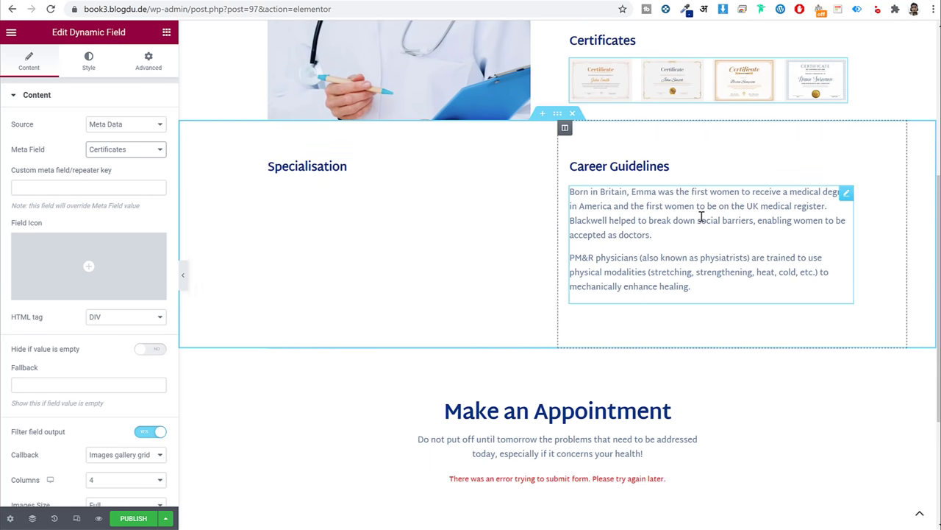
pyautogui.click(633, 213)
pyautogui.scroll(-3, 624, 344)
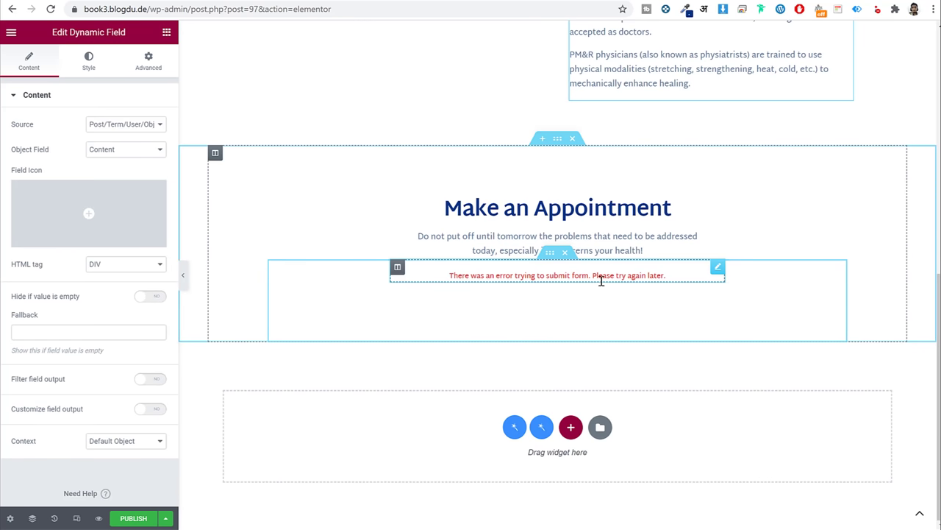
# Step: Load 'Single Doctor Booking Form' into the Make an Appointment form widget and publish the template
pyautogui.click(603, 276)
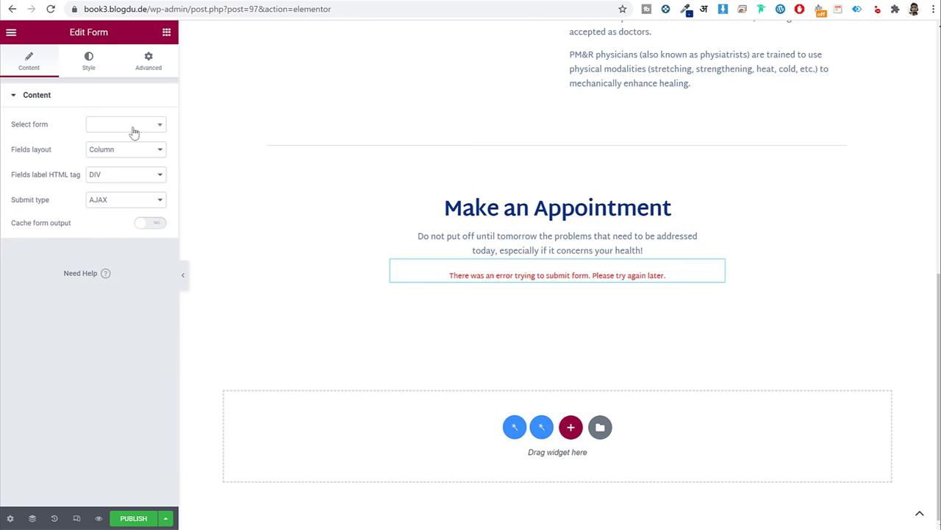
pyautogui.click(133, 125)
pyautogui.write('sin')
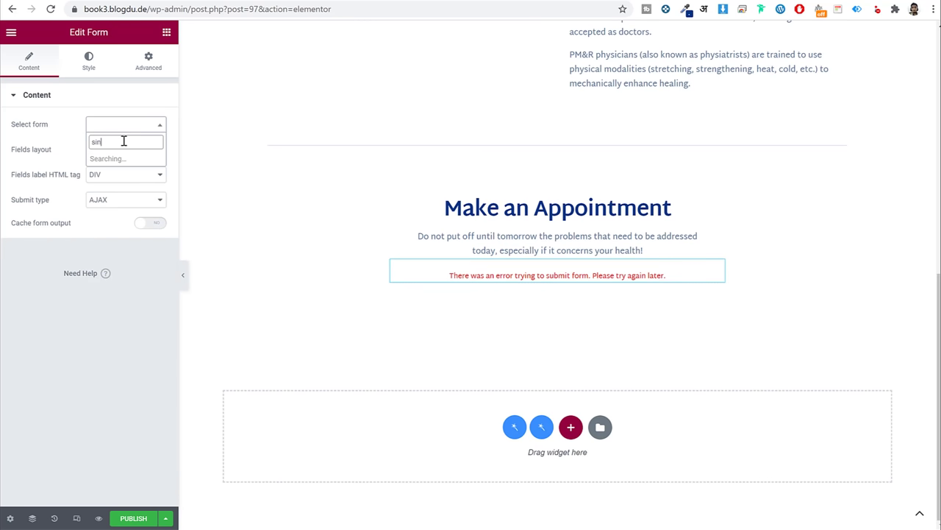
pyautogui.click(140, 159)
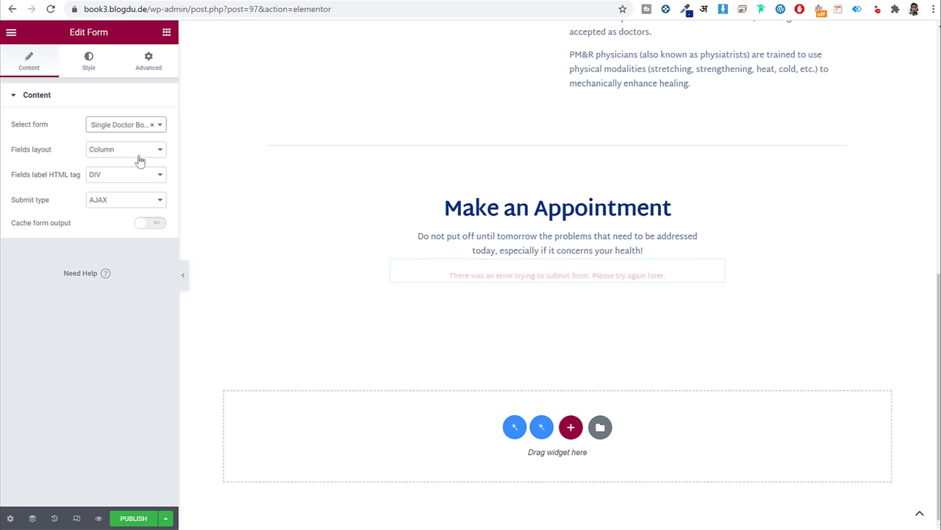
pyautogui.scroll(-3, 872, 316)
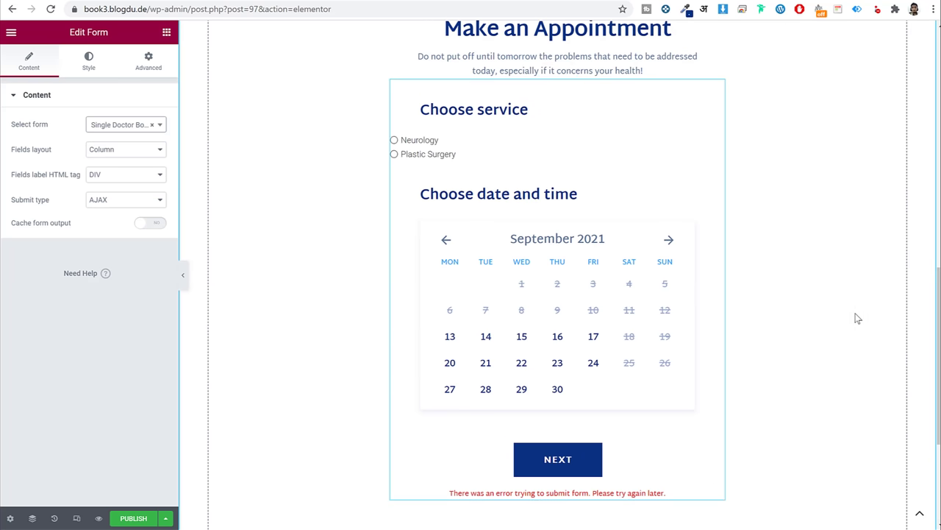
pyautogui.hotkey('ctrl', 's')
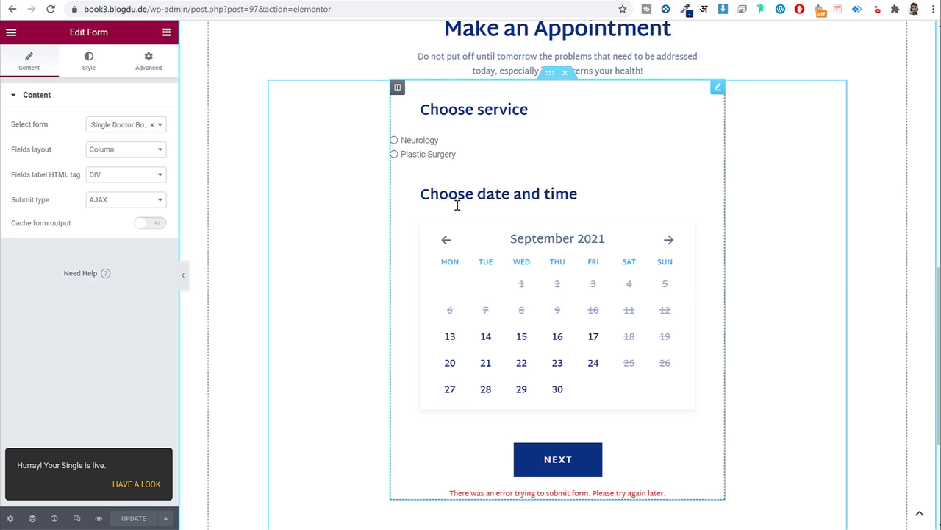
# Step: Give the Checkbox & Radio Fields an unlinked left margin of 50
pyautogui.click(89, 61)
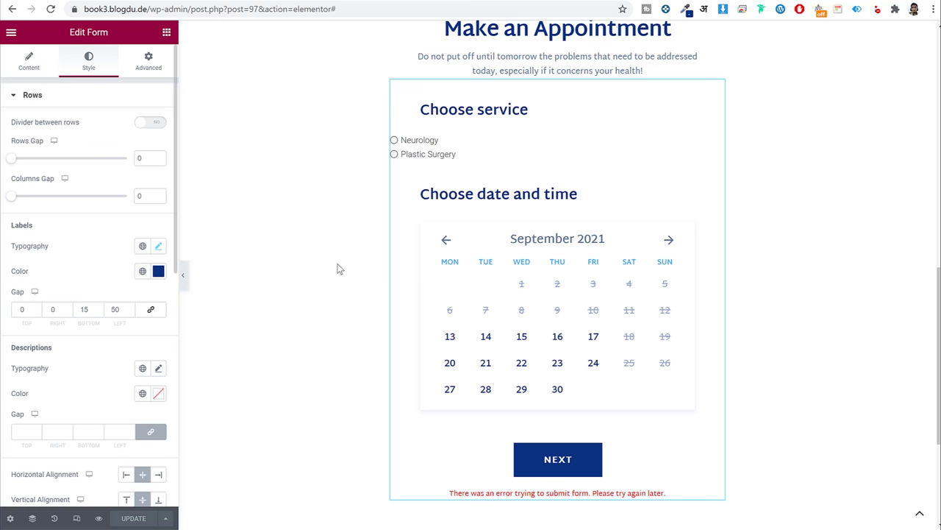
pyautogui.click(33, 95)
pyautogui.click(103, 157)
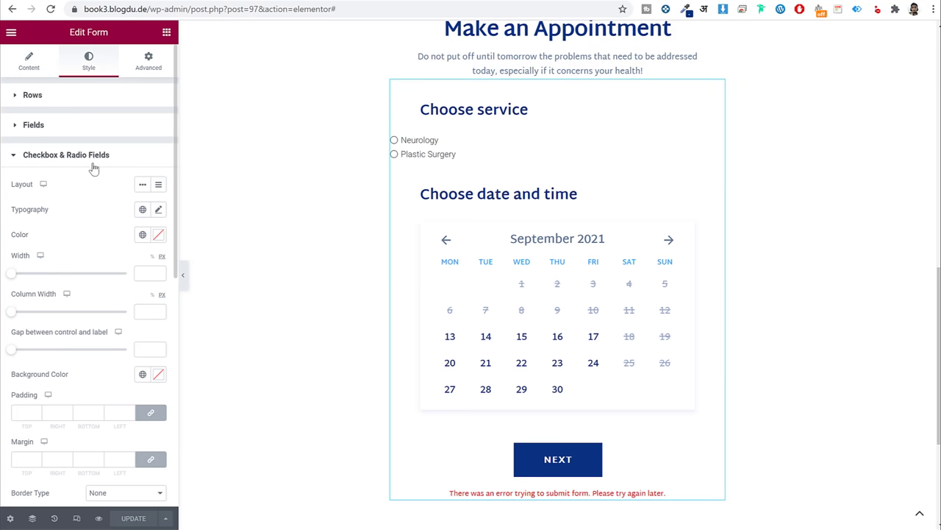
pyautogui.scroll(-3, 121, 234)
pyautogui.click(150, 220)
pyautogui.click(111, 220)
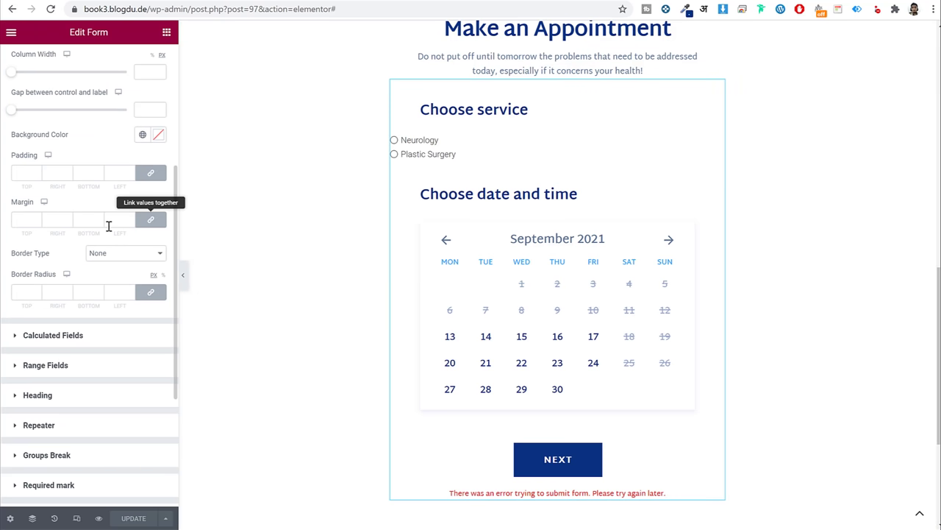
pyautogui.write('50')
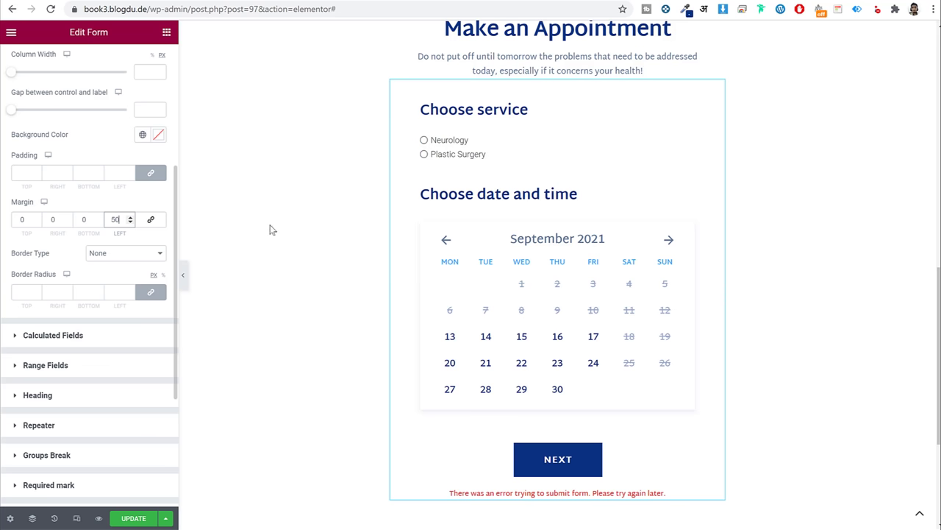
# Step: Apply the global font, Dark Blue colour and 18px size to the radio labels, then update
pyautogui.scroll(3, 129, 180)
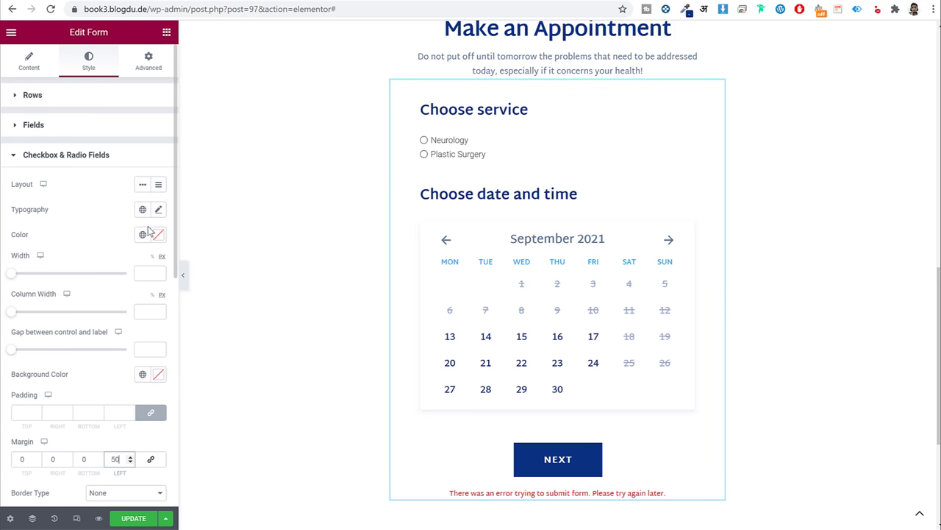
pyautogui.scroll(-2, 147, 231)
pyautogui.scroll(2, 122, 236)
pyautogui.click(143, 209)
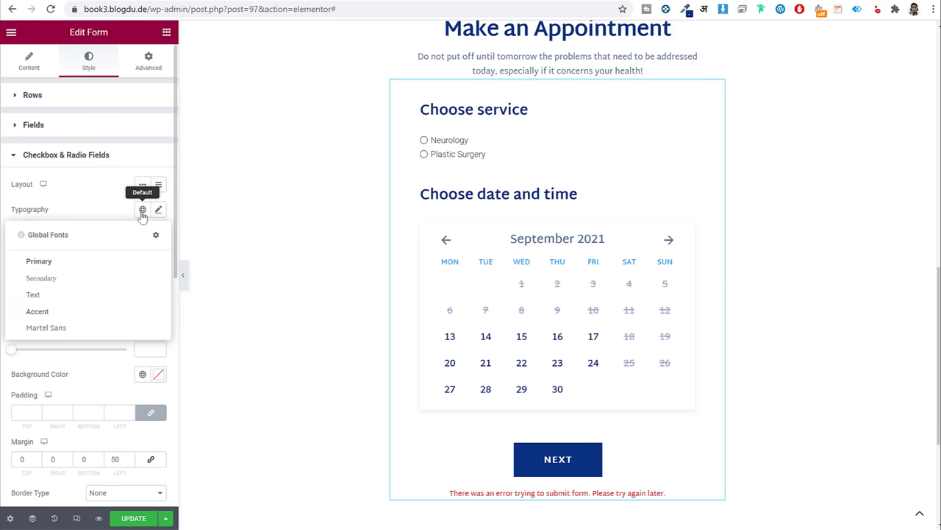
pyautogui.click(79, 328)
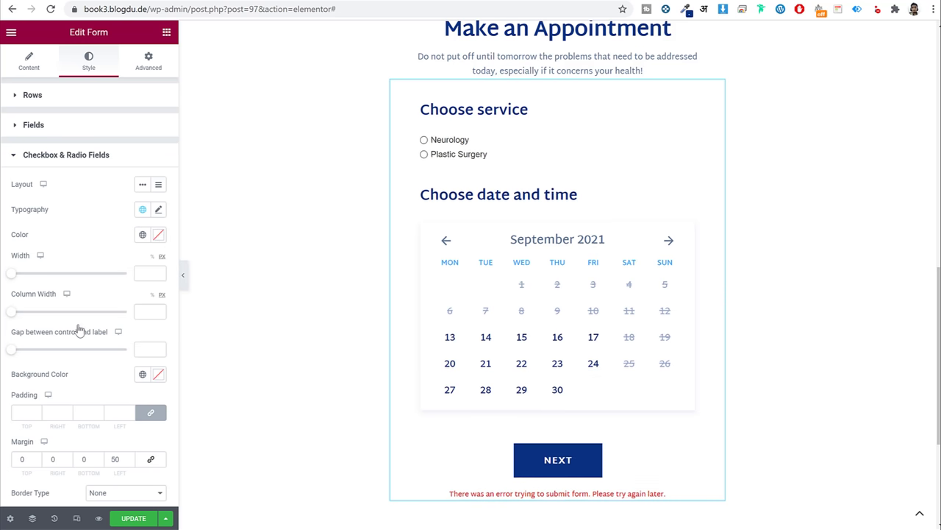
pyautogui.click(143, 234)
pyautogui.click(73, 373)
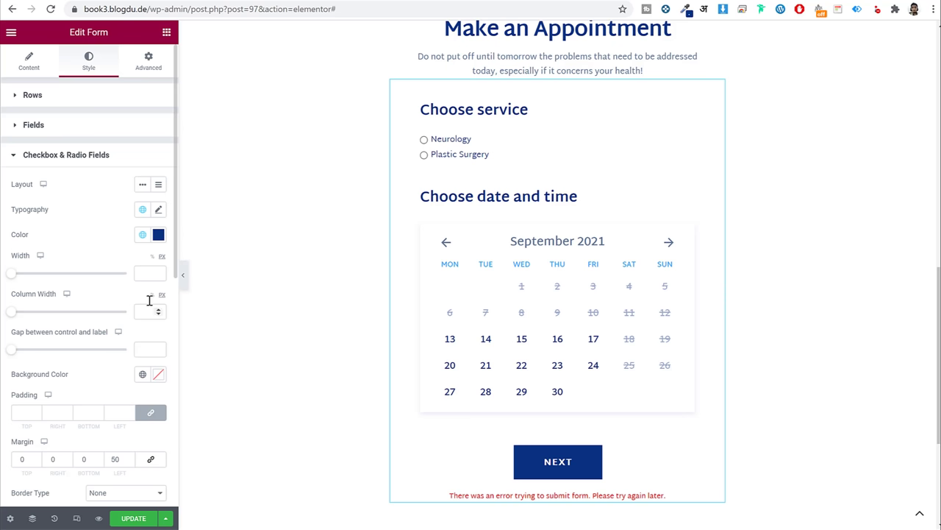
pyautogui.scroll(-2, 102, 310)
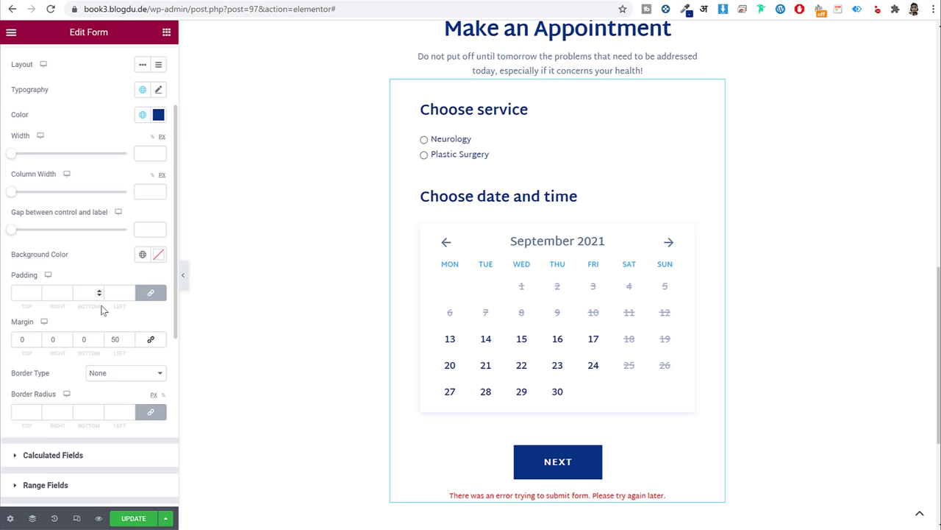
pyautogui.click(158, 91)
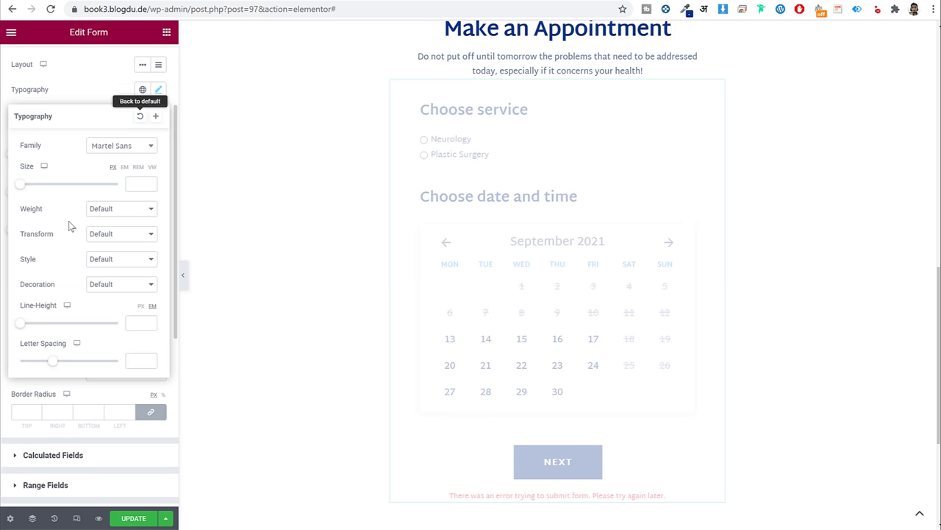
pyautogui.moveTo(29, 190); pyautogui.dragTo(32, 189)
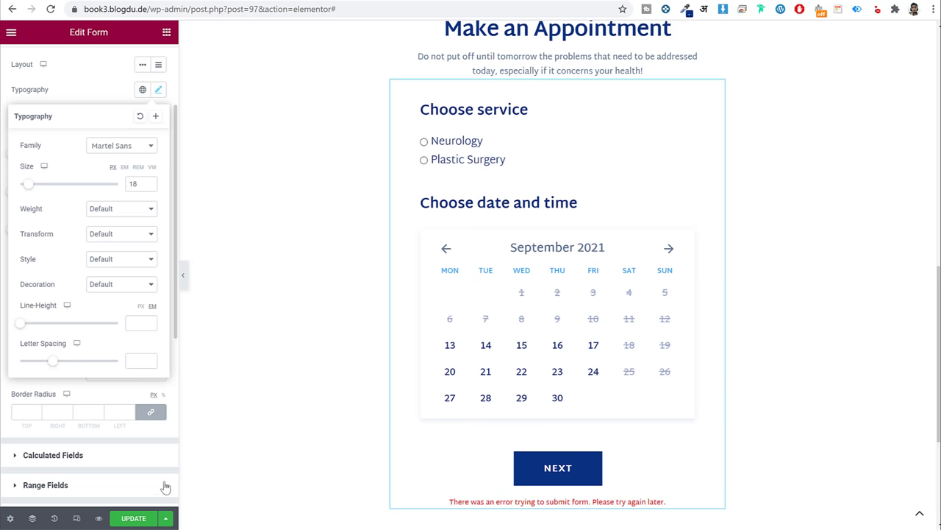
pyautogui.click(133, 519)
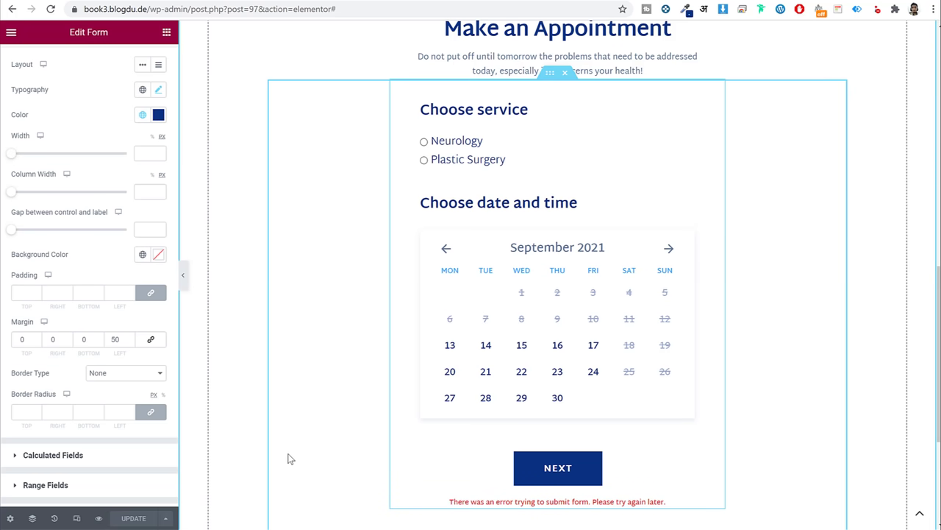
# Step: Inspect the Specialisation heading and its empty Listing Grid, then switch to the JetEngine tab
pyautogui.scroll(4, 289, 458)
pyautogui.scroll(2, 289, 458)
pyautogui.click(332, 212)
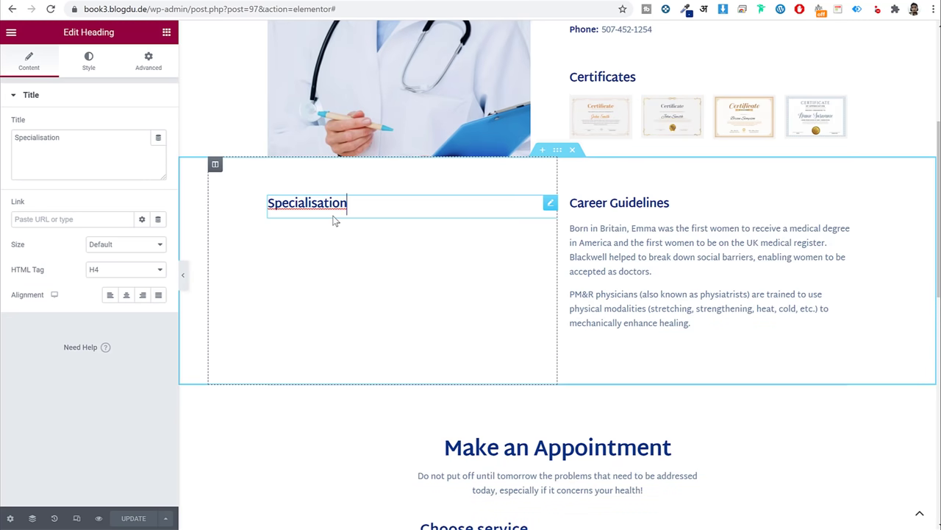
pyautogui.click(336, 225)
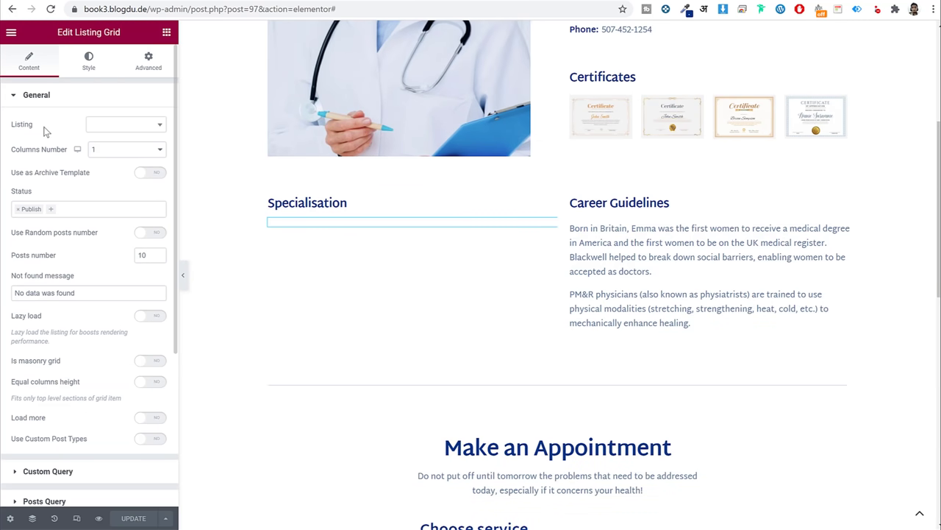
pyautogui.moveTo(30, 130); pyautogui.dragTo(13, 131)
pyautogui.click(496, 2)
# Step: Add a JetEngine listing item from the Doctors post type named 'Specialization List'
pyautogui.scroll(-3, 74, 151)
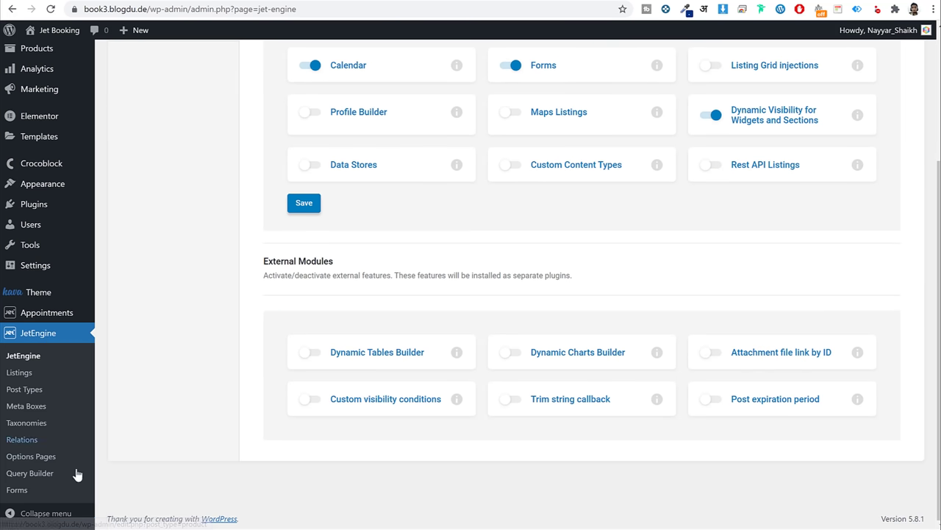
pyautogui.click(32, 377)
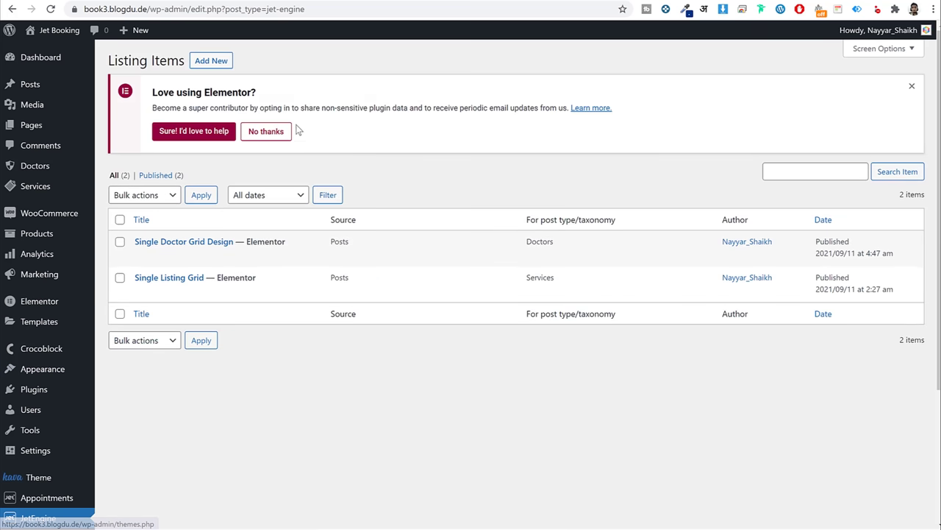
pyautogui.click(220, 62)
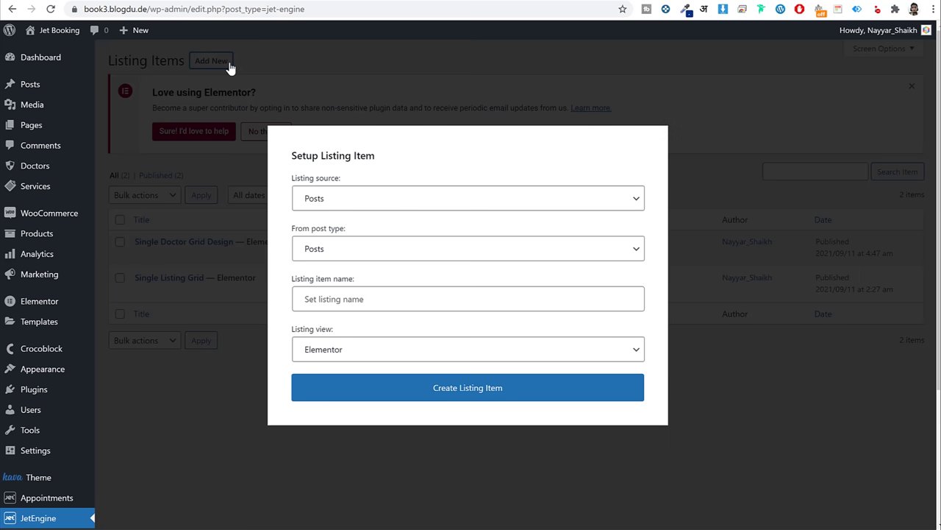
pyautogui.click(340, 249)
pyautogui.click(360, 359)
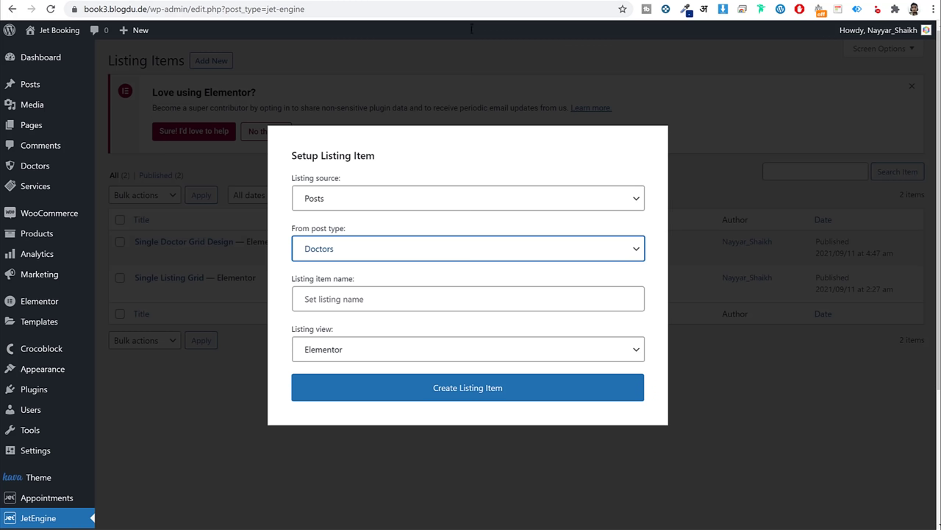
pyautogui.click(350, 311)
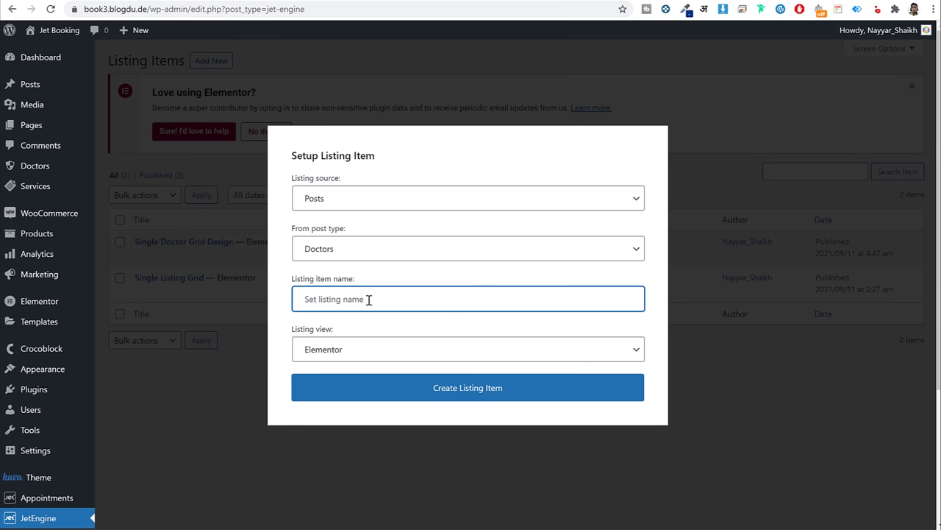
pyautogui.write('Specialization List')
pyautogui.click(409, 397)
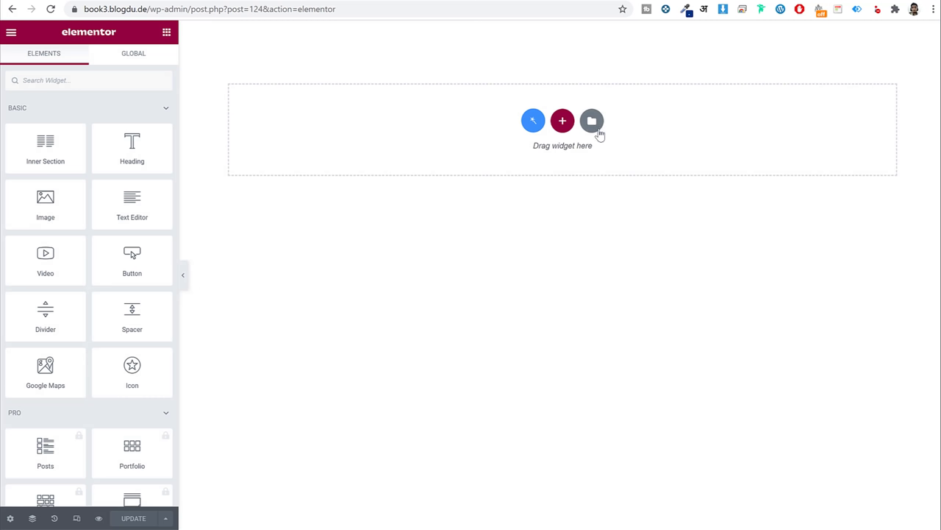
# Step: Open My Templates in the Elementor library and start a template import
pyautogui.click(593, 120)
pyautogui.click(513, 59)
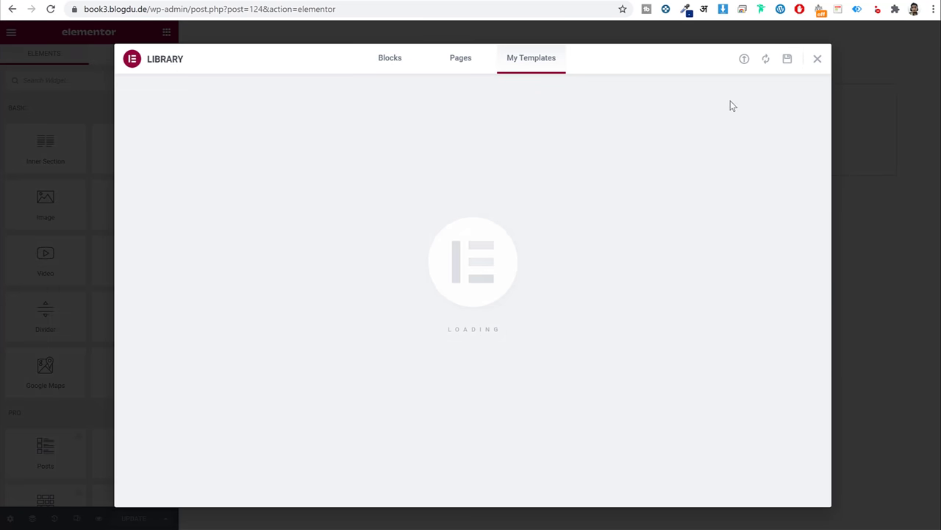
pyautogui.click(744, 62)
pyautogui.click(818, 58)
pyautogui.click(594, 121)
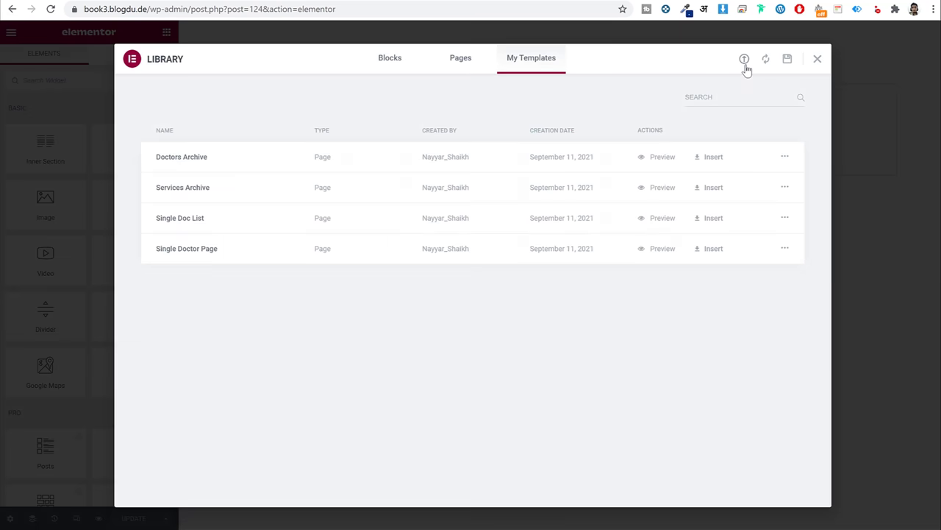
pyautogui.click(745, 62)
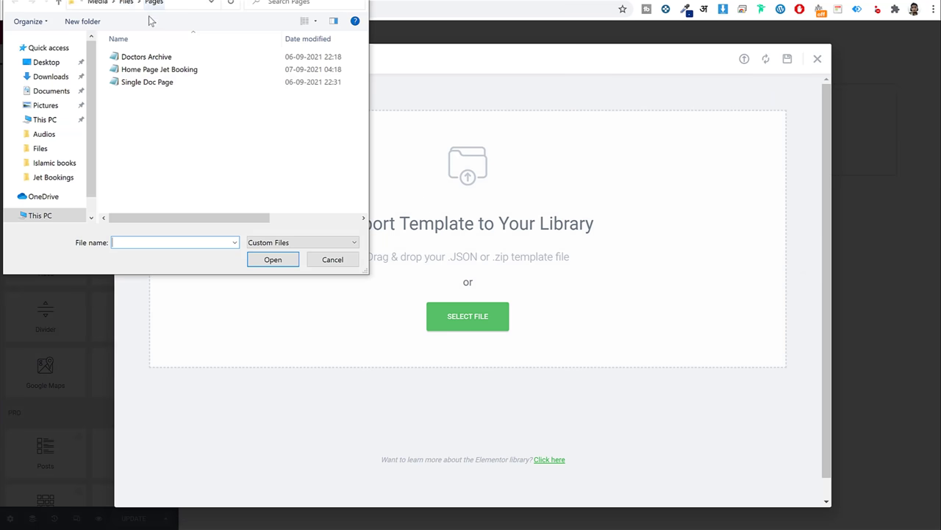
# Step: Import the Specialisation file from Listing Templates and insert it with its document settings
pyautogui.click(126, 4)
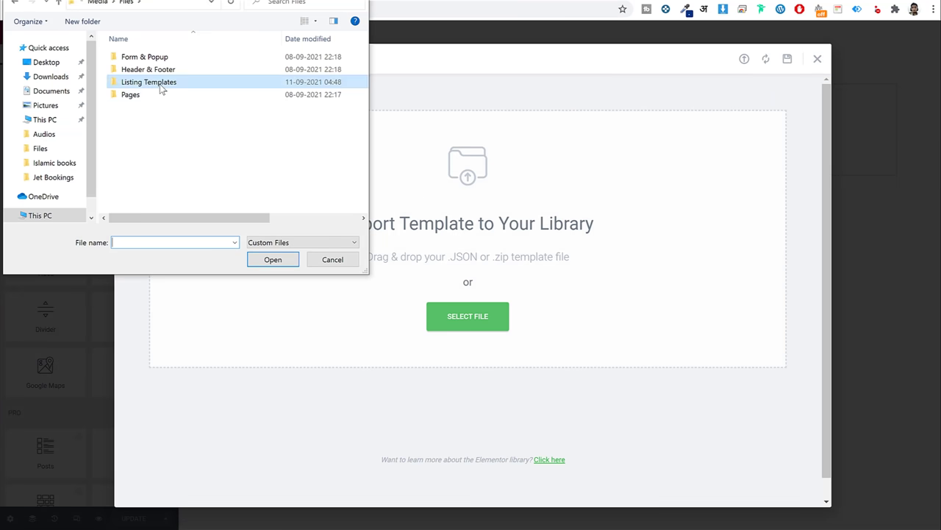
pyautogui.doubleClick(161, 82)
pyautogui.click(153, 112)
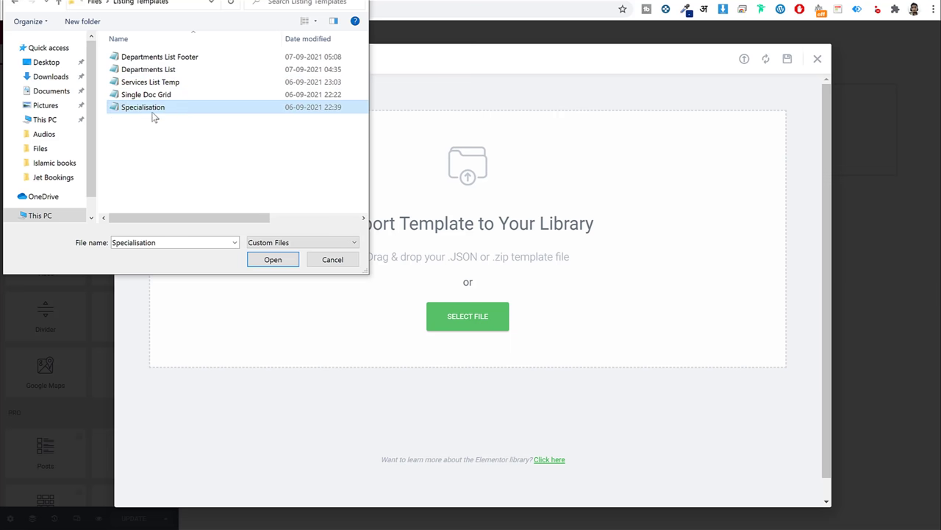
pyautogui.click(273, 259)
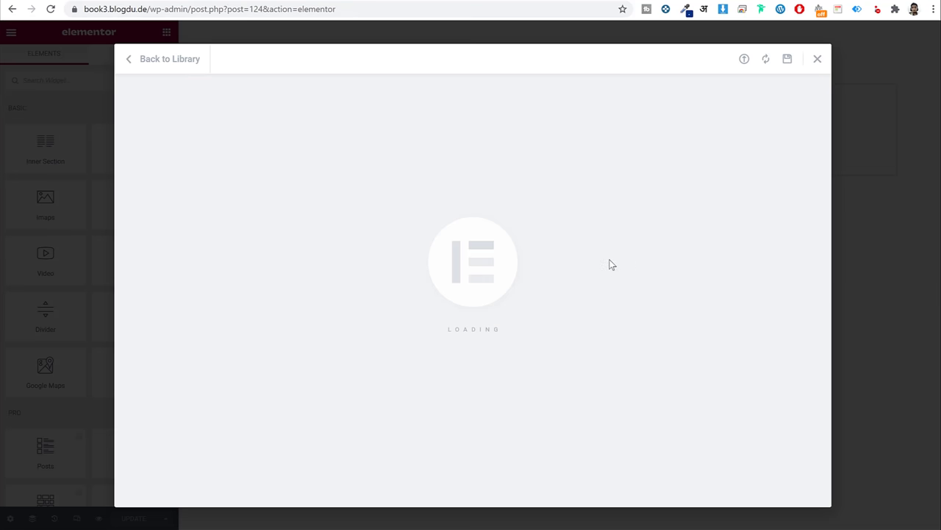
pyautogui.click(695, 280)
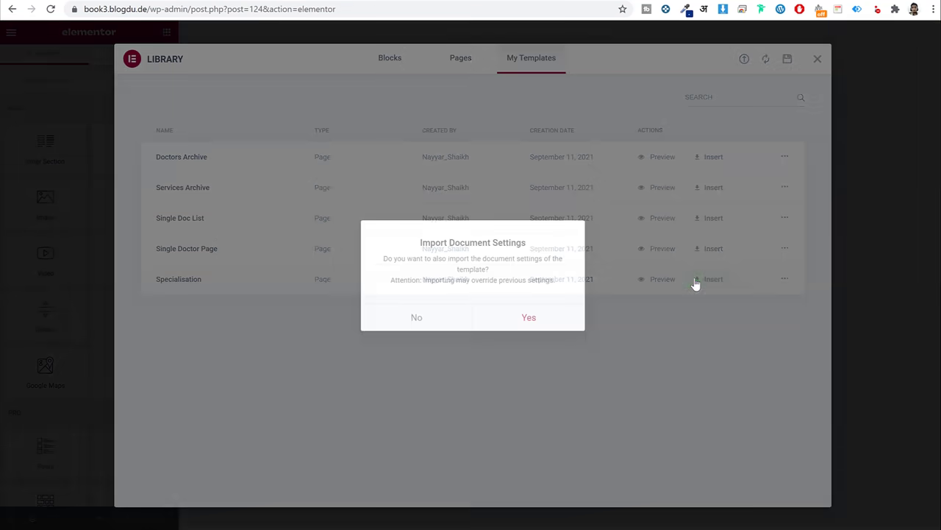
pyautogui.click(525, 319)
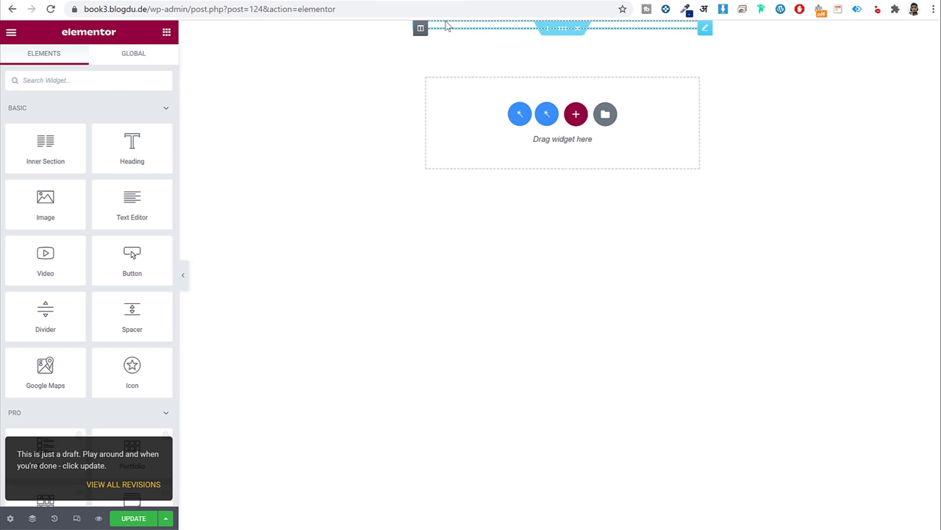
# Step: Open the listing item's Listing Settings to edit the repeater field name
pyautogui.click(450, 25)
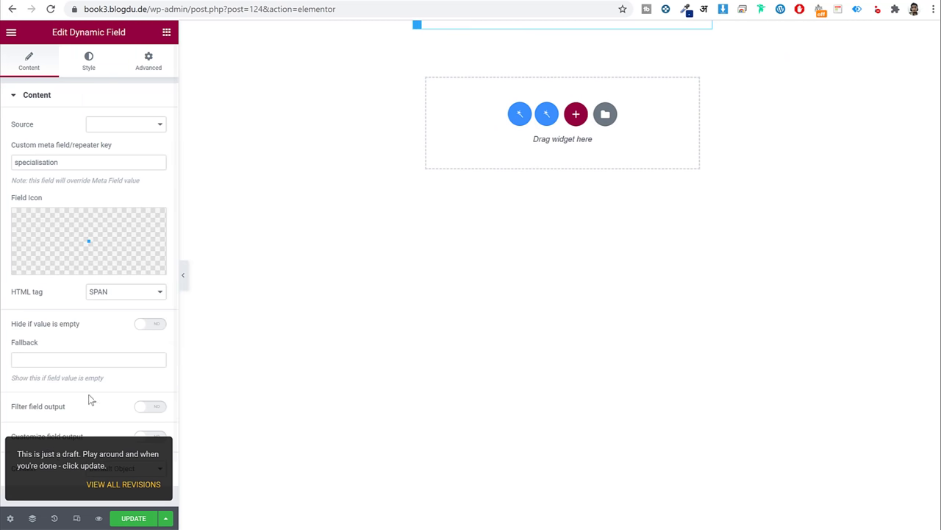
pyautogui.click(10, 516)
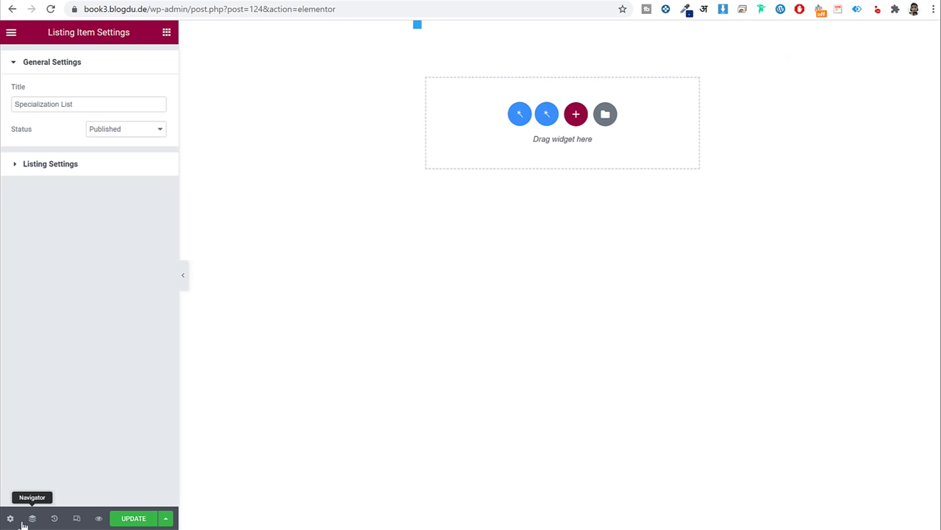
pyautogui.click(78, 166)
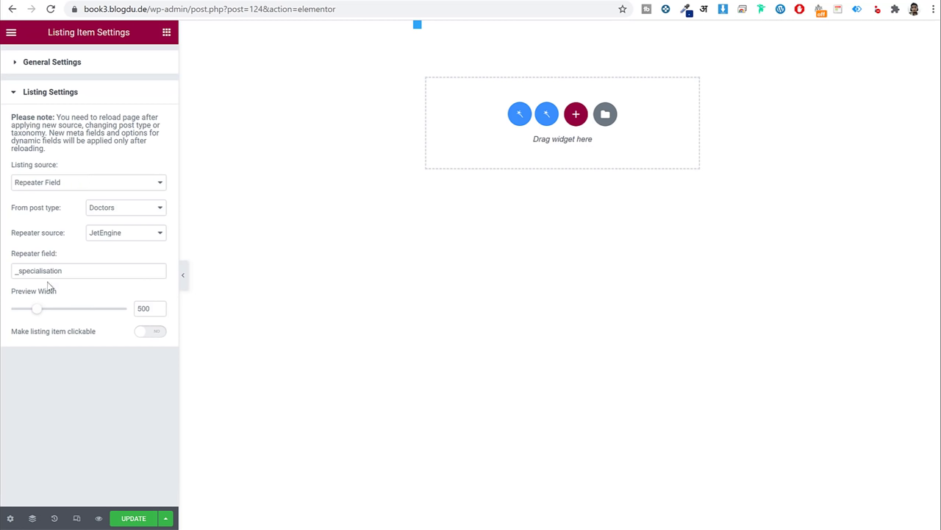
pyautogui.click(18, 270)
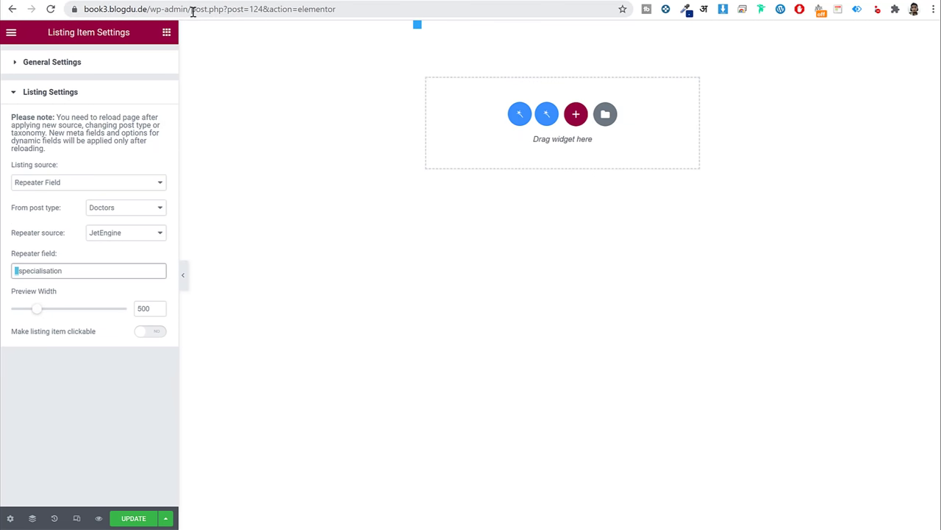
# Step: Check the specialisation field's exact name on WordPress admin's Add New Doctor screen
pyautogui.moveTo(193, 11); pyautogui.dragTo(53, 10)
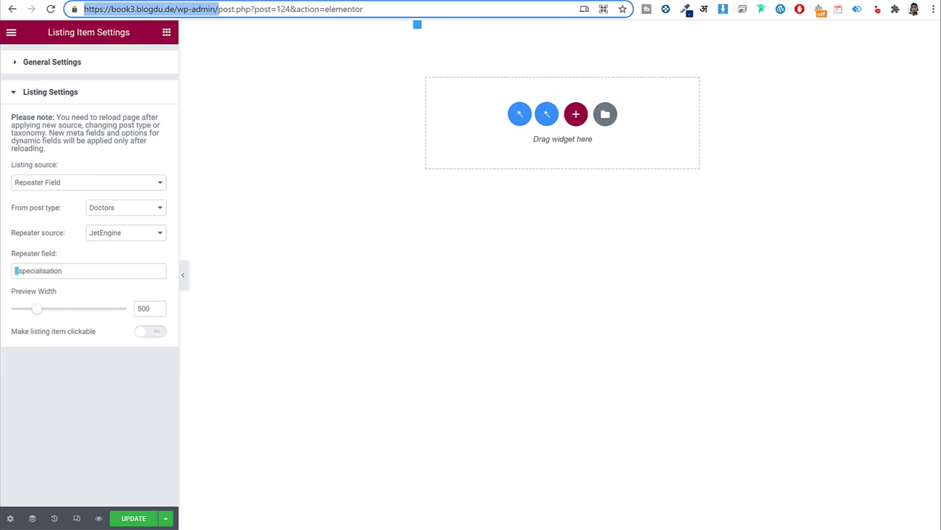
pyautogui.hotkey('shift', 'End')
pyautogui.press('Delete')
pyautogui.press('Return')
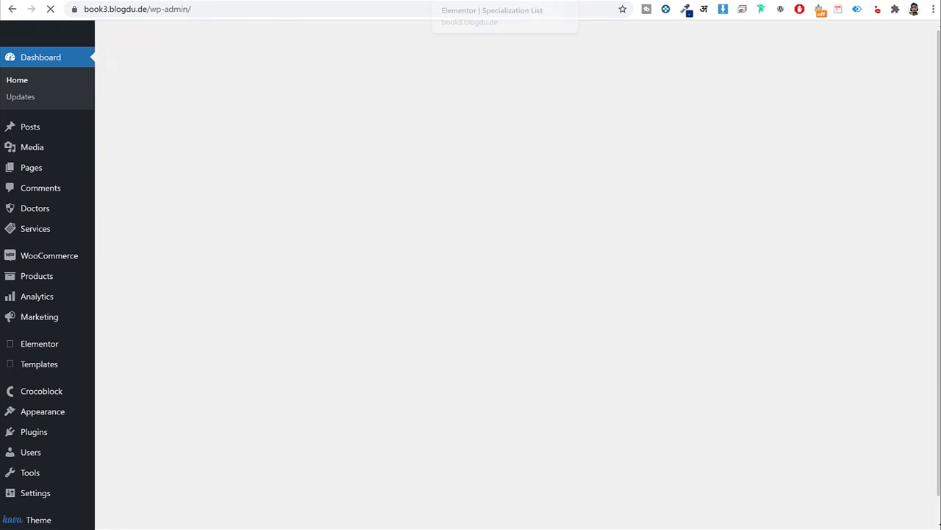
pyautogui.scroll(-2, 208, 221)
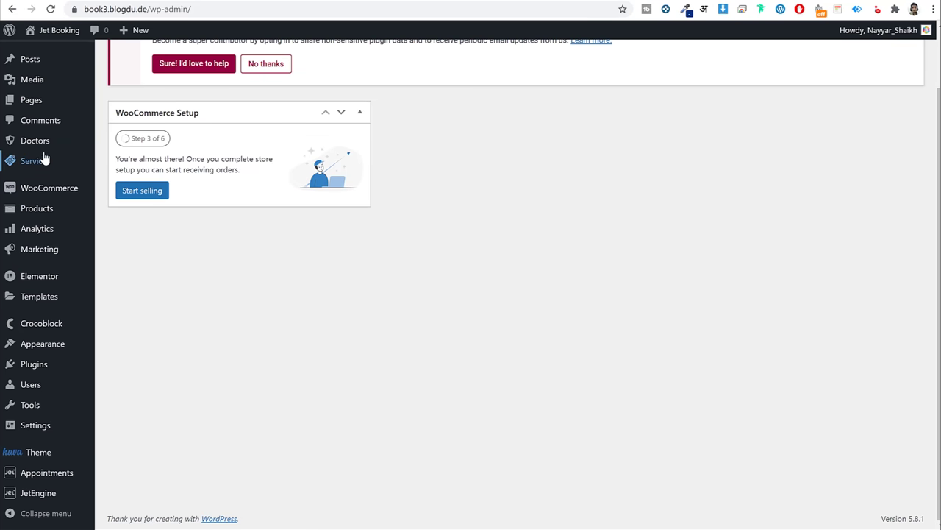
pyautogui.moveTo(44, 149)
pyautogui.click(122, 161)
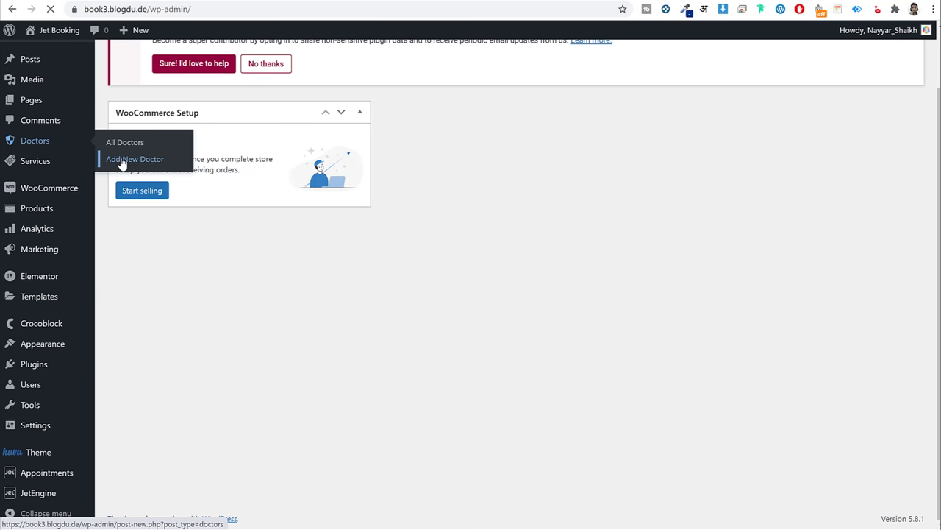
pyautogui.scroll(-2, 99, 387)
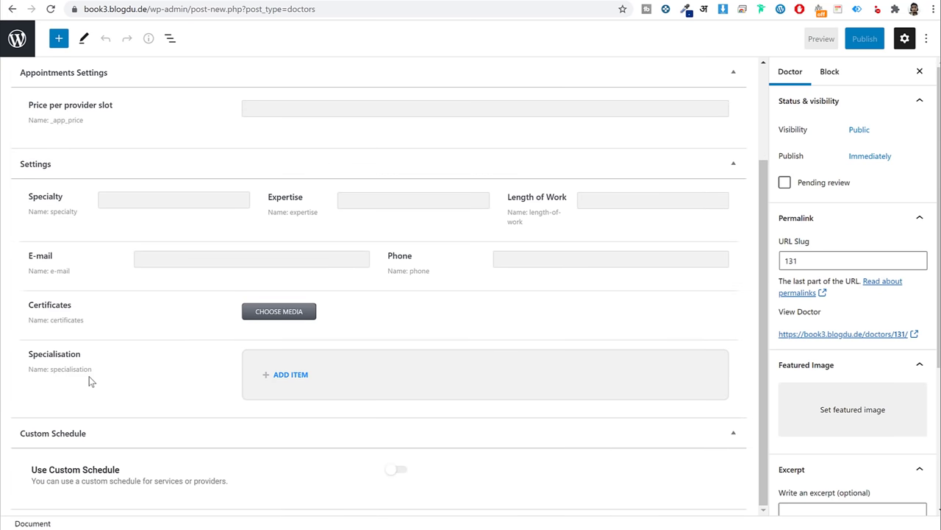
pyautogui.moveTo(112, 377); pyautogui.dragTo(63, 379)
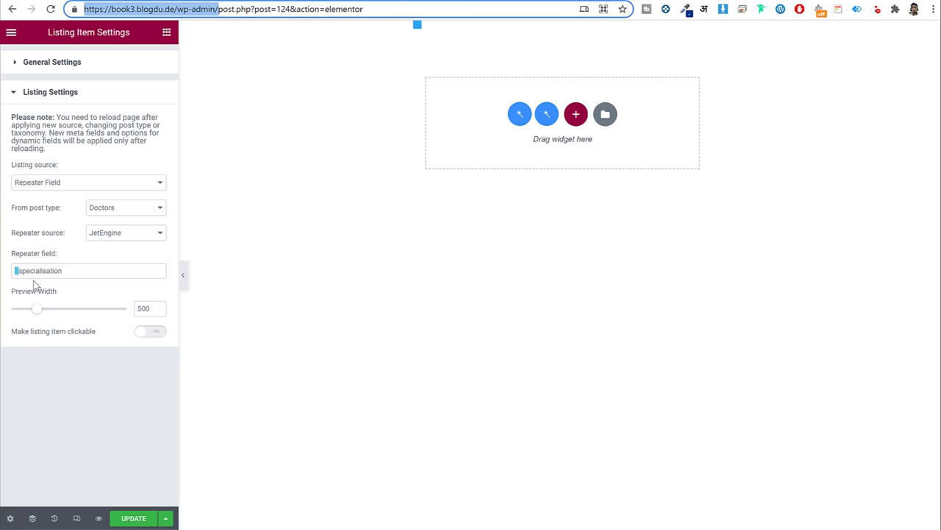
# Step: Set the repeater field to specialisation and save with Meta Data as the field source
pyautogui.press('BackSpace')
pyautogui.click(11, 277)
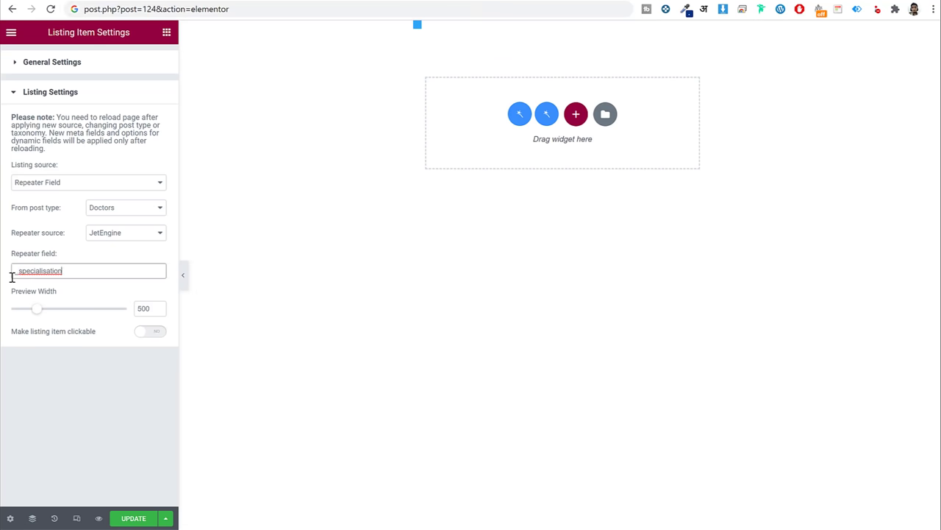
pyautogui.click(91, 383)
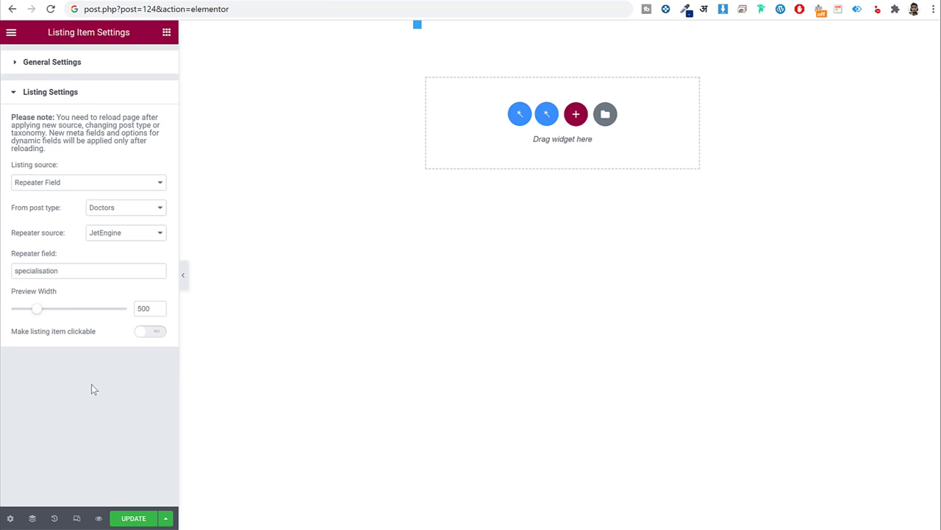
pyautogui.click(468, 31)
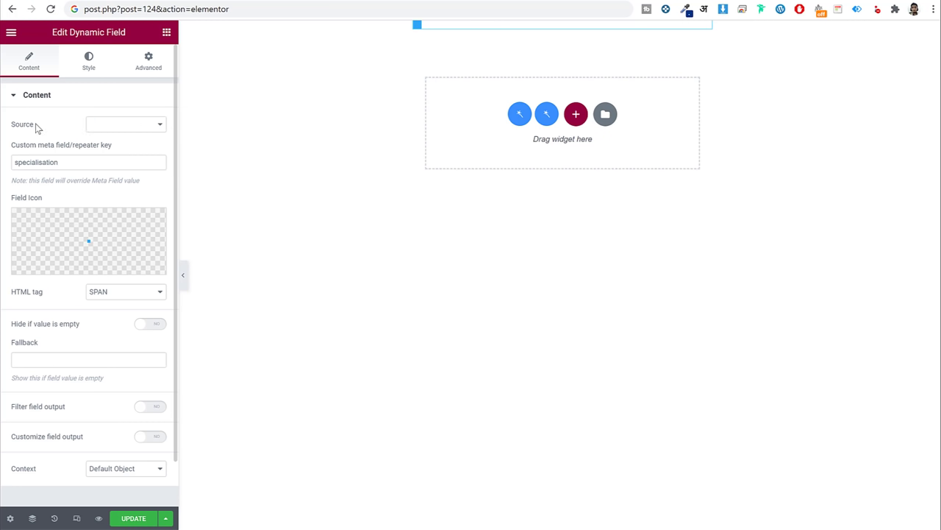
pyautogui.click(115, 125)
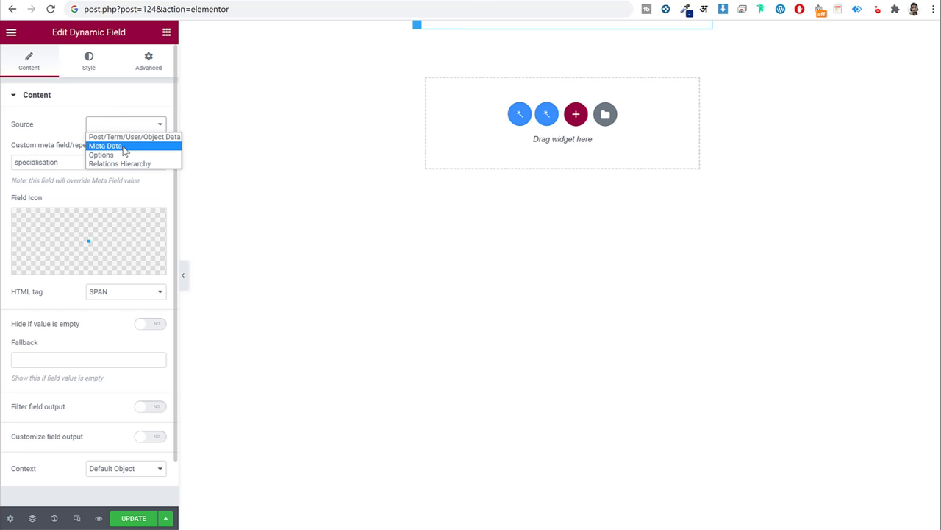
pyautogui.click(123, 146)
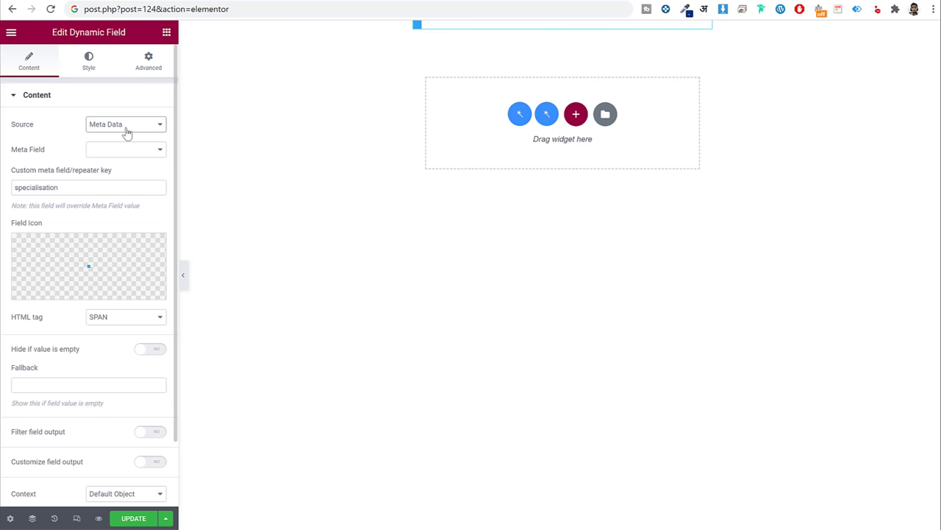
pyautogui.click(126, 132)
pyautogui.click(73, 192)
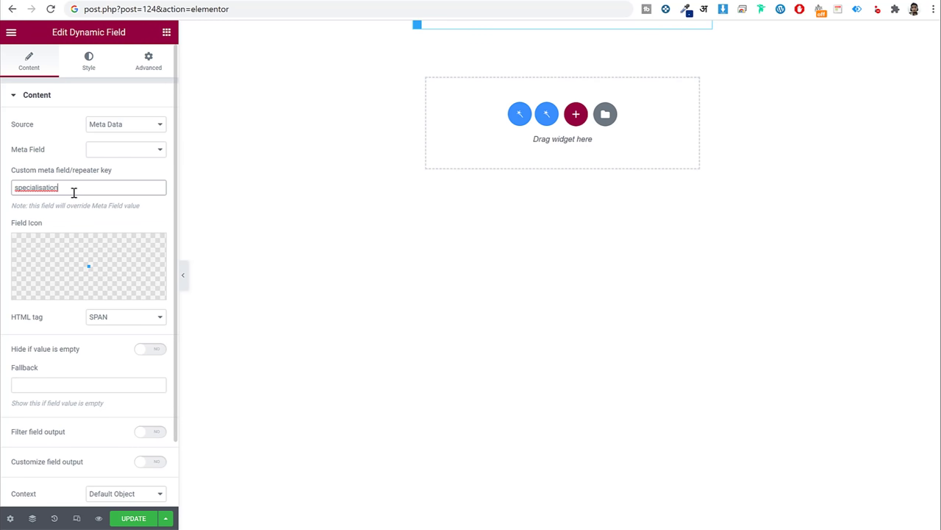
pyautogui.doubleClick(118, 125)
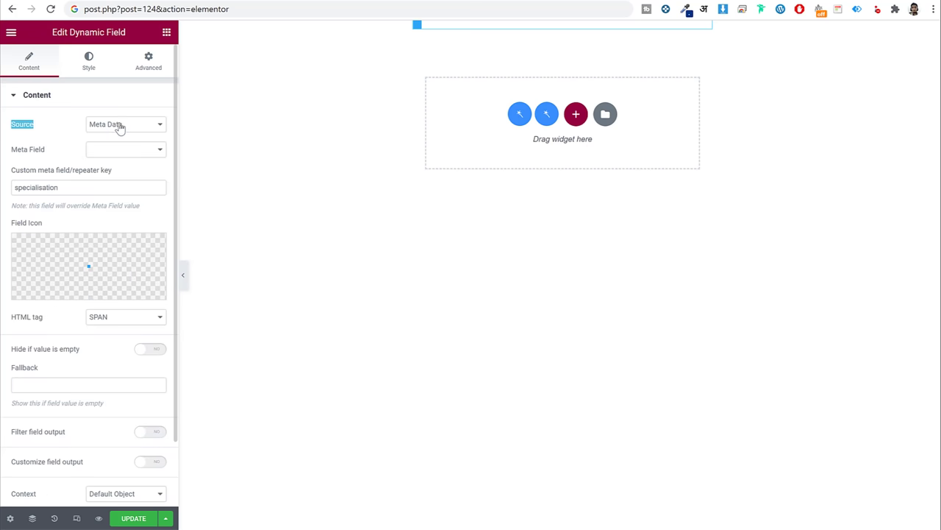
pyautogui.click(118, 125)
pyautogui.click(104, 146)
pyautogui.click(135, 519)
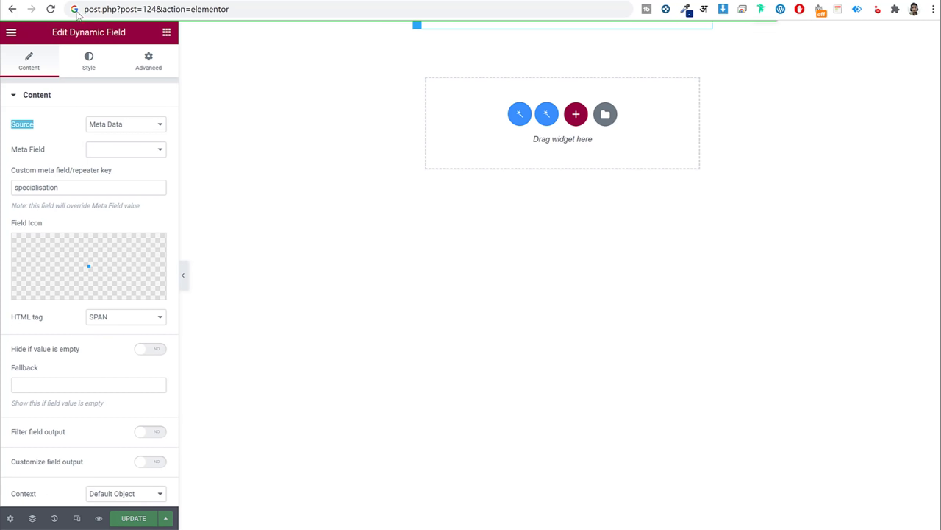
# Step: Switch the dynamic field source to Repeater Field with key qualification and update
pyautogui.click(51, 9)
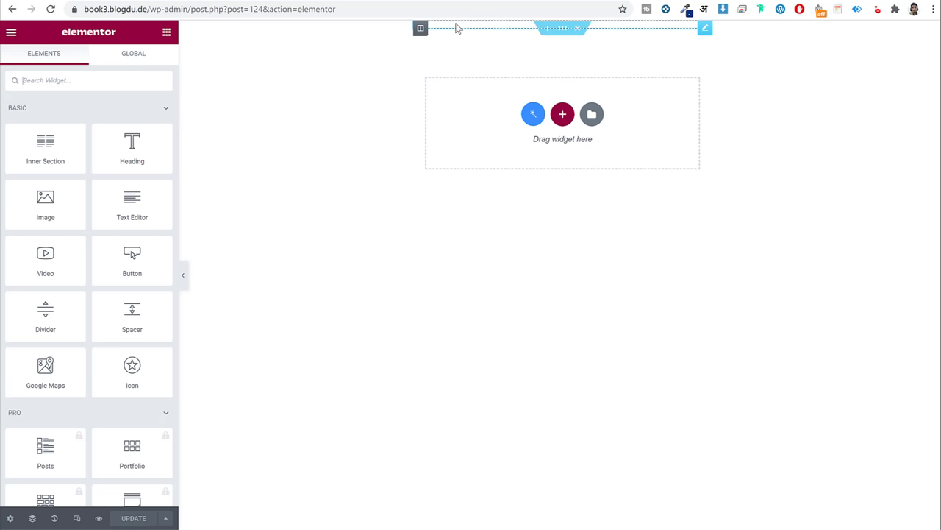
pyautogui.click(455, 28)
pyautogui.click(124, 125)
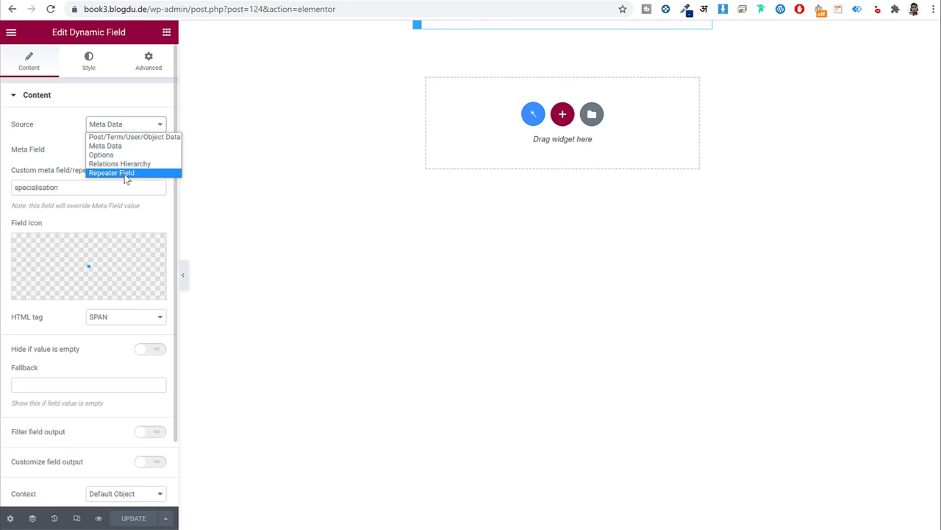
pyautogui.click(126, 174)
pyautogui.doubleClick(129, 166)
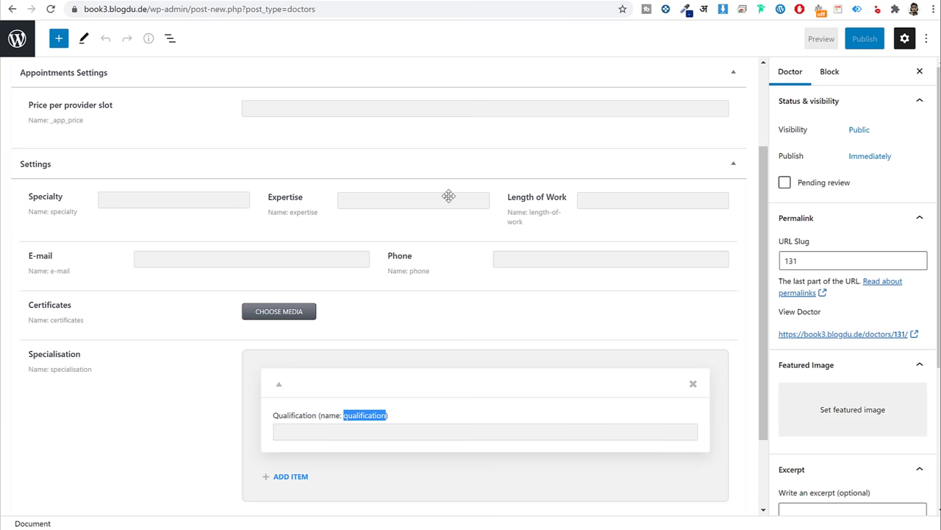
pyautogui.scroll(-1, 364, 367)
pyautogui.scroll(-1, 365, 368)
pyautogui.click(321, 327)
pyautogui.doubleClick(355, 314)
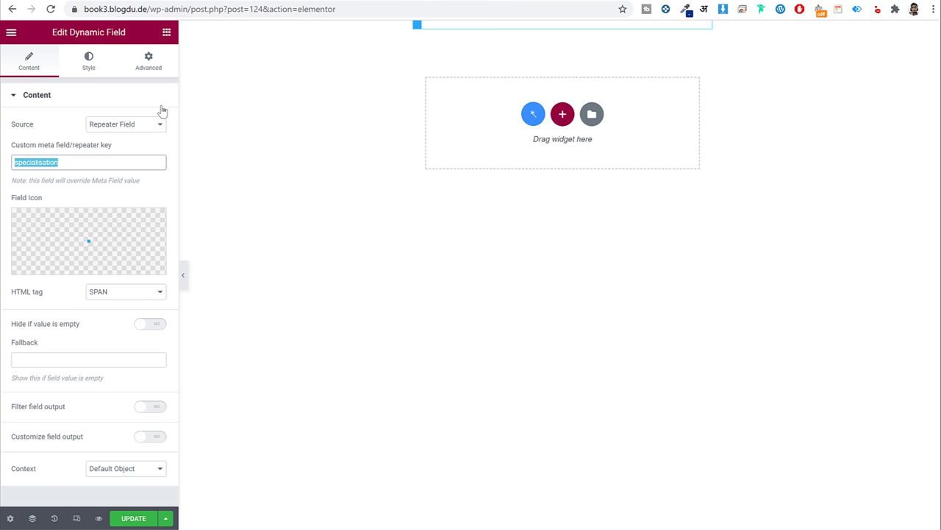
pyautogui.write('qualification')
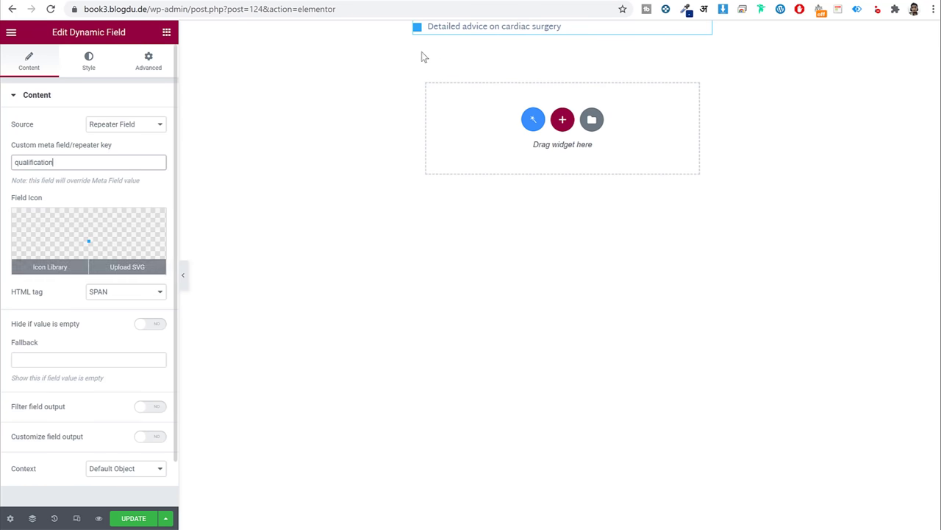
pyautogui.click(122, 520)
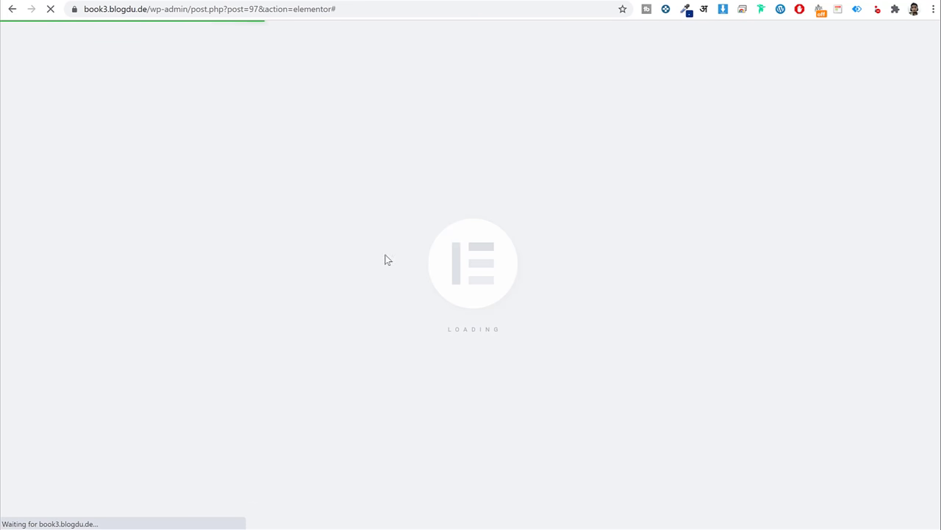
# Step: Show the Specialization List listing in the empty Specialisation grid
pyautogui.scroll(-5, 716, 174)
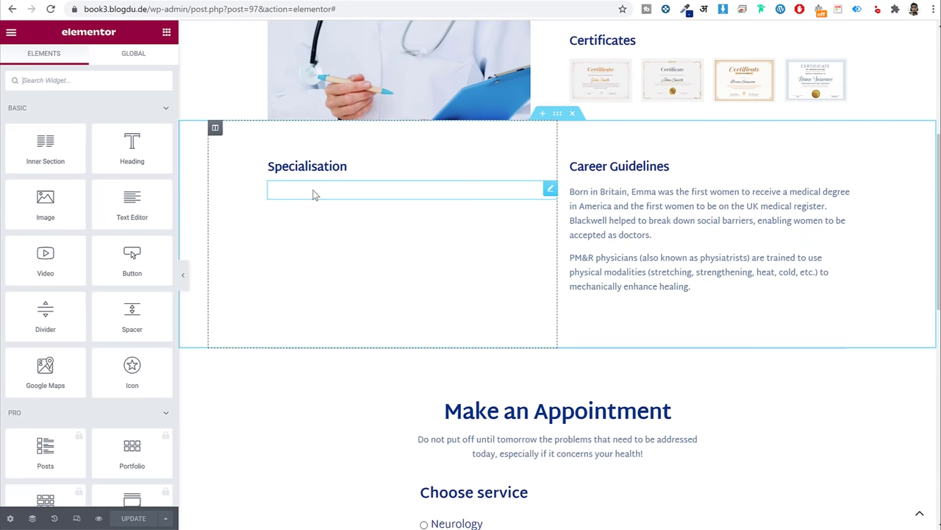
pyautogui.click(285, 194)
pyautogui.click(106, 125)
pyautogui.write('spe')
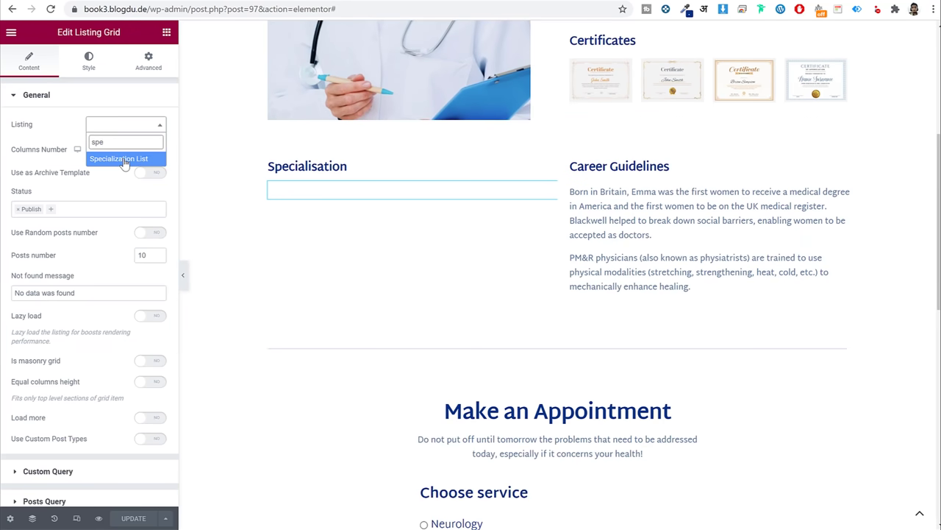
pyautogui.click(124, 159)
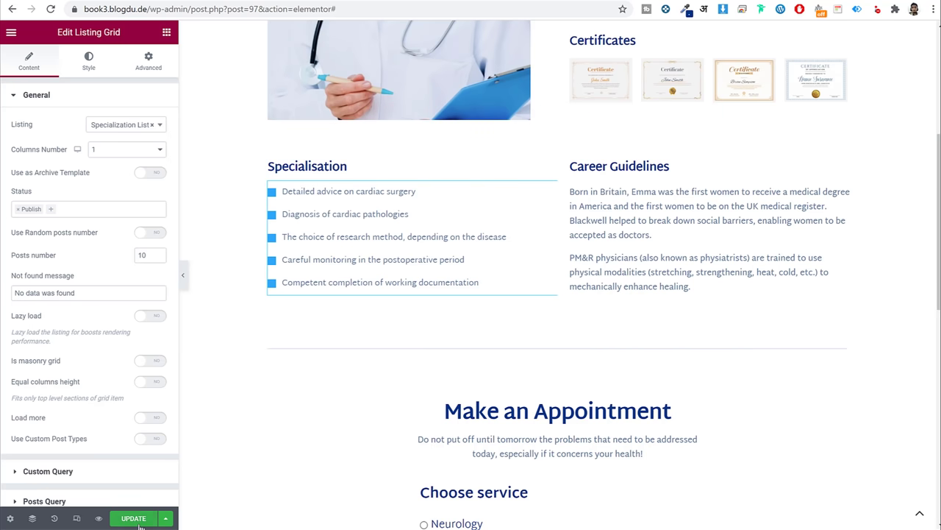
# Step: Exit the Elementor editor to the WordPress dashboard
pyautogui.scroll(-7, 618, 272)
pyautogui.scroll(3, 610, 291)
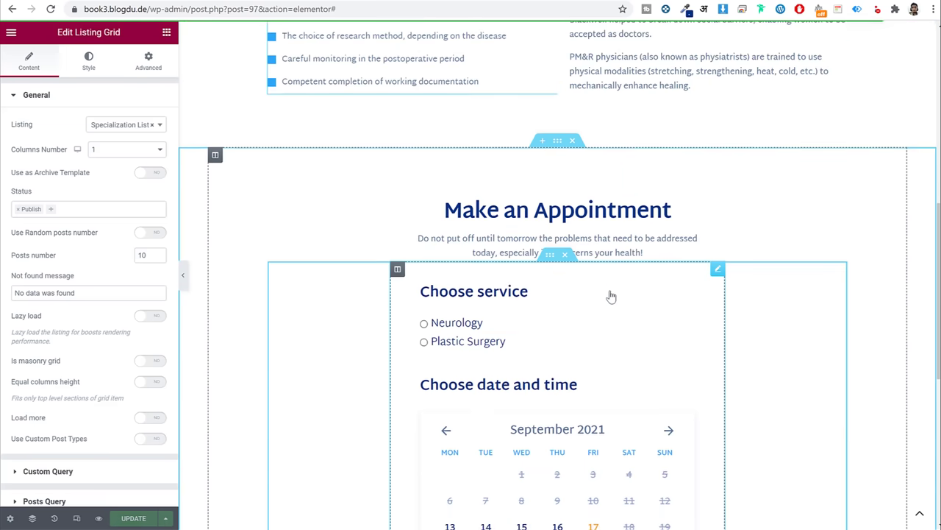
pyautogui.scroll(6, 610, 294)
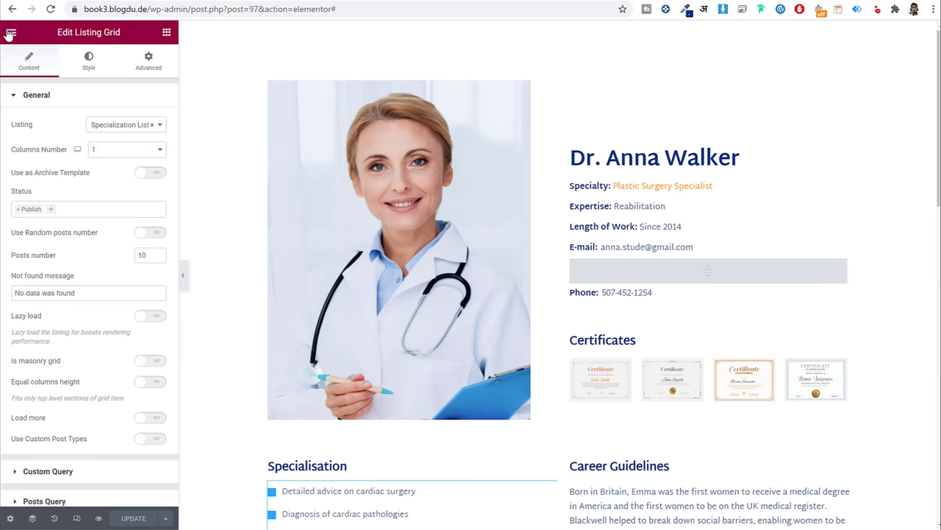
pyautogui.click(10, 33)
pyautogui.click(96, 243)
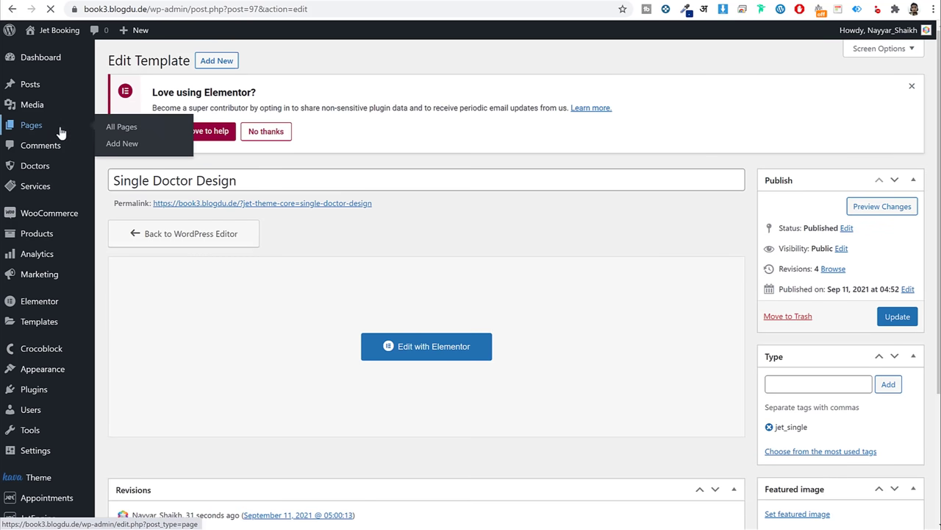
# Step: Publish a new page 'Home' using Full Width Content Layout with breadcrumbs disabled
pyautogui.click(62, 126)
pyautogui.click(180, 62)
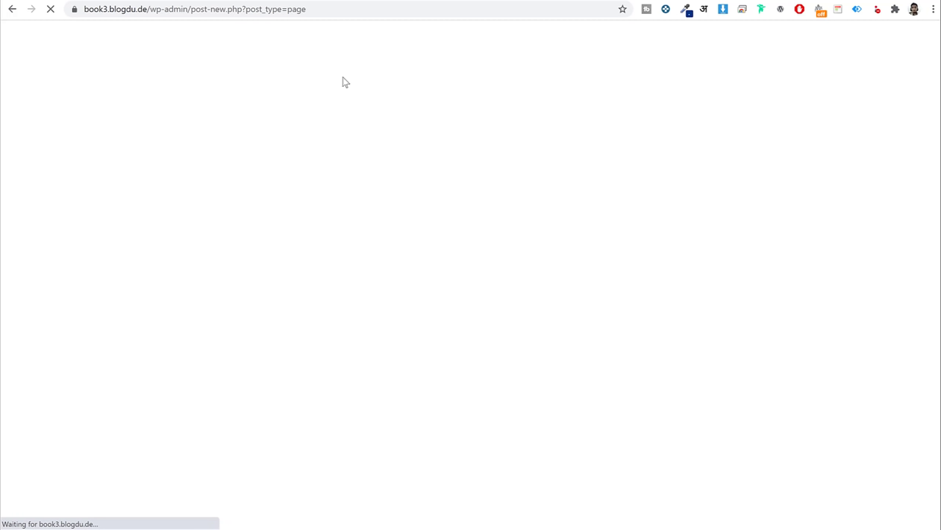
pyautogui.write('Home')
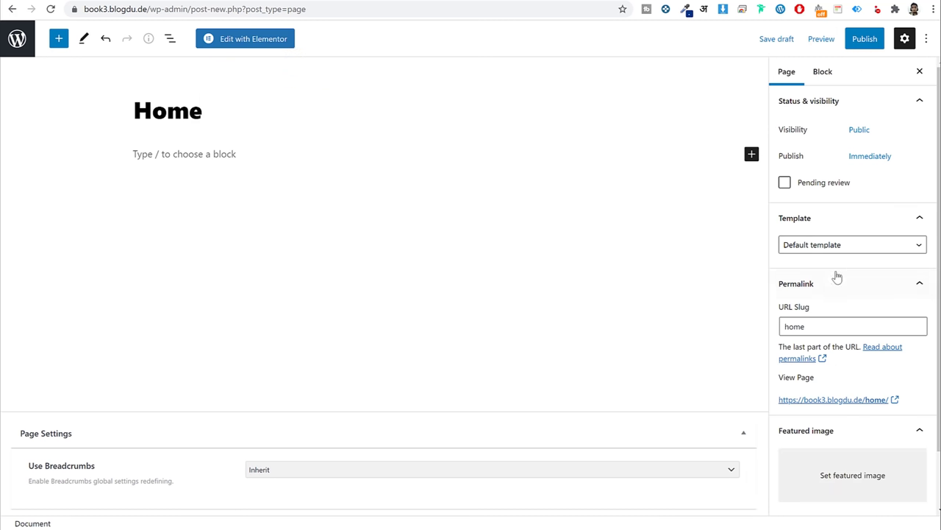
pyautogui.click(842, 247)
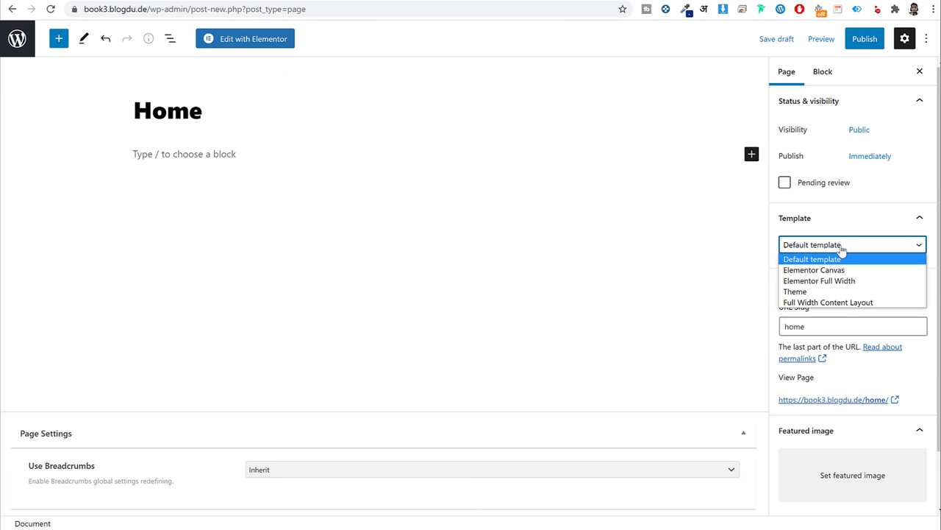
pyautogui.click(845, 304)
pyautogui.click(304, 474)
pyautogui.click(285, 502)
pyautogui.click(864, 38)
pyautogui.click(862, 40)
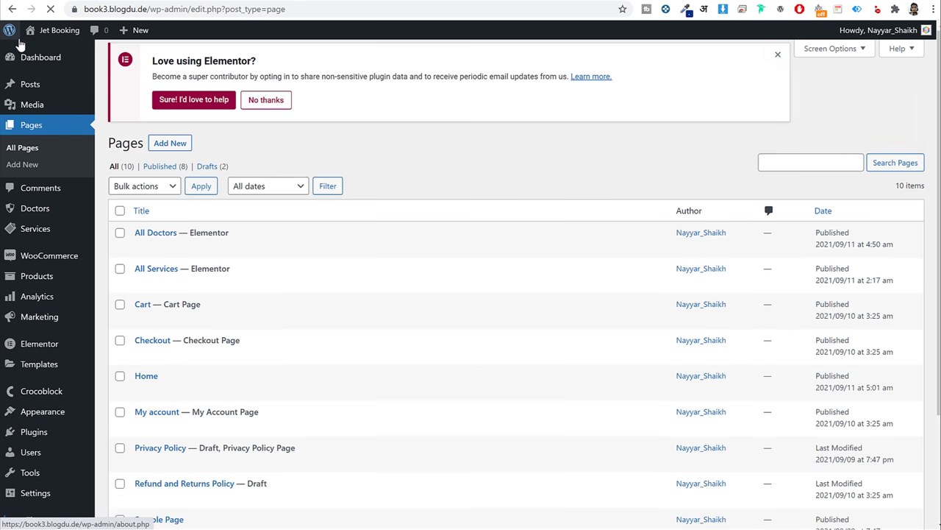
# Step: View the published Home page and the site front page, then return to the pages list
pyautogui.scroll(-2, 226, 253)
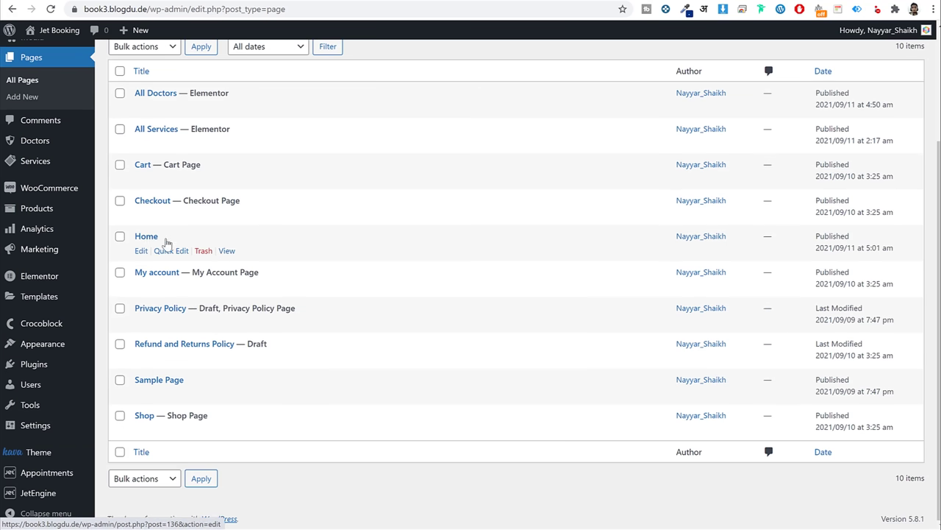
pyautogui.rightClick(227, 253)
pyautogui.click(253, 258)
pyautogui.click(438, 0)
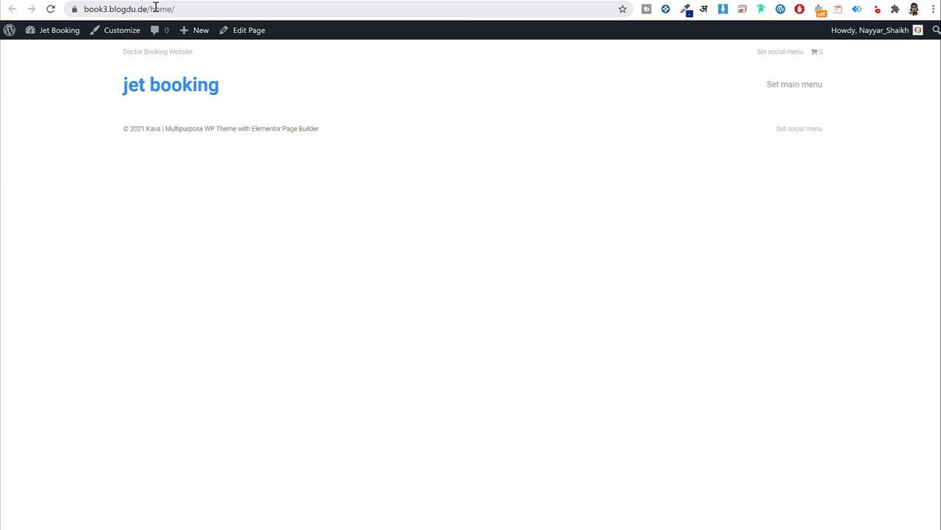
pyautogui.click(215, 92)
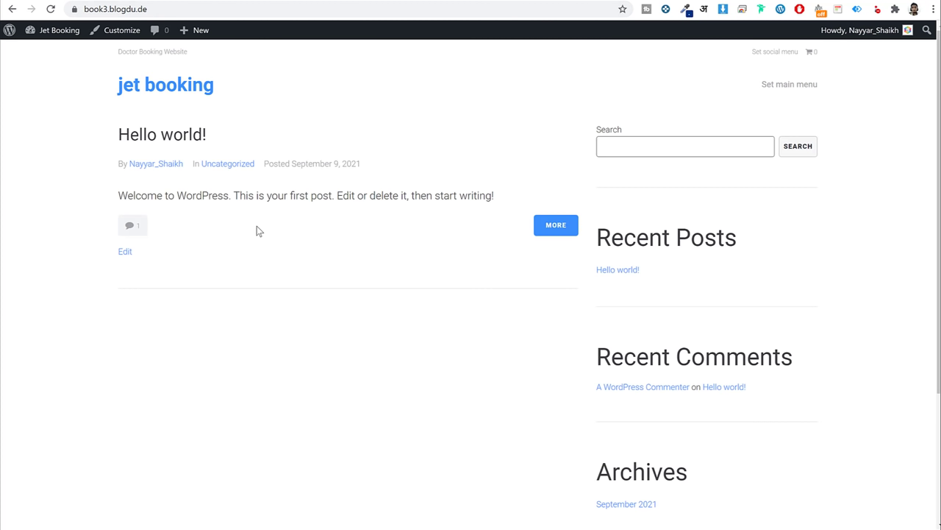
pyautogui.hotkey('alt', 'Left')
pyautogui.hotkey('alt', 'Right')
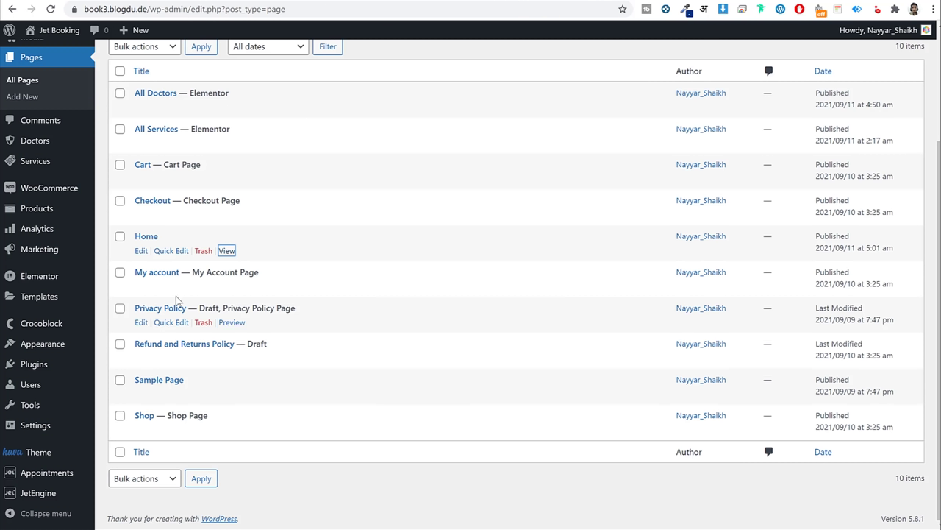
pyautogui.moveTo(159, 236); pyautogui.dragTo(132, 242)
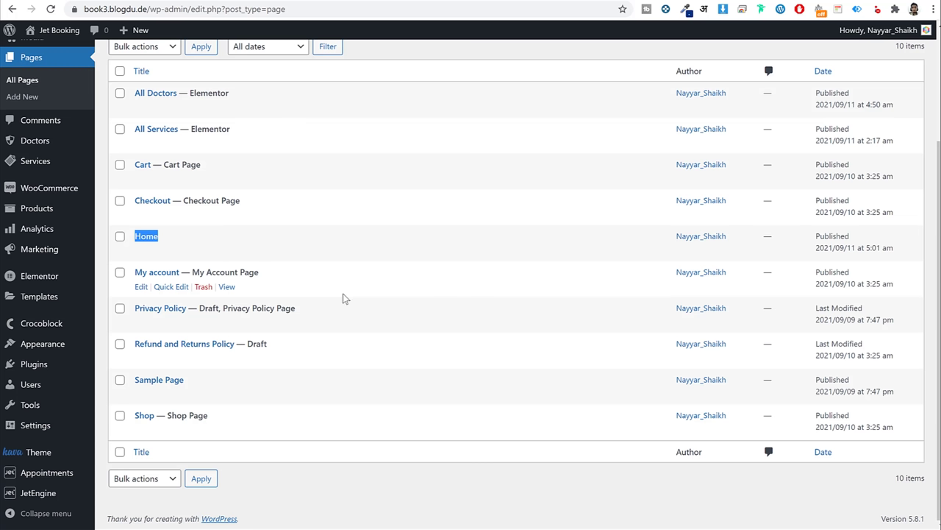
# Step: Set Reading settings to show the static page Home as homepage and save
pyautogui.moveTo(47, 430)
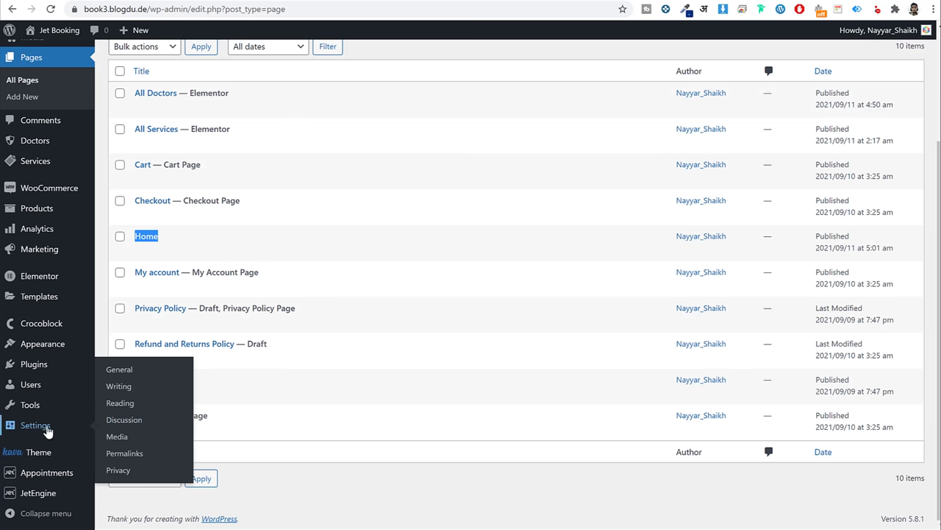
pyautogui.click(129, 406)
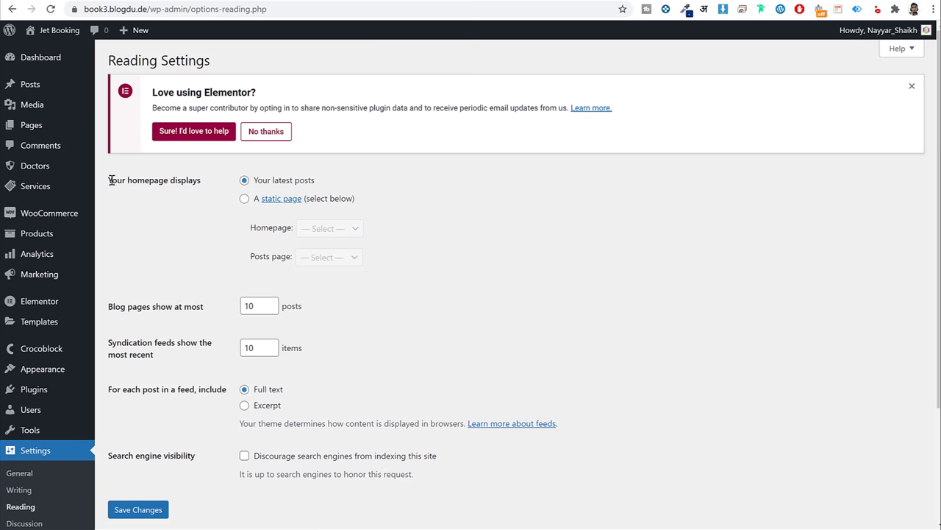
pyautogui.moveTo(110, 180); pyautogui.dragTo(209, 186)
pyautogui.click(246, 200)
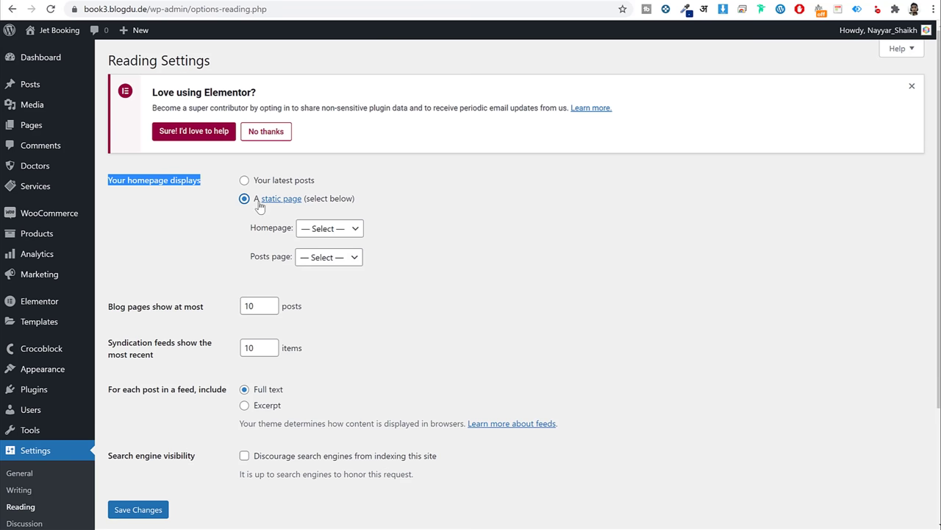
pyautogui.click(326, 228)
pyautogui.click(332, 295)
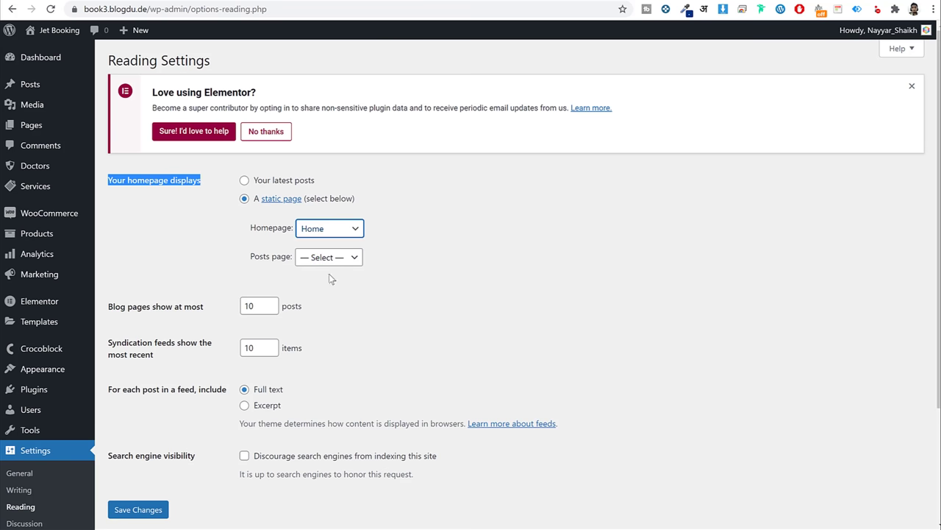
pyautogui.click(424, 257)
pyautogui.click(152, 521)
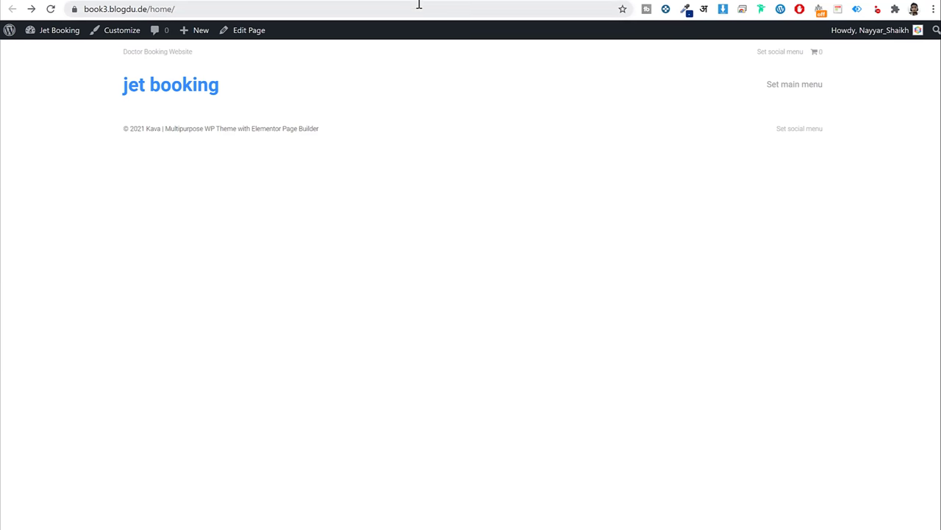
# Step: Load the site's root address to check it, then return to All Pages
pyautogui.click(419, 5)
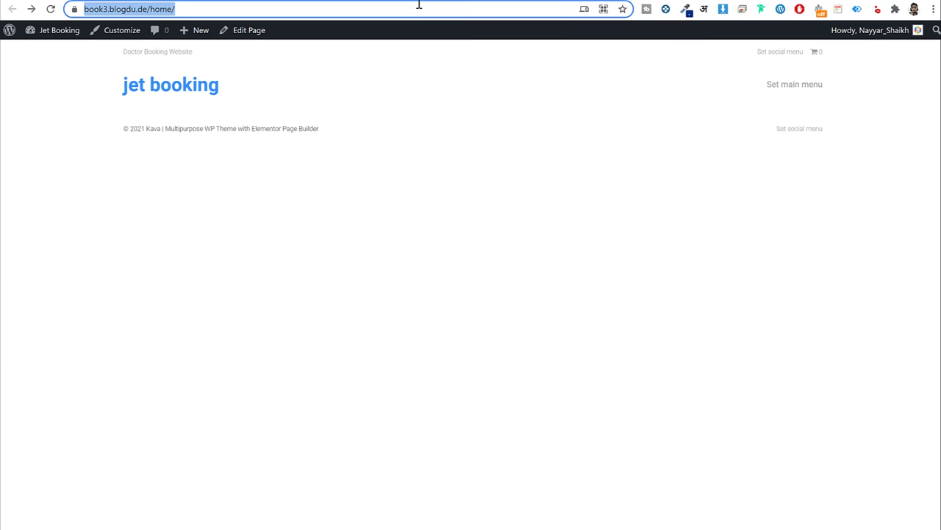
pyautogui.click(419, 5)
pyautogui.moveTo(175, 8); pyautogui.dragTo(149, 9)
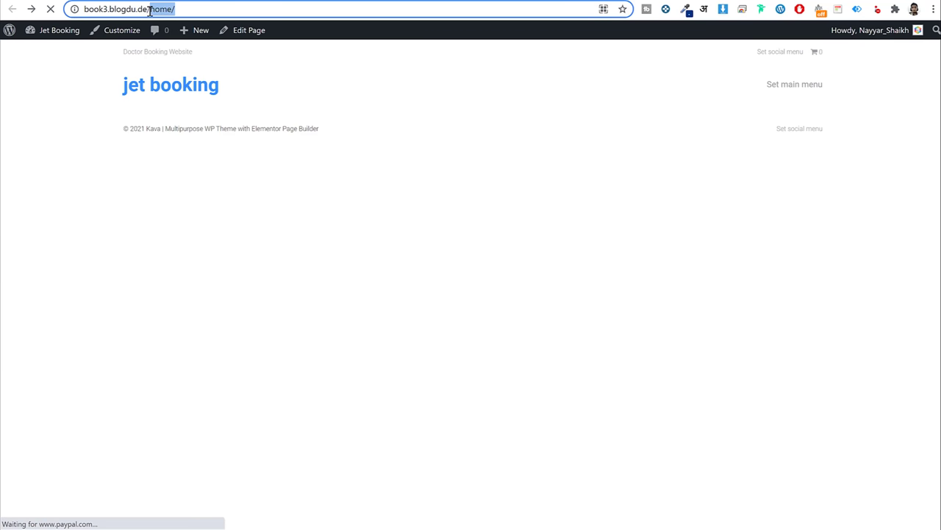
pyautogui.press('BackSpace')
pyautogui.press('Return')
pyautogui.click(177, 96)
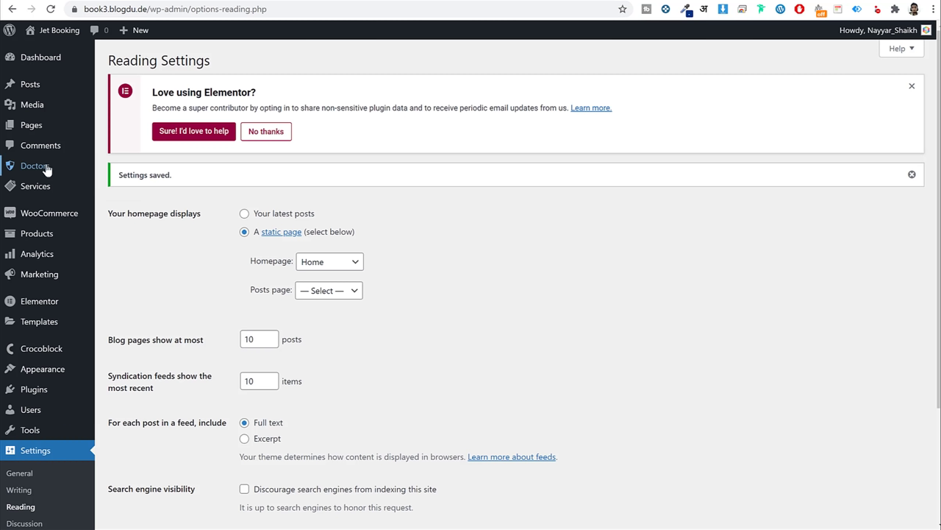
pyautogui.click(41, 130)
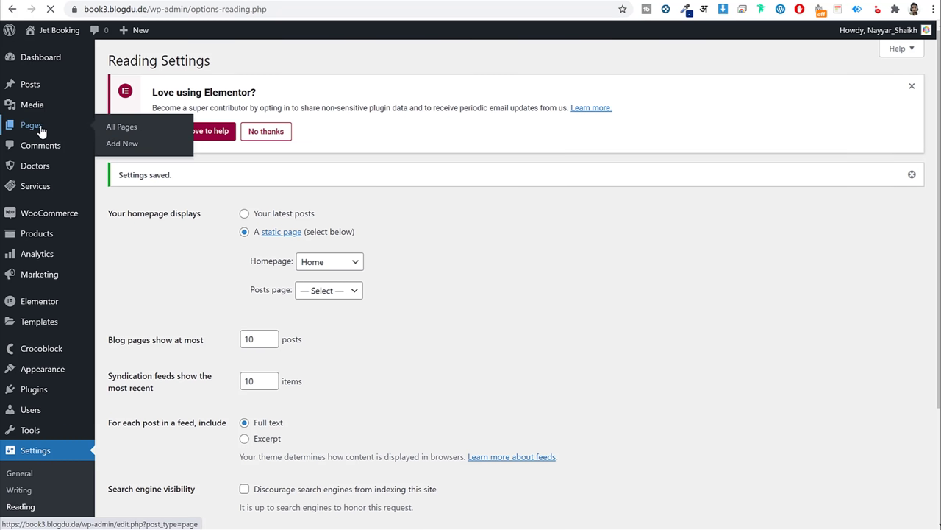
pyautogui.scroll(-3, 355, 283)
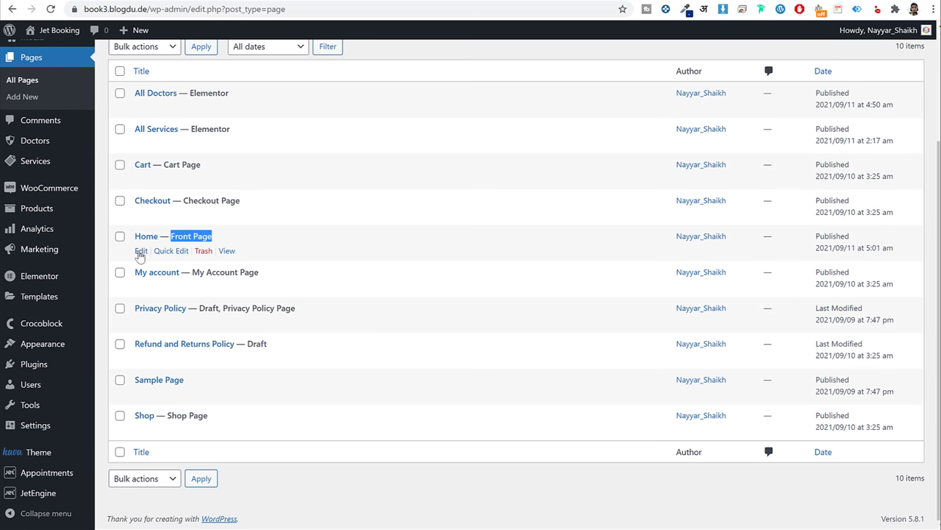
# Step: Open the Home page in the Elementor editor
pyautogui.click(139, 253)
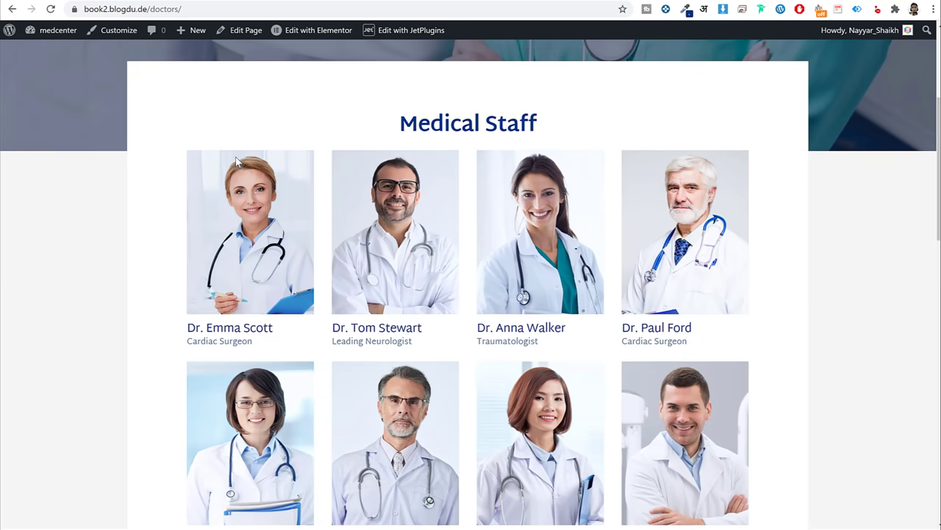
pyautogui.scroll(3, 153, 104)
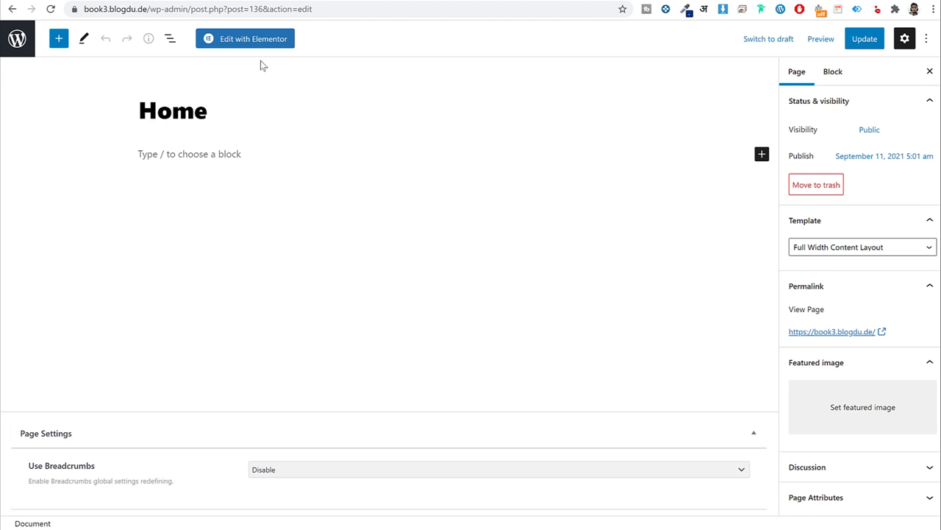
pyautogui.click(244, 40)
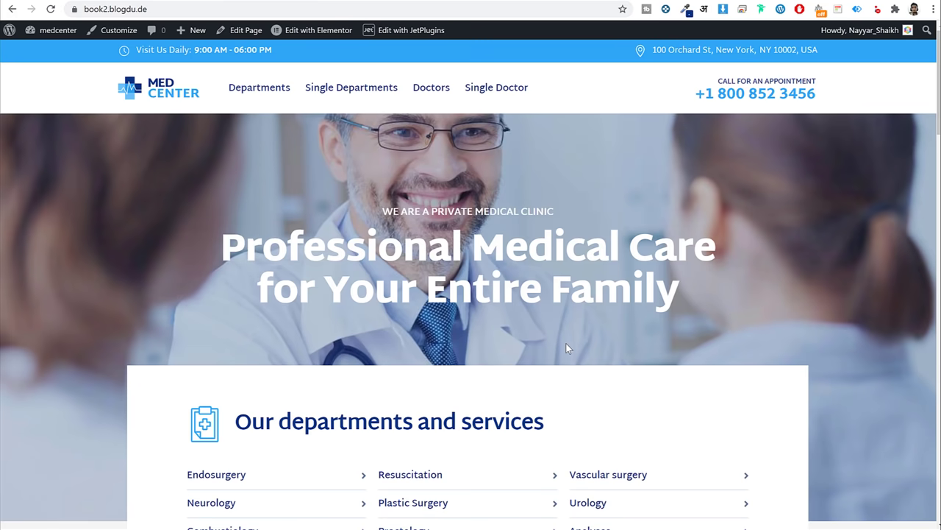
pyautogui.scroll(-20, 566, 348)
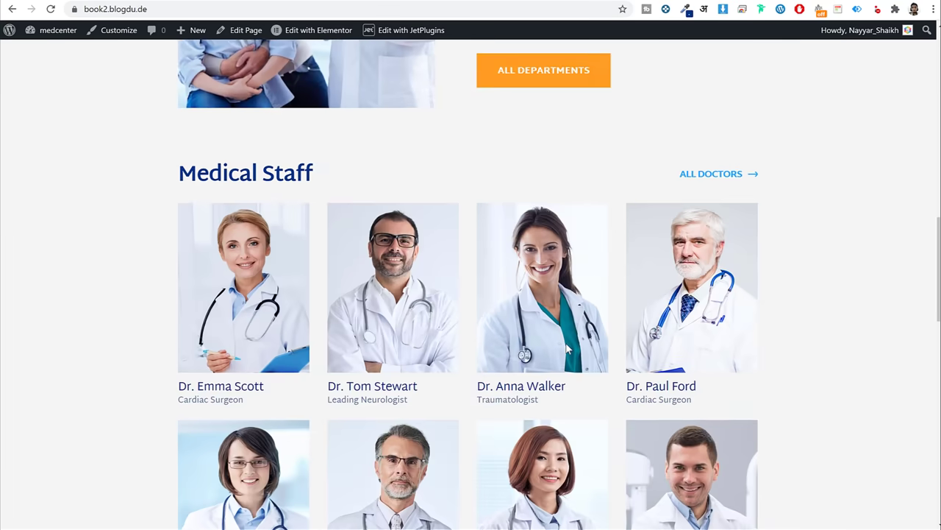
pyautogui.scroll(20, 567, 348)
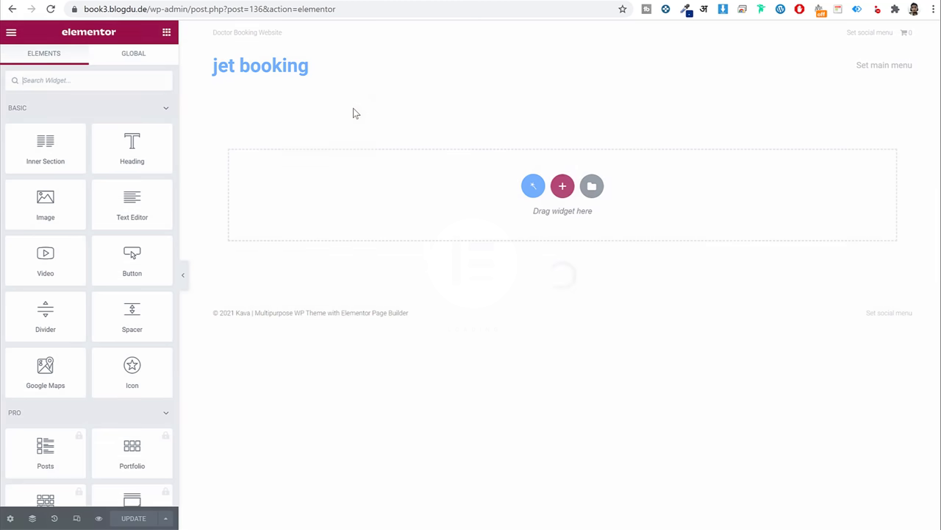
# Step: Bring up the template library's import panel
pyautogui.click(594, 187)
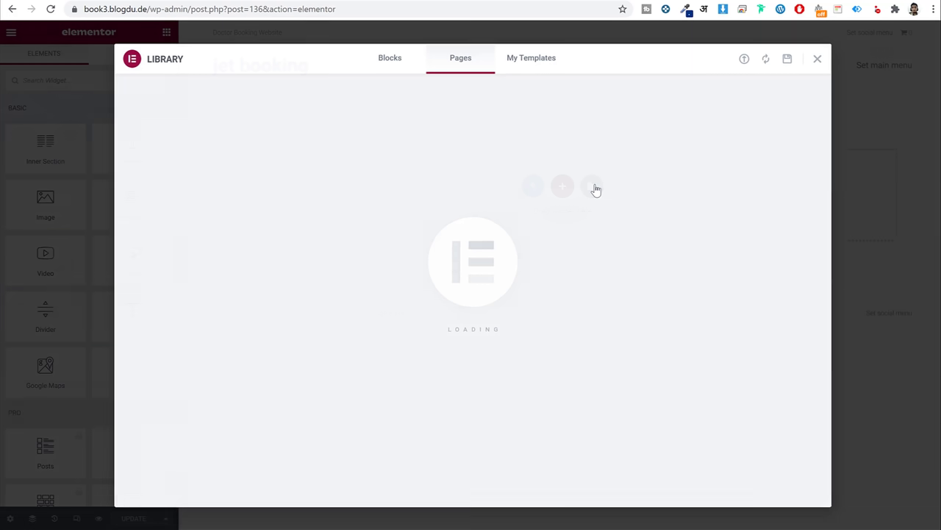
pyautogui.click(541, 64)
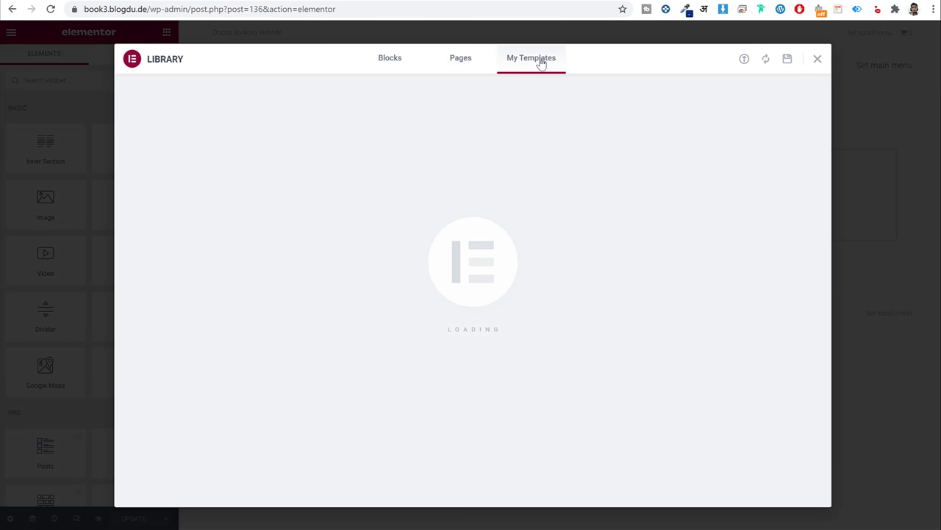
pyautogui.click(742, 61)
pyautogui.click(818, 58)
pyautogui.click(592, 185)
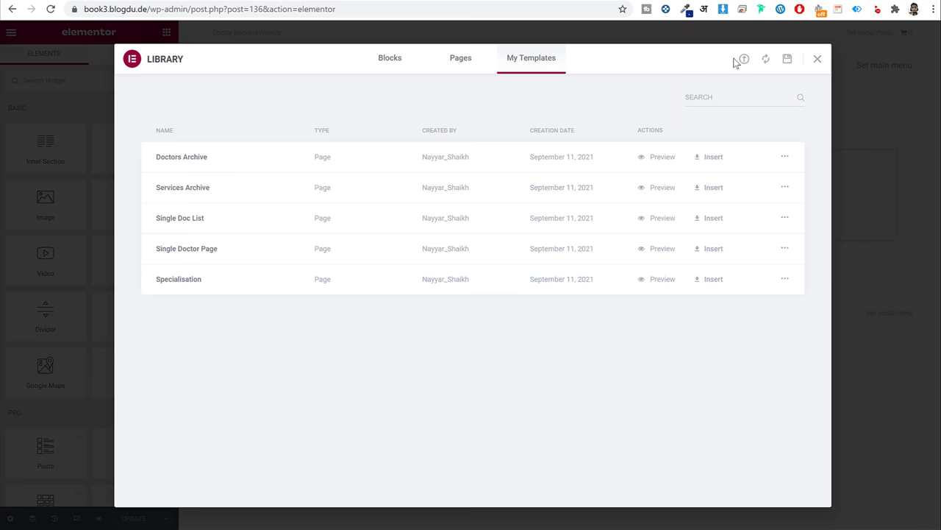
pyautogui.click(743, 61)
# Step: Import the Home Page Jet Booking file from Pages and insert it with its page settings
pyautogui.click(471, 313)
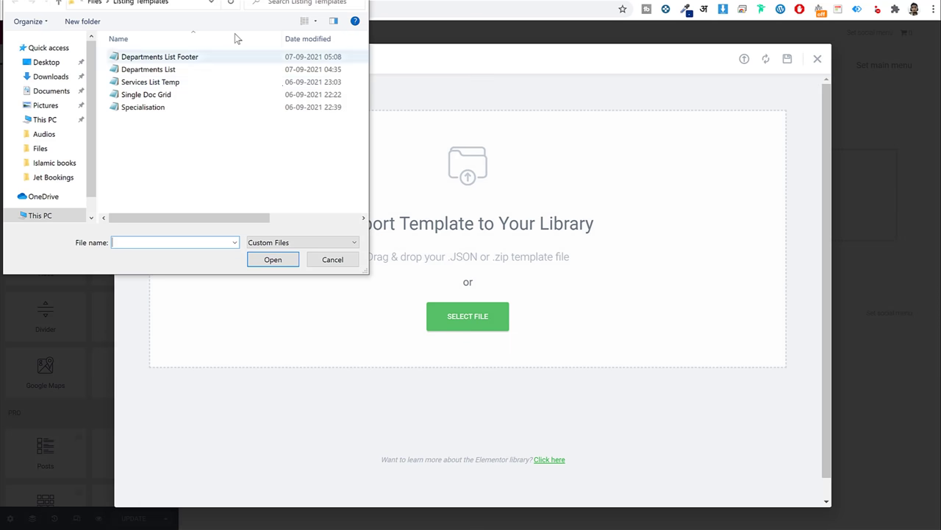
pyautogui.click(102, 3)
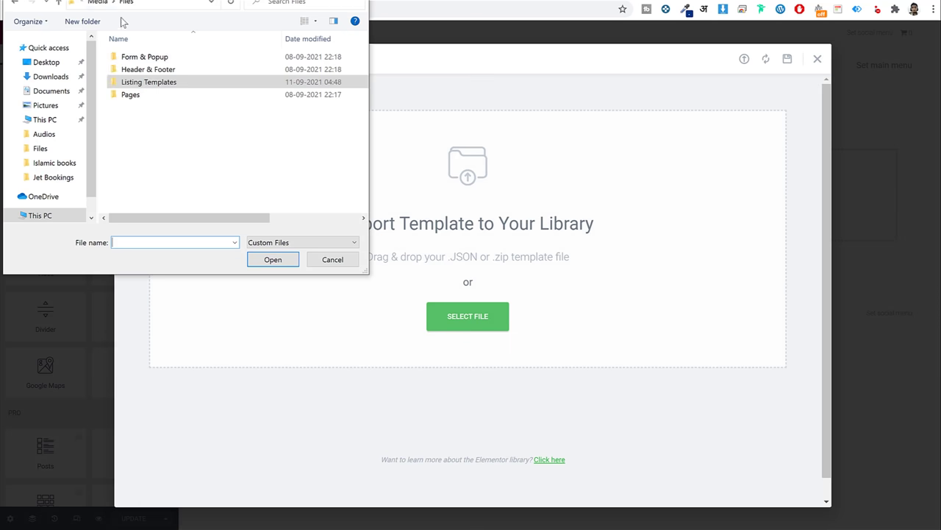
pyautogui.doubleClick(159, 96)
pyautogui.click(162, 71)
pyautogui.click(273, 264)
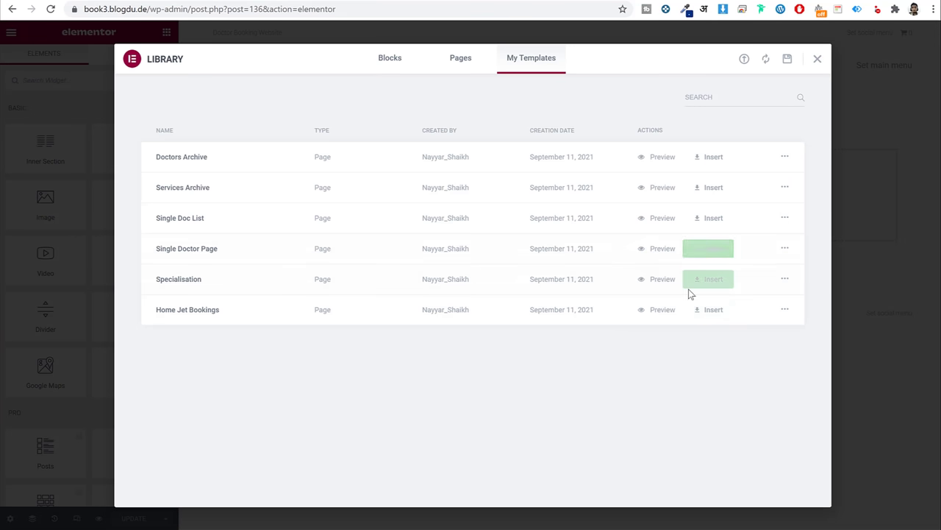
pyautogui.click(728, 310)
pyautogui.click(538, 318)
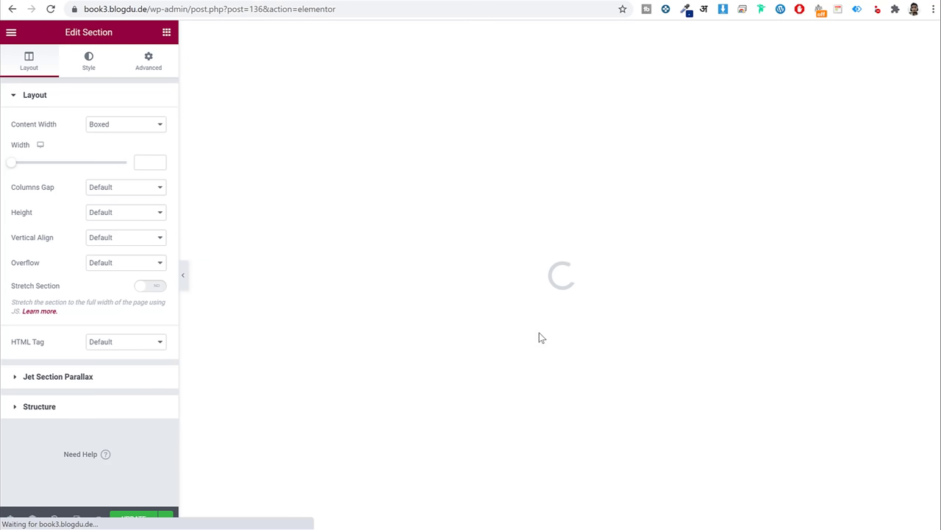
# Step: Select the departments listing grid and scroll down to the Medical Staff area
pyautogui.scroll(-3, 559, 316)
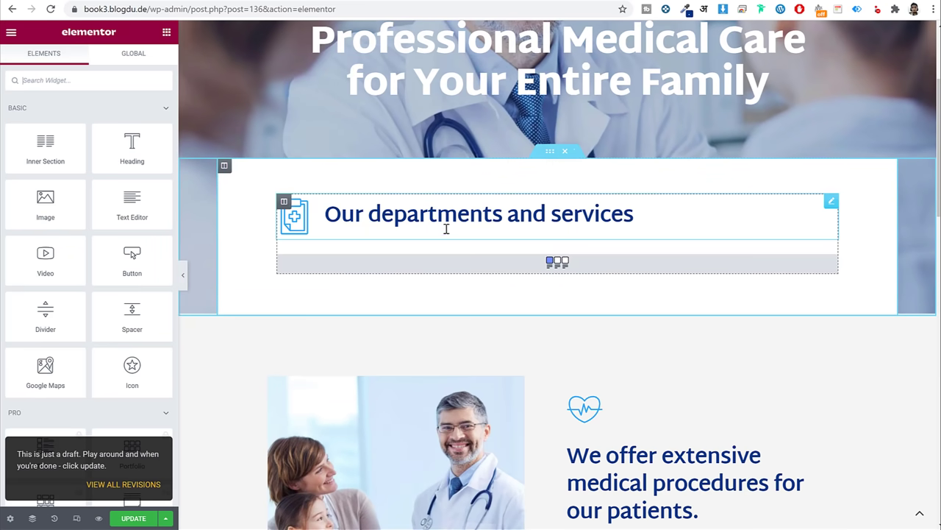
pyautogui.scroll(-2, 563, 265)
pyautogui.click(553, 151)
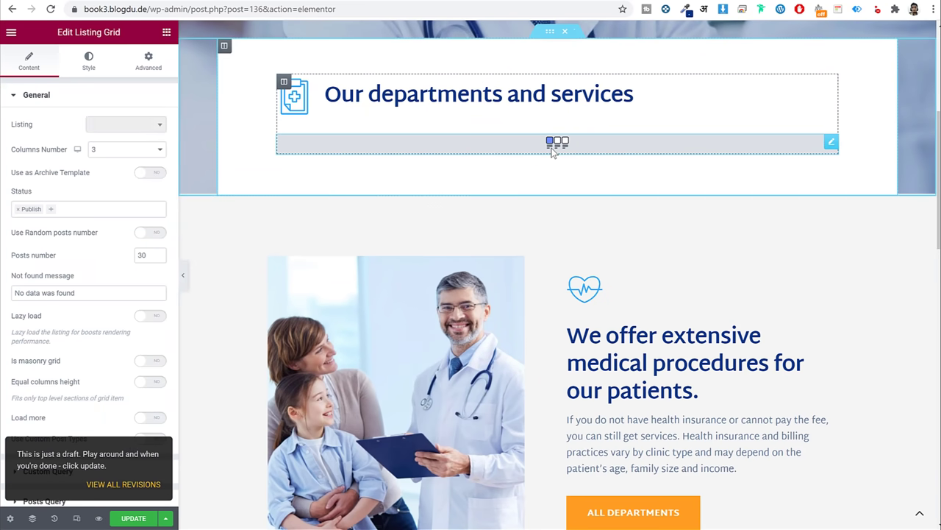
pyautogui.moveTo(37, 130); pyautogui.dragTo(2, 132)
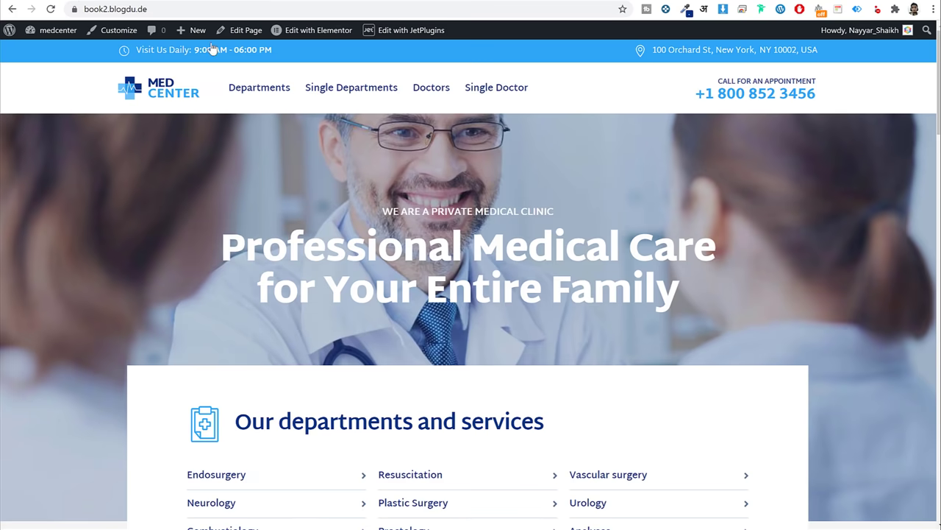
pyautogui.scroll(-3, 412, 309)
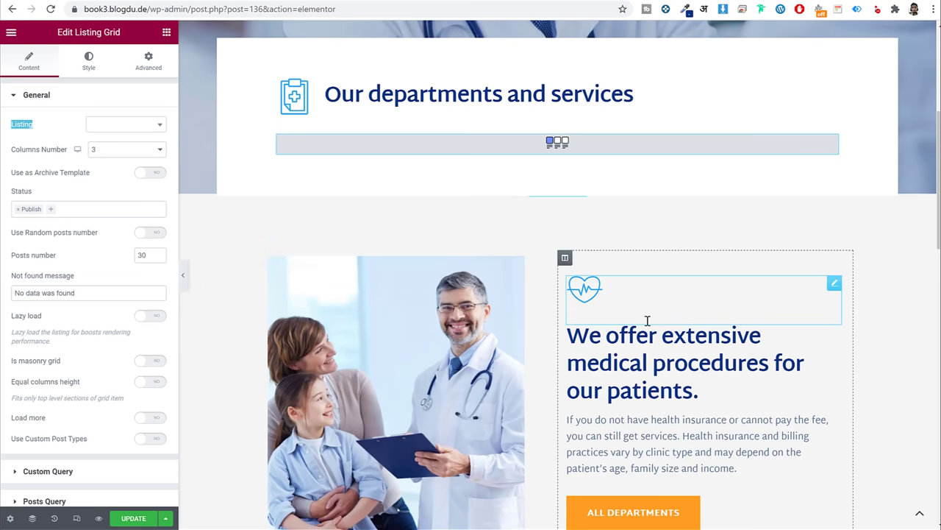
pyautogui.scroll(-7, 638, 324)
pyautogui.scroll(1, 638, 324)
# Step: Set the Medical Staff listing grid to the Single Doctor Grid Design listing
pyautogui.click(390, 173)
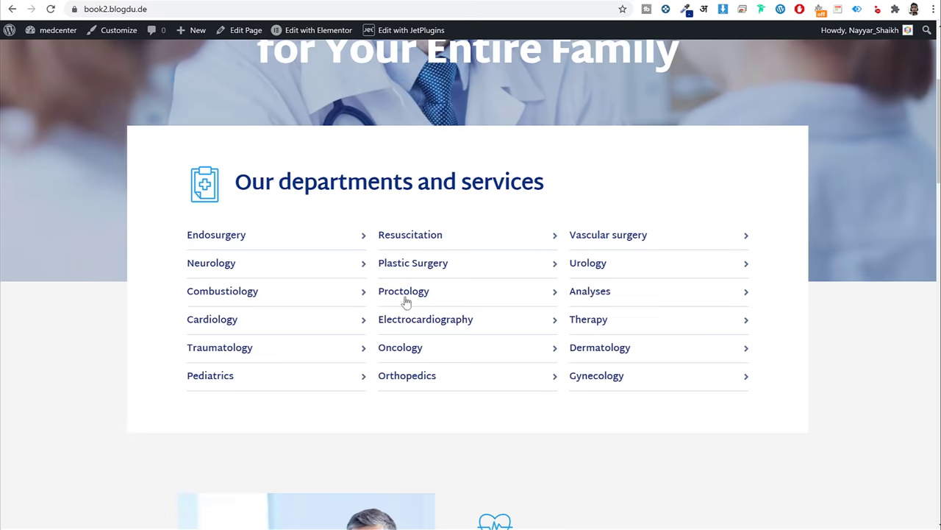
pyautogui.scroll(-8, 405, 298)
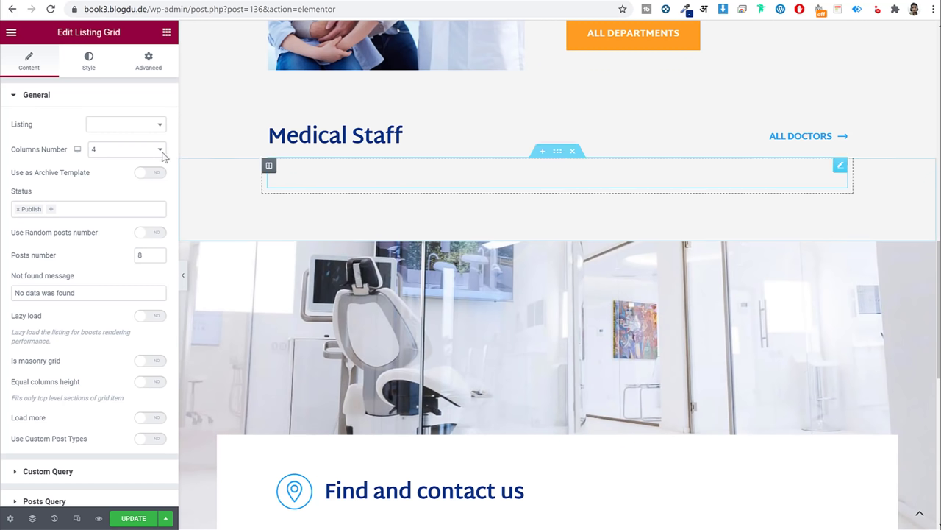
pyautogui.click(126, 125)
pyautogui.write('doc')
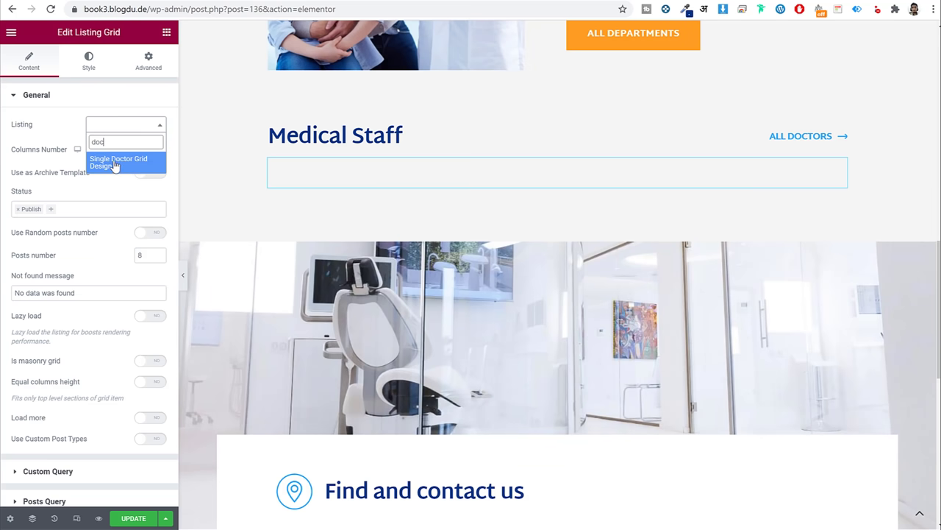
pyautogui.click(125, 166)
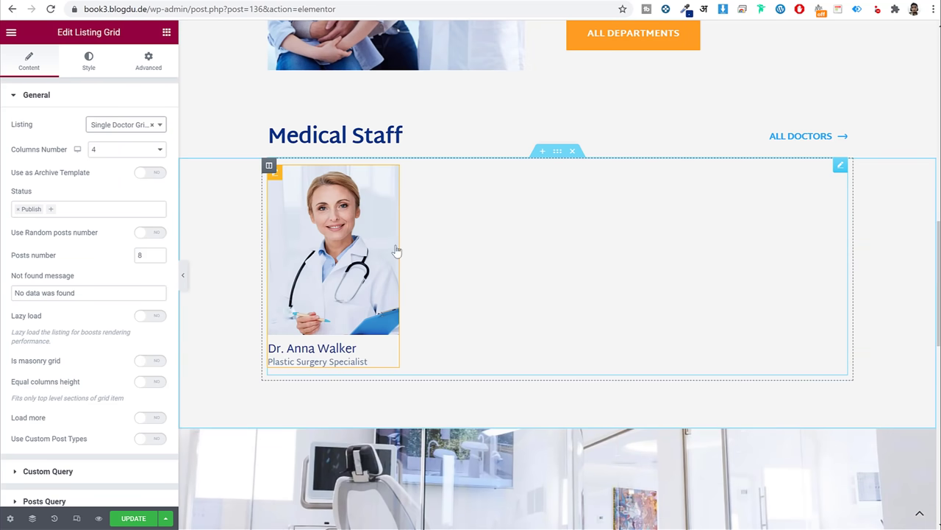
# Step: Switch to the reference site's live homepage
pyautogui.scroll(-1, 426, 283)
pyautogui.scroll(-8, 425, 279)
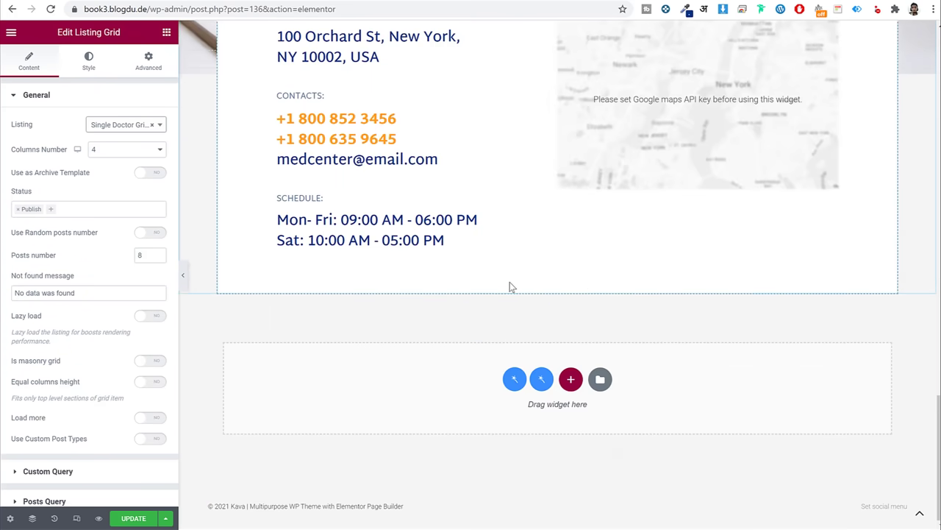
pyautogui.scroll(4, 509, 283)
pyautogui.scroll(6, 510, 282)
pyautogui.hotkey('ctrl', 'Tab')
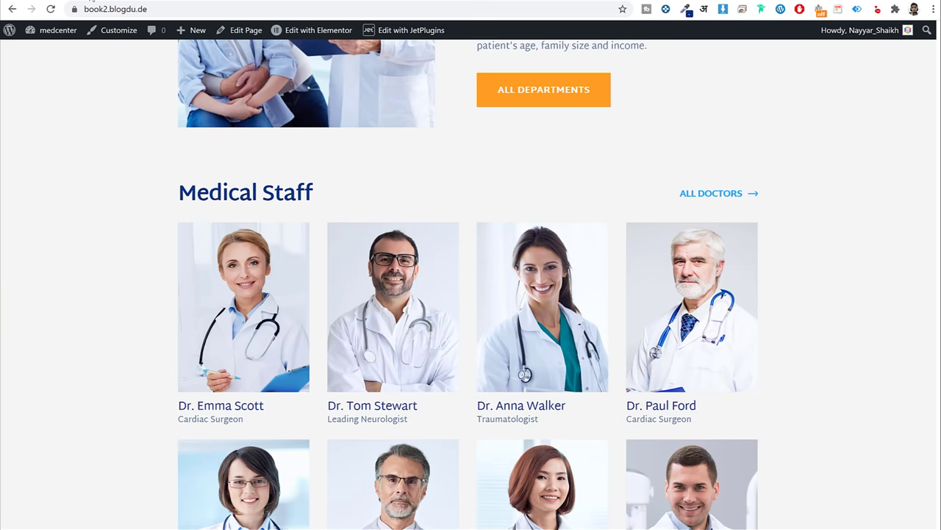
pyautogui.scroll(10, 331, 252)
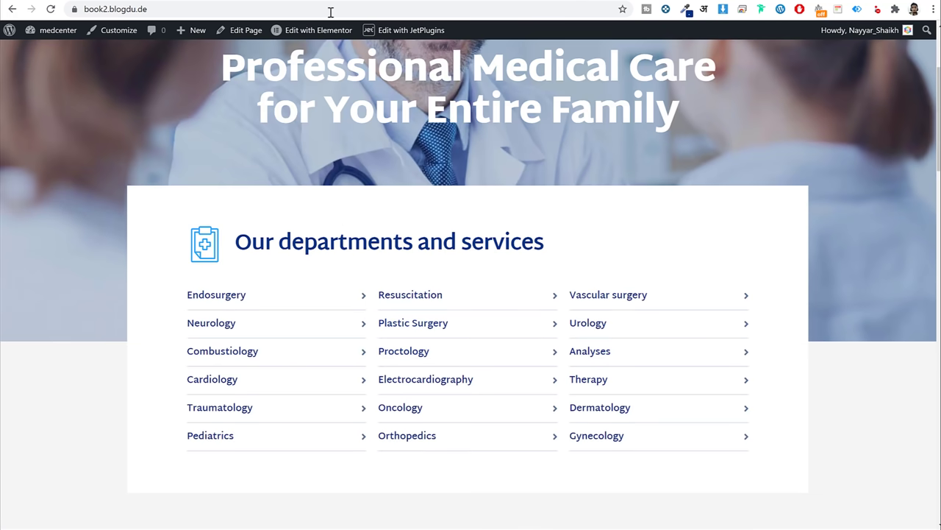
# Step: Apply the Single Doctor Grid Design listing to the departments grid
pyautogui.scroll(3, 450, 266)
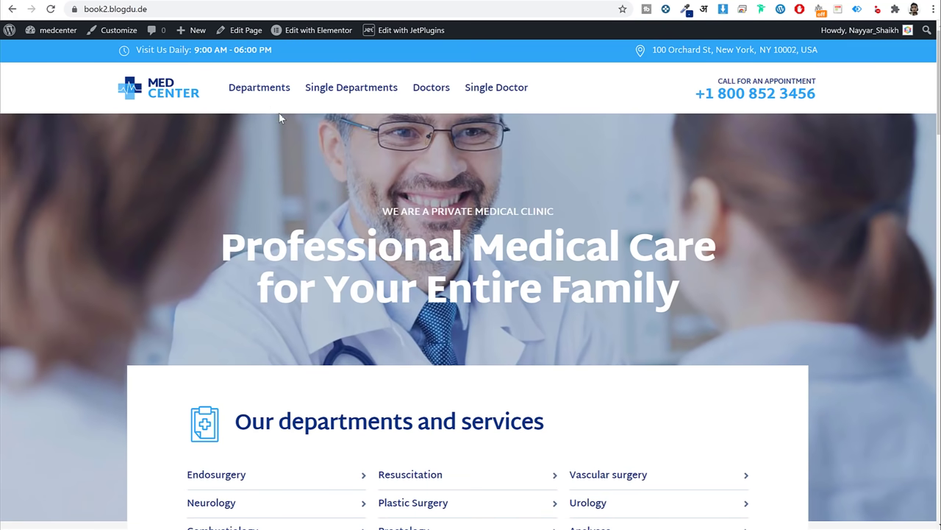
pyautogui.scroll(-3, 277, 116)
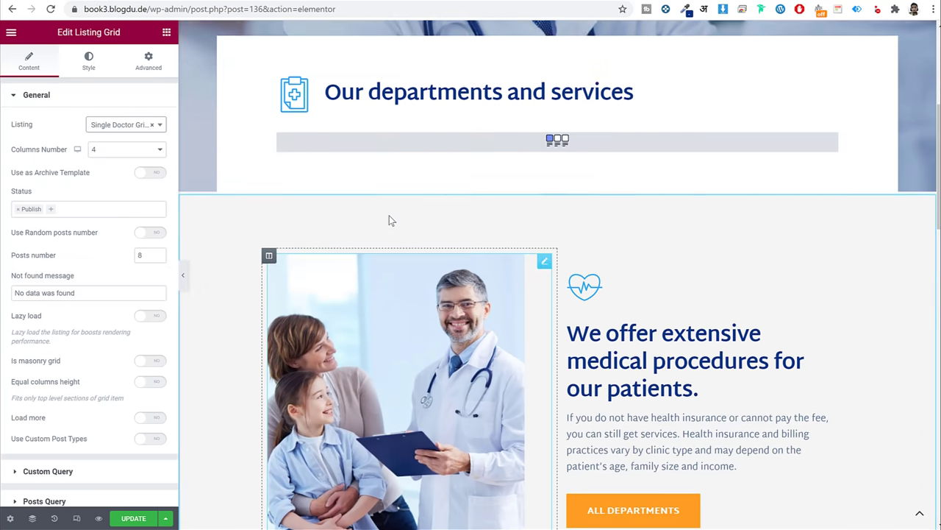
pyautogui.scroll(2, 389, 216)
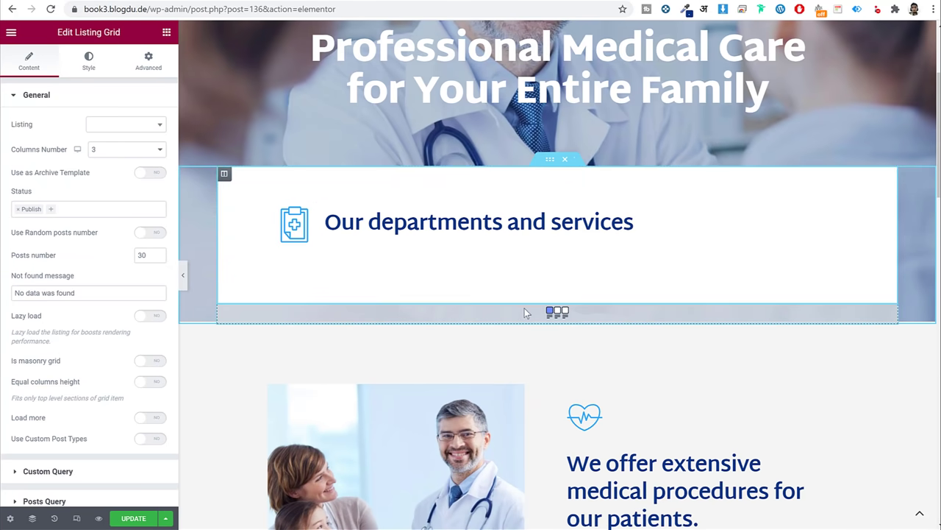
pyautogui.scroll(-6, 556, 309)
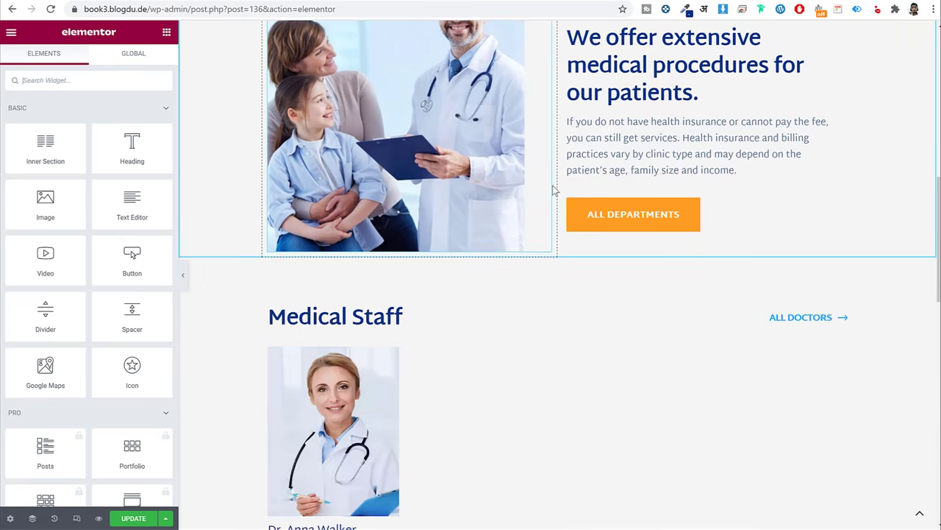
pyautogui.scroll(4, 557, 189)
pyautogui.click(556, 96)
pyautogui.scroll(1, 386, 130)
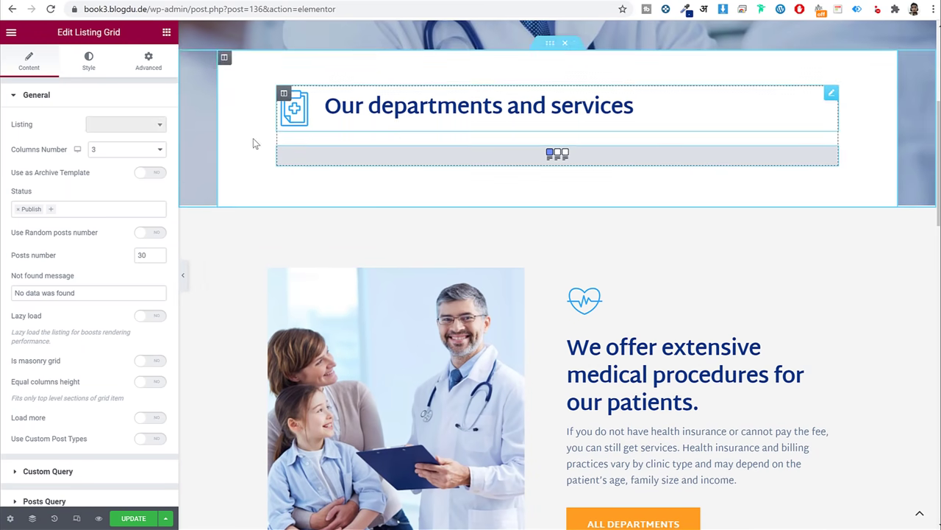
pyautogui.click(109, 129)
pyautogui.write('s')
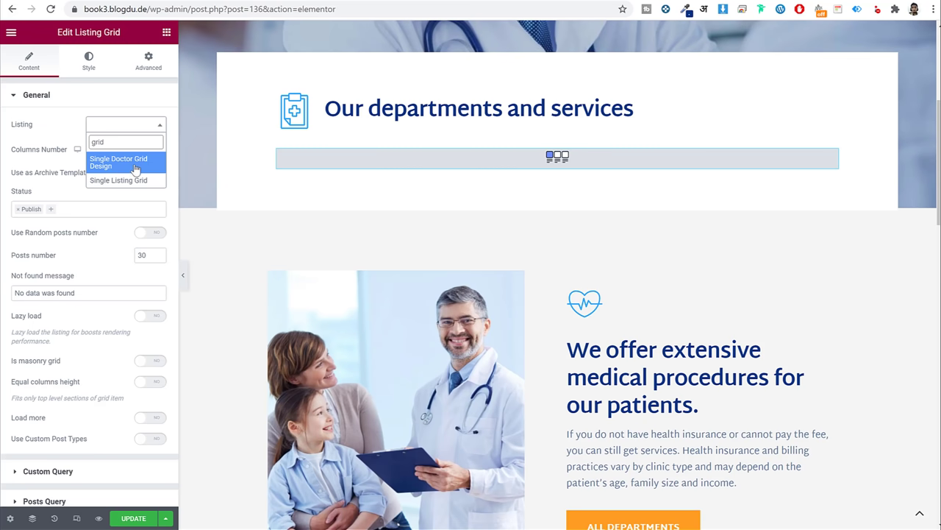
pyautogui.click(134, 163)
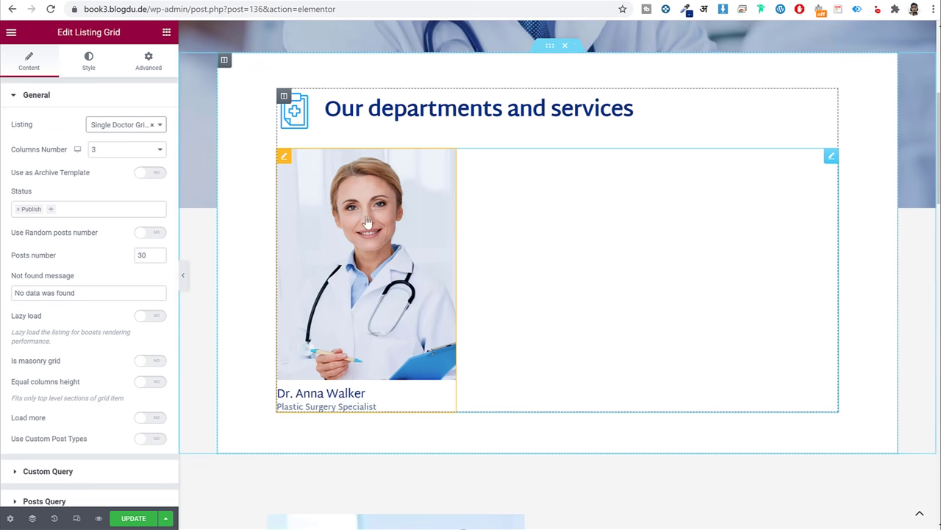
# Step: Switch the departments grid to the Single Listing Grid listing
pyautogui.click(159, 125)
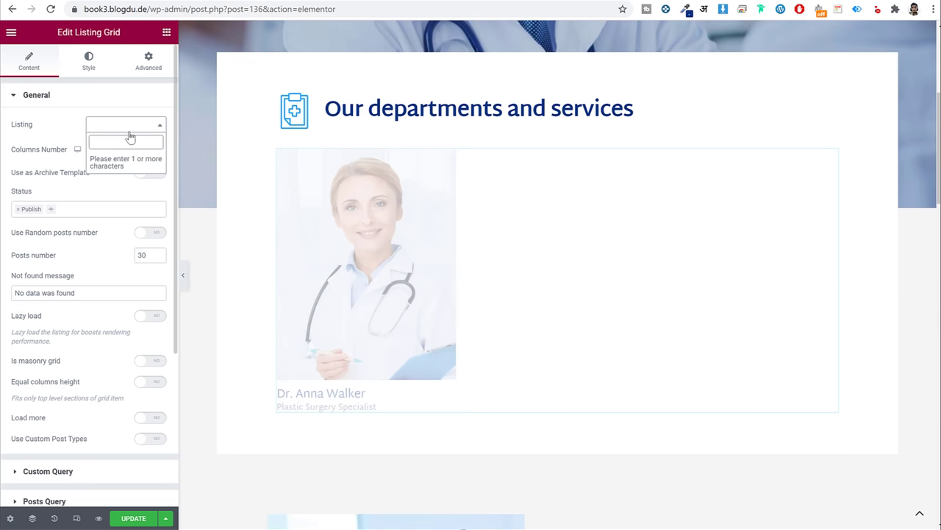
pyautogui.write('gri')
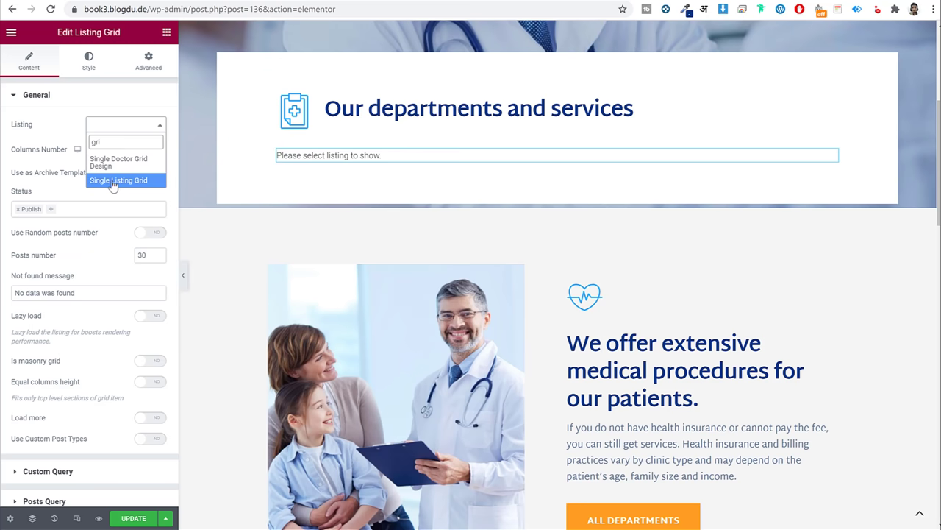
pyautogui.click(114, 181)
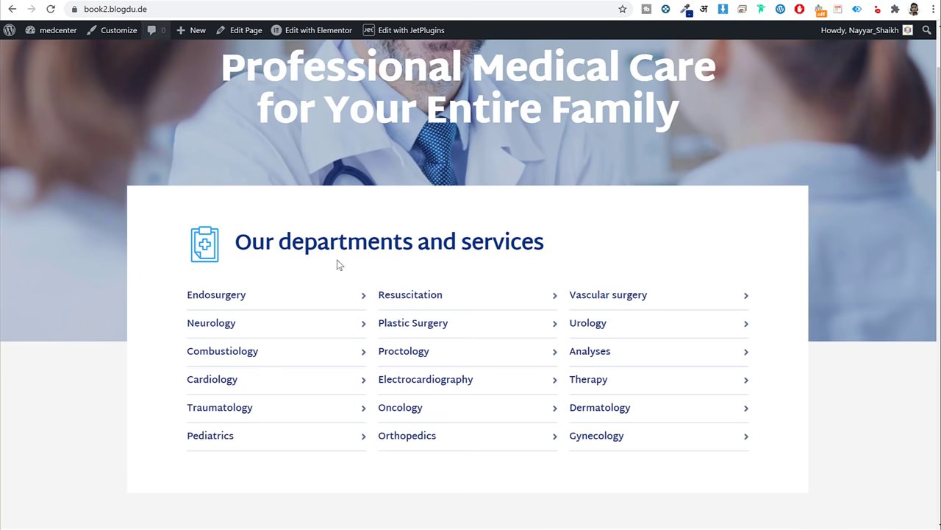
# Step: Clear the departments grid's listing and save the page
pyautogui.scroll(-1, 358, 355)
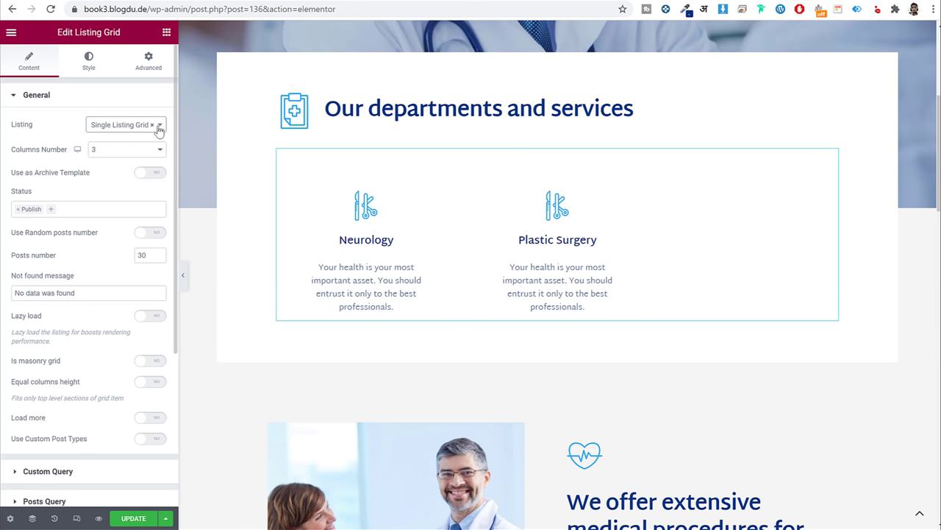
pyautogui.click(152, 126)
pyautogui.click(130, 519)
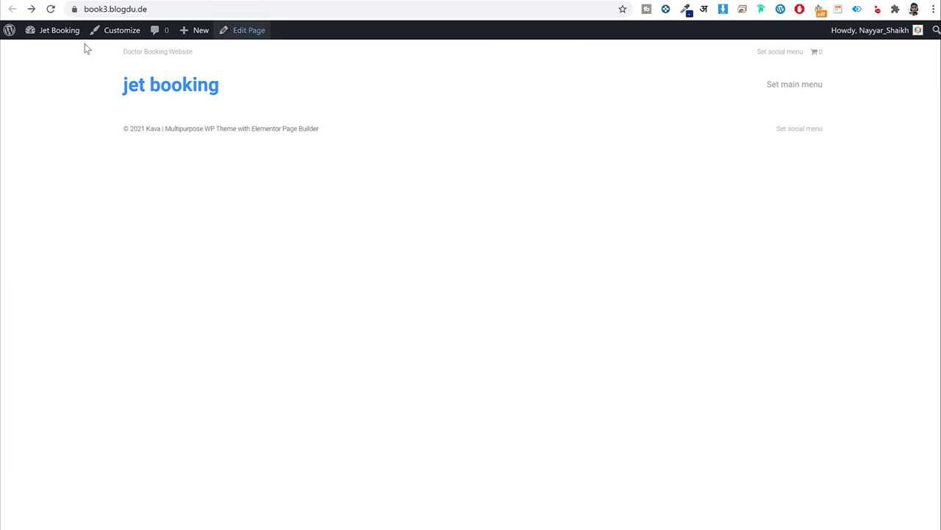
# Step: Start a new listing item from JetEngine Listings in the admin dashboard
pyautogui.click(34, 37)
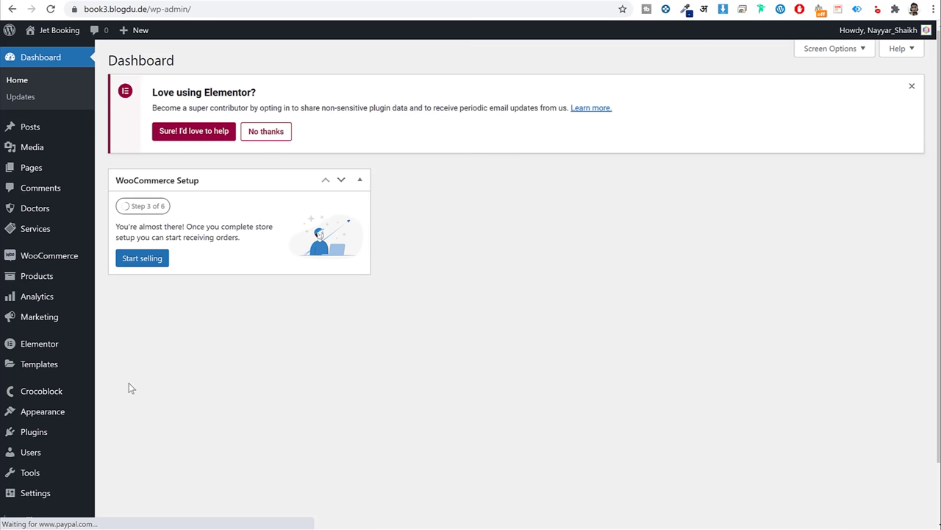
pyautogui.scroll(-2, 52, 487)
pyautogui.moveTo(44, 491)
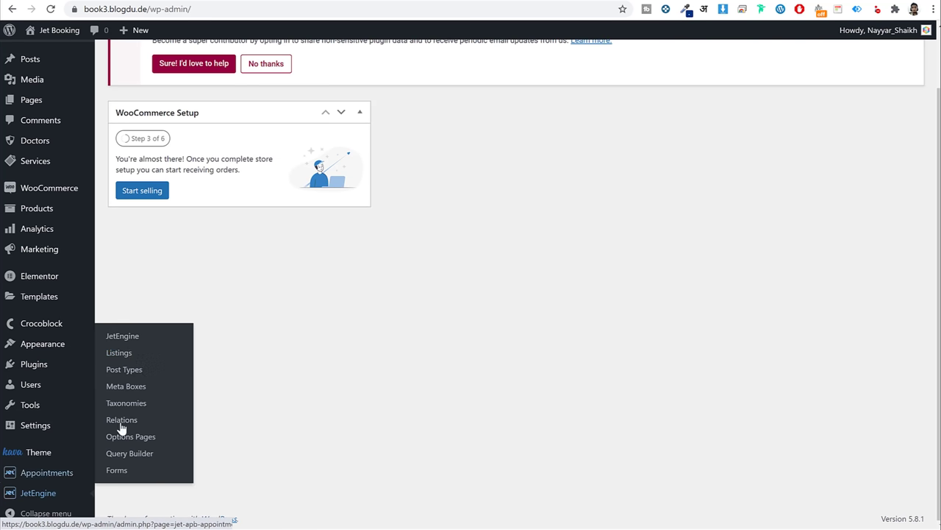
pyautogui.click(147, 354)
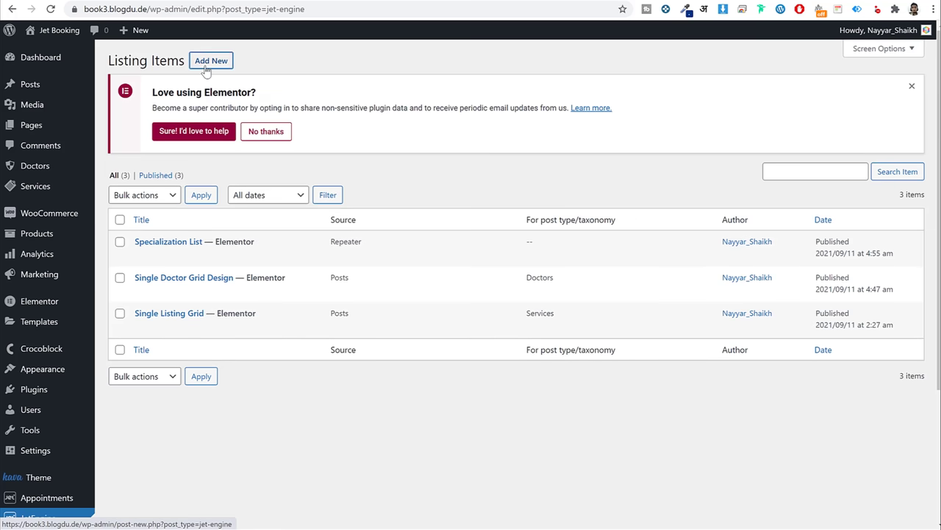
pyautogui.click(210, 60)
# Step: Base the listing on Services posts, name it 'Department List', and create it
pyautogui.click(361, 248)
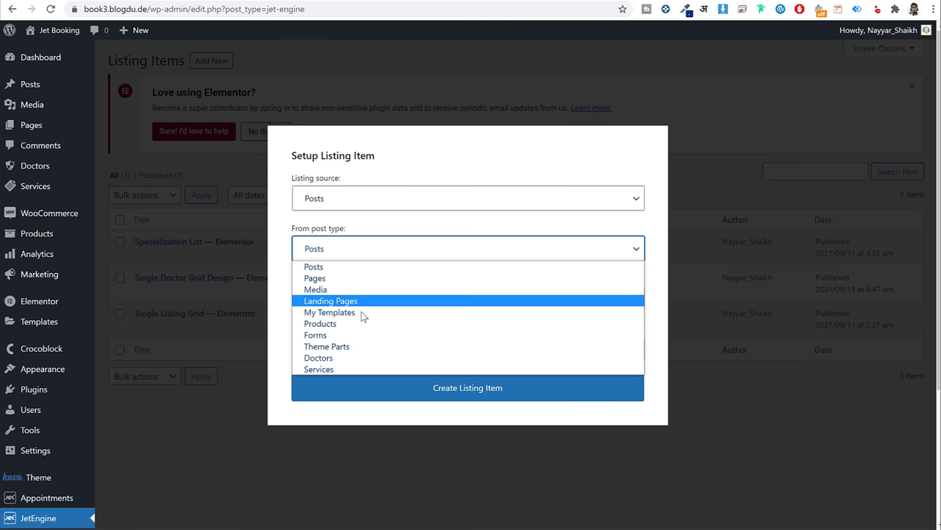
pyautogui.click(343, 368)
pyautogui.click(400, 297)
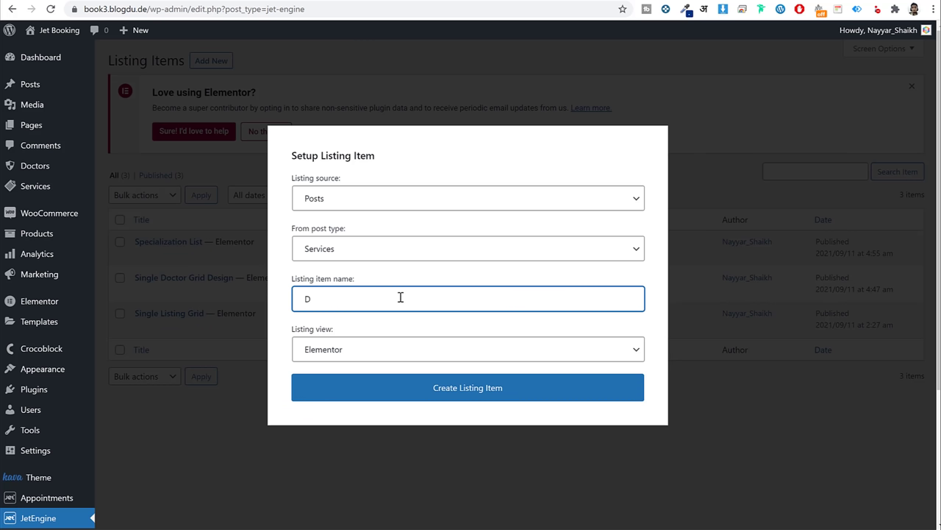
pyautogui.click(448, 395)
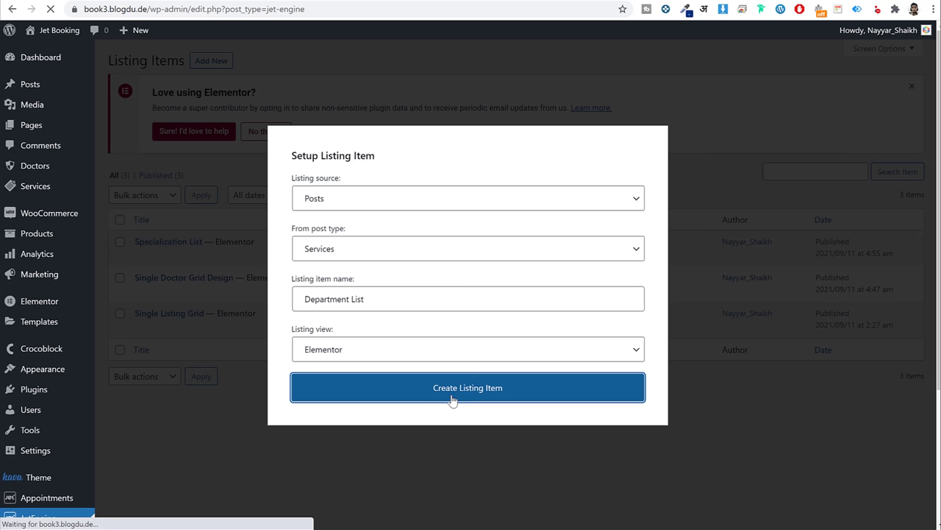
pyautogui.click(589, 122)
# Step: Import the Departments List file from Listing Templates and insert it with its settings
pyautogui.click(534, 64)
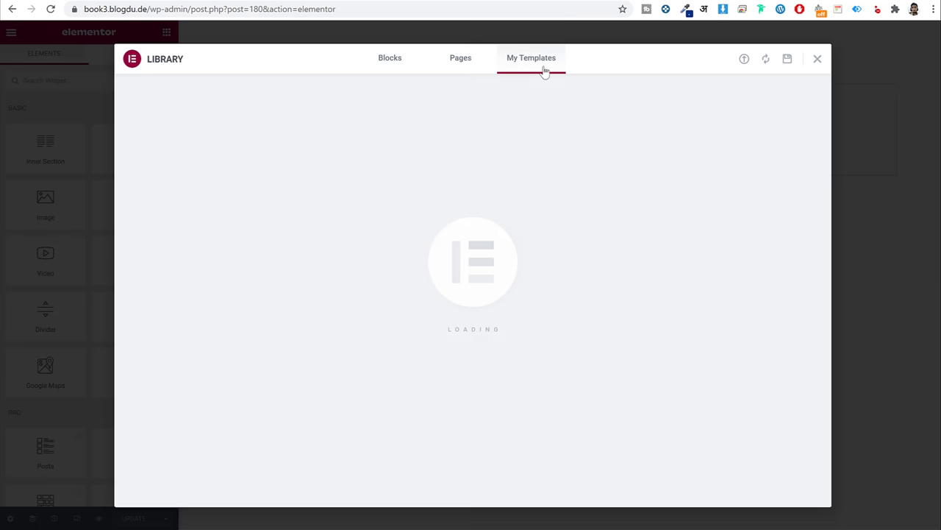
pyautogui.click(817, 59)
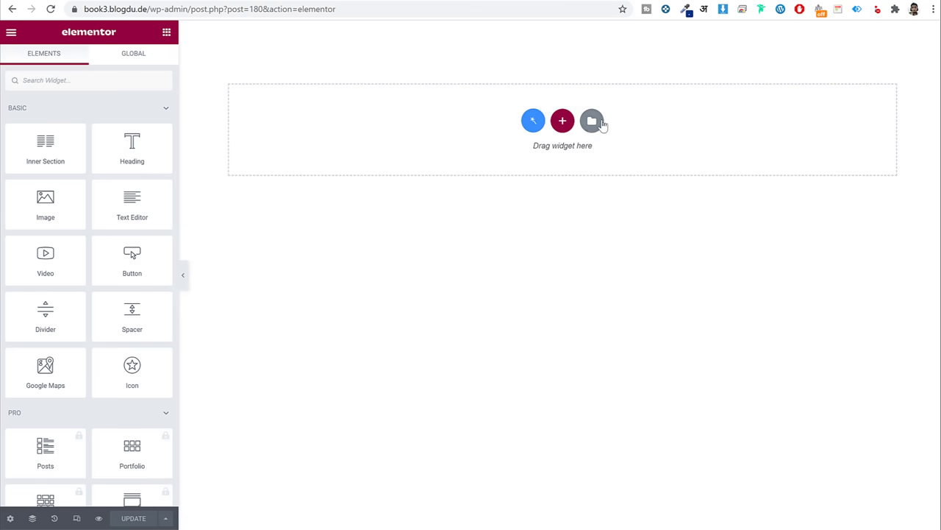
pyautogui.click(592, 121)
pyautogui.click(744, 60)
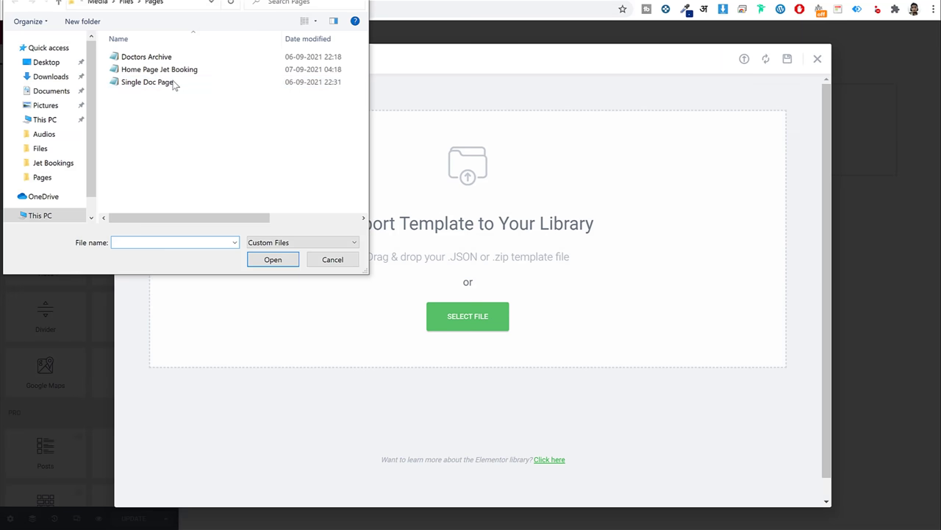
pyautogui.click(126, 2)
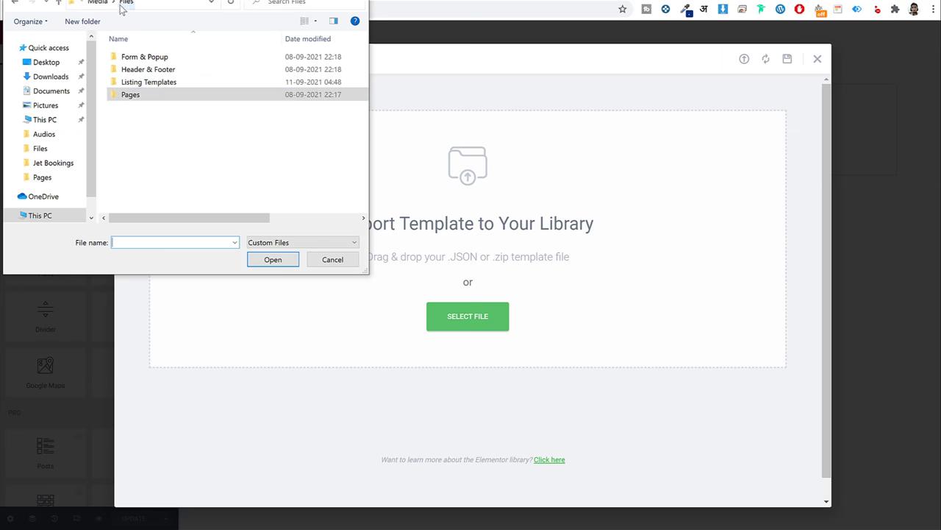
pyautogui.doubleClick(154, 81)
pyautogui.click(158, 69)
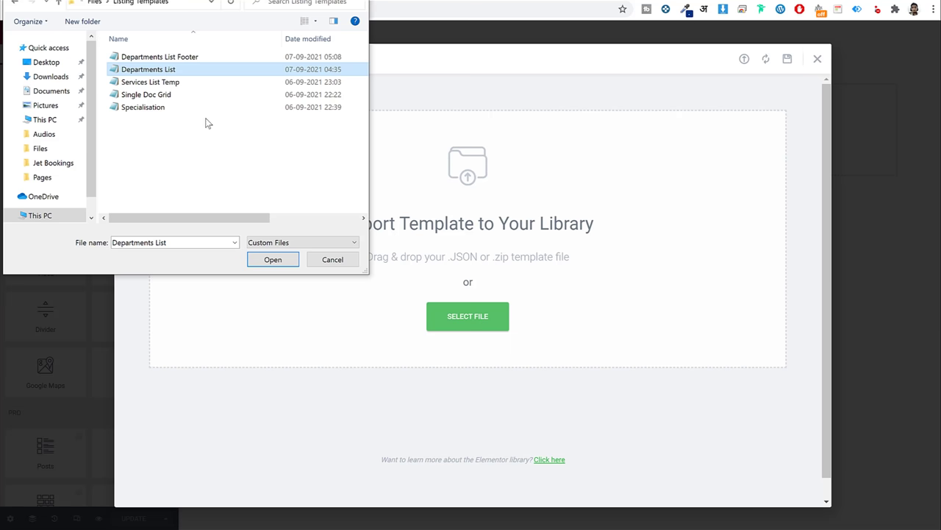
pyautogui.click(272, 259)
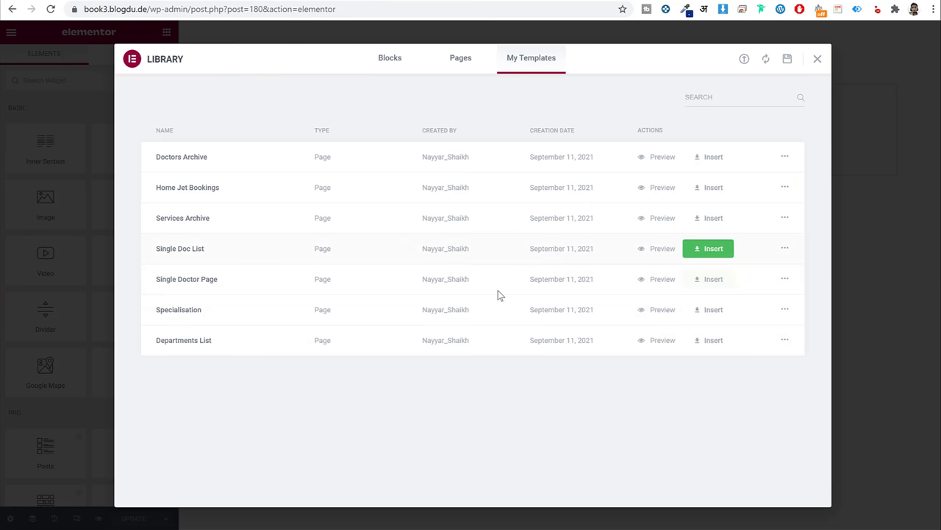
pyautogui.click(695, 341)
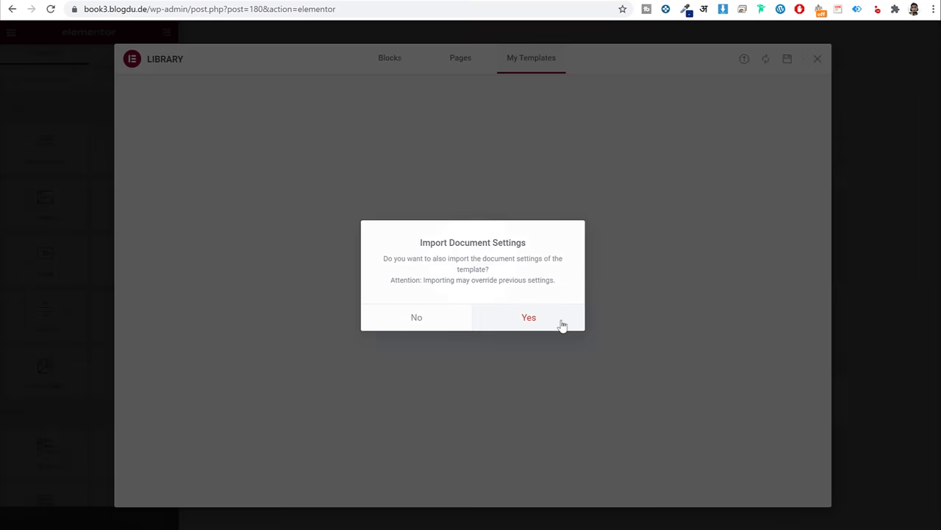
pyautogui.click(561, 323)
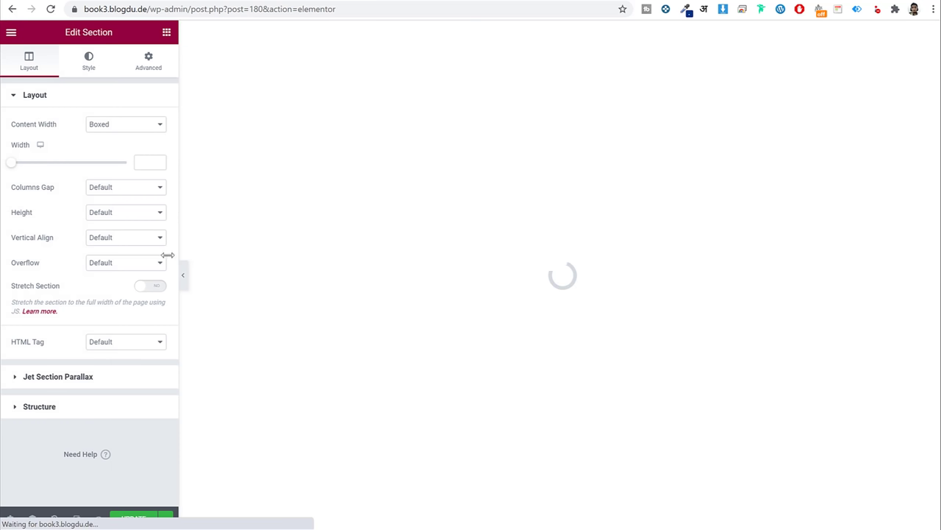
# Step: Set the listing's source post type to Services and save the listing item
pyautogui.click(12, 519)
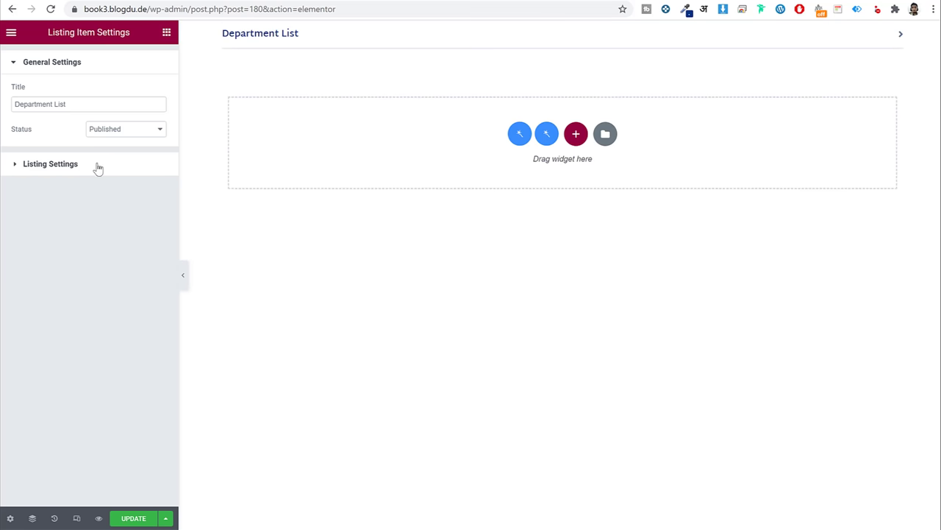
pyautogui.click(95, 164)
pyautogui.click(122, 207)
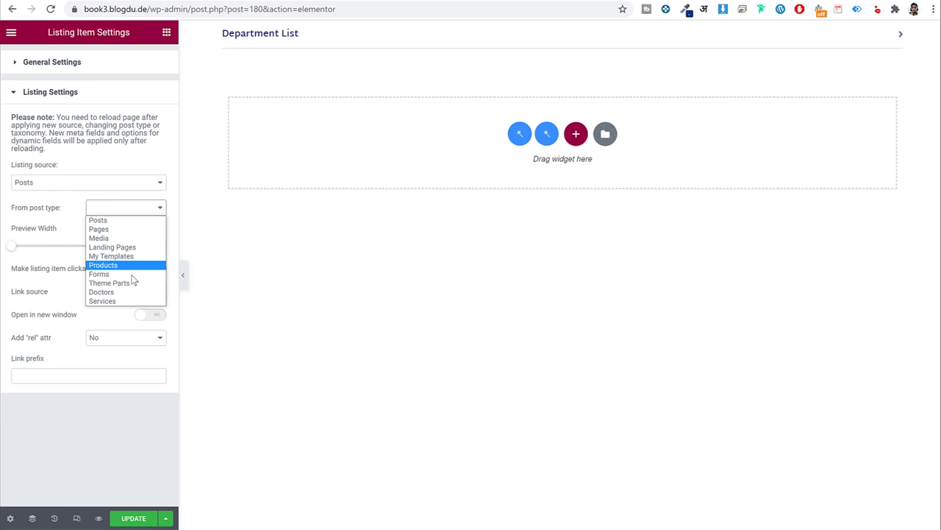
pyautogui.click(128, 302)
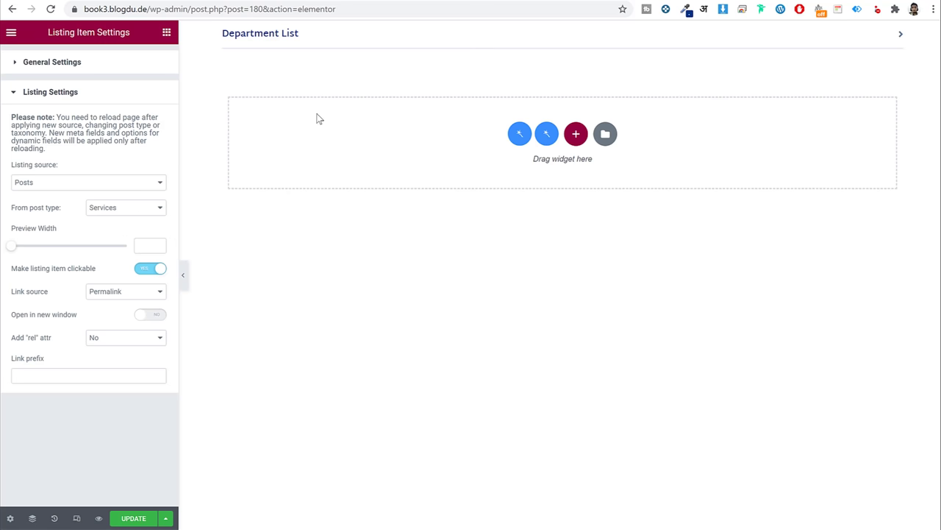
pyautogui.click(291, 39)
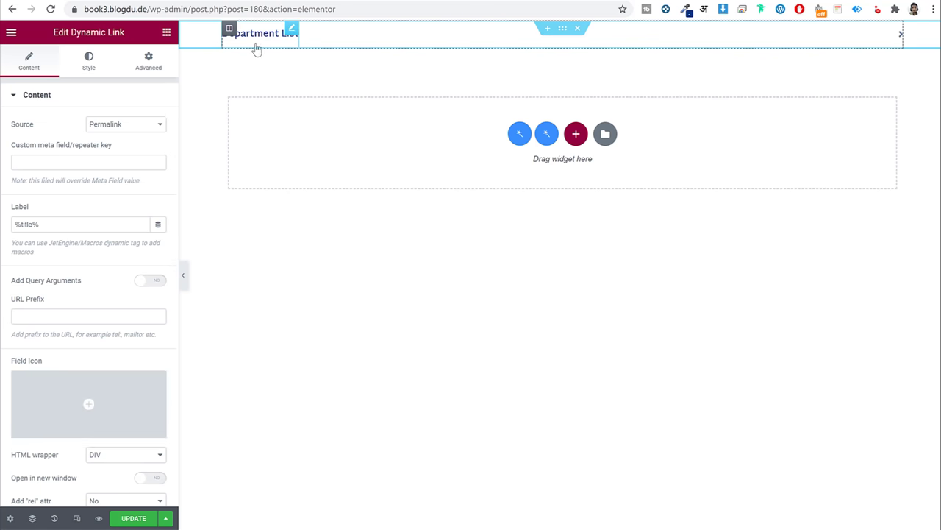
pyautogui.click(132, 523)
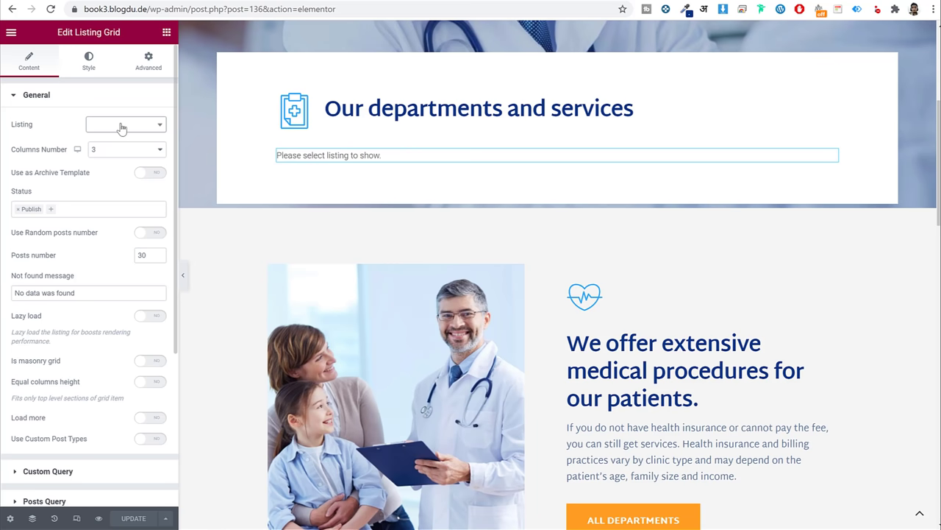
# Step: Set the departments grid to use the Department List listing
pyautogui.click(121, 125)
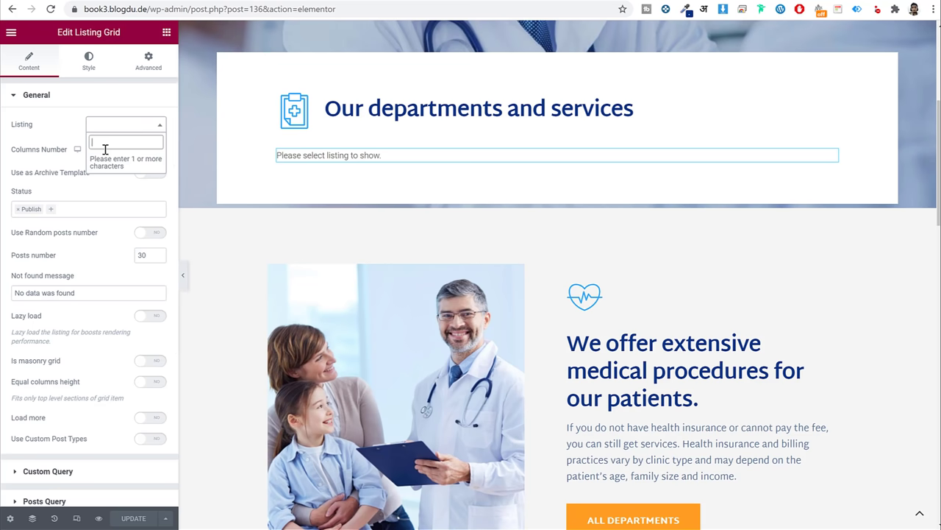
pyautogui.write('de')
pyautogui.click(110, 157)
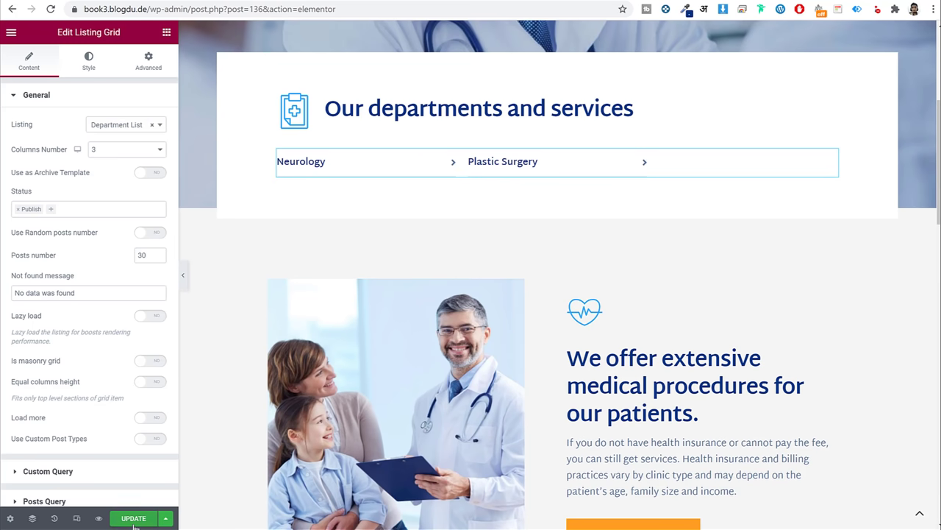
pyautogui.scroll(-9, 638, 306)
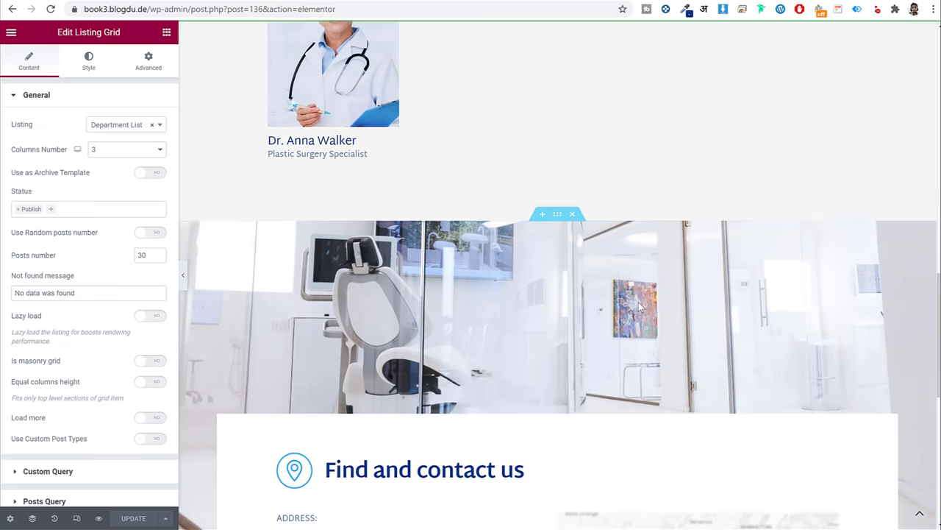
pyautogui.scroll(2, 638, 308)
pyautogui.scroll(10, 638, 304)
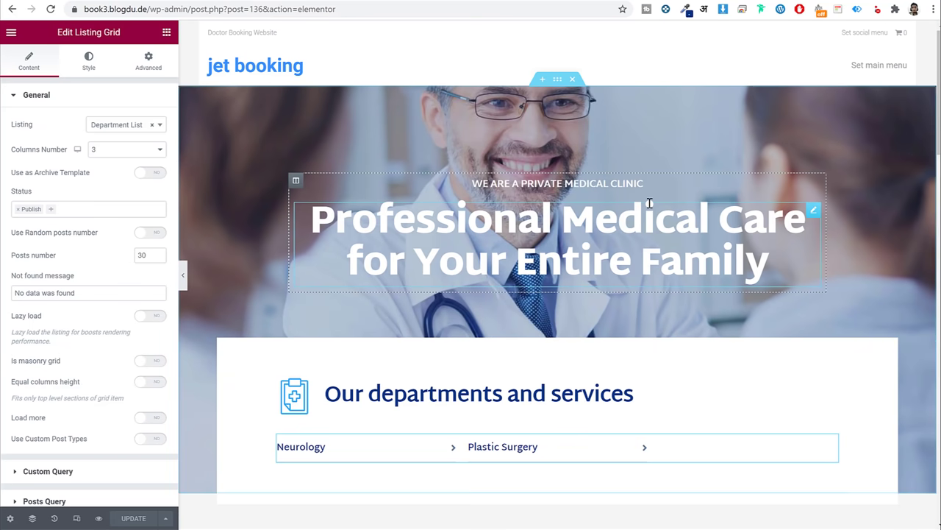
# Step: Select the hero heading, clinic tagline and departments heading box in turn
pyautogui.click(526, 232)
pyautogui.click(508, 184)
pyautogui.scroll(-4, 515, 294)
pyautogui.click(406, 92)
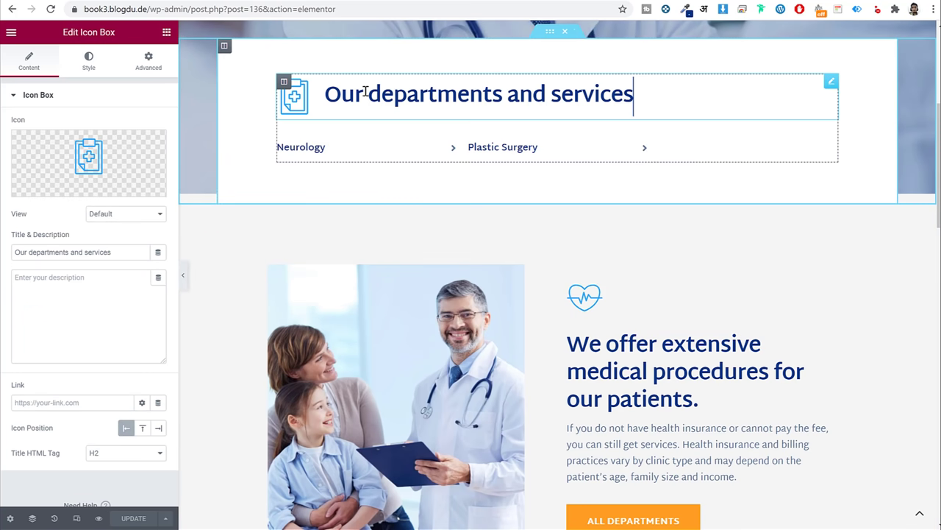
pyautogui.scroll(-15, 490, 249)
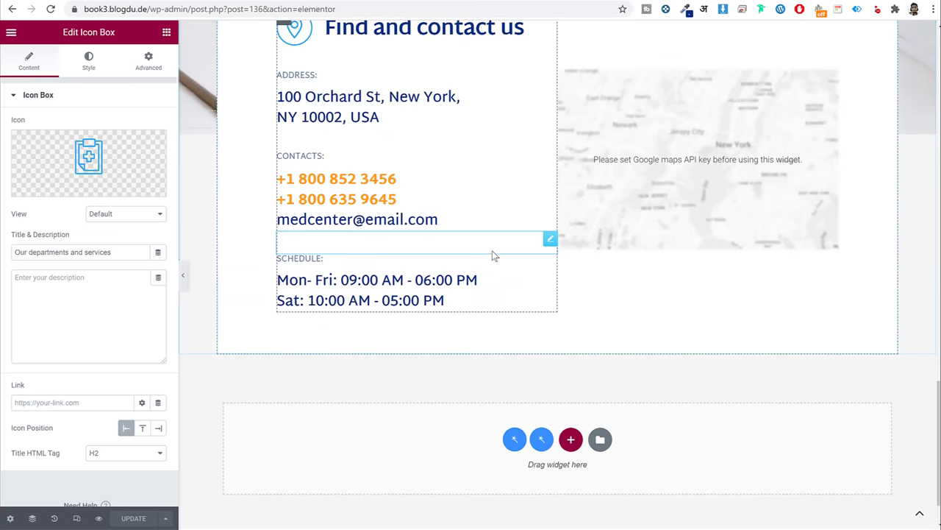
pyautogui.scroll(2, 567, 267)
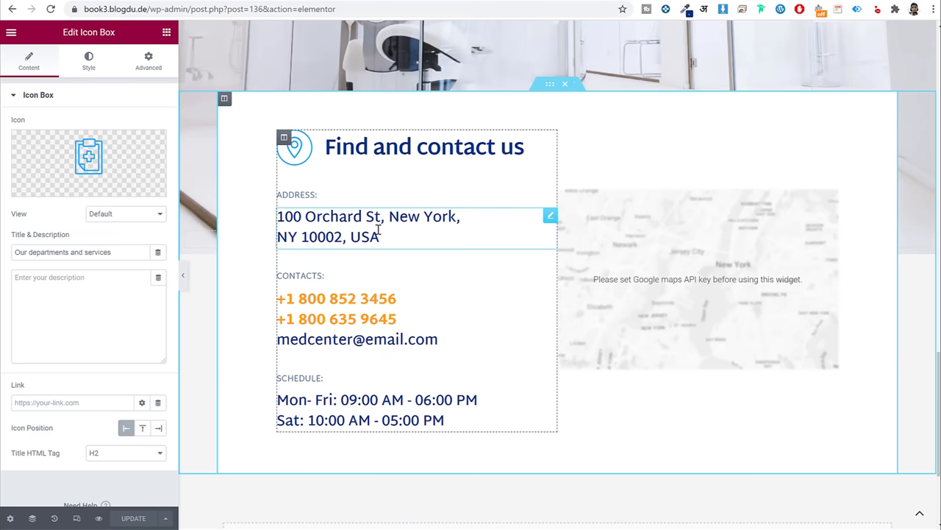
# Step: Overwrite the address's first line with random characters and select the first phone number
pyautogui.click(378, 230)
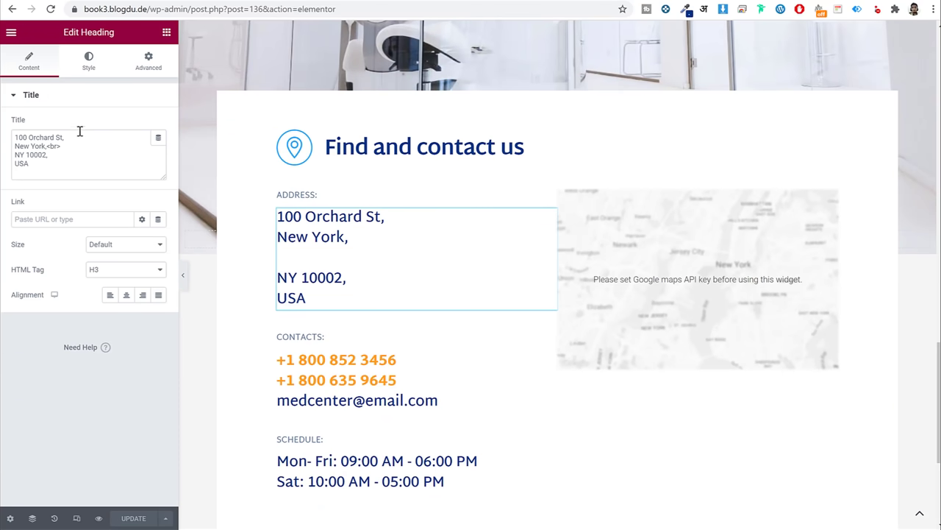
pyautogui.tripleClick(82, 134)
pyautogui.write("bv;'ldsmvc'l;as';")
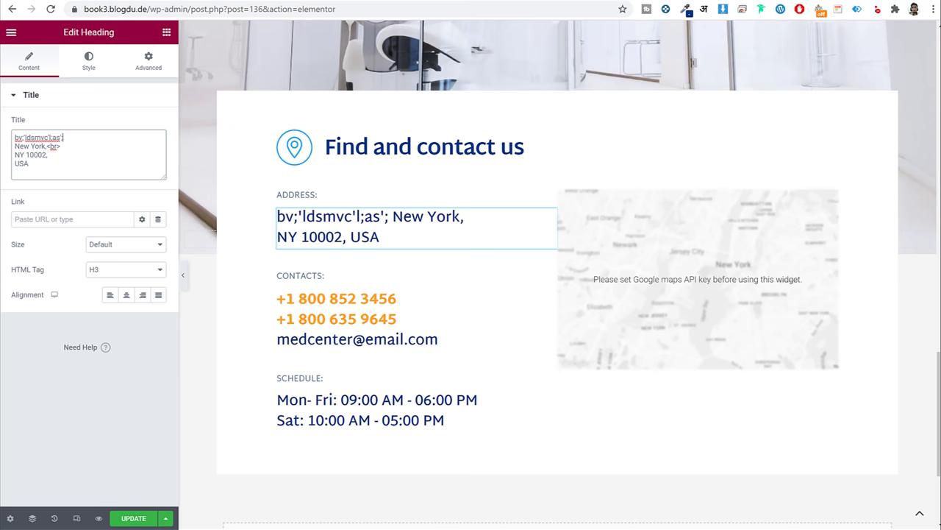
pyautogui.click(315, 321)
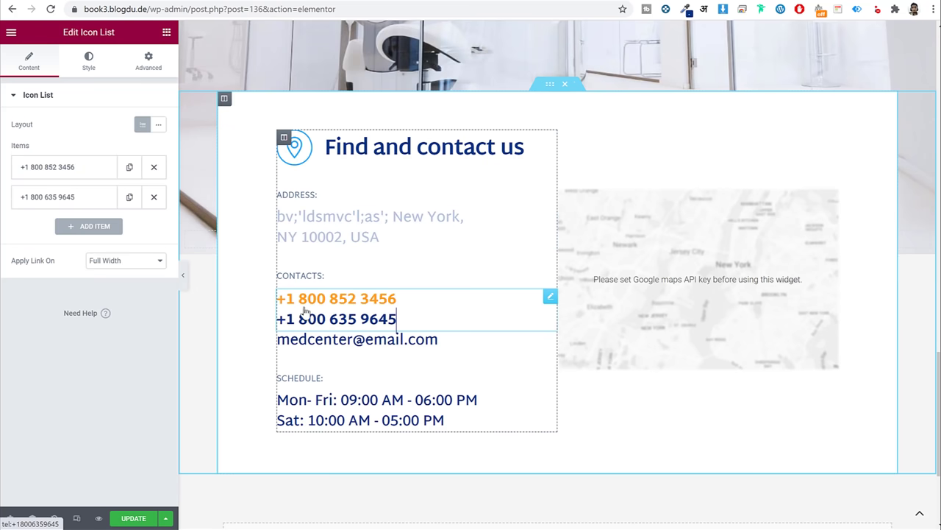
pyautogui.click(78, 170)
pyautogui.tripleClick(98, 209)
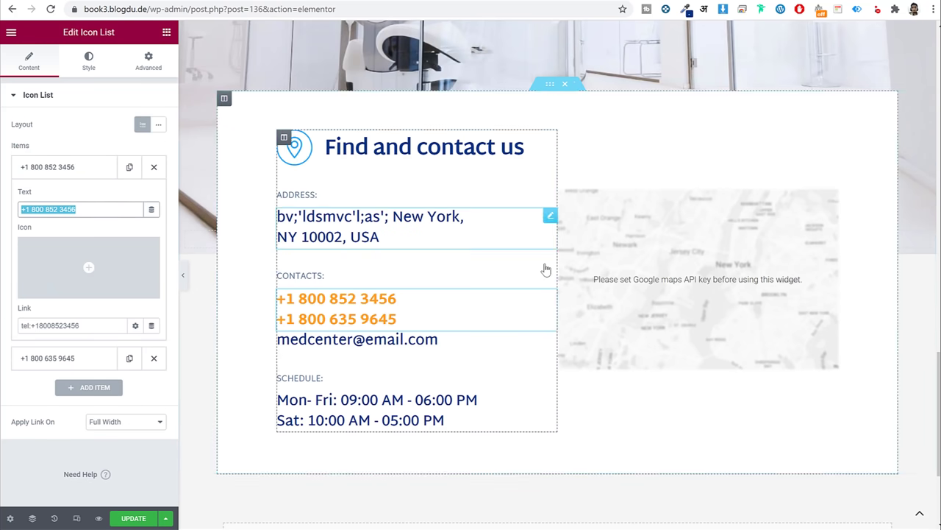
# Step: Delete the old map widget from the contact section
pyautogui.click(627, 266)
pyautogui.rightClick(637, 262)
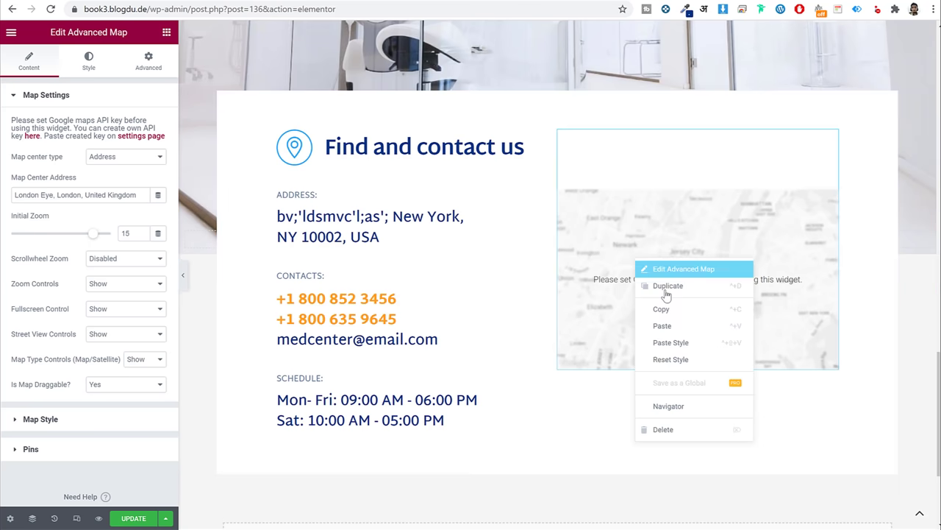
pyautogui.click(687, 434)
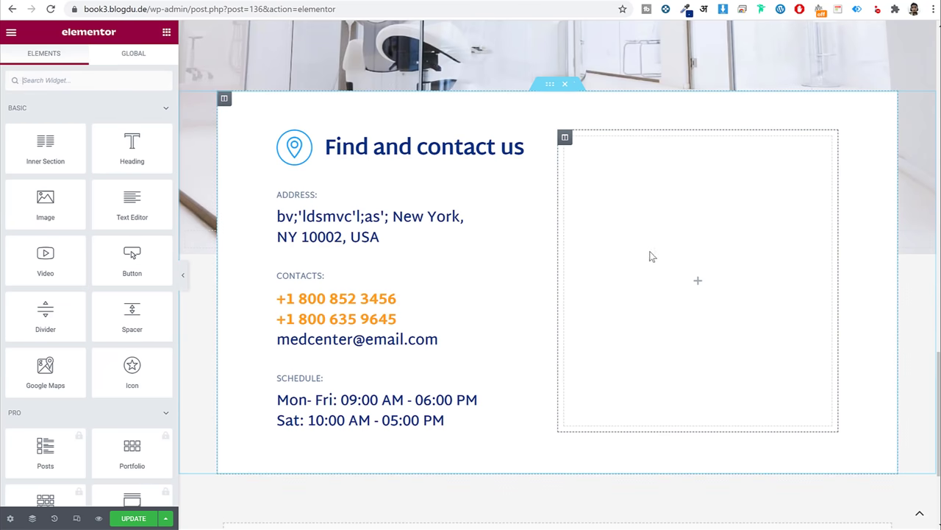
# Step: Add a Google Maps widget to the empty column, located at mumbai with zoom 15
pyautogui.click(141, 89)
pyautogui.write('ma')
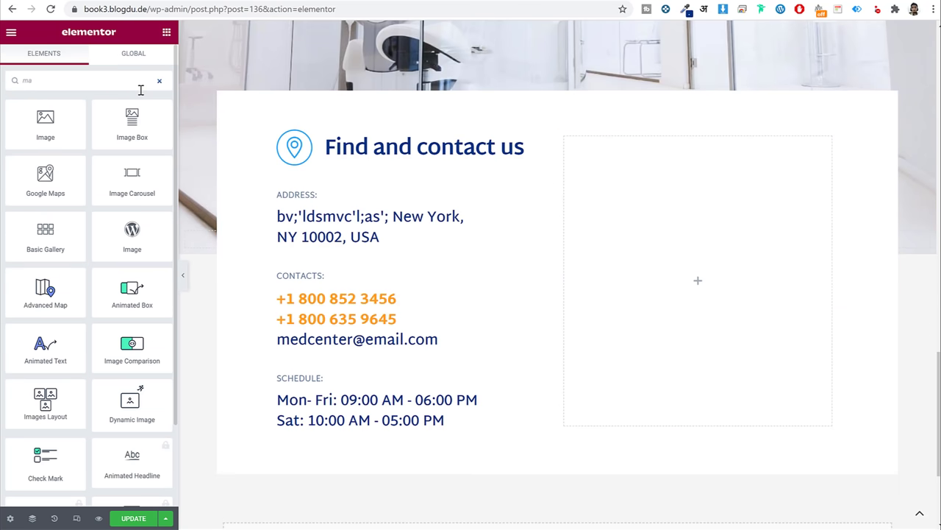
pyautogui.moveTo(45, 180); pyautogui.dragTo(678, 215)
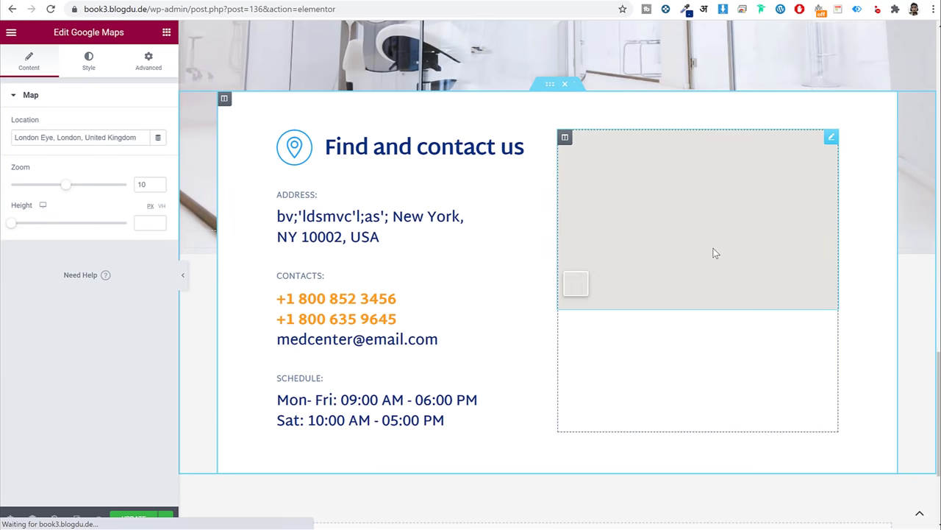
pyautogui.tripleClick(82, 143)
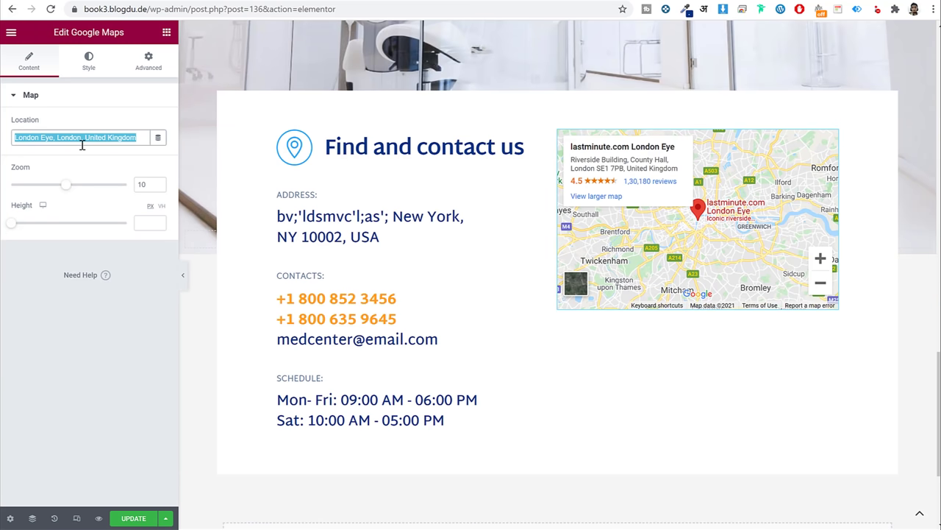
pyautogui.write('mumbai')
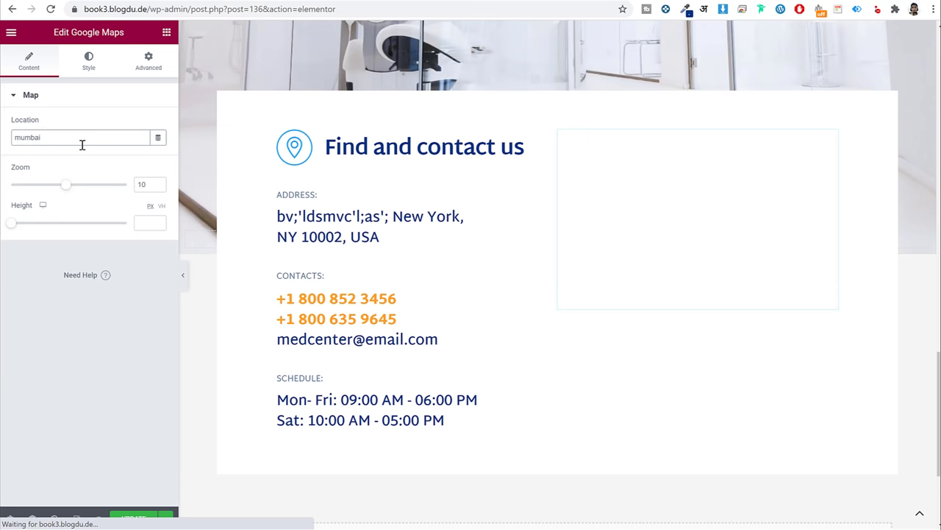
pyautogui.click(146, 185)
pyautogui.write('15')
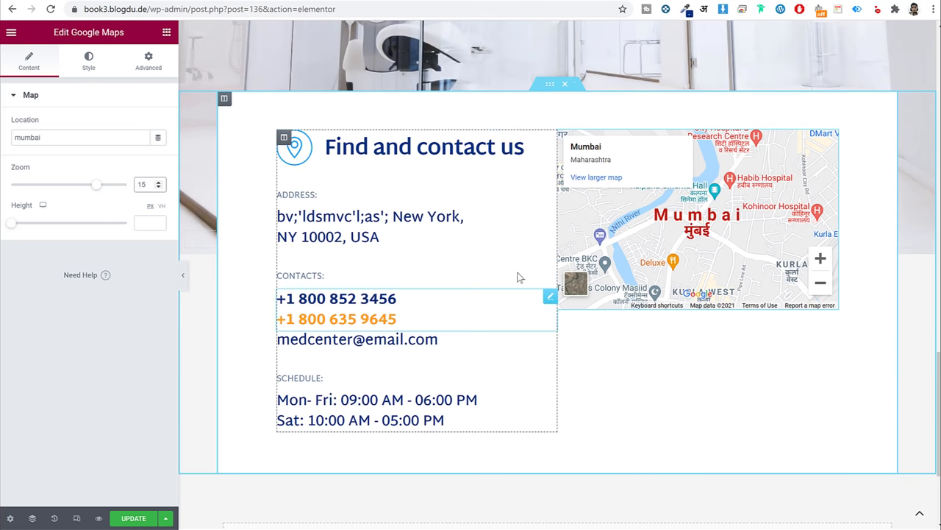
# Step: Set the contact inner section's vertical alignment to Middle
pyautogui.click(553, 86)
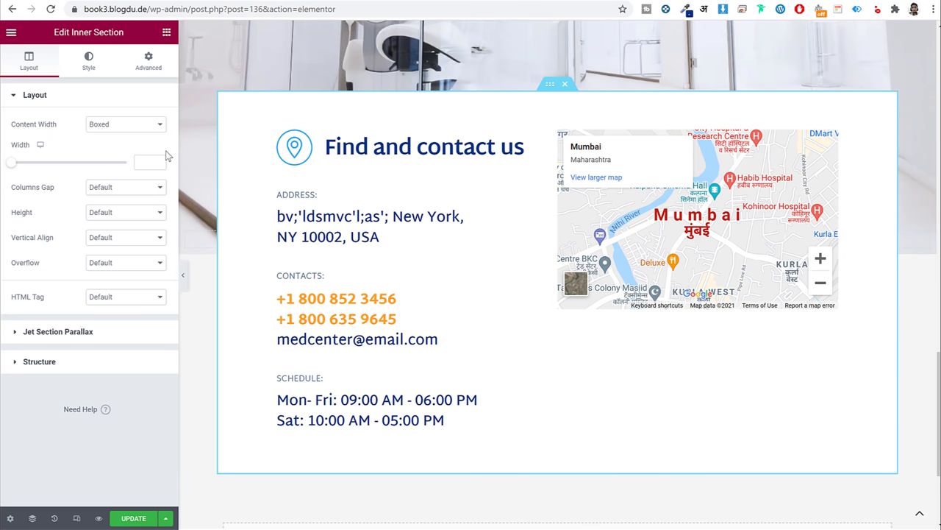
pyautogui.click(131, 237)
pyautogui.click(126, 269)
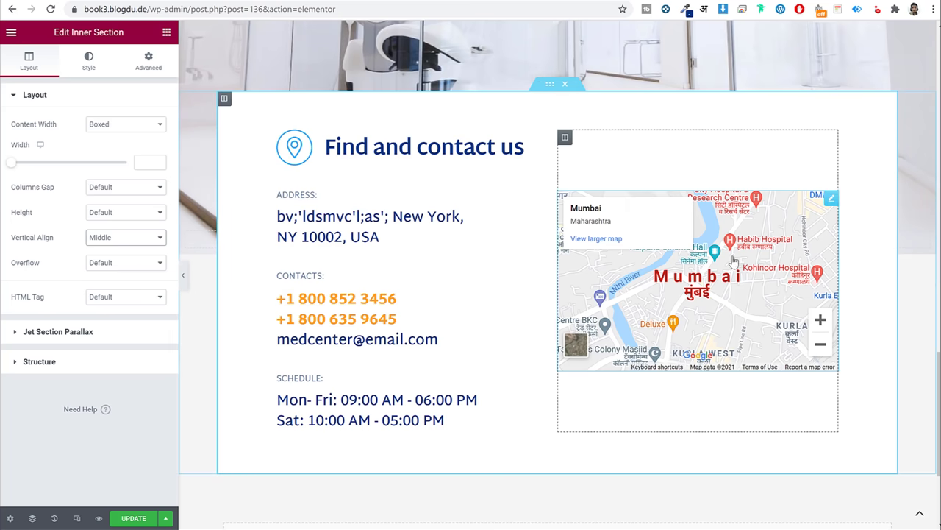
pyautogui.scroll(15, 248, 491)
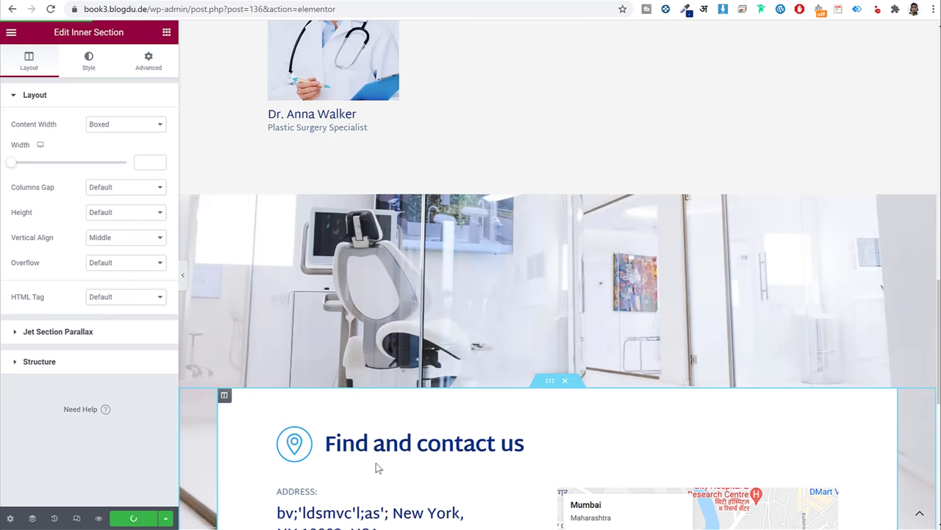
pyautogui.scroll(2, 376, 468)
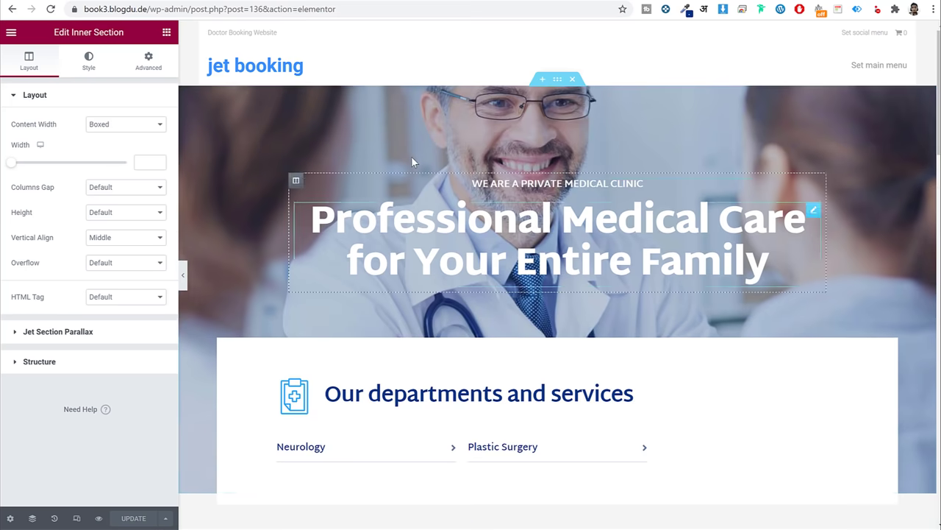
# Step: Exit Elementor to the WordPress dashboard and view the Home page
pyautogui.click(11, 33)
pyautogui.click(47, 253)
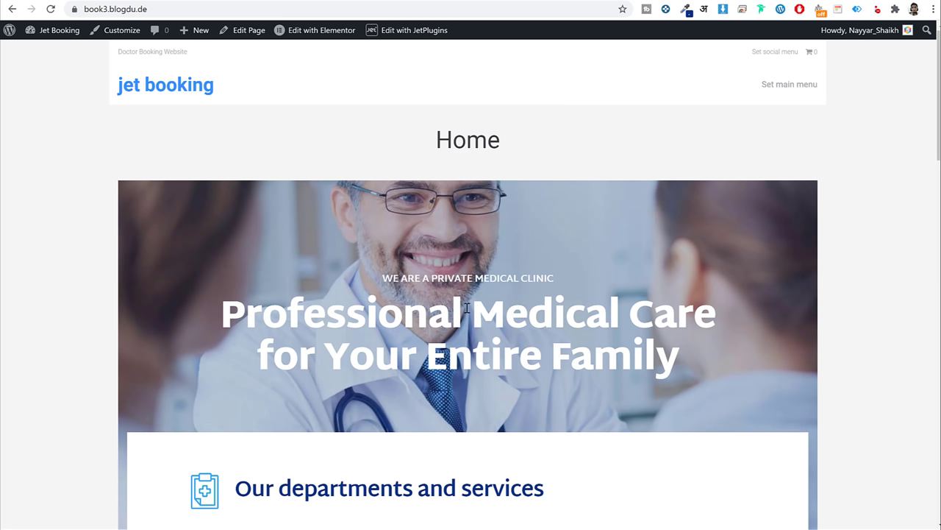
pyautogui.scroll(-15, 466, 308)
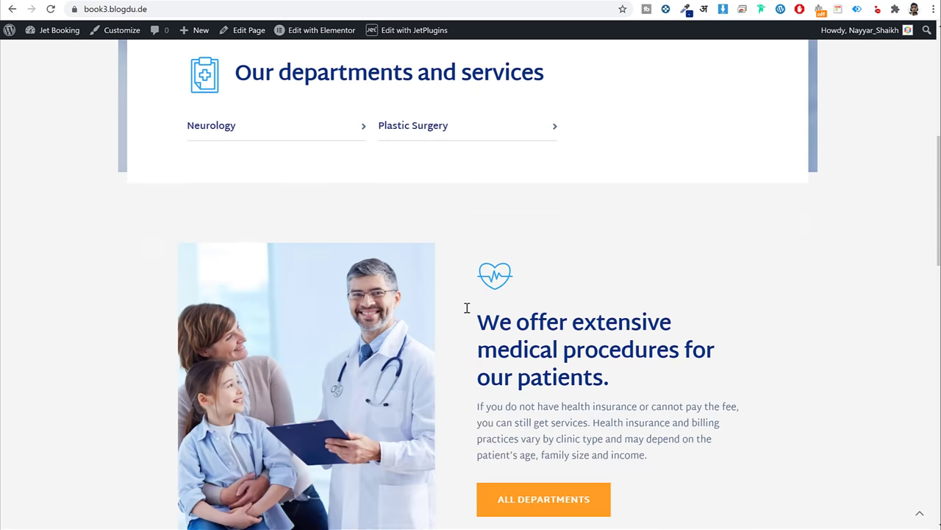
pyautogui.scroll(15, 389, 322)
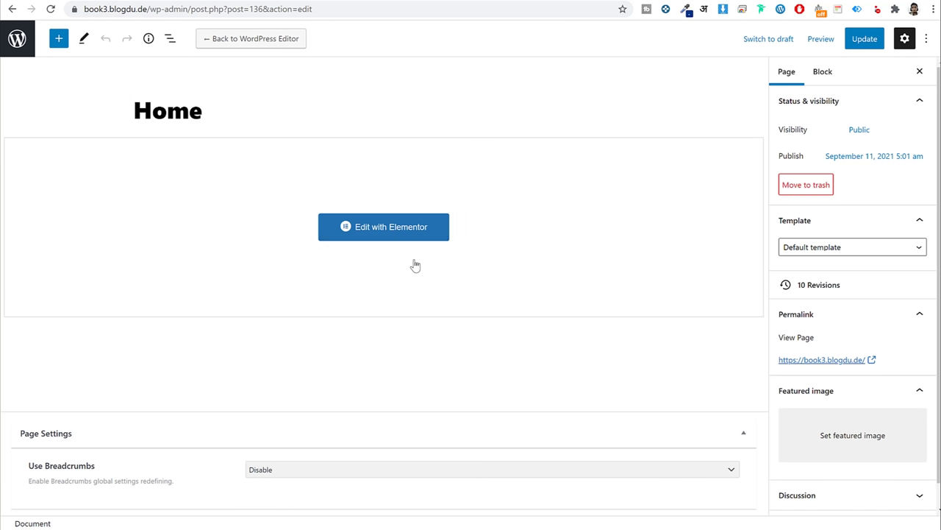
pyautogui.click(389, 226)
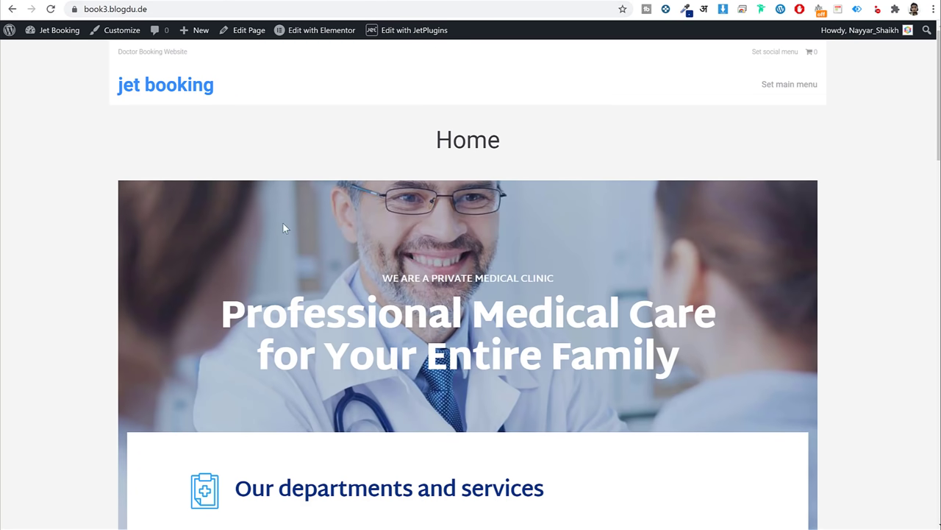
pyautogui.scroll(-3, 437, 260)
pyautogui.scroll(3, 759, 213)
# Step: Turn on Stretch Section for the hero and contact sections
pyautogui.click(189, 7)
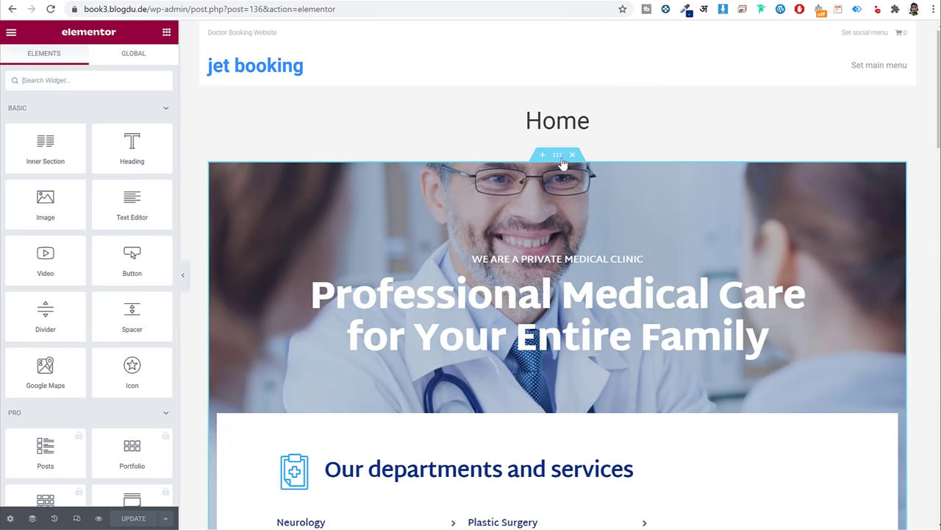
pyautogui.click(557, 155)
pyautogui.click(154, 289)
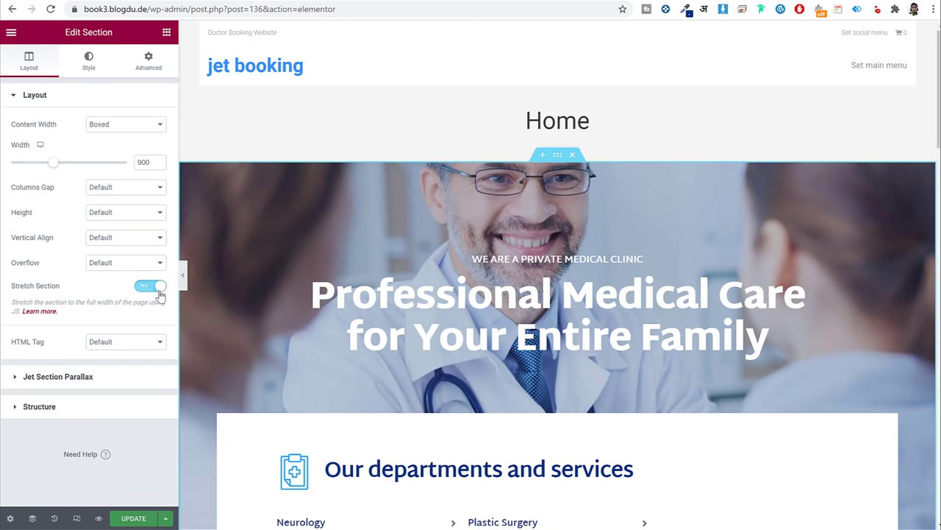
pyautogui.scroll(-10, 496, 315)
pyautogui.scroll(-4, 496, 317)
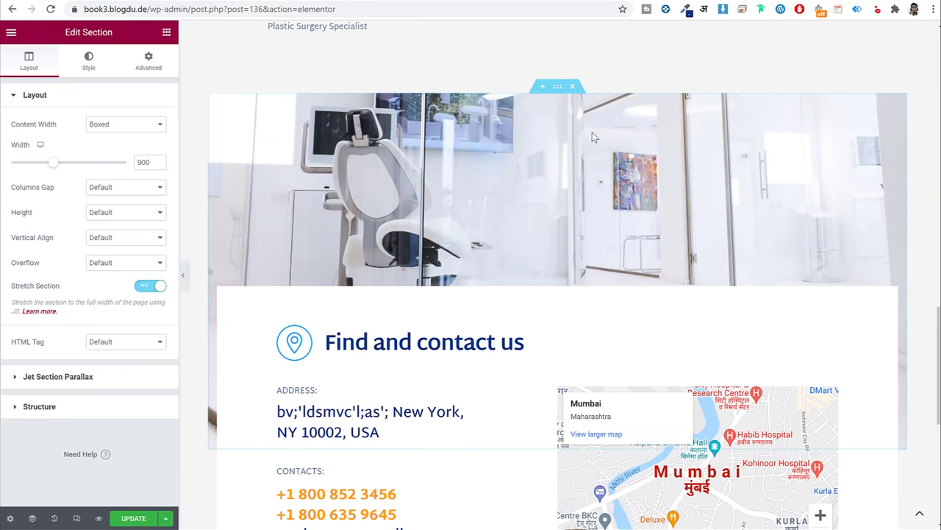
pyautogui.click(558, 89)
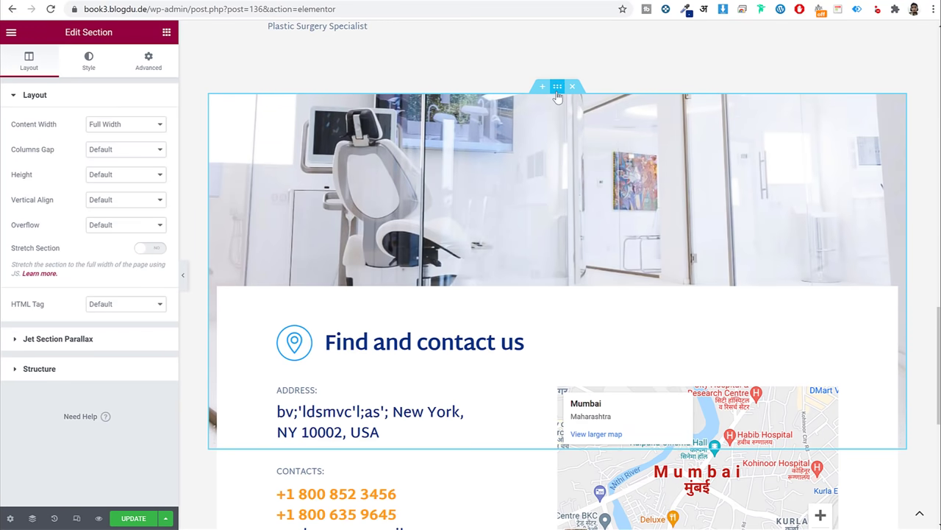
pyautogui.click(150, 248)
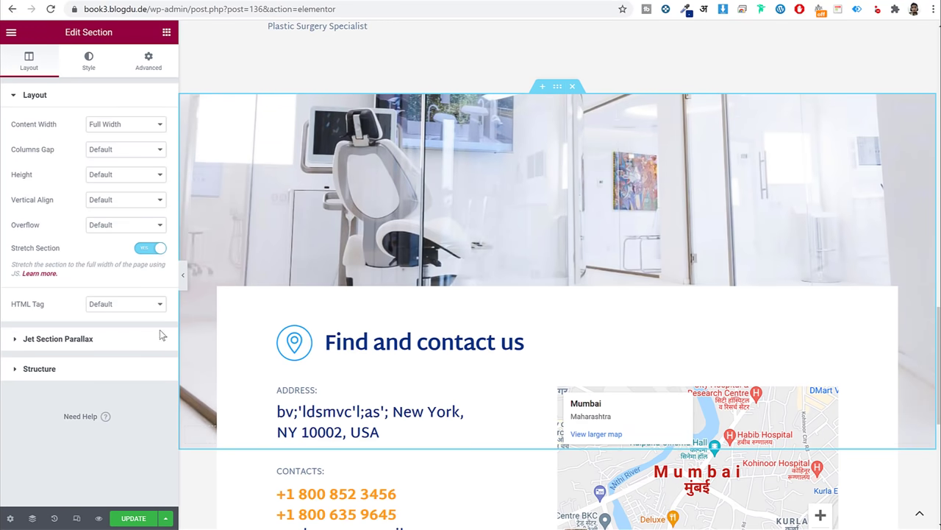
# Step: Set the Home page layout to Full Width in page settings and save
pyautogui.click(10, 518)
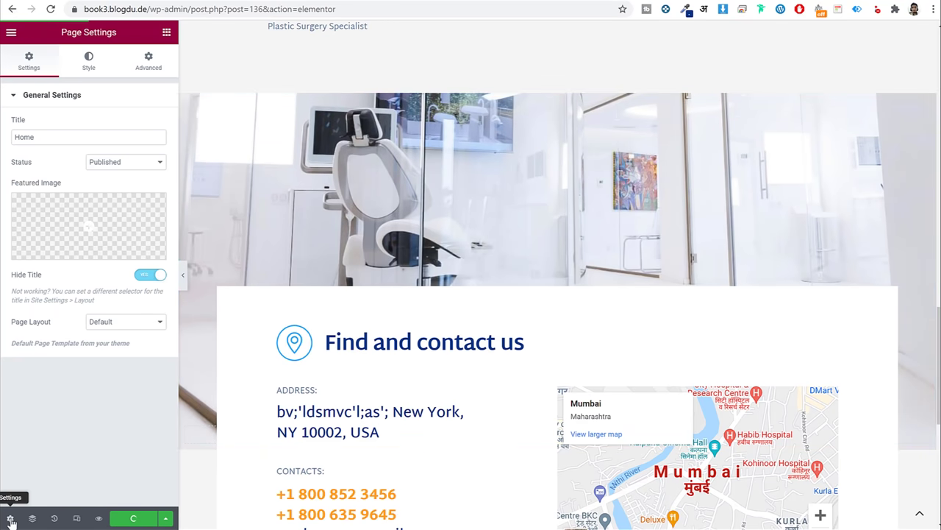
pyautogui.click(125, 323)
pyautogui.click(127, 368)
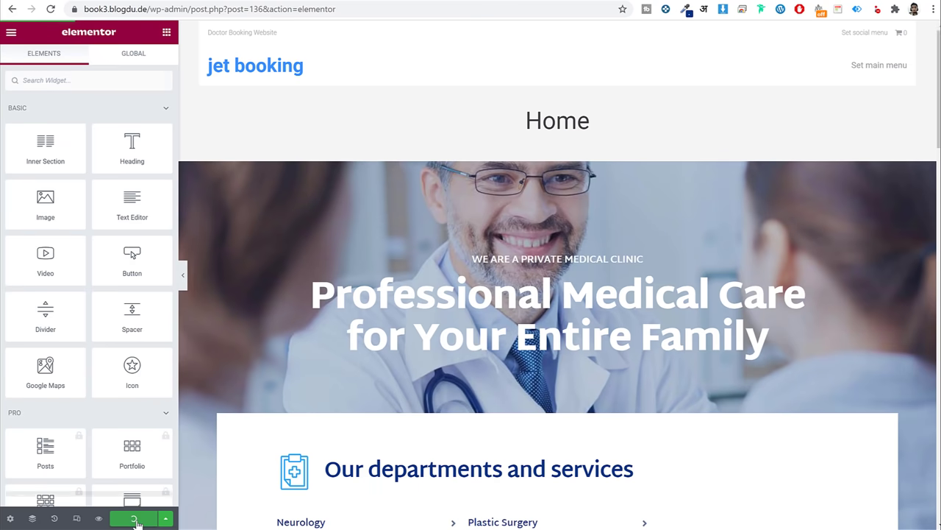
pyautogui.click(137, 519)
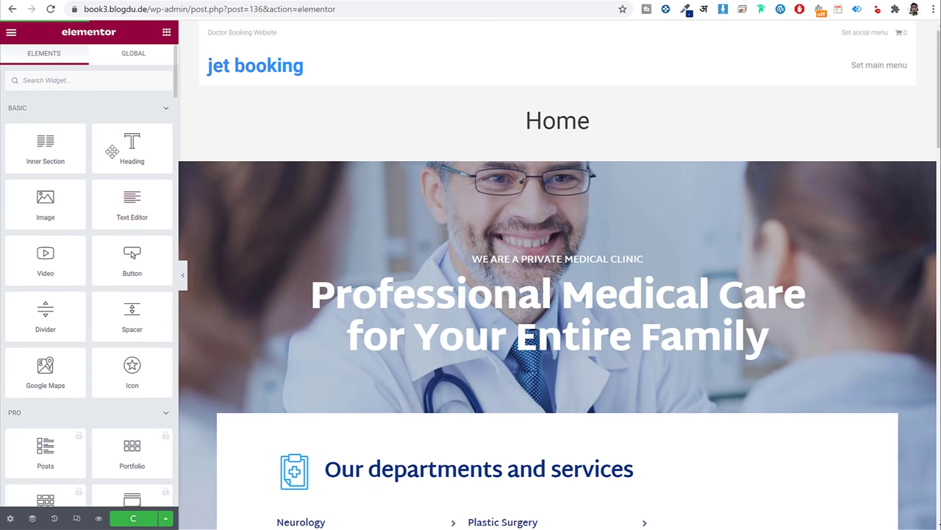
# Step: Exit the editor and compare the page with the reference medcenter site
pyautogui.click(11, 32)
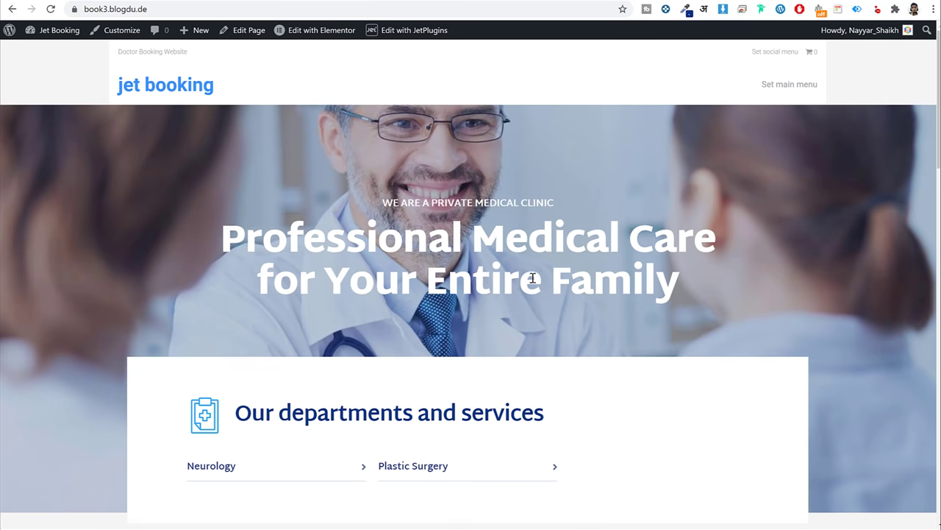
pyautogui.scroll(-20, 532, 279)
pyautogui.scroll(20, 534, 287)
pyautogui.scroll(-20, 446, 248)
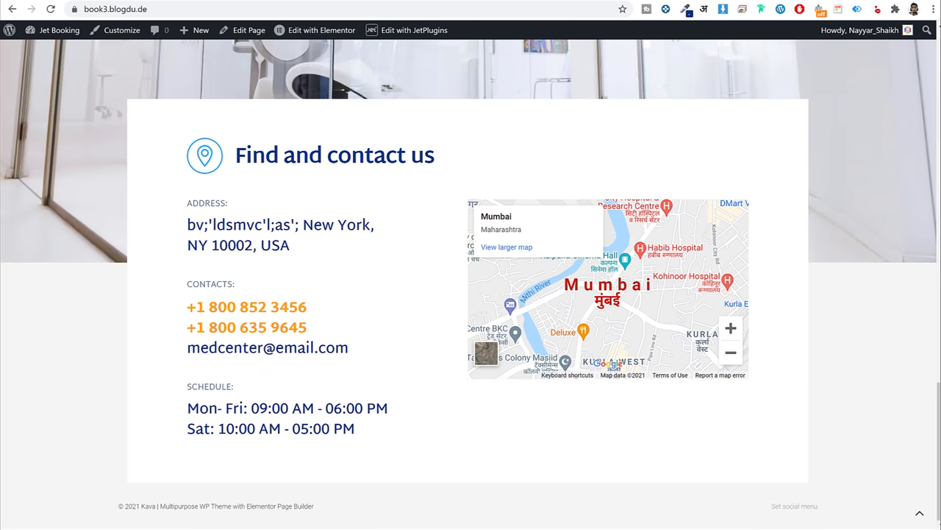
pyautogui.hotkey('ctrl', 'Tab')
pyautogui.scroll(5, 353, 215)
pyautogui.scroll(-1, 535, 300)
pyautogui.scroll(-20, 534, 300)
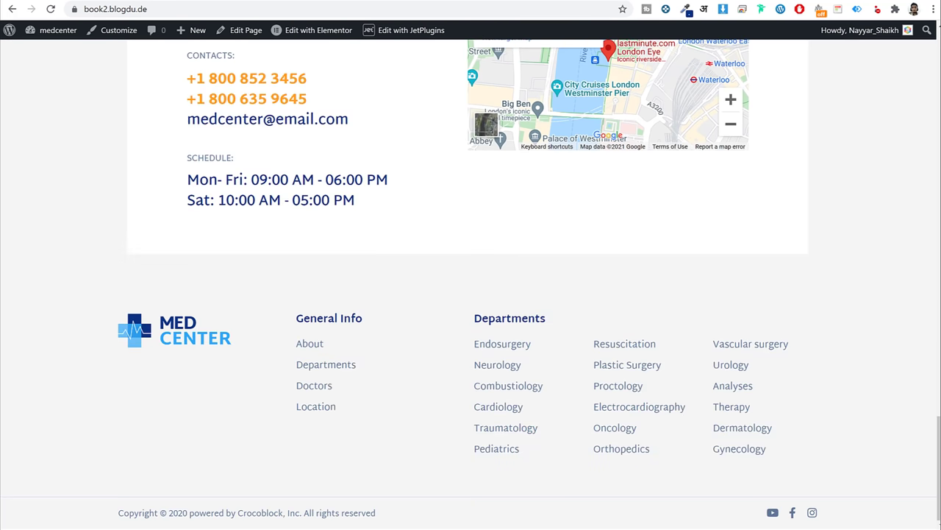
pyautogui.hotkey('ctrl', 'Tab')
# Step: From the Pages list, go to the Crocoblock Theme Builder
pyautogui.click(16, 41)
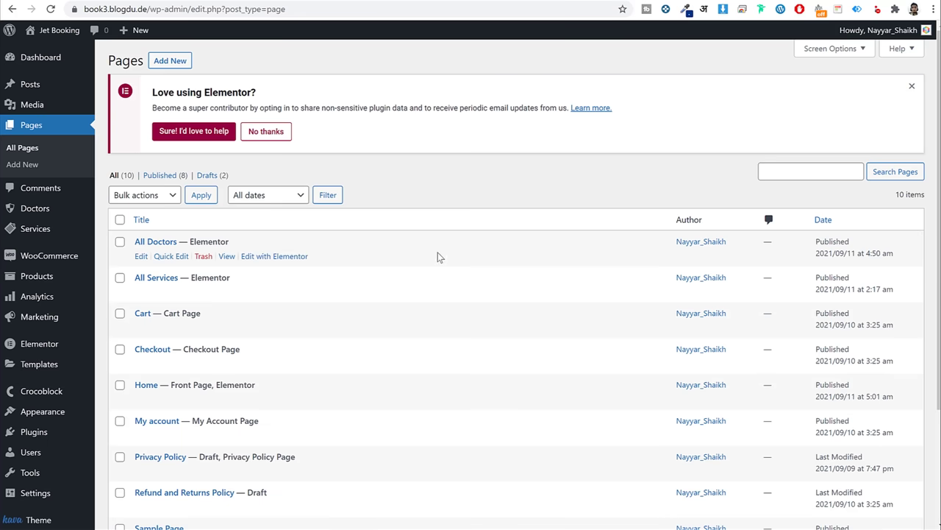
pyautogui.scroll(-2, 437, 254)
pyautogui.scroll(2, 437, 254)
pyautogui.scroll(-2, 432, 246)
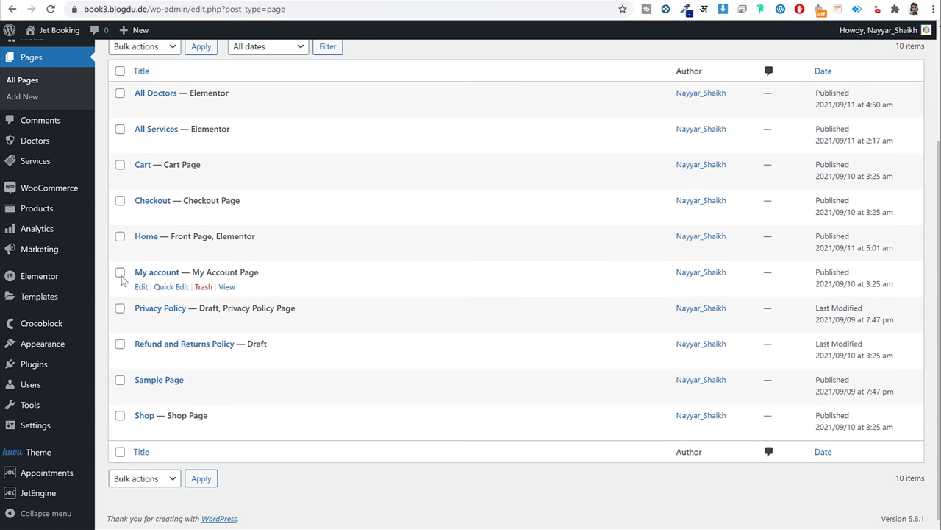
pyautogui.moveTo(53, 331)
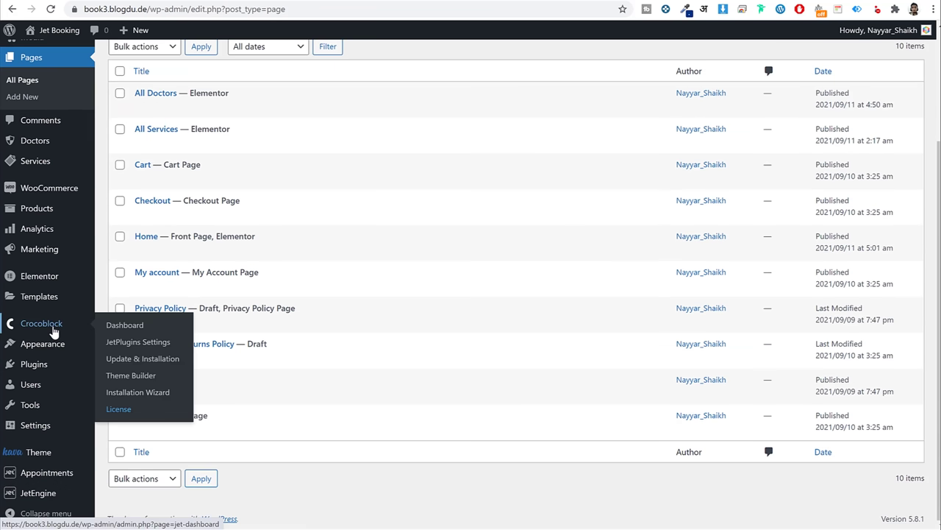
pyautogui.click(156, 378)
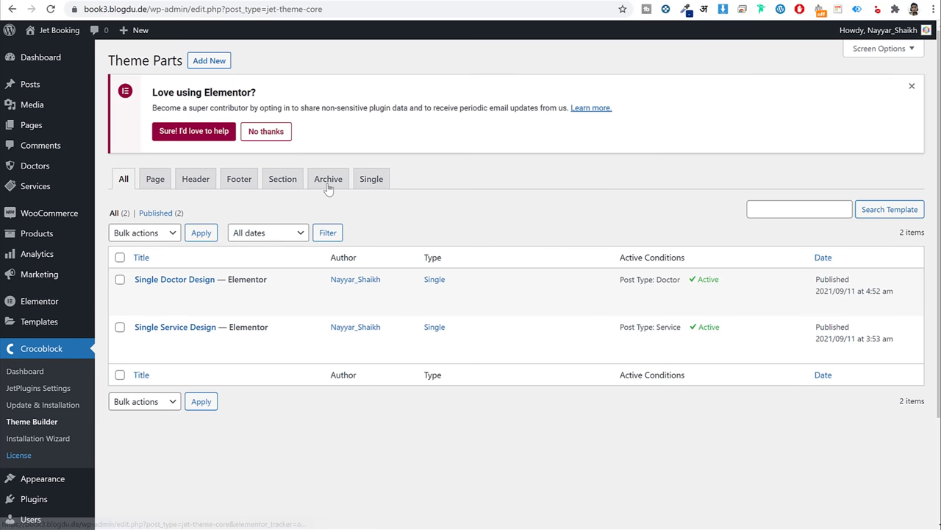
# Step: Start a new template under the Header tab and select its name field
pyautogui.click(208, 183)
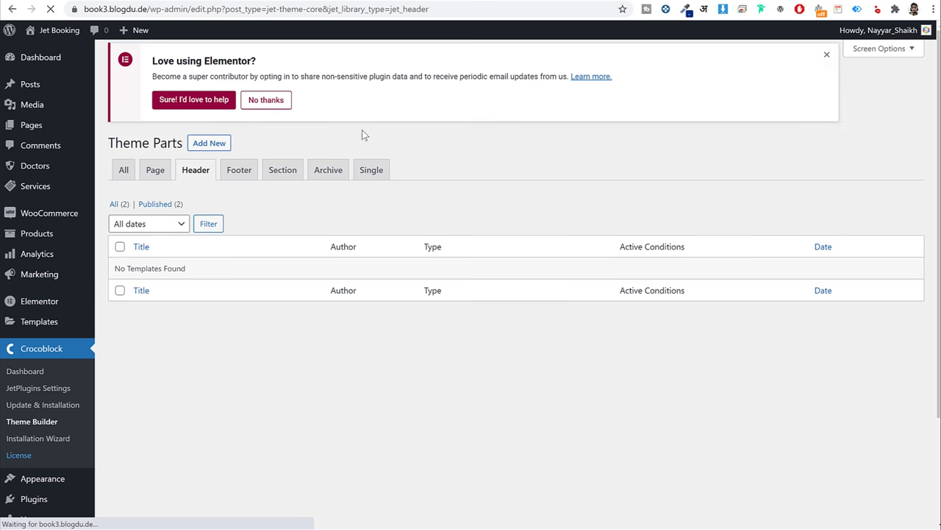
pyautogui.click(224, 62)
pyautogui.click(404, 299)
# Step: Create the template named 'Header', then go to My Templates import in the Elementor library
pyautogui.write('Header')
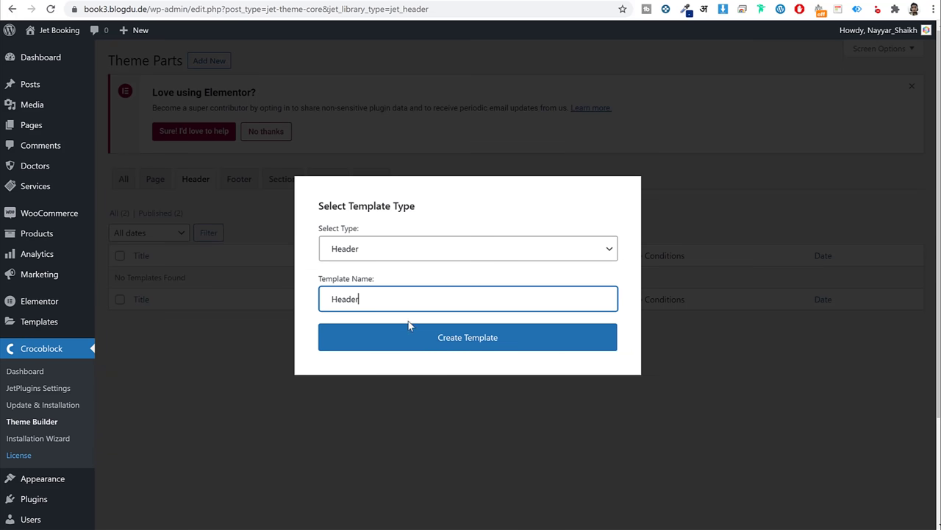
pyautogui.click(415, 338)
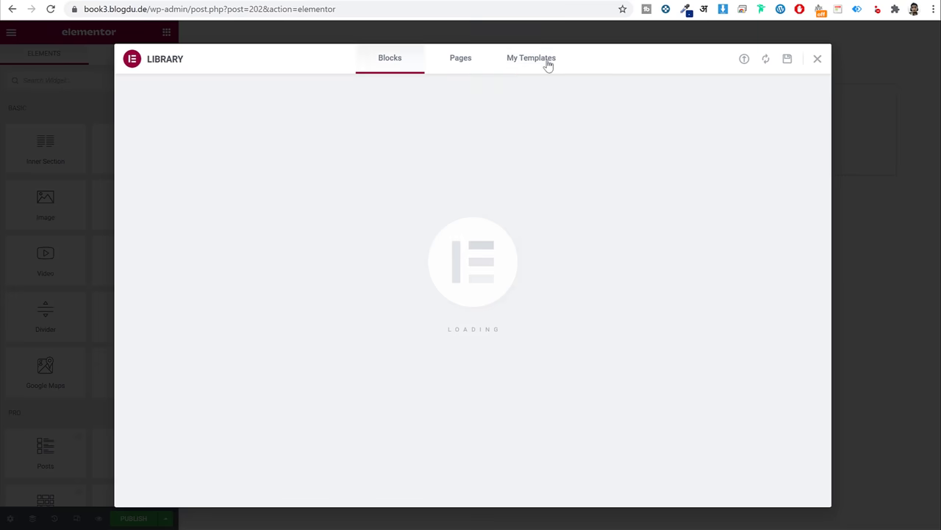
pyautogui.click(546, 62)
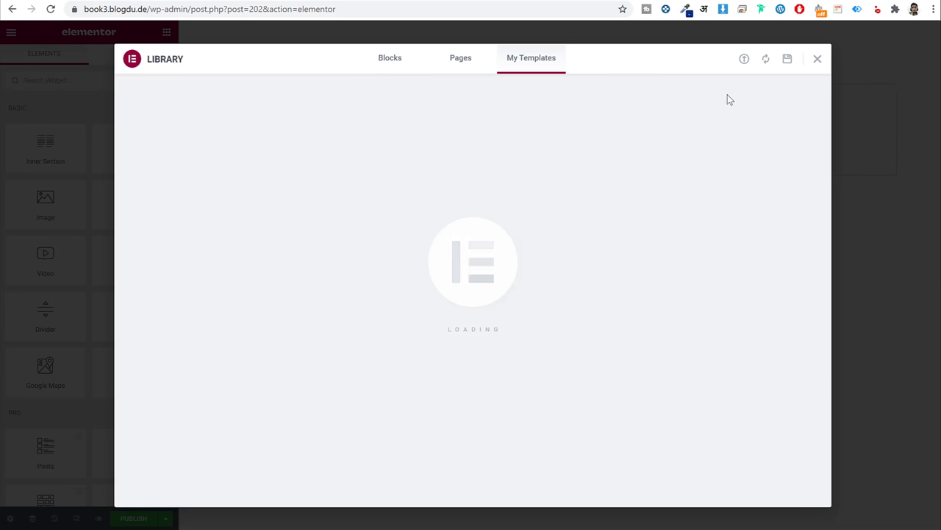
pyautogui.click(745, 58)
# Step: Import 'Header Jet Booking' from the Header & Footer folder, then insert it with its document settings
pyautogui.click(492, 320)
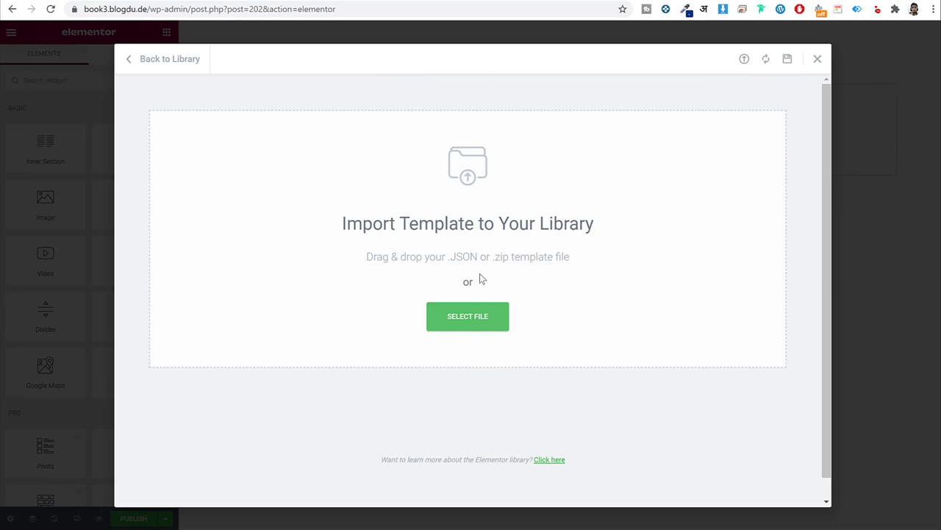
pyautogui.click(100, 4)
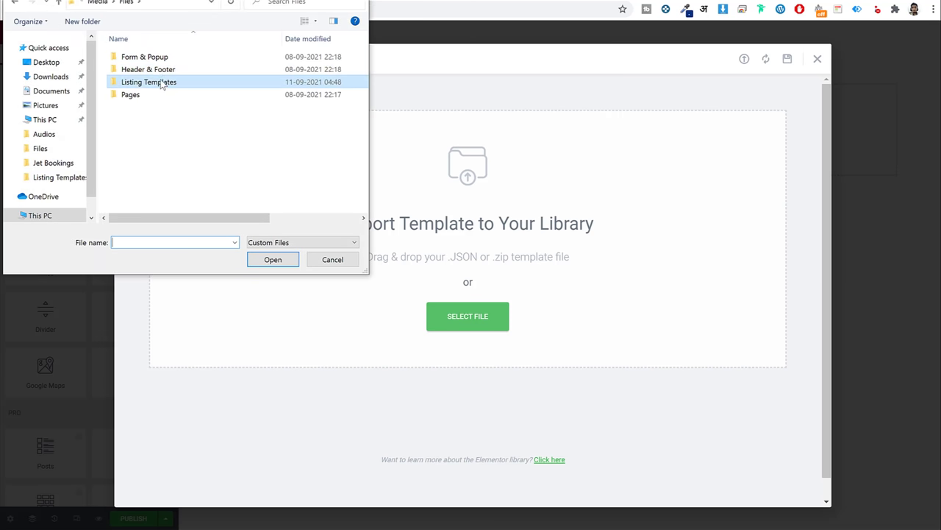
pyautogui.doubleClick(148, 70)
pyautogui.click(156, 69)
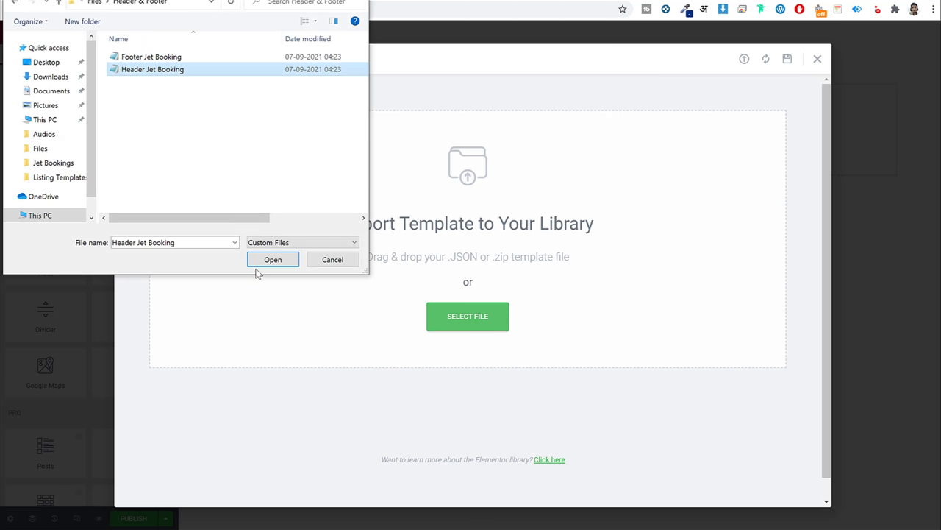
pyautogui.click(263, 263)
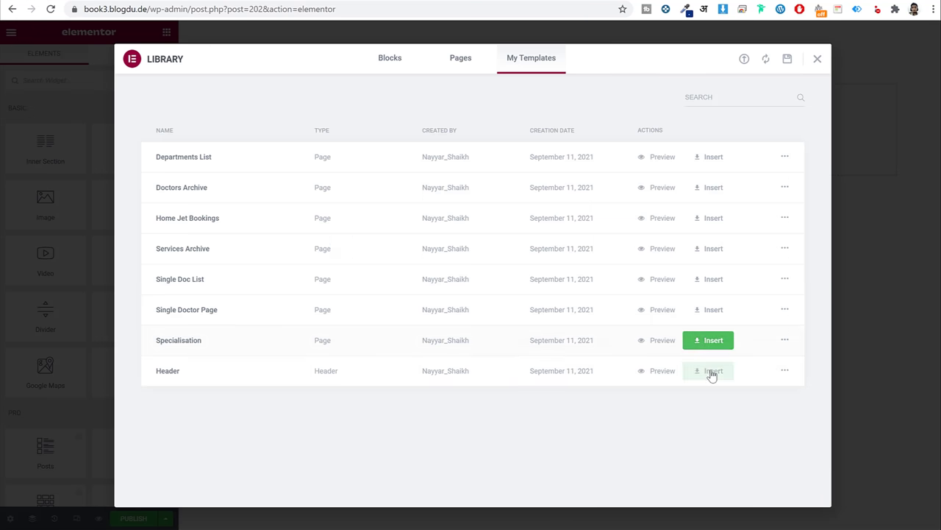
pyautogui.click(706, 372)
pyautogui.click(553, 319)
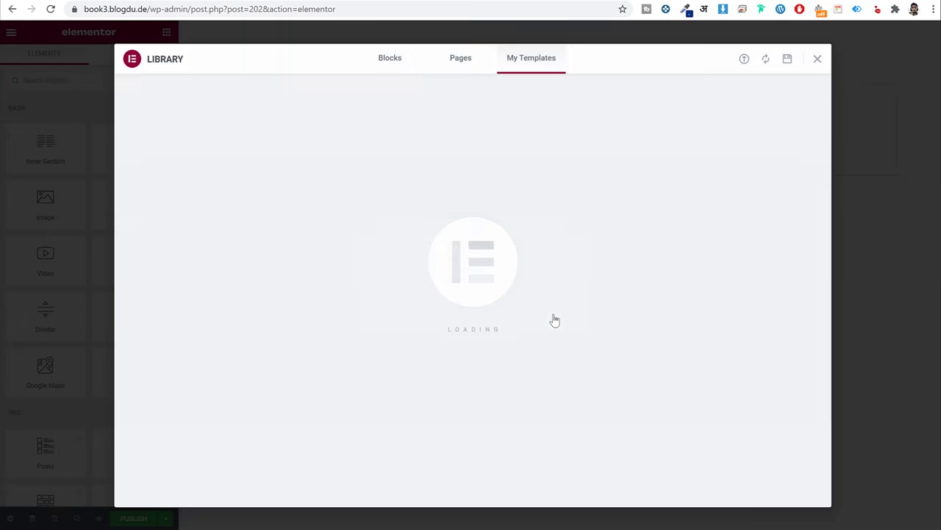
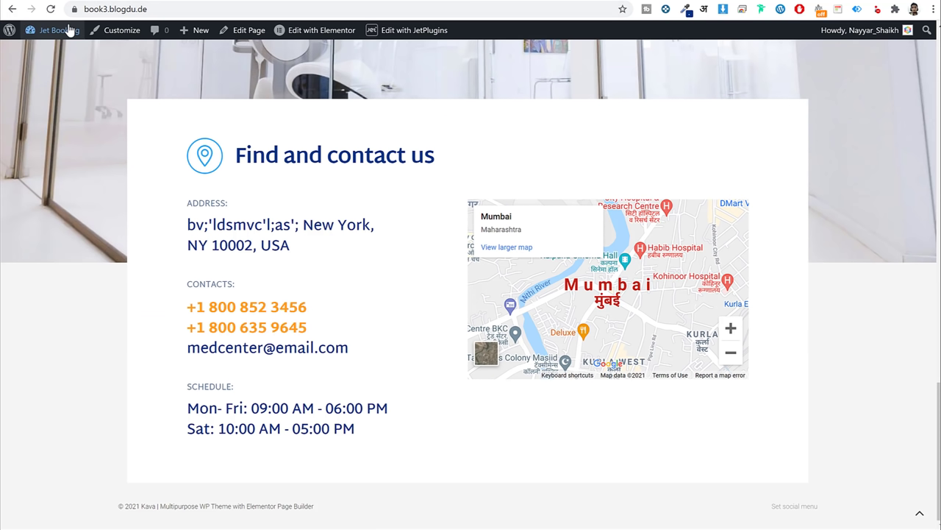
# Step: Add the All Doctors, All Services and My account pages to the Main Menu
pyautogui.click(68, 29)
pyautogui.scroll(-2, 250, 306)
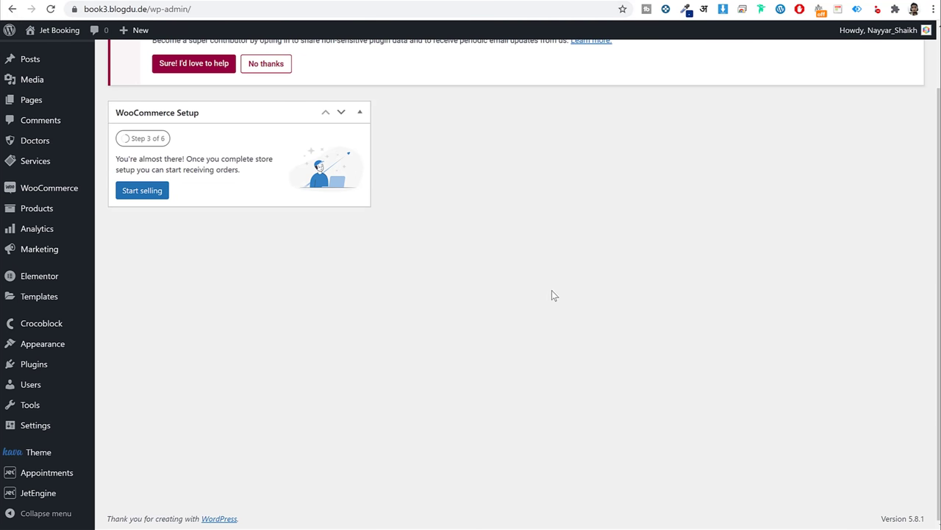
pyautogui.moveTo(37, 348)
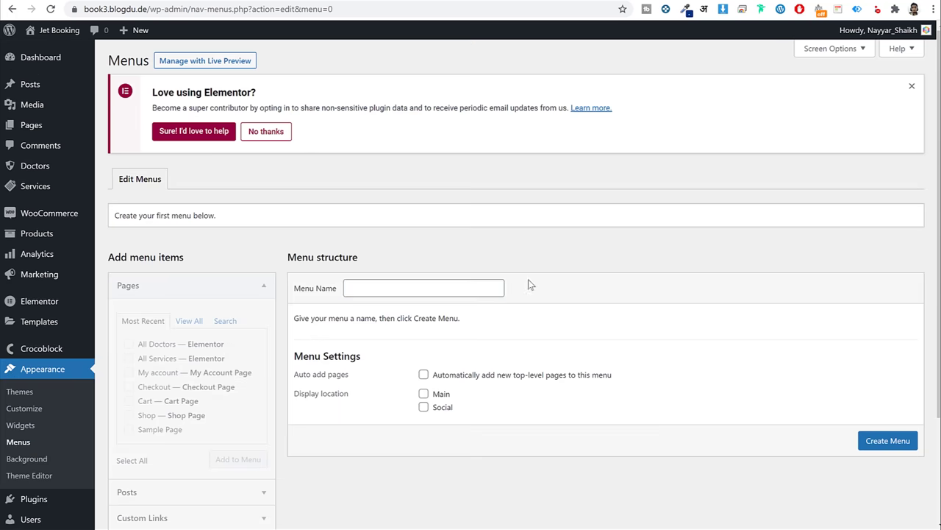
pyautogui.click(443, 287)
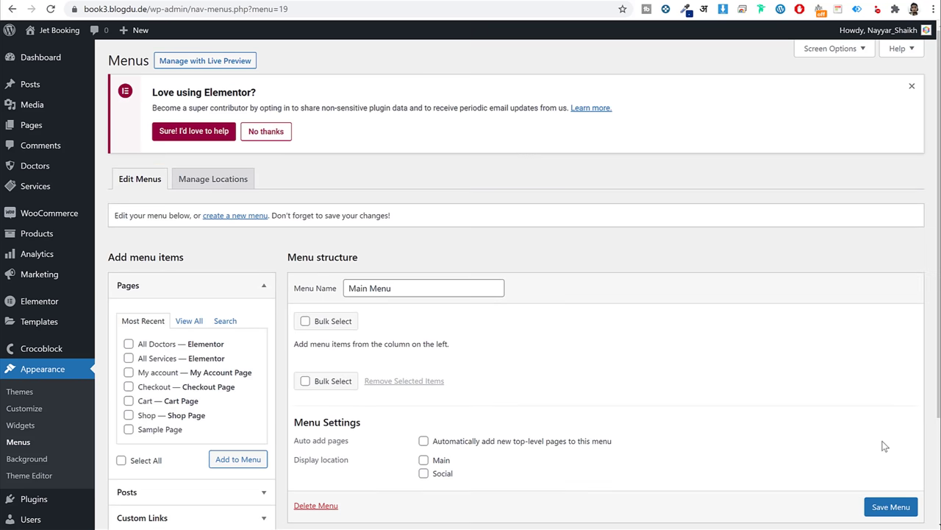
pyautogui.click(189, 321)
pyautogui.click(162, 356)
pyautogui.click(160, 372)
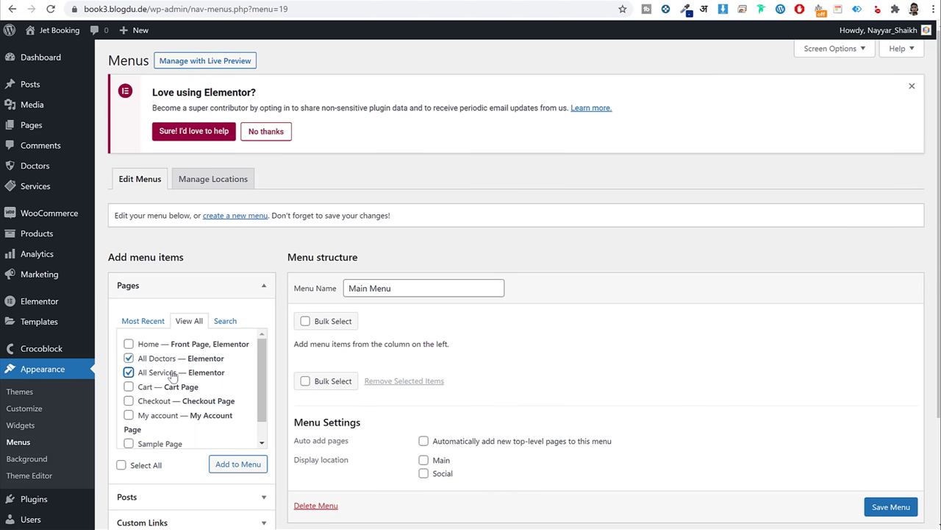
pyautogui.scroll(-1, 191, 378)
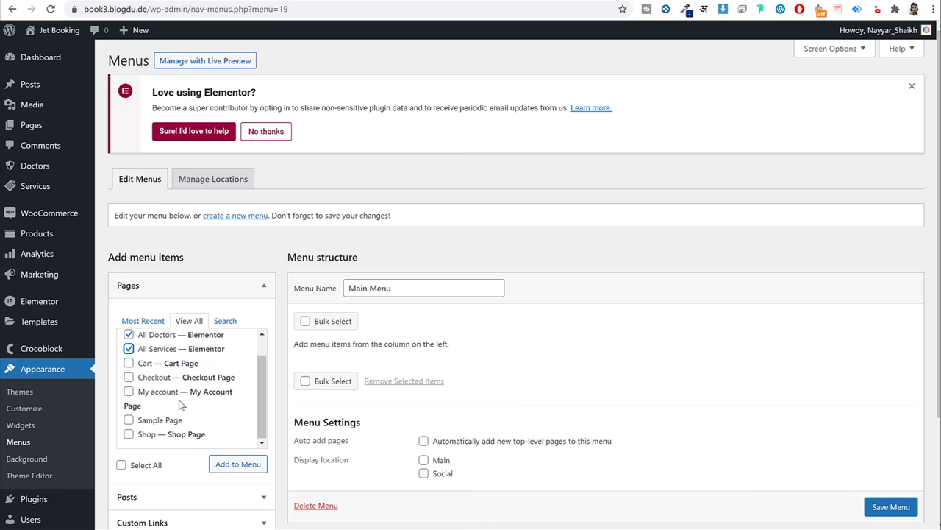
pyautogui.click(169, 398)
pyautogui.click(237, 464)
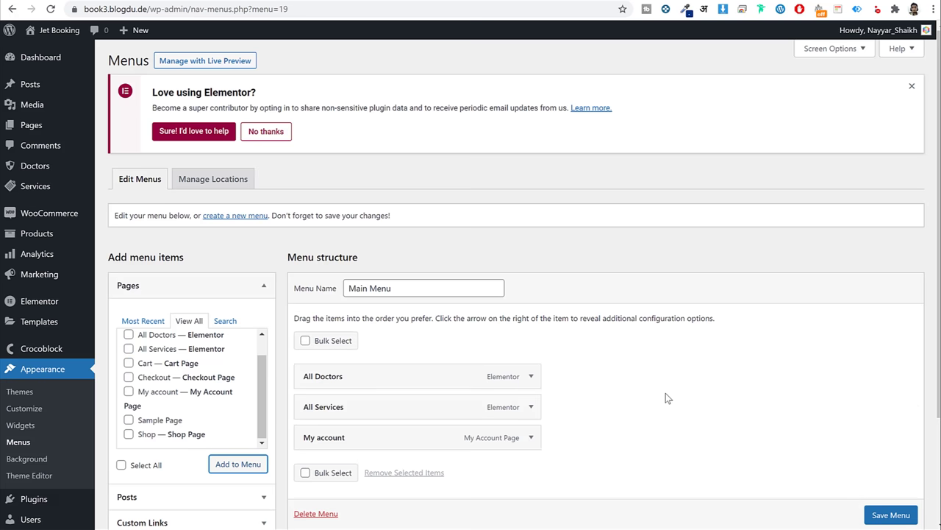
# Step: Enable Doctors and Services as menu item sources in Screen Options
pyautogui.scroll(-2, 665, 398)
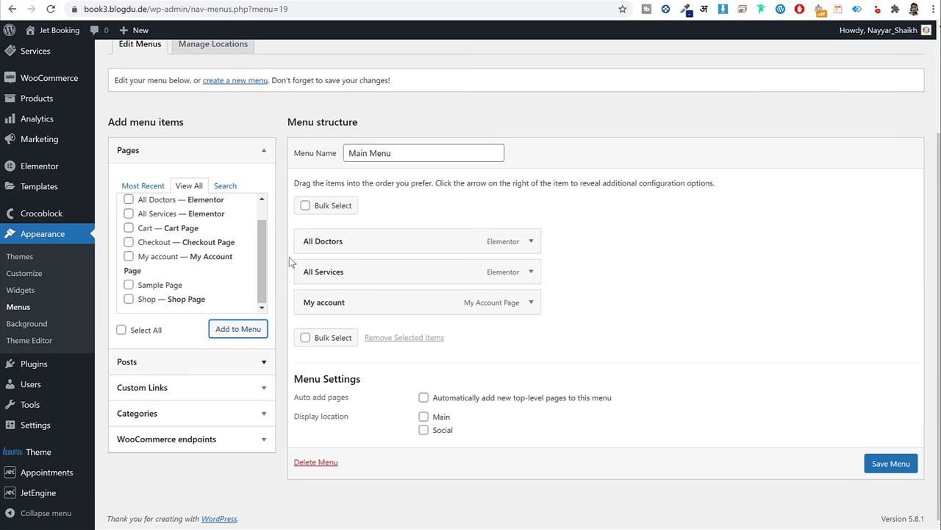
pyautogui.click(143, 185)
pyautogui.click(188, 185)
pyautogui.scroll(1, 518, 247)
pyautogui.scroll(2, 518, 247)
pyautogui.click(820, 51)
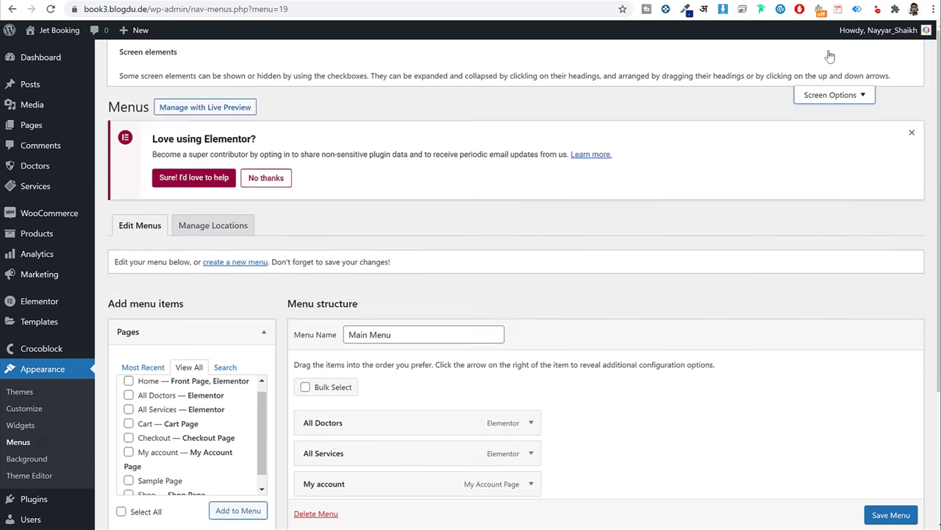
pyautogui.click(336, 107)
pyautogui.click(394, 104)
pyautogui.click(833, 164)
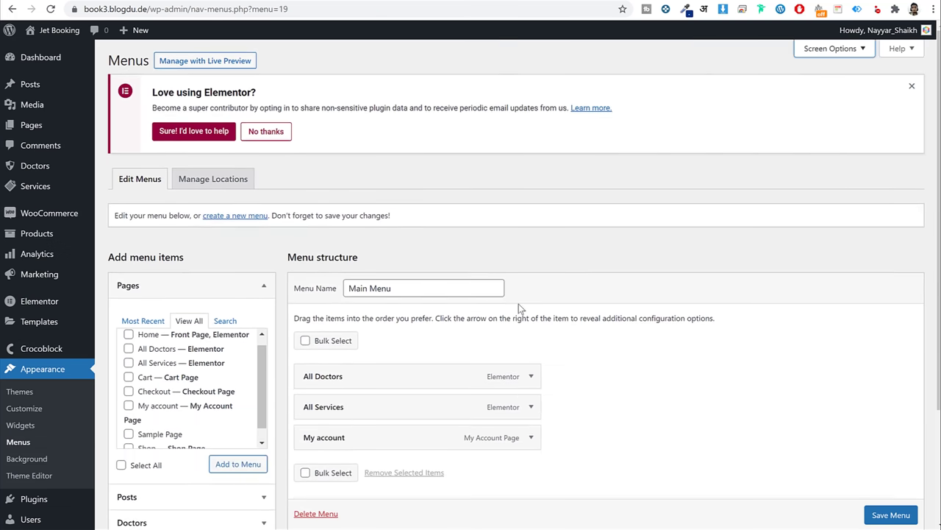
# Step: Add the doctor's page and the Plastic Surgery service to the Main Menu
pyautogui.scroll(-3, 583, 283)
pyautogui.click(178, 378)
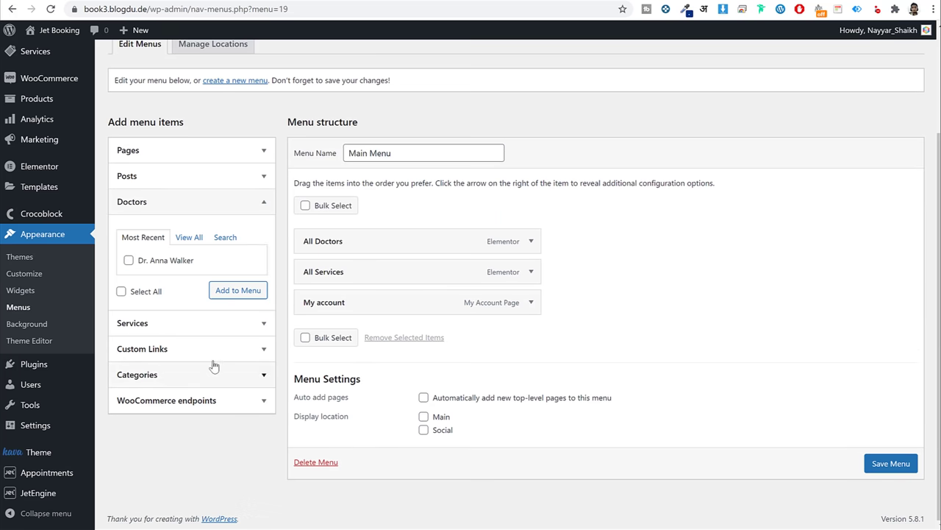
pyautogui.click(179, 265)
pyautogui.click(239, 290)
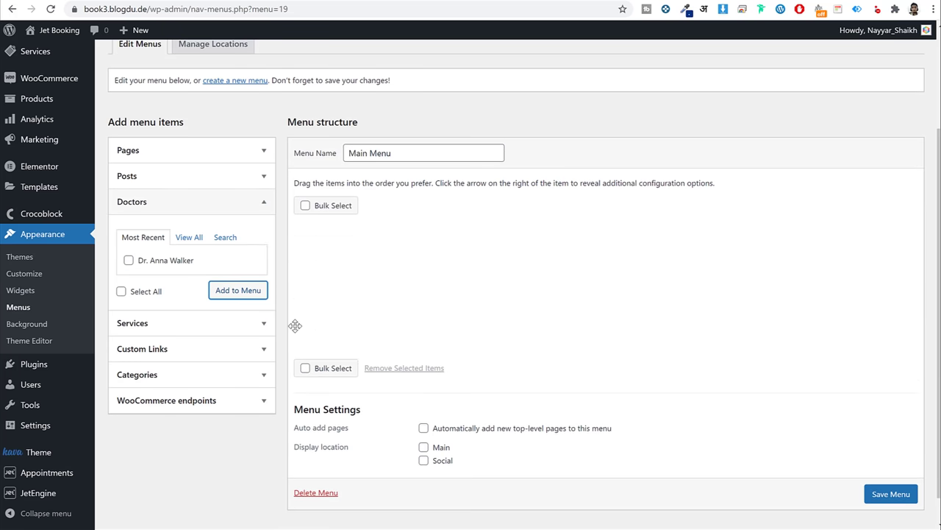
pyautogui.click(198, 327)
pyautogui.click(163, 299)
pyautogui.click(167, 287)
pyautogui.click(224, 337)
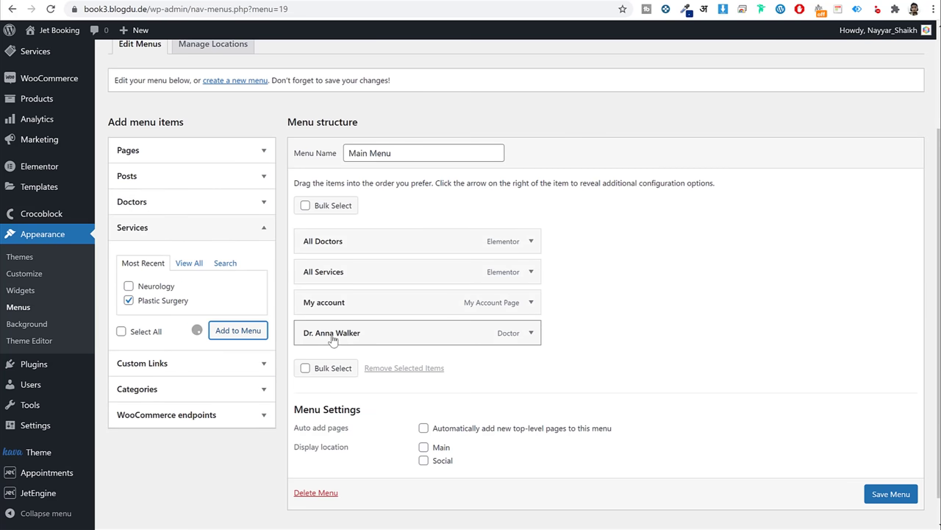
# Step: Assign the Main Menu to the Main display location and save it
pyautogui.scroll(-1, 404, 355)
pyautogui.scroll(-2, 404, 354)
pyautogui.click(424, 417)
pyautogui.moveTo(451, 421); pyautogui.dragTo(427, 421)
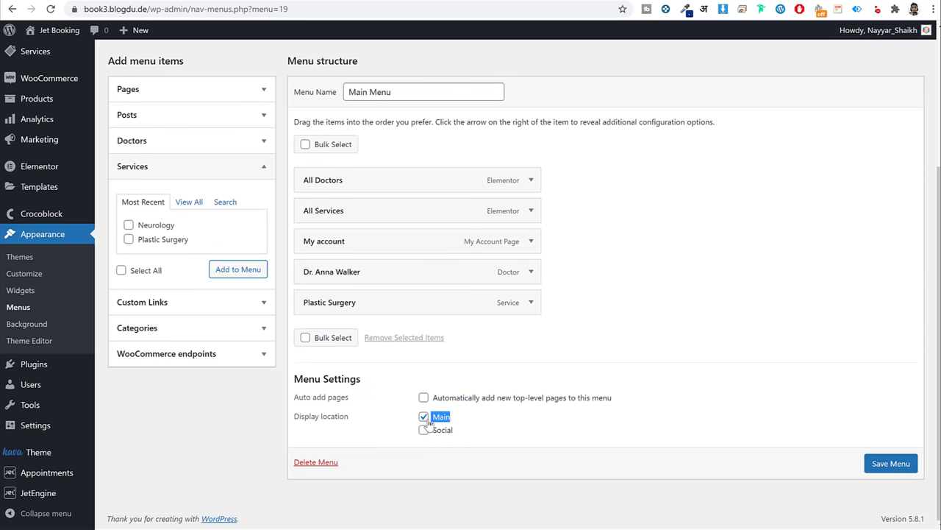
pyautogui.click(890, 463)
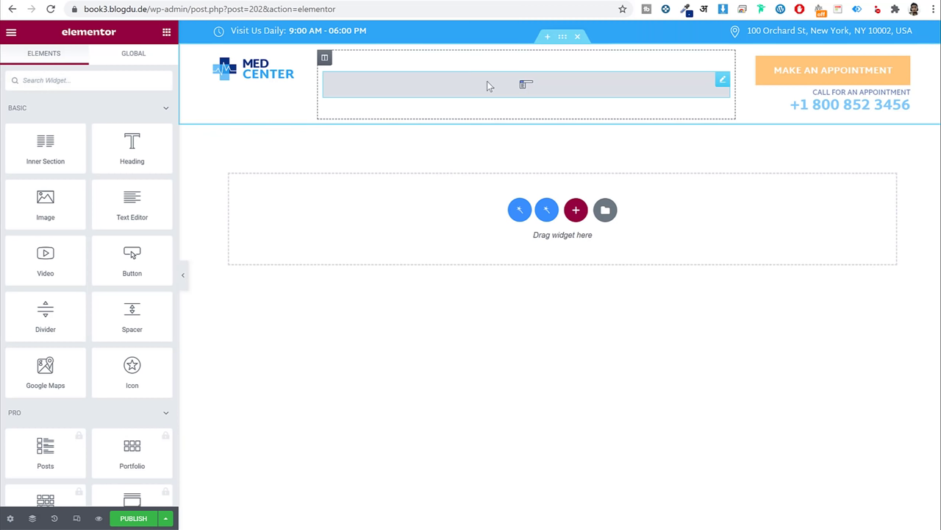
# Step: Set the header Nav Menu widget to Main Menu and publish the header
pyautogui.click(489, 86)
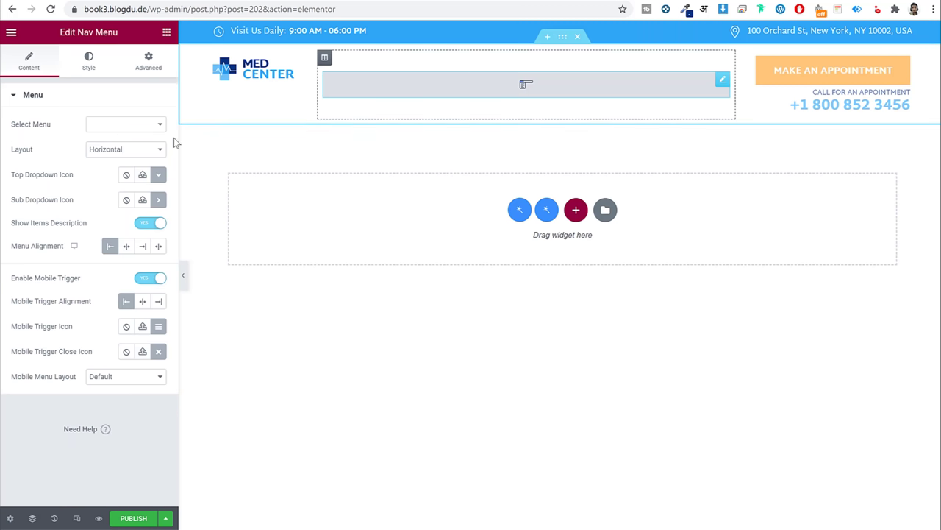
pyautogui.click(122, 129)
pyautogui.click(135, 519)
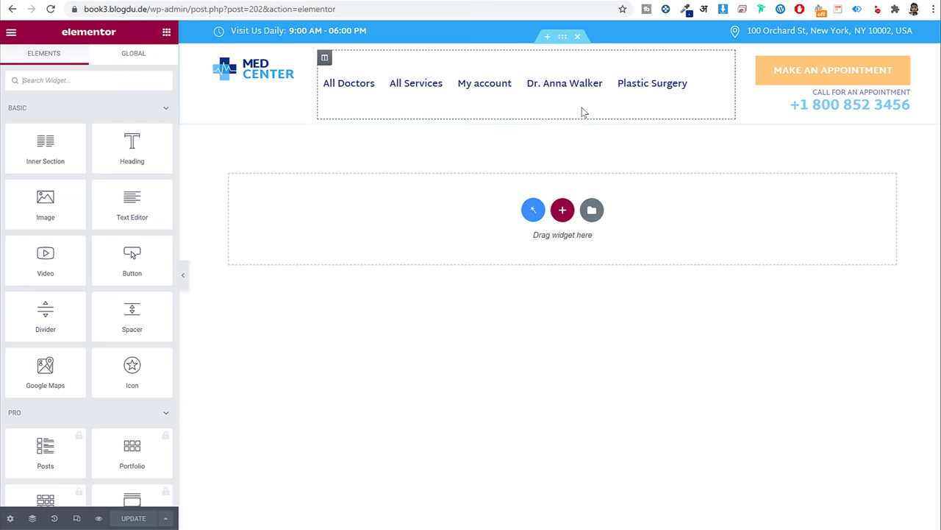
pyautogui.click(523, 85)
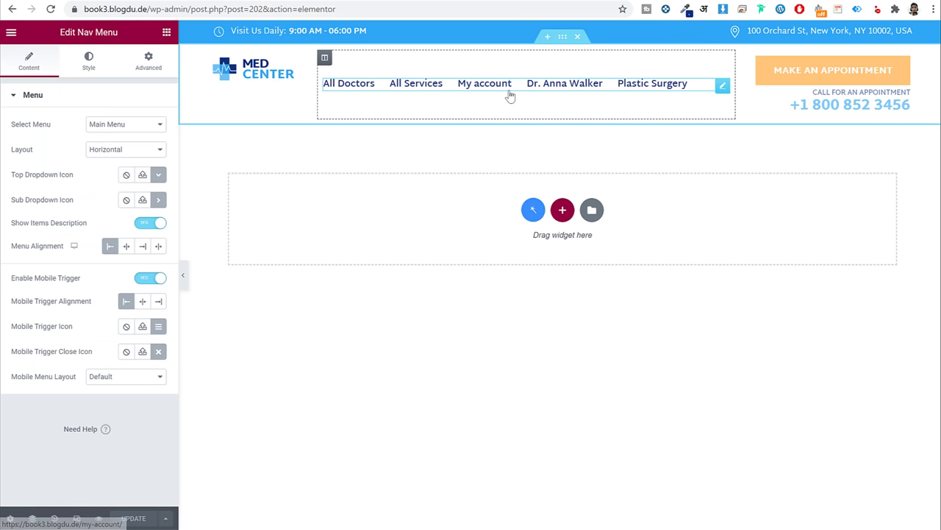
# Step: Review the logo, opening hours and address headline texts, then delete the Make an Appointment button
pyautogui.click(264, 79)
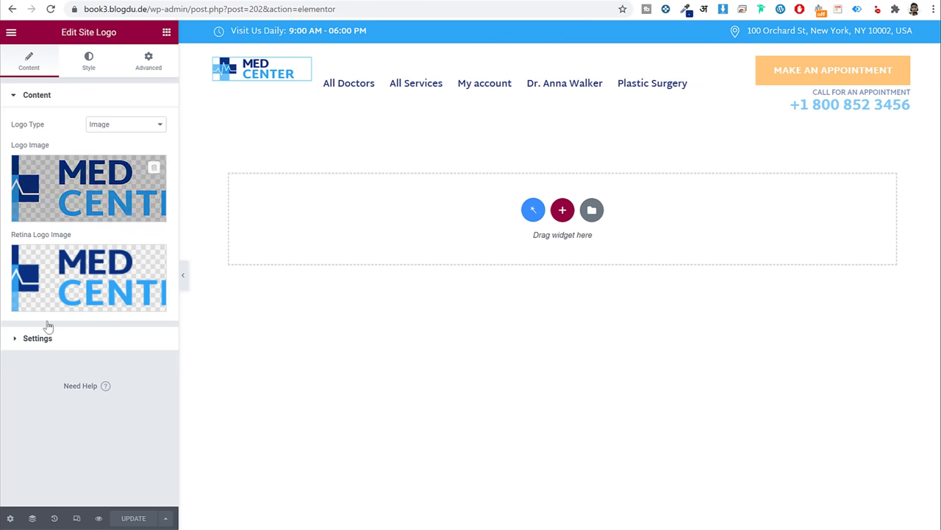
pyautogui.click(308, 33)
pyautogui.click(98, 211)
pyautogui.click(73, 150)
pyautogui.moveTo(73, 150); pyautogui.dragTo(3, 143)
pyautogui.click(87, 223)
pyautogui.tripleClick(82, 211)
pyautogui.click(794, 29)
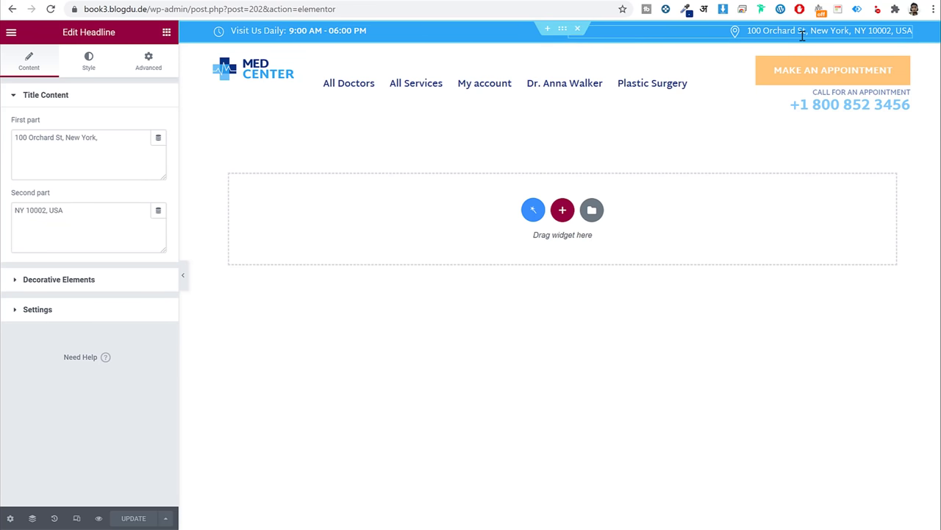
pyautogui.moveTo(133, 146); pyautogui.dragTo(13, 138)
pyautogui.moveTo(79, 211); pyautogui.dragTo(16, 210)
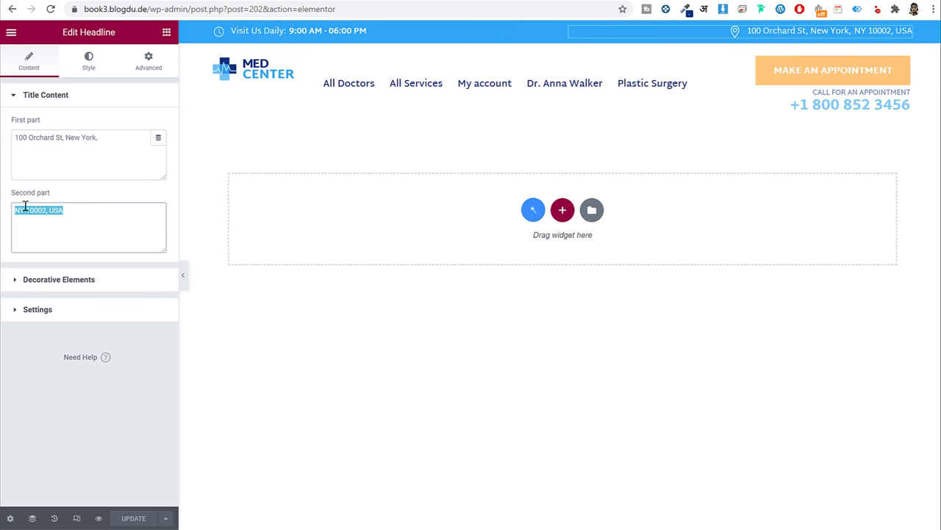
pyautogui.rightClick(805, 72)
pyautogui.click(831, 241)
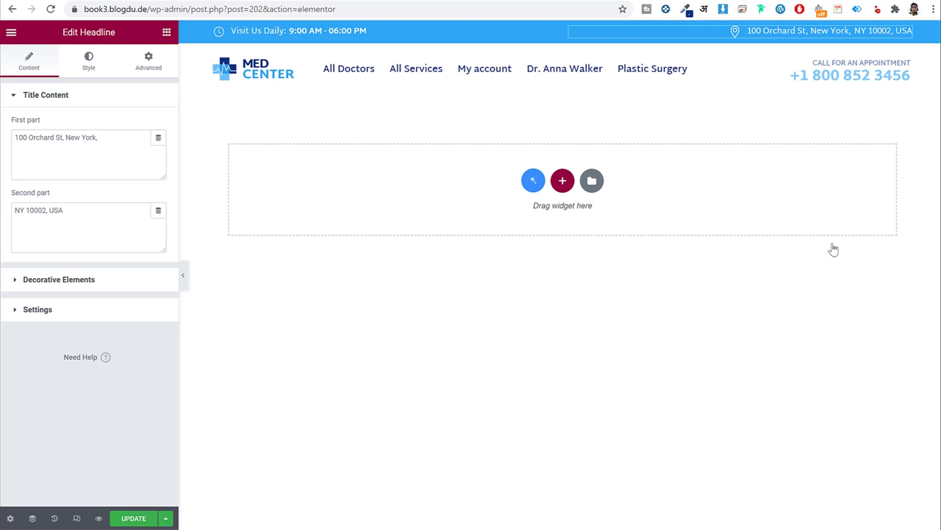
# Step: Turn off Dynamic Visibility on the CALL FOR AN APPOINTMENT heading
pyautogui.click(838, 66)
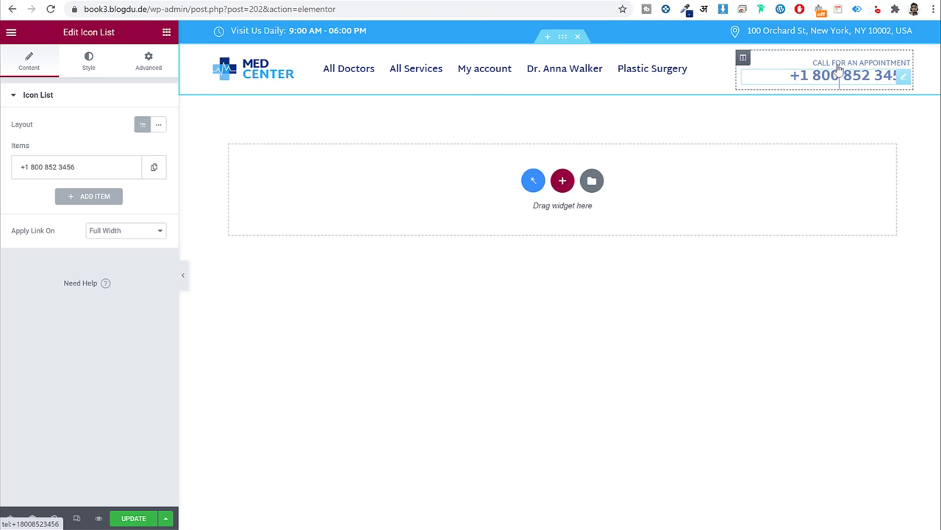
pyautogui.click(838, 64)
pyautogui.moveTo(103, 138); pyautogui.dragTo(14, 138)
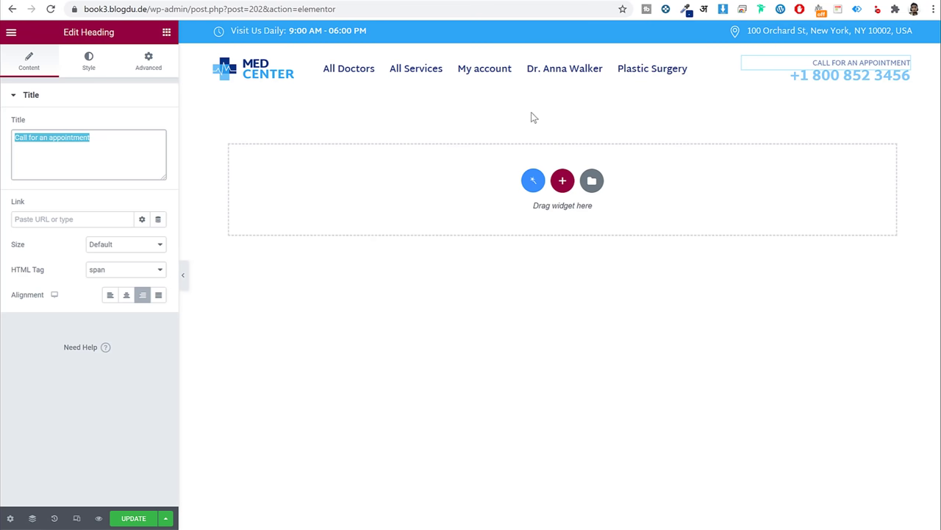
pyautogui.click(151, 72)
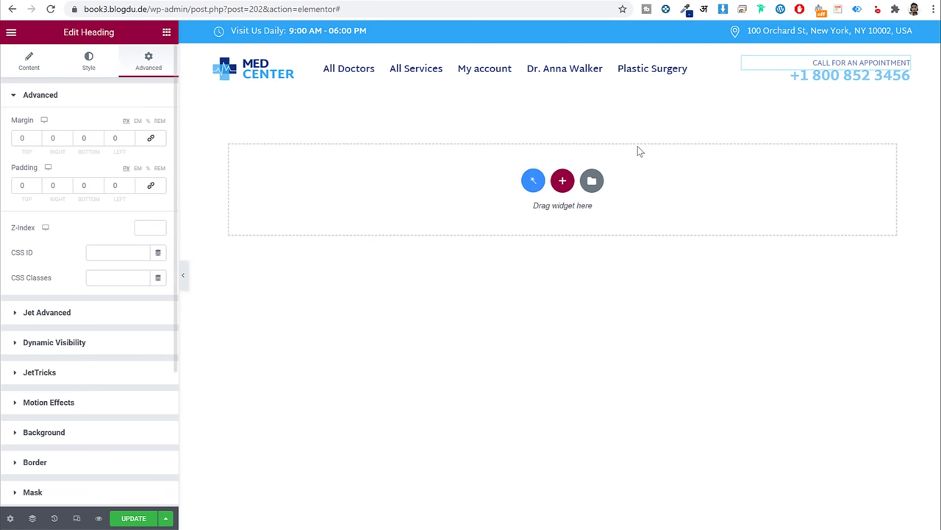
pyautogui.scroll(-3, 94, 368)
pyautogui.scroll(2, 99, 368)
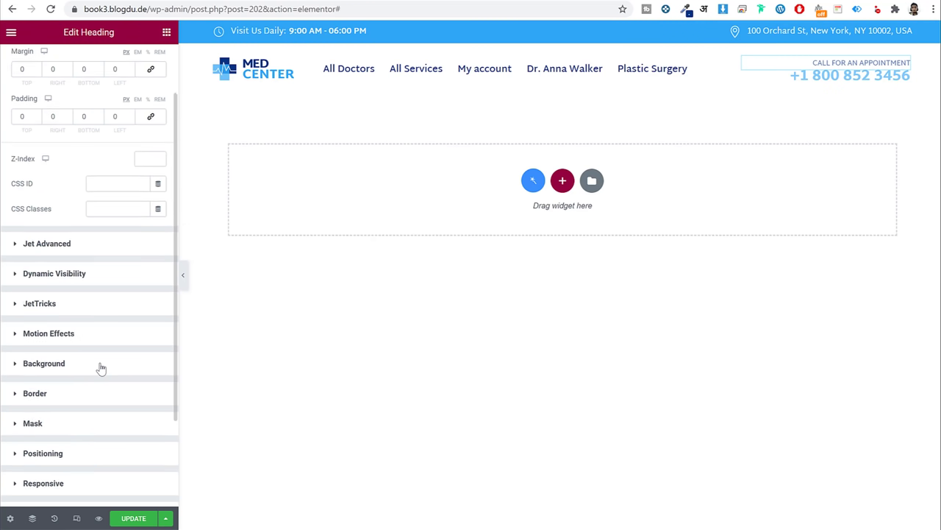
pyautogui.scroll(2, 101, 369)
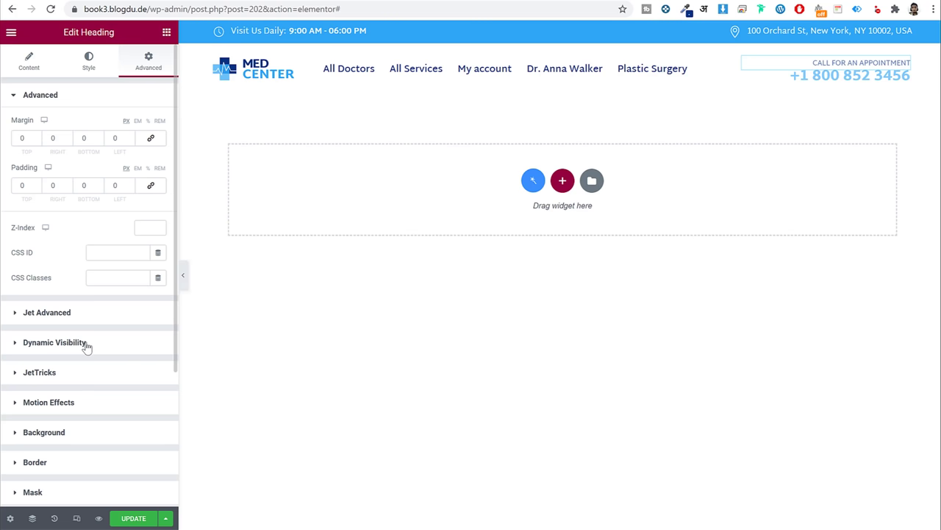
pyautogui.click(150, 352)
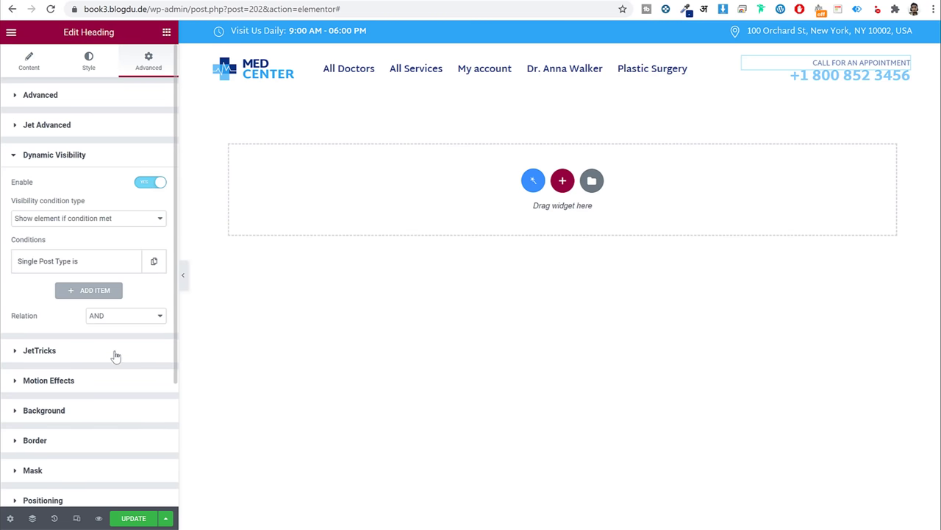
pyautogui.click(150, 184)
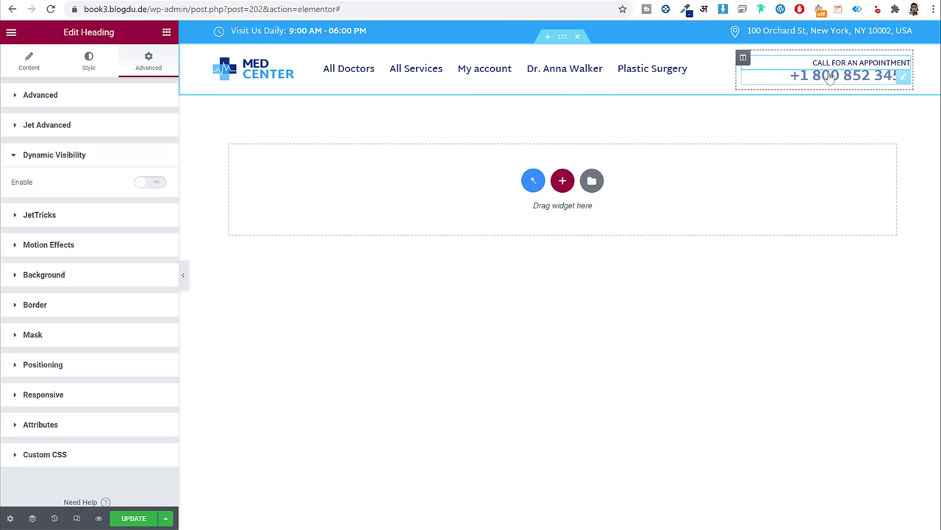
# Step: Turn off Dynamic Visibility on the phone number Icon List
pyautogui.click(838, 83)
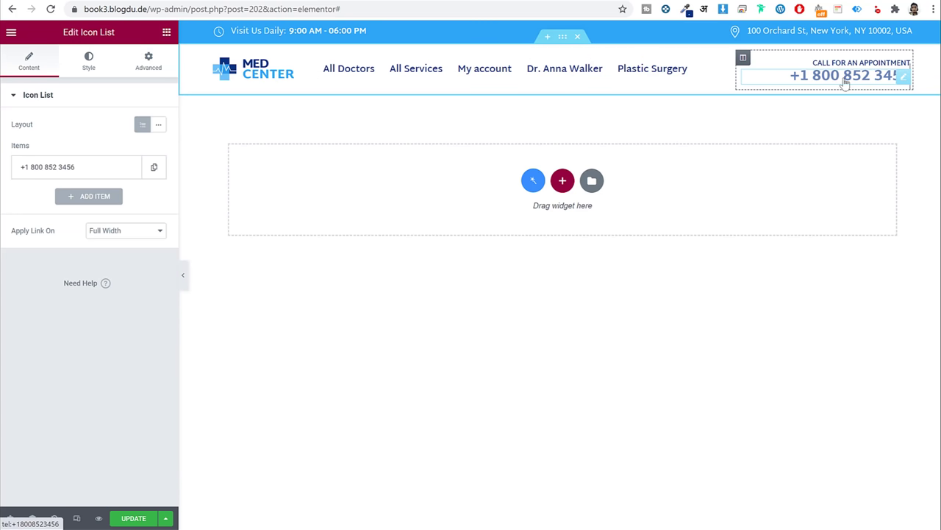
pyautogui.click(110, 168)
pyautogui.tripleClick(84, 209)
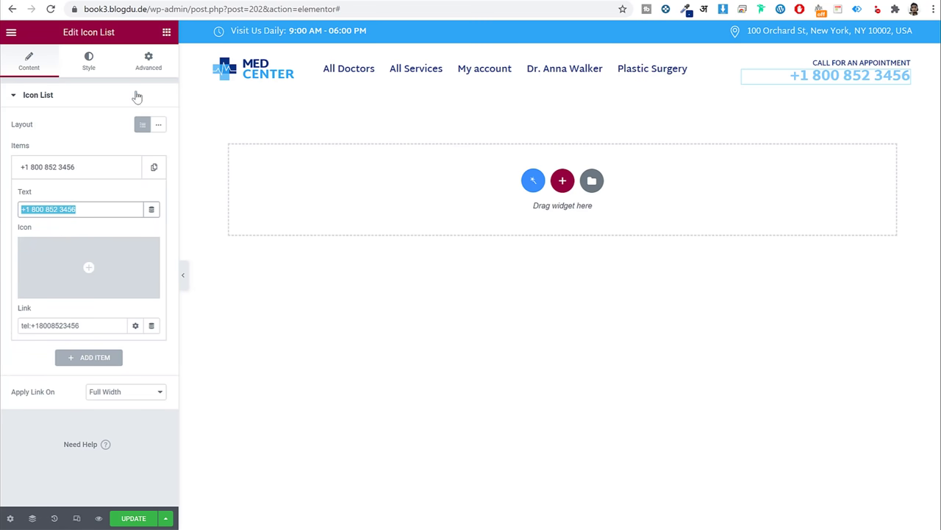
pyautogui.click(148, 63)
pyautogui.click(95, 351)
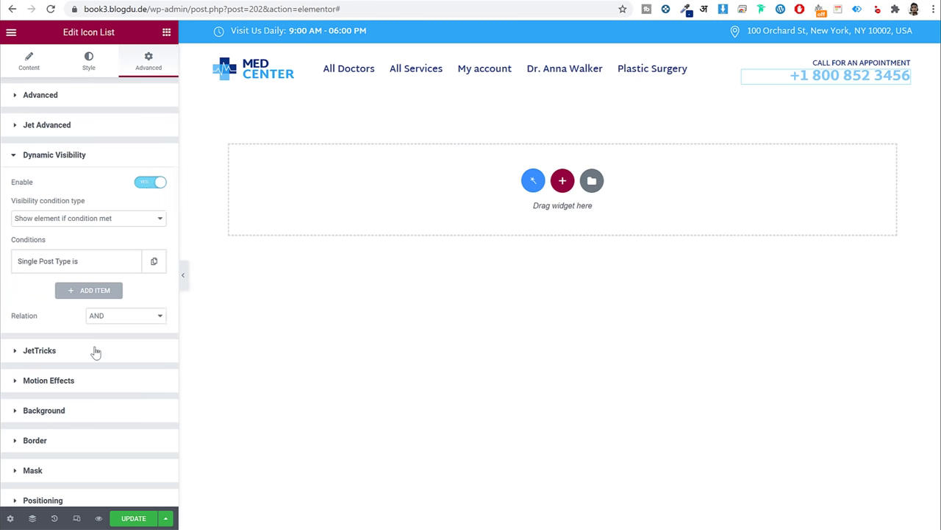
pyautogui.click(151, 182)
# Step: Update the header and exit Elementor to the WordPress dashboard
pyautogui.click(133, 518)
pyautogui.click(11, 32)
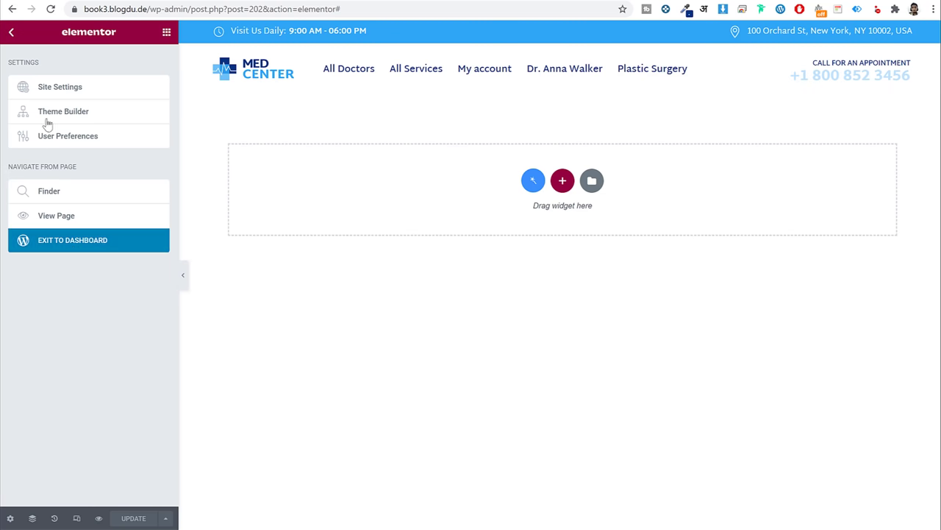
pyautogui.click(71, 243)
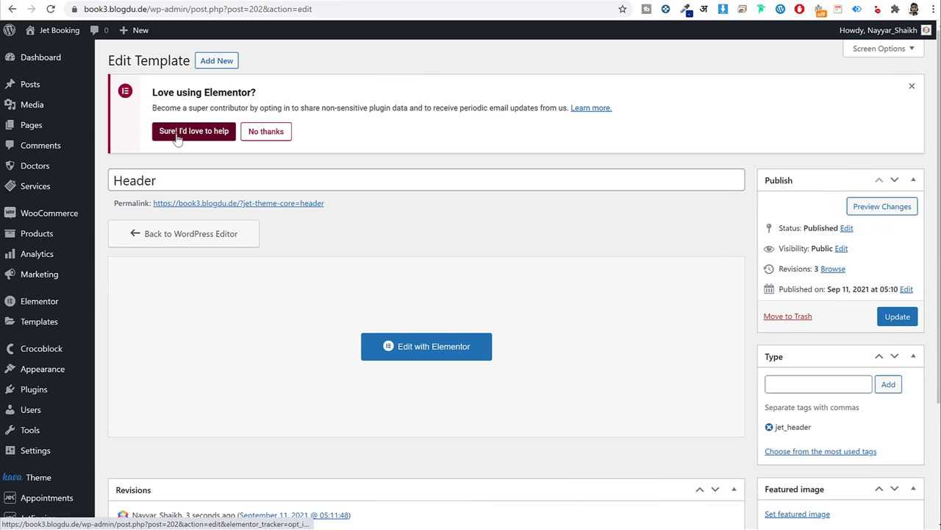
# Step: Create a Footer theme template named 'Footer' in Crocoblock Theme Builder
pyautogui.click(177, 134)
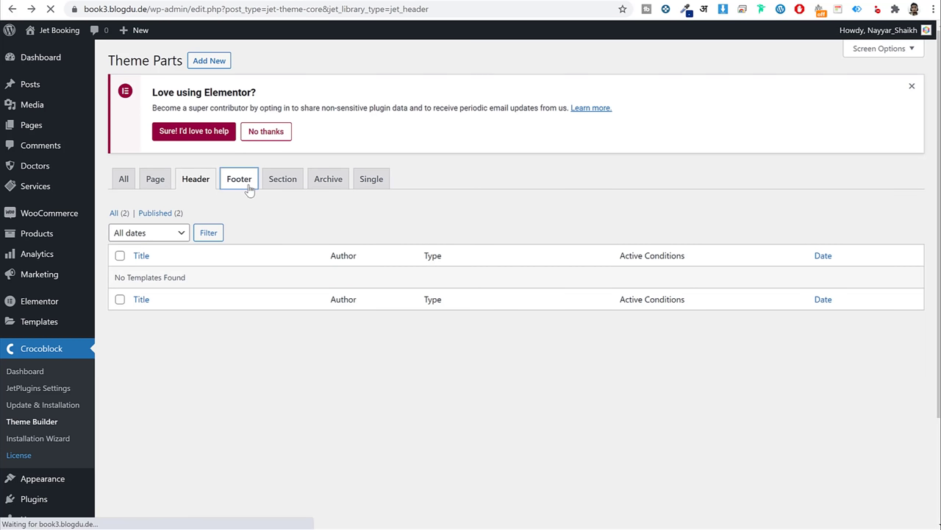
pyautogui.click(207, 60)
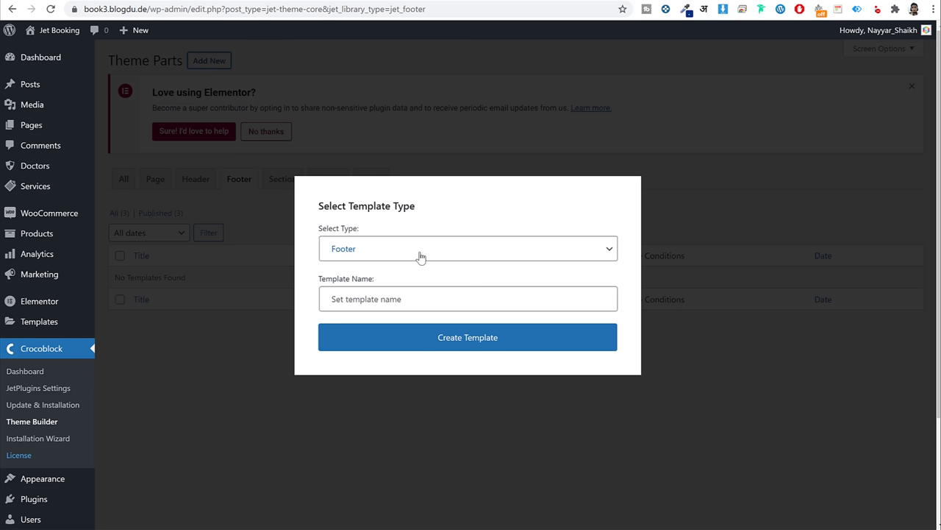
pyautogui.click(394, 289)
pyautogui.write('Foote')
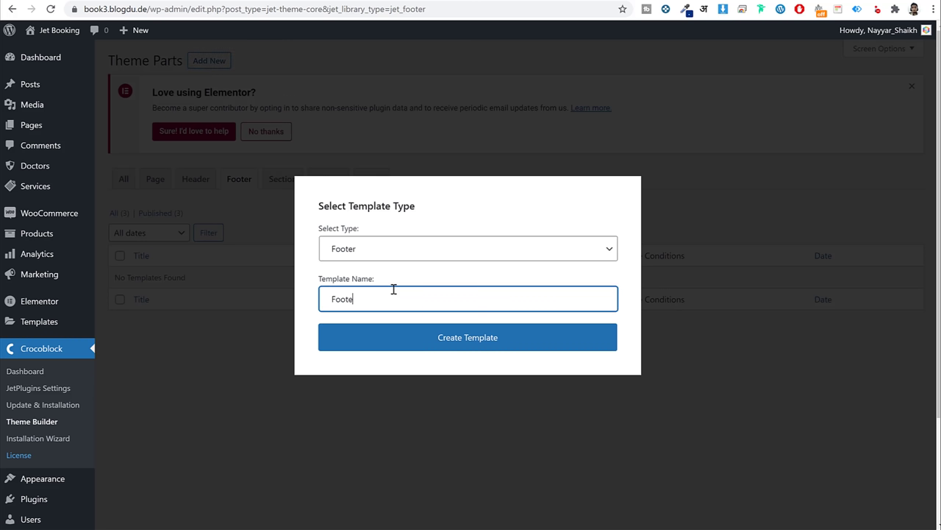
pyautogui.write('r')
pyautogui.press('Return')
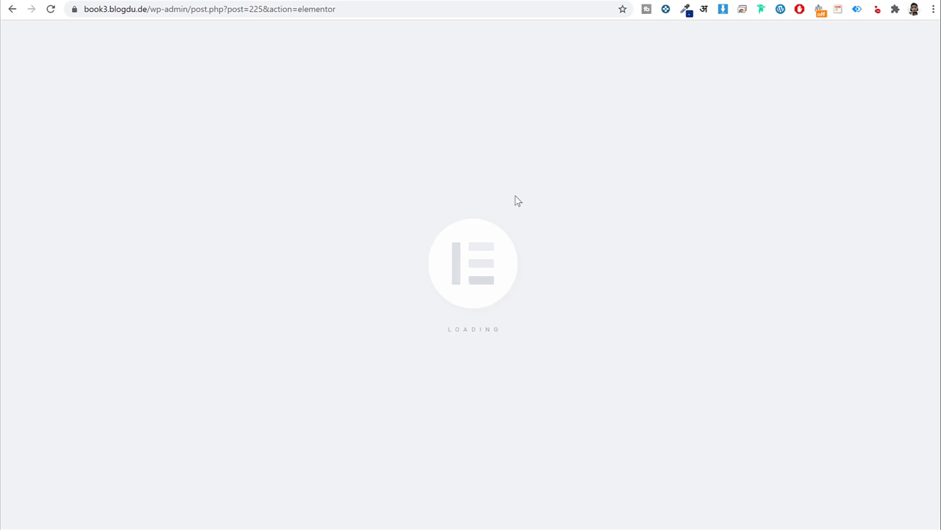
# Step: Import the Footer Jet Booking template file and insert it with its document settings
pyautogui.click(593, 119)
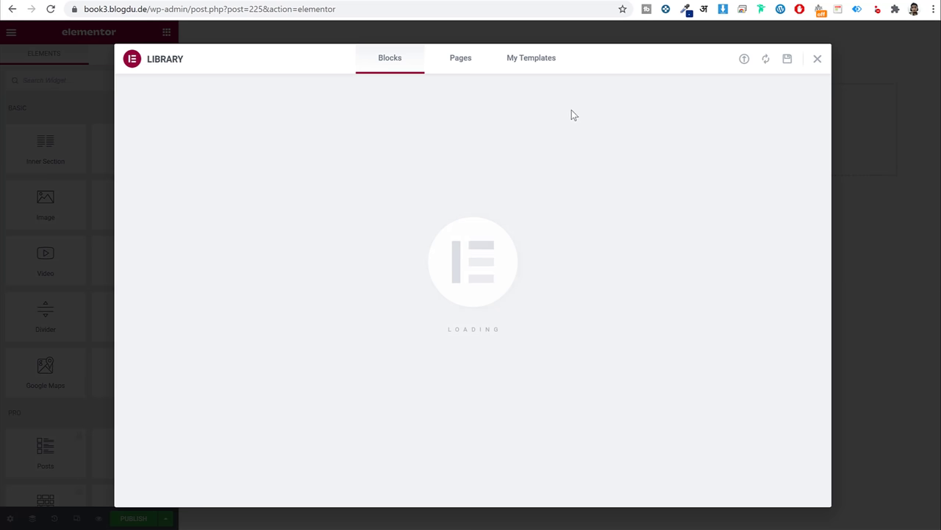
pyautogui.click(538, 64)
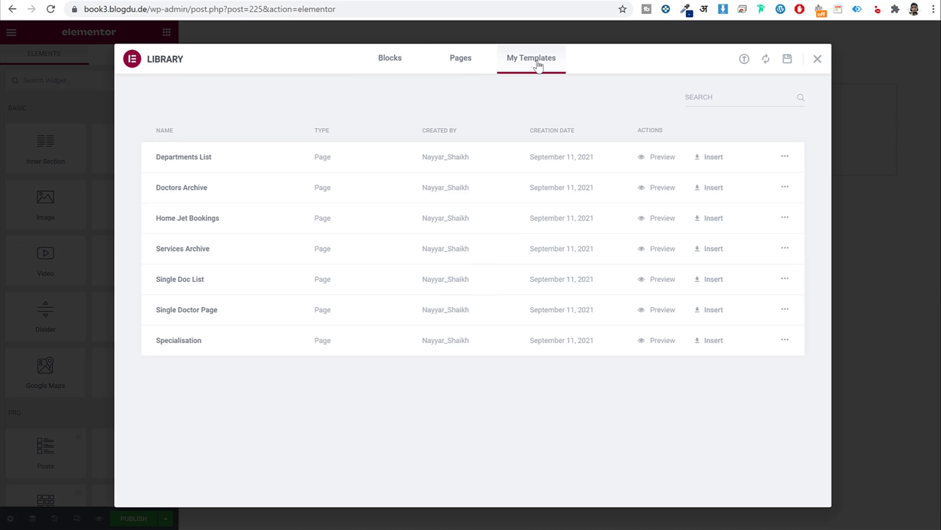
pyautogui.click(744, 61)
pyautogui.click(478, 314)
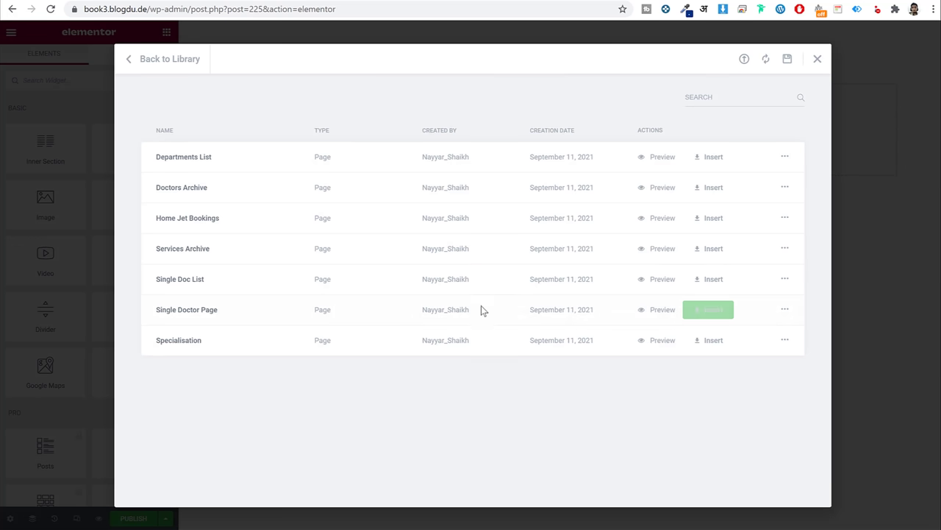
pyautogui.press('Escape')
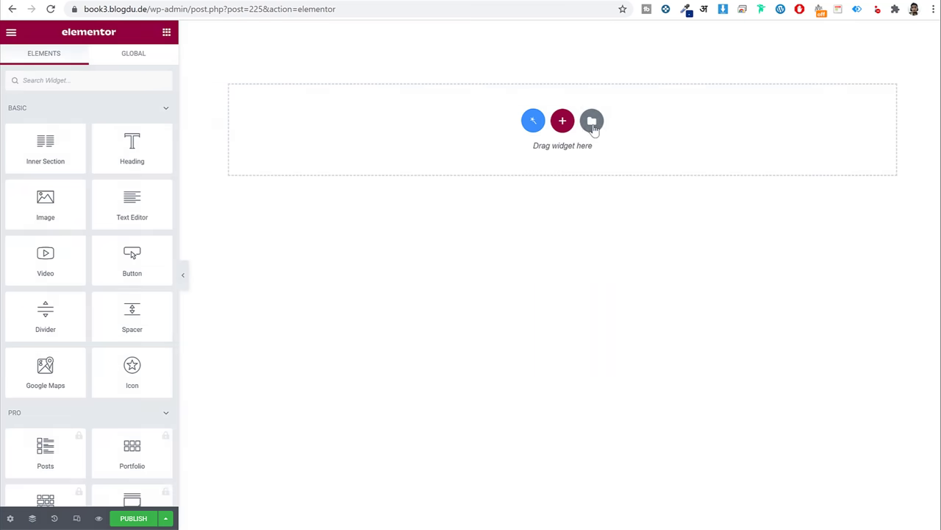
pyautogui.click(593, 119)
pyautogui.click(745, 60)
pyautogui.click(492, 325)
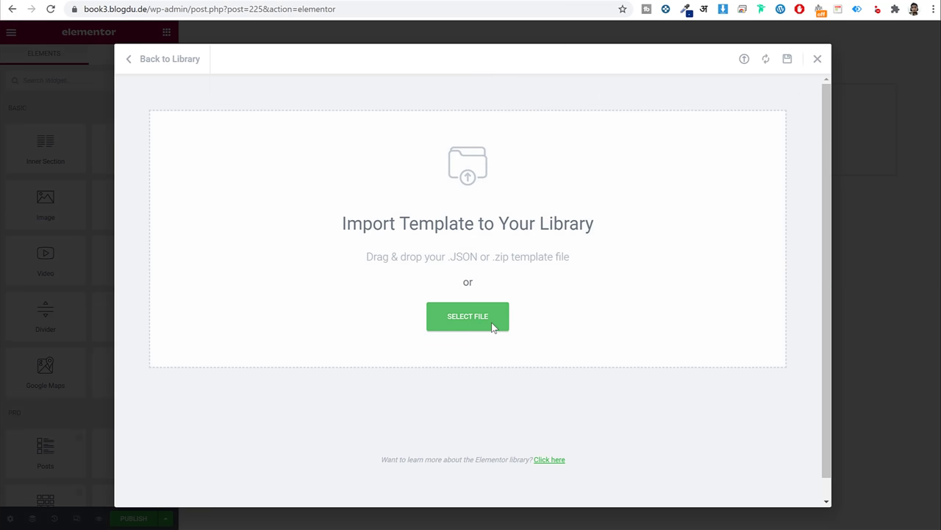
pyautogui.click(169, 57)
pyautogui.click(270, 261)
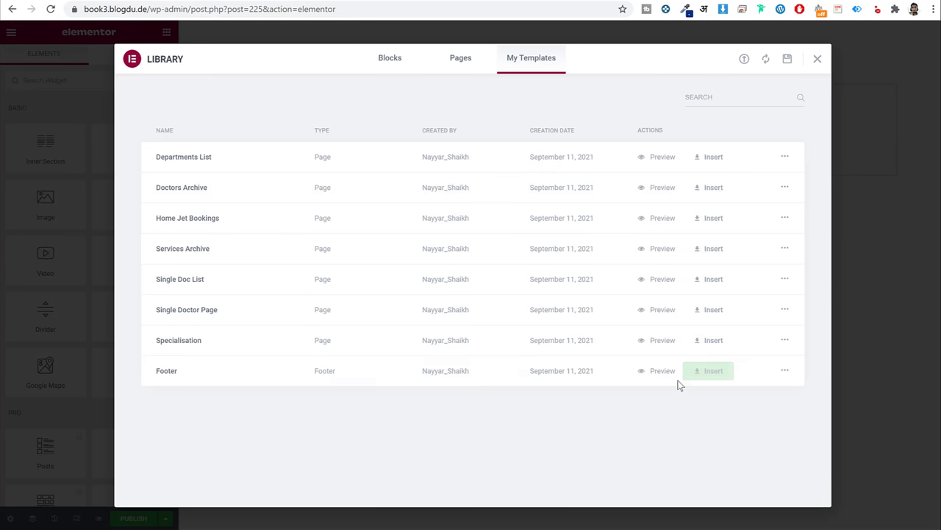
pyautogui.click(709, 372)
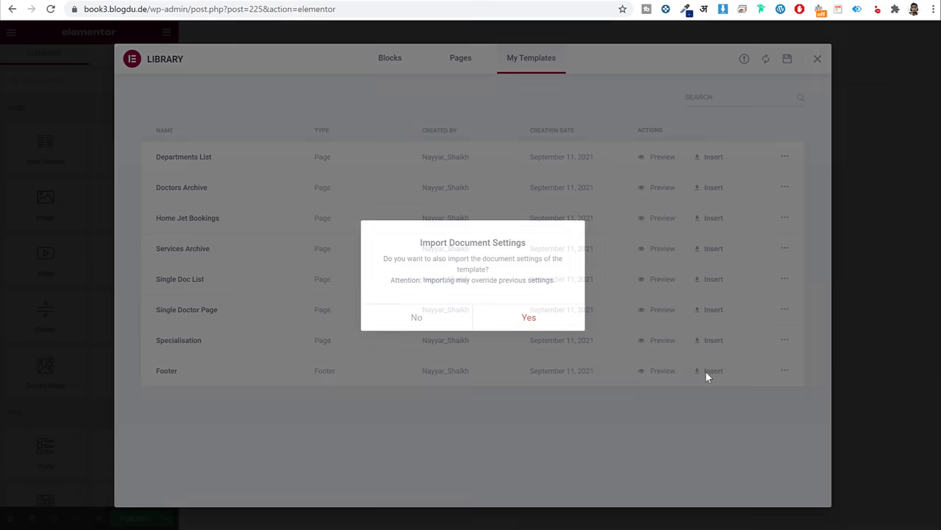
pyautogui.click(528, 315)
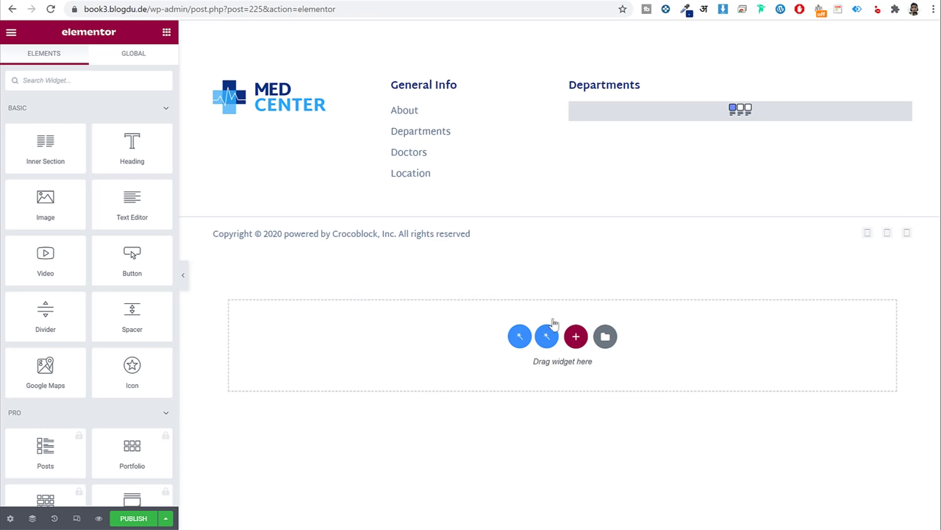
# Step: Set the Departments listing grid's listing to Department List
pyautogui.click(672, 109)
pyautogui.click(672, 109)
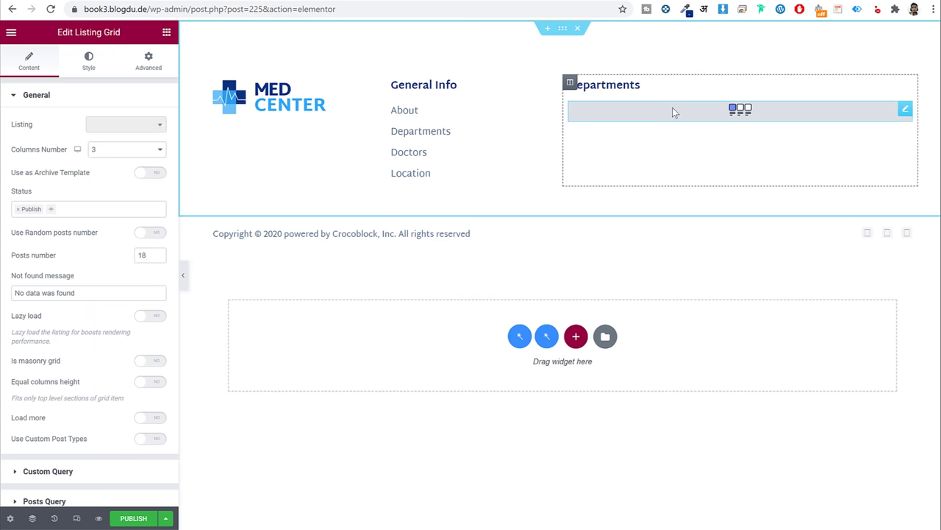
pyautogui.click(120, 126)
pyautogui.write('dep')
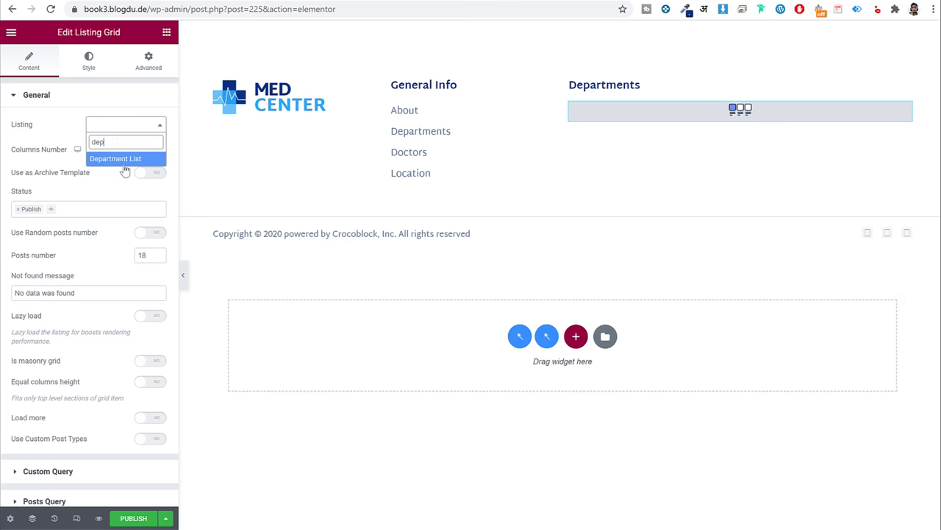
pyautogui.click(124, 160)
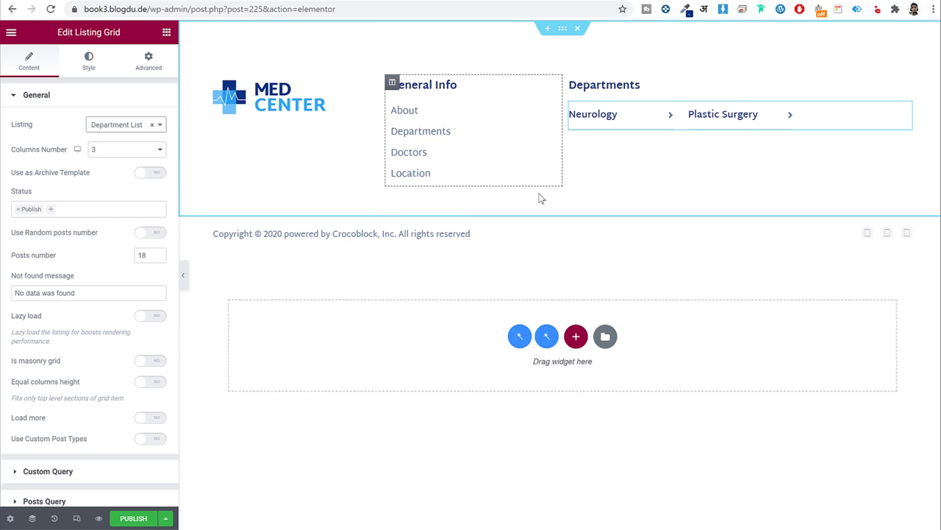
# Step: Rename the General Info list's About item to 'My Account' and link it to the My Account page
pyautogui.click(417, 121)
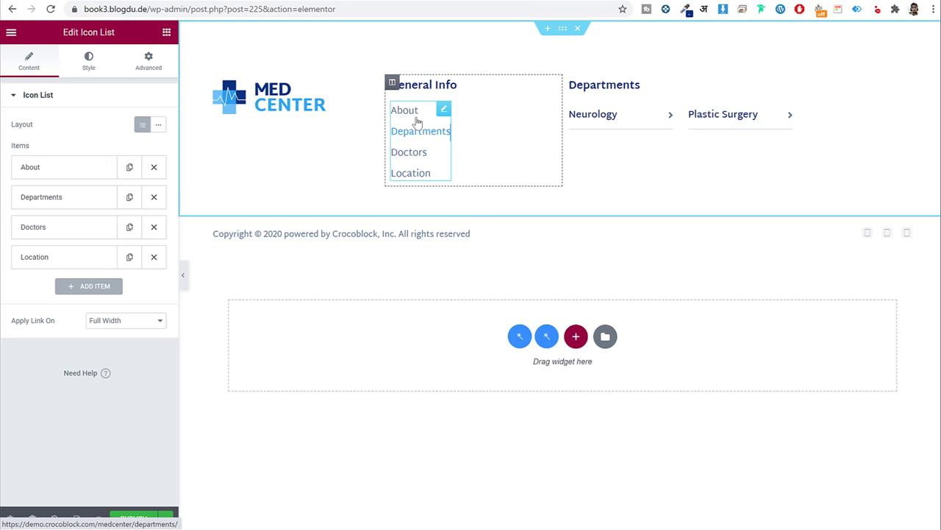
pyautogui.click(65, 172)
pyautogui.doubleClick(63, 209)
pyautogui.tripleClick(109, 332)
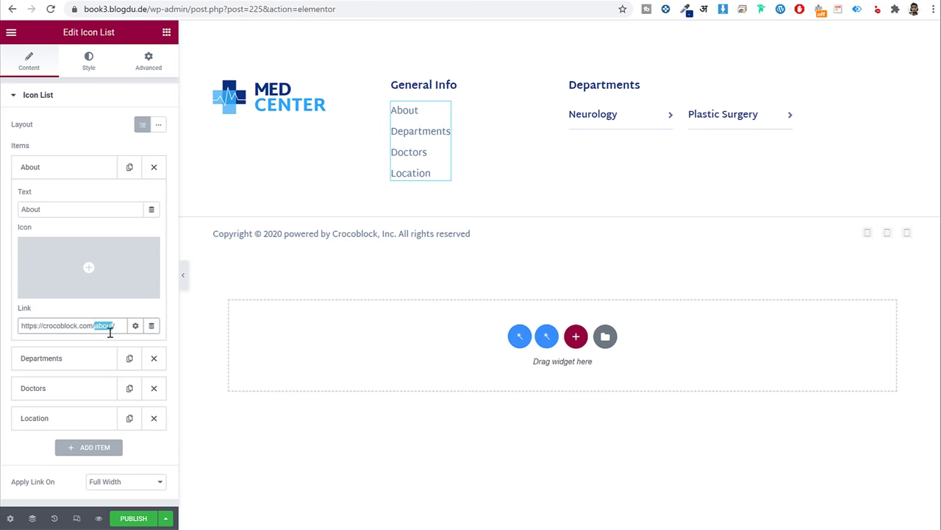
pyautogui.doubleClick(89, 212)
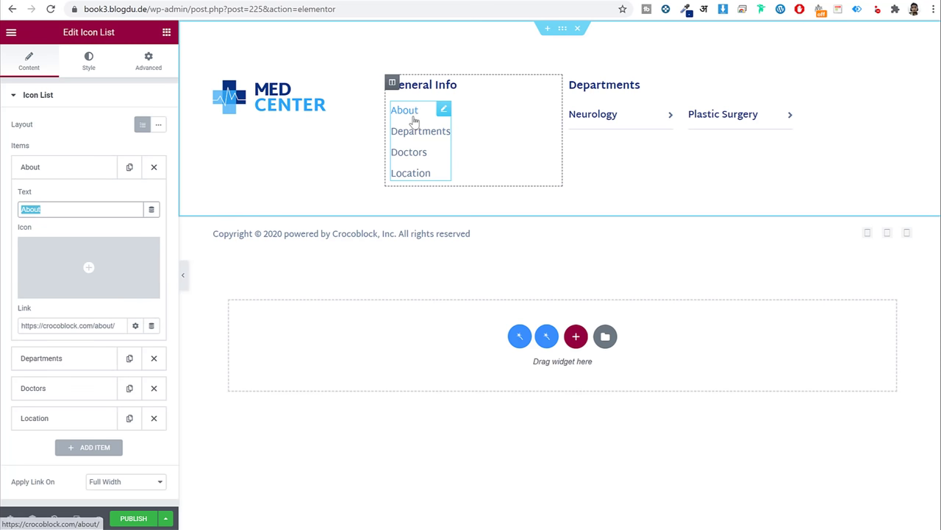
pyautogui.write('Mu')
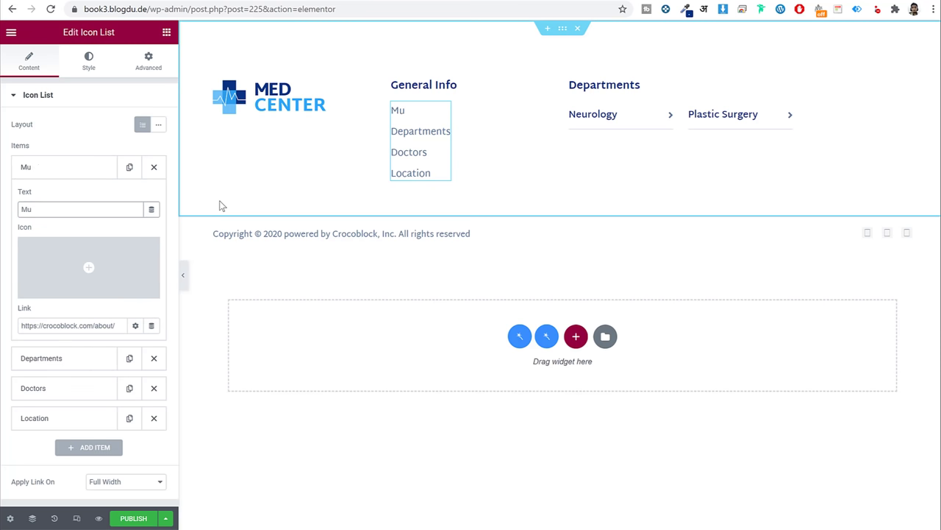
pyautogui.write('y Account')
pyautogui.click(114, 326)
pyautogui.hotkey('ctrl', 'a')
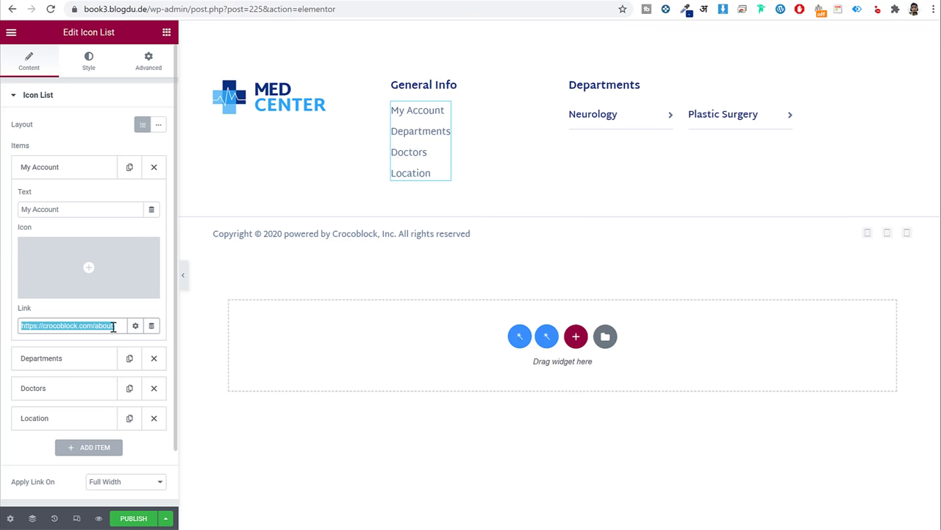
pyautogui.write('my a')
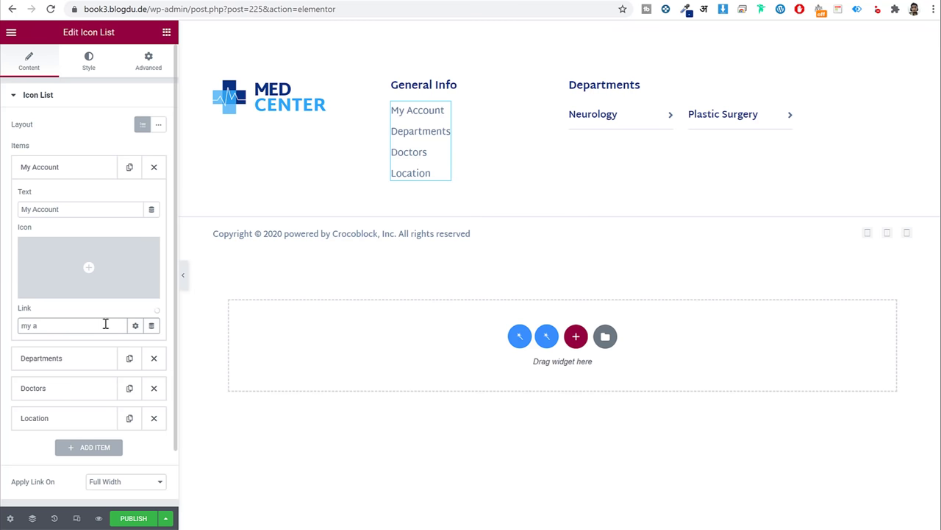
pyautogui.click(31, 345)
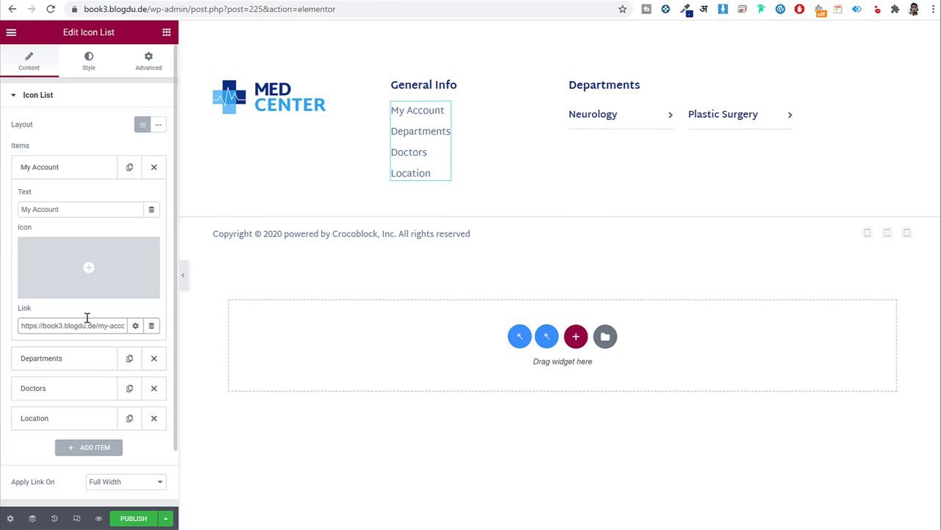
pyautogui.click(262, 114)
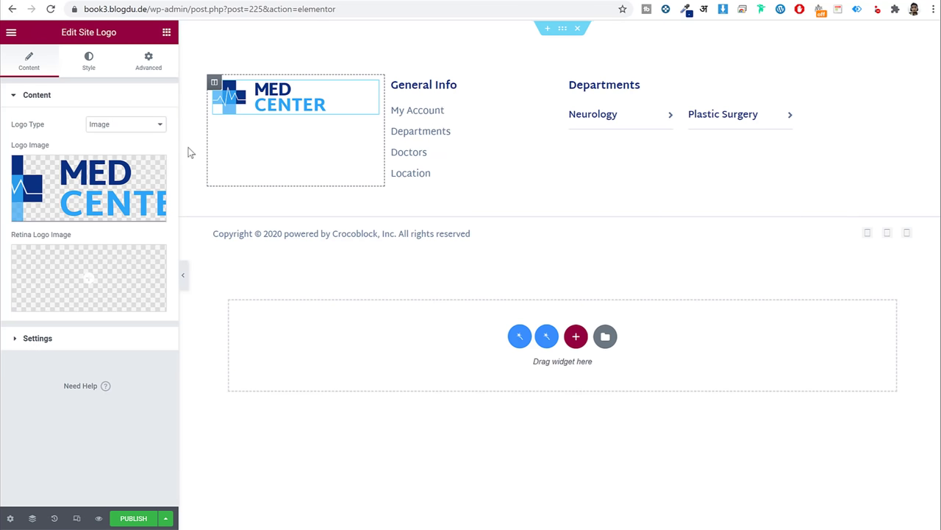
# Step: Rewrite the copyright line as 'Copyright © 2021 Made by' followed by the author's name
pyautogui.click(278, 230)
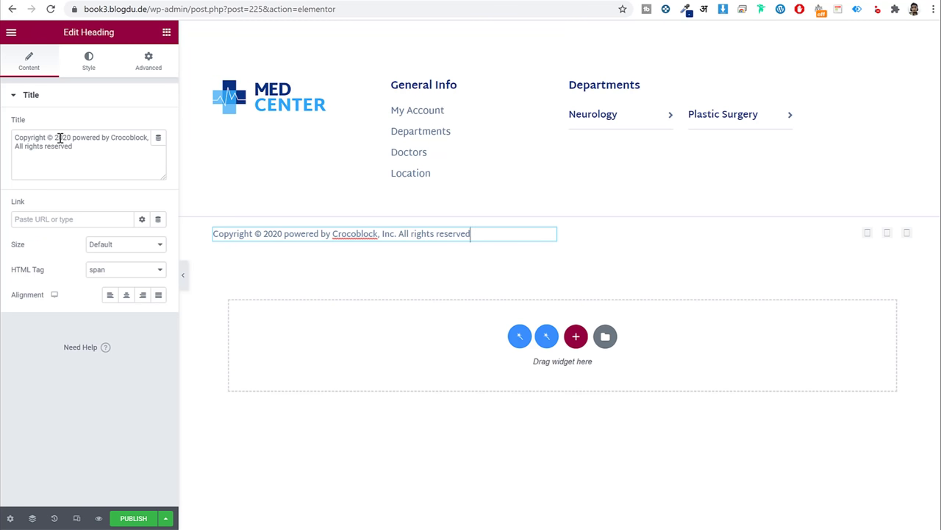
pyautogui.moveTo(57, 136); pyautogui.dragTo(126, 161)
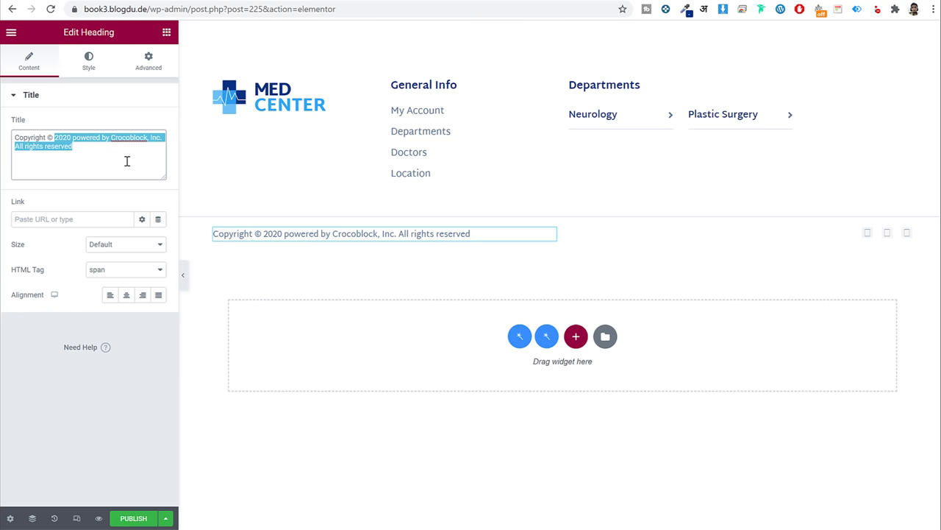
pyautogui.write('2021 Made by Nayyar Shaikh')
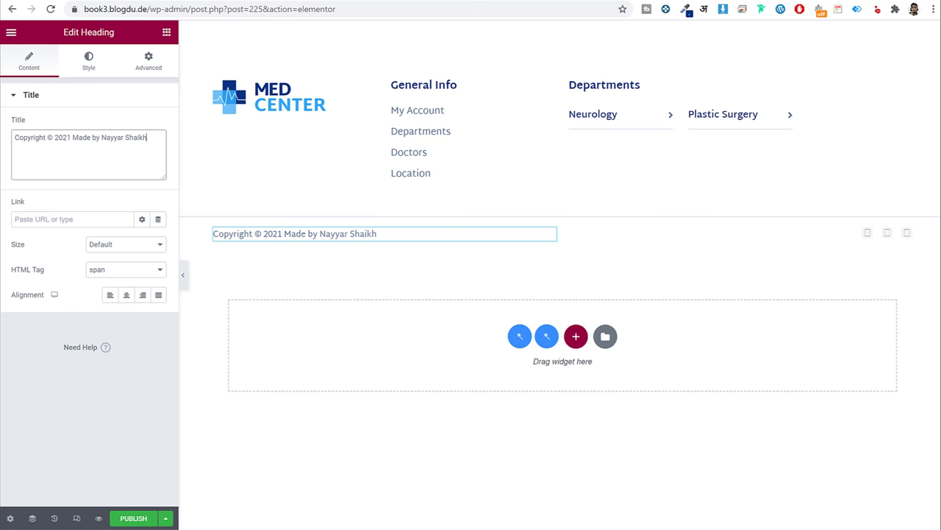
pyautogui.click(885, 237)
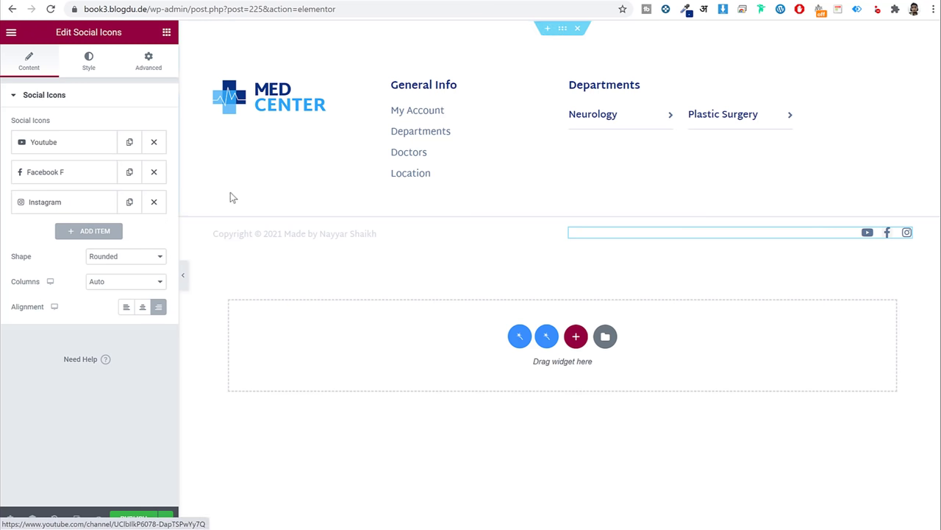
# Step: Check the YouTube, Facebook and Instagram icon links, then publish the footer template
pyautogui.click(76, 143)
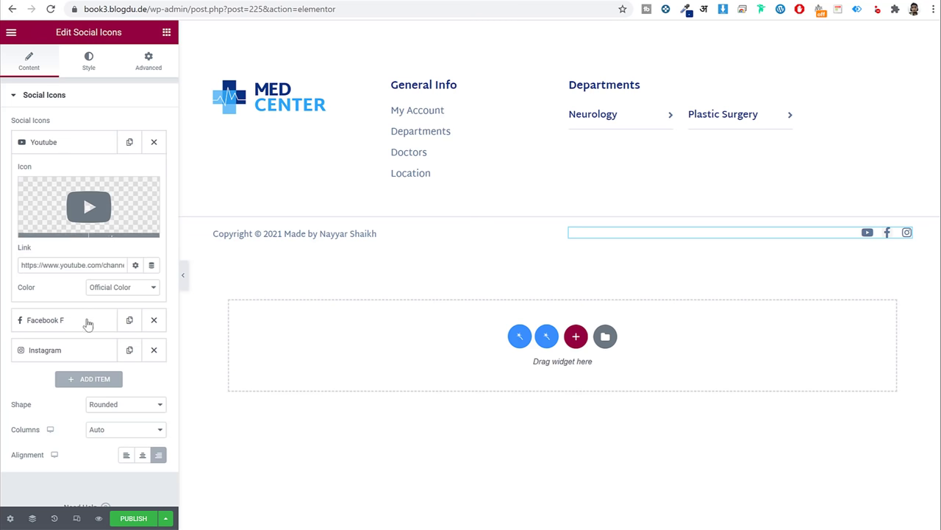
pyautogui.doubleClick(114, 264)
pyautogui.click(62, 320)
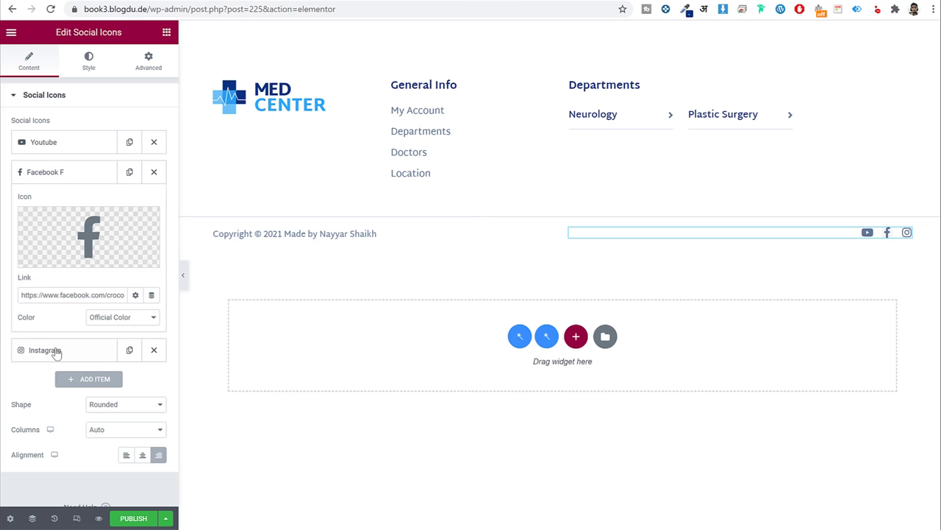
pyautogui.click(53, 350)
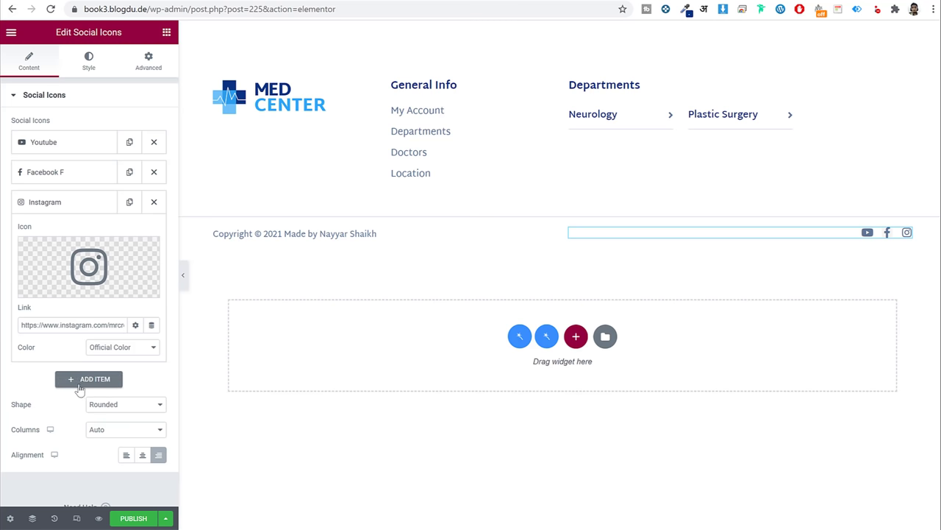
pyautogui.click(133, 517)
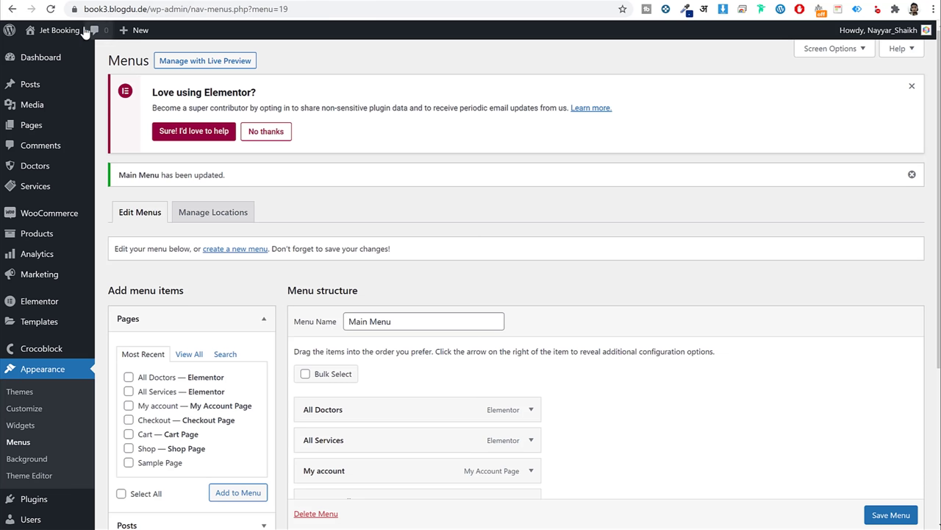
pyautogui.moveTo(70, 34)
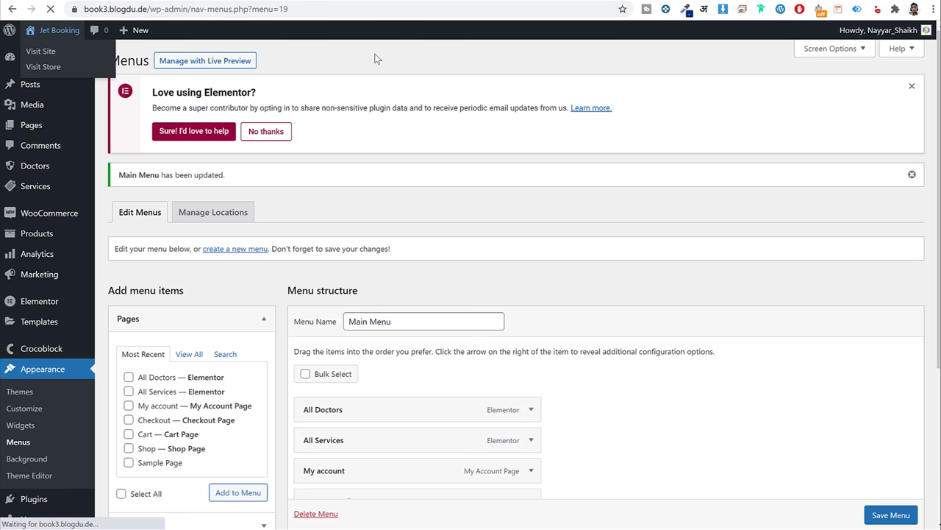
# Step: Check the new footer, then visit All Doctors, Plastic Surgery, the doctor's profile and My account
pyautogui.scroll(-20, 525, 172)
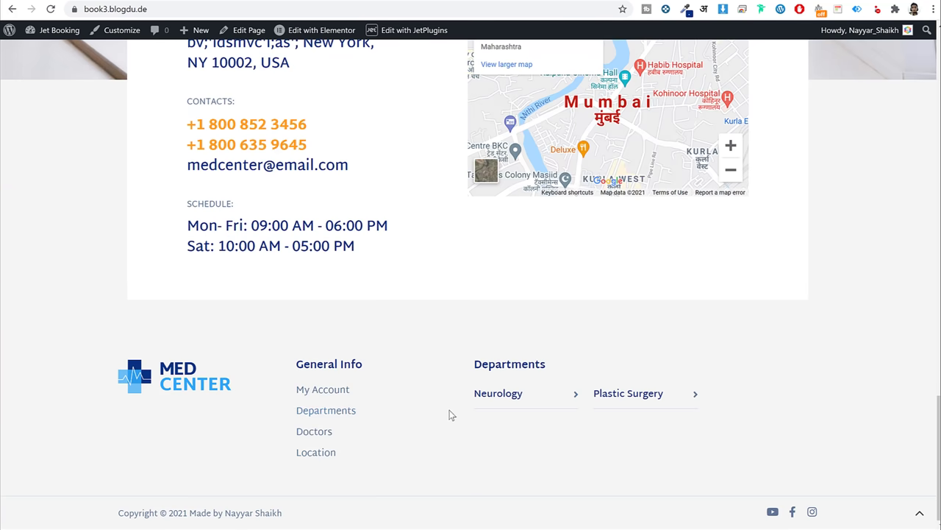
pyautogui.scroll(20, 448, 414)
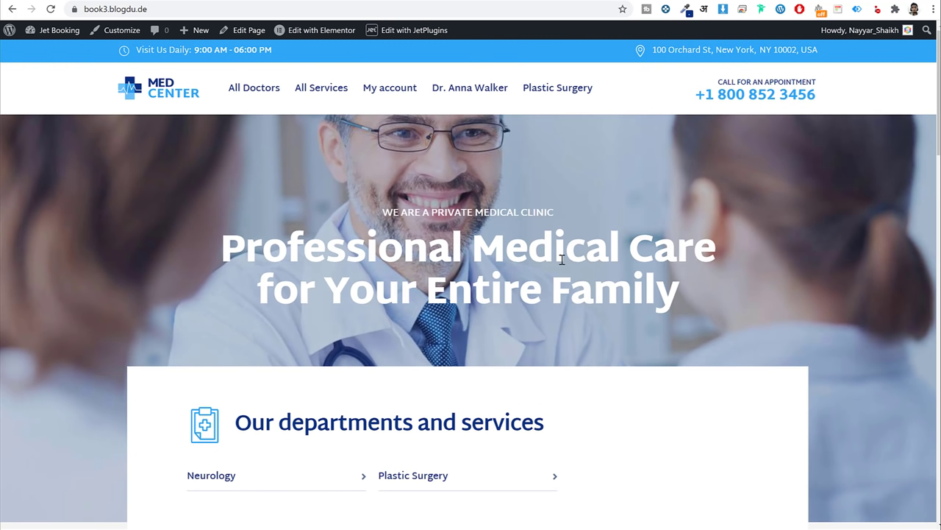
pyautogui.scroll(-8, 286, 143)
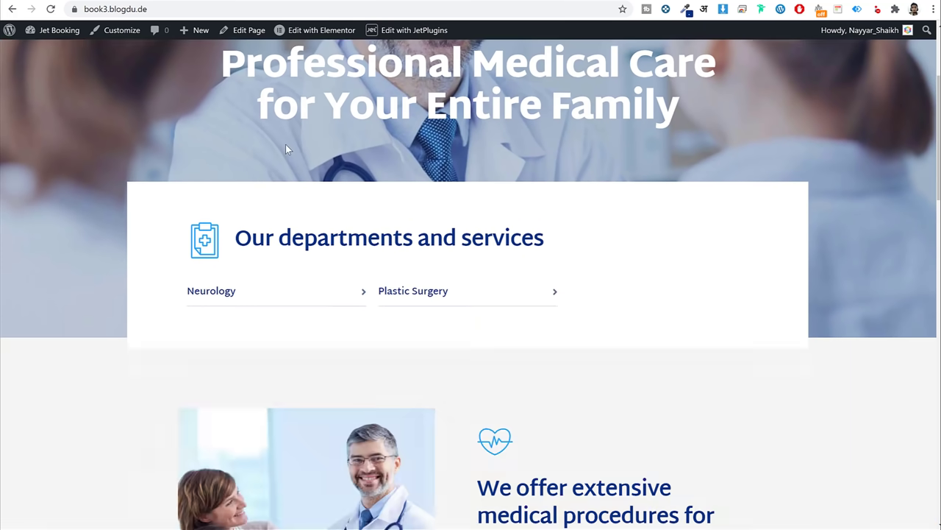
pyautogui.scroll(8, 287, 166)
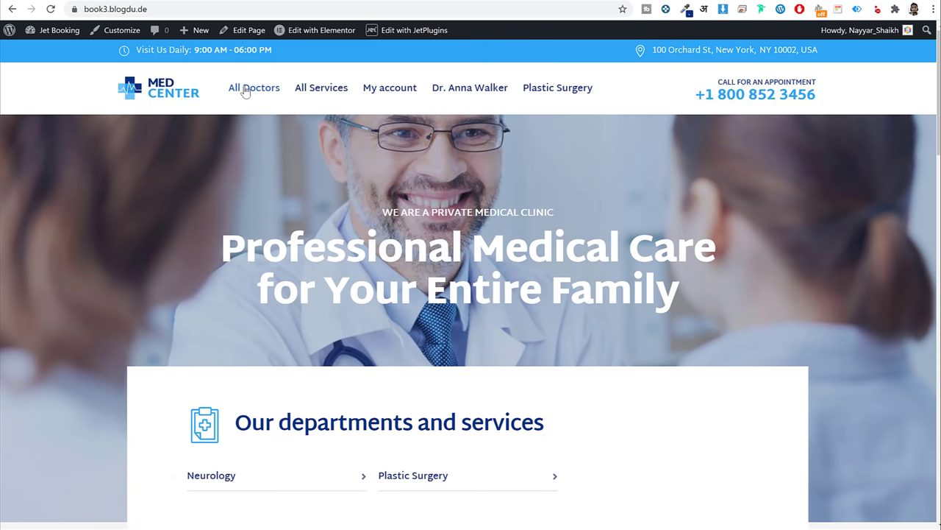
pyautogui.click(246, 89)
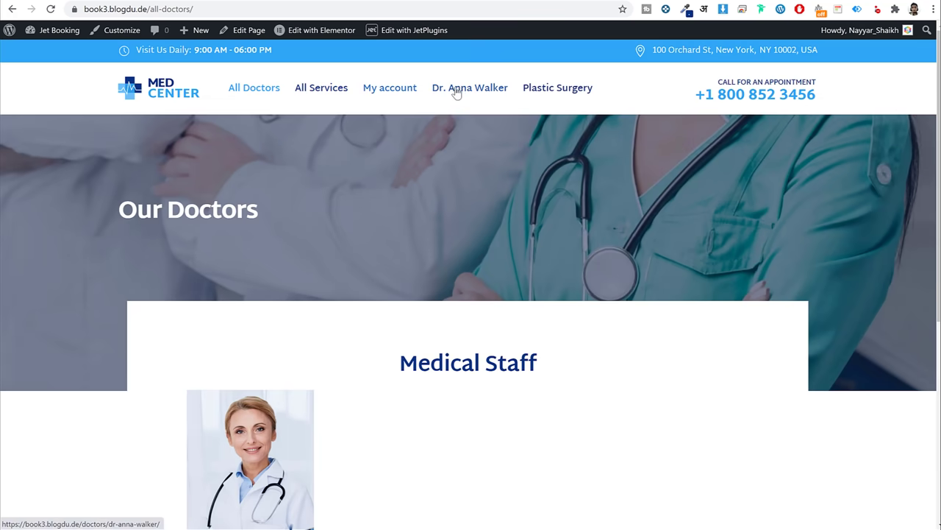
pyautogui.click(557, 91)
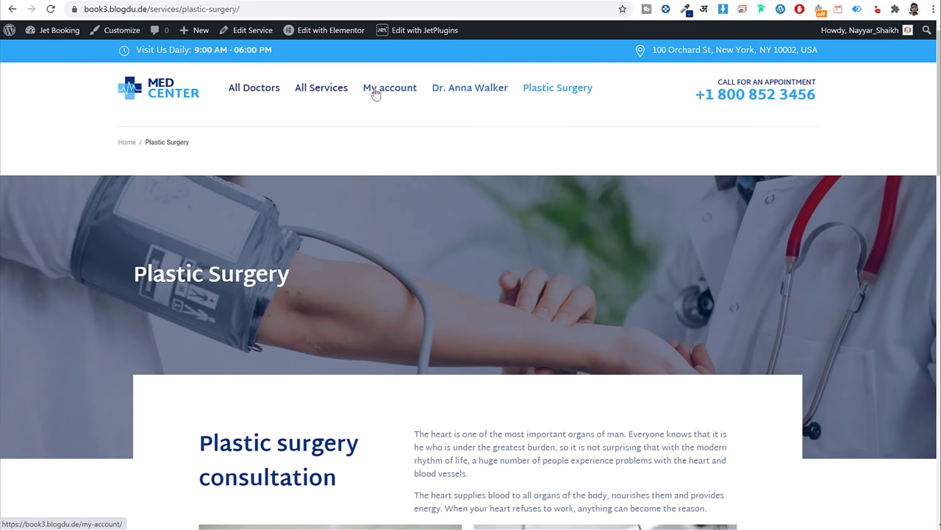
pyautogui.click(450, 87)
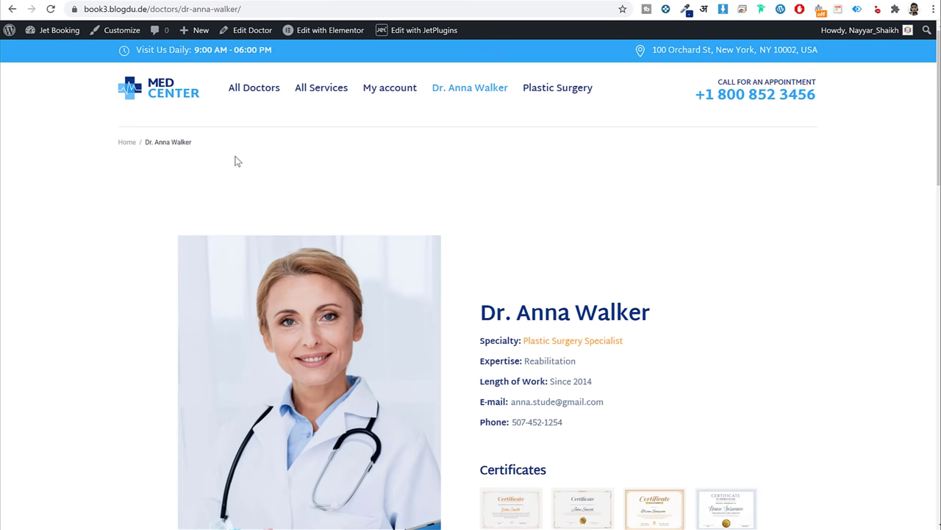
pyautogui.click(395, 98)
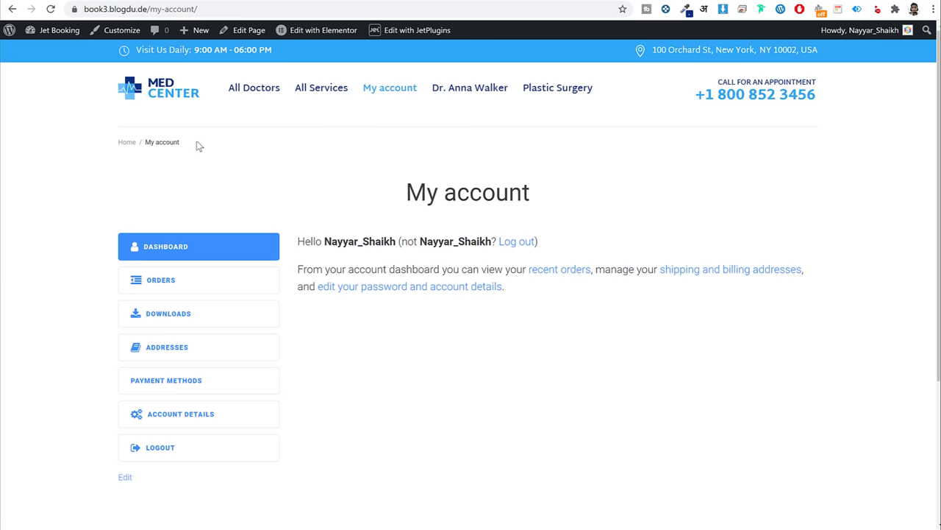
pyautogui.scroll(-3, 445, 298)
pyautogui.scroll(3, 446, 300)
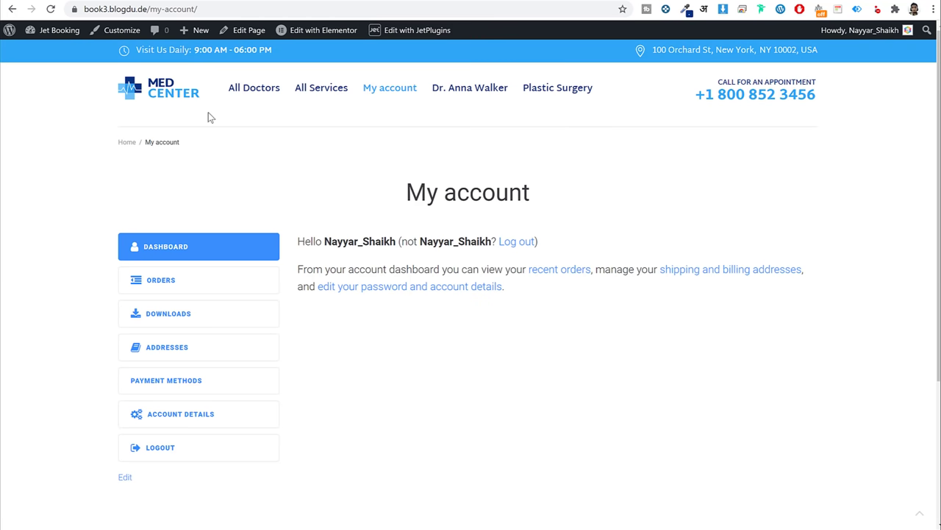
# Step: Disable breadcrumbs in General Site settings and publish the change
pyautogui.click(123, 33)
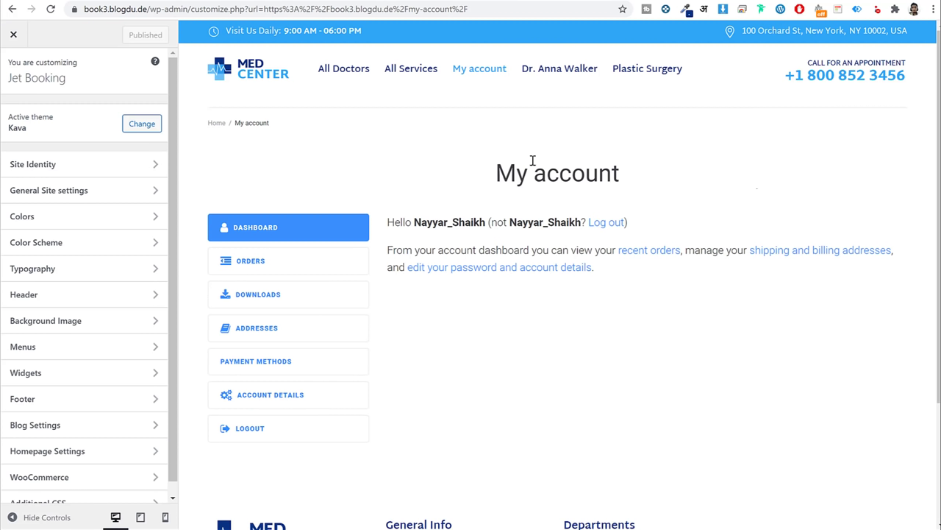
pyautogui.click(90, 195)
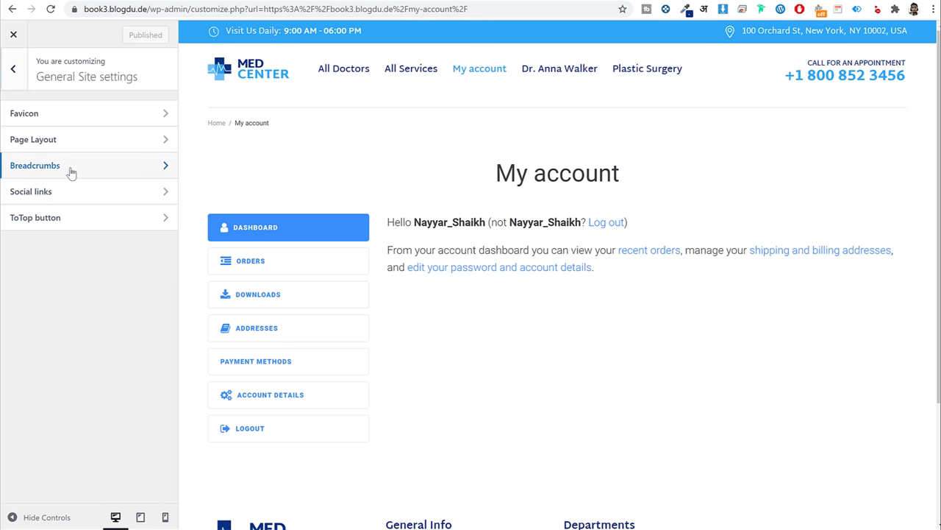
pyautogui.click(72, 167)
pyautogui.click(56, 115)
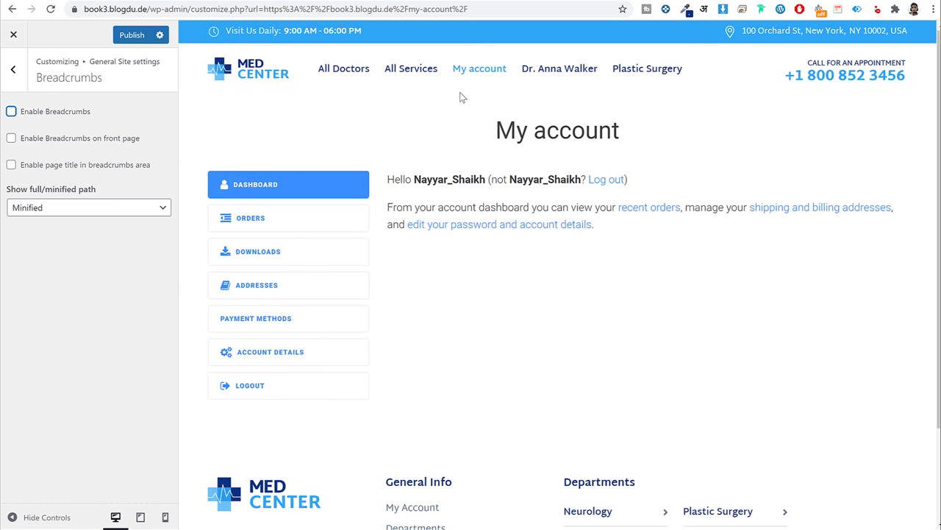
pyautogui.click(132, 36)
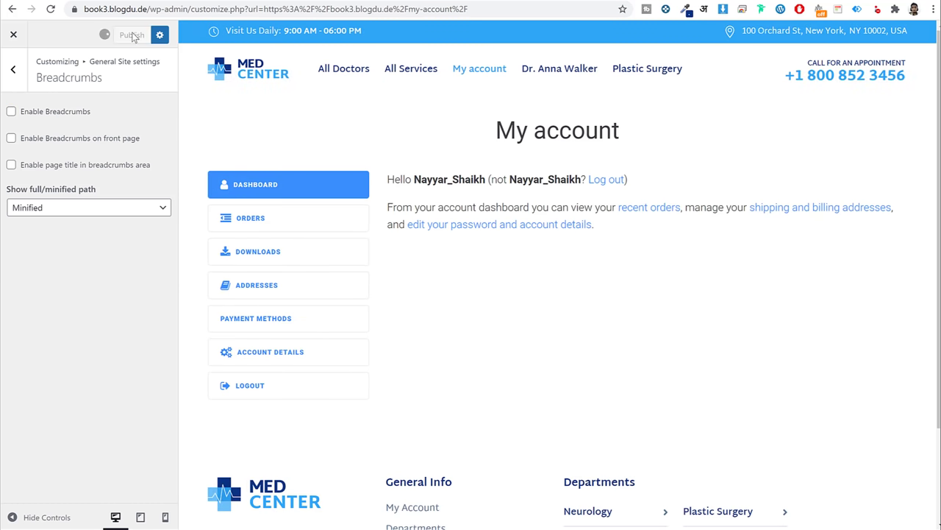
# Step: Change the body background colour from ffffff to #f5f5f5, publish, and close the Customizer
pyautogui.click(14, 66)
pyautogui.click(12, 71)
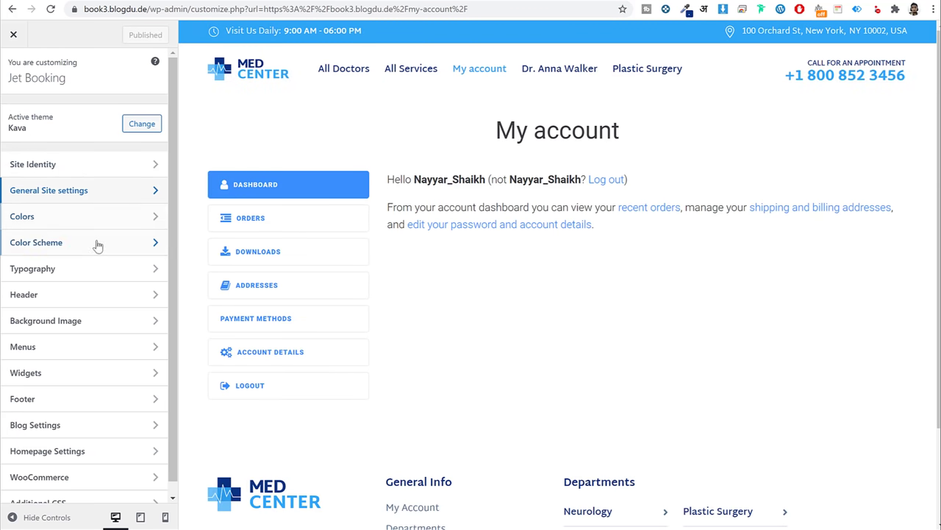
pyautogui.click(50, 218)
pyautogui.click(44, 128)
pyautogui.click(85, 127)
pyautogui.doubleClick(85, 127)
pyautogui.write('f5f5f5')
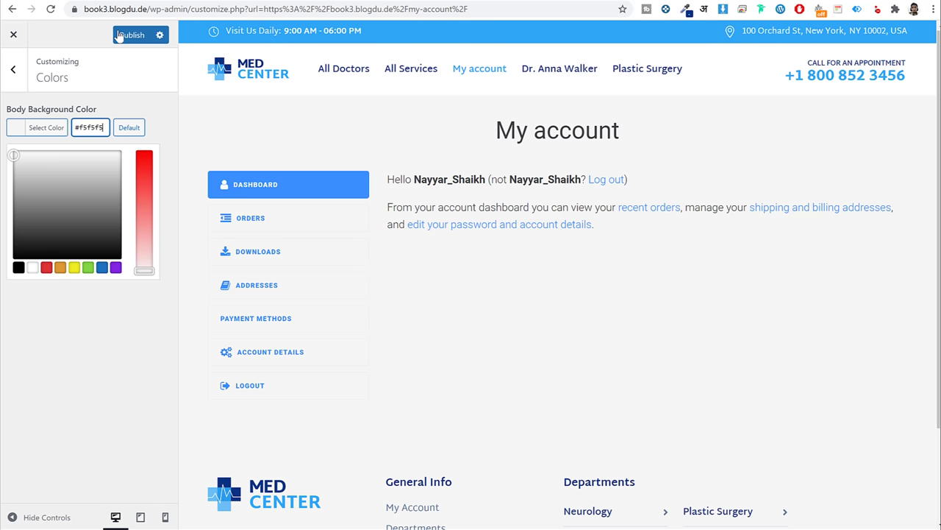
pyautogui.click(118, 36)
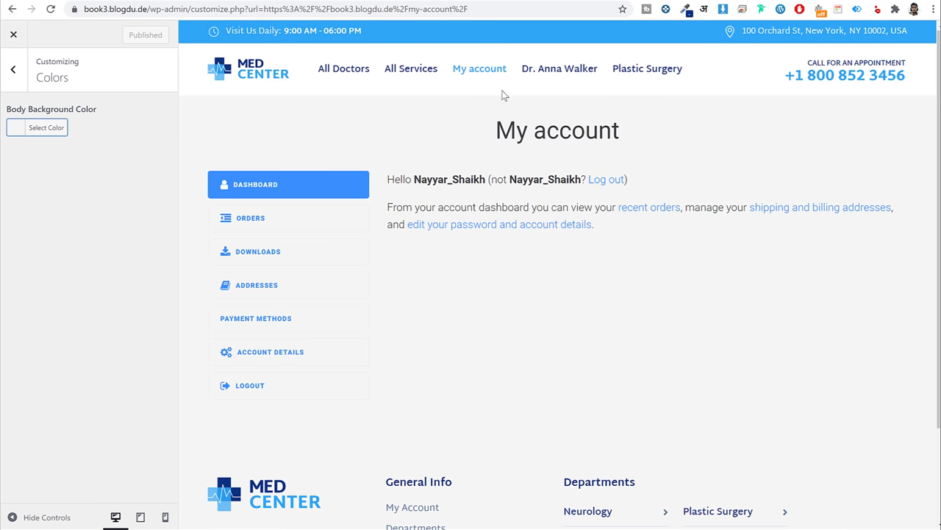
pyautogui.click(13, 34)
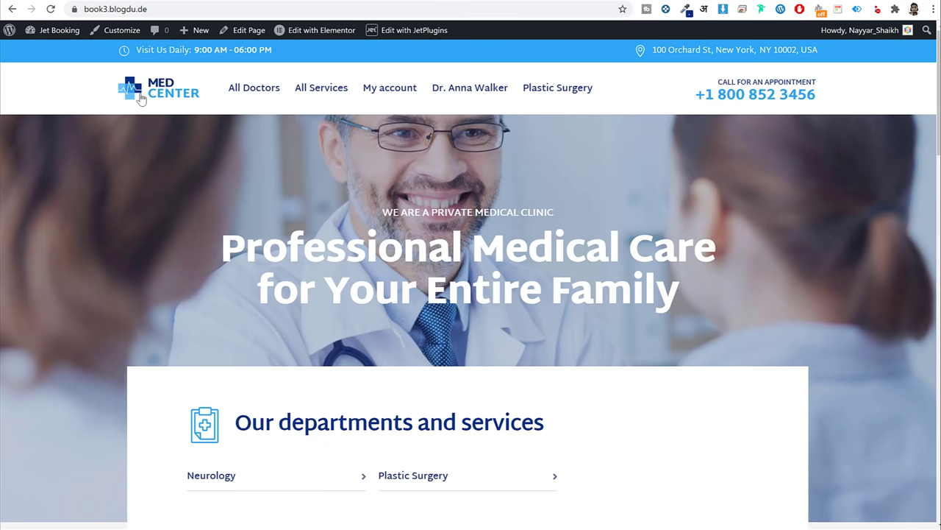
# Step: Open the Plastic Surgery service page on the MedCenter site
pyautogui.scroll(-3, 357, 194)
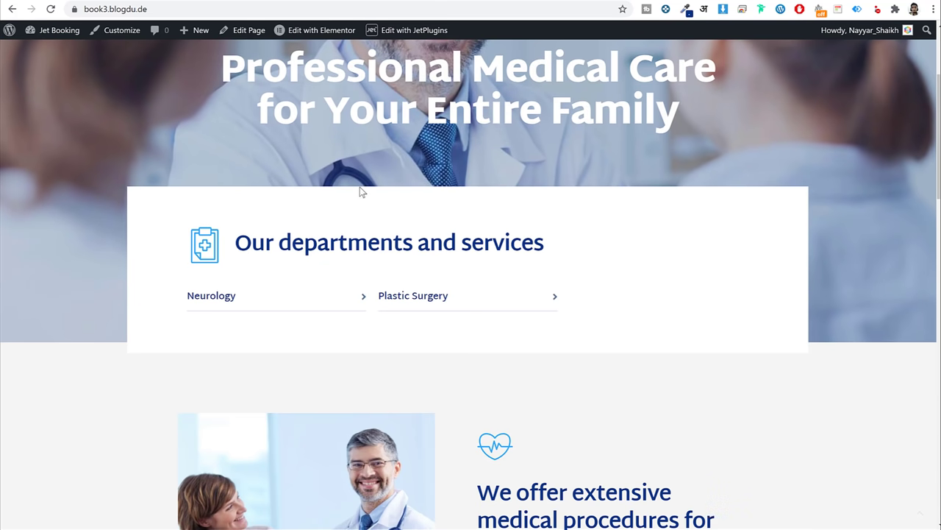
pyautogui.scroll(-3, 515, 250)
pyautogui.scroll(6, 514, 250)
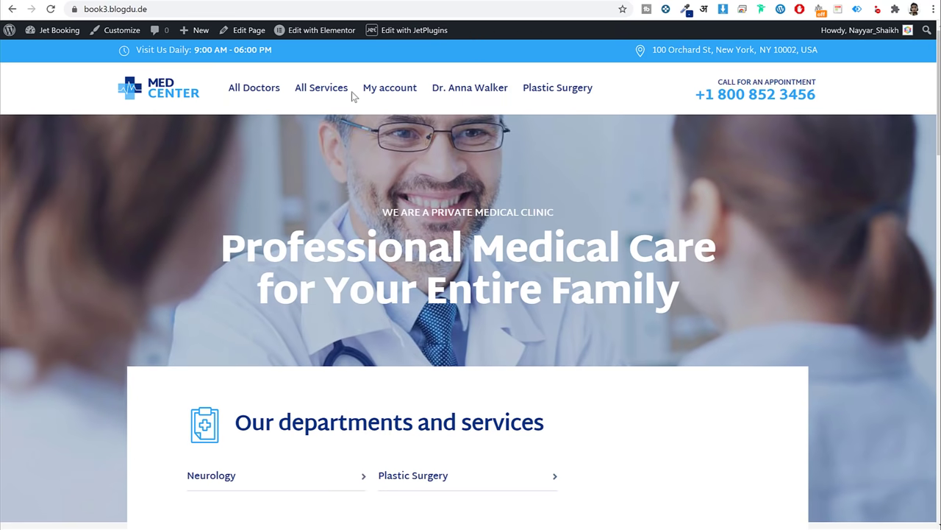
pyautogui.click(552, 97)
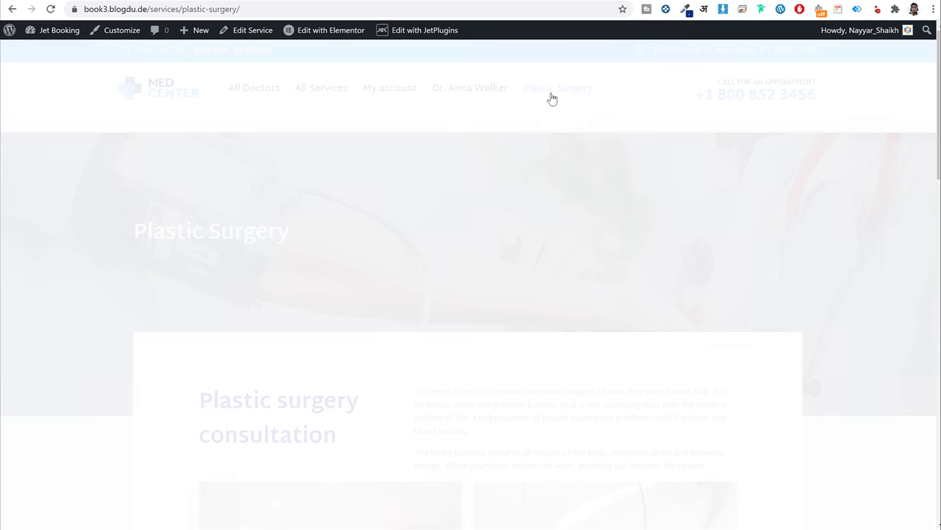
pyautogui.scroll(-12, 660, 195)
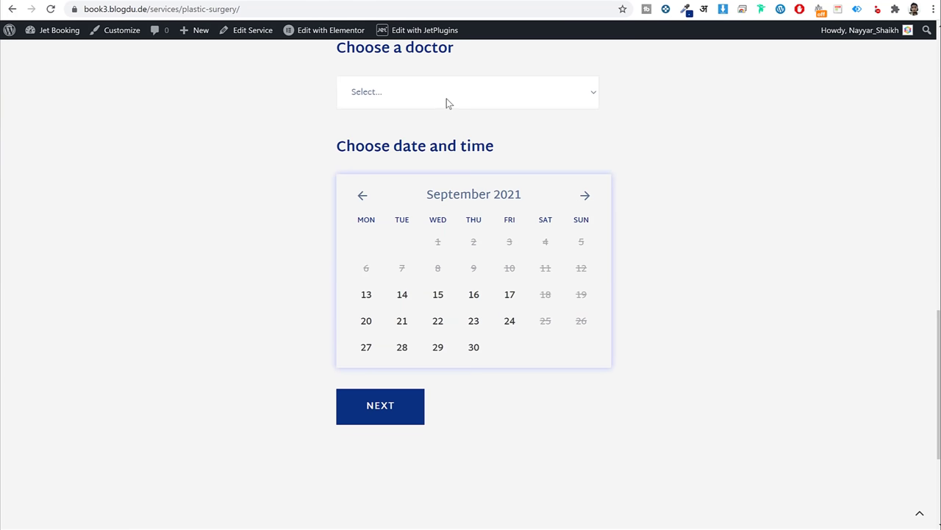
pyautogui.click(446, 98)
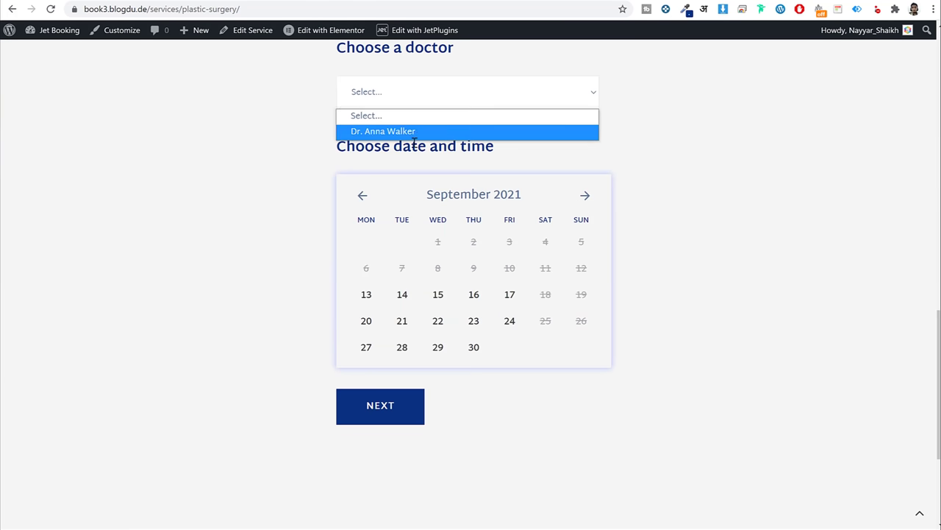
pyautogui.click(417, 133)
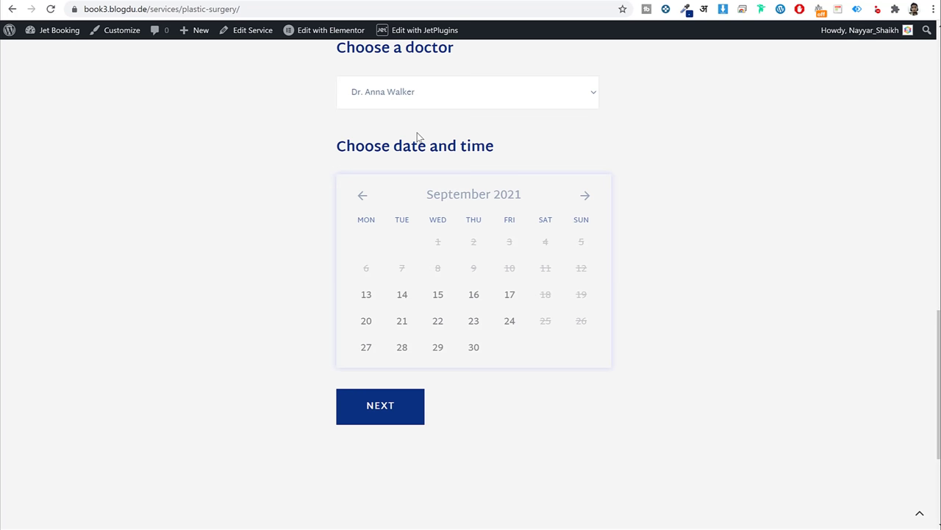
pyautogui.click(474, 294)
pyautogui.scroll(-2, 589, 265)
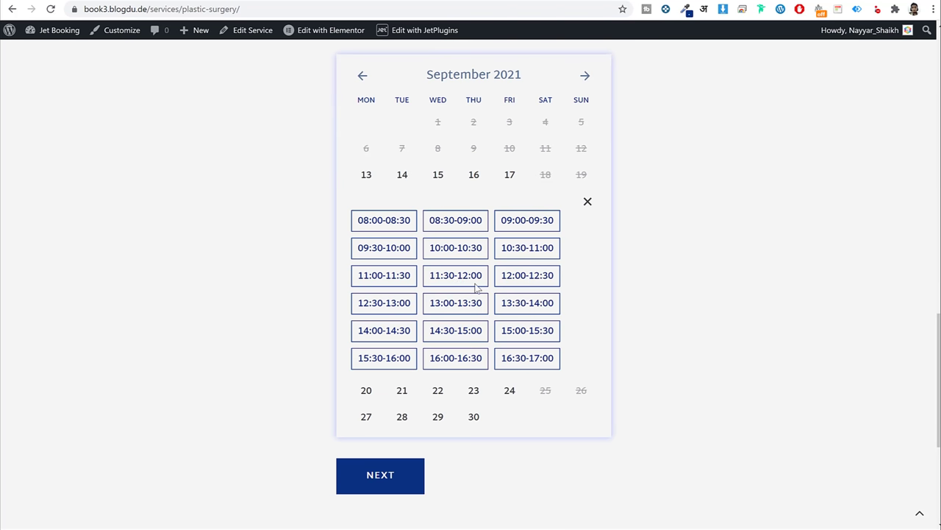
pyautogui.click(462, 275)
# Step: Enter the patient's name, e-mail and phone, then submit the $10.00 appointment
pyautogui.scroll(3, 489, 311)
pyautogui.click(449, 217)
pyautogui.press('Tab')
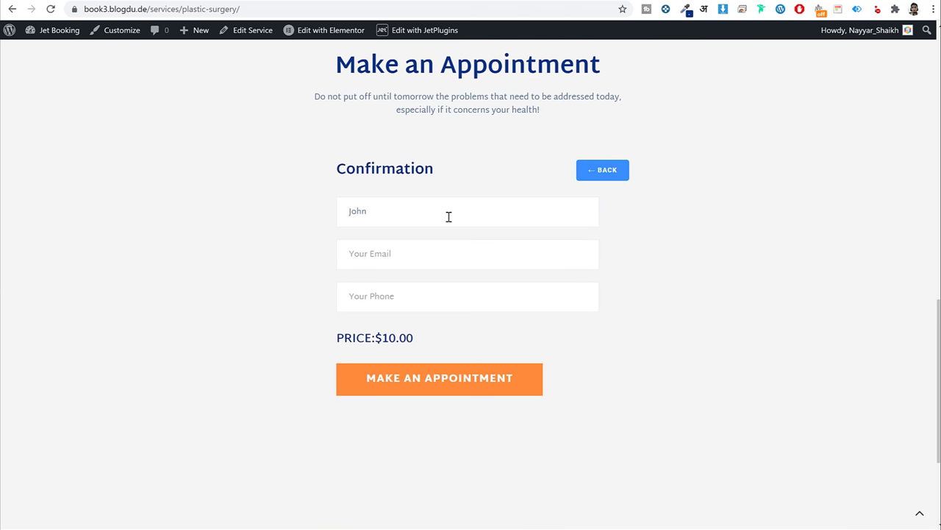
pyautogui.click(449, 216)
pyautogui.write('Doe')
pyautogui.press('Tab')
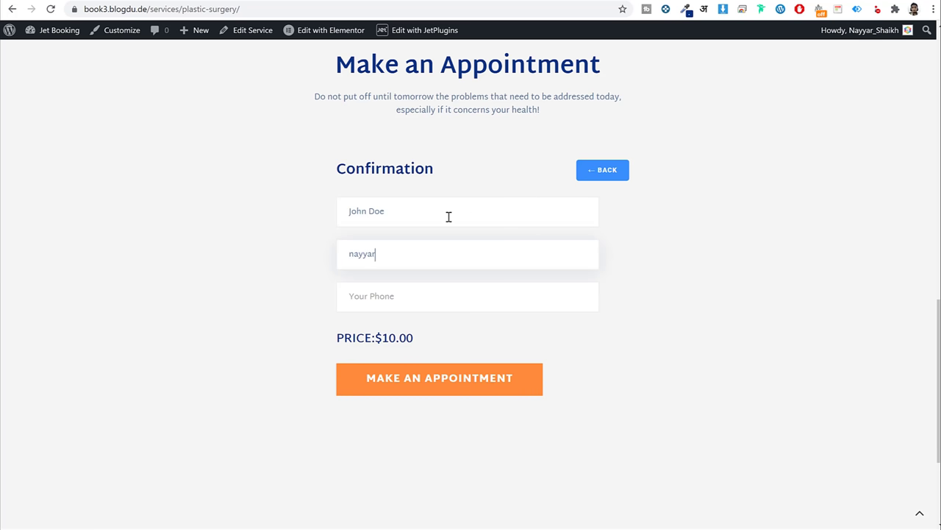
pyautogui.press('Tab')
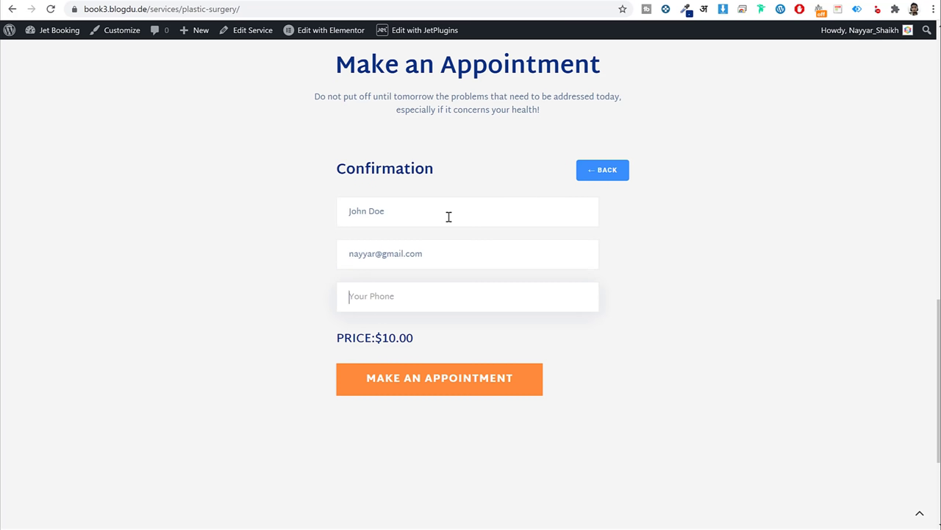
pyautogui.write('7896541230')
pyautogui.moveTo(382, 339); pyautogui.dragTo(359, 342)
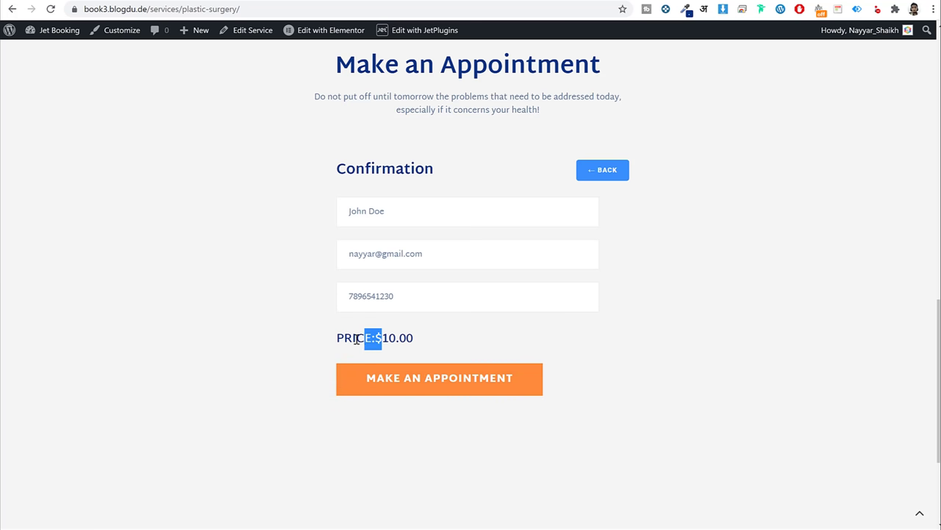
pyautogui.click(410, 389)
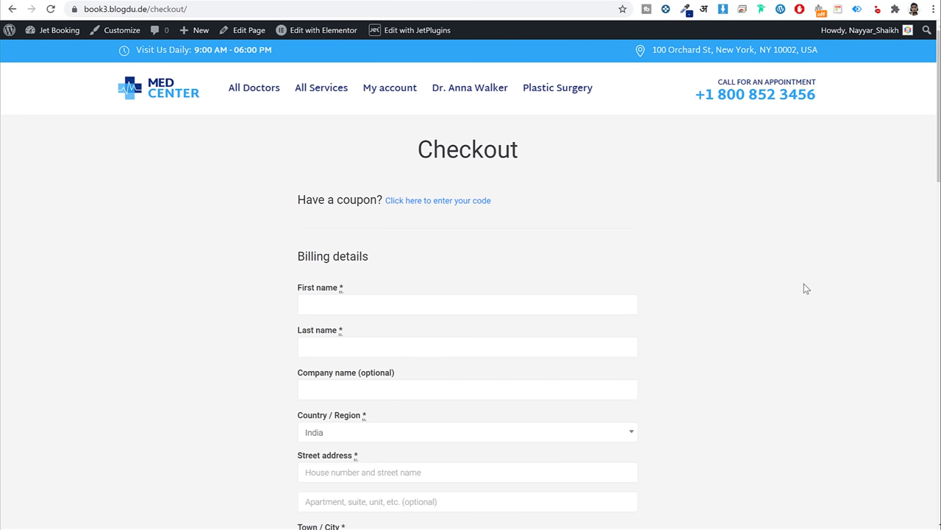
# Step: Fill in the billing first and last name, street address, city, pin code and phone
pyautogui.scroll(-2, 806, 283)
pyautogui.click(396, 123)
pyautogui.write('John')
pyautogui.press('Tab')
pyautogui.write('Doe')
pyautogui.press('Tab')
pyautogui.press('Tab')
pyautogui.press('Tab')
pyautogui.write('123')
pyautogui.press('Tab')
pyautogui.press('Tab')
pyautogui.write('Mumbai')
pyautogui.press('Tab')
pyautogui.press('Tab')
pyautogui.write('400000')
pyautogui.press('Tab')
pyautogui.press('Tab')
pyautogui.click(366, 479)
pyautogui.write('621561651')
# Step: Review the order summary's Plastic Surgery service and booked date and time
pyautogui.scroll(-9, 392, 435)
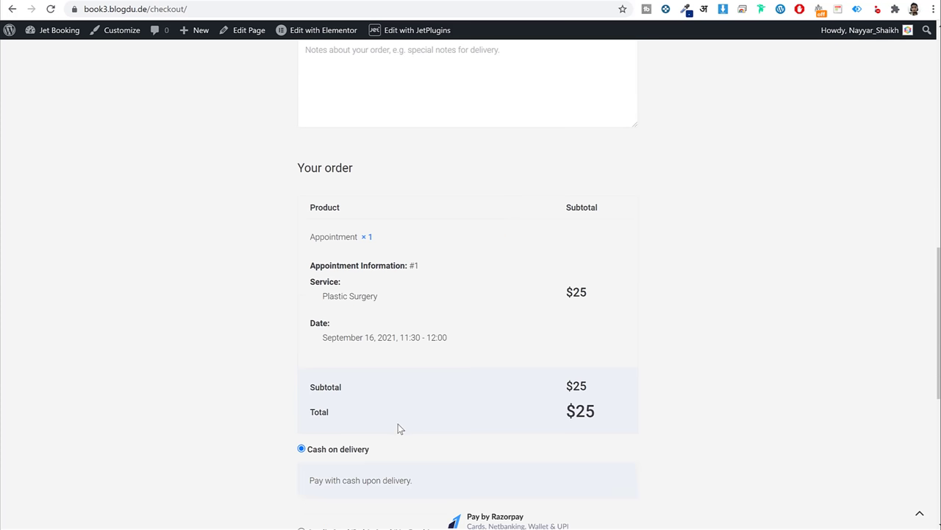
pyautogui.moveTo(331, 219); pyautogui.dragTo(466, 220)
pyautogui.click(454, 217)
pyautogui.moveTo(381, 178); pyautogui.dragTo(317, 176)
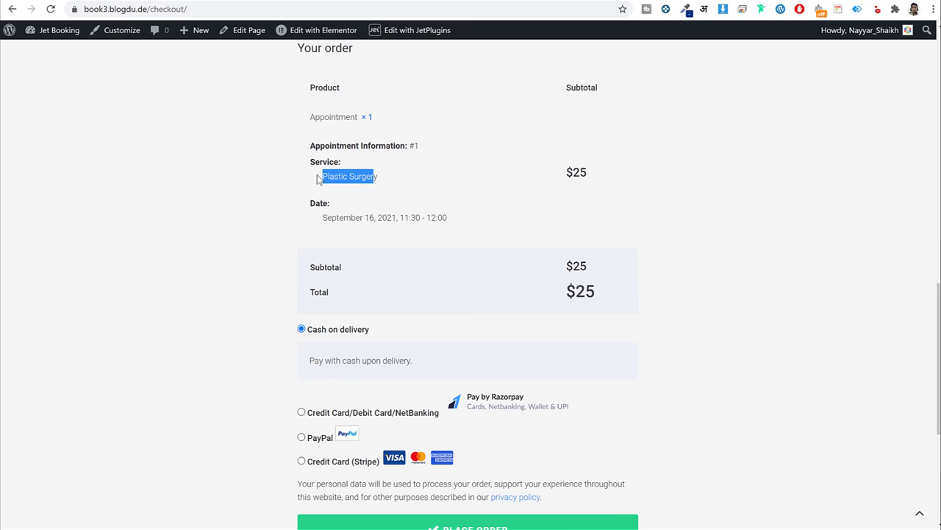
pyautogui.moveTo(328, 218); pyautogui.dragTo(462, 223)
pyautogui.click(462, 223)
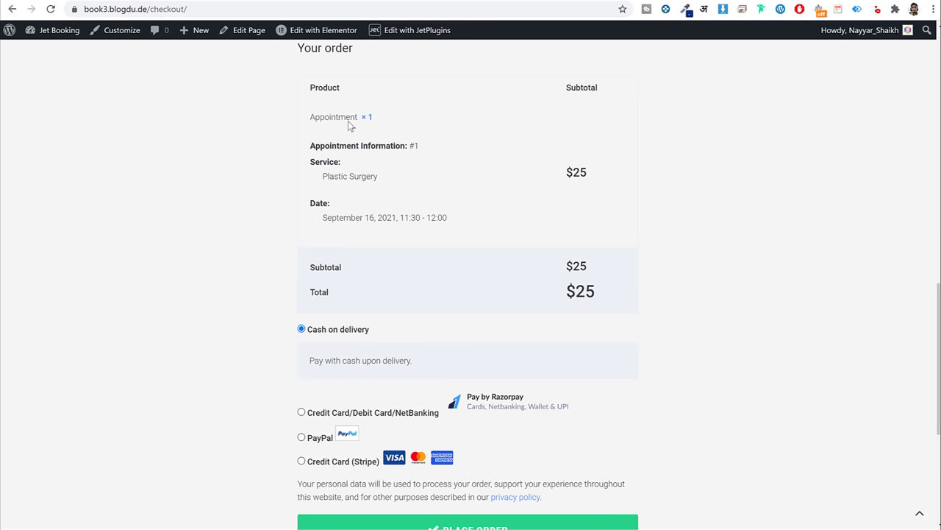
# Step: Compare Stripe, PayPal and Razorpay, choose Cash on delivery and place the order
pyautogui.scroll(-3, 702, 253)
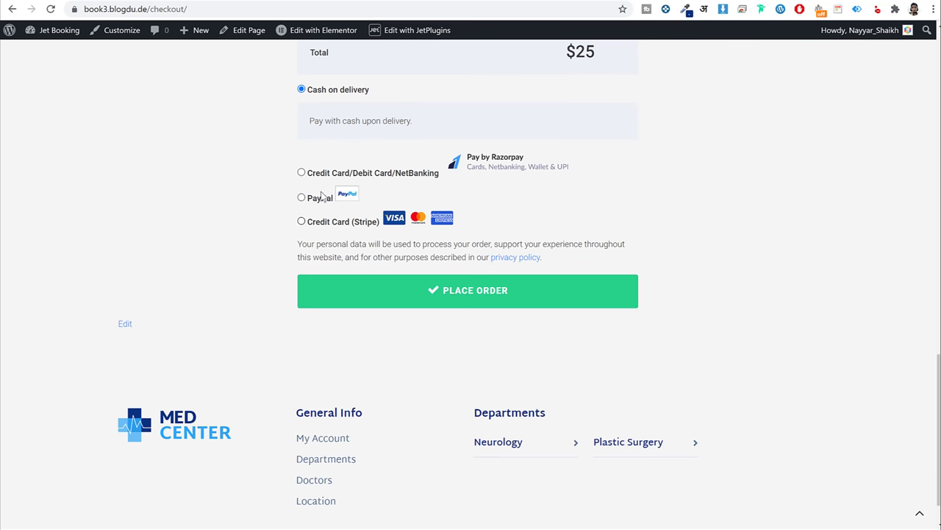
pyautogui.click(302, 221)
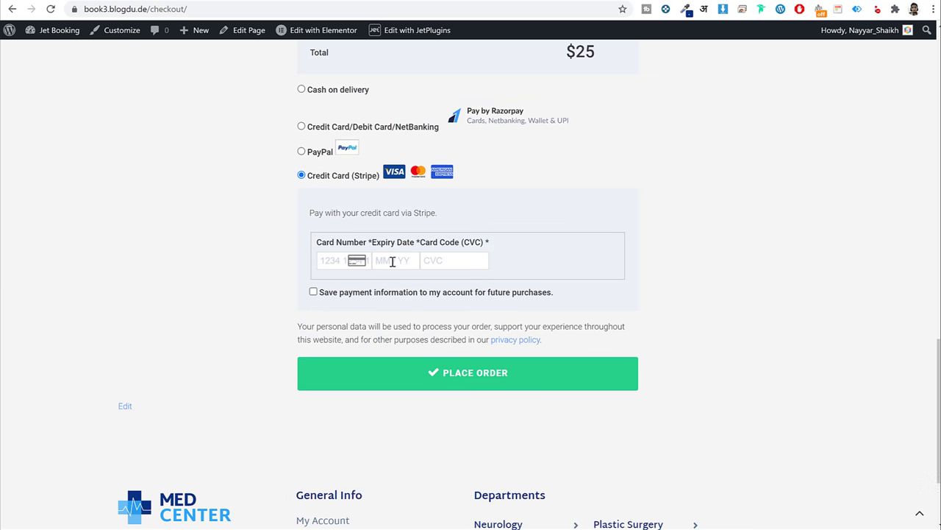
pyautogui.click(314, 155)
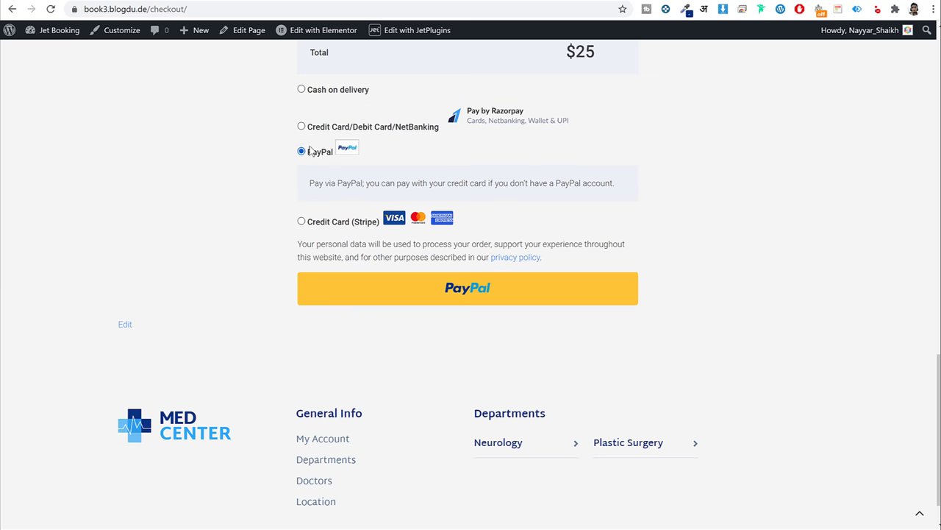
pyautogui.click(301, 126)
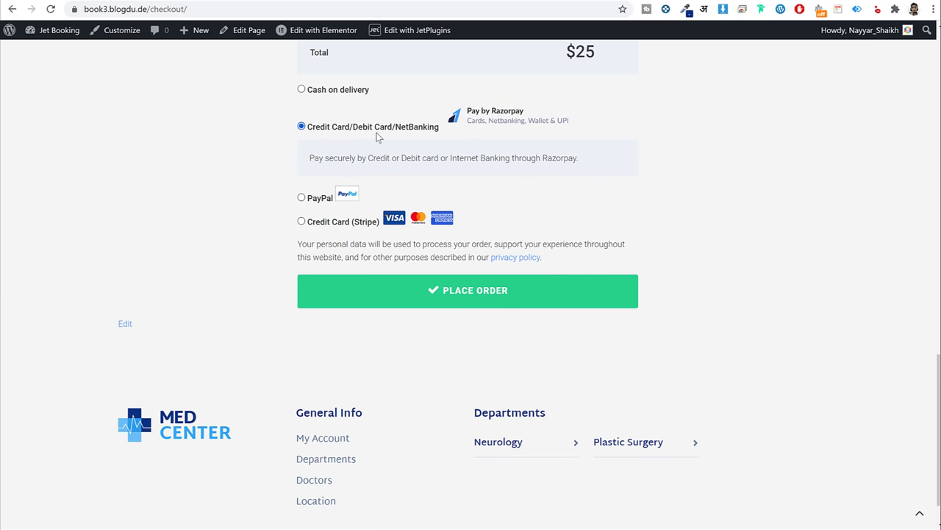
pyautogui.click(301, 90)
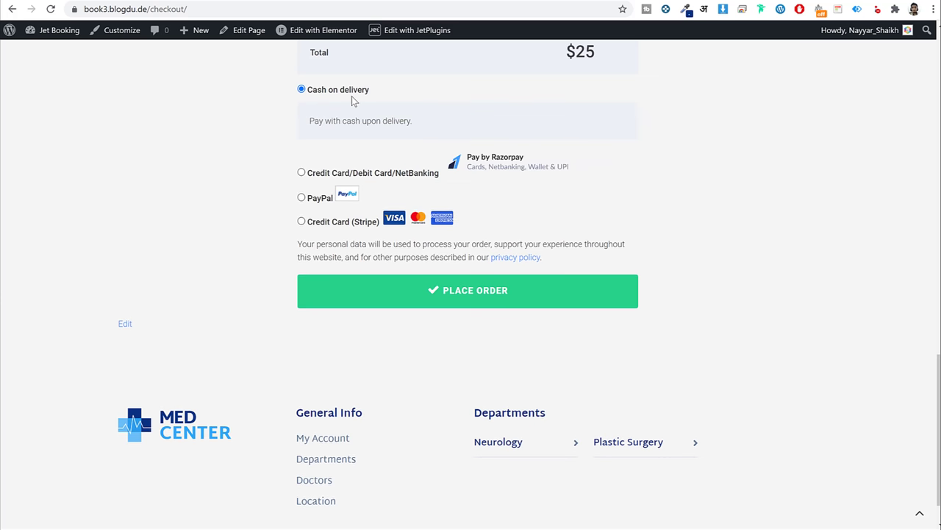
pyautogui.click(473, 304)
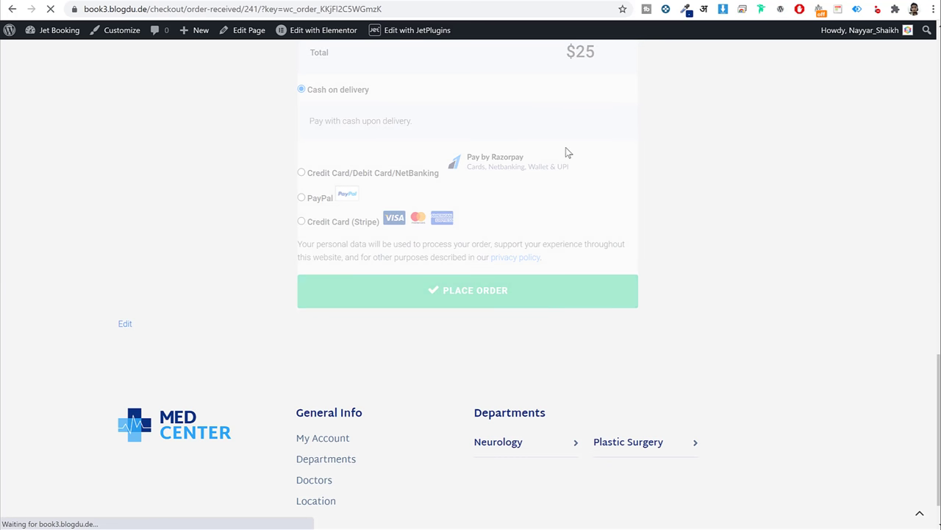
# Step: Check the appointment date and time on the order-received page
pyautogui.scroll(-2, 592, 199)
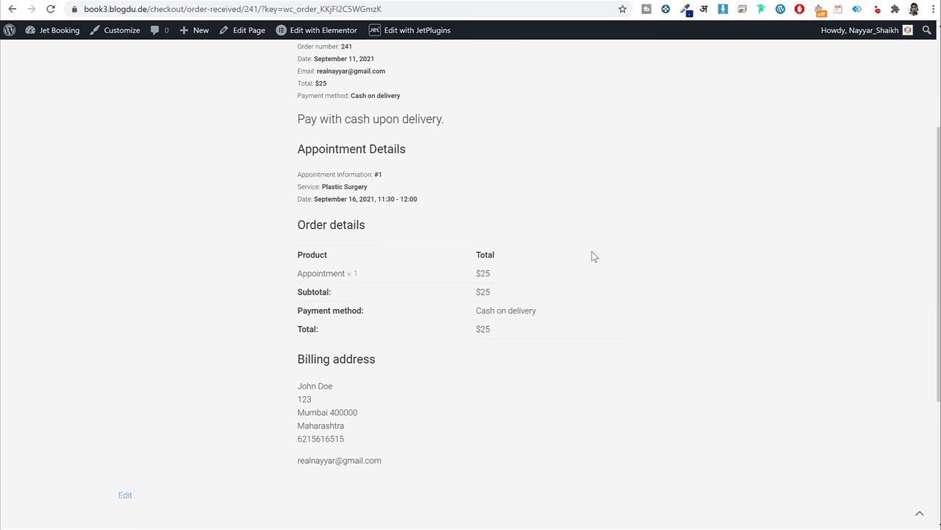
pyautogui.scroll(3, 593, 255)
pyautogui.scroll(-2, 475, 195)
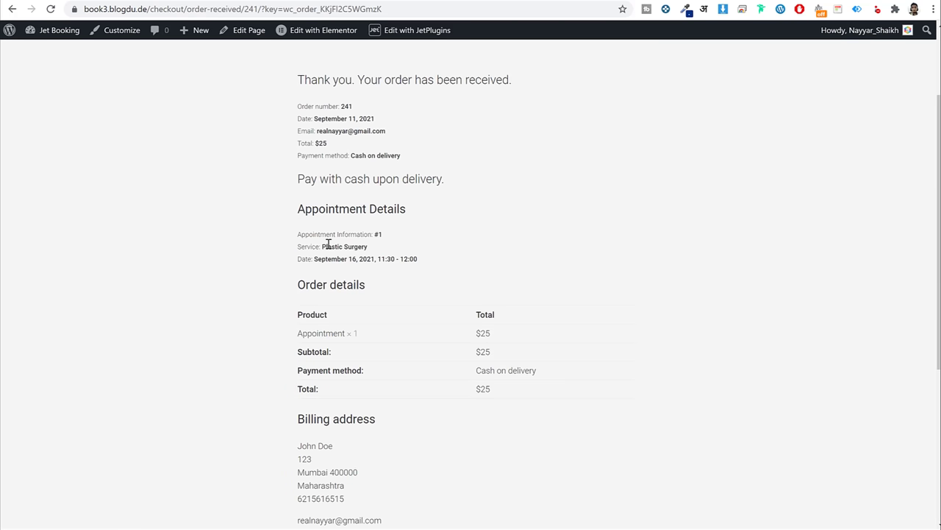
pyautogui.moveTo(297, 234); pyautogui.dragTo(387, 235)
pyautogui.moveTo(306, 259); pyautogui.dragTo(456, 267)
pyautogui.scroll(2, 524, 273)
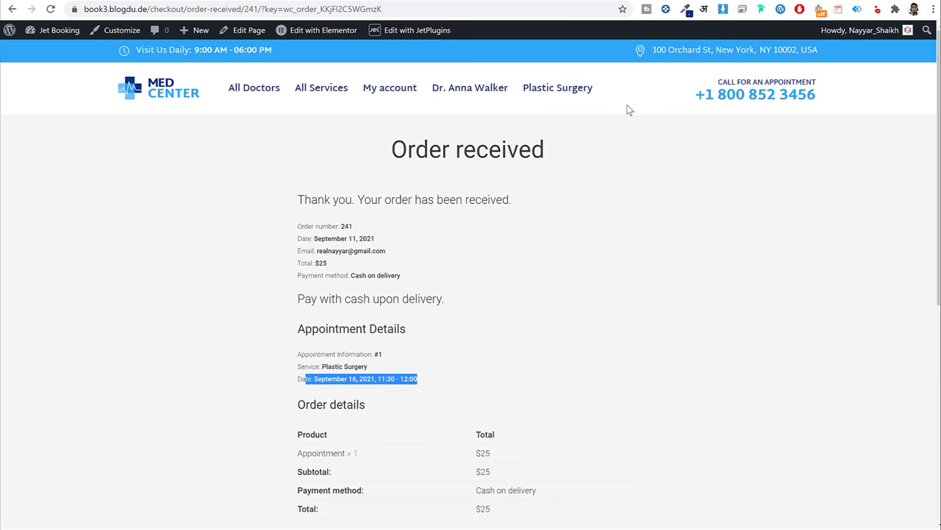
# Step: View the new order under My account > Orders and confirm its Plastic Surgery appointment
pyautogui.click(390, 94)
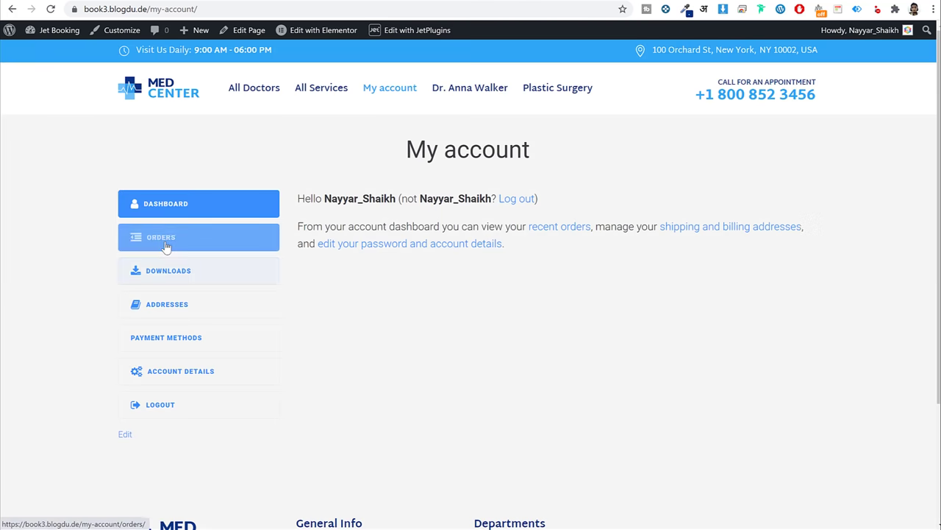
pyautogui.click(166, 248)
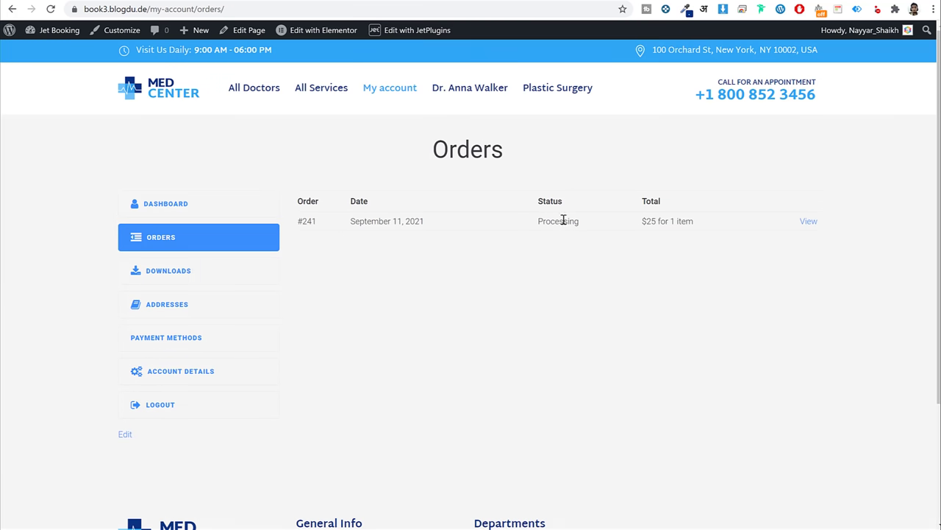
pyautogui.click(809, 221)
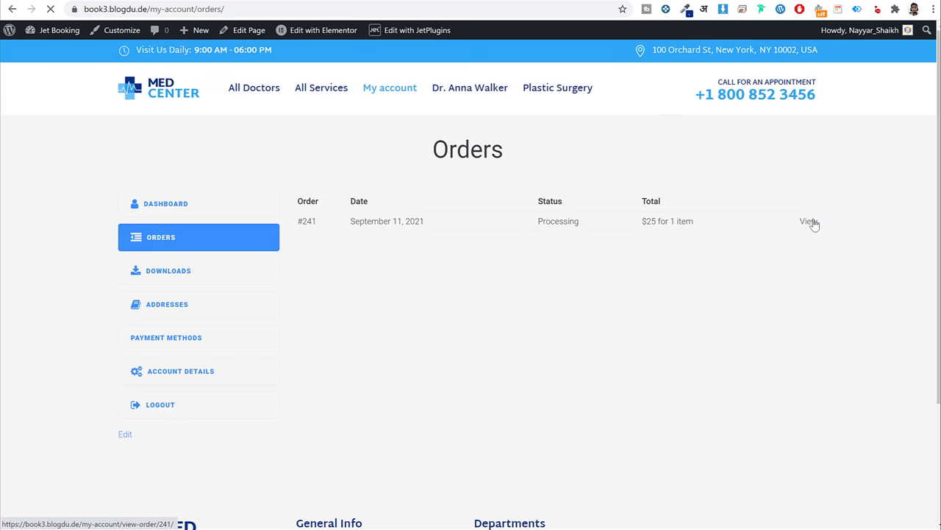
pyautogui.scroll(-2, 805, 228)
pyautogui.scroll(-1, 336, 212)
pyautogui.scroll(3, 382, 218)
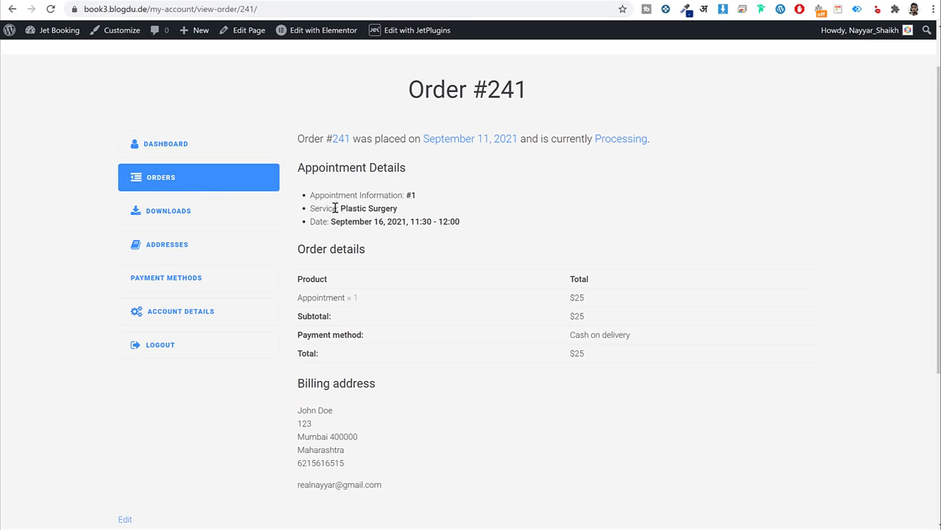
pyautogui.moveTo(340, 209); pyautogui.dragTo(397, 208)
pyautogui.moveTo(473, 224); pyautogui.dragTo(325, 226)
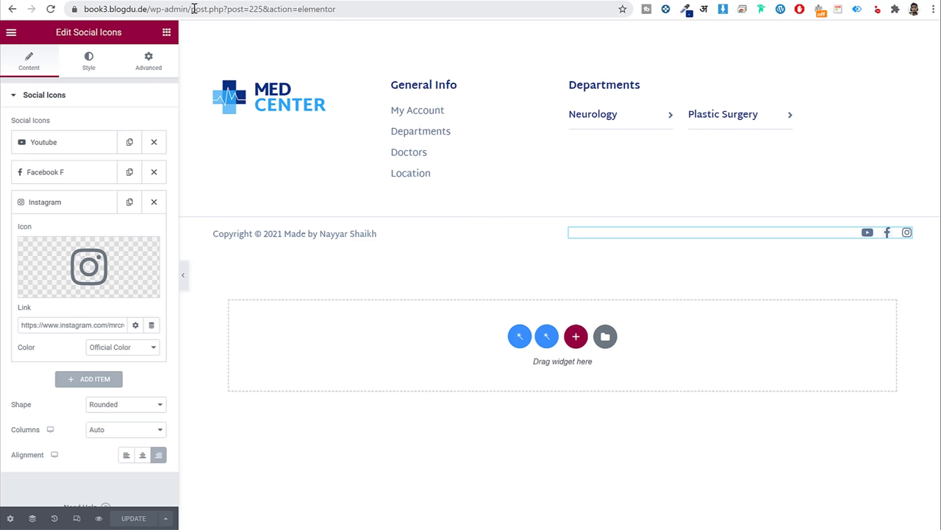
# Step: Load the WordPress admin dashboard and show the store orders list
pyautogui.moveTo(193, 9); pyautogui.dragTo(601, 54)
pyautogui.press('BackSpace')
pyautogui.press('BackSpace')
pyautogui.press('Return')
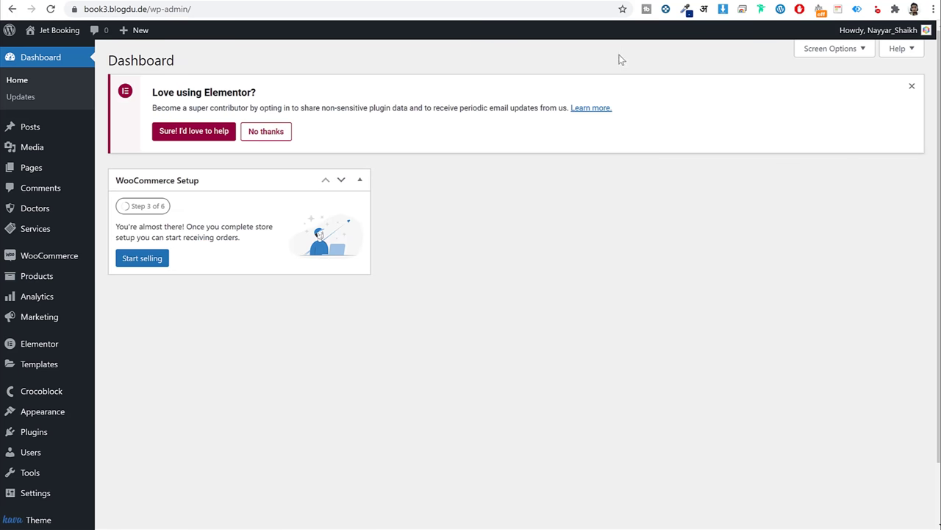
pyautogui.moveTo(36, 261)
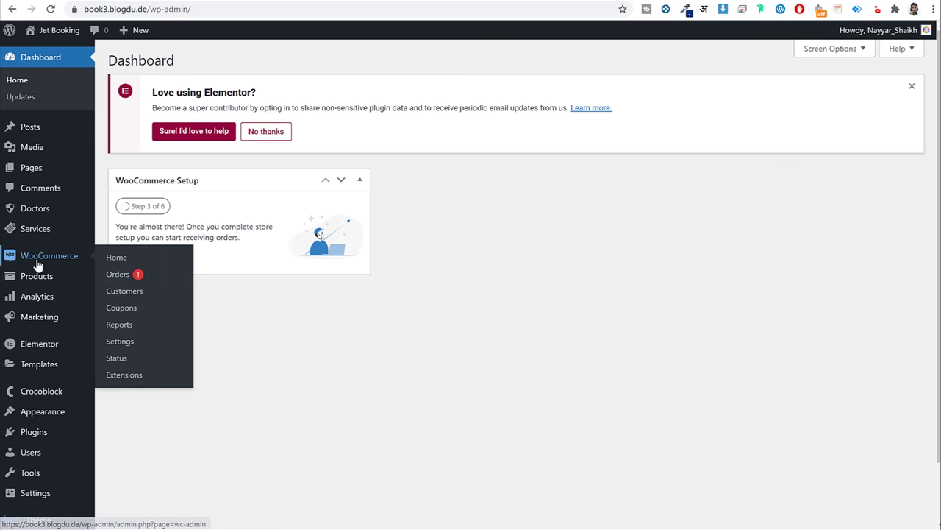
pyautogui.click(117, 276)
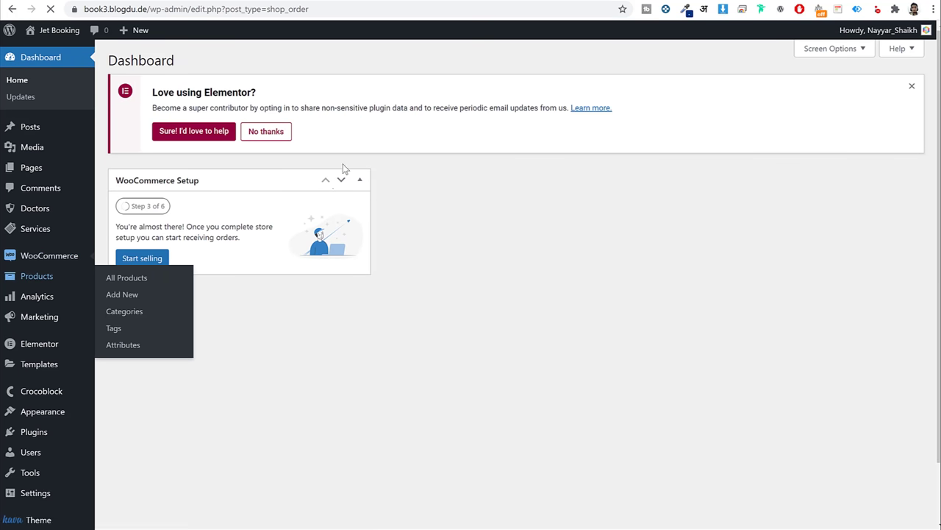
# Step: Show the JetAppointment Appointments list and find the Plastic Surgery booking
pyautogui.scroll(-2, 506, 184)
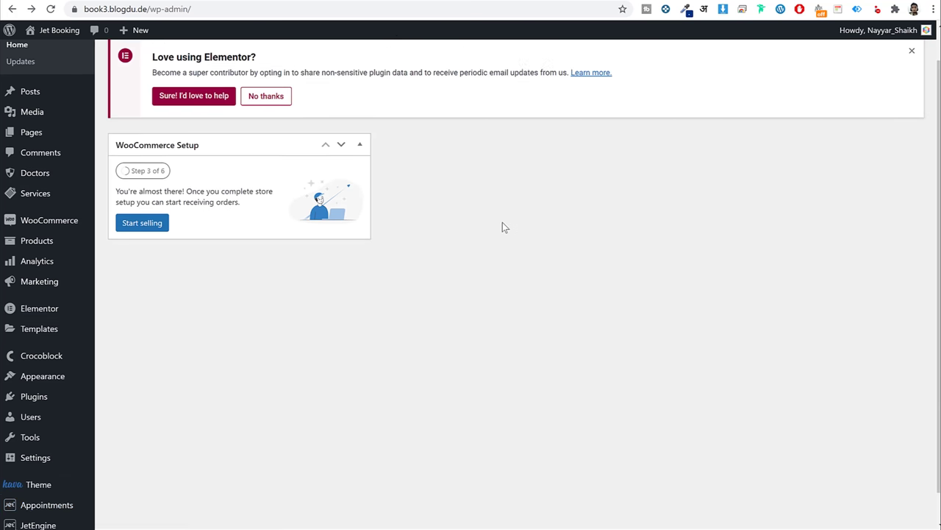
pyautogui.moveTo(69, 478)
pyautogui.click(139, 407)
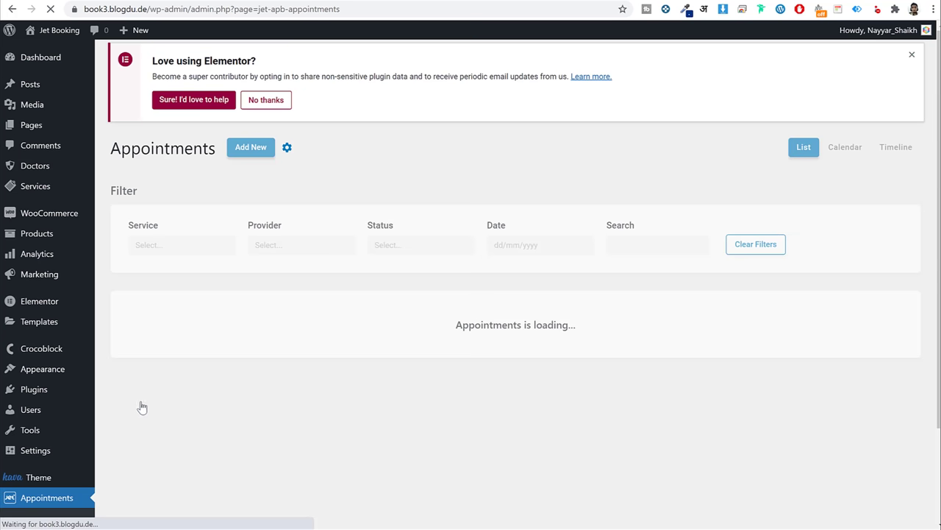
pyautogui.scroll(-2, 309, 375)
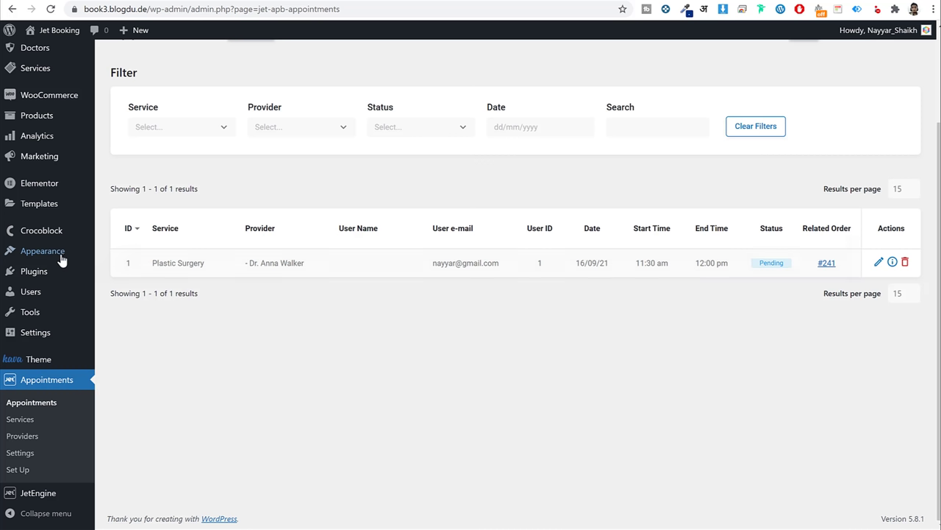
pyautogui.moveTo(206, 264); pyautogui.dragTo(163, 263)
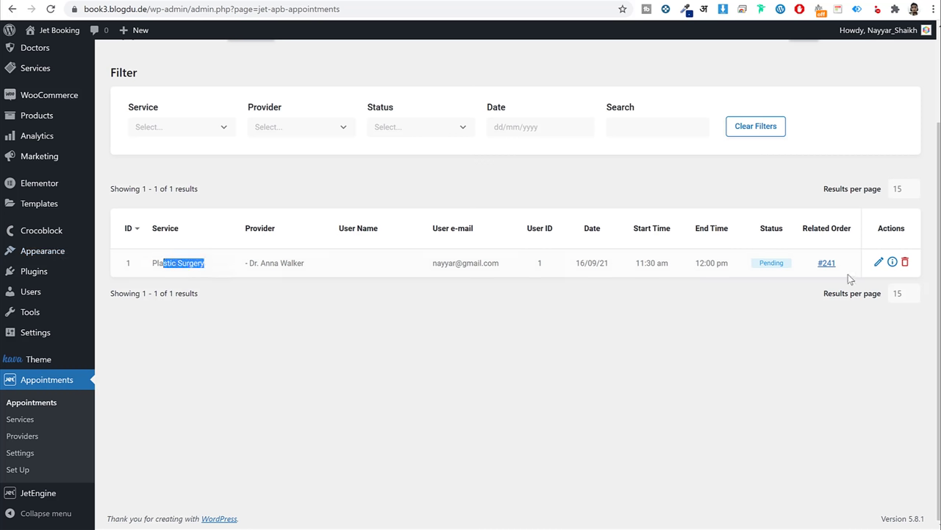
# Step: Review the booking's Pending status, service, provider, date, user ID and 12:00 pm end, then close the details
pyautogui.click(893, 262)
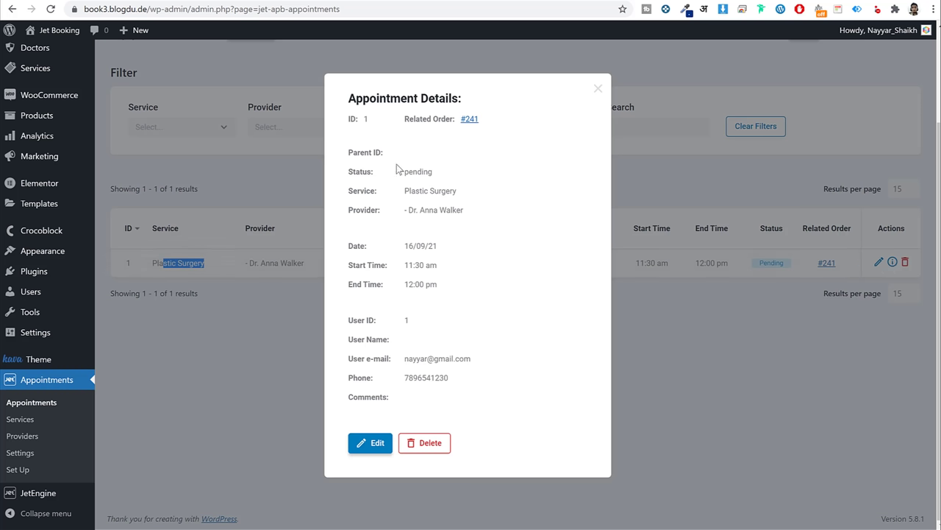
pyautogui.moveTo(438, 178); pyautogui.dragTo(388, 179)
pyautogui.moveTo(456, 190); pyautogui.dragTo(397, 193)
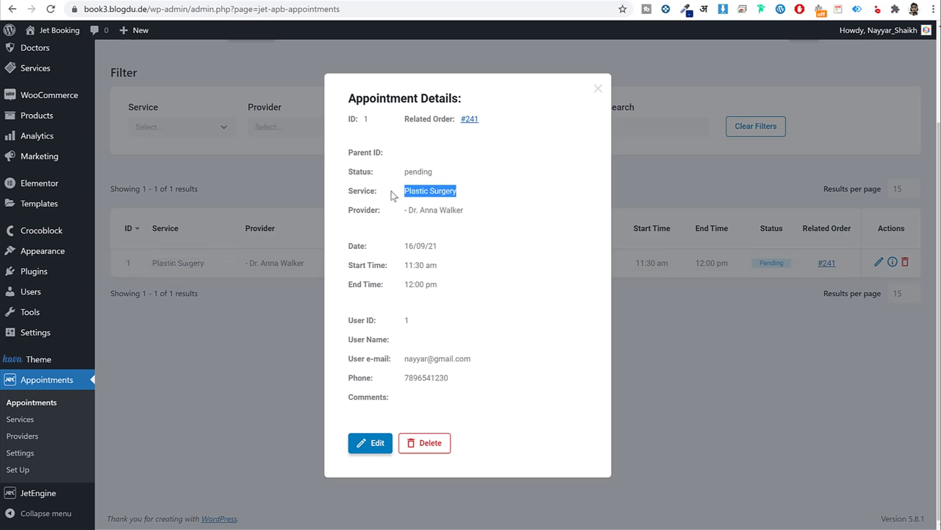
pyautogui.moveTo(462, 213); pyautogui.dragTo(397, 218)
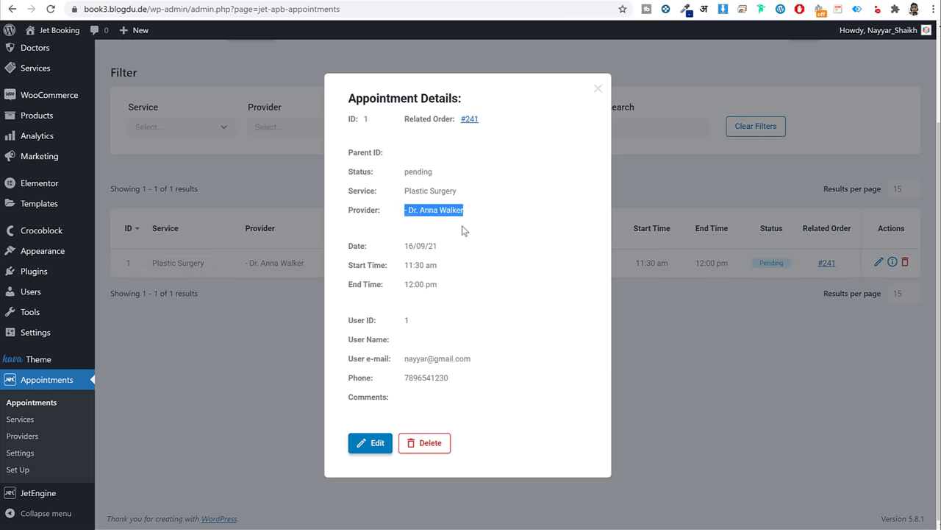
pyautogui.moveTo(453, 249); pyautogui.dragTo(402, 268)
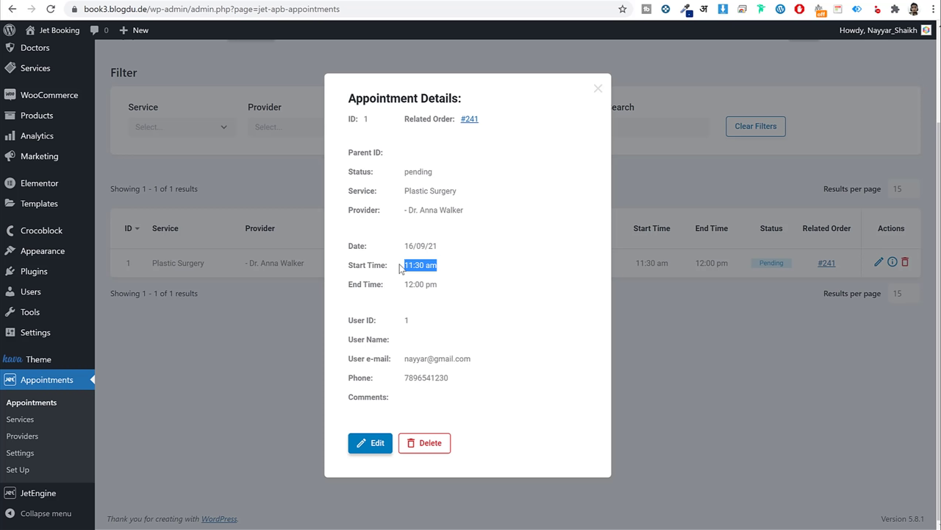
pyautogui.moveTo(400, 324); pyautogui.dragTo(421, 326)
pyautogui.click(420, 325)
pyautogui.moveTo(441, 266); pyautogui.dragTo(403, 287)
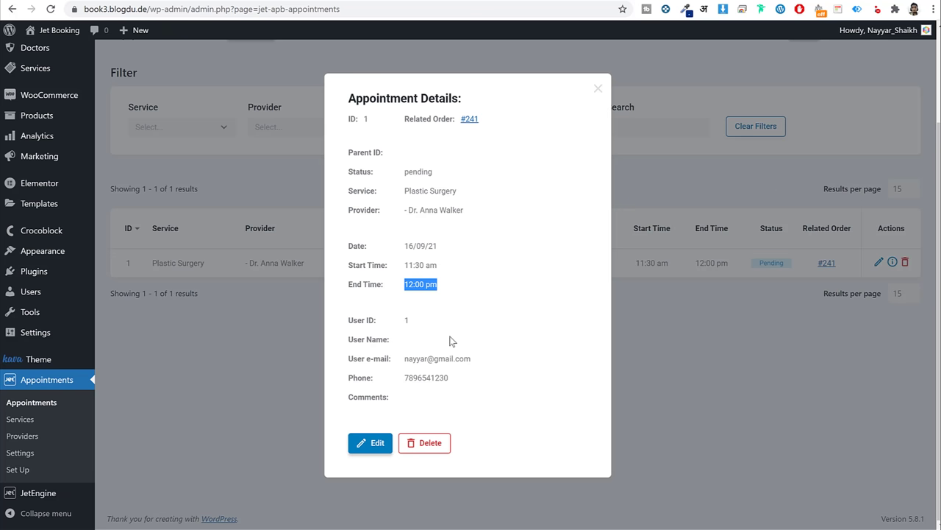
pyautogui.scroll(2, 449, 360)
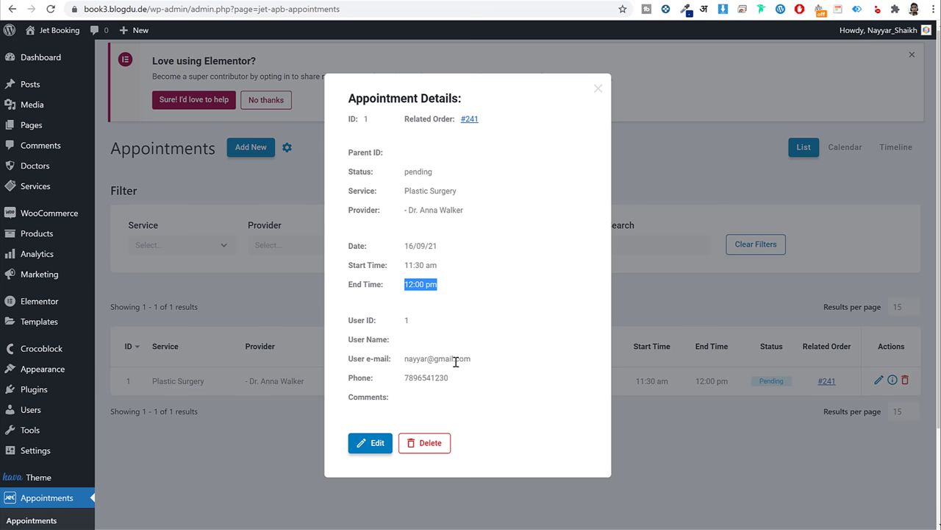
pyautogui.scroll(-2, 456, 361)
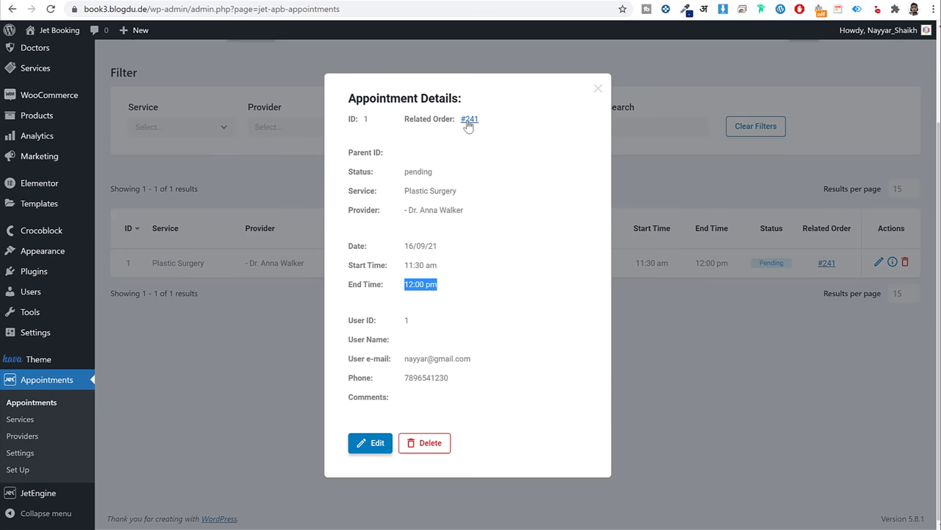
pyautogui.click(598, 89)
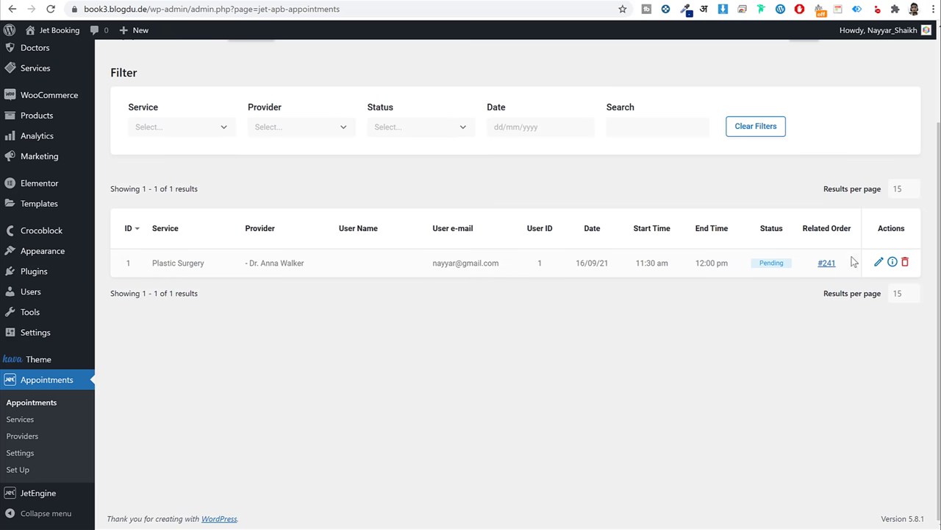
# Step: Open related order #241 and review its payment order note
pyautogui.click(824, 264)
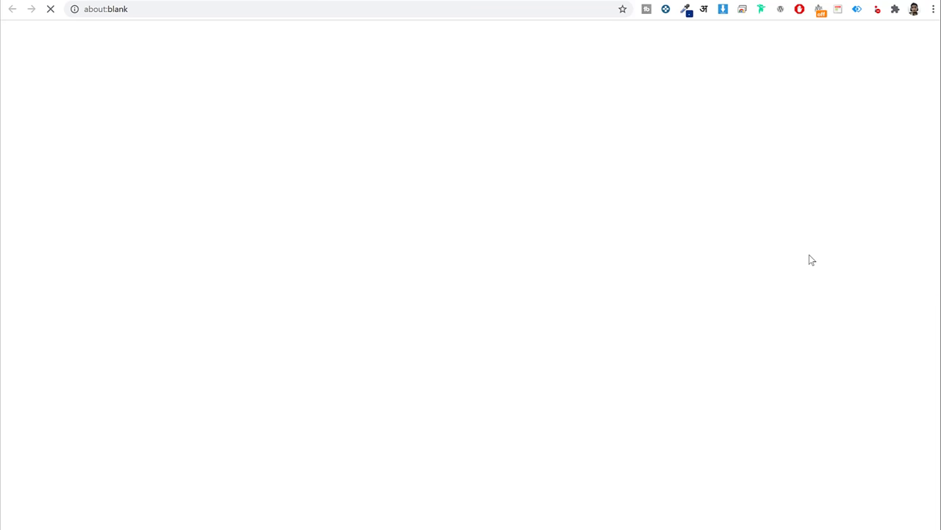
pyautogui.hotkey('ctrl', 'w')
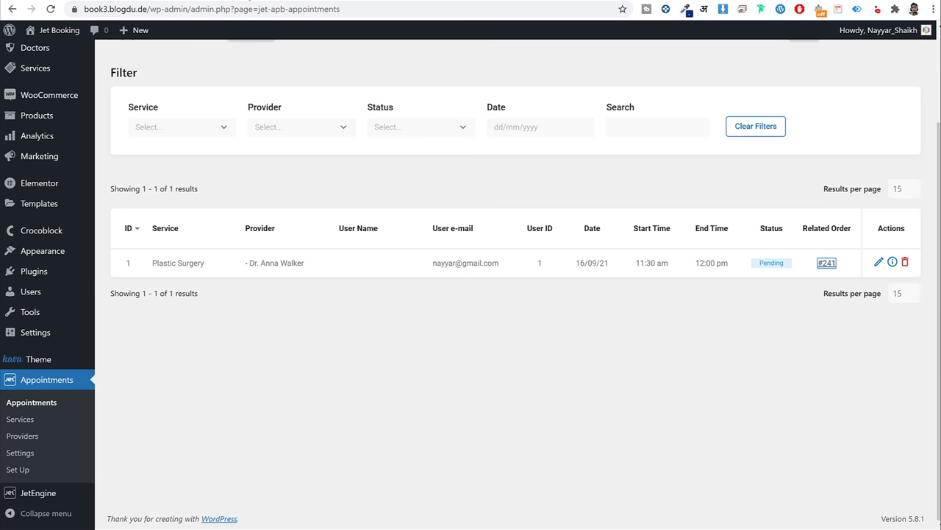
pyautogui.press('Return')
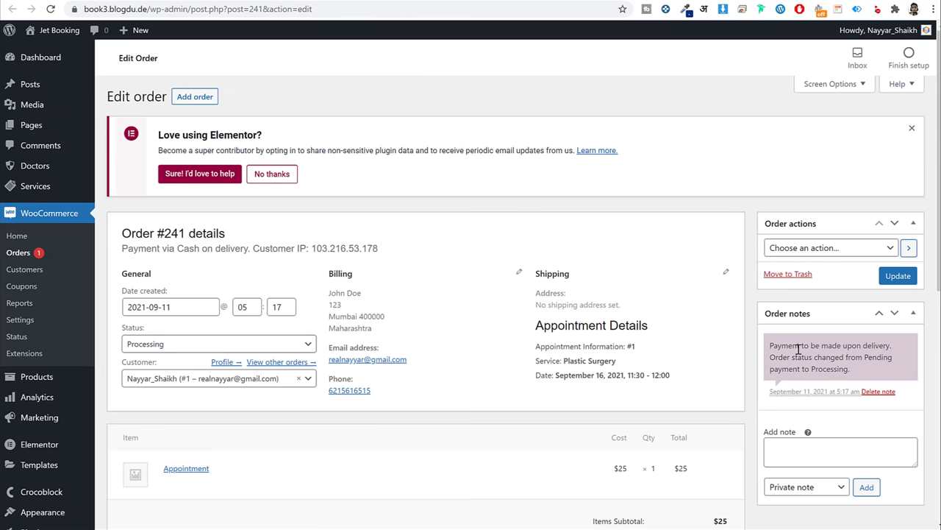
pyautogui.scroll(-2, 817, 243)
pyautogui.moveTo(812, 226); pyautogui.dragTo(895, 236)
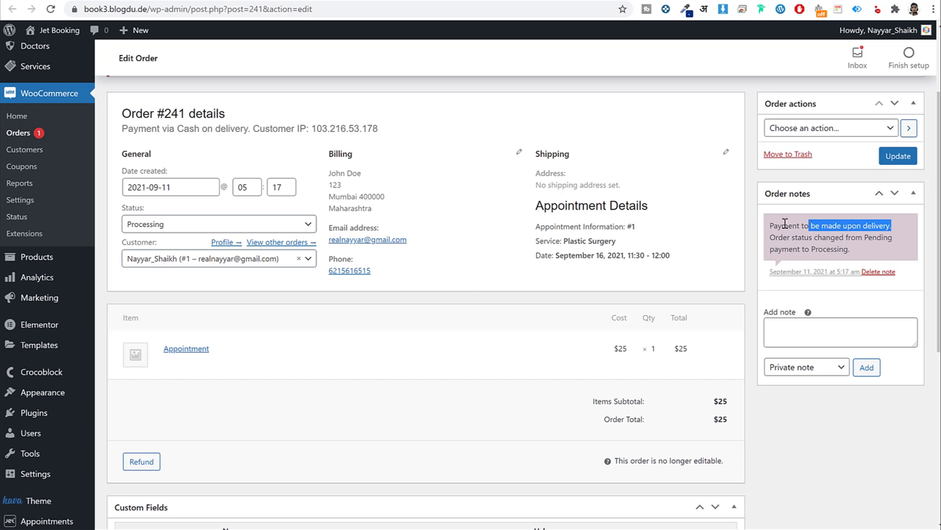
pyautogui.tripleClick(785, 223)
pyautogui.click(855, 253)
pyautogui.moveTo(852, 251); pyautogui.dragTo(778, 225)
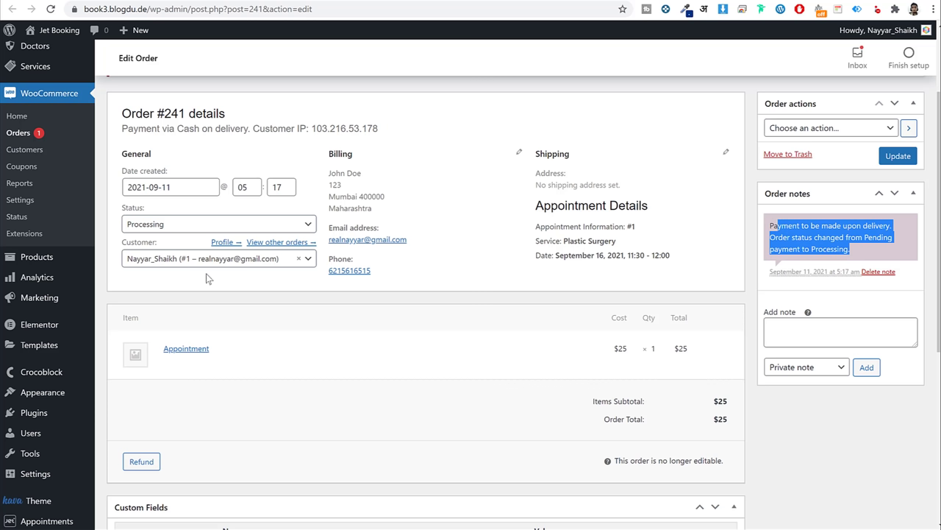
# Step: Set order #241 to Completed, update it, and return to the Appointments list
pyautogui.moveTo(136, 212); pyautogui.dragTo(157, 228)
pyautogui.click(157, 224)
pyautogui.click(181, 305)
pyautogui.click(900, 156)
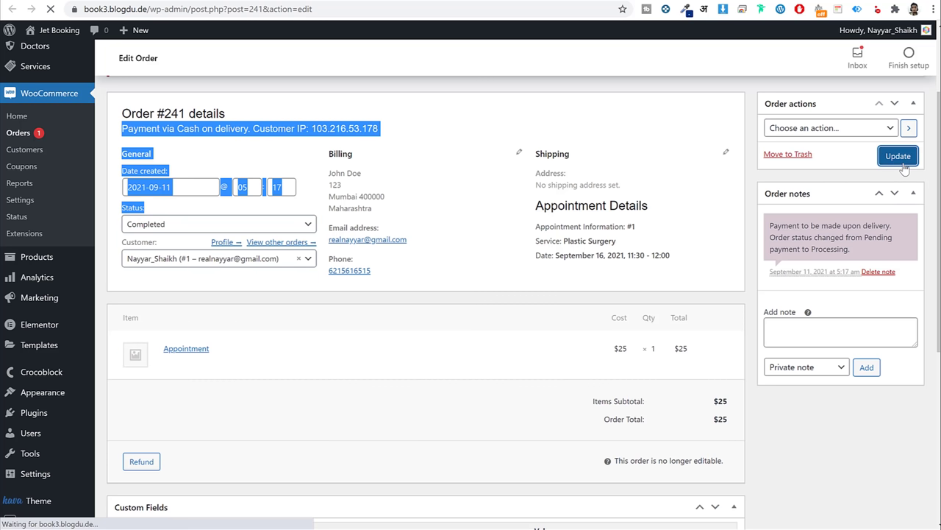
pyautogui.hotkey('alt', 'Left')
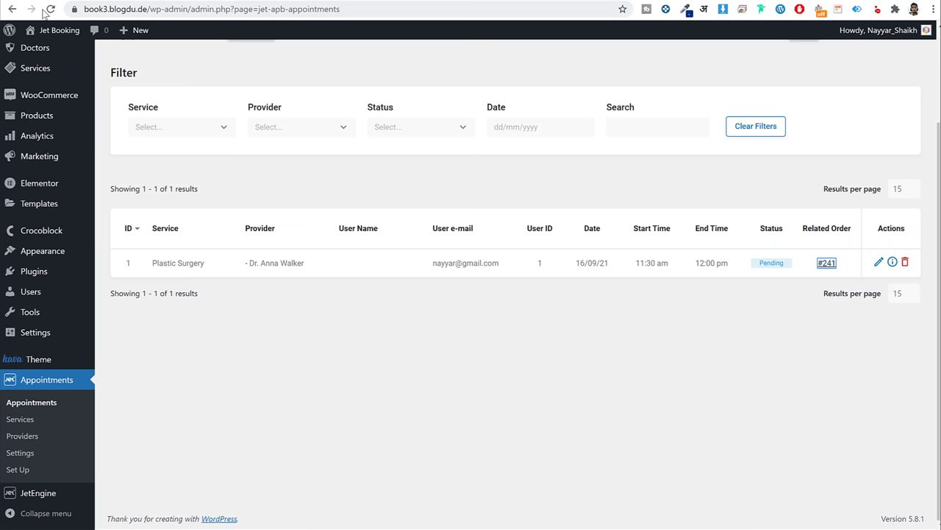
# Step: Reload the Appointments list and recheck the updated order page
pyautogui.click(50, 10)
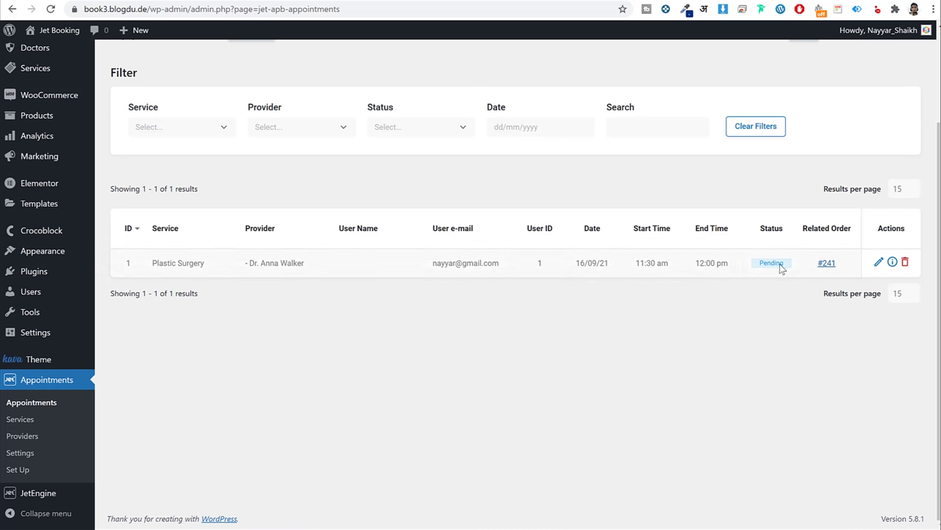
pyautogui.hotkey('alt', 'Right')
pyautogui.scroll(-3, 829, 270)
pyautogui.moveTo(841, 281); pyautogui.dragTo(777, 269)
pyautogui.hotkey('alt', 'Left')
# Step: Confirm the booking row shows 16/09/21 starting at 11:30 am
pyautogui.moveTo(623, 264); pyautogui.dragTo(572, 261)
pyautogui.moveTo(698, 263); pyautogui.dragTo(635, 262)
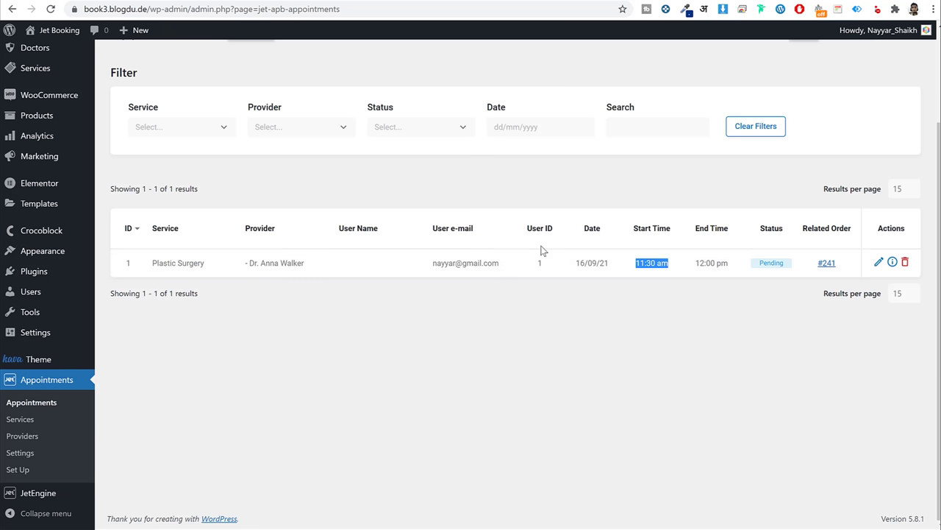
pyautogui.click(595, 273)
pyautogui.moveTo(625, 269); pyautogui.dragTo(560, 269)
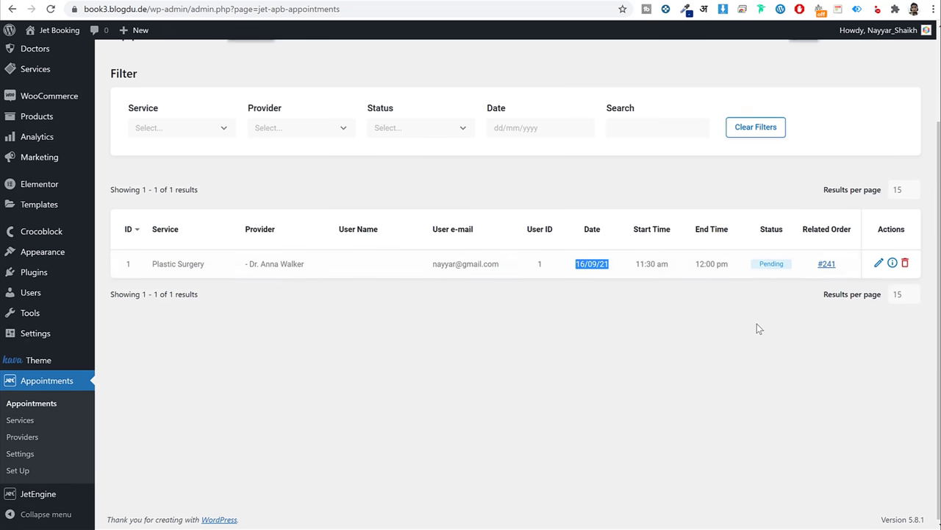
pyautogui.scroll(2, 721, 294)
# Step: Switch to Timeline, then Calendar view for September 2021, and visit the live site
pyautogui.click(877, 151)
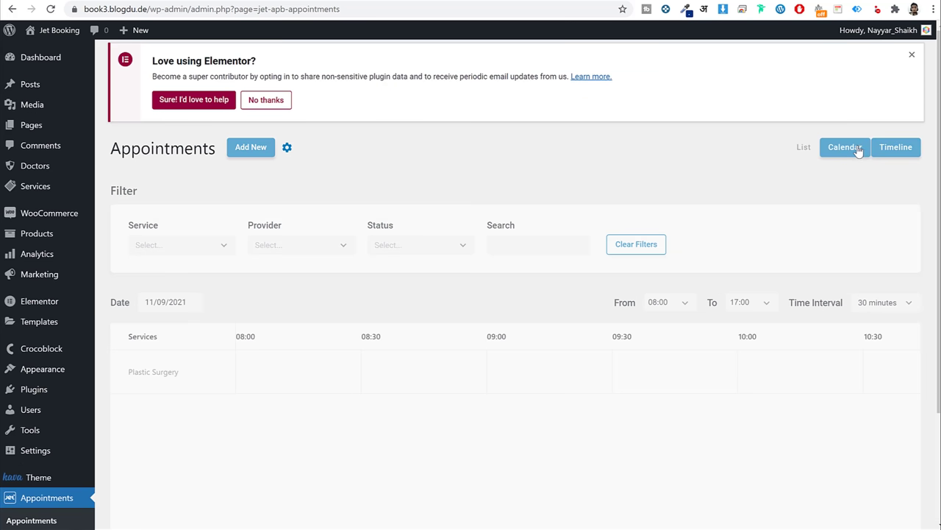
pyautogui.scroll(-2, 362, 487)
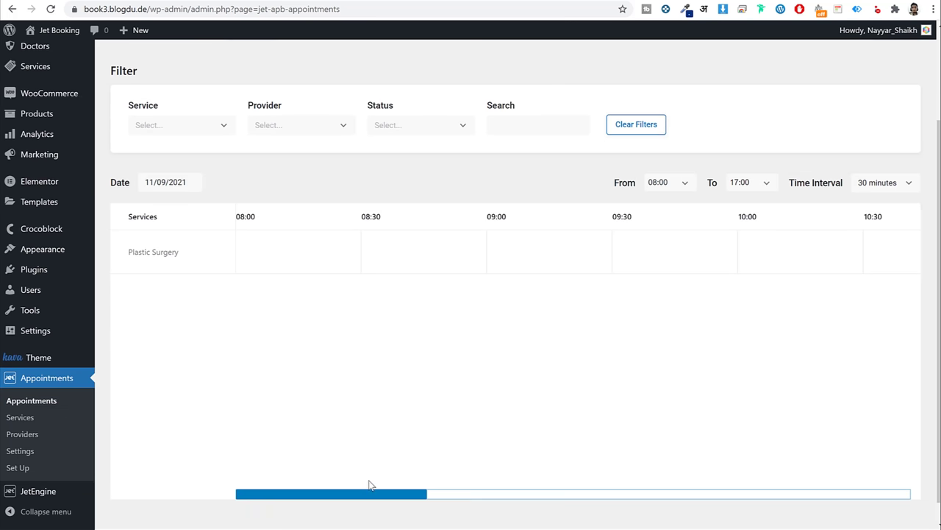
pyautogui.scroll(2, 556, 250)
pyautogui.click(846, 147)
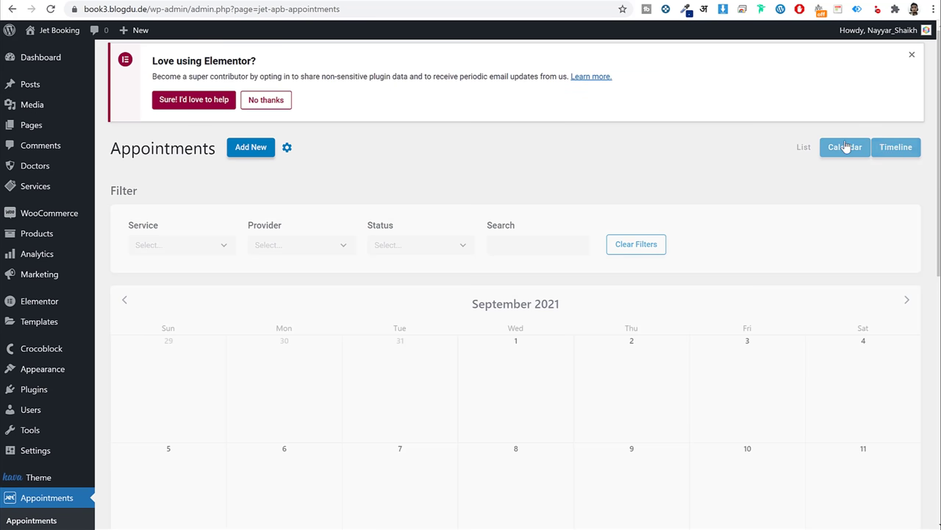
pyautogui.scroll(-4, 797, 257)
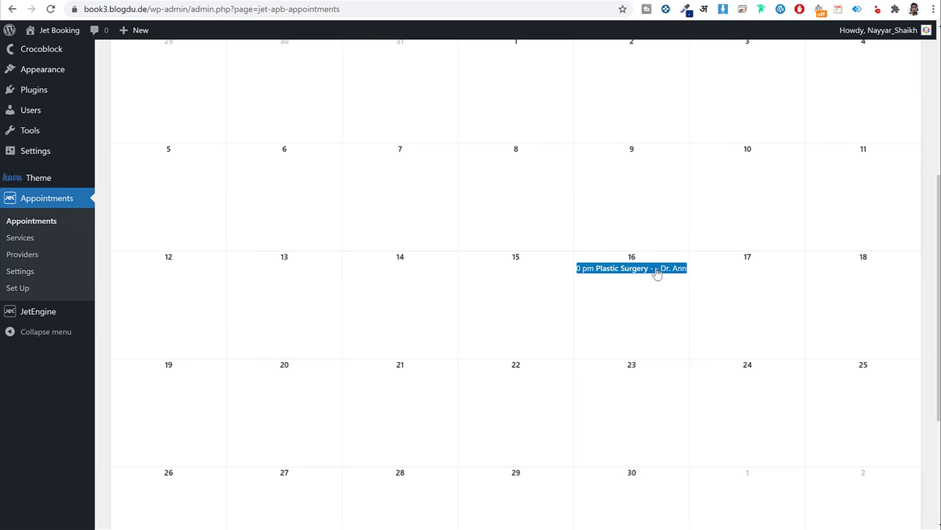
pyautogui.scroll(4, 670, 294)
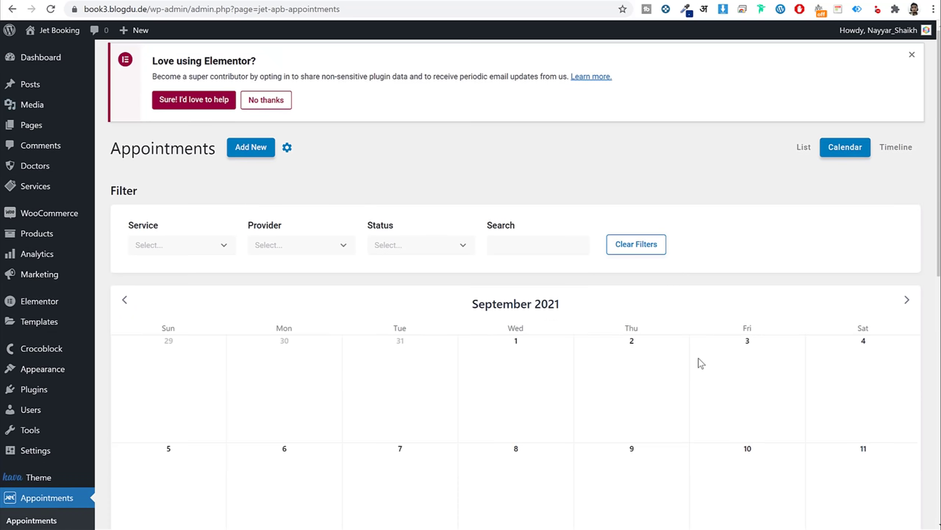
pyautogui.click(40, 31)
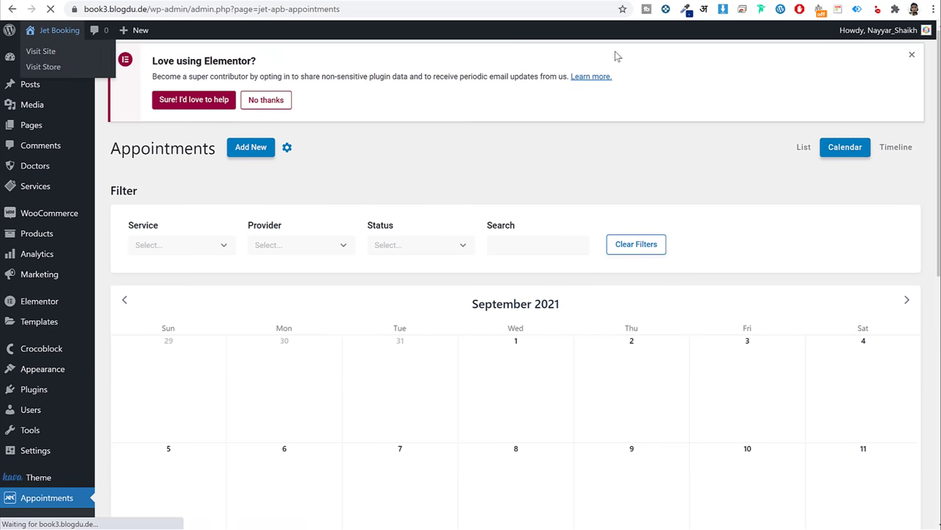